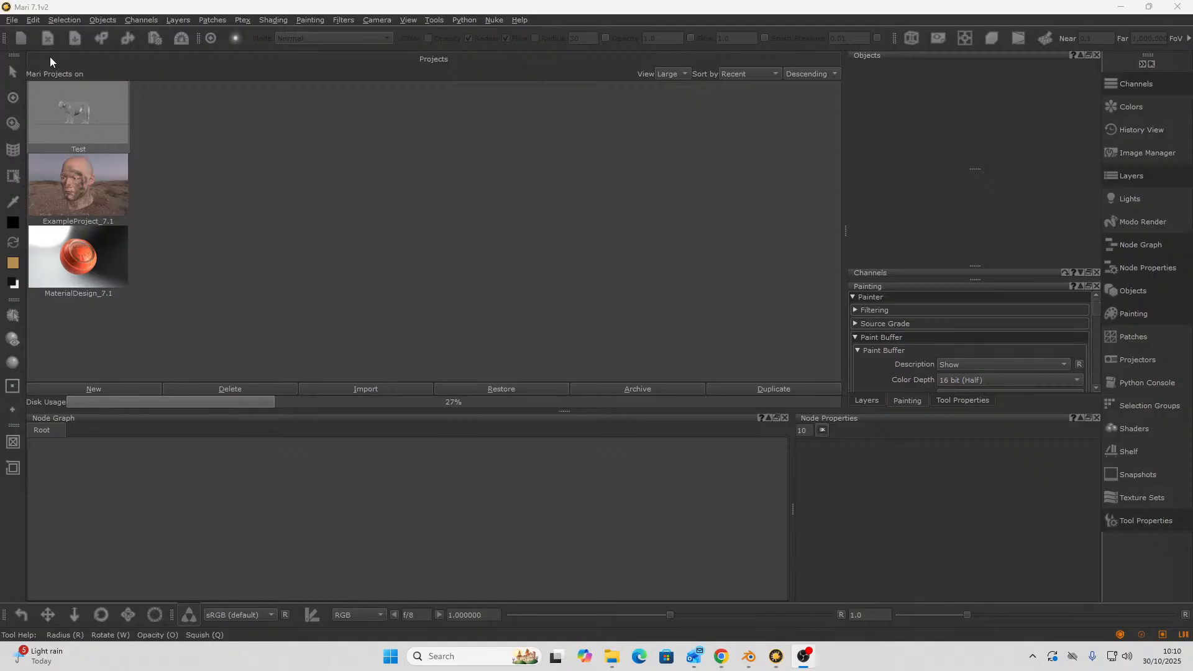
- Start a new project and load Lion_MARI_Final.fbx from the Lion project's Blender folder on drive F as its geometry
{"action": "left_click", "coordinate": [25, 40]}
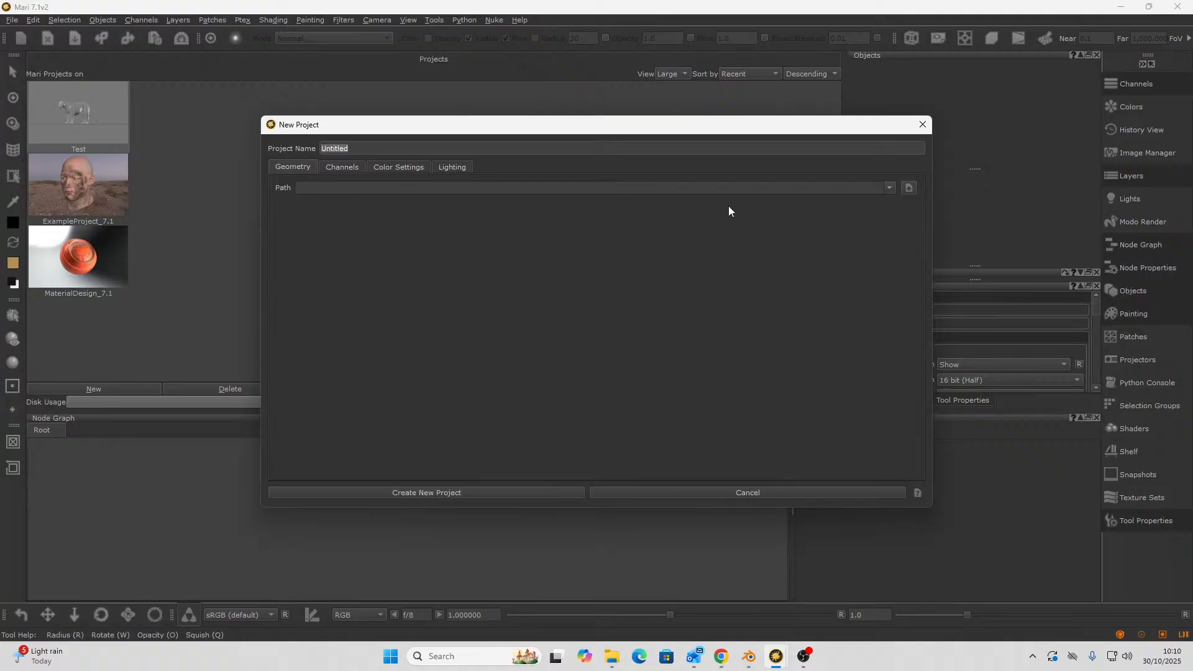
{"action": "left_click", "coordinate": [908, 189]}
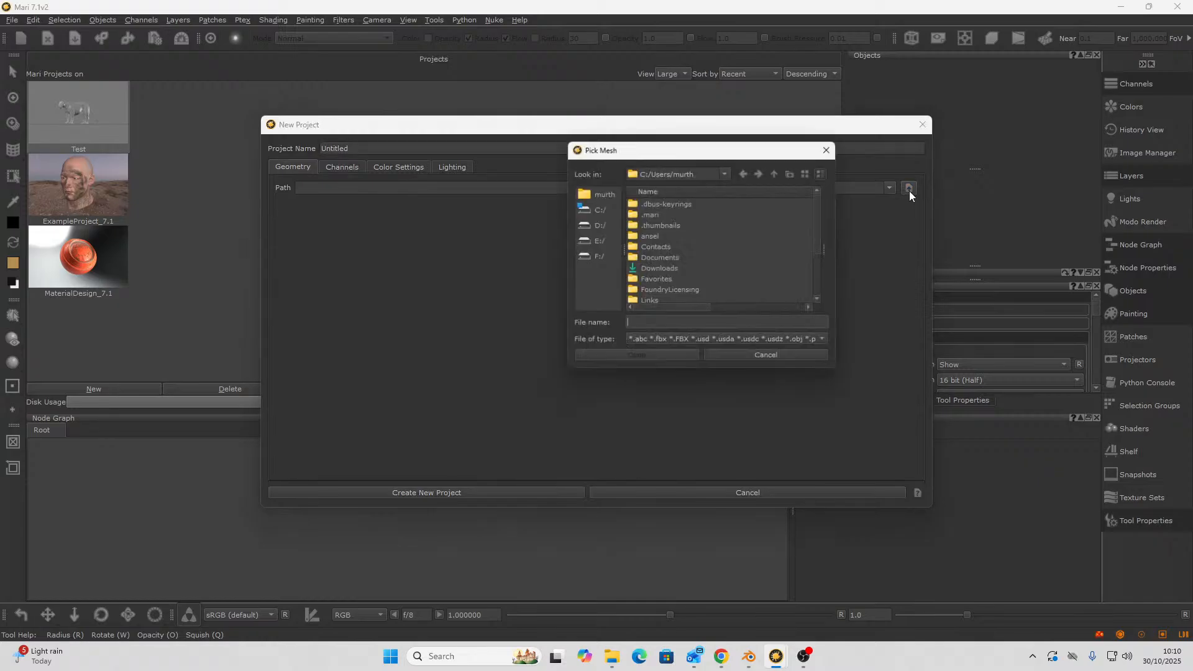
{"action": "left_click", "coordinate": [595, 242]}
{"action": "left_click", "coordinate": [597, 257]}
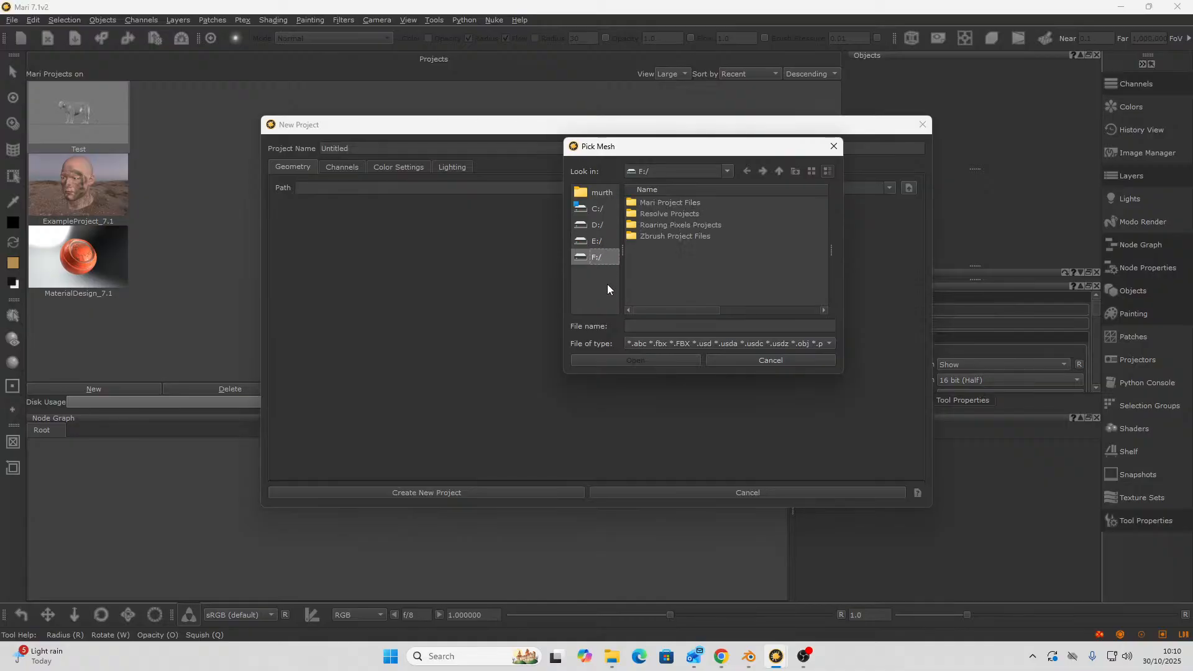
{"action": "double_click", "coordinate": [672, 227]}
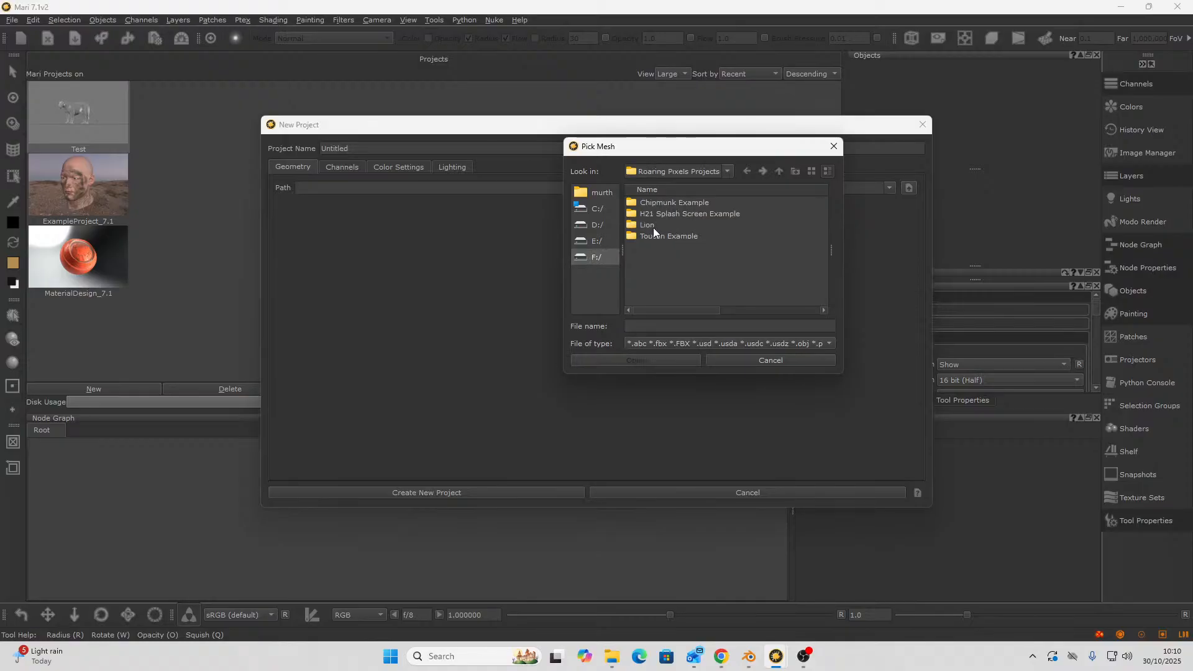
{"action": "double_click", "coordinate": [653, 228]}
{"action": "double_click", "coordinate": [656, 205]}
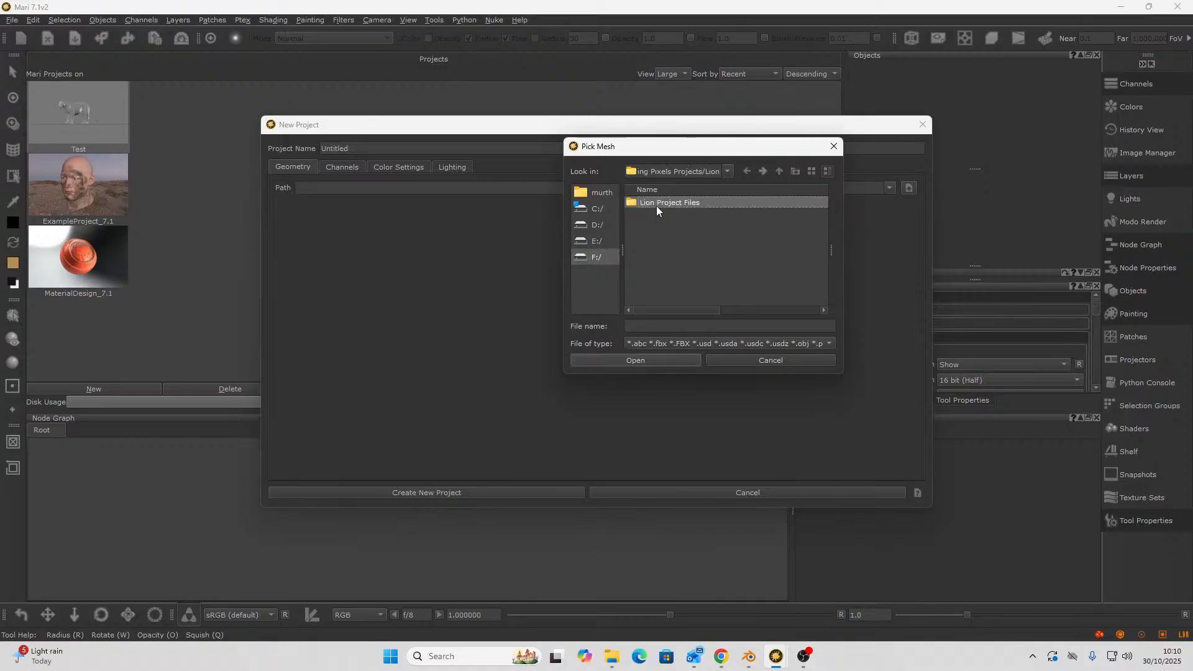
{"action": "double_click", "coordinate": [654, 201]}
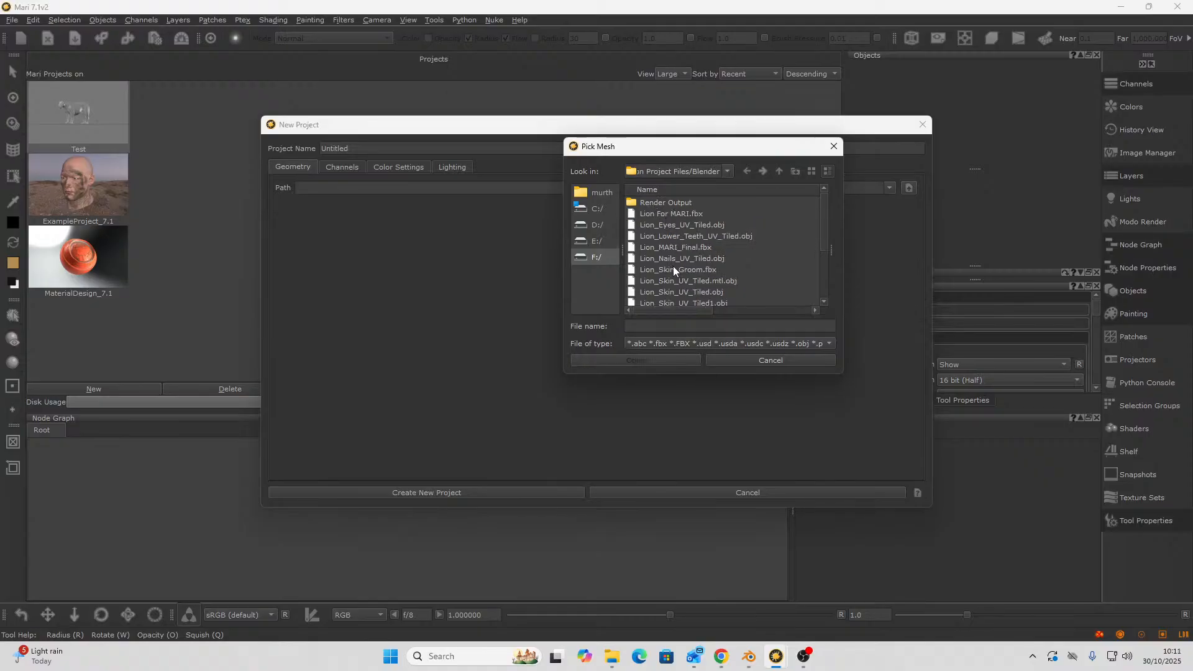
{"action": "left_click", "coordinate": [684, 249]}
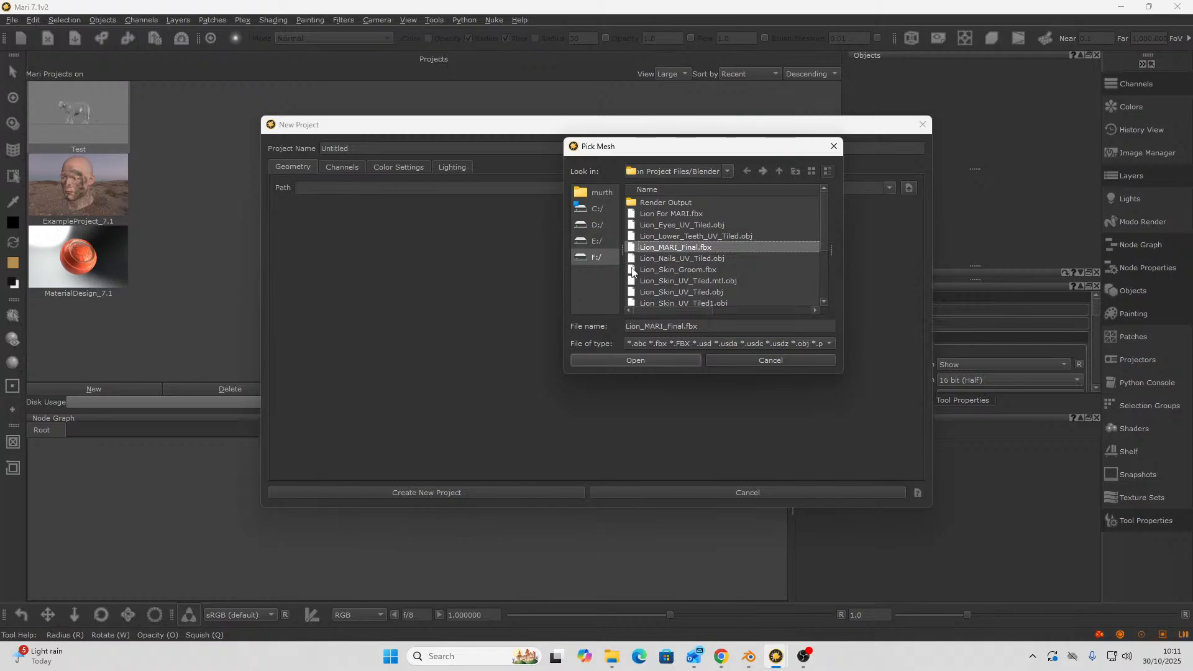
{"action": "left_click", "coordinate": [655, 361]}
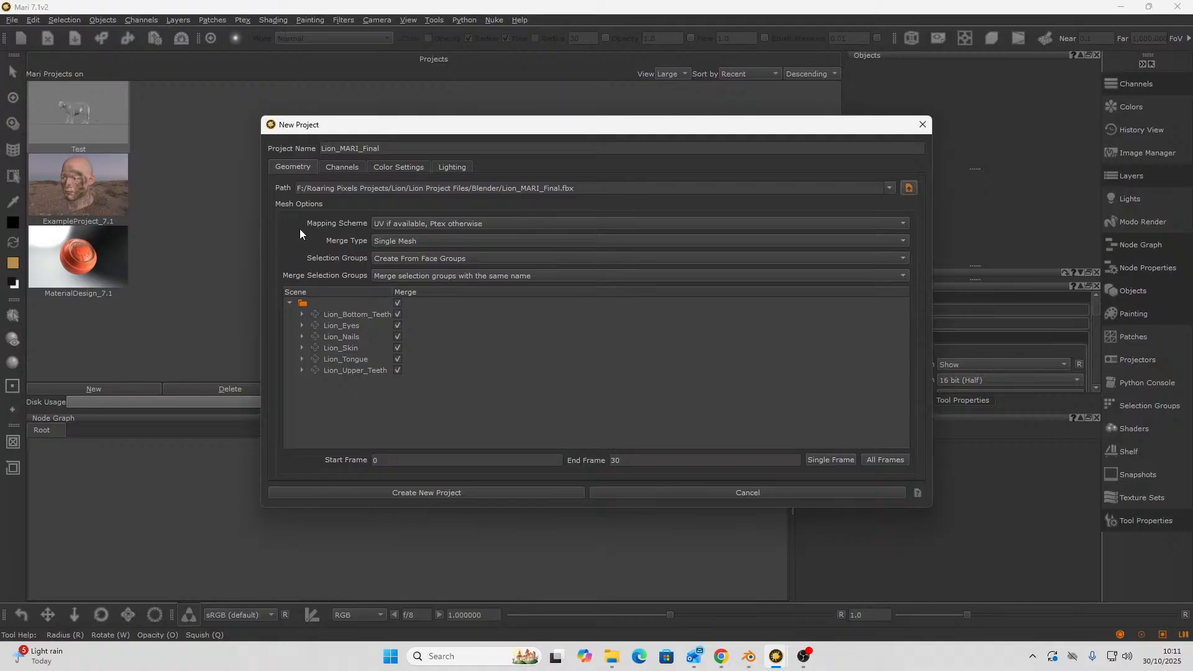
- Set the mesh mapping scheme to UV if available, Ptex otherwise
{"action": "left_click", "coordinate": [422, 225]}
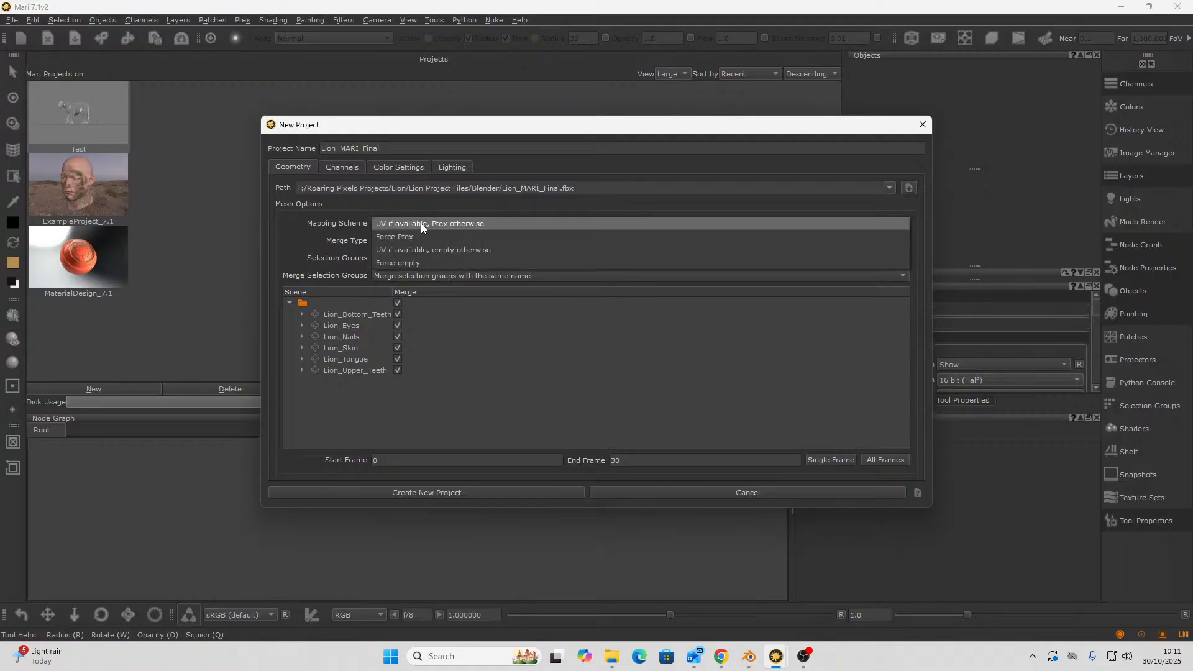
{"action": "left_click", "coordinate": [420, 222]}
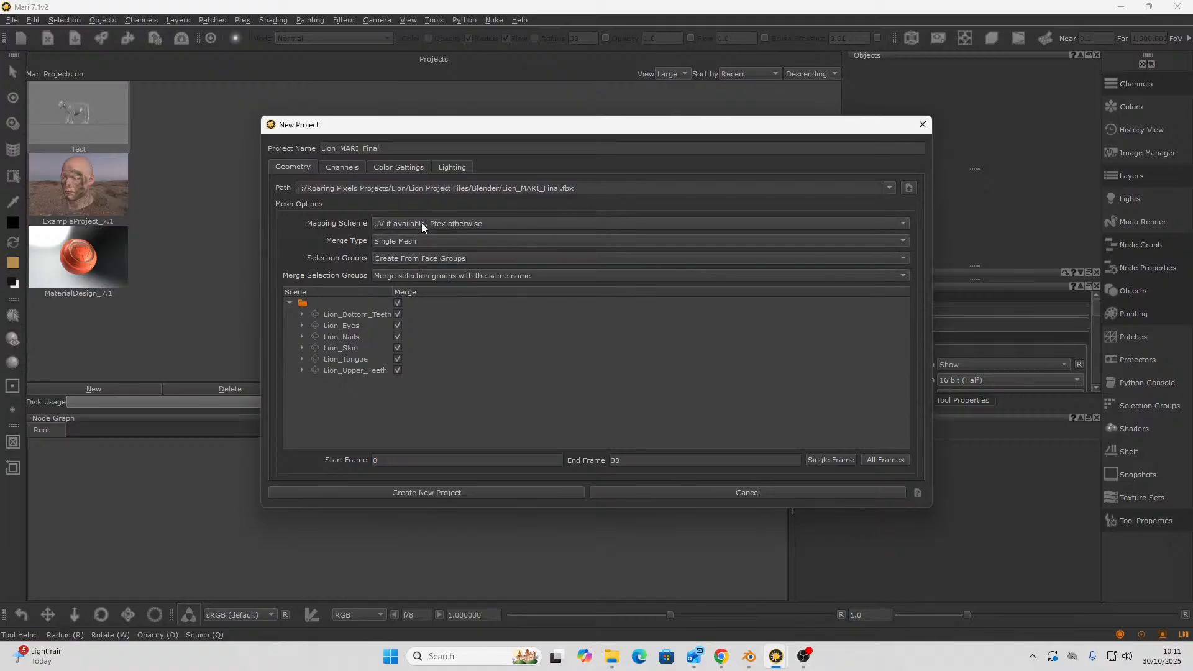
{"action": "left_click", "coordinate": [422, 222]}
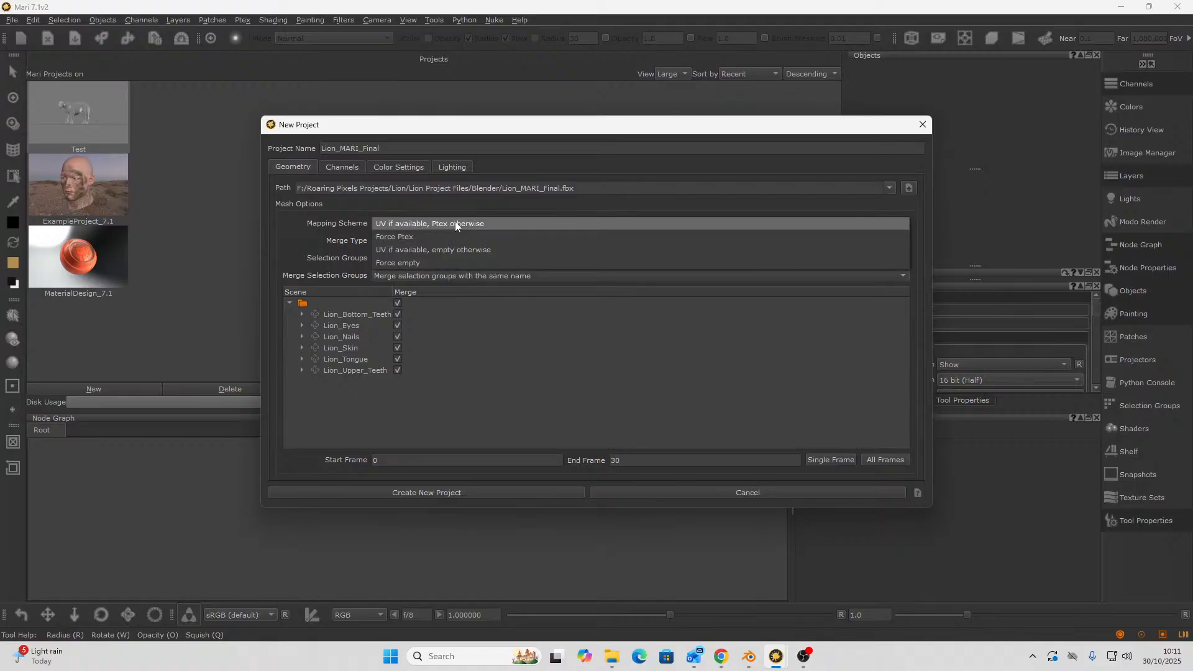
{"action": "left_click", "coordinate": [291, 248]}
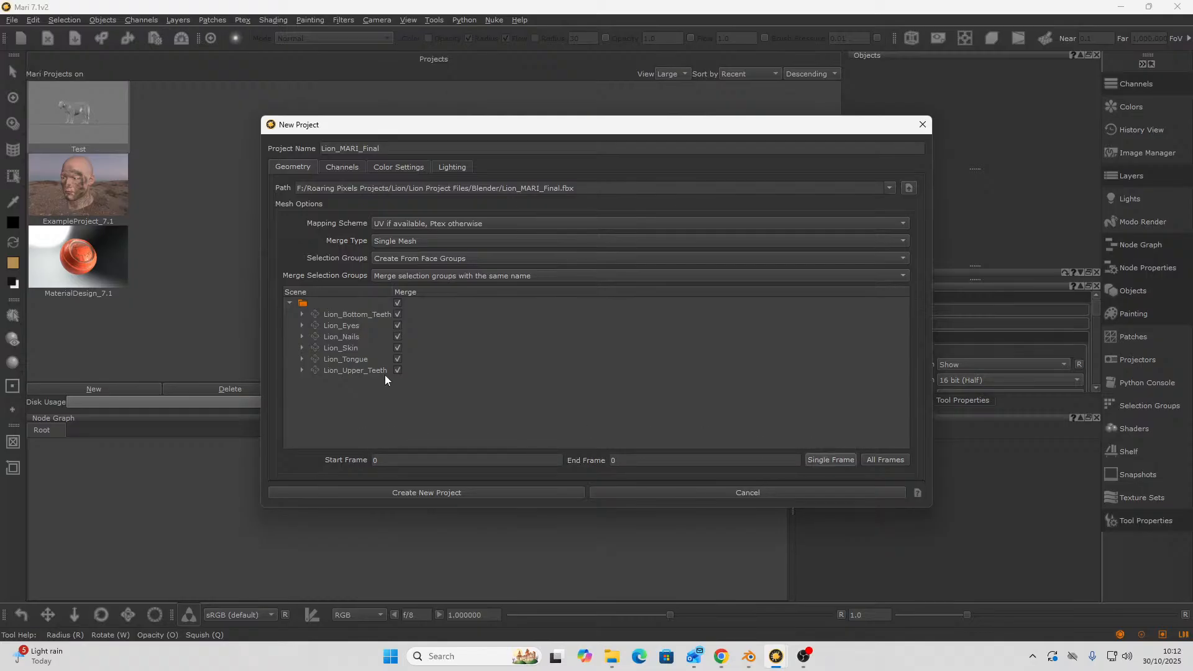
- Browse to F:/Mari Project Files for the root path of the project's channels
{"action": "left_click", "coordinate": [342, 167]}
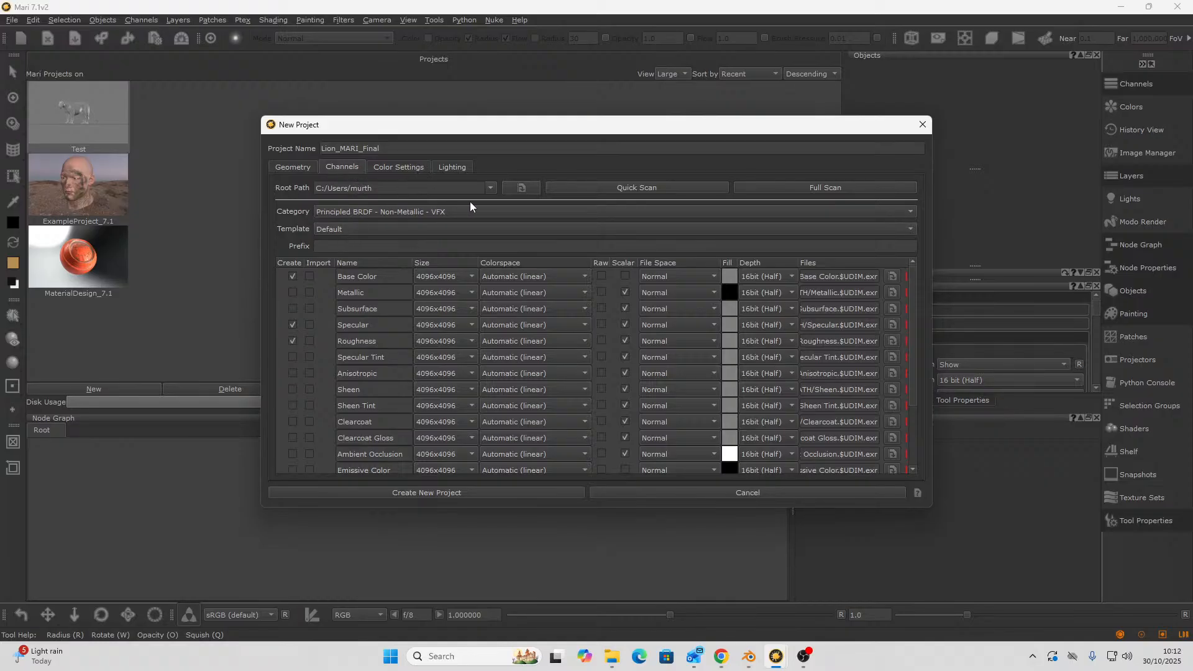
{"action": "left_click", "coordinate": [489, 191]}
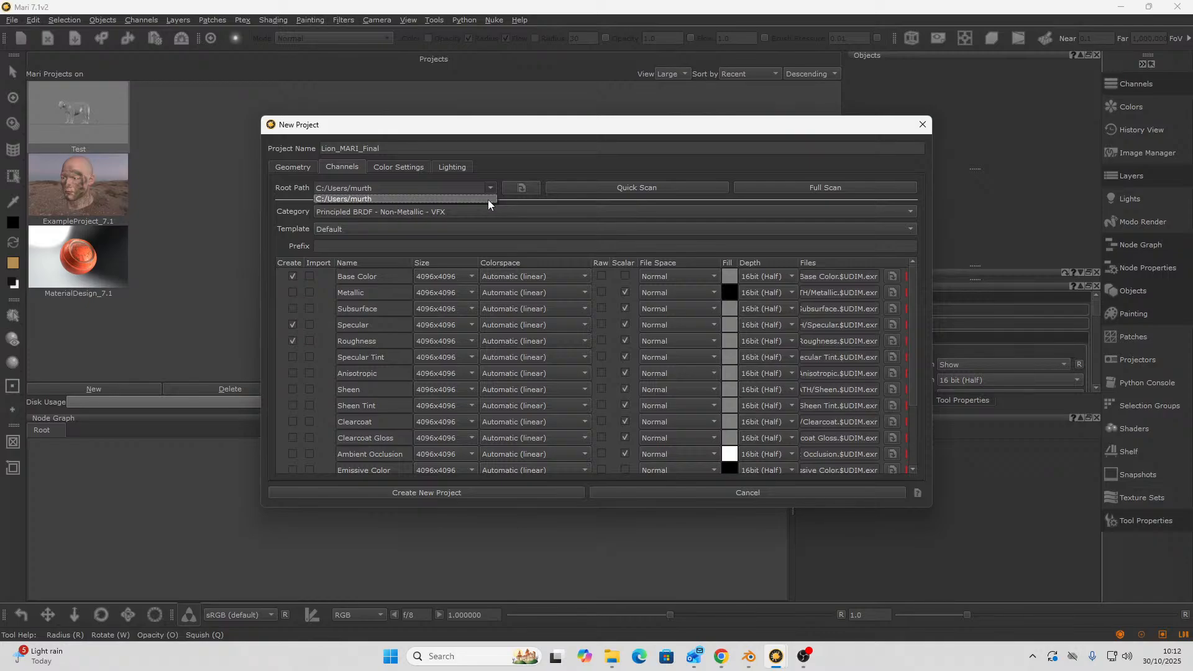
{"action": "left_click", "coordinate": [509, 192]}
{"action": "left_click", "coordinate": [509, 191]}
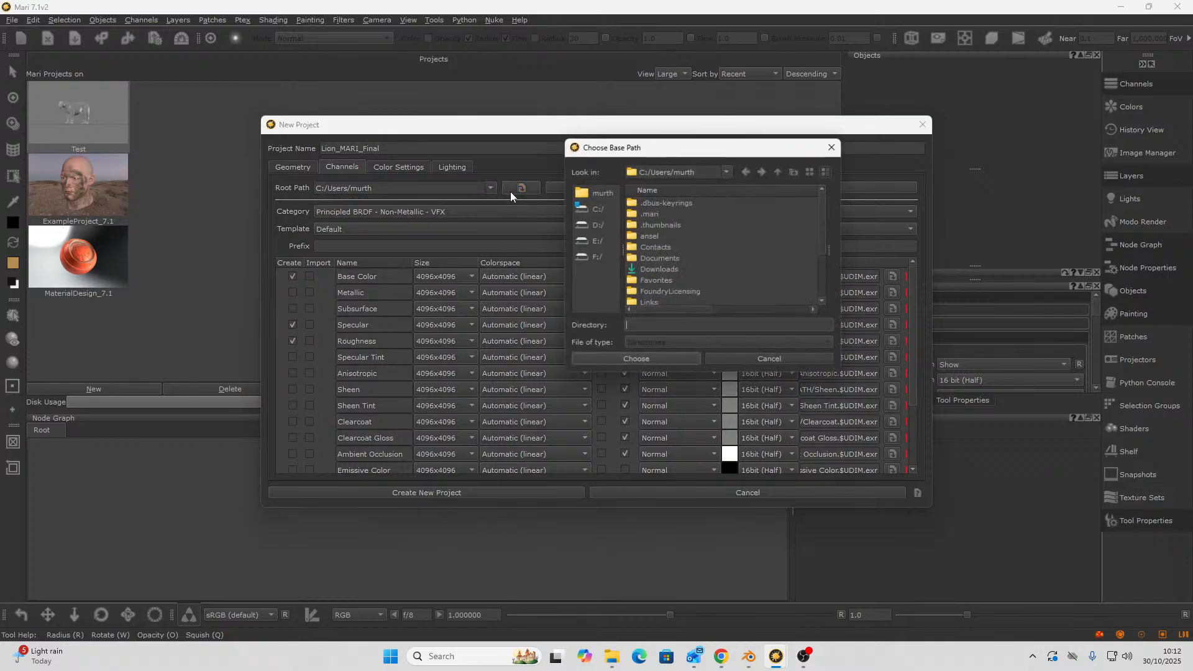
{"action": "left_click", "coordinate": [596, 256]}
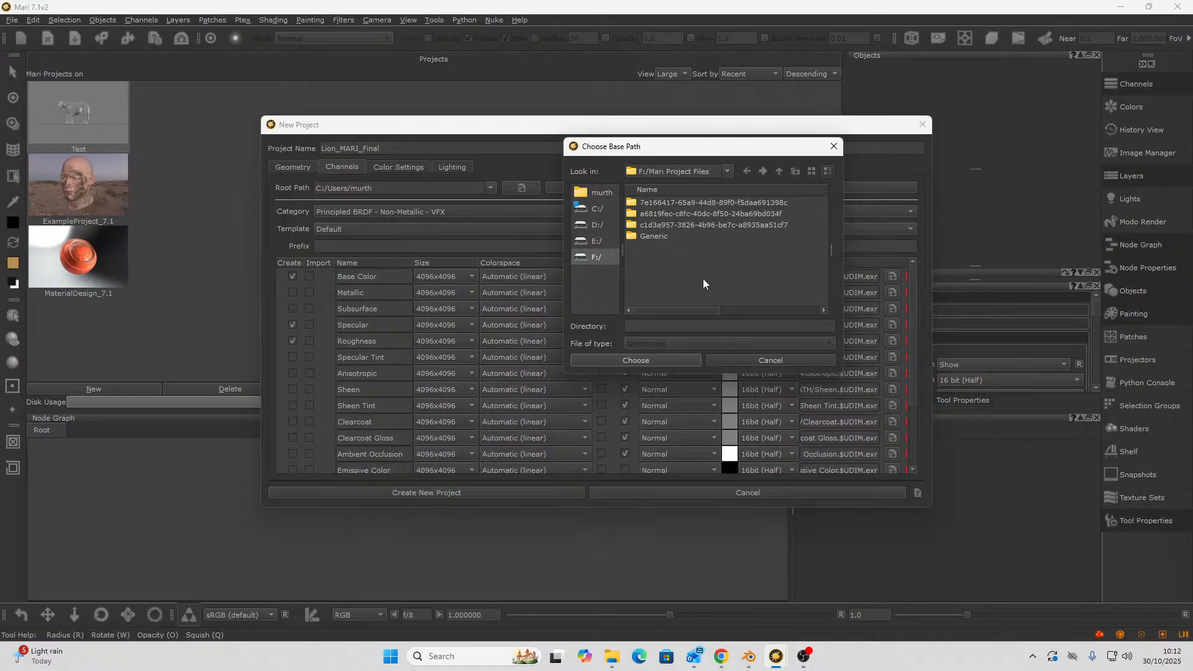
- Create a folder named MARI ROOT in Mari Project Files and choose it as the channels' root path
{"action": "right_click", "coordinate": [747, 262]}
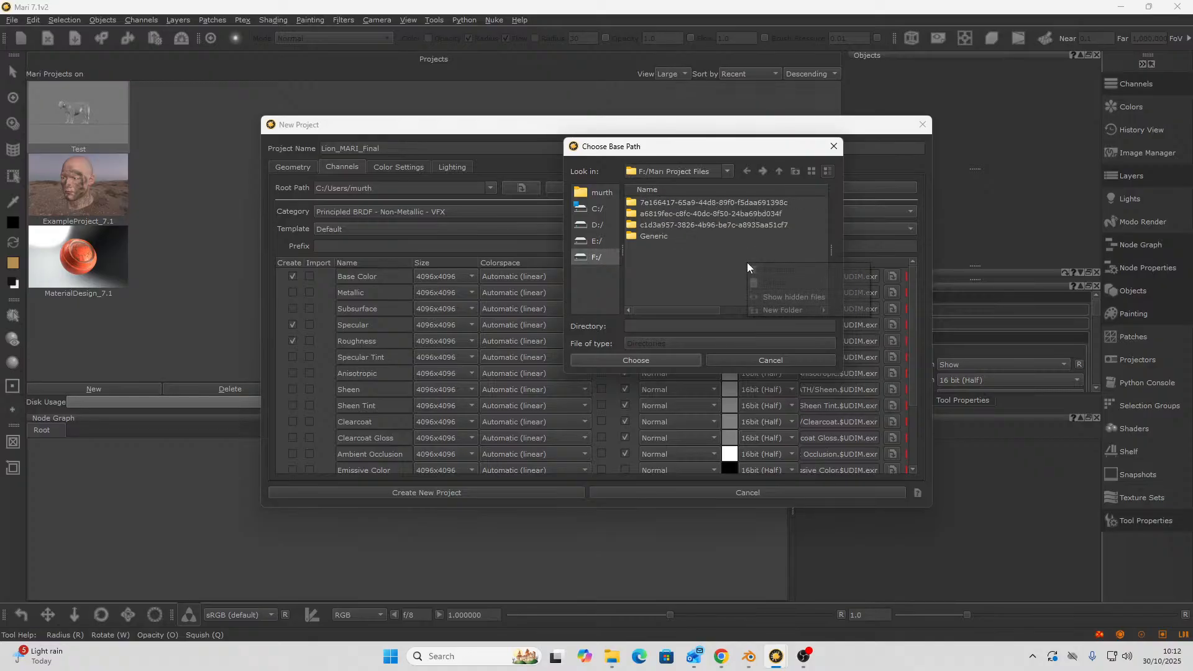
{"action": "left_click", "coordinate": [788, 312]}
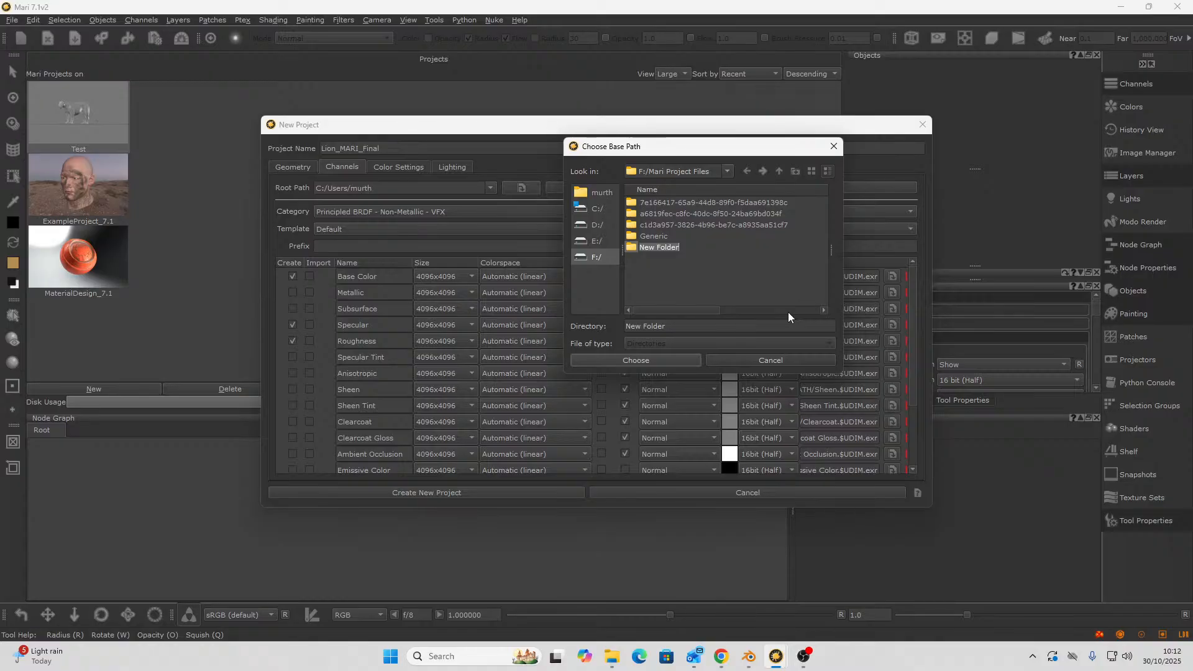
{"action": "type", "text": "MATI"}
{"action": "key", "text": "BackSpace"}
{"action": "key", "text": "BackSpace"}
{"action": "type", "text": "RI ROOT"}
{"action": "key", "text": "Return"}
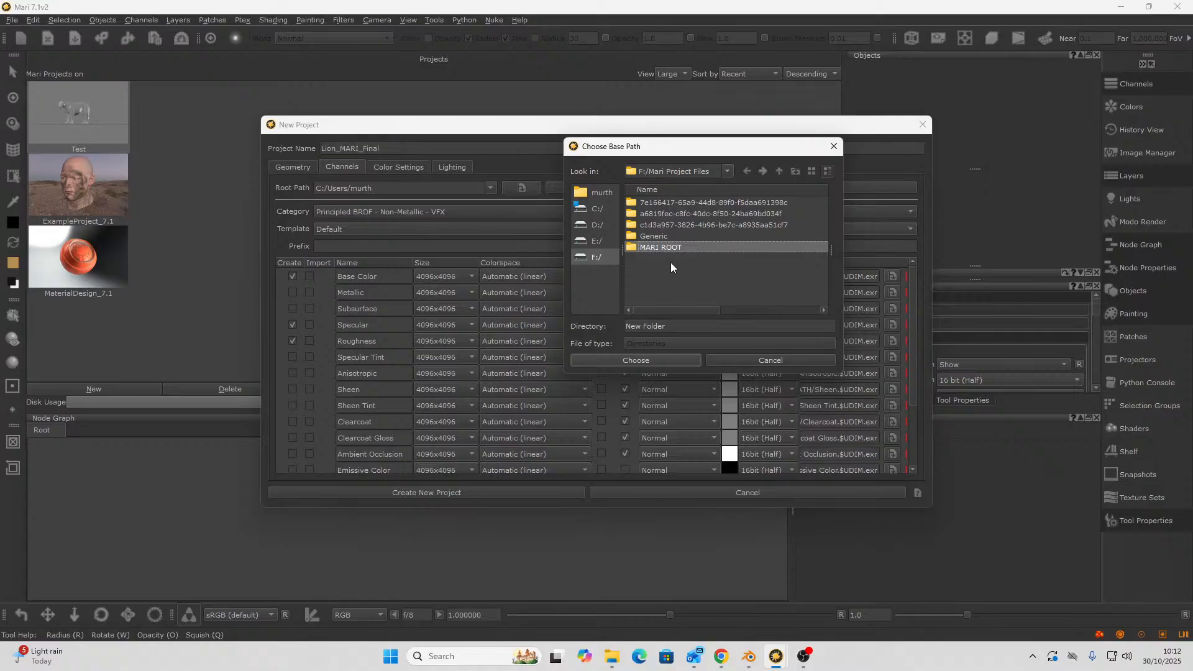
{"action": "double_click", "coordinate": [658, 246]}
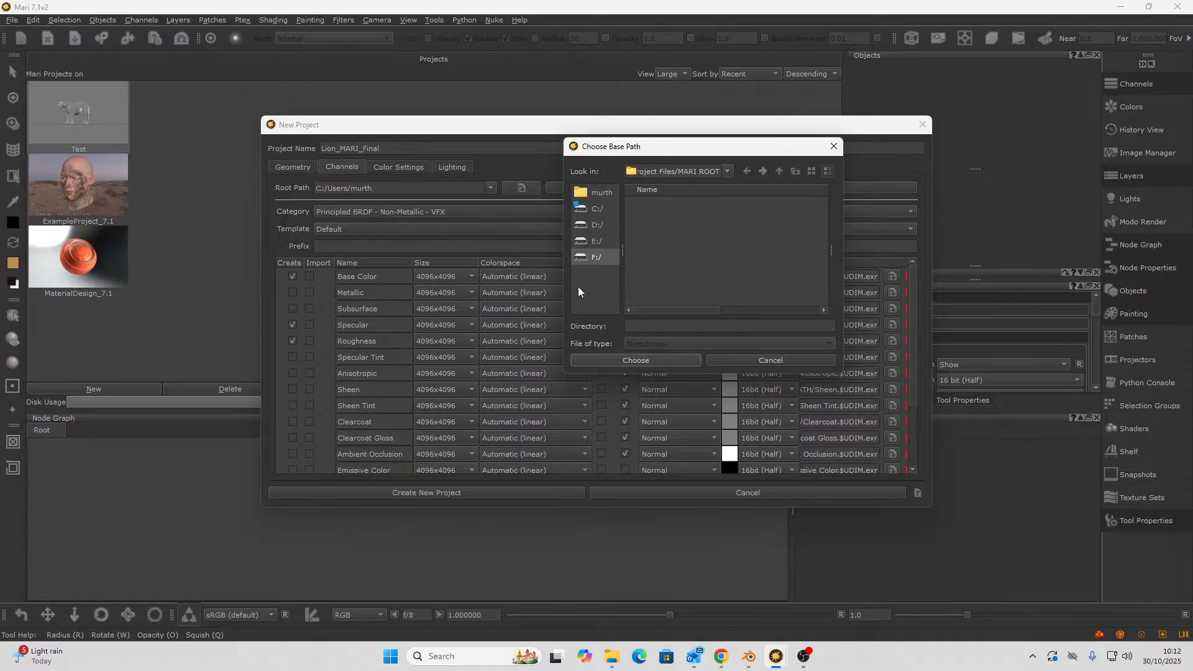
{"action": "left_click", "coordinate": [653, 361]}
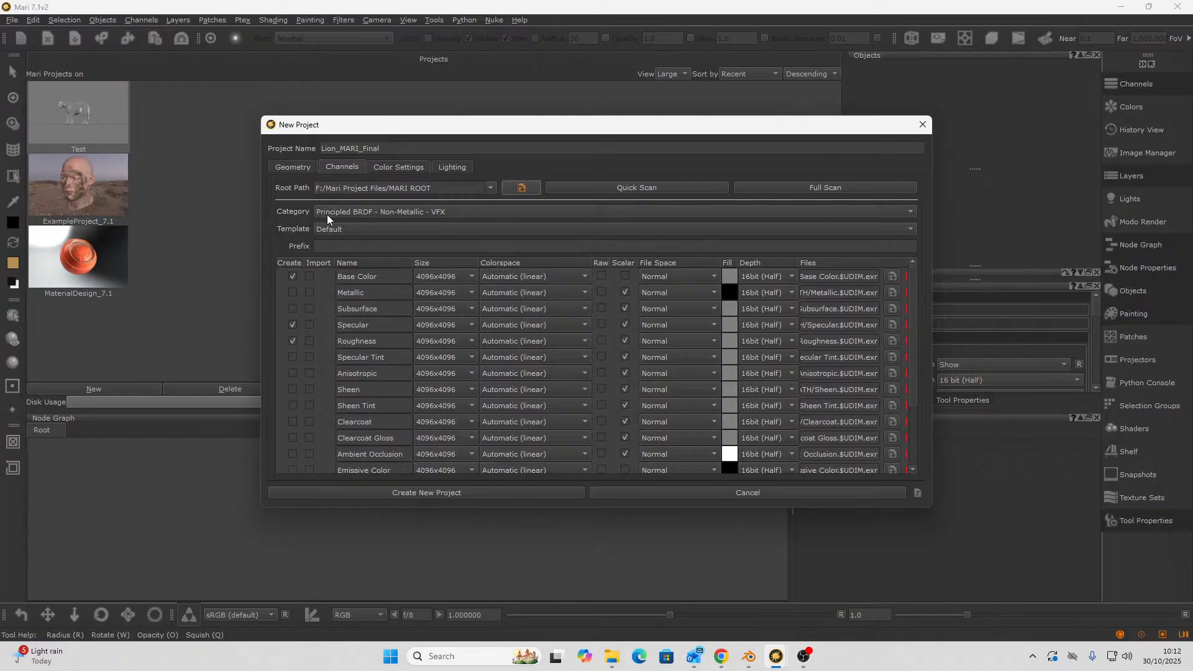
- Set the channel category to Arnold Standard Surface - VFX and exclude Specular Color and Specular Roughness, leaving only Diffuse Color for creation
{"action": "left_click", "coordinate": [371, 214]}
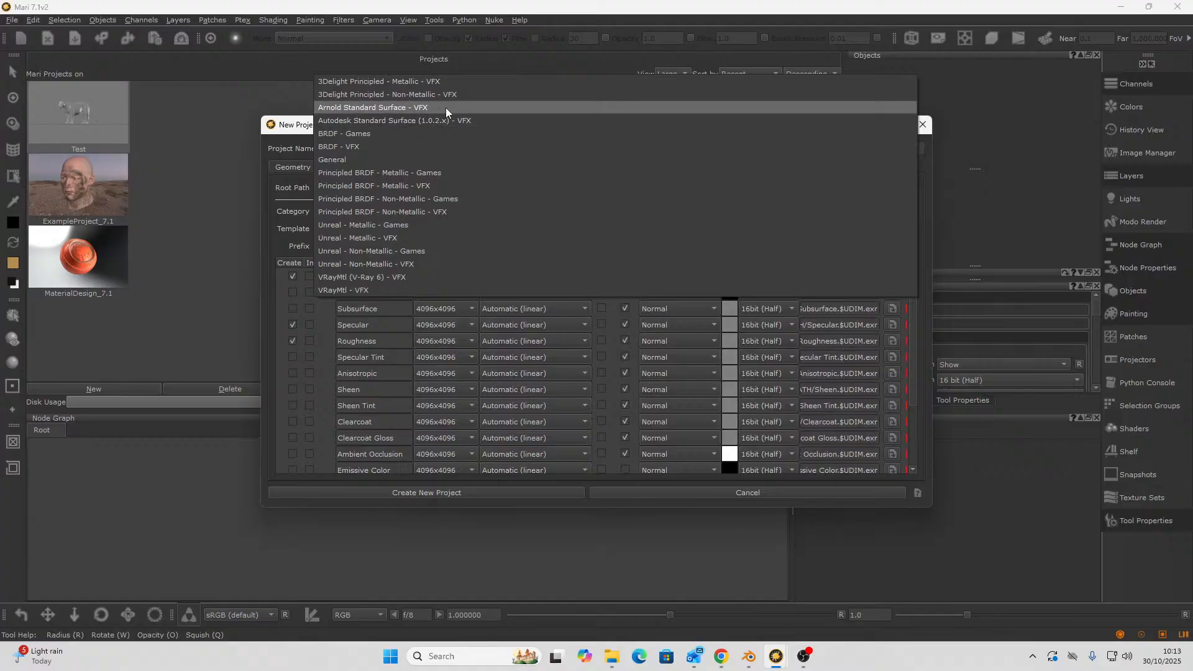
{"action": "left_click", "coordinate": [411, 112]}
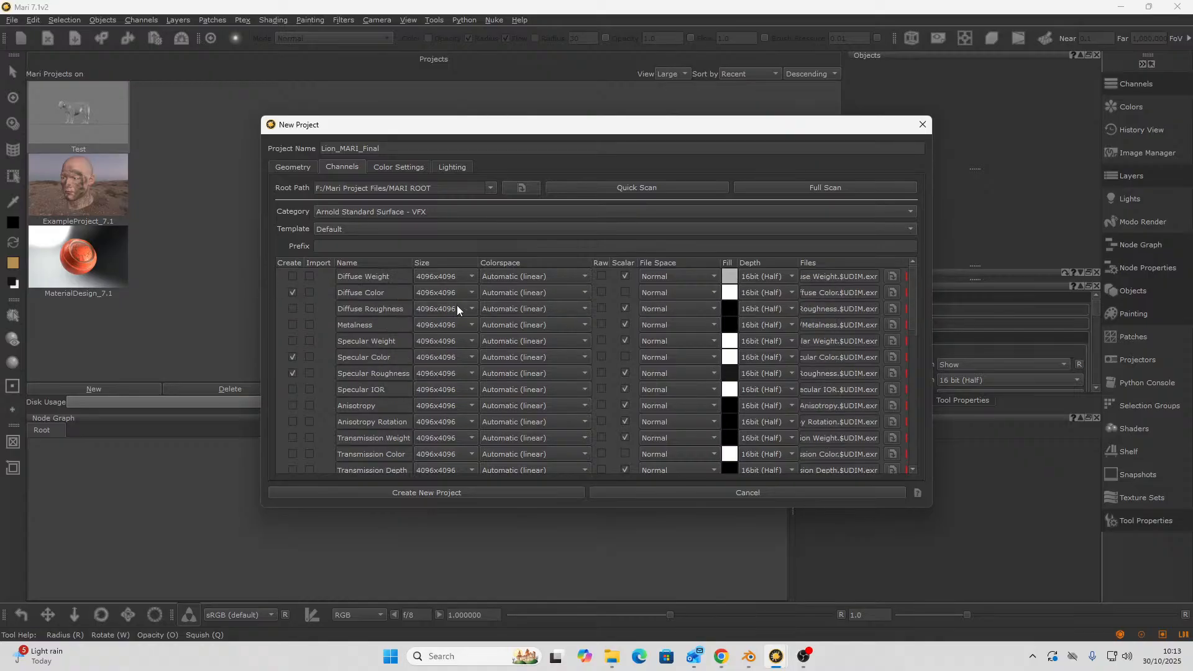
{"action": "left_click", "coordinate": [293, 373]}
{"action": "left_click_drag", "start_coordinate": [915, 307], "coordinate": [907, 430]}
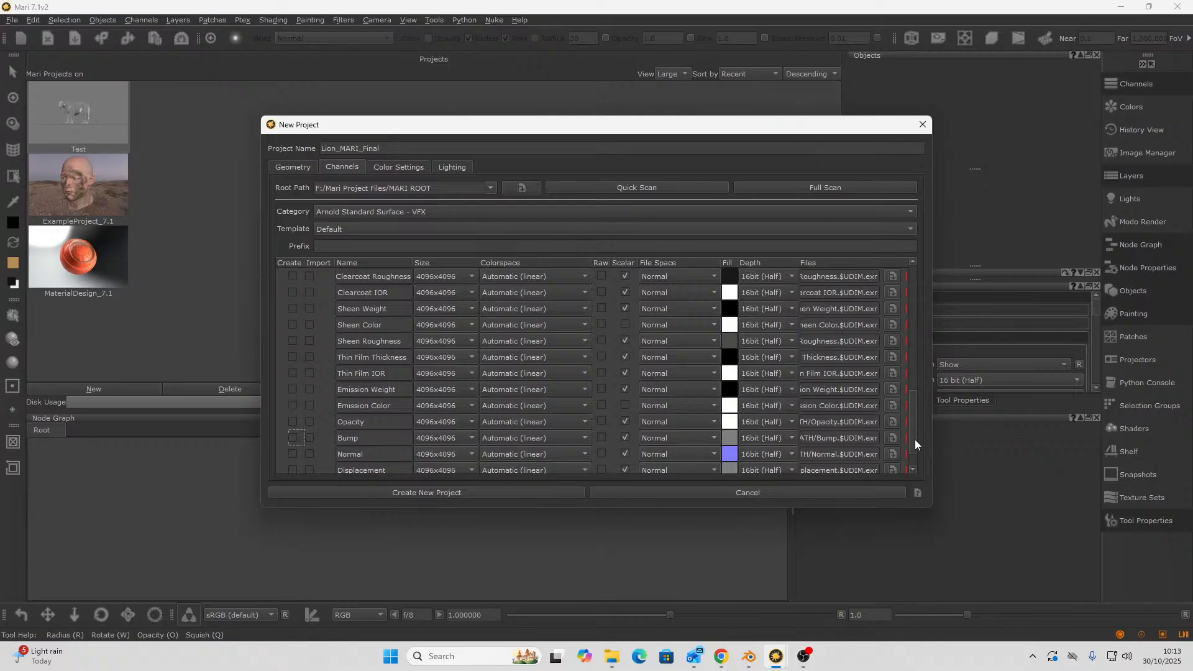
{"action": "left_click_drag", "start_coordinate": [914, 439], "coordinate": [914, 459]}
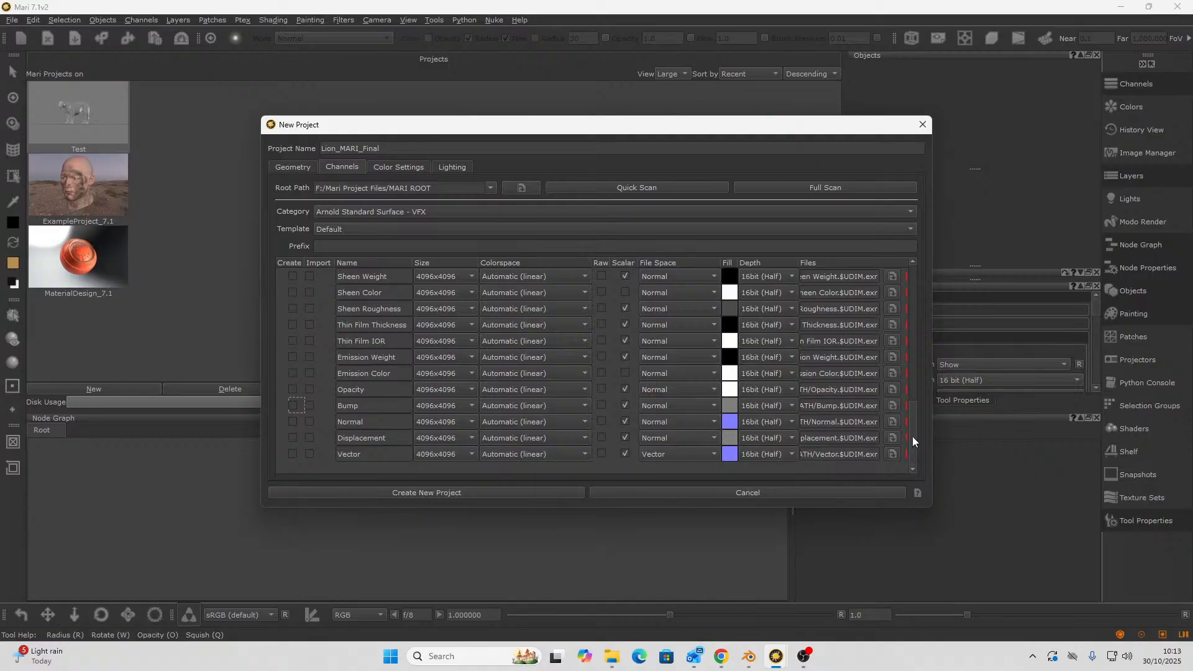
{"action": "left_click_drag", "start_coordinate": [912, 436], "coordinate": [910, 308]}
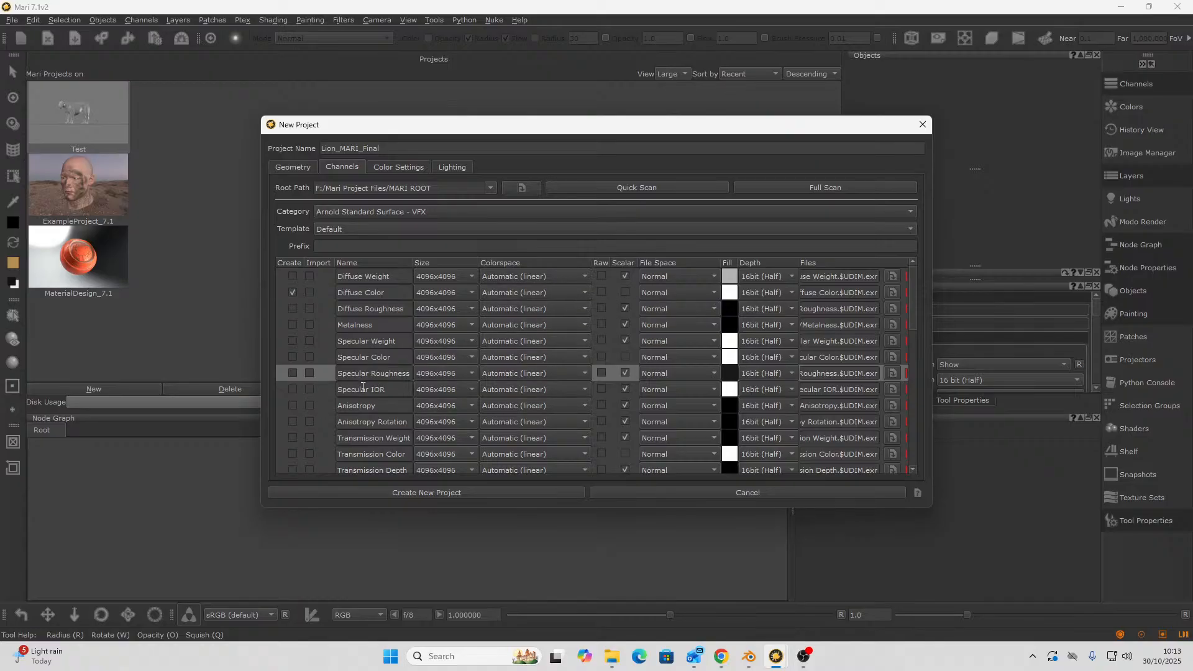
{"action": "scroll", "coordinate": [402, 393], "scroll_direction": "down", "scroll_amount": 1}
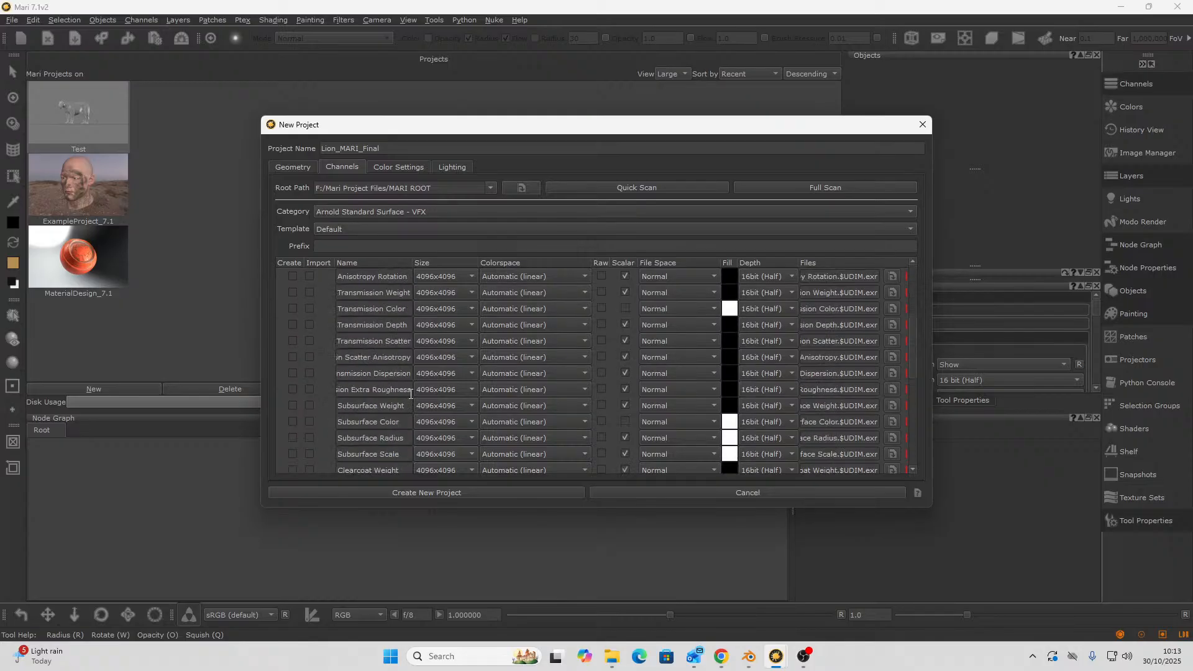
{"action": "scroll", "coordinate": [411, 394], "scroll_direction": "up", "scroll_amount": 1}
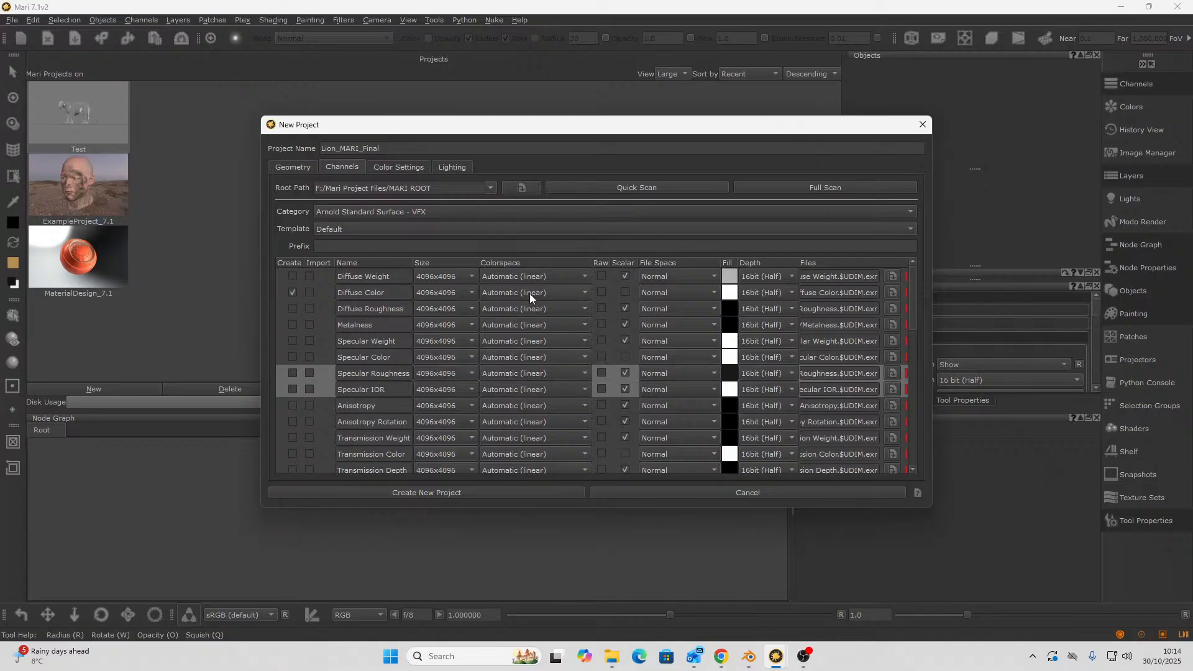
- Set the OCIO config to aces_1.3 in the color settings and create the project
{"action": "left_click", "coordinate": [408, 166]}
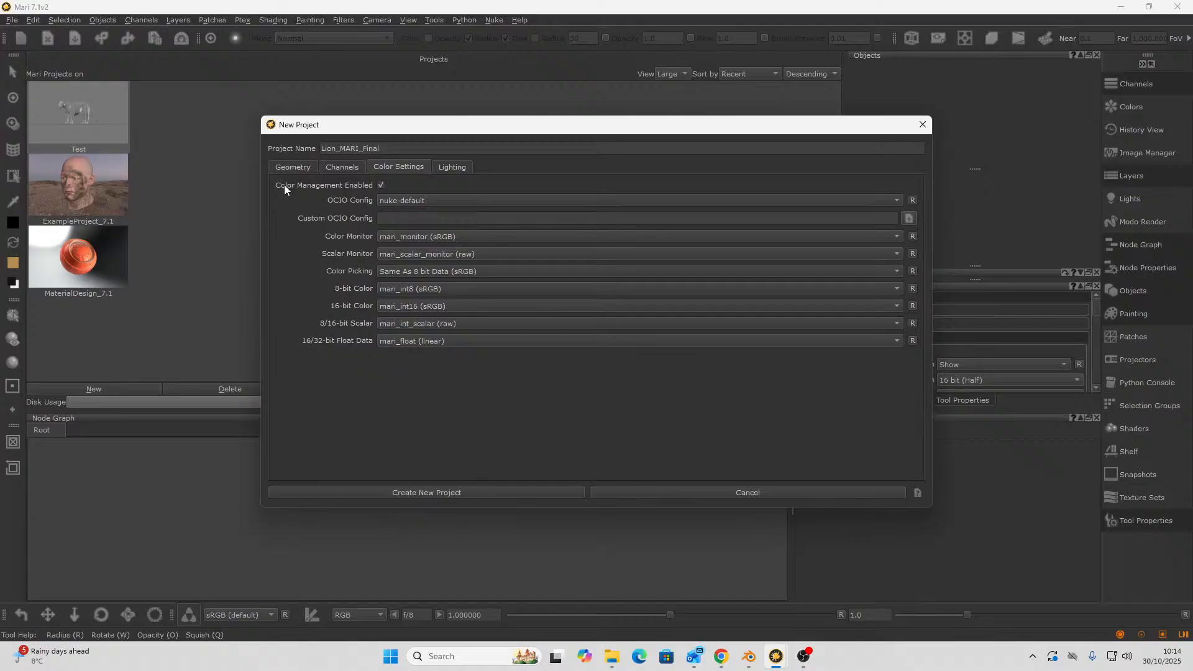
{"action": "left_click", "coordinate": [424, 203]}
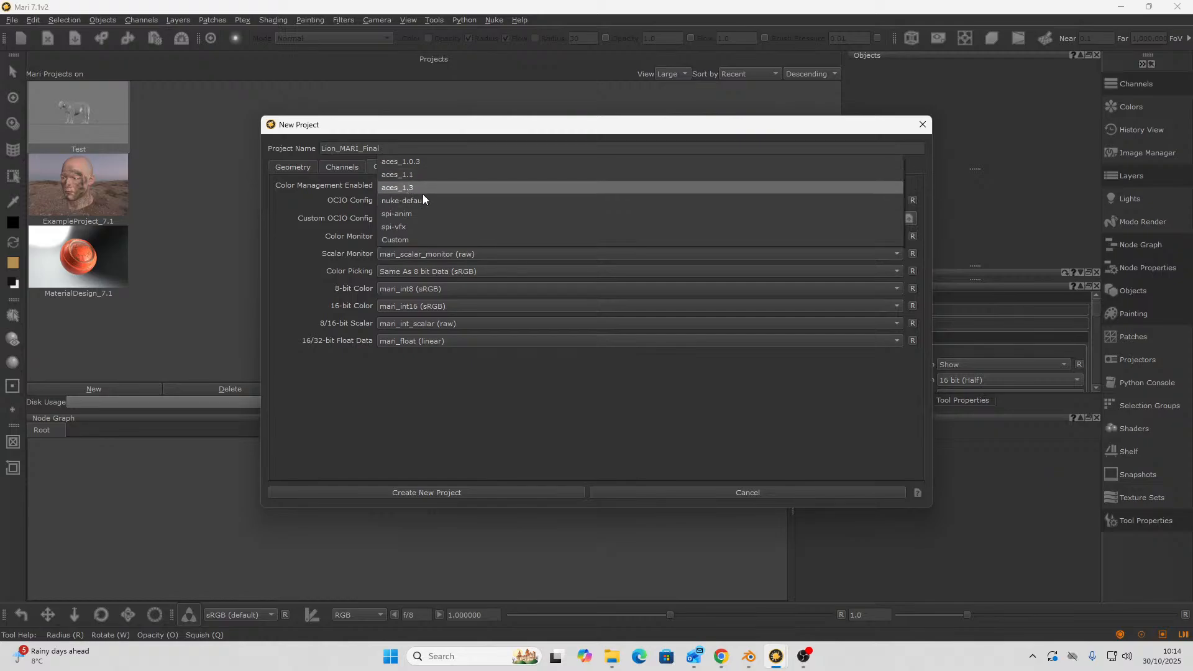
{"action": "left_click", "coordinate": [422, 200]}
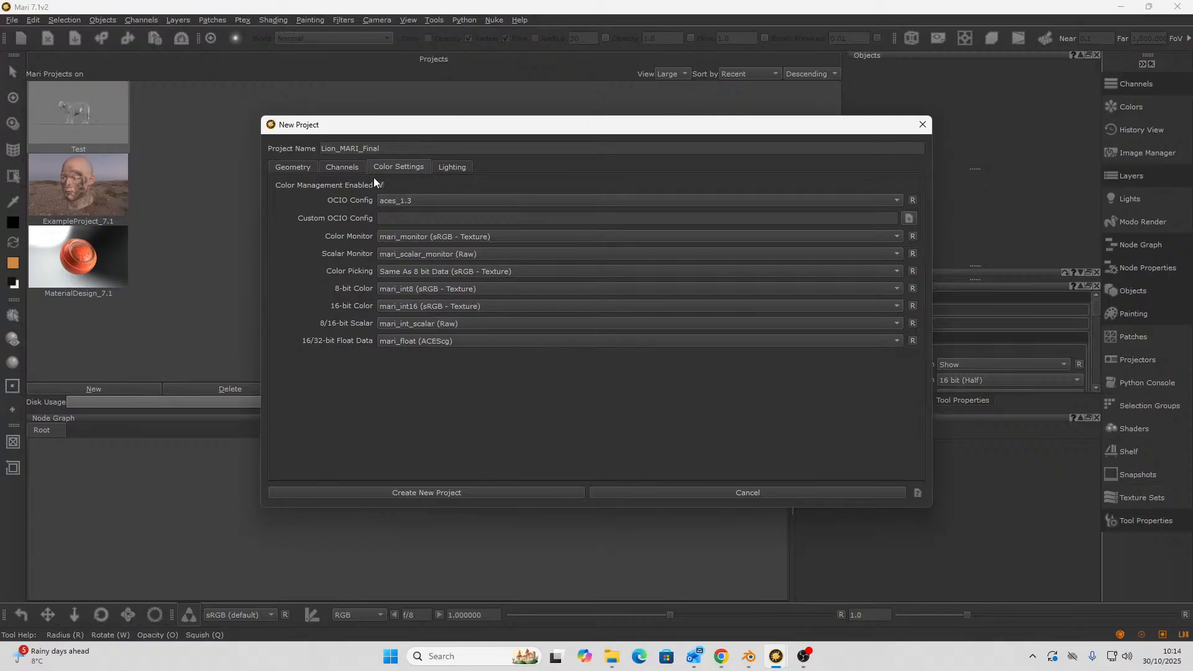
{"action": "left_click", "coordinate": [352, 168]}
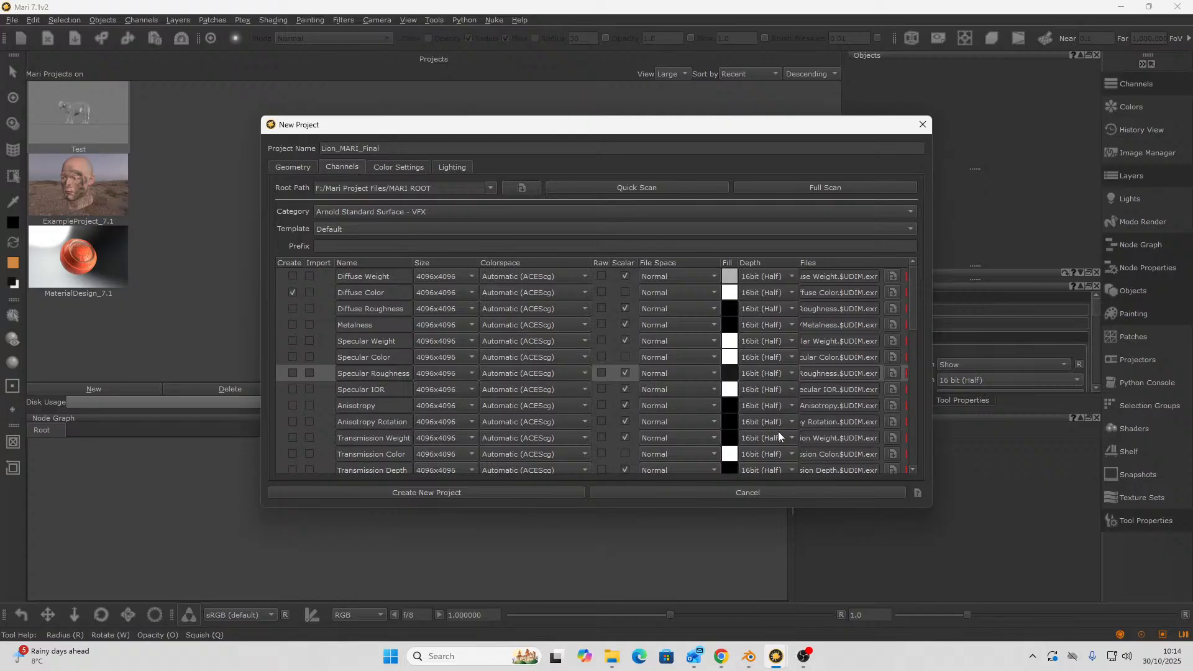
{"action": "left_click", "coordinate": [436, 493]}
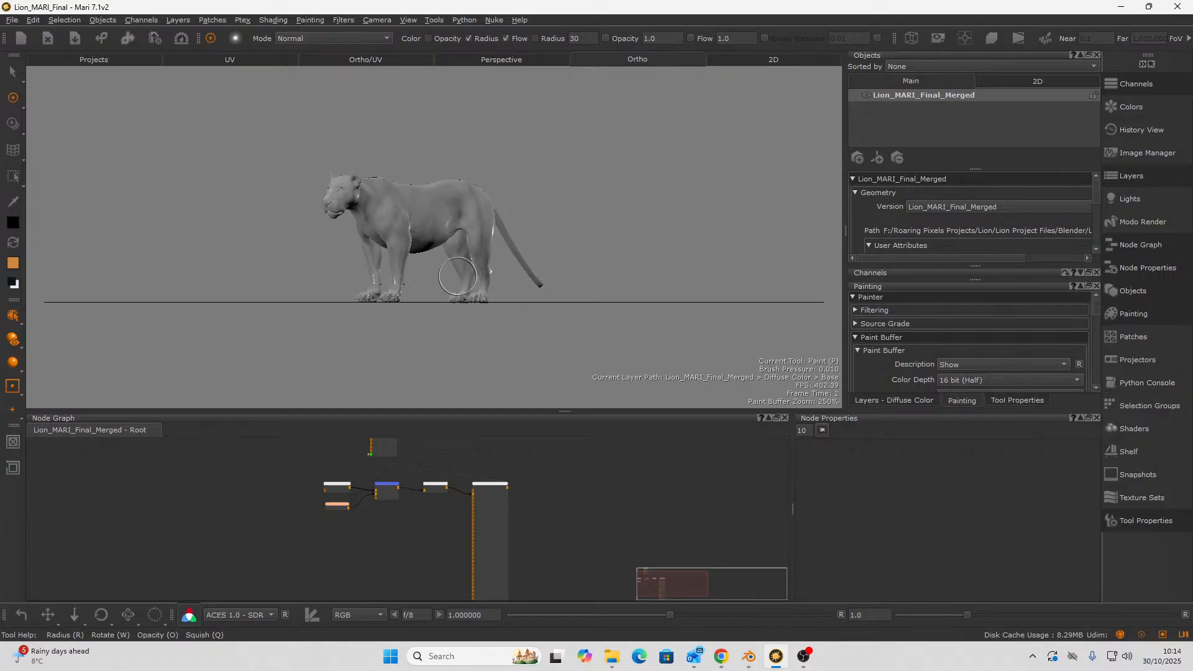
- Examine the imported lion model up close and alongside its UV layout in the Ortho/UV view
{"action": "right_click_drag", "start_coordinate": [428, 218], "coordinate": [512, 318], "text": "alt"}
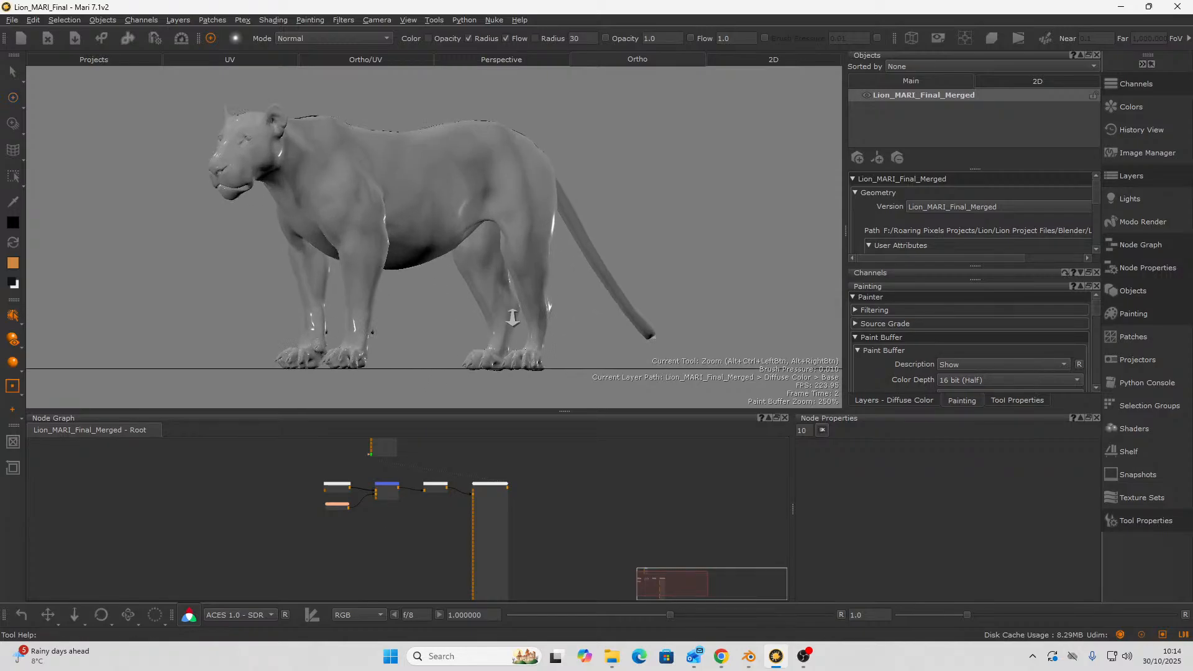
{"action": "left_click", "coordinate": [350, 60]}
{"action": "right_click_drag", "start_coordinate": [478, 298], "coordinate": [449, 267], "text": "alt"}
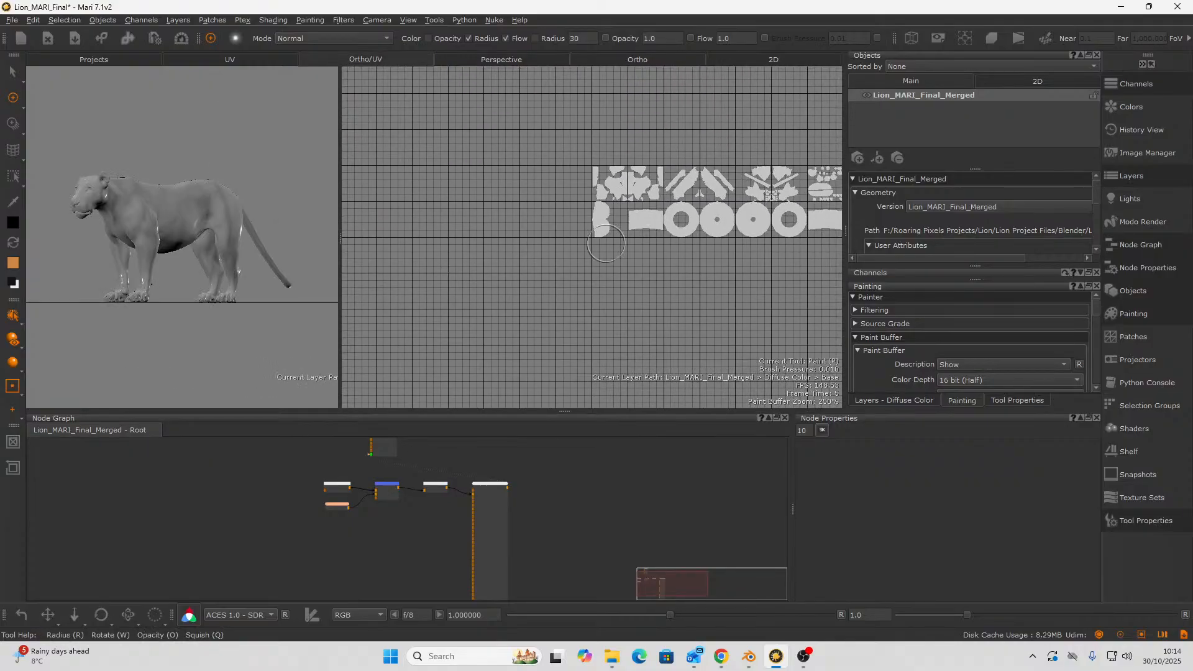
- Examine the lion's complete UDIM layout across both rows of patches
{"action": "middle_click_drag", "start_coordinate": [659, 245], "coordinate": [510, 264], "text": "alt"}
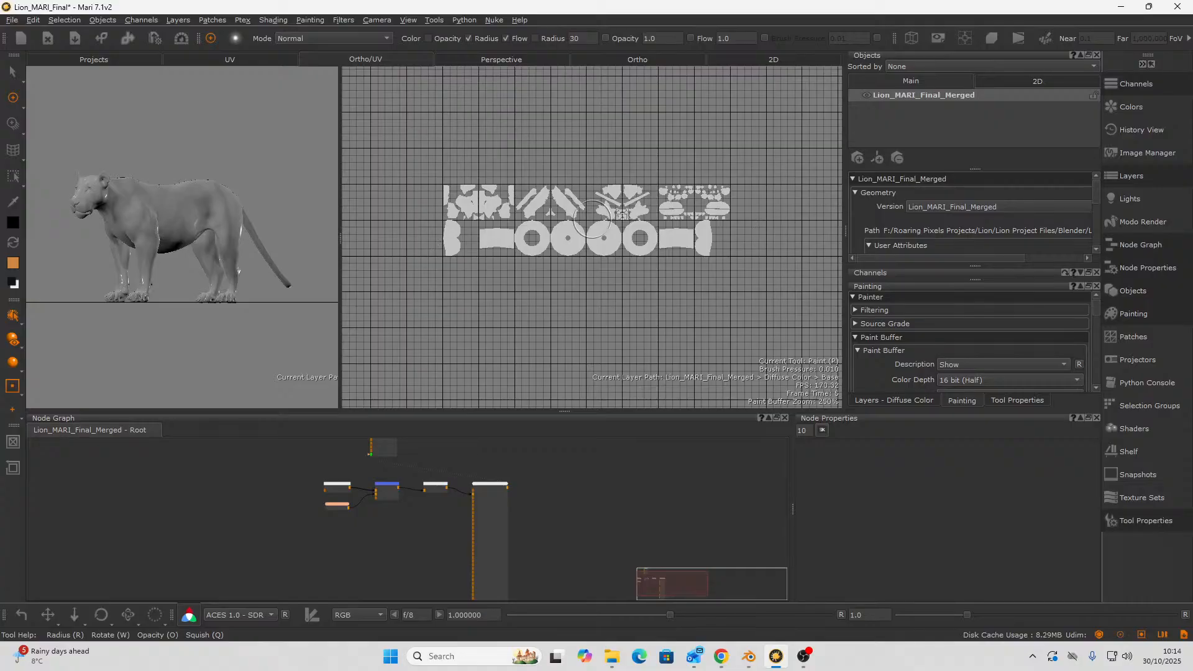
{"action": "mouse_move", "coordinate": [590, 224]}
{"action": "right_mouse_down", "text": "alt"}
{"action": "mouse_move", "coordinate": [658, 248]}
{"action": "mouse_move", "coordinate": [631, 242]}
{"action": "right_mouse_up", "text": "alt"}
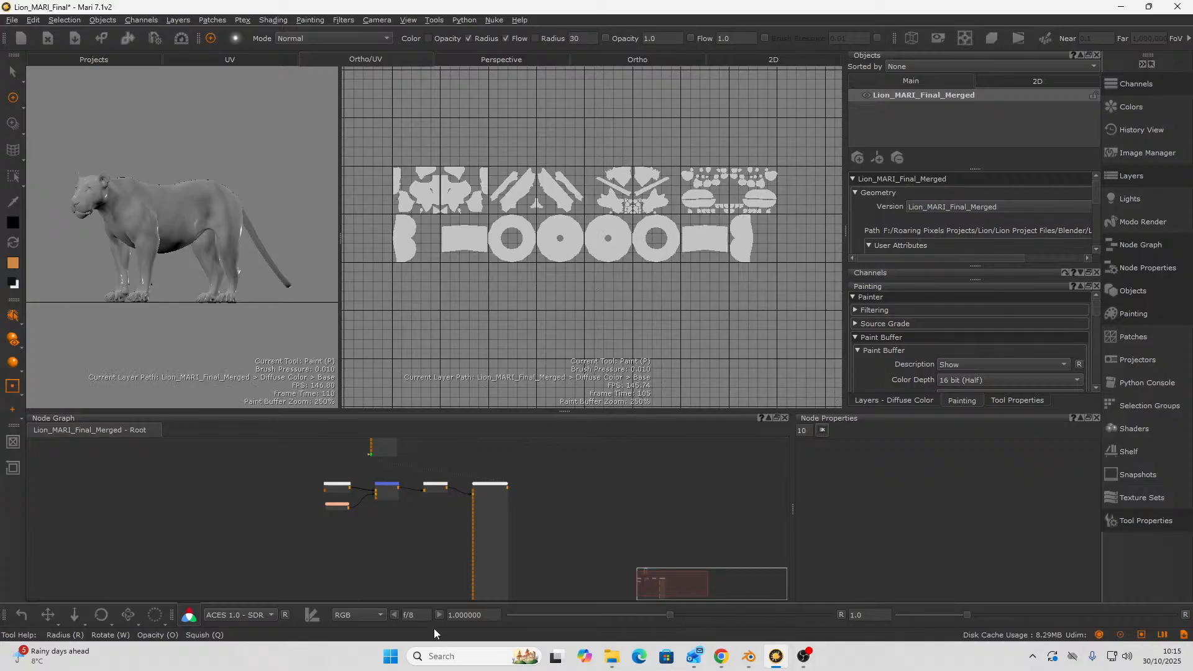
- Move the viewer node from above the Diffuse Color network to beside the Arnold Standard Surface node
{"action": "scroll", "coordinate": [398, 475], "scroll_direction": "up", "scroll_amount": 2}
{"action": "scroll", "coordinate": [490, 483], "scroll_direction": "down", "scroll_amount": 3}
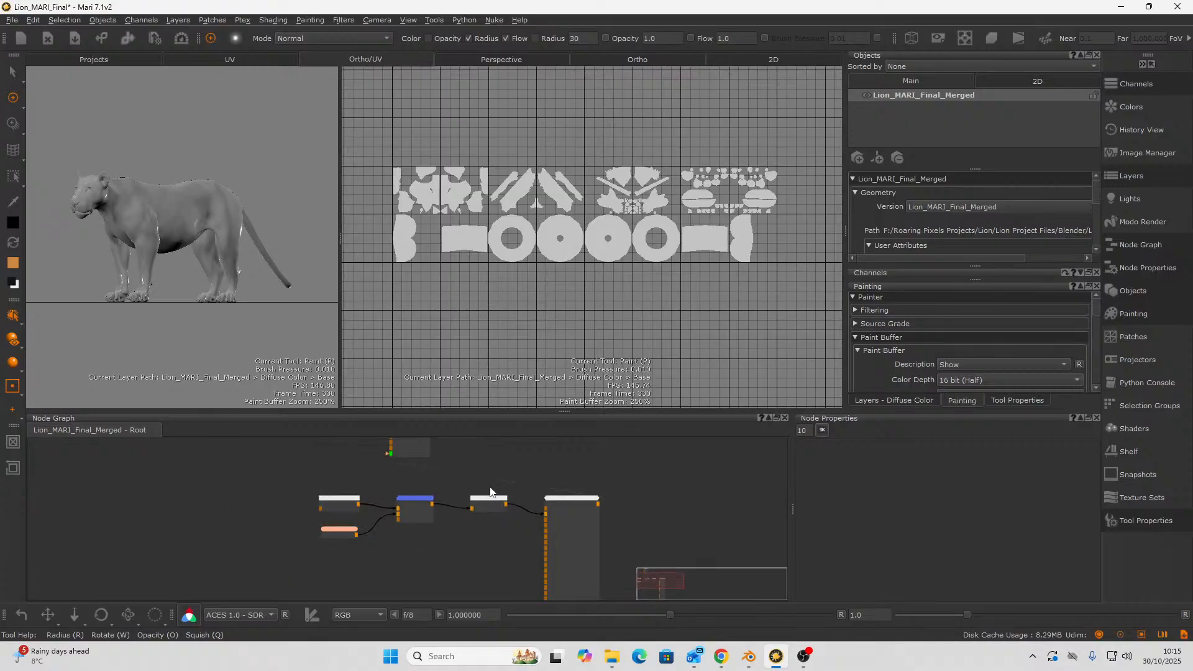
{"action": "middle_click_drag", "start_coordinate": [490, 483], "coordinate": [374, 542]}
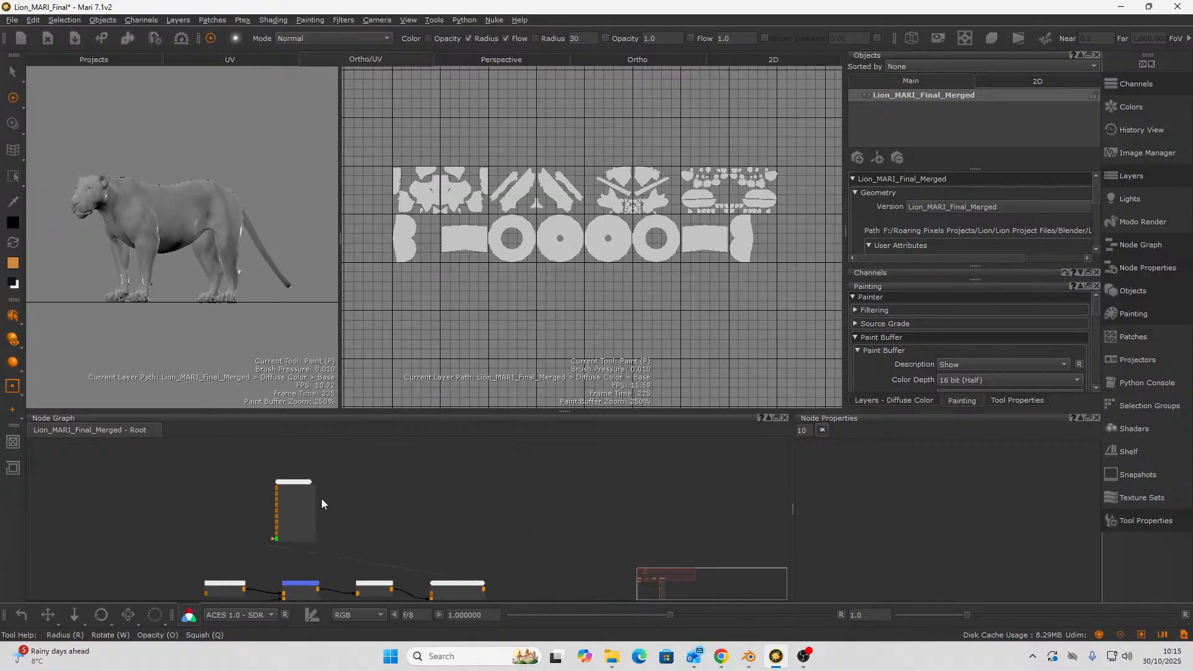
{"action": "left_click_drag", "start_coordinate": [293, 483], "coordinate": [562, 540]}
{"action": "middle_click_drag", "start_coordinate": [444, 531], "coordinate": [481, 462]}
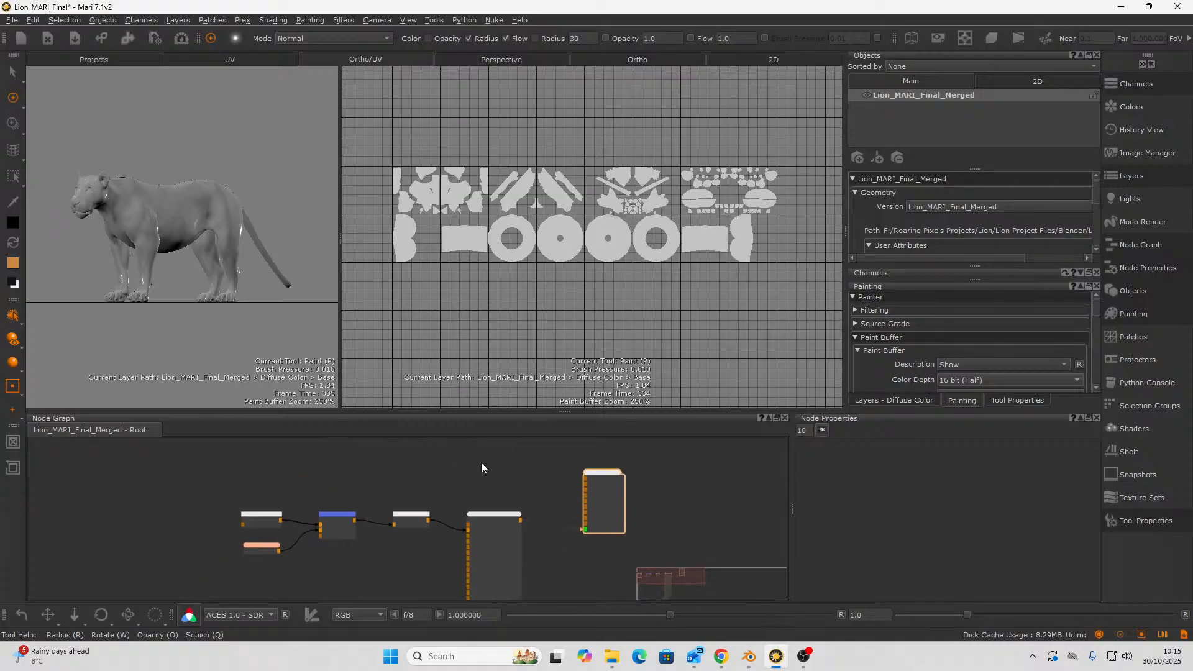
- Examine how the Bottom Transparency, Paint and Base nodes feed through Diffuse Color into the Arnold Standard Surface
{"action": "scroll", "coordinate": [467, 508], "scroll_direction": "up", "scroll_amount": 5}
{"action": "scroll", "coordinate": [474, 530], "scroll_direction": "down", "scroll_amount": 2}
{"action": "middle_click_drag", "start_coordinate": [452, 538], "coordinate": [526, 513]}
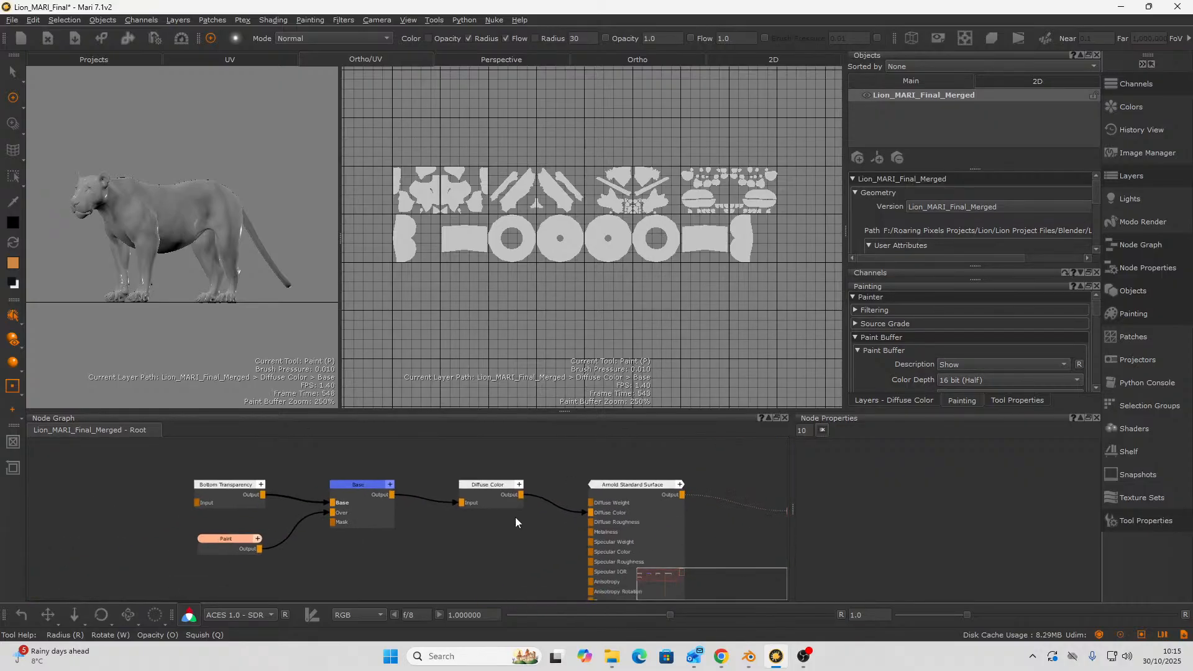
{"action": "scroll", "coordinate": [365, 517], "scroll_direction": "up", "scroll_amount": 3}
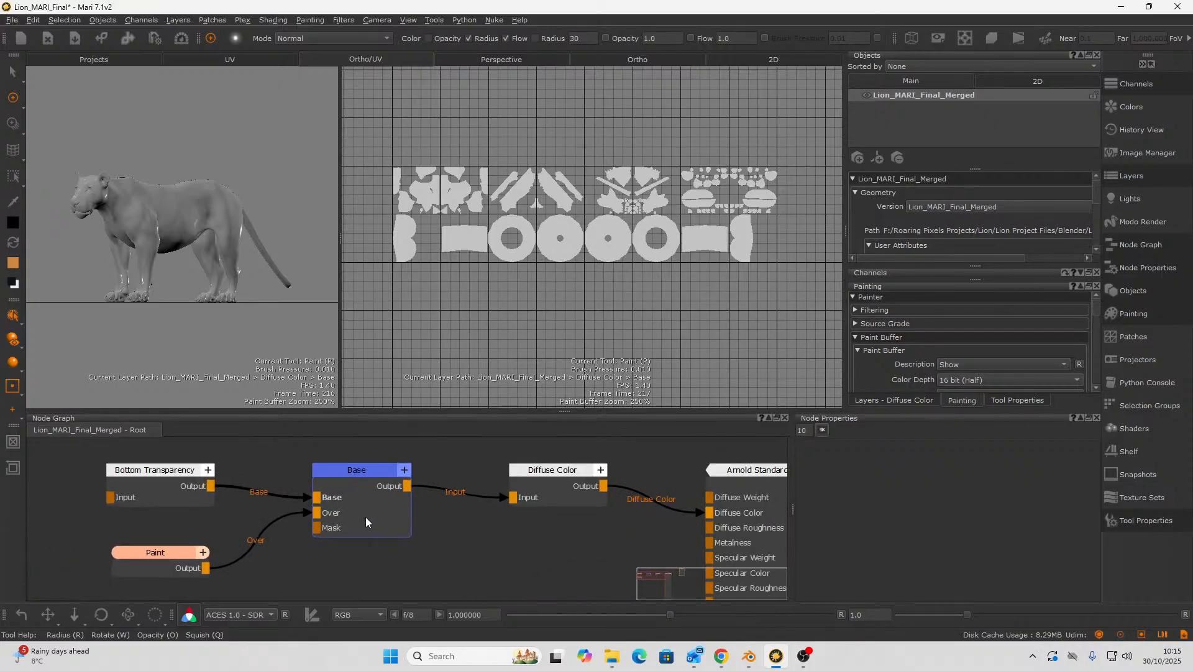
{"action": "scroll", "coordinate": [366, 516], "scroll_direction": "down", "scroll_amount": 2}
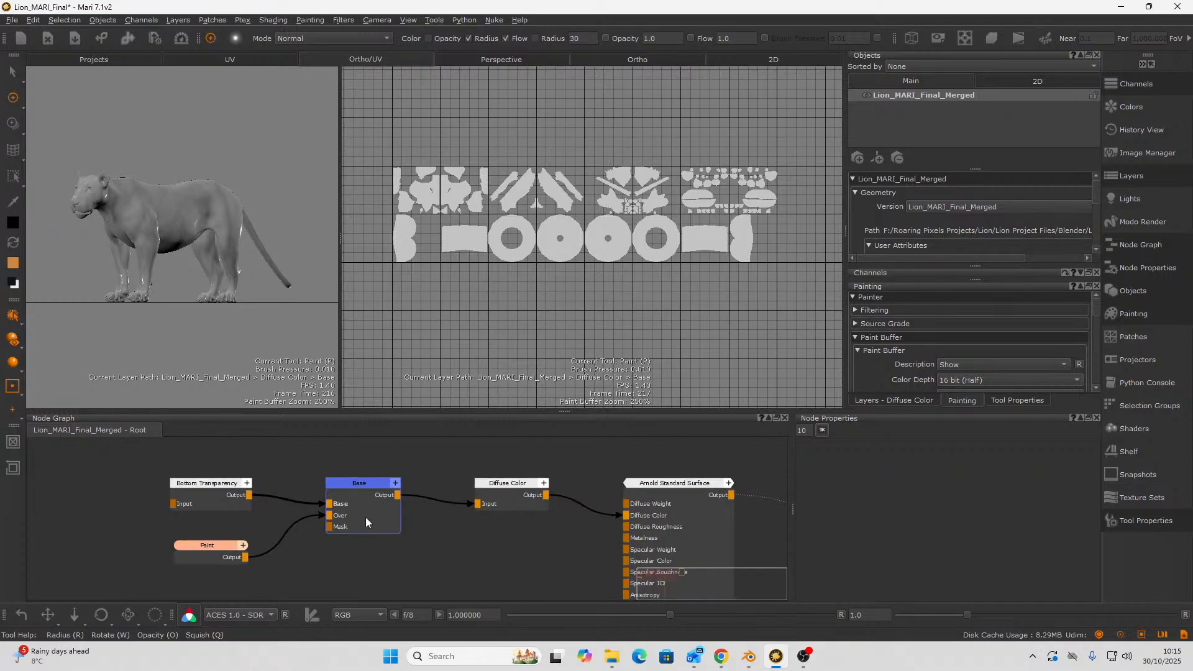
{"action": "left_click_drag", "start_coordinate": [135, 475], "coordinate": [345, 557]}
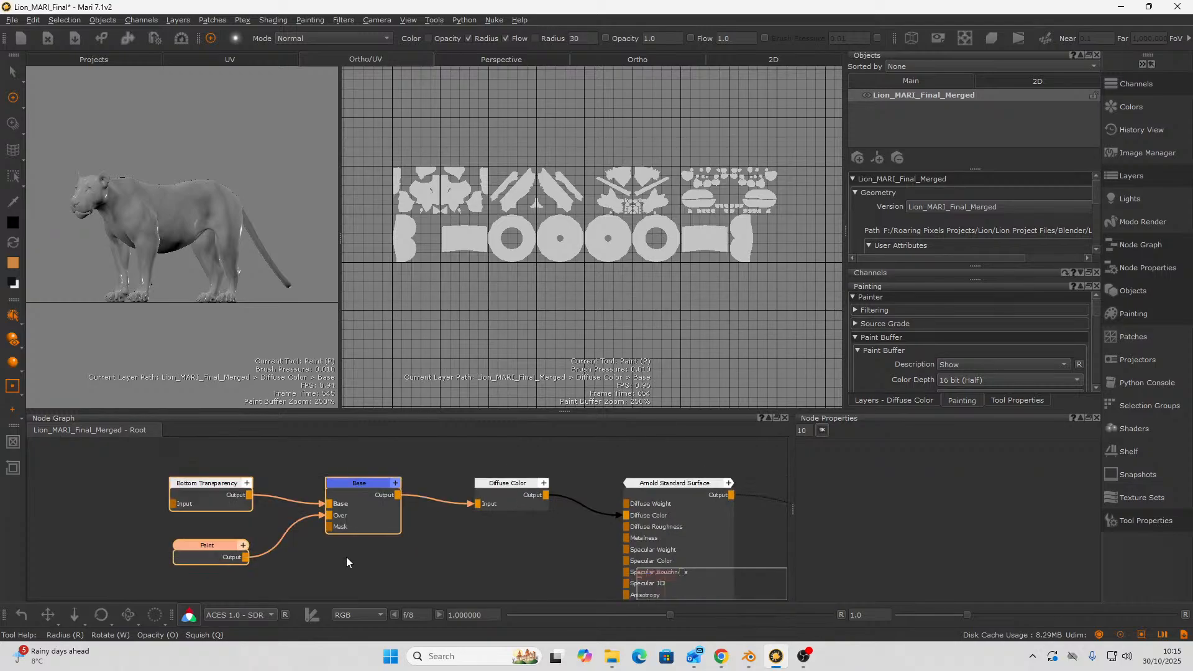
{"action": "scroll", "coordinate": [441, 558], "scroll_direction": "down", "scroll_amount": 2}
{"action": "middle_click_drag", "start_coordinate": [441, 557], "coordinate": [391, 517]}
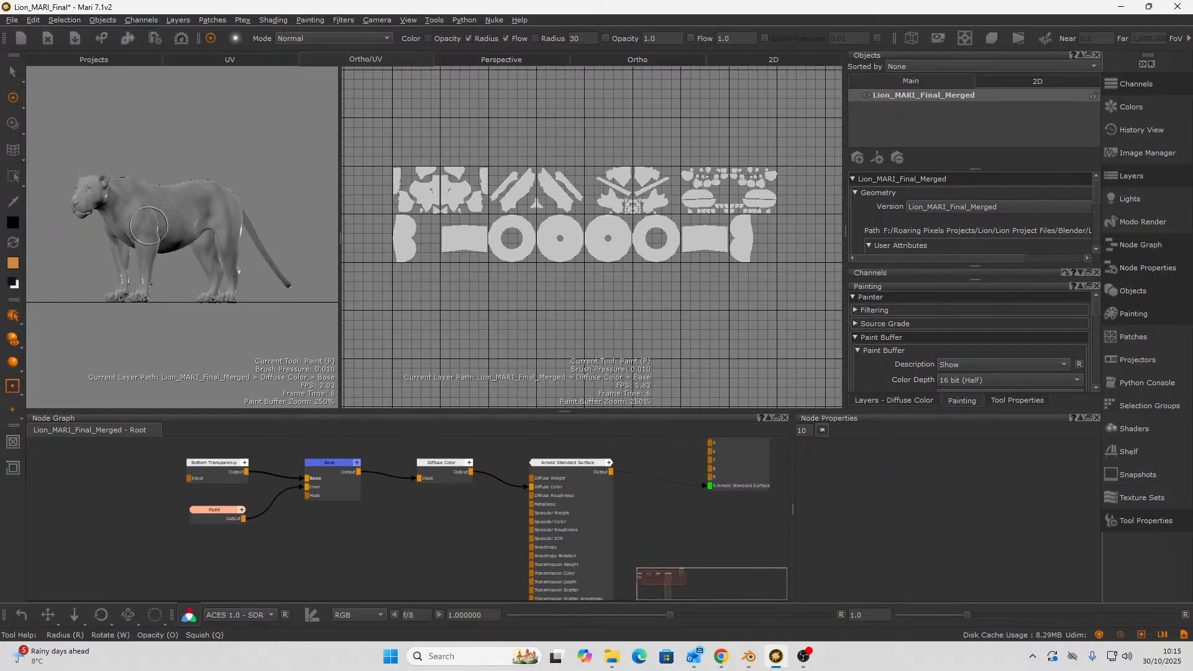
{"action": "scroll", "coordinate": [469, 493], "scroll_direction": "up", "scroll_amount": 2}
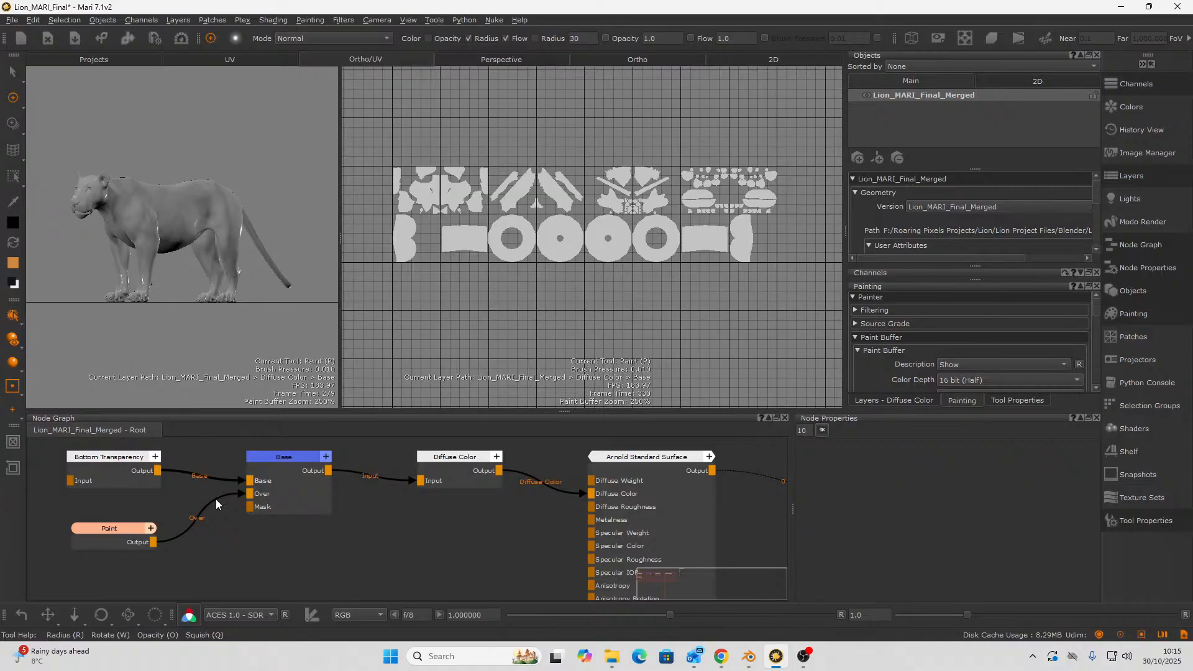
{"action": "scroll", "coordinate": [334, 527], "scroll_direction": "down", "scroll_amount": 1}
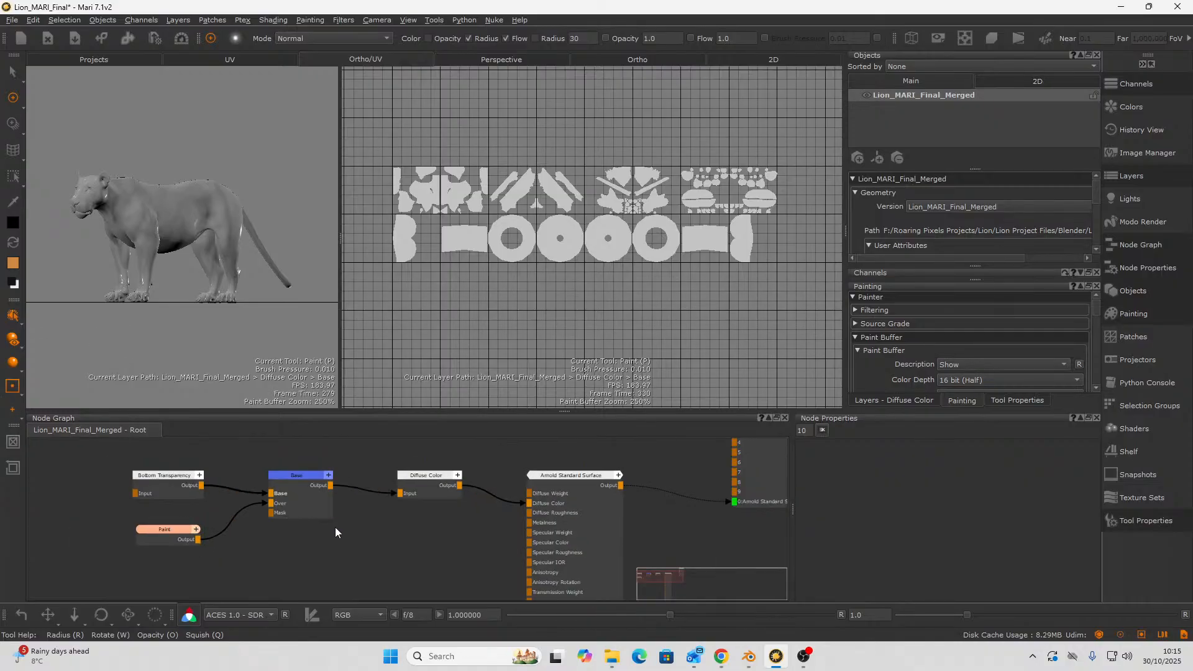
{"action": "scroll", "coordinate": [335, 529], "scroll_direction": "down", "scroll_amount": 1}
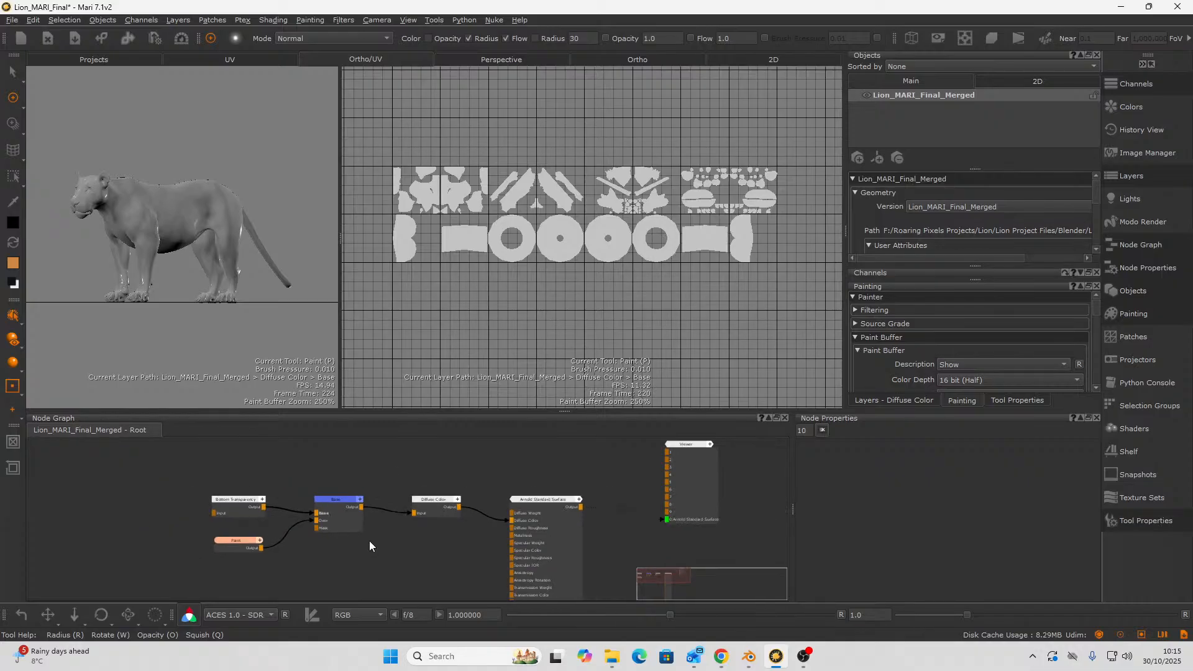
{"action": "scroll", "coordinate": [423, 453], "scroll_direction": "down", "scroll_amount": 1}
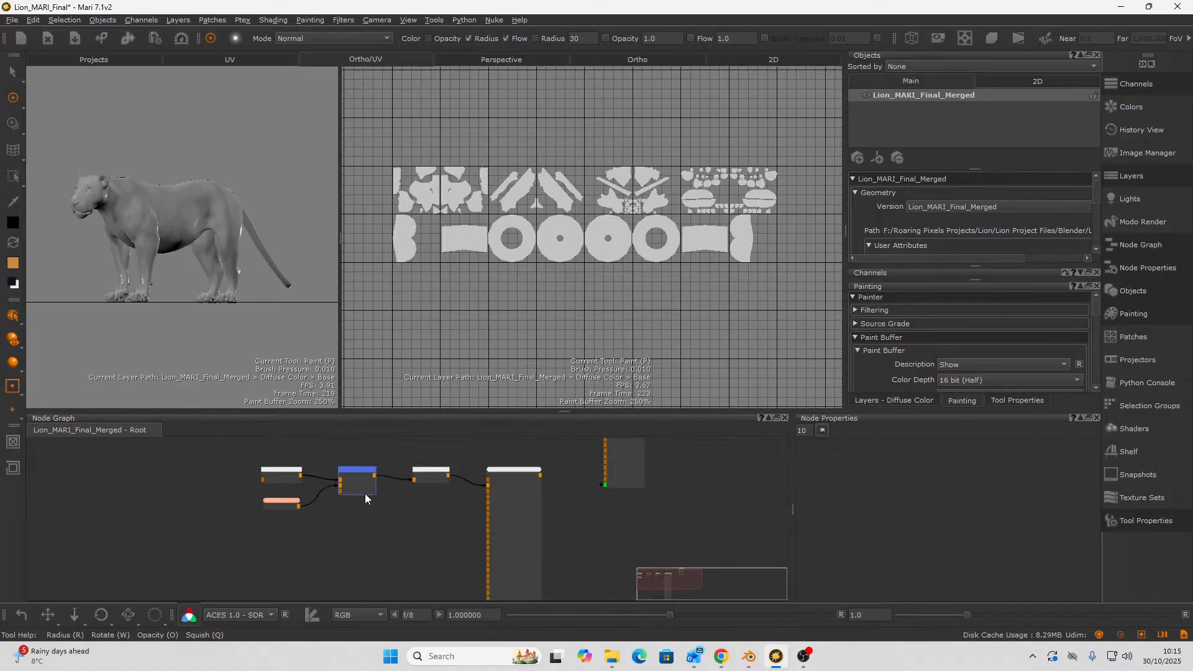
{"action": "scroll", "coordinate": [365, 497], "scroll_direction": "up", "scroll_amount": 1}
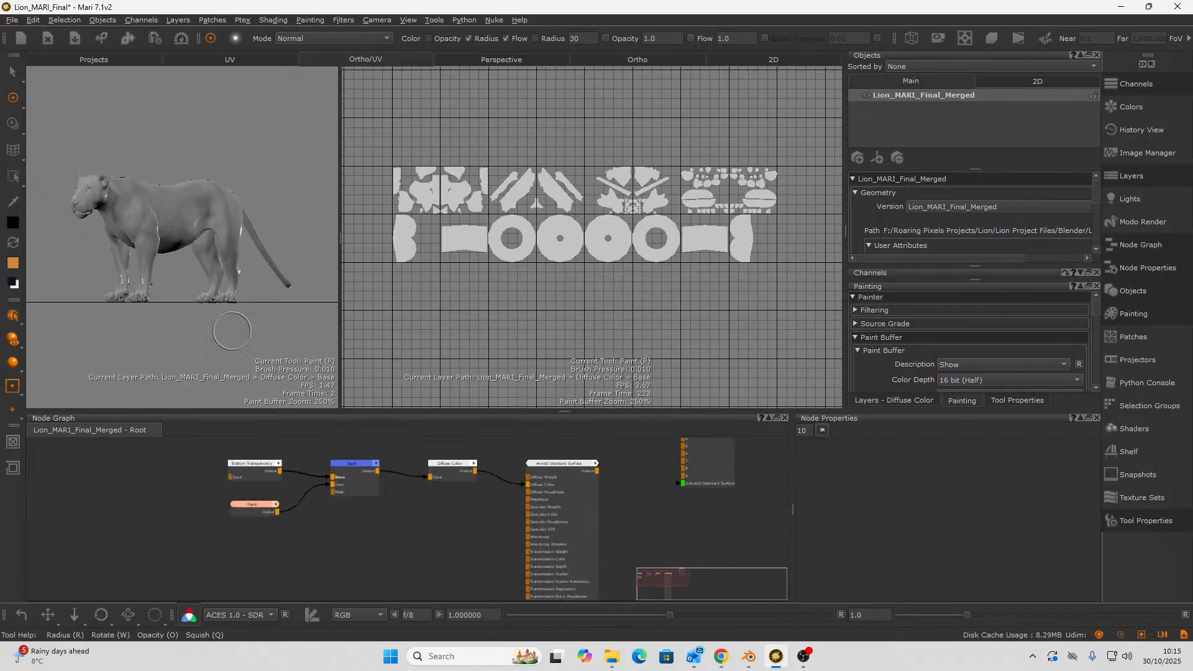
- Start an import into a new channel with the Disp preset and check the available colorspaces, keeping Raw
{"action": "left_click", "coordinate": [143, 20]}
{"action": "mouse_move", "coordinate": [177, 193]}
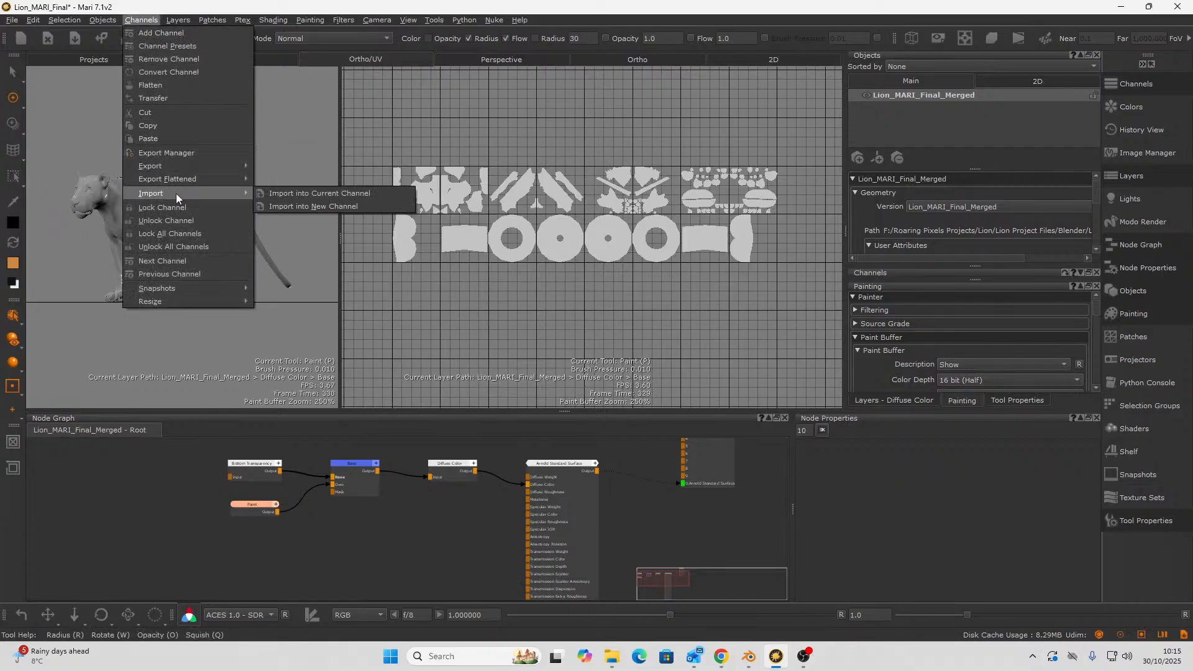
{"action": "left_click", "coordinate": [289, 207]}
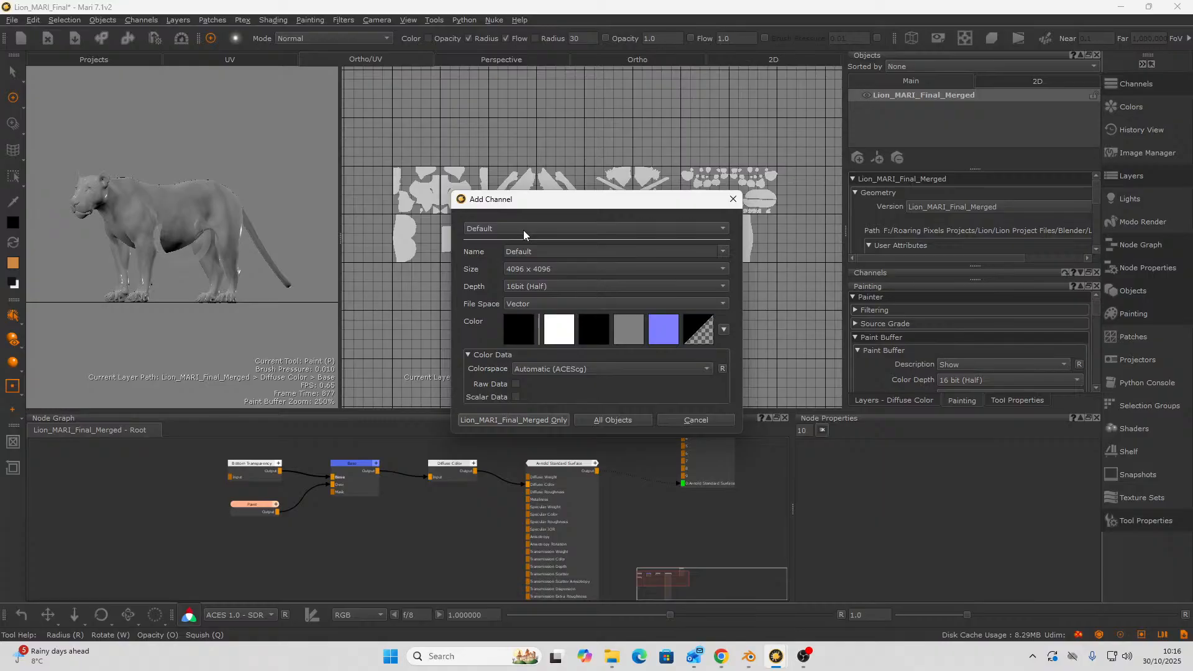
{"action": "left_click", "coordinate": [569, 228]}
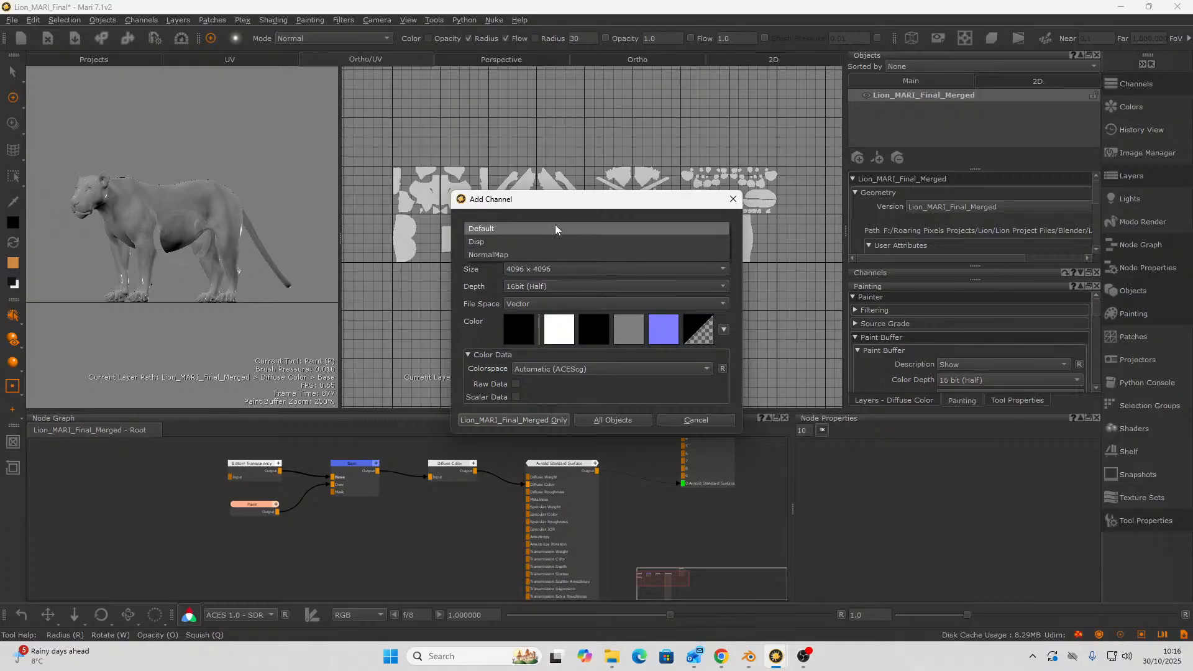
{"action": "left_click", "coordinate": [500, 241]}
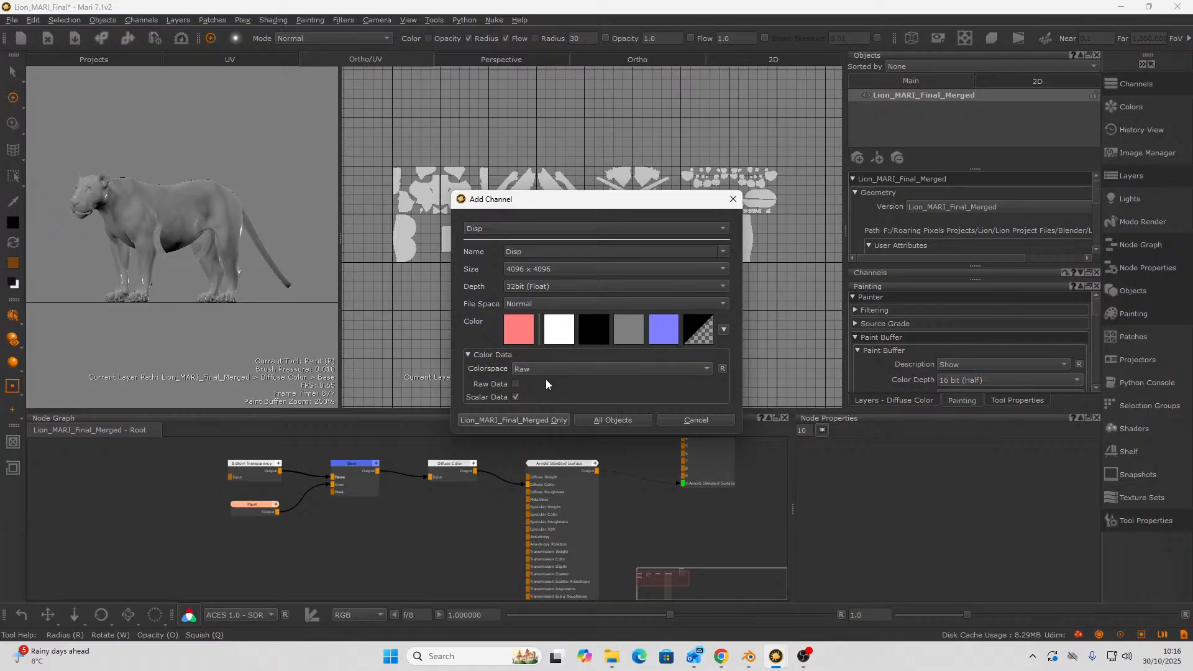
{"action": "left_click", "coordinate": [648, 371]}
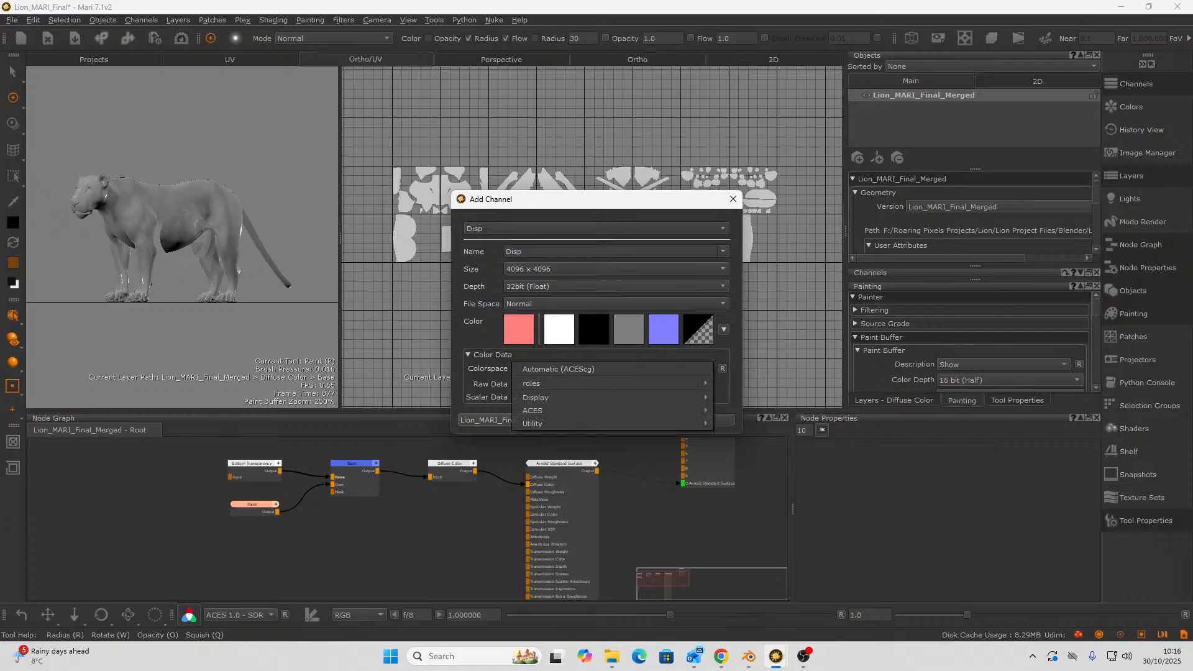
{"action": "left_click", "coordinate": [468, 339]}
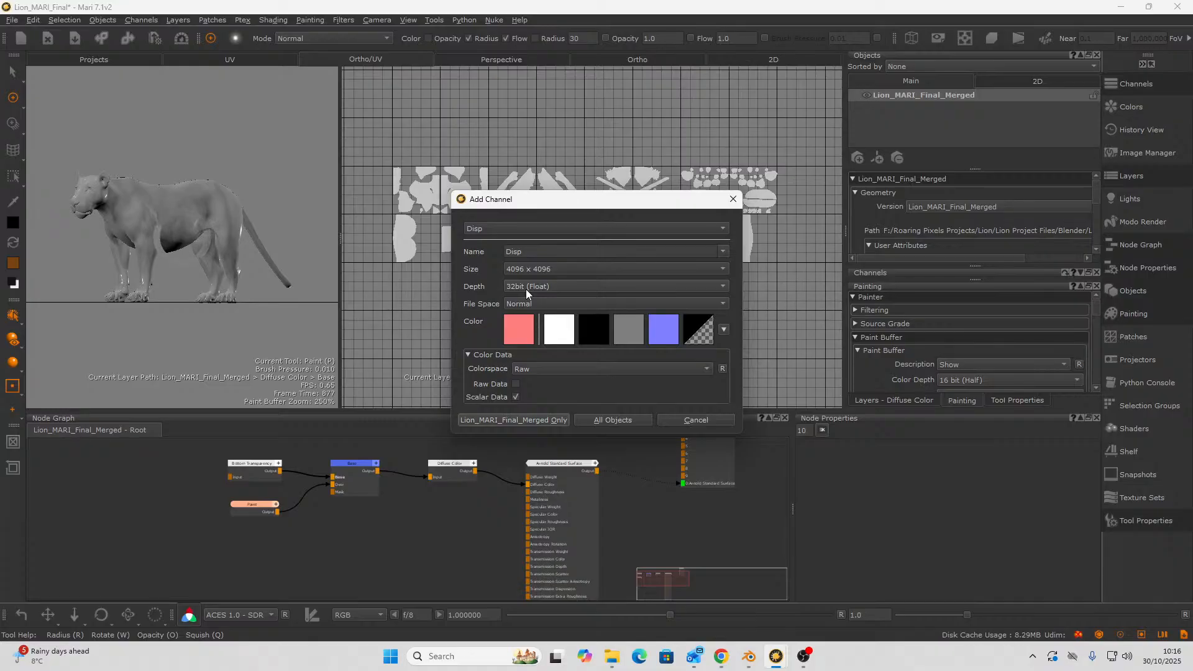
- Keep the depth at 32bit (Float), choose the mid-gray base color, and create the Disp channel for Lion_MARI_Final_Merged only
{"action": "left_click", "coordinate": [526, 289]}
{"action": "left_click", "coordinate": [527, 300]}
{"action": "left_click", "coordinate": [535, 285]}
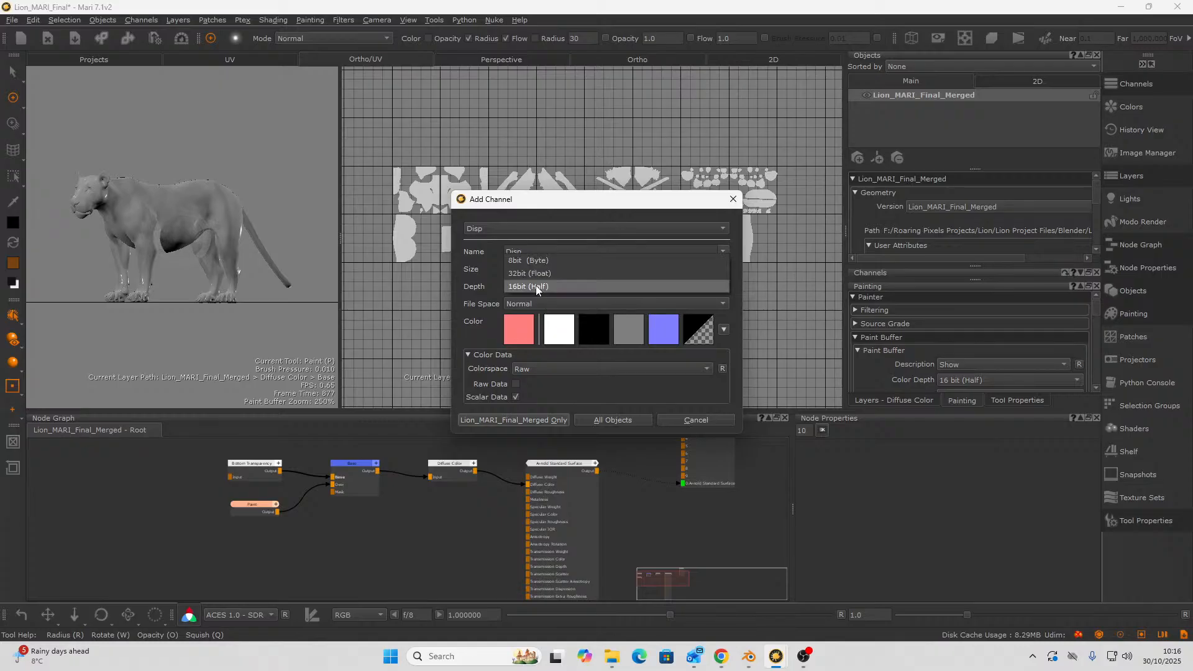
{"action": "left_click", "coordinate": [531, 279]}
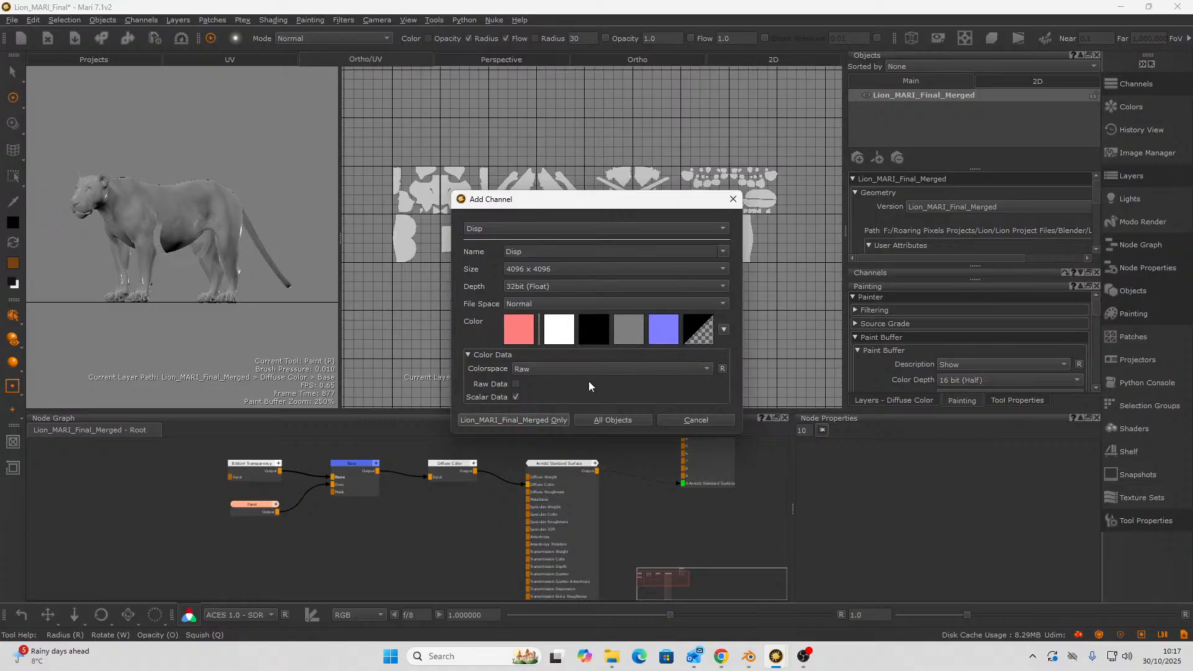
{"action": "left_click", "coordinate": [624, 333]}
{"action": "left_click", "coordinate": [543, 422]}
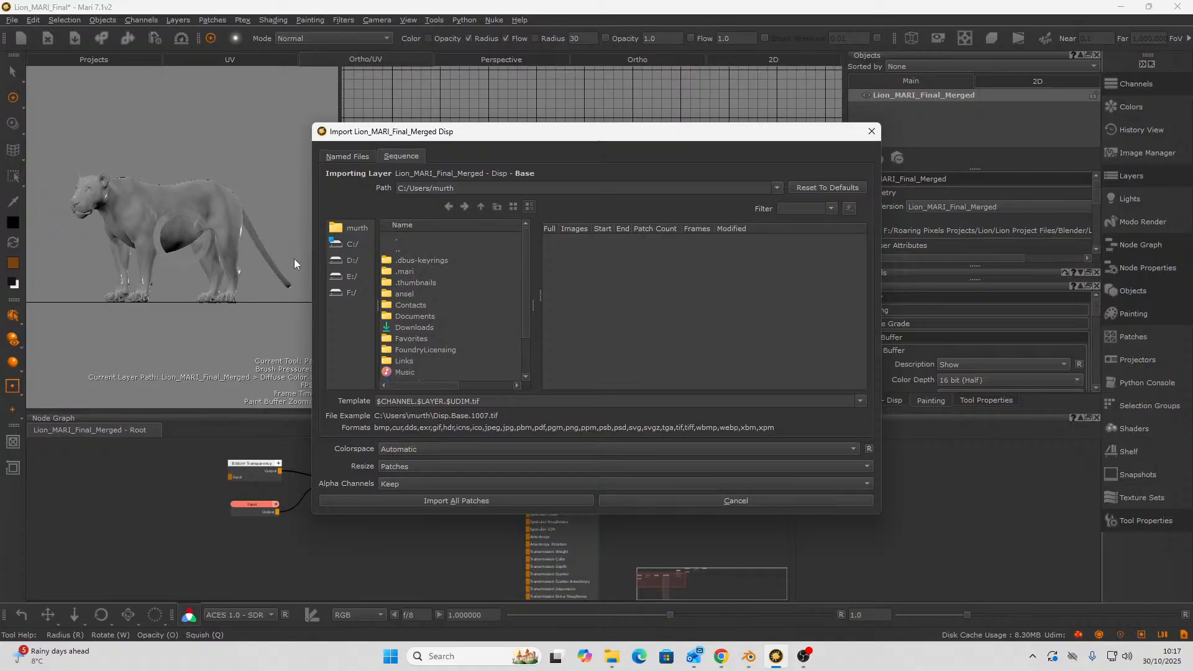
- Import all patches of the Lion_ZDISP_@.tif sequence from F:/Roaring Pixels Projects/Lion/Lion Project Files/MME Maps into the Disp channel
{"action": "left_click_drag", "start_coordinate": [525, 293], "coordinate": [528, 324]}
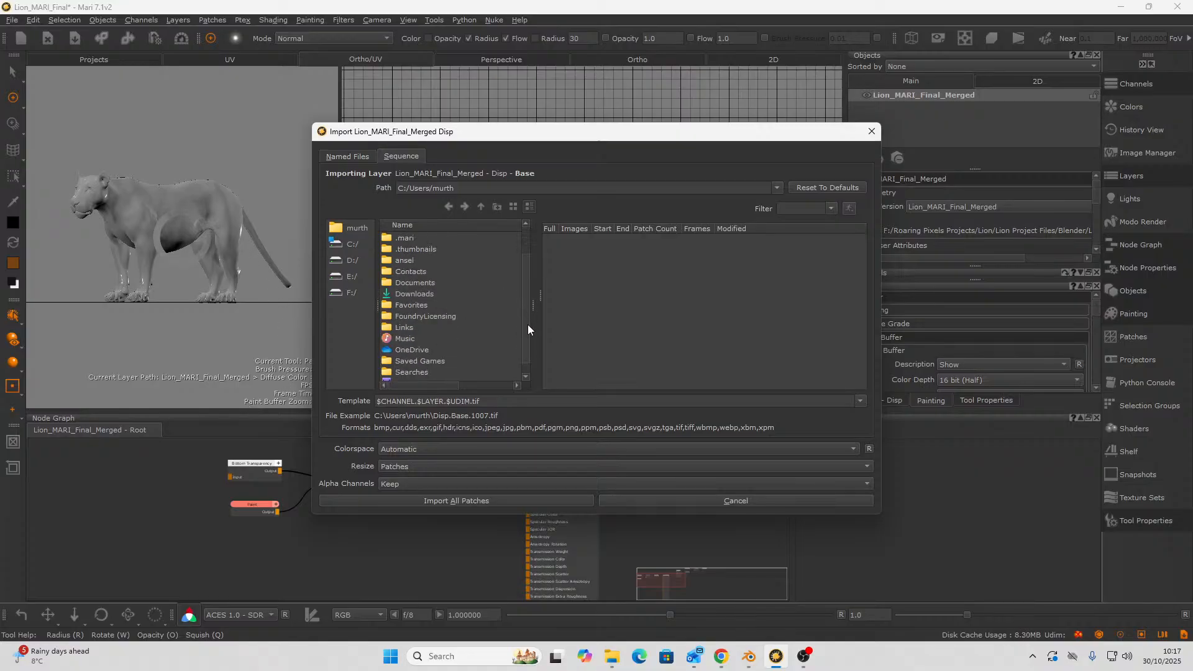
{"action": "left_click", "coordinate": [352, 290]}
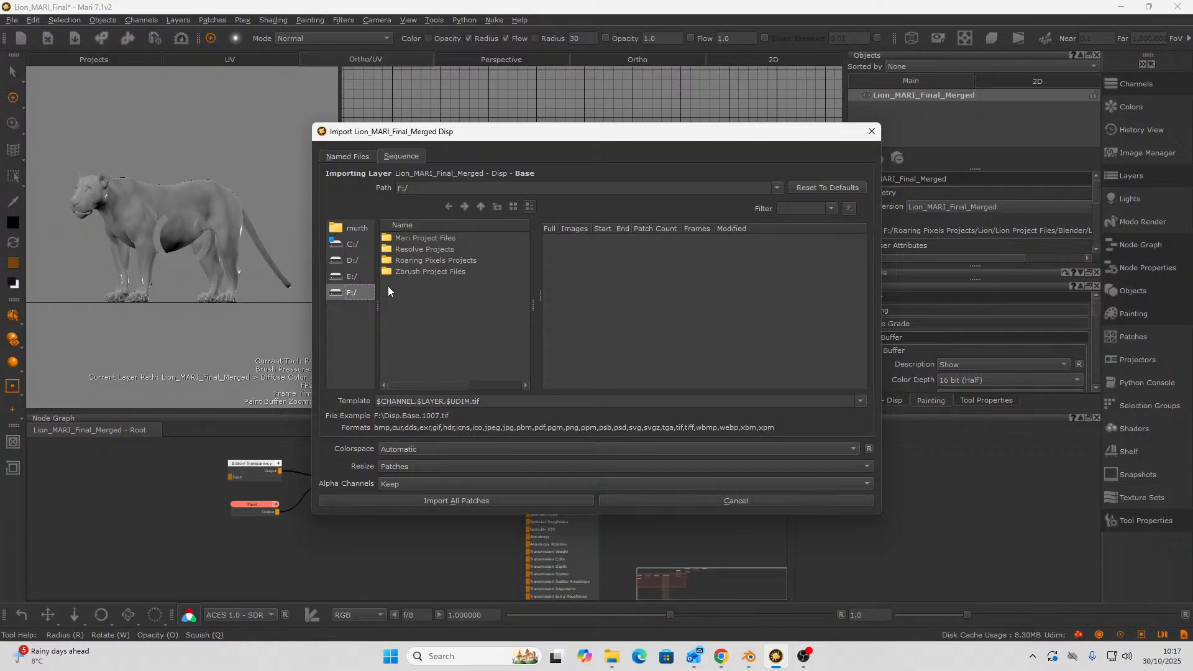
{"action": "double_click", "coordinate": [412, 261]}
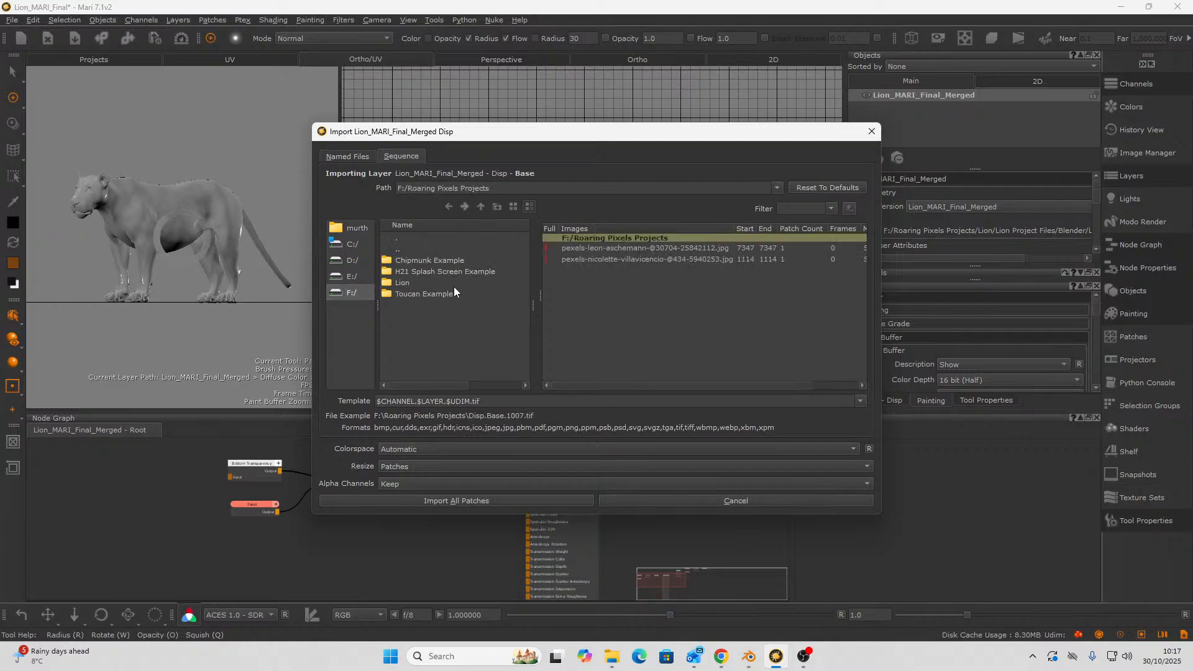
{"action": "double_click", "coordinate": [403, 283]}
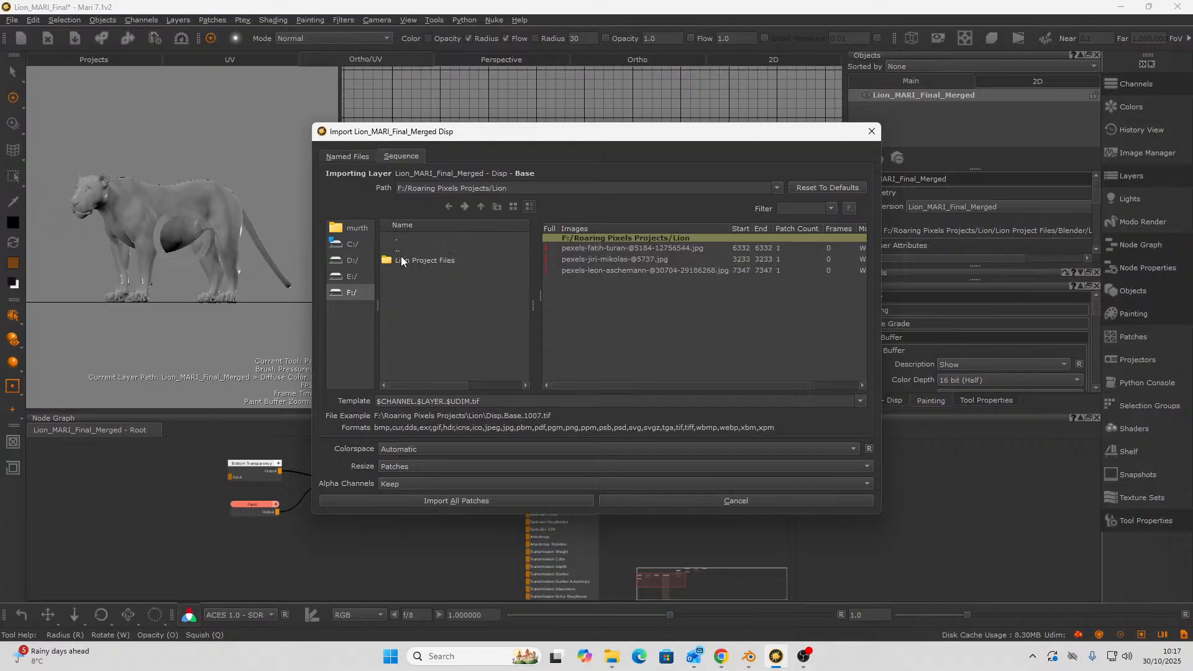
{"action": "double_click", "coordinate": [402, 261]}
{"action": "double_click", "coordinate": [419, 270]}
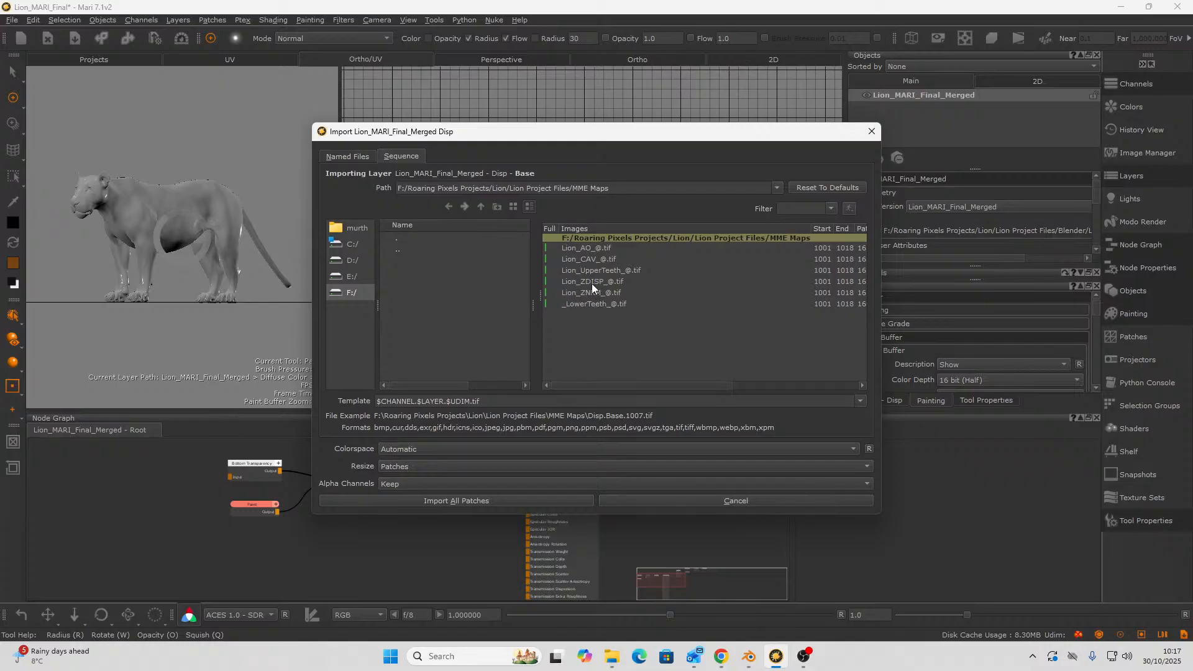
{"action": "left_click", "coordinate": [624, 284]}
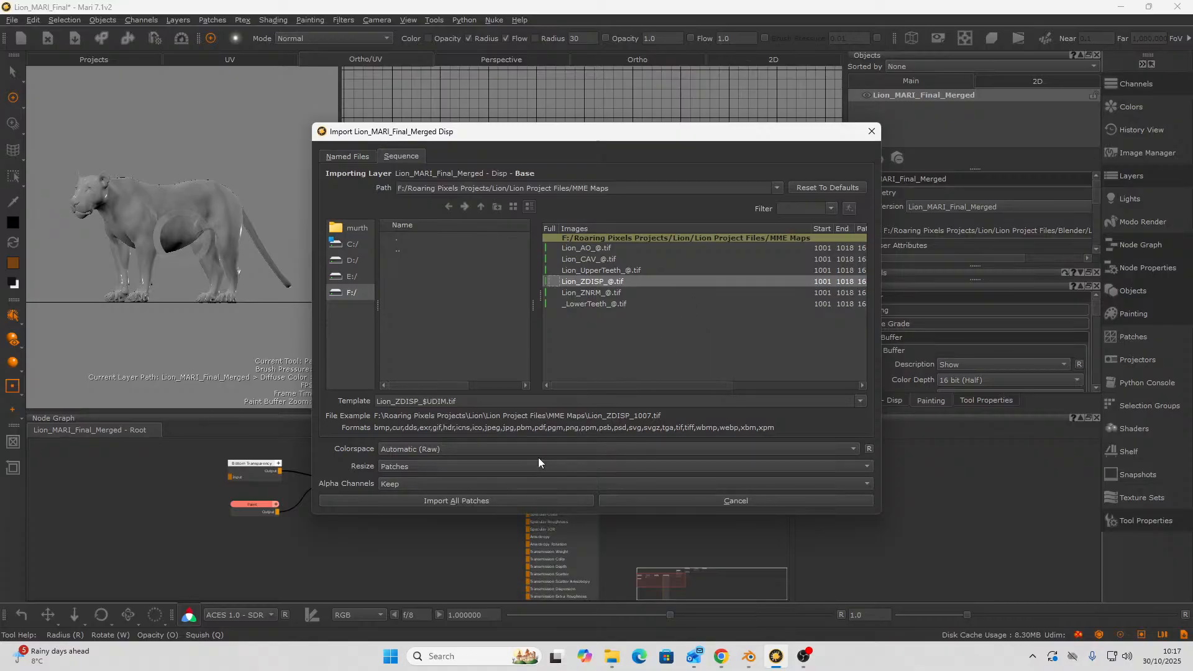
{"action": "left_click", "coordinate": [467, 499]}
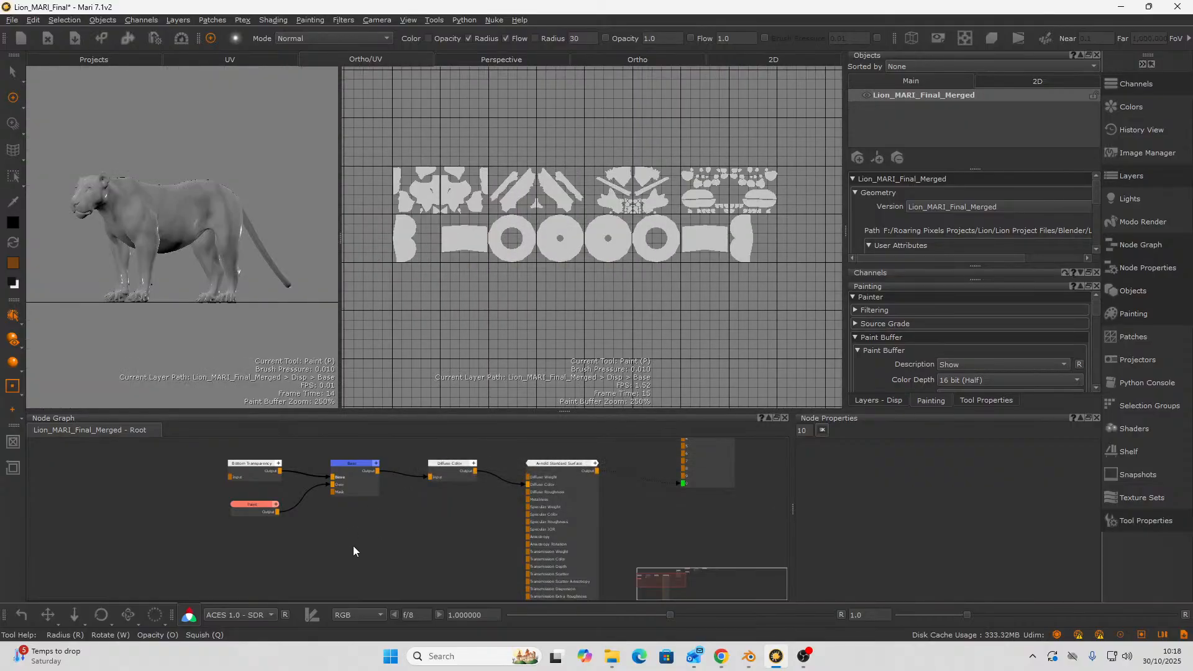
- Move the whole Disp channel node group below the Diffuse Color network in the node graph
{"action": "scroll", "coordinate": [353, 545], "scroll_direction": "down", "scroll_amount": 4}
{"action": "scroll", "coordinate": [548, 493], "scroll_direction": "up", "scroll_amount": 2}
{"action": "left_click_drag", "start_coordinate": [490, 452], "coordinate": [636, 536]}
{"action": "left_click_drag", "start_coordinate": [629, 490], "coordinate": [267, 550]}
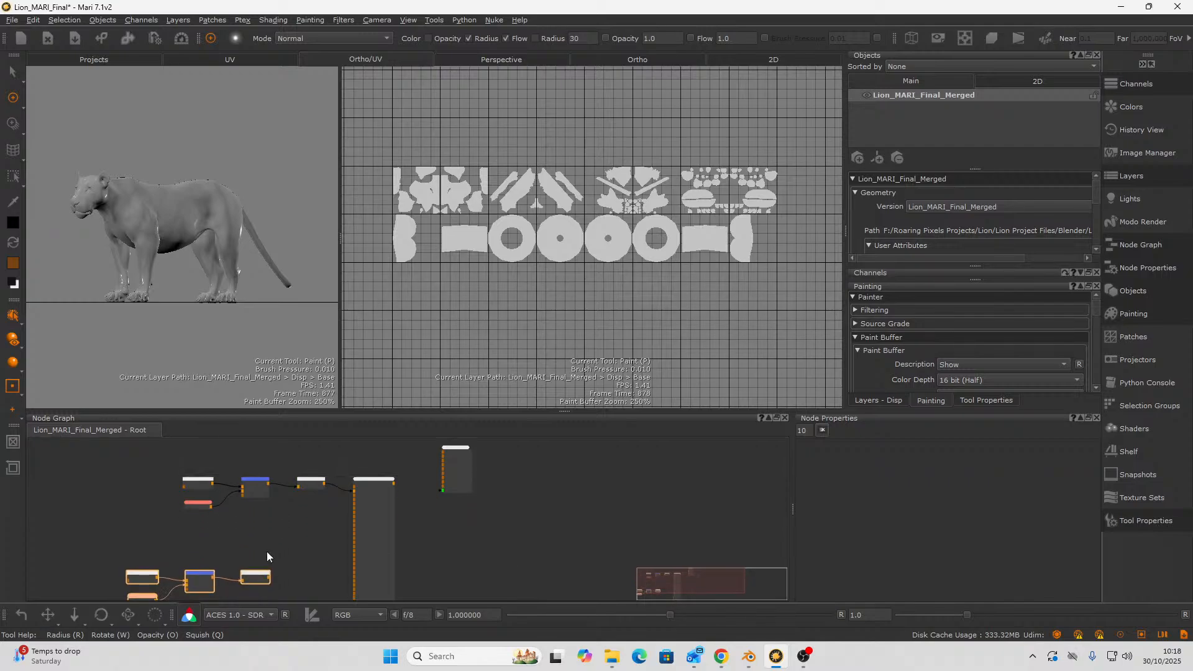
- Connect the Disp channel node's output to the Bump input of the Arnold Standard Surface shader
{"action": "scroll", "coordinate": [267, 550], "scroll_direction": "up", "scroll_amount": 3}
{"action": "scroll", "coordinate": [361, 517], "scroll_direction": "up", "scroll_amount": 3}
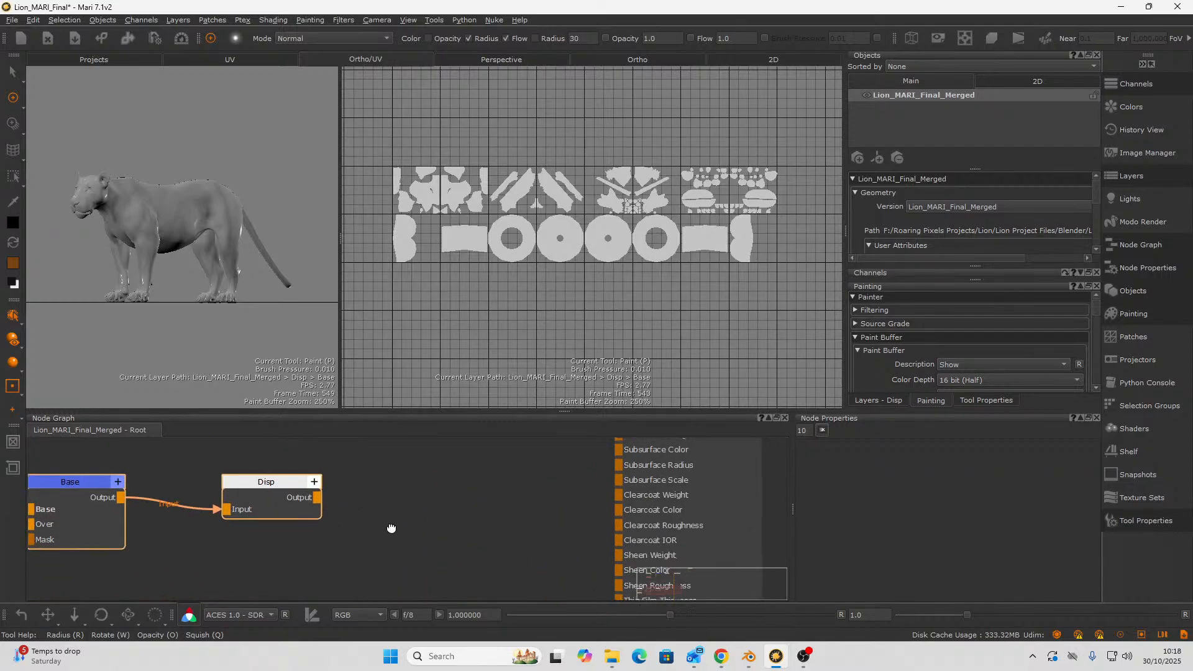
{"action": "scroll", "coordinate": [374, 516], "scroll_direction": "down", "scroll_amount": 2}
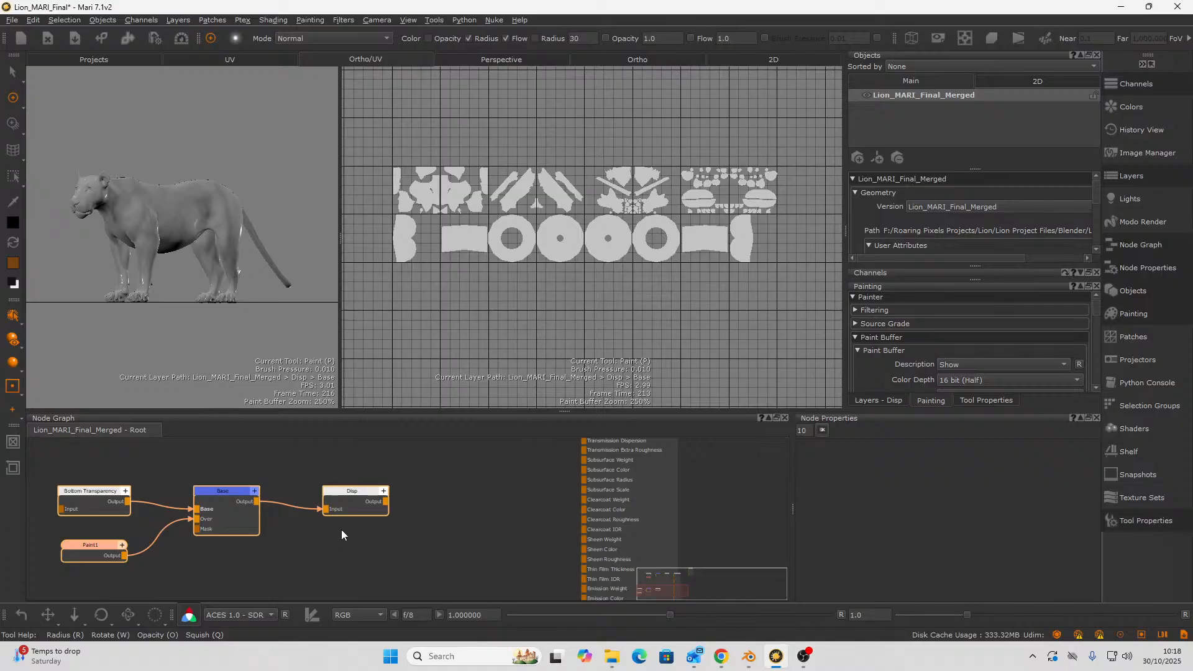
{"action": "scroll", "coordinate": [569, 580], "scroll_direction": "up", "scroll_amount": 3}
{"action": "middle_click_drag", "start_coordinate": [569, 580], "coordinate": [505, 498]}
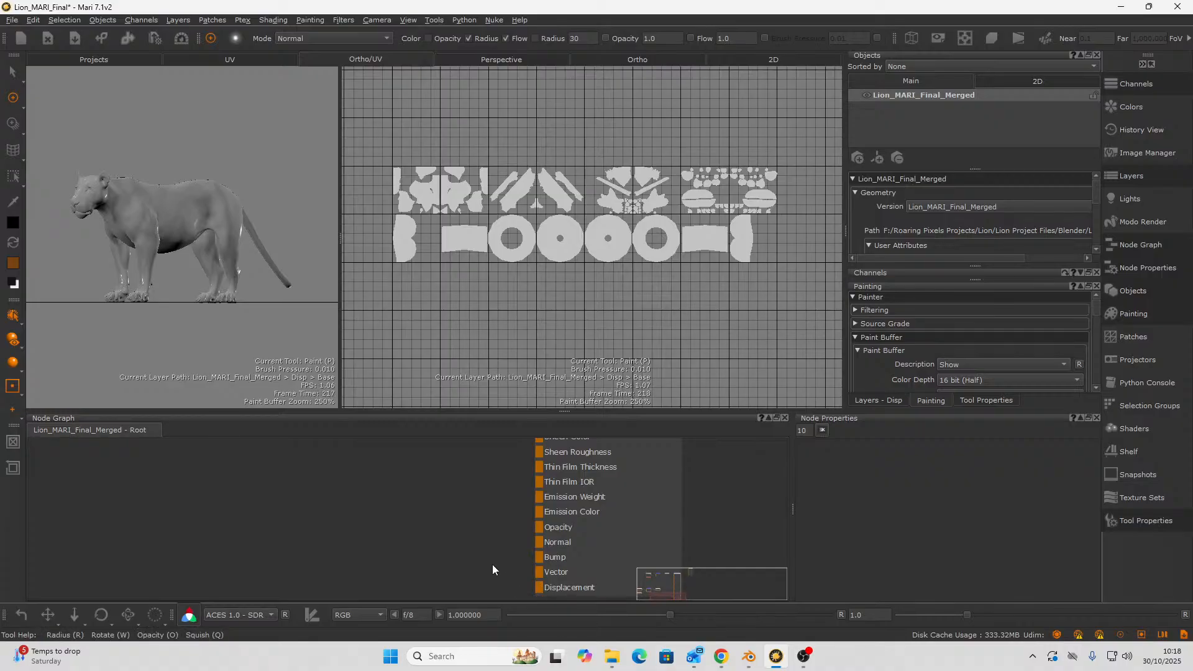
{"action": "scroll", "coordinate": [490, 564], "scroll_direction": "down", "scroll_amount": 5}
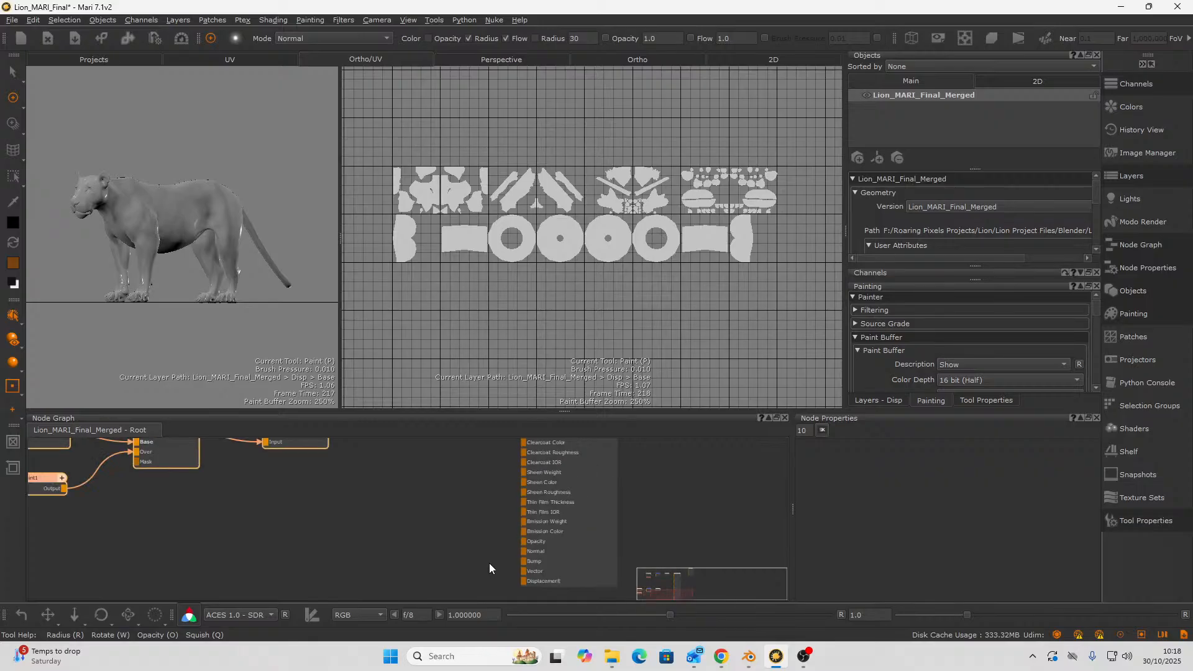
{"action": "left_click_drag", "start_coordinate": [177, 446], "coordinate": [411, 544]}
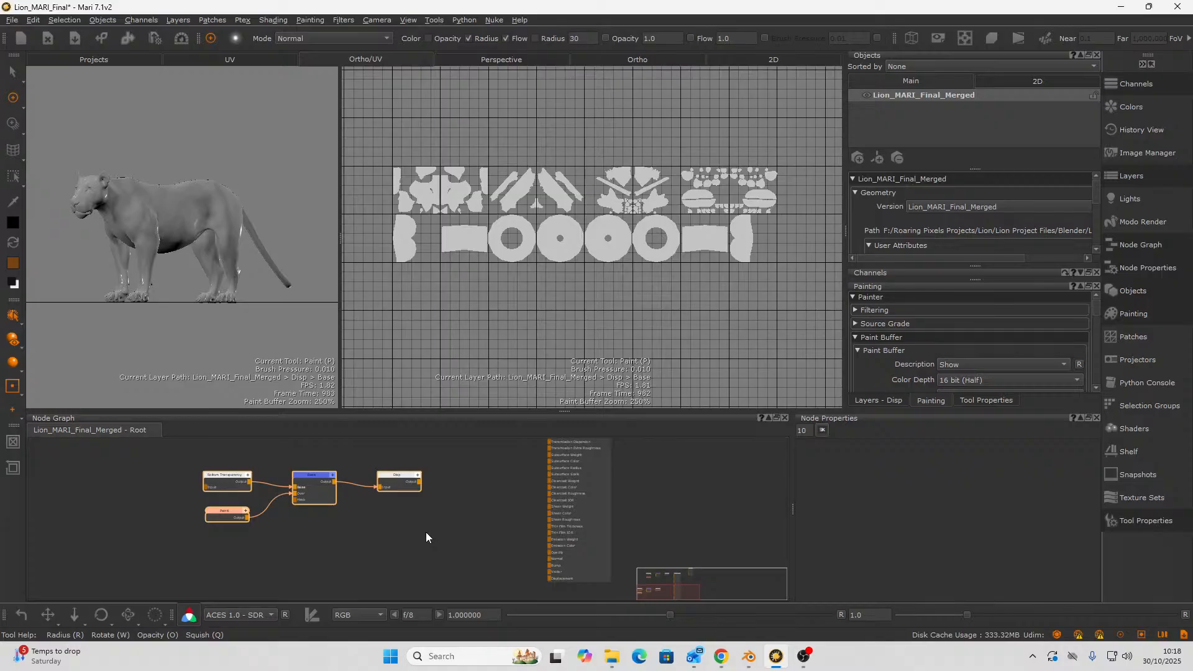
{"action": "scroll", "coordinate": [426, 531], "scroll_direction": "up", "scroll_amount": 4}
{"action": "middle_click_drag", "start_coordinate": [419, 509], "coordinate": [363, 502]}
{"action": "left_click", "coordinate": [363, 502]}
{"action": "left_click_drag", "start_coordinate": [359, 474], "coordinate": [543, 512]}
{"action": "left_click_drag", "start_coordinate": [567, 471], "coordinate": [585, 468]}
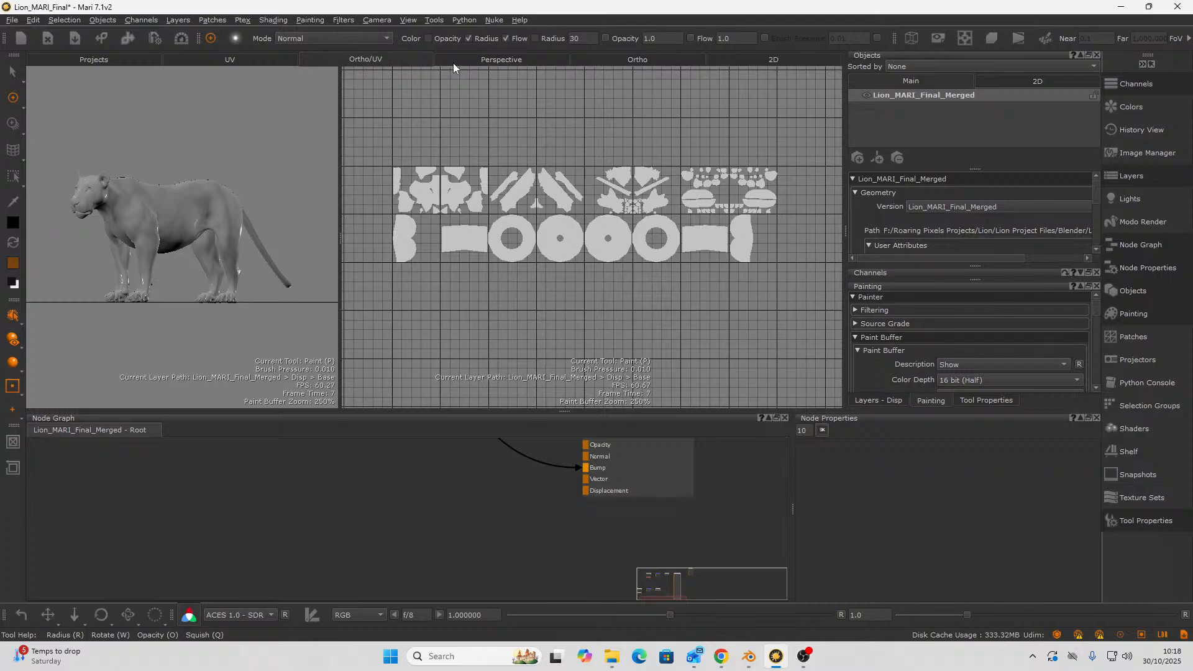
- Switch to the Ortho view and frame the lion's head and shoulder up close
{"action": "left_click", "coordinate": [600, 62]}
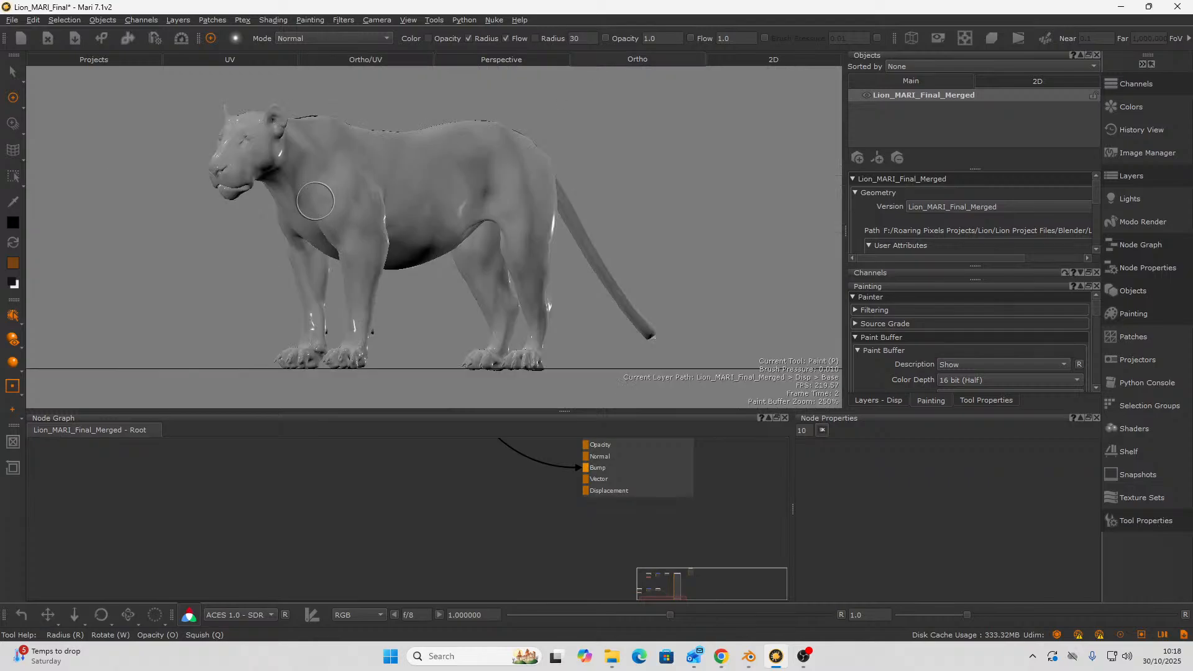
{"action": "scroll", "coordinate": [299, 189], "scroll_direction": "up", "scroll_amount": 3}
{"action": "middle_click_drag", "start_coordinate": [298, 189], "coordinate": [441, 329], "text": "alt"}
{"action": "right_click_drag", "start_coordinate": [313, 270], "coordinate": [456, 422], "text": "alt"}
{"action": "middle_click_drag", "start_coordinate": [393, 313], "coordinate": [461, 295], "text": "alt"}
- Route the Disp channel node to Viewer input 1 to preview the displacement map on the model
{"action": "scroll", "coordinate": [690, 516], "scroll_direction": "down", "scroll_amount": 3}
{"action": "middle_click_drag", "start_coordinate": [690, 516], "coordinate": [576, 583]}
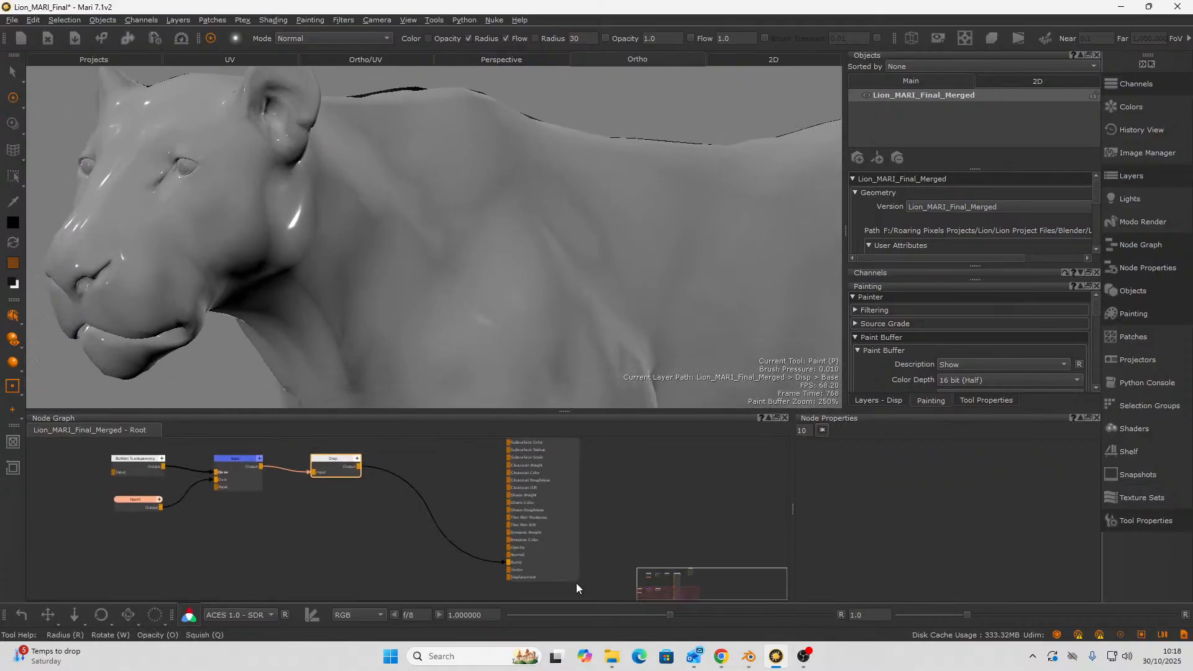
{"action": "middle_click_drag", "start_coordinate": [633, 495], "coordinate": [607, 538]}
{"action": "scroll", "coordinate": [586, 487], "scroll_direction": "up", "scroll_amount": 1}
{"action": "scroll", "coordinate": [587, 493], "scroll_direction": "up", "scroll_amount": 1}
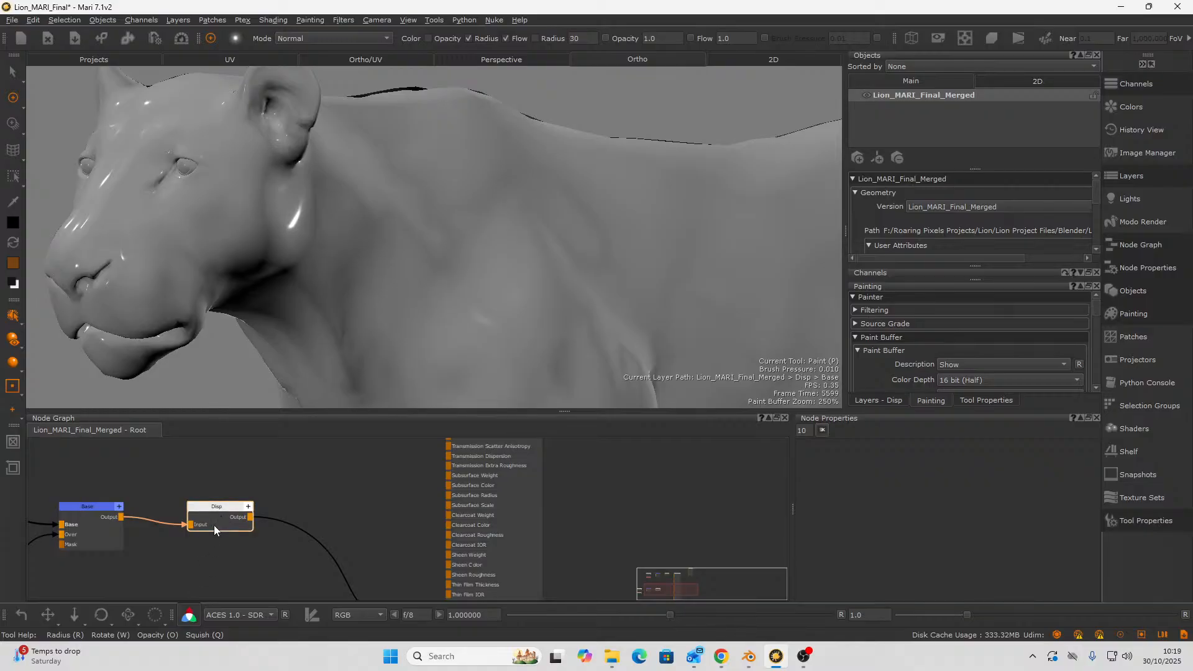
{"action": "key", "text": "1"}
{"action": "scroll", "coordinate": [348, 568], "scroll_direction": "down", "scroll_amount": 5}
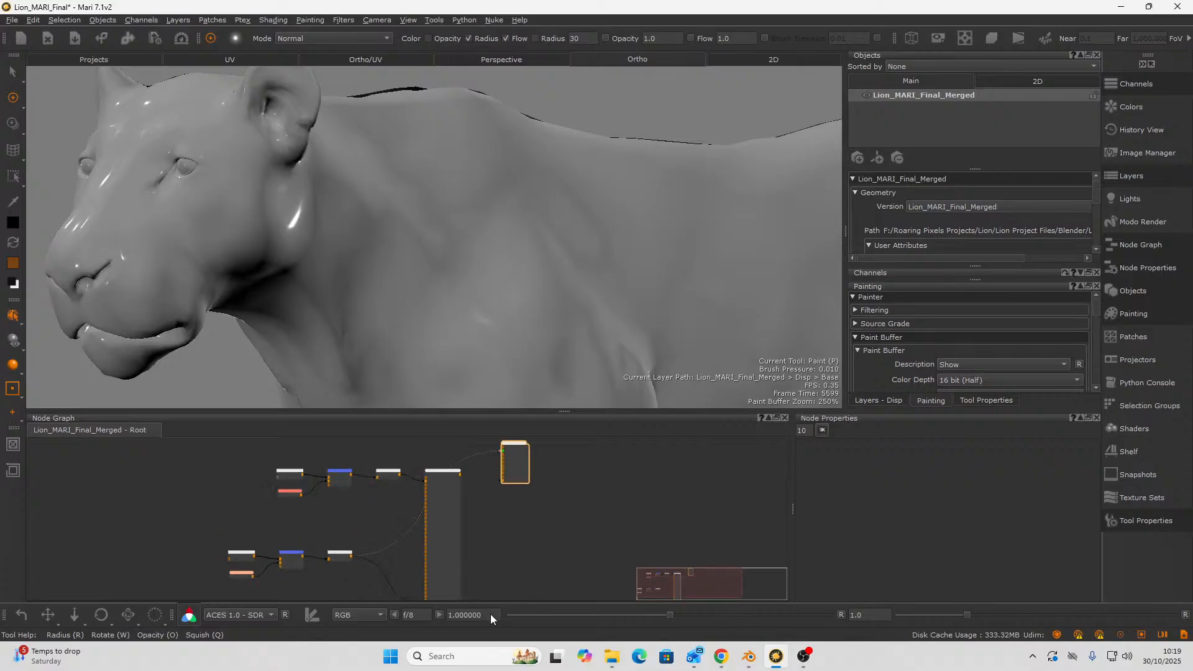
{"action": "middle_click_drag", "start_coordinate": [528, 529], "coordinate": [462, 603]}
{"action": "scroll", "coordinate": [444, 538], "scroll_direction": "up", "scroll_amount": 1}
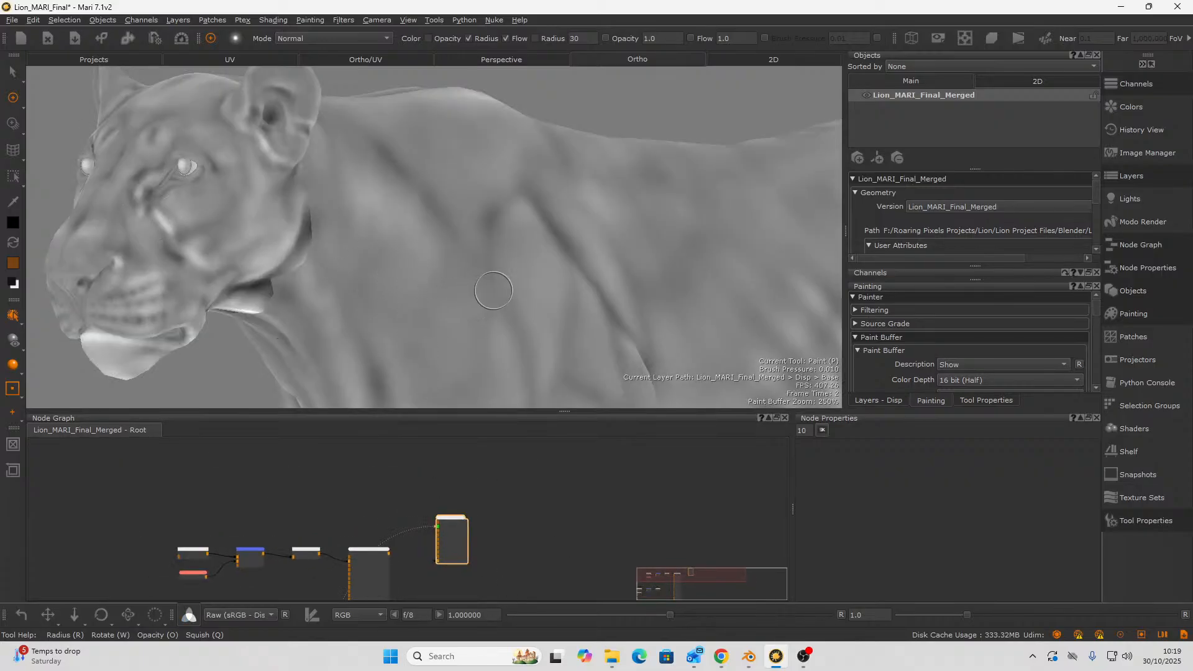
- Examine the displacement map across the lion's body, ribs and shoulders from both sides
{"action": "mouse_move", "coordinate": [496, 288]}
{"action": "right_mouse_down", "text": "alt"}
{"action": "mouse_move", "coordinate": [312, 357]}
{"action": "mouse_move", "coordinate": [342, 318]}
{"action": "right_mouse_up", "text": "alt"}
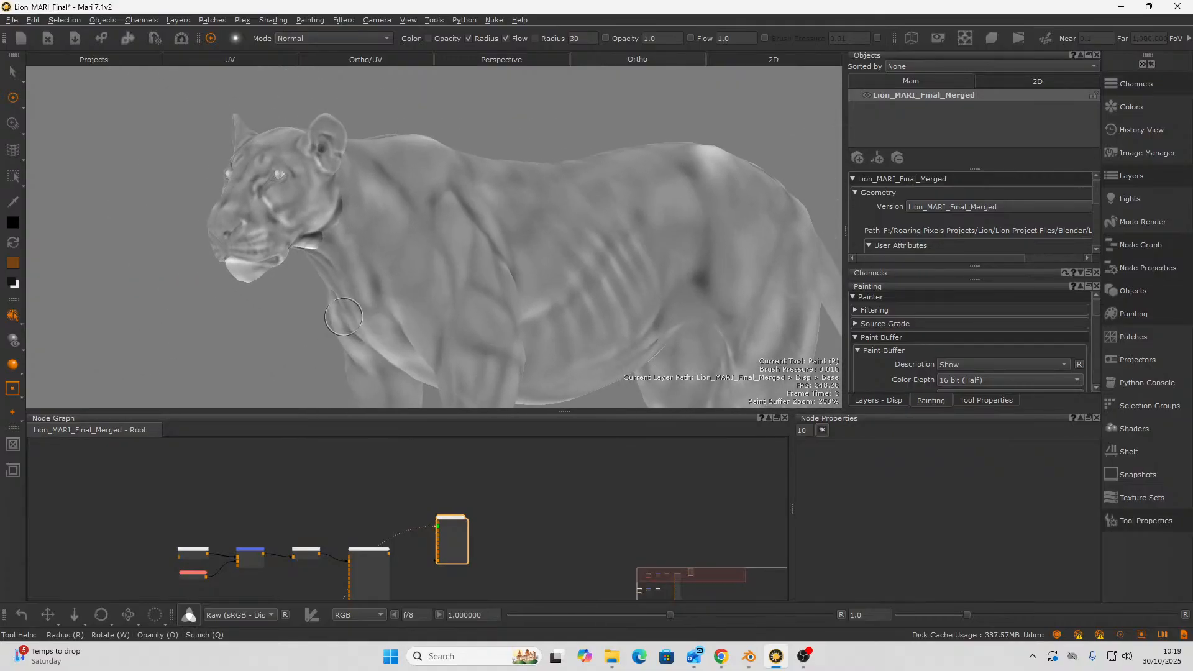
{"action": "left_click_drag", "start_coordinate": [342, 314], "coordinate": [407, 281], "text": "alt"}
{"action": "mouse_move", "coordinate": [406, 281]}
{"action": "right_mouse_down", "text": "alt"}
{"action": "mouse_move", "coordinate": [605, 225]}
{"action": "mouse_move", "coordinate": [460, 280]}
{"action": "right_mouse_up", "text": "alt"}
{"action": "left_click_drag", "start_coordinate": [459, 279], "coordinate": [534, 275], "text": "alt"}
{"action": "middle_click_drag", "start_coordinate": [393, 286], "coordinate": [549, 271], "text": "alt"}
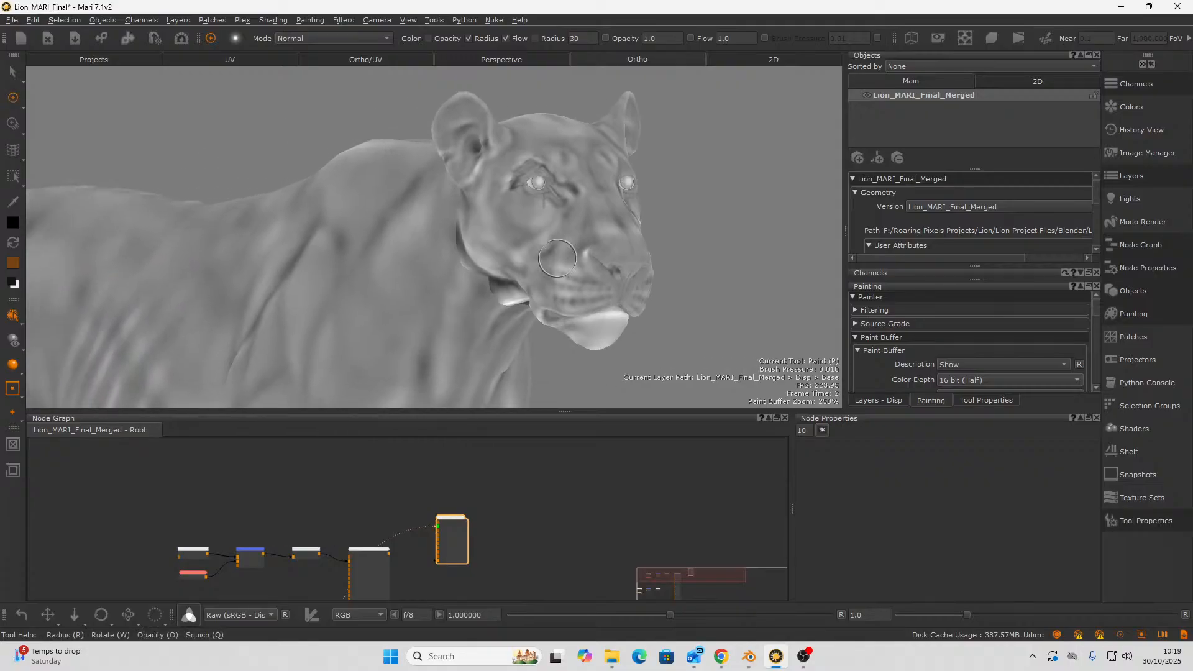
{"action": "right_click_drag", "start_coordinate": [568, 251], "coordinate": [466, 285], "text": "alt"}
{"action": "middle_click_drag", "start_coordinate": [466, 285], "coordinate": [549, 254], "text": "alt"}
{"action": "right_click_drag", "start_coordinate": [429, 276], "coordinate": [472, 261], "text": "alt"}
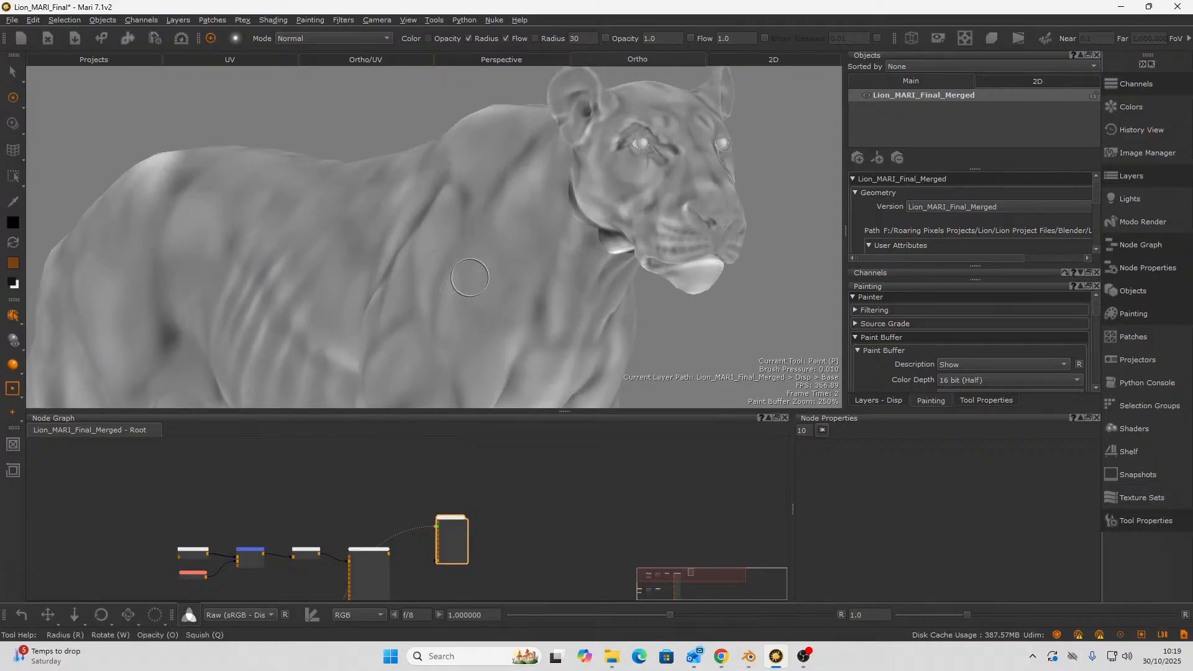
{"action": "mouse_move", "coordinate": [450, 283]}
{"action": "left_mouse_down", "text": "alt"}
{"action": "mouse_move", "coordinate": [523, 292]}
{"action": "mouse_move", "coordinate": [506, 308]}
{"action": "mouse_move", "coordinate": [391, 288]}
{"action": "mouse_move", "coordinate": [394, 319]}
{"action": "mouse_move", "coordinate": [389, 301]}
{"action": "mouse_move", "coordinate": [368, 301]}
{"action": "mouse_move", "coordinate": [448, 273]}
{"action": "mouse_move", "coordinate": [391, 319]}
{"action": "left_mouse_up", "text": "alt"}
{"action": "key", "text": "p"}
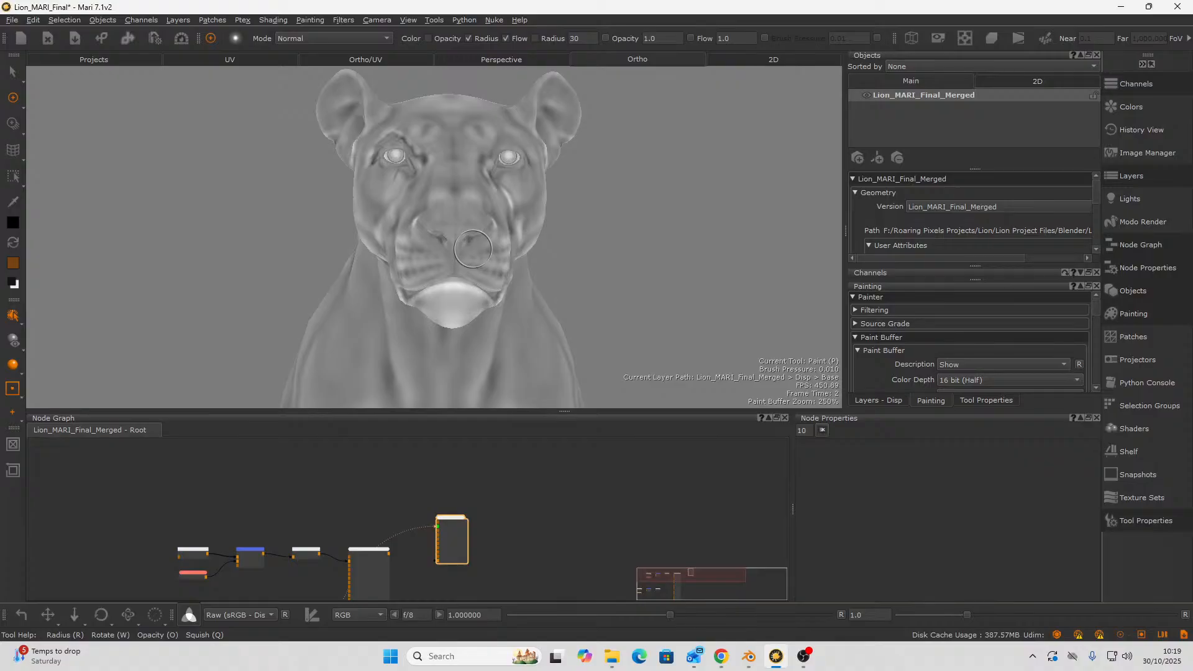
- Examine the displacement detail on the lion's face from the front and close up around the muzzle and chin
{"action": "mouse_move", "coordinate": [472, 253]}
{"action": "right_mouse_down", "text": "alt"}
{"action": "mouse_move", "coordinate": [431, 275]}
{"action": "mouse_move", "coordinate": [472, 263]}
{"action": "right_mouse_up", "text": "alt"}
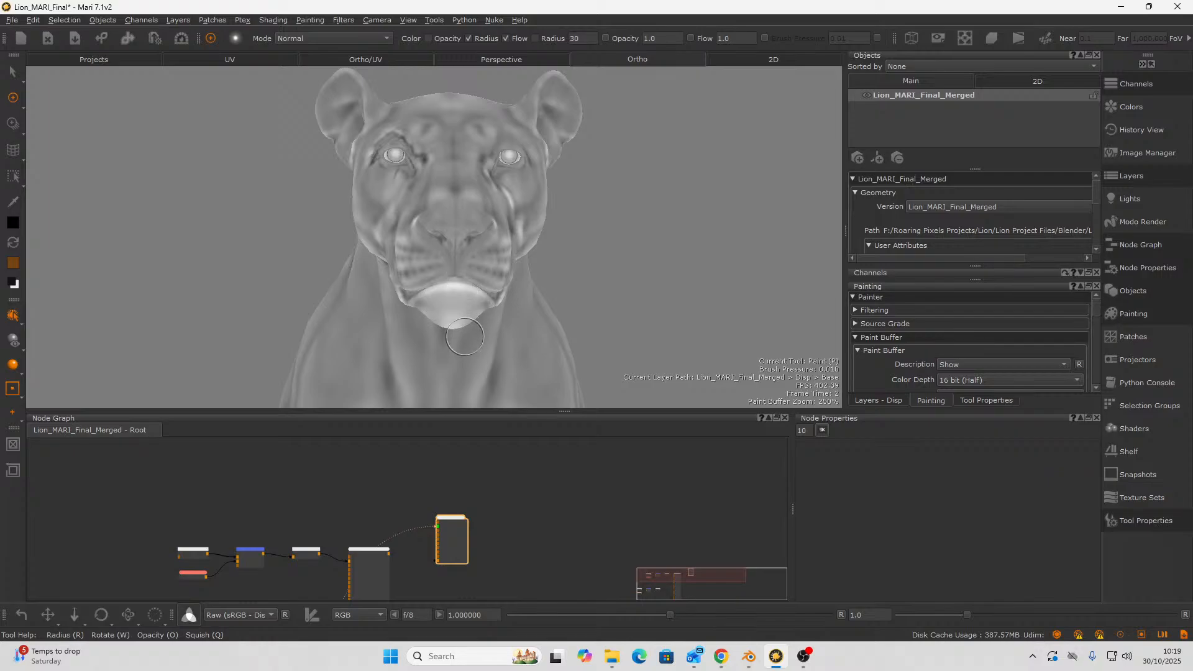
{"action": "scroll", "coordinate": [454, 569], "scroll_direction": "up", "scroll_amount": 1}
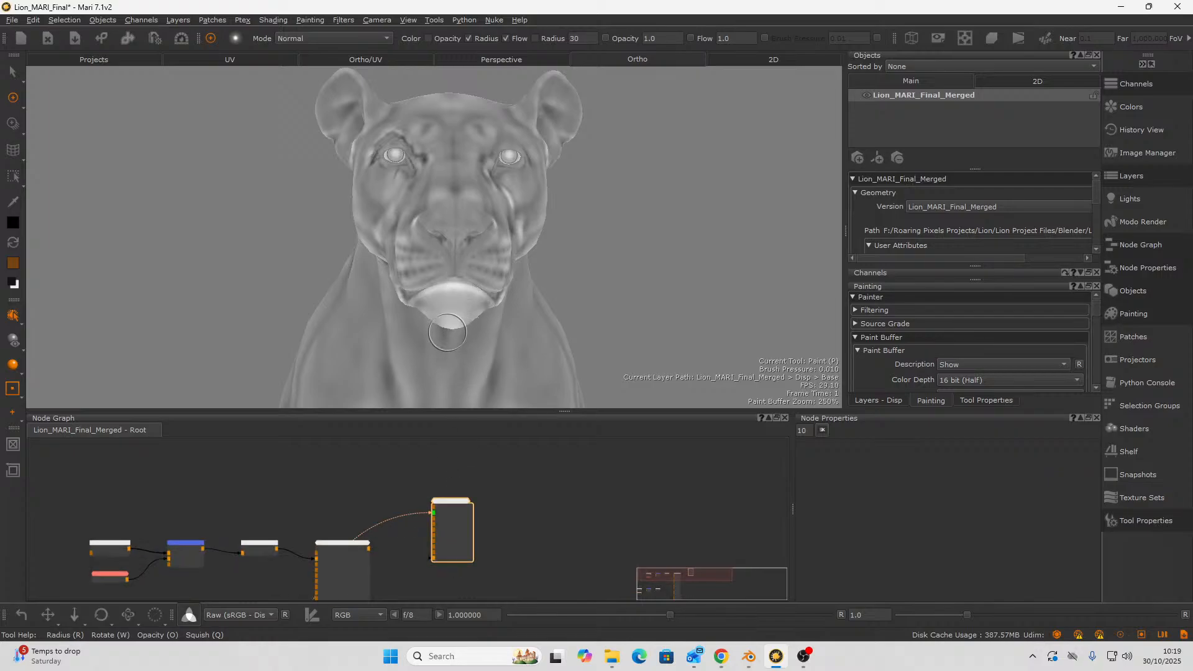
{"action": "left_click_drag", "start_coordinate": [401, 195], "coordinate": [466, 211], "text": "alt"}
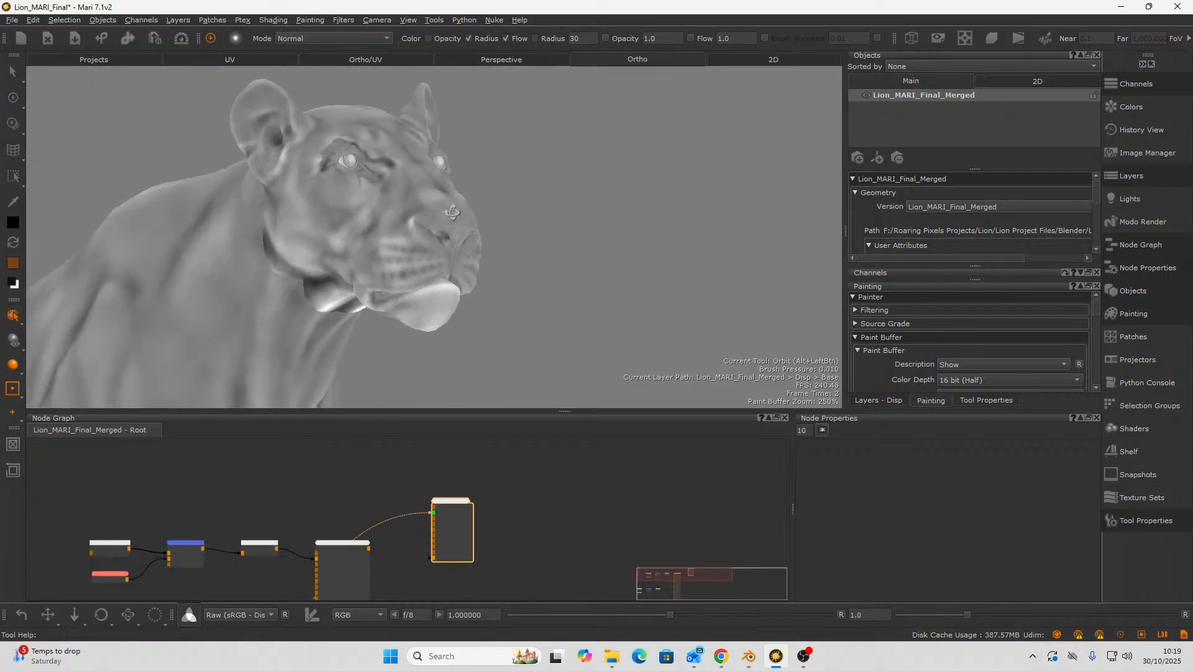
{"action": "right_click_drag", "start_coordinate": [466, 211], "coordinate": [446, 195], "text": "alt"}
{"action": "middle_click_drag", "start_coordinate": [446, 195], "coordinate": [546, 280], "text": "alt"}
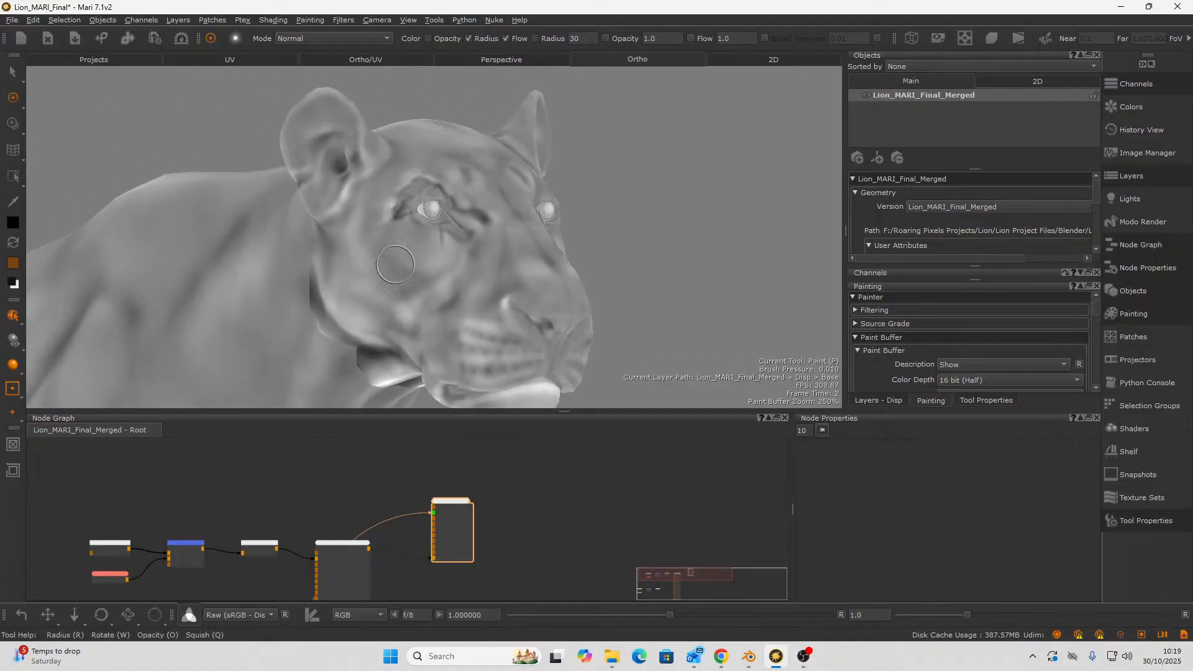
{"action": "right_click_drag", "start_coordinate": [546, 280], "coordinate": [436, 242], "text": "alt"}
{"action": "middle_click_drag", "start_coordinate": [429, 317], "coordinate": [405, 194], "text": "alt"}
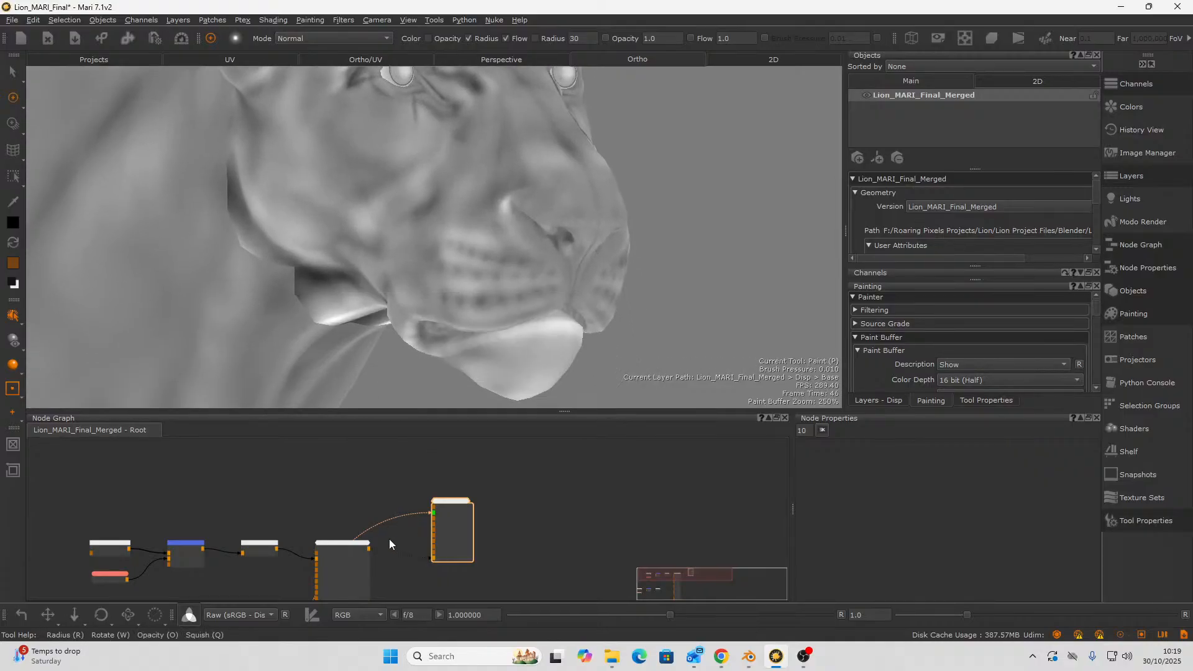
- Switch the Viewer back to its Arnold Standard Surface input to show the shaded model
{"action": "scroll", "coordinate": [444, 485], "scroll_direction": "up", "scroll_amount": 2}
{"action": "middle_click_drag", "start_coordinate": [442, 510], "coordinate": [391, 666]}
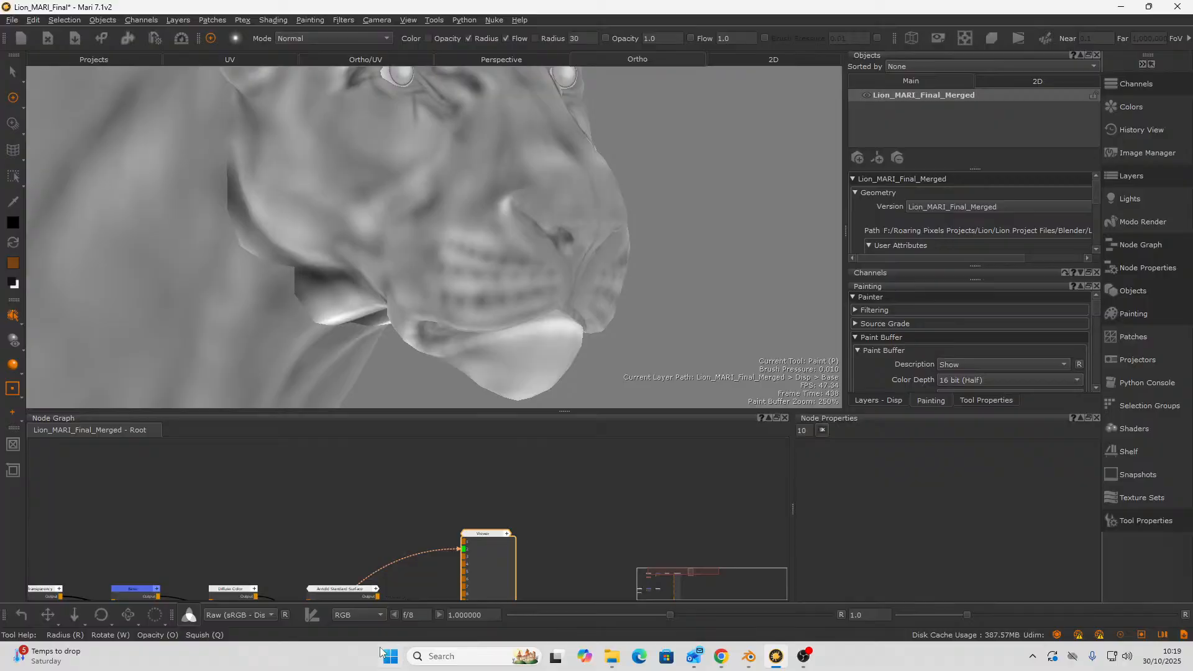
{"action": "left_click", "coordinate": [364, 592]}
{"action": "middle_click_drag", "start_coordinate": [347, 555], "coordinate": [335, 486]}
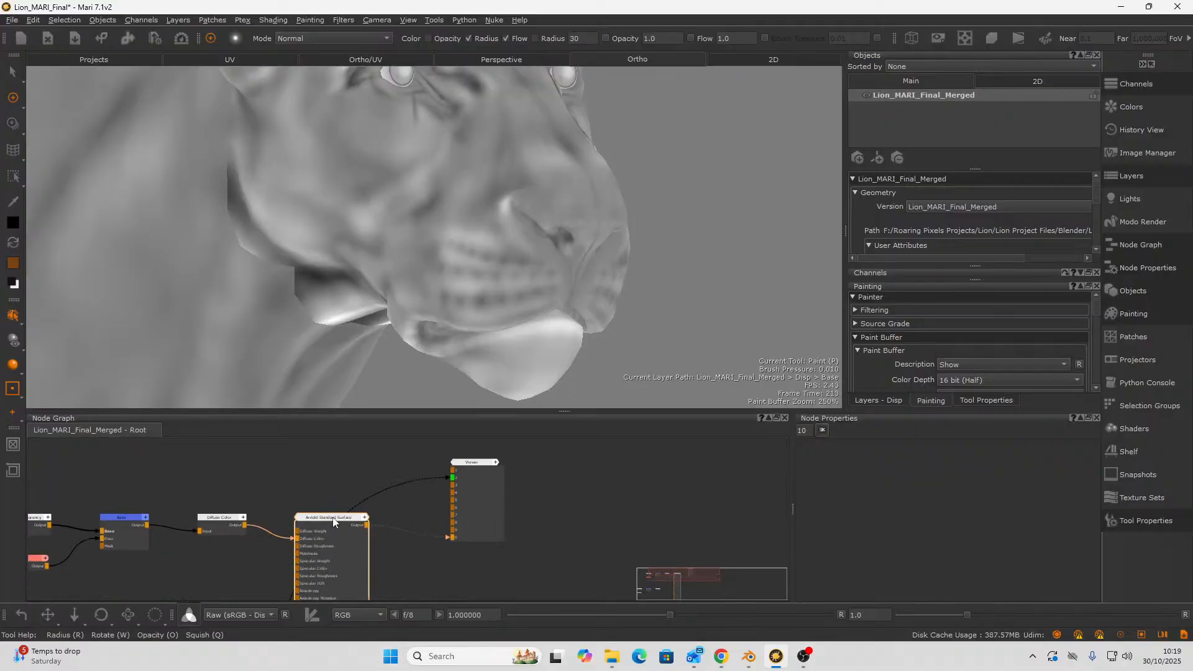
{"action": "left_click", "coordinate": [446, 534]}
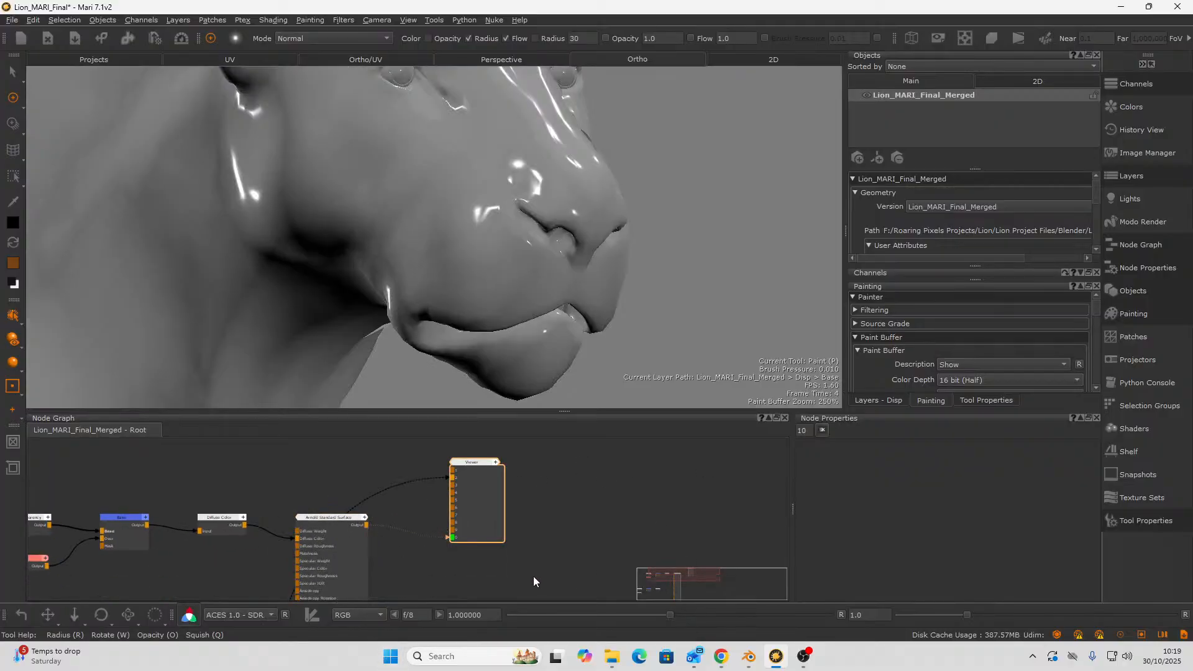
- Set the Arnold Standard Surface shader's Bump Weight to 2.775 and check the bump detail on the lion's muzzle
{"action": "left_click", "coordinate": [330, 520]}
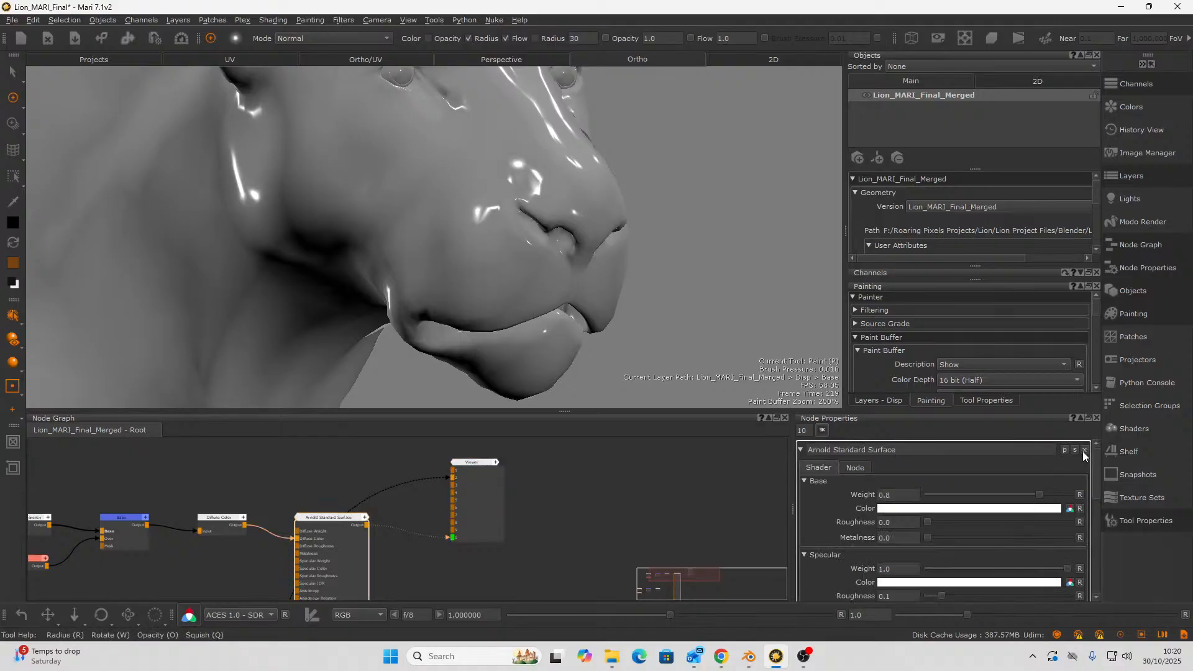
{"action": "left_click_drag", "start_coordinate": [1098, 470], "coordinate": [1083, 574]}
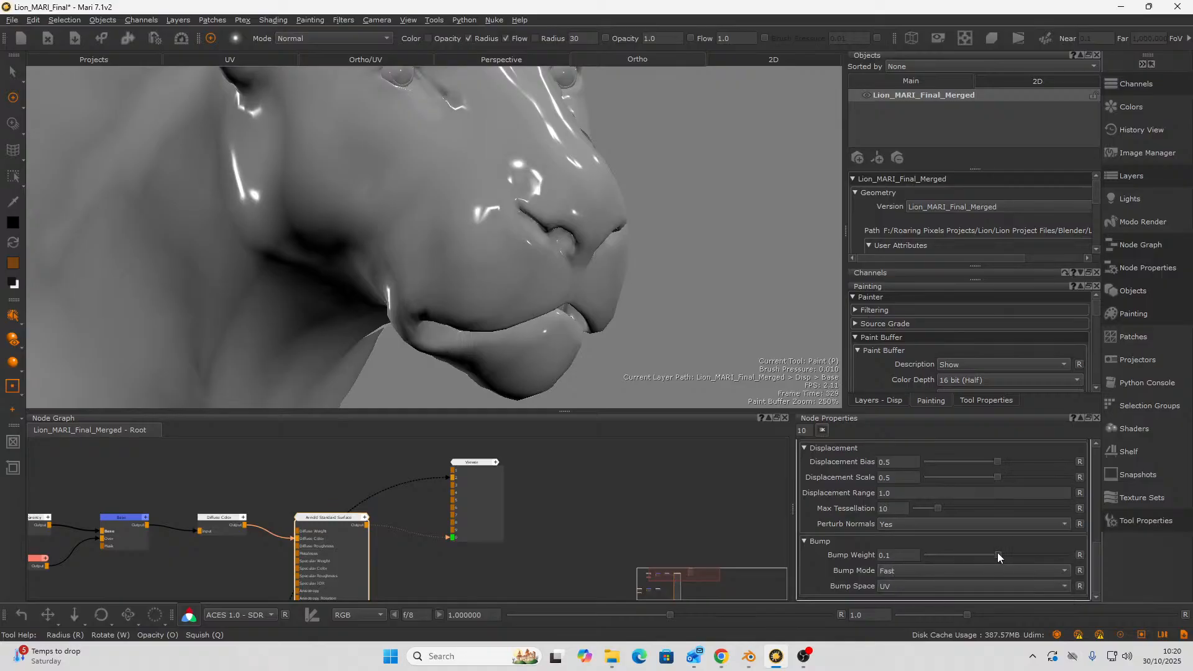
{"action": "left_click_drag", "start_coordinate": [997, 553], "coordinate": [1046, 560]}
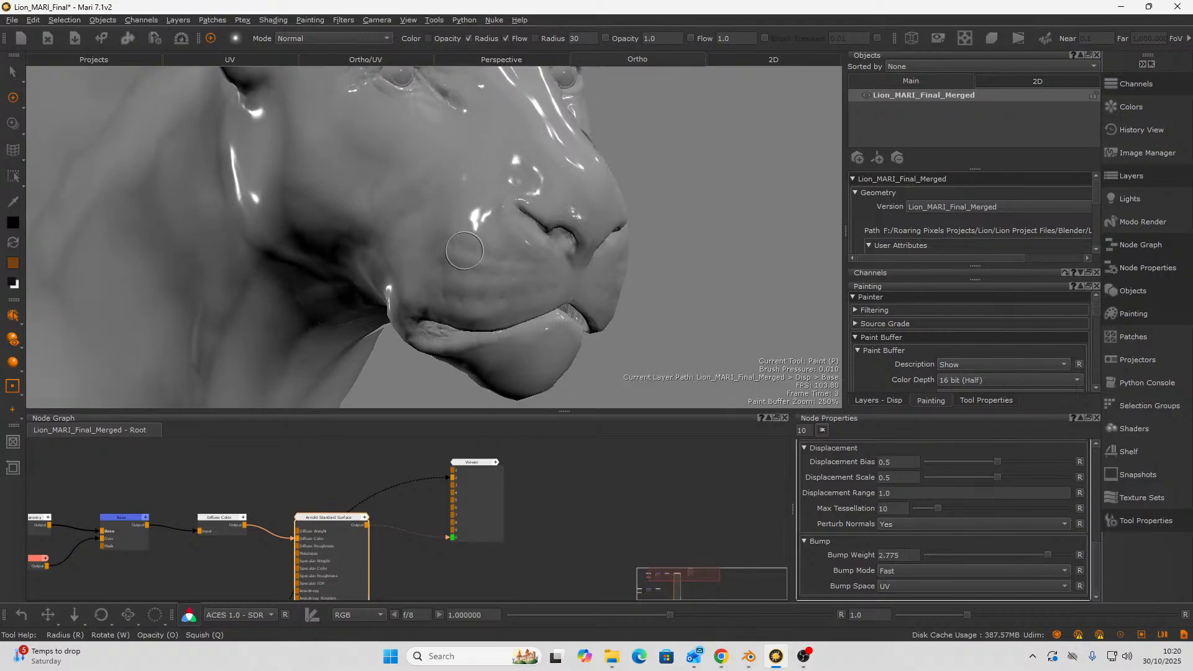
{"action": "right_click_drag", "start_coordinate": [467, 254], "coordinate": [503, 257], "text": "alt"}
{"action": "mouse_move", "coordinate": [515, 276]}
{"action": "left_mouse_down", "text": "alt"}
{"action": "mouse_move", "coordinate": [415, 268]}
{"action": "mouse_move", "coordinate": [346, 286]}
{"action": "mouse_move", "coordinate": [437, 258]}
{"action": "mouse_move", "coordinate": [438, 348]}
{"action": "left_mouse_up", "text": "alt"}
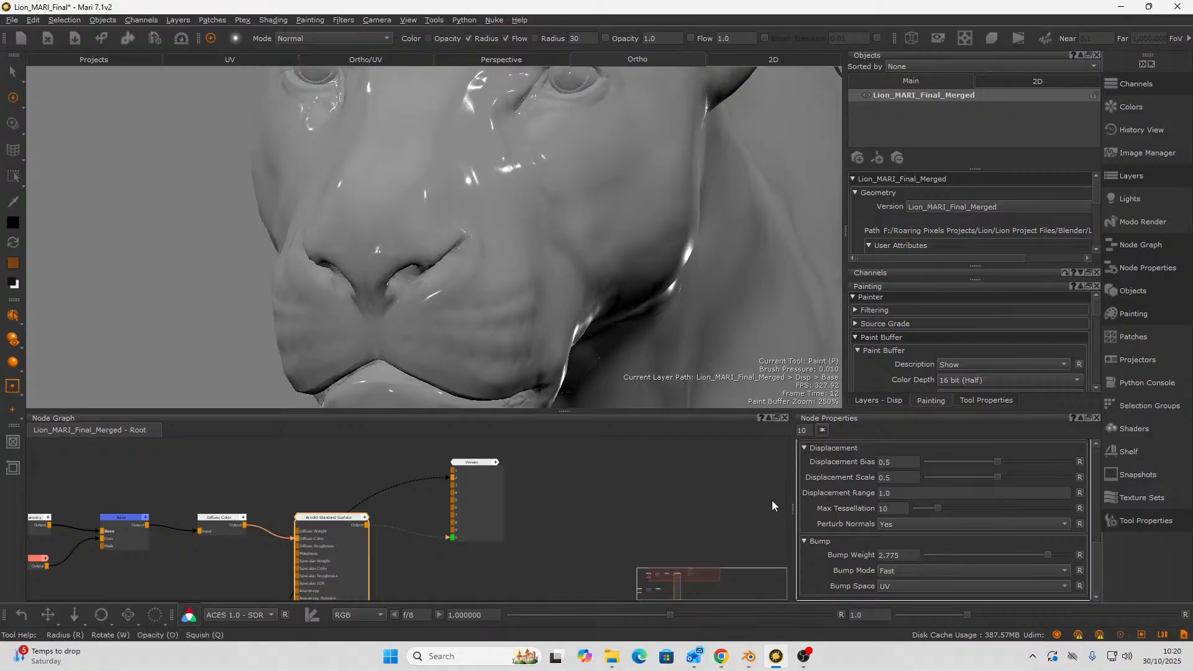
- Set the shader's Bump Mode to Accurate and check the bump detail on the lion's face
{"action": "left_click", "coordinate": [896, 571]}
{"action": "left_click", "coordinate": [897, 580]}
{"action": "mouse_move", "coordinate": [434, 261]}
{"action": "left_mouse_down", "text": "alt"}
{"action": "mouse_move", "coordinate": [367, 256]}
{"action": "mouse_move", "coordinate": [626, 277]}
{"action": "mouse_move", "coordinate": [493, 256]}
{"action": "mouse_move", "coordinate": [365, 208]}
{"action": "mouse_move", "coordinate": [414, 219]}
{"action": "left_mouse_up", "text": "alt"}
{"action": "left_click_drag", "start_coordinate": [469, 248], "coordinate": [348, 200], "text": "alt"}
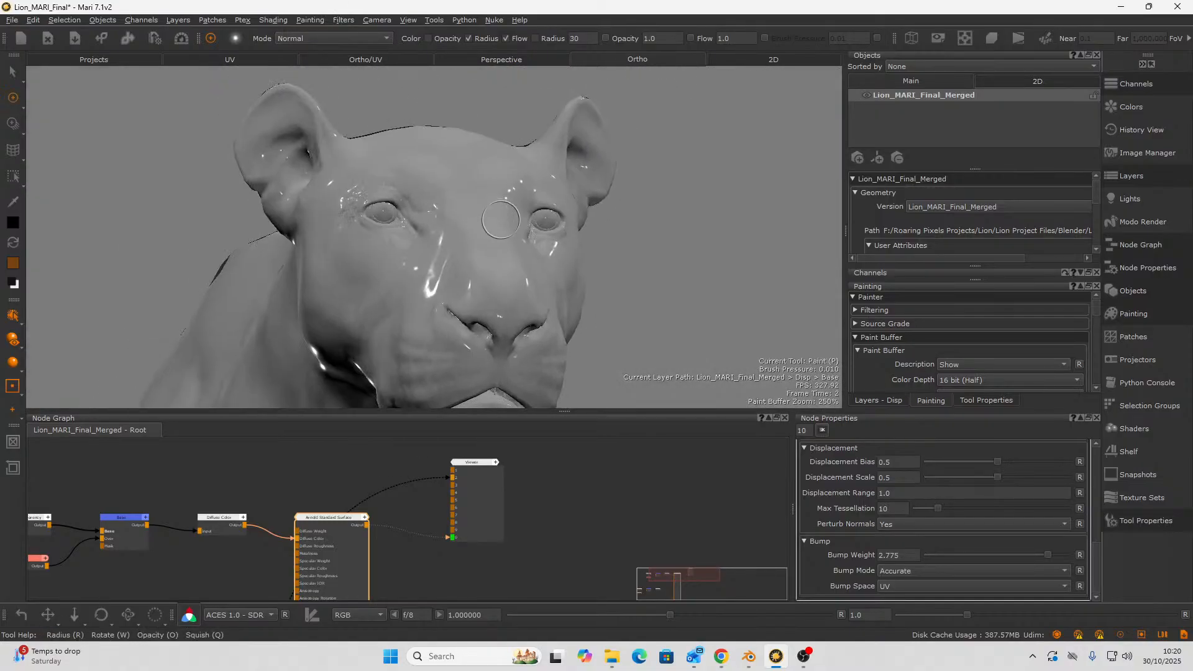
{"action": "mouse_move", "coordinate": [497, 208]}
{"action": "left_mouse_down", "text": "ctrl+alt"}
{"action": "mouse_move", "coordinate": [470, 219]}
{"action": "mouse_move", "coordinate": [497, 249]}
{"action": "left_mouse_up", "text": "ctrl+alt"}
{"action": "key", "text": "p"}
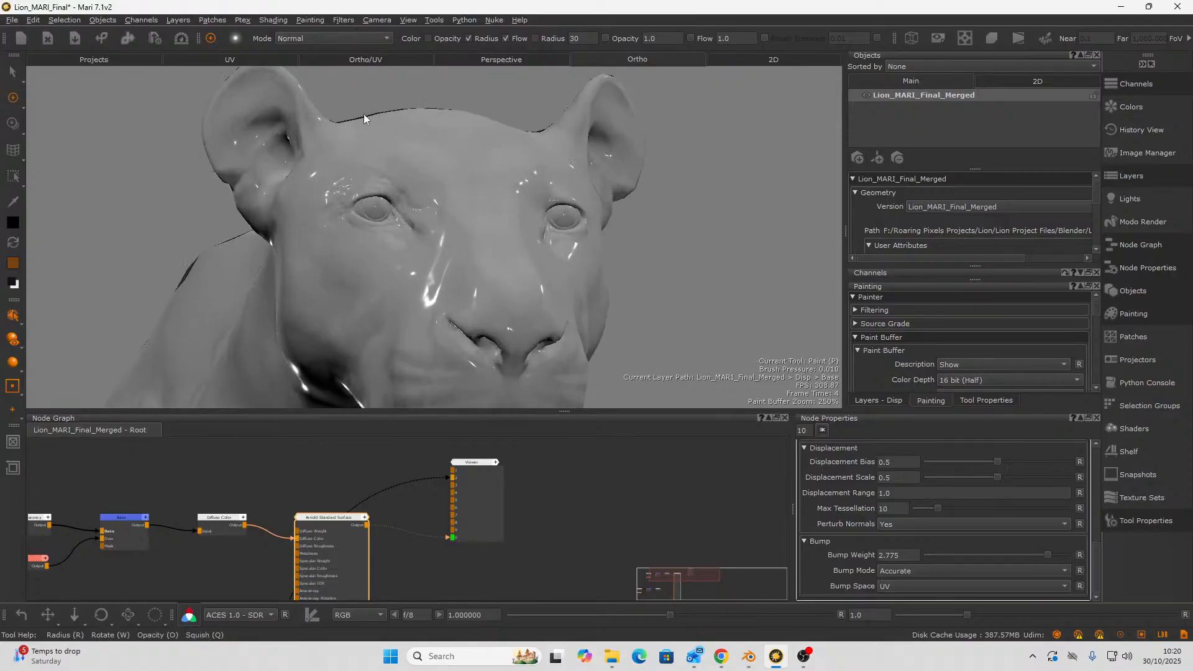
{"action": "mouse_move", "coordinate": [363, 113]}
{"action": "left_mouse_down", "text": "alt"}
{"action": "mouse_move", "coordinate": [181, 273]}
{"action": "mouse_move", "coordinate": [488, 319]}
{"action": "mouse_move", "coordinate": [466, 94]}
{"action": "left_mouse_up", "text": "alt"}
- Reset the camera and frame the lion's head again from the side
{"action": "left_click", "coordinate": [378, 20]}
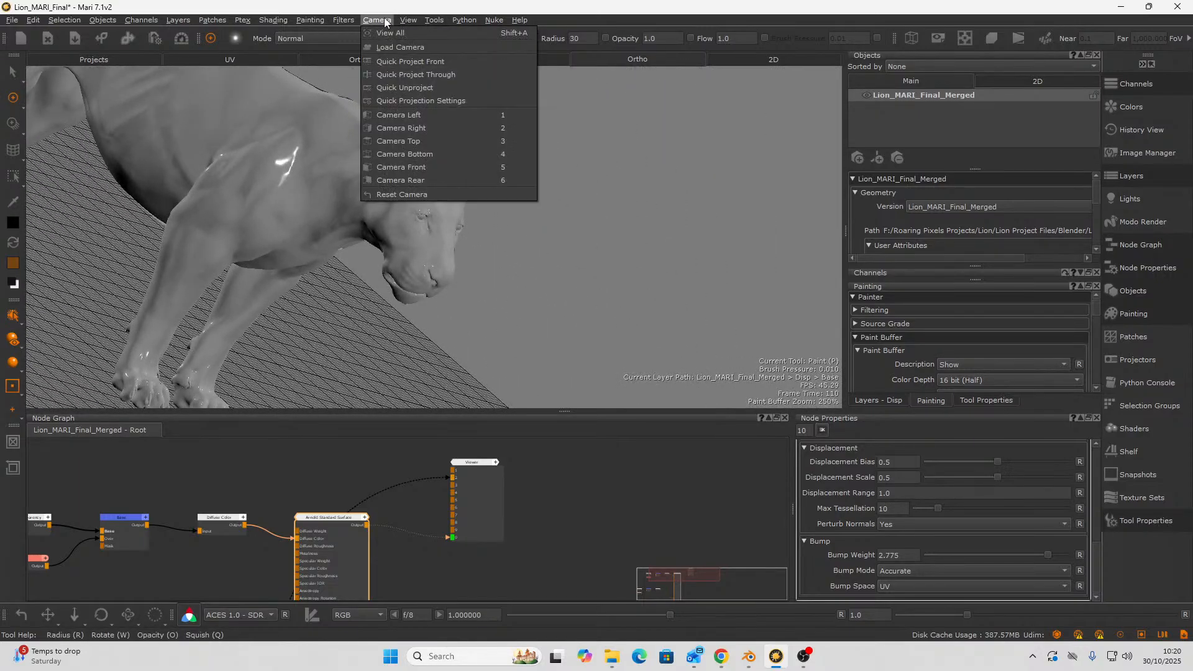
{"action": "left_click", "coordinate": [435, 194]}
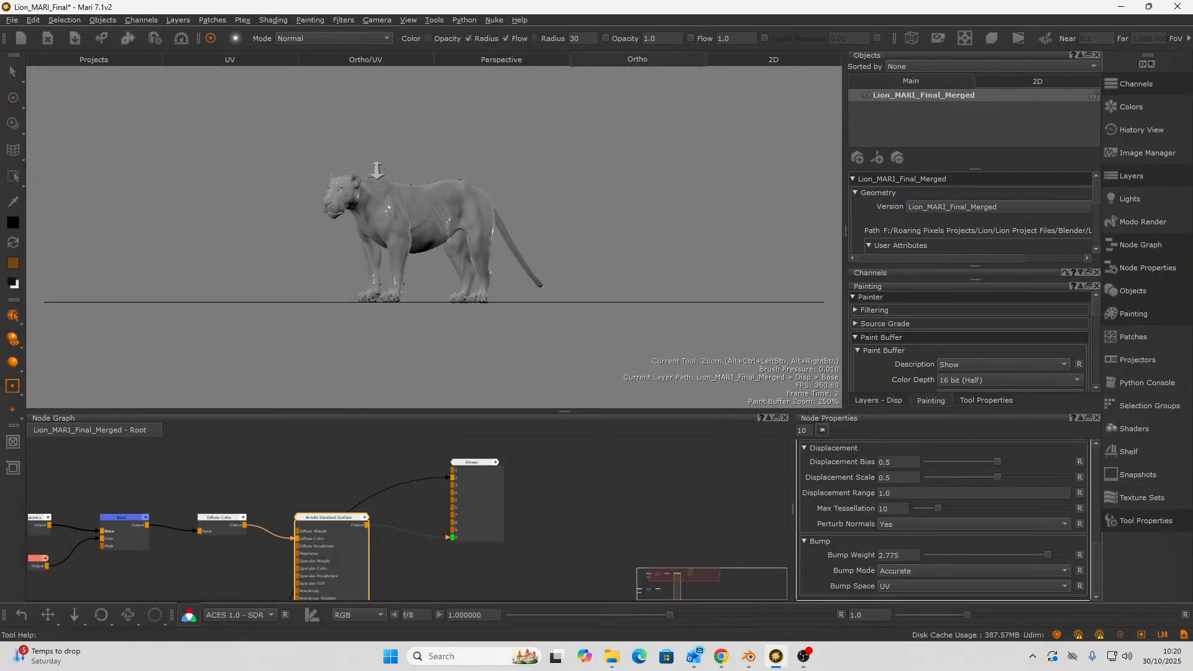
{"action": "right_click_drag", "start_coordinate": [373, 174], "coordinate": [416, 323], "text": "alt"}
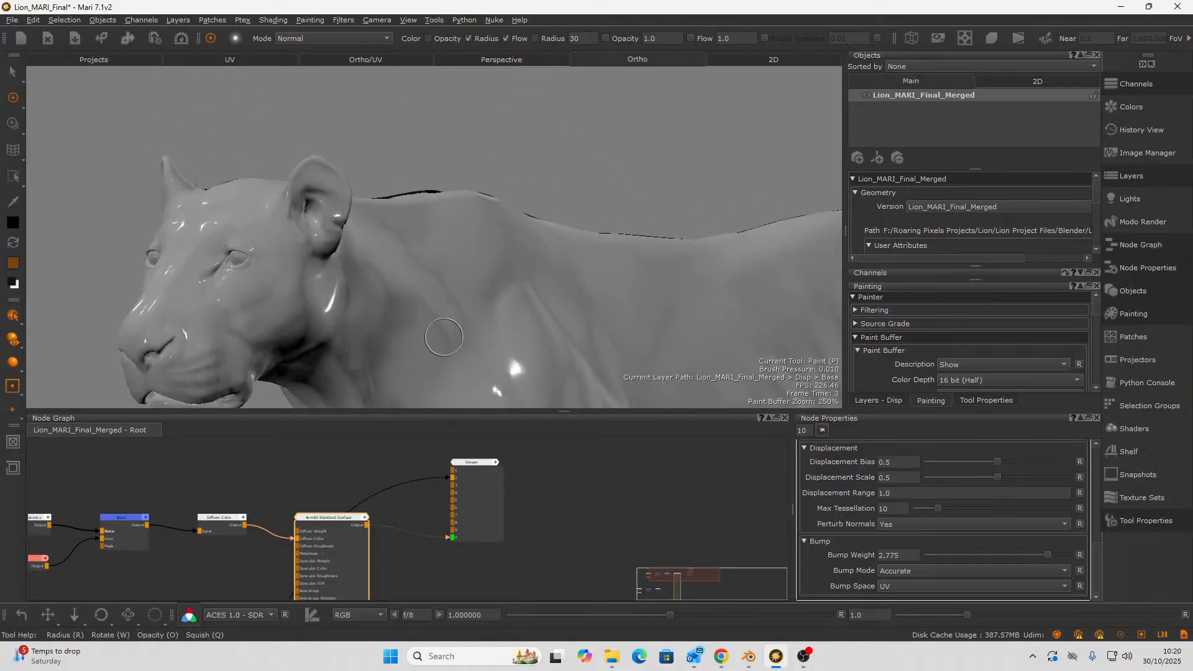
{"action": "left_click_drag", "start_coordinate": [510, 261], "coordinate": [714, 286], "text": "alt"}
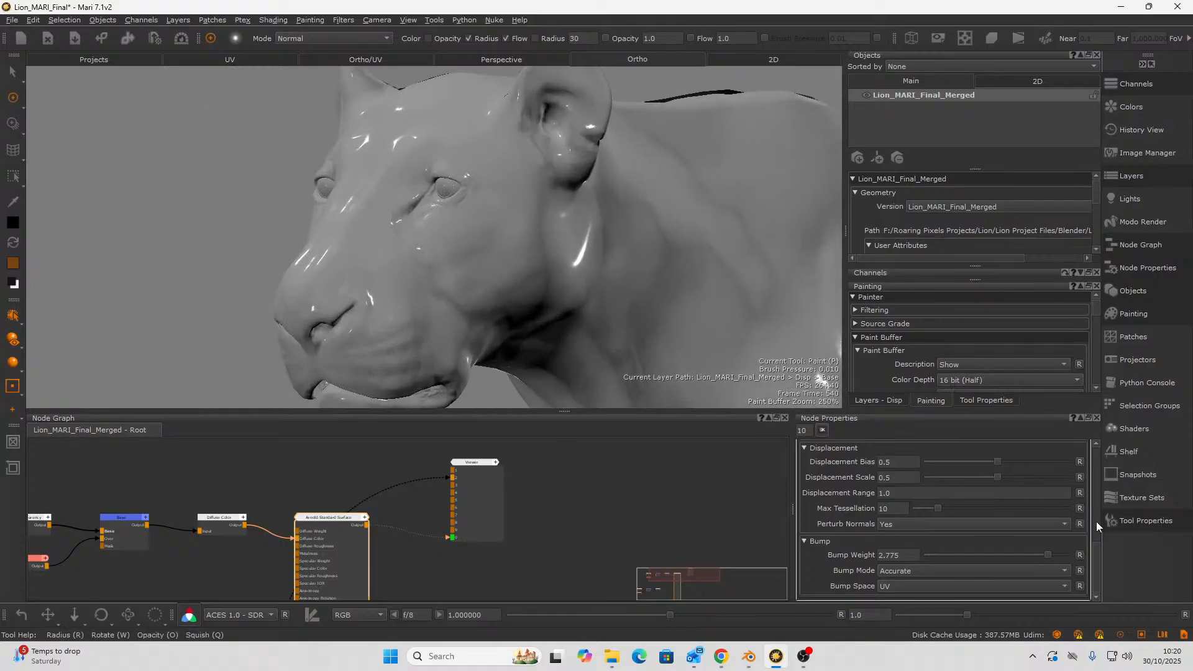
- Set the Arnold Standard Surface shader's Specular Roughness to 0.8 and Specular IOR to 1.44
{"action": "left_click_drag", "start_coordinate": [1098, 554], "coordinate": [1086, 468]}
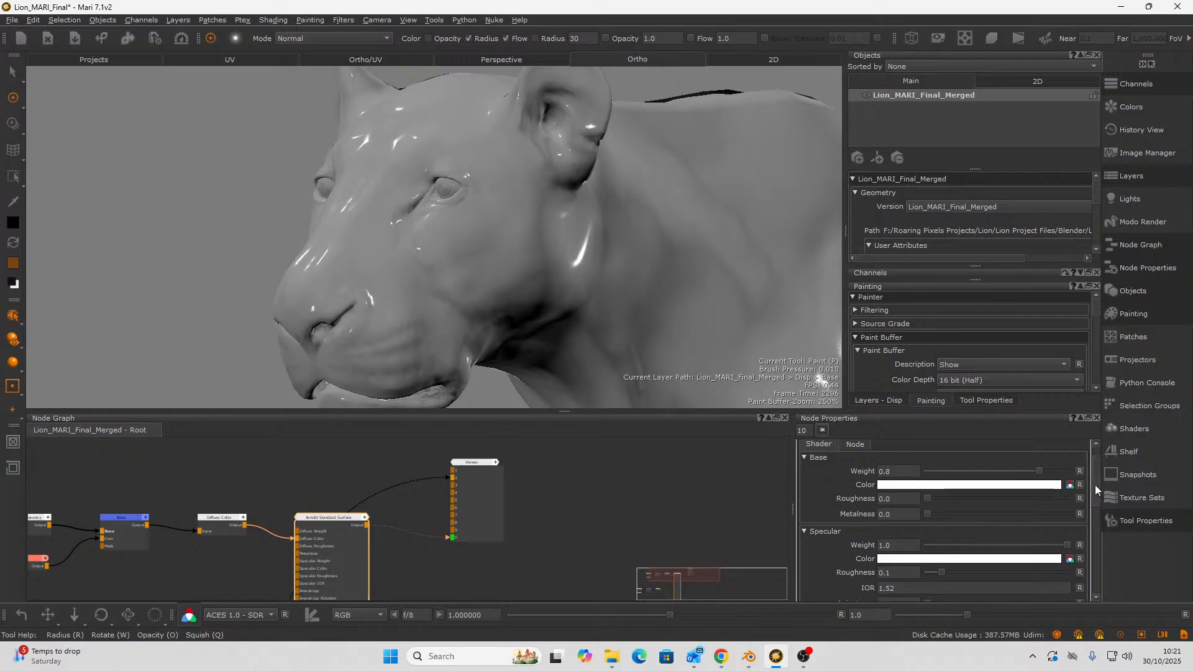
{"action": "left_click_drag", "start_coordinate": [1094, 485], "coordinate": [1095, 498]}
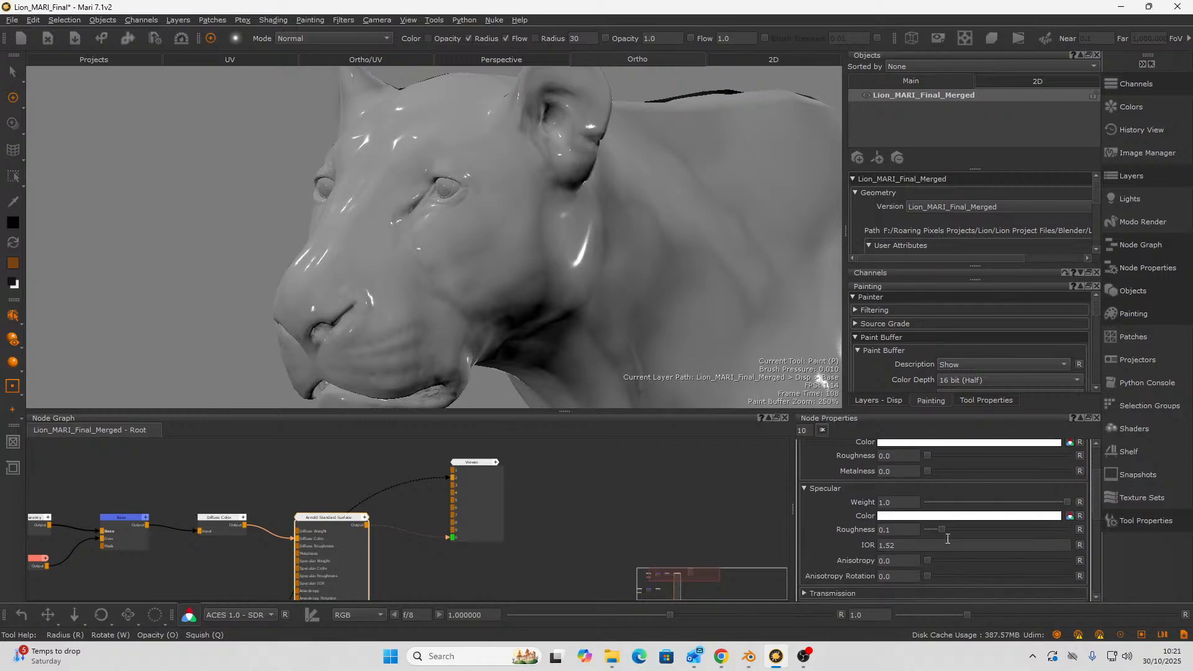
{"action": "left_click_drag", "start_coordinate": [941, 532], "coordinate": [1030, 528]}
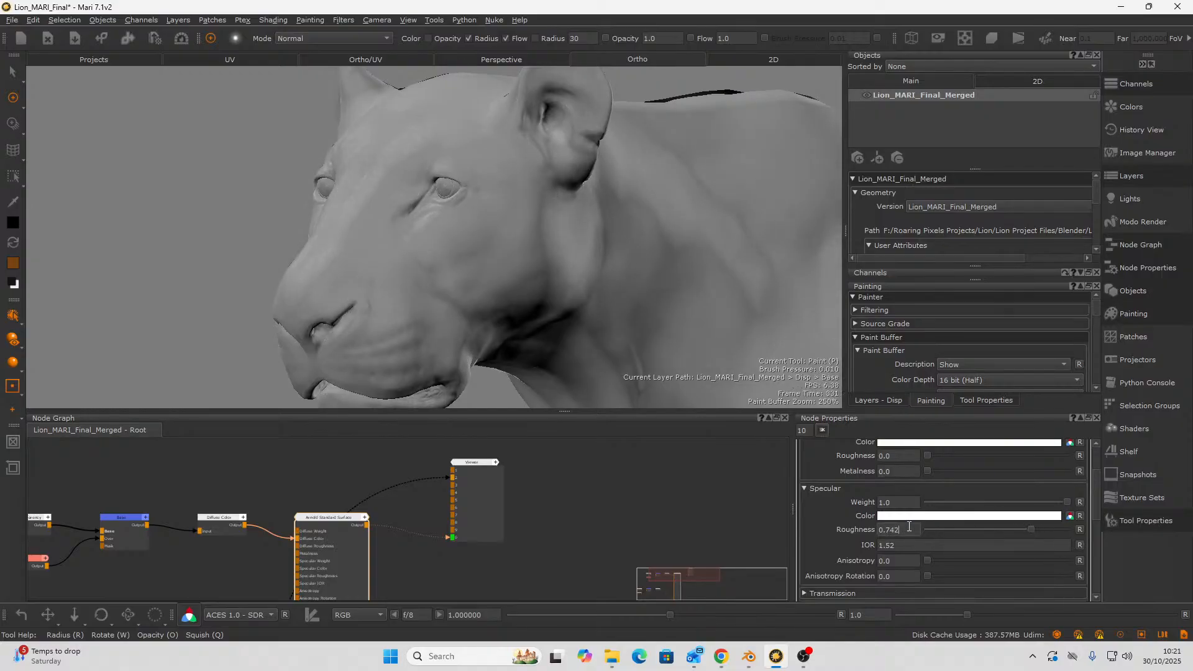
{"action": "type", "text": "0.8"}
{"action": "key", "text": "Return"}
{"action": "left_click", "coordinate": [898, 546]}
{"action": "key", "text": "BackSpace"}
{"action": "key", "text": "BackSpace"}
- Set the shader's Clearcoat Weight to 0.5
{"action": "scroll", "coordinate": [917, 536], "scroll_direction": "down", "scroll_amount": 2}
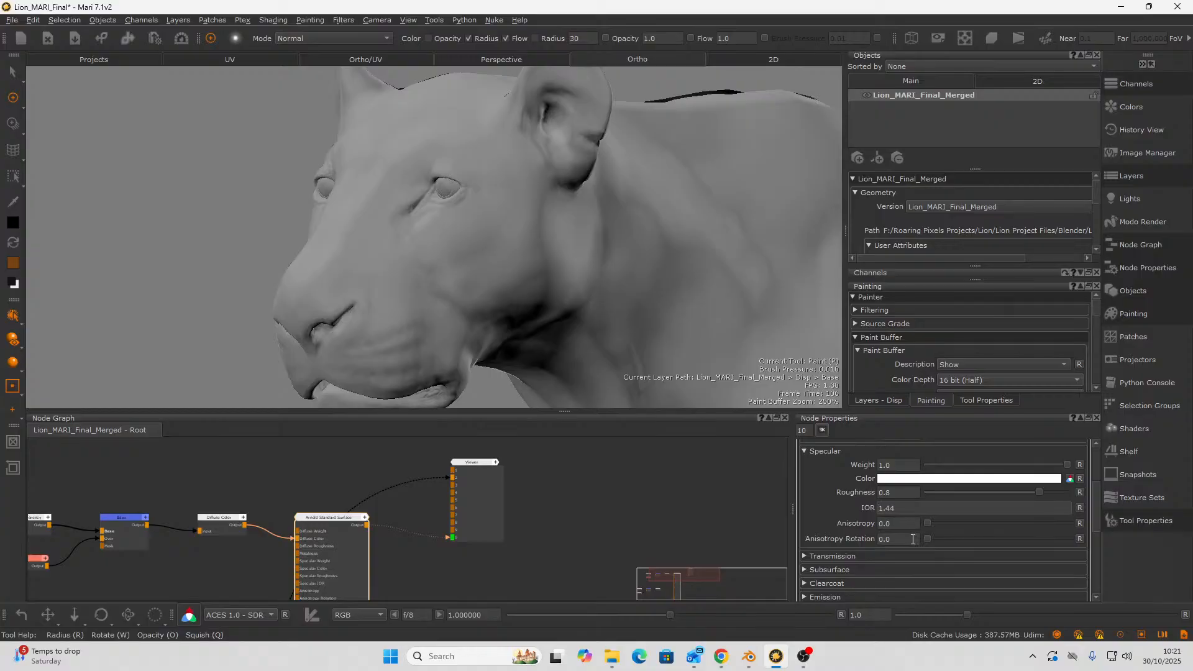
{"action": "left_click", "coordinate": [805, 584]}
{"action": "scroll", "coordinate": [826, 571], "scroll_direction": "down", "scroll_amount": 4}
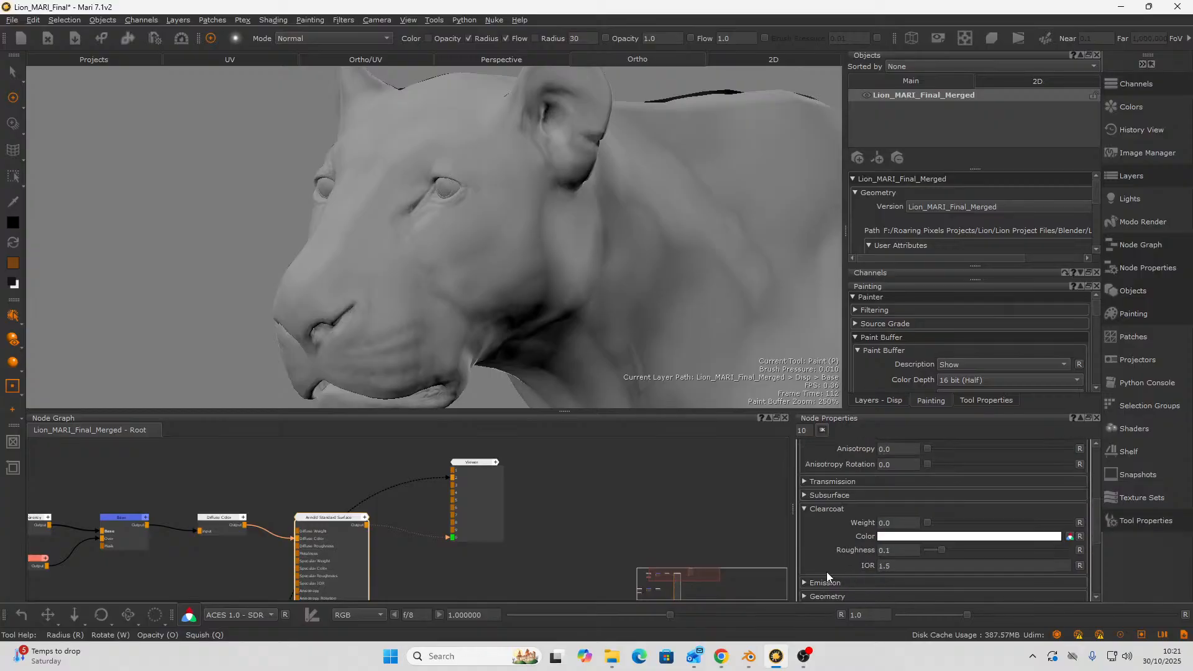
{"action": "left_click_drag", "start_coordinate": [927, 524], "coordinate": [942, 525]}
{"action": "type", "text": "0.5"}
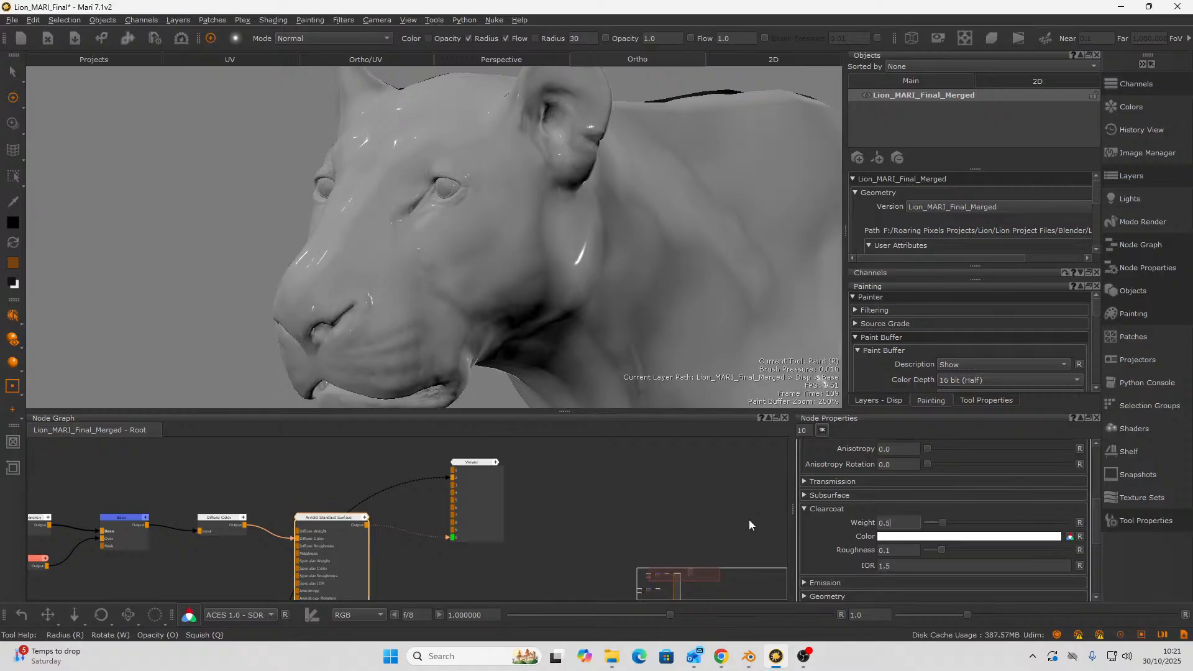
{"action": "key", "text": "Return"}
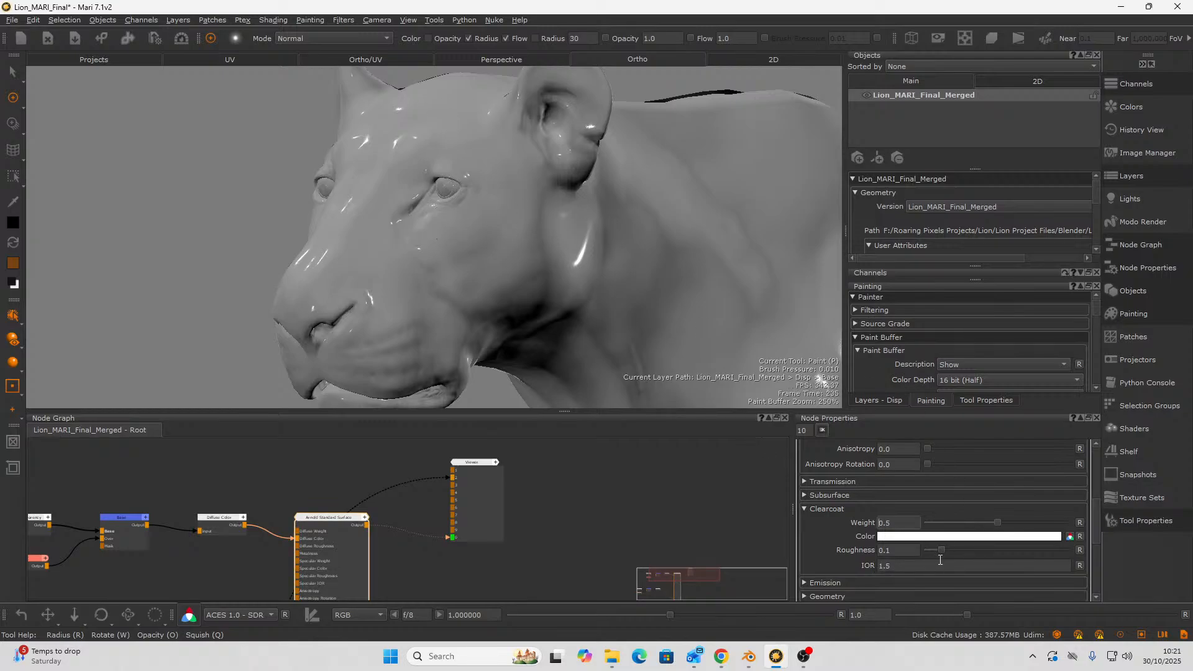
- Set the shader's Clearcoat IOR to 1.44 and Clearcoat Roughness to 0.391
{"action": "left_click_drag", "start_coordinate": [941, 551], "coordinate": [949, 551]}
{"action": "left_click", "coordinate": [899, 570]}
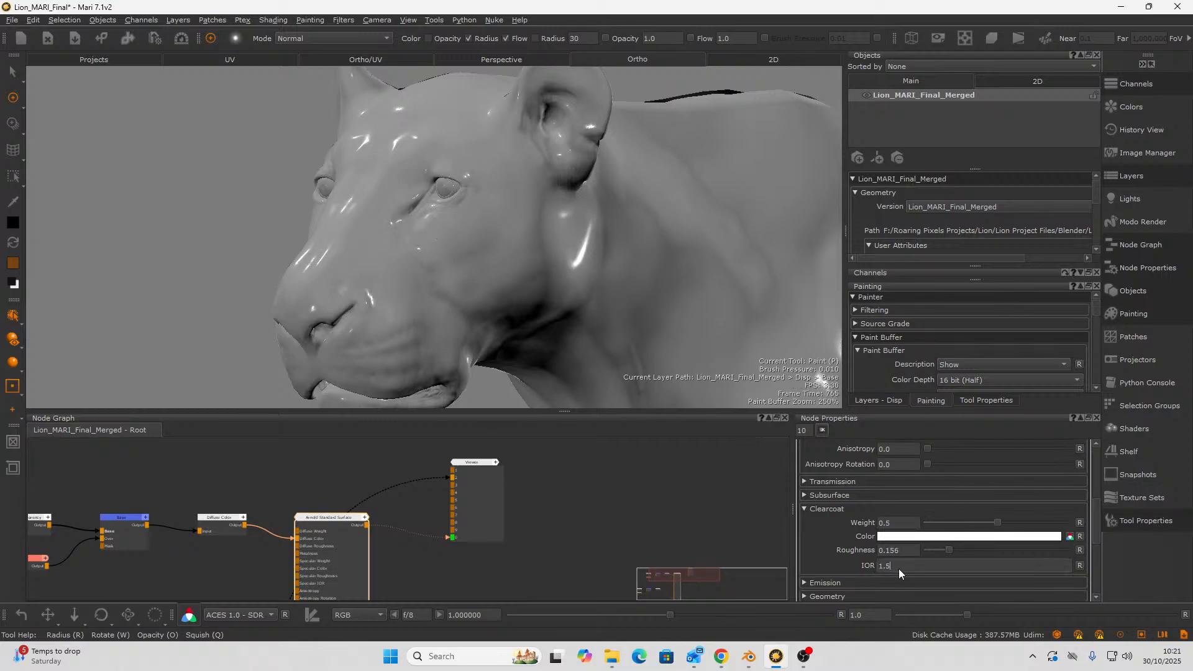
{"action": "type", "text": "1.44"}
{"action": "left_click_drag", "start_coordinate": [943, 549], "coordinate": [979, 554]}
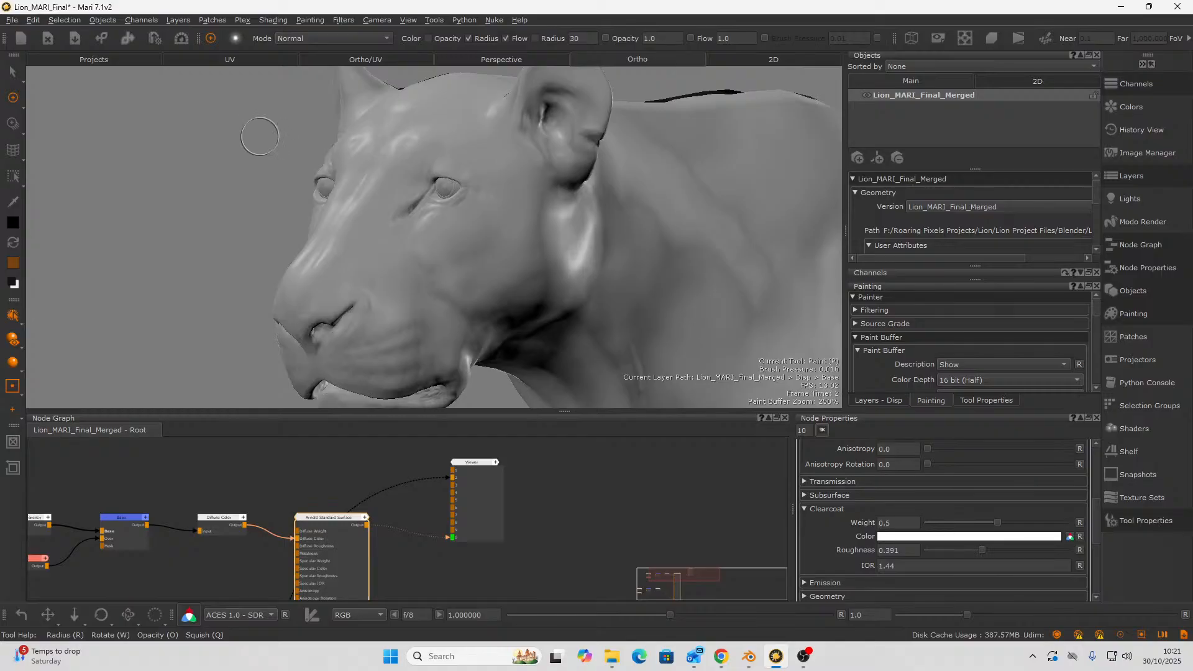
- Examine the new specular and clearcoat response on the lion's head from the front, side, close up and below
{"action": "left_click_drag", "start_coordinate": [253, 133], "coordinate": [372, 134], "text": "alt"}
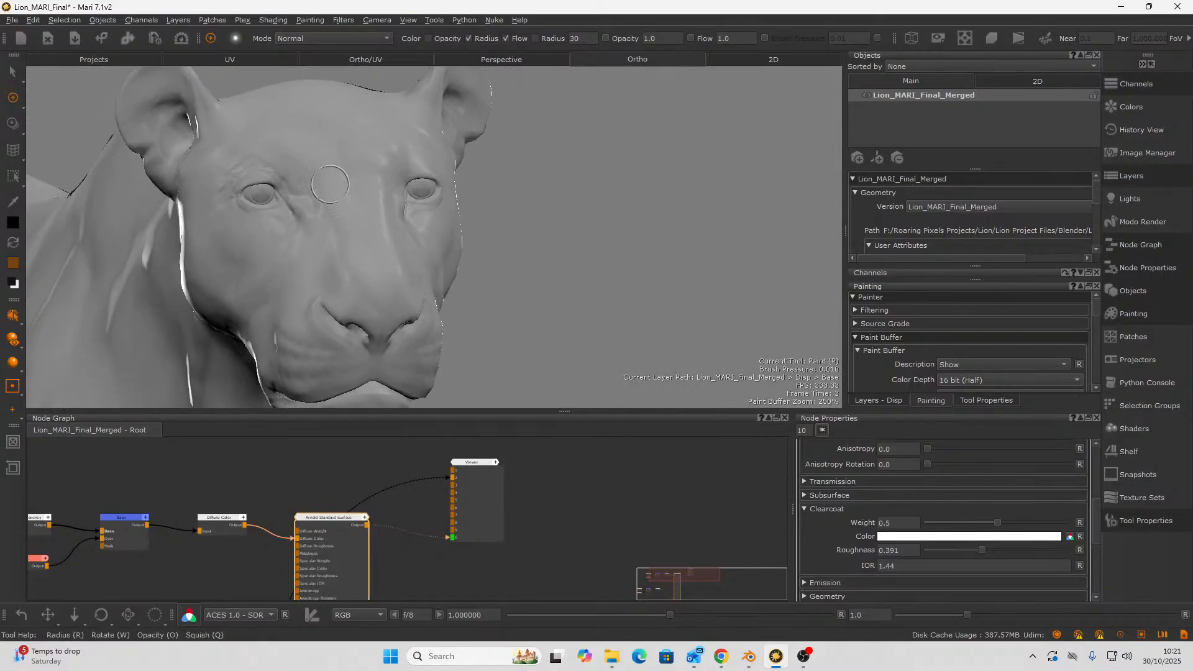
{"action": "scroll", "coordinate": [372, 134], "scroll_direction": "up", "scroll_amount": 5}
{"action": "left_click_drag", "start_coordinate": [435, 174], "coordinate": [429, 231], "text": "alt"}
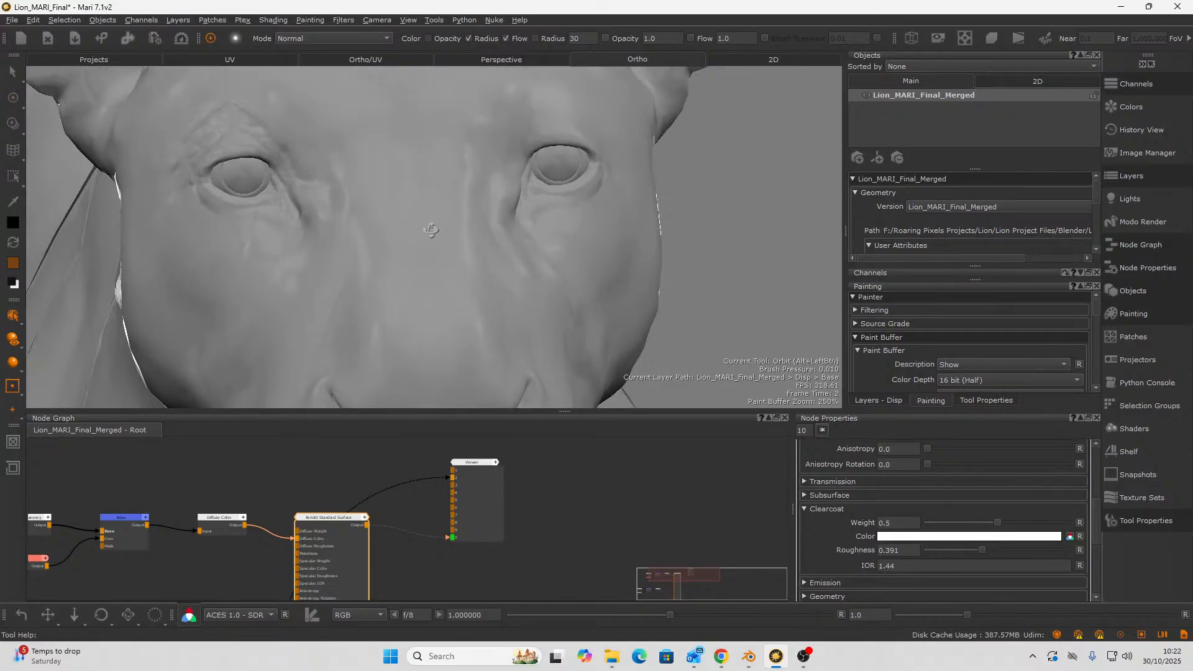
{"action": "right_click_drag", "start_coordinate": [460, 242], "coordinate": [369, 259], "text": "alt"}
{"action": "left_click_drag", "start_coordinate": [370, 259], "coordinate": [528, 262], "text": "alt"}
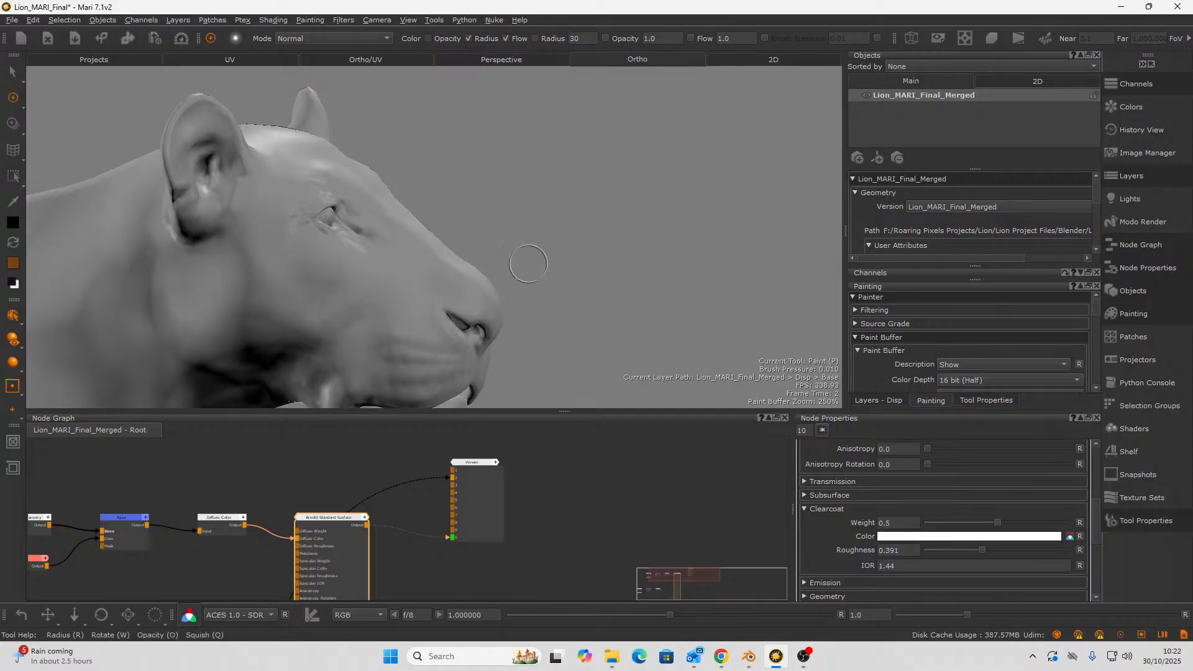
{"action": "mouse_move", "coordinate": [489, 297]}
{"action": "left_mouse_down", "text": "alt"}
{"action": "mouse_move", "coordinate": [306, 319]}
{"action": "mouse_move", "coordinate": [264, 337]}
{"action": "mouse_move", "coordinate": [285, 323]}
{"action": "left_mouse_up", "text": "alt"}
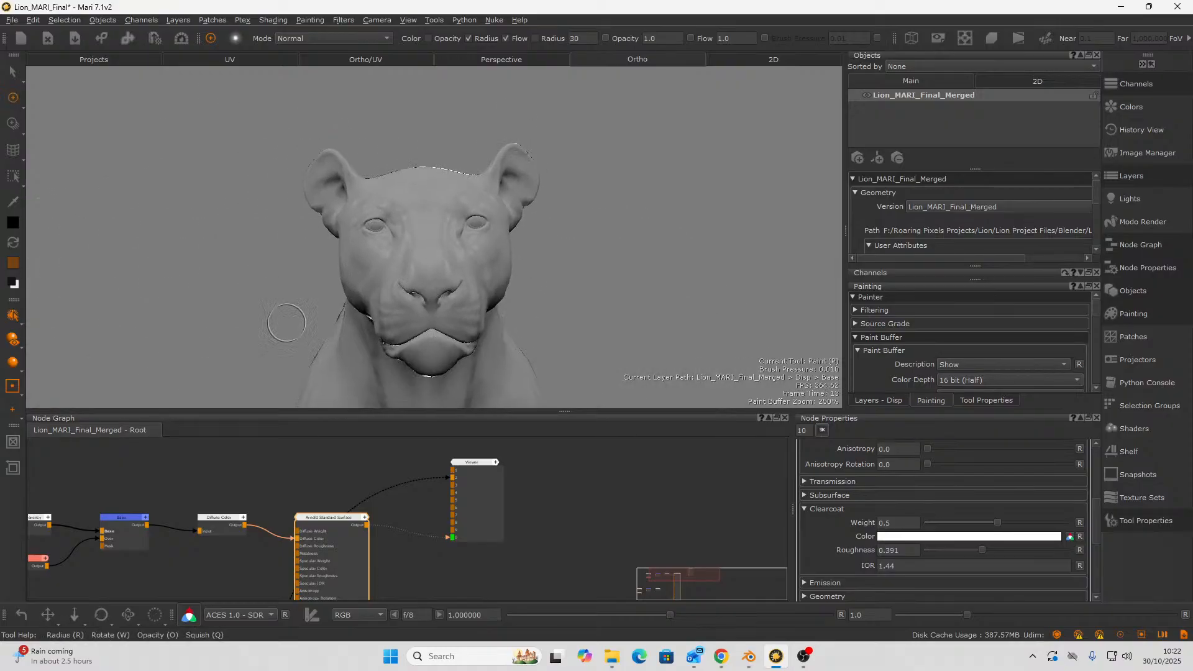
{"action": "mouse_move", "coordinate": [461, 318]}
{"action": "left_mouse_down", "text": "alt"}
{"action": "mouse_move", "coordinate": [391, 308]}
{"action": "mouse_move", "coordinate": [485, 314]}
{"action": "left_mouse_up", "text": "alt"}
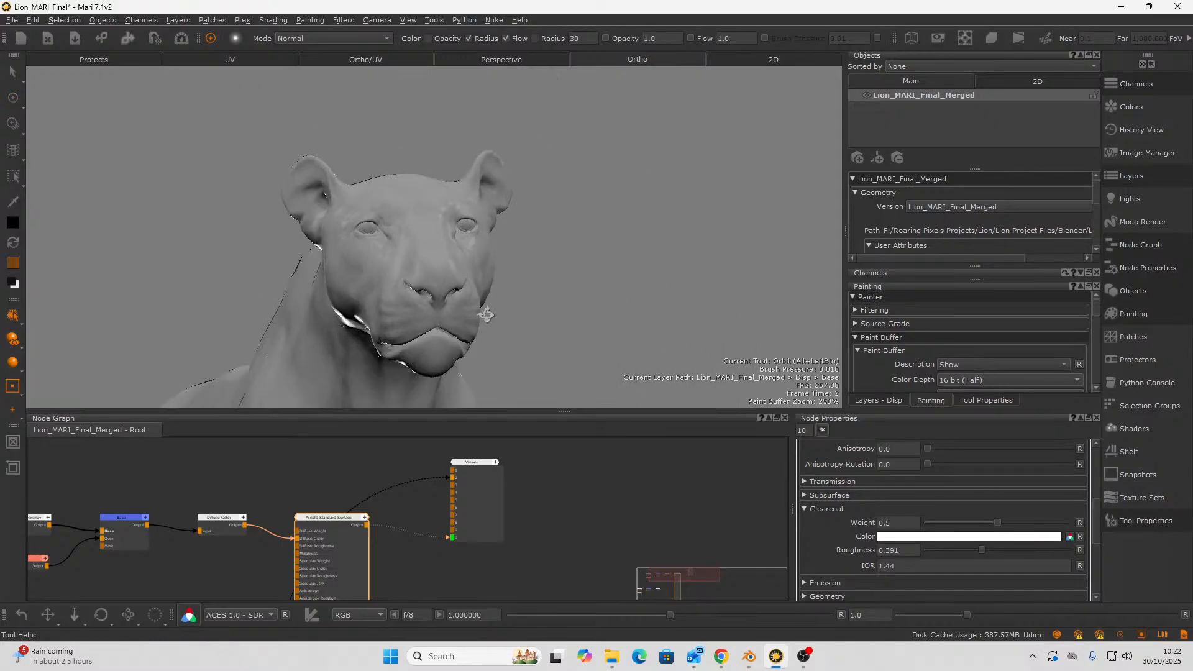
{"action": "mouse_move", "coordinate": [484, 315]}
{"action": "right_mouse_down", "text": "alt"}
{"action": "mouse_move", "coordinate": [468, 301]}
{"action": "mouse_move", "coordinate": [559, 266]}
{"action": "right_mouse_up", "text": "alt"}
{"action": "mouse_move", "coordinate": [559, 267]}
{"action": "left_mouse_down", "text": "alt"}
{"action": "mouse_move", "coordinate": [439, 312]}
{"action": "mouse_move", "coordinate": [457, 322]}
{"action": "mouse_move", "coordinate": [449, 316]}
{"action": "mouse_move", "coordinate": [500, 274]}
{"action": "mouse_move", "coordinate": [581, 256]}
{"action": "mouse_move", "coordinate": [474, 314]}
{"action": "mouse_move", "coordinate": [448, 310]}
{"action": "mouse_move", "coordinate": [559, 339]}
{"action": "mouse_move", "coordinate": [469, 325]}
{"action": "mouse_move", "coordinate": [510, 292]}
{"action": "left_mouse_up", "text": "alt"}
{"action": "mouse_move", "coordinate": [509, 292]}
{"action": "right_mouse_down", "text": "alt"}
{"action": "mouse_move", "coordinate": [534, 261]}
{"action": "mouse_move", "coordinate": [472, 236]}
{"action": "right_mouse_up", "text": "alt"}
{"action": "key", "text": "p"}
{"action": "left_click_drag", "start_coordinate": [462, 223], "coordinate": [424, 301], "text": "alt"}
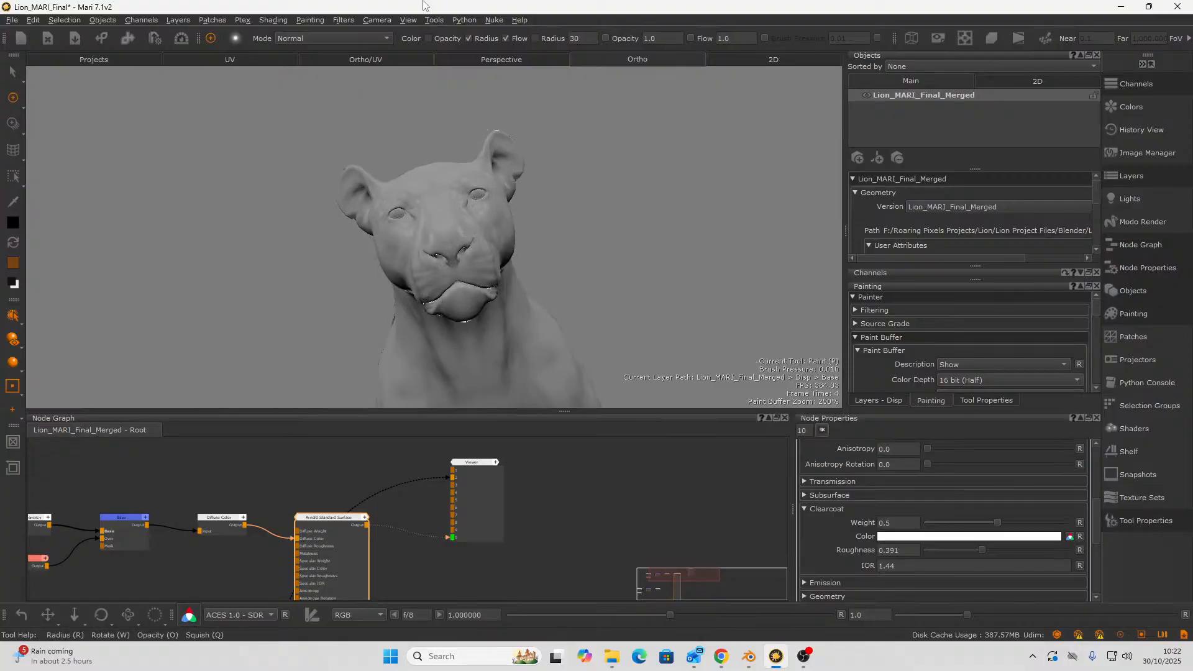
- Reset the camera and frame the lion's head from the front
{"action": "left_click", "coordinate": [378, 20]}
{"action": "left_click", "coordinate": [386, 192]}
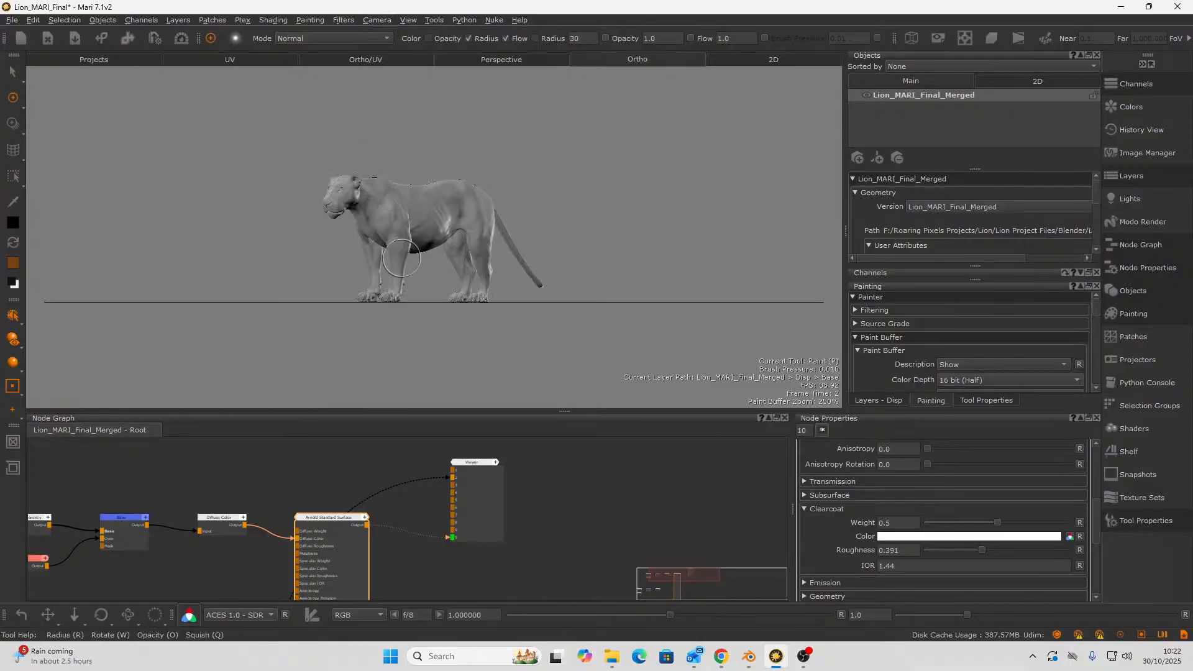
{"action": "right_click_drag", "start_coordinate": [367, 243], "coordinate": [671, 384], "text": "alt"}
{"action": "right_click_drag", "start_coordinate": [399, 290], "coordinate": [298, 252], "text": "alt"}
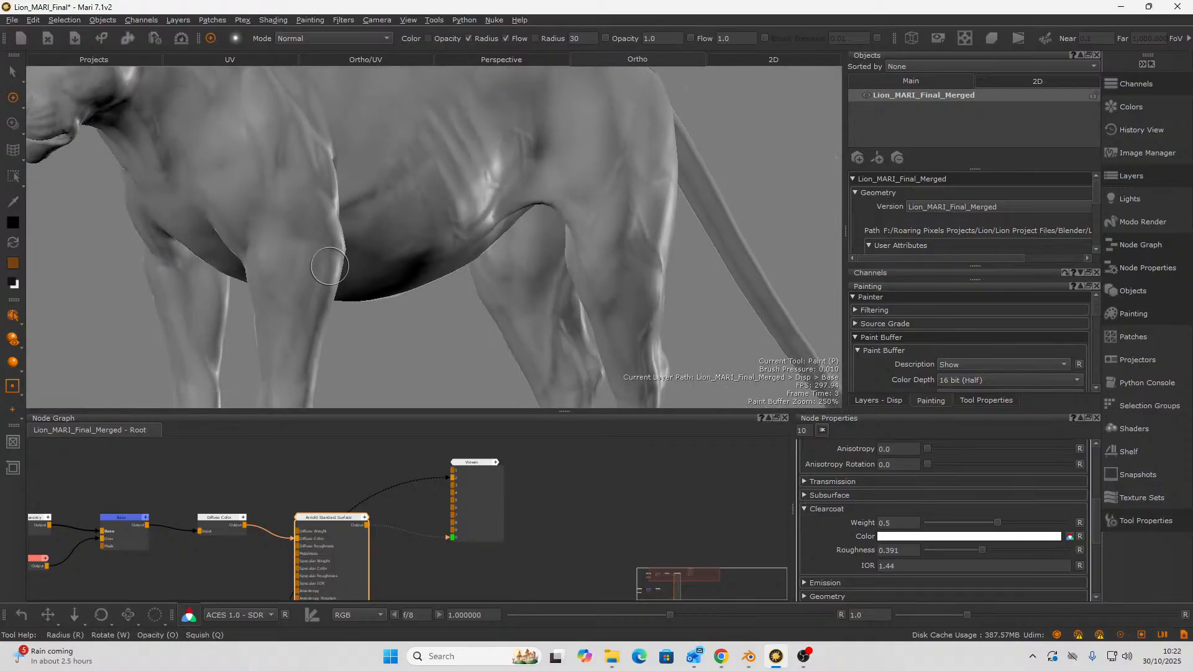
{"action": "left_click_drag", "start_coordinate": [298, 251], "coordinate": [418, 236], "text": "alt"}
{"action": "middle_click_drag", "start_coordinate": [418, 236], "coordinate": [428, 398], "text": "alt"}
{"action": "right_click_drag", "start_coordinate": [441, 404], "coordinate": [404, 435], "text": "alt"}
{"action": "right_click_drag", "start_coordinate": [342, 254], "coordinate": [443, 187], "text": "alt"}
{"action": "middle_click_drag", "start_coordinate": [446, 185], "coordinate": [525, 231], "text": "alt"}
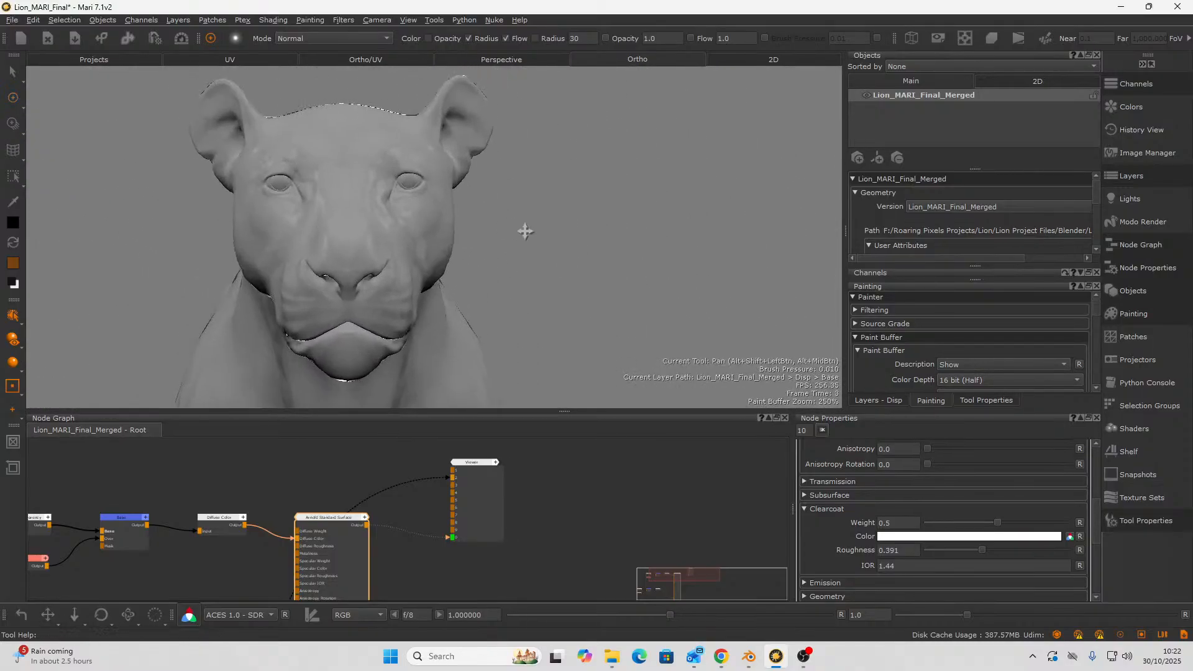
- Show the scene lights and toggle Four, Three, One and Two off and back on individually to compare their effect
{"action": "left_click", "coordinate": [1124, 202]}
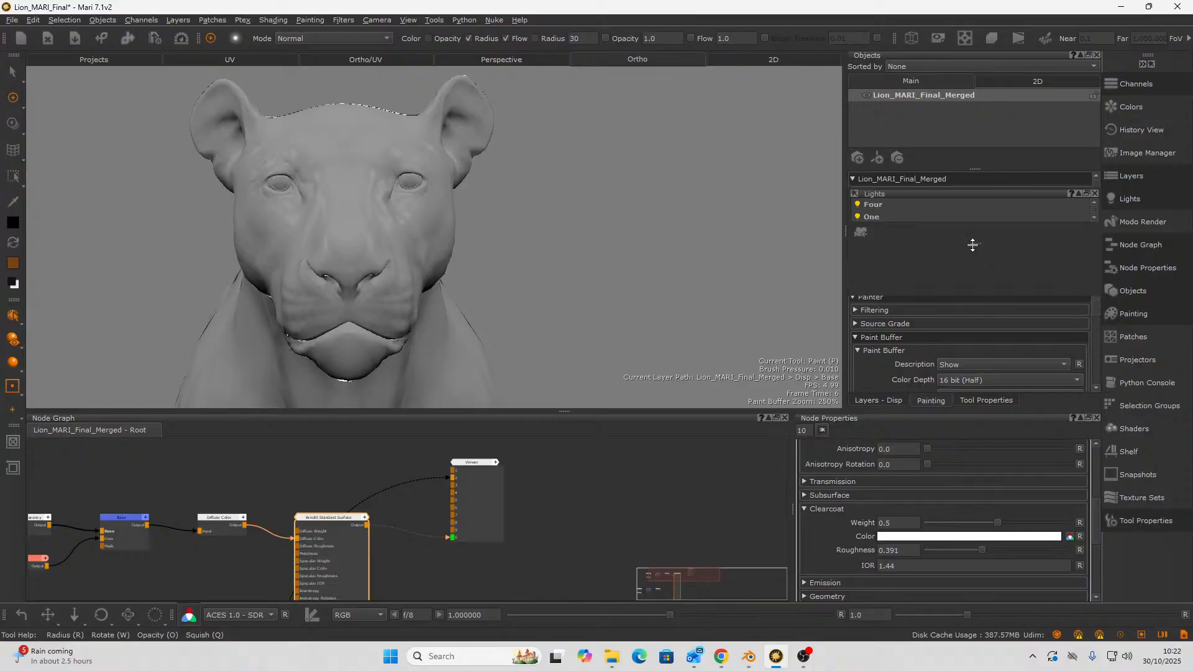
{"action": "left_click_drag", "start_coordinate": [973, 245], "coordinate": [971, 287]}
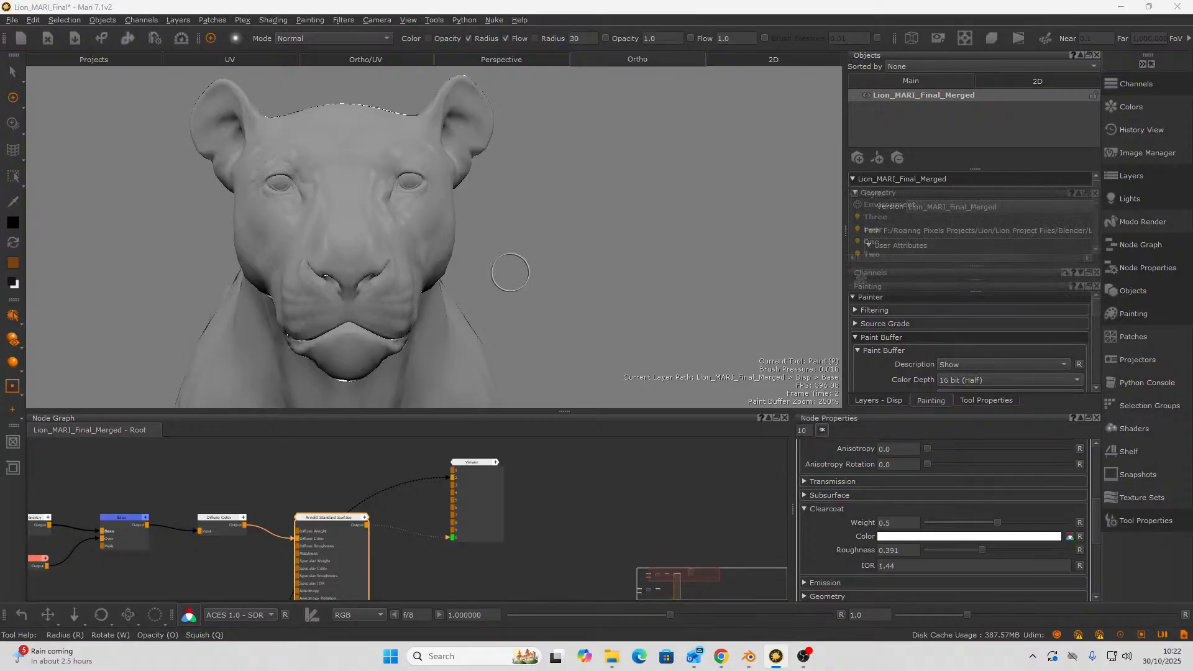
{"action": "left_click", "coordinate": [858, 231]}
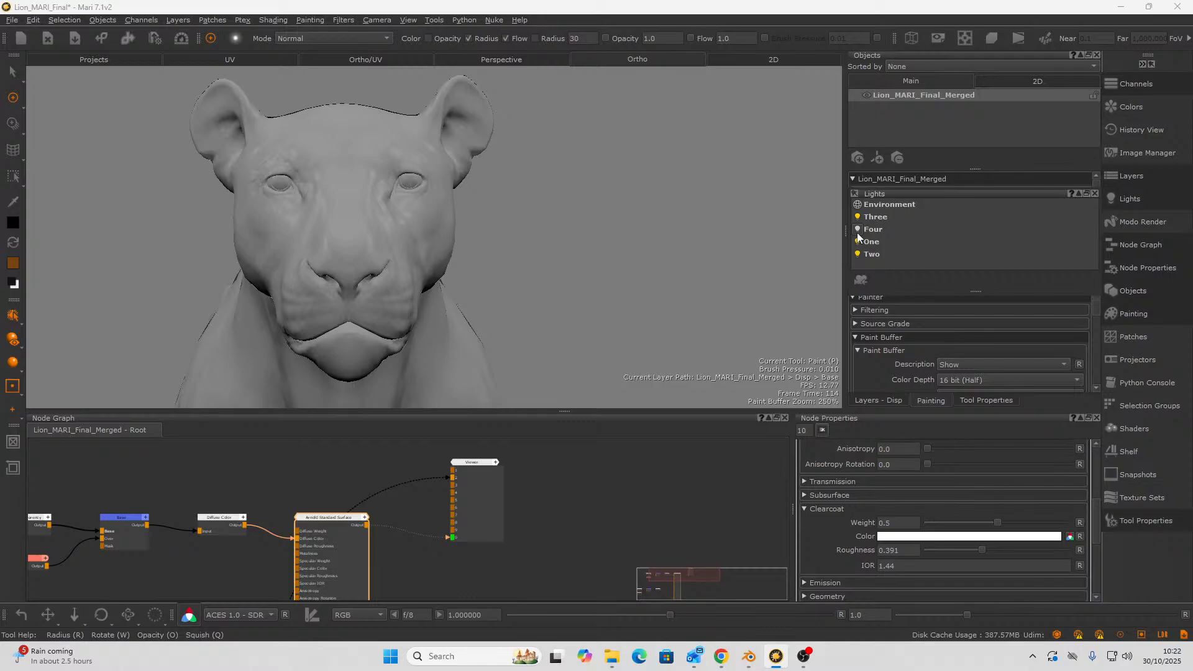
{"action": "left_click", "coordinate": [858, 232]}
{"action": "left_click", "coordinate": [857, 217]}
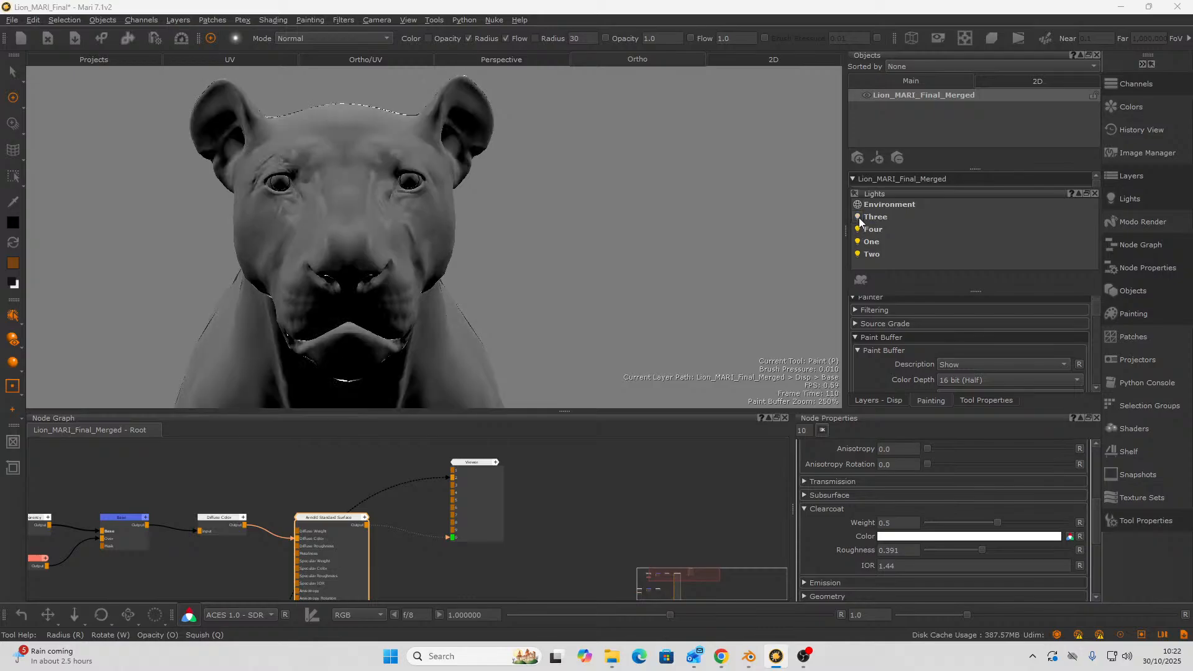
{"action": "left_click", "coordinate": [859, 217]}
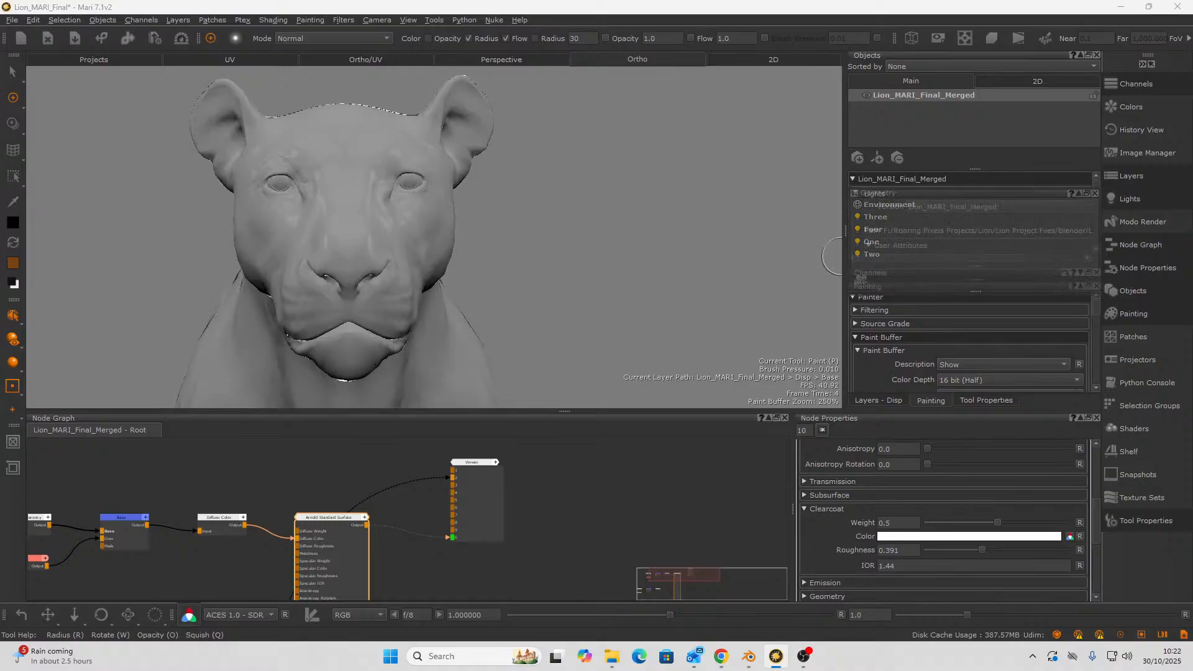
{"action": "left_click", "coordinate": [859, 242]}
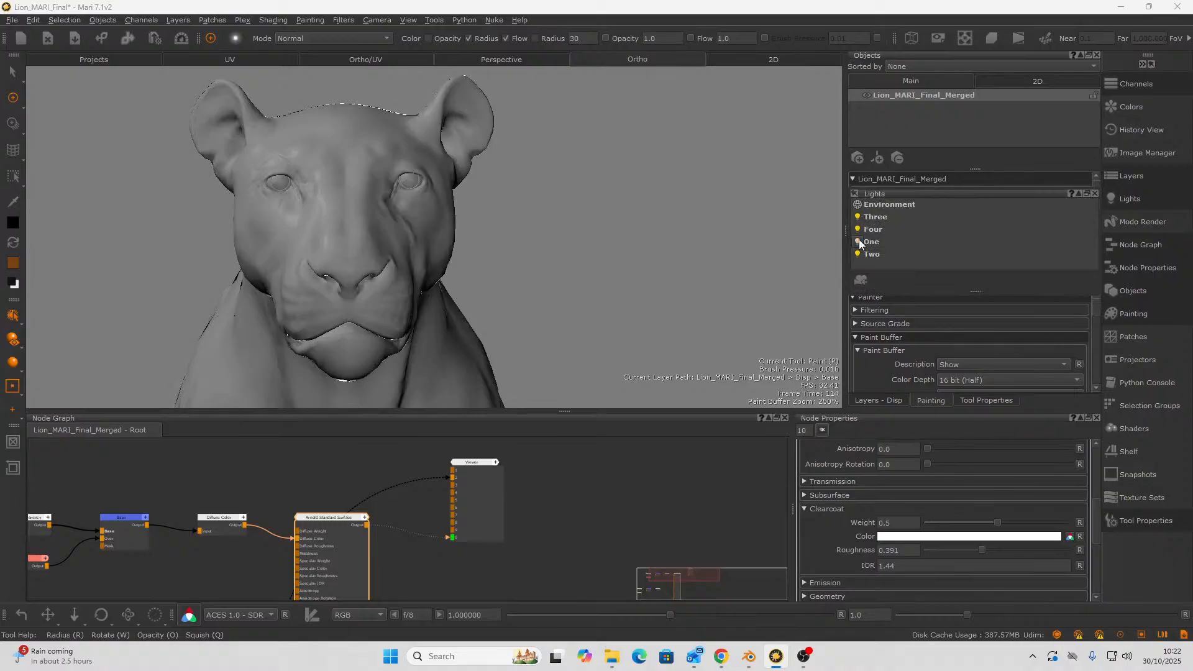
{"action": "left_click", "coordinate": [859, 242]}
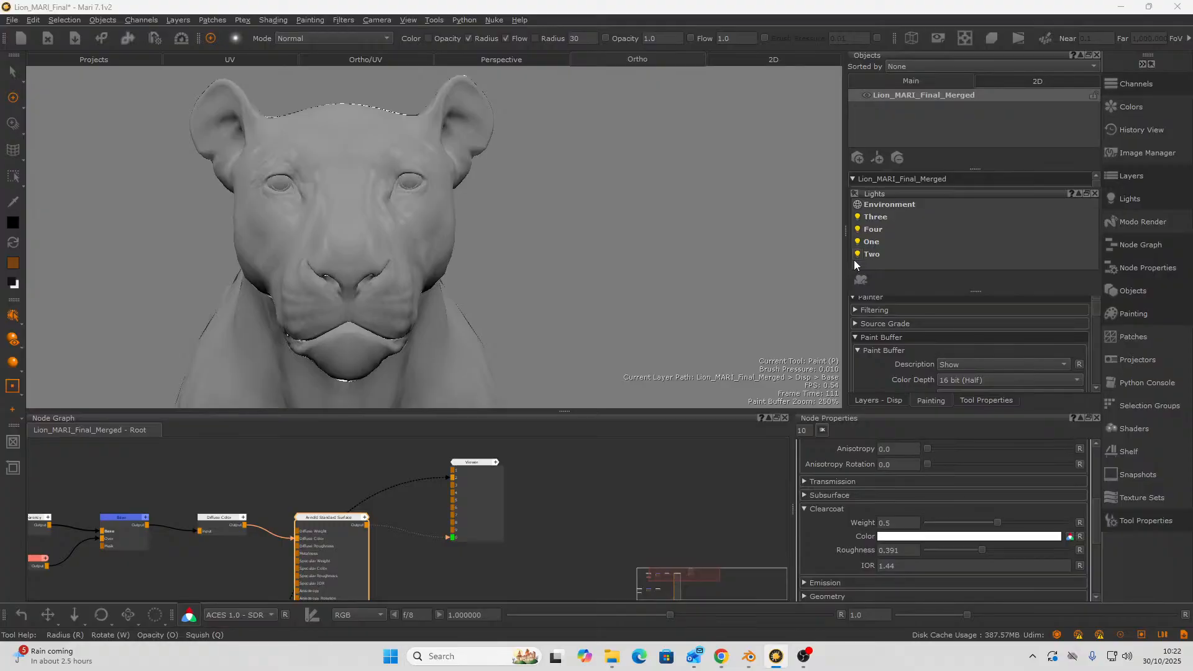
{"action": "left_click", "coordinate": [856, 258]}
{"action": "left_click", "coordinate": [856, 258]}
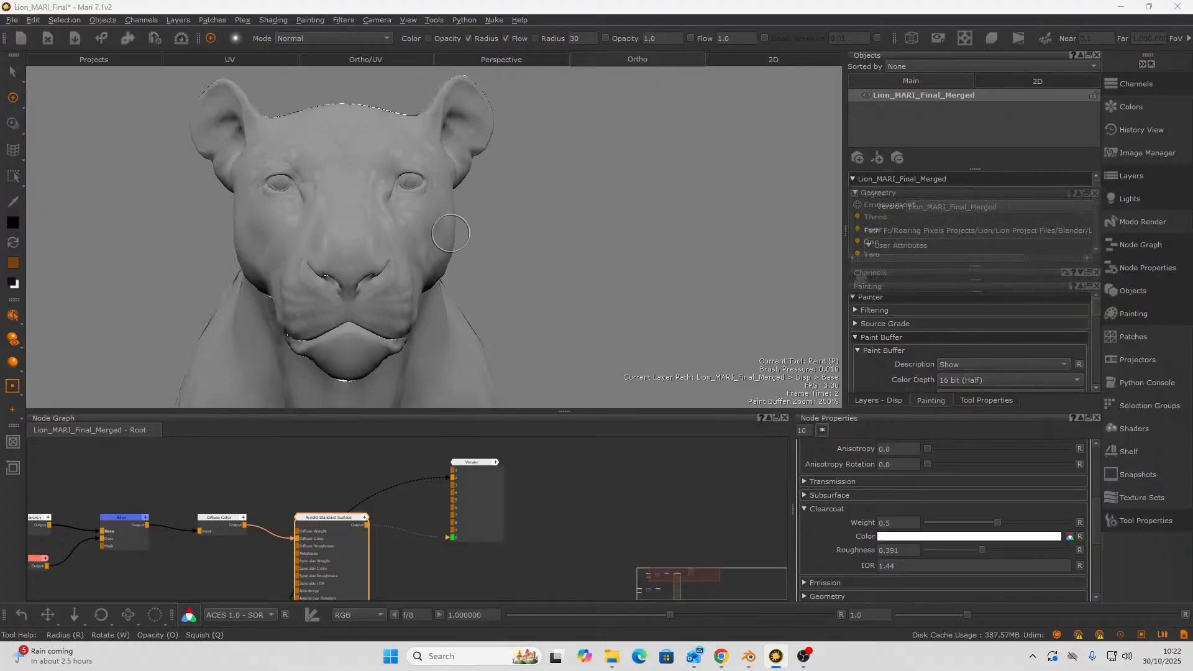
- Inspect the lion's face at an angle and review light One's Fixed To options, Scene and Camera
{"action": "mouse_move", "coordinate": [420, 237]}
{"action": "left_mouse_down", "text": "alt"}
{"action": "mouse_move", "coordinate": [386, 245]}
{"action": "mouse_move", "coordinate": [423, 232]}
{"action": "left_mouse_up", "text": "alt"}
{"action": "right_click_drag", "start_coordinate": [225, 320], "coordinate": [282, 288], "text": "alt"}
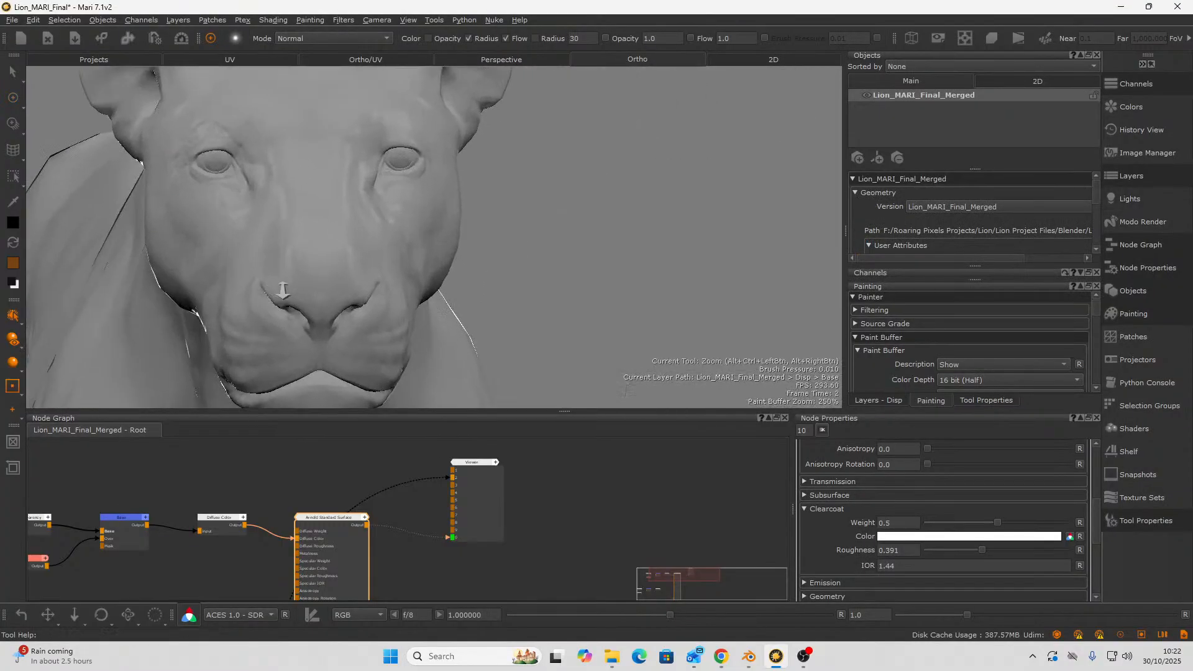
{"action": "middle_click_drag", "start_coordinate": [267, 291], "coordinate": [329, 313], "text": "alt"}
{"action": "mouse_move", "coordinate": [321, 314]}
{"action": "left_mouse_down", "text": "alt"}
{"action": "mouse_move", "coordinate": [285, 298]}
{"action": "mouse_move", "coordinate": [302, 312]}
{"action": "left_mouse_up", "text": "alt"}
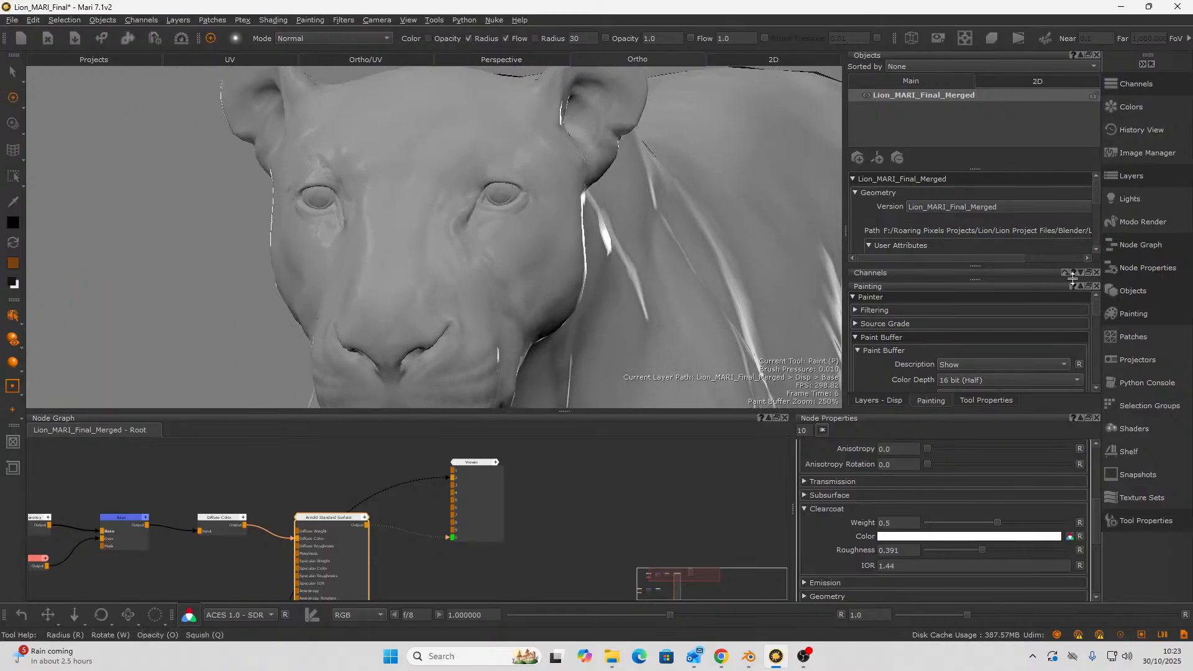
{"action": "left_click", "coordinate": [1128, 199]}
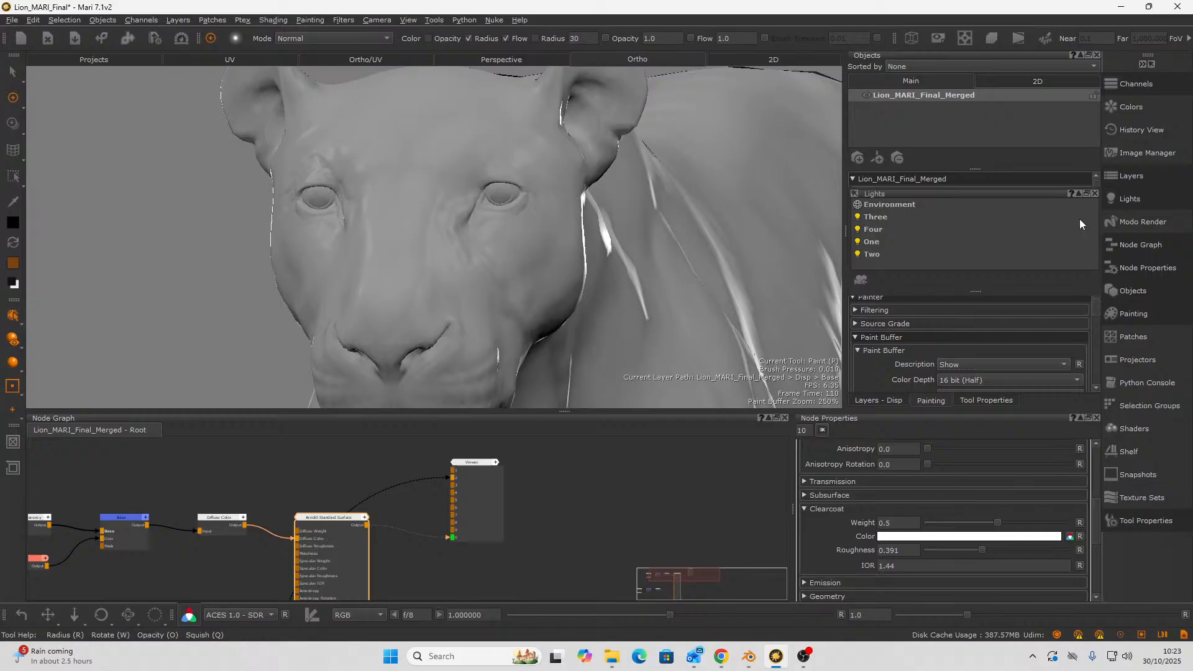
{"action": "left_click", "coordinate": [874, 244]}
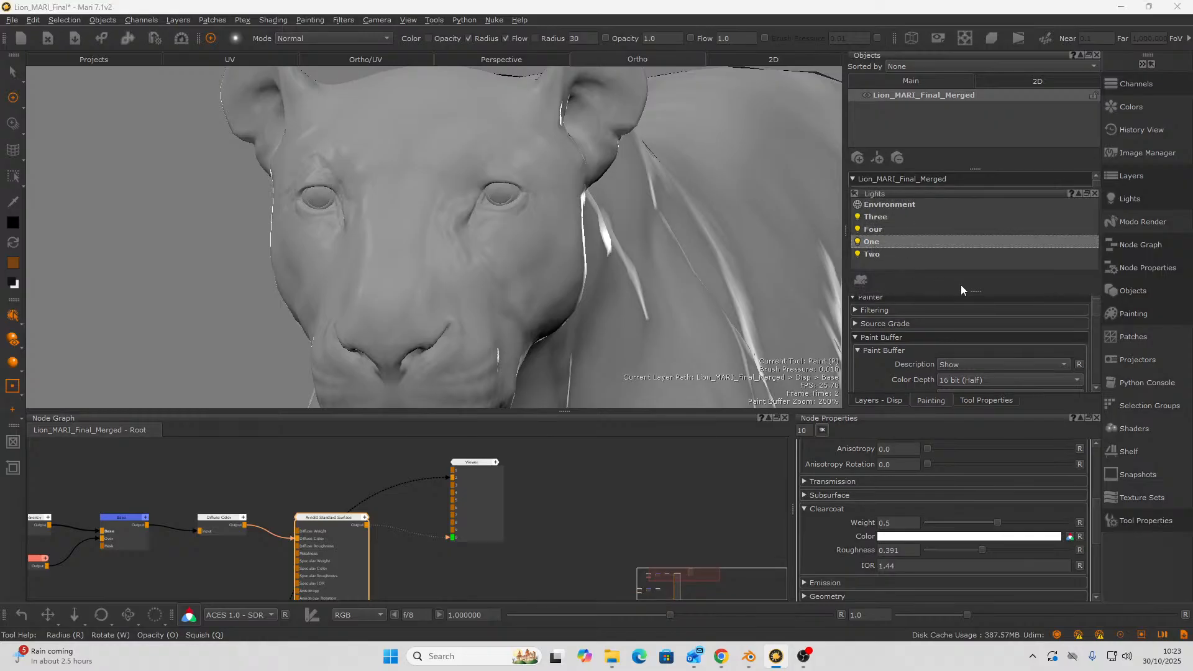
{"action": "left_click_drag", "start_coordinate": [974, 290], "coordinate": [975, 245]}
{"action": "scroll", "coordinate": [969, 258], "scroll_direction": "down", "scroll_amount": 1}
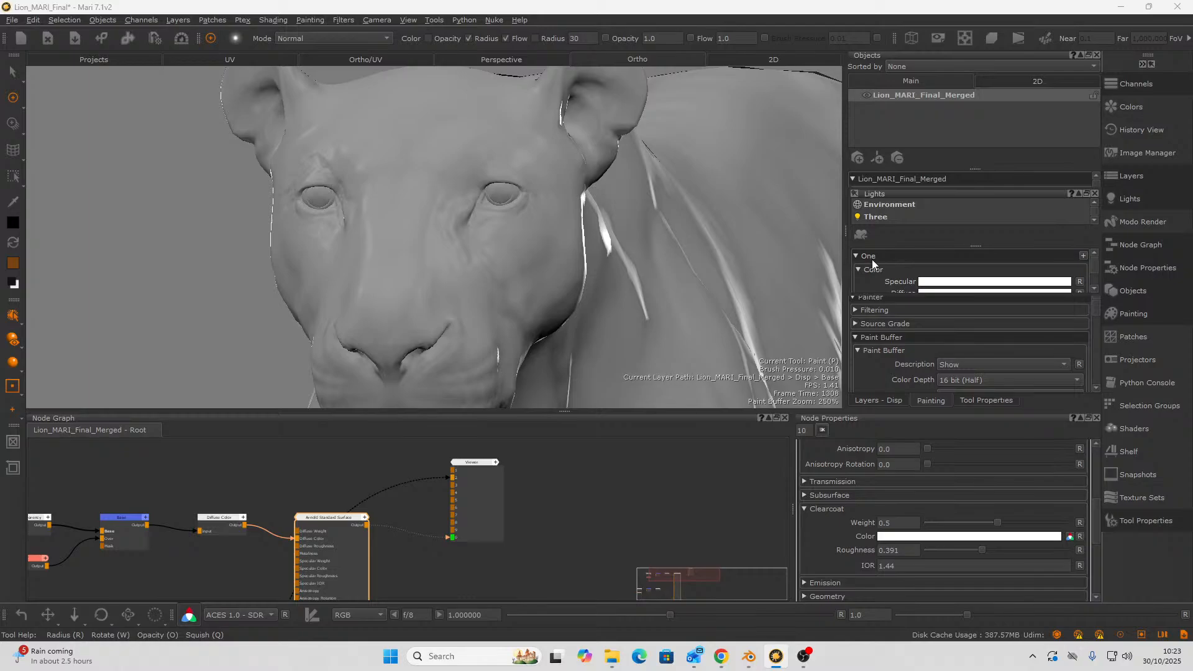
{"action": "scroll", "coordinate": [871, 259], "scroll_direction": "down", "scroll_amount": 1}
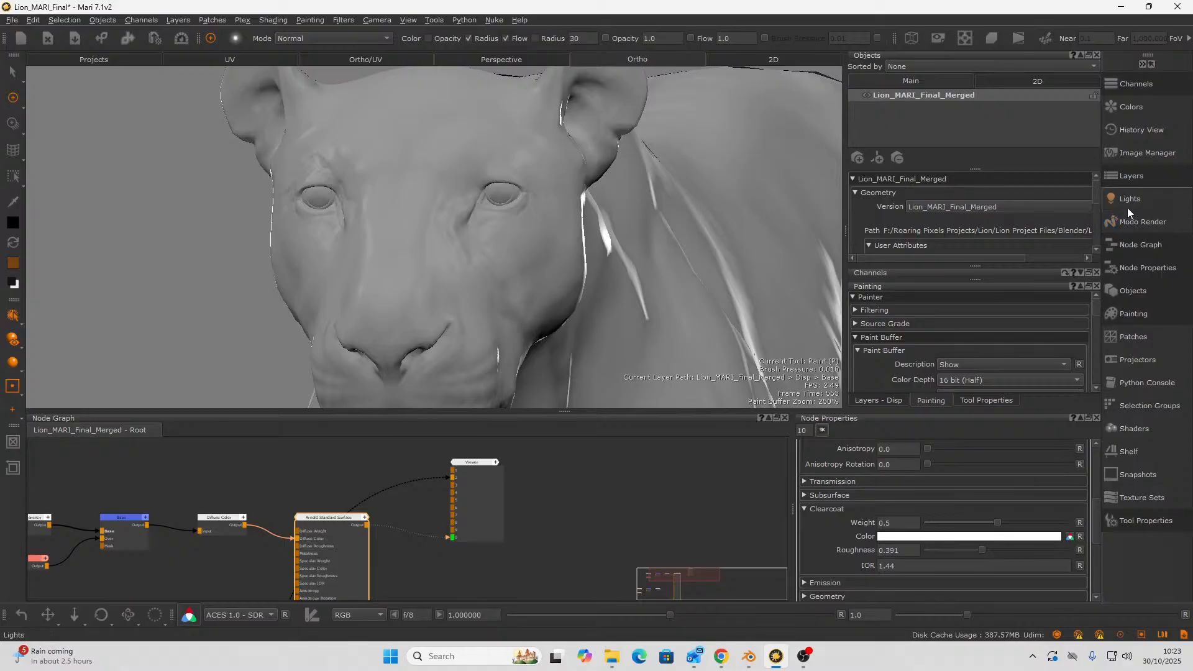
{"action": "mouse_move", "coordinate": [1127, 208]}
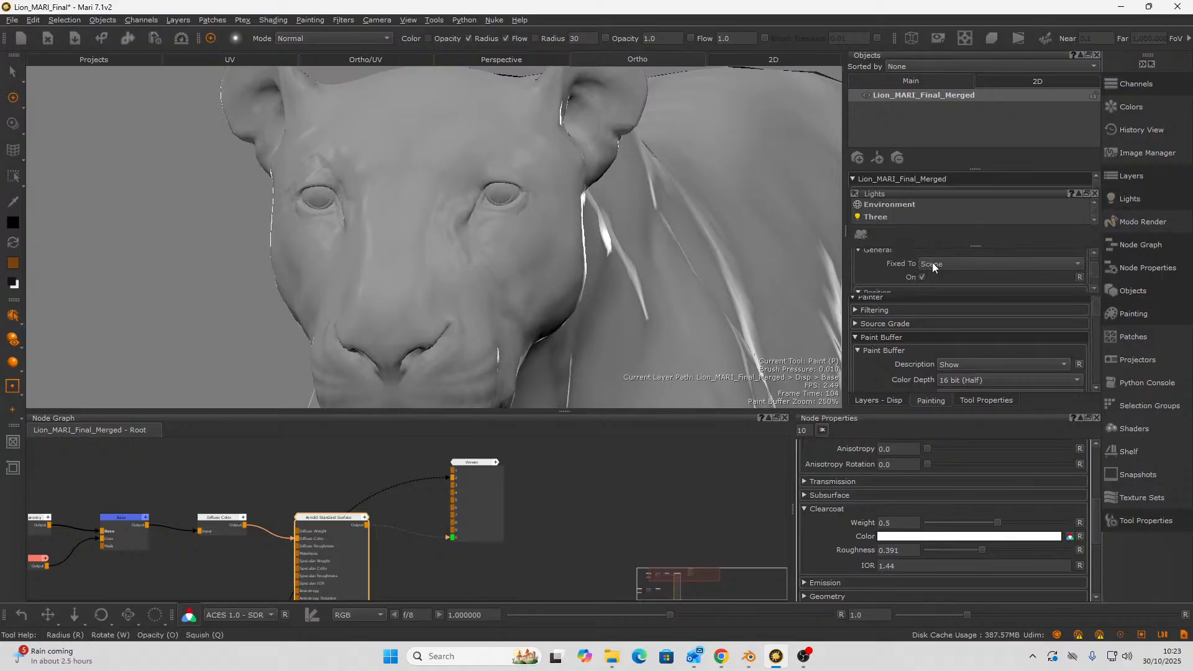
{"action": "left_click", "coordinate": [946, 264]}
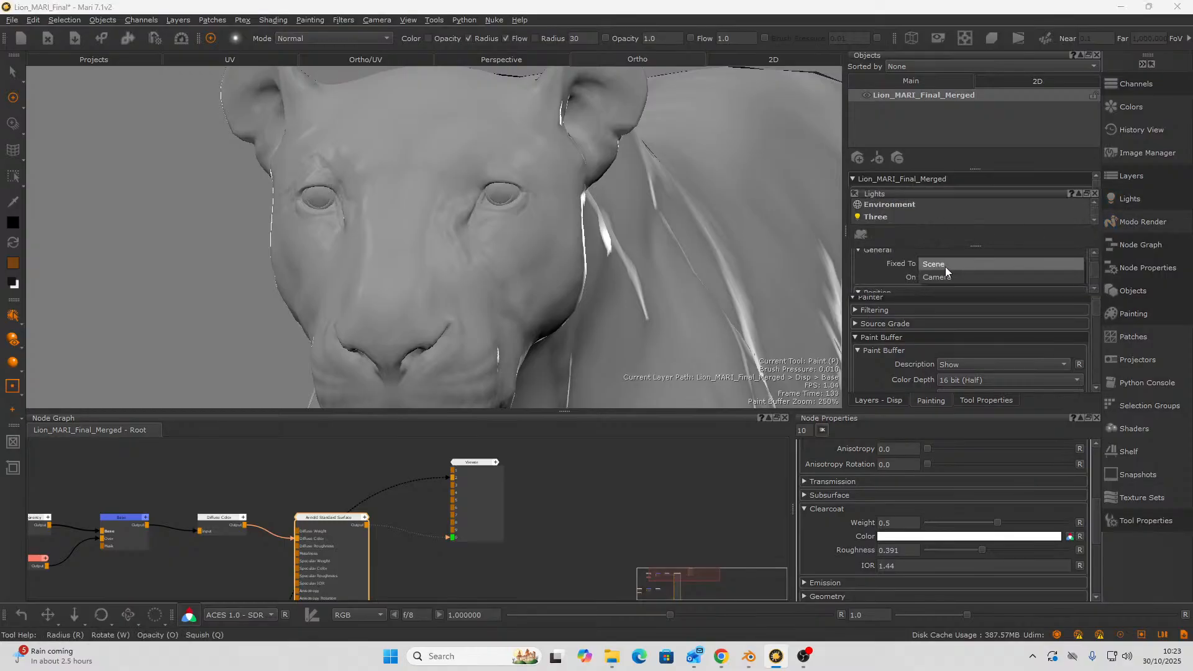
{"action": "left_click", "coordinate": [943, 271]}
{"action": "scroll", "coordinate": [482, 267], "scroll_direction": "down", "scroll_amount": 5}
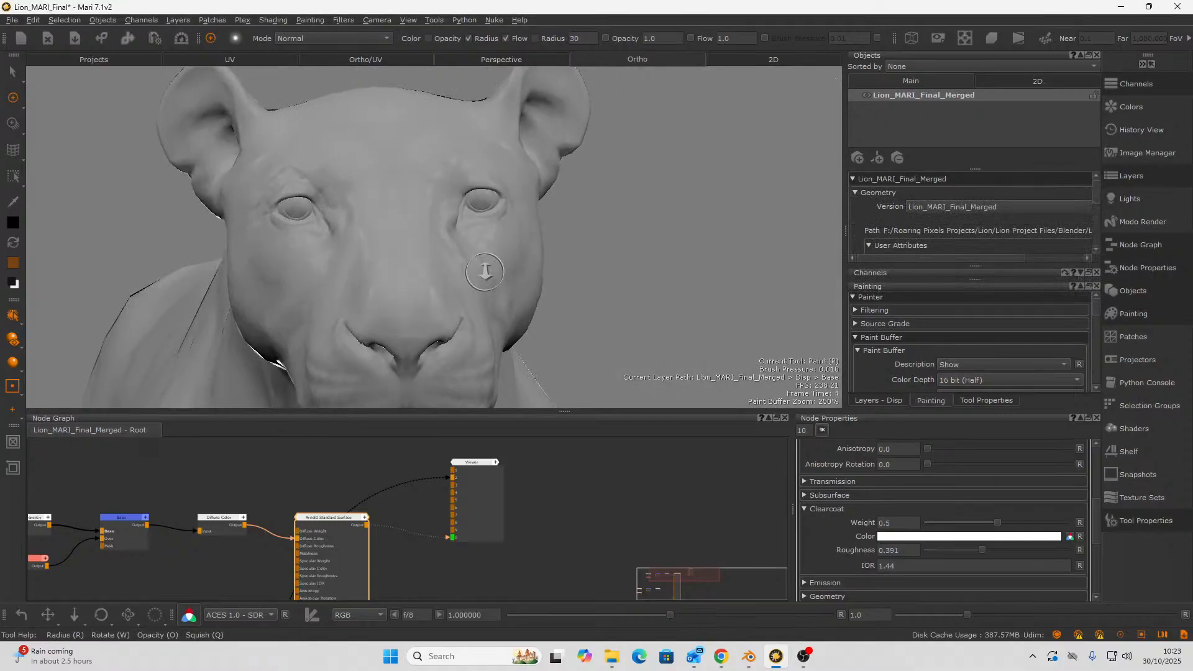
- Examine how the scene lighting falls on the lion's head and body from the front, an angle and the side
{"action": "middle_click_drag", "start_coordinate": [482, 266], "coordinate": [320, 301], "text": "alt"}
{"action": "scroll", "coordinate": [601, 242], "scroll_direction": "up", "scroll_amount": 5}
{"action": "scroll", "coordinate": [602, 240], "scroll_direction": "down", "scroll_amount": 3}
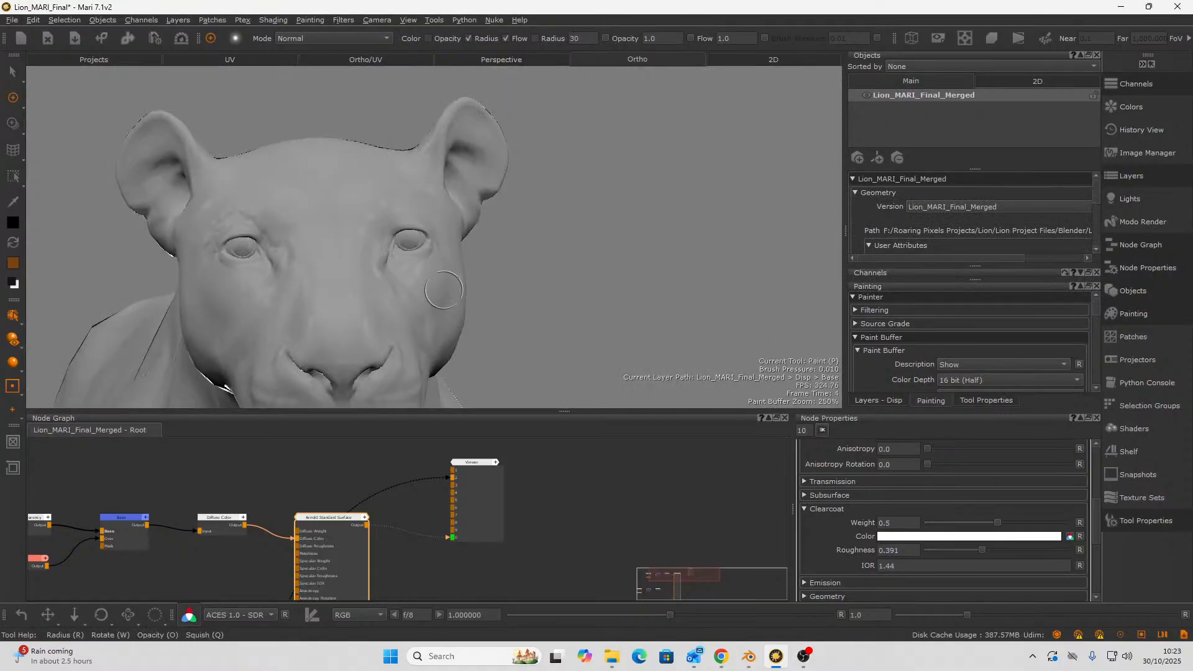
{"action": "mouse_move", "coordinate": [602, 239]}
{"action": "left_mouse_down", "text": "alt"}
{"action": "mouse_move", "coordinate": [276, 254]}
{"action": "mouse_move", "coordinate": [493, 285]}
{"action": "mouse_move", "coordinate": [422, 292]}
{"action": "mouse_move", "coordinate": [418, 277]}
{"action": "mouse_move", "coordinate": [485, 274]}
{"action": "left_mouse_up", "text": "alt"}
{"action": "scroll", "coordinate": [418, 300], "scroll_direction": "up", "scroll_amount": 3}
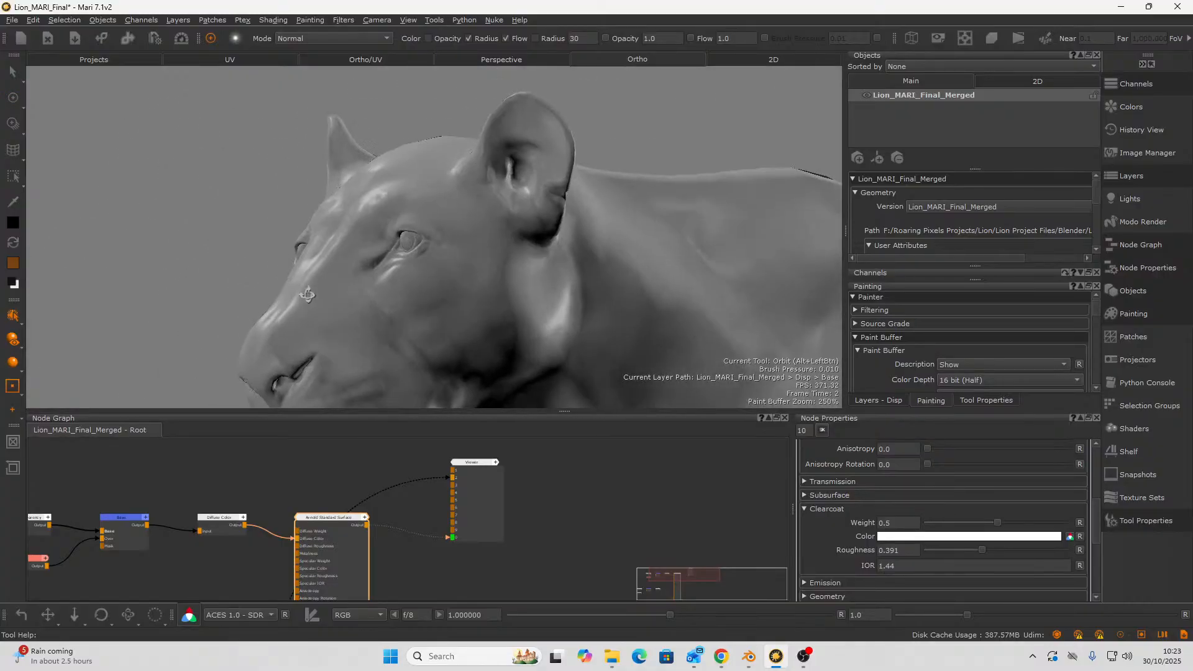
{"action": "scroll", "coordinate": [346, 330], "scroll_direction": "down", "scroll_amount": 2}
{"action": "scroll", "coordinate": [274, 333], "scroll_direction": "down", "scroll_amount": 2}
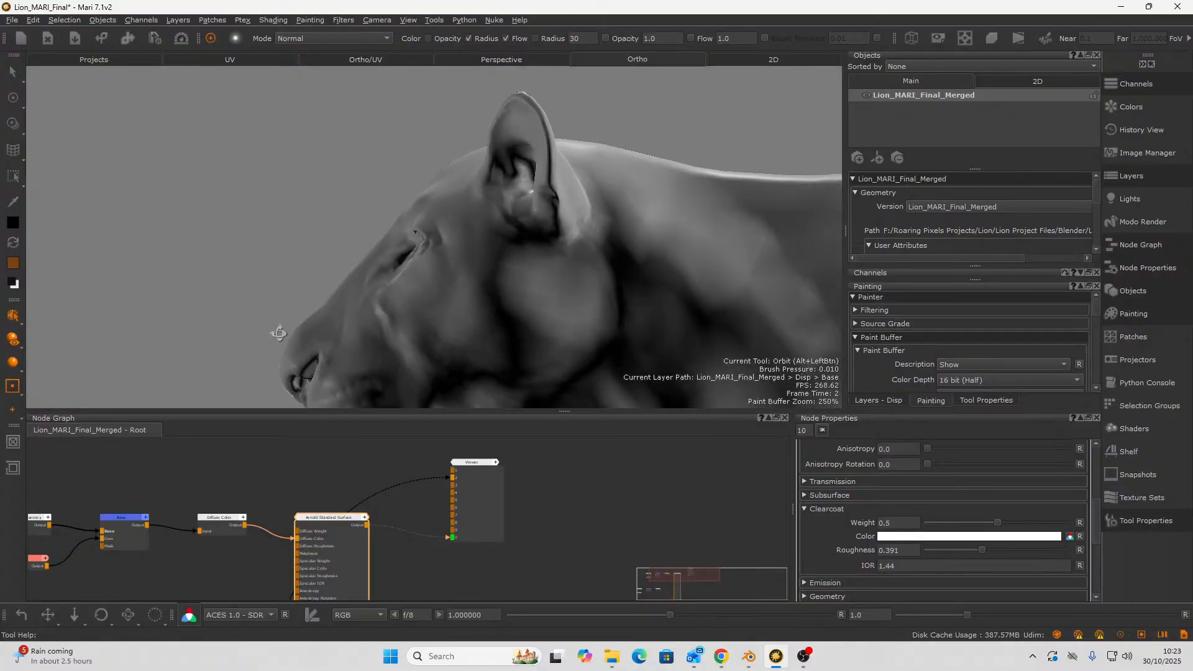
{"action": "right_click_drag", "start_coordinate": [565, 301], "coordinate": [410, 318], "text": "alt"}
{"action": "scroll", "coordinate": [410, 318], "scroll_direction": "up", "scroll_amount": 3}
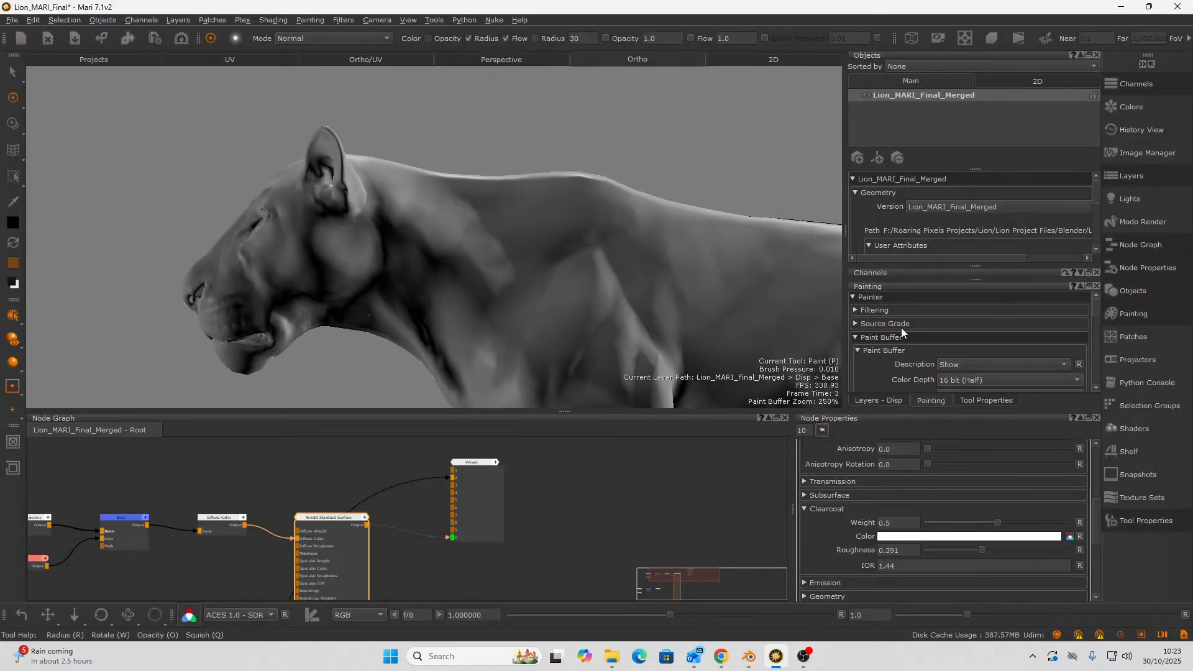
- Switch the selected light's Fixed To option and compare the lighting on the lion from the side and front
{"action": "left_click", "coordinate": [1127, 202]}
{"action": "left_click", "coordinate": [932, 264]}
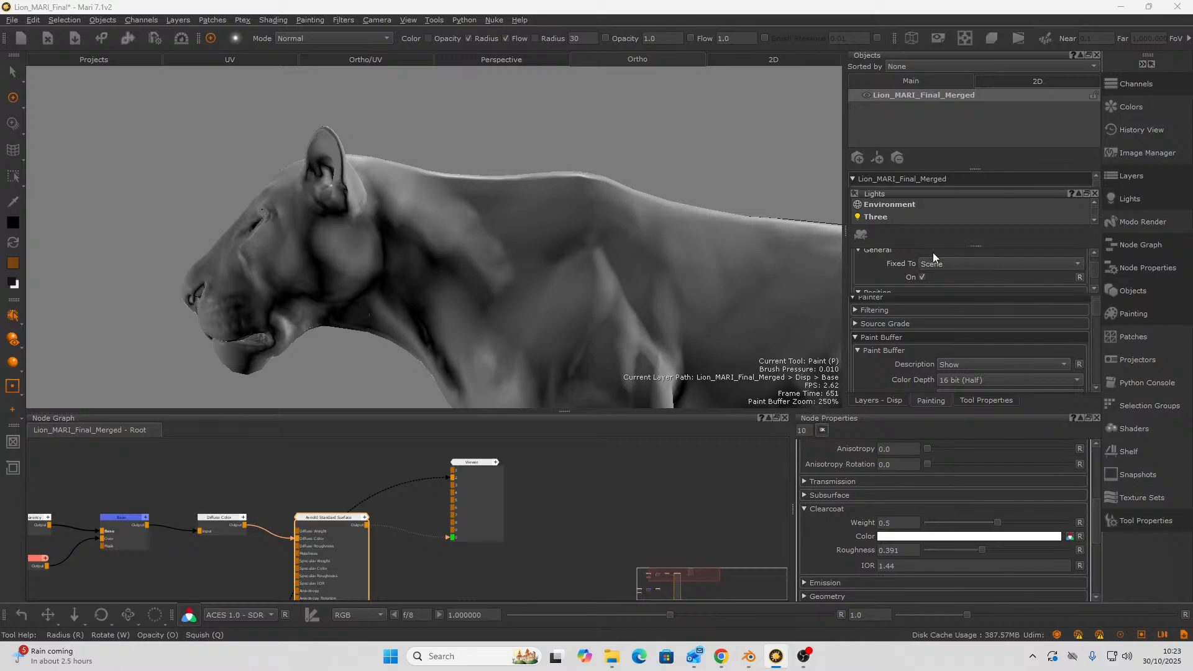
{"action": "left_click", "coordinate": [933, 252]}
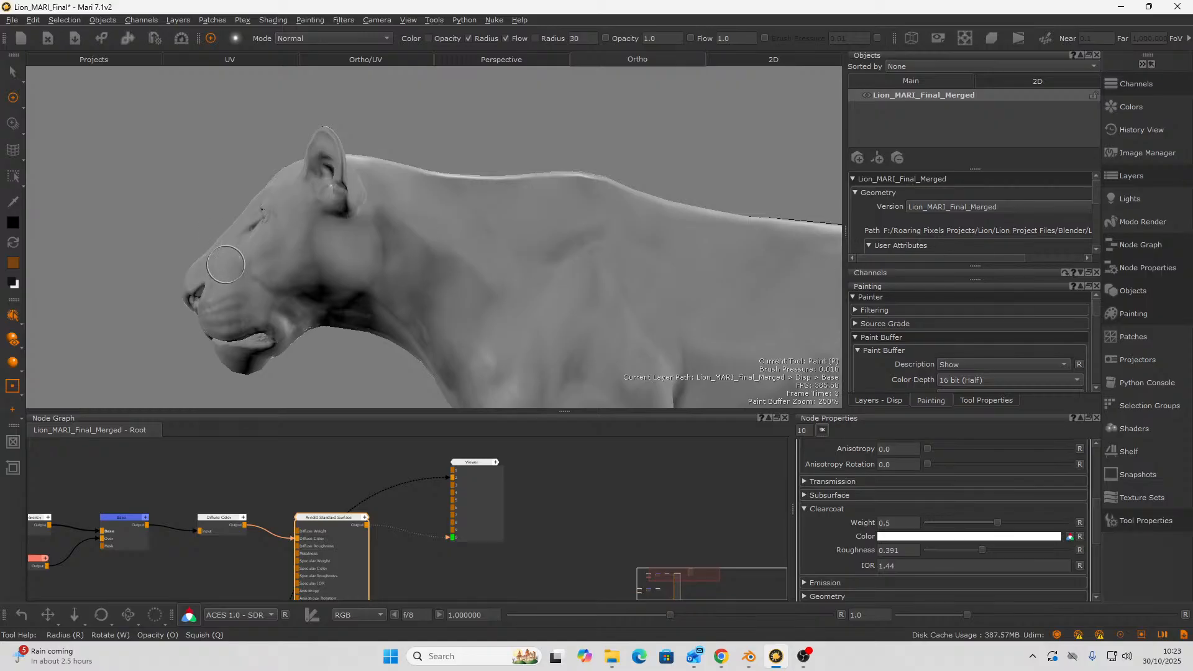
{"action": "left_click_drag", "start_coordinate": [282, 257], "coordinate": [293, 173], "text": "alt"}
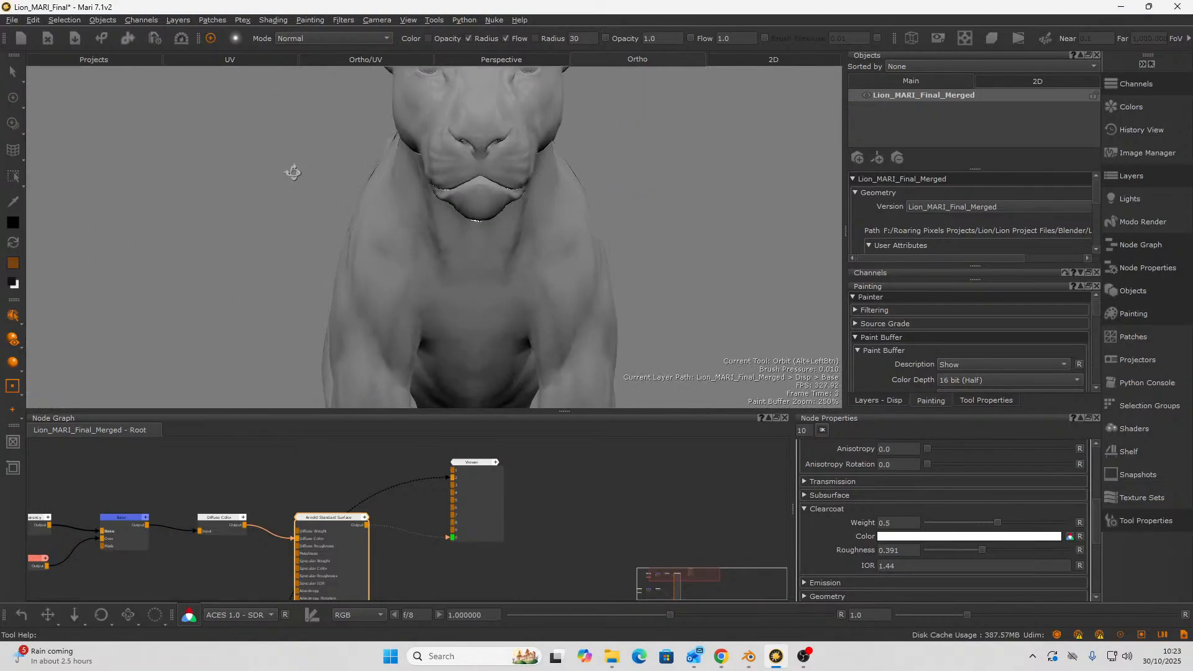
{"action": "left_click_drag", "start_coordinate": [560, 174], "coordinate": [534, 282], "text": "alt+shift"}
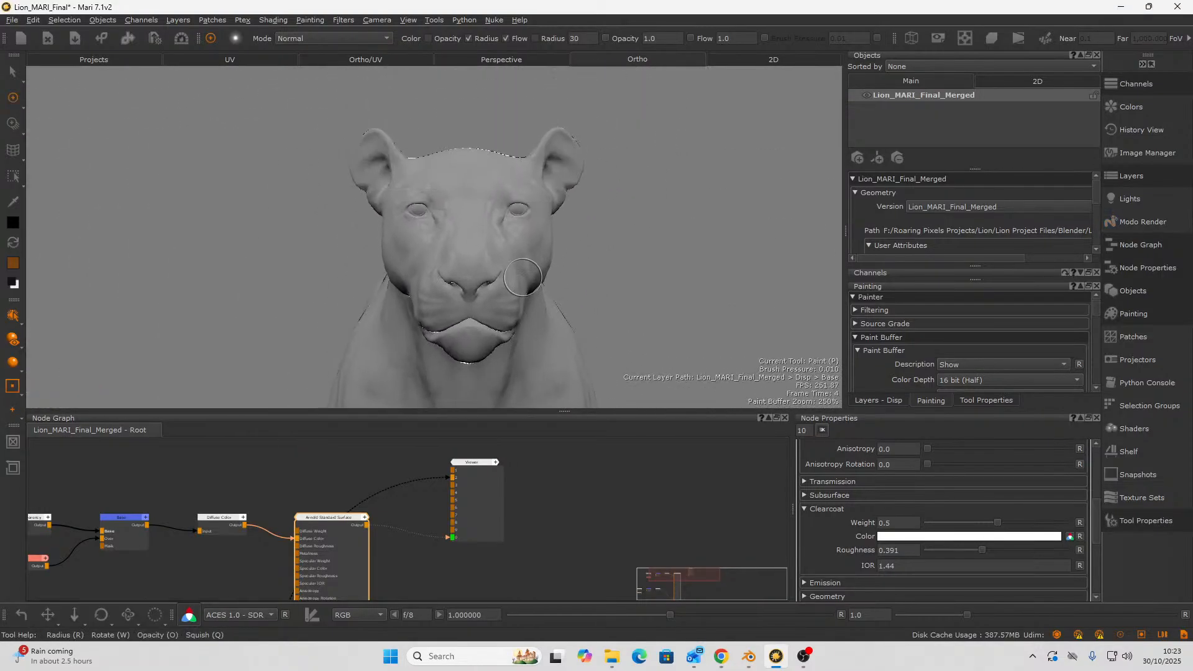
- Try moving the selected scene light with its position sphere and reset the position to its default
{"action": "left_click", "coordinate": [1126, 199]}
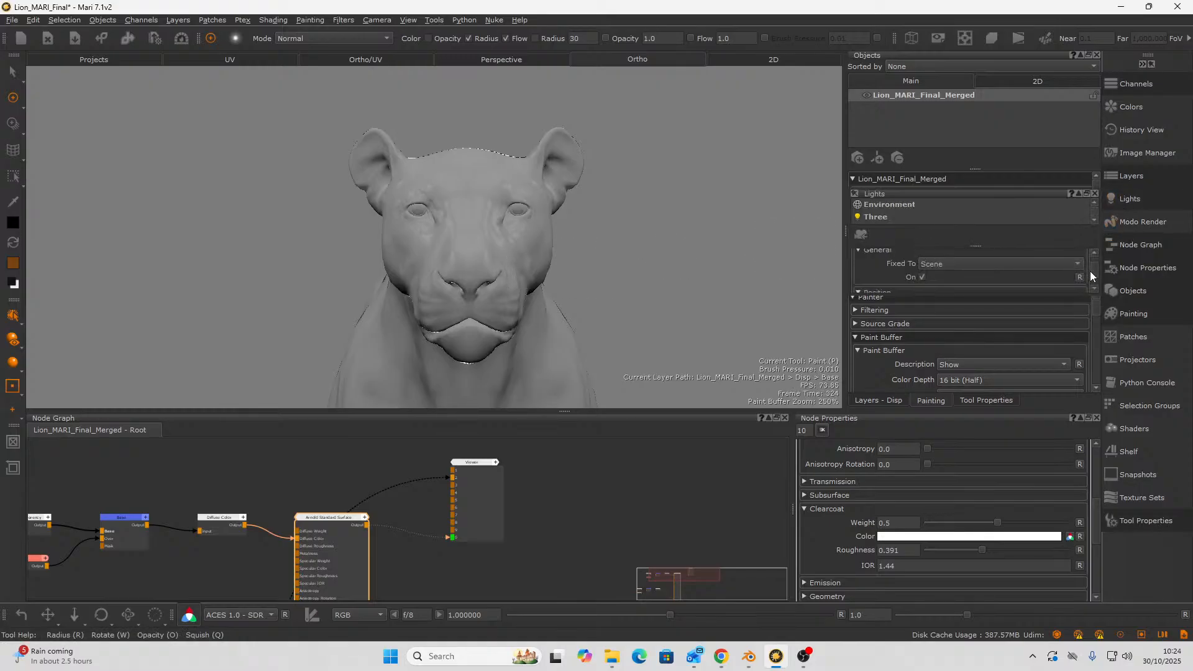
{"action": "scroll", "coordinate": [1089, 270], "scroll_direction": "down", "scroll_amount": 3}
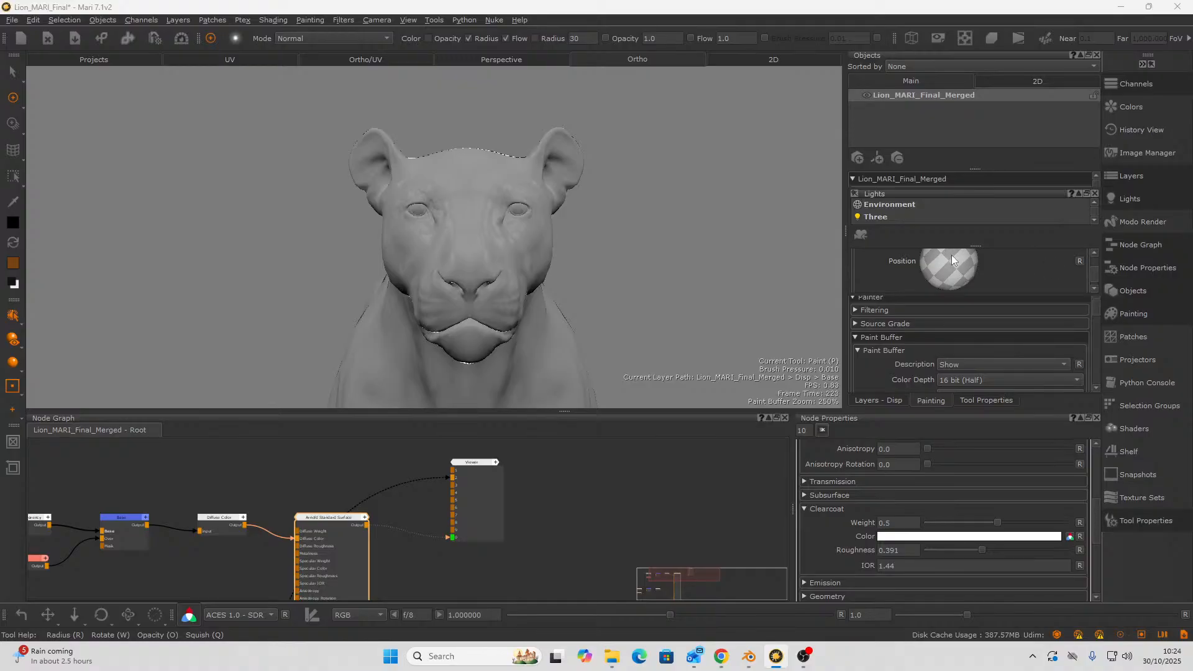
{"action": "mouse_move", "coordinate": [948, 285]}
{"action": "left_mouse_down"}
{"action": "mouse_move", "coordinate": [952, 261]}
{"action": "mouse_move", "coordinate": [953, 275]}
{"action": "mouse_move", "coordinate": [927, 255]}
{"action": "mouse_move", "coordinate": [941, 251]}
{"action": "mouse_move", "coordinate": [898, 240]}
{"action": "mouse_move", "coordinate": [932, 236]}
{"action": "mouse_move", "coordinate": [916, 250]}
{"action": "mouse_move", "coordinate": [927, 251]}
{"action": "left_mouse_up"}
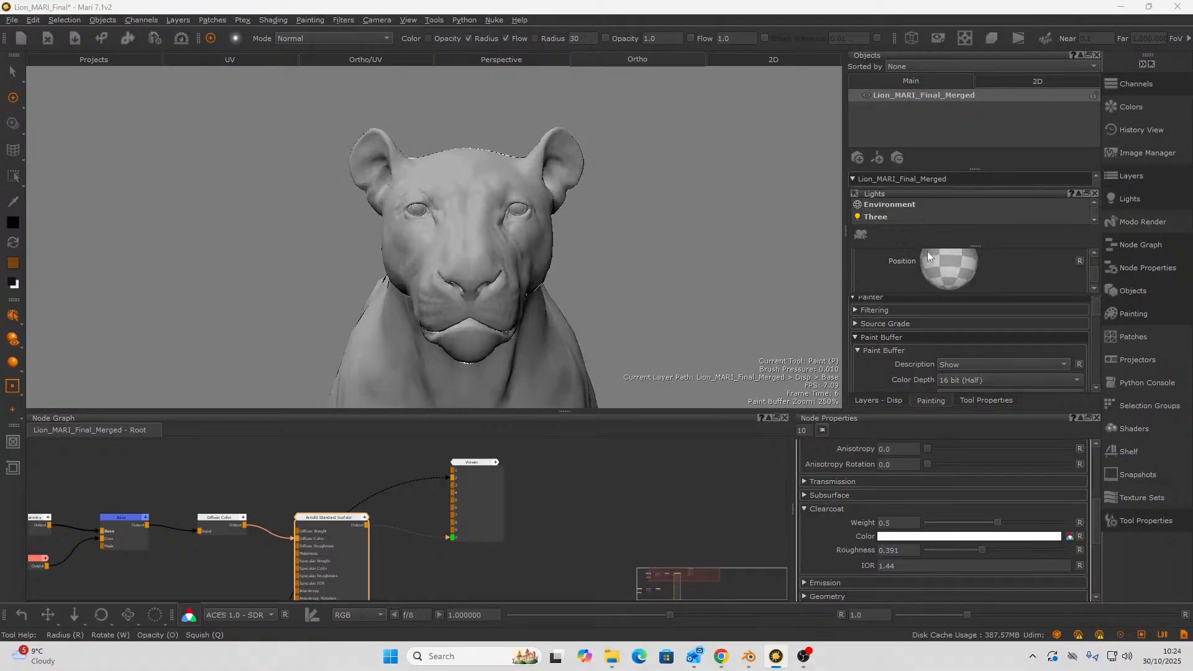
{"action": "left_click", "coordinate": [1080, 261]}
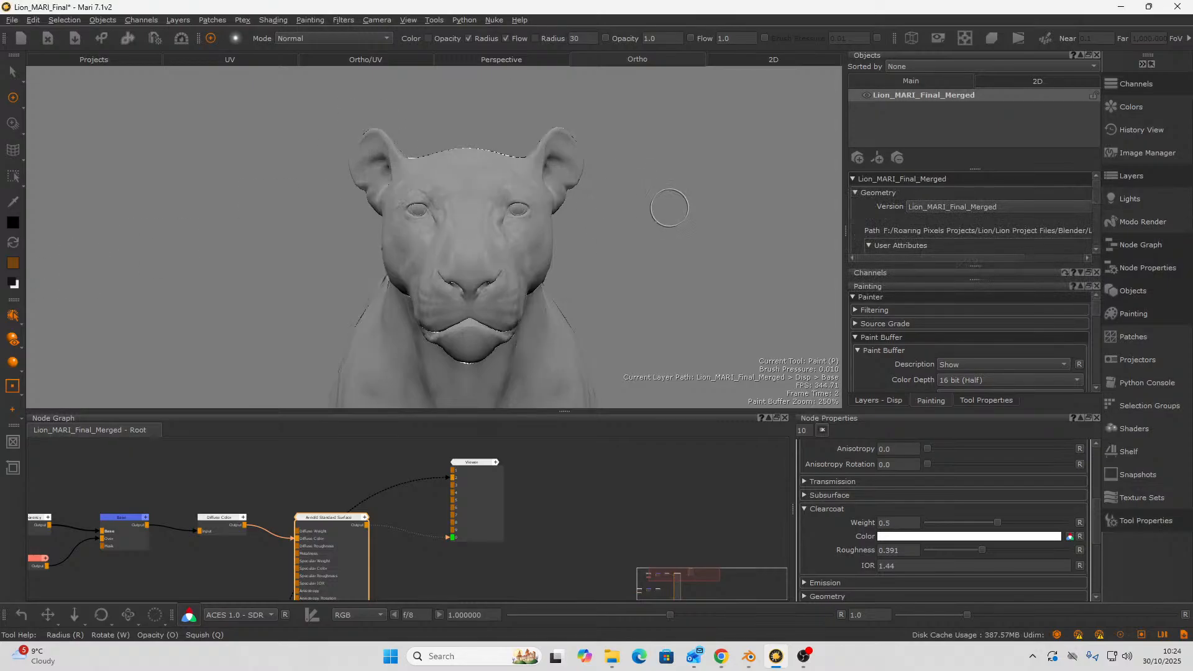
- Move the Bottom Transparency, Paint, Base and Diffuse Color nodes together farther away from the Arnold Standard Surface node
{"action": "scroll", "coordinate": [532, 280], "scroll_direction": "up", "scroll_amount": 5}
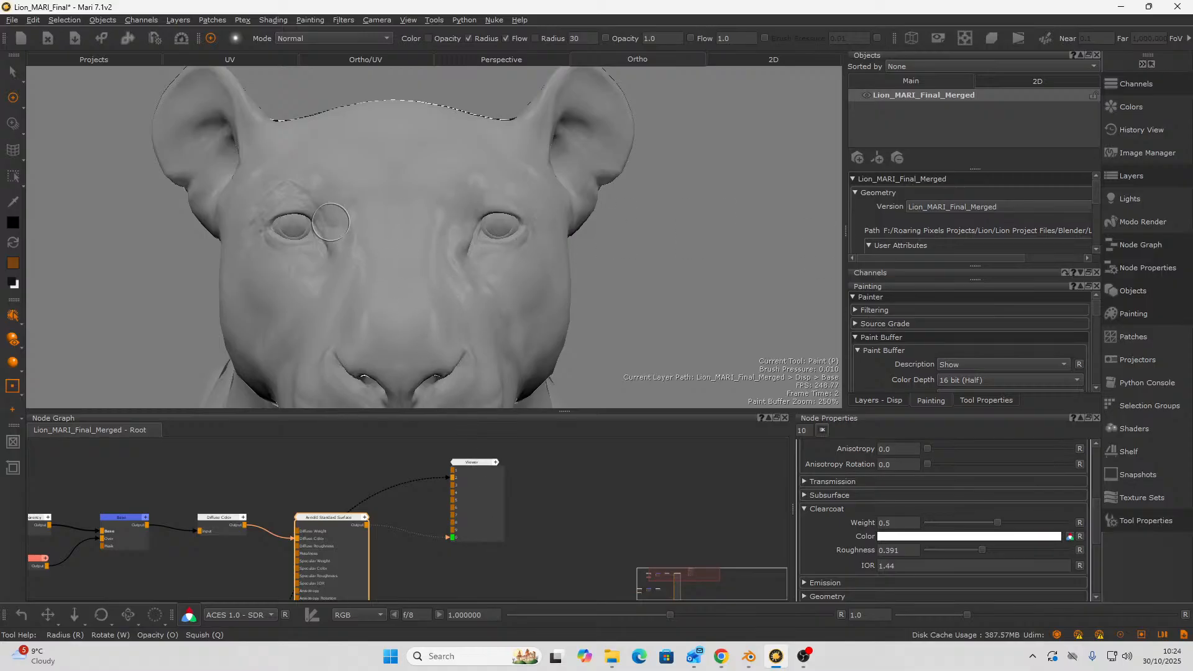
{"action": "scroll", "coordinate": [269, 532], "scroll_direction": "down", "scroll_amount": 2}
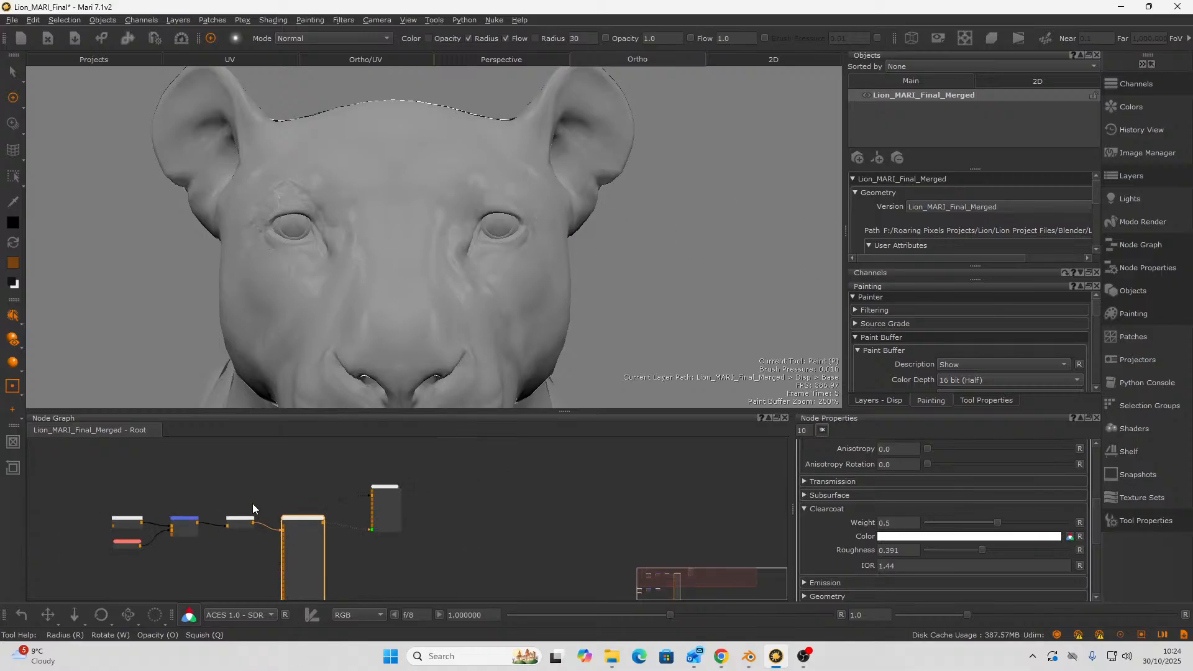
{"action": "middle_click_drag", "start_coordinate": [211, 584], "coordinate": [312, 584]}
{"action": "scroll", "coordinate": [312, 584], "scroll_direction": "up", "scroll_amount": 2}
{"action": "scroll", "coordinate": [310, 518], "scroll_direction": "down", "scroll_amount": 1}
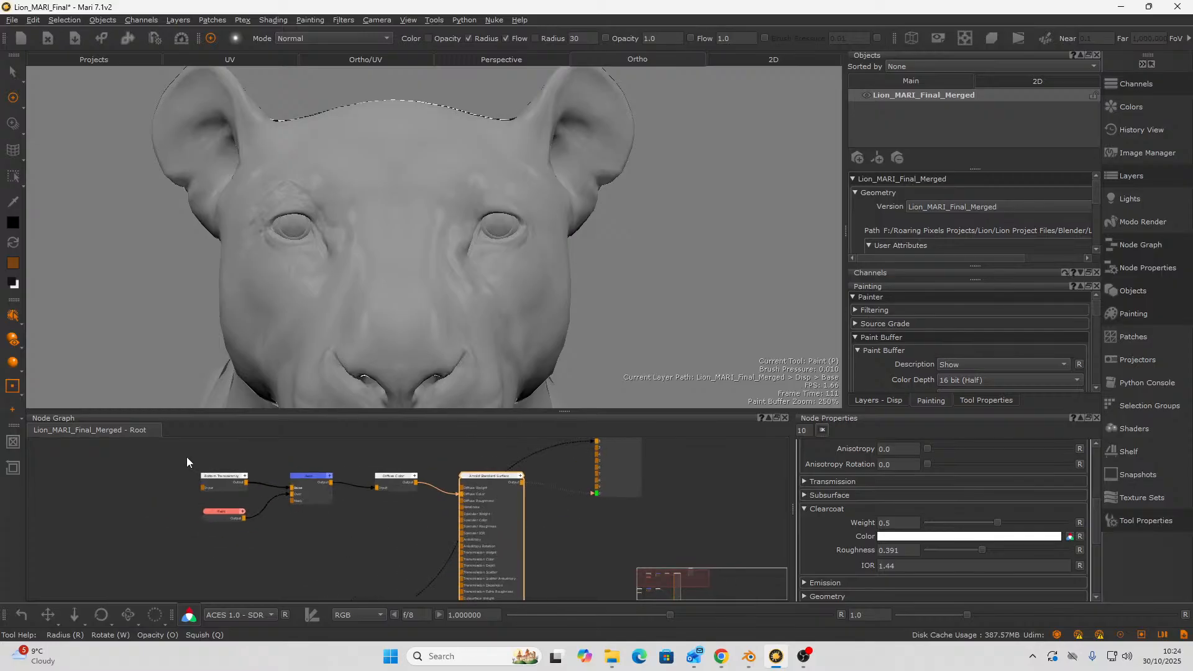
{"action": "left_click_drag", "start_coordinate": [187, 457], "coordinate": [388, 546]}
{"action": "left_click_drag", "start_coordinate": [399, 485], "coordinate": [268, 486]}
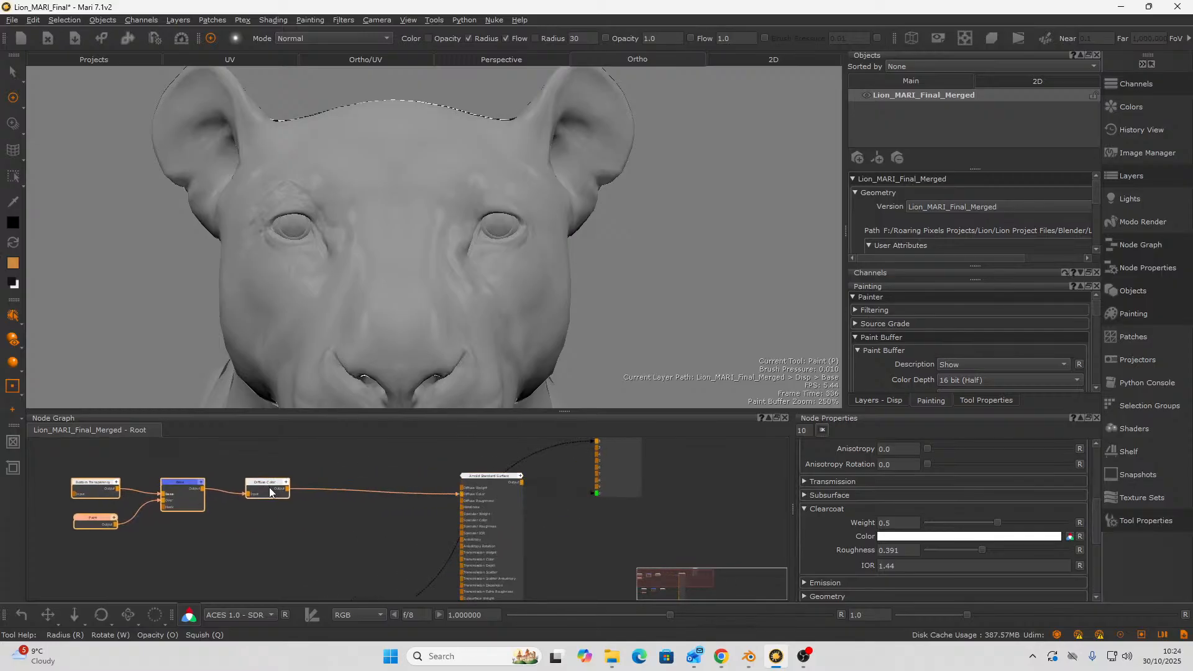
{"action": "middle_click_drag", "start_coordinate": [298, 513], "coordinate": [367, 513]}
{"action": "scroll", "coordinate": [367, 512], "scroll_direction": "up", "scroll_amount": 2}
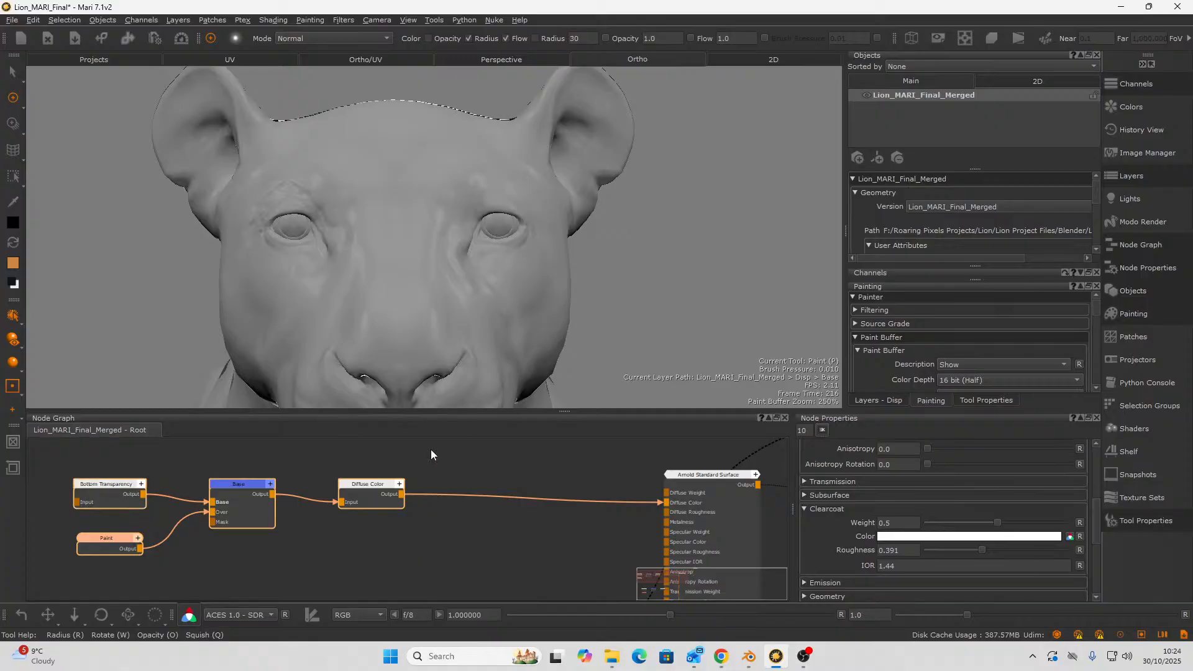
{"action": "scroll", "coordinate": [411, 513], "scroll_direction": "down", "scroll_amount": 2}
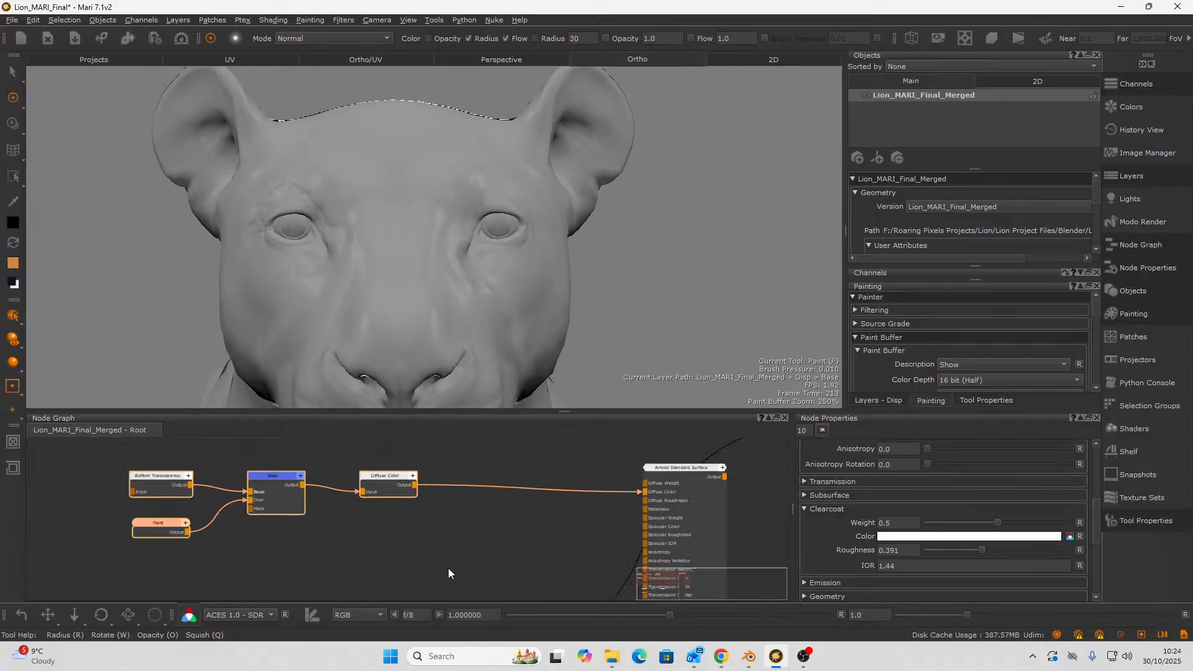
{"action": "middle_click_drag", "start_coordinate": [448, 566], "coordinate": [464, 548]}
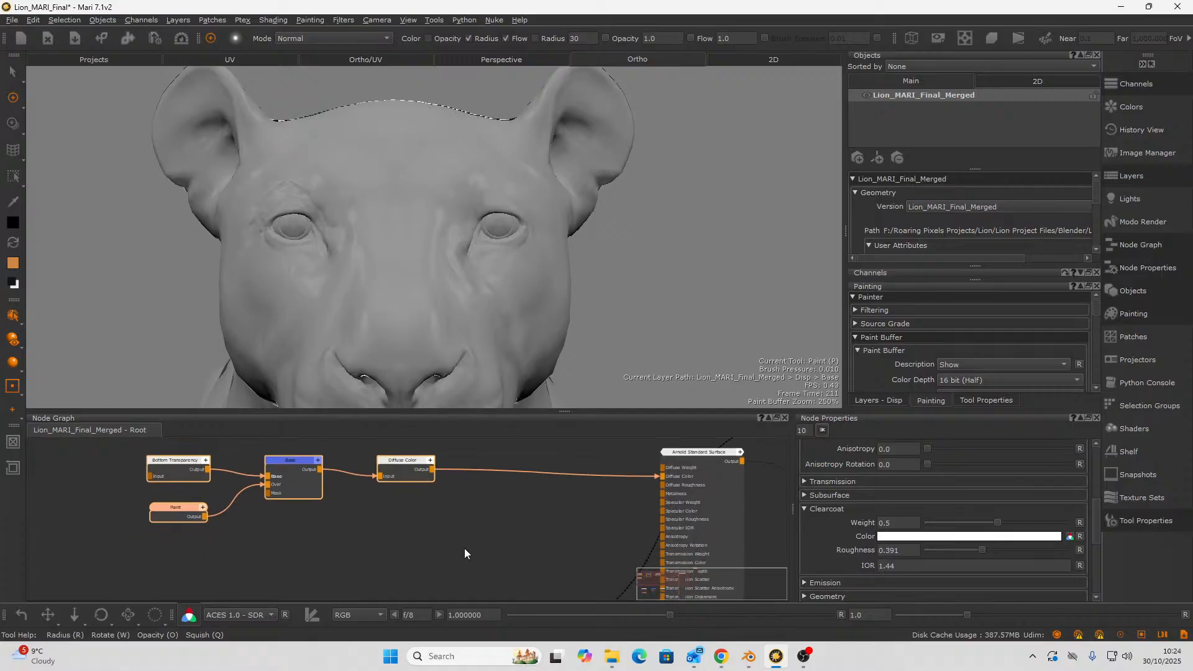
{"action": "right_click", "coordinate": [513, 490]}
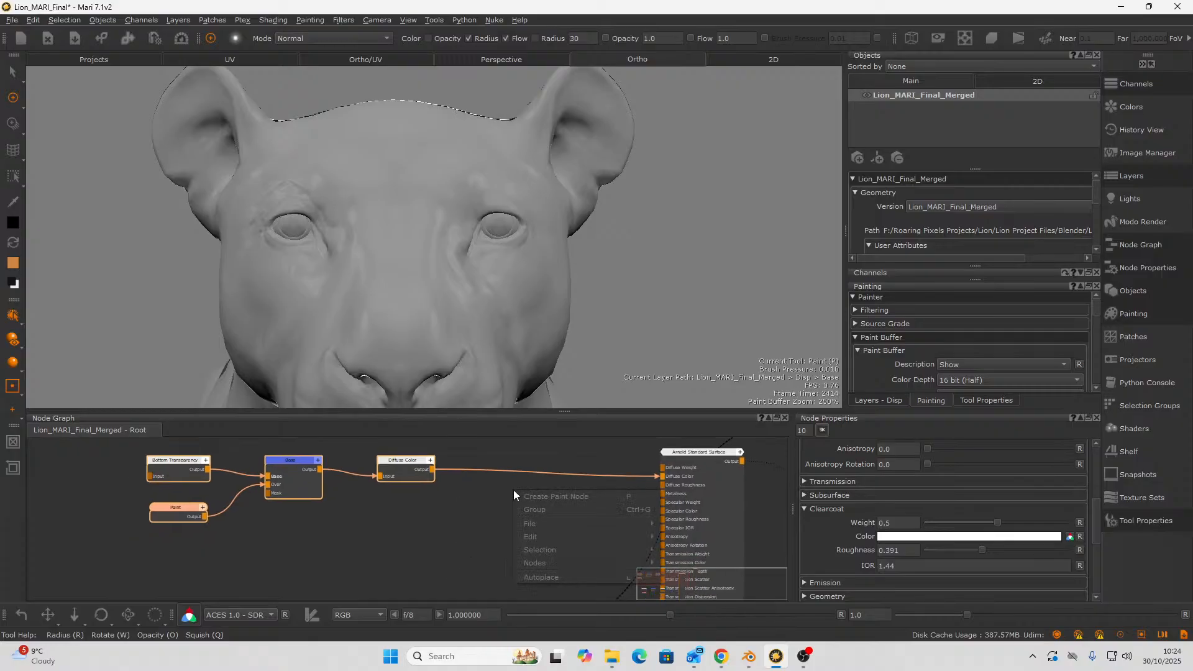
{"action": "left_click", "coordinate": [486, 496]}
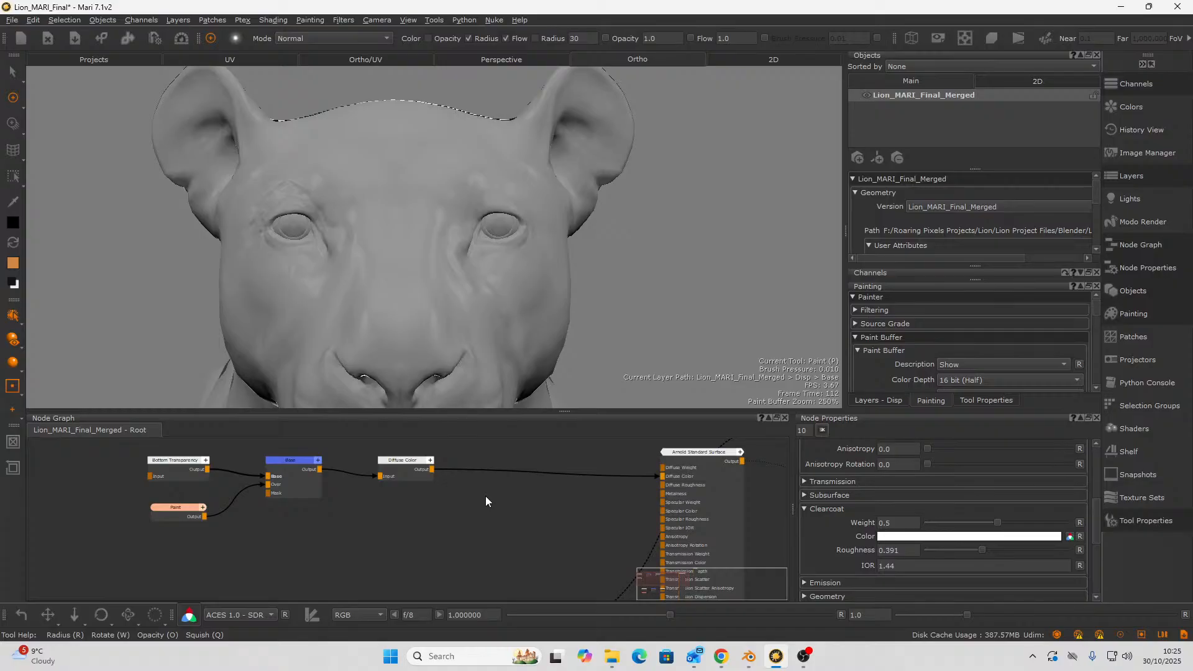
- Add a Teleport Receiver node and place it between the Diffuse Color and Arnold Standard Surface nodes
{"action": "middle_click_drag", "start_coordinate": [503, 492], "coordinate": [456, 532]}
{"action": "scroll", "coordinate": [459, 532], "scroll_direction": "up", "scroll_amount": 1}
{"action": "scroll", "coordinate": [496, 512], "scroll_direction": "up", "scroll_amount": 1}
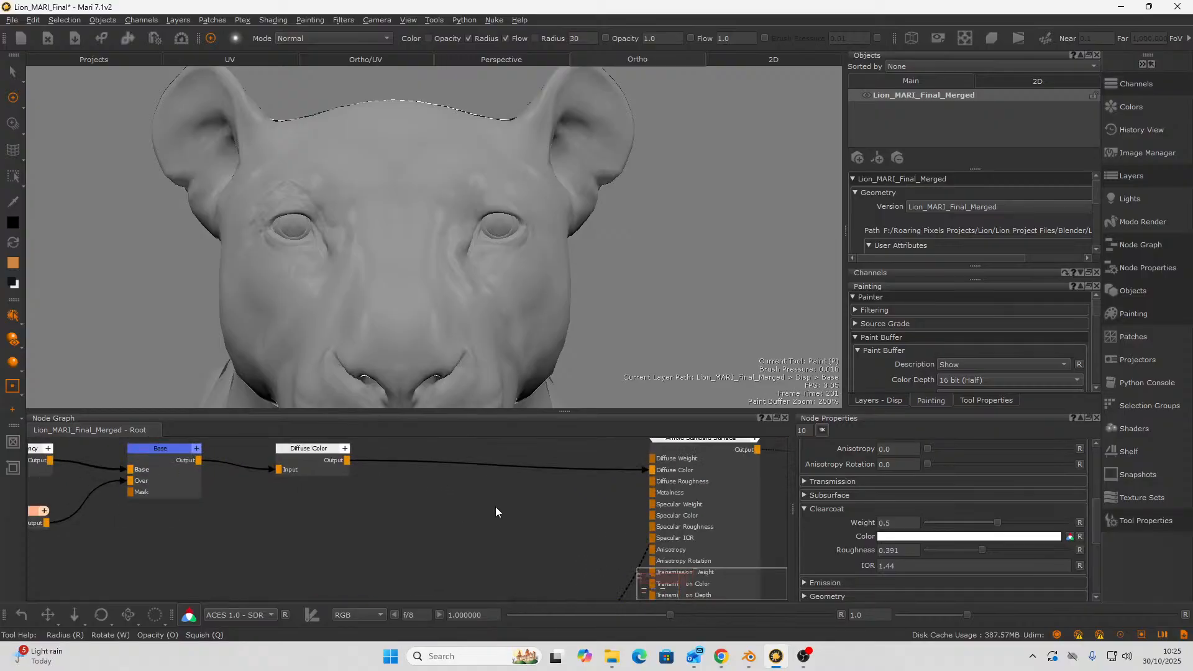
{"action": "right_click", "coordinate": [495, 505]}
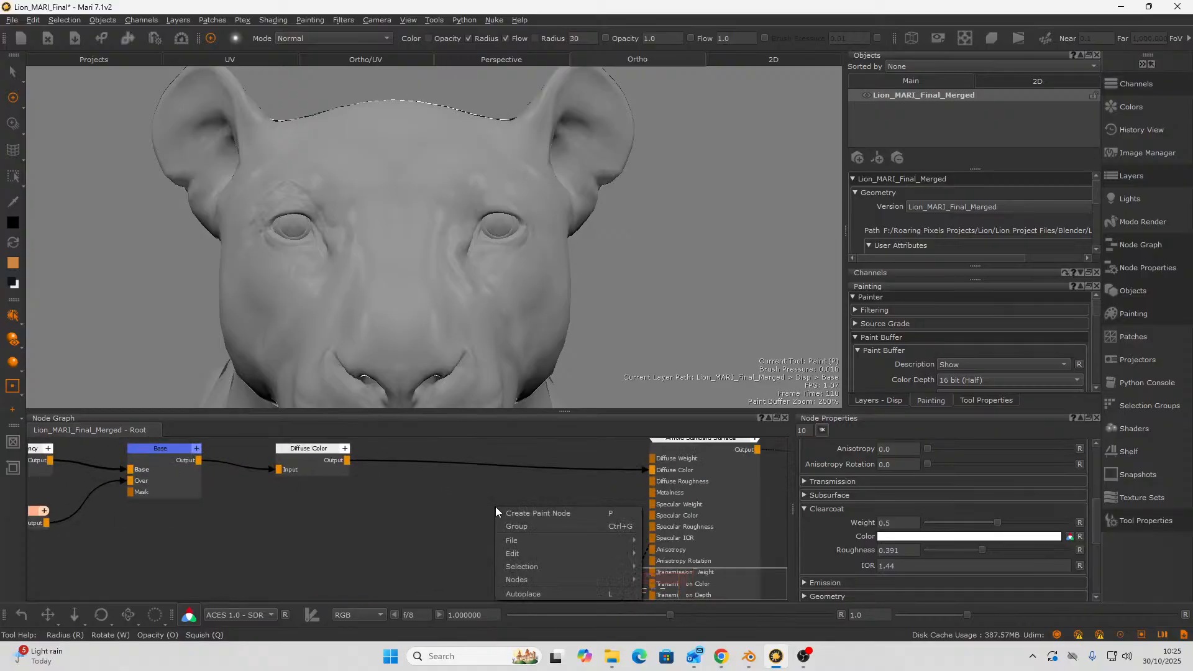
{"action": "key", "text": "Escape"}
{"action": "key", "text": "Tab"}
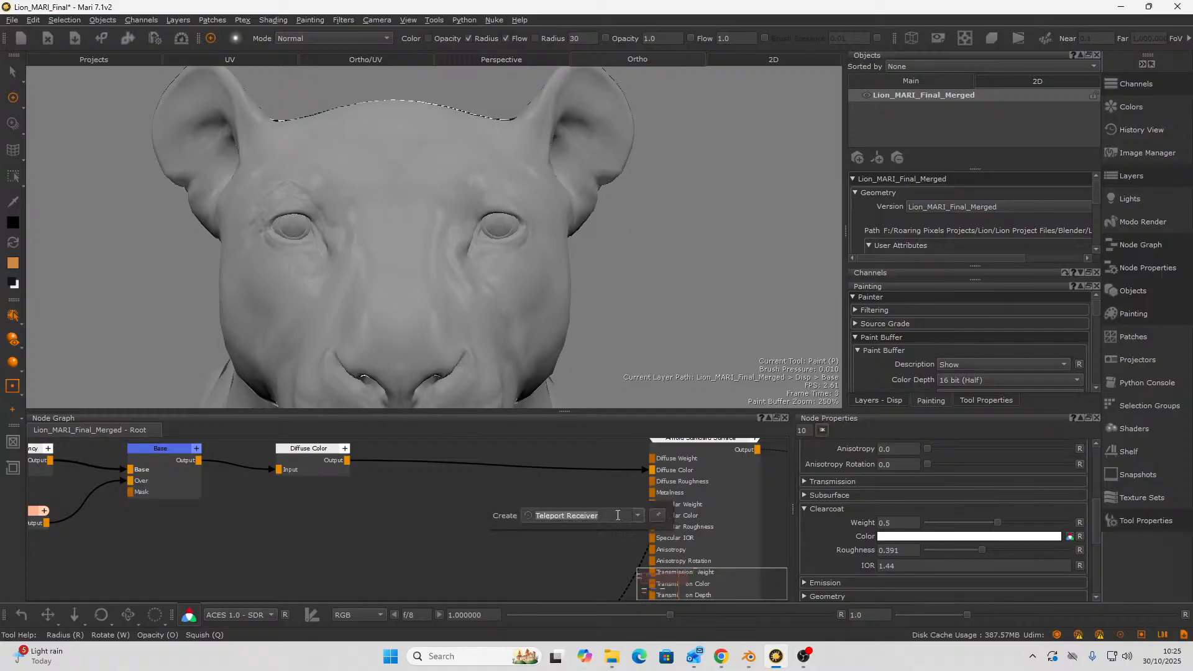
{"action": "key", "text": "Return"}
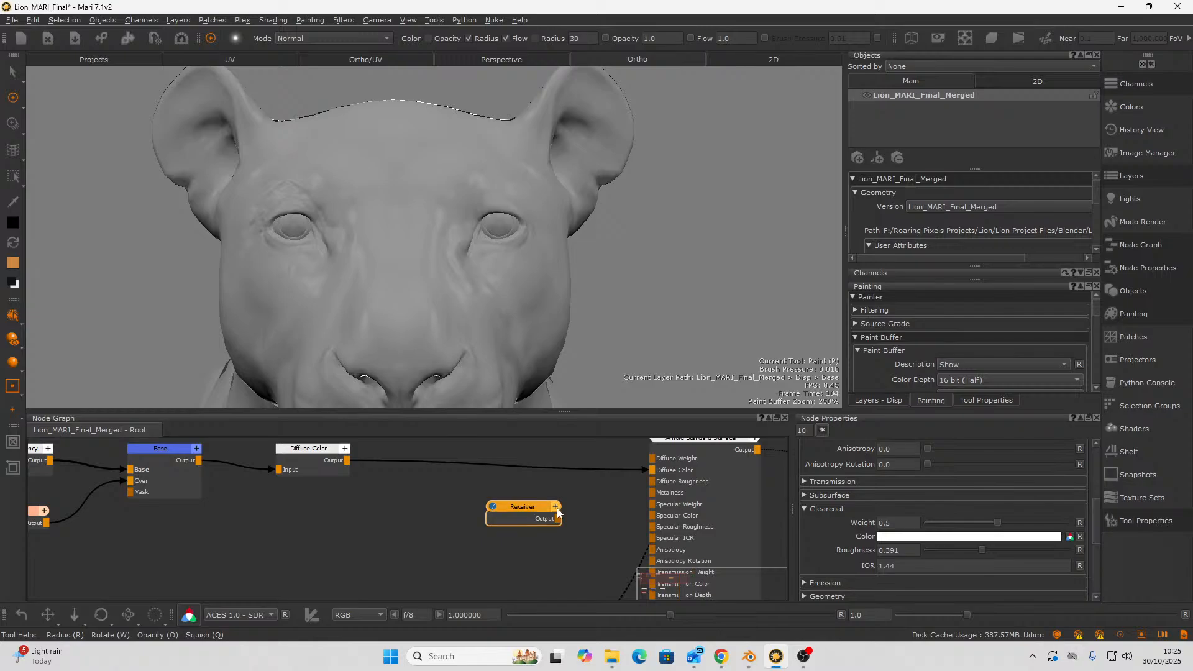
{"action": "left_click_drag", "start_coordinate": [546, 512], "coordinate": [475, 509]}
- Add a Teleport Broadcast node and place it between the Diffuse Color node and the Receiver node
{"action": "right_click", "coordinate": [413, 504]}
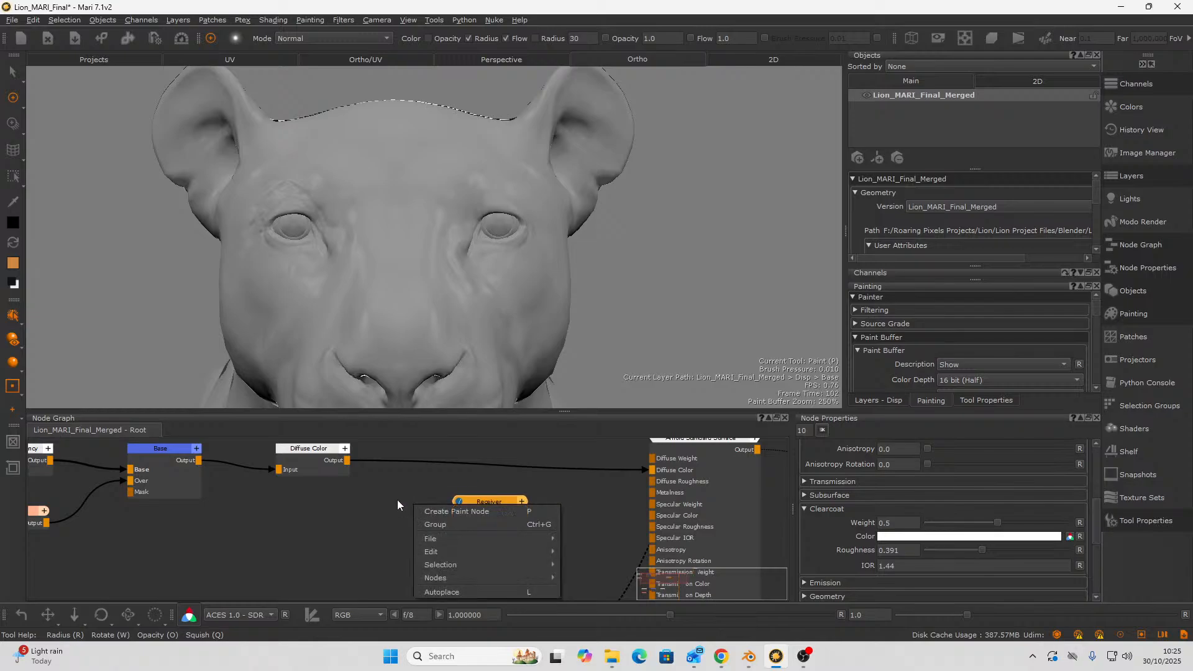
{"action": "left_click", "coordinate": [397, 500]}
{"action": "key", "text": "Tab"}
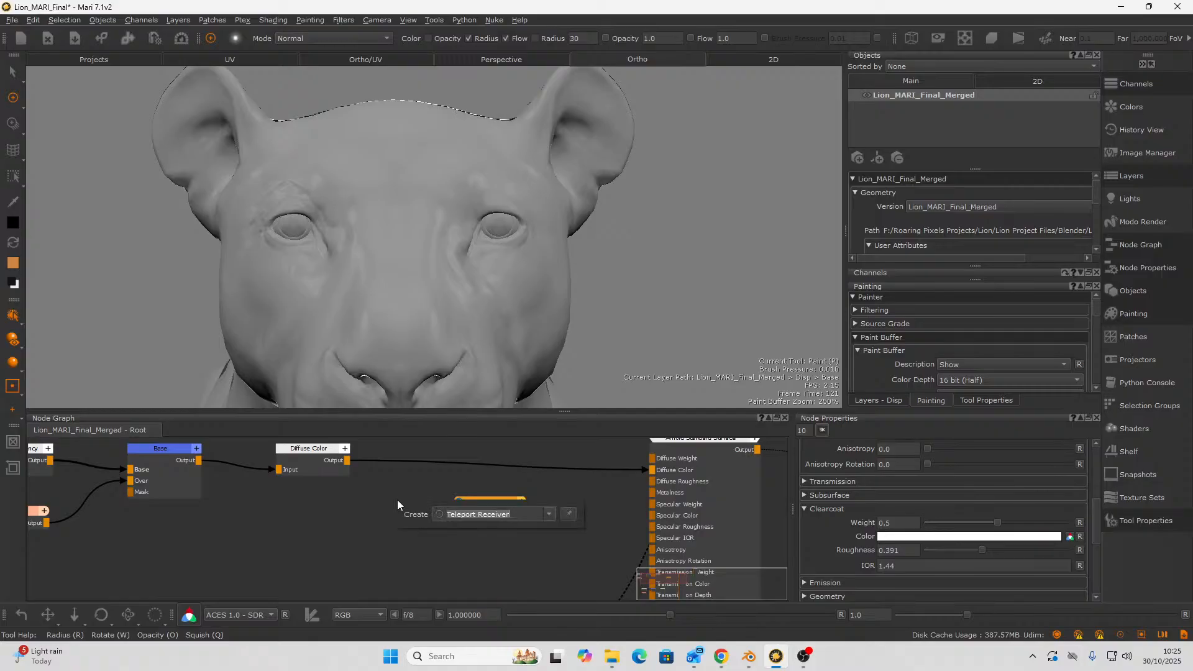
{"action": "type", "text": "br"}
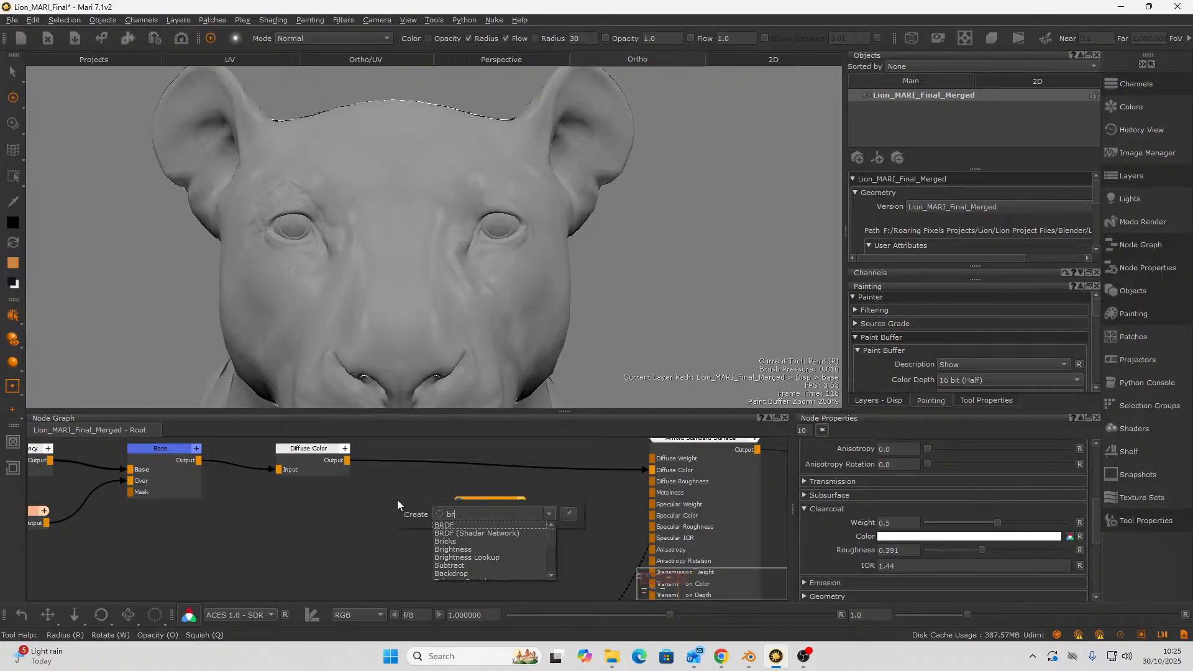
{"action": "type", "text": "oadc"}
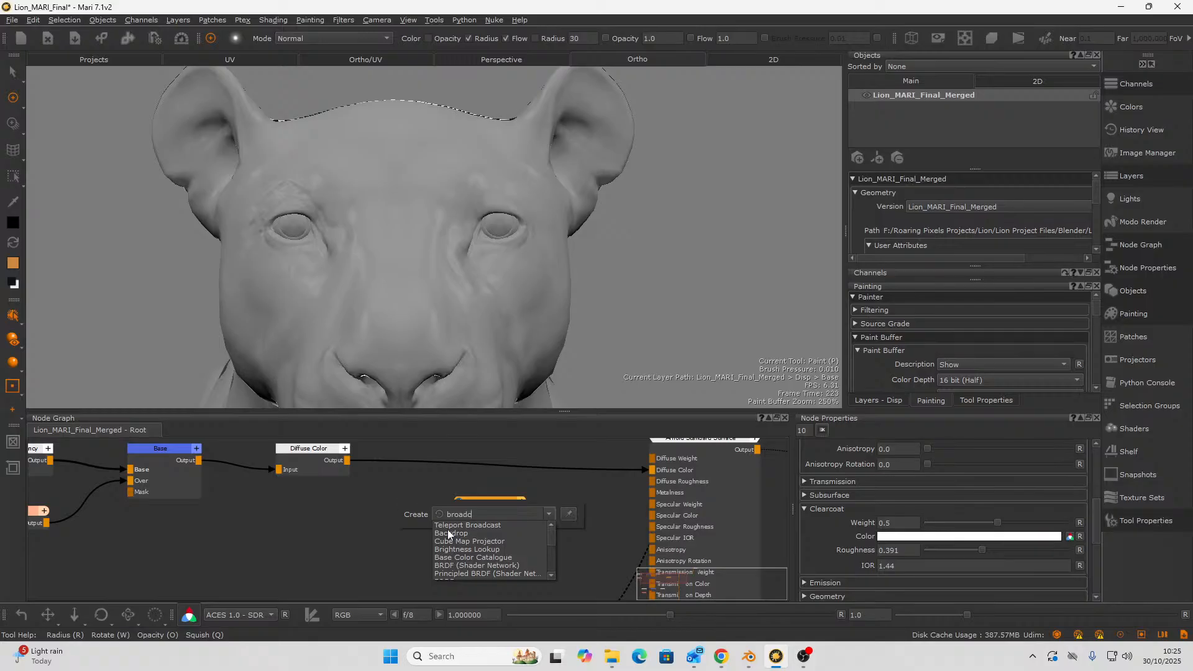
{"action": "left_click", "coordinate": [447, 526]}
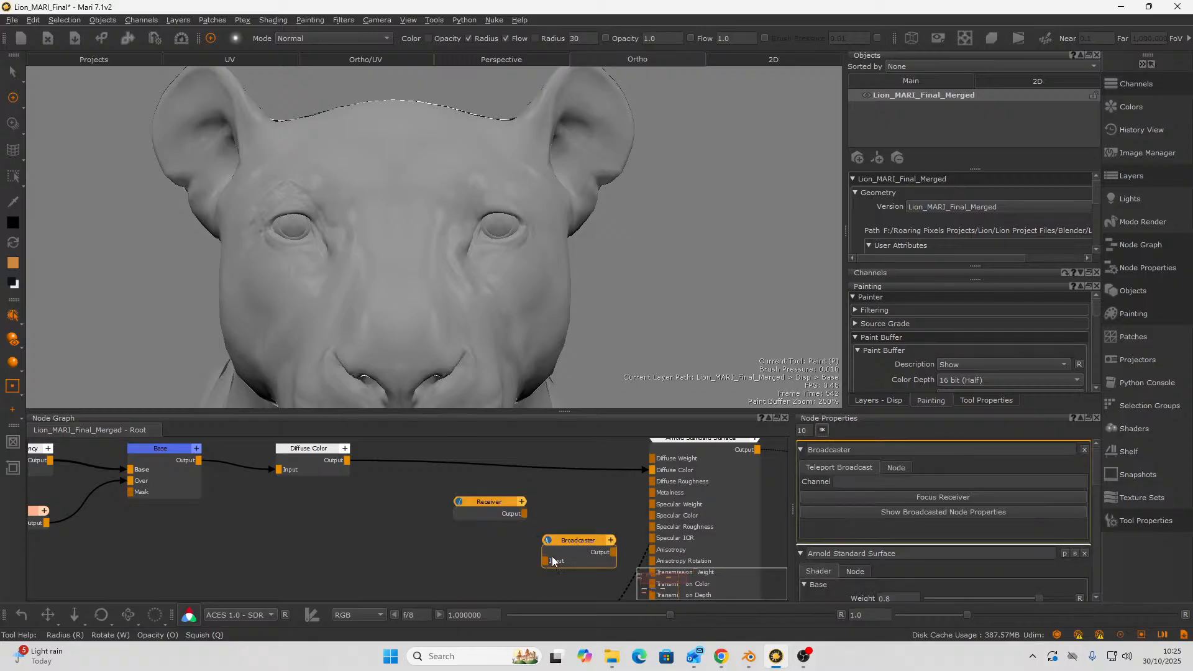
{"action": "left_click_drag", "start_coordinate": [569, 545], "coordinate": [371, 520]}
- Copy the Diffuse Color node's name and set it as the Broadcaster node's channel
{"action": "left_click", "coordinate": [1075, 485]}
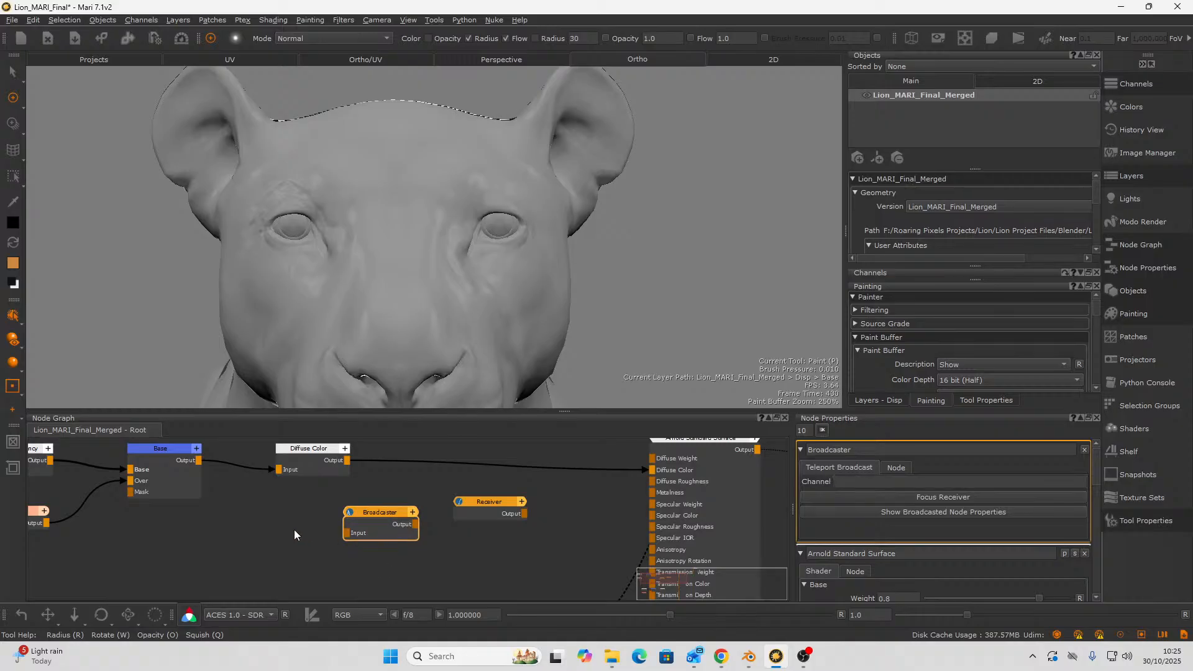
{"action": "middle_click_drag", "start_coordinate": [283, 520], "coordinate": [306, 543]}
{"action": "left_click", "coordinate": [328, 487]}
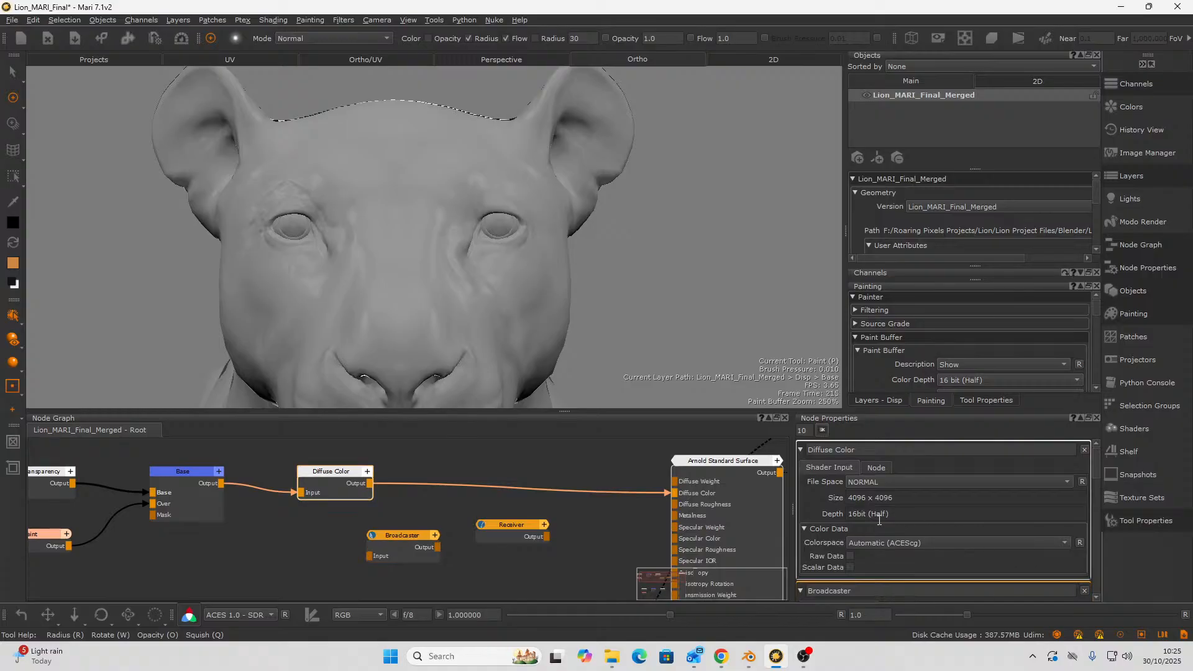
{"action": "left_click", "coordinate": [889, 450]}
{"action": "key", "text": "ctrl+c"}
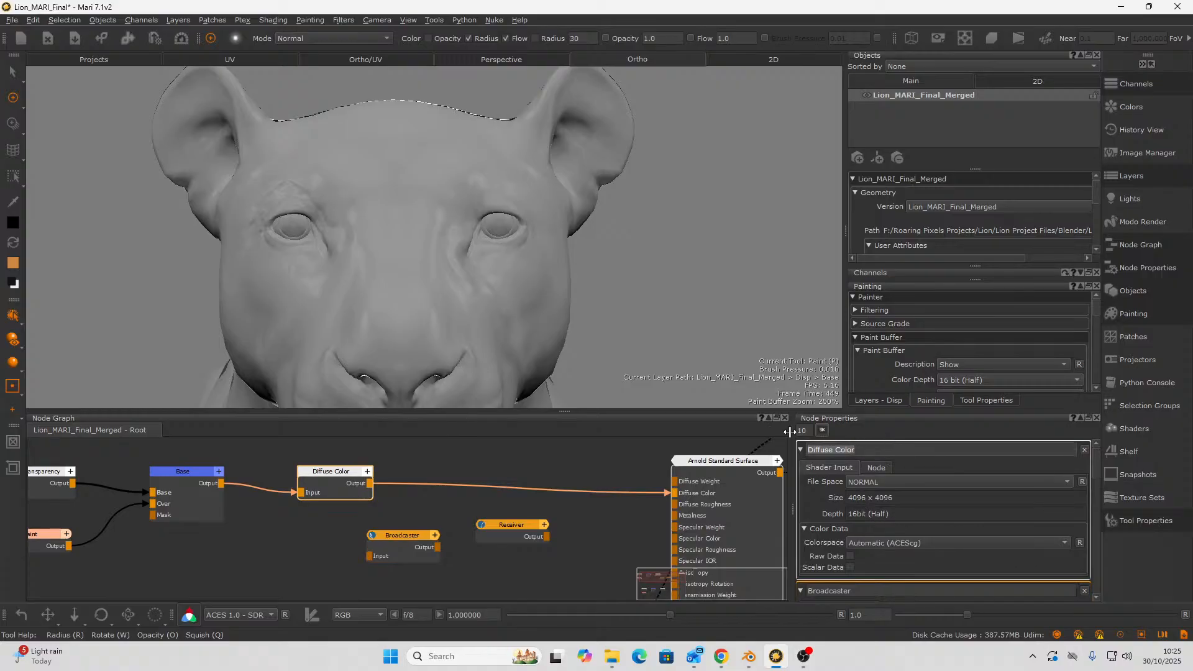
{"action": "left_click", "coordinate": [403, 542]}
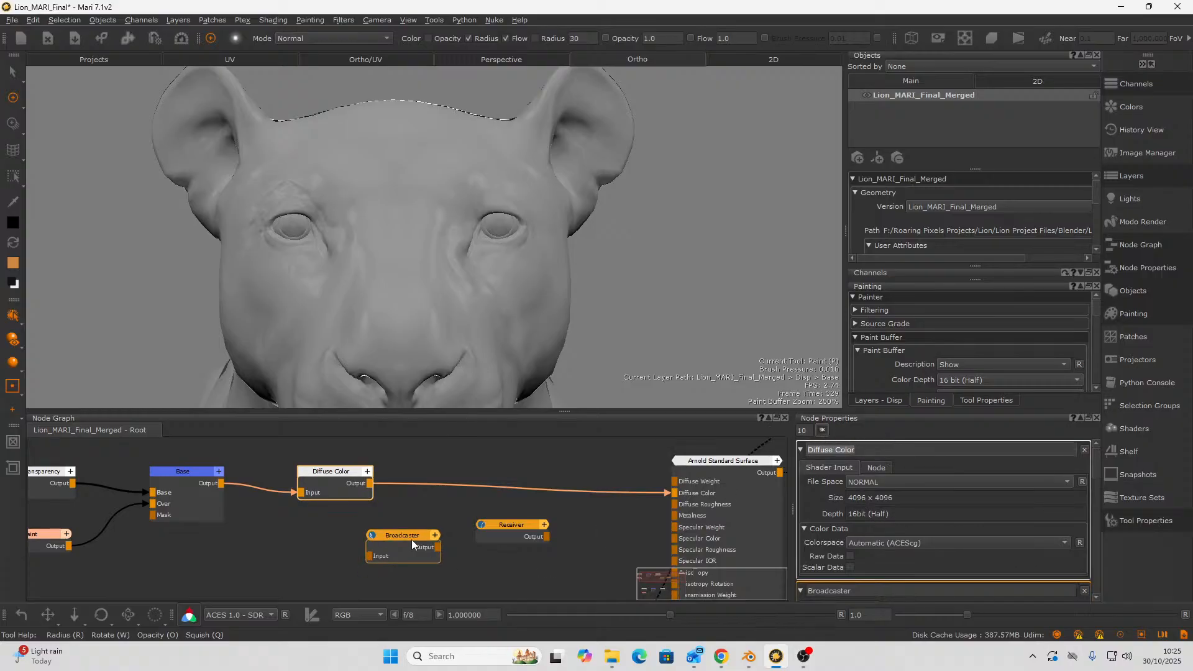
{"action": "left_click", "coordinate": [857, 483]}
{"action": "key", "text": "ctrl+v"}
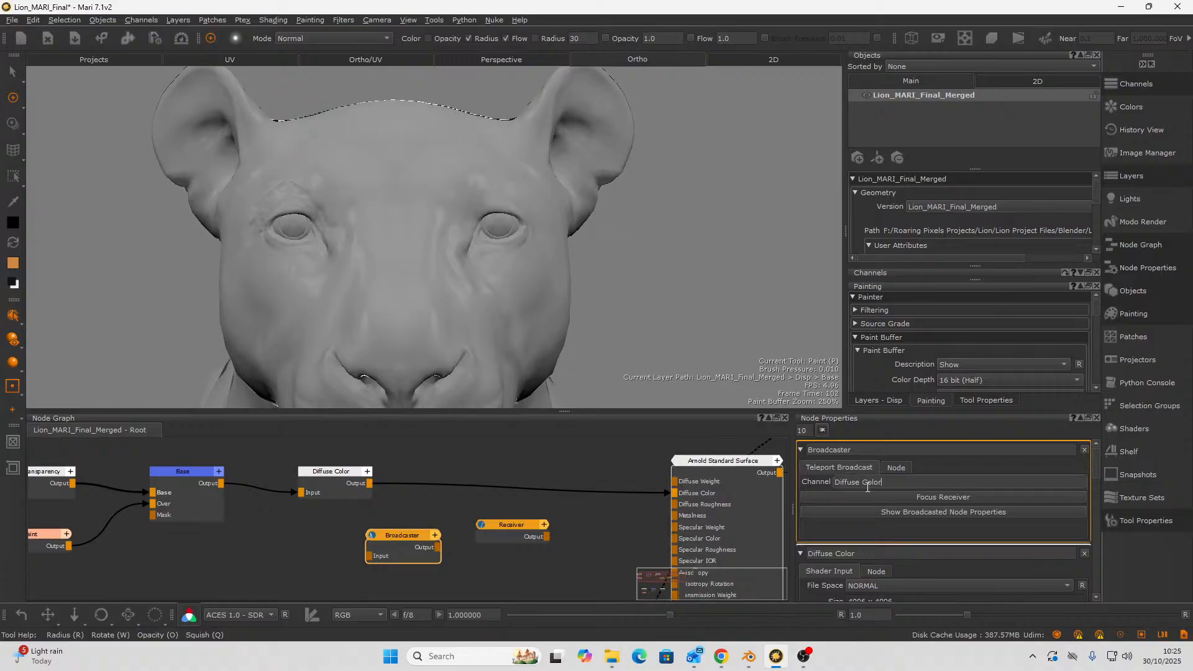
- Apply the Broadcaster node's channel name and place the node directly below the Diffuse Color node
{"action": "key", "text": "Return"}
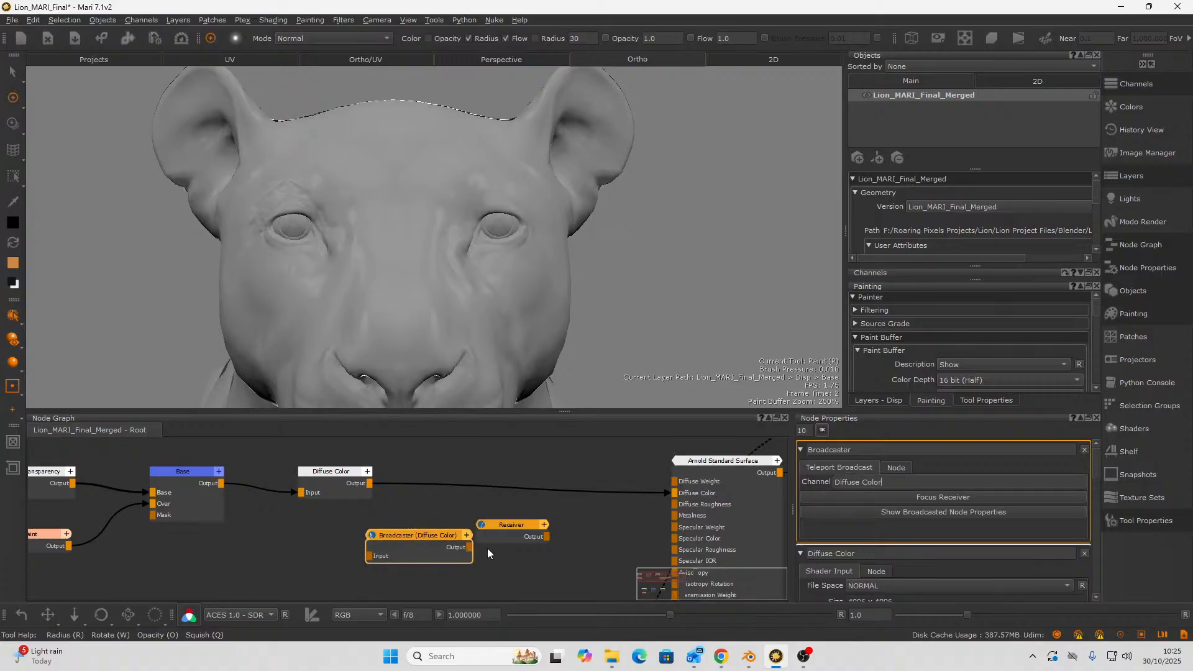
{"action": "left_click_drag", "start_coordinate": [432, 552], "coordinate": [361, 545]}
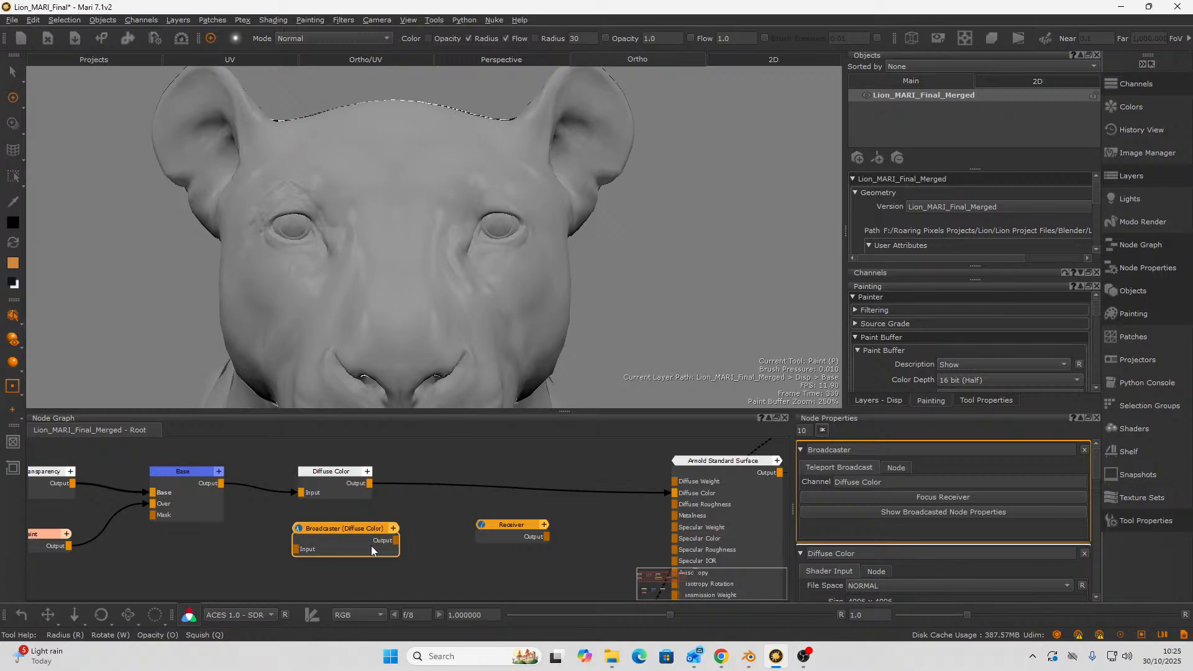
{"action": "scroll", "coordinate": [373, 545], "scroll_direction": "down", "scroll_amount": 2}
{"action": "scroll", "coordinate": [450, 529], "scroll_direction": "up", "scroll_amount": 2}
- Set the Receiver node's channel to Diffuse Color
{"action": "left_click", "coordinate": [481, 533]}
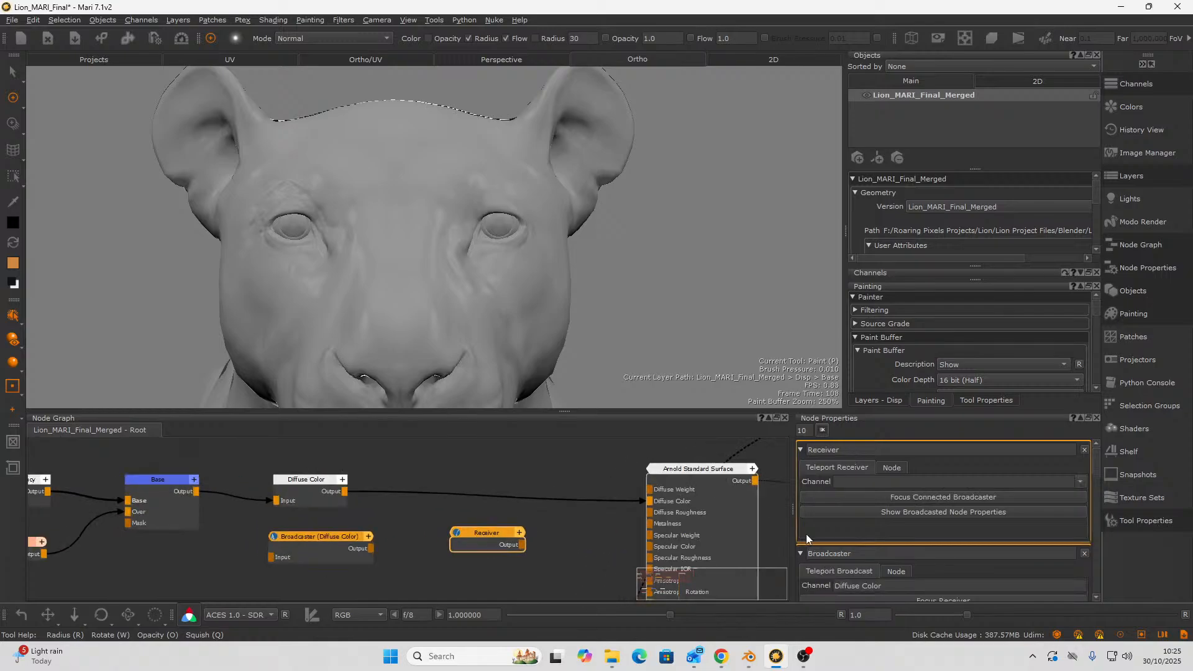
{"action": "left_click", "coordinate": [1022, 481]}
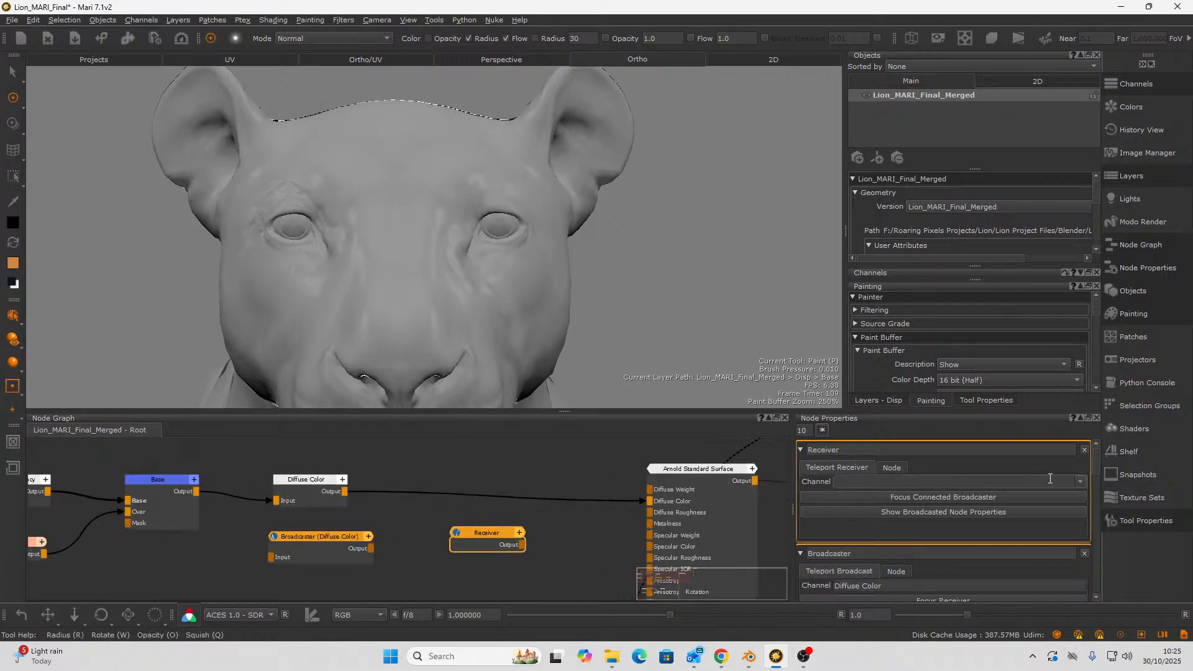
{"action": "left_click", "coordinate": [1076, 481]}
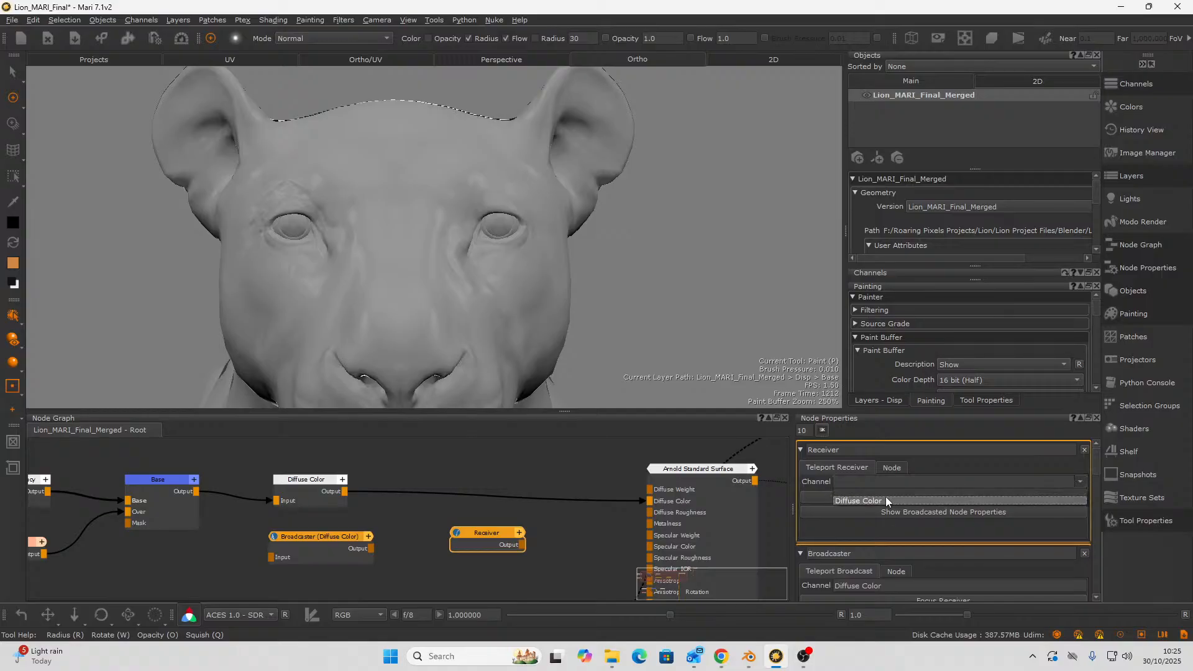
{"action": "left_click", "coordinate": [885, 500]}
- Connect the Receiver's output to the Diffuse Color input of Arnold Standard Surface and move the Receiver up toward that input's level
{"action": "scroll", "coordinate": [305, 584], "scroll_direction": "down", "scroll_amount": 4}
{"action": "left_click_drag", "start_coordinate": [120, 512], "coordinate": [242, 548]}
{"action": "scroll", "coordinate": [323, 525], "scroll_direction": "up", "scroll_amount": 2}
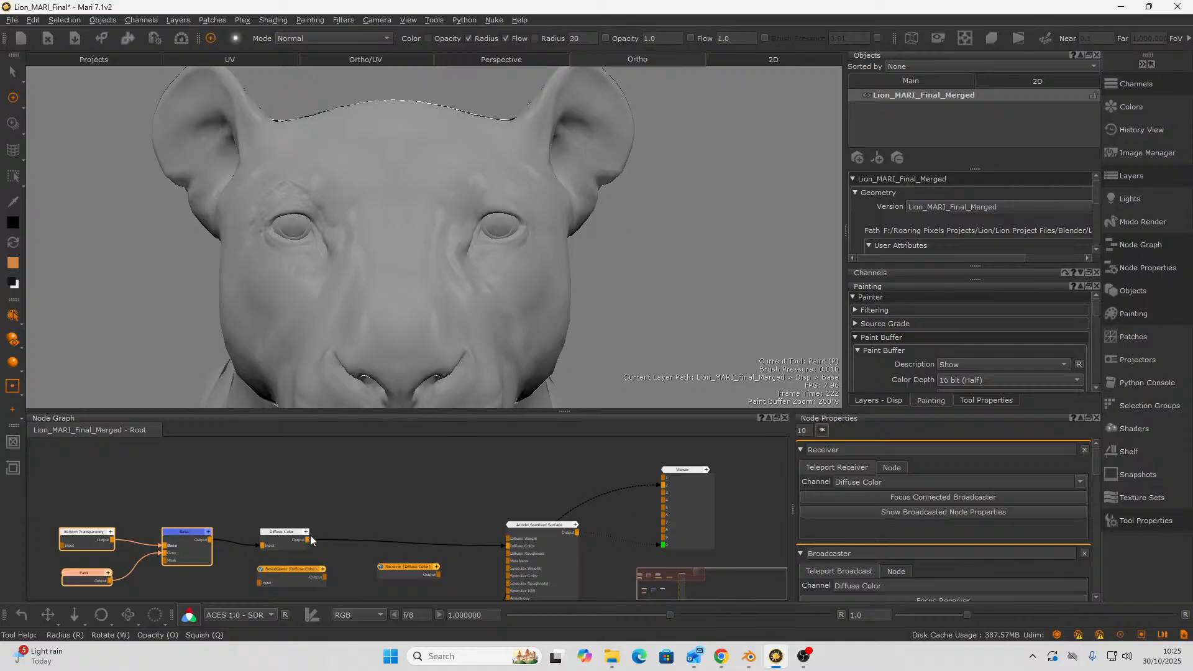
{"action": "scroll", "coordinate": [398, 547], "scroll_direction": "up", "scroll_amount": 3}
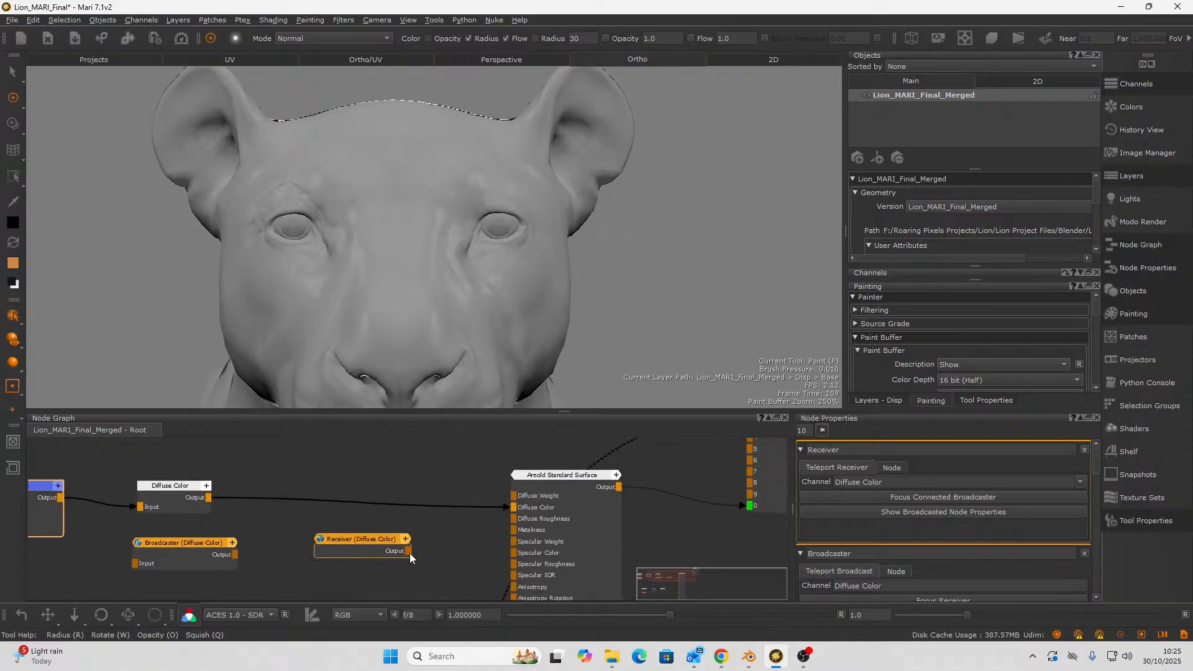
{"action": "left_click_drag", "start_coordinate": [408, 551], "coordinate": [427, 549]}
{"action": "left_click_drag", "start_coordinate": [510, 509], "coordinate": [513, 507]}
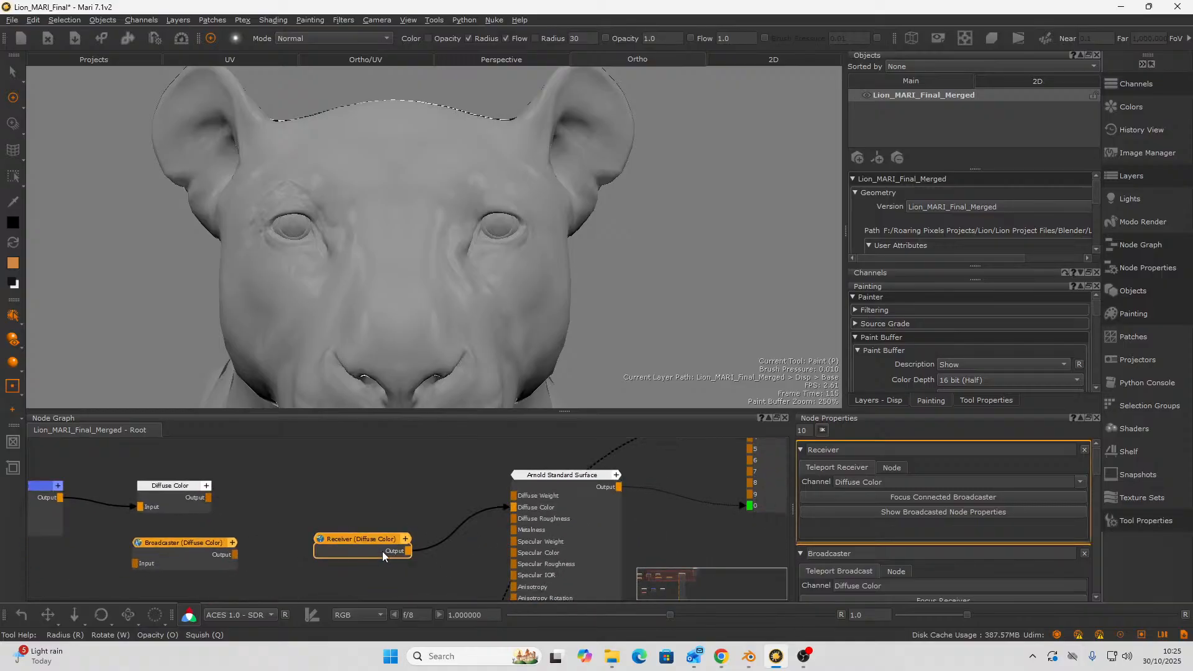
{"action": "left_click_drag", "start_coordinate": [382, 550], "coordinate": [374, 509]}
- Connect the Diffuse Color node's output to the Broadcaster node's input
{"action": "middle_click_drag", "start_coordinate": [247, 510], "coordinate": [446, 482]}
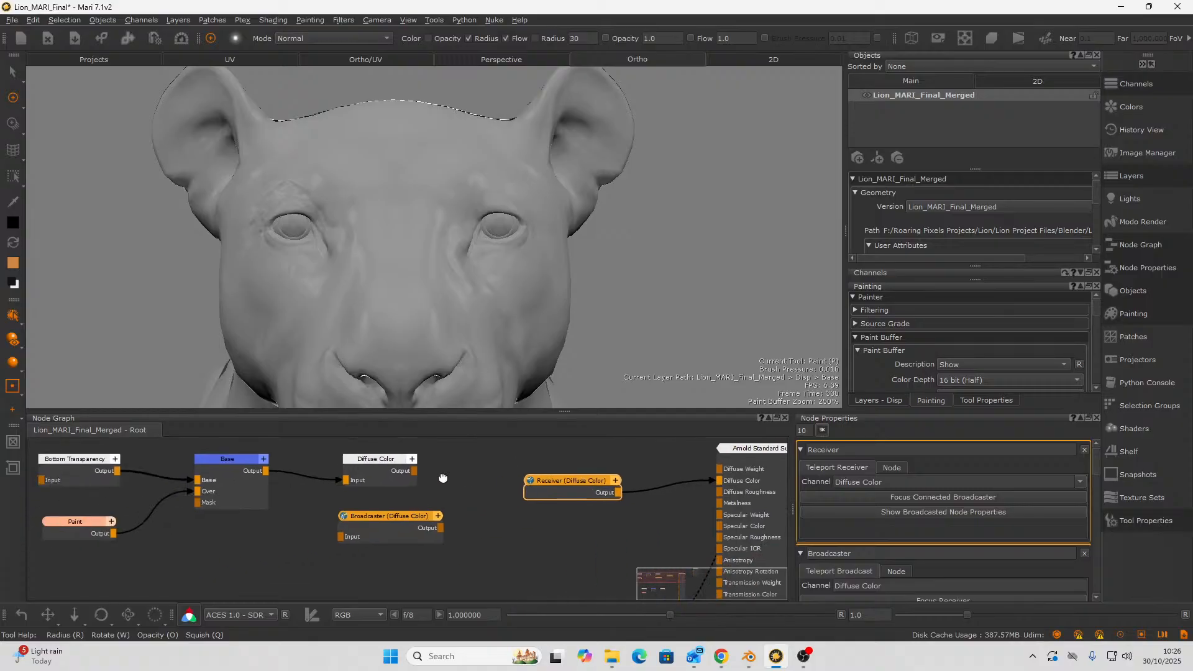
{"action": "scroll", "coordinate": [445, 480], "scroll_direction": "down", "scroll_amount": 3}
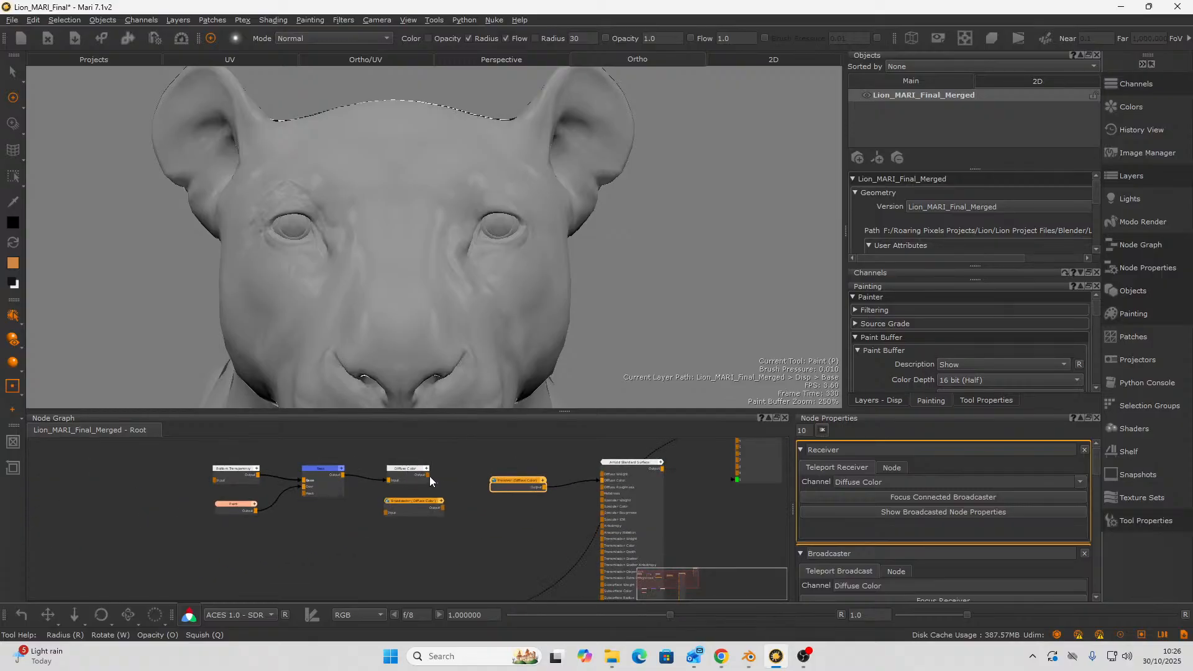
{"action": "left_click_drag", "start_coordinate": [430, 476], "coordinate": [438, 517]}
- Move the Bottom Transparency, Paint, Base, Diffuse Color and Broadcaster nodes together well away from the Receiver and Arnold Standard Surface
{"action": "left_click_drag", "start_coordinate": [185, 462], "coordinate": [247, 499]}
{"action": "key", "text": "ctrl+c"}
{"action": "scroll", "coordinate": [446, 549], "scroll_direction": "down", "scroll_amount": 2}
{"action": "key", "text": "ctrl+v"}
{"action": "scroll", "coordinate": [434, 535], "scroll_direction": "up", "scroll_amount": 3}
{"action": "middle_click_drag", "start_coordinate": [256, 501], "coordinate": [204, 459]}
{"action": "scroll", "coordinate": [329, 478], "scroll_direction": "up", "scroll_amount": 2}
{"action": "left_click", "coordinate": [477, 523]}
{"action": "middle_click_drag", "start_coordinate": [476, 522], "coordinate": [381, 620]}
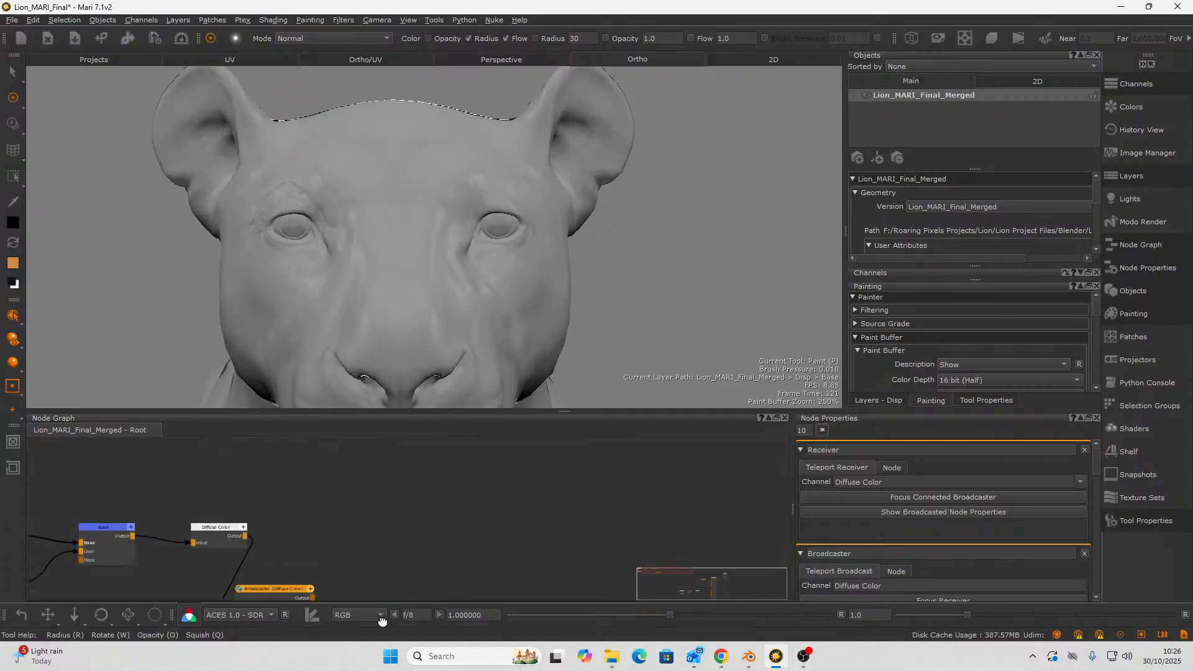
- Move the Broadcaster node farther from the Diffuse Color node, roughly in line with it
{"action": "middle_click_drag", "start_coordinate": [344, 558], "coordinate": [344, 533]}
{"action": "left_click_drag", "start_coordinate": [302, 561], "coordinate": [475, 518]}
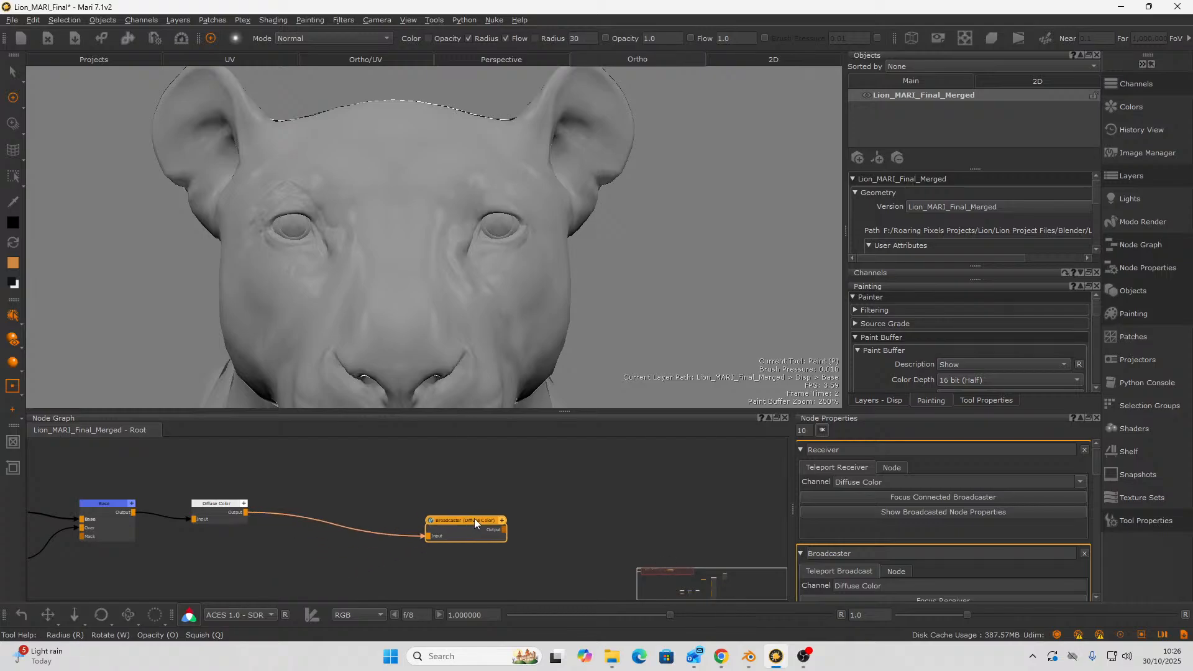
{"action": "middle_click_drag", "start_coordinate": [188, 535], "coordinate": [239, 530]}
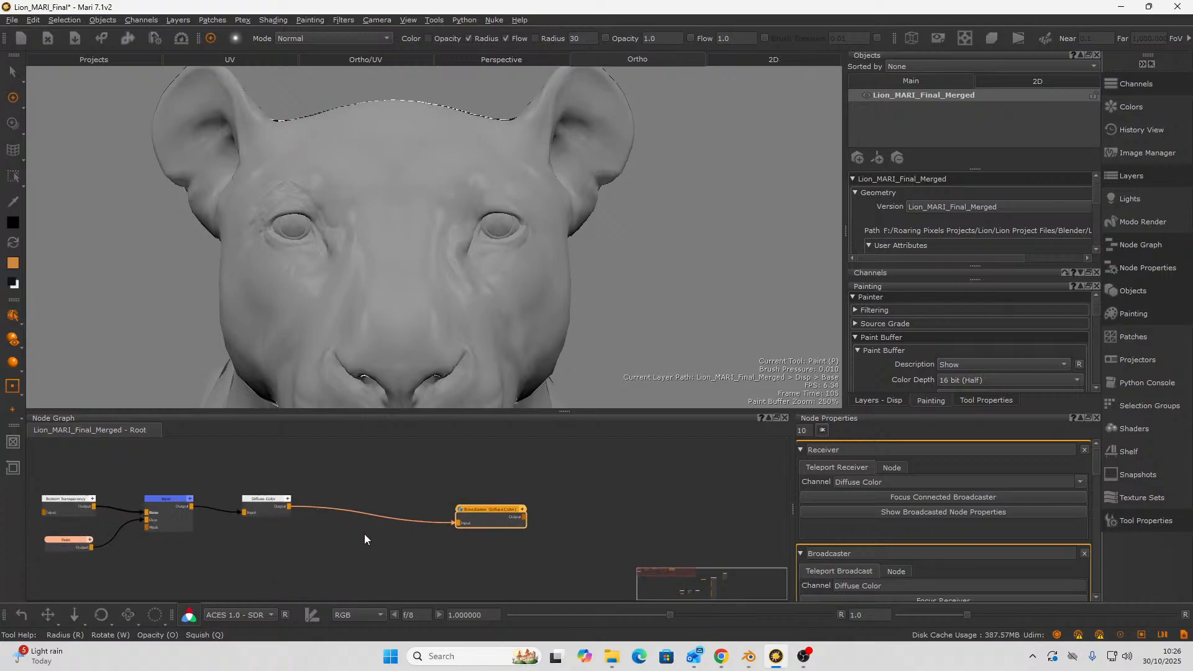
{"action": "middle_click_drag", "start_coordinate": [365, 534], "coordinate": [434, 502]}
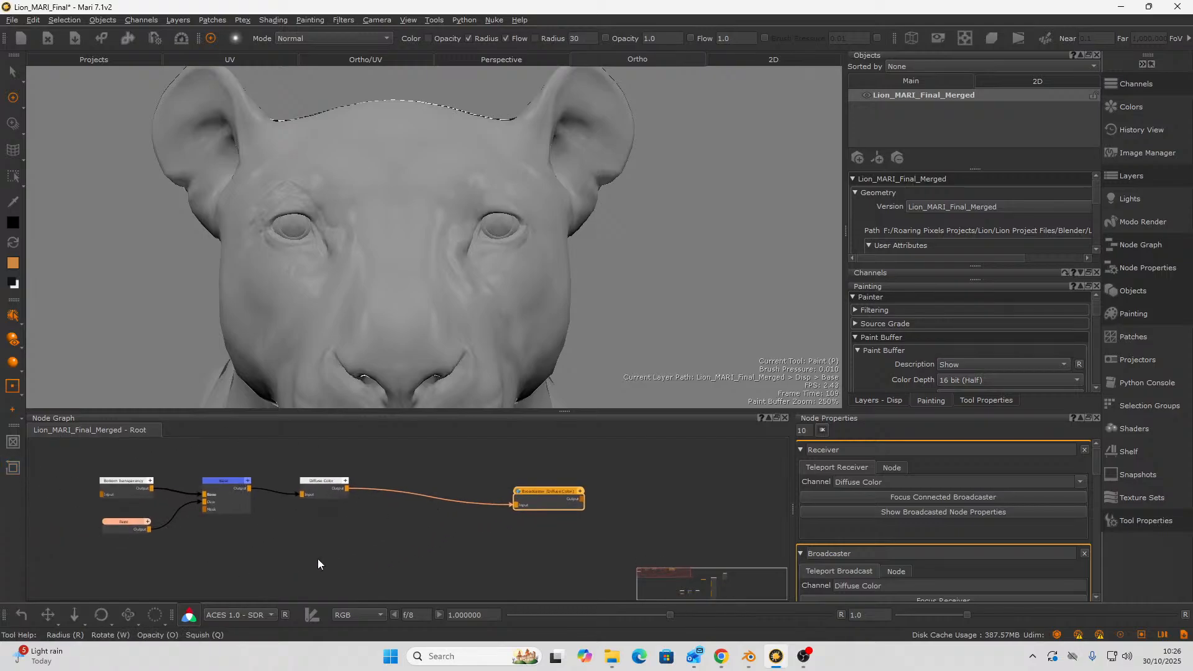
- Line up the Diffuse Color Receiver node horizontally with the Diffuse Color input of Arnold Standard Surface
{"action": "middle_click_drag", "start_coordinate": [554, 502], "coordinate": [337, 486]}
{"action": "scroll", "coordinate": [524, 554], "scroll_direction": "up", "scroll_amount": 3}
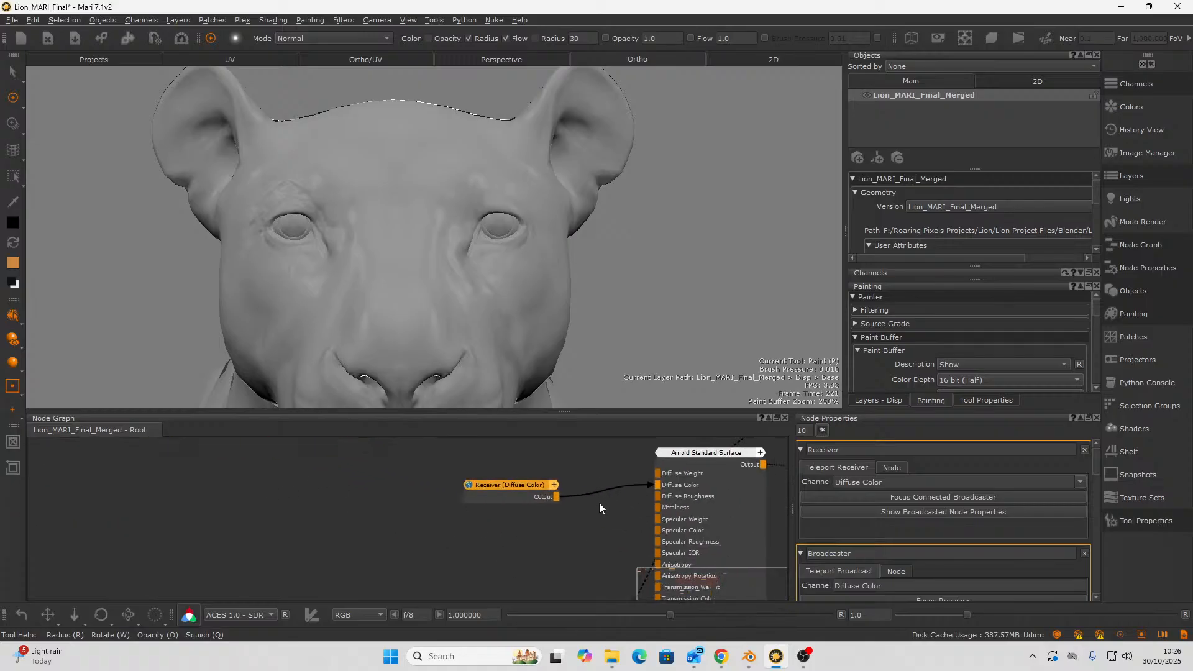
{"action": "left_click_drag", "start_coordinate": [518, 495], "coordinate": [480, 477]}
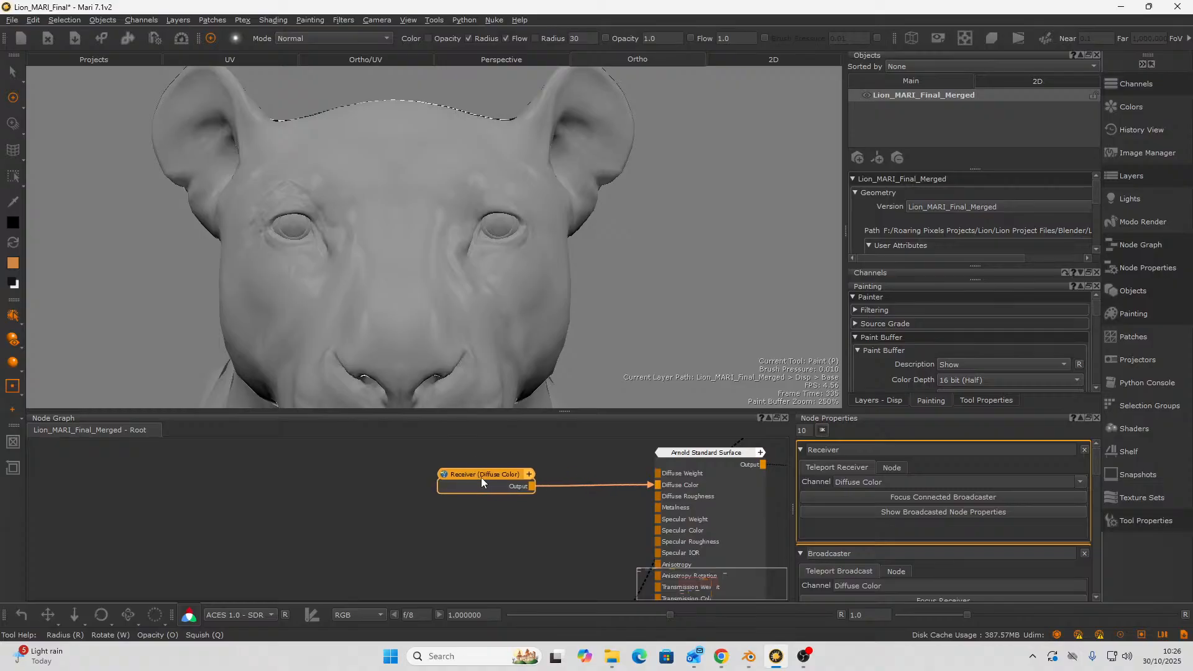
- Duplicate the Diffuse Color Receiver node and place the copy below the original
{"action": "scroll", "coordinate": [484, 490], "scroll_direction": "down", "scroll_amount": 2}
{"action": "middle_click_drag", "start_coordinate": [503, 521], "coordinate": [515, 516]}
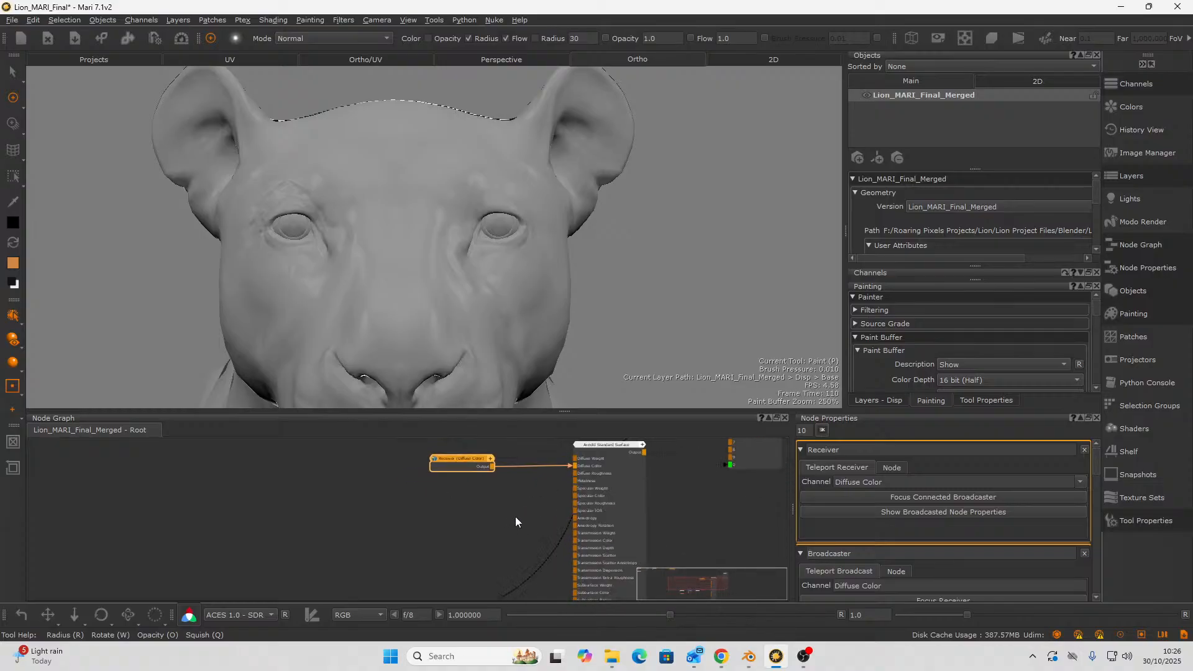
{"action": "scroll", "coordinate": [509, 518], "scroll_direction": "down", "scroll_amount": 2}
{"action": "scroll", "coordinate": [504, 521], "scroll_direction": "up", "scroll_amount": 2}
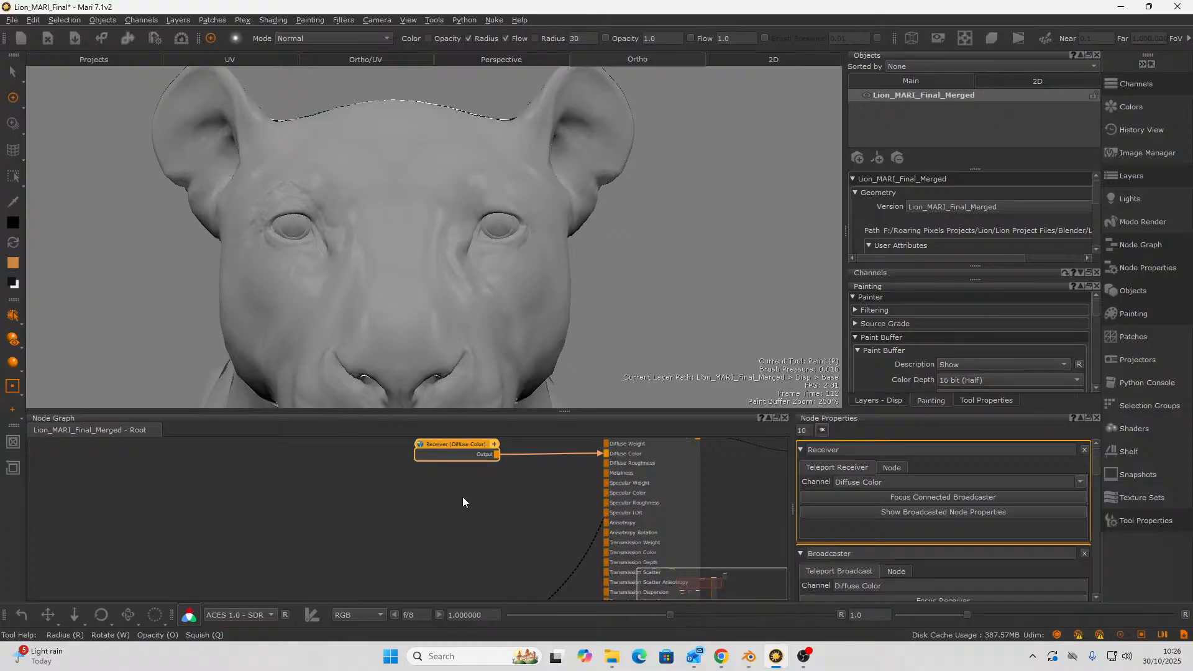
{"action": "key", "text": "ctrl+d"}
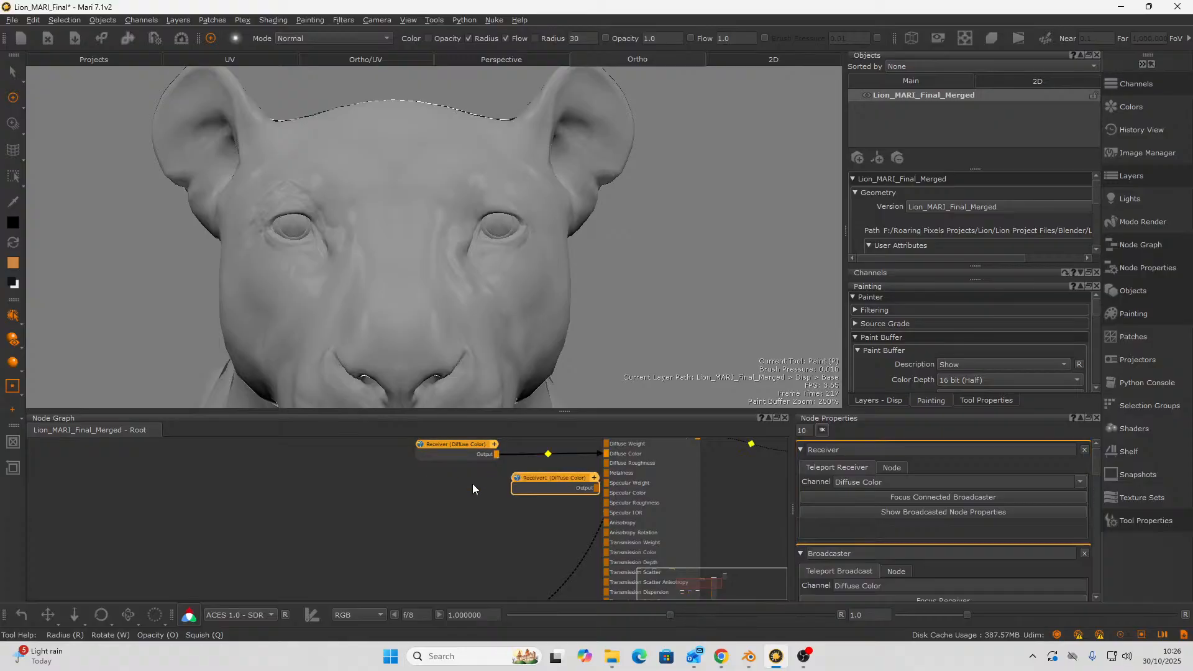
{"action": "left_click_drag", "start_coordinate": [580, 475], "coordinate": [455, 502]}
- Set the channel of the original Receiver node to Roughness
{"action": "scroll", "coordinate": [457, 506], "scroll_direction": "up", "scroll_amount": 2}
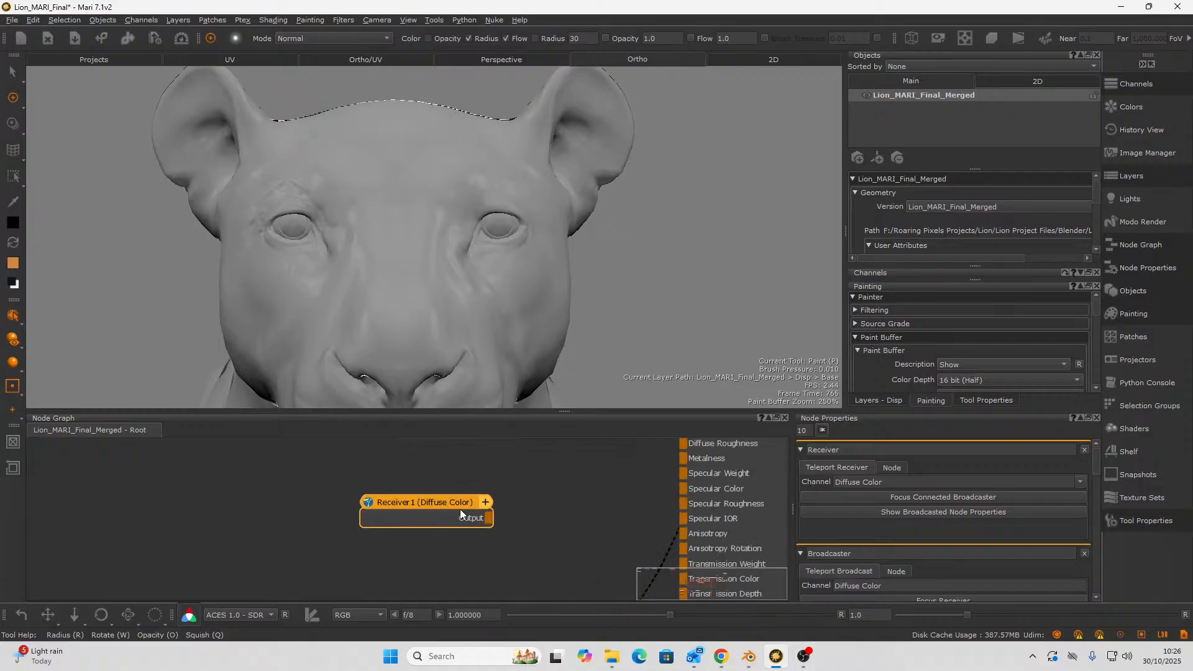
{"action": "scroll", "coordinate": [490, 519], "scroll_direction": "down", "scroll_amount": 2}
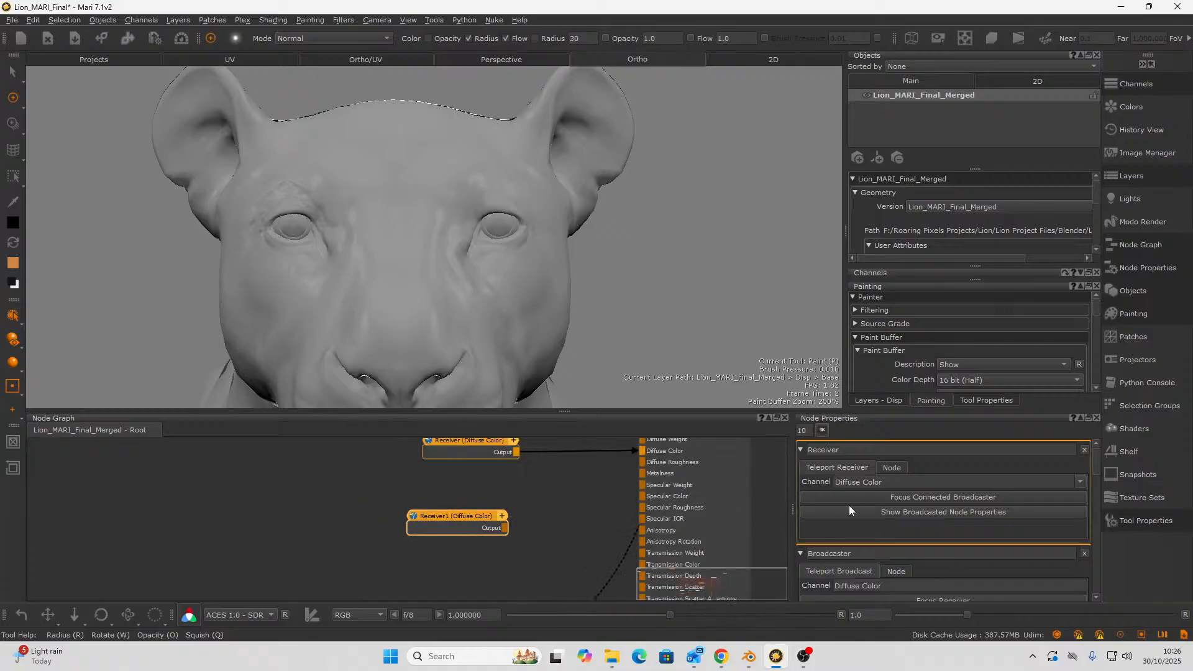
{"action": "triple_click", "coordinate": [901, 484]}
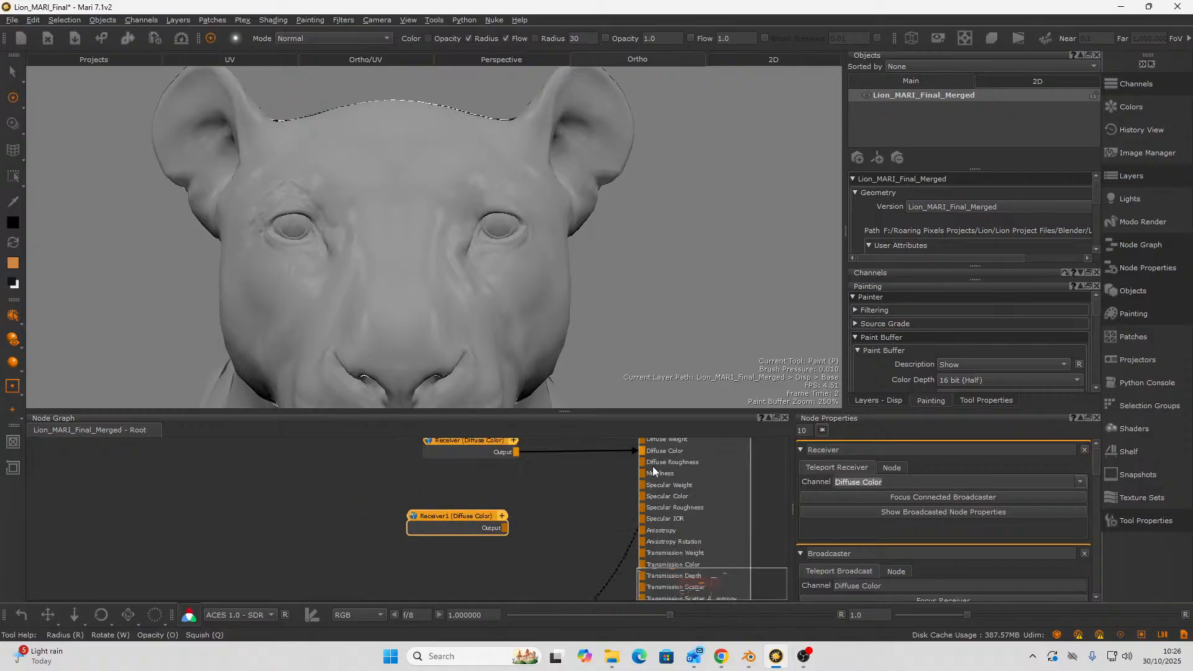
{"action": "type", "text": "Specul"}
{"action": "key", "text": "ctrl+BackSpace"}
{"action": "type", "text": "Roughness"}
{"action": "key", "text": "Return"}
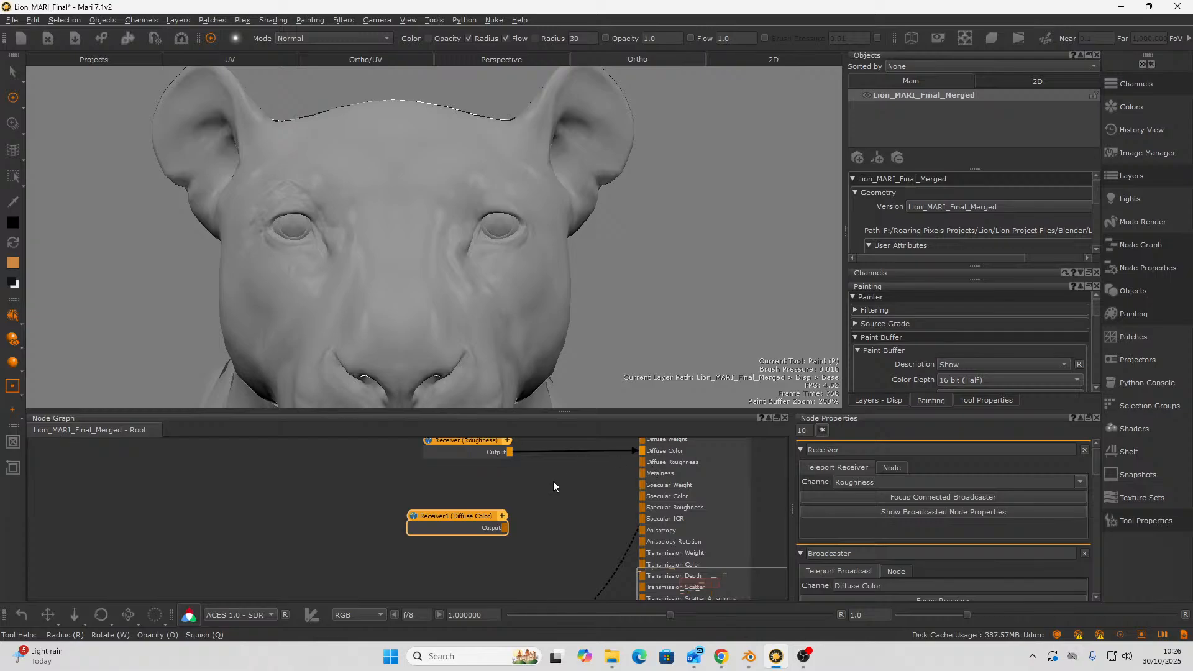
- Undo the duplicated Receiver node and the original Receiver's last move
{"action": "scroll", "coordinate": [553, 481], "scroll_direction": "up", "scroll_amount": 1}
{"action": "middle_click_drag", "start_coordinate": [553, 481], "coordinate": [535, 539]}
{"action": "key", "text": "ctrl+z"}
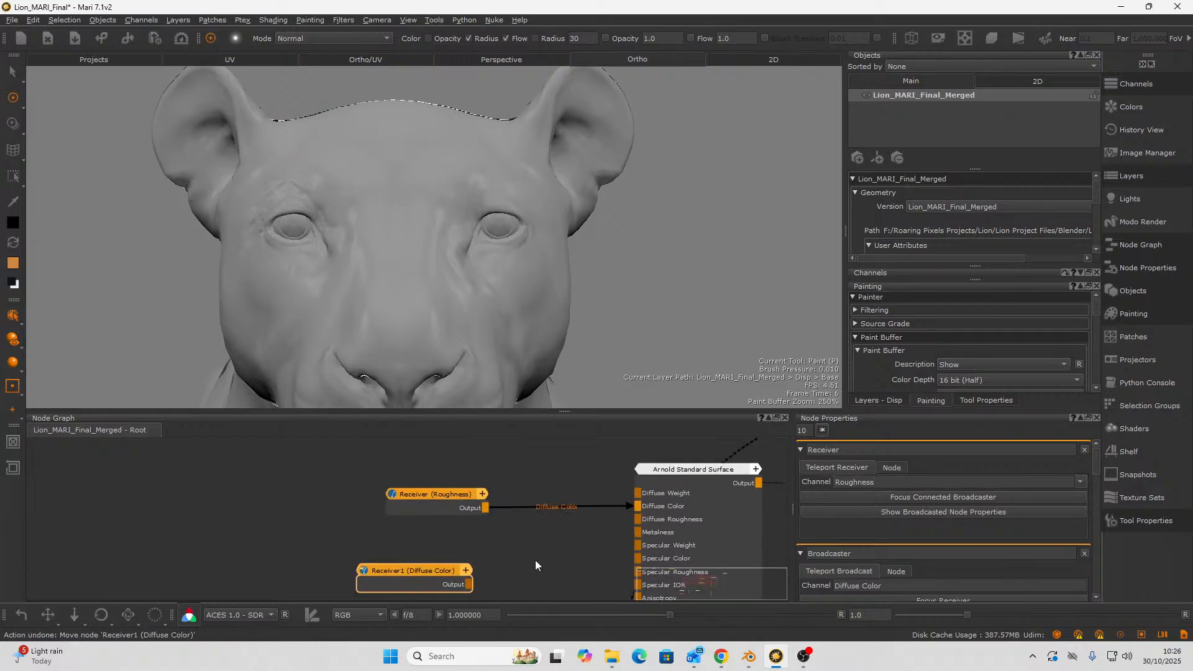
{"action": "key", "text": "ctrl+z"}
{"action": "key", "text": "ctrl+z"}
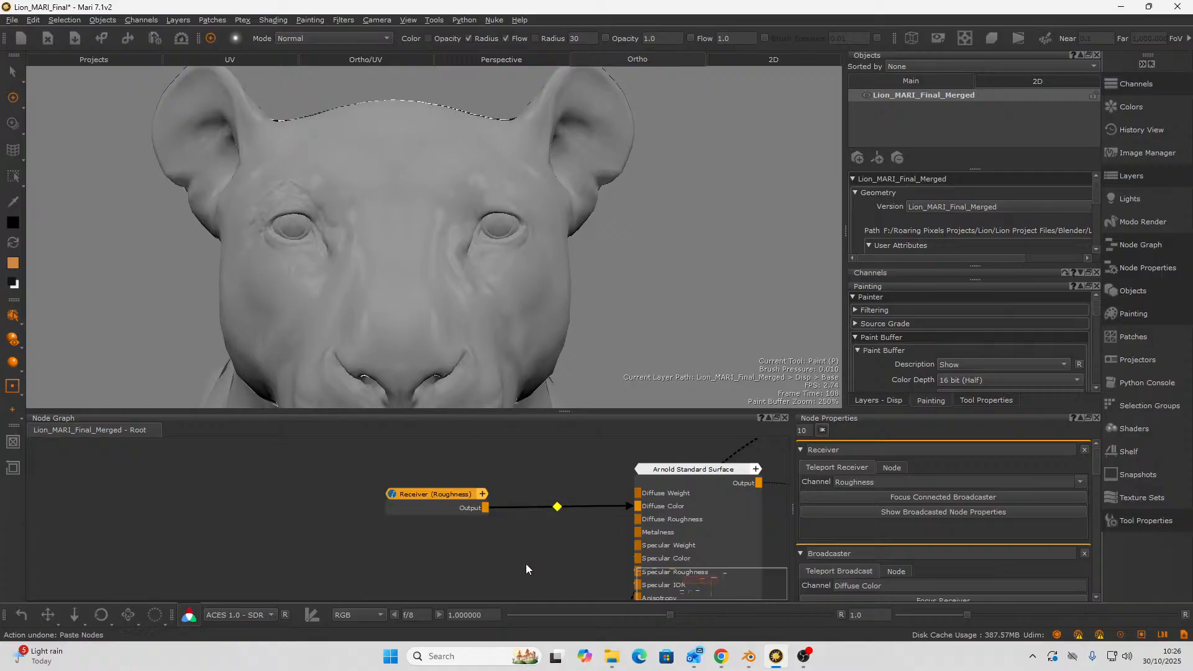
{"action": "key", "text": "ctrl+z"}
- Reposition the Receiver node slightly and set its channel back to Diffuse Color
{"action": "left_click_drag", "start_coordinate": [498, 521], "coordinate": [472, 512]}
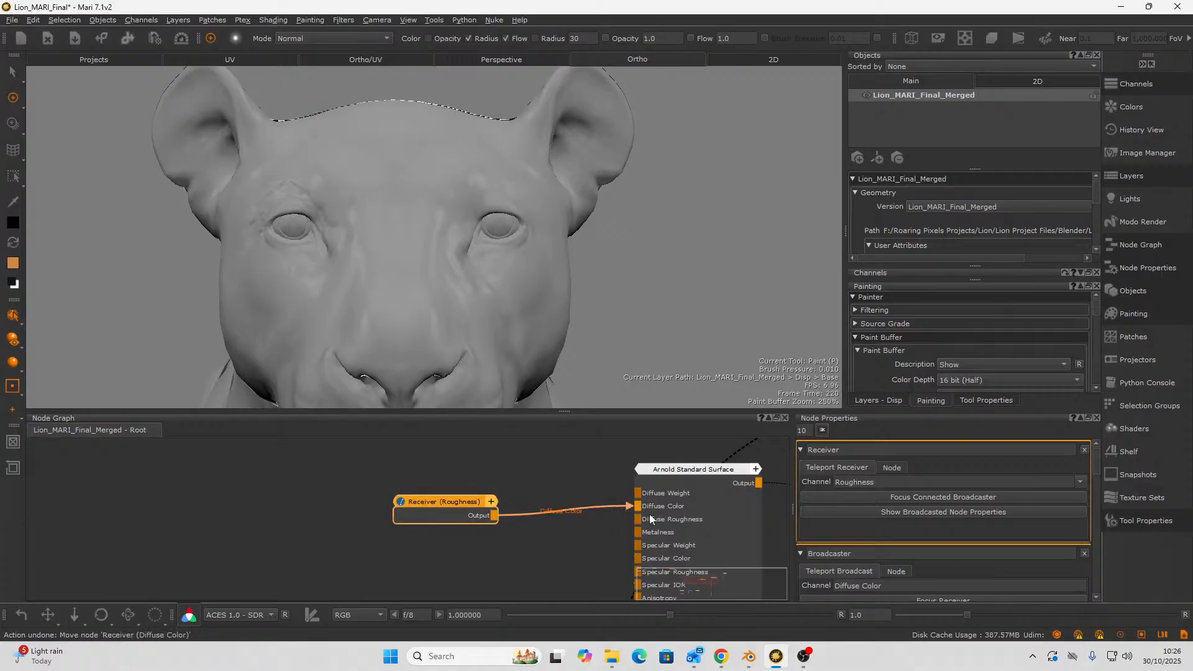
{"action": "left_click", "coordinate": [1080, 481]}
{"action": "left_click", "coordinate": [860, 498]}
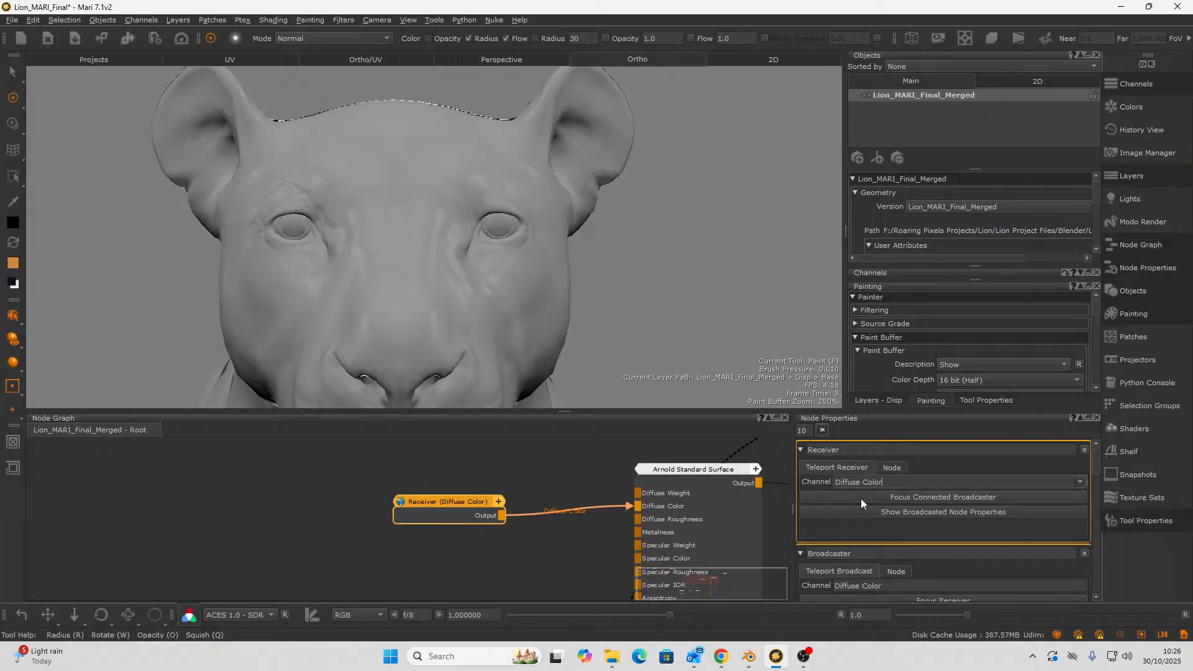
- Add a second Teleport Receiver node and place it directly below the Diffuse Color Receiver
{"action": "scroll", "coordinate": [445, 538], "scroll_direction": "down", "scroll_amount": 2}
{"action": "scroll", "coordinate": [445, 538], "scroll_direction": "up", "scroll_amount": 3}
{"action": "right_click", "coordinate": [397, 560]}
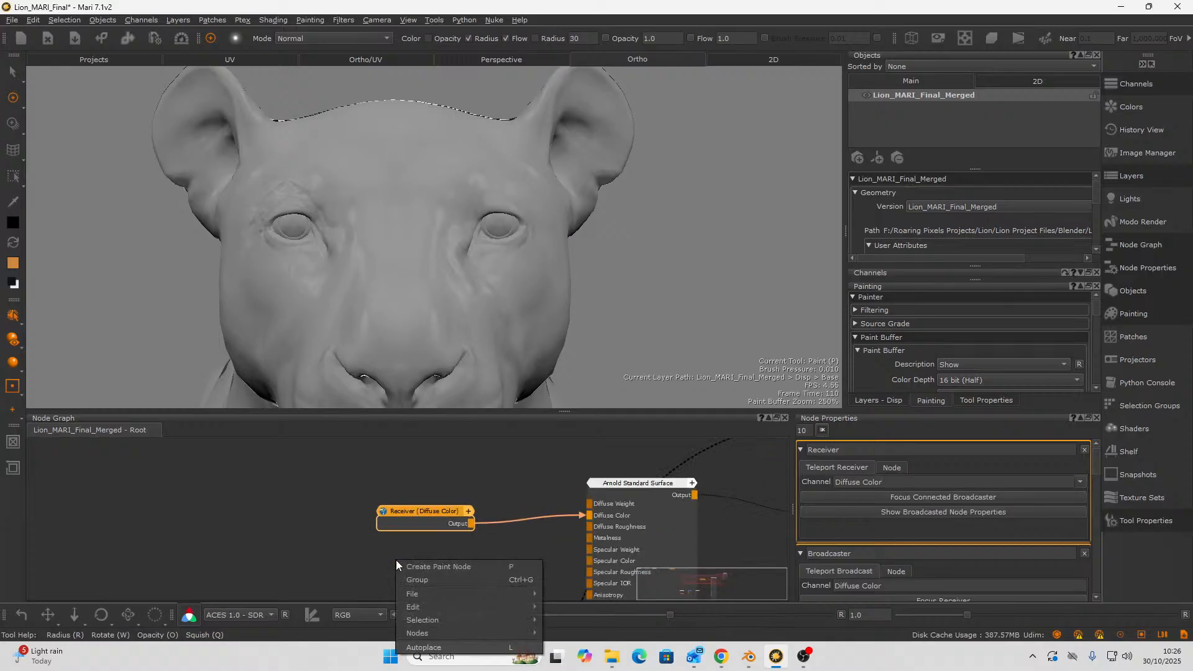
{"action": "left_click", "coordinate": [406, 557]}
{"action": "key", "text": "Tab"}
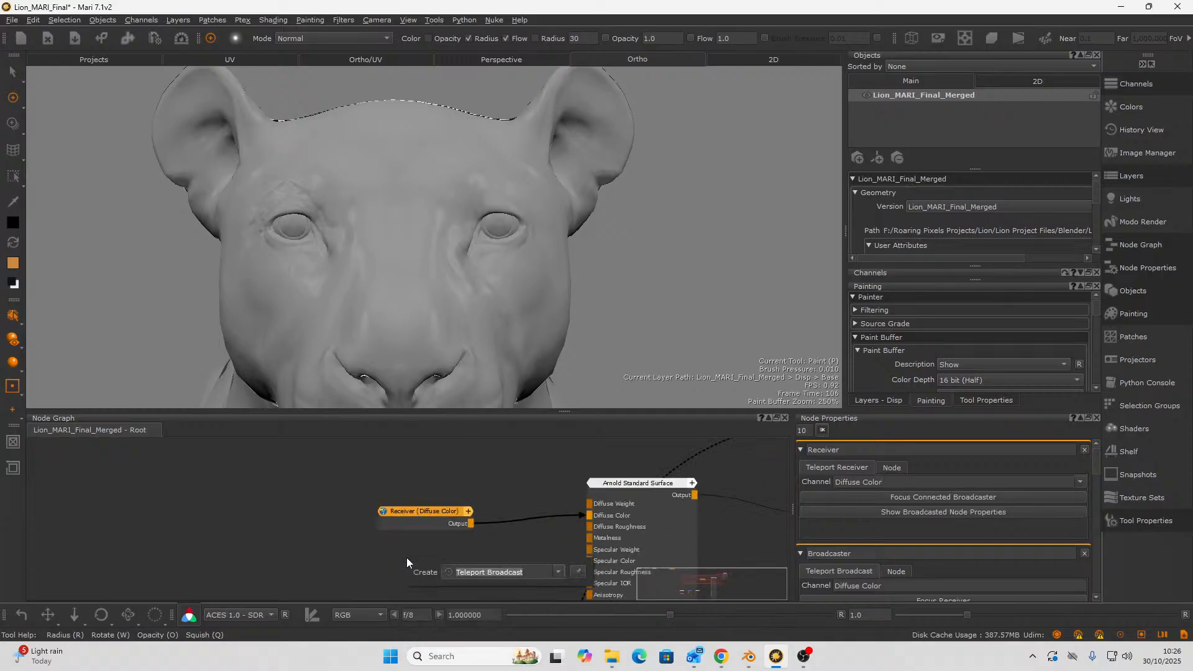
{"action": "type", "text": "receiver"}
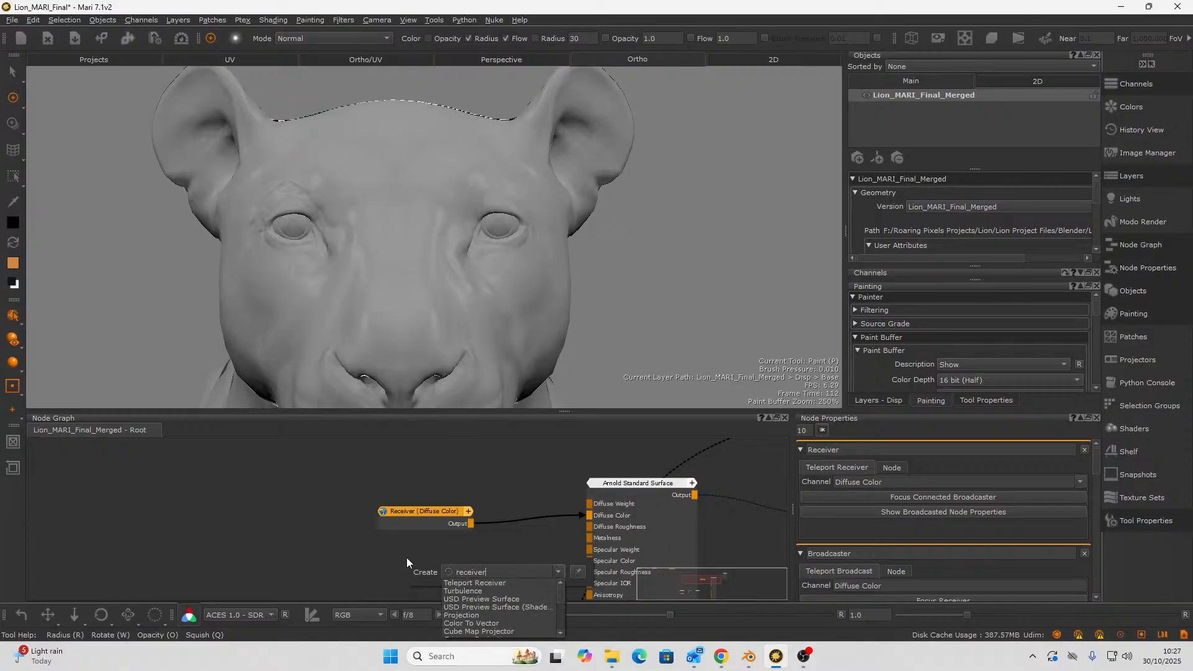
{"action": "key", "text": "Return"}
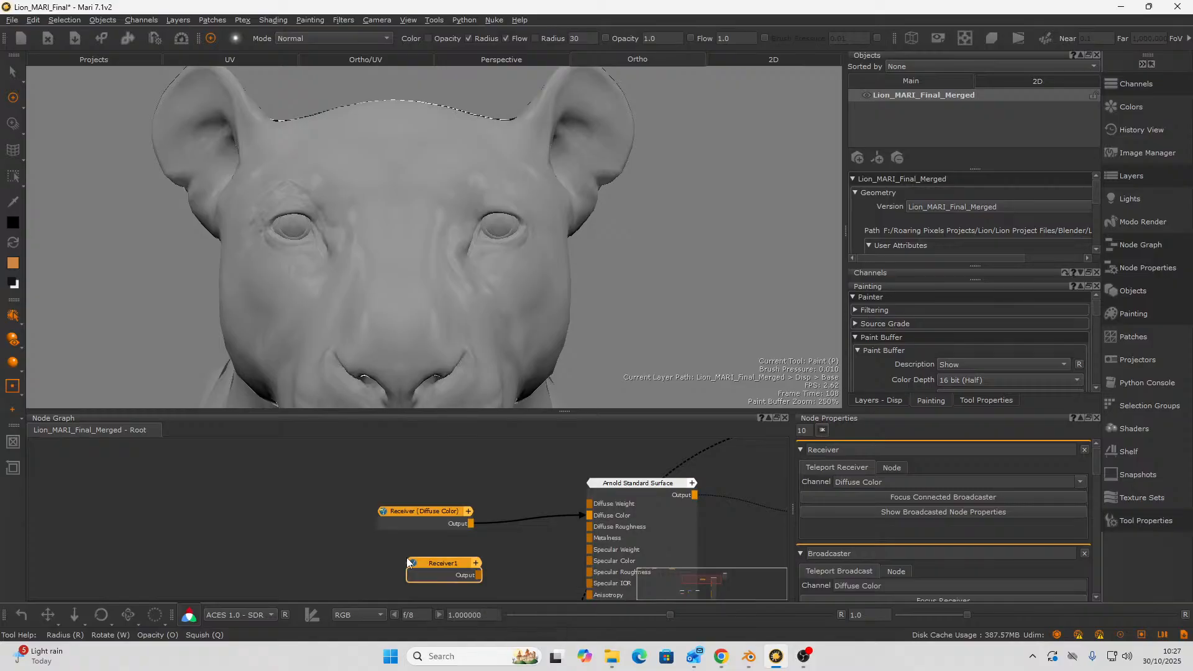
{"action": "middle_click_drag", "start_coordinate": [339, 570], "coordinate": [338, 551]}
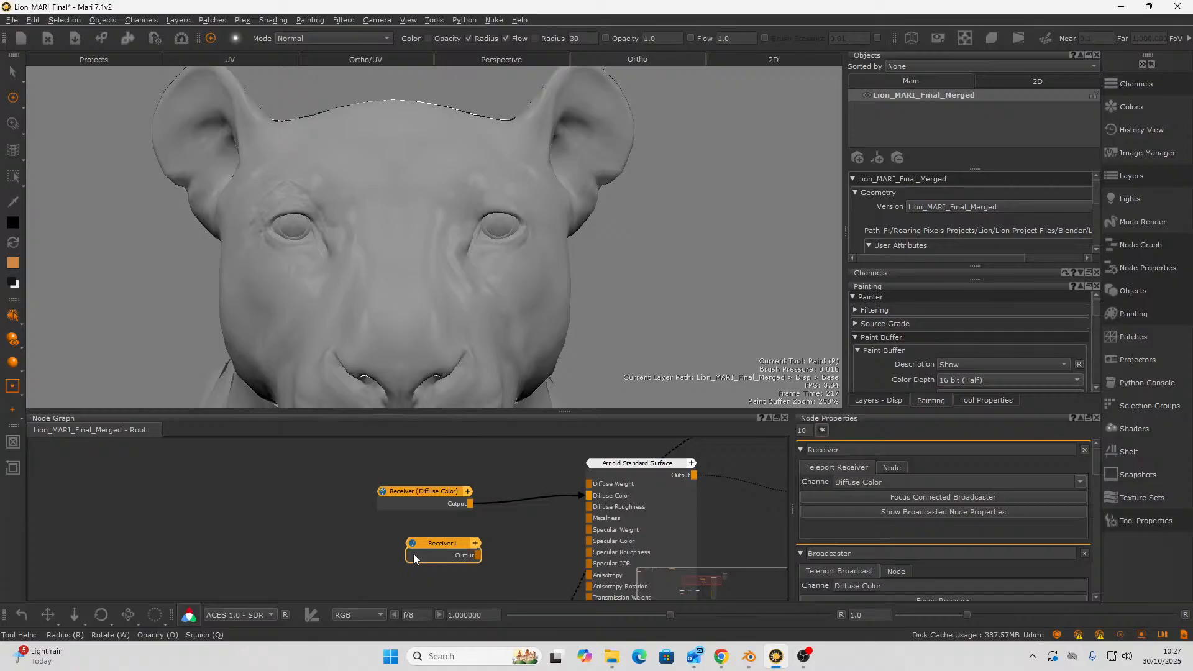
{"action": "left_click_drag", "start_coordinate": [418, 559], "coordinate": [377, 564]}
{"action": "scroll", "coordinate": [316, 532], "scroll_direction": "down", "scroll_amount": 5}
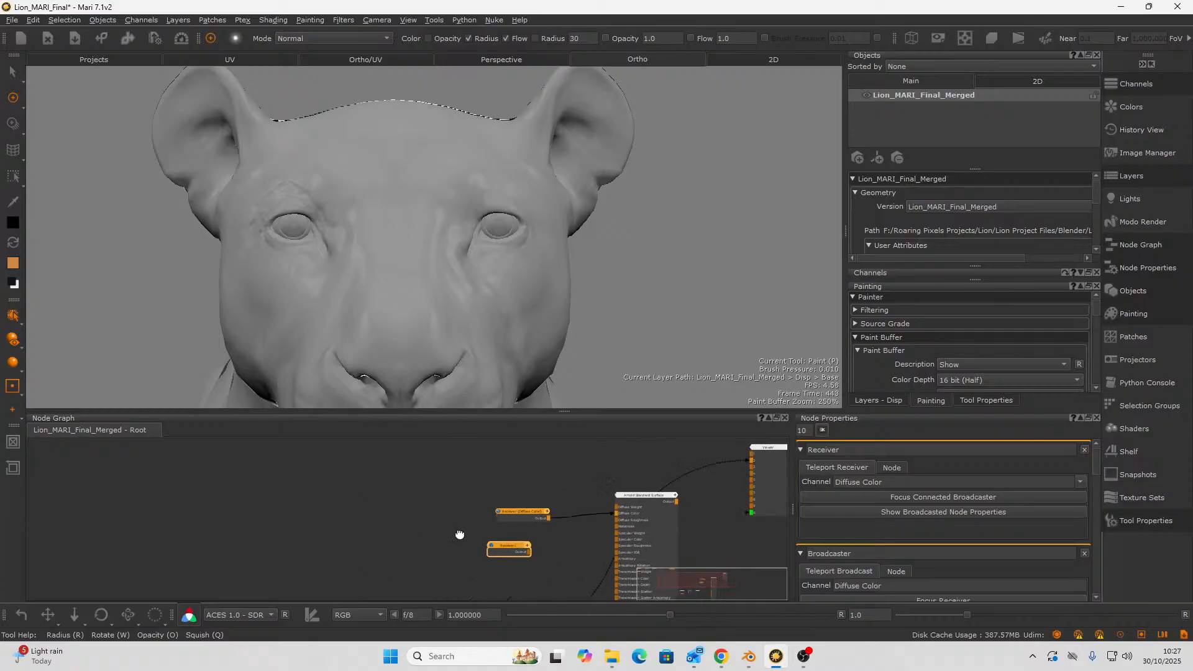
{"action": "middle_click_drag", "start_coordinate": [303, 505], "coordinate": [492, 559]}
{"action": "scroll", "coordinate": [384, 535], "scroll_direction": "up", "scroll_amount": 4}
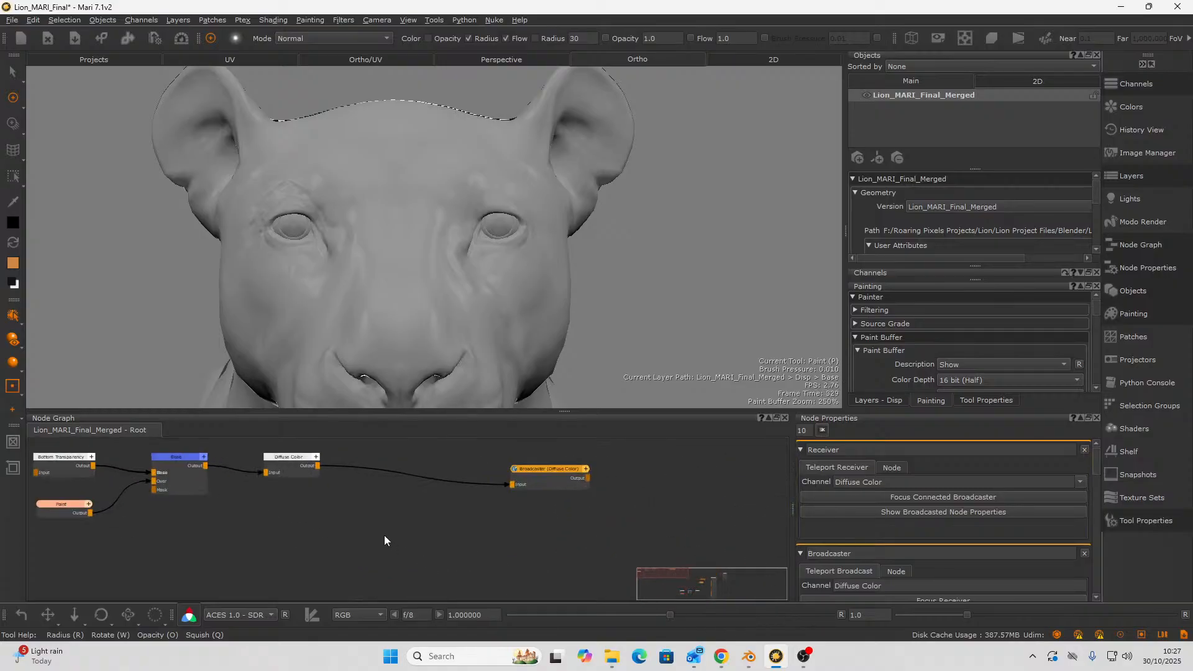
{"action": "middle_click_drag", "start_coordinate": [371, 541], "coordinate": [359, 522]}
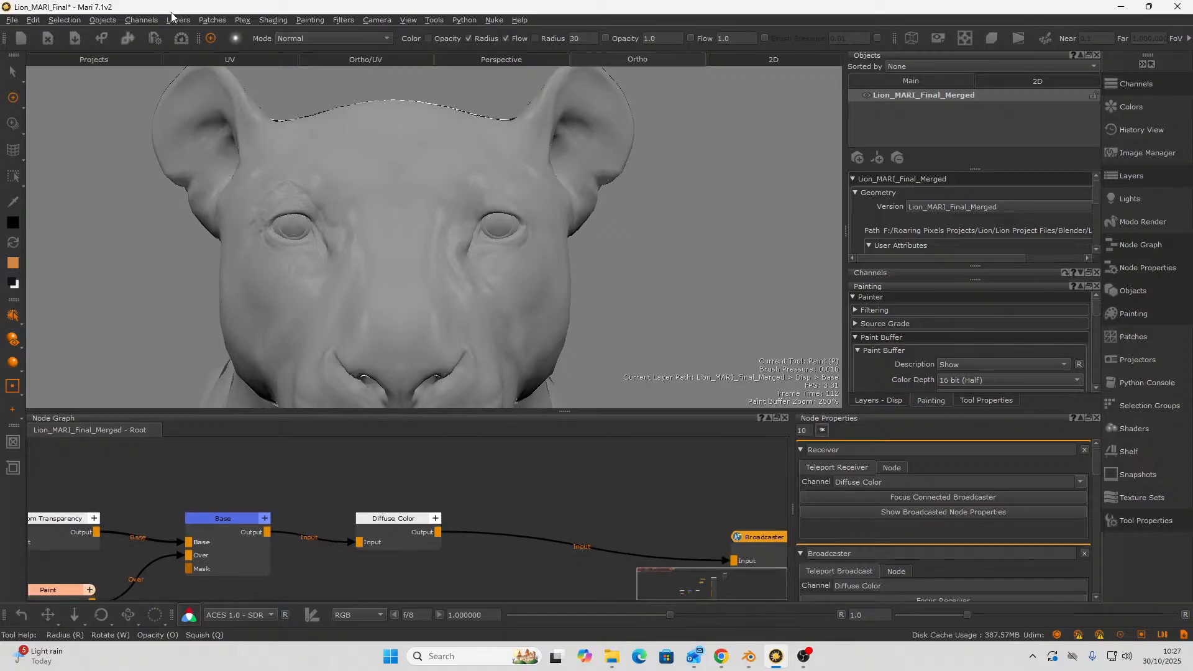
- Start a new channel named Roughness with 16bit (Half) depth and the mari_float (ACEScg) colorspace
{"action": "left_click", "coordinate": [132, 19]}
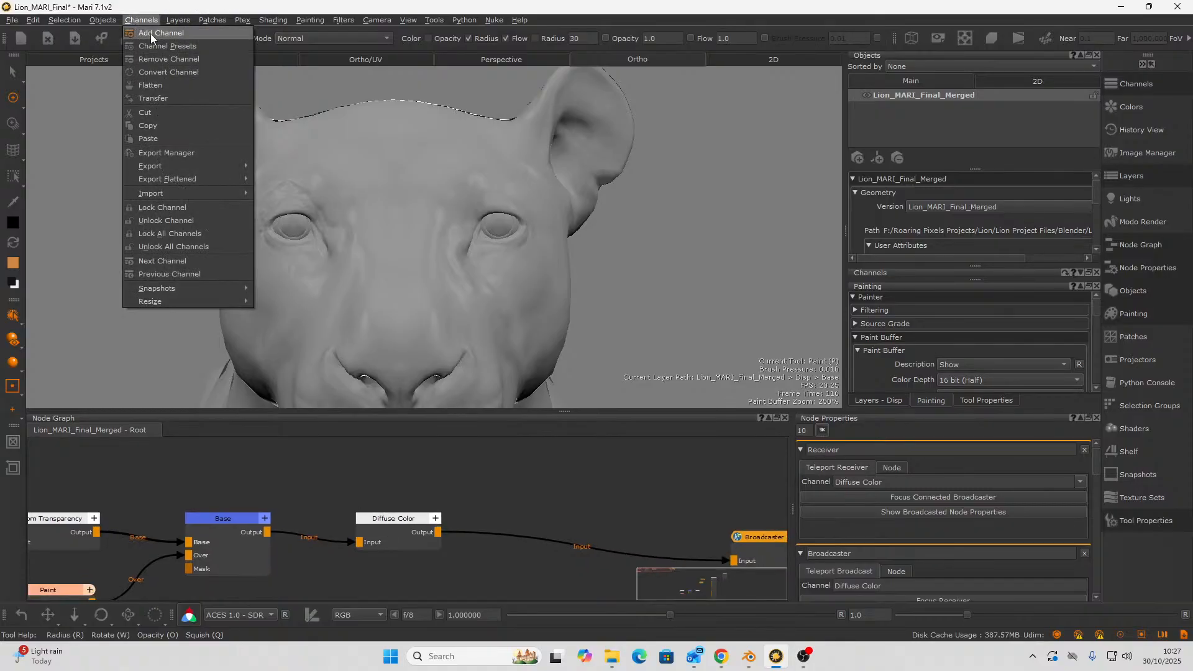
{"action": "left_click", "coordinate": [162, 33]}
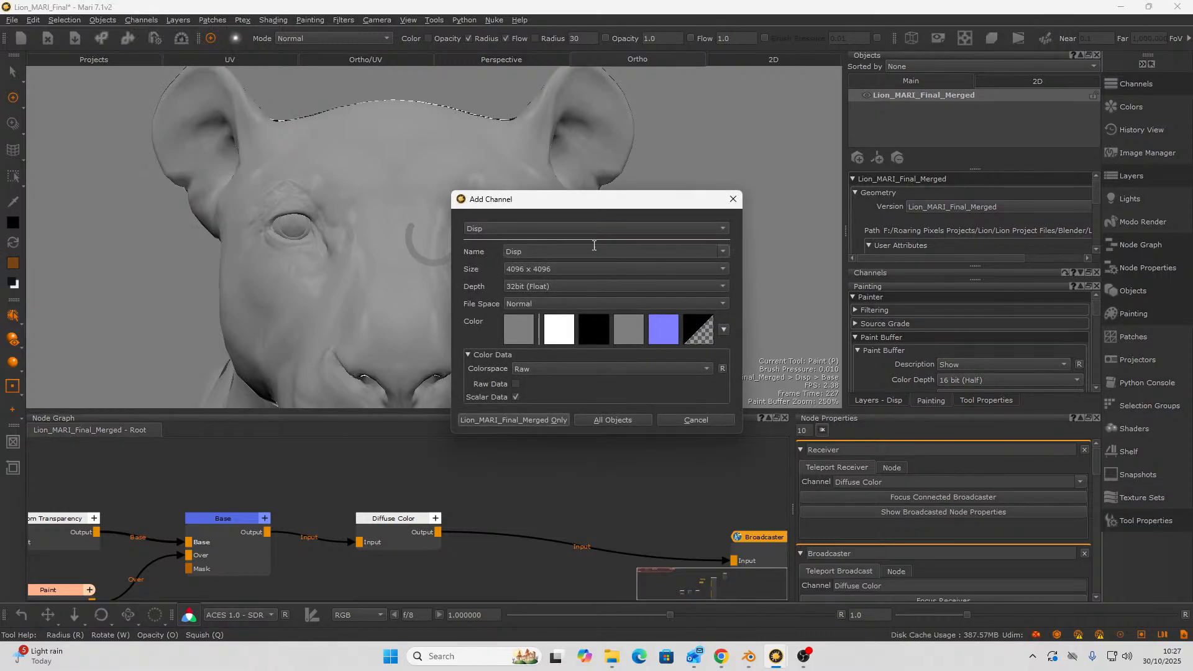
{"action": "left_click", "coordinate": [624, 228]}
{"action": "left_click", "coordinate": [624, 228]}
{"action": "type", "text": "Roughness"}
{"action": "left_click", "coordinate": [572, 290]}
{"action": "left_click", "coordinate": [560, 297]}
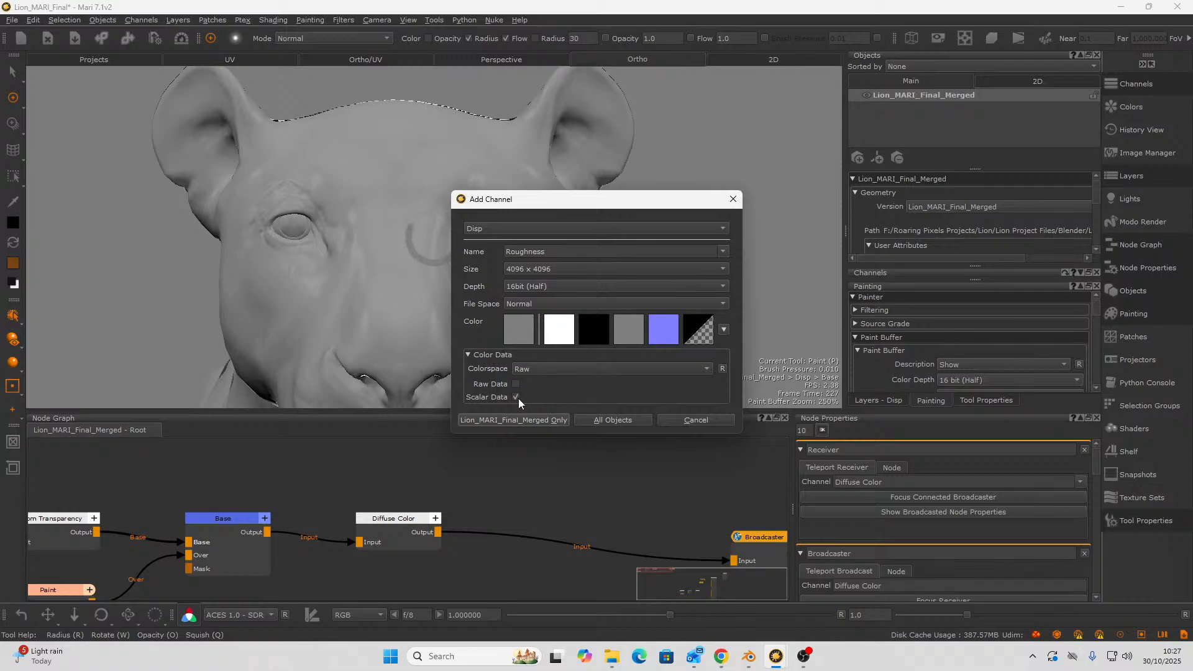
{"action": "left_click", "coordinate": [631, 370]}
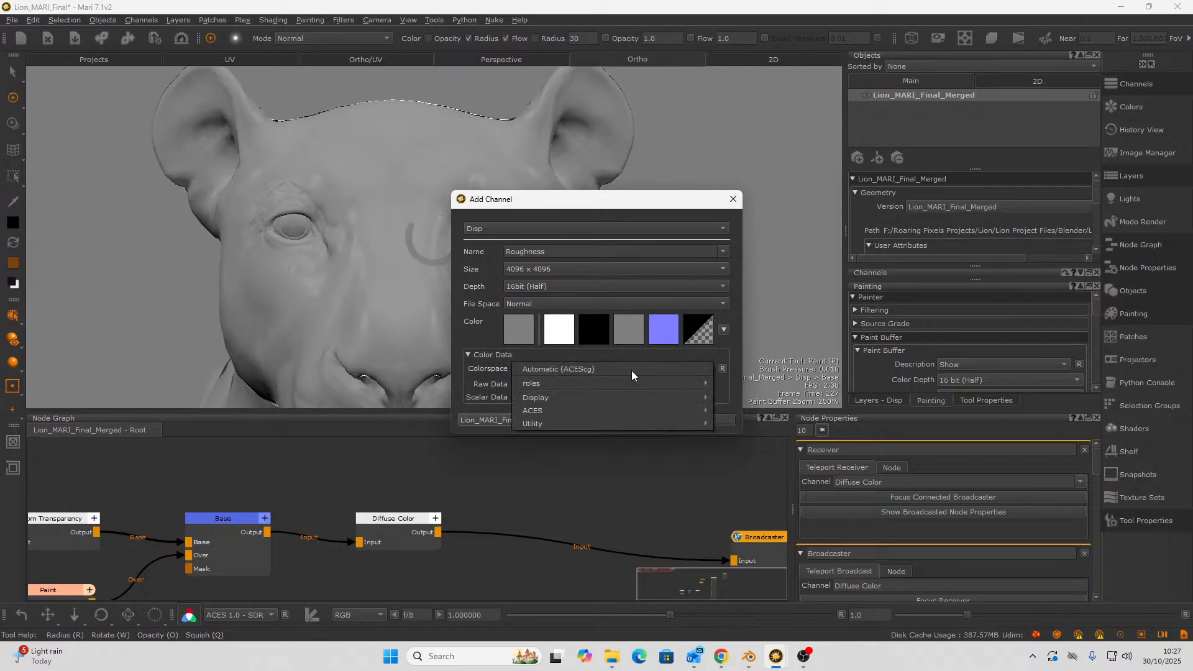
{"action": "mouse_move", "coordinate": [632, 381]}
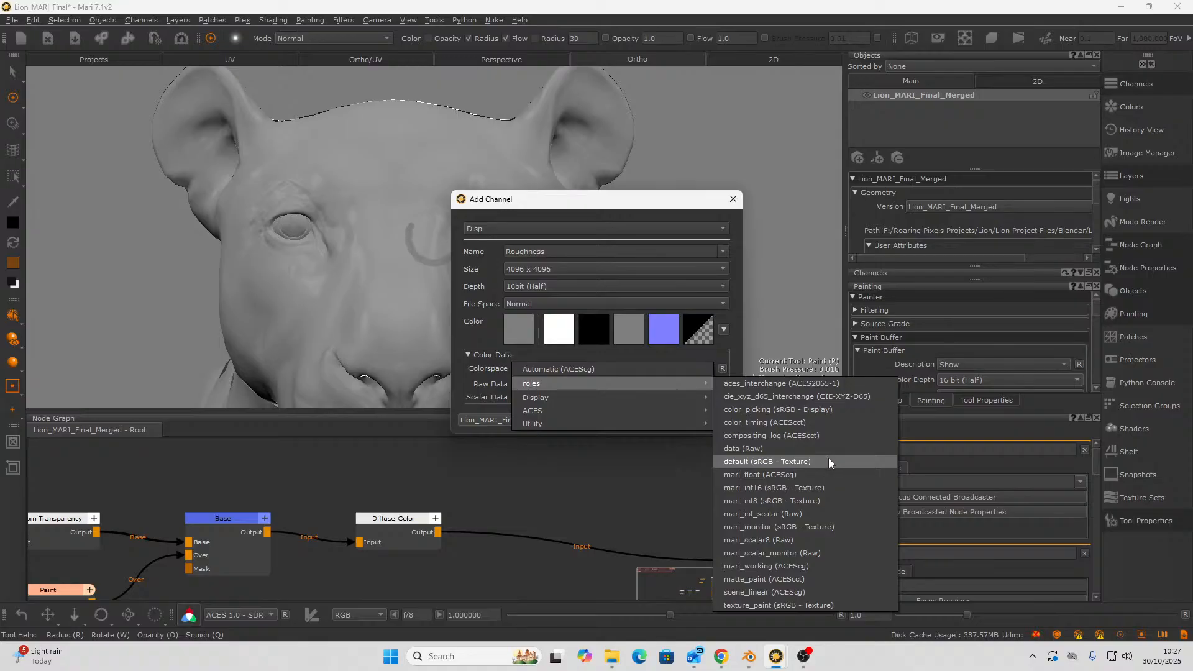
{"action": "left_click", "coordinate": [780, 475]}
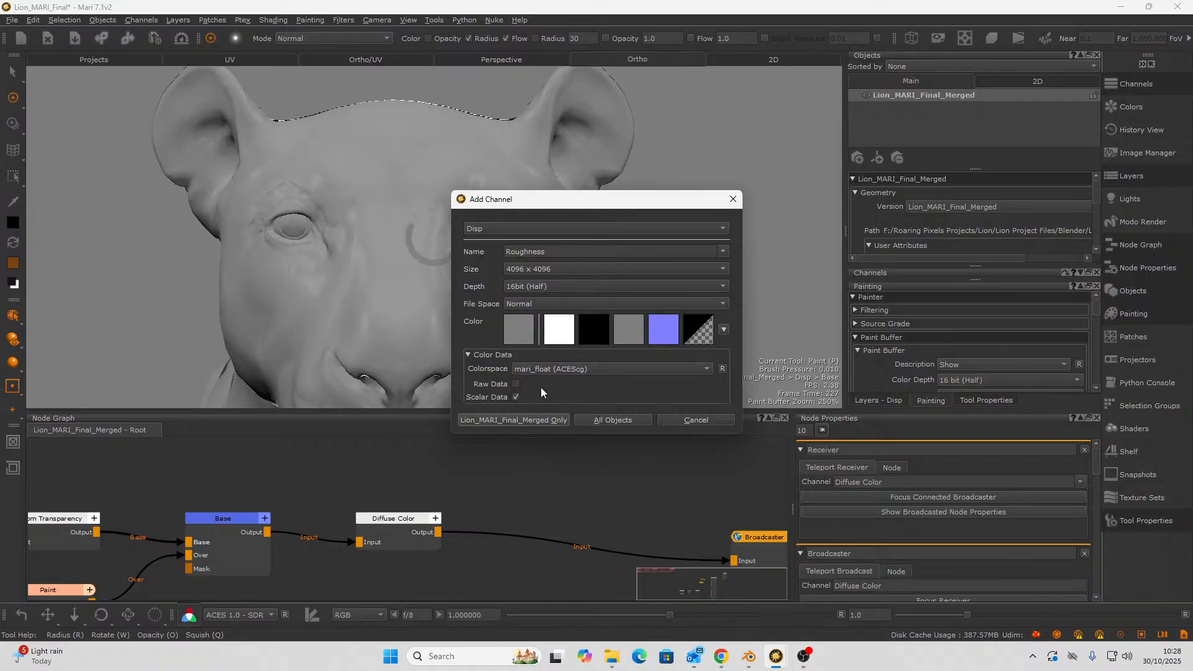
- Apply the Default preset to the new channel, name it Roughness, enable Scalar Data and create it for Lion_MARI_Final_Merged only
{"action": "left_click", "coordinate": [651, 227]}
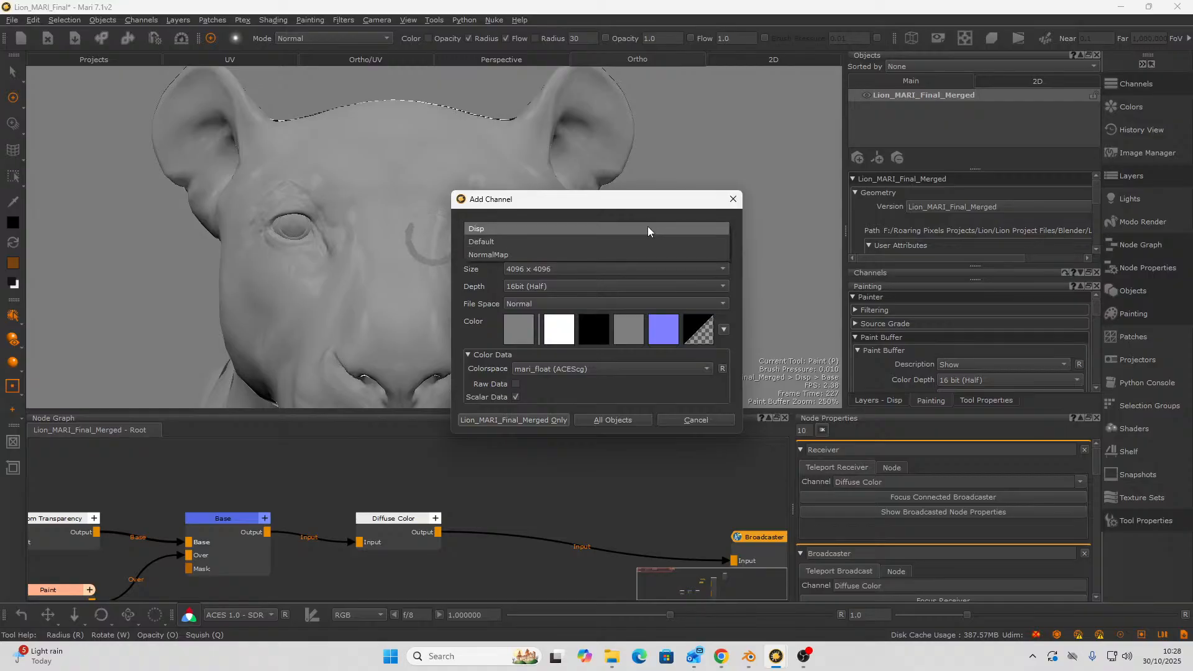
{"action": "left_click", "coordinate": [640, 241]}
{"action": "double_click", "coordinate": [516, 252]}
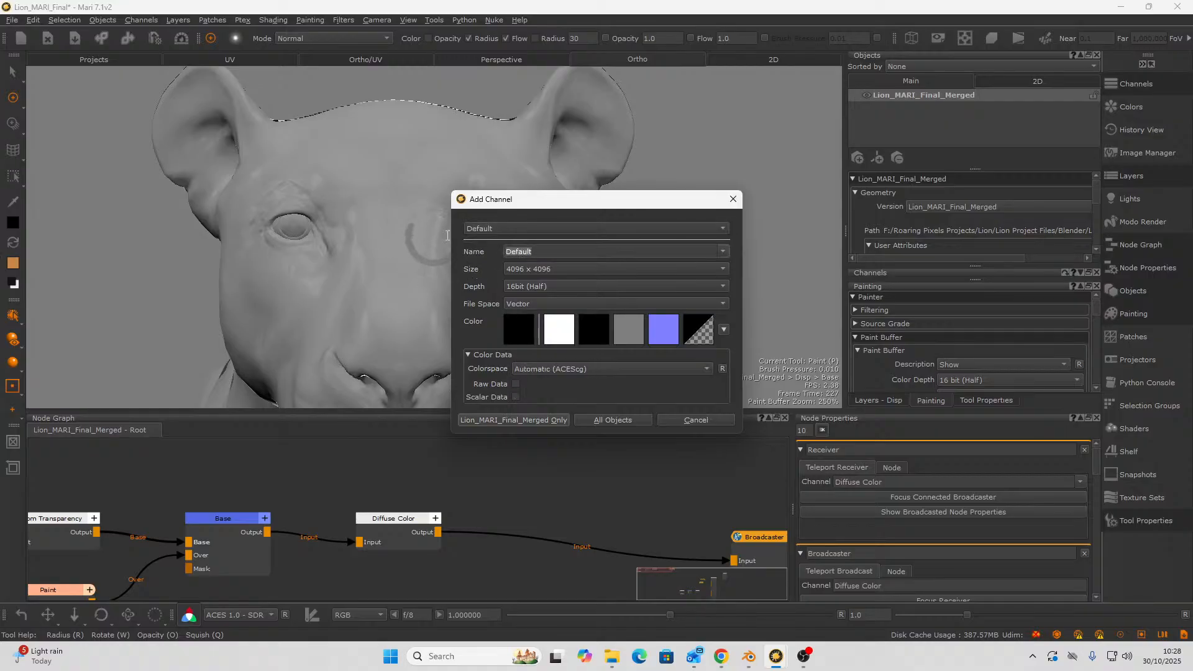
{"action": "type", "text": "Roughness"}
{"action": "left_click", "coordinate": [515, 397]}
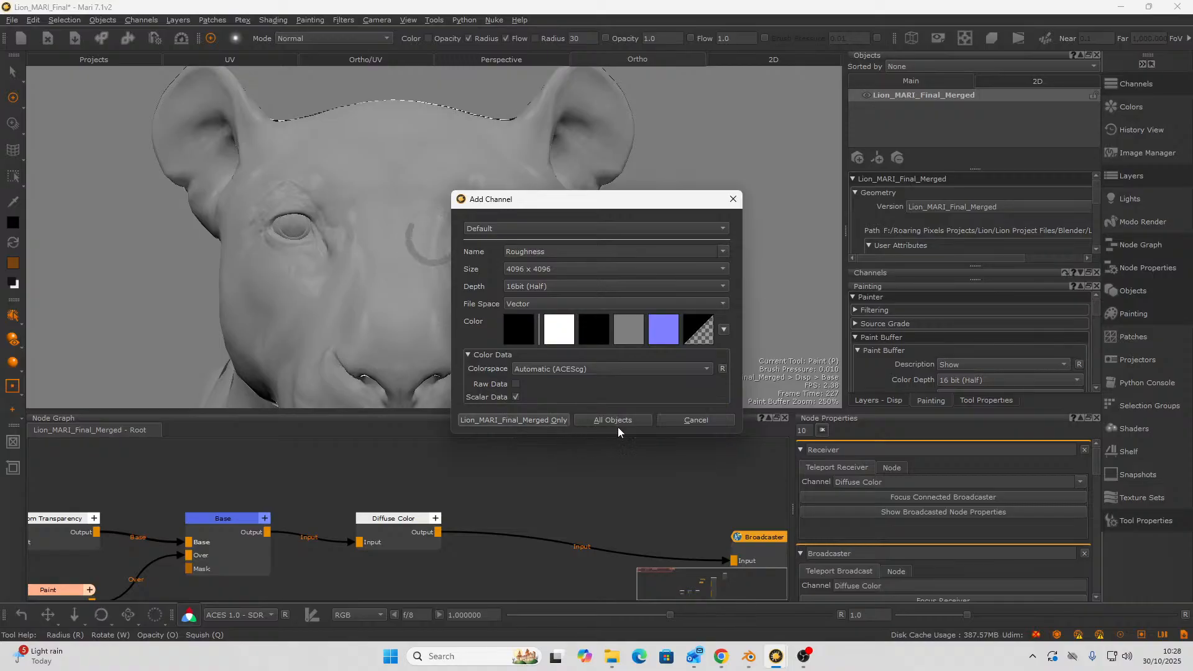
{"action": "left_click", "coordinate": [505, 420]}
- Move the group of new Roughness channel nodes directly below the Diffuse Color node chain
{"action": "scroll", "coordinate": [478, 522], "scroll_direction": "down", "scroll_amount": 8}
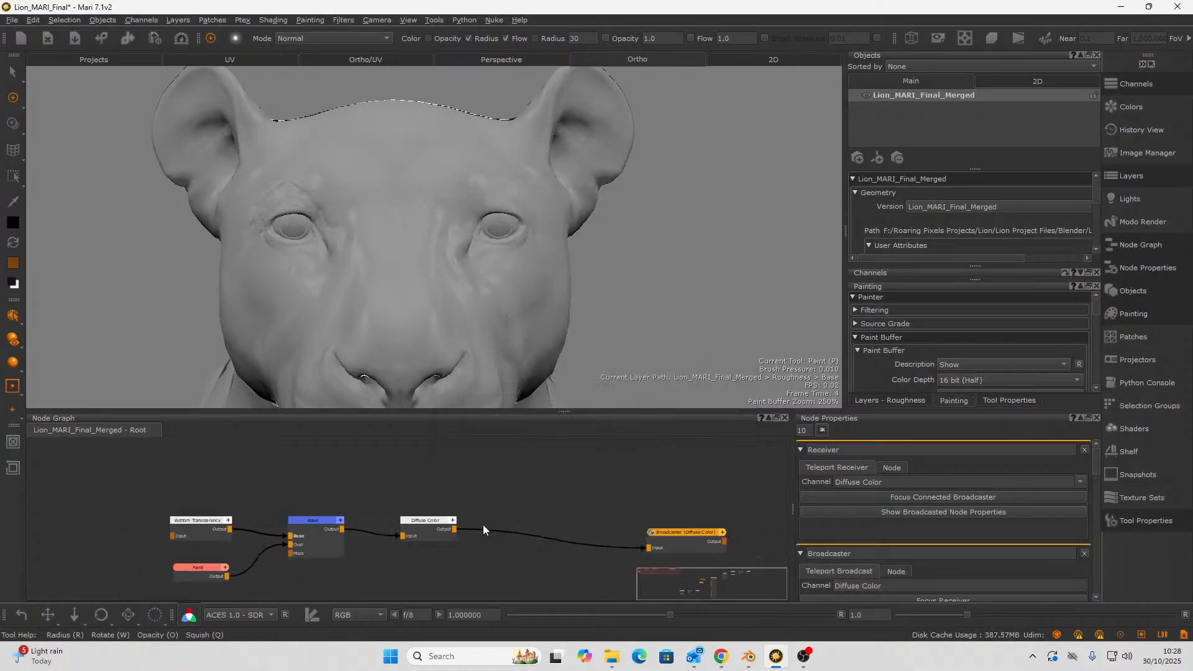
{"action": "middle_click_drag", "start_coordinate": [469, 496], "coordinate": [267, 495]}
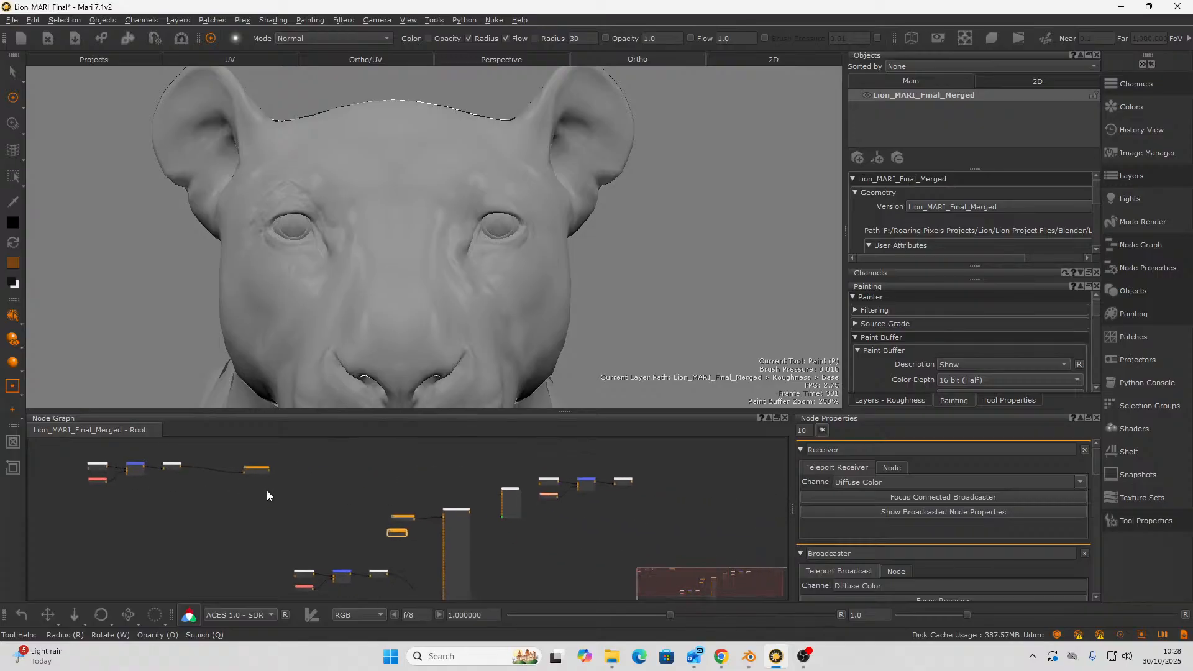
{"action": "left_click_drag", "start_coordinate": [532, 465], "coordinate": [640, 519]}
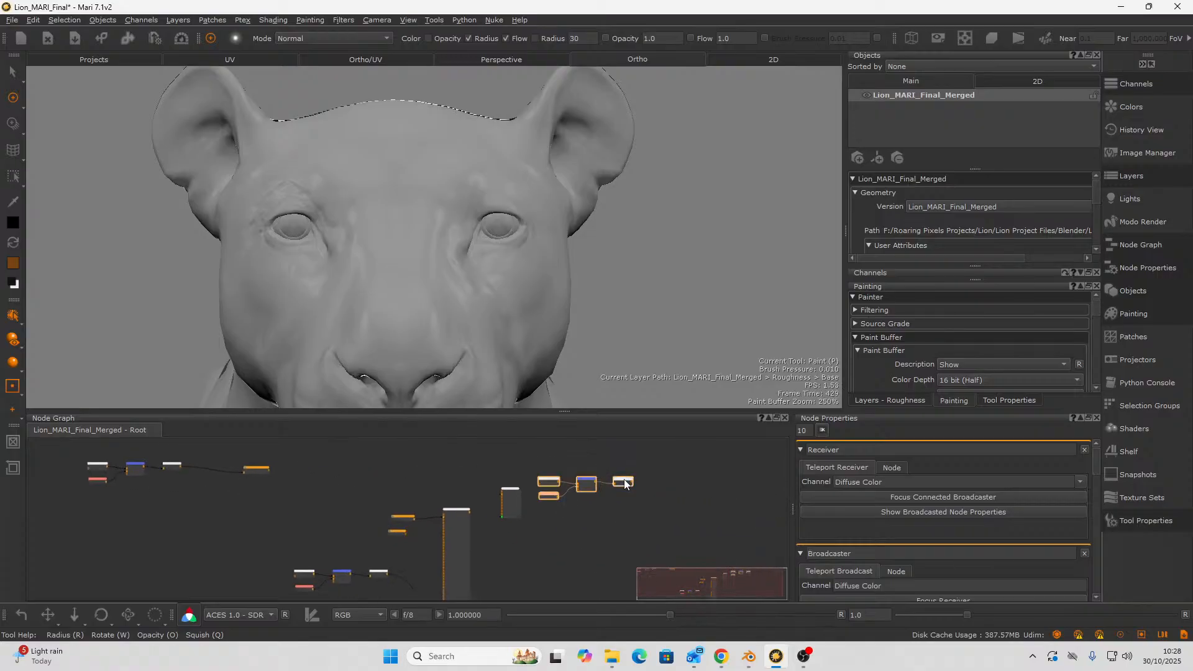
{"action": "left_click_drag", "start_coordinate": [624, 477], "coordinate": [149, 524]}
{"action": "key", "text": "f"}
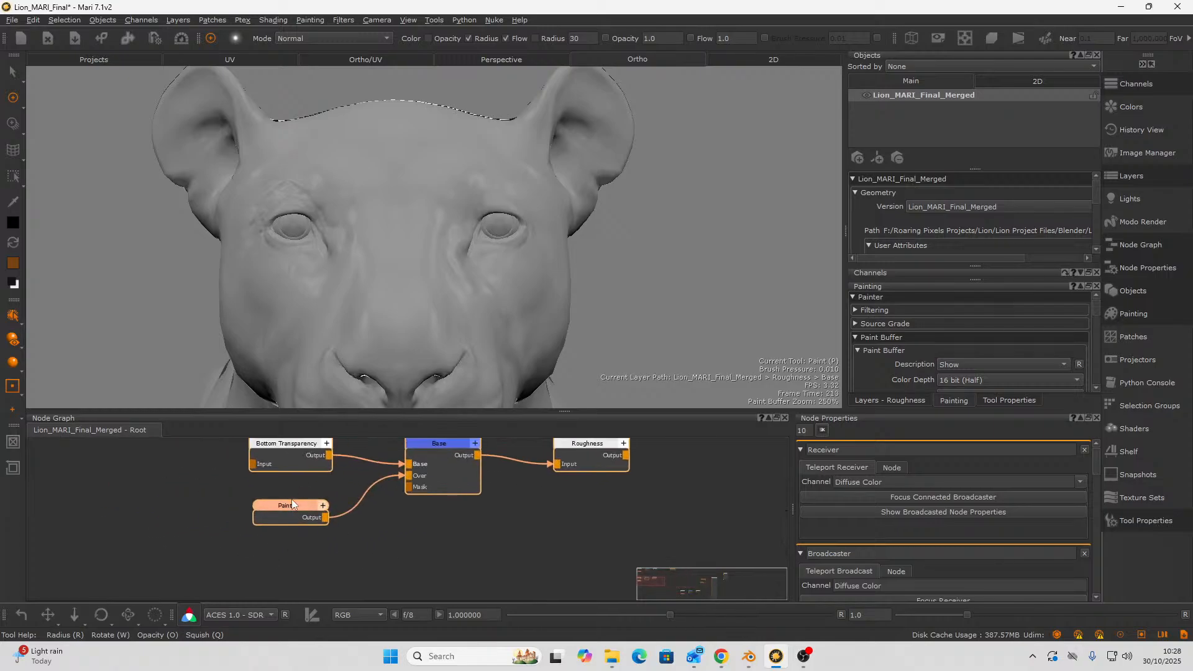
{"action": "scroll", "coordinate": [247, 519], "scroll_direction": "down", "scroll_amount": 3}
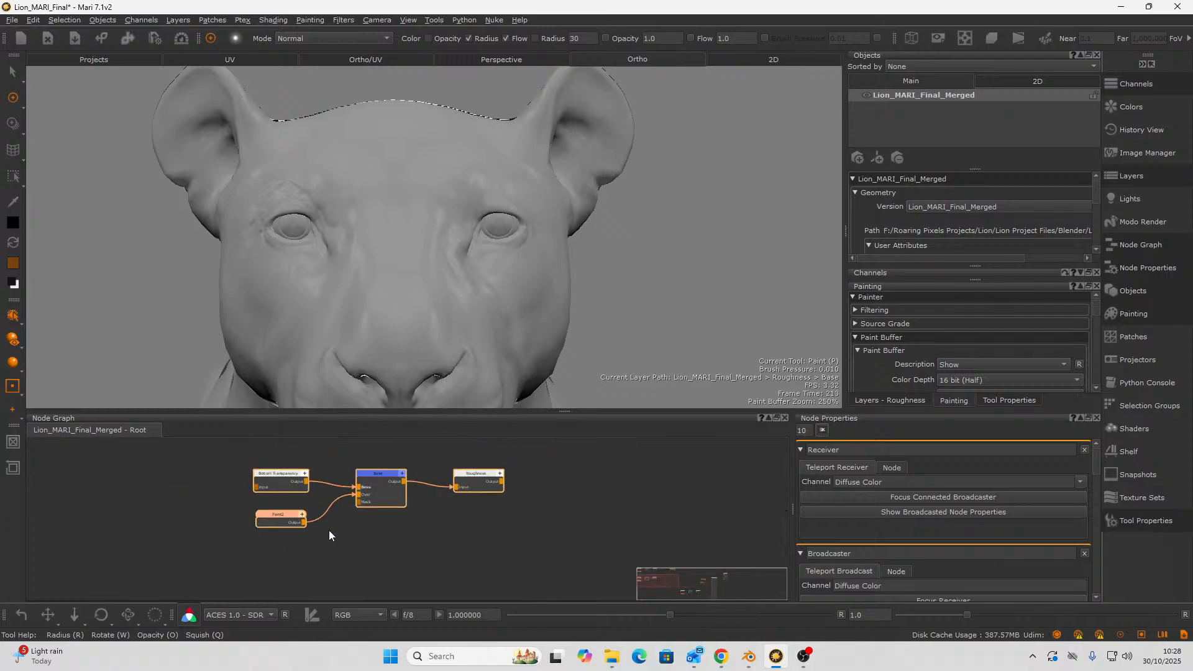
{"action": "middle_click_drag", "start_coordinate": [346, 527], "coordinate": [244, 539]}
{"action": "scroll", "coordinate": [297, 521], "scroll_direction": "down", "scroll_amount": 3}
{"action": "scroll", "coordinate": [217, 567], "scroll_direction": "up", "scroll_amount": 2}
{"action": "mouse_move", "coordinate": [338, 539]}
{"action": "middle_mouse_down"}
{"action": "mouse_move", "coordinate": [303, 542]}
{"action": "mouse_move", "coordinate": [284, 527]}
{"action": "mouse_move", "coordinate": [265, 579]}
{"action": "mouse_move", "coordinate": [293, 507]}
{"action": "middle_mouse_up"}
{"action": "scroll", "coordinate": [266, 578], "scroll_direction": "up", "scroll_amount": 2}
{"action": "right_click", "coordinate": [293, 502]}
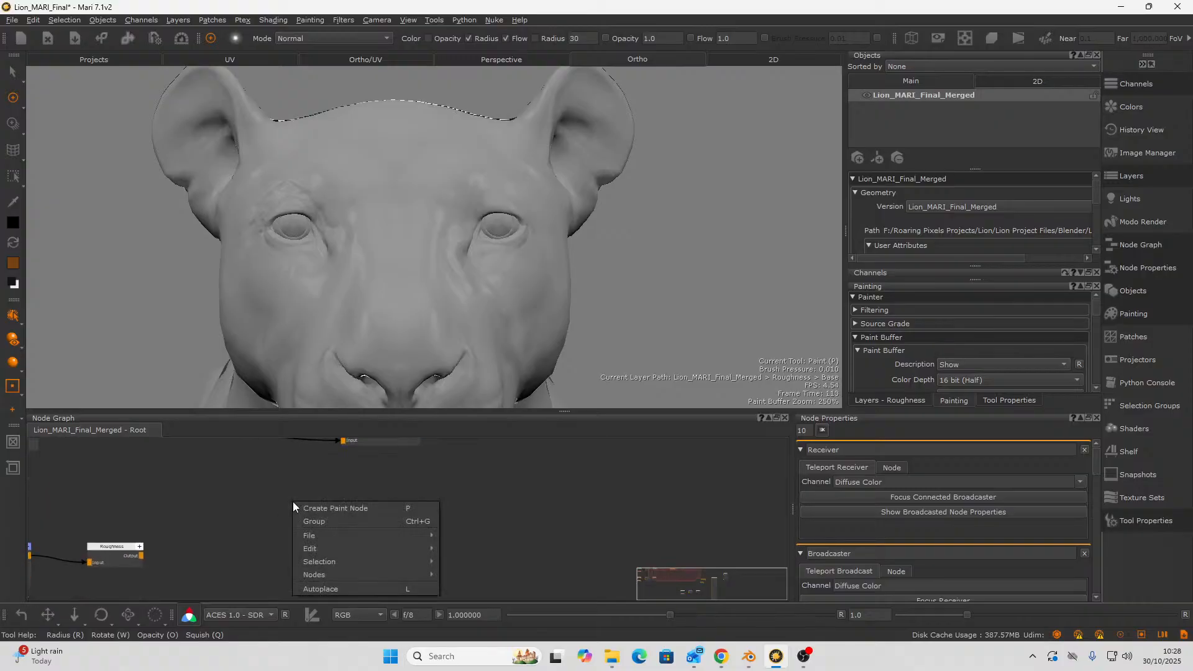
{"action": "left_click", "coordinate": [293, 503]}
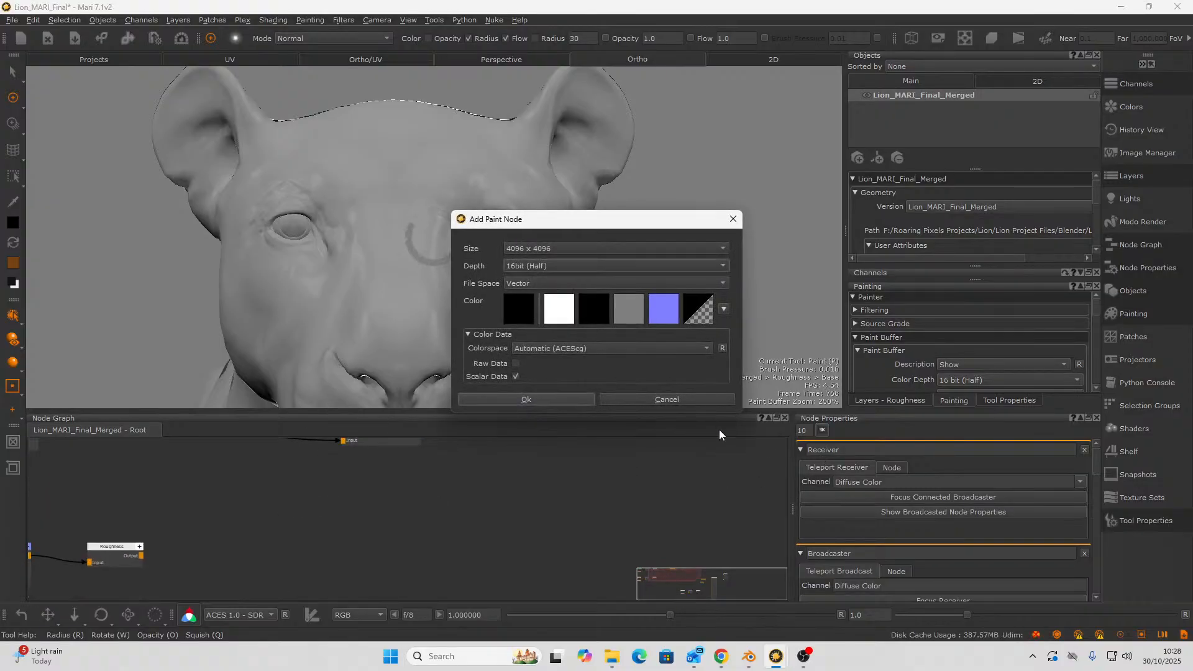
{"action": "left_click", "coordinate": [690, 400]}
- Add a Teleport Broadcast node to the right of the Roughness channel node and set its channel to Roughness
{"action": "key", "text": "Tab"}
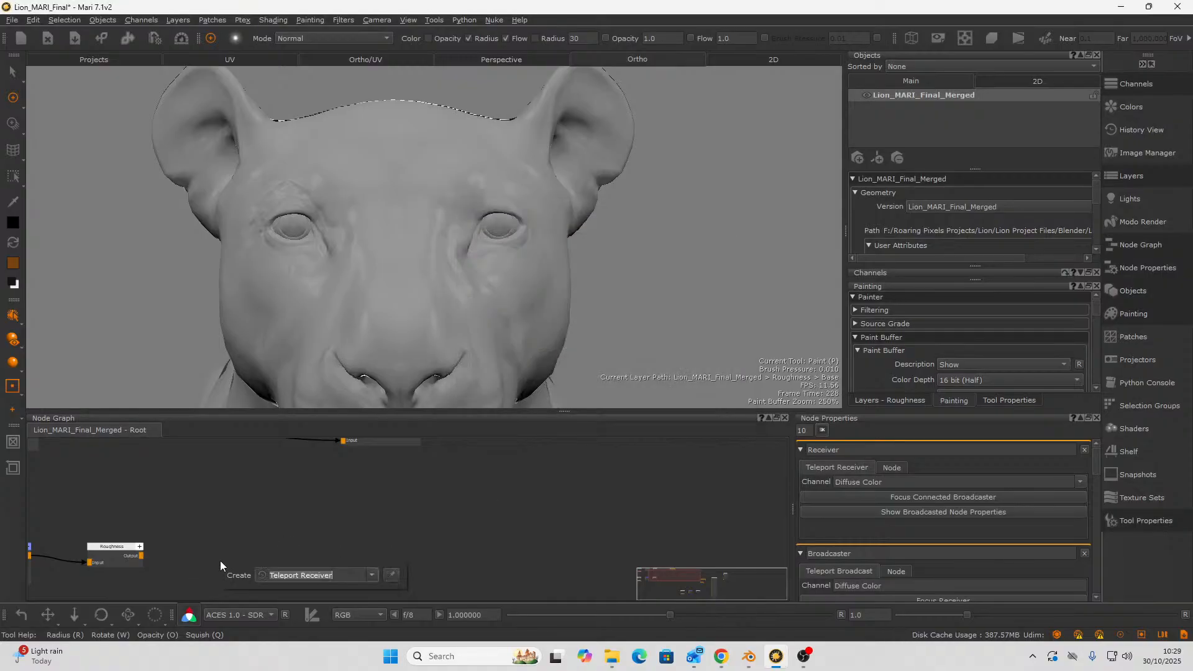
{"action": "type", "text": "broadc"}
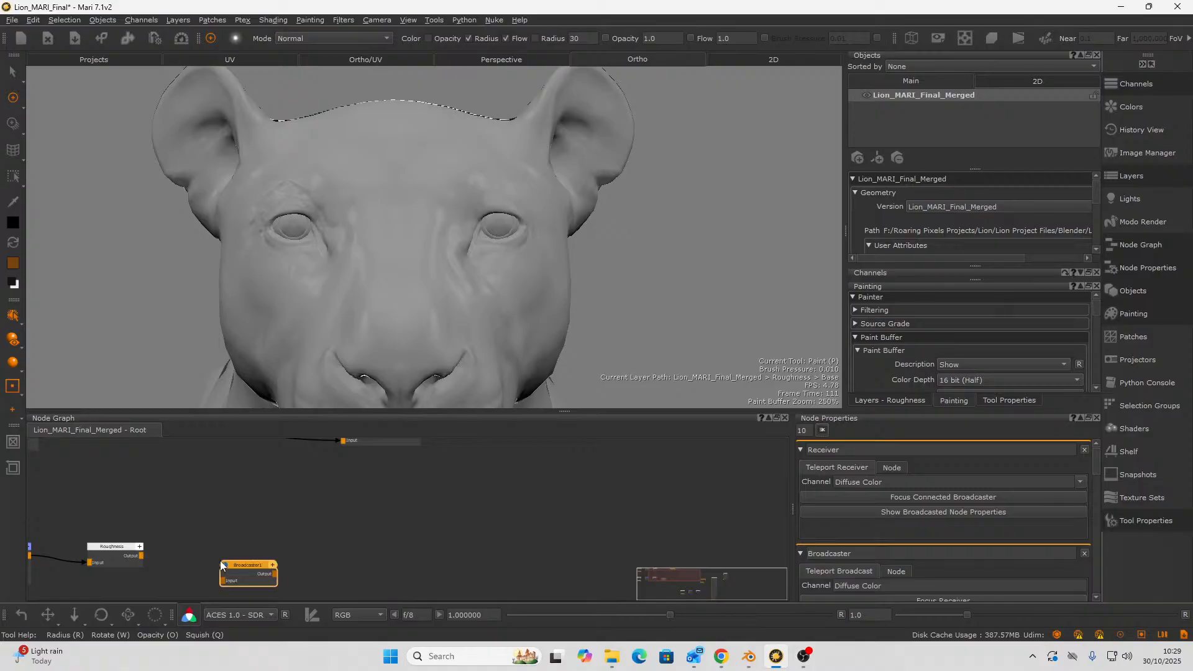
{"action": "key", "text": "Return"}
{"action": "left_click_drag", "start_coordinate": [244, 578], "coordinate": [256, 563]}
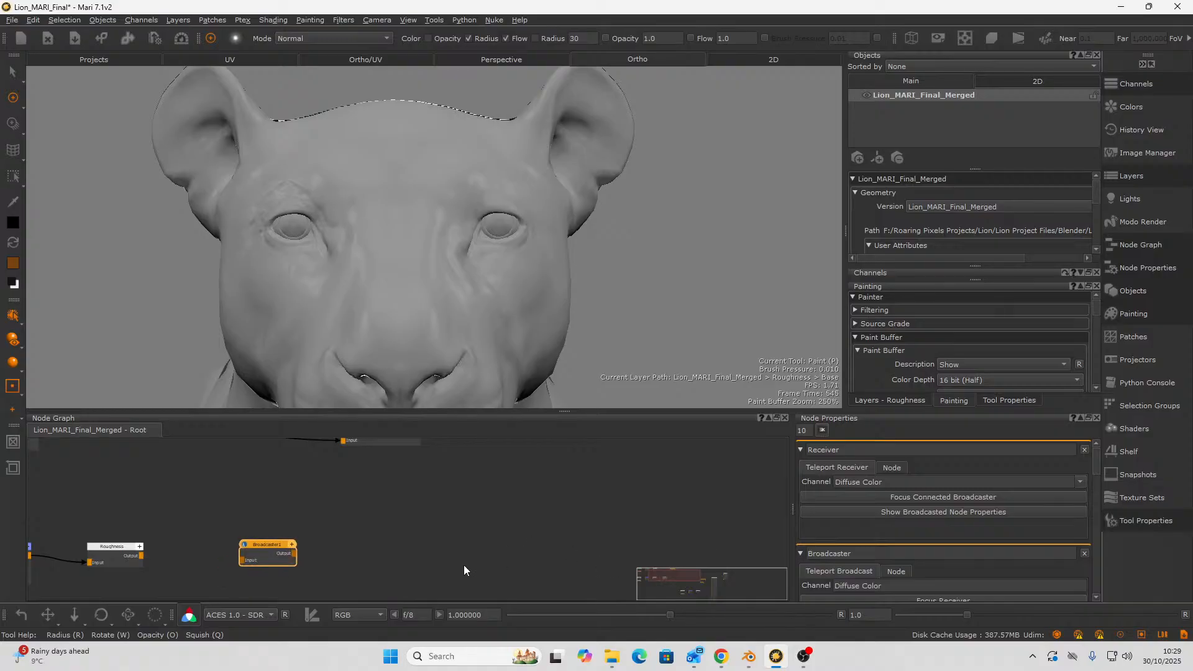
{"action": "left_click", "coordinate": [843, 484]}
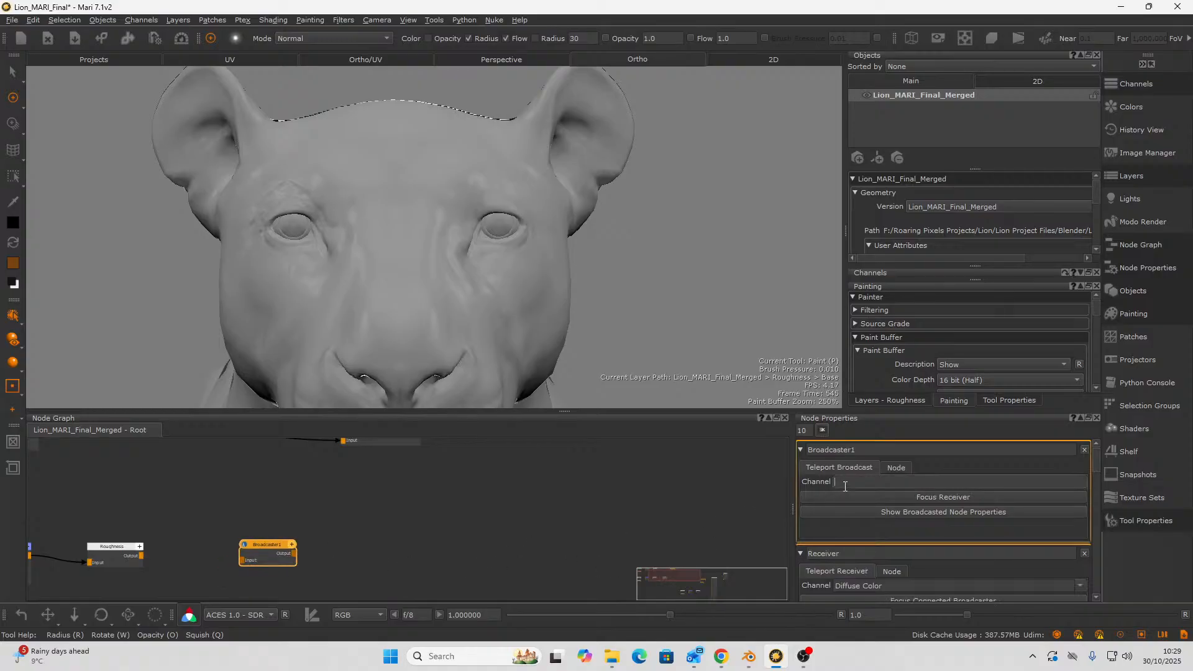
{"action": "type", "text": "Rougn"}
{"action": "type", "text": "ness"}
{"action": "key", "text": "Return"}
- Set the channel of the unassigned second Receiver node, below the Diffuse Color Receiver, to Roughness
{"action": "scroll", "coordinate": [340, 544], "scroll_direction": "down", "scroll_amount": 2}
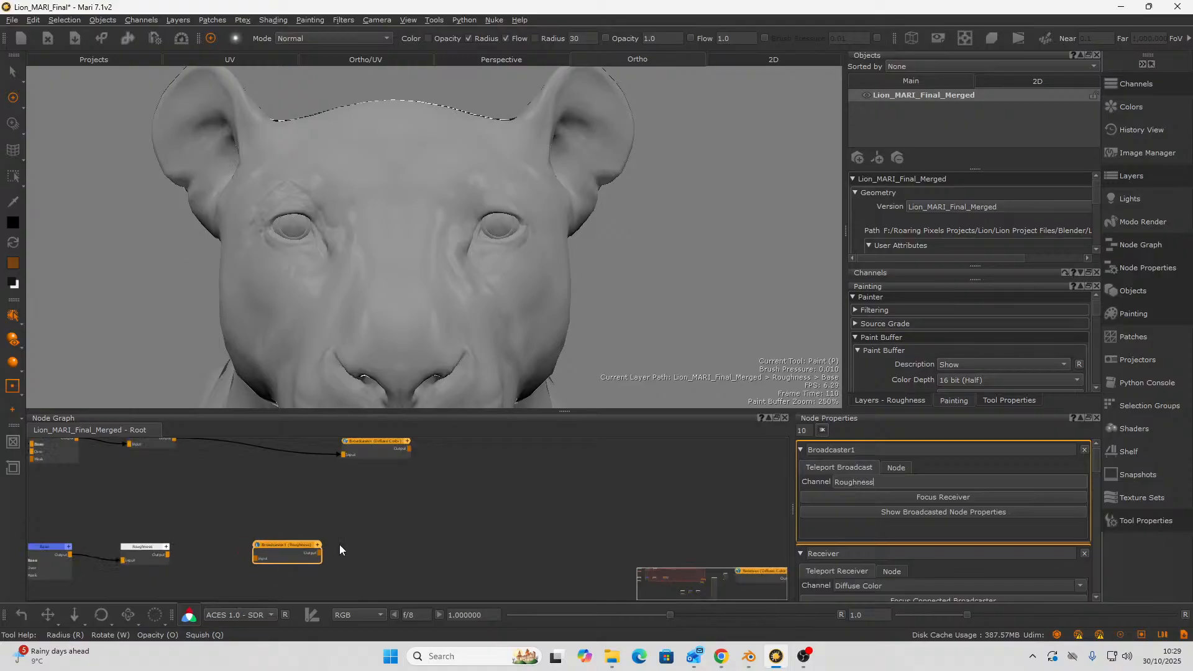
{"action": "middle_click_drag", "start_coordinate": [423, 514], "coordinate": [295, 433]}
{"action": "scroll", "coordinate": [295, 433], "scroll_direction": "up", "scroll_amount": 2}
{"action": "middle_click_drag", "start_coordinate": [534, 527], "coordinate": [386, 476]}
{"action": "scroll", "coordinate": [386, 477], "scroll_direction": "up", "scroll_amount": 1}
{"action": "double_click", "coordinate": [522, 523]}
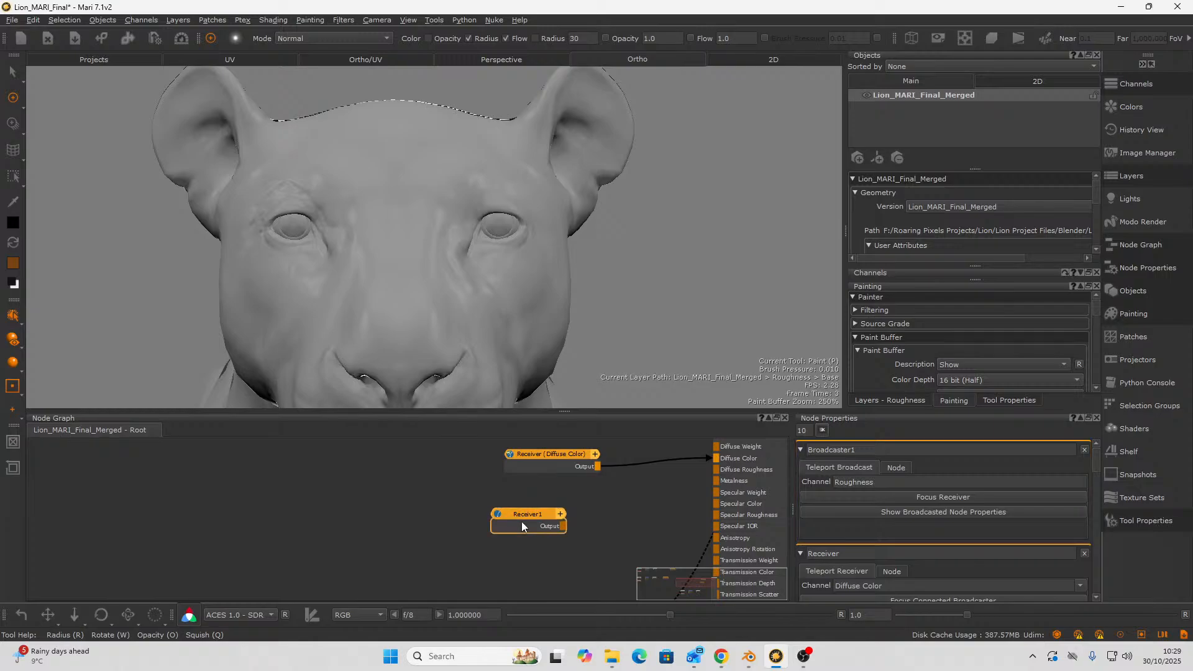
{"action": "left_click", "coordinate": [1084, 480]}
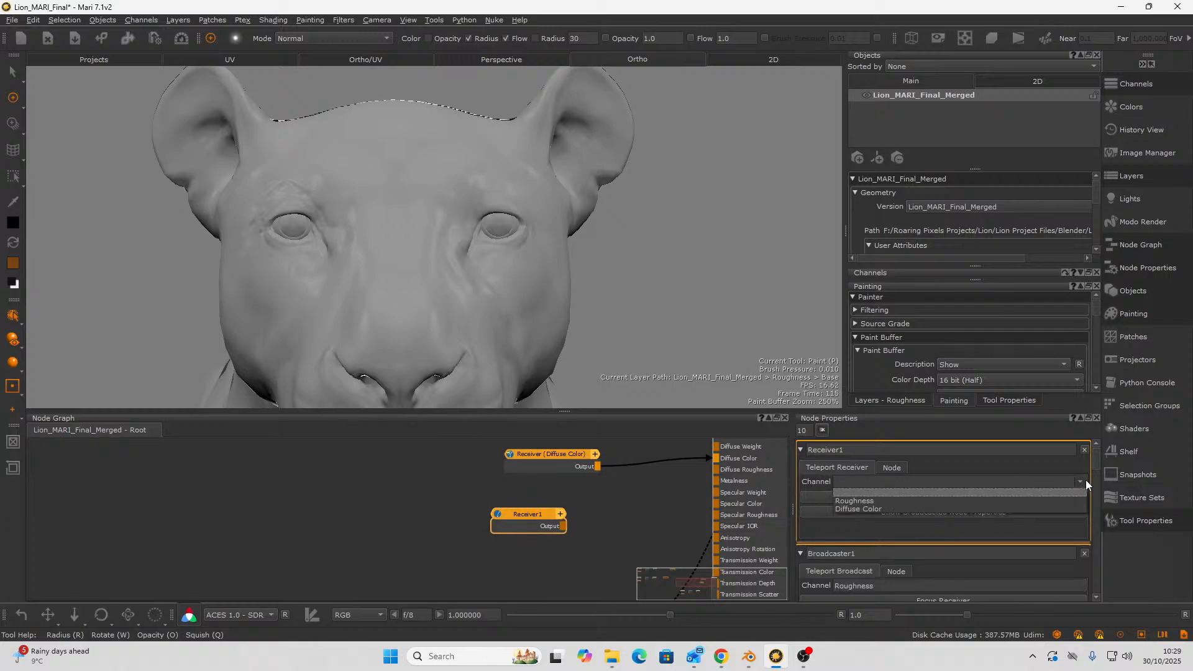
{"action": "left_click", "coordinate": [904, 502]}
- Connect the Roughness Receiver's output to the shader's Specular Roughness input
{"action": "scroll", "coordinate": [343, 540], "scroll_direction": "down", "scroll_amount": 3}
{"action": "scroll", "coordinate": [446, 554], "scroll_direction": "up", "scroll_amount": 2}
{"action": "middle_click_drag", "start_coordinate": [549, 552], "coordinate": [446, 547]}
{"action": "scroll", "coordinate": [521, 551], "scroll_direction": "up", "scroll_amount": 3}
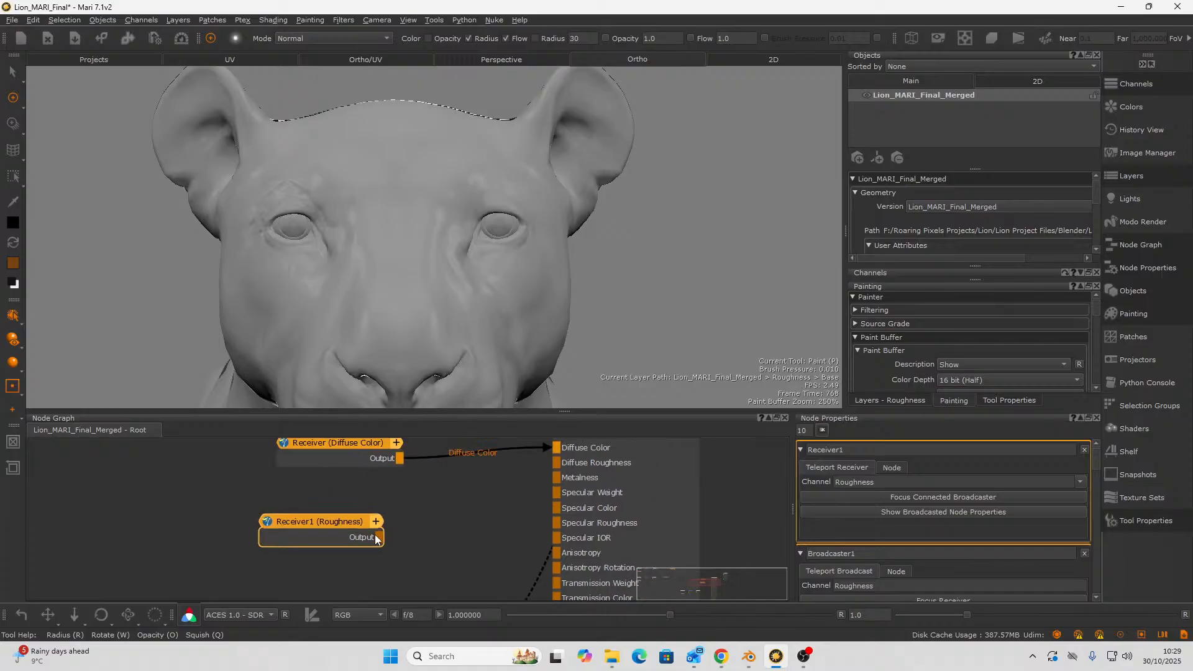
{"action": "left_click_drag", "start_coordinate": [379, 538], "coordinate": [575, 523]}
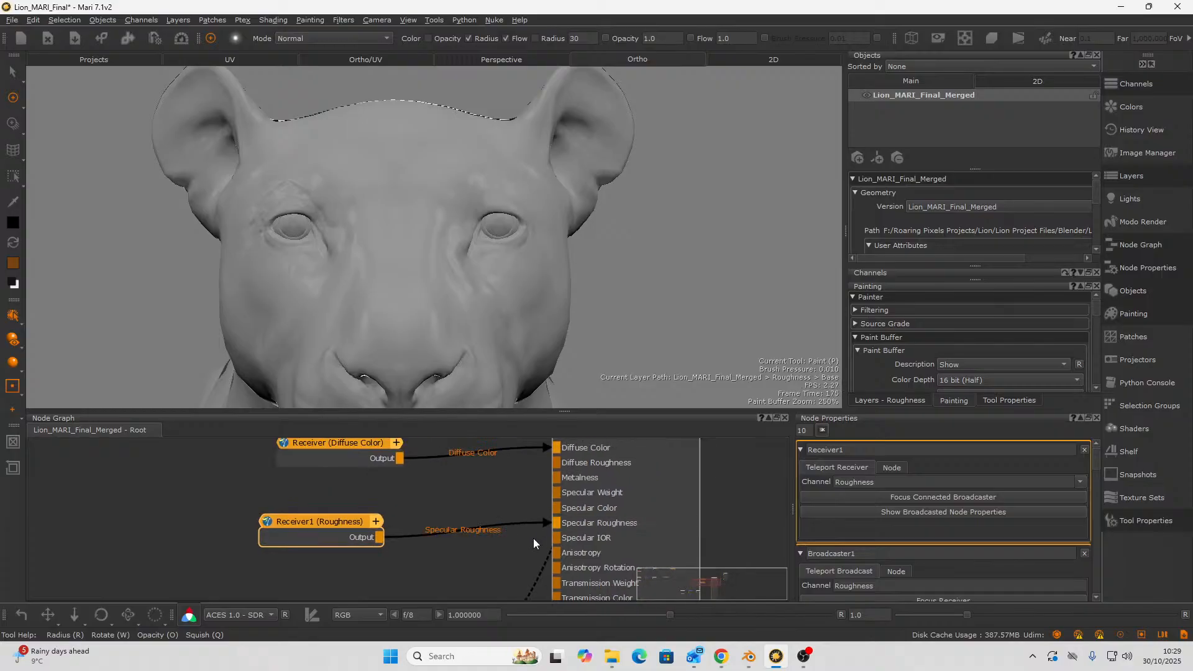
- Connect the Roughness channel node's output to the Roughness Broadcaster's input and shift the channel node slightly away from the Broadcaster
{"action": "scroll", "coordinate": [479, 561], "scroll_direction": "down", "scroll_amount": 1}
{"action": "scroll", "coordinate": [480, 561], "scroll_direction": "down", "scroll_amount": 1}
{"action": "scroll", "coordinate": [372, 523], "scroll_direction": "down", "scroll_amount": 1}
{"action": "middle_click_drag", "start_coordinate": [298, 523], "coordinate": [546, 522]}
{"action": "scroll", "coordinate": [546, 522], "scroll_direction": "down", "scroll_amount": 1}
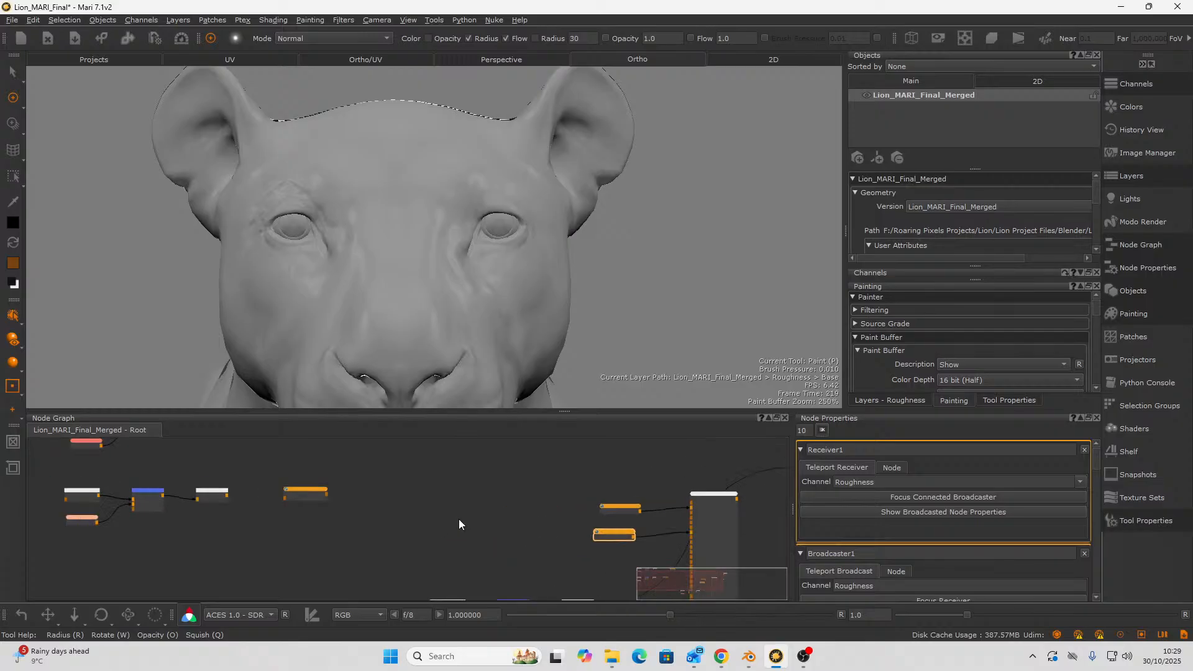
{"action": "middle_click_drag", "start_coordinate": [250, 510], "coordinate": [428, 522]}
{"action": "scroll", "coordinate": [429, 527], "scroll_direction": "up", "scroll_amount": 3}
{"action": "left_click_drag", "start_coordinate": [375, 507], "coordinate": [513, 501]}
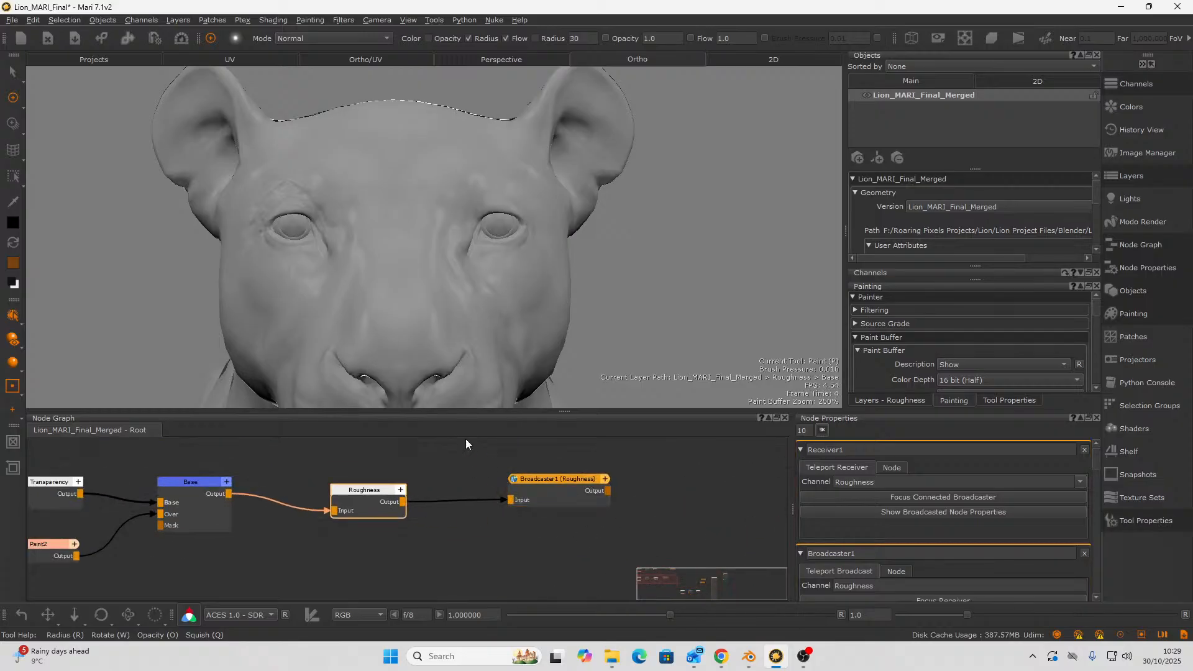
{"action": "left_click_drag", "start_coordinate": [364, 491], "coordinate": [349, 490]}
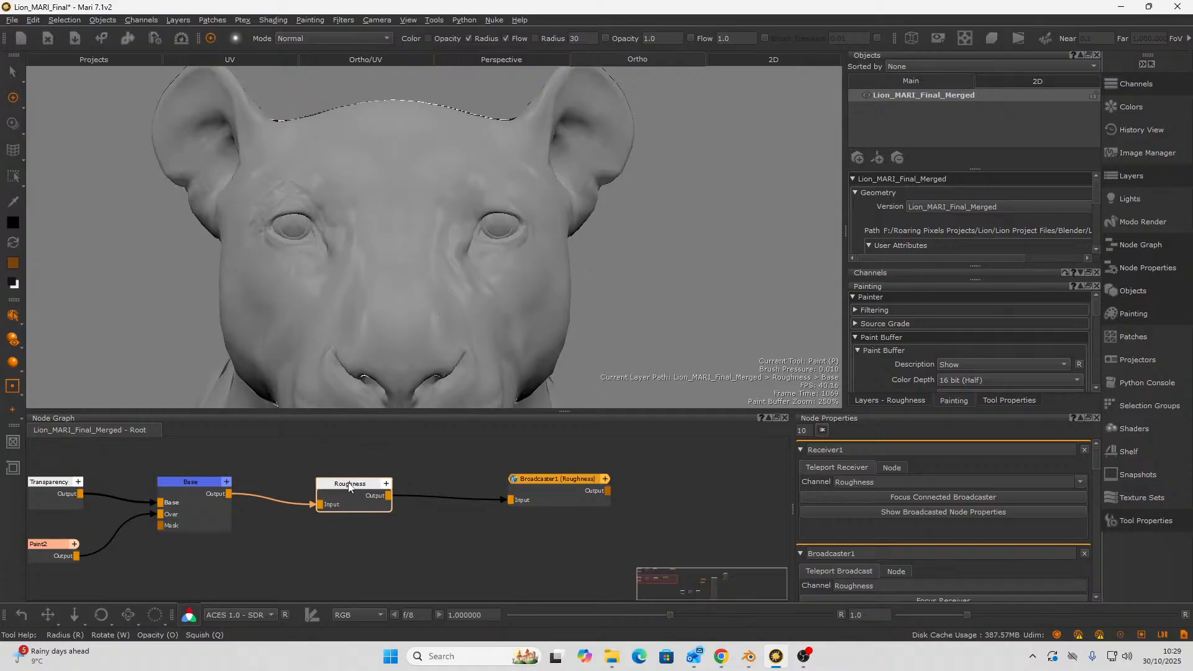
- Inspect the depth and color data properties of the paint node feeding the Roughness chain
{"action": "scroll", "coordinate": [208, 499], "scroll_direction": "down", "scroll_amount": 1}
{"action": "middle_click_drag", "start_coordinate": [246, 546], "coordinate": [355, 516]}
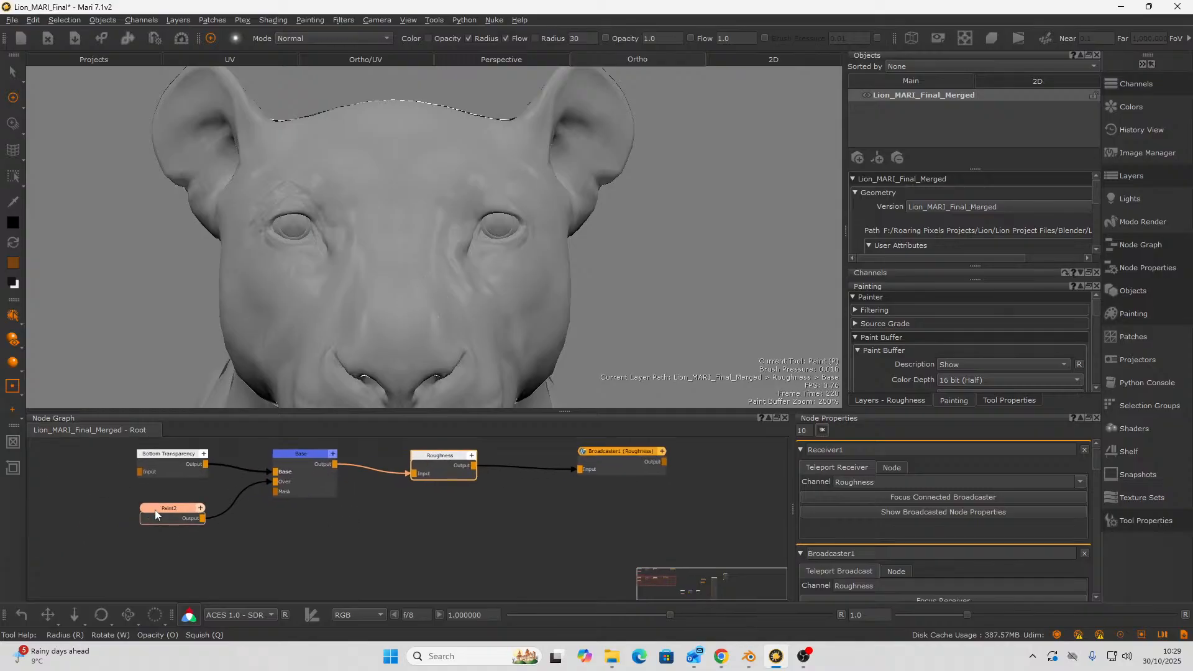
{"action": "left_click", "coordinate": [155, 510]}
{"action": "scroll", "coordinate": [919, 525], "scroll_direction": "down", "scroll_amount": 2}
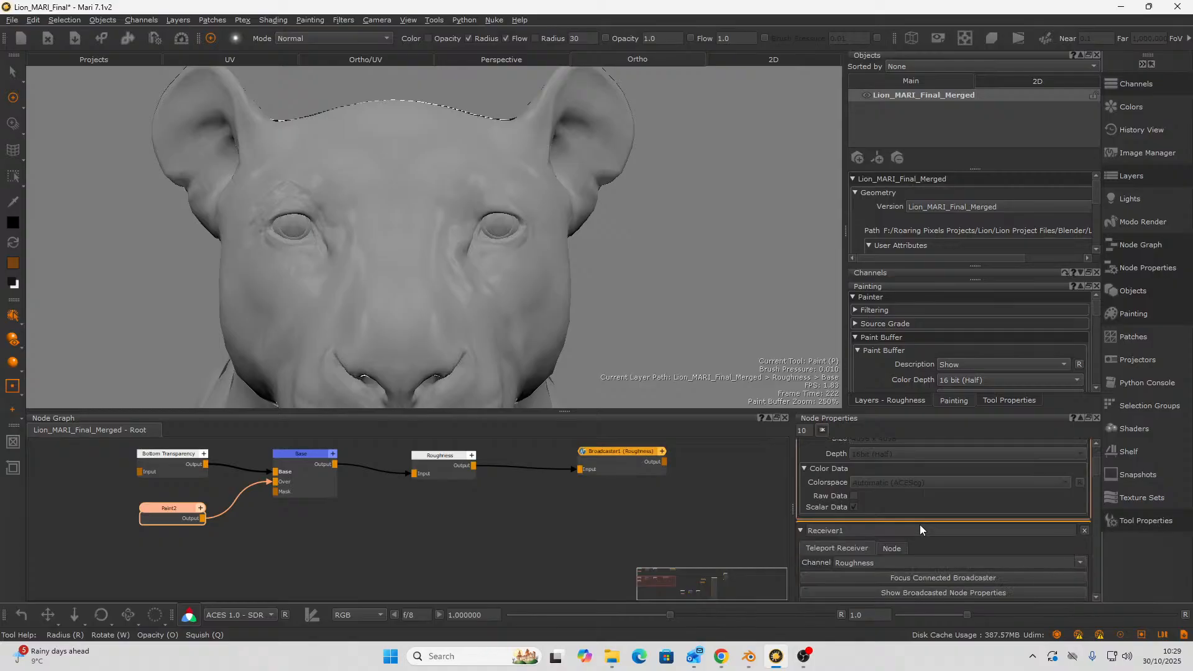
{"action": "scroll", "coordinate": [442, 554], "scroll_direction": "down", "scroll_amount": 3}
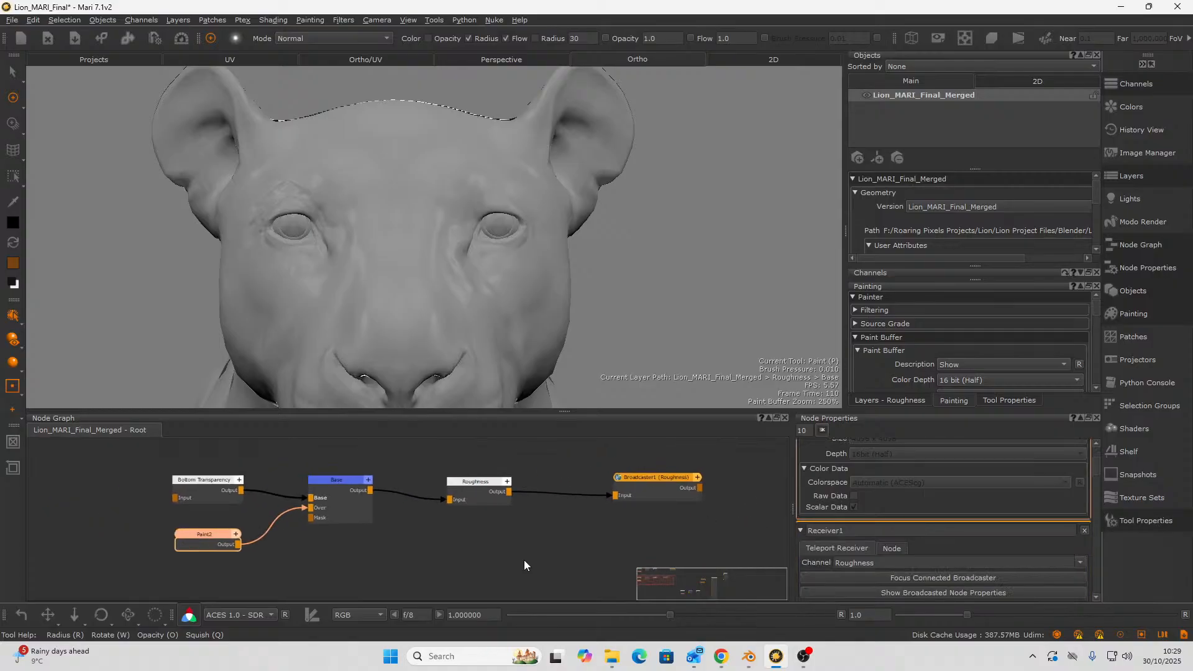
- Move the whole Roughness node chain, including its Broadcaster, slightly lower to leave more space beneath the Diffuse Color chain
{"action": "middle_click_drag", "start_coordinate": [523, 561], "coordinate": [478, 535]}
{"action": "scroll", "coordinate": [437, 514], "scroll_direction": "down", "scroll_amount": 3}
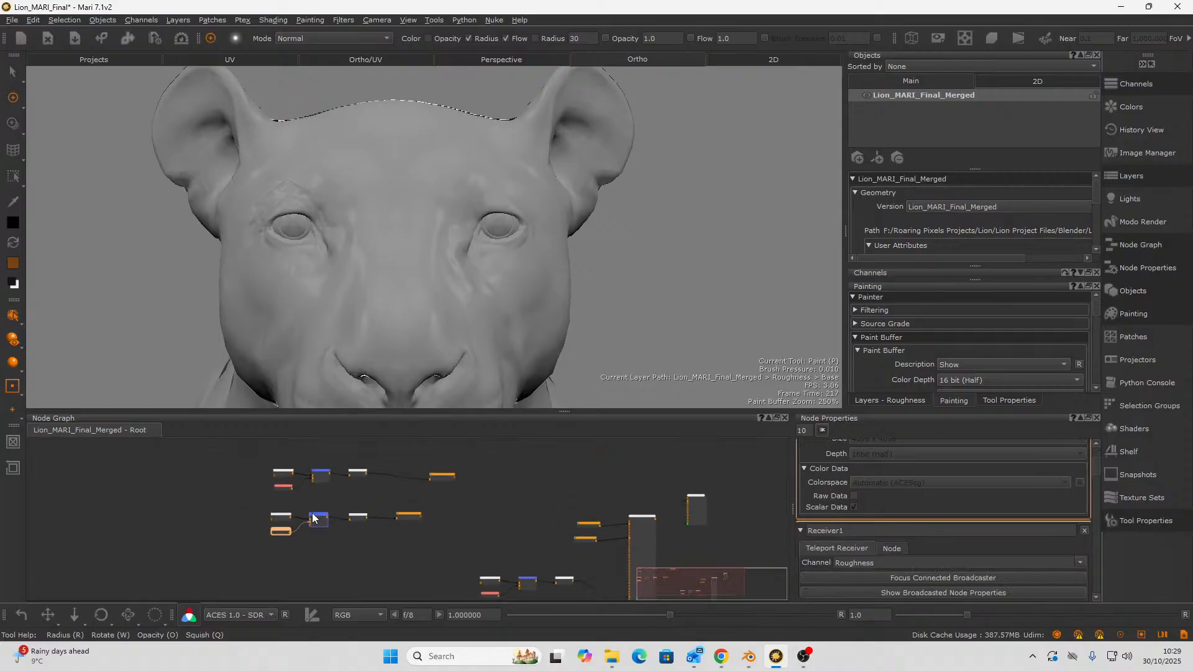
{"action": "middle_click_drag", "start_coordinate": [223, 494], "coordinate": [204, 548]}
{"action": "left_click_drag", "start_coordinate": [209, 504], "coordinate": [407, 530]}
{"action": "middle_click_drag", "start_coordinate": [369, 553], "coordinate": [397, 529]}
{"action": "left_click_drag", "start_coordinate": [270, 535], "coordinate": [442, 588]}
{"action": "left_click_drag", "start_coordinate": [422, 544], "coordinate": [403, 551]}
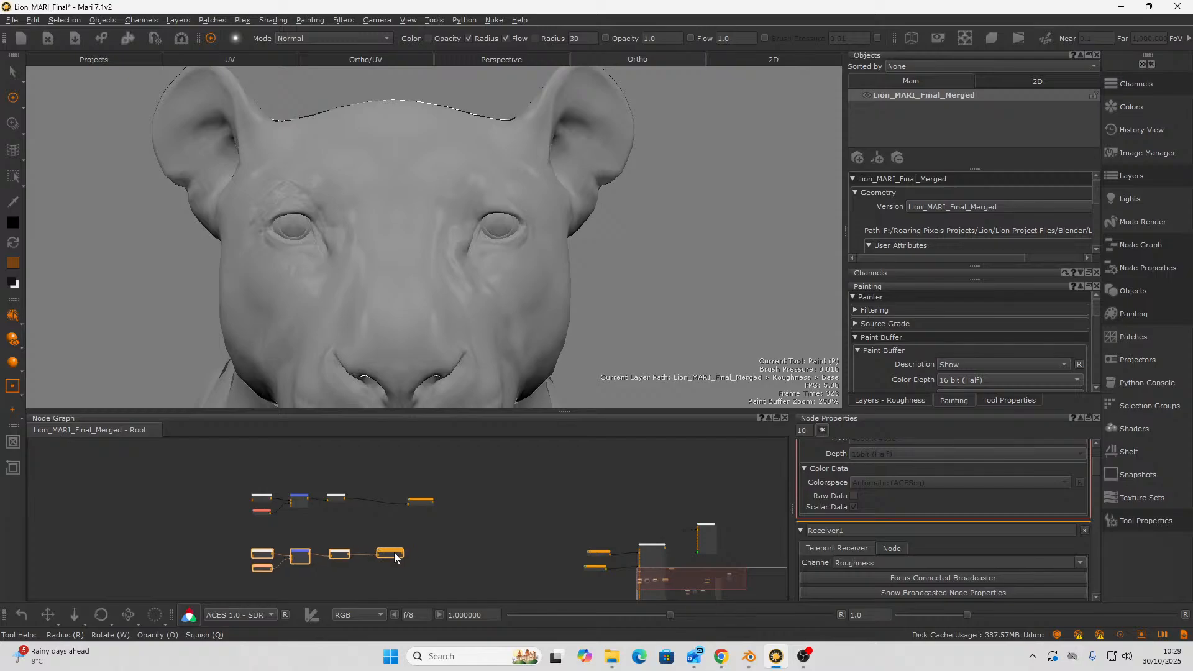
- Enclose the whole Diffuse Color node chain, including its Broadcaster, in a new Backdrop node
{"action": "scroll", "coordinate": [378, 540], "scroll_direction": "up", "scroll_amount": 4}
{"action": "left_click_drag", "start_coordinate": [181, 482], "coordinate": [632, 560]}
{"action": "right_click", "coordinate": [511, 509]}
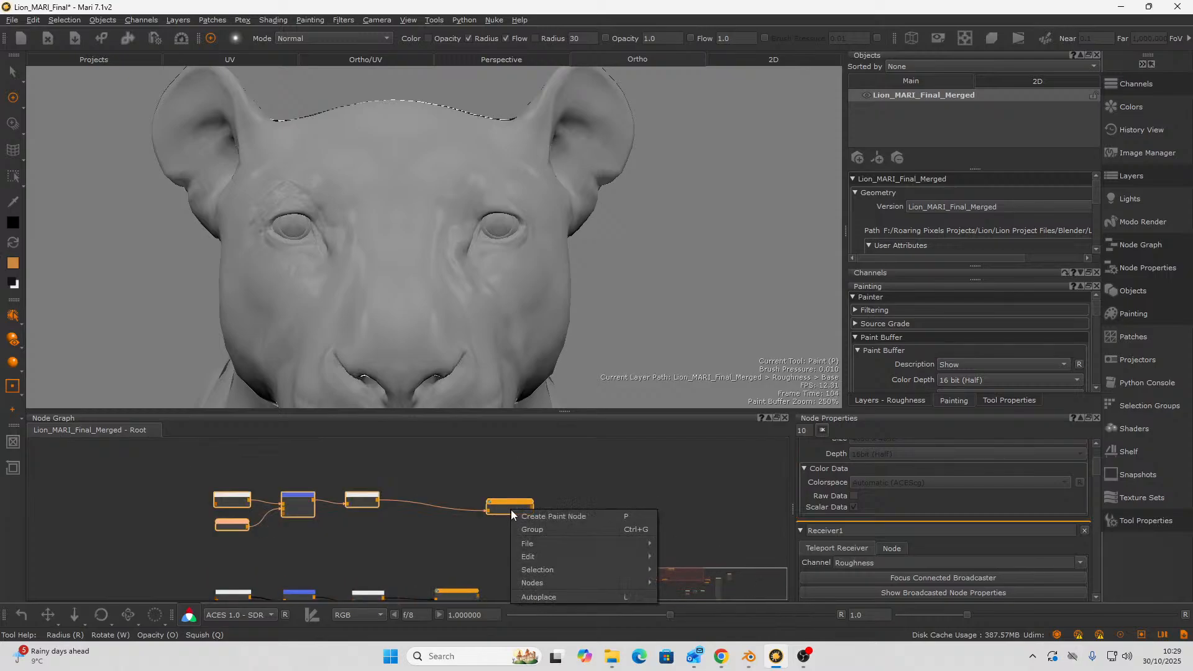
{"action": "mouse_move", "coordinate": [594, 556]}
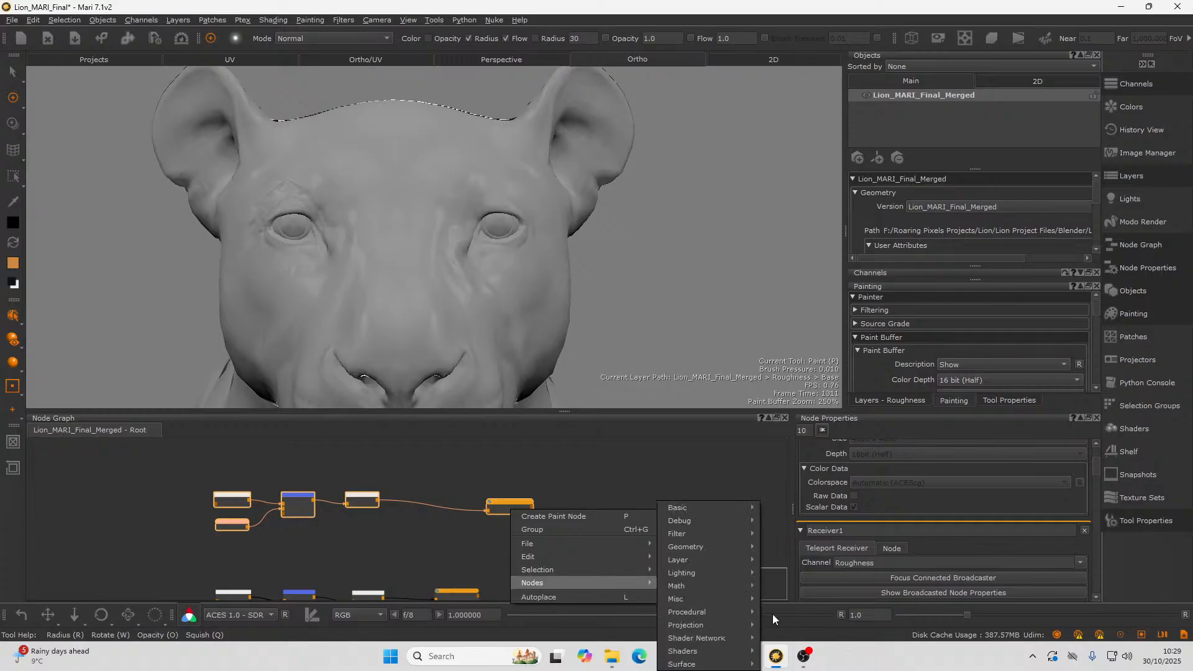
{"action": "mouse_move", "coordinate": [714, 655]}
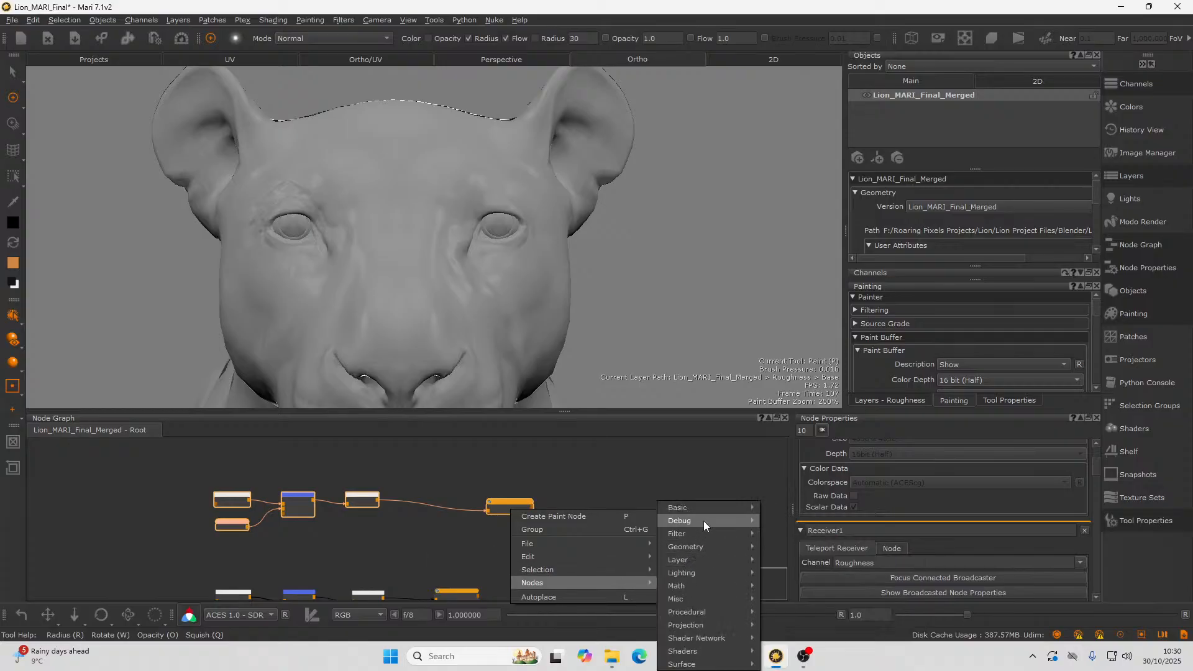
{"action": "mouse_move", "coordinate": [710, 502]}
{"action": "mouse_move", "coordinate": [702, 561]}
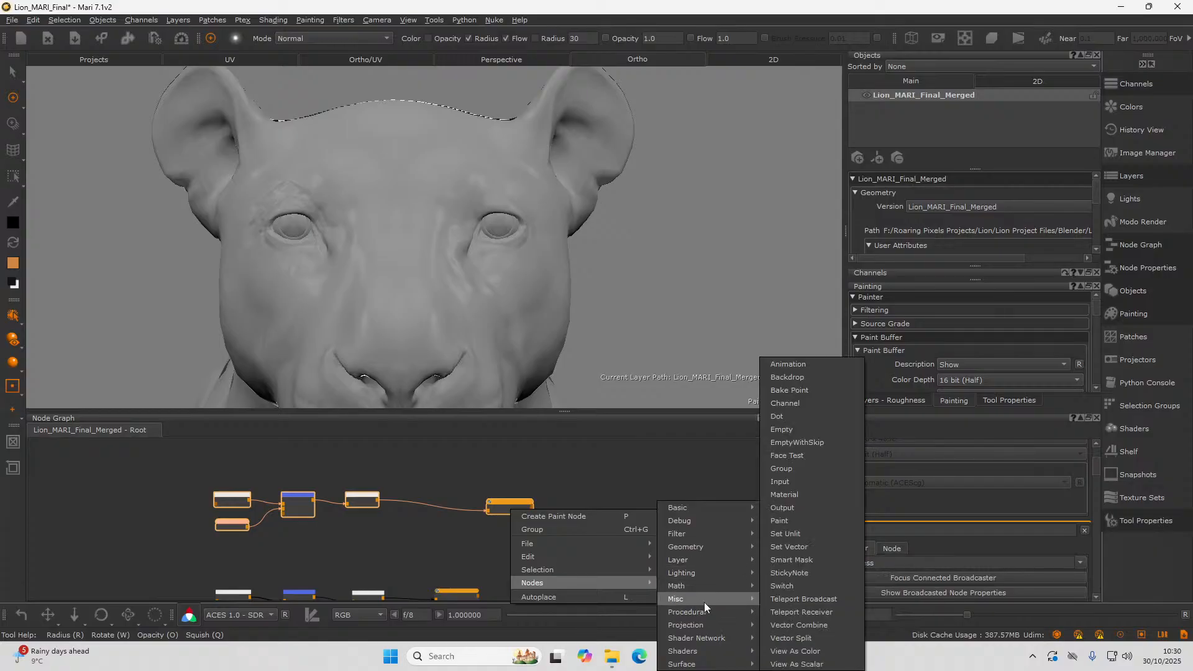
{"action": "left_click", "coordinate": [788, 380]}
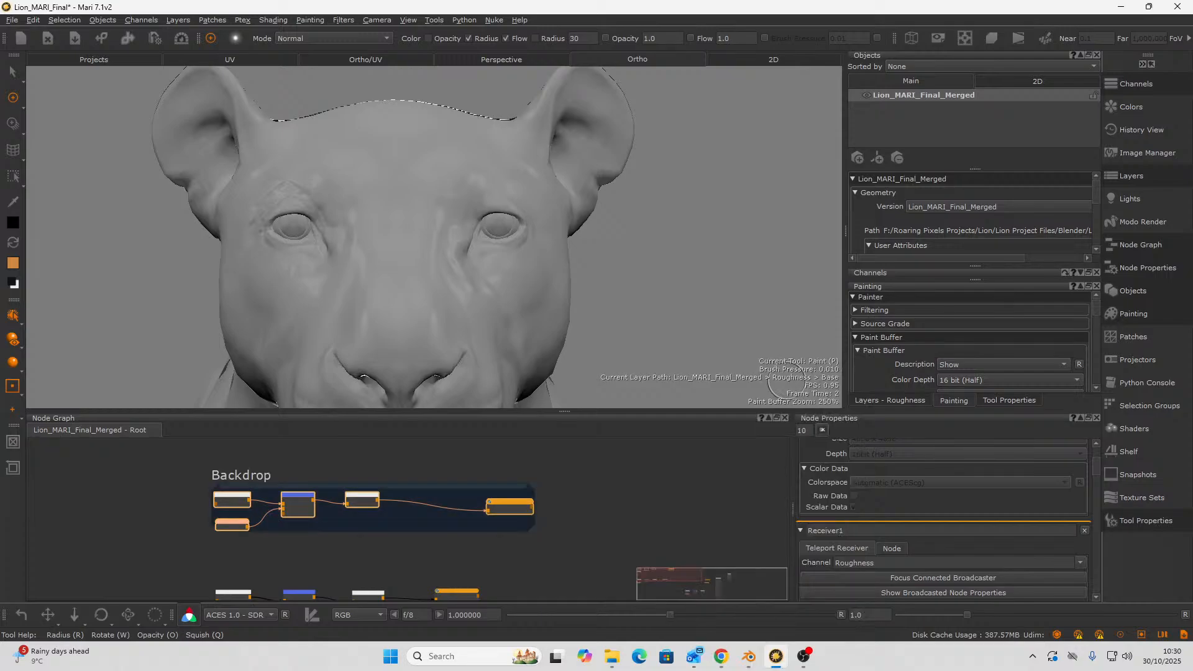
{"action": "scroll", "coordinate": [219, 463], "scroll_direction": "up", "scroll_amount": 5}
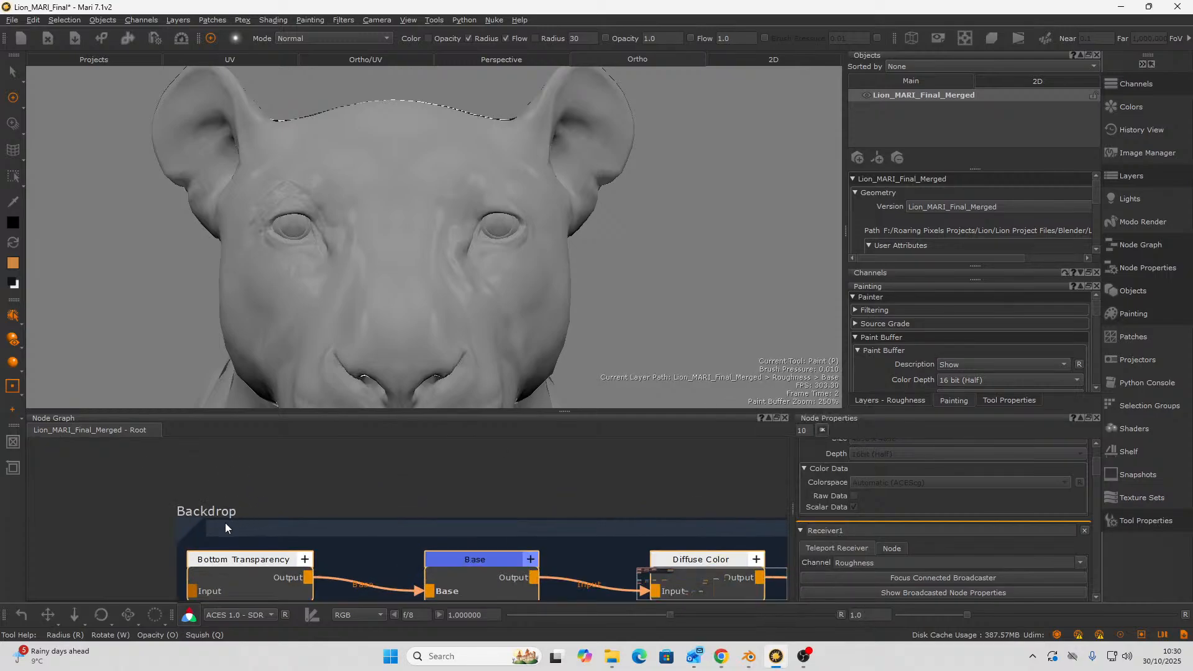
{"action": "left_click", "coordinate": [220, 517]}
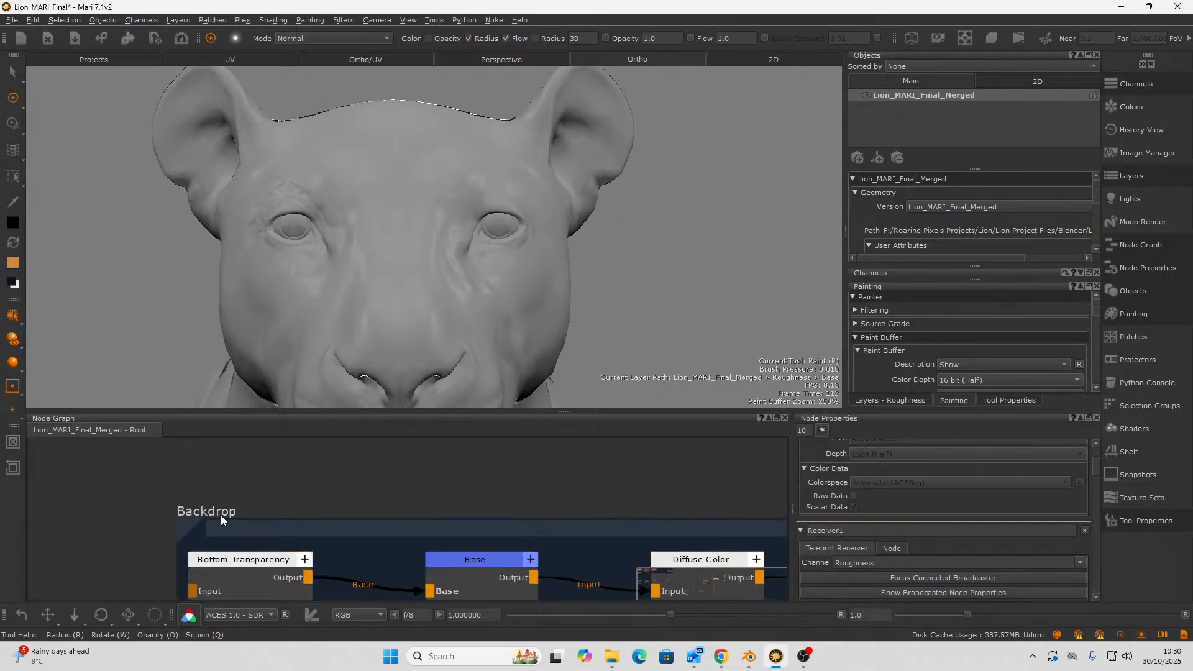
{"action": "scroll", "coordinate": [223, 519], "scroll_direction": "down", "scroll_amount": 1}
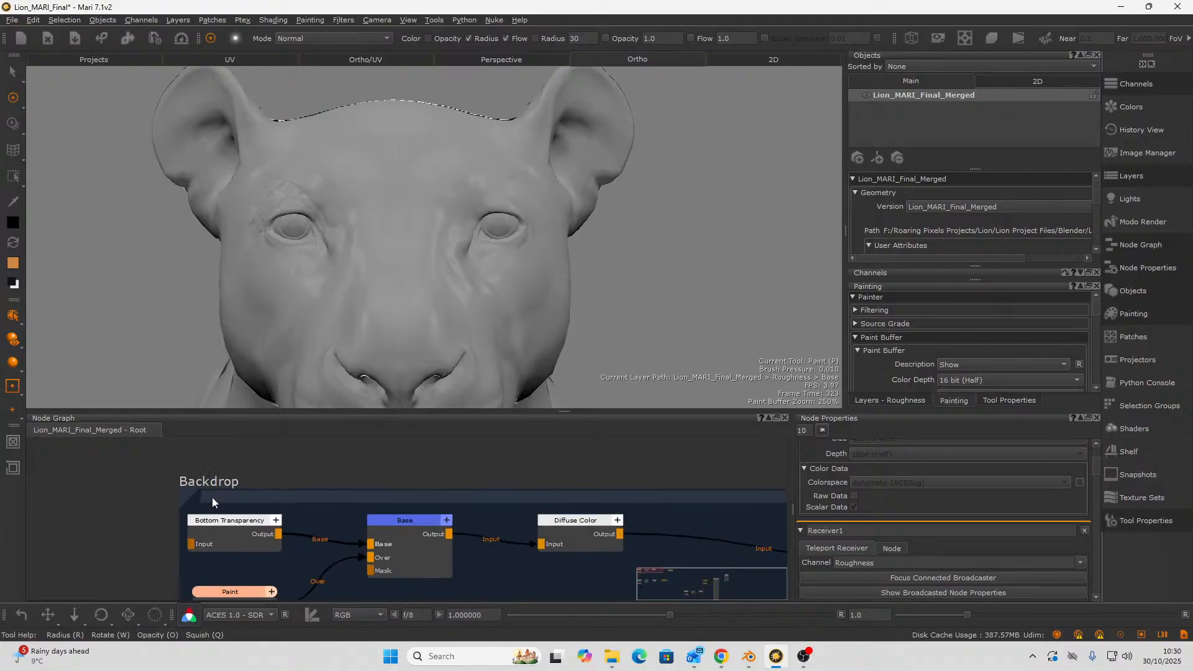
{"action": "scroll", "coordinate": [314, 527], "scroll_direction": "down", "scroll_amount": 4}
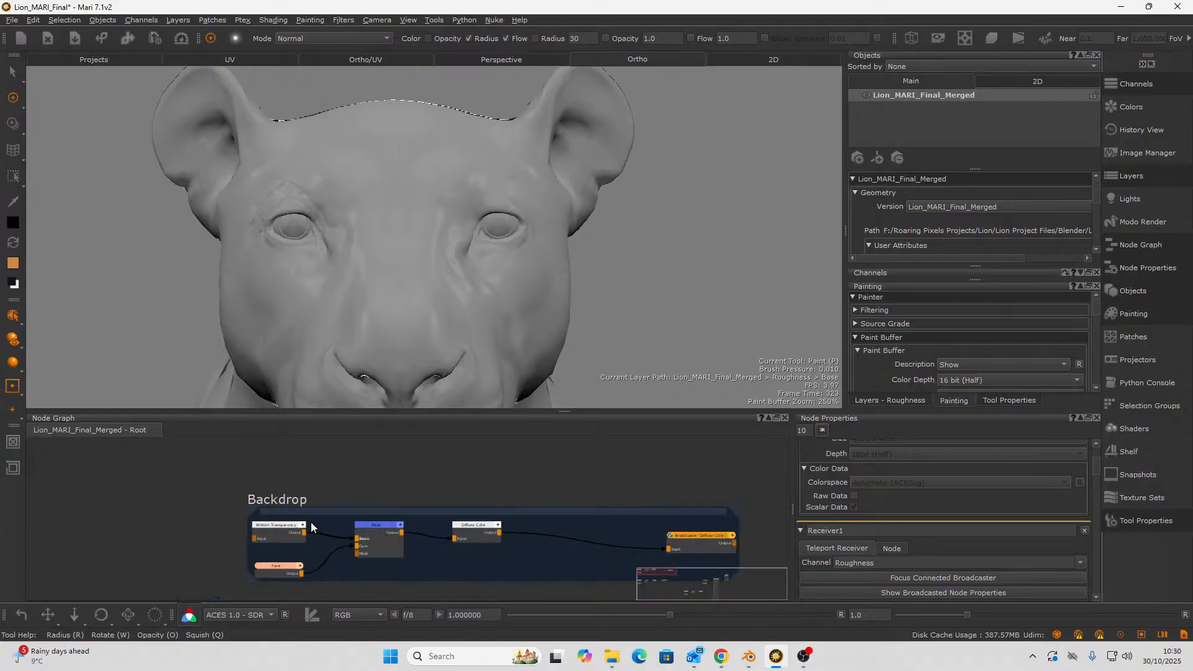
{"action": "scroll", "coordinate": [393, 538], "scroll_direction": "down", "scroll_amount": 2}
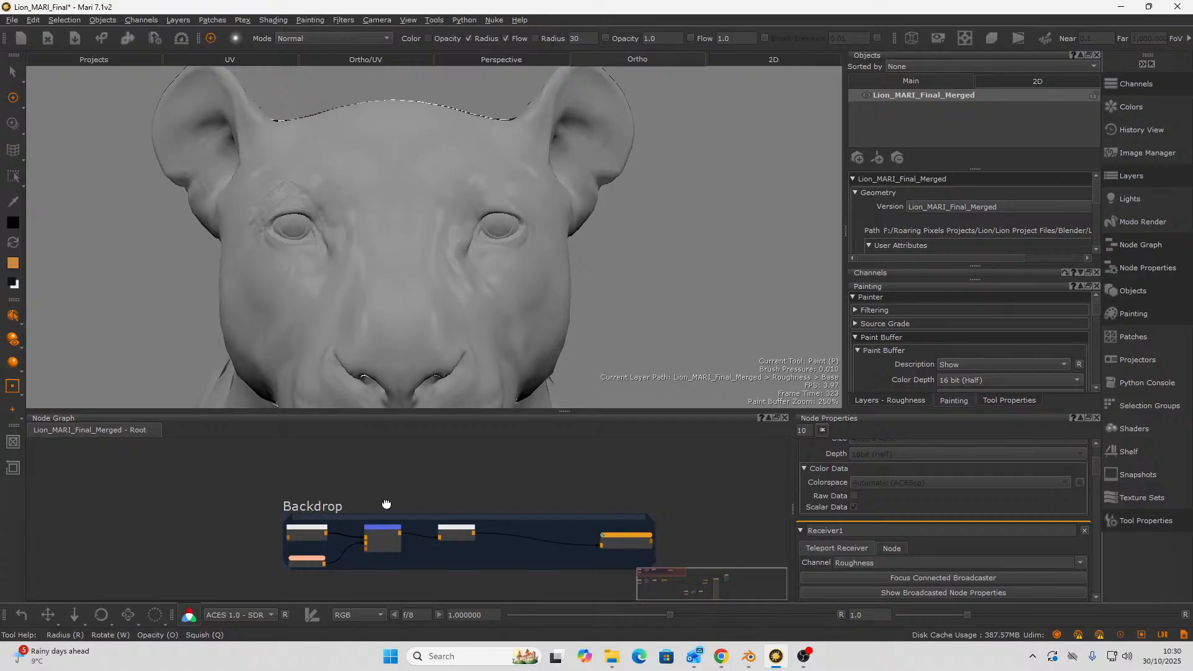
- Move the Roughness node chain with its Broadcaster slightly lower and enclose it in its own Backdrop node
{"action": "middle_click_drag", "start_coordinate": [486, 519], "coordinate": [445, 493]}
{"action": "scroll", "coordinate": [438, 493], "scroll_direction": "down", "scroll_amount": 2}
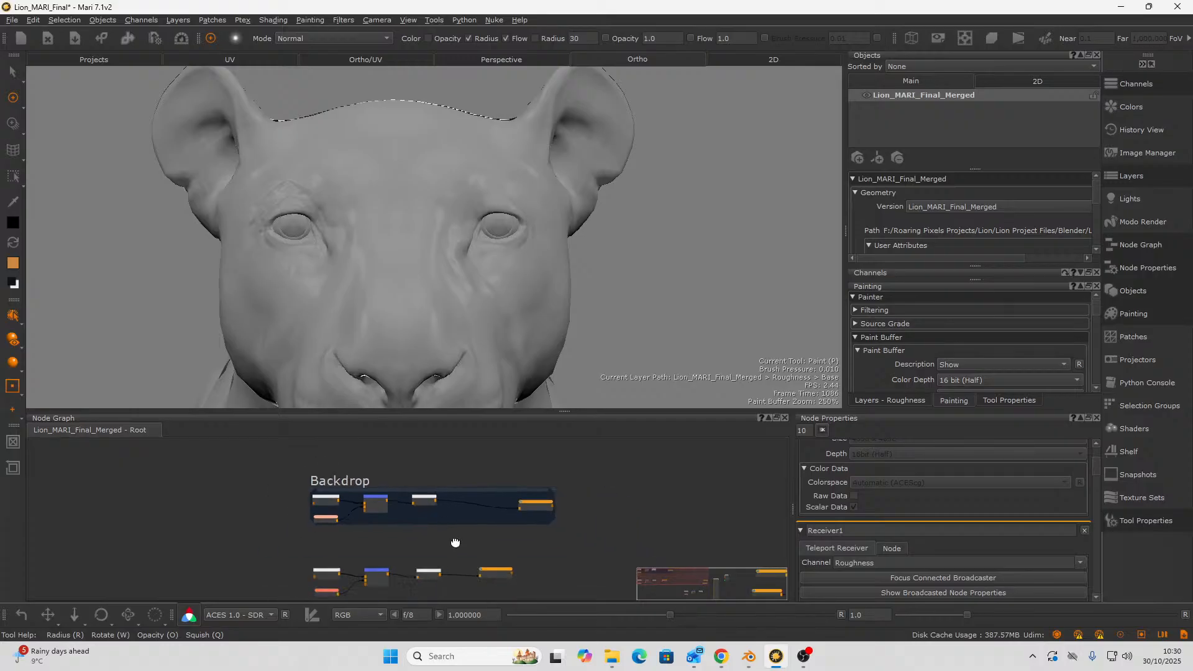
{"action": "middle_click_drag", "start_coordinate": [456, 546], "coordinate": [454, 487]}
{"action": "left_click_drag", "start_coordinate": [293, 488], "coordinate": [546, 582]}
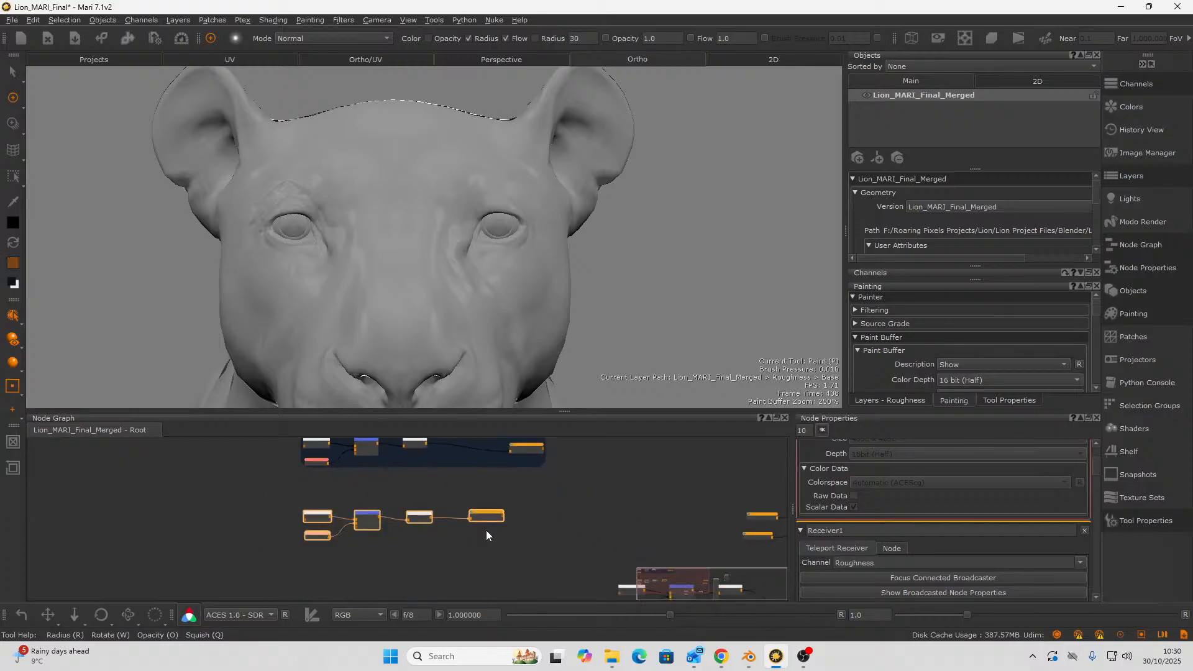
{"action": "mouse_move", "coordinate": [486, 513]}
{"action": "left_mouse_down"}
{"action": "mouse_move", "coordinate": [509, 530]}
{"action": "mouse_move", "coordinate": [492, 529]}
{"action": "left_mouse_up"}
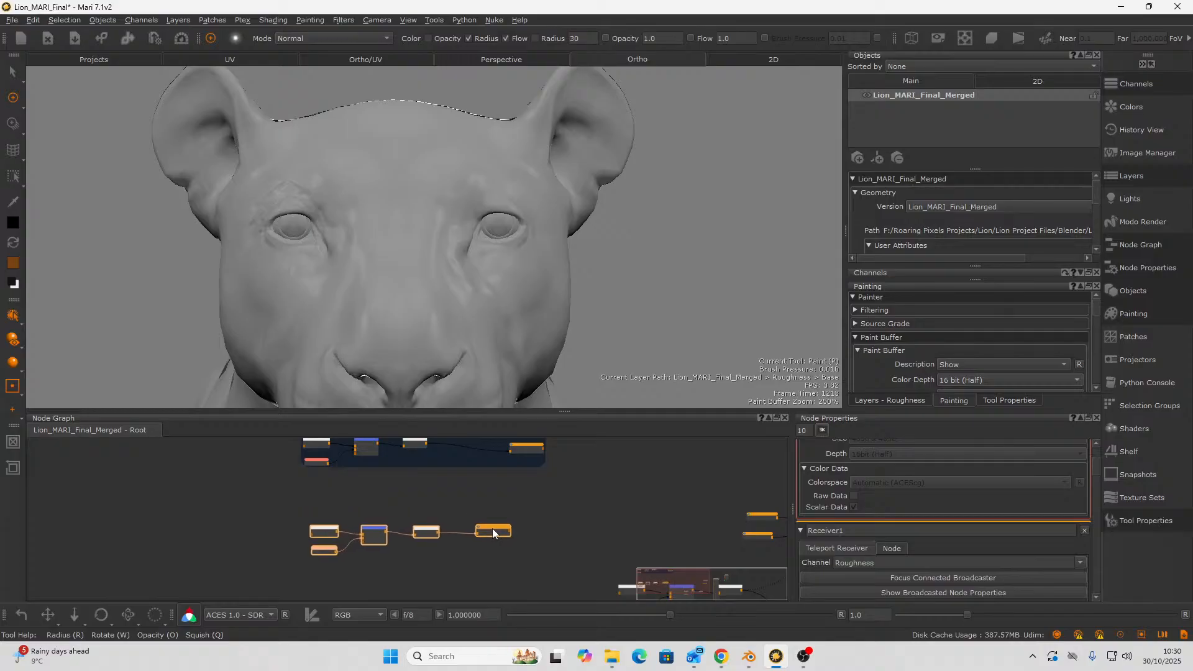
{"action": "right_click", "coordinate": [492, 532]}
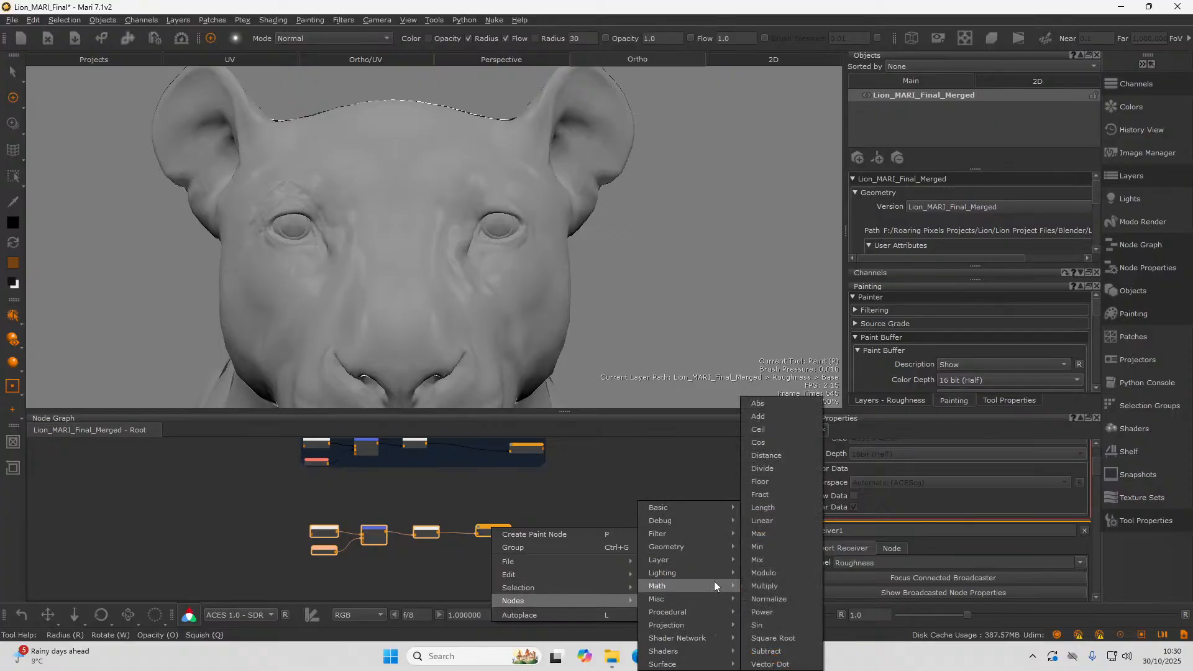
{"action": "mouse_move", "coordinate": [714, 598]}
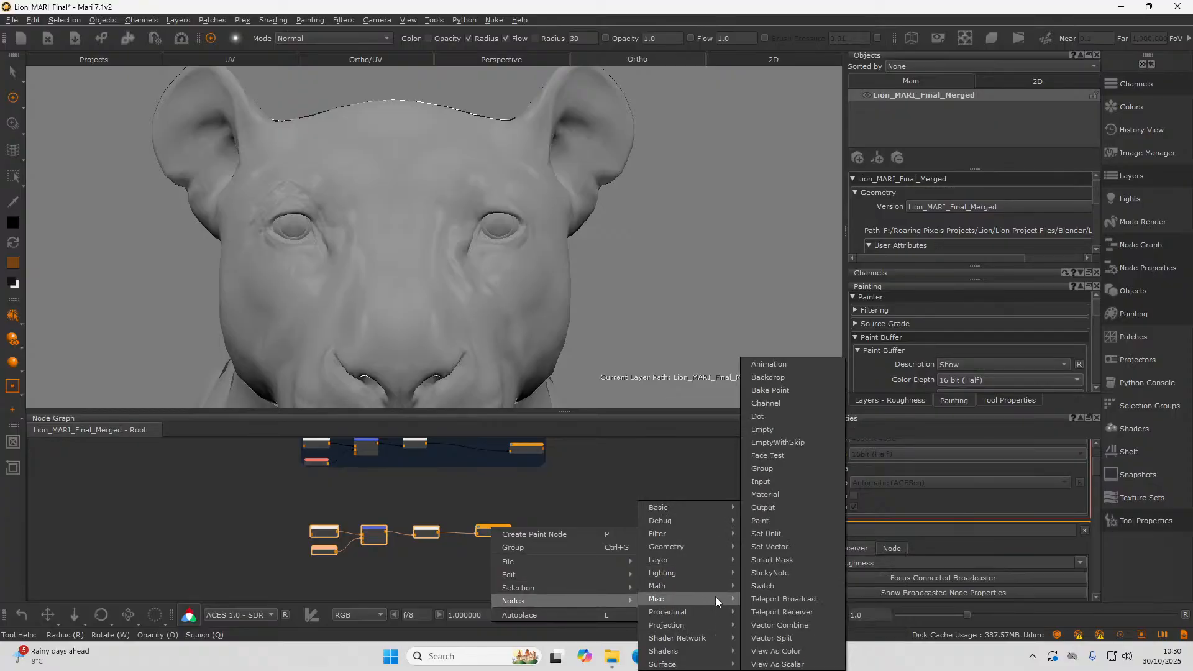
{"action": "left_click", "coordinate": [780, 377]}
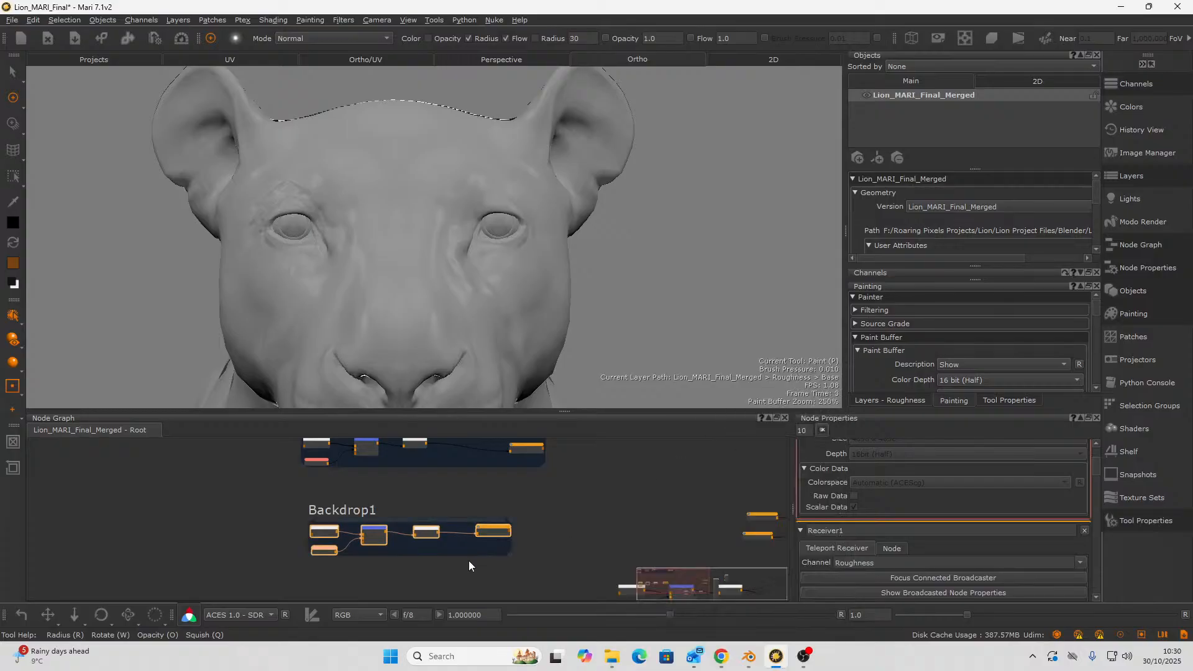
{"action": "scroll", "coordinate": [383, 567], "scroll_direction": "up", "scroll_amount": 2}
{"action": "scroll", "coordinate": [384, 571], "scroll_direction": "down", "scroll_amount": 2}
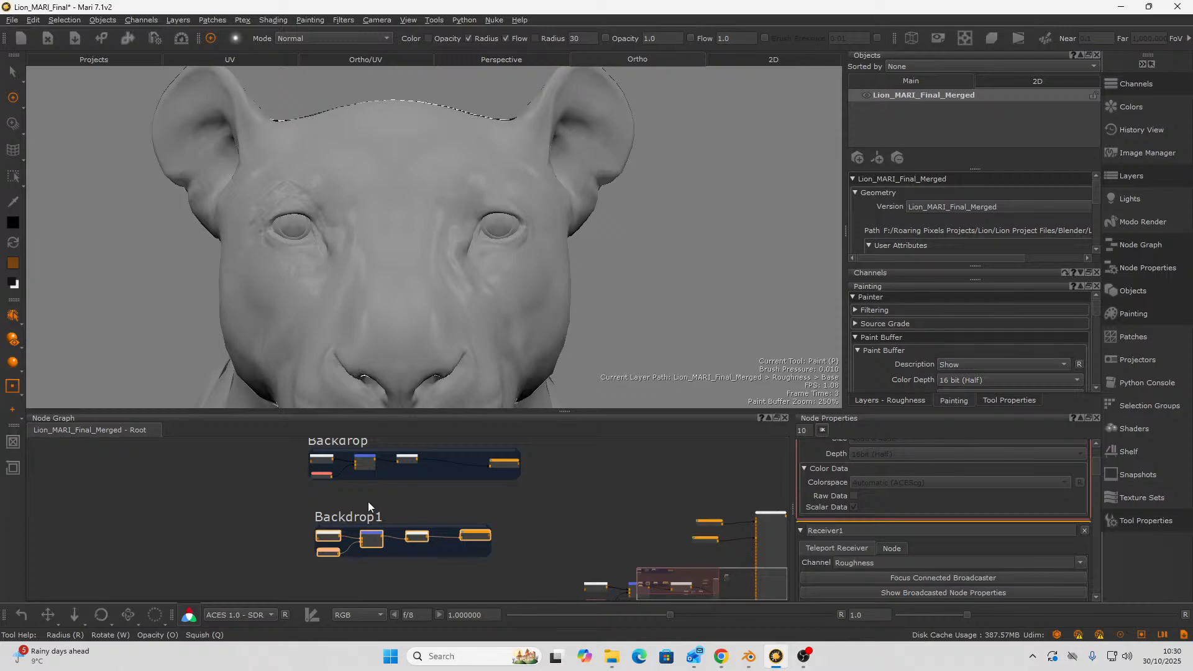
{"action": "scroll", "coordinate": [368, 509], "scroll_direction": "up", "scroll_amount": 3}
{"action": "left_click", "coordinate": [357, 534]}
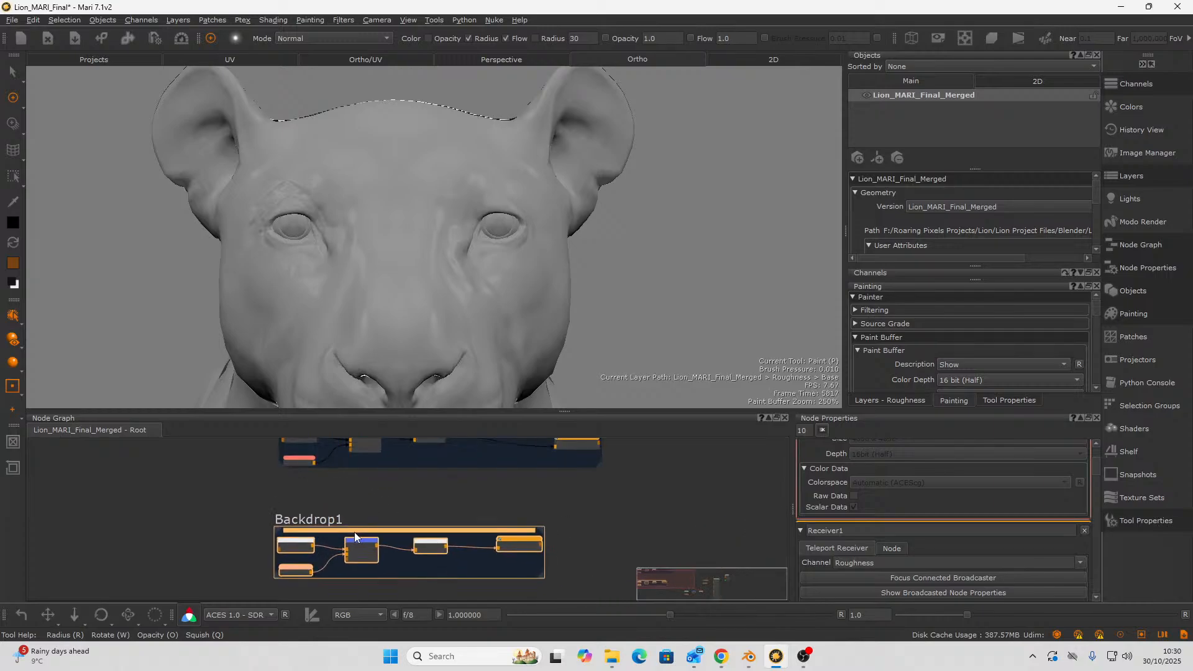
{"action": "scroll", "coordinate": [360, 547], "scroll_direction": "down", "scroll_amount": 3}
{"action": "scroll", "coordinate": [438, 550], "scroll_direction": "up", "scroll_amount": 4}
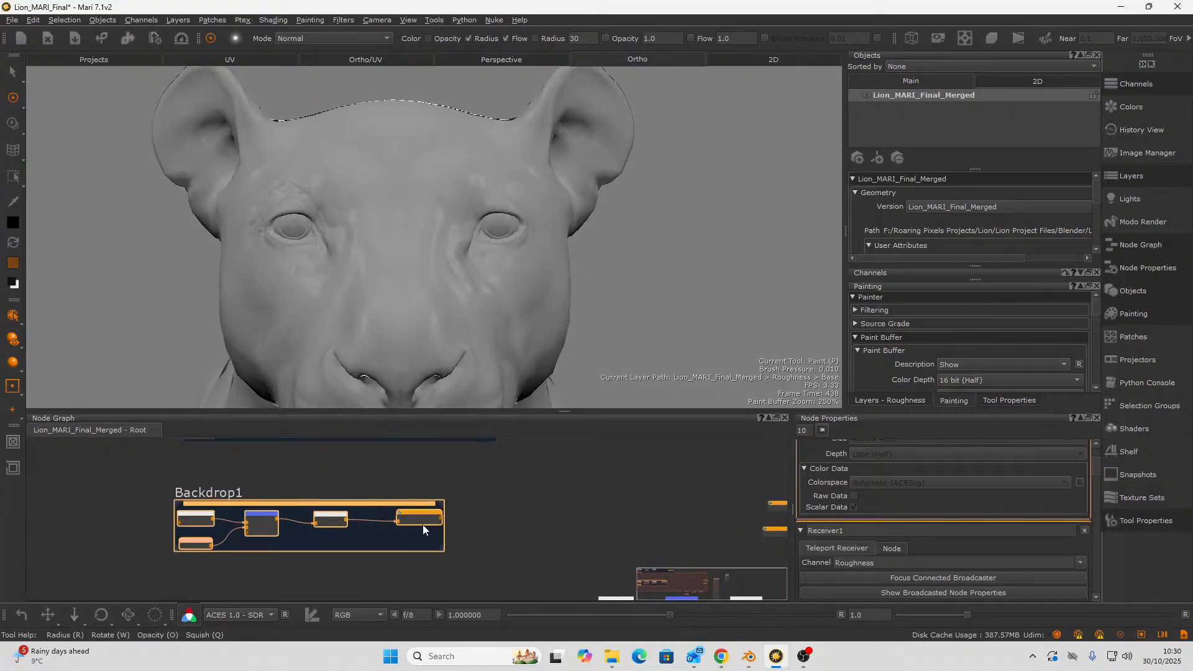
- Examine the shader's input list from Anisotropy to Thin Film and the Disp channel's connections to the shader
{"action": "scroll", "coordinate": [497, 528], "scroll_direction": "down", "scroll_amount": 2}
{"action": "middle_click_drag", "start_coordinate": [538, 527], "coordinate": [362, 474]}
{"action": "scroll", "coordinate": [479, 513], "scroll_direction": "up", "scroll_amount": 3}
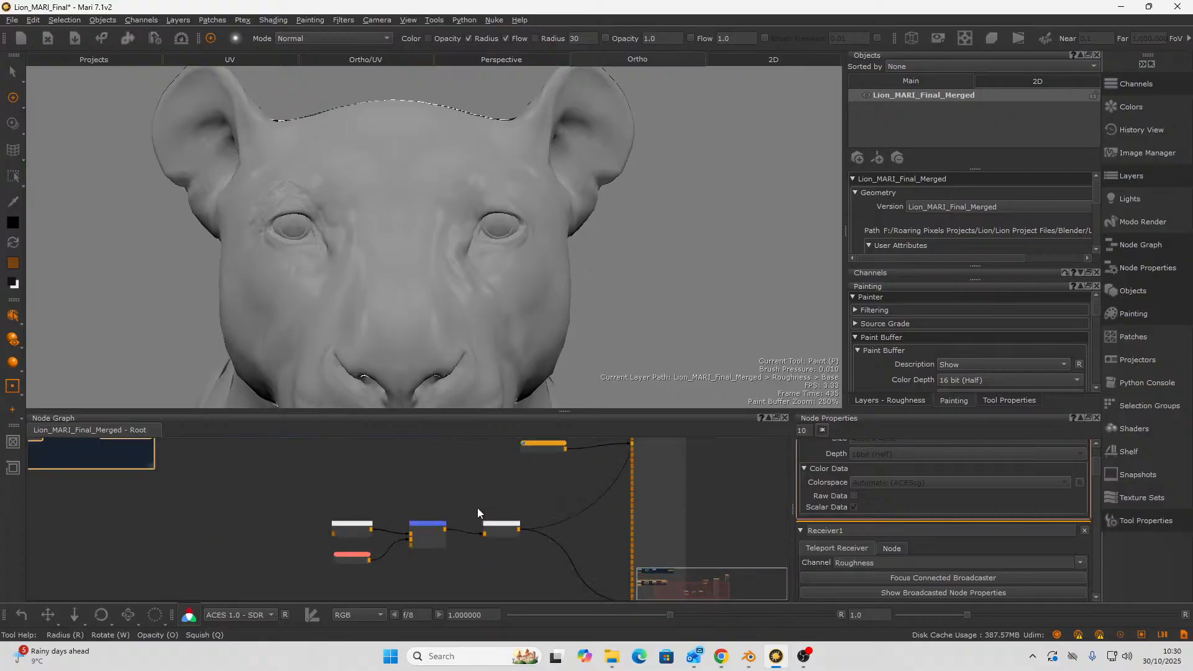
{"action": "middle_click_drag", "start_coordinate": [434, 502], "coordinate": [385, 544]}
{"action": "scroll", "coordinate": [435, 553], "scroll_direction": "up", "scroll_amount": 2}
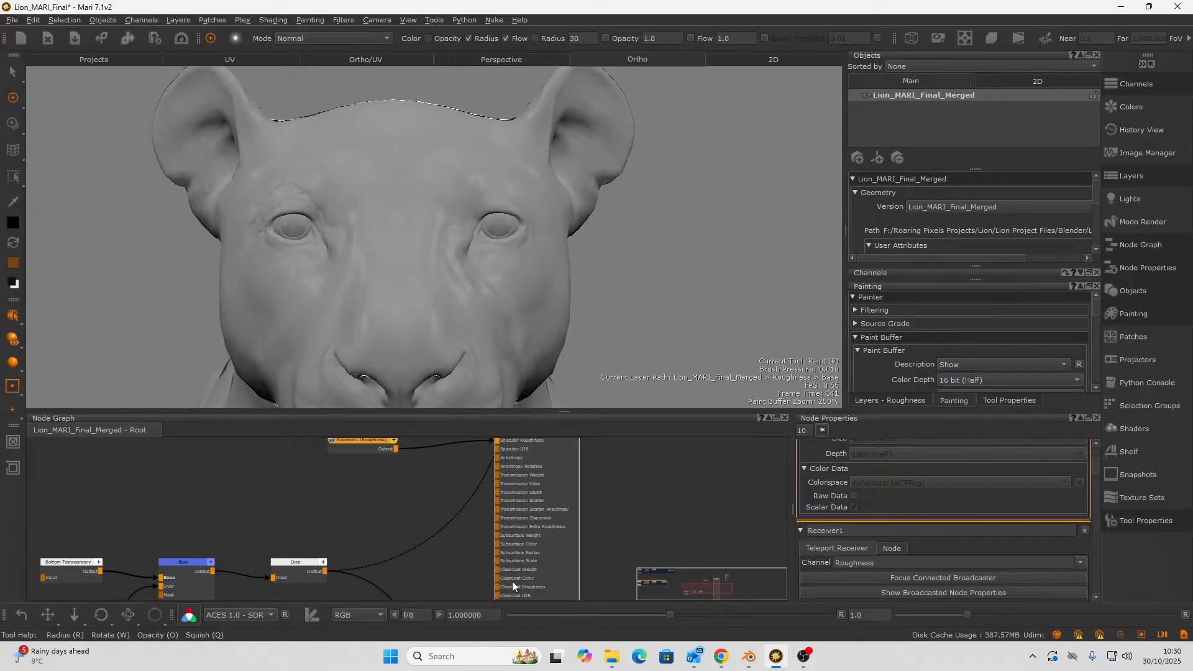
{"action": "scroll", "coordinate": [475, 564], "scroll_direction": "up", "scroll_amount": 2}
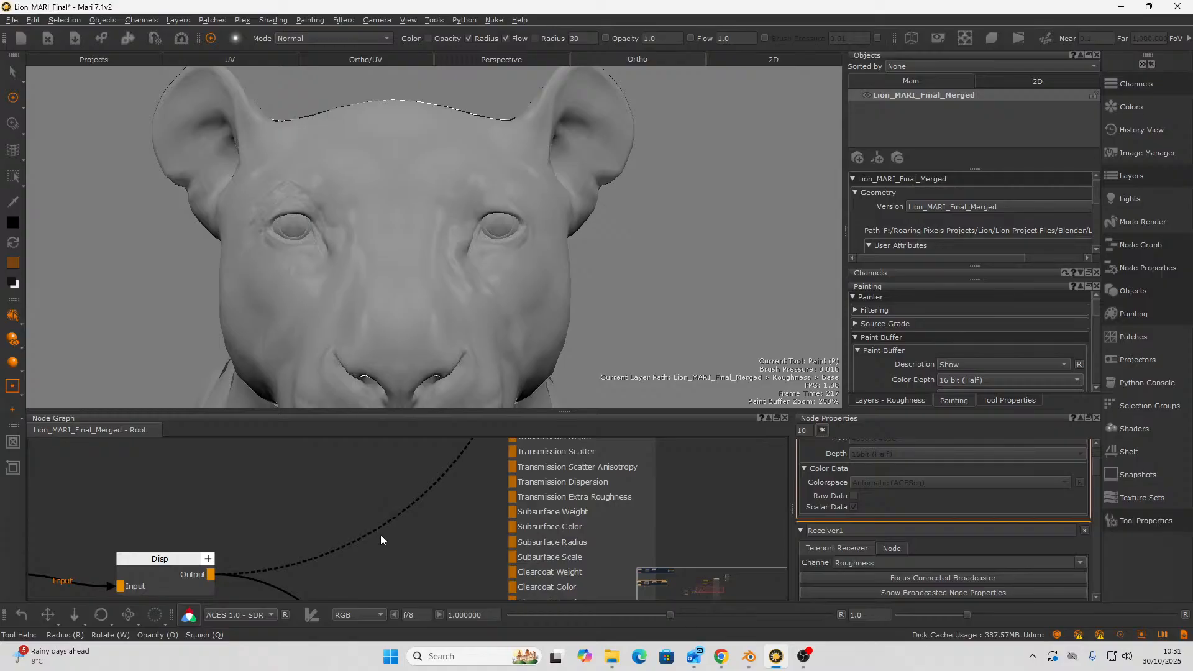
{"action": "scroll", "coordinate": [309, 529], "scroll_direction": "down", "scroll_amount": 1}
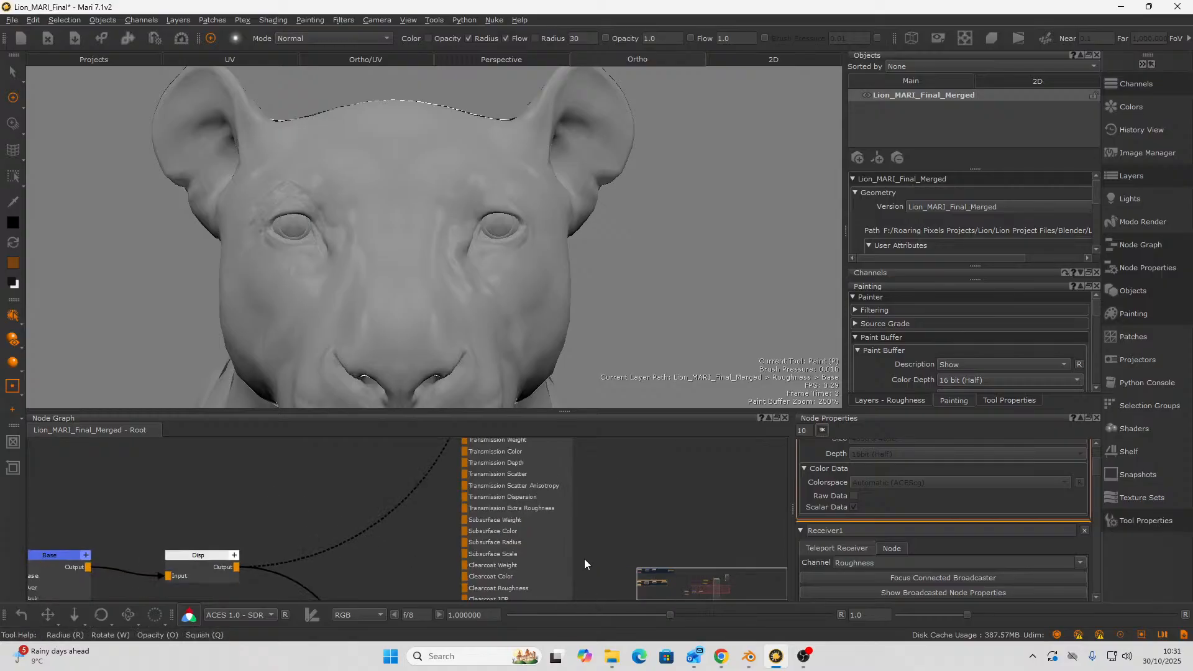
{"action": "scroll", "coordinate": [606, 536], "scroll_direction": "down", "scroll_amount": 1}
{"action": "scroll", "coordinate": [564, 501], "scroll_direction": "up", "scroll_amount": 2}
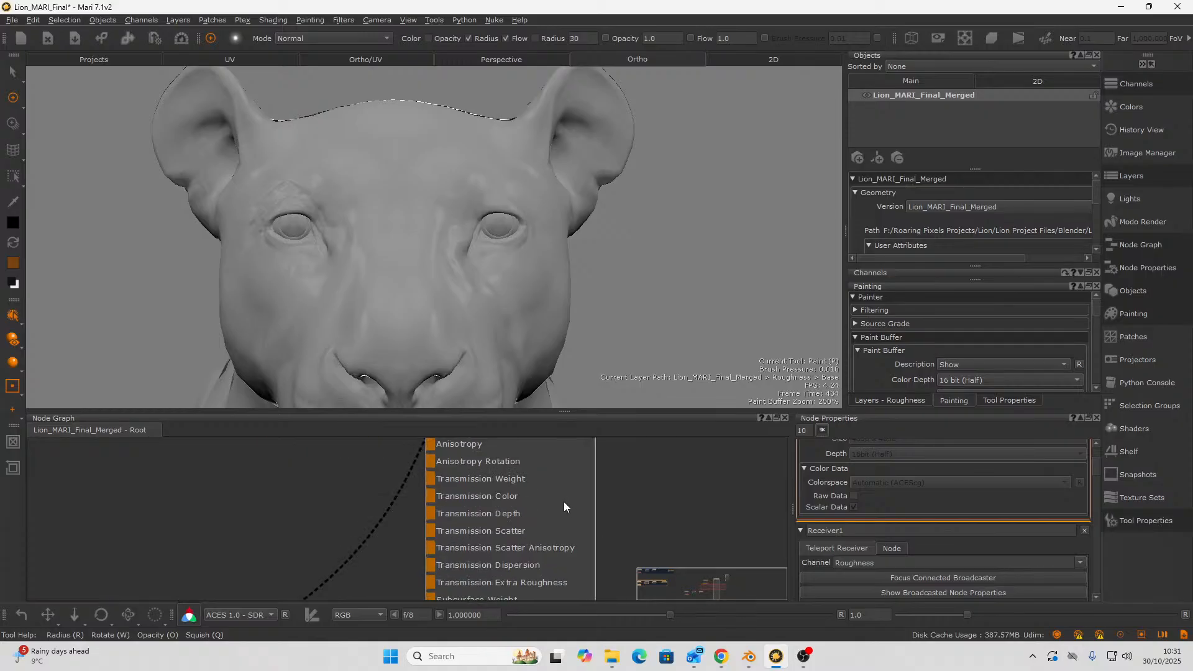
{"action": "middle_click_drag", "start_coordinate": [328, 504], "coordinate": [368, 472]}
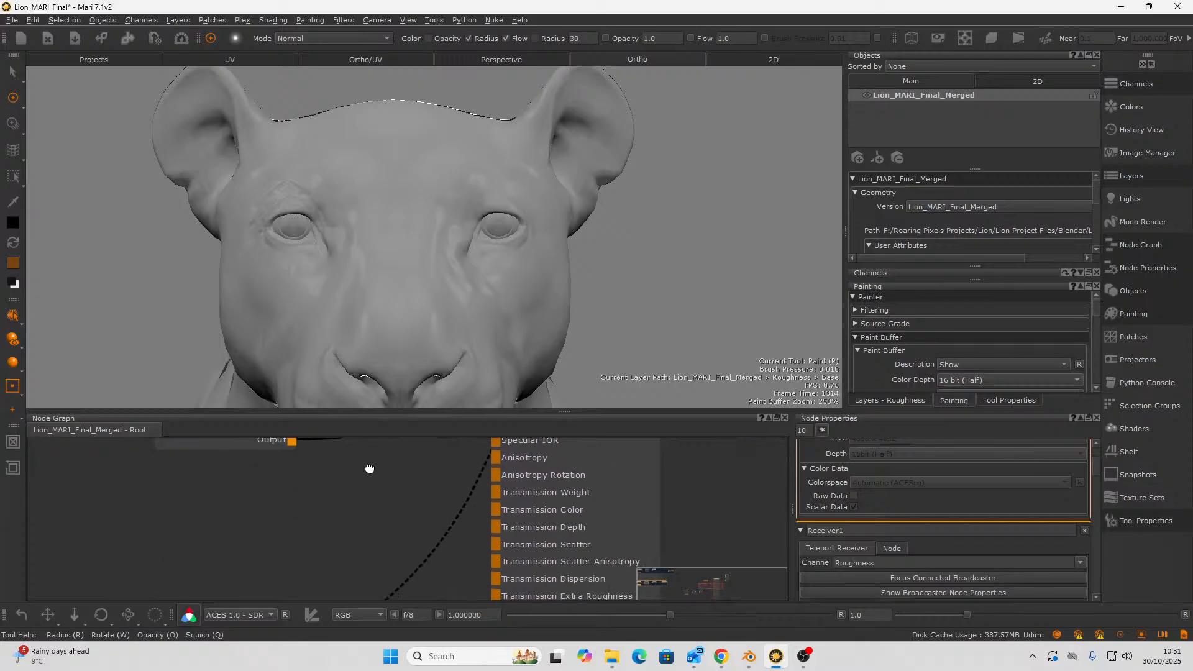
{"action": "middle_click_drag", "start_coordinate": [367, 518], "coordinate": [373, 467]}
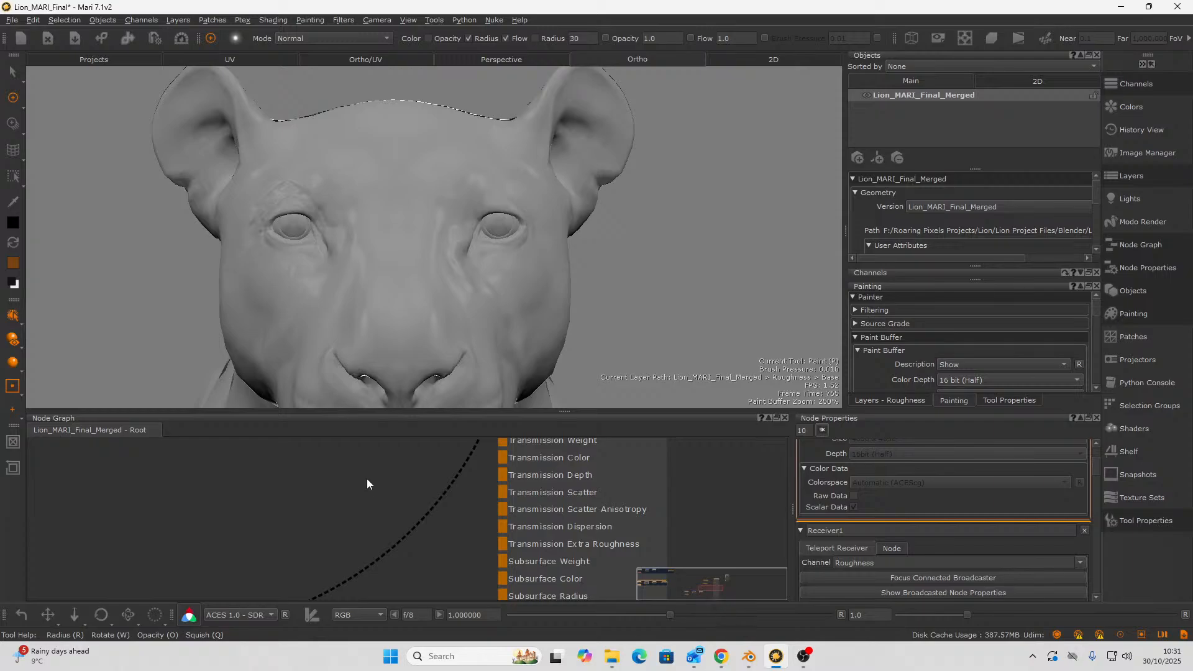
{"action": "middle_click_drag", "start_coordinate": [379, 522], "coordinate": [367, 485]}
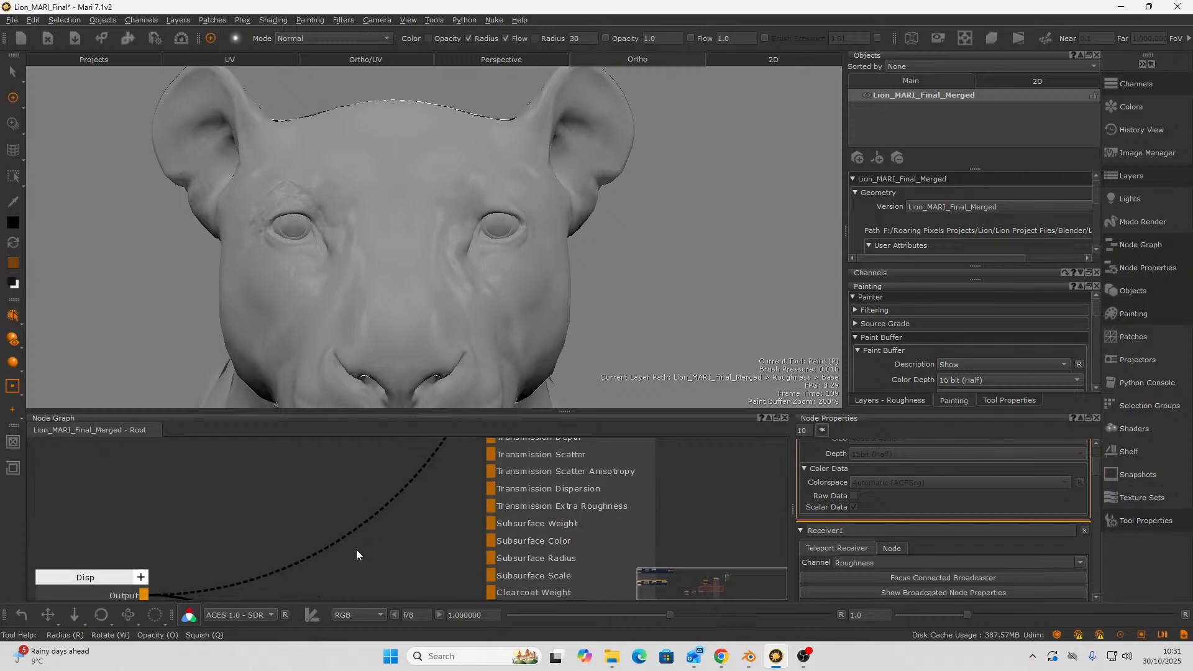
{"action": "middle_click_drag", "start_coordinate": [381, 571], "coordinate": [353, 530]}
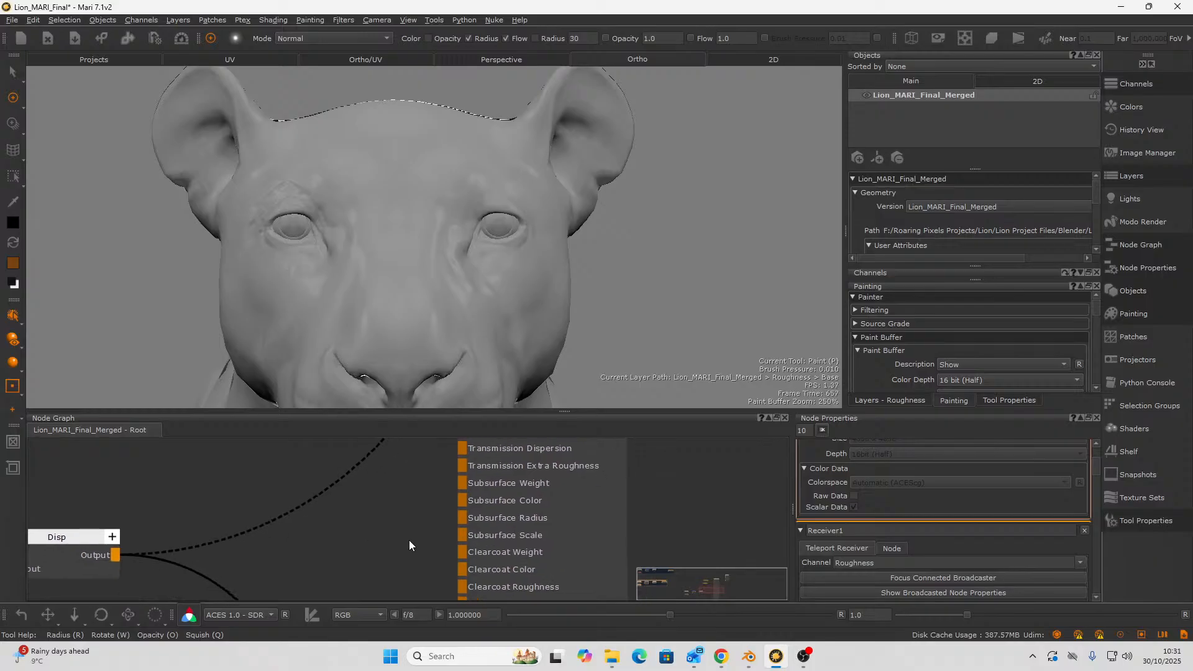
{"action": "middle_click_drag", "start_coordinate": [331, 569], "coordinate": [350, 567]}
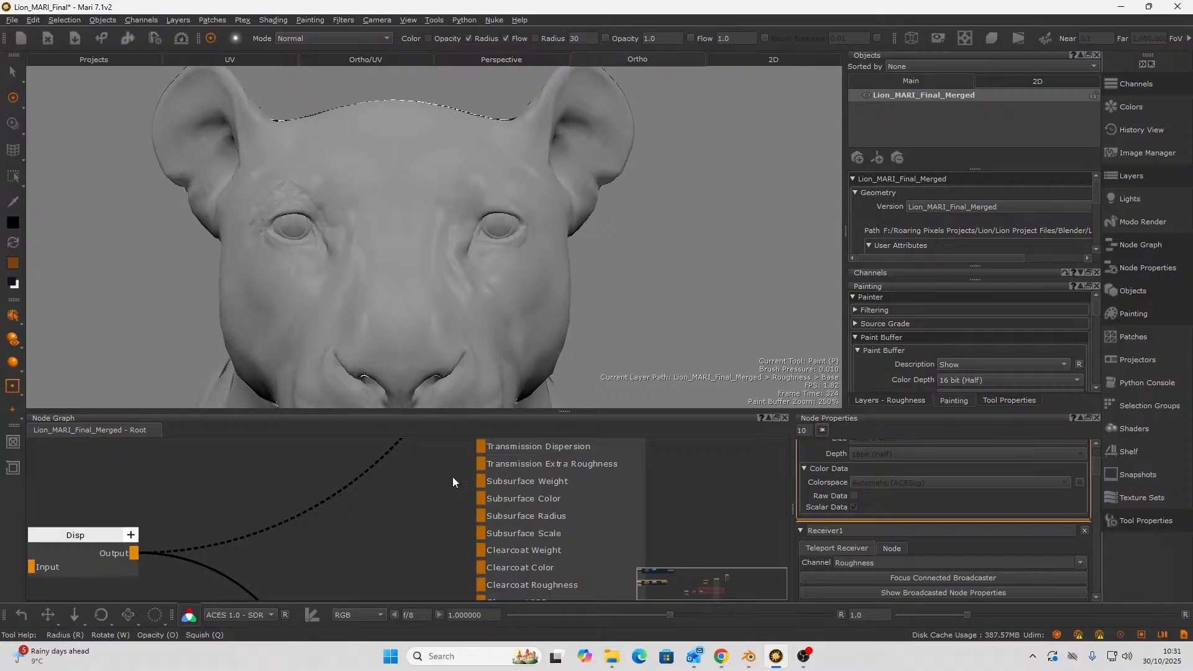
{"action": "scroll", "coordinate": [538, 516], "scroll_direction": "down", "scroll_amount": 3}
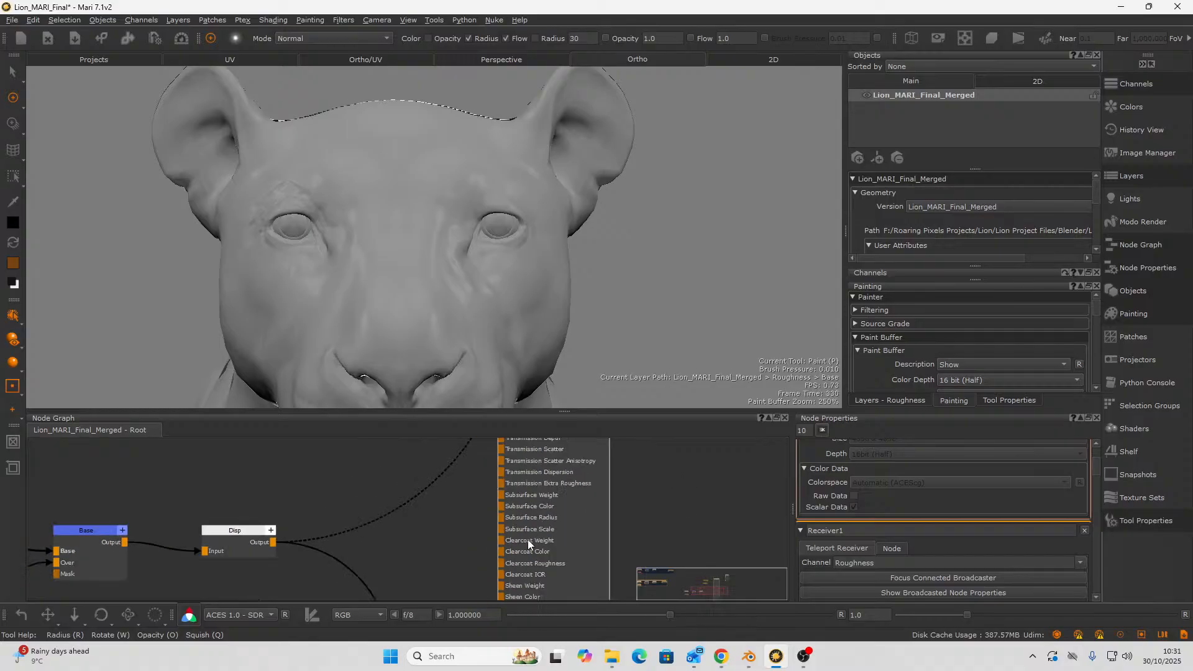
{"action": "scroll", "coordinate": [527, 539], "scroll_direction": "up", "scroll_amount": 4}
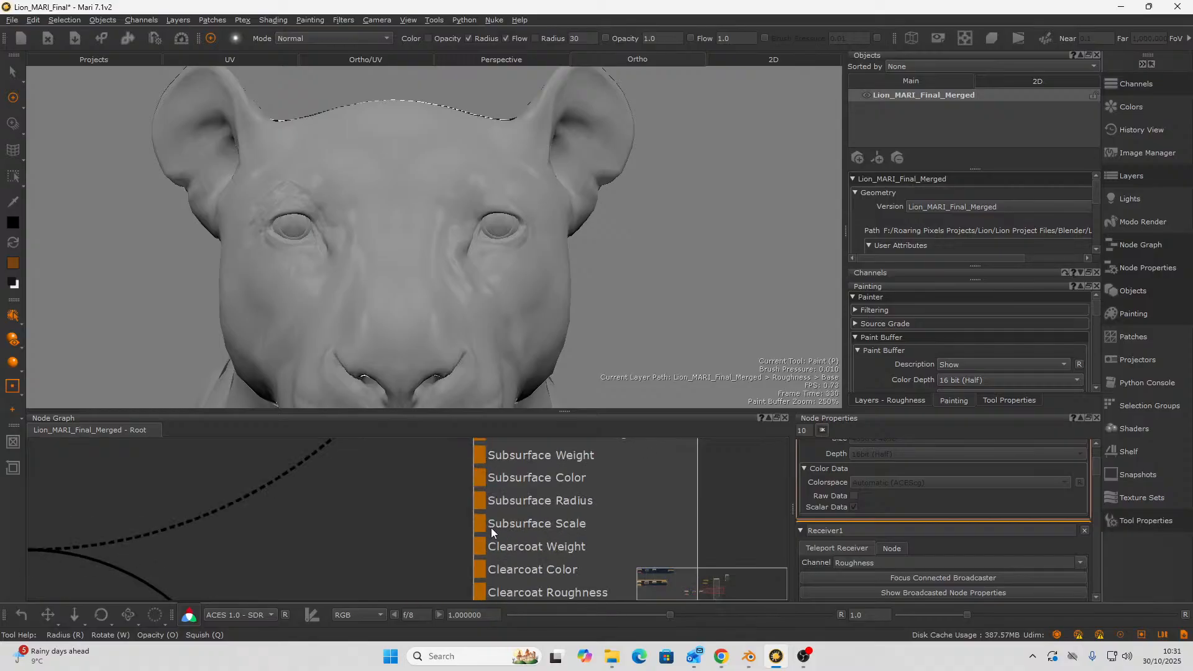
{"action": "middle_click_drag", "start_coordinate": [416, 508], "coordinate": [424, 544]}
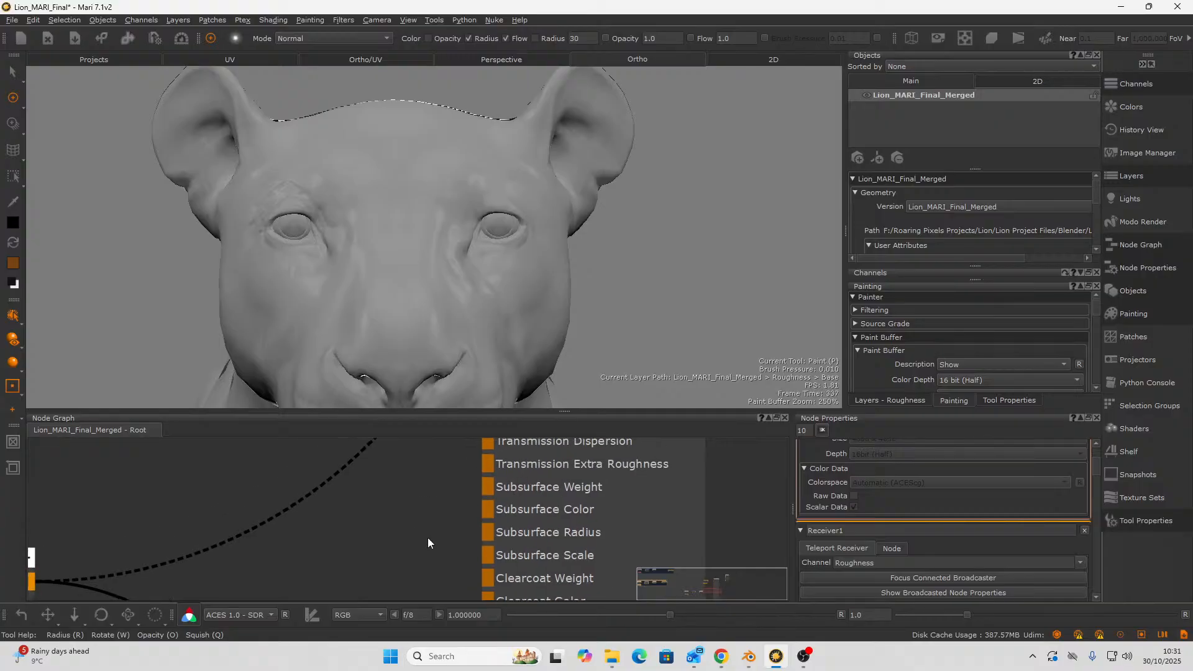
{"action": "scroll", "coordinate": [426, 569], "scroll_direction": "down", "scroll_amount": 1}
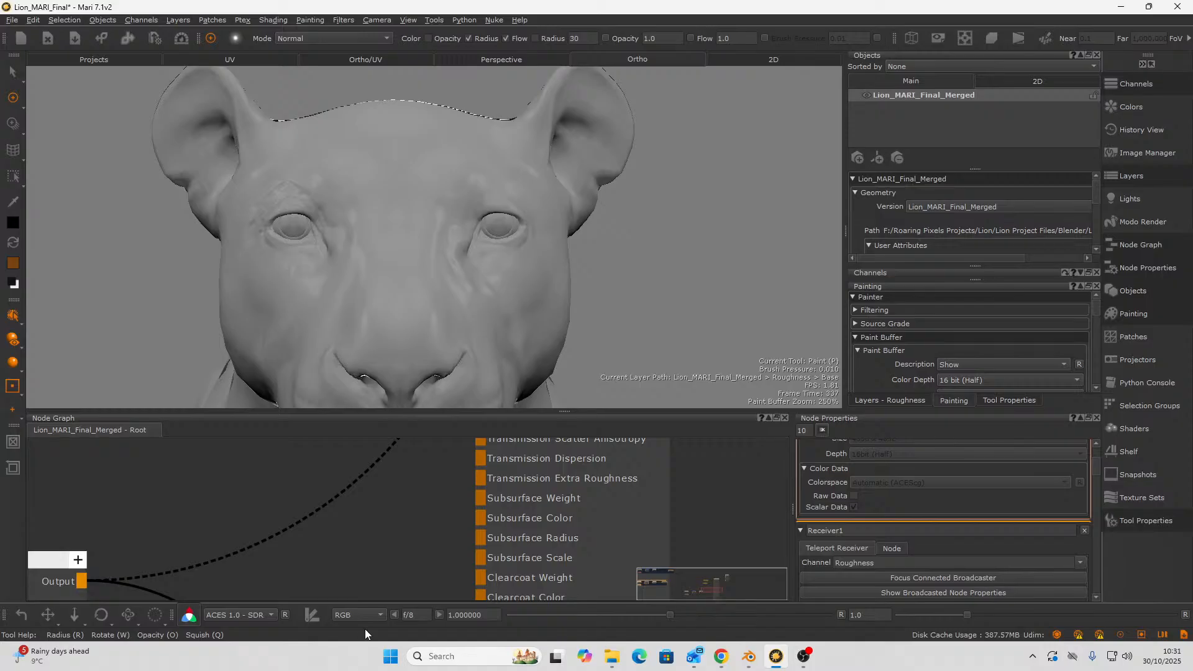
{"action": "scroll", "coordinate": [390, 586], "scroll_direction": "down", "scroll_amount": 1}
{"action": "middle_click_drag", "start_coordinate": [395, 574], "coordinate": [362, 432]}
{"action": "scroll", "coordinate": [378, 542], "scroll_direction": "down", "scroll_amount": 5}
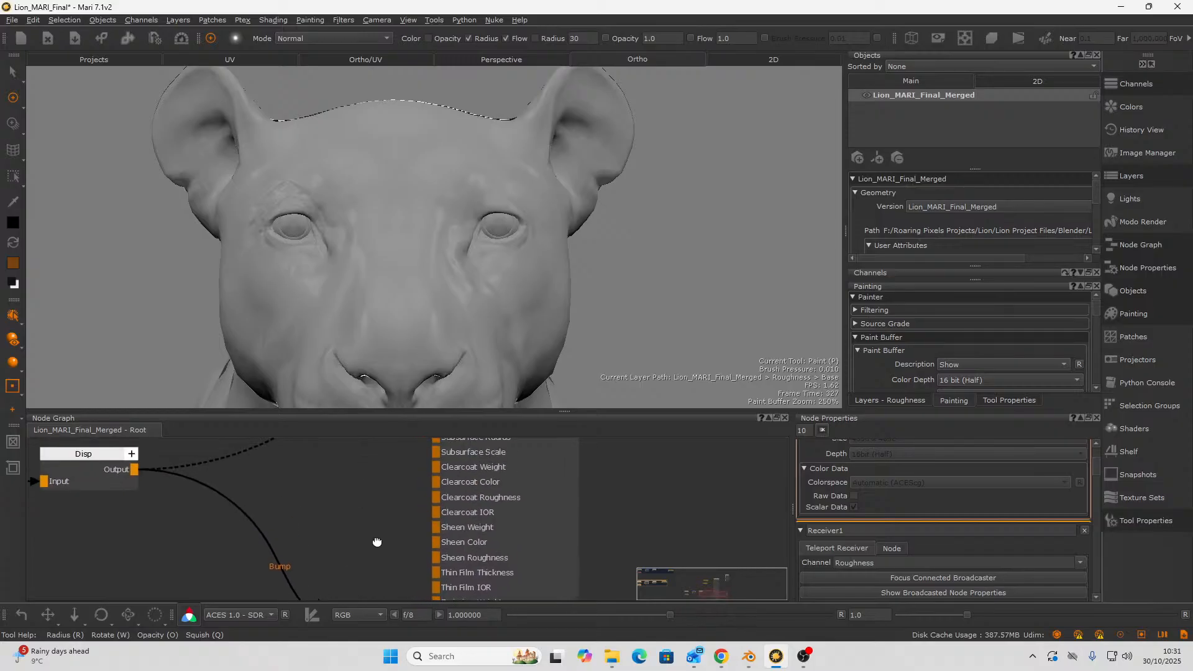
{"action": "scroll", "coordinate": [410, 543], "scroll_direction": "up", "scroll_amount": 3}
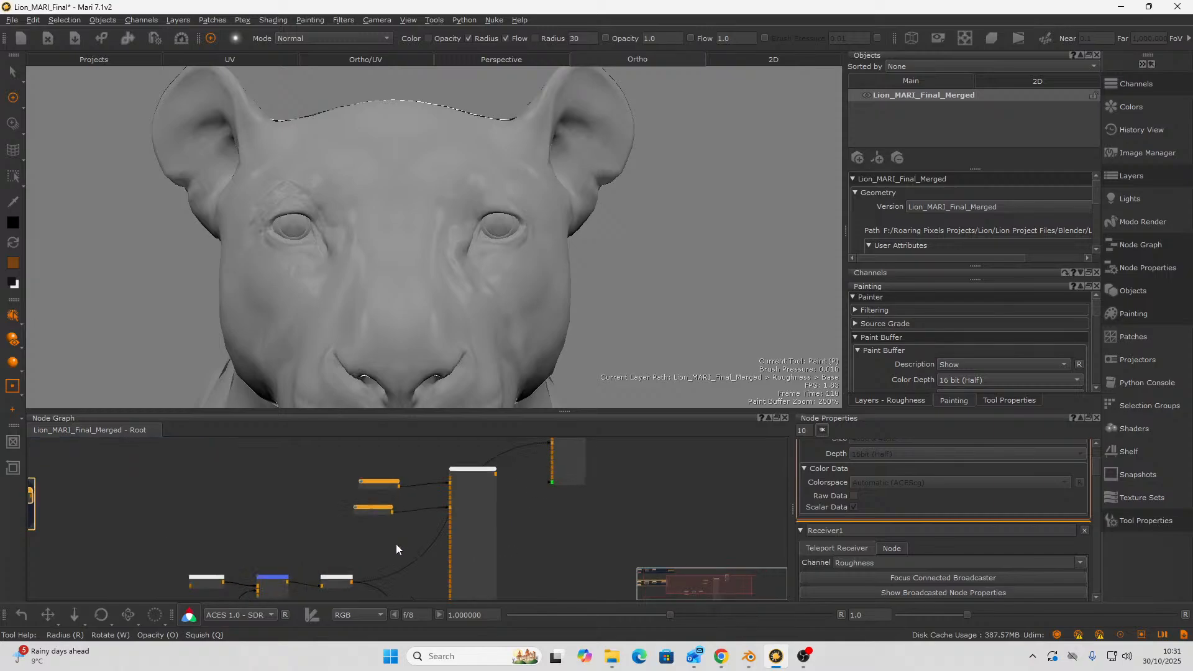
- Enlarge the Backdrop around the Diffuse Color node chain so it extends wider and lower than its nodes
{"action": "middle_click_drag", "start_coordinate": [280, 495], "coordinate": [475, 563]}
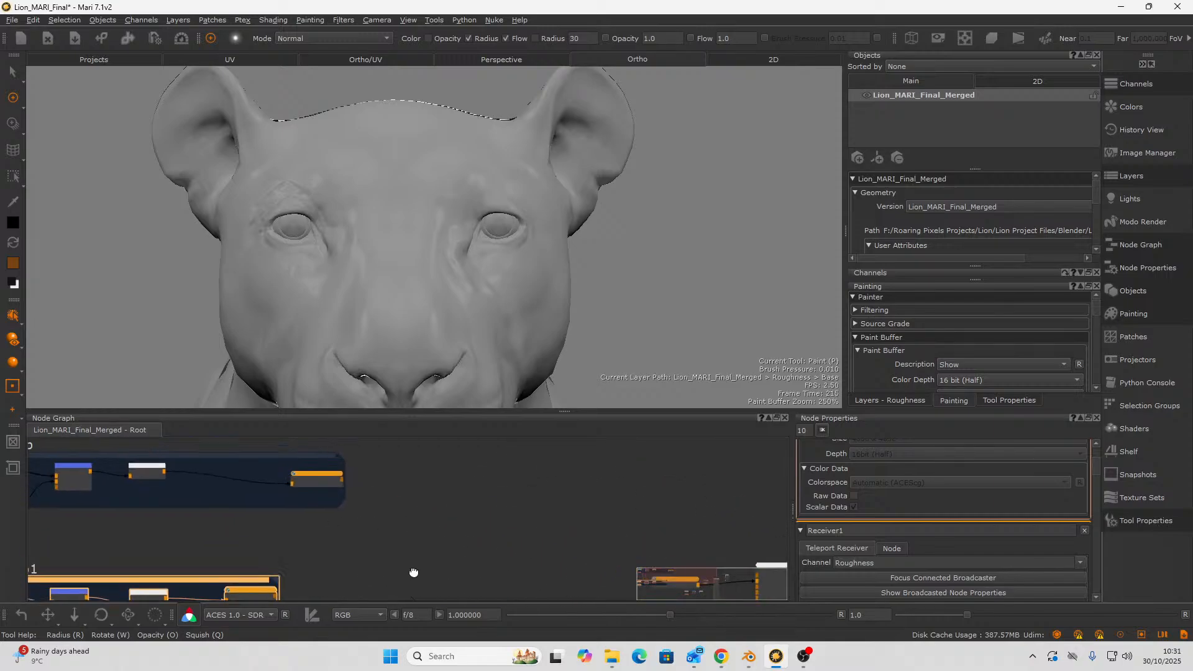
{"action": "scroll", "coordinate": [392, 584], "scroll_direction": "up", "scroll_amount": 1}
{"action": "middle_click_drag", "start_coordinate": [373, 599], "coordinate": [413, 572]}
{"action": "scroll", "coordinate": [435, 581], "scroll_direction": "up", "scroll_amount": 1}
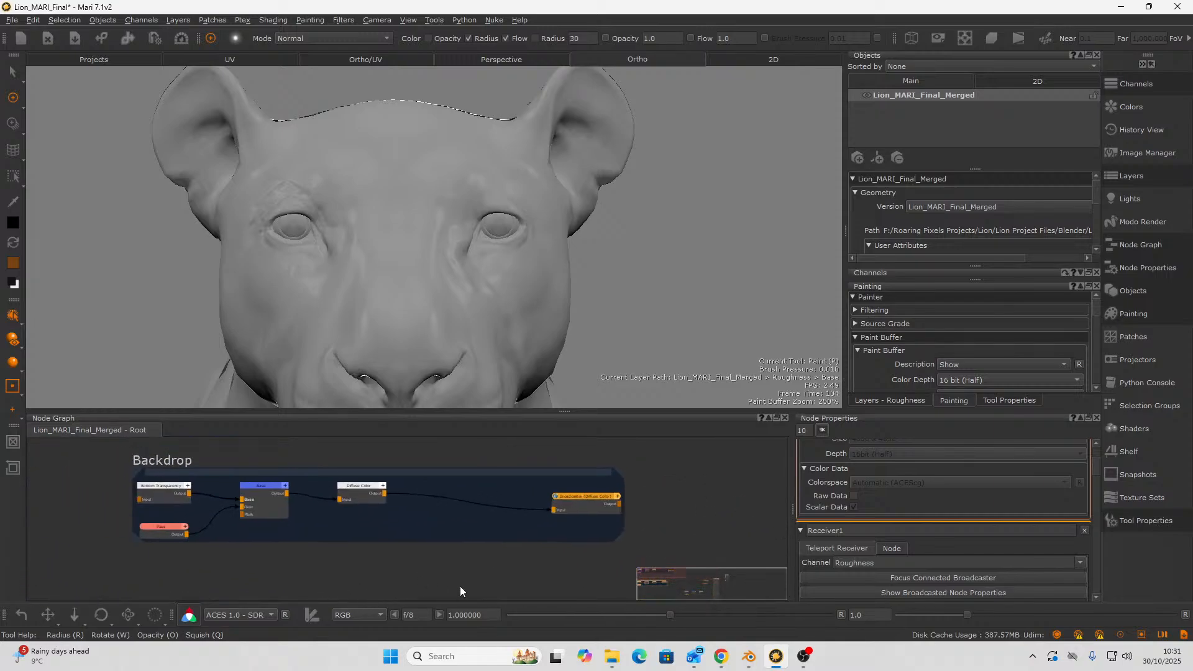
{"action": "left_click", "coordinate": [511, 488]}
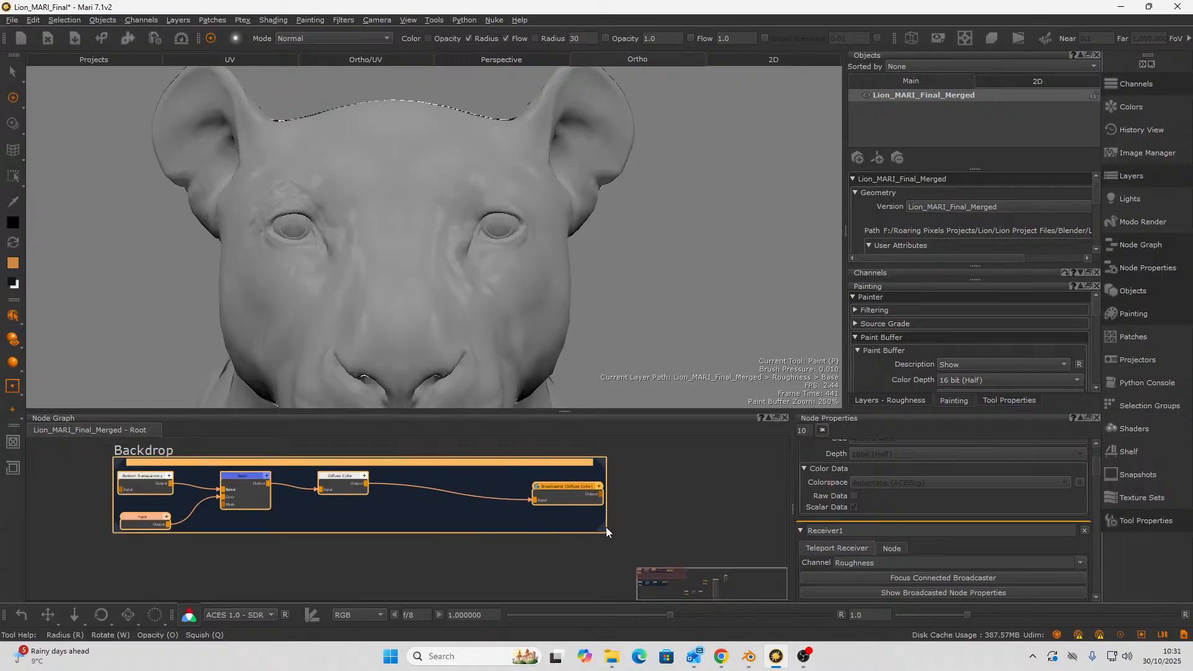
{"action": "left_click_drag", "start_coordinate": [607, 527], "coordinate": [682, 576]}
- Move the Diffuse Color node and its Broadcaster far away from the Base node, leaving a wide gap for extra nodes
{"action": "middle_click_drag", "start_coordinate": [417, 546], "coordinate": [520, 592]}
{"action": "left_click", "coordinate": [378, 509]}
{"action": "scroll", "coordinate": [372, 553], "scroll_direction": "up", "scroll_amount": 5}
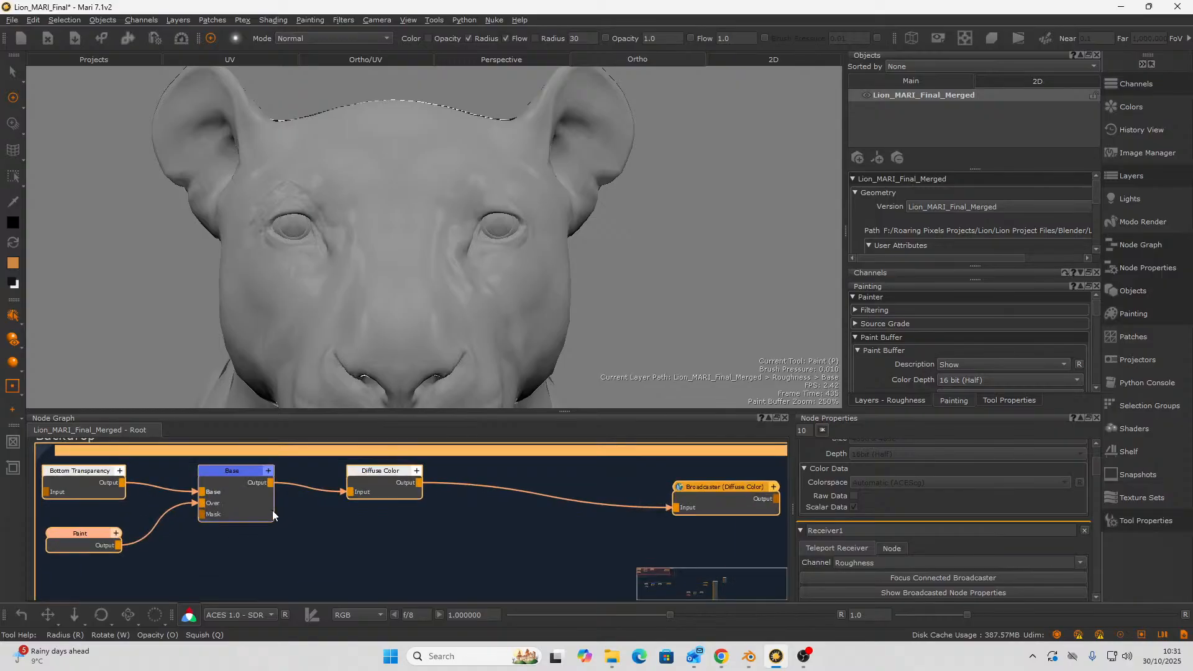
{"action": "scroll", "coordinate": [364, 572], "scroll_direction": "down", "scroll_amount": 3}
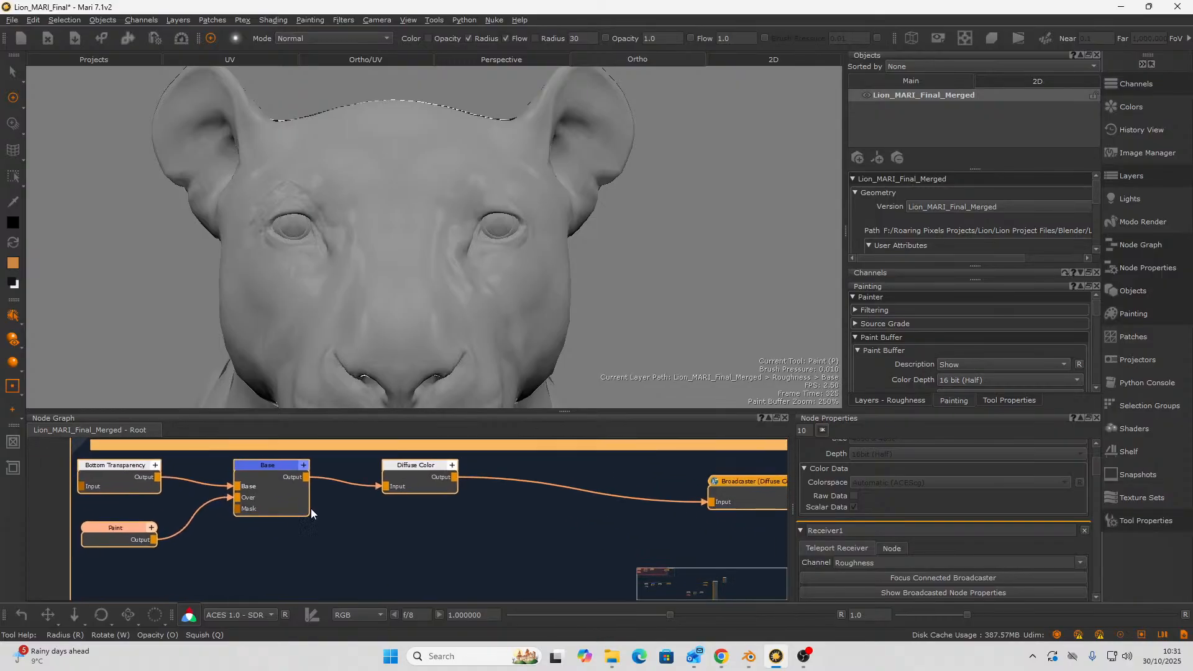
{"action": "scroll", "coordinate": [429, 470], "scroll_direction": "down", "scroll_amount": 5}
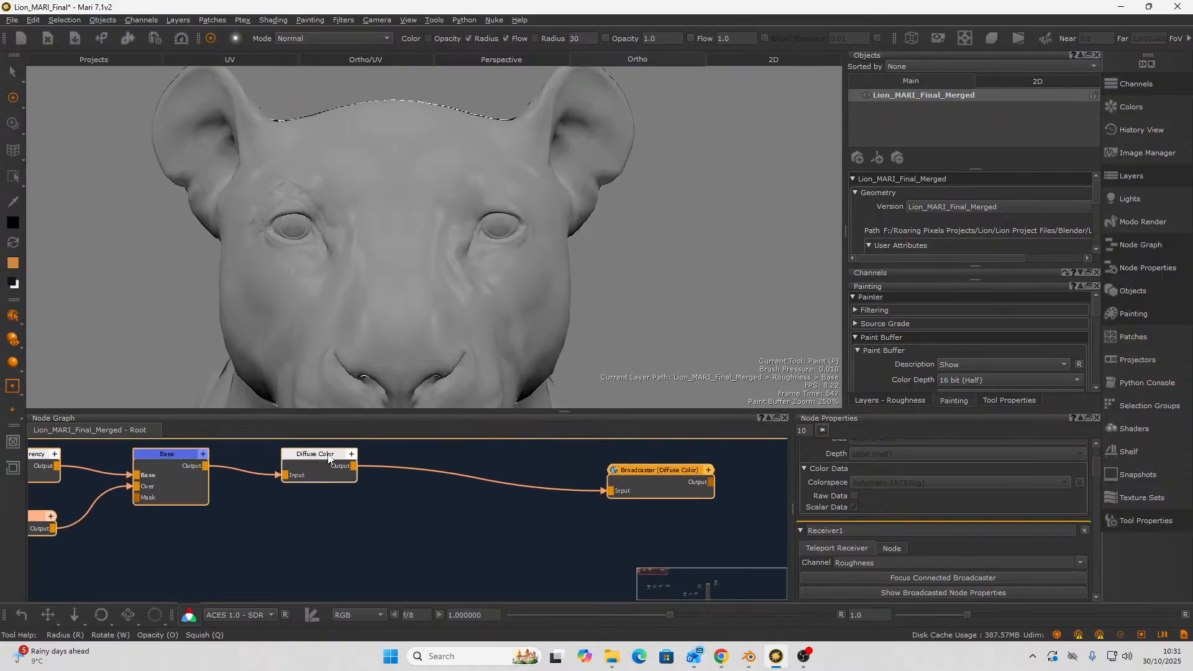
{"action": "left_click", "coordinate": [359, 503]}
{"action": "left_click_drag", "start_coordinate": [337, 474], "coordinate": [501, 490]}
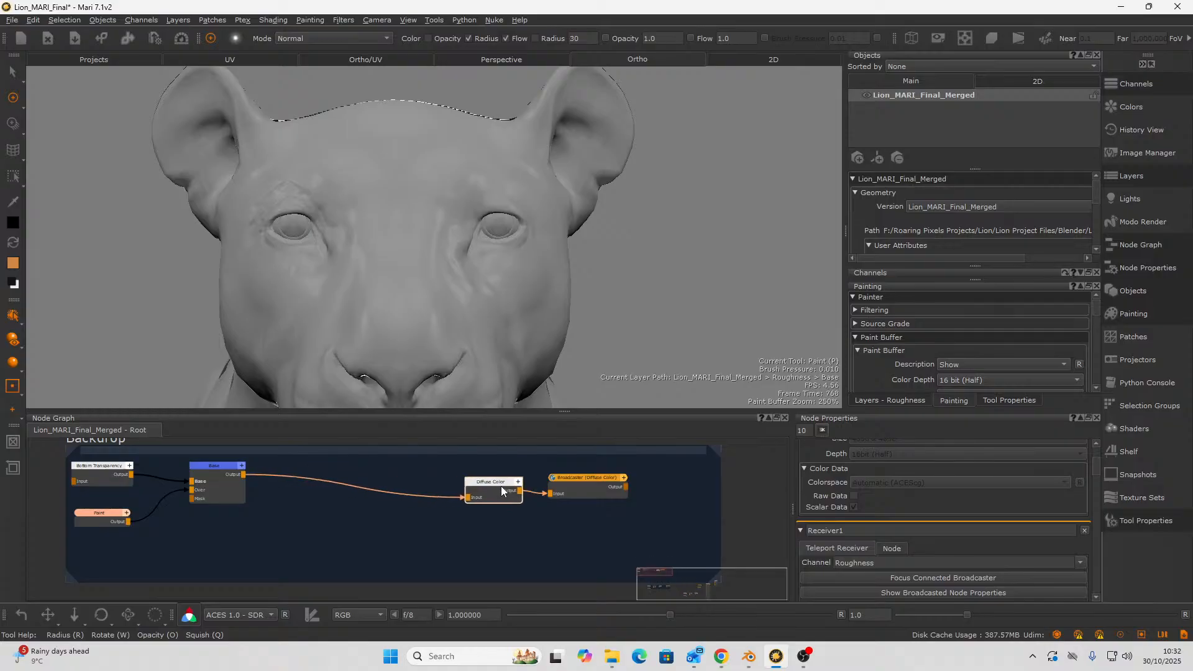
{"action": "middle_click_drag", "start_coordinate": [600, 562], "coordinate": [447, 564]}
{"action": "left_click_drag", "start_coordinate": [435, 486], "coordinate": [765, 486]}
{"action": "left_click_drag", "start_coordinate": [329, 490], "coordinate": [500, 490]}
{"action": "scroll", "coordinate": [500, 487], "scroll_direction": "down", "scroll_amount": 3}
{"action": "middle_click_drag", "start_coordinate": [324, 515], "coordinate": [454, 536]}
{"action": "scroll", "coordinate": [346, 514], "scroll_direction": "up", "scroll_amount": 1}
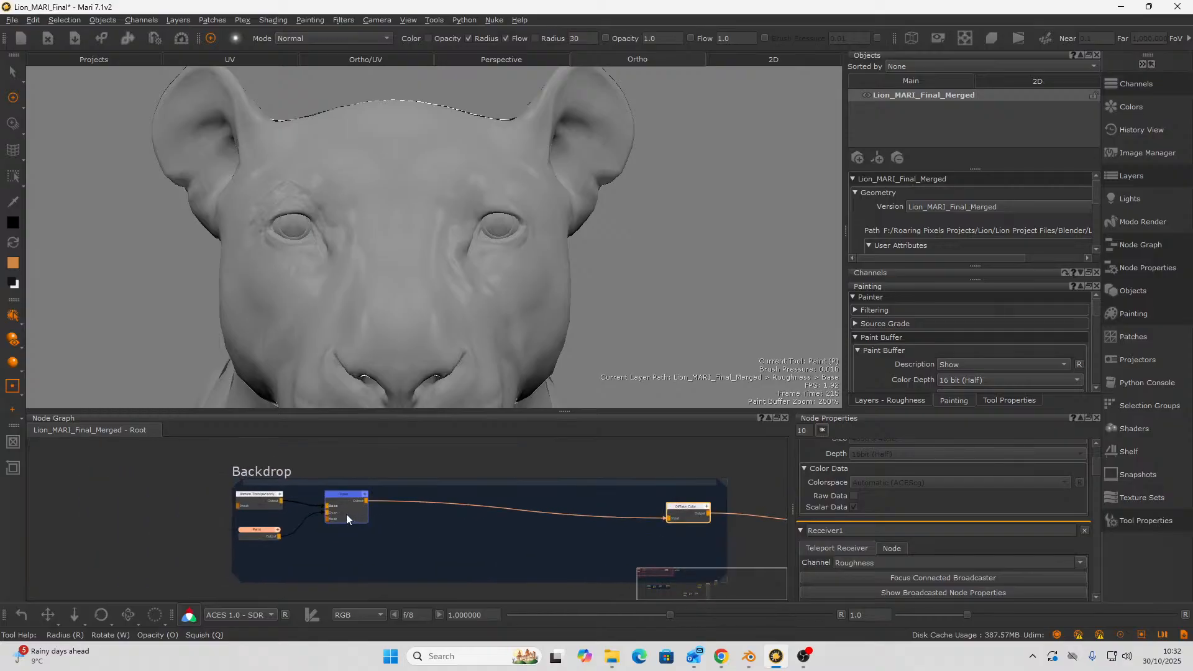
{"action": "scroll", "coordinate": [428, 563], "scroll_direction": "up", "scroll_amount": 2}
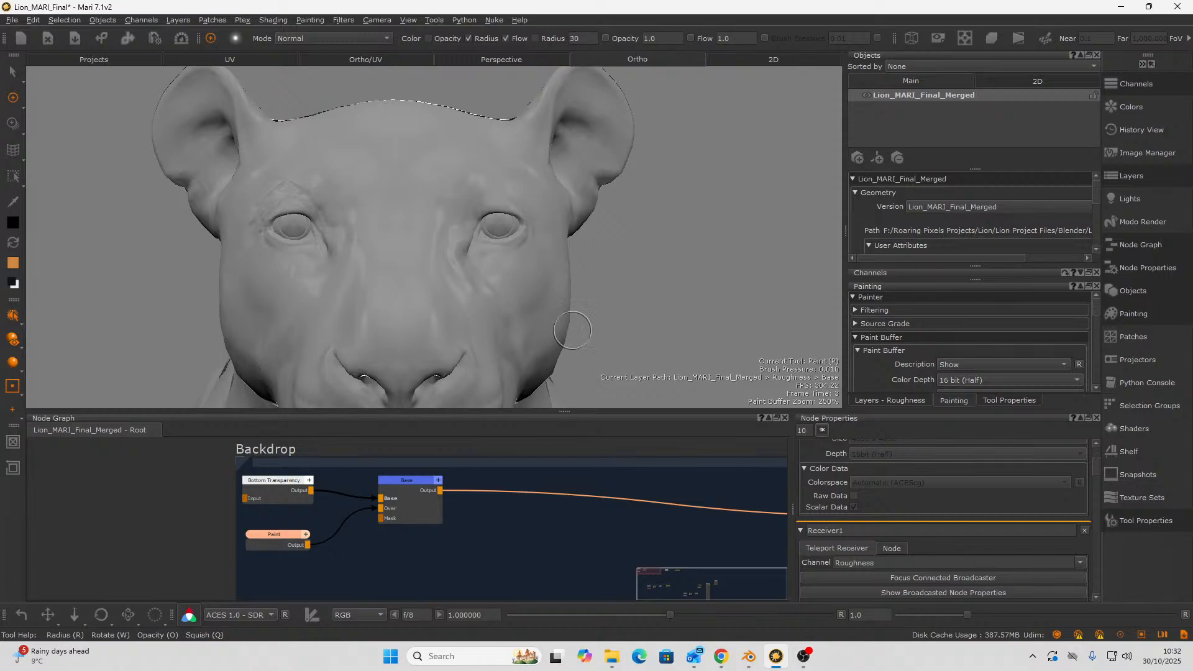
- Import the two Pexels JPG photos from F:/Roaring Pixels Projects into the Image Manager
{"action": "left_click", "coordinate": [1147, 156]}
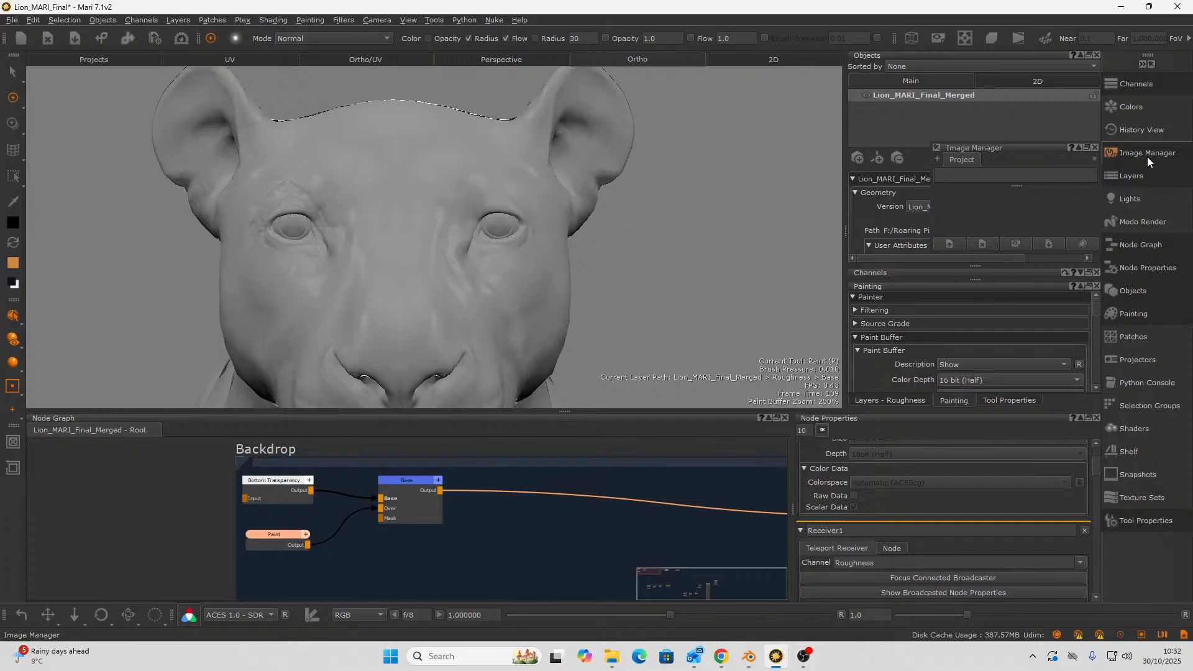
{"action": "left_click", "coordinate": [942, 241]}
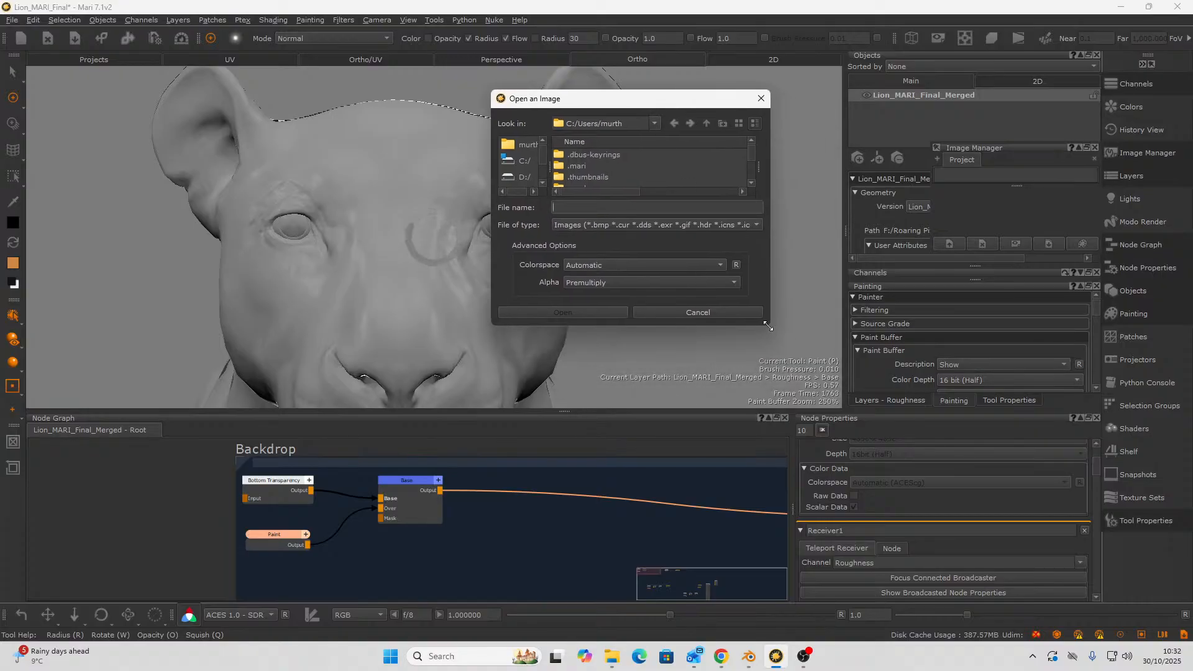
{"action": "left_click_drag", "start_coordinate": [768, 325], "coordinate": [1022, 457]}
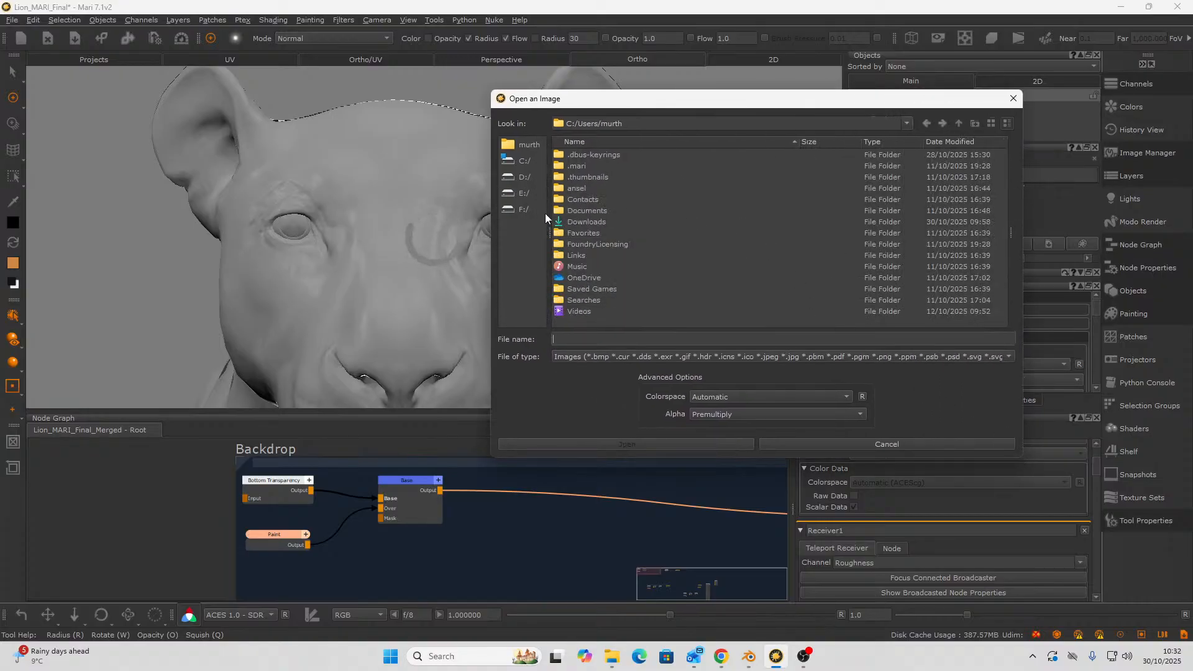
{"action": "left_click", "coordinate": [521, 209]}
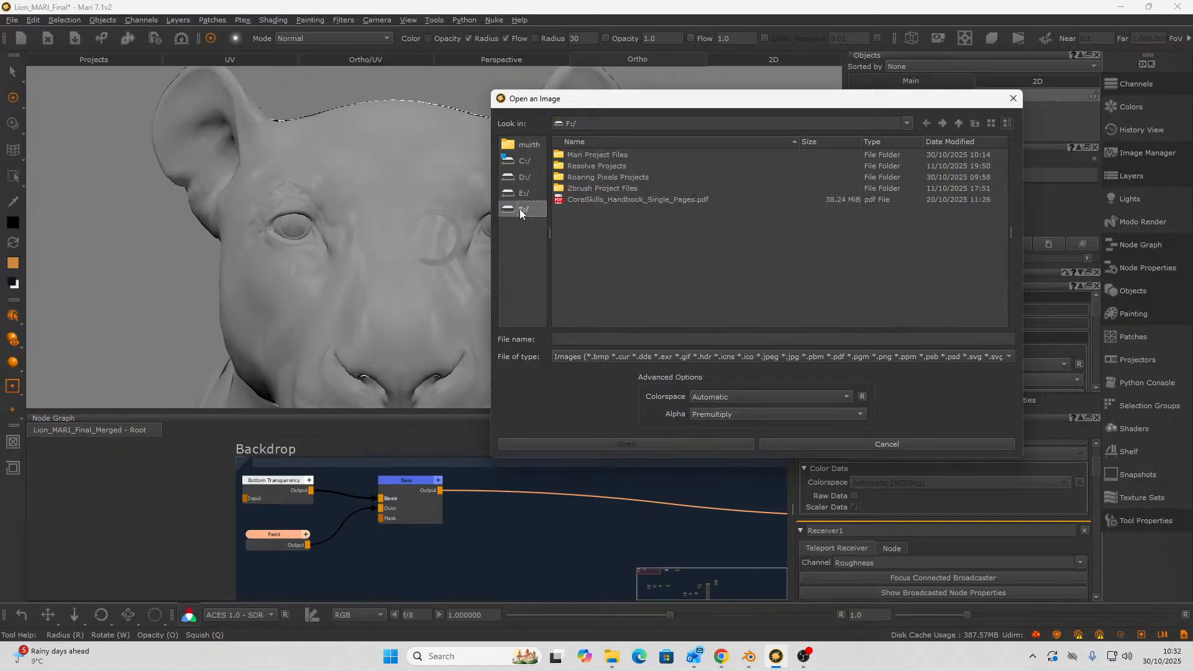
{"action": "double_click", "coordinate": [605, 179]}
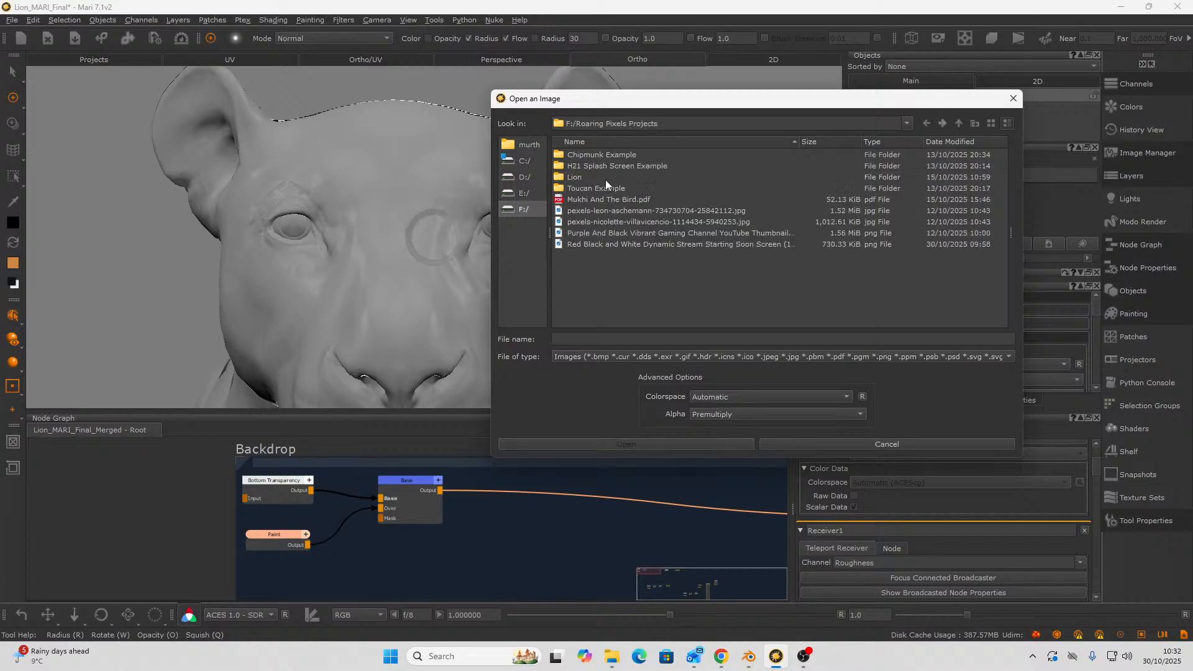
{"action": "left_click", "coordinate": [620, 212]}
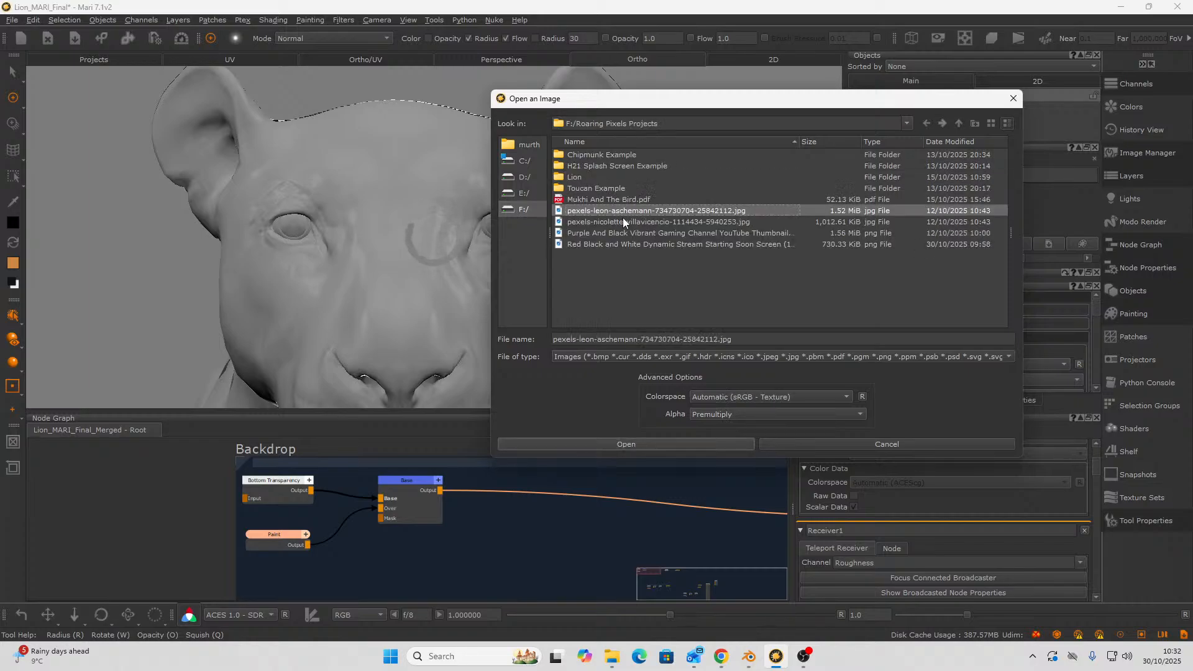
{"action": "left_click", "coordinate": [623, 219], "text": "ctrl"}
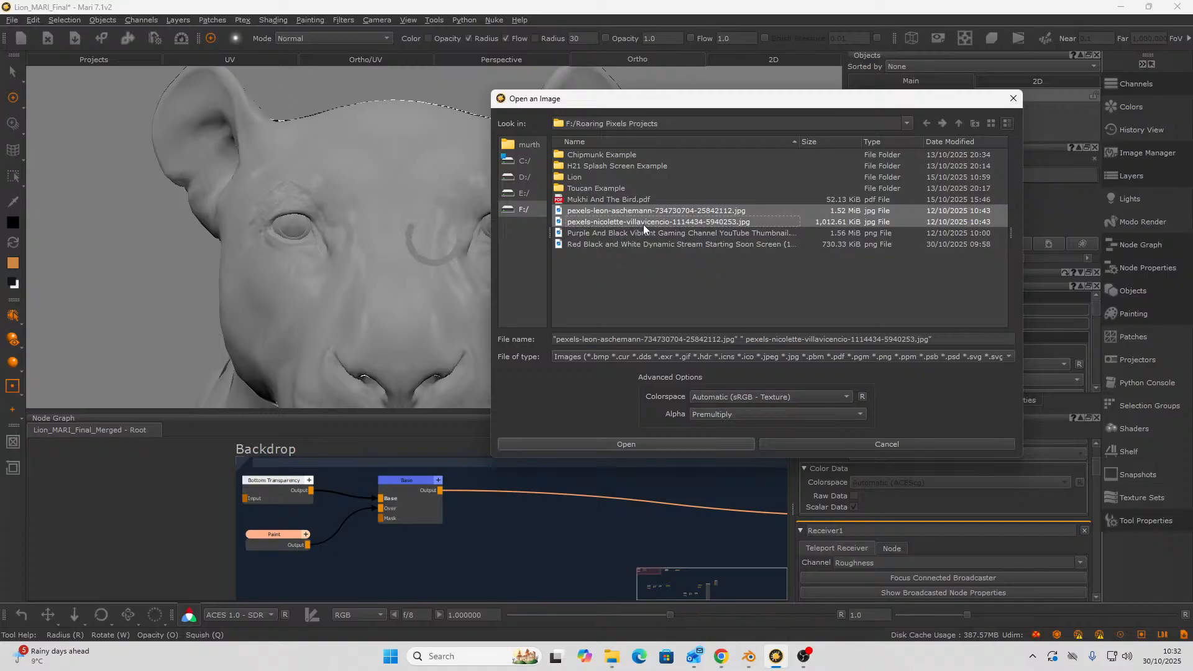
{"action": "left_click", "coordinate": [643, 211]}
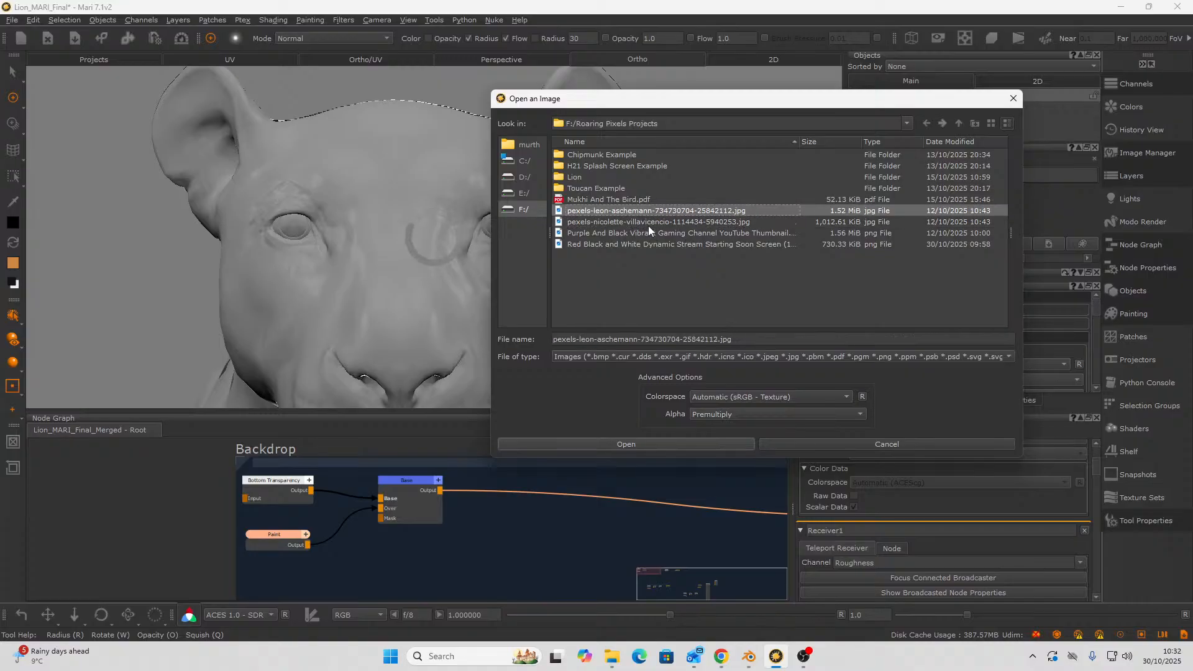
{"action": "left_click", "coordinate": [648, 222], "text": "shift"}
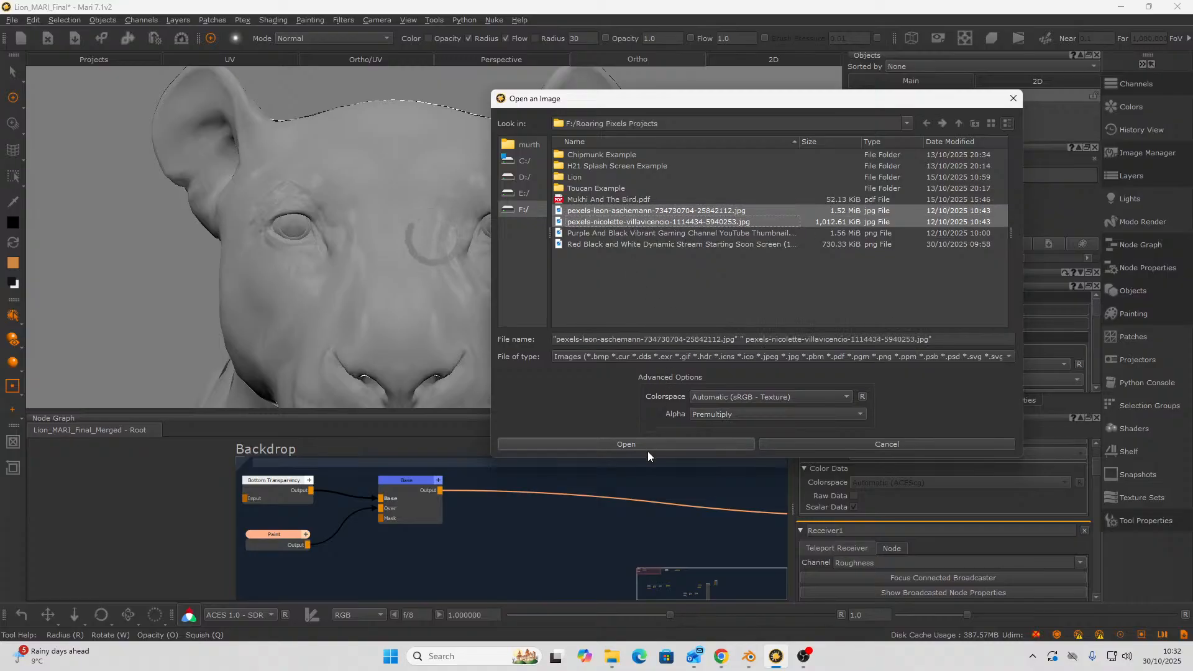
{"action": "left_click", "coordinate": [696, 444]}
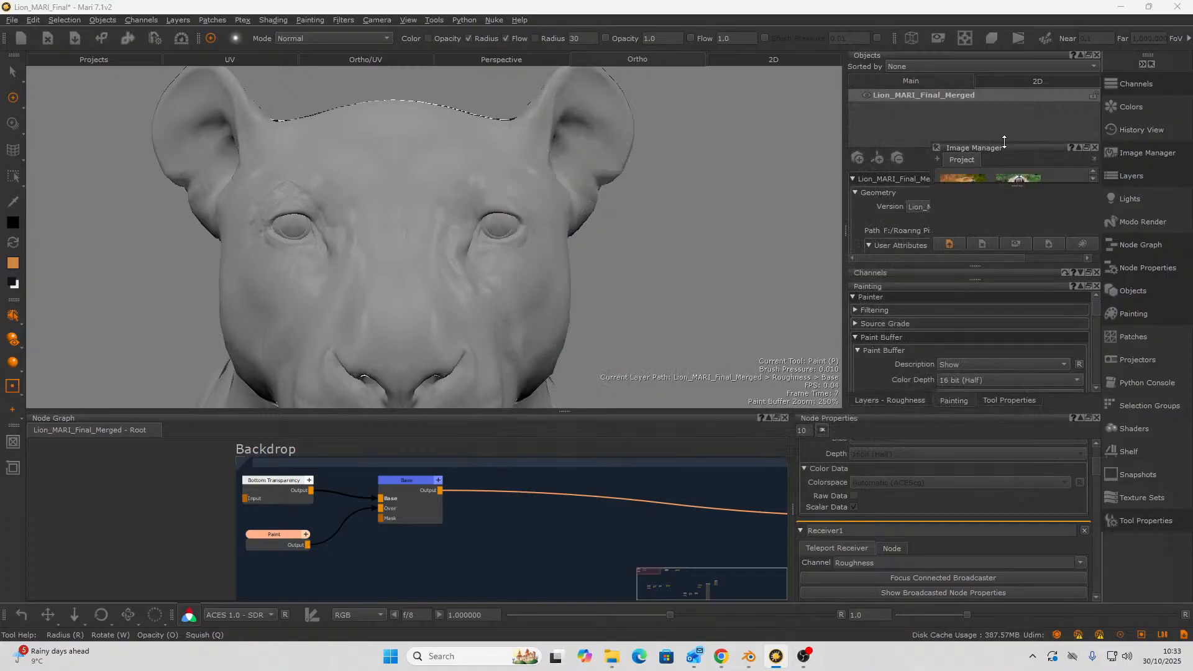
- Import the three Pexels JPG photos from F:/Roaring Pixels Projects/Lion and dock the Image Manager together with the Objects palette
{"action": "left_click", "coordinate": [946, 244]}
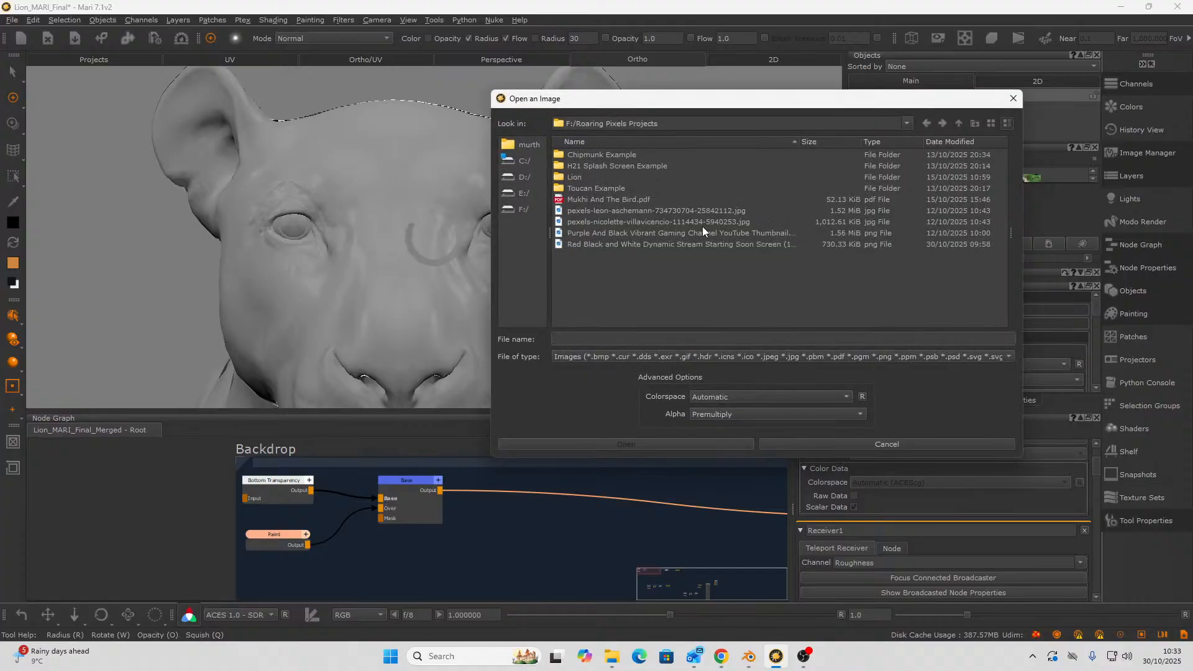
{"action": "double_click", "coordinate": [575, 177]}
{"action": "left_click", "coordinate": [613, 165]}
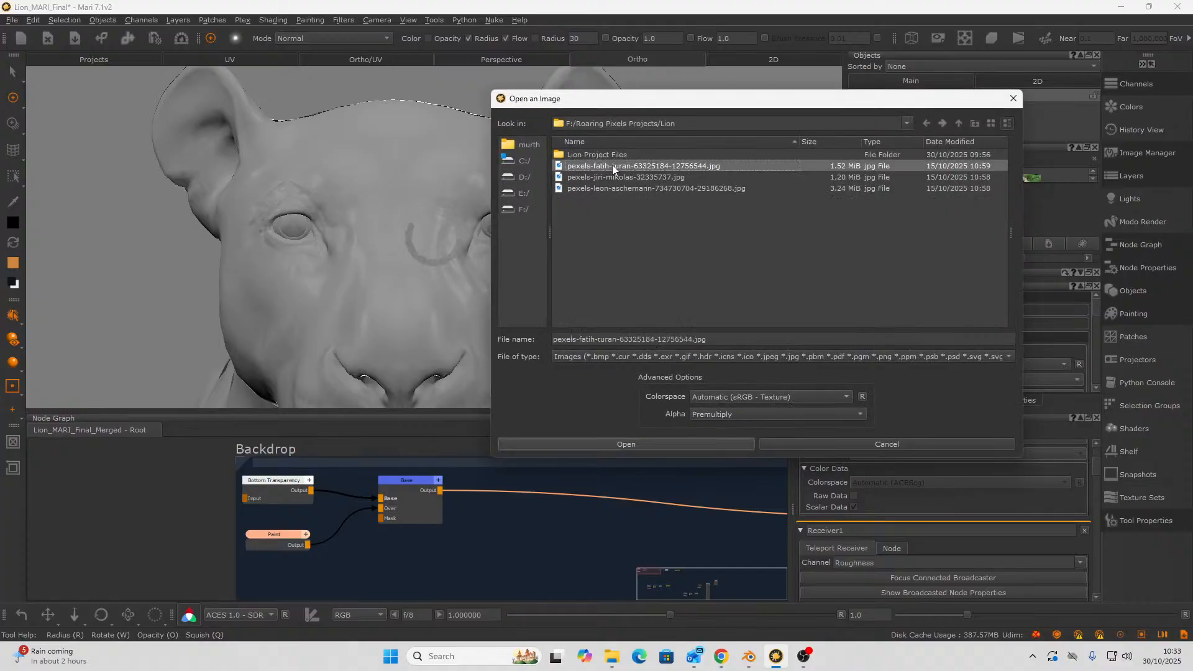
{"action": "left_click", "coordinate": [627, 179], "text": "ctrl"}
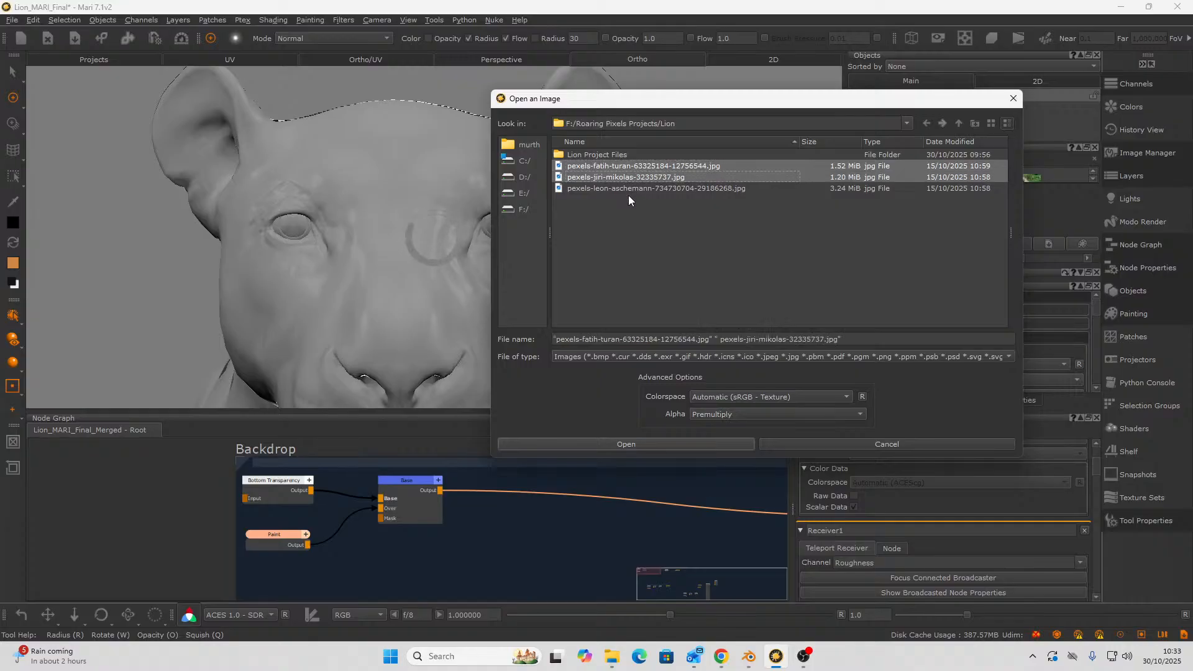
{"action": "left_click", "coordinate": [639, 188], "text": "ctrl"}
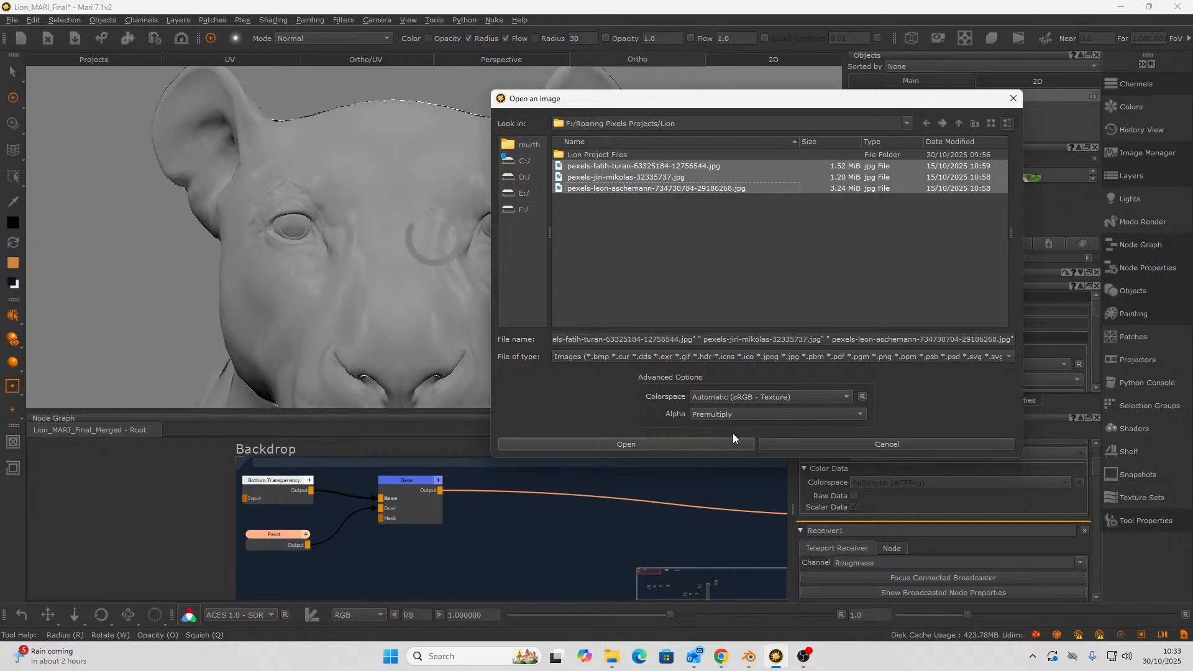
{"action": "left_click", "coordinate": [694, 442]}
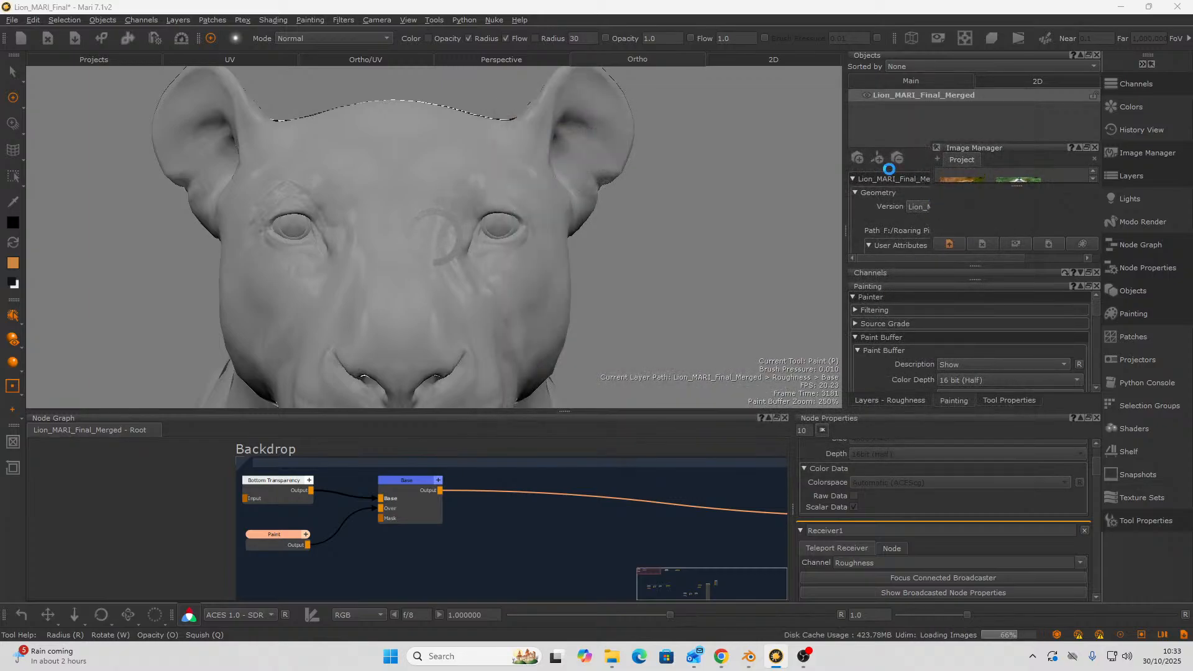
{"action": "left_click_drag", "start_coordinate": [985, 147], "coordinate": [876, 93]}
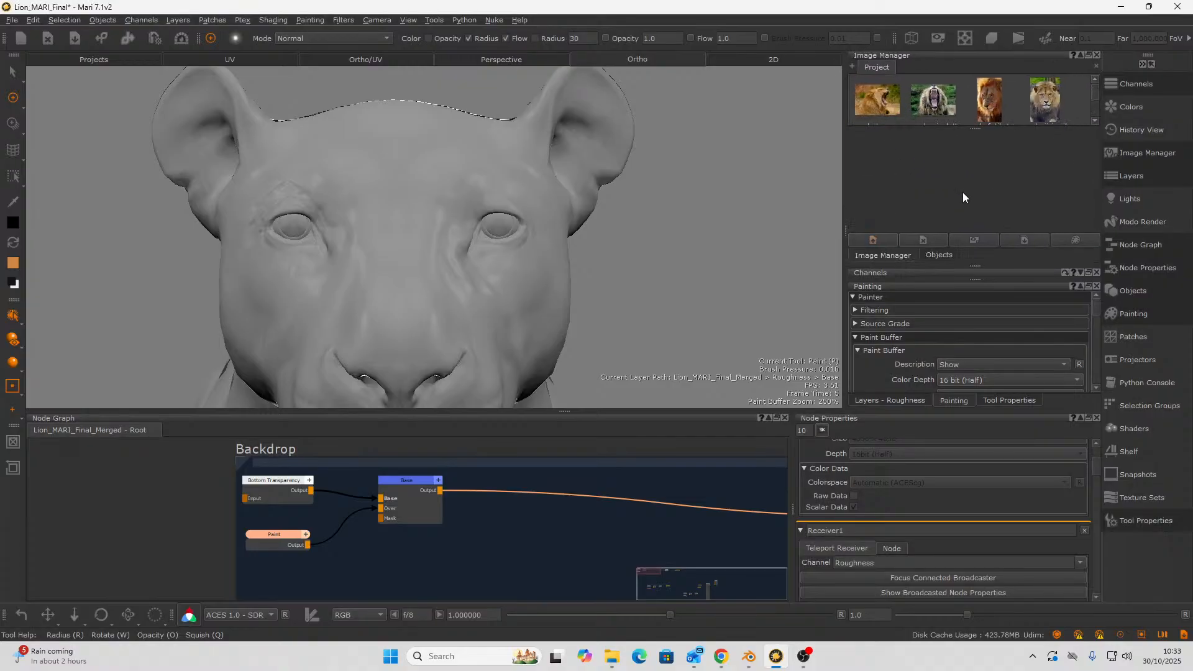
- Preview the yawning lion photo and inspect its colorspace choices and Raw Data option, keeping Automatic (sRGB - Texture)
{"action": "double_click", "coordinate": [888, 96]}
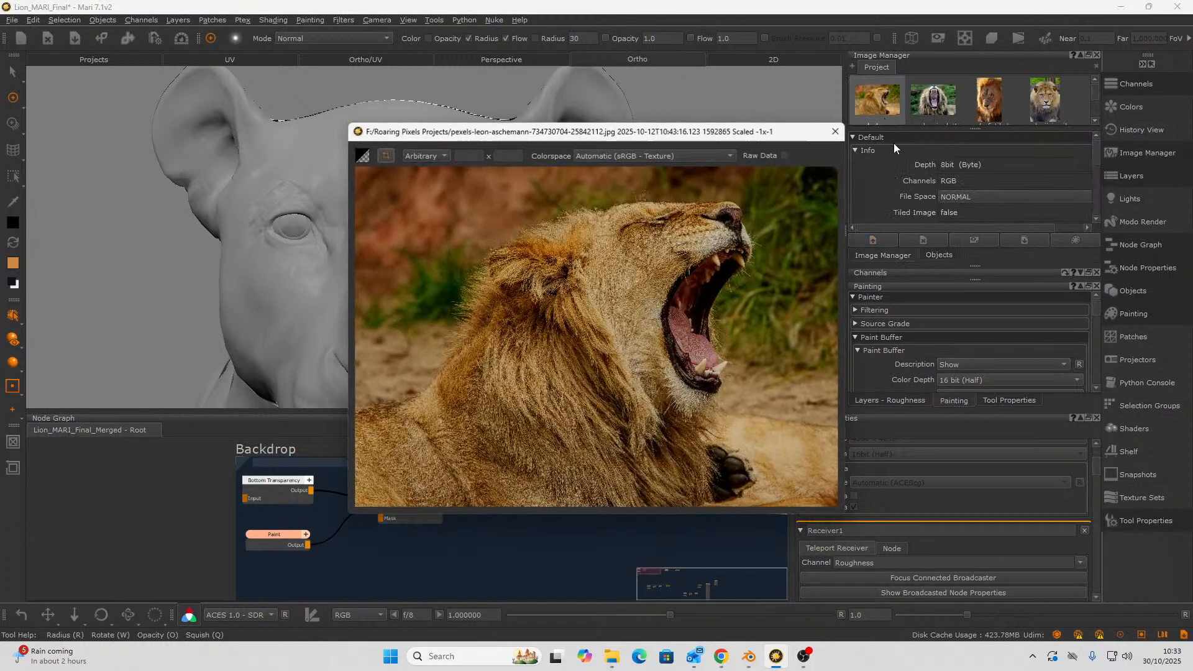
{"action": "left_click", "coordinate": [626, 151]}
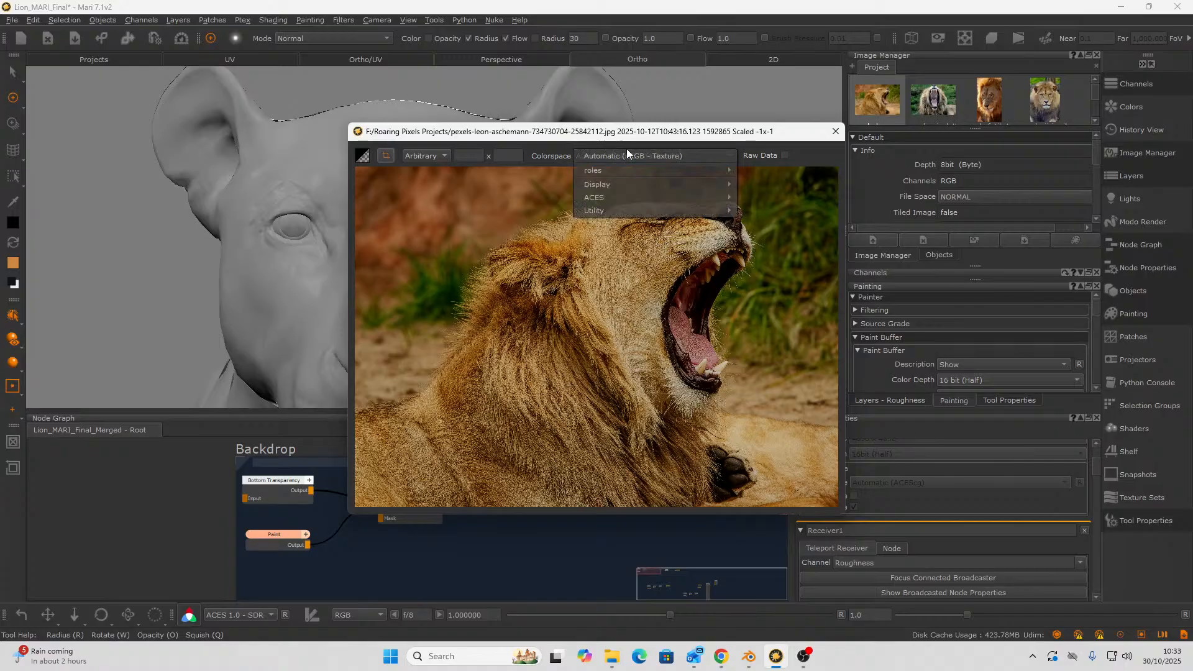
{"action": "mouse_move", "coordinate": [616, 170]}
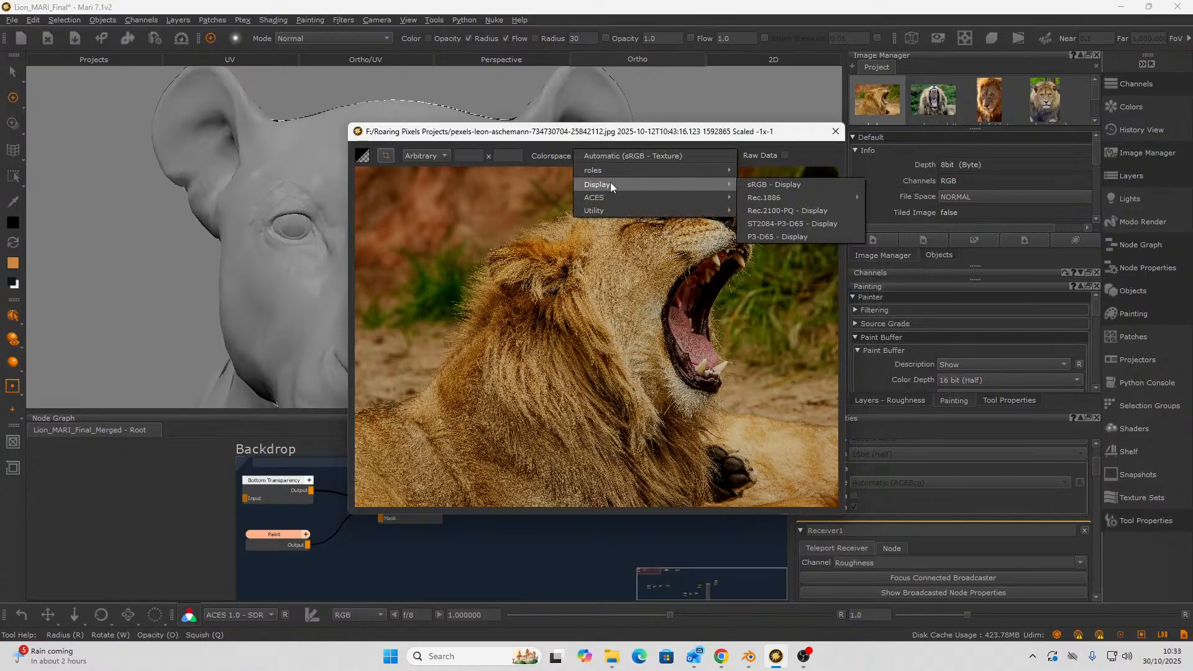
{"action": "left_click", "coordinate": [604, 159]}
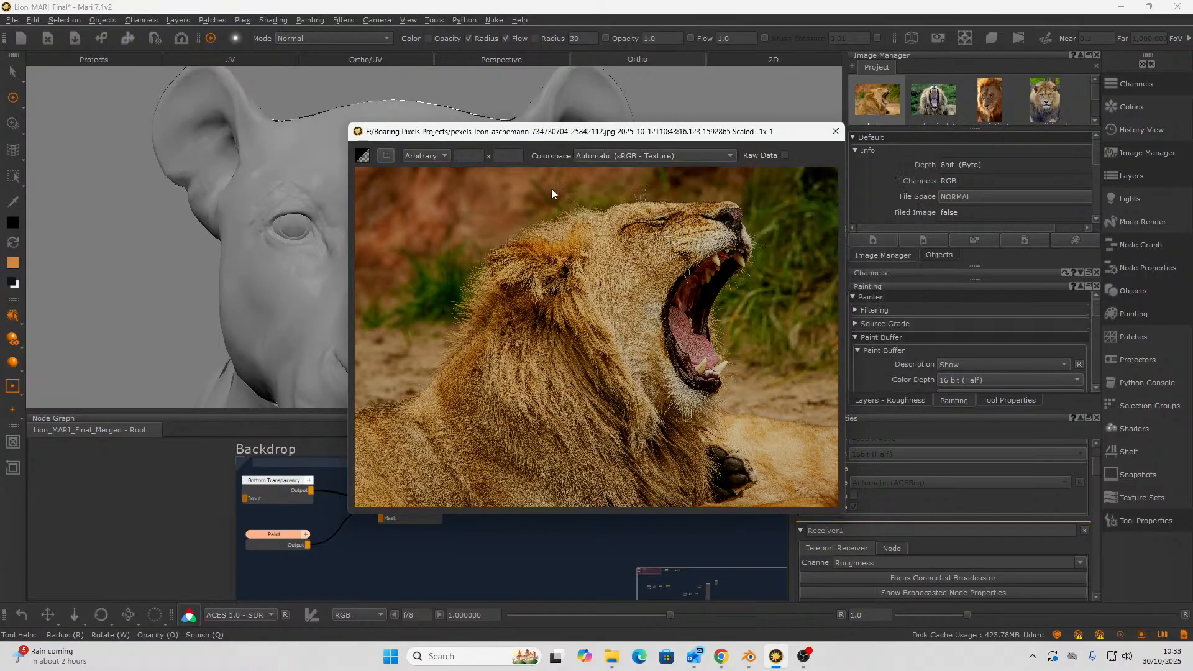
{"action": "left_click", "coordinate": [784, 155]}
{"action": "left_click", "coordinate": [783, 155]}
{"action": "left_click", "coordinate": [834, 131]}
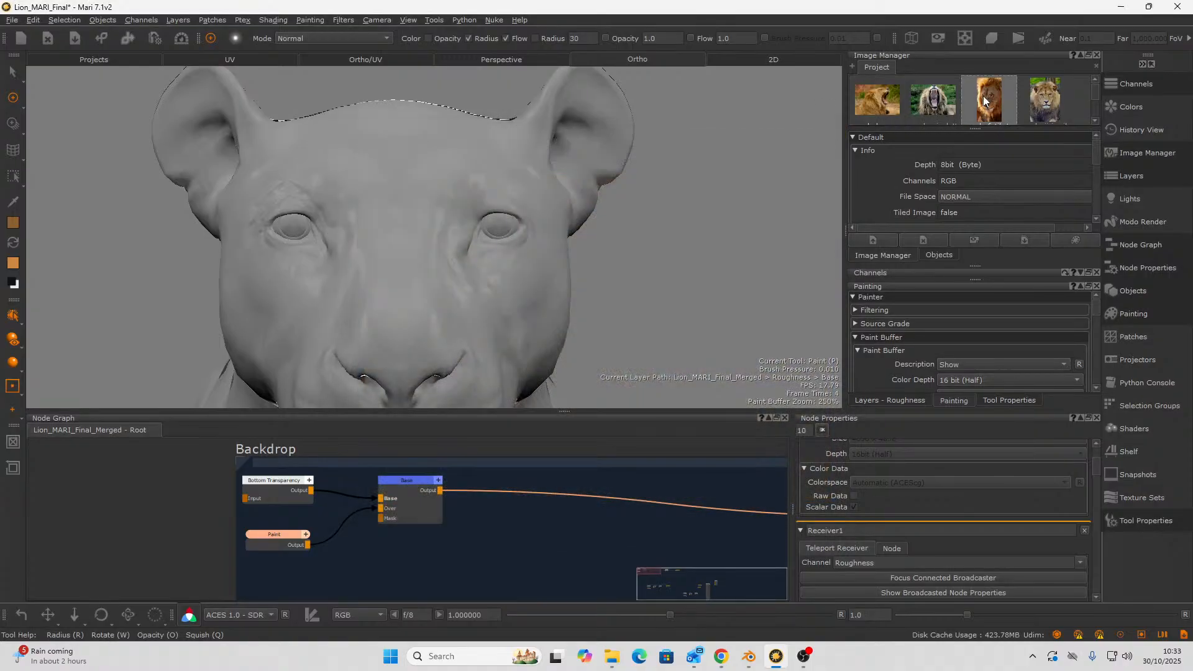
- Preview the close-up male lion portrait, and view the front-facing lion photo in an enlarged preview window
{"action": "double_click", "coordinate": [985, 98]}
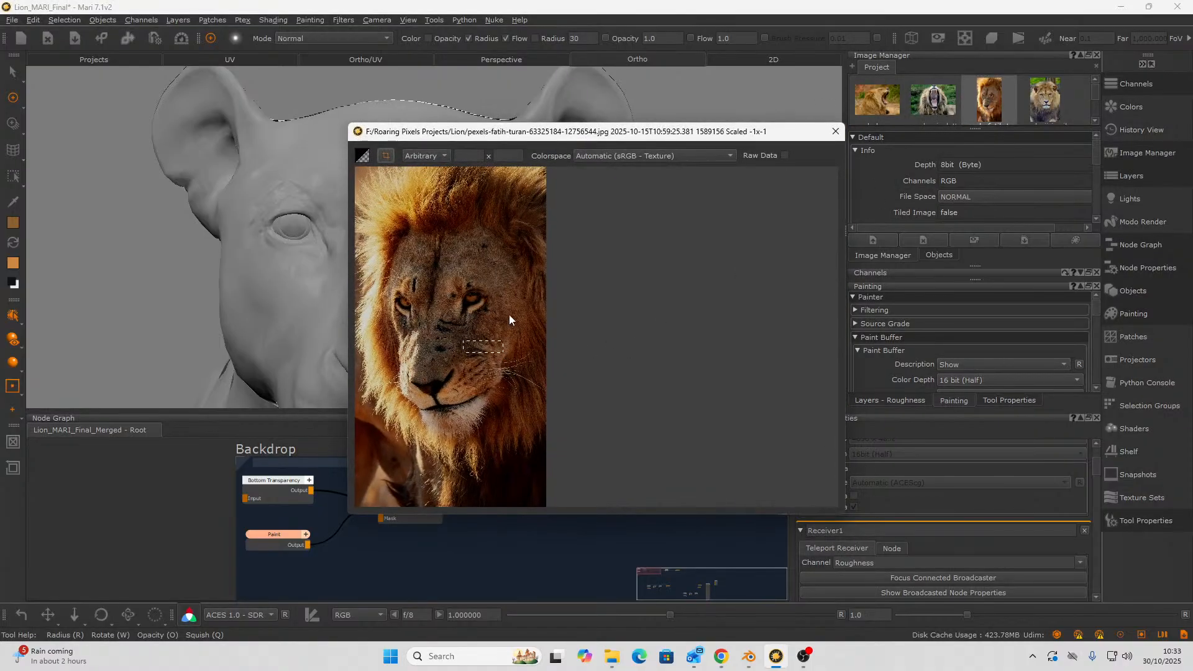
{"action": "left_click", "coordinate": [834, 131]}
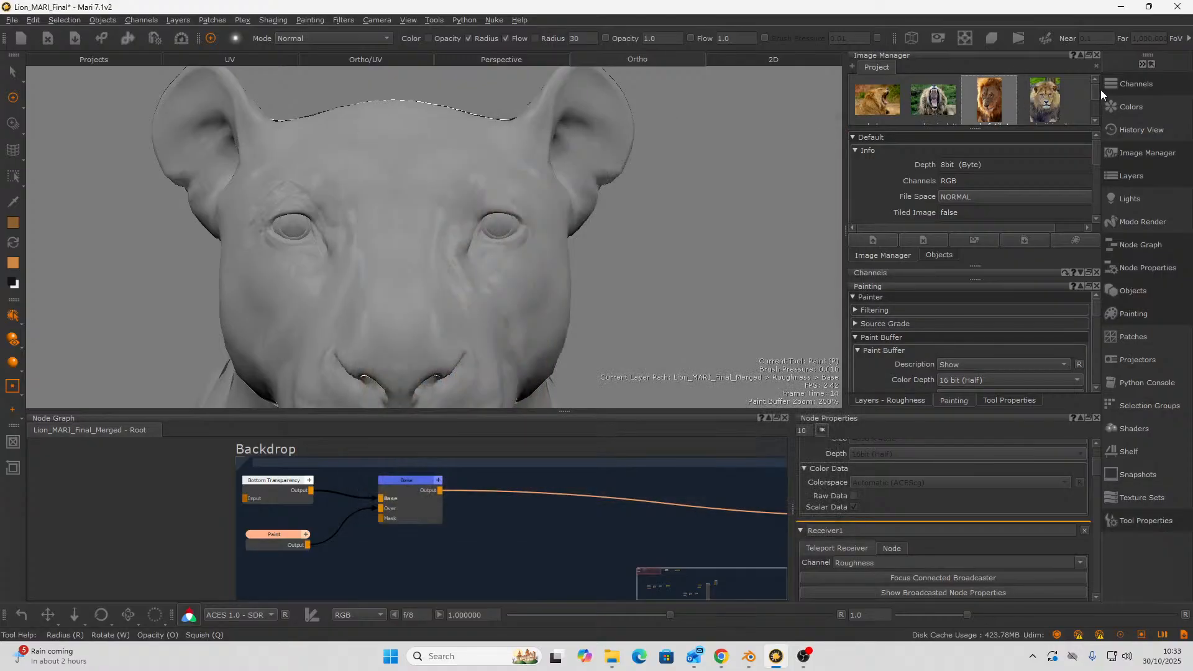
{"action": "mouse_move", "coordinate": [1093, 90]}
{"action": "left_mouse_down"}
{"action": "mouse_move", "coordinate": [1094, 103]}
{"action": "mouse_move", "coordinate": [1099, 80]}
{"action": "left_mouse_up"}
{"action": "double_click", "coordinate": [1052, 106]}
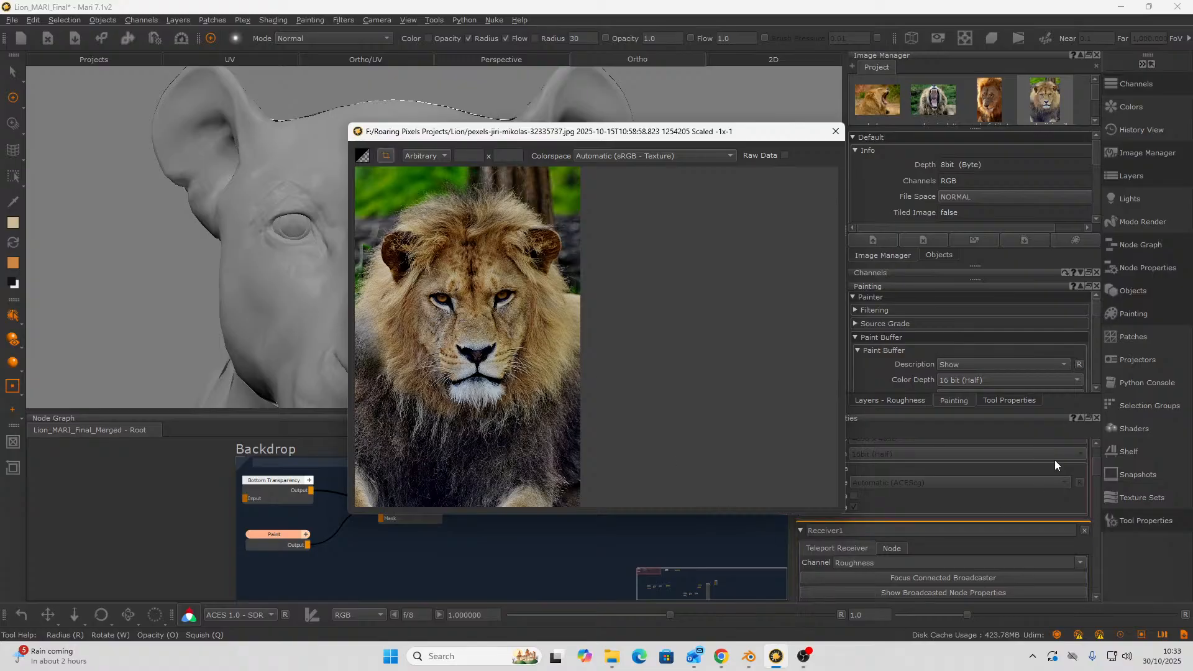
{"action": "left_click_drag", "start_coordinate": [688, 134], "coordinate": [799, 102]}
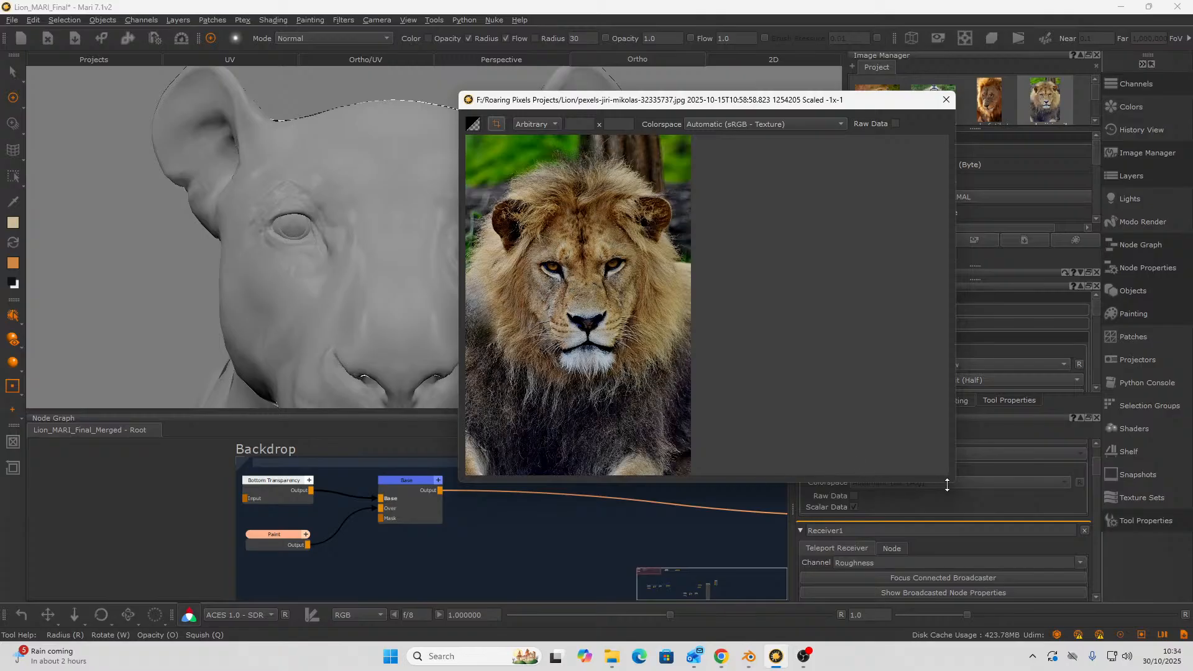
{"action": "left_click_drag", "start_coordinate": [952, 481], "coordinate": [1157, 646]}
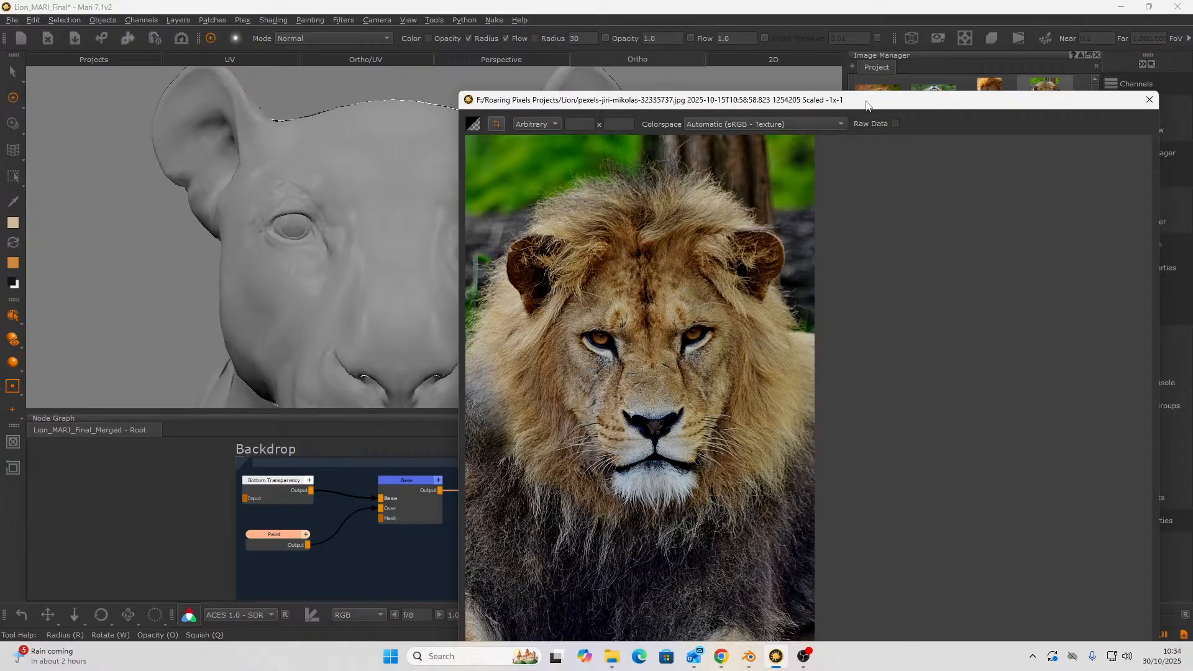
- Compare the front-facing lion photo with Raw Data on and off, keep the Automatic (sRGB - Texture) colorspace, and close the preview
{"action": "left_click_drag", "start_coordinate": [867, 102], "coordinate": [820, 52]}
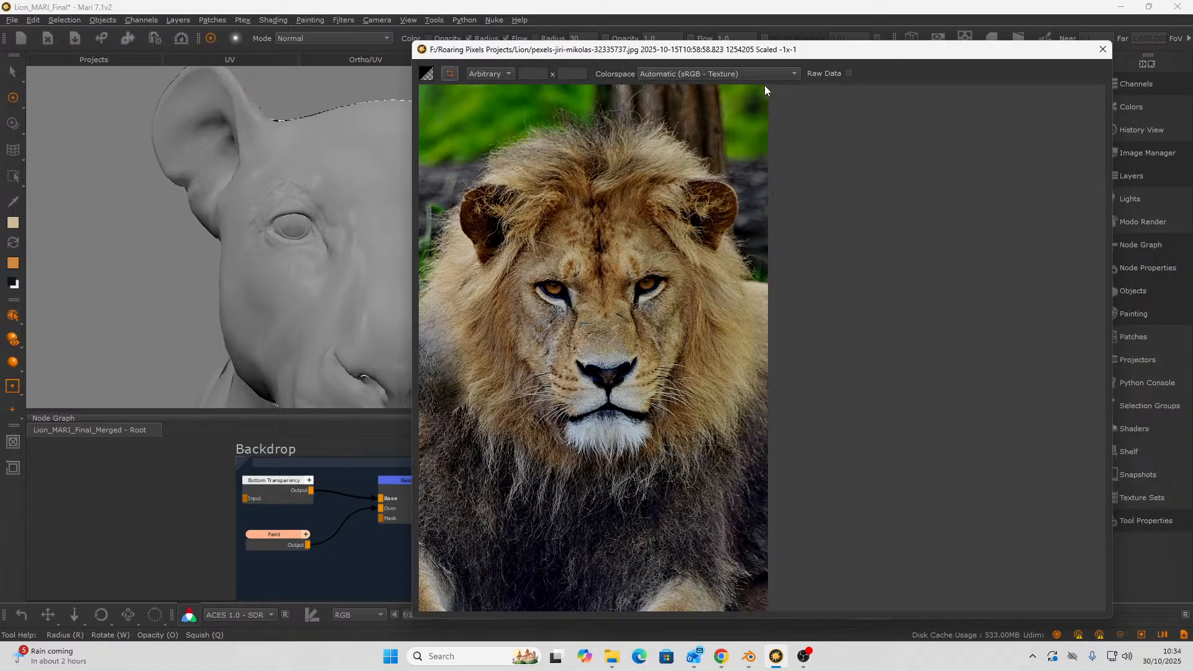
{"action": "left_click", "coordinate": [847, 73]}
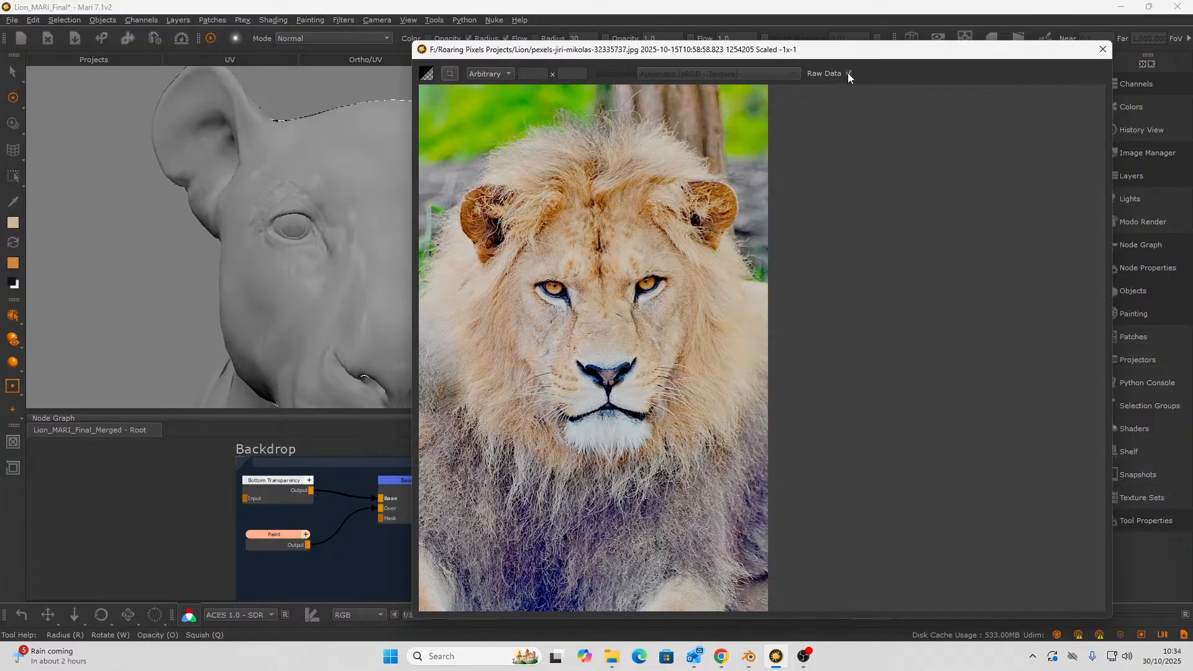
{"action": "left_click", "coordinate": [848, 74]}
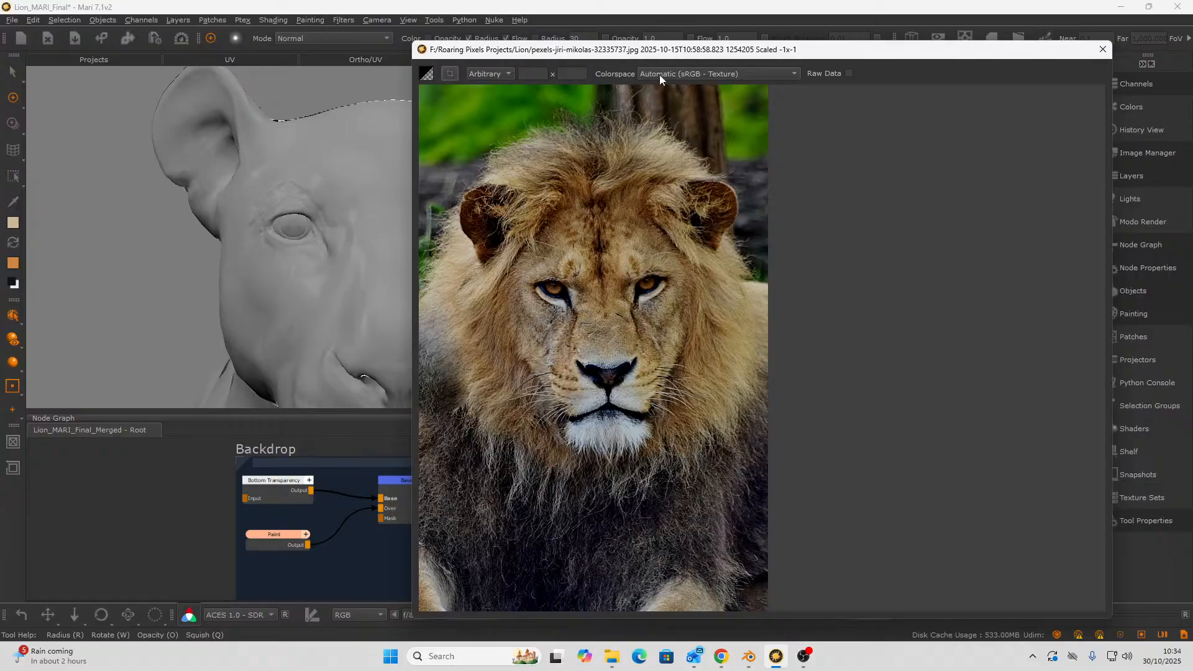
{"action": "left_click", "coordinate": [731, 76]}
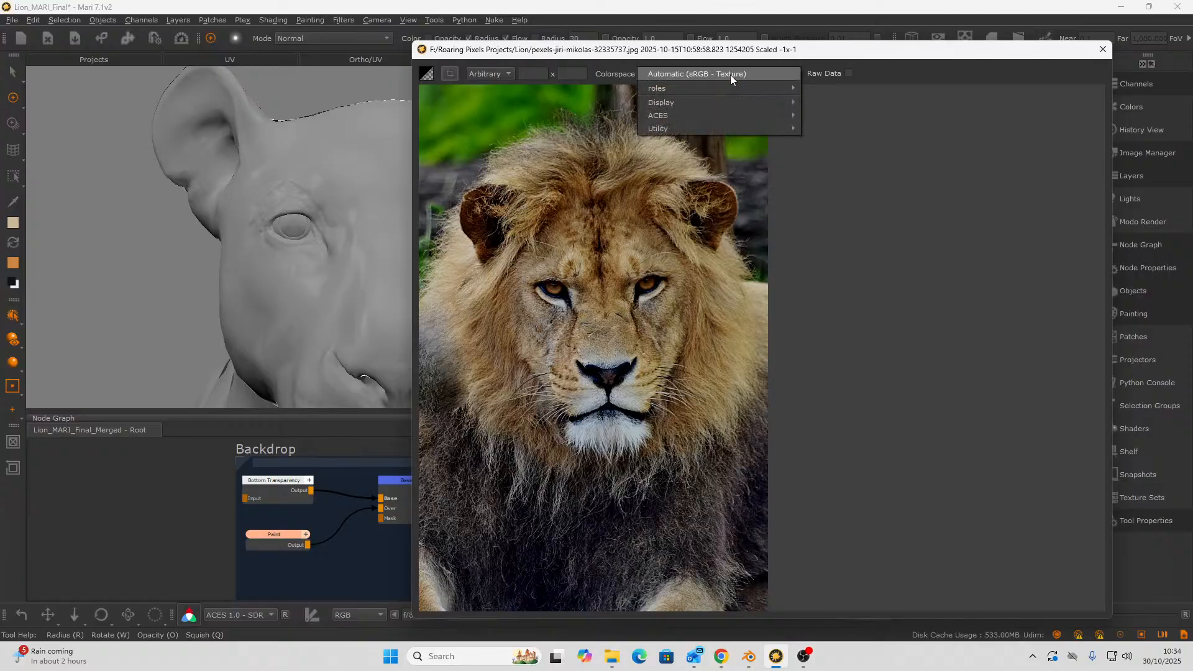
{"action": "left_click", "coordinate": [730, 75]}
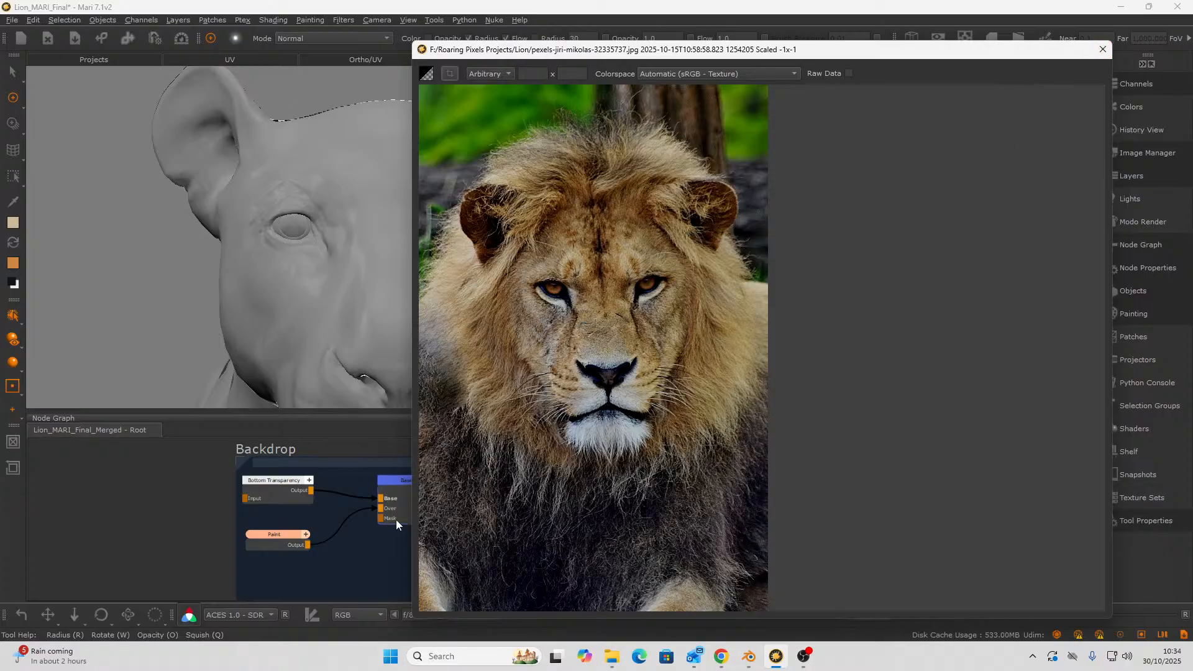
{"action": "left_click", "coordinate": [1101, 50]}
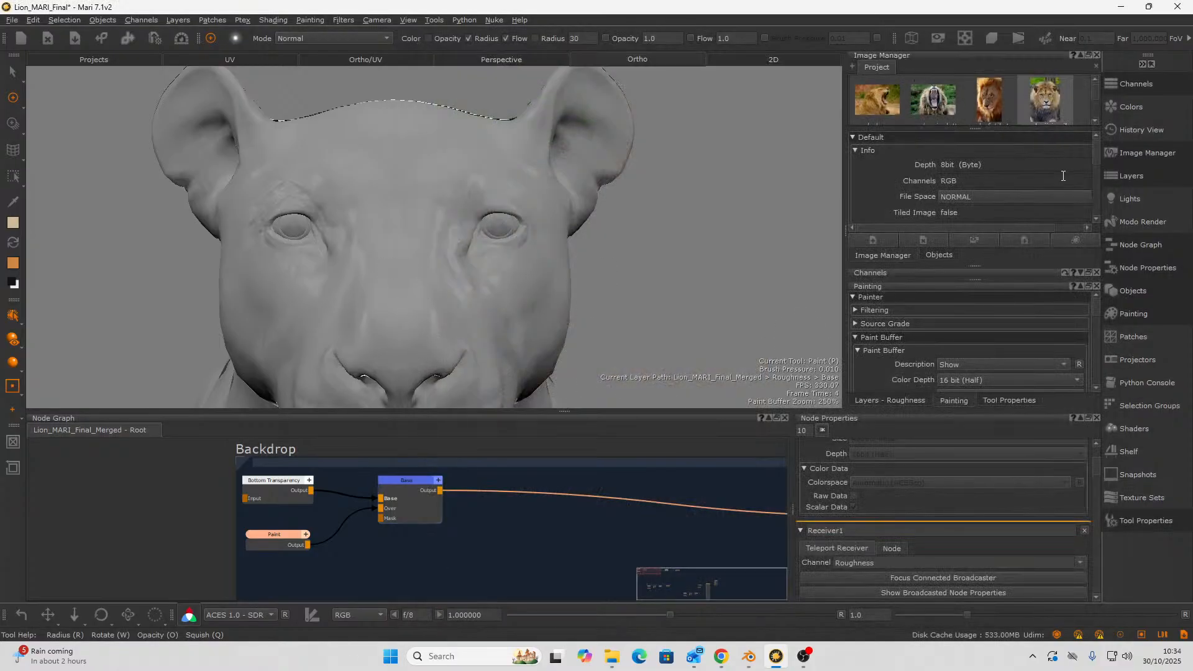
- Add Lion_Skin_Groom.fbx from the Blender project folder as a second object, importing only a single frame
{"action": "left_click", "coordinate": [1129, 291]}
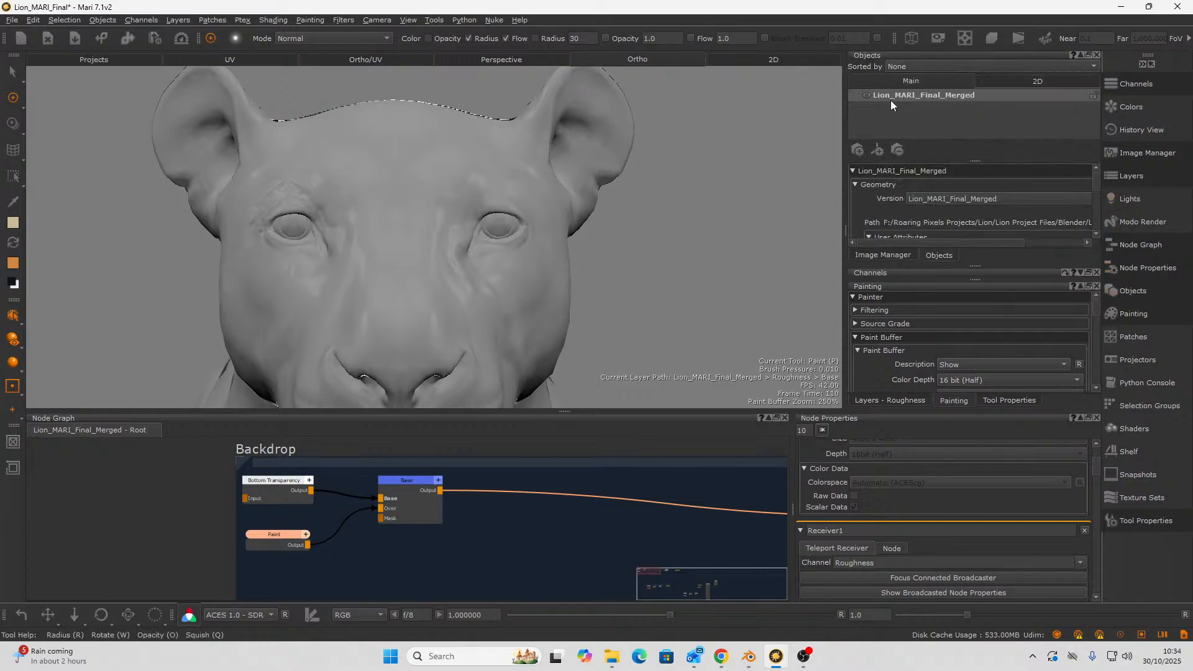
{"action": "left_click", "coordinate": [380, 60]}
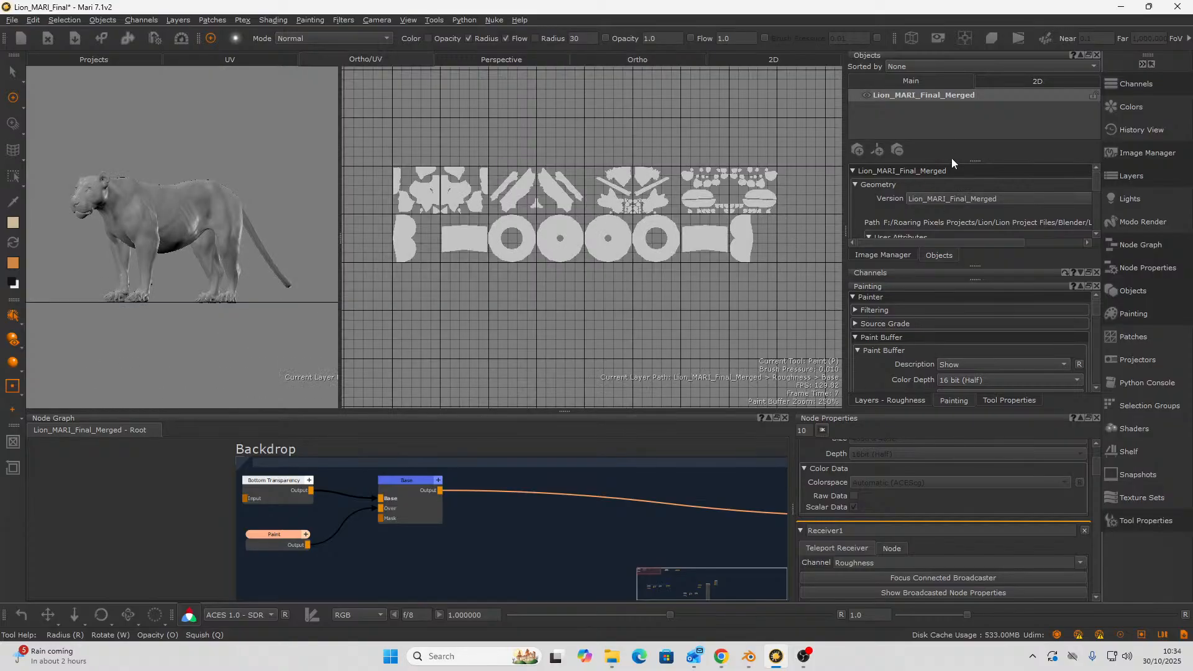
{"action": "left_click", "coordinate": [859, 152]}
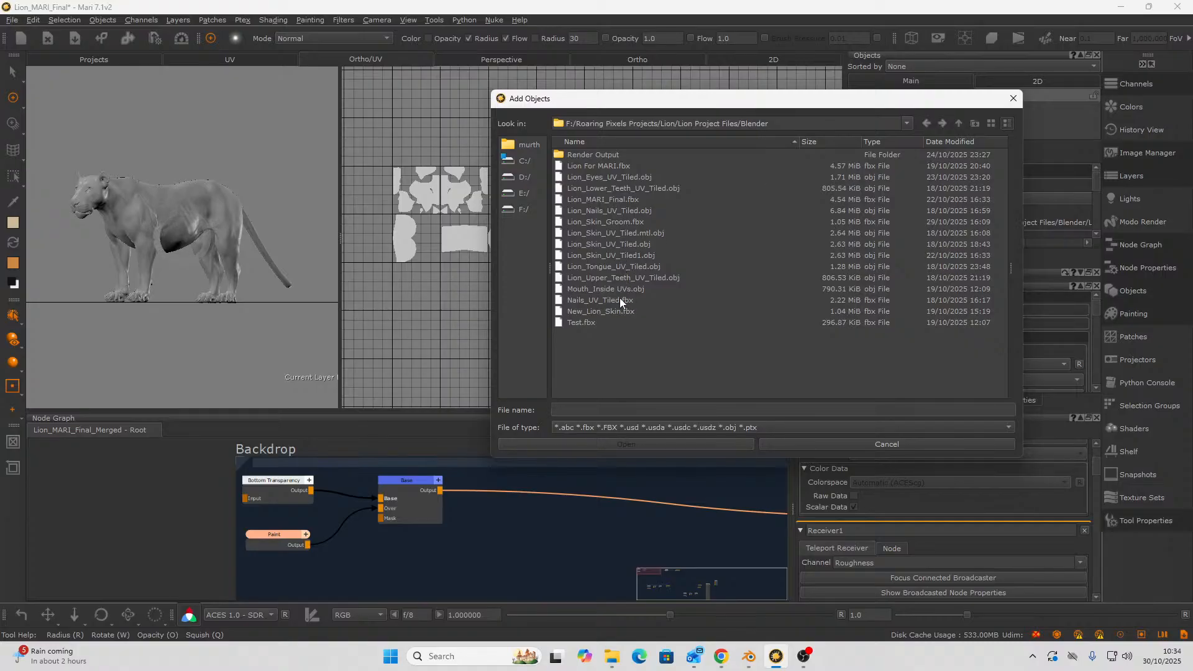
{"action": "left_click", "coordinate": [590, 223]}
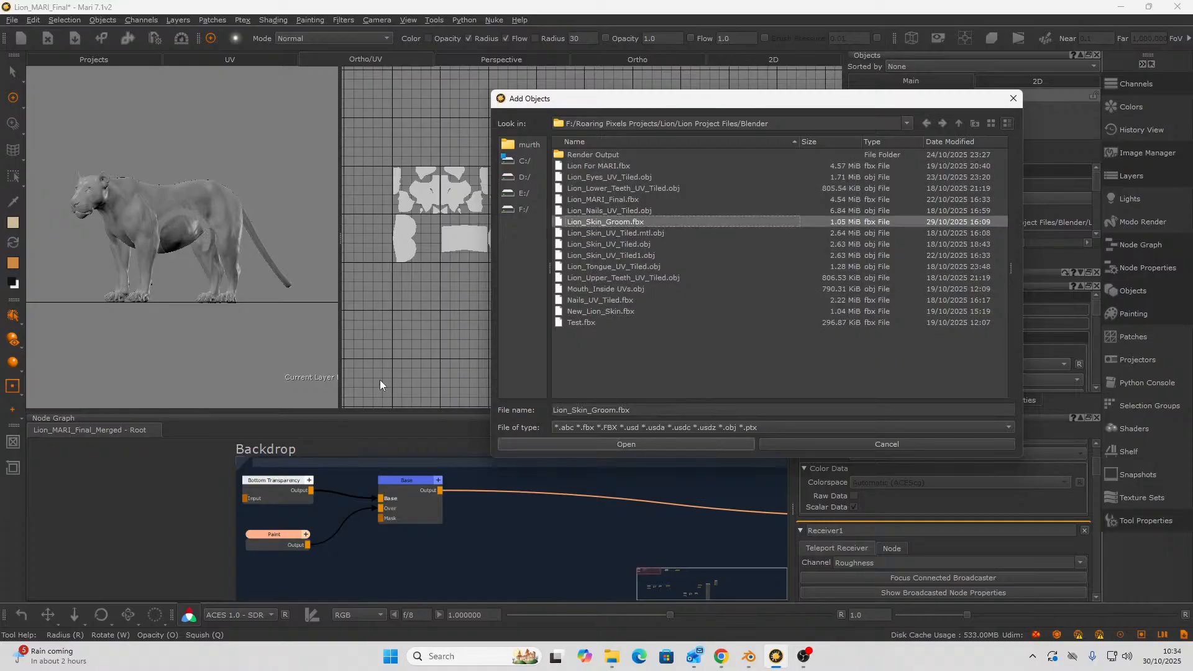
{"action": "left_click", "coordinate": [677, 445]}
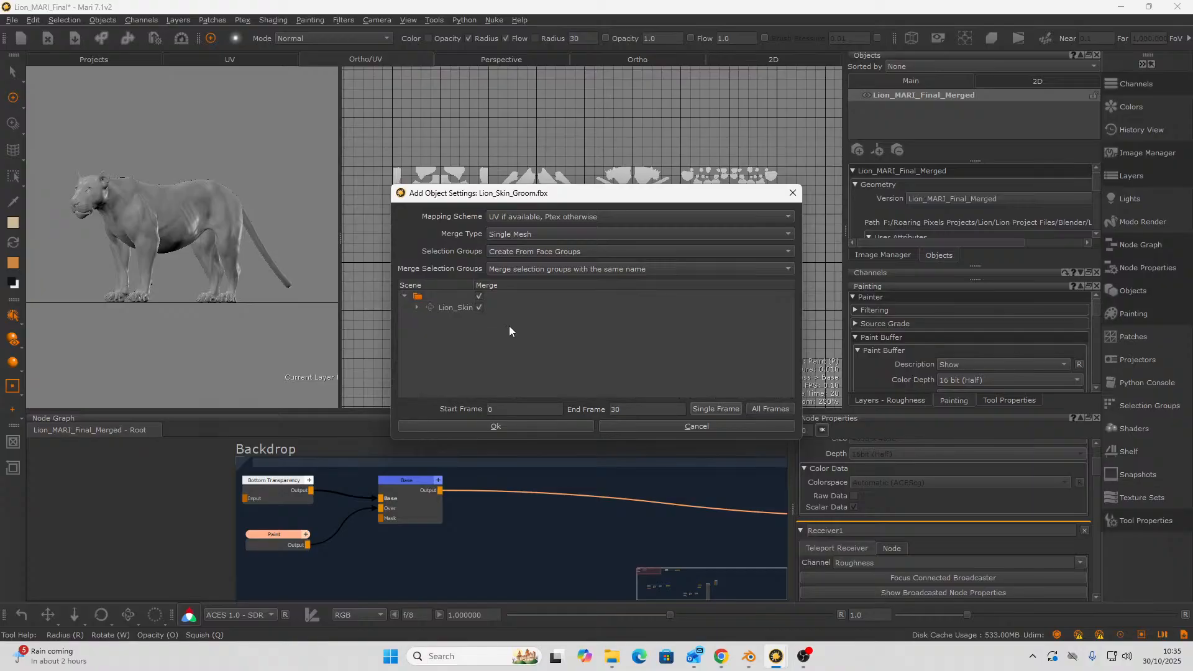
{"action": "left_click", "coordinate": [699, 409]}
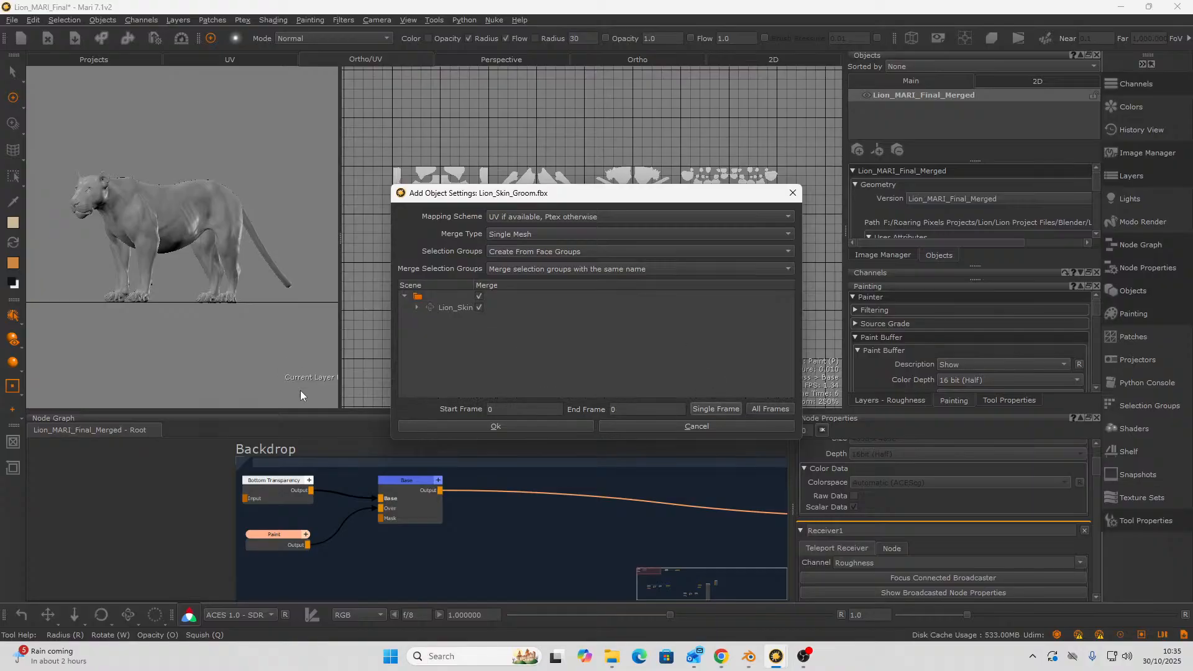
{"action": "left_click", "coordinate": [490, 426]}
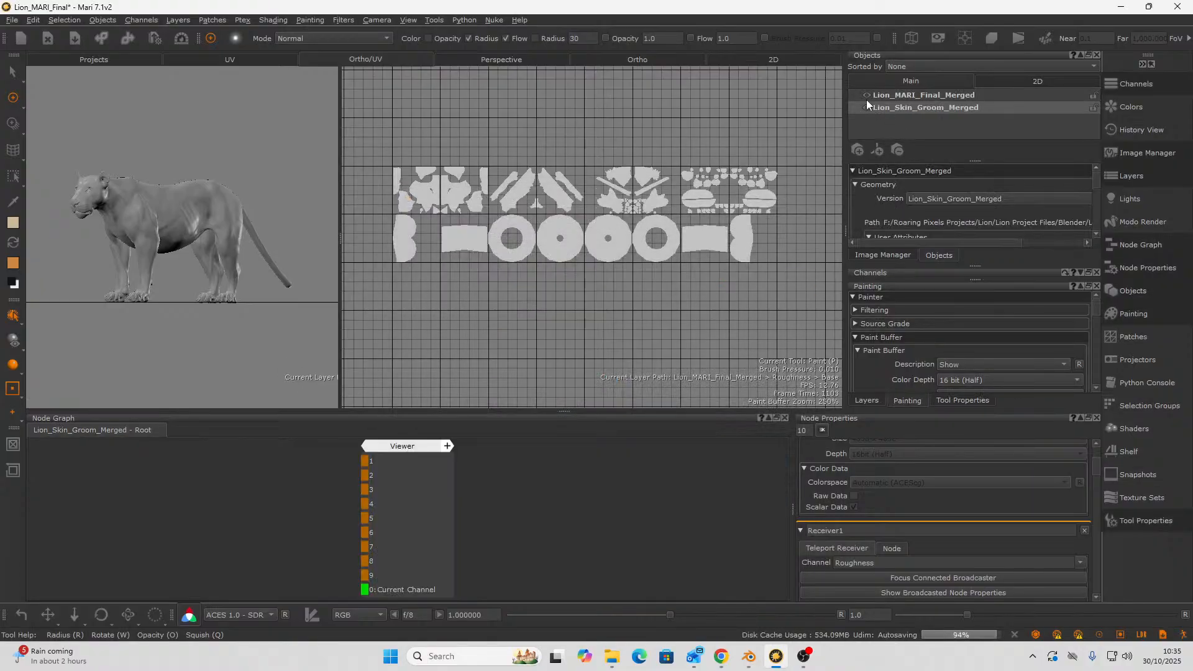
- Hide the Lion_MARI_Final_Merged object and examine the UV layout of Lion_Skin_Groom_Merged up close
{"action": "left_click", "coordinate": [866, 97]}
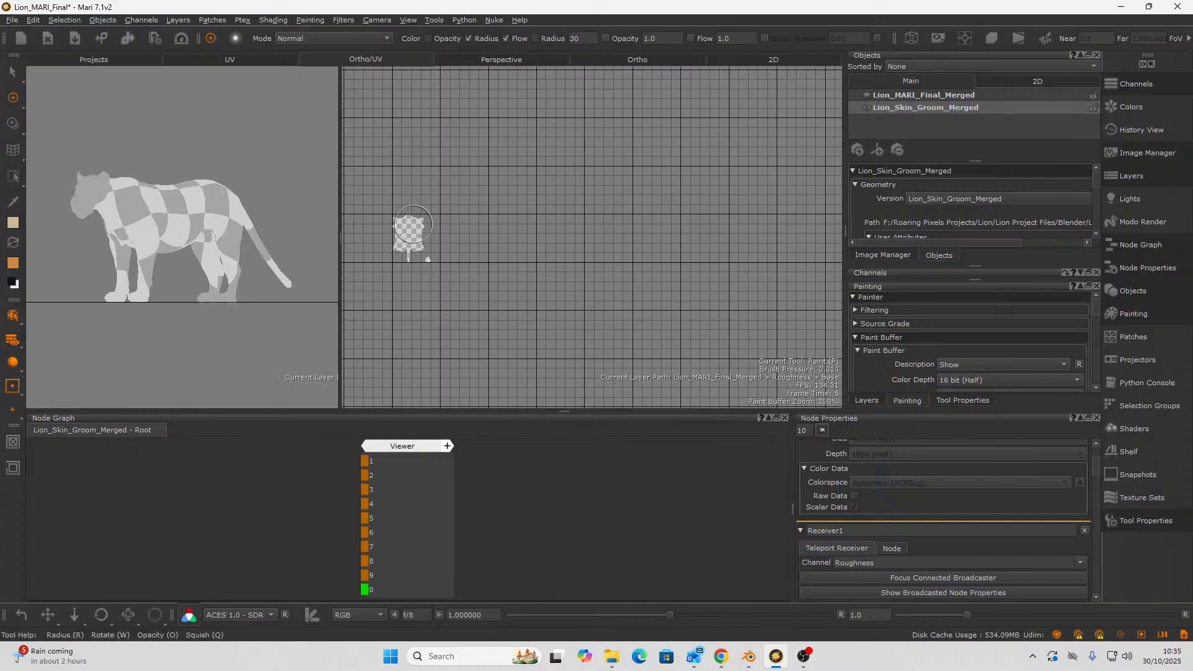
{"action": "right_click_drag", "start_coordinate": [410, 230], "coordinate": [466, 250], "text": "alt"}
{"action": "middle_click_drag", "start_coordinate": [466, 249], "coordinate": [711, 310], "text": "alt"}
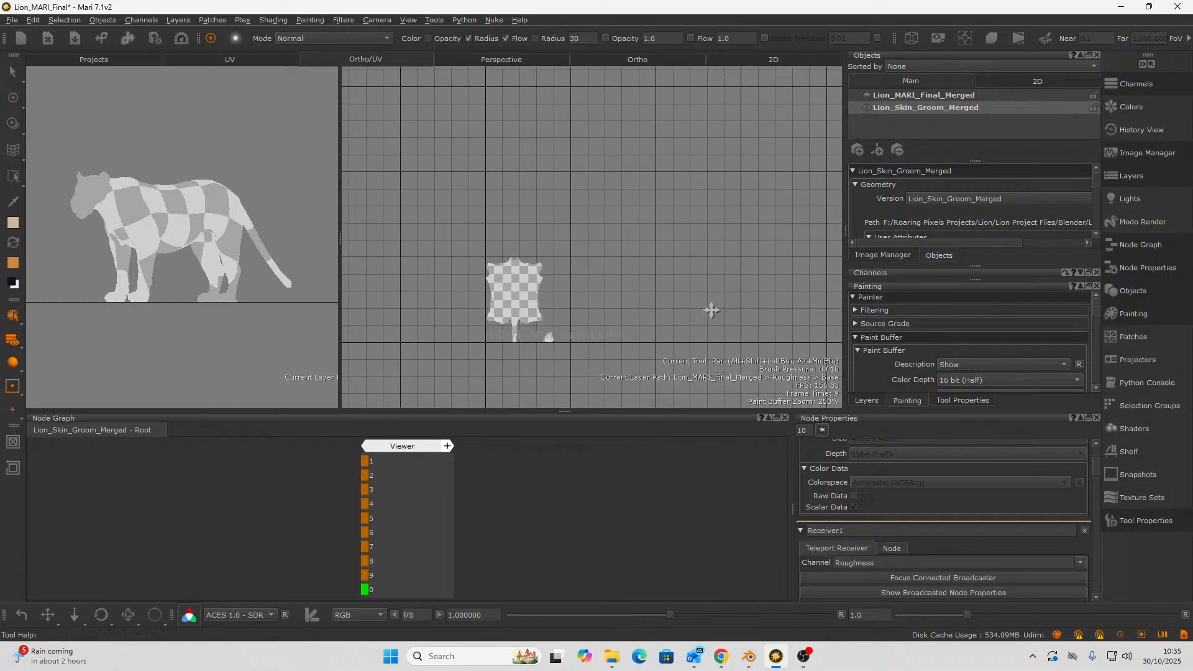
{"action": "scroll", "coordinate": [589, 256], "scroll_direction": "up", "scroll_amount": 5}
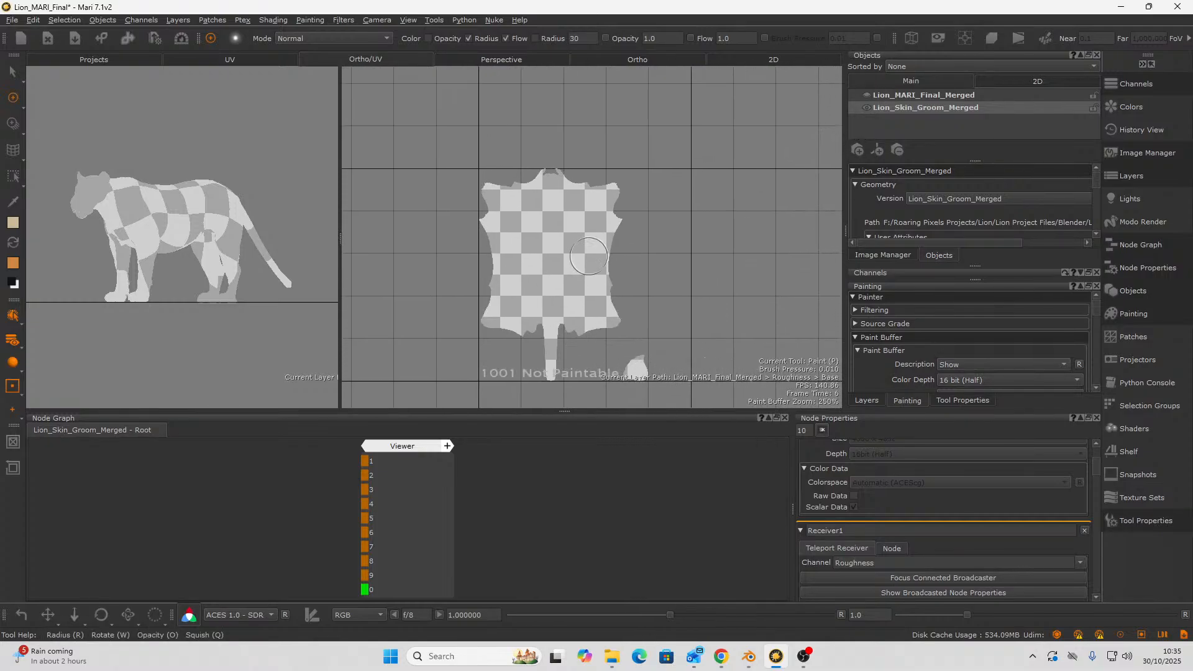
{"action": "scroll", "coordinate": [588, 256], "scroll_direction": "up", "scroll_amount": 1}
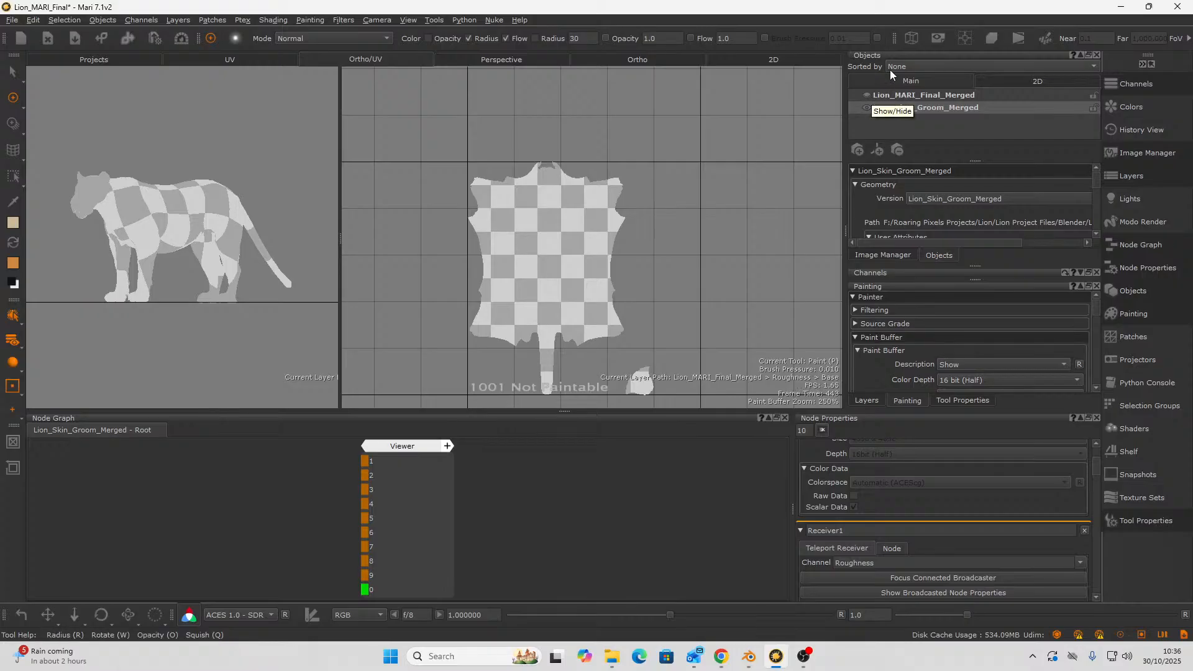
- Show Lion_MARI_Final_Merged and hide Lion_Skin_Groom_Merged, widening the Ortho view beside the UV view
{"action": "left_click", "coordinate": [867, 96]}
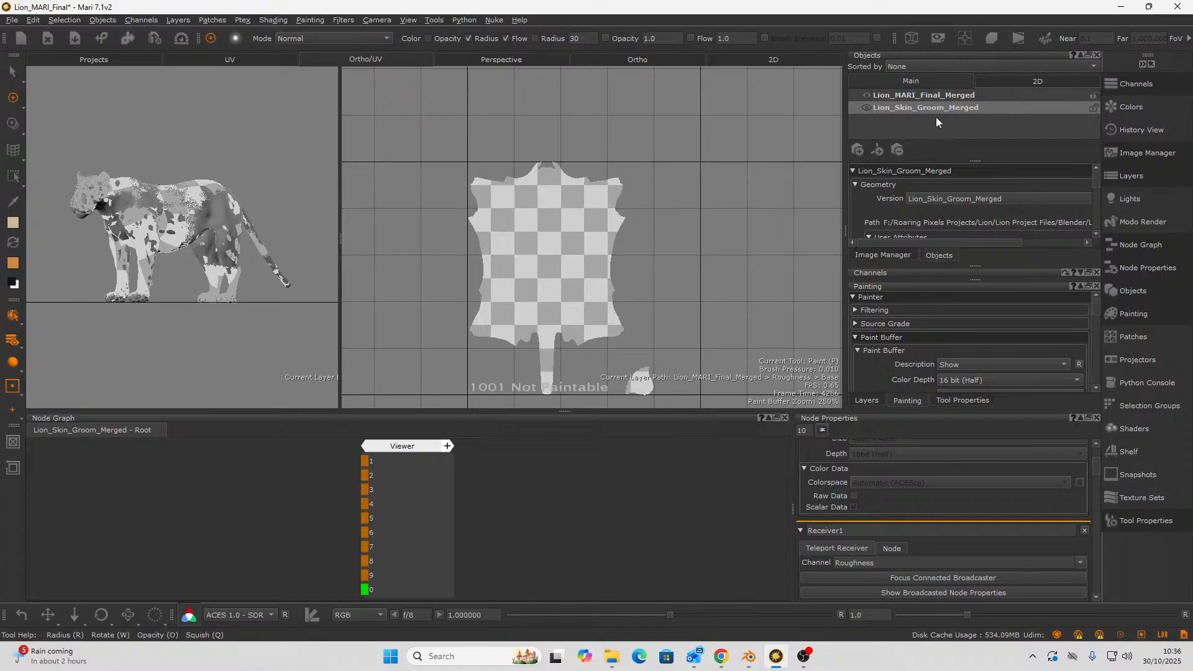
{"action": "left_click", "coordinate": [866, 109]}
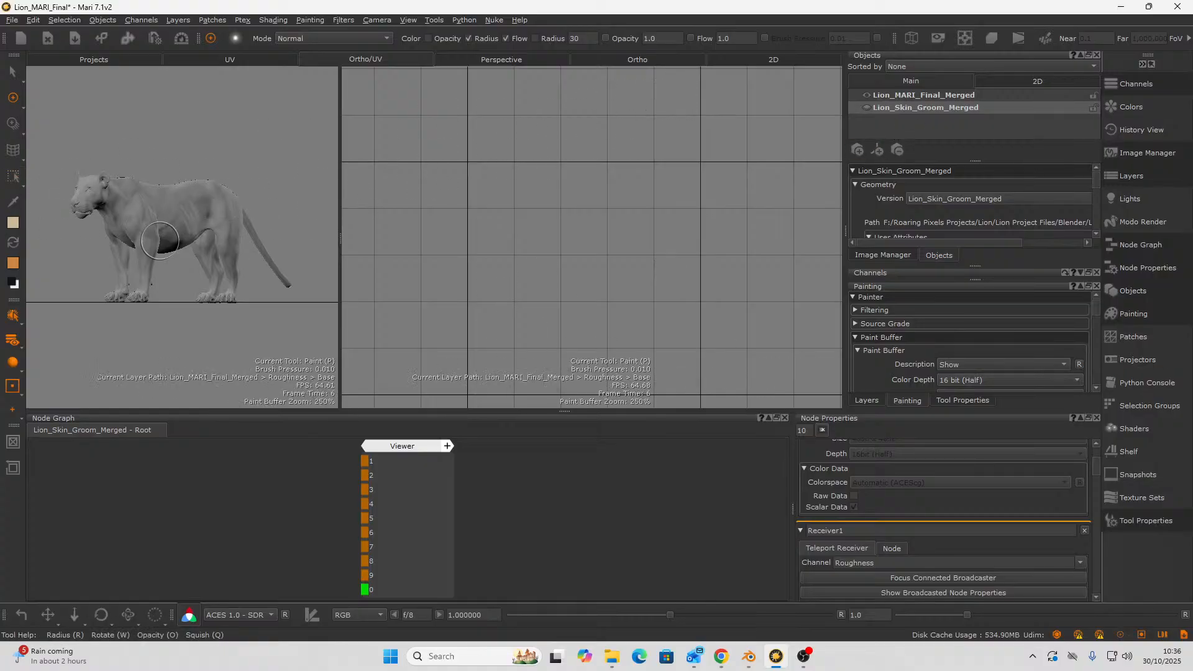
{"action": "left_click_drag", "start_coordinate": [339, 242], "coordinate": [589, 249]}
{"action": "key", "text": "ctrl+alt"}
{"action": "left_click_drag", "start_coordinate": [279, 242], "coordinate": [386, 292], "text": "ctrl+alt"}
{"action": "scroll", "coordinate": [298, 271], "scroll_direction": "up", "scroll_amount": 6}
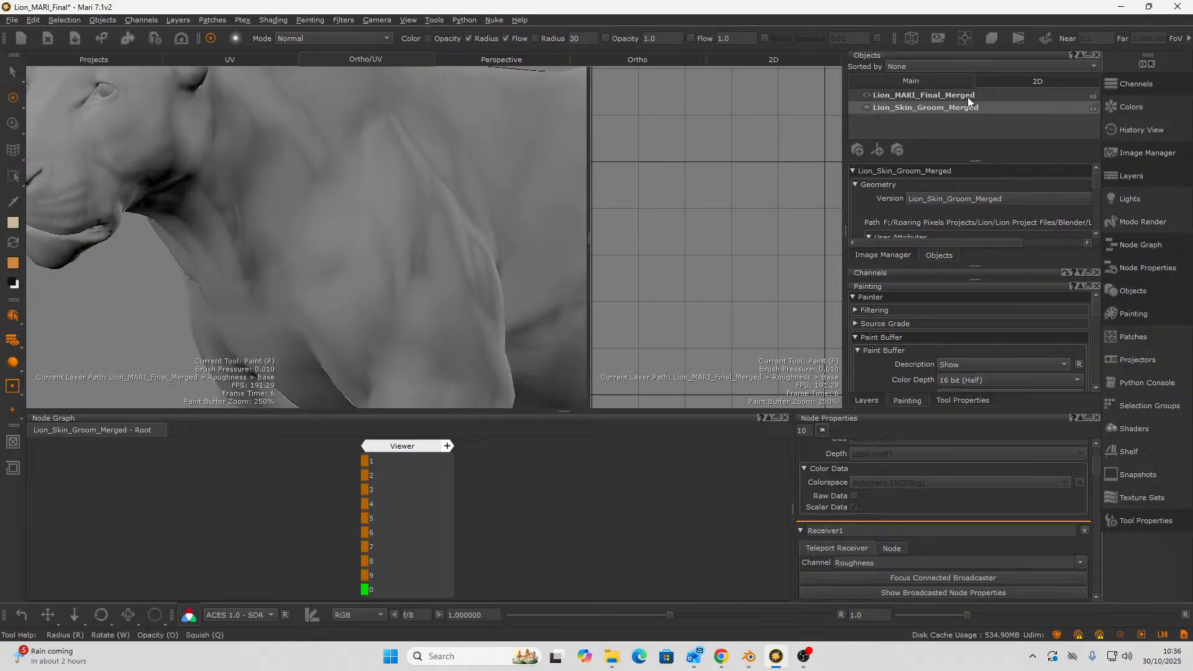
- Make Lion_MARI_Final_Merged the active object and view the lion from the front
{"action": "left_click", "coordinate": [968, 97]}
{"action": "left_click_drag", "start_coordinate": [323, 280], "coordinate": [286, 237], "text": "ctrl+alt"}
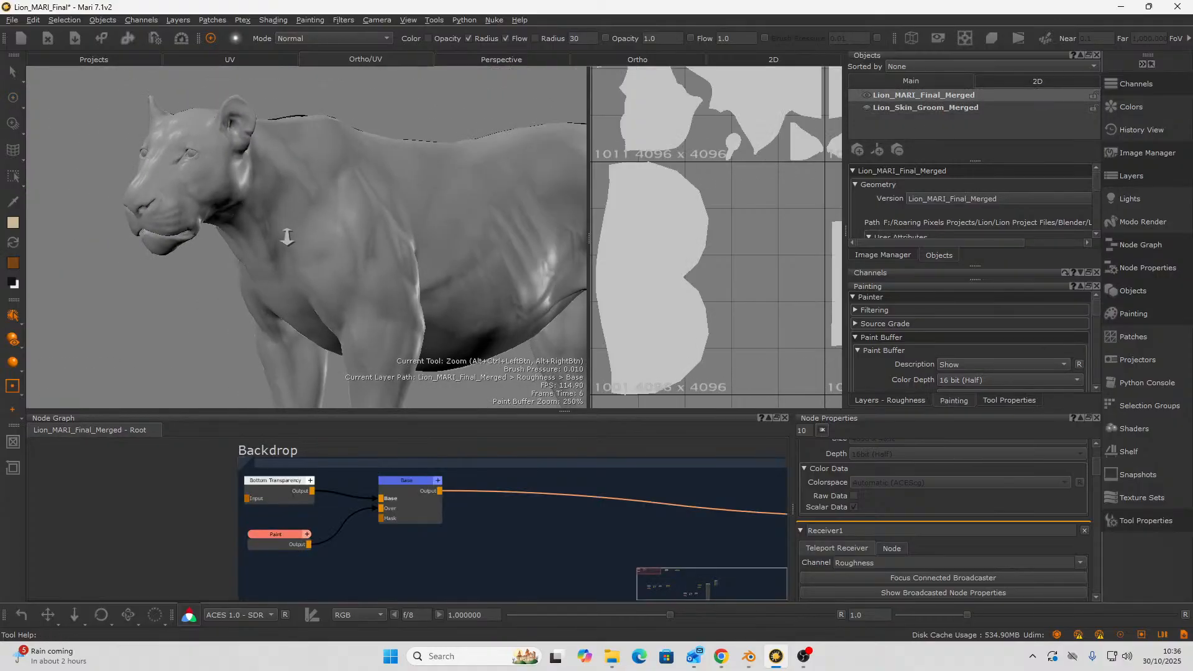
{"action": "left_click_drag", "start_coordinate": [217, 256], "coordinate": [322, 242], "text": "alt"}
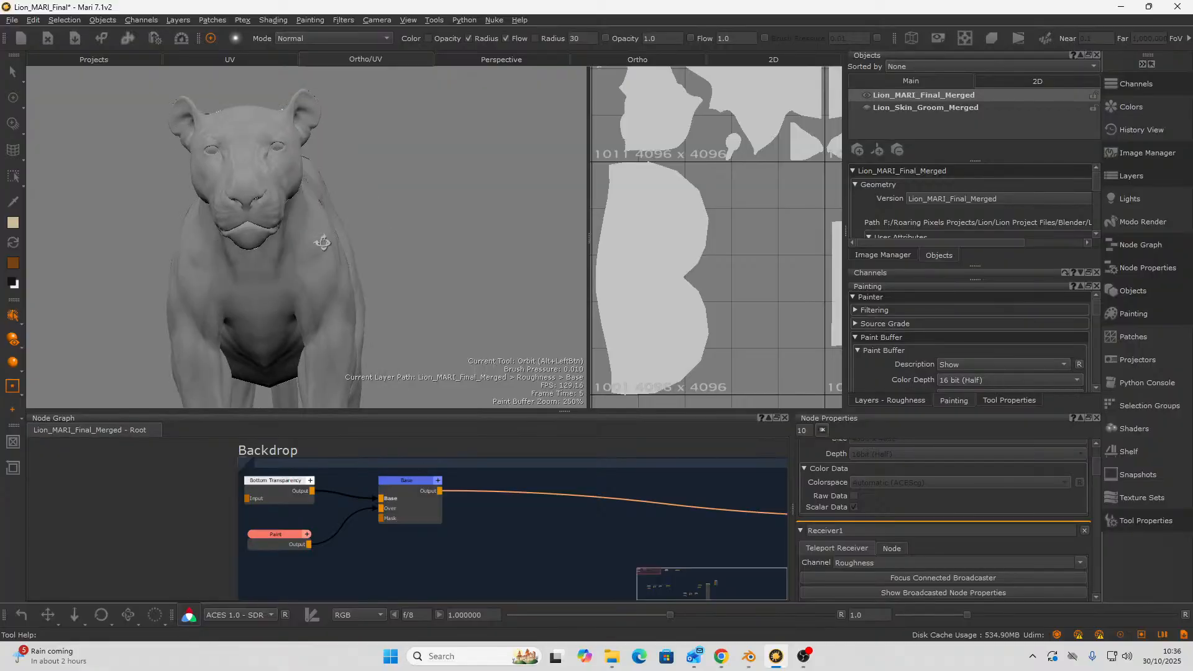
- Create a Marble node below the Base node inside the backdrop and display its output on the lion
{"action": "scroll", "coordinate": [418, 547], "scroll_direction": "down", "scroll_amount": 3}
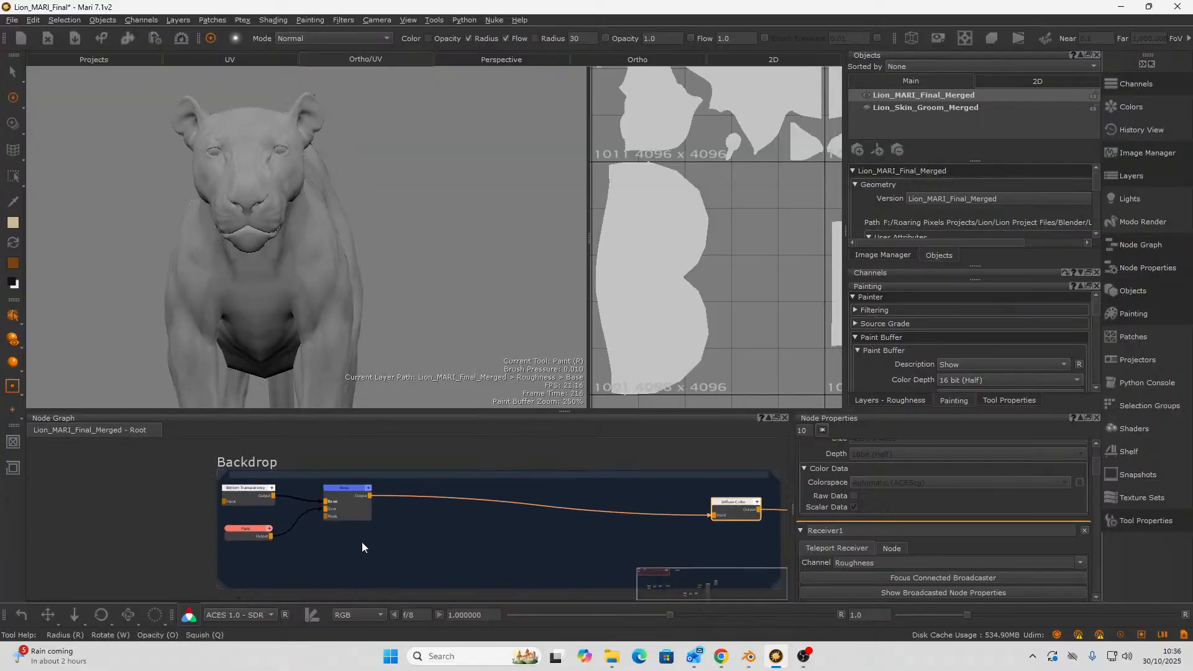
{"action": "scroll", "coordinate": [363, 544], "scroll_direction": "up", "scroll_amount": 2}
{"action": "key", "text": "Tab"}
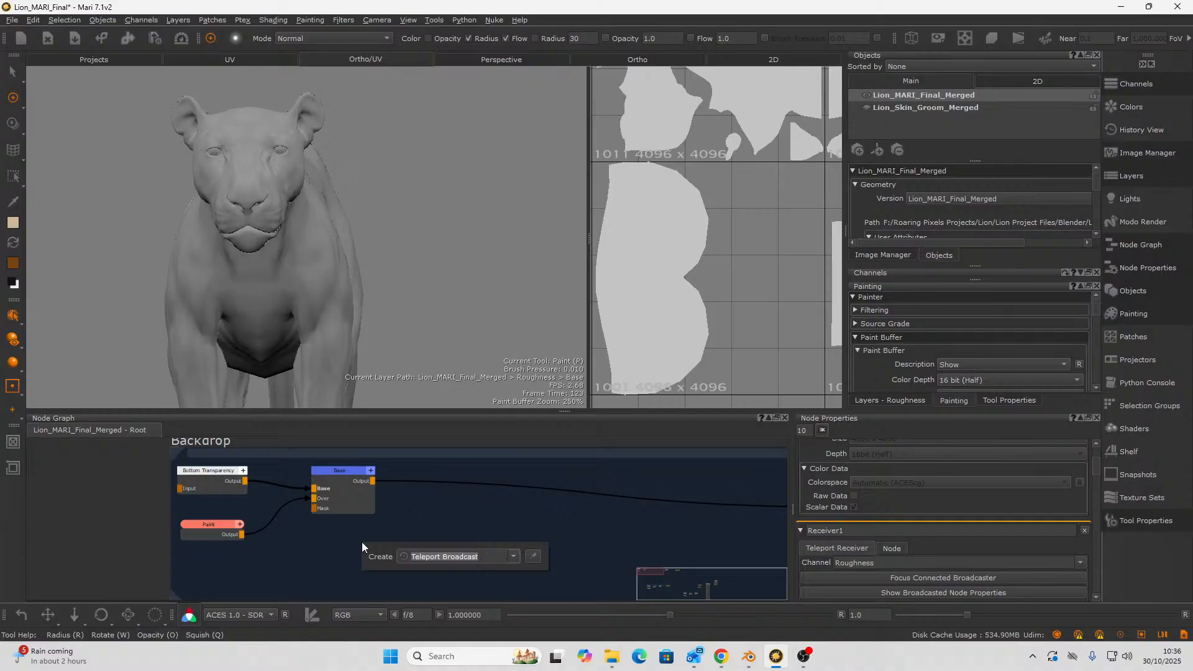
{"action": "type", "text": "mar"}
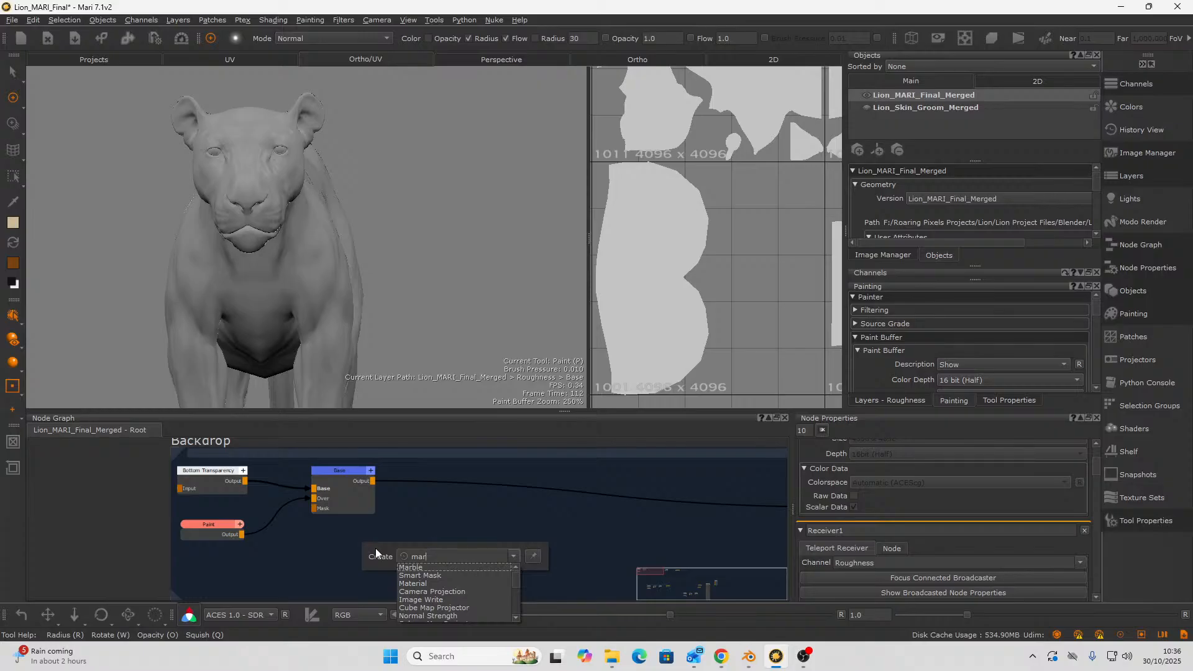
{"action": "left_click", "coordinate": [412, 567]}
{"action": "left_click_drag", "start_coordinate": [412, 568], "coordinate": [351, 548]}
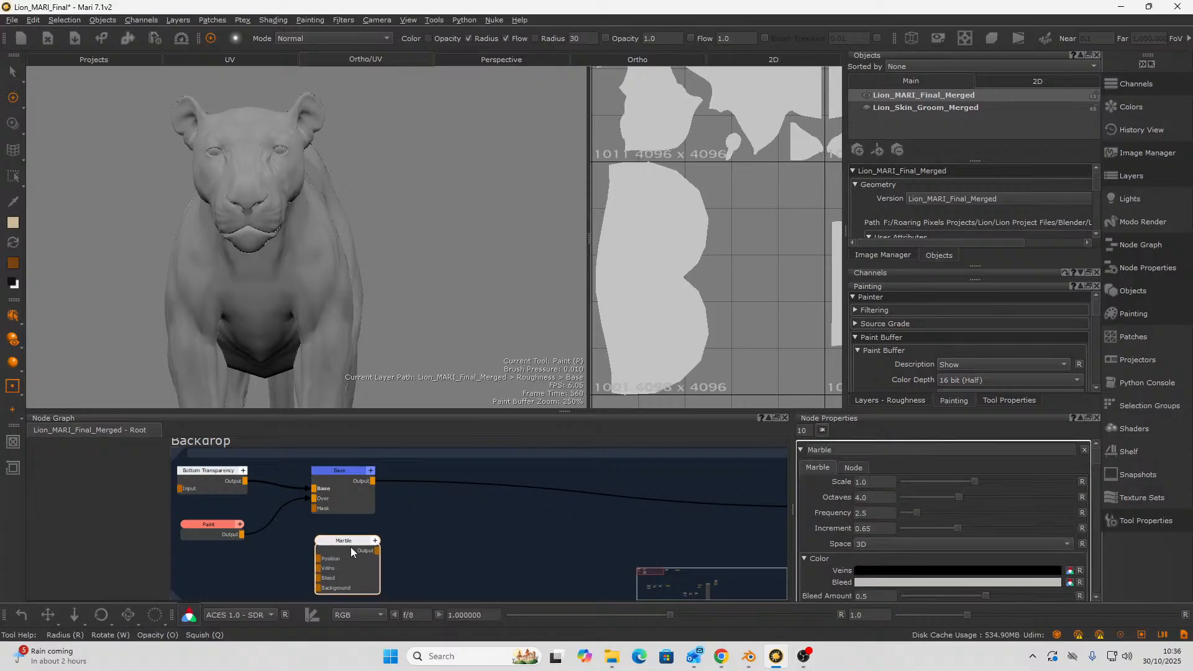
{"action": "key", "text": "v"}
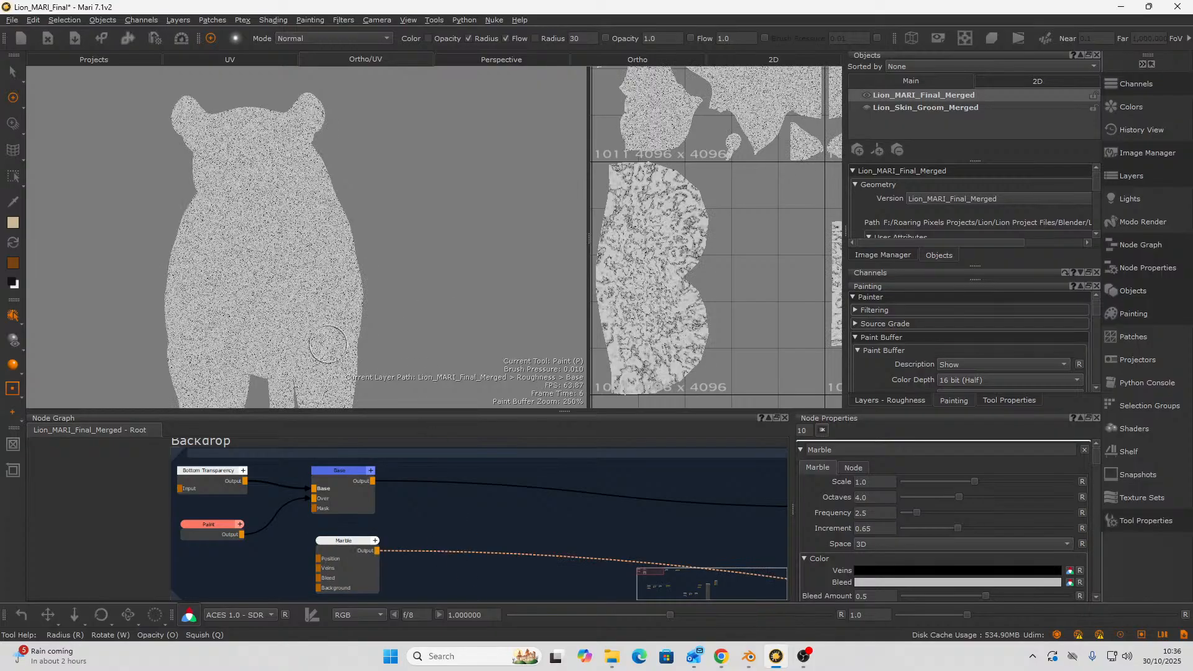
- Inspect the Marble pattern on the lion's body from the front, close up and from the side
{"action": "left_click_drag", "start_coordinate": [277, 283], "coordinate": [353, 275], "text": "alt"}
{"action": "right_click_drag", "start_coordinate": [353, 275], "coordinate": [485, 134], "text": "alt"}
{"action": "left_click_drag", "start_coordinate": [485, 133], "coordinate": [472, 146], "text": "alt"}
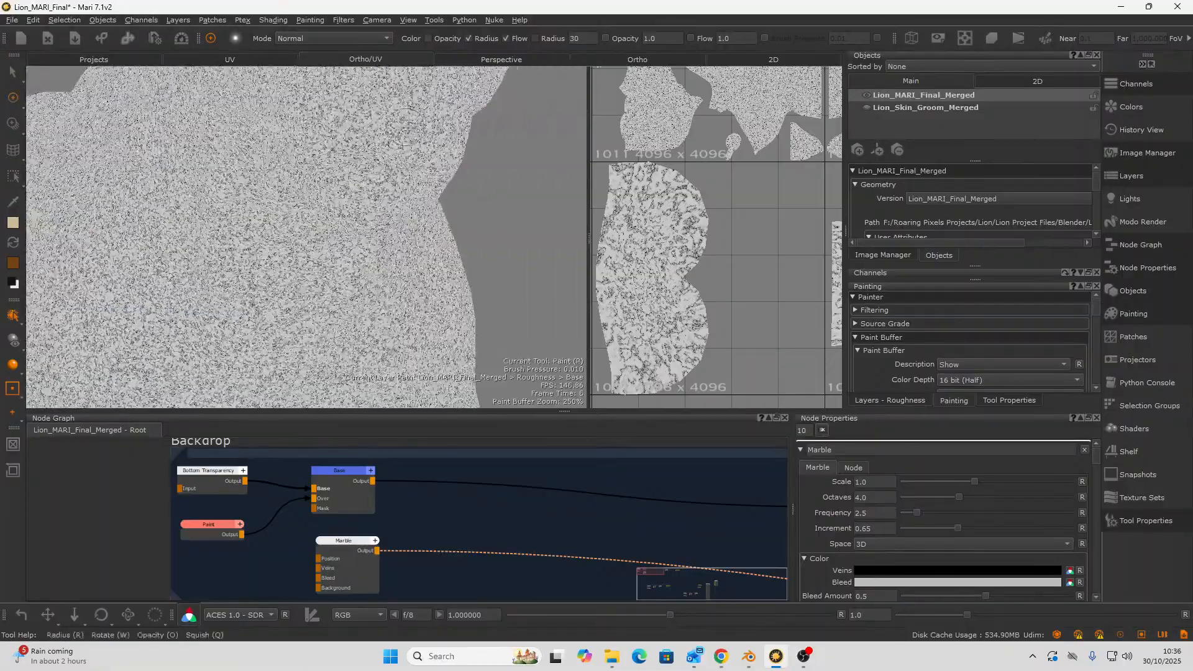
{"action": "middle_click_drag", "start_coordinate": [454, 155], "coordinate": [461, 236], "text": "alt"}
{"action": "mouse_move", "coordinate": [460, 236]}
{"action": "left_mouse_down", "text": "alt"}
{"action": "mouse_move", "coordinate": [314, 251]}
{"action": "mouse_move", "coordinate": [391, 205]}
{"action": "mouse_move", "coordinate": [309, 250]}
{"action": "mouse_move", "coordinate": [292, 222]}
{"action": "mouse_move", "coordinate": [279, 247]}
{"action": "mouse_move", "coordinate": [267, 244]}
{"action": "mouse_move", "coordinate": [343, 263]}
{"action": "mouse_move", "coordinate": [310, 185]}
{"action": "left_mouse_up", "text": "alt"}
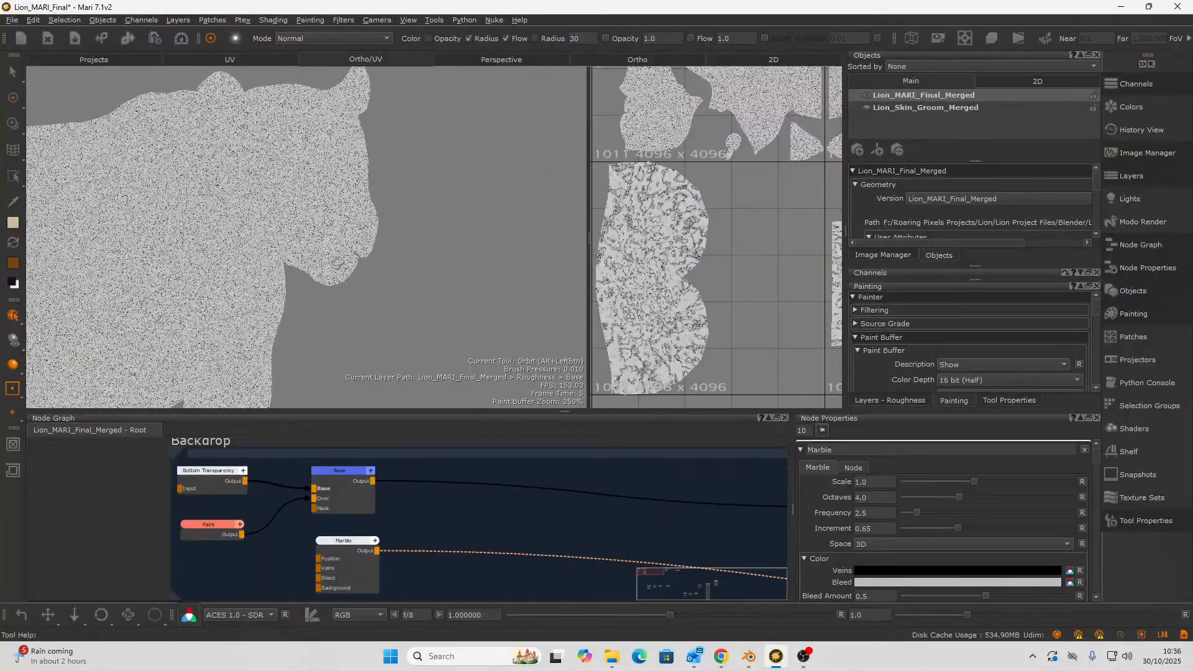
{"action": "key", "text": "p"}
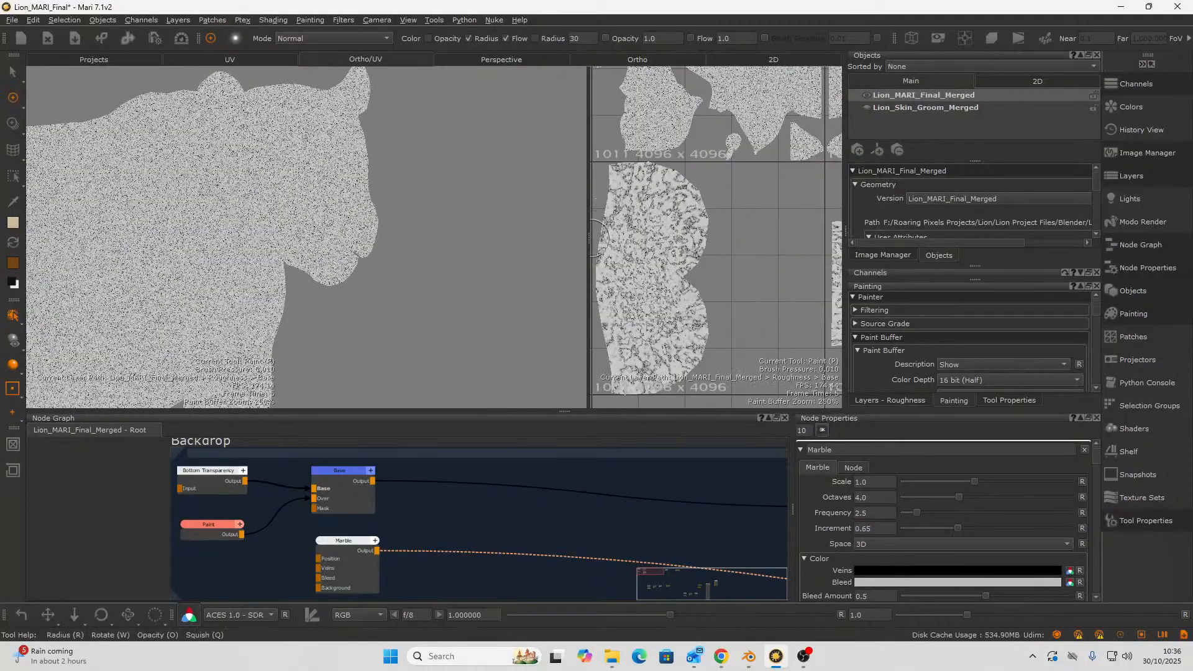
- Enlarge the UV view and examine the Marble pattern across the lion's UV patches
{"action": "left_click_drag", "start_coordinate": [587, 237], "coordinate": [502, 250]}
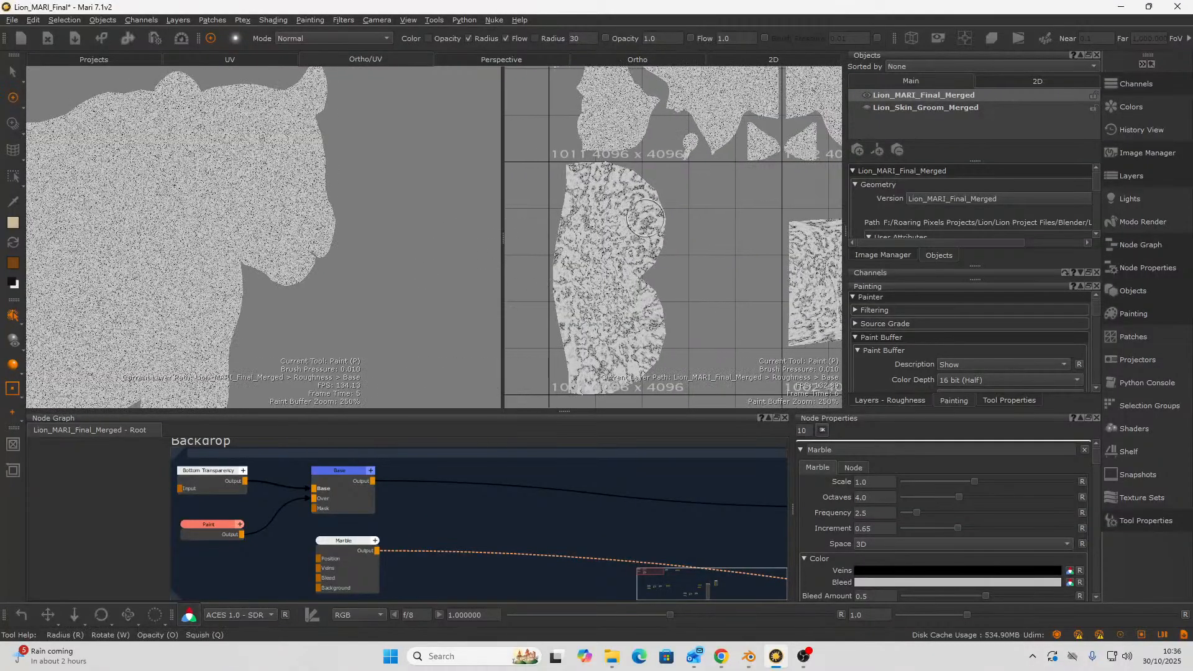
{"action": "right_click_drag", "start_coordinate": [653, 217], "coordinate": [622, 227], "text": "alt"}
{"action": "middle_click_drag", "start_coordinate": [739, 229], "coordinate": [646, 239], "text": "alt"}
{"action": "right_click_drag", "start_coordinate": [646, 240], "coordinate": [695, 233], "text": "alt"}
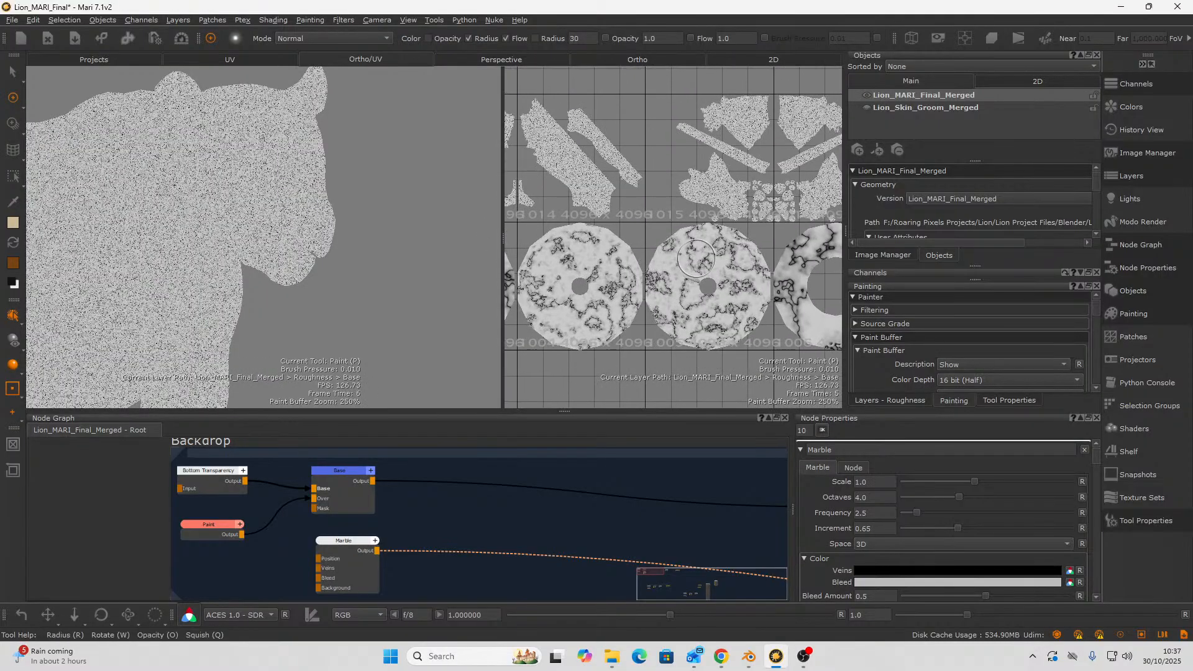
{"action": "middle_click_drag", "start_coordinate": [739, 233], "coordinate": [634, 239], "text": "alt"}
{"action": "mouse_move", "coordinate": [633, 240]}
{"action": "right_mouse_down", "text": "alt"}
{"action": "mouse_move", "coordinate": [678, 230]}
{"action": "mouse_move", "coordinate": [597, 298]}
{"action": "mouse_move", "coordinate": [521, 323]}
{"action": "right_mouse_up", "text": "alt"}
{"action": "middle_click_drag", "start_coordinate": [522, 323], "coordinate": [621, 292], "text": "alt"}
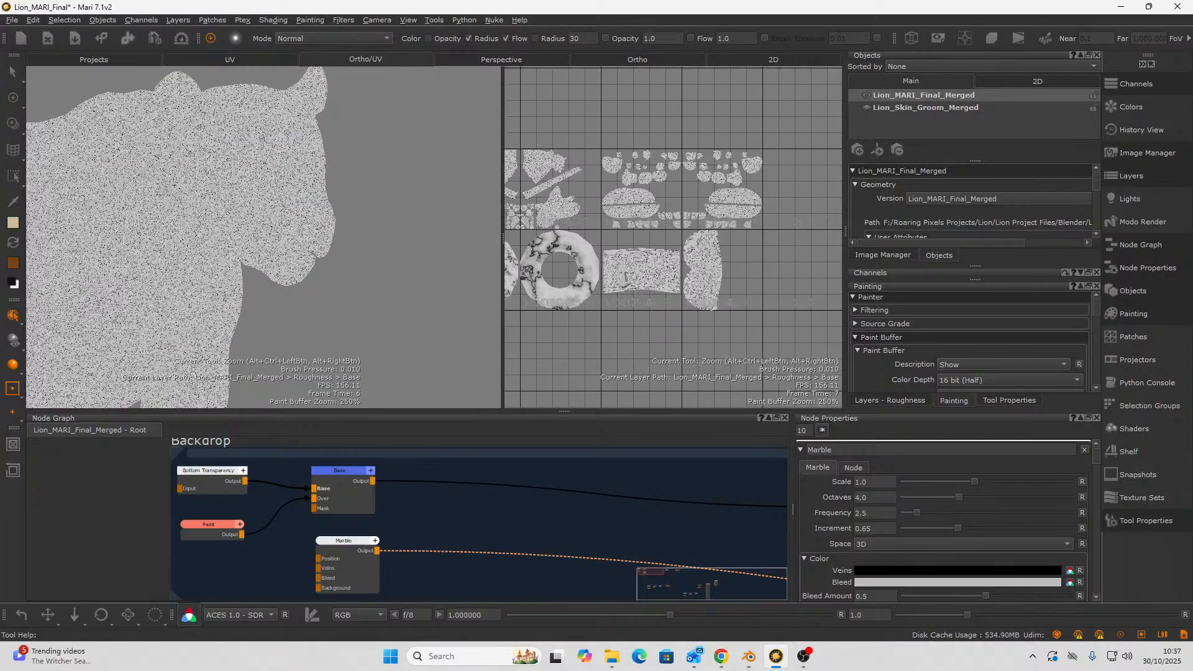
{"action": "right_click_drag", "start_coordinate": [621, 292], "coordinate": [684, 256], "text": "alt"}
{"action": "middle_click_drag", "start_coordinate": [683, 256], "coordinate": [745, 279], "text": "alt"}
{"action": "middle_click_drag", "start_coordinate": [528, 264], "coordinate": [683, 278], "text": "alt"}
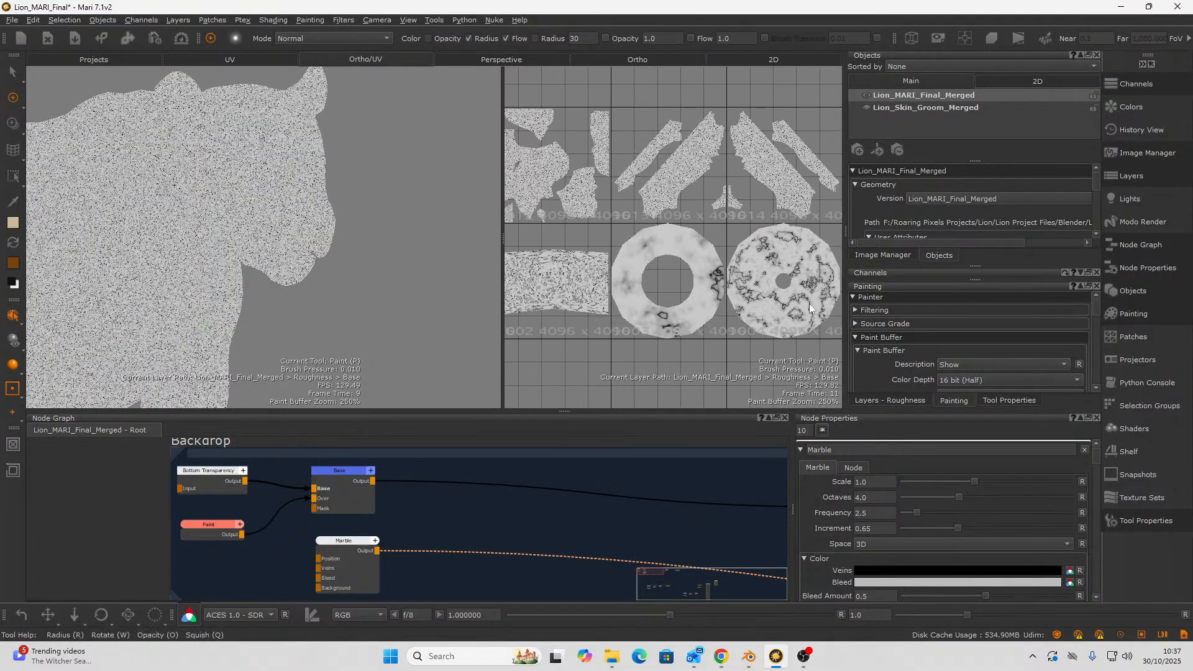
- Select the Marble node, set its Scale to 0.01 and Octaves to 4.09, and check the lion's side
{"action": "middle_click_drag", "start_coordinate": [469, 514], "coordinate": [538, 490]}
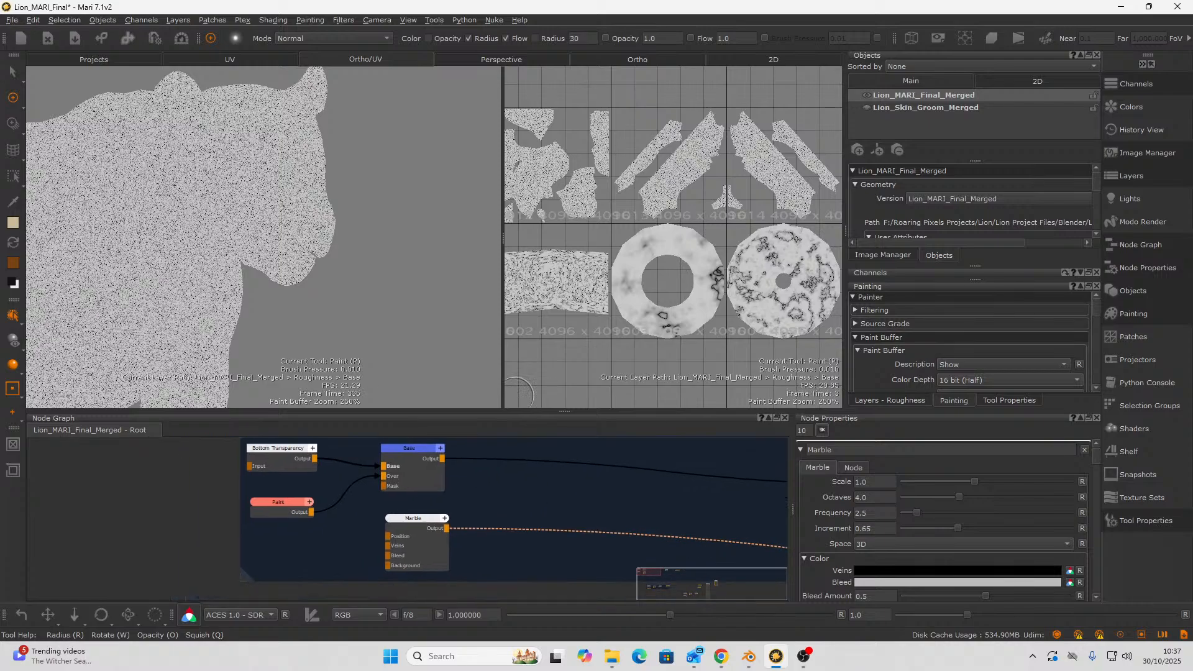
{"action": "scroll", "coordinate": [340, 537], "scroll_direction": "up", "scroll_amount": 2}
{"action": "left_click", "coordinate": [427, 524]}
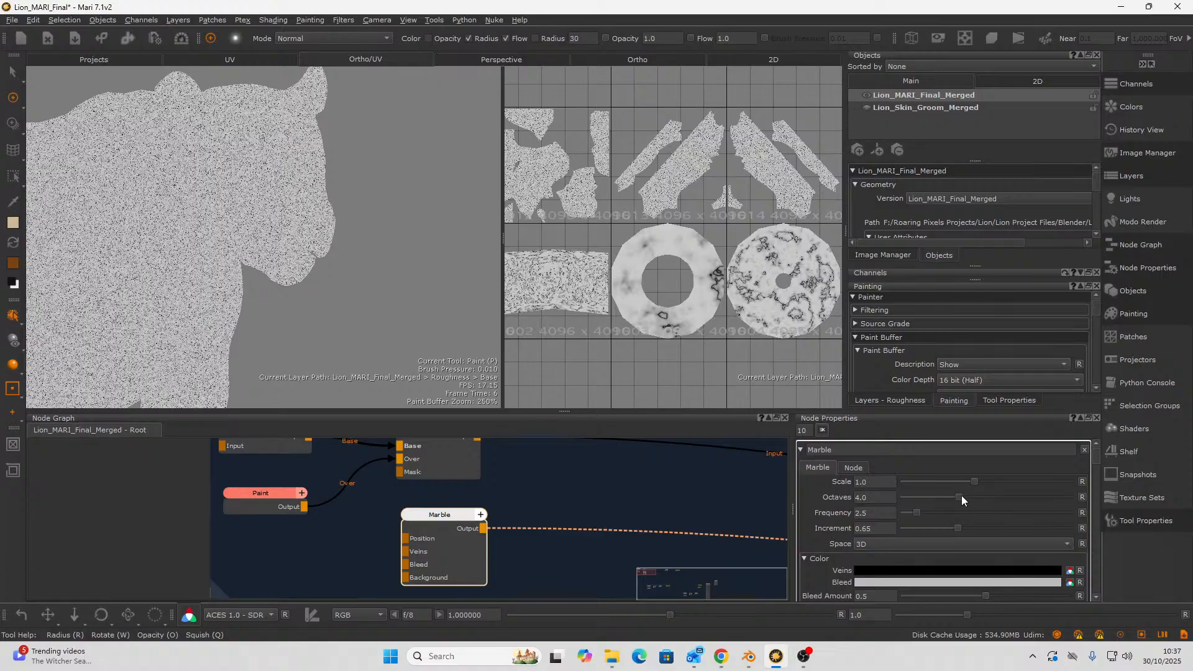
{"action": "left_click_drag", "start_coordinate": [960, 494], "coordinate": [930, 486]}
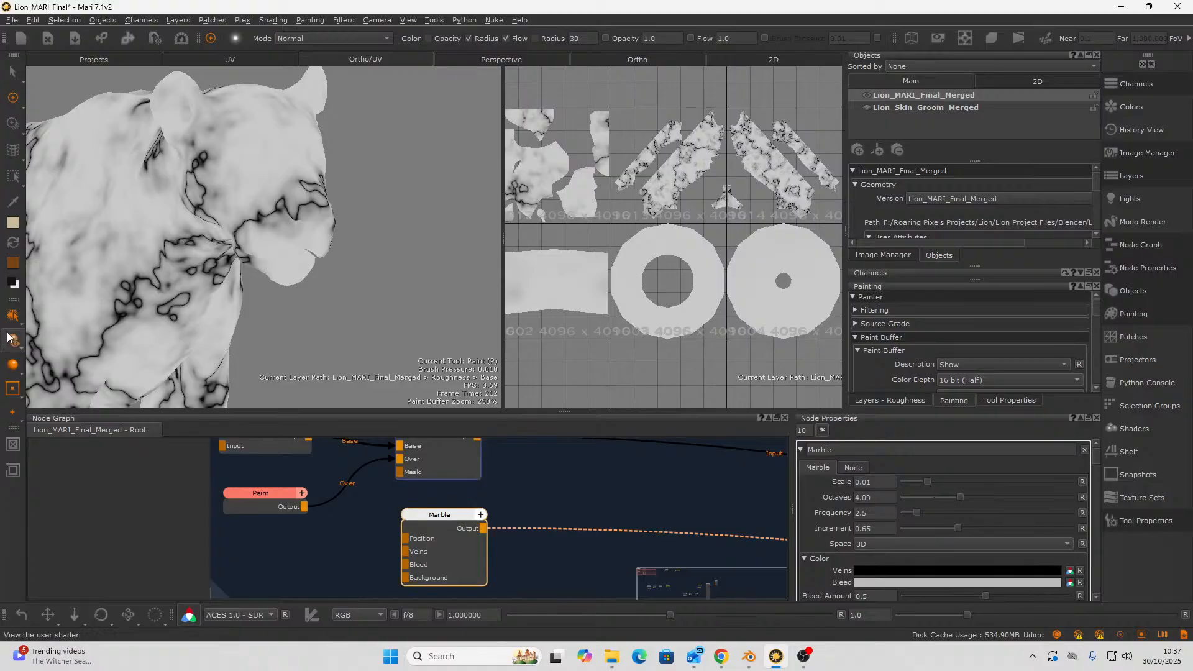
{"action": "right_click_drag", "start_coordinate": [199, 237], "coordinate": [170, 236], "text": "alt"}
{"action": "middle_click_drag", "start_coordinate": [171, 236], "coordinate": [194, 272], "text": "alt"}
{"action": "mouse_move", "coordinate": [194, 272]}
{"action": "left_mouse_down", "text": "alt"}
{"action": "mouse_move", "coordinate": [194, 261]}
{"action": "mouse_move", "coordinate": [286, 236]}
{"action": "left_mouse_up", "text": "alt"}
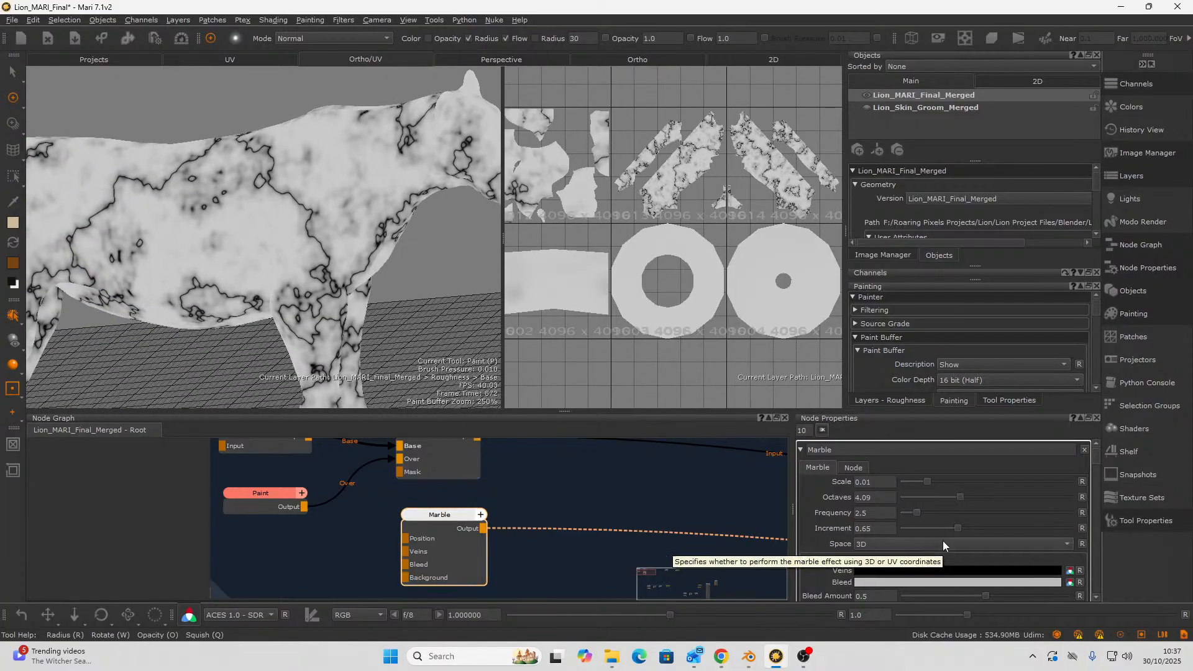
- Try a Marble Frequency of 2.638, reset it to default, and set the Increment to 1.124
{"action": "mouse_move", "coordinate": [917, 512]}
{"action": "left_mouse_down"}
{"action": "mouse_move", "coordinate": [943, 520]}
{"action": "mouse_move", "coordinate": [904, 521]}
{"action": "mouse_move", "coordinate": [919, 521]}
{"action": "left_mouse_up"}
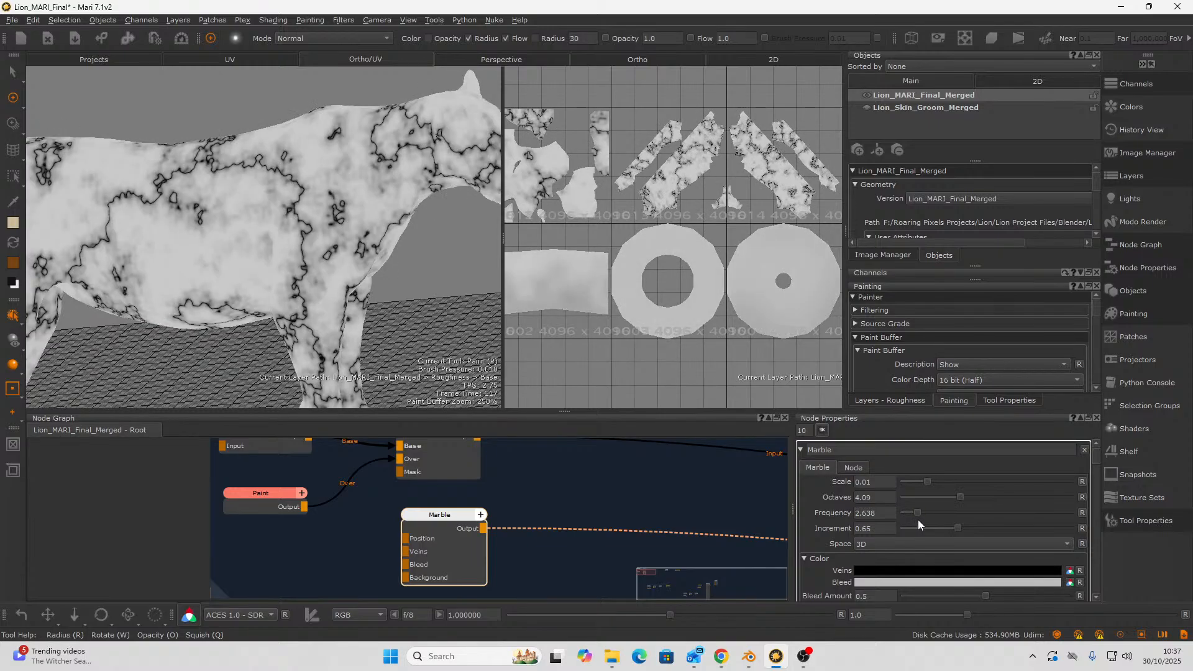
{"action": "left_click", "coordinate": [1082, 512]}
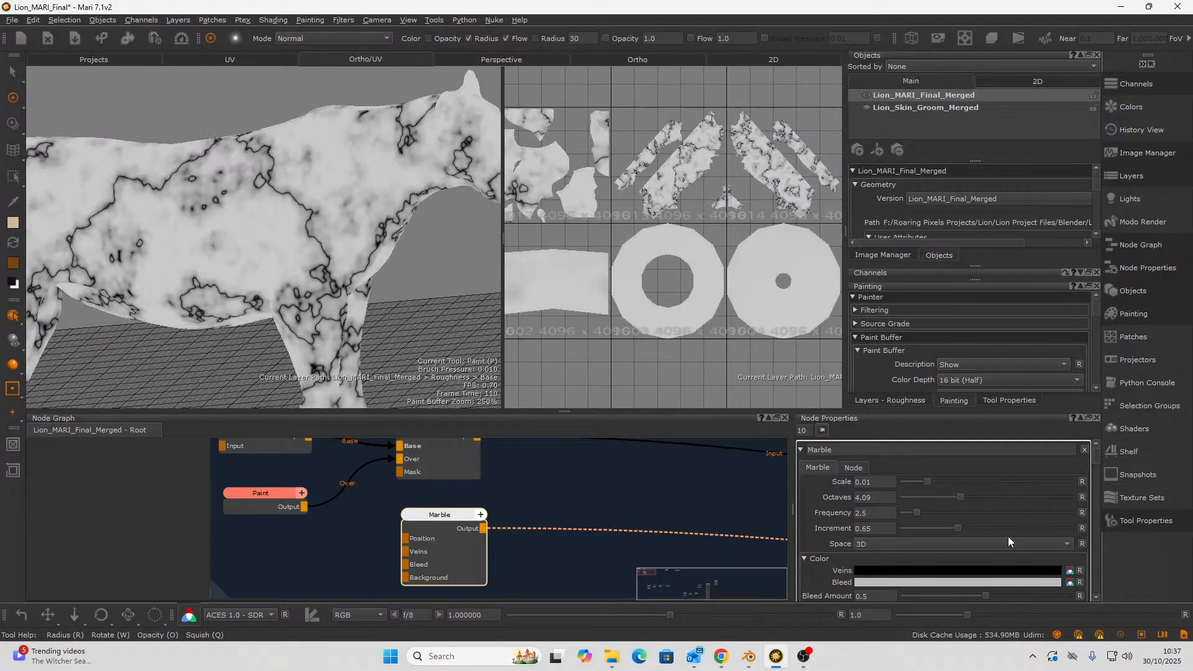
{"action": "left_click_drag", "start_coordinate": [955, 530], "coordinate": [993, 528]}
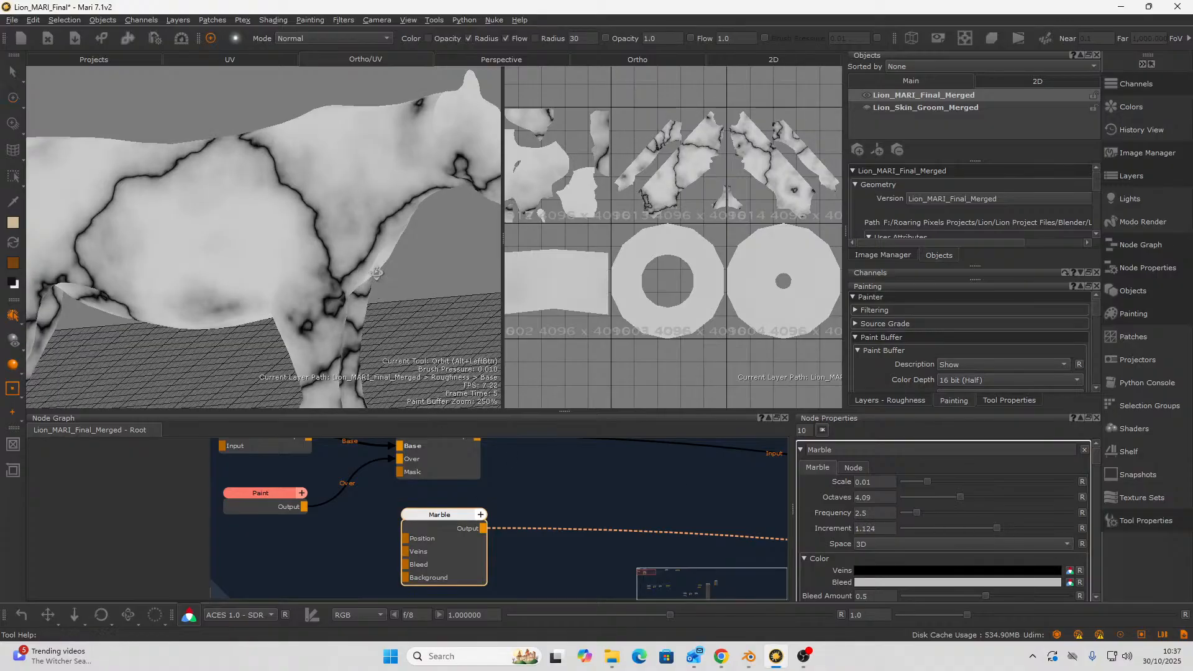
{"action": "left_click_drag", "start_coordinate": [378, 271], "coordinate": [363, 263], "text": "alt"}
{"action": "right_click_drag", "start_coordinate": [363, 263], "coordinate": [335, 284], "text": "alt"}
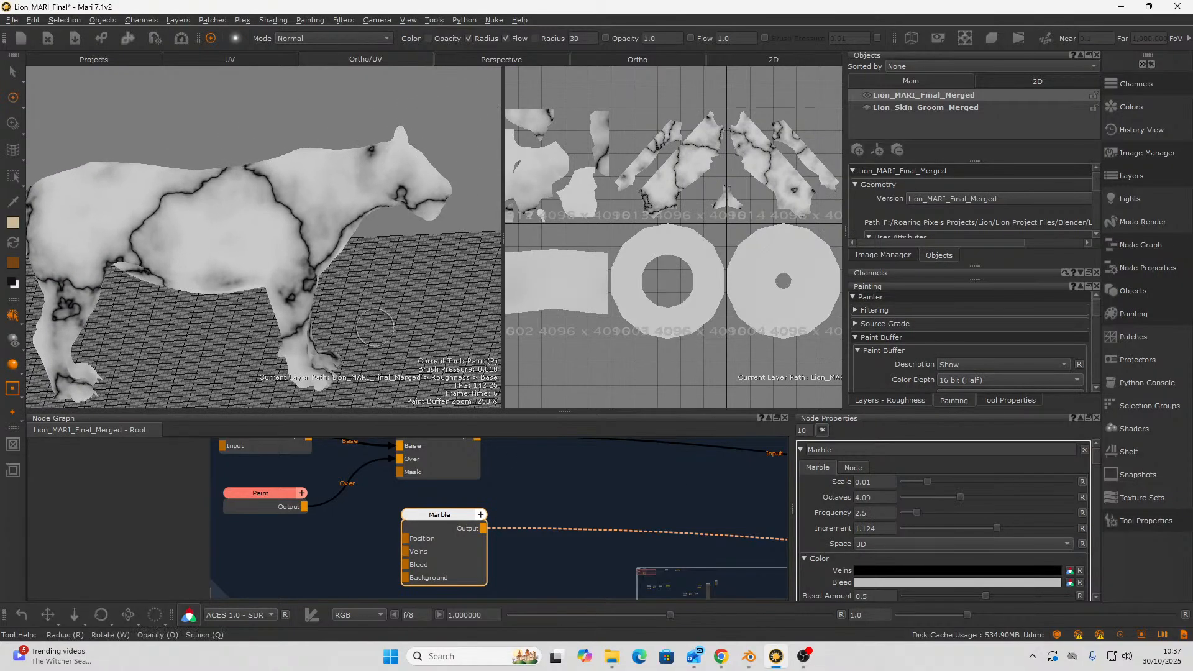
- Set the Marble node's Veins color to a light pink with intensity 0.807
{"action": "left_click", "coordinate": [920, 575]}
{"action": "left_click_drag", "start_coordinate": [662, 379], "coordinate": [629, 371]}
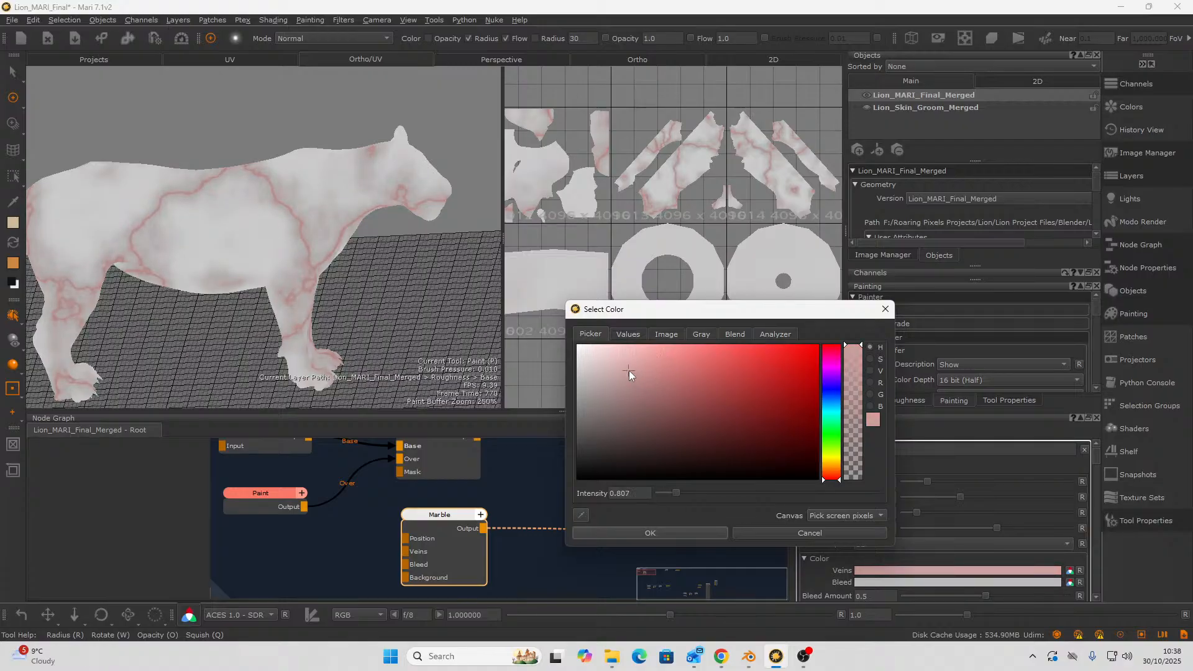
{"action": "left_click", "coordinate": [701, 533]}
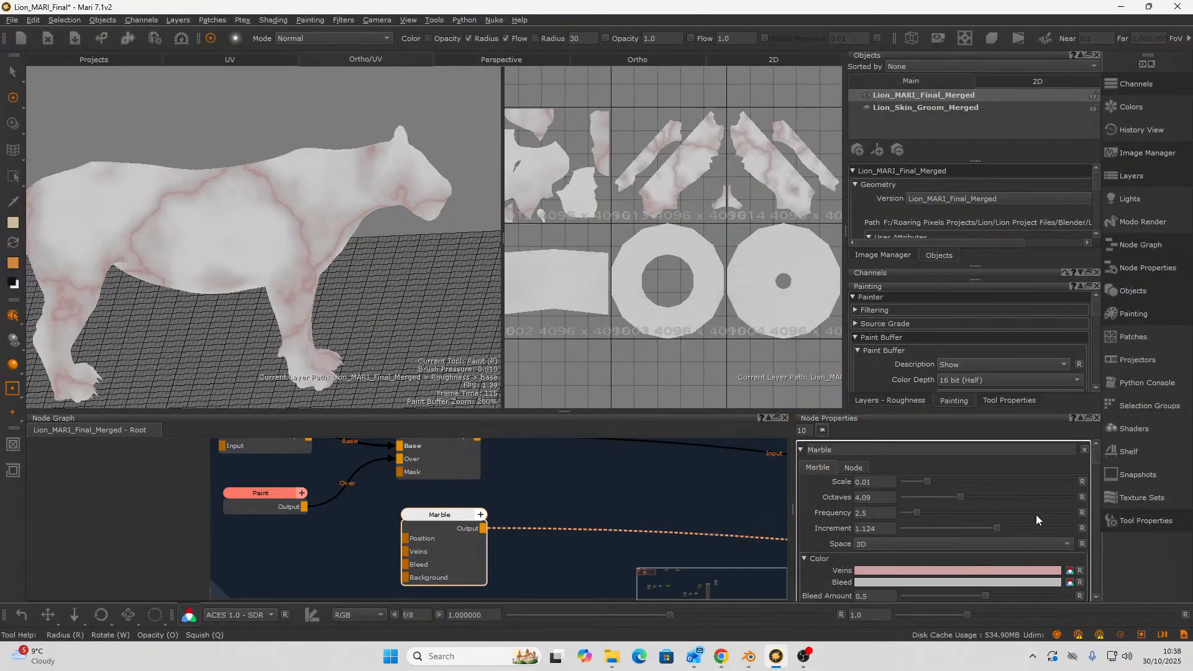
- Set the Marble node's Bleed color to a muted tan with an orange hue and intensity 0.642
{"action": "scroll", "coordinate": [1097, 456], "scroll_direction": "down", "scroll_amount": 3}
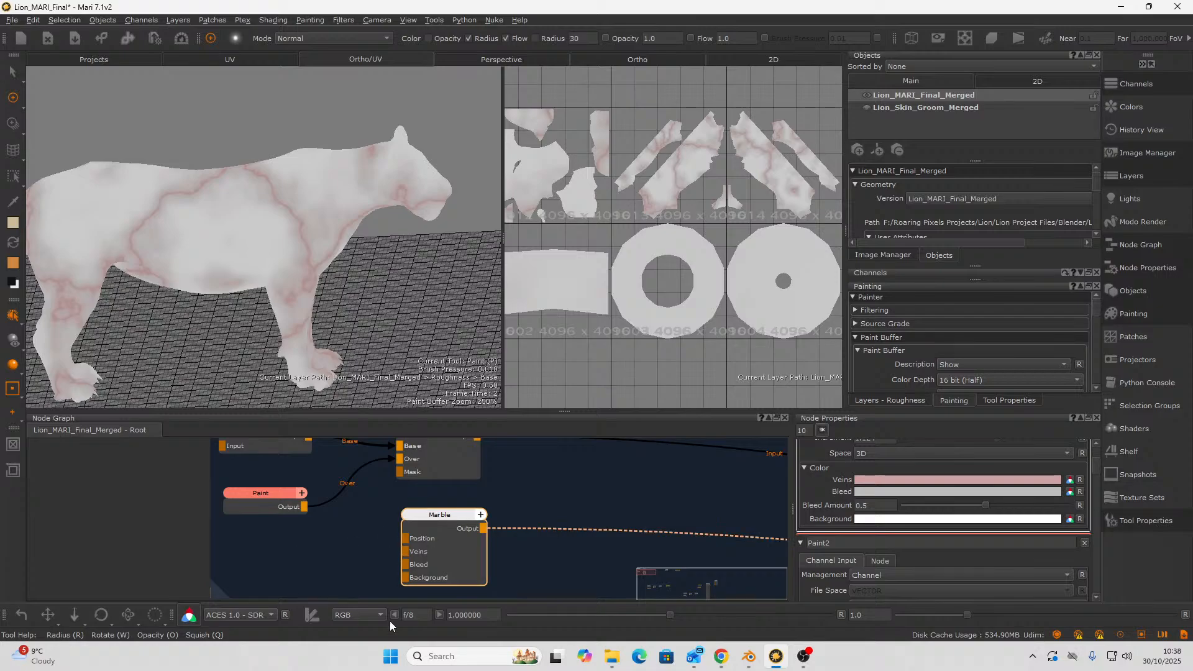
{"action": "left_click", "coordinate": [896, 491]}
{"action": "left_click_drag", "start_coordinate": [675, 398], "coordinate": [629, 419]}
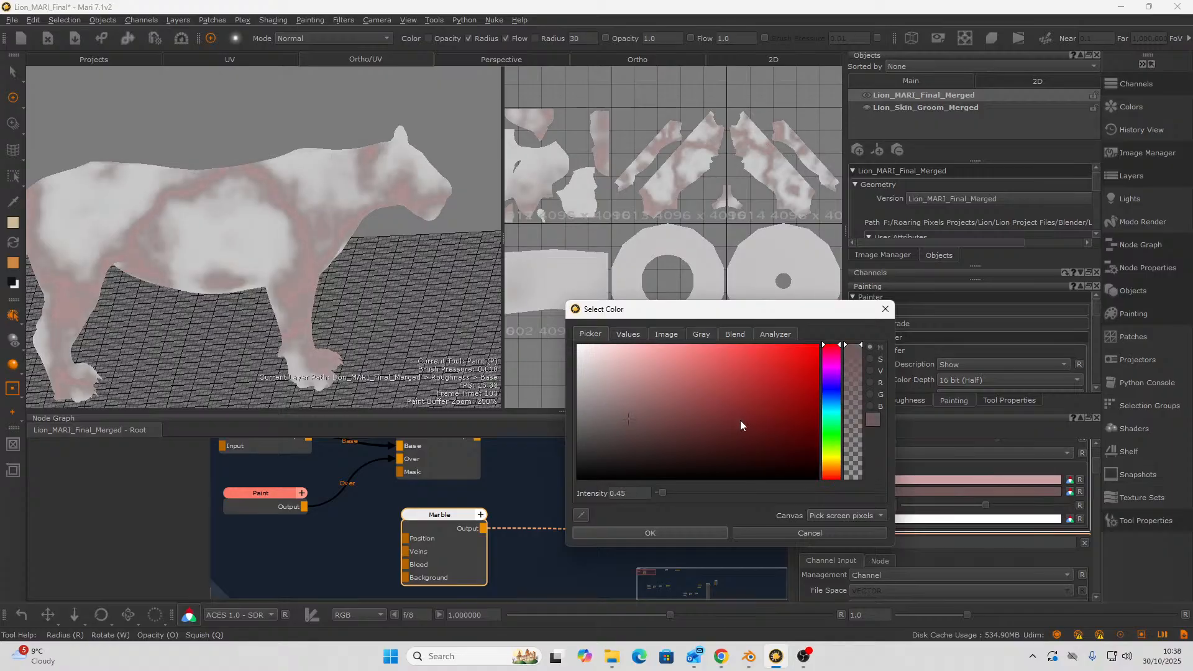
{"action": "left_click_drag", "start_coordinate": [827, 467], "coordinate": [834, 475]}
{"action": "left_click_drag", "start_coordinate": [646, 418], "coordinate": [661, 441]}
{"action": "left_click_drag", "start_coordinate": [636, 440], "coordinate": [609, 448]}
{"action": "left_click", "coordinate": [832, 468]}
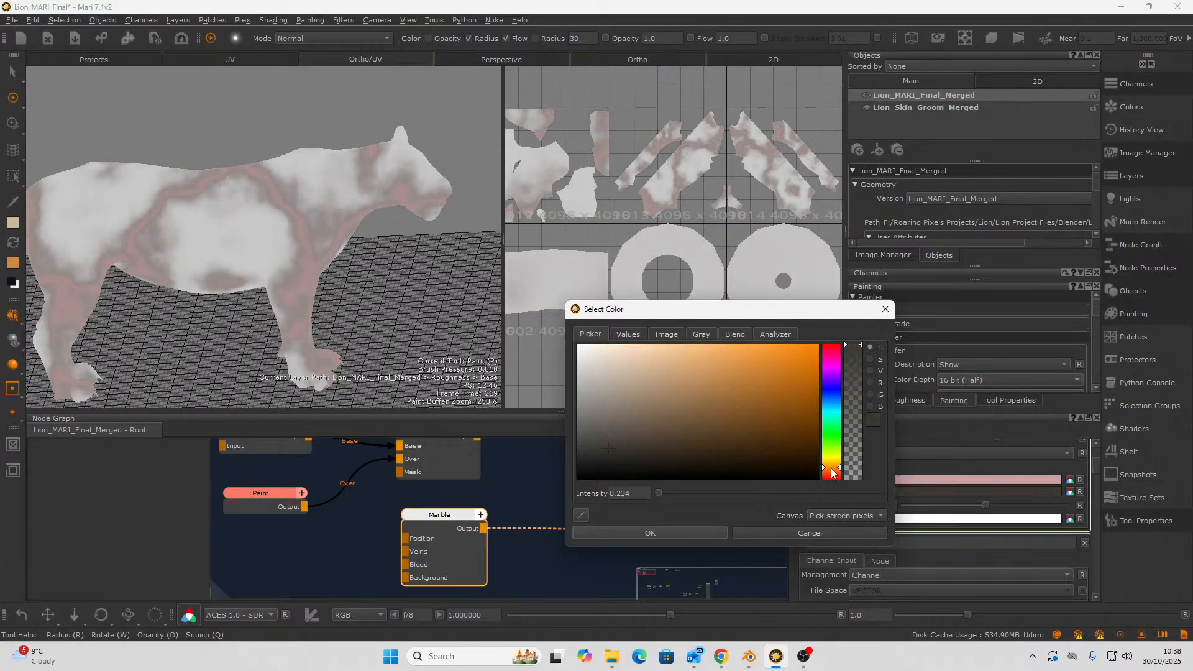
{"action": "left_click_drag", "start_coordinate": [641, 459], "coordinate": [635, 393]}
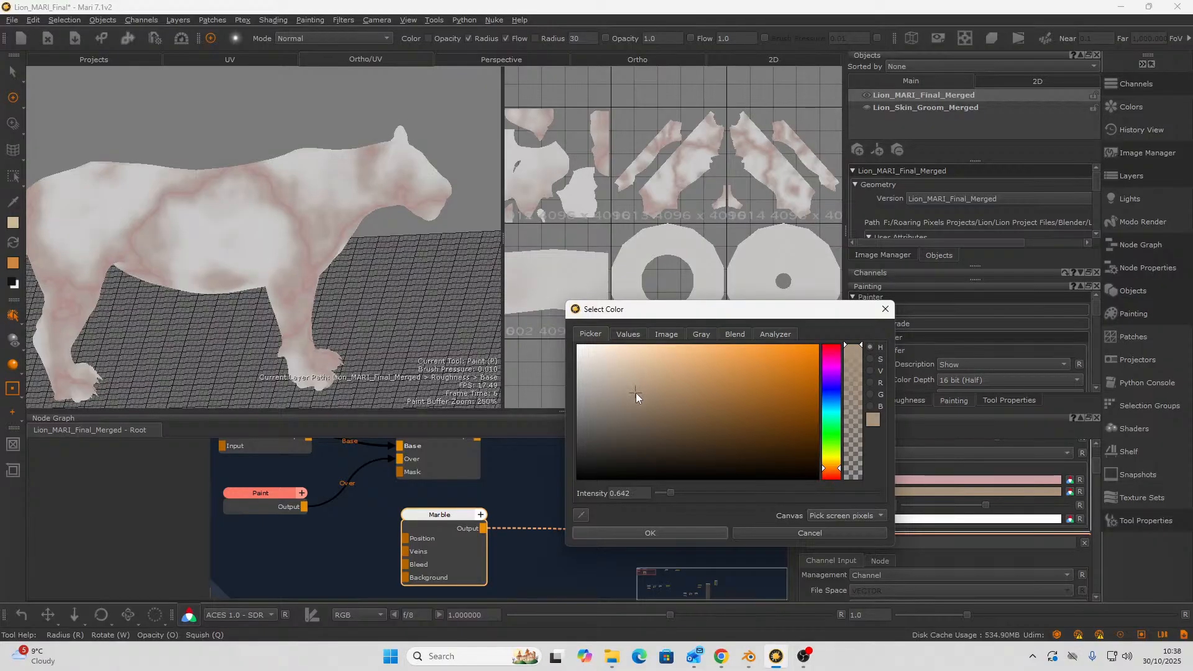
{"action": "left_click", "coordinate": [666, 535]}
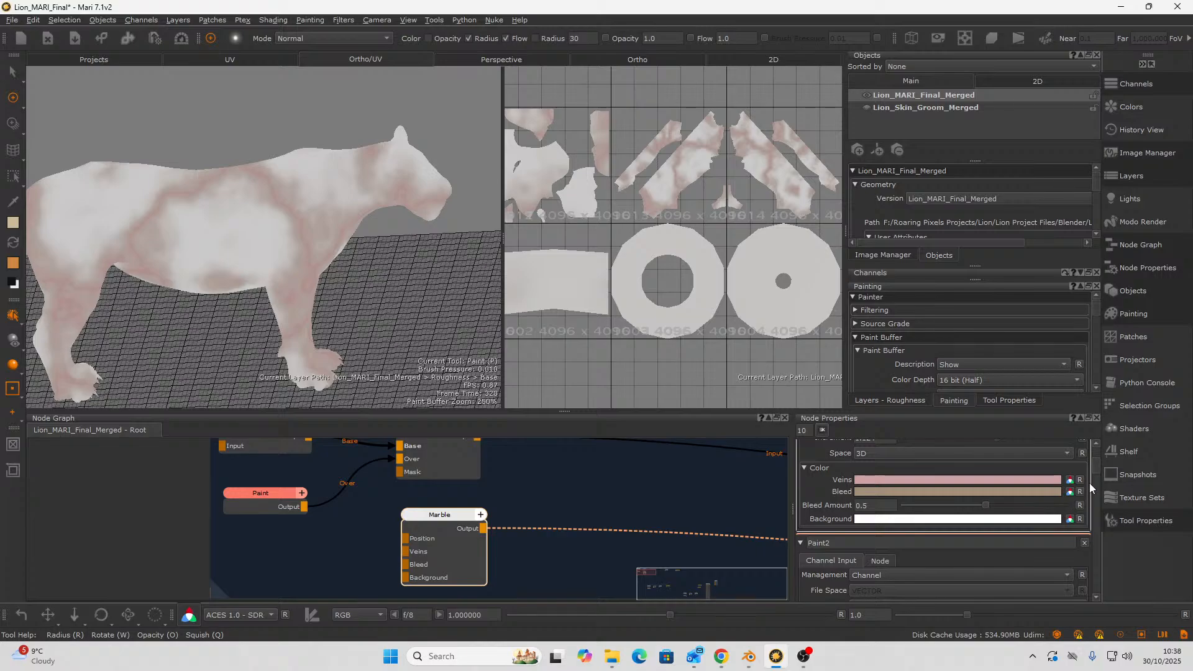
- Set the Marble node's Background color to a dark brown with an orange-red hue and intensity 0.248
{"action": "left_click", "coordinate": [992, 519]}
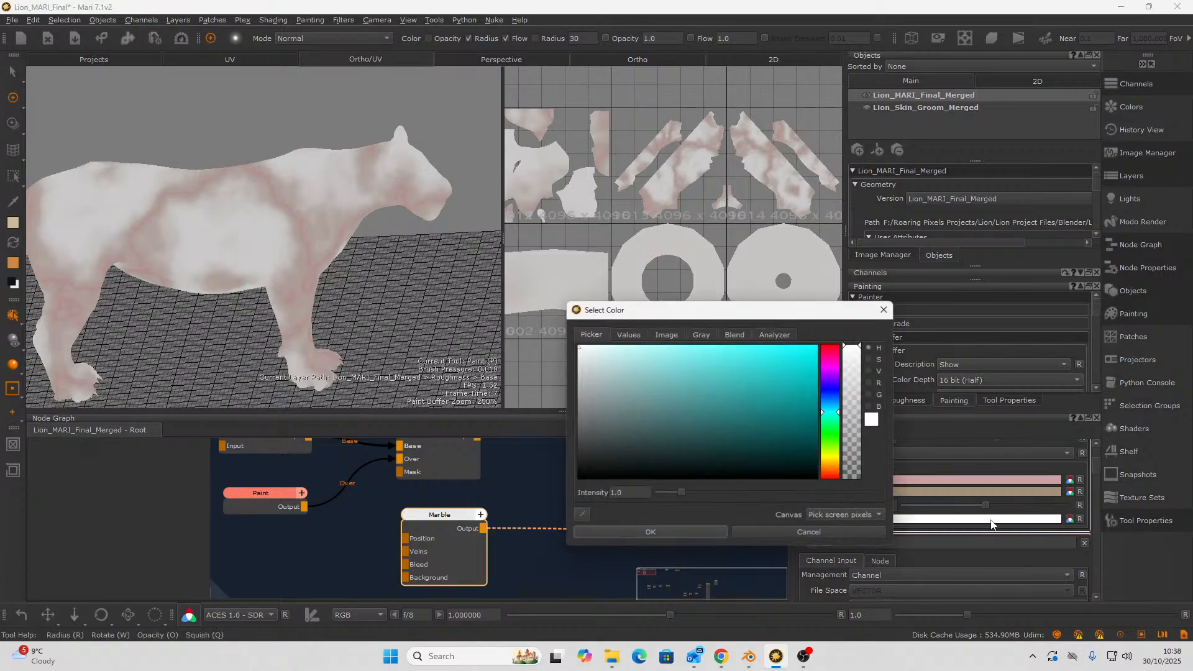
{"action": "left_click", "coordinate": [833, 477]}
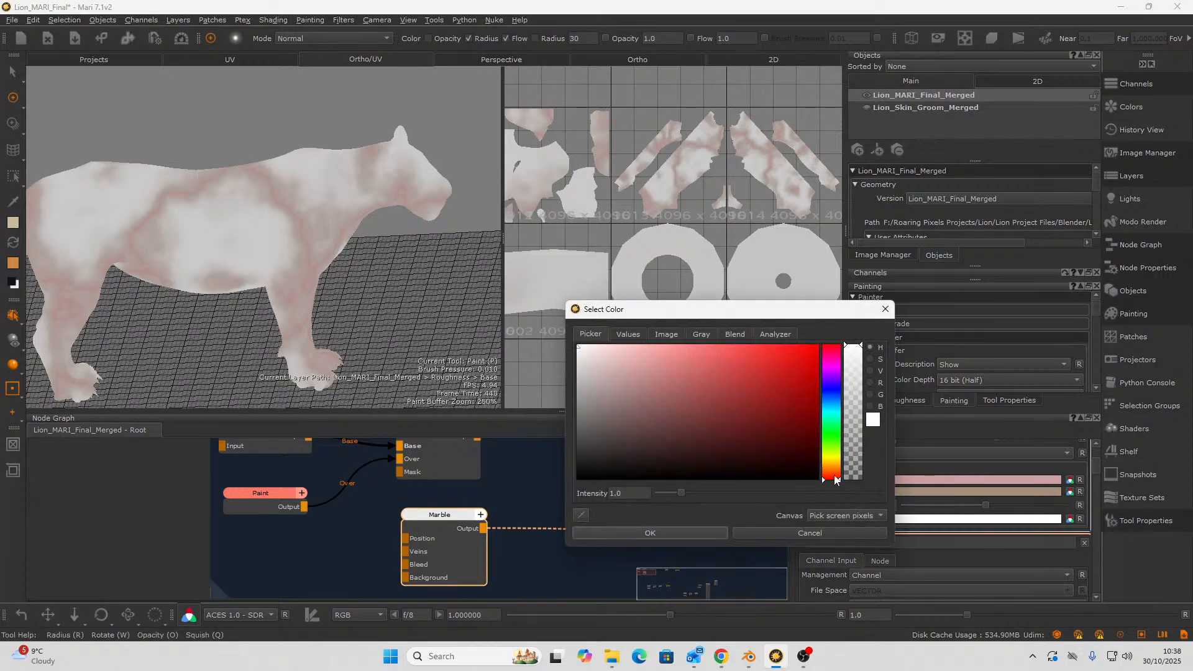
{"action": "left_click", "coordinate": [831, 469]}
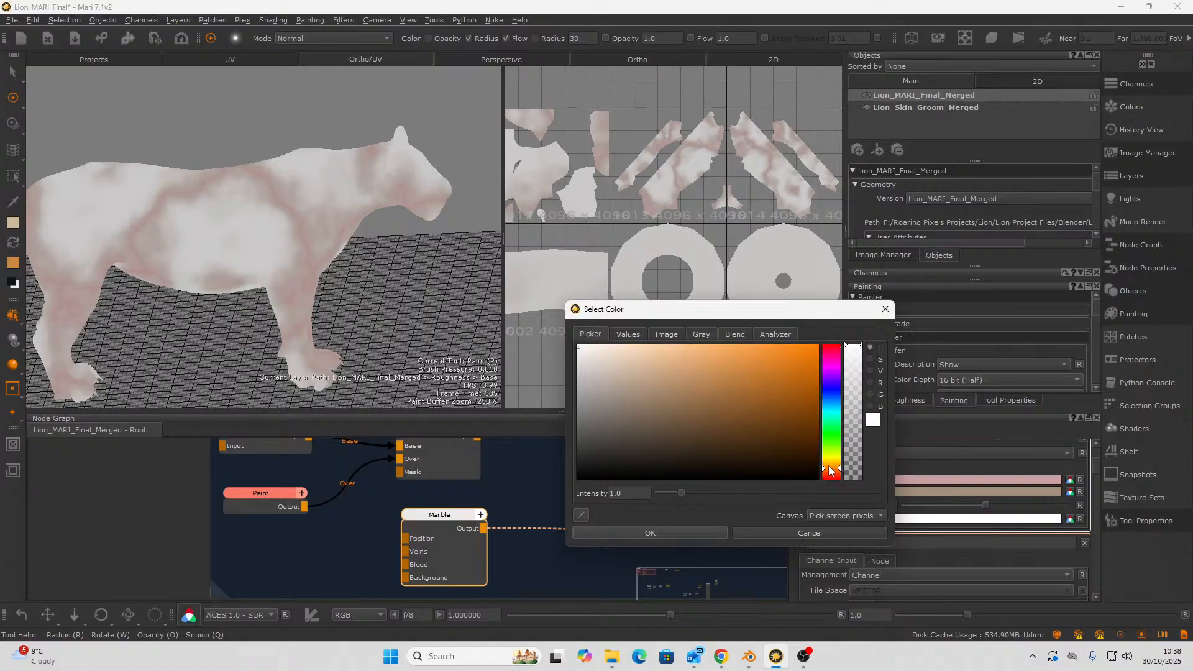
{"action": "left_click_drag", "start_coordinate": [829, 467], "coordinate": [830, 469]}
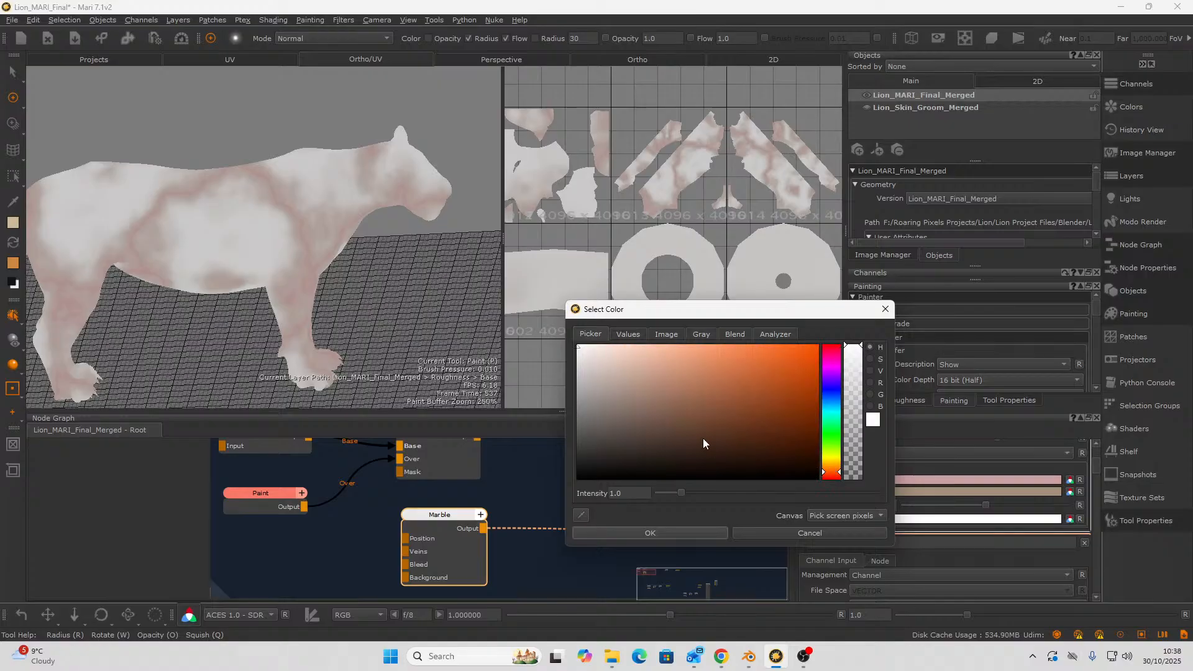
{"action": "left_click_drag", "start_coordinate": [654, 434], "coordinate": [614, 447]}
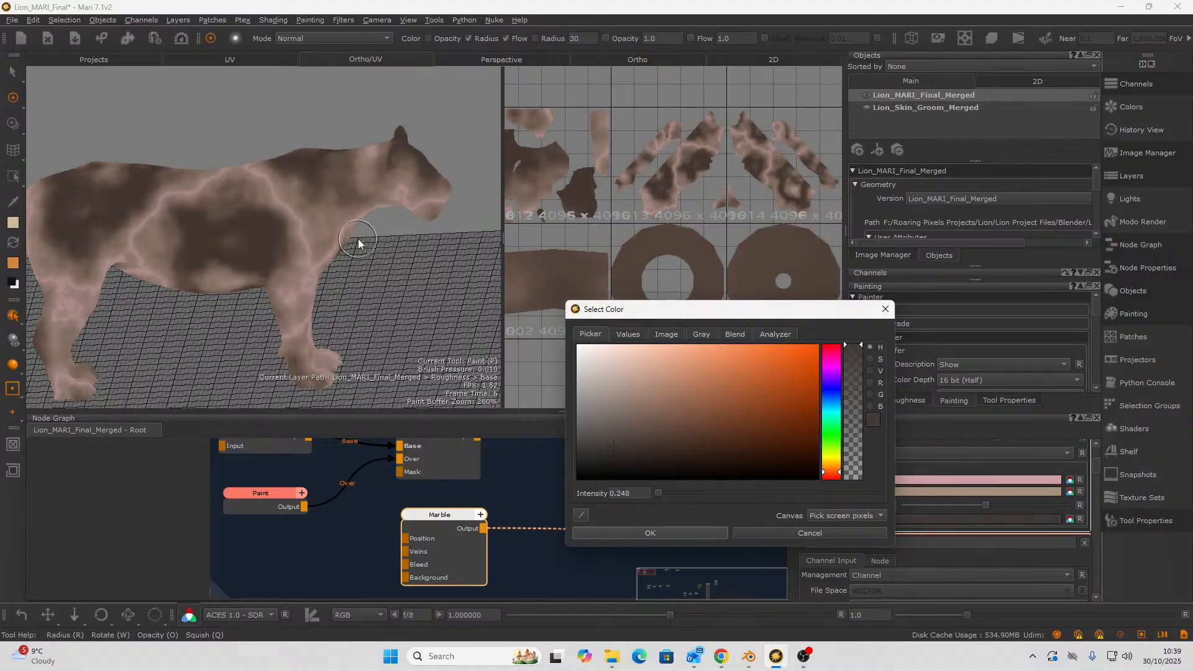
{"action": "left_click", "coordinate": [631, 532]}
- Check the colored pattern on the lion's front and head, and set the Bleed Amount to 0.538
{"action": "left_click_drag", "start_coordinate": [420, 307], "coordinate": [325, 291], "text": "alt"}
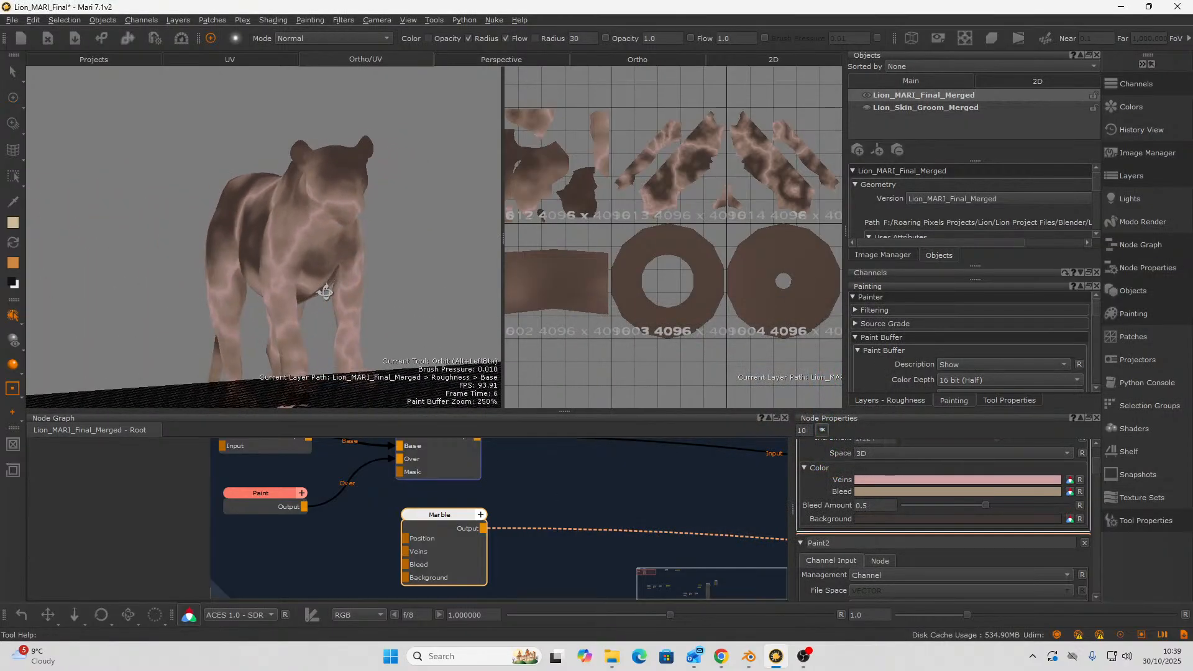
{"action": "mouse_move", "coordinate": [325, 291]}
{"action": "right_mouse_down", "text": "alt"}
{"action": "mouse_move", "coordinate": [399, 224]}
{"action": "mouse_move", "coordinate": [367, 292]}
{"action": "right_mouse_up", "text": "alt"}
{"action": "mouse_move", "coordinate": [366, 292]}
{"action": "left_mouse_down", "text": "alt"}
{"action": "mouse_move", "coordinate": [336, 324]}
{"action": "mouse_move", "coordinate": [301, 323]}
{"action": "left_mouse_up", "text": "alt"}
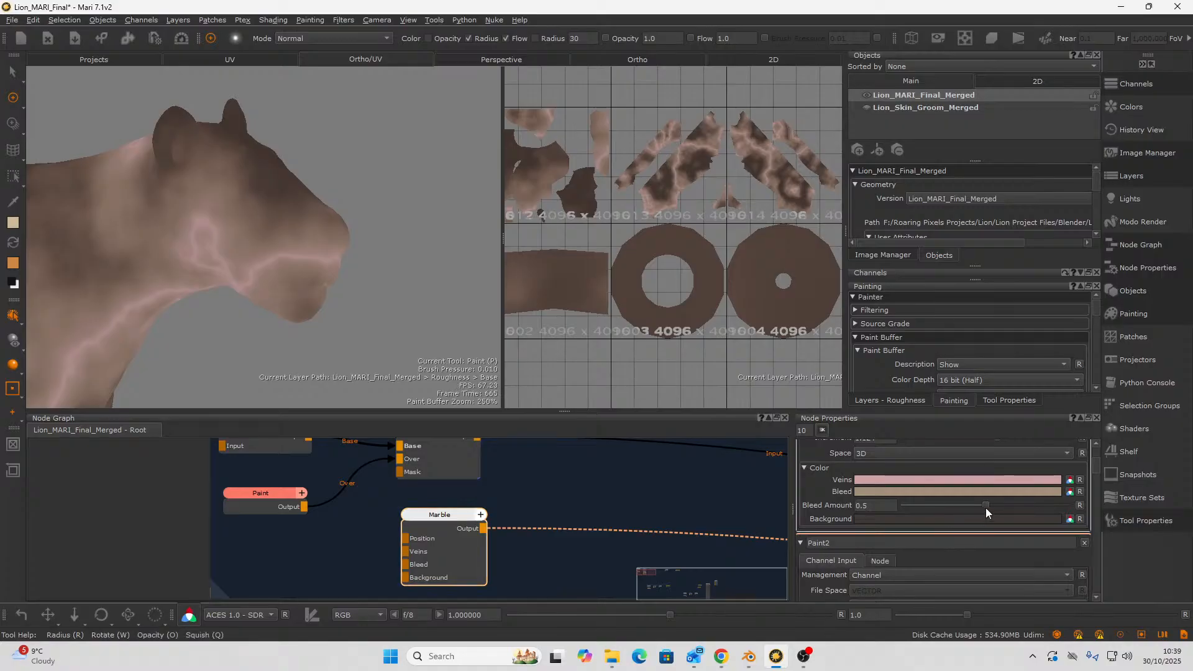
{"action": "mouse_move", "coordinate": [982, 506]}
{"action": "left_mouse_down"}
{"action": "mouse_move", "coordinate": [1028, 517]}
{"action": "mouse_move", "coordinate": [968, 514]}
{"action": "mouse_move", "coordinate": [984, 520]}
{"action": "left_mouse_up"}
- Darken the Marble node's Veins color to a dusky reddish brown with intensity 0.459
{"action": "scroll", "coordinate": [1068, 482], "scroll_direction": "up", "scroll_amount": 1}
{"action": "left_click", "coordinate": [1013, 498]}
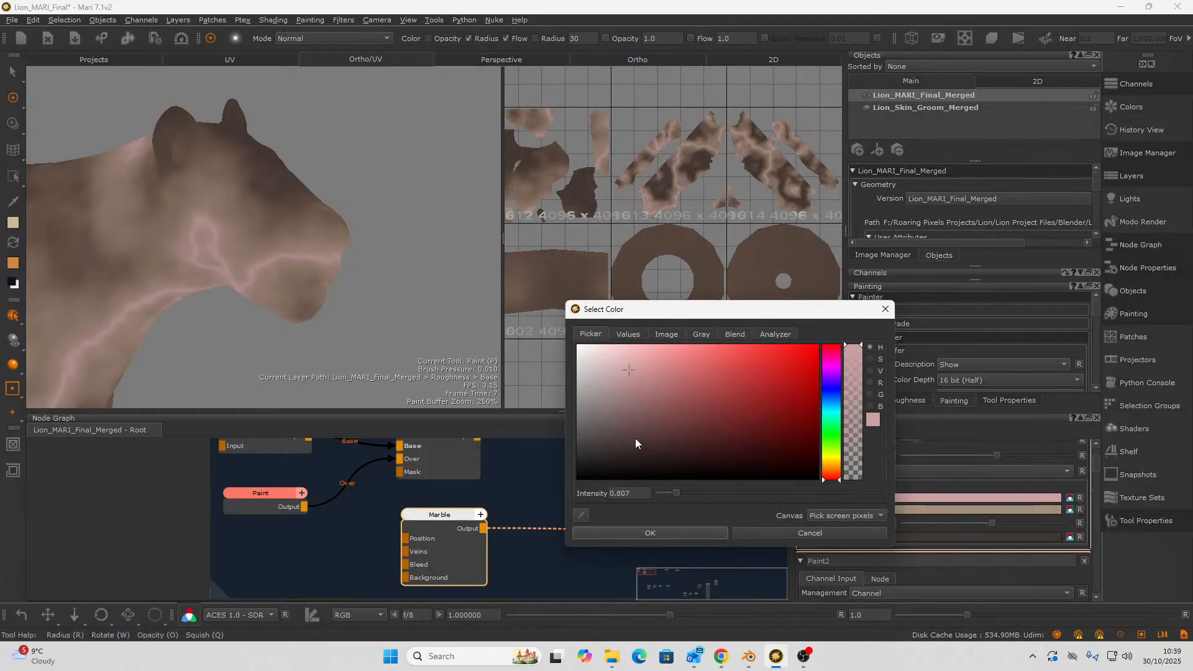
{"action": "mouse_move", "coordinate": [635, 439]}
{"action": "left_mouse_down"}
{"action": "mouse_move", "coordinate": [589, 427]}
{"action": "mouse_move", "coordinate": [608, 442]}
{"action": "mouse_move", "coordinate": [606, 425]}
{"action": "mouse_move", "coordinate": [613, 435]}
{"action": "mouse_move", "coordinate": [631, 417]}
{"action": "left_mouse_up"}
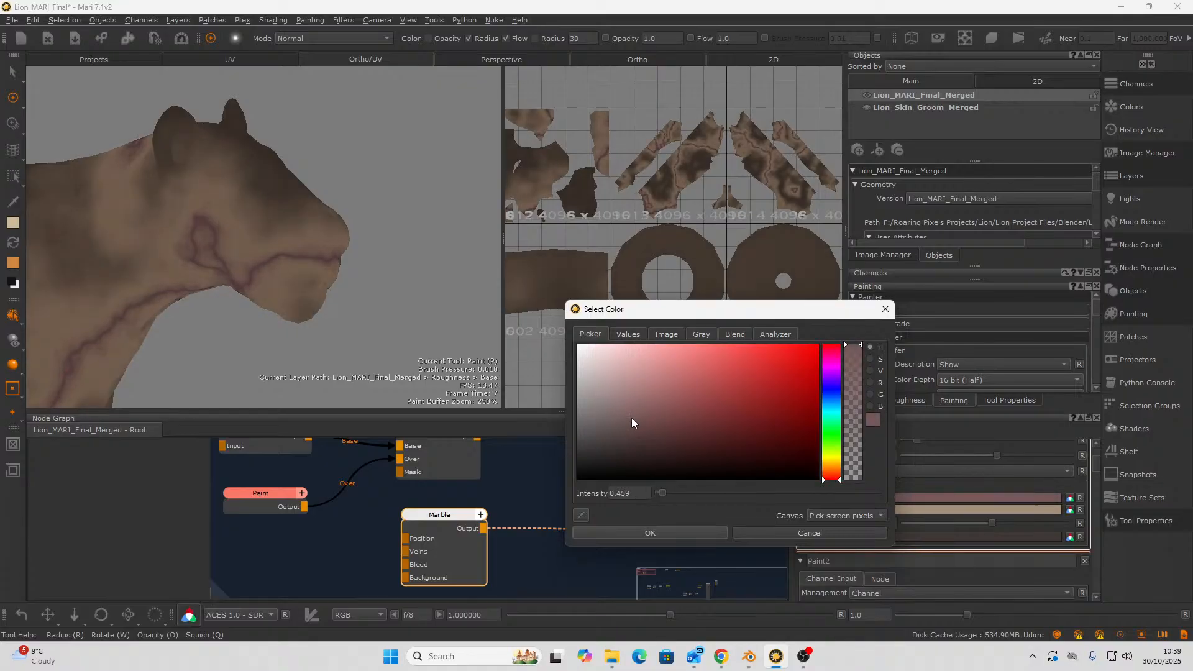
{"action": "left_click", "coordinate": [669, 535]}
- Set the Marble node's Octaves to 3.685 and Scale to 0.007, checking the pattern around the lion
{"action": "scroll", "coordinate": [1096, 458], "scroll_direction": "up", "scroll_amount": 3}
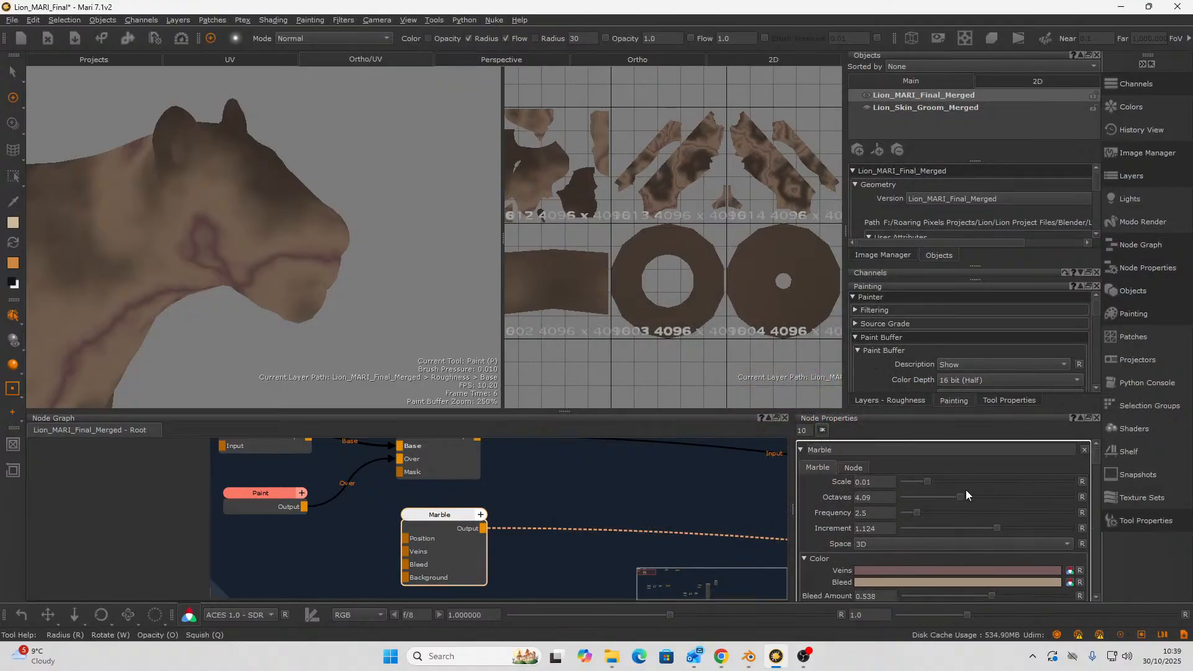
{"action": "mouse_move", "coordinate": [960, 497]}
{"action": "left_mouse_down"}
{"action": "mouse_move", "coordinate": [907, 502]}
{"action": "mouse_move", "coordinate": [954, 497]}
{"action": "left_mouse_up"}
{"action": "mouse_move", "coordinate": [223, 282]}
{"action": "left_mouse_down"}
{"action": "mouse_move", "coordinate": [147, 274]}
{"action": "mouse_move", "coordinate": [273, 288]}
{"action": "mouse_move", "coordinate": [243, 314]}
{"action": "mouse_move", "coordinate": [227, 261]}
{"action": "mouse_move", "coordinate": [282, 255]}
{"action": "mouse_move", "coordinate": [229, 273]}
{"action": "mouse_move", "coordinate": [220, 313]}
{"action": "mouse_move", "coordinate": [165, 303]}
{"action": "left_mouse_up"}
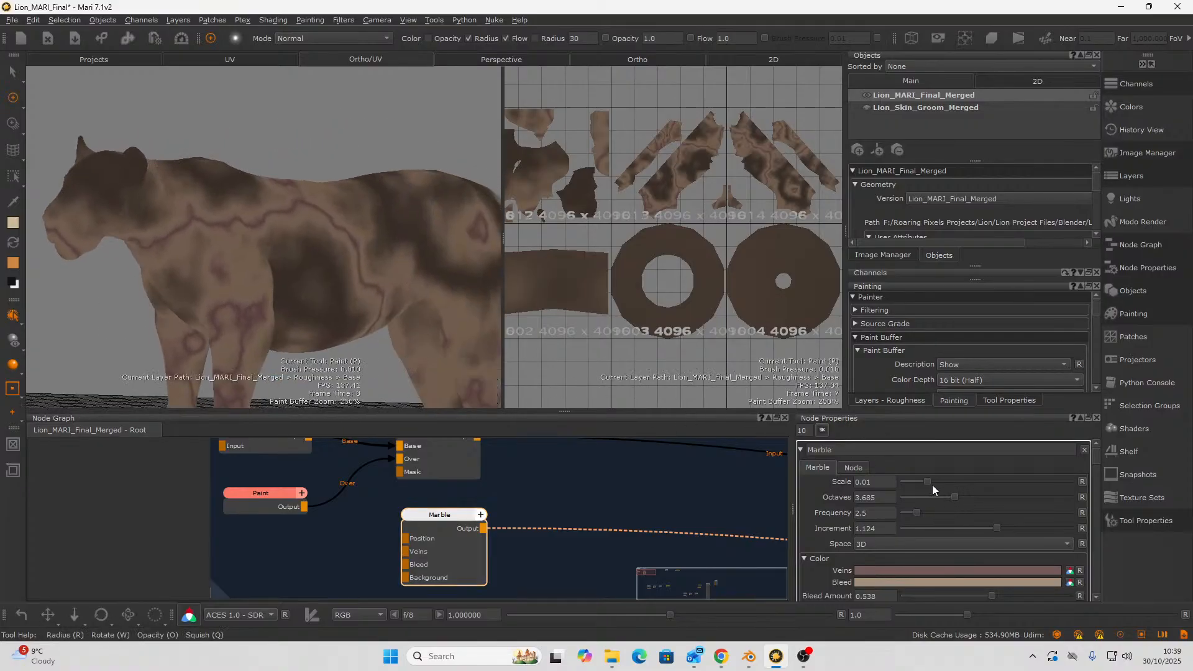
{"action": "left_click_drag", "start_coordinate": [932, 485], "coordinate": [926, 481]}
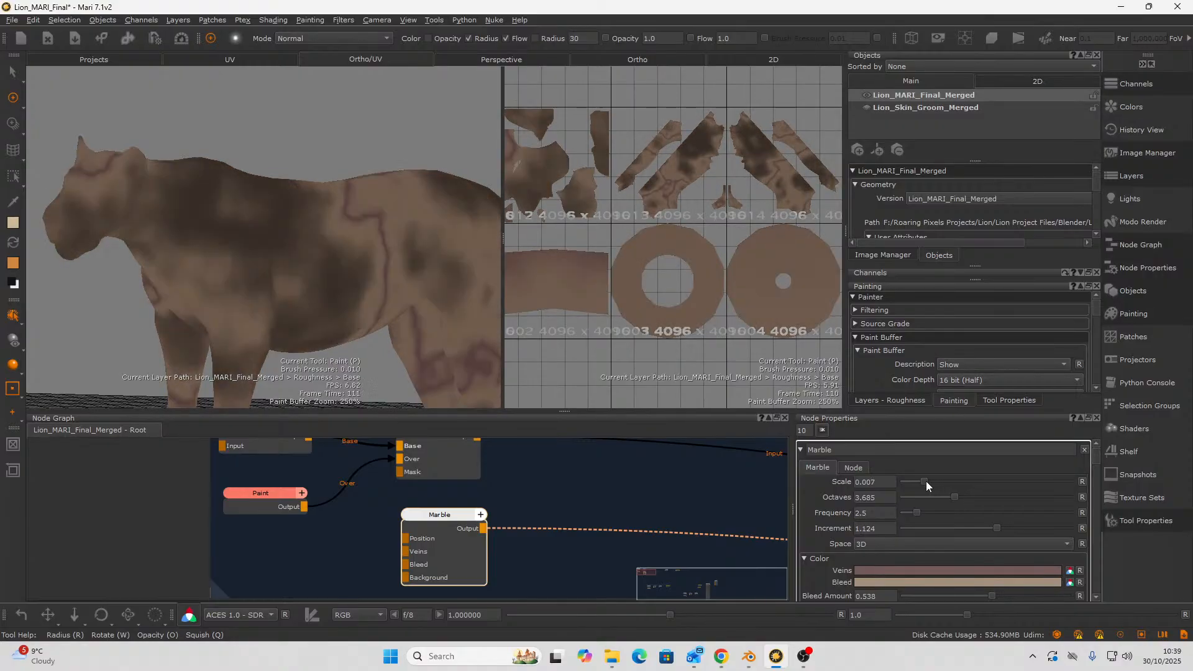
{"action": "mouse_move", "coordinate": [305, 268]}
{"action": "left_mouse_down", "text": "alt"}
{"action": "mouse_move", "coordinate": [229, 285]}
{"action": "mouse_move", "coordinate": [359, 314]}
{"action": "mouse_move", "coordinate": [234, 288]}
{"action": "mouse_move", "coordinate": [224, 267]}
{"action": "mouse_move", "coordinate": [156, 259]}
{"action": "mouse_move", "coordinate": [287, 226]}
{"action": "mouse_move", "coordinate": [238, 254]}
{"action": "mouse_move", "coordinate": [240, 277]}
{"action": "mouse_move", "coordinate": [271, 247]}
{"action": "left_mouse_up", "text": "alt"}
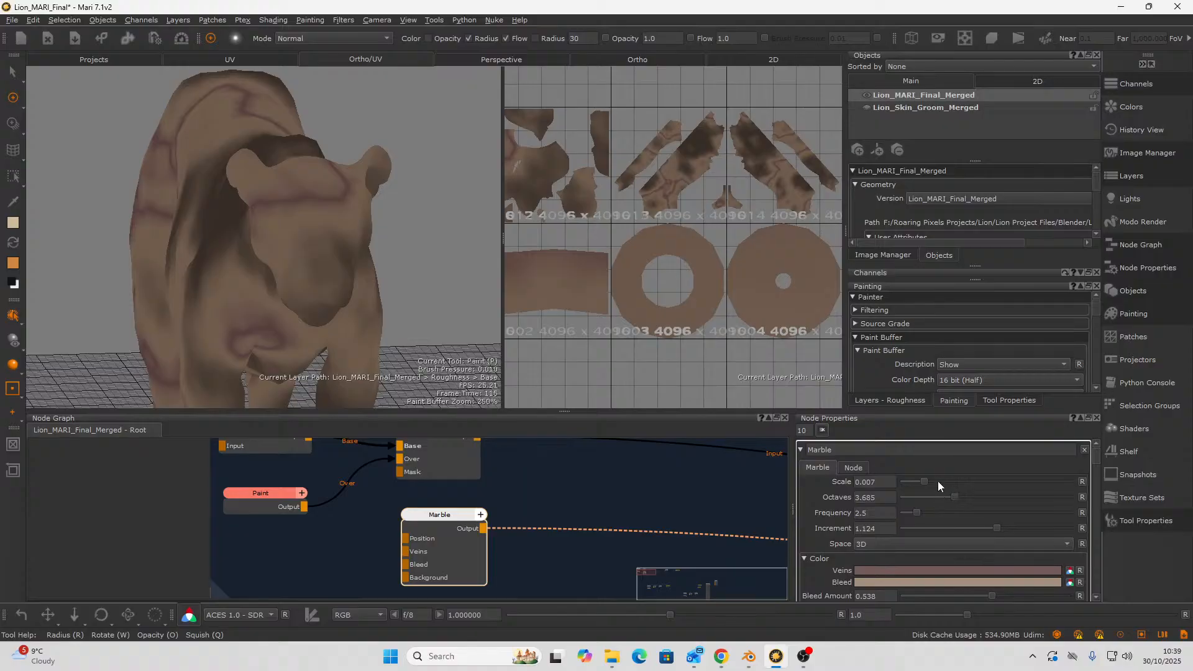
- Set the Marble node's Scale to 0.008 and Octaves to 2.067, checking the pattern along the lion's side
{"action": "mouse_move", "coordinate": [924, 481]}
{"action": "left_mouse_down"}
{"action": "mouse_move", "coordinate": [967, 486]}
{"action": "mouse_move", "coordinate": [922, 485]}
{"action": "left_mouse_up"}
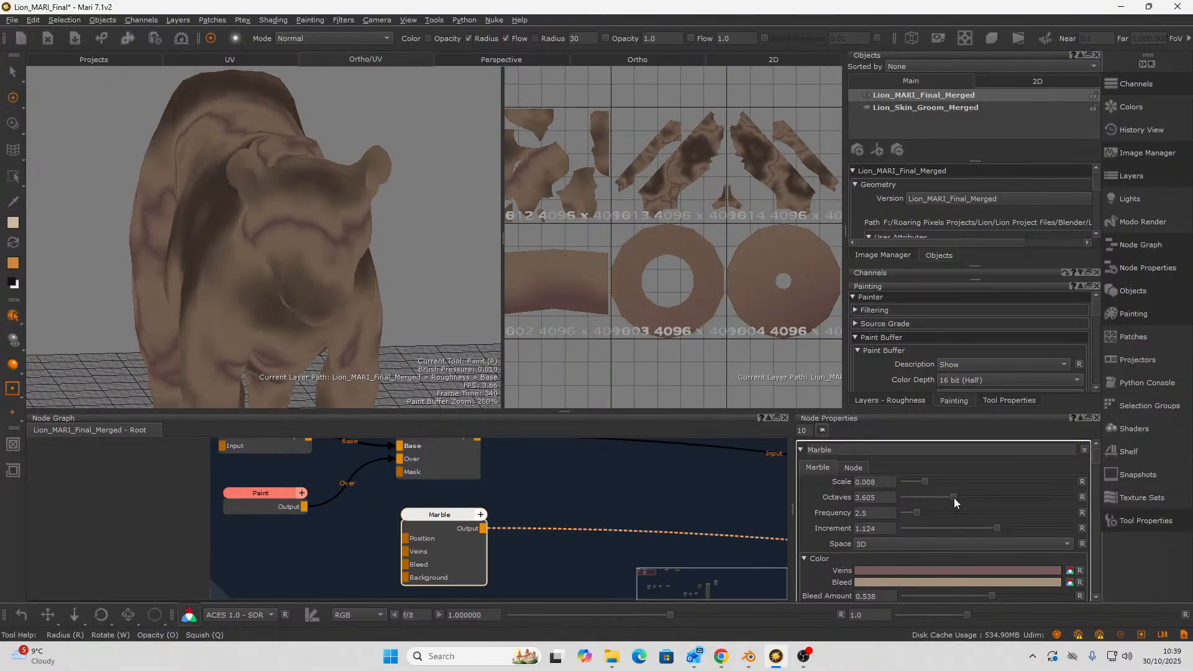
{"action": "left_click_drag", "start_coordinate": [953, 498], "coordinate": [933, 501]}
{"action": "scroll", "coordinate": [288, 272], "scroll_direction": "down", "scroll_amount": 5}
{"action": "left_click_drag", "start_coordinate": [205, 329], "coordinate": [299, 329], "text": "alt"}
{"action": "middle_click_drag", "start_coordinate": [168, 295], "coordinate": [234, 317], "text": "alt"}
{"action": "left_click_drag", "start_coordinate": [235, 317], "coordinate": [203, 338], "text": "alt"}
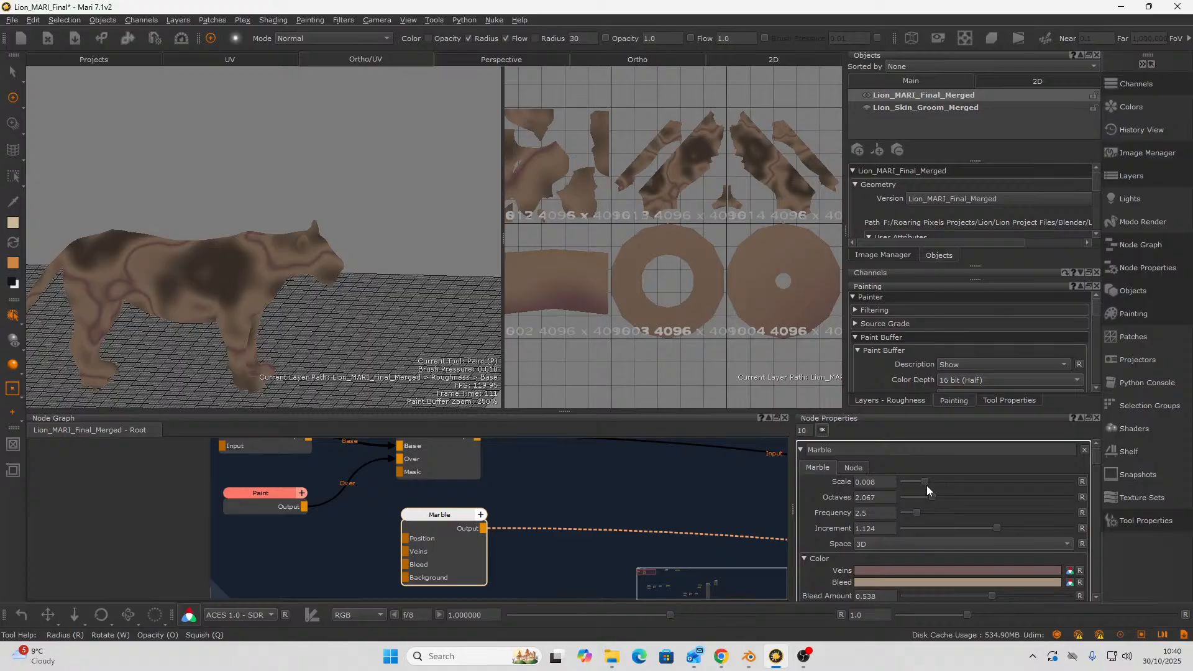
- Try a Scale of 0.002 on the Marble node and check the pattern around the lion's body and head
{"action": "left_click_drag", "start_coordinate": [926, 486], "coordinate": [910, 482]}
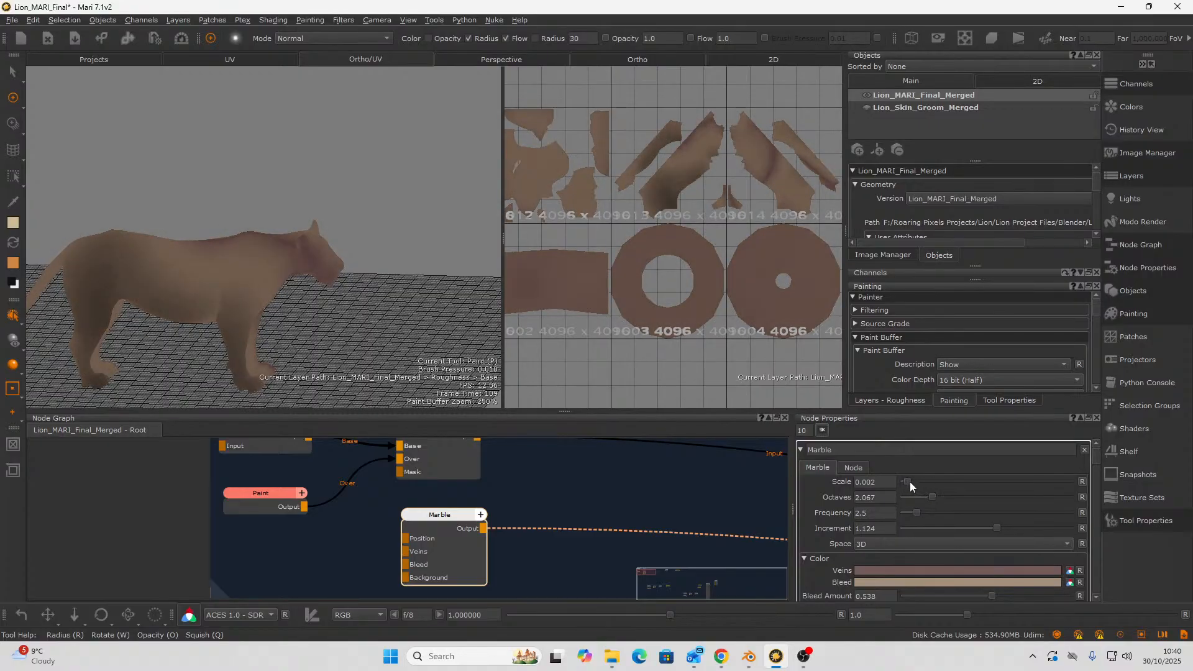
{"action": "mouse_move", "coordinate": [265, 292]}
{"action": "left_mouse_down", "text": "alt"}
{"action": "mouse_move", "coordinate": [274, 253]}
{"action": "mouse_move", "coordinate": [168, 259]}
{"action": "mouse_move", "coordinate": [174, 301]}
{"action": "mouse_move", "coordinate": [237, 303]}
{"action": "mouse_move", "coordinate": [151, 306]}
{"action": "left_mouse_up", "text": "alt"}
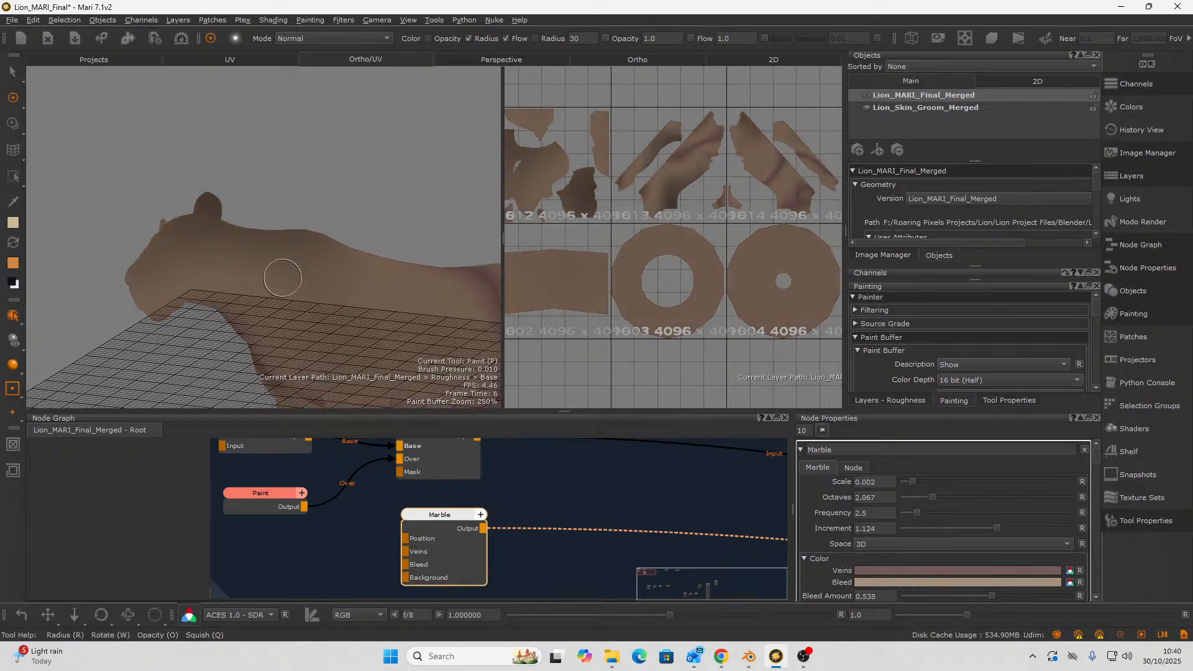
{"action": "mouse_move", "coordinate": [284, 275]}
{"action": "left_mouse_down", "text": "alt"}
{"action": "mouse_move", "coordinate": [370, 307]}
{"action": "mouse_move", "coordinate": [386, 280]}
{"action": "mouse_move", "coordinate": [160, 349]}
{"action": "mouse_move", "coordinate": [180, 322]}
{"action": "mouse_move", "coordinate": [319, 277]}
{"action": "mouse_move", "coordinate": [314, 261]}
{"action": "left_mouse_up", "text": "alt"}
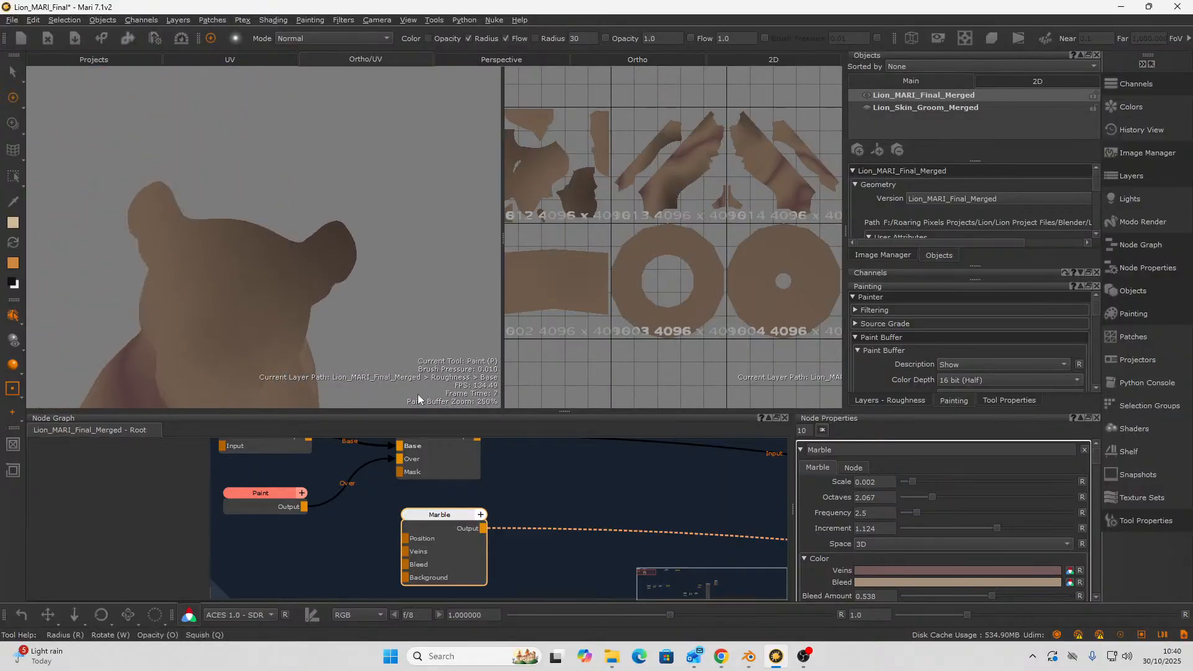
- Set the Marble node's Octaves to 0.989 and Scale to 0.006 to get broad, soft color patches on the lion
{"action": "left_click_drag", "start_coordinate": [930, 497], "coordinate": [918, 497]}
{"action": "mouse_move", "coordinate": [349, 278]}
{"action": "left_mouse_down", "text": "alt"}
{"action": "mouse_move", "coordinate": [401, 267]}
{"action": "mouse_move", "coordinate": [312, 319]}
{"action": "mouse_move", "coordinate": [217, 312]}
{"action": "mouse_move", "coordinate": [181, 280]}
{"action": "mouse_move", "coordinate": [306, 280]}
{"action": "mouse_move", "coordinate": [240, 296]}
{"action": "mouse_move", "coordinate": [261, 279]}
{"action": "mouse_move", "coordinate": [311, 301]}
{"action": "left_mouse_up", "text": "alt"}
{"action": "key", "text": "p"}
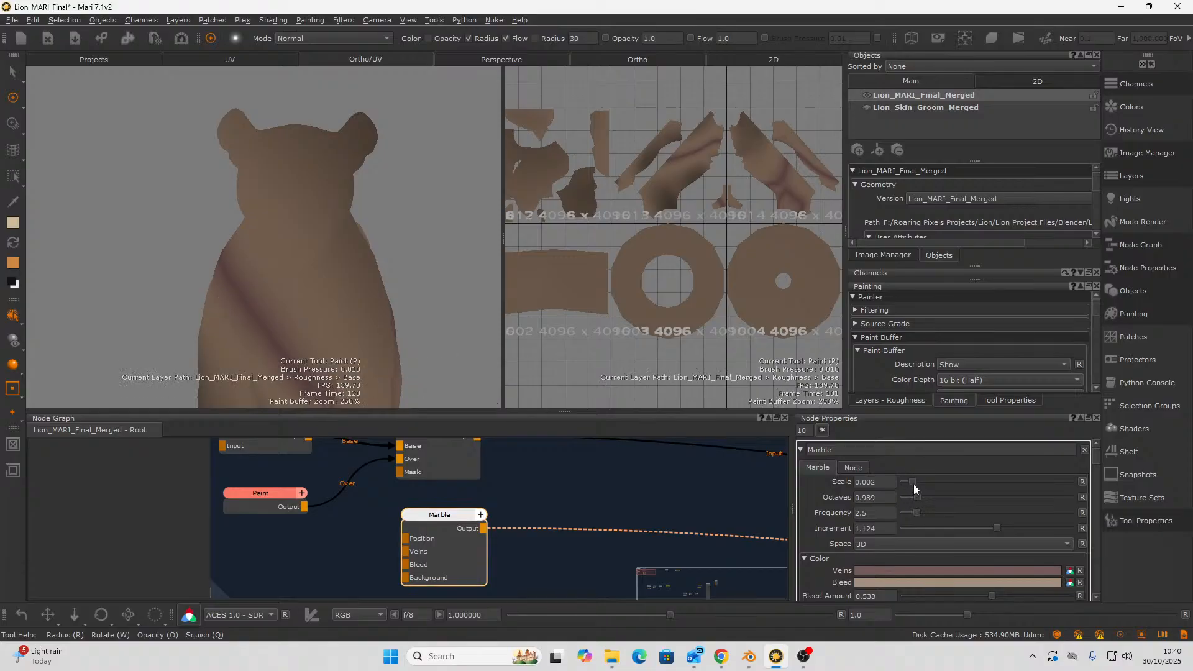
{"action": "left_click_drag", "start_coordinate": [913, 483], "coordinate": [926, 486]}
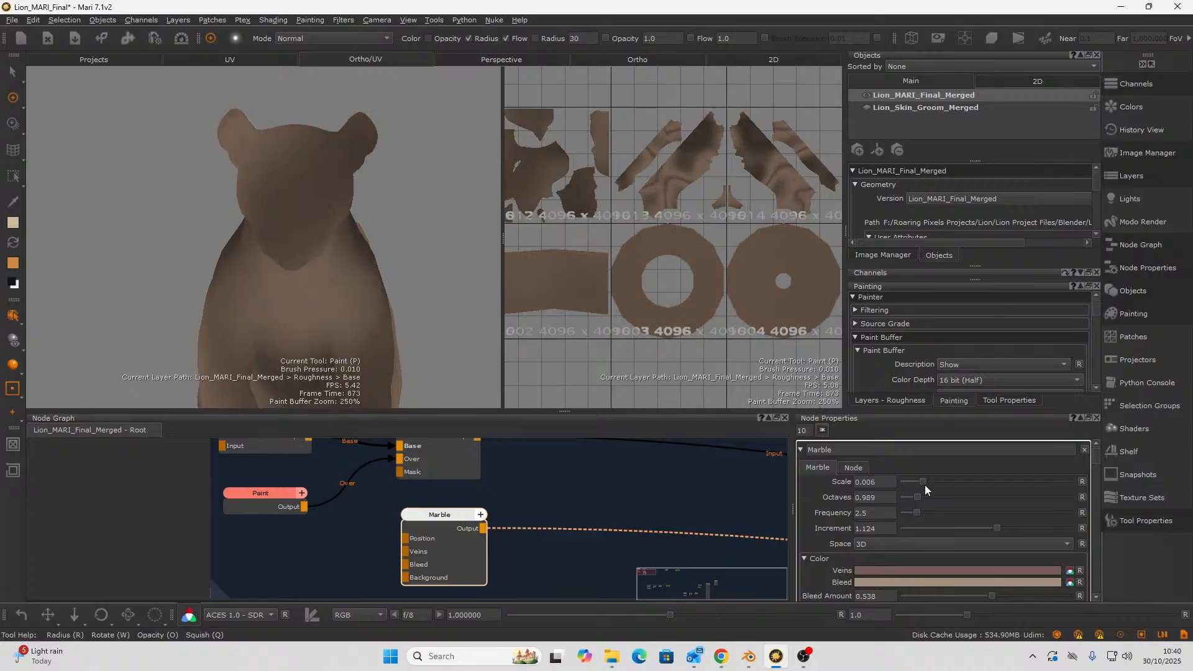
{"action": "left_click_drag", "start_coordinate": [924, 484], "coordinate": [923, 483]}
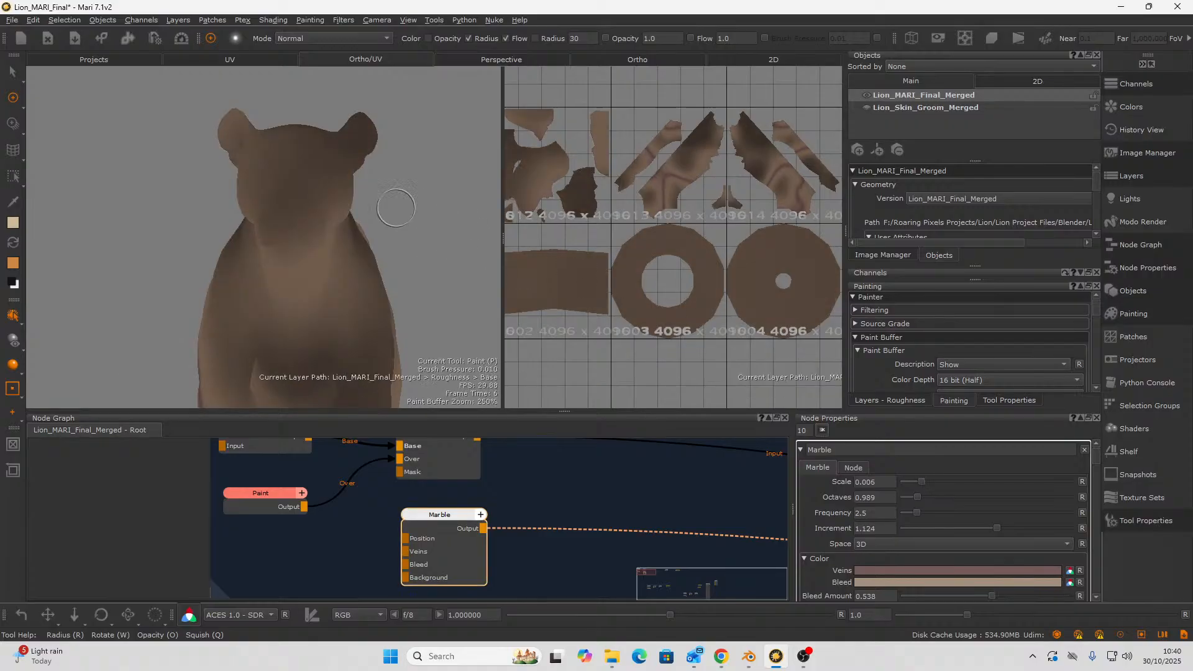
{"action": "left_click_drag", "start_coordinate": [277, 201], "coordinate": [325, 277], "text": "alt"}
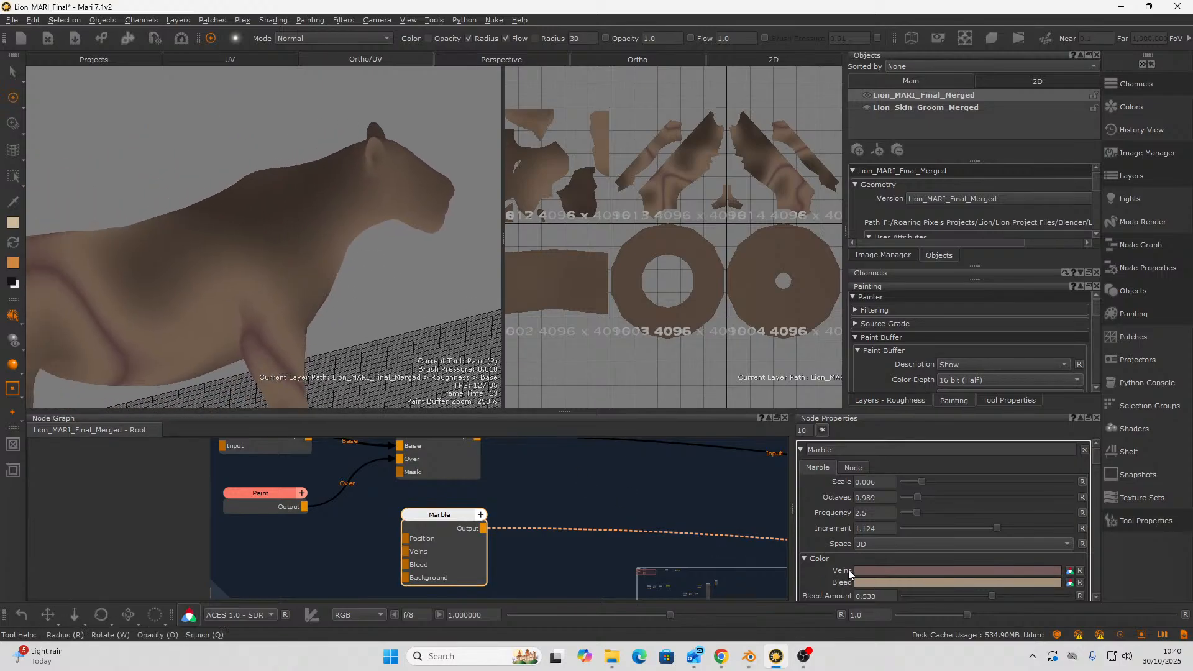
- Change the Marble node's Bleed color to a dull dark brown with a redder orange hue and intensity 0.408
{"action": "left_click", "coordinate": [881, 582]}
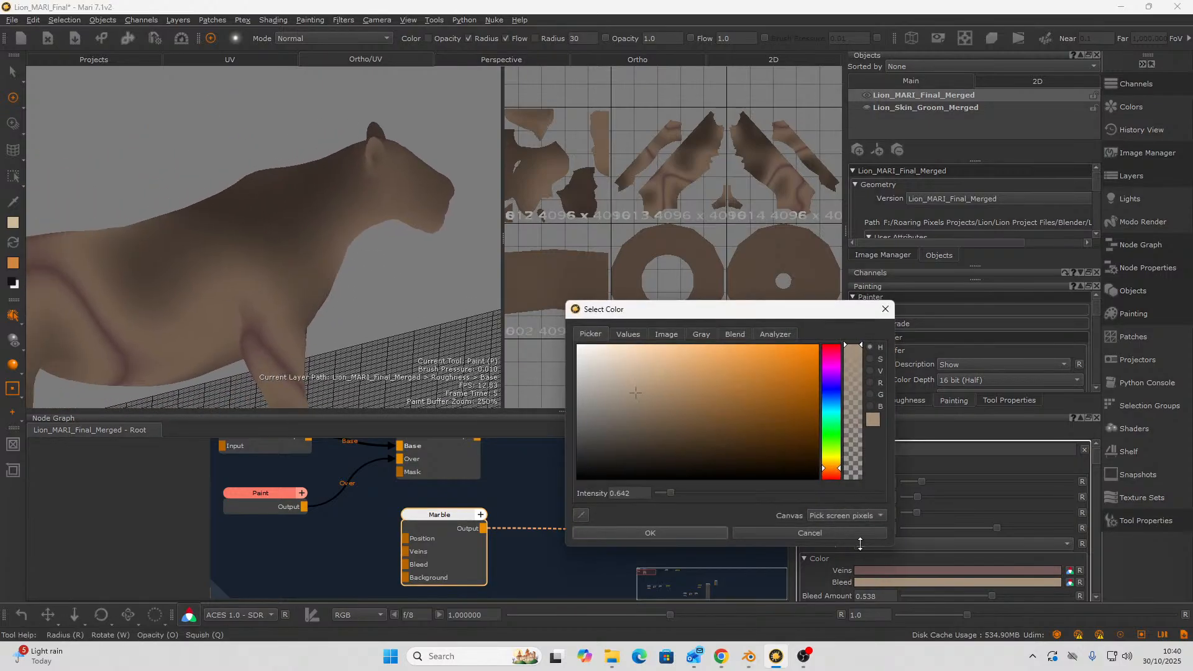
{"action": "left_click_drag", "start_coordinate": [840, 476], "coordinate": [838, 473]}
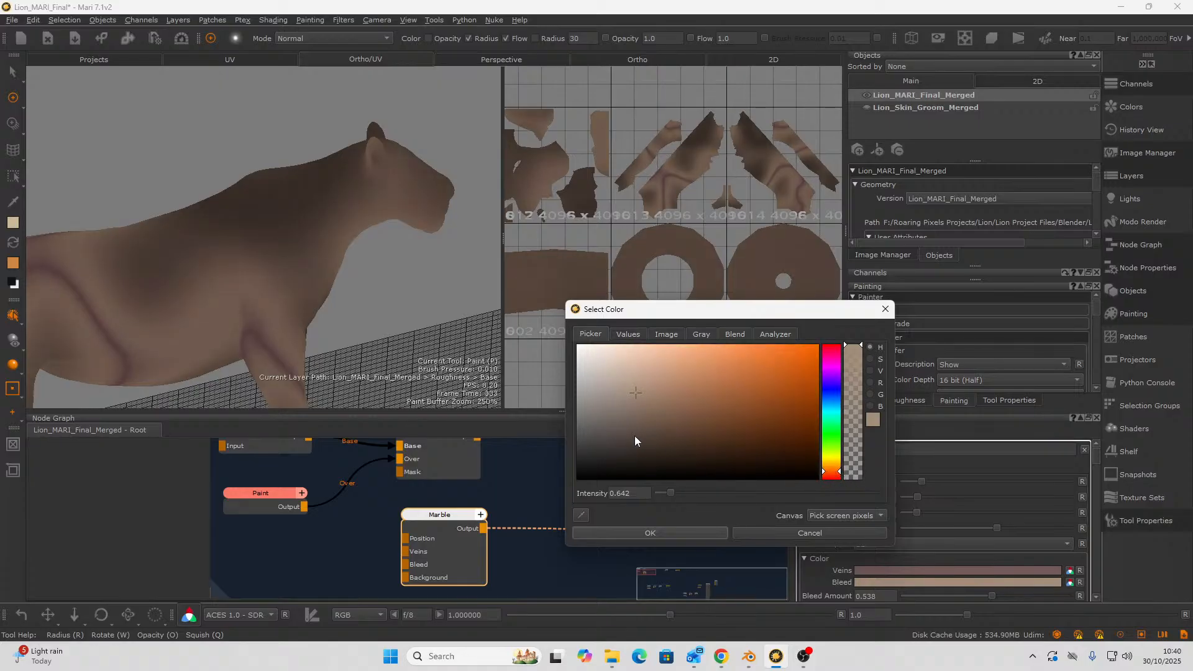
{"action": "left_click_drag", "start_coordinate": [635, 437], "coordinate": [637, 423]}
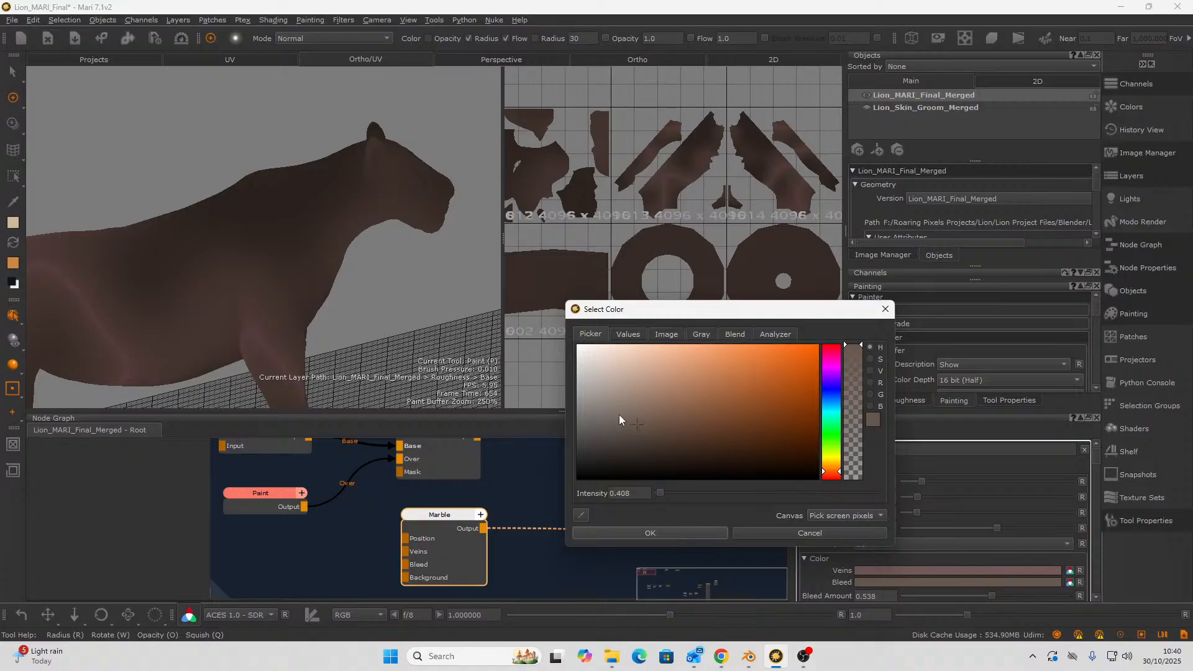
{"action": "left_click", "coordinate": [714, 533]}
- Darken the Marble node's Veins color to a slightly more saturated reddish brown with intensity 0.39
{"action": "left_click", "coordinate": [885, 573]}
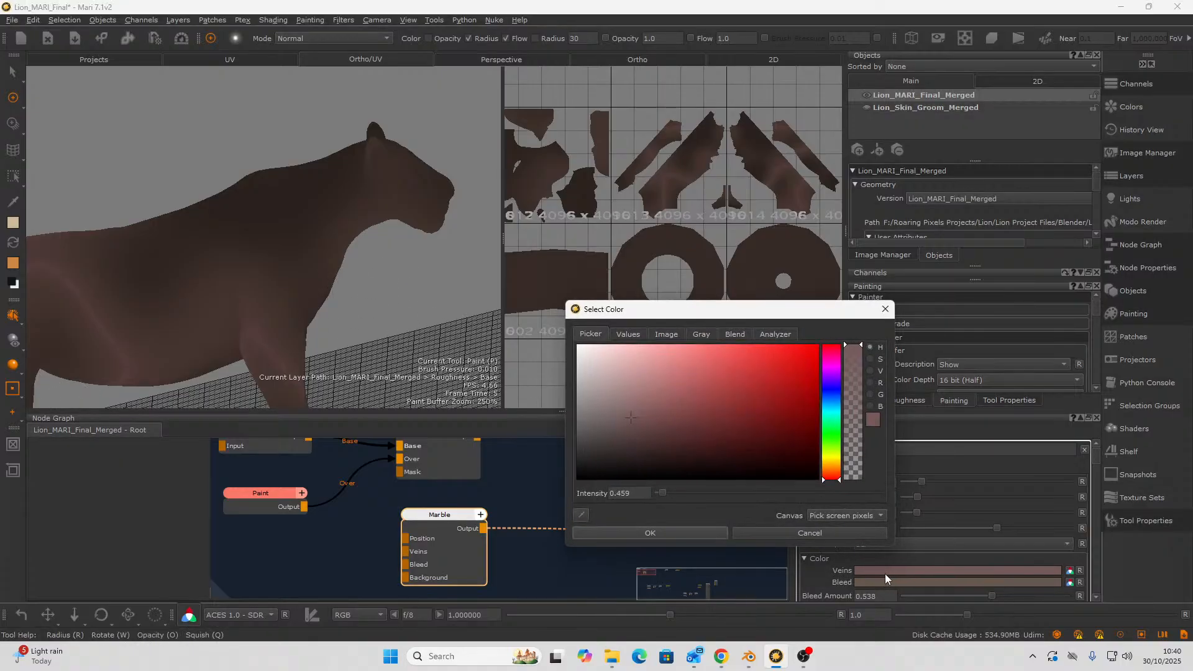
{"action": "left_click", "coordinate": [646, 426]}
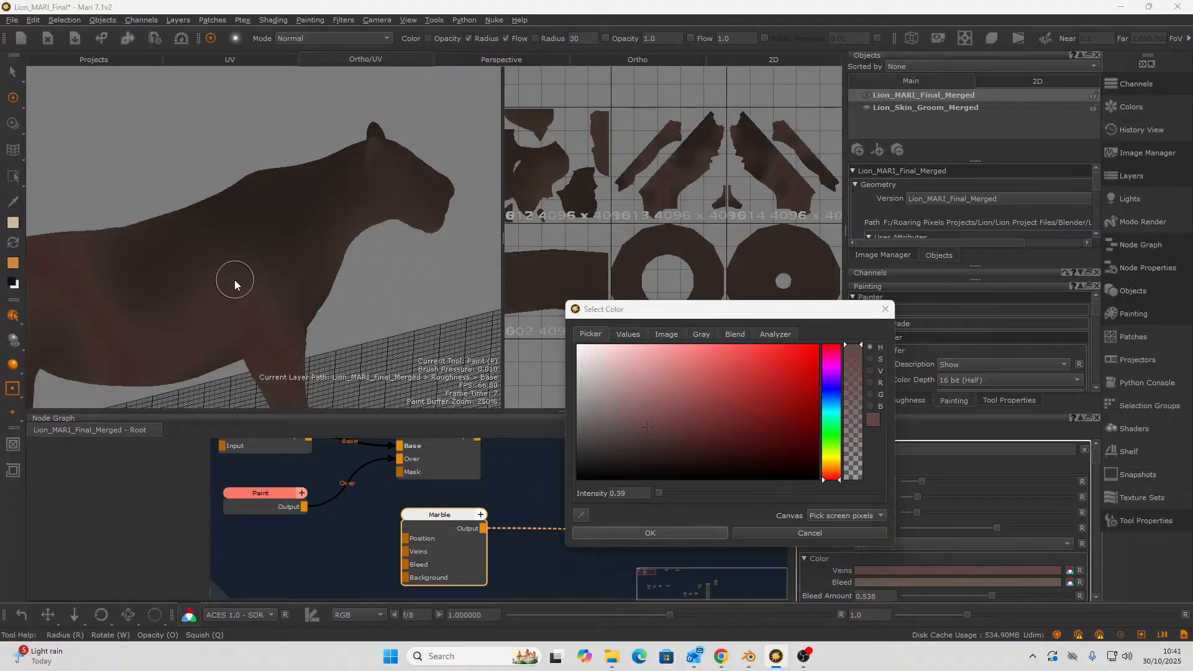
{"action": "left_click", "coordinate": [654, 528]}
{"action": "left_click_drag", "start_coordinate": [460, 310], "coordinate": [403, 360], "text": "alt"}
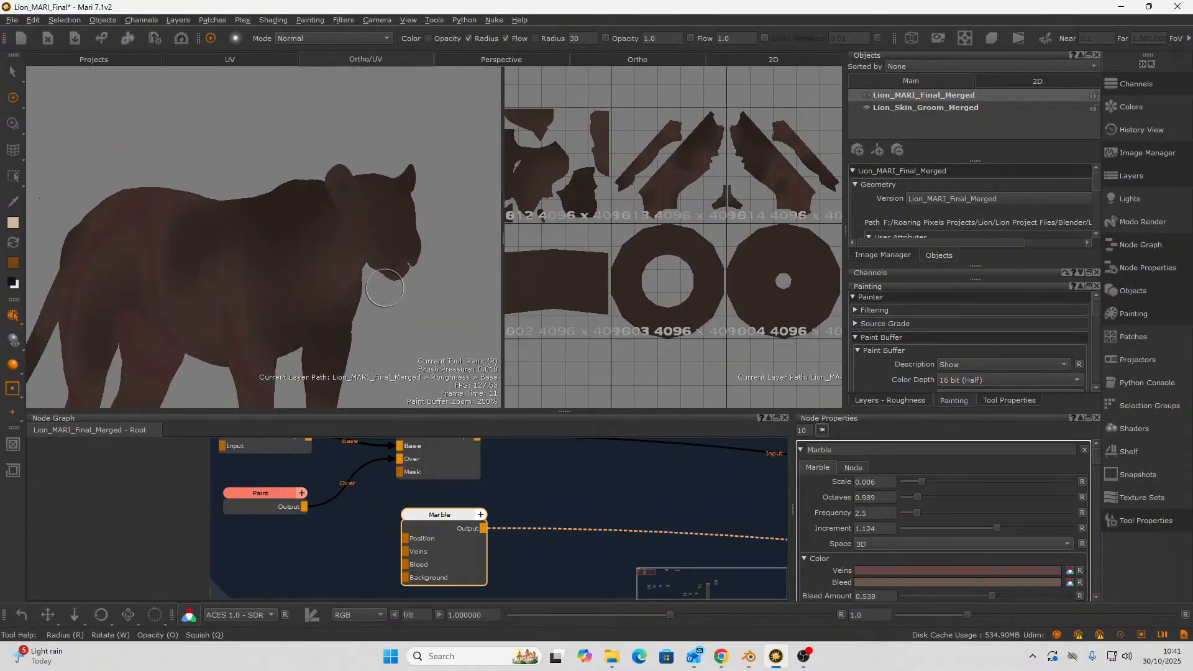
- Connect the Marble output to the Base node's Over input in place of the Paint node, and remove the Paint node
{"action": "scroll", "coordinate": [485, 523], "scroll_direction": "down", "scroll_amount": 2}
{"action": "middle_click_drag", "start_coordinate": [491, 522], "coordinate": [587, 535]}
{"action": "scroll", "coordinate": [587, 536], "scroll_direction": "up", "scroll_amount": 1}
{"action": "left_click_drag", "start_coordinate": [554, 543], "coordinate": [453, 544]}
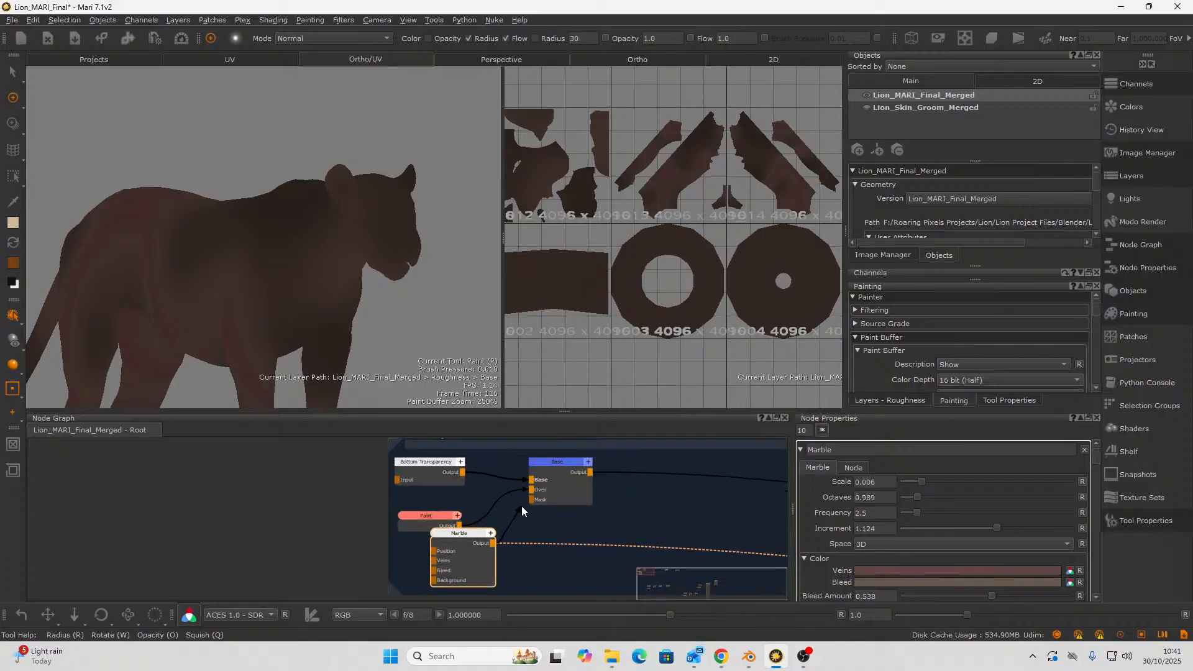
{"action": "left_click", "coordinate": [534, 489]}
{"action": "left_click", "coordinate": [564, 505]}
{"action": "scroll", "coordinate": [568, 507], "scroll_direction": "down", "scroll_amount": 1}
{"action": "left_click", "coordinate": [449, 523]}
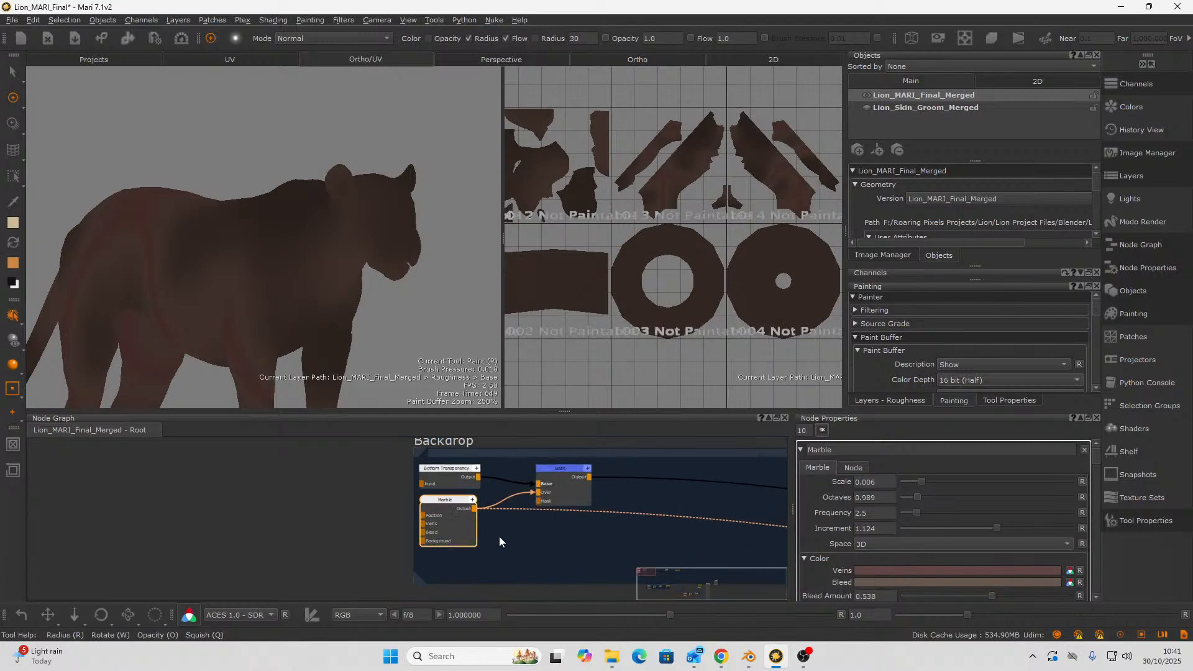
- Display the final shader result on the lion and examine the dark skin color on its body and head
{"action": "scroll", "coordinate": [506, 539], "scroll_direction": "down", "scroll_amount": 4}
{"action": "middle_click_drag", "start_coordinate": [629, 492], "coordinate": [384, 440]}
{"action": "middle_click_drag", "start_coordinate": [536, 472], "coordinate": [310, 434]}
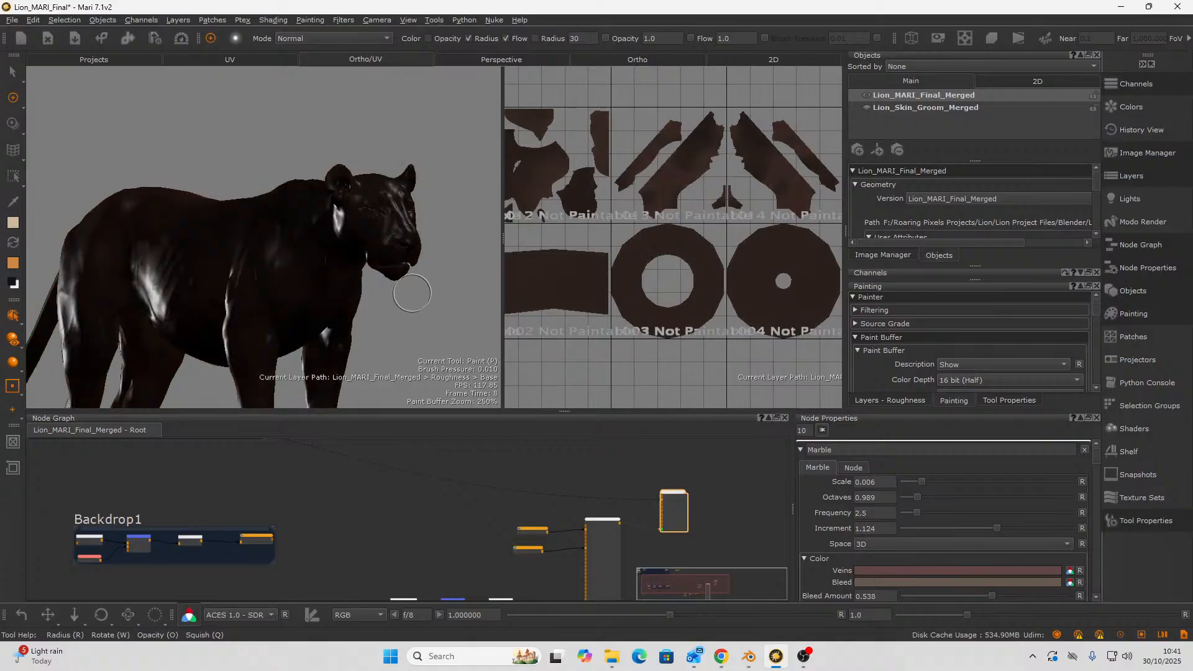
{"action": "mouse_move", "coordinate": [407, 304]}
{"action": "left_mouse_down", "text": "alt"}
{"action": "mouse_move", "coordinate": [366, 293]}
{"action": "mouse_move", "coordinate": [399, 269]}
{"action": "mouse_move", "coordinate": [306, 311]}
{"action": "mouse_move", "coordinate": [336, 265]}
{"action": "mouse_move", "coordinate": [370, 248]}
{"action": "mouse_move", "coordinate": [373, 265]}
{"action": "mouse_move", "coordinate": [328, 308]}
{"action": "mouse_move", "coordinate": [381, 306]}
{"action": "mouse_move", "coordinate": [326, 334]}
{"action": "left_mouse_up", "text": "alt"}
{"action": "key", "text": "p"}
{"action": "scroll", "coordinate": [457, 237], "scroll_direction": "up", "scroll_amount": 8}
{"action": "scroll", "coordinate": [457, 237], "scroll_direction": "down", "scroll_amount": 6}
{"action": "scroll", "coordinate": [360, 292], "scroll_direction": "down", "scroll_amount": 5}
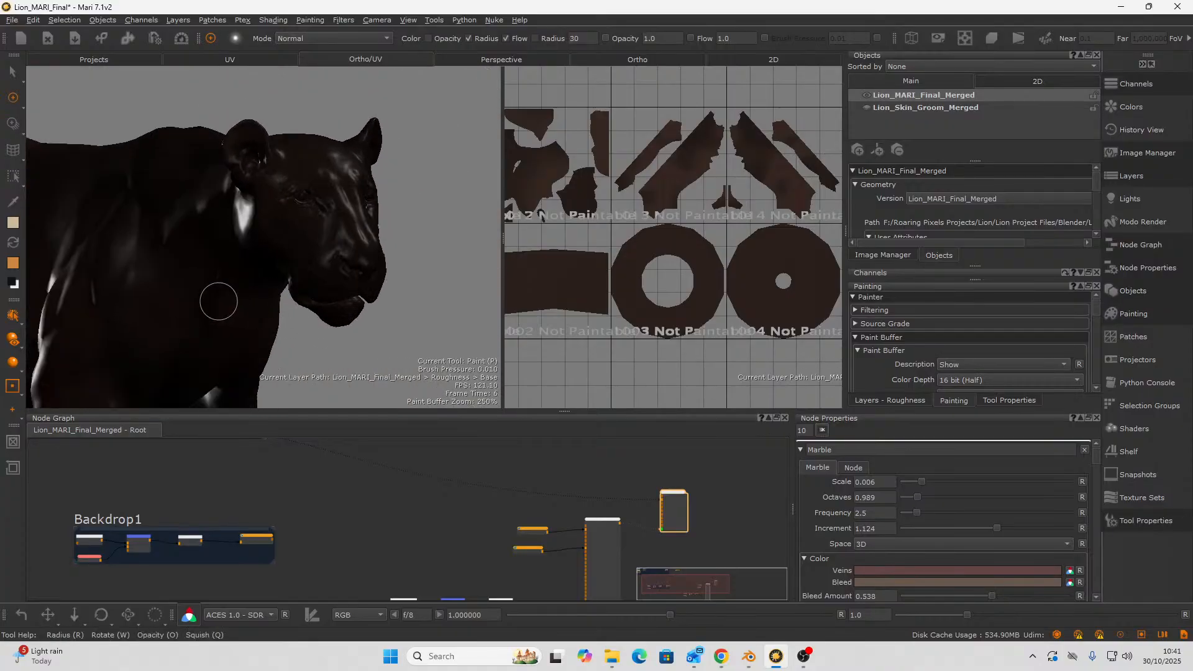
{"action": "scroll", "coordinate": [288, 299], "scroll_direction": "up", "scroll_amount": 2}
{"action": "scroll", "coordinate": [352, 578], "scroll_direction": "down", "scroll_amount": 2}
- Insert a Merge node after the Base node in the color backdrop and place it slightly lower in the graph
{"action": "scroll", "coordinate": [337, 523], "scroll_direction": "up", "scroll_amount": 5}
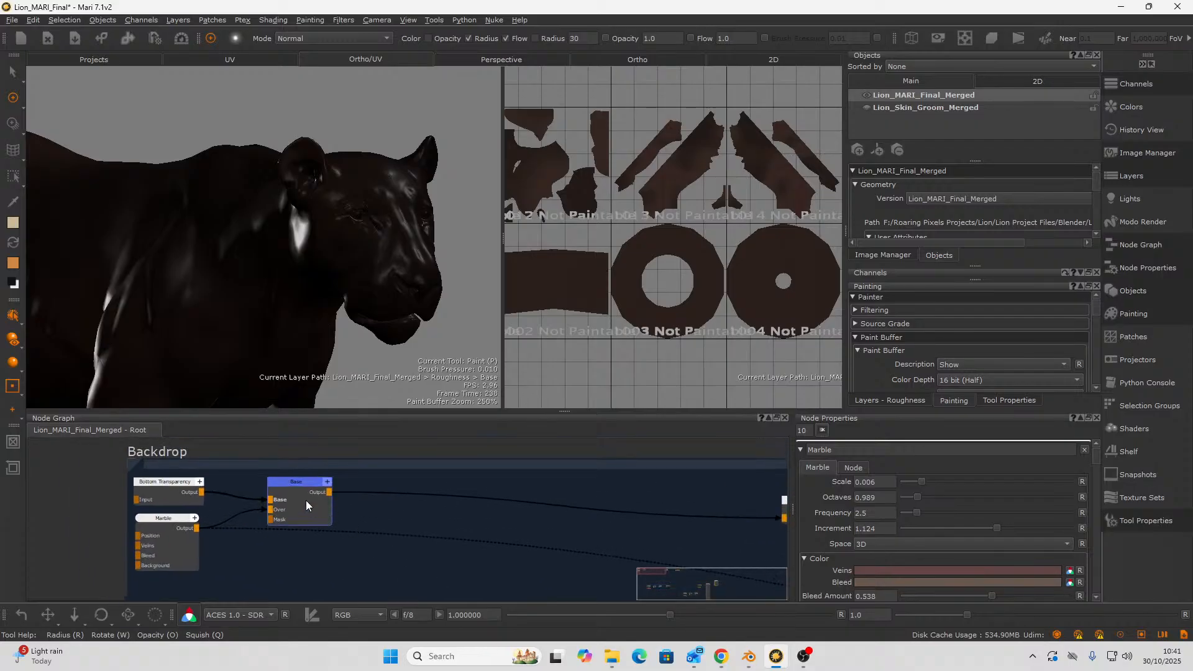
{"action": "left_click", "coordinate": [306, 501]}
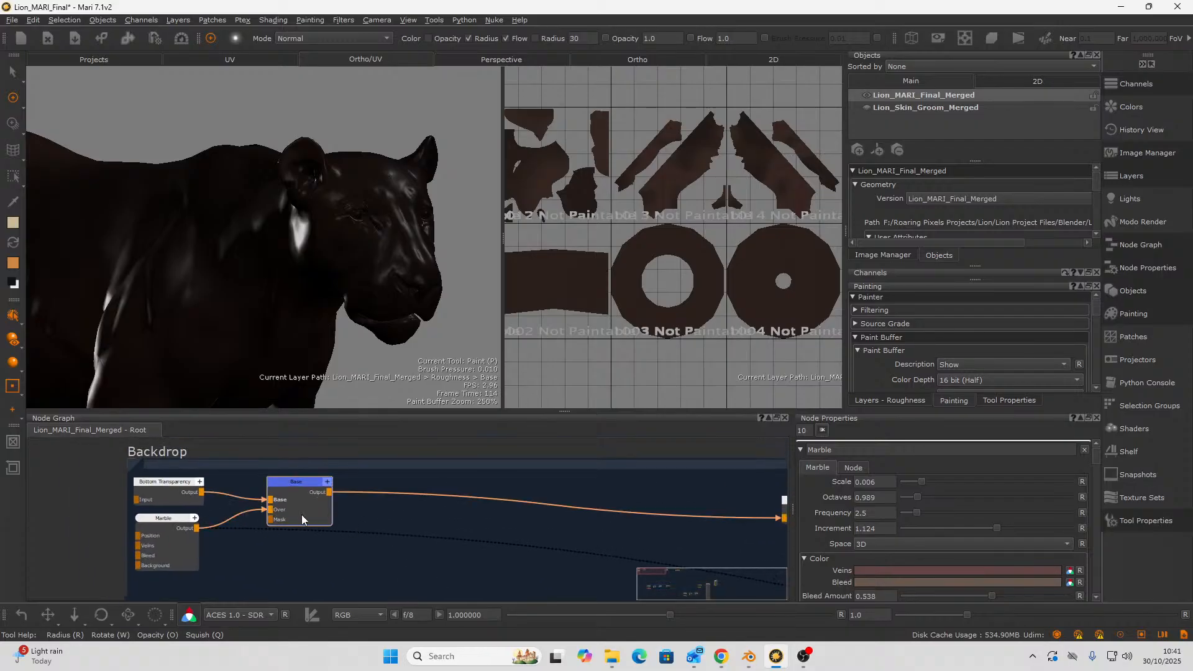
{"action": "key", "text": "m"}
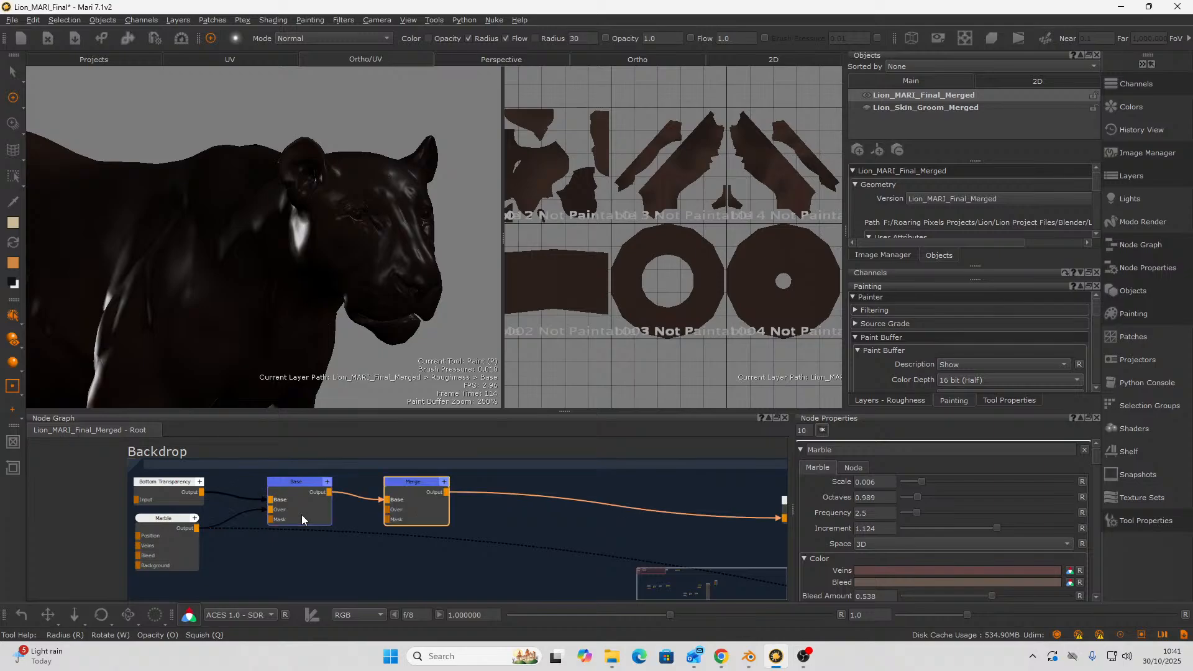
{"action": "left_click_drag", "start_coordinate": [409, 482], "coordinate": [403, 525]}
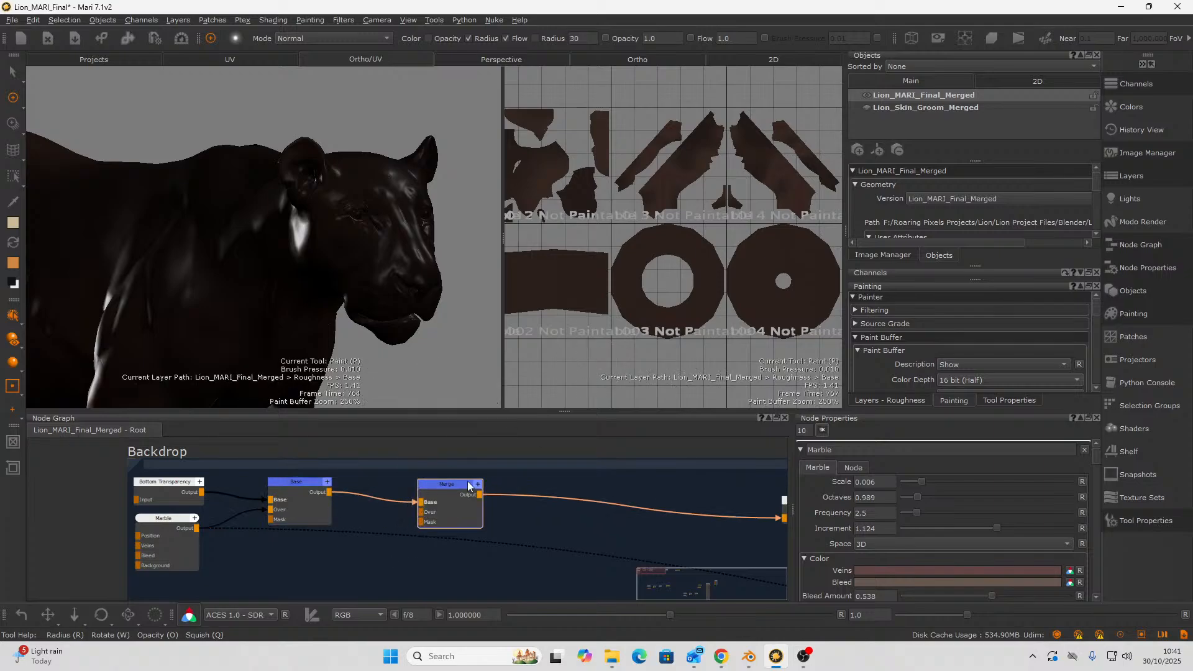
{"action": "left_click_drag", "start_coordinate": [463, 487], "coordinate": [443, 519]}
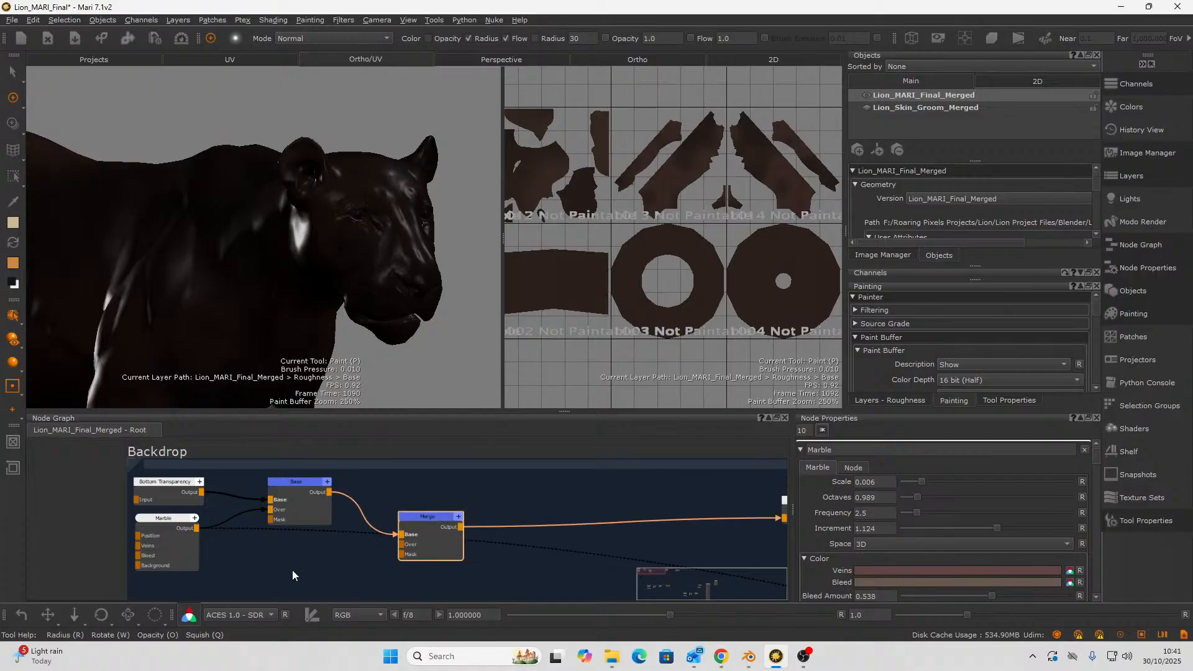
- Create a Cloud procedural node below the Base node and connect its output to the new Merge node's Over input
{"action": "right_click", "coordinate": [292, 544]}
{"action": "left_click", "coordinate": [256, 553]}
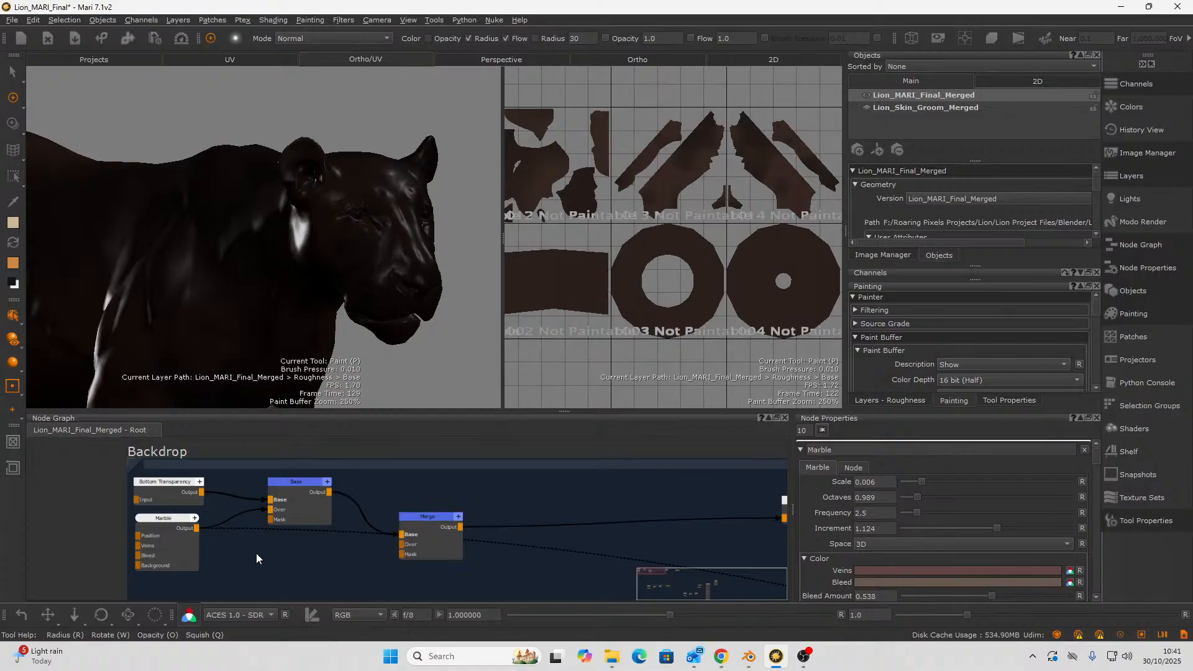
{"action": "key", "text": "Tab"}
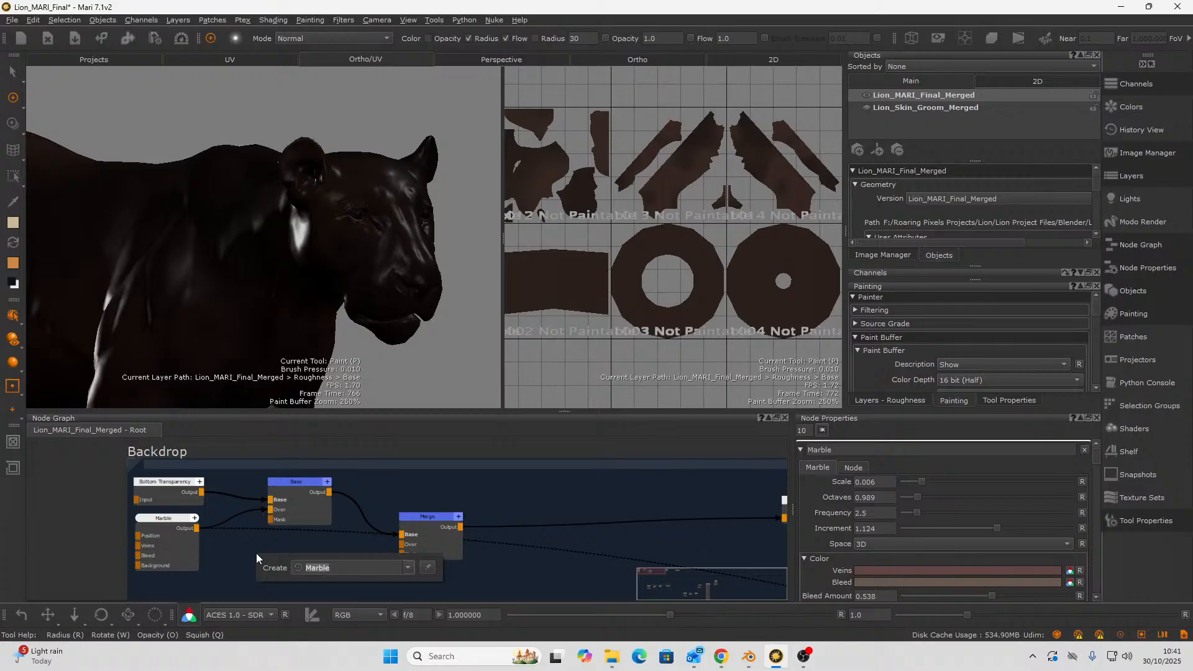
{"action": "type", "text": "clo"}
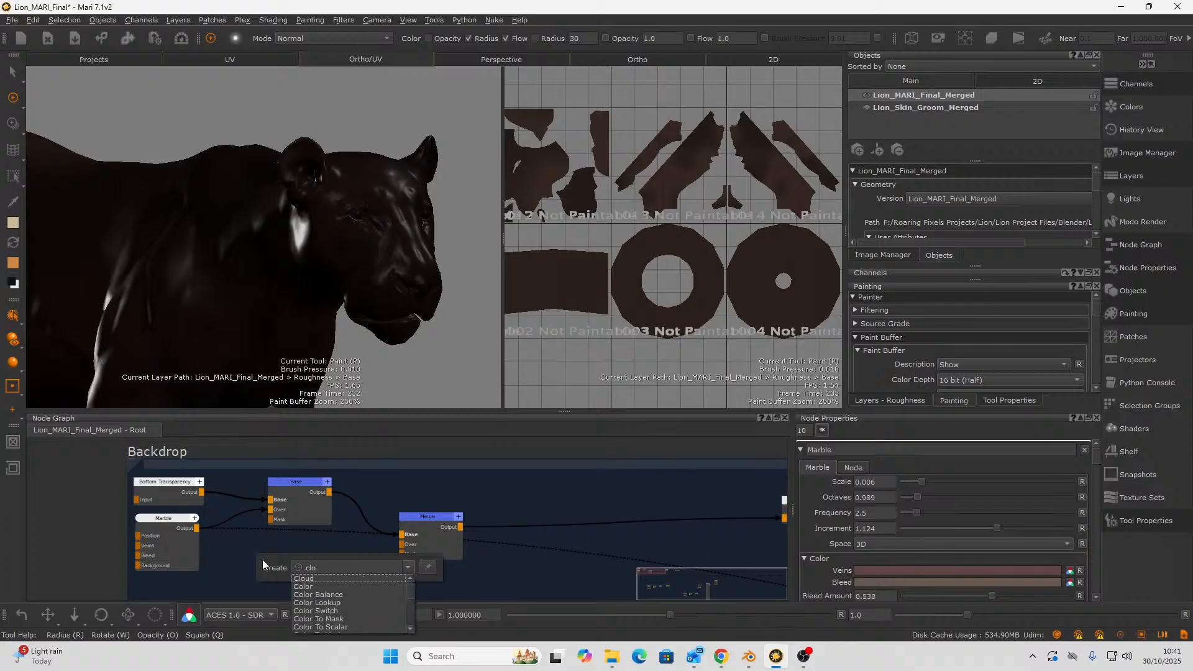
{"action": "left_click", "coordinate": [299, 577]}
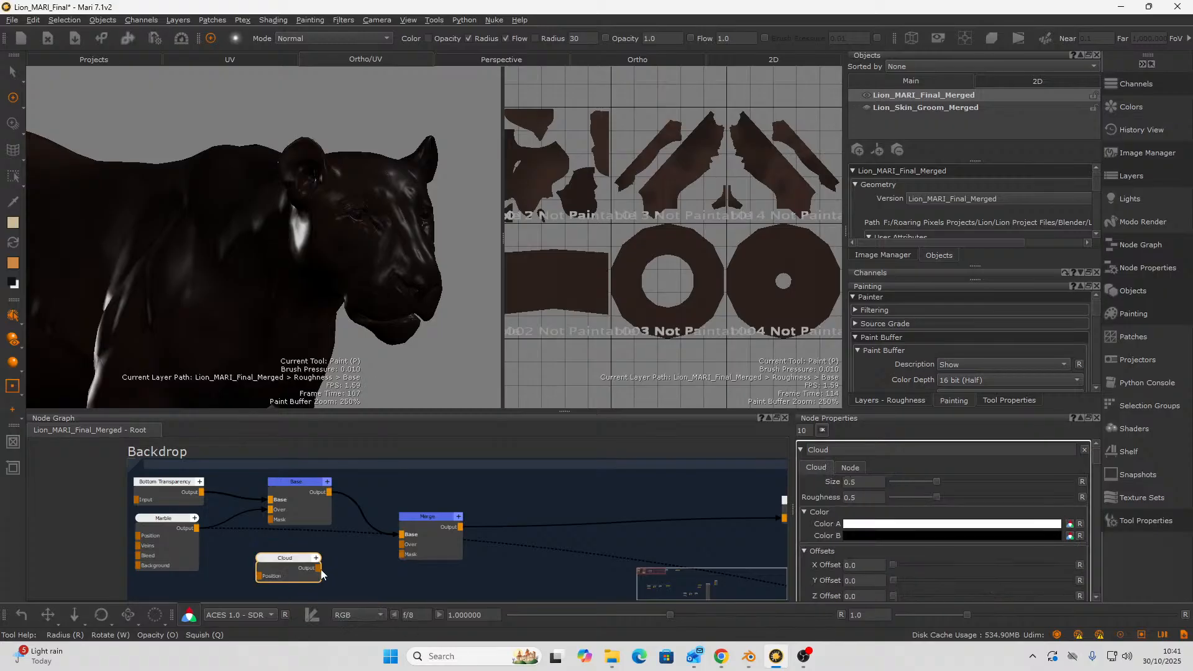
{"action": "left_click_drag", "start_coordinate": [320, 568], "coordinate": [407, 546]}
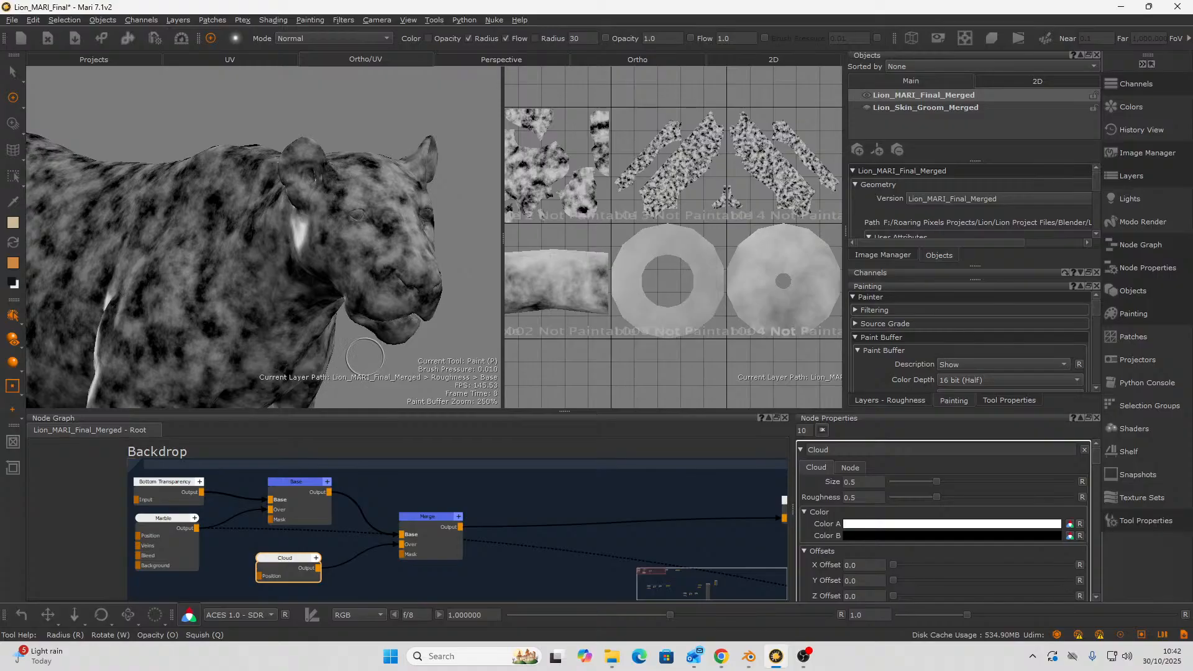
- Set the Cloud node's Size to 0.589 and Roughness to 0.063, checking the softened pattern on the lion
{"action": "left_click_drag", "start_coordinate": [348, 311], "coordinate": [347, 339], "text": "alt"}
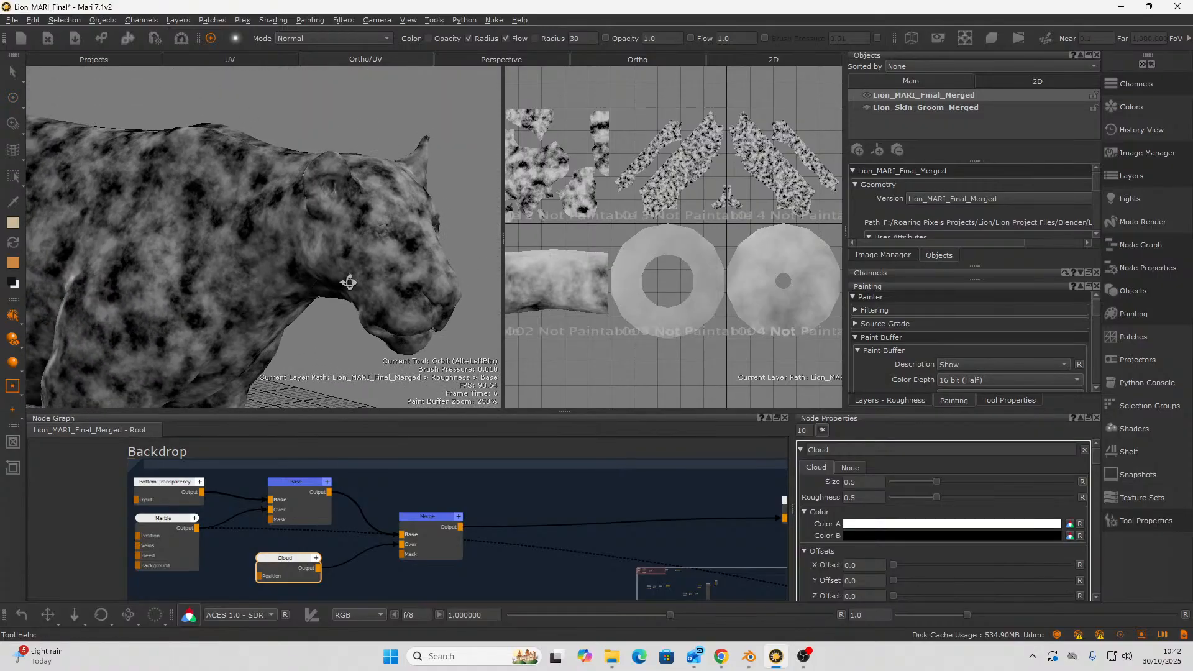
{"action": "left_click_drag", "start_coordinate": [349, 283], "coordinate": [367, 287], "text": "alt"}
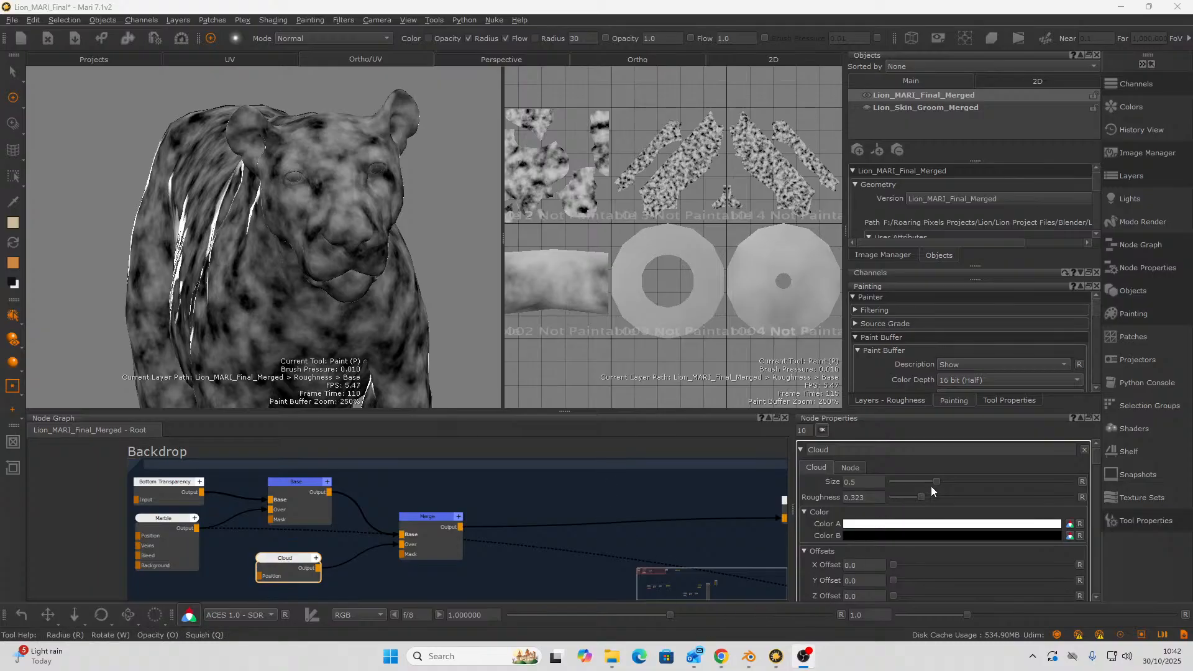
{"action": "left_click_drag", "start_coordinate": [937, 481], "coordinate": [897, 499]}
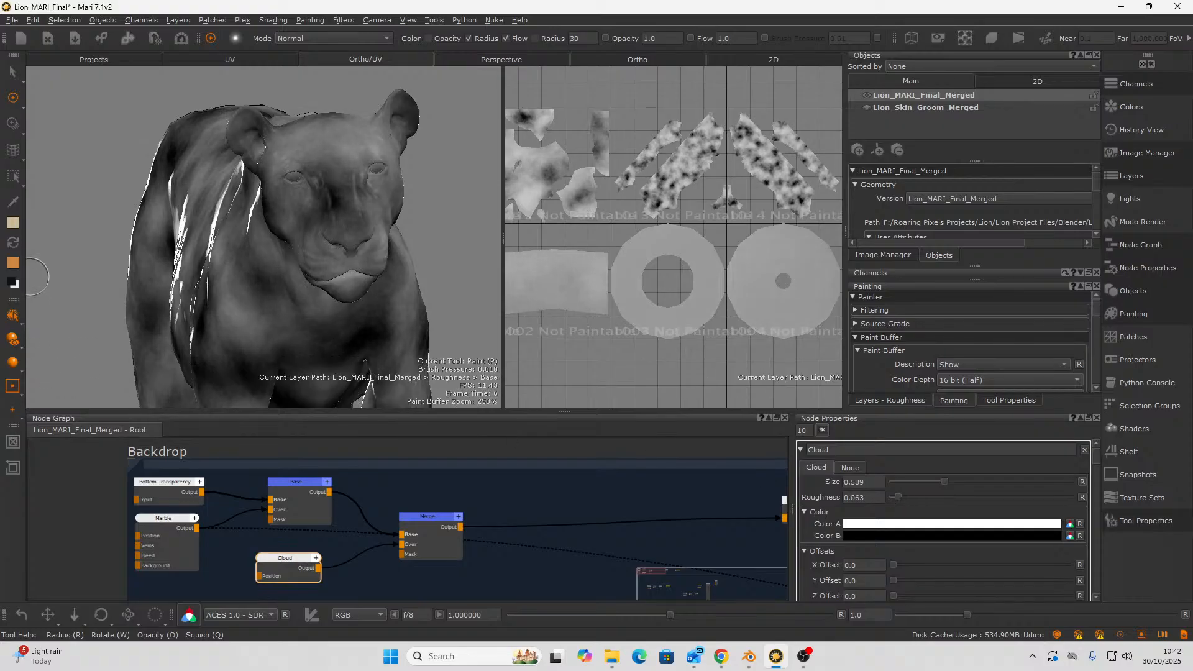
{"action": "left_click_drag", "start_coordinate": [273, 331], "coordinate": [465, 261], "text": "alt"}
{"action": "right_click_drag", "start_coordinate": [465, 261], "coordinate": [272, 322], "text": "alt"}
{"action": "left_click_drag", "start_coordinate": [272, 322], "coordinate": [269, 312], "text": "alt"}
{"action": "right_click_drag", "start_coordinate": [269, 311], "coordinate": [342, 292], "text": "alt"}
{"action": "middle_click_drag", "start_coordinate": [308, 295], "coordinate": [392, 279], "text": "alt"}
{"action": "mouse_move", "coordinate": [239, 346]}
{"action": "left_mouse_down", "text": "alt"}
{"action": "mouse_move", "coordinate": [285, 346]}
{"action": "mouse_move", "coordinate": [289, 316]}
{"action": "mouse_move", "coordinate": [315, 368]}
{"action": "left_mouse_up", "text": "alt"}
{"action": "right_click_drag", "start_coordinate": [314, 367], "coordinate": [309, 292], "text": "alt"}
- Set the Cloud node's Color A to a muted, light brown skin tone
{"action": "scroll", "coordinate": [288, 551], "scroll_direction": "up", "scroll_amount": 1}
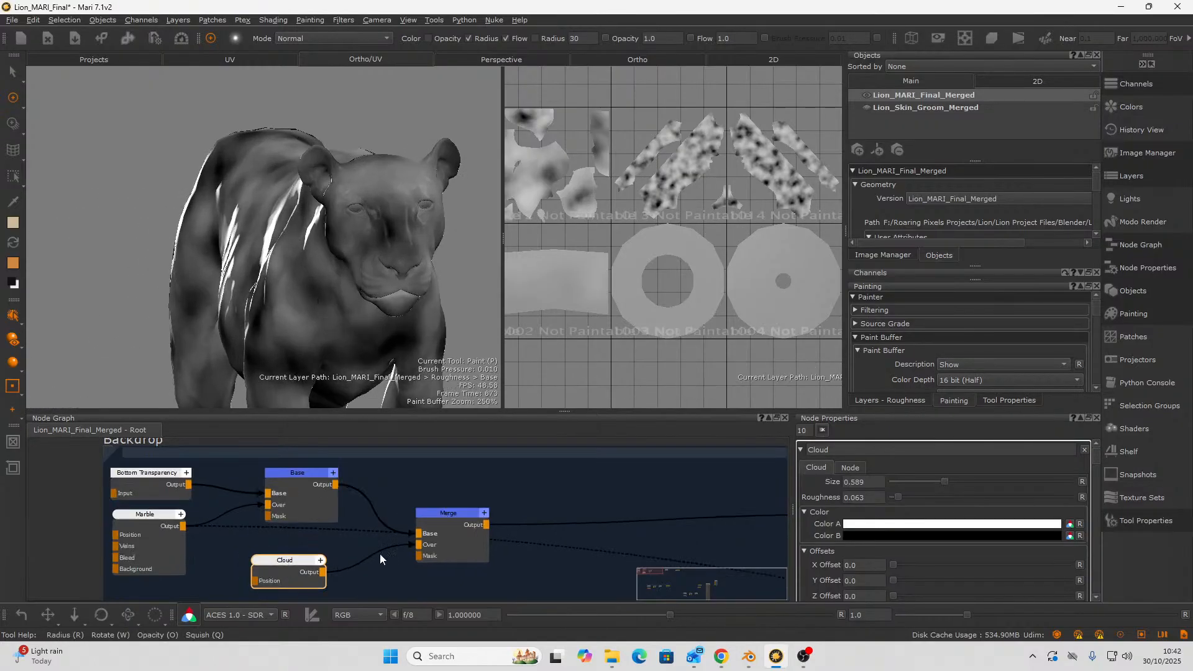
{"action": "left_click", "coordinate": [988, 524]}
{"action": "left_click_drag", "start_coordinate": [831, 441], "coordinate": [830, 476]}
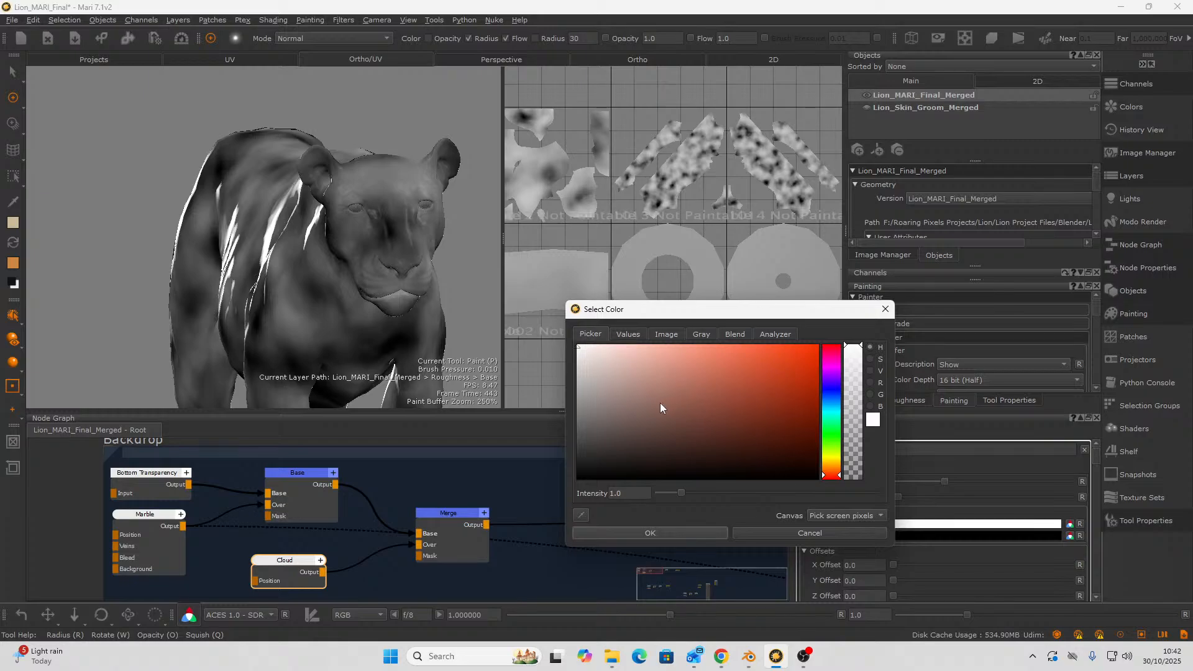
{"action": "mouse_move", "coordinate": [659, 410]}
{"action": "left_mouse_down"}
{"action": "mouse_move", "coordinate": [662, 397]}
{"action": "mouse_move", "coordinate": [638, 401]}
{"action": "left_mouse_up"}
{"action": "left_click", "coordinate": [831, 474]}
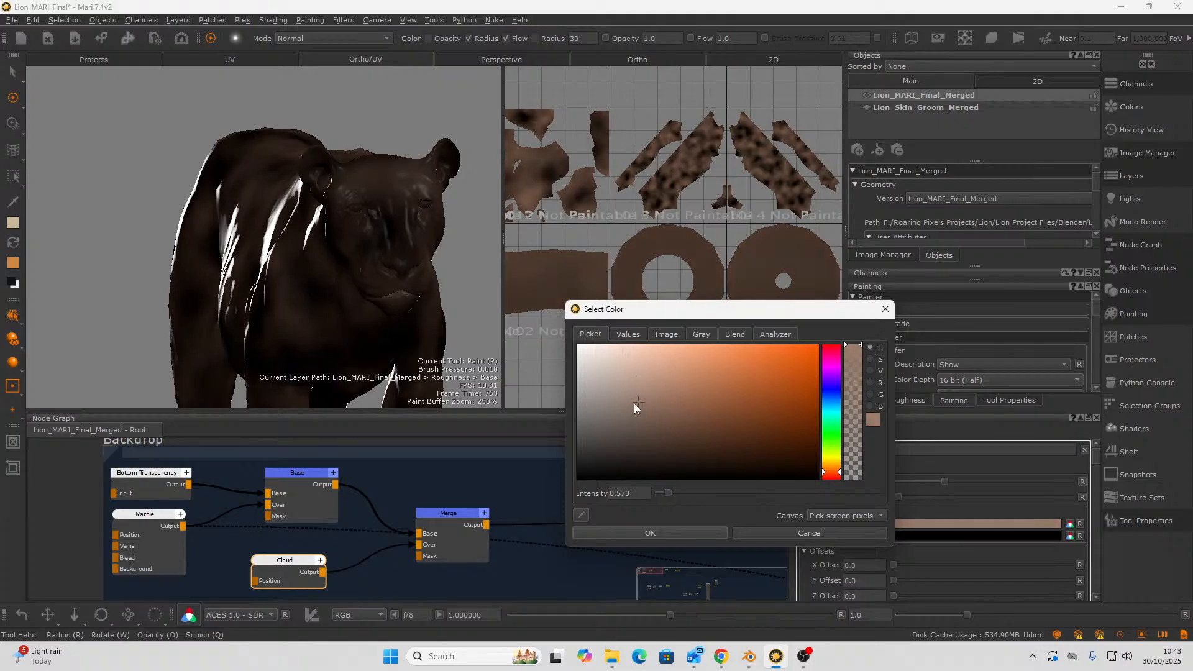
{"action": "left_click", "coordinate": [633, 404]}
{"action": "left_click", "coordinate": [646, 533]}
- Set the Cloud node's Color B to a very dark reddish brown with an intensity of 0.124
{"action": "left_click", "coordinate": [884, 536]}
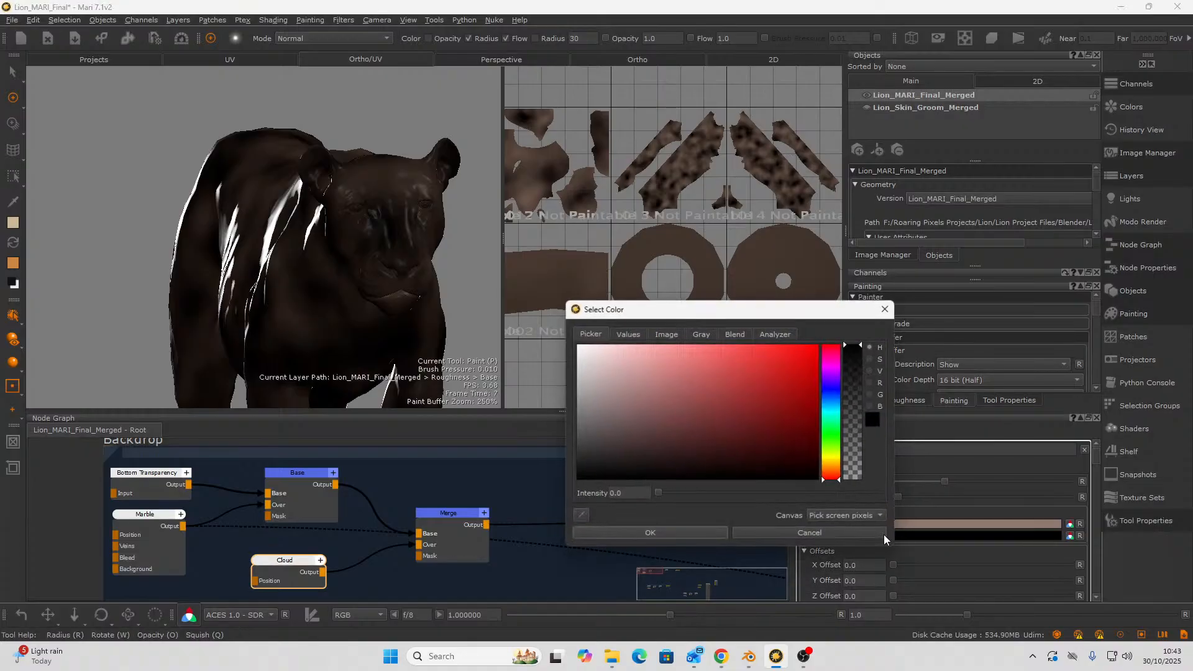
{"action": "left_click", "coordinate": [863, 360]}
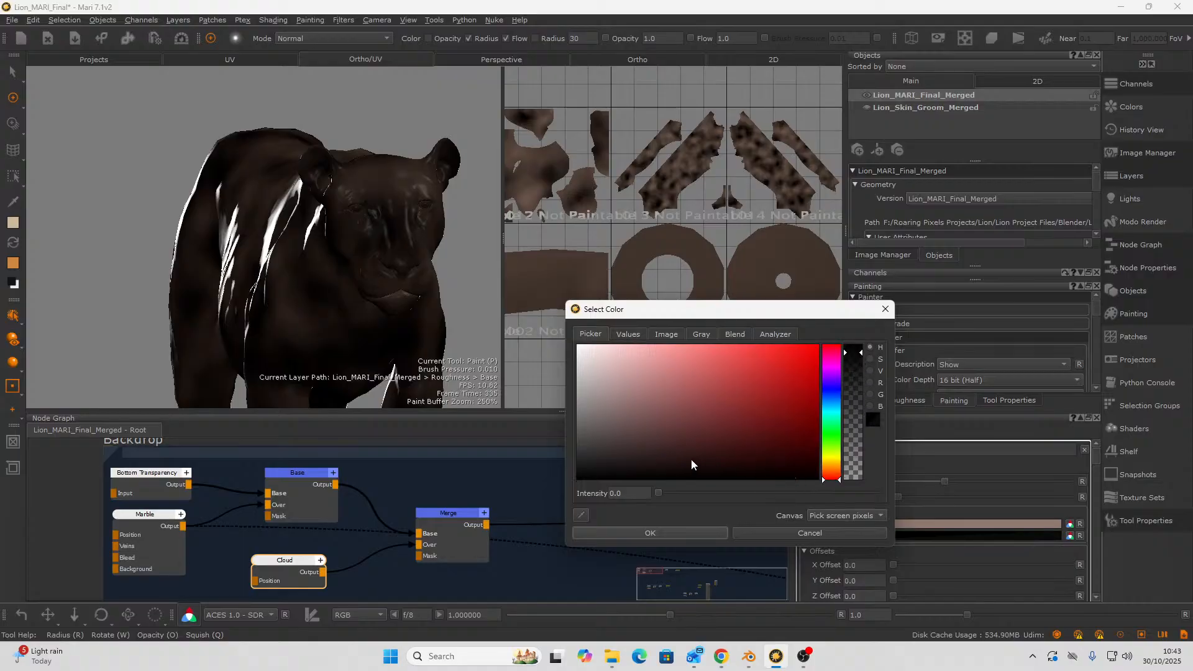
{"action": "left_click", "coordinate": [674, 469]}
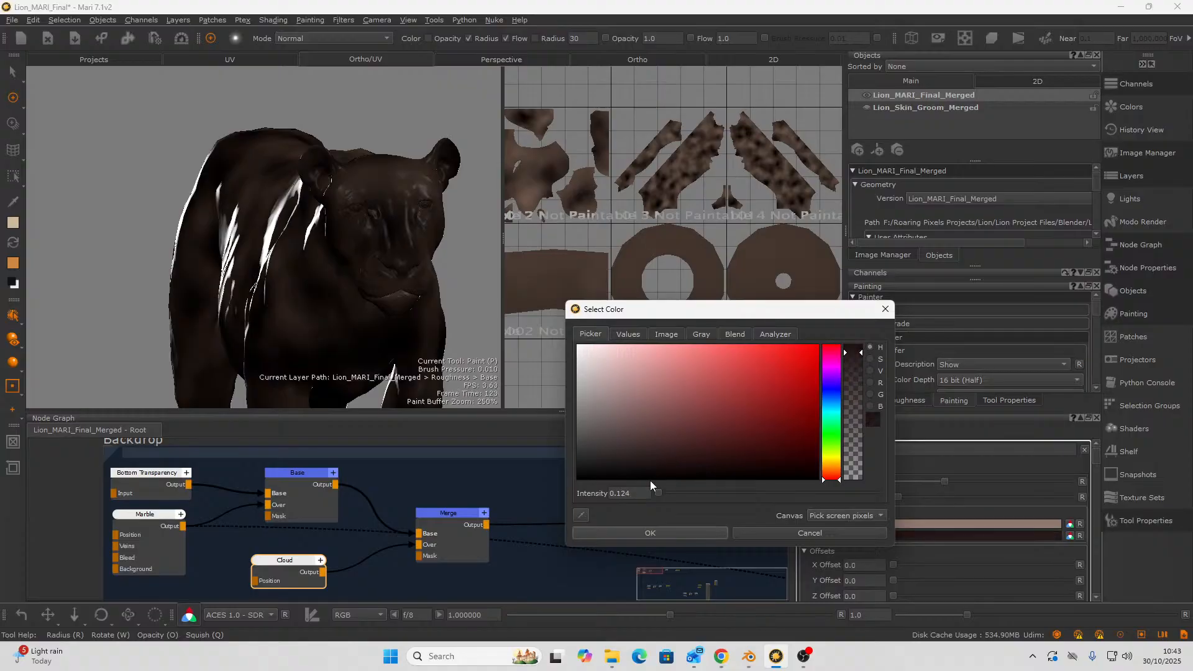
{"action": "left_click", "coordinate": [662, 534]}
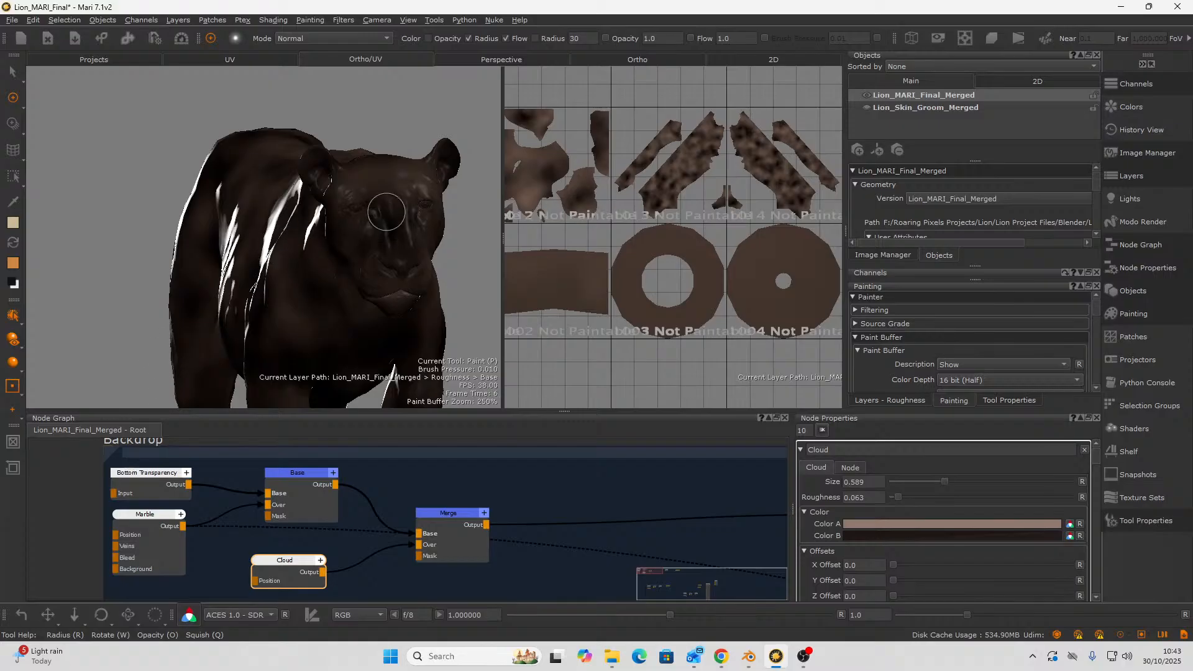
- Examine the recolored cloud mottling on the lion's head, neck and body from the front and side
{"action": "middle_click_drag", "start_coordinate": [386, 212], "coordinate": [304, 281]}
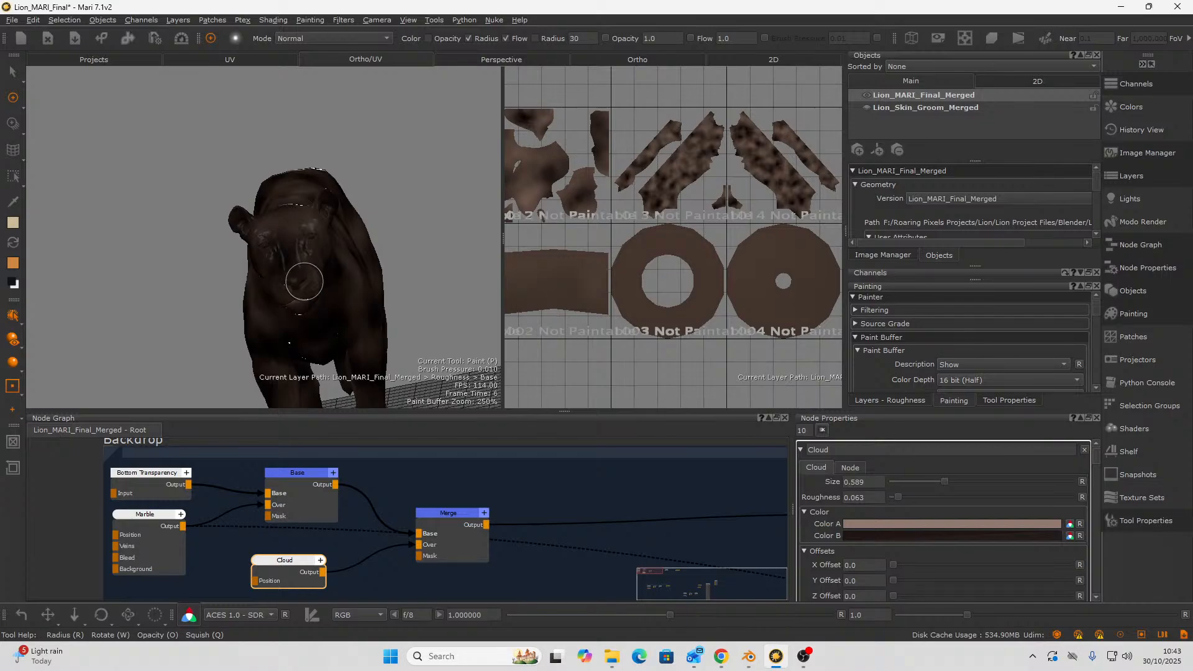
{"action": "left_click_drag", "start_coordinate": [304, 282], "coordinate": [322, 288], "text": "alt"}
{"action": "right_click_drag", "start_coordinate": [279, 250], "coordinate": [352, 207], "text": "alt"}
{"action": "middle_click_drag", "start_coordinate": [280, 310], "coordinate": [253, 343], "text": "alt"}
{"action": "left_click_drag", "start_coordinate": [253, 343], "coordinate": [248, 332], "text": "alt"}
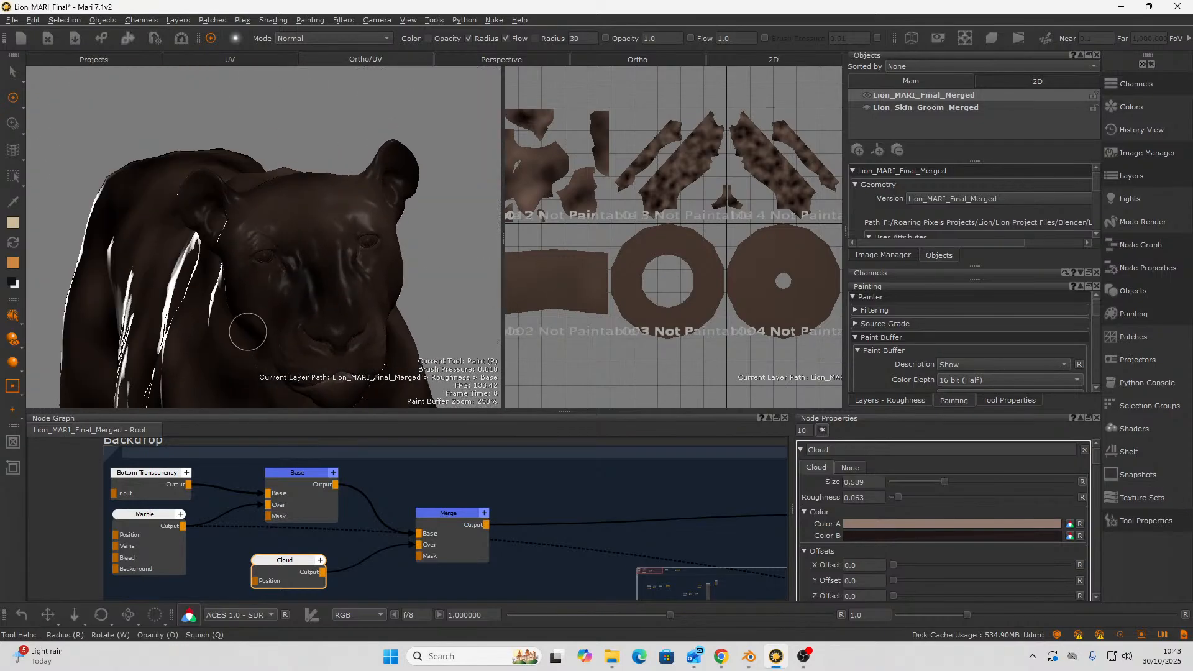
{"action": "mouse_move", "coordinate": [340, 266]}
{"action": "left_mouse_down", "text": "alt"}
{"action": "mouse_move", "coordinate": [240, 277]}
{"action": "mouse_move", "coordinate": [288, 282]}
{"action": "mouse_move", "coordinate": [262, 271]}
{"action": "mouse_move", "coordinate": [315, 258]}
{"action": "mouse_move", "coordinate": [484, 258]}
{"action": "mouse_move", "coordinate": [341, 282]}
{"action": "mouse_move", "coordinate": [280, 240]}
{"action": "mouse_move", "coordinate": [264, 269]}
{"action": "left_mouse_up", "text": "alt"}
{"action": "middle_click_drag", "start_coordinate": [264, 269], "coordinate": [429, 254], "text": "alt"}
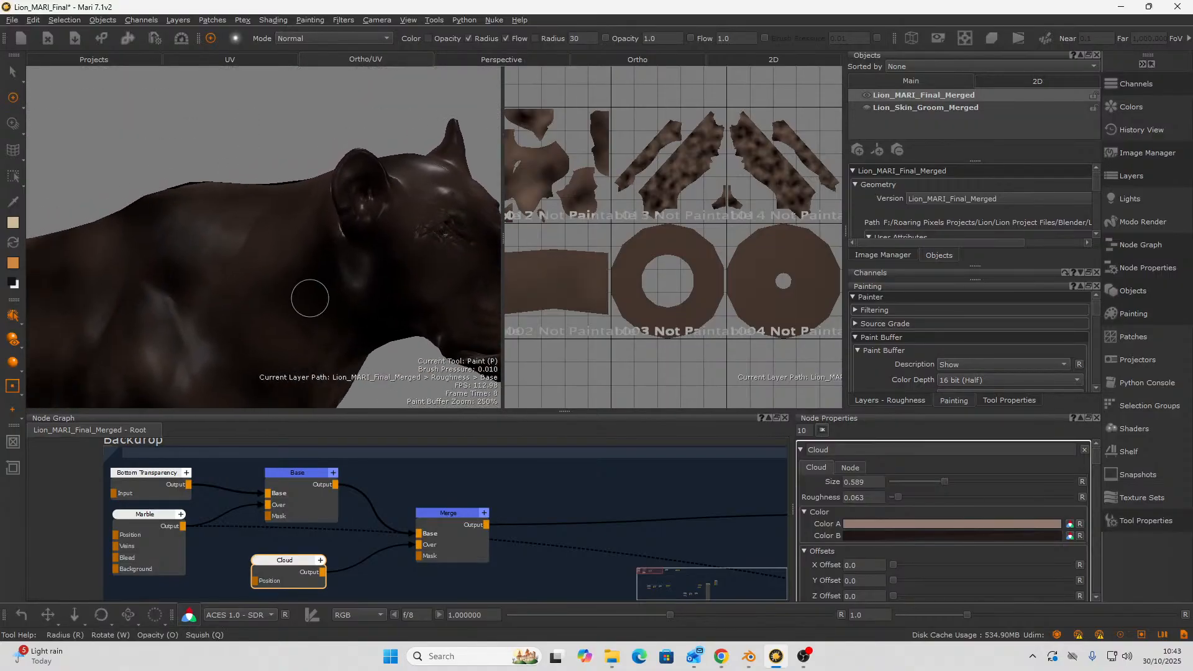
{"action": "mouse_move", "coordinate": [309, 299]}
{"action": "left_mouse_down", "text": "alt"}
{"action": "mouse_move", "coordinate": [360, 293]}
{"action": "mouse_move", "coordinate": [194, 299]}
{"action": "mouse_move", "coordinate": [293, 284]}
{"action": "mouse_move", "coordinate": [328, 294]}
{"action": "left_mouse_up", "text": "alt"}
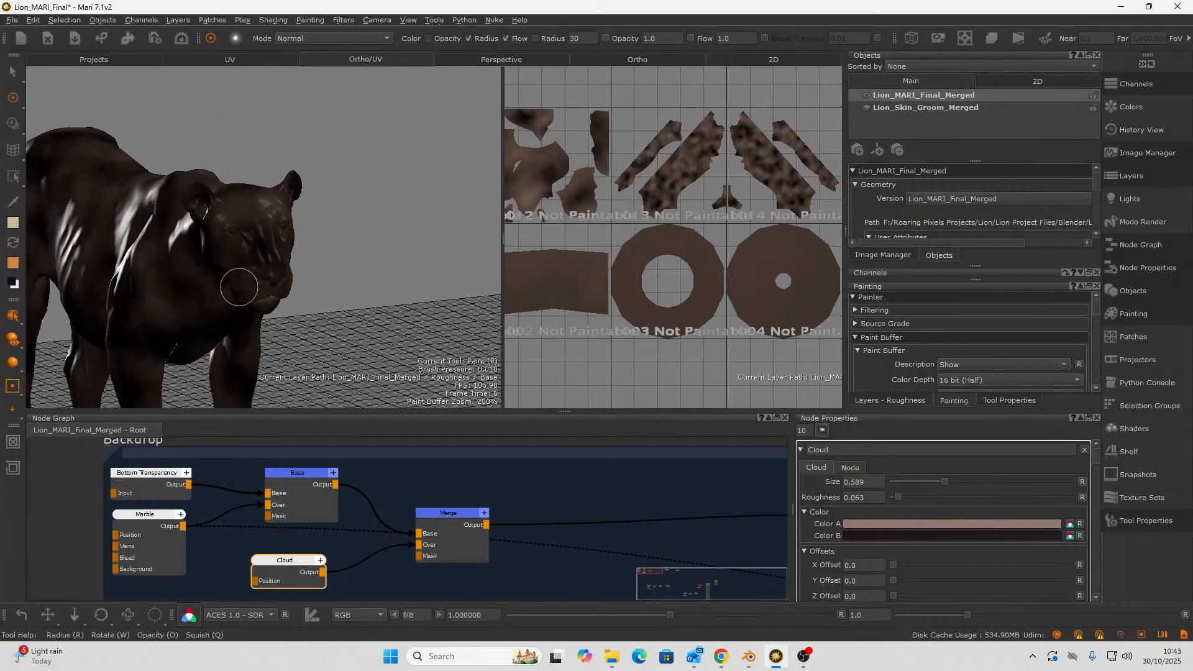
- Inspect the skin color variation up close around the lion's eyes and muzzle, and compare it with the overall body
{"action": "right_click_drag", "start_coordinate": [239, 287], "coordinate": [249, 279], "text": "alt"}
{"action": "left_click_drag", "start_coordinate": [248, 280], "coordinate": [288, 258], "text": "alt"}
{"action": "right_click_drag", "start_coordinate": [287, 258], "coordinate": [307, 258], "text": "alt"}
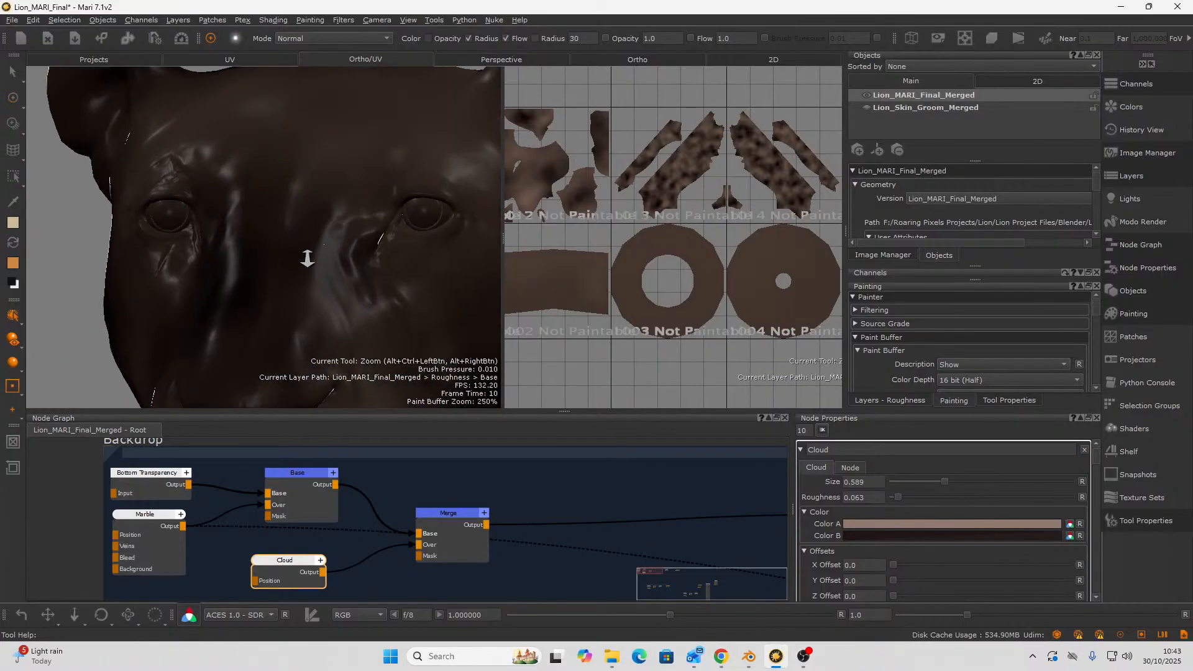
{"action": "left_click_drag", "start_coordinate": [307, 258], "coordinate": [200, 294], "text": "alt"}
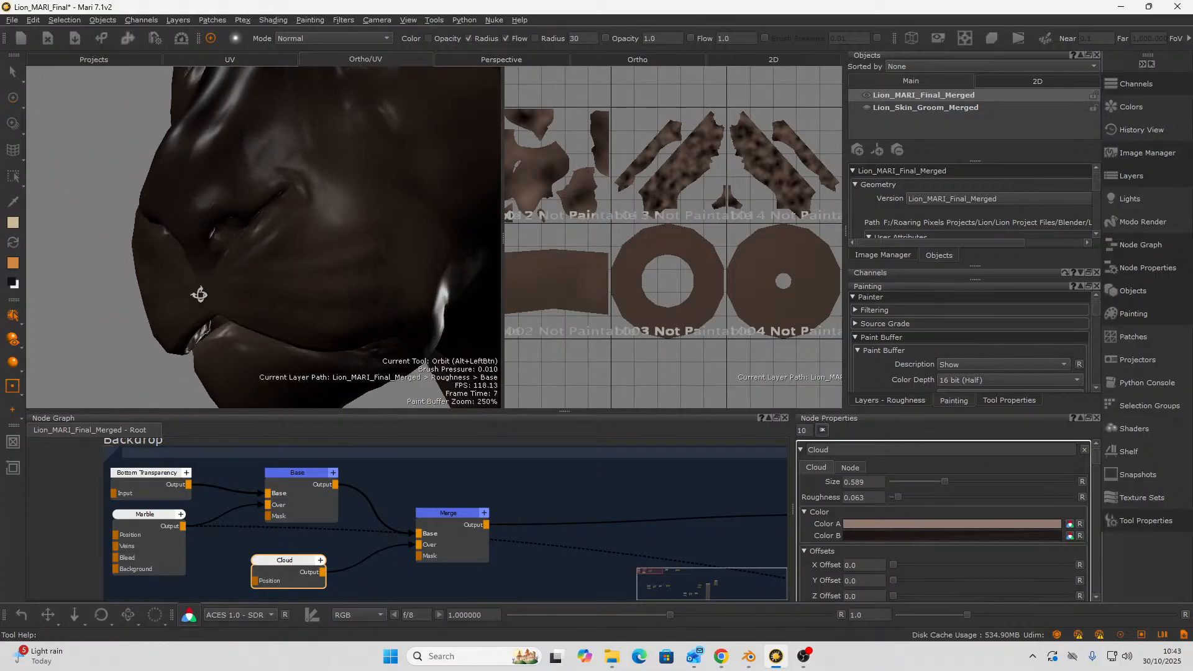
{"action": "right_click_drag", "start_coordinate": [369, 261], "coordinate": [309, 253], "text": "alt"}
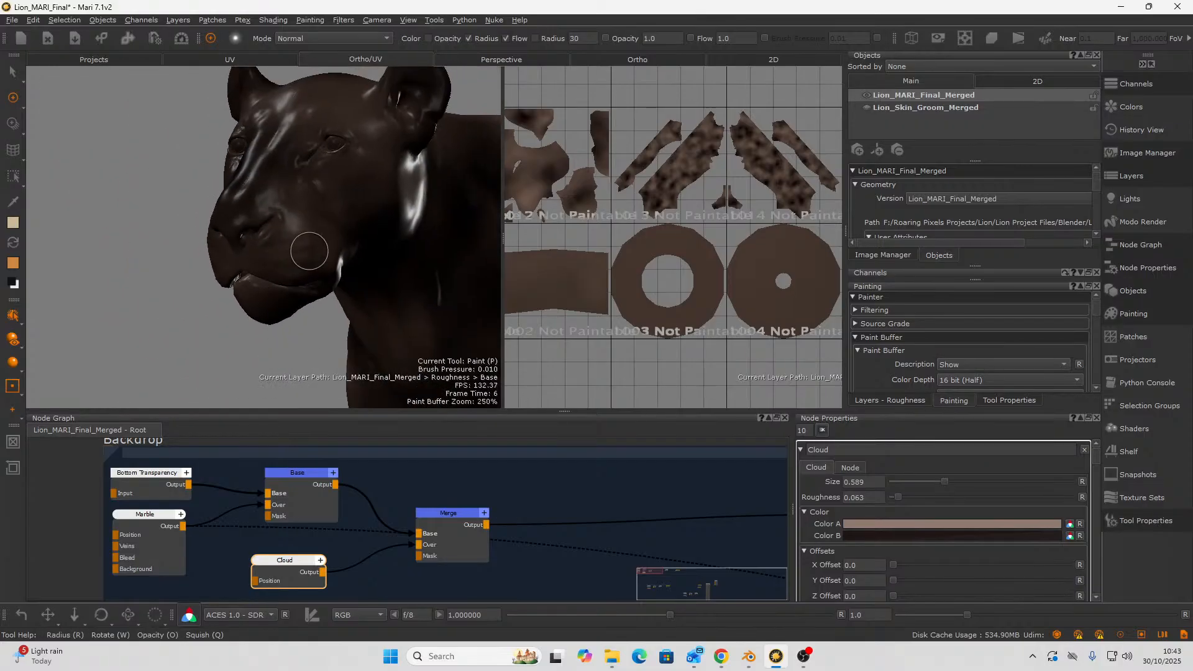
{"action": "mouse_move", "coordinate": [309, 253]}
{"action": "left_mouse_down", "text": "alt"}
{"action": "mouse_move", "coordinate": [267, 264]}
{"action": "mouse_move", "coordinate": [281, 293]}
{"action": "left_mouse_up", "text": "alt"}
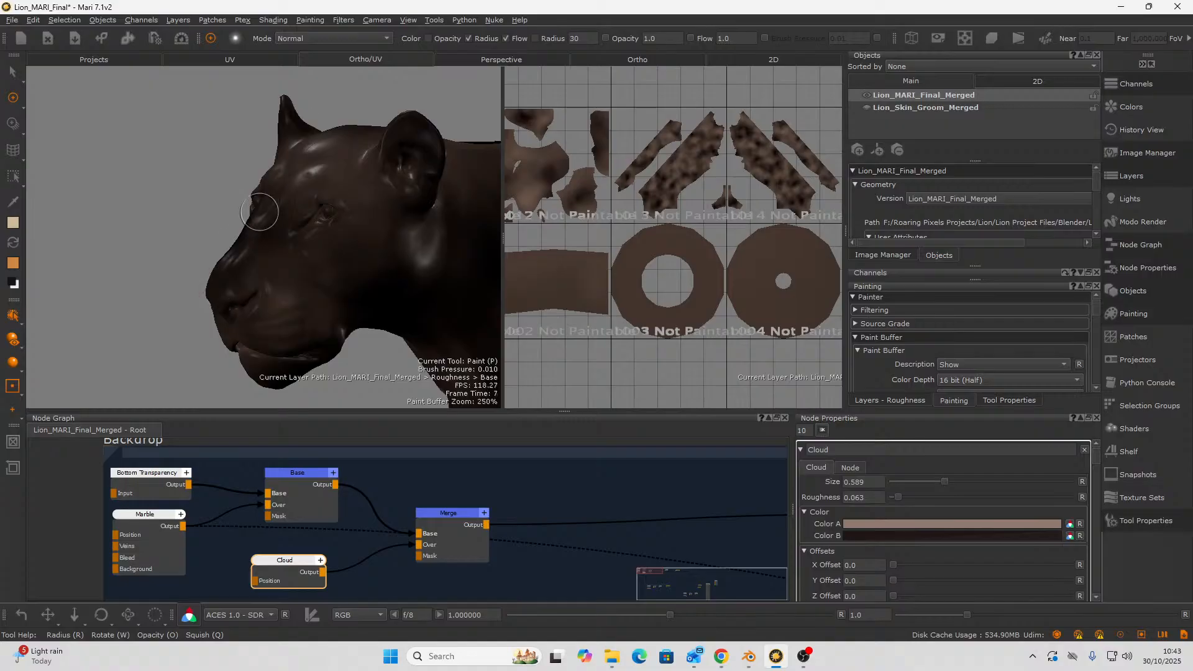
{"action": "left_click_drag", "start_coordinate": [273, 221], "coordinate": [203, 303], "text": "alt"}
{"action": "scroll", "coordinate": [391, 265], "scroll_direction": "down", "scroll_amount": 5}
{"action": "scroll", "coordinate": [338, 292], "scroll_direction": "up", "scroll_amount": 5}
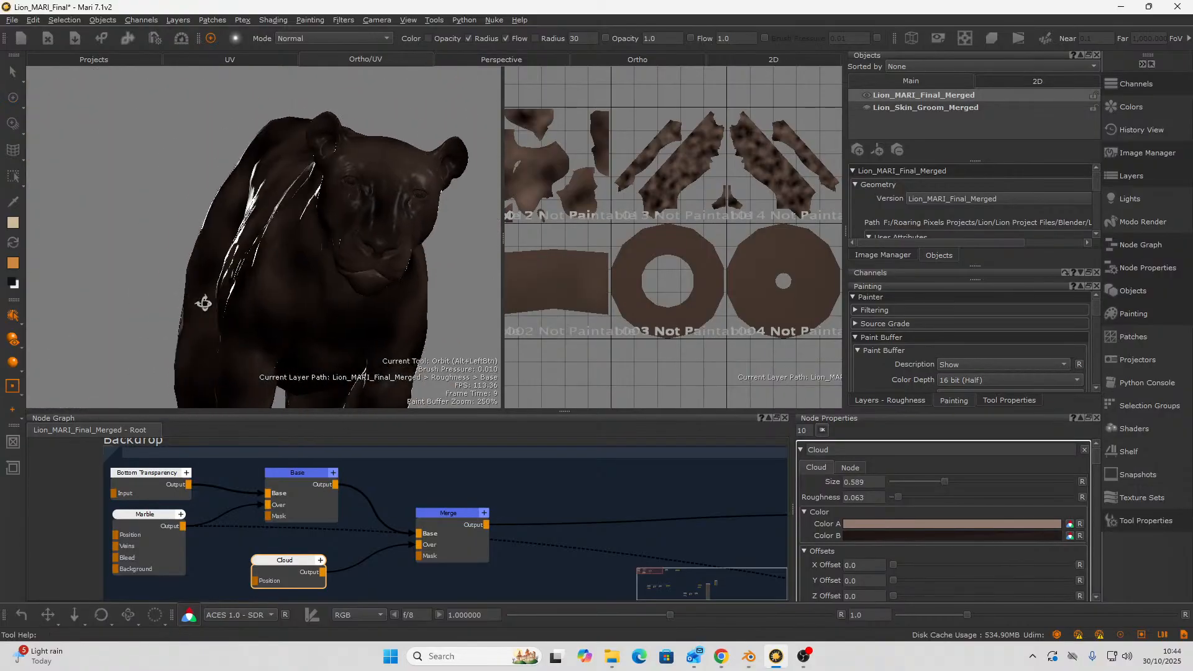
{"action": "scroll", "coordinate": [204, 303], "scroll_direction": "up", "scroll_amount": 8}
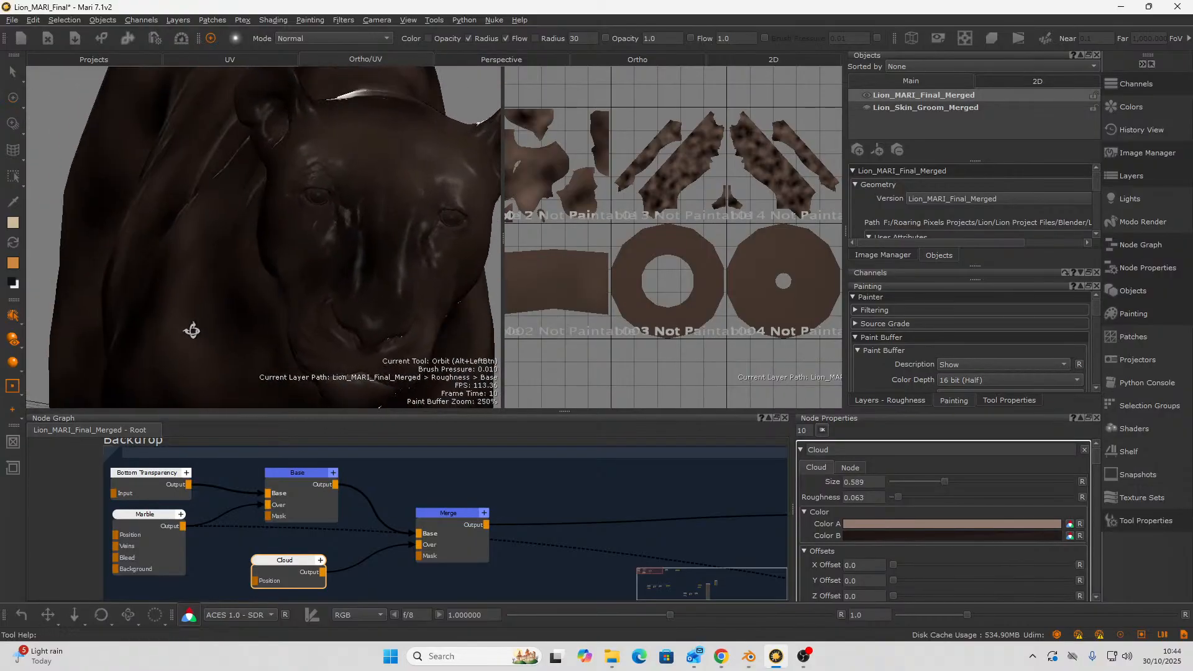
{"action": "scroll", "coordinate": [432, 589], "scroll_direction": "down", "scroll_amount": 2}
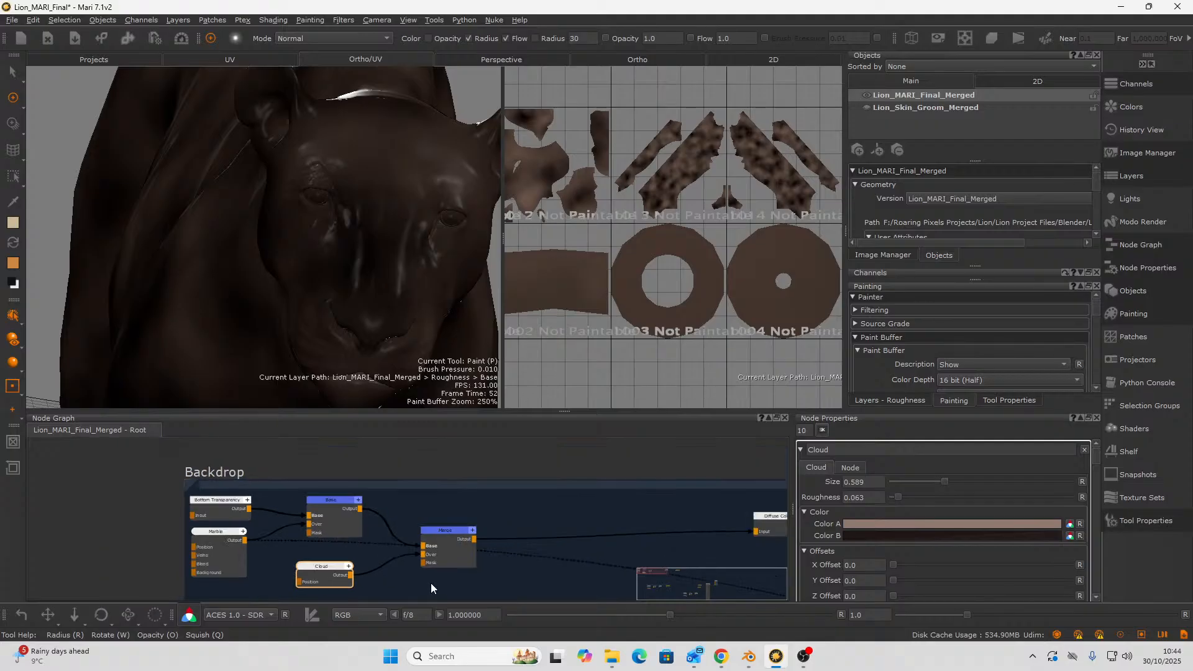
{"action": "scroll", "coordinate": [431, 587], "scroll_direction": "down", "scroll_amount": 2}
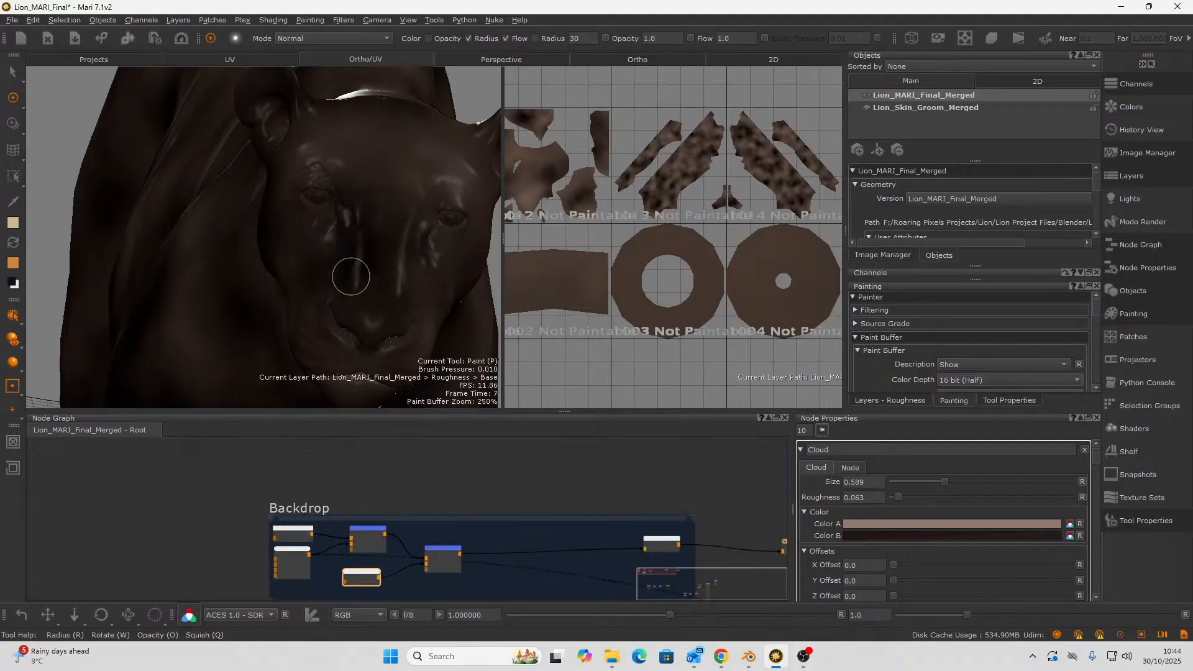
{"action": "left_click_drag", "start_coordinate": [352, 278], "coordinate": [236, 292], "text": "alt"}
{"action": "scroll", "coordinate": [397, 516], "scroll_direction": "down", "scroll_amount": 2}
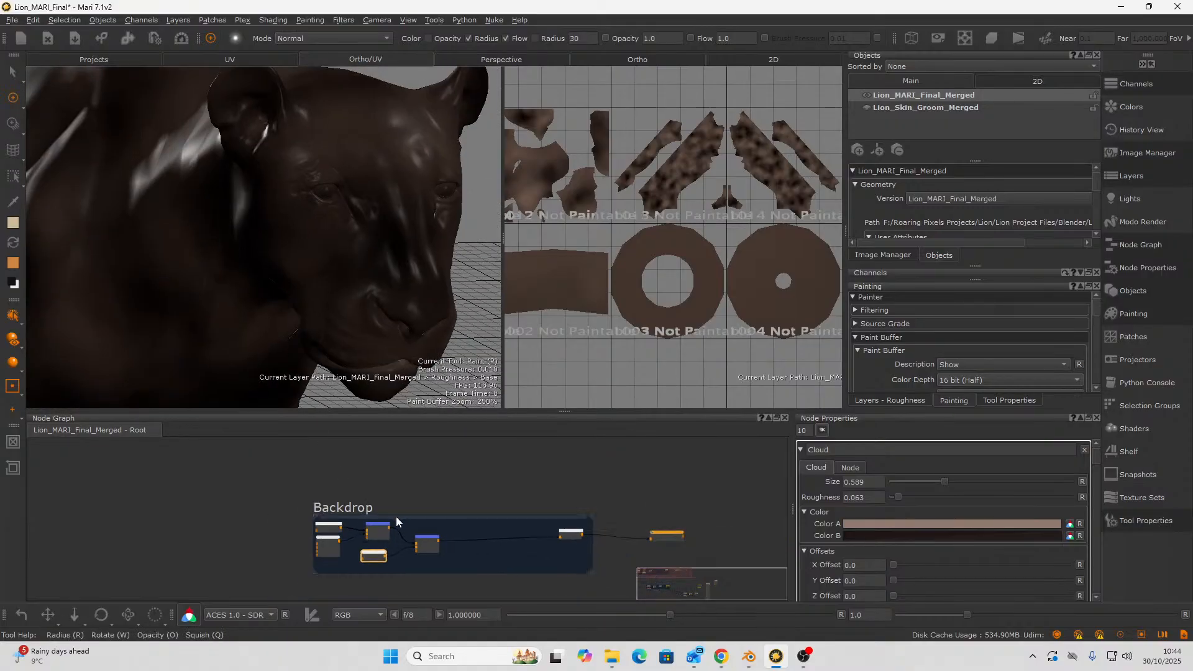
{"action": "middle_click_drag", "start_coordinate": [397, 517], "coordinate": [460, 523]}
{"action": "scroll", "coordinate": [463, 528], "scroll_direction": "down", "scroll_amount": 1}
{"action": "scroll", "coordinate": [466, 531], "scroll_direction": "up", "scroll_amount": 1}
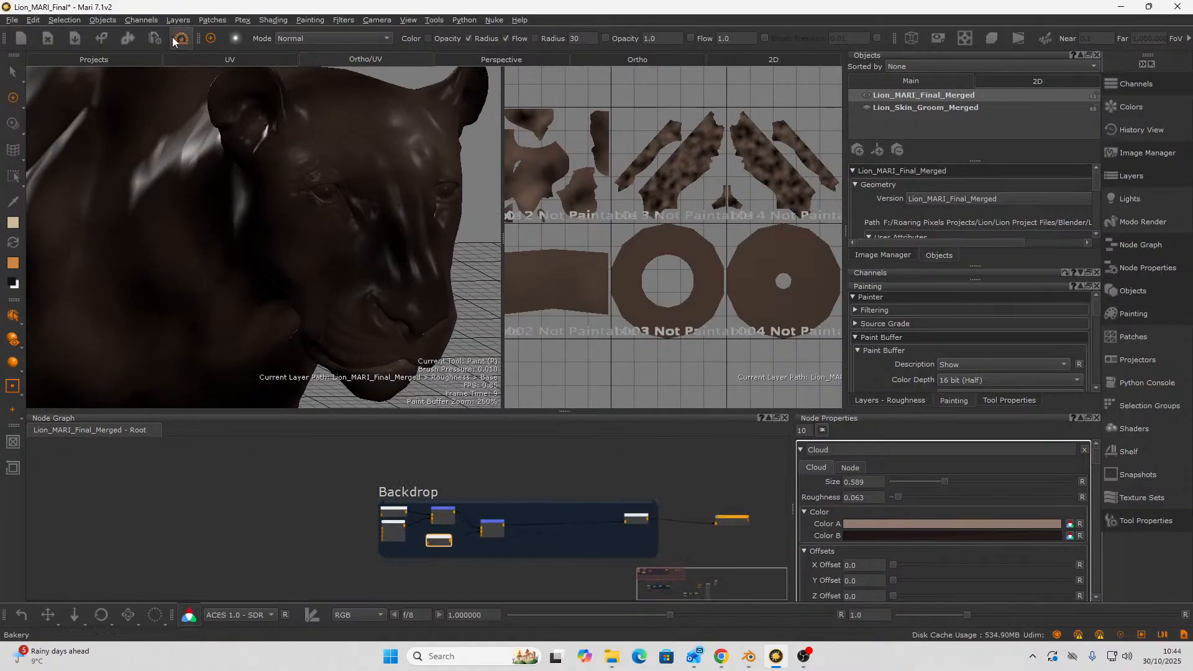
{"action": "left_click", "coordinate": [142, 21]}
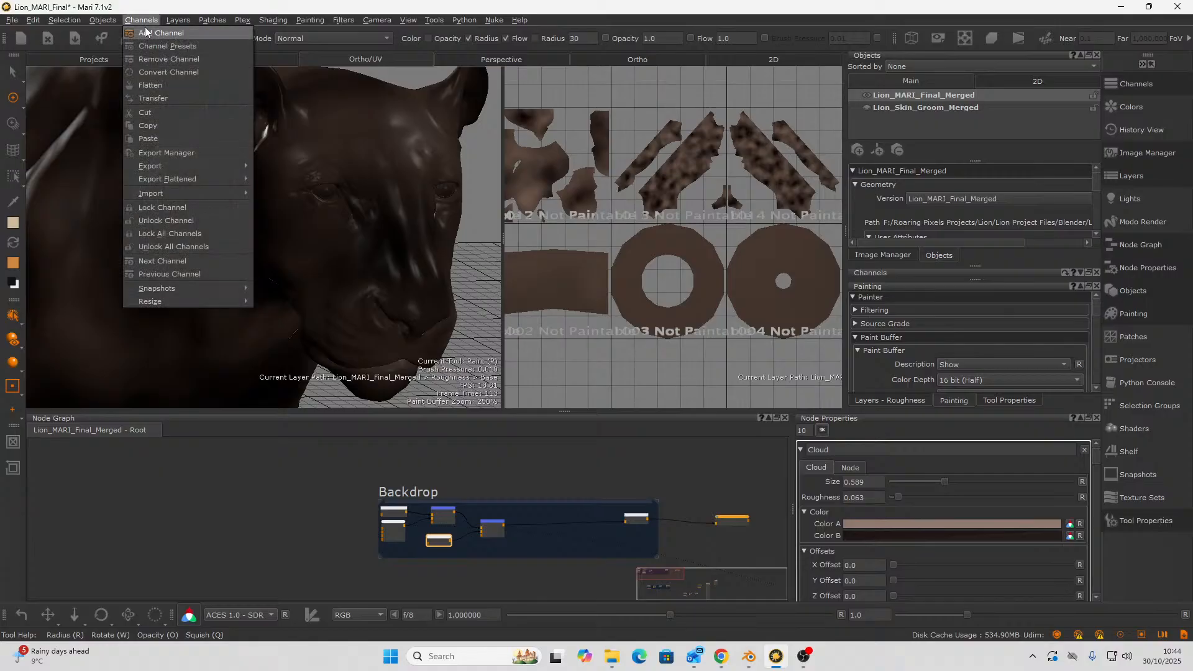
{"action": "left_click", "coordinate": [147, 33]}
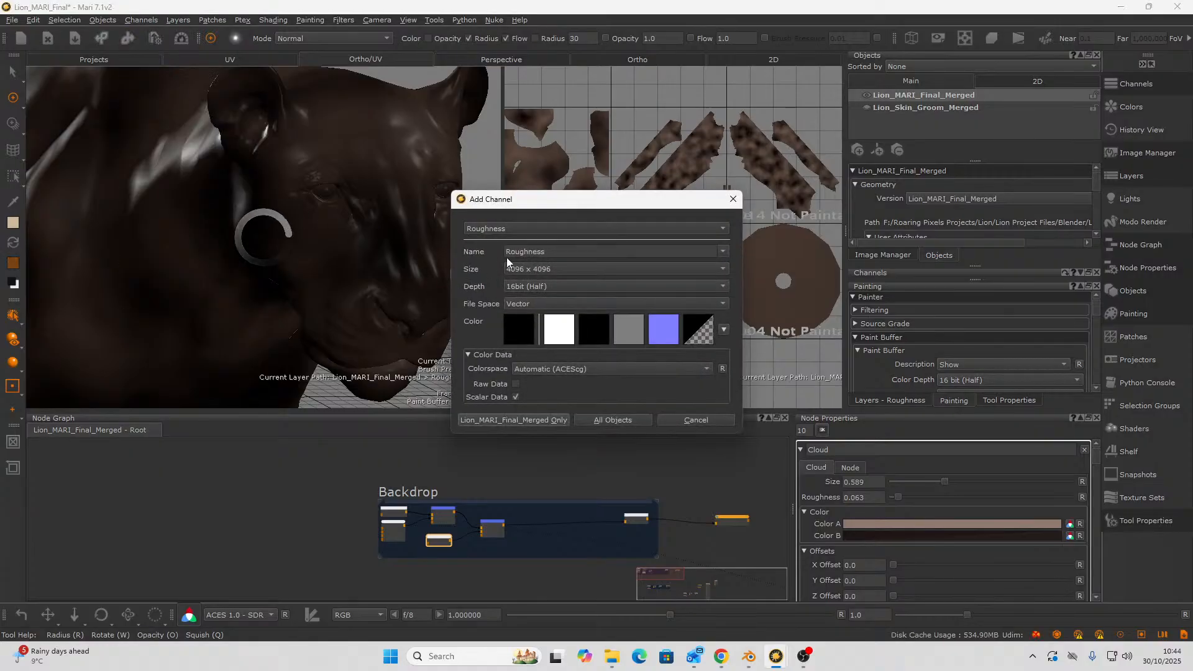
{"action": "left_click", "coordinate": [516, 221]}
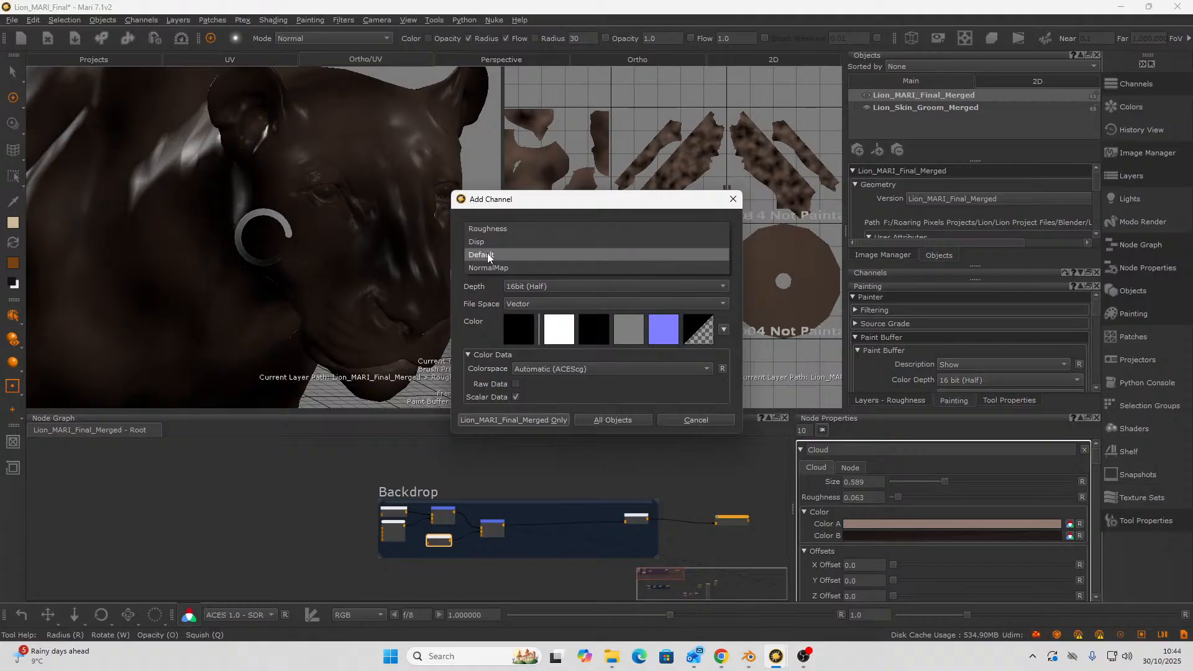
{"action": "left_click", "coordinate": [487, 254]}
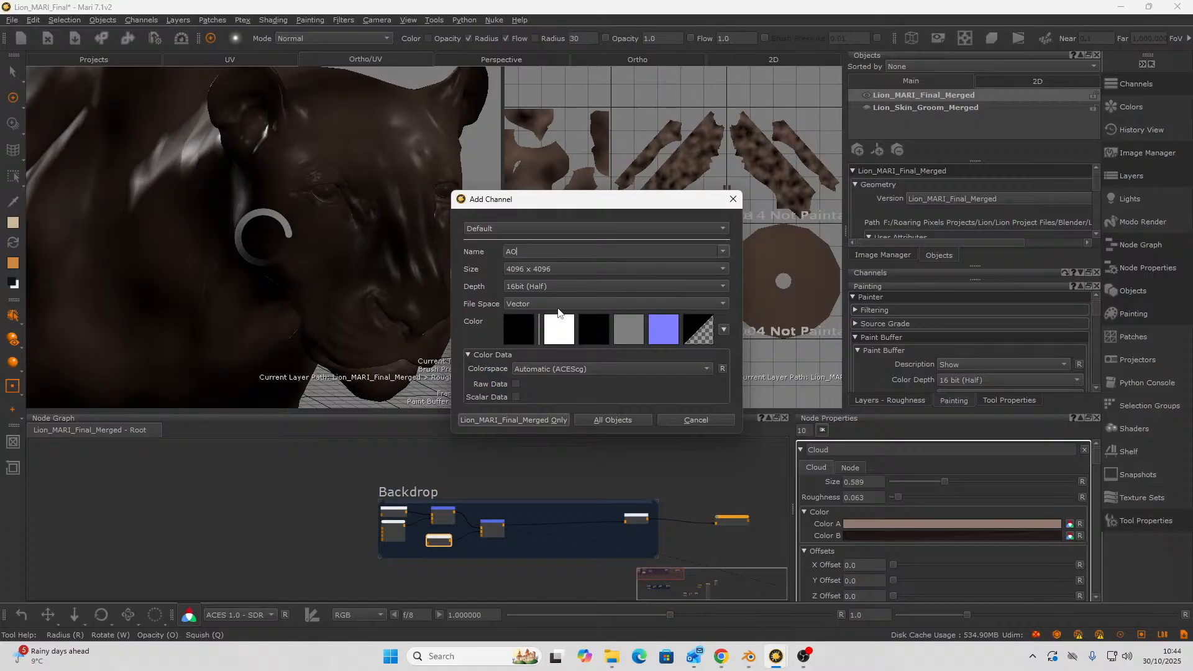
{"action": "left_click", "coordinate": [563, 368]}
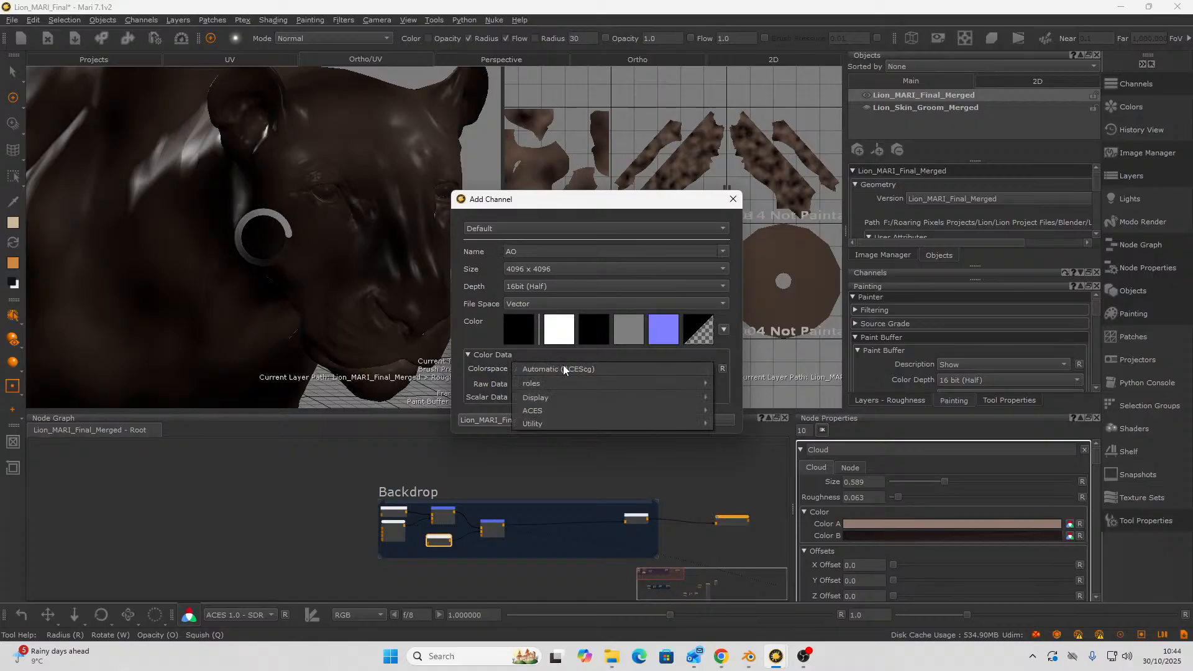
{"action": "mouse_move", "coordinate": [602, 382]}
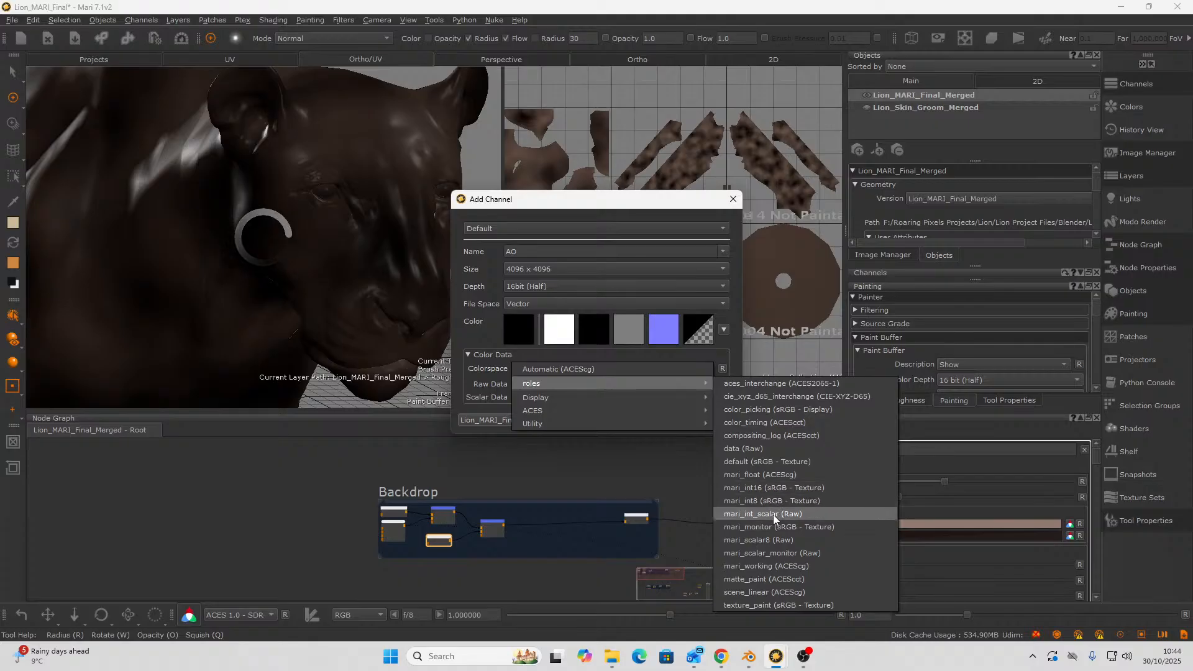
{"action": "left_click", "coordinate": [534, 369]}
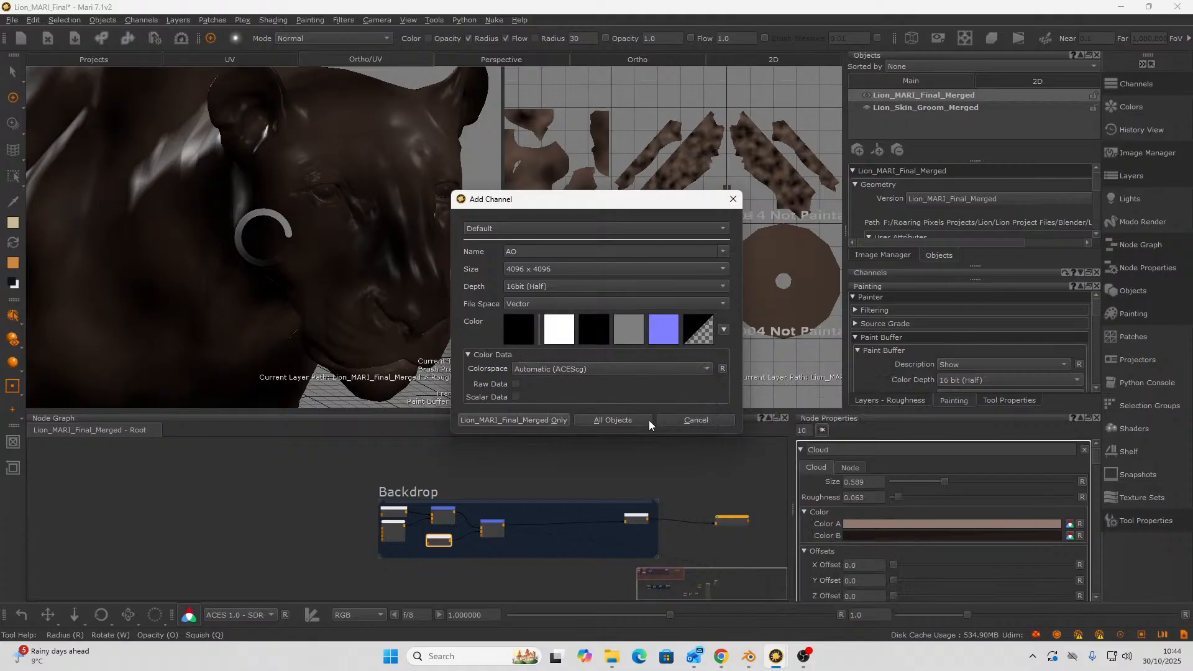
{"action": "left_click", "coordinate": [516, 397]}
{"action": "left_click", "coordinate": [696, 420]}
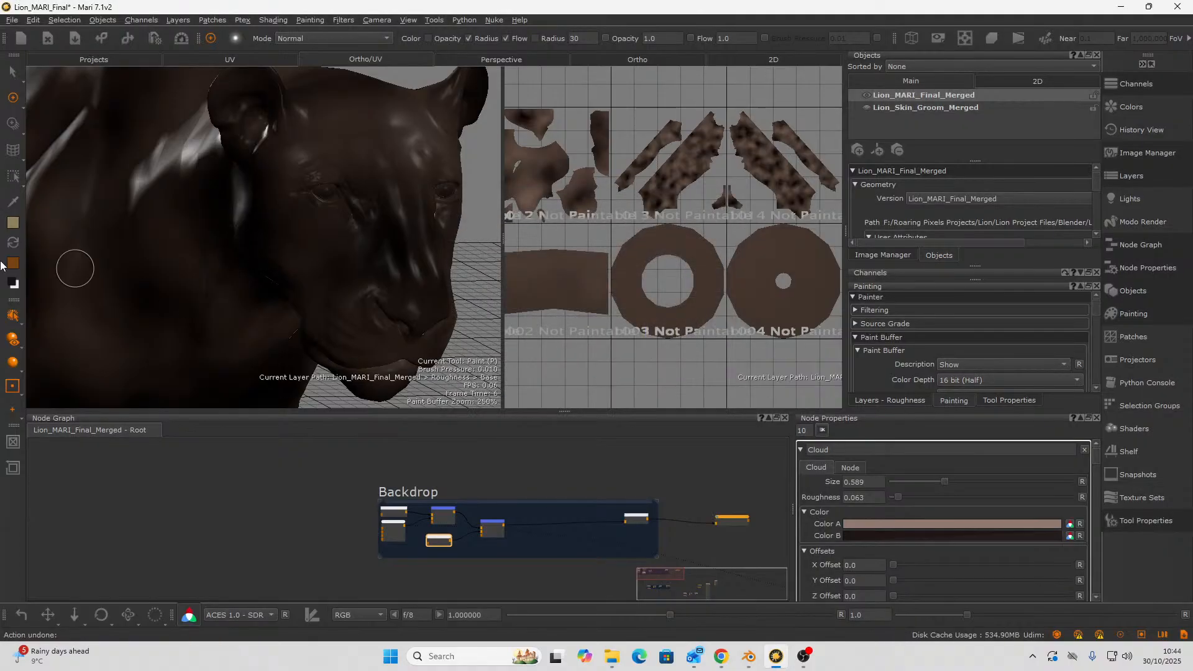
- Add a channel named AO with the Default preset to the Lion_MARI_Final_Merged object only
{"action": "left_click", "coordinate": [141, 20]}
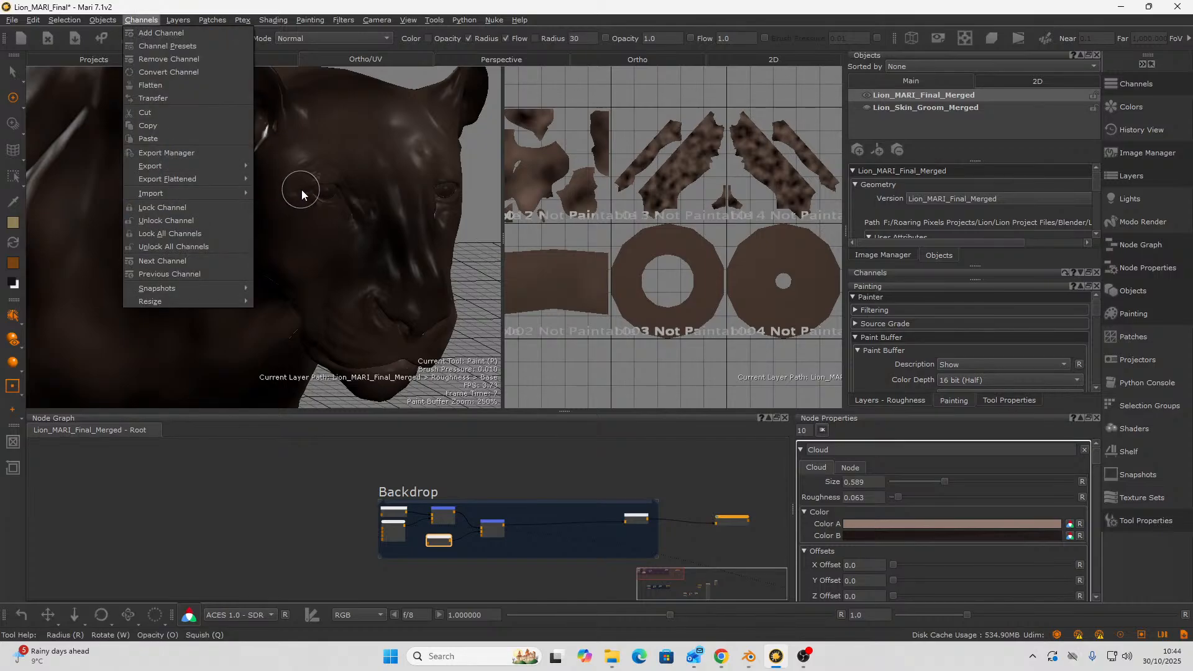
{"action": "mouse_move", "coordinate": [236, 194]}
{"action": "left_click", "coordinate": [288, 207]}
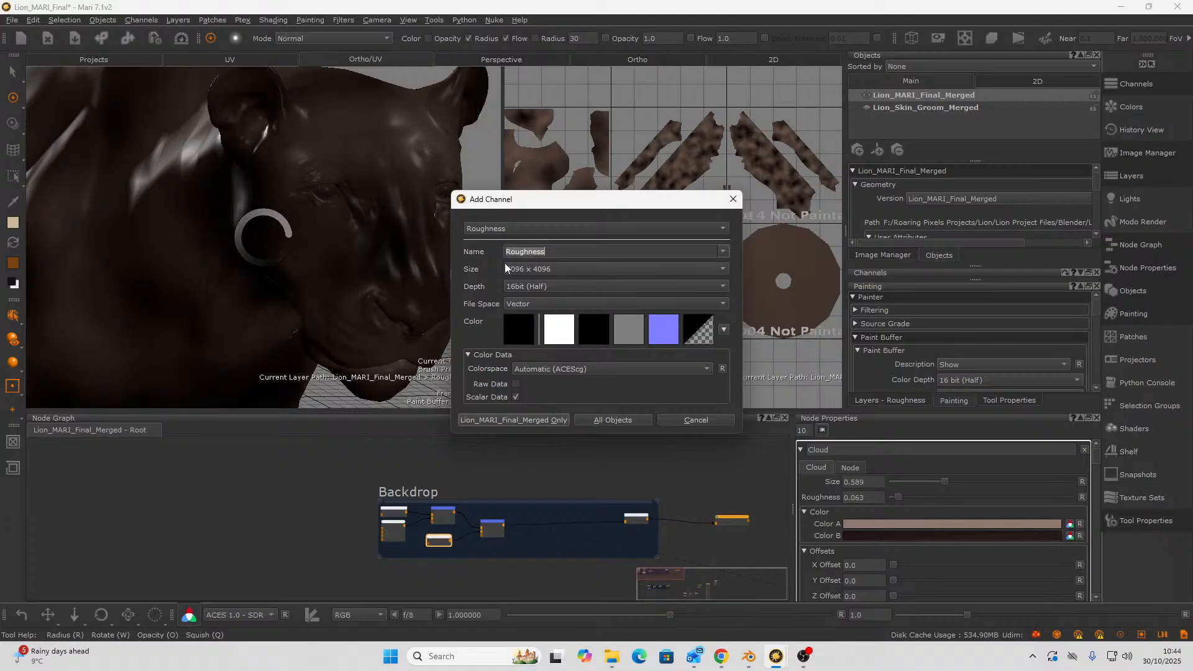
{"action": "type", "text": "AO"}
{"action": "left_click", "coordinate": [520, 231]}
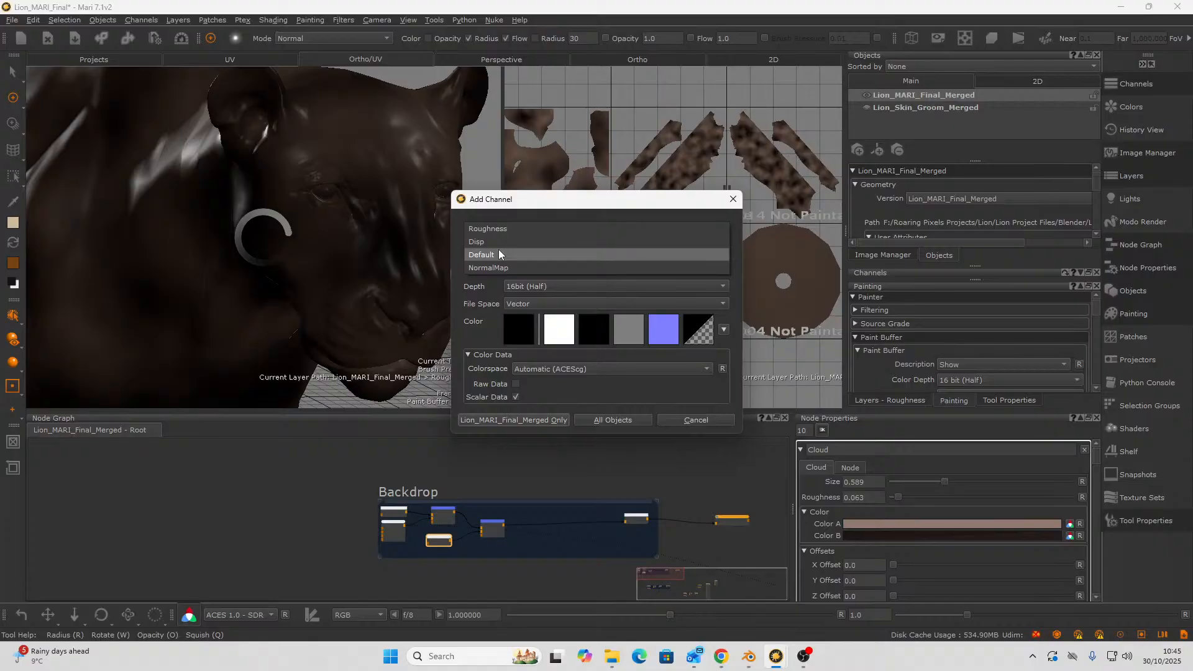
{"action": "left_click", "coordinate": [498, 253]}
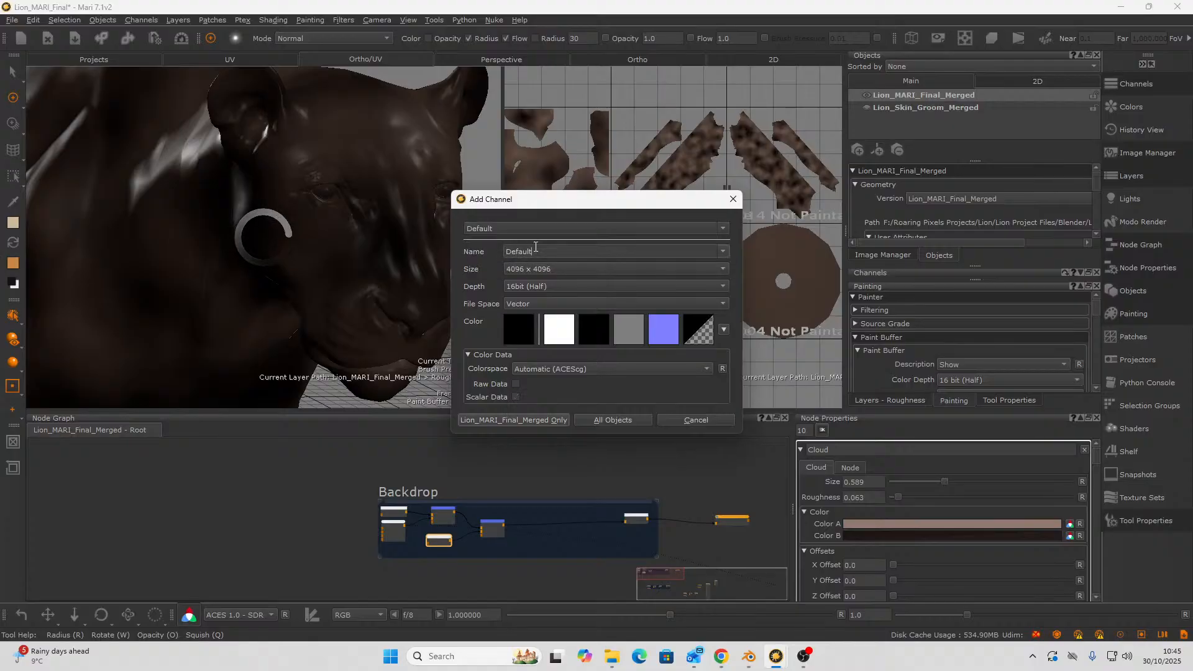
{"action": "left_click_drag", "start_coordinate": [534, 251], "coordinate": [475, 240]}
{"action": "type", "text": "AO"}
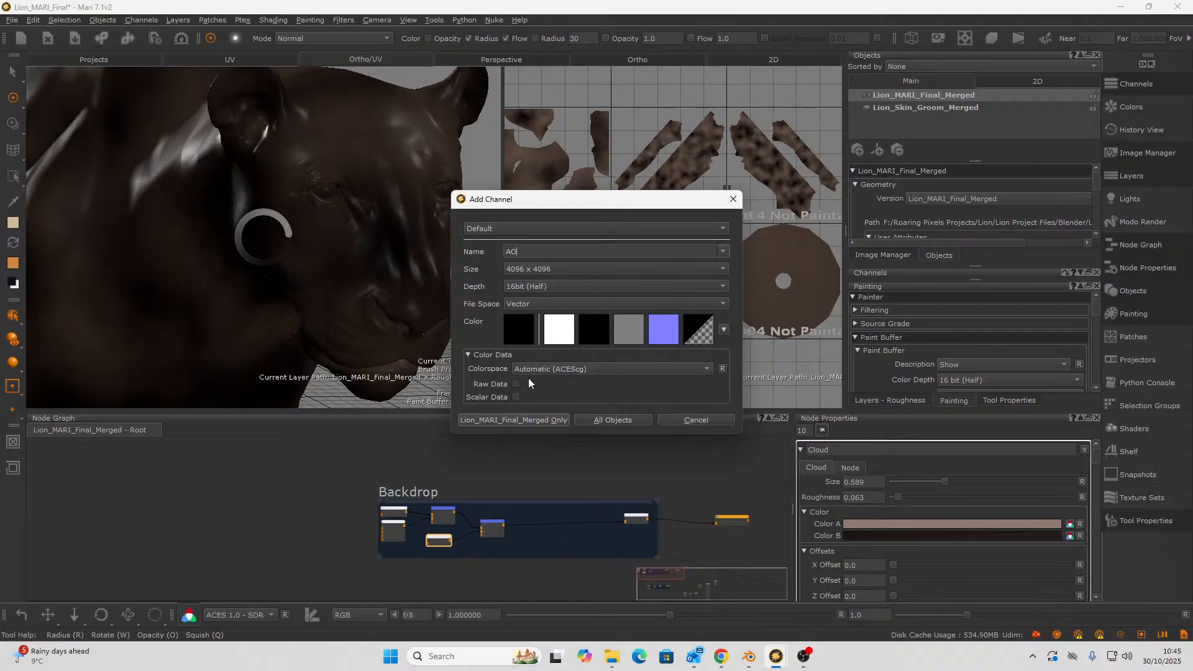
{"action": "left_click", "coordinate": [531, 423]}
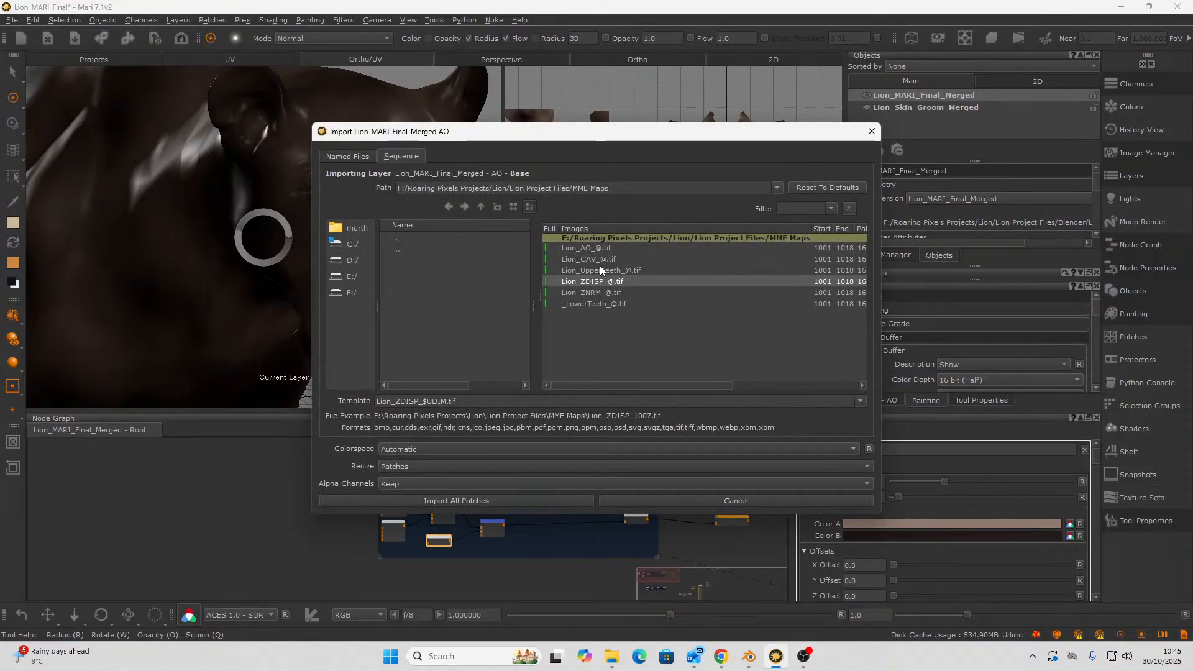
- Import the Lion_AO_@.tif image sequence into the AO channel's Base layer for all patches
{"action": "left_click", "coordinate": [601, 248]}
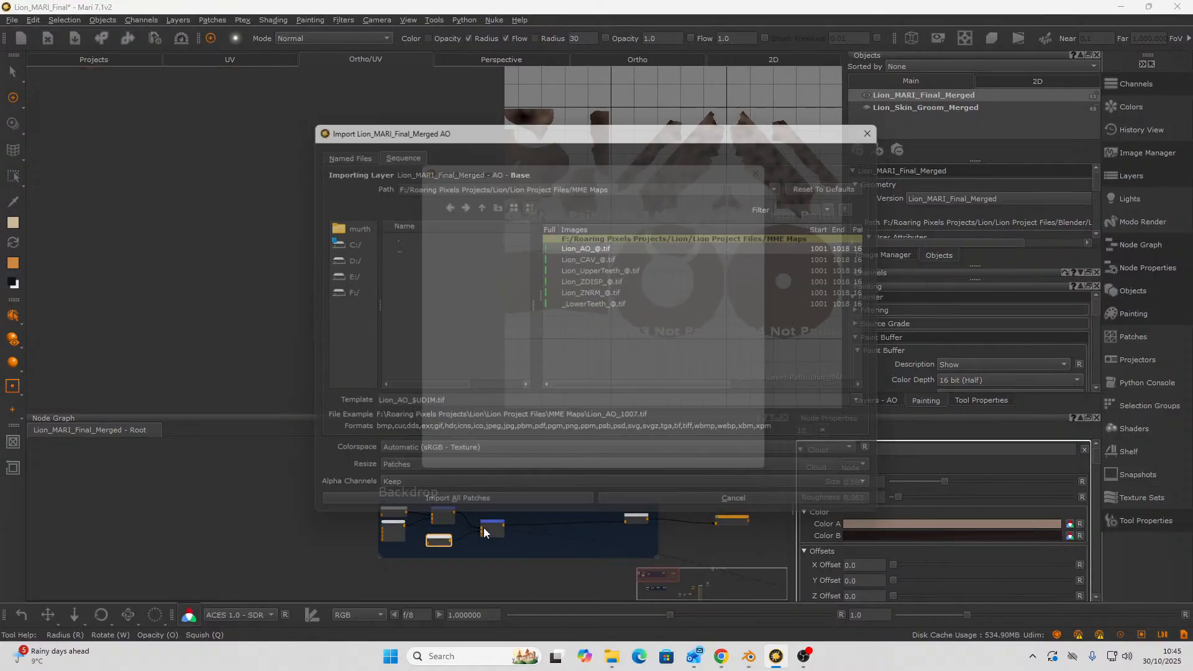
{"action": "left_click", "coordinate": [496, 501]}
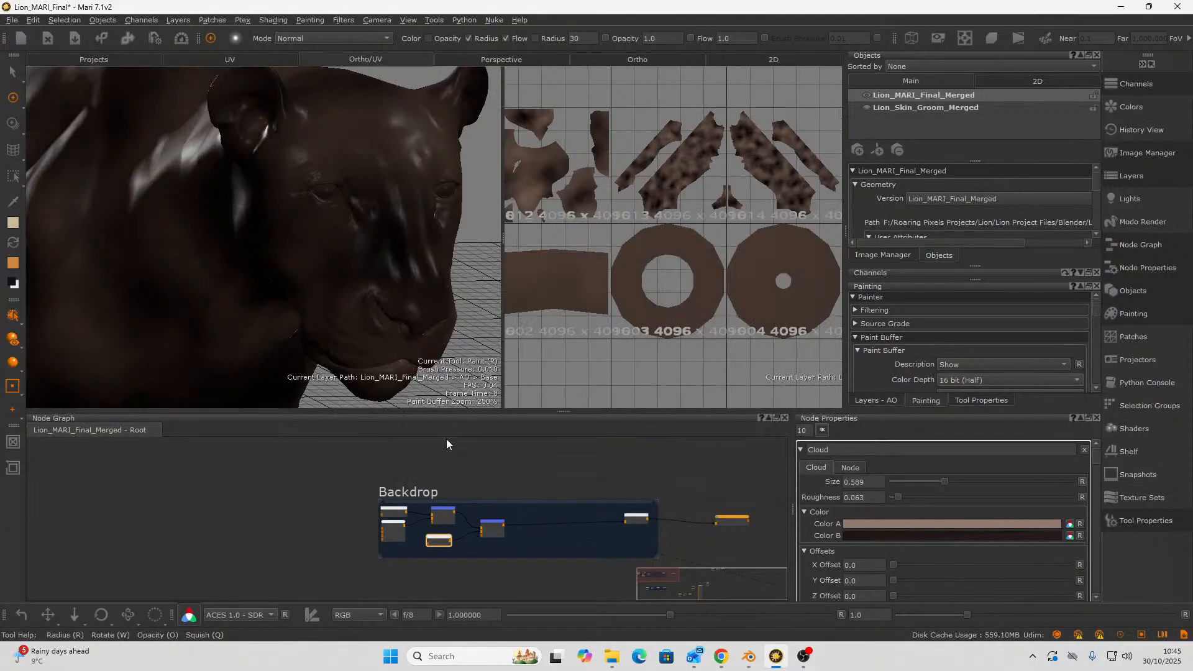
- Move the AO channel's node group across the node graph to the empty space beside the first Backdrop
{"action": "scroll", "coordinate": [341, 519], "scroll_direction": "down", "scroll_amount": 7}
{"action": "scroll", "coordinate": [501, 511], "scroll_direction": "up", "scroll_amount": 4}
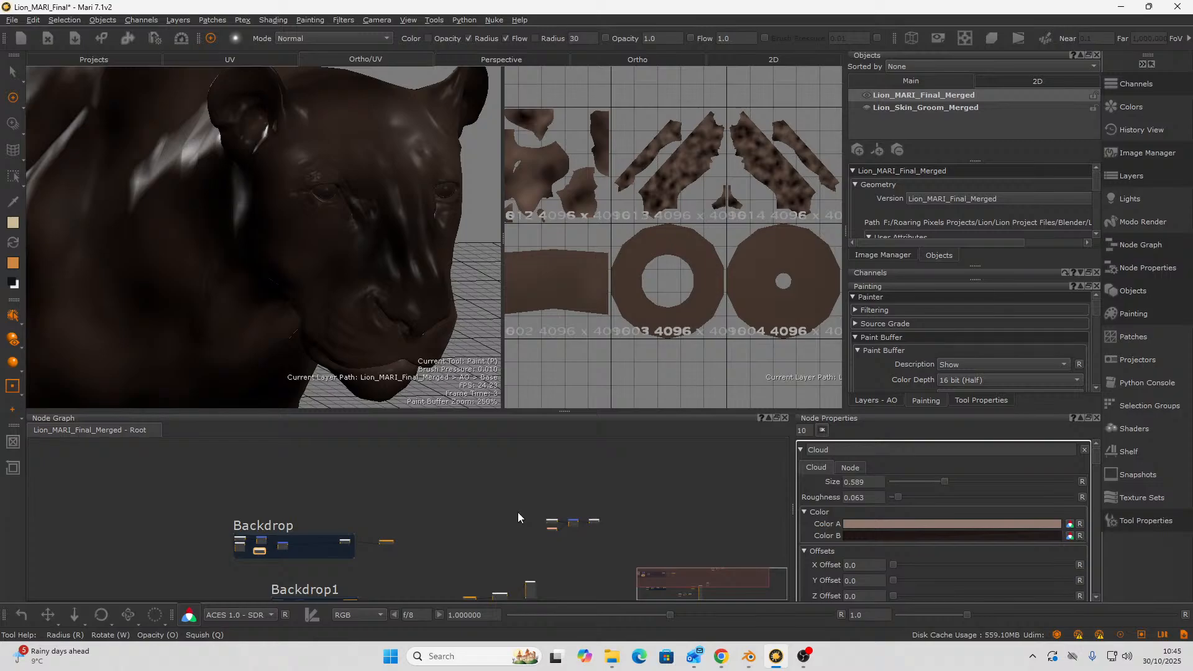
{"action": "left_click_drag", "start_coordinate": [517, 512], "coordinate": [203, 551]}
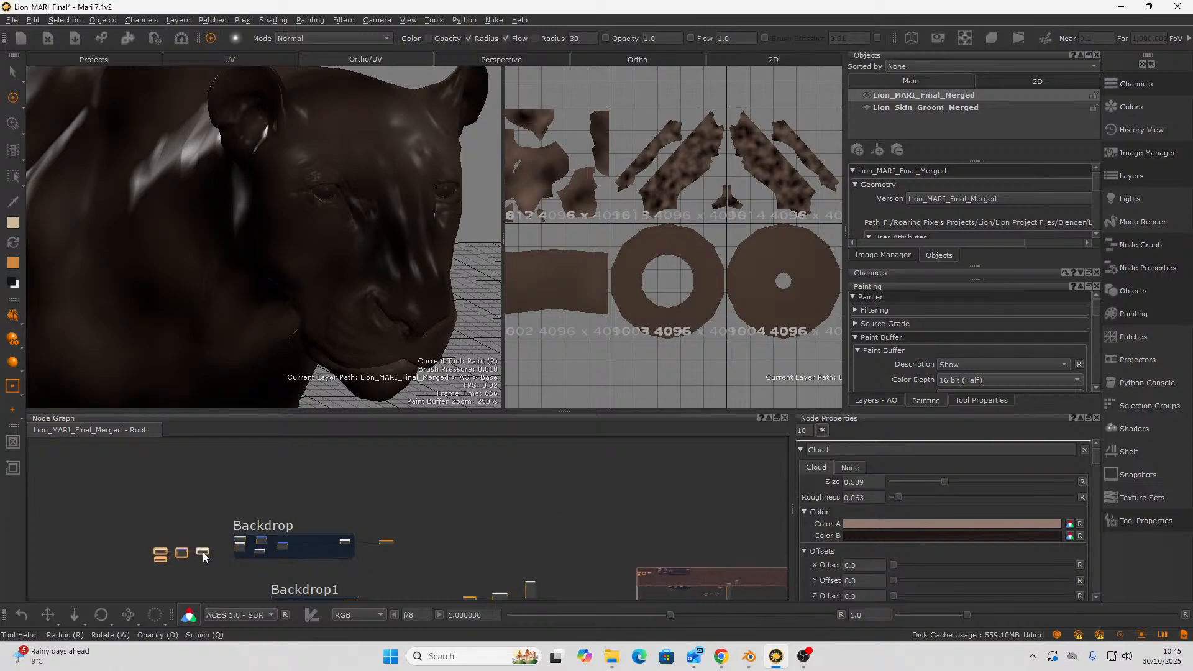
{"action": "scroll", "coordinate": [206, 557], "scroll_direction": "up", "scroll_amount": 3}
{"action": "scroll", "coordinate": [207, 557], "scroll_direction": "up", "scroll_amount": 6}
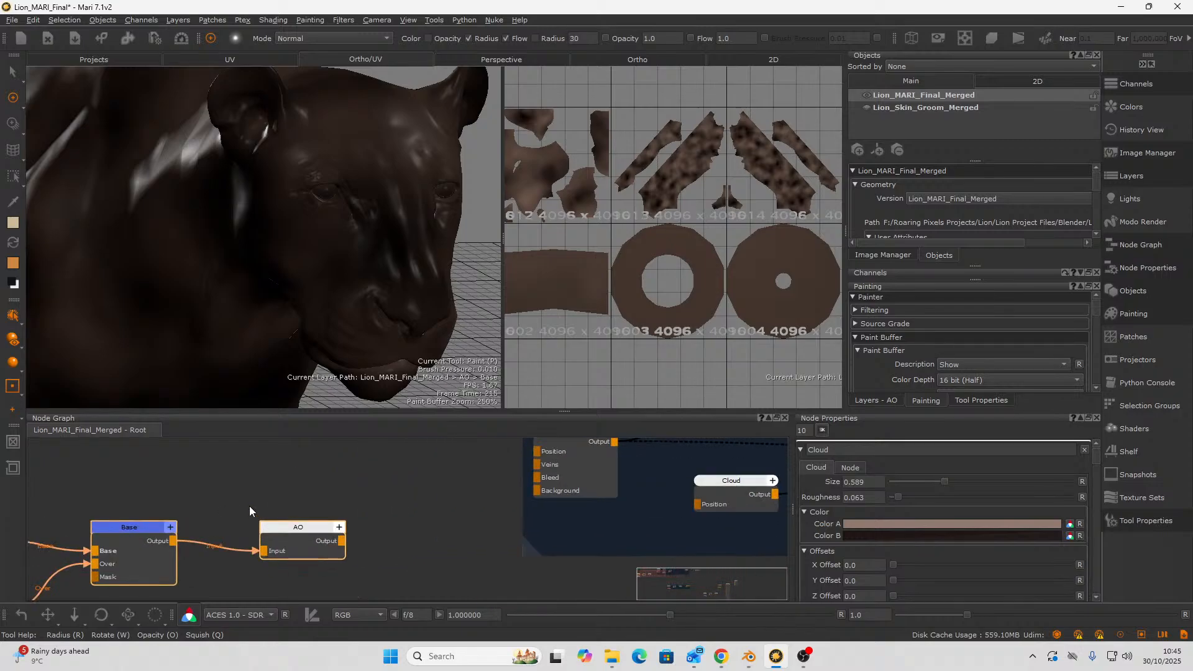
- Delete the AO group's Base, AO and Bottom Transparency nodes, keeping only its Paint node
{"action": "scroll", "coordinate": [230, 490], "scroll_direction": "down", "scroll_amount": 3}
{"action": "middle_click_drag", "start_coordinate": [223, 467], "coordinate": [277, 482]}
{"action": "left_click_drag", "start_coordinate": [259, 465], "coordinate": [511, 581]}
{"action": "key", "text": "Delete"}
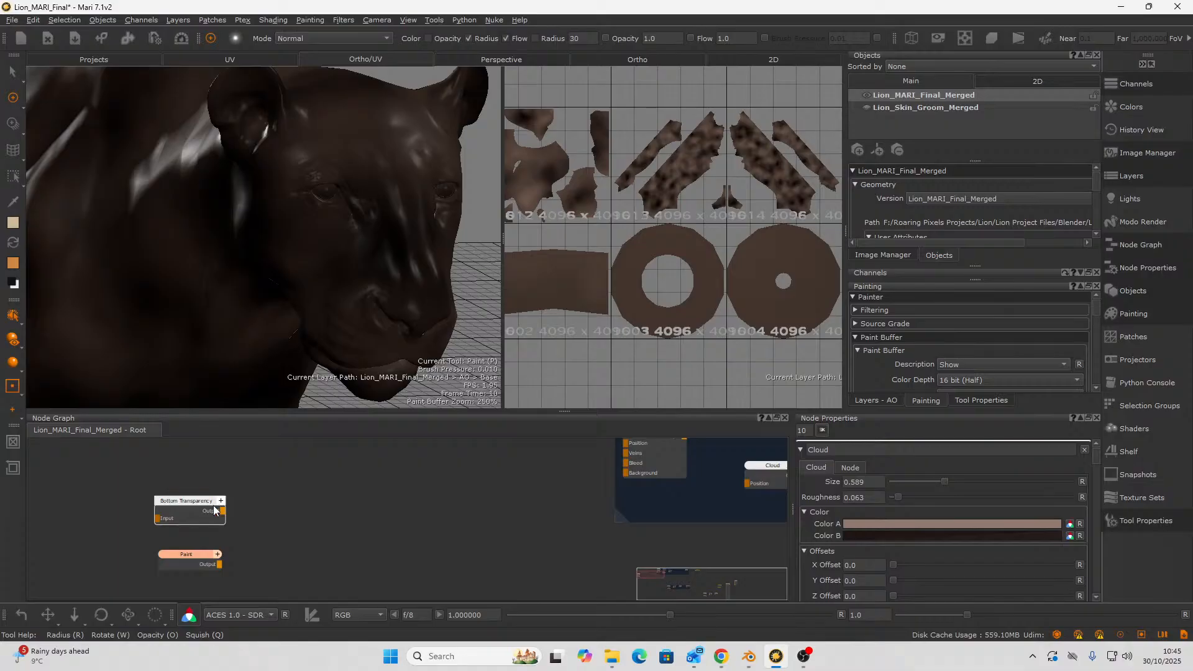
{"action": "left_click", "coordinate": [213, 510]}
{"action": "key", "text": "Delete"}
{"action": "left_click", "coordinate": [214, 553]}
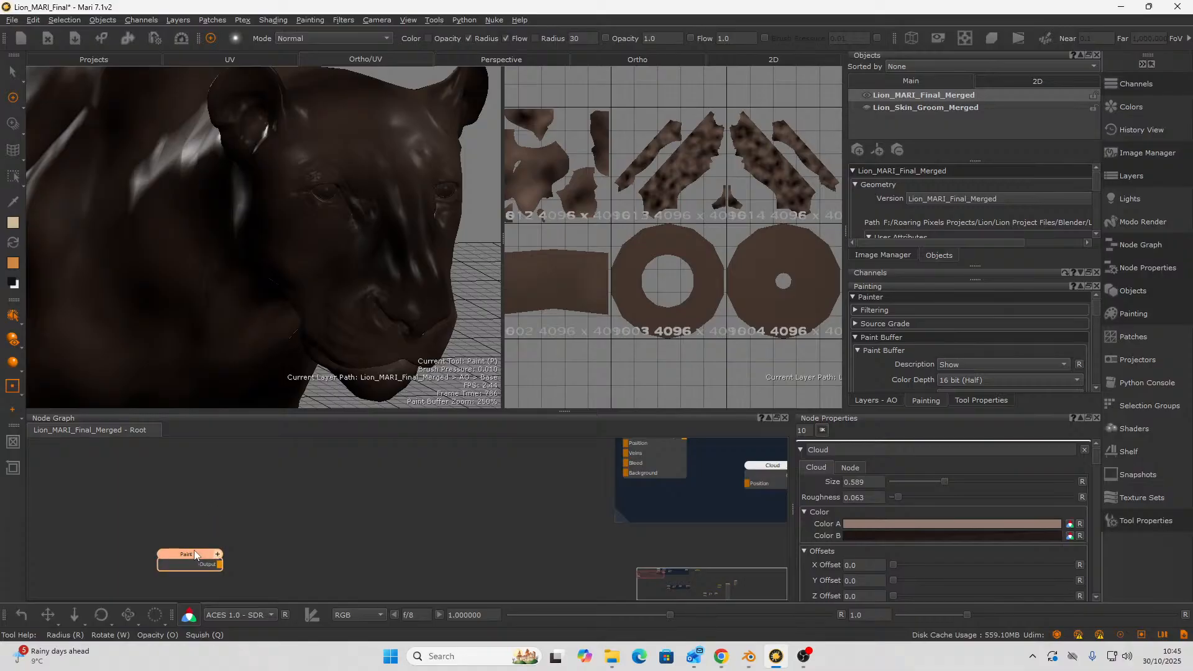
- Display the AO Paint node's output on the lion and examine the occlusion shading over its body, legs and face
{"action": "left_click_drag", "start_coordinate": [219, 564], "coordinate": [787, 581]}
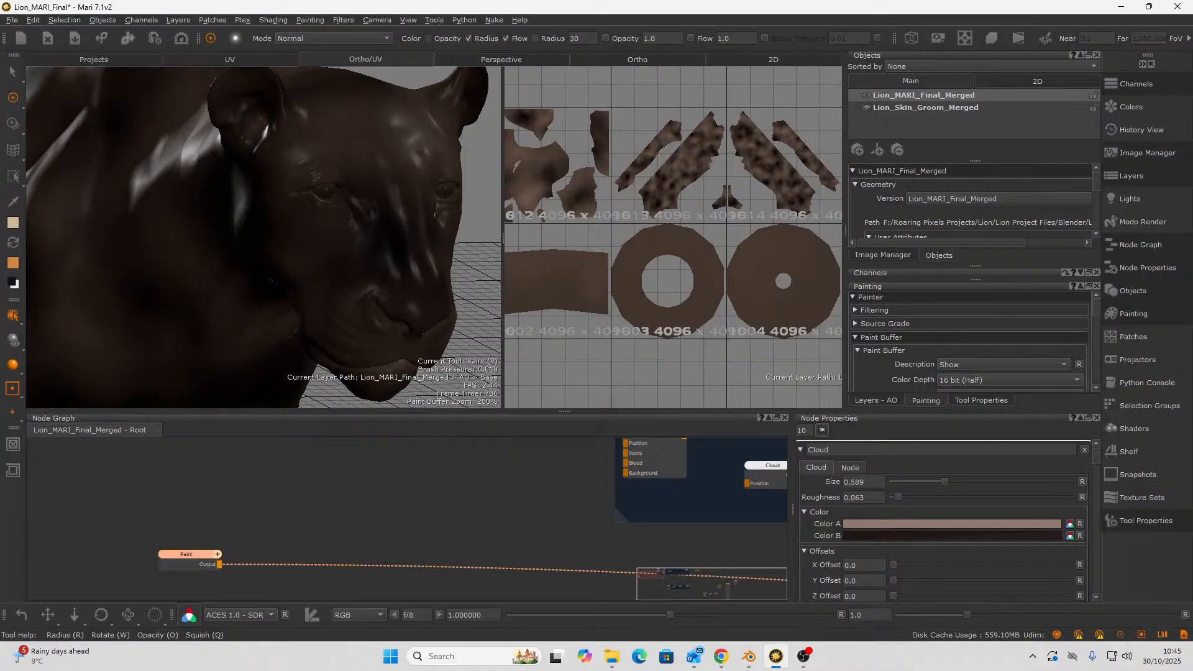
{"action": "left_click_drag", "start_coordinate": [345, 321], "coordinate": [380, 304], "text": "alt"}
{"action": "right_click_drag", "start_coordinate": [380, 304], "coordinate": [279, 317], "text": "alt"}
{"action": "left_click_drag", "start_coordinate": [280, 317], "coordinate": [221, 305], "text": "alt"}
{"action": "right_click_drag", "start_coordinate": [220, 304], "coordinate": [171, 306], "text": "alt"}
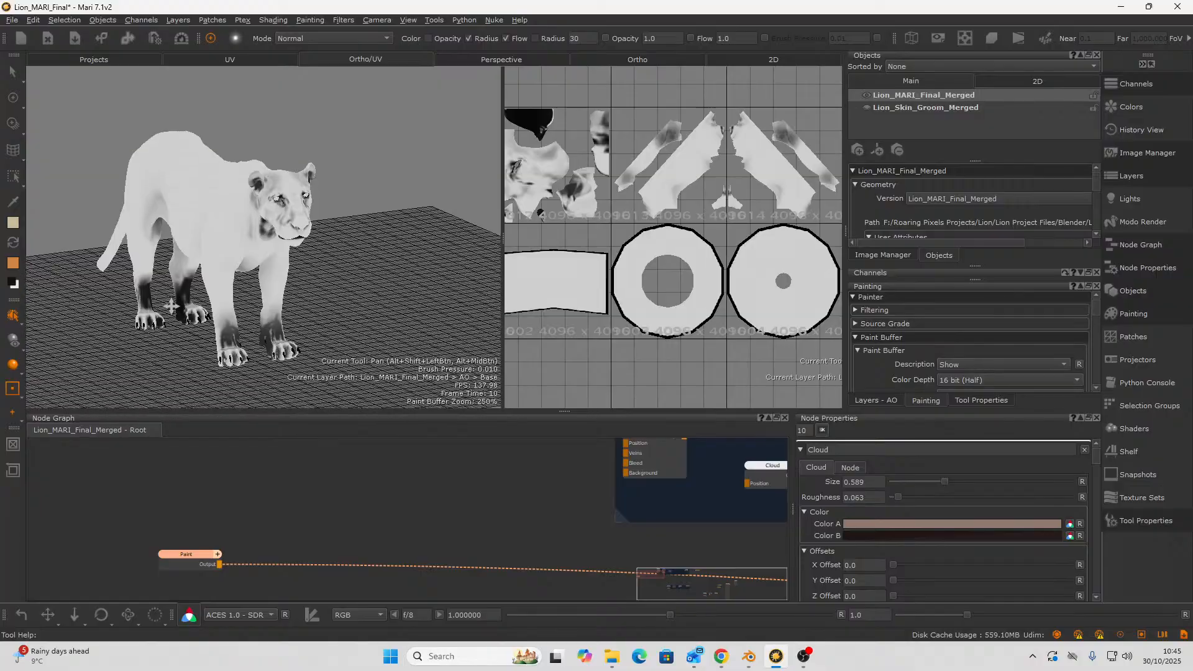
{"action": "left_click_drag", "start_coordinate": [171, 306], "coordinate": [196, 283], "text": "alt"}
{"action": "right_click_drag", "start_coordinate": [196, 280], "coordinate": [226, 260], "text": "alt"}
{"action": "middle_click_drag", "start_coordinate": [226, 261], "coordinate": [253, 275], "text": "alt"}
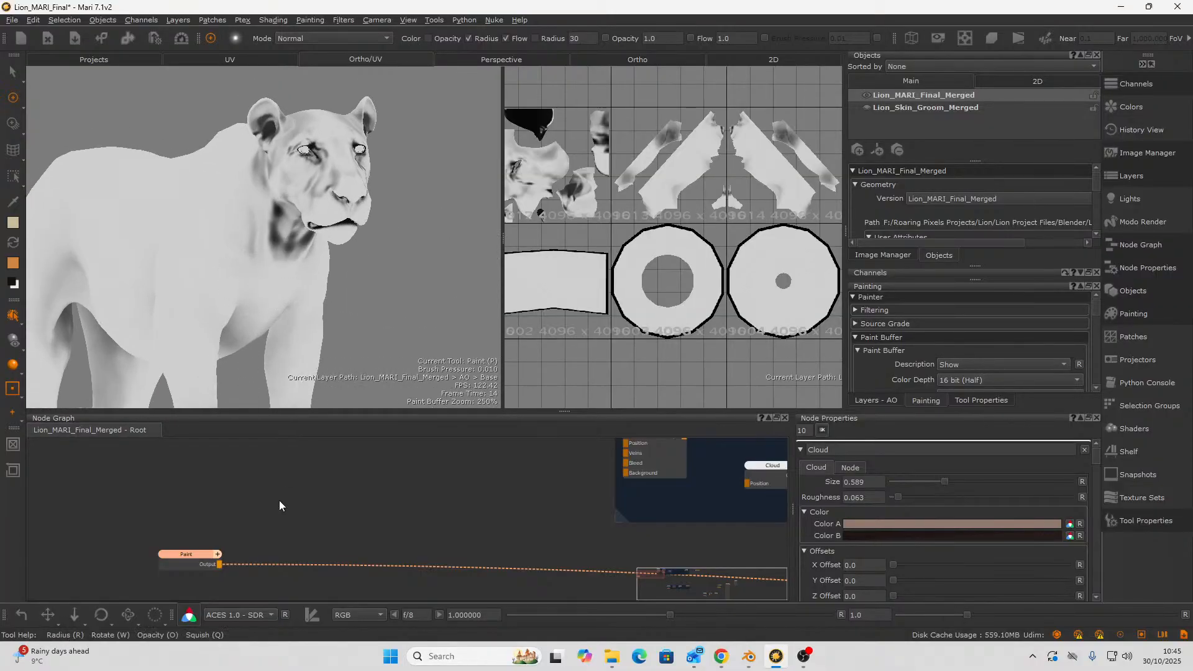
- Move the AO Paint node into the Backdrop, just below the Cloud node
{"action": "left_click_drag", "start_coordinate": [192, 561], "coordinate": [472, 549]}
{"action": "middle_click_drag", "start_coordinate": [452, 544], "coordinate": [211, 583]}
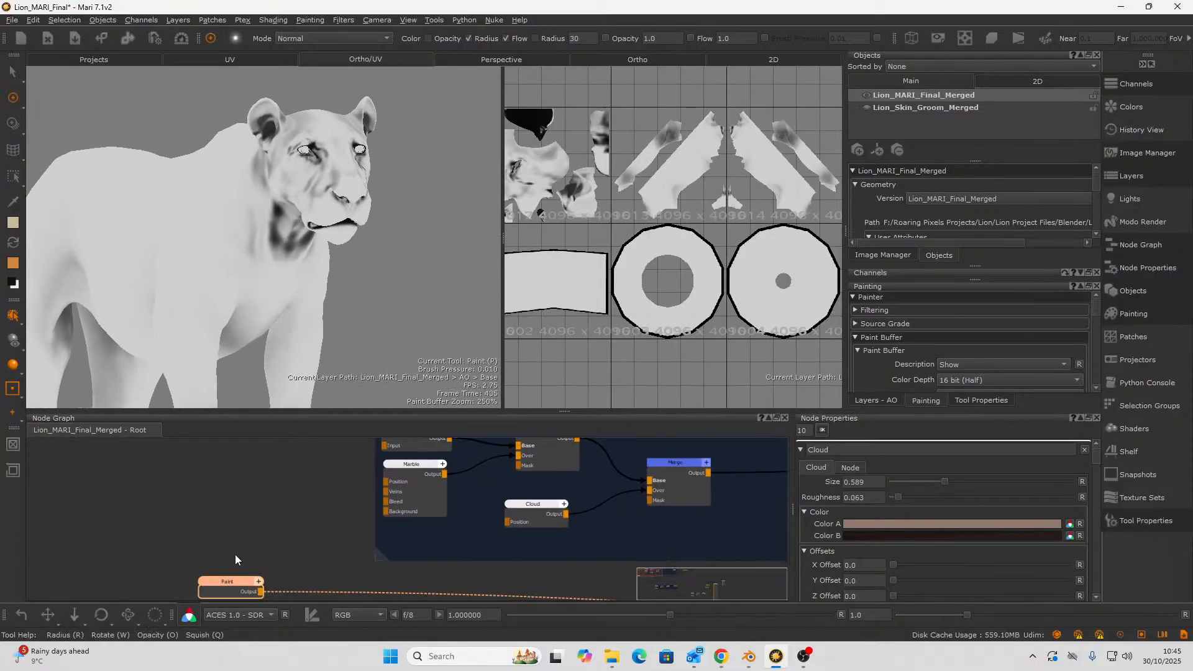
{"action": "mouse_move", "coordinate": [236, 585]}
{"action": "left_mouse_down"}
{"action": "mouse_move", "coordinate": [522, 541]}
{"action": "mouse_move", "coordinate": [583, 545]}
{"action": "left_mouse_up"}
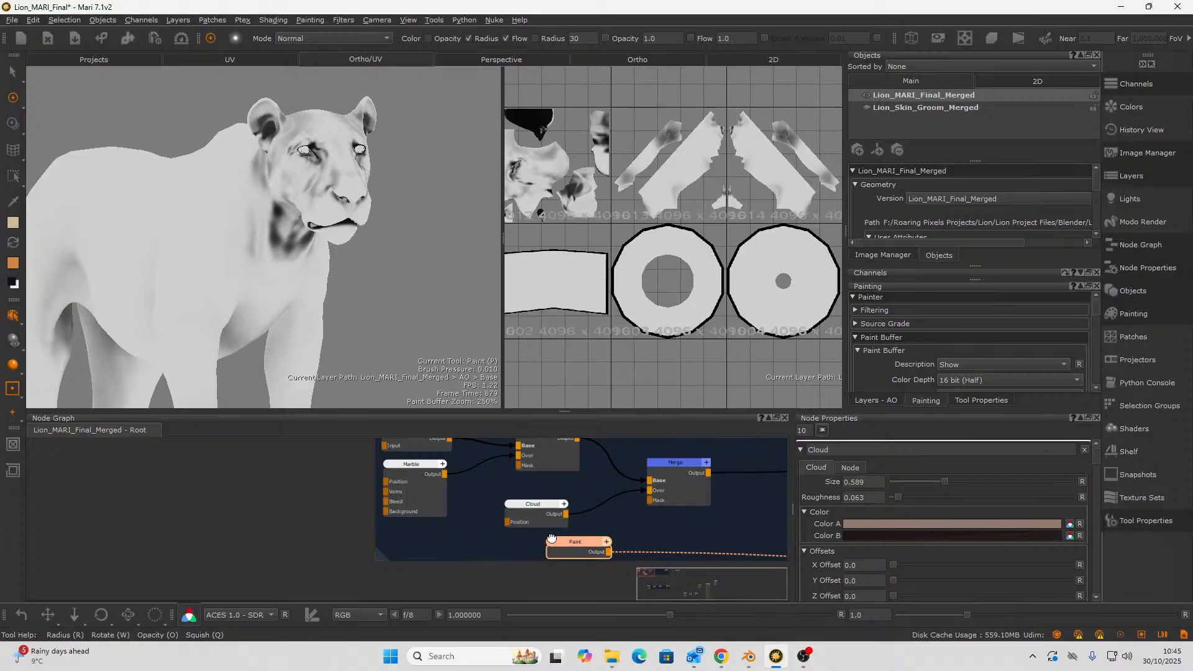
{"action": "middle_click_drag", "start_coordinate": [552, 539], "coordinate": [396, 543]}
{"action": "scroll", "coordinate": [403, 513], "scroll_direction": "up", "scroll_amount": 2}
{"action": "left_click", "coordinate": [359, 532]}
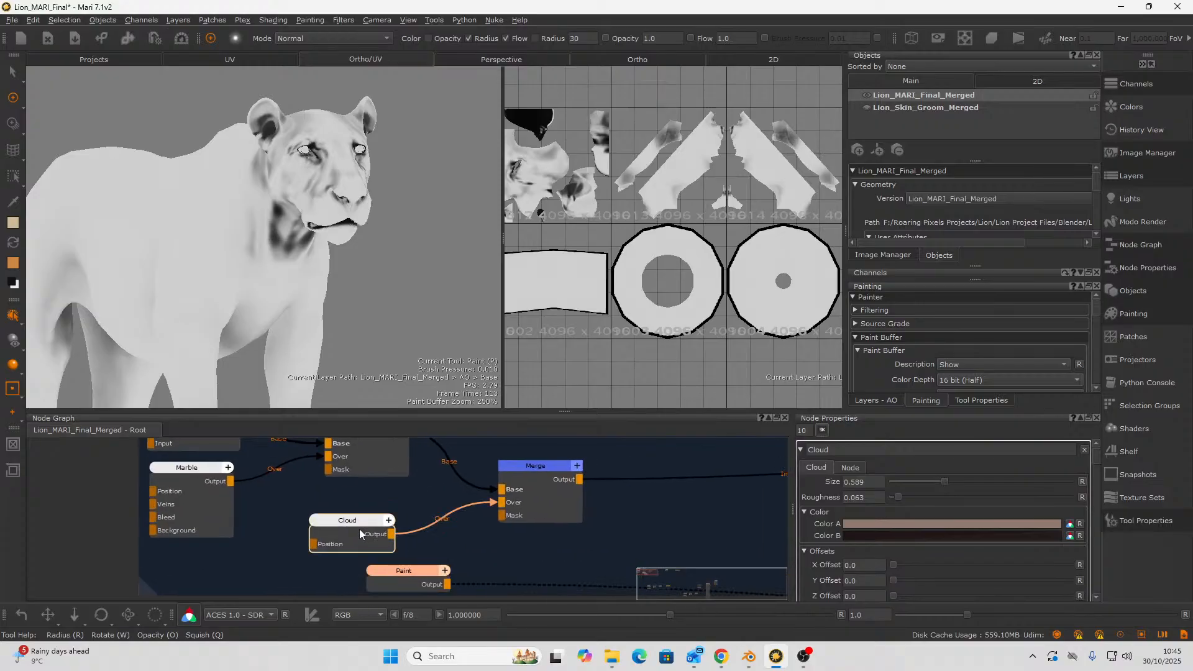
- Raise the Merge node slightly and arrange the Paint node in the free space below Cloud and Merge
{"action": "scroll", "coordinate": [409, 532], "scroll_direction": "down", "scroll_amount": 1}
{"action": "middle_click_drag", "start_coordinate": [483, 554], "coordinate": [402, 563]}
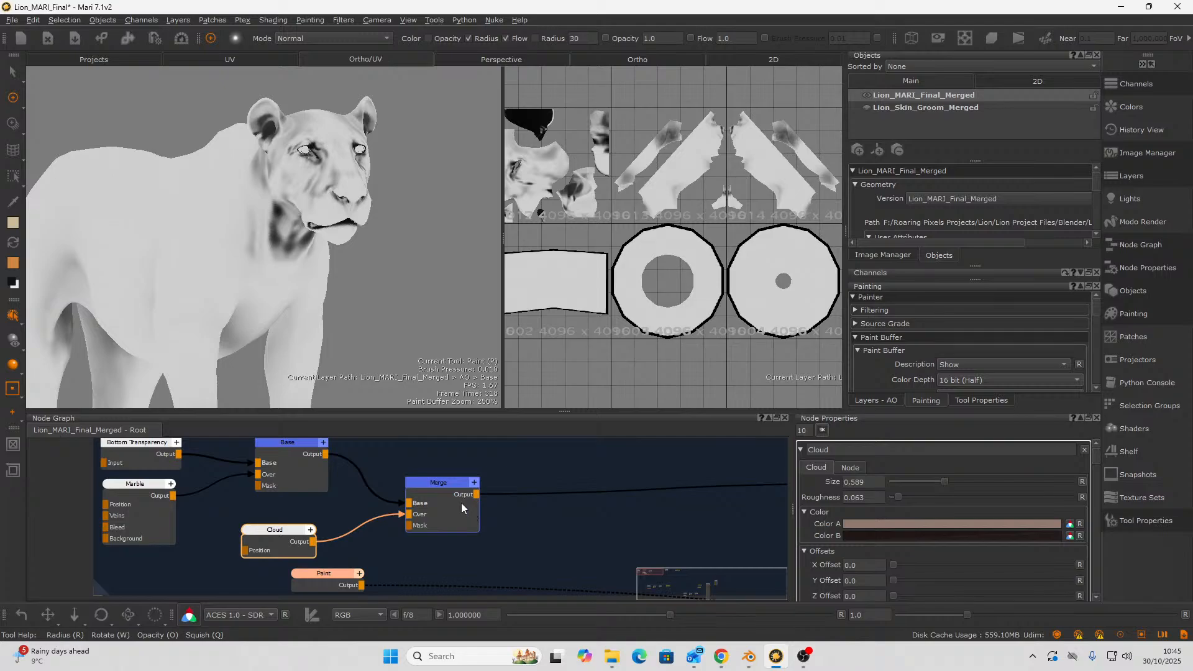
{"action": "left_click_drag", "start_coordinate": [461, 508], "coordinate": [454, 479]}
{"action": "left_click_drag", "start_coordinate": [331, 579], "coordinate": [445, 553]}
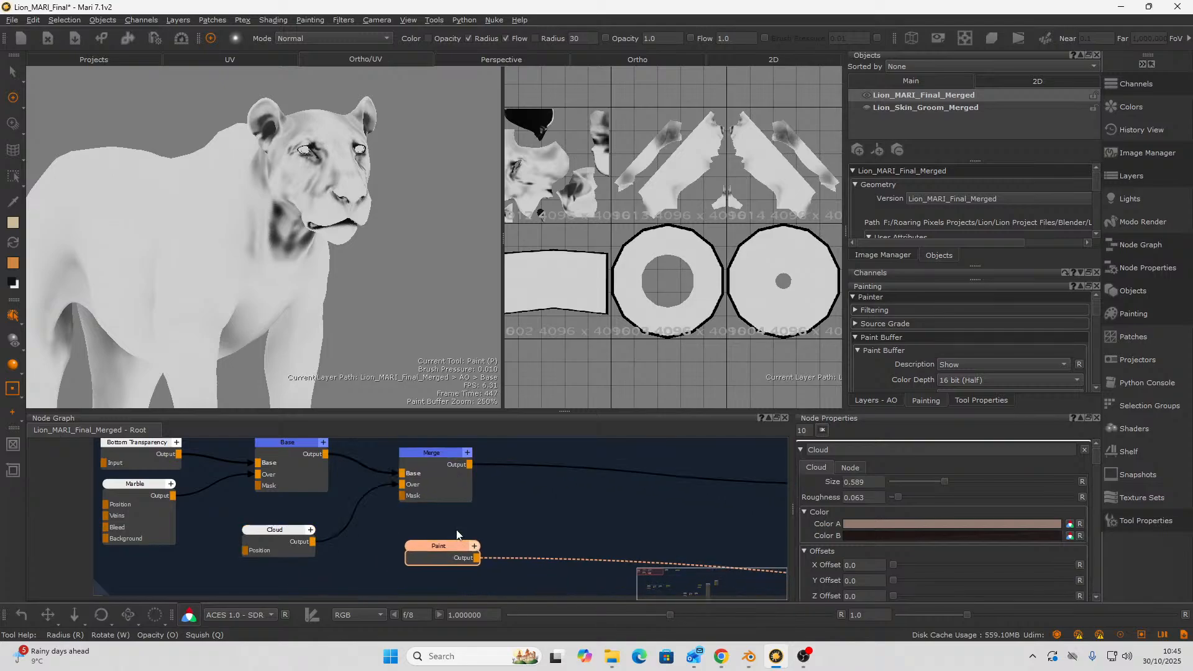
{"action": "middle_click_drag", "start_coordinate": [456, 530], "coordinate": [434, 554]}
{"action": "left_click", "coordinate": [417, 502]}
{"action": "left_click", "coordinate": [270, 566]}
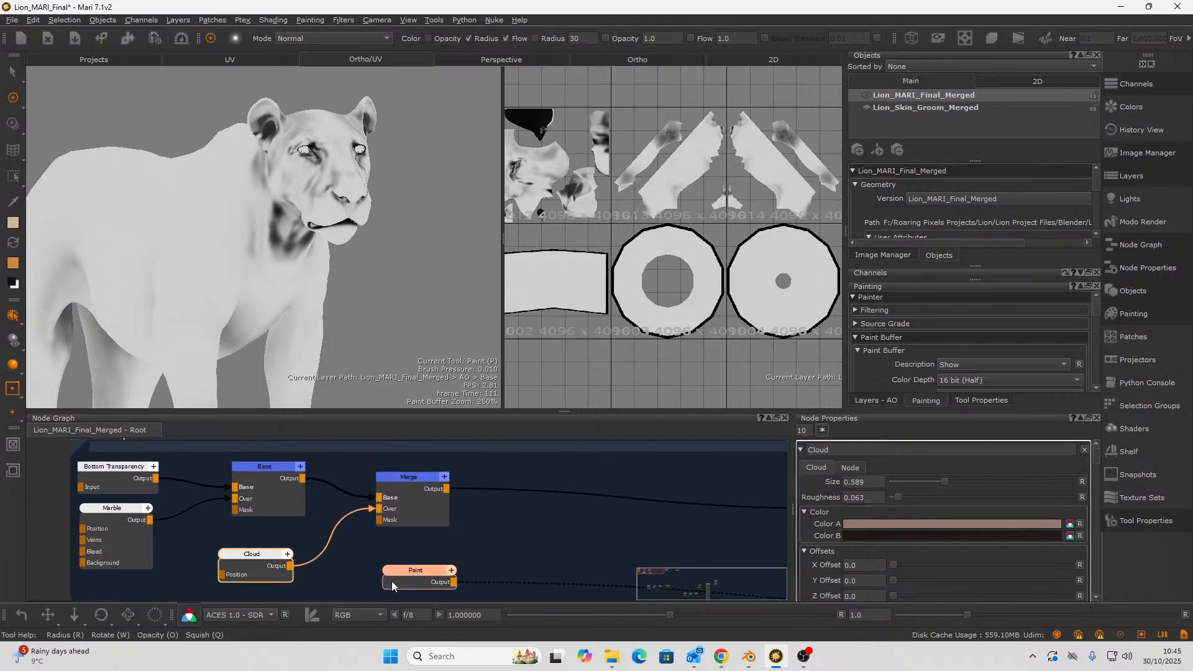
{"action": "left_click_drag", "start_coordinate": [392, 586], "coordinate": [347, 596]}
- Display the Cloud node's output alone on the lion and inspect the mottling from the front and side
{"action": "left_click", "coordinate": [271, 548]}
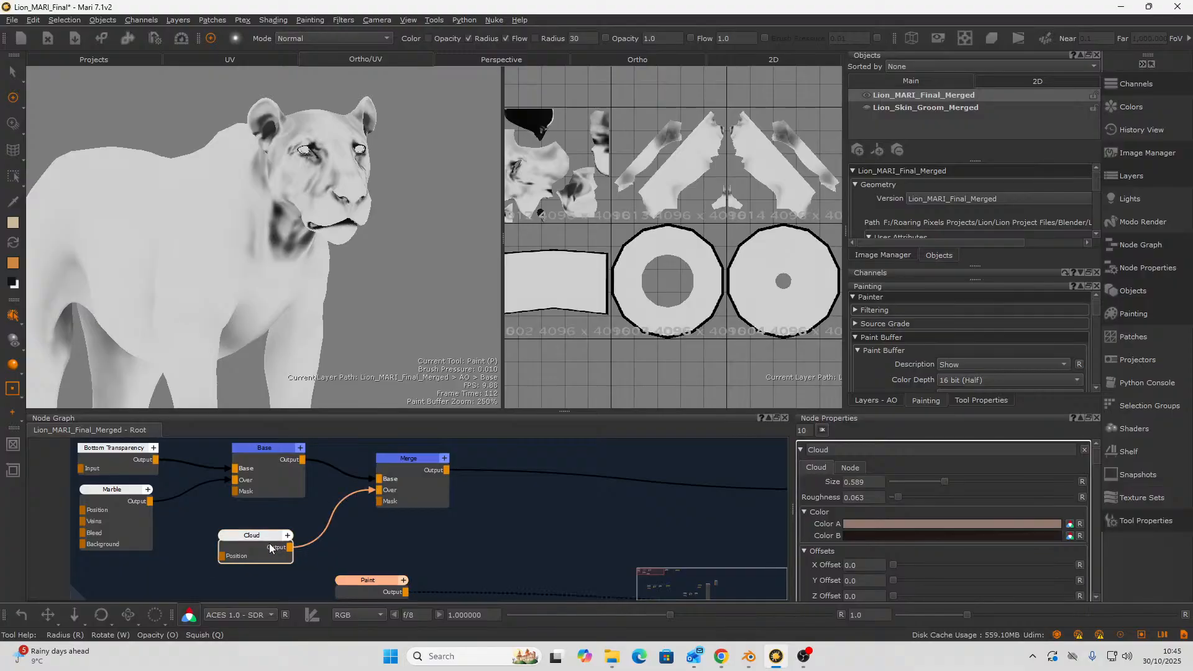
{"action": "key", "text": "1"}
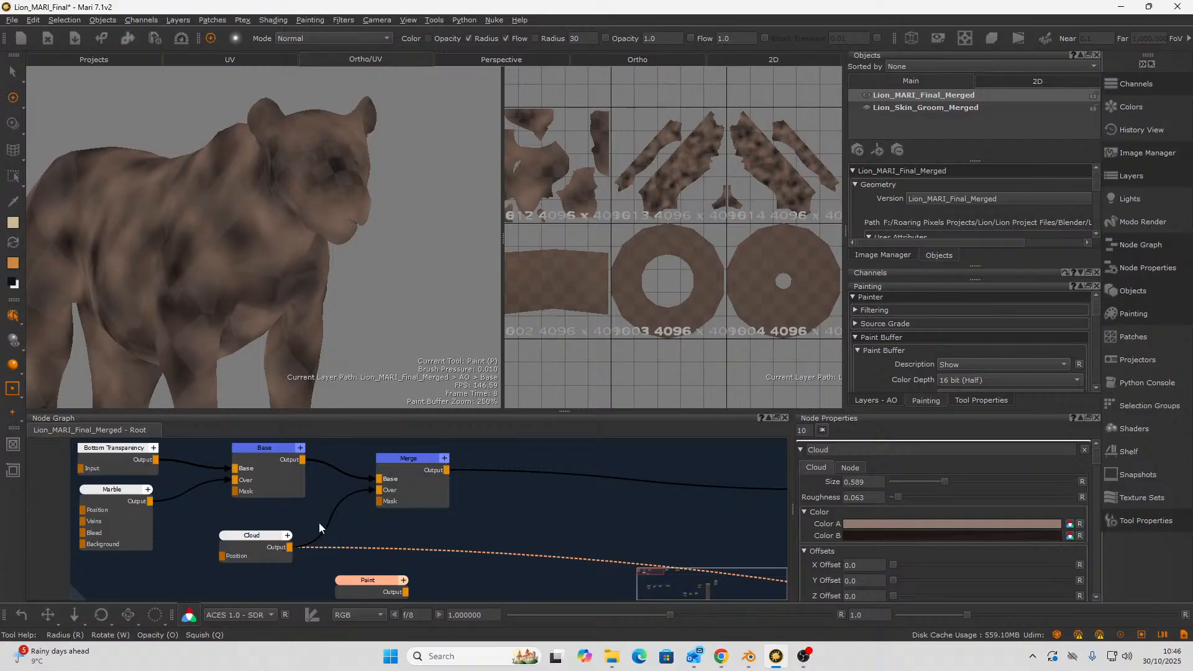
{"action": "left_click_drag", "start_coordinate": [341, 261], "coordinate": [338, 224], "text": "alt"}
{"action": "right_click_drag", "start_coordinate": [338, 223], "coordinate": [362, 197], "text": "alt"}
{"action": "left_click_drag", "start_coordinate": [362, 197], "coordinate": [311, 200], "text": "alt"}
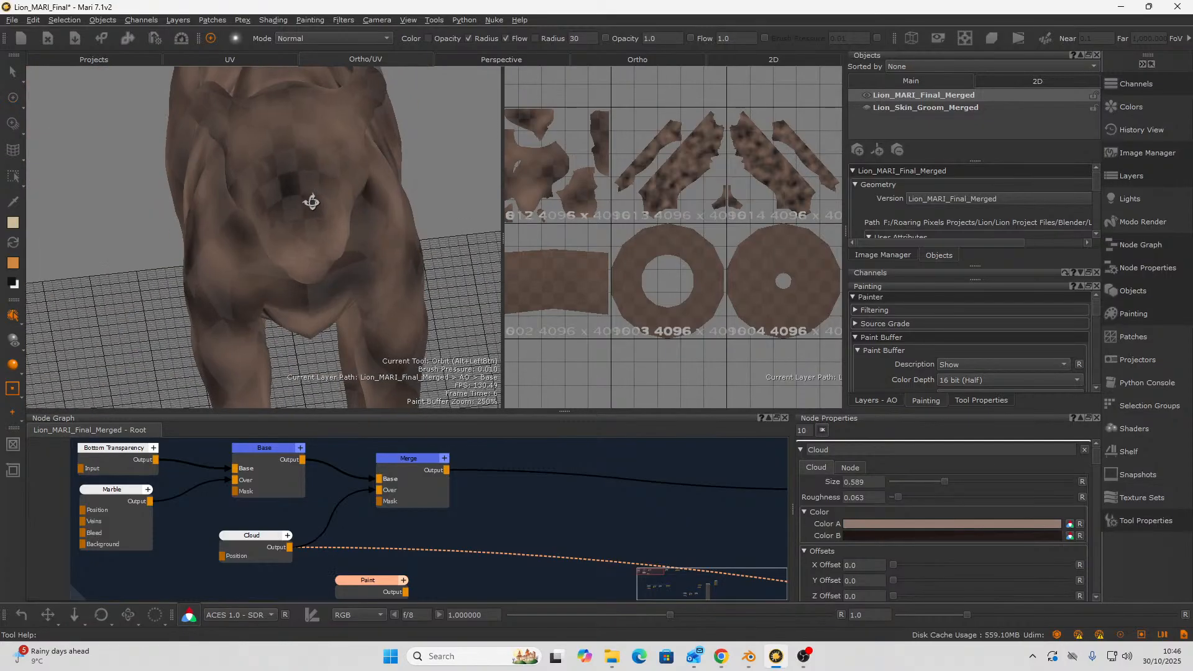
{"action": "right_click_drag", "start_coordinate": [311, 199], "coordinate": [273, 245], "text": "alt"}
{"action": "left_click_drag", "start_coordinate": [273, 245], "coordinate": [330, 258], "text": "alt"}
{"action": "right_click_drag", "start_coordinate": [329, 259], "coordinate": [316, 230], "text": "alt"}
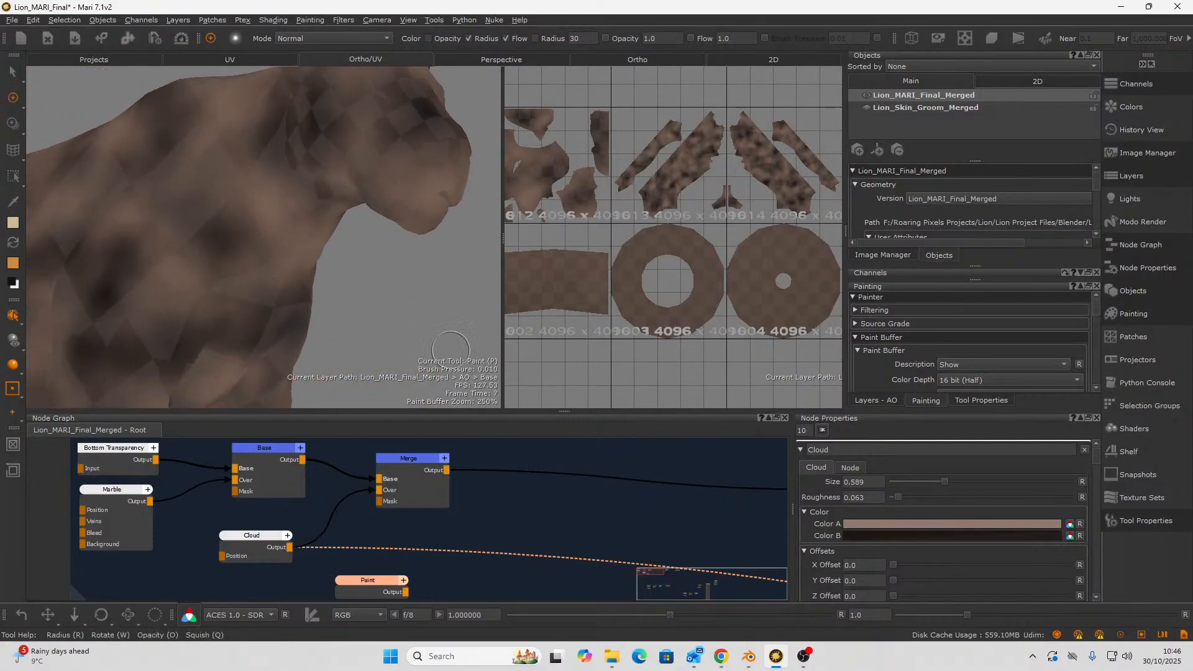
- Set the Cloud node's Color B to a muted orange-tinted brown with an intensity of 0.317
{"action": "left_click", "coordinate": [973, 538]}
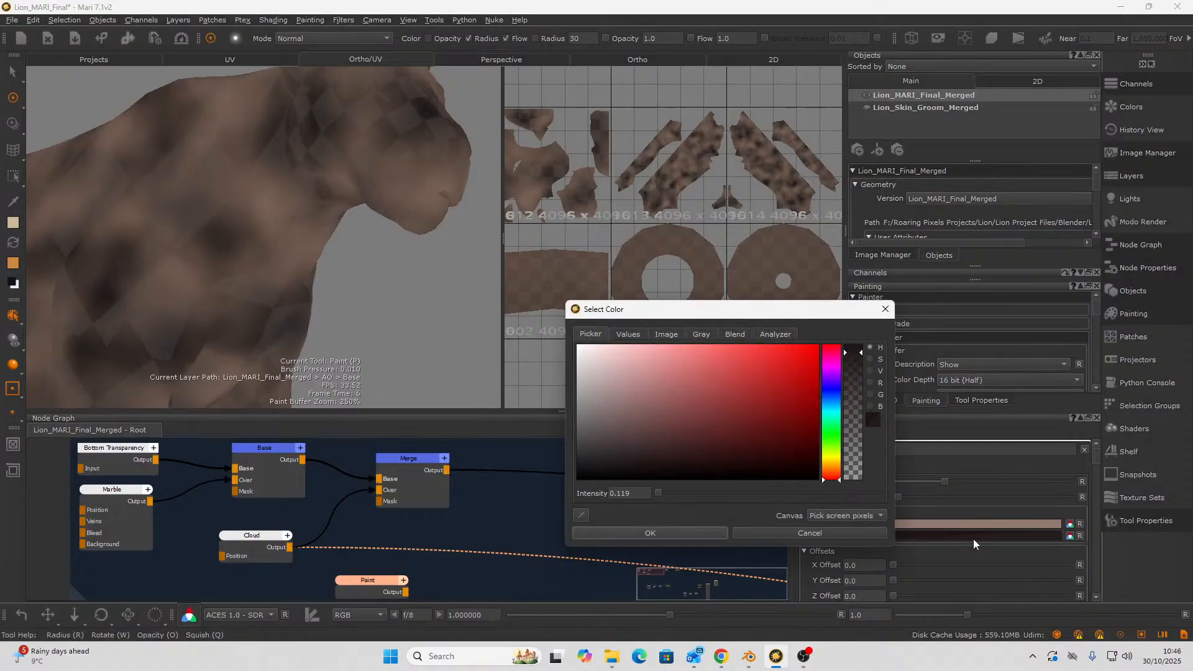
{"action": "left_click", "coordinate": [832, 476]}
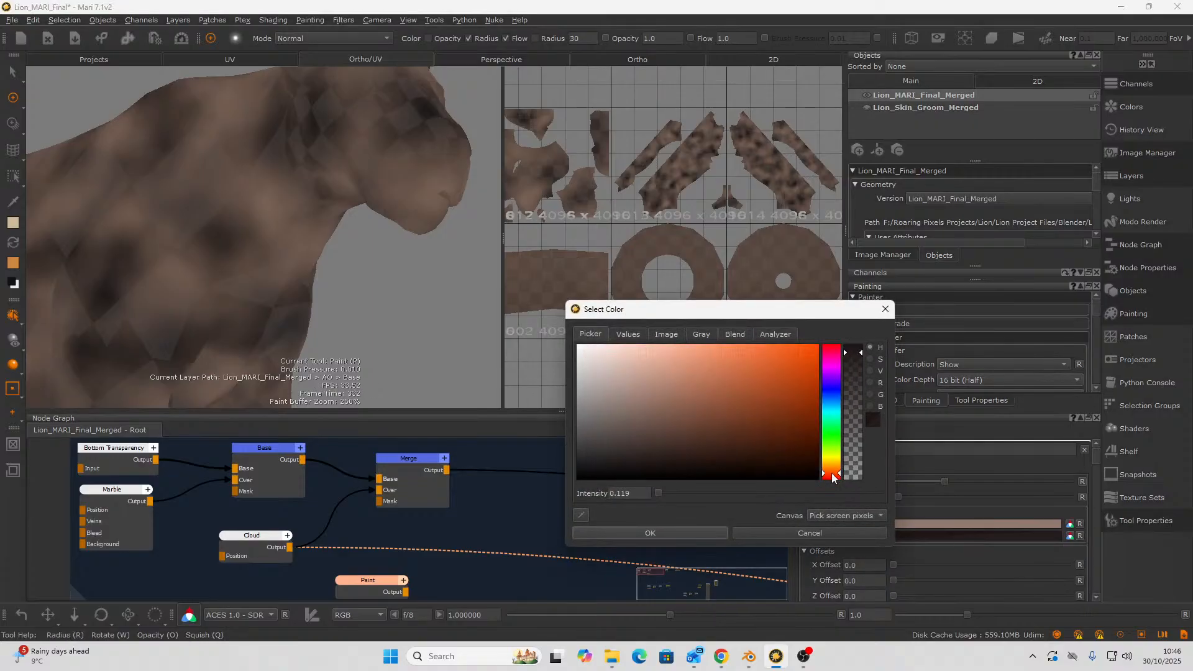
{"action": "left_click", "coordinate": [641, 441]}
{"action": "mouse_move", "coordinate": [640, 439]}
{"action": "left_mouse_down"}
{"action": "mouse_move", "coordinate": [640, 428]}
{"action": "mouse_move", "coordinate": [635, 438]}
{"action": "left_mouse_up"}
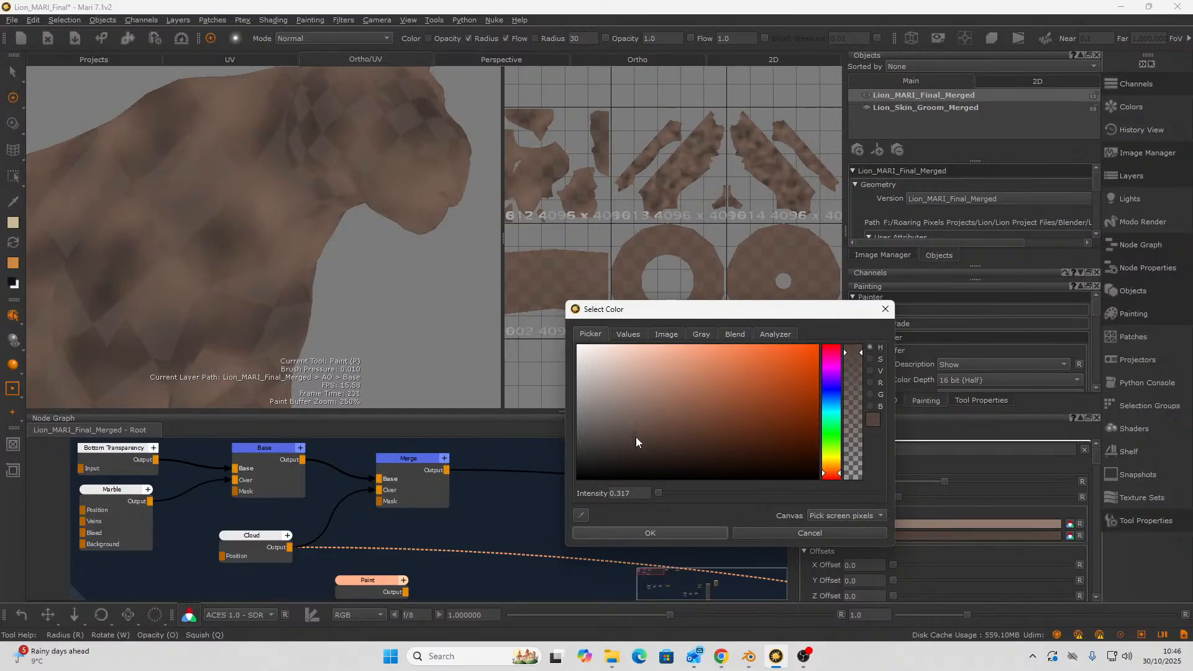
{"action": "left_click", "coordinate": [650, 532]}
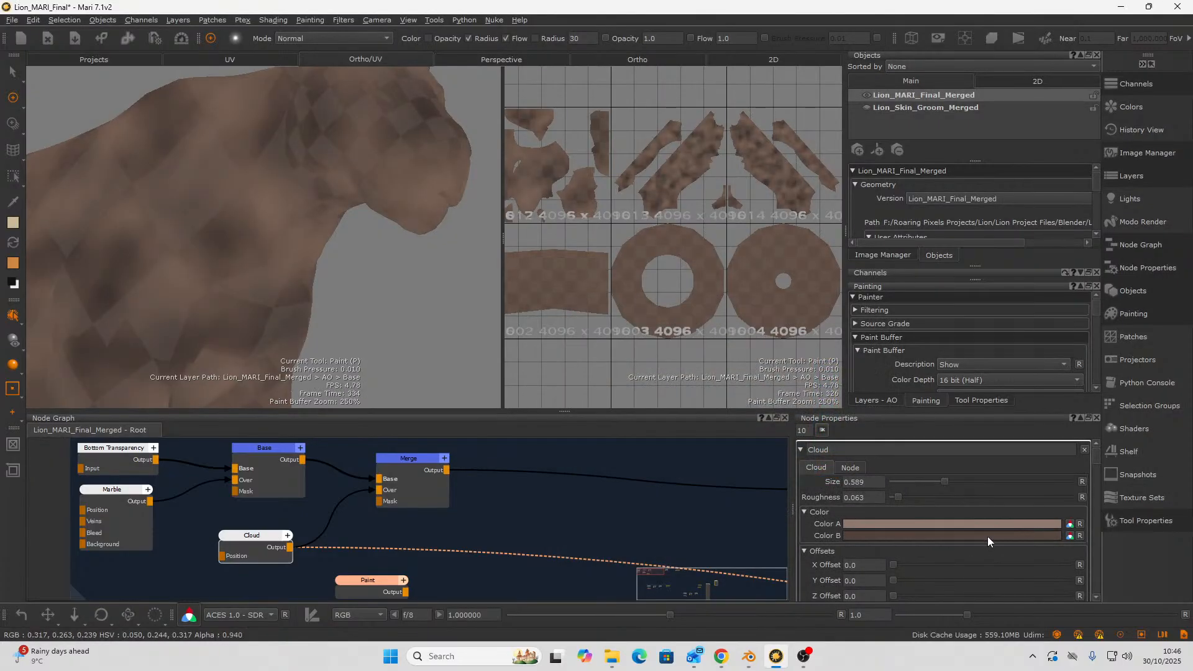
- Set the Cloud node's Color A to a lighter warm tan with an intensity of 0.702
{"action": "left_click", "coordinate": [982, 525]}
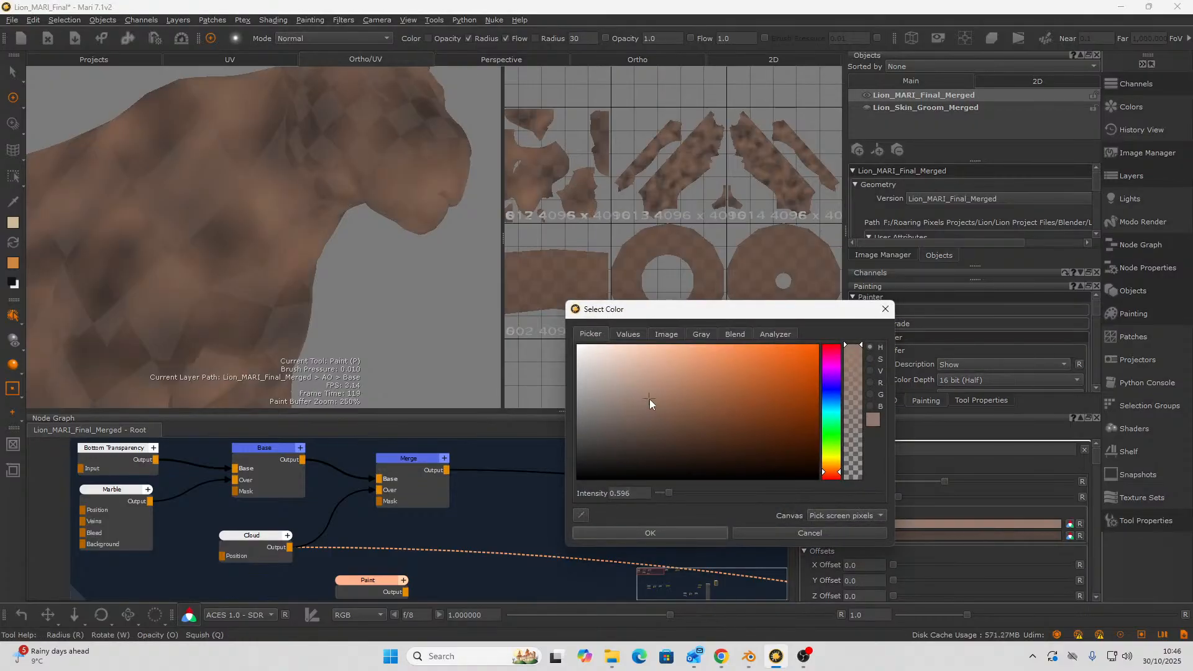
{"action": "left_click", "coordinate": [648, 379]}
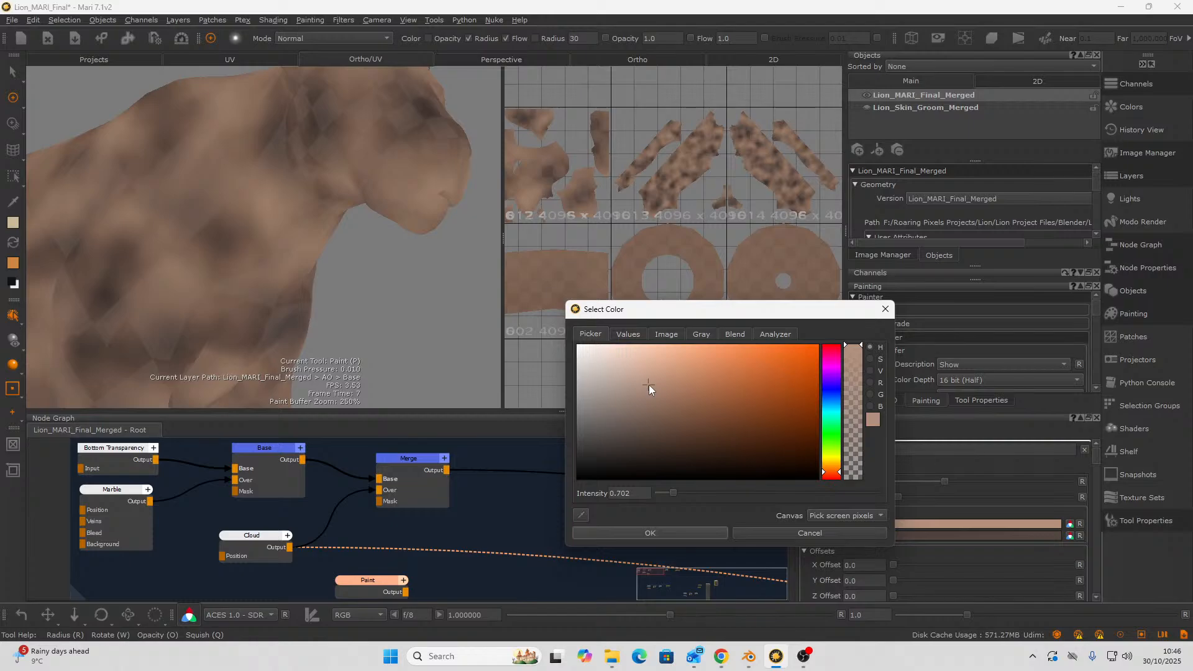
{"action": "left_click", "coordinate": [662, 527]}
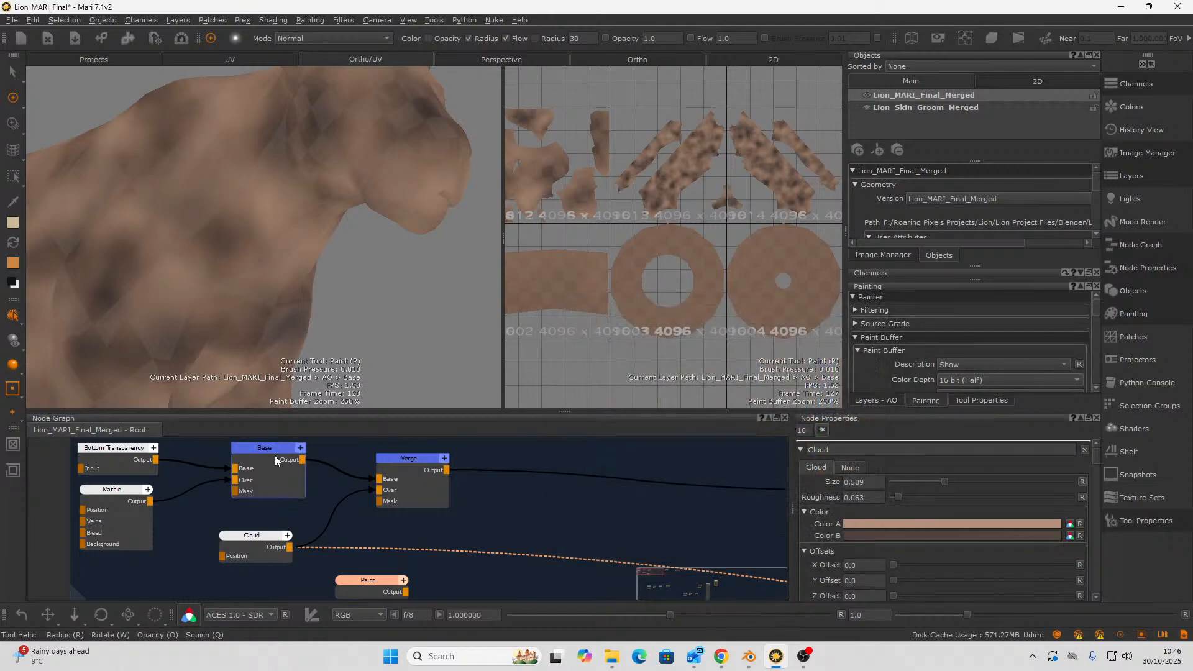
- Connect the AO Paint node's output to the Merge node's Mask input and display the Diffuse Color node on the lion
{"action": "middle_click_drag", "start_coordinate": [351, 521], "coordinate": [346, 529]}
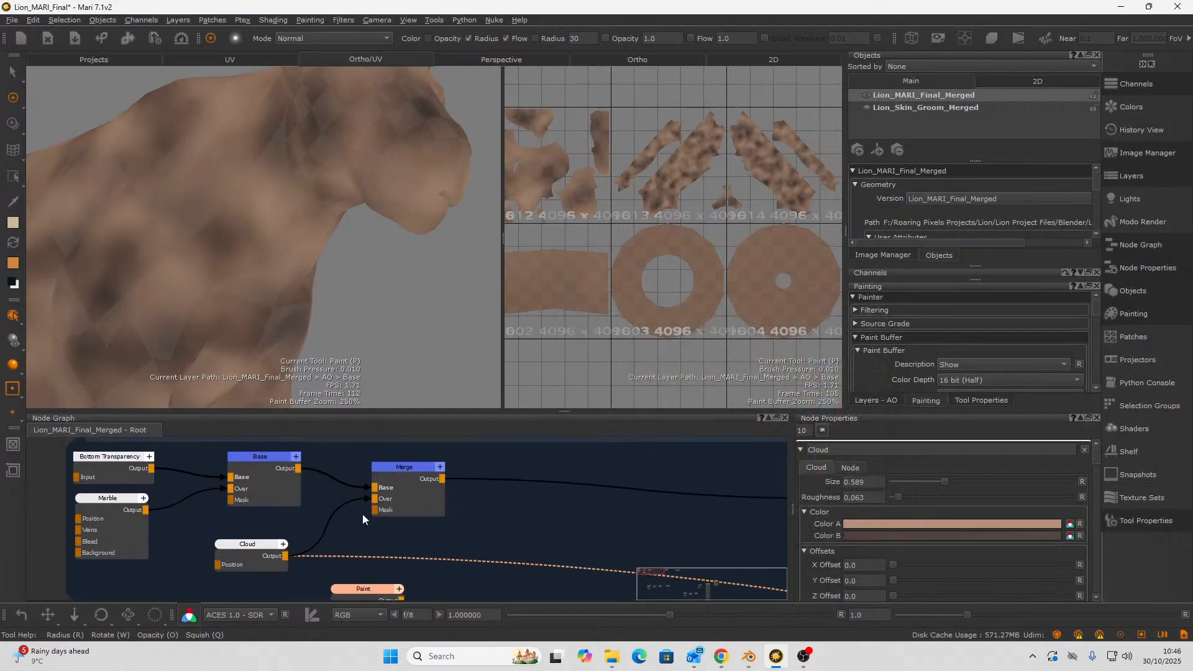
{"action": "mouse_move", "coordinate": [354, 584]}
{"action": "left_mouse_down"}
{"action": "mouse_move", "coordinate": [324, 573]}
{"action": "mouse_move", "coordinate": [378, 579]}
{"action": "mouse_move", "coordinate": [374, 455]}
{"action": "left_mouse_up"}
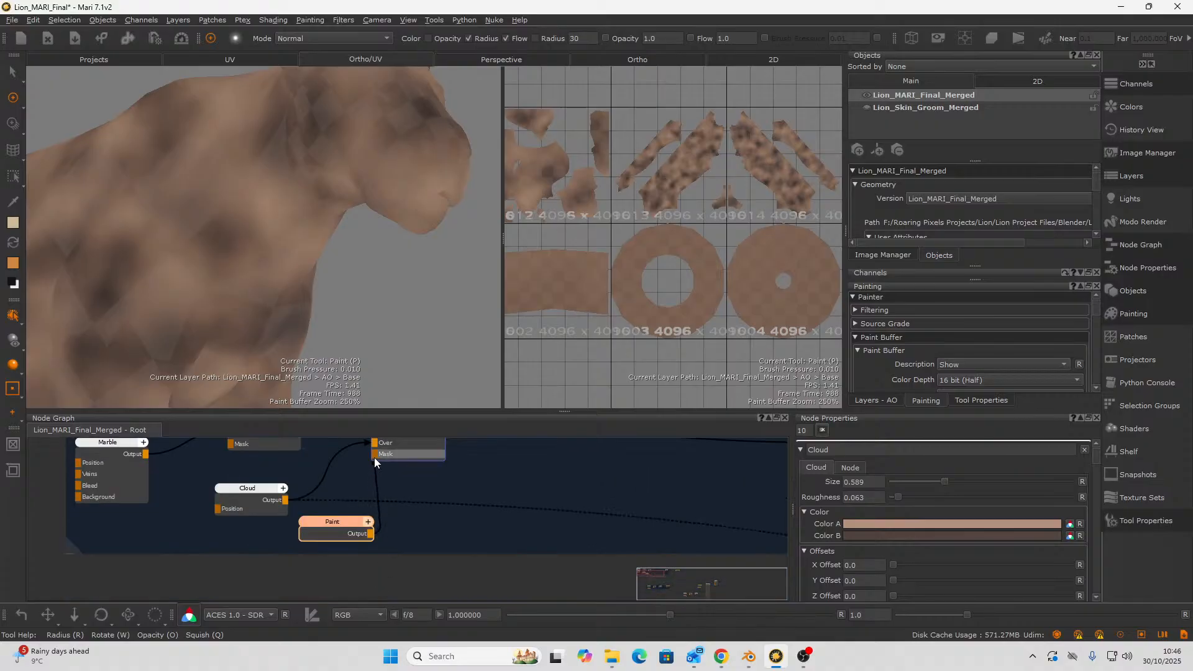
{"action": "scroll", "coordinate": [433, 480], "scroll_direction": "down", "scroll_amount": 3}
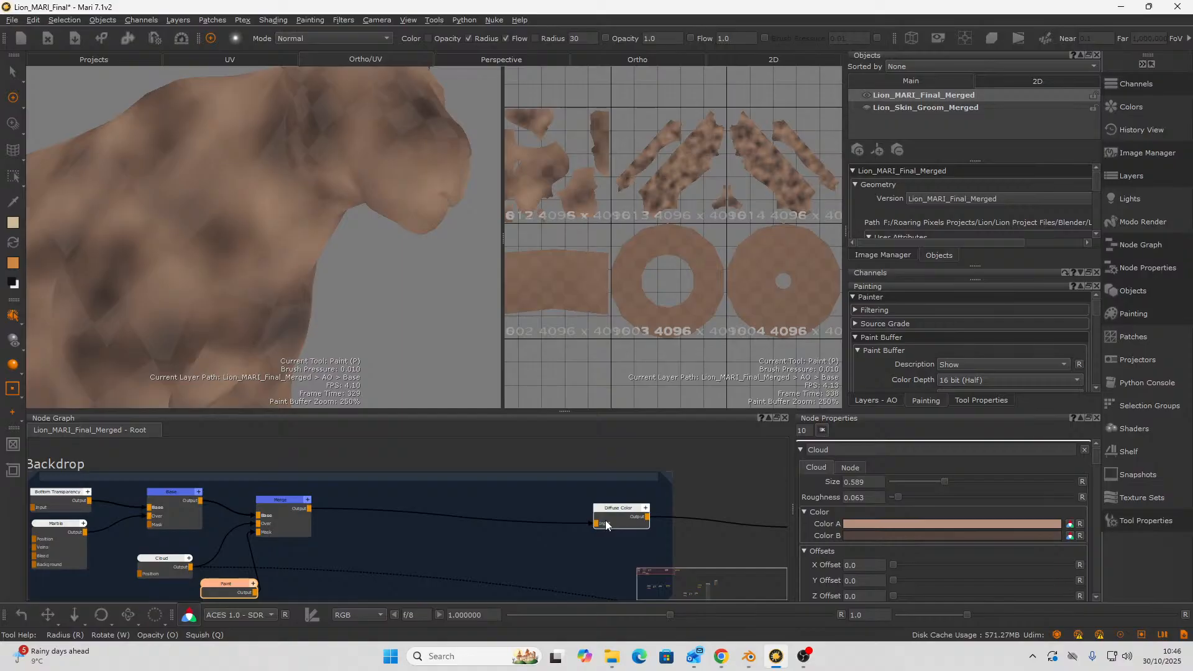
{"action": "scroll", "coordinate": [605, 525], "scroll_direction": "down", "scroll_amount": 2}
{"action": "scroll", "coordinate": [606, 519], "scroll_direction": "up", "scroll_amount": 1}
{"action": "left_click", "coordinate": [628, 526]}
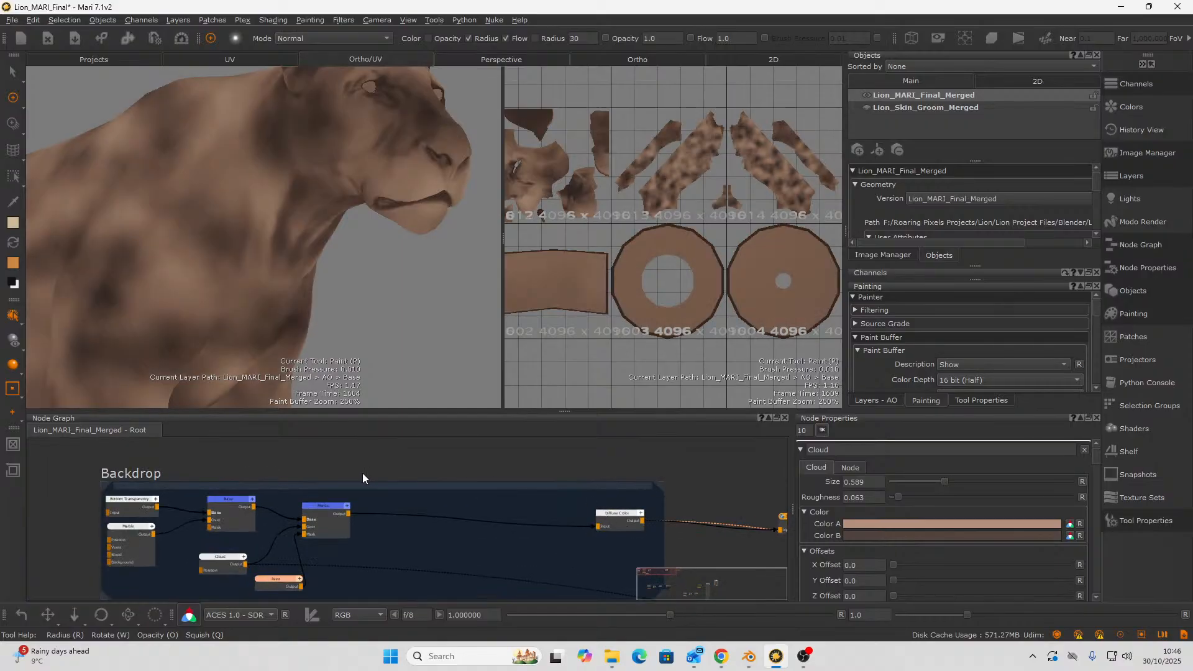
- Inspect the AO-masked skin mottling on the lion's head and body from a wider angle
{"action": "left_click_drag", "start_coordinate": [303, 290], "coordinate": [293, 266], "text": "alt"}
{"action": "right_click_drag", "start_coordinate": [292, 267], "coordinate": [240, 292], "text": "alt"}
{"action": "mouse_move", "coordinate": [240, 292]}
{"action": "left_mouse_down", "text": "alt"}
{"action": "mouse_move", "coordinate": [229, 292]}
{"action": "mouse_move", "coordinate": [271, 304]}
{"action": "left_mouse_up", "text": "alt"}
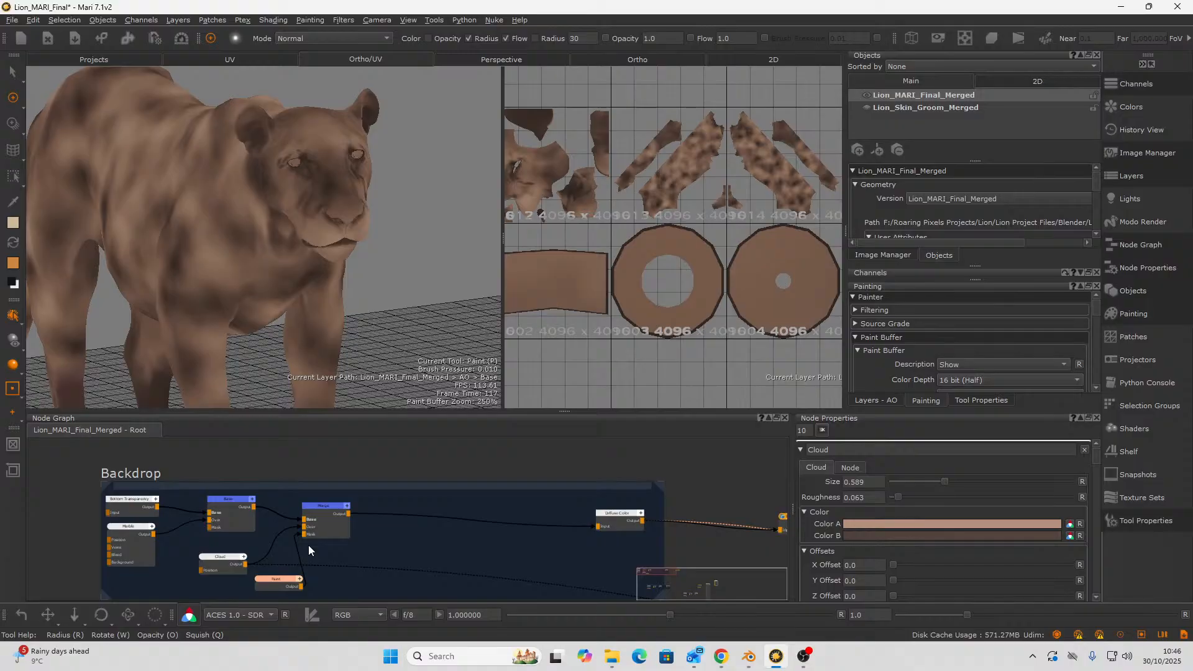
- Inspect the Cloud, AO Paint and Merge connections and the lion's mottled skin from the side and front
{"action": "scroll", "coordinate": [308, 543], "scroll_direction": "up", "scroll_amount": 2}
{"action": "scroll", "coordinate": [304, 540], "scroll_direction": "up", "scroll_amount": 2}
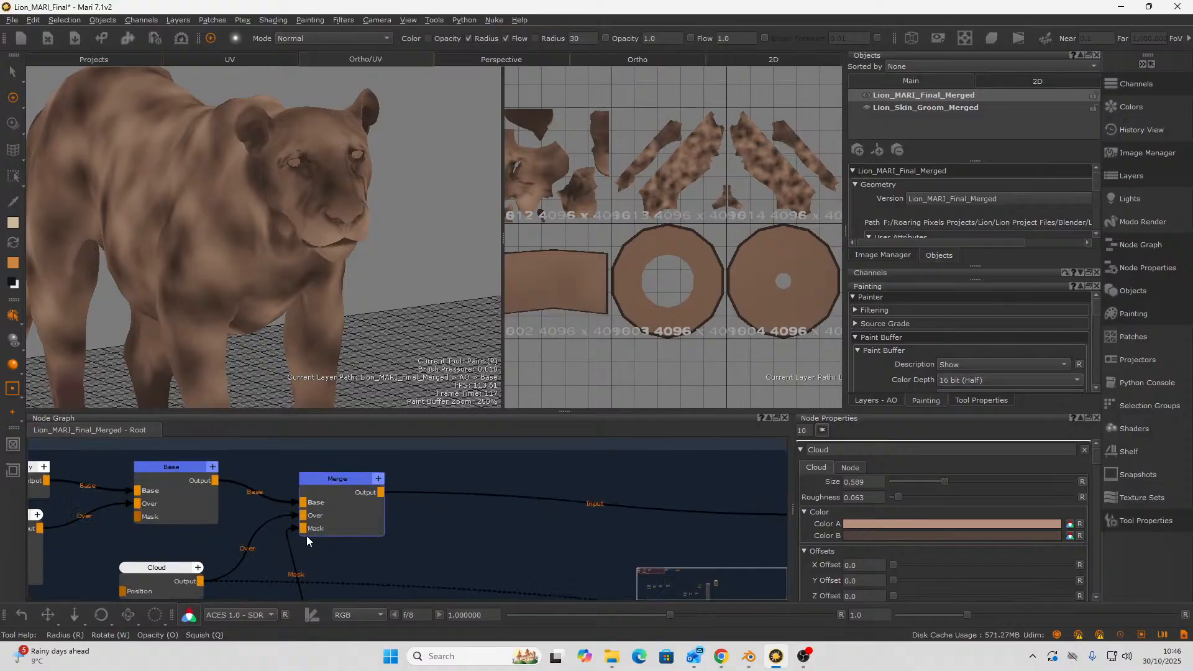
{"action": "middle_click_drag", "start_coordinate": [318, 558], "coordinate": [404, 528]}
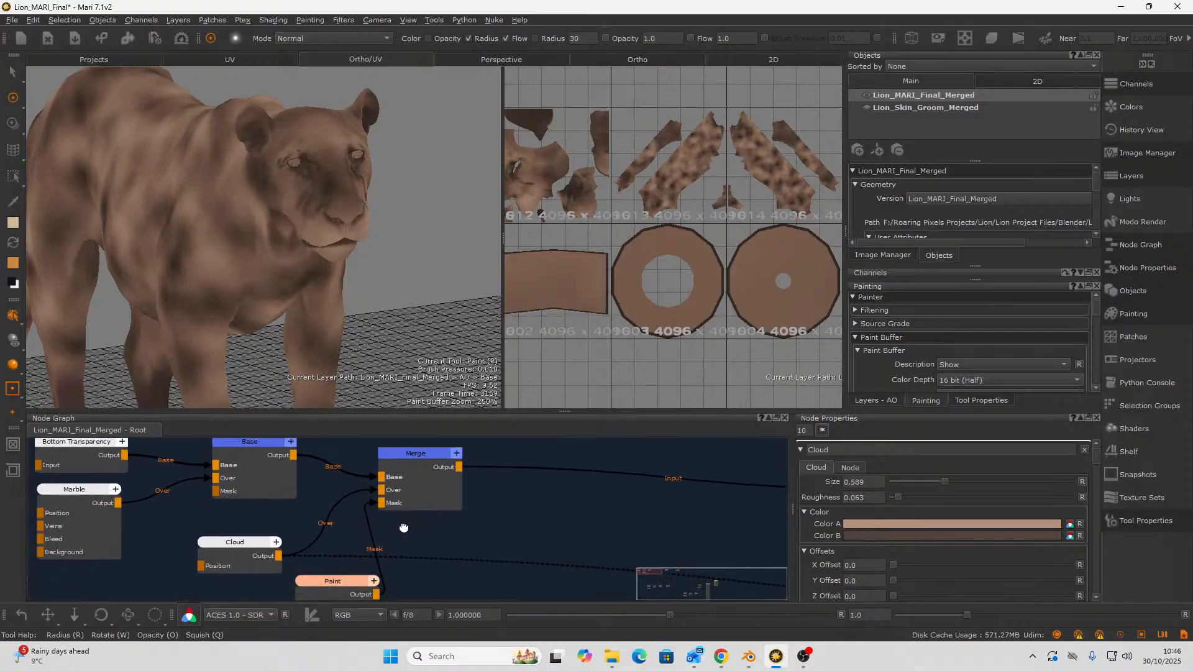
{"action": "left_click", "coordinate": [259, 555]}
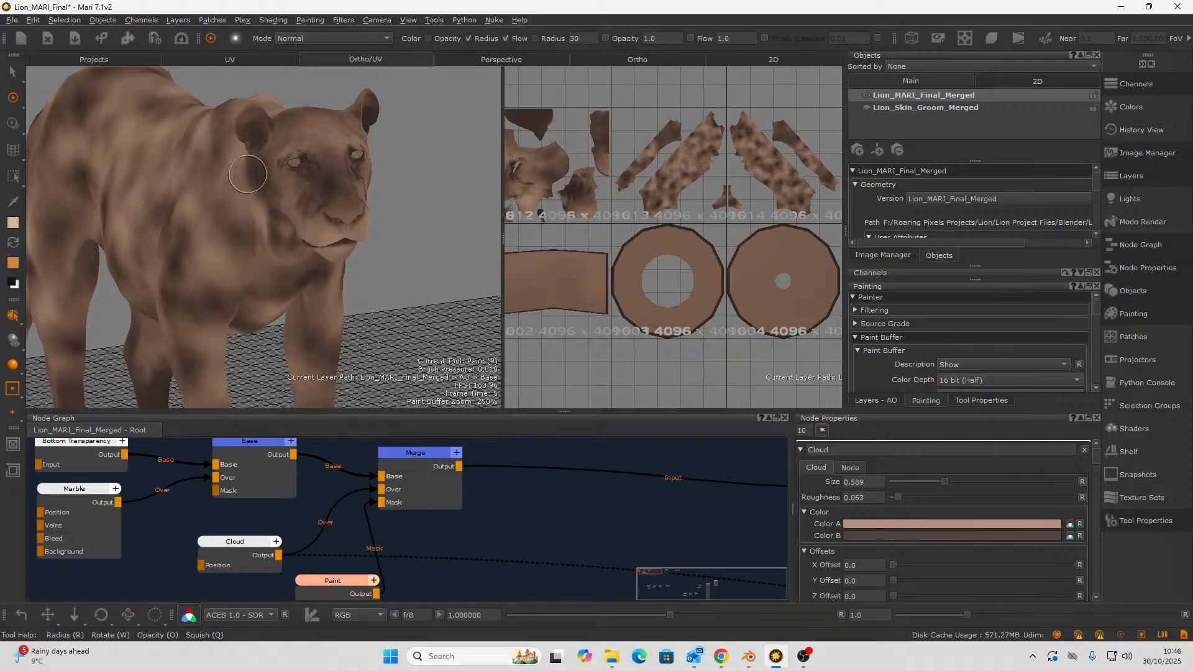
{"action": "mouse_move", "coordinate": [242, 237]}
{"action": "left_mouse_down", "text": "alt"}
{"action": "mouse_move", "coordinate": [261, 222]}
{"action": "mouse_move", "coordinate": [346, 234]}
{"action": "left_mouse_up", "text": "alt"}
{"action": "scroll", "coordinate": [199, 274], "scroll_direction": "down", "scroll_amount": 3}
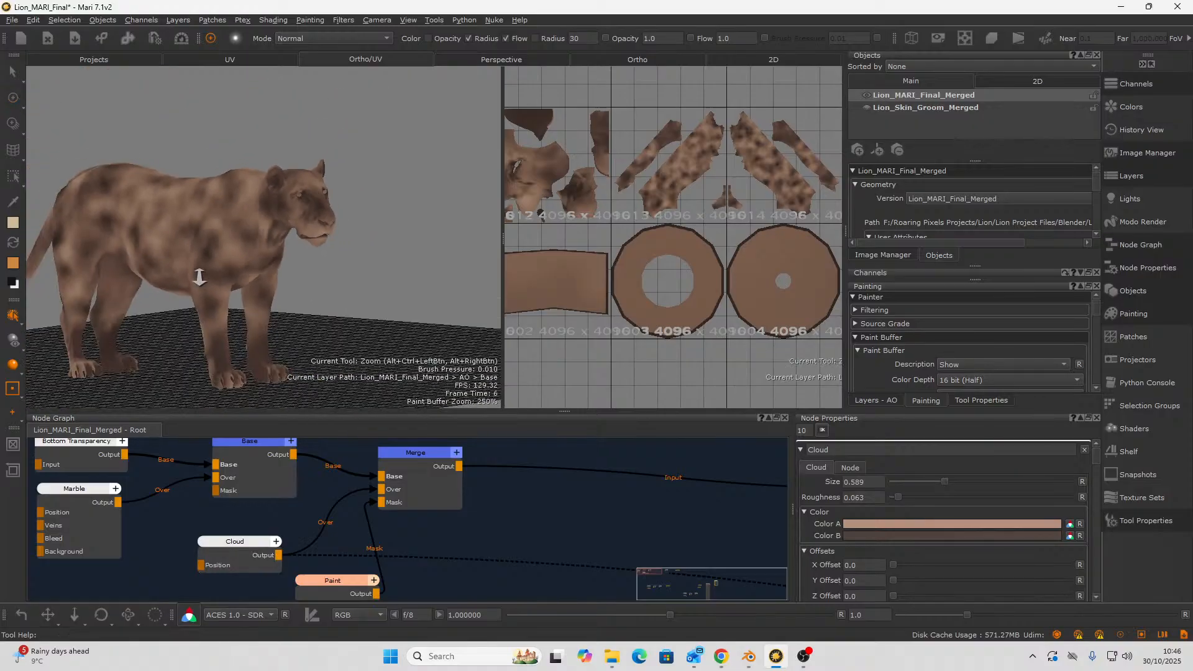
{"action": "key", "text": "p"}
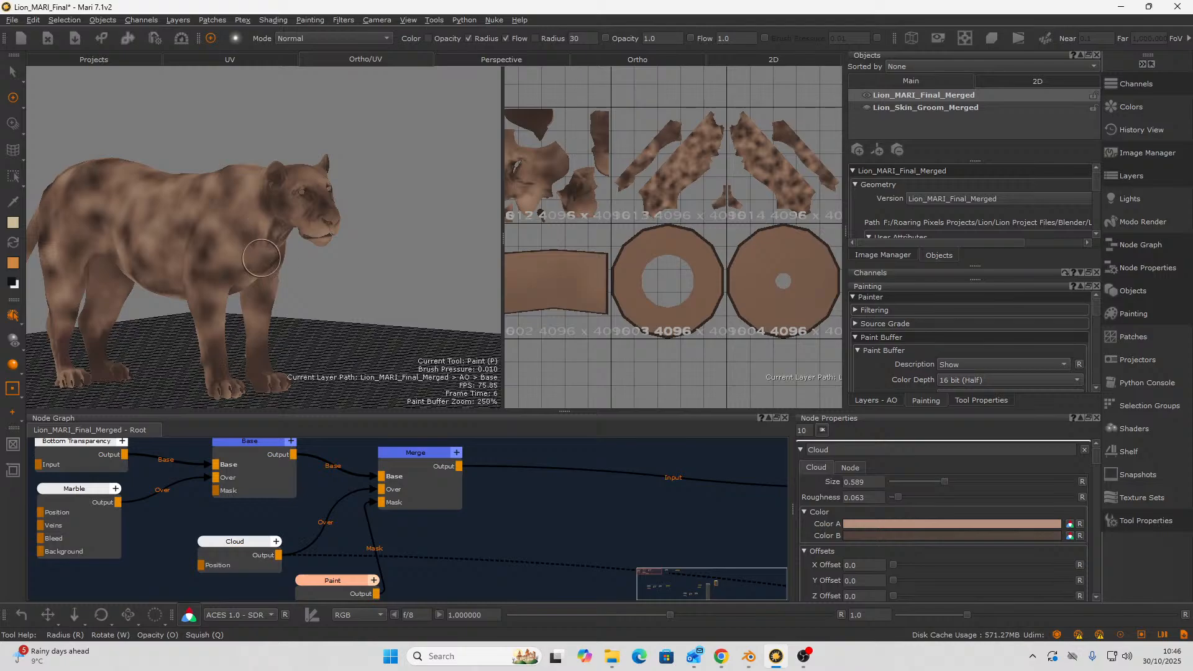
{"action": "mouse_move", "coordinate": [261, 257]}
{"action": "left_mouse_down", "text": "alt"}
{"action": "mouse_move", "coordinate": [319, 253]}
{"action": "mouse_move", "coordinate": [184, 267]}
{"action": "mouse_move", "coordinate": [212, 260]}
{"action": "left_mouse_up", "text": "alt"}
{"action": "right_click_drag", "start_coordinate": [212, 260], "coordinate": [306, 231], "text": "alt"}
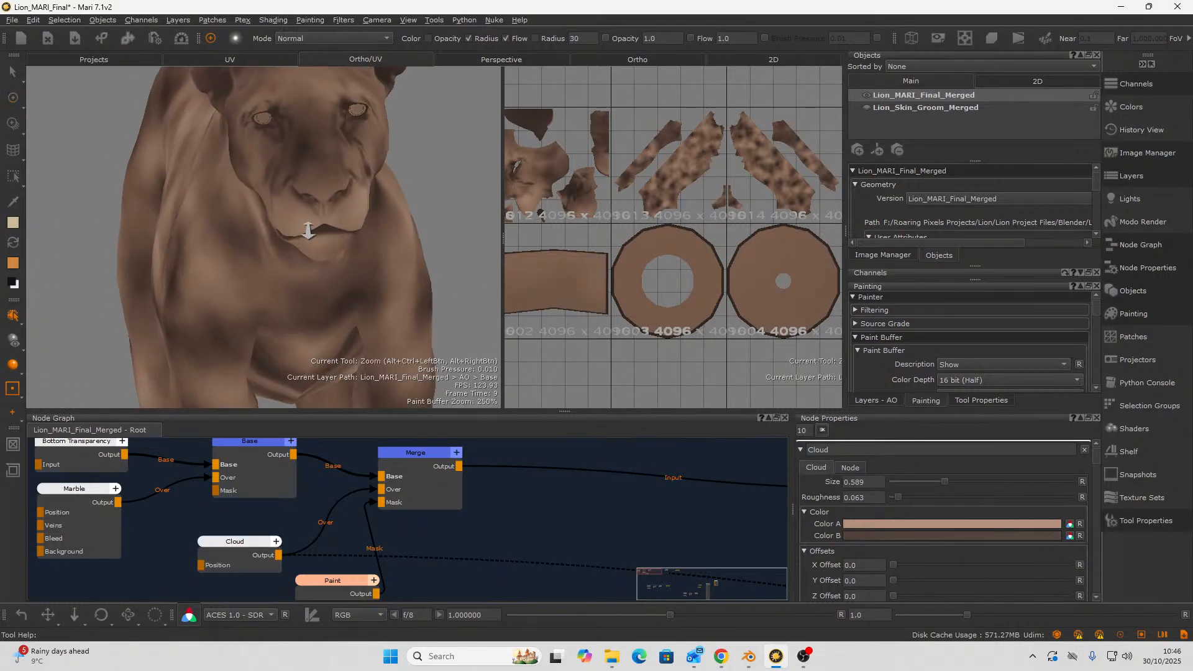
{"action": "left_click_drag", "start_coordinate": [306, 232], "coordinate": [346, 237], "text": "alt"}
{"action": "right_click_drag", "start_coordinate": [346, 237], "coordinate": [310, 261], "text": "alt"}
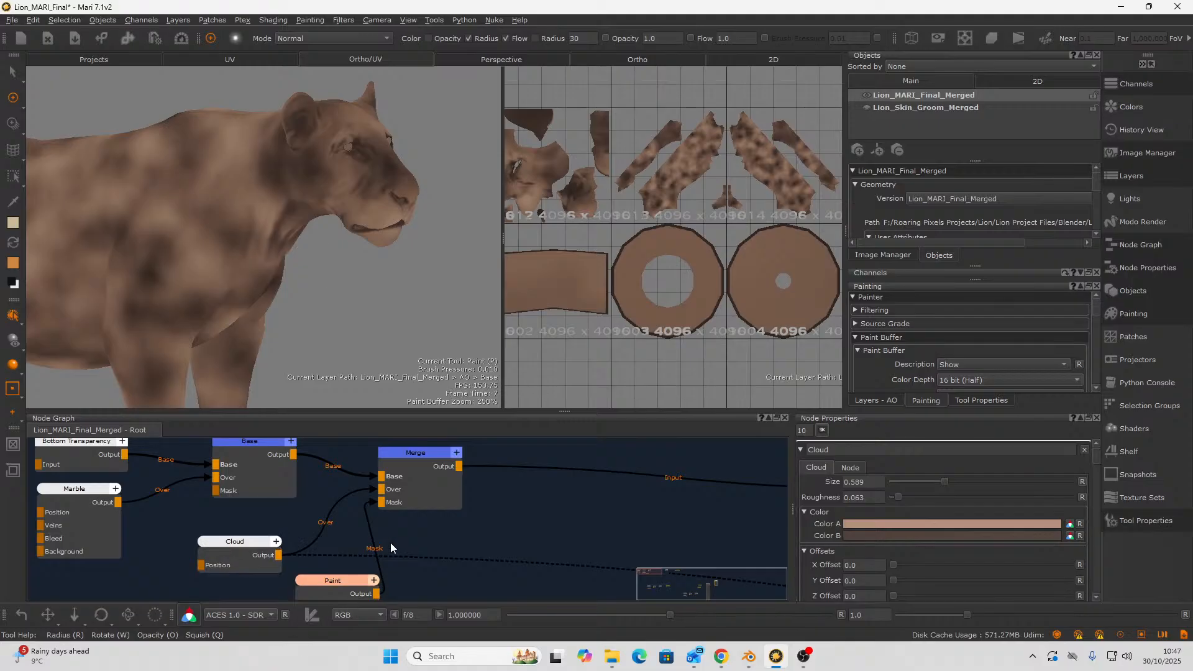
- Lower the Merge node's Amount to 0.307 and check the blend on the lion's face
{"action": "middle_click_drag", "start_coordinate": [412, 541], "coordinate": [431, 526]}
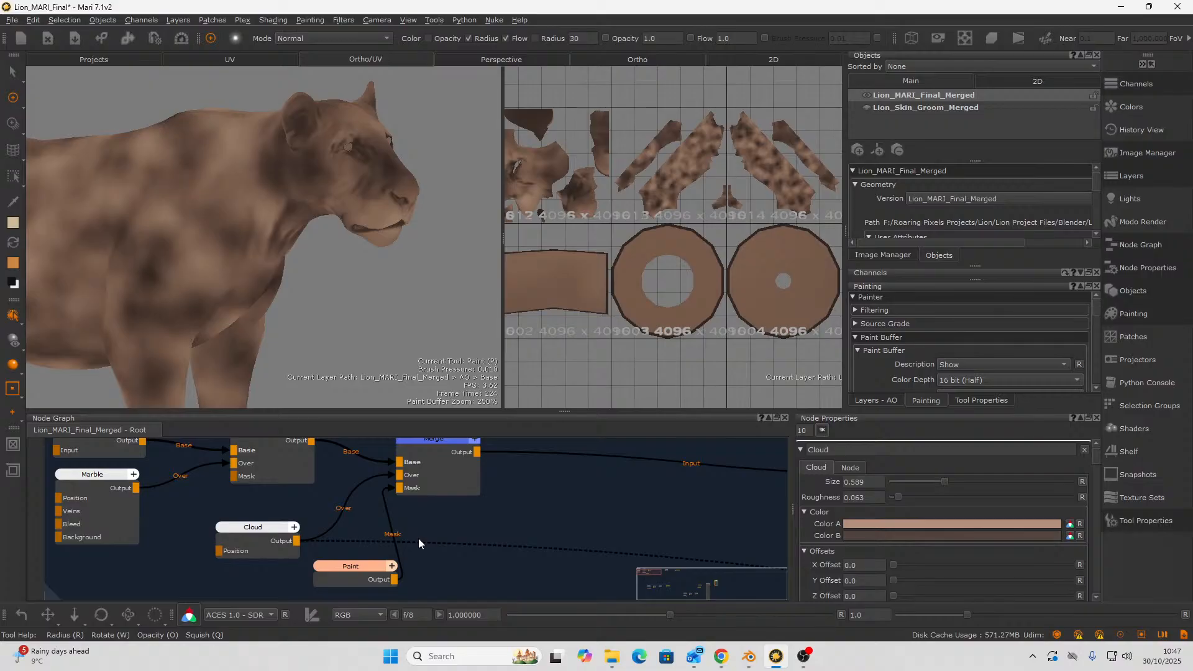
{"action": "left_click", "coordinate": [425, 466]}
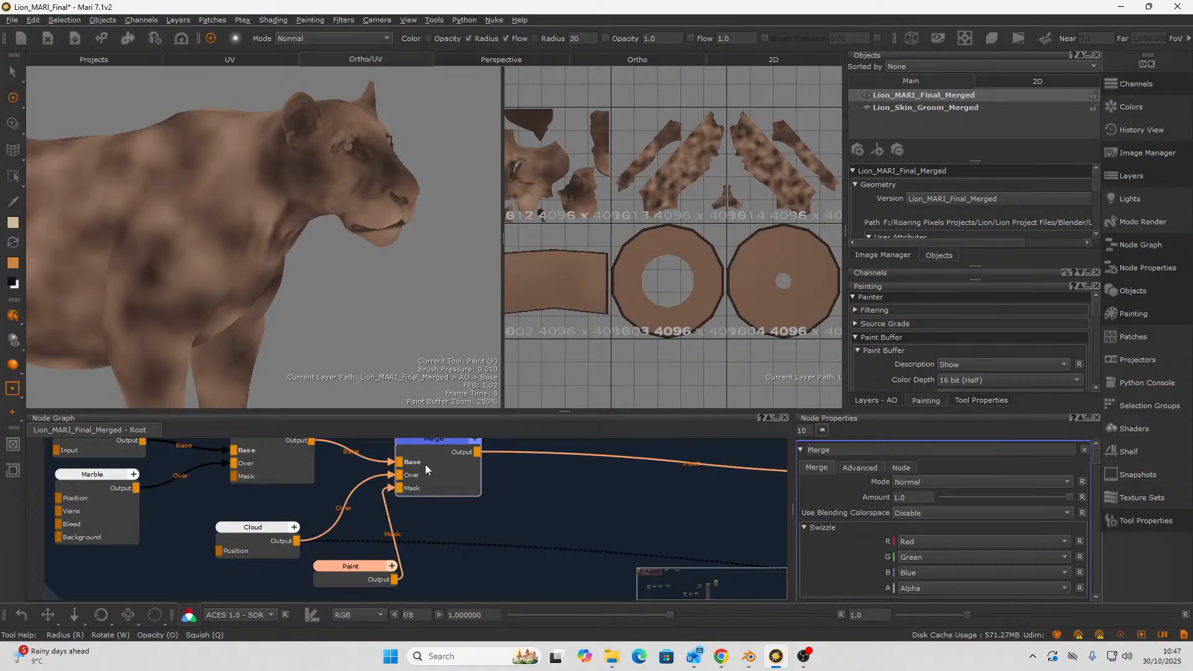
{"action": "left_click_drag", "start_coordinate": [1064, 497], "coordinate": [986, 501]}
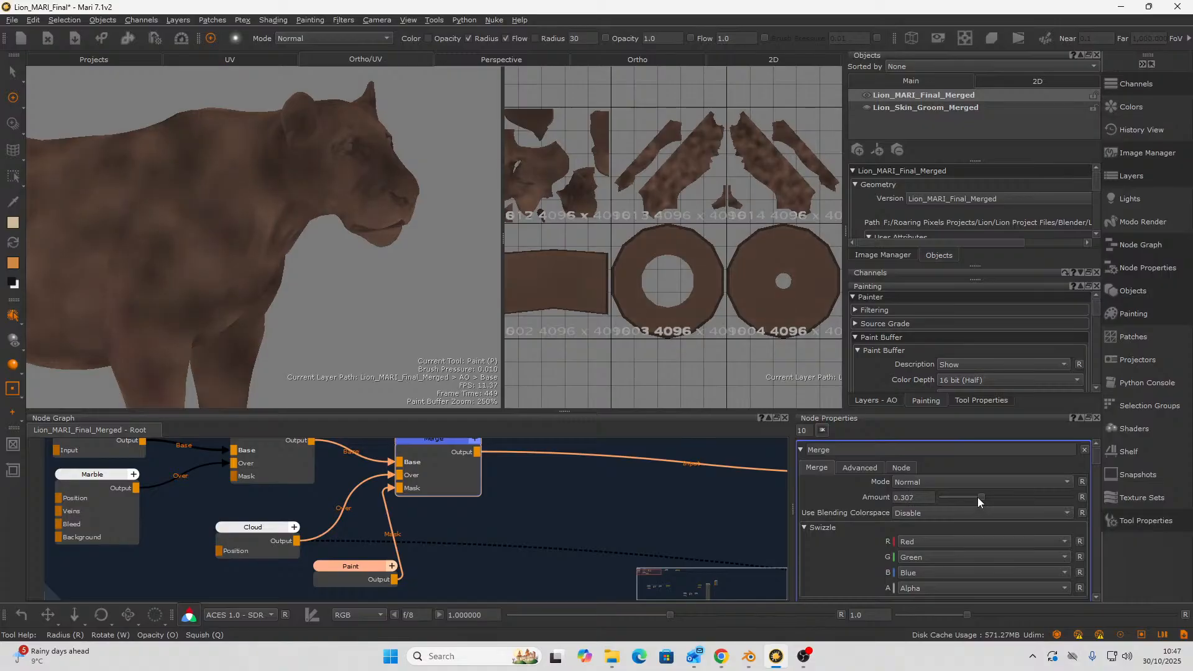
{"action": "left_click_drag", "start_coordinate": [112, 317], "coordinate": [119, 282], "text": "alt"}
{"action": "scroll", "coordinate": [181, 333], "scroll_direction": "up", "scroll_amount": 5}
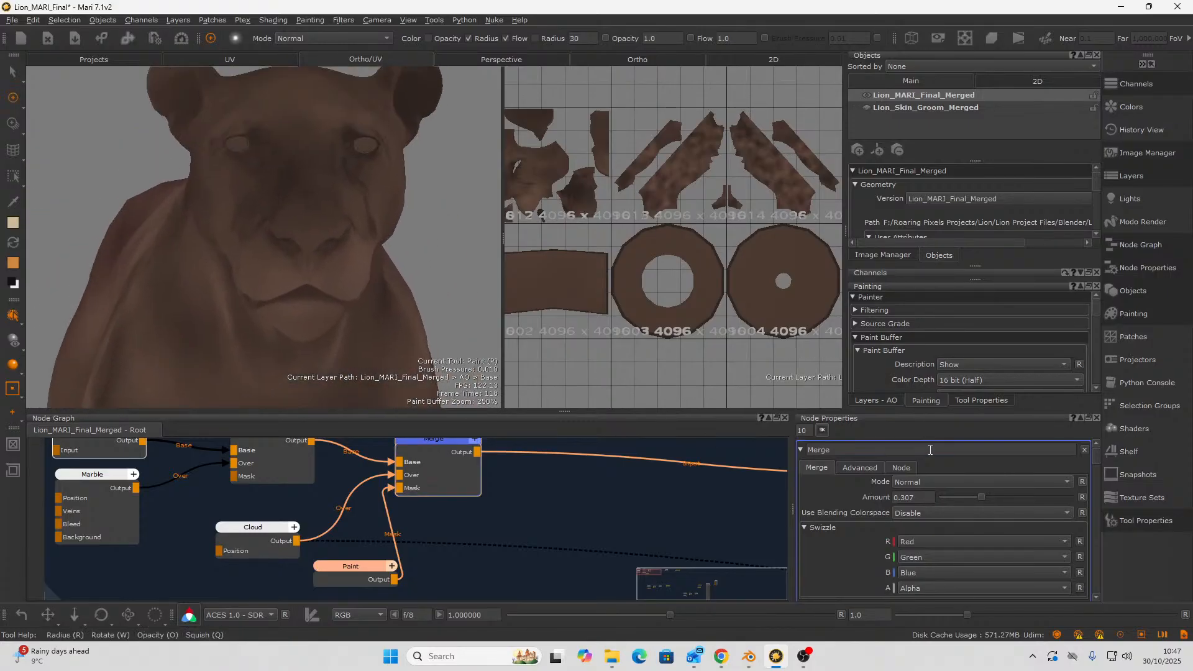
- Try the Multiply blend mode on the Merge node with its Amount at 0.868
{"action": "left_click", "coordinate": [983, 478]}
{"action": "mouse_move", "coordinate": [1011, 523]}
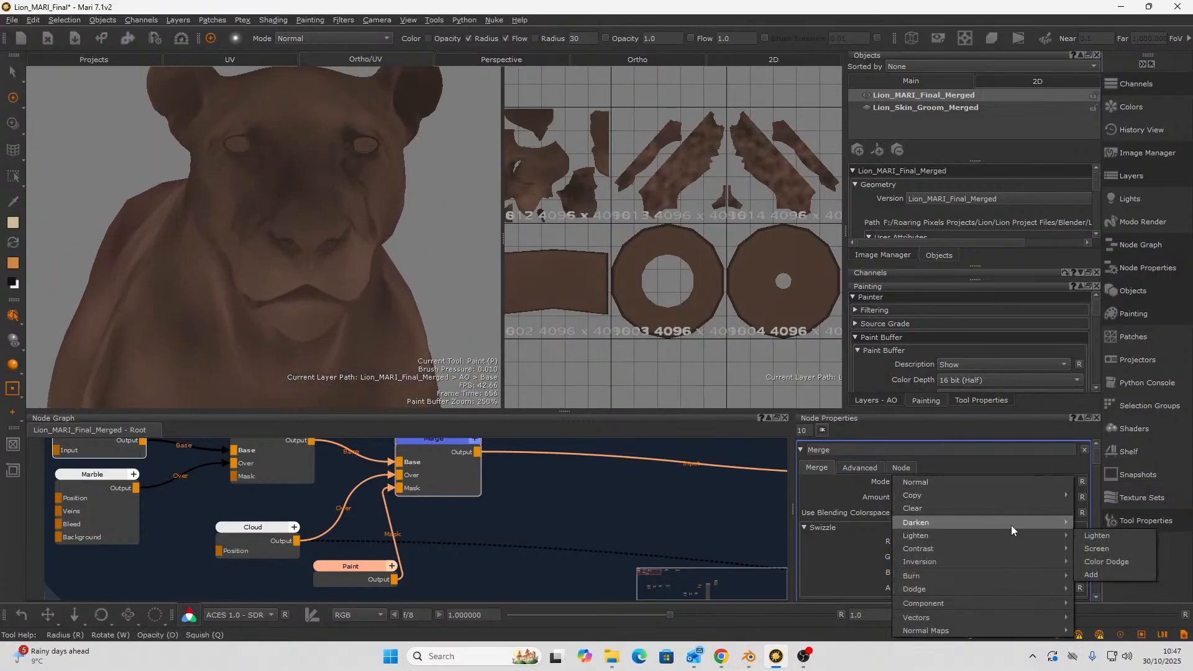
{"action": "left_click", "coordinate": [1086, 532]}
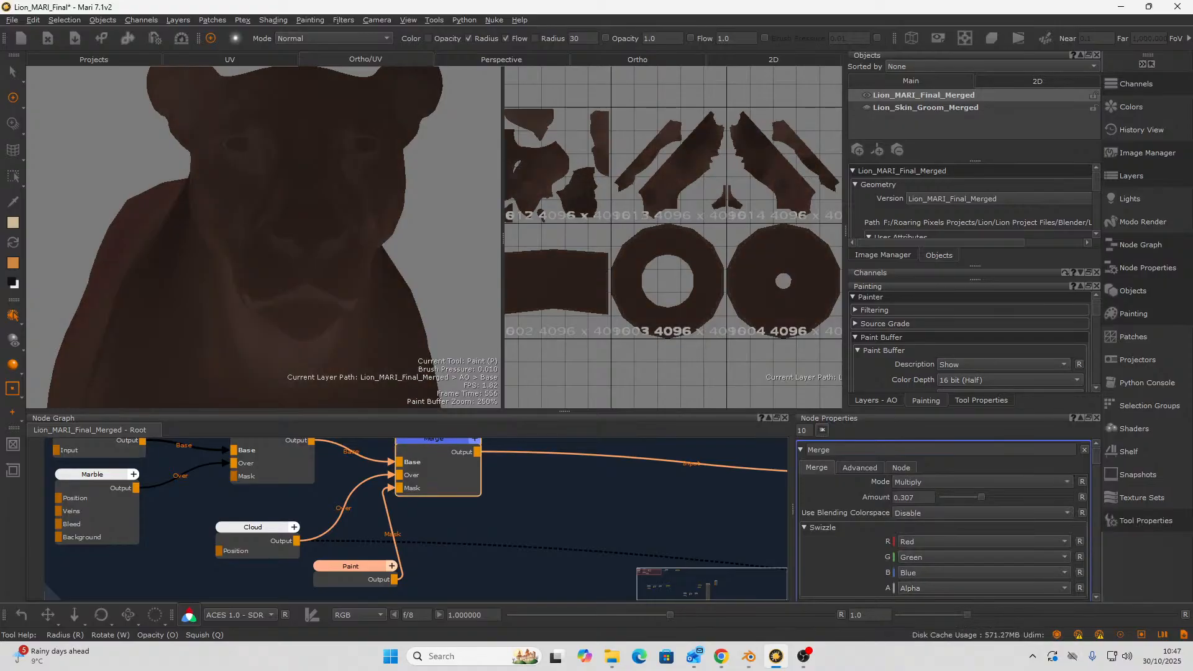
{"action": "left_click_drag", "start_coordinate": [118, 248], "coordinate": [221, 216], "text": "alt"}
{"action": "right_click_drag", "start_coordinate": [221, 216], "coordinate": [107, 314], "text": "alt"}
{"action": "middle_click_drag", "start_coordinate": [106, 313], "coordinate": [195, 304], "text": "alt"}
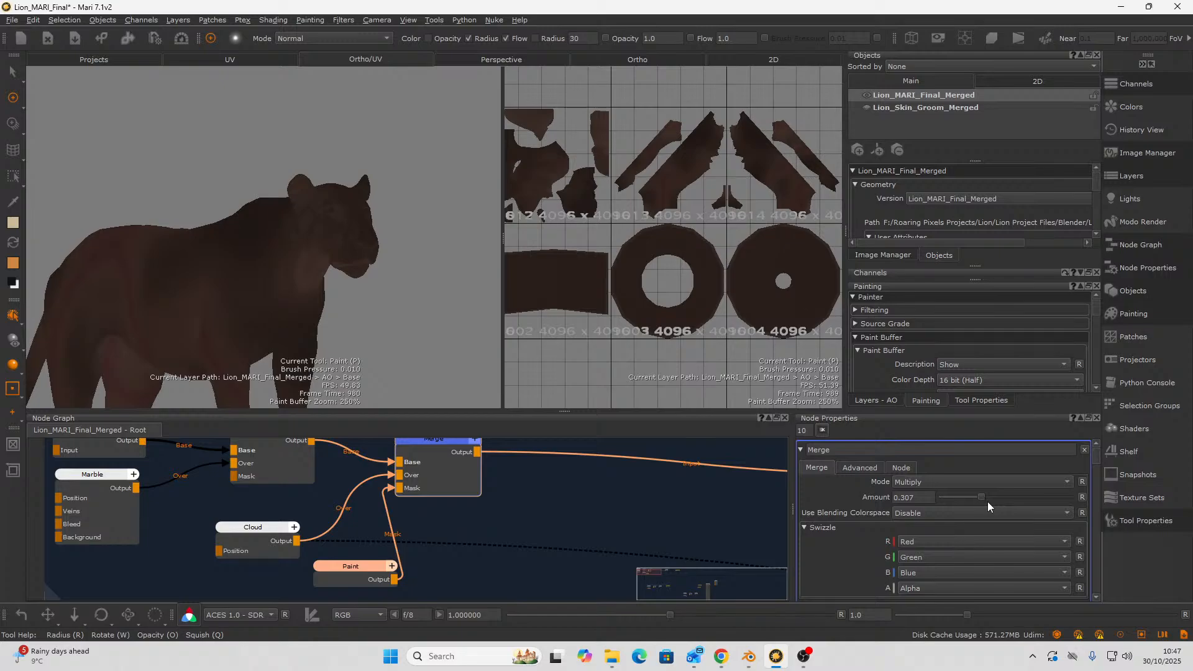
{"action": "left_click_drag", "start_coordinate": [994, 501], "coordinate": [1053, 502]}
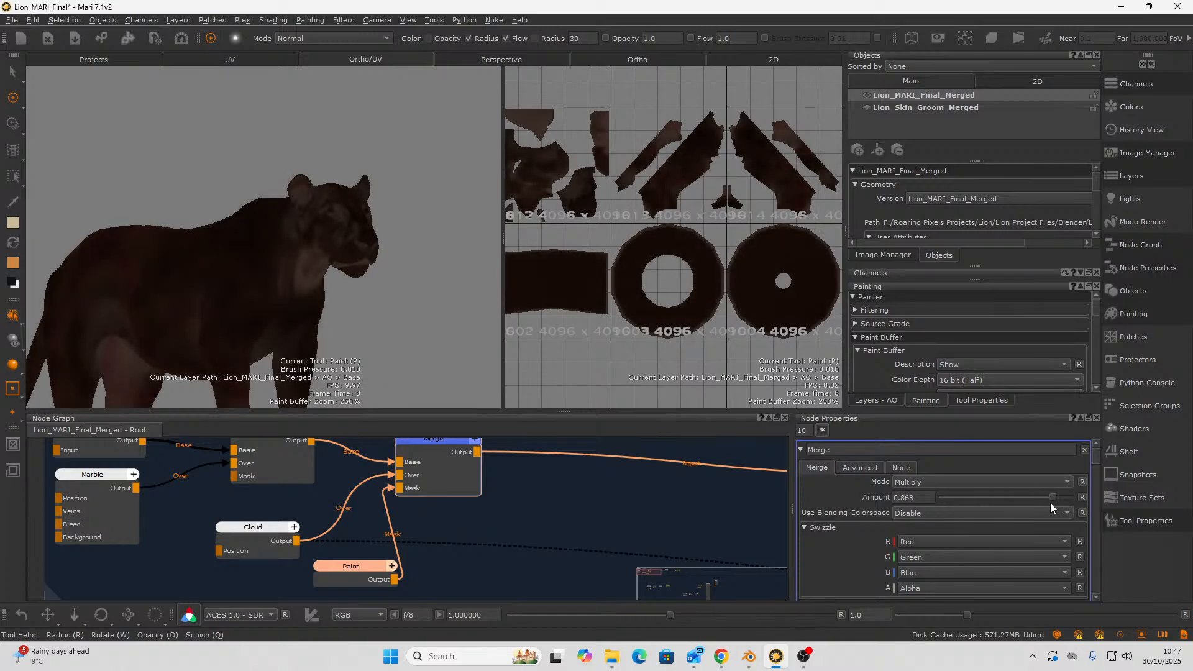
{"action": "scroll", "coordinate": [368, 227], "scroll_direction": "up", "scroll_amount": 6}
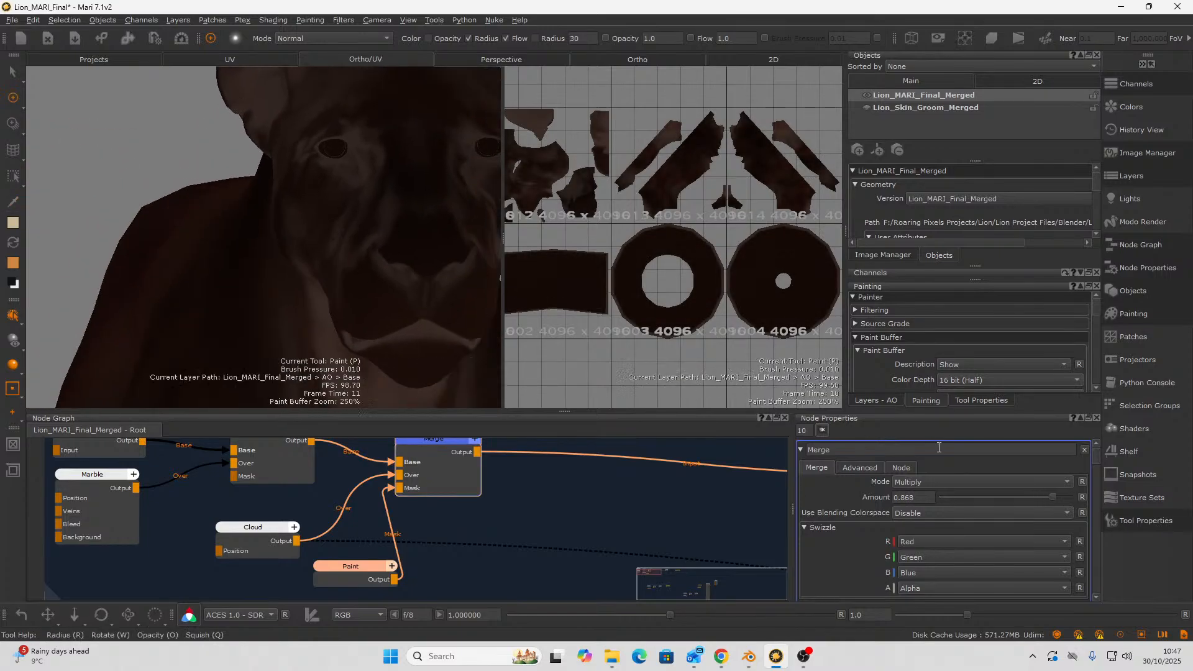
- Set the Merge node's Mode to Normal and its Amount to 0.137
{"action": "left_click", "coordinate": [1011, 482]}
{"action": "left_click", "coordinate": [1018, 485]}
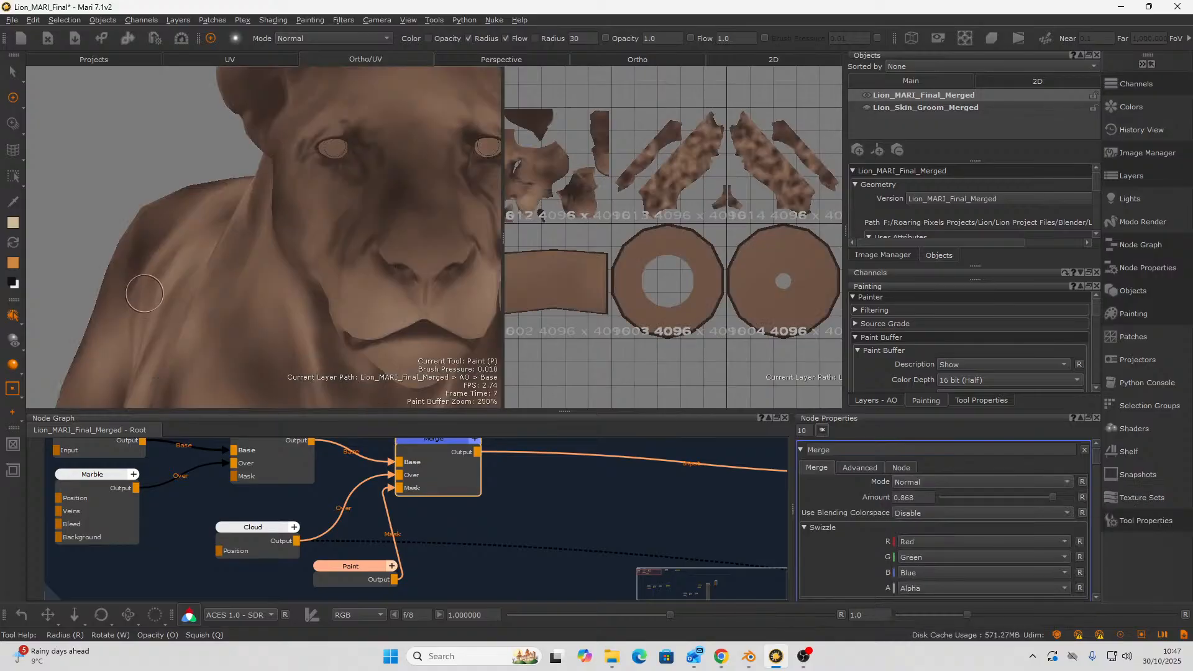
{"action": "scroll", "coordinate": [144, 294], "scroll_direction": "down", "scroll_amount": 6}
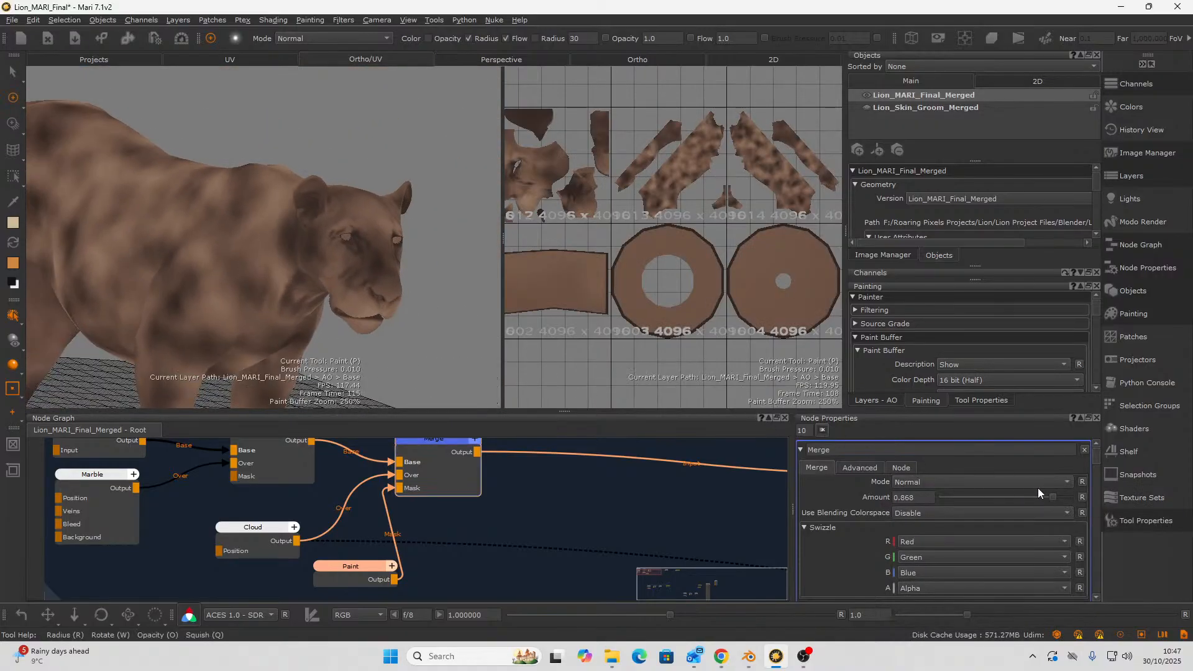
{"action": "left_click_drag", "start_coordinate": [1031, 505], "coordinate": [960, 511]}
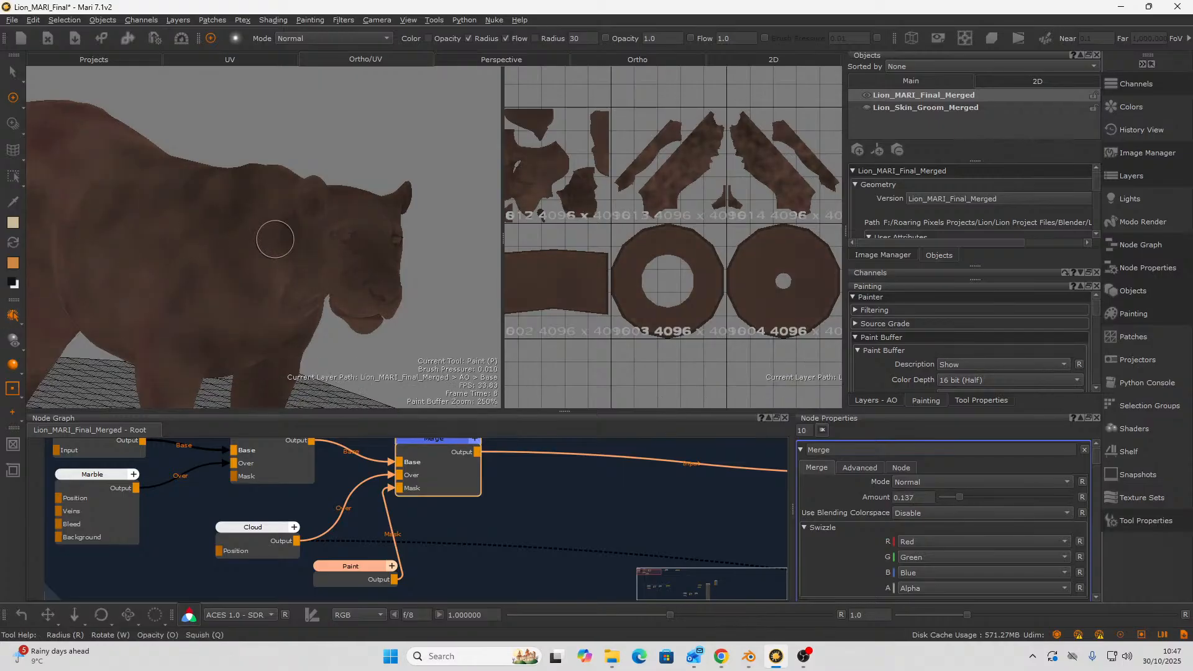
{"action": "mouse_move", "coordinate": [275, 239]}
{"action": "left_mouse_down", "text": "alt"}
{"action": "mouse_move", "coordinate": [186, 213]}
{"action": "mouse_move", "coordinate": [254, 259]}
{"action": "mouse_move", "coordinate": [198, 237]}
{"action": "mouse_move", "coordinate": [160, 288]}
{"action": "mouse_move", "coordinate": [139, 292]}
{"action": "mouse_move", "coordinate": [200, 315]}
{"action": "mouse_move", "coordinate": [282, 319]}
{"action": "mouse_move", "coordinate": [269, 301]}
{"action": "mouse_move", "coordinate": [254, 303]}
{"action": "mouse_move", "coordinate": [309, 317]}
{"action": "mouse_move", "coordinate": [218, 330]}
{"action": "mouse_move", "coordinate": [433, 247]}
{"action": "mouse_move", "coordinate": [380, 242]}
{"action": "mouse_move", "coordinate": [285, 288]}
{"action": "mouse_move", "coordinate": [205, 266]}
{"action": "mouse_move", "coordinate": [320, 319]}
{"action": "mouse_move", "coordinate": [358, 359]}
{"action": "mouse_move", "coordinate": [253, 317]}
{"action": "mouse_move", "coordinate": [346, 265]}
{"action": "mouse_move", "coordinate": [293, 253]}
{"action": "mouse_move", "coordinate": [359, 286]}
{"action": "mouse_move", "coordinate": [280, 292]}
{"action": "mouse_move", "coordinate": [320, 267]}
{"action": "mouse_move", "coordinate": [299, 283]}
{"action": "left_mouse_up", "text": "alt"}
{"action": "key", "text": "p"}
{"action": "key", "text": "p"}
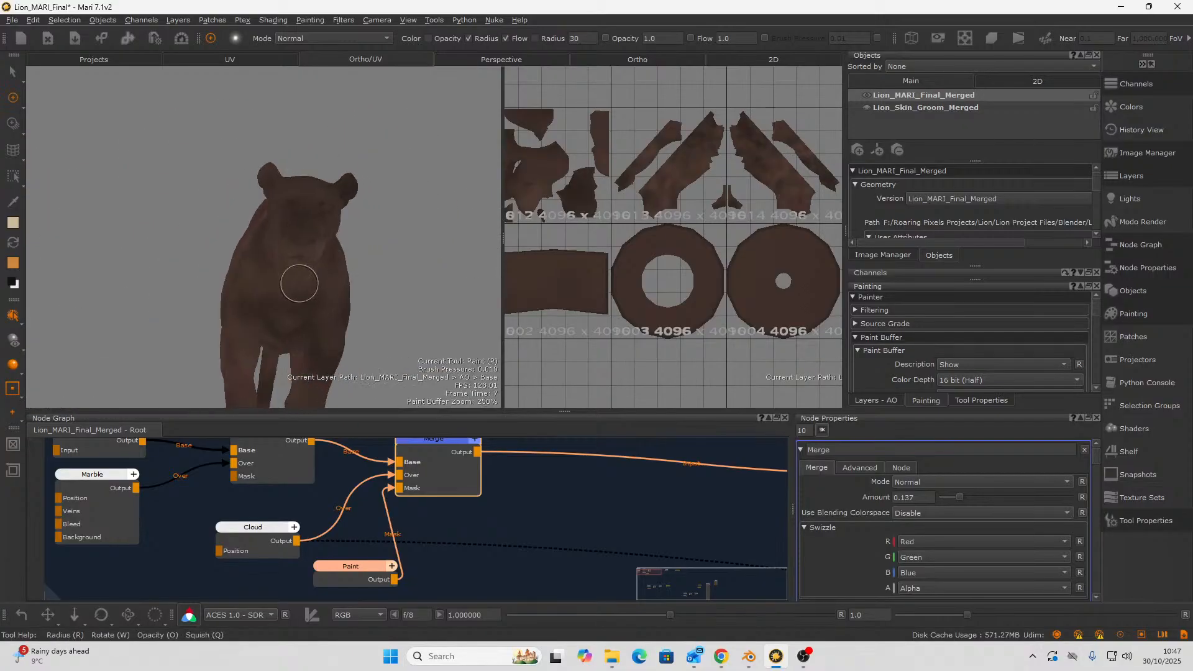
- Display the Disp node of the displacement network on the lion
{"action": "scroll", "coordinate": [299, 284], "scroll_direction": "up", "scroll_amount": 2}
{"action": "scroll", "coordinate": [521, 524], "scroll_direction": "down", "scroll_amount": 3}
{"action": "middle_click_drag", "start_coordinate": [535, 533], "coordinate": [267, 492]}
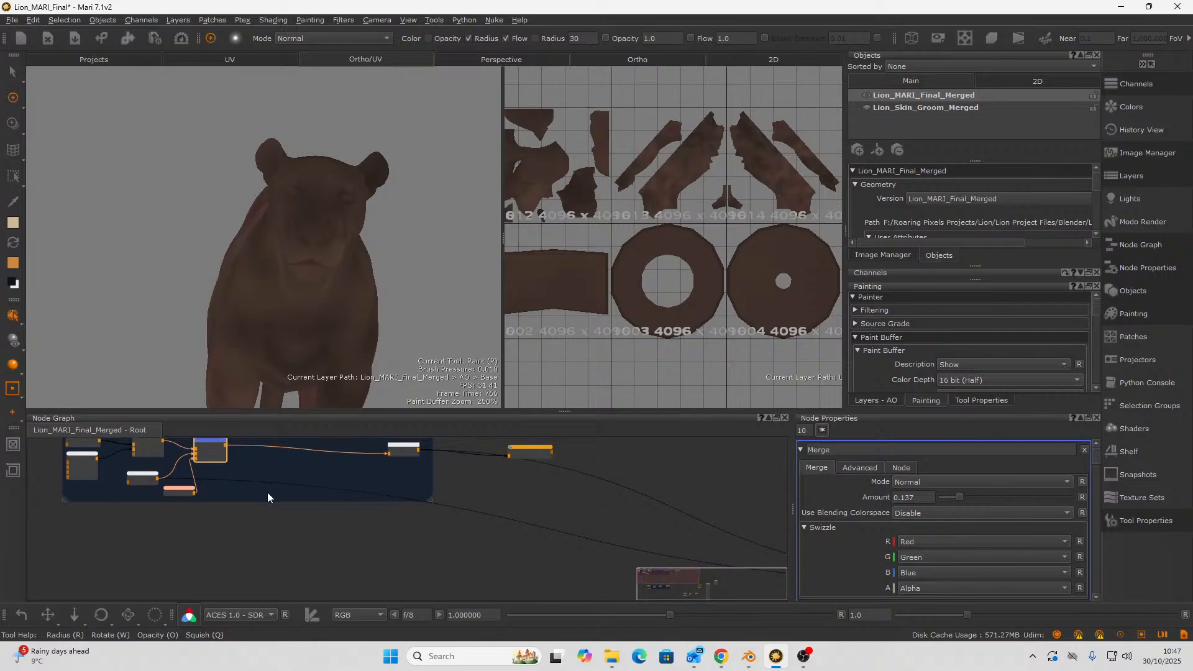
{"action": "middle_click_drag", "start_coordinate": [579, 547], "coordinate": [418, 490]}
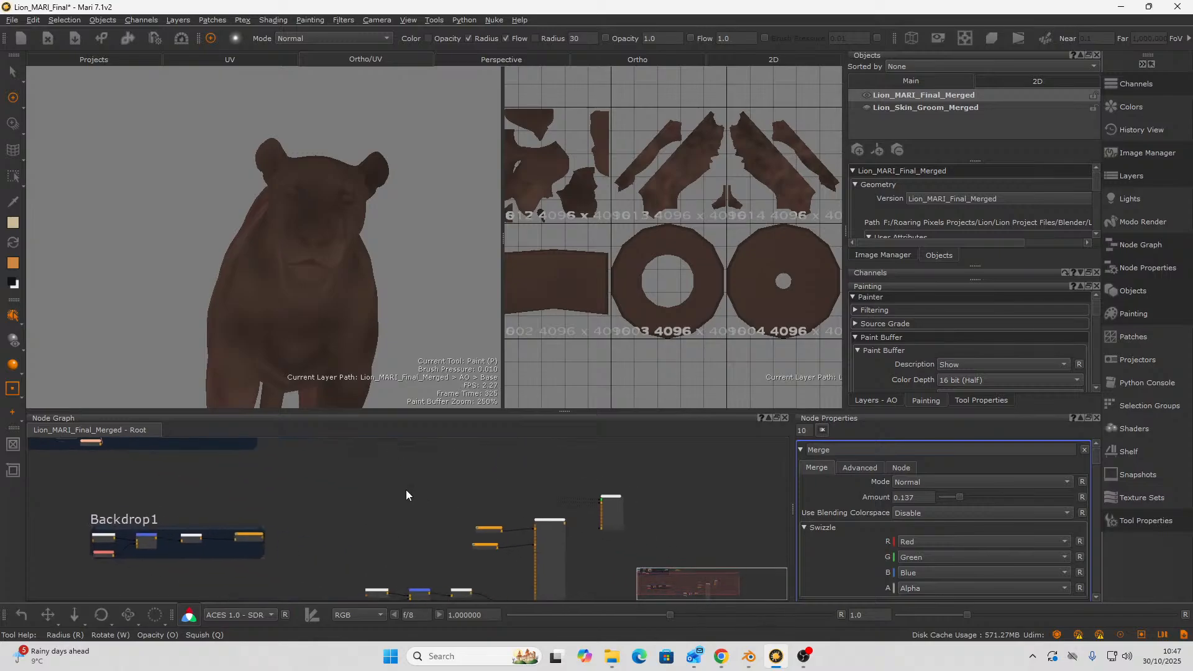
{"action": "scroll", "coordinate": [374, 574], "scroll_direction": "down", "scroll_amount": 3}
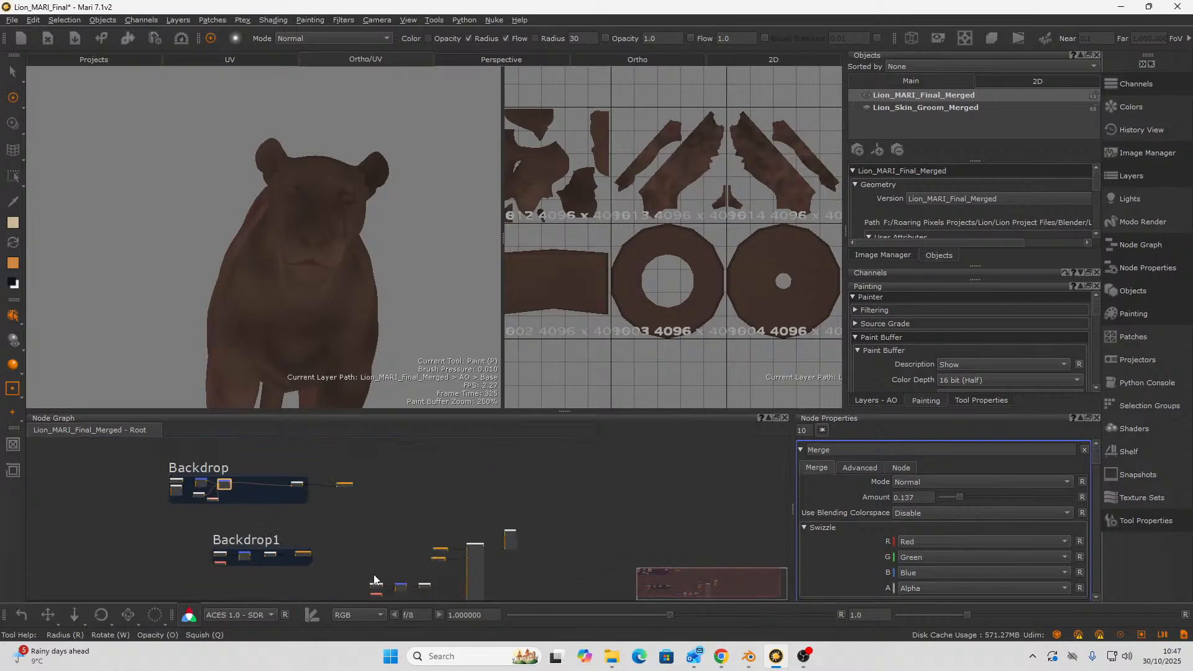
{"action": "scroll", "coordinate": [382, 553], "scroll_direction": "up", "scroll_amount": 5}
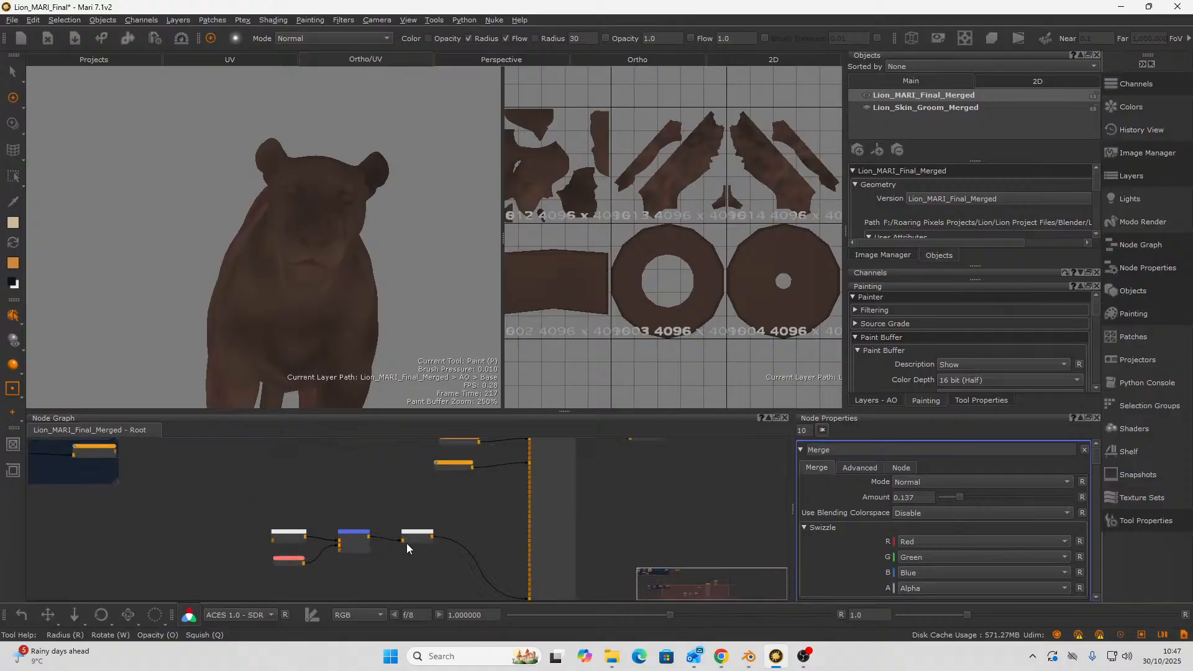
{"action": "left_click", "coordinate": [412, 541]}
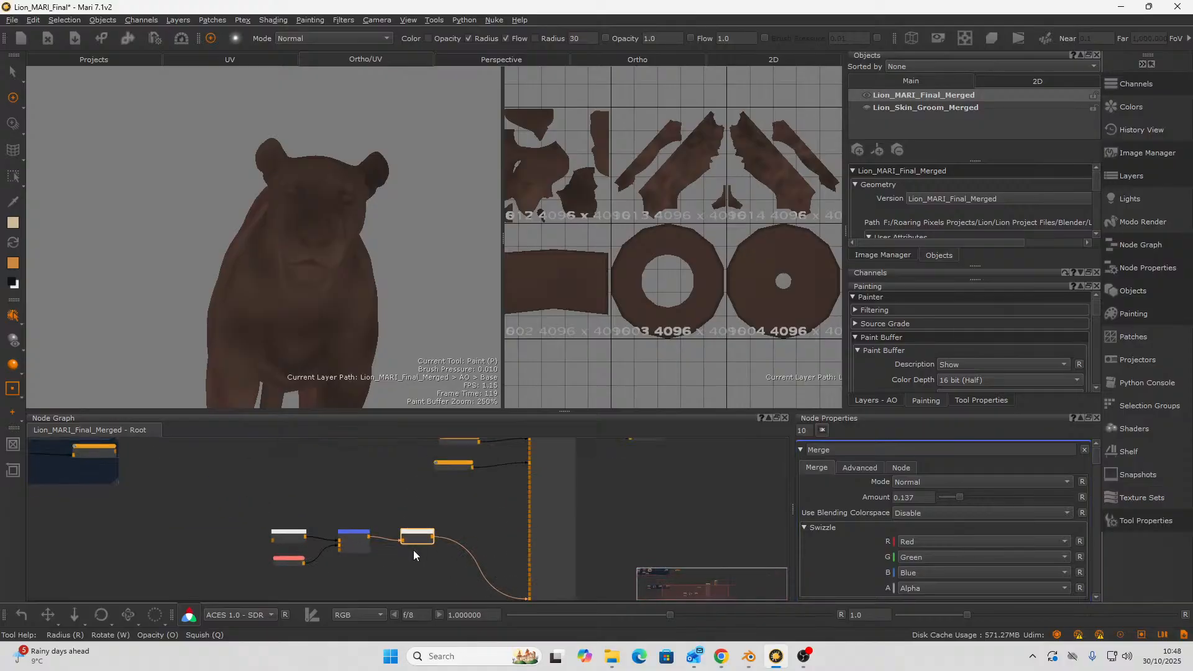
{"action": "key", "text": "v"}
- Examine the displacement map's detail on the lion's head and muzzle up close
{"action": "left_click_drag", "start_coordinate": [241, 303], "coordinate": [359, 213], "text": "alt"}
{"action": "scroll", "coordinate": [404, 242], "scroll_direction": "up", "scroll_amount": 6}
{"action": "middle_click_drag", "start_coordinate": [432, 255], "coordinate": [249, 281], "text": "alt"}
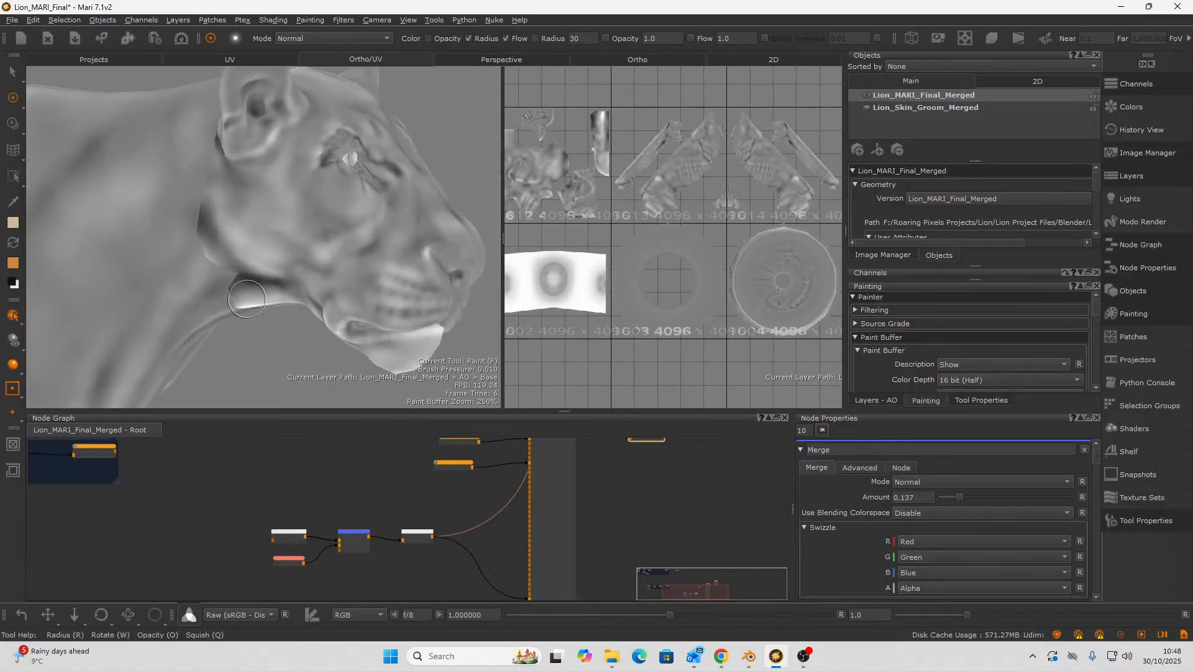
{"action": "left_click_drag", "start_coordinate": [248, 281], "coordinate": [203, 301], "text": "alt"}
{"action": "middle_click_drag", "start_coordinate": [220, 301], "coordinate": [155, 276], "text": "alt"}
{"action": "scroll", "coordinate": [285, 285], "scroll_direction": "up", "scroll_amount": 5}
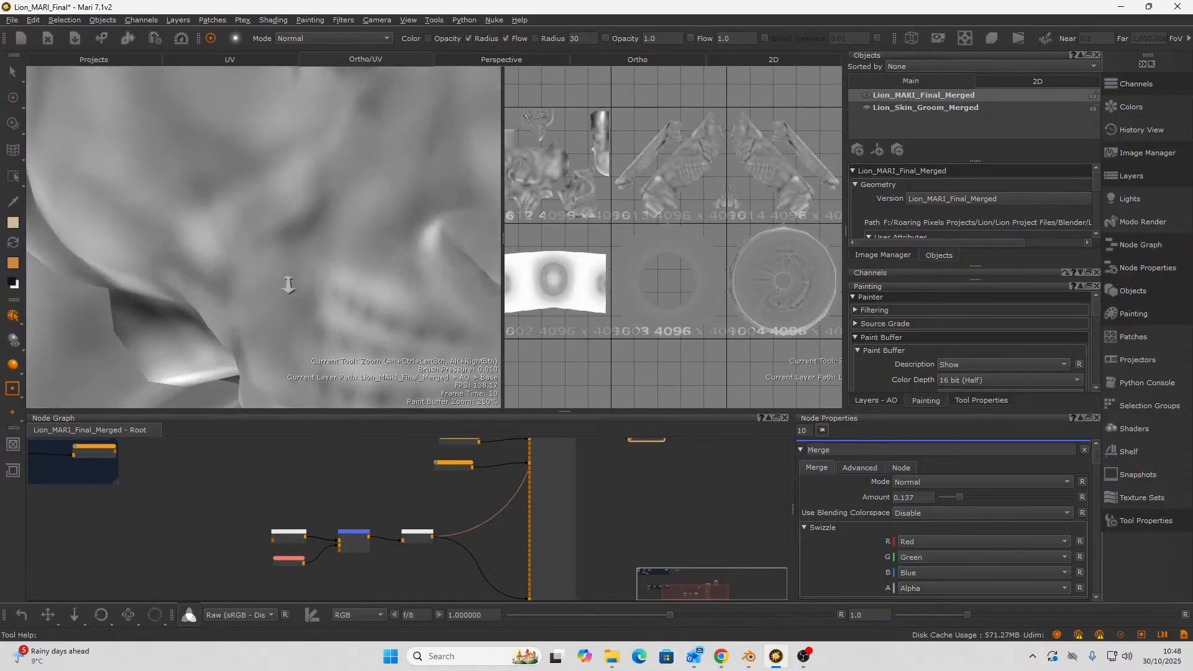
{"action": "scroll", "coordinate": [535, 561], "scroll_direction": "down", "scroll_amount": 2}
{"action": "scroll", "coordinate": [527, 557], "scroll_direction": "up", "scroll_amount": 4}
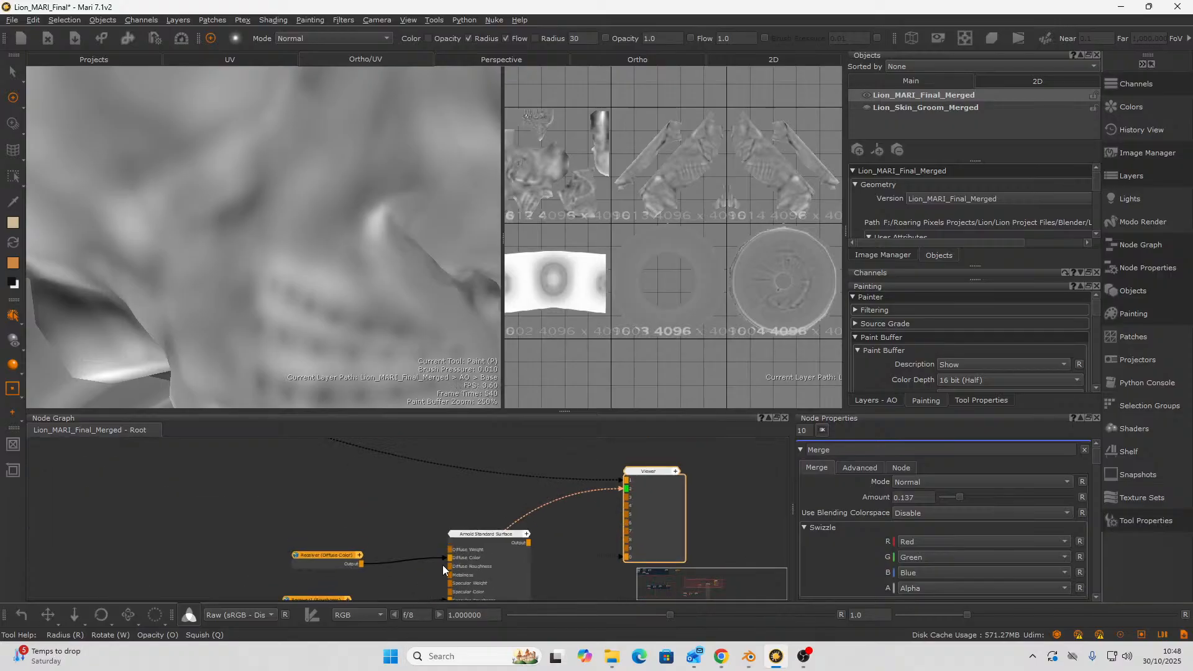
- Disconnect the Diffuse Color receiver from the Arnold Standard Surface and display the shader on the lion's muzzle
{"action": "left_click_drag", "start_coordinate": [448, 558], "coordinate": [419, 560]}
{"action": "key", "text": "0"}
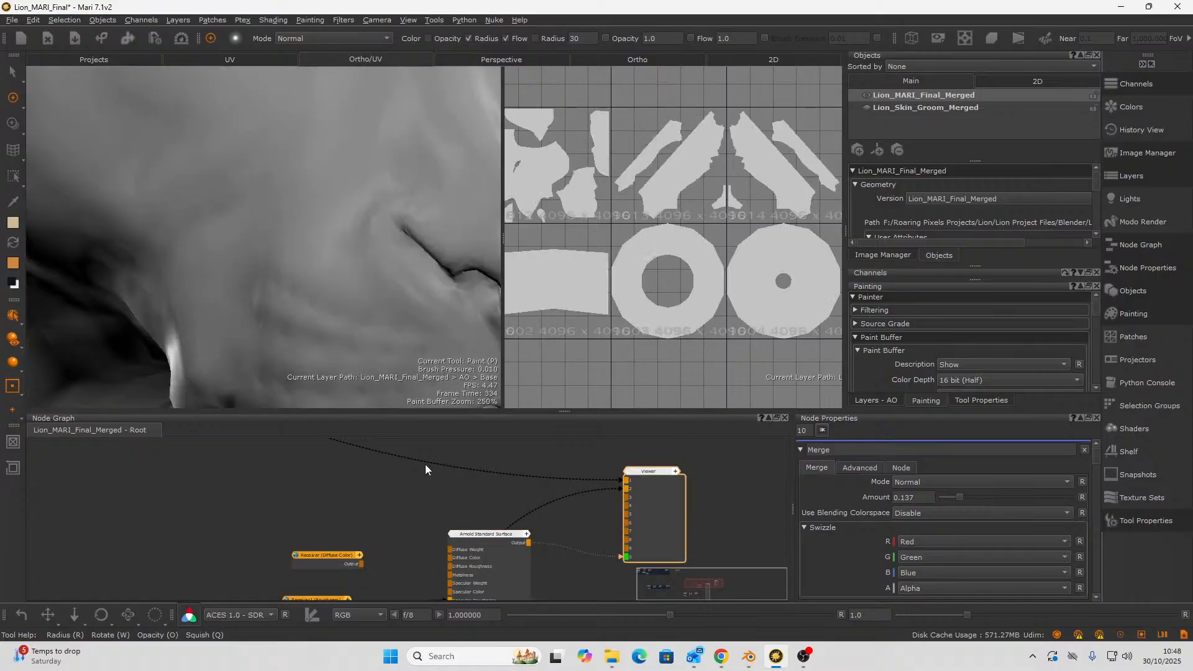
{"action": "right_click_drag", "start_coordinate": [422, 216], "coordinate": [371, 236], "text": "alt"}
{"action": "mouse_move", "coordinate": [371, 237]}
{"action": "left_mouse_down", "text": "alt"}
{"action": "mouse_move", "coordinate": [263, 239]}
{"action": "mouse_move", "coordinate": [304, 235]}
{"action": "mouse_move", "coordinate": [254, 301]}
{"action": "mouse_move", "coordinate": [261, 274]}
{"action": "left_mouse_up", "text": "alt"}
{"action": "key", "text": "p"}
{"action": "right_click_drag", "start_coordinate": [261, 274], "coordinate": [341, 245], "text": "alt"}
{"action": "mouse_move", "coordinate": [341, 245]}
{"action": "left_mouse_down", "text": "alt"}
{"action": "mouse_move", "coordinate": [311, 261]}
{"action": "mouse_move", "coordinate": [338, 266]}
{"action": "mouse_move", "coordinate": [314, 301]}
{"action": "mouse_move", "coordinate": [292, 298]}
{"action": "mouse_move", "coordinate": [349, 274]}
{"action": "mouse_move", "coordinate": [306, 298]}
{"action": "mouse_move", "coordinate": [348, 261]}
{"action": "left_mouse_up", "text": "alt"}
{"action": "scroll", "coordinate": [378, 543], "scroll_direction": "down", "scroll_amount": 3}
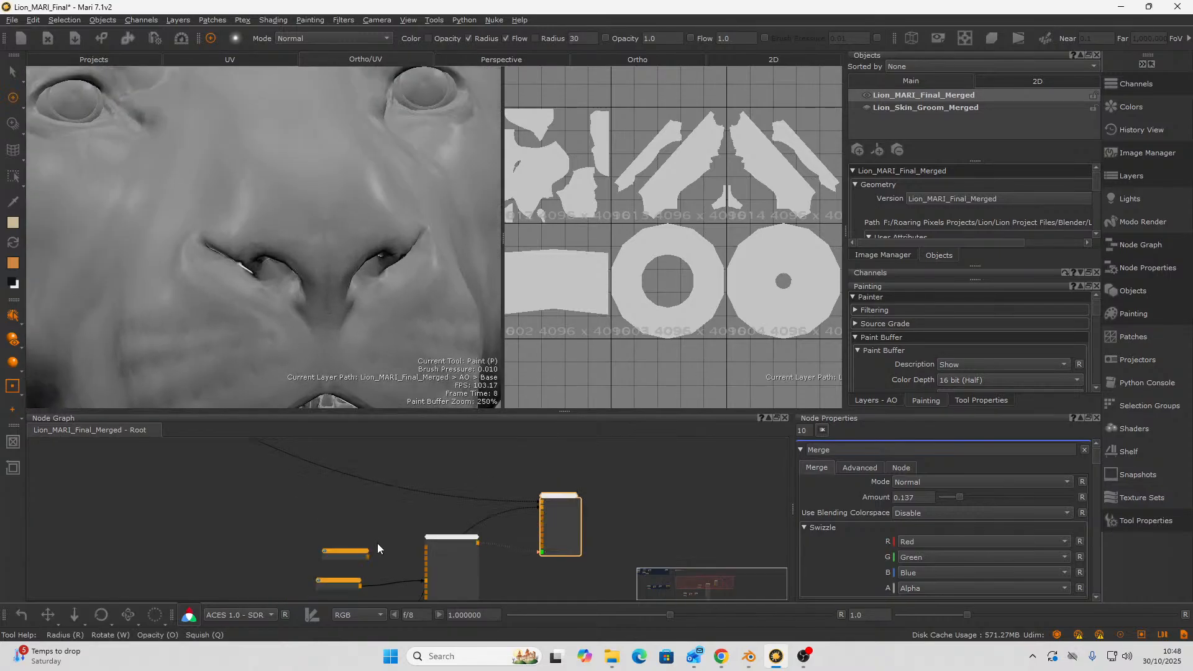
- Try shifting the displacement network's Bottom Transparency, Paint and Base nodes away from the Arnold Standard Surface
{"action": "middle_click_drag", "start_coordinate": [355, 597], "coordinate": [397, 537]}
{"action": "scroll", "coordinate": [396, 536], "scroll_direction": "up", "scroll_amount": 3}
{"action": "middle_click_drag", "start_coordinate": [418, 540], "coordinate": [494, 502]}
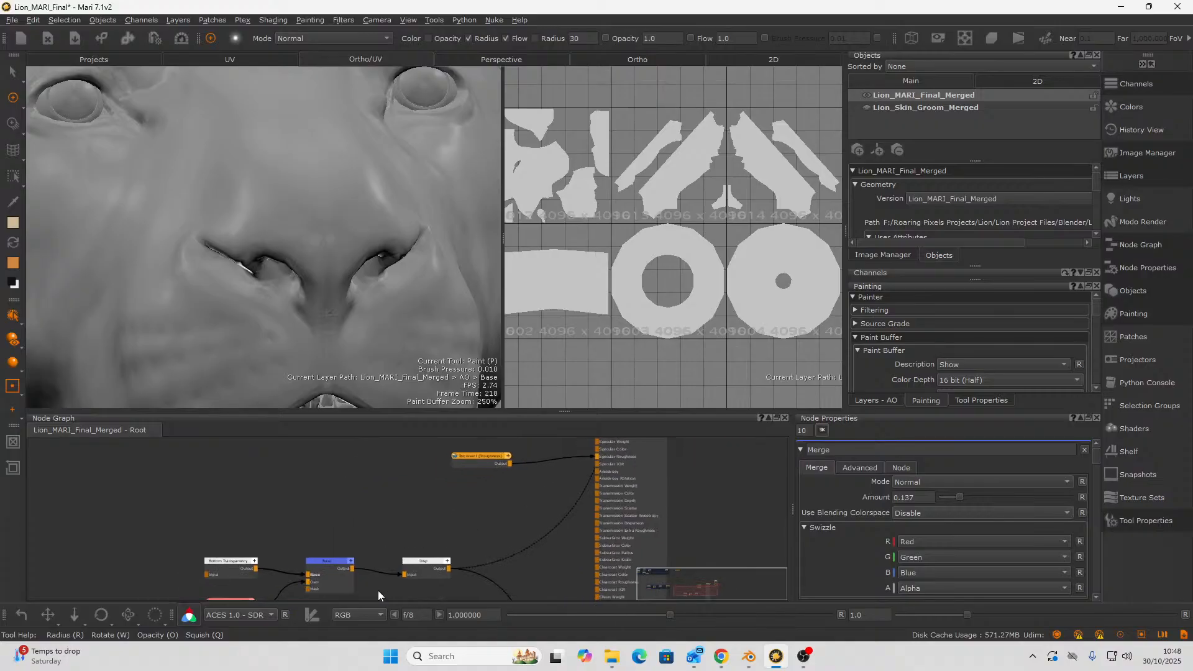
{"action": "scroll", "coordinate": [377, 590], "scroll_direction": "up", "scroll_amount": 2}
{"action": "middle_click_drag", "start_coordinate": [376, 588], "coordinate": [492, 515]}
{"action": "scroll", "coordinate": [357, 550], "scroll_direction": "up", "scroll_amount": 3}
{"action": "scroll", "coordinate": [358, 553], "scroll_direction": "down", "scroll_amount": 2}
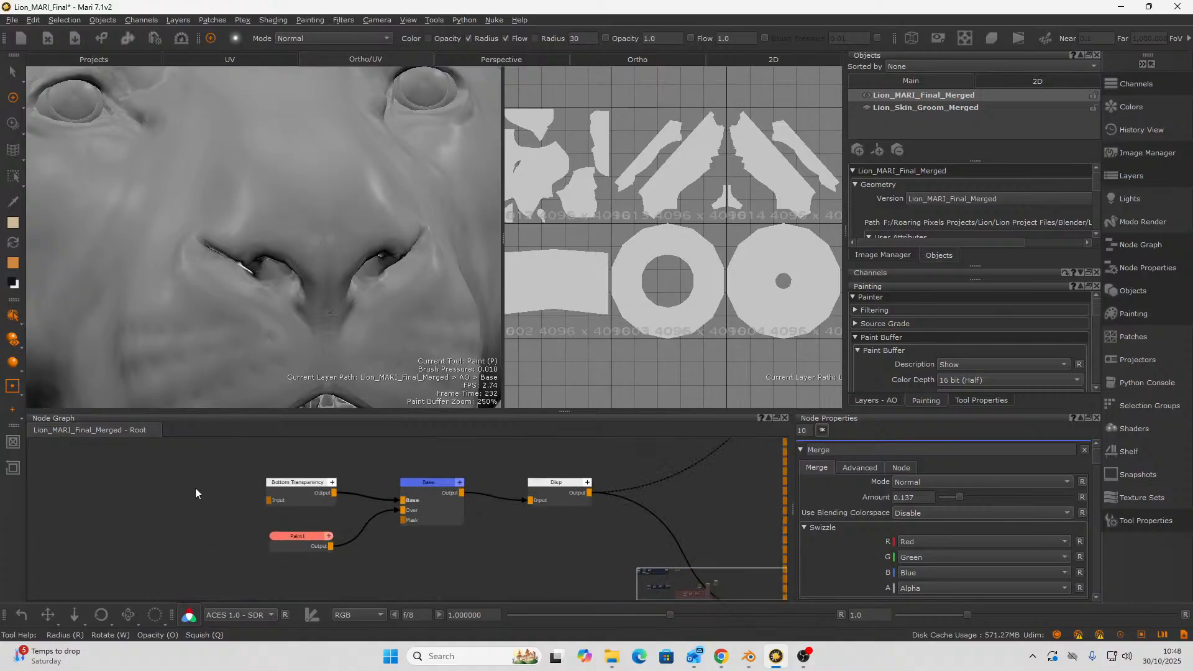
{"action": "left_click_drag", "start_coordinate": [195, 487], "coordinate": [441, 592]}
{"action": "left_click_drag", "start_coordinate": [426, 524], "coordinate": [117, 511]}
{"action": "scroll", "coordinate": [310, 564], "scroll_direction": "down", "scroll_amount": 1}
{"action": "middle_click_drag", "start_coordinate": [311, 564], "coordinate": [522, 582]}
{"action": "scroll", "coordinate": [497, 587], "scroll_direction": "down", "scroll_amount": 2}
{"action": "left_click_drag", "start_coordinate": [433, 557], "coordinate": [559, 558]}
- Move the Disp node to just below the displacement network's Base node
{"action": "scroll", "coordinate": [558, 558], "scroll_direction": "down", "scroll_amount": 2}
{"action": "middle_click_drag", "start_coordinate": [557, 554], "coordinate": [426, 499]}
{"action": "scroll", "coordinate": [426, 499], "scroll_direction": "up", "scroll_amount": 2}
{"action": "left_click_drag", "start_coordinate": [508, 504], "coordinate": [468, 529]}
- Create a Teleport Receiver node between the displacement nodes and the Arnold Standard Surface
{"action": "right_click", "coordinate": [516, 489]}
{"action": "left_click", "coordinate": [504, 484]}
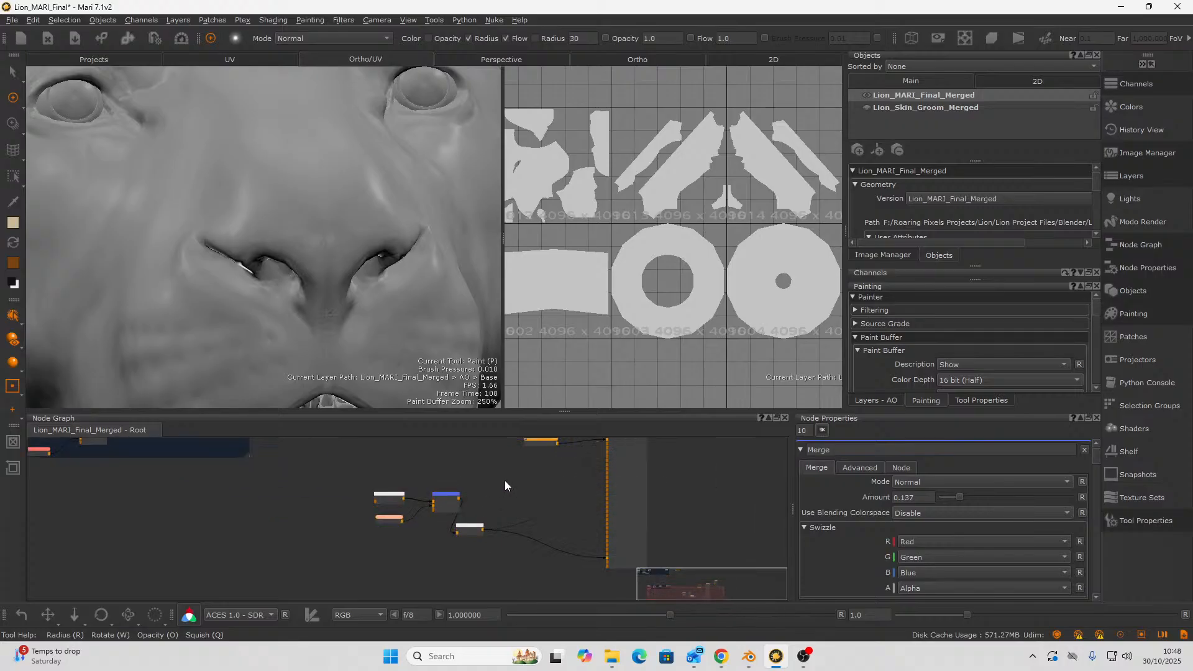
{"action": "key", "text": "Tab"}
{"action": "type", "text": "rece"}
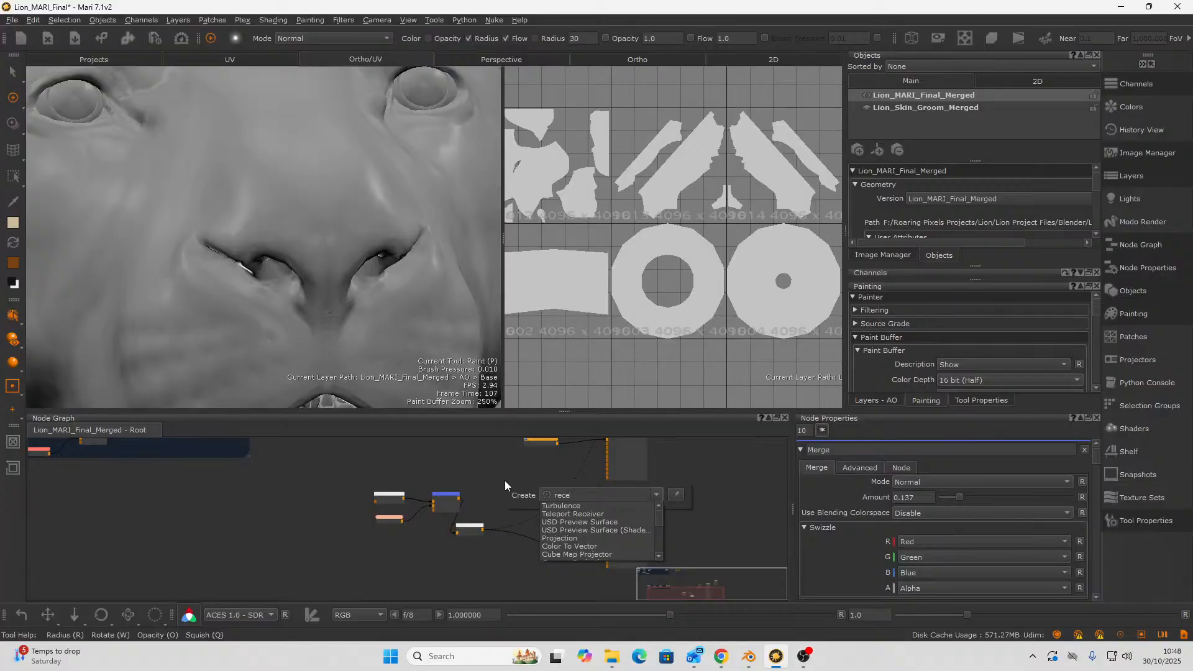
{"action": "type", "text": "iver"}
{"action": "key", "text": "Down"}
{"action": "key", "text": "Return"}
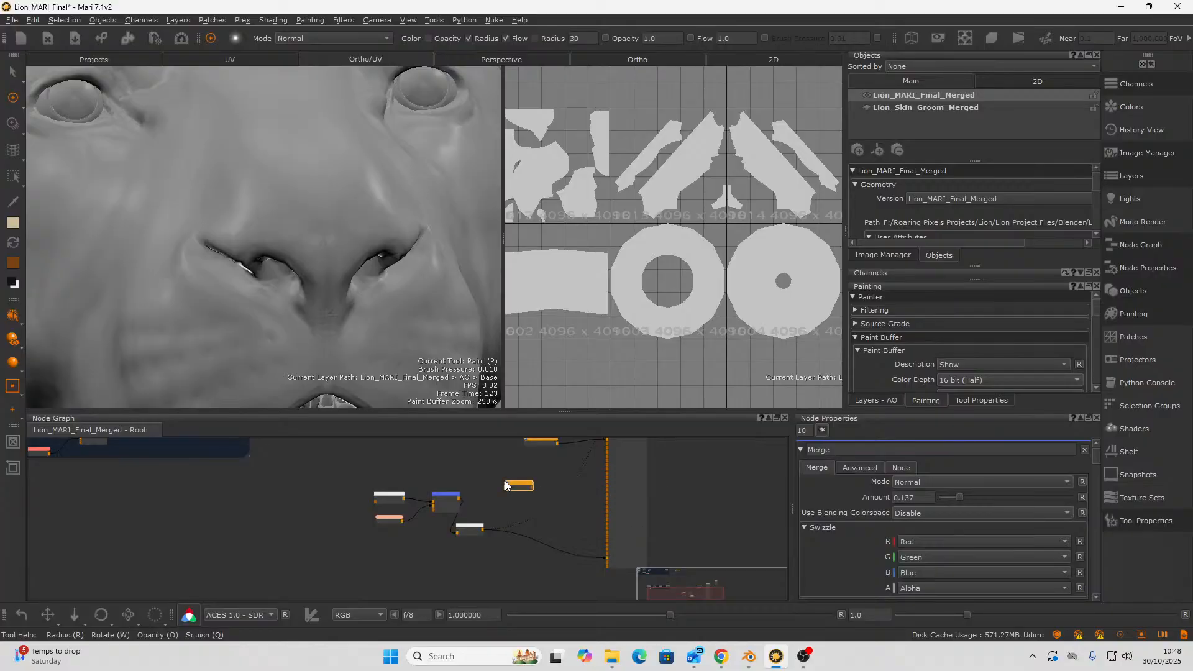
- Connect the new receiver's output to the Arnold Standard Surface's Bump input and move the receiver level with that input
{"action": "scroll", "coordinate": [517, 501], "scroll_direction": "up", "scroll_amount": 3}
{"action": "middle_click_drag", "start_coordinate": [517, 501], "coordinate": [390, 469]}
{"action": "left_click_drag", "start_coordinate": [397, 458], "coordinate": [434, 510]}
{"action": "left_click_drag", "start_coordinate": [370, 446], "coordinate": [432, 532]}
{"action": "scroll", "coordinate": [491, 562], "scroll_direction": "up", "scroll_amount": 4}
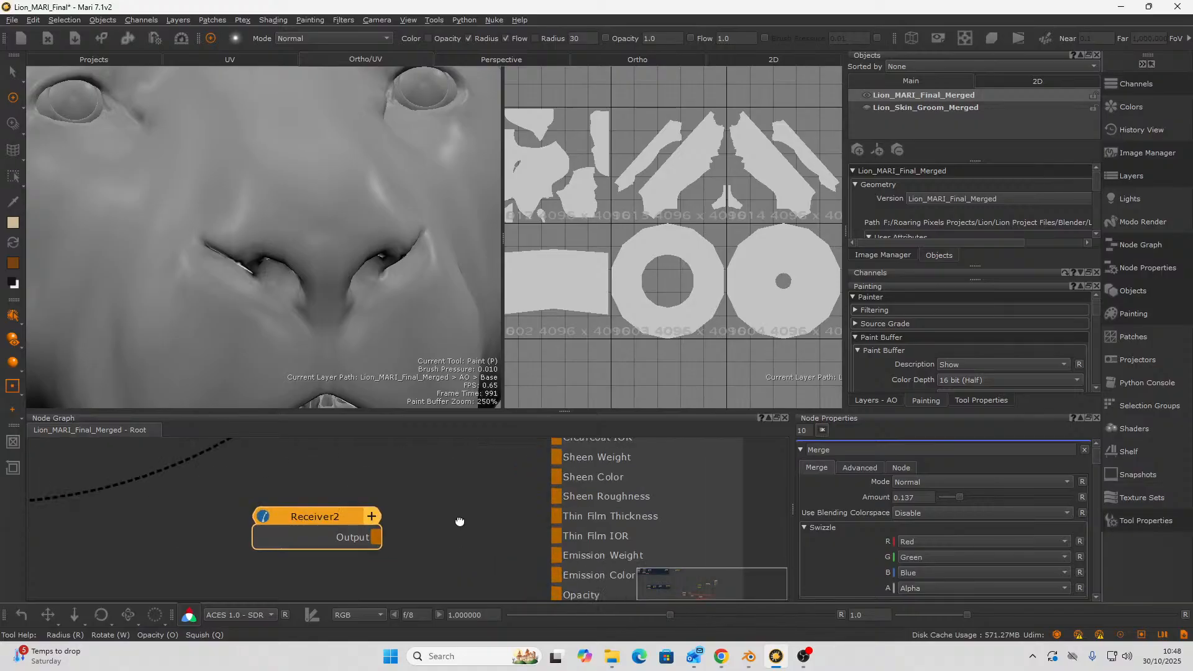
{"action": "scroll", "coordinate": [299, 528], "scroll_direction": "down", "scroll_amount": 1}
{"action": "middle_click_drag", "start_coordinate": [347, 563], "coordinate": [349, 539]}
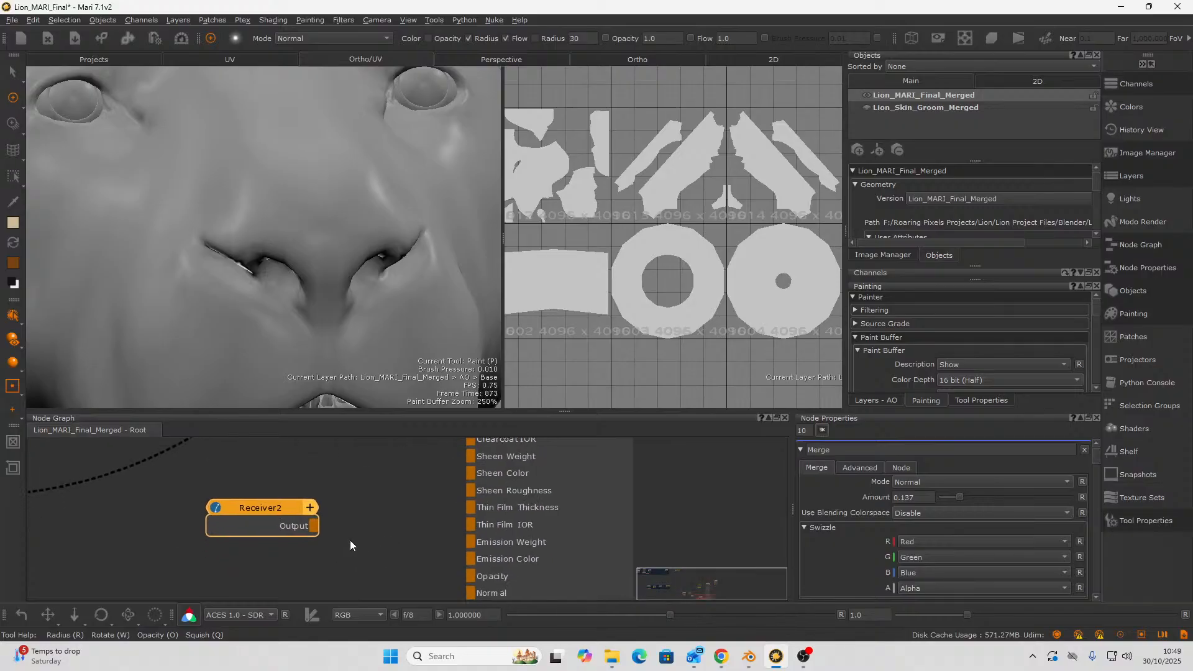
{"action": "left_click_drag", "start_coordinate": [315, 528], "coordinate": [477, 465]}
{"action": "scroll", "coordinate": [326, 472], "scroll_direction": "down", "scroll_amount": 3}
{"action": "middle_click_drag", "start_coordinate": [326, 472], "coordinate": [374, 494]}
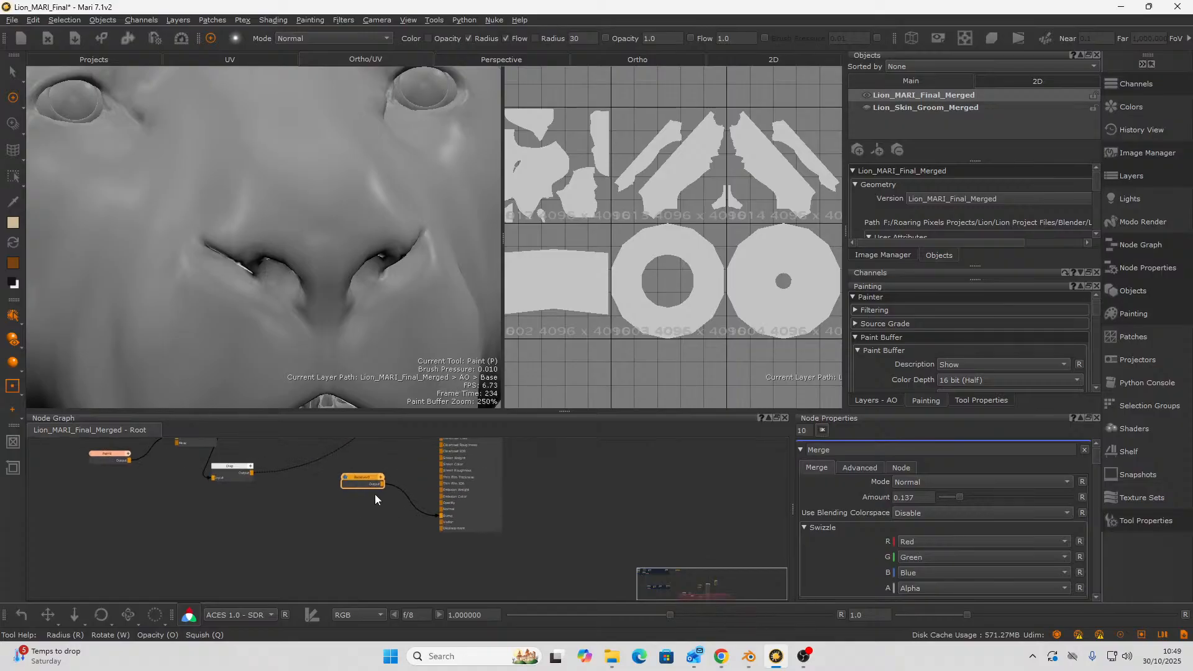
{"action": "left_click_drag", "start_coordinate": [352, 482], "coordinate": [349, 516]}
{"action": "scroll", "coordinate": [344, 554], "scroll_direction": "down", "scroll_amount": 2}
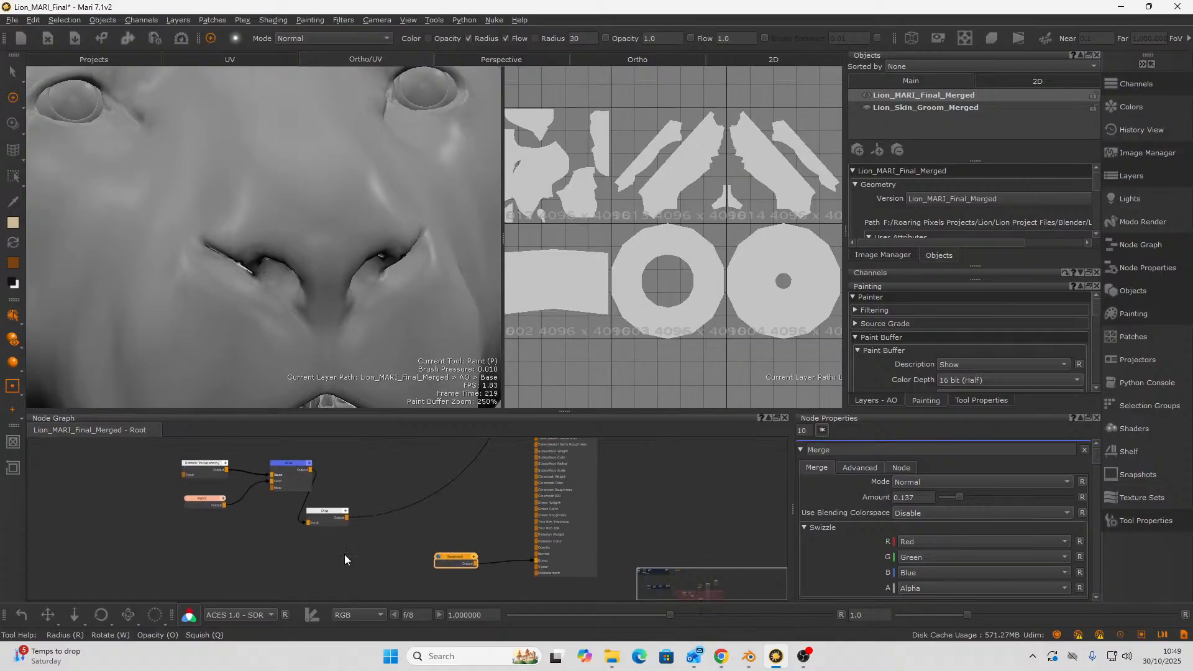
- Move the displacement nodes beneath Backdrop1, away from the shader, and place Disp just beyond the Base node's output
{"action": "left_click_drag", "start_coordinate": [196, 468], "coordinate": [352, 540]}
{"action": "scroll", "coordinate": [277, 539], "scroll_direction": "down", "scroll_amount": 3}
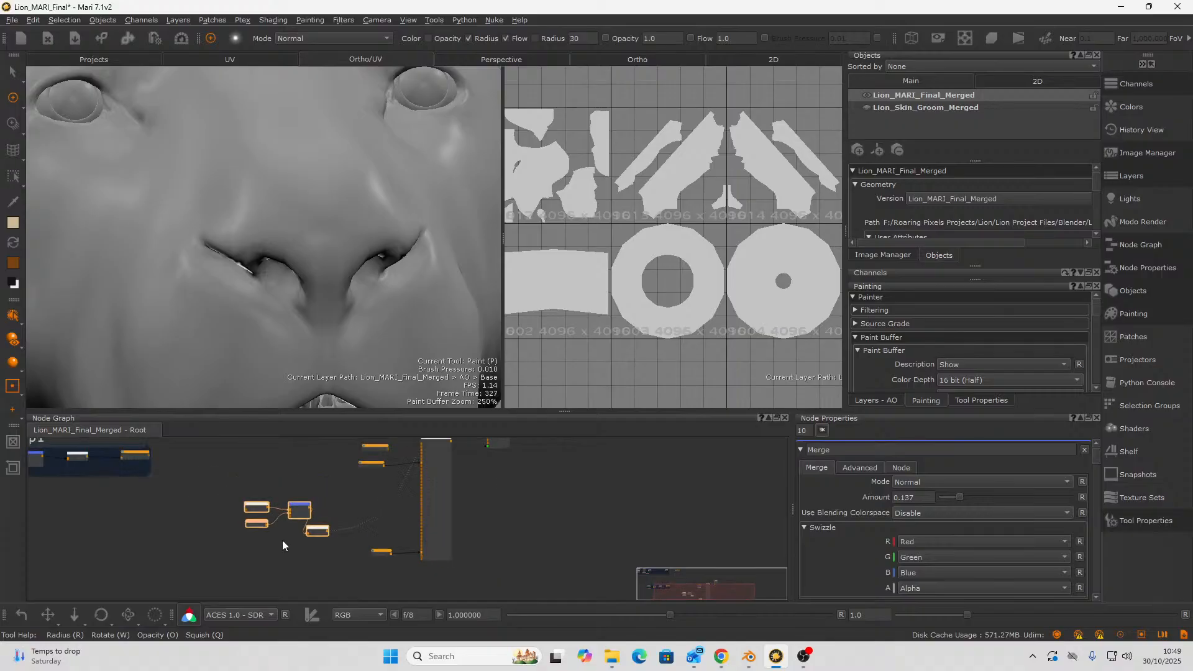
{"action": "middle_click_drag", "start_coordinate": [256, 535], "coordinate": [364, 515]}
{"action": "scroll", "coordinate": [206, 513], "scroll_direction": "up", "scroll_amount": 2}
{"action": "scroll", "coordinate": [417, 534], "scroll_direction": "up", "scroll_amount": 4}
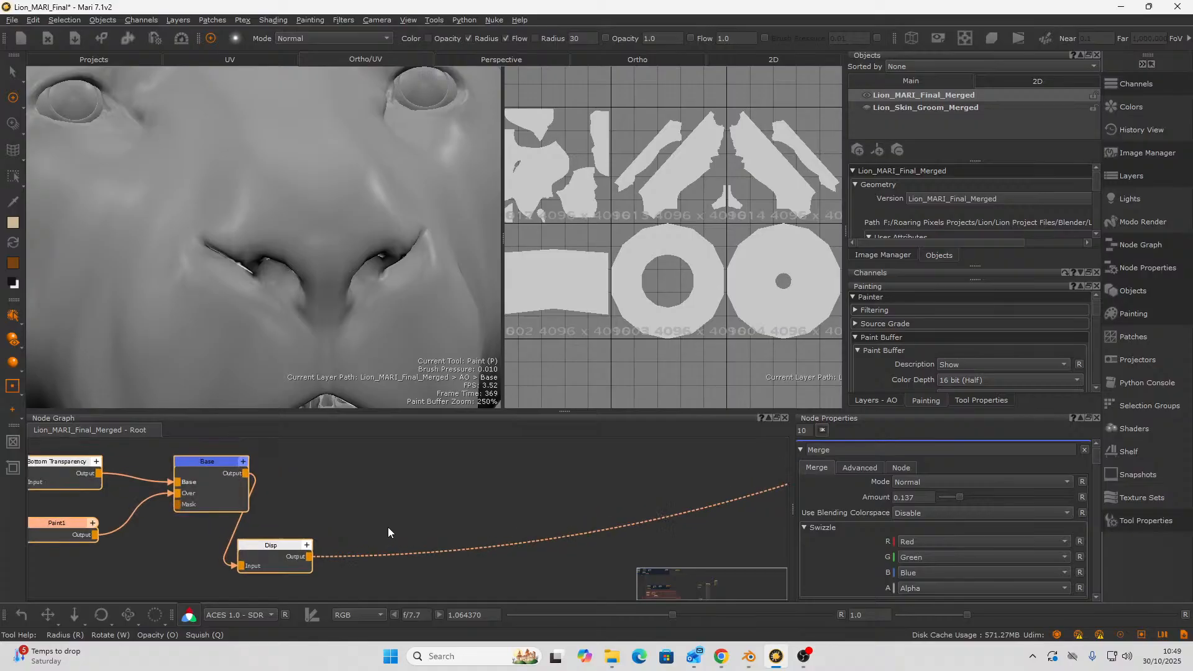
{"action": "left_click", "coordinate": [338, 573]}
{"action": "left_click_drag", "start_coordinate": [263, 544], "coordinate": [321, 467]}
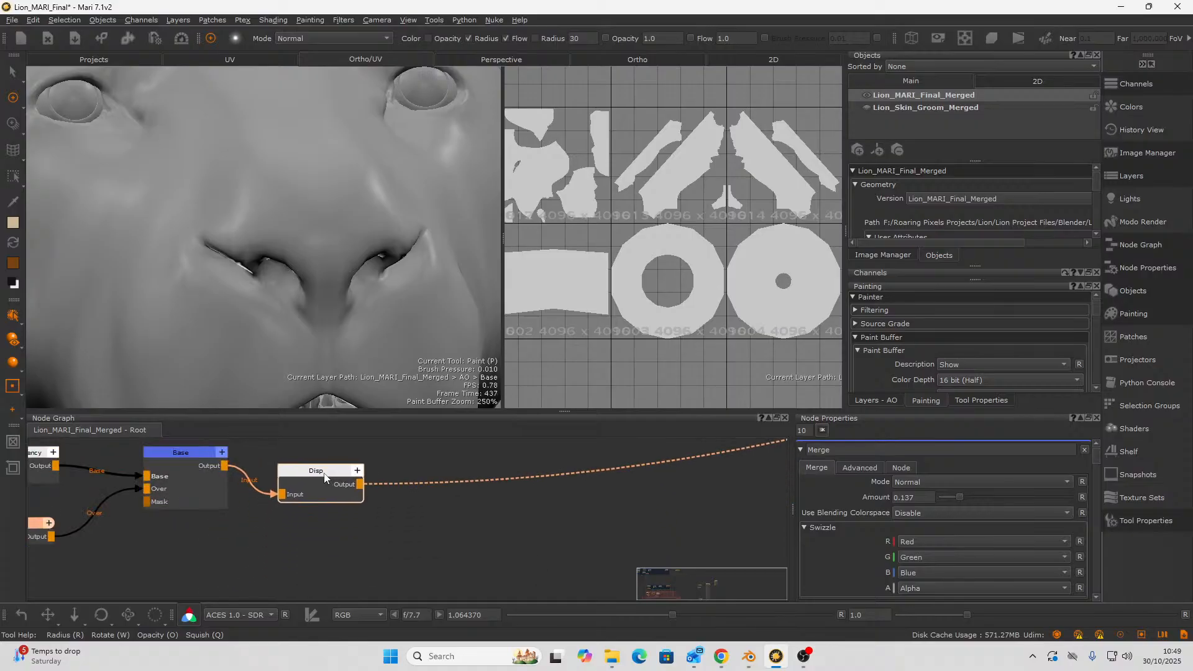
- Insert a Teleport Broadcast node after the Disp node and space it farther along the connection
{"action": "scroll", "coordinate": [333, 512], "scroll_direction": "down", "scroll_amount": 2}
{"action": "middle_click_drag", "start_coordinate": [352, 498], "coordinate": [294, 521]}
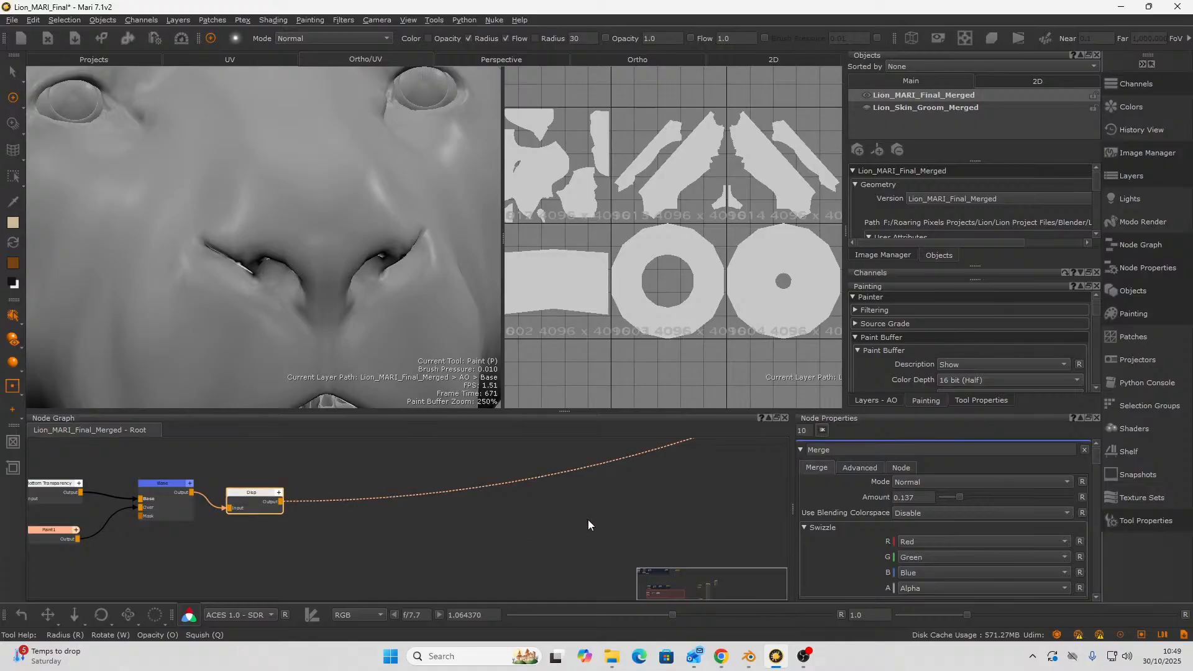
{"action": "key", "text": "Tab"}
{"action": "type", "text": "broadc"}
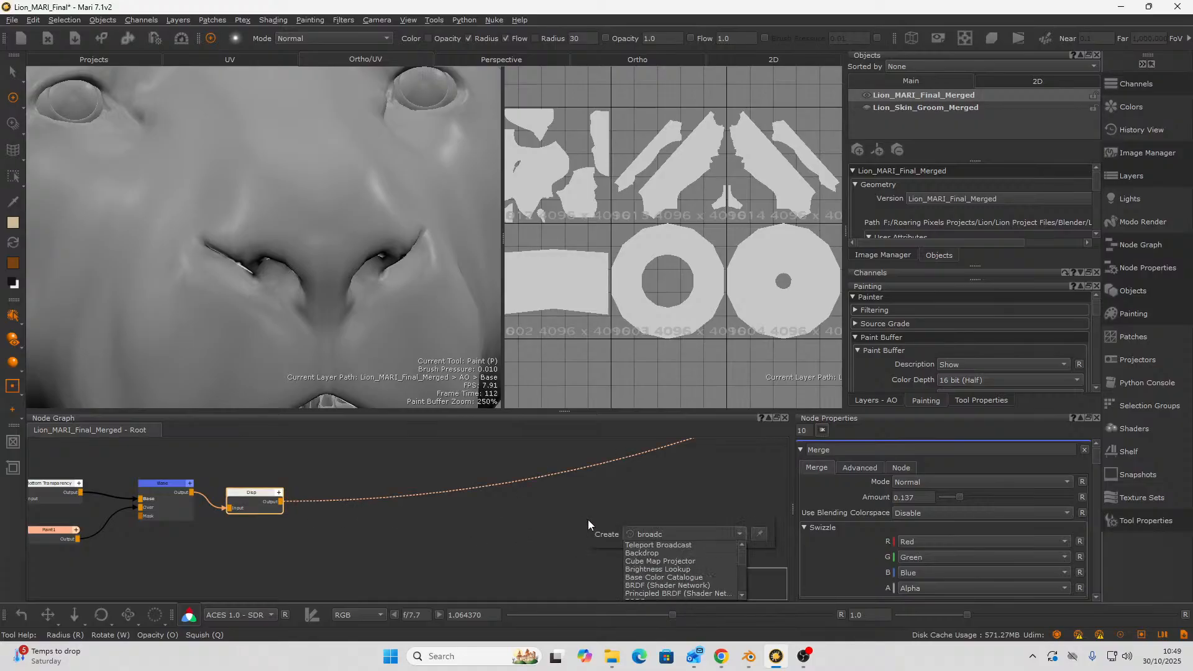
{"action": "key", "text": "Return"}
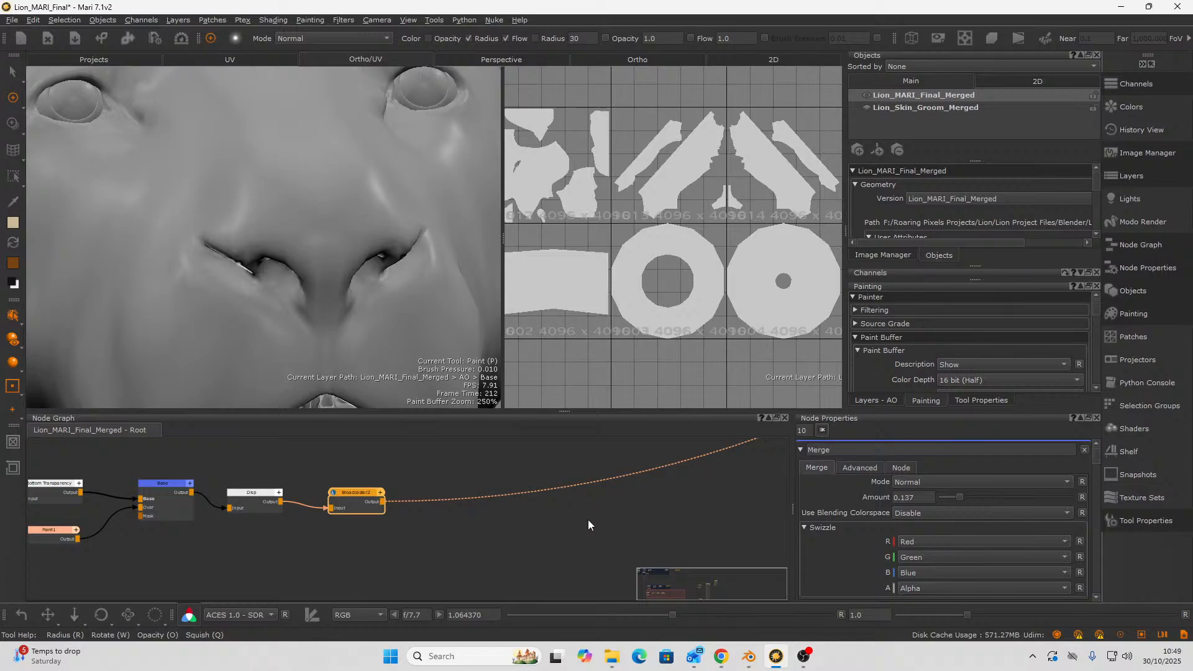
{"action": "left_click_drag", "start_coordinate": [359, 503], "coordinate": [439, 494]}
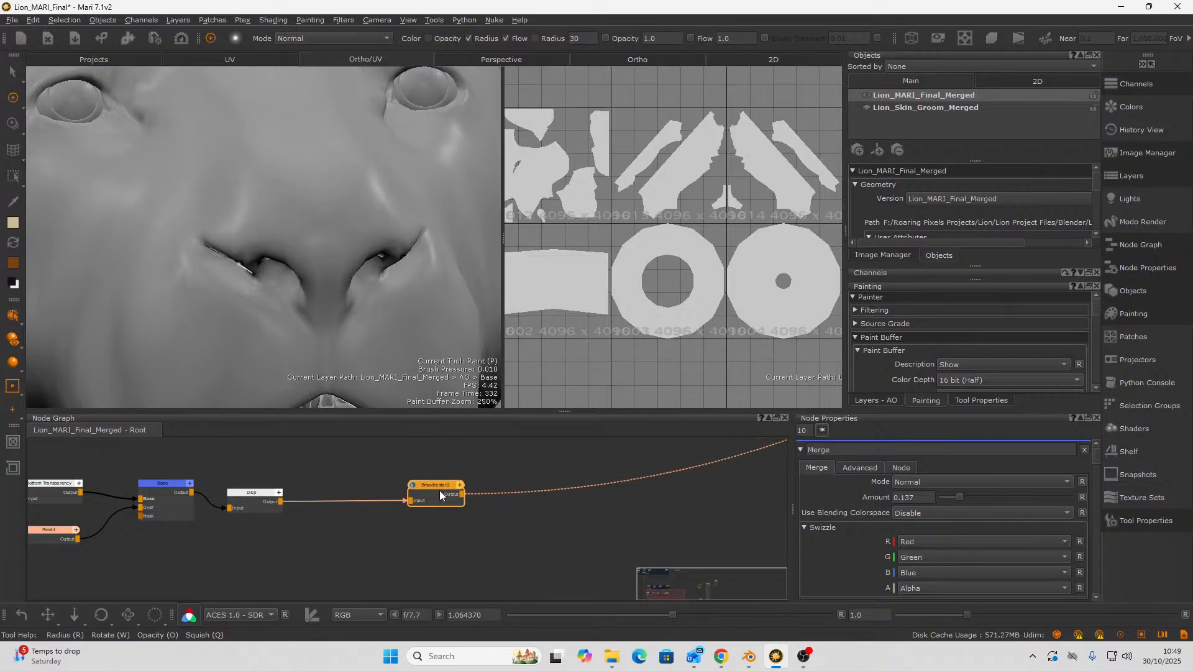
- Set the new broadcaster's channel to Disp
{"action": "left_click", "coordinate": [1025, 484]}
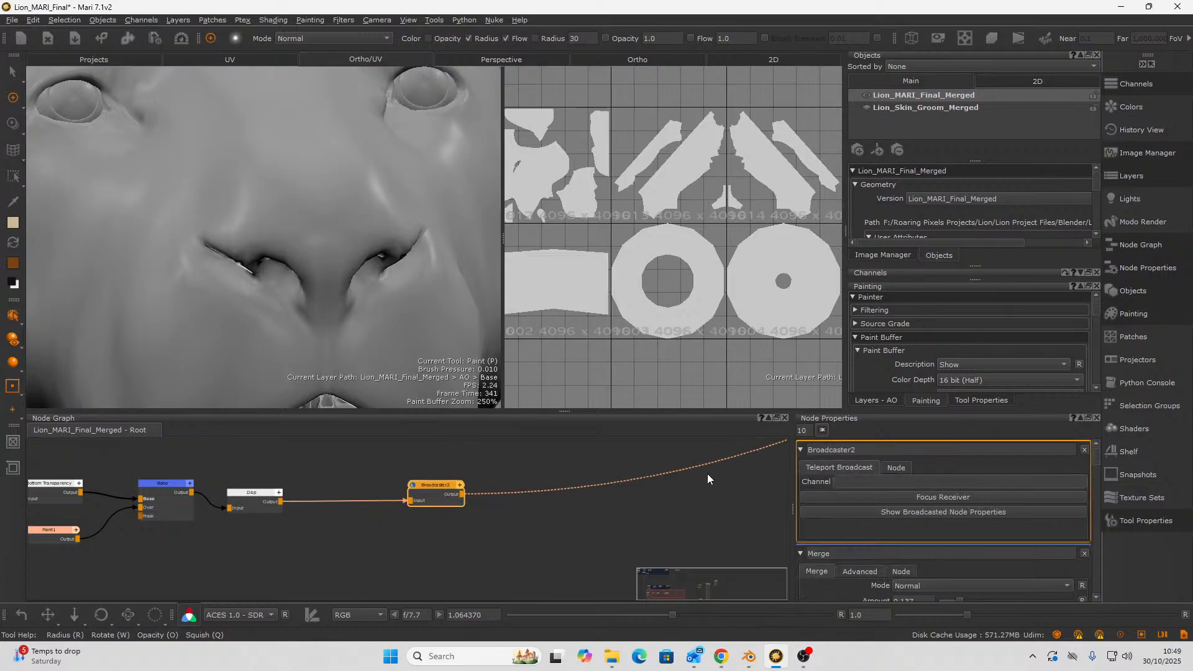
{"action": "scroll", "coordinate": [489, 587], "scroll_direction": "up", "scroll_amount": 4}
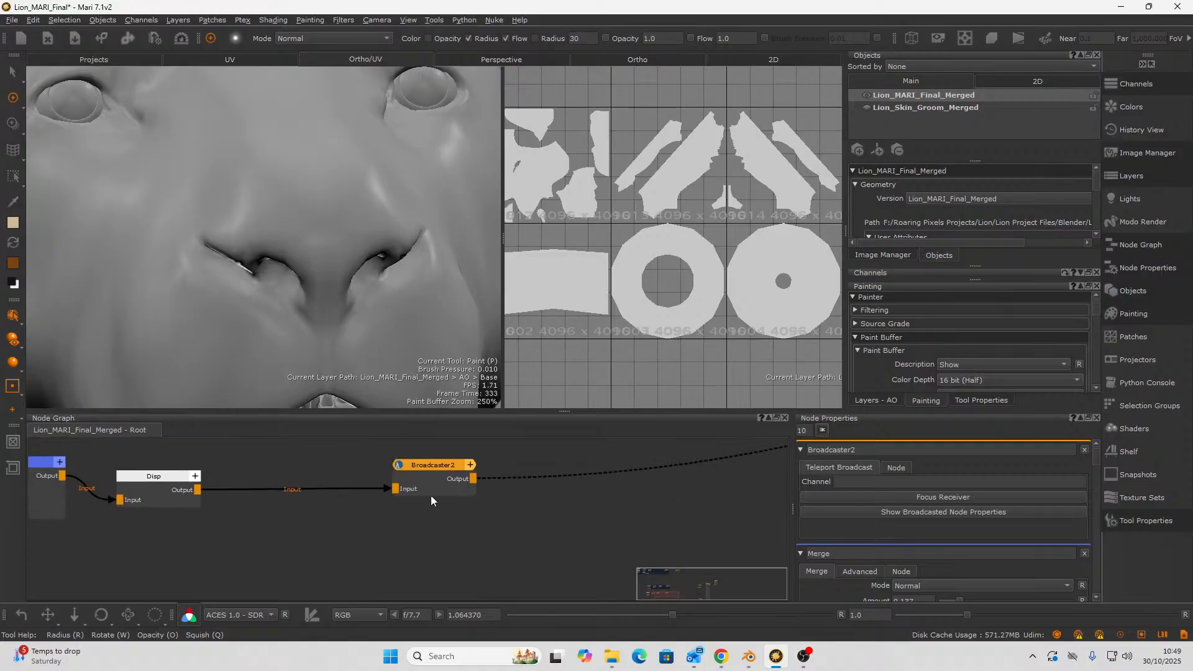
{"action": "left_click_drag", "start_coordinate": [426, 463], "coordinate": [425, 471]}
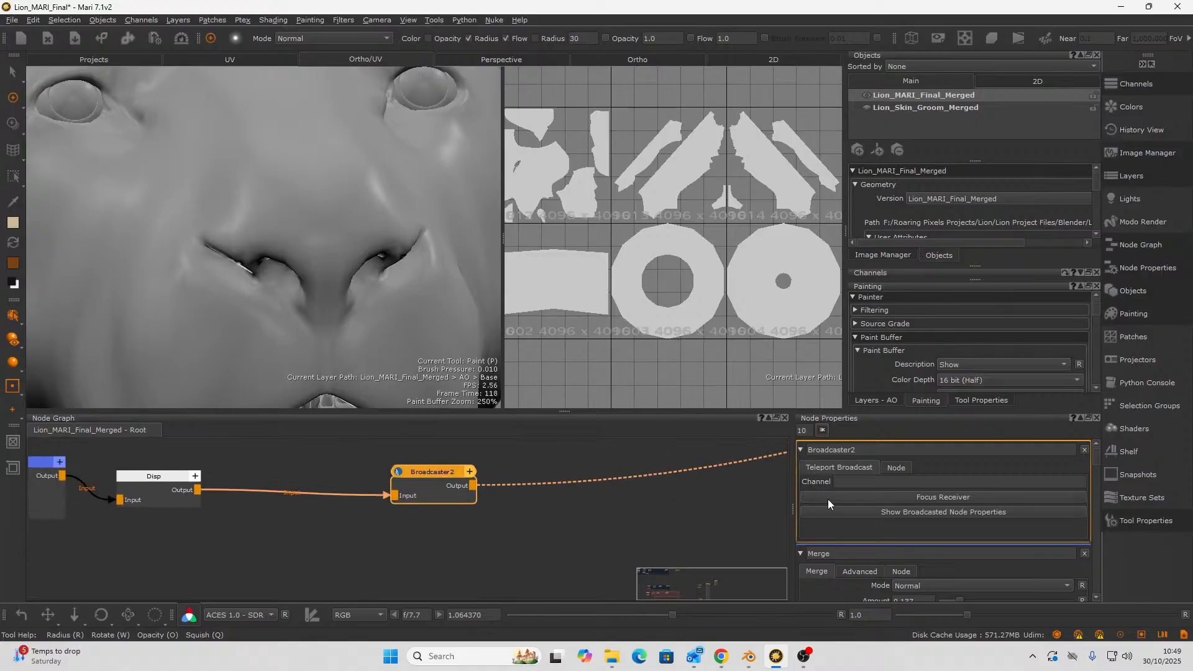
{"action": "left_click", "coordinate": [852, 483]}
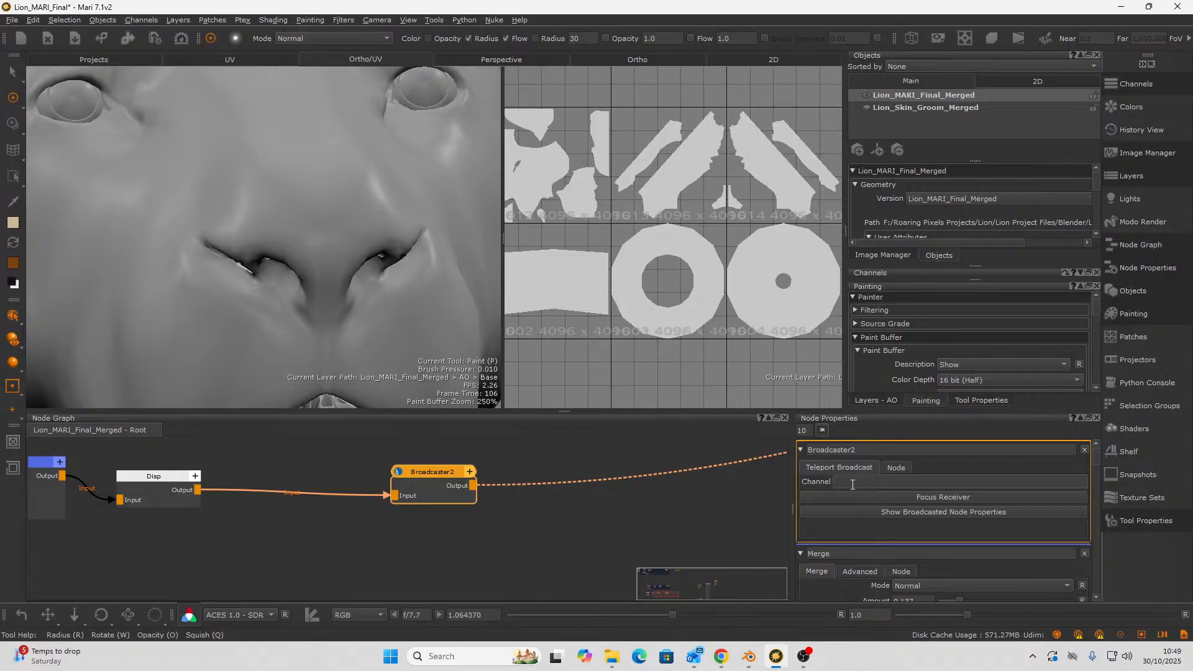
{"action": "type", "text": "Disp"}
{"action": "key", "text": "Return"}
- Set the channel of the receiver feeding the shader's Bump input to Disp
{"action": "scroll", "coordinate": [495, 512], "scroll_direction": "down", "scroll_amount": 4}
{"action": "middle_click_drag", "start_coordinate": [495, 512], "coordinate": [3, 529]}
{"action": "scroll", "coordinate": [391, 518], "scroll_direction": "up", "scroll_amount": 2}
{"action": "middle_click_drag", "start_coordinate": [525, 578], "coordinate": [504, 505]}
{"action": "left_click", "coordinate": [513, 544]}
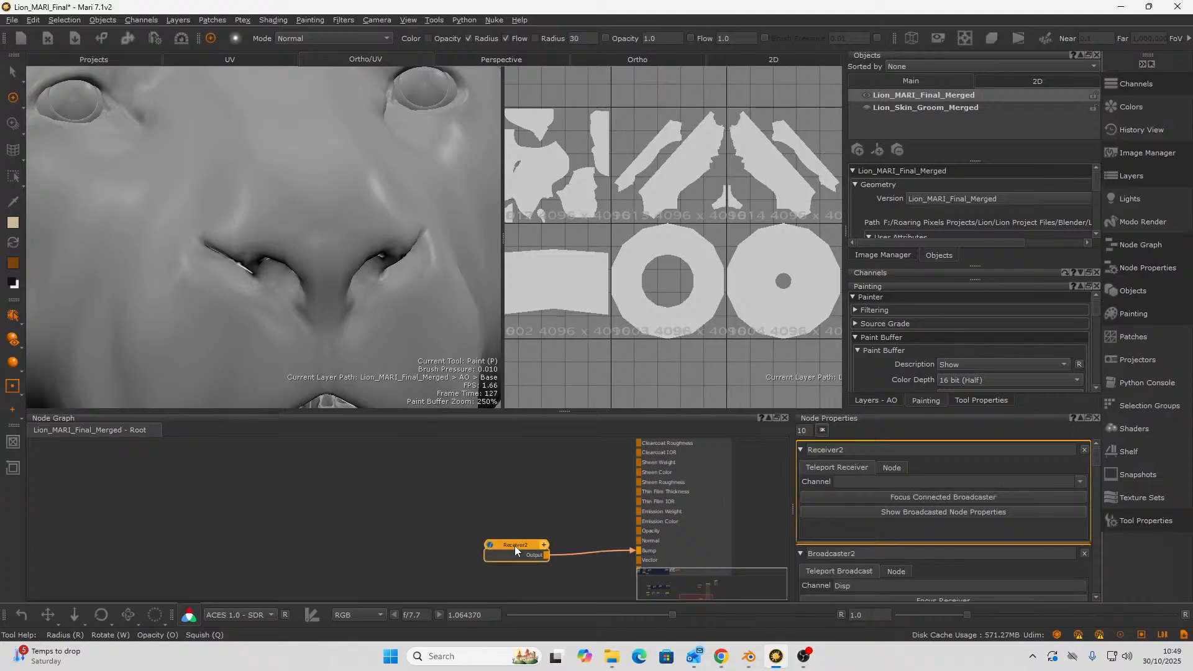
{"action": "left_click", "coordinate": [1079, 482]}
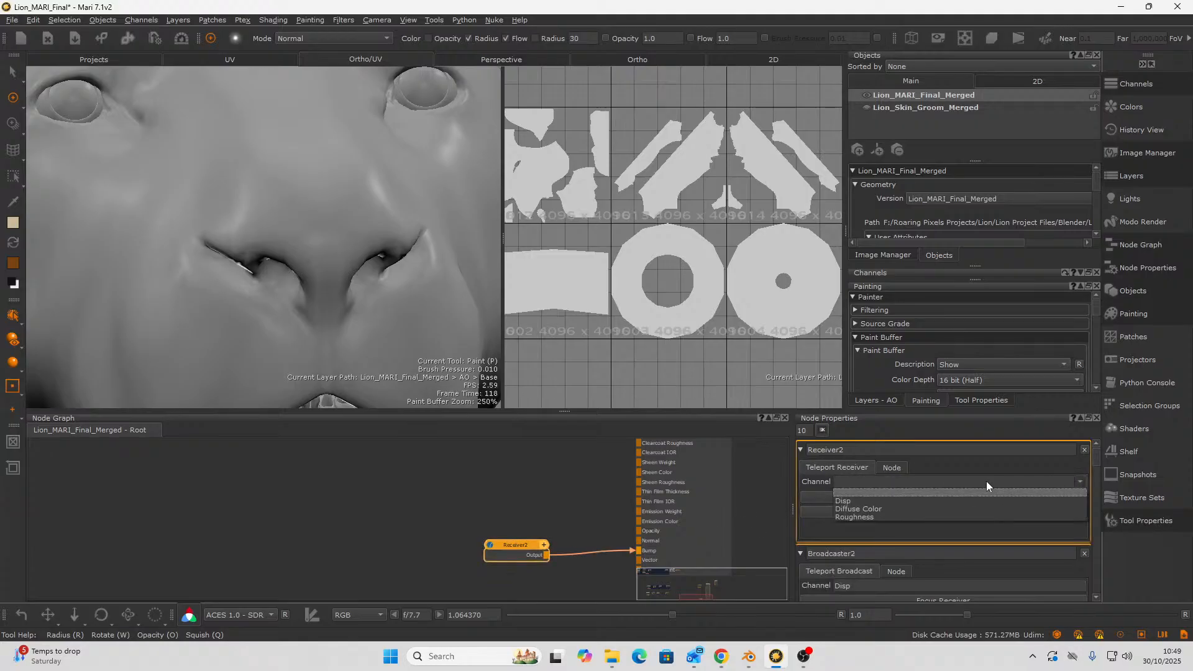
{"action": "left_click", "coordinate": [884, 498]}
- Move the Disp node close to its broadcaster and shift Bottom Transparency, Paint1 and Base away to open a gap before Disp
{"action": "scroll", "coordinate": [410, 528], "scroll_direction": "down", "scroll_amount": 3}
{"action": "scroll", "coordinate": [346, 542], "scroll_direction": "up", "scroll_amount": 2}
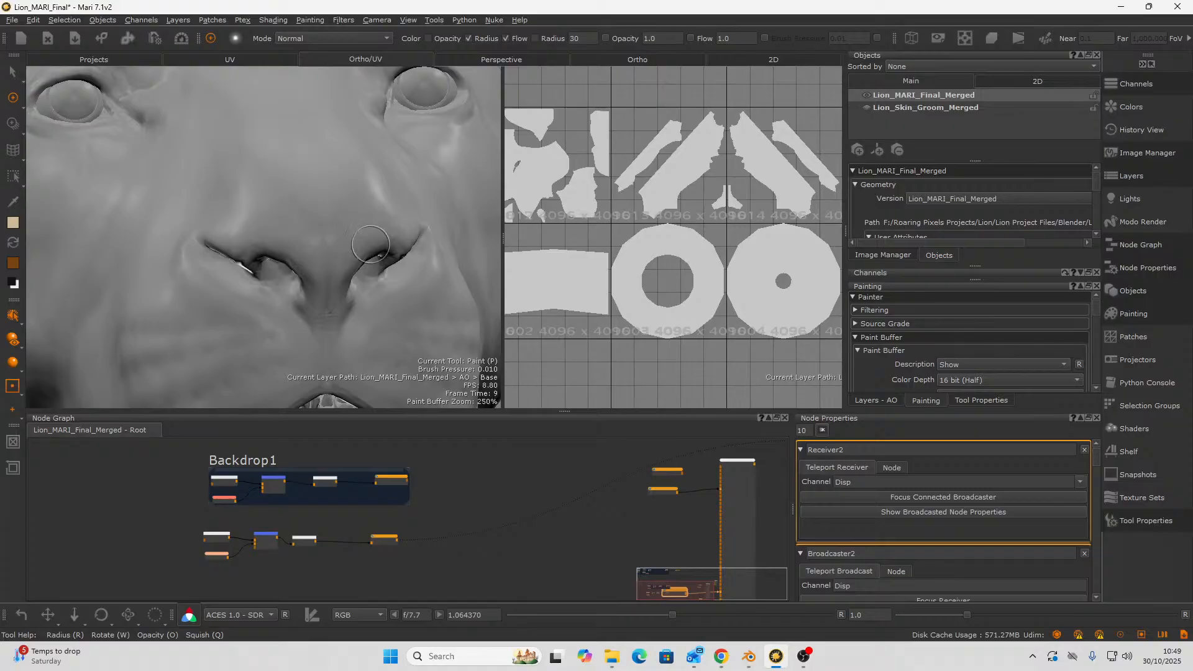
{"action": "middle_click_drag", "start_coordinate": [359, 512], "coordinate": [558, 545]}
{"action": "scroll", "coordinate": [508, 554], "scroll_direction": "up", "scroll_amount": 6}
{"action": "middle_click_drag", "start_coordinate": [486, 561], "coordinate": [555, 552]}
{"action": "scroll", "coordinate": [553, 553], "scroll_direction": "up", "scroll_amount": 3}
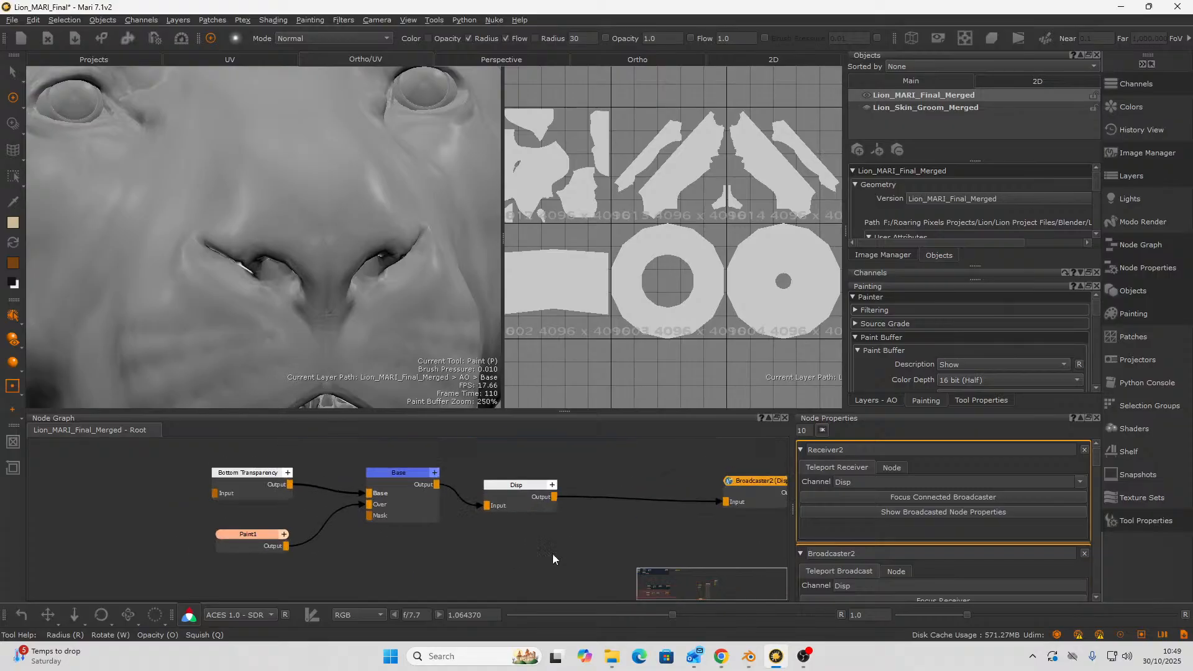
{"action": "scroll", "coordinate": [152, 478], "scroll_direction": "down", "scroll_amount": 3}
{"action": "middle_click_drag", "start_coordinate": [152, 477], "coordinate": [221, 489]}
{"action": "left_click_drag", "start_coordinate": [197, 452], "coordinate": [463, 554]}
{"action": "left_click", "coordinate": [436, 538]}
{"action": "left_click_drag", "start_coordinate": [456, 497], "coordinate": [544, 495]}
{"action": "scroll", "coordinate": [509, 496], "scroll_direction": "down", "scroll_amount": 2}
{"action": "left_click_drag", "start_coordinate": [243, 472], "coordinate": [448, 565]}
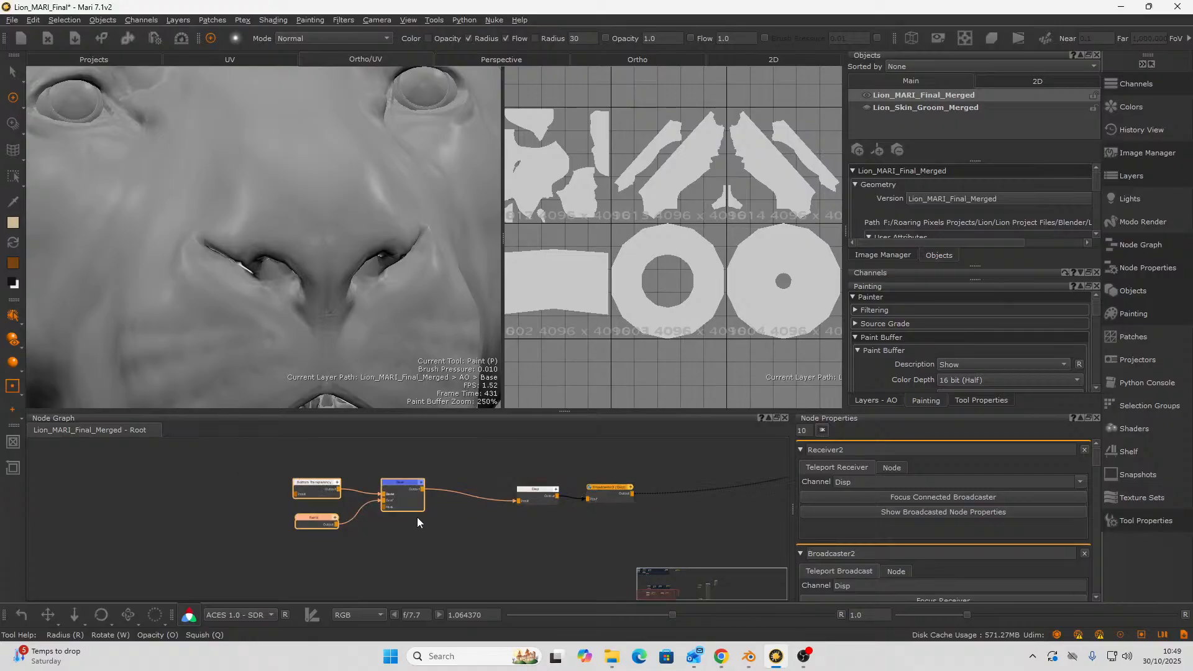
{"action": "left_click_drag", "start_coordinate": [415, 506], "coordinate": [237, 494]}
{"action": "scroll", "coordinate": [316, 489], "scroll_direction": "up", "scroll_amount": 2}
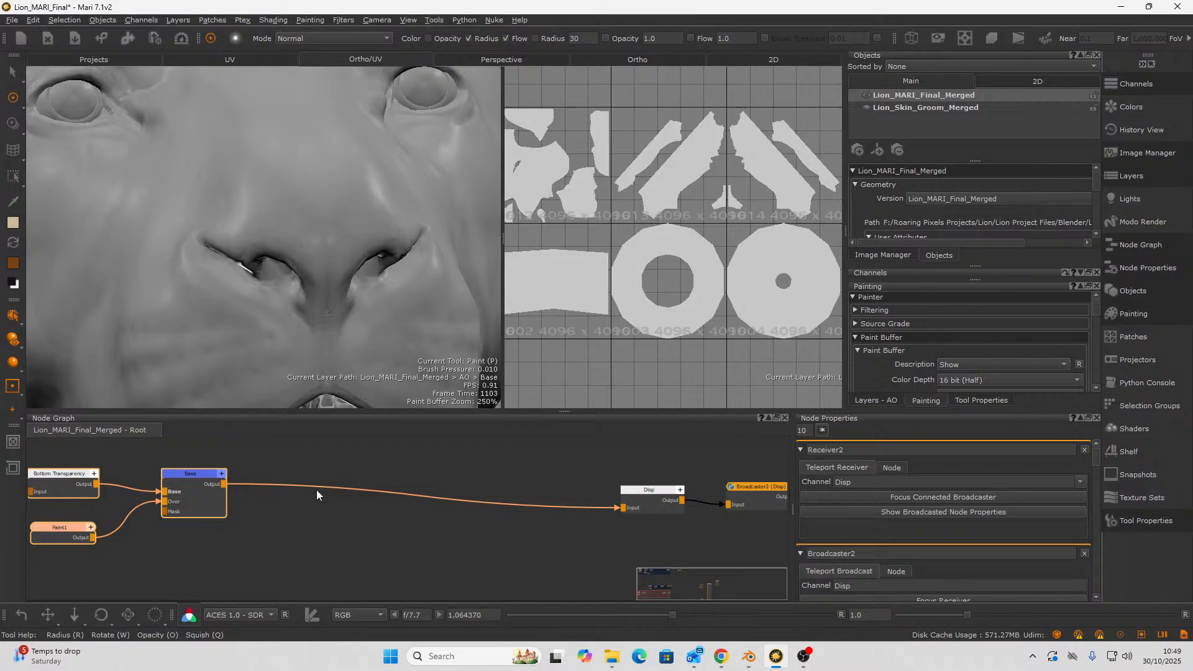
- Insert a Merge node between the displacement network's Base and Disp nodes and space it out from Base
{"action": "middle_click_drag", "start_coordinate": [337, 562], "coordinate": [504, 557]}
{"action": "scroll", "coordinate": [471, 515], "scroll_direction": "up", "scroll_amount": 2}
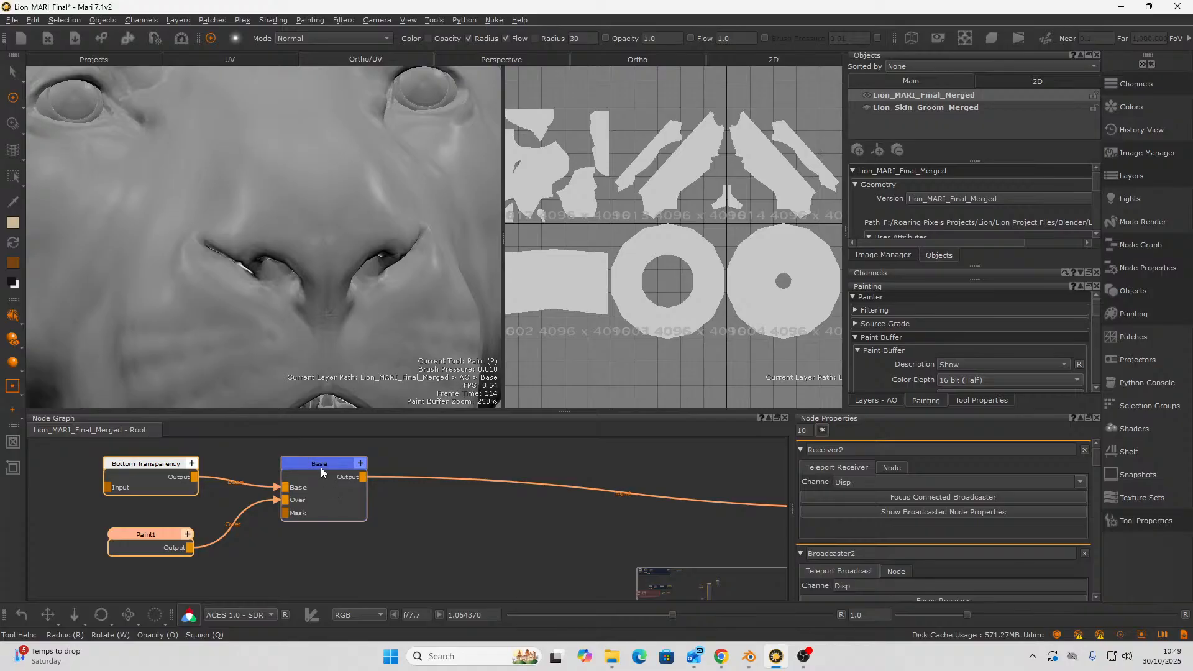
{"action": "key", "text": "ctrl+d"}
{"action": "key", "text": "ctrl+z"}
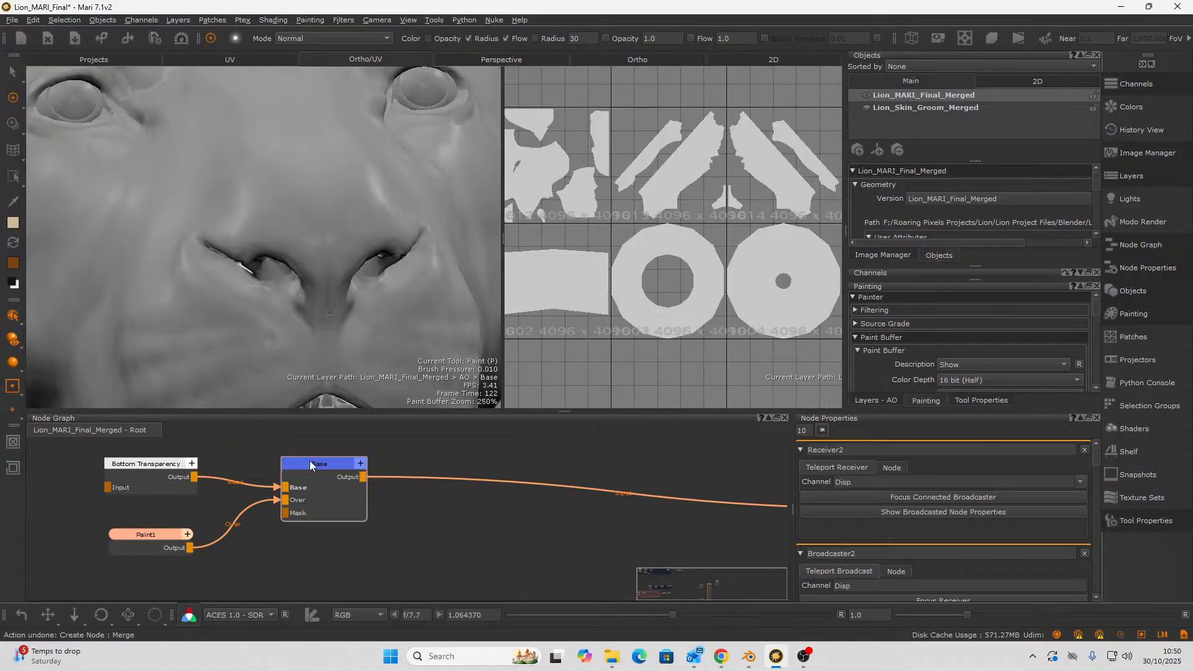
{"action": "key", "text": "m"}
{"action": "left_click_drag", "start_coordinate": [472, 481], "coordinate": [517, 481]}
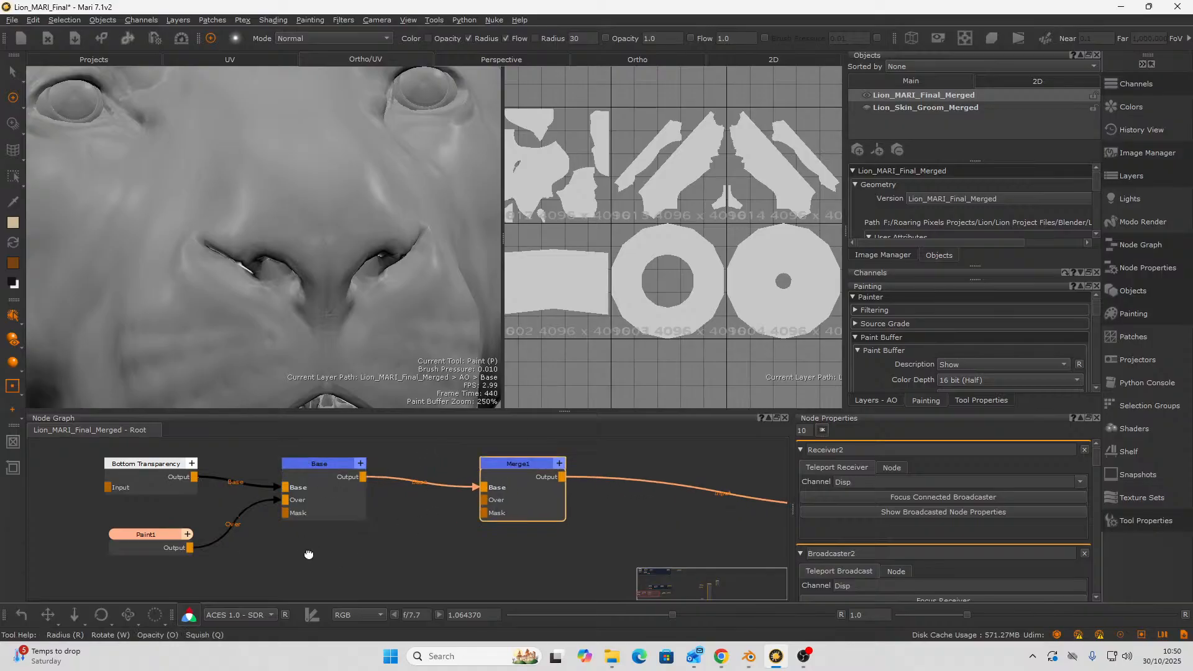
{"action": "mouse_move", "coordinate": [309, 554]}
{"action": "middle_mouse_down"}
{"action": "mouse_move", "coordinate": [374, 487]}
{"action": "mouse_move", "coordinate": [335, 524]}
{"action": "middle_mouse_up"}
{"action": "right_click", "coordinate": [350, 543]}
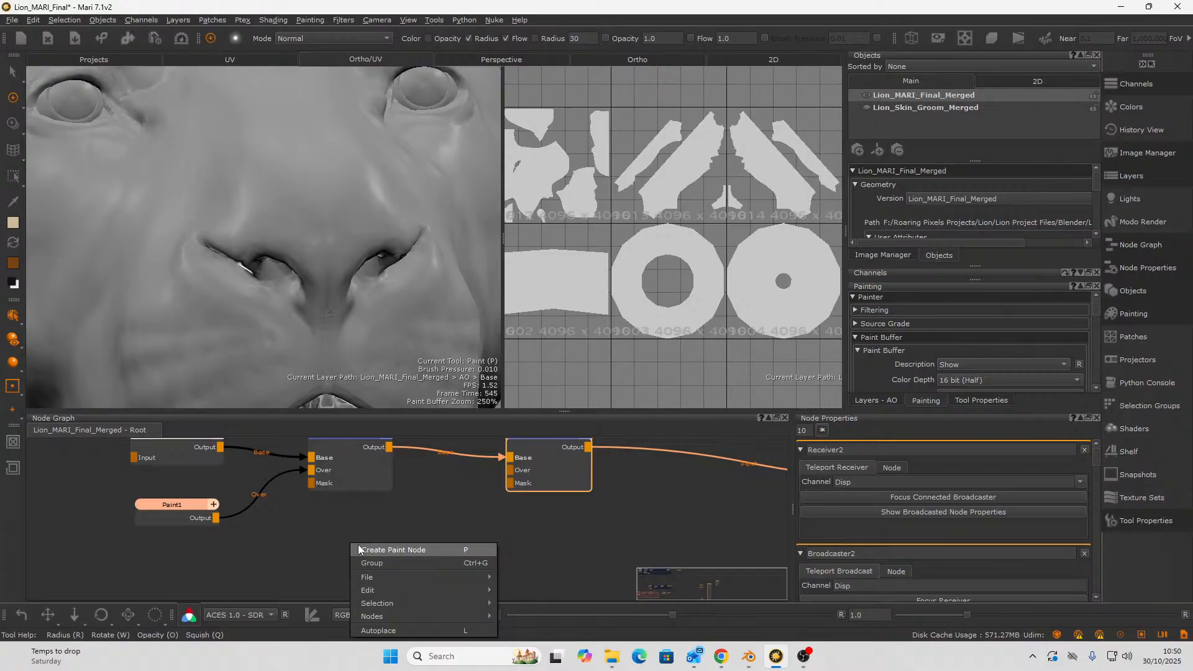
{"action": "left_click", "coordinate": [300, 525]}
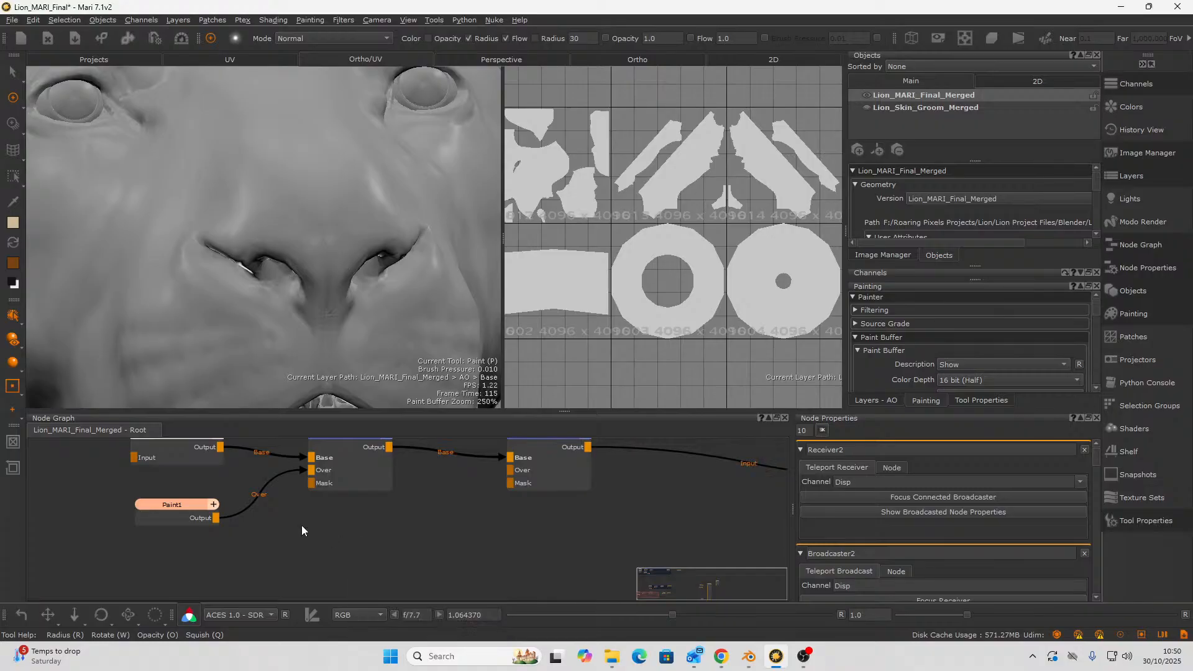
{"action": "right_click", "coordinate": [373, 543]}
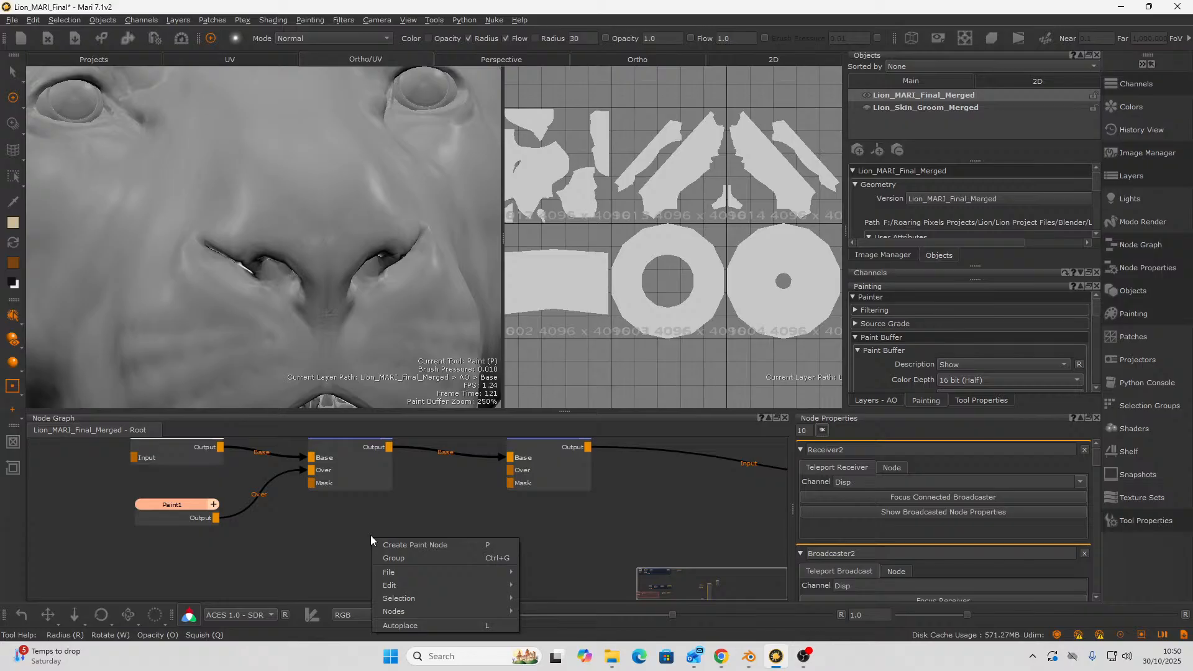
{"action": "left_click", "coordinate": [368, 528]}
- Create a Perlin node below the displacement network's Base node and connect its output to the new Merge node's Over input
{"action": "key", "text": "Tab"}
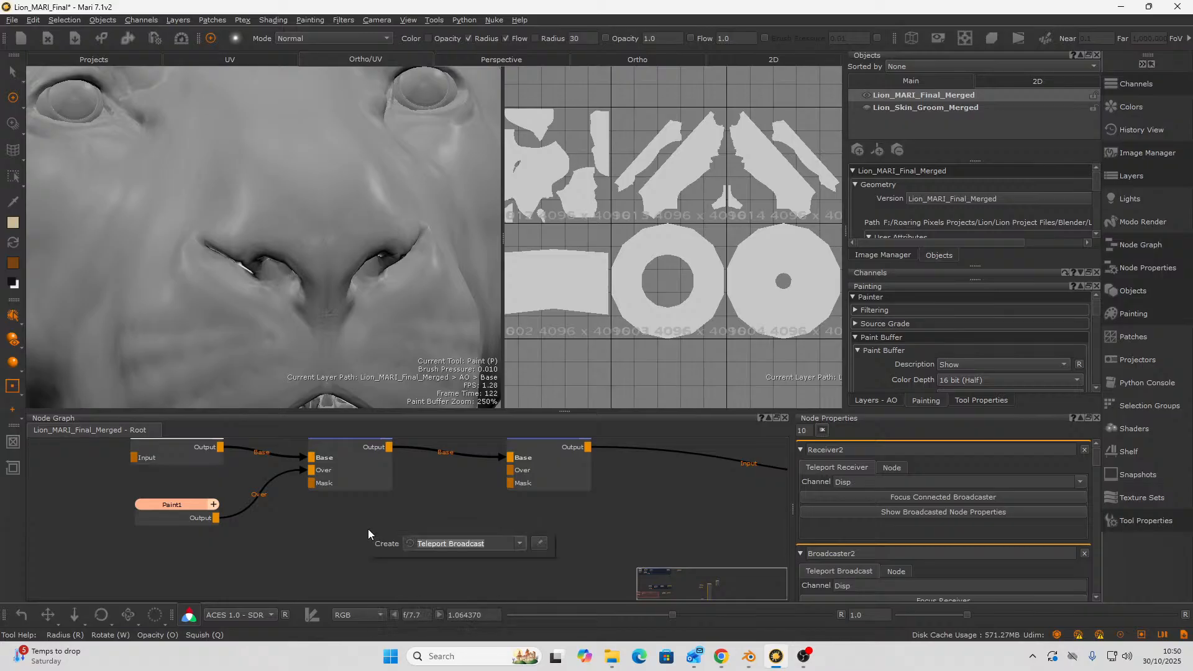
{"action": "type", "text": "per"}
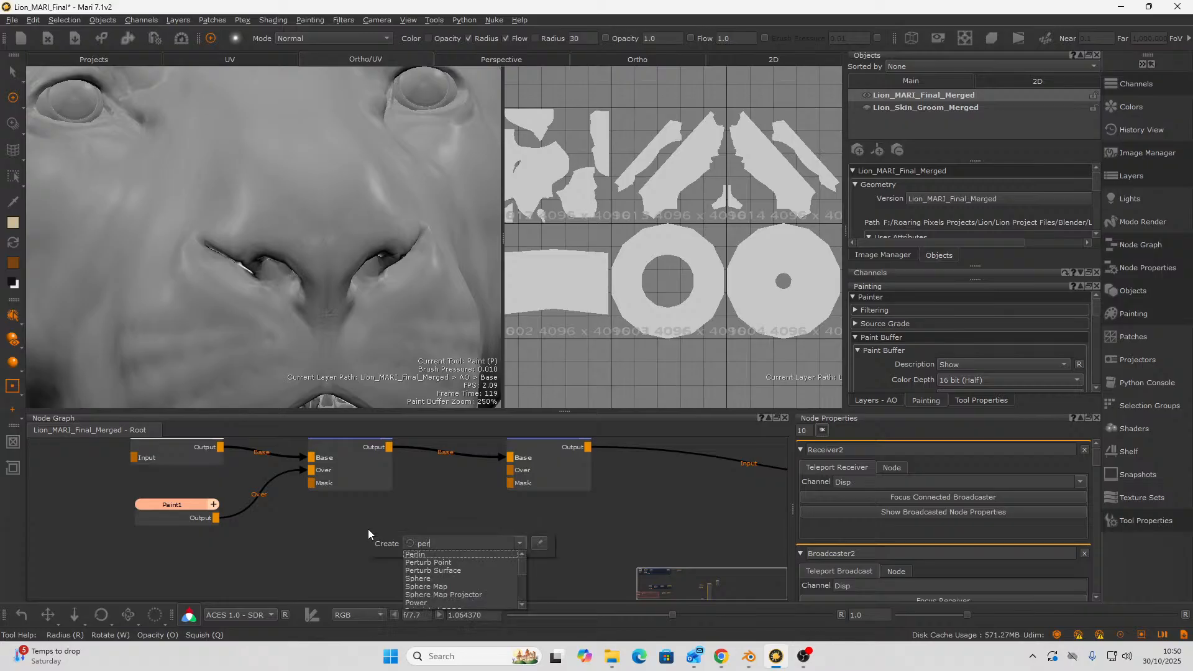
{"action": "key", "text": "Return"}
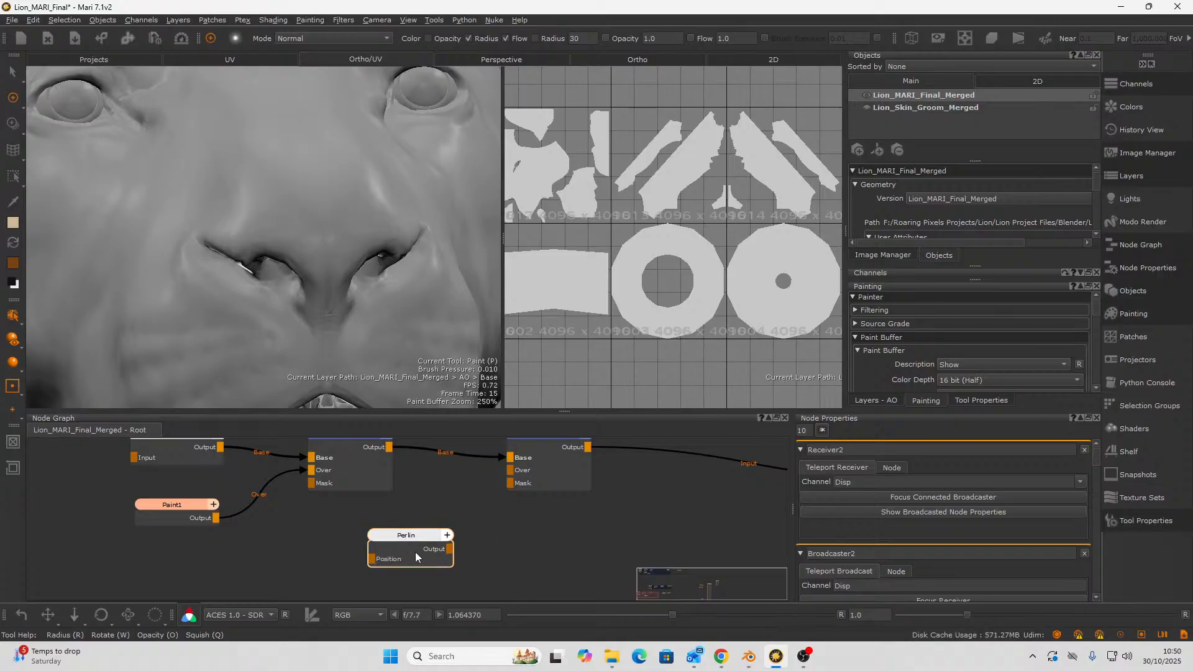
{"action": "left_click_drag", "start_coordinate": [432, 544], "coordinate": [380, 541]}
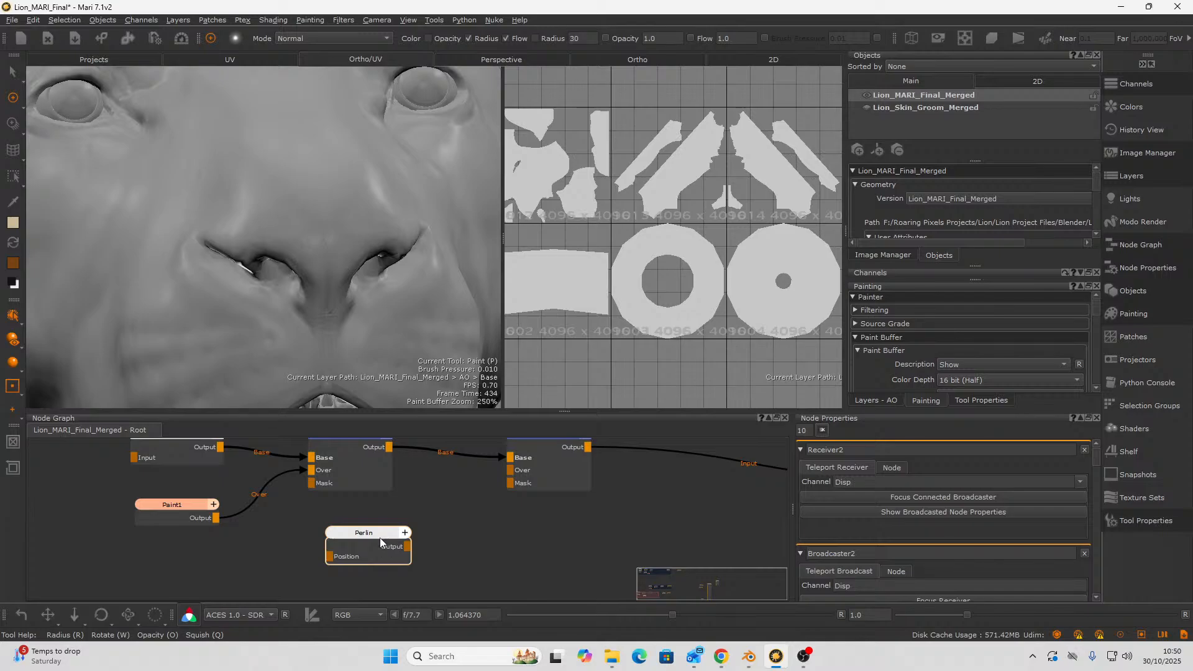
{"action": "scroll", "coordinate": [380, 539], "scroll_direction": "up", "scroll_amount": 2}
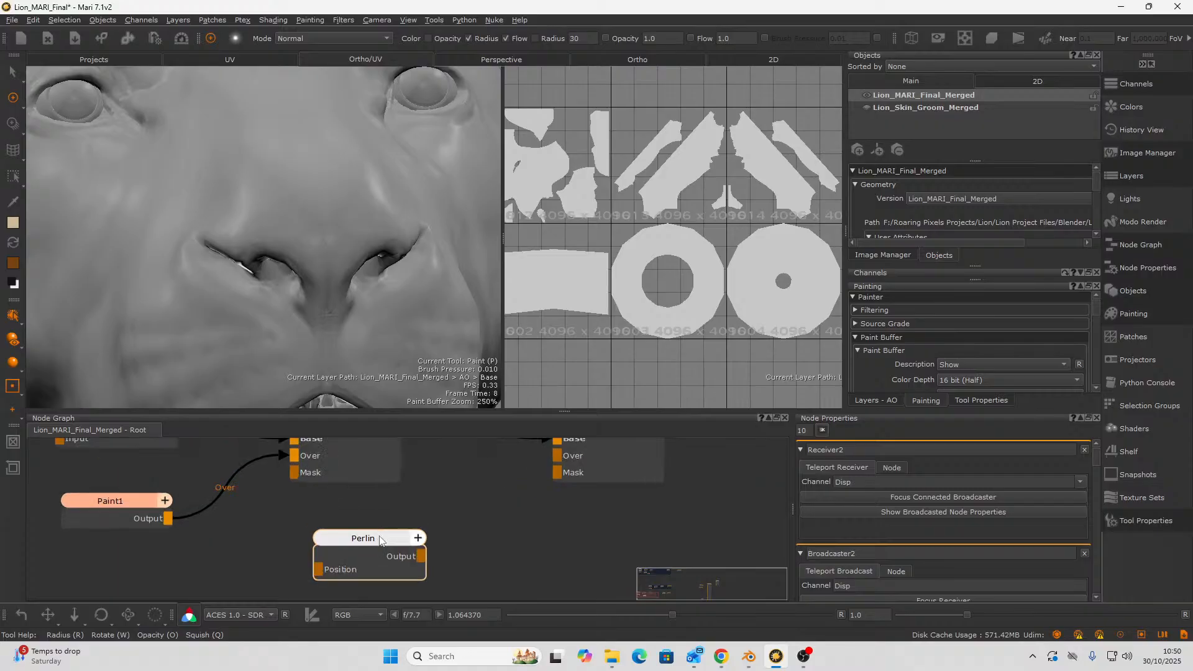
{"action": "left_click_drag", "start_coordinate": [421, 556], "coordinate": [557, 456]}
{"action": "scroll", "coordinate": [551, 562], "scroll_direction": "down", "scroll_amount": 2}
{"action": "scroll", "coordinate": [552, 562], "scroll_direction": "down", "scroll_amount": 2}
{"action": "middle_click_drag", "start_coordinate": [552, 562], "coordinate": [505, 519]}
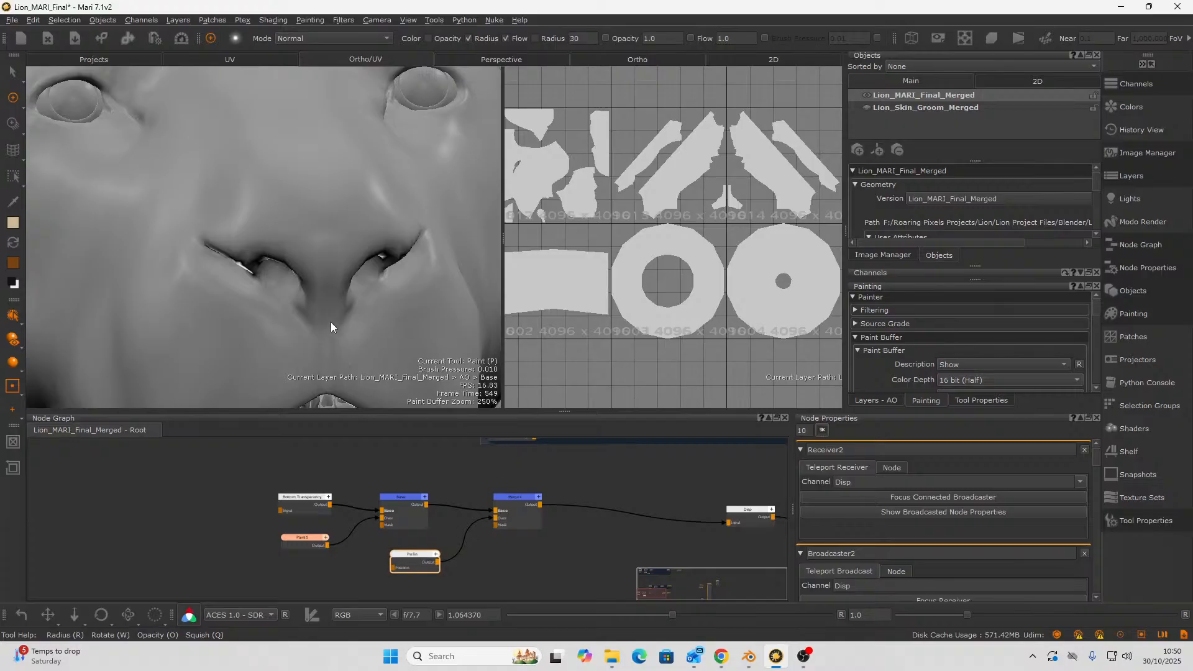
- Display the Perlin node's output on the lion's head and shoulders and open the node's properties
{"action": "key", "text": "f"}
{"action": "mouse_move", "coordinate": [305, 180]}
{"action": "right_mouse_down", "text": "alt"}
{"action": "mouse_move", "coordinate": [381, 267]}
{"action": "mouse_move", "coordinate": [247, 267]}
{"action": "mouse_move", "coordinate": [292, 319]}
{"action": "mouse_move", "coordinate": [299, 307]}
{"action": "mouse_move", "coordinate": [253, 306]}
{"action": "mouse_move", "coordinate": [245, 319]}
{"action": "right_mouse_up", "text": "alt"}
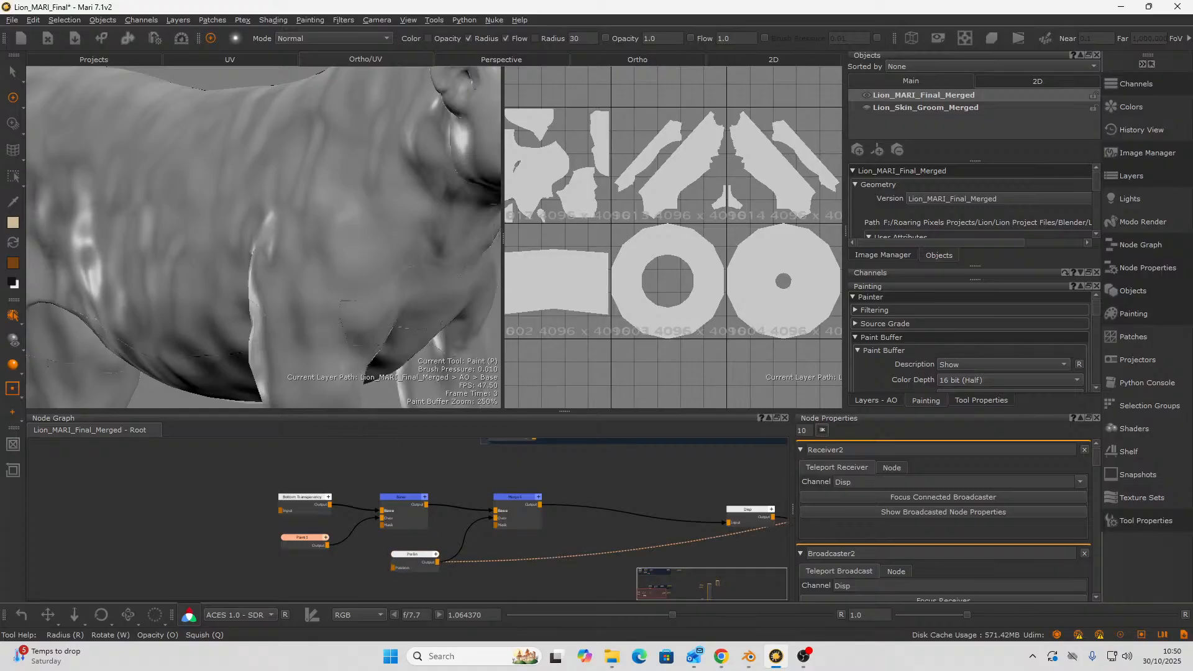
{"action": "middle_click_drag", "start_coordinate": [357, 291], "coordinate": [238, 388], "text": "alt"}
{"action": "scroll", "coordinate": [238, 388], "scroll_direction": "down", "scroll_amount": 3}
{"action": "left_click_drag", "start_coordinate": [248, 280], "coordinate": [348, 283], "text": "alt"}
{"action": "left_click", "coordinate": [416, 558]}
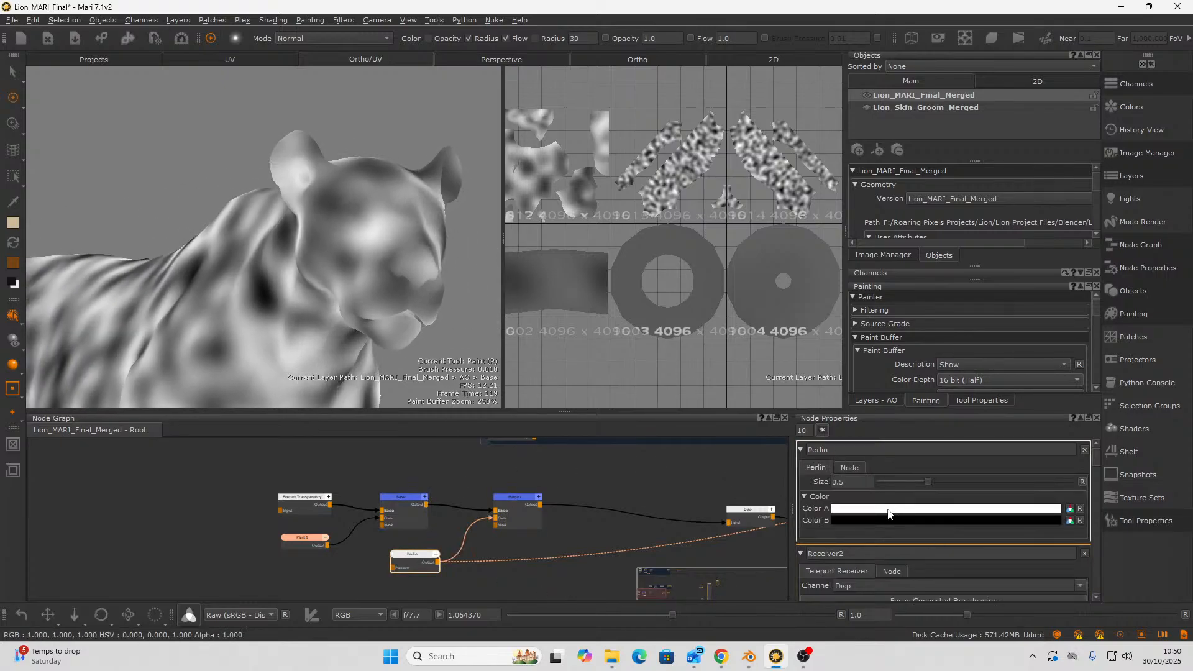
- Reduce the Perlin noise size to 0.144 for a much finer pattern on the lion's skin
{"action": "mouse_move", "coordinate": [888, 513]}
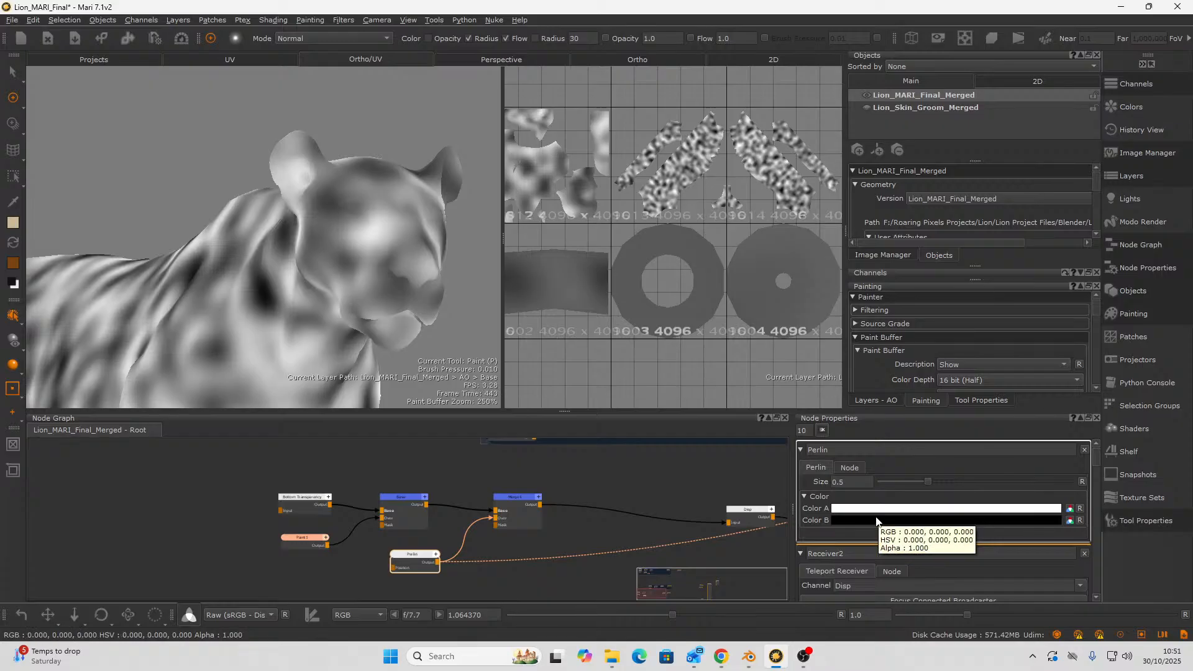
{"action": "scroll", "coordinate": [531, 533], "scroll_direction": "up", "scroll_amount": 2}
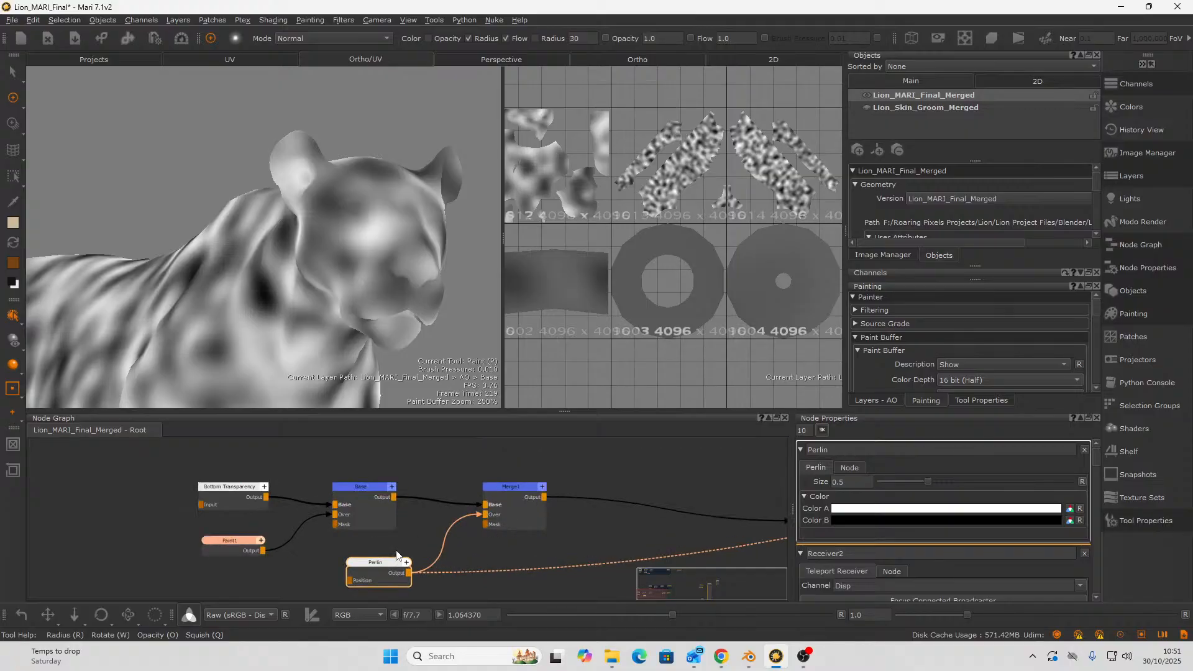
{"action": "scroll", "coordinate": [396, 555], "scroll_direction": "up", "scroll_amount": 3}
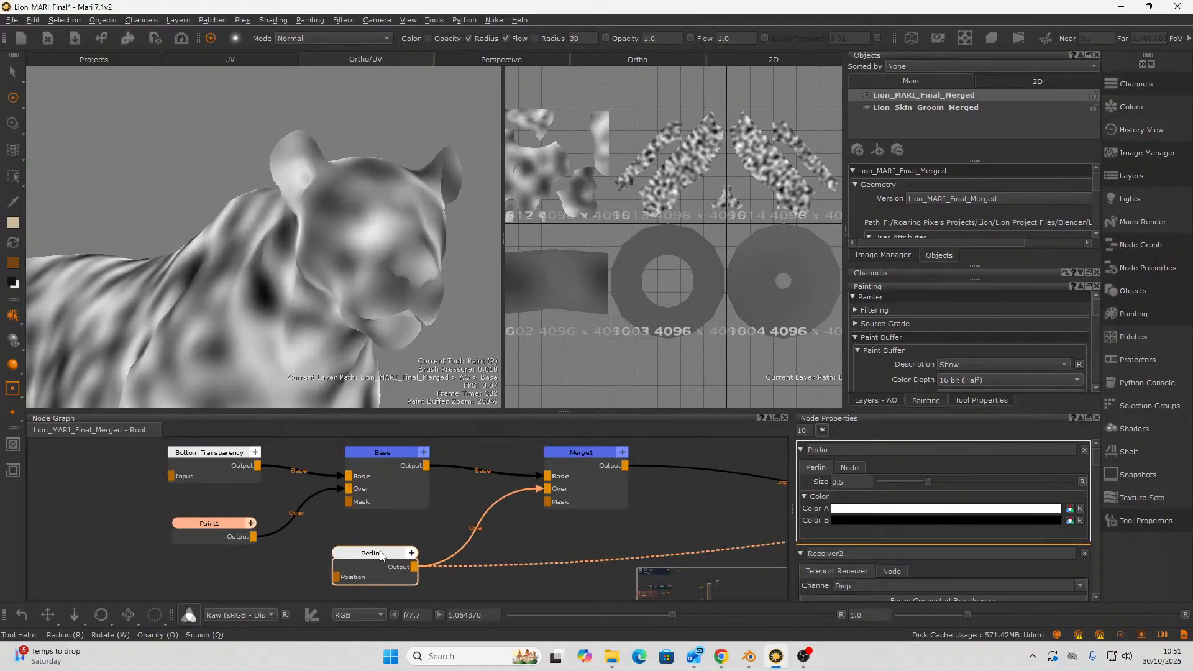
{"action": "left_click_drag", "start_coordinate": [927, 482], "coordinate": [900, 480]}
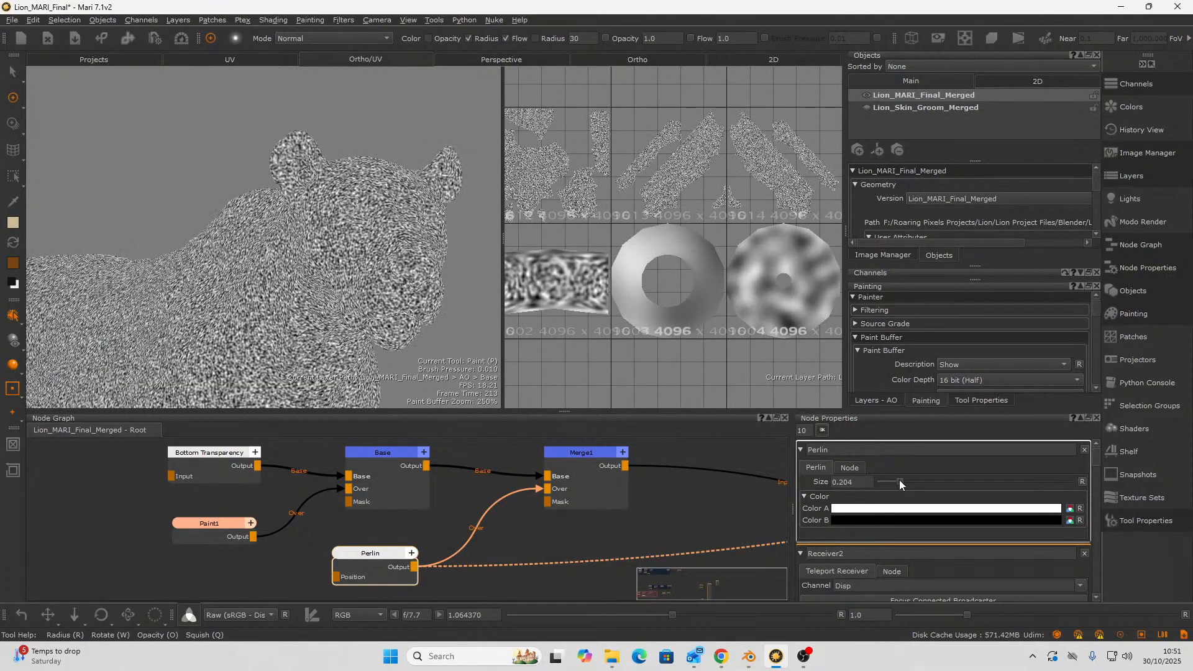
{"action": "scroll", "coordinate": [377, 287], "scroll_direction": "up", "scroll_amount": 5}
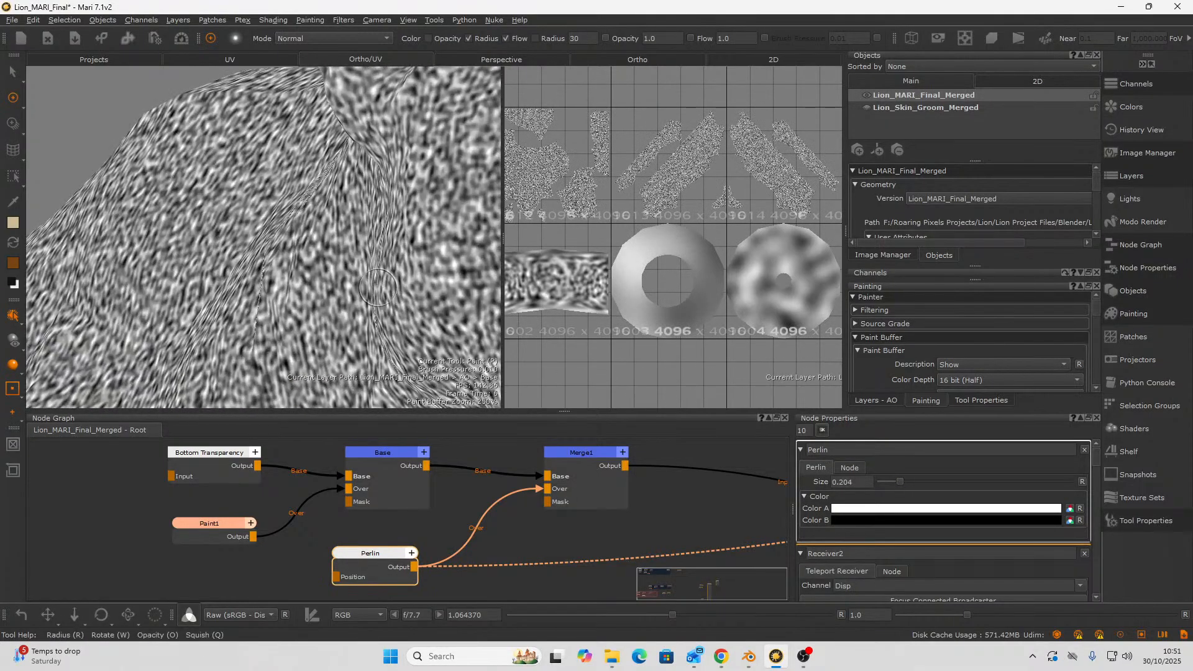
{"action": "scroll", "coordinate": [378, 287], "scroll_direction": "up", "scroll_amount": 3}
{"action": "scroll", "coordinate": [349, 330], "scroll_direction": "up", "scroll_amount": 2}
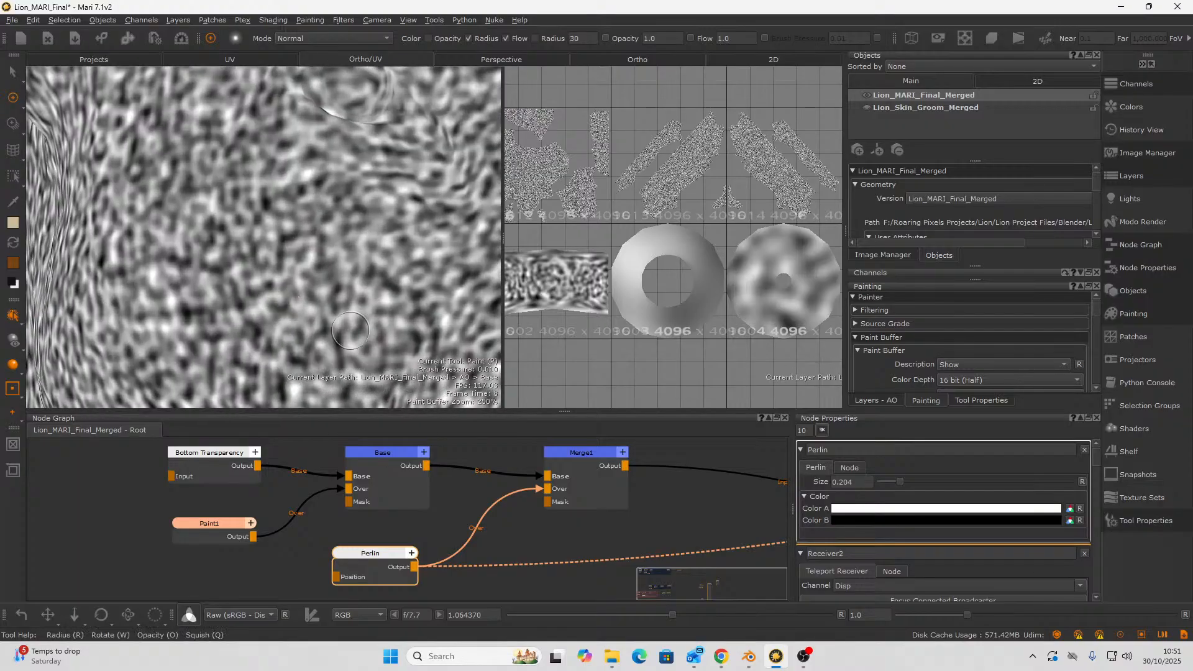
{"action": "left_click_drag", "start_coordinate": [889, 480], "coordinate": [885, 479]}
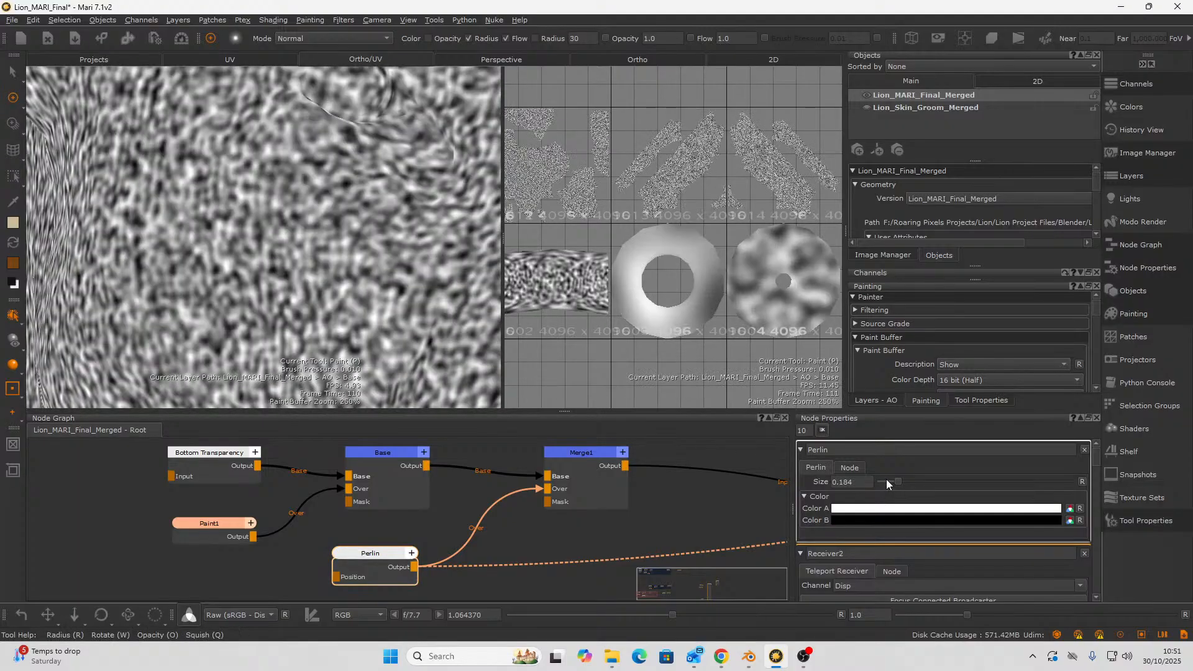
{"action": "left_click", "coordinate": [888, 481]}
{"action": "left_click", "coordinate": [889, 481]}
{"action": "left_click", "coordinate": [889, 481]}
{"action": "left_click", "coordinate": [889, 481]}
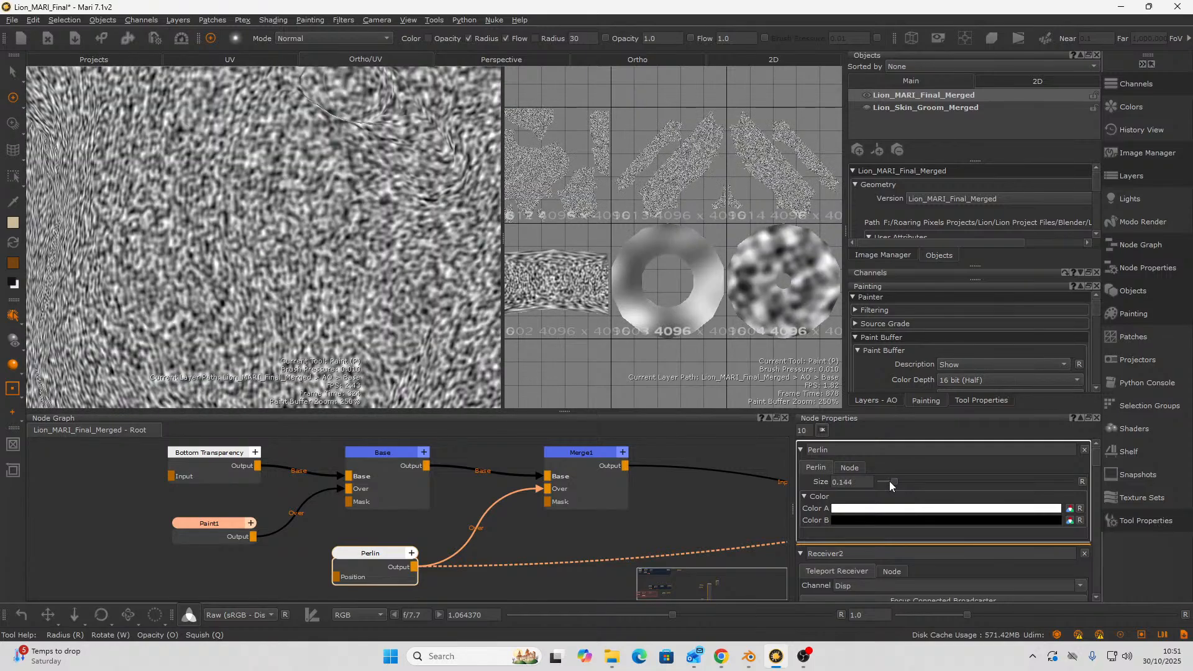
- Set the blend mode of the Merge node combining Base and Perlin to Screen
{"action": "left_click", "coordinate": [578, 452]}
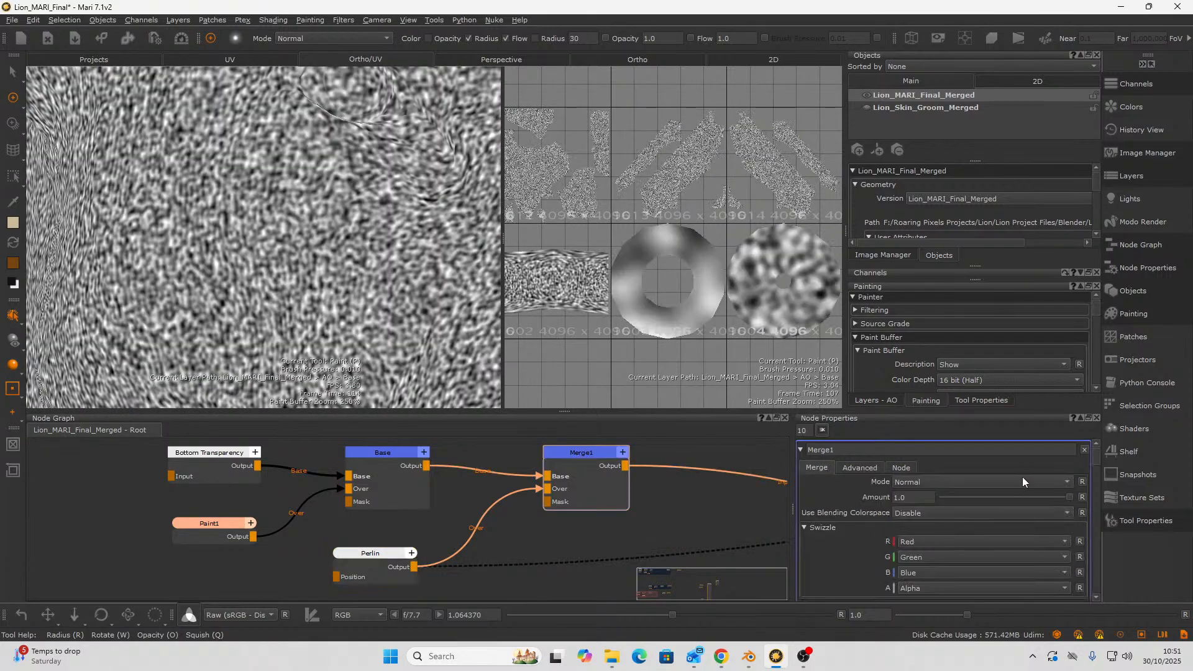
{"action": "left_click", "coordinate": [1026, 478]}
{"action": "mouse_move", "coordinate": [1030, 523]}
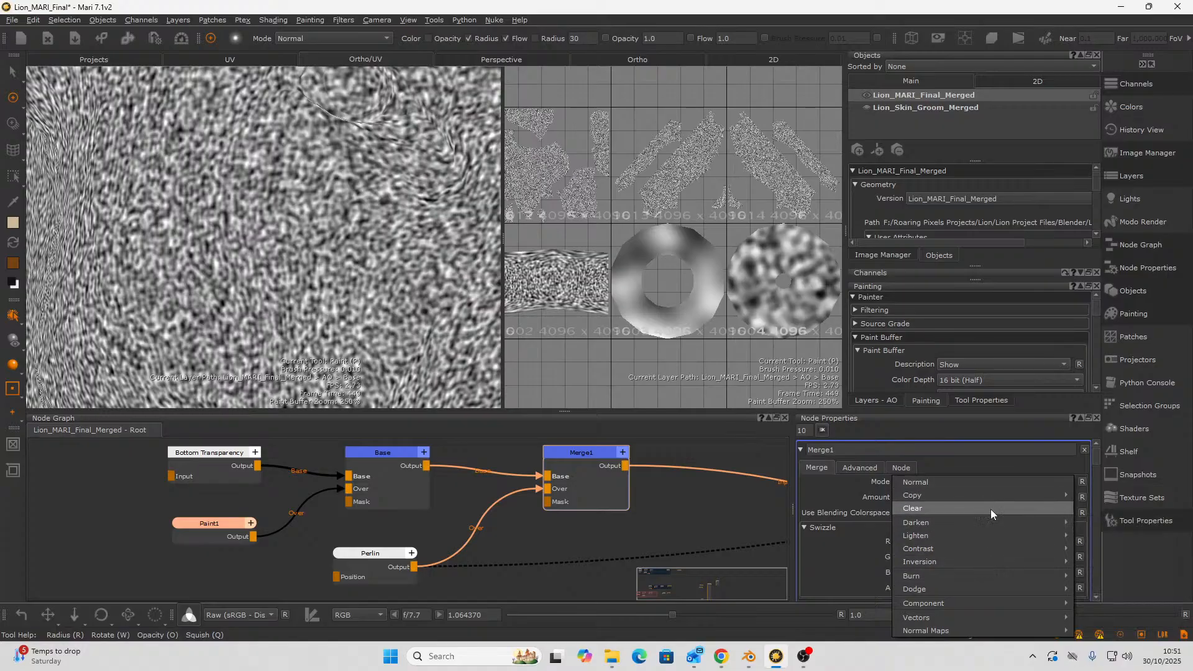
{"action": "mouse_move", "coordinate": [988, 495]}
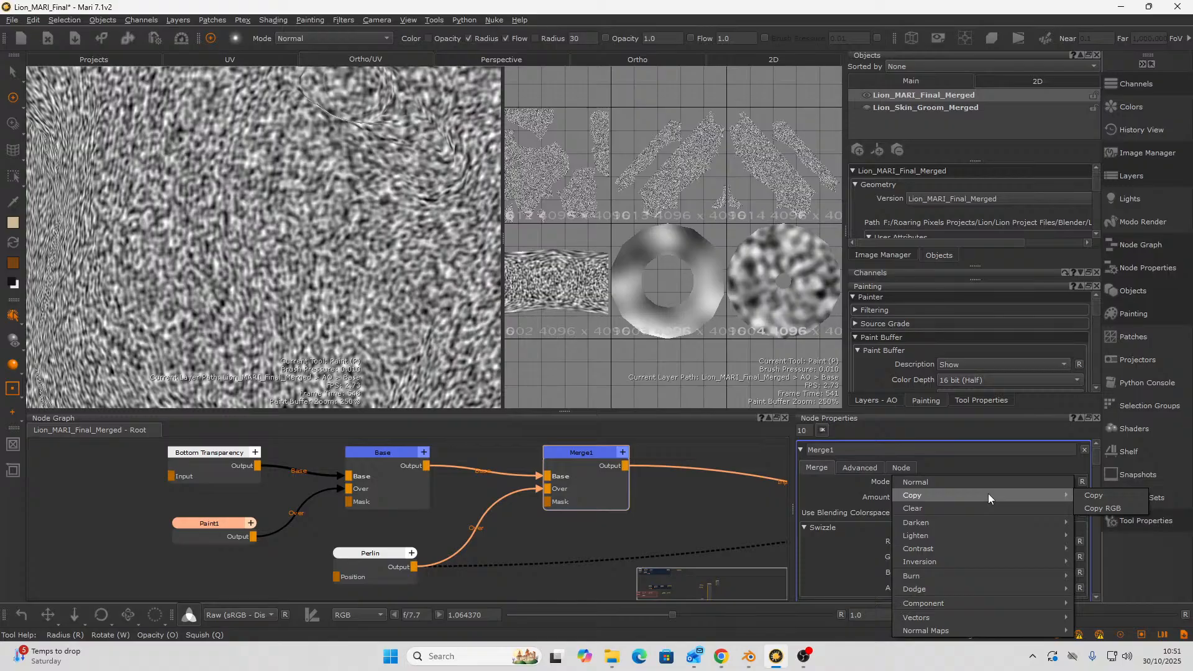
{"action": "mouse_move", "coordinate": [982, 526]}
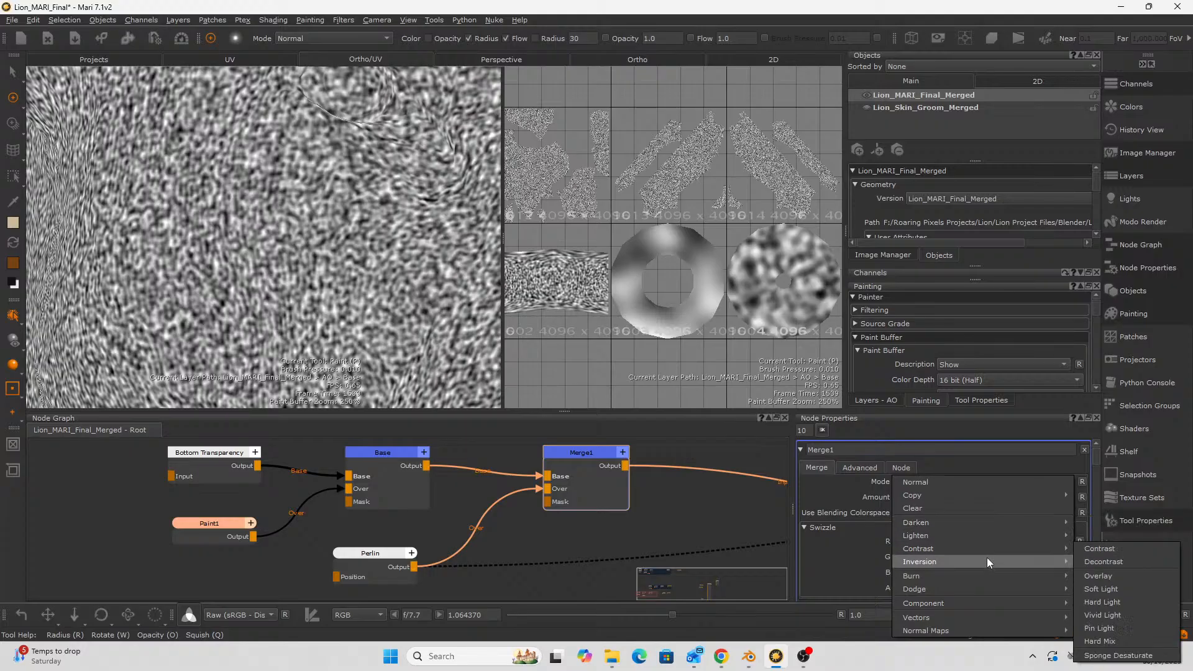
{"action": "left_click", "coordinate": [1113, 548]}
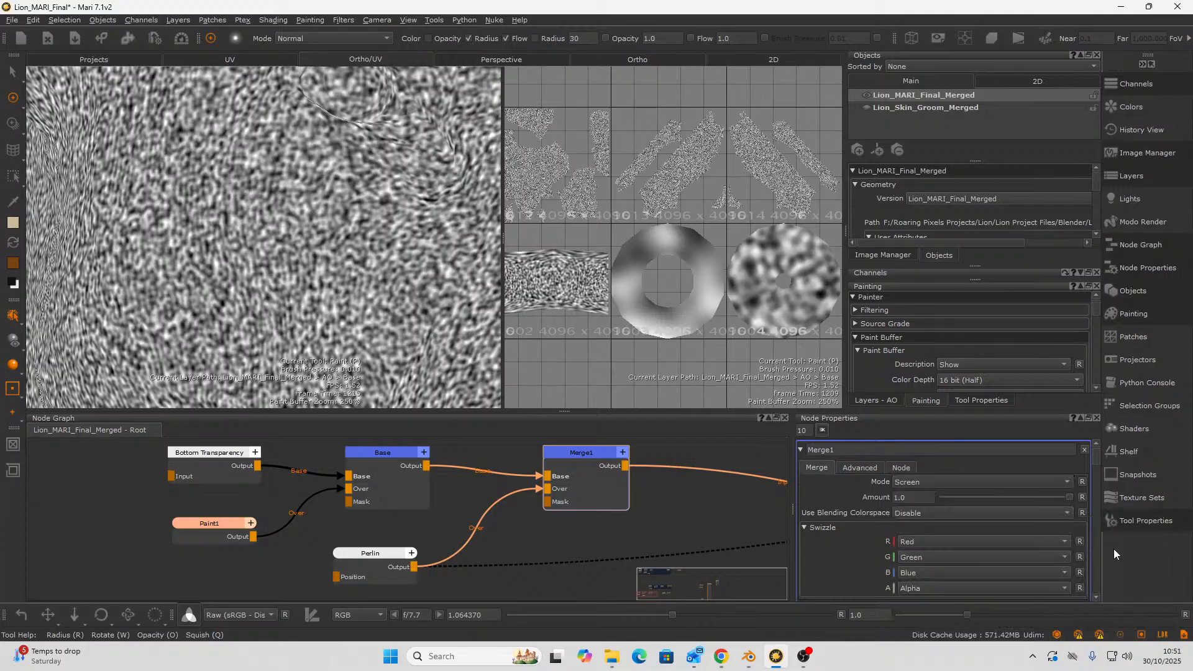
- Display the shader's shaded result on the lion and examine the noise displacement across its face
{"action": "scroll", "coordinate": [614, 489], "scroll_direction": "down", "scroll_amount": 1}
{"action": "scroll", "coordinate": [614, 490], "scroll_direction": "down", "scroll_amount": 1}
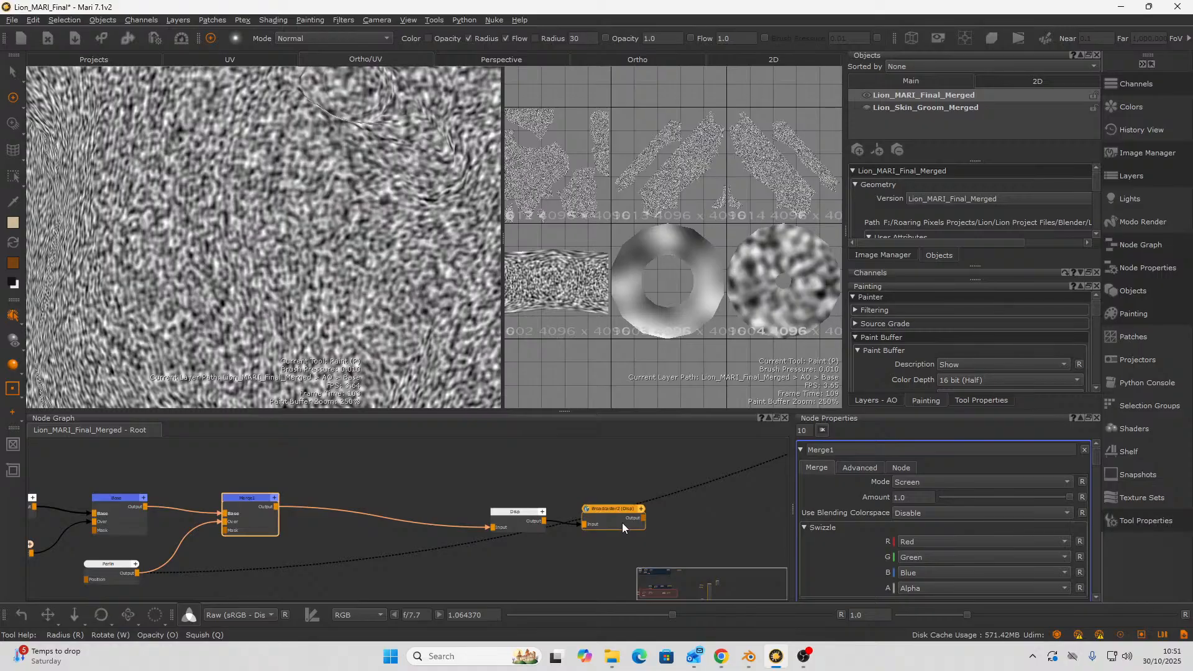
{"action": "middle_click_drag", "start_coordinate": [621, 523], "coordinate": [293, 554]}
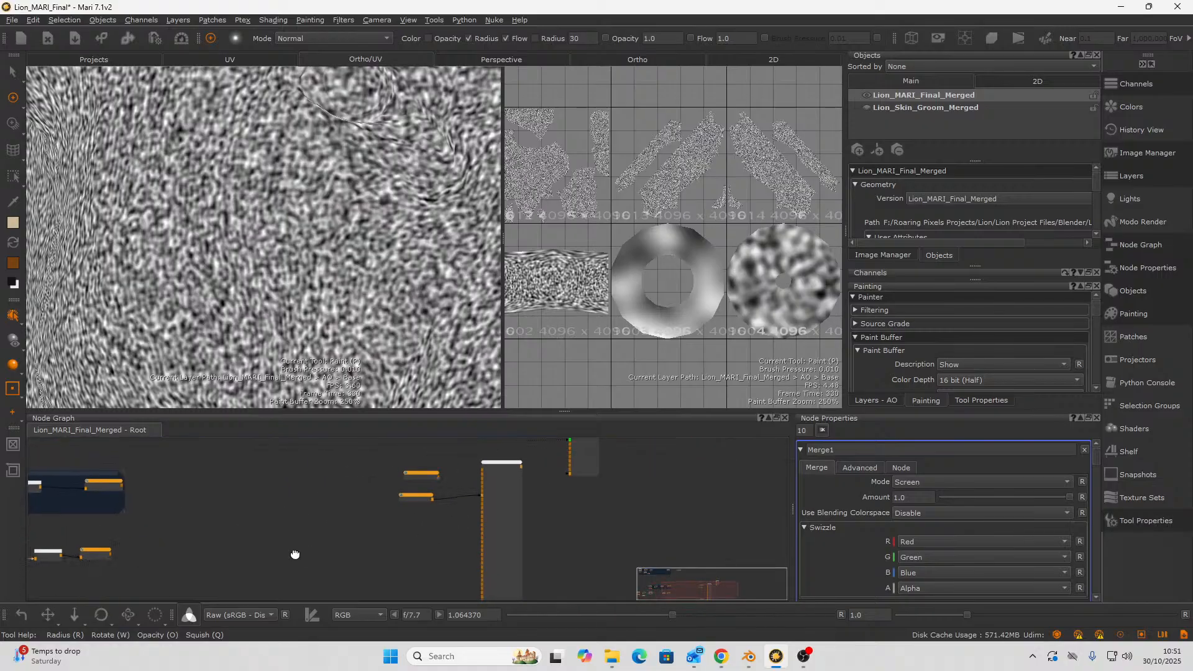
{"action": "left_click", "coordinate": [495, 472]}
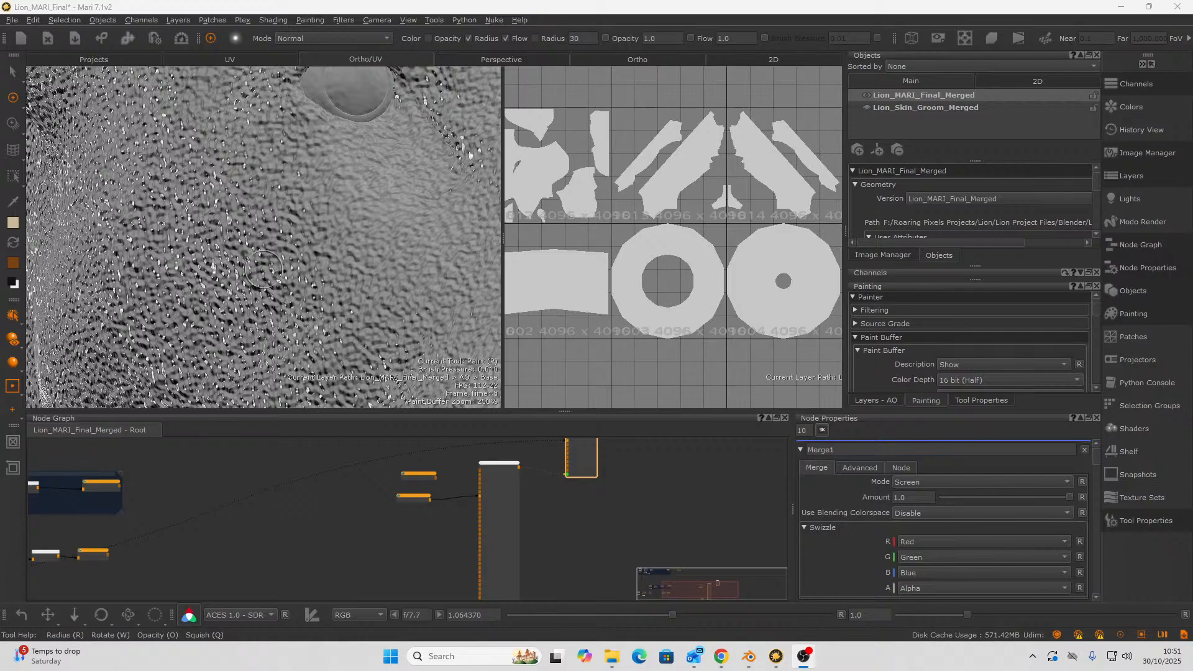
{"action": "left_click_drag", "start_coordinate": [289, 256], "coordinate": [192, 235], "text": "alt"}
{"action": "right_click_drag", "start_coordinate": [192, 235], "coordinate": [216, 275], "text": "alt"}
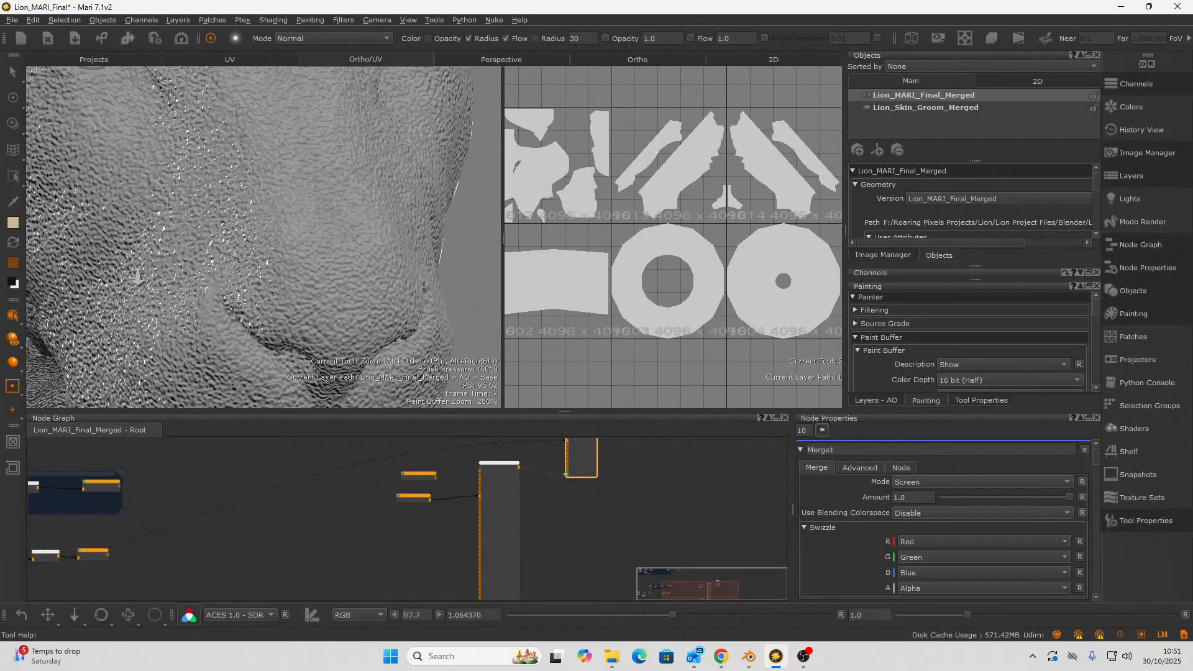
{"action": "right_click_drag", "start_coordinate": [312, 214], "coordinate": [311, 202], "text": "alt"}
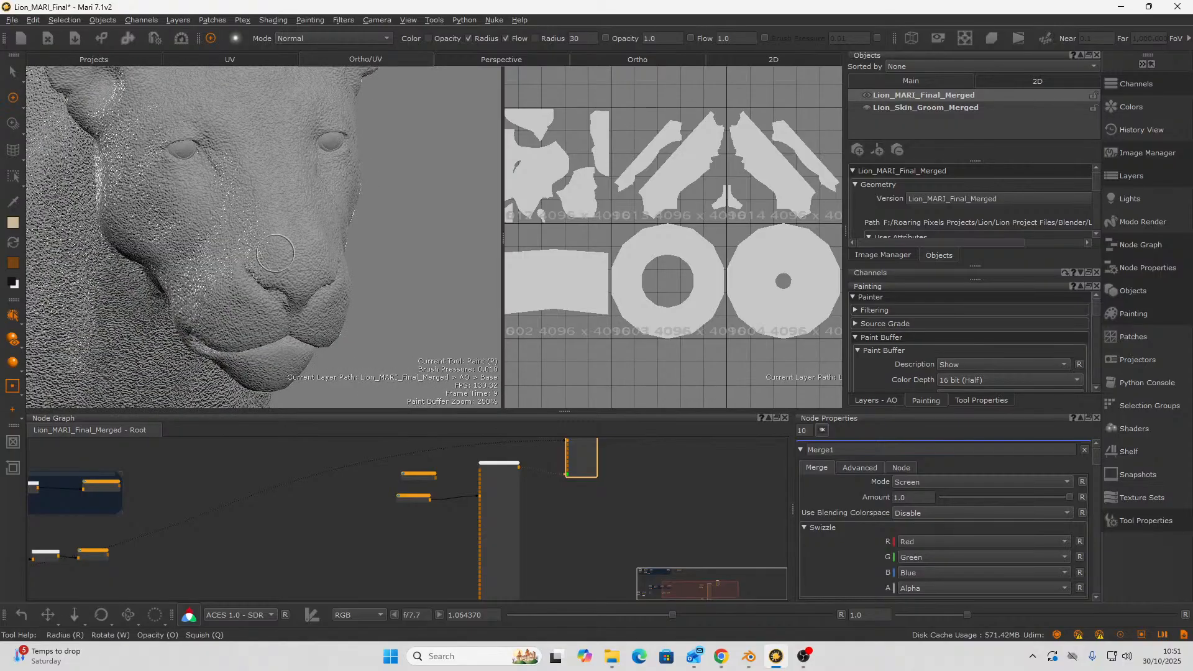
- Open the Perlin node's properties and set Color B to a mid grey of about 0.43 intensity
{"action": "mouse_move", "coordinate": [180, 562]}
{"action": "middle_mouse_down"}
{"action": "mouse_move", "coordinate": [554, 543]}
{"action": "mouse_move", "coordinate": [495, 564]}
{"action": "middle_mouse_up"}
{"action": "scroll", "coordinate": [496, 564], "scroll_direction": "up", "scroll_amount": 2}
{"action": "double_click", "coordinate": [129, 471]}
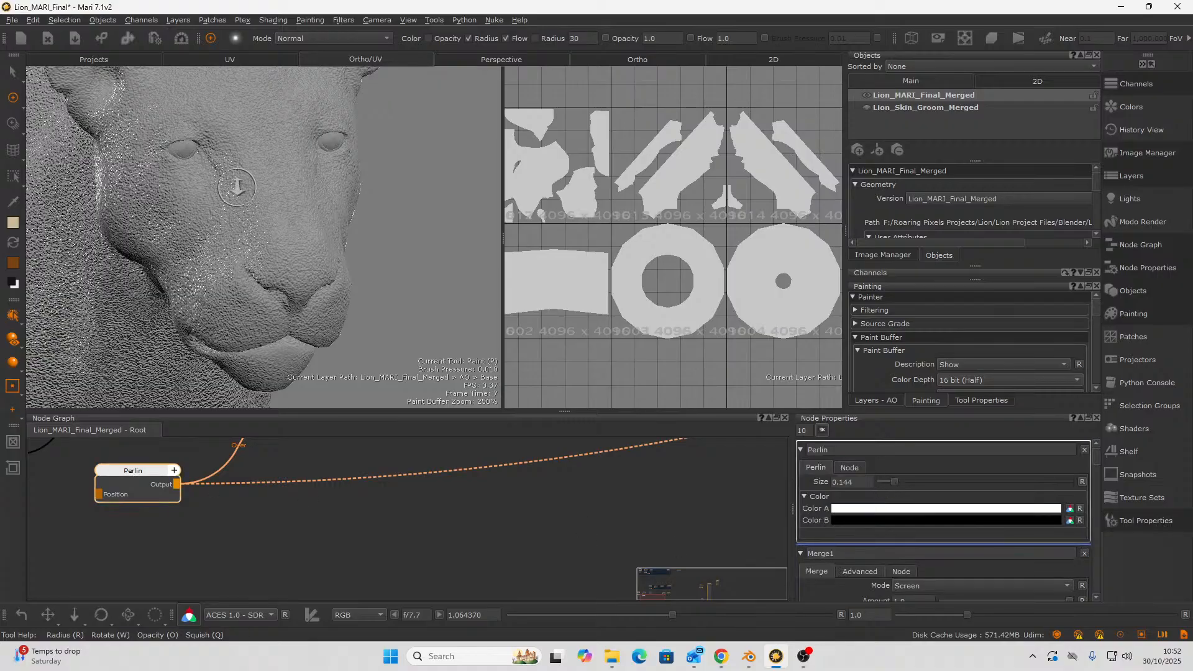
{"action": "scroll", "coordinate": [236, 187], "scroll_direction": "up", "scroll_amount": 10}
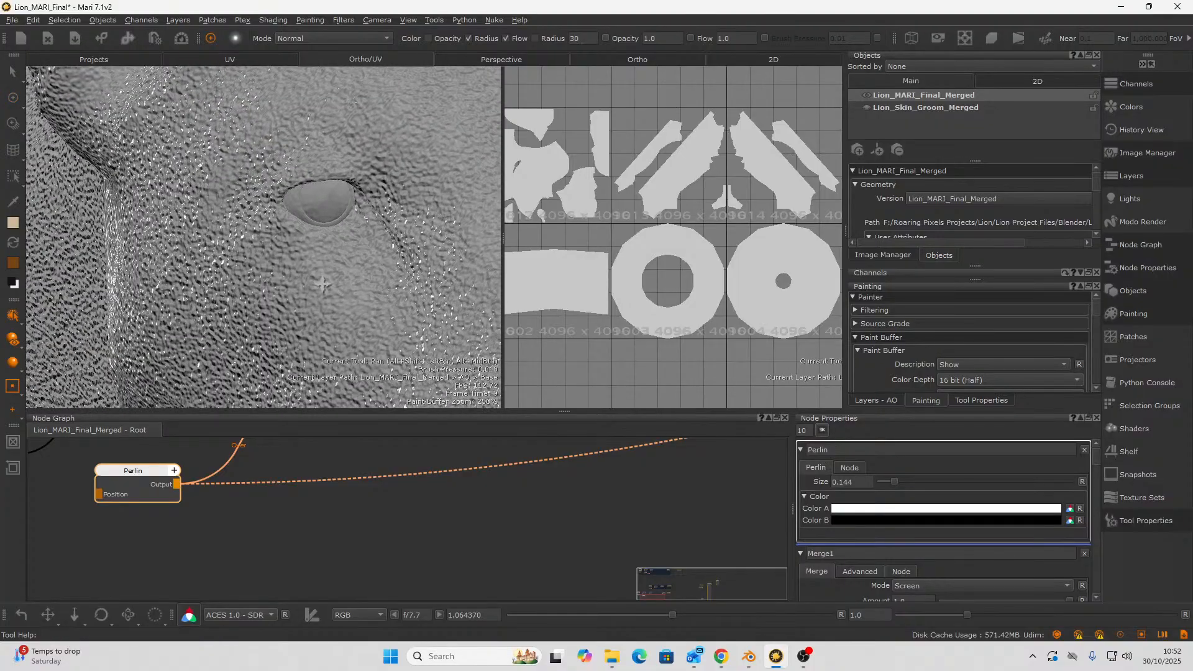
{"action": "middle_click_drag", "start_coordinate": [322, 284], "coordinate": [292, 249], "text": "alt"}
{"action": "left_click", "coordinate": [897, 520]}
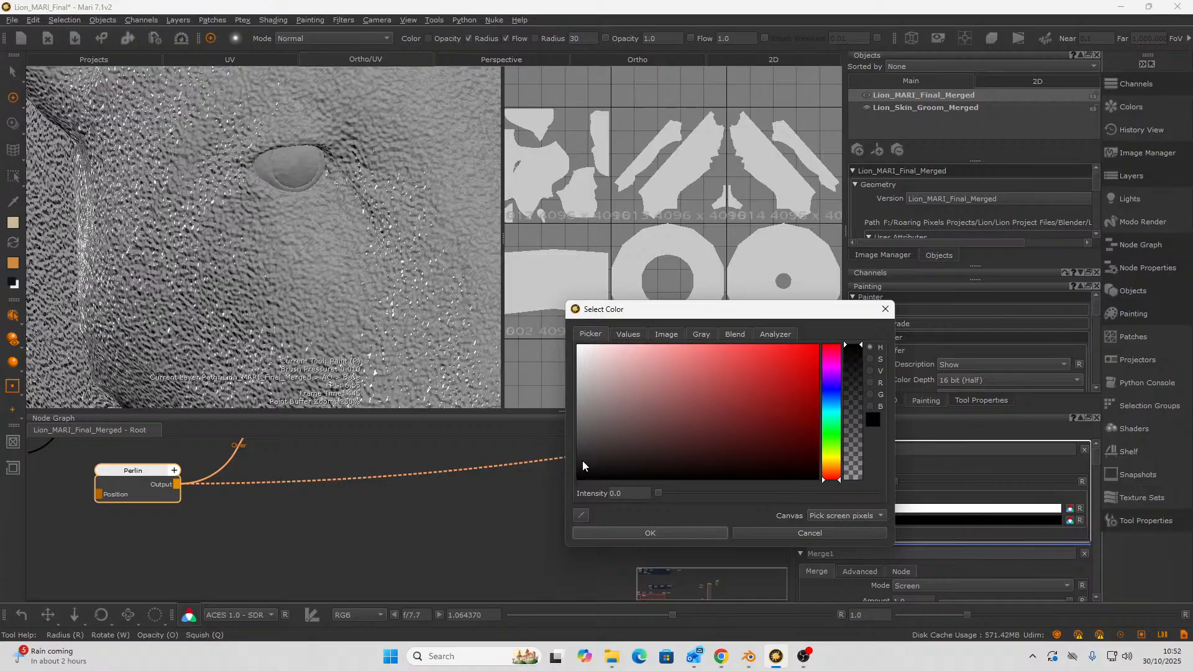
{"action": "left_click_drag", "start_coordinate": [583, 461], "coordinate": [563, 421]}
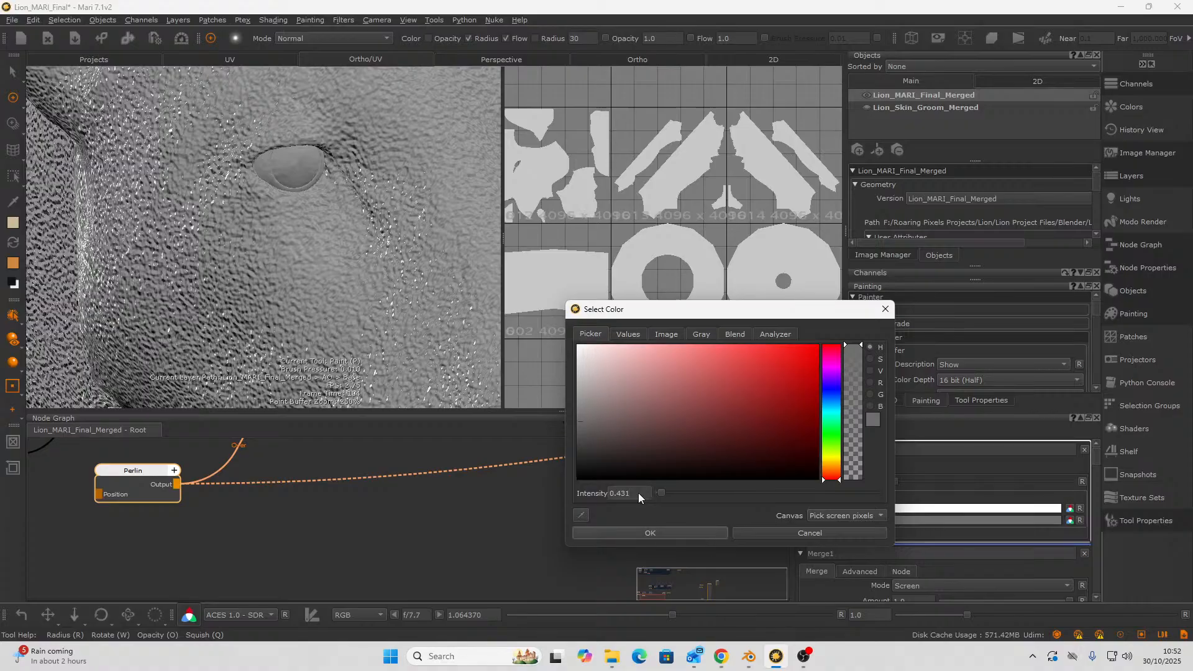
{"action": "key", "text": "Return"}
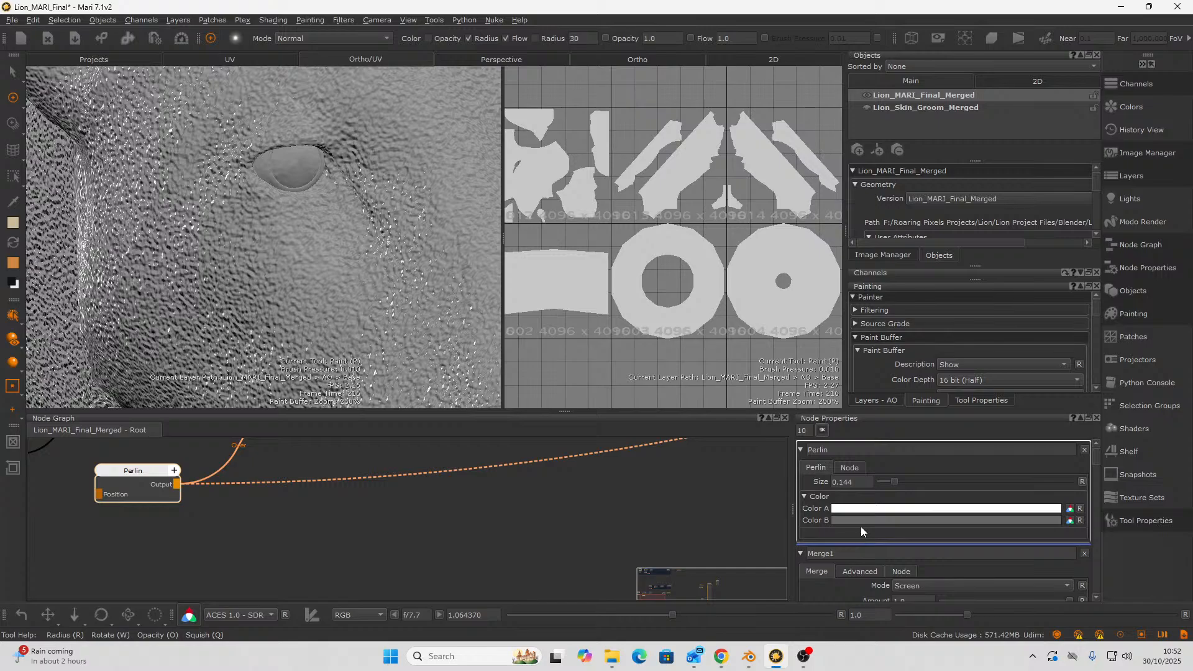
- Set the Perlin node's Color A to a grey with intensity 0.55
{"action": "left_click", "coordinate": [852, 510]}
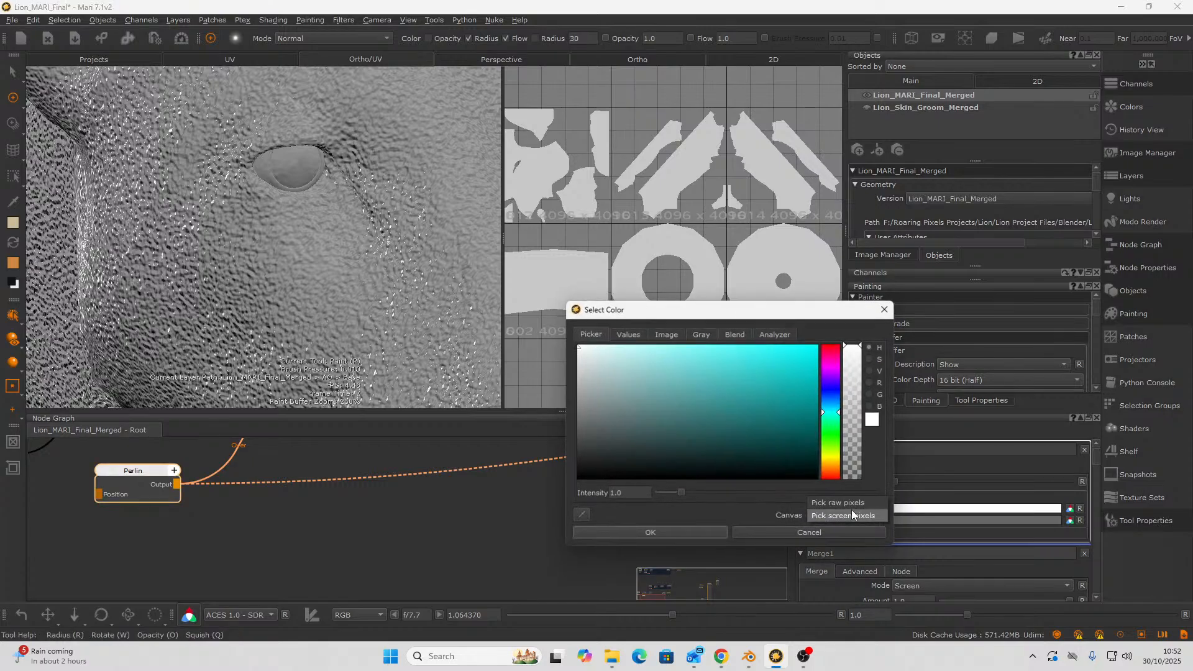
{"action": "left_click", "coordinate": [637, 491]}
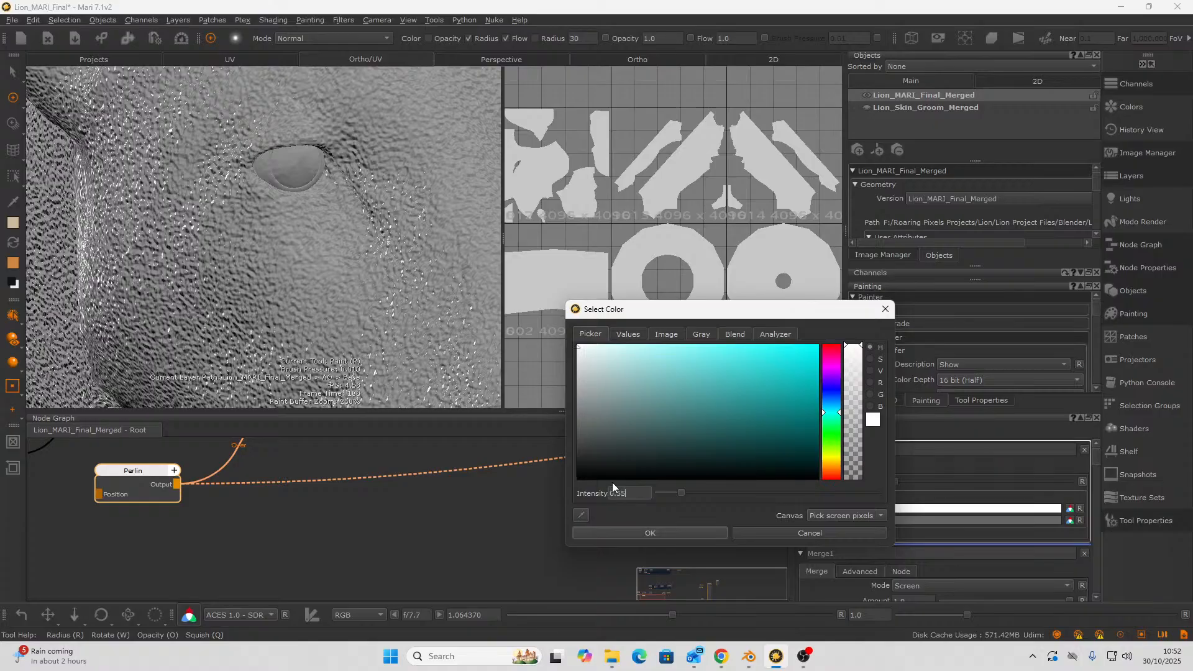
{"action": "key", "text": "Return"}
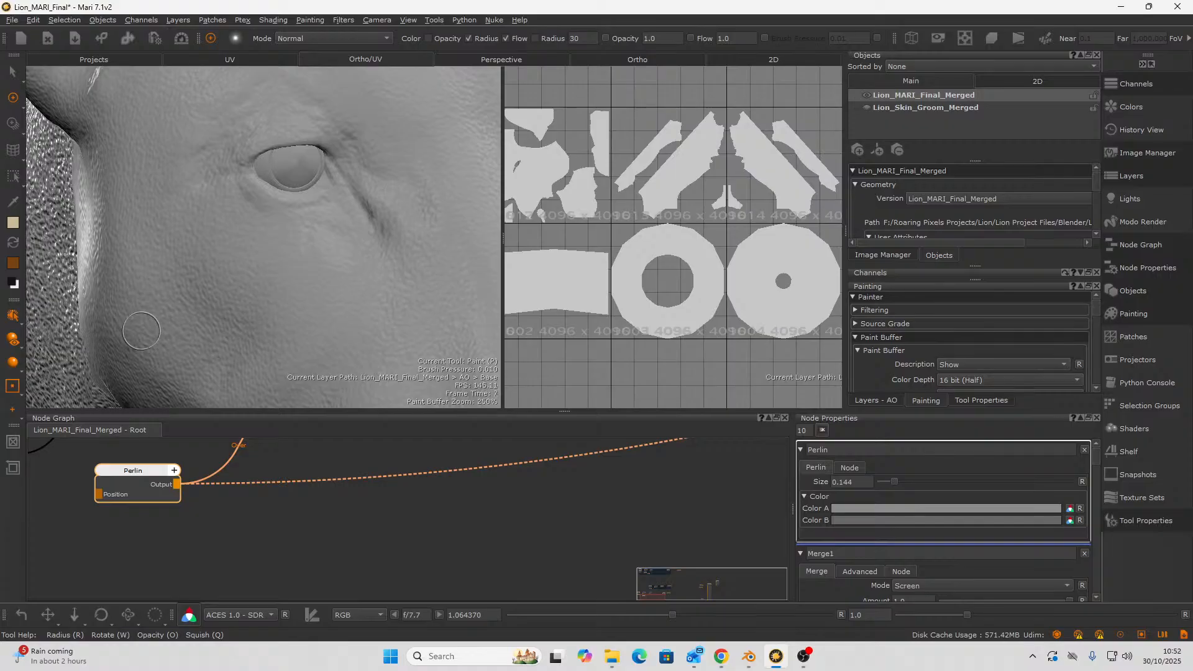
- Check the noise on the lion's head and shoulder, and lower the amount of the Merge node combining Base and Perlin to 0.088
{"action": "right_click_drag", "start_coordinate": [141, 331], "coordinate": [220, 308], "text": "alt"}
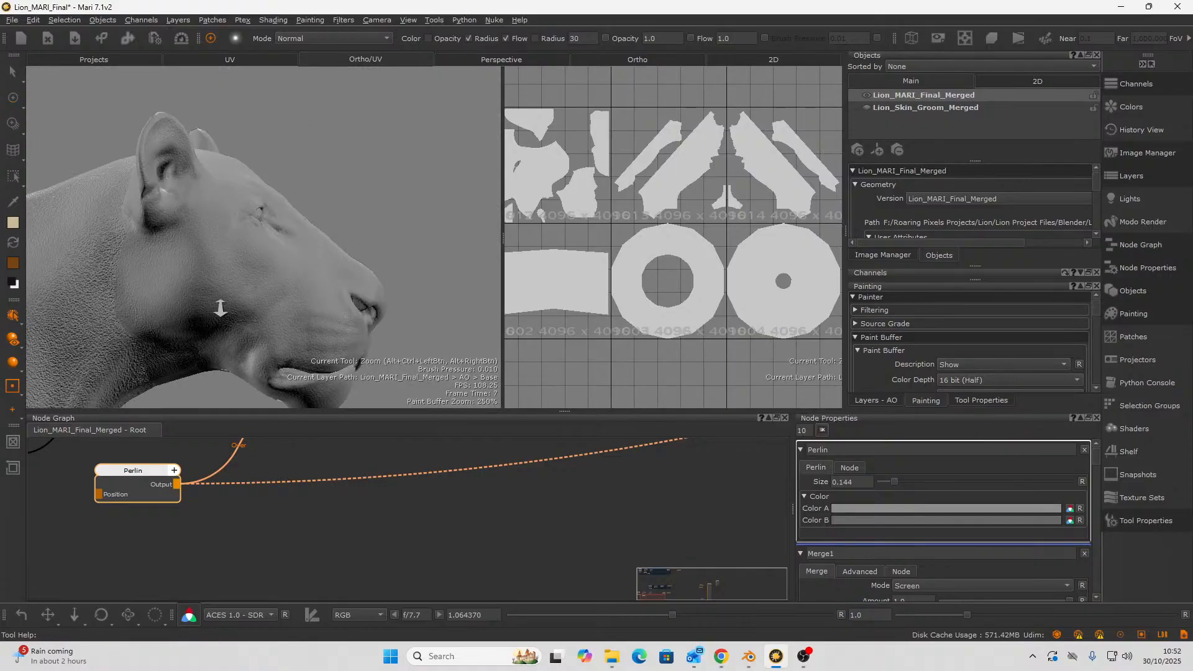
{"action": "left_click_drag", "start_coordinate": [221, 308], "coordinate": [90, 310], "text": "alt"}
{"action": "middle_click_drag", "start_coordinate": [284, 271], "coordinate": [303, 251], "text": "alt"}
{"action": "mouse_move", "coordinate": [303, 252]}
{"action": "right_mouse_down", "text": "alt"}
{"action": "mouse_move", "coordinate": [285, 155]}
{"action": "mouse_move", "coordinate": [323, 181]}
{"action": "mouse_move", "coordinate": [86, 188]}
{"action": "right_mouse_up", "text": "alt"}
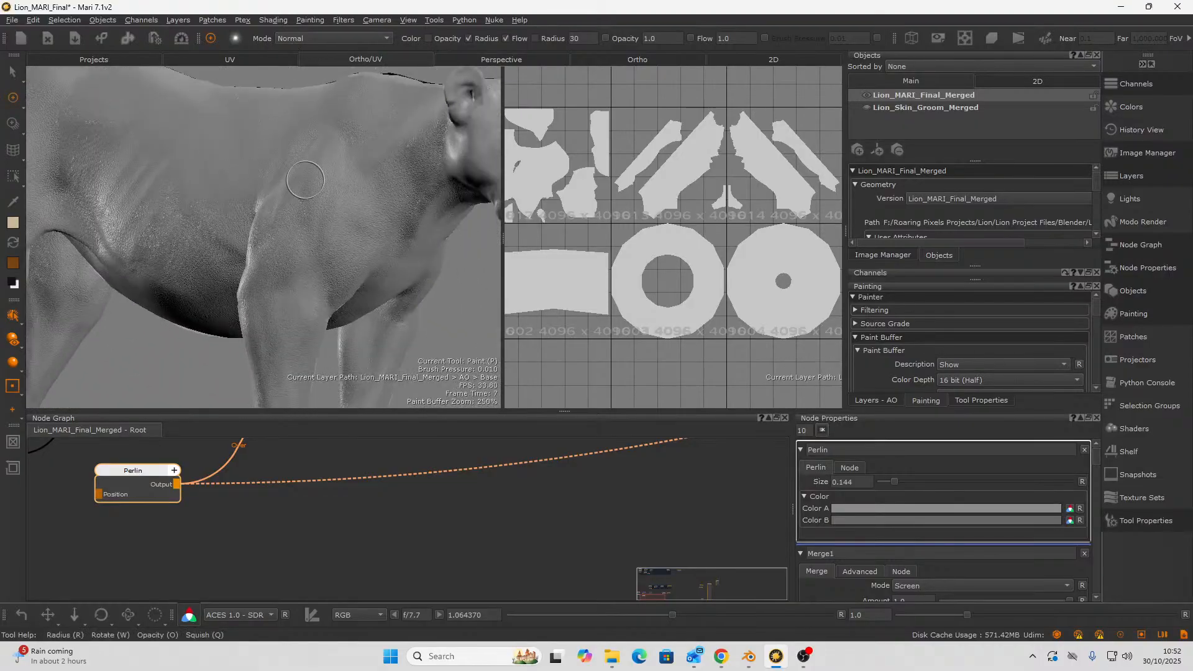
{"action": "left_click_drag", "start_coordinate": [305, 179], "coordinate": [283, 184], "text": "alt"}
{"action": "middle_click_drag", "start_coordinate": [305, 187], "coordinate": [224, 190], "text": "alt"}
{"action": "right_click_drag", "start_coordinate": [224, 190], "coordinate": [276, 176], "text": "alt"}
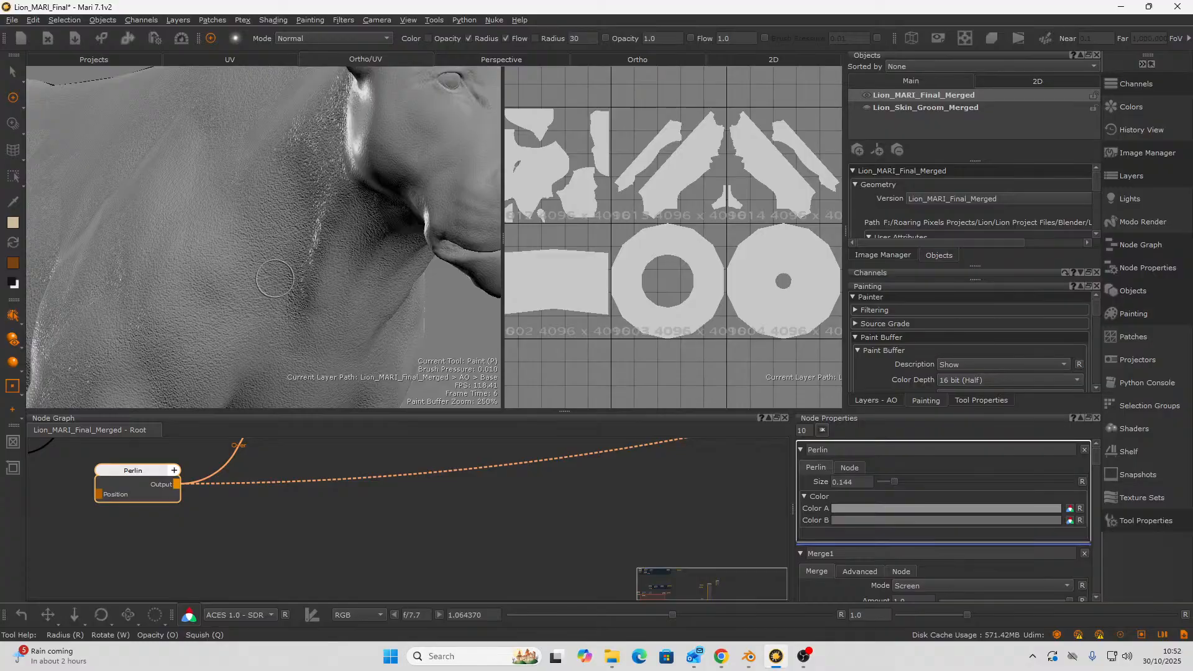
{"action": "scroll", "coordinate": [342, 501], "scroll_direction": "down", "scroll_amount": 5}
{"action": "left_click", "coordinate": [348, 469]}
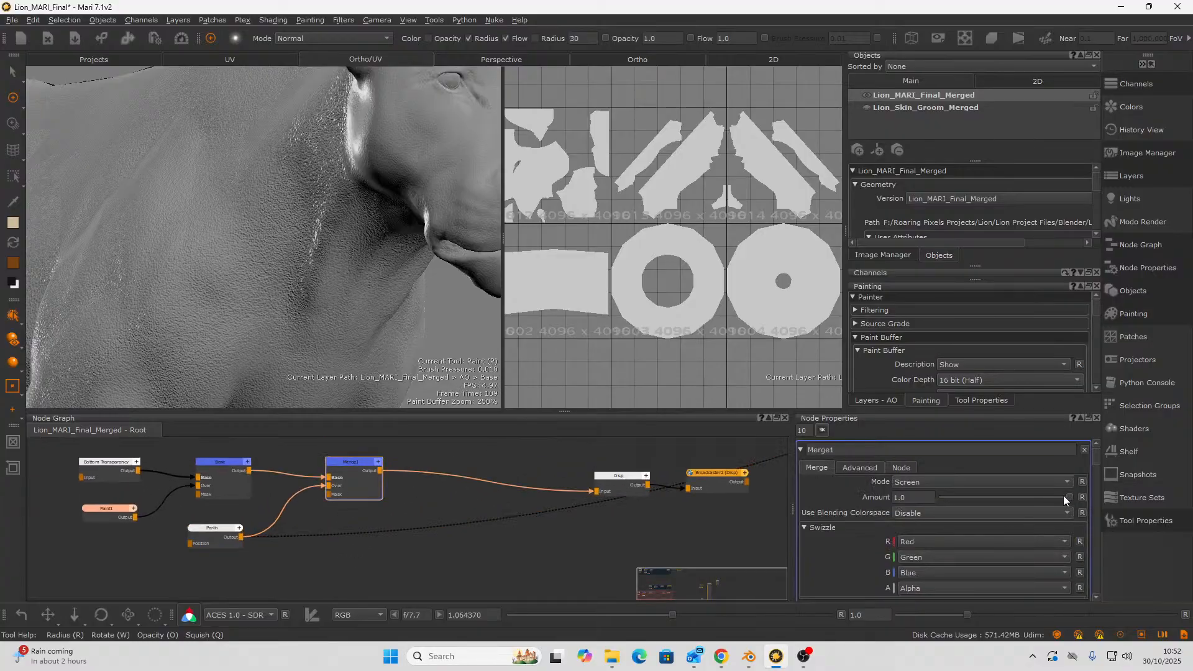
{"action": "left_click_drag", "start_coordinate": [1066, 497], "coordinate": [1038, 498]}
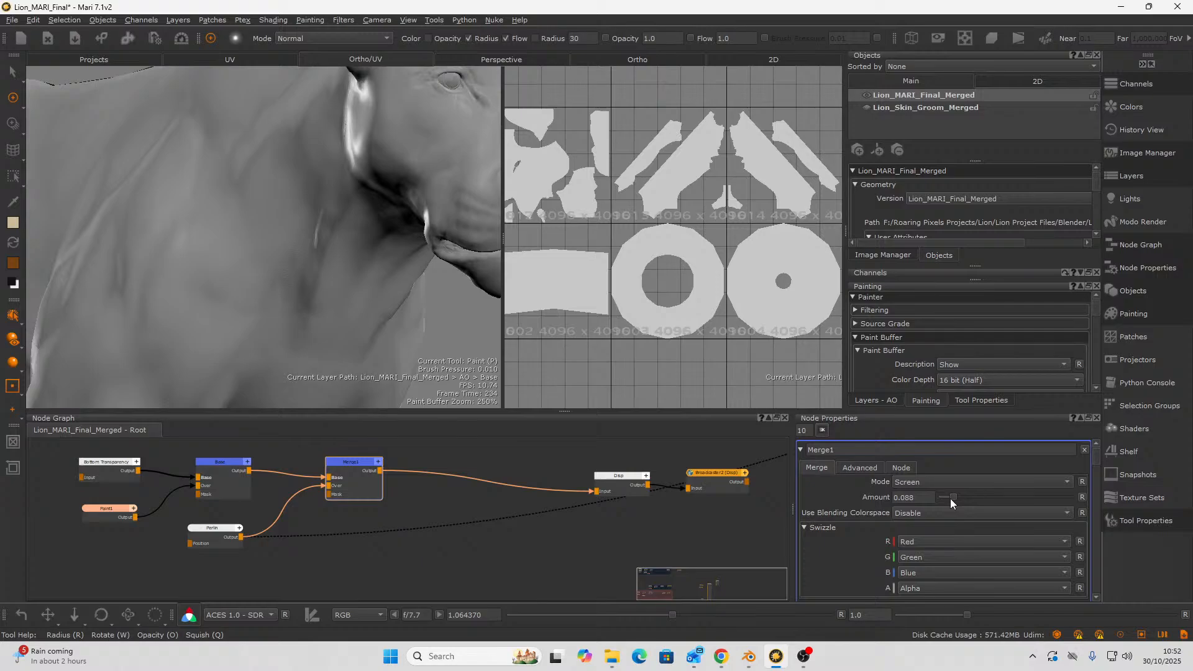
- Examine the softened displacement detail around the lion's cheek, muzzle, eyes and body
{"action": "middle_click_drag", "start_coordinate": [267, 255], "coordinate": [184, 305], "text": "alt"}
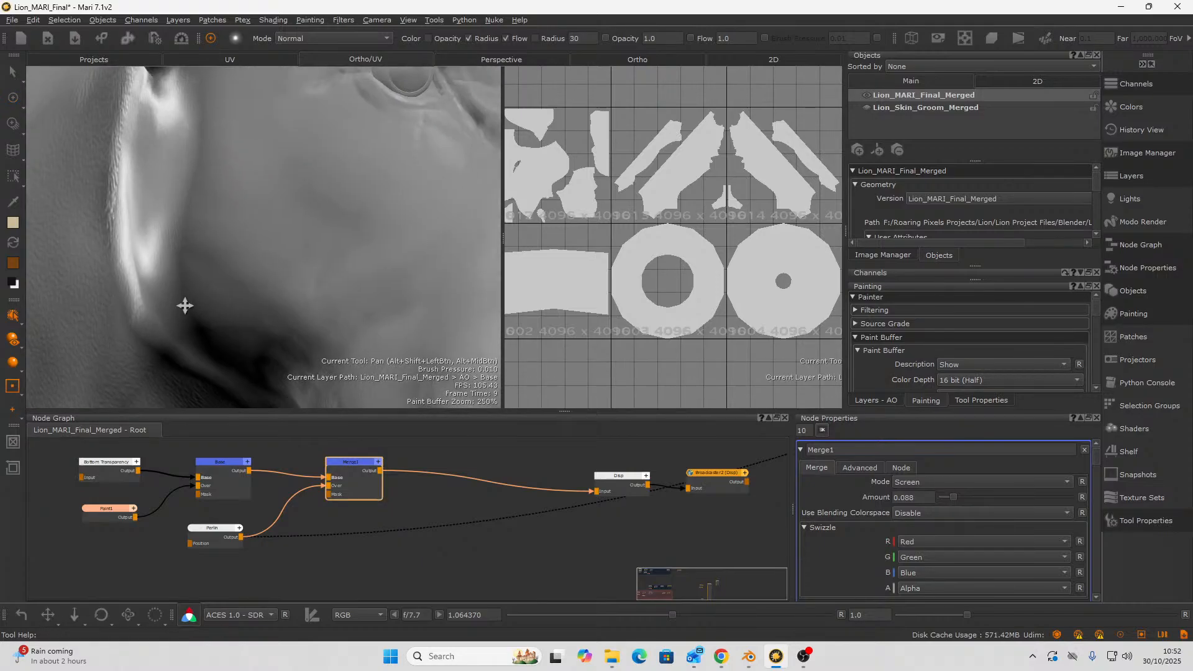
{"action": "mouse_move", "coordinate": [184, 305]}
{"action": "left_mouse_down", "text": "alt"}
{"action": "mouse_move", "coordinate": [195, 288]}
{"action": "mouse_move", "coordinate": [396, 272]}
{"action": "mouse_move", "coordinate": [224, 296]}
{"action": "mouse_move", "coordinate": [413, 301]}
{"action": "mouse_move", "coordinate": [160, 299]}
{"action": "mouse_move", "coordinate": [318, 272]}
{"action": "mouse_move", "coordinate": [274, 263]}
{"action": "mouse_move", "coordinate": [398, 211]}
{"action": "mouse_move", "coordinate": [197, 155]}
{"action": "mouse_move", "coordinate": [182, 231]}
{"action": "mouse_move", "coordinate": [308, 235]}
{"action": "left_mouse_up", "text": "alt"}
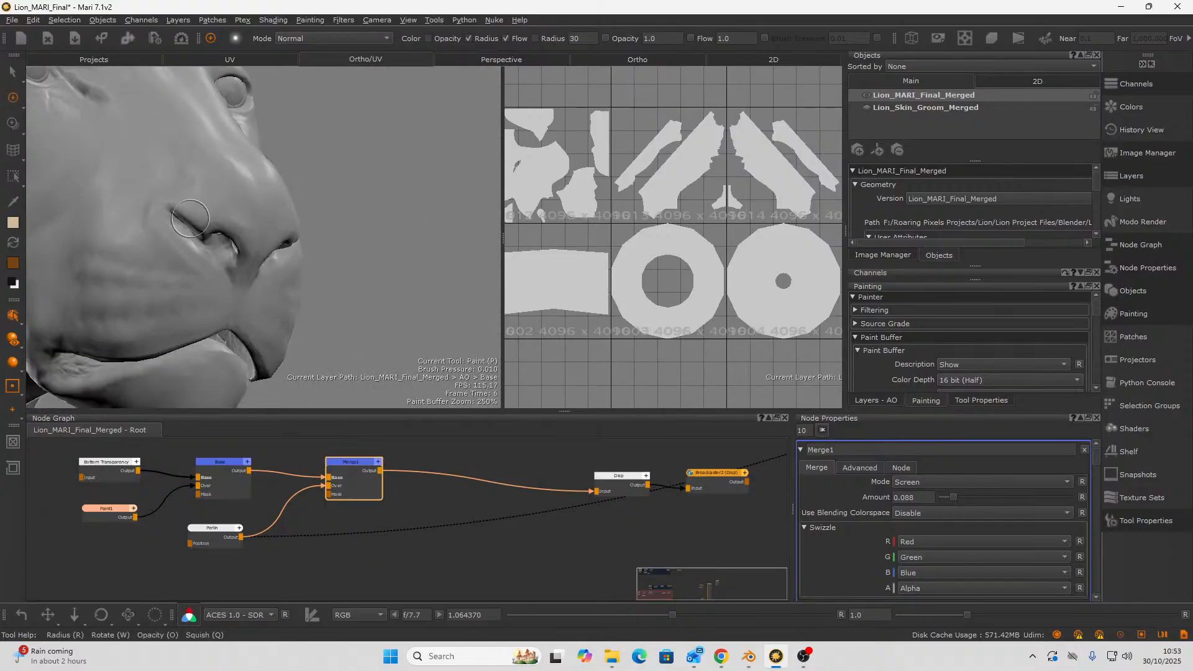
{"action": "mouse_move", "coordinate": [139, 205]}
{"action": "middle_mouse_down", "text": "alt"}
{"action": "mouse_move", "coordinate": [398, 180]}
{"action": "mouse_move", "coordinate": [424, 232]}
{"action": "mouse_move", "coordinate": [397, 312]}
{"action": "middle_mouse_up", "text": "alt"}
{"action": "mouse_move", "coordinate": [301, 268]}
{"action": "left_mouse_down", "text": "alt"}
{"action": "mouse_move", "coordinate": [246, 236]}
{"action": "mouse_move", "coordinate": [213, 240]}
{"action": "mouse_move", "coordinate": [252, 224]}
{"action": "mouse_move", "coordinate": [245, 203]}
{"action": "left_mouse_up", "text": "alt"}
{"action": "right_click_drag", "start_coordinate": [243, 222], "coordinate": [222, 244], "text": "alt"}
{"action": "middle_click_drag", "start_coordinate": [222, 244], "coordinate": [124, 292], "text": "alt"}
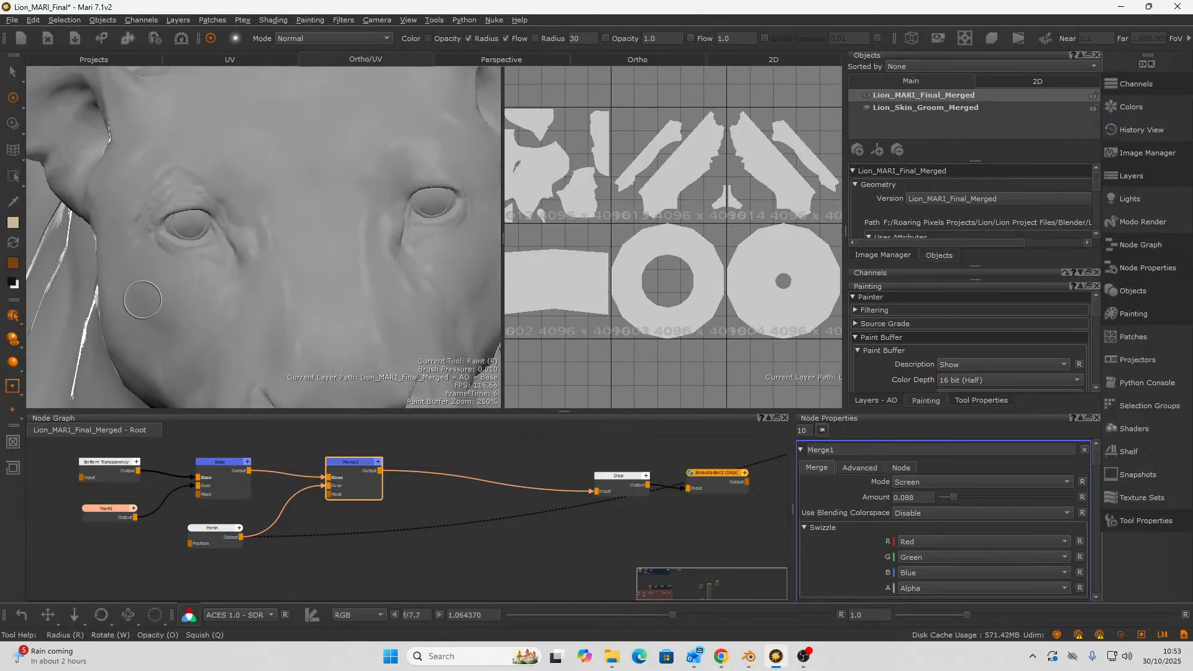
{"action": "right_click_drag", "start_coordinate": [144, 283], "coordinate": [113, 240], "text": "alt"}
{"action": "middle_click_drag", "start_coordinate": [113, 240], "coordinate": [133, 133], "text": "alt"}
{"action": "mouse_move", "coordinate": [133, 133]}
{"action": "right_mouse_down", "text": "alt"}
{"action": "mouse_move", "coordinate": [164, 232]}
{"action": "mouse_move", "coordinate": [229, 229]}
{"action": "mouse_move", "coordinate": [286, 323]}
{"action": "right_mouse_up", "text": "alt"}
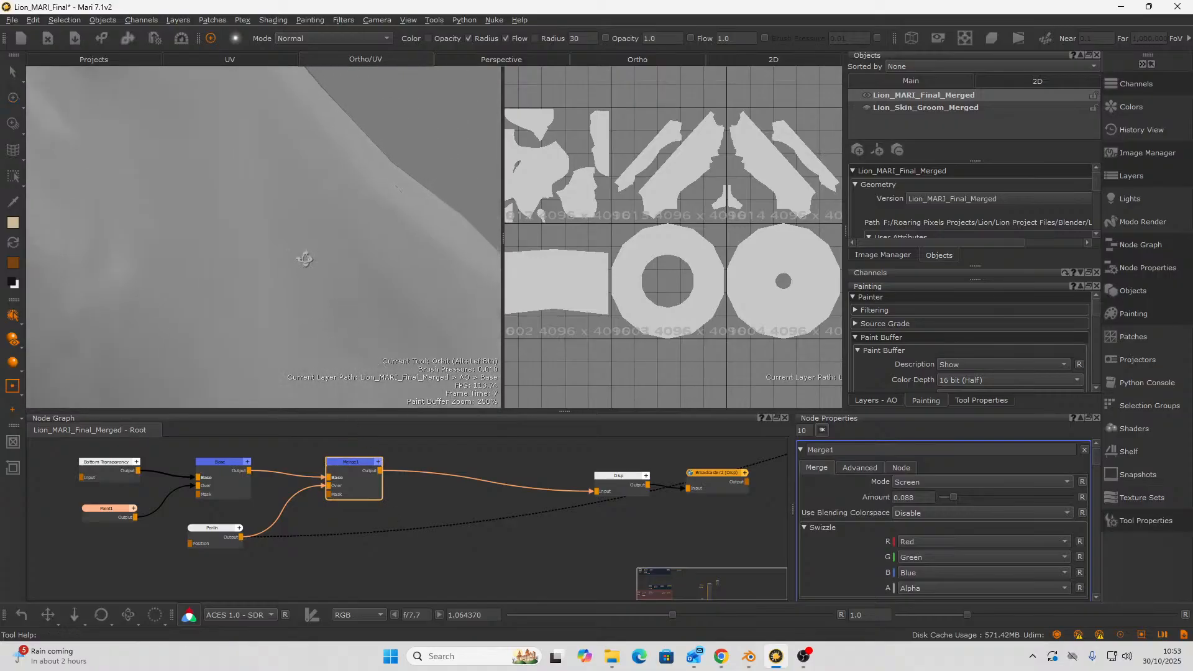
- Set the size of the Perlin node feeding the Merge to 0.12
{"action": "mouse_move", "coordinate": [300, 259]}
{"action": "middle_mouse_down", "text": "alt"}
{"action": "mouse_move", "coordinate": [285, 248]}
{"action": "mouse_move", "coordinate": [398, 236]}
{"action": "middle_mouse_up", "text": "alt"}
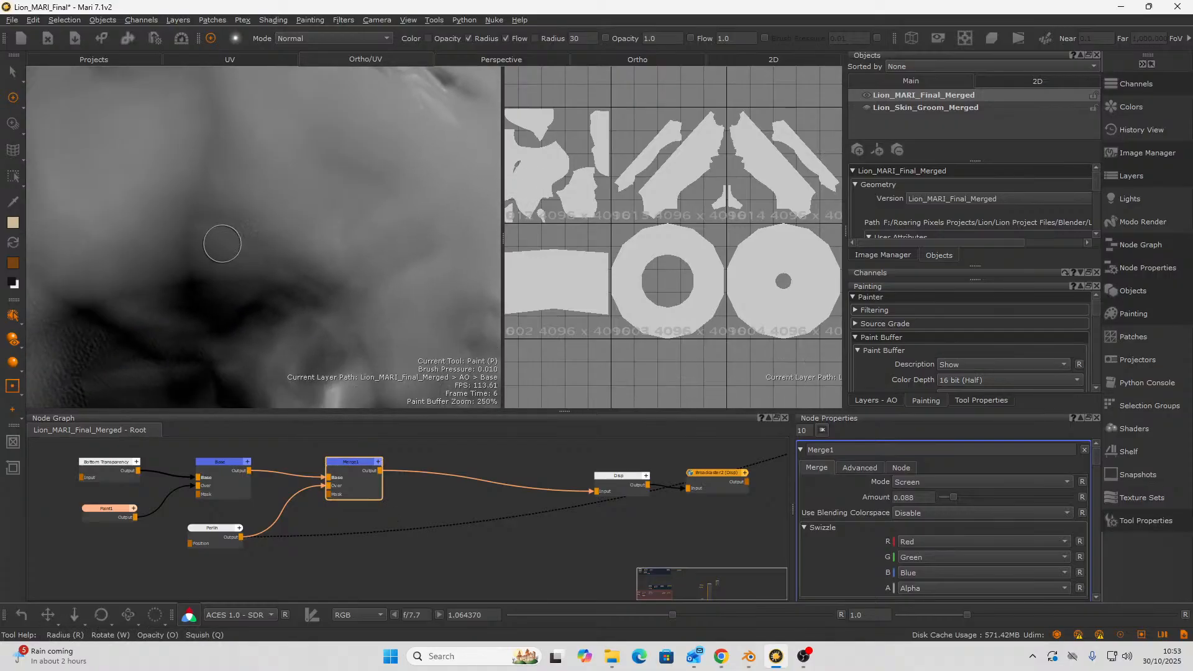
{"action": "middle_click_drag", "start_coordinate": [222, 242], "coordinate": [253, 274], "text": "alt"}
{"action": "scroll", "coordinate": [310, 496], "scroll_direction": "up", "scroll_amount": 2}
{"action": "left_click", "coordinate": [186, 546]}
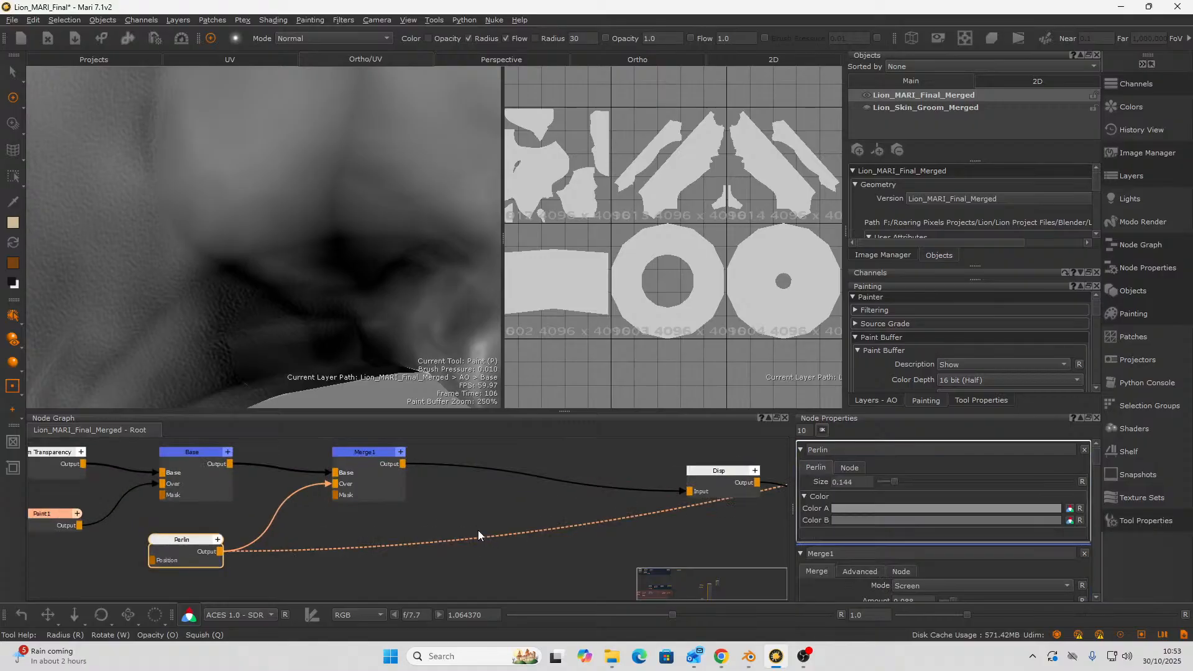
{"action": "left_click", "coordinate": [863, 482]}
{"action": "key", "text": "BackSpace"}
{"action": "key", "text": "Return"}
- Examine the resized noise across the lion's face, muzzle, eyes and forehead from several angles
{"action": "mouse_move", "coordinate": [269, 198]}
{"action": "left_mouse_down", "text": "alt"}
{"action": "mouse_move", "coordinate": [202, 234]}
{"action": "mouse_move", "coordinate": [181, 267]}
{"action": "mouse_move", "coordinate": [210, 234]}
{"action": "mouse_move", "coordinate": [293, 253]}
{"action": "mouse_move", "coordinate": [274, 274]}
{"action": "mouse_move", "coordinate": [264, 259]}
{"action": "mouse_move", "coordinate": [141, 349]}
{"action": "mouse_move", "coordinate": [223, 279]}
{"action": "mouse_move", "coordinate": [170, 274]}
{"action": "left_mouse_up", "text": "alt"}
{"action": "right_click_drag", "start_coordinate": [170, 274], "coordinate": [179, 259], "text": "alt"}
{"action": "mouse_move", "coordinate": [178, 260]}
{"action": "left_mouse_down", "text": "alt"}
{"action": "mouse_move", "coordinate": [138, 277]}
{"action": "mouse_move", "coordinate": [178, 226]}
{"action": "mouse_move", "coordinate": [213, 261]}
{"action": "mouse_move", "coordinate": [146, 264]}
{"action": "left_mouse_up", "text": "alt"}
{"action": "right_click_drag", "start_coordinate": [146, 265], "coordinate": [174, 272], "text": "alt"}
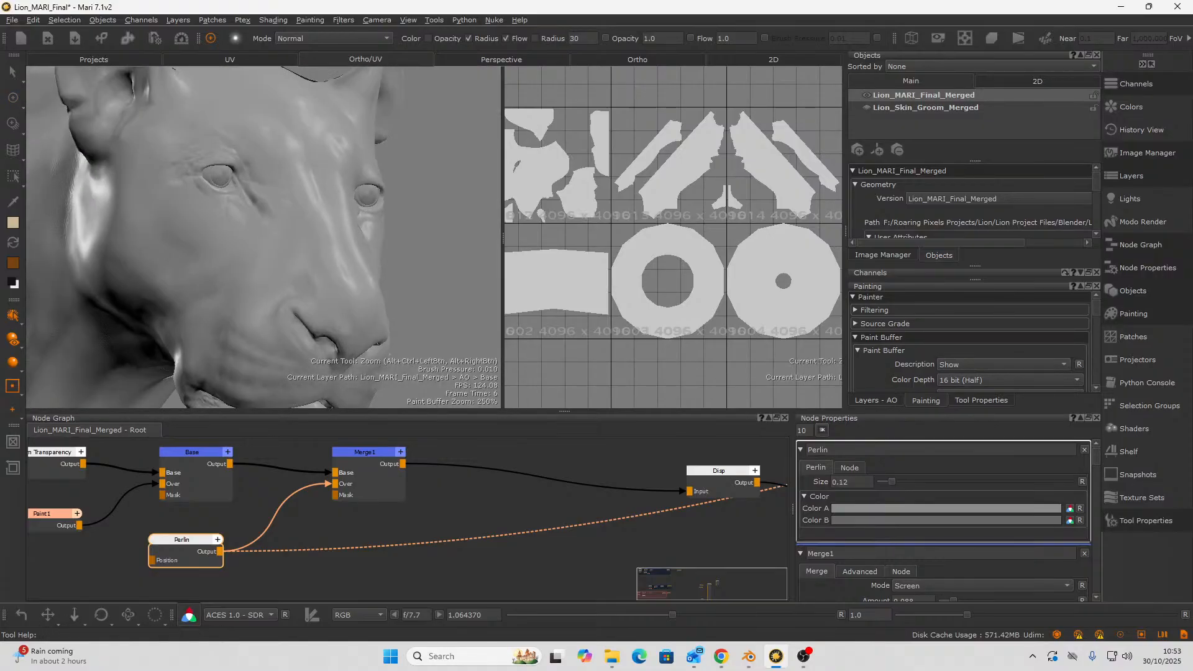
{"action": "left_click_drag", "start_coordinate": [174, 272], "coordinate": [256, 290], "text": "alt"}
{"action": "right_click_drag", "start_coordinate": [256, 290], "coordinate": [276, 298], "text": "alt"}
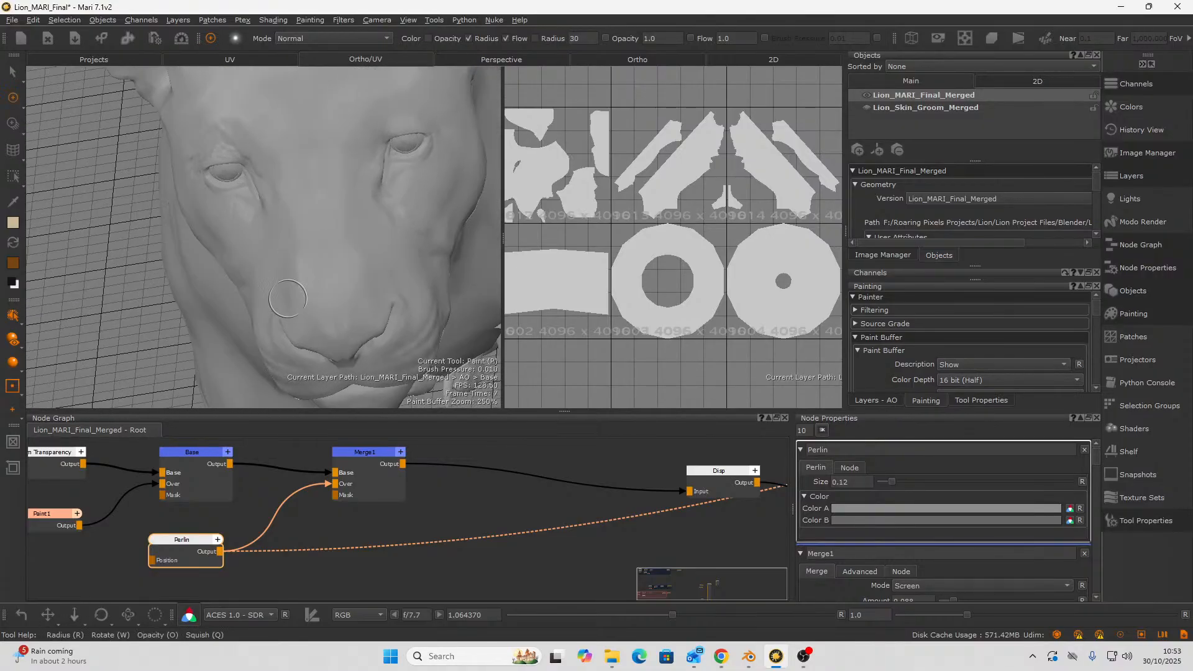
{"action": "left_click_drag", "start_coordinate": [275, 299], "coordinate": [198, 276], "text": "alt"}
{"action": "right_click_drag", "start_coordinate": [199, 277], "coordinate": [137, 262], "text": "alt"}
{"action": "mouse_move", "coordinate": [137, 262]}
{"action": "left_mouse_down", "text": "alt"}
{"action": "mouse_move", "coordinate": [226, 338]}
{"action": "mouse_move", "coordinate": [200, 312]}
{"action": "mouse_move", "coordinate": [298, 272]}
{"action": "mouse_move", "coordinate": [236, 305]}
{"action": "left_mouse_up", "text": "alt"}
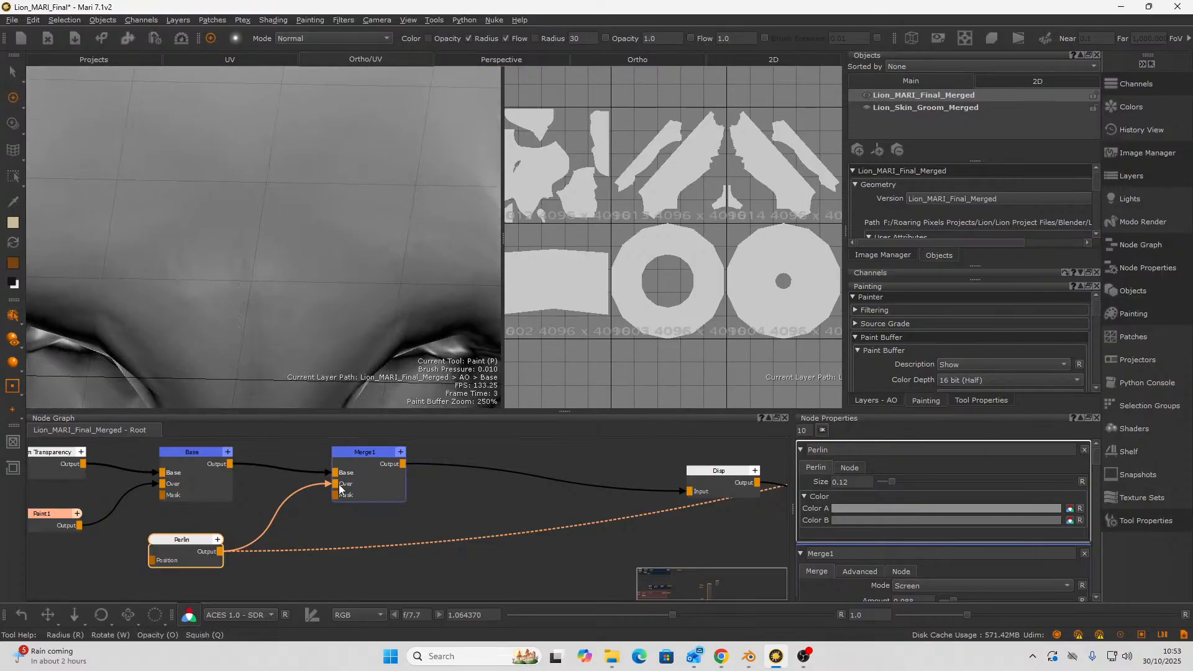
- Duplicate the Perlin node, reconnect the original Perlin directly to the Merge node's Over input, and place the copy apart
{"action": "scroll", "coordinate": [519, 524], "scroll_direction": "down", "scroll_amount": 2}
{"action": "middle_click_drag", "start_coordinate": [520, 524], "coordinate": [500, 525]}
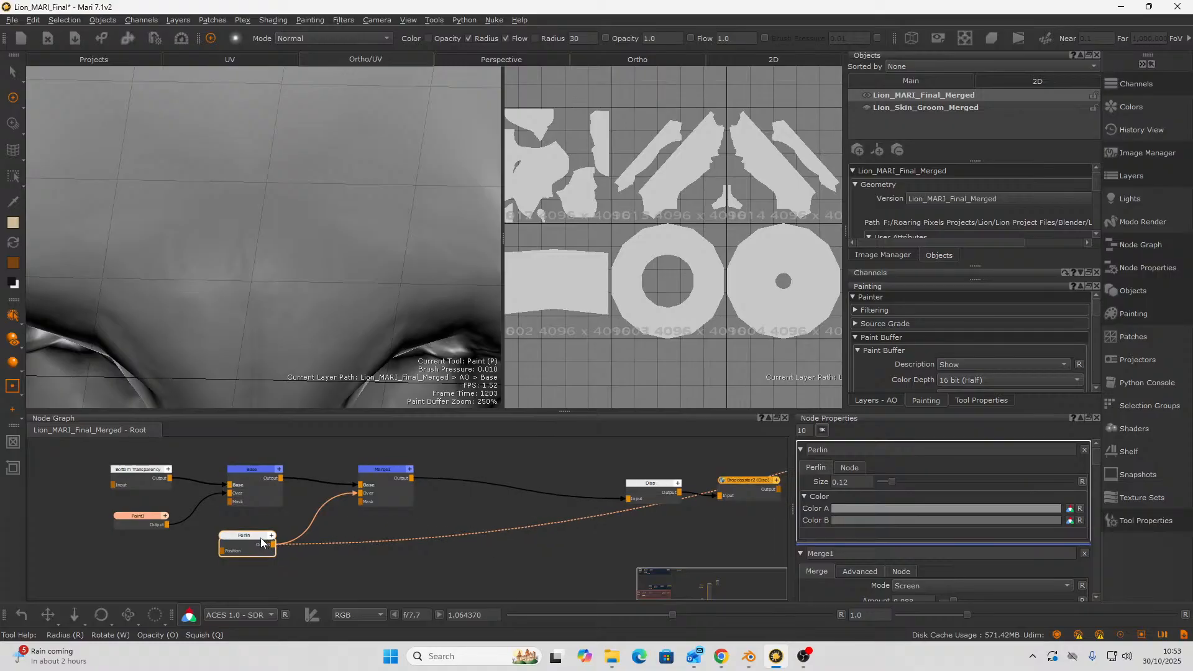
{"action": "left_click", "coordinate": [397, 485]}
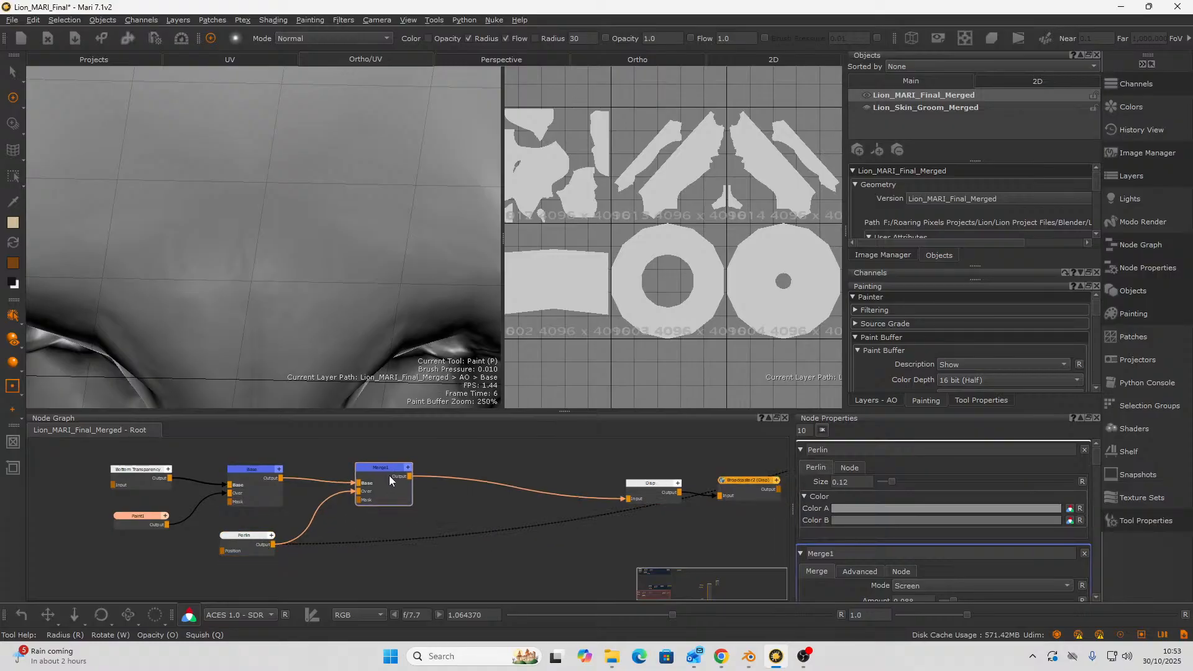
{"action": "left_click", "coordinate": [227, 540]}
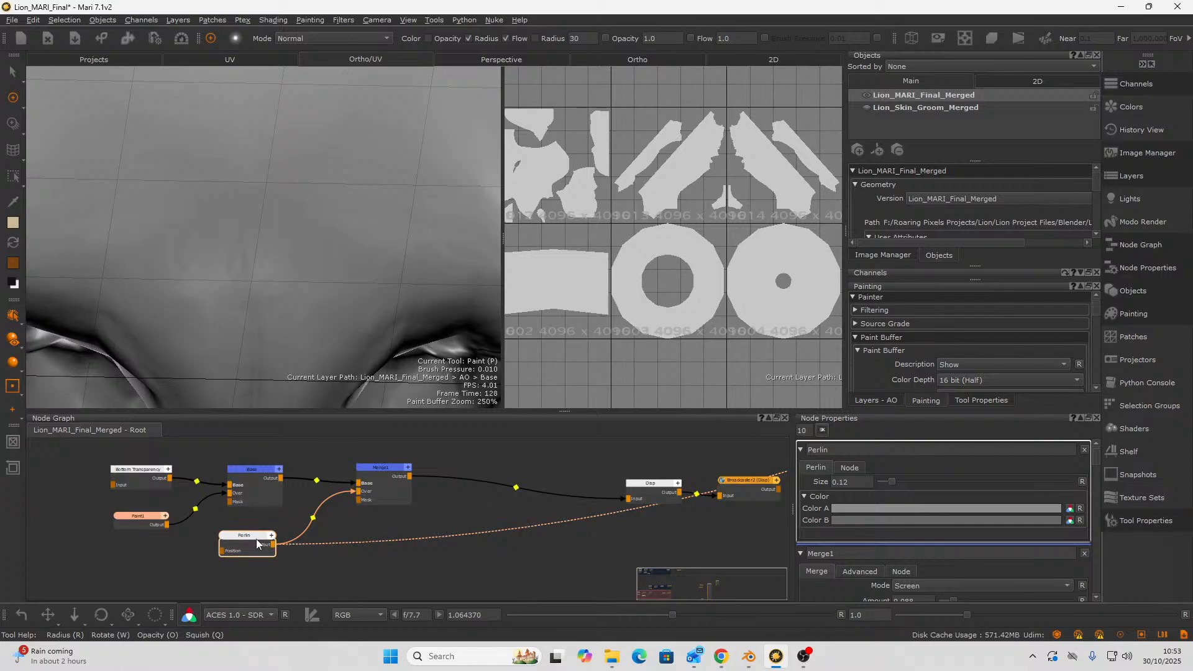
{"action": "key", "text": "ctrl+d"}
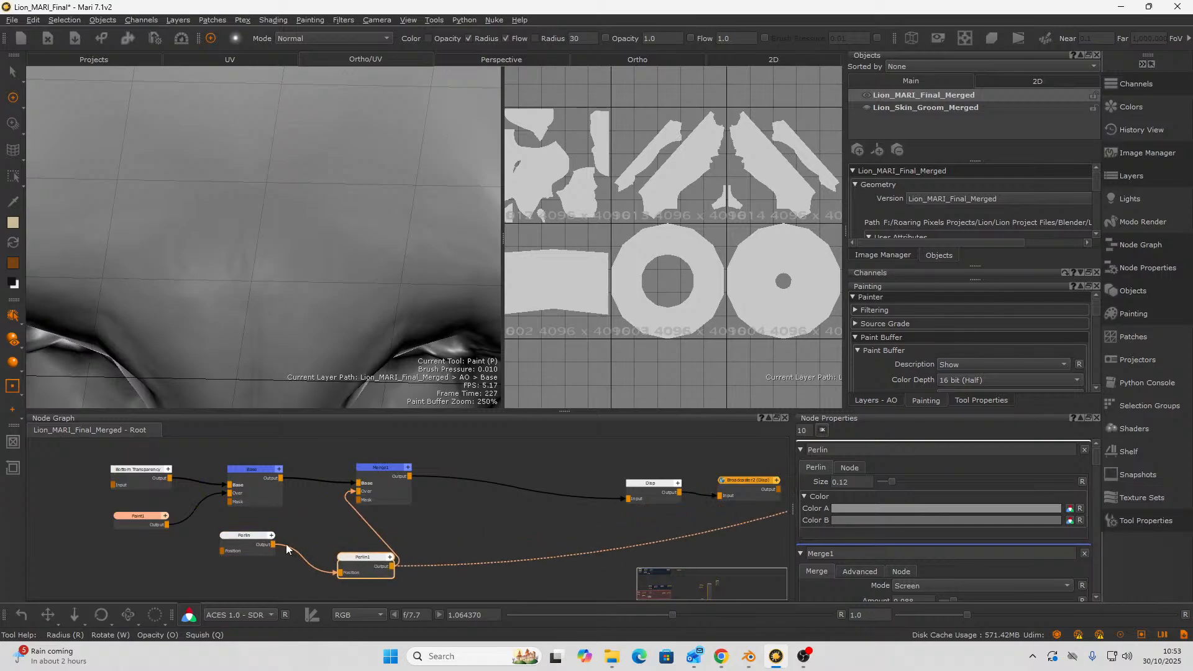
{"action": "left_click_drag", "start_coordinate": [319, 527], "coordinate": [369, 481]}
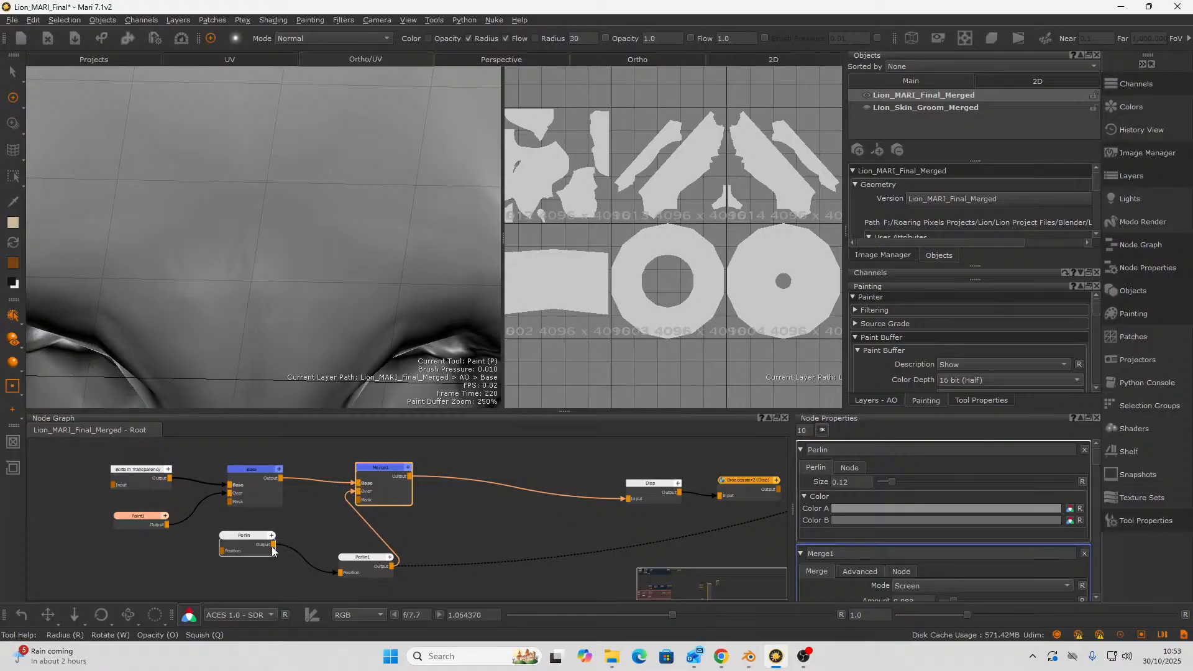
{"action": "left_click_drag", "start_coordinate": [333, 576], "coordinate": [358, 491]}
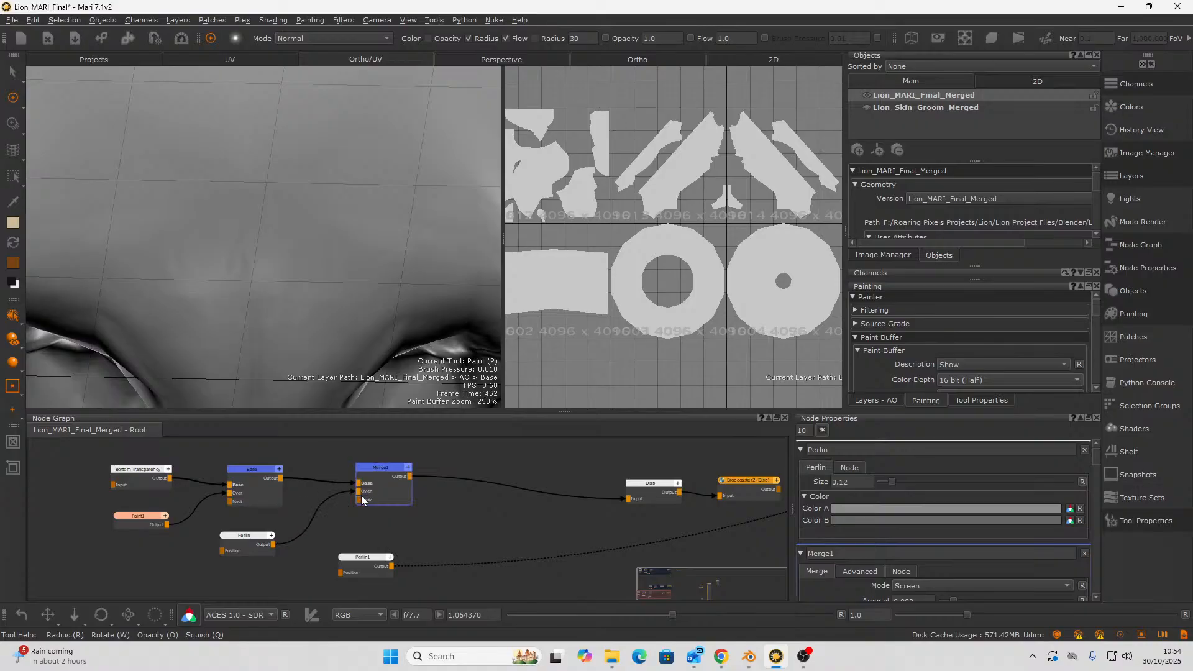
{"action": "left_click", "coordinate": [367, 562]}
{"action": "left_click_drag", "start_coordinate": [367, 562], "coordinate": [391, 570]}
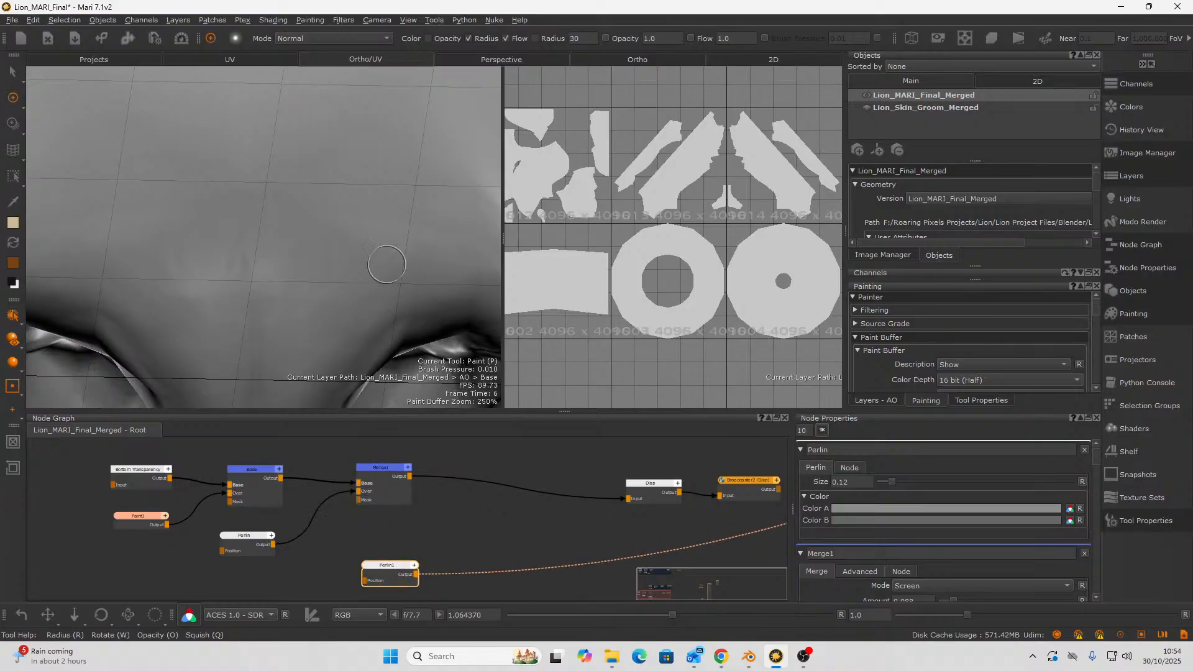
- Inspect the teeth, mouth and whole head, and move the duplicate Perlin node to the free area below the Disp node
{"action": "mouse_move", "coordinate": [339, 311]}
{"action": "left_mouse_down", "text": "alt"}
{"action": "mouse_move", "coordinate": [265, 292]}
{"action": "mouse_move", "coordinate": [256, 193]}
{"action": "mouse_move", "coordinate": [327, 163]}
{"action": "mouse_move", "coordinate": [331, 265]}
{"action": "mouse_move", "coordinate": [360, 215]}
{"action": "left_mouse_up", "text": "alt"}
{"action": "scroll", "coordinate": [143, 196], "scroll_direction": "up", "scroll_amount": 5}
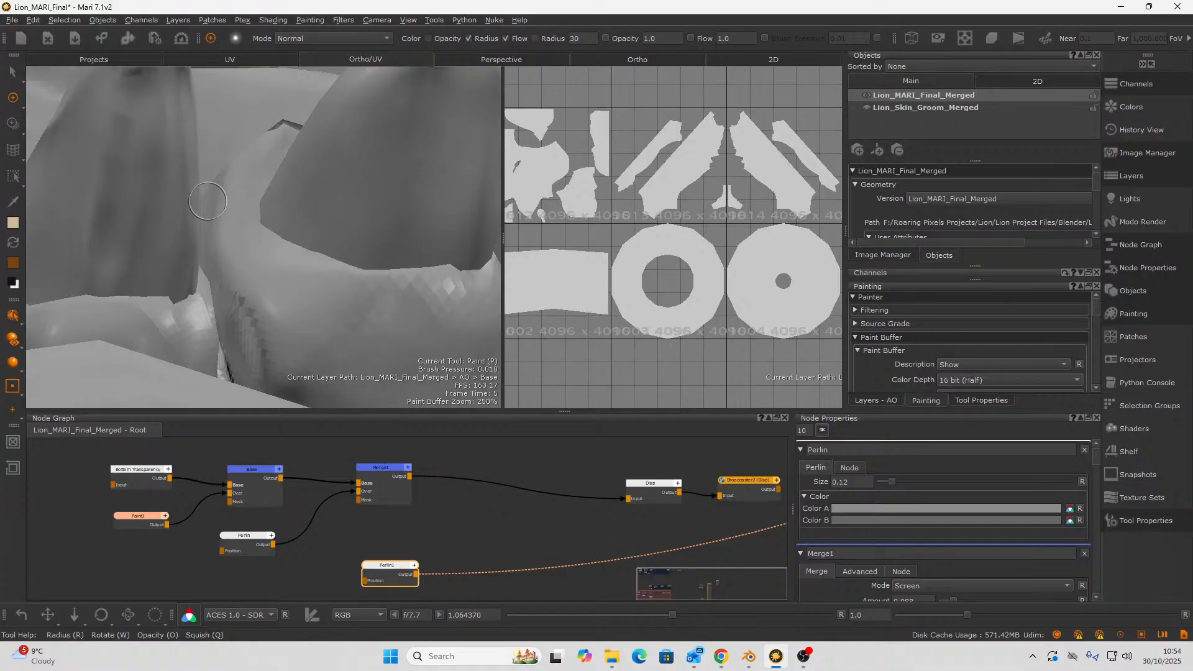
{"action": "scroll", "coordinate": [192, 226], "scroll_direction": "down", "scroll_amount": 5}
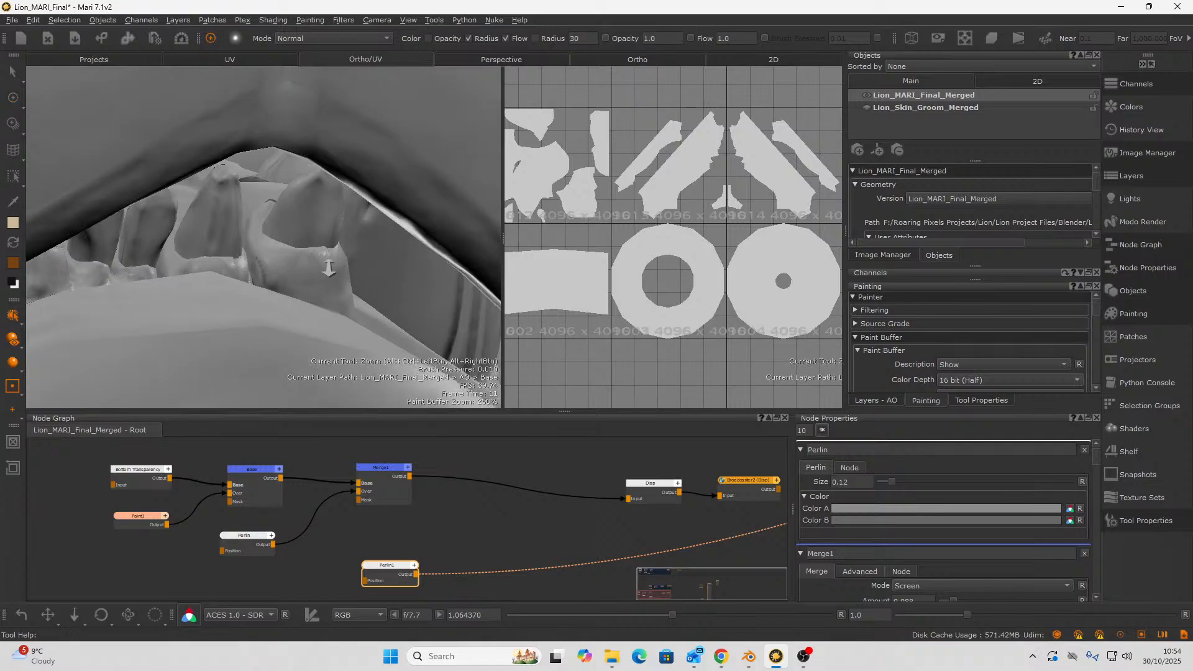
{"action": "left_click_drag", "start_coordinate": [323, 273], "coordinate": [397, 236], "text": "alt"}
{"action": "scroll", "coordinate": [673, 209], "scroll_direction": "down", "scroll_amount": 5}
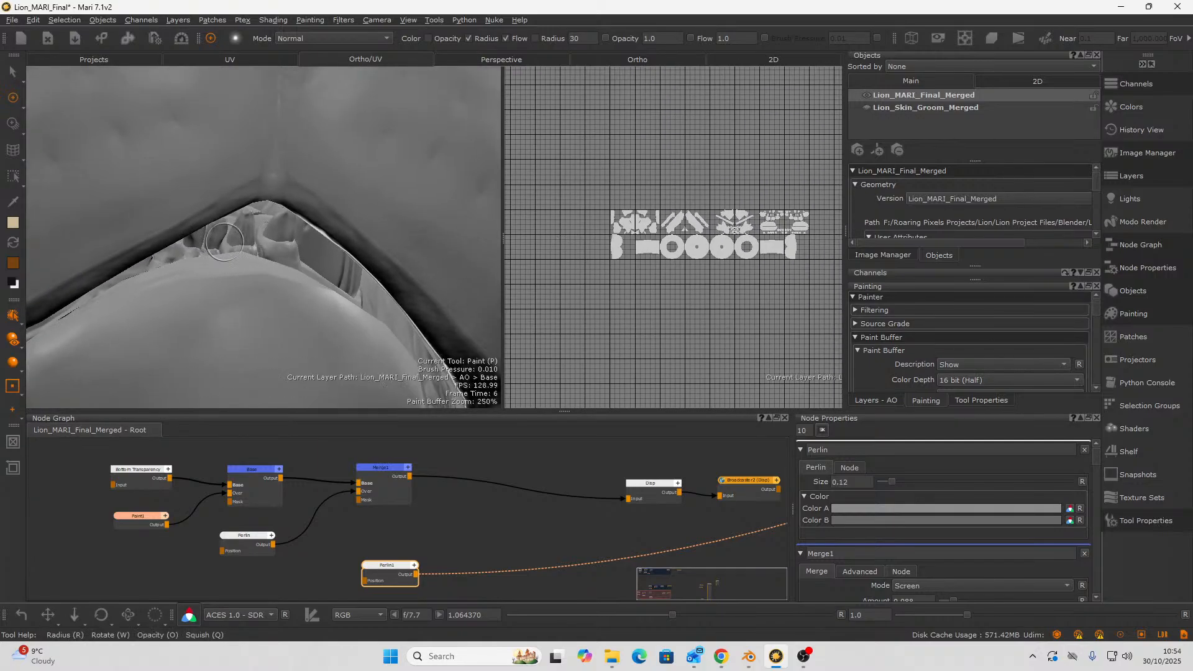
{"action": "left_click_drag", "start_coordinate": [235, 223], "coordinate": [159, 341], "text": "alt"}
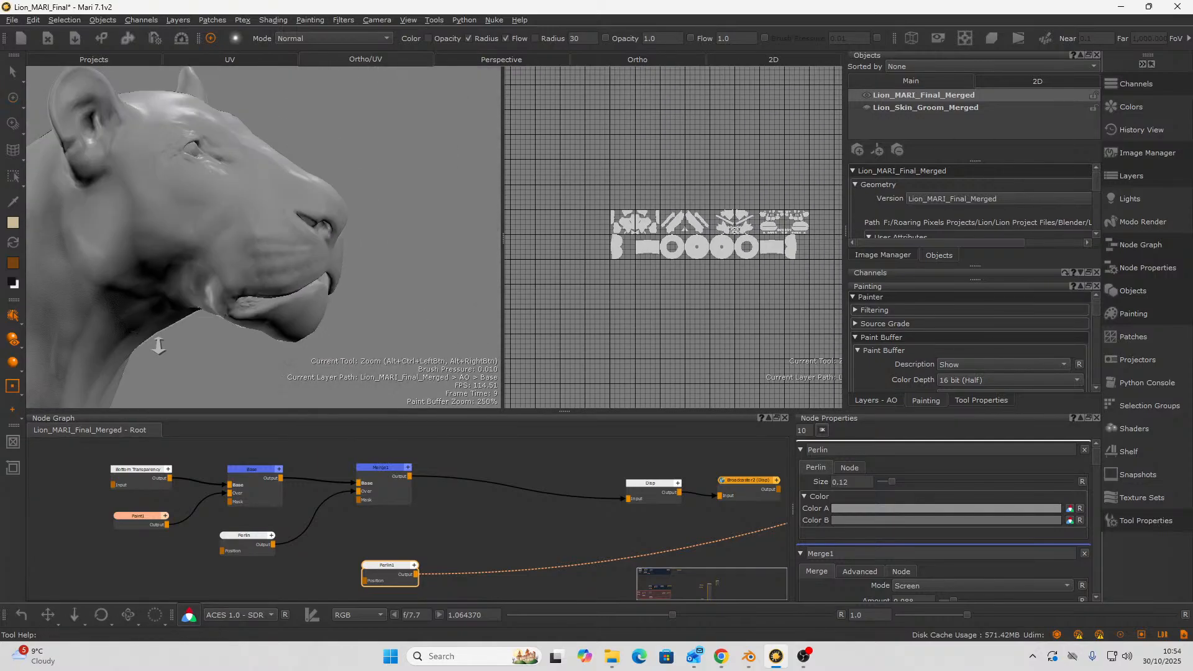
{"action": "scroll", "coordinate": [64, 341], "scroll_direction": "down", "scroll_amount": 5}
{"action": "left_click_drag", "start_coordinate": [64, 341], "coordinate": [236, 273], "text": "alt"}
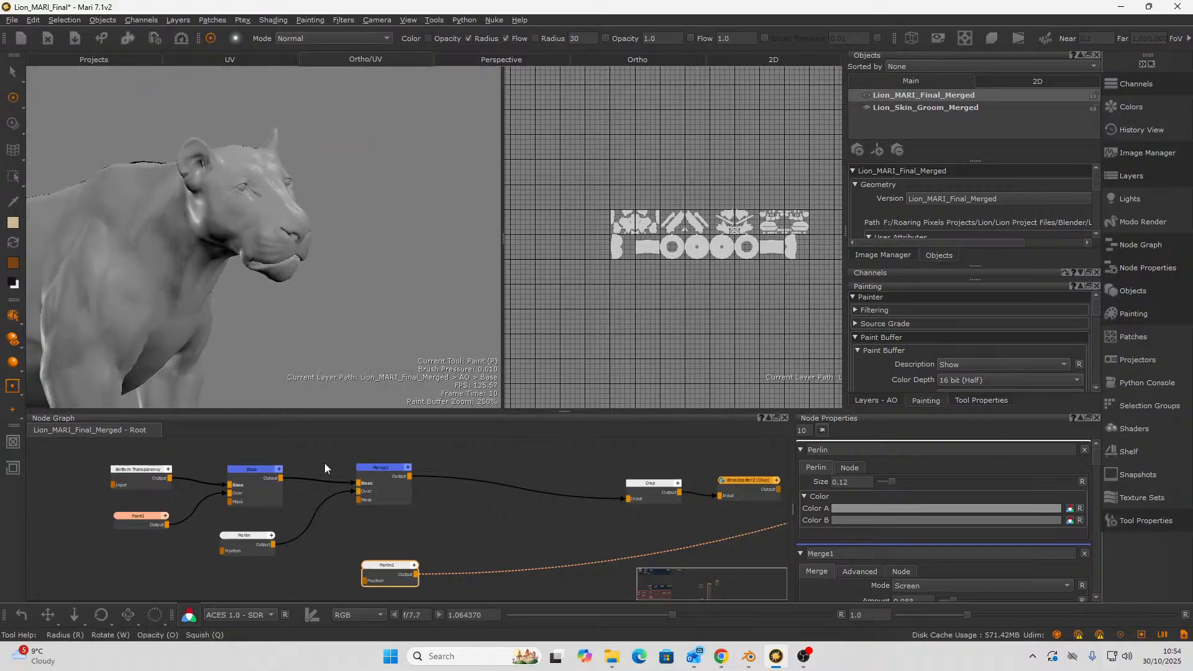
{"action": "mouse_move", "coordinate": [392, 578]}
{"action": "left_mouse_down"}
{"action": "mouse_move", "coordinate": [558, 552]}
{"action": "mouse_move", "coordinate": [580, 563]}
{"action": "left_mouse_up"}
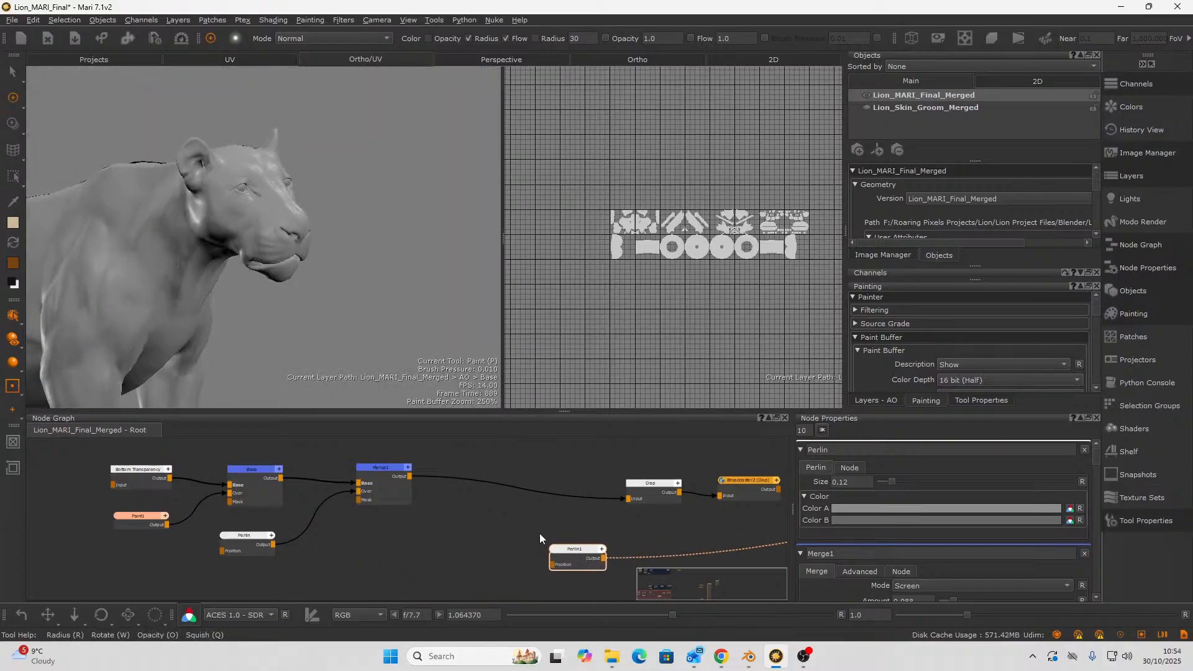
- Try selecting the lion's skin meshes one UV tile at a time, covering UDIMs 1011 to 1015
{"action": "scroll", "coordinate": [626, 193], "scroll_direction": "up", "scroll_amount": 10}
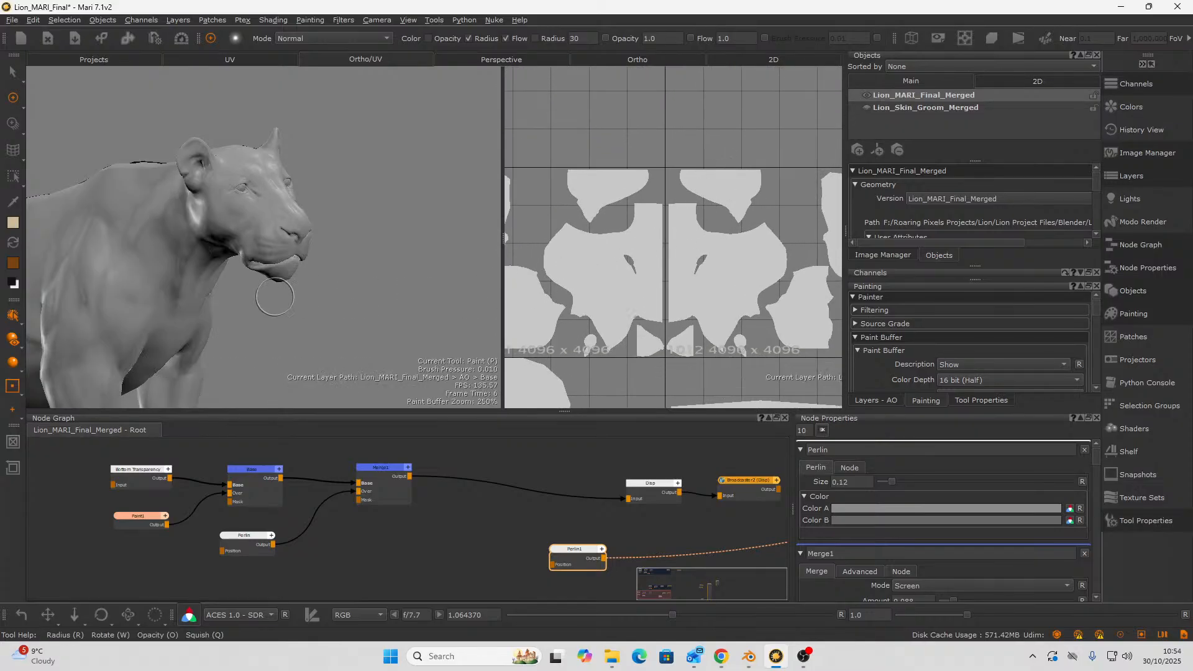
{"action": "left_click_drag", "start_coordinate": [346, 285], "coordinate": [292, 292], "text": "alt"}
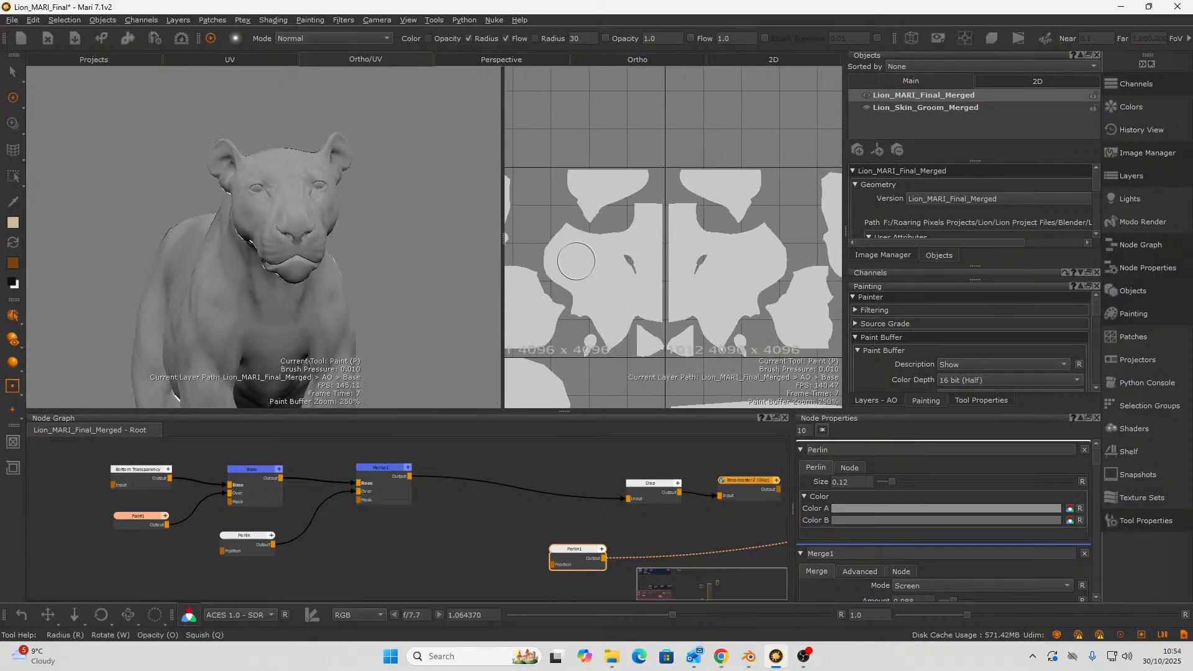
{"action": "scroll", "coordinate": [652, 242], "scroll_direction": "down", "scroll_amount": 3}
{"action": "key", "text": "s"}
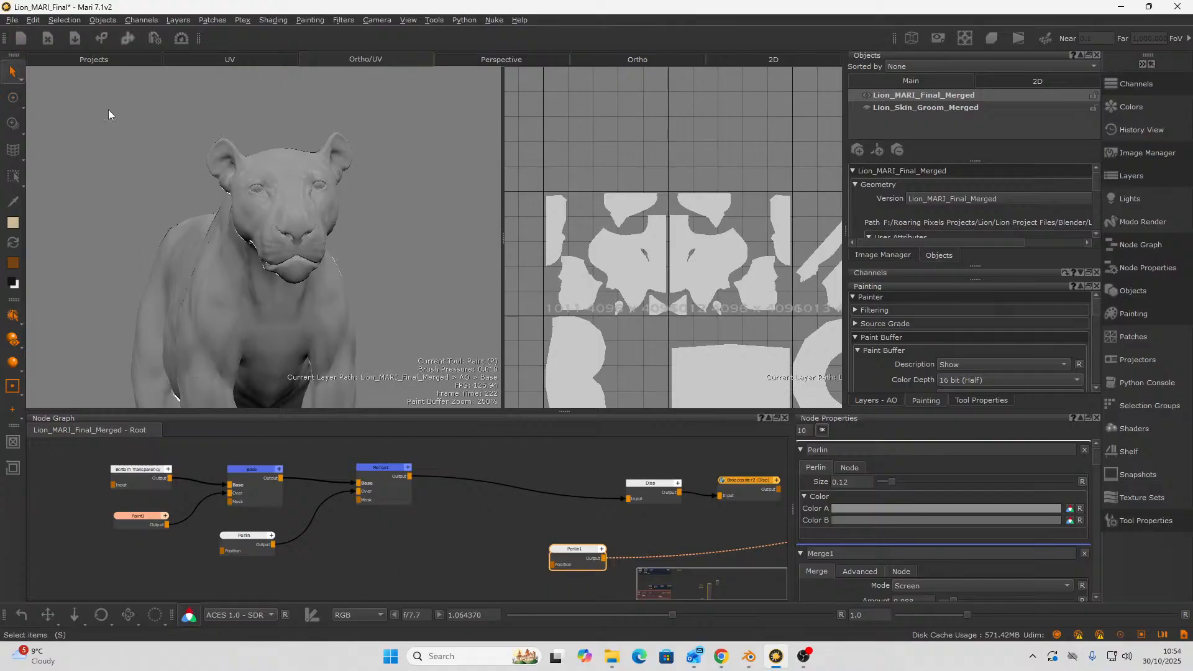
{"action": "left_click", "coordinate": [606, 263]}
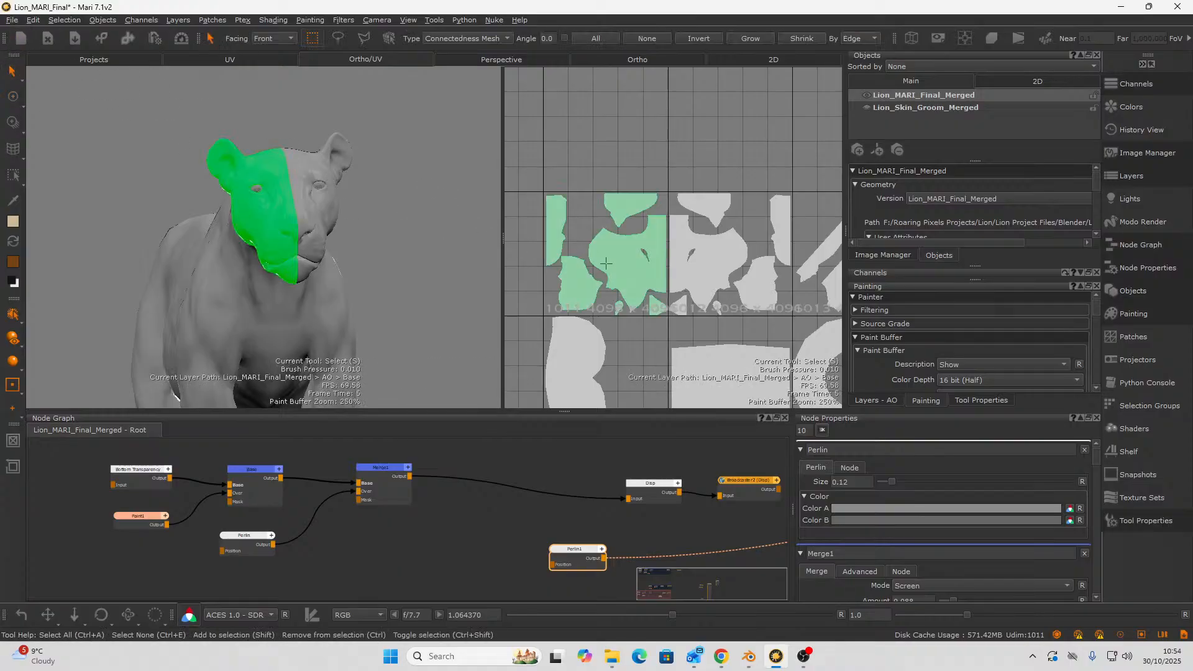
{"action": "left_click", "coordinate": [736, 259], "text": "shift"}
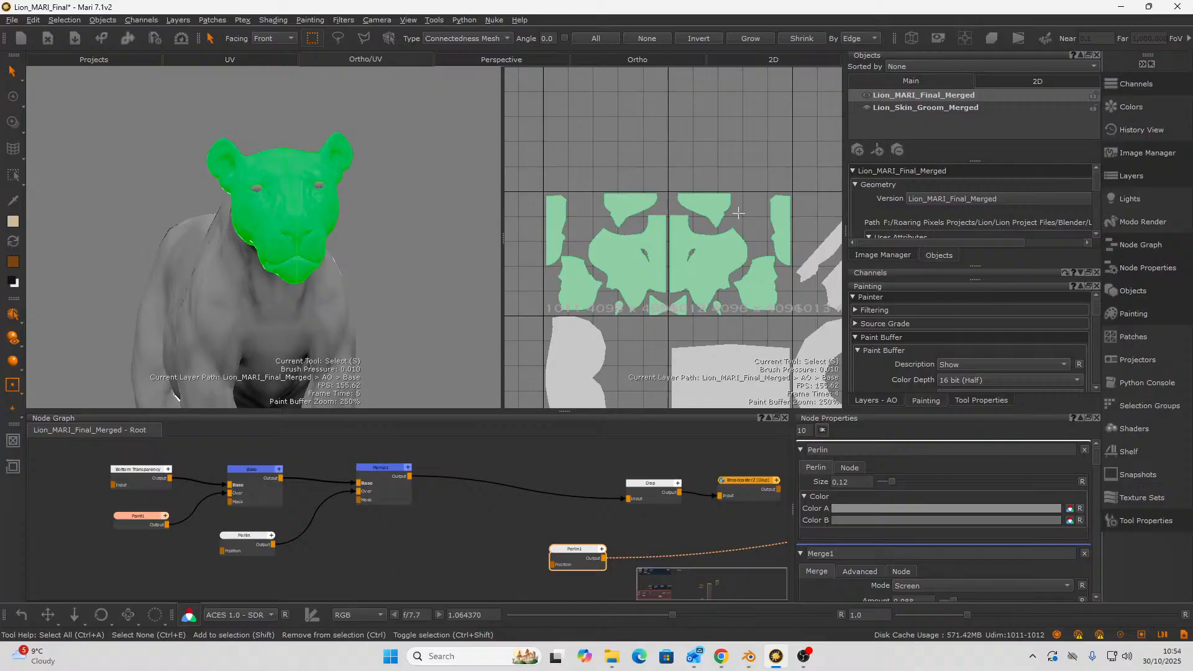
{"action": "middle_click_drag", "start_coordinate": [747, 196], "coordinate": [636, 179]}
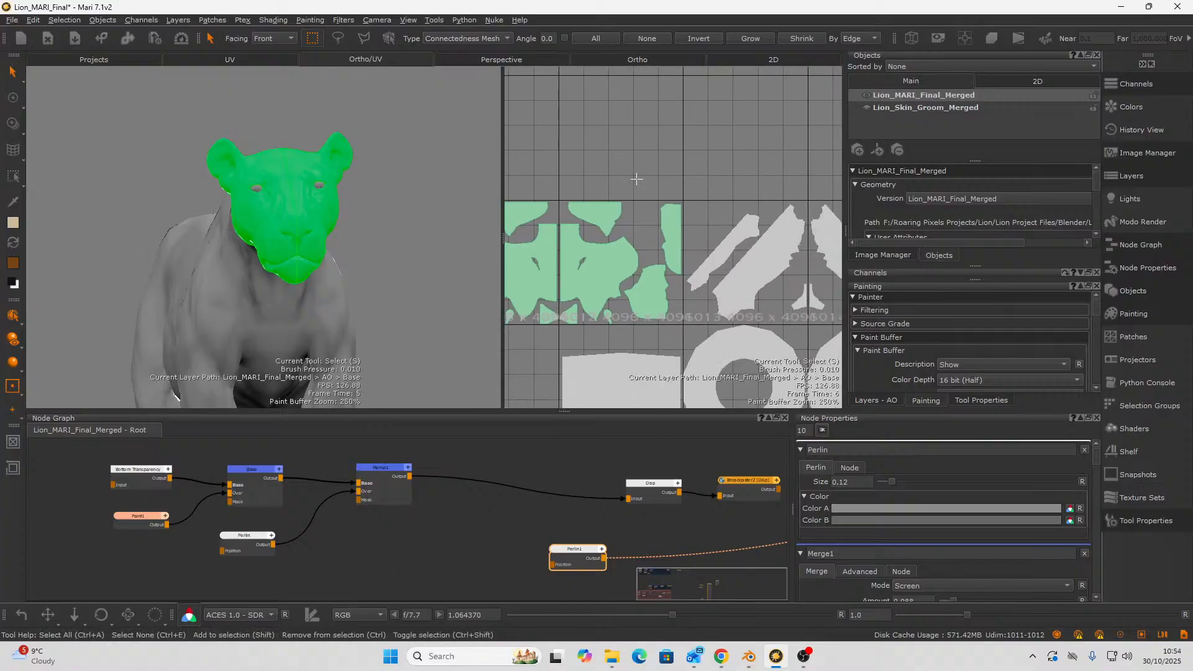
{"action": "left_click", "coordinate": [736, 264], "text": "shift"}
{"action": "left_click", "coordinate": [829, 251], "text": "shift"}
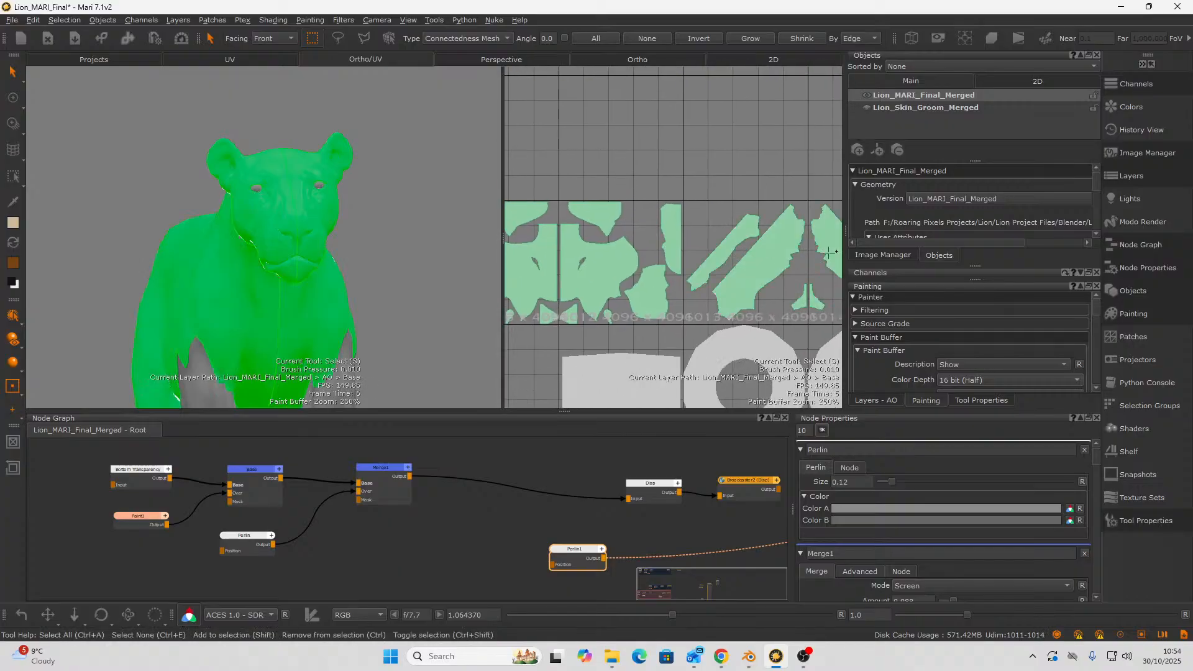
{"action": "middle_click_drag", "start_coordinate": [770, 226], "coordinate": [679, 223]}
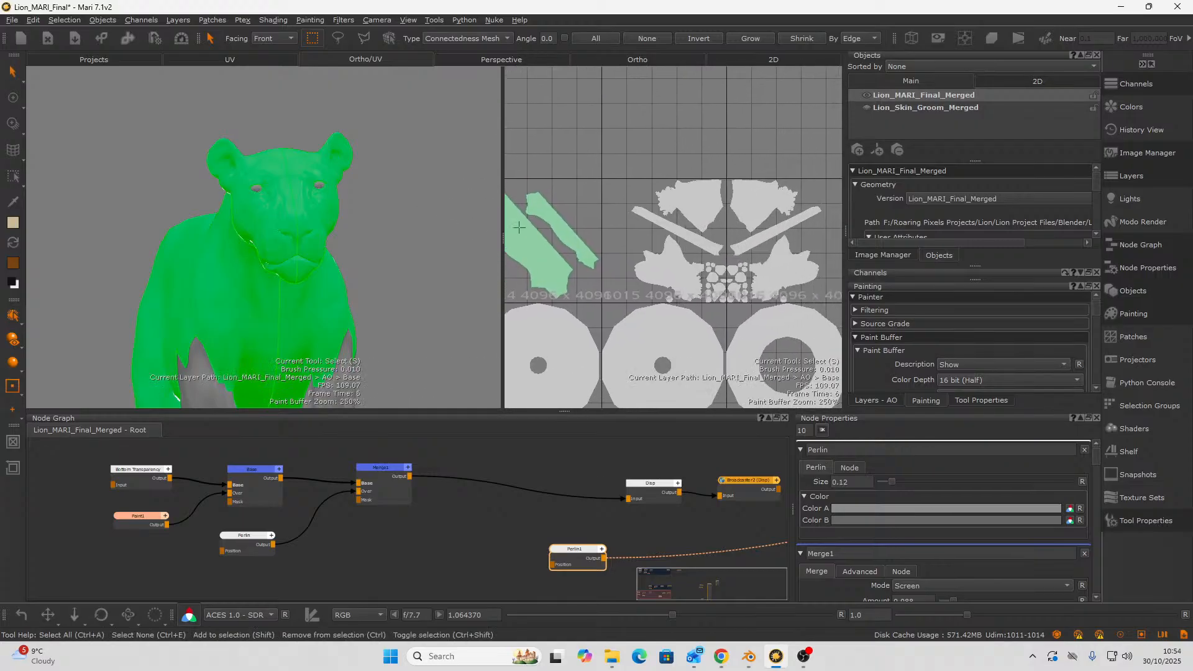
{"action": "left_click", "coordinate": [695, 200], "text": "shift"}
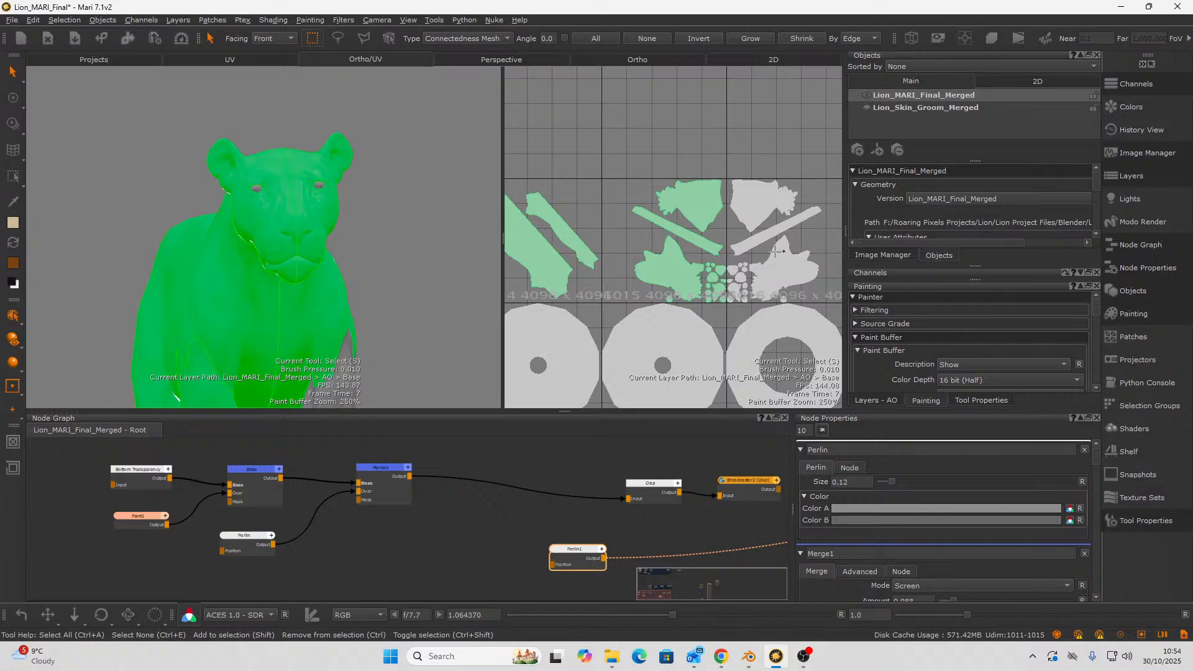
{"action": "mouse_move", "coordinate": [724, 278]}
{"action": "right_mouse_down", "text": "alt"}
{"action": "mouse_move", "coordinate": [658, 267]}
{"action": "mouse_move", "coordinate": [713, 266]}
{"action": "right_mouse_up", "text": "alt"}
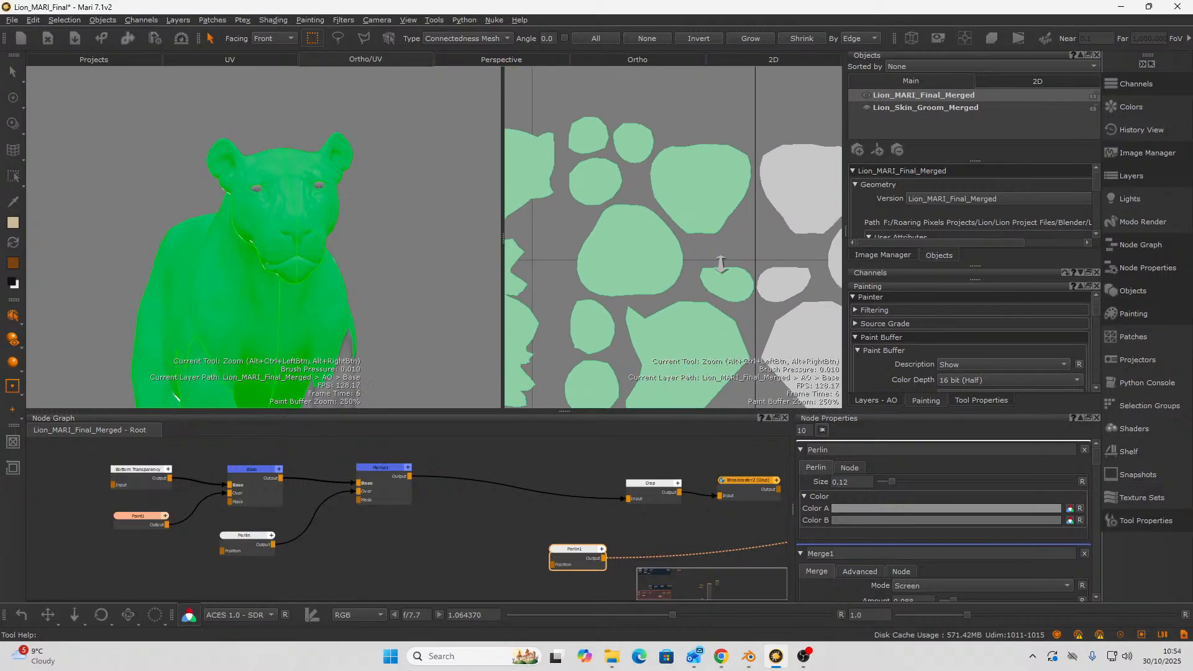
- Select the lion's whole skin in the 3D view, both halves of head, body and legs, covering UDIMs 1011 to 1016
{"action": "left_click_drag", "start_coordinate": [320, 283], "coordinate": [269, 253], "text": "alt"}
{"action": "left_click", "coordinate": [321, 203]}
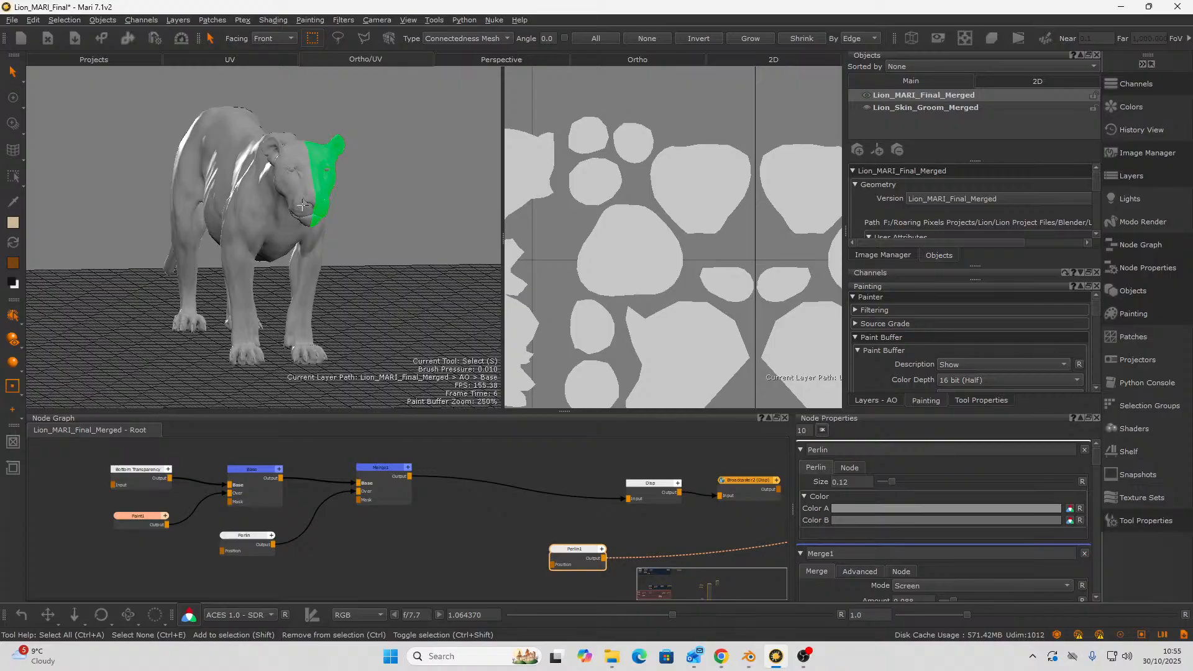
{"action": "left_click_drag", "start_coordinate": [299, 196], "coordinate": [329, 218], "text": "alt"}
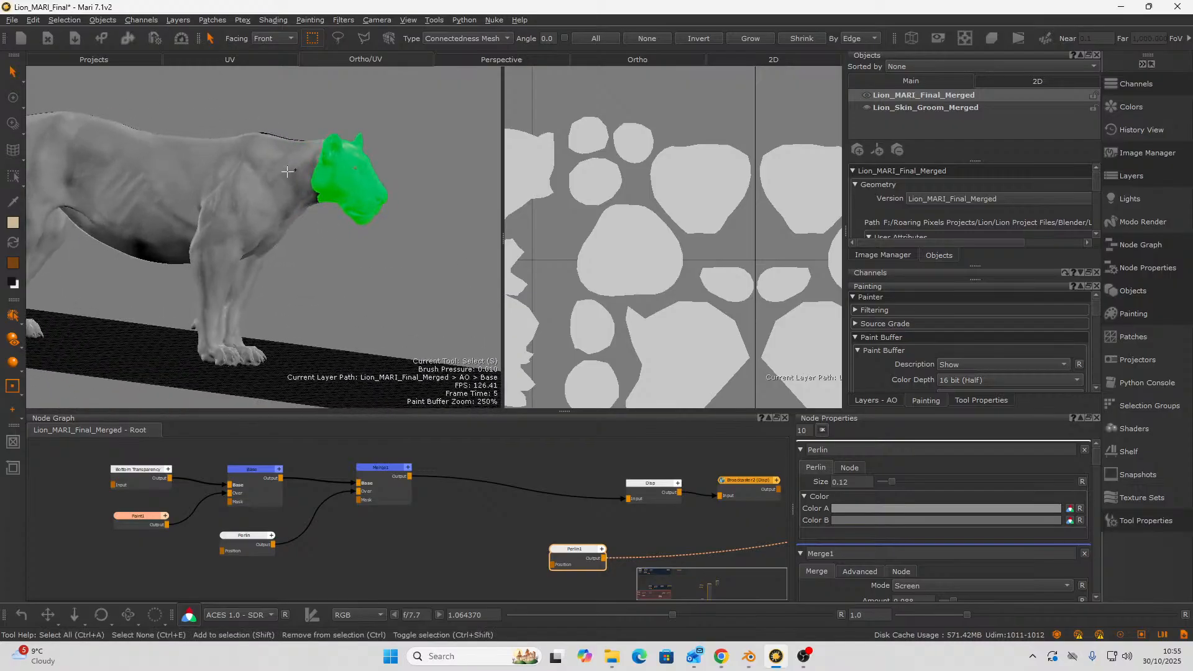
{"action": "left_click", "coordinate": [141, 234], "text": "shift"}
{"action": "left_click_drag", "start_coordinate": [346, 280], "coordinate": [324, 249], "text": "alt"}
{"action": "left_click", "coordinate": [320, 300], "text": "shift"}
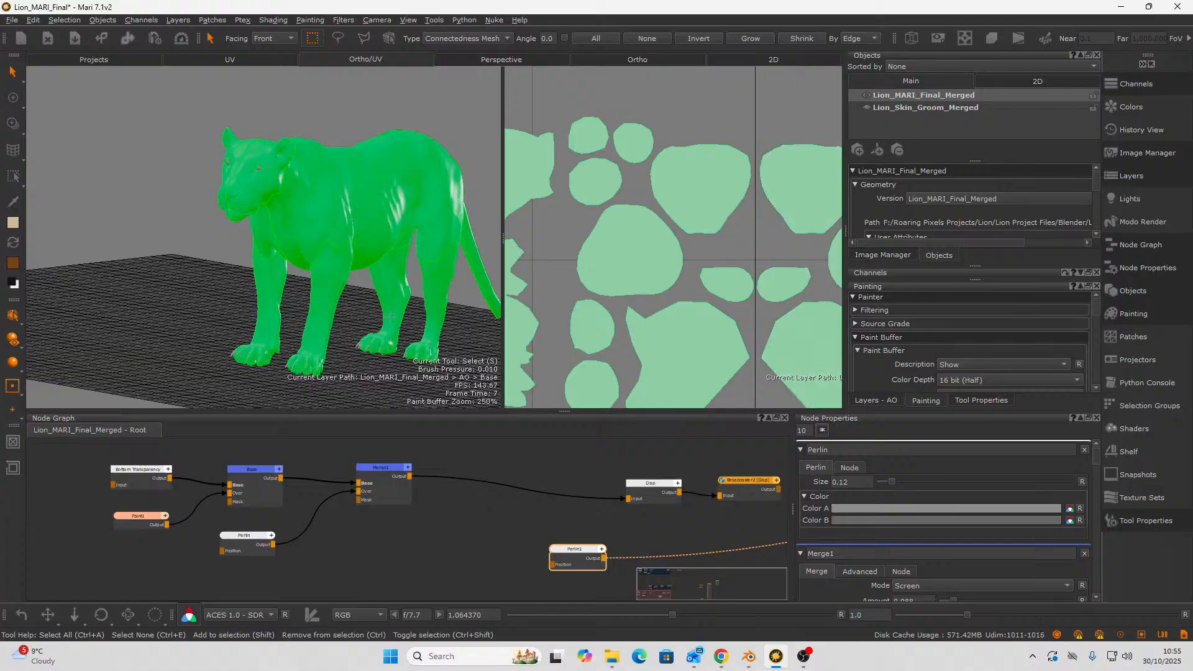
- Check the selection coverage around the lion's body, paws and claws and across its UV tiles
{"action": "left_click_drag", "start_coordinate": [435, 294], "coordinate": [379, 291], "text": "alt"}
{"action": "right_click_drag", "start_coordinate": [379, 291], "coordinate": [344, 320], "text": "alt"}
{"action": "middle_click_drag", "start_coordinate": [344, 319], "coordinate": [297, 43], "text": "alt"}
{"action": "left_click_drag", "start_coordinate": [277, 234], "coordinate": [304, 241], "text": "alt"}
{"action": "right_click_drag", "start_coordinate": [305, 242], "coordinate": [242, 265], "text": "alt"}
{"action": "middle_click_drag", "start_coordinate": [241, 264], "coordinate": [159, 314], "text": "alt"}
{"action": "right_click_drag", "start_coordinate": [379, 198], "coordinate": [297, 238], "text": "alt"}
{"action": "right_click_drag", "start_coordinate": [631, 214], "coordinate": [489, 334], "text": "alt"}
{"action": "left_click_drag", "start_coordinate": [392, 311], "coordinate": [333, 287], "text": "alt"}
{"action": "middle_click_drag", "start_coordinate": [333, 288], "coordinate": [251, 261], "text": "alt"}
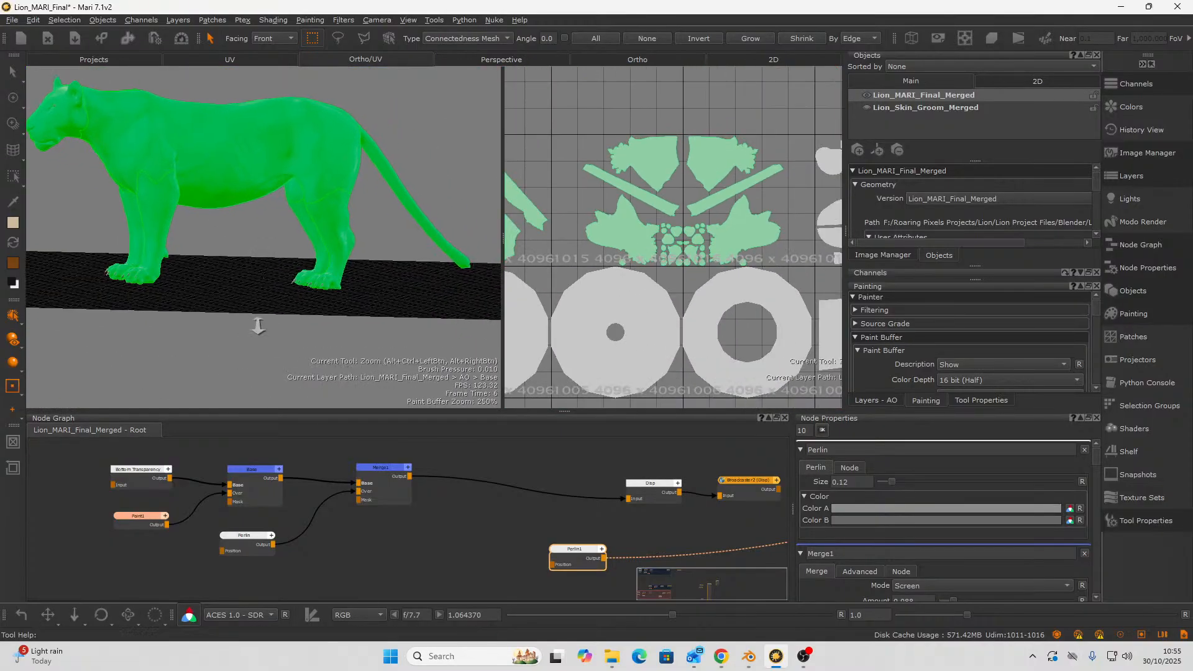
{"action": "right_click_drag", "start_coordinate": [256, 324], "coordinate": [385, 283], "text": "alt"}
{"action": "middle_click_drag", "start_coordinate": [385, 283], "coordinate": [285, 299], "text": "alt"}
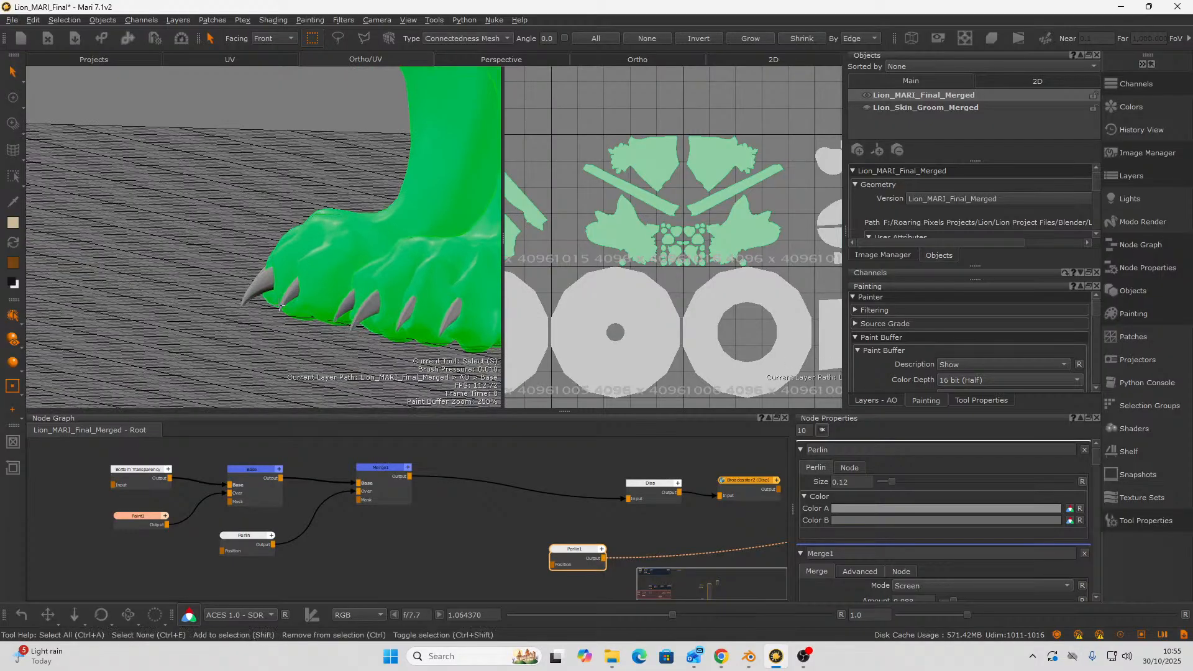
{"action": "right_click_drag", "start_coordinate": [281, 307], "coordinate": [114, 347], "text": "alt"}
{"action": "left_click_drag", "start_coordinate": [182, 273], "coordinate": [208, 404], "text": "alt"}
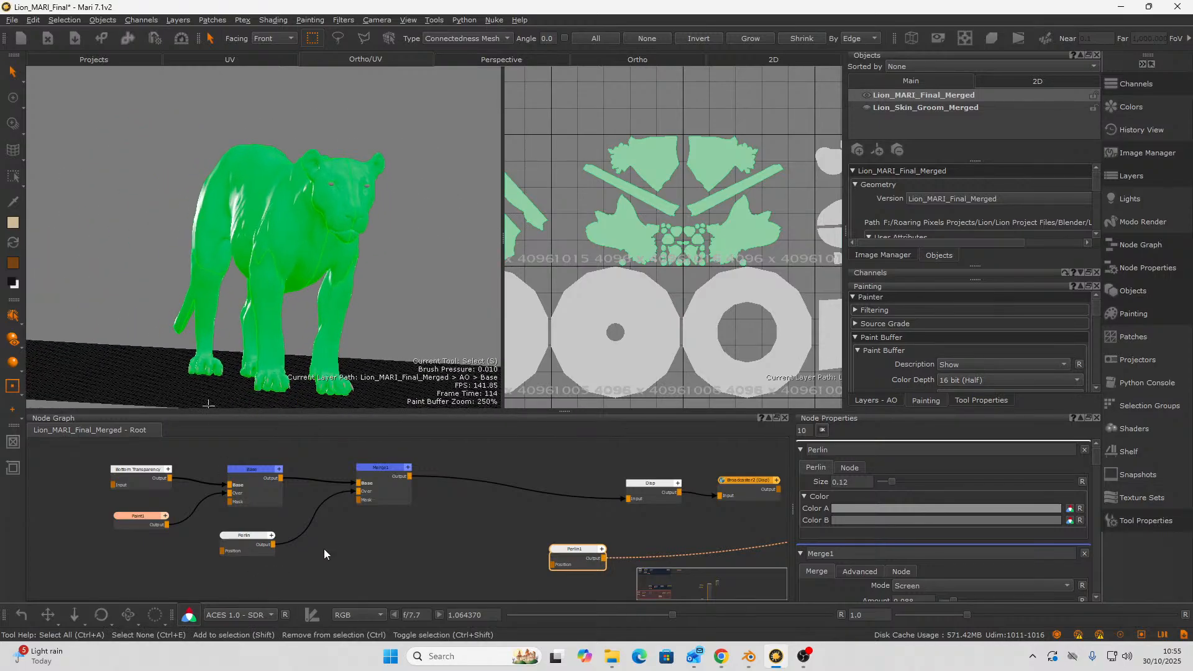
- Add a Selection Mask node for the selected skin and place it in the free area below Merge1
{"action": "left_click", "coordinate": [333, 546]}
{"action": "key", "text": "Tab"}
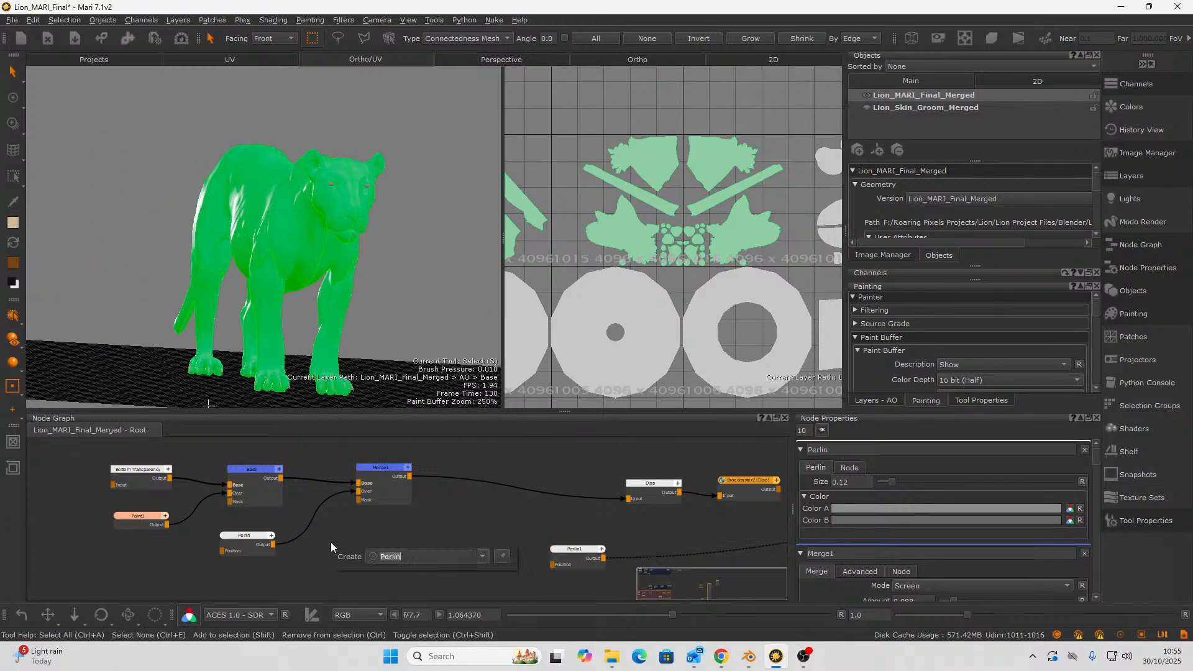
{"action": "type", "text": "mask"}
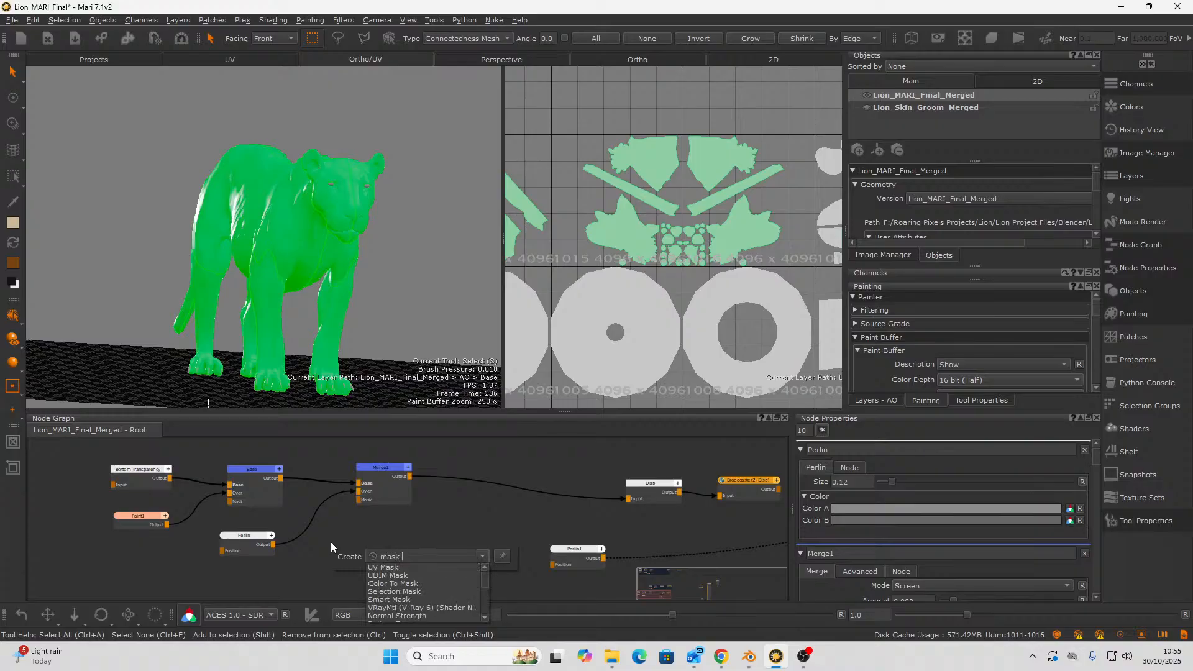
{"action": "type", "text": " f"}
{"action": "left_click", "coordinate": [405, 593]}
{"action": "scroll", "coordinate": [402, 591], "scroll_direction": "up", "scroll_amount": 2}
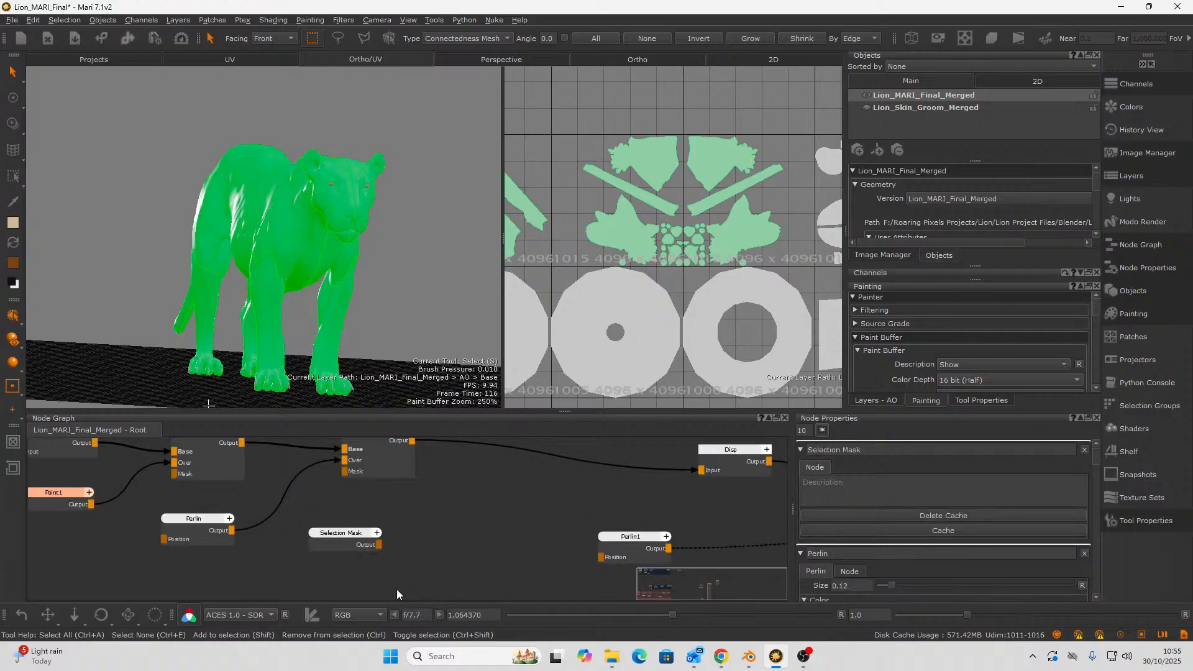
{"action": "left_click_drag", "start_coordinate": [351, 539], "coordinate": [330, 544]}
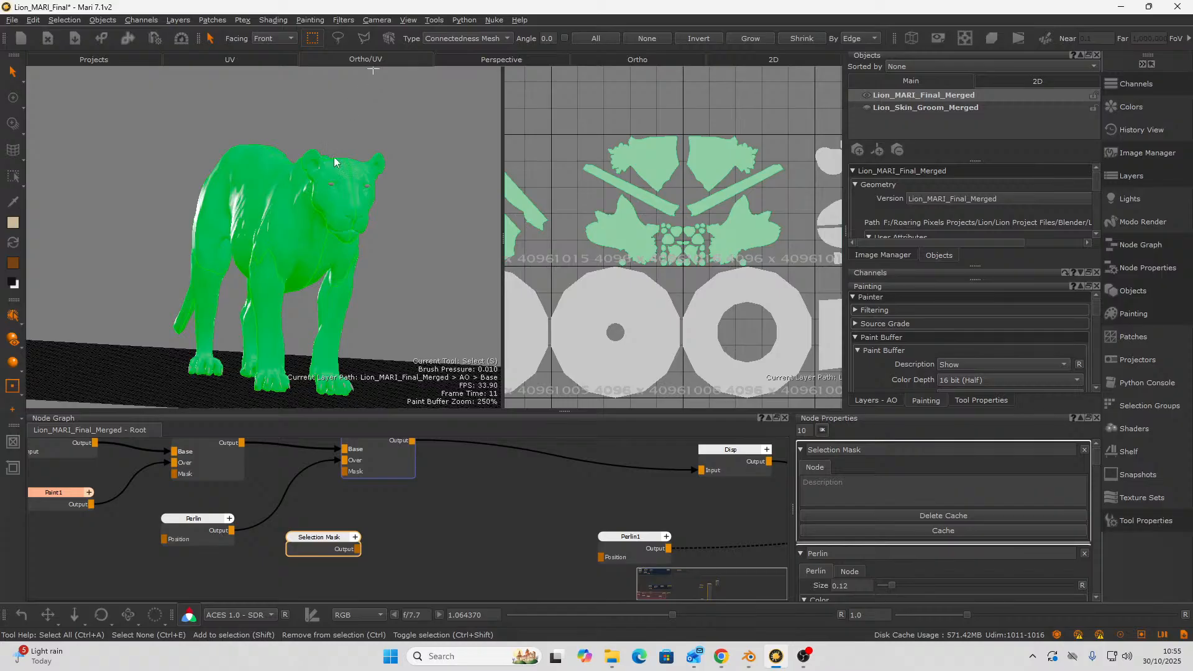
- Cache the Selection Mask node, connect its output to Merge1's Mask input, and place it below the Perlin node
{"action": "left_click", "coordinate": [945, 531]}
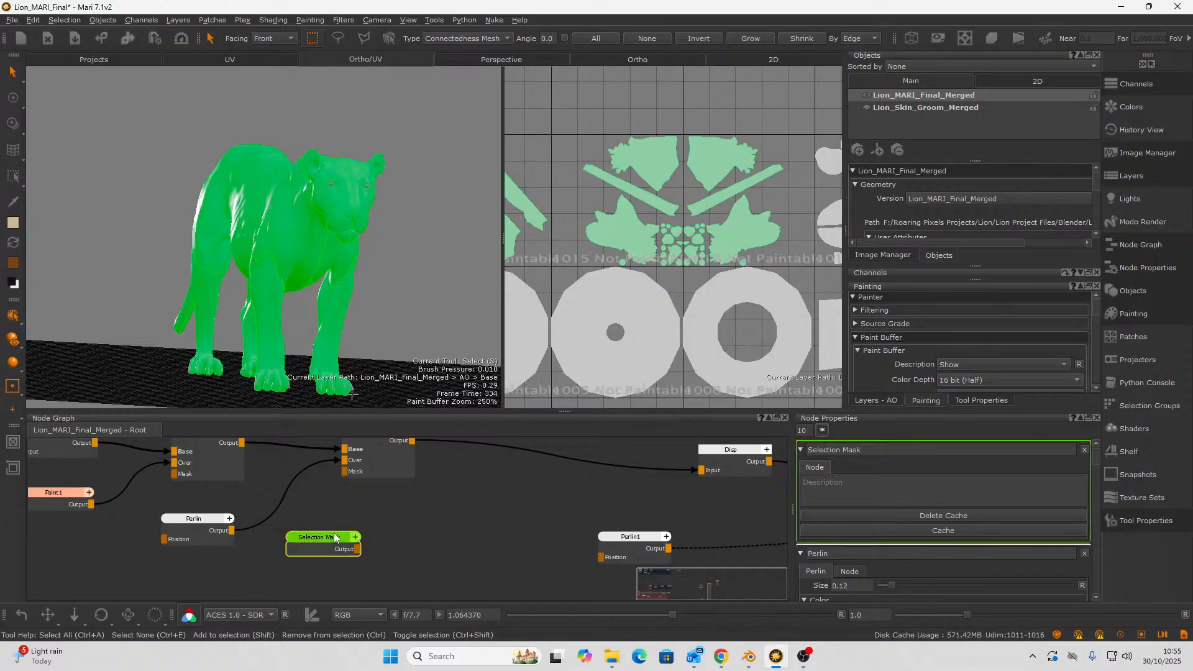
{"action": "left_click_drag", "start_coordinate": [335, 537], "coordinate": [312, 554]}
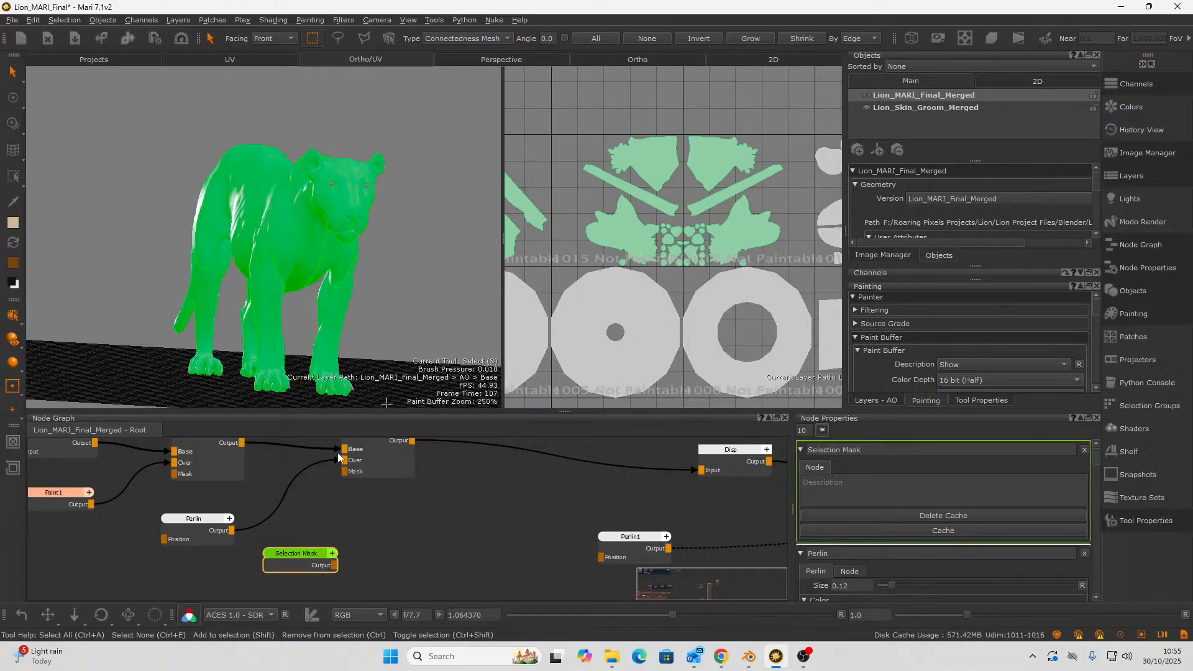
{"action": "left_click_drag", "start_coordinate": [335, 564], "coordinate": [347, 539]}
{"action": "left_click_drag", "start_coordinate": [339, 487], "coordinate": [348, 471]}
{"action": "left_click_drag", "start_coordinate": [315, 553], "coordinate": [296, 561]}
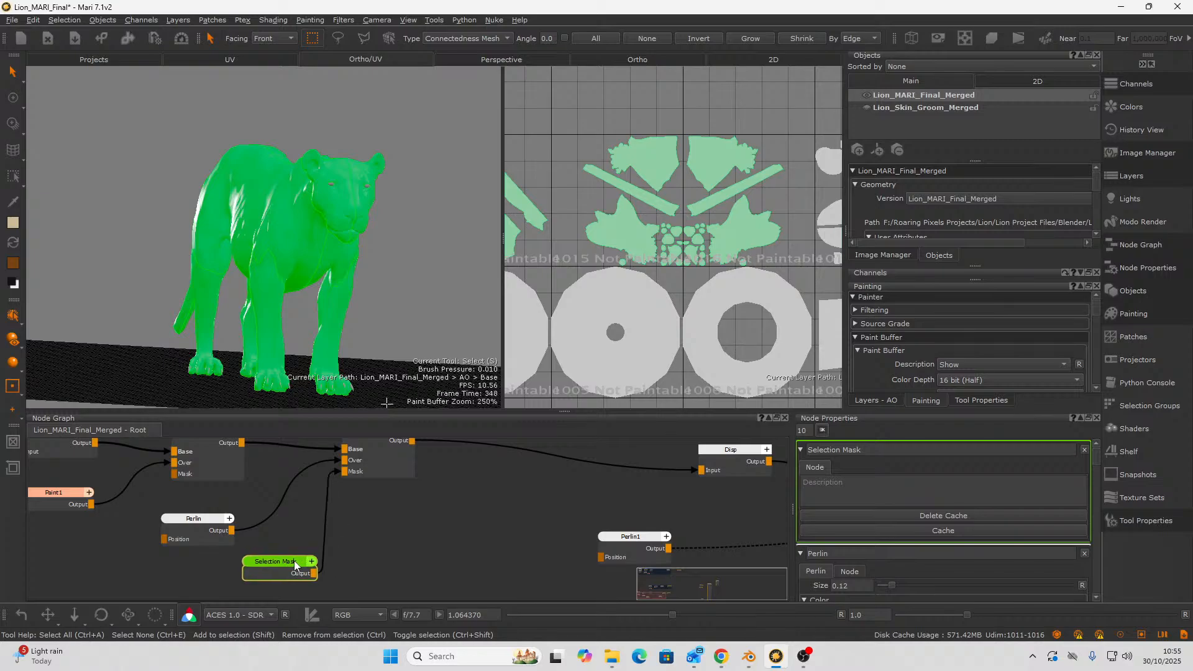
{"action": "left_click", "coordinate": [413, 547]}
{"action": "scroll", "coordinate": [412, 547], "scroll_direction": "down", "scroll_amount": 2}
{"action": "scroll", "coordinate": [494, 558], "scroll_direction": "up", "scroll_amount": 1}
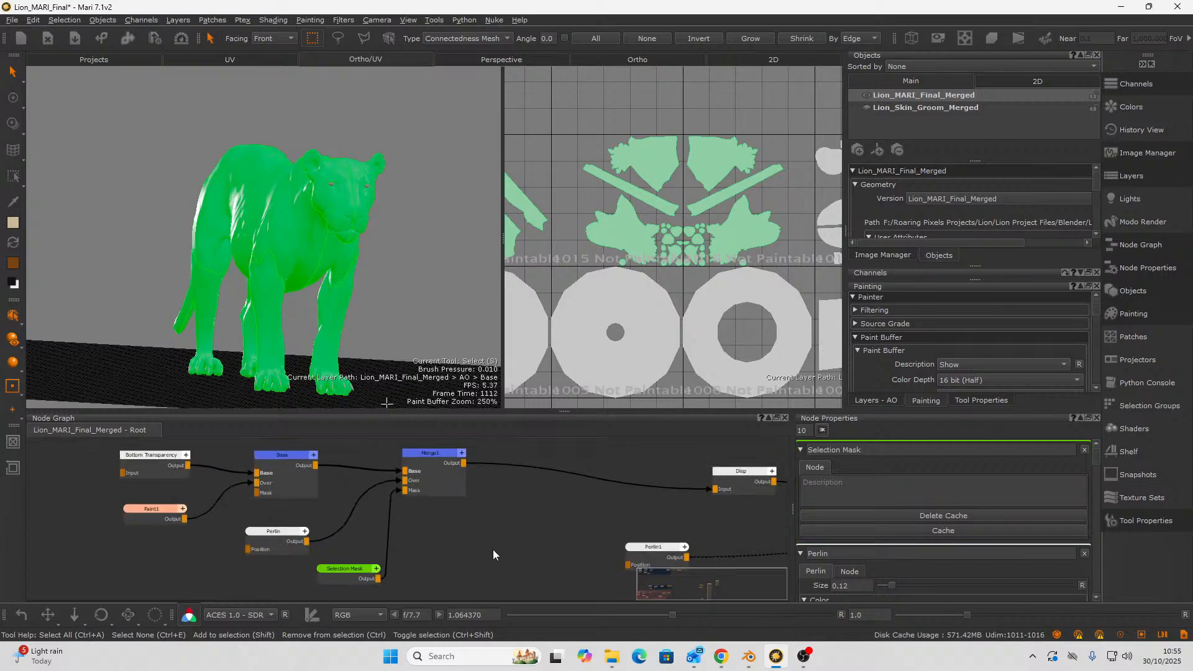
{"action": "middle_click_drag", "start_coordinate": [494, 547], "coordinate": [415, 557]}
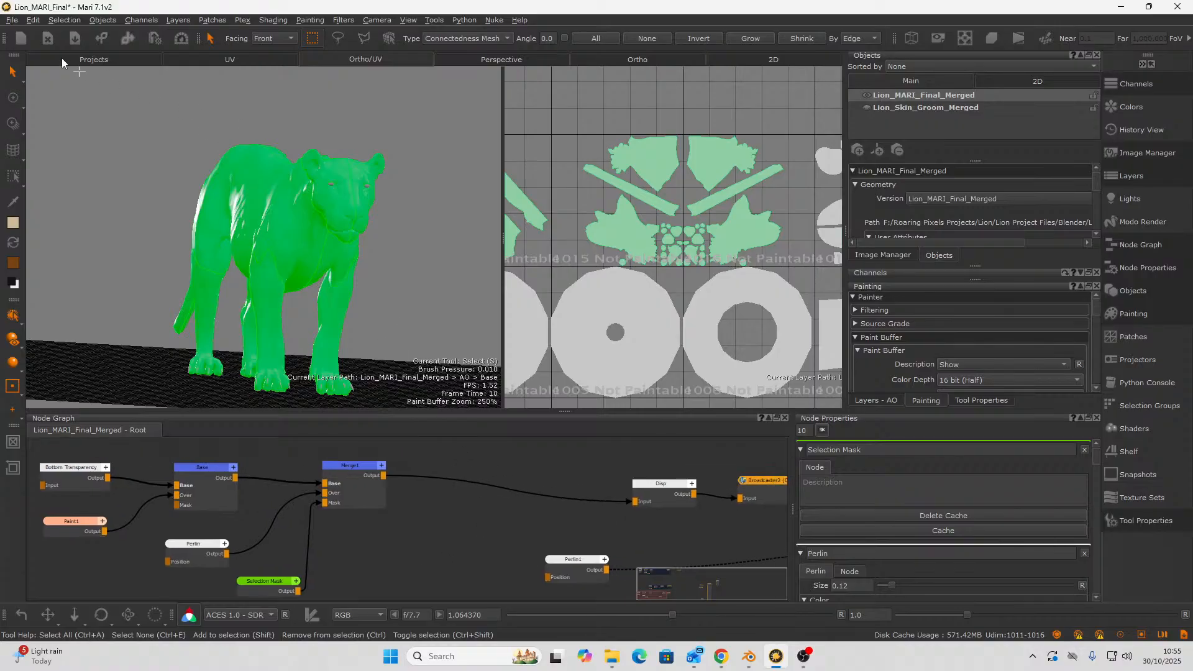
- Switch to the Paint tool to hide the selection highlight and examine the masked displacement on the lion's face and eye
{"action": "left_click", "coordinate": [13, 97]}
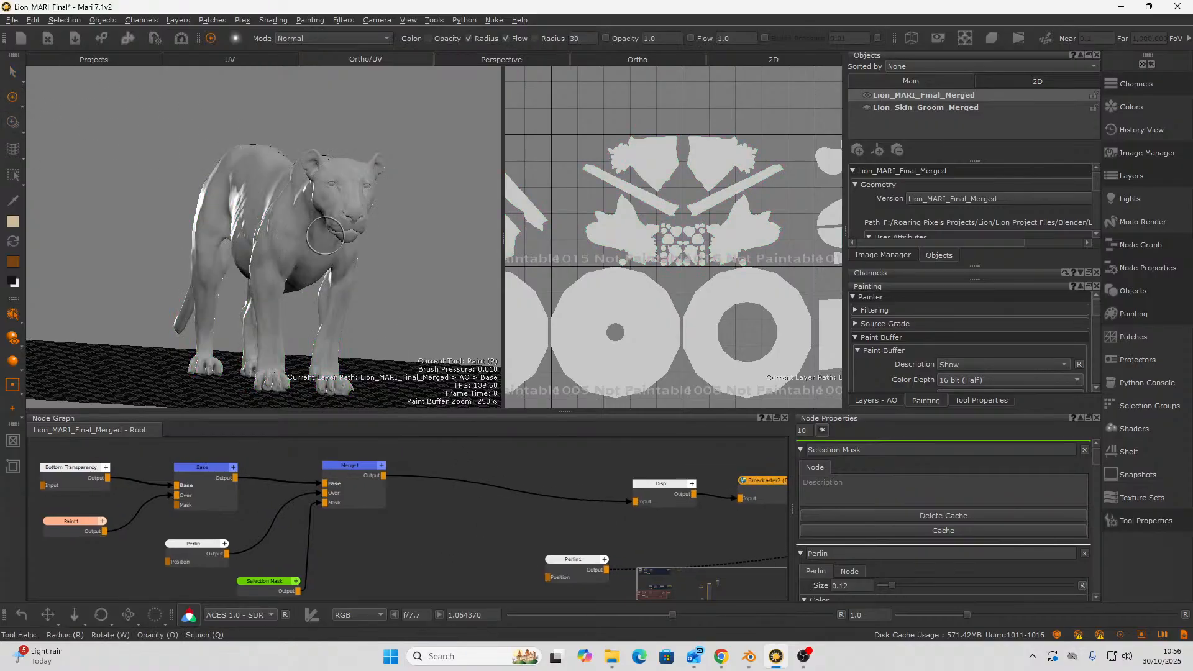
{"action": "scroll", "coordinate": [321, 162], "scroll_direction": "up", "scroll_amount": 6}
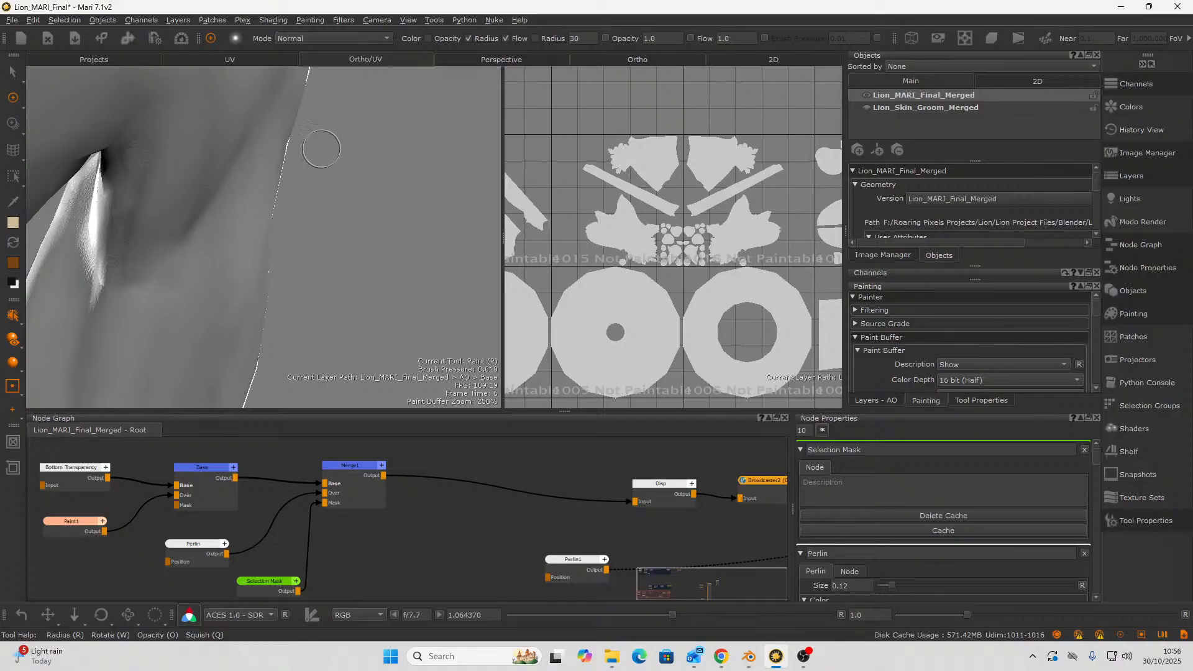
{"action": "middle_click_drag", "start_coordinate": [321, 150], "coordinate": [400, 442], "text": "alt"}
{"action": "middle_click_drag", "start_coordinate": [360, 285], "coordinate": [311, 535], "text": "alt"}
{"action": "middle_click_drag", "start_coordinate": [249, 205], "coordinate": [281, 280], "text": "alt"}
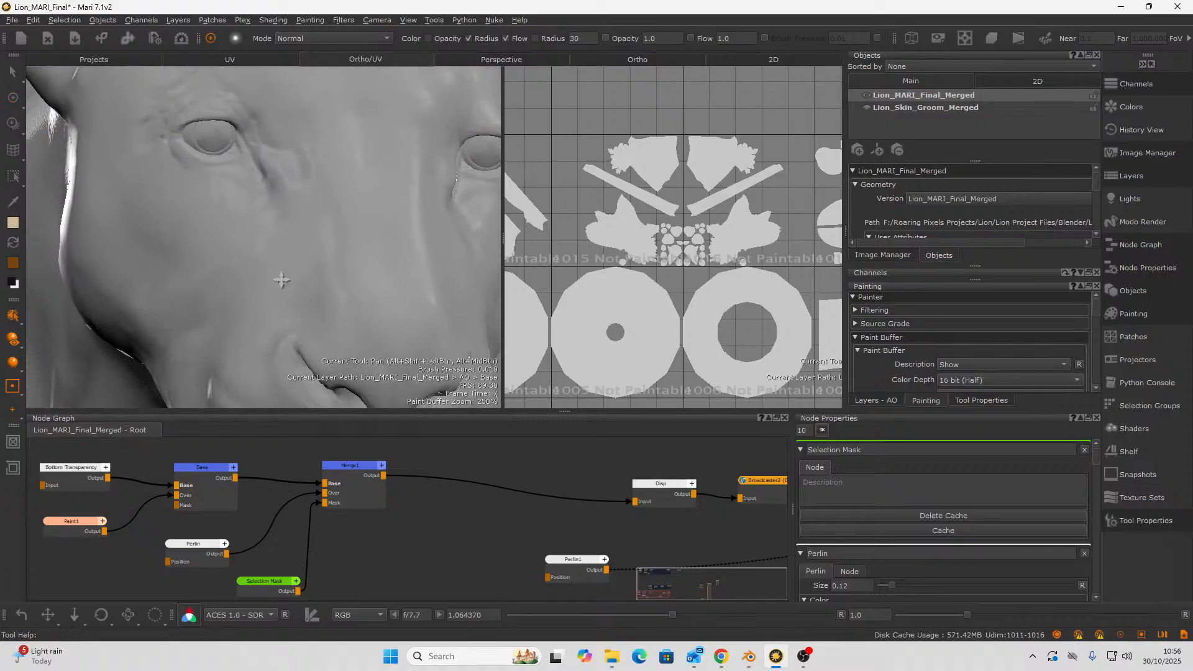
{"action": "scroll", "coordinate": [677, 241], "scroll_direction": "down", "scroll_amount": 5}
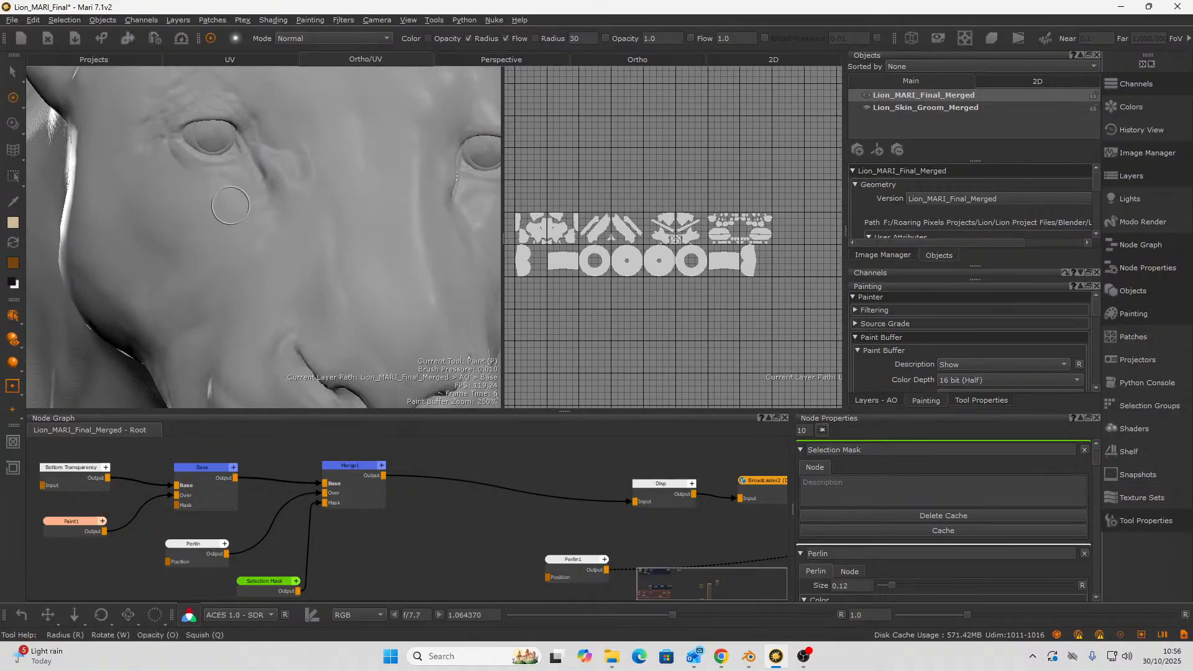
{"action": "mouse_move", "coordinate": [231, 206]}
{"action": "left_mouse_down", "text": "alt"}
{"action": "mouse_move", "coordinate": [300, 226]}
{"action": "mouse_move", "coordinate": [228, 284]}
{"action": "mouse_move", "coordinate": [200, 258]}
{"action": "mouse_move", "coordinate": [220, 271]}
{"action": "left_mouse_up", "text": "alt"}
{"action": "scroll", "coordinate": [323, 558], "scroll_direction": "up", "scroll_amount": 1}
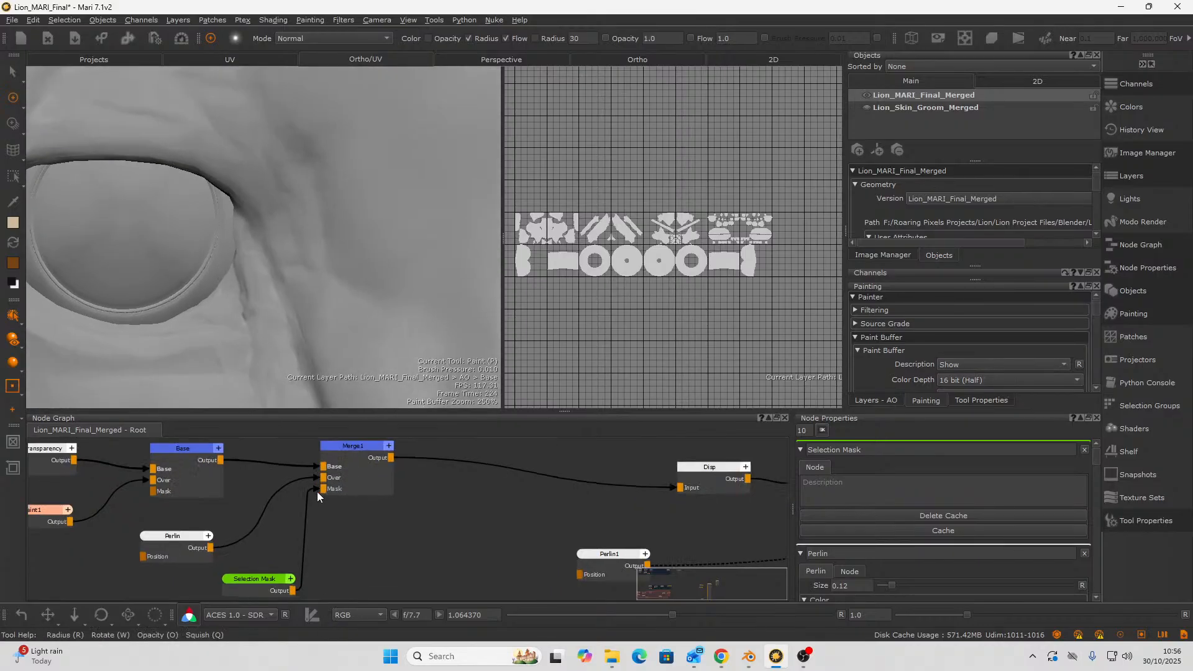
- Disconnect the Selection Mask from Merge1 and examine the eyeball surface up close without the mask
{"action": "left_click_drag", "start_coordinate": [314, 491], "coordinate": [297, 509]}
{"action": "right_click_drag", "start_coordinate": [206, 184], "coordinate": [236, 195], "text": "alt"}
{"action": "middle_click_drag", "start_coordinate": [236, 195], "coordinate": [353, 210], "text": "alt"}
{"action": "scroll", "coordinate": [236, 221], "scroll_direction": "up", "scroll_amount": 4}
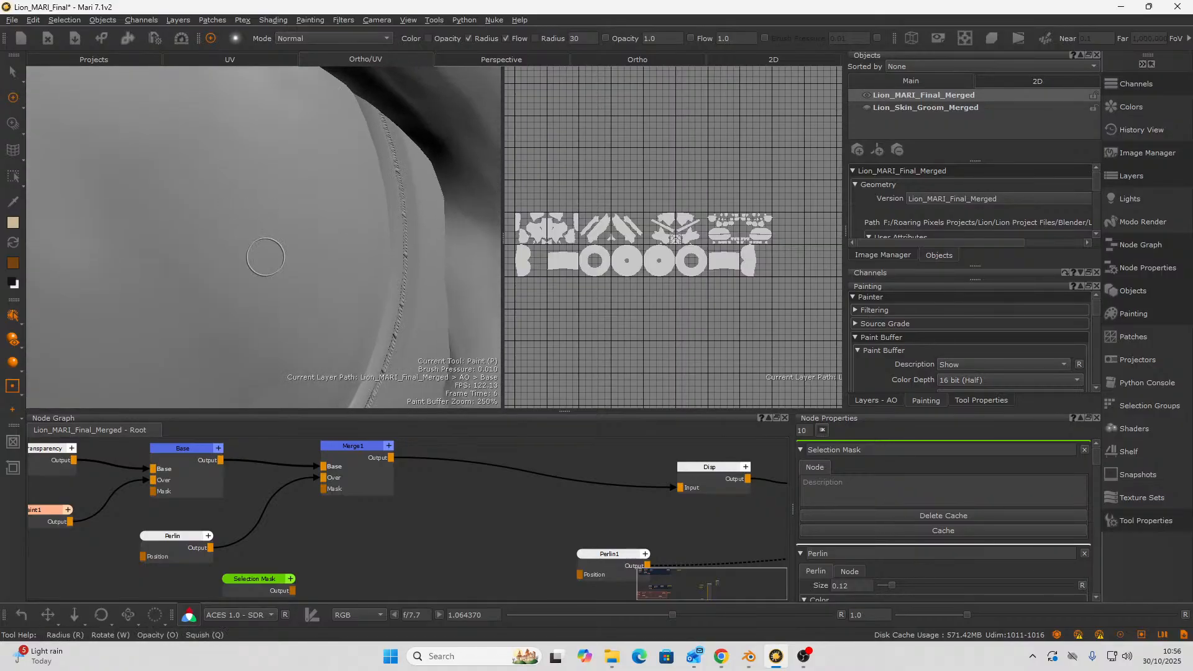
{"action": "left_click_drag", "start_coordinate": [226, 264], "coordinate": [367, 284], "text": "alt"}
{"action": "mouse_move", "coordinate": [367, 283]}
{"action": "right_mouse_down", "text": "alt"}
{"action": "mouse_move", "coordinate": [204, 255]}
{"action": "mouse_move", "coordinate": [218, 255]}
{"action": "right_mouse_up", "text": "alt"}
{"action": "middle_click_drag", "start_coordinate": [218, 255], "coordinate": [286, 272], "text": "alt"}
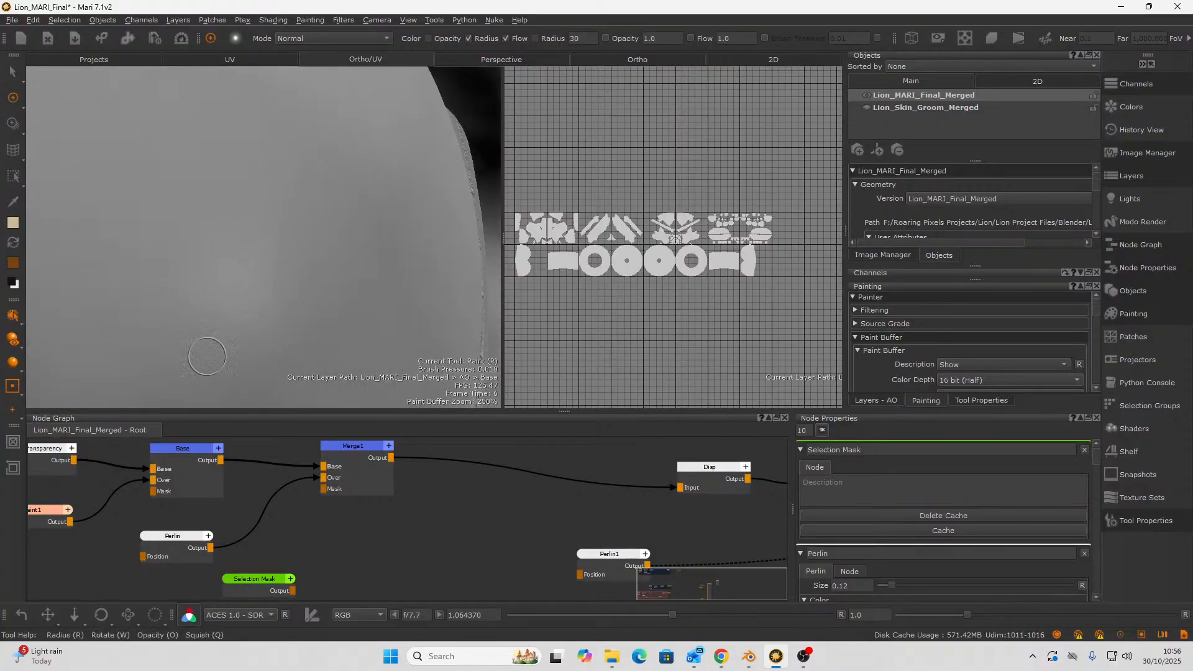
{"action": "right_click_drag", "start_coordinate": [213, 278], "coordinate": [218, 282], "text": "alt"}
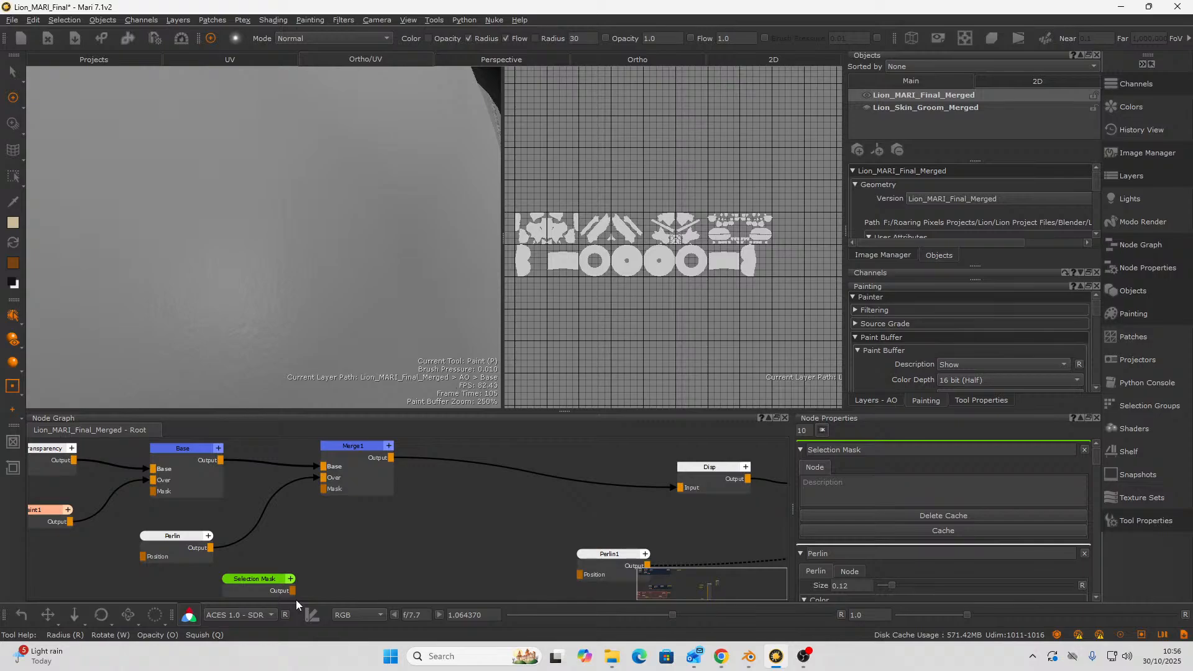
- Reconnect the Selection Mask to Merge1's Mask input and compare the eyeball surface with the mask applied
{"action": "mouse_move", "coordinate": [292, 590]}
{"action": "left_mouse_down"}
{"action": "mouse_move", "coordinate": [322, 565]}
{"action": "mouse_move", "coordinate": [326, 487]}
{"action": "left_mouse_up"}
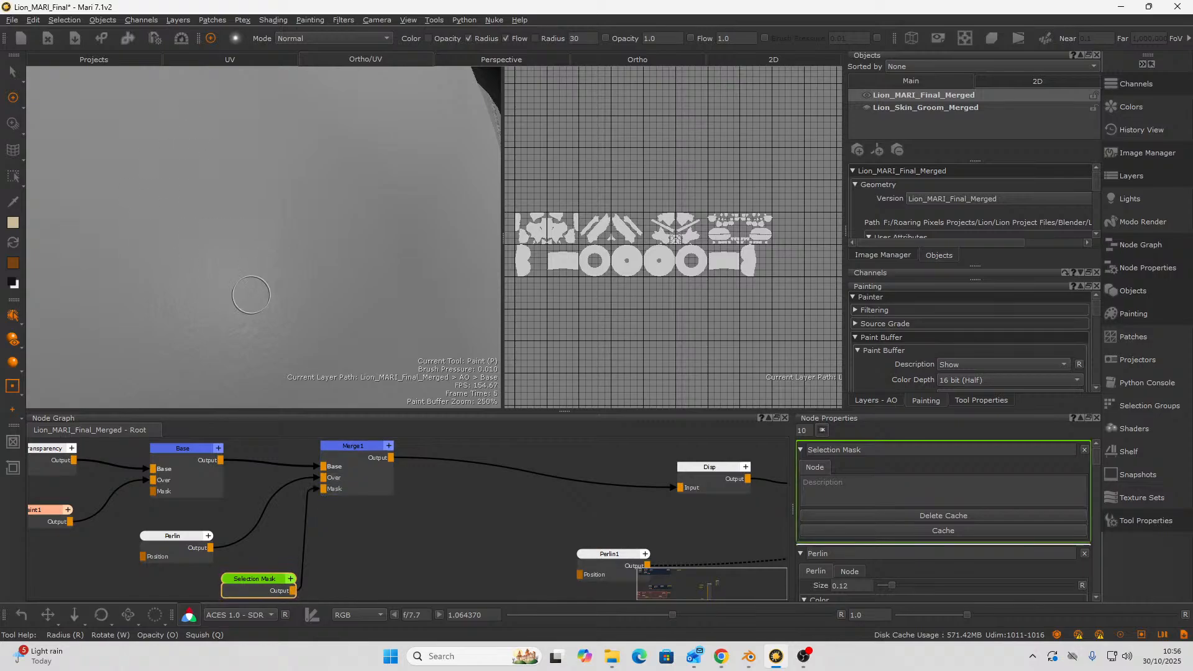
{"action": "mouse_move", "coordinate": [239, 339]}
{"action": "left_mouse_down", "text": "alt"}
{"action": "mouse_move", "coordinate": [314, 319]}
{"action": "mouse_move", "coordinate": [236, 329]}
{"action": "left_mouse_up", "text": "alt"}
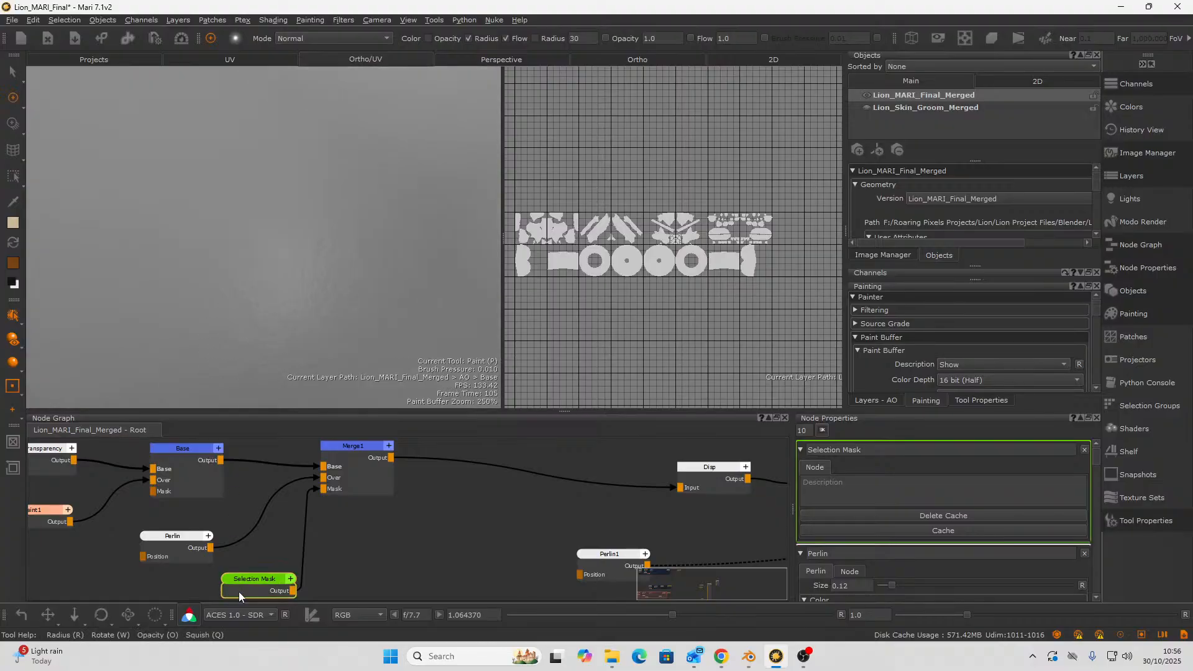
{"action": "scroll", "coordinate": [394, 247], "scroll_direction": "down", "scroll_amount": 3}
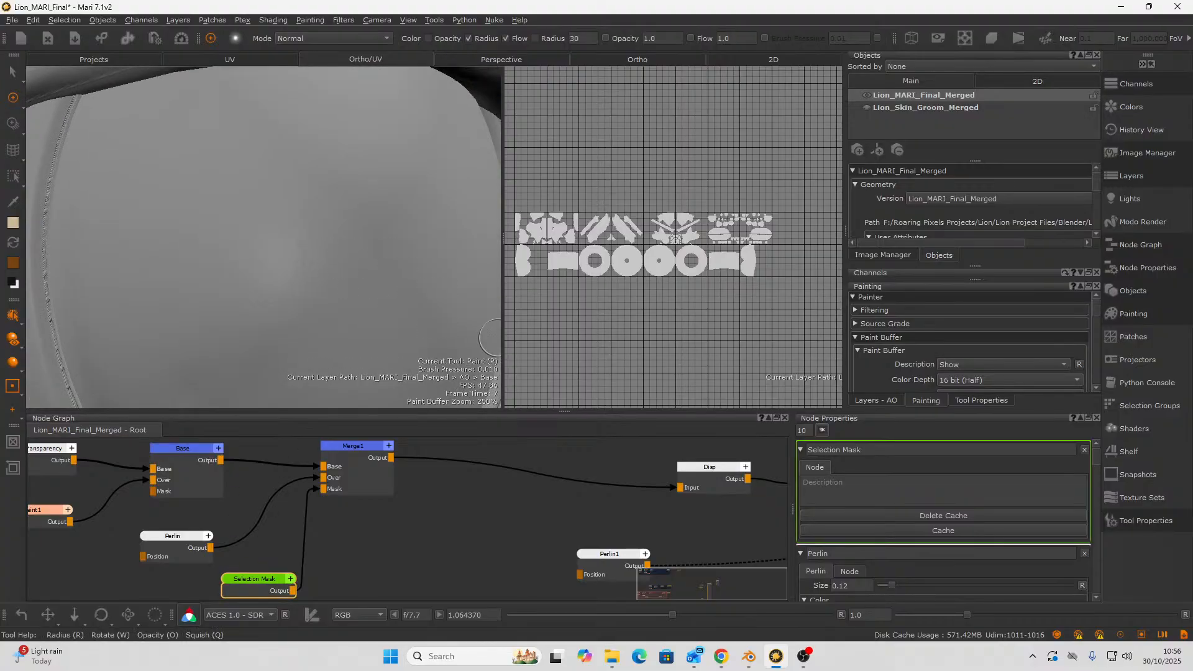
{"action": "scroll", "coordinate": [873, 475], "scroll_direction": "down", "scroll_amount": 1}
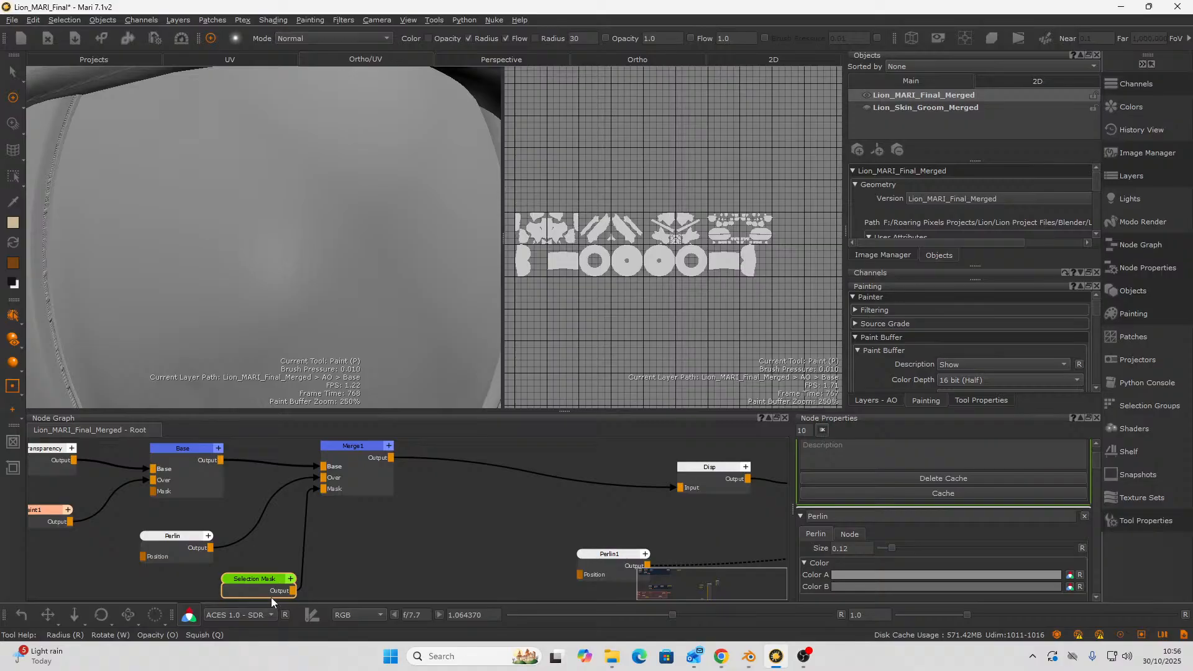
{"action": "right_click_drag", "start_coordinate": [227, 213], "coordinate": [225, 219], "text": "alt"}
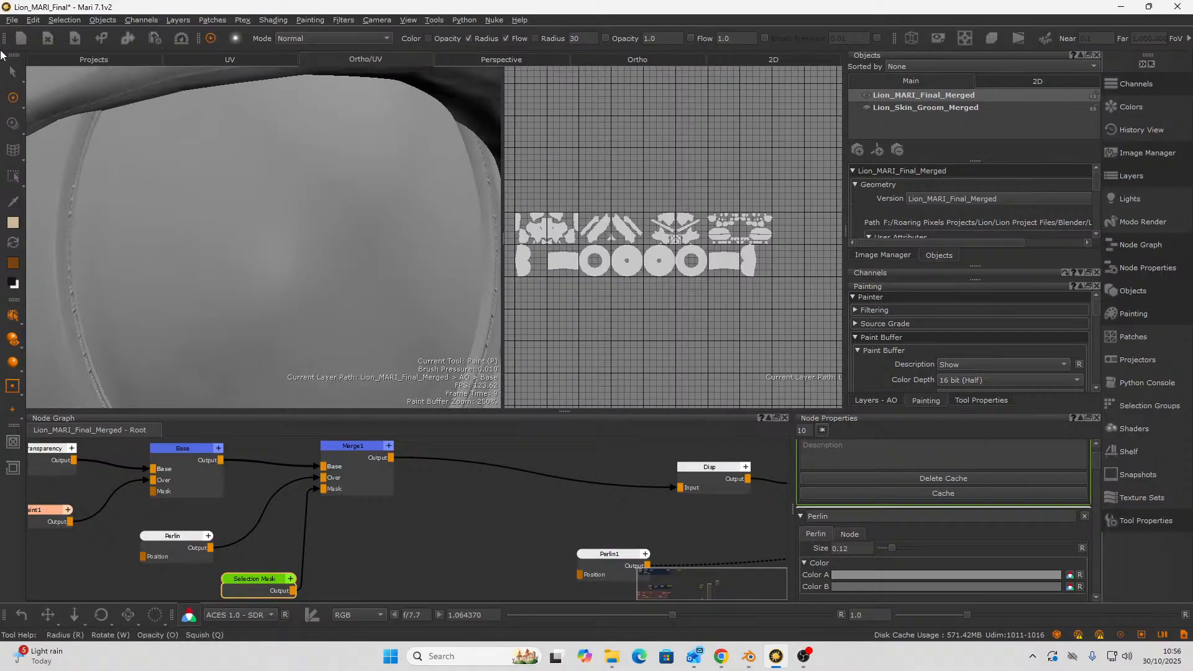
- Return to the Select tool, frame the whole lion, and move the Selection Mask node closer beneath the Perlin node
{"action": "key", "text": "s"}
{"action": "right_click_drag", "start_coordinate": [306, 272], "coordinate": [2, 431], "text": "alt"}
{"action": "right_click_drag", "start_coordinate": [259, 241], "coordinate": [157, 293], "text": "alt"}
{"action": "middle_click_drag", "start_coordinate": [157, 293], "coordinate": [303, 199], "text": "alt"}
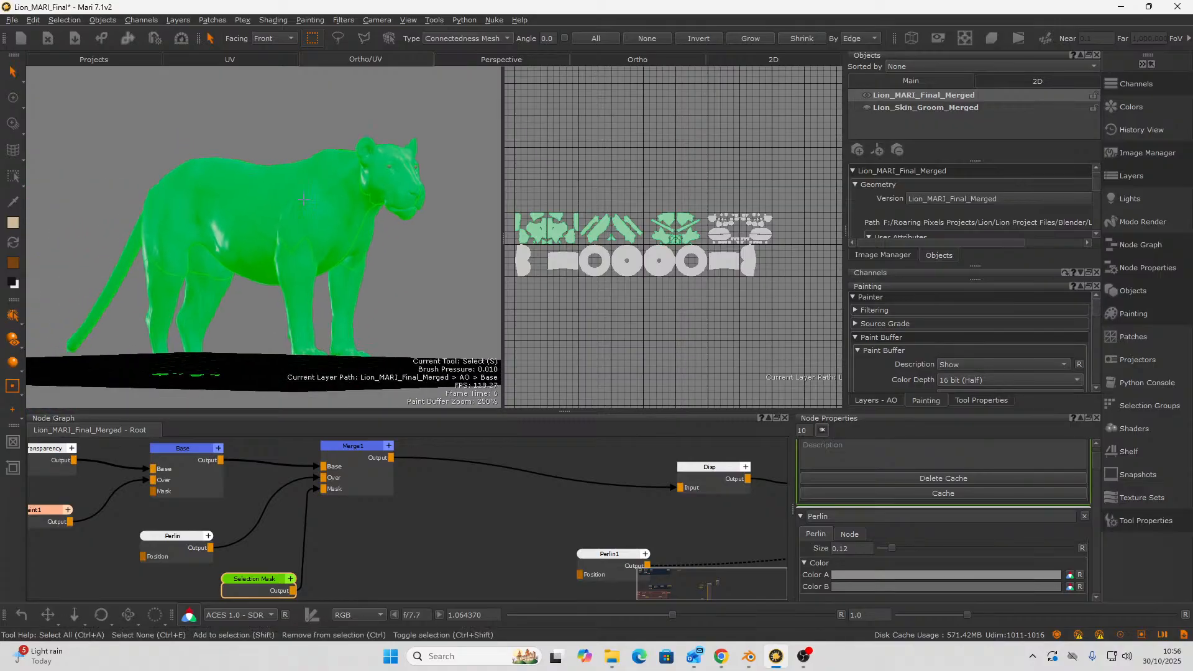
{"action": "left_click_drag", "start_coordinate": [244, 596], "coordinate": [208, 493]}
{"action": "middle_click_drag", "start_coordinate": [293, 488], "coordinate": [307, 520]}
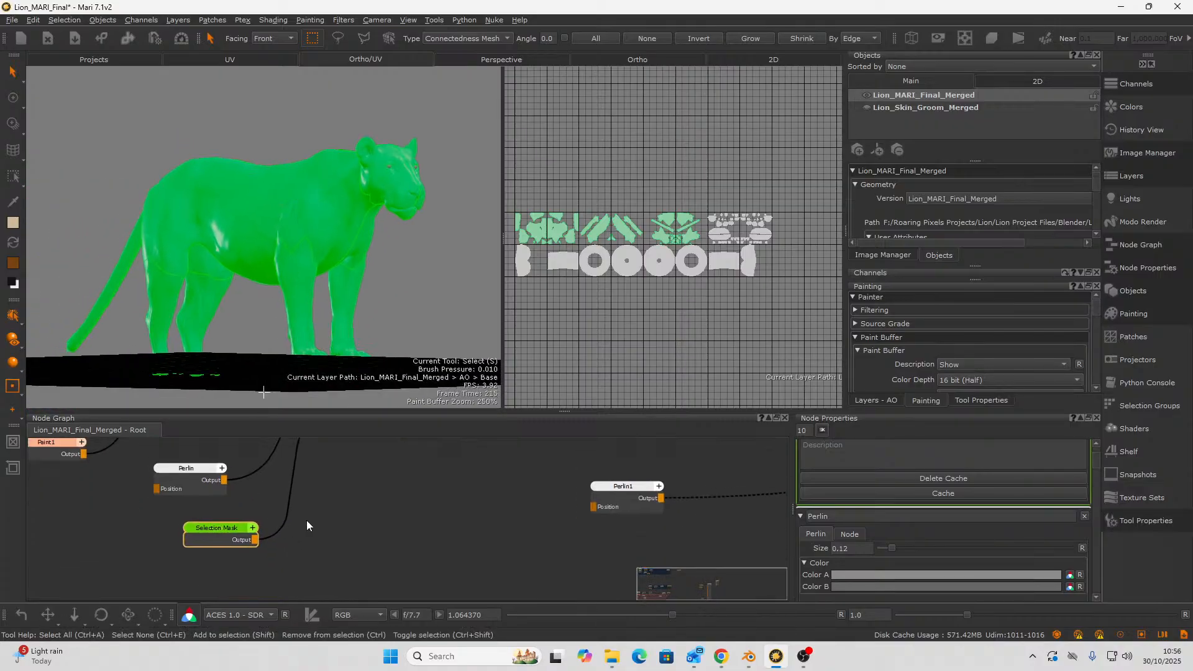
- Create a patch selection set named Skin from the selected skin meshes
{"action": "right_click", "coordinate": [280, 192]}
{"action": "mouse_move", "coordinate": [353, 241]}
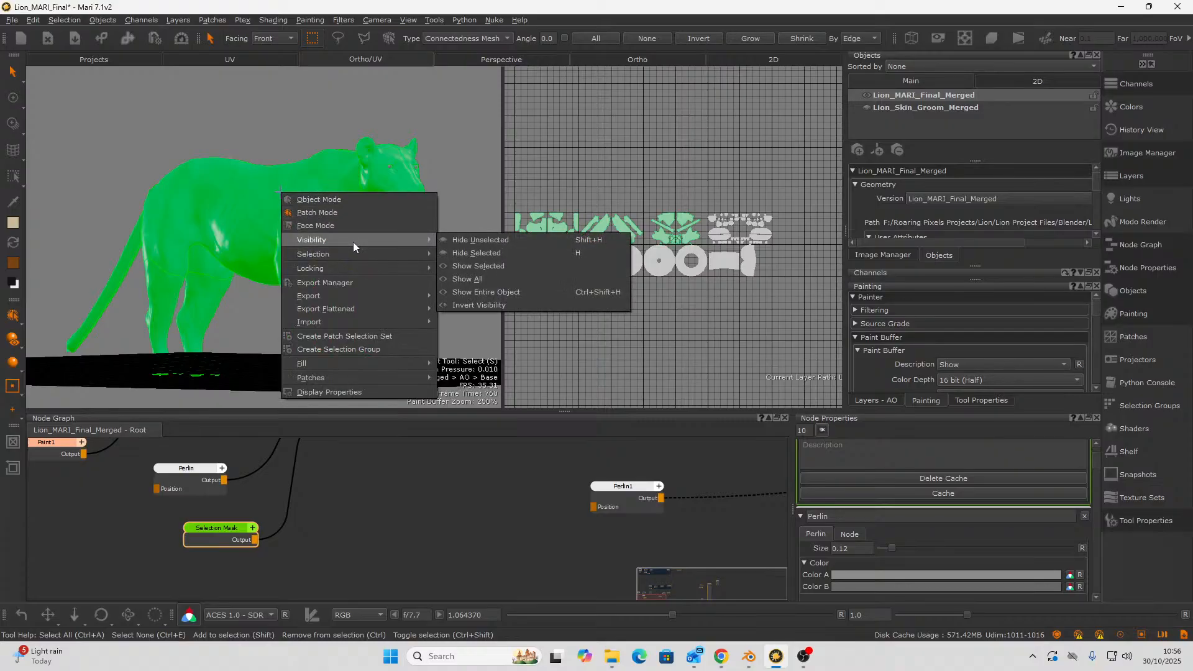
{"action": "left_click", "coordinate": [378, 336]}
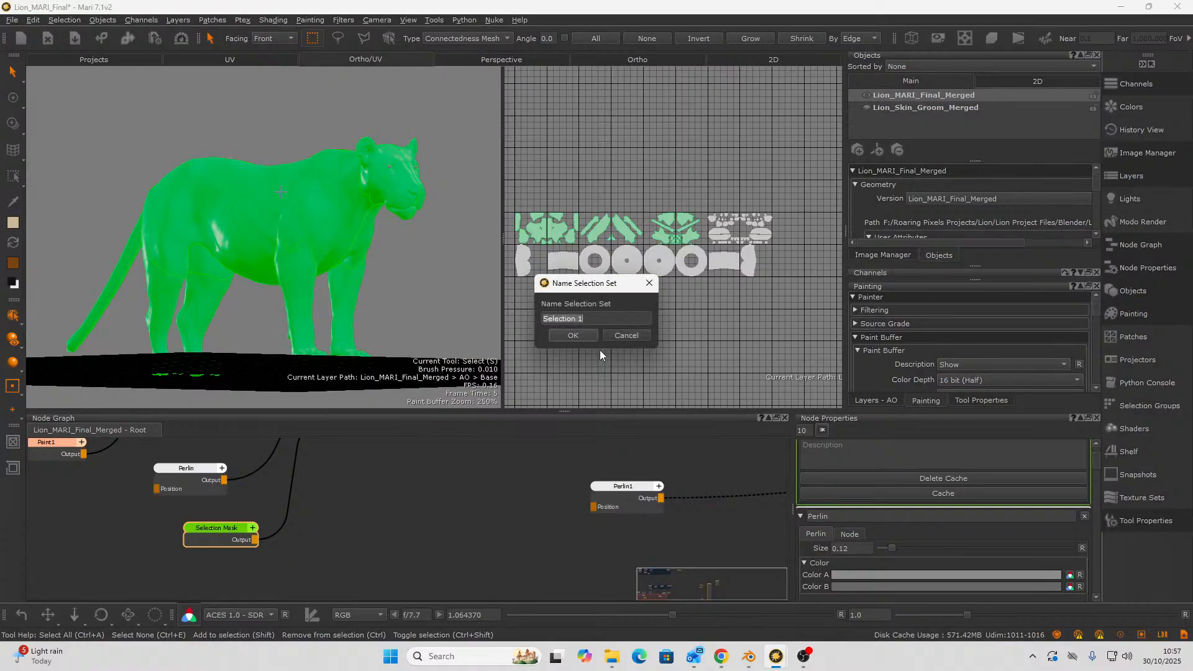
{"action": "type", "text": "Skin"}
{"action": "left_click", "coordinate": [573, 336]}
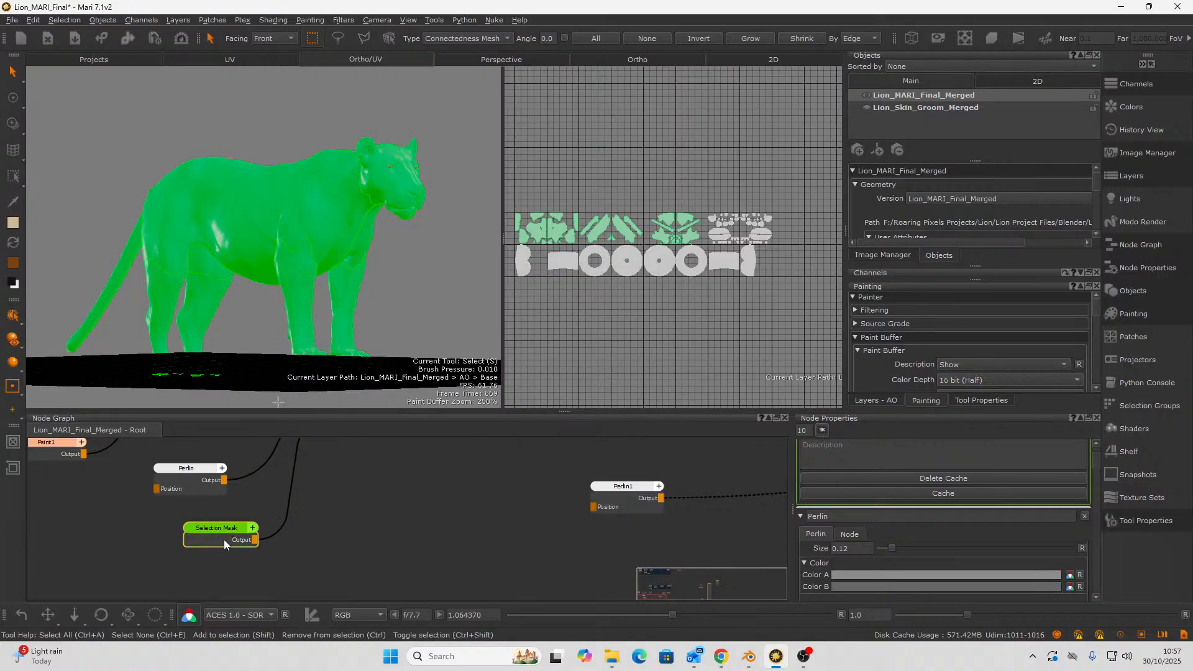
- Preview the Selection Mask node's output on the lion and clear the mesh selection to check the mask
{"action": "left_click_drag", "start_coordinate": [224, 539], "coordinate": [213, 537]}
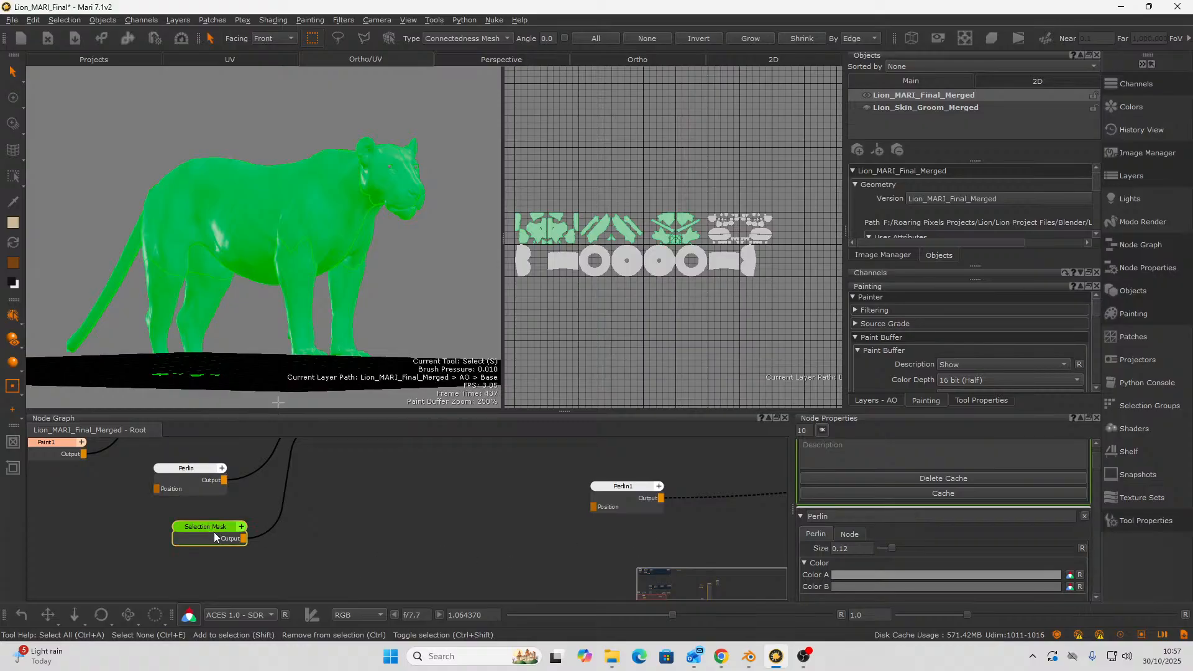
{"action": "key", "text": "v"}
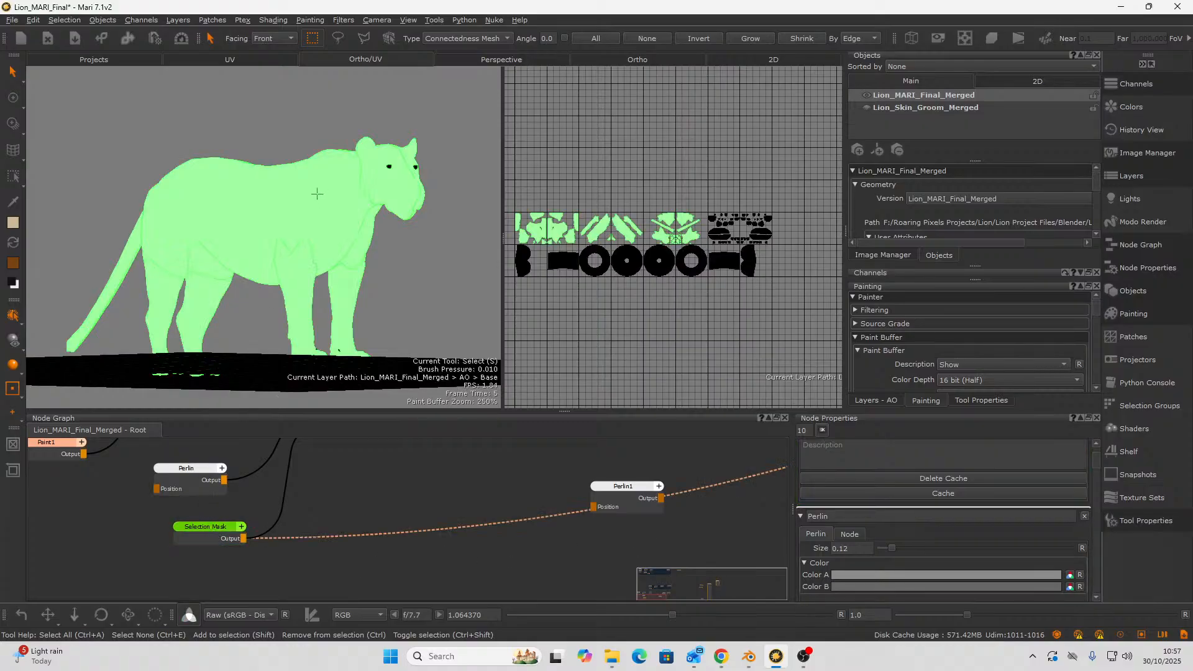
{"action": "scroll", "coordinate": [320, 227], "scroll_direction": "up", "scroll_amount": 3}
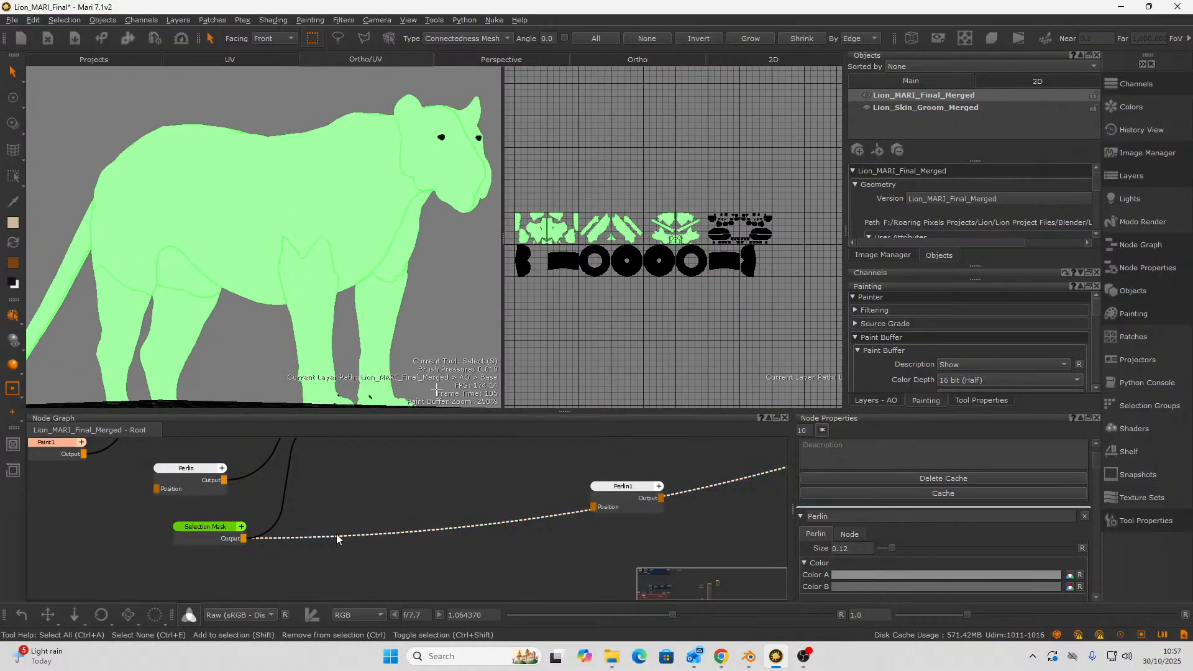
{"action": "middle_click_drag", "start_coordinate": [313, 513], "coordinate": [290, 576]}
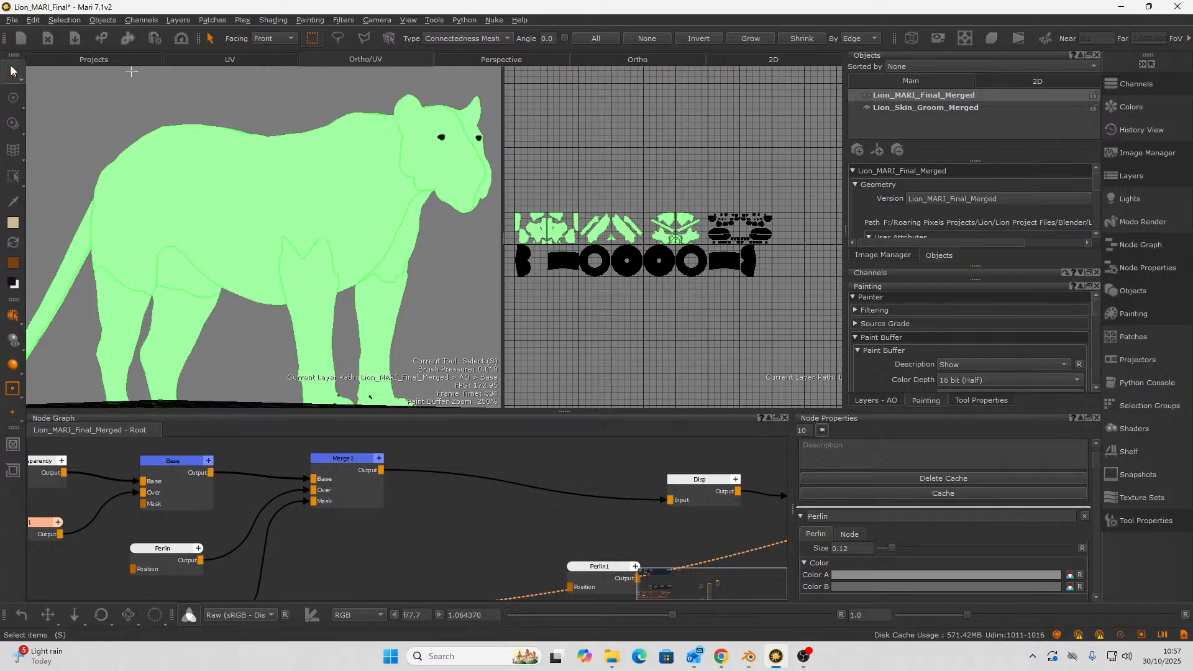
{"action": "left_click", "coordinate": [419, 307]}
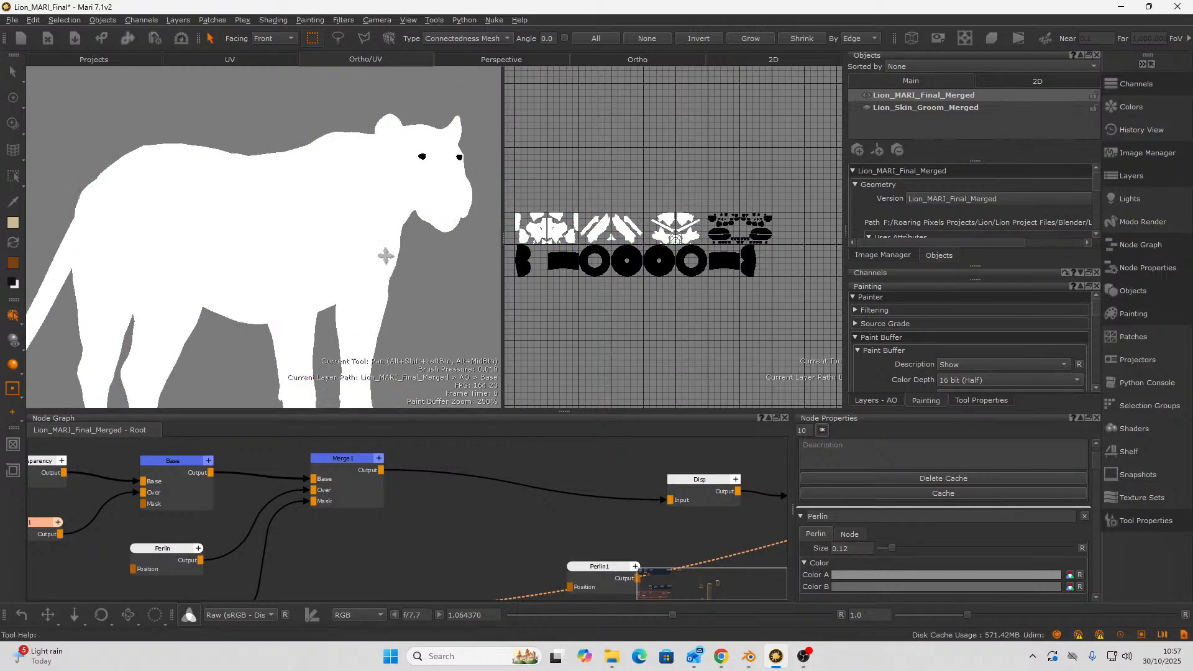
- Find the shader node in the graph and return the viewer from the mask preview to the shaded lion
{"action": "middle_click_drag", "start_coordinate": [458, 253], "coordinate": [423, 289]}
{"action": "scroll", "coordinate": [414, 539], "scroll_direction": "down", "scroll_amount": 2}
{"action": "scroll", "coordinate": [414, 539], "scroll_direction": "up", "scroll_amount": 6}
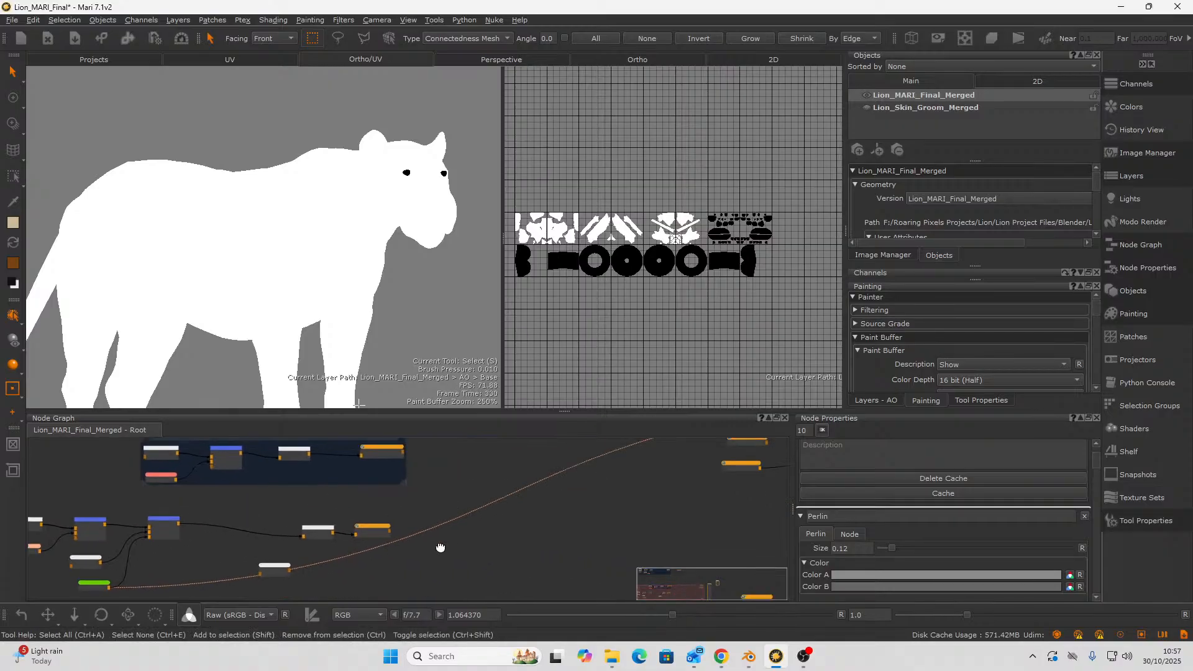
{"action": "left_click", "coordinate": [567, 457]}
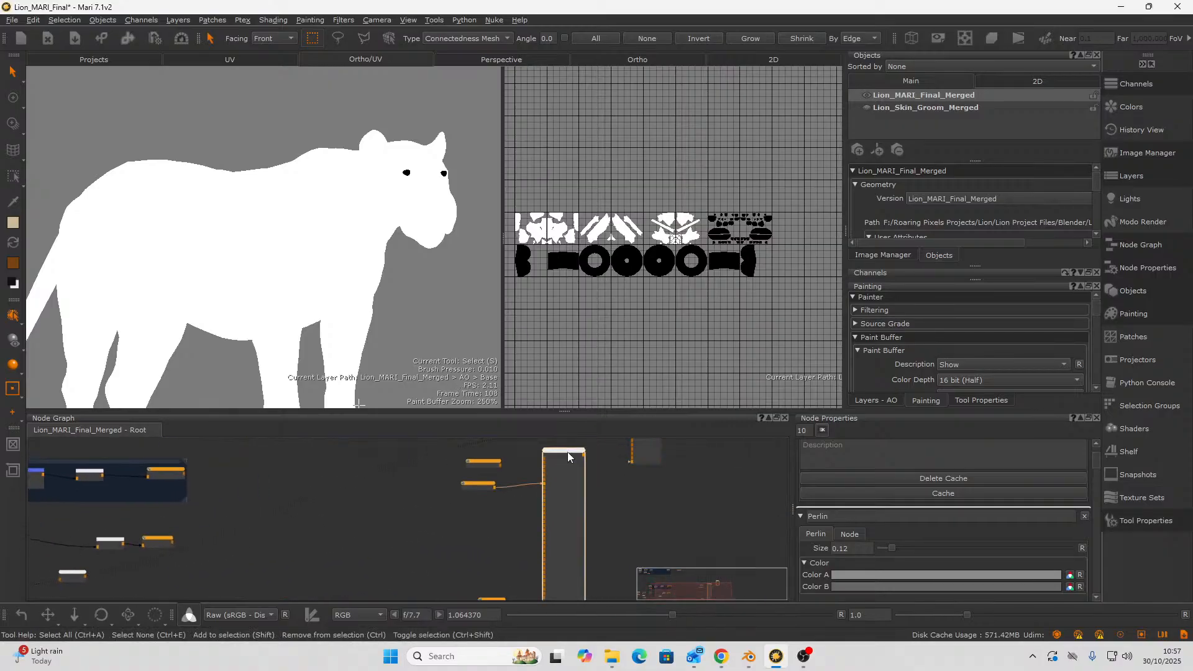
{"action": "left_click", "coordinate": [415, 551]}
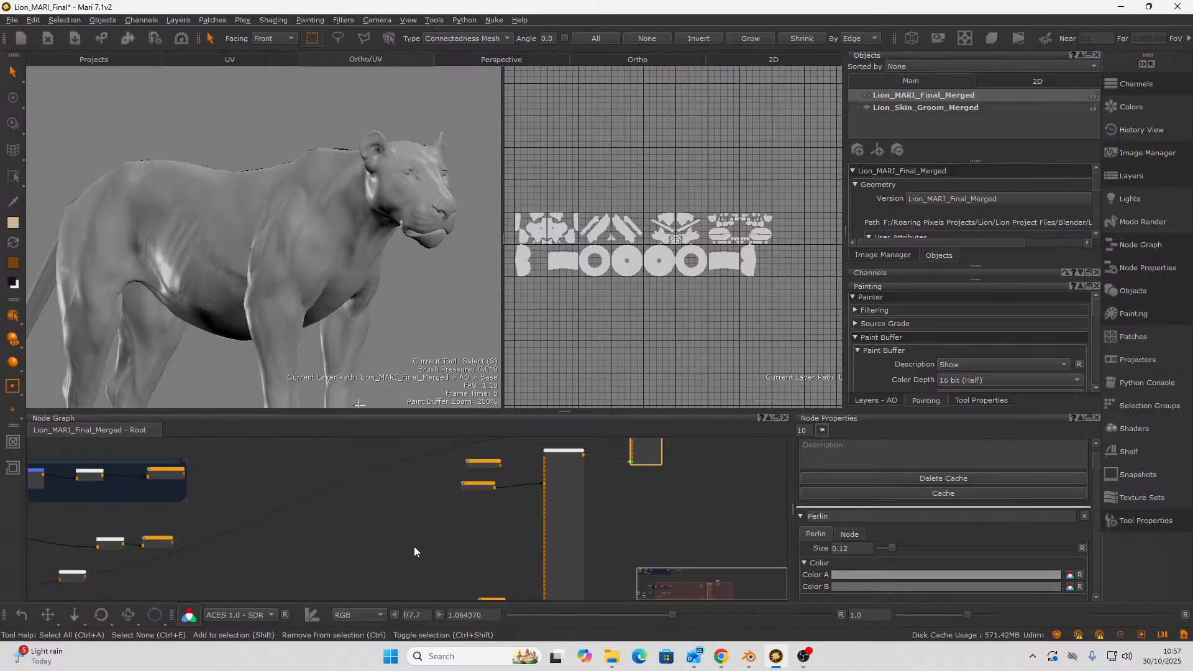
- Connect the Selection Mask node's output to the Mask input of the Merge1 node
{"action": "right_click_drag", "start_coordinate": [372, 207], "coordinate": [349, 286], "text": "alt"}
{"action": "scroll", "coordinate": [284, 529], "scroll_direction": "up", "scroll_amount": 5}
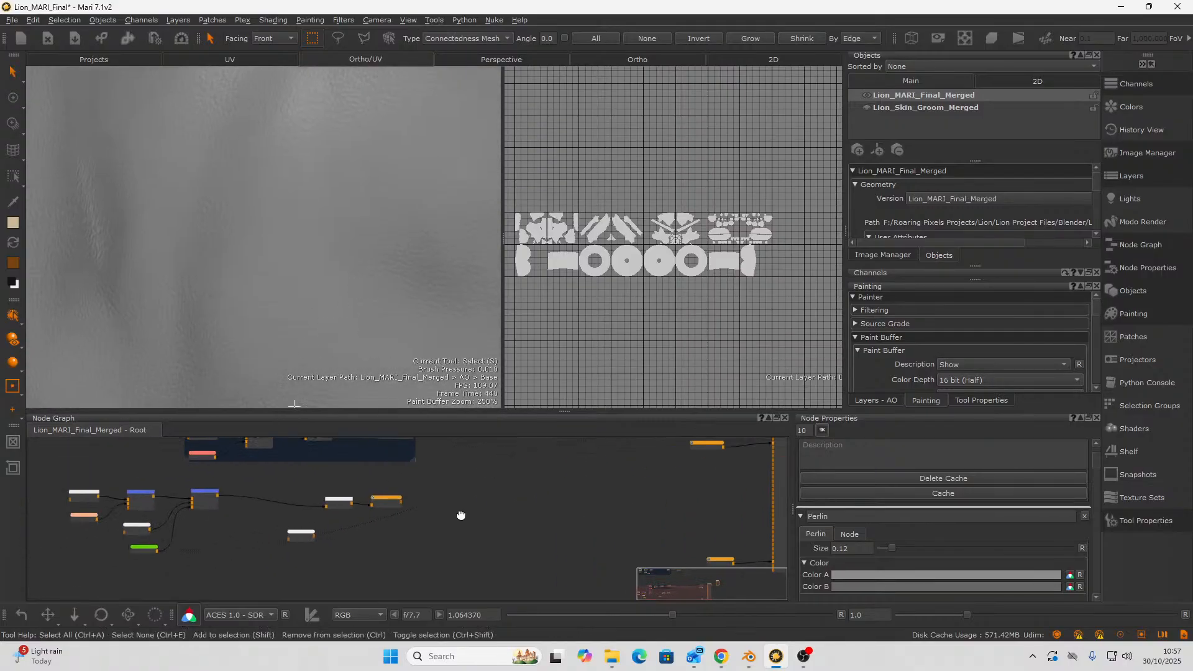
{"action": "scroll", "coordinate": [292, 505], "scroll_direction": "up", "scroll_amount": 2}
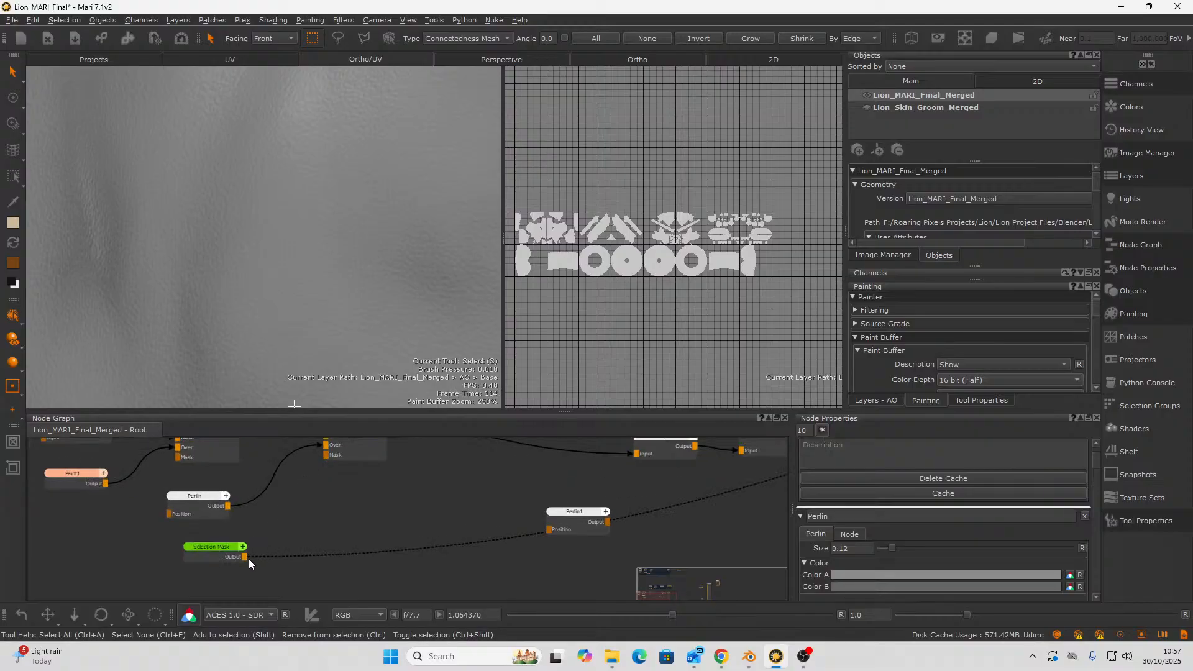
{"action": "left_click_drag", "start_coordinate": [248, 558], "coordinate": [325, 457]}
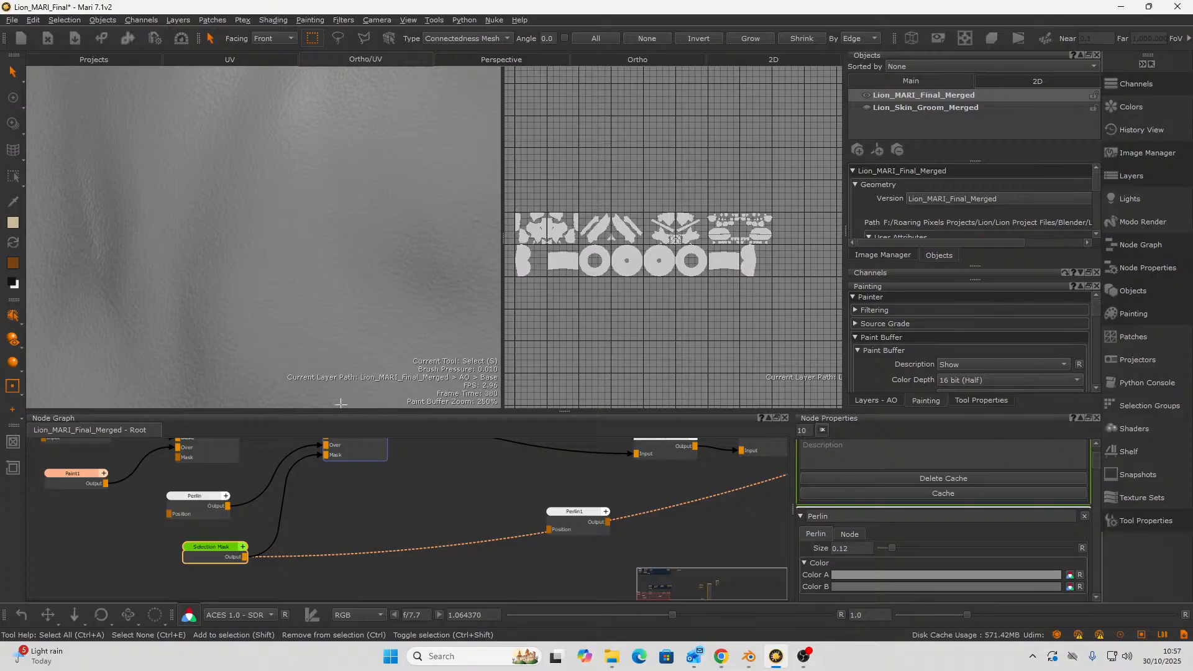
- Select the mouth-part UV patches 1017 and 1018 and hide all unselected patches
{"action": "scroll", "coordinate": [341, 373], "scroll_direction": "down", "scroll_amount": 5}
{"action": "middle_click_drag", "start_coordinate": [310, 311], "coordinate": [242, 290], "text": "alt"}
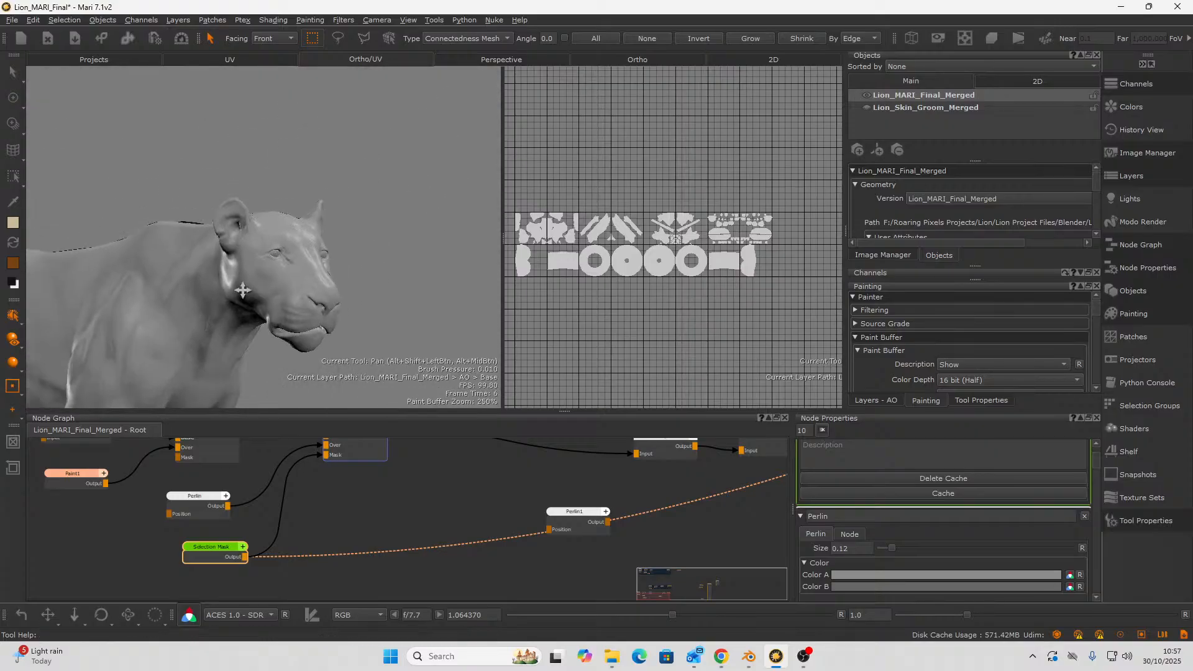
{"action": "right_click_drag", "start_coordinate": [243, 290], "coordinate": [312, 325], "text": "alt"}
{"action": "middle_click_drag", "start_coordinate": [311, 324], "coordinate": [255, 301], "text": "alt"}
{"action": "left_click", "coordinate": [718, 238]}
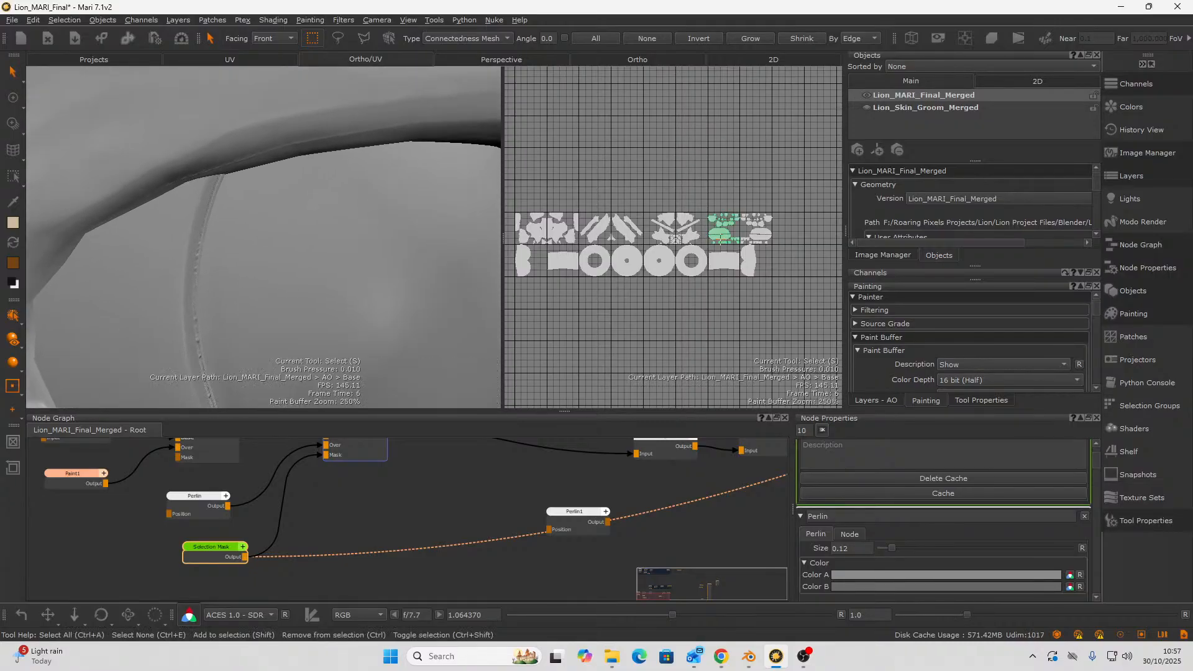
{"action": "left_click", "coordinate": [759, 230], "text": "shift"}
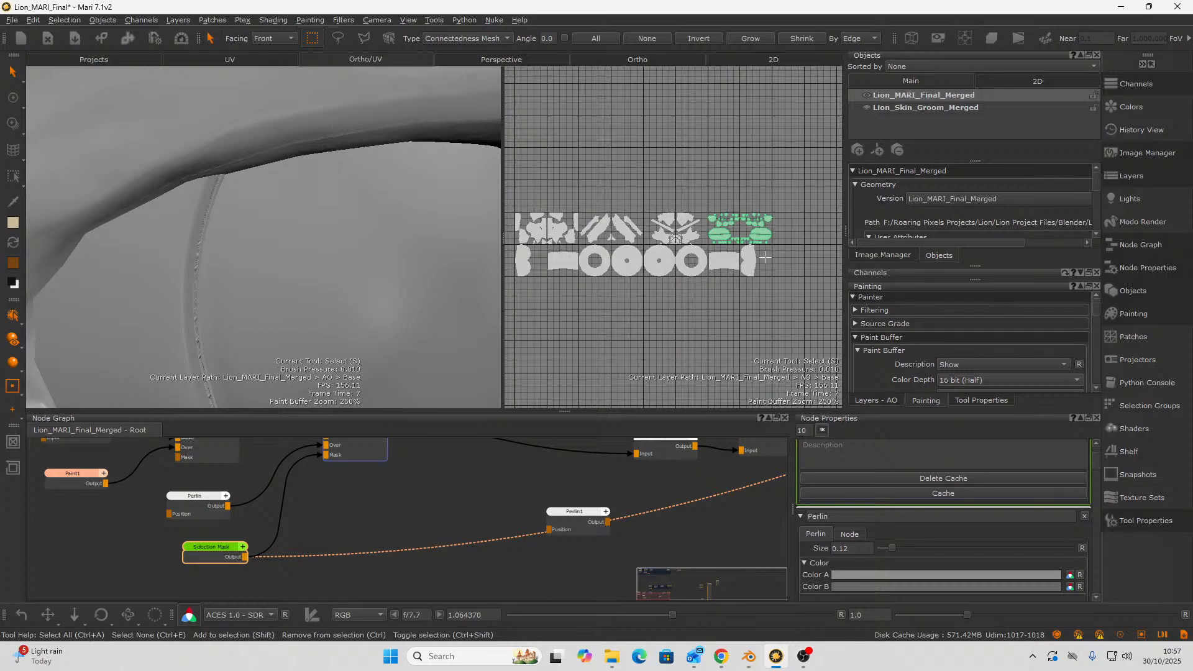
{"action": "right_click", "coordinate": [729, 234]}
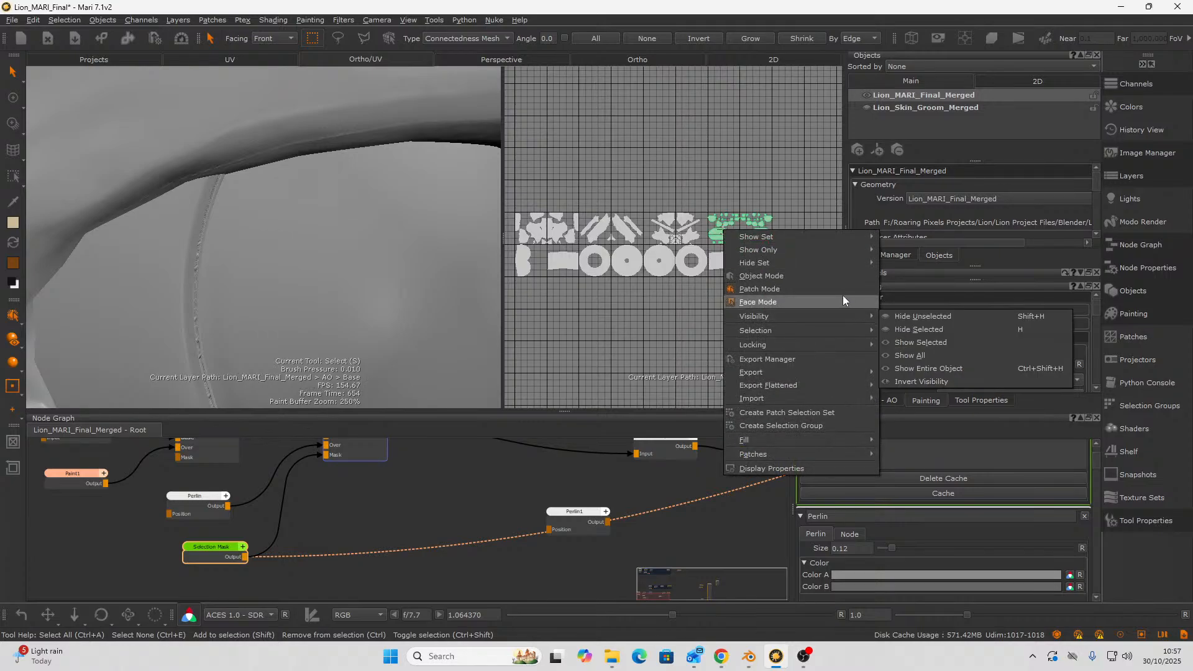
{"action": "left_click", "coordinate": [922, 319]}
- Frame the isolated mouth parts and raise the size of the Perlin node feeding Merge1 to 1.368 to test the mask
{"action": "key", "text": "ctrl+alt"}
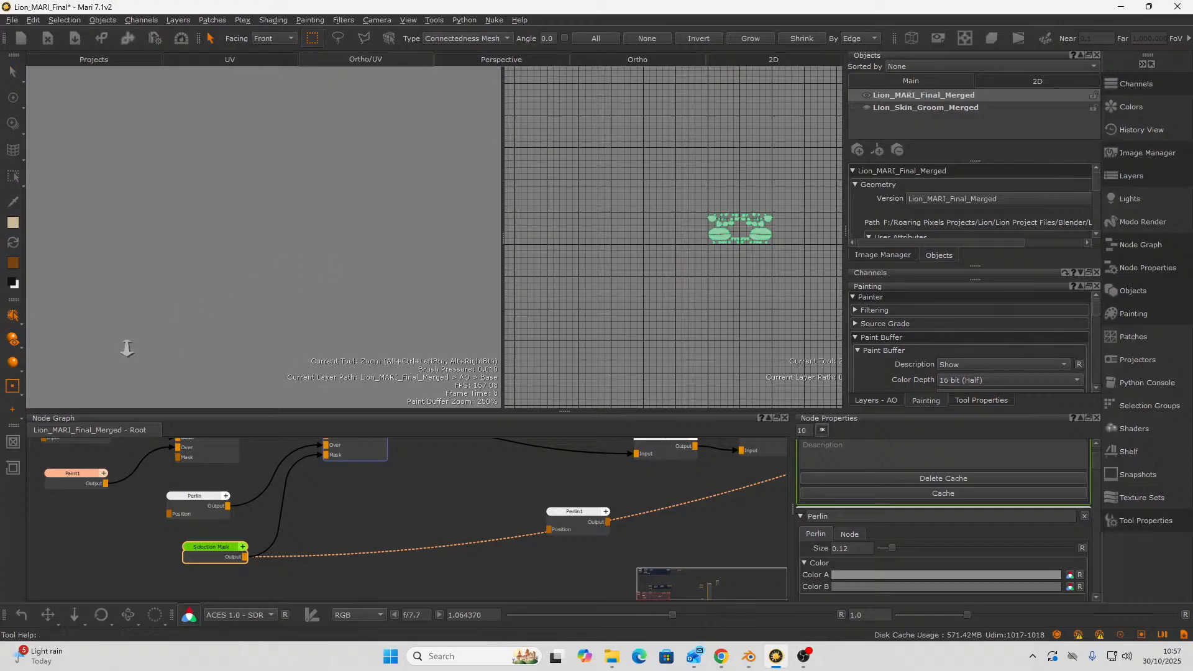
{"action": "left_click_drag", "start_coordinate": [402, 221], "coordinate": [334, 141], "text": "ctrl+alt"}
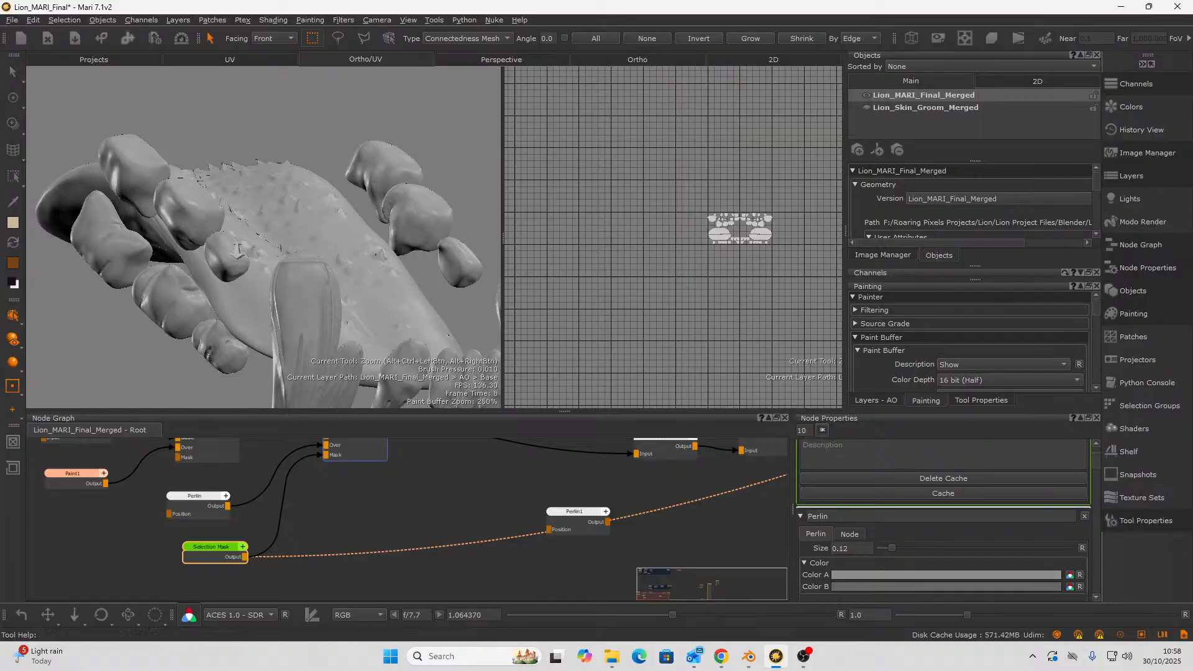
{"action": "left_click_drag", "start_coordinate": [238, 249], "coordinate": [267, 243], "text": "ctrl+alt"}
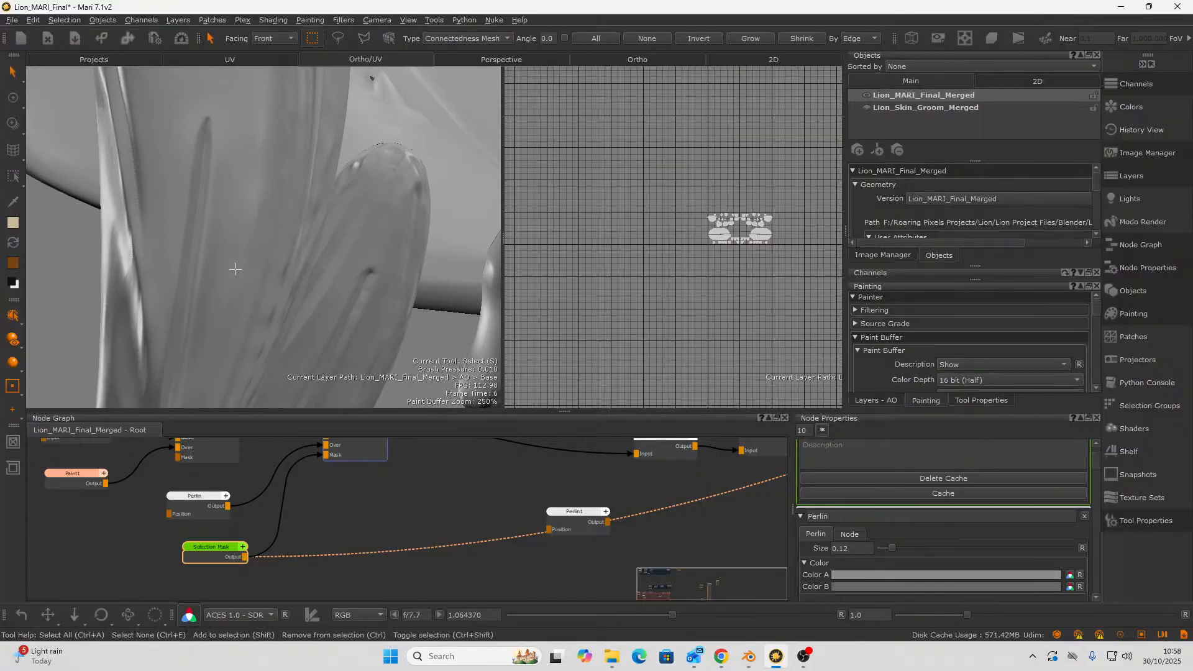
{"action": "left_click_drag", "start_coordinate": [226, 306], "coordinate": [277, 288], "text": "alt"}
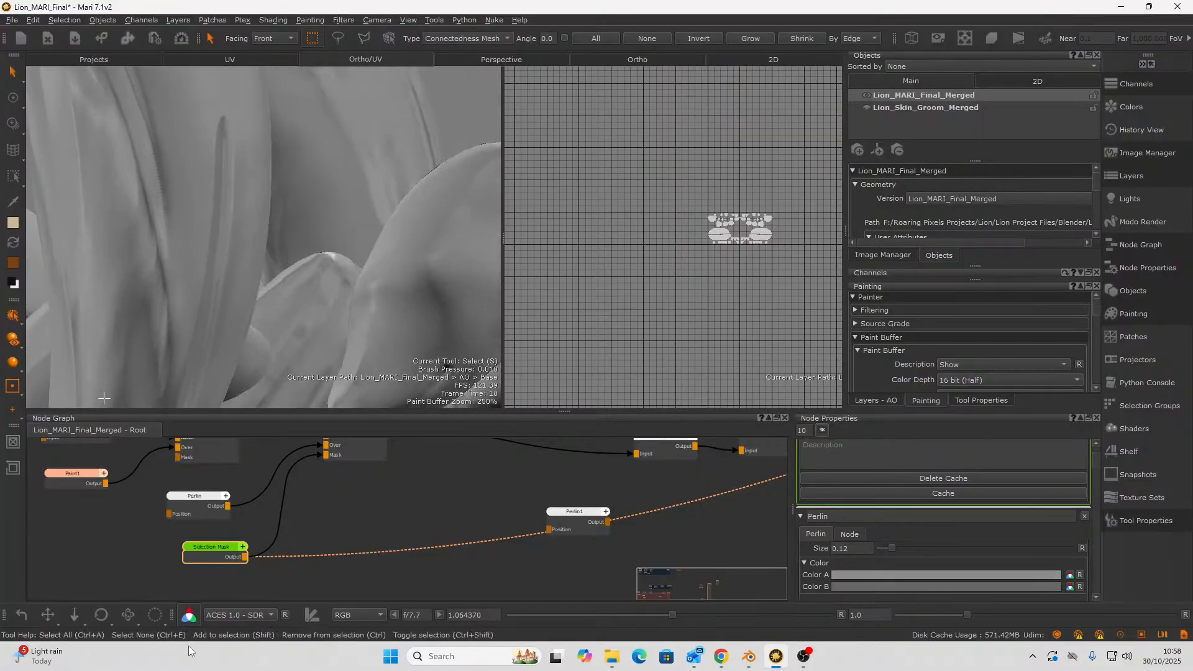
{"action": "middle_click_drag", "start_coordinate": [380, 521], "coordinate": [418, 544]}
{"action": "left_click", "coordinate": [239, 523]}
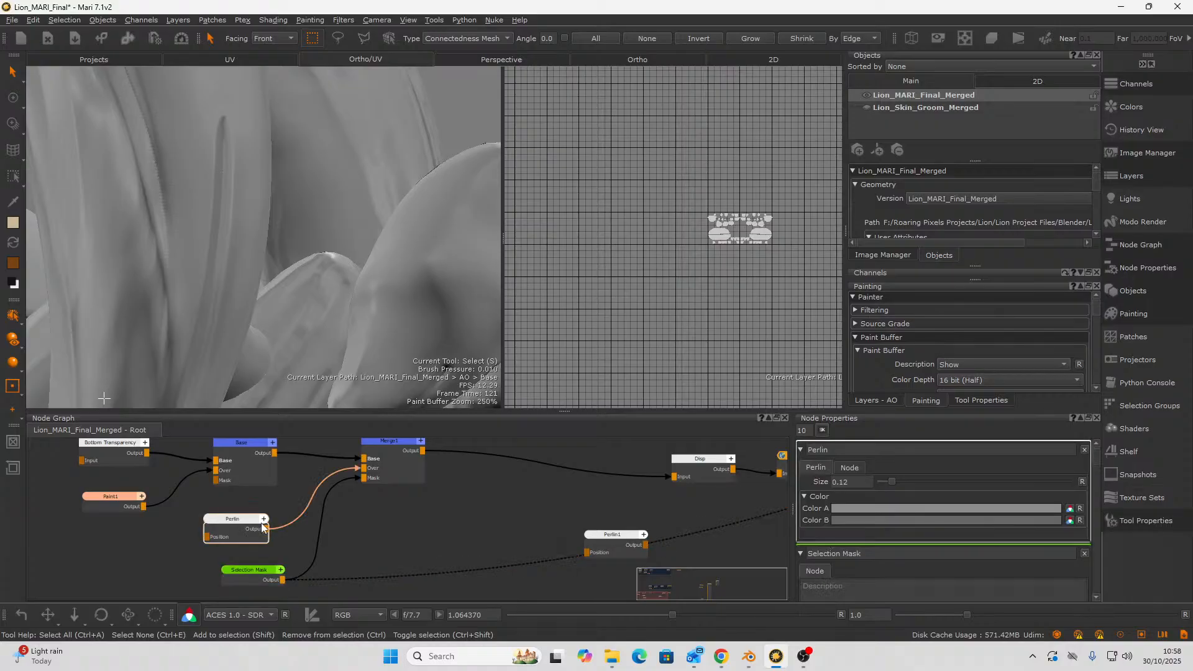
{"action": "left_click_drag", "start_coordinate": [894, 483], "coordinate": [1018, 490]}
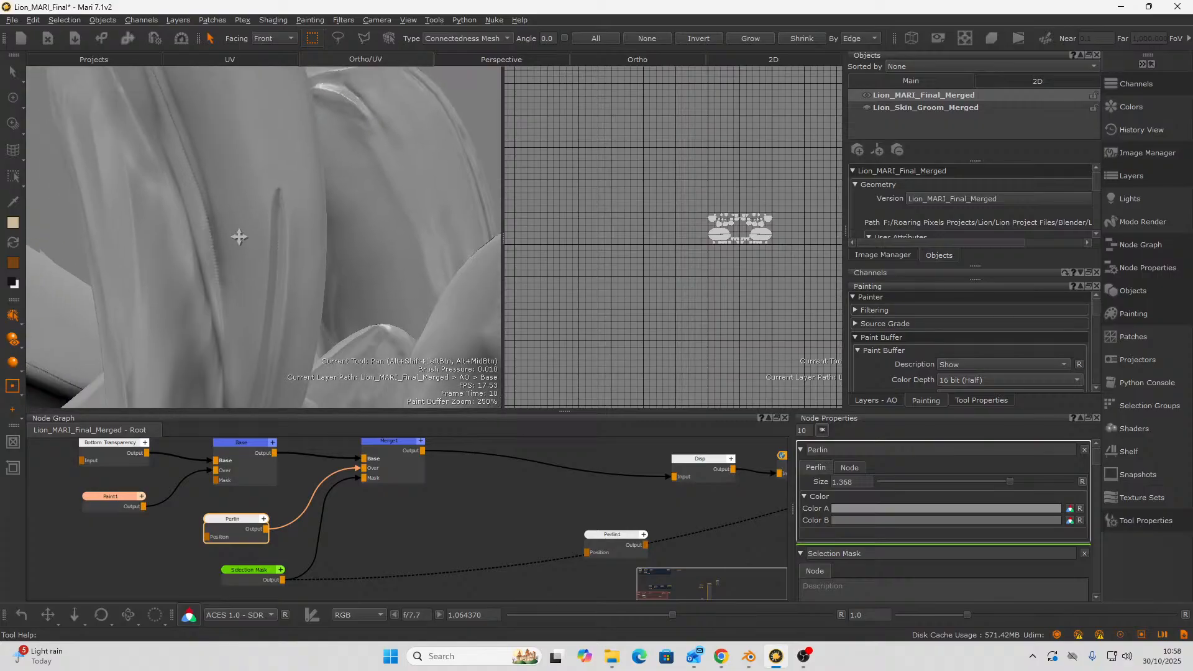
- Disconnect the Selection Mask from Merge1's Mask input and reduce the Perlin size to 0.039 to compare the unmasked mouth parts
{"action": "left_click", "coordinate": [356, 481]}
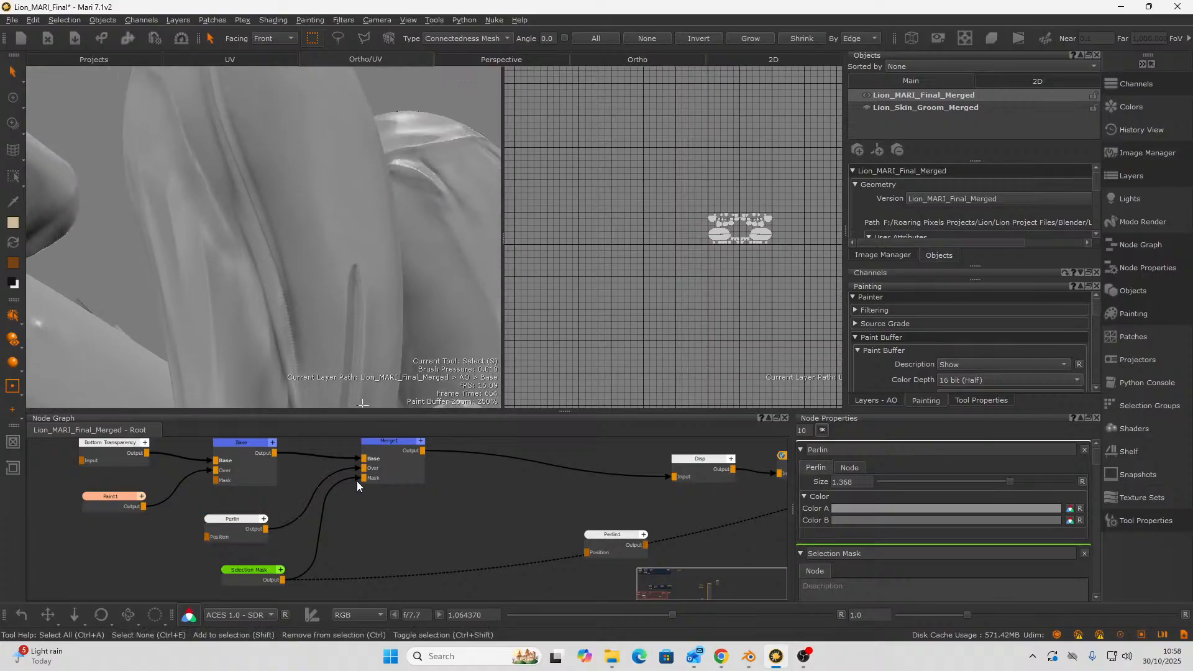
{"action": "left_click_drag", "start_coordinate": [356, 479], "coordinate": [340, 499]}
{"action": "left_click_drag", "start_coordinate": [343, 312], "coordinate": [151, 163], "text": "alt"}
{"action": "right_click_drag", "start_coordinate": [152, 163], "coordinate": [196, 208], "text": "alt"}
{"action": "middle_click_drag", "start_coordinate": [196, 208], "coordinate": [445, 343], "text": "alt"}
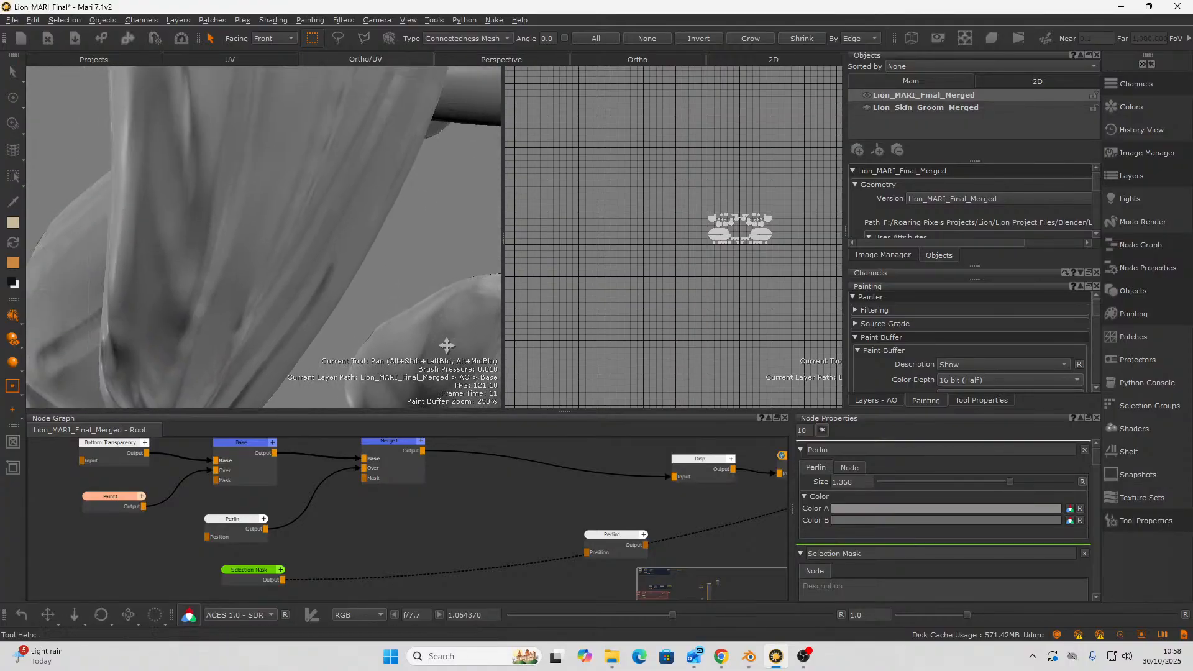
{"action": "right_click_drag", "start_coordinate": [155, 199], "coordinate": [208, 260], "text": "alt"}
{"action": "middle_click_drag", "start_coordinate": [208, 261], "coordinate": [287, 512], "text": "alt"}
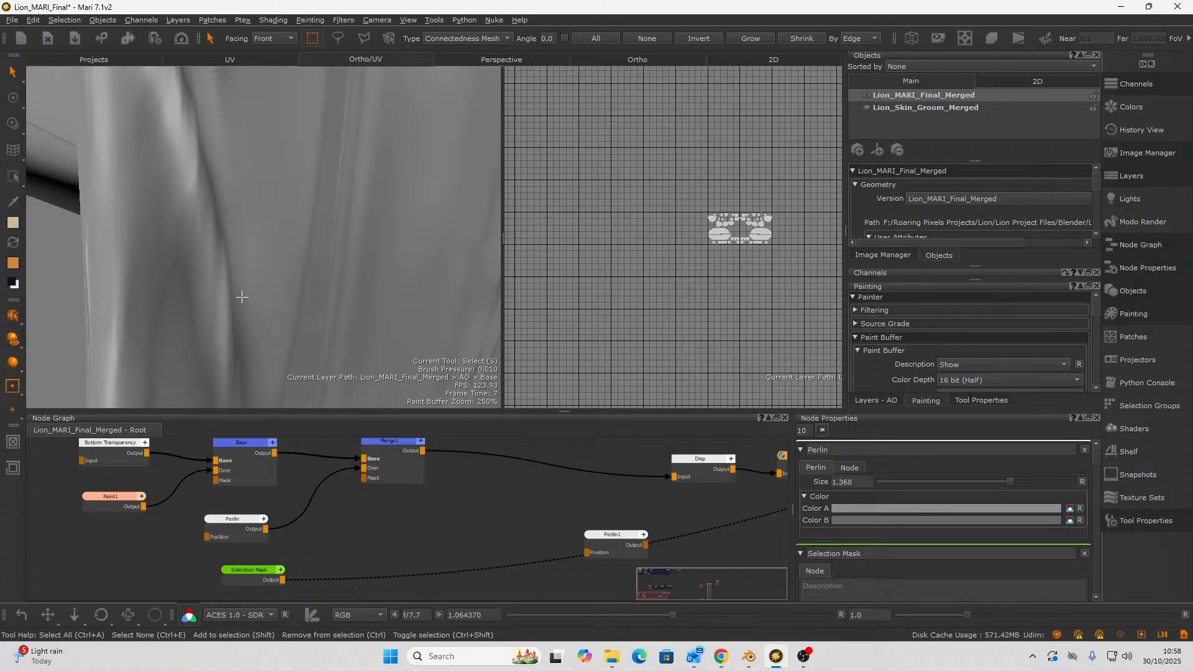
{"action": "middle_click_drag", "start_coordinate": [242, 296], "coordinate": [259, 349], "text": "alt"}
{"action": "left_click_drag", "start_coordinate": [1010, 482], "coordinate": [894, 483]}
{"action": "left_click_drag", "start_coordinate": [881, 482], "coordinate": [886, 483]}
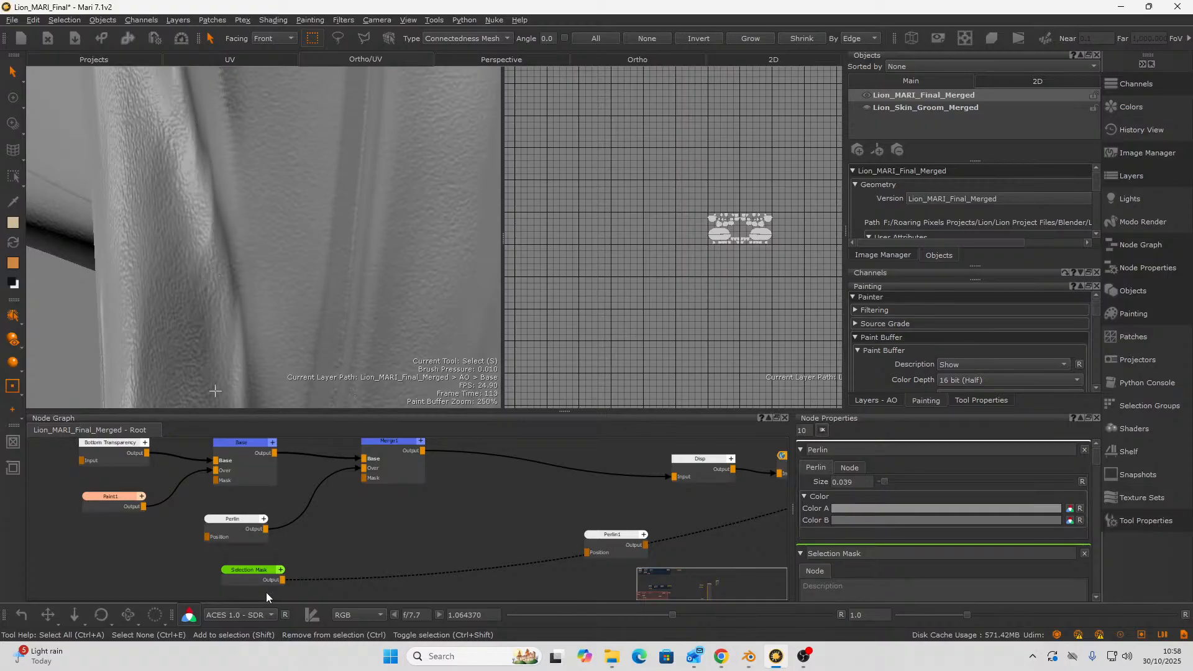
- Reconnect the Selection Mask to Merge1's Mask input and set the Perlin size to 0.12
{"action": "left_click_drag", "start_coordinate": [283, 580], "coordinate": [363, 476]}
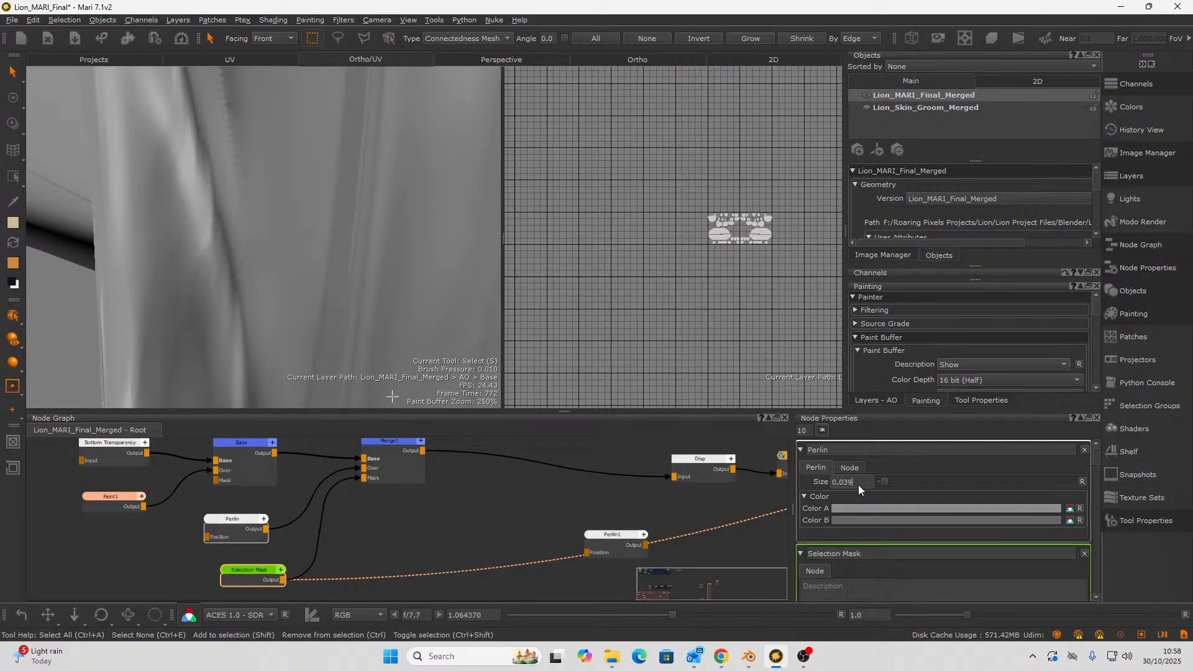
{"action": "type", "text": "0.12"}
{"action": "key", "text": "Return"}
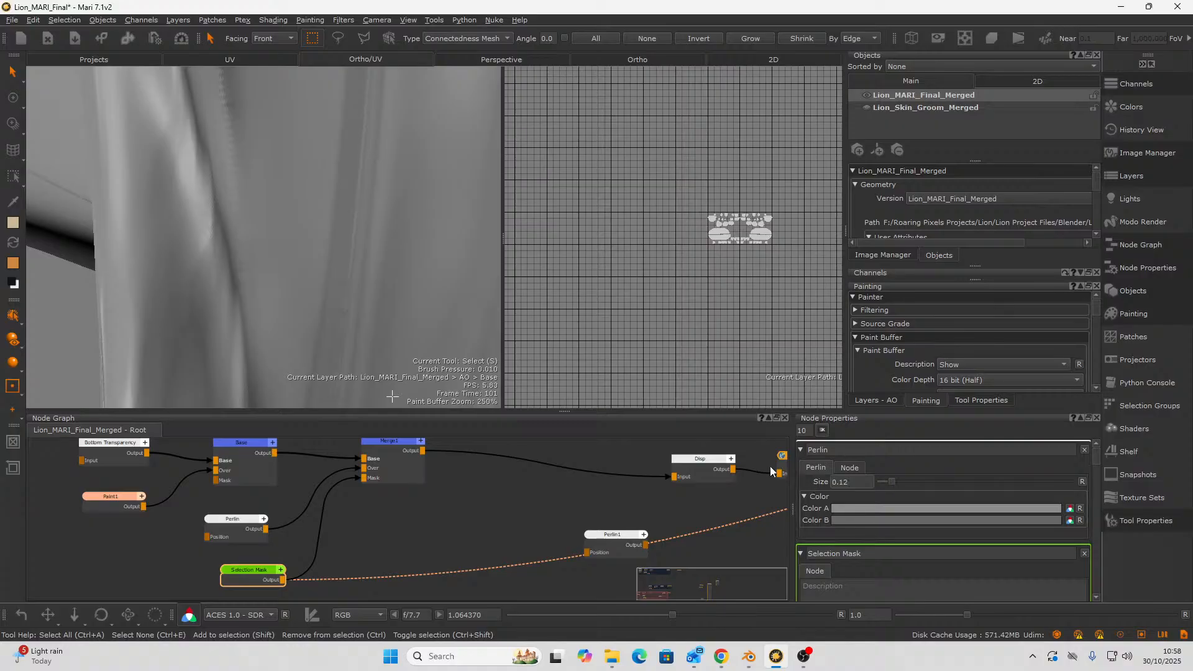
- Make all hidden geometry visible again with Show All
{"action": "right_click", "coordinate": [149, 137]}
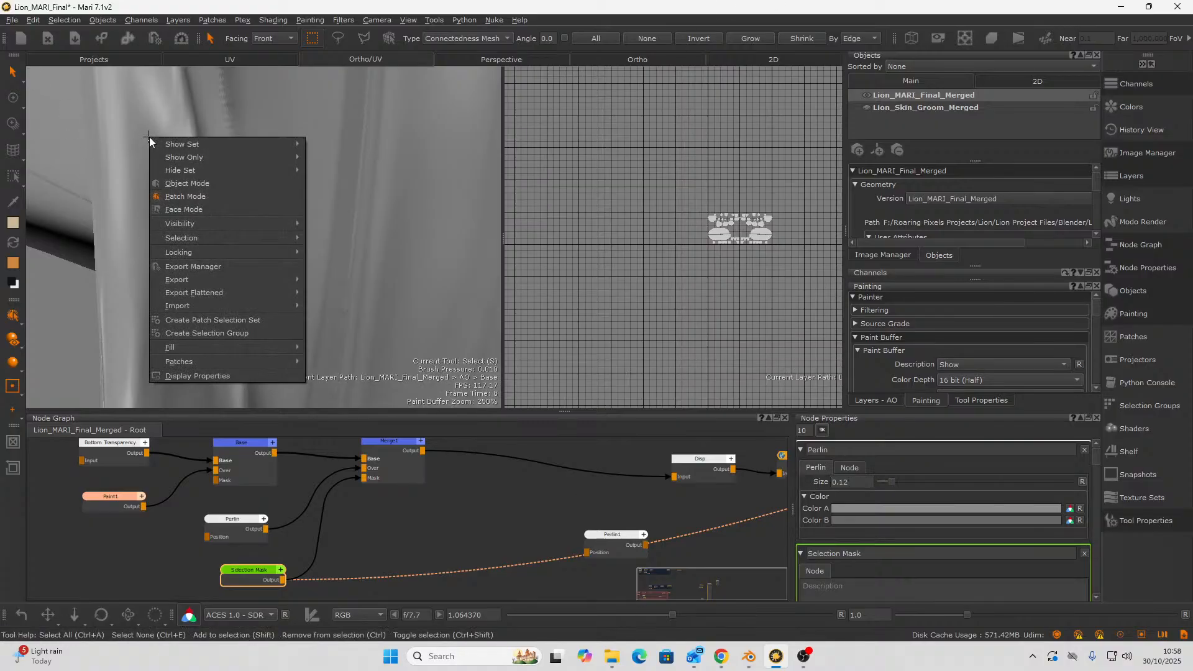
{"action": "mouse_move", "coordinate": [240, 159]}
{"action": "left_click", "coordinate": [234, 215]}
{"action": "right_click", "coordinate": [221, 205]}
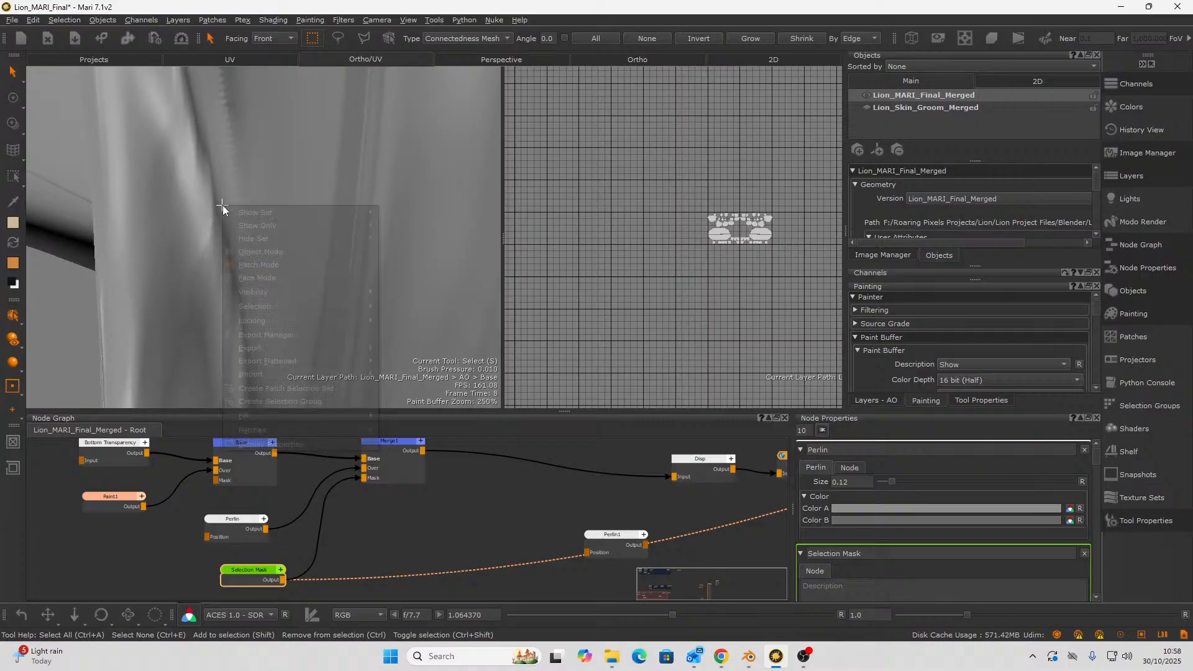
{"action": "key", "text": "Escape"}
{"action": "right_click", "coordinate": [342, 295]}
{"action": "mouse_move", "coordinate": [424, 381]}
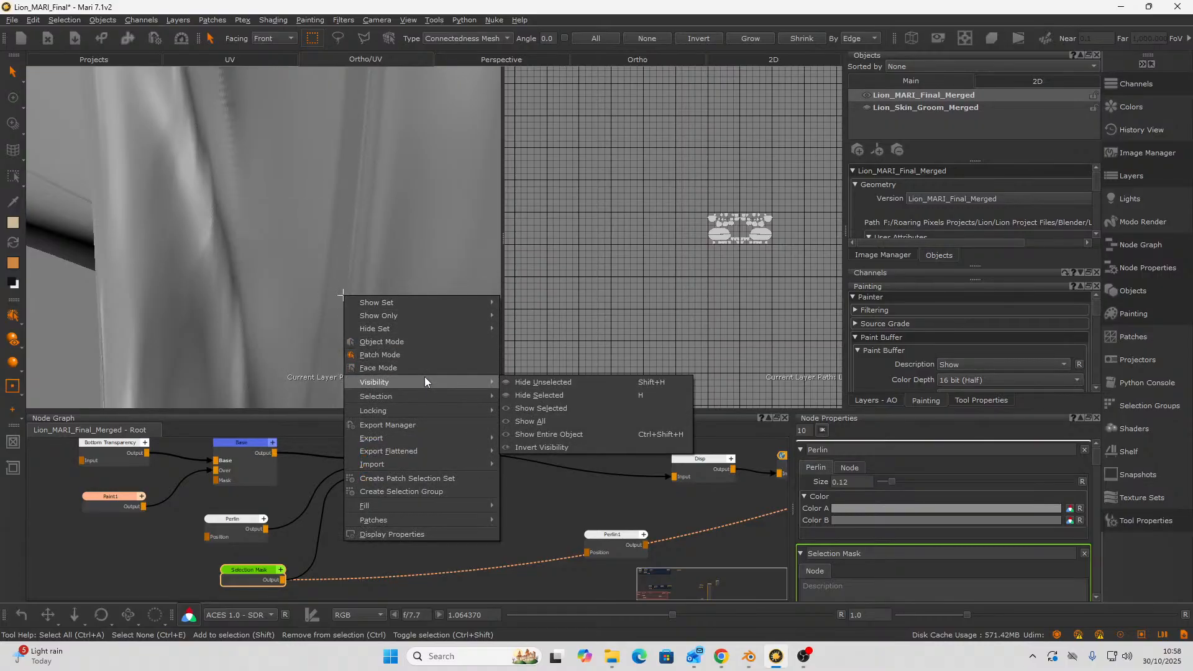
{"action": "left_click", "coordinate": [529, 421]}
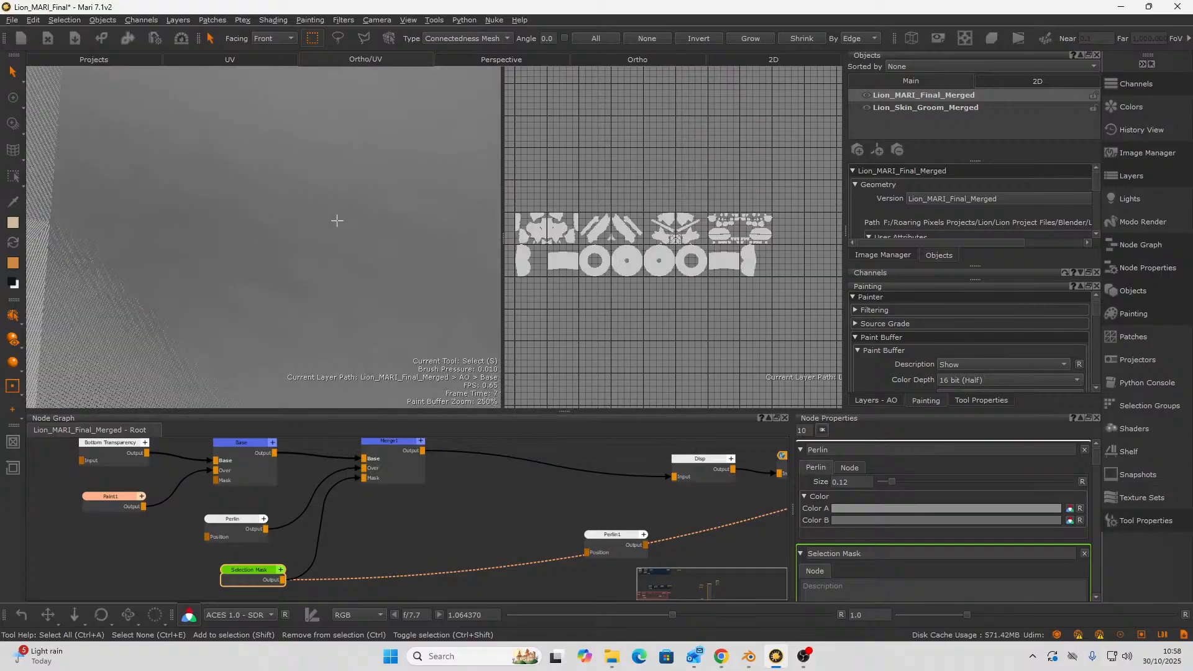
- Frame the front half of the lion and hide the Lion_Skin_Groom_Merged object
{"action": "right_click_drag", "start_coordinate": [326, 212], "coordinate": [249, 248], "text": "alt"}
{"action": "right_click_drag", "start_coordinate": [371, 179], "coordinate": [279, 230], "text": "alt"}
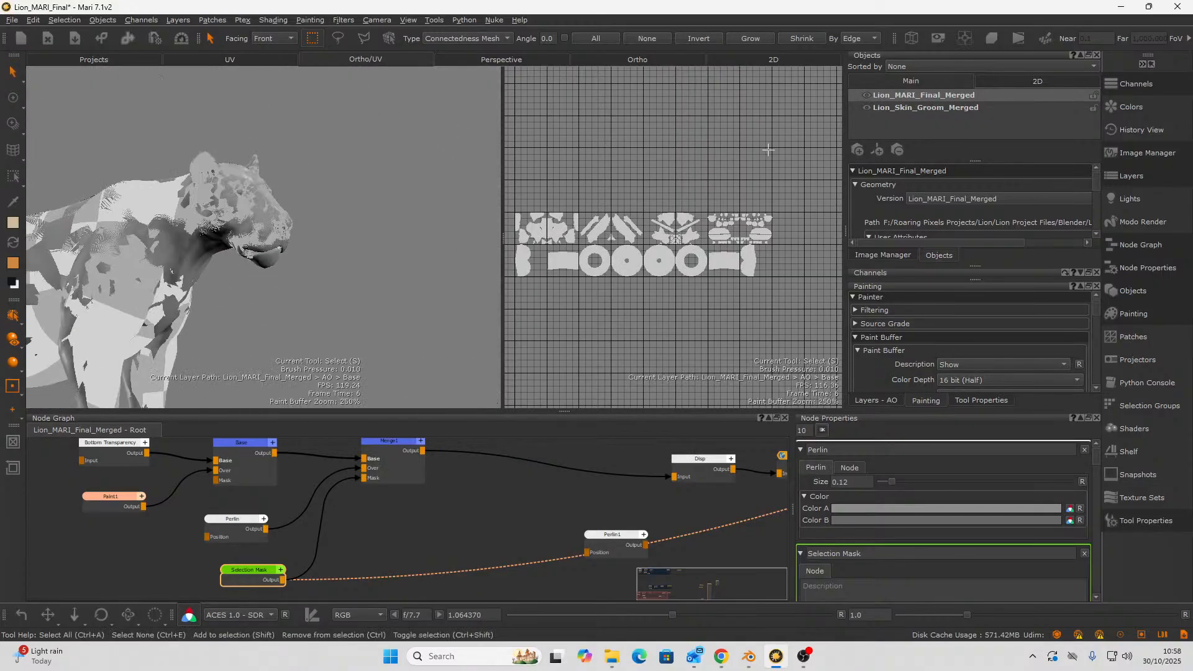
{"action": "left_click", "coordinate": [867, 108]}
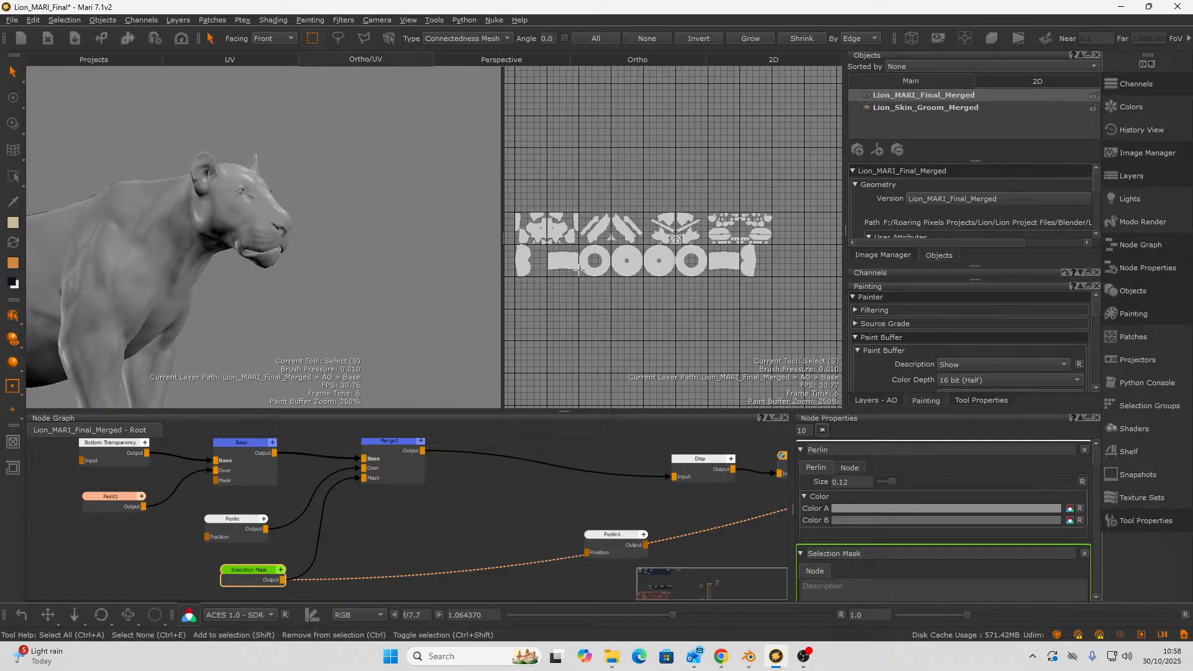
- Examine the masked skin displacement on the lion's face and around the eye
{"action": "left_click_drag", "start_coordinate": [373, 279], "coordinate": [292, 292], "text": "alt"}
{"action": "right_click_drag", "start_coordinate": [292, 292], "coordinate": [351, 245], "text": "alt"}
{"action": "middle_click_drag", "start_coordinate": [351, 245], "coordinate": [373, 260], "text": "alt"}
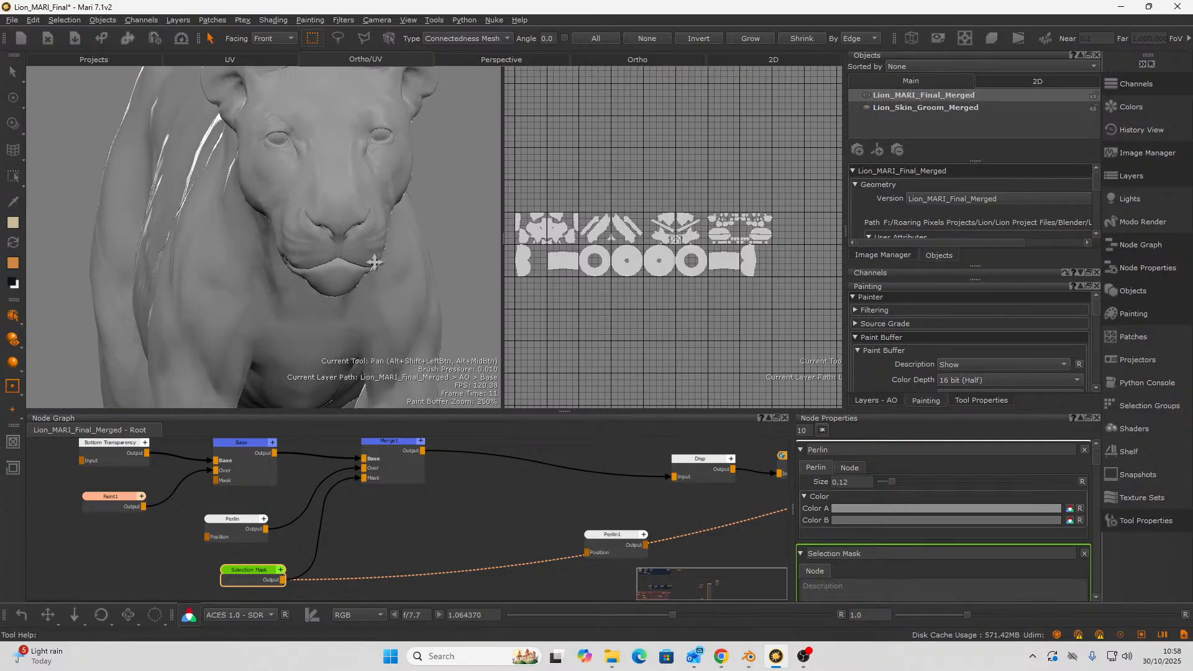
{"action": "right_click_drag", "start_coordinate": [373, 261], "coordinate": [435, 230], "text": "alt"}
{"action": "middle_click_drag", "start_coordinate": [434, 230], "coordinate": [376, 247], "text": "alt"}
{"action": "left_click_drag", "start_coordinate": [375, 248], "coordinate": [399, 257], "text": "alt"}
{"action": "right_click_drag", "start_coordinate": [400, 257], "coordinate": [156, 394], "text": "alt"}
{"action": "left_click_drag", "start_coordinate": [252, 345], "coordinate": [277, 333], "text": "alt"}
{"action": "right_click_drag", "start_coordinate": [277, 334], "coordinate": [384, 249], "text": "alt"}
{"action": "middle_click_drag", "start_coordinate": [383, 249], "coordinate": [329, 275], "text": "alt"}
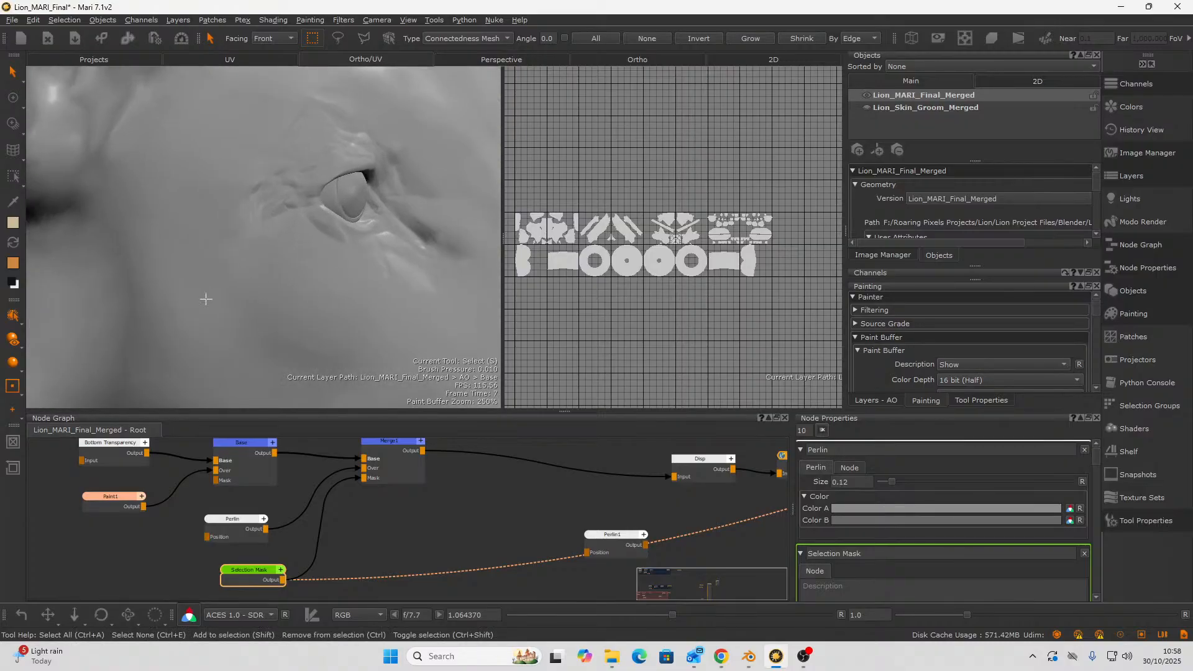
- Examine the node connections running from the Selection Mask to the large nodes at the downstream end of the graph
{"action": "left_click", "coordinate": [252, 485]}
{"action": "left_click_drag", "start_coordinate": [248, 346], "coordinate": [279, 300], "text": "alt"}
{"action": "middle_click_drag", "start_coordinate": [482, 545], "coordinate": [338, 533]}
{"action": "scroll", "coordinate": [419, 546], "scroll_direction": "down", "scroll_amount": 3}
{"action": "middle_click_drag", "start_coordinate": [508, 523], "coordinate": [301, 589]}
{"action": "middle_click_drag", "start_coordinate": [509, 507], "coordinate": [282, 553]}
{"action": "middle_click_drag", "start_coordinate": [460, 562], "coordinate": [310, 572]}
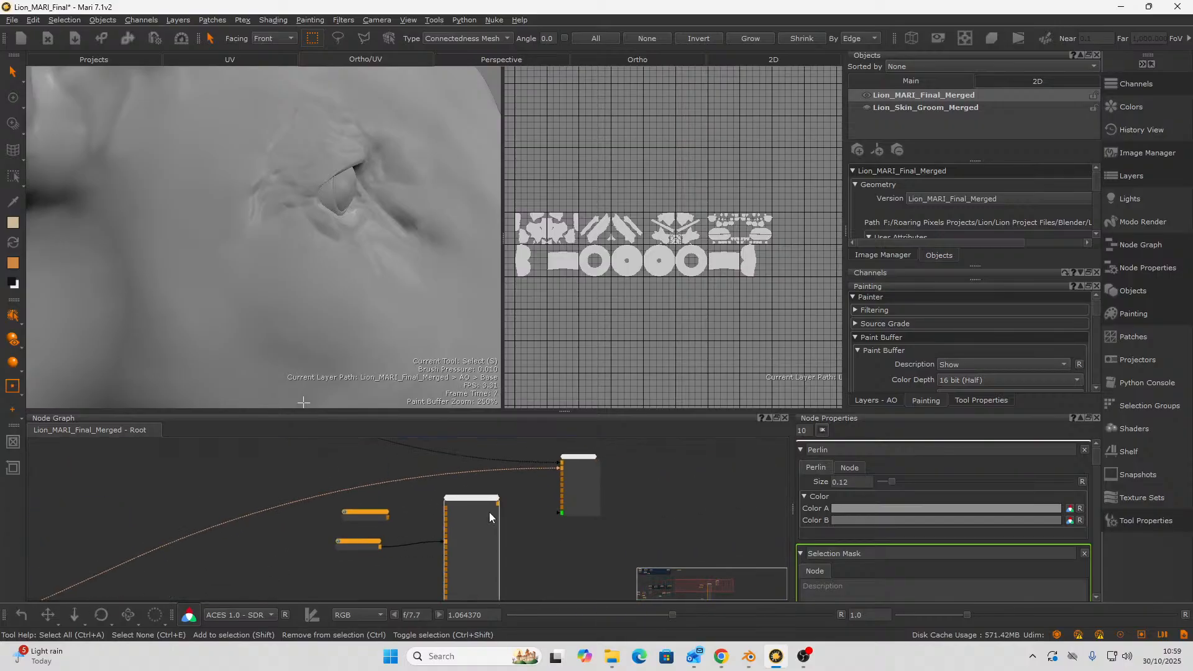
{"action": "left_click", "coordinate": [485, 502]}
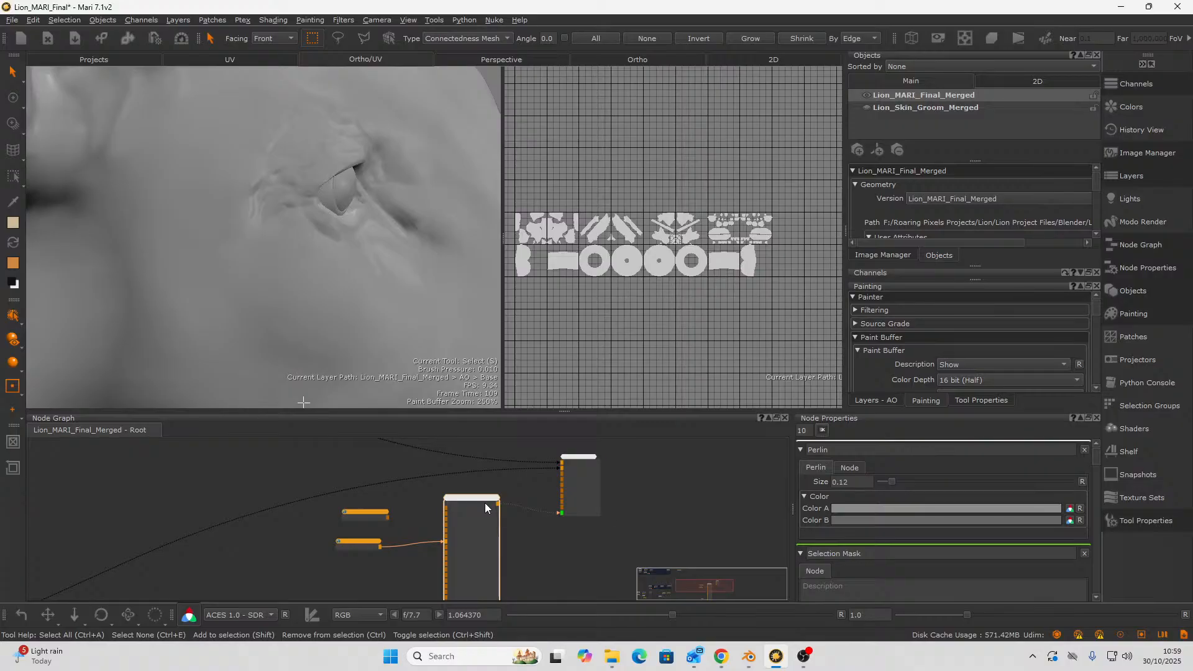
{"action": "left_click", "coordinate": [580, 477]}
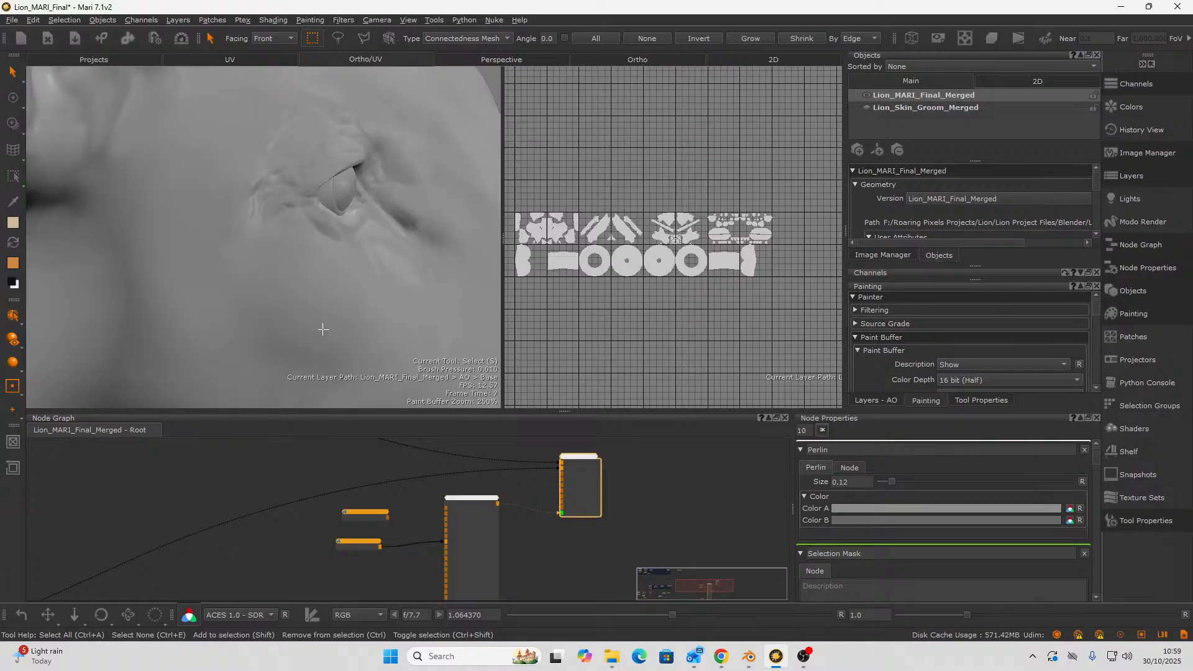
- Inspect the lion model's nose and nostril area up close
{"action": "left_click_drag", "start_coordinate": [328, 328], "coordinate": [189, 325], "text": "alt"}
{"action": "middle_click_drag", "start_coordinate": [188, 324], "coordinate": [248, 165], "text": "alt"}
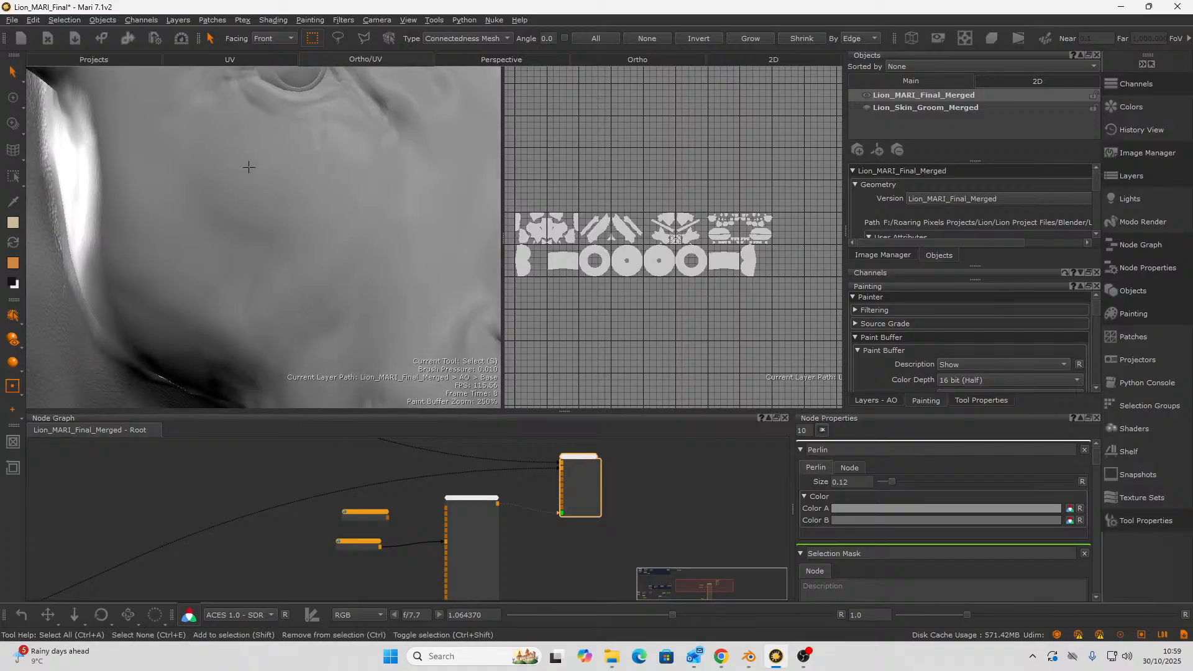
{"action": "right_click_drag", "start_coordinate": [248, 165], "coordinate": [158, 289], "text": "alt"}
{"action": "middle_click_drag", "start_coordinate": [158, 289], "coordinate": [125, 284], "text": "alt"}
{"action": "right_click_drag", "start_coordinate": [124, 285], "coordinate": [385, 329], "text": "alt"}
{"action": "left_click_drag", "start_coordinate": [386, 329], "coordinate": [327, 357], "text": "alt"}
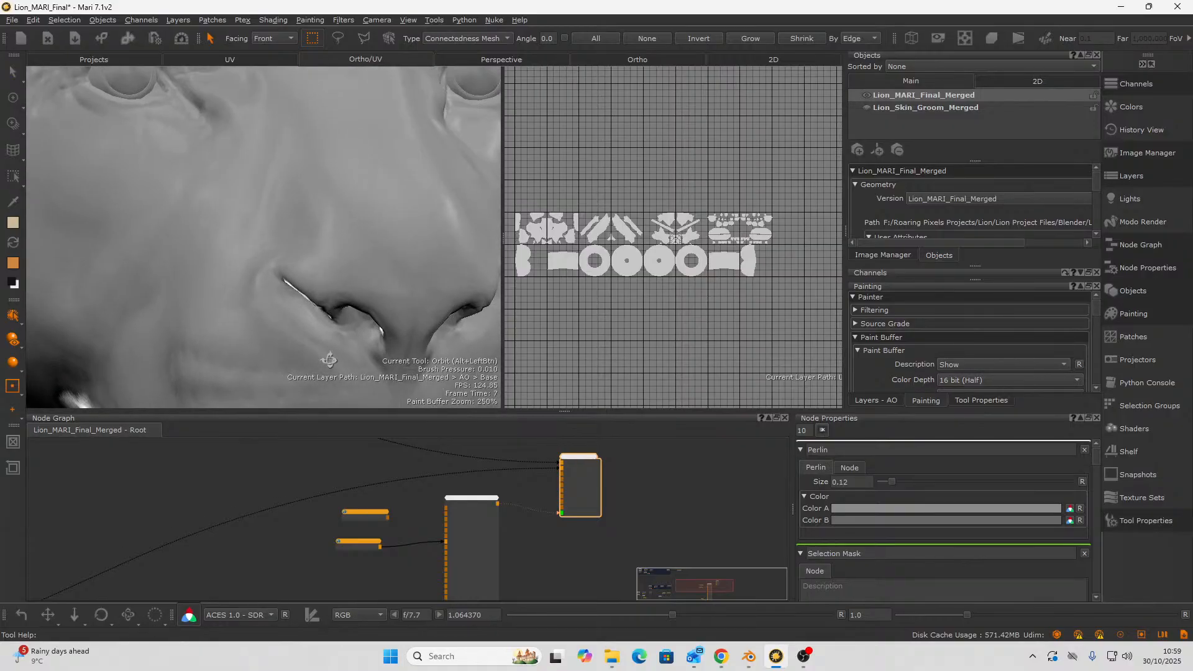
{"action": "middle_click_drag", "start_coordinate": [328, 356], "coordinate": [266, 275], "text": "alt"}
{"action": "right_click_drag", "start_coordinate": [266, 275], "coordinate": [298, 266], "text": "alt"}
{"action": "middle_click_drag", "start_coordinate": [299, 267], "coordinate": [261, 244], "text": "alt"}
{"action": "right_click_drag", "start_coordinate": [261, 244], "coordinate": [288, 279], "text": "alt"}
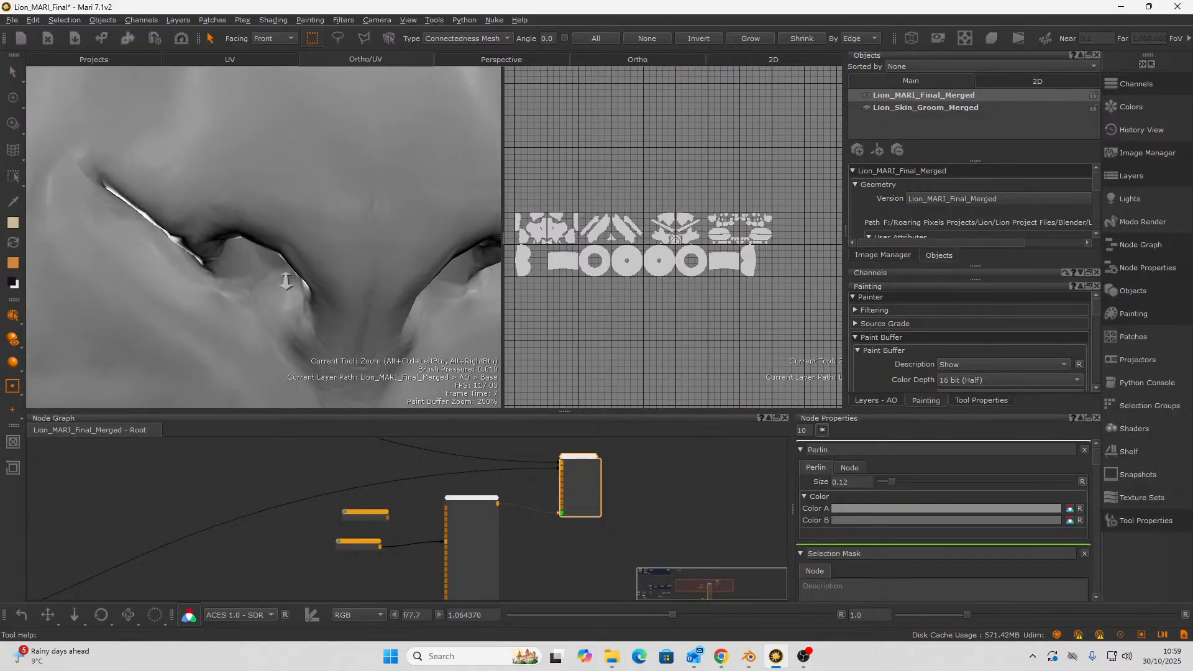
{"action": "middle_click_drag", "start_coordinate": [287, 280], "coordinate": [225, 251], "text": "alt"}
{"action": "right_click_drag", "start_coordinate": [225, 251], "coordinate": [264, 291], "text": "alt"}
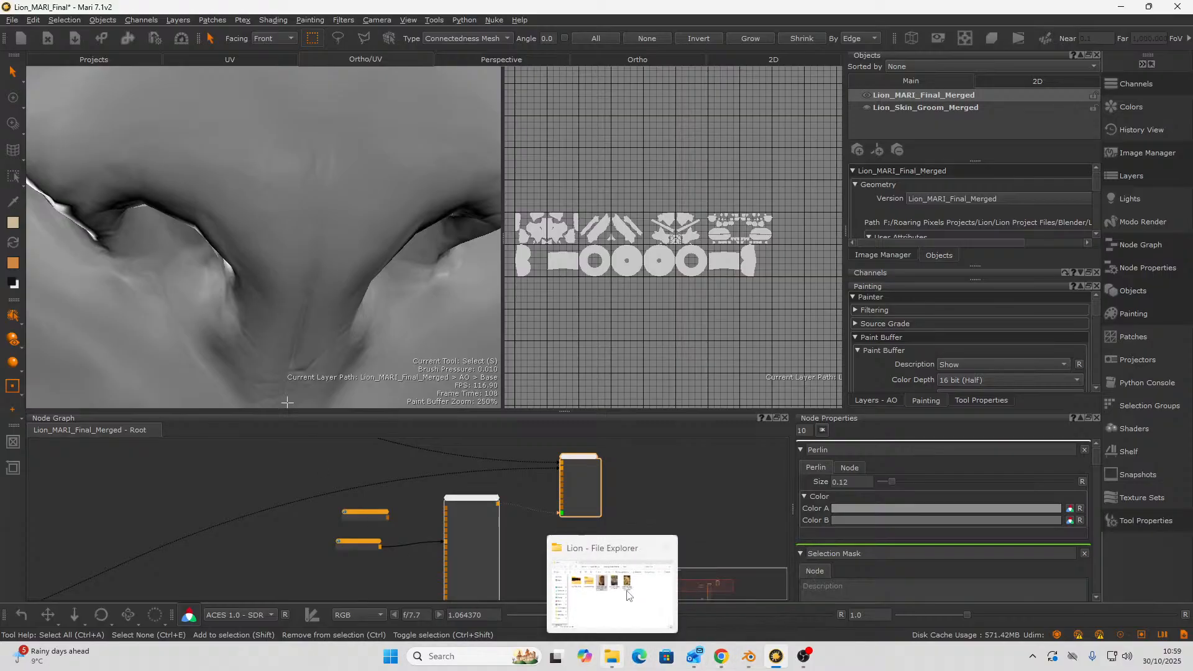
- Switch to File Explorer, open the open-mouthed lion reference photo, and study the skin texture on its nose
{"action": "left_click", "coordinate": [612, 587]}
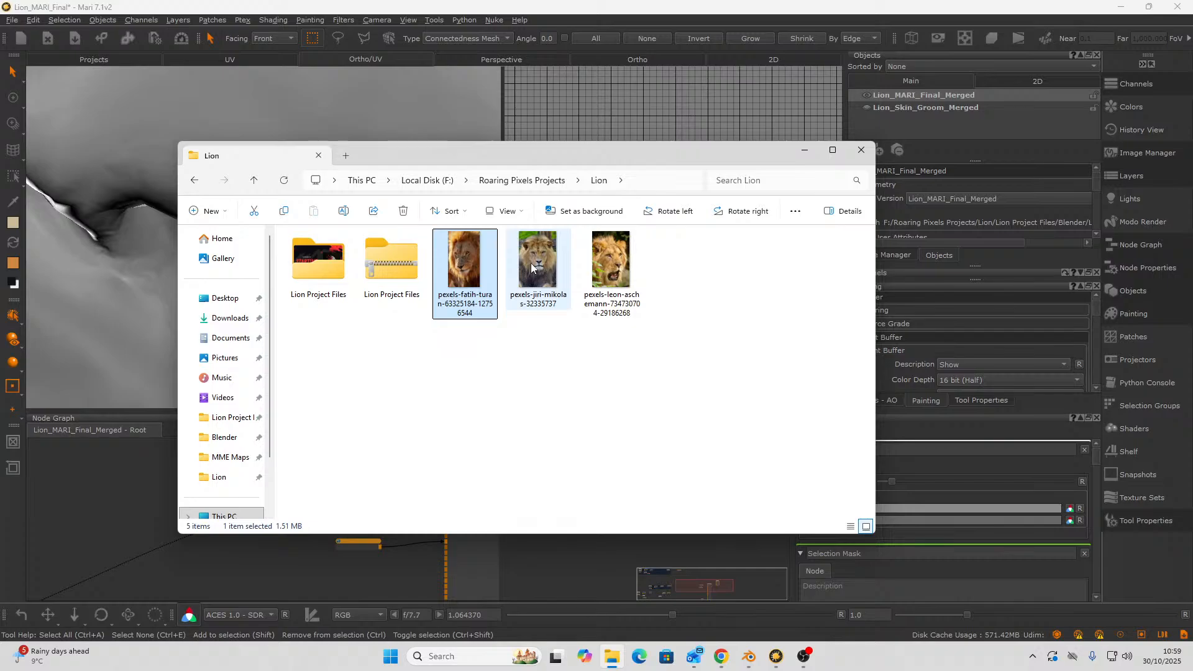
{"action": "double_click", "coordinate": [624, 264]}
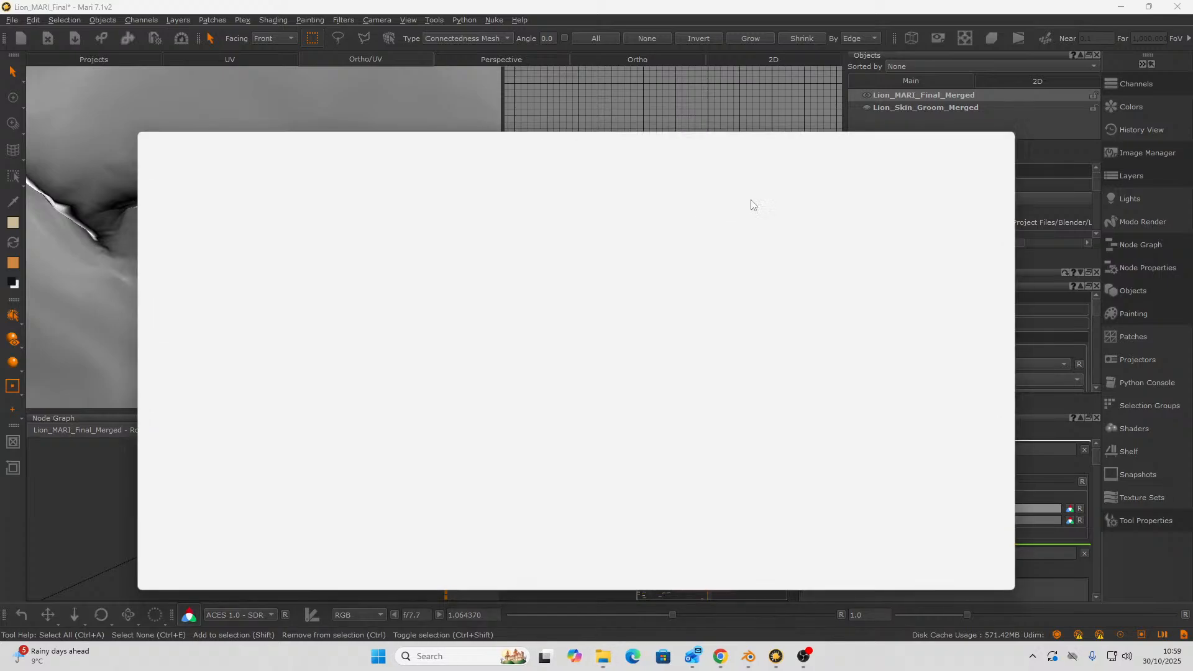
{"action": "scroll", "coordinate": [623, 421], "scroll_direction": "up", "scroll_amount": 3}
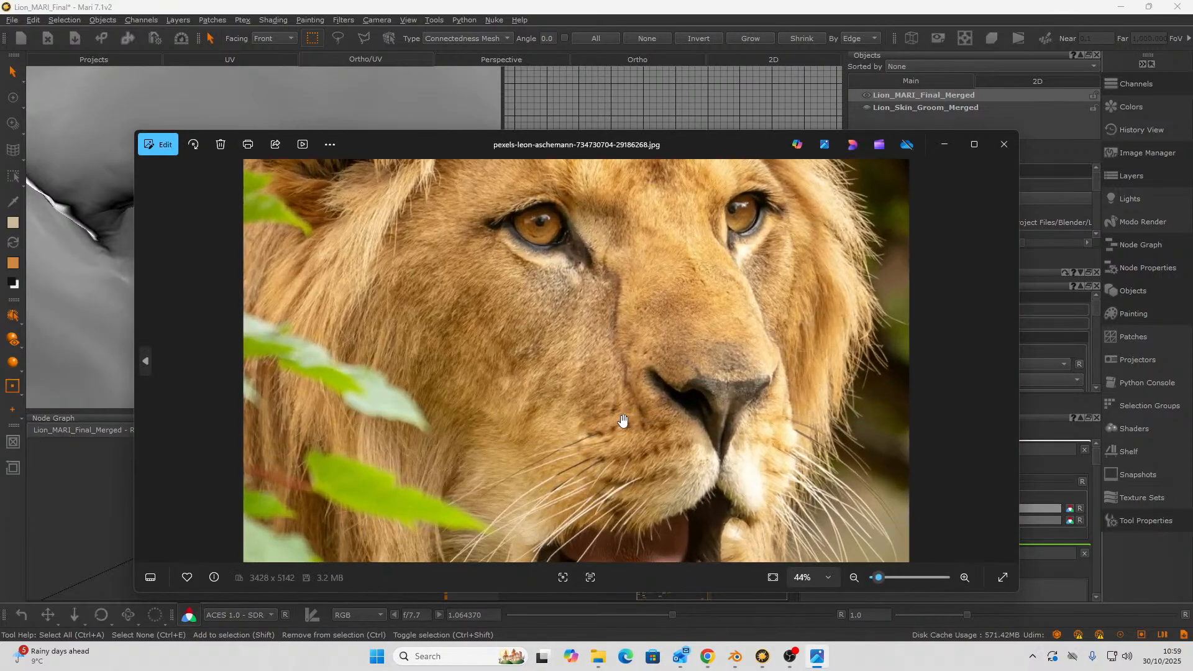
{"action": "scroll", "coordinate": [623, 420], "scroll_direction": "up", "scroll_amount": 5}
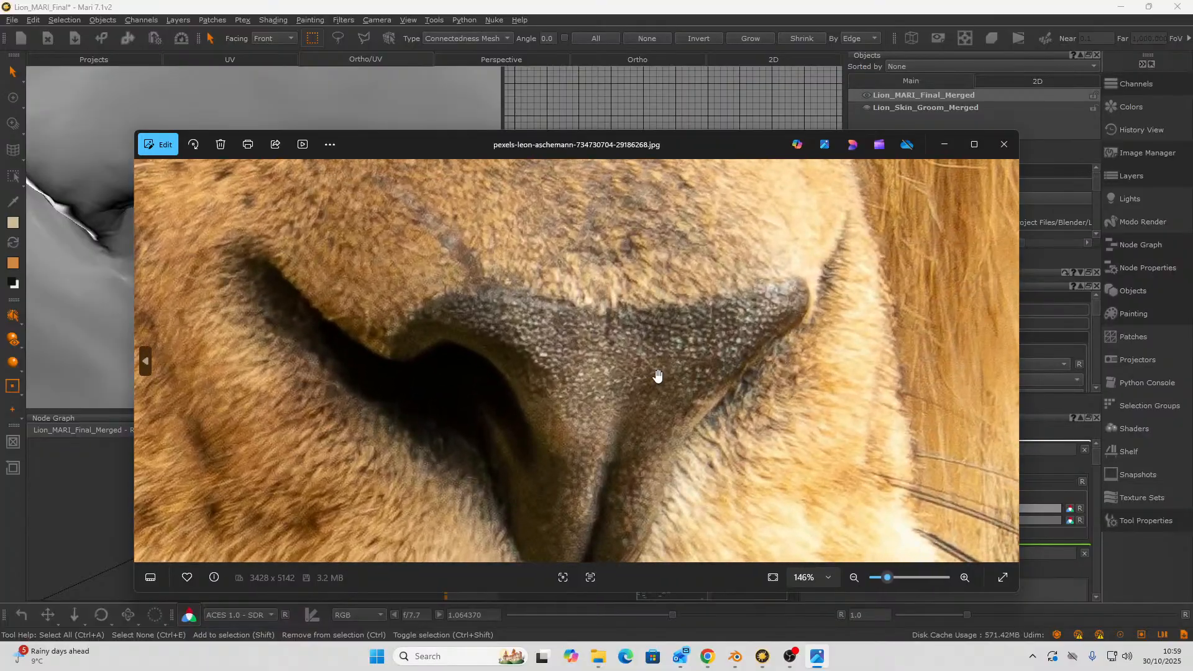
{"action": "scroll", "coordinate": [657, 375], "scroll_direction": "up", "scroll_amount": 2}
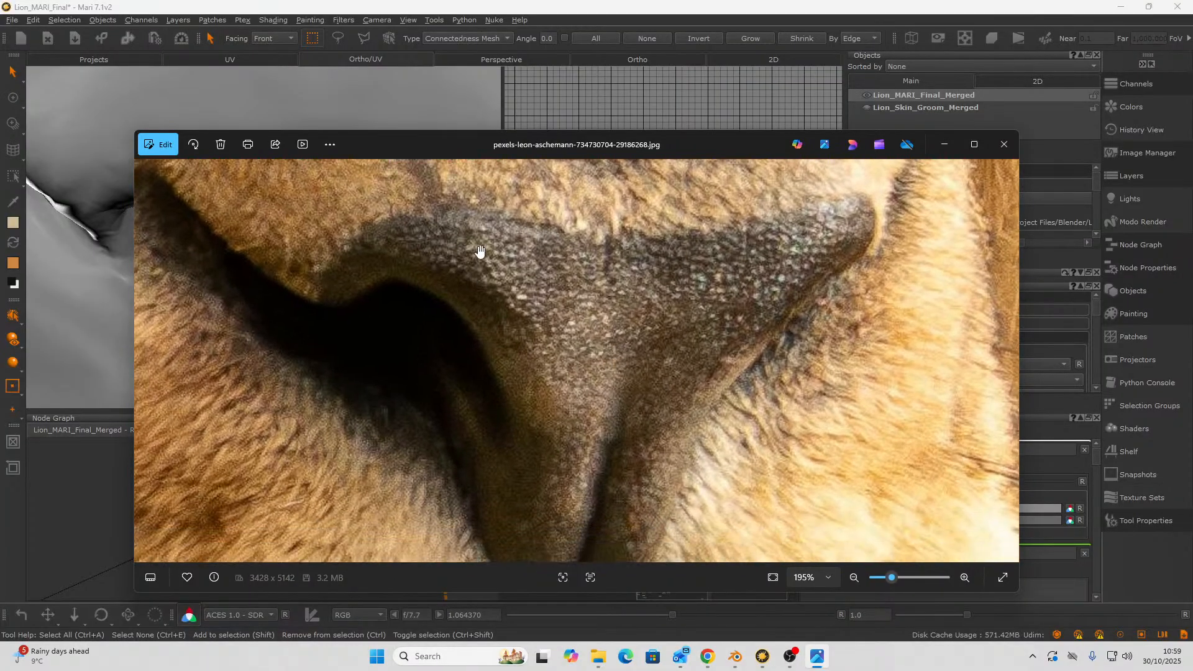
{"action": "scroll", "coordinate": [772, 298], "scroll_direction": "down", "scroll_amount": 1}
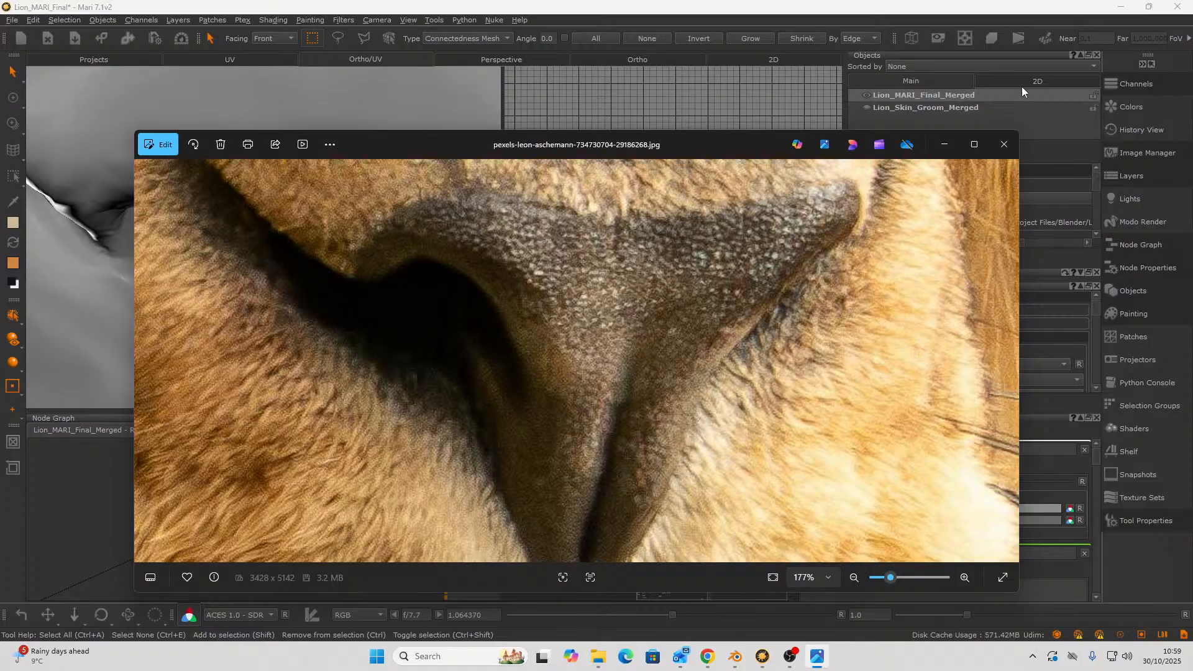
{"action": "left_click", "coordinate": [944, 144]}
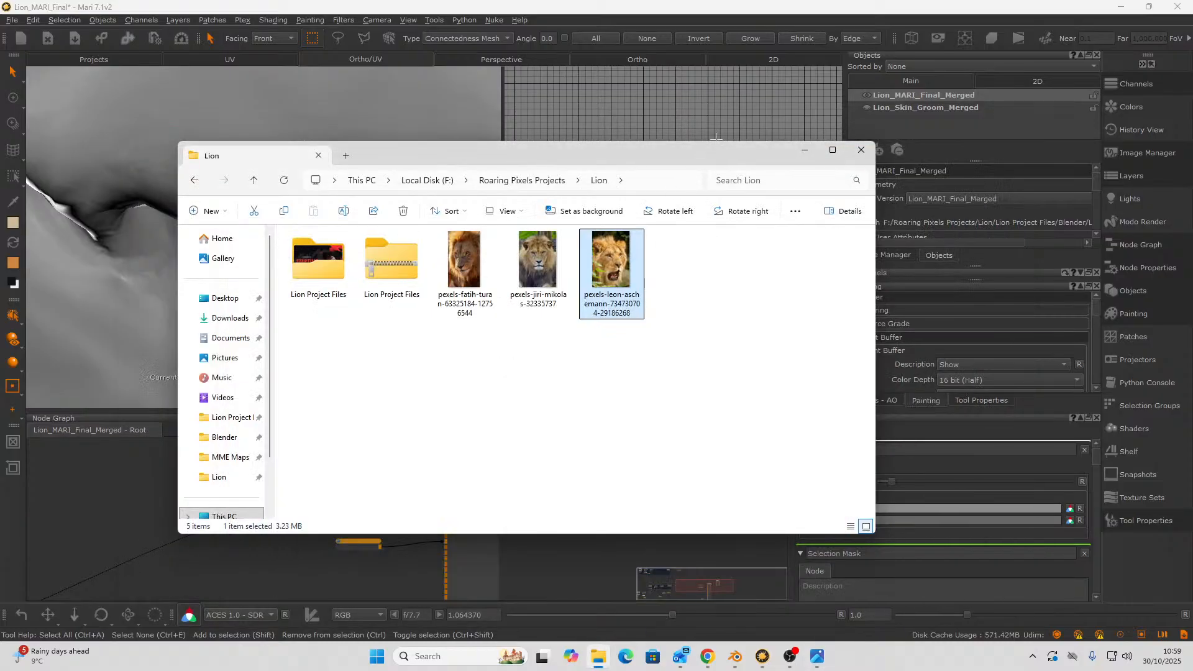
{"action": "left_click", "coordinate": [804, 151]}
- Move the Perlin1 node clear of the Selection Mask connection line and set its Color A intensity to 0.65
{"action": "scroll", "coordinate": [369, 568], "scroll_direction": "down", "scroll_amount": 3}
{"action": "scroll", "coordinate": [435, 516], "scroll_direction": "up", "scroll_amount": 4}
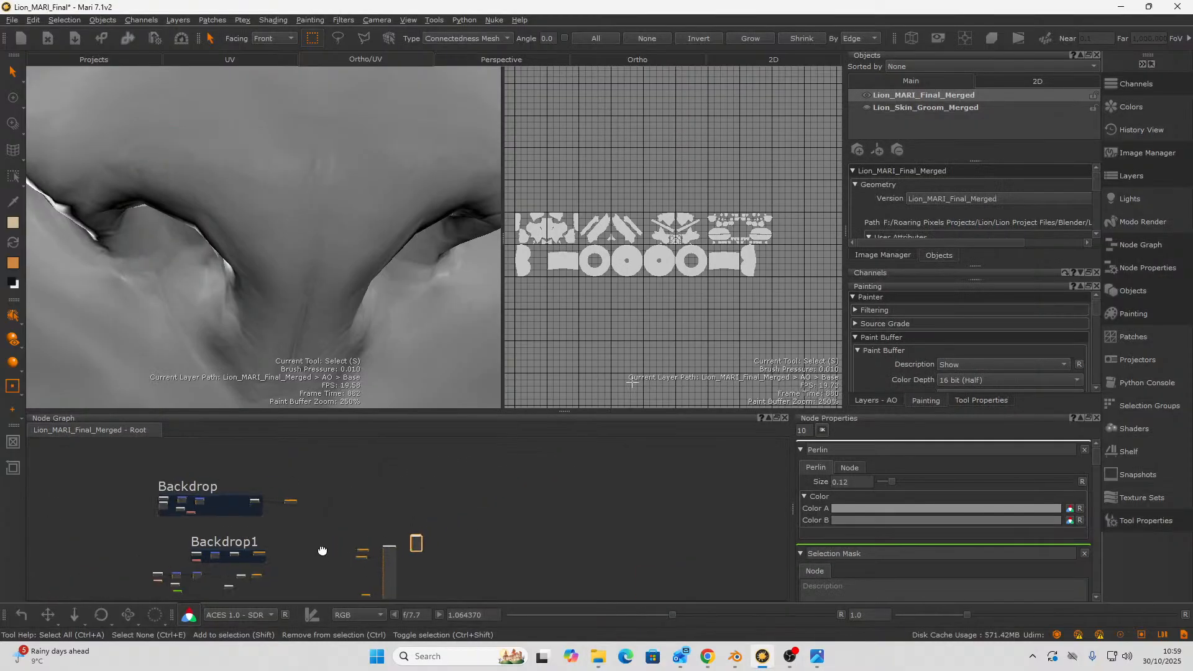
{"action": "scroll", "coordinate": [464, 483], "scroll_direction": "up", "scroll_amount": 4}
{"action": "middle_click_drag", "start_coordinate": [352, 518], "coordinate": [405, 526]}
{"action": "scroll", "coordinate": [405, 525], "scroll_direction": "up", "scroll_amount": 5}
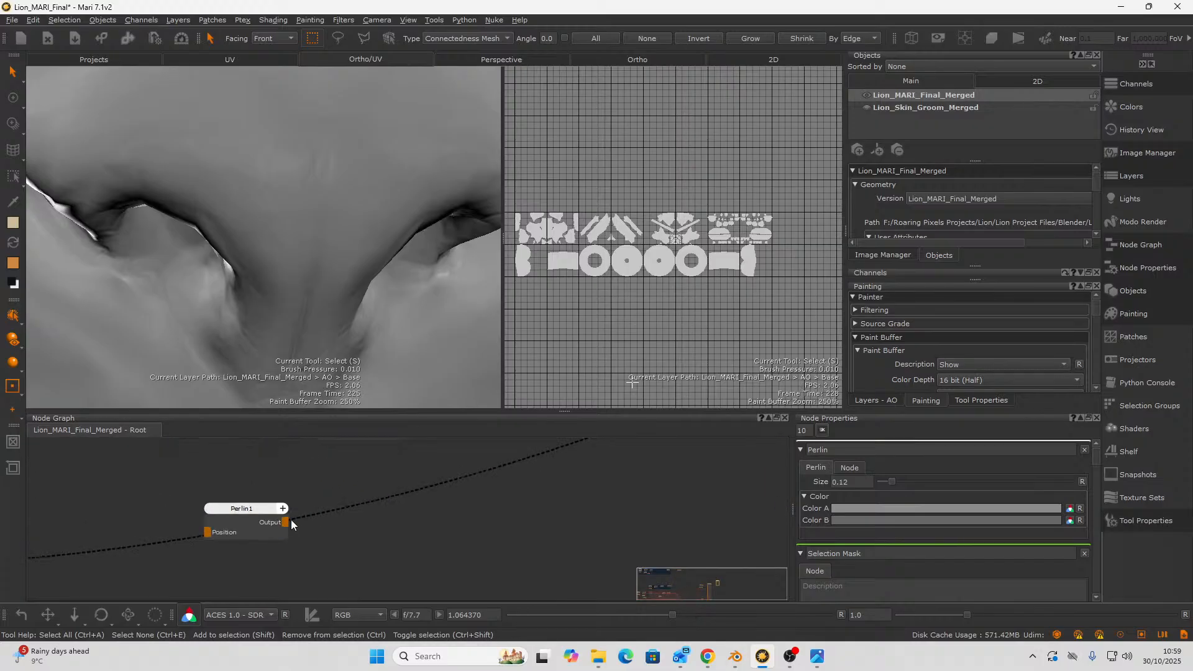
{"action": "left_click_drag", "start_coordinate": [247, 507], "coordinate": [206, 483]}
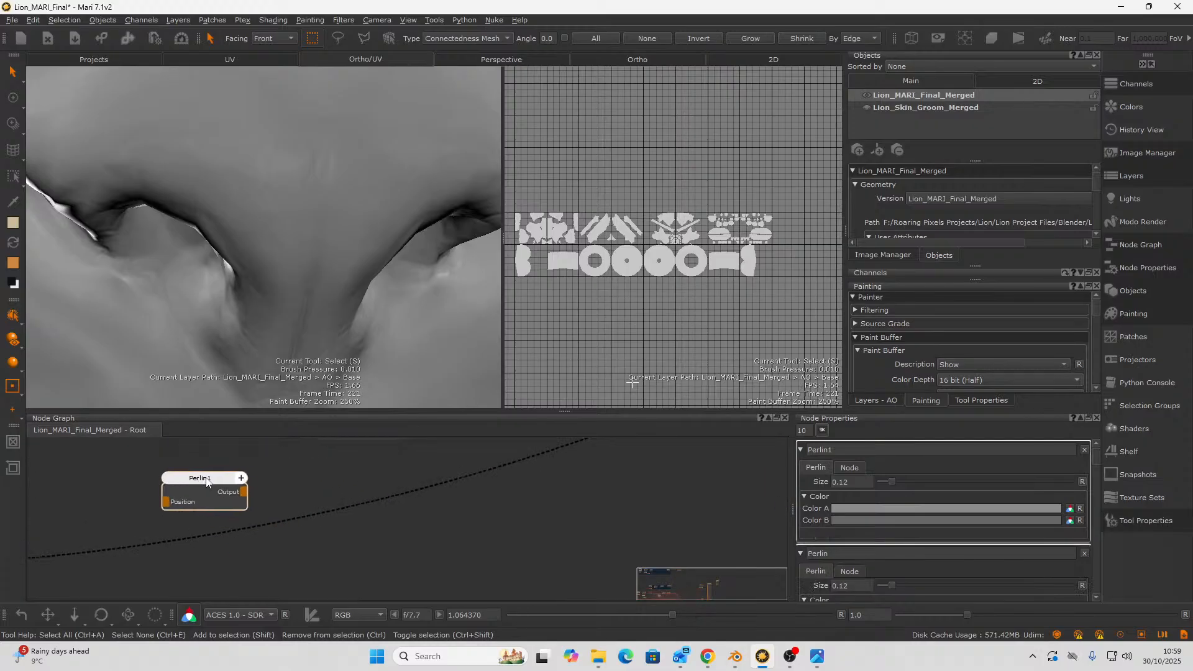
{"action": "left_click", "coordinate": [858, 507]}
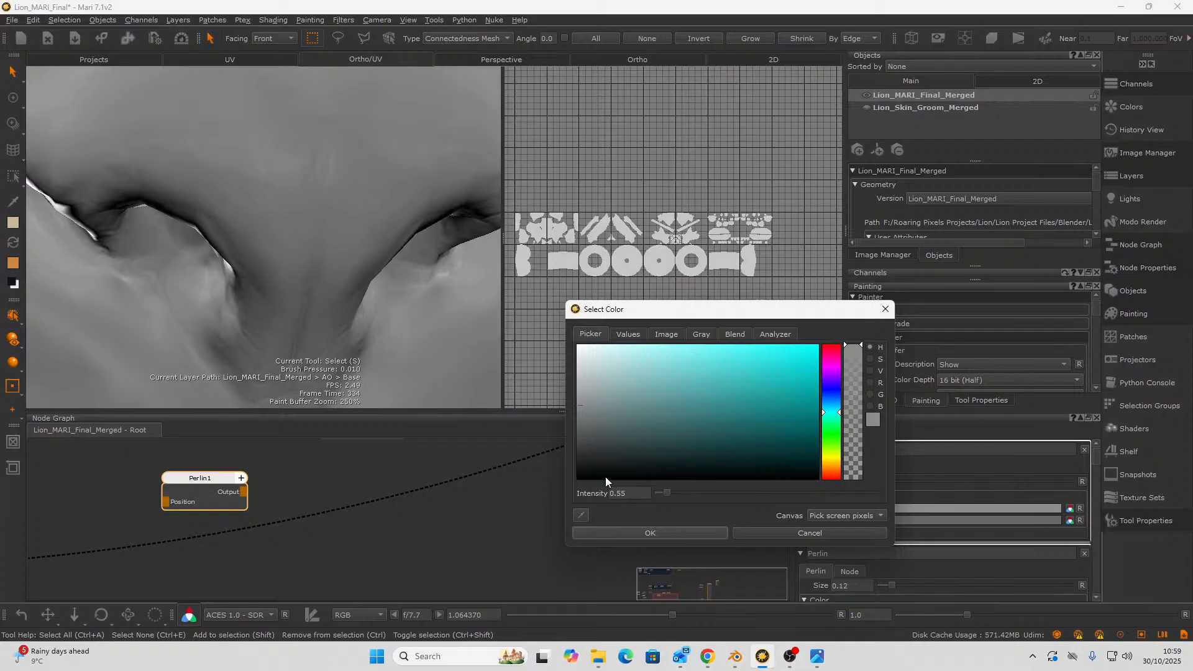
{"action": "left_click", "coordinate": [643, 492]}
{"action": "key", "text": "BackSpace"}
{"action": "key", "text": "BackSpace"}
{"action": "type", "text": "65"}
{"action": "key", "text": "Return"}
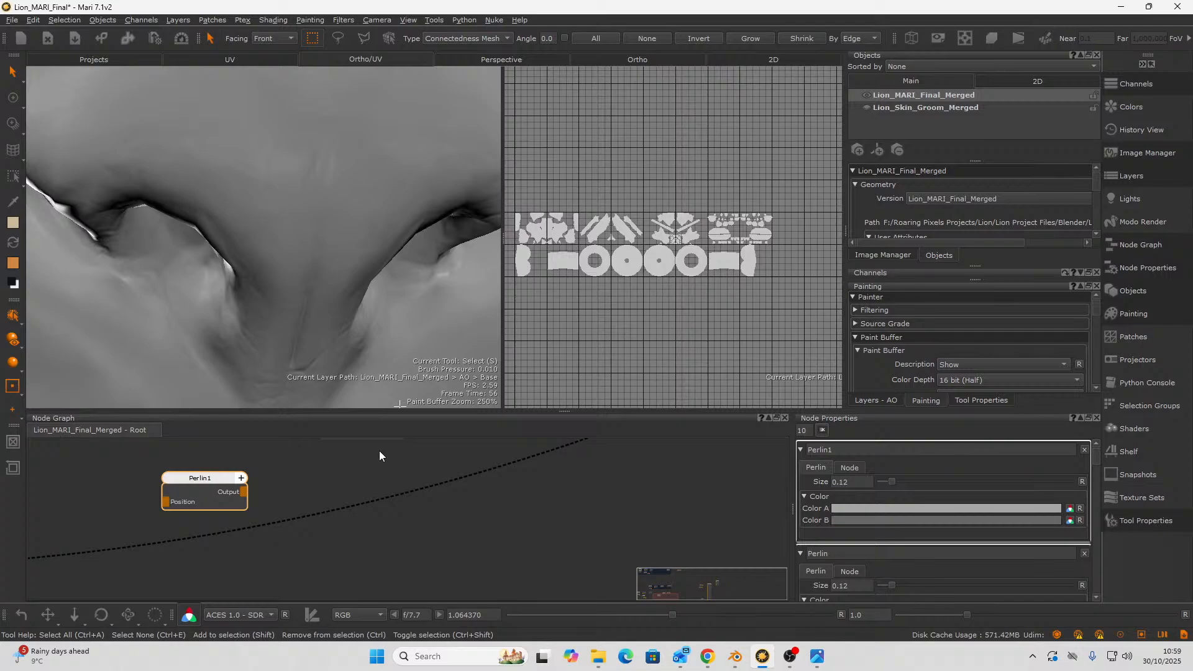
- Move Perlin1 nearer the displacement merge chain and add another Merge node between Merge1 and the Disp node
{"action": "mouse_move", "coordinate": [871, 519]}
{"action": "scroll", "coordinate": [494, 578], "scroll_direction": "down", "scroll_amount": 2}
{"action": "scroll", "coordinate": [493, 594], "scroll_direction": "down", "scroll_amount": 2}
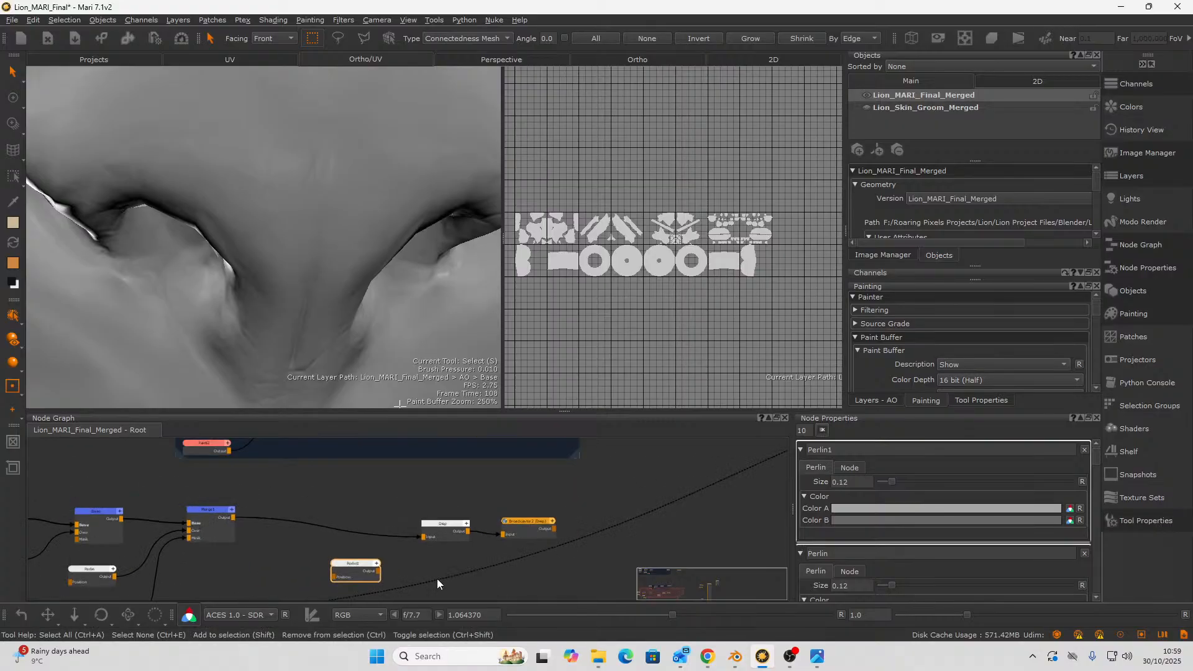
{"action": "middle_click_drag", "start_coordinate": [246, 551], "coordinate": [384, 492]}
{"action": "left_click_drag", "start_coordinate": [484, 513], "coordinate": [379, 513]}
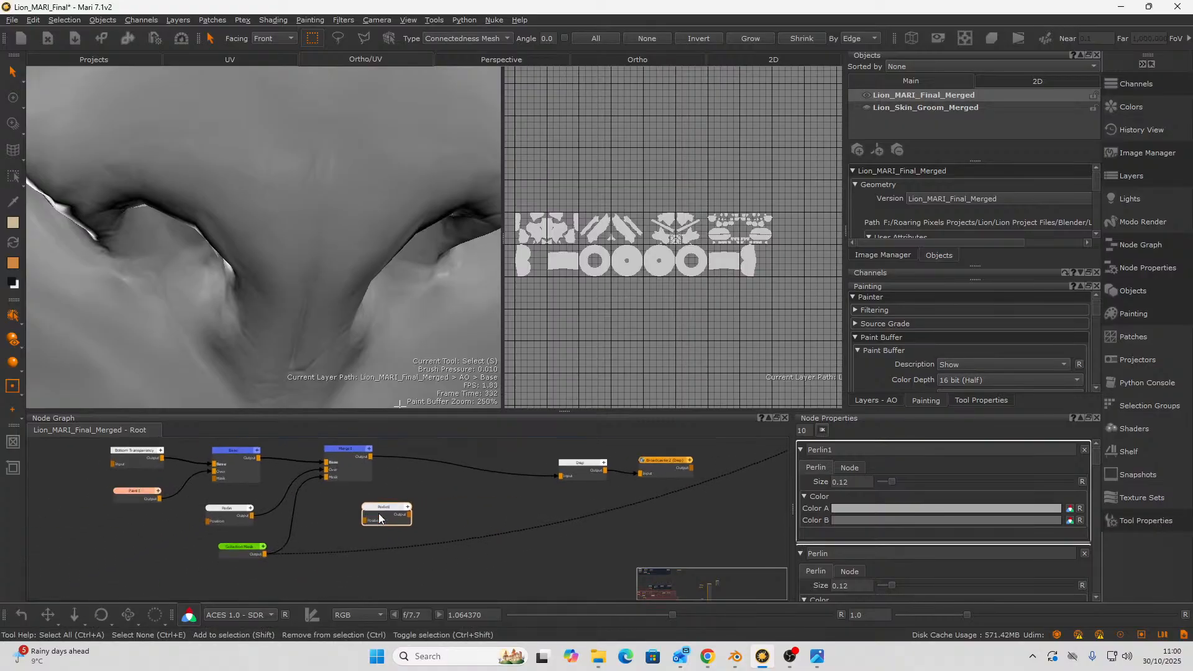
{"action": "scroll", "coordinate": [367, 493], "scroll_direction": "up", "scroll_amount": 1}
{"action": "left_click", "coordinate": [348, 472]}
{"action": "key", "text": "m"}
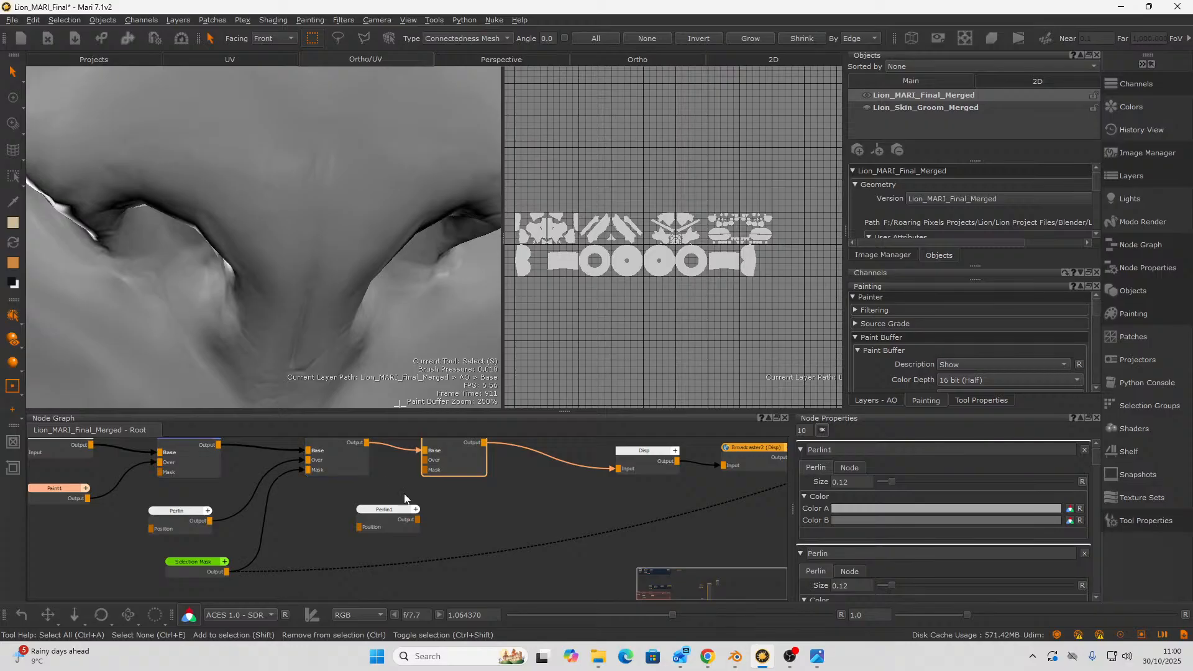
- Connect the Perlin1 output to the Over input of the new Merge node
{"action": "middle_click_drag", "start_coordinate": [429, 498], "coordinate": [469, 522]}
{"action": "scroll", "coordinate": [420, 540], "scroll_direction": "up", "scroll_amount": 2}
{"action": "left_click_drag", "start_coordinate": [414, 543], "coordinate": [359, 539]}
{"action": "scroll", "coordinate": [399, 534], "scroll_direction": "up", "scroll_amount": 2}
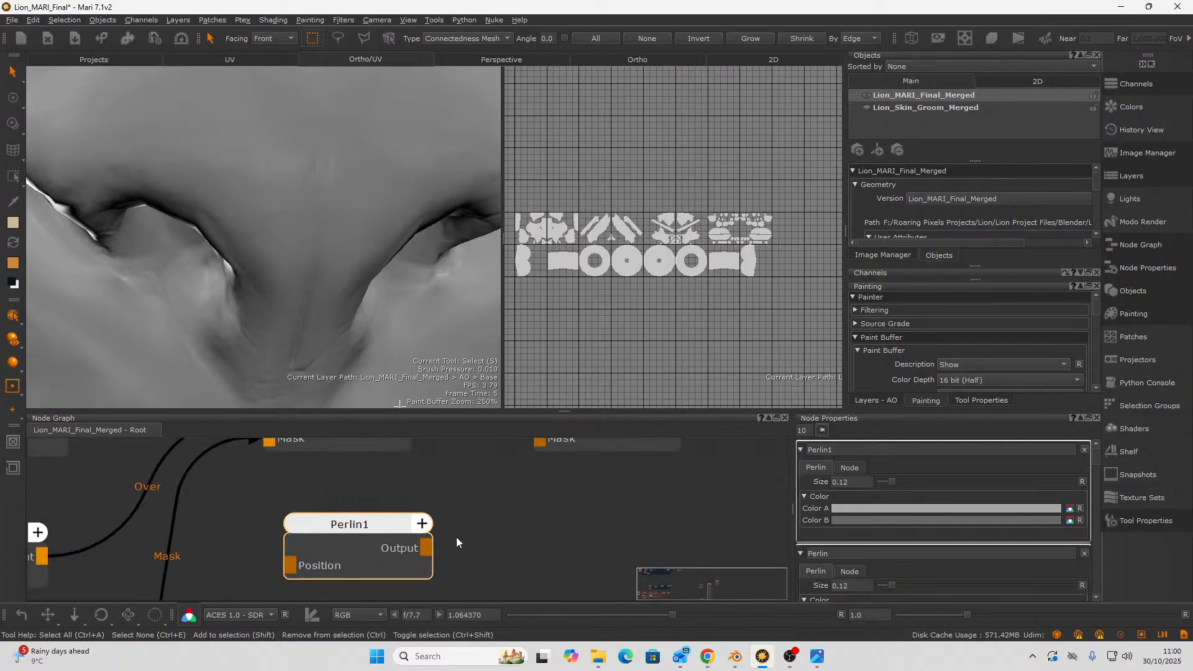
{"action": "scroll", "coordinate": [456, 536], "scroll_direction": "down", "scroll_amount": 1}
{"action": "mouse_move", "coordinate": [456, 536]}
{"action": "middle_mouse_down"}
{"action": "mouse_move", "coordinate": [444, 563]}
{"action": "mouse_move", "coordinate": [438, 550]}
{"action": "middle_mouse_up"}
{"action": "left_click_drag", "start_coordinate": [410, 569], "coordinate": [501, 466]}
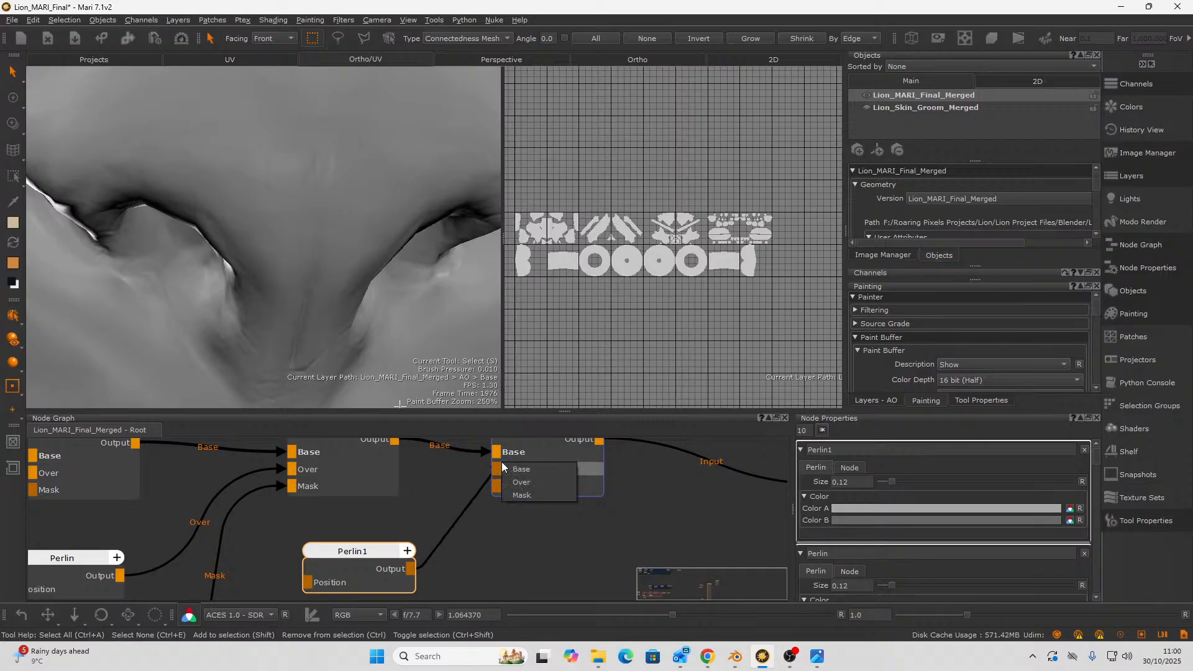
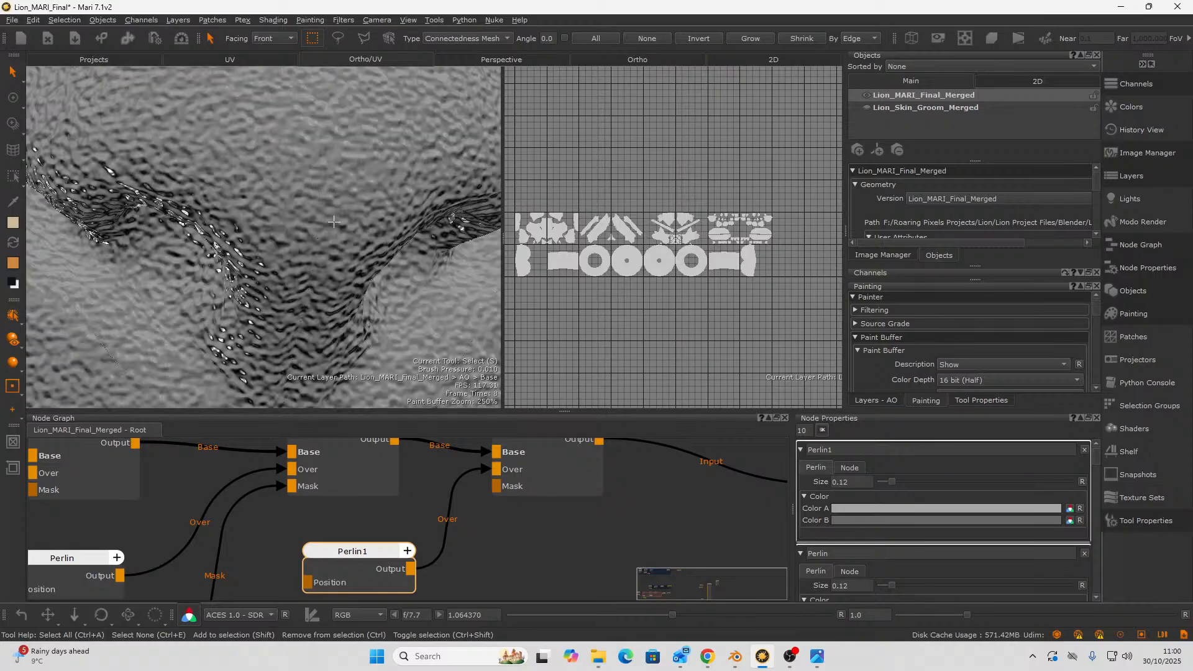
- Reduce the Perlin1 size to 0.066 and check the finer bump pattern on the nose
{"action": "mouse_move", "coordinate": [326, 211]}
{"action": "right_mouse_down", "text": "alt"}
{"action": "mouse_move", "coordinate": [298, 209]}
{"action": "mouse_move", "coordinate": [347, 206]}
{"action": "right_mouse_up", "text": "alt"}
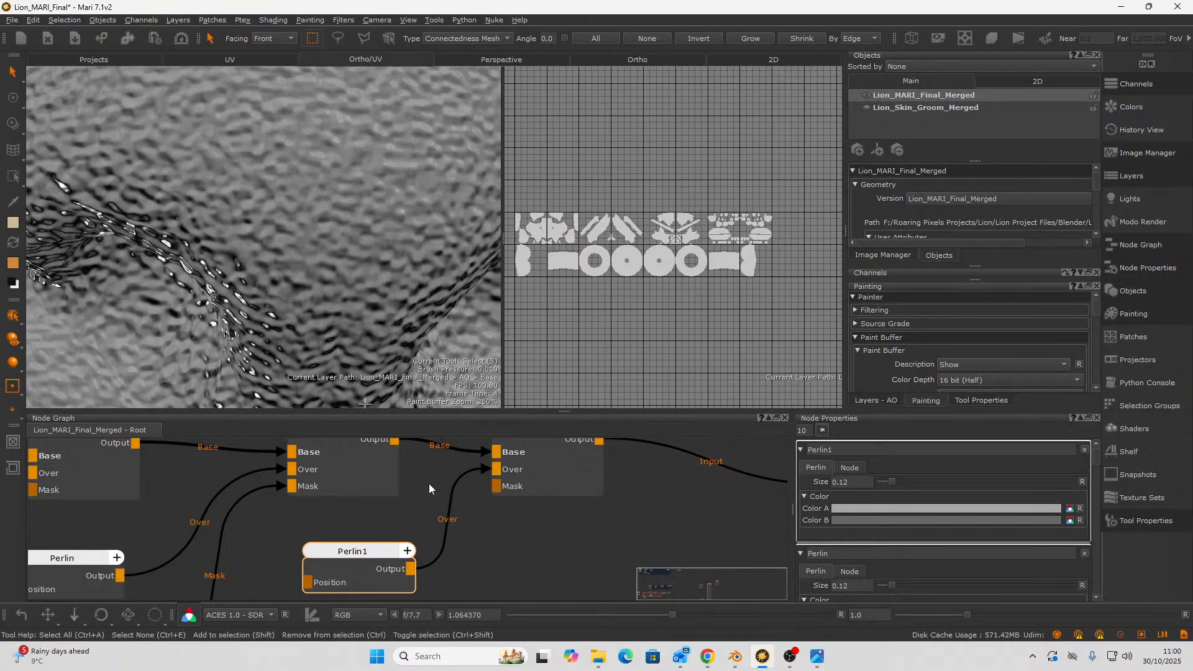
{"action": "left_click", "coordinate": [886, 482]}
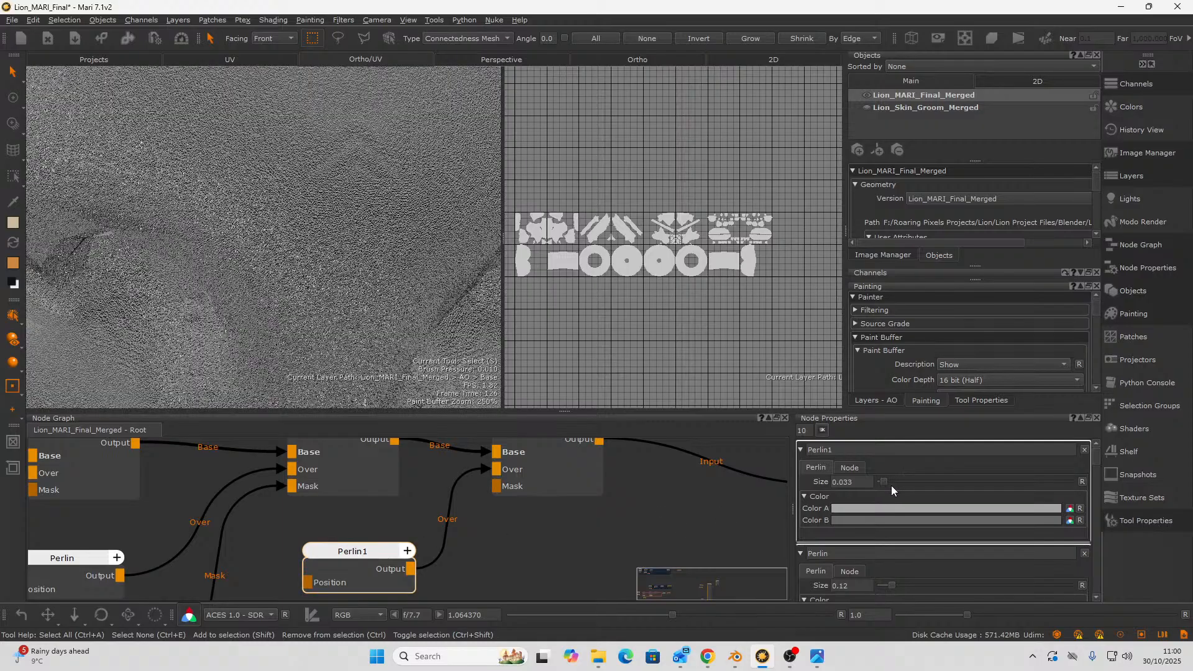
{"action": "left_click_drag", "start_coordinate": [885, 483], "coordinate": [887, 483]}
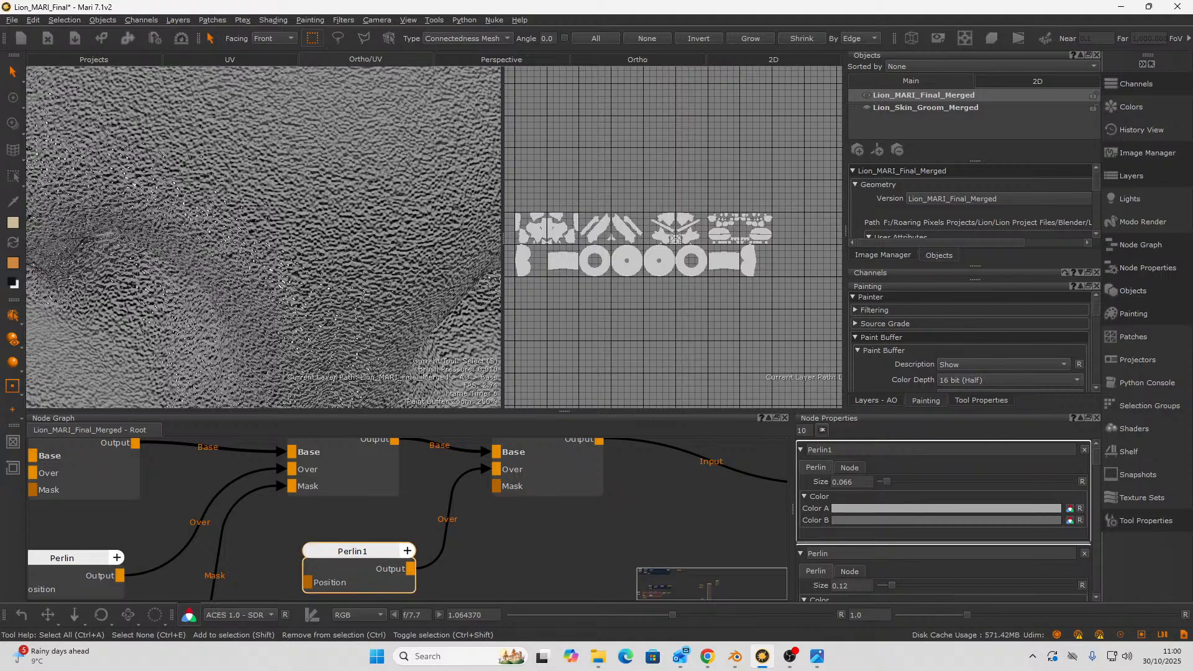
{"action": "left_click_drag", "start_coordinate": [348, 261], "coordinate": [373, 205], "text": "alt"}
{"action": "right_click_drag", "start_coordinate": [330, 254], "coordinate": [385, 243], "text": "alt"}
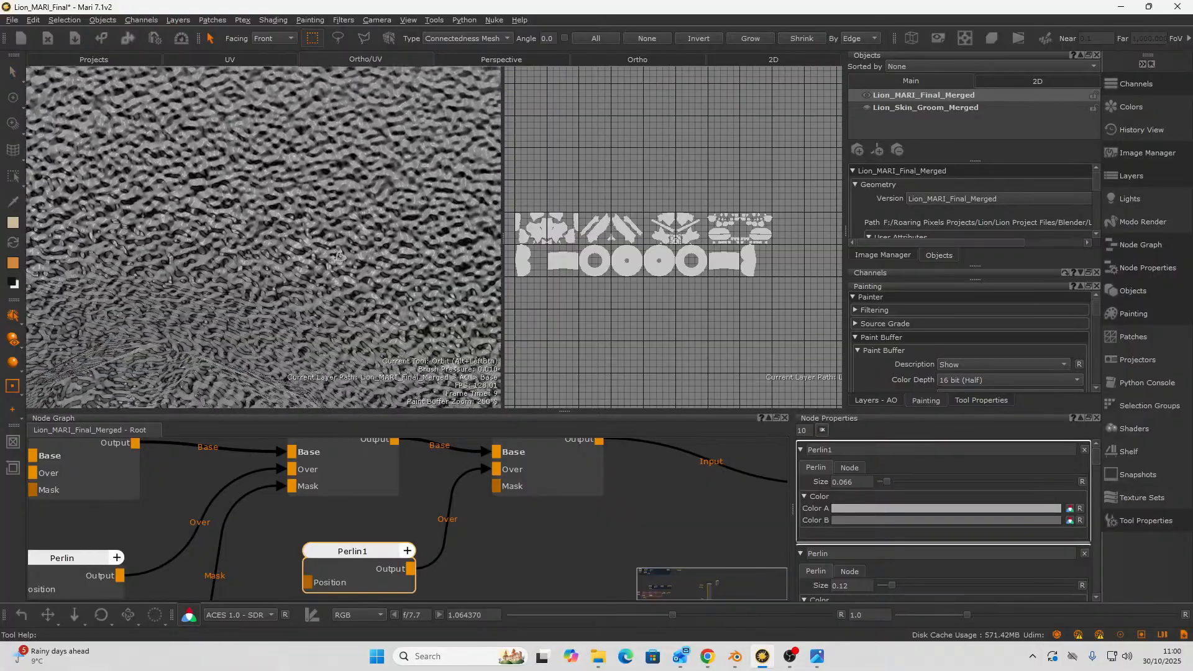
{"action": "left_click_drag", "start_coordinate": [385, 244], "coordinate": [330, 256], "text": "alt"}
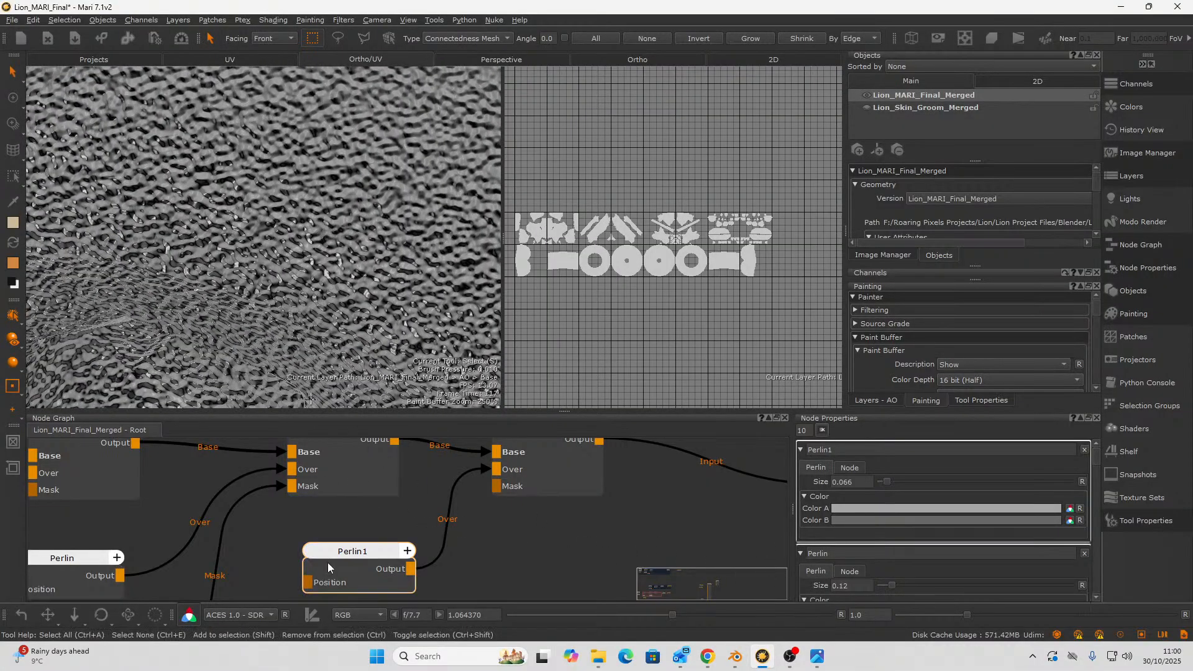
- Shift Perlin1 closer beneath the merge chain and add a Voronoi node next to it
{"action": "left_click_drag", "start_coordinate": [326, 561], "coordinate": [299, 543]}
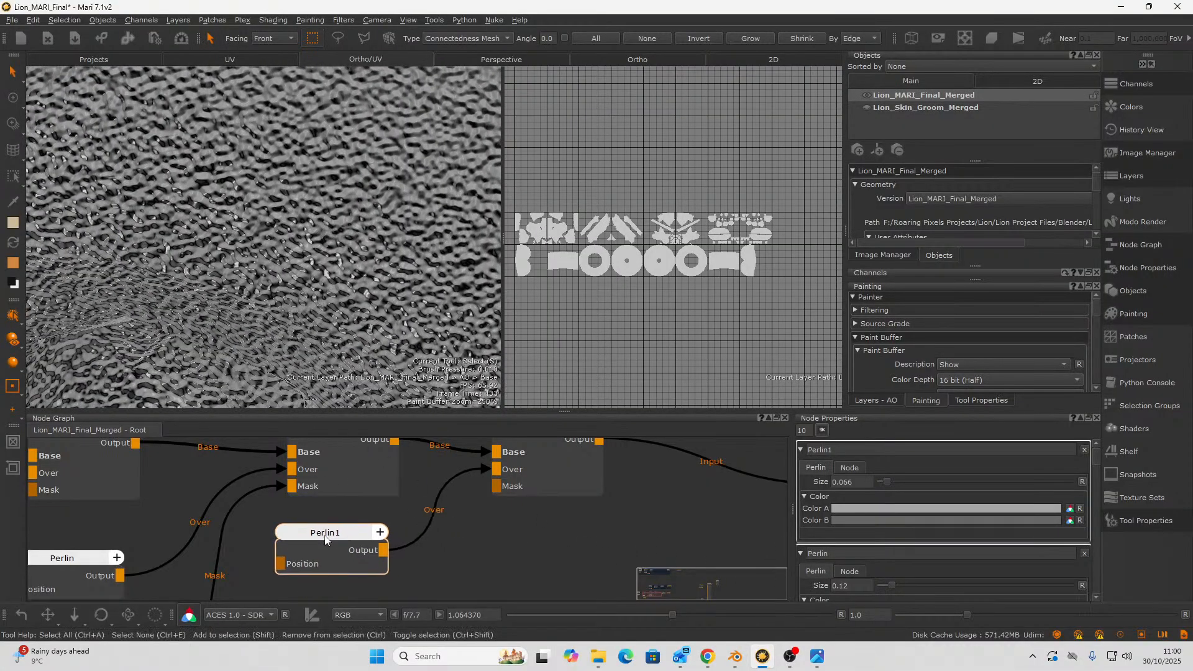
{"action": "right_click", "coordinate": [459, 548]}
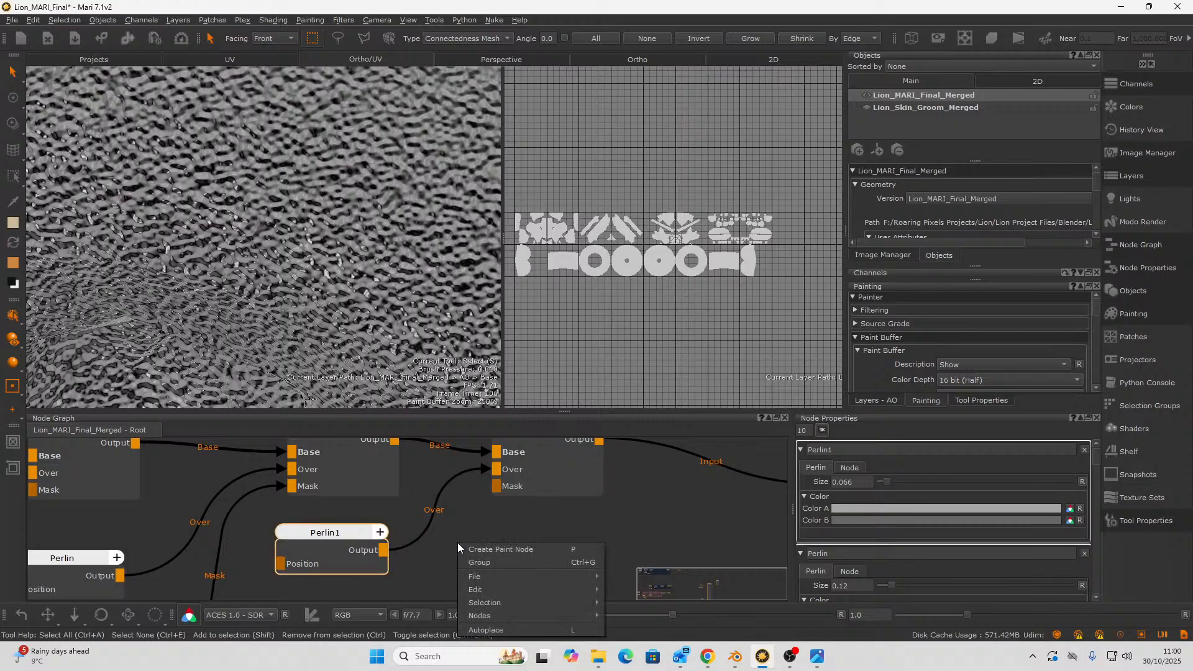
{"action": "left_click", "coordinate": [456, 543]}
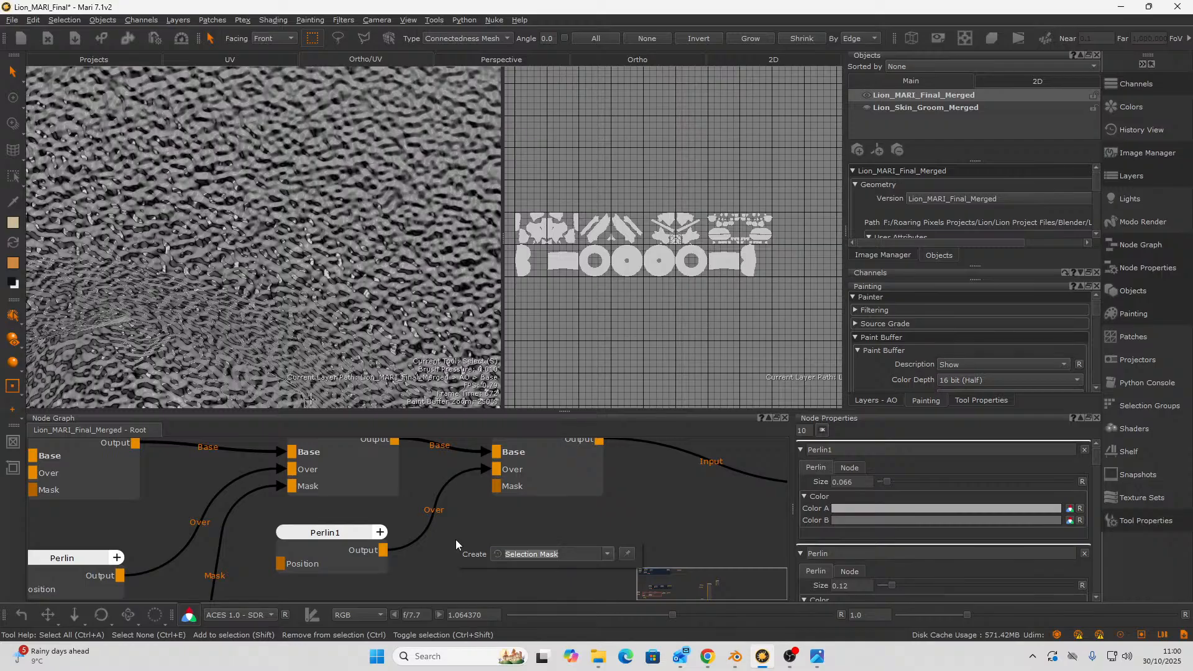
{"action": "type", "text": "no"}
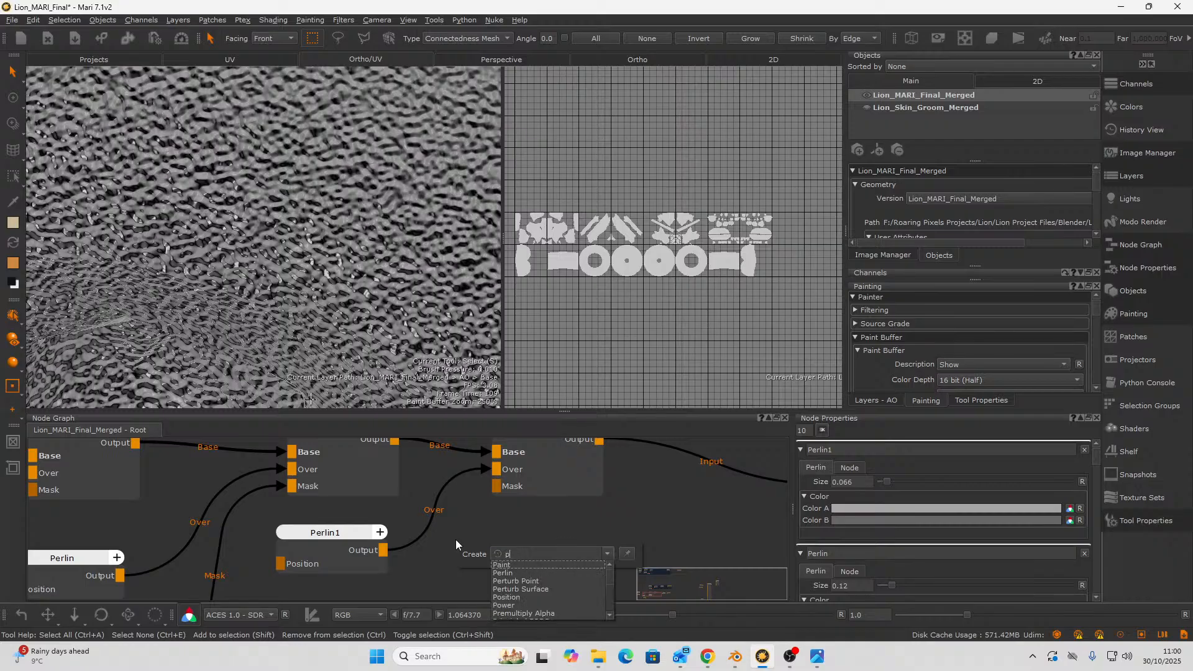
{"action": "type", "text": "is"}
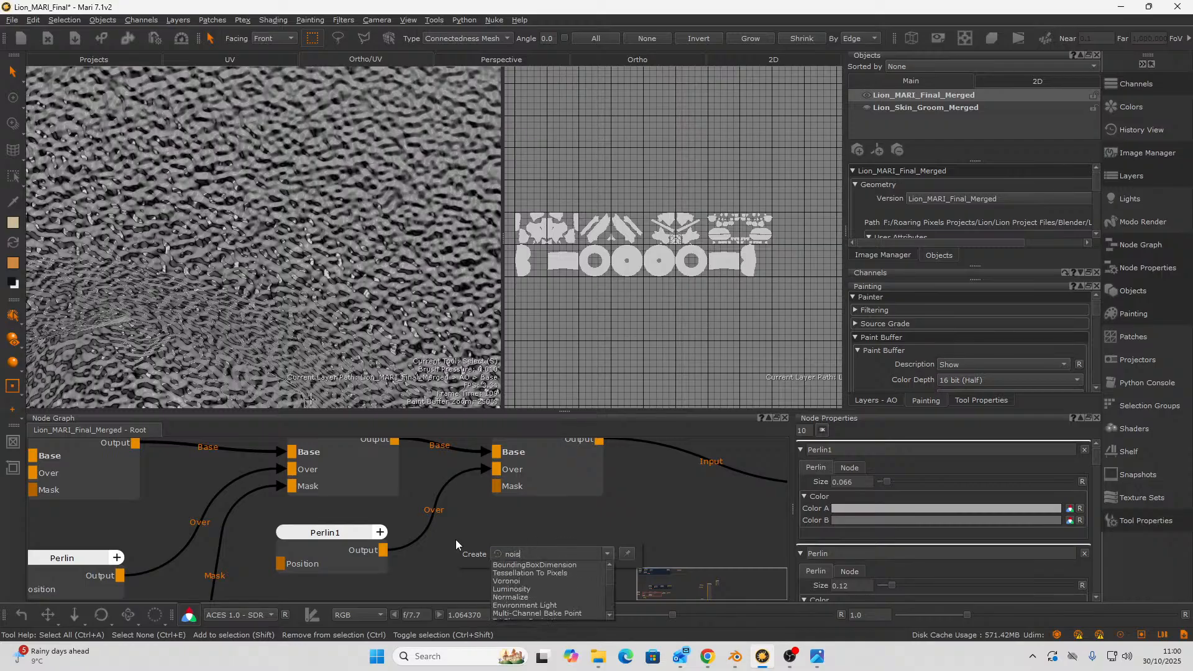
{"action": "key", "text": "BackSpace"}
{"action": "key", "text": "BackSpace"}
{"action": "key", "text": "BackSpace"}
{"action": "key", "text": "BackSpace"}
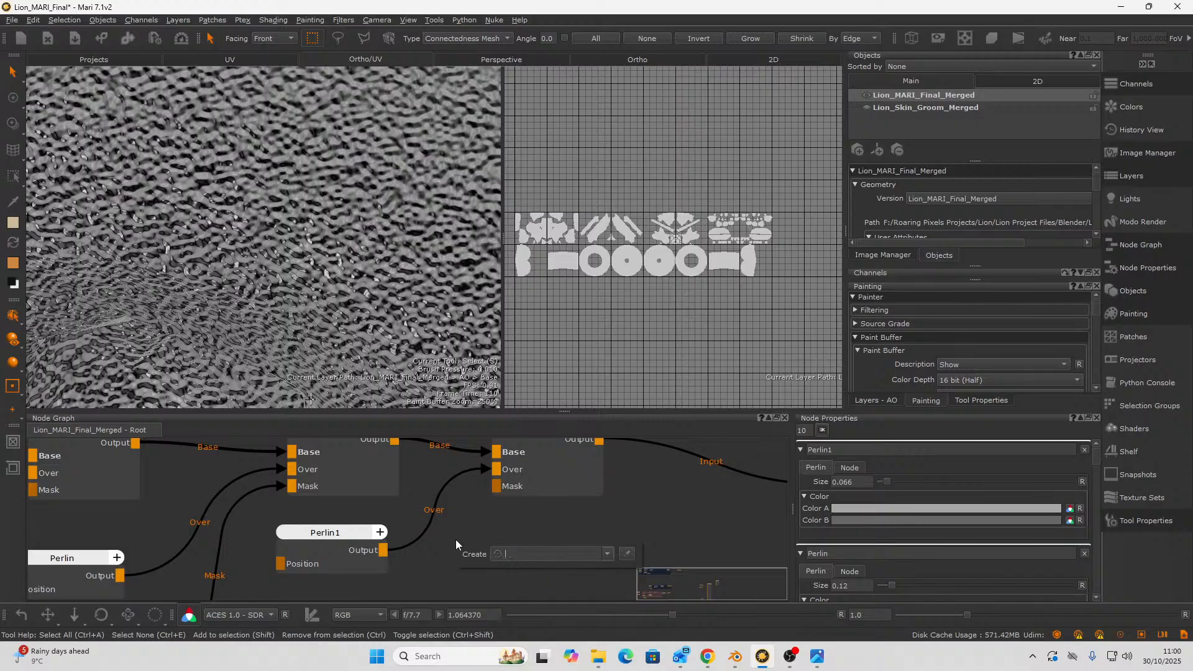
{"action": "type", "text": "vo"}
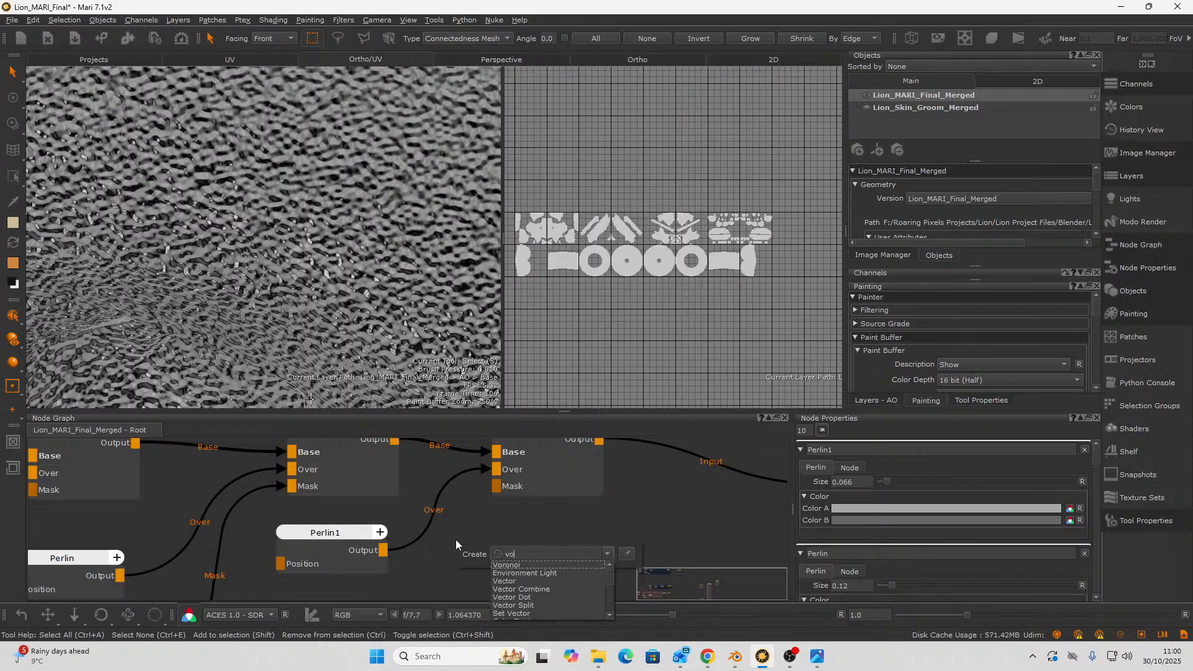
{"action": "key", "text": "Return"}
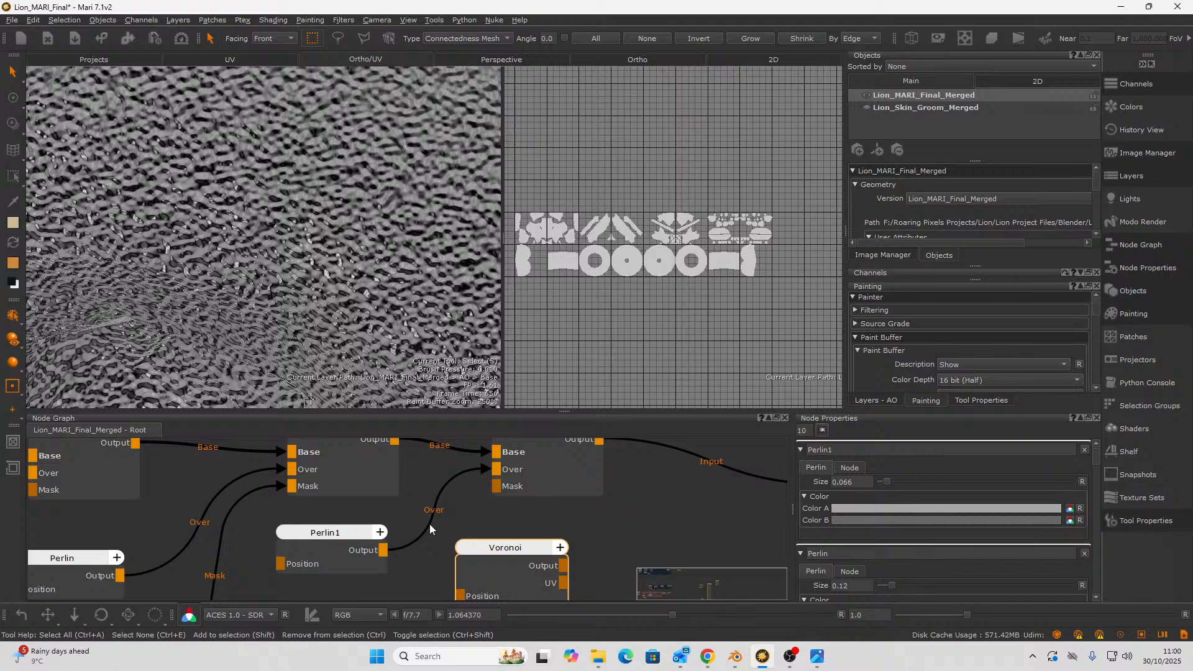
- Arrange Voronoi below Perlin1 and connect its UV output to the Over input of Merge2, replacing Perlin1
{"action": "scroll", "coordinate": [472, 541], "scroll_direction": "down", "scroll_amount": 2}
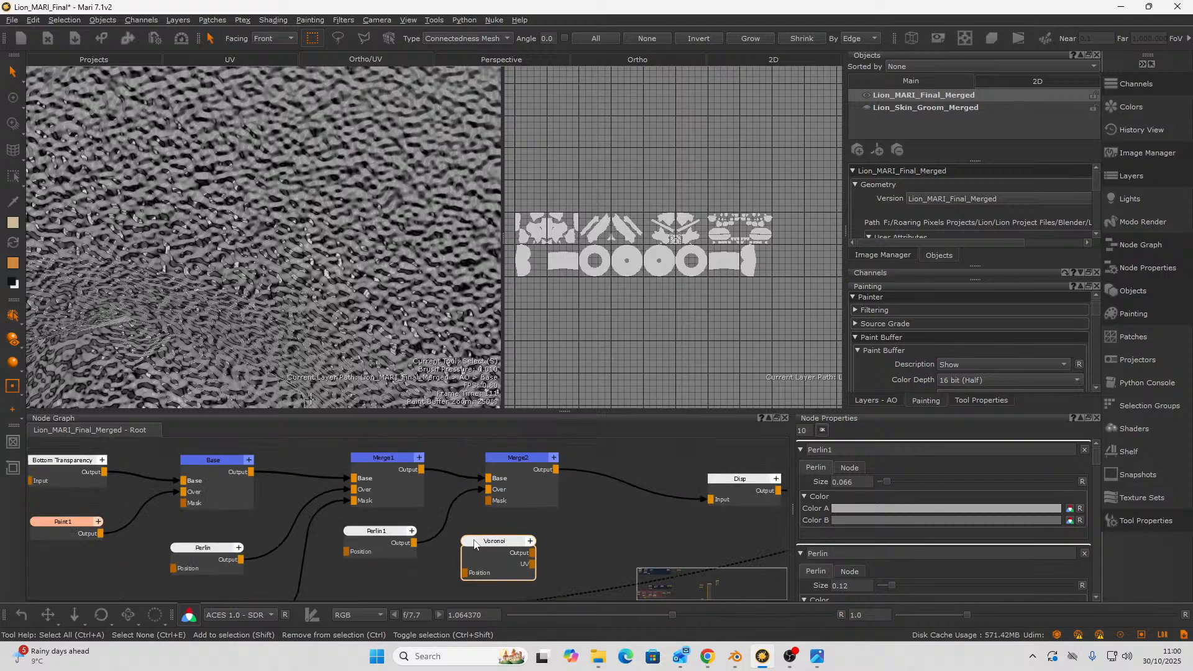
{"action": "left_click_drag", "start_coordinate": [474, 544], "coordinate": [367, 524]}
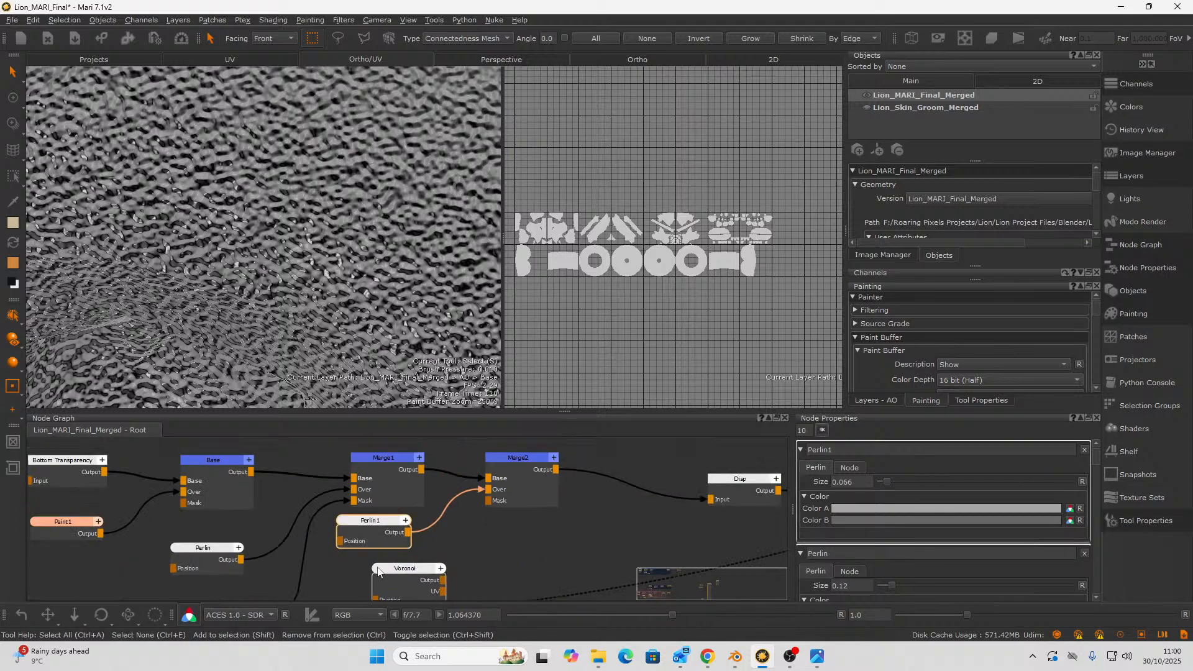
{"action": "left_click_drag", "start_coordinate": [378, 571], "coordinate": [443, 573]}
{"action": "left_click_drag", "start_coordinate": [472, 507], "coordinate": [487, 487]}
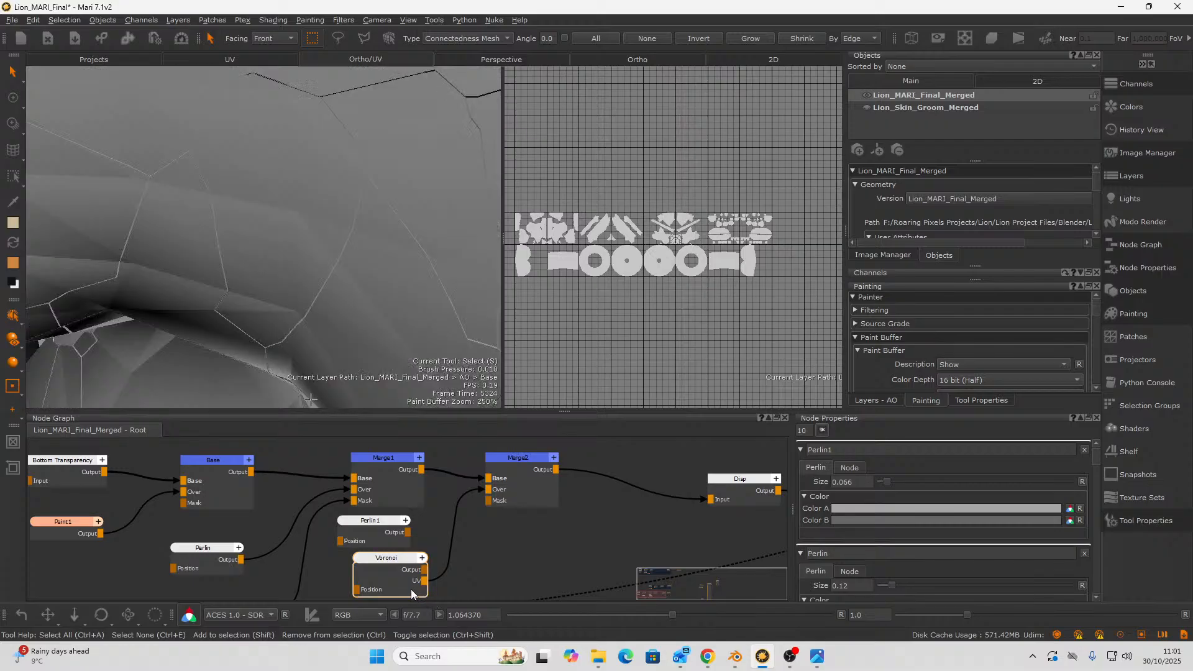
- Set the Voronoi scale to 0.008 and its space to UV
{"action": "left_click", "coordinate": [398, 559]}
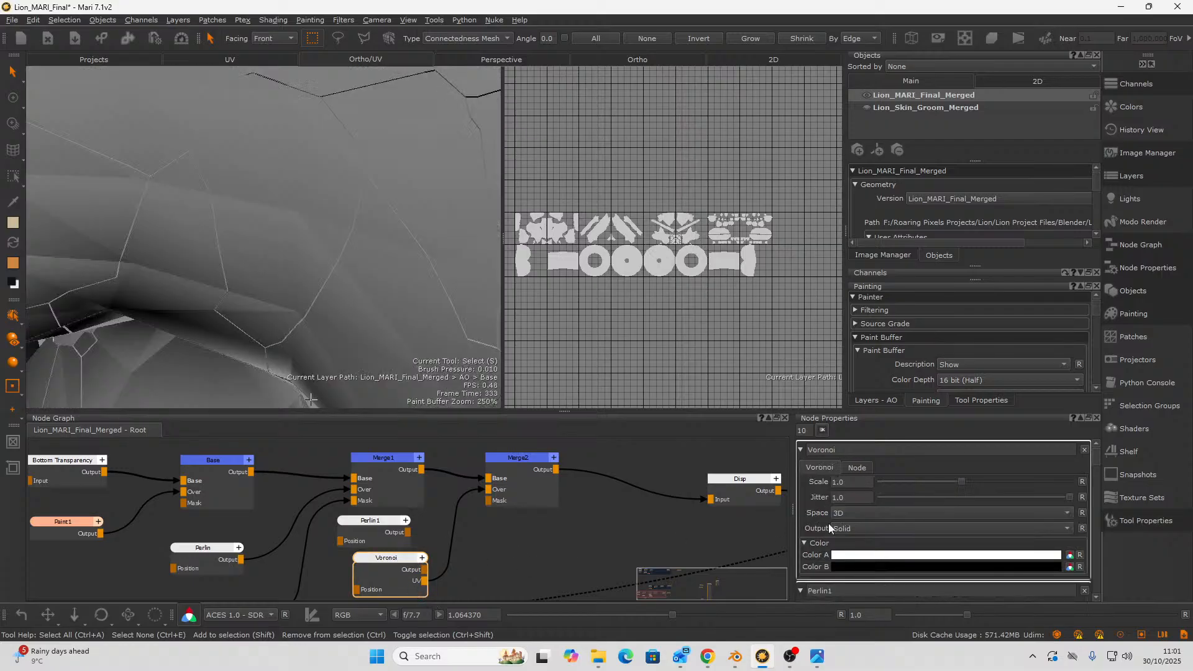
{"action": "left_click_drag", "start_coordinate": [985, 483], "coordinate": [950, 509]}
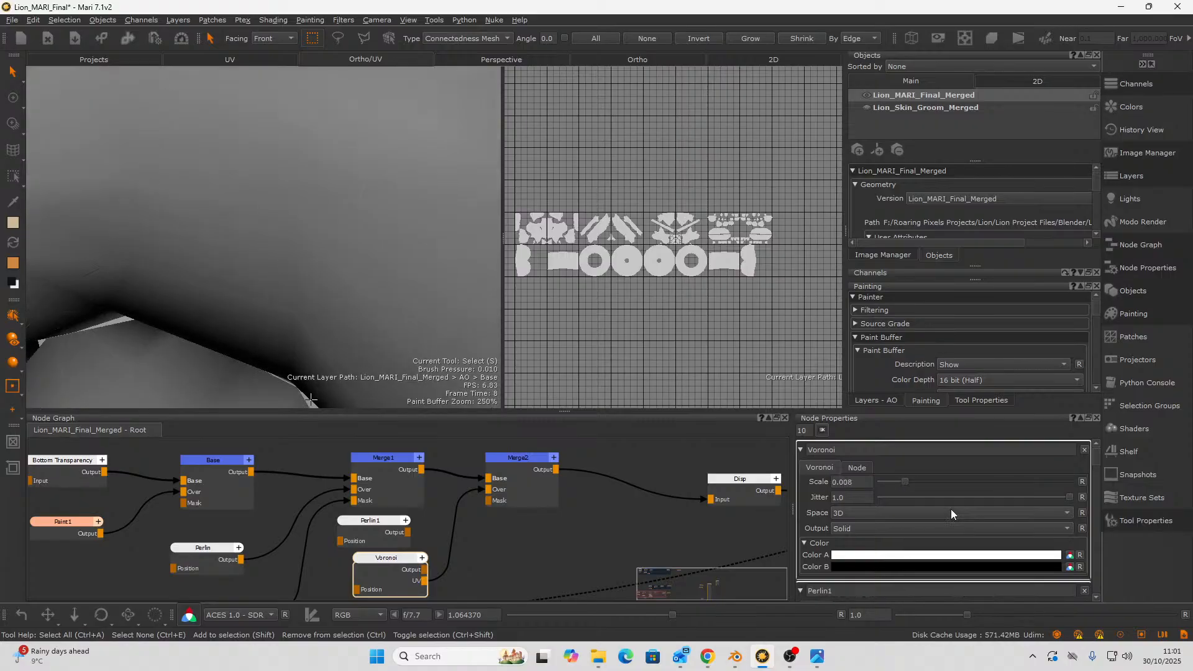
{"action": "left_click", "coordinate": [889, 514]}
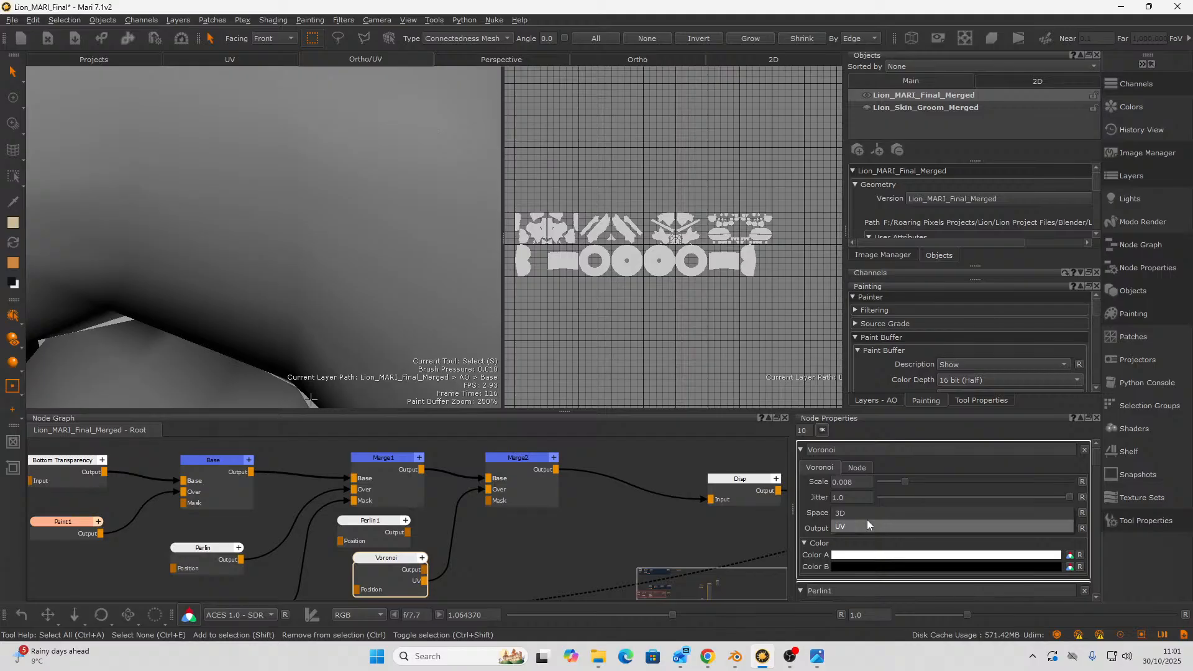
{"action": "left_click", "coordinate": [866, 519]}
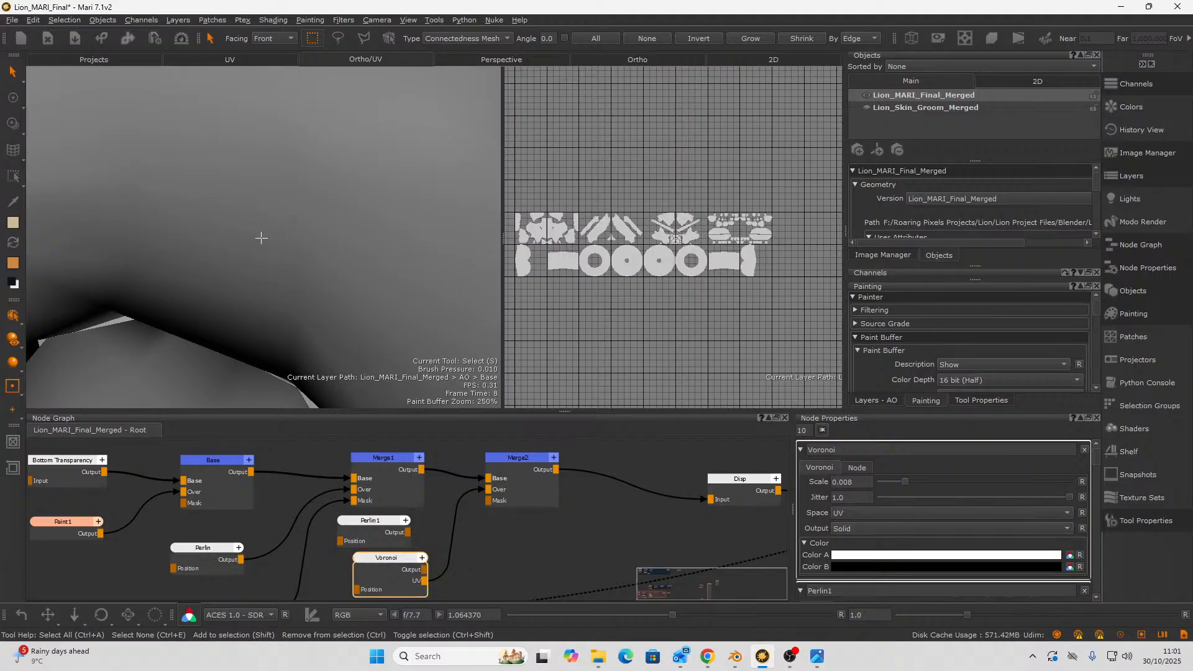
- Preview the Voronoi node's Output and UV results separately on the lion's head
{"action": "right_click_drag", "start_coordinate": [326, 249], "coordinate": [75, 327], "text": "alt"}
{"action": "left_click_drag", "start_coordinate": [253, 227], "coordinate": [340, 393], "text": "alt"}
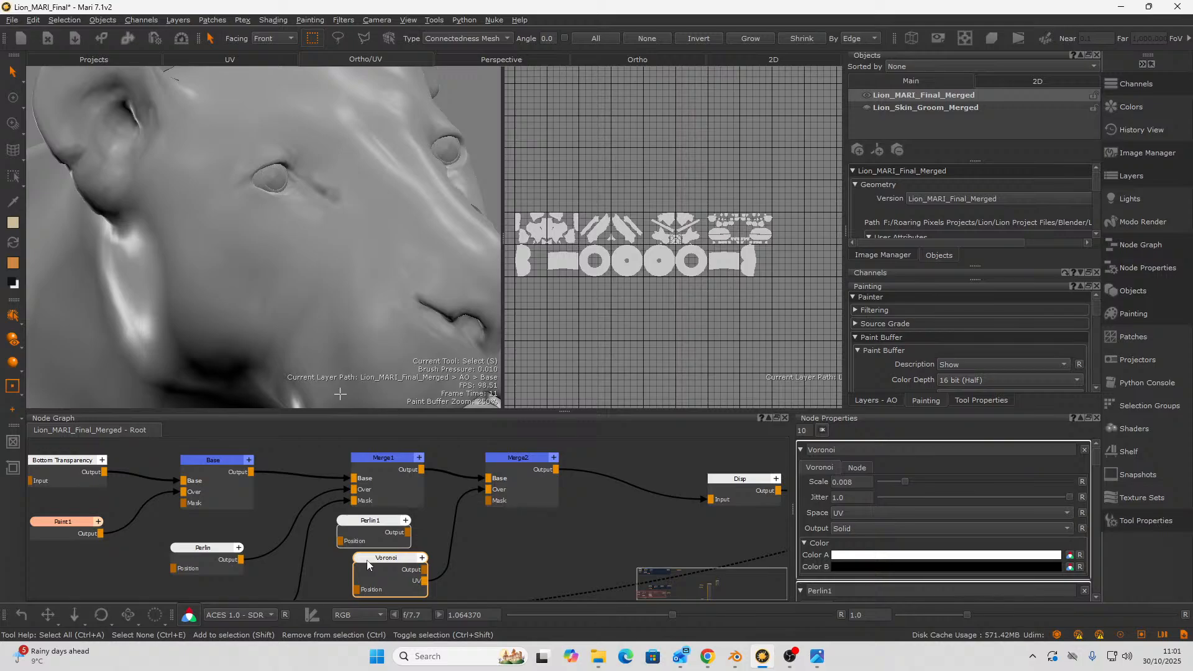
{"action": "left_click", "coordinate": [367, 561]}
{"action": "key", "text": "1"}
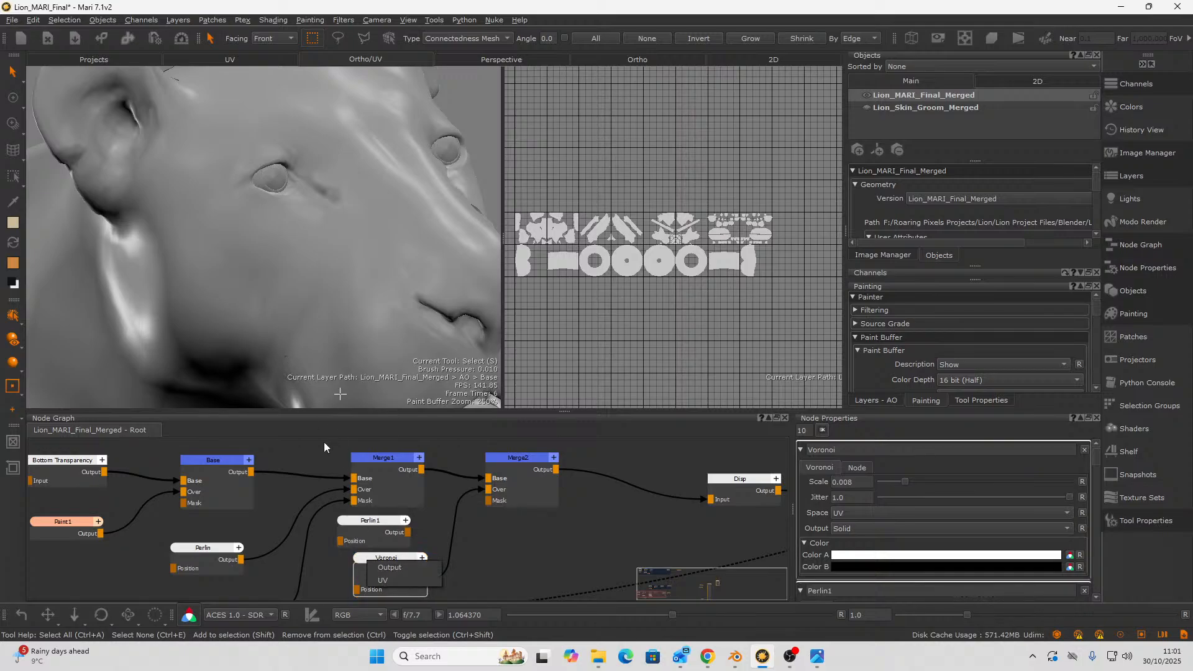
{"action": "left_click", "coordinate": [396, 568]}
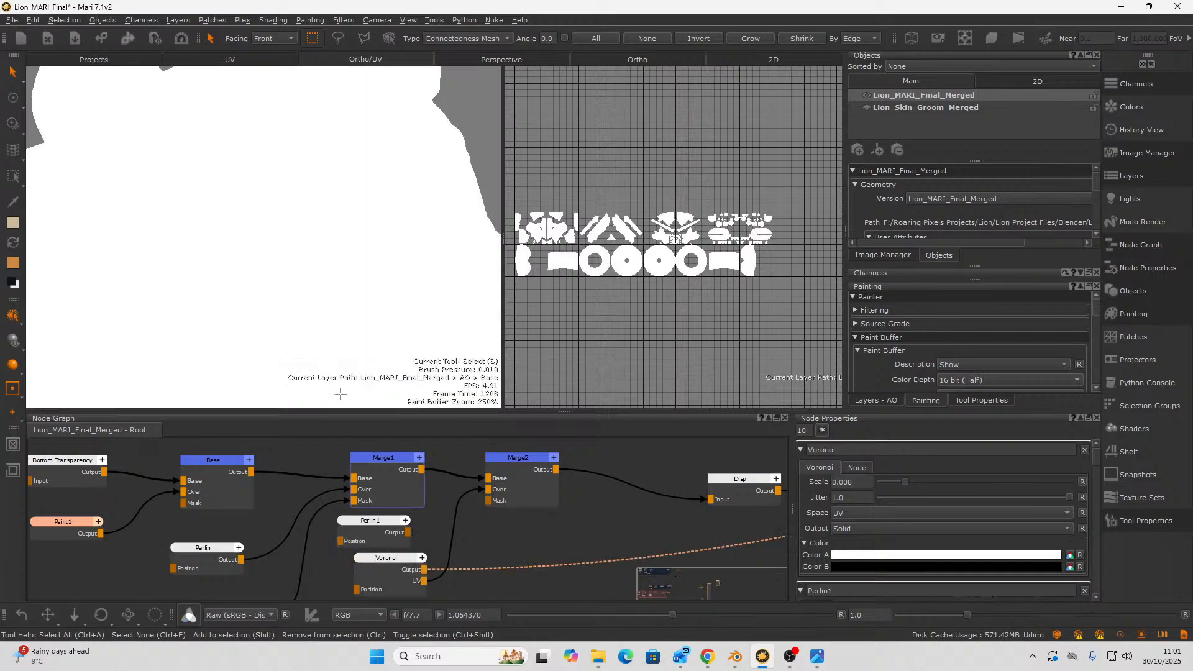
{"action": "left_click", "coordinate": [368, 594]}
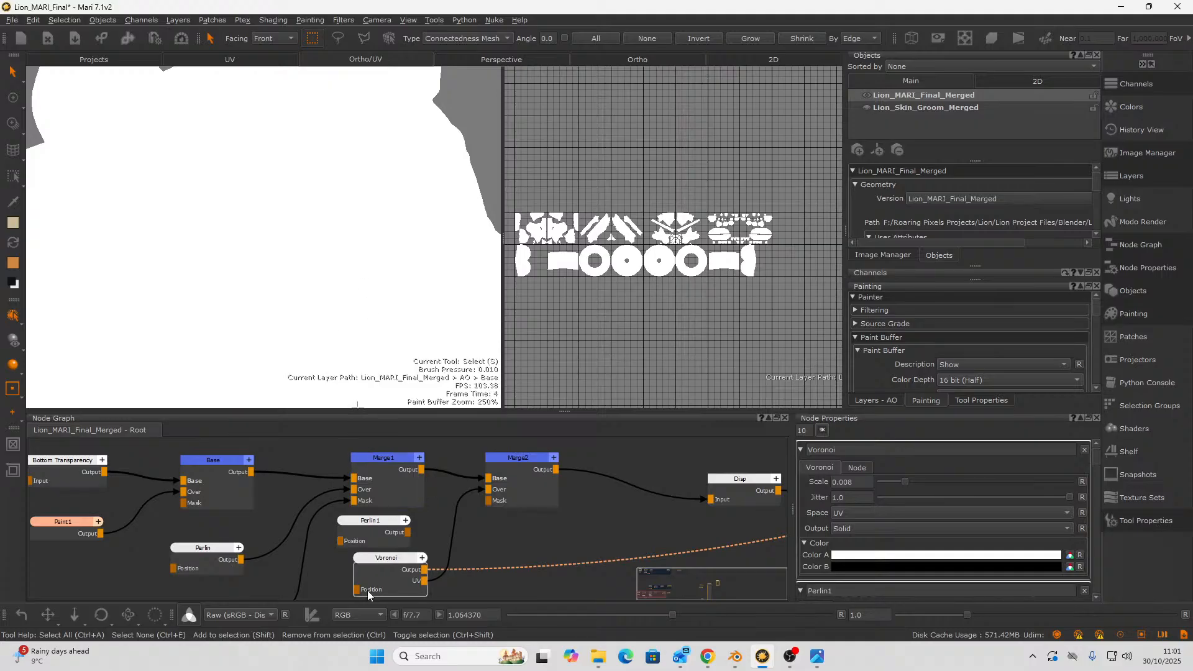
{"action": "left_click", "coordinate": [378, 568]}
{"action": "key", "text": "1"}
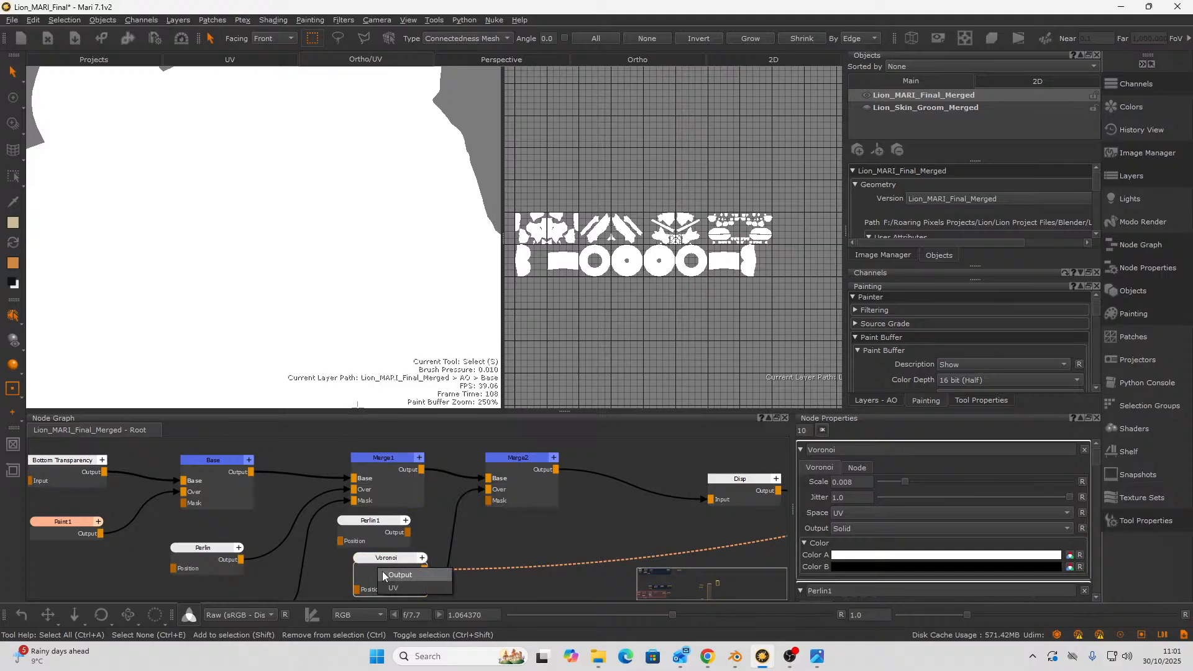
{"action": "left_click", "coordinate": [390, 584]}
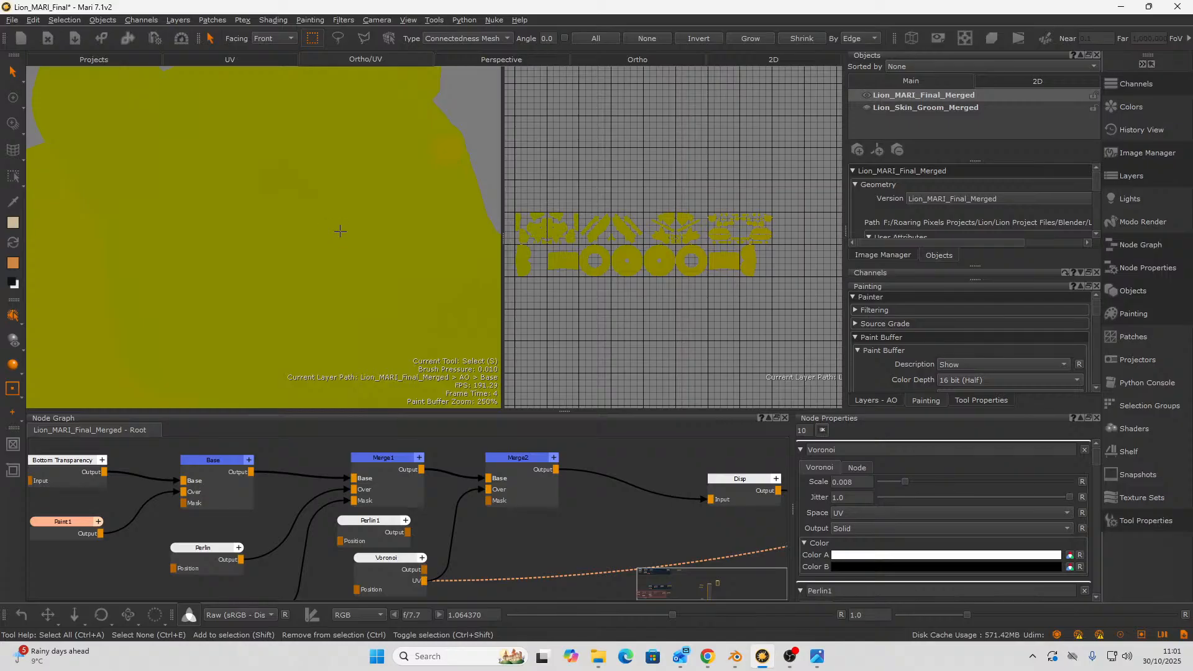
{"action": "left_click_drag", "start_coordinate": [340, 231], "coordinate": [315, 391], "text": "alt"}
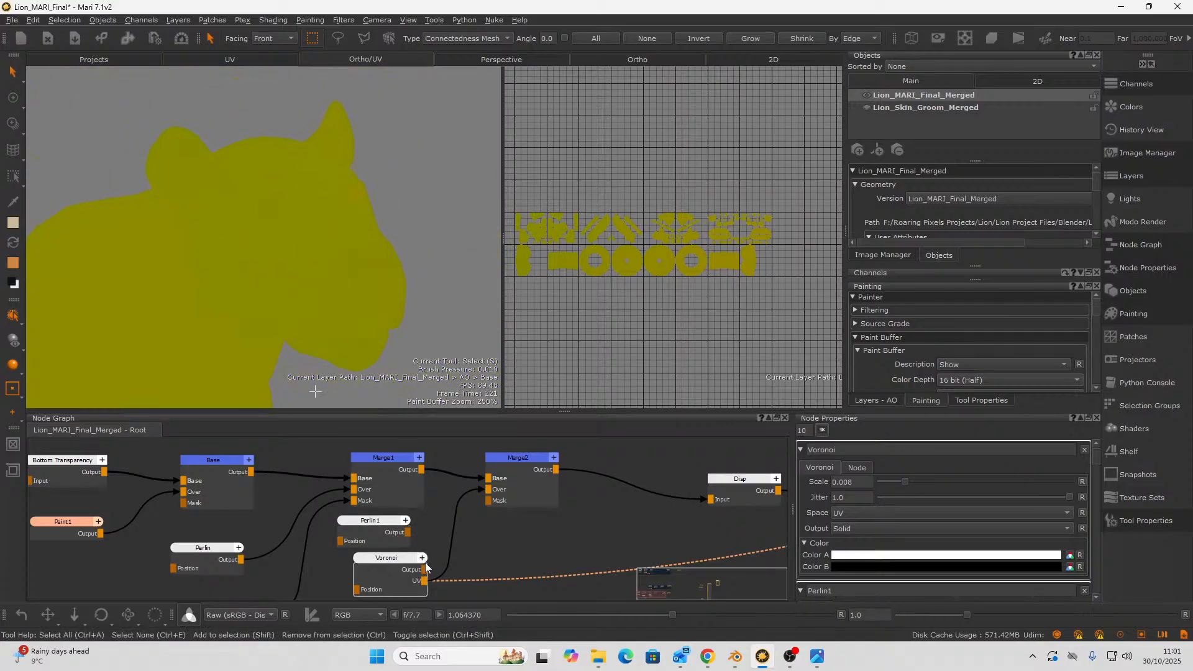
- Connect Voronoi's main Output to the Over input of Merge2 and preview the Merge2 result on the model
{"action": "left_click_drag", "start_coordinate": [421, 573], "coordinate": [465, 537]}
{"action": "left_click_drag", "start_coordinate": [482, 487], "coordinate": [487, 489]}
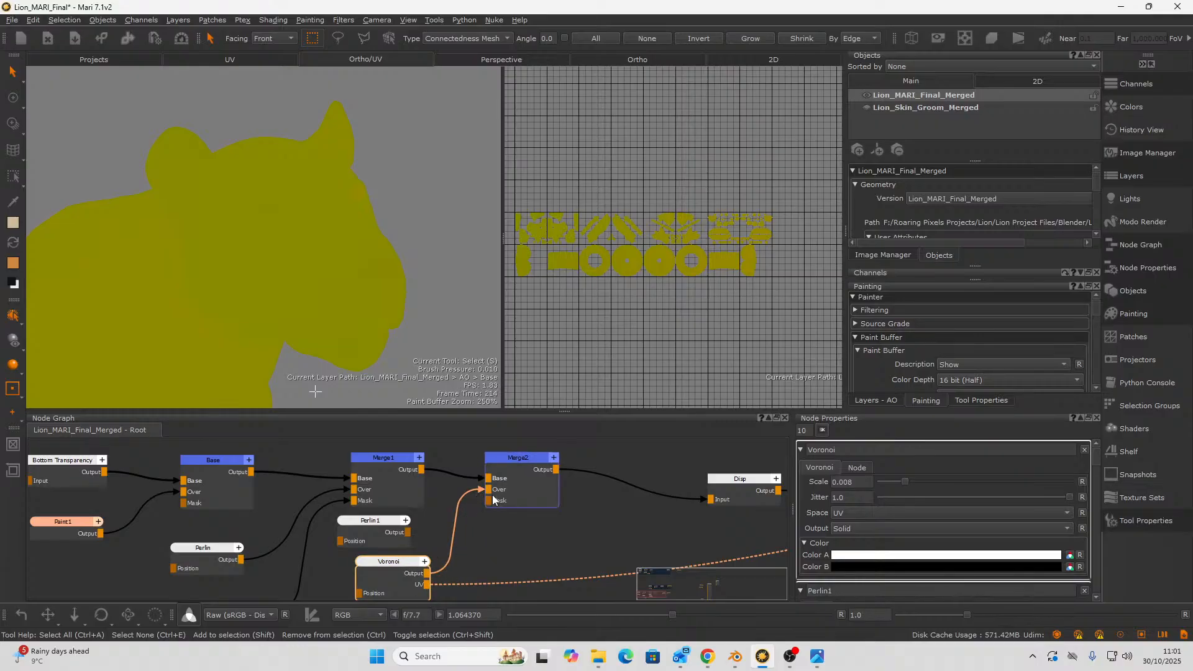
{"action": "left_click", "coordinate": [512, 479]}
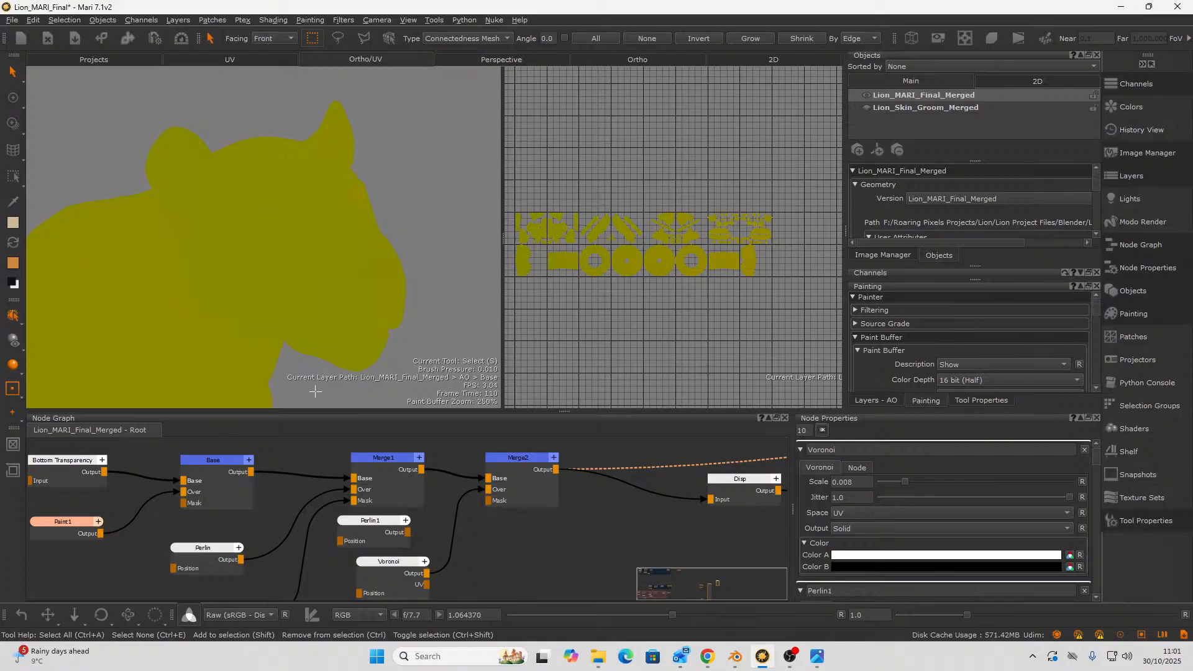
{"action": "right_click_drag", "start_coordinate": [412, 205], "coordinate": [293, 301], "text": "alt"}
{"action": "key", "text": "s"}
{"action": "middle_click_drag", "start_coordinate": [395, 569], "coordinate": [463, 533]}
{"action": "scroll", "coordinate": [396, 546], "scroll_direction": "up", "scroll_amount": 3}
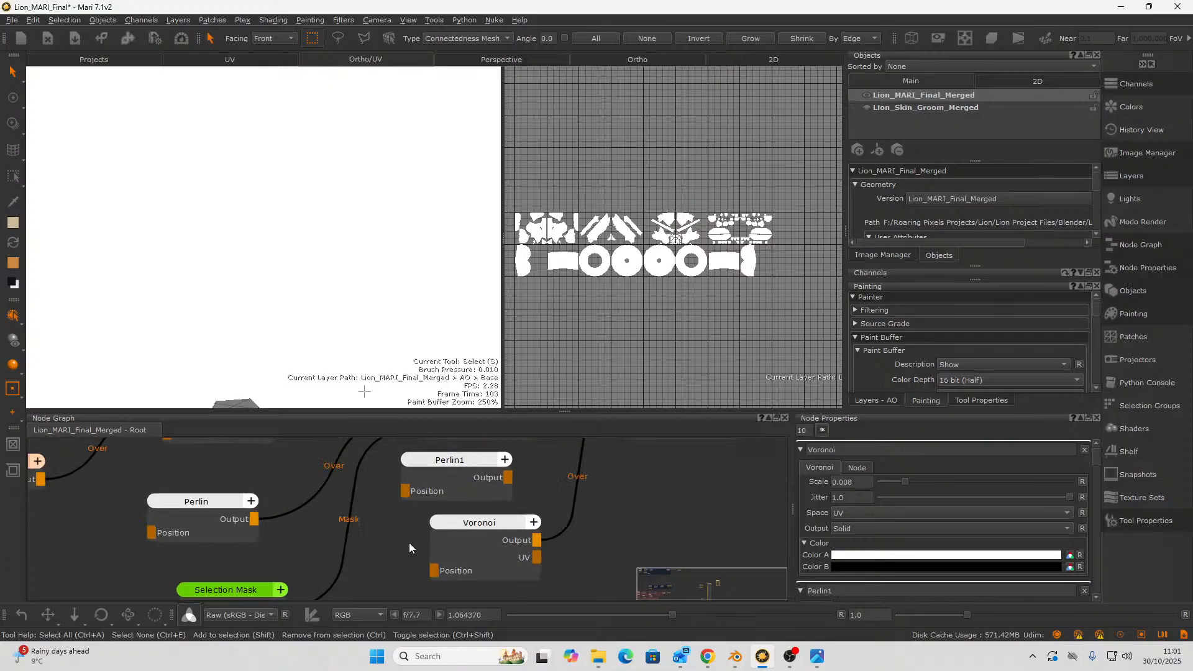
- Increase the Voronoi scale to 393.908 while previewing the pattern on the lion
{"action": "left_click", "coordinate": [485, 538]}
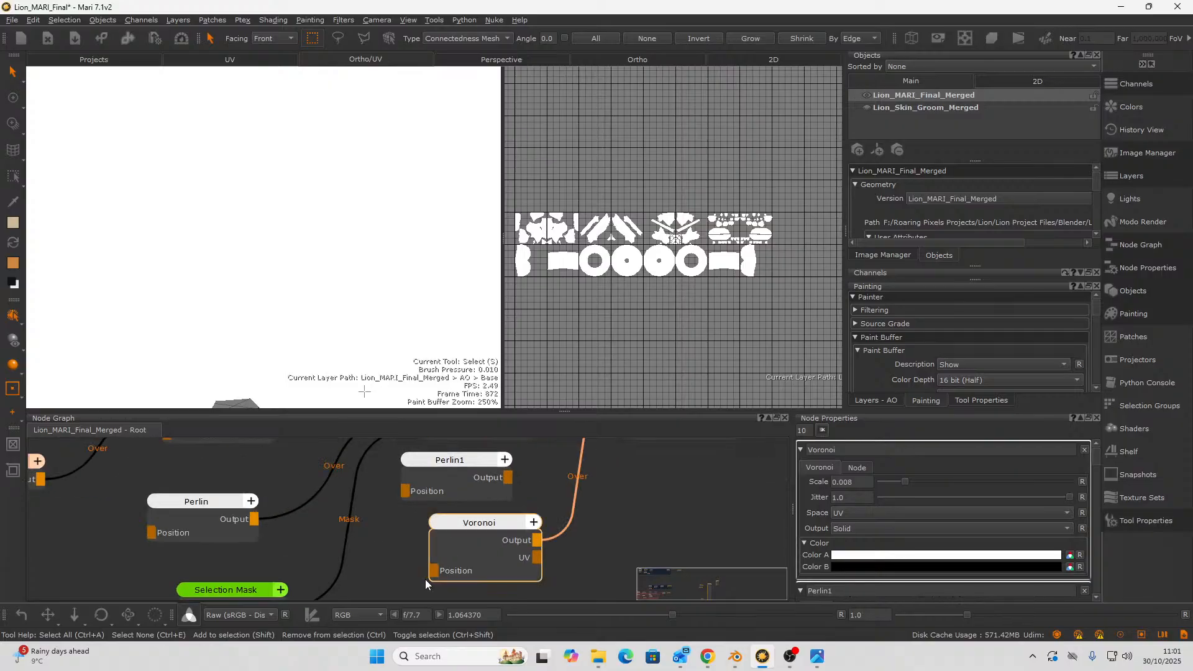
{"action": "scroll", "coordinate": [425, 579], "scroll_direction": "down", "scroll_amount": 2}
{"action": "middle_click_drag", "start_coordinate": [186, 546], "coordinate": [212, 564]}
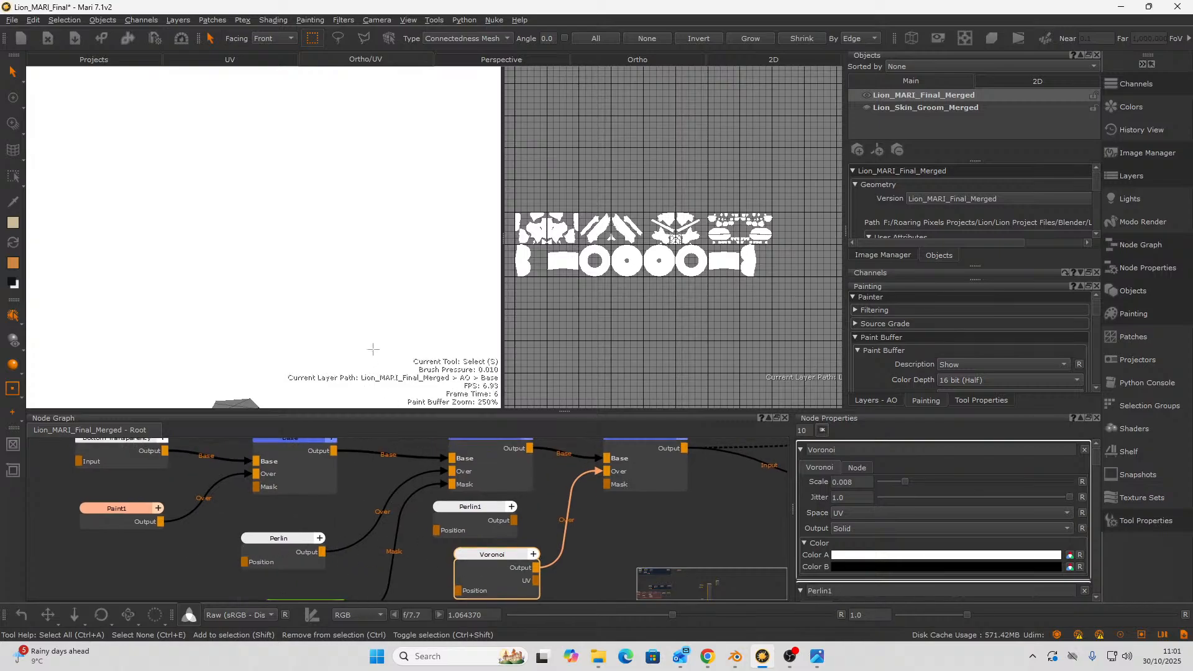
{"action": "mouse_move", "coordinate": [369, 319]}
{"action": "left_mouse_down", "text": "alt"}
{"action": "mouse_move", "coordinate": [337, 300]}
{"action": "mouse_move", "coordinate": [351, 327]}
{"action": "left_mouse_up", "text": "alt"}
{"action": "middle_click_drag", "start_coordinate": [336, 333], "coordinate": [368, 177], "text": "alt"}
{"action": "left_click_drag", "start_coordinate": [354, 232], "coordinate": [397, 279], "text": "alt"}
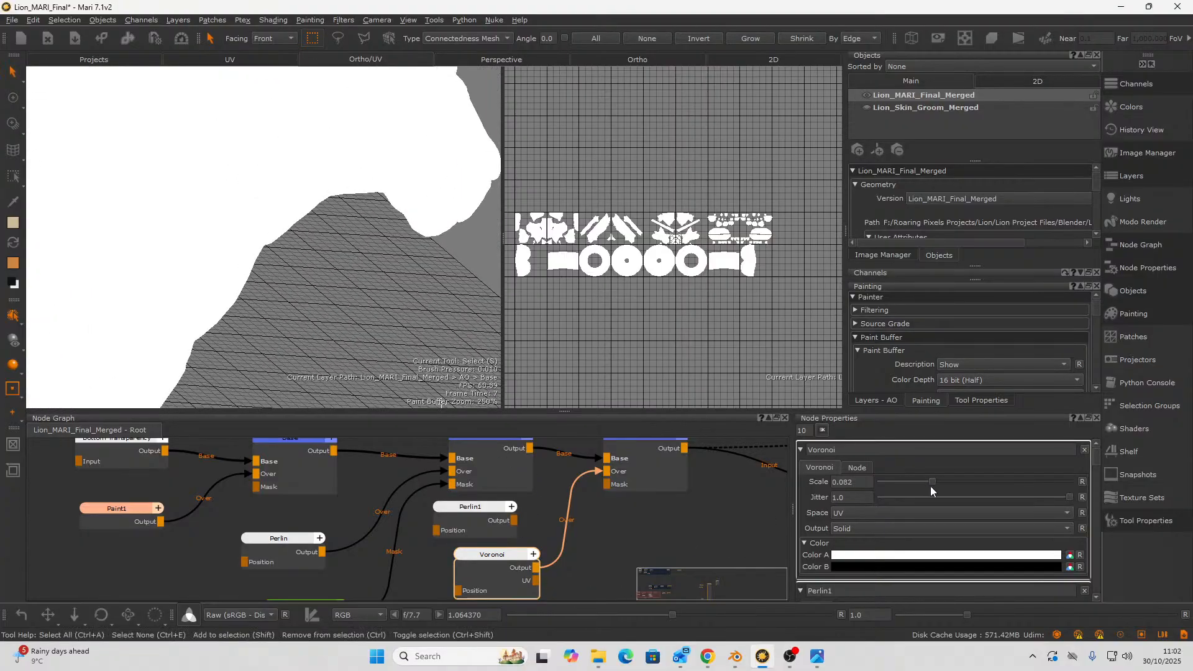
{"action": "left_click_drag", "start_coordinate": [930, 486], "coordinate": [1031, 483]}
- Display the shaded result again and examine the Voronoi displacement pattern on the lion's body and up close
{"action": "scroll", "coordinate": [491, 528], "scroll_direction": "down", "scroll_amount": 5}
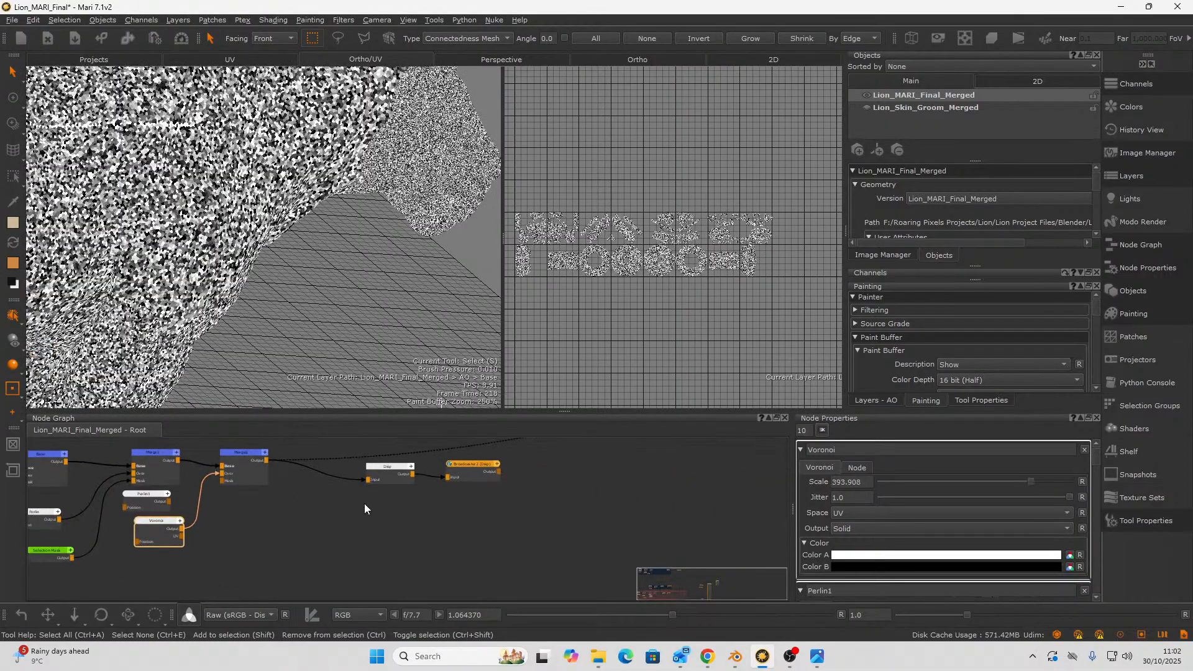
{"action": "scroll", "coordinate": [364, 508], "scroll_direction": "up", "scroll_amount": 8}
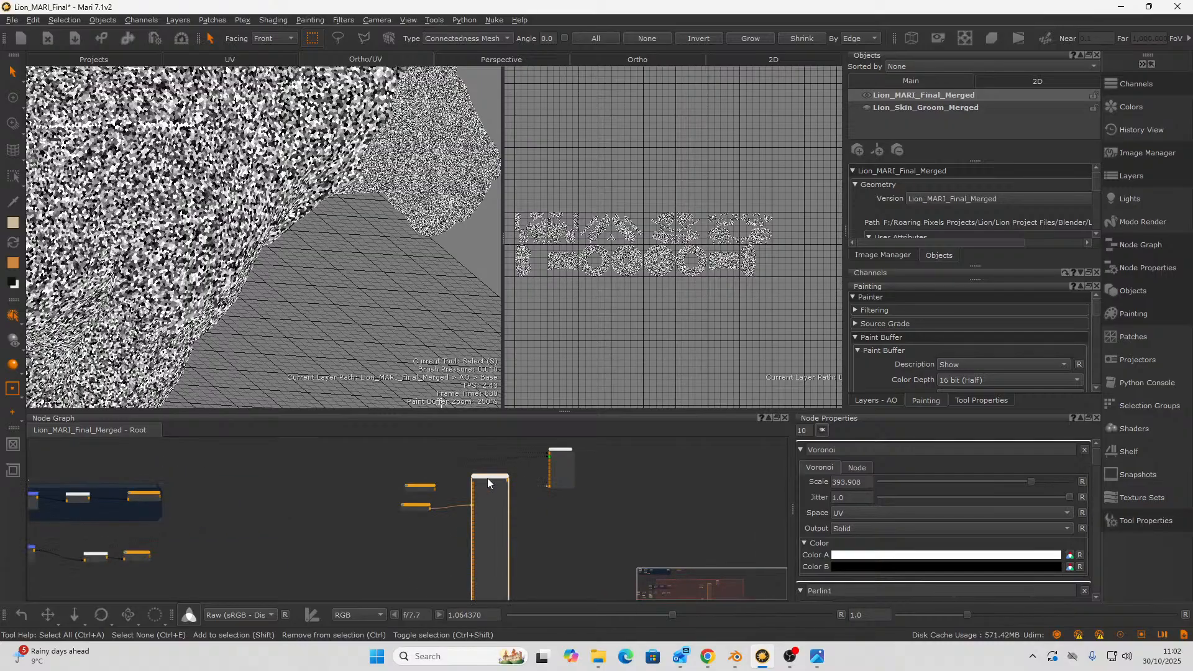
{"action": "left_click", "coordinate": [561, 467]}
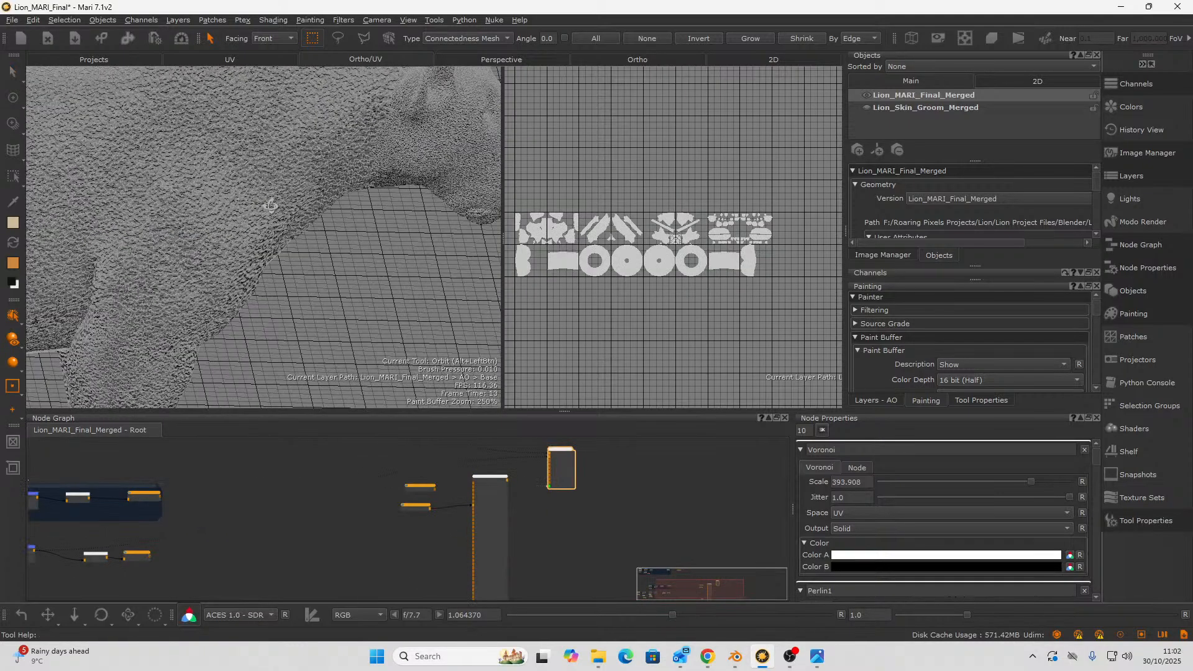
{"action": "left_click_drag", "start_coordinate": [270, 205], "coordinate": [369, 205], "text": "alt"}
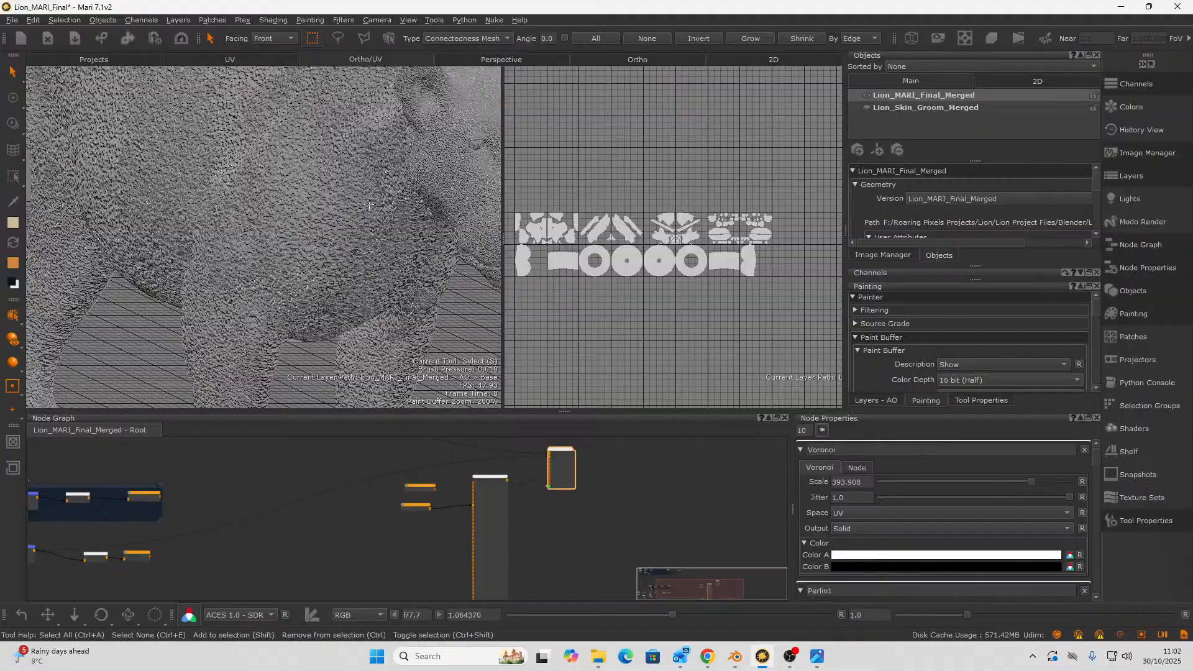
{"action": "middle_click_drag", "start_coordinate": [371, 205], "coordinate": [46, 207], "text": "alt"}
{"action": "right_click_drag", "start_coordinate": [279, 218], "coordinate": [39, 246], "text": "alt"}
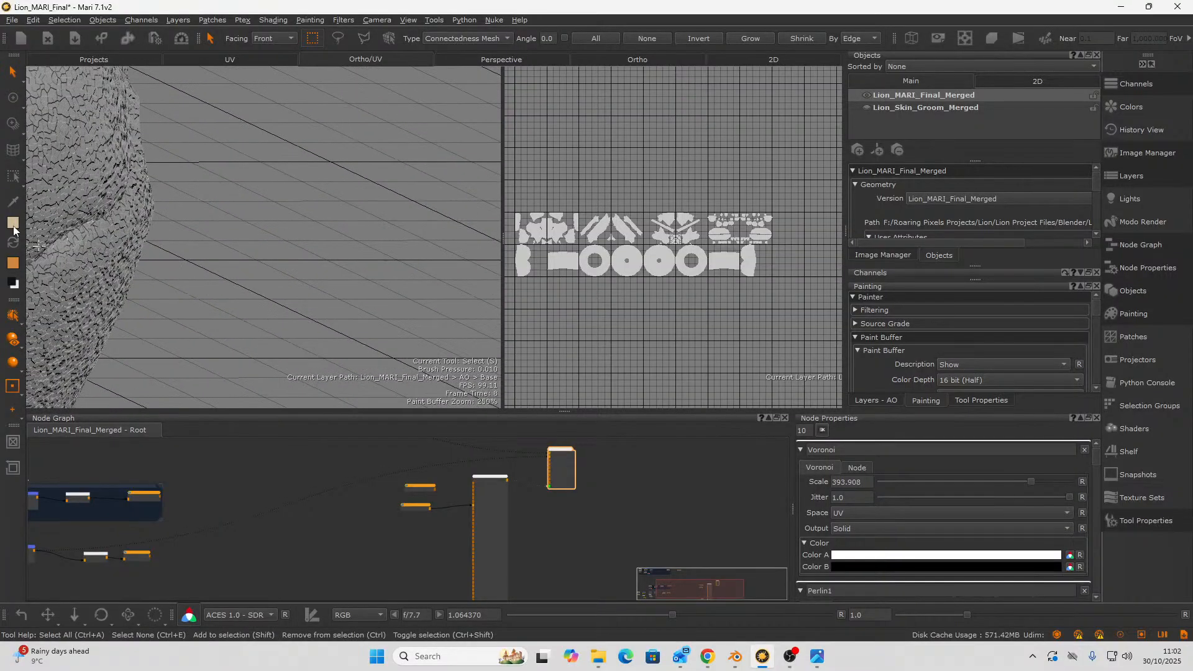
{"action": "middle_click_drag", "start_coordinate": [127, 225], "coordinate": [373, 221], "text": "alt"}
{"action": "right_click_drag", "start_coordinate": [210, 218], "coordinate": [332, 200], "text": "alt"}
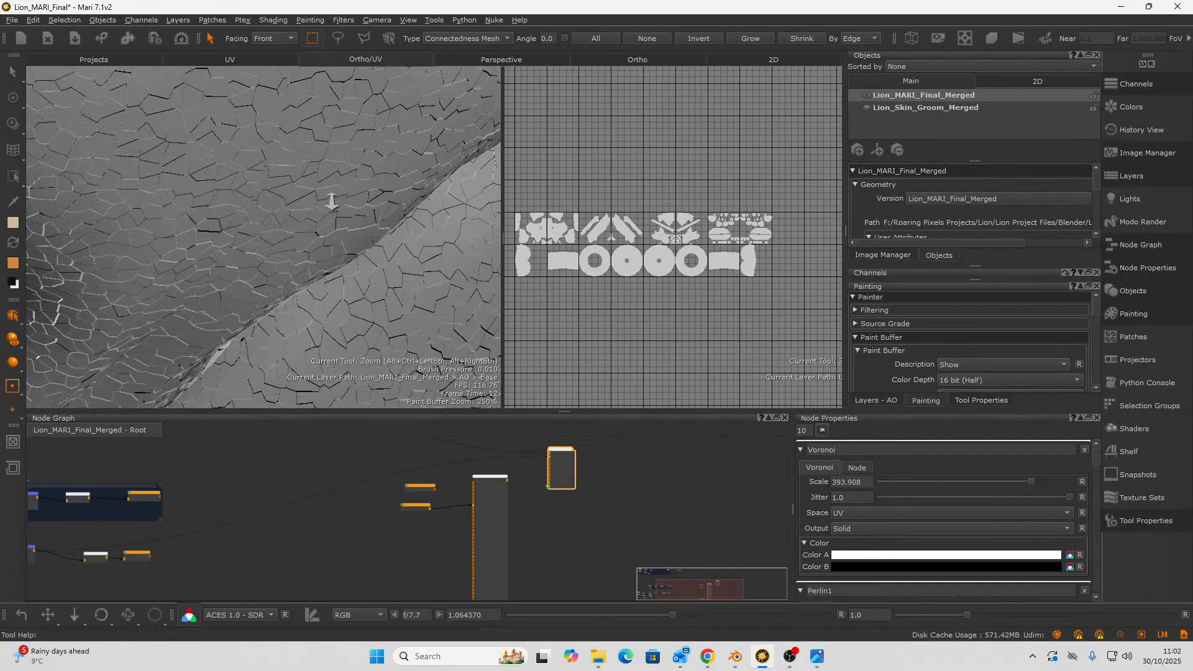
{"action": "middle_click_drag", "start_coordinate": [333, 199], "coordinate": [356, 212], "text": "alt"}
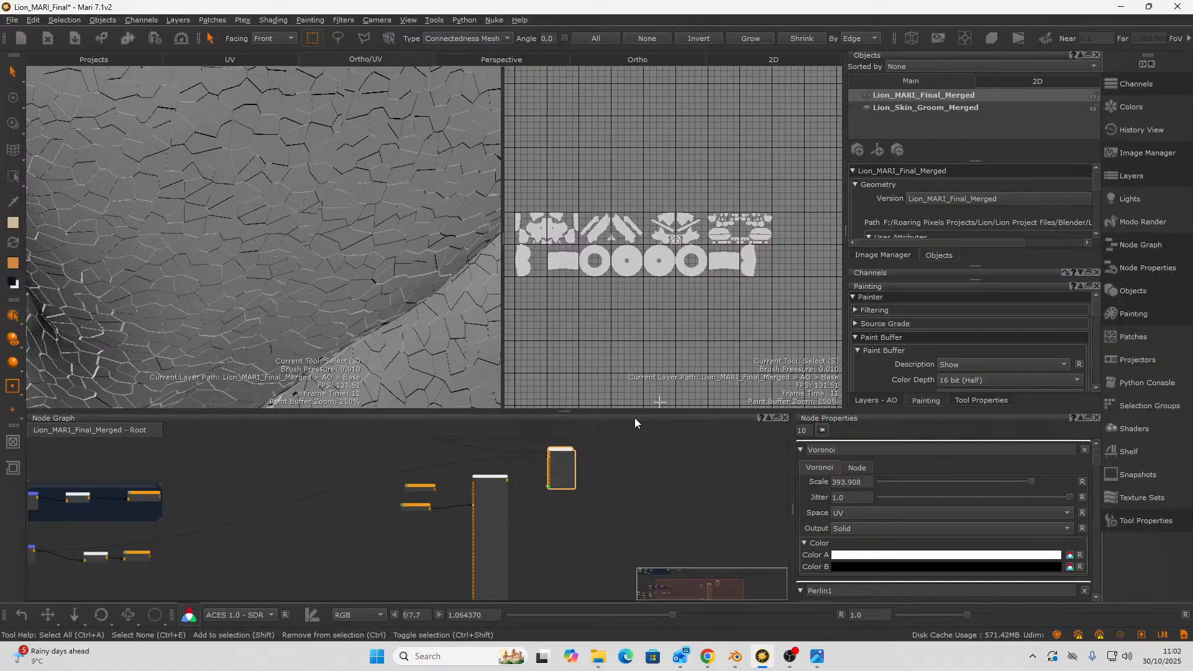
- Switch the Voronoi output to Cellular and raise its scale to 705.804, checking the cell pattern on the lion
{"action": "left_click", "coordinate": [877, 531]}
{"action": "left_click", "coordinate": [874, 539]}
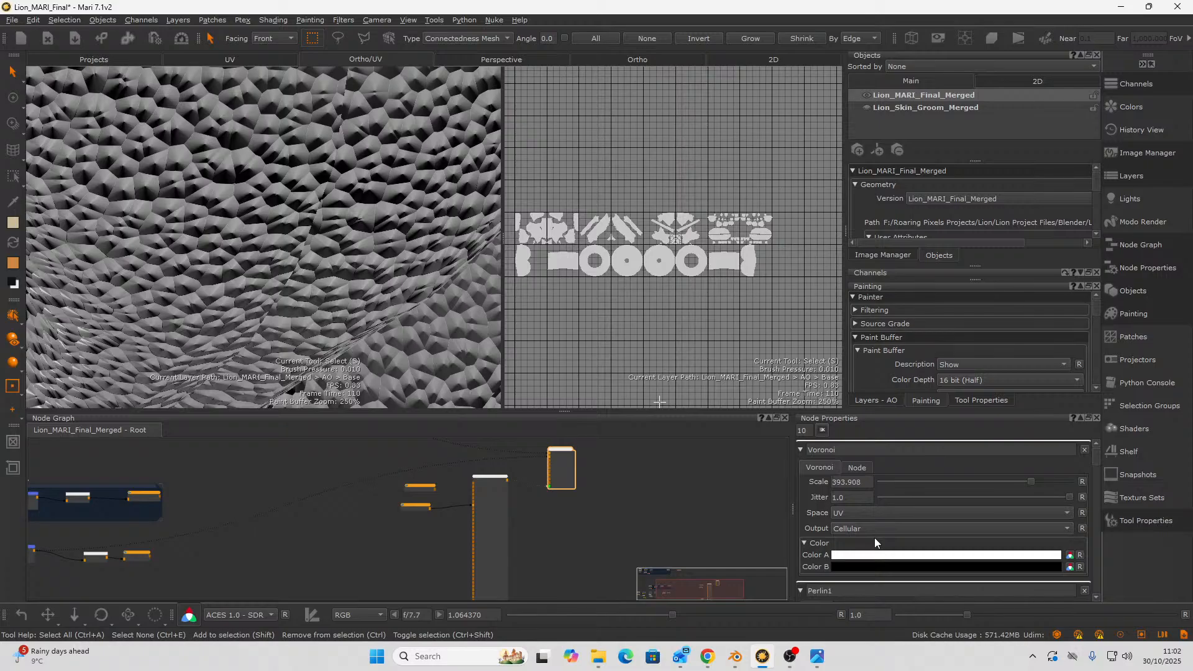
{"action": "right_click_drag", "start_coordinate": [168, 276], "coordinate": [280, 315], "text": "alt"}
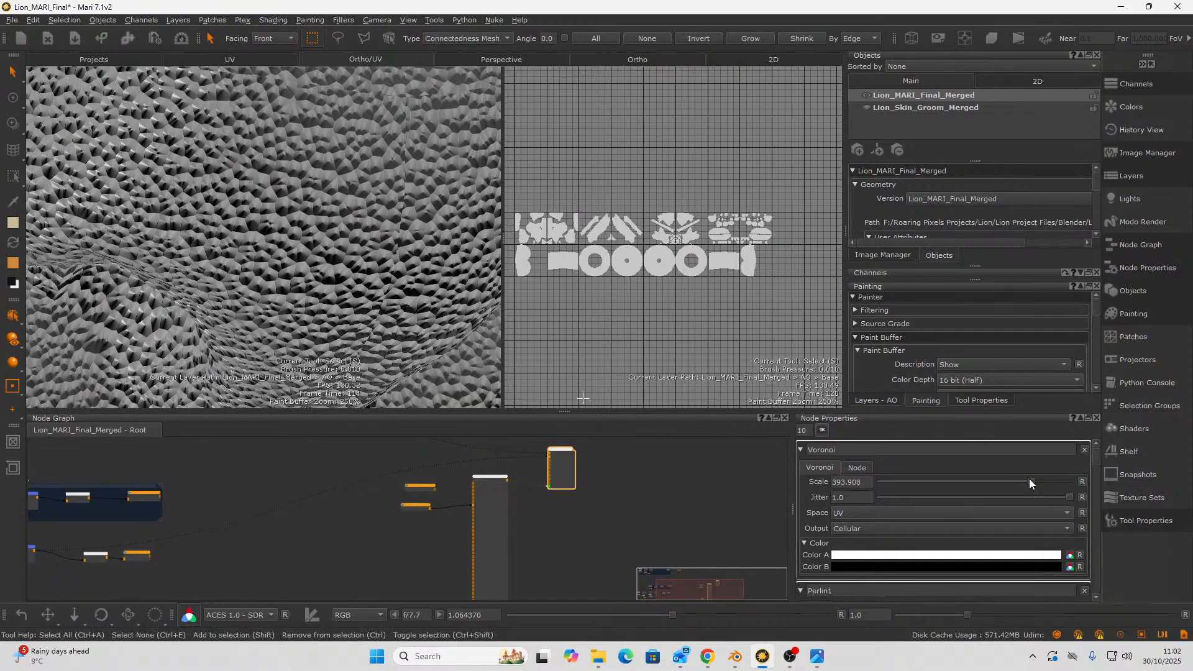
{"action": "mouse_move", "coordinate": [1029, 482]}
{"action": "left_mouse_down"}
{"action": "mouse_move", "coordinate": [1016, 483]}
{"action": "mouse_move", "coordinate": [1047, 486]}
{"action": "mouse_move", "coordinate": [1036, 483]}
{"action": "left_mouse_up"}
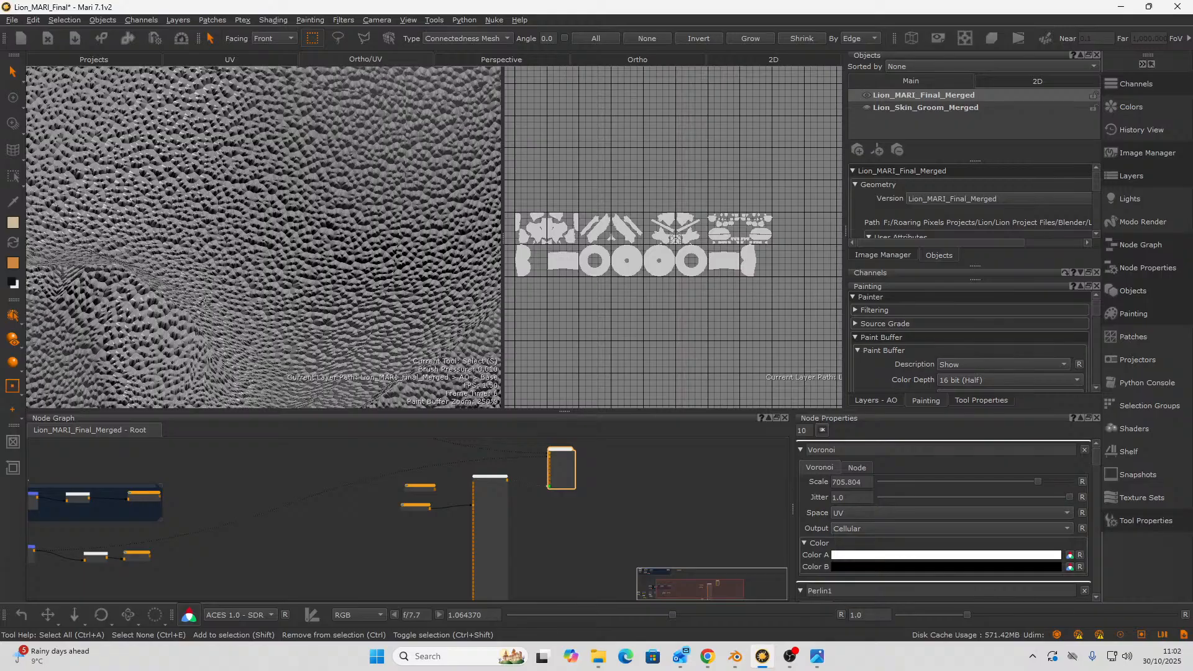
{"action": "left_click_drag", "start_coordinate": [233, 343], "coordinate": [266, 166], "text": "alt"}
{"action": "right_click_drag", "start_coordinate": [266, 165], "coordinate": [302, 280], "text": "alt"}
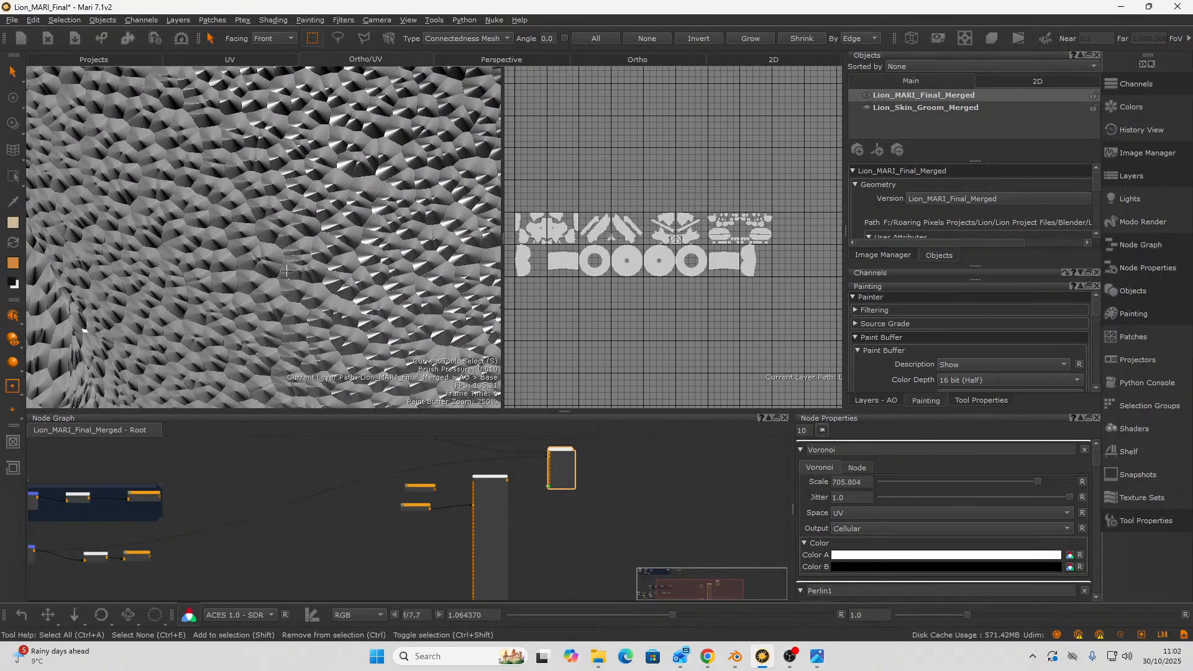
- Test the Voronoi jitter at 0.0, set it to 0.477, and raise the scale to 1,137.421 while checking the lion's surface
{"action": "left_click_drag", "start_coordinate": [1067, 498], "coordinate": [829, 489]}
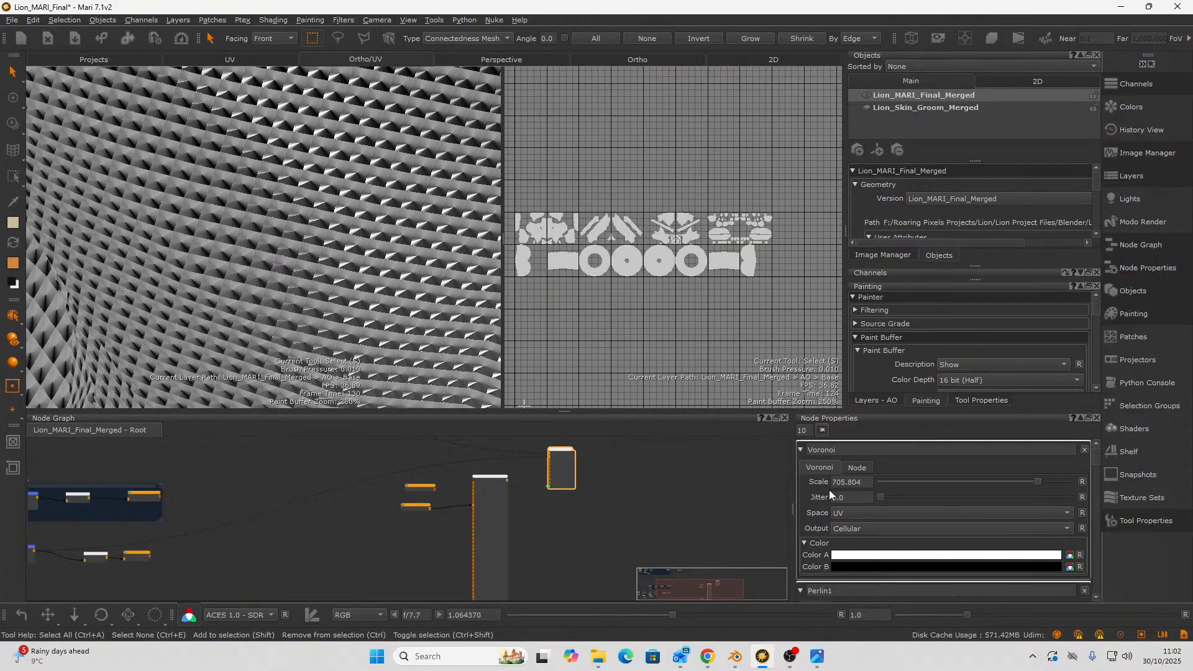
{"action": "right_click_drag", "start_coordinate": [222, 243], "coordinate": [333, 253], "text": "alt"}
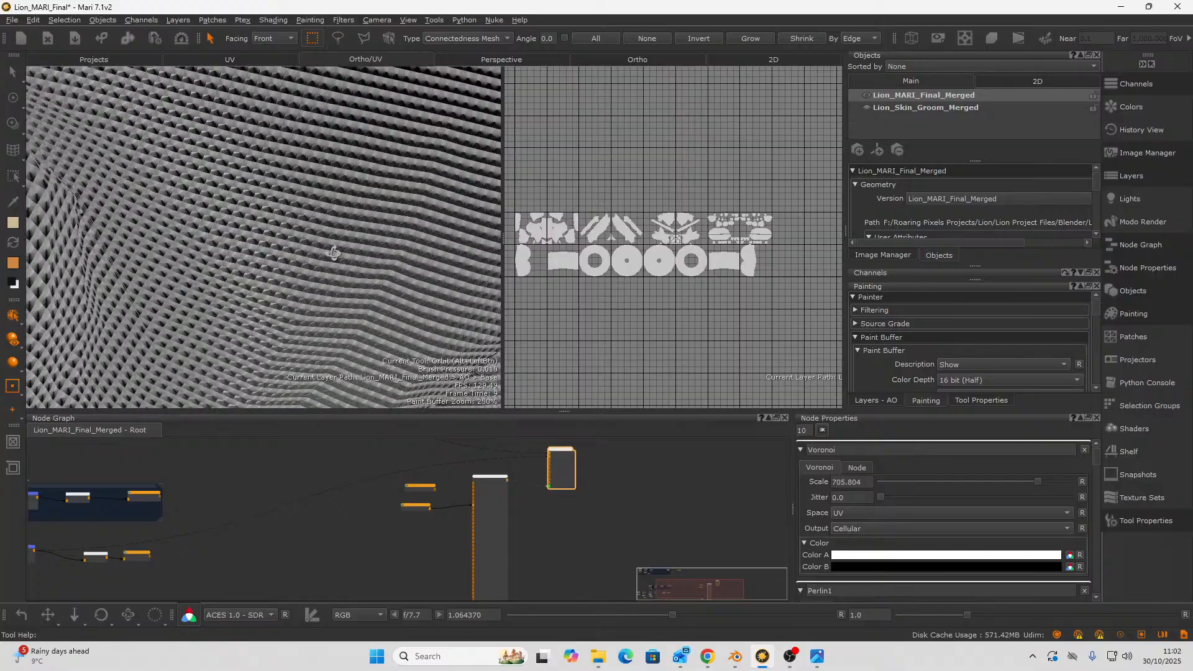
{"action": "left_click_drag", "start_coordinate": [343, 245], "coordinate": [350, 243], "text": "alt"}
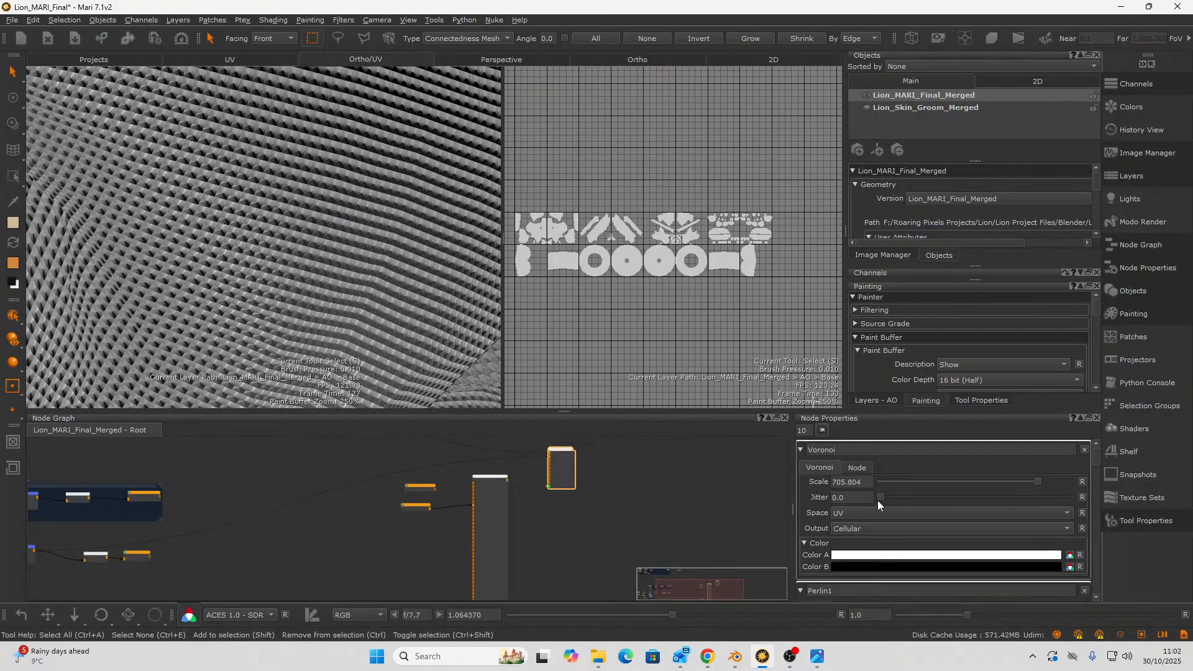
{"action": "left_click_drag", "start_coordinate": [879, 499], "coordinate": [970, 494]}
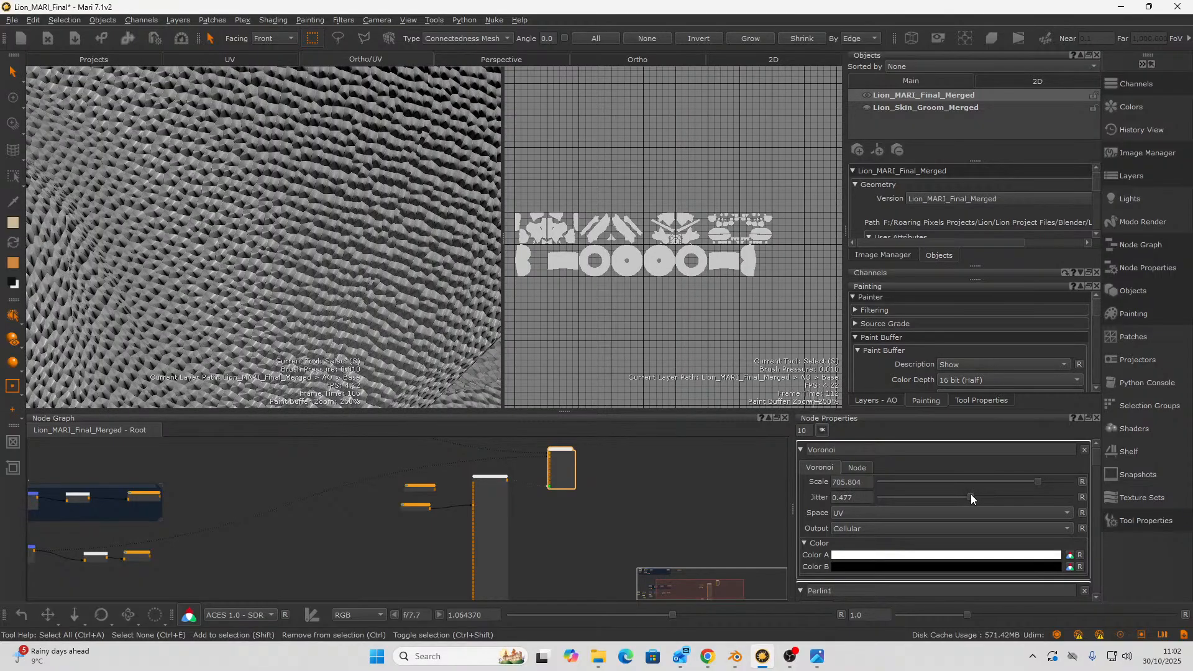
{"action": "mouse_move", "coordinate": [1039, 480]}
{"action": "left_mouse_down"}
{"action": "mouse_move", "coordinate": [1026, 481]}
{"action": "mouse_move", "coordinate": [1043, 482]}
{"action": "left_mouse_up"}
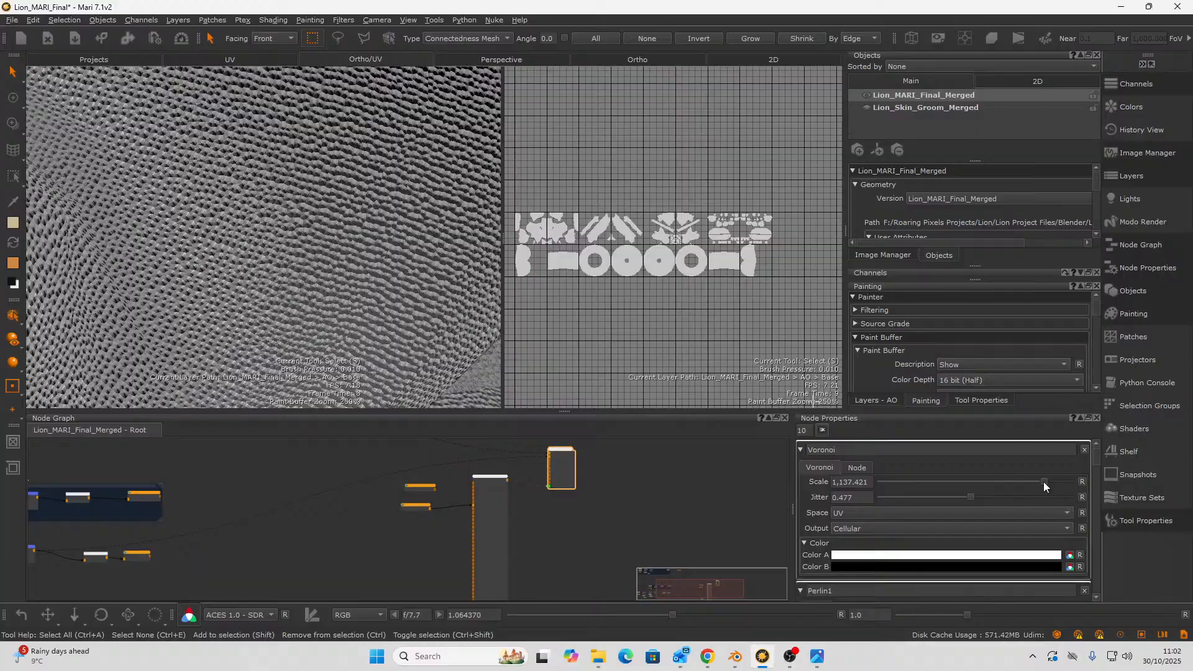
{"action": "scroll", "coordinate": [244, 298], "scroll_direction": "down", "scroll_amount": 8}
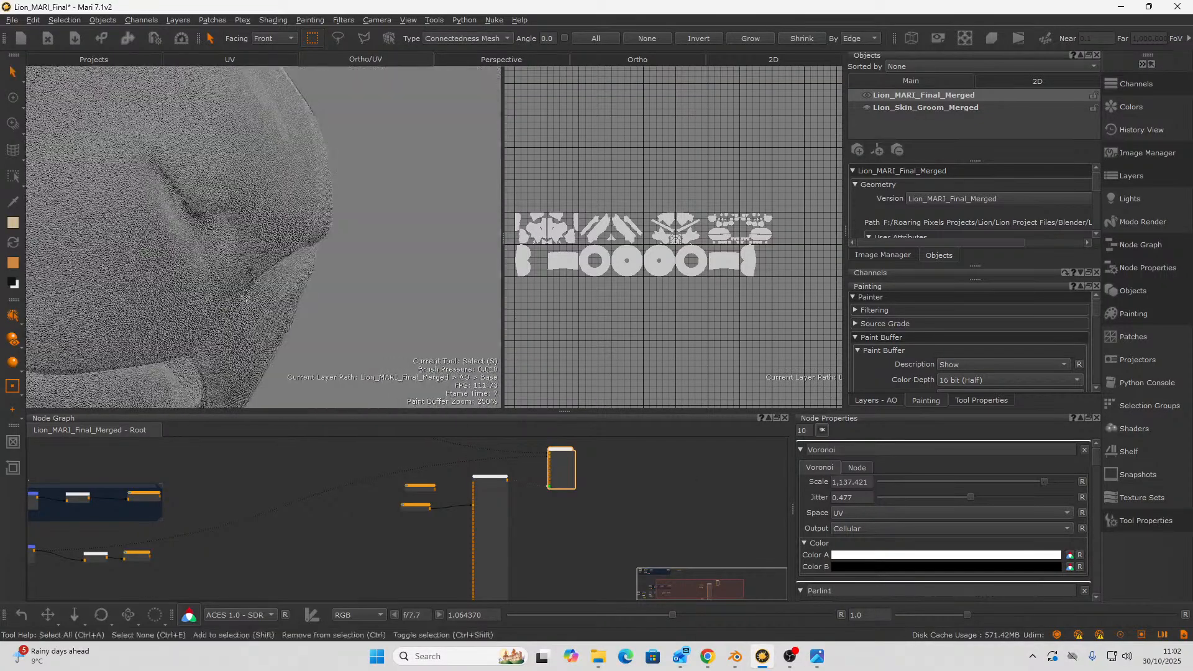
{"action": "right_click_drag", "start_coordinate": [246, 298], "coordinate": [310, 229], "text": "alt"}
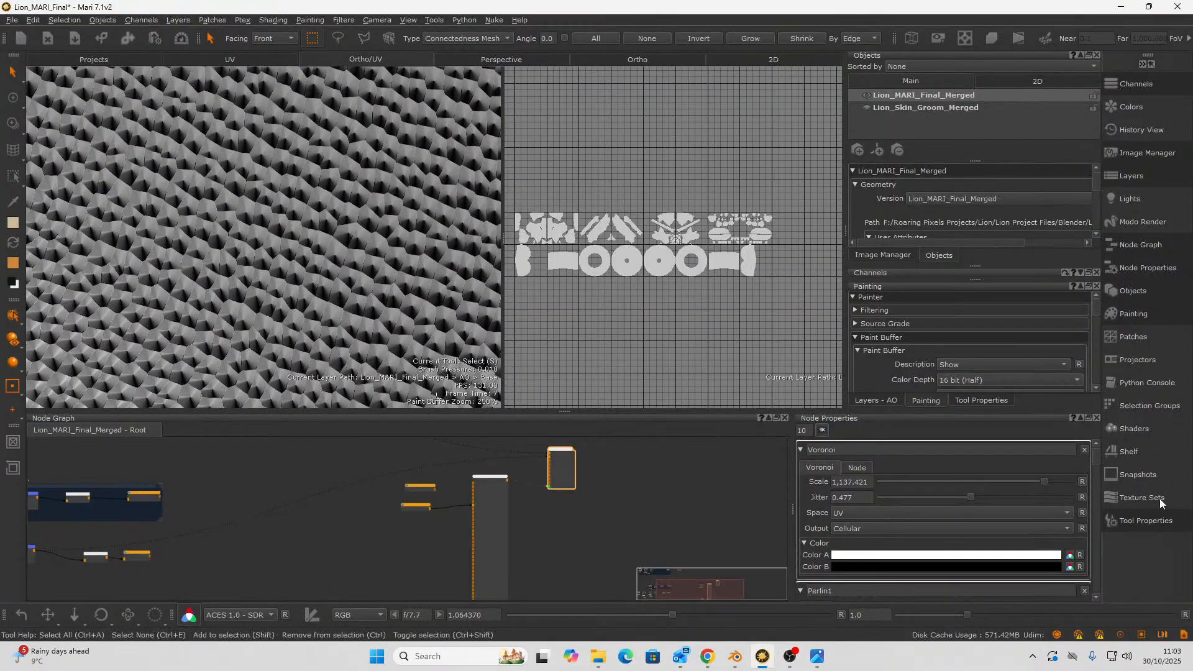
- Lighten the Voronoi node's Color B from black to a neutral mid gray by raising its intensity
{"action": "scroll", "coordinate": [267, 557], "scroll_direction": "up", "scroll_amount": 3}
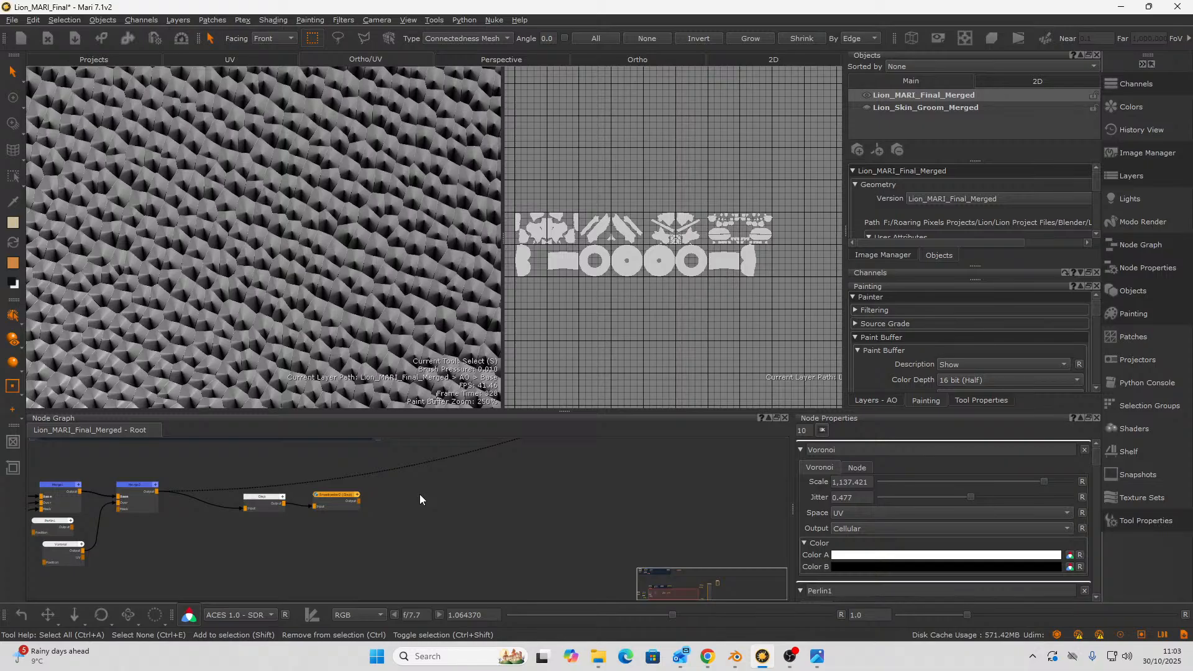
{"action": "middle_click_drag", "start_coordinate": [419, 494], "coordinate": [587, 540]}
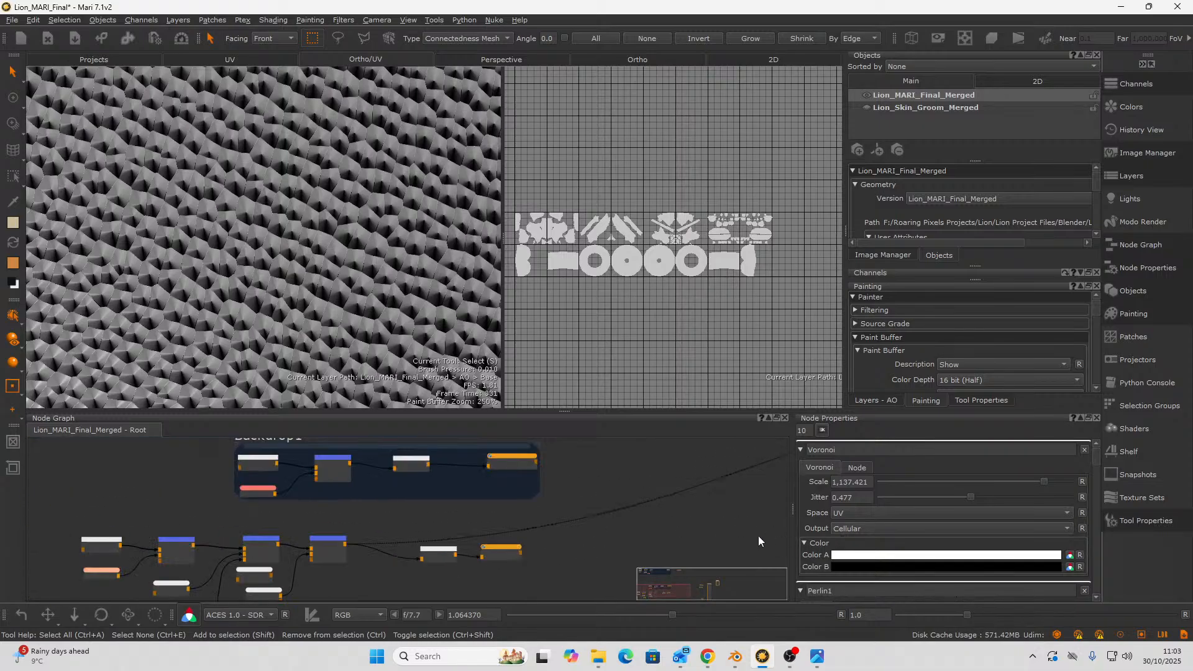
{"action": "left_click", "coordinate": [878, 566]}
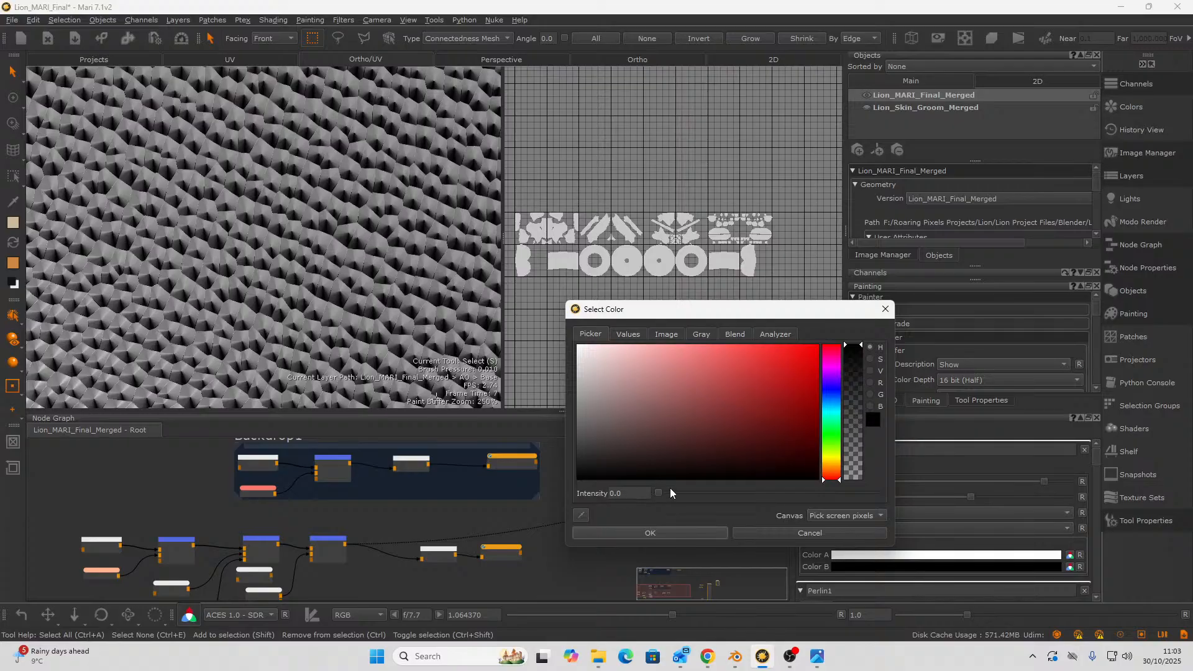
{"action": "left_click_drag", "start_coordinate": [659, 492], "coordinate": [536, 492]}
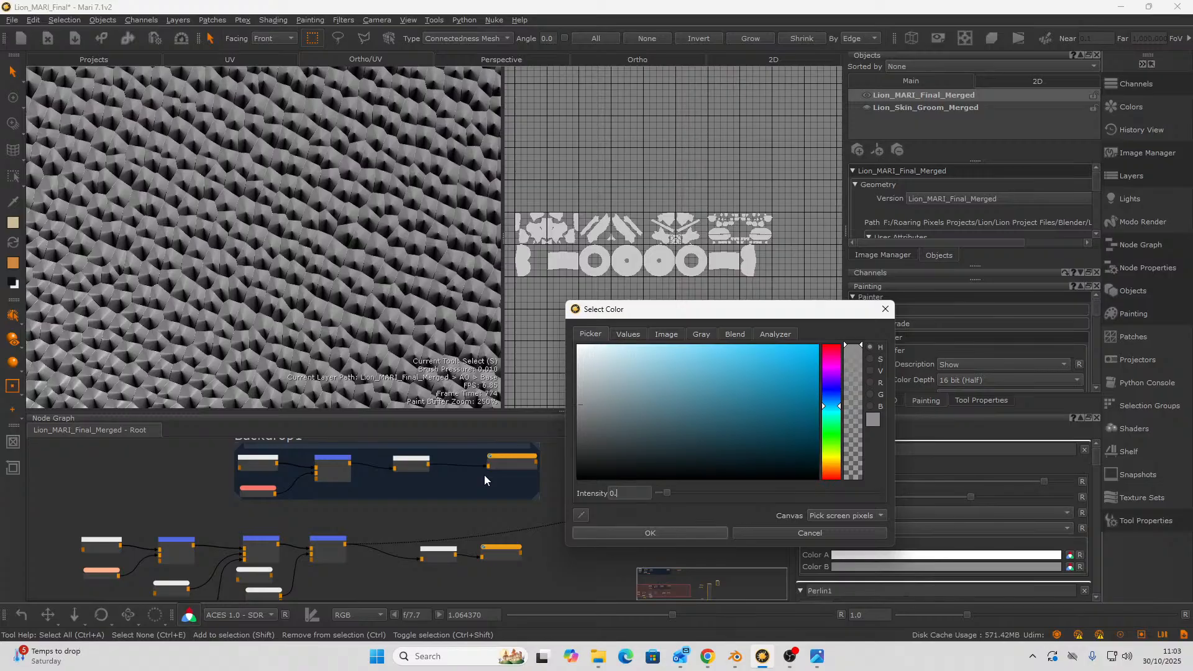
{"action": "key", "text": "Return"}
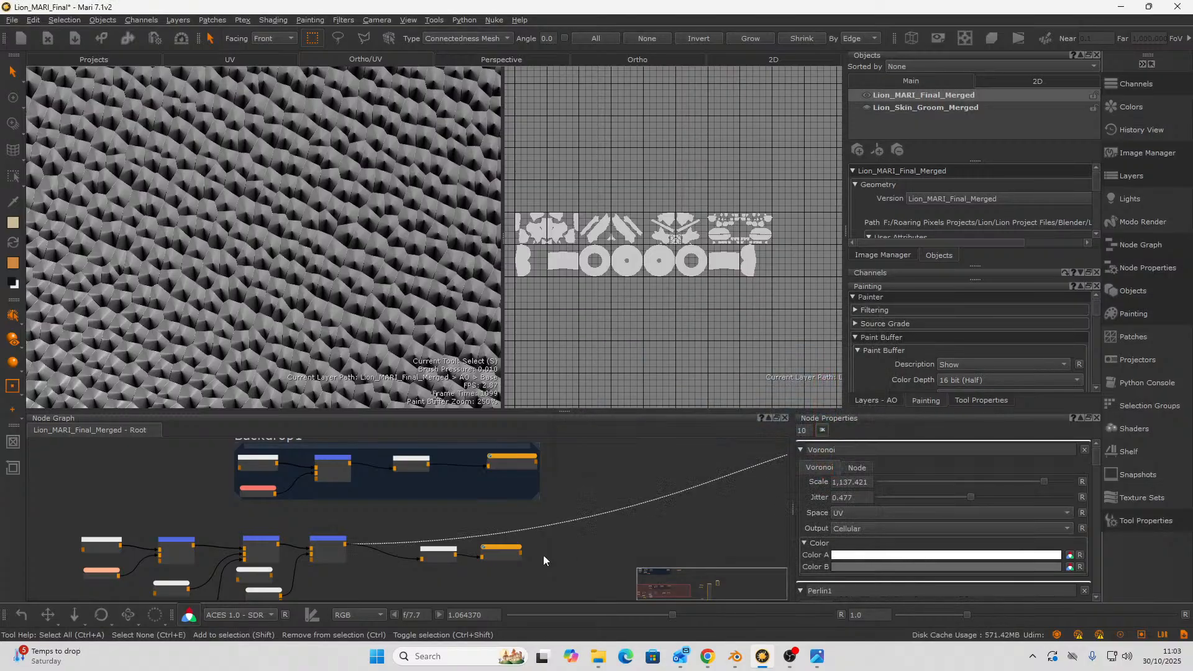
- Try an intensity of 0.6 for the Voronoi Color A, check the bumps up close, and set it to 0.55
{"action": "left_click", "coordinate": [878, 557]}
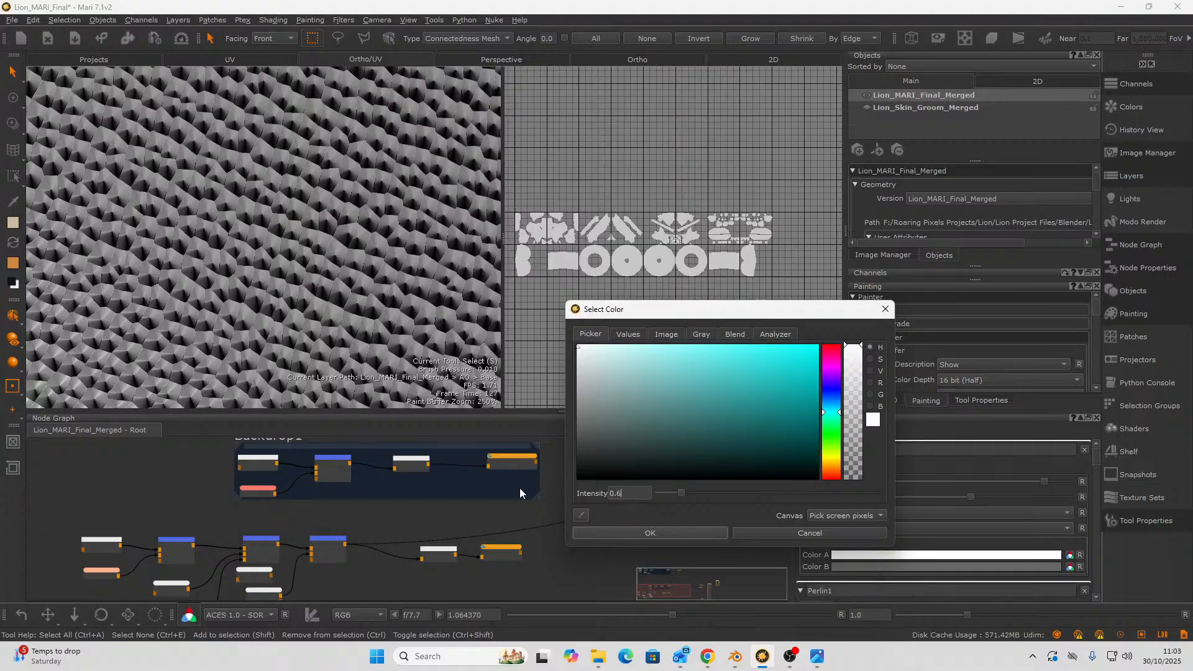
{"action": "key", "text": "Return"}
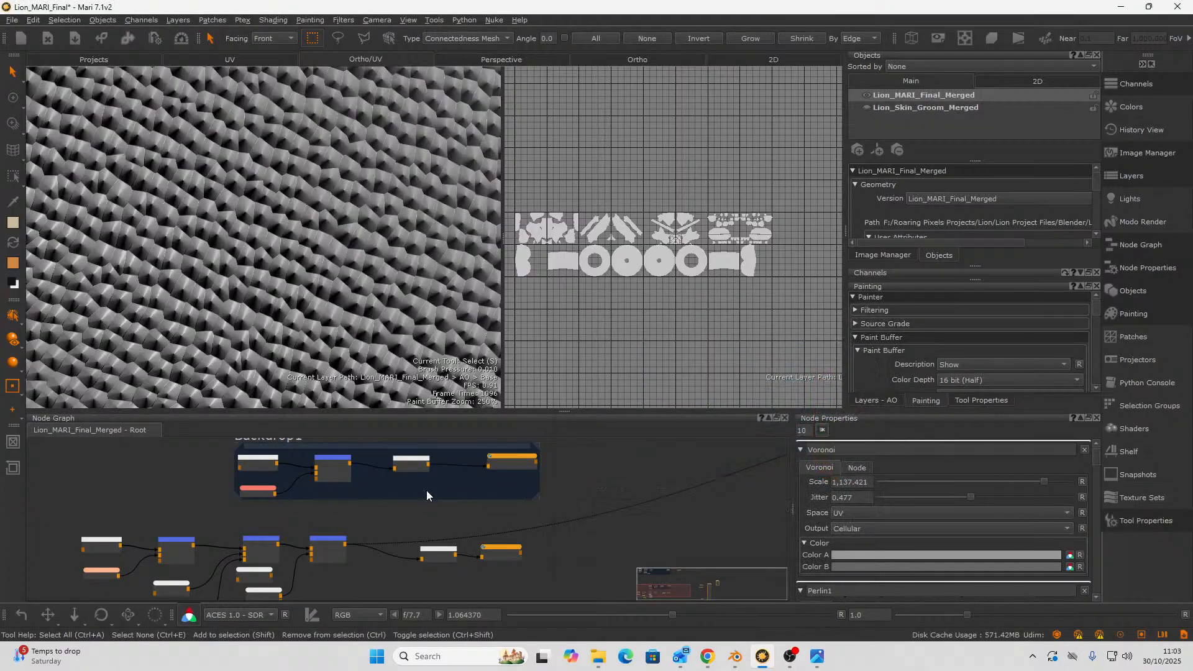
{"action": "scroll", "coordinate": [339, 313], "scroll_direction": "down", "scroll_amount": 5}
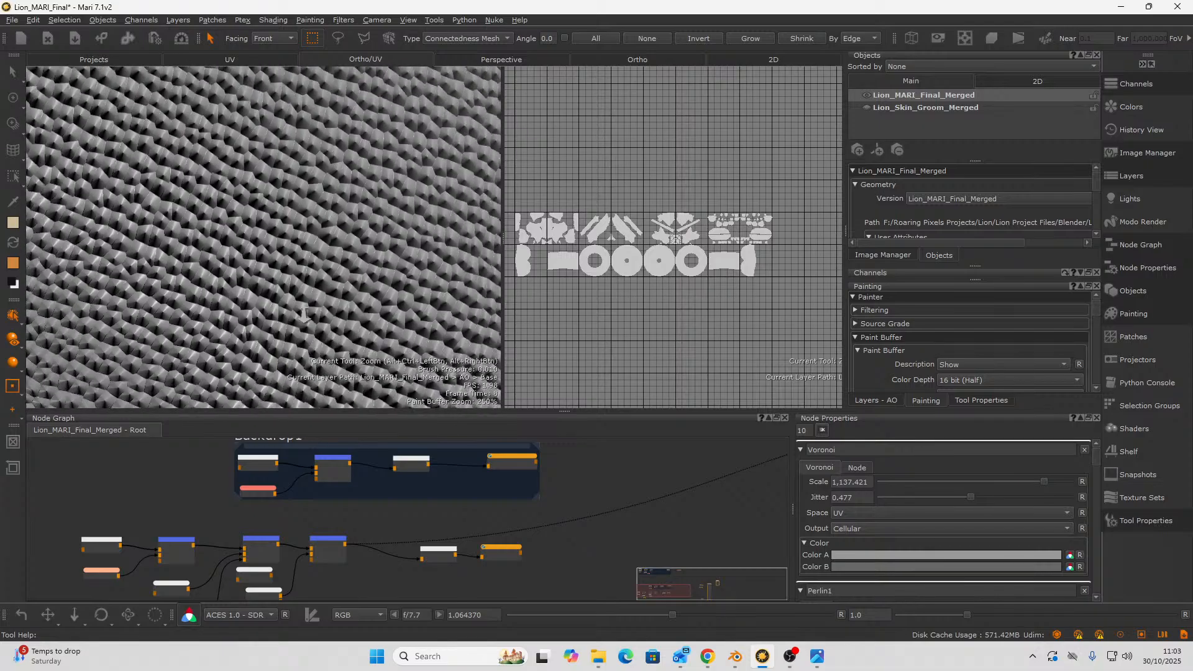
{"action": "scroll", "coordinate": [274, 374], "scroll_direction": "up", "scroll_amount": 10}
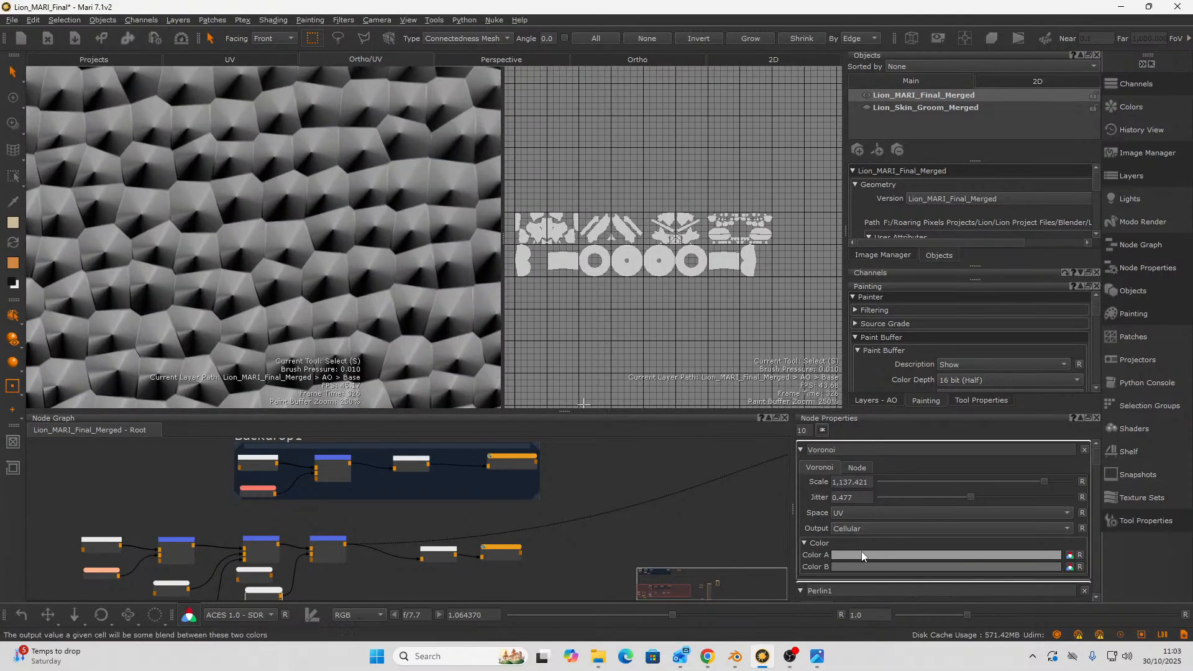
{"action": "left_click", "coordinate": [861, 552]}
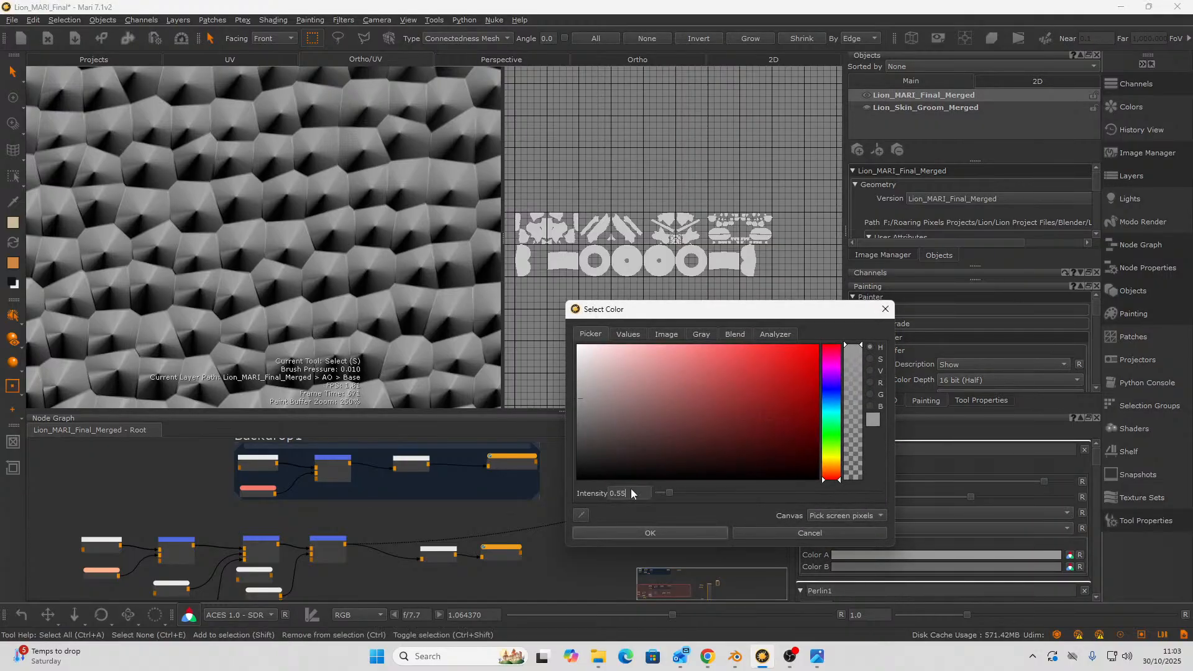
{"action": "left_click", "coordinate": [631, 534]}
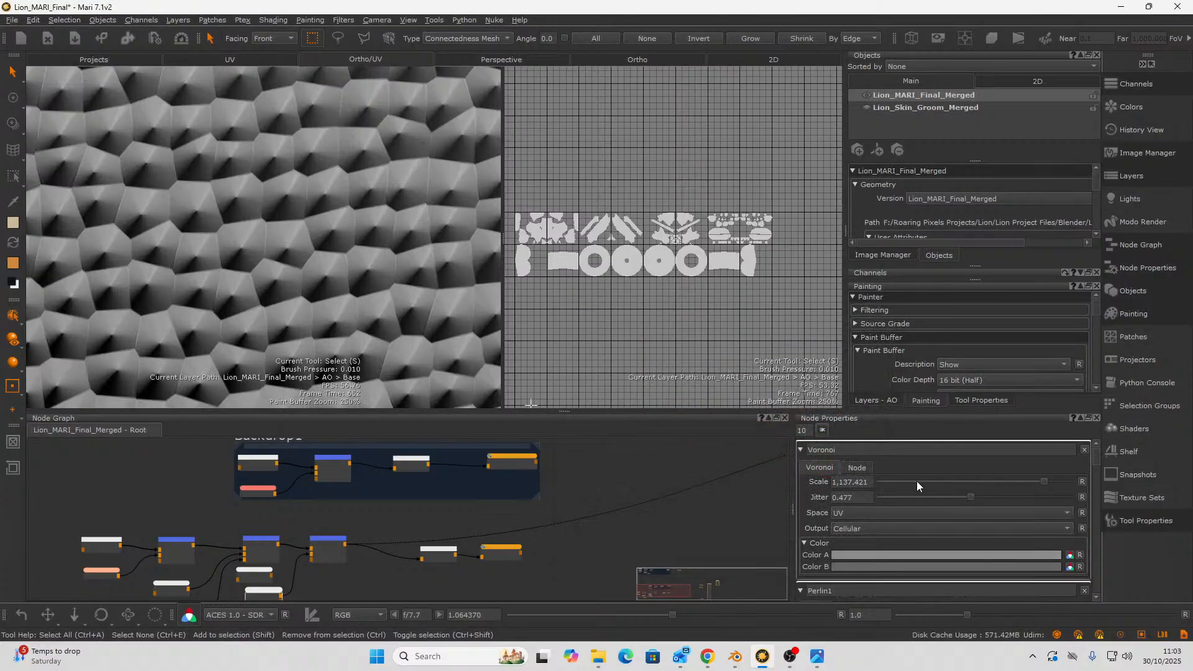
- Try a Voronoi scale of 2,266.015 and check the pattern around the lion's nose
{"action": "mouse_move", "coordinate": [1041, 479]}
{"action": "left_mouse_down"}
{"action": "mouse_move", "coordinate": [1064, 482]}
{"action": "mouse_move", "coordinate": [1050, 481]}
{"action": "left_mouse_up"}
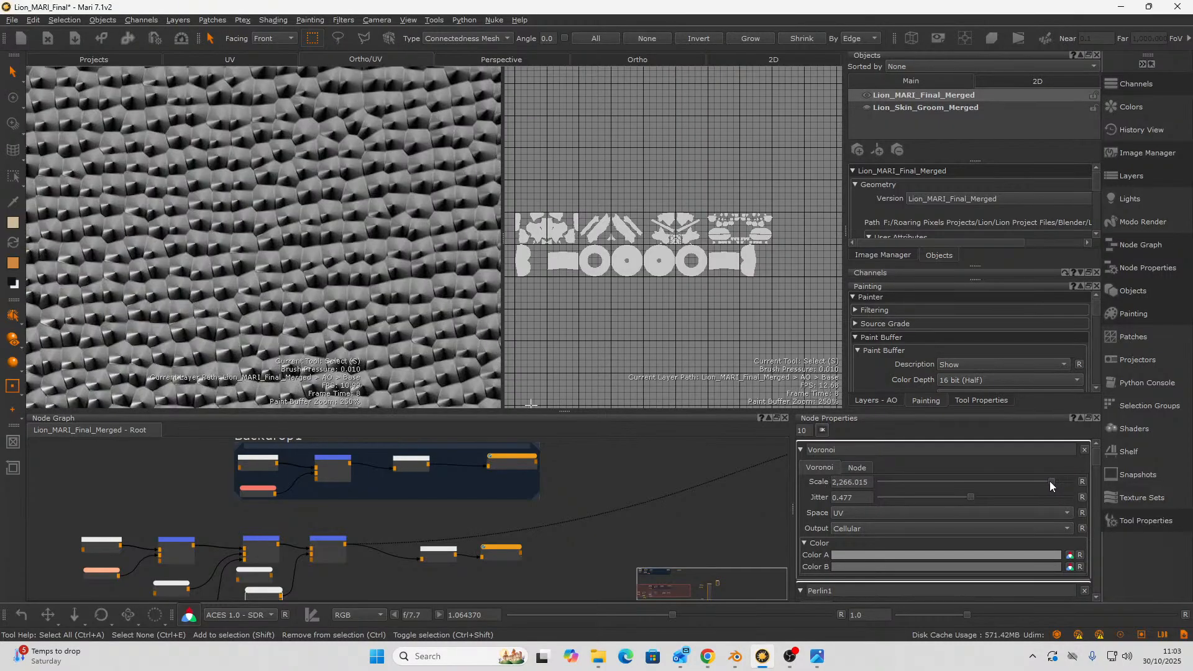
{"action": "scroll", "coordinate": [237, 279], "scroll_direction": "down", "scroll_amount": 10}
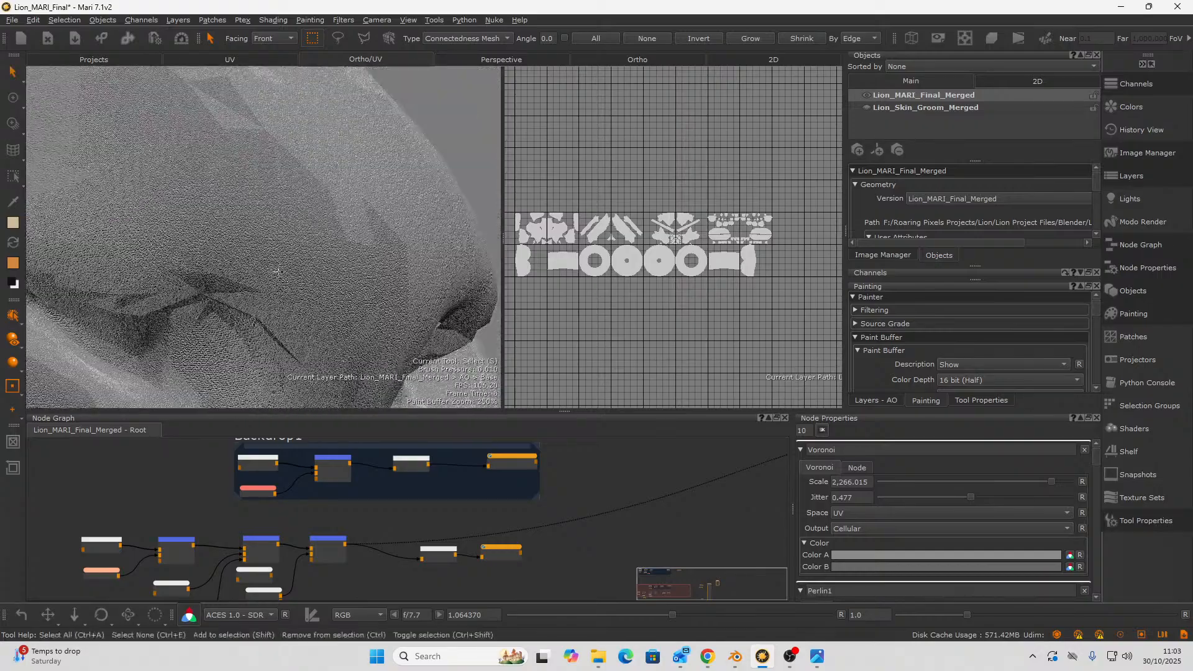
{"action": "scroll", "coordinate": [407, 253], "scroll_direction": "up", "scroll_amount": 10}
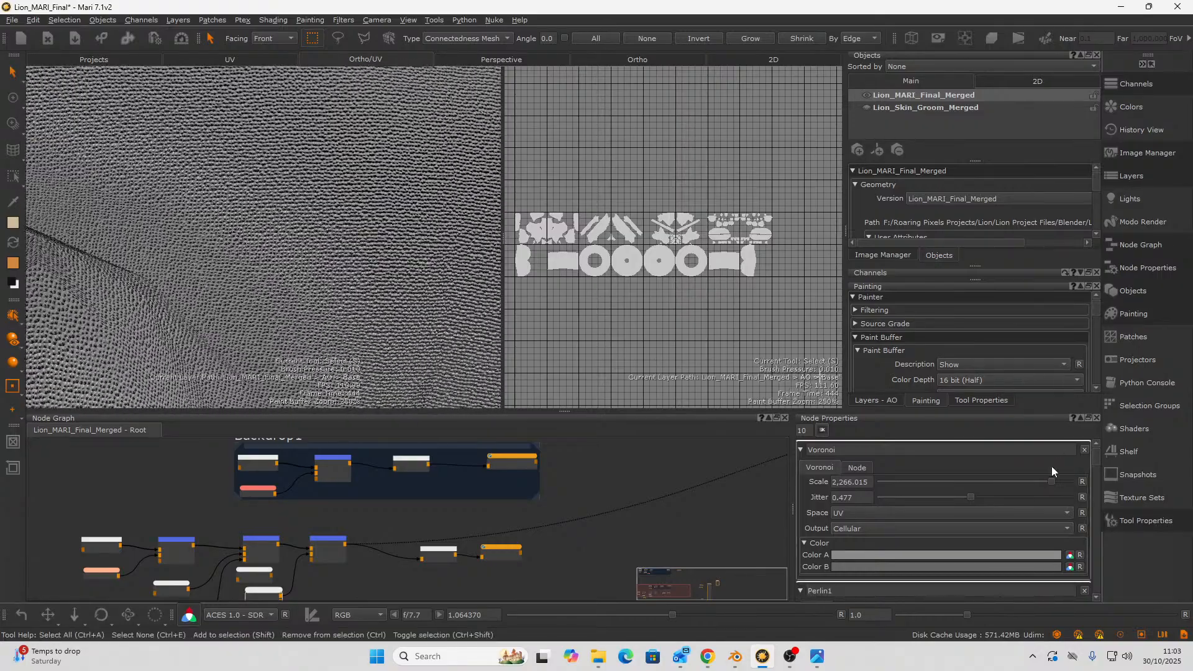
- Lower the Voronoi scale to 1,264.659, compare the bumps around the nose, and reduce it further to 437.973
{"action": "left_click_drag", "start_coordinate": [1051, 482], "coordinate": [1045, 482]}
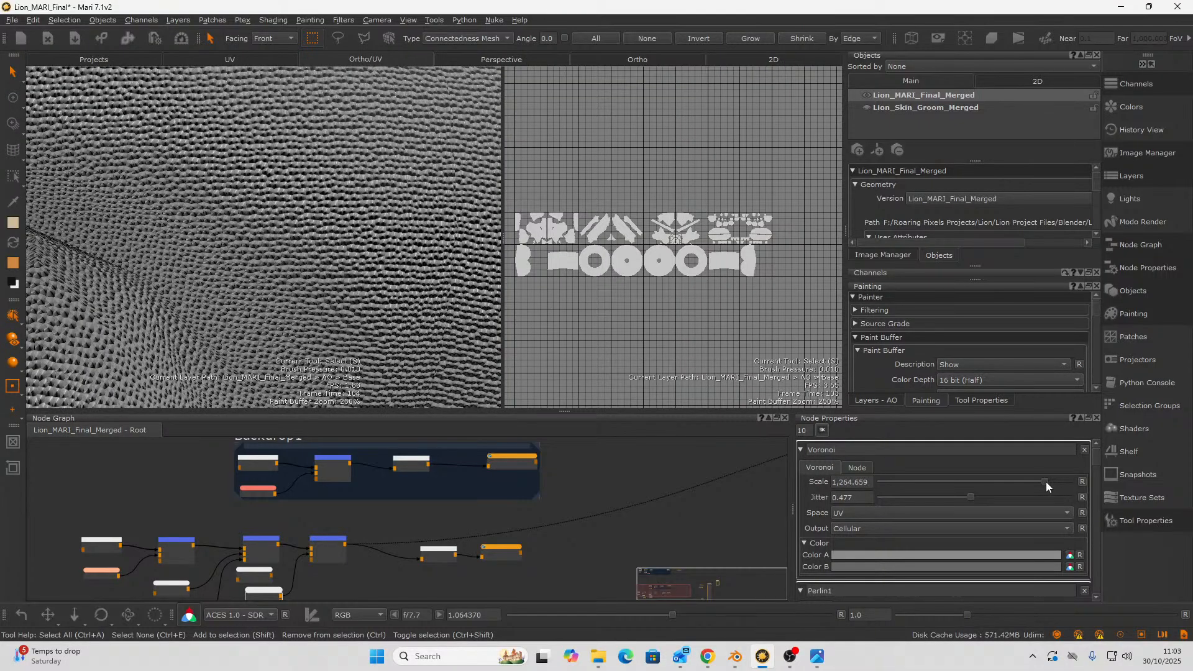
{"action": "scroll", "coordinate": [203, 284], "scroll_direction": "down", "scroll_amount": 10}
{"action": "left_click_drag", "start_coordinate": [202, 284], "coordinate": [298, 245], "text": "alt"}
{"action": "scroll", "coordinate": [298, 245], "scroll_direction": "up", "scroll_amount": 5}
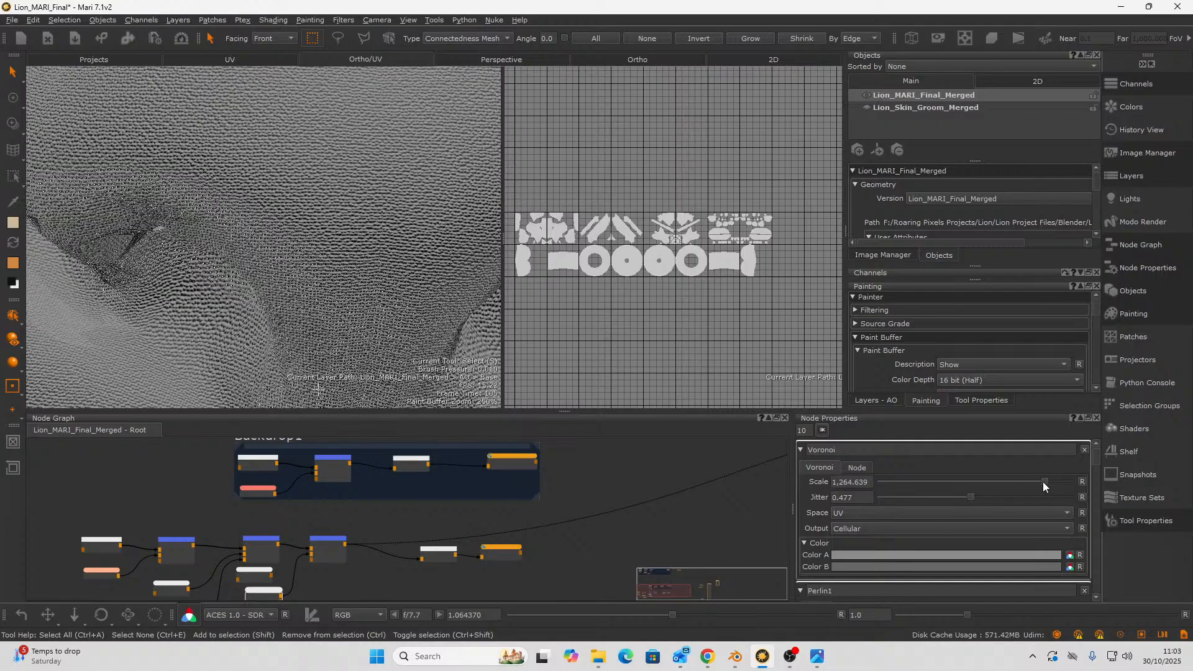
{"action": "left_click_drag", "start_coordinate": [1043, 482], "coordinate": [1030, 480]}
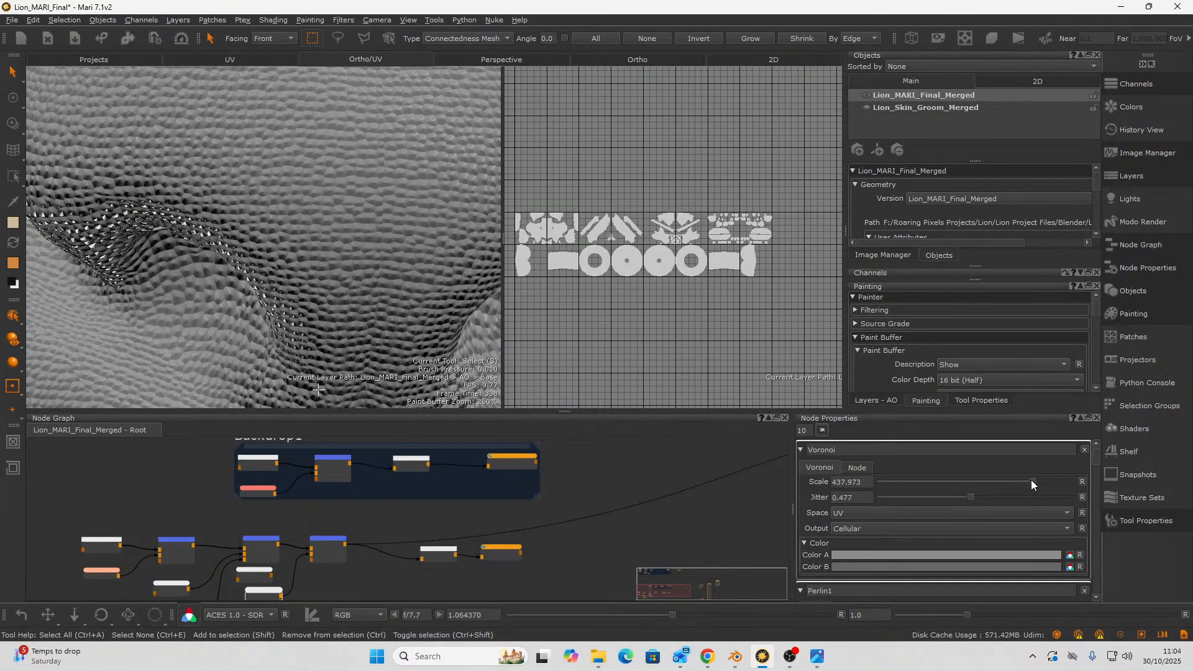
{"action": "left_click_drag", "start_coordinate": [161, 242], "coordinate": [359, 458], "text": "alt"}
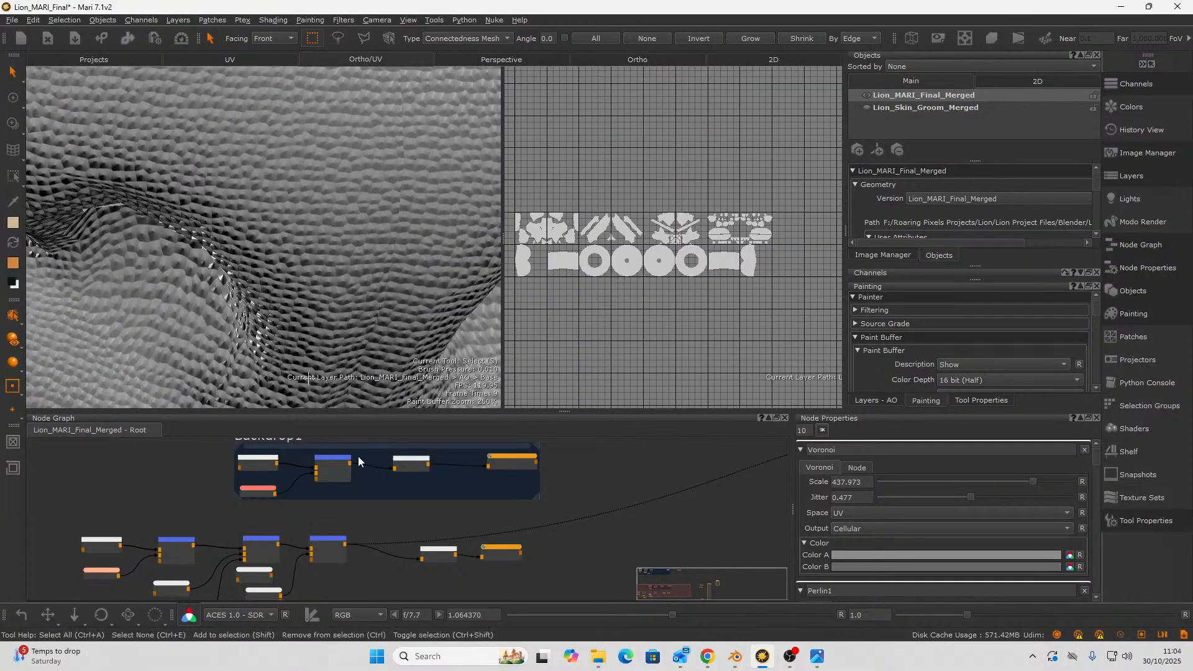
- Switch to the photo viewer, compare the lion's nose reference with the bumps on the model, and return to Mari
{"action": "left_click", "coordinate": [817, 656]}
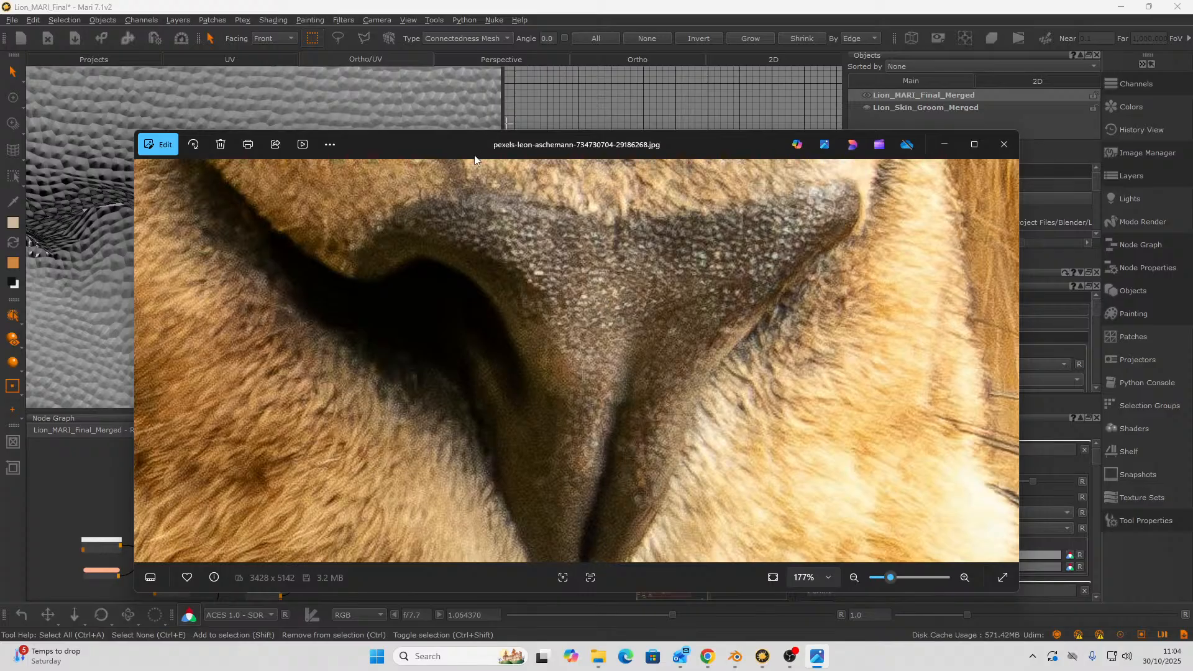
{"action": "left_click_drag", "start_coordinate": [475, 155], "coordinate": [275, 303]}
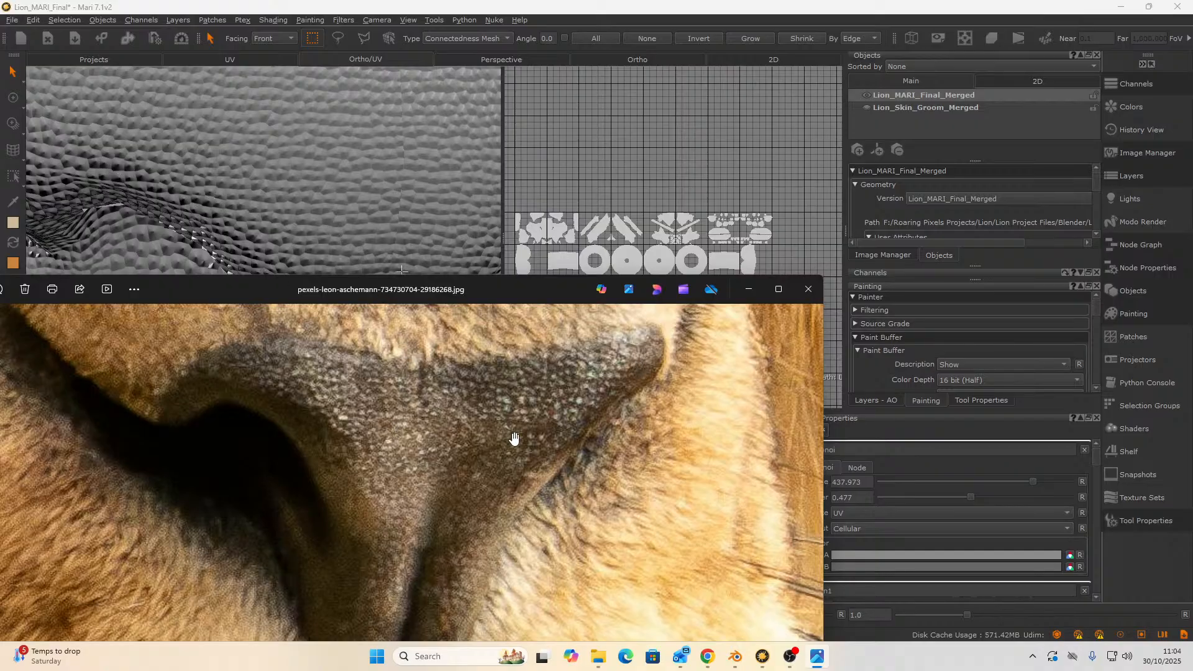
{"action": "left_click", "coordinate": [749, 289]}
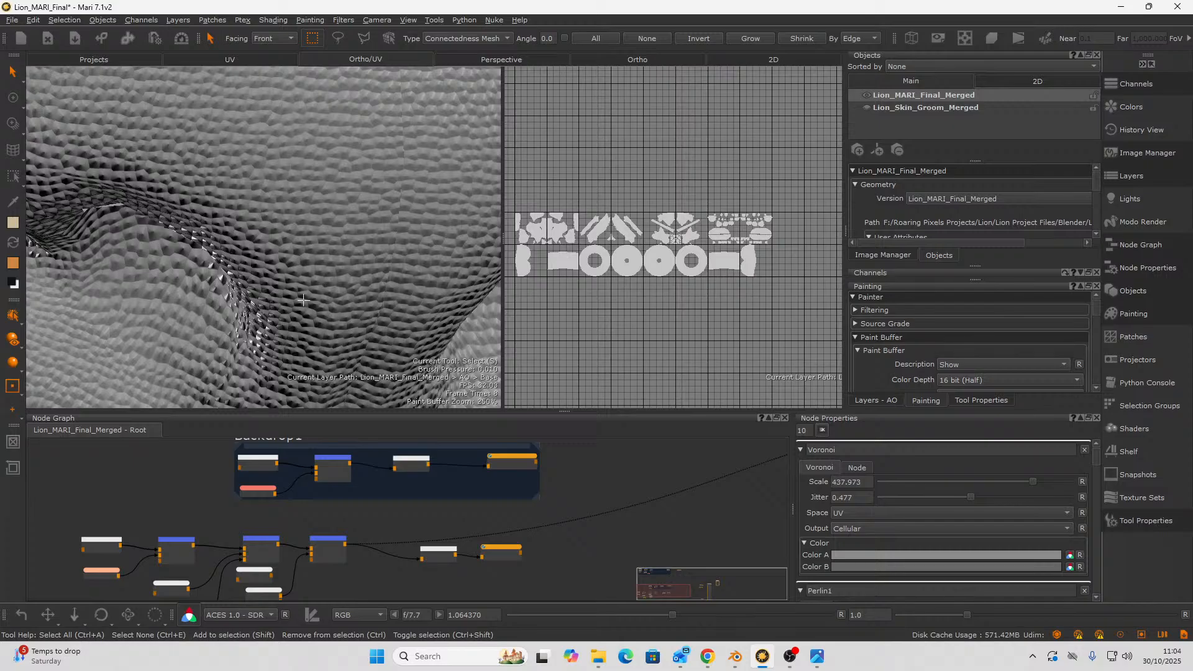
- Select UV patch 1013 while looking for the nose's UV shells, and switch the selection to face mode
{"action": "left_click_drag", "start_coordinate": [364, 252], "coordinate": [289, 297], "text": "alt"}
{"action": "scroll", "coordinate": [328, 523], "scroll_direction": "down", "scroll_amount": 2}
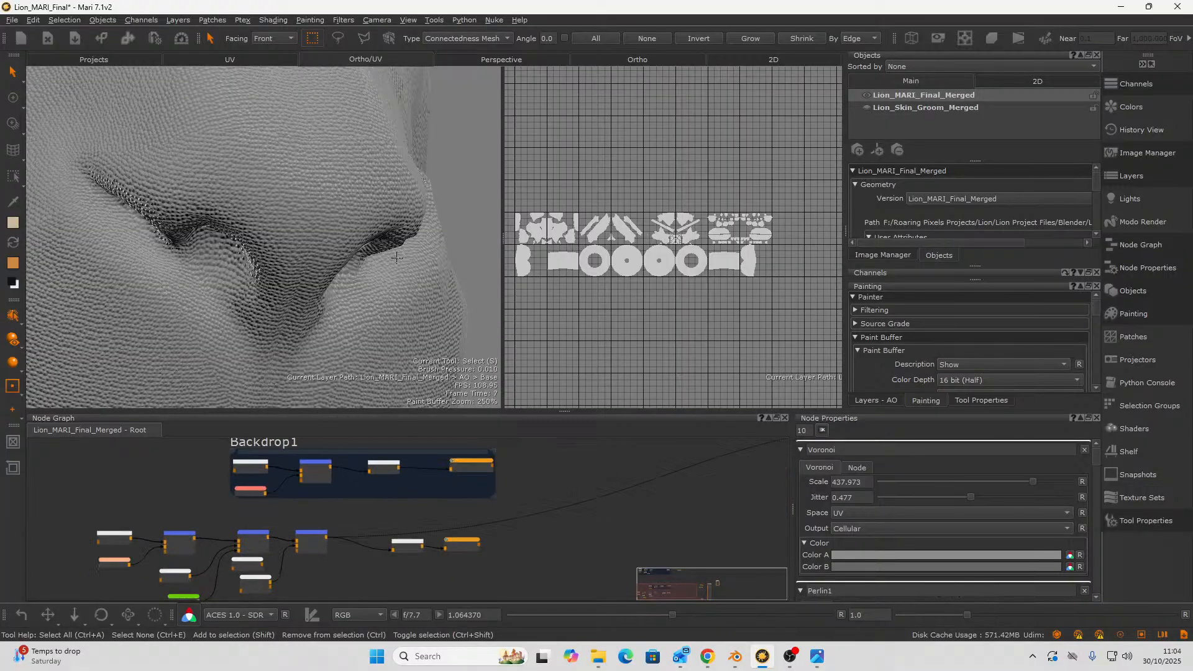
{"action": "left_click", "coordinate": [282, 237]}
{"action": "left_click", "coordinate": [339, 253]}
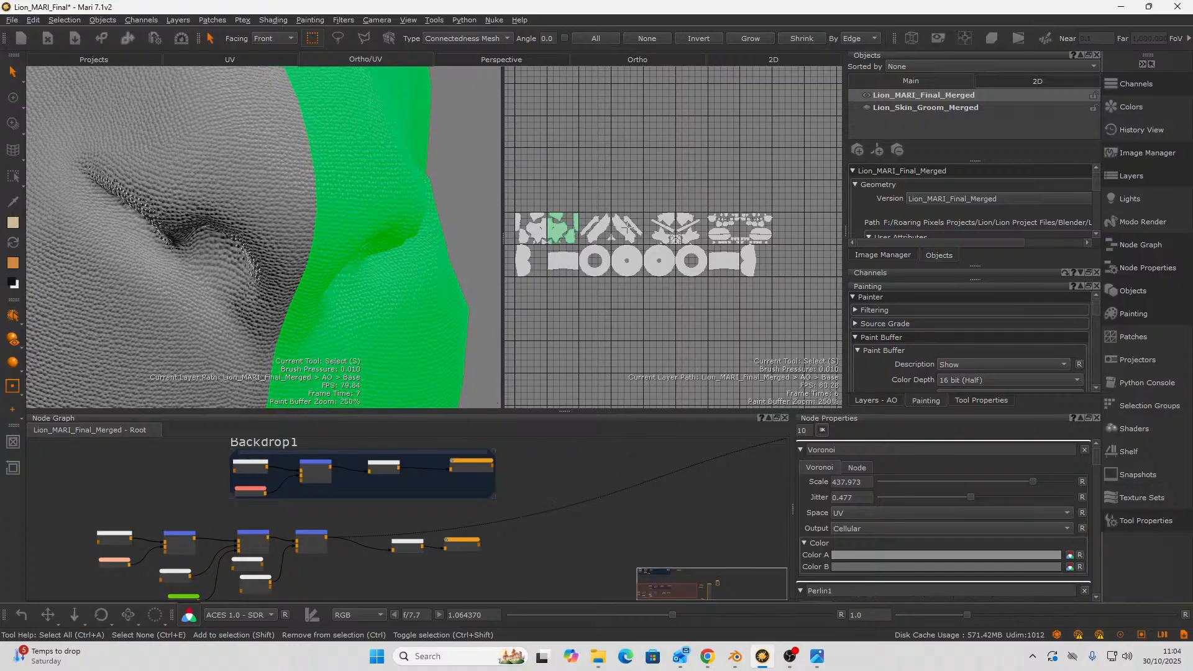
{"action": "right_click_drag", "start_coordinate": [626, 227], "coordinate": [823, 232], "text": "alt"}
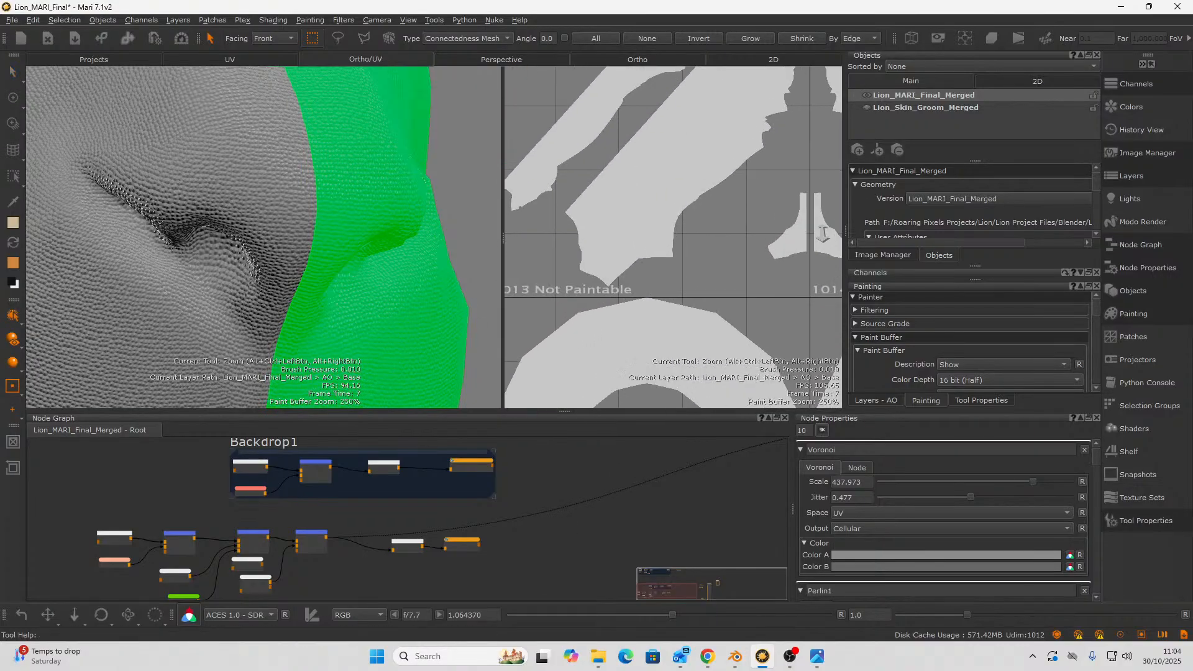
{"action": "left_click", "coordinate": [797, 237]}
{"action": "middle_click_drag", "start_coordinate": [798, 237], "coordinate": [725, 240]}
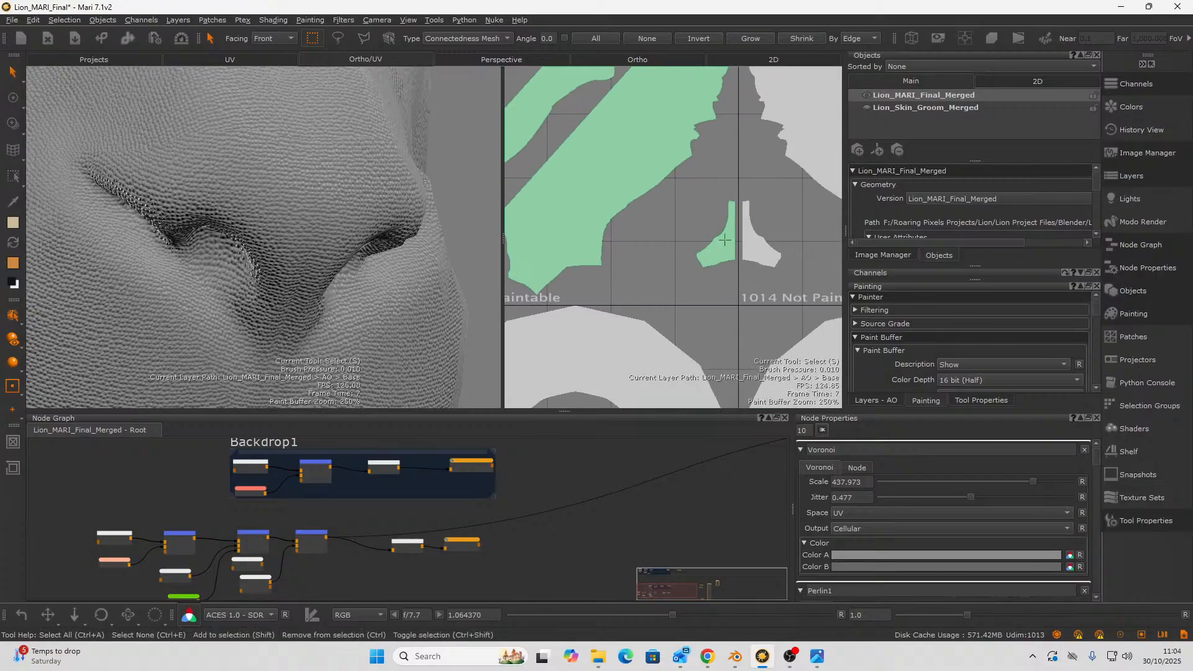
{"action": "right_click", "coordinate": [724, 240]}
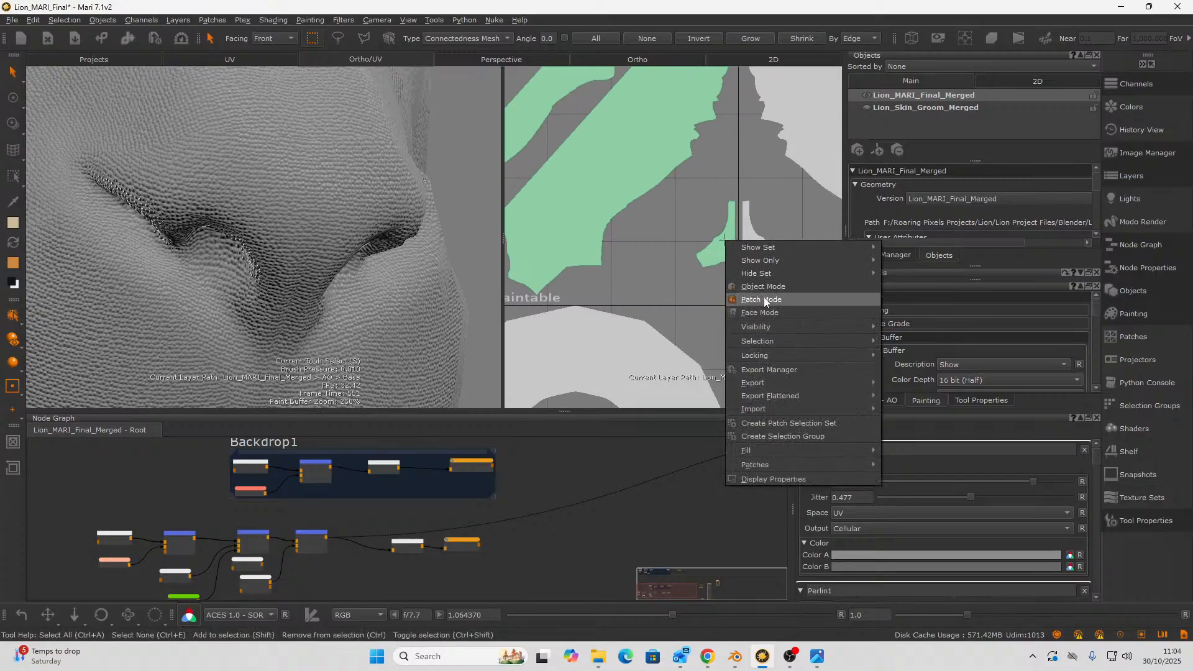
{"action": "left_click", "coordinate": [788, 315]}
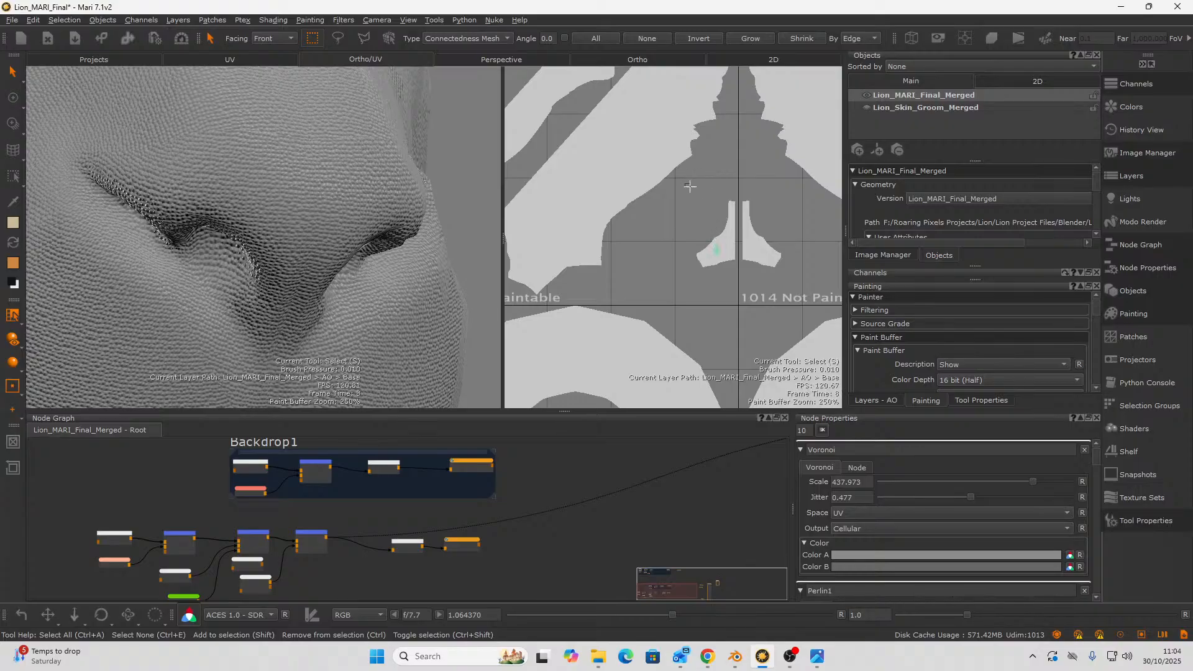
- Select the faces of the two small mirrored UV shells between patches 1013 and 1014, and save them as patch selection set Nose01
{"action": "left_click_drag", "start_coordinate": [778, 249], "coordinate": [798, 290]}
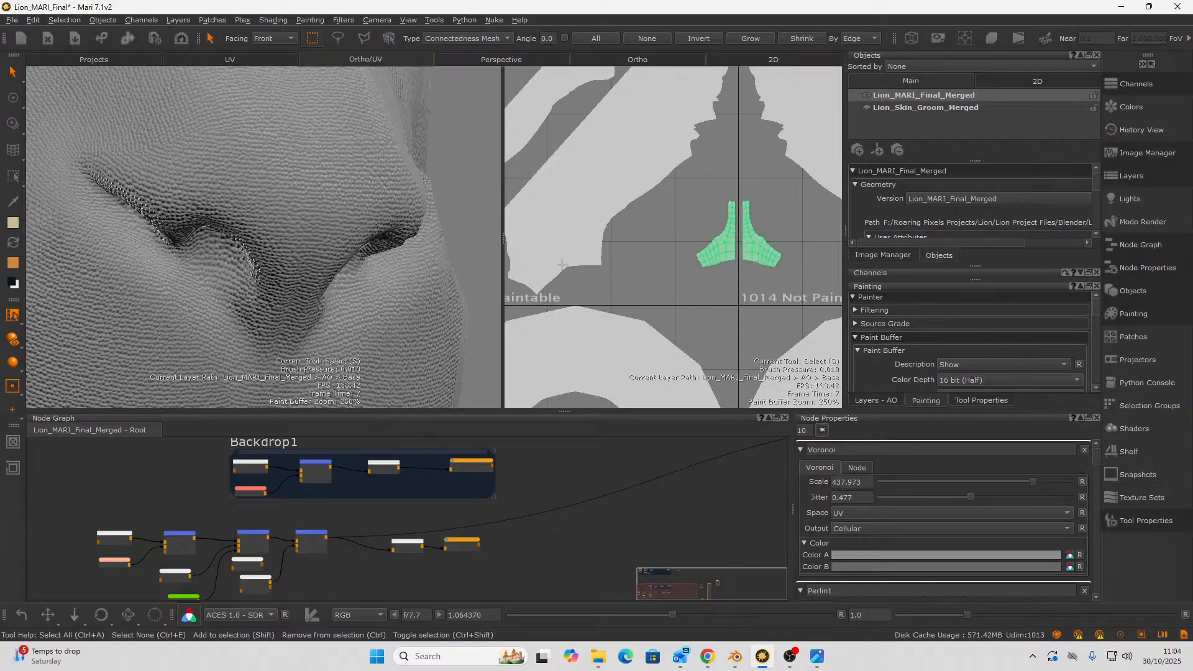
{"action": "right_click", "coordinate": [760, 254]}
{"action": "mouse_move", "coordinate": [855, 352]}
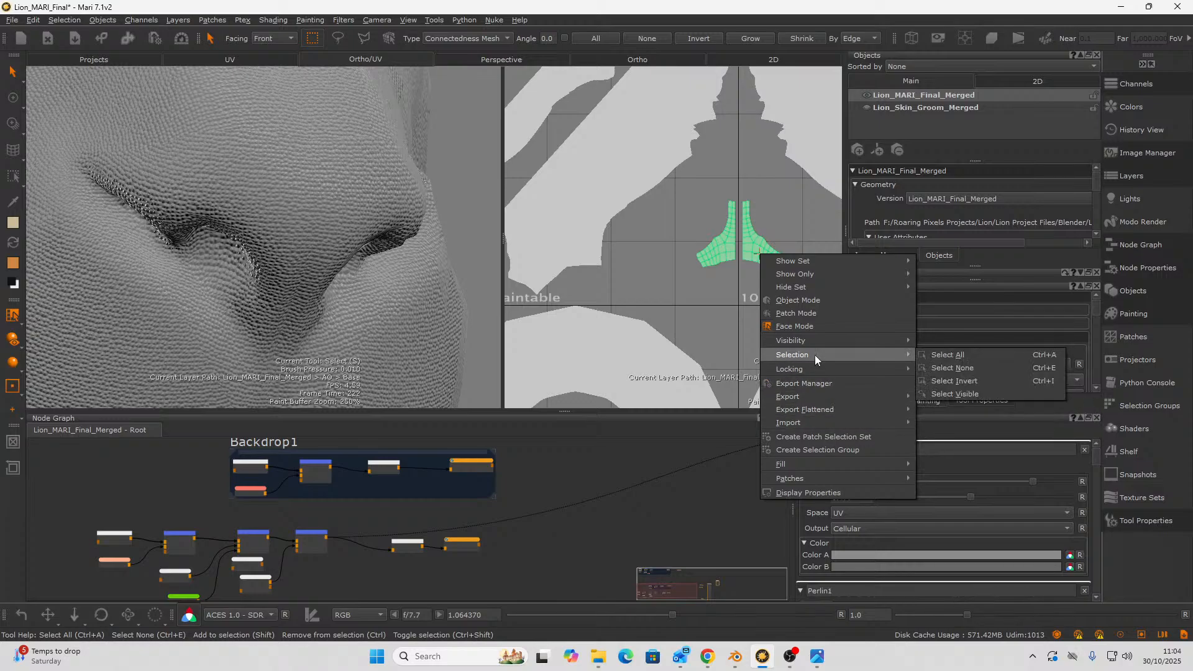
{"action": "mouse_move", "coordinate": [814, 397]}
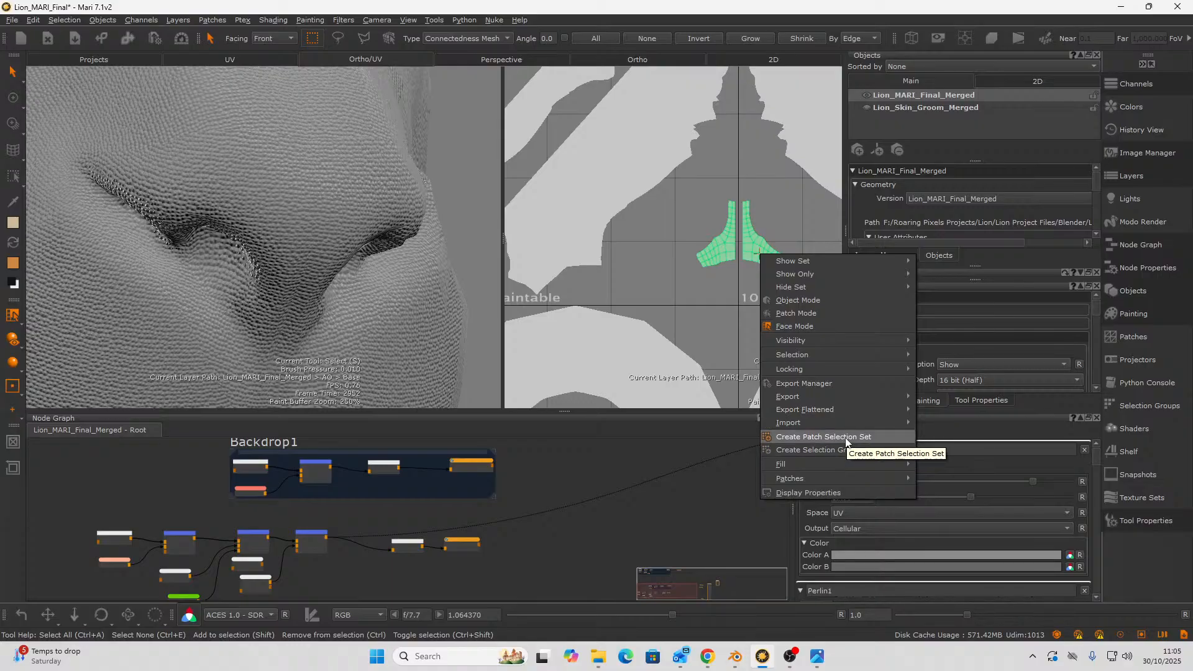
{"action": "left_click", "coordinate": [844, 437]}
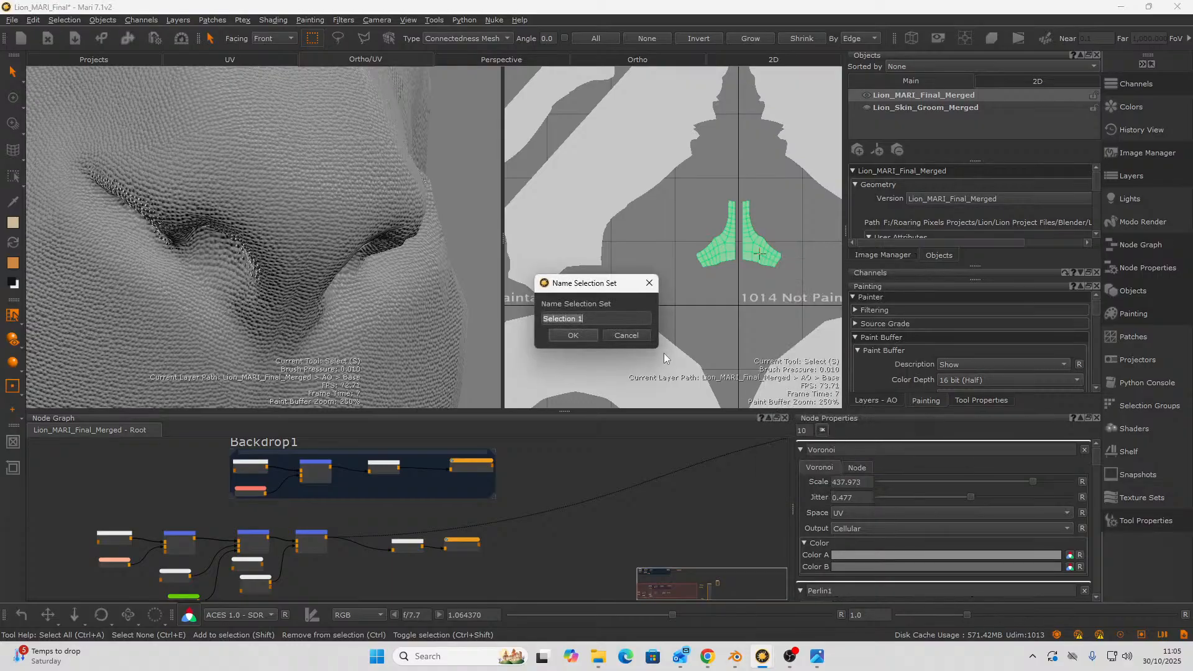
{"action": "type", "text": "Nose0"}
{"action": "type", "text": "1"}
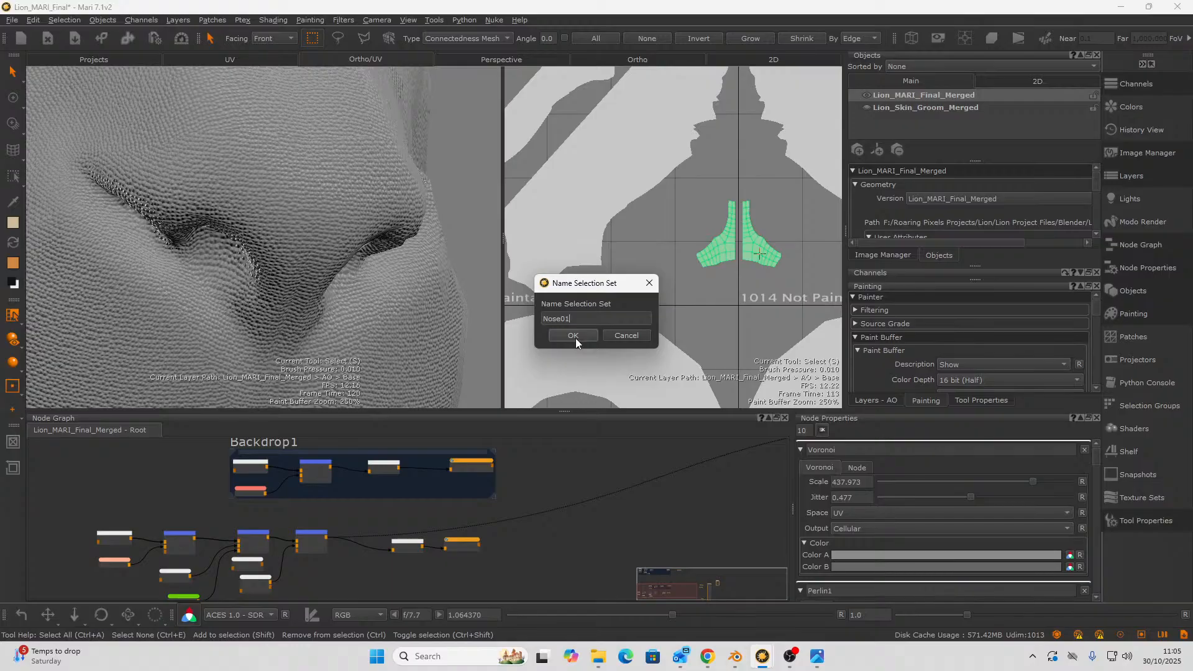
{"action": "left_click", "coordinate": [572, 336]}
- Create a second Selection Mask node in the node graph and place it beside the Voronoi node
{"action": "scroll", "coordinate": [525, 509], "scroll_direction": "down", "scroll_amount": 2}
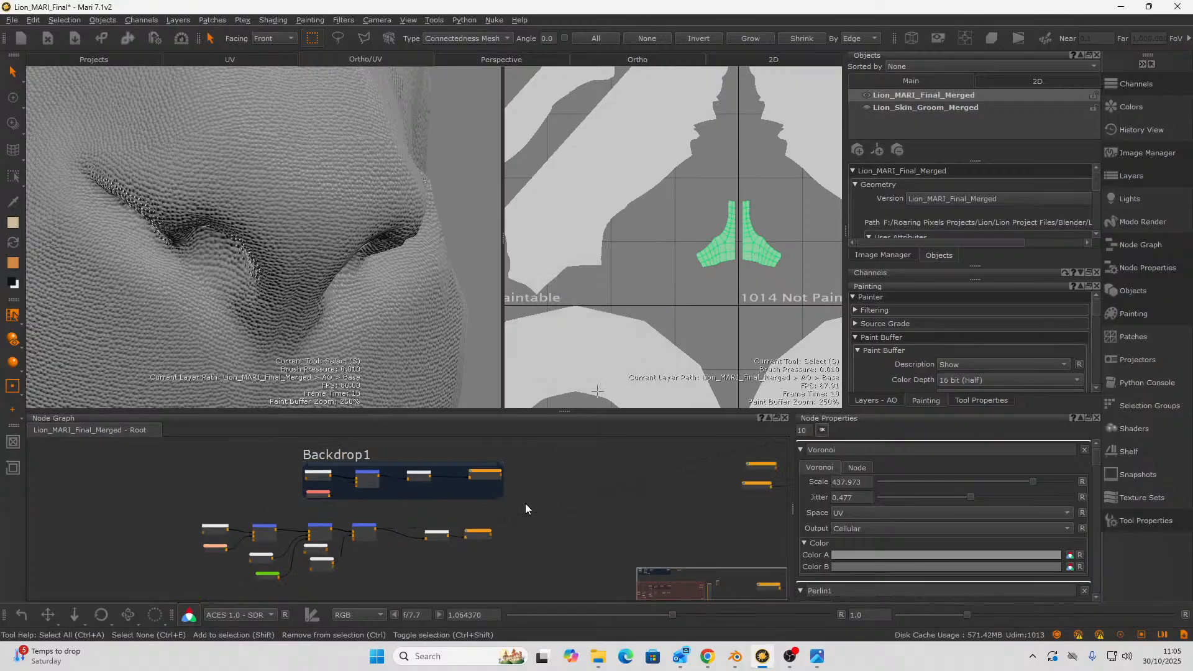
{"action": "scroll", "coordinate": [451, 573], "scroll_direction": "up", "scroll_amount": 3}
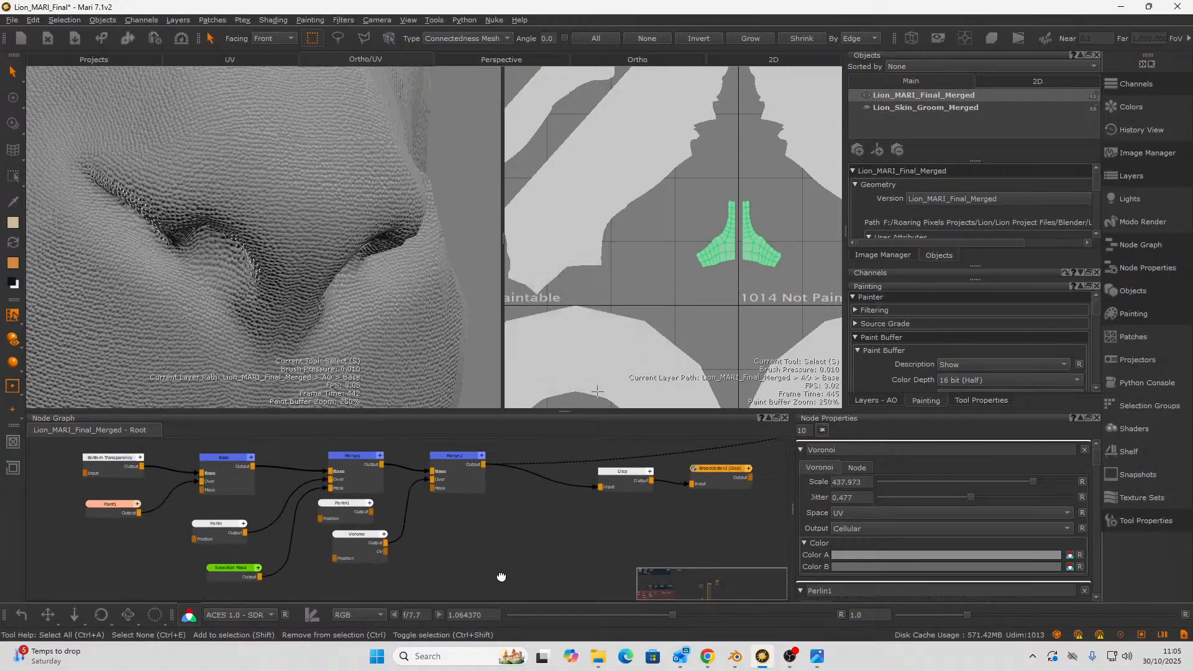
{"action": "right_click", "coordinate": [471, 554]}
{"action": "left_click", "coordinate": [453, 542]}
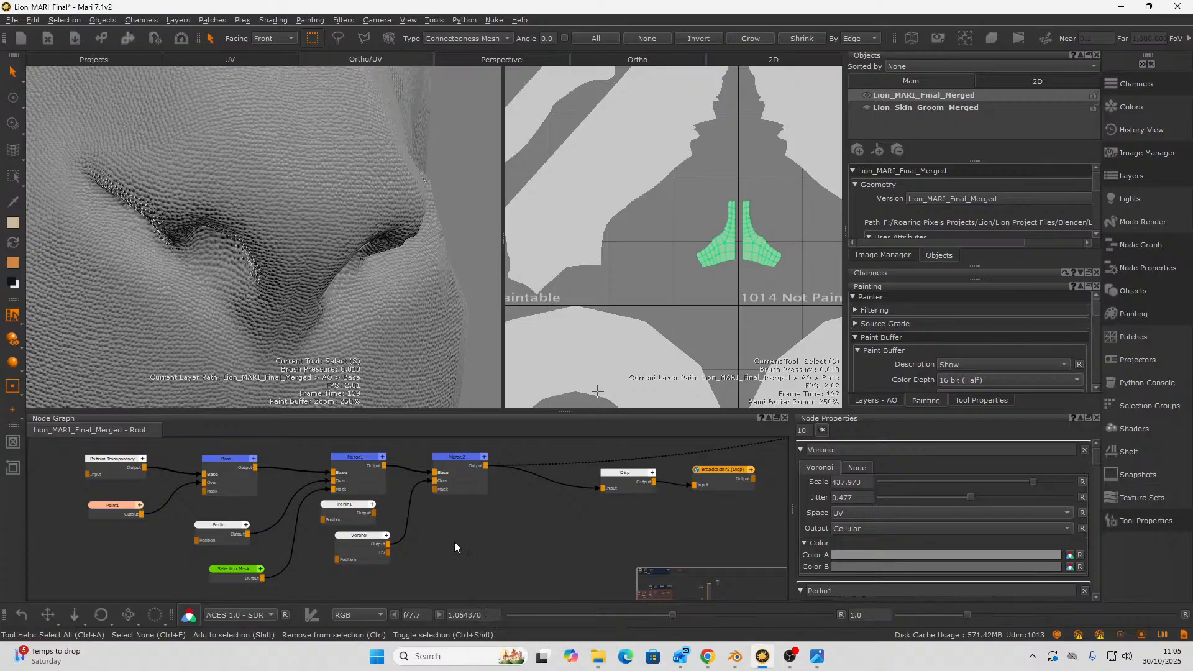
{"action": "left_click", "coordinate": [237, 576]}
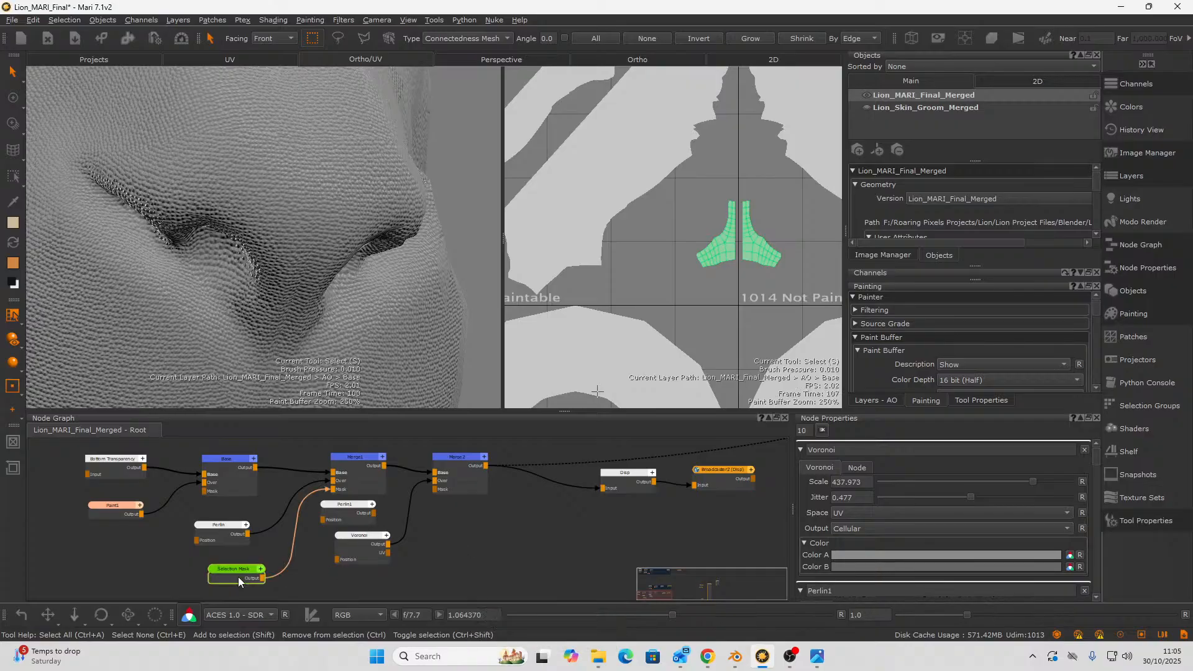
{"action": "right_click", "coordinate": [502, 545]}
{"action": "left_click", "coordinate": [482, 540]}
{"action": "key", "text": "Tab"}
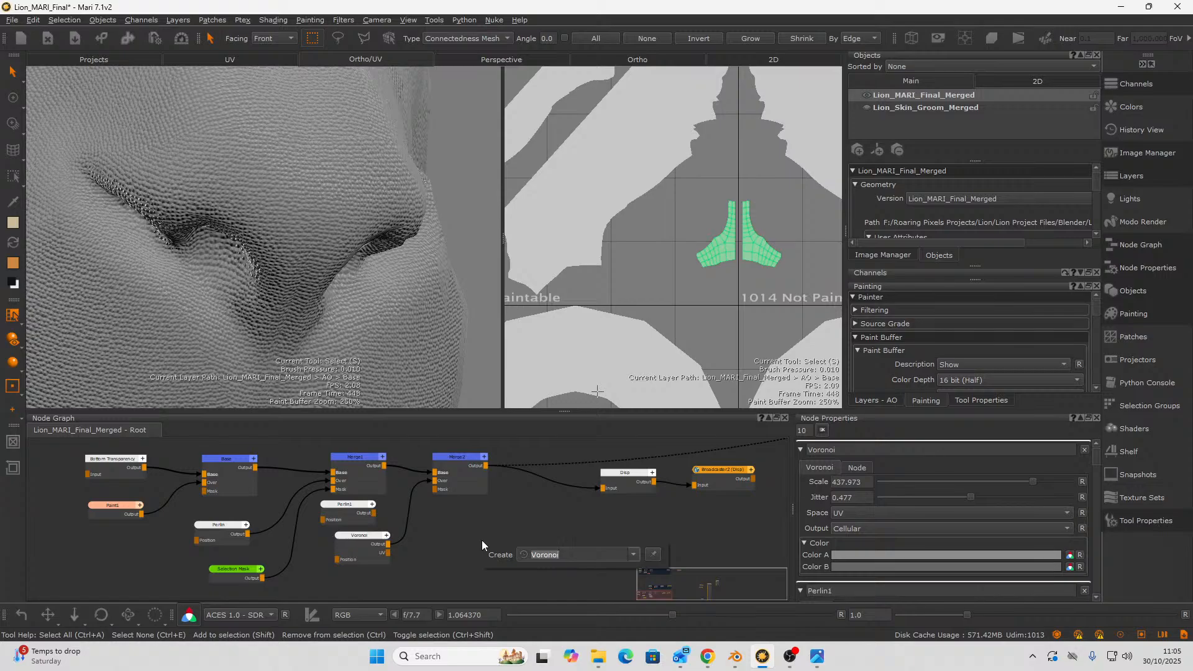
{"action": "type", "text": "selec"}
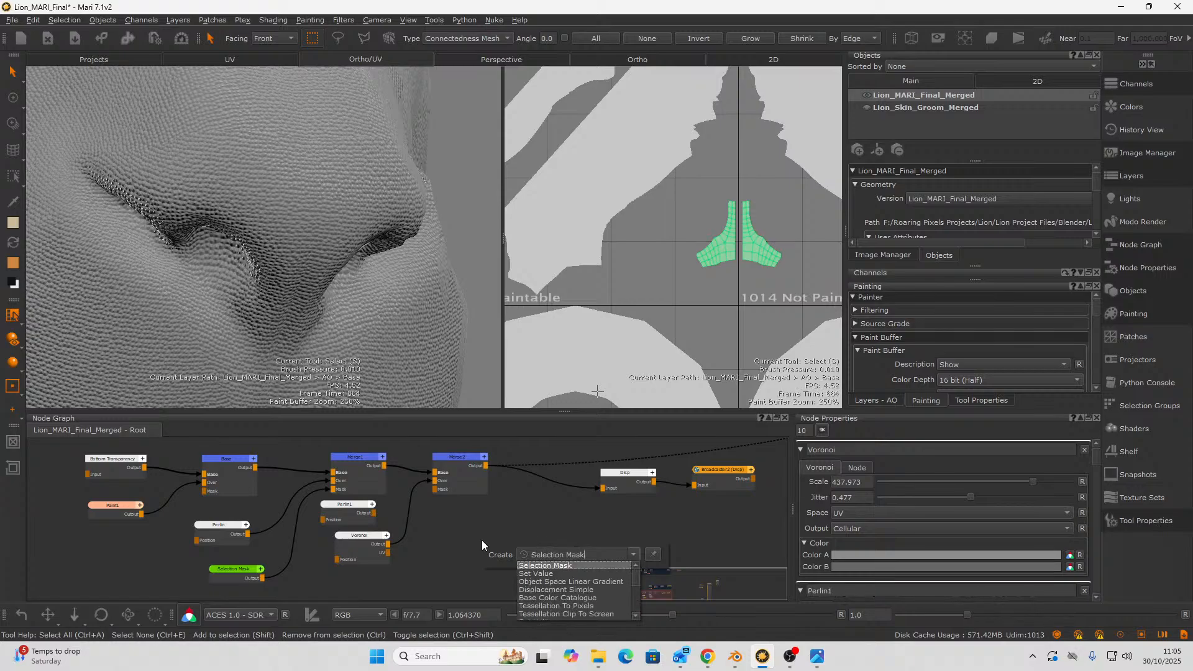
{"action": "key", "text": "Return"}
{"action": "left_click_drag", "start_coordinate": [476, 544], "coordinate": [445, 545]}
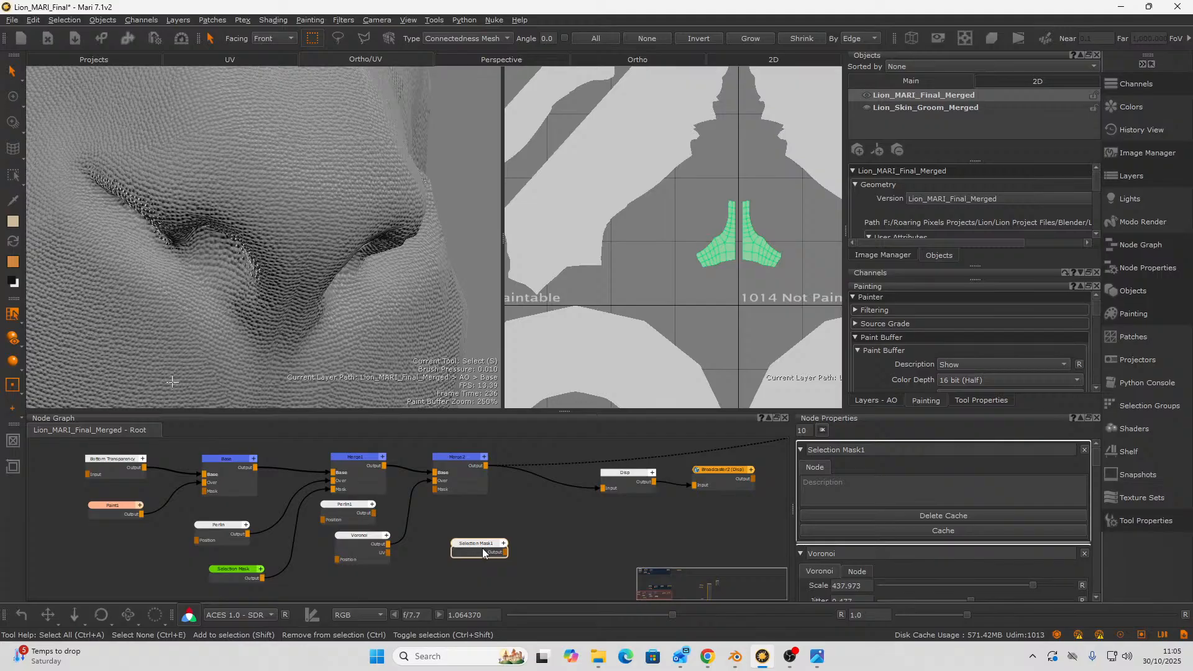
- Cache the selected faces into the new Selection Mask node, view its output, and check the masked area on the whole lion
{"action": "left_click", "coordinate": [866, 532]}
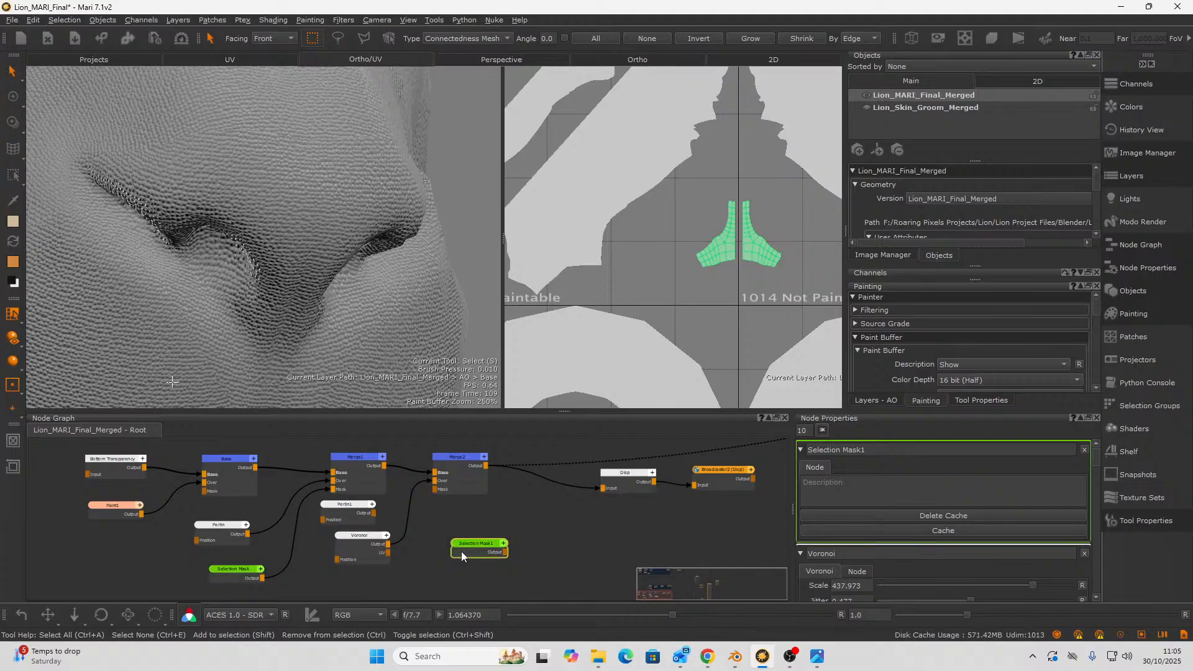
{"action": "key", "text": "v"}
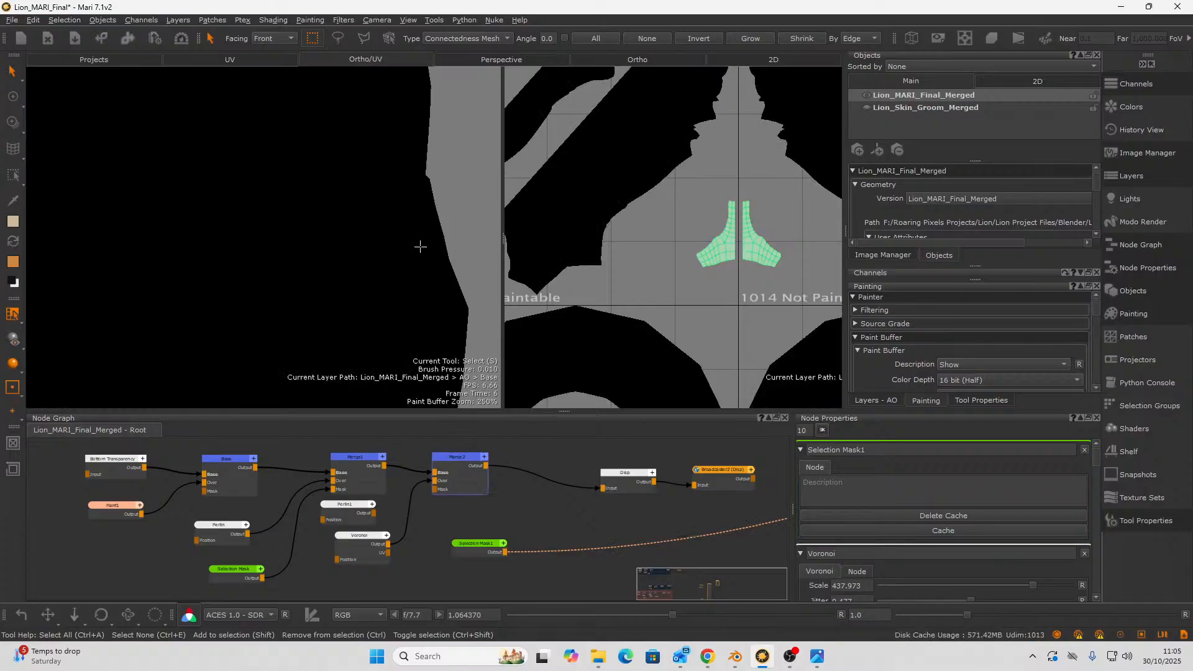
{"action": "scroll", "coordinate": [371, 242], "scroll_direction": "down", "scroll_amount": 10}
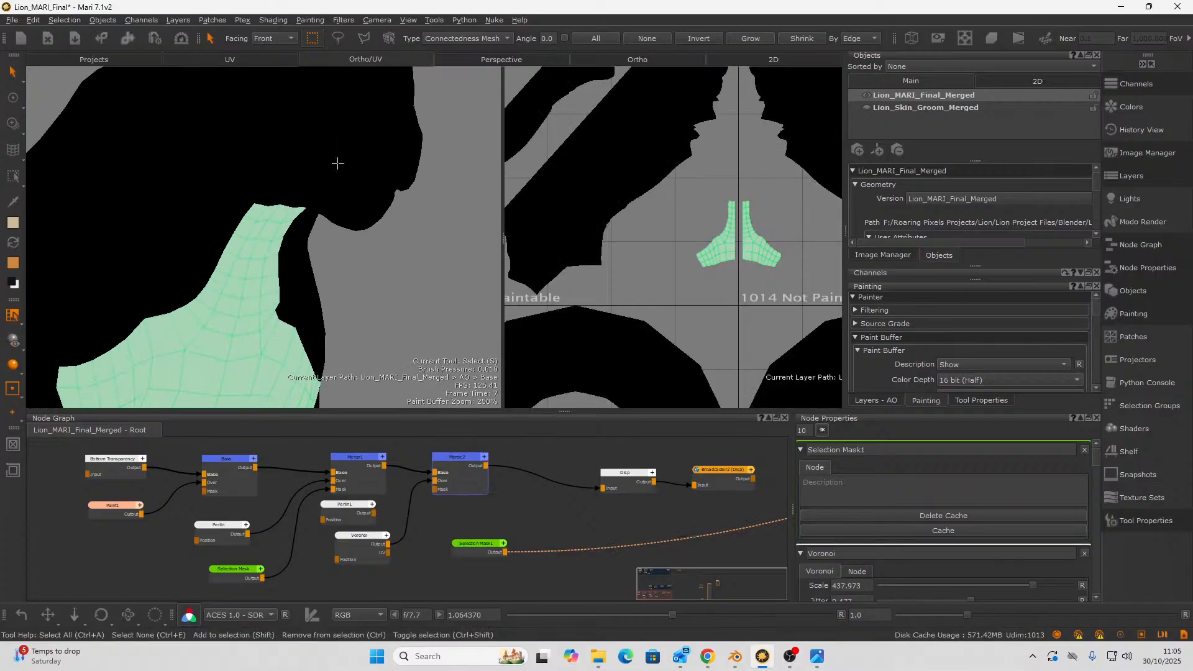
{"action": "middle_click_drag", "start_coordinate": [178, 282], "coordinate": [248, 261]}
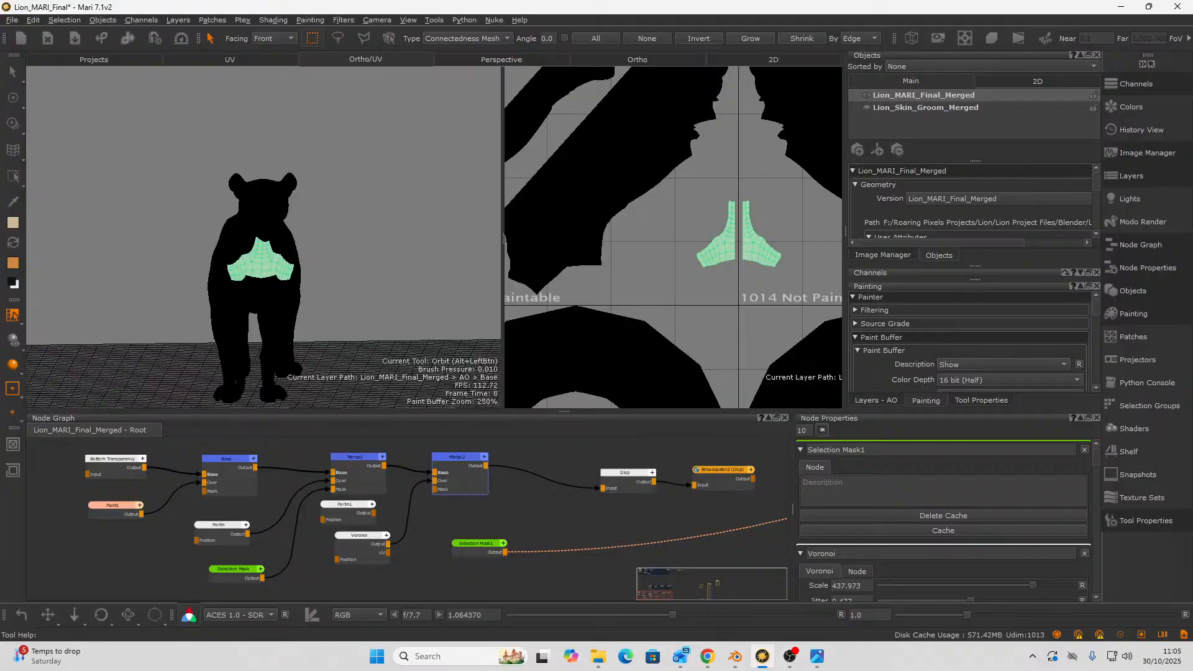
{"action": "right_click_drag", "start_coordinate": [249, 261], "coordinate": [250, 247], "text": "alt"}
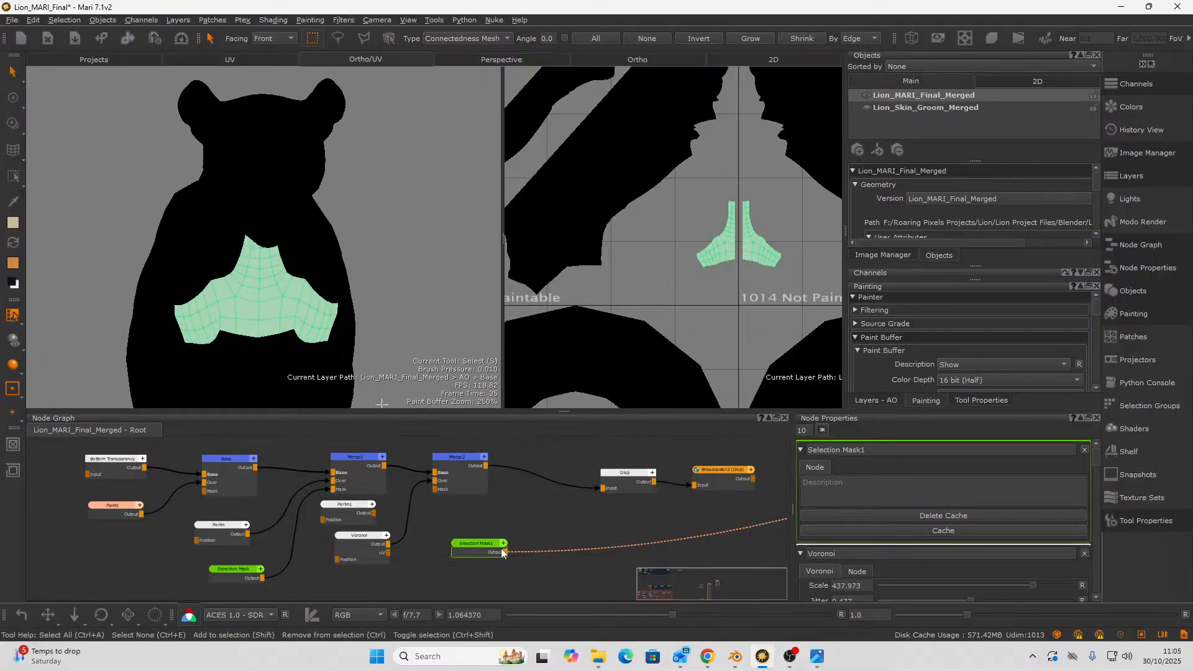
{"action": "key", "text": "ctrl+z"}
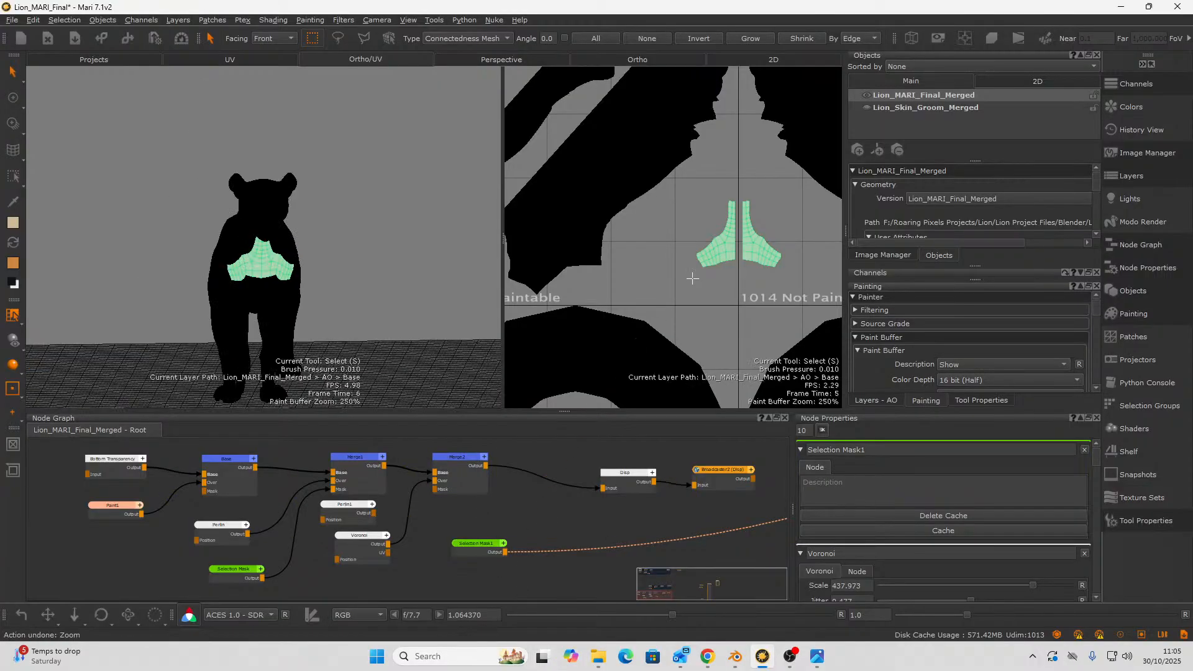
- Select all faces of the two mirrored nose shells along the border of UV patches 1011 and 1012
{"action": "right_click_drag", "start_coordinate": [693, 266], "coordinate": [756, 218], "text": "alt"}
{"action": "middle_click_drag", "start_coordinate": [756, 218], "coordinate": [678, 244], "text": "alt"}
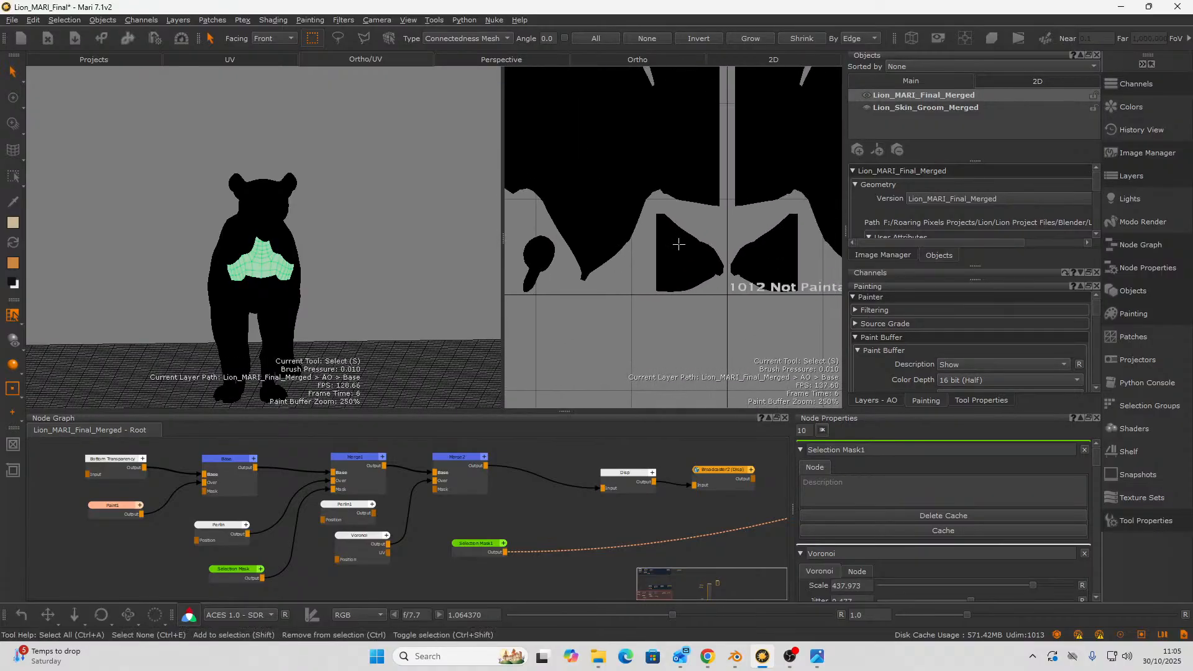
{"action": "left_click", "coordinate": [679, 247]}
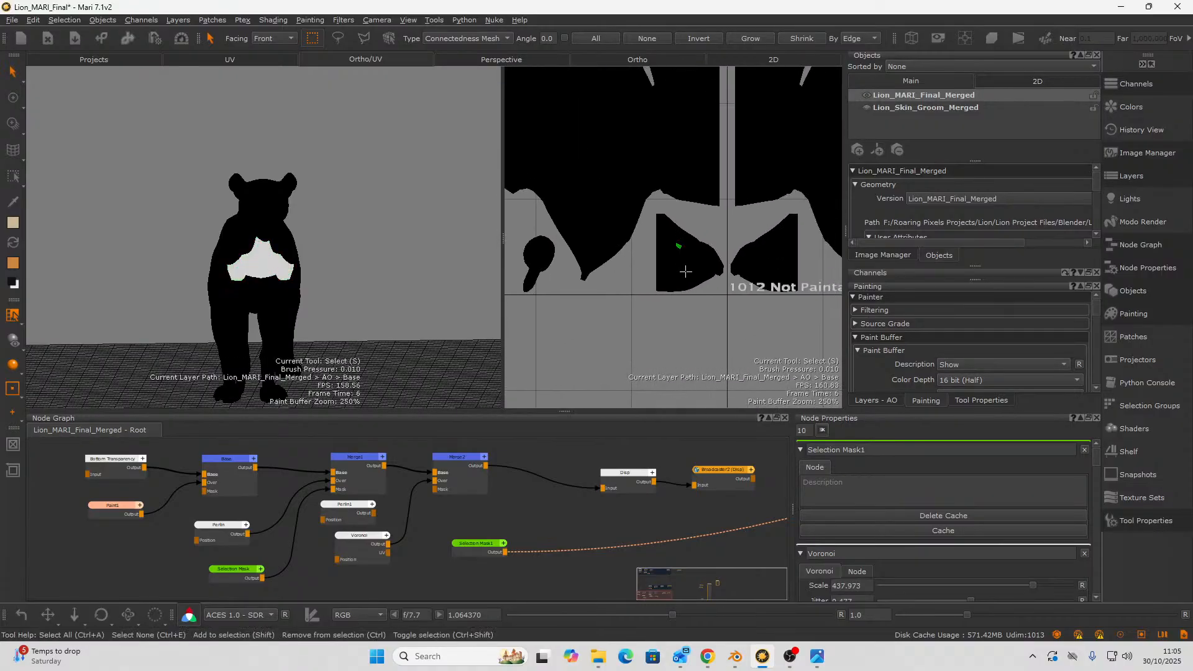
{"action": "left_click_drag", "start_coordinate": [668, 221], "coordinate": [802, 307]}
{"action": "left_click", "coordinate": [646, 213]}
- Cache the nose faces into the new Selection Mask node and rename the node Nose Mask
{"action": "right_click", "coordinate": [683, 258]}
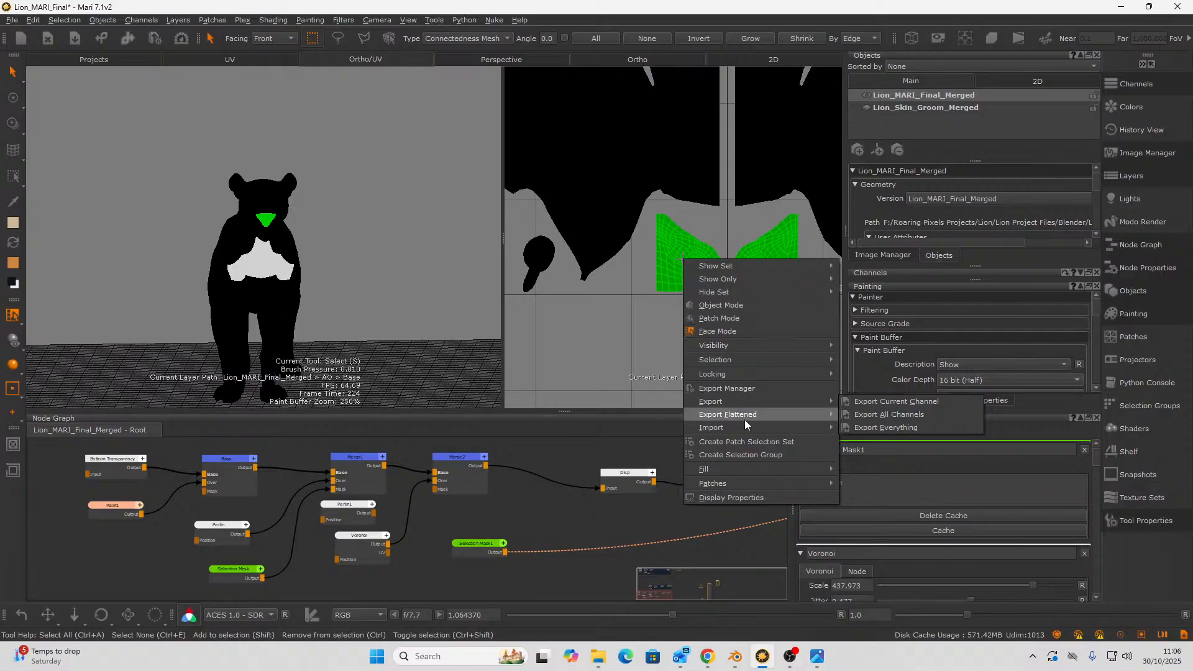
{"action": "left_click", "coordinate": [479, 545]}
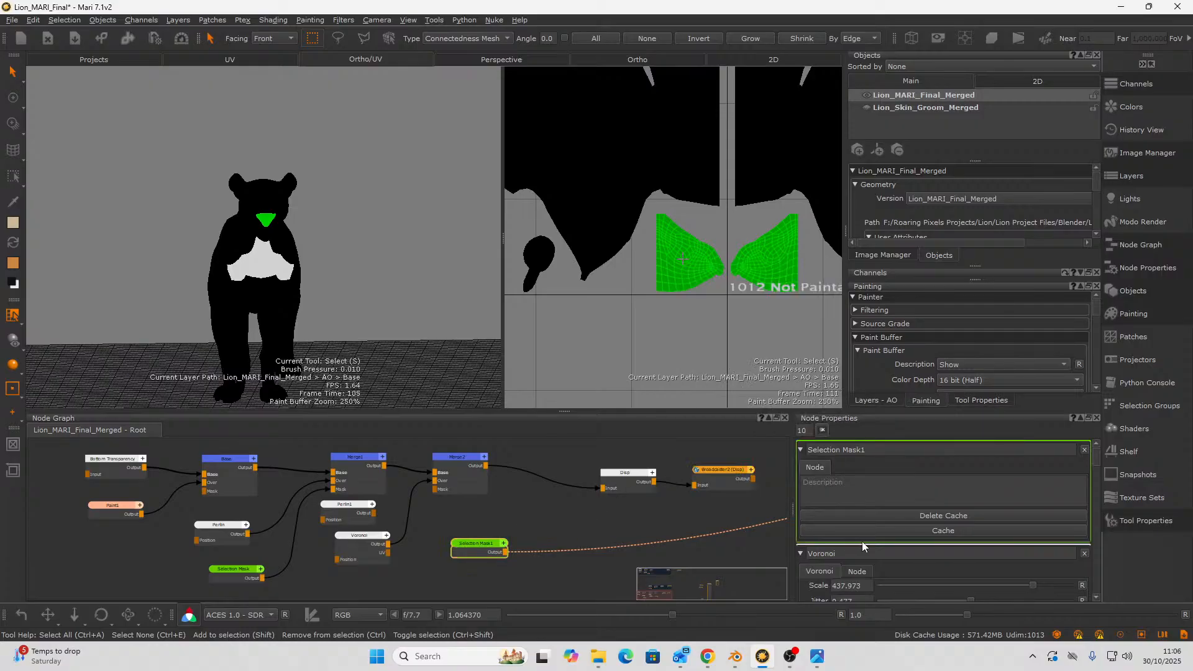
{"action": "left_click", "coordinate": [902, 533]}
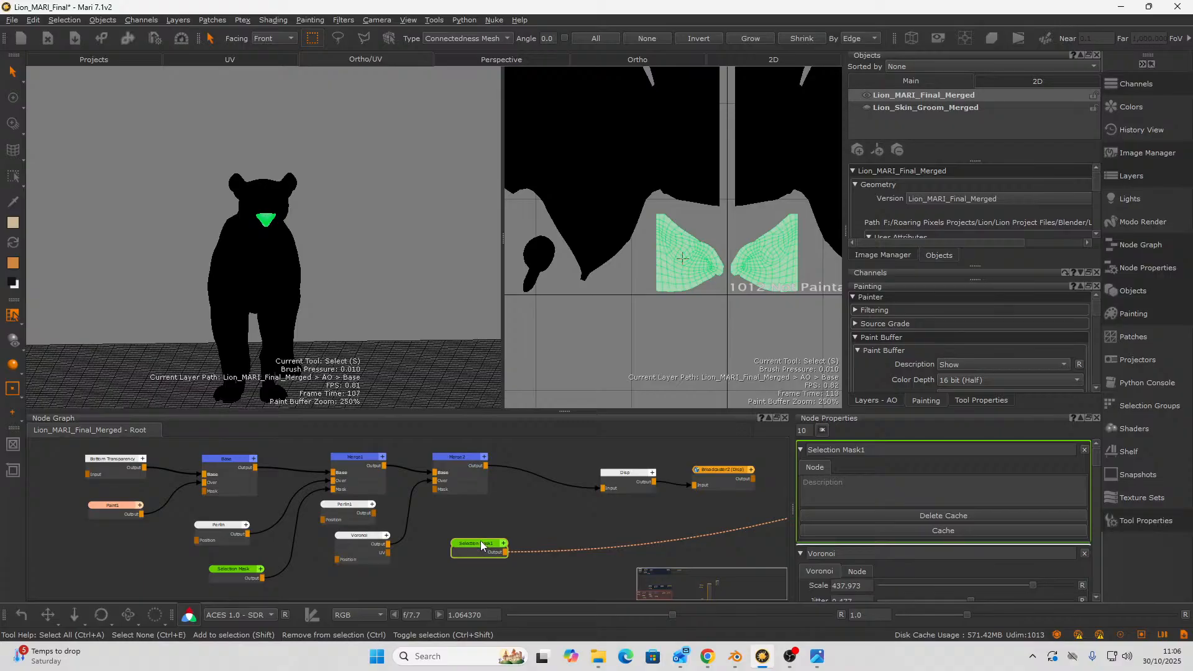
{"action": "left_click_drag", "start_coordinate": [872, 447], "coordinate": [559, 415]}
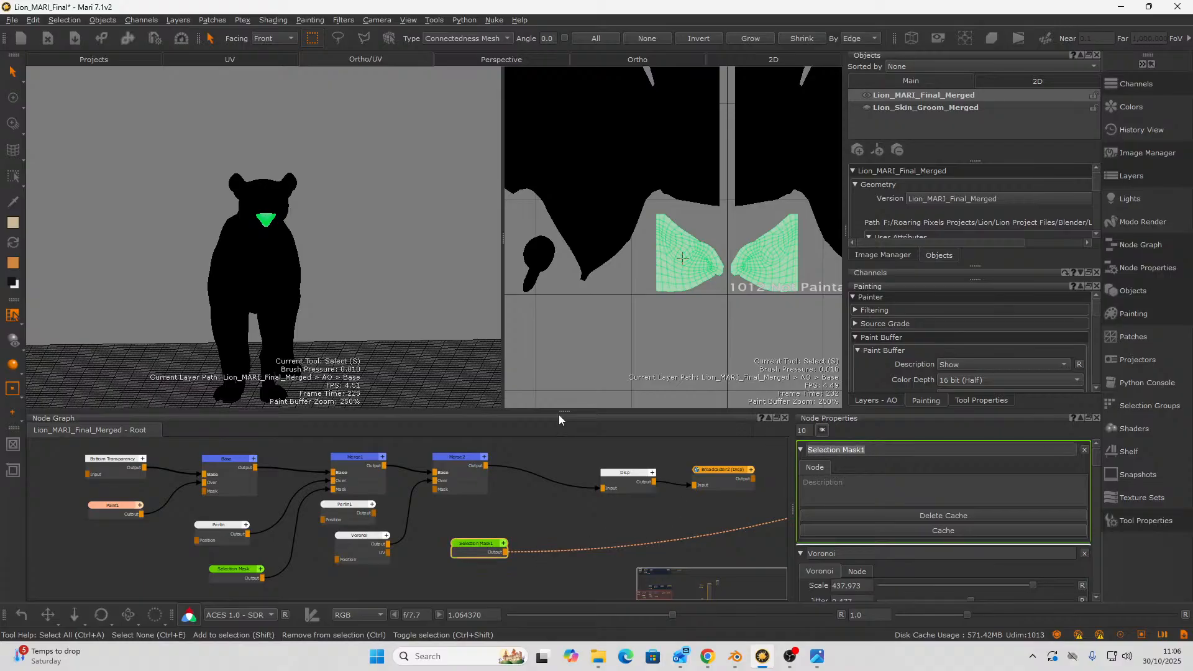
{"action": "type", "text": "Nose Mask"}
{"action": "key", "text": "Return"}
- Rename the original Selection Mask node, which masks the first merge, as Skin Mask
{"action": "left_click", "coordinate": [237, 567]}
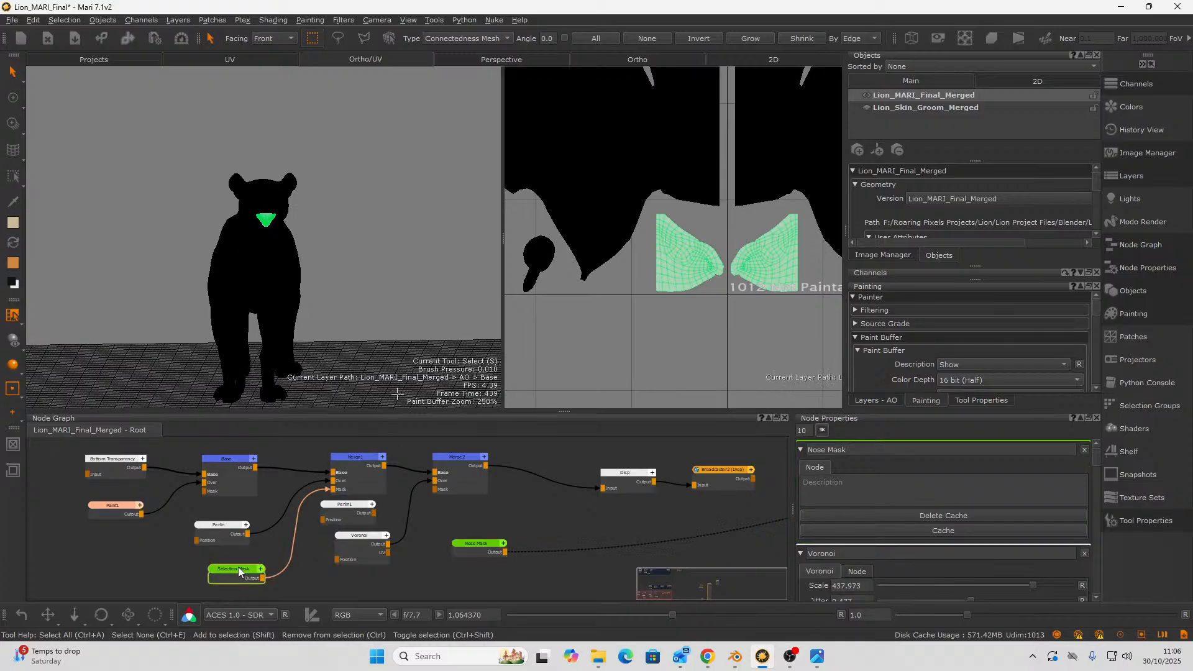
{"action": "left_click_drag", "start_coordinate": [826, 449], "coordinate": [691, 412]}
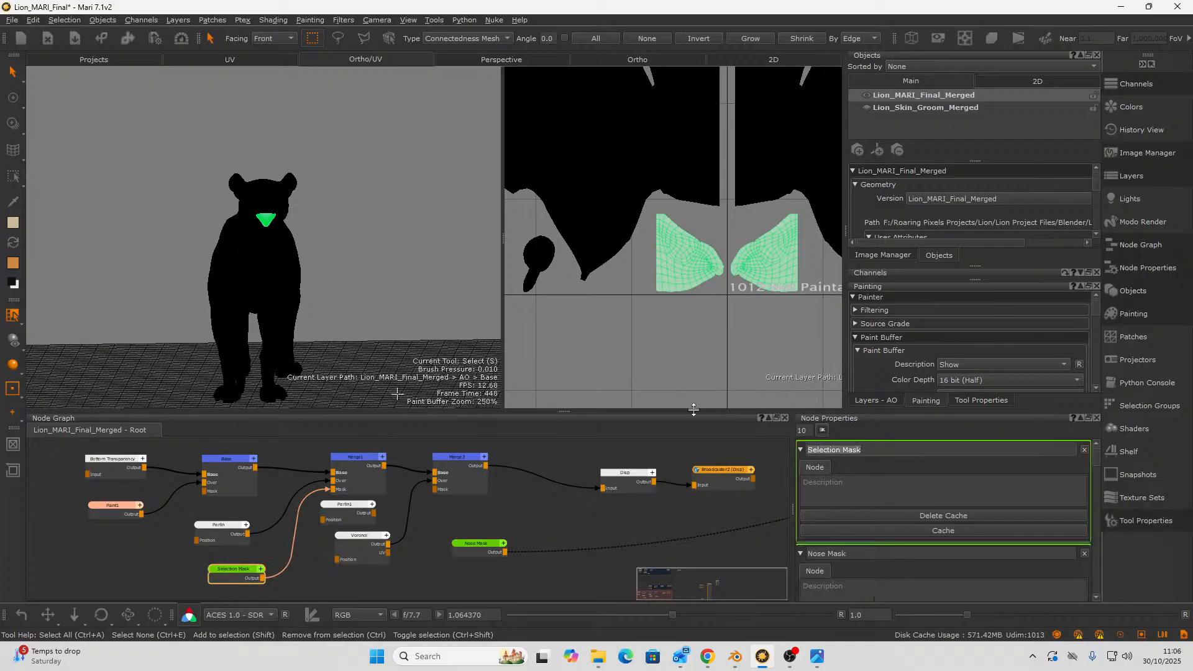
{"action": "double_click", "coordinate": [826, 451]}
{"action": "type", "text": "Skin"}
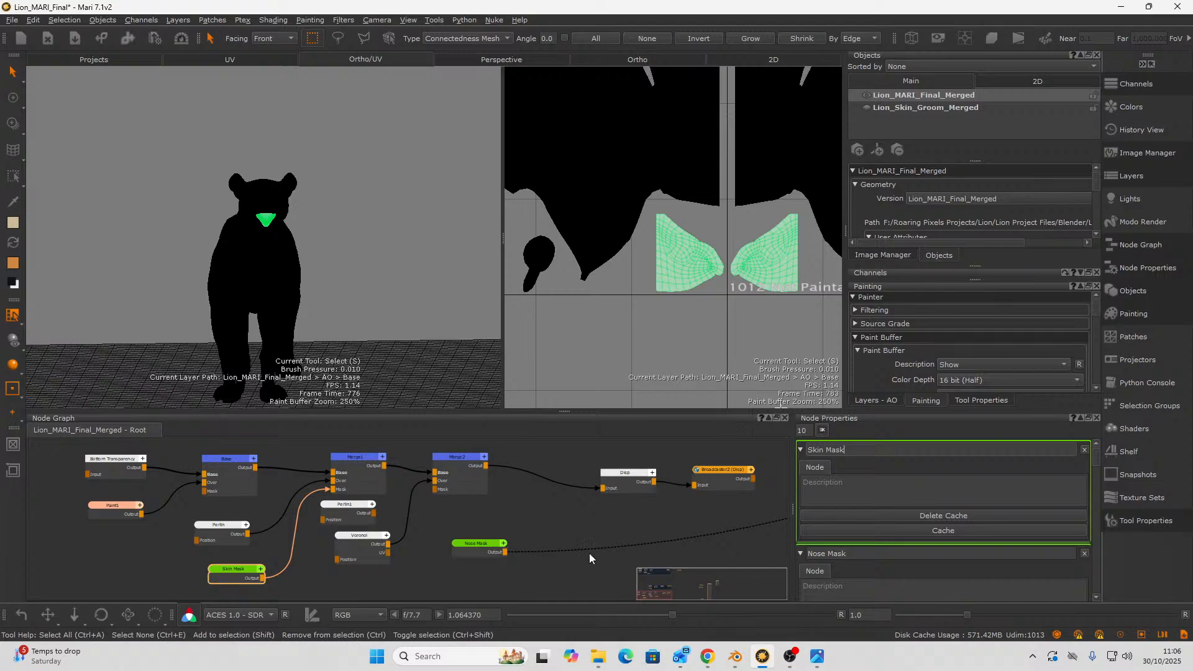
- Examine the nose mask's coverage up close on the lion's face
{"action": "middle_click_drag", "start_coordinate": [507, 529], "coordinate": [506, 555]}
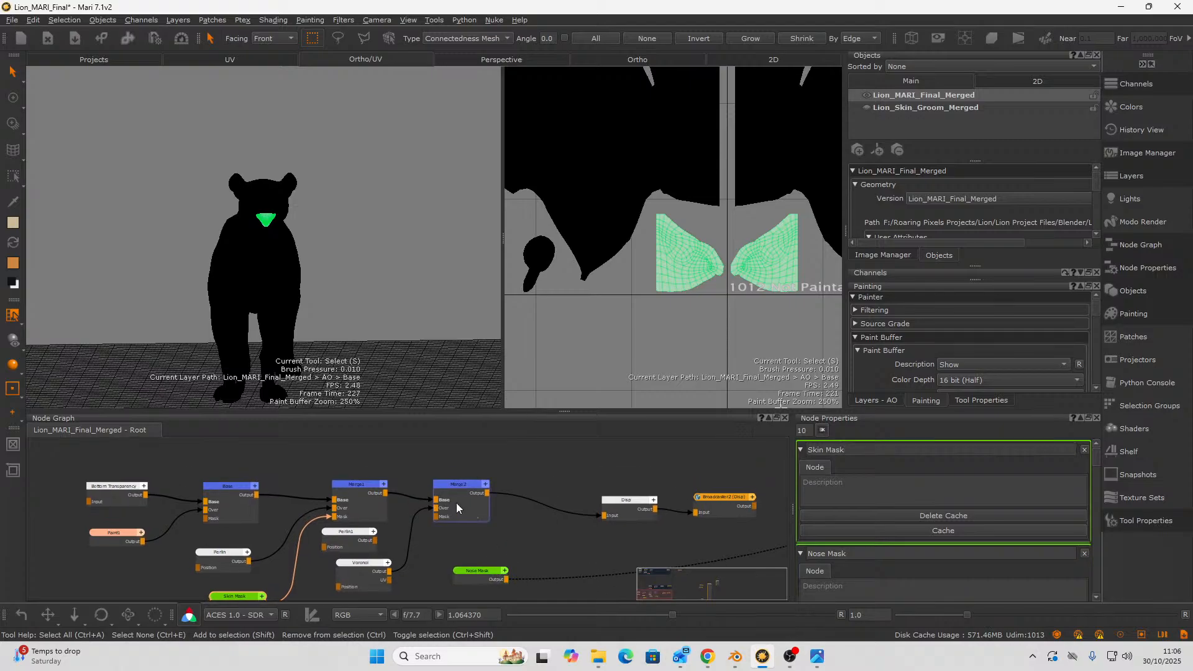
{"action": "middle_click_drag", "start_coordinate": [299, 211], "coordinate": [261, 205]}
{"action": "scroll", "coordinate": [262, 205], "scroll_direction": "up", "scroll_amount": 10}
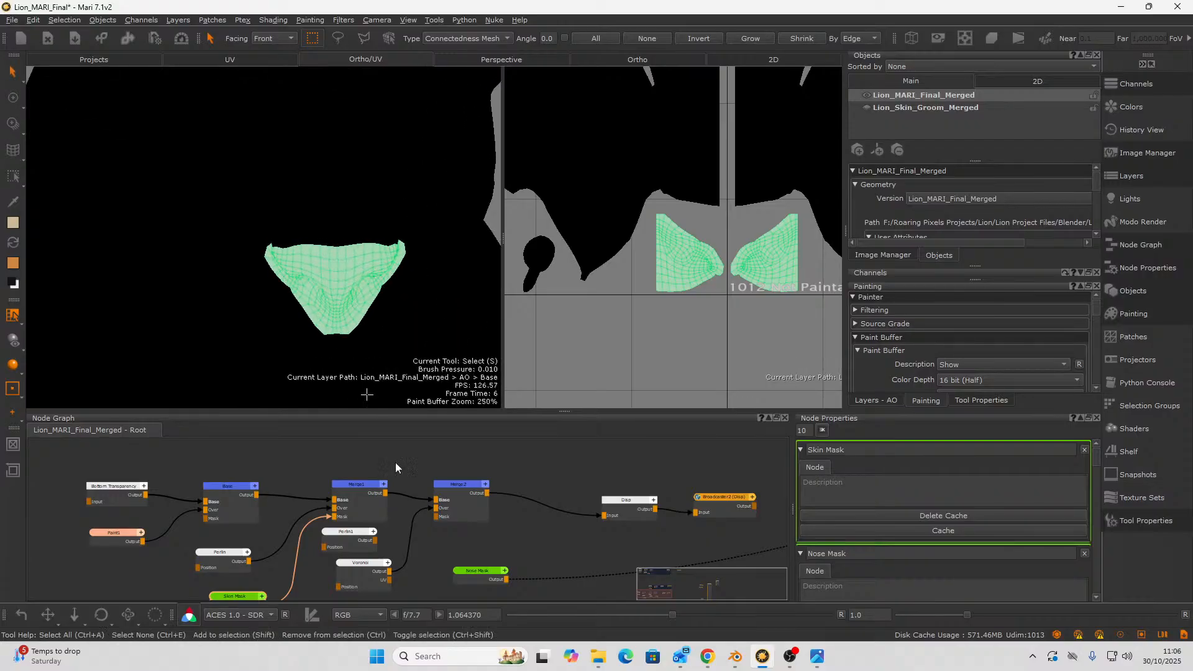
- Display the final shaded result and examine the unmasked bumps on the lion's nose and surrounding skin up close
{"action": "scroll", "coordinate": [423, 497], "scroll_direction": "down", "scroll_amount": 3}
{"action": "middle_click_drag", "start_coordinate": [683, 489], "coordinate": [408, 505]}
{"action": "scroll", "coordinate": [524, 506], "scroll_direction": "down", "scroll_amount": 3}
{"action": "left_click", "coordinate": [539, 471]}
{"action": "left_click", "coordinate": [599, 463]}
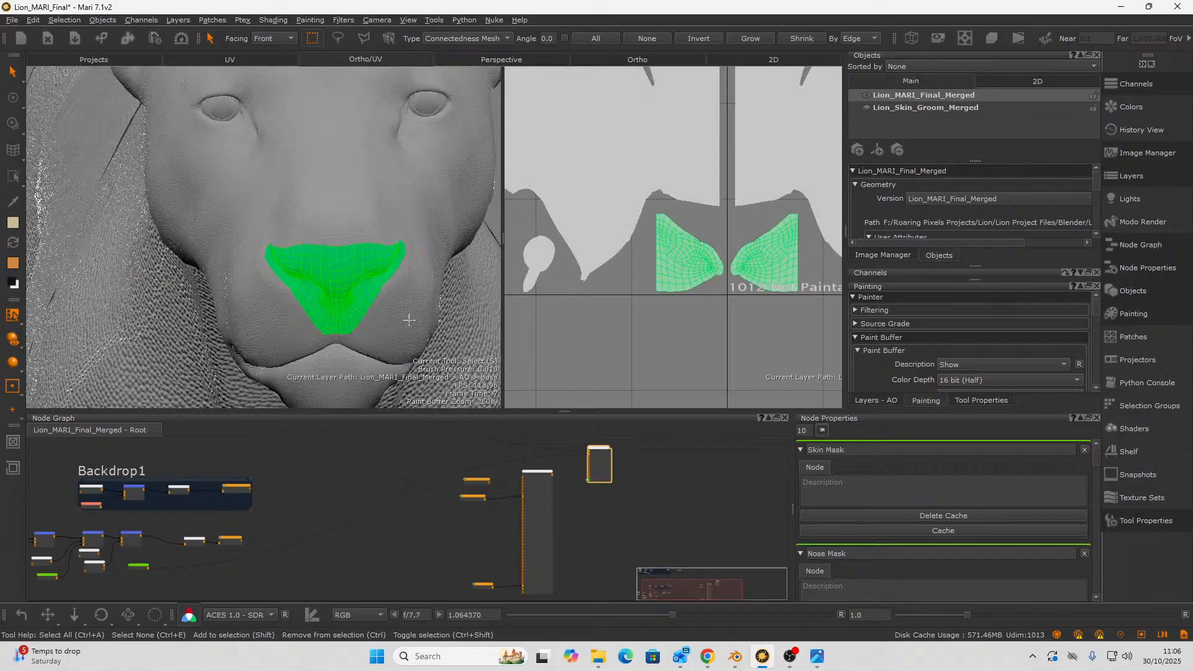
{"action": "right_click_drag", "start_coordinate": [409, 319], "coordinate": [424, 250], "text": "alt"}
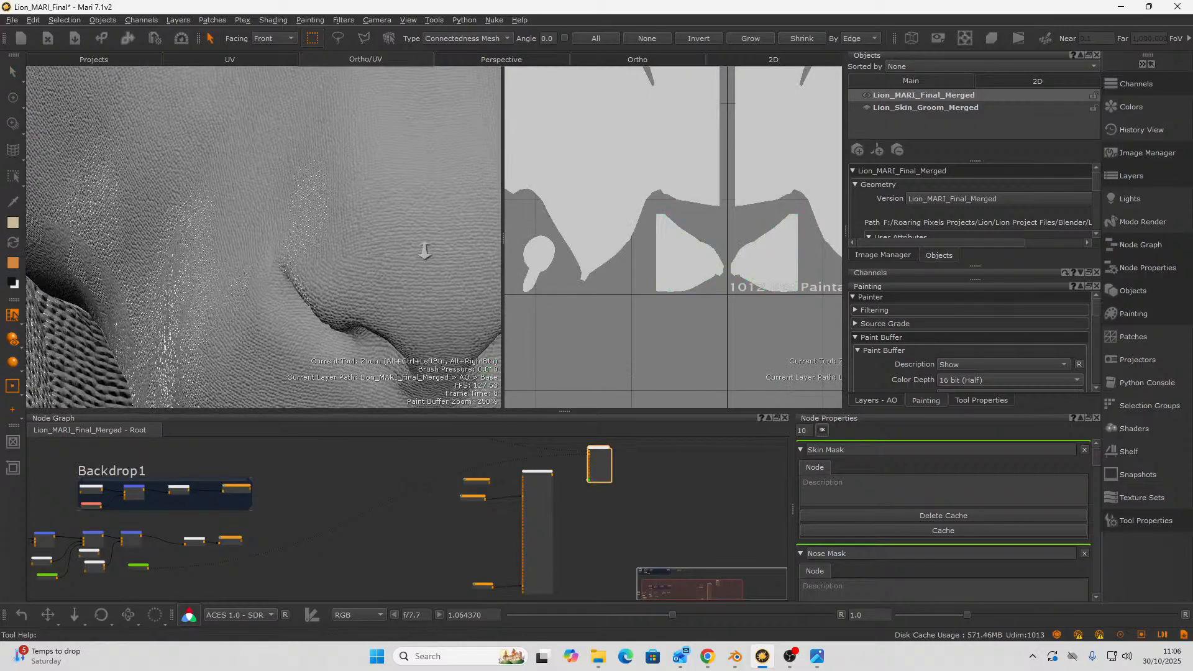
{"action": "scroll", "coordinate": [319, 240], "scroll_direction": "down", "scroll_amount": 3}
{"action": "scroll", "coordinate": [364, 253], "scroll_direction": "up", "scroll_amount": 5}
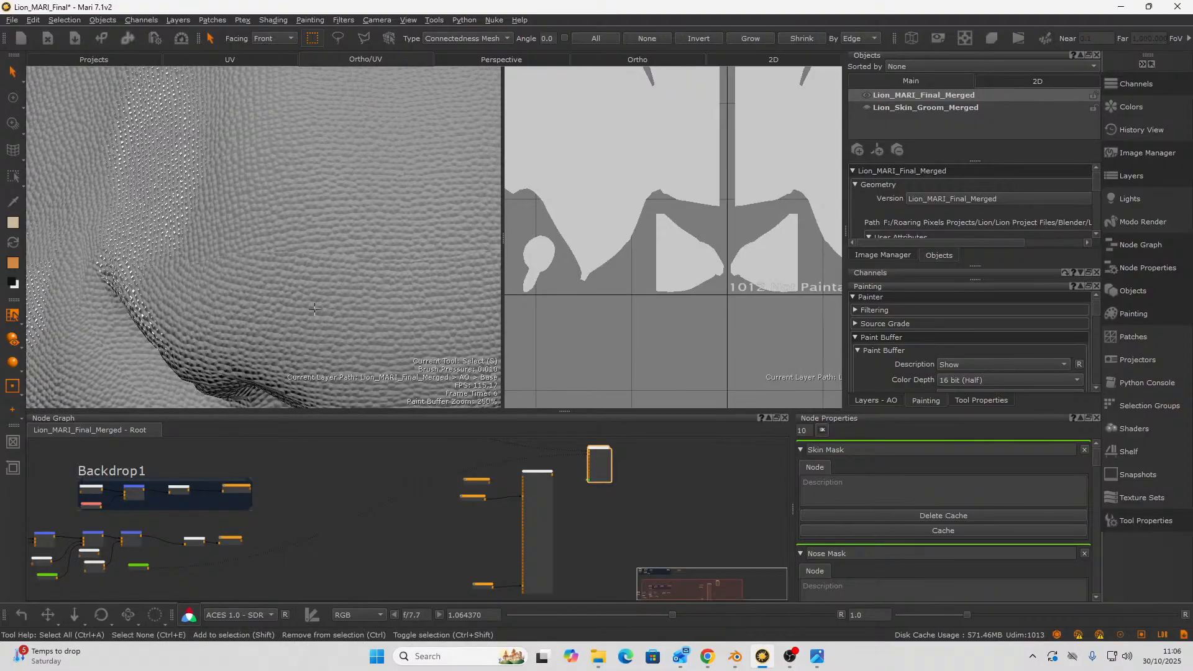
{"action": "scroll", "coordinate": [314, 310], "scroll_direction": "down", "scroll_amount": 3}
{"action": "left_click_drag", "start_coordinate": [323, 299], "coordinate": [304, 263], "text": "alt"}
{"action": "scroll", "coordinate": [410, 528], "scroll_direction": "up", "scroll_amount": 2}
- Move the Nose Mask node beside the Voronoi node and connect its output to the Mask input of Merge2
{"action": "middle_click_drag", "start_coordinate": [429, 525], "coordinate": [644, 486]}
{"action": "middle_click_drag", "start_coordinate": [417, 525], "coordinate": [490, 517]}
{"action": "scroll", "coordinate": [239, 534], "scroll_direction": "up", "scroll_amount": 2}
{"action": "left_click", "coordinate": [383, 524]}
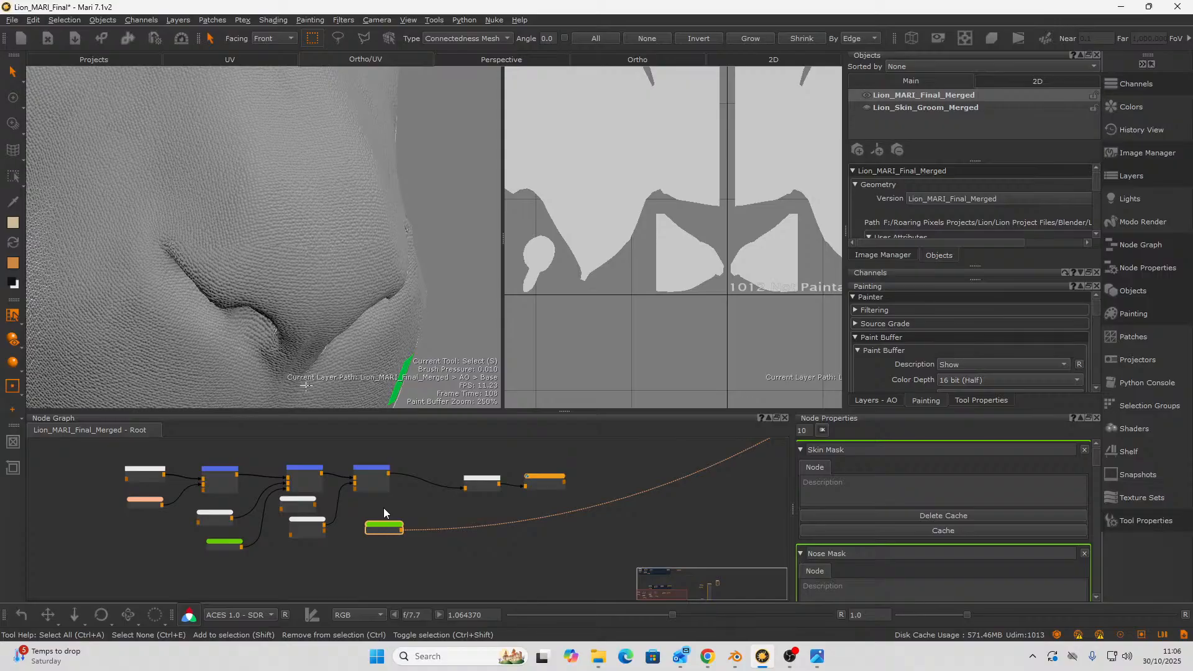
{"action": "key", "text": "v"}
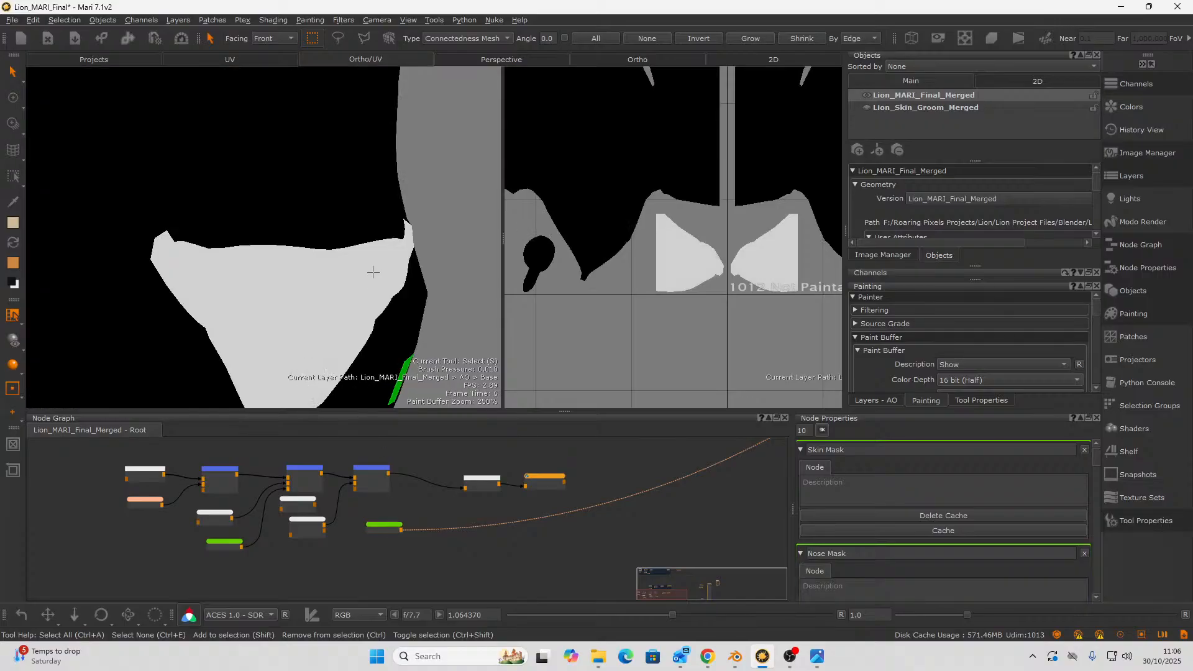
{"action": "scroll", "coordinate": [410, 521], "scroll_direction": "up", "scroll_amount": 3}
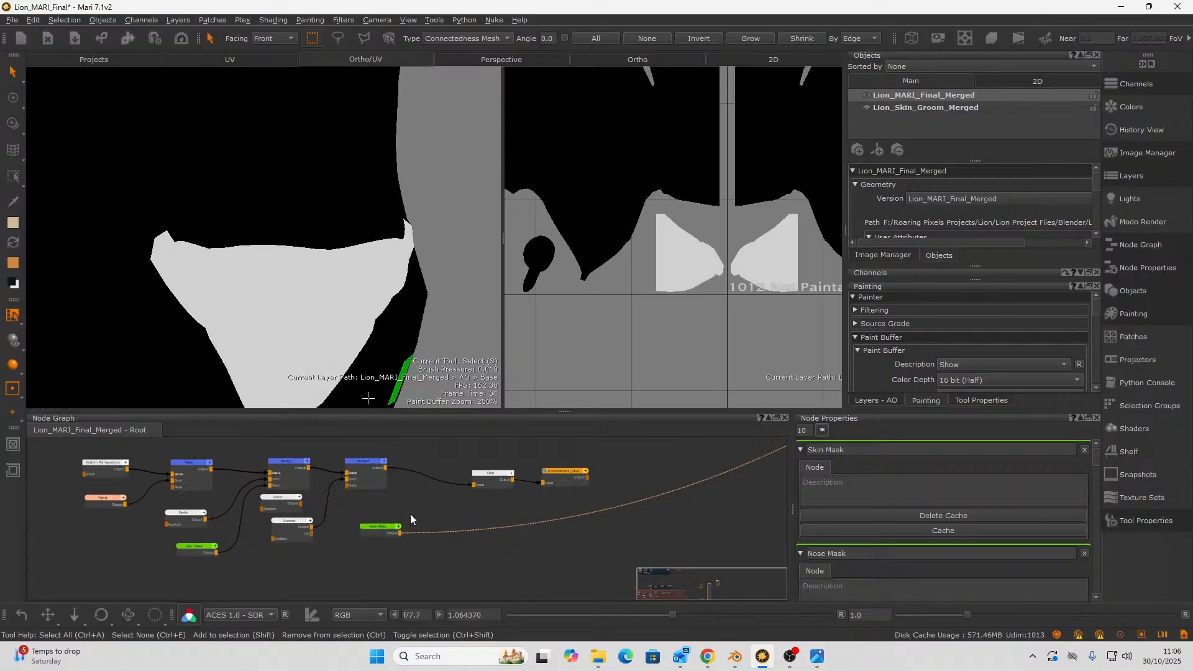
{"action": "left_click_drag", "start_coordinate": [352, 538], "coordinate": [285, 556]}
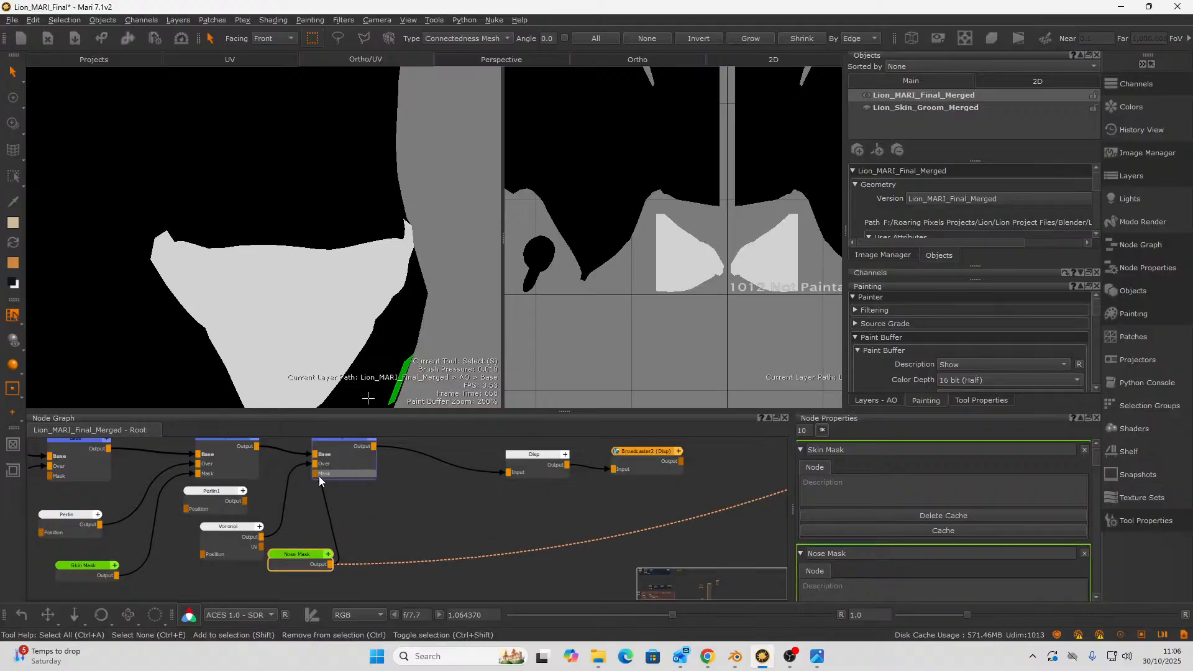
- Display the final shaded result again and examine the masked Voronoi bumps and their border on the lion's nose
{"action": "scroll", "coordinate": [371, 502], "scroll_direction": "down", "scroll_amount": 5}
{"action": "middle_click_drag", "start_coordinate": [624, 531], "coordinate": [349, 559]}
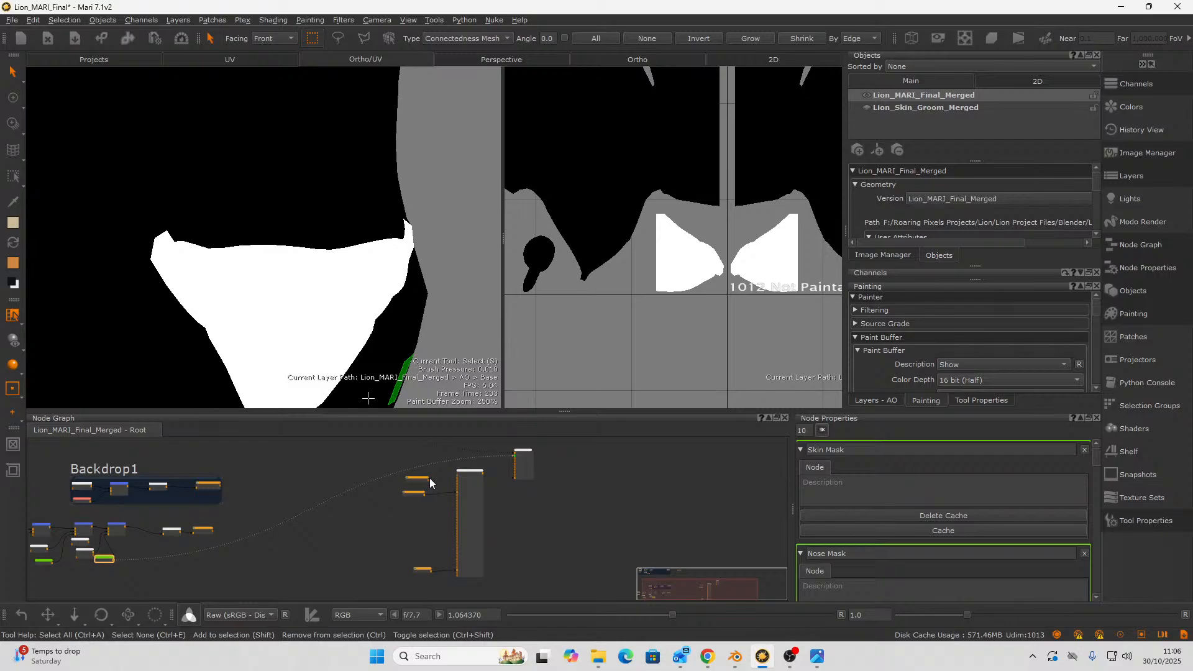
{"action": "left_click", "coordinate": [463, 479]}
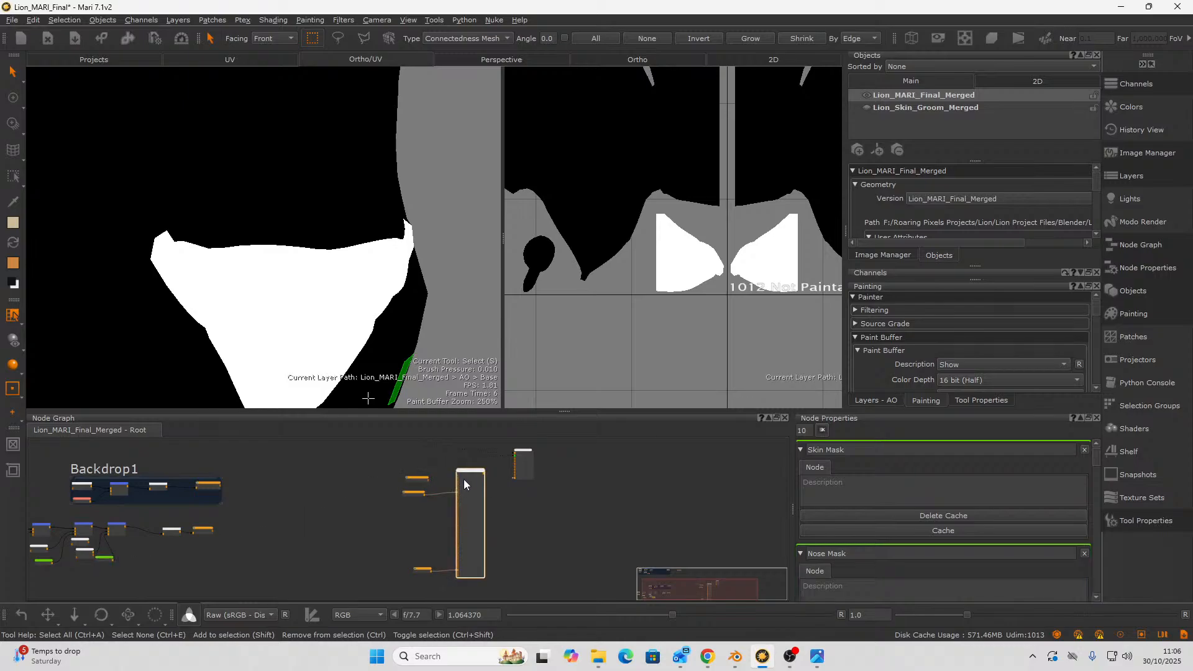
{"action": "left_click", "coordinate": [523, 463]}
{"action": "scroll", "coordinate": [230, 288], "scroll_direction": "up", "scroll_amount": 5}
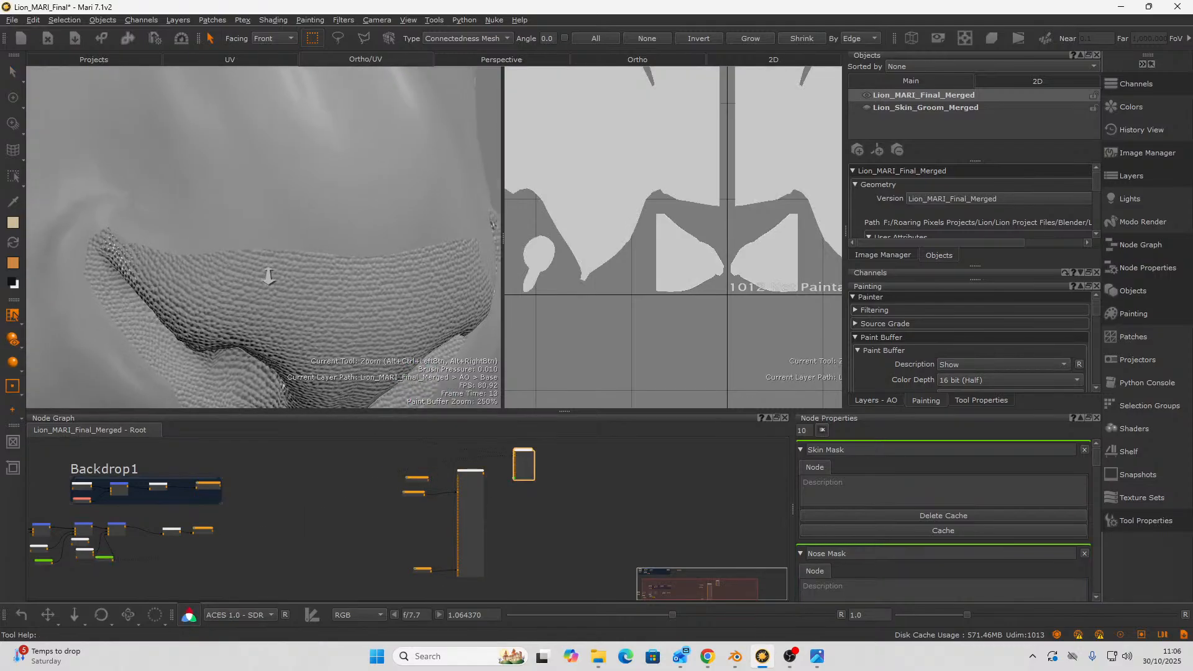
{"action": "middle_click_drag", "start_coordinate": [315, 258], "coordinate": [193, 281]}
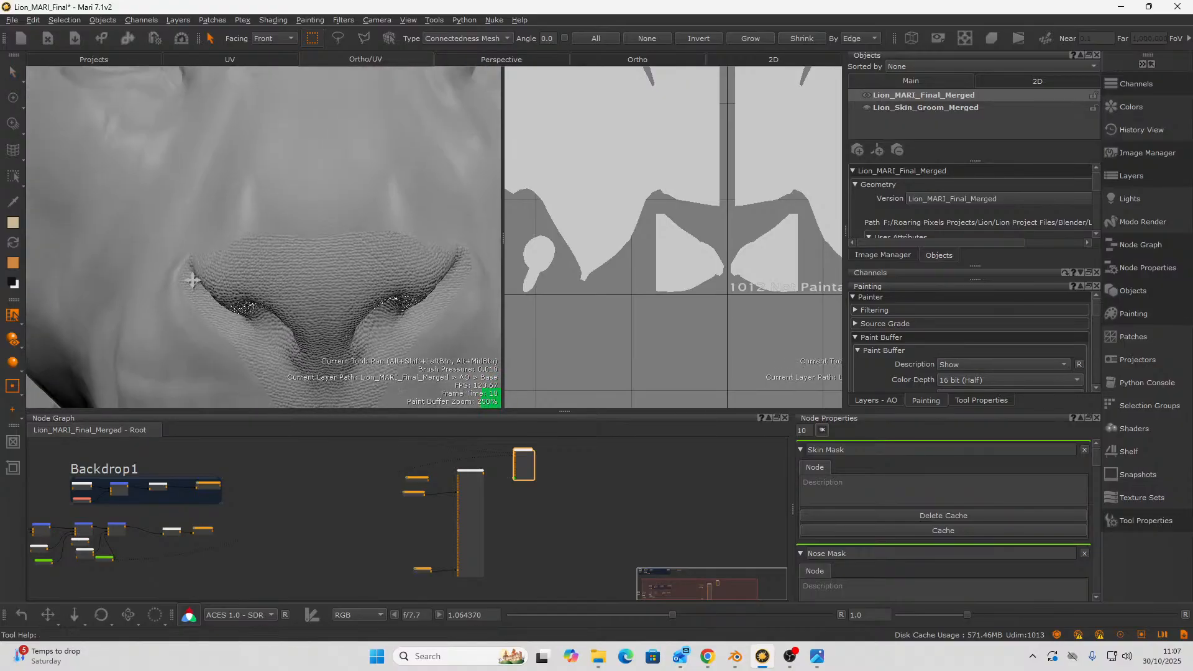
{"action": "scroll", "coordinate": [224, 288], "scroll_direction": "up", "scroll_amount": 6}
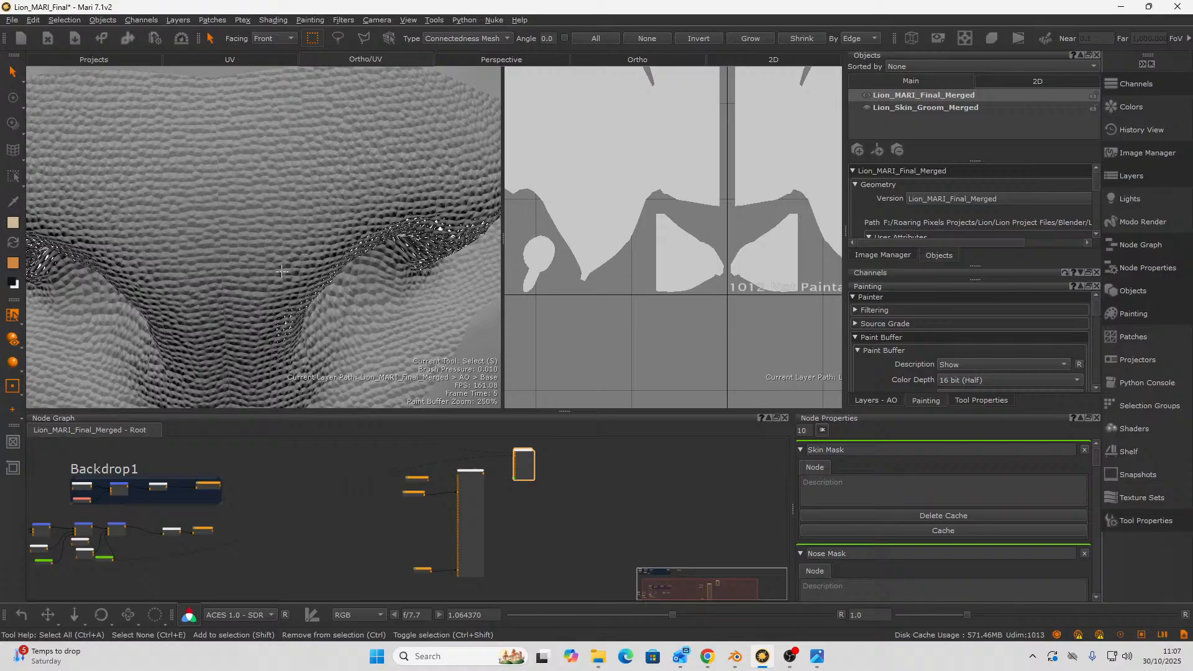
{"action": "scroll", "coordinate": [282, 271], "scroll_direction": "down", "scroll_amount": 8}
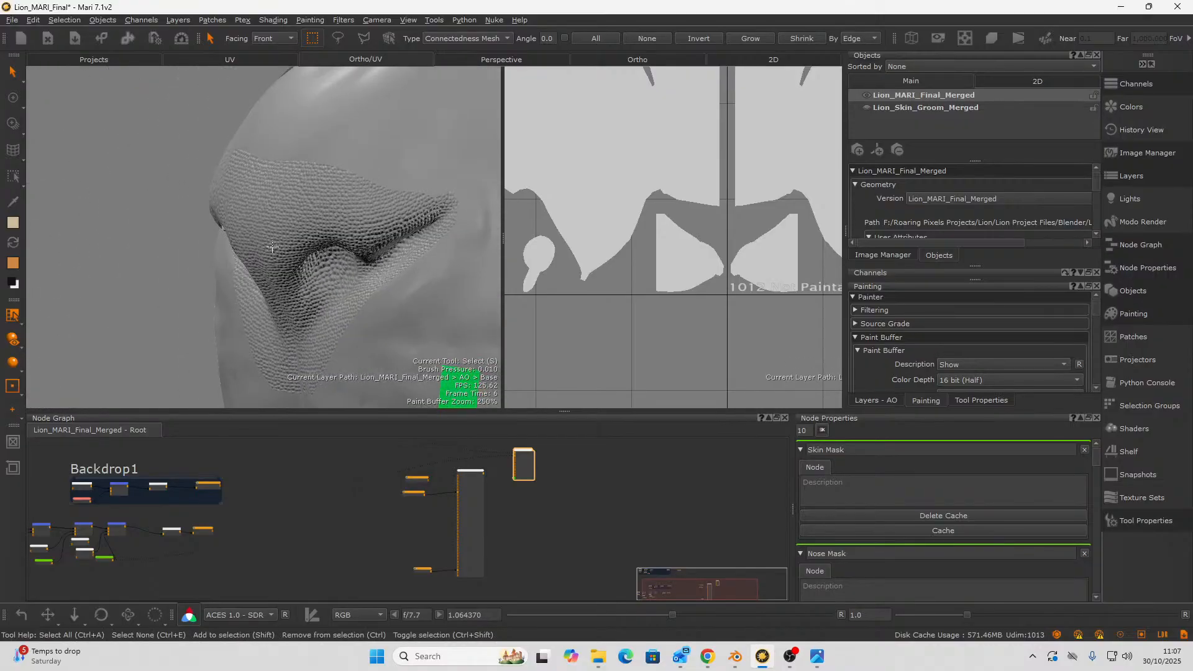
{"action": "middle_click_drag", "start_coordinate": [272, 246], "coordinate": [427, 200]}
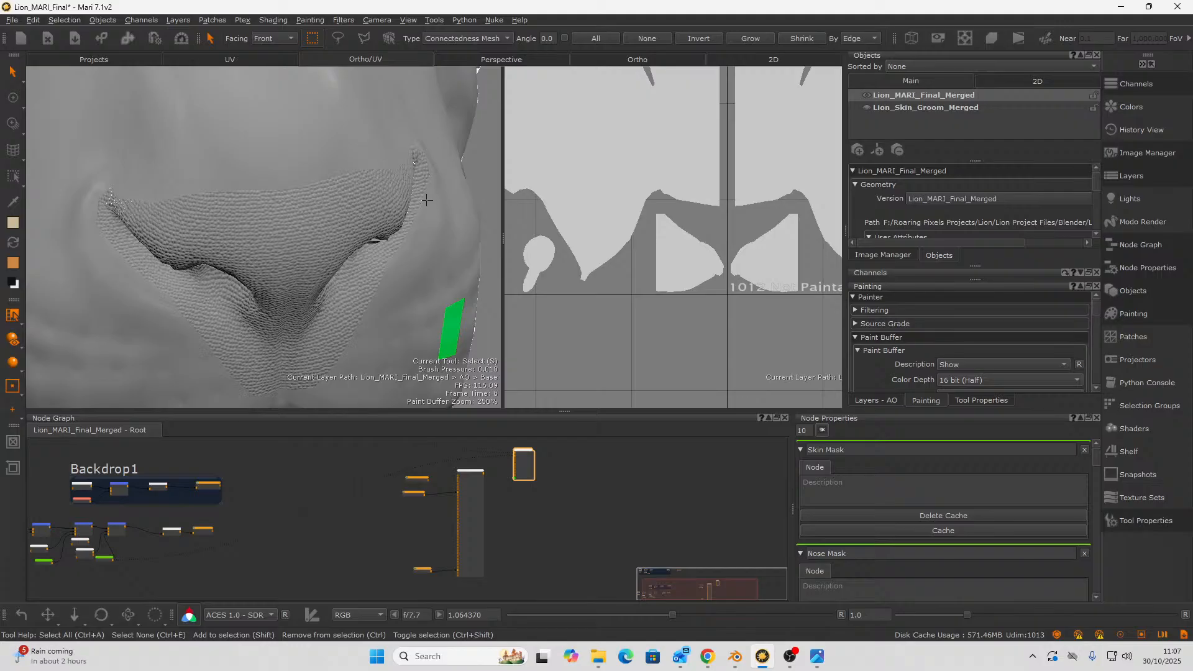
{"action": "middle_click_drag", "start_coordinate": [304, 231], "coordinate": [342, 219]}
{"action": "left_click_drag", "start_coordinate": [144, 287], "coordinate": [235, 246], "text": "alt"}
{"action": "scroll", "coordinate": [256, 205], "scroll_direction": "down", "scroll_amount": 5}
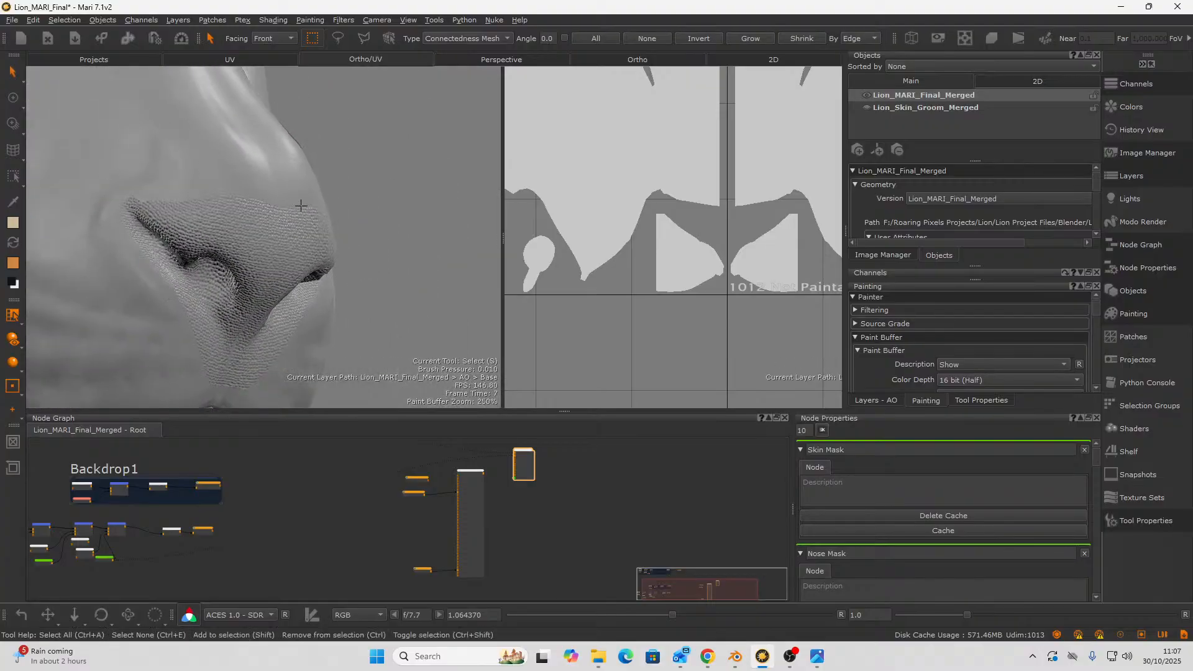
- Examine the nose bumps in profile and from the front, and compare them with the whole head and neck
{"action": "right_click_drag", "start_coordinate": [300, 205], "coordinate": [44, 373], "text": "alt"}
{"action": "scroll", "coordinate": [295, 290], "scroll_direction": "up", "scroll_amount": 10}
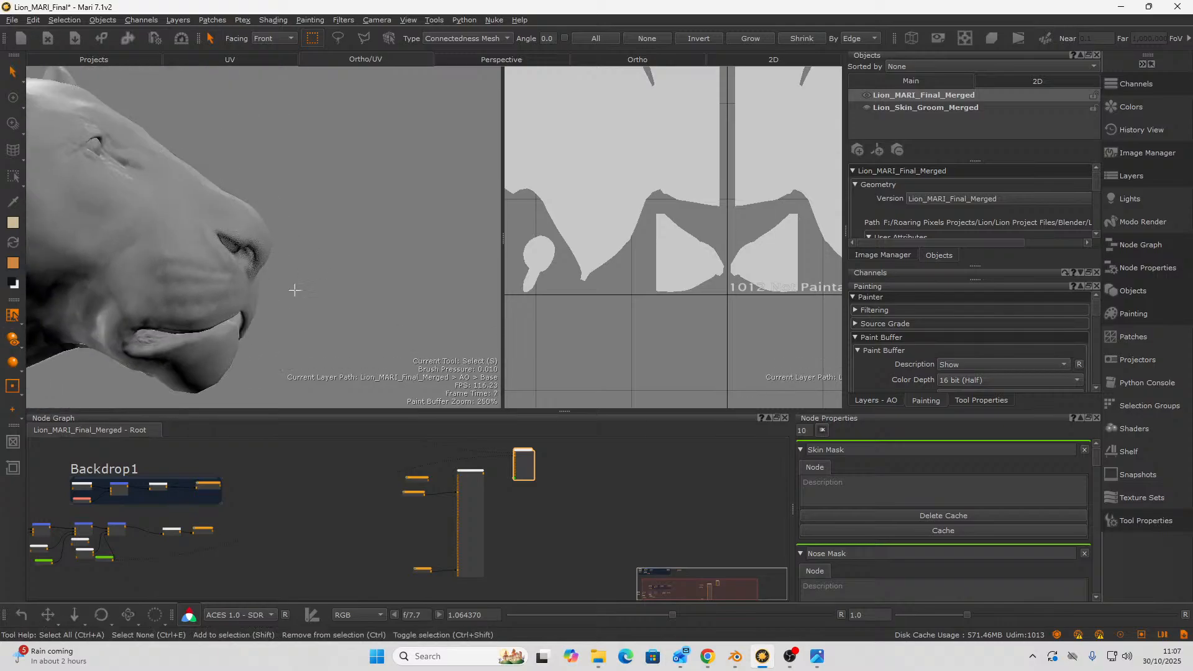
{"action": "scroll", "coordinate": [273, 267], "scroll_direction": "up", "scroll_amount": 6}
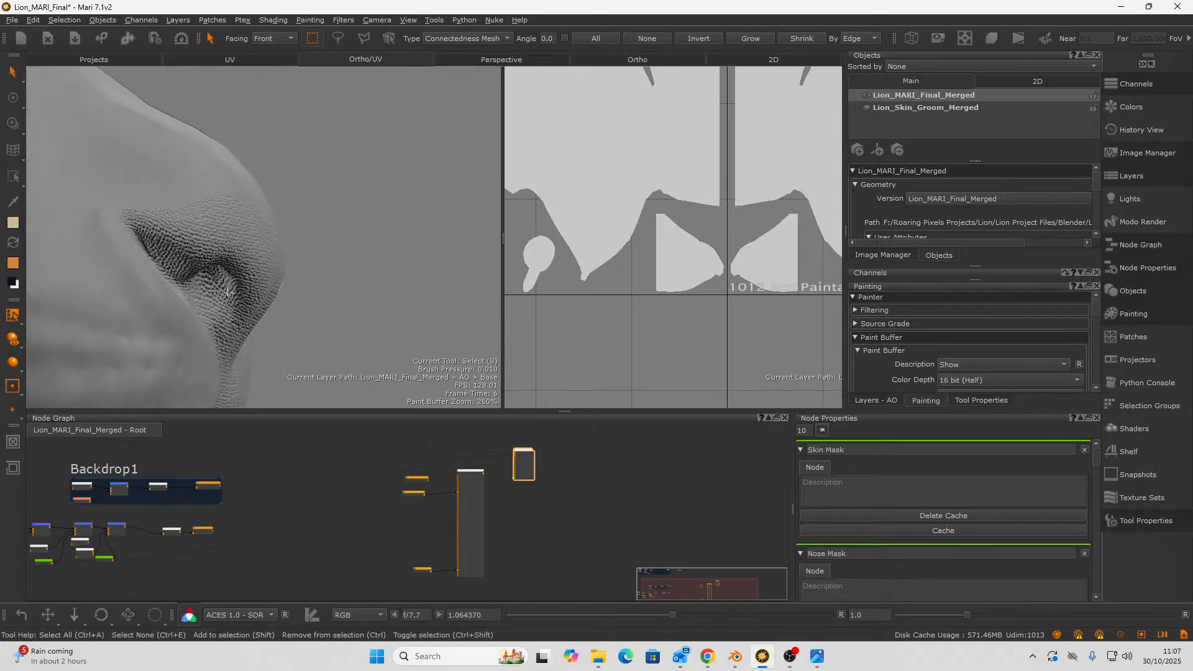
{"action": "left_click_drag", "start_coordinate": [227, 291], "coordinate": [152, 304], "text": "alt"}
{"action": "scroll", "coordinate": [180, 274], "scroll_direction": "up", "scroll_amount": 3}
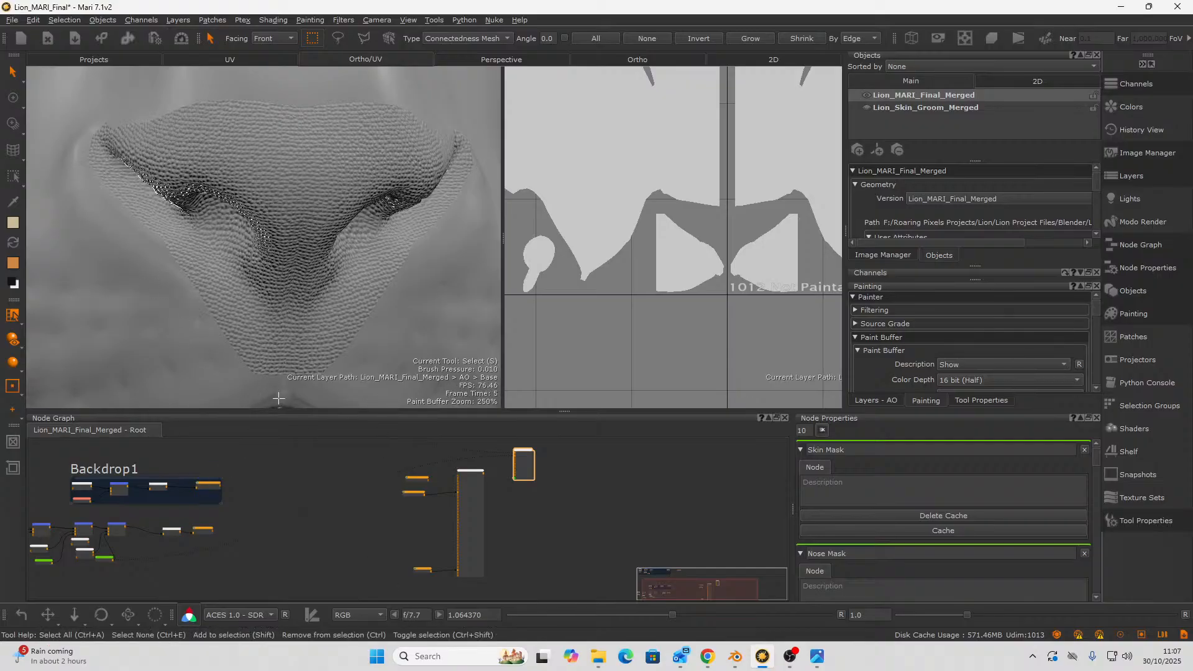
{"action": "right_click_drag", "start_coordinate": [262, 397], "coordinate": [227, 233], "text": "alt"}
{"action": "left_click_drag", "start_coordinate": [227, 232], "coordinate": [285, 218], "text": "alt"}
{"action": "middle_click_drag", "start_coordinate": [286, 218], "coordinate": [337, 227], "text": "alt"}
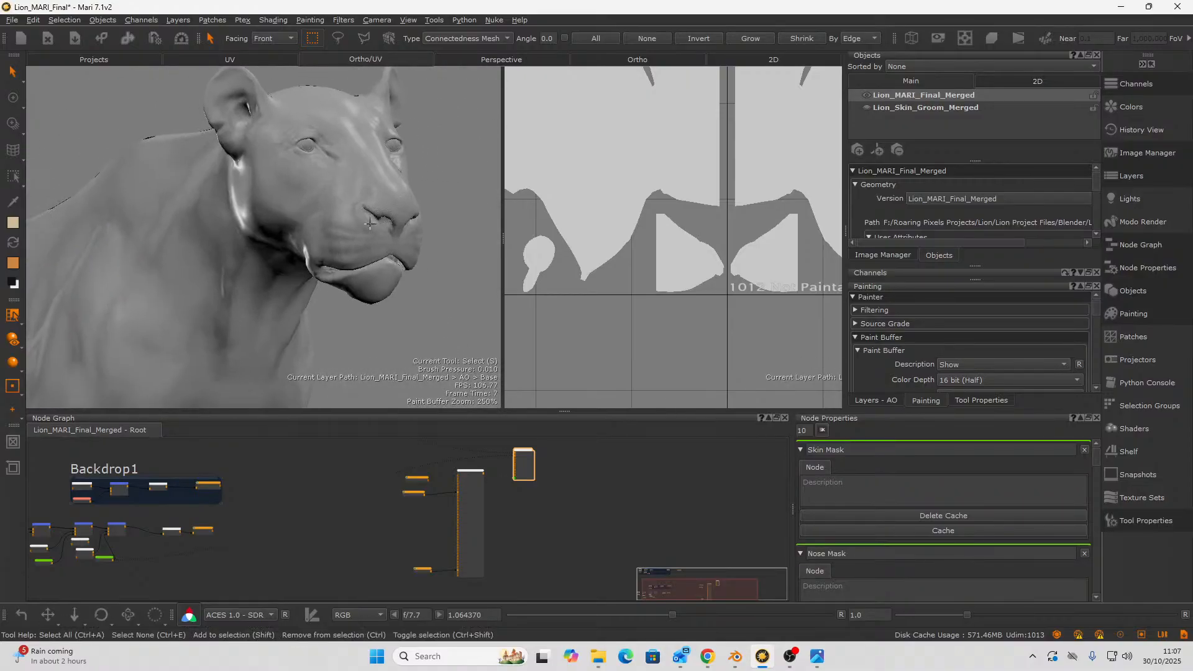
{"action": "scroll", "coordinate": [337, 227], "scroll_direction": "up", "scroll_amount": 10}
{"action": "scroll", "coordinate": [251, 516], "scroll_direction": "down", "scroll_amount": 2}
- Shift the Disp and Broadcaster2 nodes further along the chain and insert a new Merge node after Merge2
{"action": "middle_click_drag", "start_coordinate": [251, 516], "coordinate": [408, 480]}
{"action": "scroll", "coordinate": [401, 494], "scroll_direction": "up", "scroll_amount": 5}
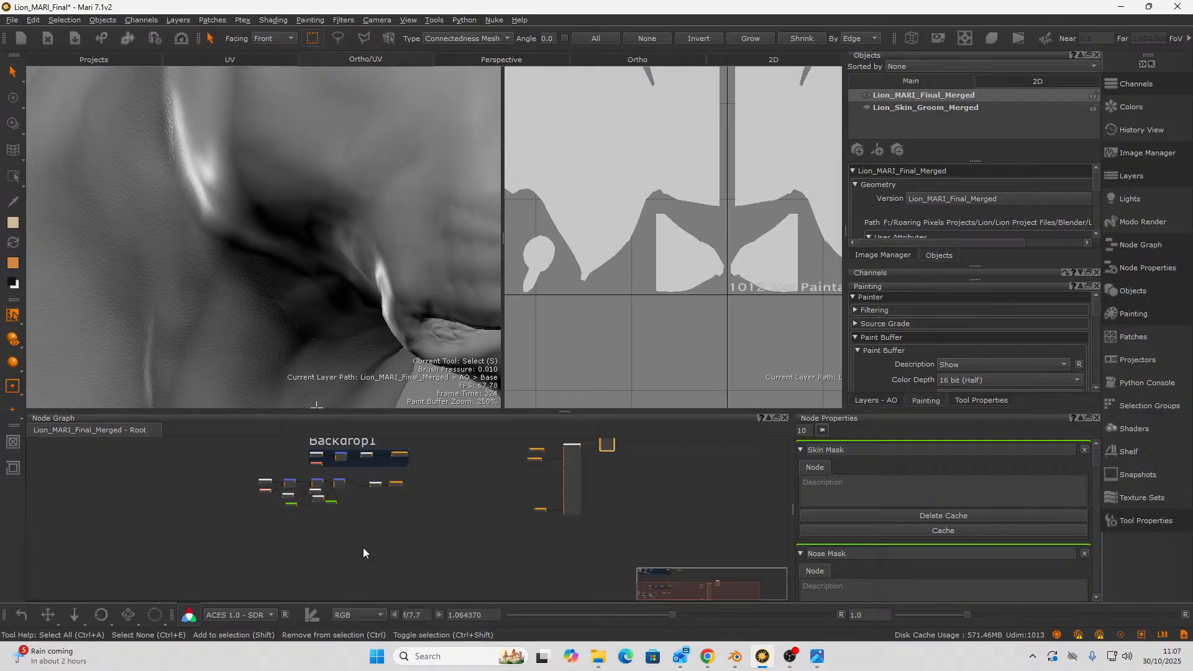
{"action": "mouse_move", "coordinate": [317, 352]}
{"action": "left_mouse_down", "text": "alt"}
{"action": "mouse_move", "coordinate": [359, 320]}
{"action": "mouse_move", "coordinate": [296, 327]}
{"action": "mouse_move", "coordinate": [293, 266]}
{"action": "mouse_move", "coordinate": [300, 338]}
{"action": "left_mouse_up", "text": "alt"}
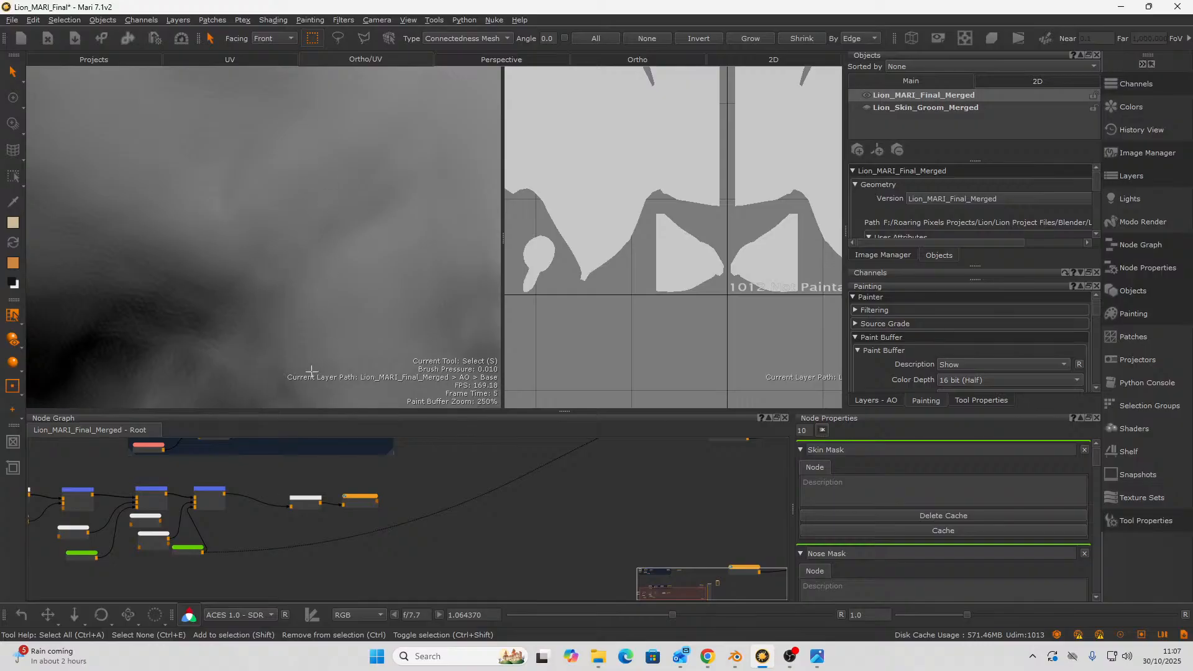
{"action": "scroll", "coordinate": [311, 568], "scroll_direction": "up", "scroll_amount": 5}
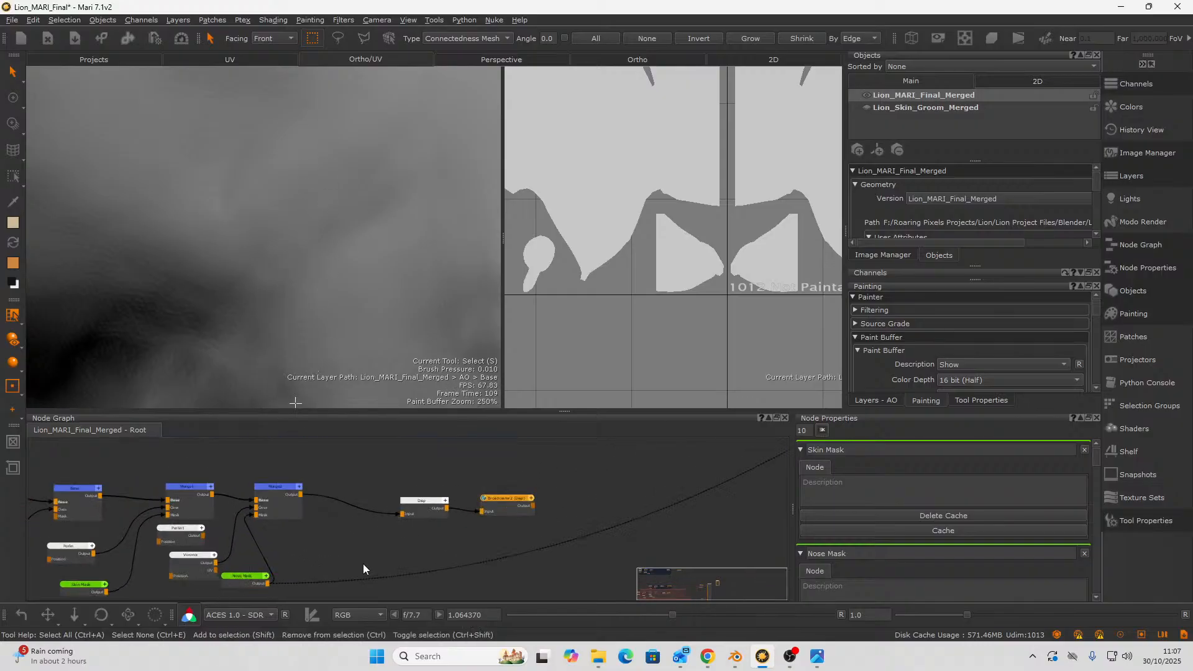
{"action": "left_click", "coordinate": [582, 479], "text": "shift"}
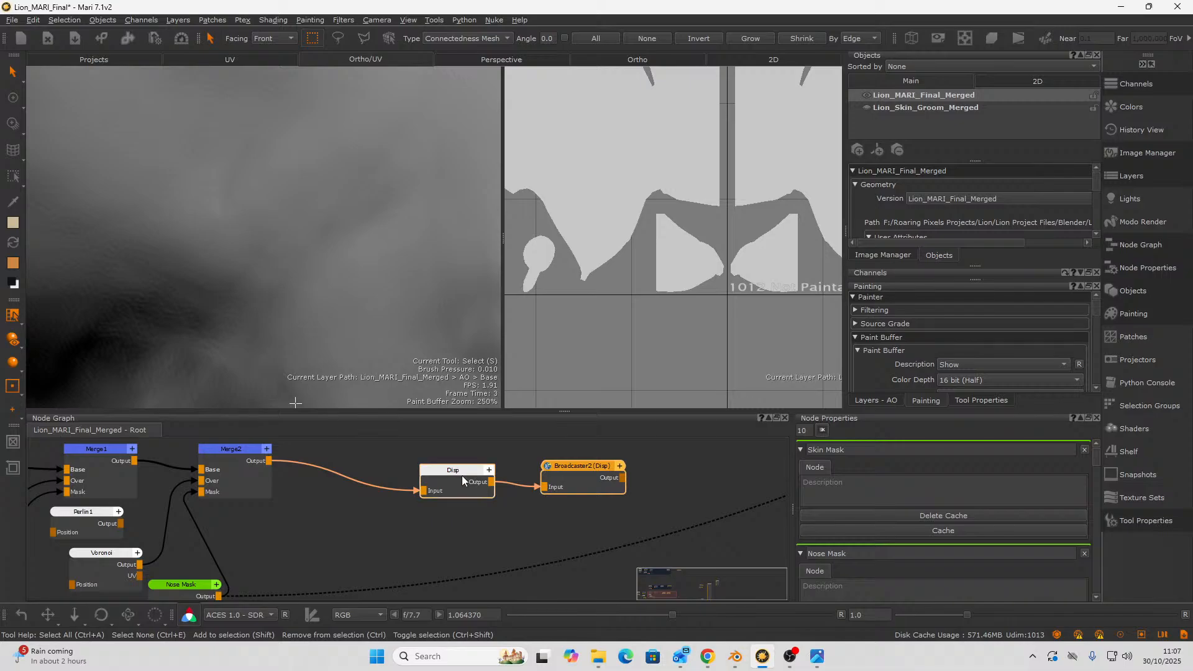
{"action": "left_click_drag", "start_coordinate": [463, 480], "coordinate": [527, 470]}
{"action": "left_click", "coordinate": [250, 458]}
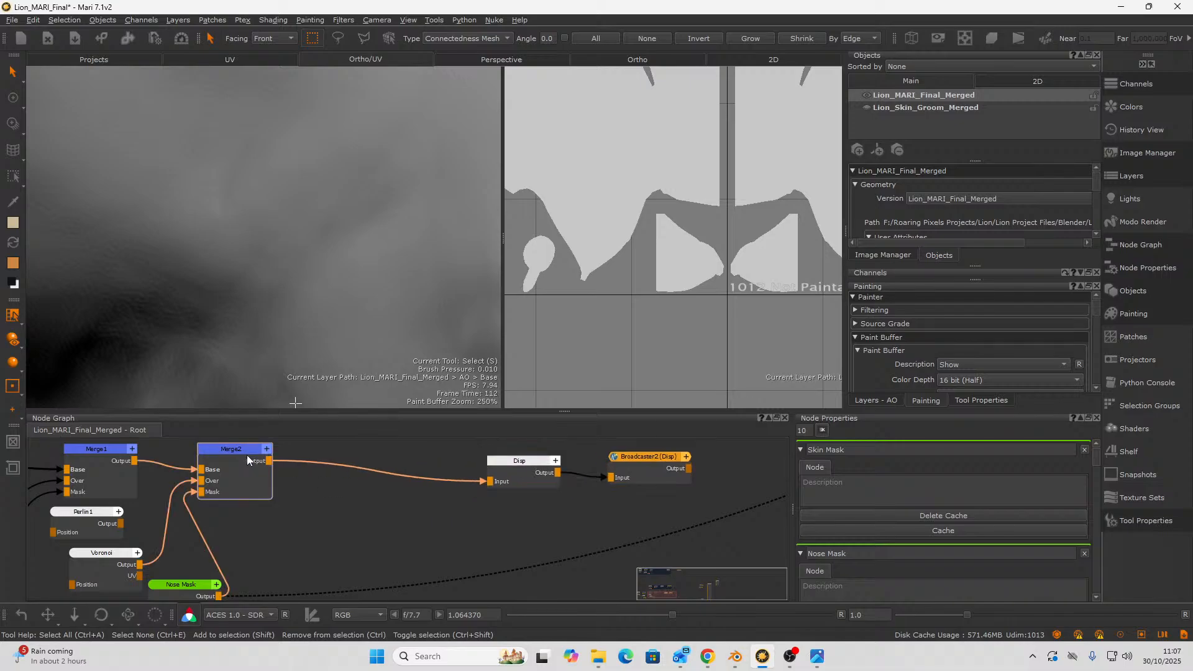
{"action": "key", "text": "m"}
- Add a Cellular node below the new merge and view its pattern on the lion's head
{"action": "right_click", "coordinate": [319, 548]}
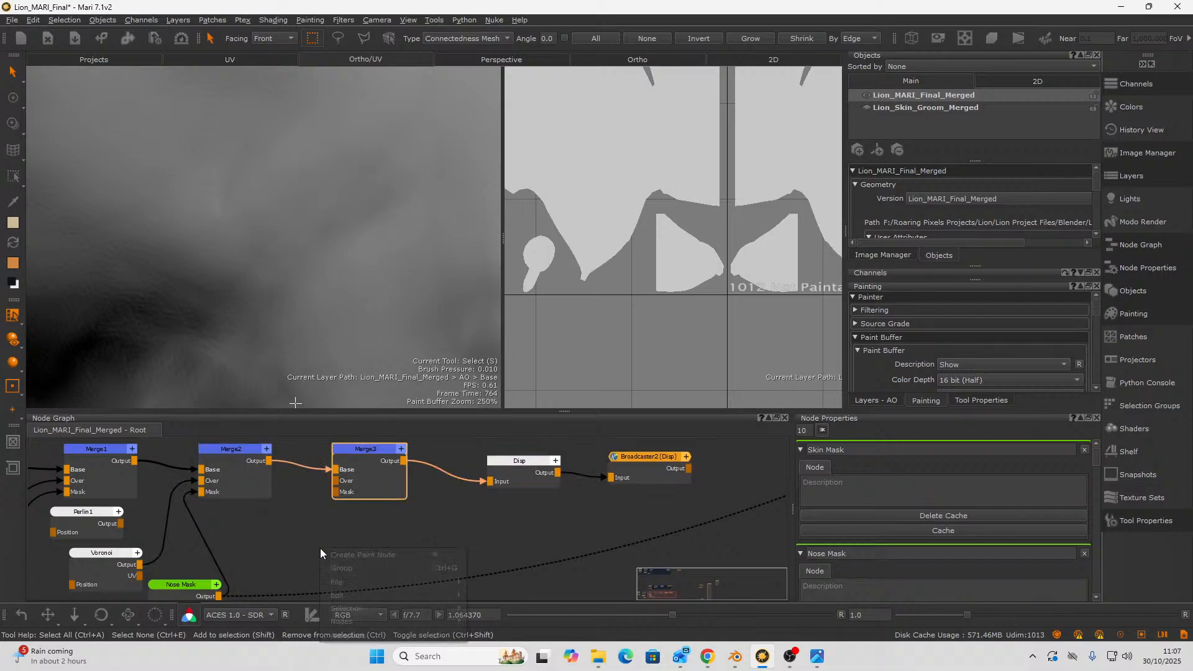
{"action": "left_click", "coordinate": [306, 524]}
{"action": "key", "text": "Tab"}
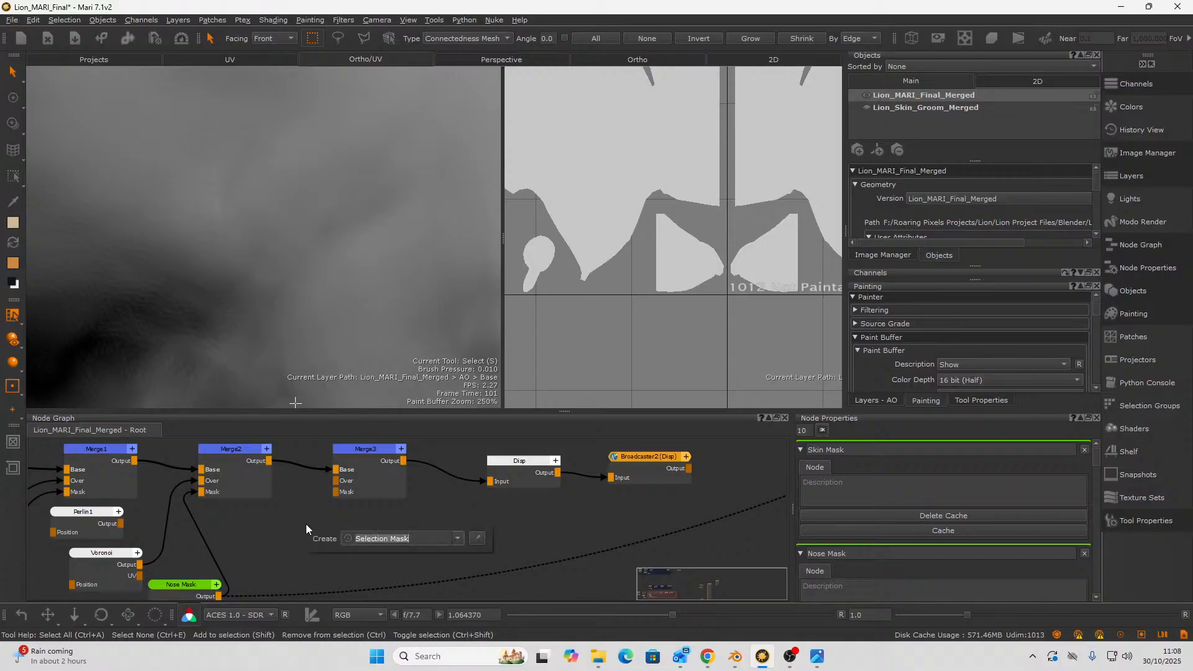
{"action": "type", "text": "cl"}
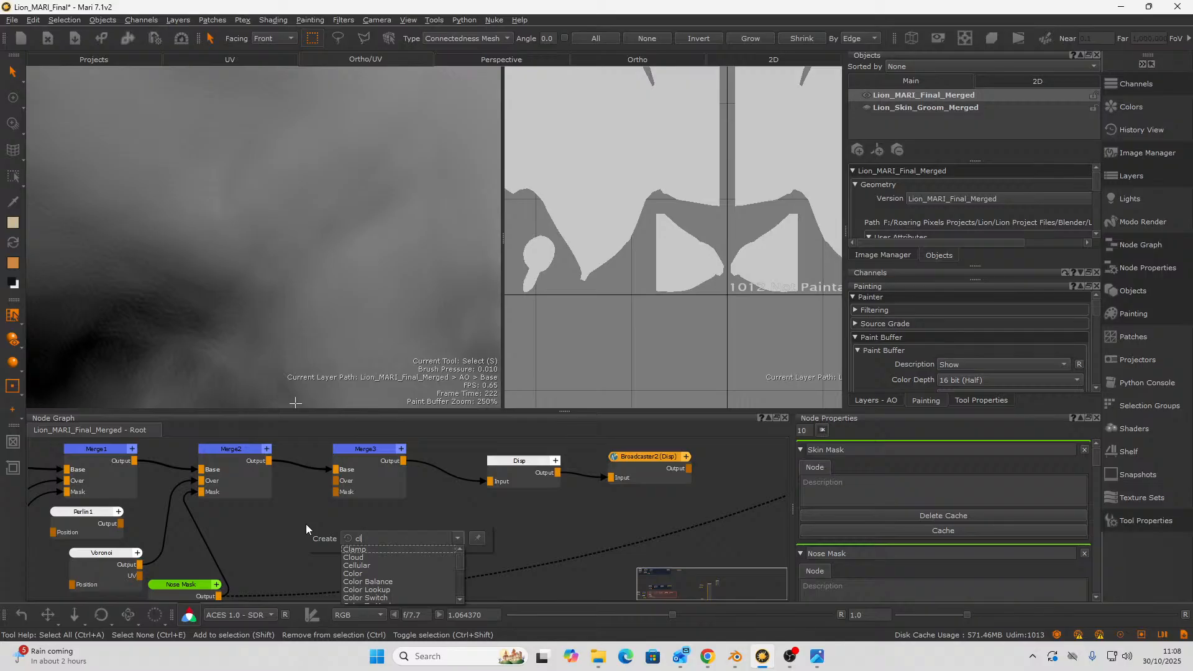
{"action": "key", "text": "Down"}
{"action": "key", "text": "Down"}
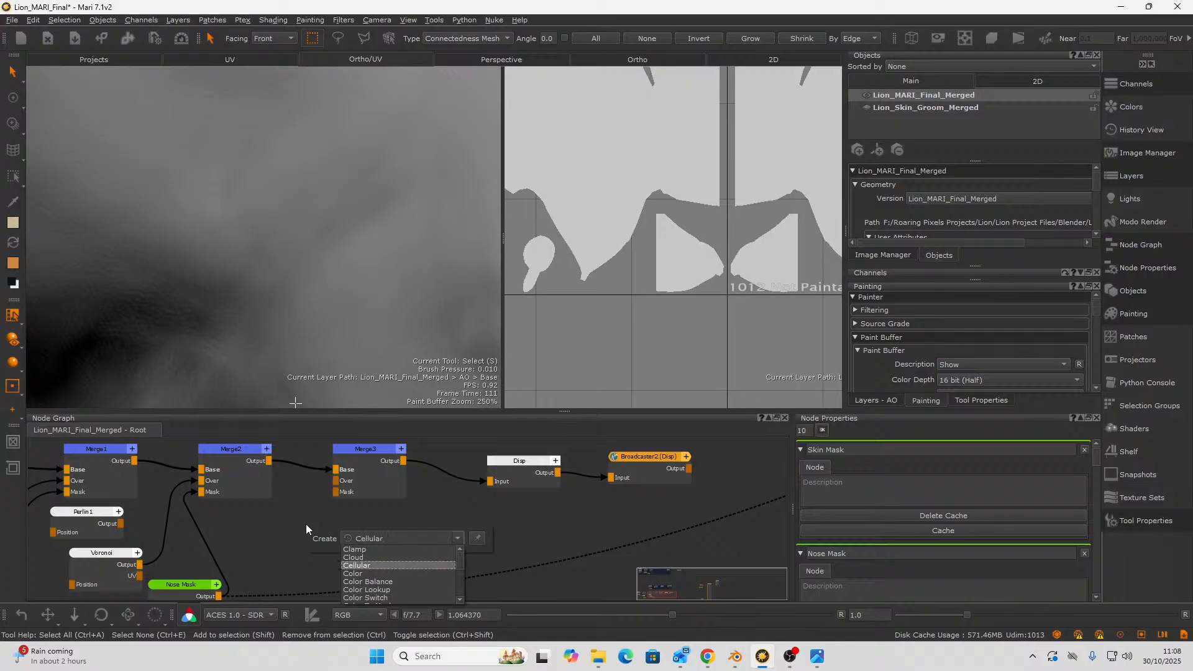
{"action": "key", "text": "Return"}
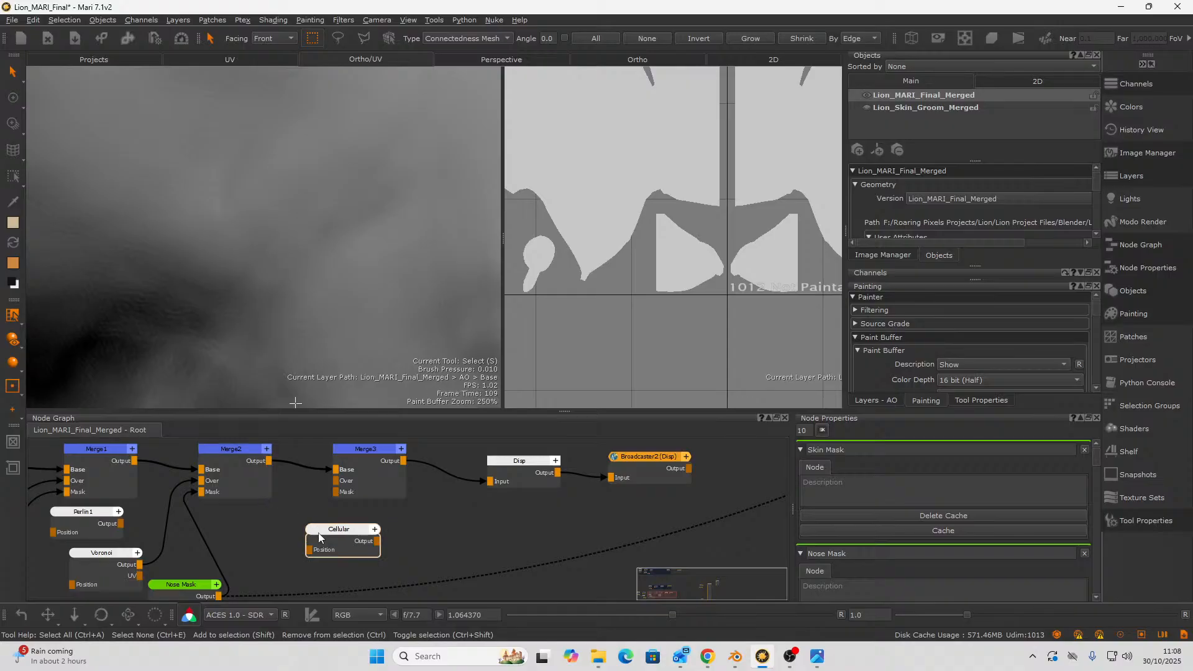
{"action": "key", "text": "v"}
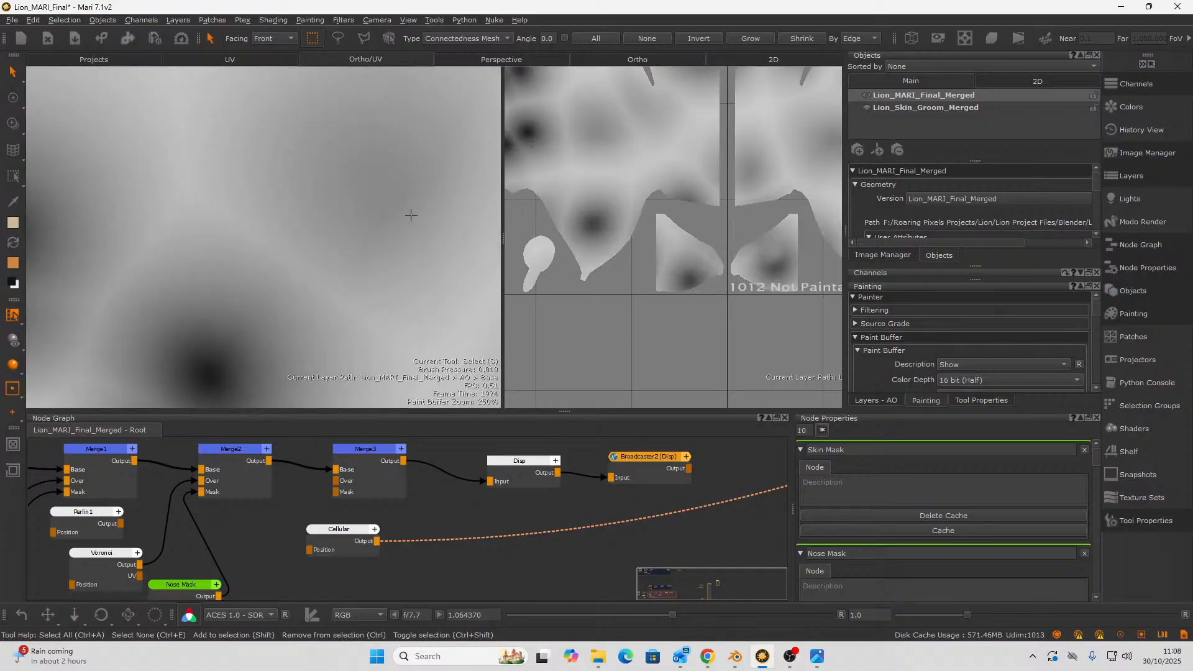
{"action": "scroll", "coordinate": [269, 269], "scroll_direction": "down", "scroll_amount": 5}
{"action": "middle_click_drag", "start_coordinate": [264, 272], "coordinate": [301, 296]}
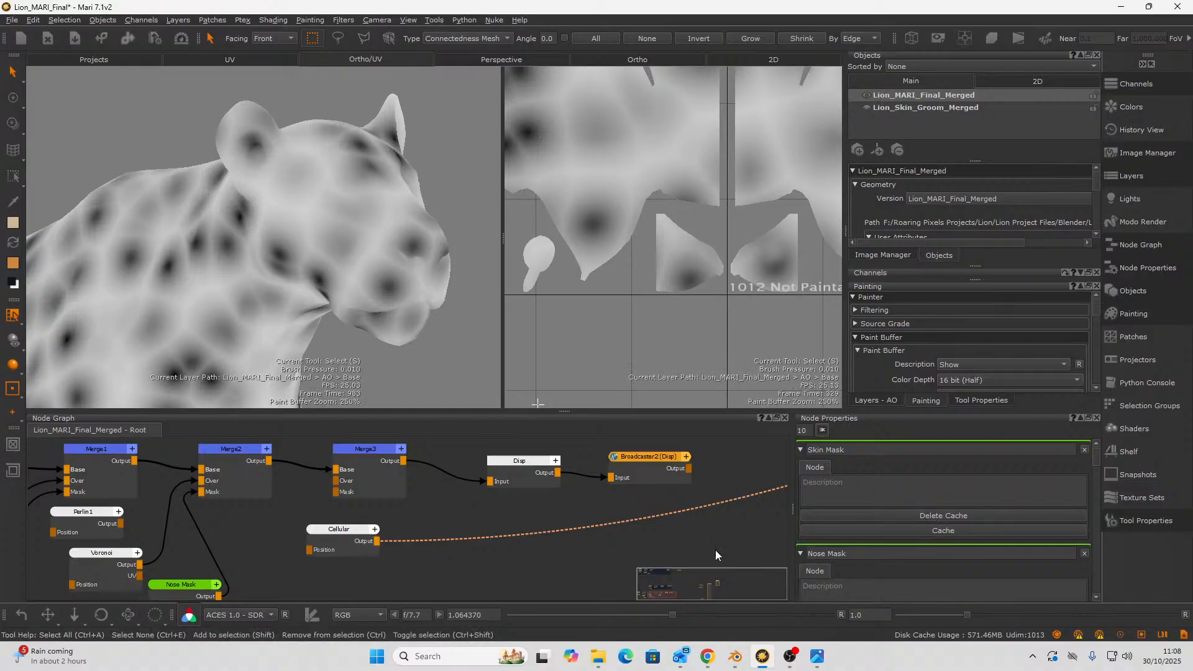
- Set the Cellular node's Color B intensity to 0.5 and its Color A intensity to 0.6
{"action": "left_click", "coordinate": [346, 533]}
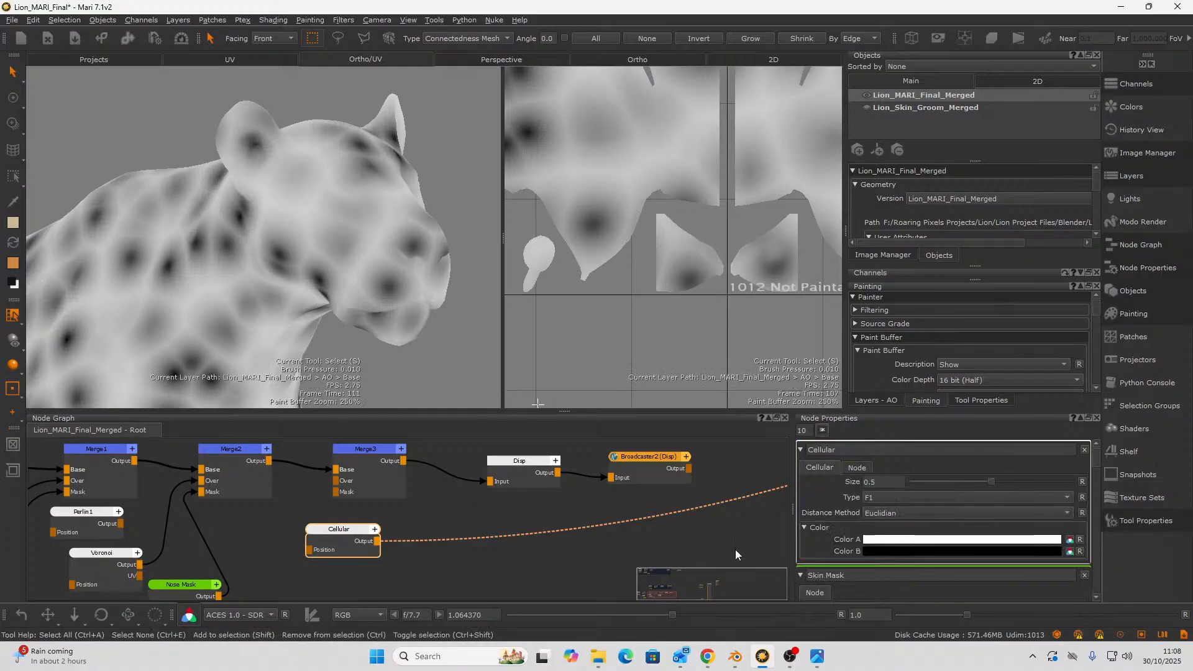
{"action": "left_click", "coordinate": [920, 551]}
{"action": "left_click", "coordinate": [631, 493]}
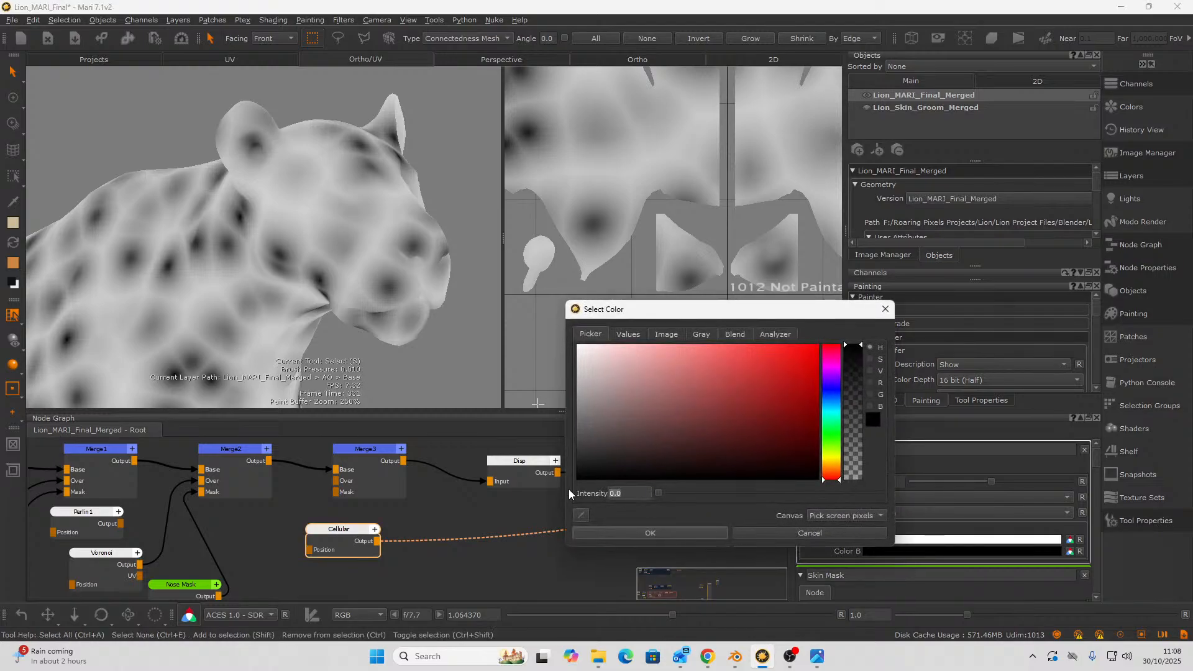
{"action": "type", "text": "0.5"}
{"action": "key", "text": "Return"}
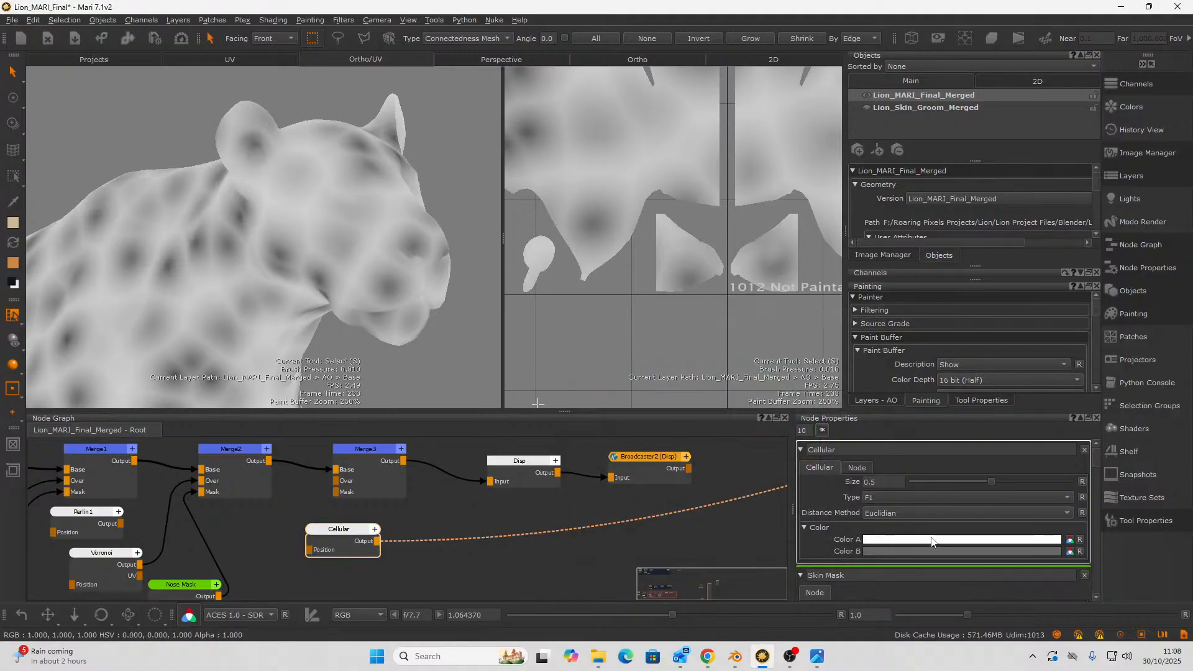
{"action": "left_click", "coordinate": [961, 539]}
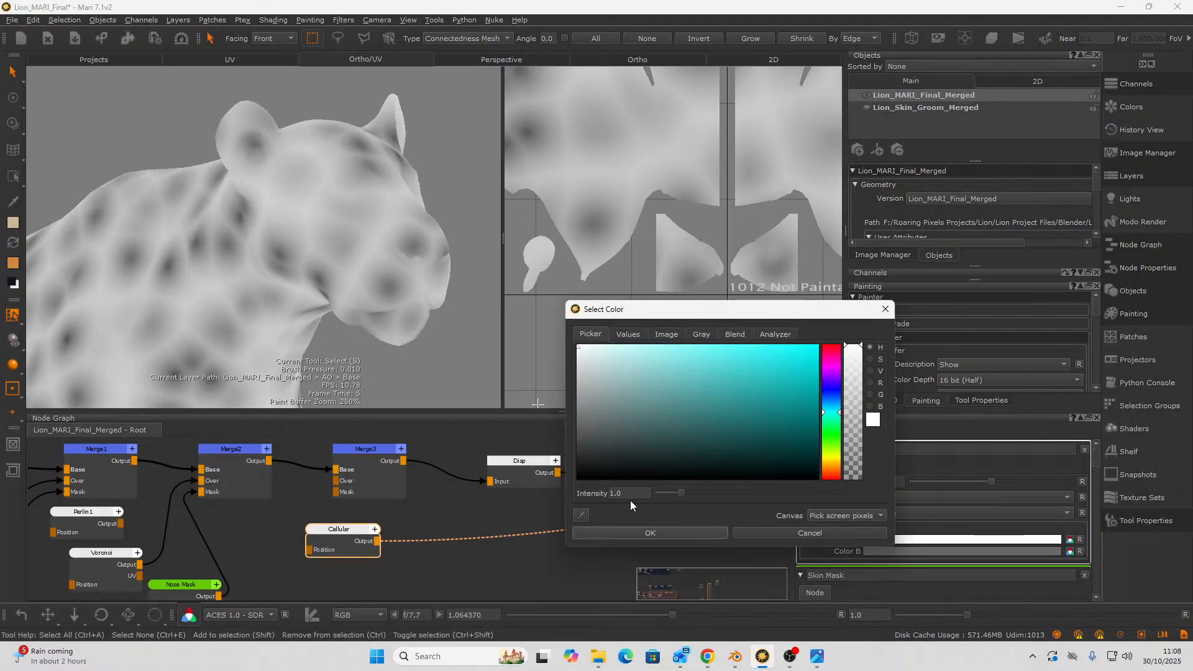
{"action": "left_click_drag", "start_coordinate": [627, 493], "coordinate": [561, 494]}
{"action": "type", "text": "0.5"}
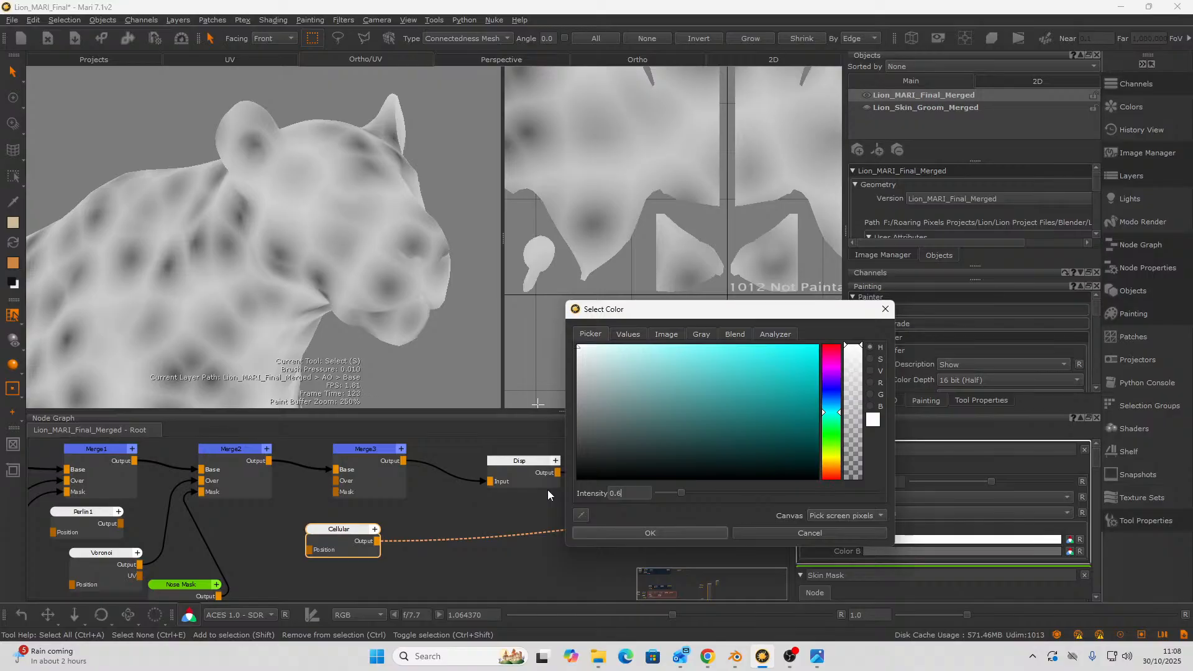
{"action": "key", "text": "Return"}
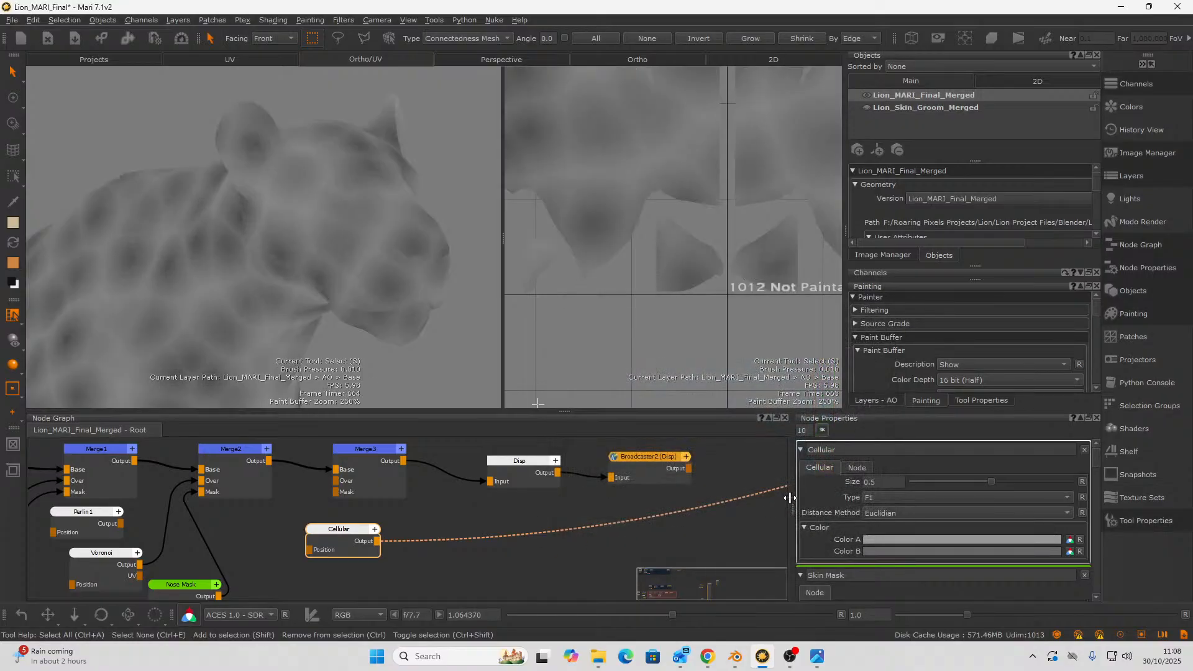
- Try the F2 and F2-F1 types on the Cellular node and return the type to F1
{"action": "left_click", "coordinate": [892, 494]}
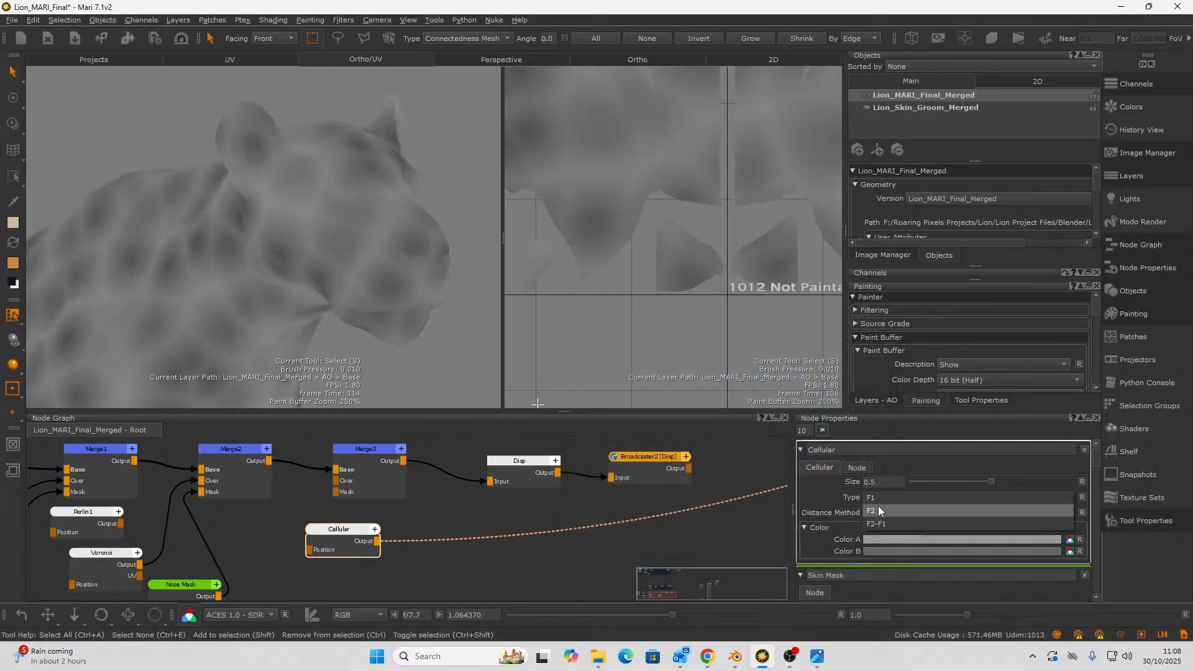
{"action": "left_click", "coordinate": [878, 509]}
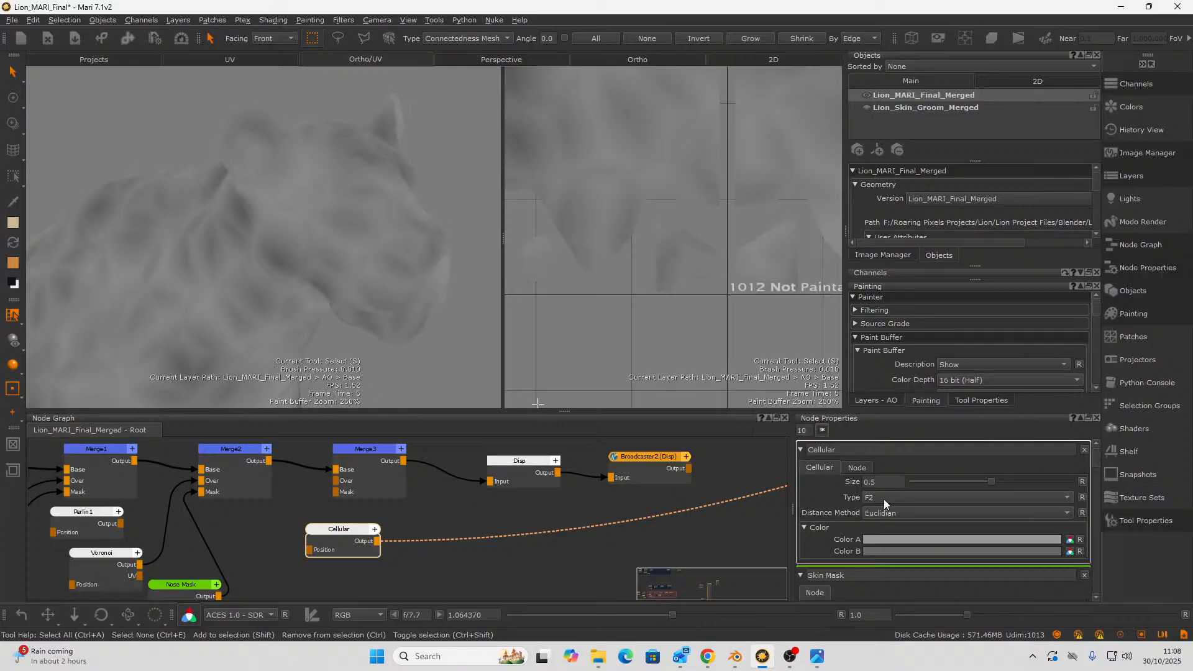
{"action": "left_click", "coordinate": [883, 498]}
{"action": "left_click", "coordinate": [880, 506]}
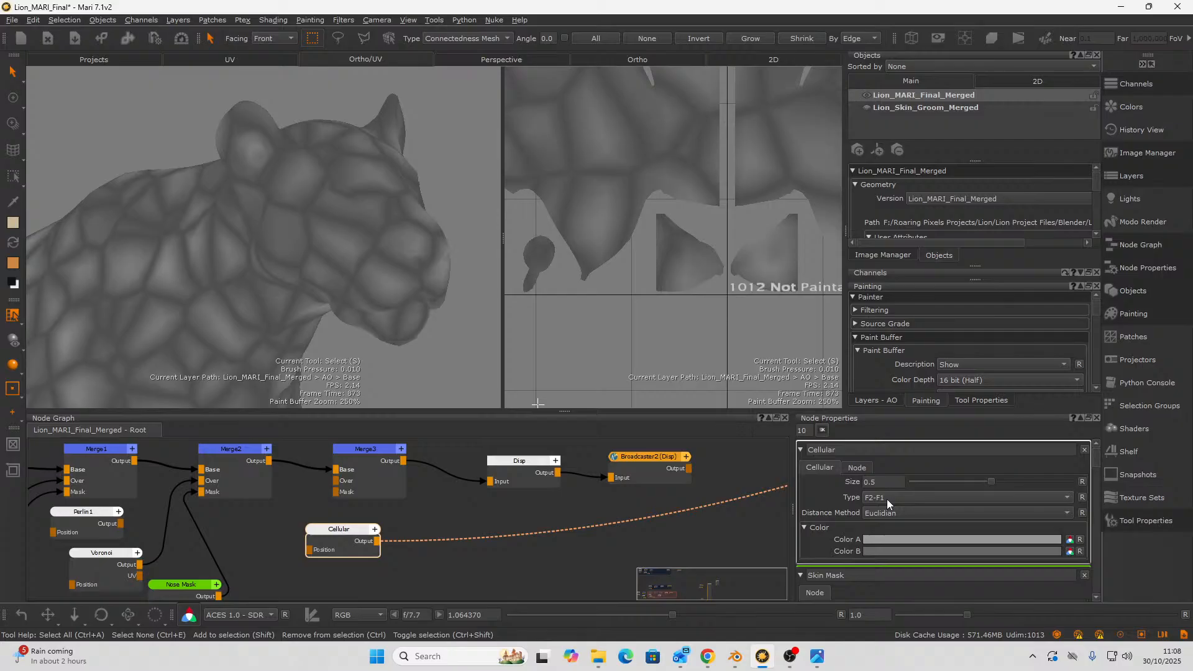
{"action": "left_click", "coordinate": [885, 499]}
{"action": "left_click", "coordinate": [879, 472]}
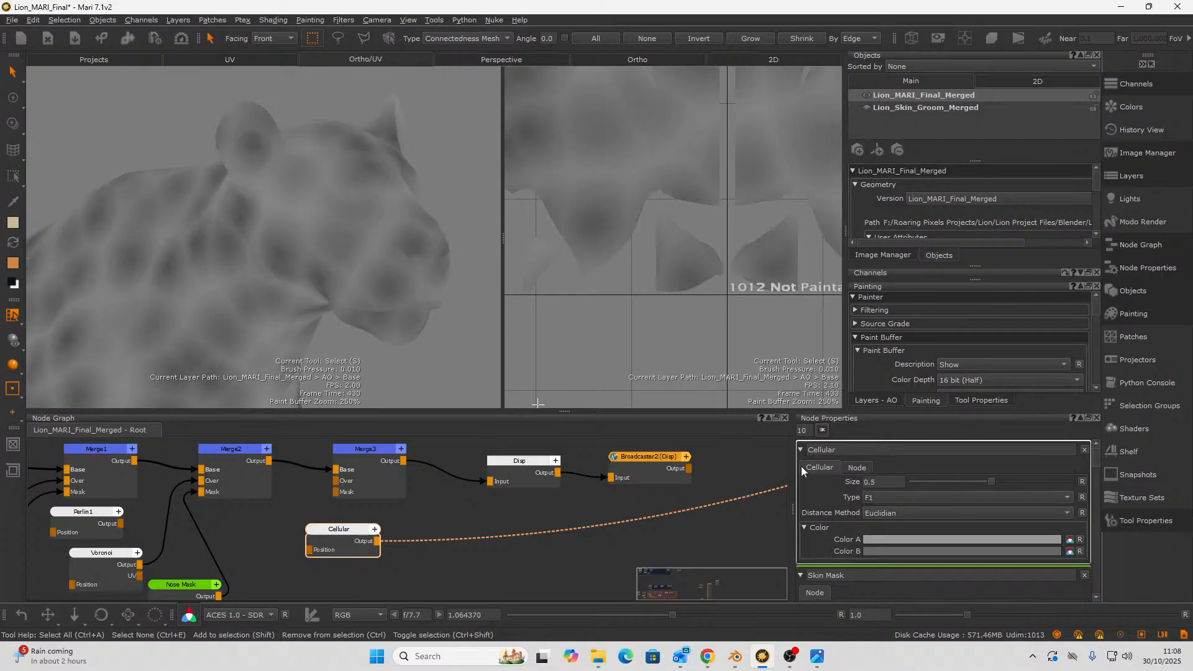
- Try the Chebyshev, 0.5 and Manhattan distance methods on the Cellular node and return to Euclidian
{"action": "left_click", "coordinate": [917, 515]}
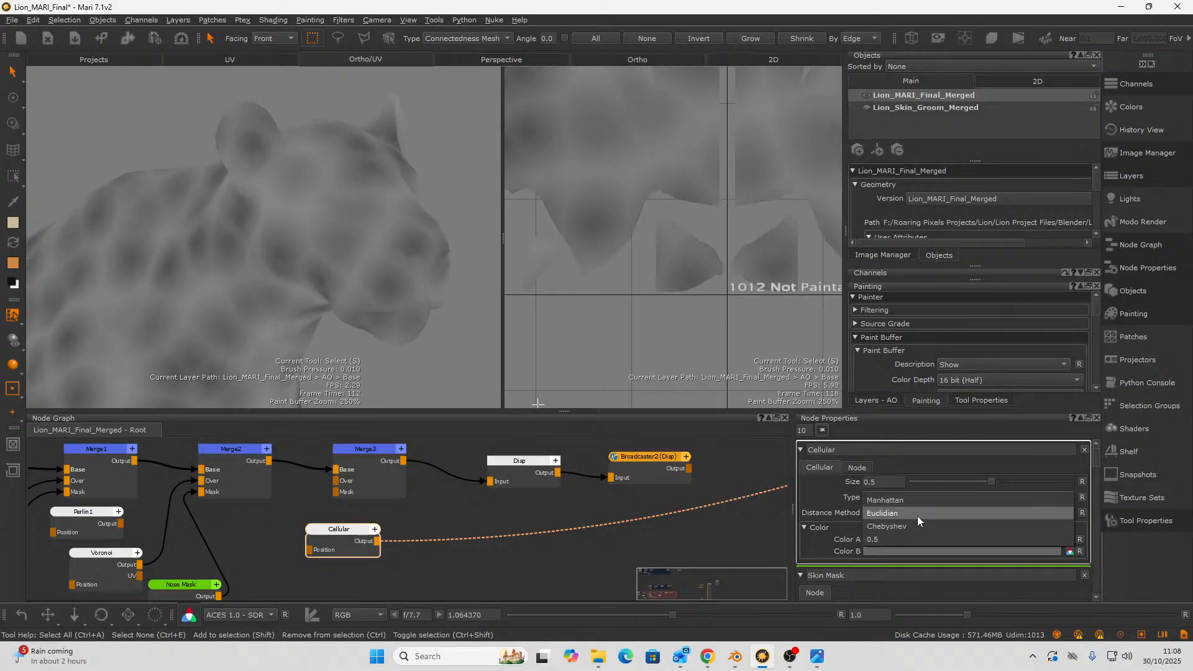
{"action": "left_click", "coordinate": [908, 523]}
{"action": "left_click", "coordinate": [905, 515]}
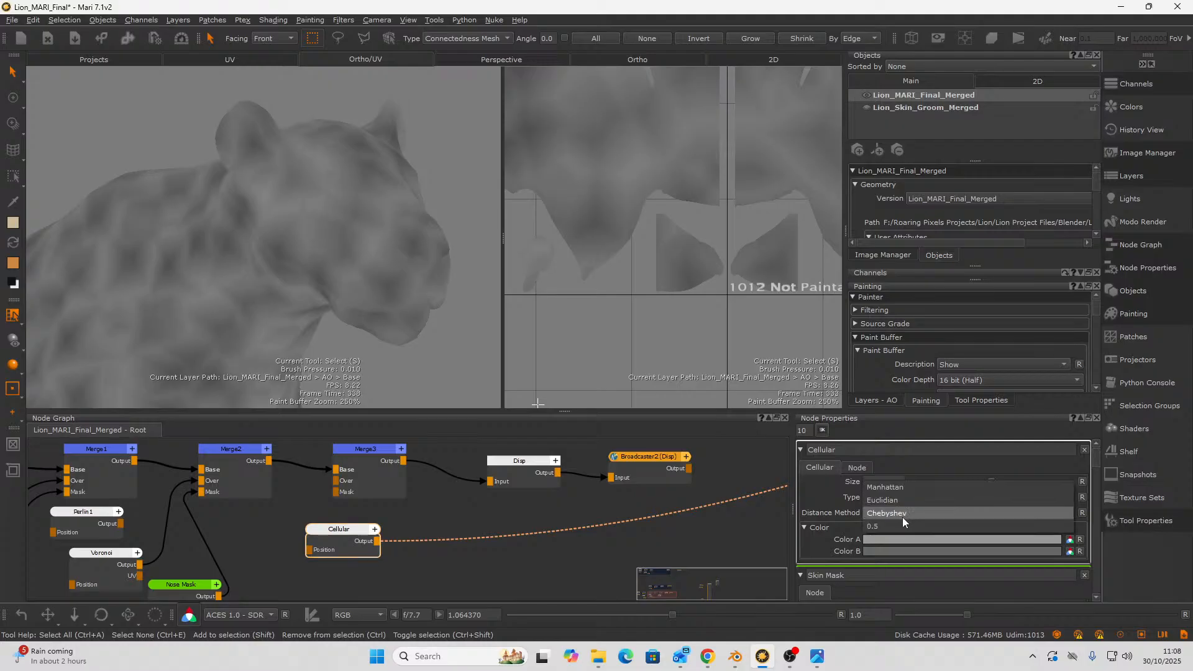
{"action": "left_click", "coordinate": [895, 526]}
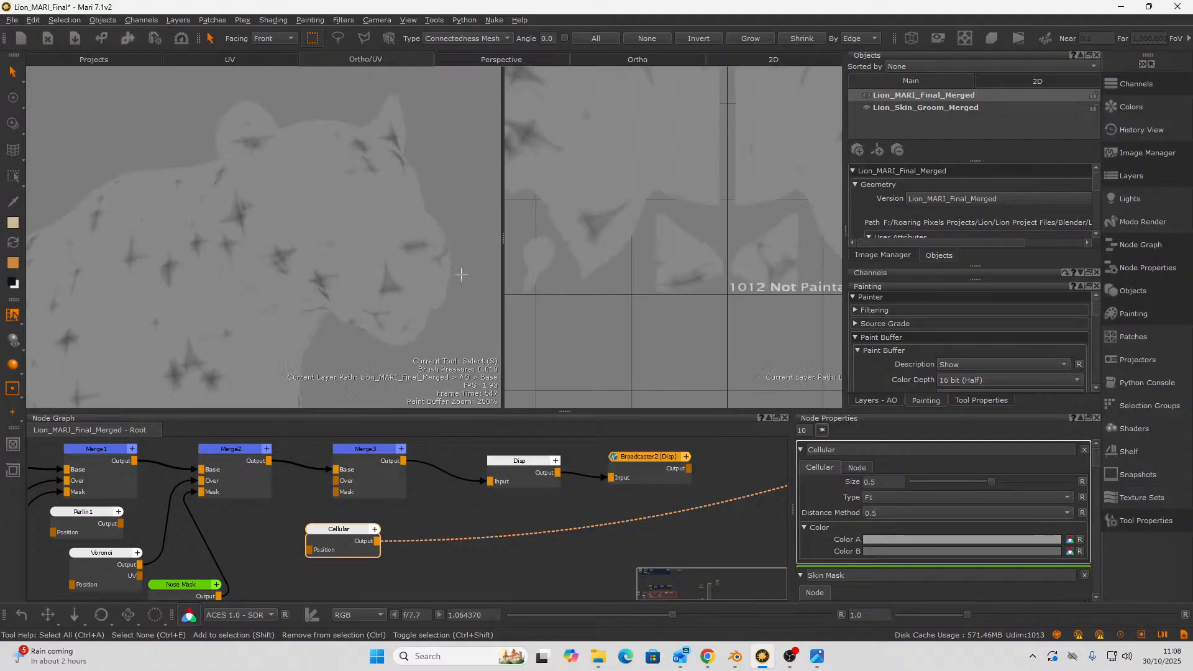
{"action": "left_click", "coordinate": [871, 513]}
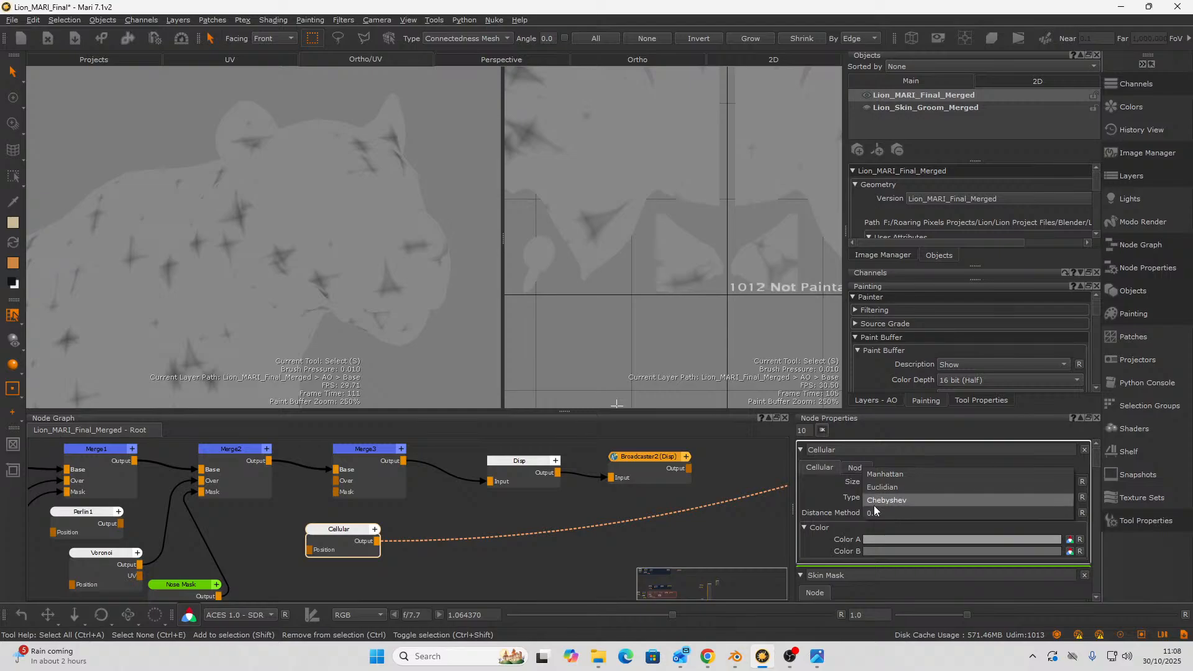
{"action": "left_click", "coordinate": [883, 474]}
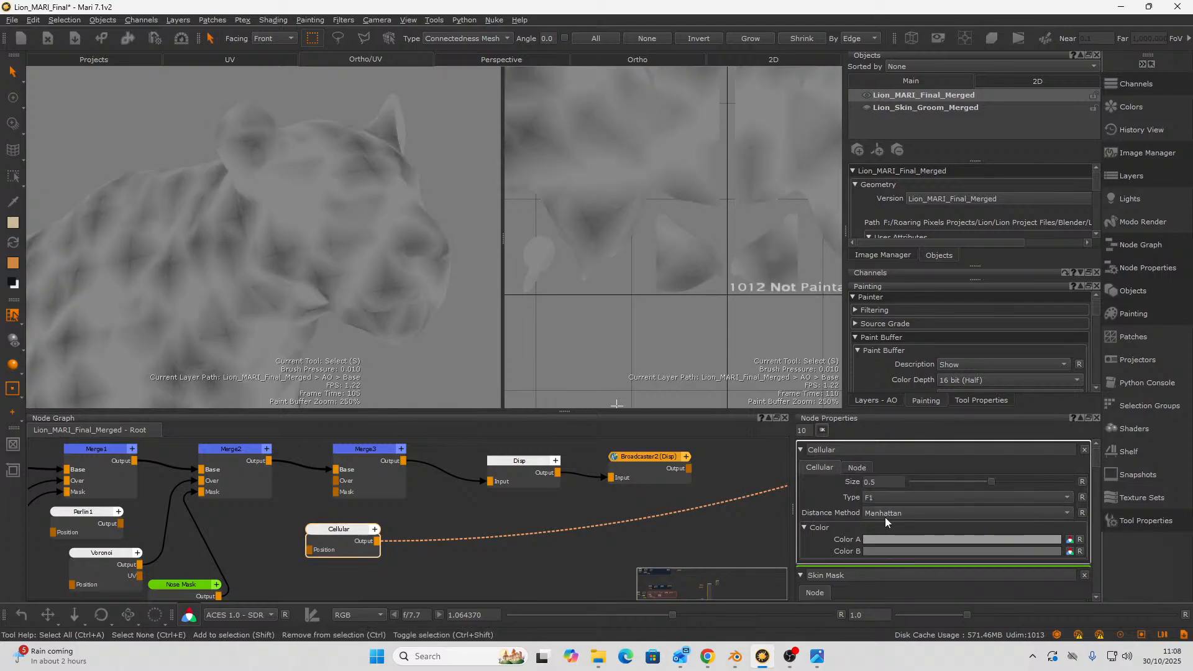
{"action": "left_click", "coordinate": [885, 513]}
{"action": "left_click", "coordinate": [885, 525]}
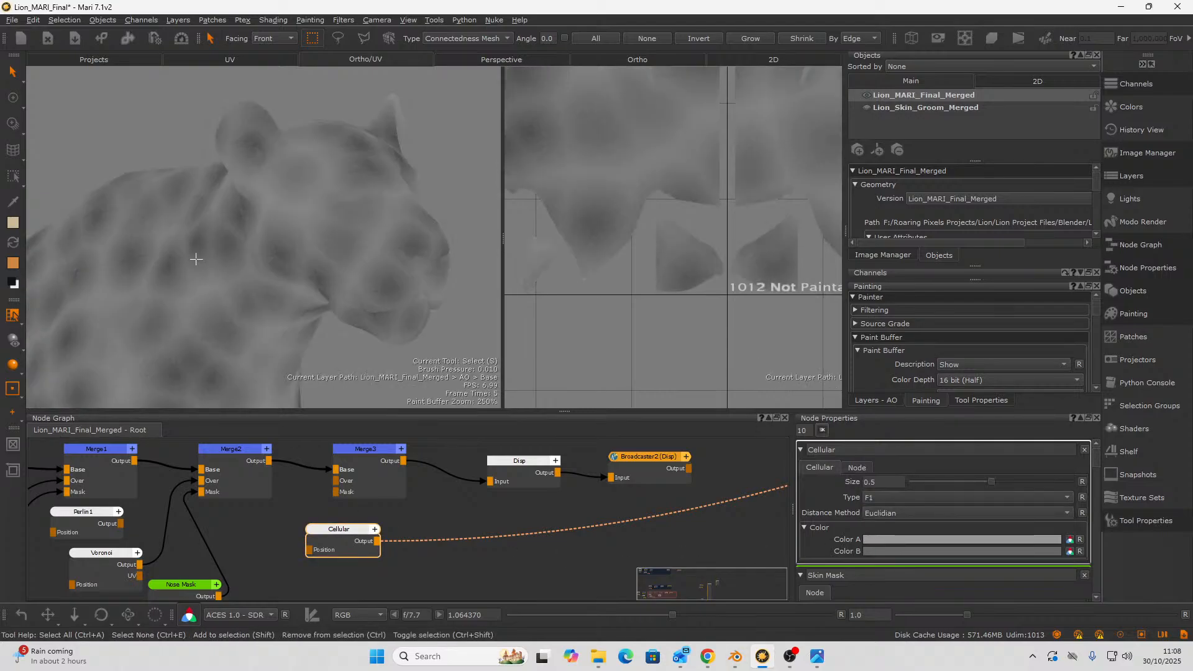
- Set the Cellular node's size to 0.198 and examine the pattern across the lion's body and head
{"action": "left_click_drag", "start_coordinate": [197, 263], "coordinate": [355, 339], "text": "alt"}
{"action": "scroll", "coordinate": [267, 367], "scroll_direction": "down", "scroll_amount": 5}
{"action": "left_click_drag", "start_coordinate": [226, 338], "coordinate": [139, 335], "text": "alt"}
{"action": "scroll", "coordinate": [344, 284], "scroll_direction": "up", "scroll_amount": 6}
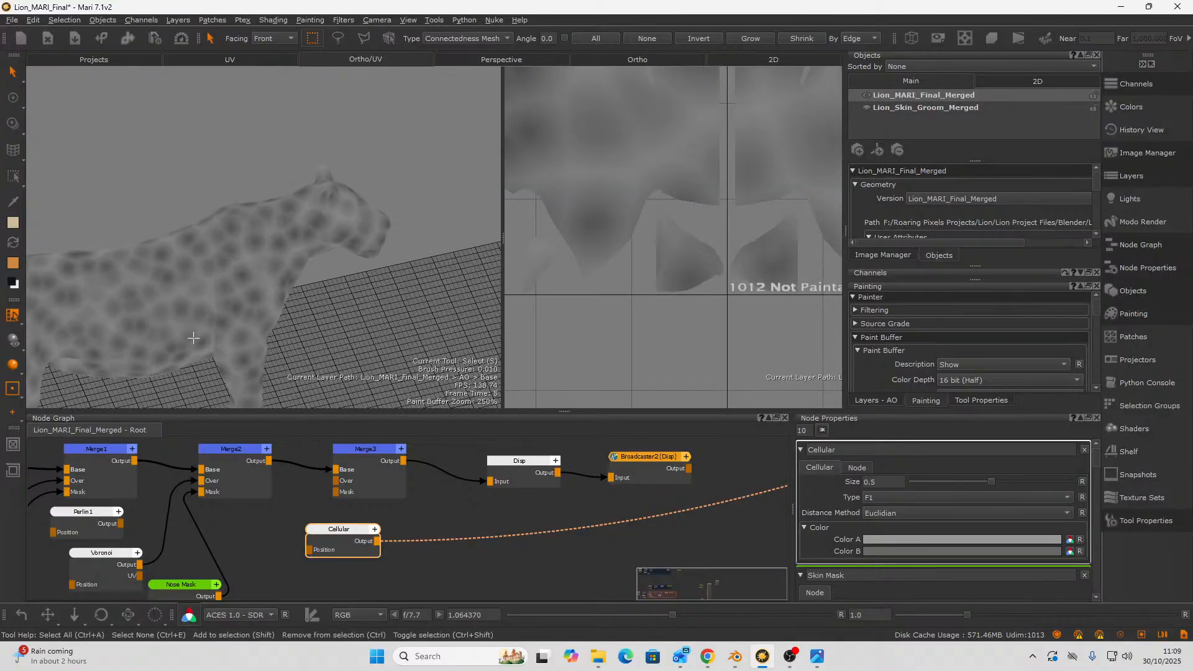
{"action": "left_click_drag", "start_coordinate": [344, 284], "coordinate": [266, 304], "text": "alt"}
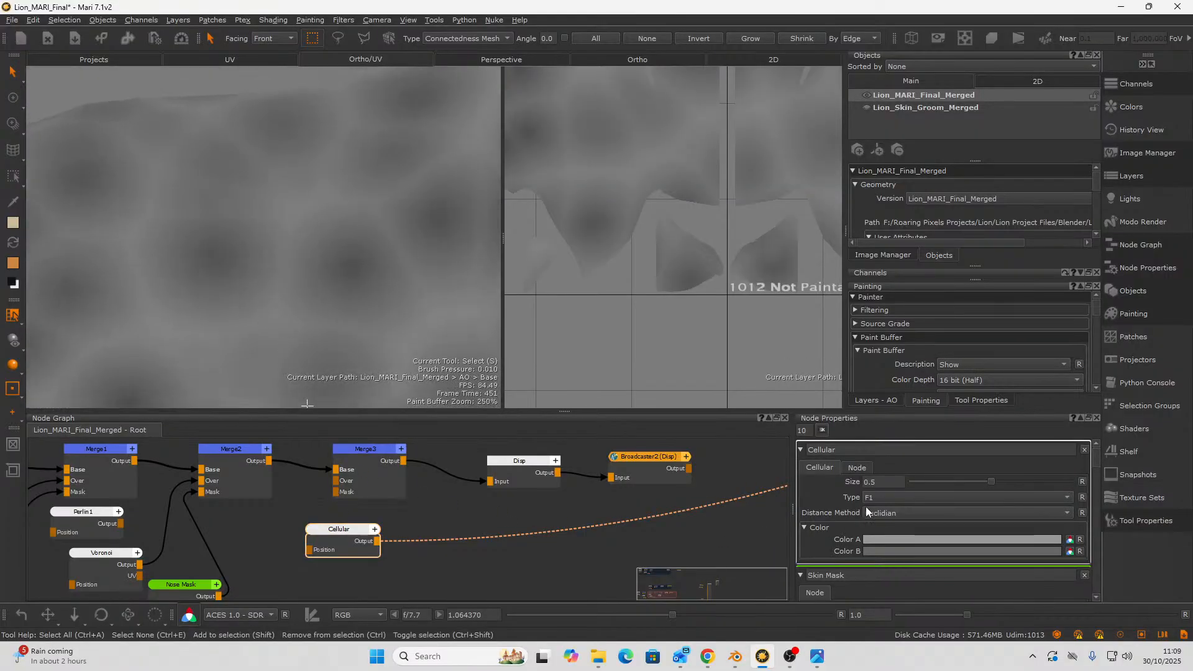
{"action": "left_click_drag", "start_coordinate": [987, 480], "coordinate": [943, 479]}
{"action": "scroll", "coordinate": [318, 275], "scroll_direction": "down", "scroll_amount": 5}
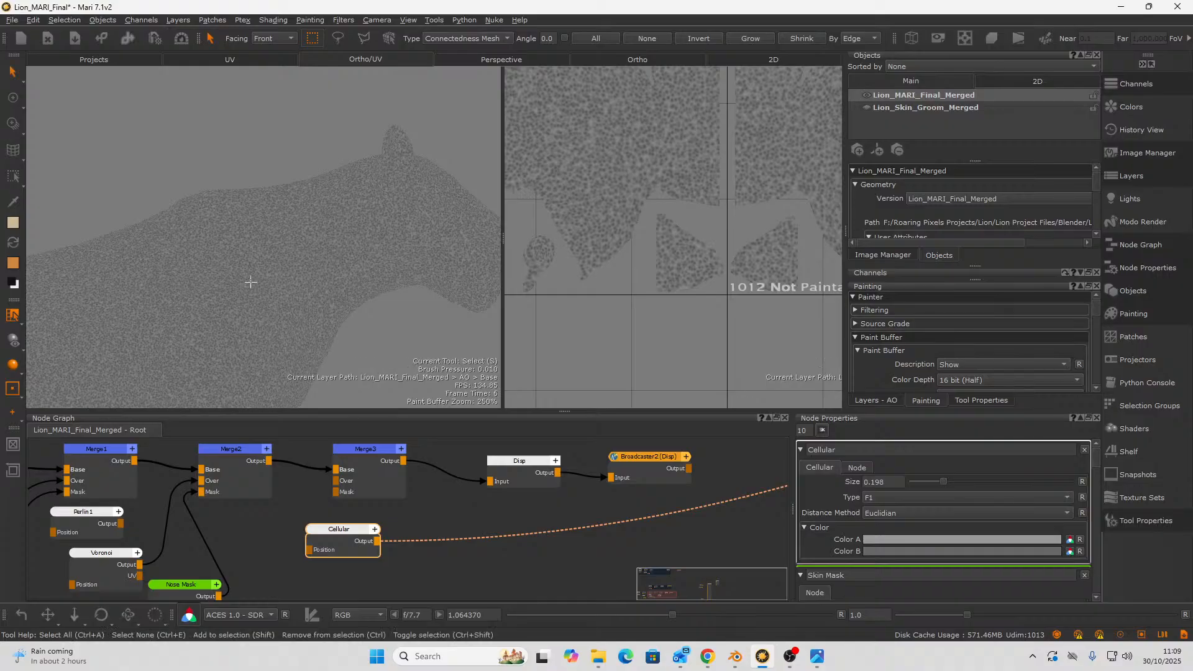
{"action": "left_click_drag", "start_coordinate": [251, 282], "coordinate": [280, 239], "text": "alt"}
{"action": "scroll", "coordinate": [244, 224], "scroll_direction": "up", "scroll_amount": 10}
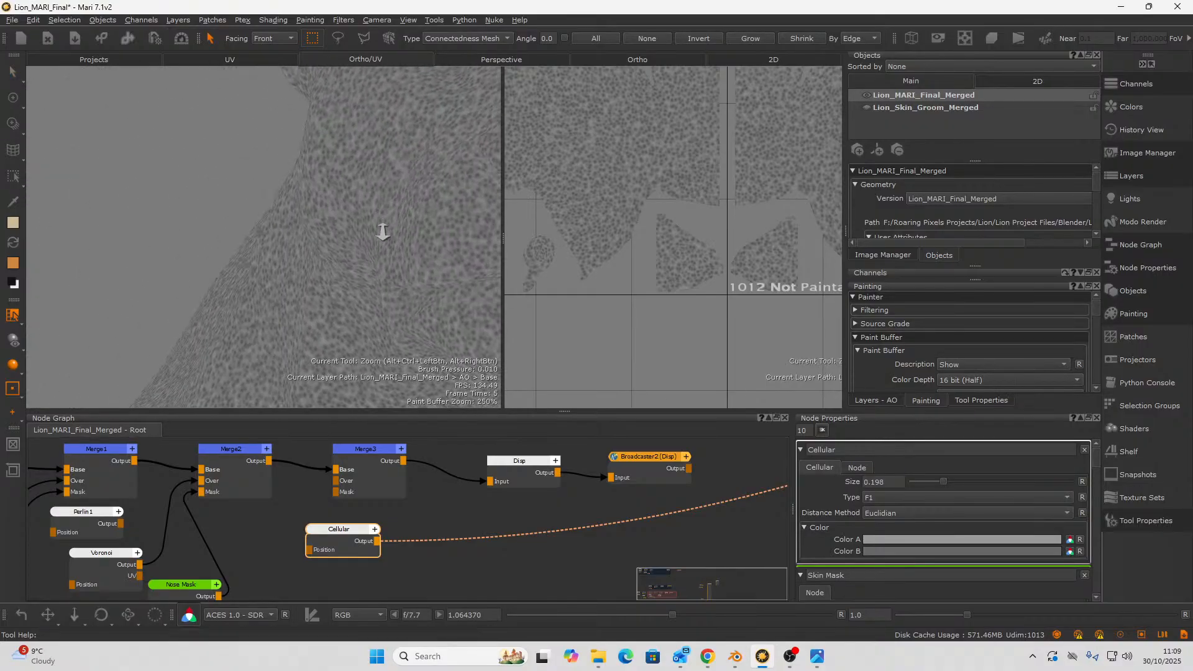
{"action": "right_click_drag", "start_coordinate": [380, 232], "coordinate": [287, 255], "text": "alt"}
{"action": "scroll", "coordinate": [271, 226], "scroll_direction": "up", "scroll_amount": 4}
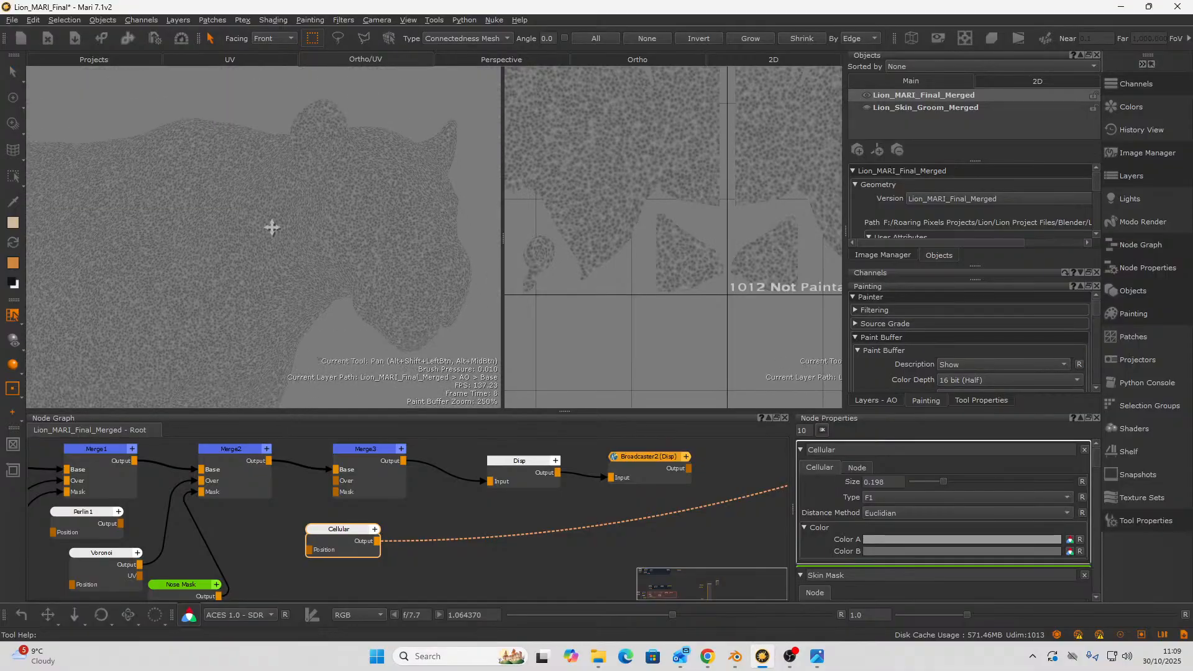
{"action": "scroll", "coordinate": [432, 525], "scroll_direction": "down", "scroll_amount": 2}
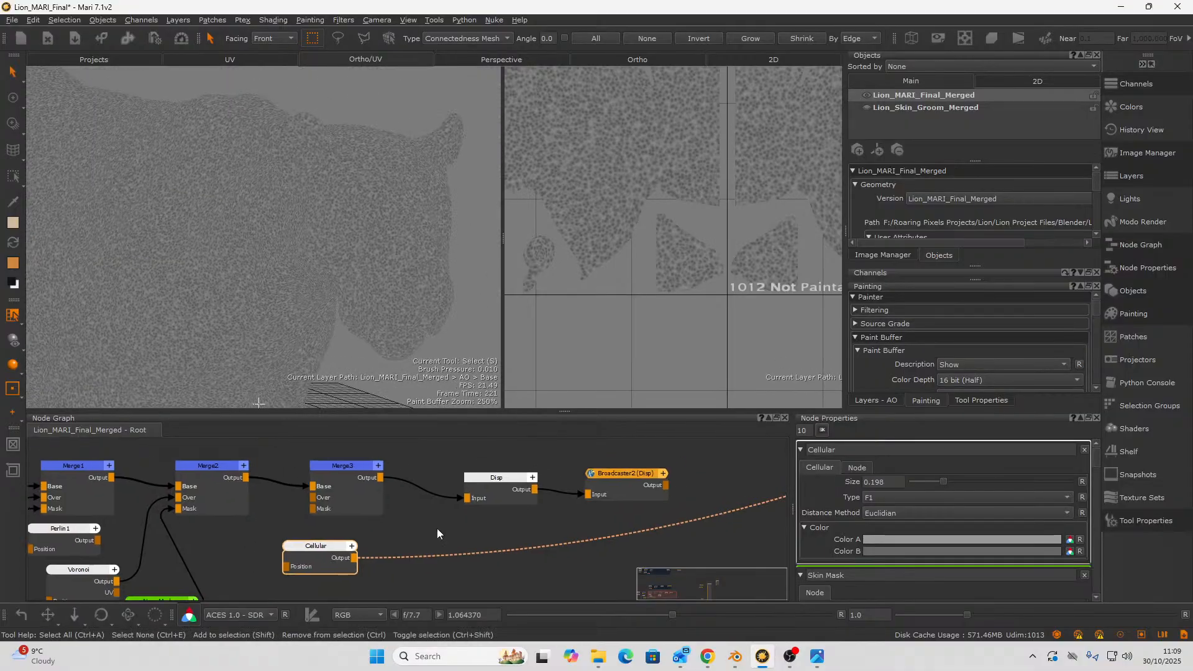
- Shift the Disp, Broadcaster2 and Merge3 nodes further along the chain and connect Cellular's output to Merge3's Over input
{"action": "left_click_drag", "start_coordinate": [452, 465], "coordinate": [607, 507]}
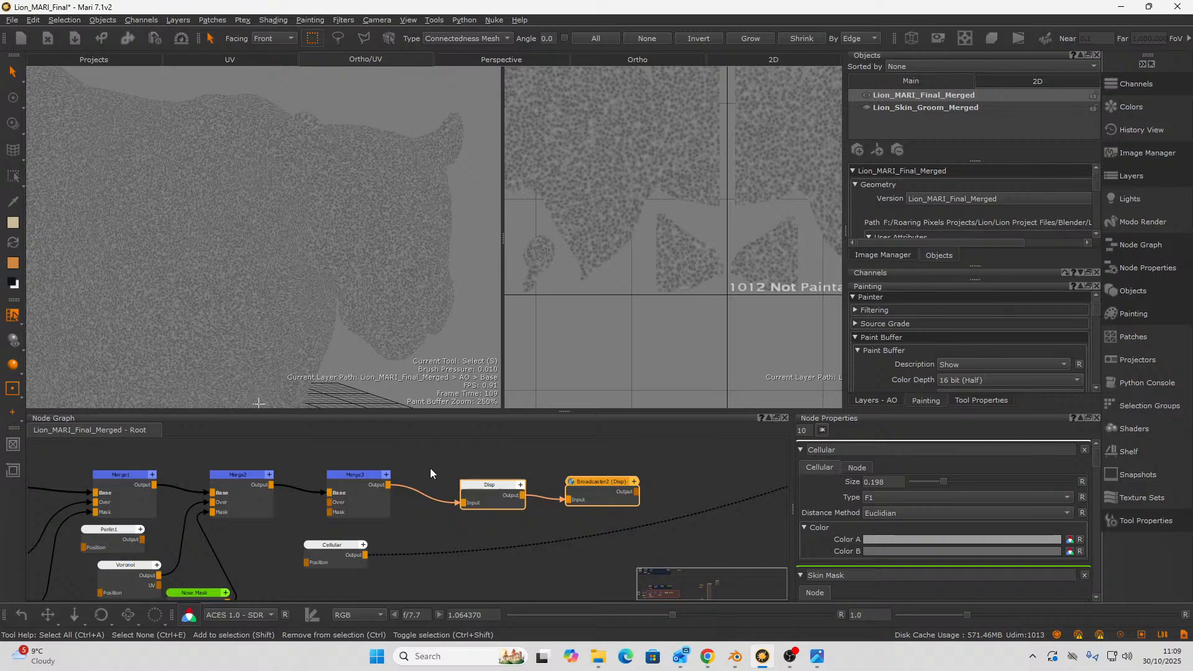
{"action": "left_click_drag", "start_coordinate": [487, 492], "coordinate": [572, 480]}
{"action": "left_click_drag", "start_coordinate": [366, 482], "coordinate": [450, 470]}
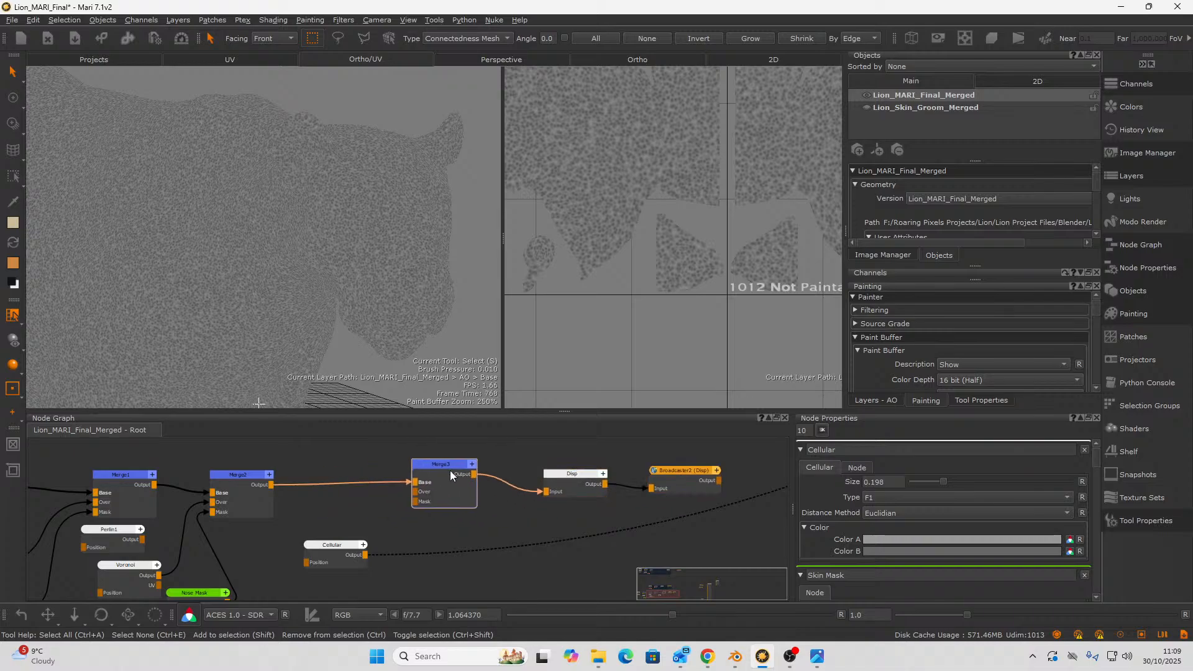
{"action": "left_click_drag", "start_coordinate": [347, 545], "coordinate": [431, 487]}
- Set the Merge3 node's blend mode to Screen from the Lighten group
{"action": "scroll", "coordinate": [312, 534], "scroll_direction": "up", "scroll_amount": 1}
{"action": "scroll", "coordinate": [575, 531], "scroll_direction": "down", "scroll_amount": 3}
{"action": "middle_click_drag", "start_coordinate": [591, 529], "coordinate": [429, 538]}
{"action": "scroll", "coordinate": [437, 540], "scroll_direction": "down", "scroll_amount": 2}
{"action": "scroll", "coordinate": [386, 550], "scroll_direction": "up", "scroll_amount": 3}
{"action": "scroll", "coordinate": [430, 538], "scroll_direction": "up", "scroll_amount": 2}
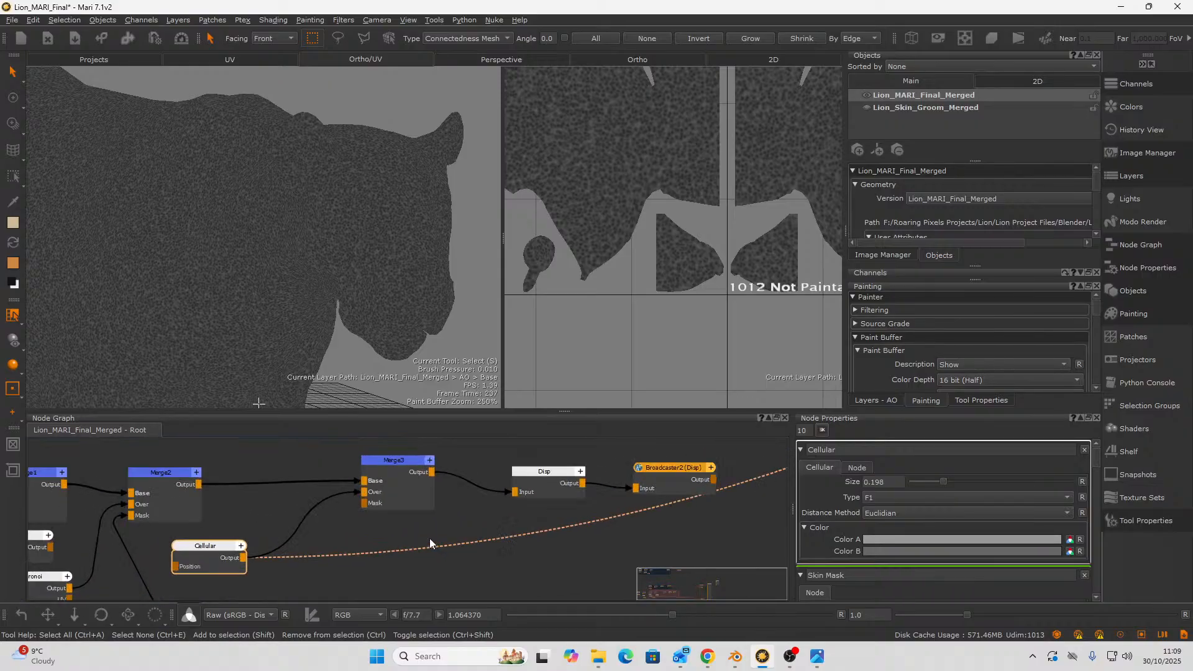
{"action": "left_click", "coordinate": [400, 463]}
{"action": "left_click", "coordinate": [993, 486]}
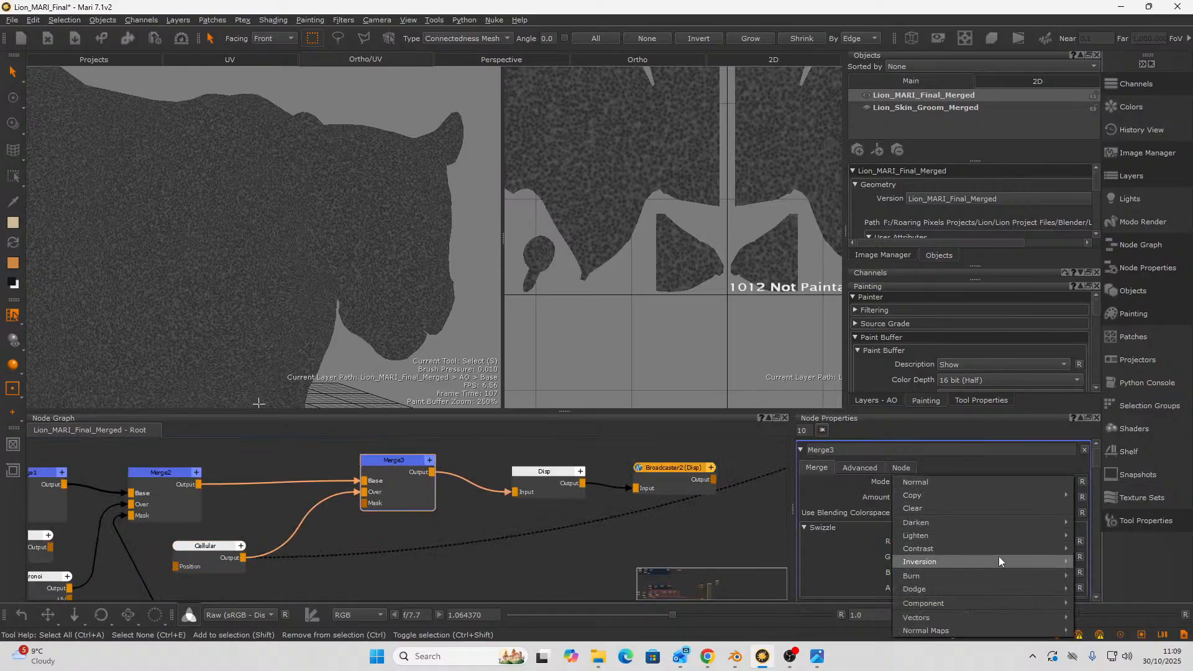
{"action": "mouse_move", "coordinate": [998, 558]}
{"action": "mouse_move", "coordinate": [998, 536]}
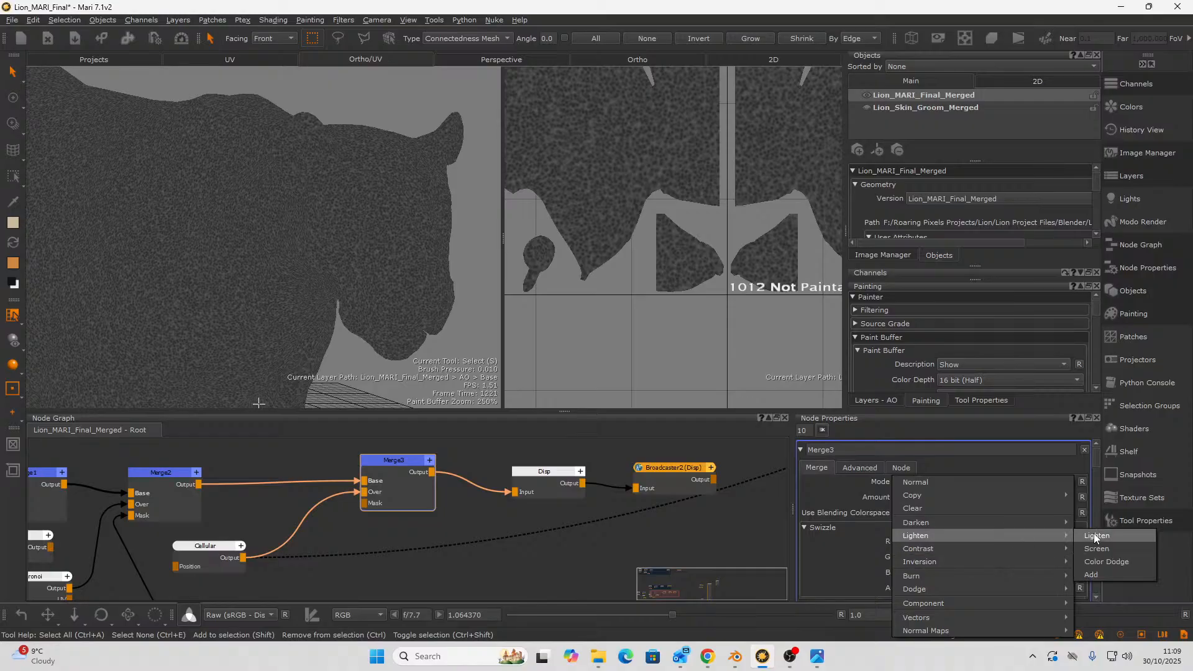
{"action": "left_click", "coordinate": [1094, 550]}
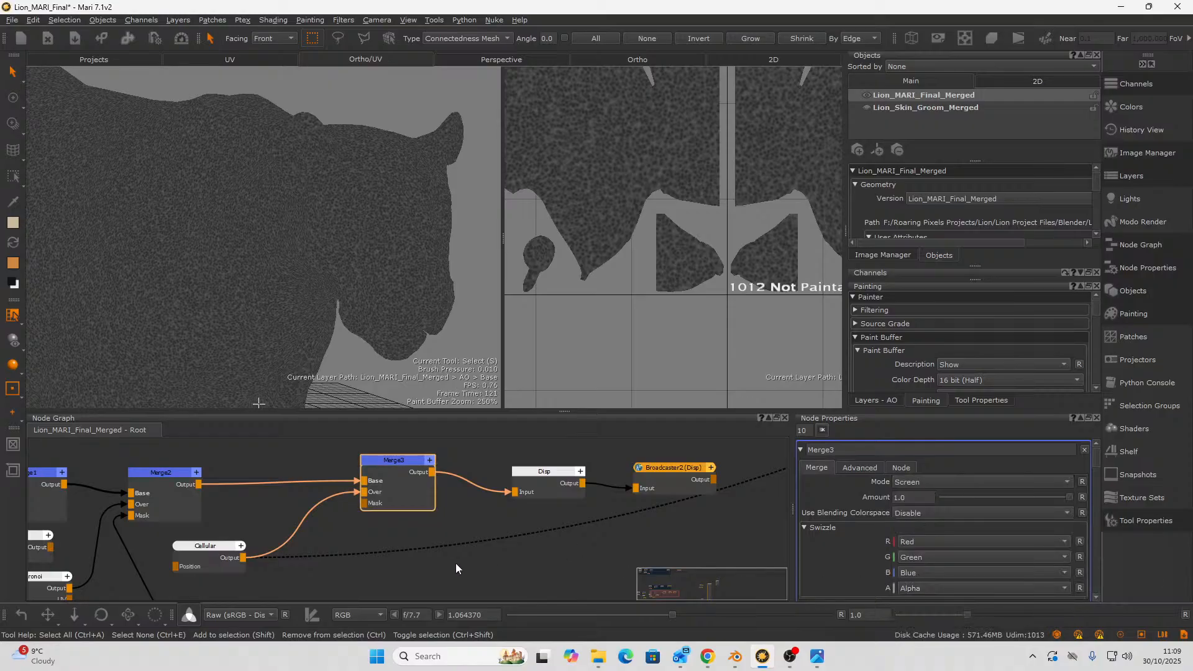
- Set the Merge2 node's blend mode to Screen as well
{"action": "left_click", "coordinate": [139, 480]}
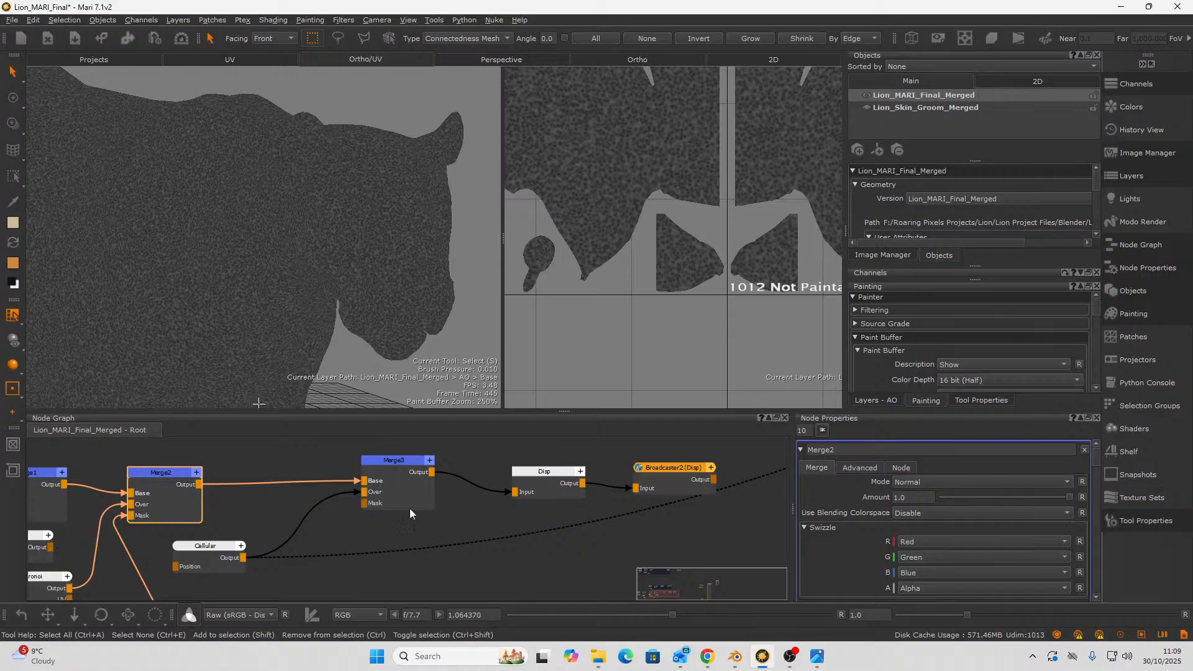
{"action": "left_click", "coordinate": [1016, 482]}
{"action": "mouse_move", "coordinate": [1022, 534]}
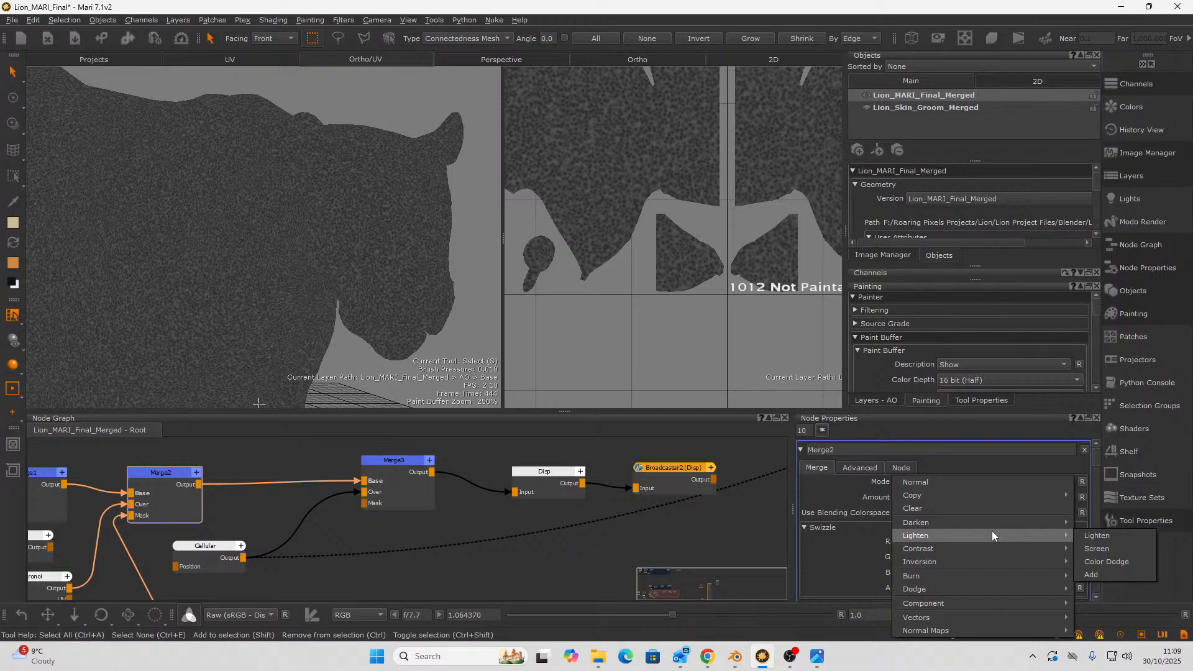
{"action": "left_click", "coordinate": [1097, 547]}
- Display the Disp node's result and examine the combined displacement pattern around the lion's eye, cheek and nose
{"action": "left_click", "coordinate": [539, 471]}
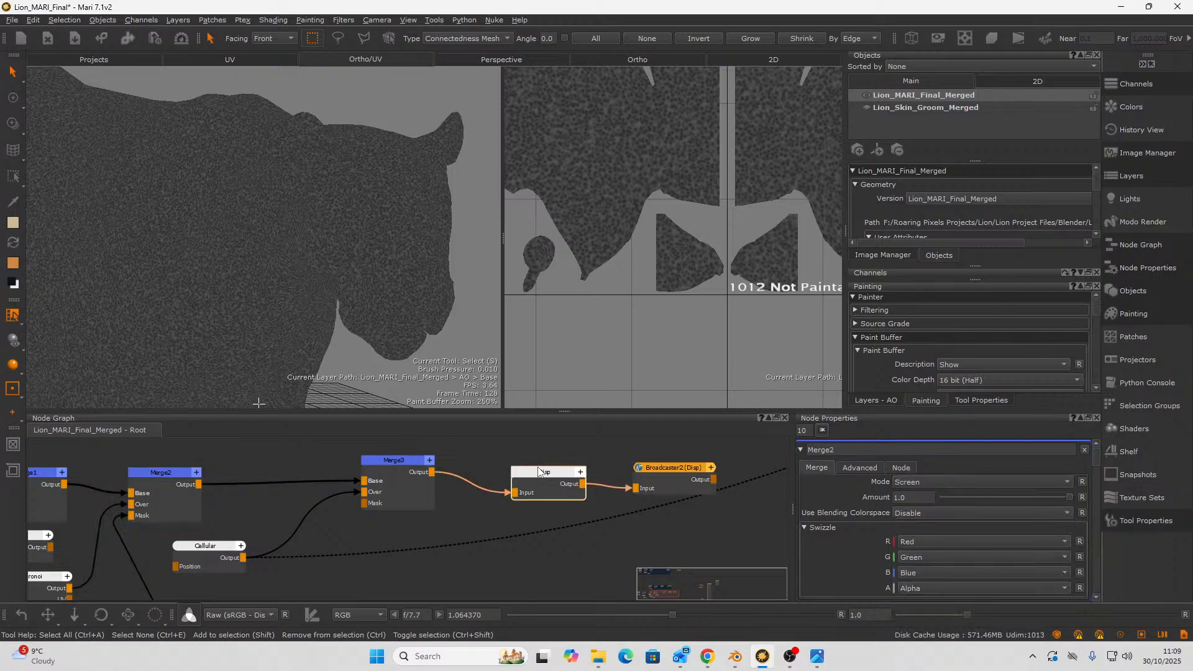
{"action": "key", "text": "1"}
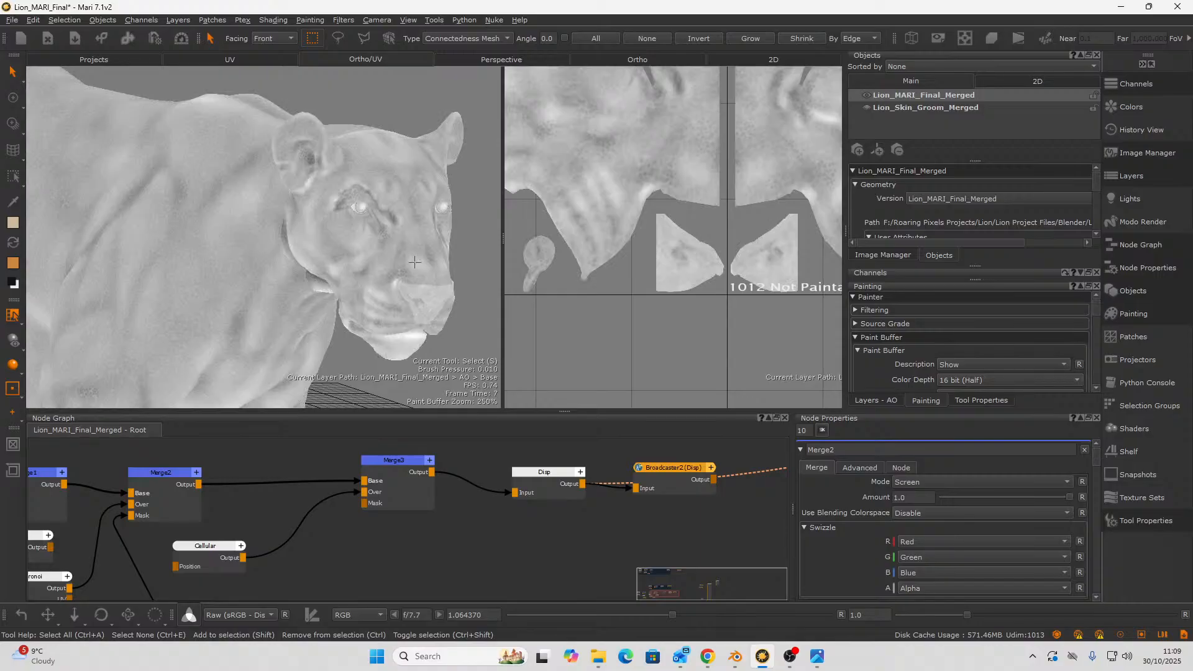
{"action": "left_click_drag", "start_coordinate": [422, 224], "coordinate": [197, 255], "text": "alt"}
{"action": "right_click_drag", "start_coordinate": [197, 256], "coordinate": [309, 218], "text": "alt"}
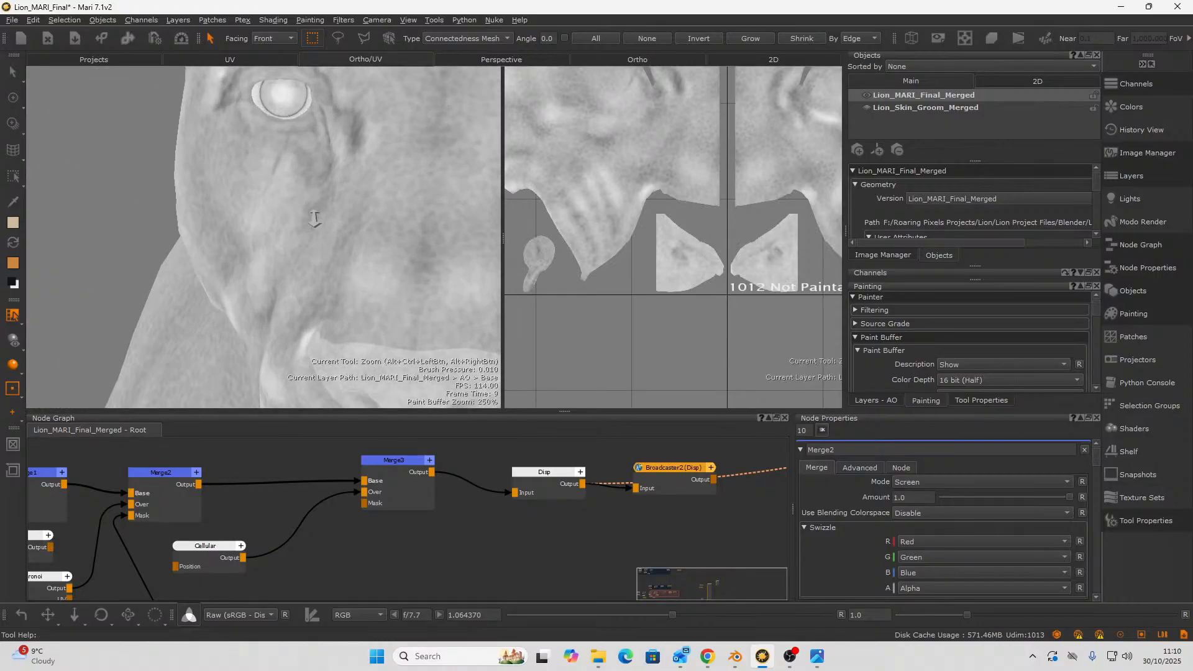
{"action": "middle_click_drag", "start_coordinate": [308, 218], "coordinate": [381, 213], "text": "alt"}
{"action": "mouse_move", "coordinate": [381, 213]}
{"action": "right_mouse_down", "text": "alt"}
{"action": "mouse_move", "coordinate": [284, 242]}
{"action": "mouse_move", "coordinate": [386, 229]}
{"action": "right_mouse_up", "text": "alt"}
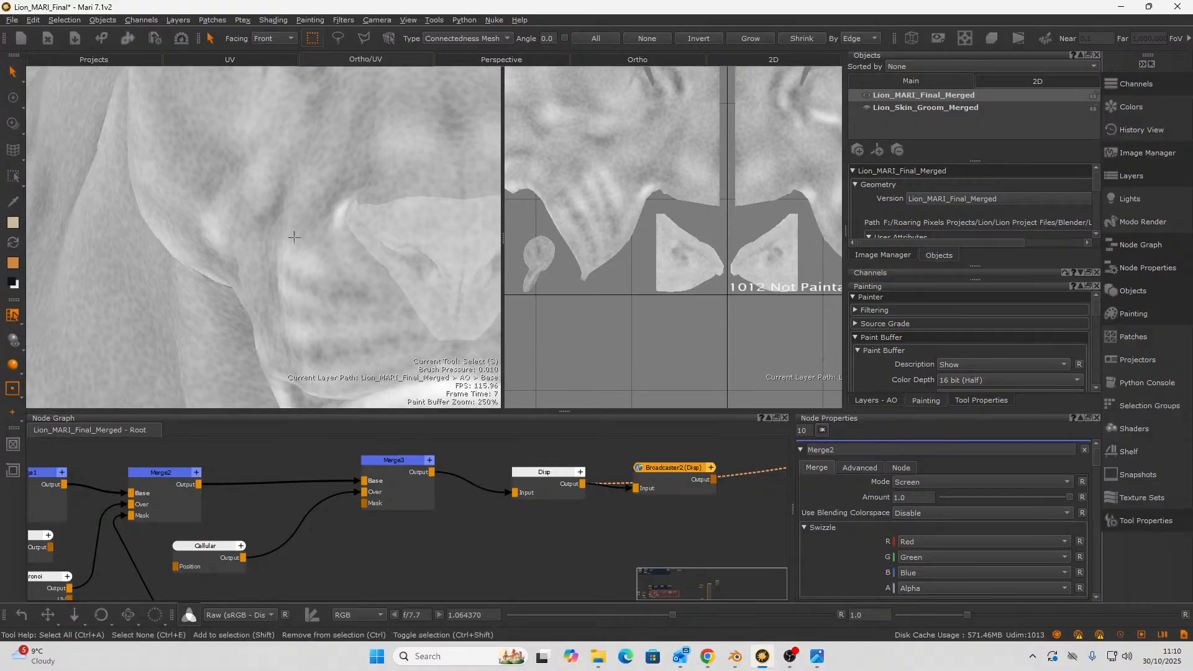
- Show the lion through the shader instead of the flat displacement map and examine the bump relief around the mouth corner and lips
{"action": "scroll", "coordinate": [389, 492], "scroll_direction": "down", "scroll_amount": 2}
{"action": "scroll", "coordinate": [389, 492], "scroll_direction": "down", "scroll_amount": 3}
{"action": "middle_click_drag", "start_coordinate": [557, 497], "coordinate": [273, 538]}
{"action": "scroll", "coordinate": [310, 536], "scroll_direction": "down", "scroll_amount": 2}
{"action": "middle_click_drag", "start_coordinate": [376, 533], "coordinate": [196, 596]}
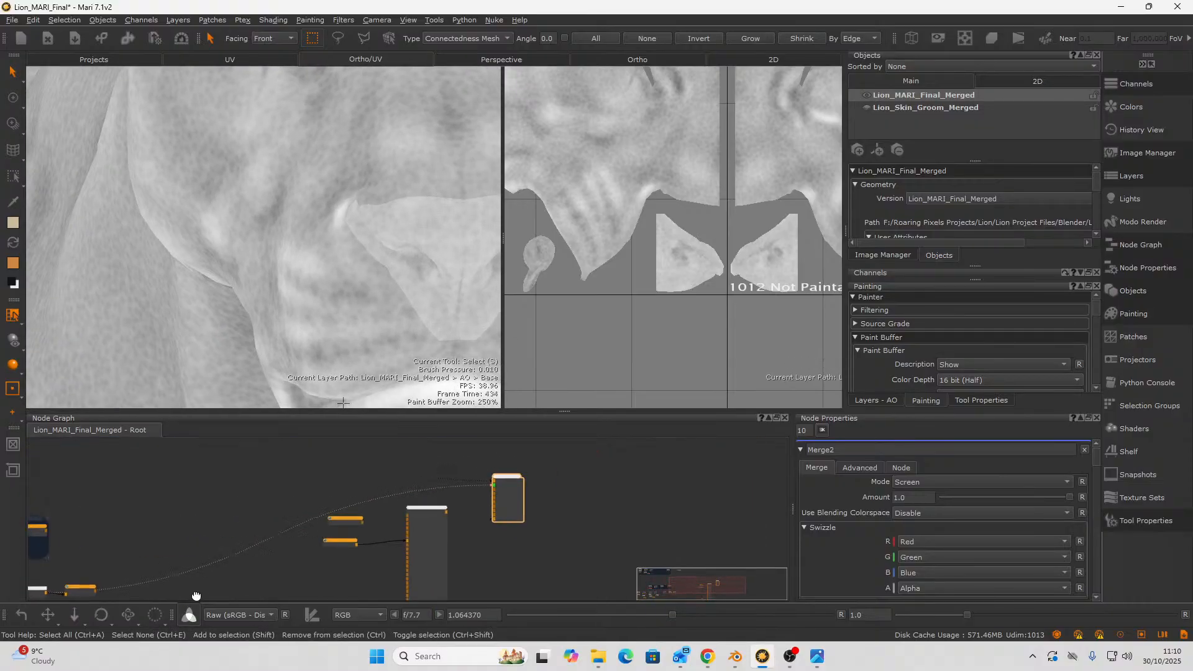
{"action": "right_click_drag", "start_coordinate": [332, 283], "coordinate": [319, 316], "text": "alt"}
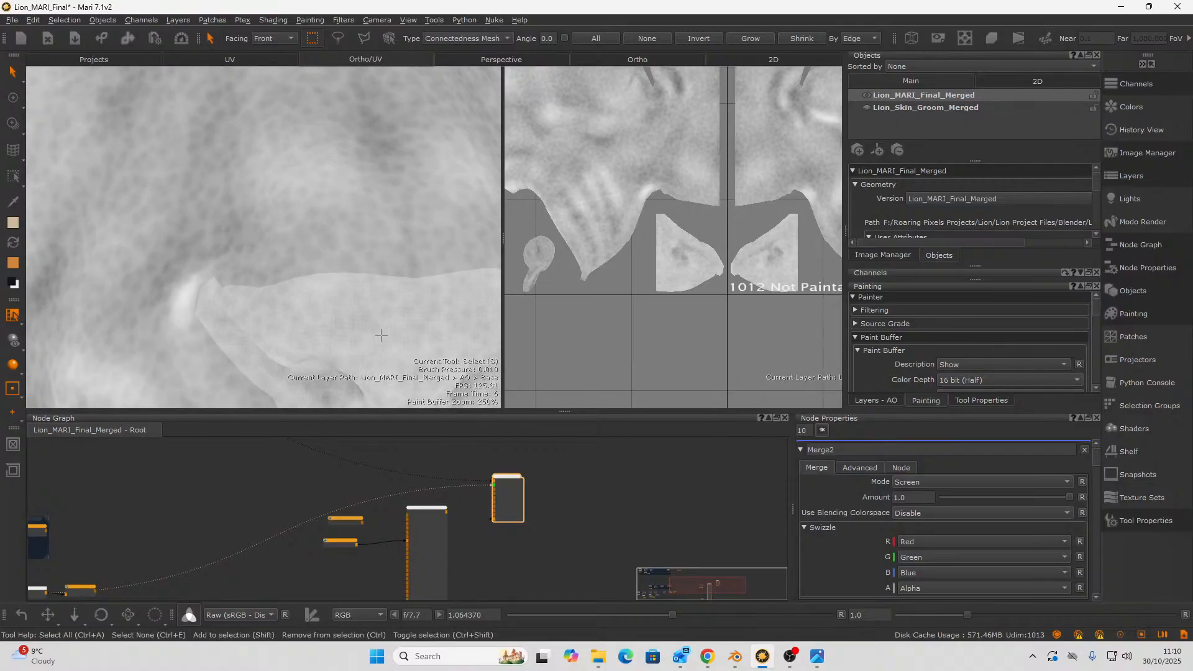
{"action": "scroll", "coordinate": [431, 502], "scroll_direction": "up", "scroll_amount": 2}
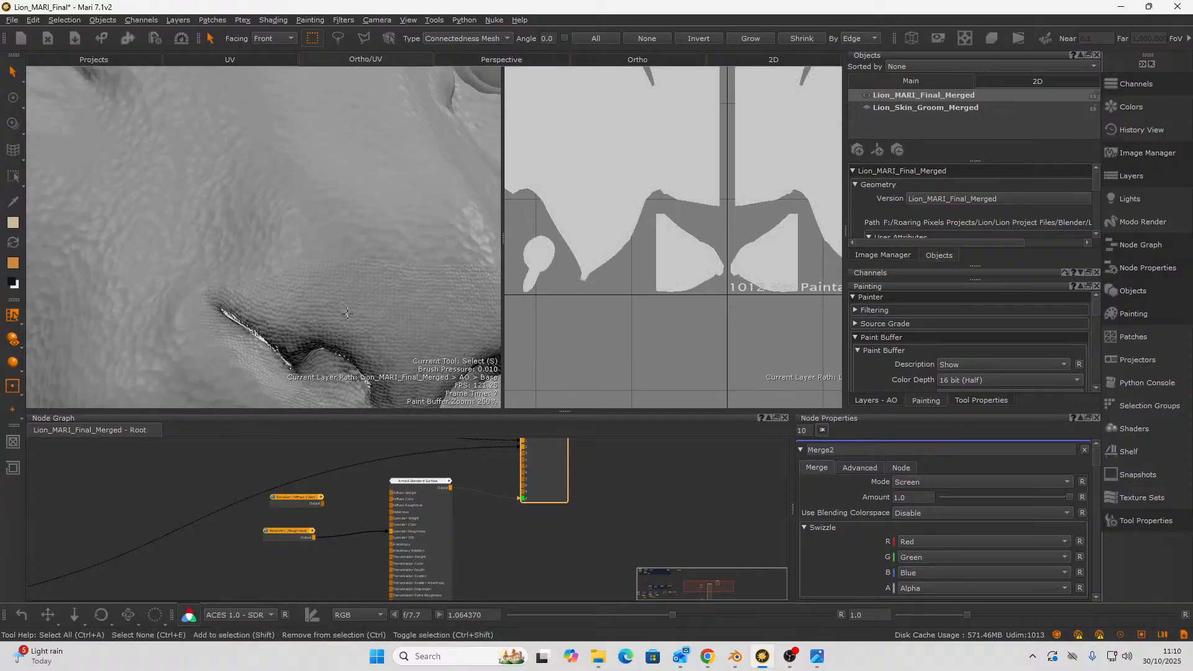
{"action": "left_click_drag", "start_coordinate": [347, 313], "coordinate": [403, 249], "text": "alt"}
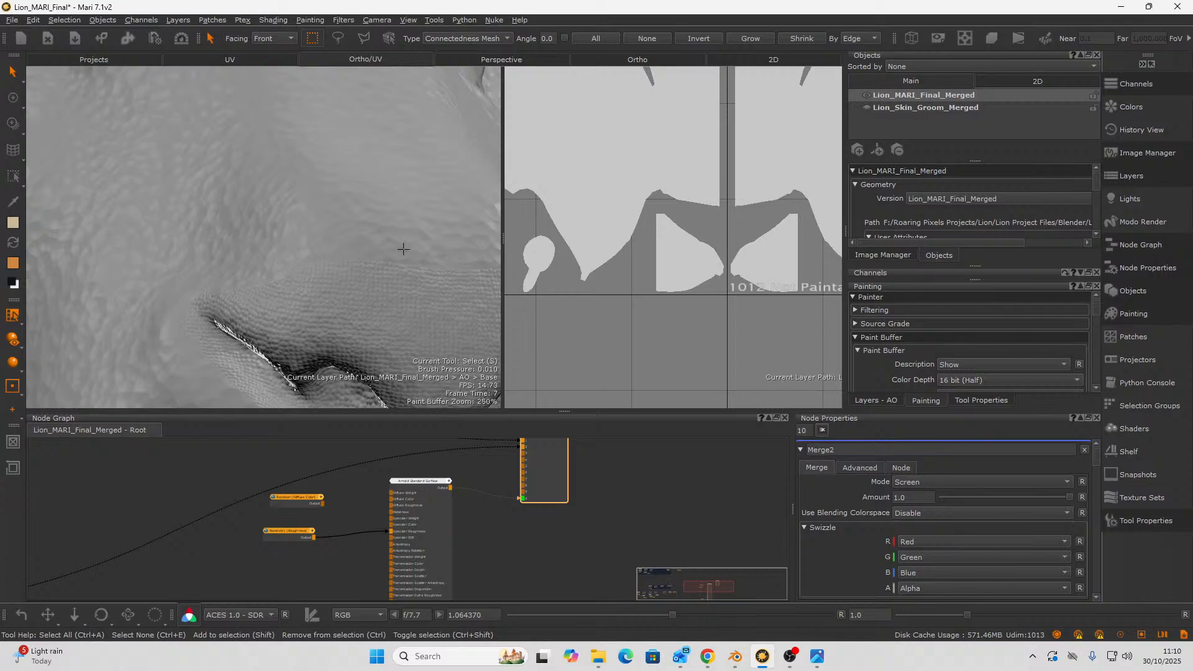
{"action": "left_click_drag", "start_coordinate": [330, 255], "coordinate": [170, 221], "text": "alt"}
{"action": "right_click_drag", "start_coordinate": [237, 210], "coordinate": [269, 312], "text": "alt"}
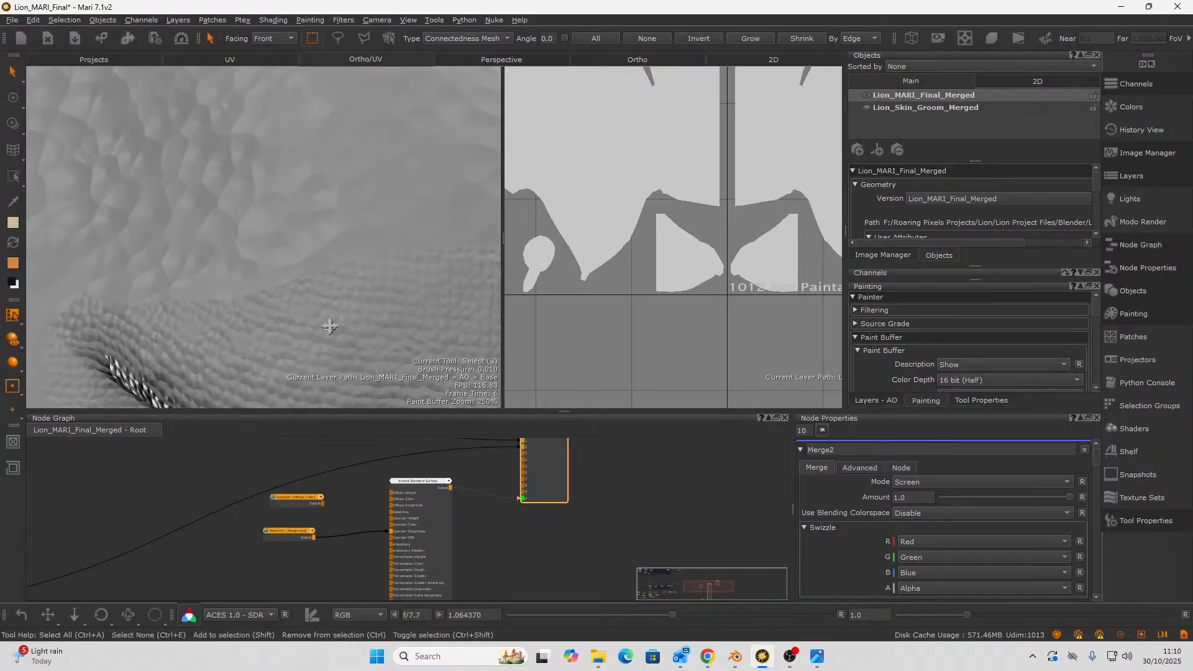
{"action": "scroll", "coordinate": [311, 354], "scroll_direction": "up", "scroll_amount": 2}
{"action": "scroll", "coordinate": [213, 526], "scroll_direction": "down", "scroll_amount": 2}
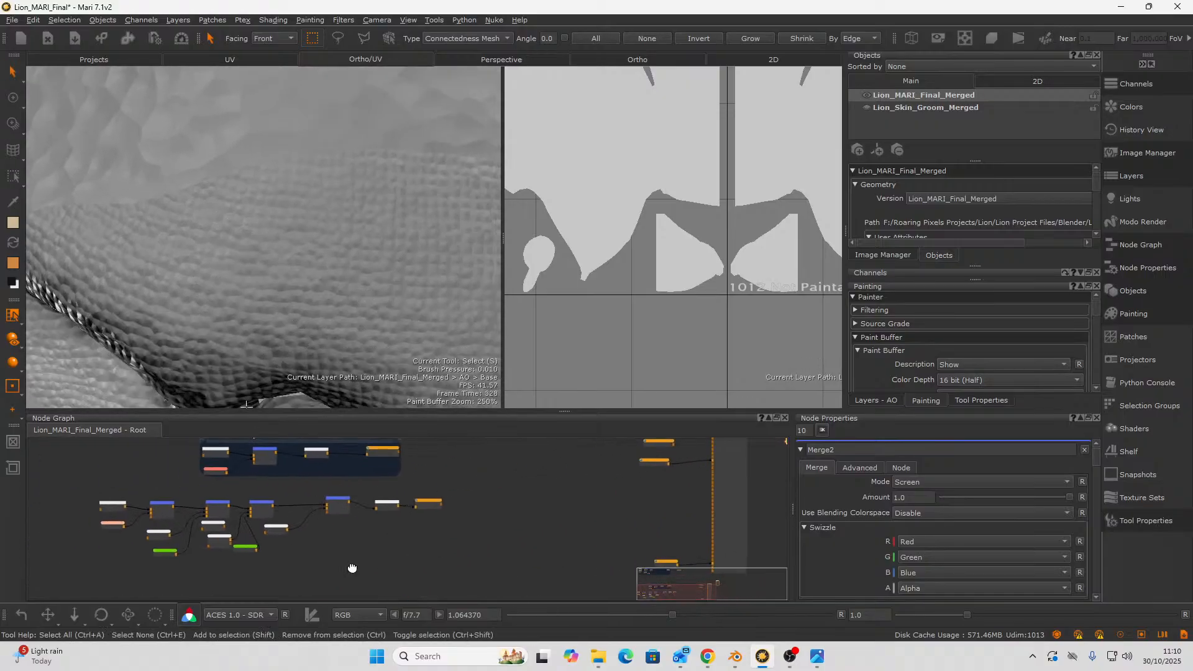
- Add an Invert node and wire it between the Cellular node's output and Merge3's Over input
{"action": "scroll", "coordinate": [469, 584], "scroll_direction": "up", "scroll_amount": 2}
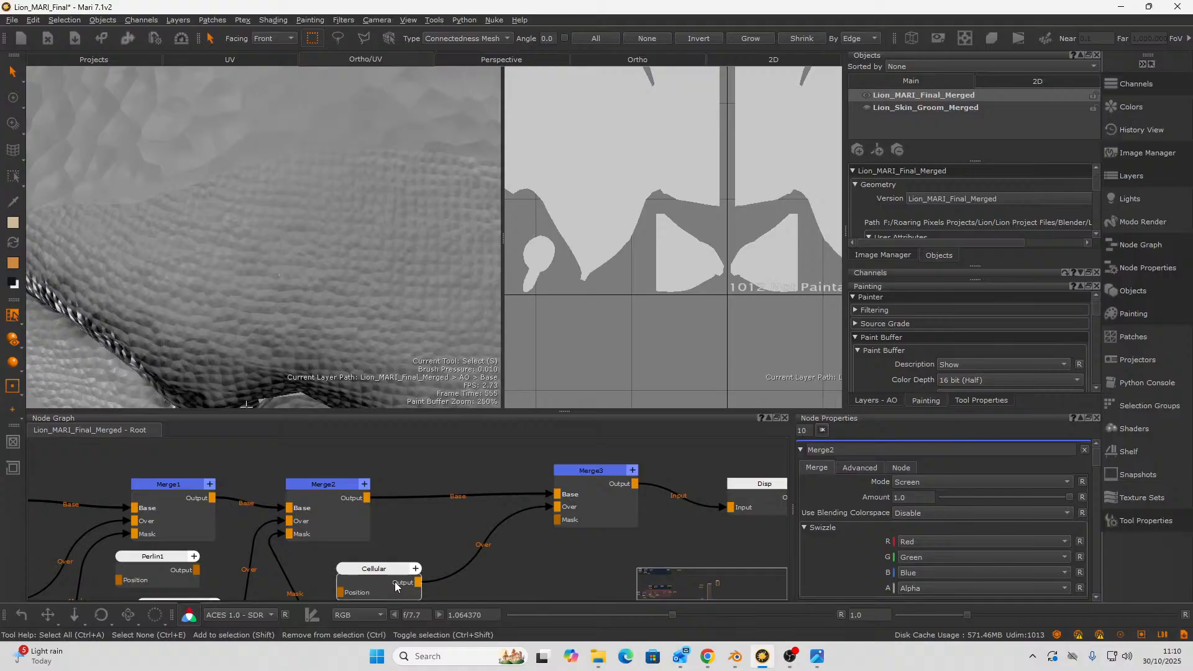
{"action": "left_click", "coordinate": [390, 575]}
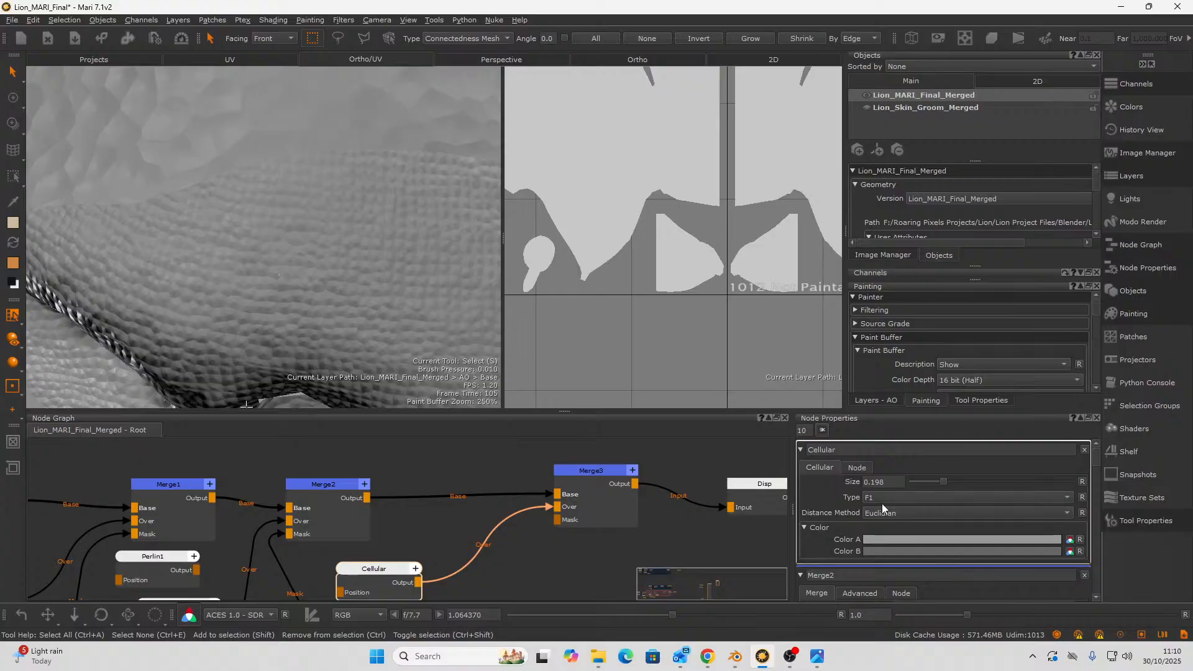
{"action": "right_click", "coordinate": [508, 580]}
{"action": "left_click", "coordinate": [494, 575]}
{"action": "key", "text": "Tab"}
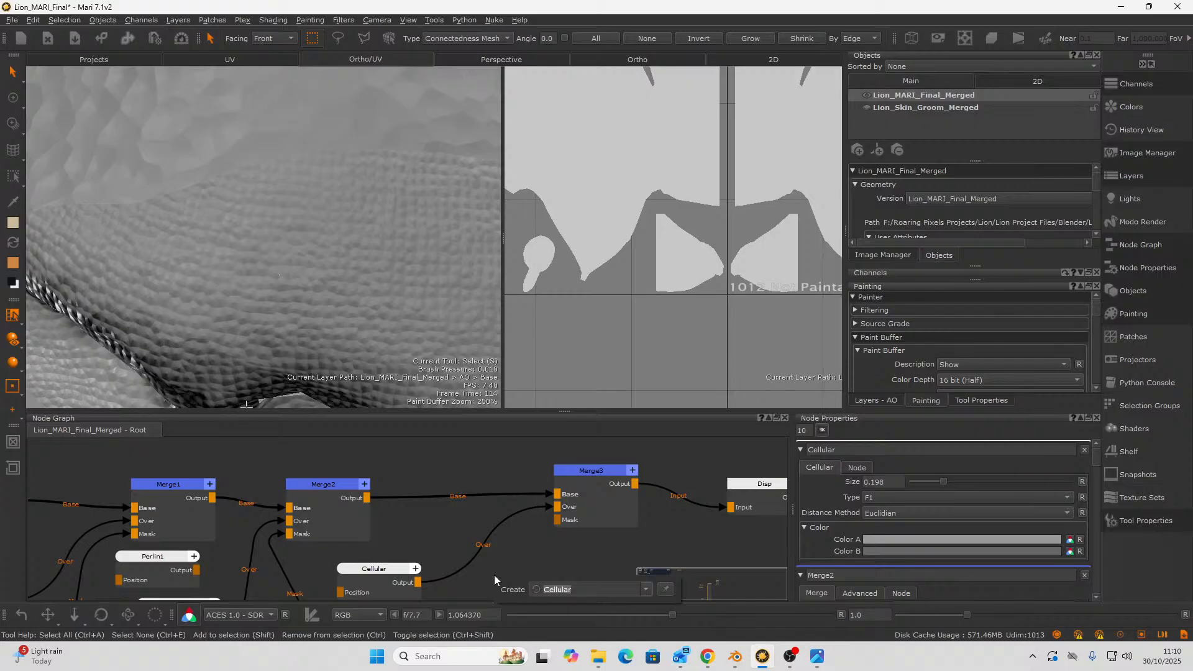
{"action": "type", "text": "inver"}
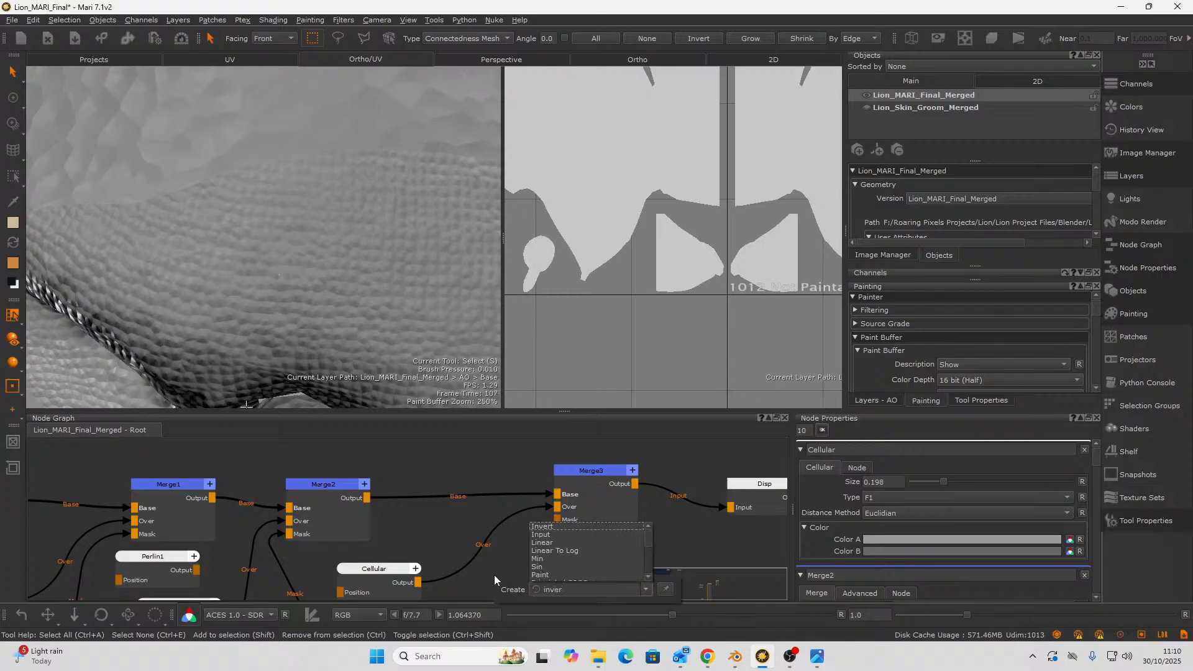
{"action": "key", "text": "Return"}
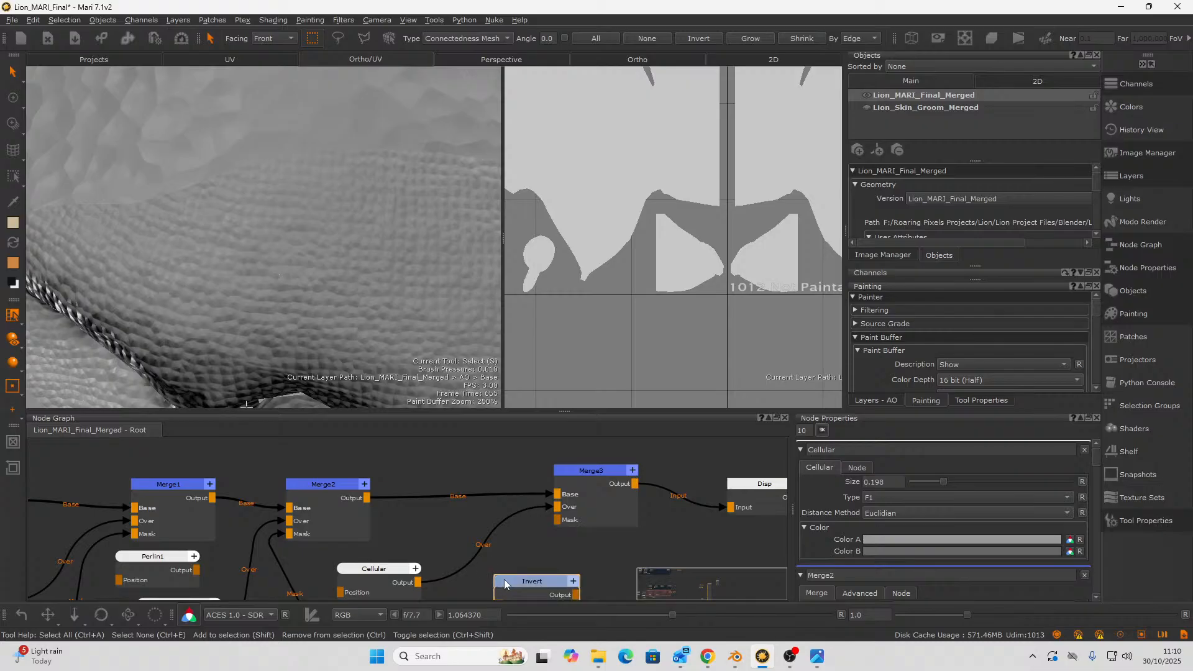
{"action": "left_click_drag", "start_coordinate": [487, 569], "coordinate": [557, 505]}
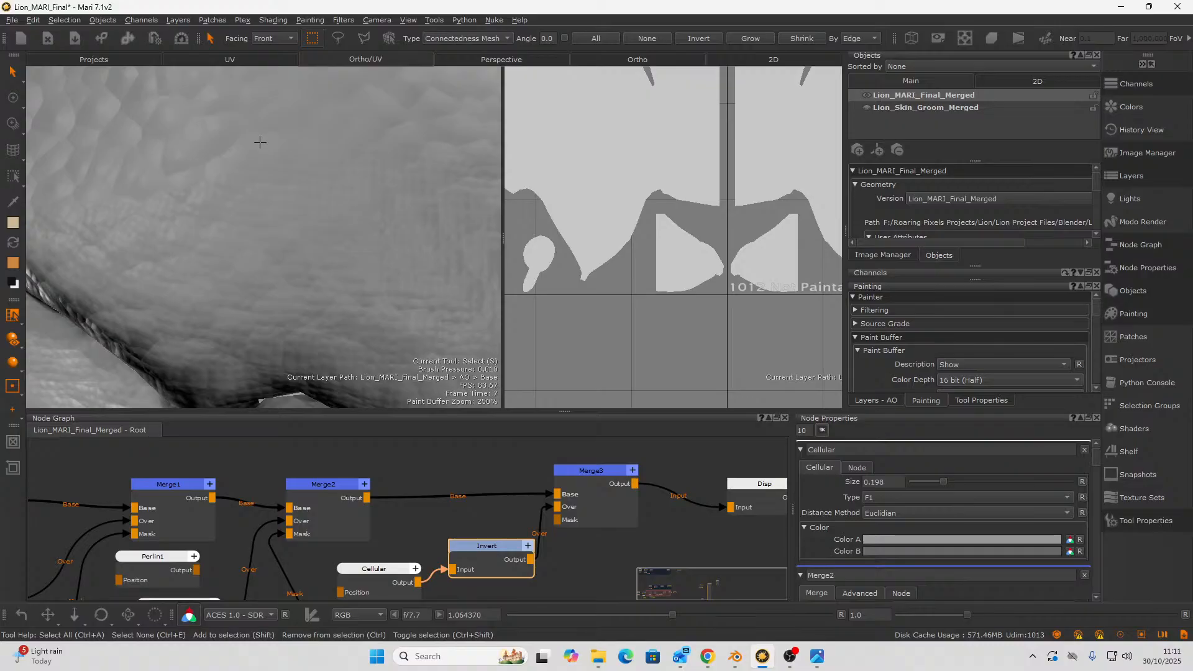
- Try a finer Cellular pattern by reducing its size to 0.099, and raise it slightly to 0.123
{"action": "left_click_drag", "start_coordinate": [260, 142], "coordinate": [299, 347], "text": "alt"}
{"action": "left_click_drag", "start_coordinate": [110, 359], "coordinate": [292, 396], "text": "alt"}
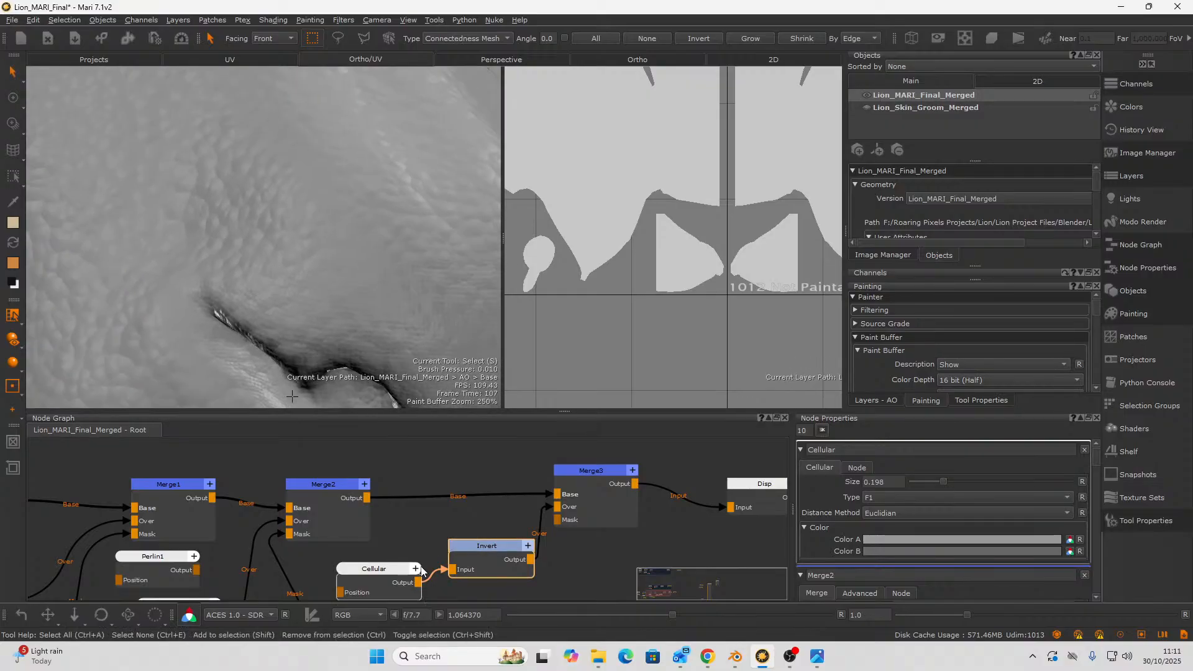
{"action": "left_click", "coordinate": [390, 576]}
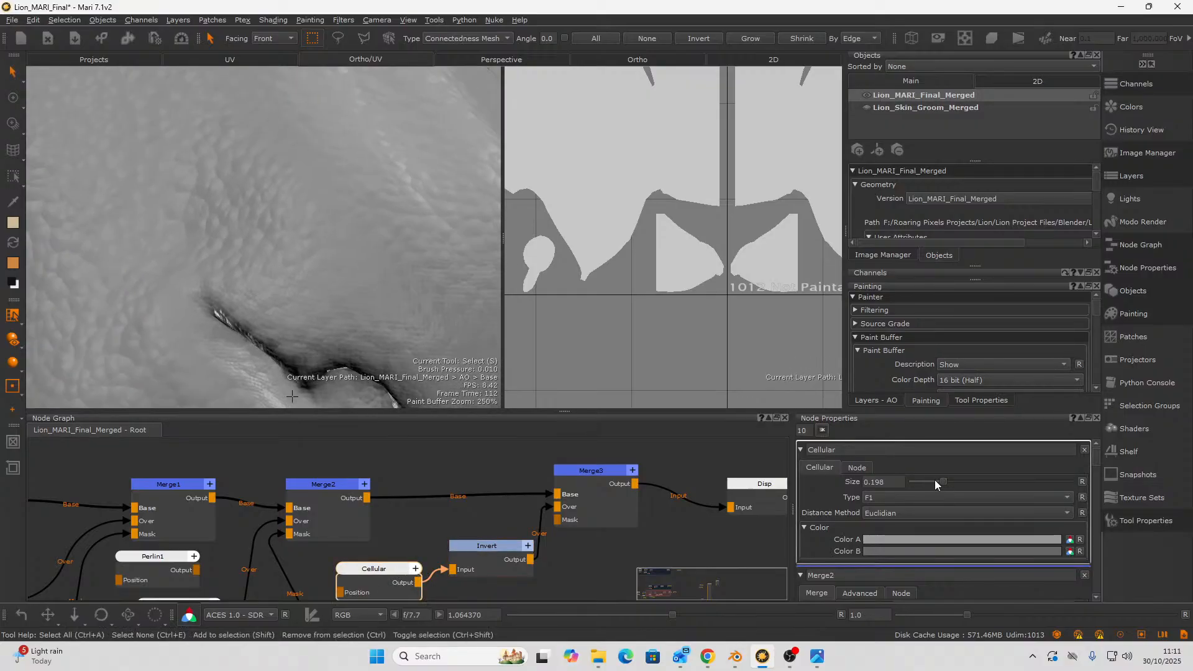
{"action": "left_click_drag", "start_coordinate": [940, 483], "coordinate": [926, 487]}
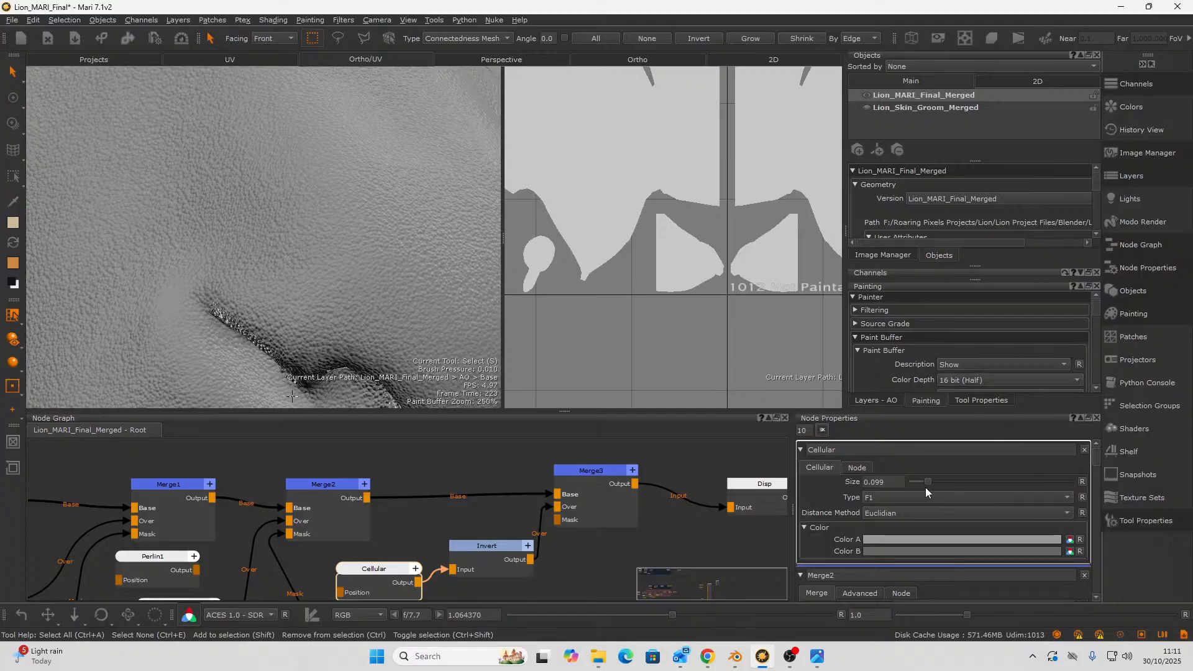
{"action": "middle_click_drag", "start_coordinate": [434, 402], "coordinate": [361, 58], "text": "alt"}
{"action": "scroll", "coordinate": [300, 195], "scroll_direction": "up", "scroll_amount": 5}
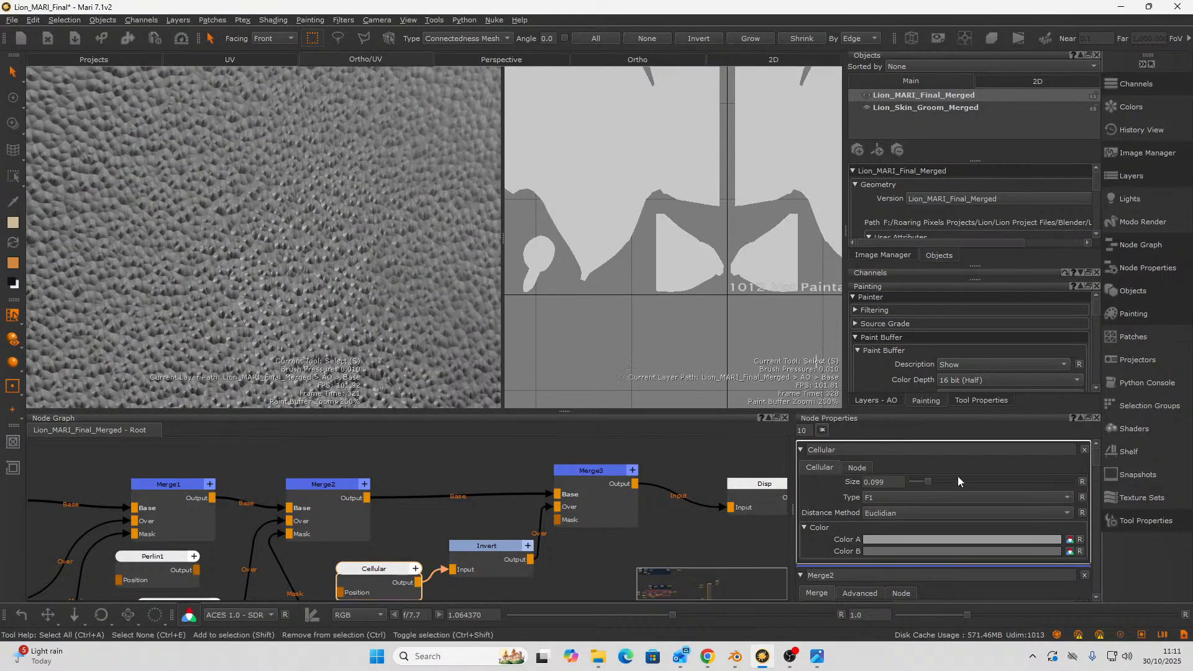
{"action": "left_click_drag", "start_coordinate": [920, 483], "coordinate": [930, 482]}
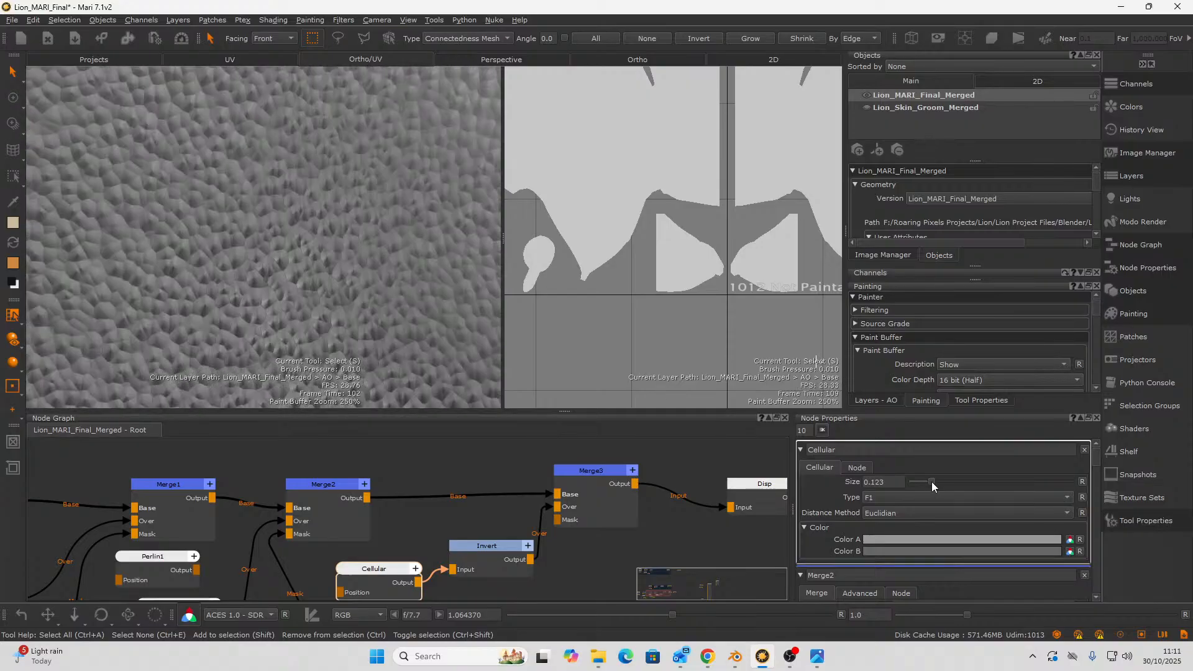
- Examine the Cellular skin pattern around the lion's eye and cheek and across the whole head and front body
{"action": "scroll", "coordinate": [244, 237], "scroll_direction": "down", "scroll_amount": 5}
{"action": "left_click_drag", "start_coordinate": [244, 237], "coordinate": [261, 303], "text": "alt"}
{"action": "scroll", "coordinate": [260, 303], "scroll_direction": "up", "scroll_amount": 3}
{"action": "left_click_drag", "start_coordinate": [166, 299], "coordinate": [114, 306], "text": "alt"}
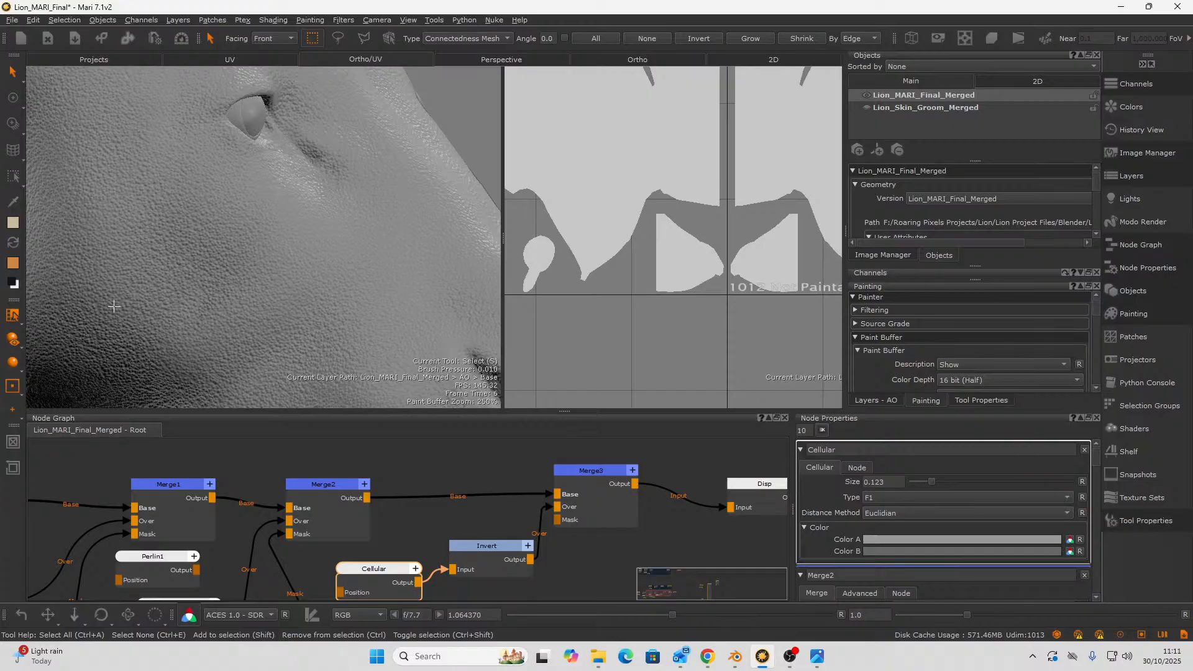
{"action": "left_click_drag", "start_coordinate": [132, 272], "coordinate": [91, 285], "text": "alt"}
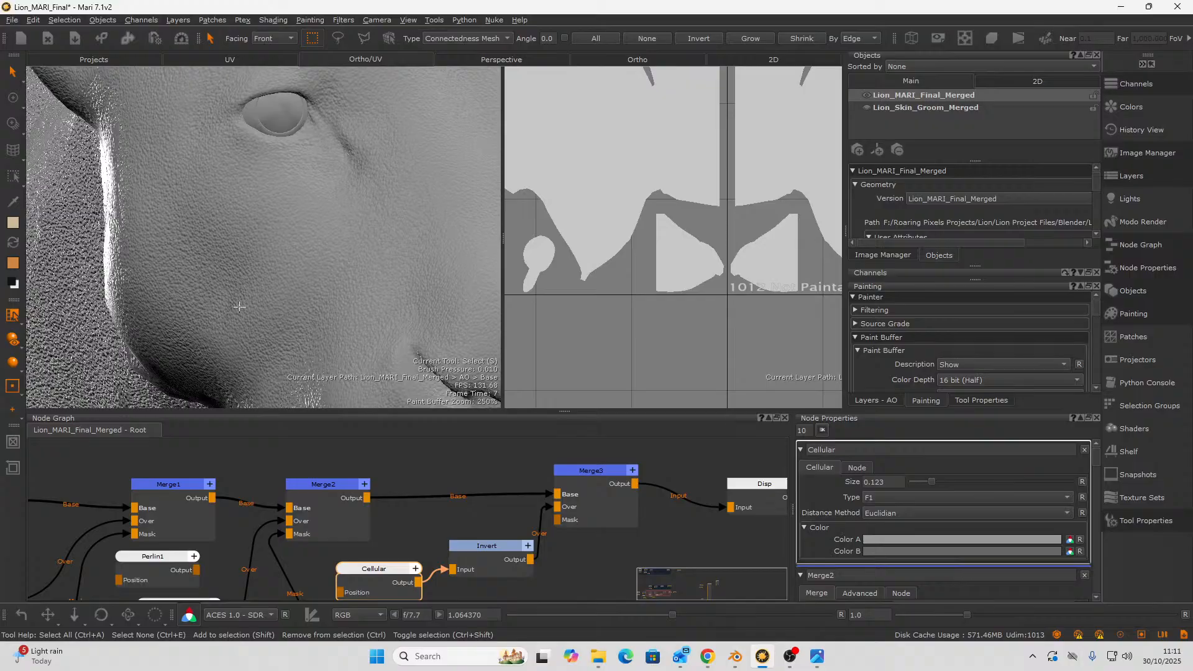
{"action": "left_click_drag", "start_coordinate": [240, 306], "coordinate": [66, 224], "text": "alt"}
{"action": "scroll", "coordinate": [42, 289], "scroll_direction": "down", "scroll_amount": 10}
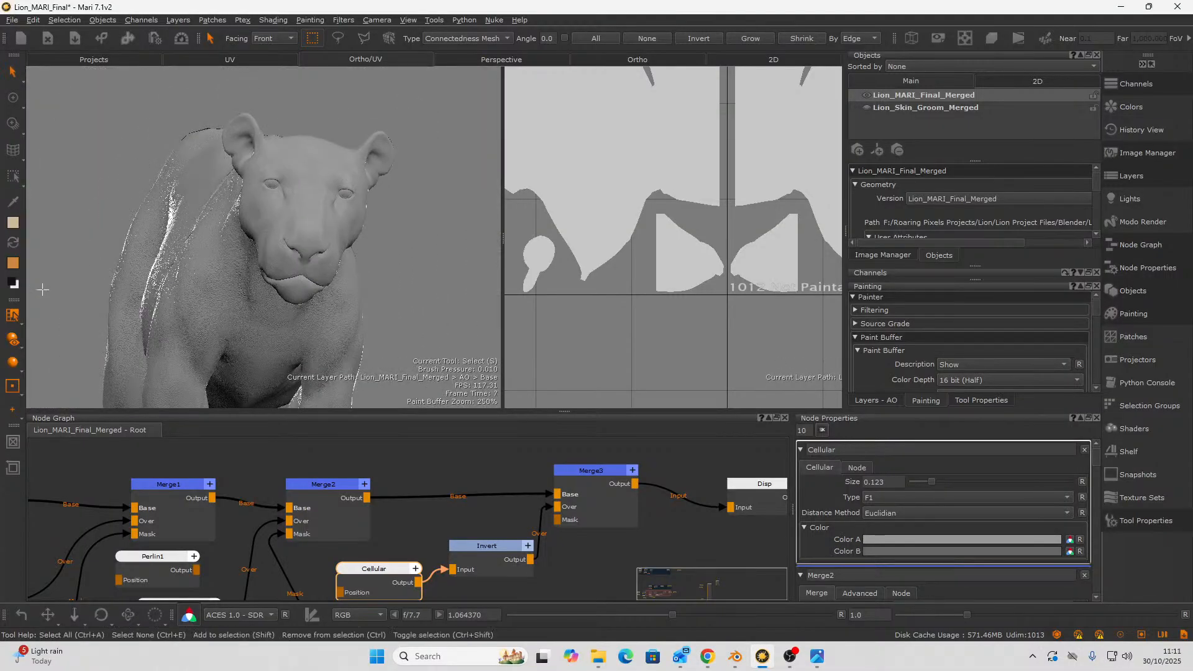
{"action": "left_click_drag", "start_coordinate": [42, 290], "coordinate": [165, 255], "text": "alt"}
{"action": "scroll", "coordinate": [239, 245], "scroll_direction": "up", "scroll_amount": 6}
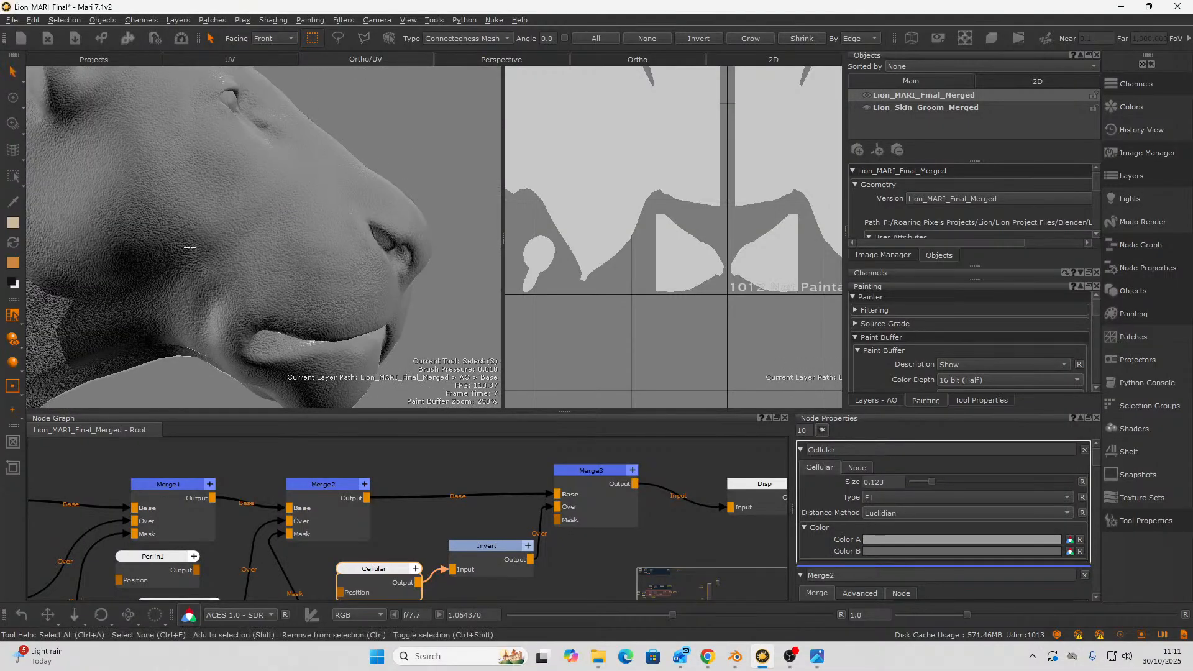
- Inspect the inverted Cellular bumps close up on the lion's cheek and jaw
{"action": "right_click_drag", "start_coordinate": [189, 247], "coordinate": [277, 264], "text": "alt"}
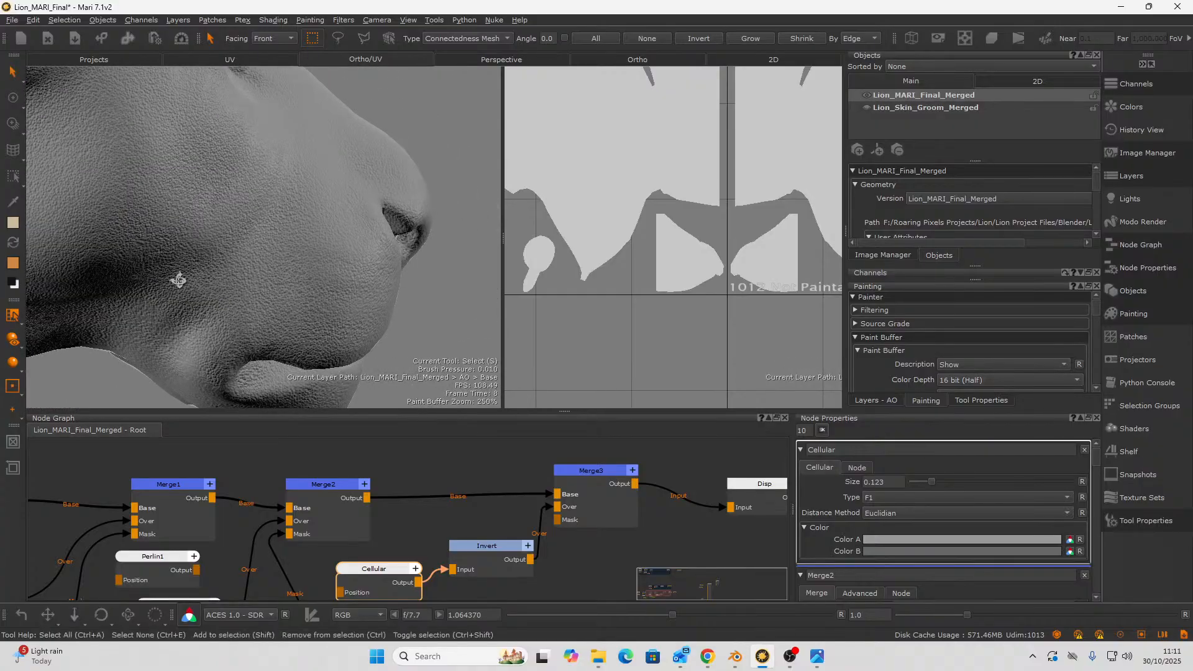
{"action": "right_click_drag", "start_coordinate": [164, 276], "coordinate": [159, 286], "text": "alt"}
{"action": "left_click_drag", "start_coordinate": [158, 286], "coordinate": [152, 296], "text": "alt"}
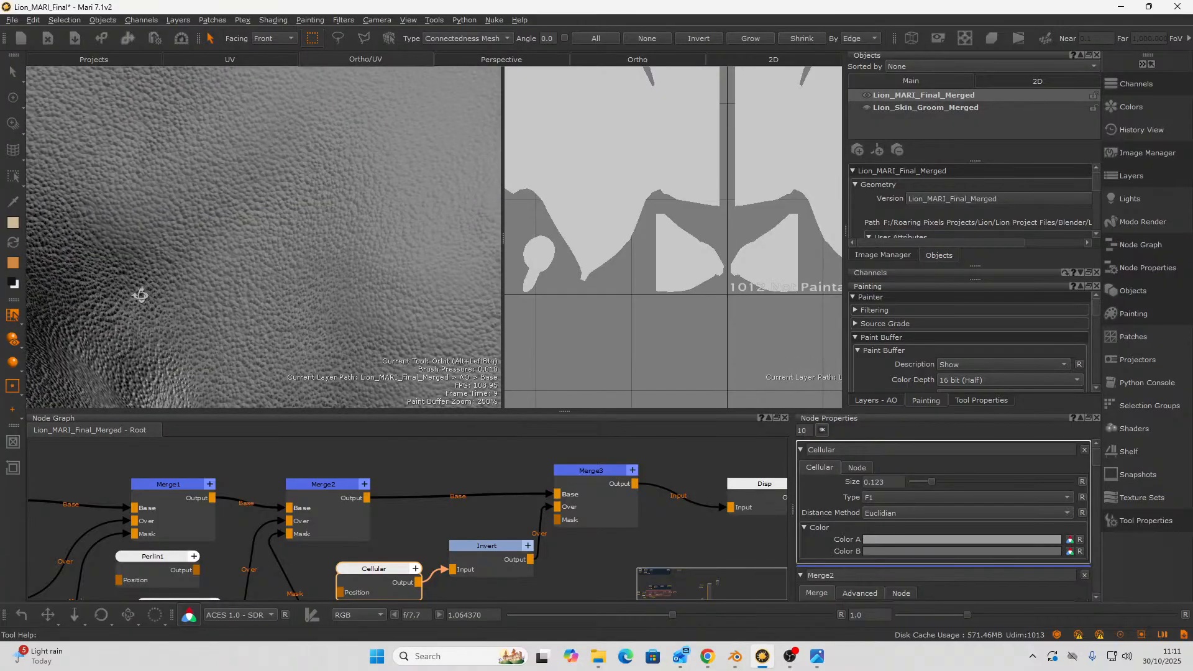
{"action": "middle_click_drag", "start_coordinate": [193, 282], "coordinate": [304, 335], "text": "alt"}
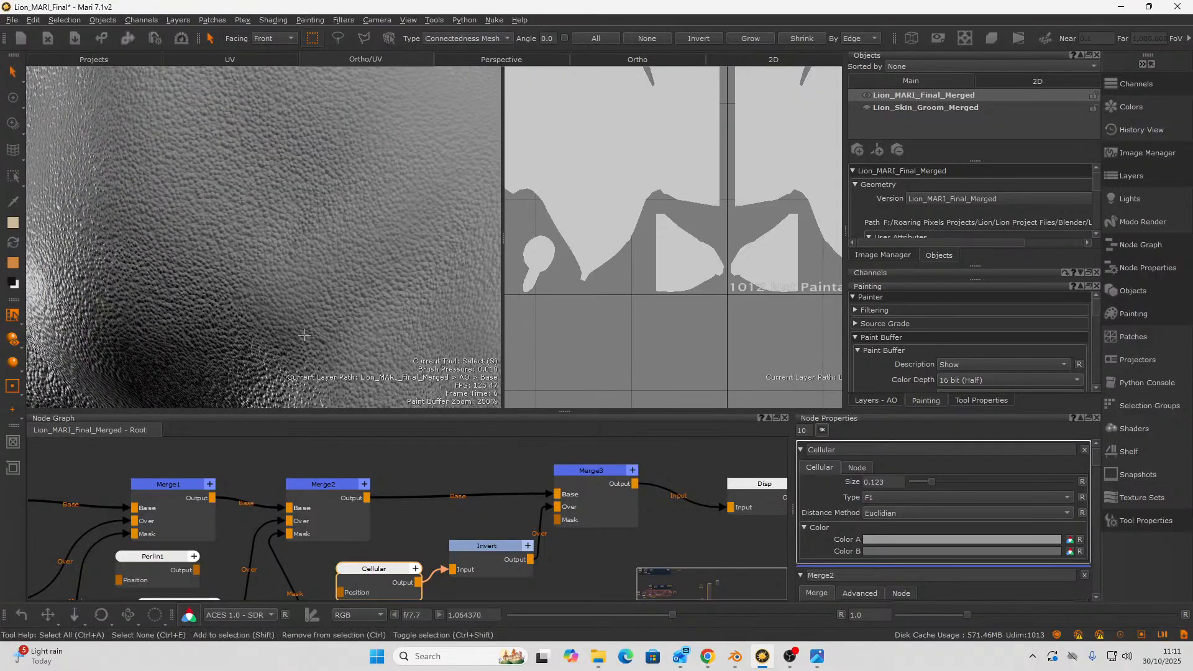
{"action": "right_click_drag", "start_coordinate": [281, 300], "coordinate": [253, 321], "text": "alt"}
{"action": "middle_click_drag", "start_coordinate": [258, 316], "coordinate": [224, 388], "text": "alt"}
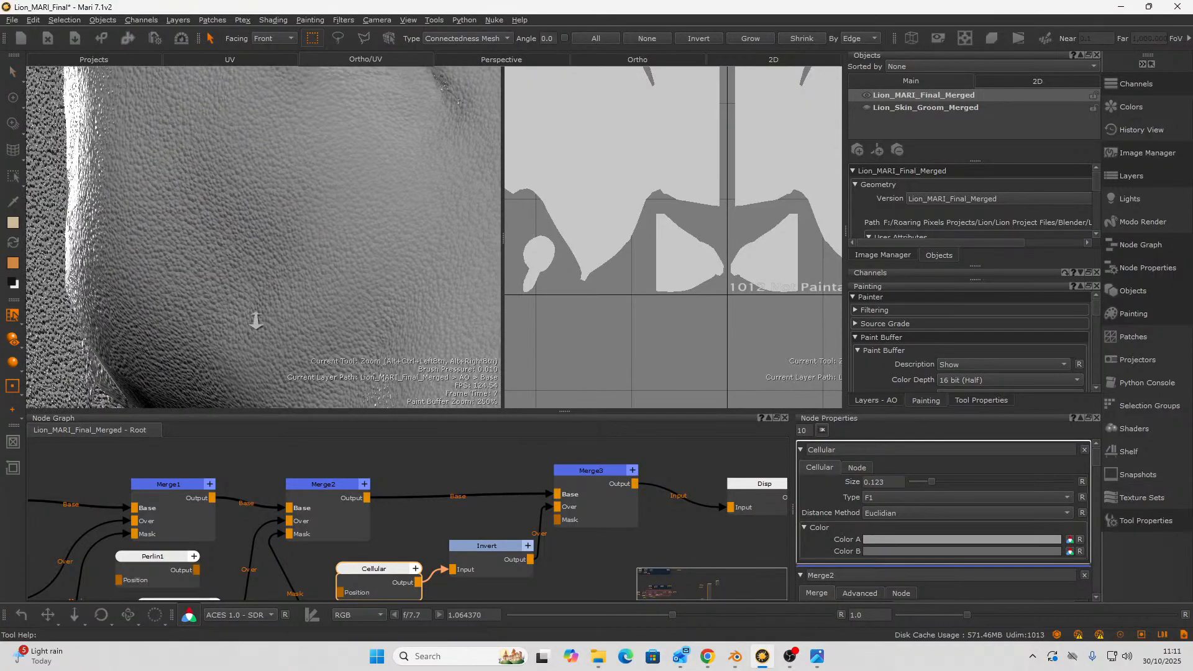
{"action": "right_click_drag", "start_coordinate": [256, 322], "coordinate": [283, 303], "text": "alt"}
- Increase the Cellular node's size to 0.154 and on to 0.194, judging the pattern on the lion's cheek
{"action": "middle_click_drag", "start_coordinate": [393, 541], "coordinate": [443, 470]}
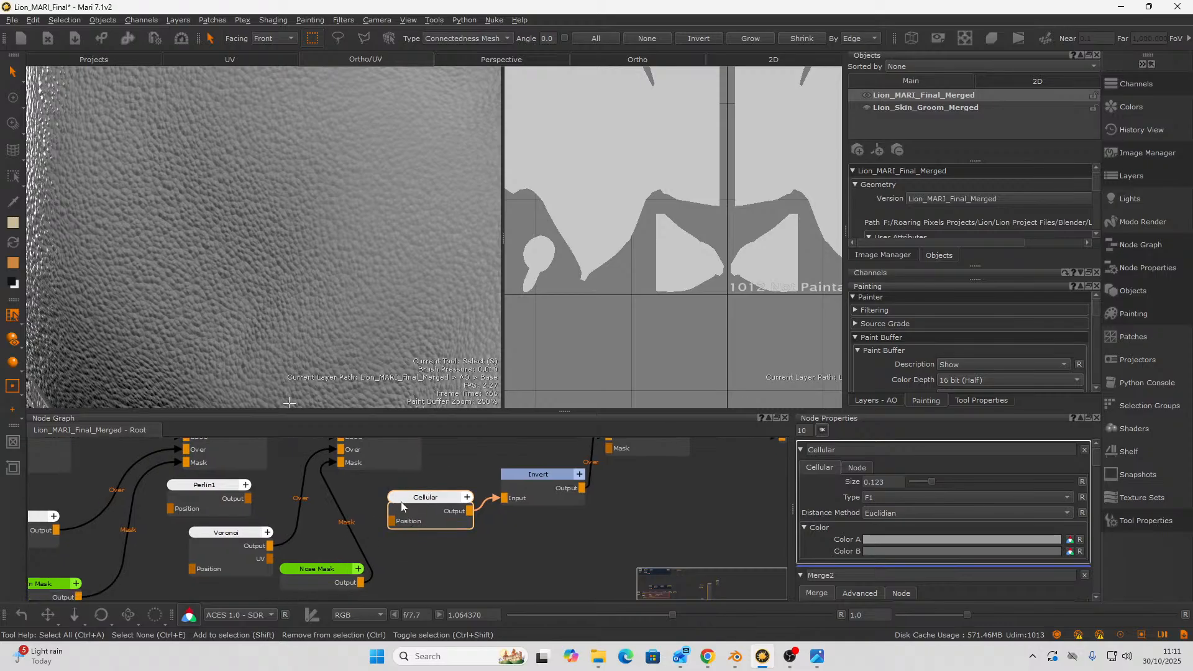
{"action": "scroll", "coordinate": [376, 184], "scroll_direction": "down", "scroll_amount": 6}
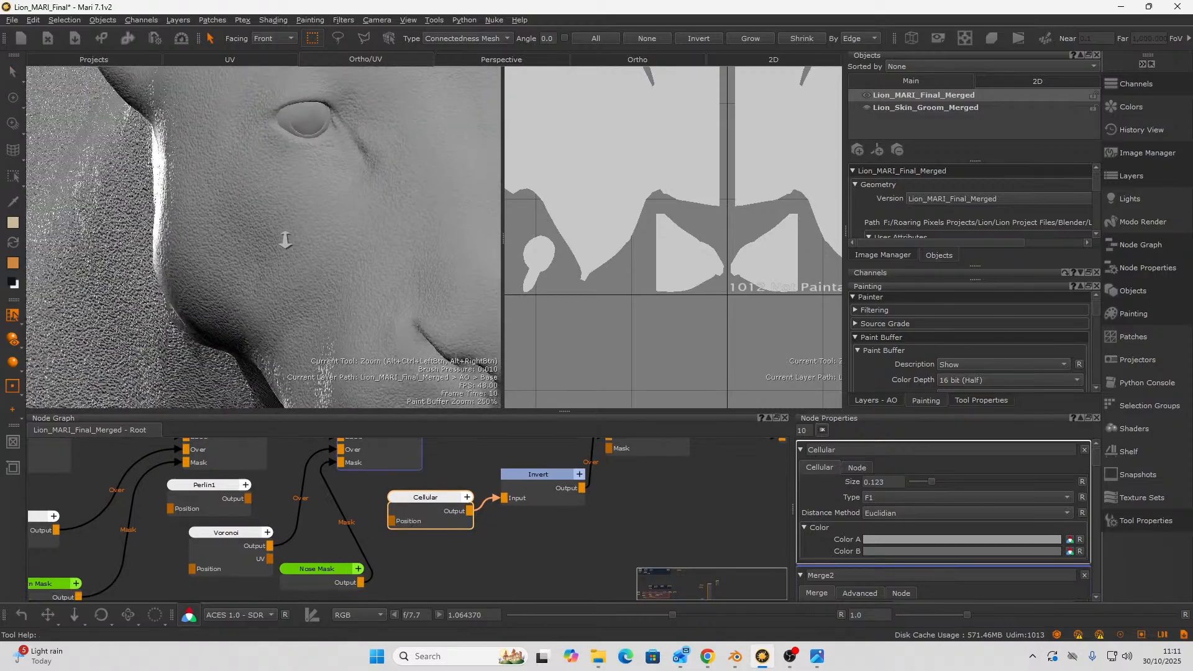
{"action": "left_click_drag", "start_coordinate": [263, 259], "coordinate": [311, 248], "text": "alt"}
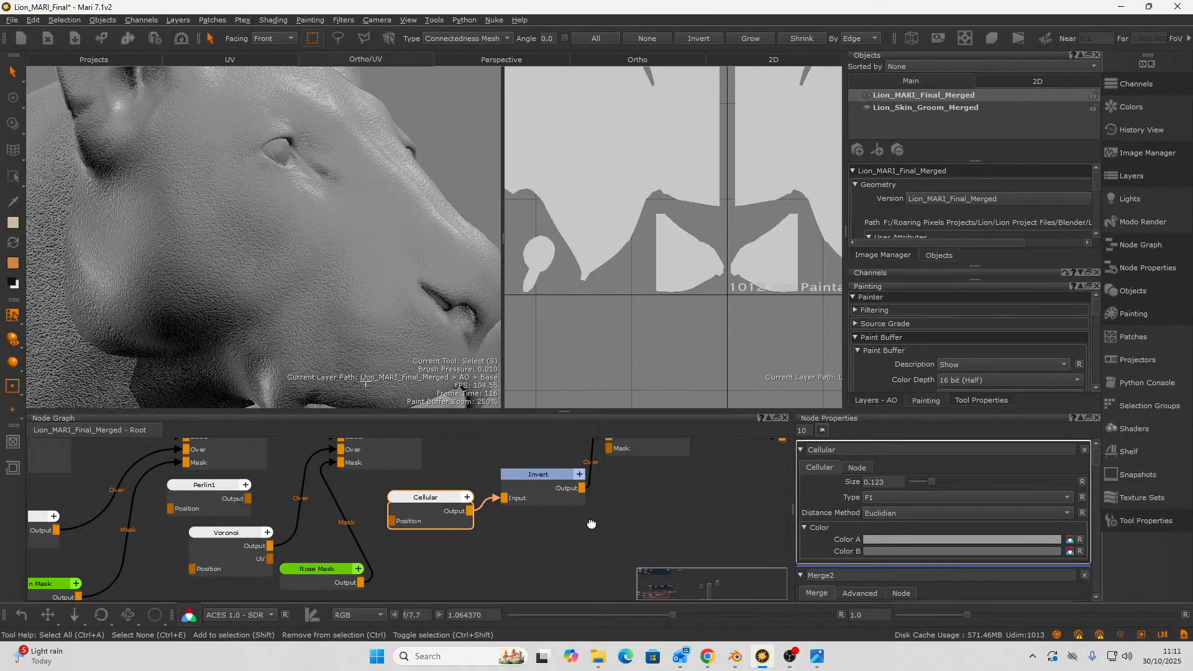
{"action": "middle_click_drag", "start_coordinate": [451, 497], "coordinate": [387, 553]}
{"action": "left_click_drag", "start_coordinate": [292, 323], "coordinate": [284, 254], "text": "alt"}
{"action": "scroll", "coordinate": [301, 274], "scroll_direction": "up", "scroll_amount": 8}
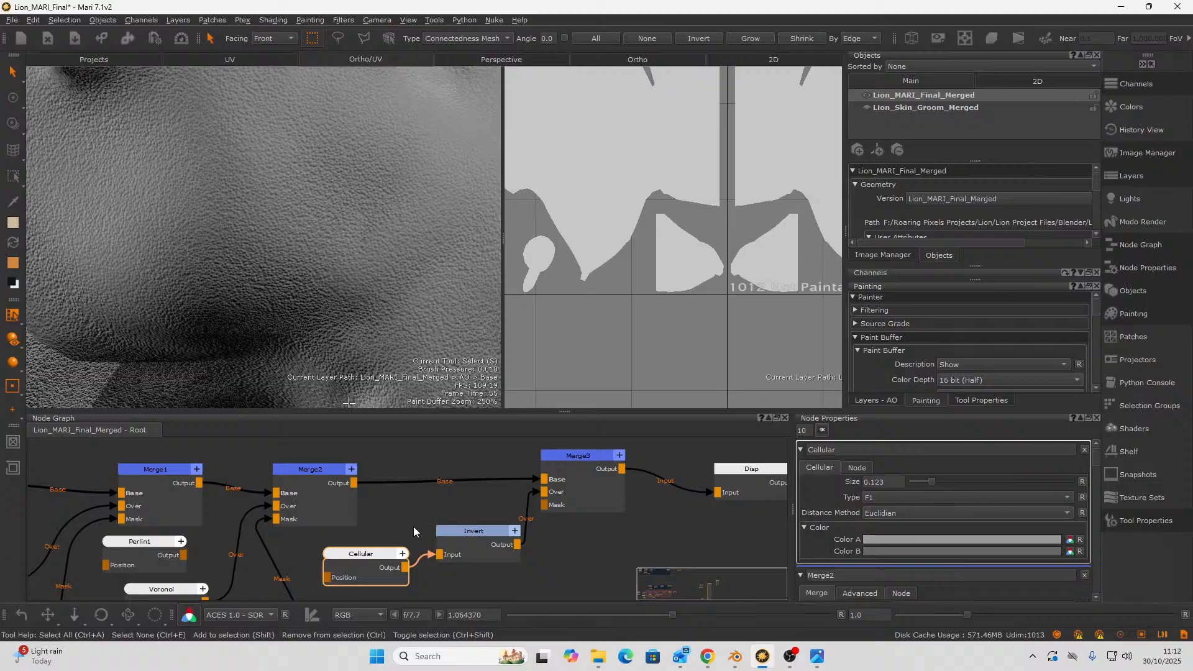
{"action": "left_click_drag", "start_coordinate": [937, 479], "coordinate": [945, 483]}
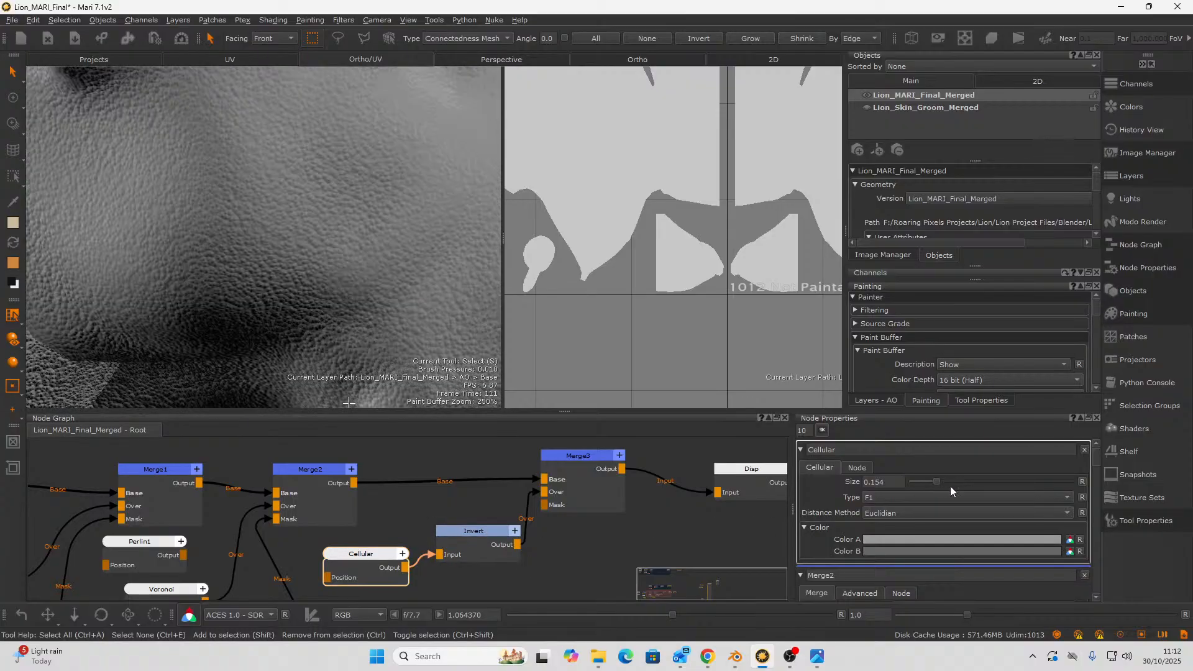
{"action": "left_click", "coordinate": [950, 480]}
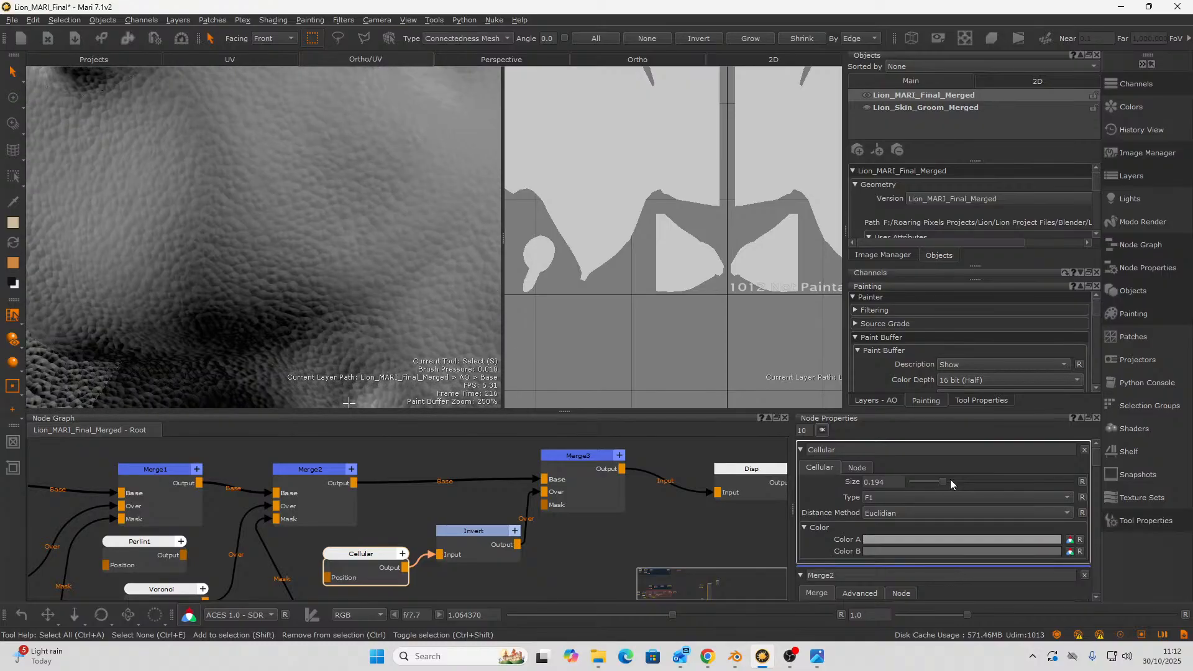
- Check the enlarged Cellular pattern on the lion's head, cheek and neck from the side and the front
{"action": "left_click_drag", "start_coordinate": [222, 288], "coordinate": [254, 254], "text": "alt"}
{"action": "right_click_drag", "start_coordinate": [253, 255], "coordinate": [217, 238], "text": "alt"}
{"action": "middle_click_drag", "start_coordinate": [217, 238], "coordinate": [193, 242], "text": "alt"}
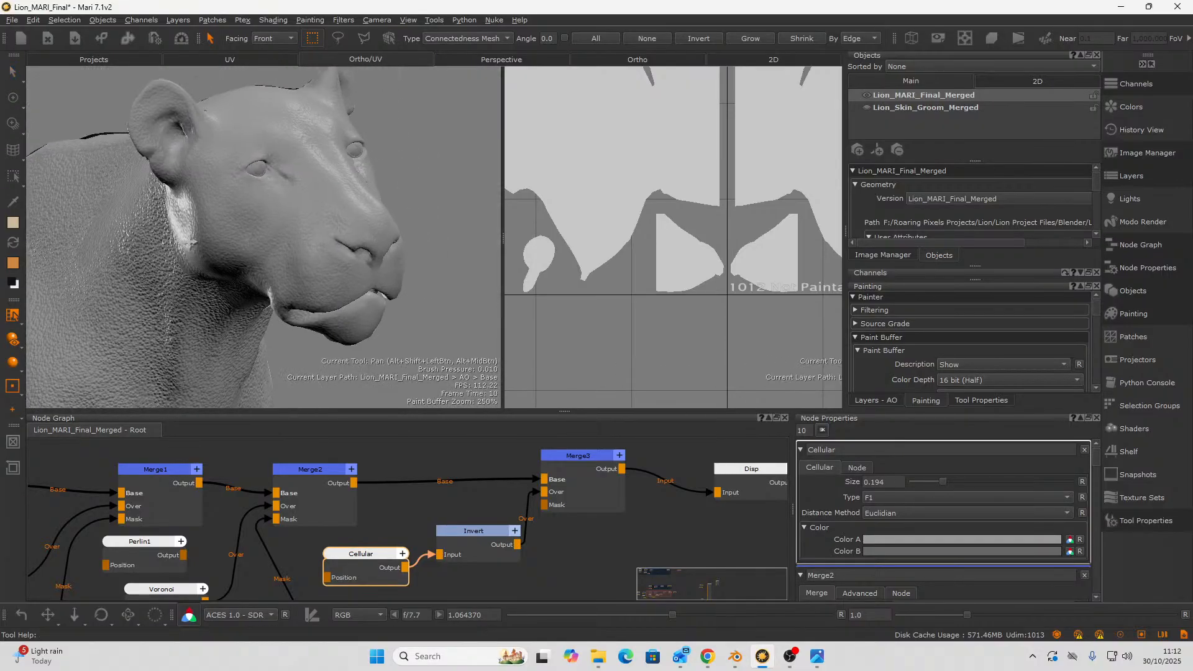
{"action": "left_click_drag", "start_coordinate": [193, 242], "coordinate": [254, 253], "text": "alt"}
{"action": "right_click_drag", "start_coordinate": [253, 254], "coordinate": [341, 192], "text": "alt"}
{"action": "left_click_drag", "start_coordinate": [236, 224], "coordinate": [130, 242], "text": "alt"}
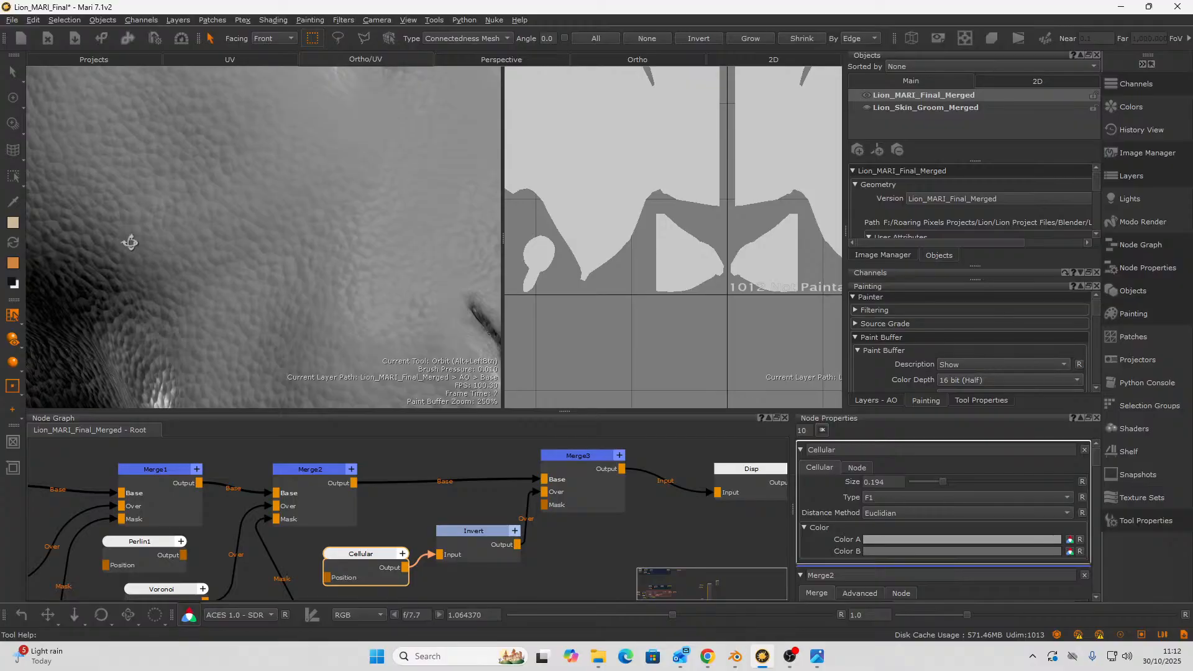
{"action": "right_click_drag", "start_coordinate": [130, 242], "coordinate": [182, 246], "text": "alt"}
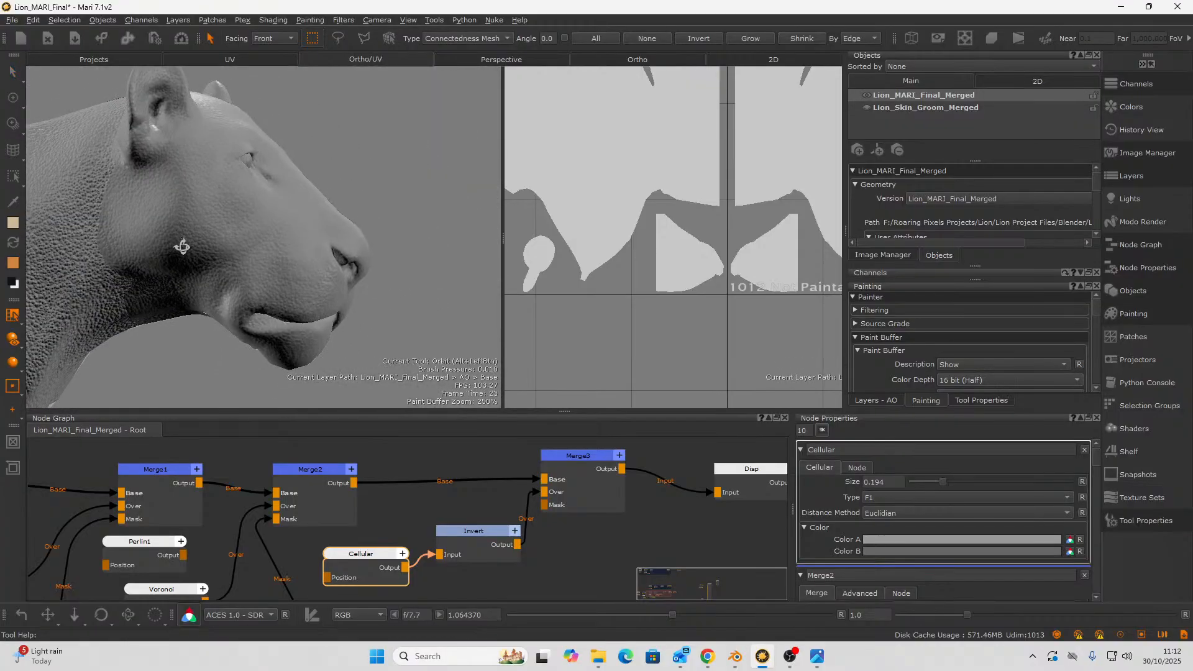
{"action": "left_click_drag", "start_coordinate": [182, 247], "coordinate": [107, 255], "text": "alt"}
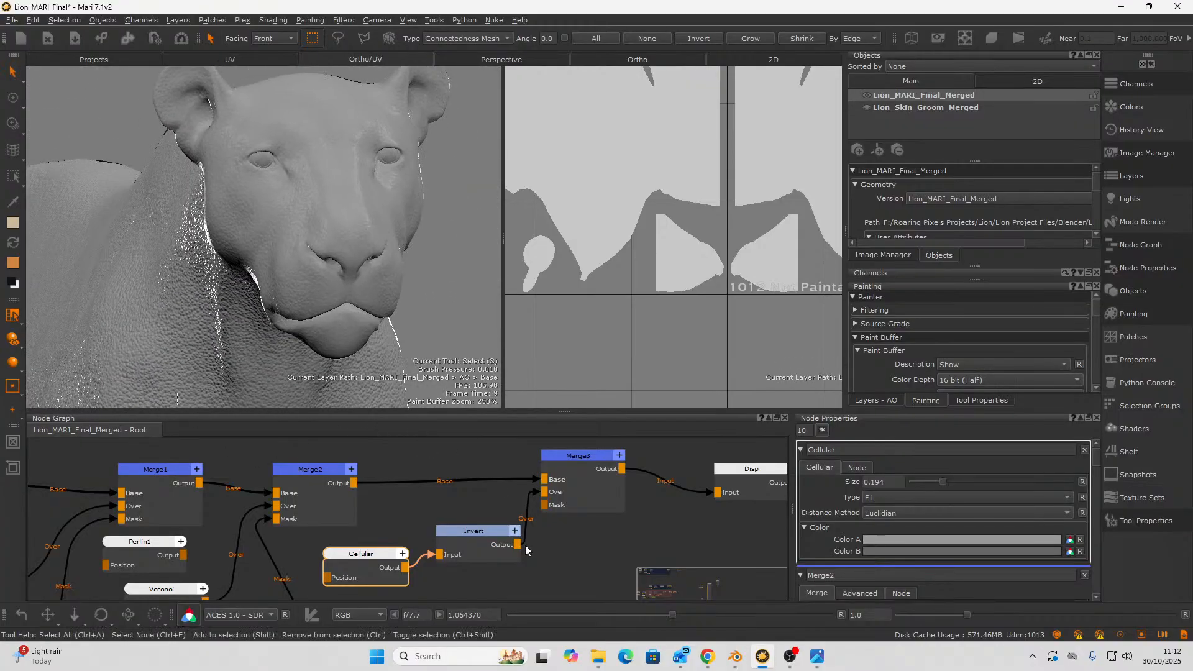
- Create a black 2048 x 2048 paint node with 16bit (Half) depth, Vector file space and scalar data enabled
{"action": "scroll", "coordinate": [529, 546], "scroll_direction": "down", "scroll_amount": 1}
{"action": "middle_click_drag", "start_coordinate": [528, 547], "coordinate": [599, 509]}
{"action": "right_click", "coordinate": [561, 576]}
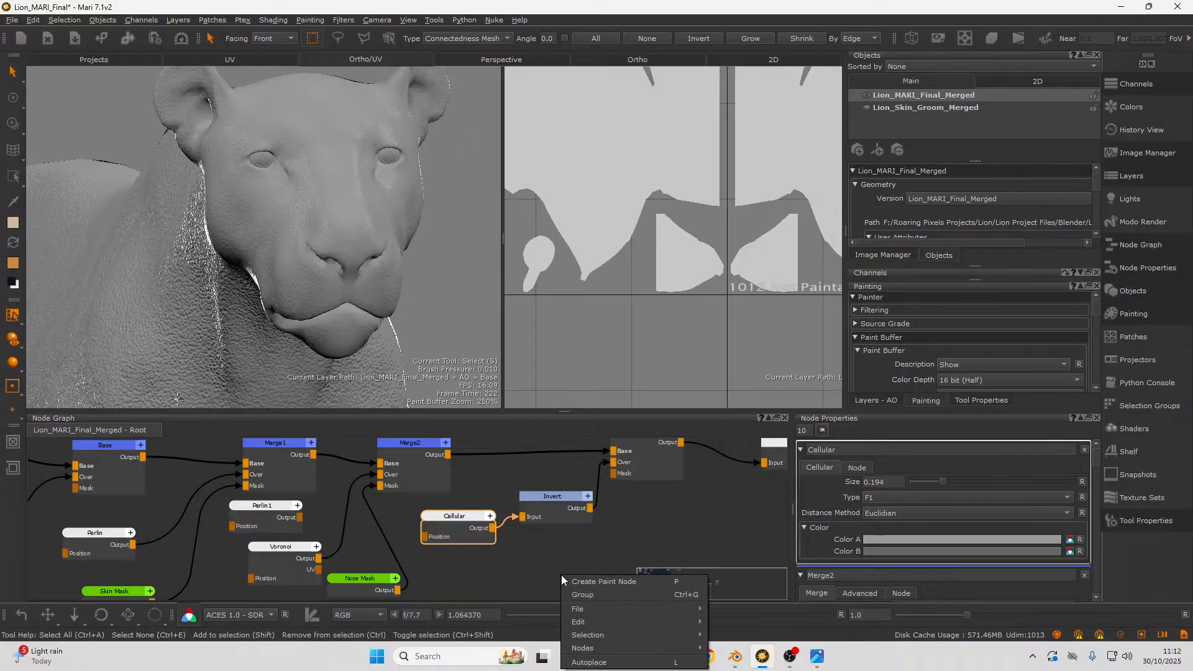
{"action": "left_click", "coordinate": [575, 581]}
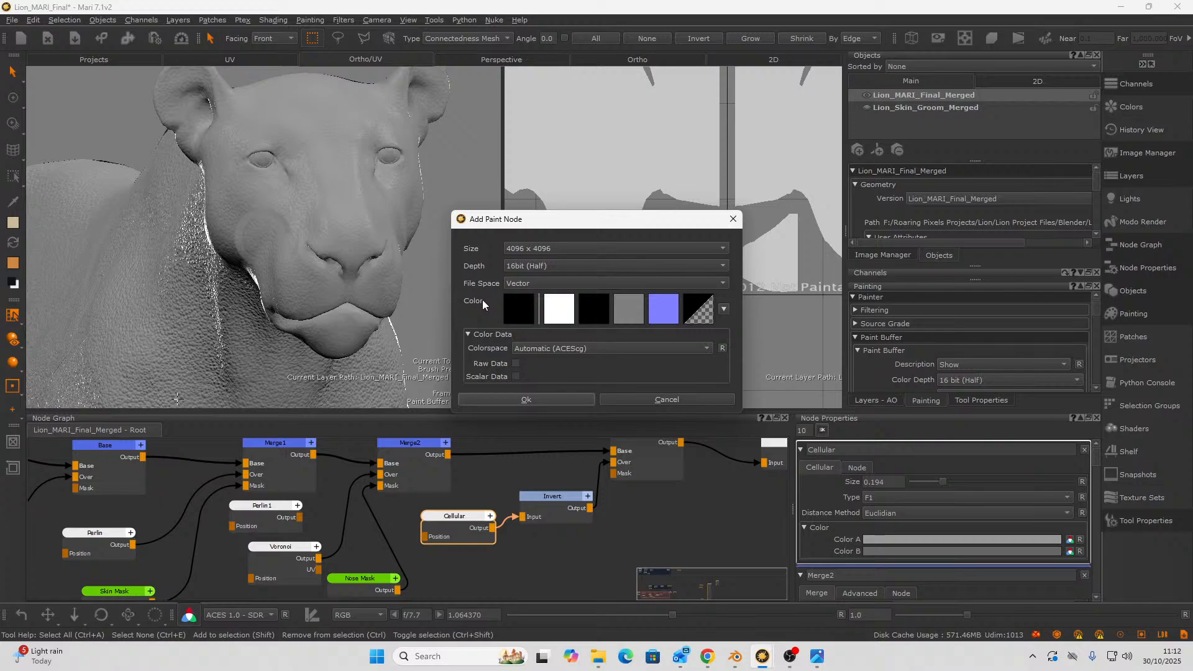
{"action": "left_click", "coordinate": [521, 307]}
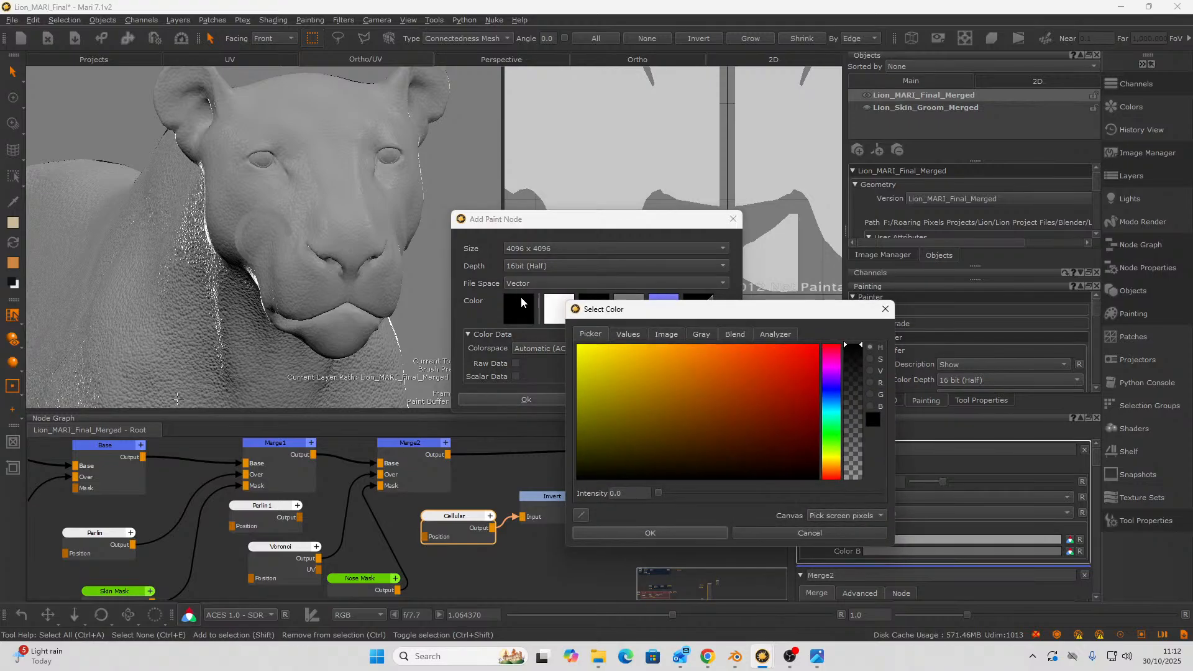
{"action": "left_click", "coordinate": [767, 532]}
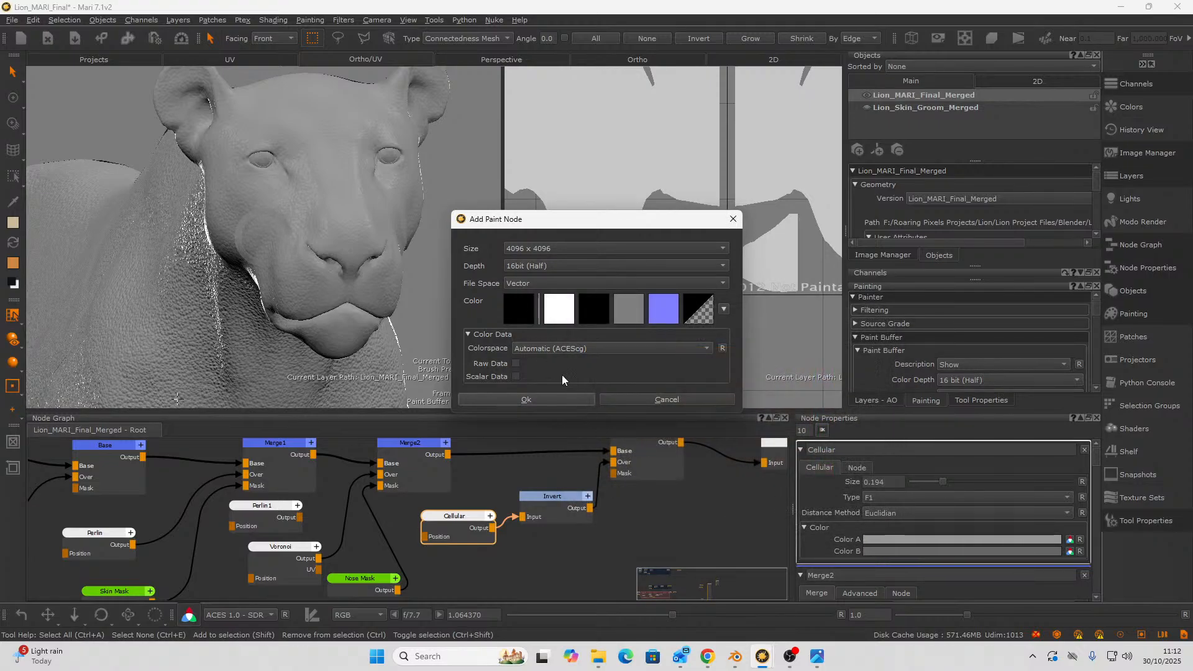
{"action": "left_click", "coordinate": [515, 376]}
{"action": "left_click", "coordinate": [544, 285]}
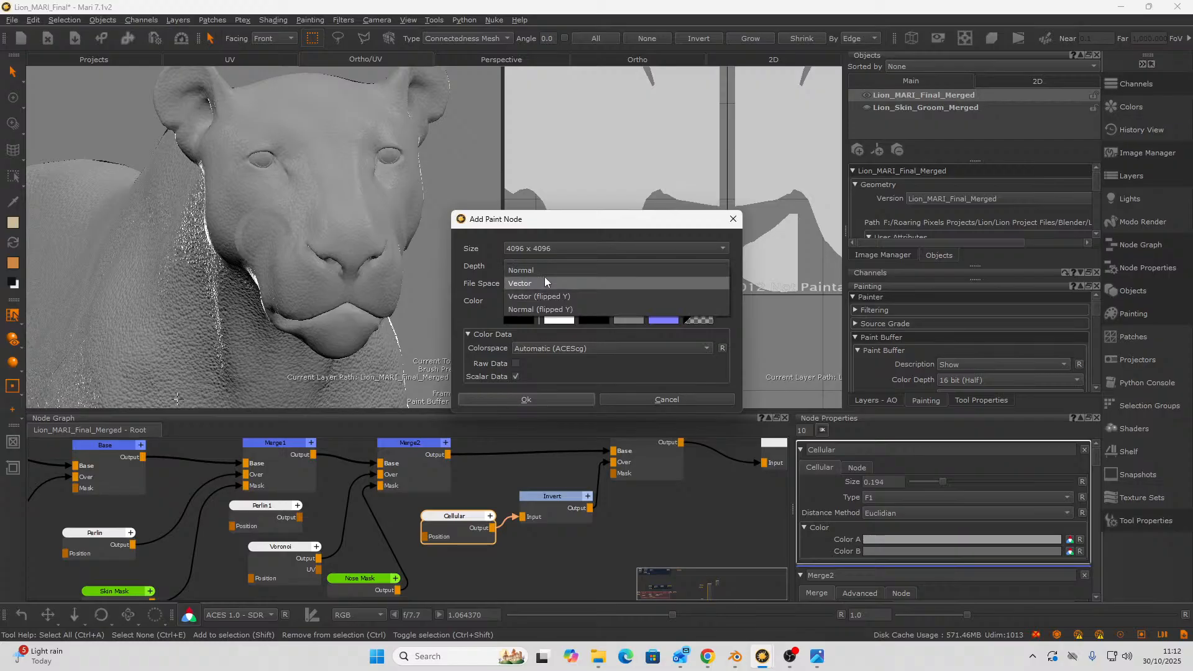
{"action": "left_click", "coordinate": [468, 323]}
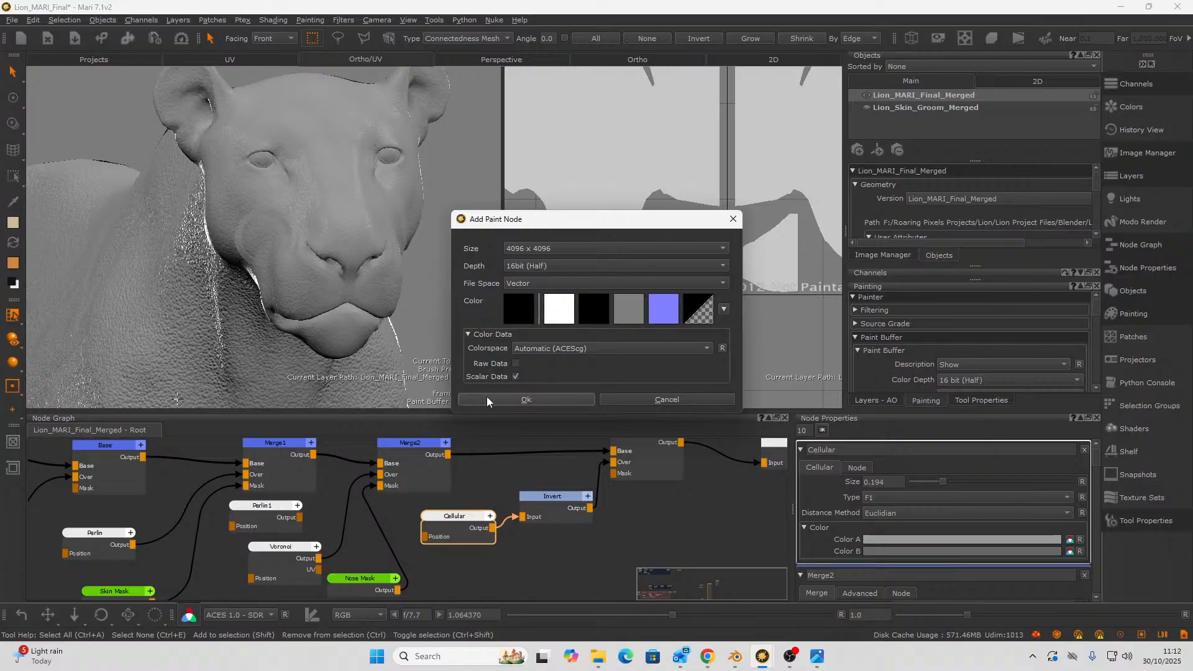
{"action": "left_click", "coordinate": [558, 246]}
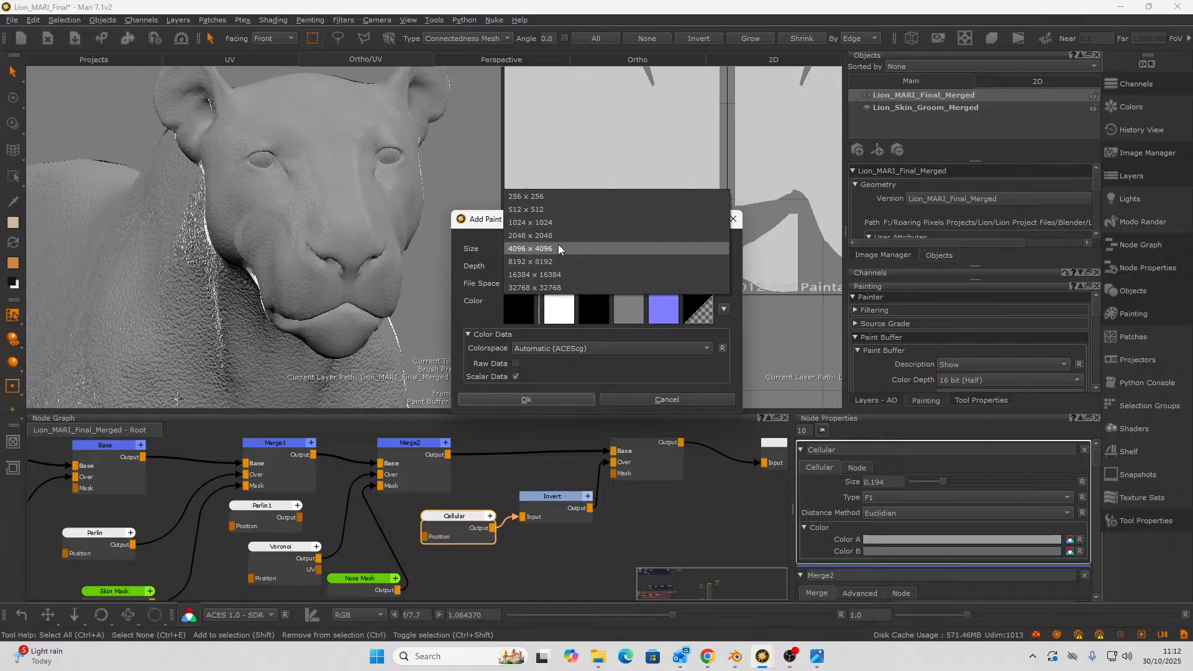
{"action": "left_click", "coordinate": [542, 238]}
{"action": "left_click", "coordinate": [525, 400]}
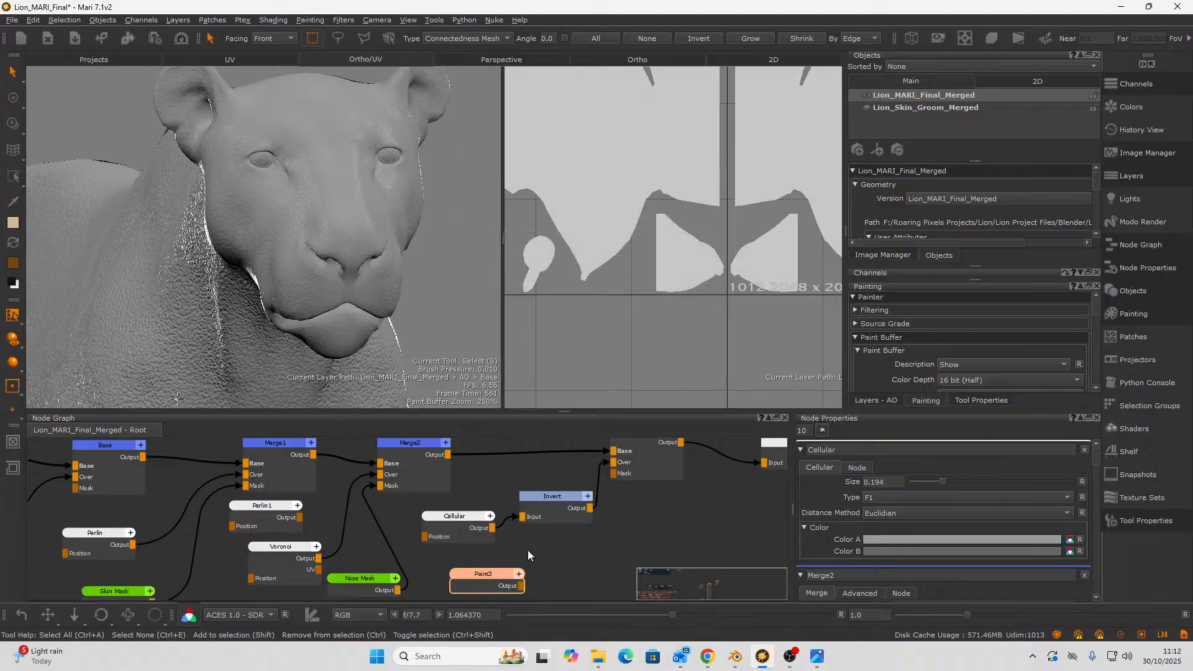
- Connect the new paint node's output to the Mask input of Merge3
{"action": "scroll", "coordinate": [528, 549], "scroll_direction": "down", "scroll_amount": 2}
{"action": "mouse_move", "coordinate": [527, 550]}
{"action": "middle_mouse_down"}
{"action": "mouse_move", "coordinate": [586, 544]}
{"action": "mouse_move", "coordinate": [518, 571]}
{"action": "mouse_move", "coordinate": [517, 520]}
{"action": "middle_mouse_up"}
{"action": "scroll", "coordinate": [583, 547], "scroll_direction": "up", "scroll_amount": 3}
{"action": "mouse_move", "coordinate": [517, 549]}
{"action": "left_mouse_down"}
{"action": "mouse_move", "coordinate": [647, 419]}
{"action": "mouse_move", "coordinate": [624, 575]}
{"action": "left_mouse_up"}
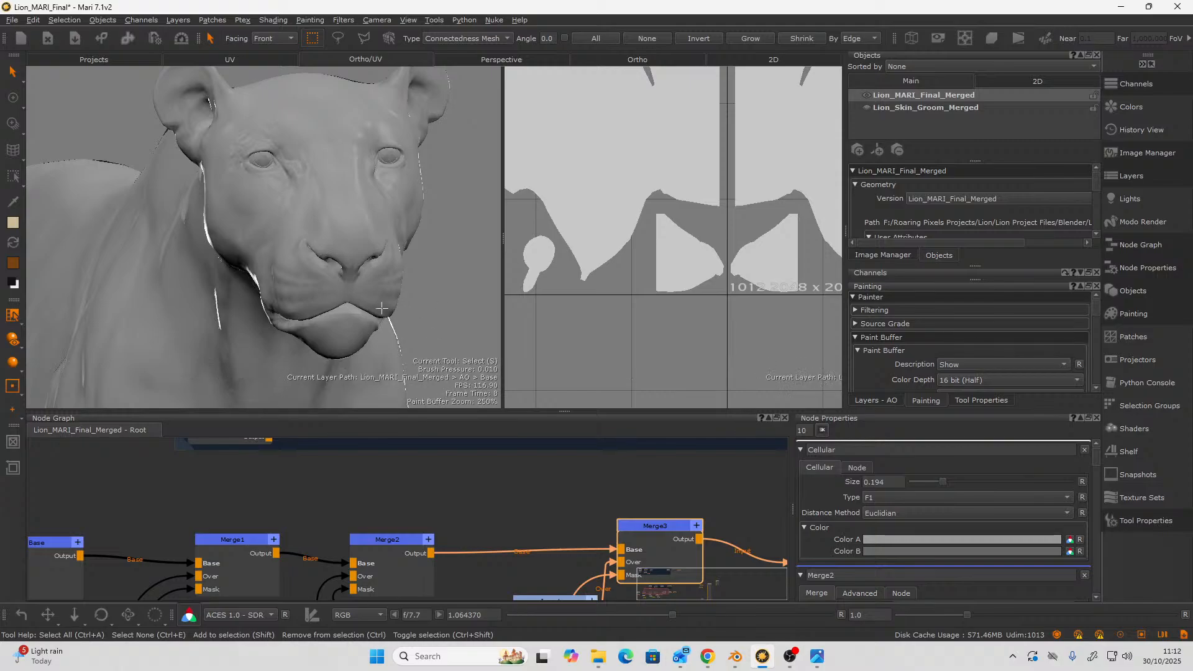
- Activate the Paint tool and look for brushes in the shelf
{"action": "left_click", "coordinate": [12, 99]}
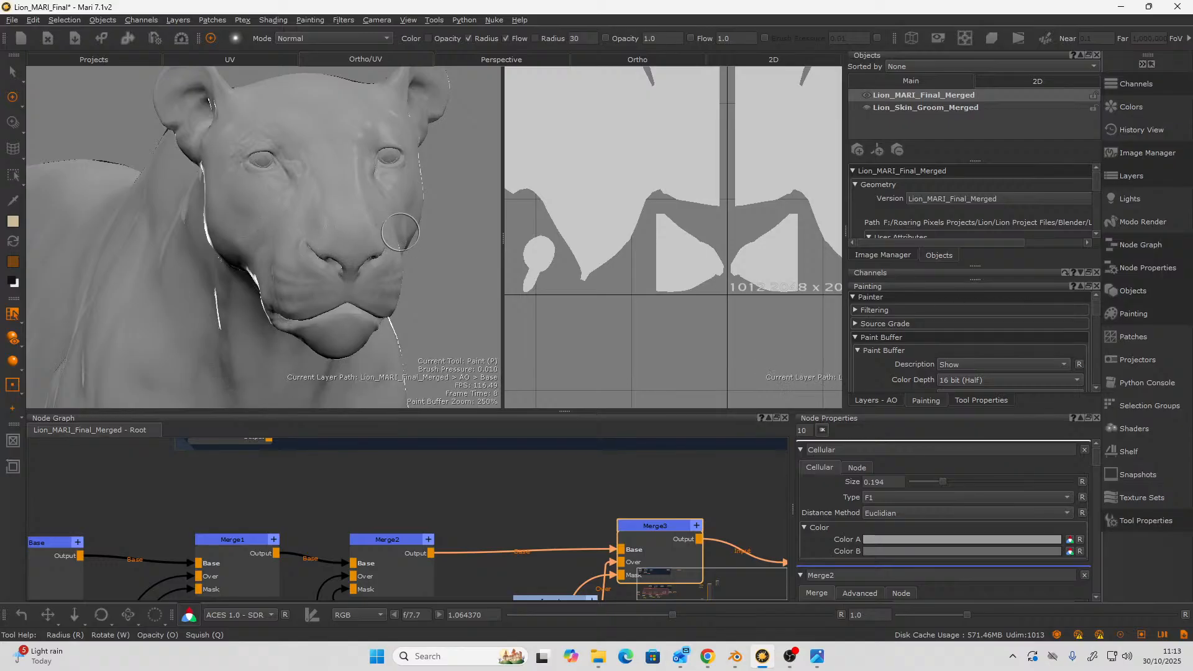
{"action": "left_click", "coordinate": [1142, 312]}
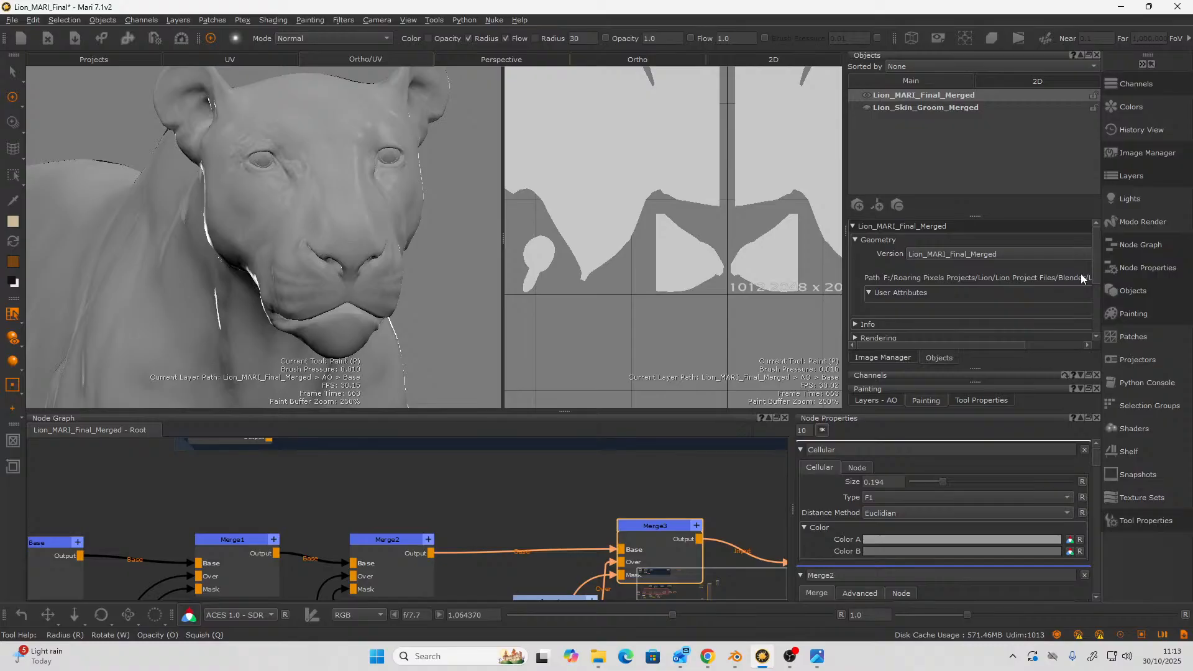
{"action": "left_click", "coordinate": [1123, 311]}
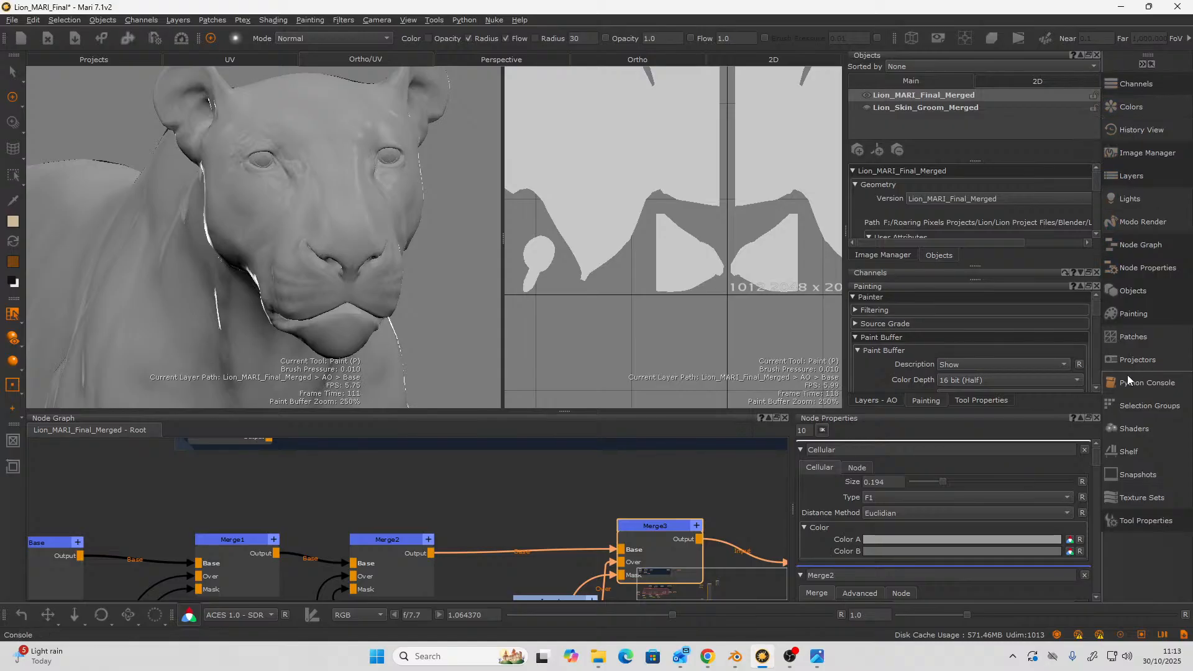
{"action": "left_click", "coordinate": [1133, 452]}
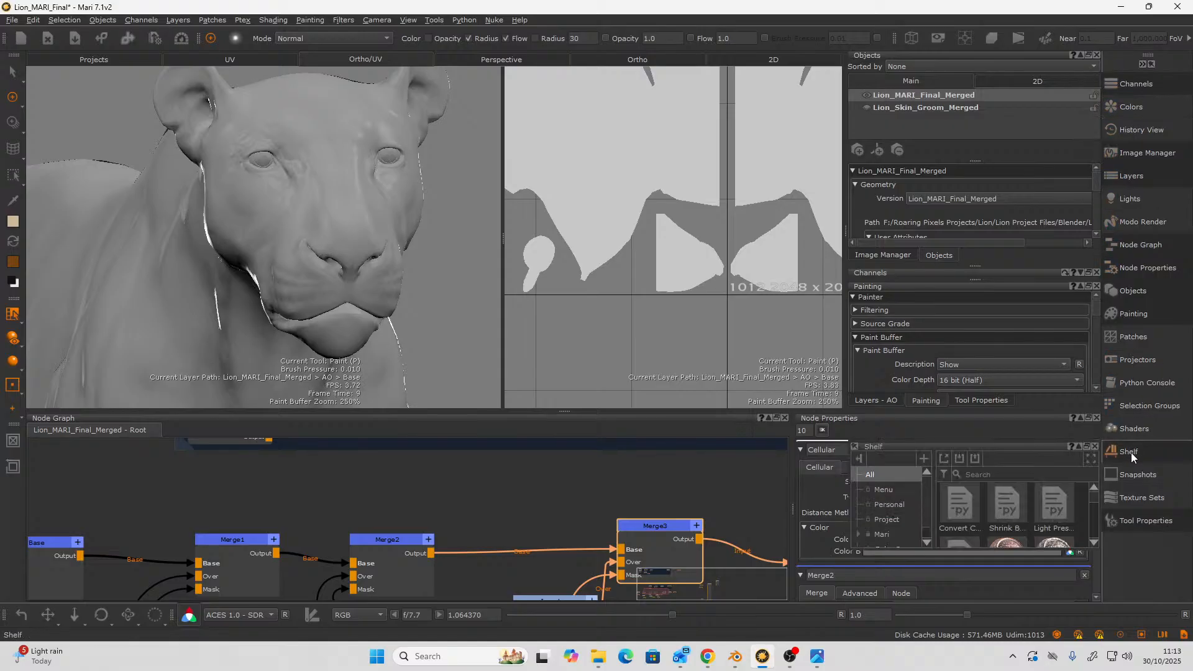
{"action": "right_click", "coordinate": [1096, 498]}
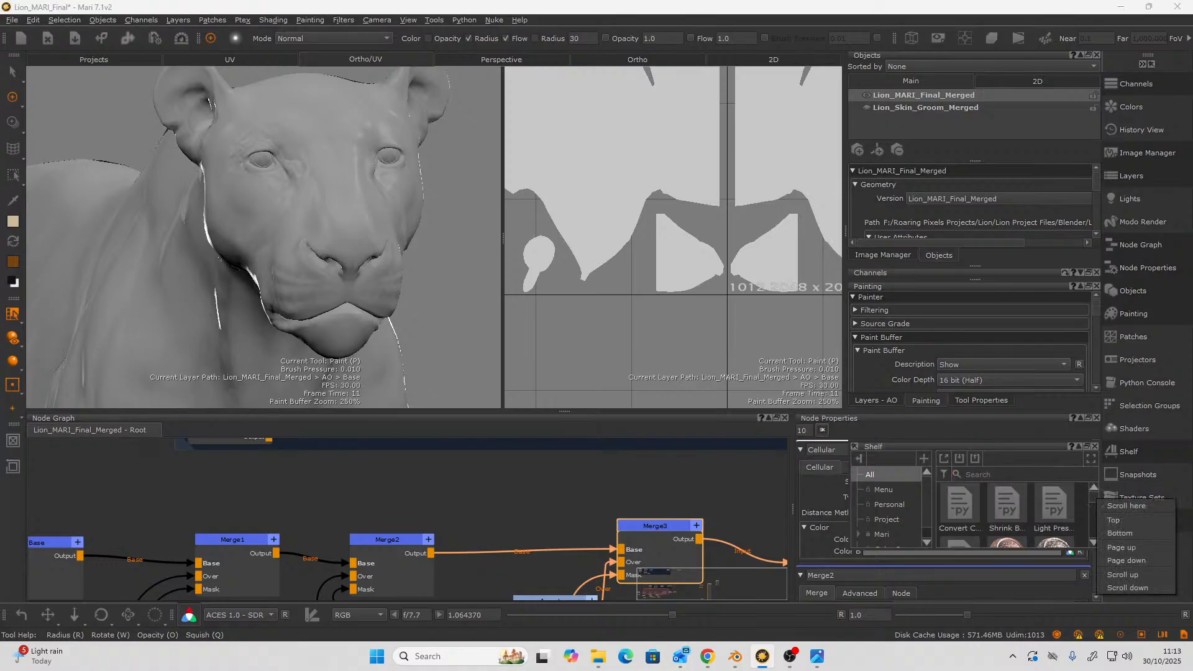
{"action": "left_click", "coordinate": [443, 363]}
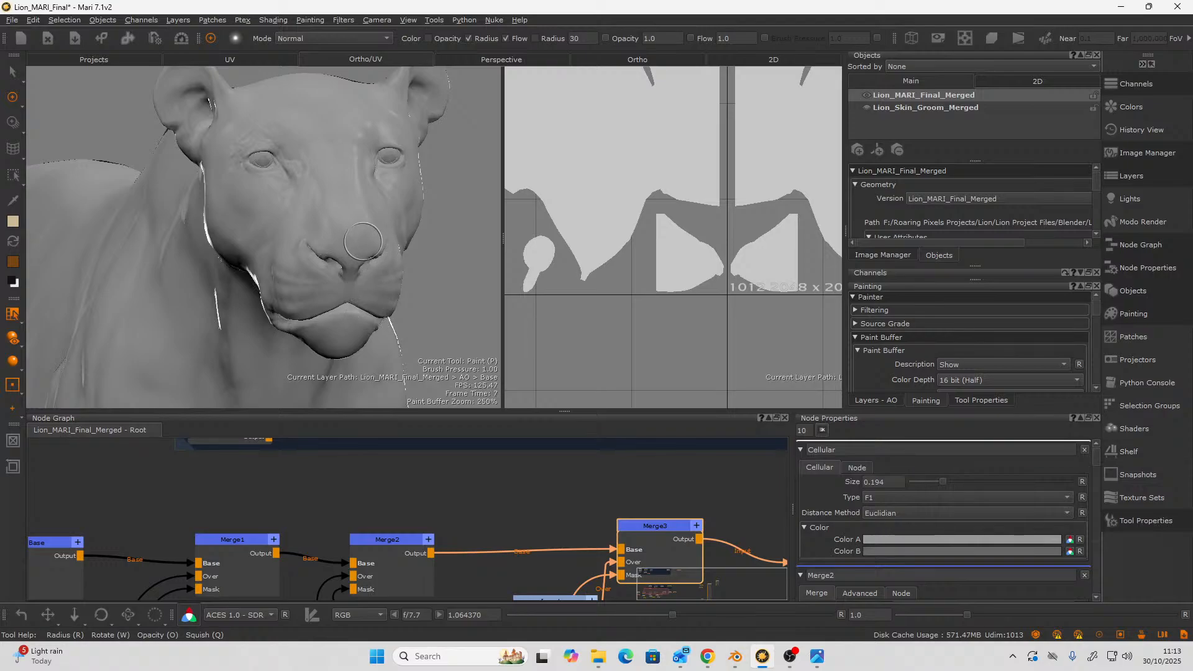
- Search the Mari shelf for "so" and choose the SUPERsoft brush
{"action": "left_click", "coordinate": [316, 463]}
{"action": "key", "text": "k"}
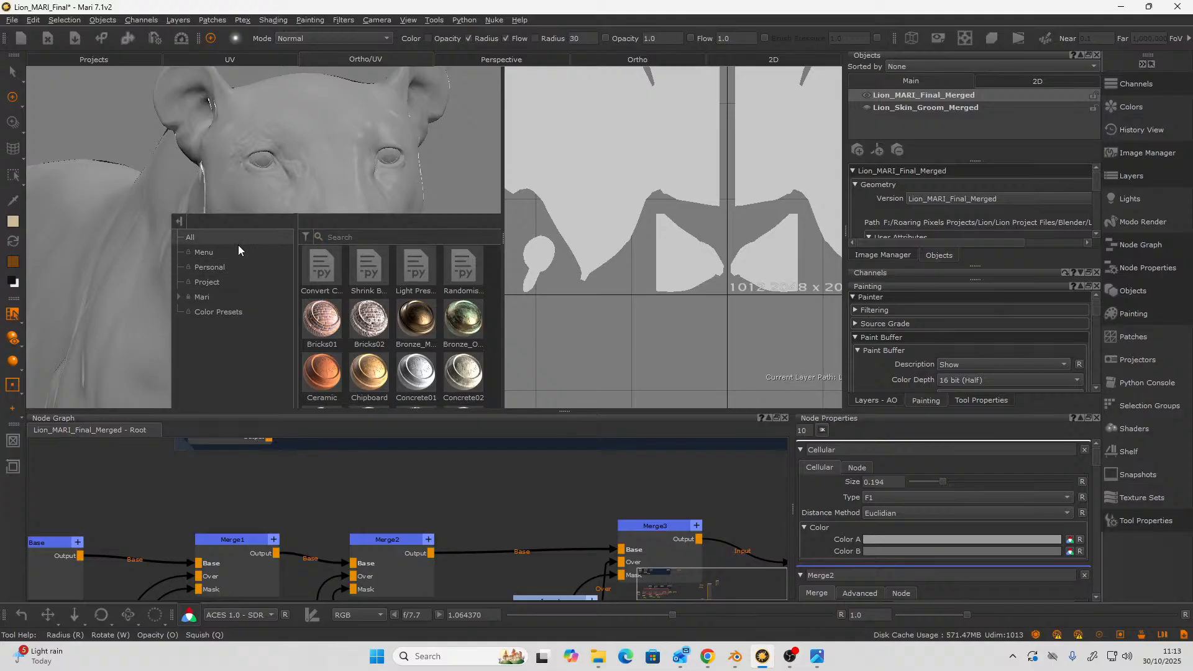
{"action": "left_click", "coordinate": [222, 253]}
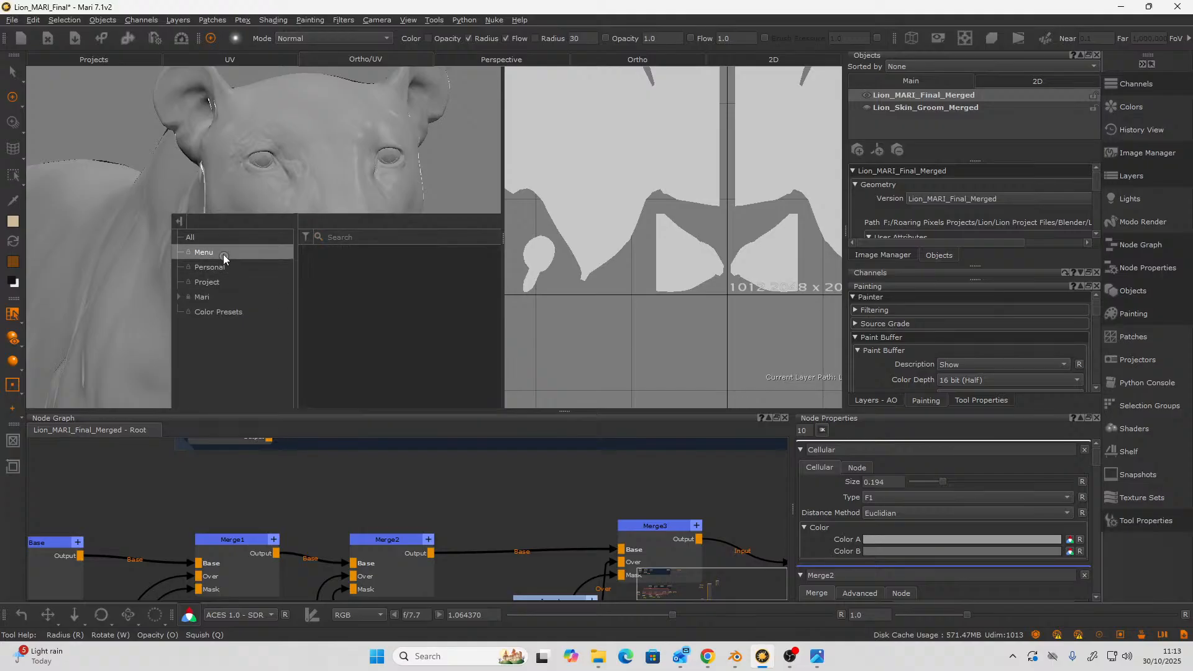
{"action": "left_click", "coordinate": [210, 297]}
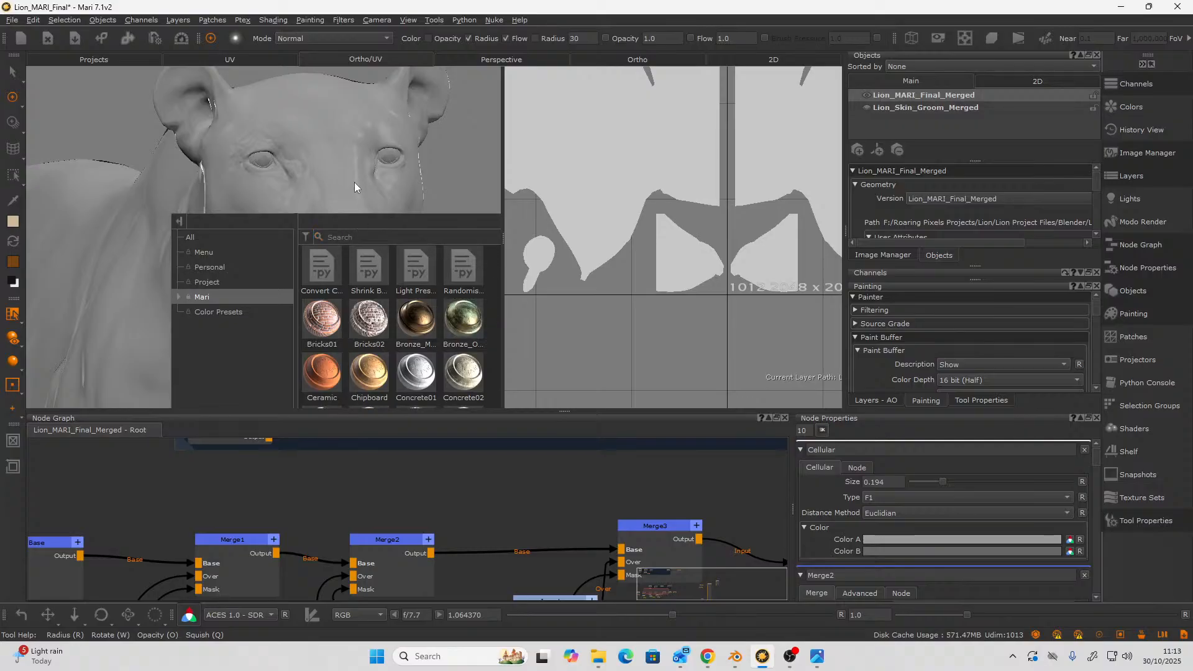
{"action": "left_click", "coordinate": [357, 237]}
{"action": "type", "text": "s"}
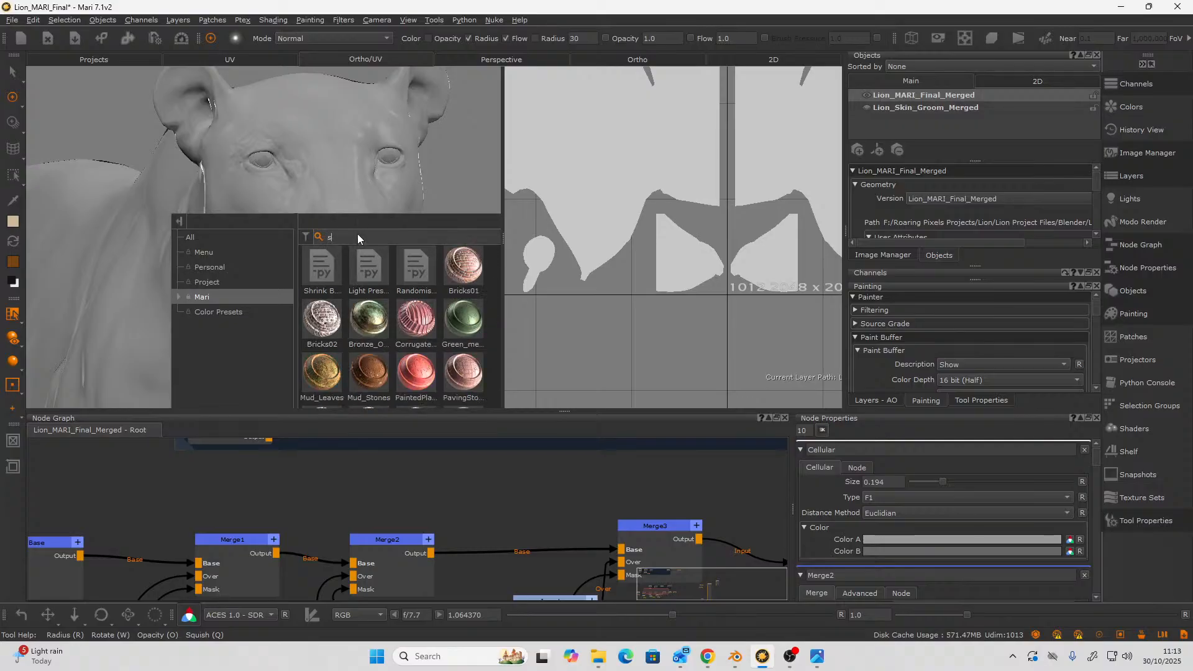
{"action": "type", "text": "o"}
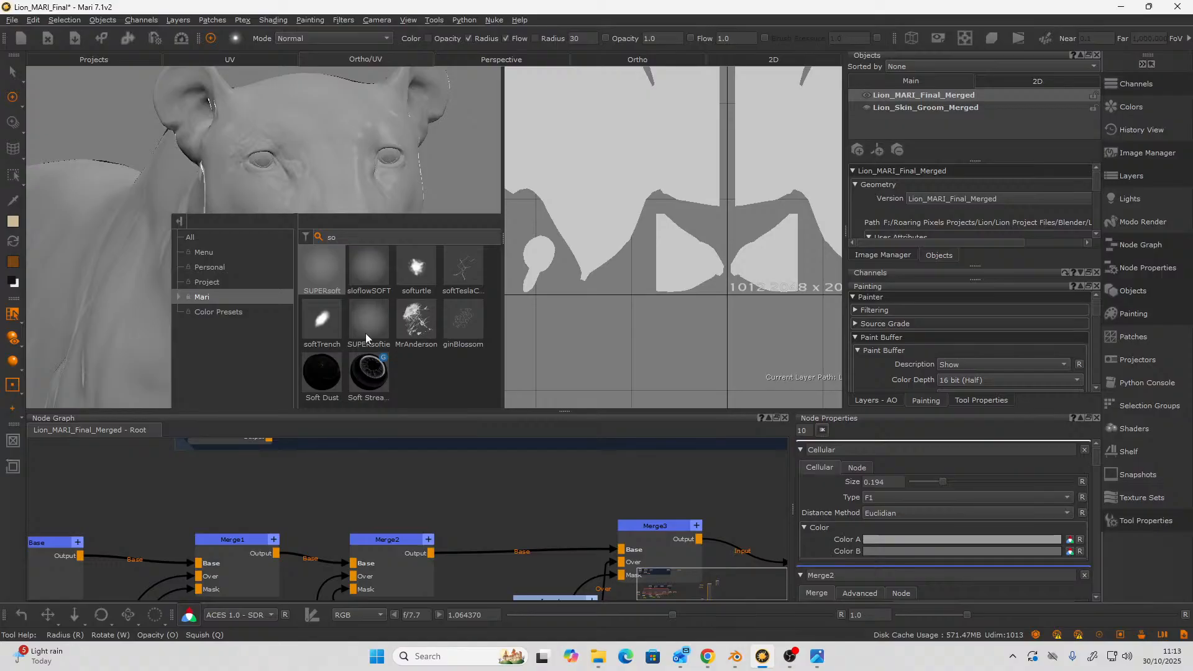
{"action": "left_click", "coordinate": [318, 267]}
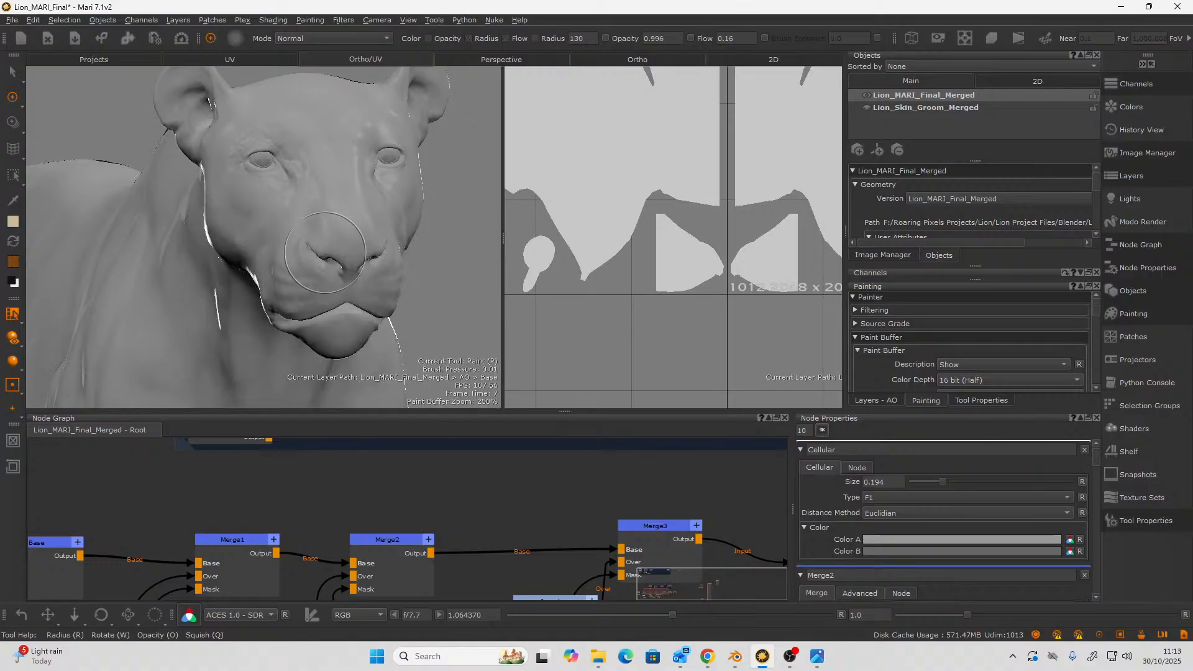
- Try brush strokes on the side of the lion's cheek
{"action": "mouse_move", "coordinate": [274, 258]}
{"action": "left_mouse_down", "text": "alt"}
{"action": "mouse_move", "coordinate": [269, 248]}
{"action": "mouse_move", "coordinate": [254, 261]}
{"action": "mouse_move", "coordinate": [336, 205]}
{"action": "mouse_move", "coordinate": [240, 249]}
{"action": "mouse_move", "coordinate": [220, 234]}
{"action": "left_mouse_up", "text": "alt"}
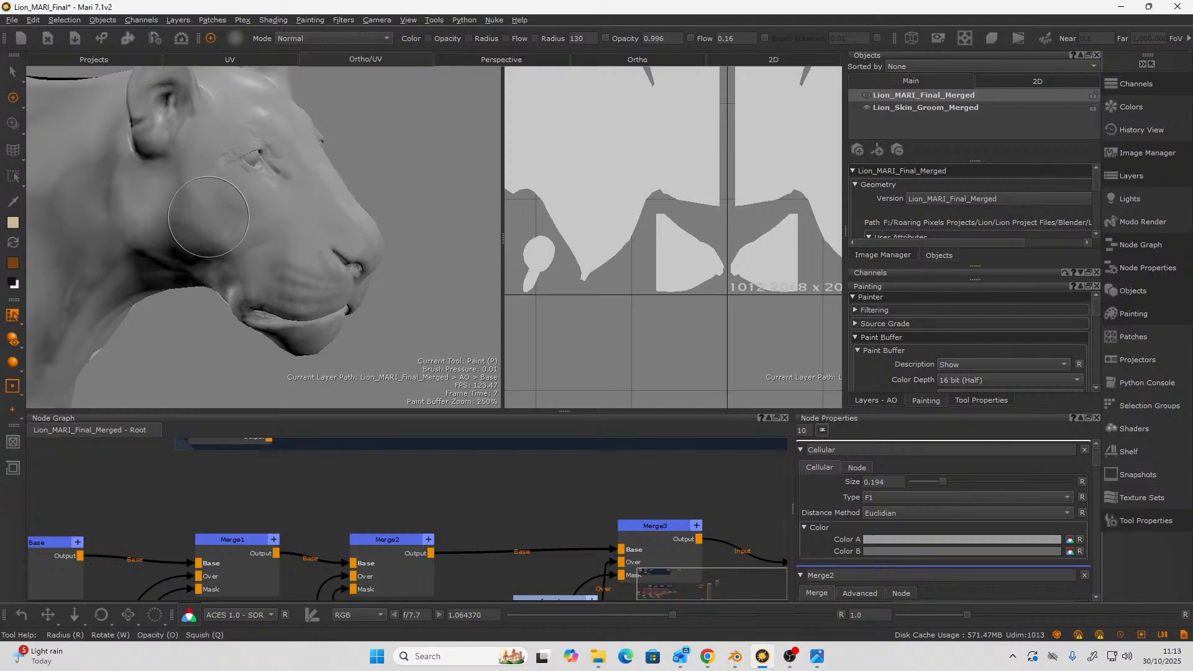
{"action": "left_click_drag", "start_coordinate": [219, 223], "coordinate": [230, 214]}
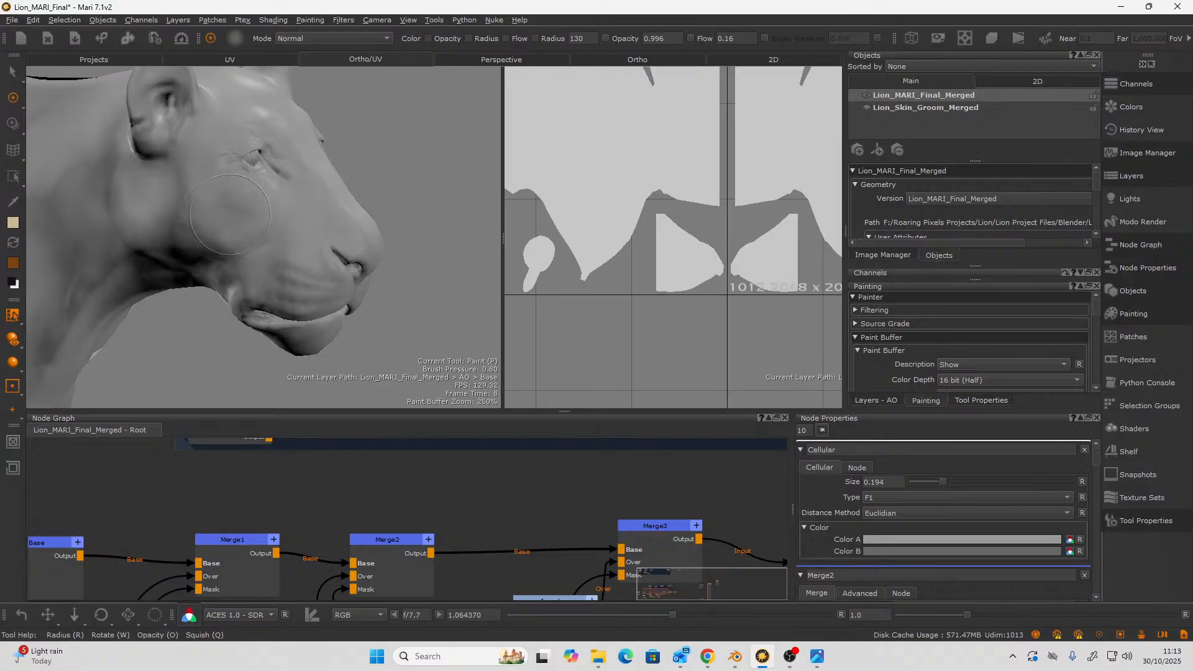
{"action": "right_click", "coordinate": [231, 241]}
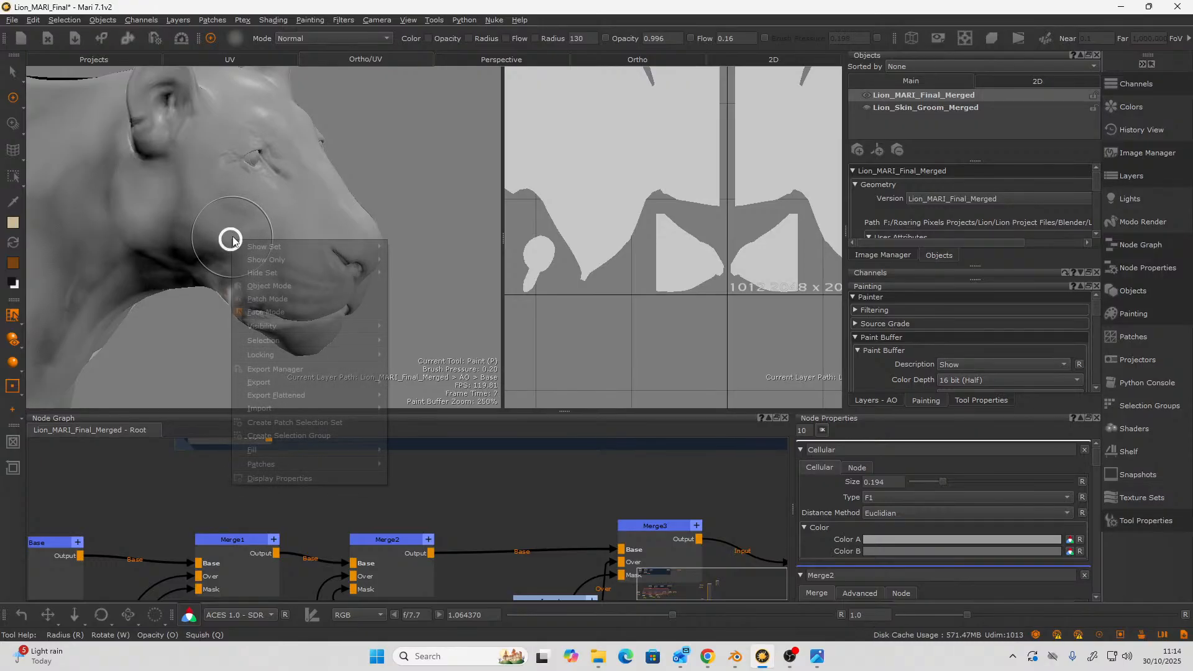
{"action": "left_click", "coordinate": [227, 232]}
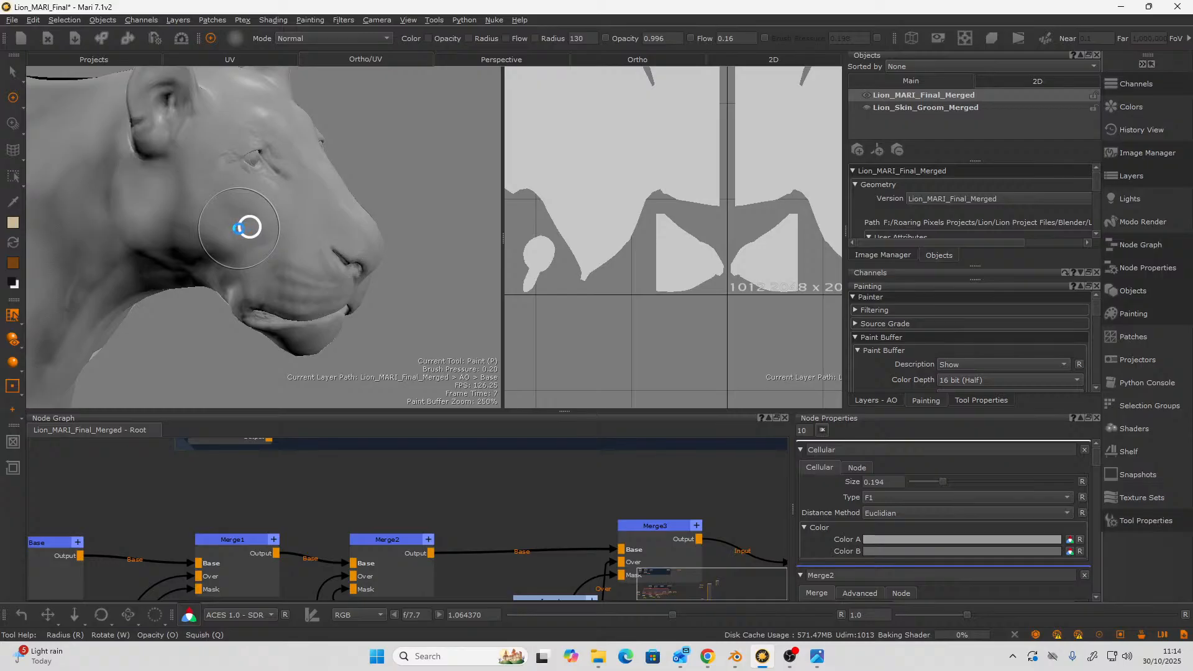
{"action": "right_click", "coordinate": [238, 225]}
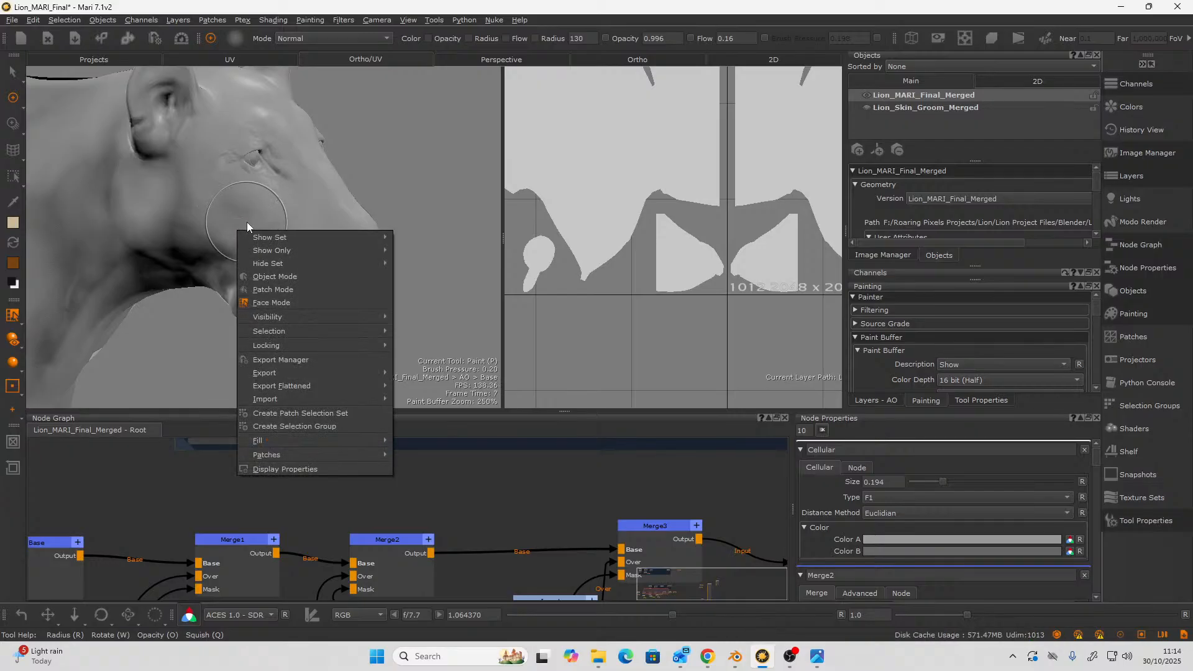
- Set the foreground paint color to white, with the lion's cheek in close view
{"action": "right_click_drag", "start_coordinate": [238, 223], "coordinate": [298, 234], "text": "alt"}
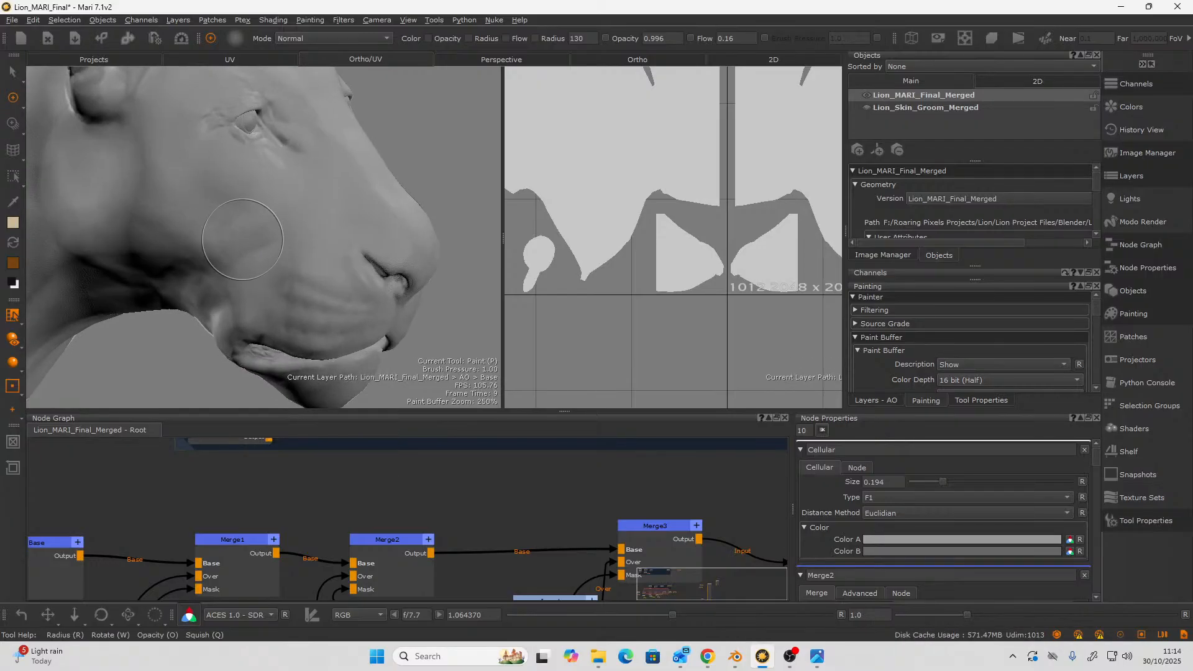
{"action": "scroll", "coordinate": [244, 248], "scroll_direction": "up", "scroll_amount": 3}
{"action": "middle_click_drag", "start_coordinate": [245, 247], "coordinate": [257, 264], "text": "alt"}
{"action": "left_click_drag", "start_coordinate": [256, 265], "coordinate": [285, 341], "text": "alt"}
{"action": "left_click_drag", "start_coordinate": [270, 299], "coordinate": [273, 289], "text": "alt"}
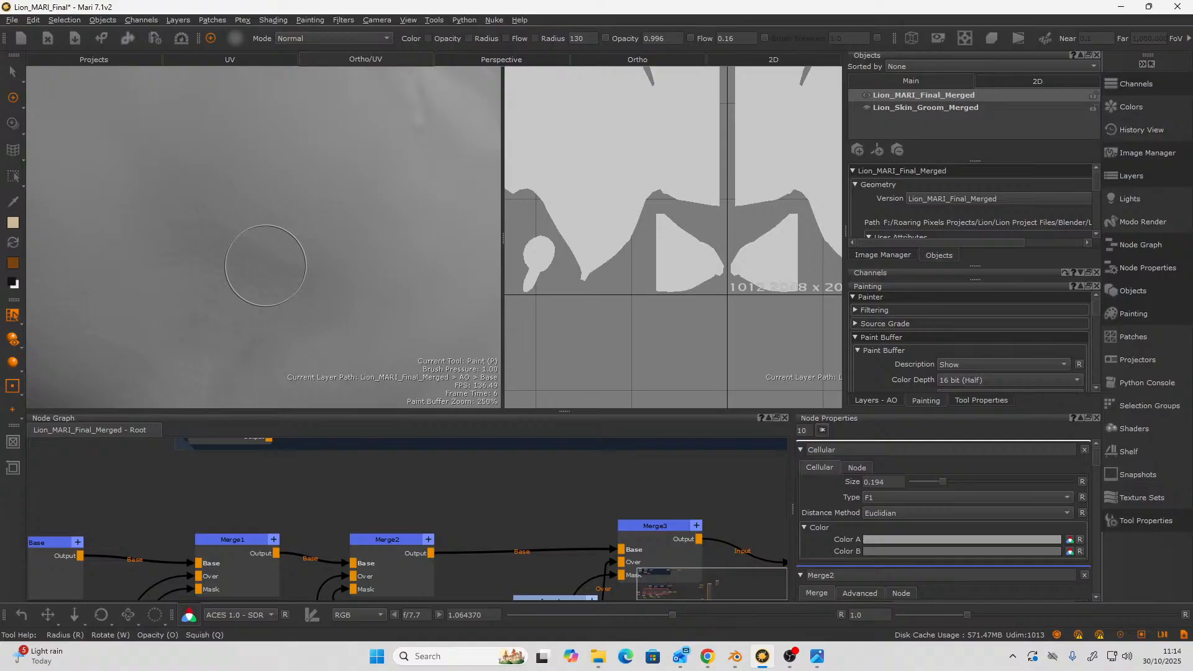
{"action": "left_click", "coordinate": [13, 223]}
{"action": "left_click_drag", "start_coordinate": [619, 376], "coordinate": [570, 344]}
{"action": "left_click", "coordinate": [622, 530]}
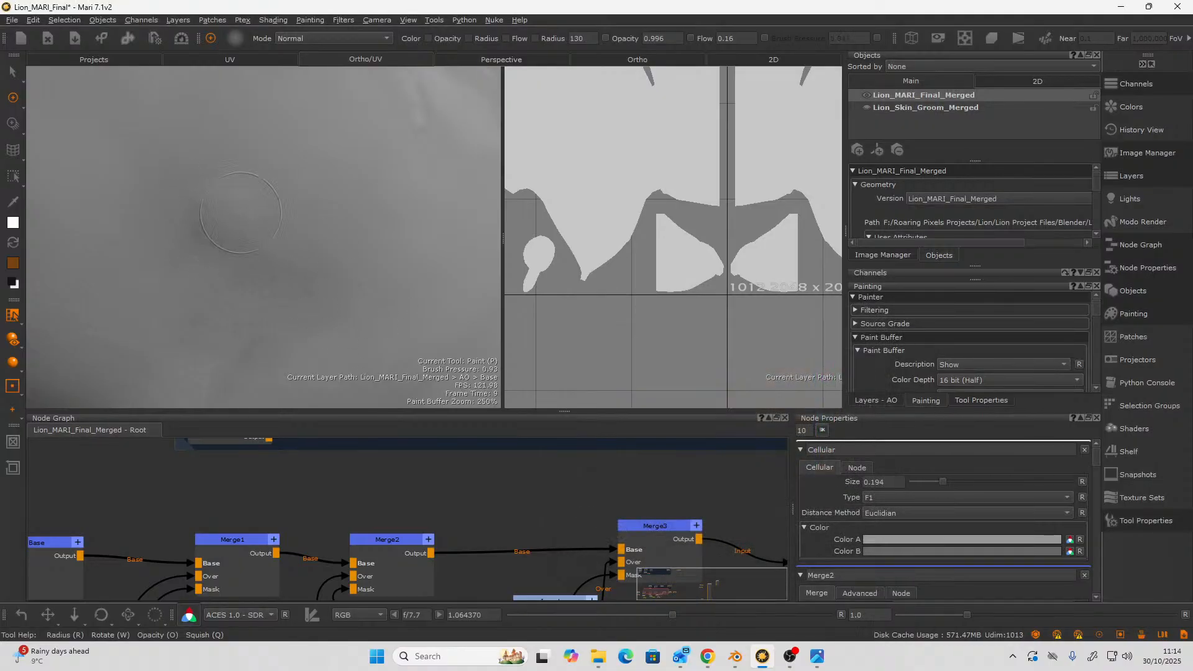
- Paint soft white test strokes across the lion's cheek and undo them
{"action": "left_click_drag", "start_coordinate": [286, 238], "coordinate": [218, 201]}
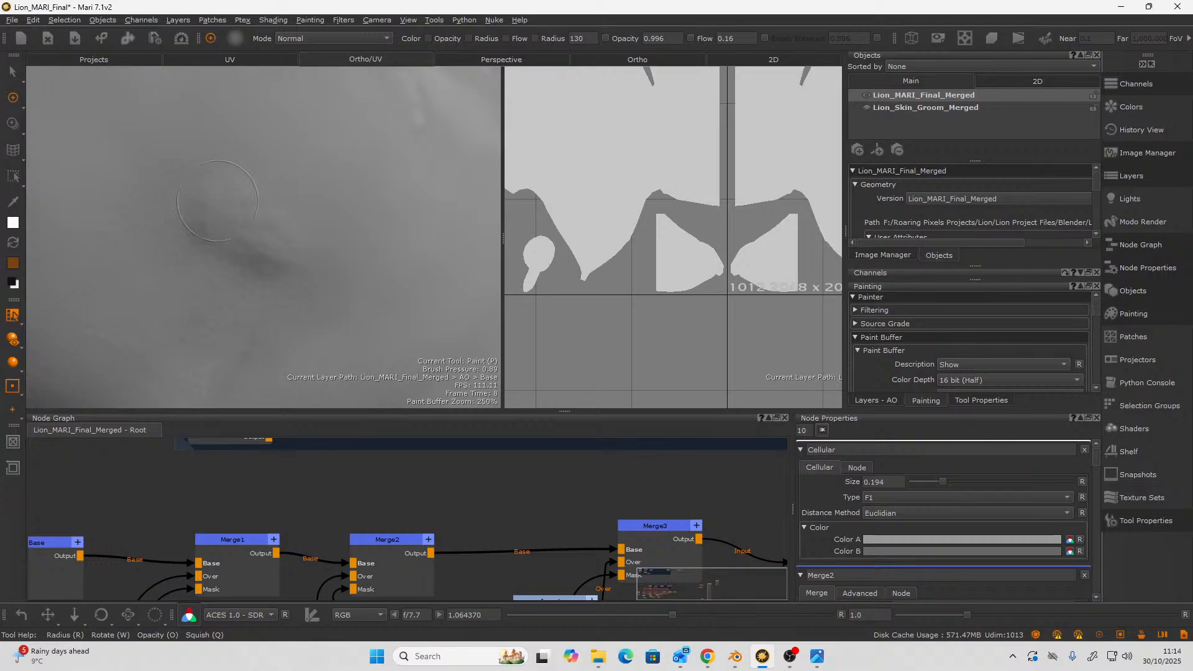
{"action": "mouse_move", "coordinate": [232, 276]}
{"action": "left_mouse_down"}
{"action": "mouse_move", "coordinate": [253, 232]}
{"action": "mouse_move", "coordinate": [296, 283]}
{"action": "mouse_move", "coordinate": [197, 251]}
{"action": "mouse_move", "coordinate": [266, 266]}
{"action": "mouse_move", "coordinate": [247, 260]}
{"action": "left_mouse_up"}
{"action": "key", "text": "ctrl+z"}
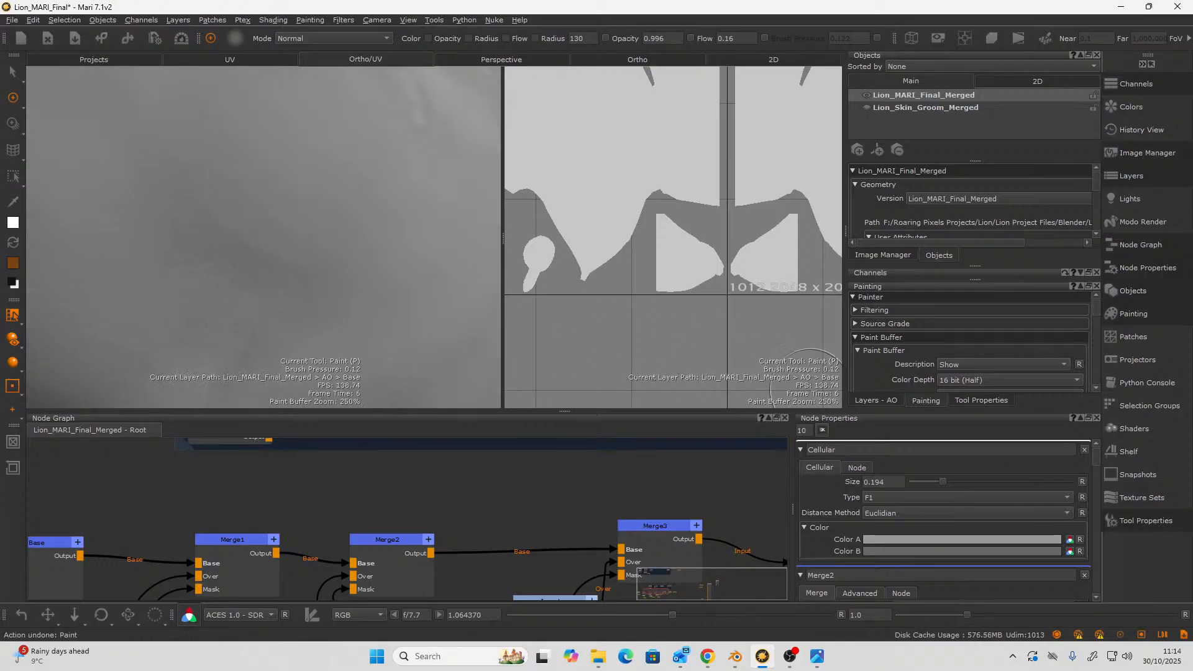
- Expand the Filtering and Painting settings of the painting properties and locate the Fractal Noise Mask
{"action": "left_click", "coordinate": [855, 310]}
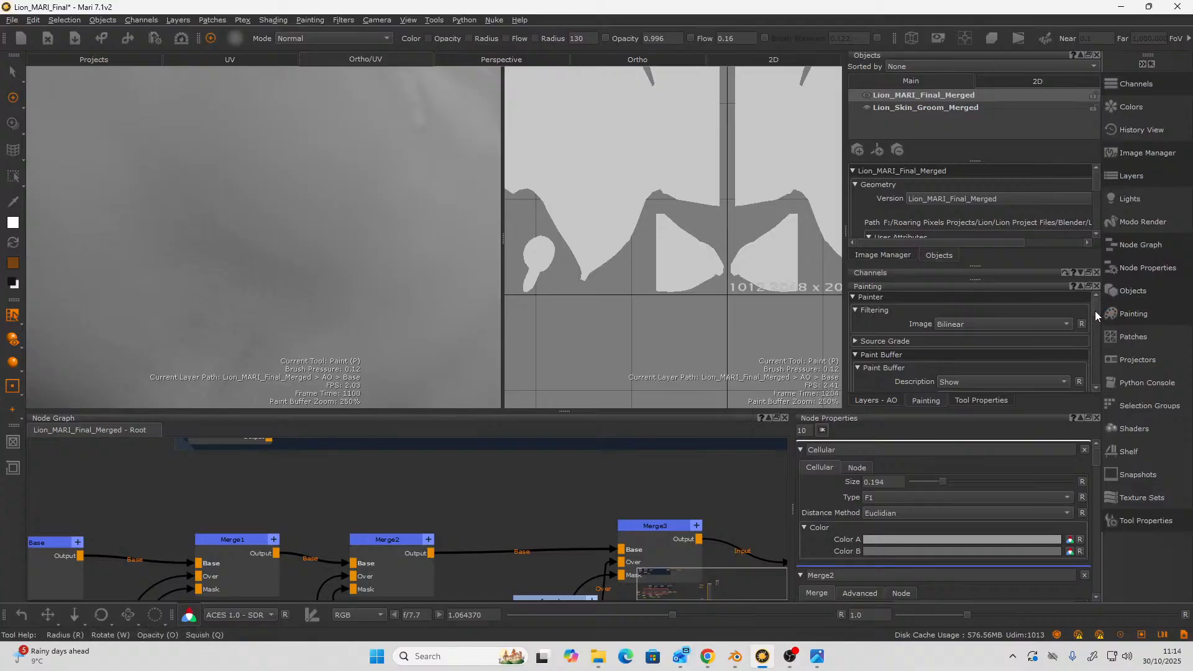
{"action": "left_click_drag", "start_coordinate": [1095, 311], "coordinate": [1094, 349]}
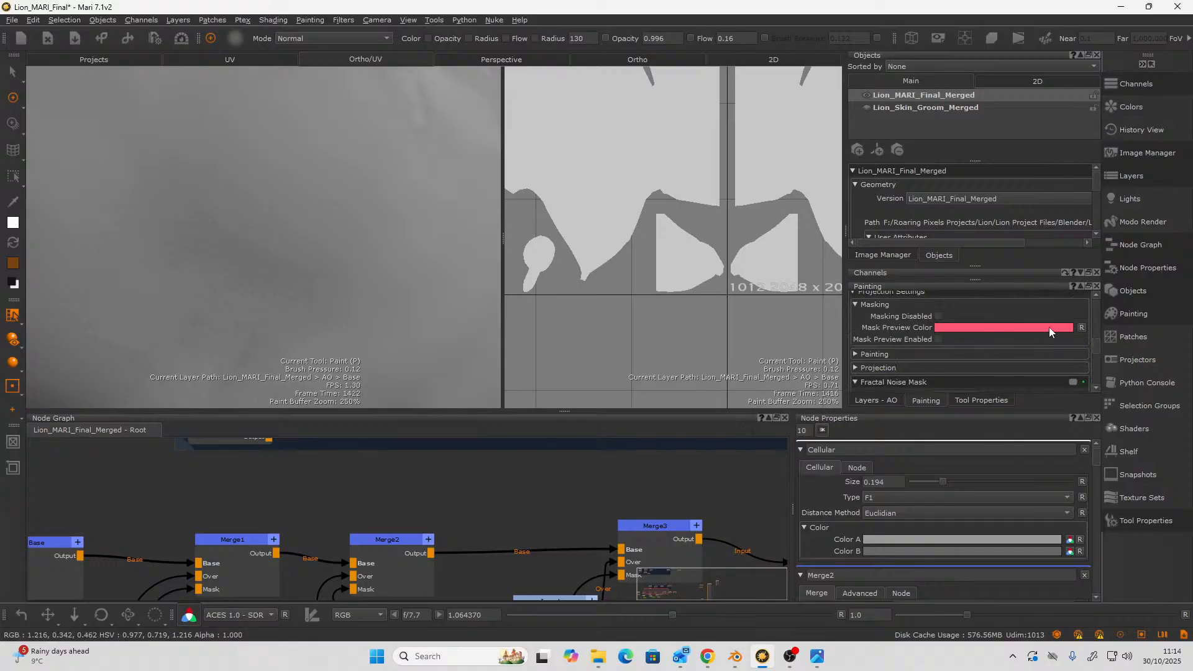
{"action": "right_click", "coordinate": [1098, 344]}
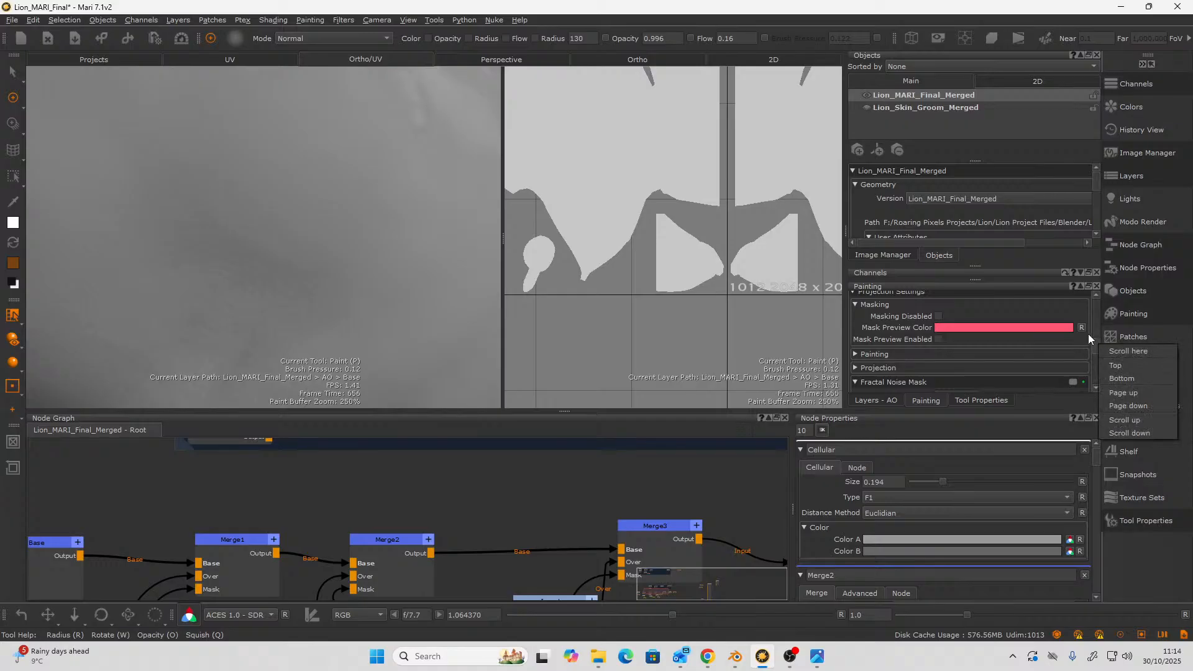
{"action": "left_click", "coordinate": [857, 354]}
{"action": "left_click", "coordinate": [856, 353]}
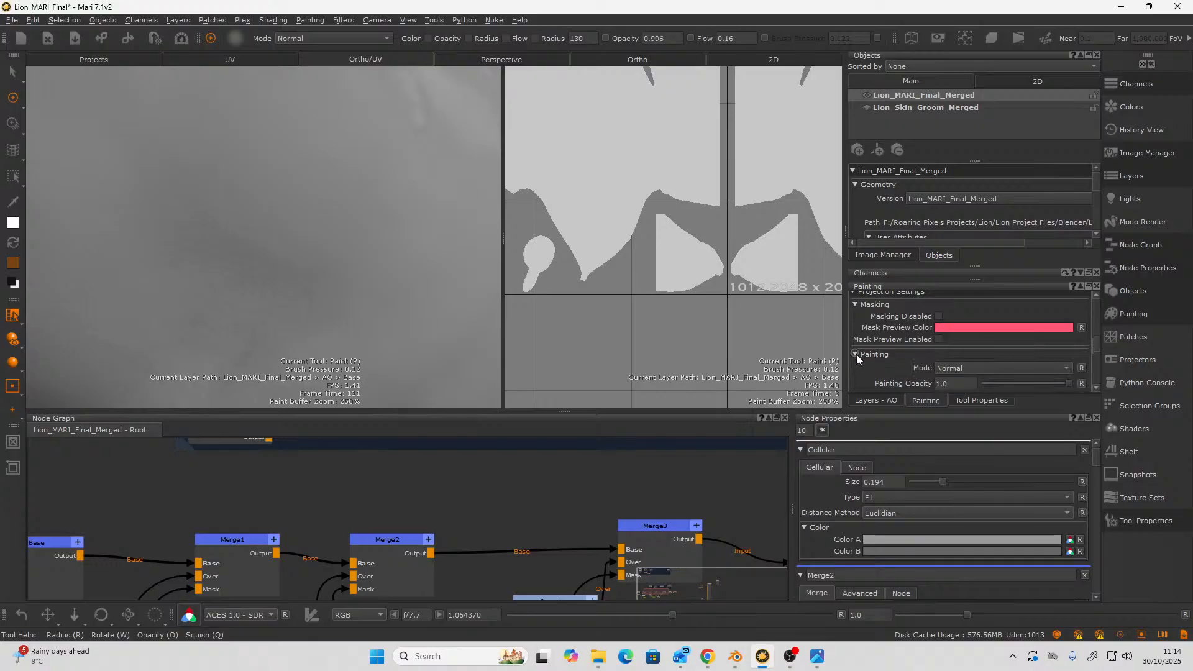
{"action": "left_click", "coordinate": [1095, 388]}
{"action": "left_click", "coordinate": [1094, 389]}
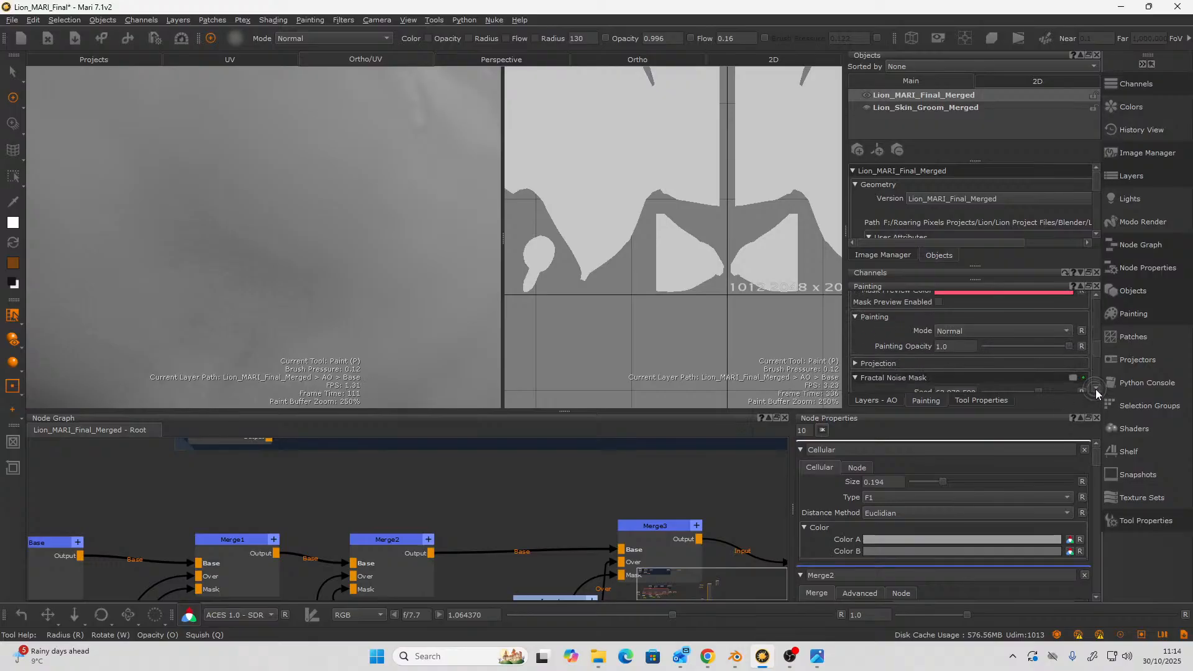
{"action": "left_click", "coordinate": [1094, 389]}
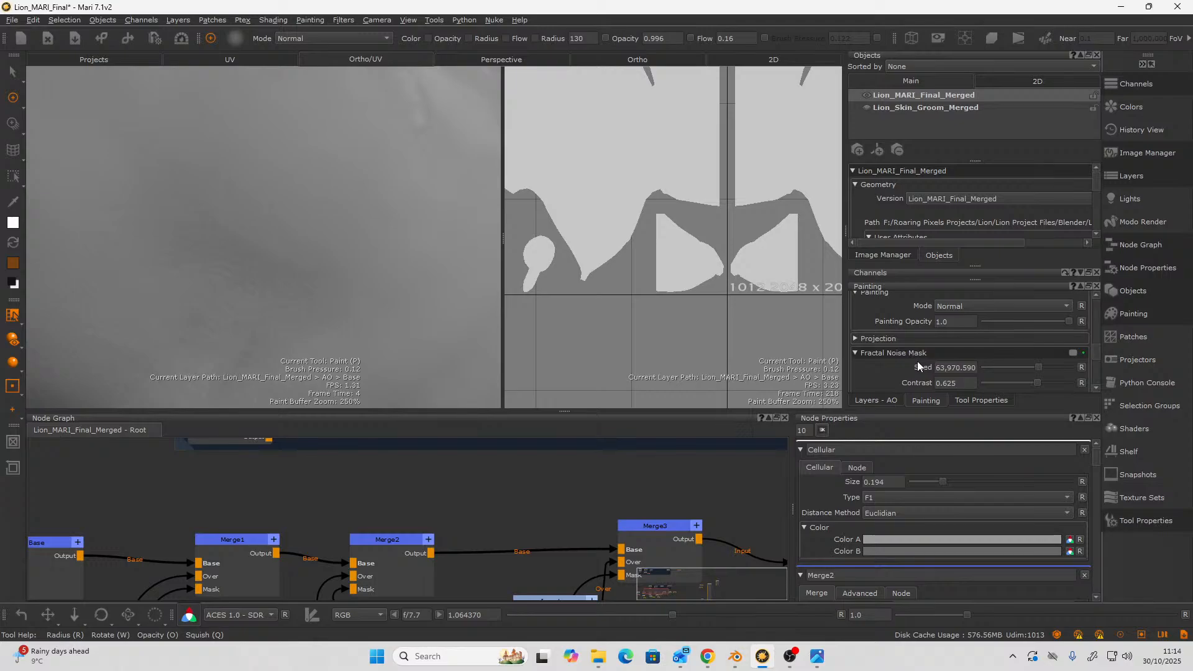
{"action": "left_click", "coordinate": [1097, 389]}
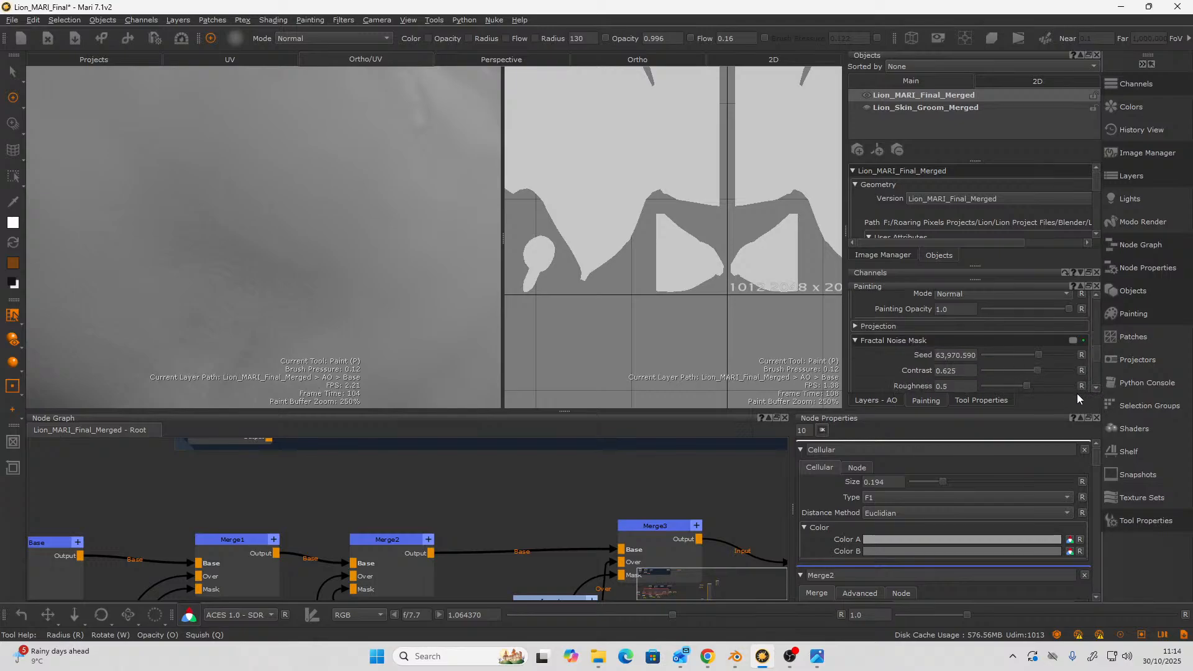
{"action": "left_click", "coordinate": [1096, 389]}
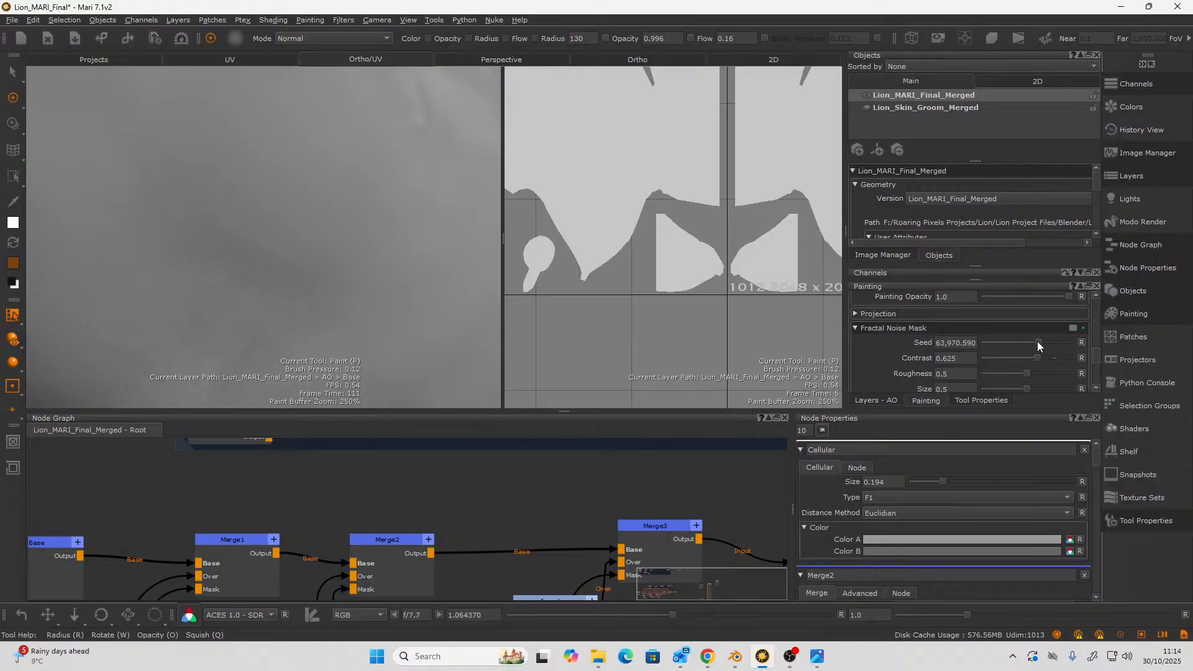
- Set the Fractal Noise Mask seed to 50,000.000 and review its remaining mask settings
{"action": "mouse_move", "coordinate": [1037, 341]}
{"action": "left_mouse_down"}
{"action": "mouse_move", "coordinate": [963, 338]}
{"action": "mouse_move", "coordinate": [1025, 346]}
{"action": "left_mouse_up"}
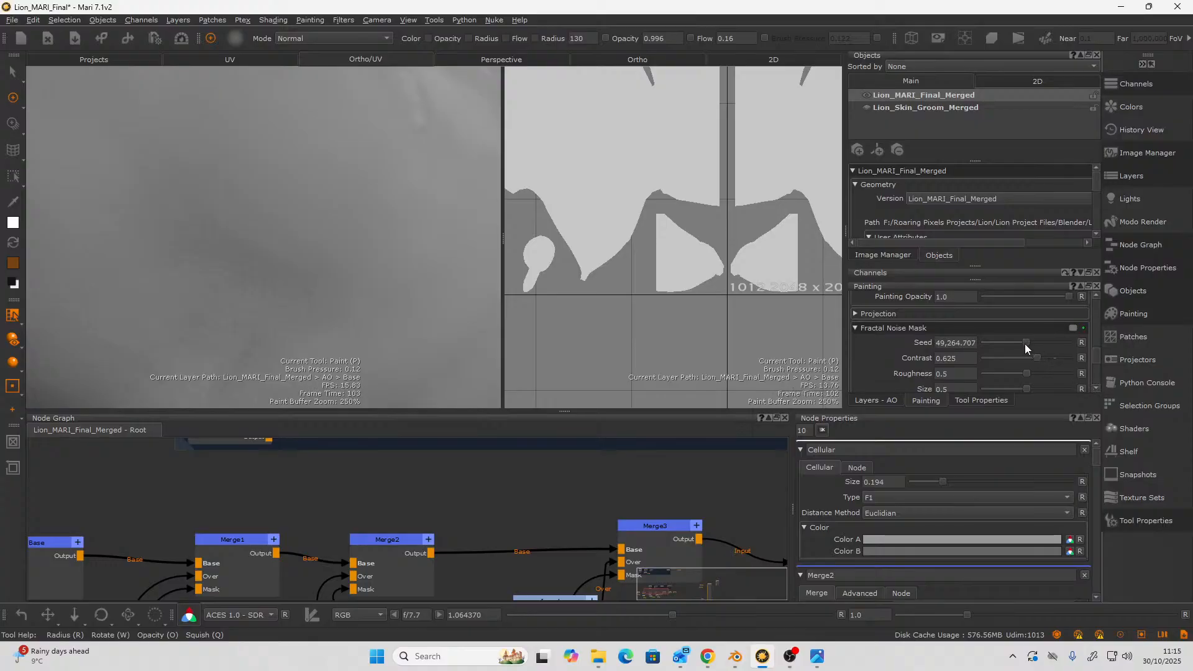
{"action": "left_click", "coordinate": [1097, 390]}
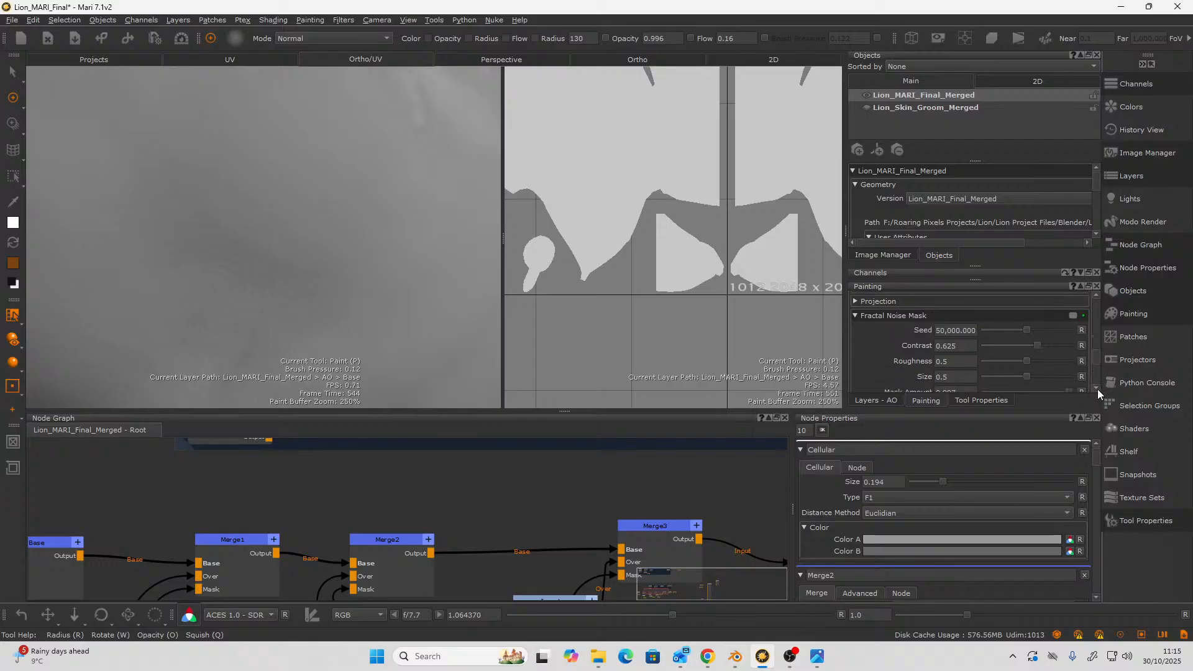
{"action": "left_click", "coordinate": [1097, 389]}
{"action": "left_click", "coordinate": [1097, 389]}
{"action": "left_click", "coordinate": [1098, 389]}
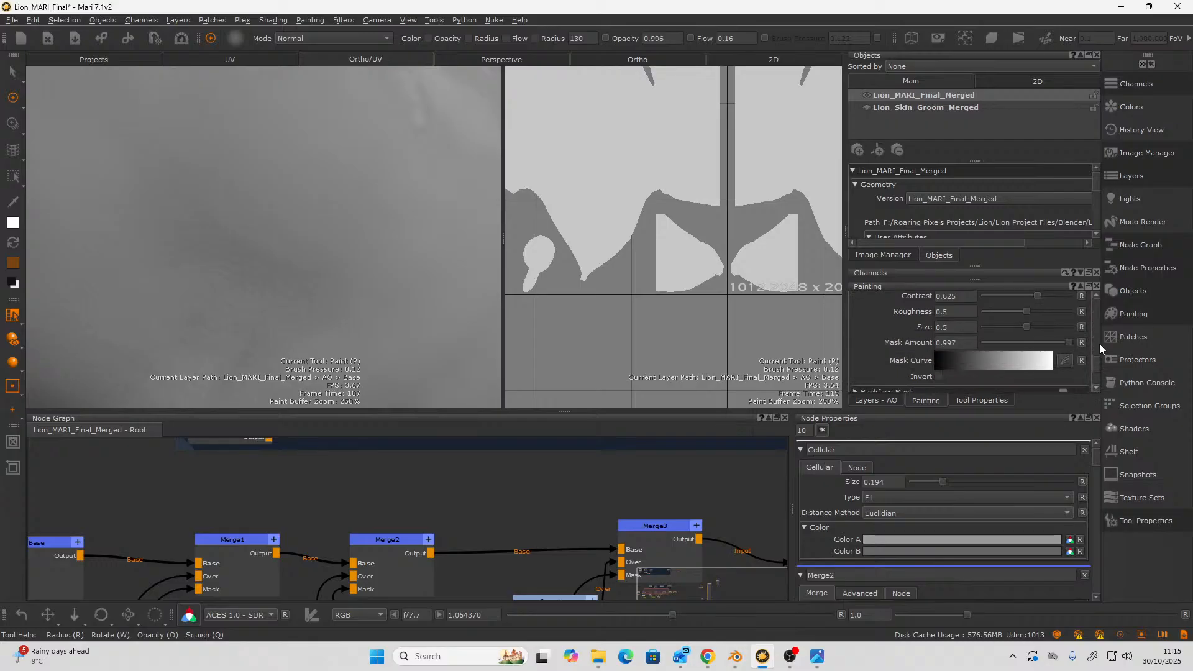
{"action": "left_click", "coordinate": [1096, 297]}
{"action": "left_click", "coordinate": [1096, 297]}
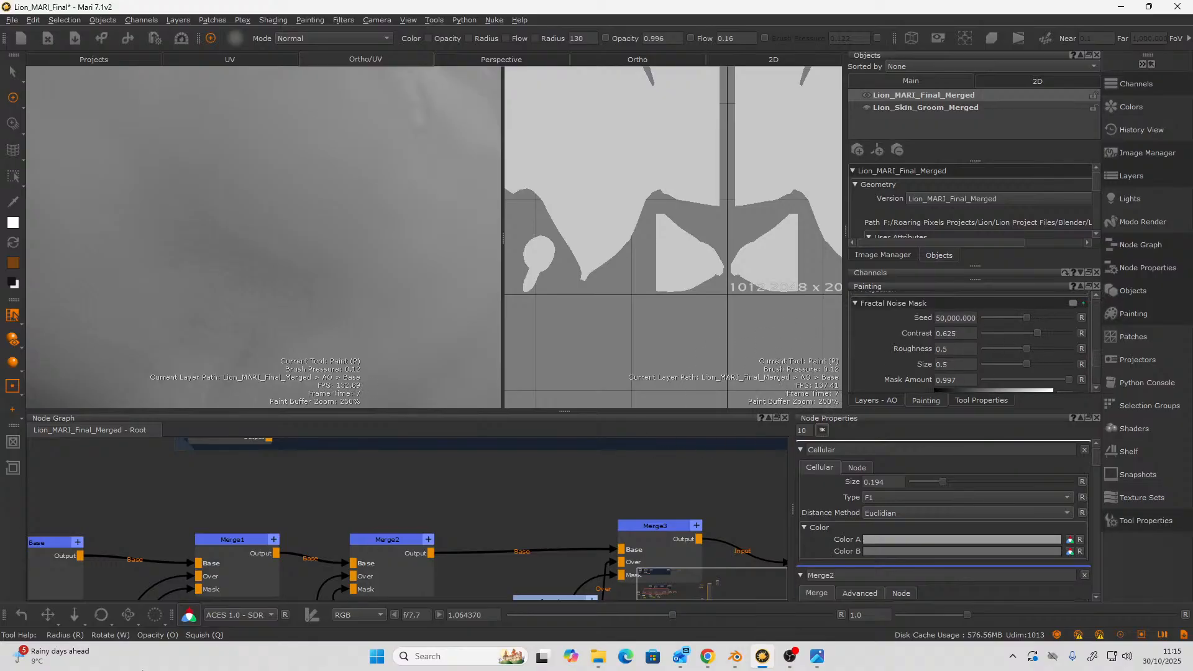
- Show the Paint3 mask node's own output in the viewport
{"action": "scroll", "coordinate": [438, 489], "scroll_direction": "down", "scroll_amount": 5}
{"action": "middle_click_drag", "start_coordinate": [560, 559], "coordinate": [535, 513]}
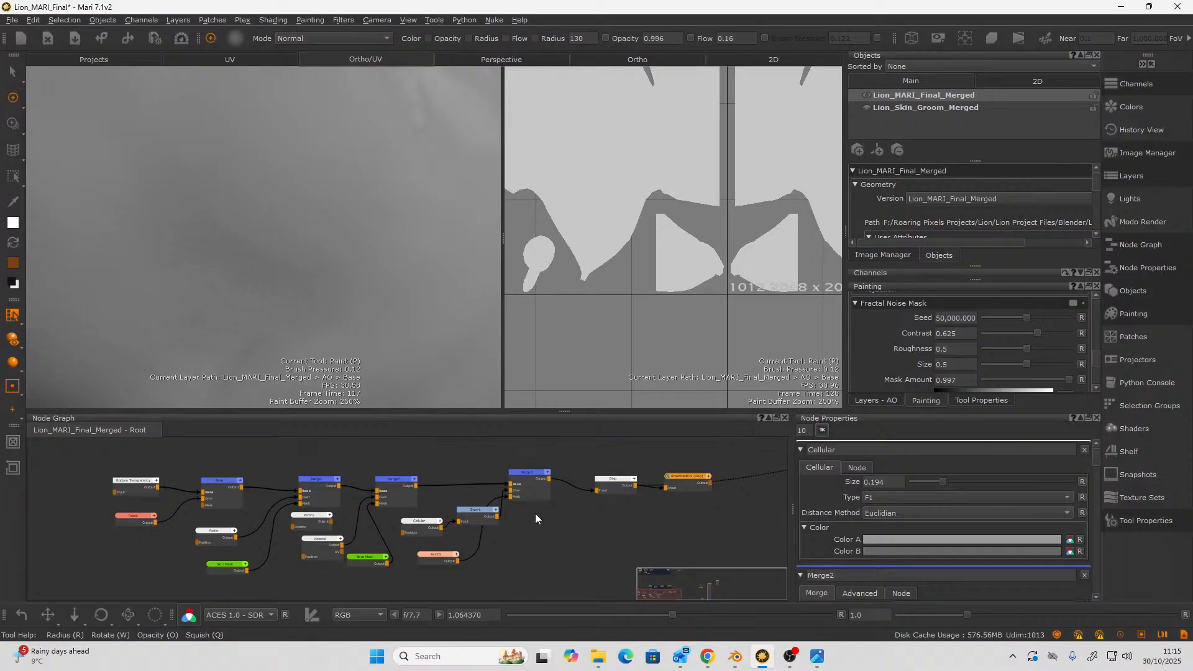
{"action": "left_click", "coordinate": [425, 562]}
{"action": "key", "text": "v"}
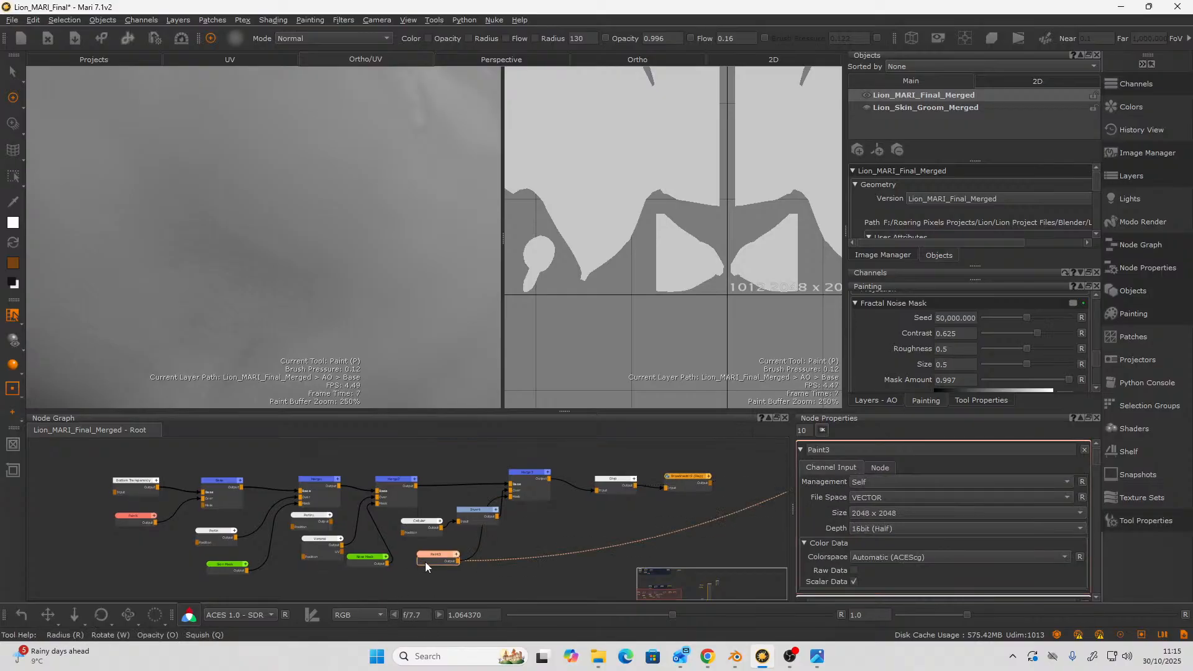
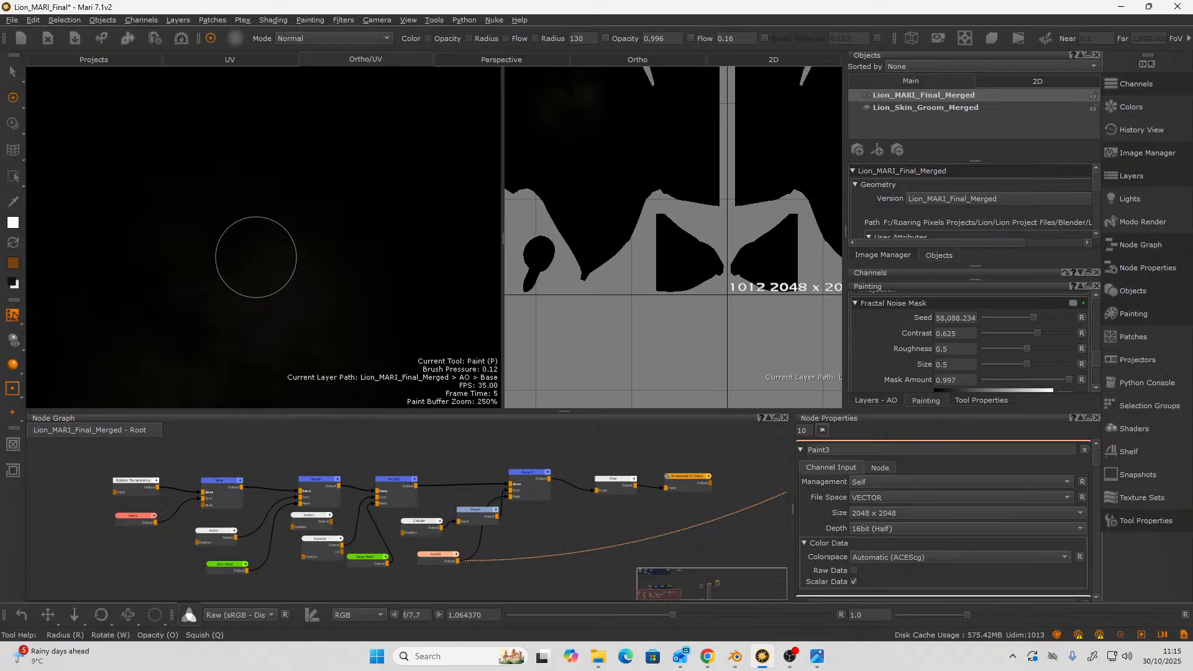
- Paint white test strokes broken up by the Fractal Noise Mask on the Paint3 node across the lion's cheek
{"action": "mouse_move", "coordinate": [258, 255]}
{"action": "left_mouse_down"}
{"action": "mouse_move", "coordinate": [287, 245]}
{"action": "mouse_move", "coordinate": [187, 213]}
{"action": "mouse_move", "coordinate": [159, 278]}
{"action": "mouse_move", "coordinate": [170, 276]}
{"action": "mouse_move", "coordinate": [178, 205]}
{"action": "mouse_move", "coordinate": [239, 177]}
{"action": "mouse_move", "coordinate": [273, 228]}
{"action": "mouse_move", "coordinate": [266, 136]}
{"action": "mouse_move", "coordinate": [135, 147]}
{"action": "mouse_move", "coordinate": [161, 261]}
{"action": "left_mouse_up"}
{"action": "key", "text": "b"}
{"action": "key", "text": "ctrl+z"}
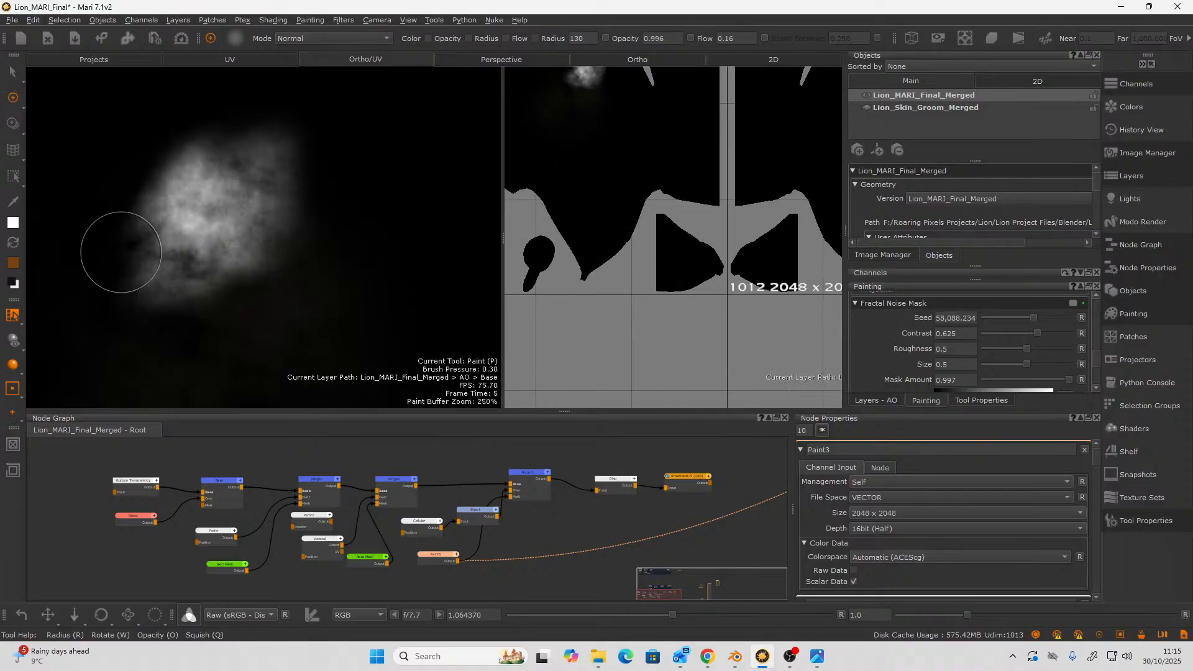
{"action": "mouse_move", "coordinate": [299, 287]}
{"action": "left_mouse_down"}
{"action": "mouse_move", "coordinate": [192, 332]}
{"action": "mouse_move", "coordinate": [278, 336]}
{"action": "mouse_move", "coordinate": [212, 348]}
{"action": "mouse_move", "coordinate": [322, 304]}
{"action": "mouse_move", "coordinate": [310, 292]}
{"action": "mouse_move", "coordinate": [335, 348]}
{"action": "left_mouse_up"}
{"action": "mouse_move", "coordinate": [323, 141]}
{"action": "left_mouse_down"}
{"action": "mouse_move", "coordinate": [345, 254]}
{"action": "mouse_move", "coordinate": [345, 211]}
{"action": "mouse_move", "coordinate": [283, 214]}
{"action": "left_mouse_up"}
{"action": "mouse_move", "coordinate": [174, 205]}
{"action": "left_mouse_down"}
{"action": "mouse_move", "coordinate": [159, 236]}
{"action": "mouse_move", "coordinate": [286, 304]}
{"action": "left_mouse_up"}
{"action": "key", "text": "b"}
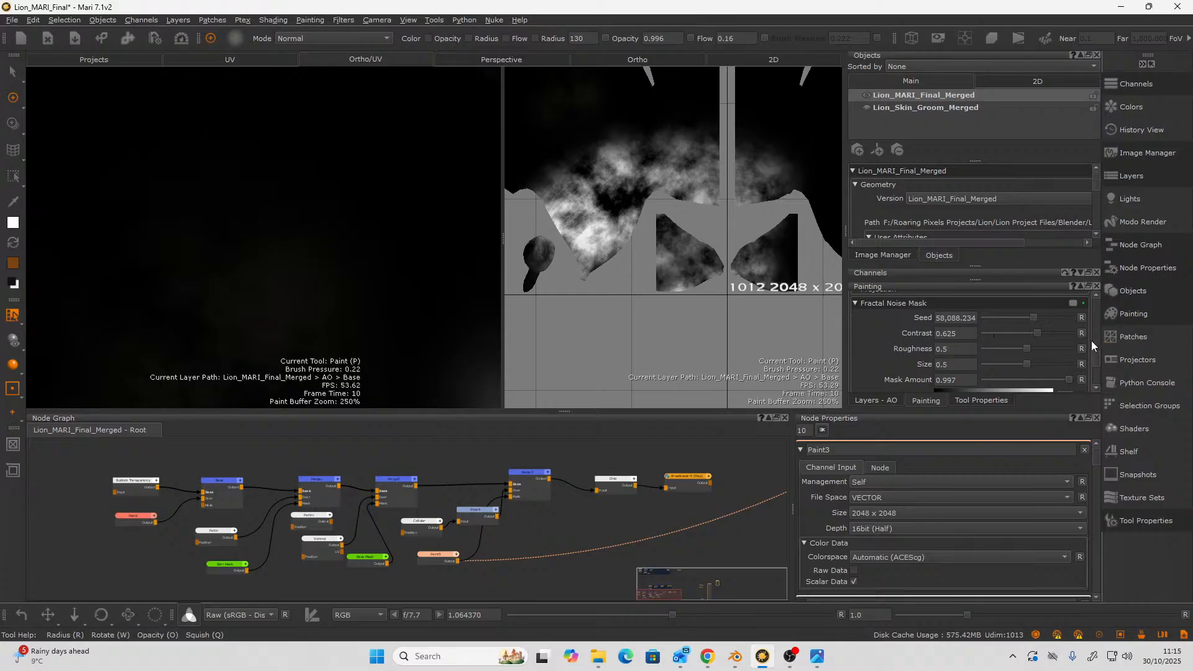
- Disable masking to compare a smooth white test stroke without fractal noise, and turn masking back on
{"action": "left_click_drag", "start_coordinate": [1093, 359], "coordinate": [1097, 341]}
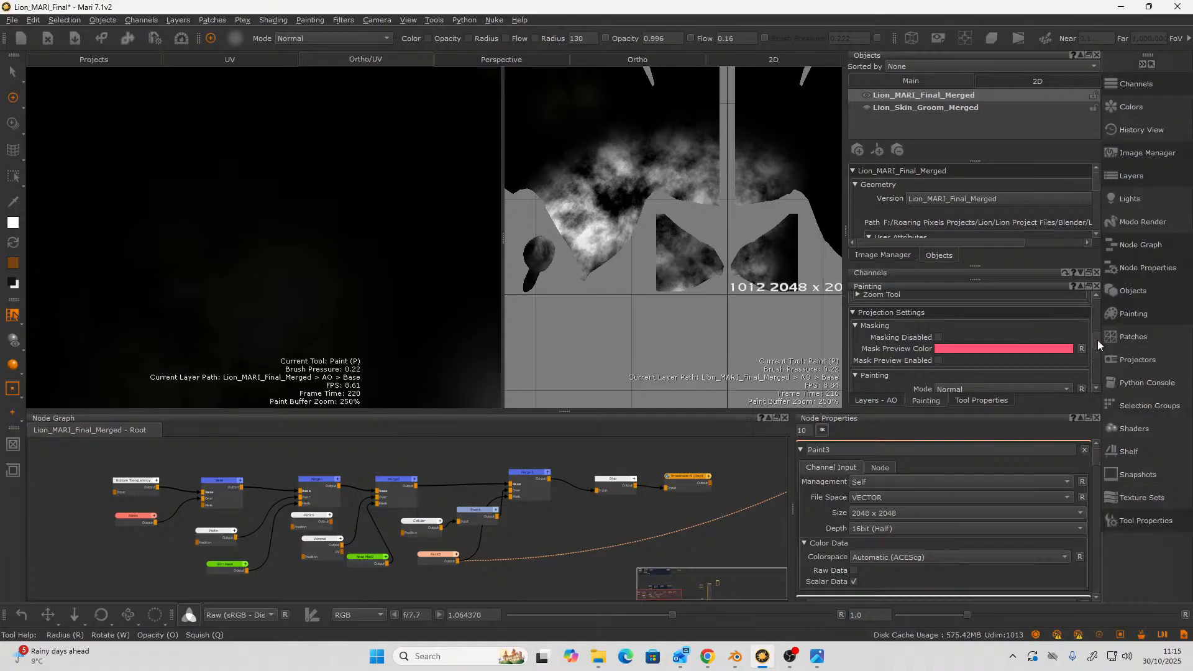
{"action": "left_click", "coordinate": [937, 336]}
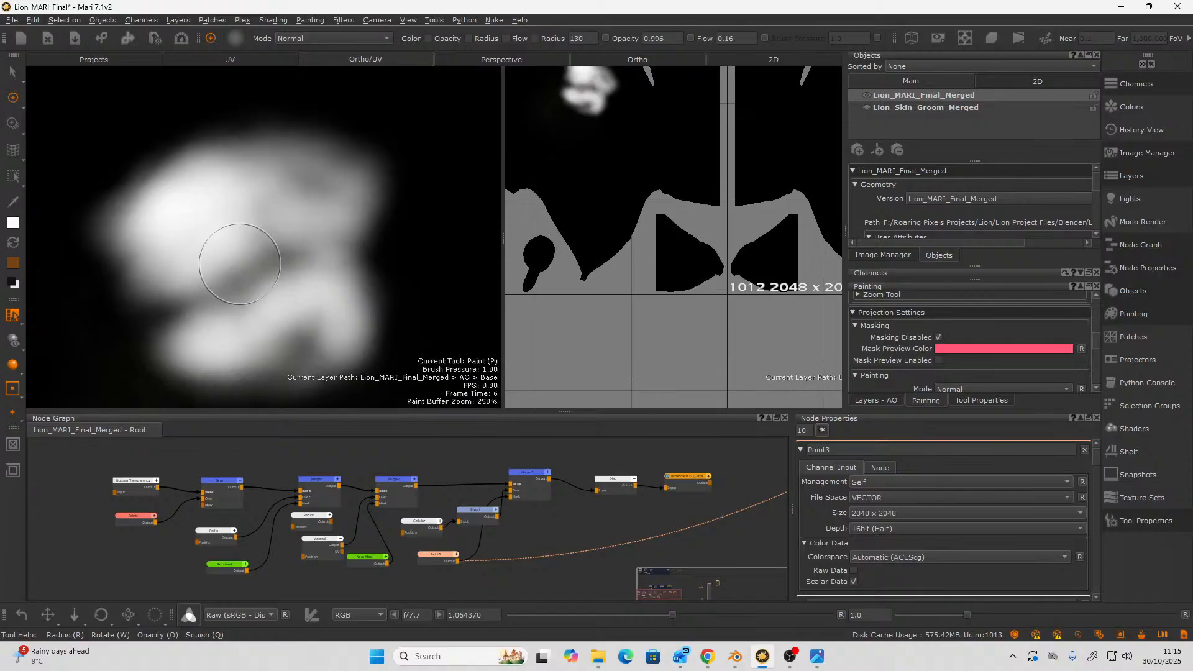
{"action": "mouse_move", "coordinate": [245, 292]}
{"action": "left_mouse_down"}
{"action": "mouse_move", "coordinate": [274, 267]}
{"action": "mouse_move", "coordinate": [295, 211]}
{"action": "mouse_move", "coordinate": [187, 292]}
{"action": "mouse_move", "coordinate": [284, 283]}
{"action": "left_mouse_up"}
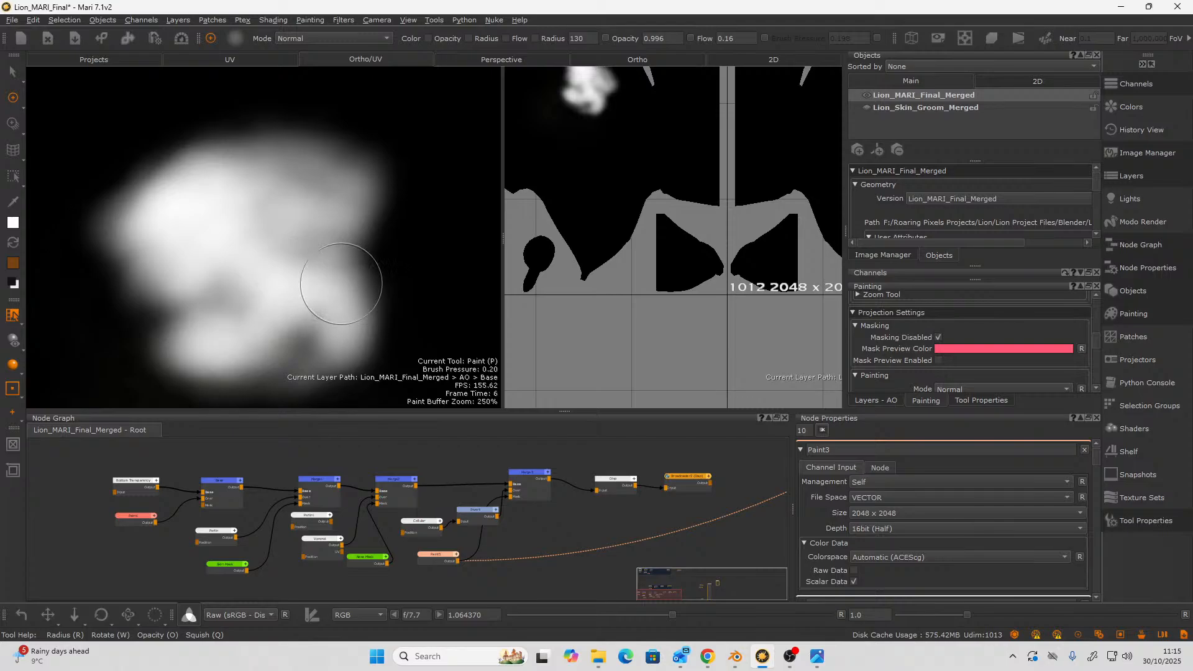
{"action": "key", "text": "b"}
{"action": "left_click", "coordinate": [938, 337]}
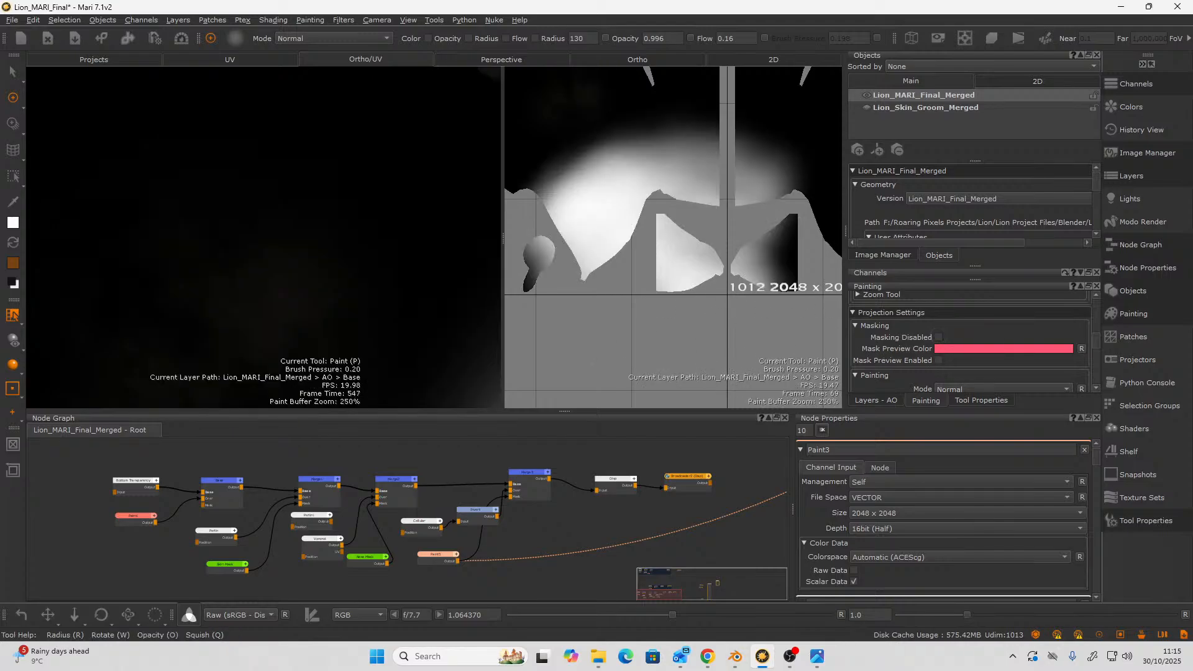
{"action": "key", "text": "ctrl+z"}
{"action": "key", "text": "b"}
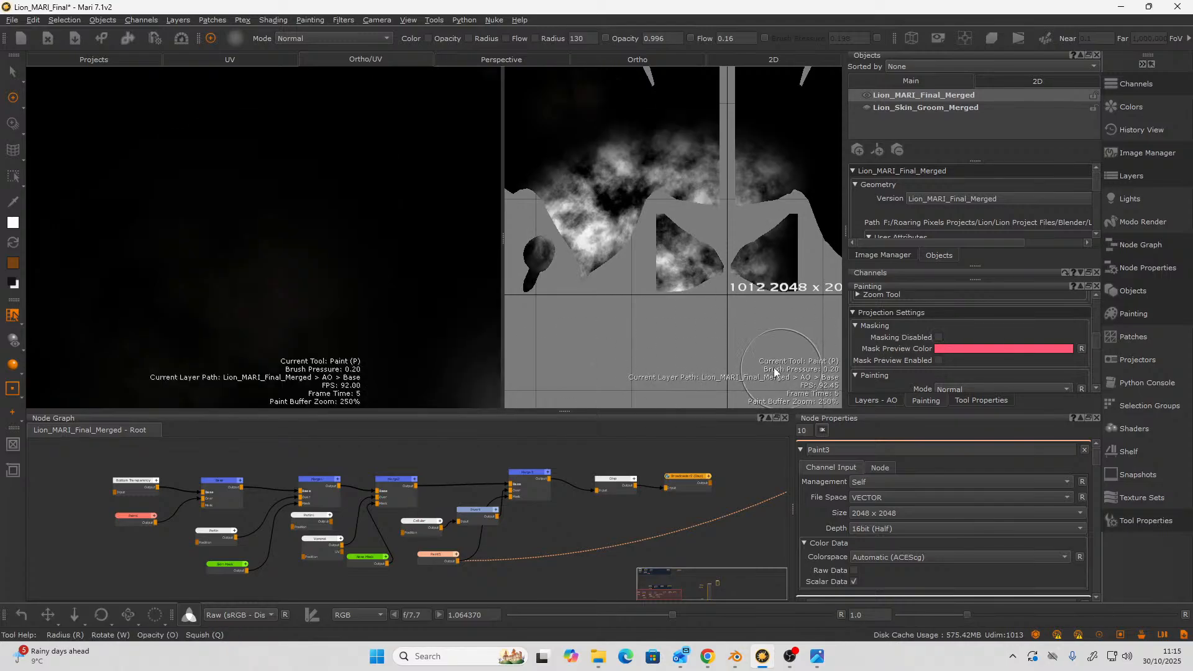
- Enable the mask preview to show the fractal noise on the lion and undo the test strokes
{"action": "left_click", "coordinate": [938, 360]}
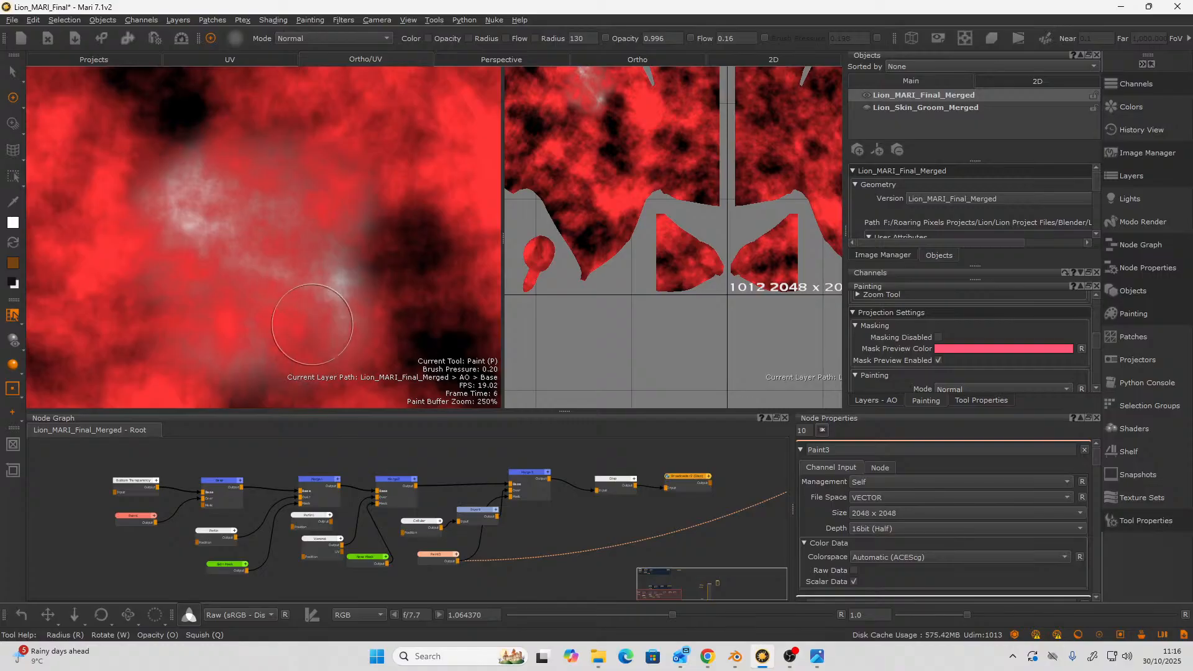
{"action": "key", "text": "b"}
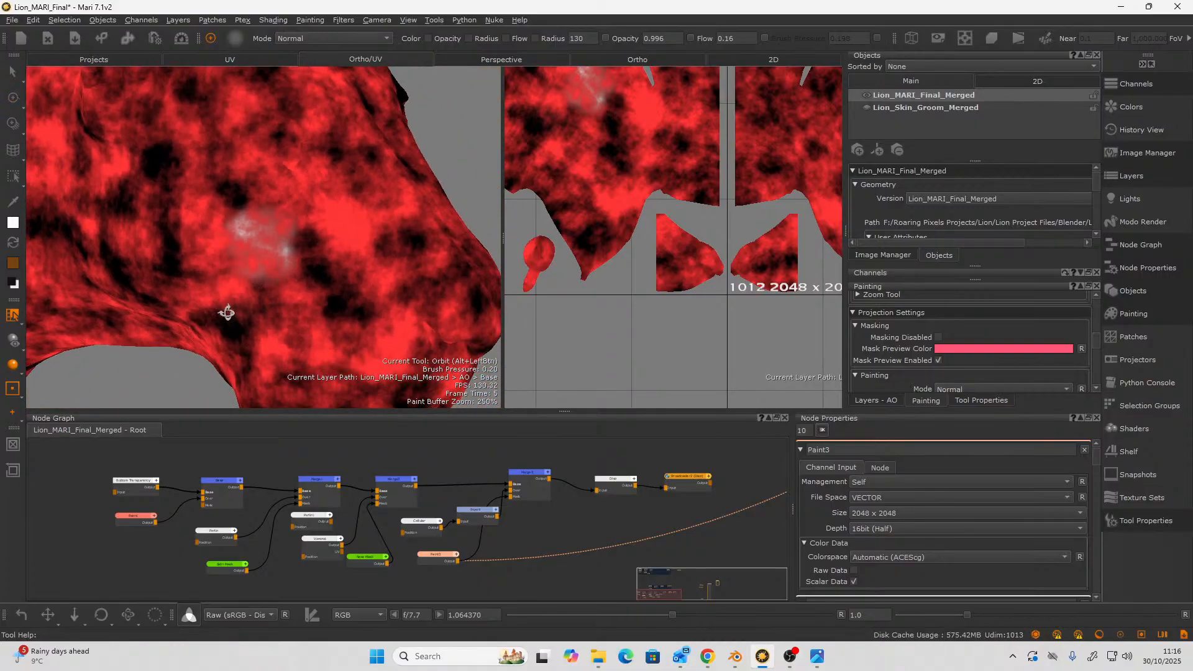
{"action": "key", "text": "ctrl+z"}
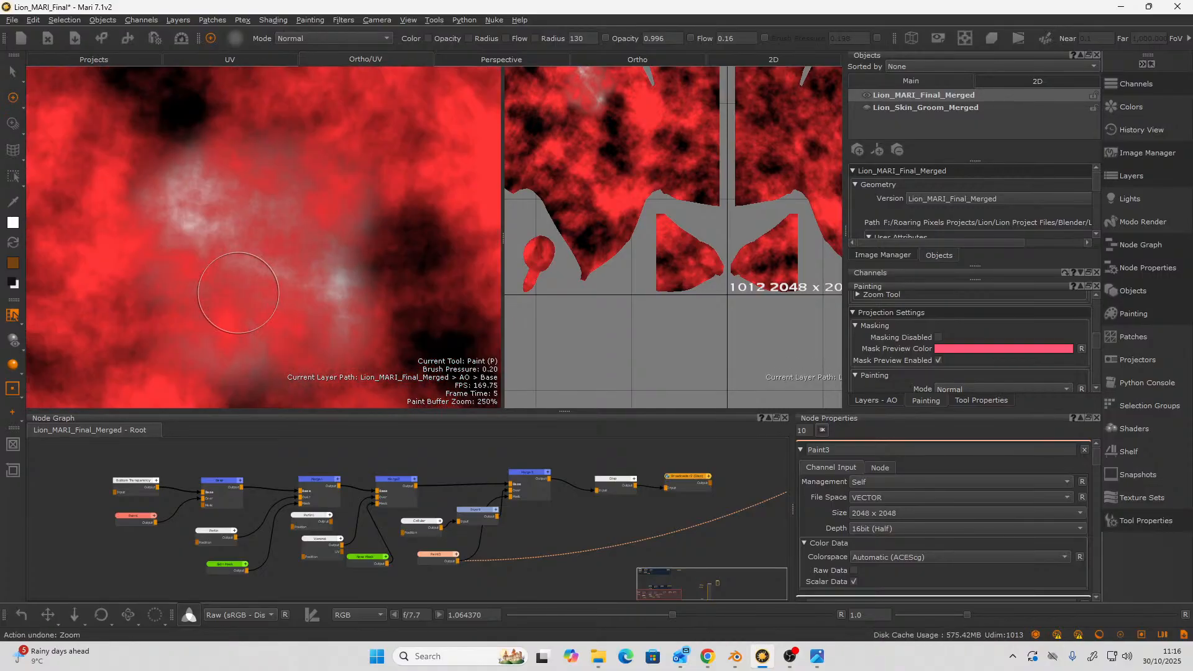
{"action": "key", "text": "ctrl+z"}
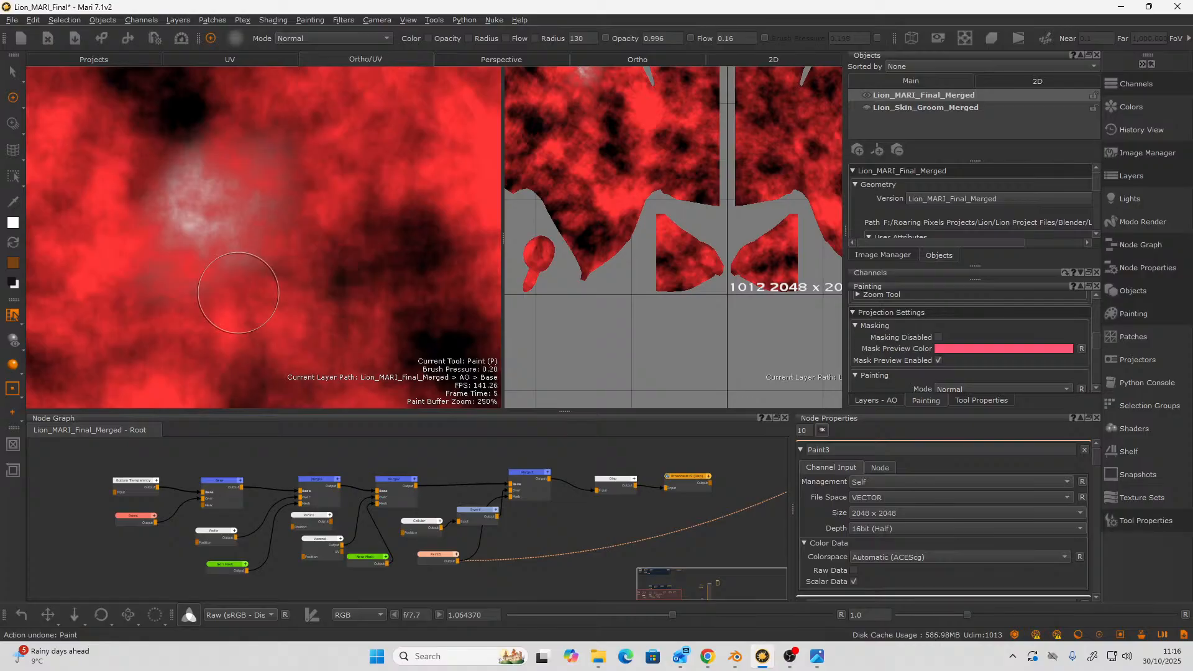
- Return the viewport to the lion's full shaded output and disable the mask preview
{"action": "scroll", "coordinate": [534, 553], "scroll_direction": "down", "scroll_amount": 3}
{"action": "middle_click_drag", "start_coordinate": [595, 571], "coordinate": [353, 601]}
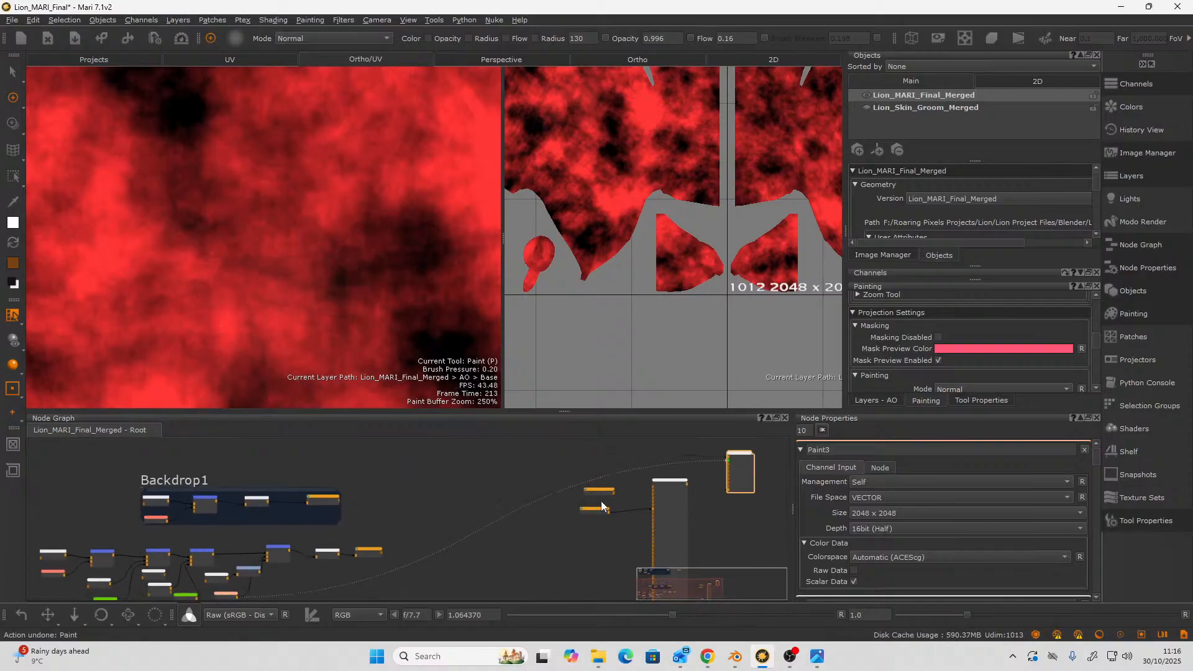
{"action": "left_click", "coordinate": [739, 470]}
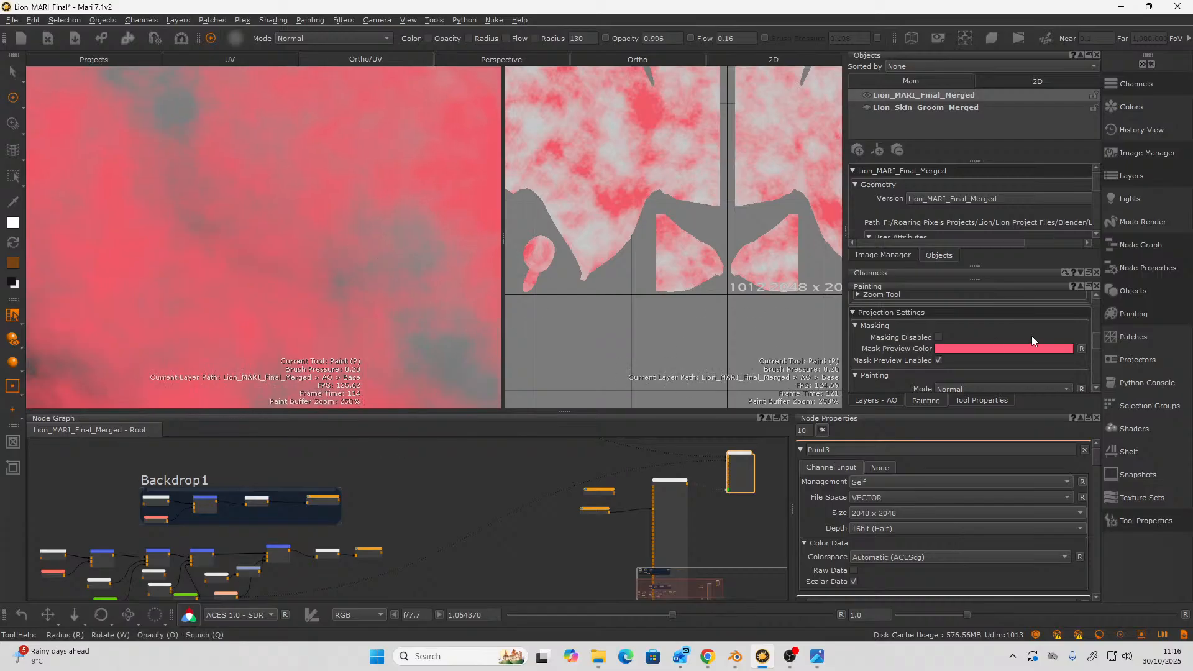
{"action": "left_click", "coordinate": [937, 360]}
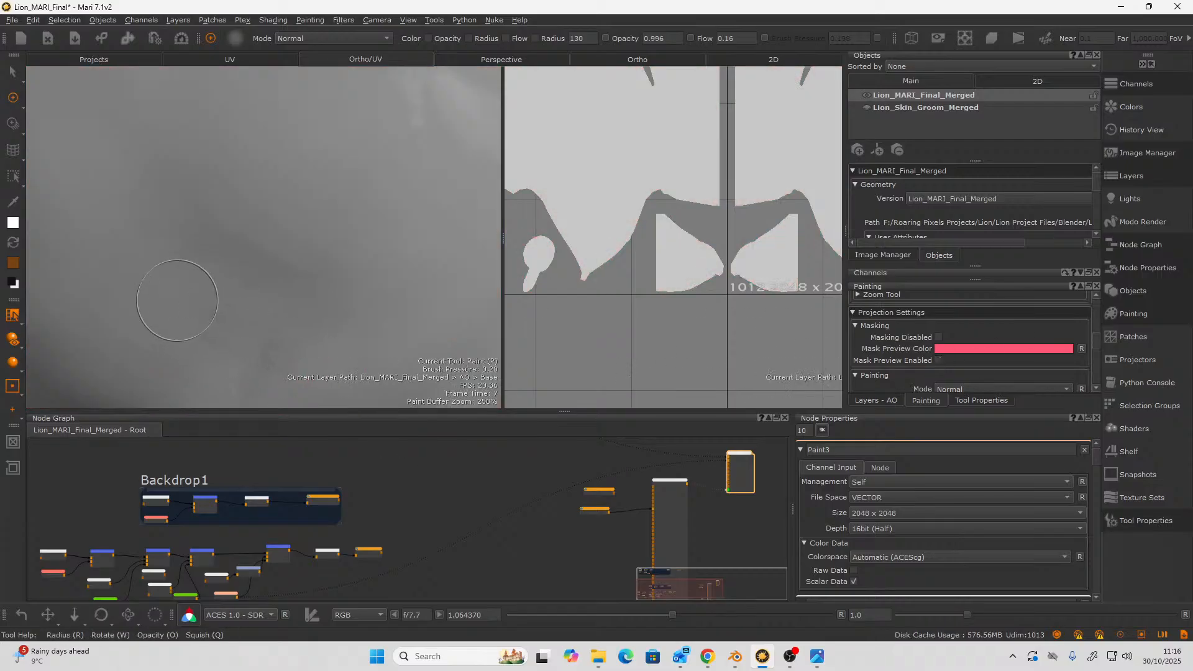
- Examine the side of the lion's head up close and the Paint3 node's connection in the node graph
{"action": "right_click_drag", "start_coordinate": [187, 285], "coordinate": [250, 233], "text": "alt"}
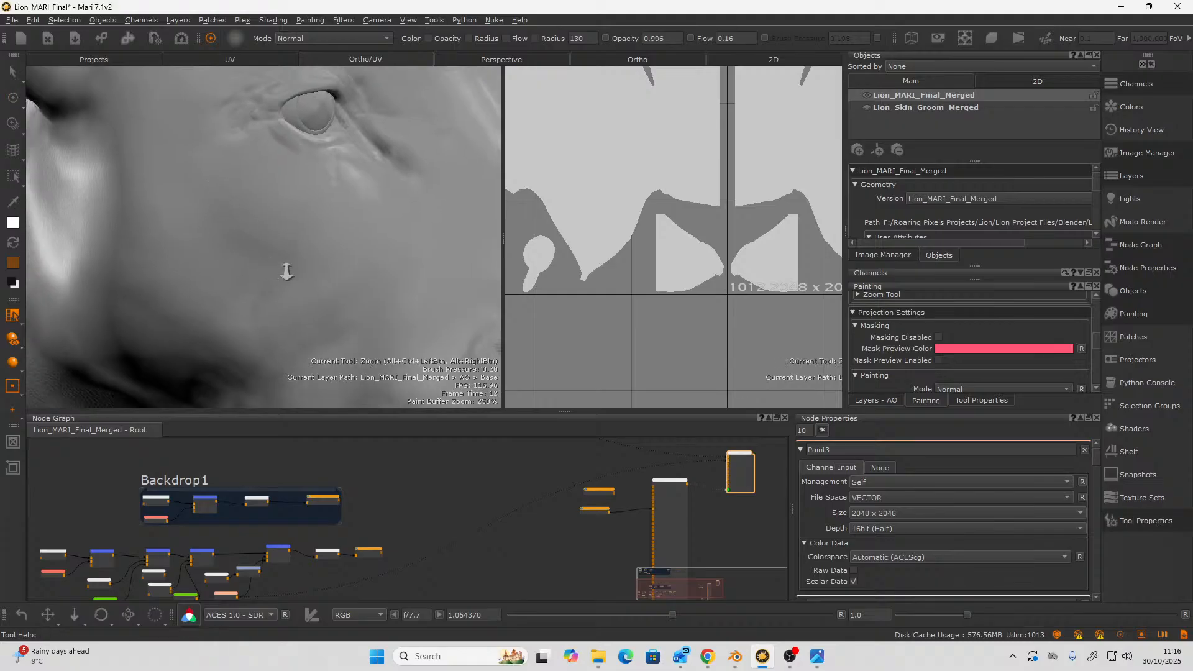
{"action": "mouse_move", "coordinate": [311, 280]}
{"action": "right_mouse_down", "text": "alt"}
{"action": "mouse_move", "coordinate": [149, 298]}
{"action": "mouse_move", "coordinate": [277, 284]}
{"action": "right_mouse_up", "text": "alt"}
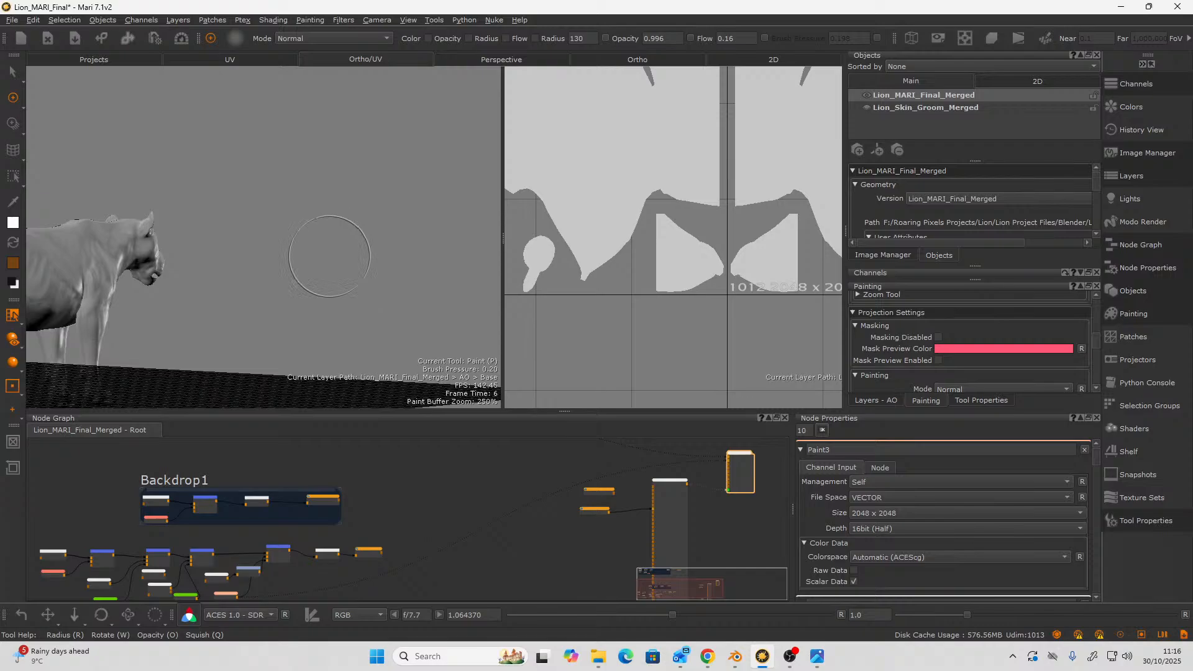
{"action": "left_click_drag", "start_coordinate": [330, 256], "coordinate": [166, 283], "text": "alt"}
{"action": "right_click_drag", "start_coordinate": [166, 282], "coordinate": [333, 272], "text": "alt"}
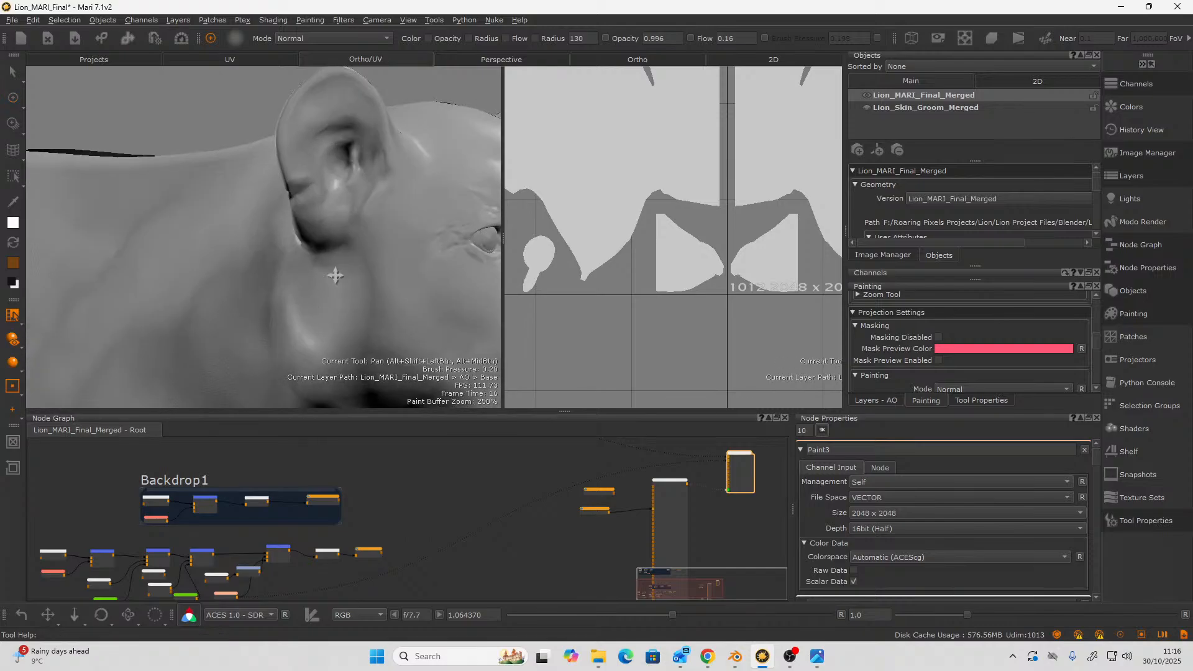
{"action": "right_click_drag", "start_coordinate": [136, 233], "coordinate": [213, 245], "text": "alt"}
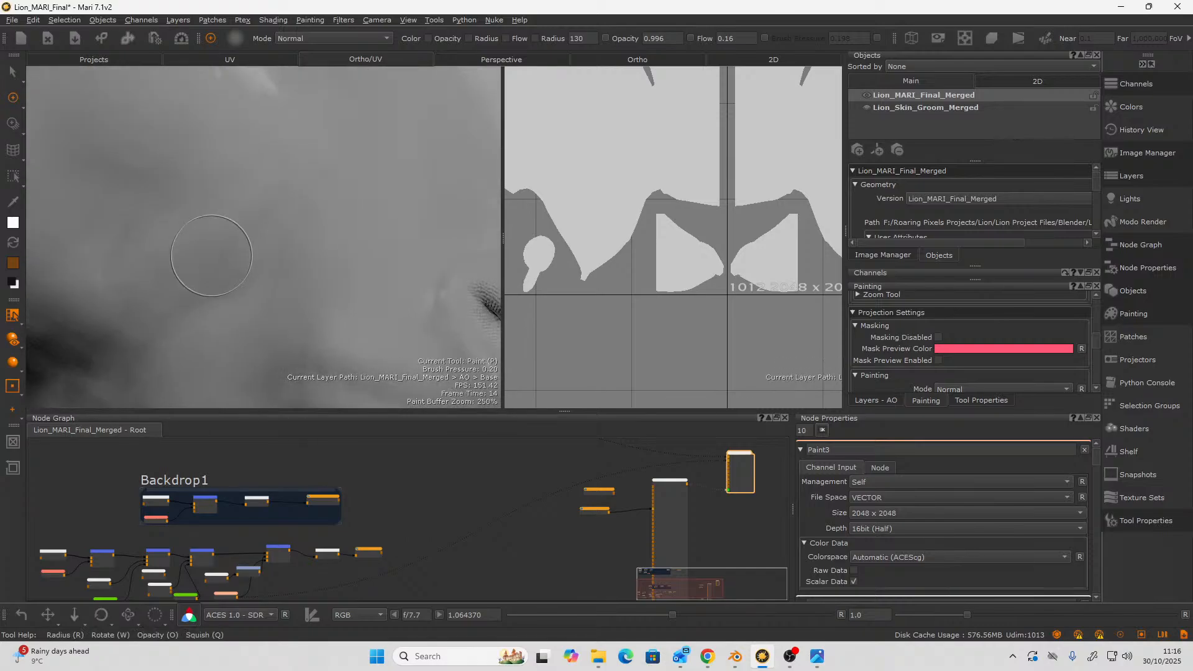
{"action": "right_click", "coordinate": [211, 258]}
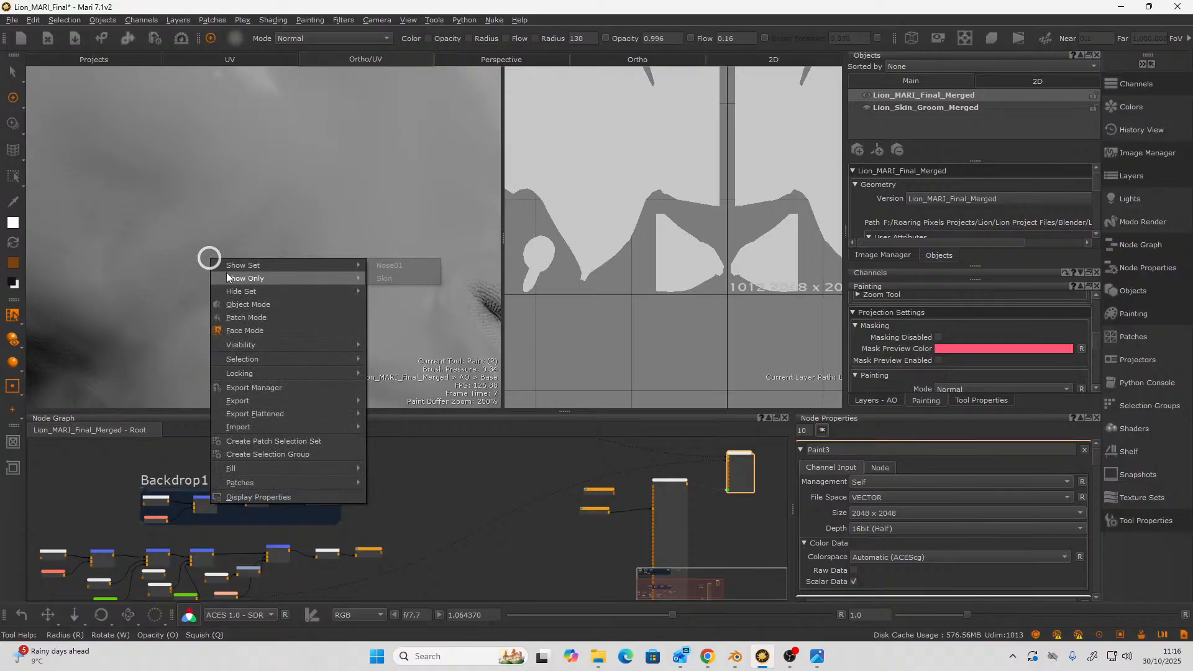
{"action": "left_click", "coordinate": [174, 251]}
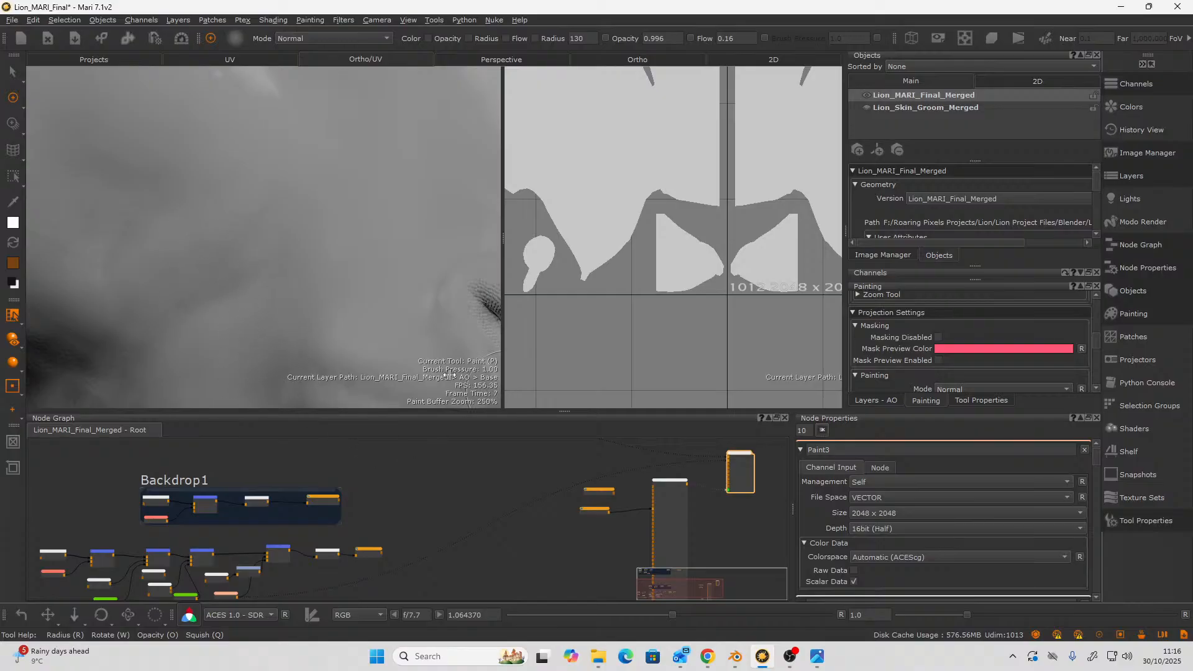
{"action": "middle_click_drag", "start_coordinate": [382, 580], "coordinate": [480, 514]}
{"action": "scroll", "coordinate": [317, 524], "scroll_direction": "up", "scroll_amount": 5}
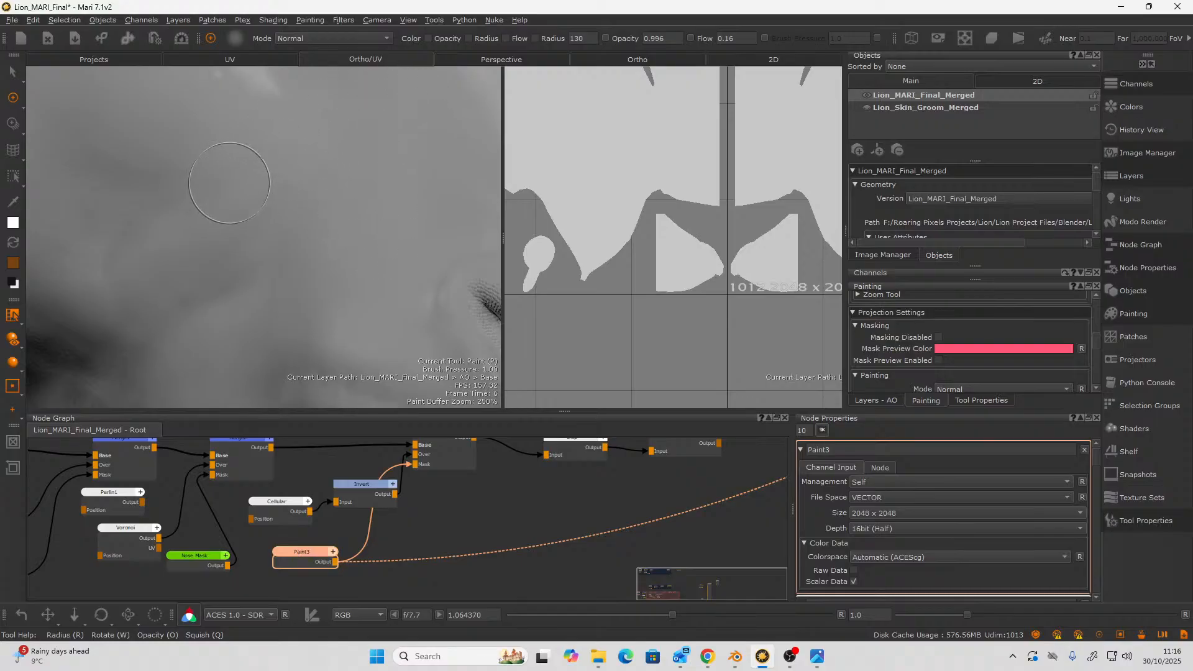
- Paint noise-broken white dabs on the Paint3 node at the side of the lion's head
{"action": "right_click", "coordinate": [230, 185]}
{"action": "left_click", "coordinate": [185, 193]}
{"action": "mouse_move", "coordinate": [199, 165]}
{"action": "left_mouse_down", "text": "ctrl+alt"}
{"action": "mouse_move", "coordinate": [267, 224]}
{"action": "mouse_move", "coordinate": [293, 222]}
{"action": "left_mouse_up", "text": "ctrl+alt"}
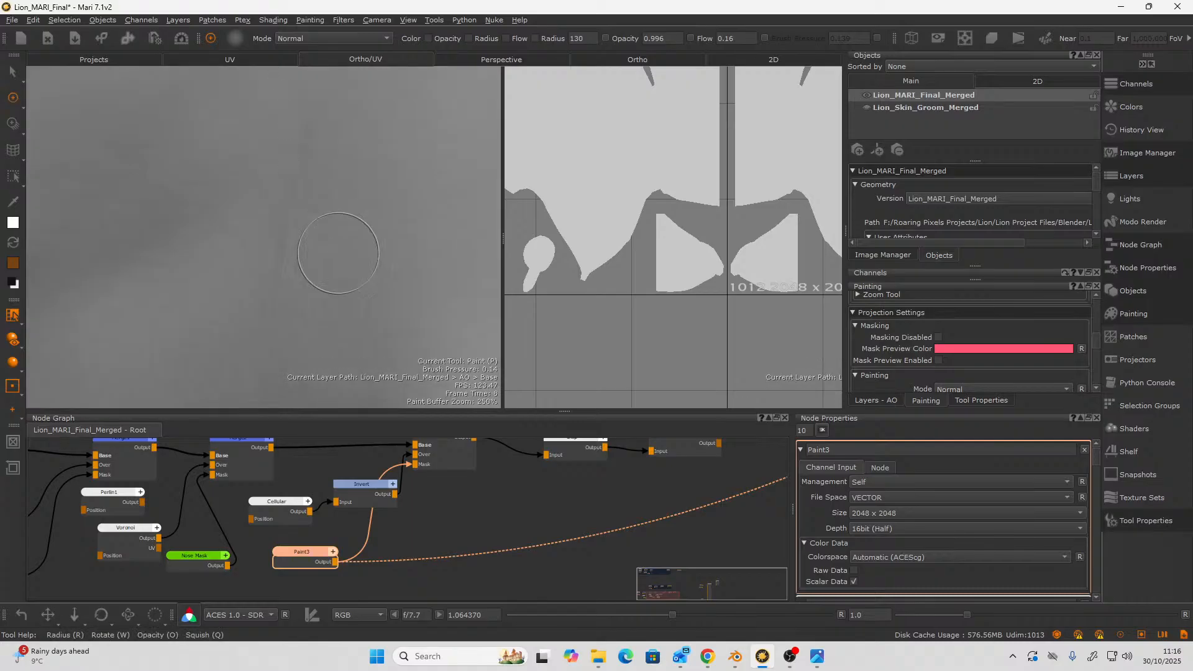
{"action": "left_click_drag", "start_coordinate": [333, 307], "coordinate": [327, 307]}
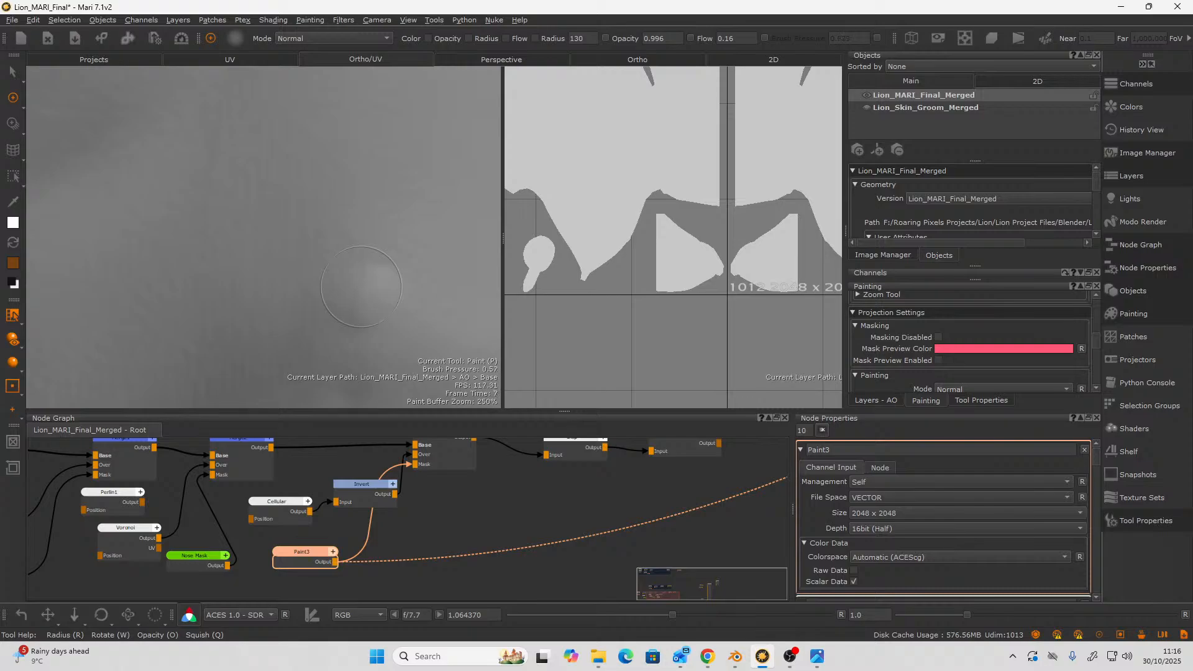
{"action": "left_click_drag", "start_coordinate": [370, 328], "coordinate": [361, 266]}
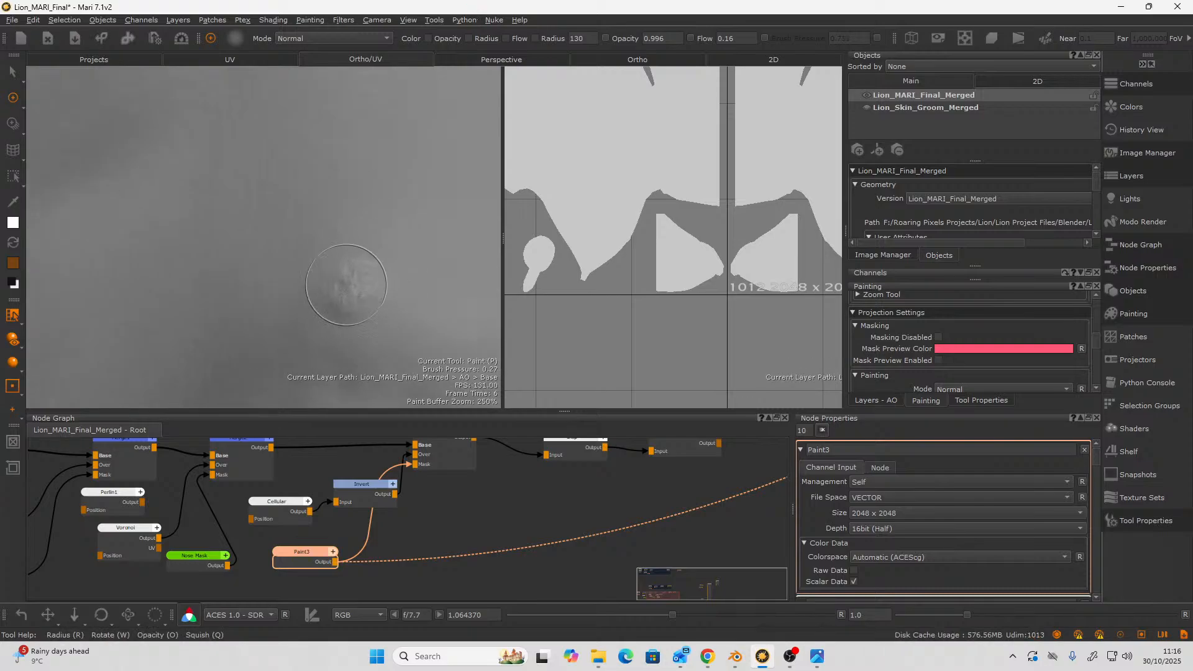
- Reduce the brush radius to 69 and dab masked white paint onto the side of the lion's muzzle
{"action": "left_click_drag", "start_coordinate": [314, 311], "coordinate": [304, 324], "text": "alt"}
{"action": "right_click_drag", "start_coordinate": [323, 309], "coordinate": [271, 268], "text": "alt"}
{"action": "mouse_move", "coordinate": [271, 267]}
{"action": "left_mouse_down", "text": "alt"}
{"action": "mouse_move", "coordinate": [234, 311]}
{"action": "mouse_move", "coordinate": [284, 279]}
{"action": "mouse_move", "coordinate": [244, 111]}
{"action": "mouse_move", "coordinate": [226, 144]}
{"action": "mouse_move", "coordinate": [237, 181]}
{"action": "mouse_move", "coordinate": [317, 162]}
{"action": "mouse_move", "coordinate": [179, 258]}
{"action": "mouse_move", "coordinate": [210, 245]}
{"action": "left_mouse_up", "text": "alt"}
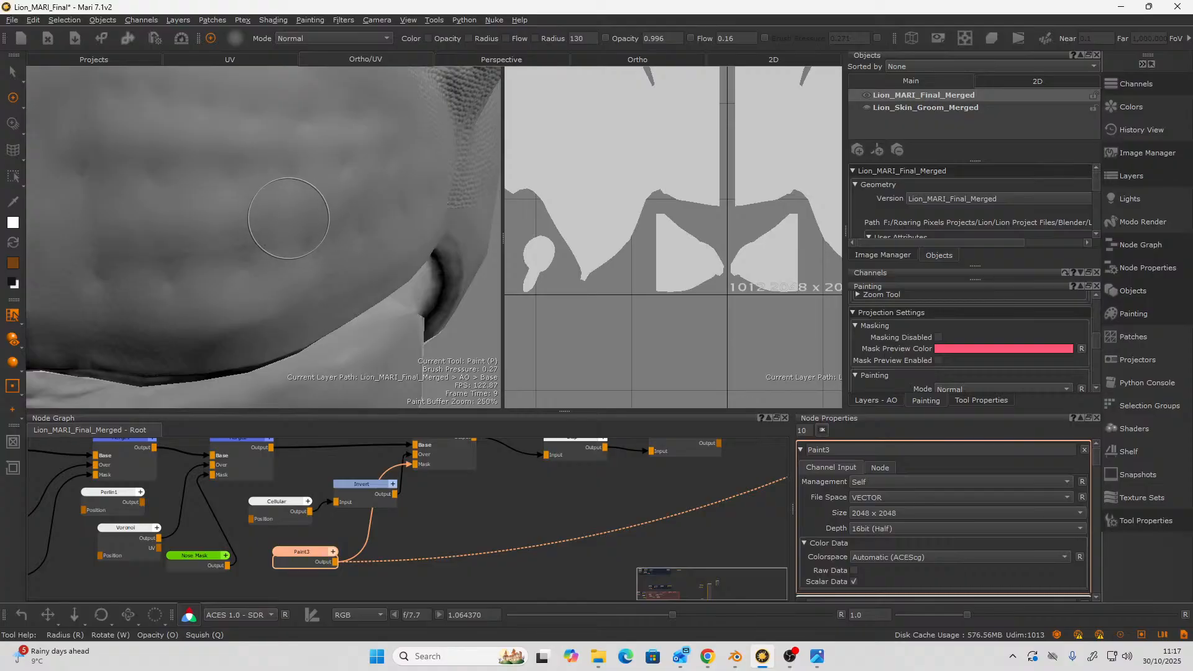
{"action": "mouse_move", "coordinate": [289, 218]}
{"action": "left_mouse_down"}
{"action": "mouse_move", "coordinate": [301, 209]}
{"action": "mouse_move", "coordinate": [288, 210]}
{"action": "left_mouse_up"}
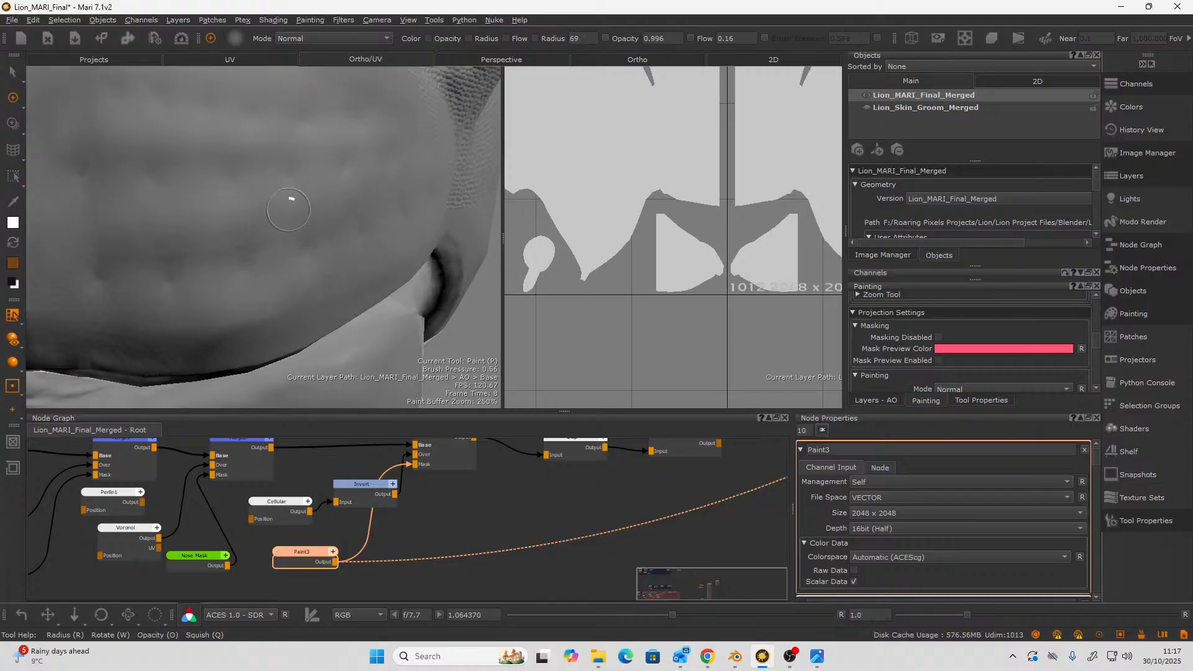
{"action": "right_click", "coordinate": [288, 210]}
{"action": "left_click", "coordinate": [275, 214]}
{"action": "right_click", "coordinate": [284, 207]}
{"action": "left_click", "coordinate": [278, 196]}
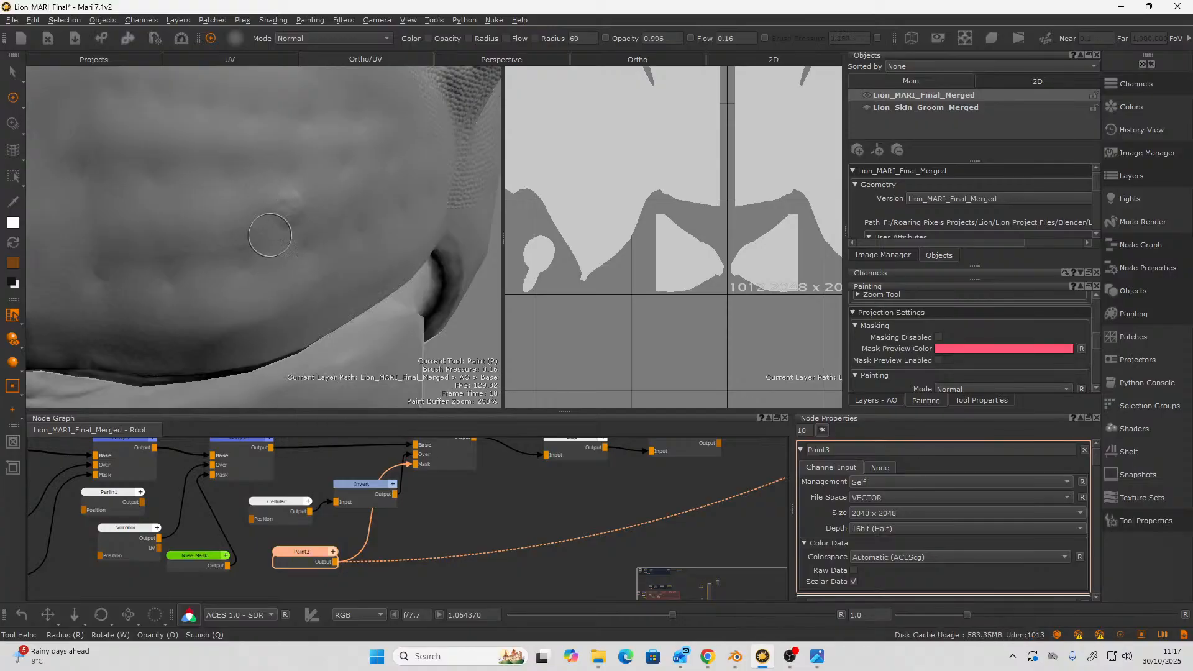
- Disable masking and paint a smooth curved white stroke across the muzzle, keeping the Paint tool active
{"action": "right_click_drag", "start_coordinate": [309, 184], "coordinate": [255, 224], "text": "alt"}
{"action": "mouse_move", "coordinate": [254, 224]}
{"action": "left_mouse_down", "text": "alt"}
{"action": "mouse_move", "coordinate": [319, 244]}
{"action": "mouse_move", "coordinate": [386, 199]}
{"action": "mouse_move", "coordinate": [292, 248]}
{"action": "mouse_move", "coordinate": [230, 254]}
{"action": "mouse_move", "coordinate": [245, 261]}
{"action": "left_mouse_up", "text": "alt"}
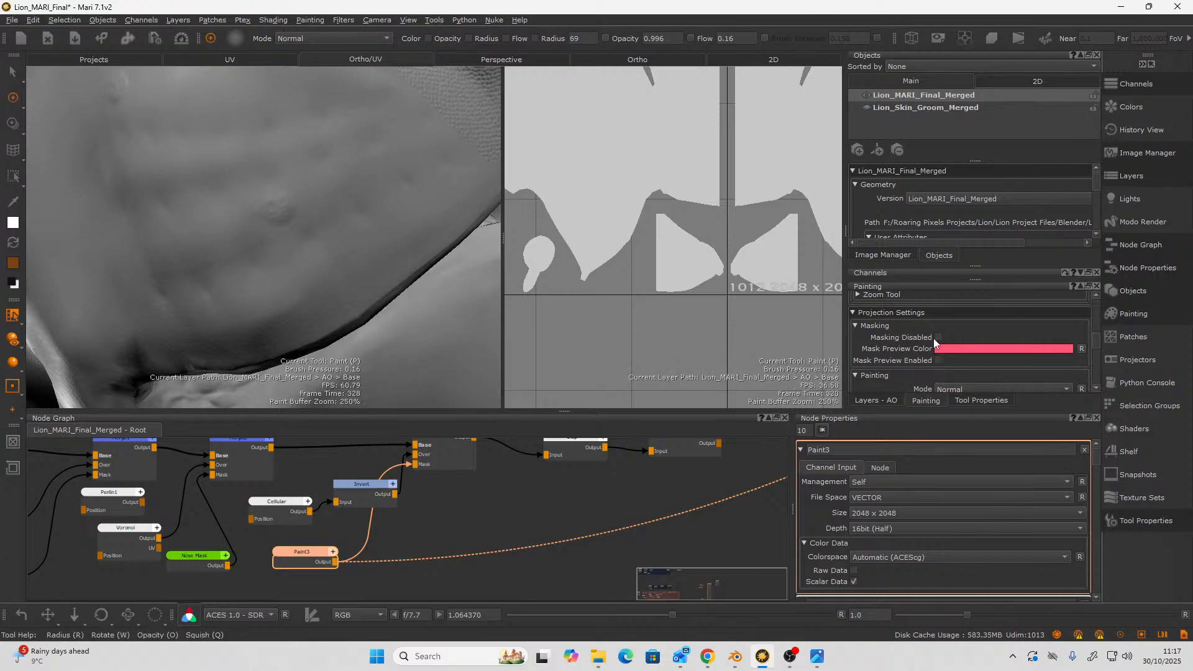
{"action": "left_click", "coordinate": [937, 337]}
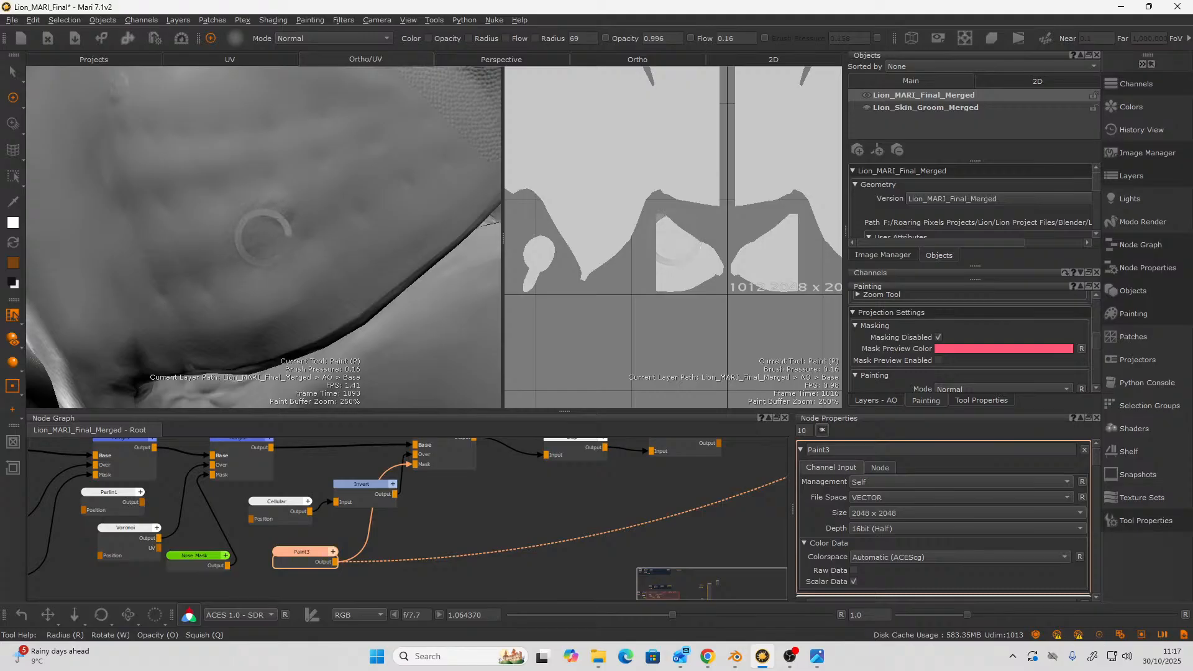
{"action": "left_click", "coordinate": [13, 150]}
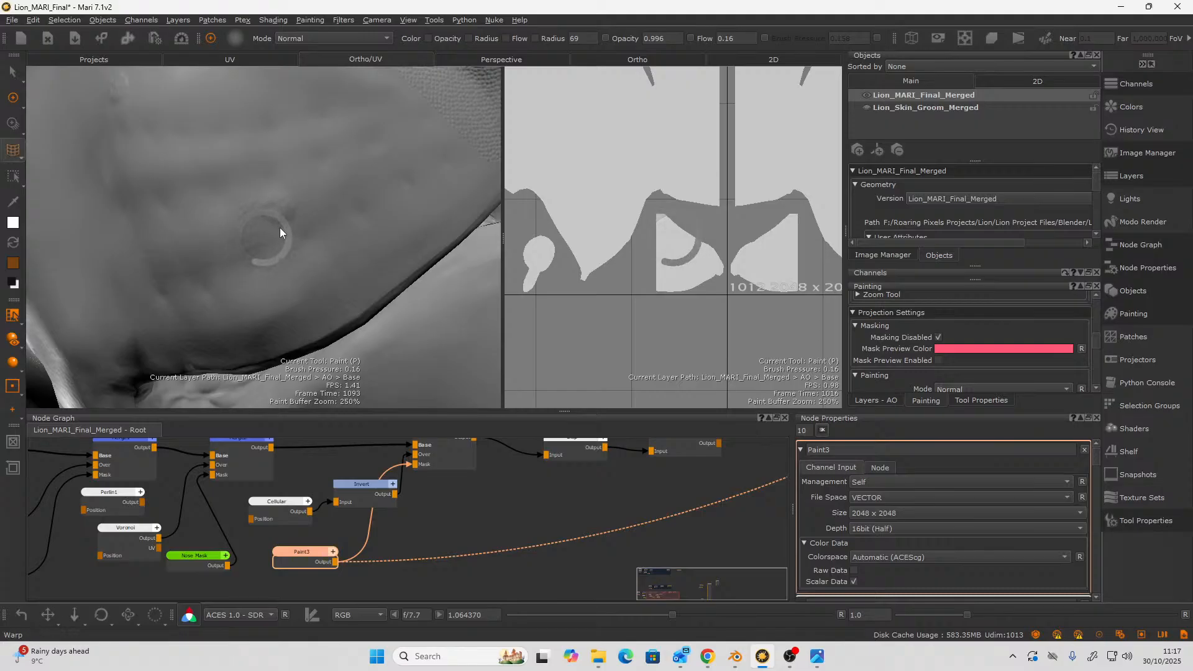
{"action": "key", "text": "p"}
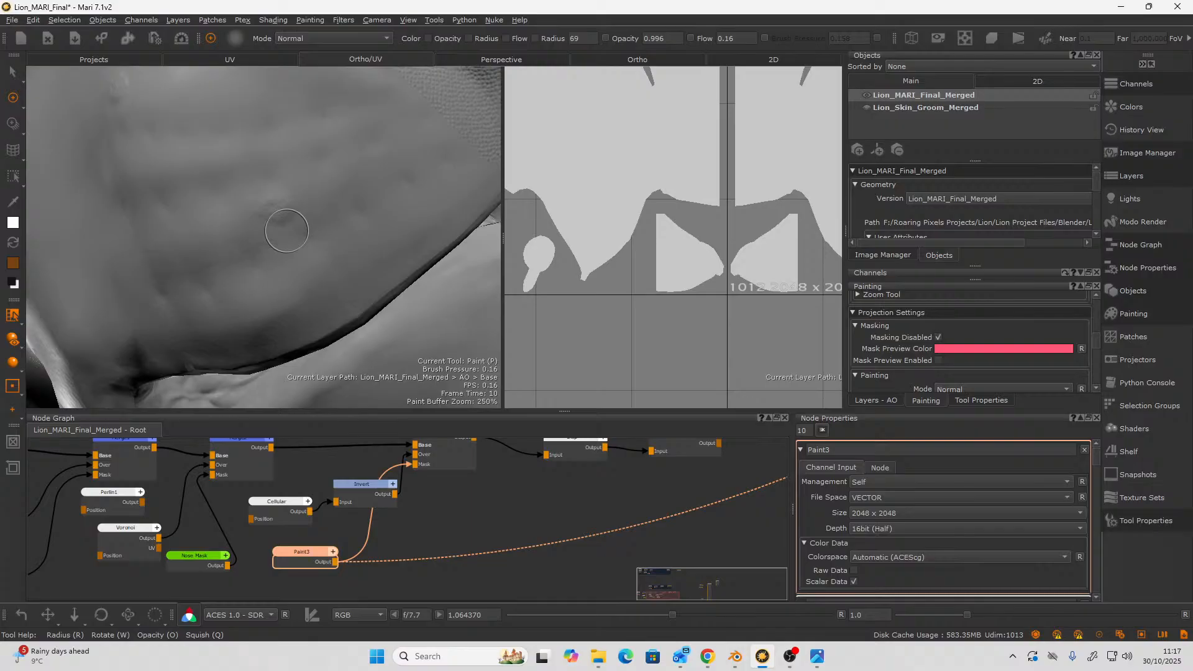
- Paint small unmasked white dabs on the front of the lion's lower lip
{"action": "middle_click_drag", "start_coordinate": [286, 231], "coordinate": [348, 397]}
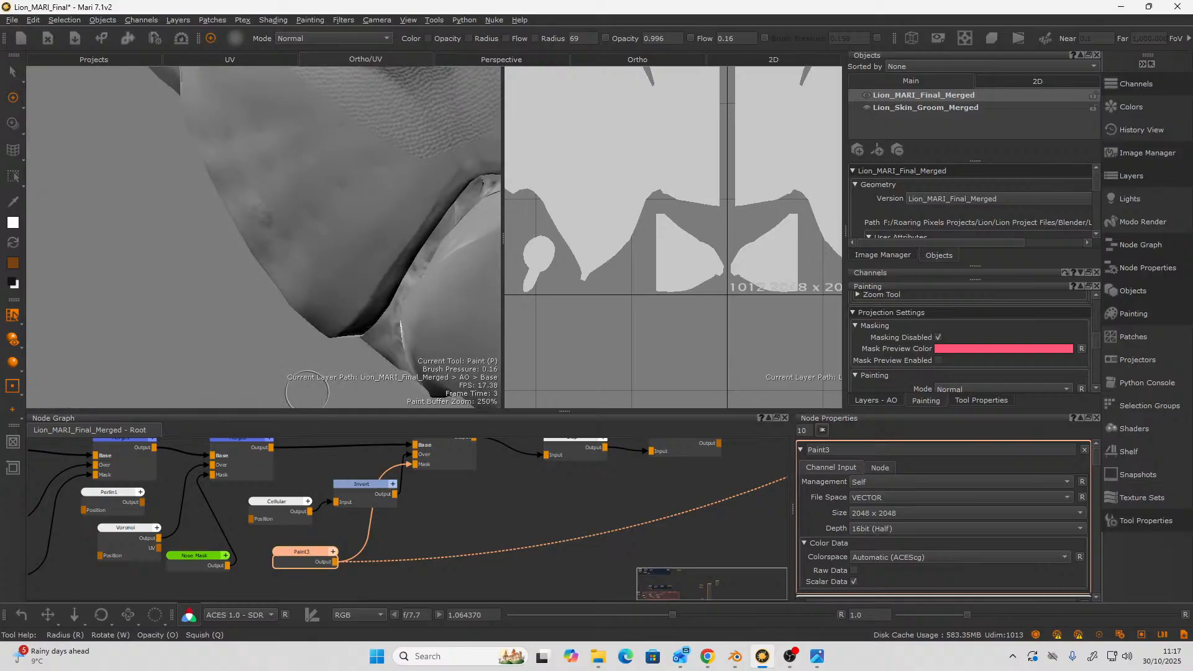
{"action": "right_click_drag", "start_coordinate": [307, 393], "coordinate": [117, 252], "text": "alt"}
{"action": "left_click_drag", "start_coordinate": [117, 252], "coordinate": [106, 277], "text": "alt"}
{"action": "mouse_move", "coordinate": [106, 277]}
{"action": "middle_mouse_down", "text": "alt"}
{"action": "mouse_move", "coordinate": [217, 244]}
{"action": "mouse_move", "coordinate": [210, 174]}
{"action": "middle_mouse_up", "text": "alt"}
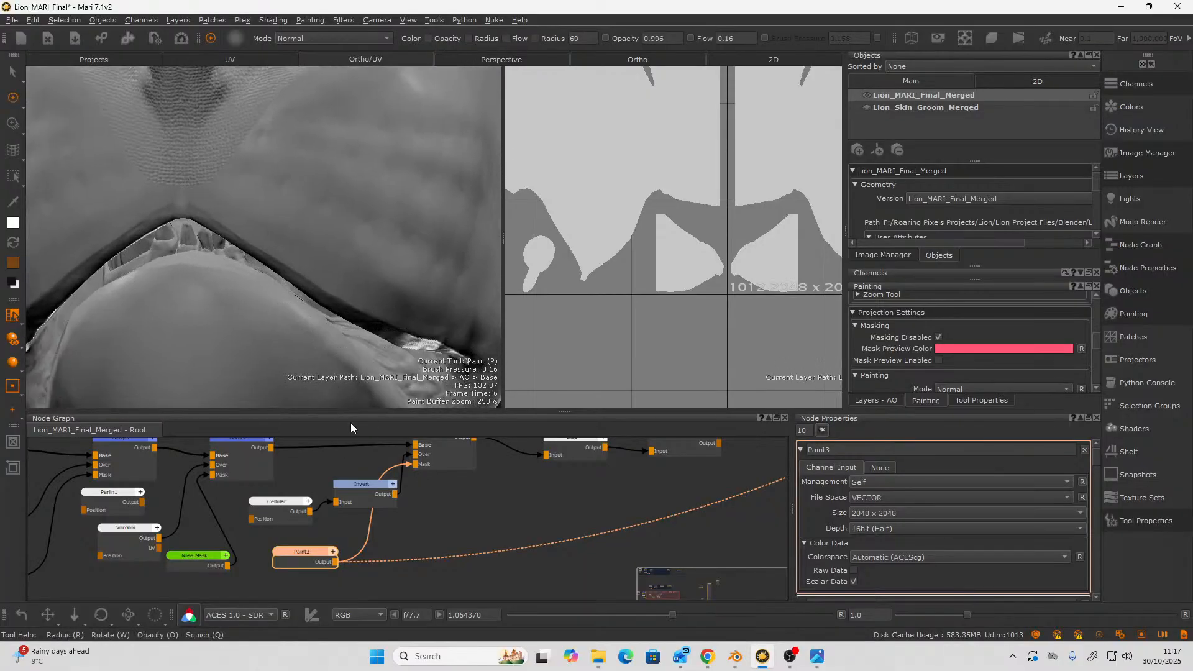
{"action": "left_click_drag", "start_coordinate": [280, 364], "coordinate": [243, 358]}
{"action": "right_click", "coordinate": [243, 359]}
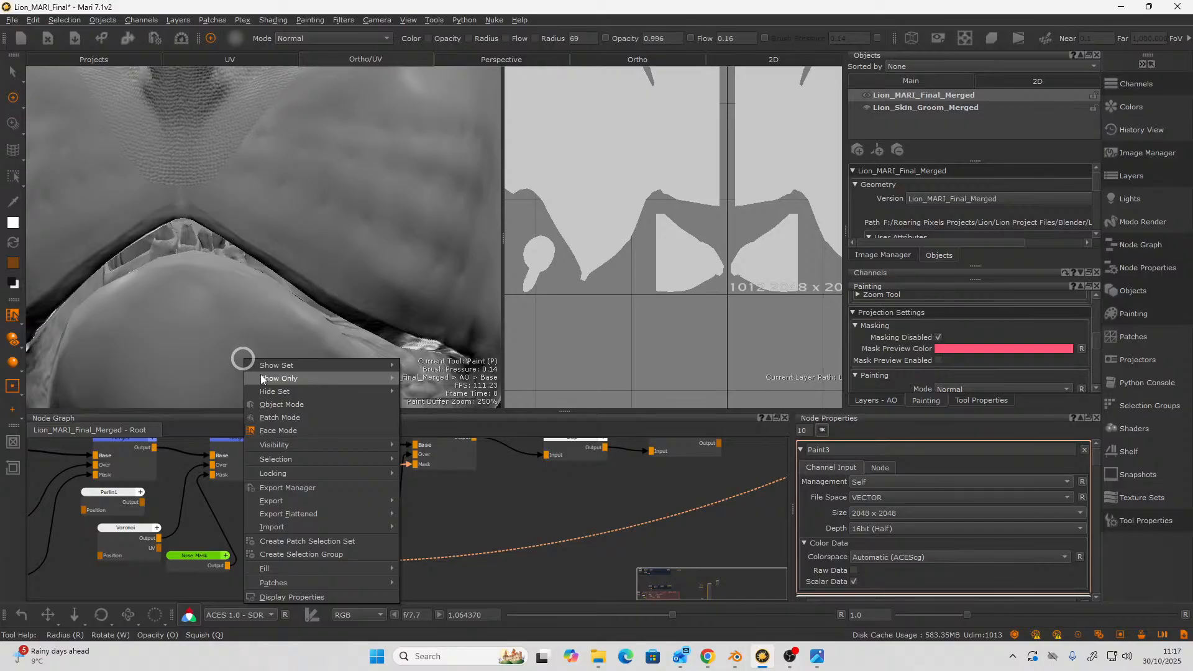
{"action": "left_click", "coordinate": [240, 346]}
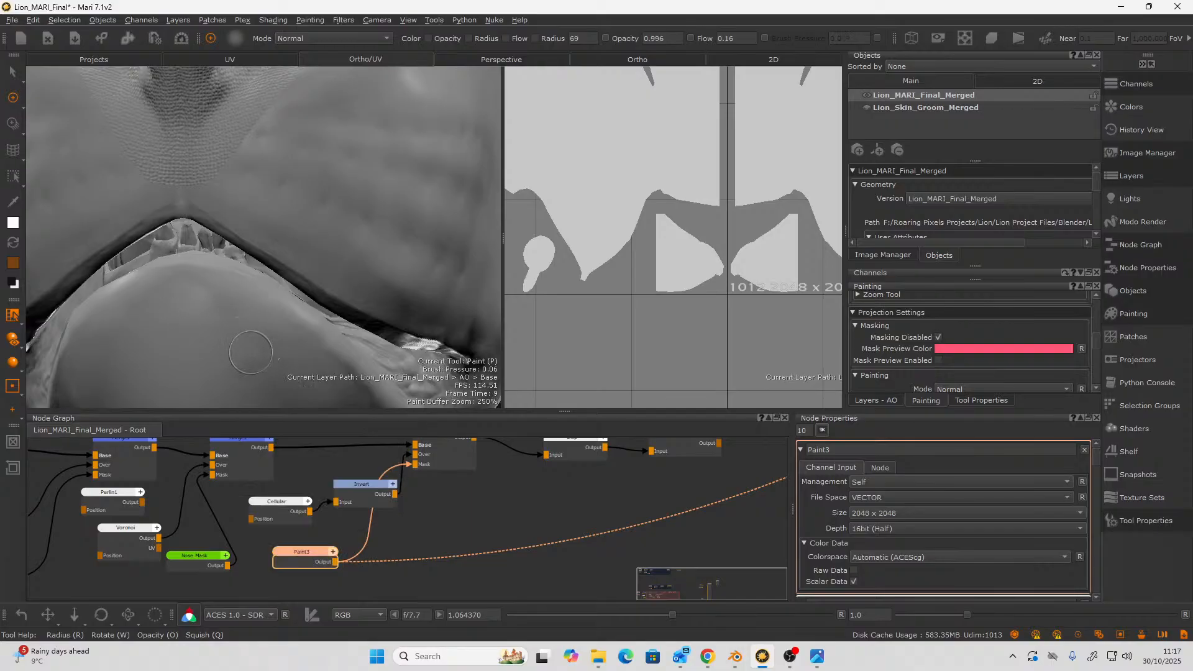
{"action": "right_click", "coordinate": [250, 352]}
{"action": "left_click", "coordinate": [245, 343]}
- Reduce the brush radius to 30 and paint a small white dab on the side of the lion's lower jaw
{"action": "middle_click_drag", "start_coordinate": [261, 307], "coordinate": [330, 220]}
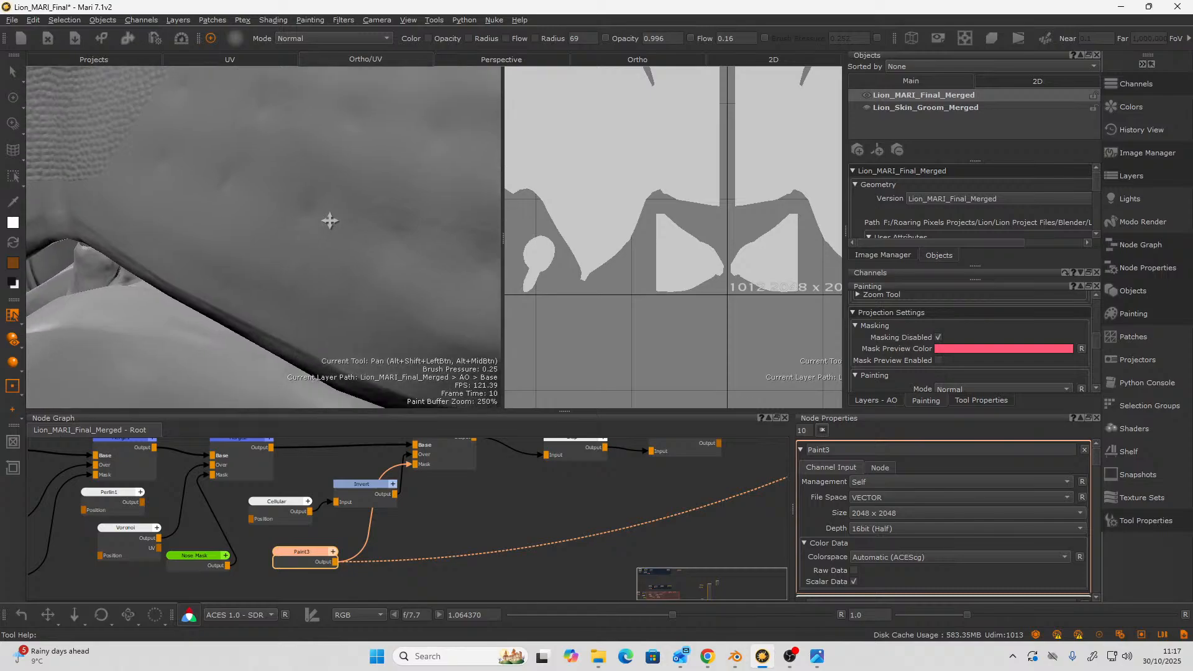
{"action": "mouse_move", "coordinate": [329, 221]}
{"action": "right_mouse_down", "text": "alt"}
{"action": "mouse_move", "coordinate": [245, 277]}
{"action": "mouse_move", "coordinate": [205, 288]}
{"action": "mouse_move", "coordinate": [305, 278]}
{"action": "right_mouse_up", "text": "alt"}
{"action": "mouse_move", "coordinate": [329, 277]}
{"action": "middle_mouse_down", "text": "alt"}
{"action": "mouse_move", "coordinate": [107, 203]}
{"action": "mouse_move", "coordinate": [107, 224]}
{"action": "middle_mouse_up", "text": "alt"}
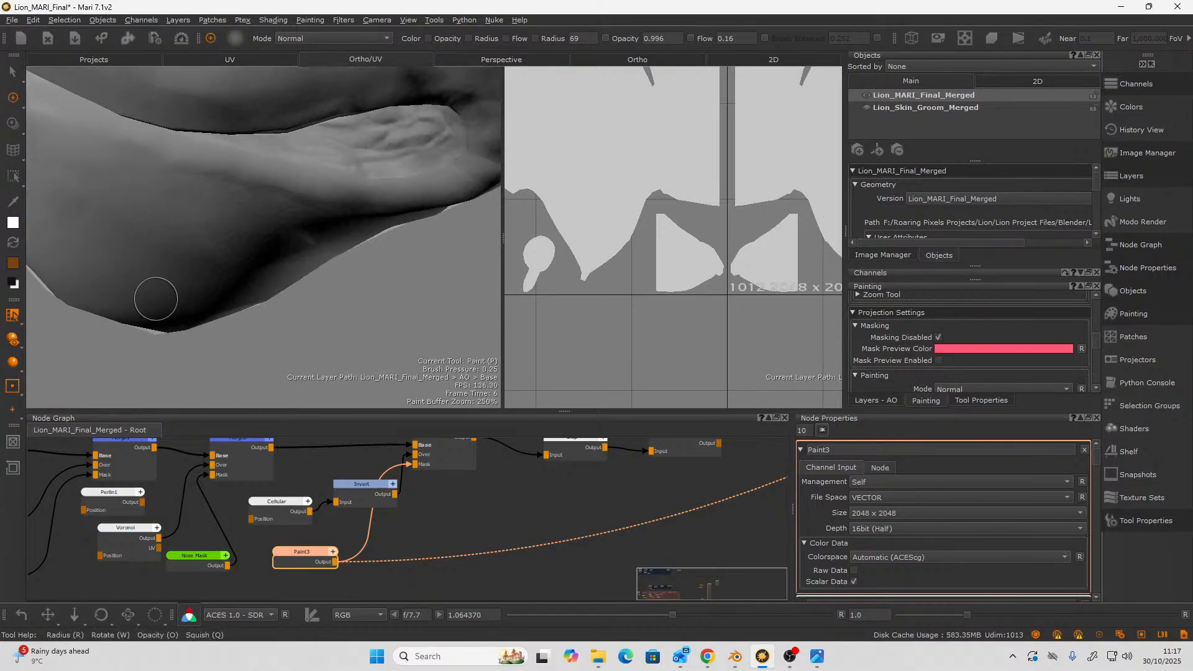
{"action": "mouse_move", "coordinate": [155, 298]}
{"action": "middle_mouse_down", "text": "alt"}
{"action": "mouse_move", "coordinate": [258, 258]}
{"action": "mouse_move", "coordinate": [187, 263]}
{"action": "middle_mouse_up", "text": "alt"}
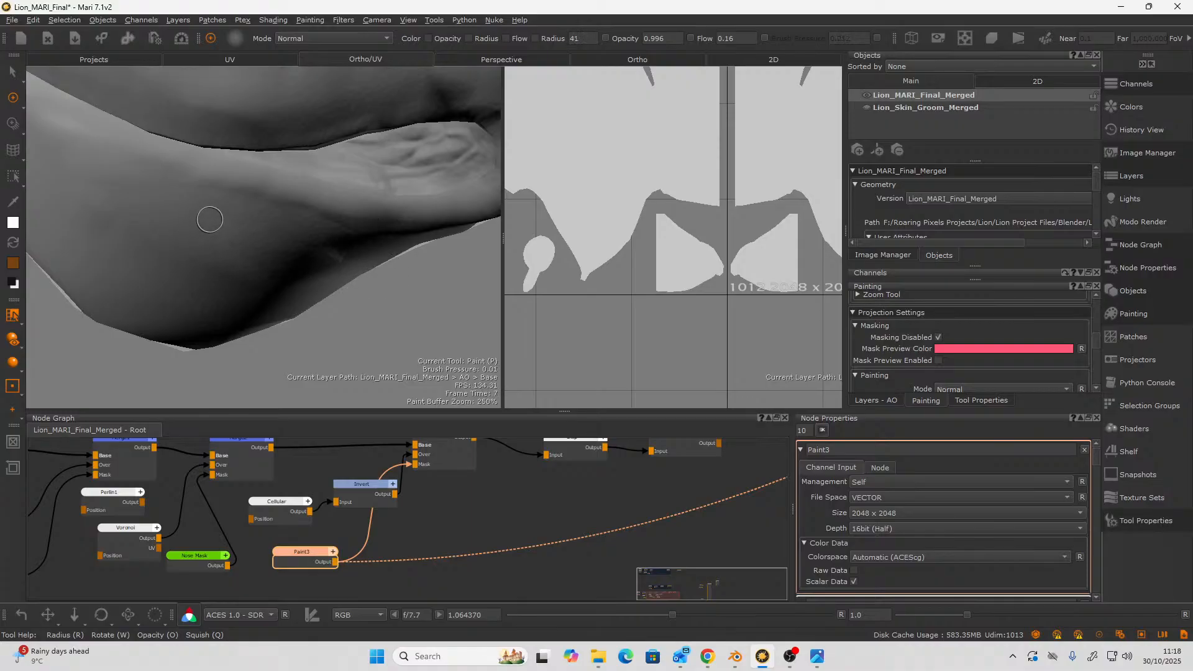
{"action": "right_click", "coordinate": [234, 219]}
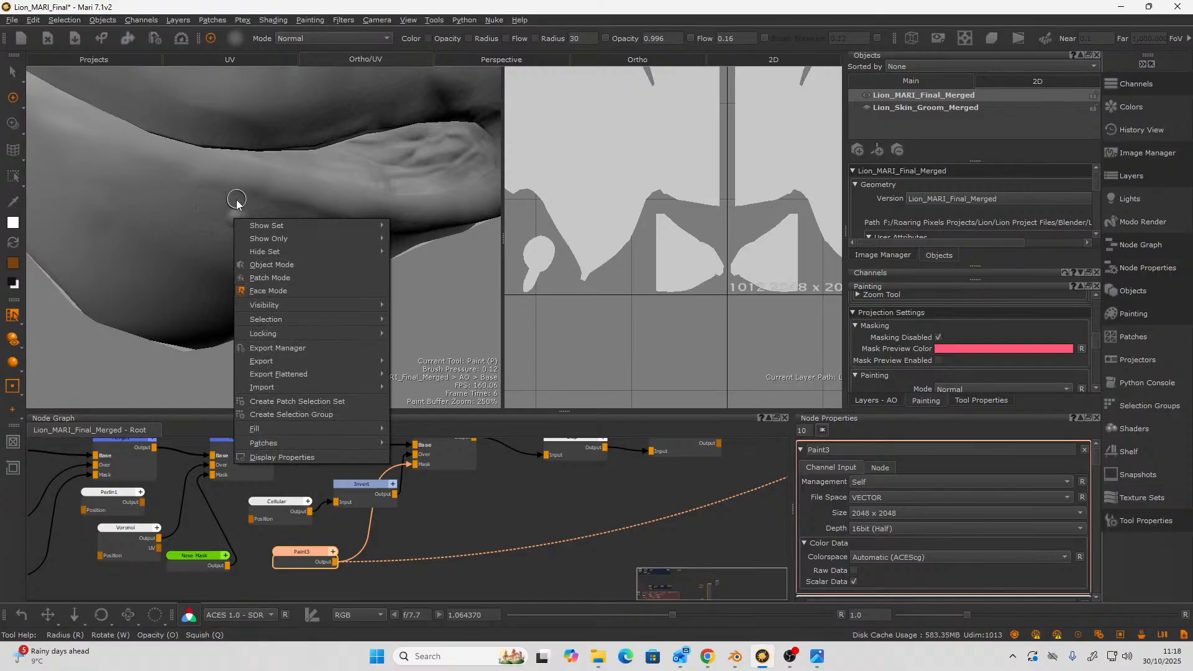
{"action": "key", "text": "Escape"}
- Paint a small white dab on the skin beside the dark shadowed folds
{"action": "mouse_move", "coordinate": [240, 218]}
{"action": "left_mouse_down", "text": "alt"}
{"action": "mouse_move", "coordinate": [184, 192]}
{"action": "mouse_move", "coordinate": [162, 258]}
{"action": "mouse_move", "coordinate": [198, 292]}
{"action": "mouse_move", "coordinate": [232, 269]}
{"action": "mouse_move", "coordinate": [210, 373]}
{"action": "mouse_move", "coordinate": [240, 282]}
{"action": "mouse_move", "coordinate": [185, 329]}
{"action": "mouse_move", "coordinate": [205, 292]}
{"action": "mouse_move", "coordinate": [258, 269]}
{"action": "left_mouse_up", "text": "alt"}
{"action": "mouse_move", "coordinate": [259, 269]}
{"action": "right_mouse_down", "text": "alt"}
{"action": "mouse_move", "coordinate": [2, 183]}
{"action": "mouse_move", "coordinate": [190, 213]}
{"action": "right_mouse_up", "text": "alt"}
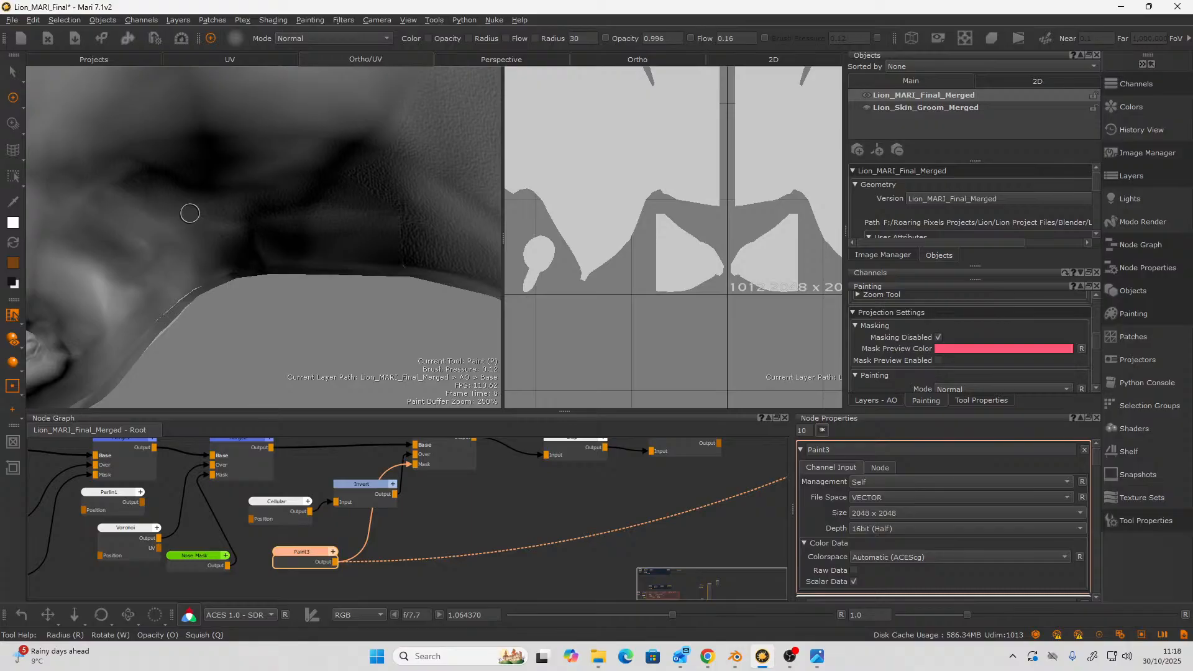
{"action": "right_click", "coordinate": [176, 268]}
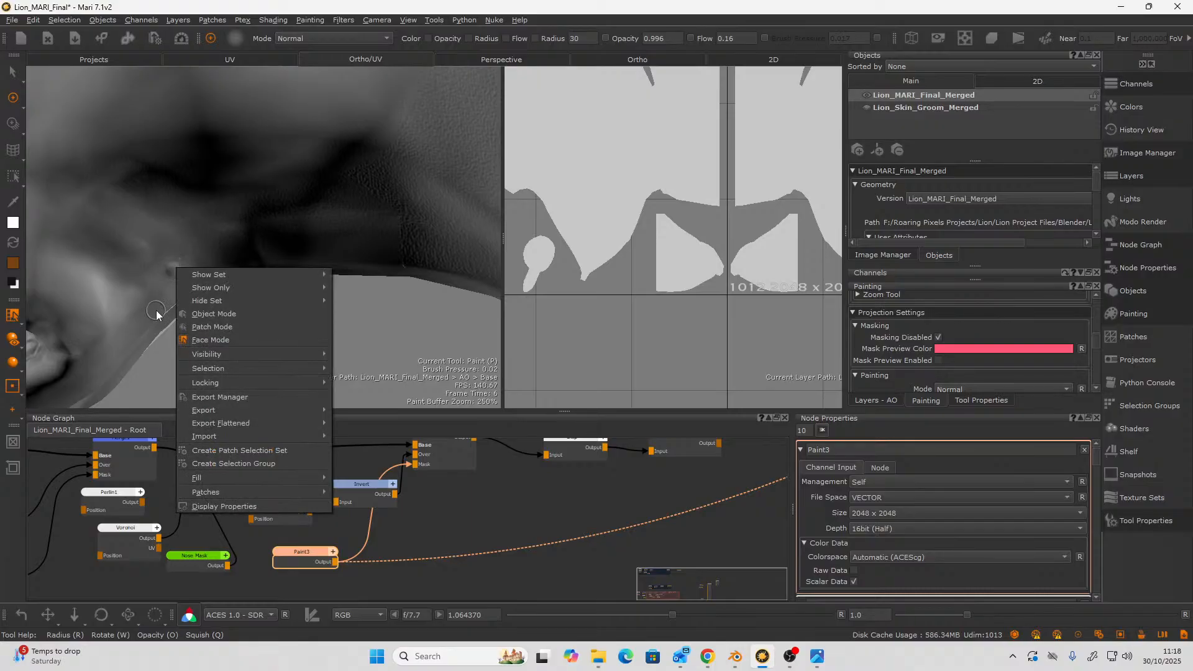
{"action": "left_click", "coordinate": [207, 247]}
- Paint round white dabs on the finely textured skin between the two long folds
{"action": "left_click_drag", "start_coordinate": [207, 248], "coordinate": [437, 5], "text": "alt"}
{"action": "scroll", "coordinate": [258, 214], "scroll_direction": "up", "scroll_amount": 3}
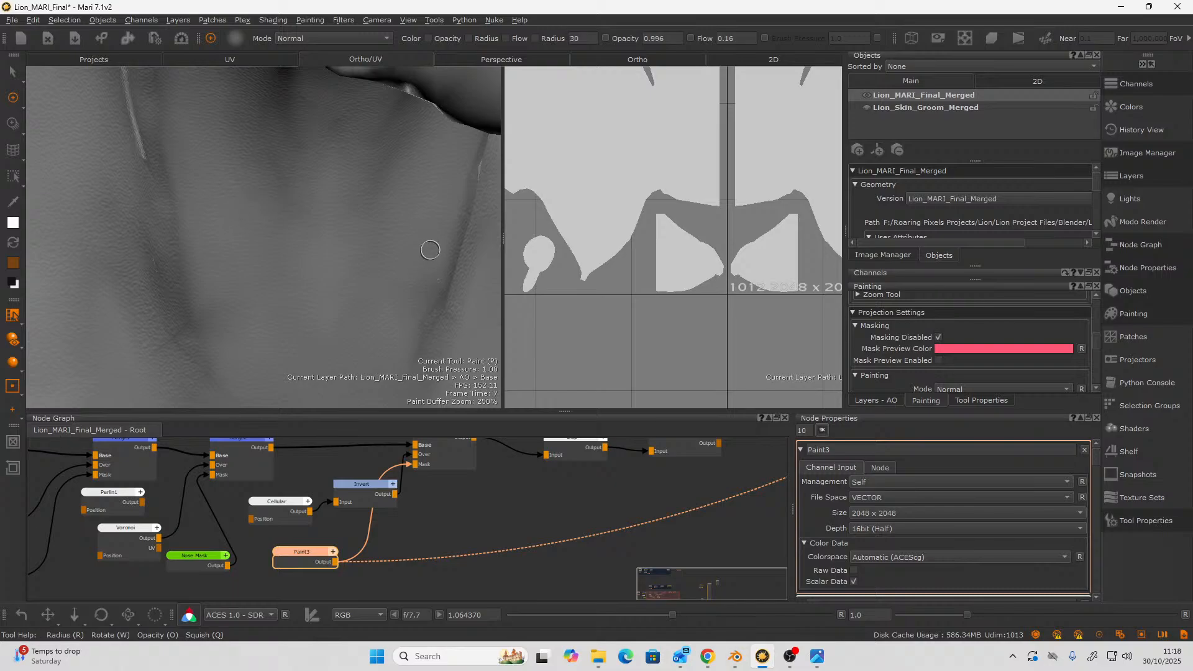
{"action": "left_click_drag", "start_coordinate": [278, 214], "coordinate": [278, 204]}
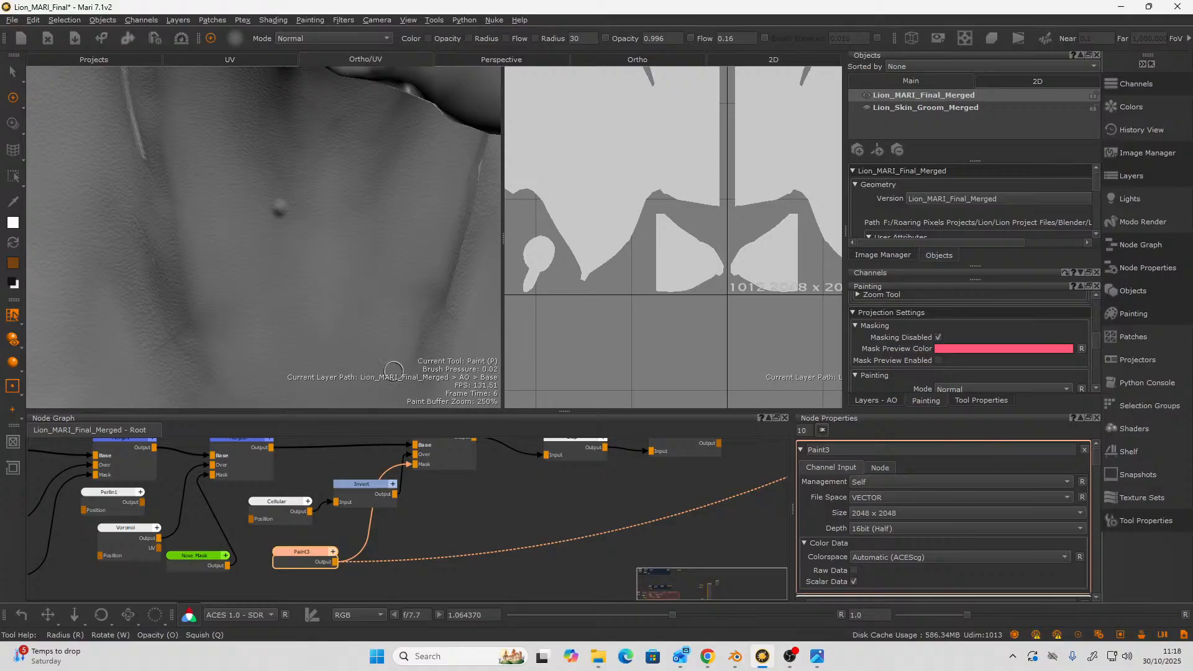
{"action": "right_click", "coordinate": [394, 323]}
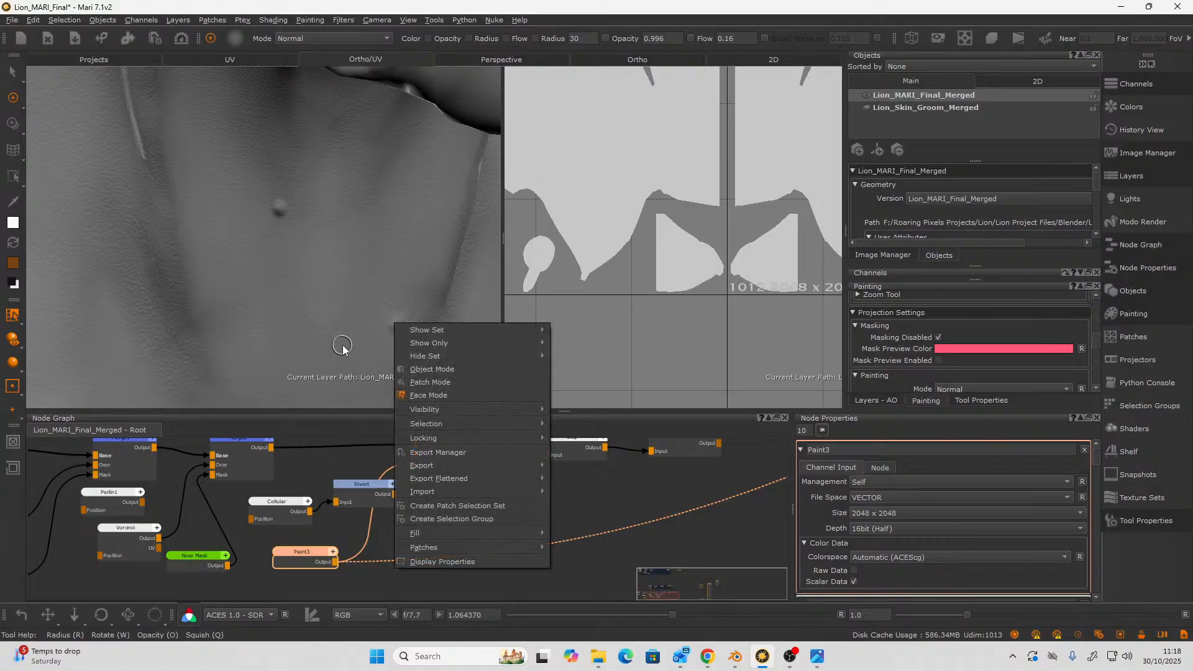
{"action": "key", "text": "Escape"}
- Paint small white dabs just above the lion's eye with masking still disabled
{"action": "mouse_move", "coordinate": [348, 284]}
{"action": "left_mouse_down", "text": "alt"}
{"action": "mouse_move", "coordinate": [385, 276]}
{"action": "mouse_move", "coordinate": [229, 293]}
{"action": "mouse_move", "coordinate": [253, 260]}
{"action": "mouse_move", "coordinate": [156, 197]}
{"action": "mouse_move", "coordinate": [153, 320]}
{"action": "mouse_move", "coordinate": [171, 327]}
{"action": "left_mouse_up", "text": "alt"}
{"action": "scroll", "coordinate": [170, 327], "scroll_direction": "up", "scroll_amount": 5}
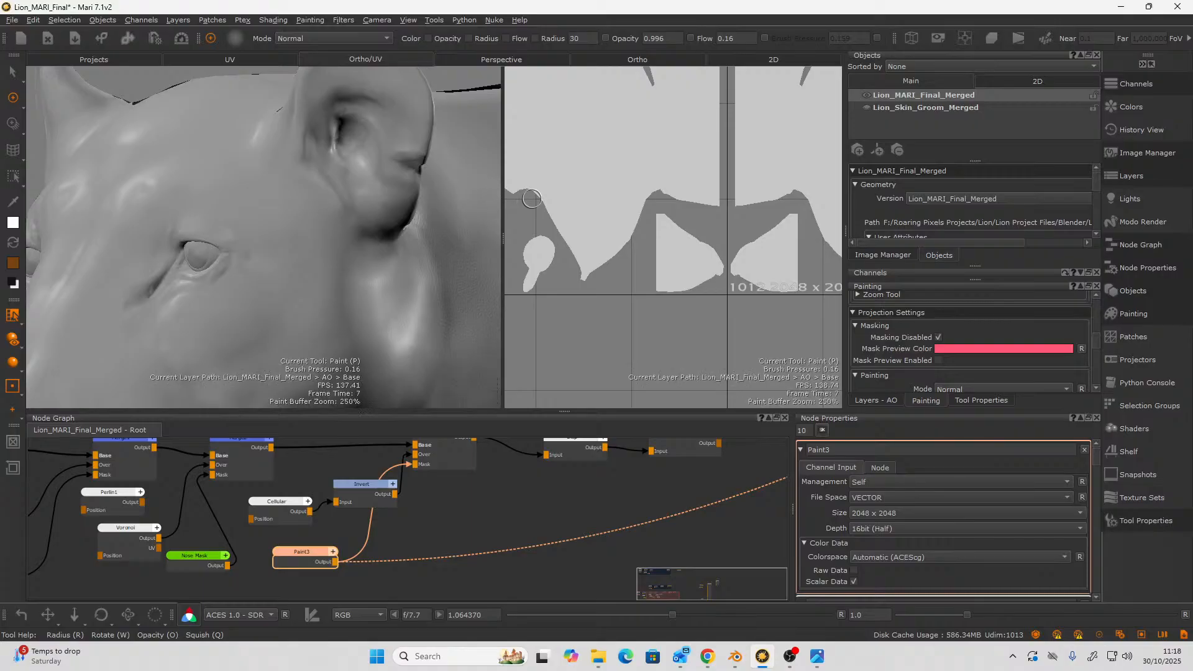
{"action": "right_click", "coordinate": [236, 216]}
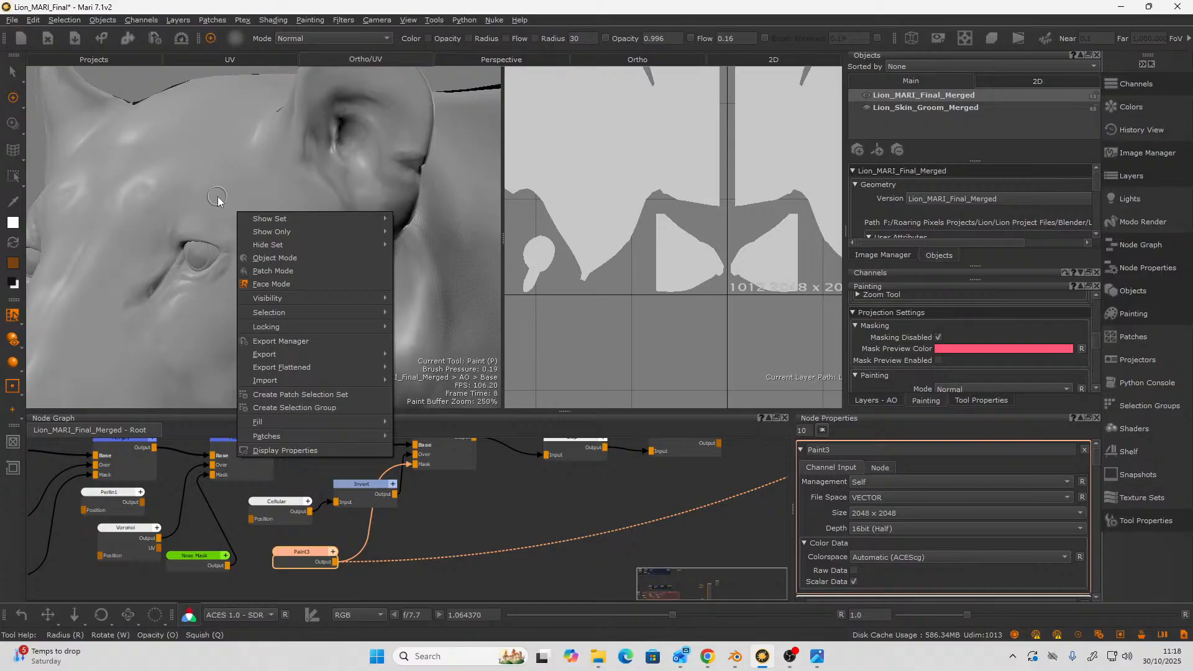
{"action": "key", "text": "Escape"}
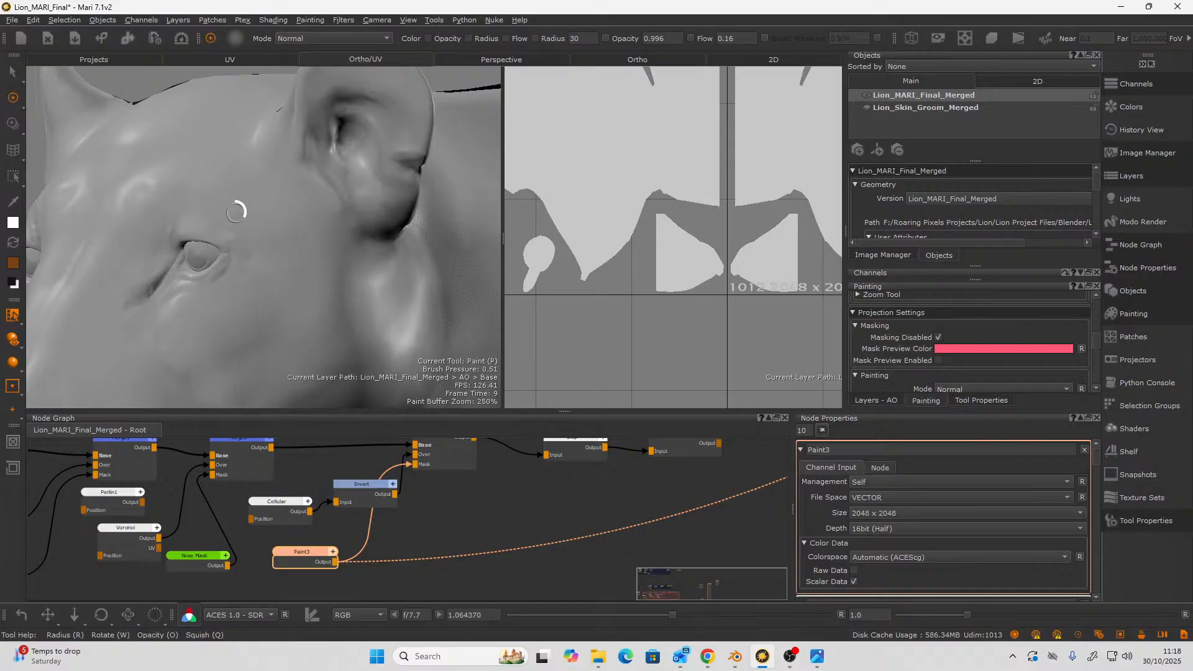
{"action": "right_click", "coordinate": [236, 213]}
{"action": "key", "text": "Escape"}
- Examine the whole lion from a distance and its head from the front
{"action": "right_click_drag", "start_coordinate": [236, 216], "coordinate": [240, 290], "text": "alt"}
{"action": "left_click_drag", "start_coordinate": [240, 291], "coordinate": [352, 246], "text": "alt"}
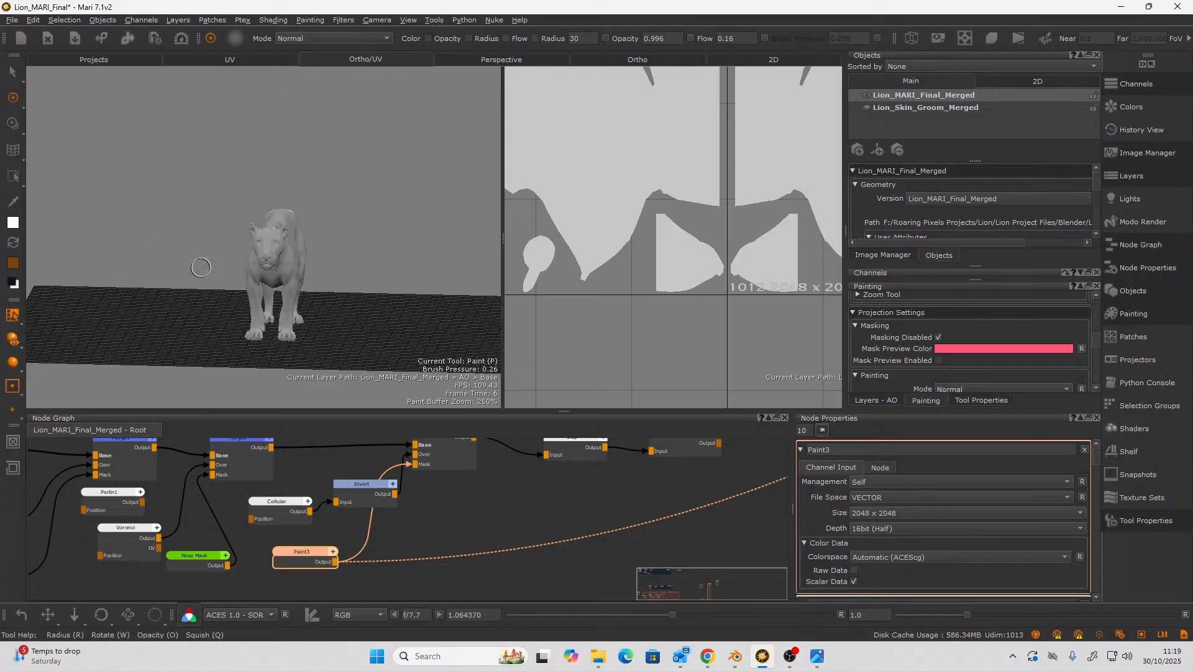
{"action": "scroll", "coordinate": [401, 353], "scroll_direction": "up", "scroll_amount": 10}
{"action": "left_click_drag", "start_coordinate": [400, 352], "coordinate": [398, 312], "text": "alt"}
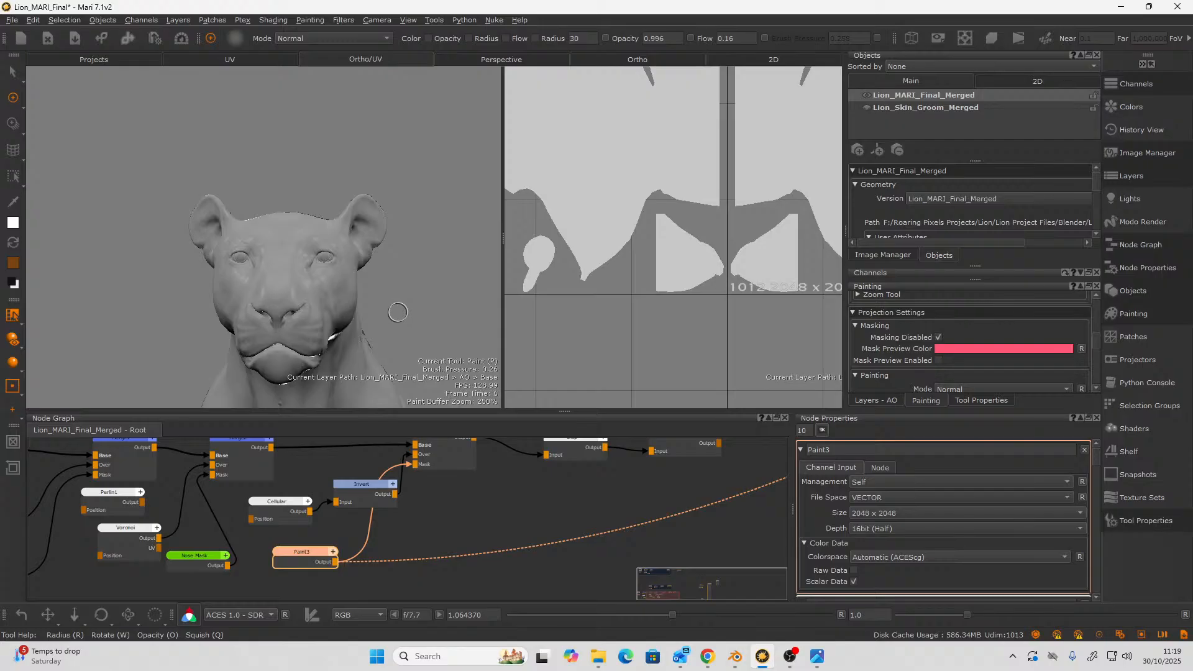
- Examine the lion's face and muzzle up close, the back of its neck, and its head in profile
{"action": "key", "text": "ctrl+z"}
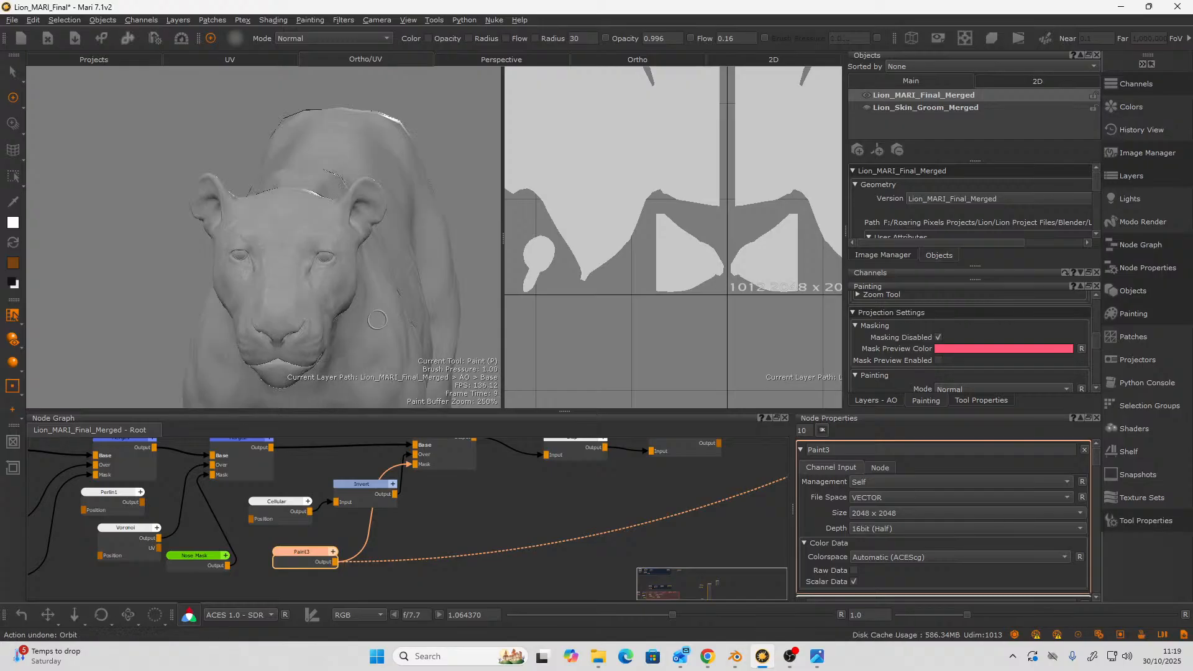
{"action": "mouse_move", "coordinate": [213, 268]}
{"action": "right_mouse_down", "text": "alt"}
{"action": "mouse_move", "coordinate": [160, 266]}
{"action": "mouse_move", "coordinate": [261, 258]}
{"action": "mouse_move", "coordinate": [152, 277]}
{"action": "mouse_move", "coordinate": [96, 309]}
{"action": "mouse_move", "coordinate": [178, 282]}
{"action": "mouse_move", "coordinate": [22, 373]}
{"action": "mouse_move", "coordinate": [181, 277]}
{"action": "mouse_move", "coordinate": [277, 269]}
{"action": "right_mouse_up", "text": "alt"}
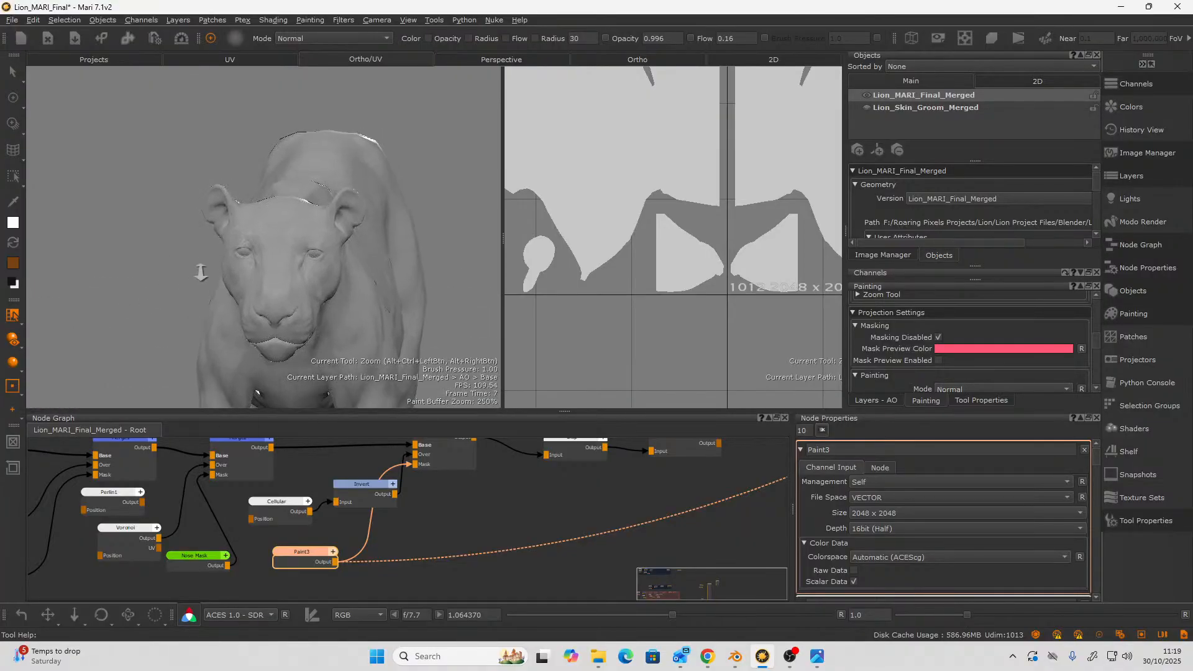
{"action": "key", "text": "p"}
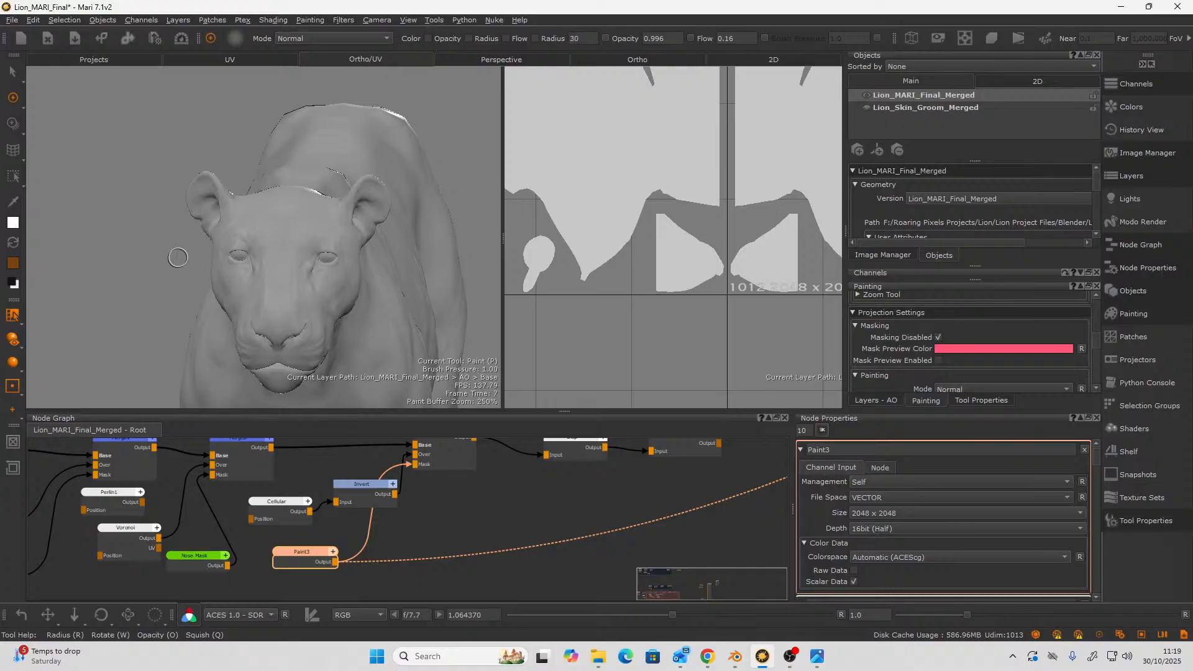
{"action": "mouse_move", "coordinate": [228, 279]}
{"action": "left_mouse_down", "text": "alt"}
{"action": "mouse_move", "coordinate": [284, 276]}
{"action": "mouse_move", "coordinate": [208, 278]}
{"action": "mouse_move", "coordinate": [246, 277]}
{"action": "left_mouse_up", "text": "alt"}
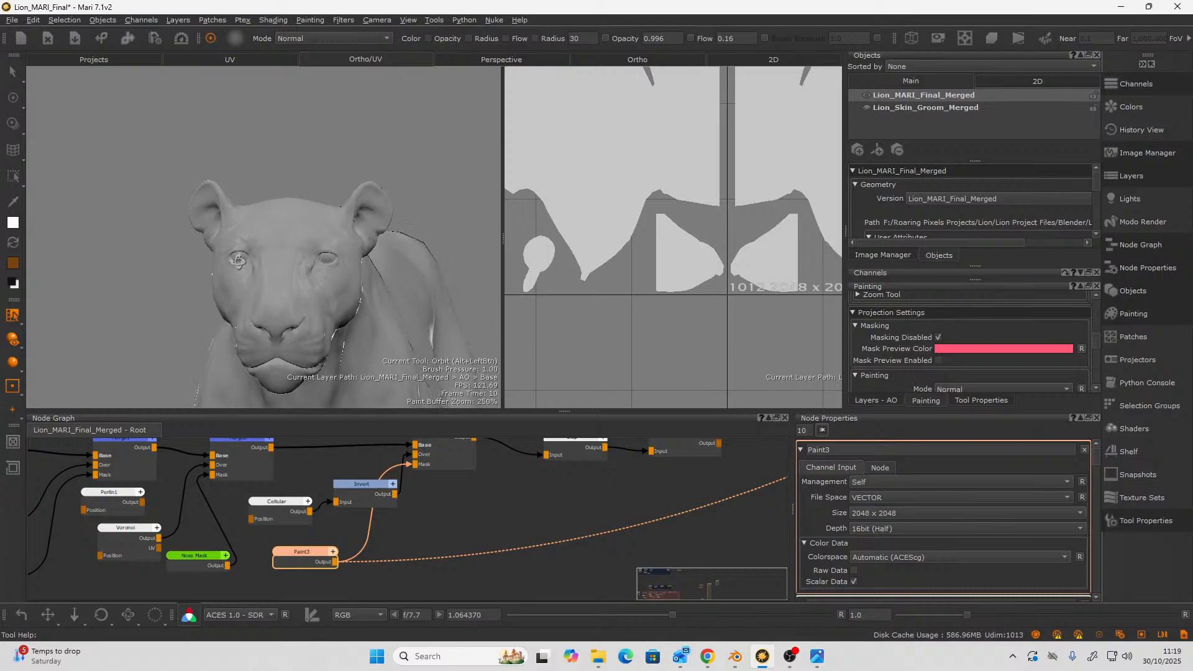
{"action": "right_click_drag", "start_coordinate": [246, 277], "coordinate": [350, 259], "text": "alt"}
{"action": "middle_click_drag", "start_coordinate": [348, 300], "coordinate": [302, 181], "text": "alt"}
{"action": "mouse_move", "coordinate": [296, 199]}
{"action": "left_mouse_down", "text": "alt"}
{"action": "mouse_move", "coordinate": [236, 207]}
{"action": "mouse_move", "coordinate": [179, 187]}
{"action": "mouse_move", "coordinate": [194, 199]}
{"action": "mouse_move", "coordinate": [199, 235]}
{"action": "mouse_move", "coordinate": [346, 218]}
{"action": "mouse_move", "coordinate": [193, 201]}
{"action": "mouse_move", "coordinate": [193, 218]}
{"action": "mouse_move", "coordinate": [132, 250]}
{"action": "mouse_move", "coordinate": [193, 254]}
{"action": "left_mouse_up", "text": "alt"}
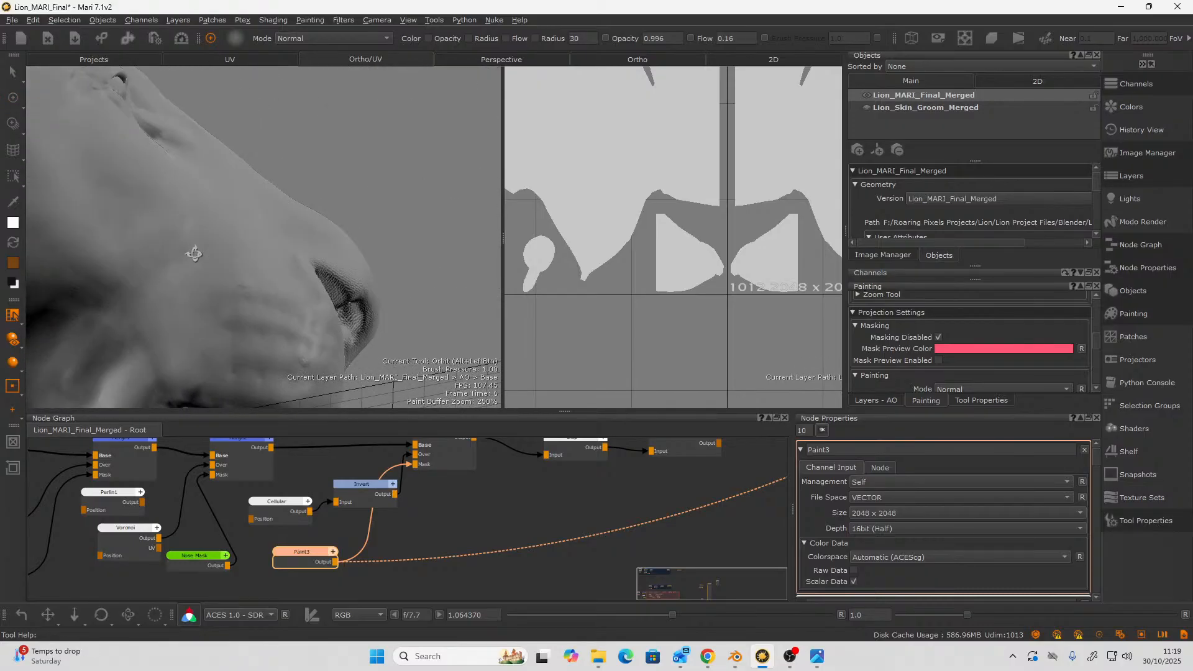
{"action": "mouse_move", "coordinate": [193, 254]}
{"action": "right_mouse_down", "text": "alt"}
{"action": "mouse_move", "coordinate": [169, 263]}
{"action": "mouse_move", "coordinate": [187, 249]}
{"action": "right_mouse_up", "text": "alt"}
{"action": "mouse_move", "coordinate": [186, 248]}
{"action": "left_mouse_down", "text": "alt"}
{"action": "mouse_move", "coordinate": [274, 255]}
{"action": "mouse_move", "coordinate": [165, 253]}
{"action": "mouse_move", "coordinate": [208, 255]}
{"action": "left_mouse_up", "text": "alt"}
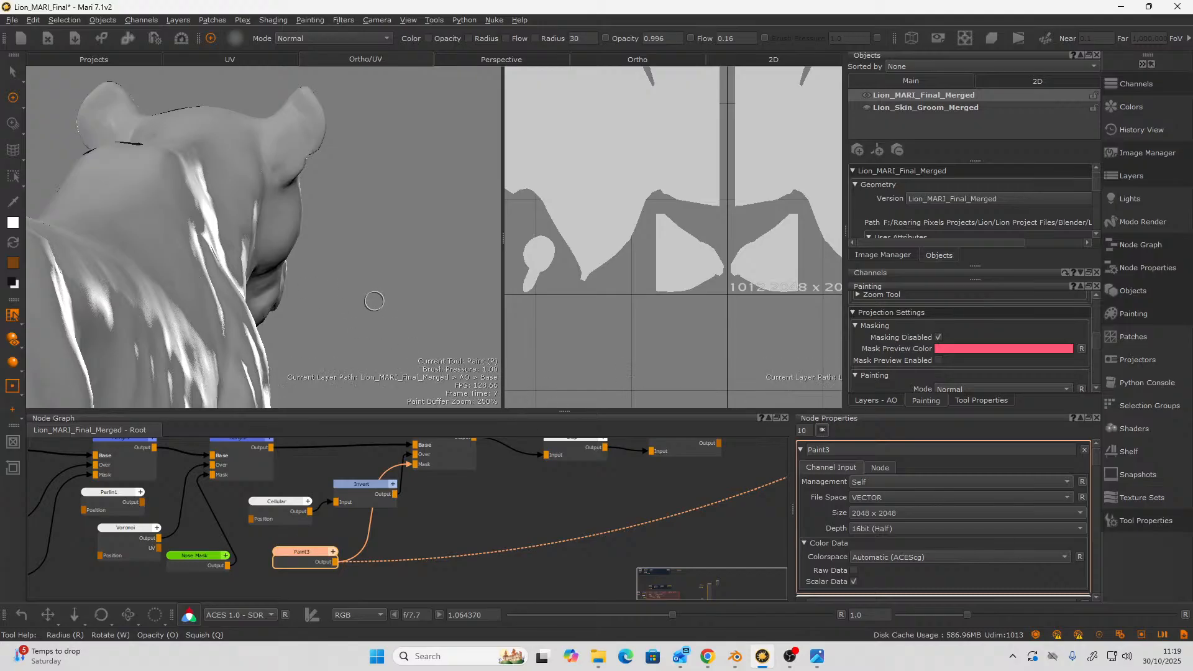
{"action": "left_click_drag", "start_coordinate": [361, 298], "coordinate": [328, 151], "text": "alt"}
{"action": "mouse_move", "coordinate": [456, 141]}
{"action": "left_mouse_down", "text": "alt"}
{"action": "mouse_move", "coordinate": [375, 145]}
{"action": "mouse_move", "coordinate": [398, 184]}
{"action": "mouse_move", "coordinate": [482, 149]}
{"action": "mouse_move", "coordinate": [413, 184]}
{"action": "mouse_move", "coordinate": [379, 184]}
{"action": "mouse_move", "coordinate": [299, 247]}
{"action": "left_mouse_up", "text": "alt"}
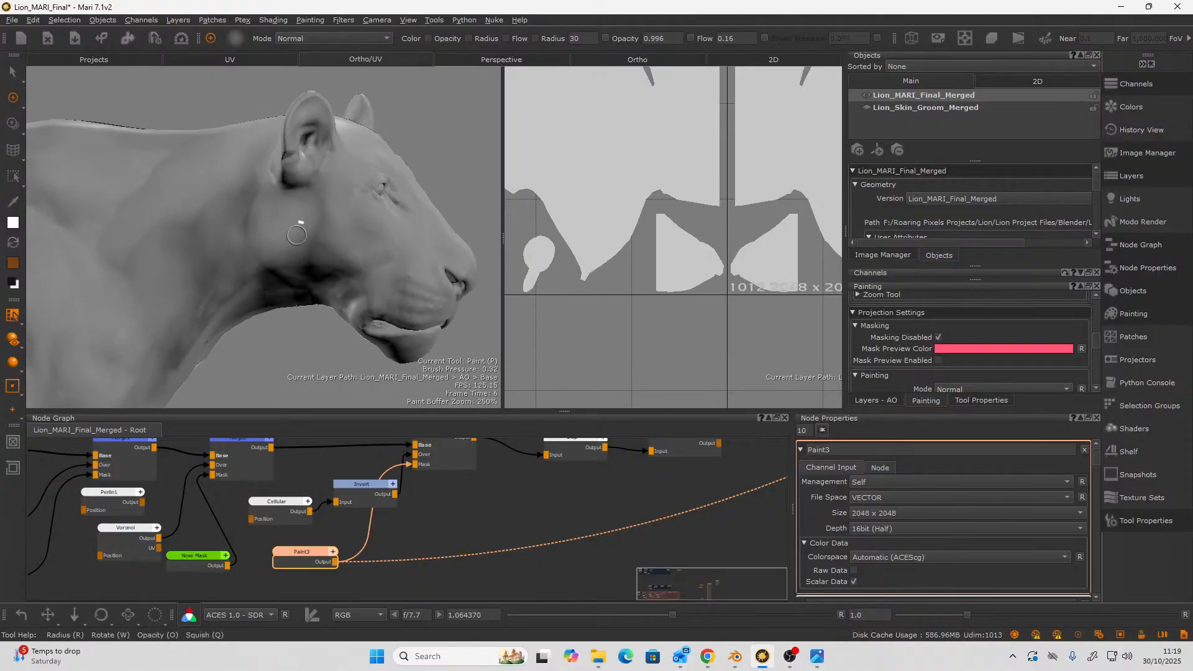
{"action": "right_click", "coordinate": [298, 233]}
{"action": "left_click", "coordinate": [269, 361]}
{"action": "right_click", "coordinate": [298, 236]}
{"action": "left_click", "coordinate": [261, 230]}
{"action": "right_click", "coordinate": [297, 239]}
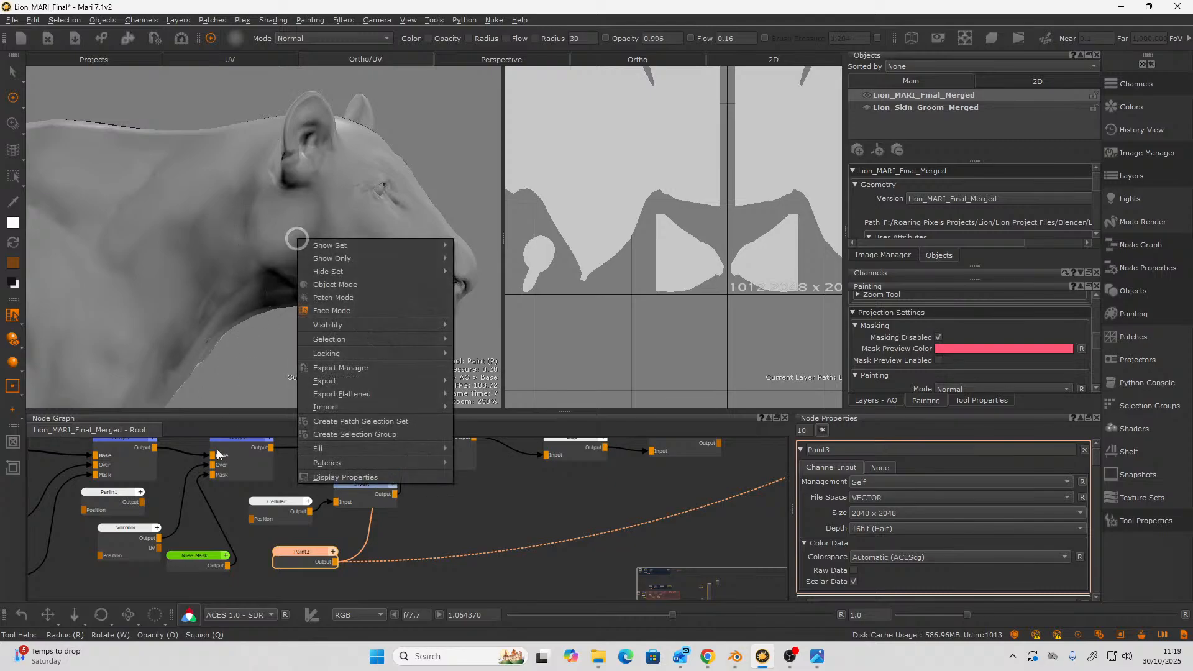
{"action": "left_click", "coordinate": [254, 359]}
{"action": "left_click_drag", "start_coordinate": [256, 358], "coordinate": [253, 315], "text": "alt"}
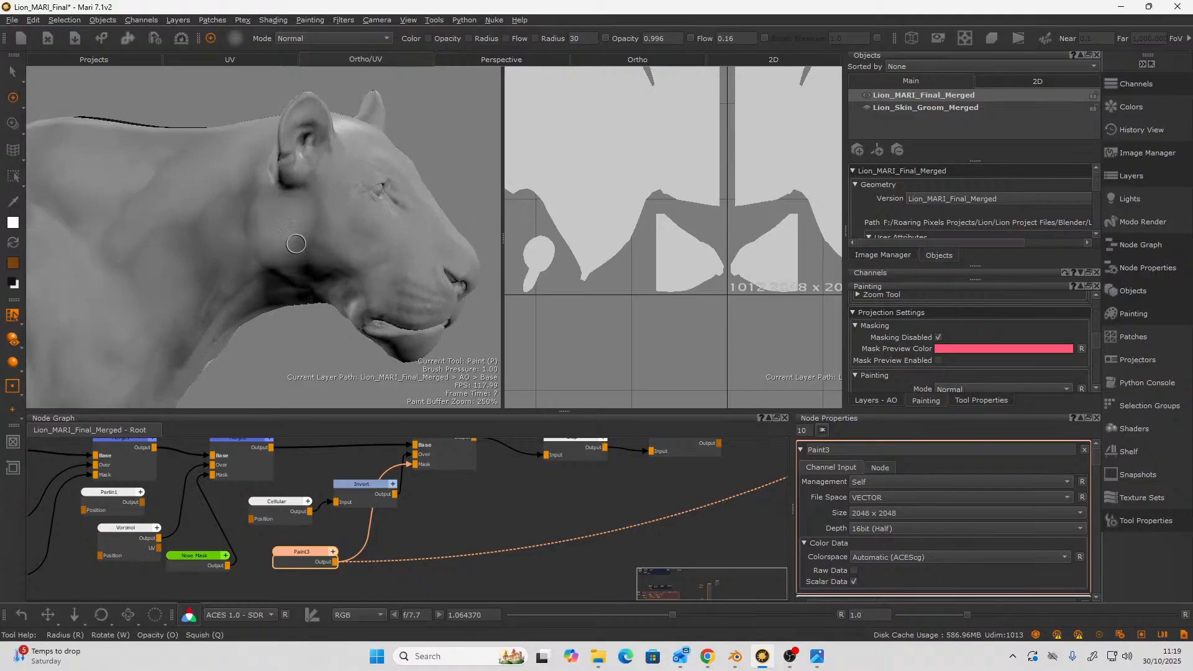
- Examine the grayscale skin detail around the lion's head, cheek and neck from several angles
{"action": "left_click_drag", "start_coordinate": [314, 236], "coordinate": [300, 228], "text": "alt"}
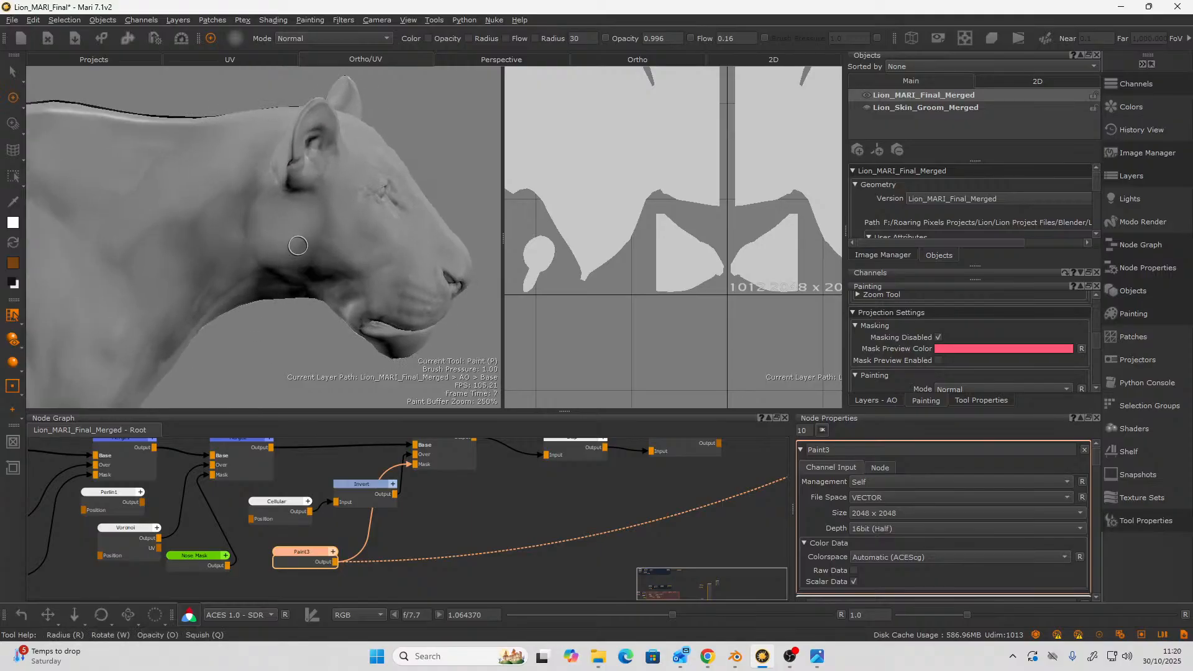
{"action": "scroll", "coordinate": [332, 249], "scroll_direction": "up", "scroll_amount": 6}
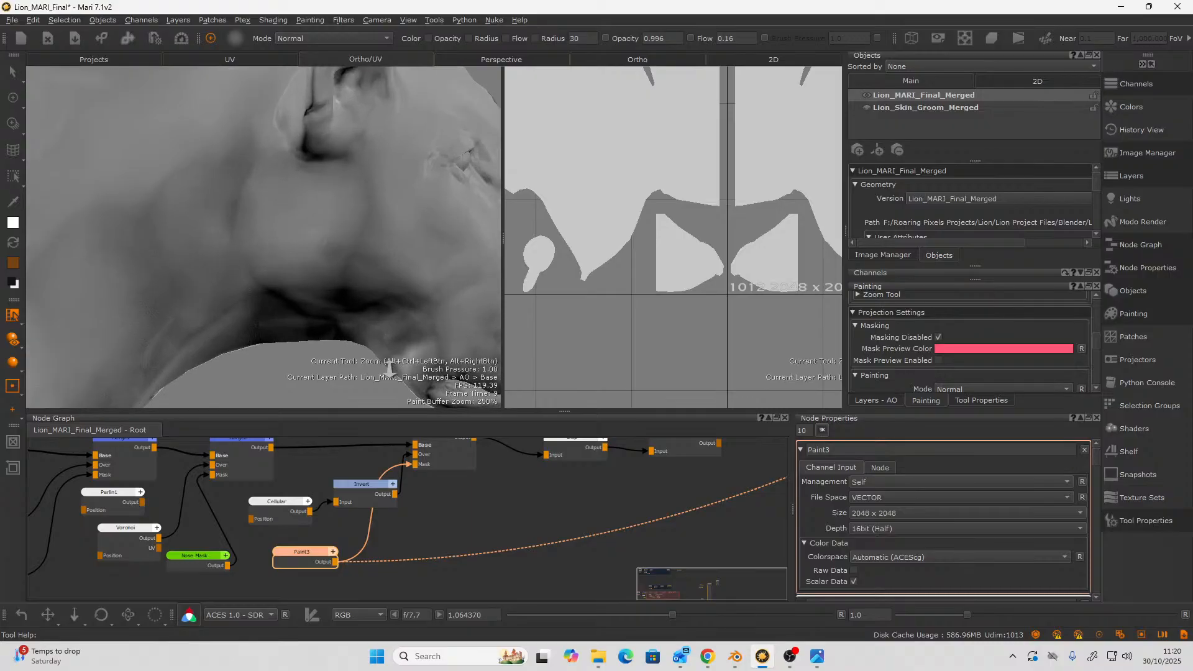
{"action": "left_click_drag", "start_coordinate": [380, 293], "coordinate": [355, 266], "text": "alt"}
{"action": "scroll", "coordinate": [342, 274], "scroll_direction": "down", "scroll_amount": 6}
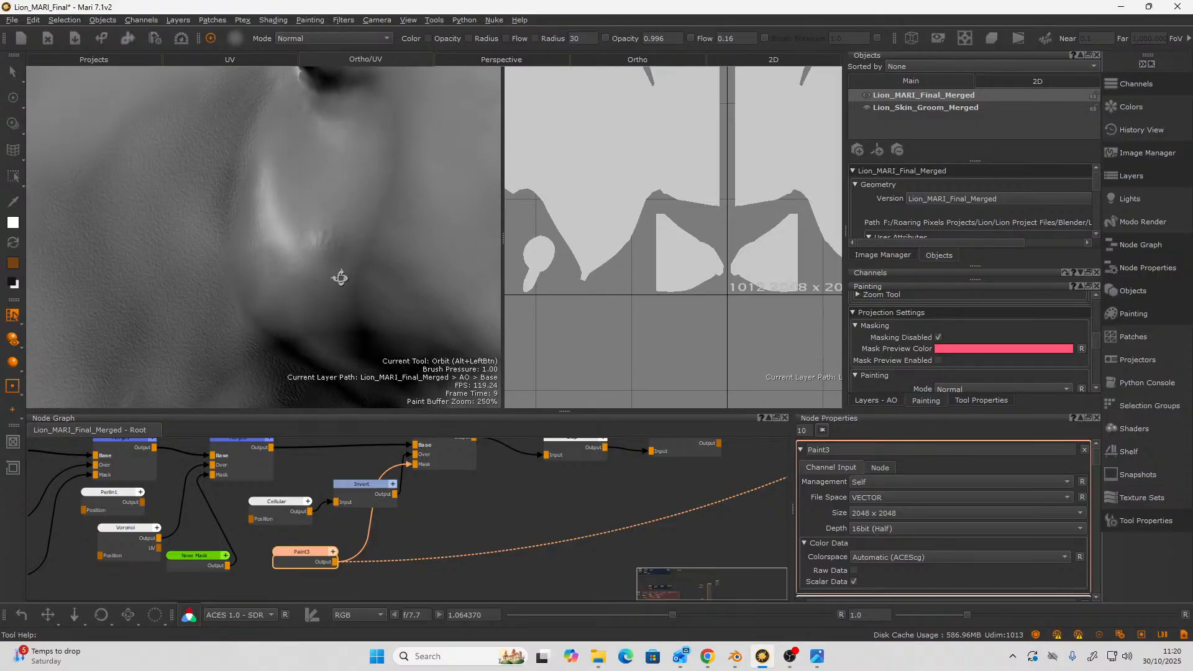
{"action": "left_click_drag", "start_coordinate": [241, 285], "coordinate": [132, 281], "text": "alt"}
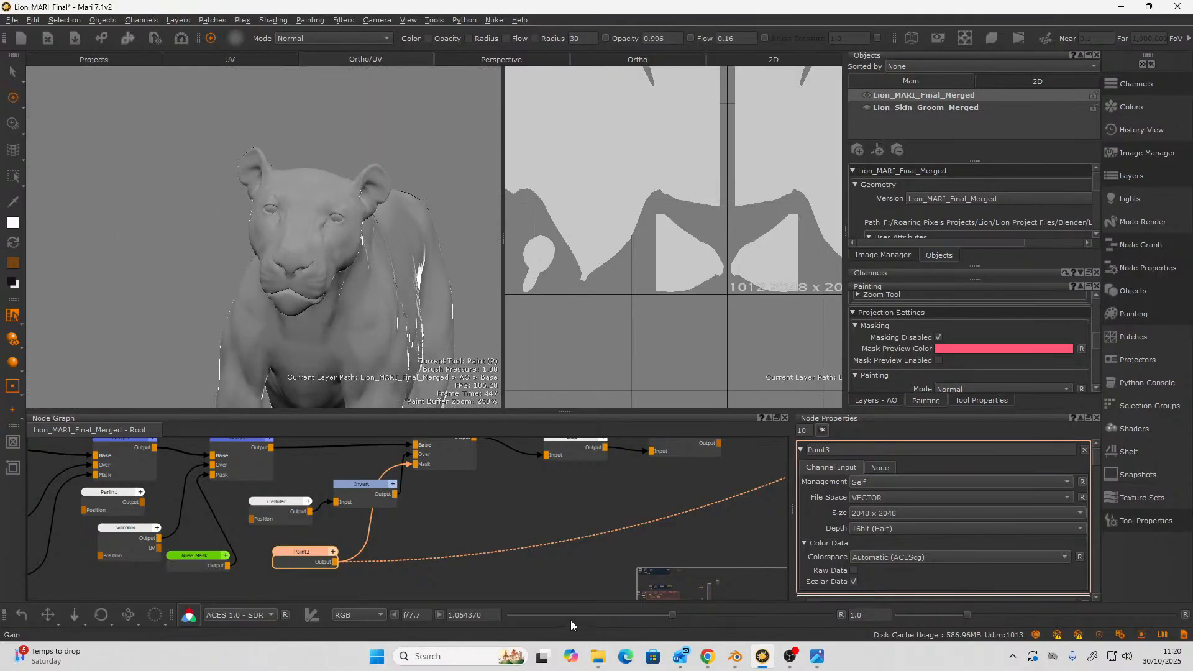
- Connect the Receiver (Diffuse Color) output to the Diffuse Color input of the Arnold Standard Surface node
{"action": "scroll", "coordinate": [570, 620], "scroll_direction": "down", "scroll_amount": 1}
{"action": "scroll", "coordinate": [535, 535], "scroll_direction": "down", "scroll_amount": 2}
{"action": "middle_click_drag", "start_coordinate": [557, 514], "coordinate": [394, 555]}
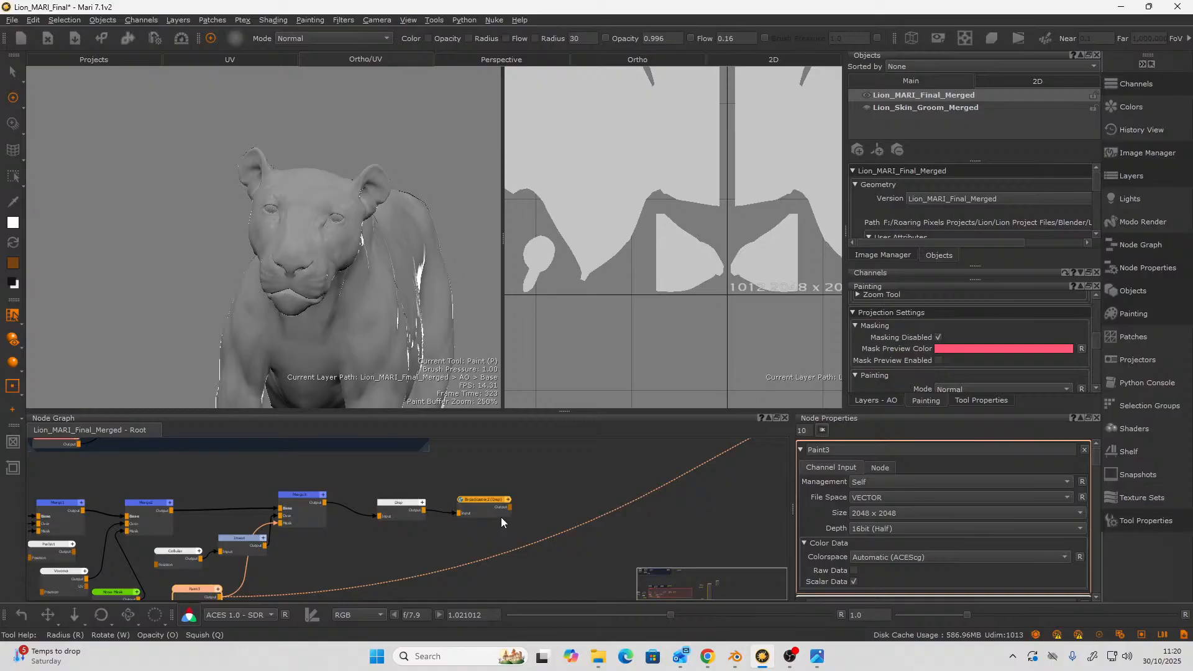
{"action": "scroll", "coordinate": [504, 521], "scroll_direction": "down", "scroll_amount": 3}
{"action": "middle_click_drag", "start_coordinate": [550, 504], "coordinate": [383, 527]}
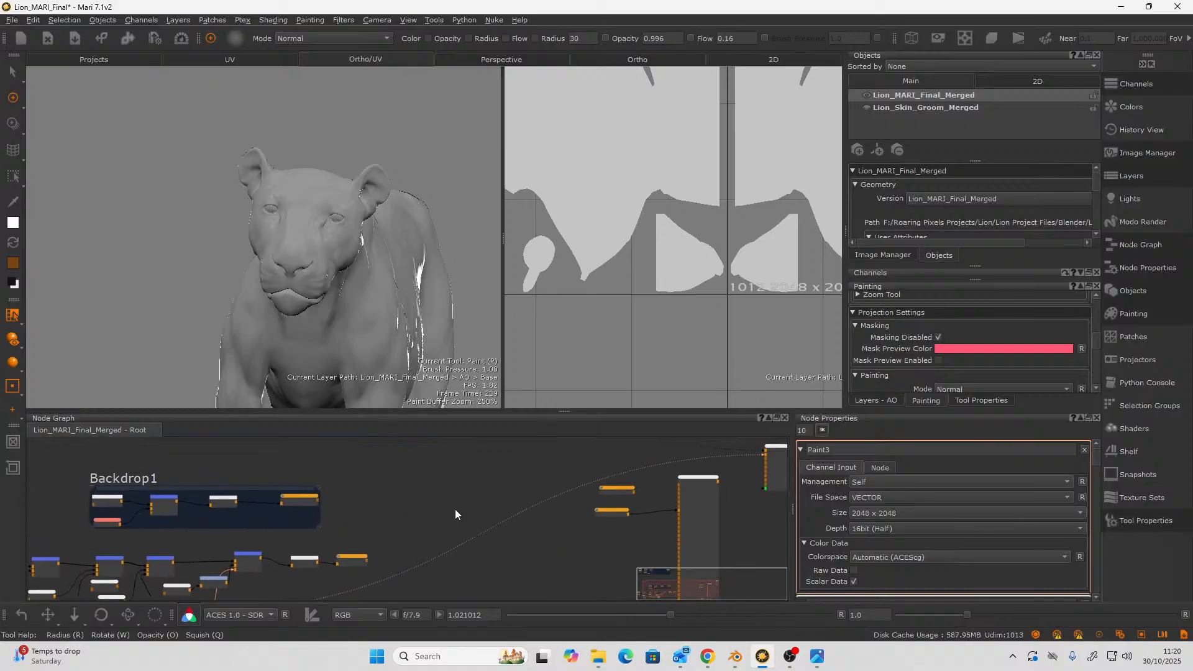
{"action": "scroll", "coordinate": [652, 477], "scroll_direction": "up", "scroll_amount": 3}
{"action": "middle_click_drag", "start_coordinate": [534, 470], "coordinate": [484, 524]}
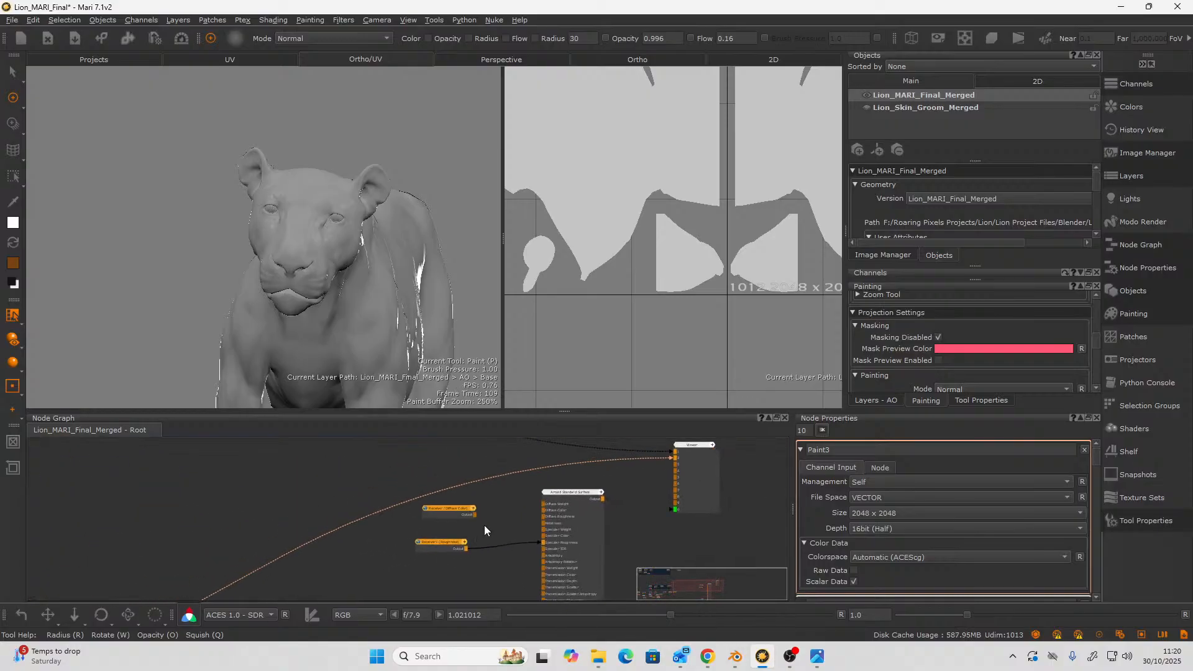
{"action": "scroll", "coordinate": [483, 524], "scroll_direction": "up", "scroll_amount": 2}
{"action": "left_click_drag", "start_coordinate": [466, 504], "coordinate": [606, 495]}
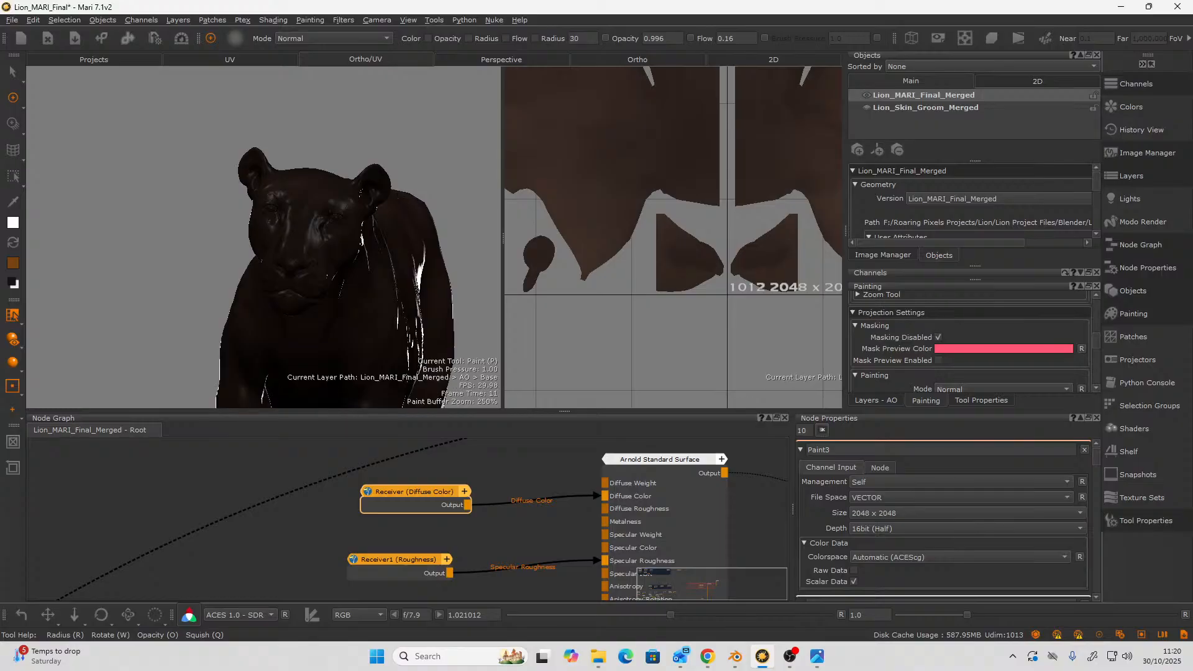
{"action": "left_click_drag", "start_coordinate": [242, 308], "coordinate": [186, 323], "text": "alt"}
- Set the Amount of the Merge node that blends Cloud over Base for Diffuse Color to 0.395
{"action": "scroll", "coordinate": [229, 583], "scroll_direction": "down", "scroll_amount": 5}
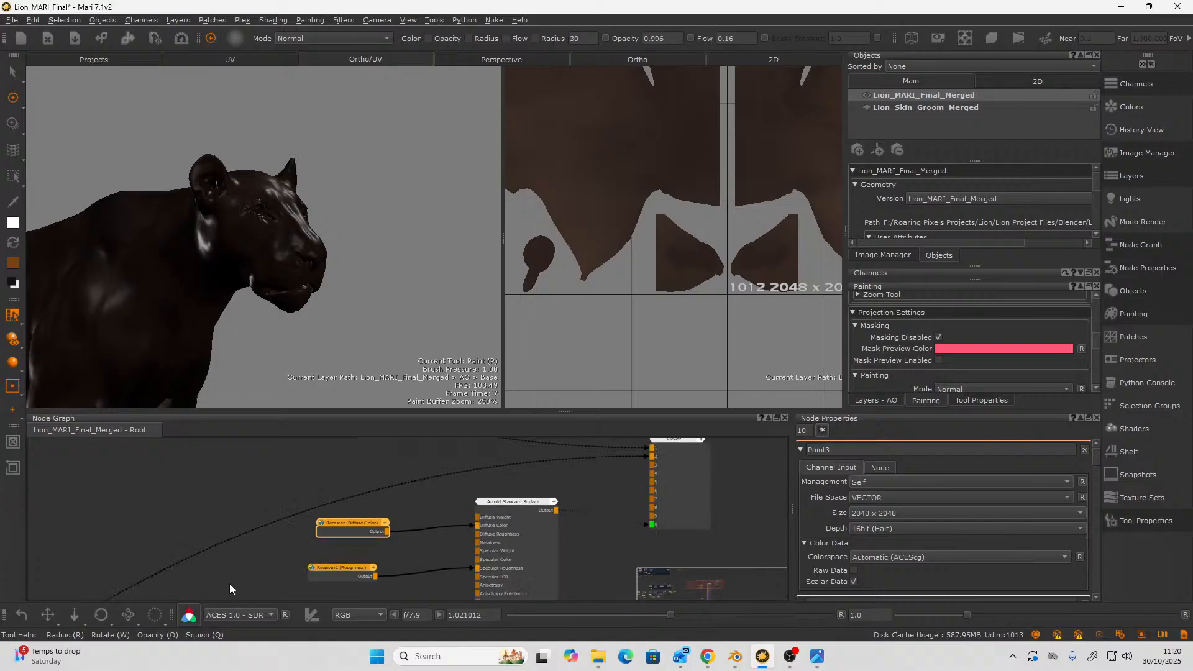
{"action": "middle_click_drag", "start_coordinate": [183, 551], "coordinate": [672, 505]}
{"action": "scroll", "coordinate": [464, 534], "scroll_direction": "up", "scroll_amount": 3}
{"action": "scroll", "coordinate": [371, 455], "scroll_direction": "up", "scroll_amount": 3}
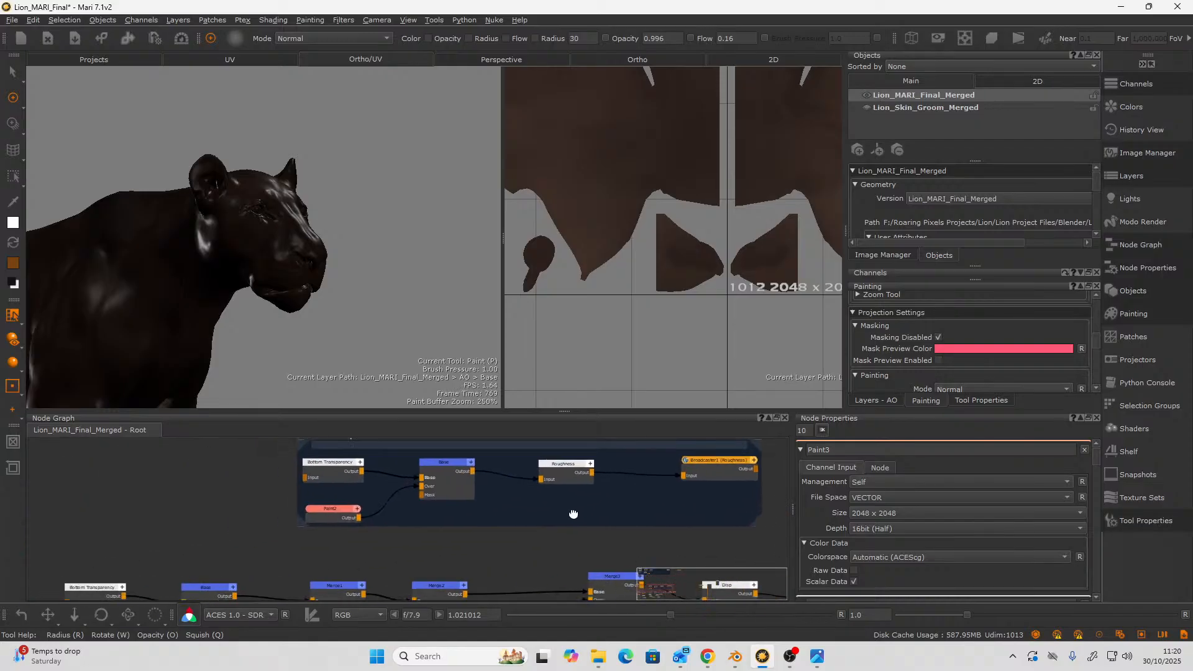
{"action": "mouse_move", "coordinate": [489, 513]}
{"action": "middle_mouse_down"}
{"action": "mouse_move", "coordinate": [483, 570]}
{"action": "mouse_move", "coordinate": [383, 452]}
{"action": "mouse_move", "coordinate": [276, 508]}
{"action": "middle_mouse_up"}
{"action": "scroll", "coordinate": [483, 570], "scroll_direction": "down", "scroll_amount": 4}
{"action": "scroll", "coordinate": [351, 508], "scroll_direction": "up", "scroll_amount": 4}
{"action": "middle_click_drag", "start_coordinate": [351, 509], "coordinate": [338, 572]}
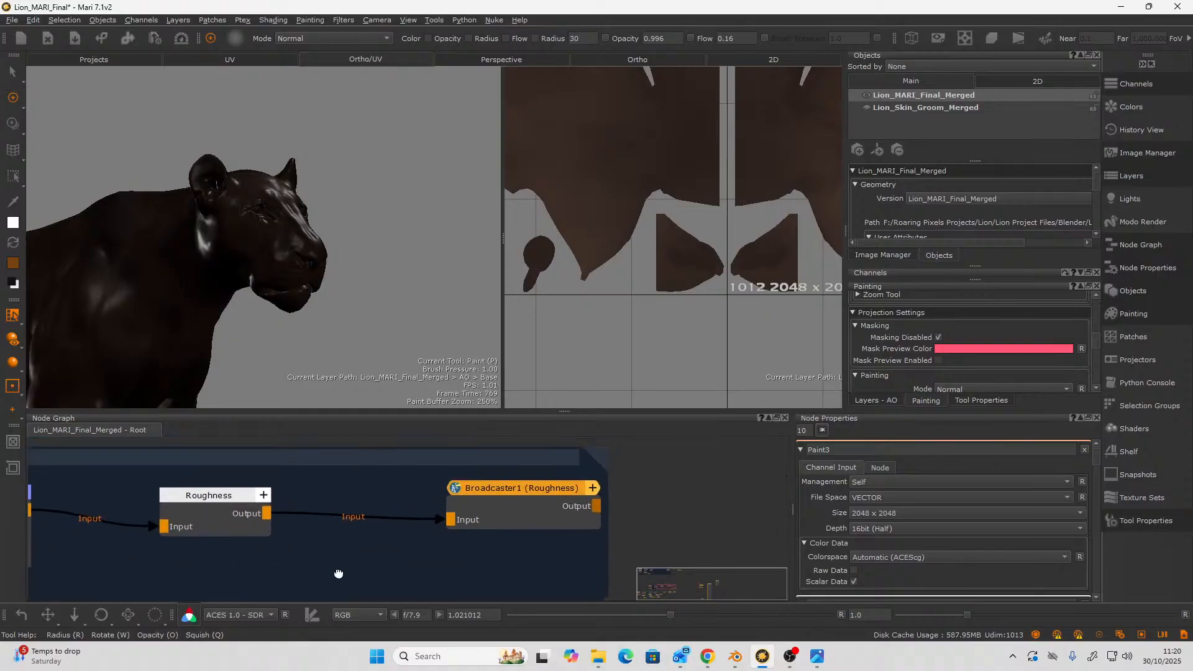
{"action": "scroll", "coordinate": [334, 575], "scroll_direction": "down", "scroll_amount": 1}
{"action": "scroll", "coordinate": [334, 576], "scroll_direction": "down", "scroll_amount": 2}
{"action": "scroll", "coordinate": [387, 571], "scroll_direction": "up", "scroll_amount": 2}
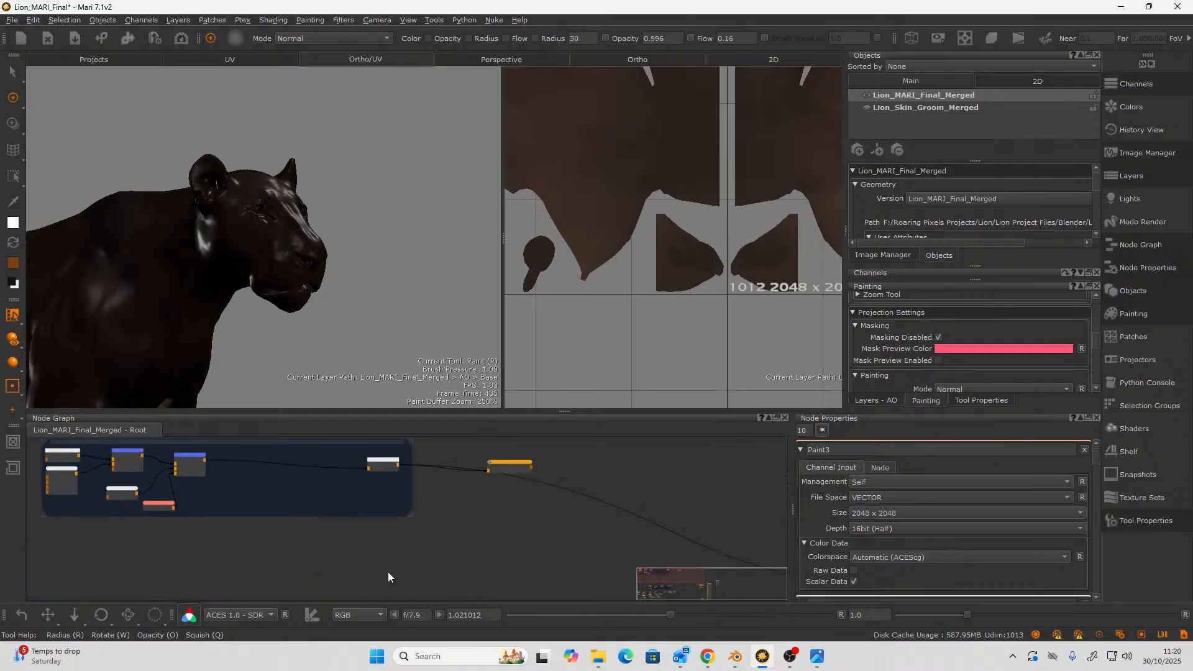
{"action": "middle_click_drag", "start_coordinate": [416, 559], "coordinate": [413, 527]}
{"action": "scroll", "coordinate": [428, 548], "scroll_direction": "up", "scroll_amount": 3}
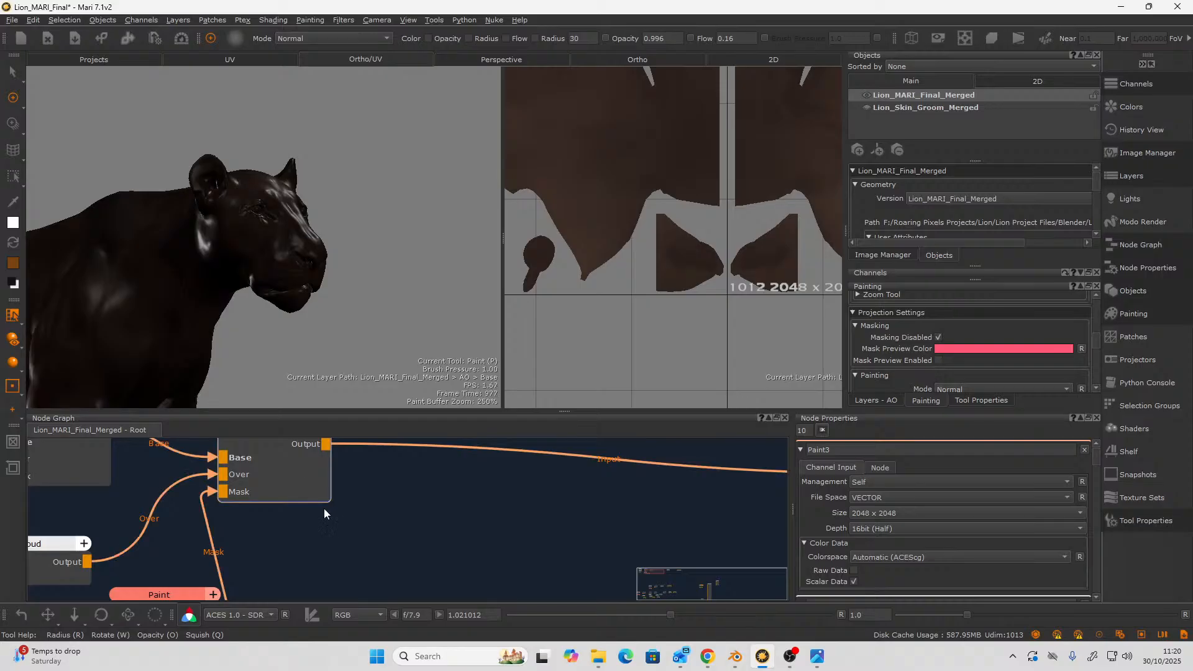
{"action": "scroll", "coordinate": [415, 542], "scroll_direction": "down", "scroll_amount": 2}
{"action": "left_click_drag", "start_coordinate": [356, 250], "coordinate": [306, 263], "text": "alt"}
{"action": "right_click_drag", "start_coordinate": [306, 263], "coordinate": [453, 229], "text": "alt"}
{"action": "left_click_drag", "start_coordinate": [452, 229], "coordinate": [321, 273], "text": "alt"}
{"action": "right_click_drag", "start_coordinate": [321, 273], "coordinate": [363, 274], "text": "alt"}
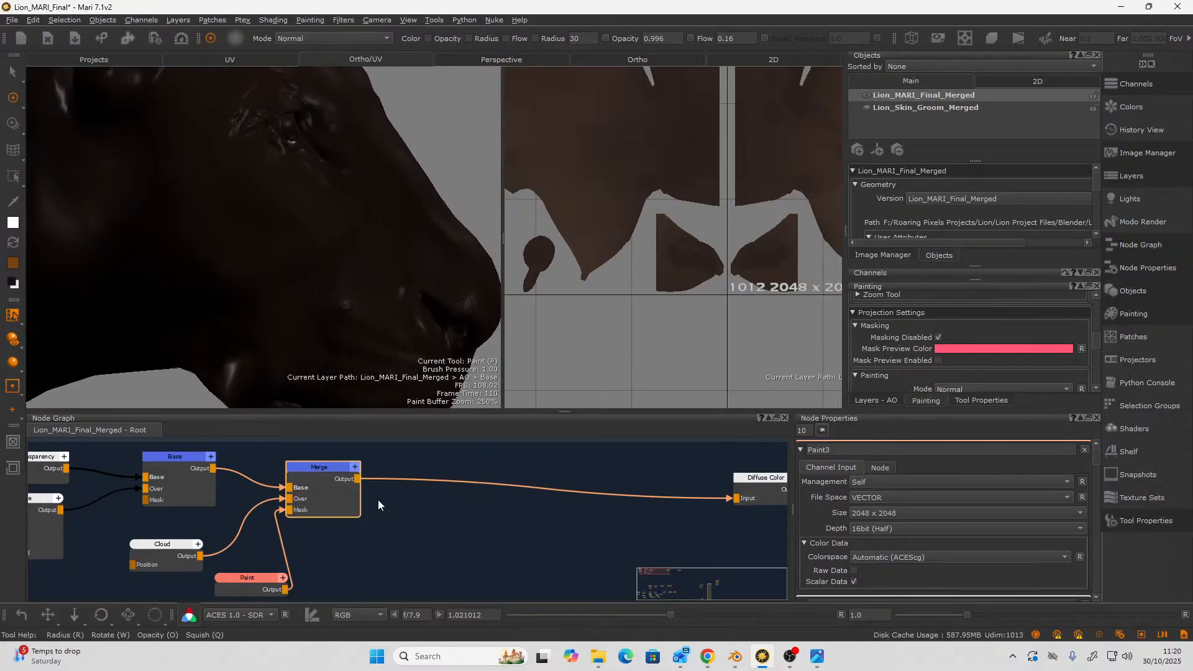
{"action": "left_click", "coordinate": [312, 497]}
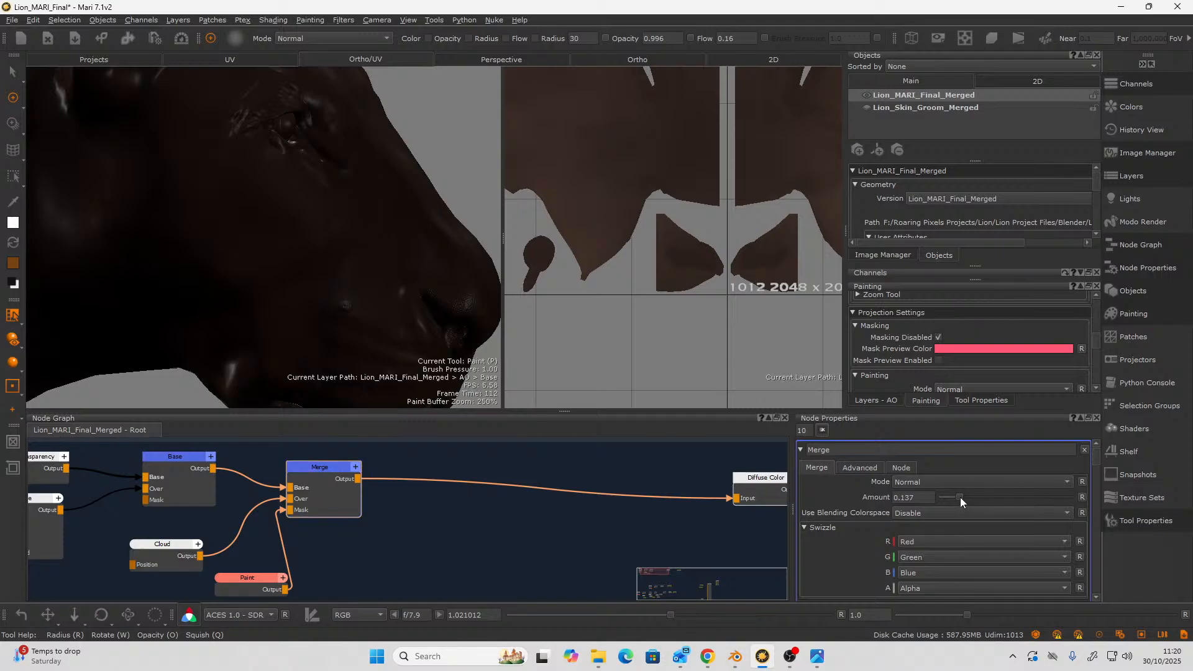
{"action": "left_click_drag", "start_coordinate": [960, 497], "coordinate": [992, 501]}
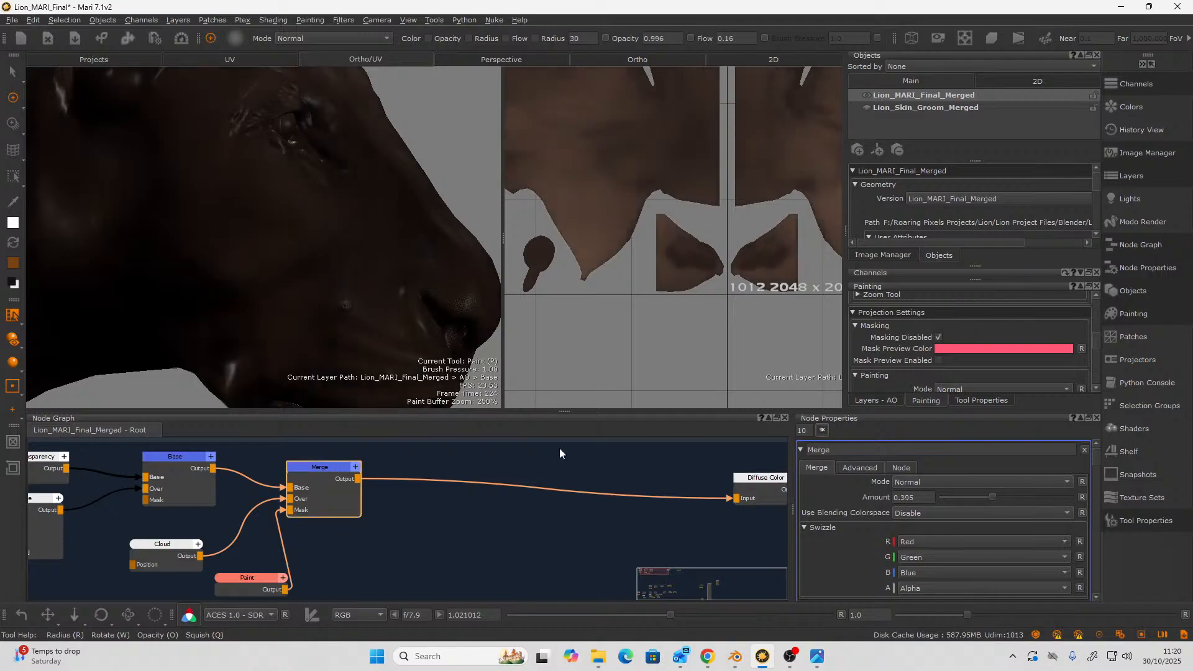
- Examine the adjusted diffuse color on the lion's head, nose and muzzle, and in the UV layout
{"action": "right_click_drag", "start_coordinate": [344, 263], "coordinate": [301, 282], "text": "alt"}
{"action": "left_click_drag", "start_coordinate": [301, 282], "coordinate": [361, 265], "text": "alt"}
{"action": "scroll", "coordinate": [676, 223], "scroll_direction": "down", "scroll_amount": 5}
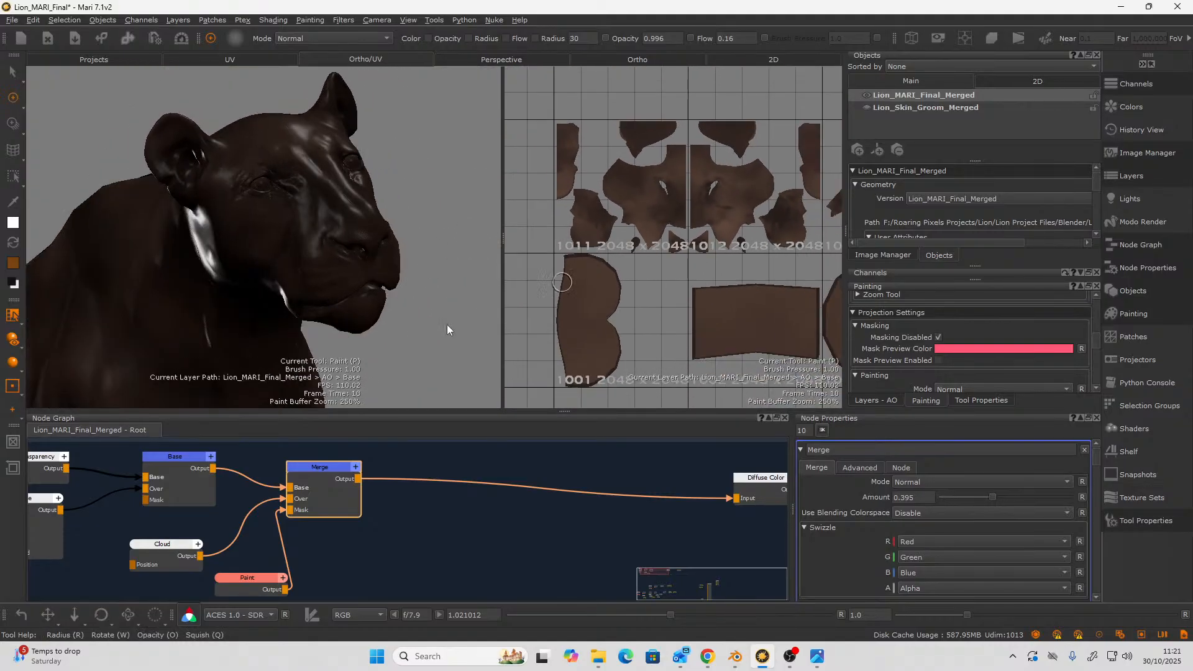
{"action": "mouse_move", "coordinate": [446, 324]}
{"action": "left_mouse_down", "text": "alt"}
{"action": "mouse_move", "coordinate": [195, 254]}
{"action": "mouse_move", "coordinate": [267, 280]}
{"action": "mouse_move", "coordinate": [192, 240]}
{"action": "mouse_move", "coordinate": [143, 258]}
{"action": "mouse_move", "coordinate": [166, 263]}
{"action": "left_mouse_up", "text": "alt"}
{"action": "scroll", "coordinate": [166, 263], "scroll_direction": "up", "scroll_amount": 10}
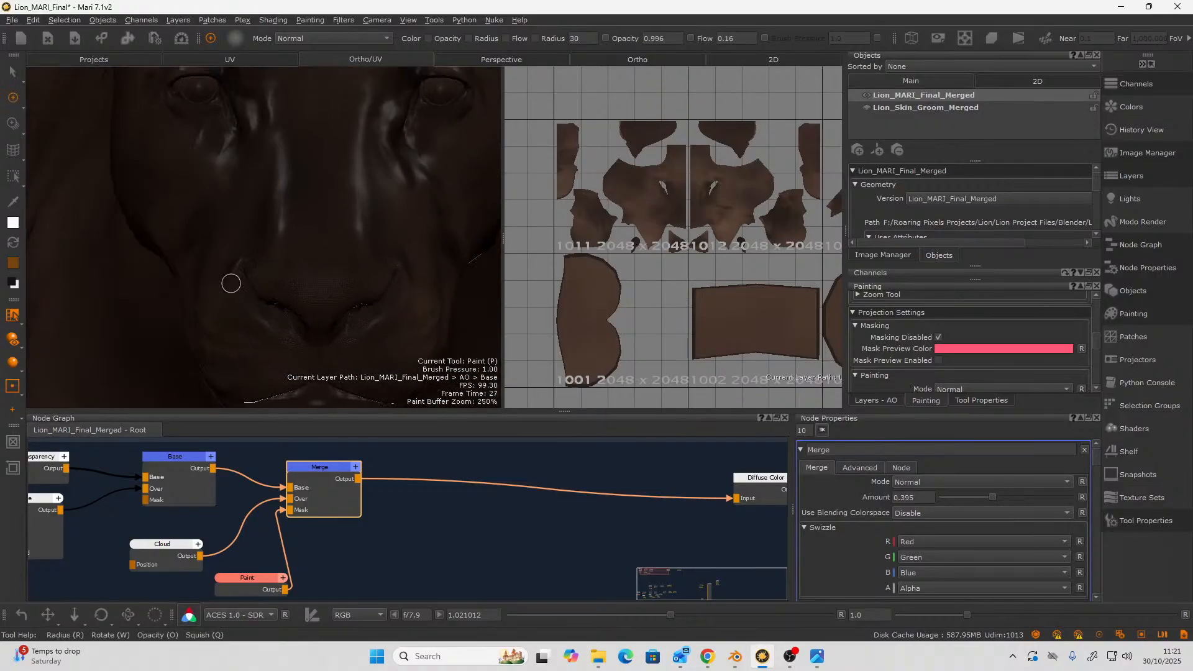
{"action": "right_click_drag", "start_coordinate": [306, 279], "coordinate": [304, 280], "text": "alt"}
{"action": "scroll", "coordinate": [304, 281], "scroll_direction": "down", "scroll_amount": 5}
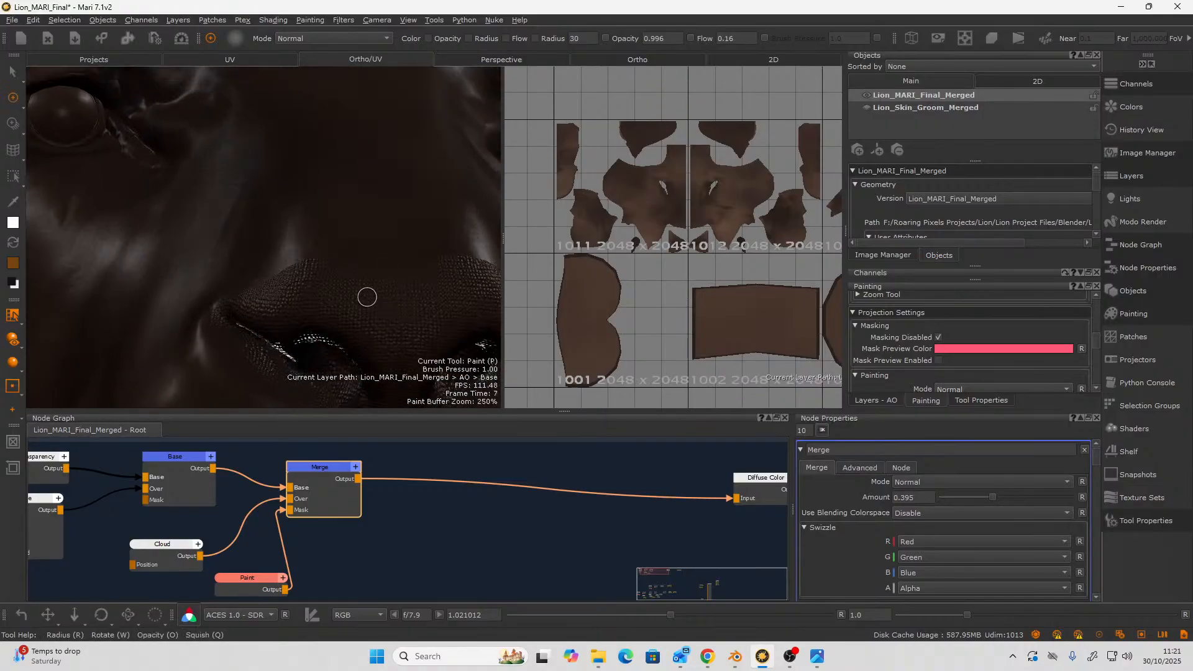
{"action": "scroll", "coordinate": [266, 301], "scroll_direction": "down", "scroll_amount": 5}
{"action": "left_click_drag", "start_coordinate": [266, 301], "coordinate": [306, 394], "text": "alt"}
{"action": "middle_click_drag", "start_coordinate": [306, 394], "coordinate": [298, 295], "text": "alt"}
{"action": "mouse_move", "coordinate": [298, 295]}
{"action": "left_mouse_down", "text": "alt"}
{"action": "mouse_move", "coordinate": [315, 296]}
{"action": "mouse_move", "coordinate": [199, 250]}
{"action": "mouse_move", "coordinate": [240, 280]}
{"action": "mouse_move", "coordinate": [208, 281]}
{"action": "mouse_move", "coordinate": [149, 245]}
{"action": "mouse_move", "coordinate": [229, 296]}
{"action": "mouse_move", "coordinate": [277, 293]}
{"action": "mouse_move", "coordinate": [184, 287]}
{"action": "mouse_move", "coordinate": [261, 298]}
{"action": "left_mouse_up", "text": "alt"}
{"action": "scroll", "coordinate": [261, 298], "scroll_direction": "up", "scroll_amount": 3}
{"action": "middle_click_drag", "start_coordinate": [261, 298], "coordinate": [162, 267], "text": "alt"}
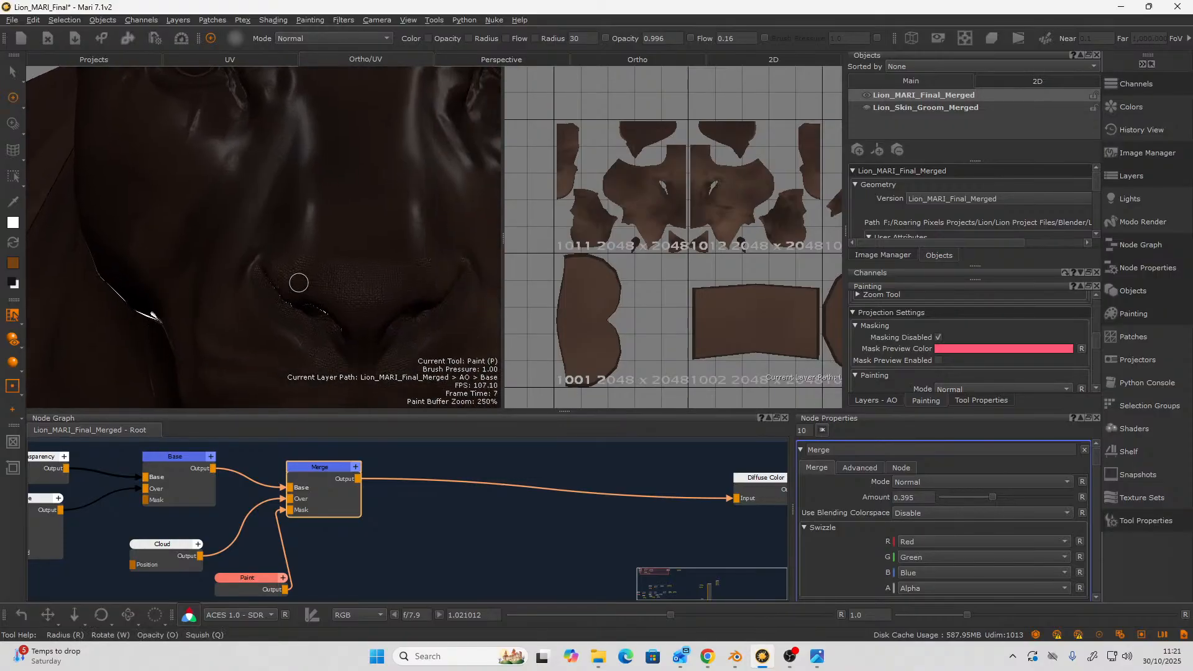
{"action": "scroll", "coordinate": [321, 320], "scroll_direction": "down", "scroll_amount": 2}
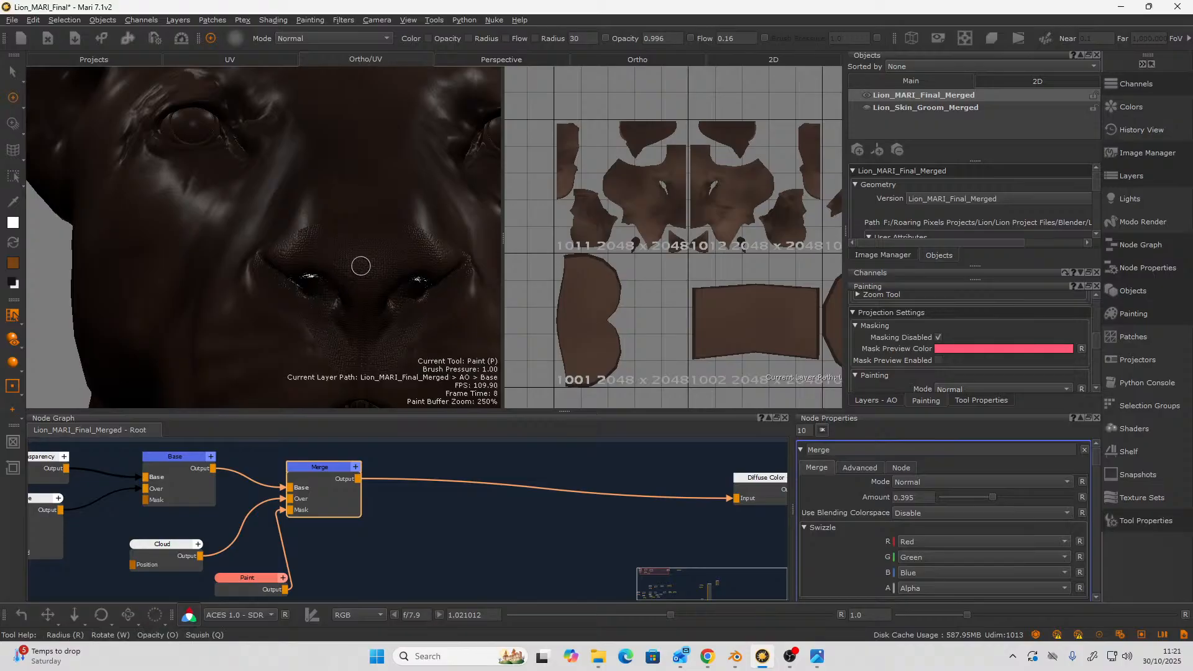
{"action": "left_click_drag", "start_coordinate": [252, 326], "coordinate": [299, 302], "text": "alt"}
{"action": "scroll", "coordinate": [298, 292], "scroll_direction": "down", "scroll_amount": 4}
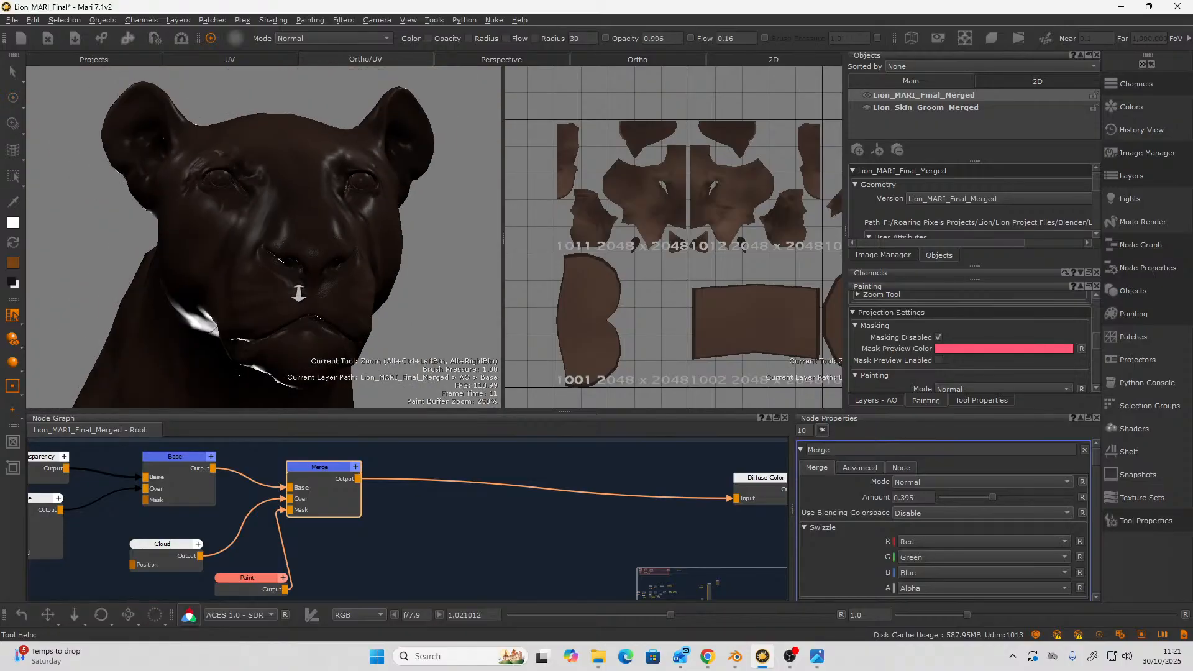
- Inspect the shaded skin over the lion's whole body, and its face from the front
{"action": "left_click_drag", "start_coordinate": [205, 297], "coordinate": [264, 314], "text": "alt"}
{"action": "middle_click_drag", "start_coordinate": [264, 315], "coordinate": [484, 202], "text": "alt"}
{"action": "scroll", "coordinate": [264, 280], "scroll_direction": "down", "scroll_amount": 5}
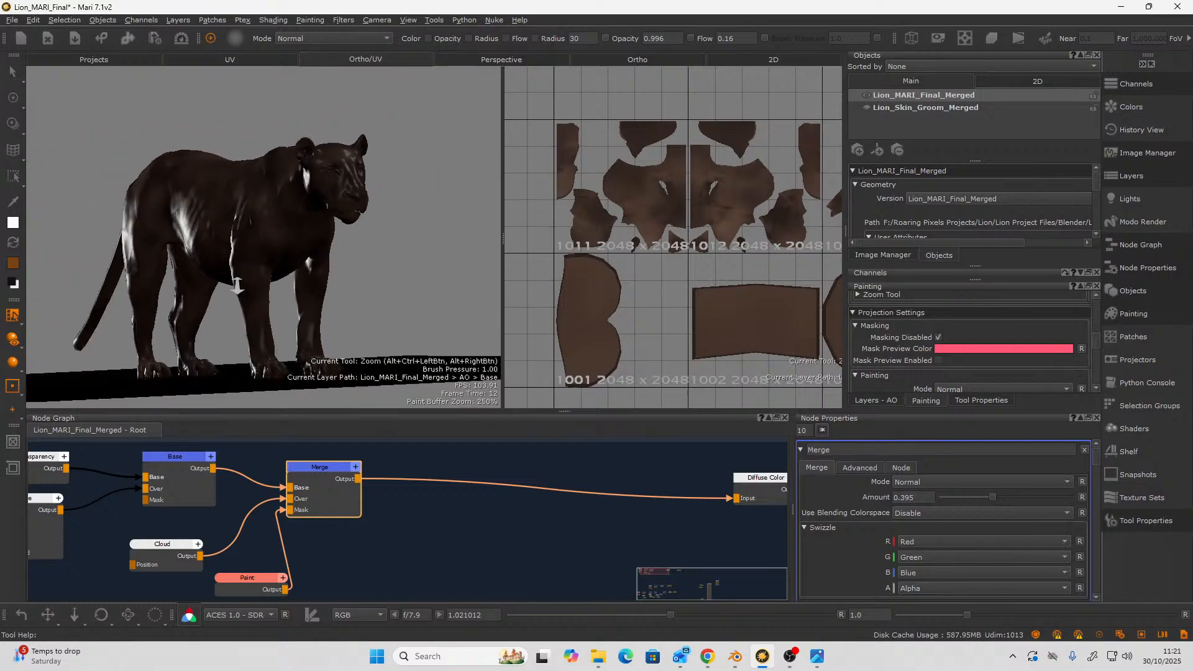
{"action": "left_click_drag", "start_coordinate": [186, 298], "coordinate": [260, 247], "text": "alt"}
{"action": "right_click_drag", "start_coordinate": [260, 248], "coordinate": [327, 234], "text": "alt"}
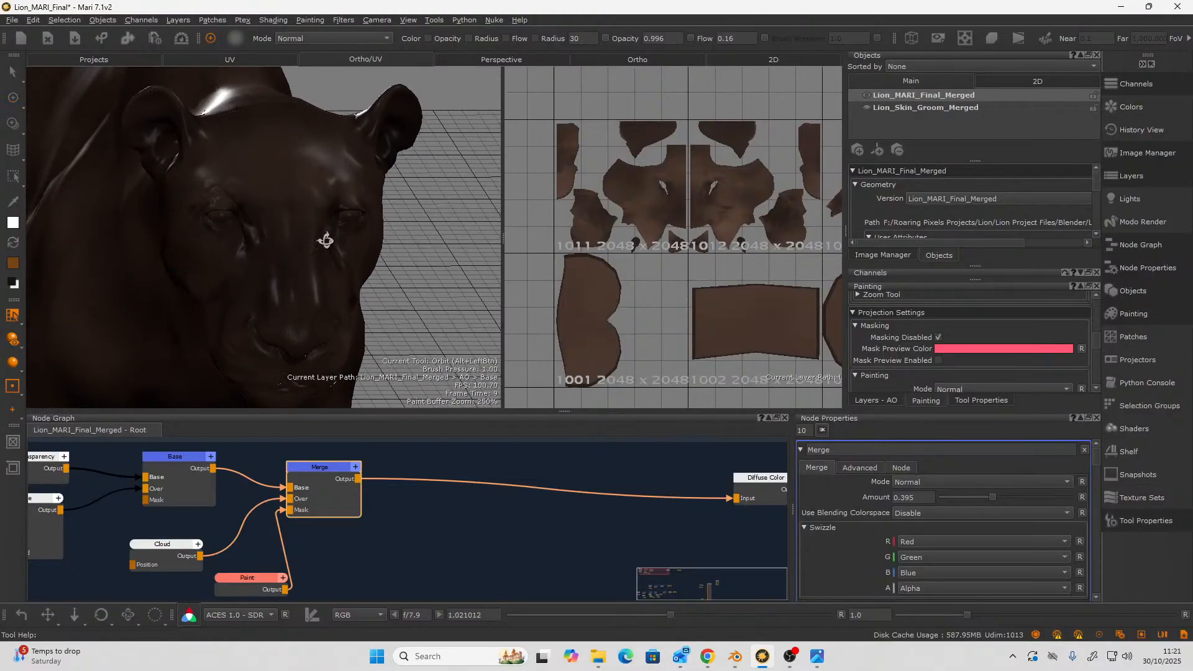
{"action": "left_click_drag", "start_coordinate": [327, 234], "coordinate": [264, 298], "text": "alt"}
{"action": "right_click_drag", "start_coordinate": [263, 298], "coordinate": [232, 296], "text": "alt"}
{"action": "middle_click_drag", "start_coordinate": [232, 296], "coordinate": [177, 267], "text": "alt"}
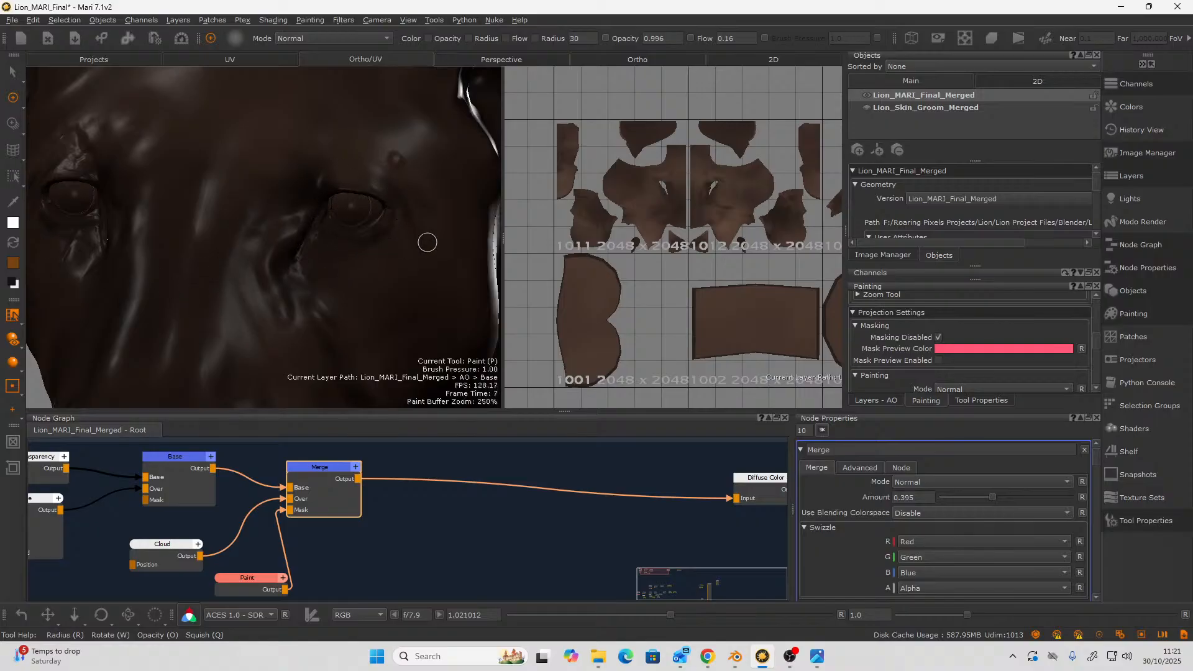
- Examine the lion's eyeball and the surrounding eyelid skin up close
{"action": "left_click_drag", "start_coordinate": [328, 303], "coordinate": [311, 292], "text": "alt"}
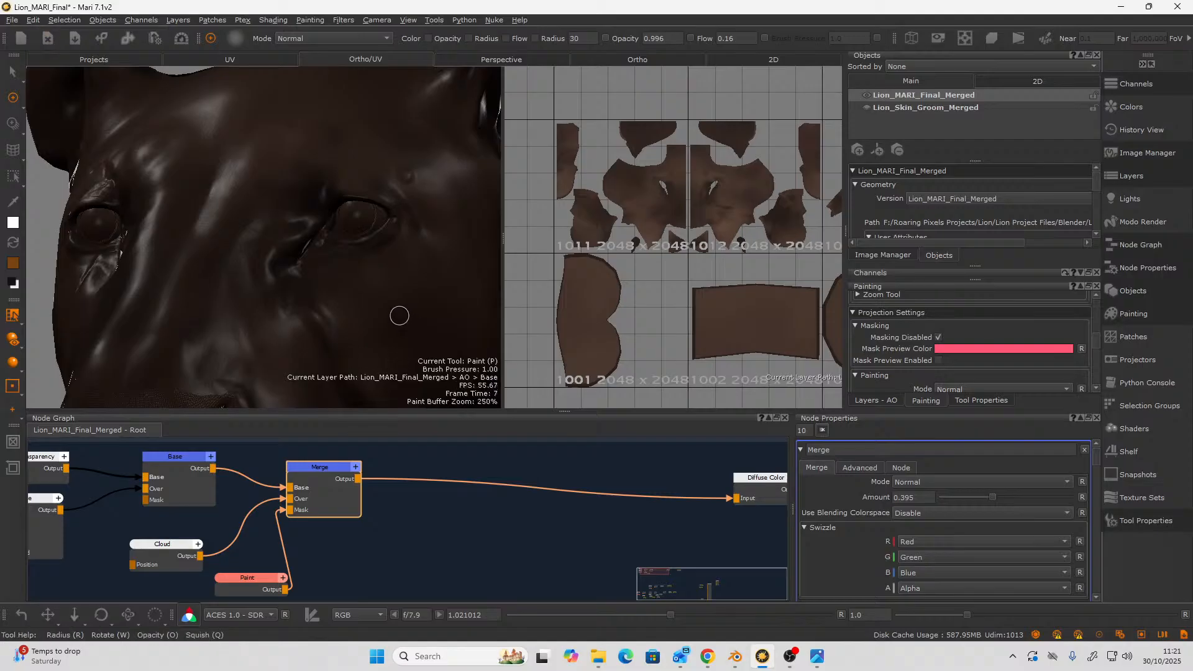
{"action": "left_click_drag", "start_coordinate": [400, 316], "coordinate": [351, 260], "text": "alt"}
{"action": "left_click_drag", "start_coordinate": [356, 294], "coordinate": [373, 280], "text": "alt"}
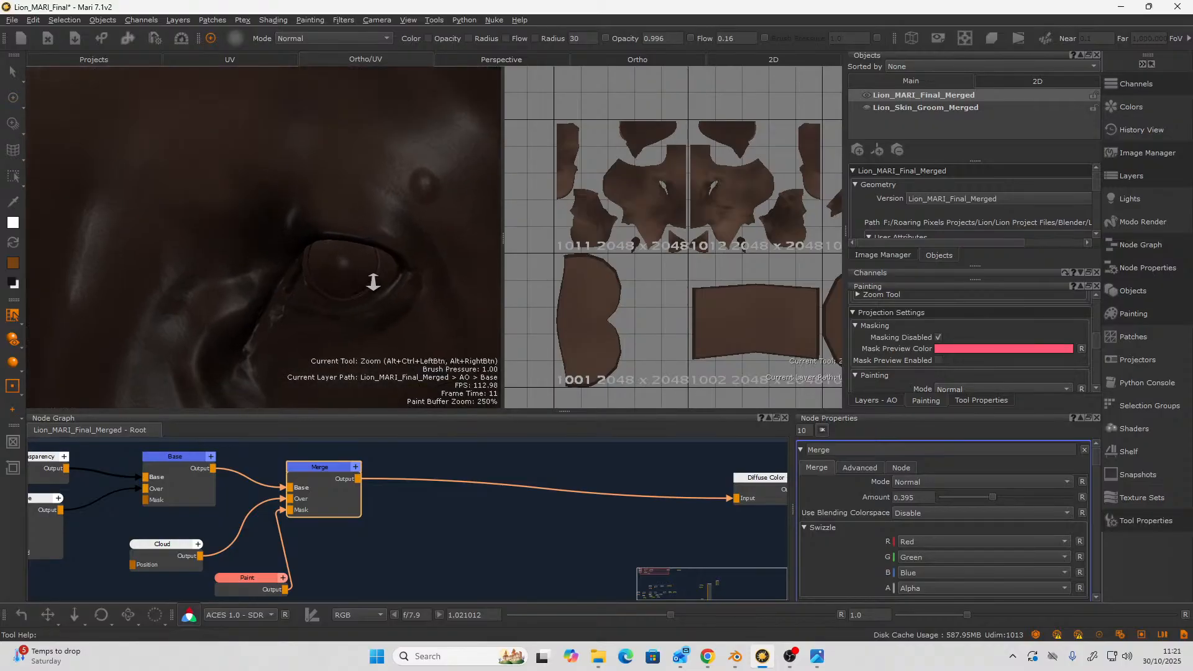
{"action": "right_click_drag", "start_coordinate": [372, 280], "coordinate": [393, 274], "text": "alt"}
{"action": "middle_click_drag", "start_coordinate": [328, 308], "coordinate": [251, 267], "text": "alt"}
{"action": "right_click_drag", "start_coordinate": [252, 267], "coordinate": [304, 267], "text": "alt"}
{"action": "left_click_drag", "start_coordinate": [304, 267], "coordinate": [333, 274], "text": "alt"}
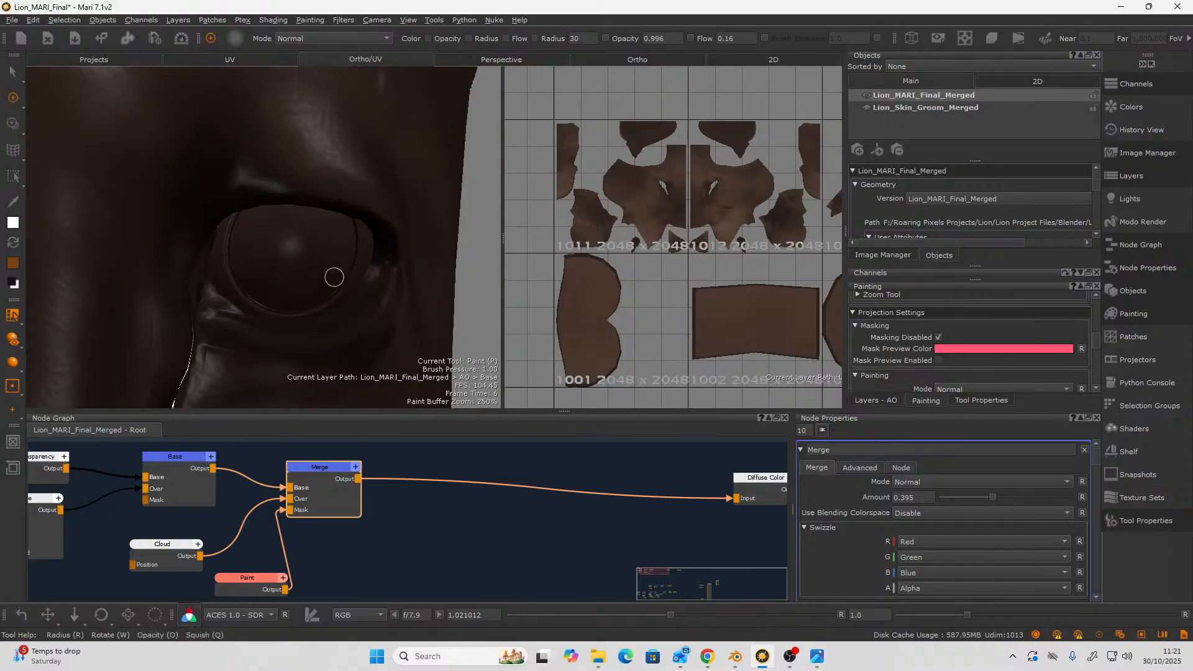
- Activate the Select tool and switch from face to patch selection in the UV view of the eye patches
{"action": "key", "text": "s"}
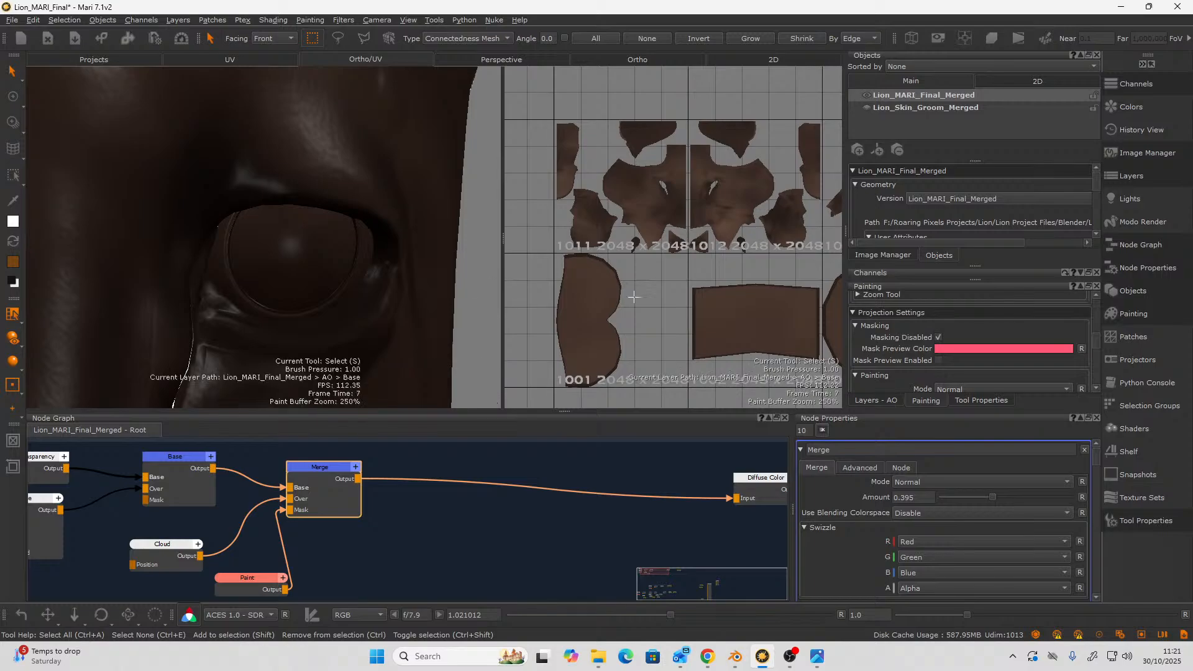
{"action": "scroll", "coordinate": [669, 320], "scroll_direction": "down", "scroll_amount": 6}
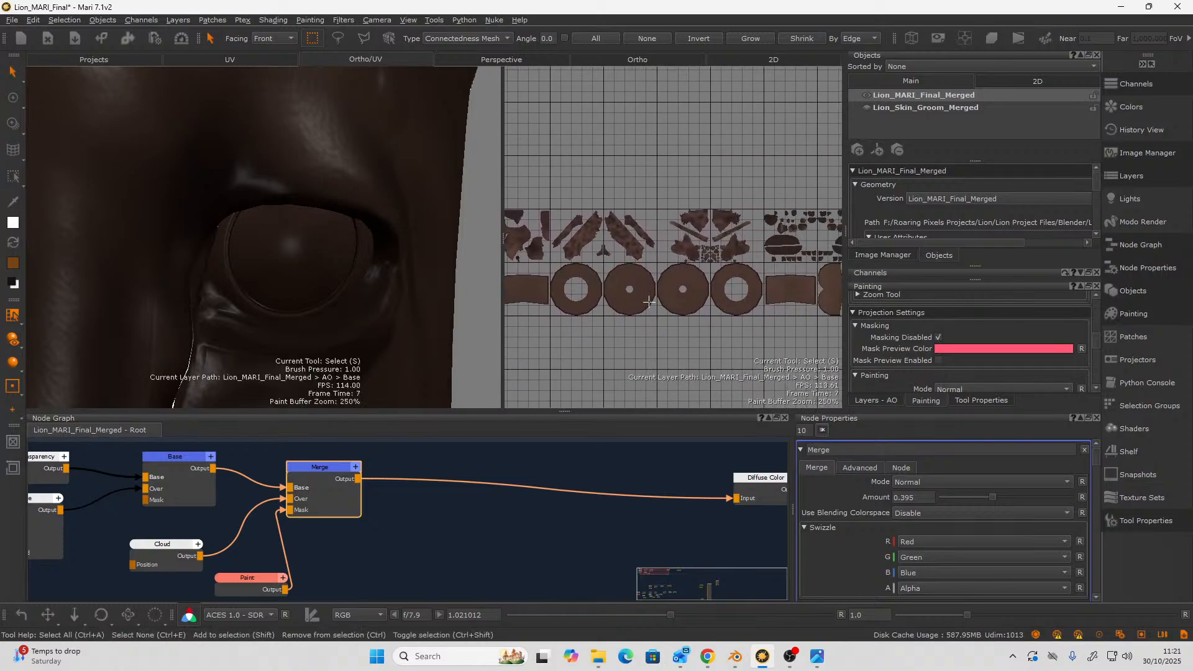
{"action": "left_click", "coordinate": [644, 298]}
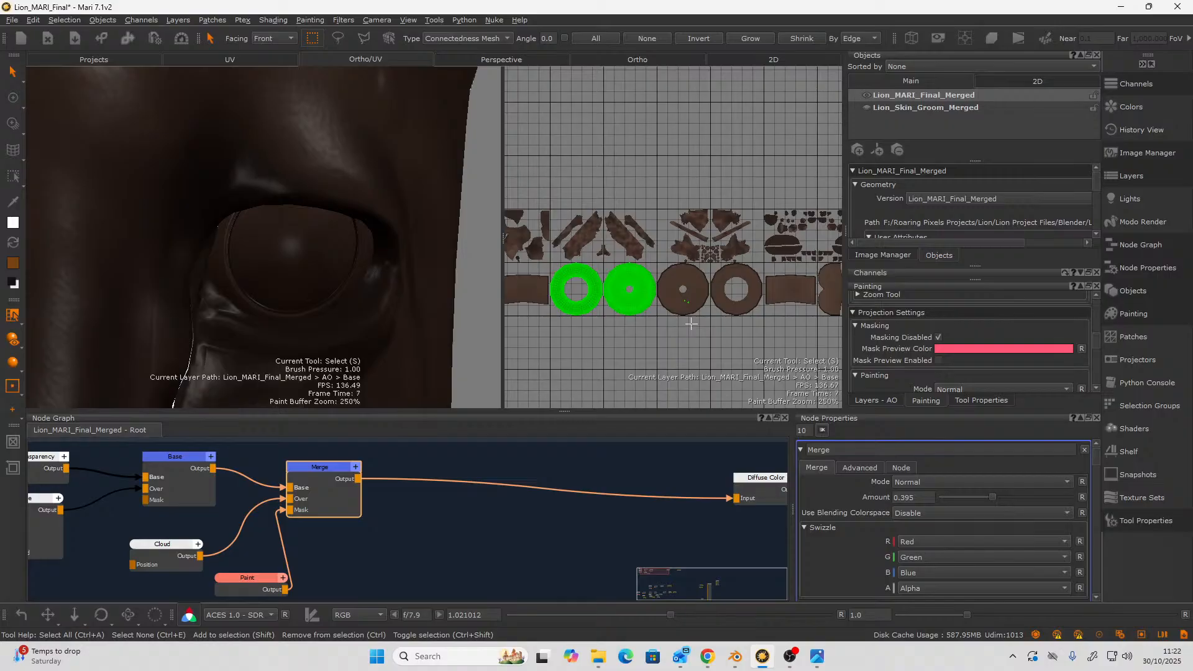
{"action": "right_click", "coordinate": [619, 294]}
{"action": "mouse_move", "coordinate": [708, 390]}
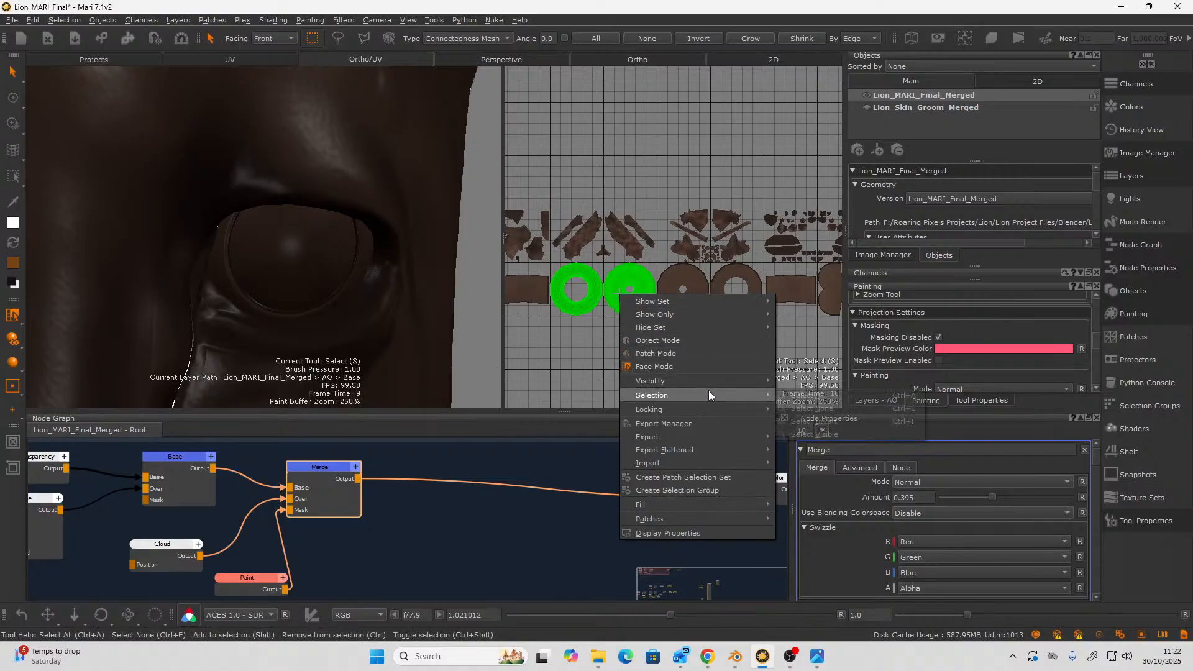
{"action": "left_click", "coordinate": [697, 339]}
- Select the four circular eye patches, UDIMs 1003 to 1006, in the UV layout
{"action": "left_click", "coordinate": [578, 308]}
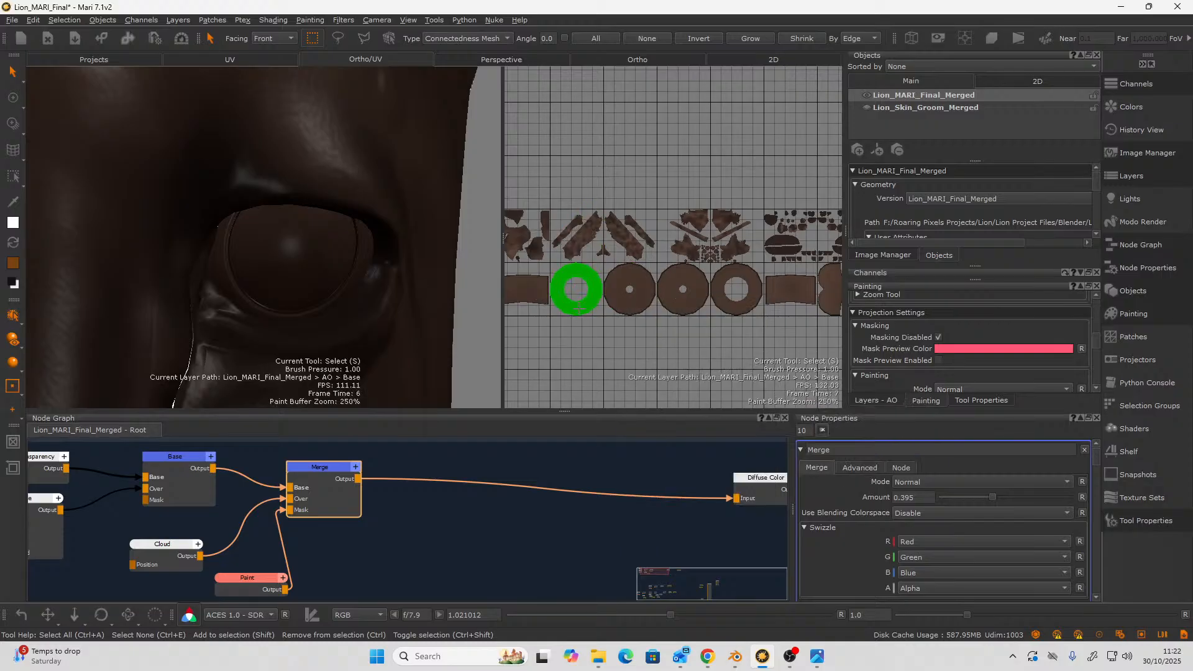
{"action": "left_click", "coordinate": [631, 301]}
{"action": "left_click", "coordinate": [668, 300], "text": "shift"}
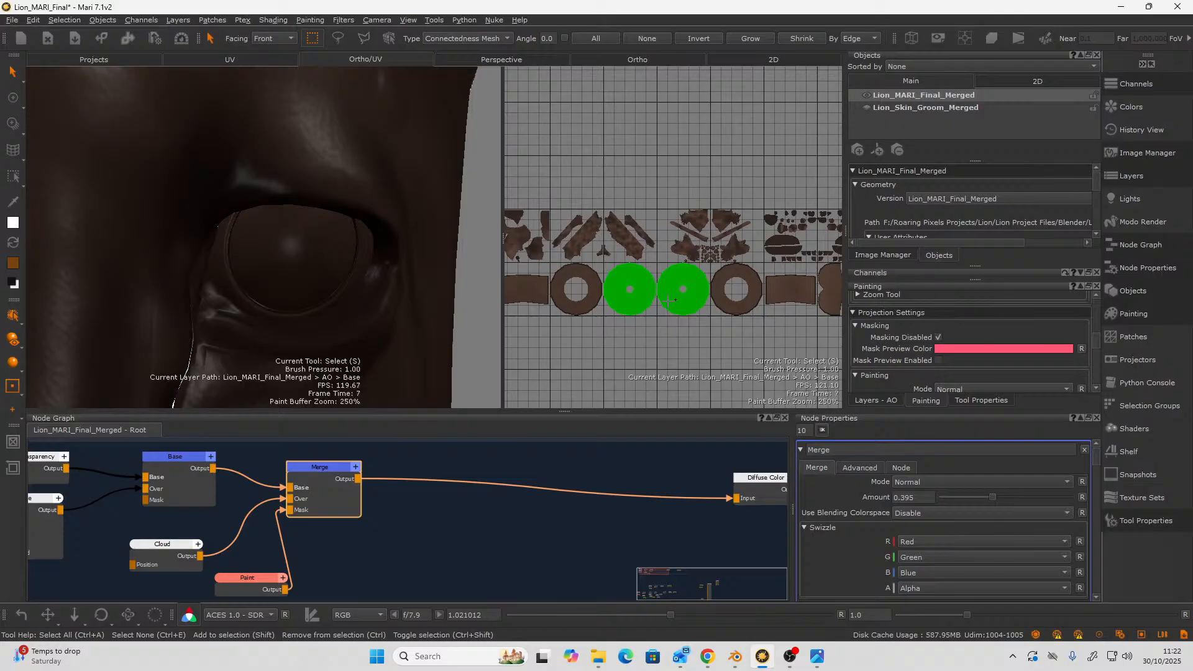
{"action": "left_click", "coordinate": [737, 304], "text": "shift"}
{"action": "left_click", "coordinate": [592, 296], "text": "shift"}
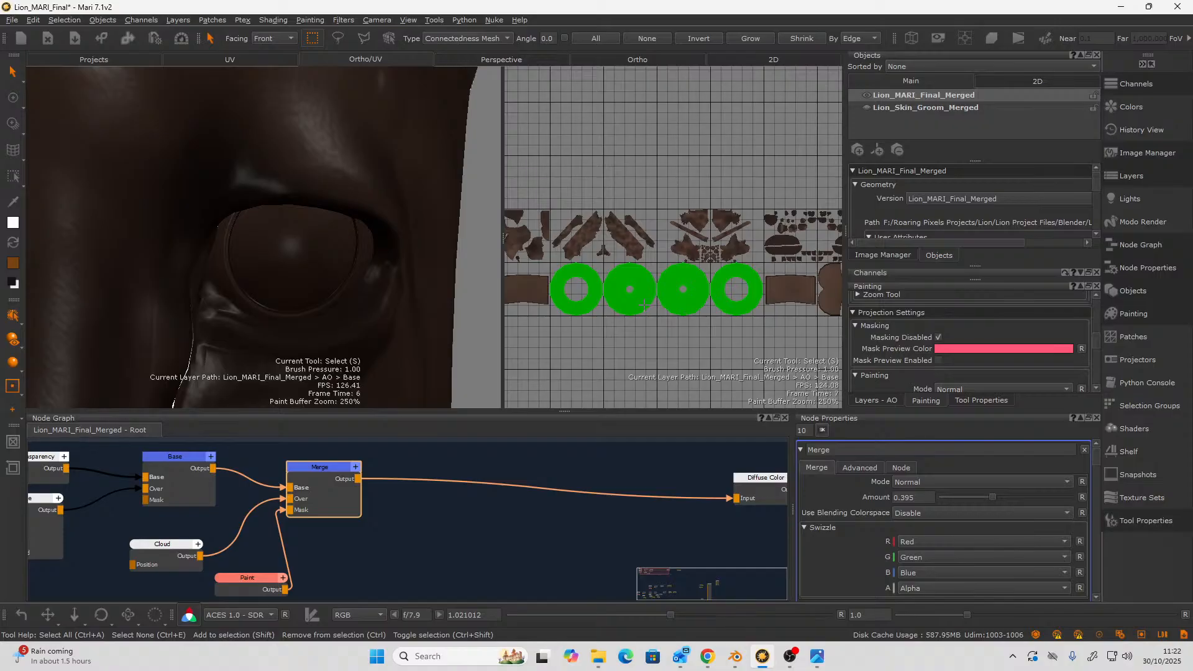
- Hide all unselected patches so only the circular eye patches stay displayed
{"action": "right_click", "coordinate": [693, 302]}
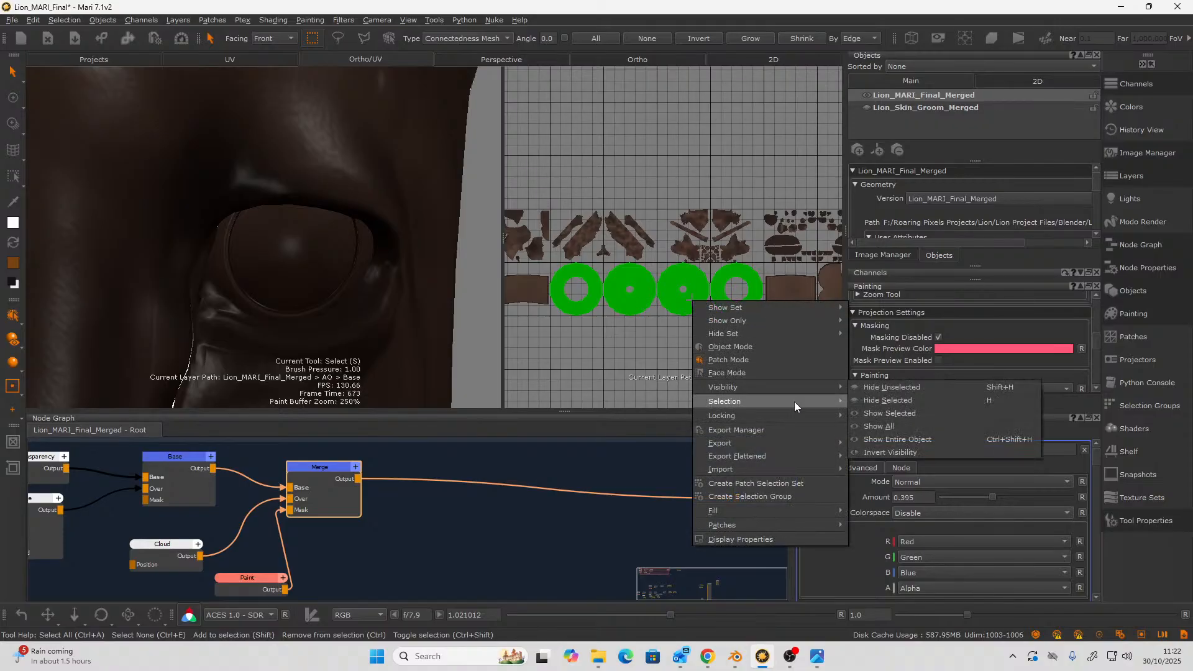
{"action": "mouse_move", "coordinate": [788, 457]}
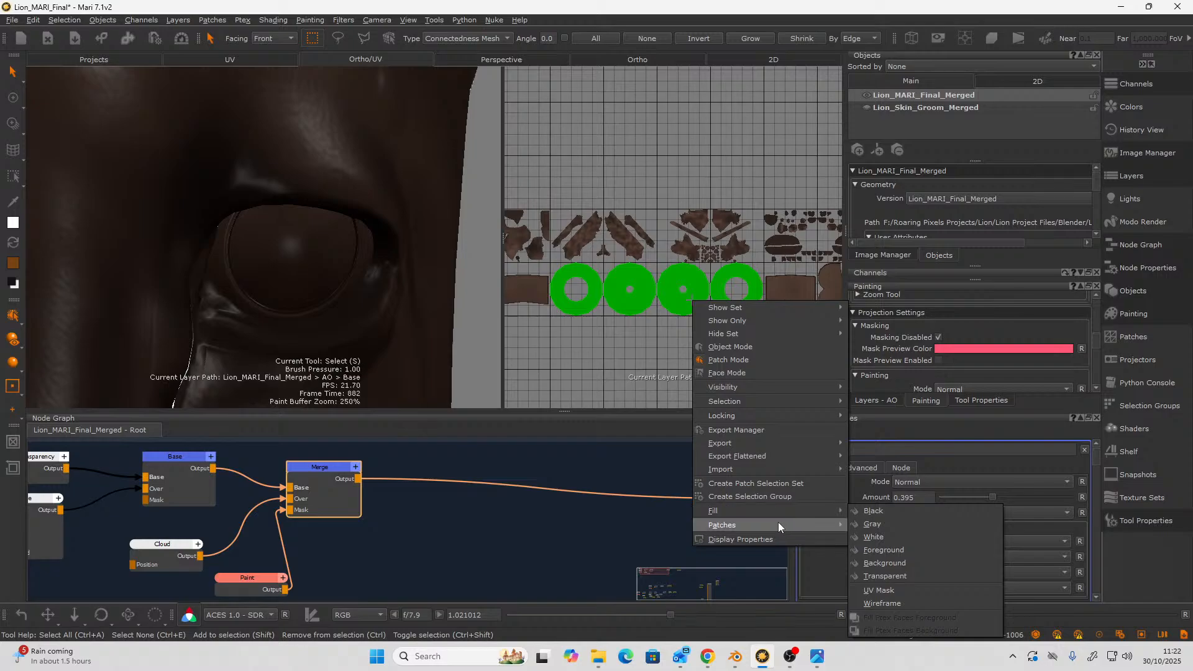
{"action": "mouse_move", "coordinate": [777, 523]}
{"action": "mouse_move", "coordinate": [912, 643]}
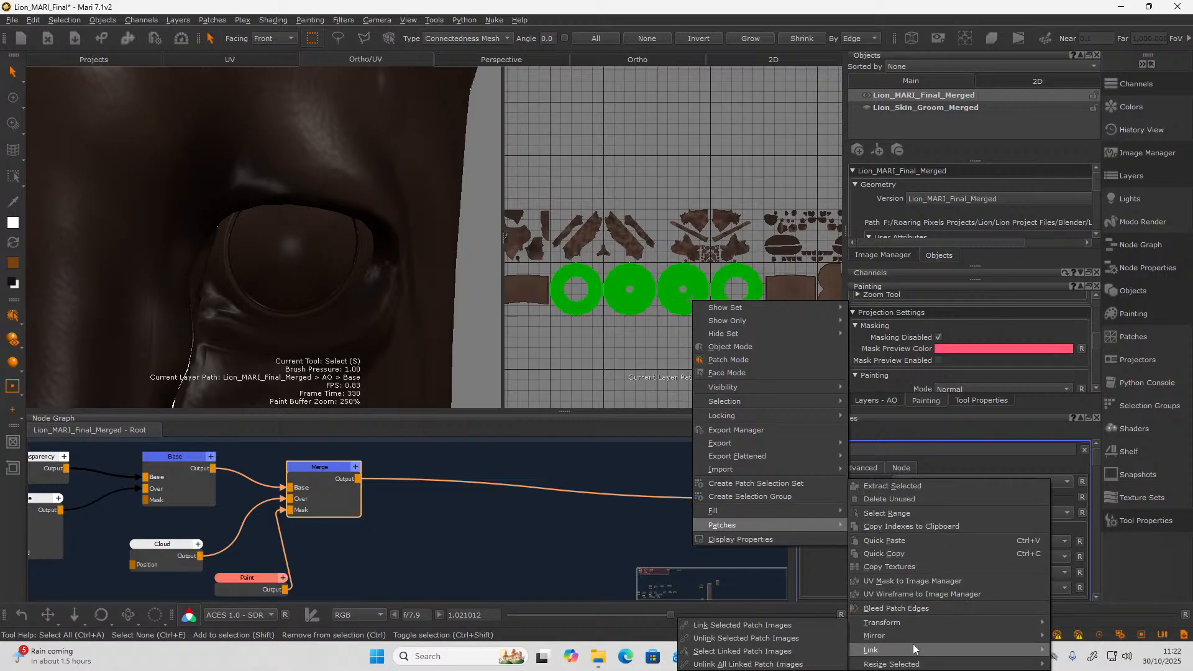
{"action": "left_click", "coordinate": [780, 630]}
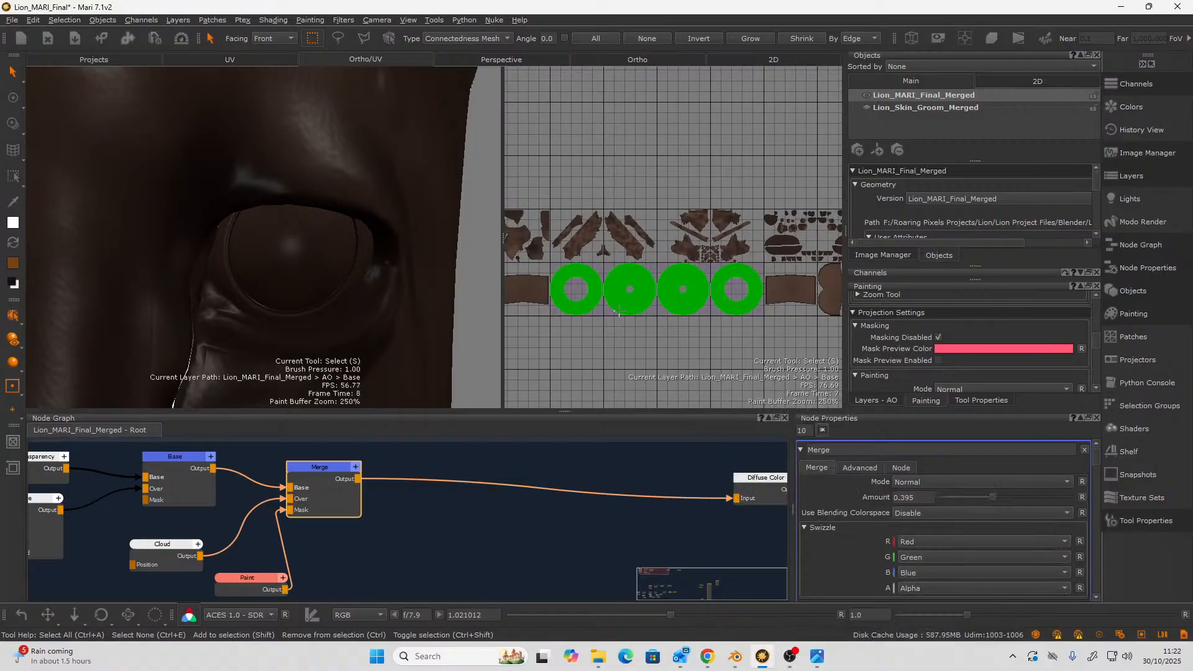
{"action": "right_click", "coordinate": [630, 299]}
{"action": "mouse_move", "coordinate": [746, 387]}
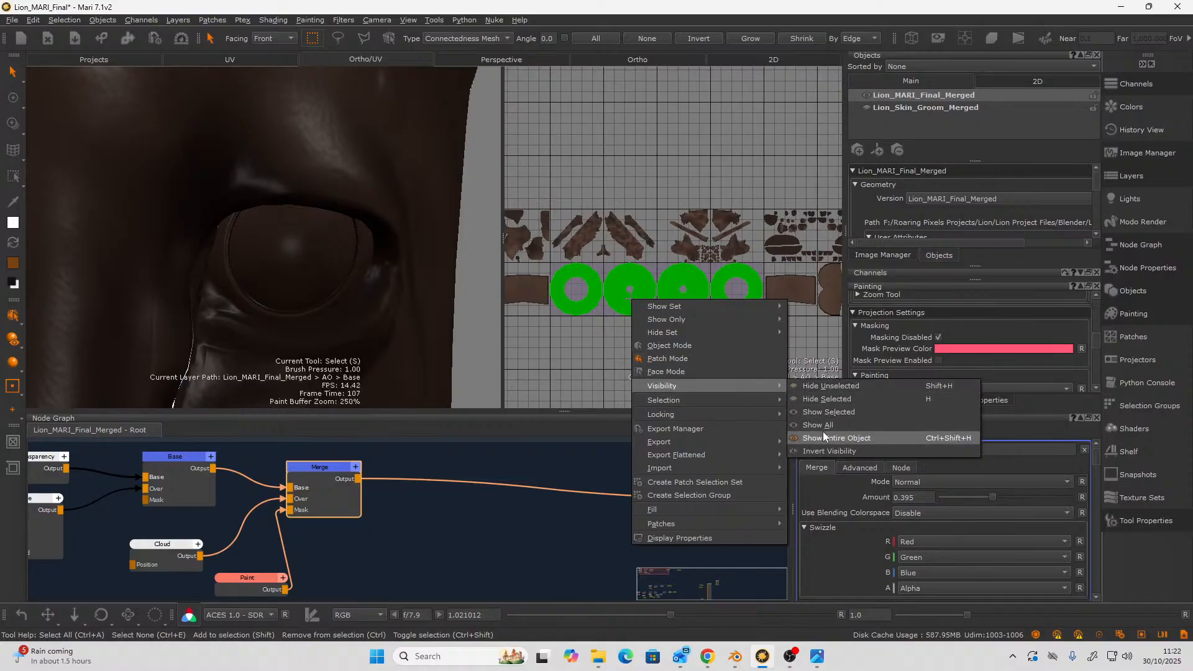
{"action": "left_click", "coordinate": [836, 386]}
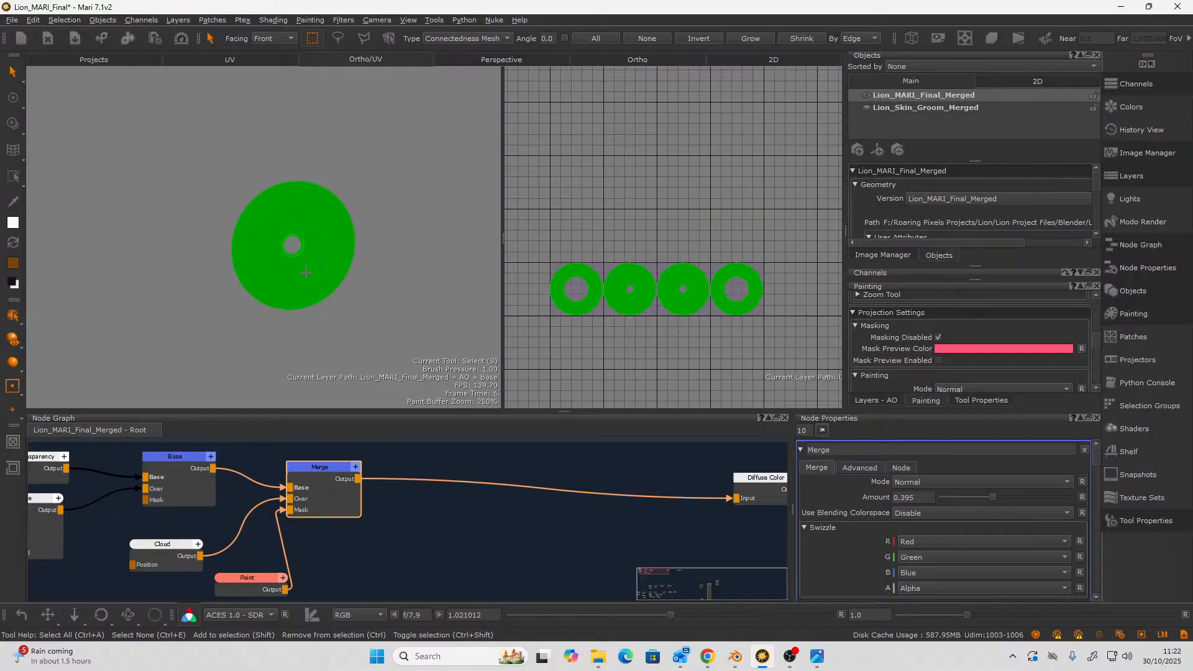
- Clear the patch selection and inspect the shading on the isolated eye geometry up close
{"action": "left_click_drag", "start_coordinate": [322, 282], "coordinate": [295, 243], "text": "alt"}
{"action": "right_click_drag", "start_coordinate": [295, 248], "coordinate": [341, 238], "text": "alt"}
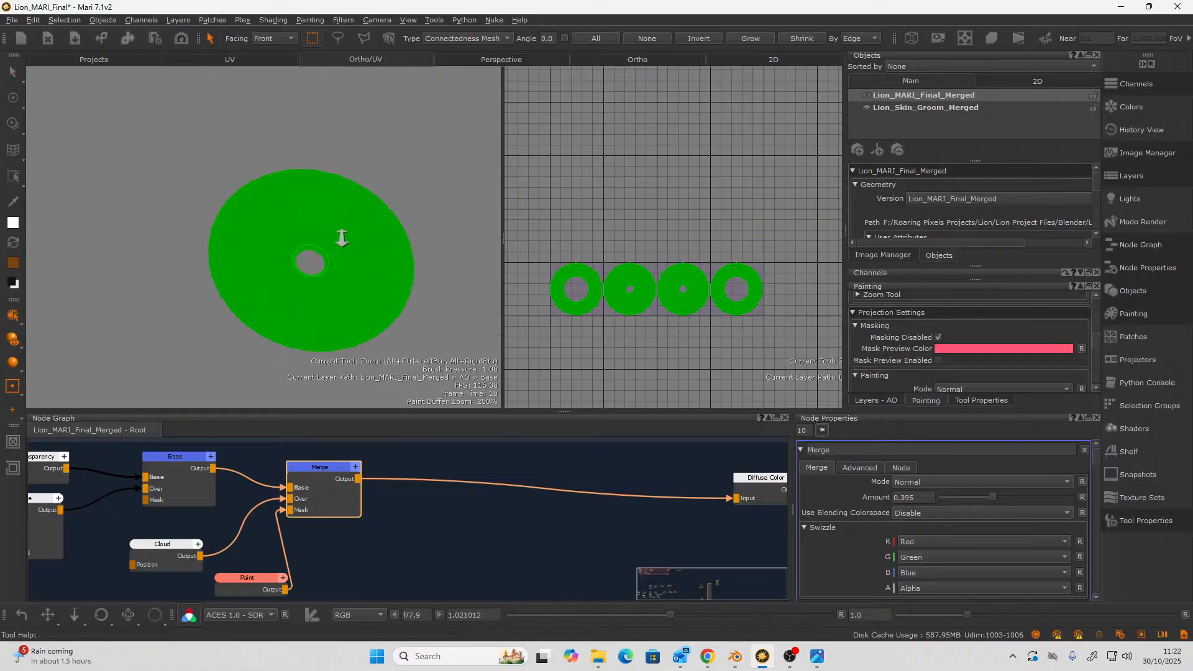
{"action": "left_click", "coordinate": [13, 72]}
{"action": "left_click", "coordinate": [189, 148]}
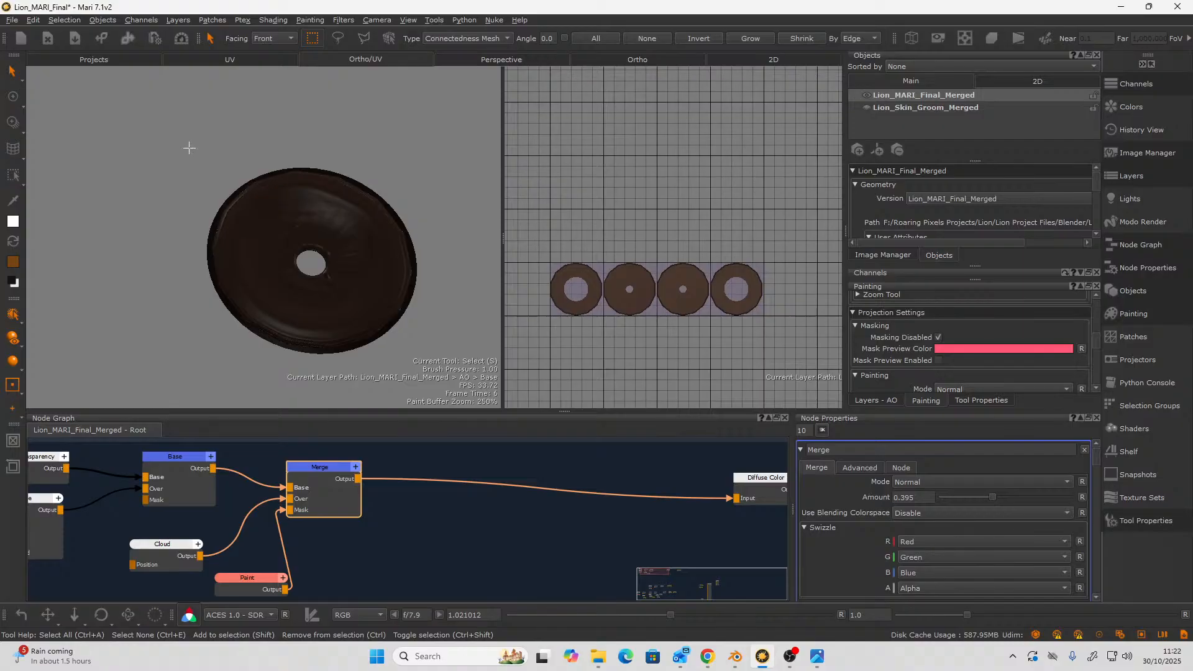
{"action": "left_click_drag", "start_coordinate": [188, 147], "coordinate": [171, 187], "text": "alt"}
{"action": "right_click_drag", "start_coordinate": [248, 283], "coordinate": [279, 335], "text": "alt"}
- View the output of the Paint node that masks the Merge in the diffuse color's Backdrop
{"action": "key", "text": "f"}
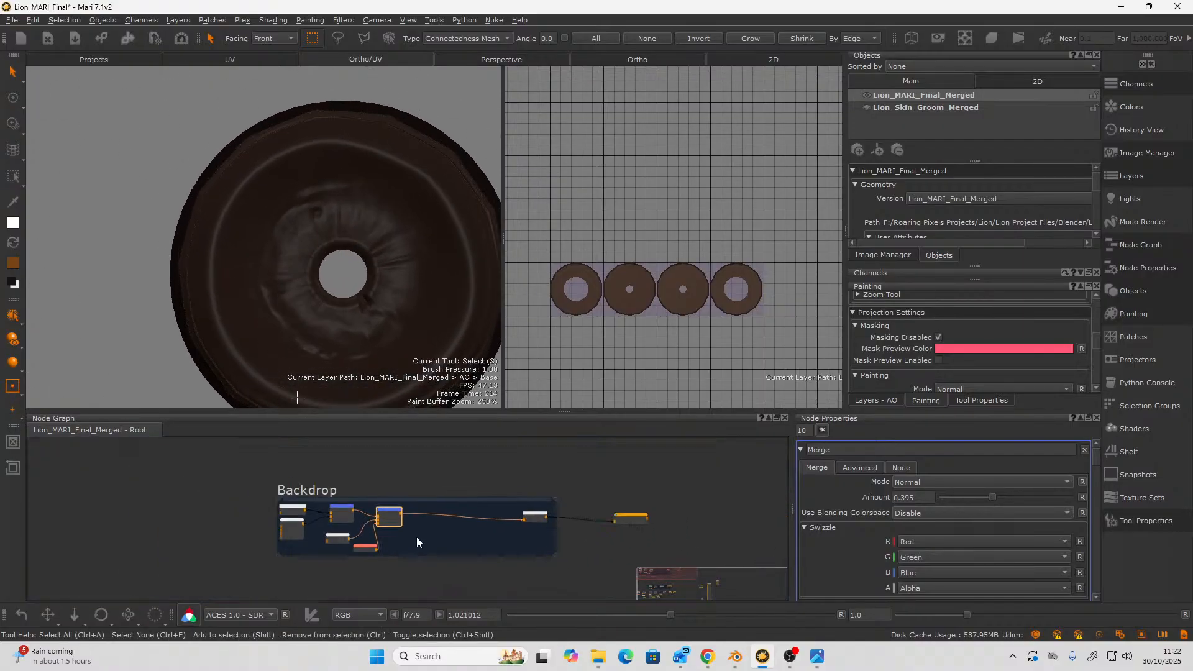
{"action": "scroll", "coordinate": [418, 540], "scroll_direction": "up", "scroll_amount": 1}
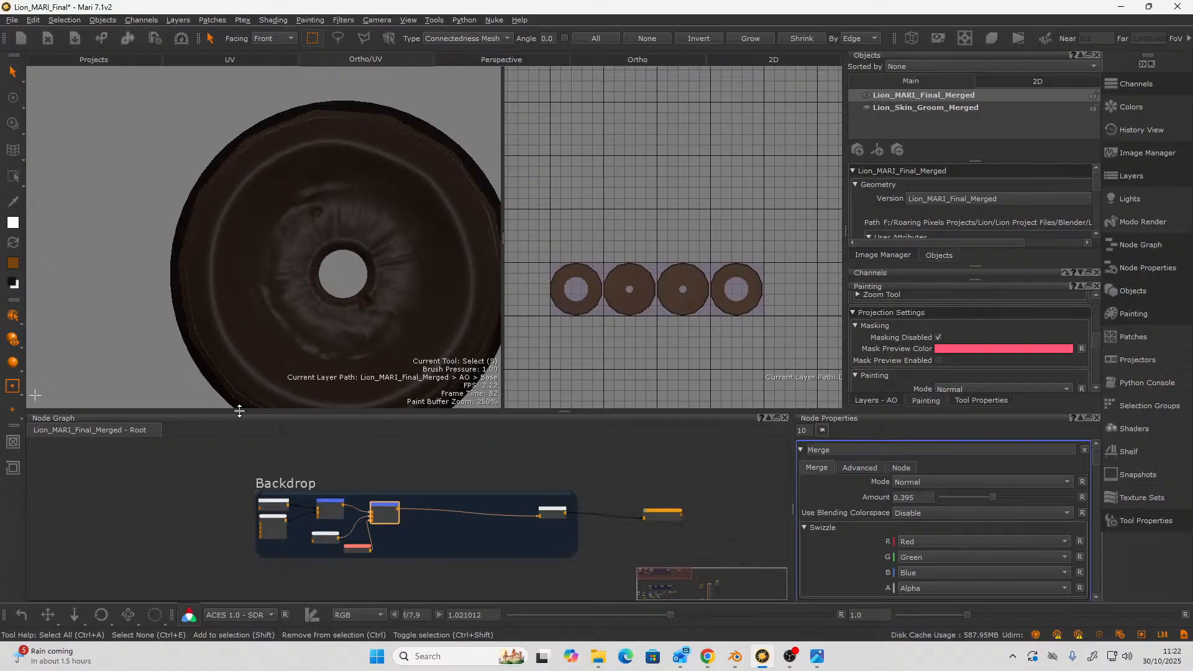
{"action": "scroll", "coordinate": [611, 571], "scroll_direction": "down", "scroll_amount": 1}
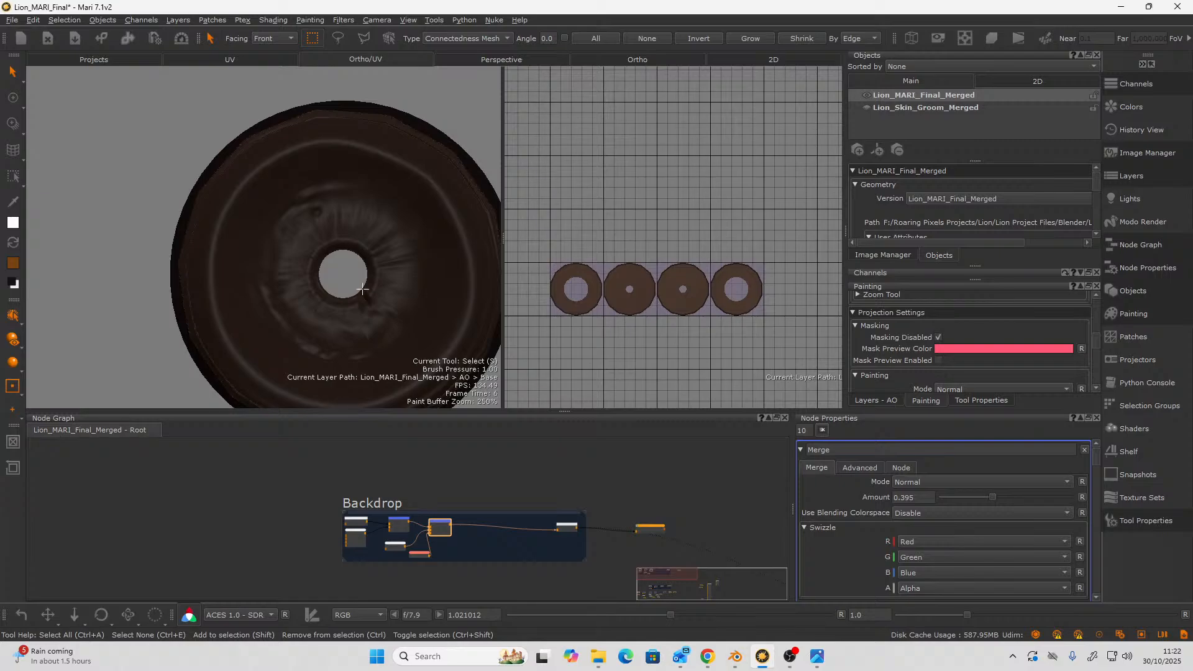
{"action": "scroll", "coordinate": [362, 289], "scroll_direction": "up", "scroll_amount": 2}
{"action": "scroll", "coordinate": [482, 533], "scroll_direction": "down", "scroll_amount": 1}
{"action": "middle_click_drag", "start_coordinate": [482, 533], "coordinate": [352, 566]}
{"action": "scroll", "coordinate": [468, 522], "scroll_direction": "up", "scroll_amount": 3}
{"action": "scroll", "coordinate": [505, 487], "scroll_direction": "down", "scroll_amount": 4}
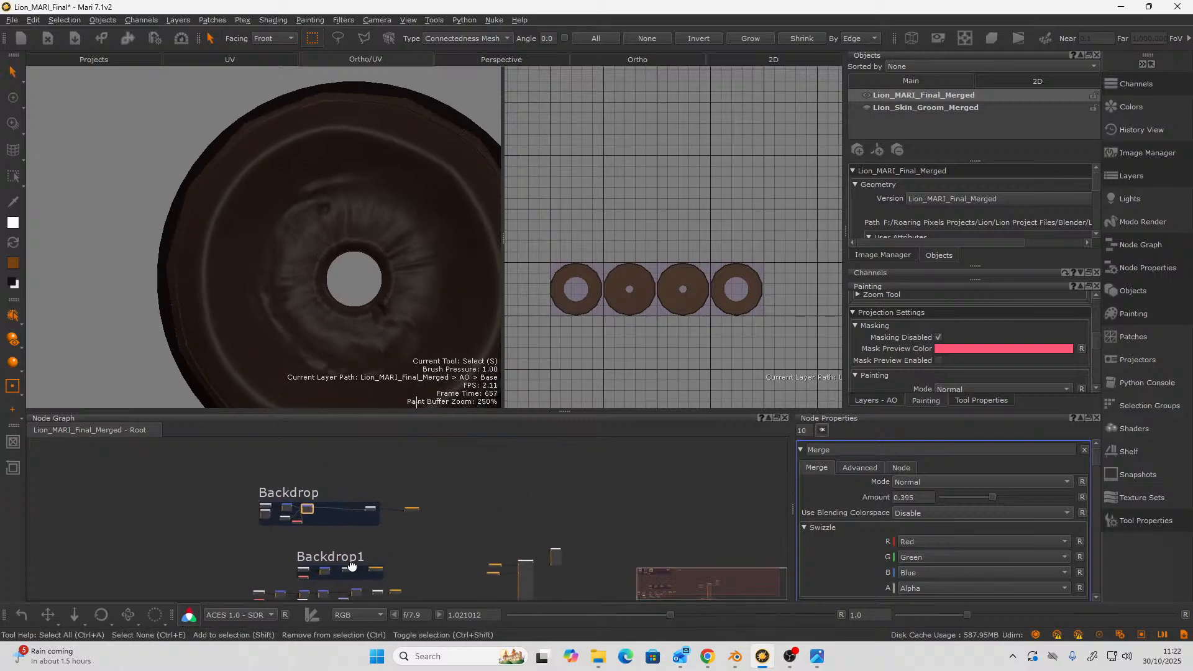
{"action": "scroll", "coordinate": [372, 556], "scroll_direction": "up", "scroll_amount": 5}
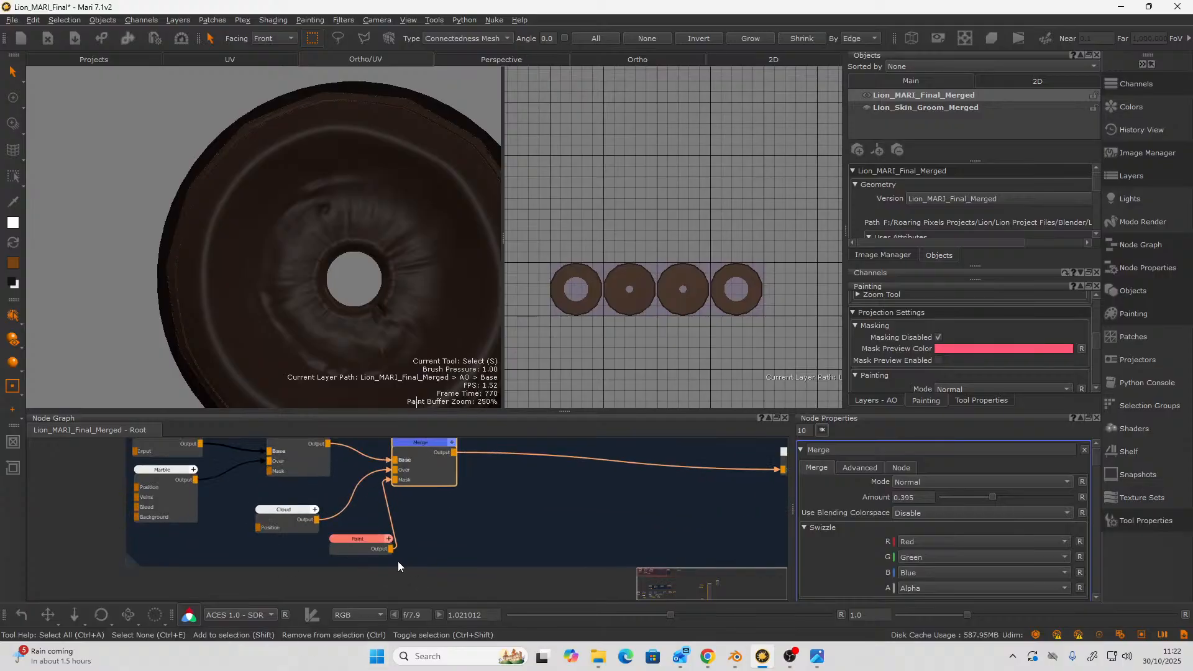
{"action": "scroll", "coordinate": [397, 561], "scroll_direction": "up", "scroll_amount": 2}
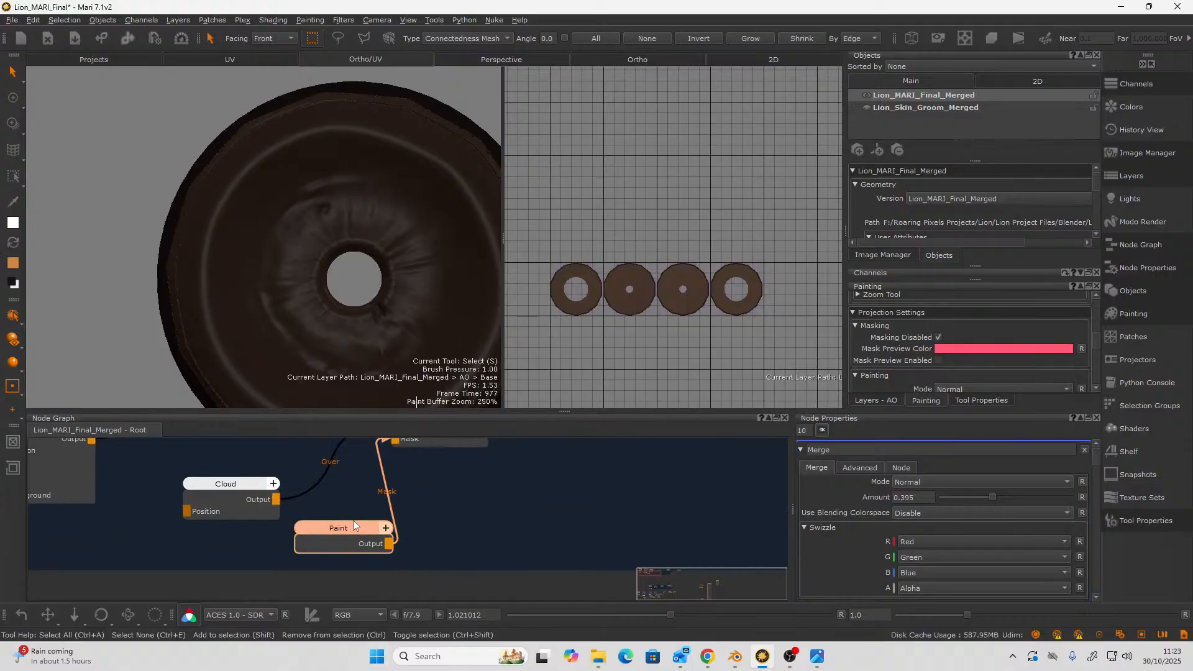
{"action": "key", "text": "1"}
- View the Disp node's output on the isolated eye patches
{"action": "scroll", "coordinate": [436, 528], "scroll_direction": "down", "scroll_amount": 3}
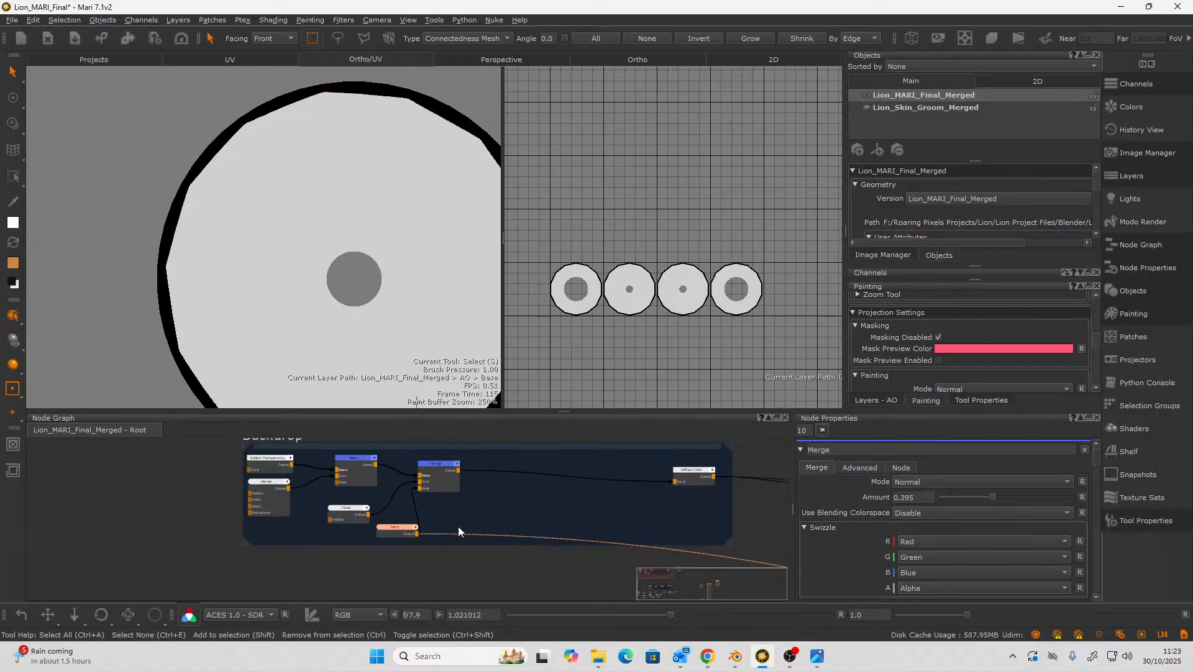
{"action": "middle_click_drag", "start_coordinate": [510, 522], "coordinate": [381, 535]}
{"action": "scroll", "coordinate": [381, 535], "scroll_direction": "down", "scroll_amount": 2}
{"action": "middle_click_drag", "start_coordinate": [497, 556], "coordinate": [429, 527]}
{"action": "scroll", "coordinate": [348, 536], "scroll_direction": "down", "scroll_amount": 2}
{"action": "scroll", "coordinate": [410, 528], "scroll_direction": "up", "scroll_amount": 5}
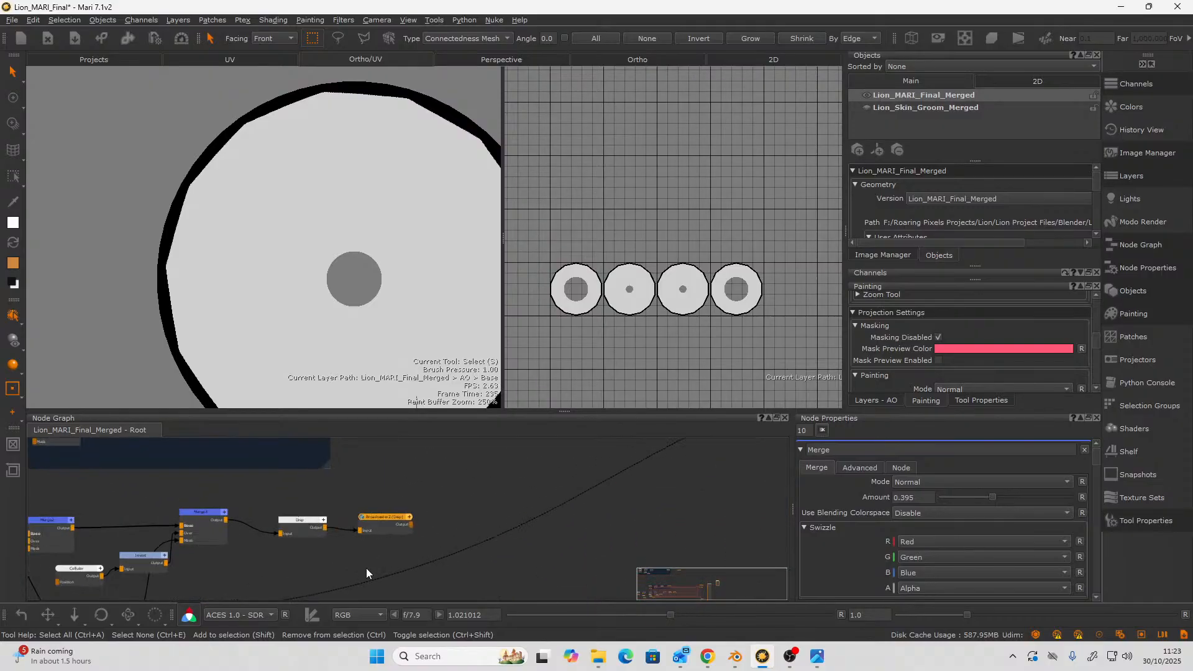
{"action": "double_click", "coordinate": [284, 522]}
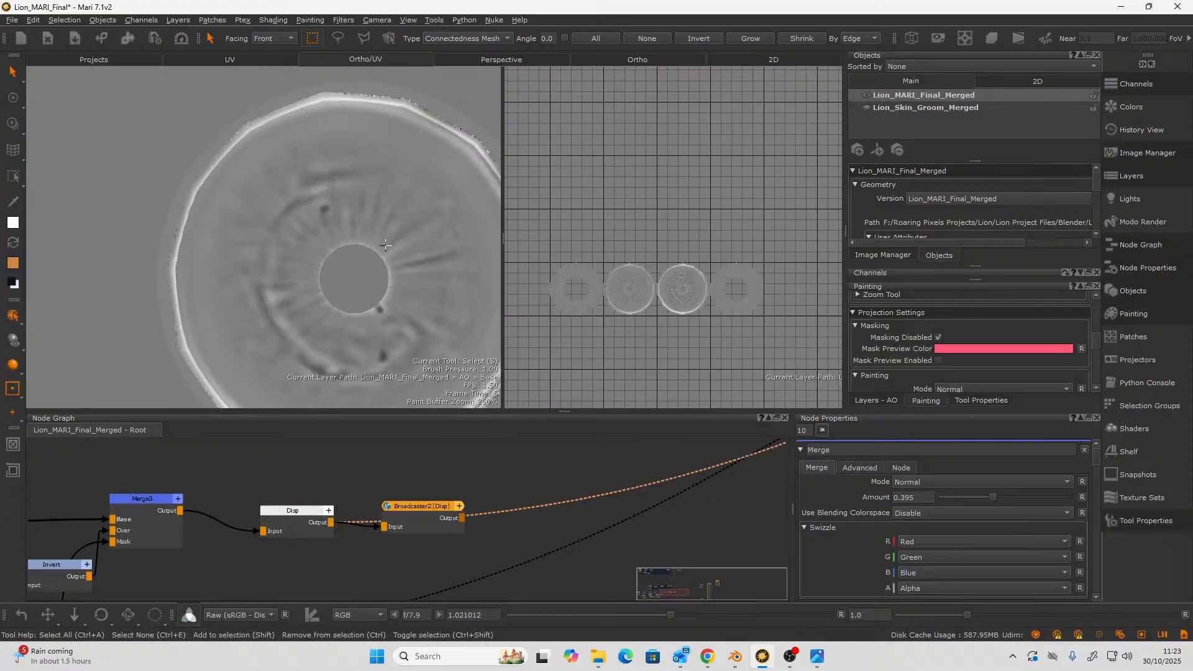
- Trace the displacement network back to its source and view the Paint1 node's output
{"action": "scroll", "coordinate": [338, 548], "scroll_direction": "down", "scroll_amount": 4}
{"action": "scroll", "coordinate": [323, 538], "scroll_direction": "up", "scroll_amount": 4}
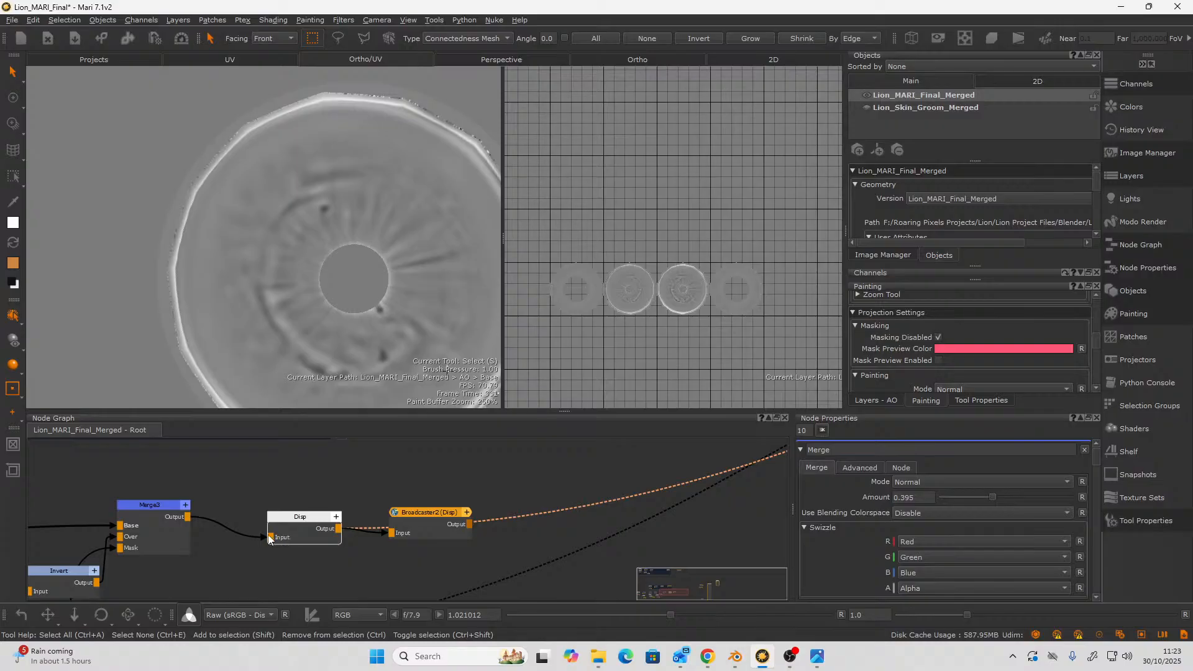
{"action": "middle_click_drag", "start_coordinate": [198, 511], "coordinate": [403, 538]}
{"action": "scroll", "coordinate": [268, 548], "scroll_direction": "down", "scroll_amount": 3}
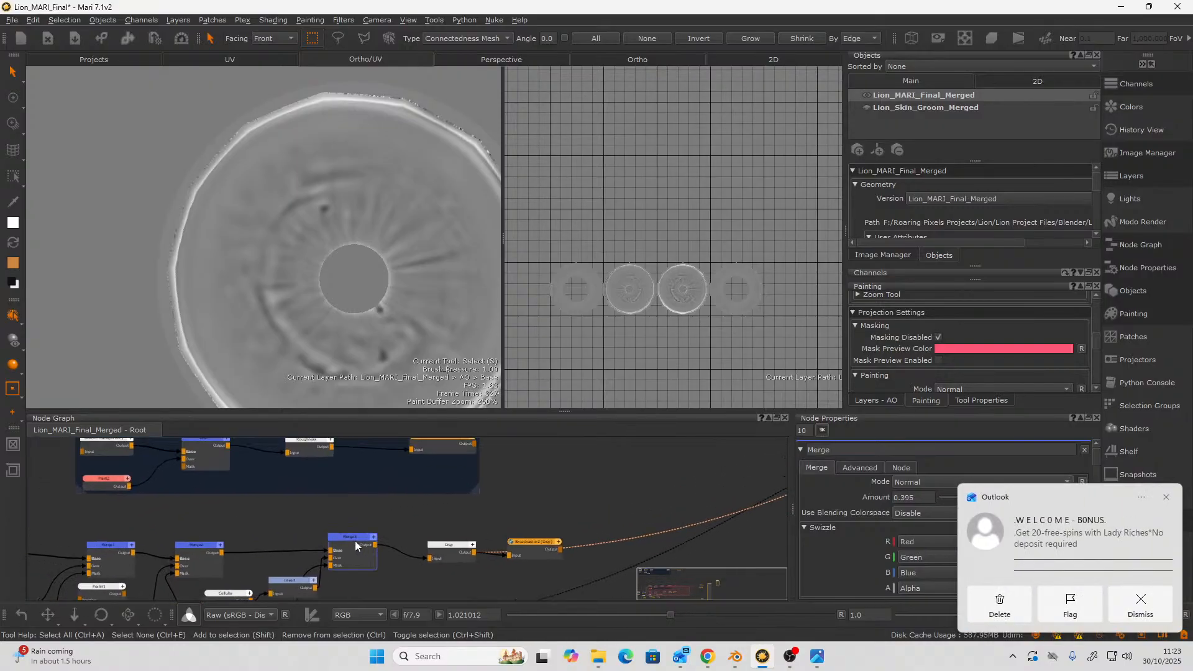
{"action": "left_click", "coordinate": [355, 540]}
{"action": "right_click", "coordinate": [409, 505]}
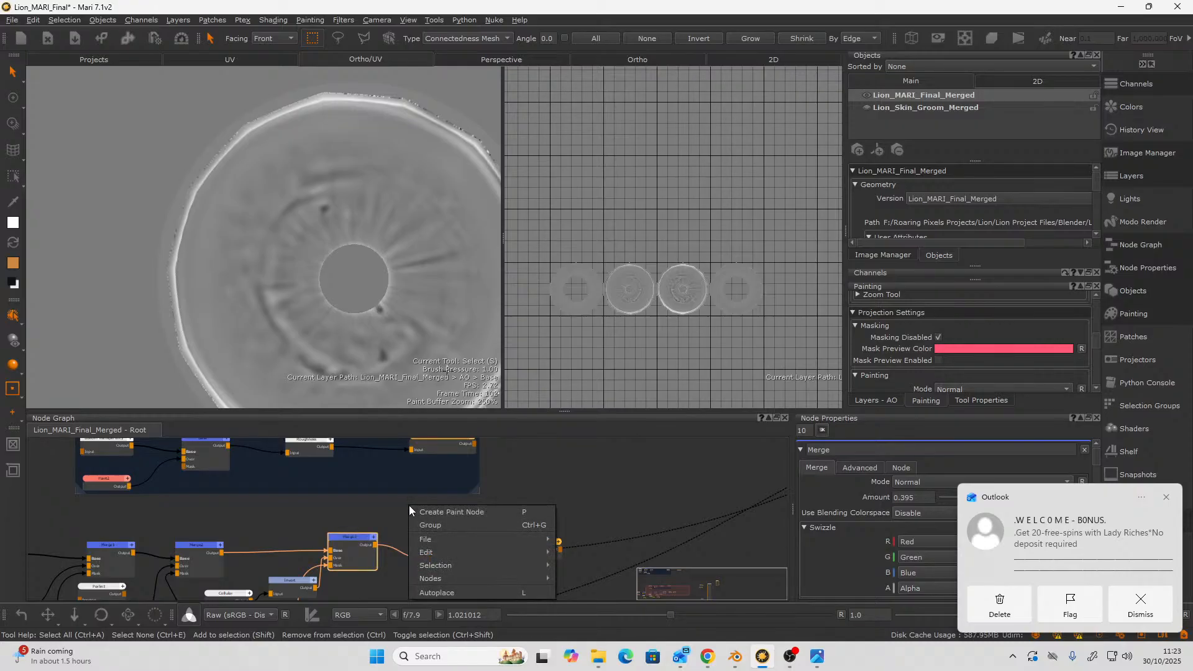
{"action": "left_click", "coordinate": [282, 526]}
{"action": "scroll", "coordinate": [289, 536], "scroll_direction": "up", "scroll_amount": 5}
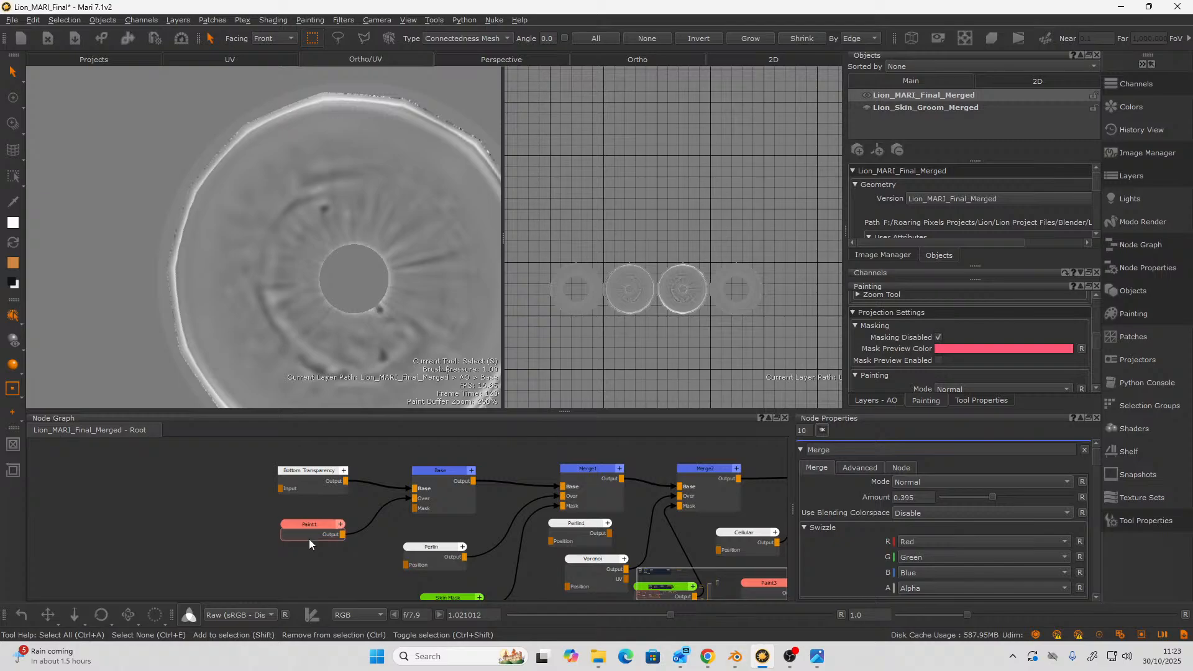
{"action": "left_click", "coordinate": [307, 535]}
{"action": "middle_click_drag", "start_coordinate": [218, 553], "coordinate": [207, 564]}
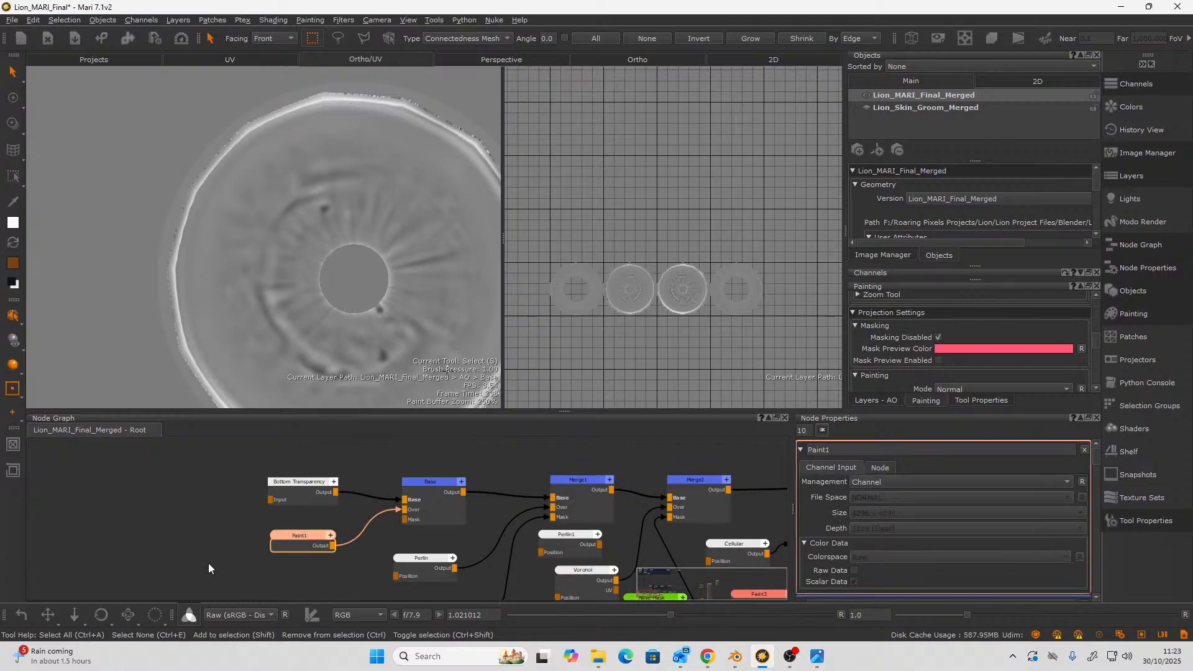
{"action": "left_click", "coordinate": [207, 562]}
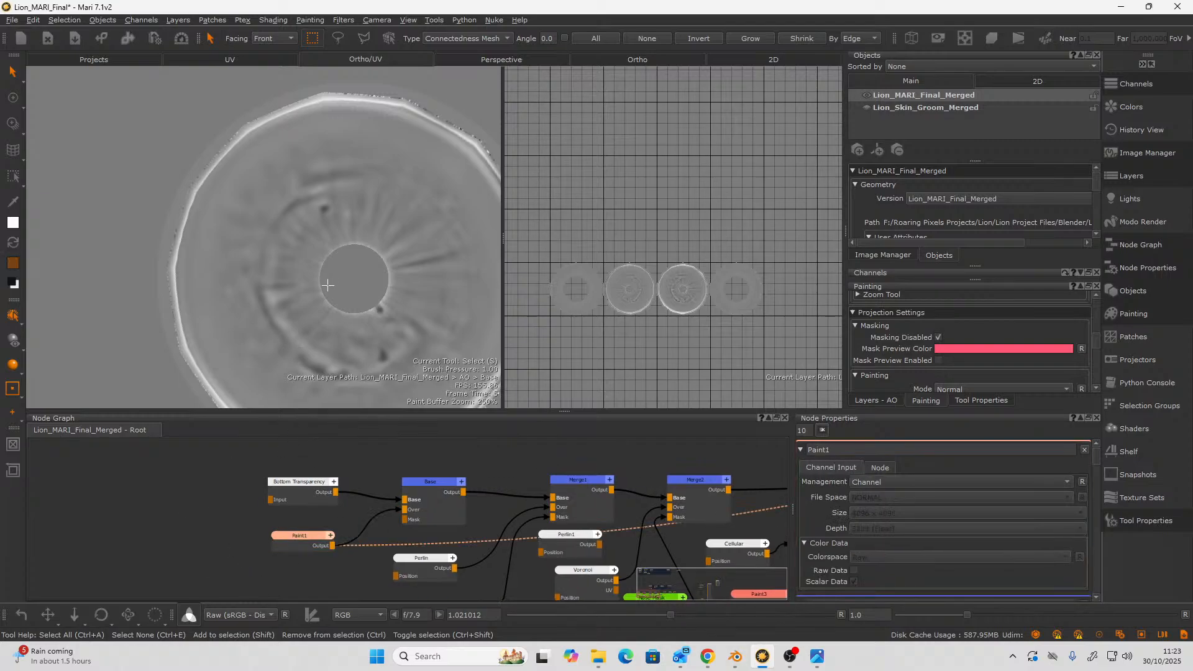
- Duplicate the Paint1 node that feeds the Base of the displacement network
{"action": "left_click", "coordinate": [309, 547]}
{"action": "key", "text": "ctrl+c"}
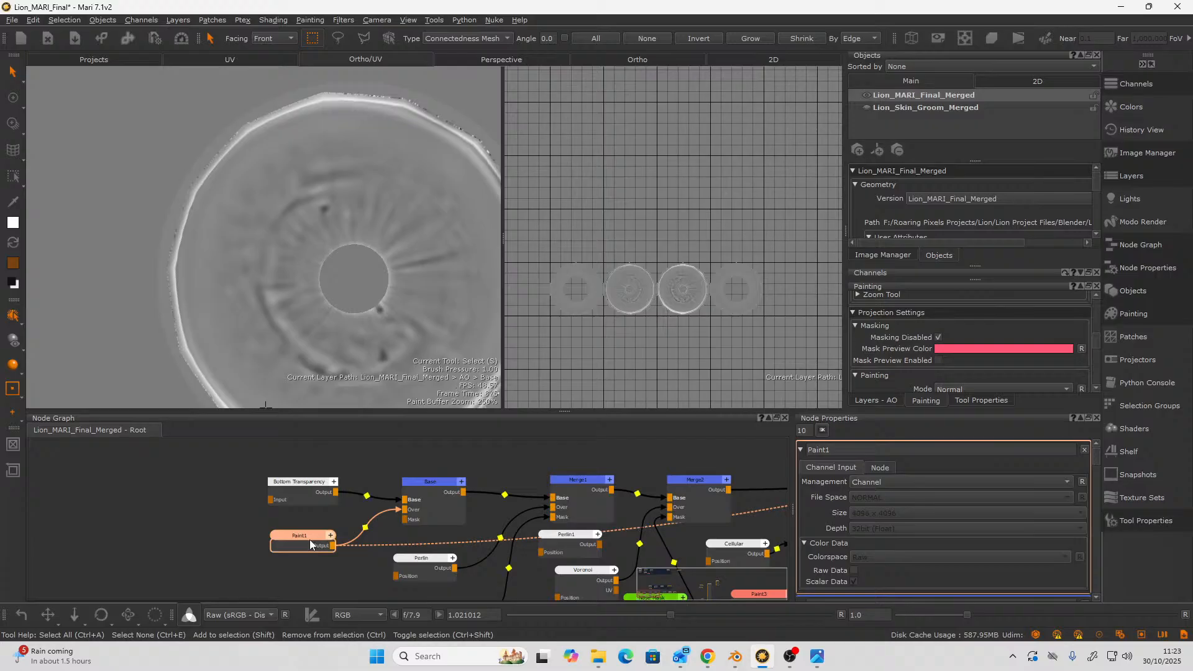
{"action": "key", "text": "ctrl+v"}
- Duplicate the Paint2 node that feeds the roughness Base in Backdrop1
{"action": "scroll", "coordinate": [316, 553], "scroll_direction": "down", "scroll_amount": 3}
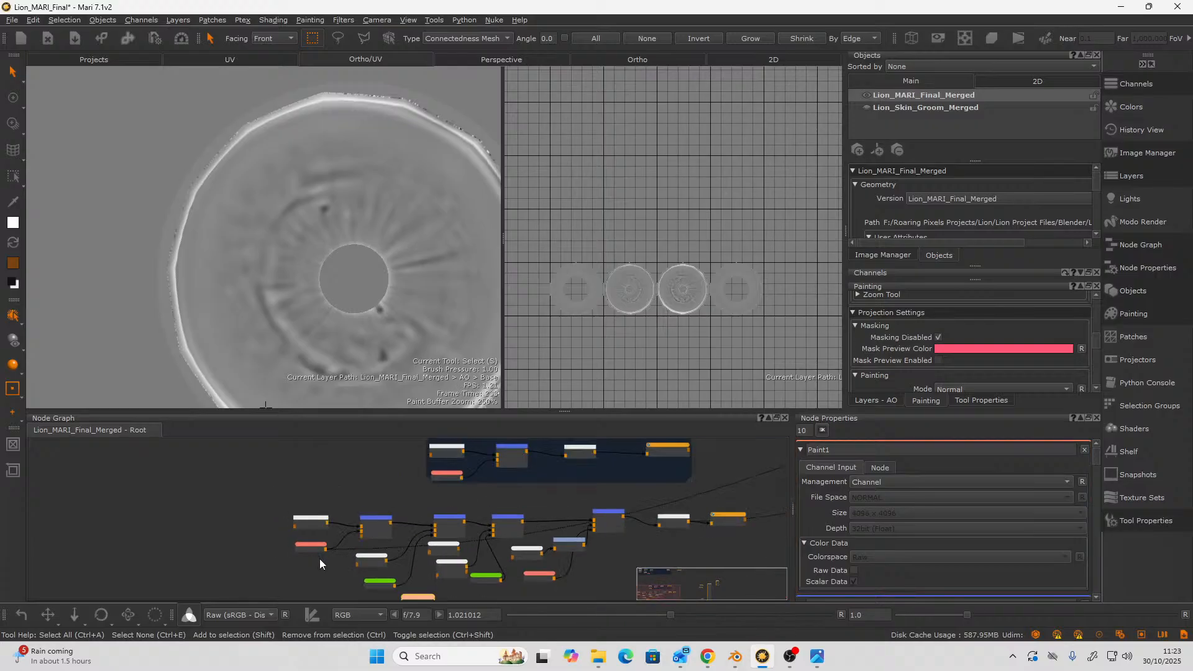
{"action": "scroll", "coordinate": [651, 528], "scroll_direction": "down", "scroll_amount": 3}
{"action": "middle_click_drag", "start_coordinate": [651, 528], "coordinate": [454, 599]}
{"action": "middle_click_drag", "start_coordinate": [531, 538], "coordinate": [546, 634]}
{"action": "middle_click_drag", "start_coordinate": [401, 519], "coordinate": [388, 557]}
{"action": "scroll", "coordinate": [391, 555], "scroll_direction": "up", "scroll_amount": 5}
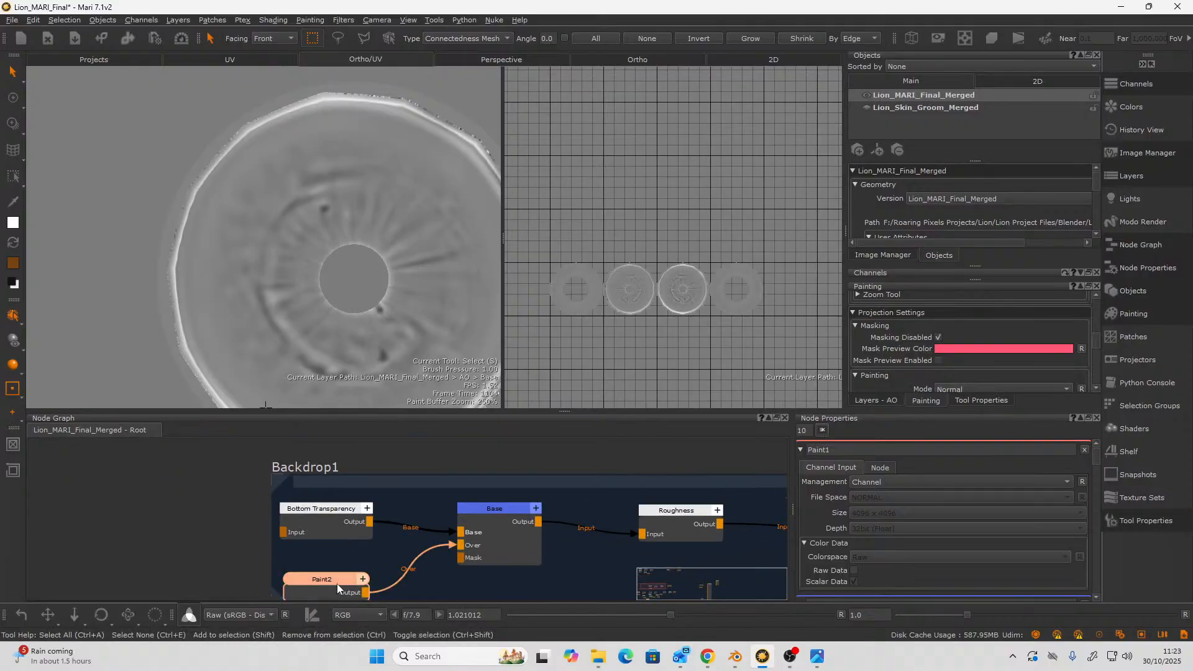
{"action": "key", "text": "ctrl+c"}
{"action": "key", "text": "ctrl+v"}
- Move the copied roughness paint node up into the diffuse color's Backdrop, beside the Paint mask node
{"action": "scroll", "coordinate": [340, 585], "scroll_direction": "down", "scroll_amount": 3}
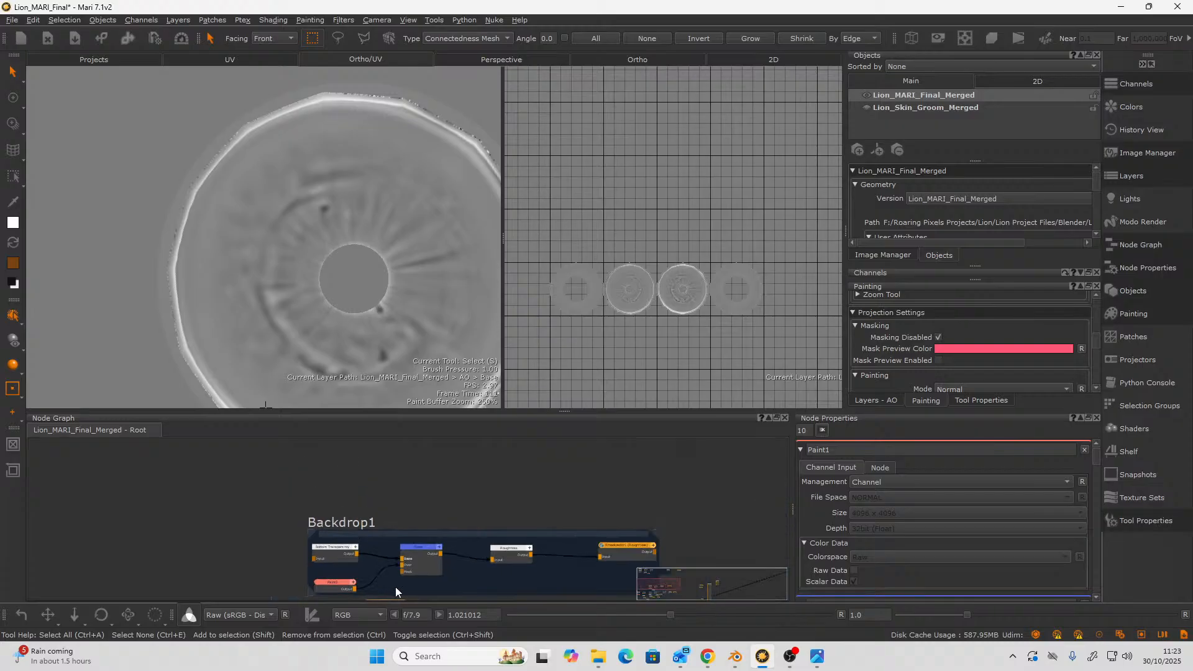
{"action": "scroll", "coordinate": [404, 546], "scroll_direction": "up", "scroll_amount": 2}
{"action": "scroll", "coordinate": [366, 562], "scroll_direction": "down", "scroll_amount": 3}
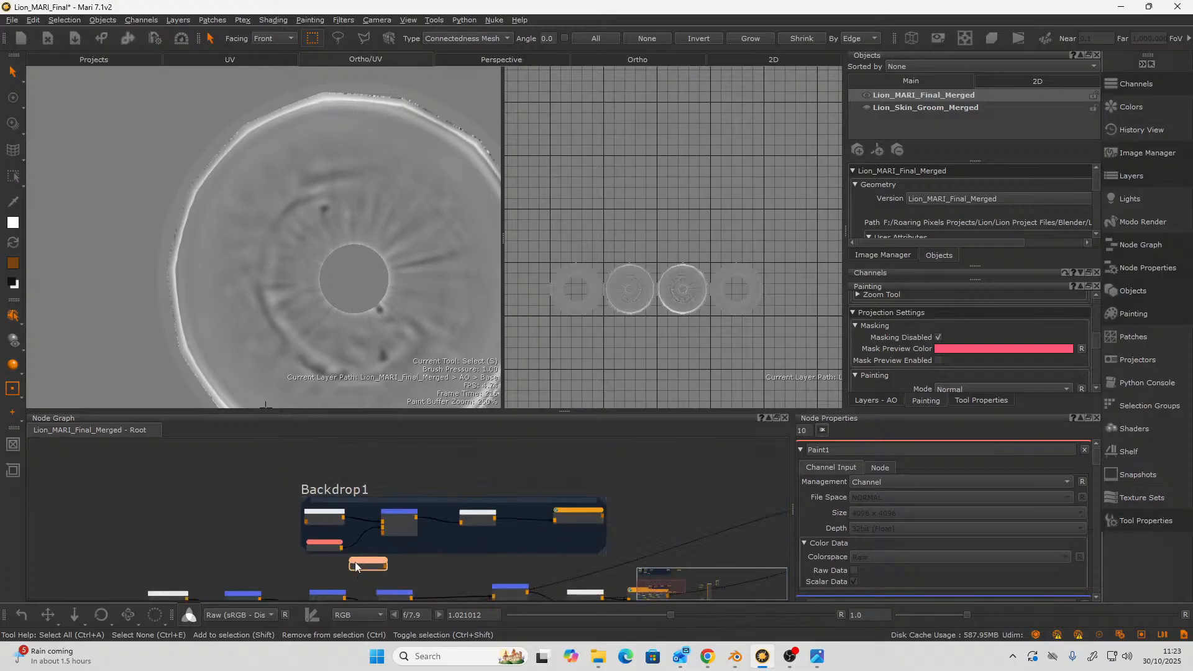
{"action": "left_click_drag", "start_coordinate": [355, 559], "coordinate": [248, 477]}
{"action": "middle_click_drag", "start_coordinate": [286, 473], "coordinate": [282, 578]}
{"action": "left_click_drag", "start_coordinate": [257, 567], "coordinate": [337, 492]}
{"action": "mouse_move", "coordinate": [337, 492]}
{"action": "middle_mouse_down"}
{"action": "mouse_move", "coordinate": [306, 612]}
{"action": "mouse_move", "coordinate": [344, 592]}
{"action": "middle_mouse_up"}
{"action": "left_click_drag", "start_coordinate": [326, 592], "coordinate": [337, 547]}
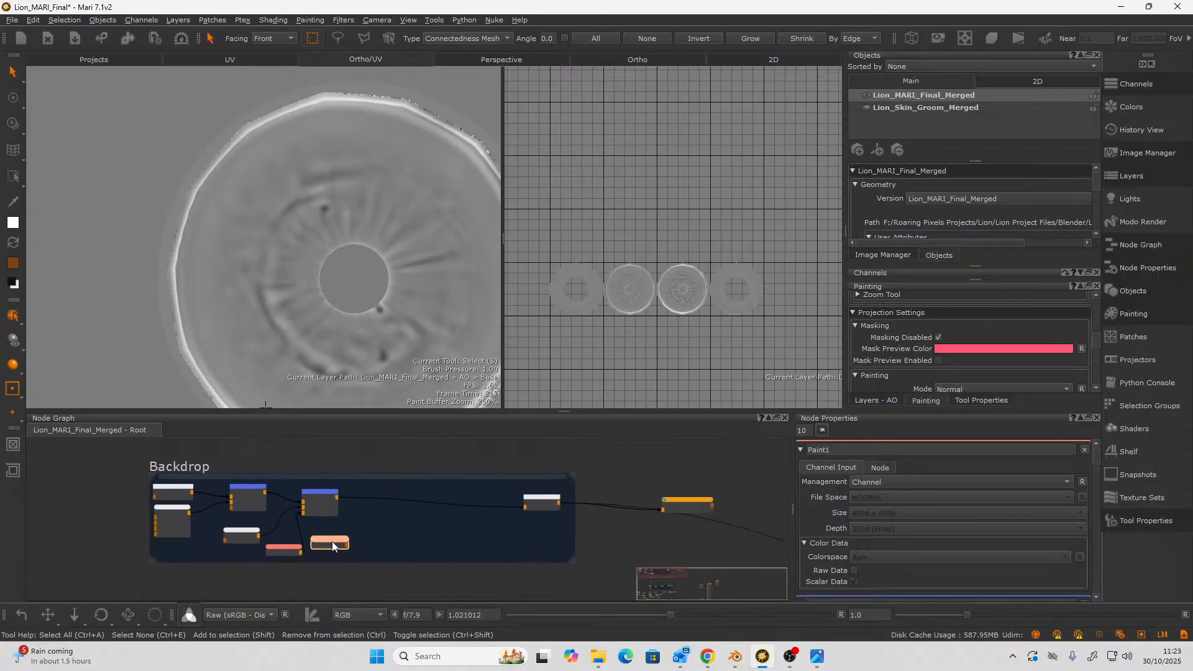
- View the Paint5 copy's output on the eye patches and delete that node
{"action": "scroll", "coordinate": [337, 569], "scroll_direction": "up", "scroll_amount": 5}
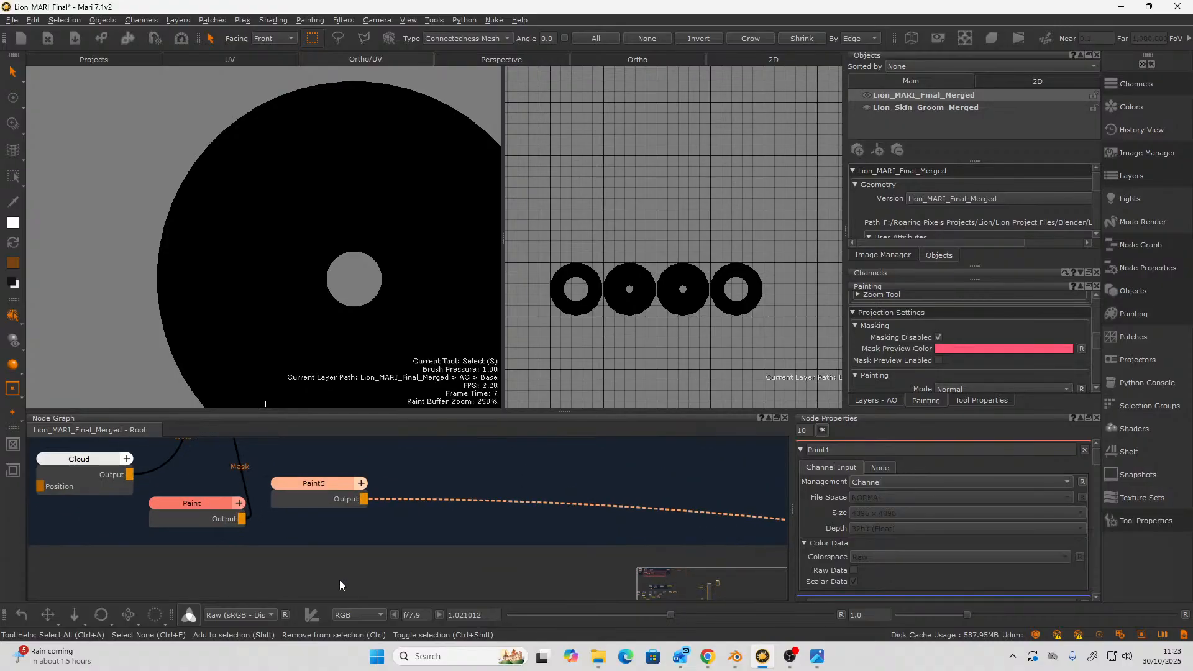
{"action": "left_click", "coordinate": [316, 505]}
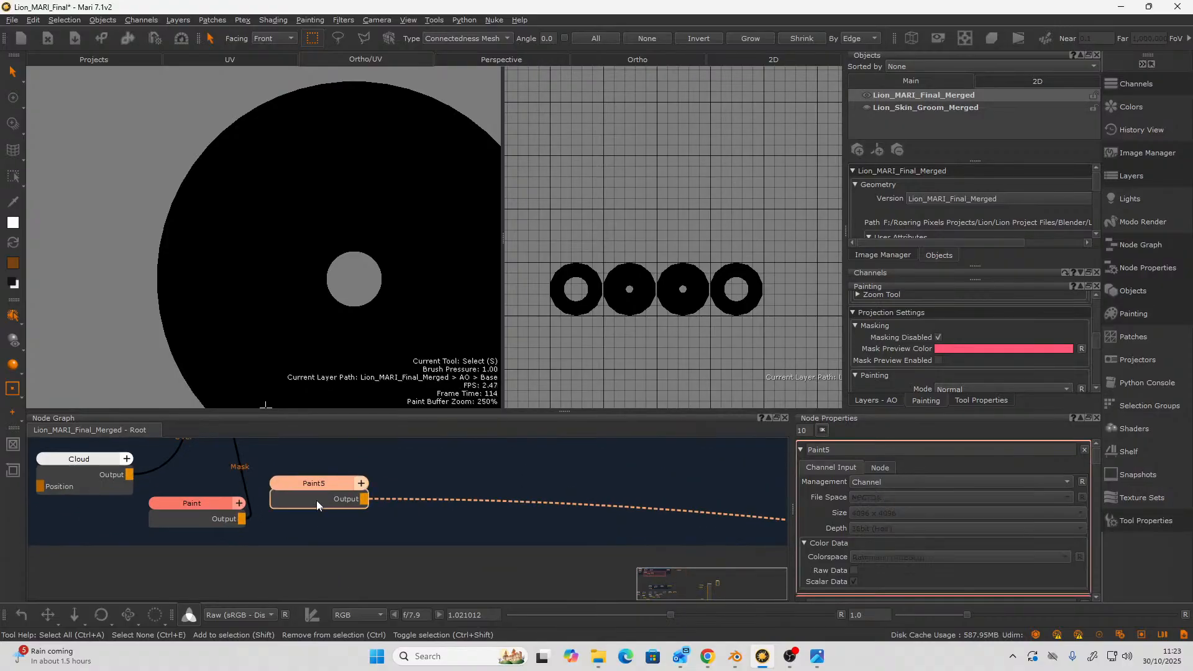
{"action": "key", "text": "Delete"}
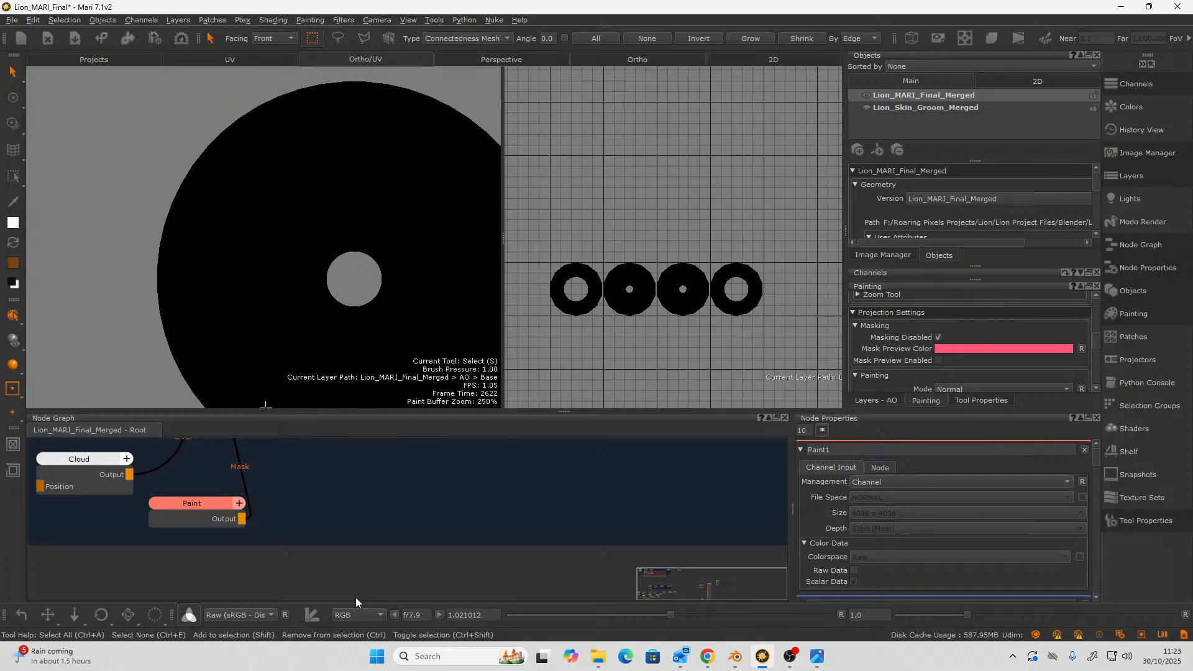
- Find the duplicated displacement paint node below the Skin Mask and view its output
{"action": "scroll", "coordinate": [359, 566], "scroll_direction": "down", "scroll_amount": 5}
{"action": "middle_click_drag", "start_coordinate": [362, 538], "coordinate": [406, 464]}
{"action": "scroll", "coordinate": [399, 497], "scroll_direction": "up", "scroll_amount": 3}
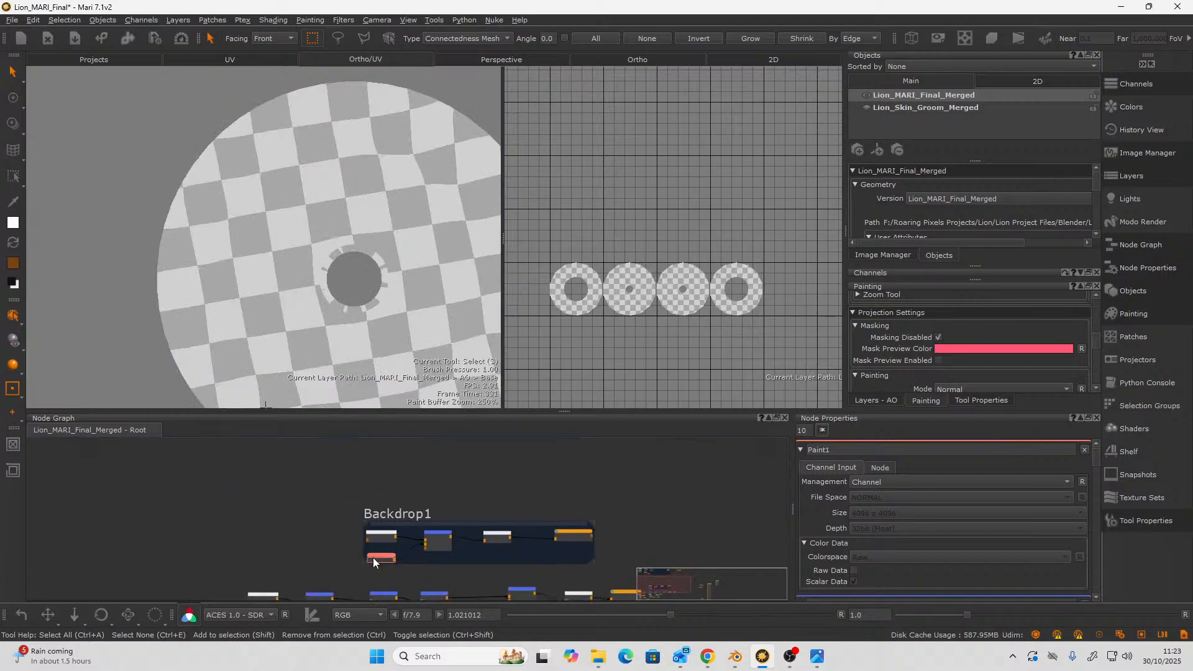
{"action": "mouse_move", "coordinate": [373, 557]}
{"action": "middle_mouse_down"}
{"action": "mouse_move", "coordinate": [356, 506]}
{"action": "mouse_move", "coordinate": [341, 546]}
{"action": "mouse_move", "coordinate": [383, 501]}
{"action": "mouse_move", "coordinate": [285, 540]}
{"action": "mouse_move", "coordinate": [241, 520]}
{"action": "middle_mouse_up"}
{"action": "scroll", "coordinate": [379, 492], "scroll_direction": "up", "scroll_amount": 2}
{"action": "left_click", "coordinate": [401, 568]}
{"action": "key", "text": "v"}
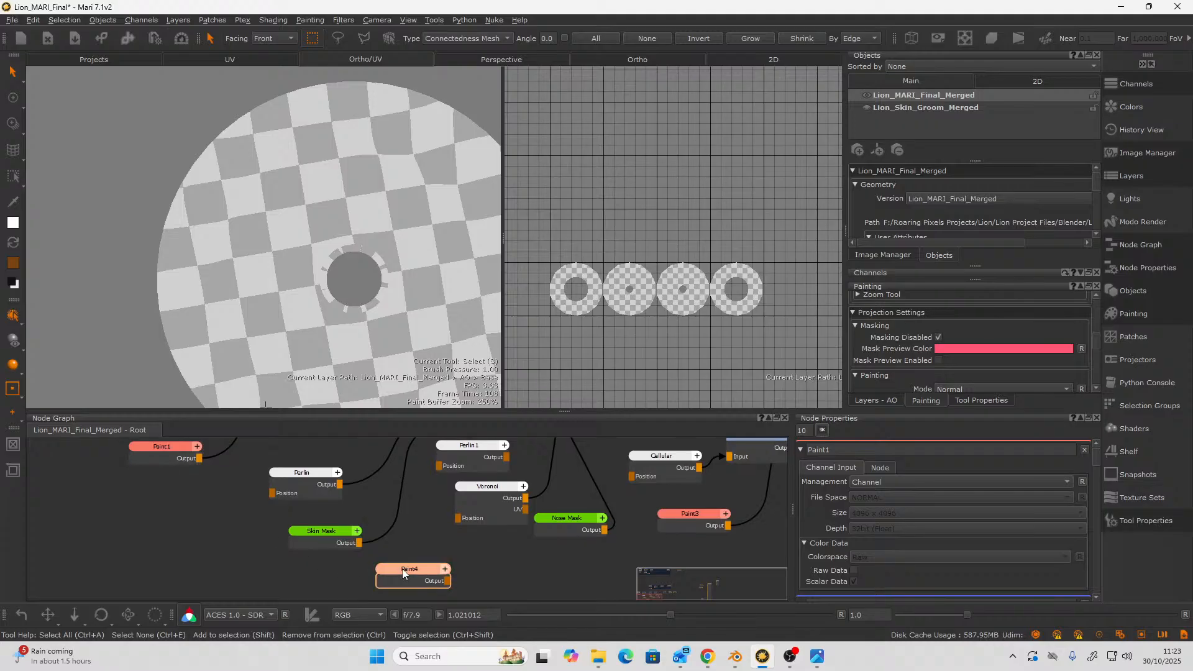
{"action": "scroll", "coordinate": [413, 578], "scroll_direction": "down", "scroll_amount": 2}
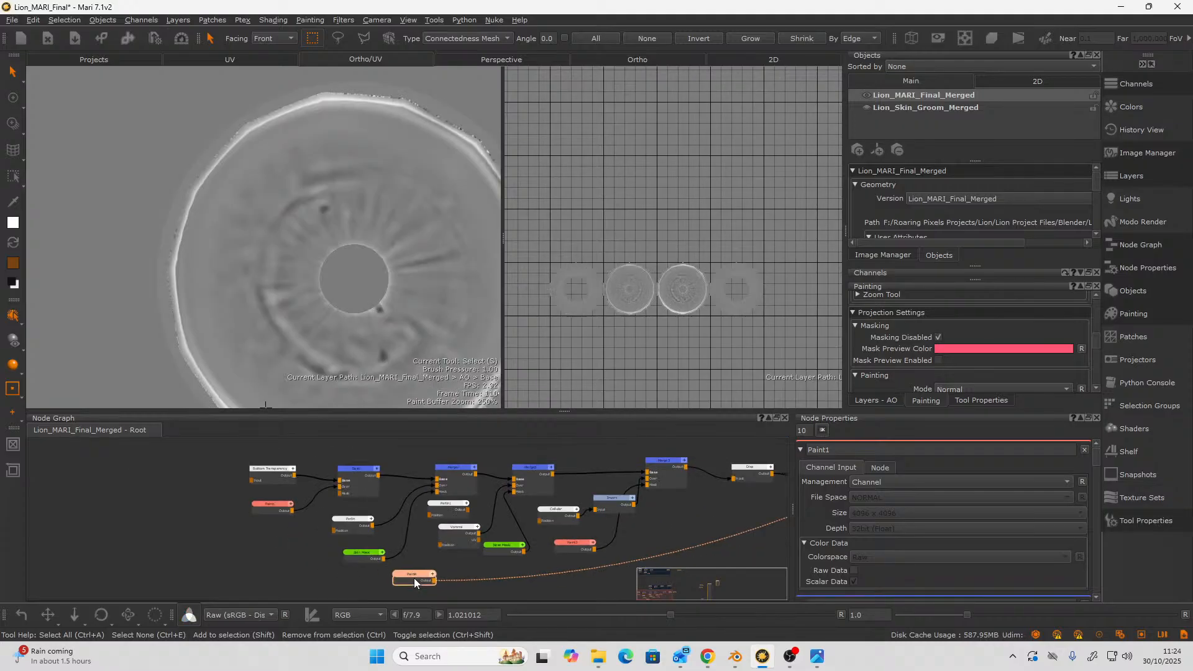
- Move the duplicated displacement paint node up into the diffuse color's Backdrop, beside the Paint mask node
{"action": "mouse_move", "coordinate": [414, 578]}
{"action": "middle_mouse_down"}
{"action": "mouse_move", "coordinate": [322, 448]}
{"action": "mouse_move", "coordinate": [368, 497]}
{"action": "middle_mouse_up"}
{"action": "scroll", "coordinate": [368, 497], "scroll_direction": "down", "scroll_amount": 2}
{"action": "middle_click_drag", "start_coordinate": [404, 550], "coordinate": [378, 562]}
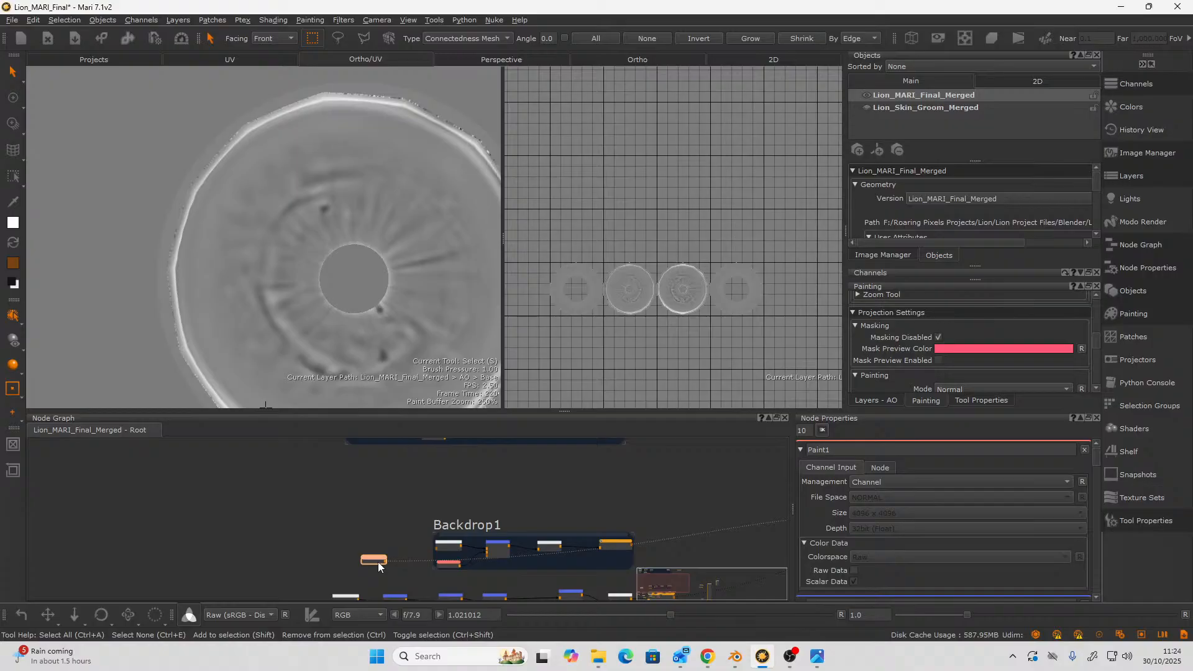
{"action": "middle_click_drag", "start_coordinate": [404, 466], "coordinate": [404, 550]}
{"action": "scroll", "coordinate": [404, 550], "scroll_direction": "up", "scroll_amount": 1}
{"action": "mouse_move", "coordinate": [378, 598]}
{"action": "left_mouse_down"}
{"action": "mouse_move", "coordinate": [464, 527]}
{"action": "mouse_move", "coordinate": [434, 575]}
{"action": "mouse_move", "coordinate": [478, 508]}
{"action": "left_mouse_up"}
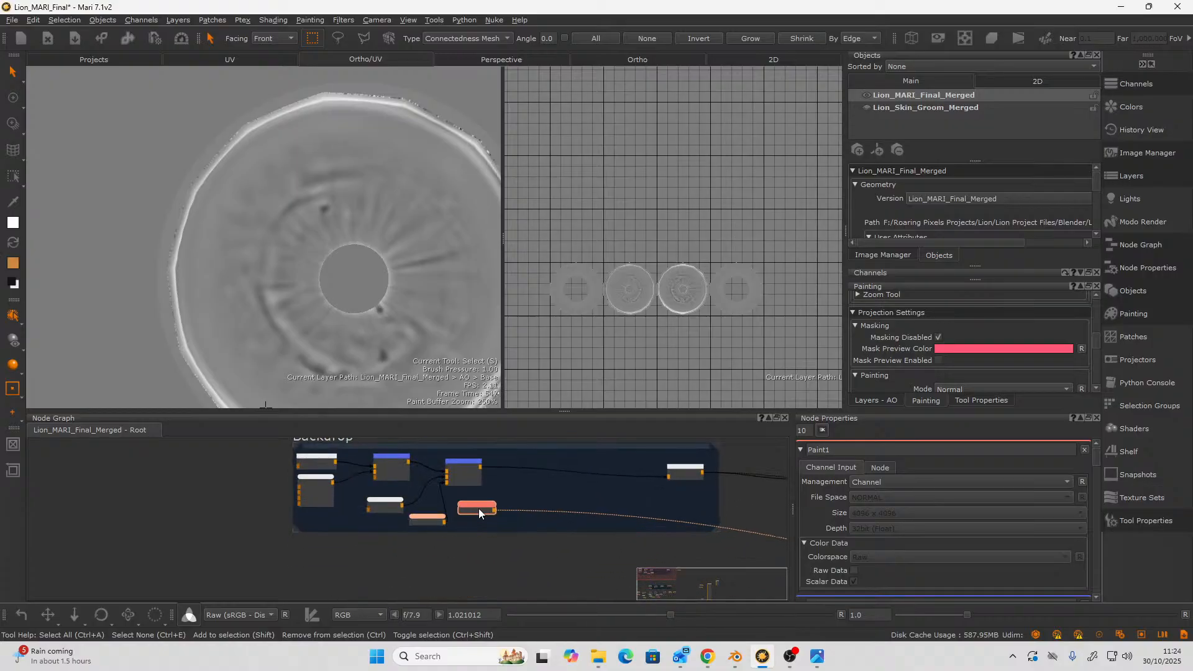
- Duplicate the diffuse network's Merge node and insert the copy into the connection between Merge and the Diffuse channel node
{"action": "scroll", "coordinate": [478, 508], "scroll_direction": "up", "scroll_amount": 3}
{"action": "middle_click_drag", "start_coordinate": [479, 508], "coordinate": [482, 559]}
{"action": "scroll", "coordinate": [544, 517], "scroll_direction": "up", "scroll_amount": 3}
{"action": "scroll", "coordinate": [527, 534], "scroll_direction": "down", "scroll_amount": 1}
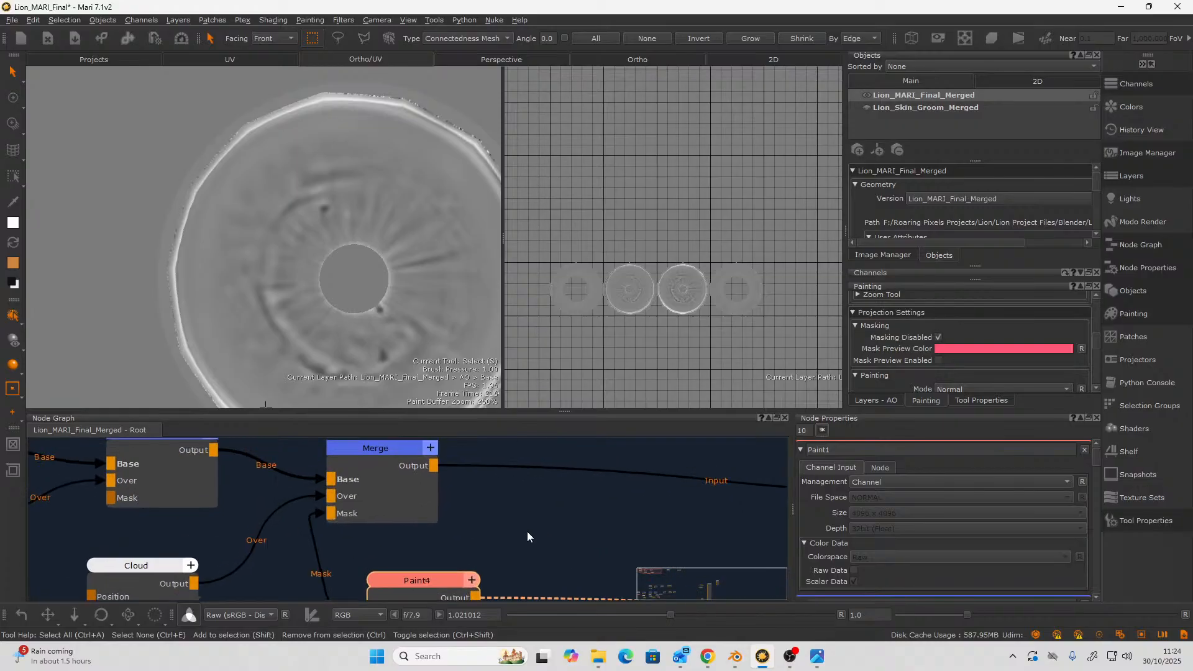
{"action": "scroll", "coordinate": [486, 516], "scroll_direction": "down", "scroll_amount": 1}
{"action": "left_click", "coordinate": [387, 469]}
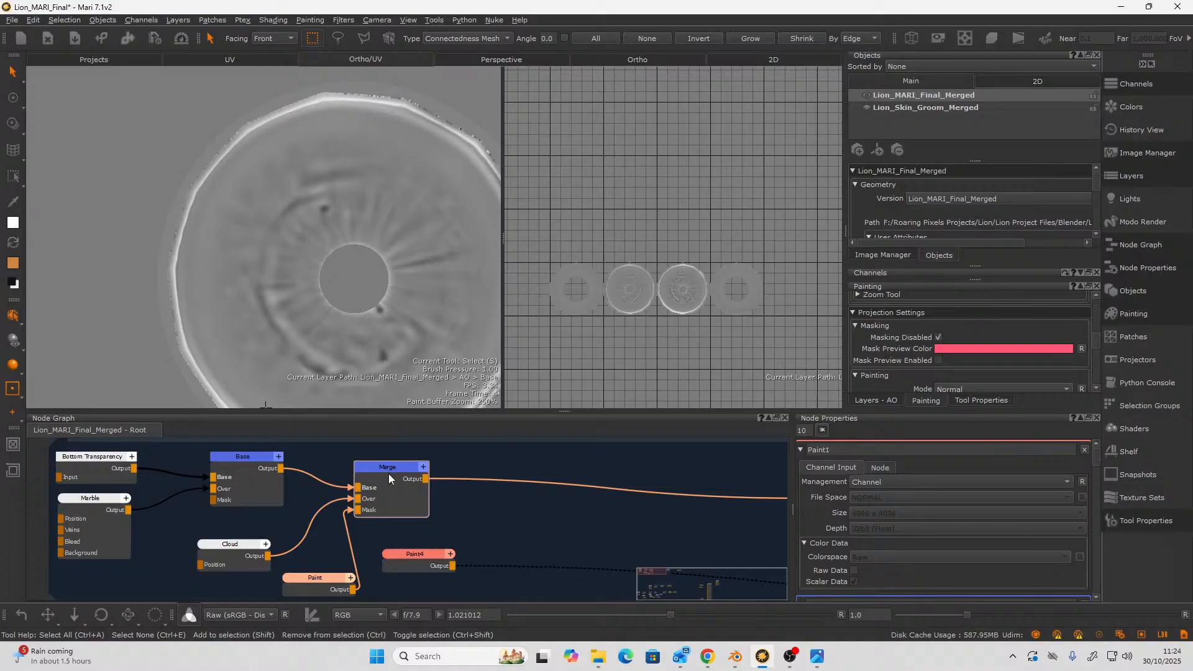
{"action": "key", "text": "ctrl+c"}
{"action": "key", "text": "ctrl+v"}
{"action": "left_click_drag", "start_coordinate": [509, 470], "coordinate": [574, 479]}
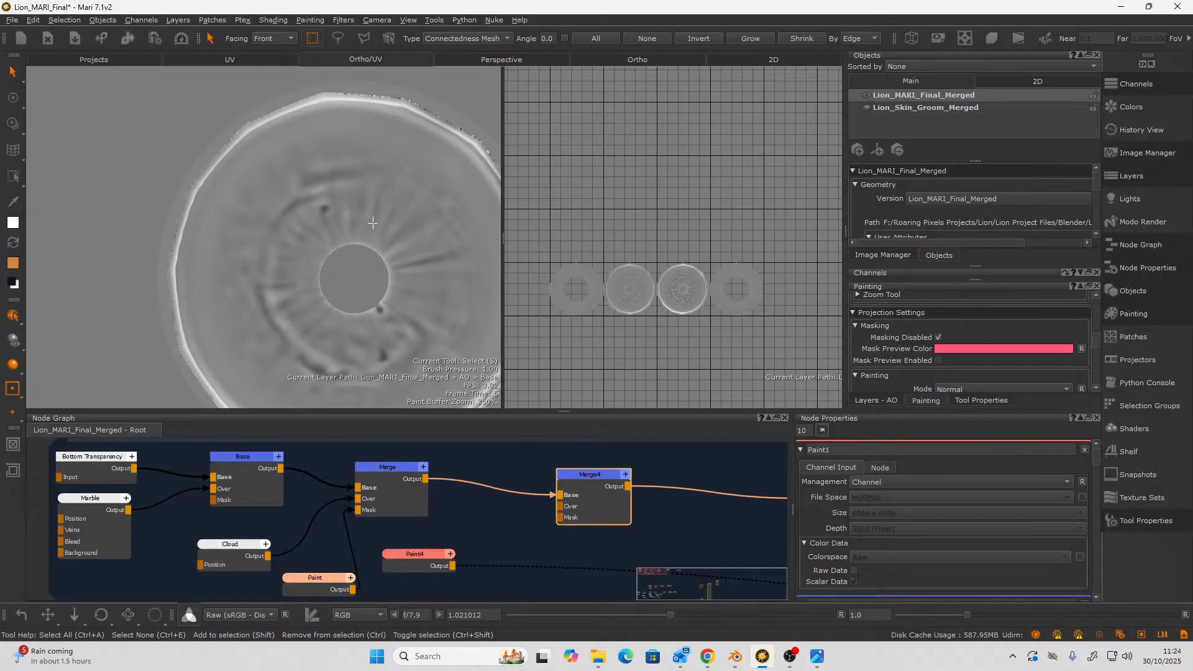
- View the Merge4 node's output on the eye patch
{"action": "middle_click_drag", "start_coordinate": [557, 495], "coordinate": [517, 503]}
{"action": "left_click", "coordinate": [533, 481]}
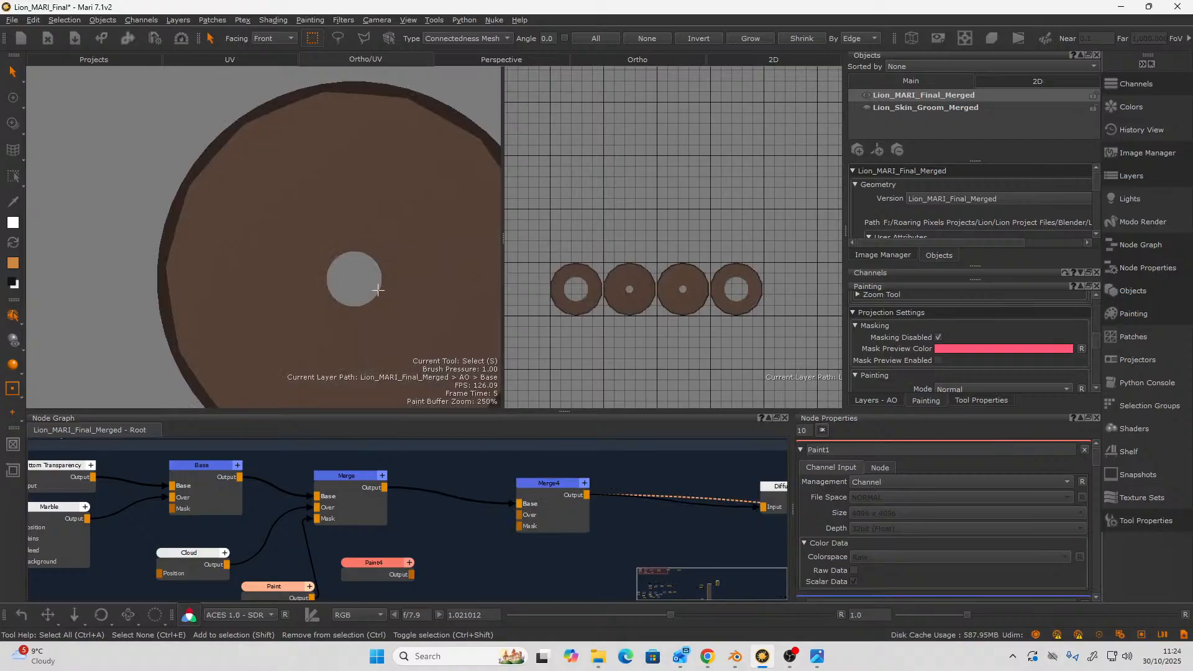
{"action": "right_click_drag", "start_coordinate": [378, 289], "coordinate": [359, 252], "text": "alt"}
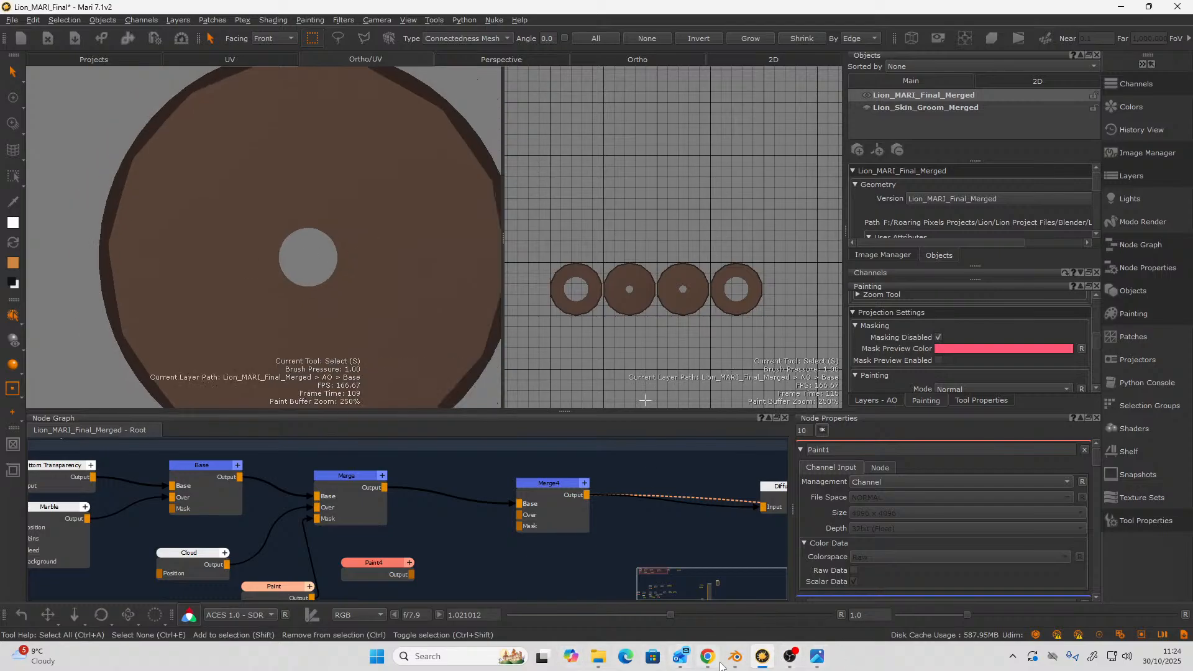
- Switch to the lion reference photo in the image viewer and examine the eye's iris colors beside the eye patch
{"action": "left_click", "coordinate": [817, 656]}
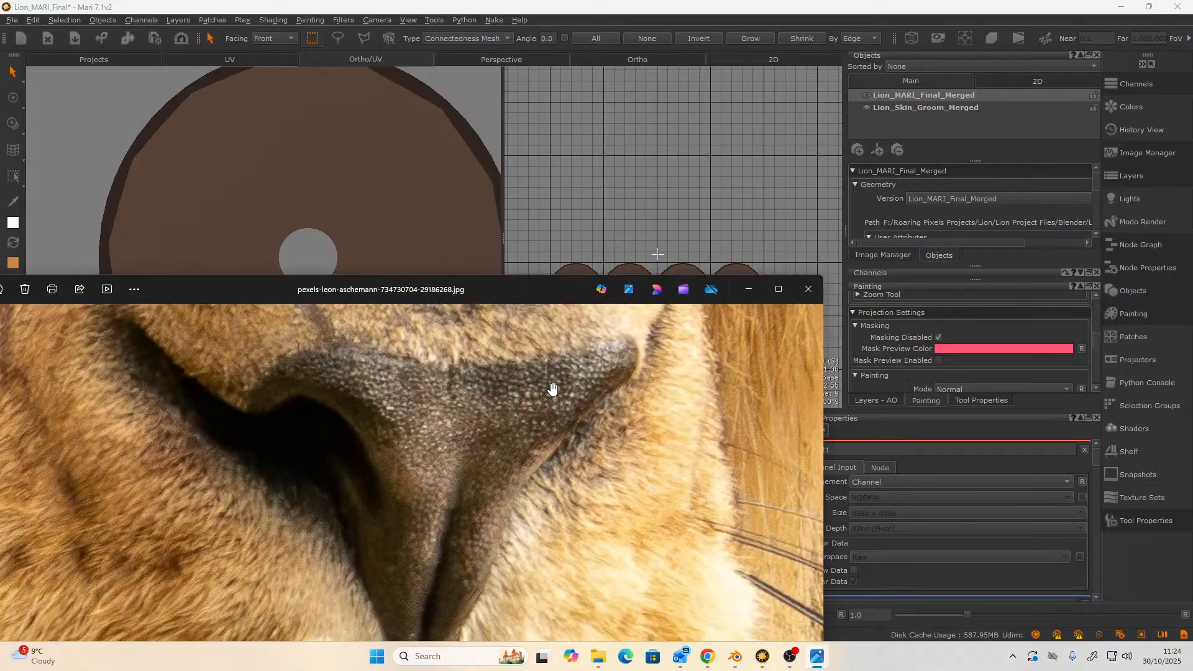
{"action": "left_click_drag", "start_coordinate": [552, 389], "coordinate": [503, 596]}
{"action": "left_click_drag", "start_coordinate": [484, 348], "coordinate": [511, 509]}
{"action": "left_click_drag", "start_coordinate": [397, 438], "coordinate": [454, 566]}
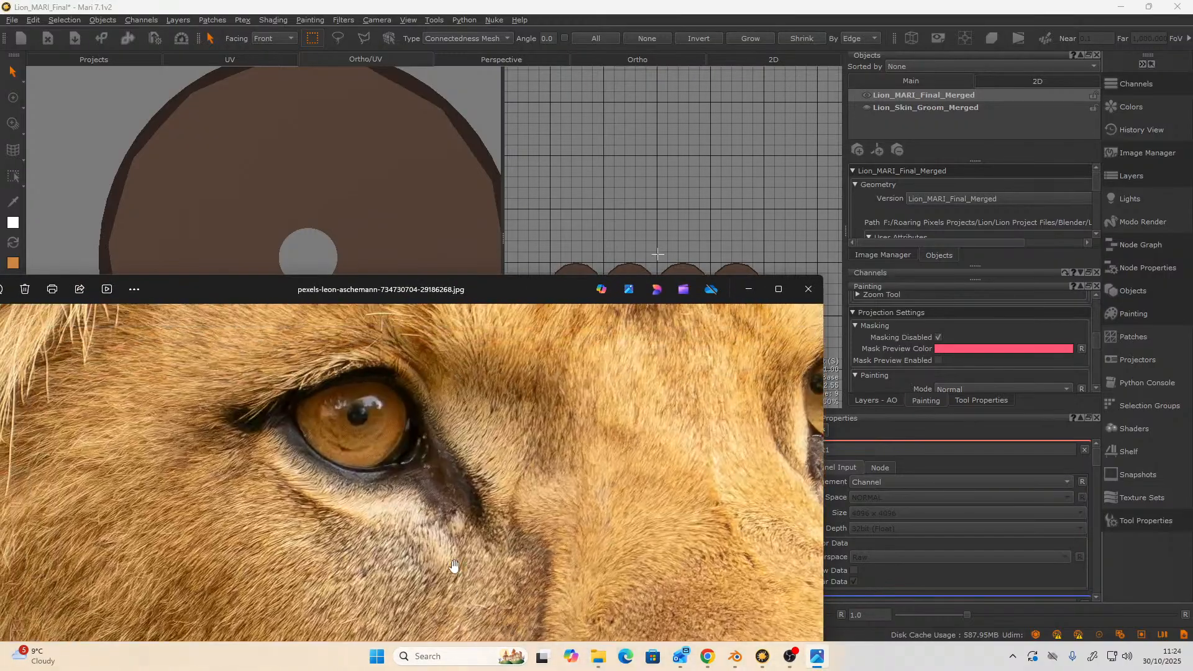
{"action": "scroll", "coordinate": [351, 423], "scroll_direction": "up", "scroll_amount": 4}
{"action": "left_click_drag", "start_coordinate": [476, 290], "coordinate": [692, 463]}
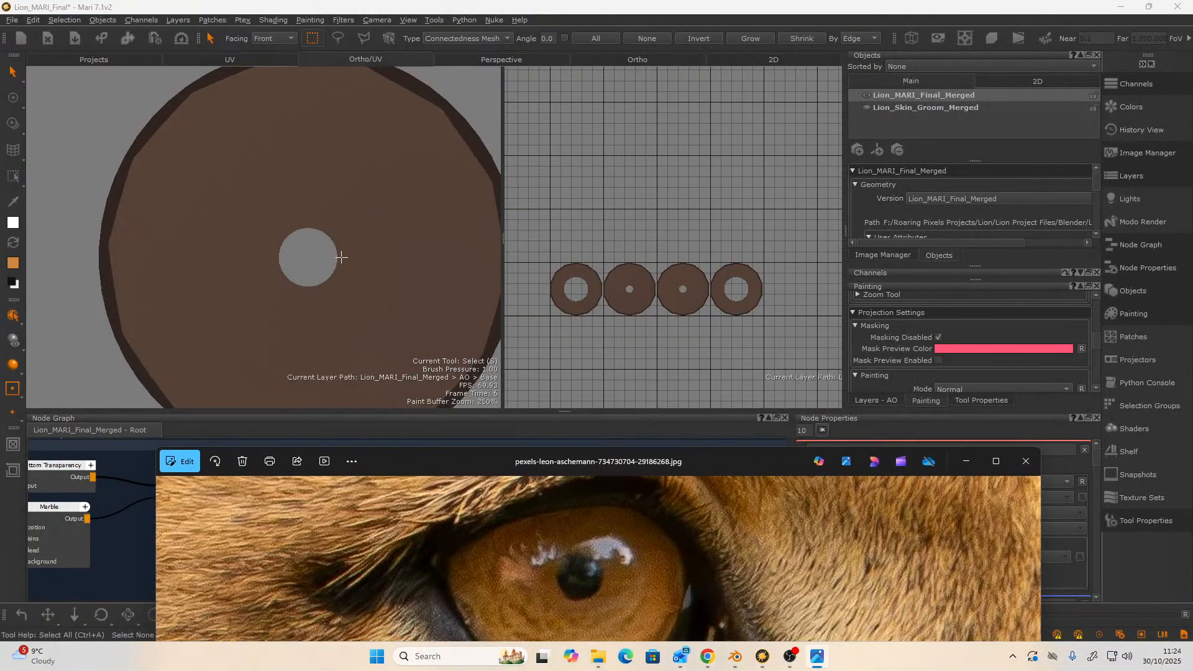
{"action": "middle_click_drag", "start_coordinate": [341, 257], "coordinate": [326, 228]}
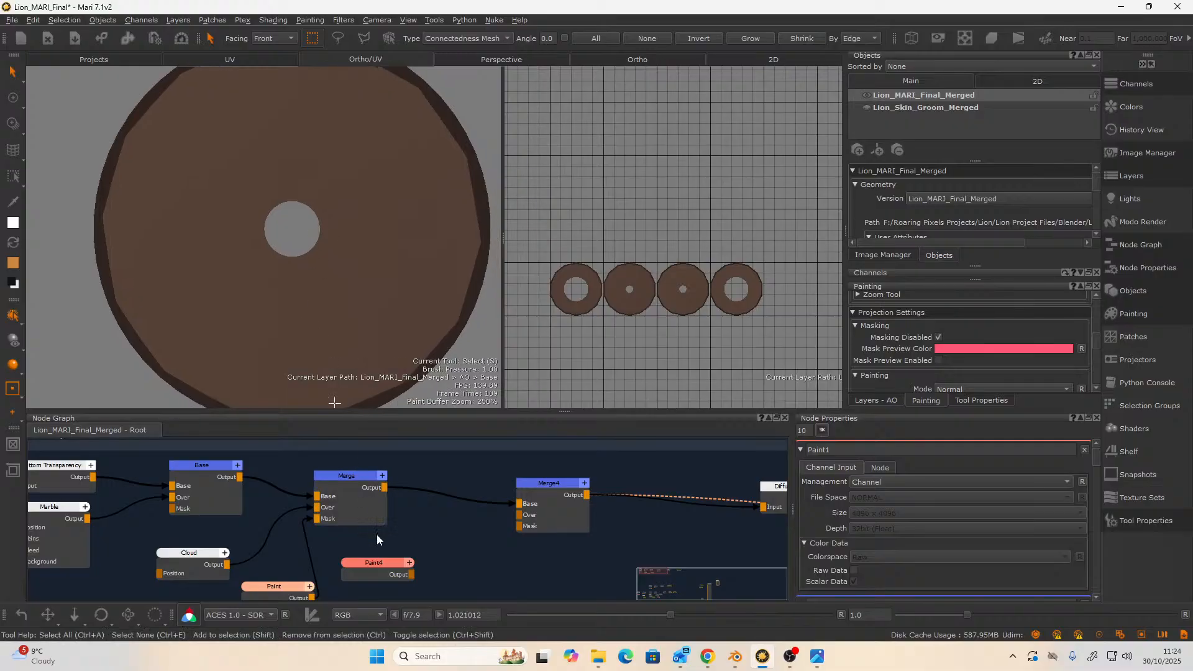
- Create a black 2048 x 2048, 16bit (Half) paint node and place it just above Paint4
{"action": "left_click", "coordinate": [387, 570]}
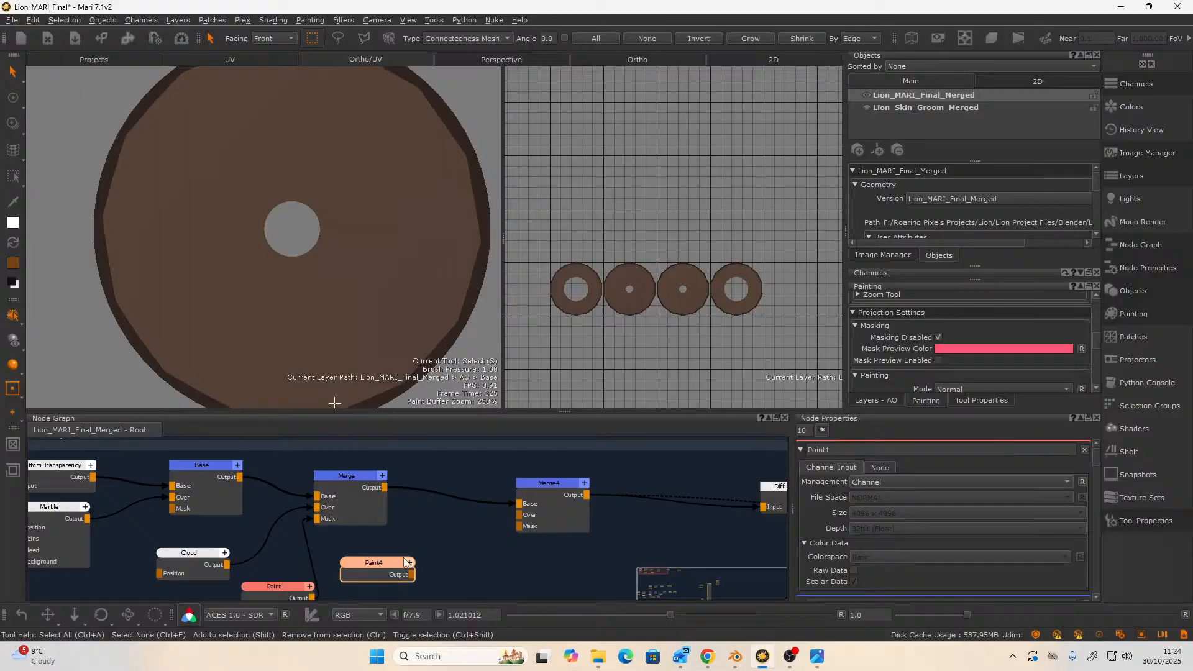
{"action": "right_click", "coordinate": [430, 535]}
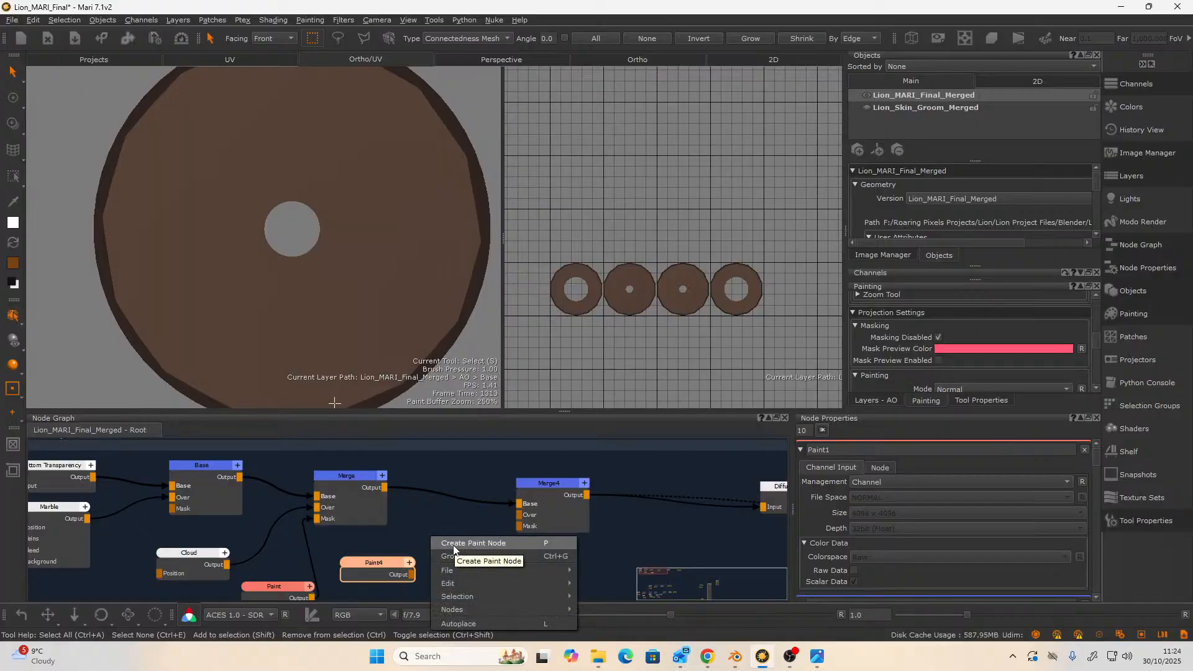
{"action": "left_click", "coordinate": [452, 546]}
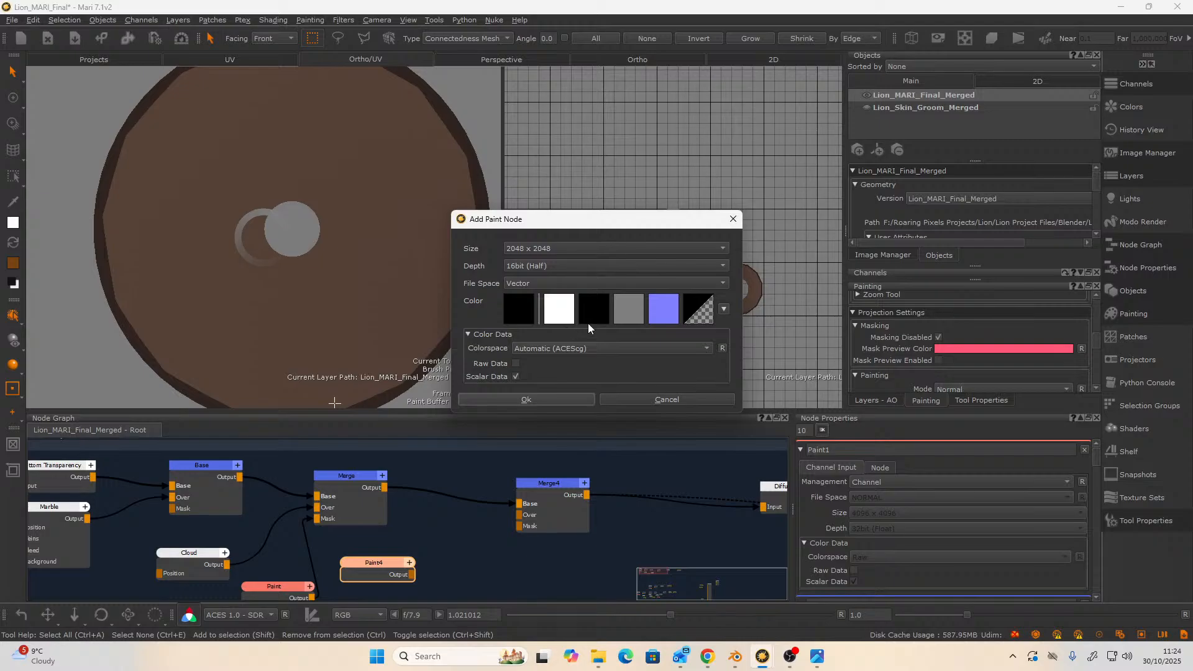
{"action": "left_click", "coordinate": [698, 309]}
{"action": "left_click", "coordinate": [594, 311]}
{"action": "left_click", "coordinate": [519, 401]}
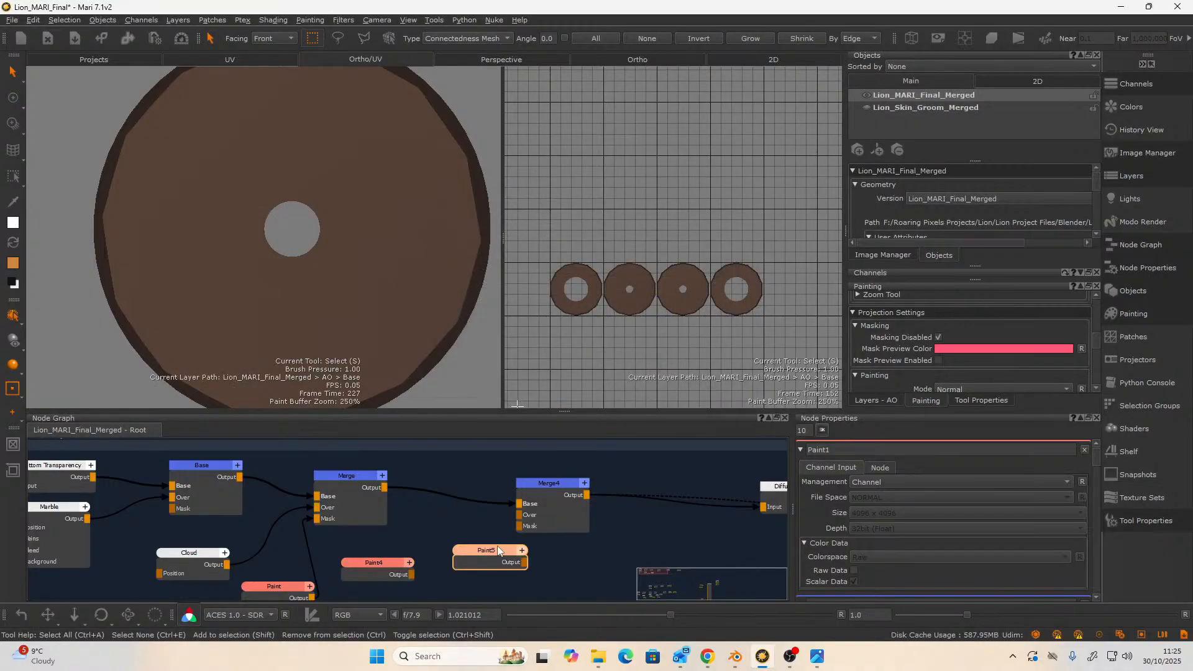
{"action": "left_click_drag", "start_coordinate": [465, 544], "coordinate": [419, 527]}
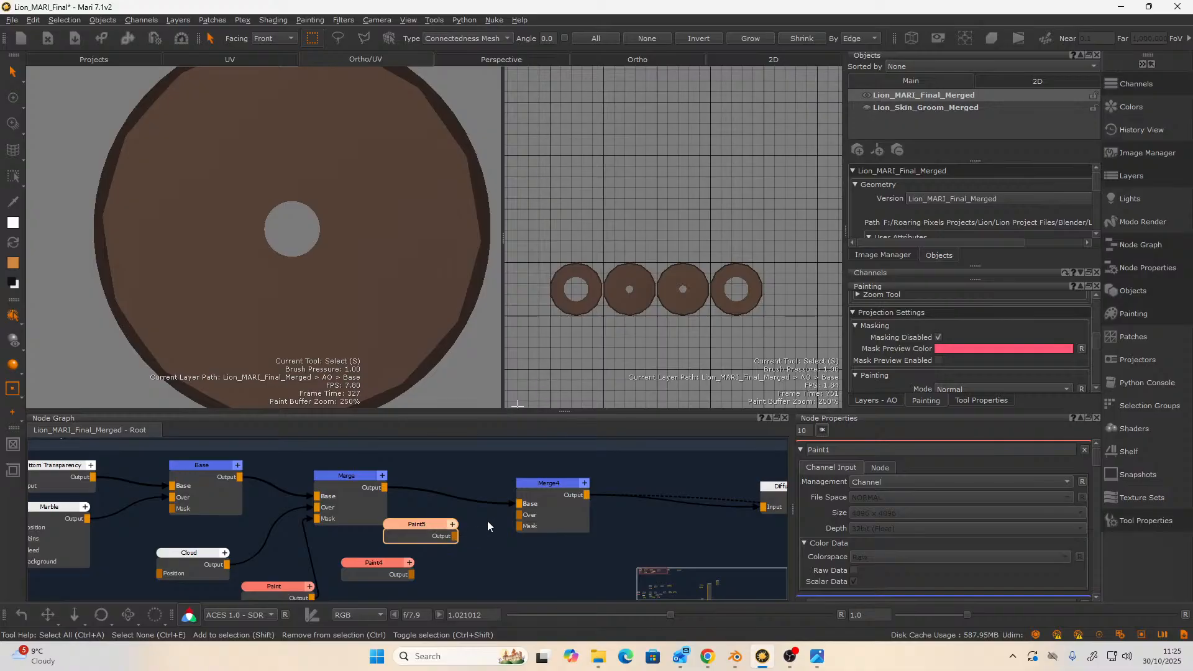
- Create a 4096 x 4096, 8bit (Byte) paint node and connect its output to Merge4's Over input
{"action": "right_click", "coordinate": [426, 532]}
{"action": "left_click", "coordinate": [448, 538]}
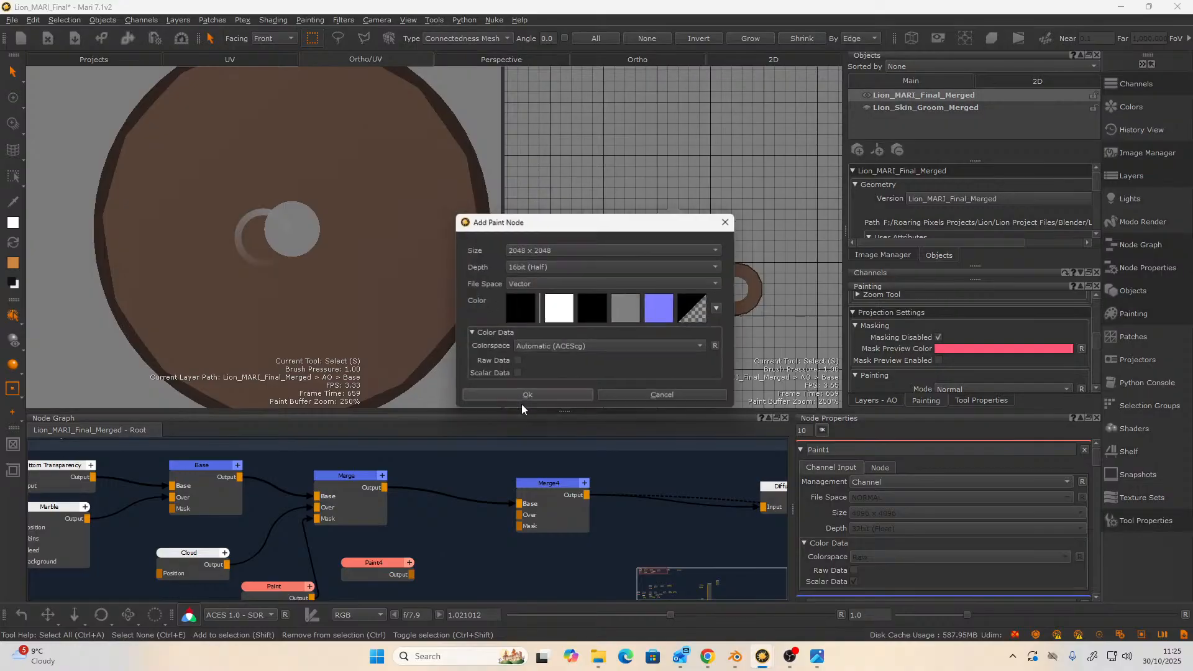
{"action": "left_click", "coordinate": [535, 242]}
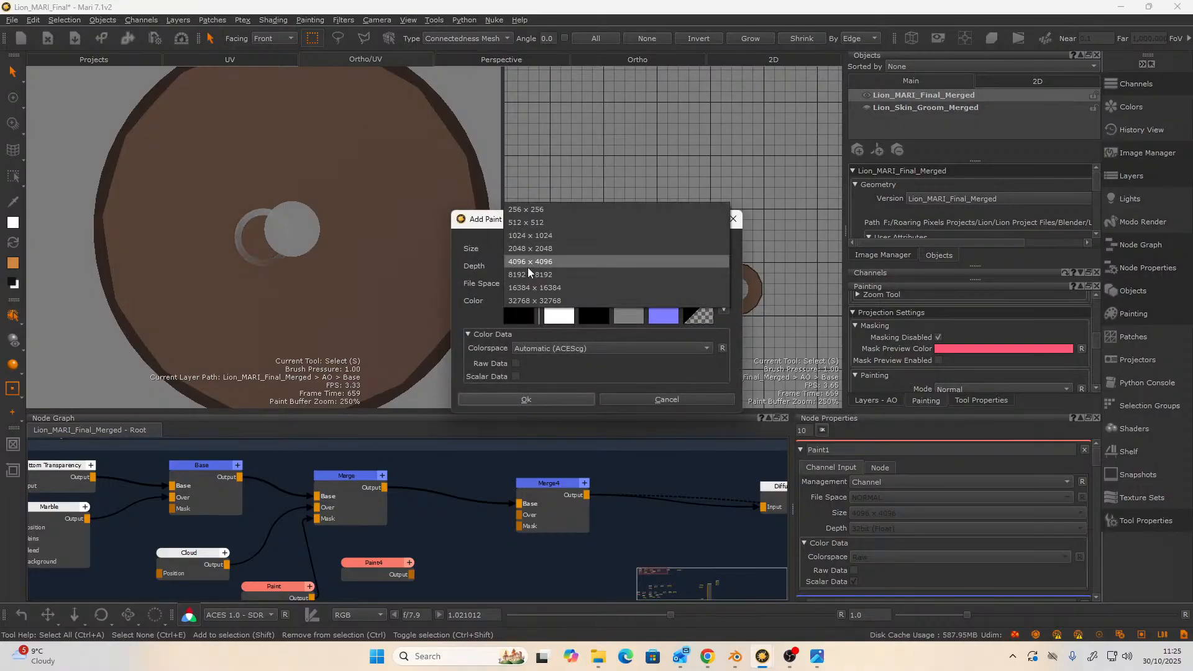
{"action": "left_click", "coordinate": [528, 267]}
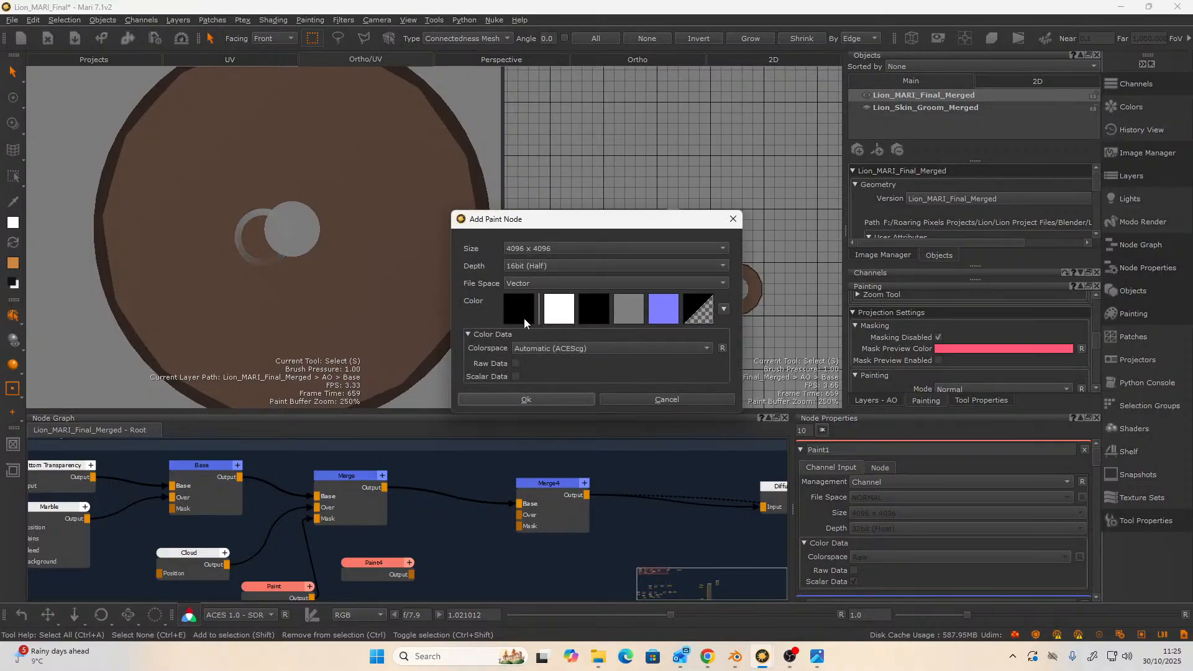
{"action": "left_click", "coordinate": [521, 267]}
{"action": "left_click", "coordinate": [523, 241]}
{"action": "left_click", "coordinate": [527, 400]}
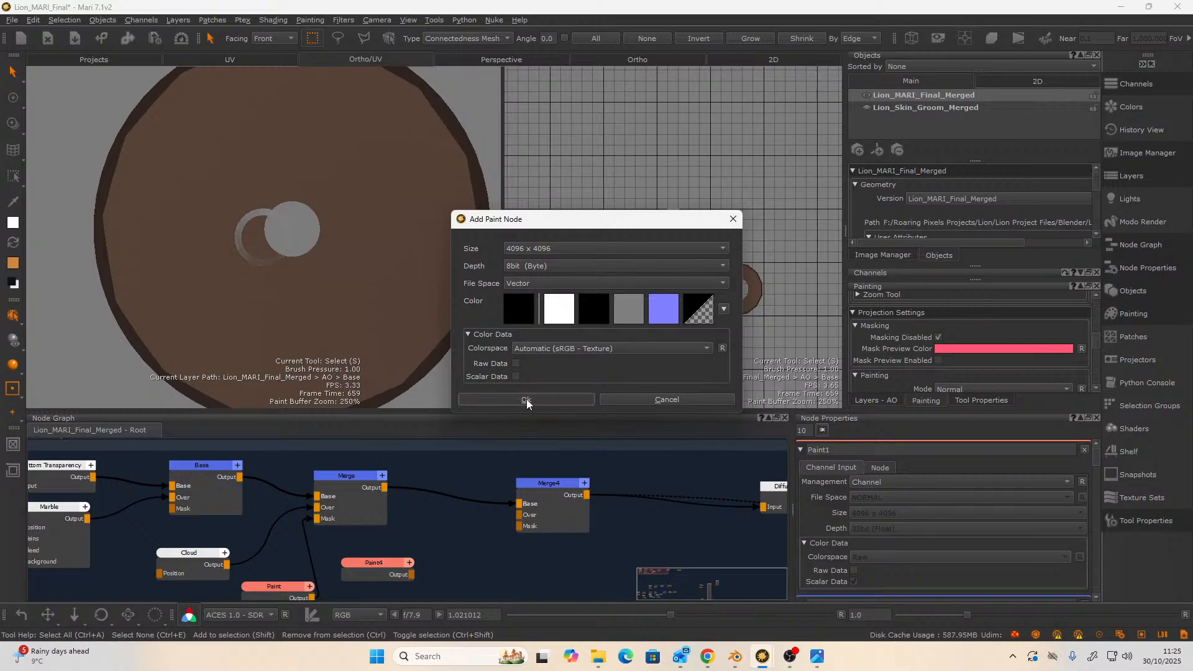
{"action": "scroll", "coordinate": [444, 534], "scroll_direction": "up", "scroll_amount": 2}
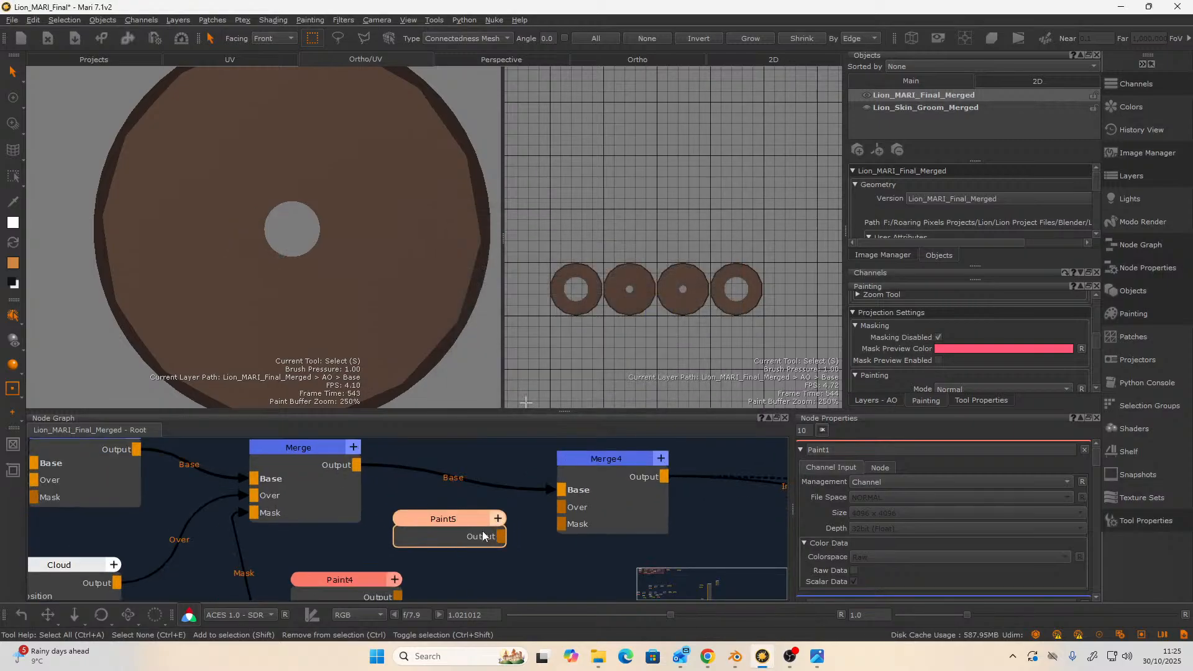
{"action": "left_click_drag", "start_coordinate": [551, 505], "coordinate": [563, 506]}
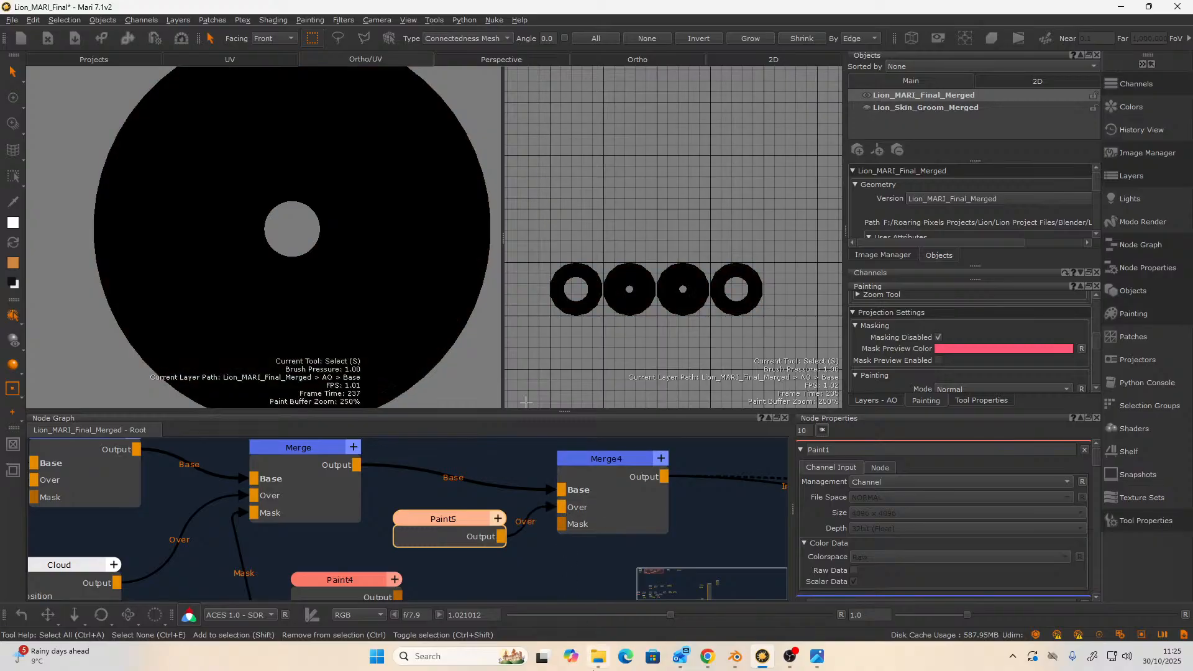
- With the Paint tool, swap orange to the foreground color and brush a stroke above the pupil of the small-holed eye patch
{"action": "left_click", "coordinate": [20, 97]}
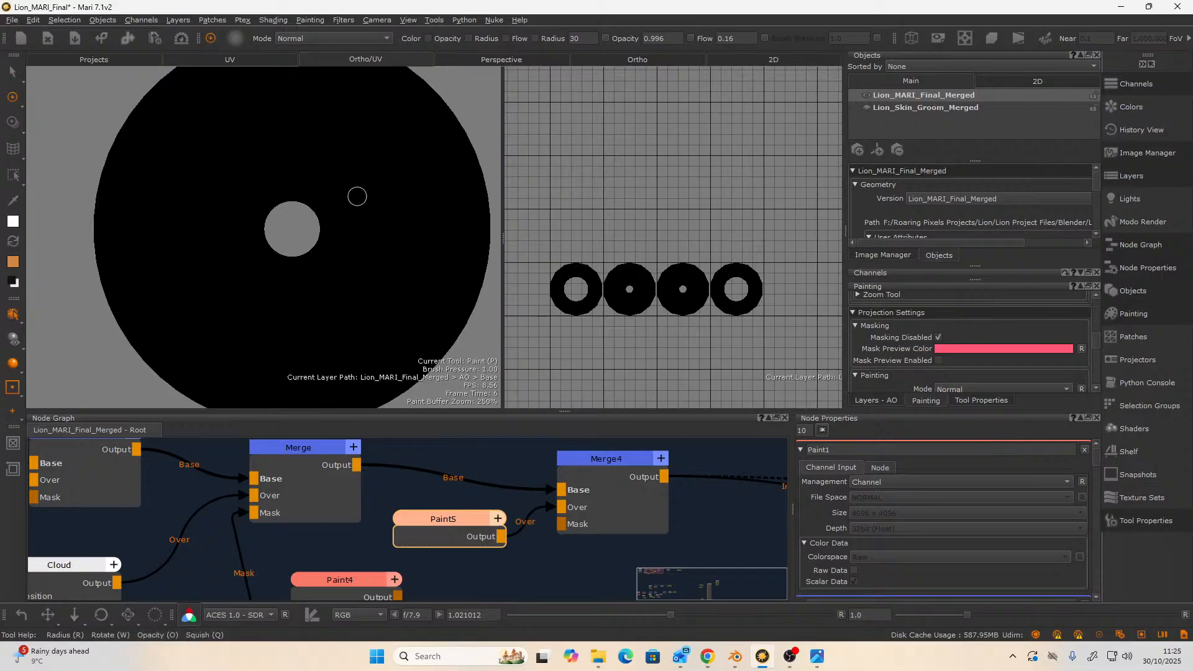
{"action": "mouse_move", "coordinate": [603, 240]}
{"action": "right_mouse_down", "text": "alt"}
{"action": "mouse_move", "coordinate": [617, 267]}
{"action": "mouse_move", "coordinate": [734, 234]}
{"action": "mouse_move", "coordinate": [738, 219]}
{"action": "mouse_move", "coordinate": [720, 240]}
{"action": "right_mouse_up", "text": "alt"}
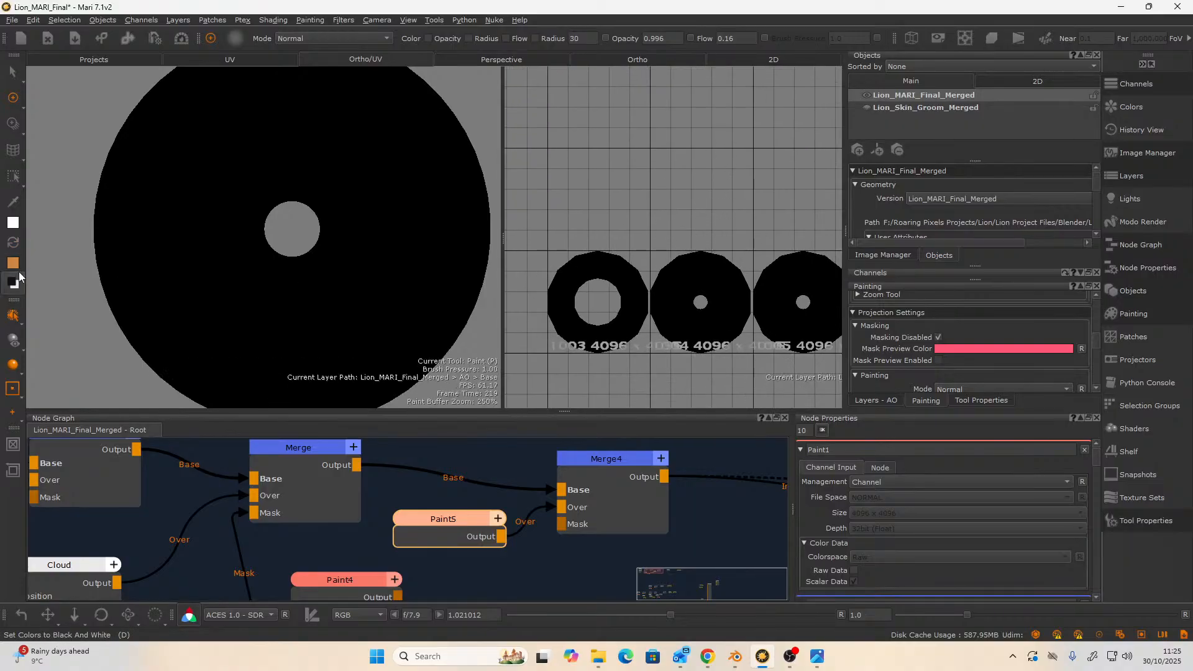
{"action": "left_click", "coordinate": [13, 243]}
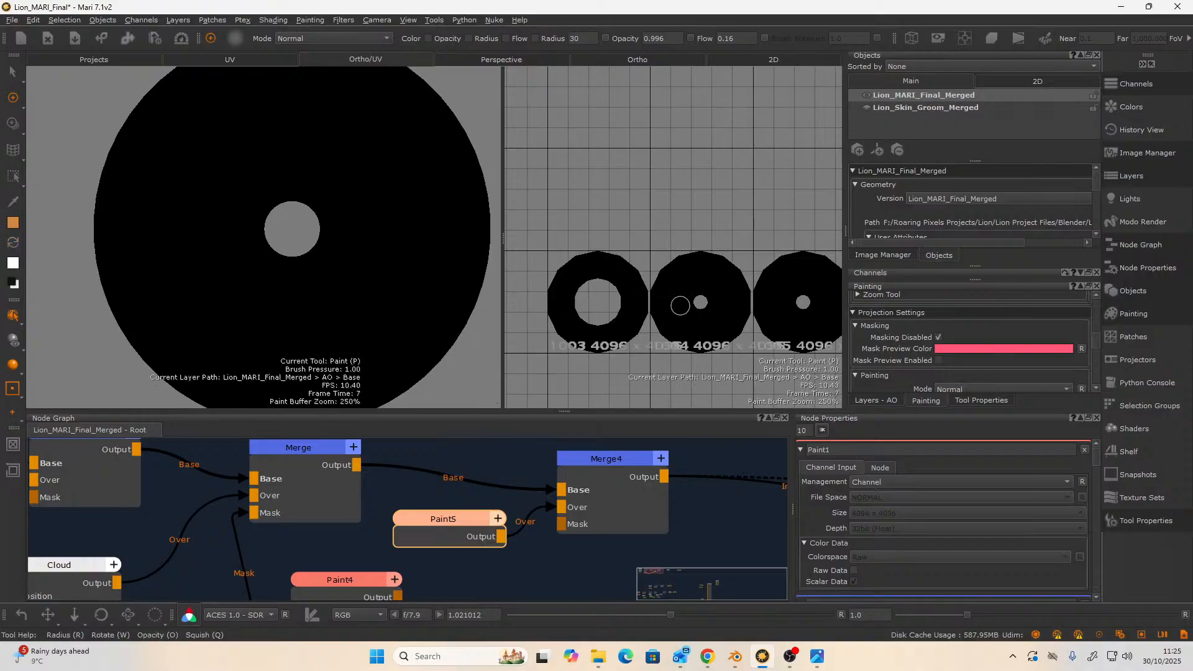
{"action": "mouse_move", "coordinate": [700, 282]}
{"action": "left_mouse_down"}
{"action": "mouse_move", "coordinate": [687, 290]}
{"action": "mouse_move", "coordinate": [695, 273]}
{"action": "mouse_move", "coordinate": [677, 274]}
{"action": "mouse_move", "coordinate": [690, 260]}
{"action": "mouse_move", "coordinate": [700, 262]}
{"action": "mouse_move", "coordinate": [674, 280]}
{"action": "mouse_move", "coordinate": [686, 258]}
{"action": "mouse_move", "coordinate": [678, 261]}
{"action": "mouse_move", "coordinate": [730, 273]}
{"action": "mouse_move", "coordinate": [705, 268]}
{"action": "left_mouse_up"}
- Choose the Default brush from the Mari shelf and cover the same eye patch completely with orange
{"action": "key", "text": "k"}
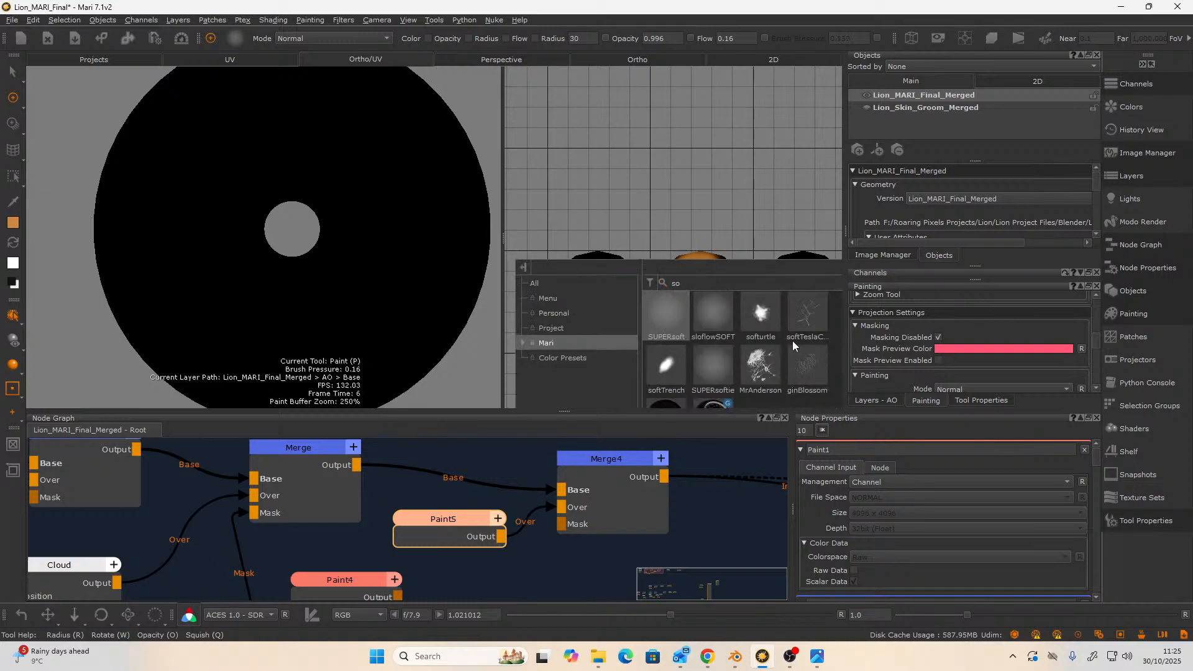
{"action": "left_click", "coordinate": [695, 283]}
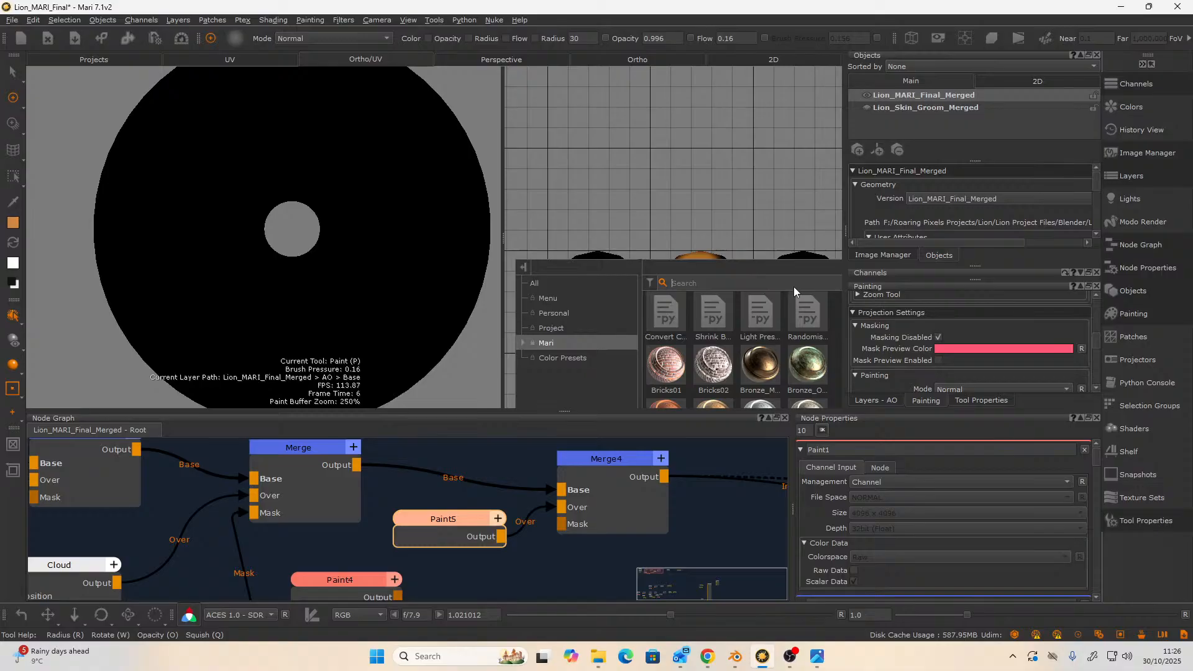
{"action": "key", "text": "k"}
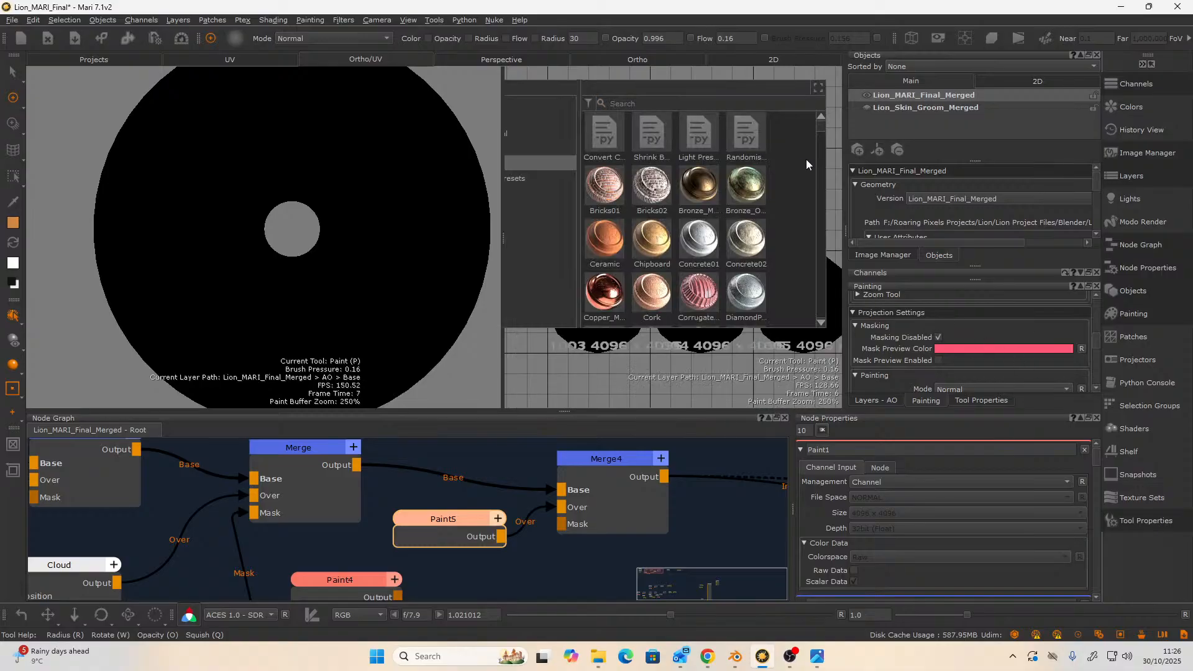
{"action": "left_click_drag", "start_coordinate": [818, 128], "coordinate": [819, 149]}
{"action": "left_click", "coordinate": [703, 205]}
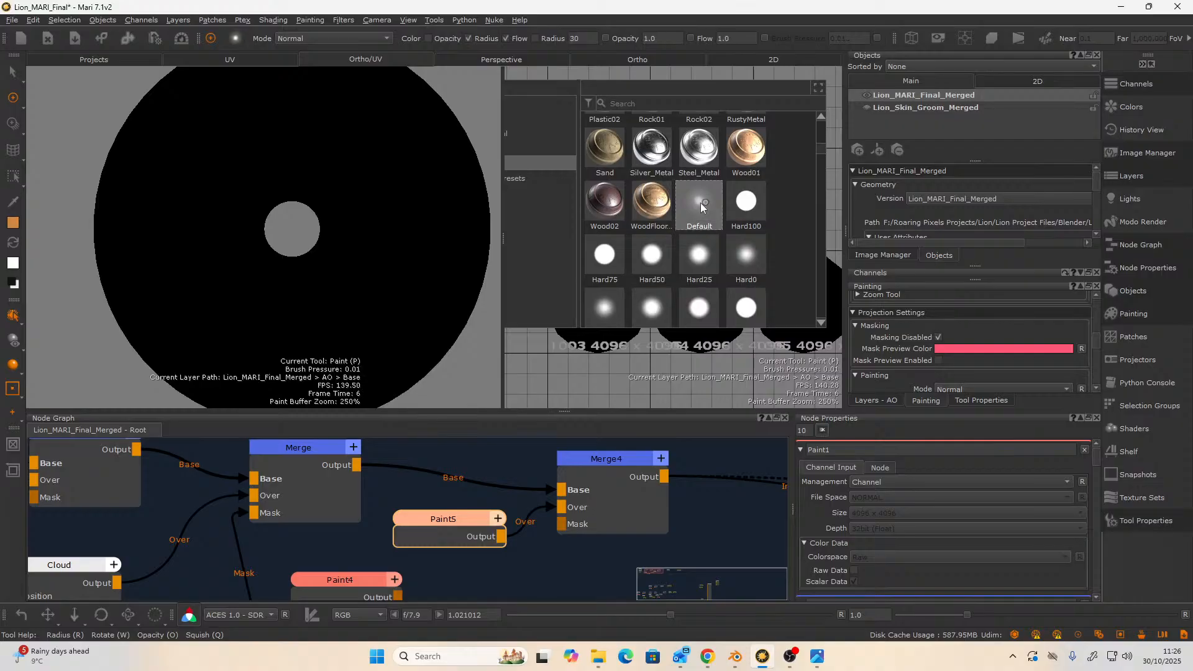
{"action": "mouse_move", "coordinate": [699, 283]}
{"action": "left_mouse_down"}
{"action": "mouse_move", "coordinate": [705, 268]}
{"action": "mouse_move", "coordinate": [679, 268]}
{"action": "mouse_move", "coordinate": [718, 264]}
{"action": "mouse_move", "coordinate": [730, 280]}
{"action": "mouse_move", "coordinate": [659, 283]}
{"action": "mouse_move", "coordinate": [668, 329]}
{"action": "mouse_move", "coordinate": [666, 313]}
{"action": "mouse_move", "coordinate": [689, 320]}
{"action": "mouse_move", "coordinate": [739, 279]}
{"action": "mouse_move", "coordinate": [736, 330]}
{"action": "mouse_move", "coordinate": [748, 305]}
{"action": "mouse_move", "coordinate": [703, 329]}
{"action": "mouse_move", "coordinate": [715, 325]}
{"action": "left_mouse_up"}
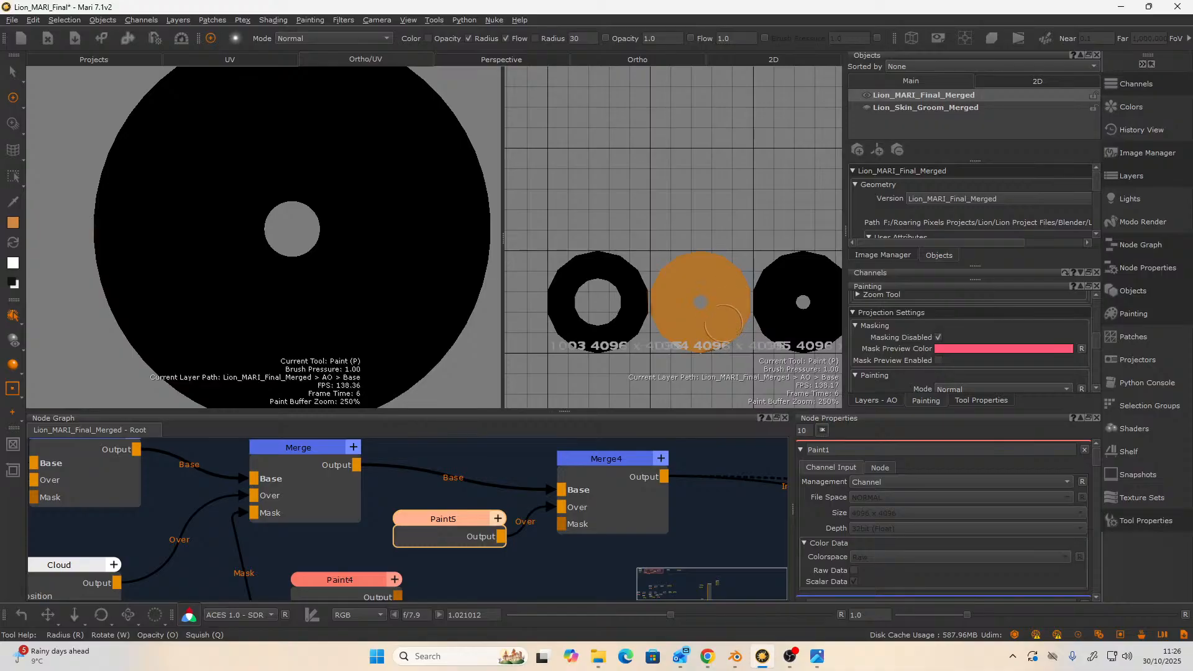
{"action": "mouse_move", "coordinate": [723, 311]}
{"action": "left_mouse_down"}
{"action": "mouse_move", "coordinate": [659, 270]}
{"action": "mouse_move", "coordinate": [693, 295]}
{"action": "mouse_move", "coordinate": [710, 291]}
{"action": "left_mouse_up"}
- Mirror the paint left to right on all patches
{"action": "right_click", "coordinate": [710, 291]}
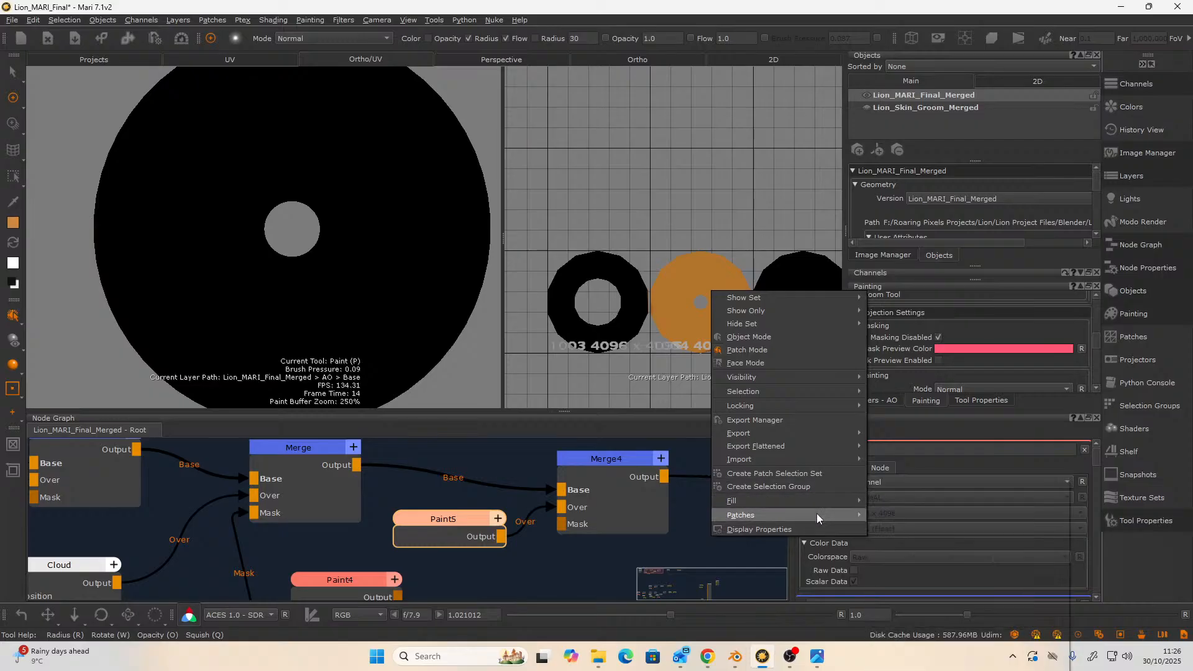
{"action": "mouse_move", "coordinate": [821, 458]}
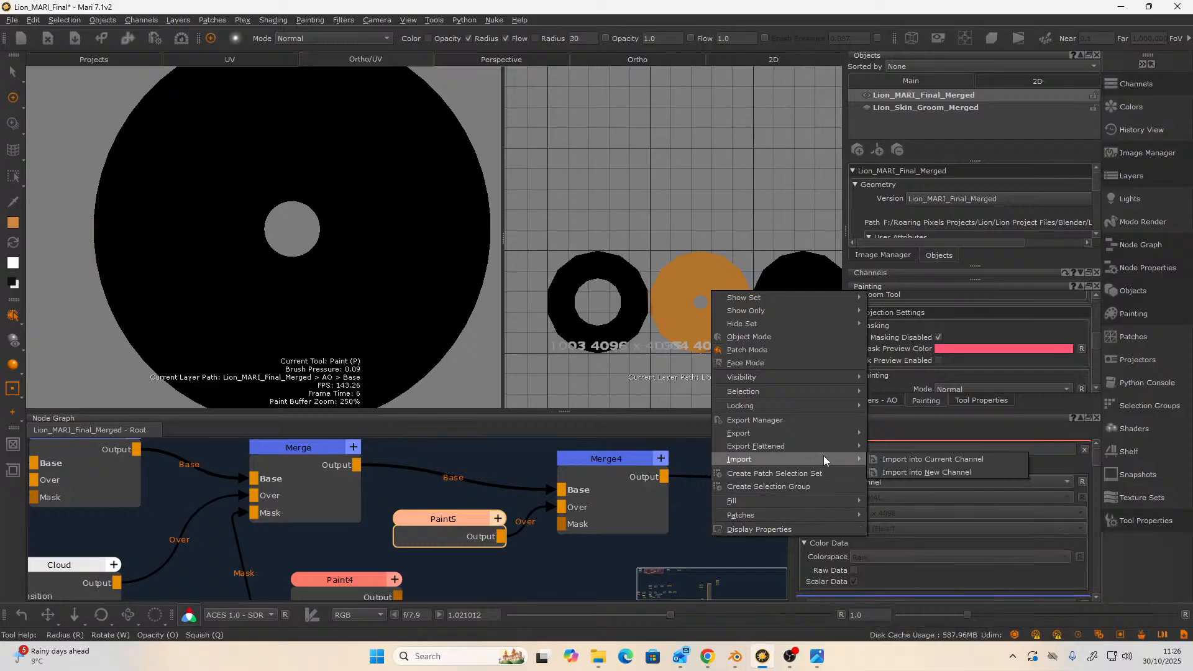
{"action": "mouse_move", "coordinate": [818, 515]}
{"action": "mouse_move", "coordinate": [915, 635]}
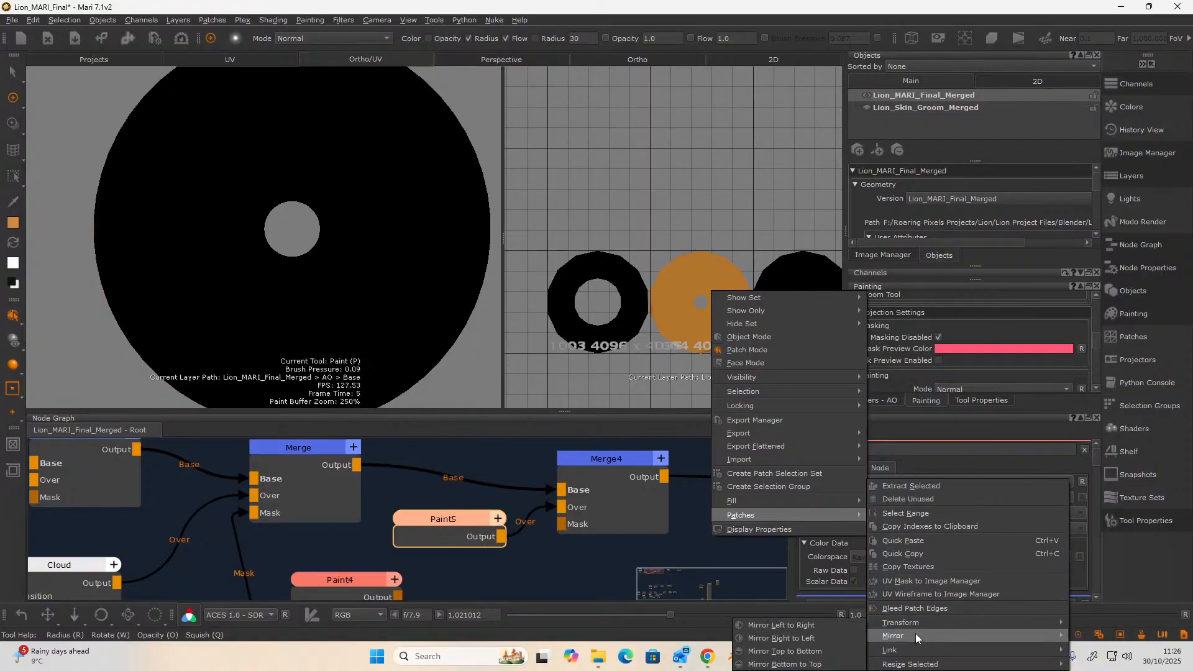
{"action": "left_click", "coordinate": [824, 627]}
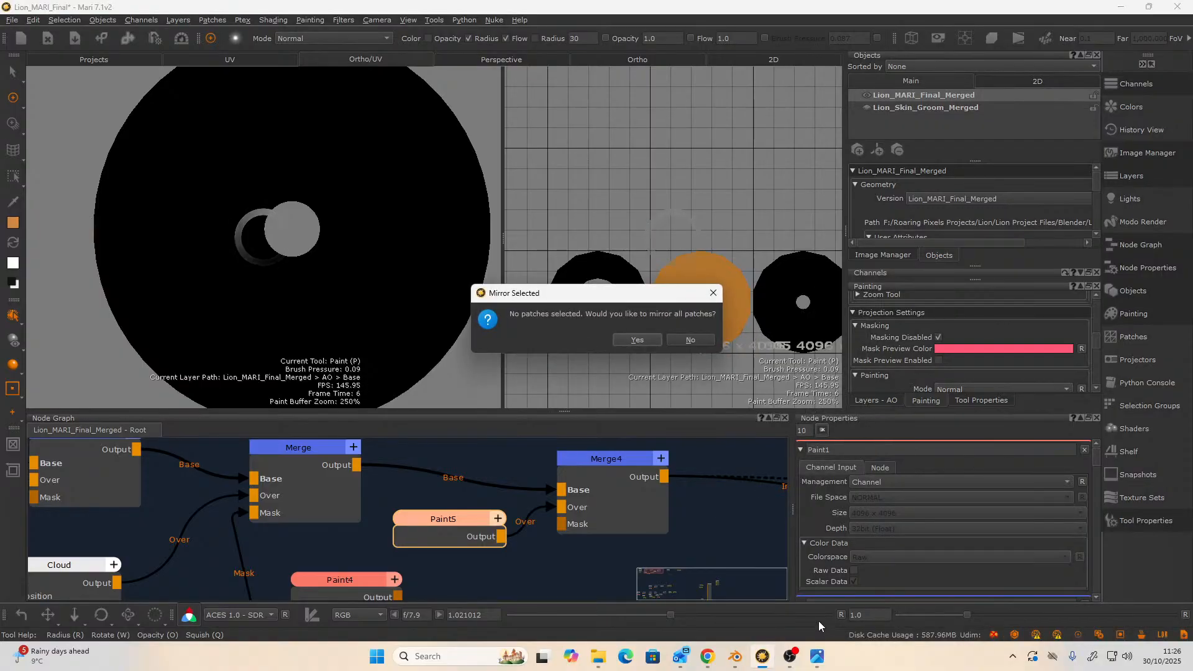
{"action": "left_click", "coordinate": [637, 340]}
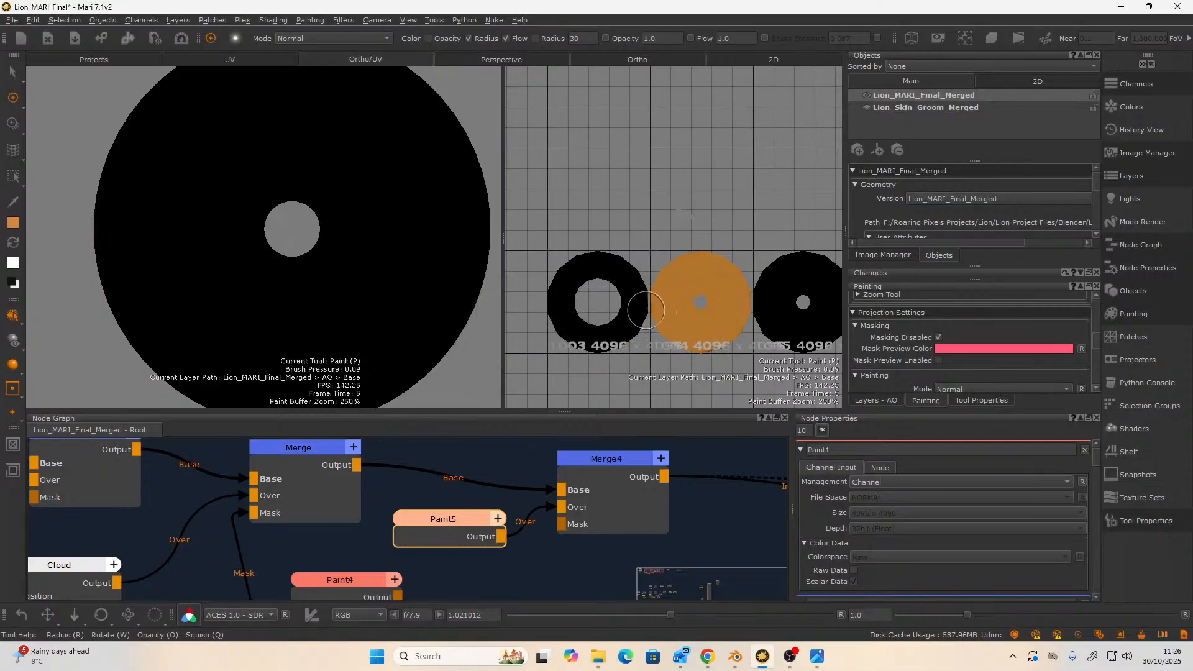
- Undo the all-patch mirror, and try mirroring only the two small-holed eye patches, 1004 and 1005, left to right
{"action": "key", "text": "ctrl+z"}
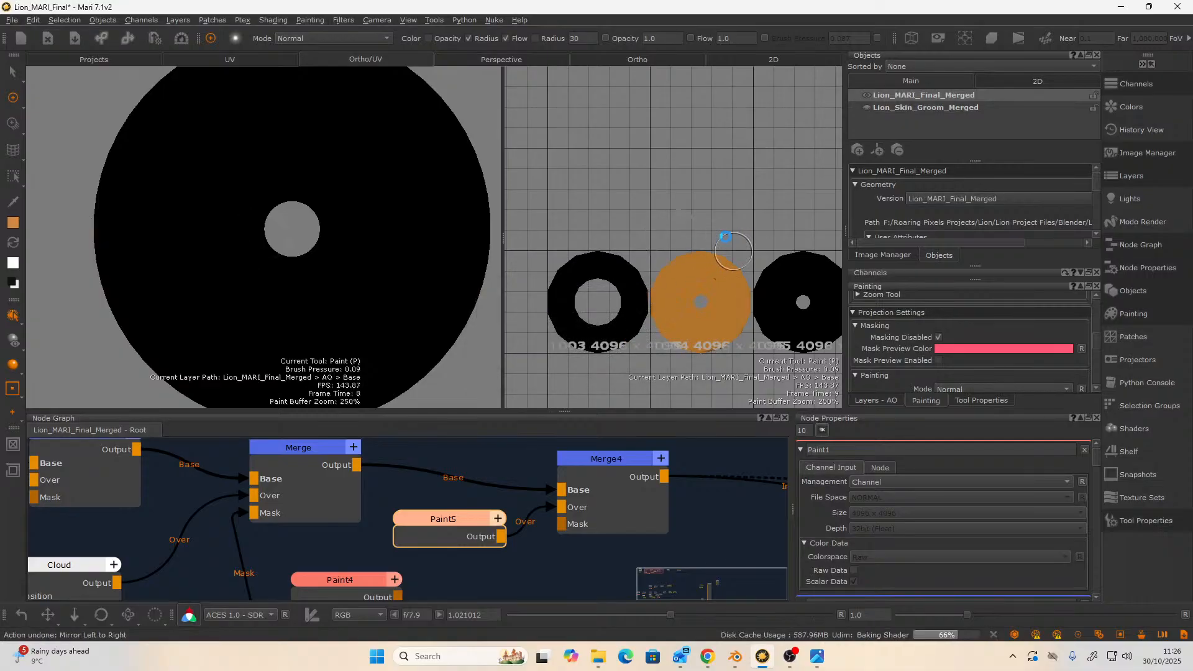
{"action": "left_click", "coordinate": [13, 71]}
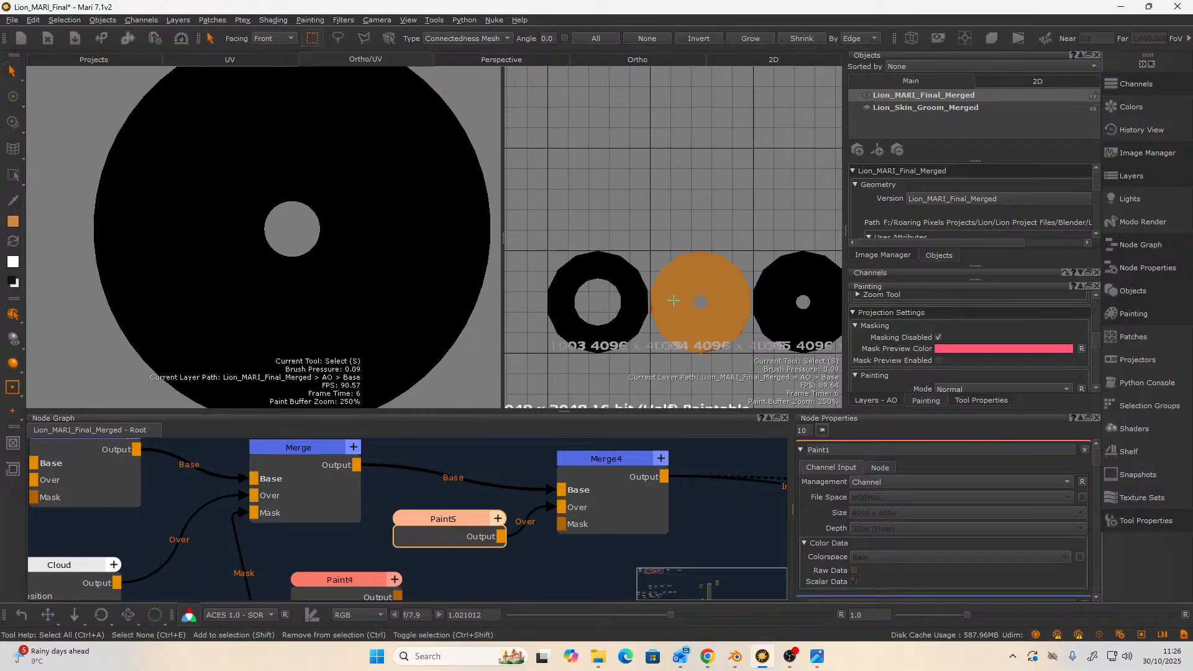
{"action": "left_click", "coordinate": [683, 287]}
{"action": "left_click", "coordinate": [783, 289], "text": "shift"}
{"action": "right_click", "coordinate": [737, 291]}
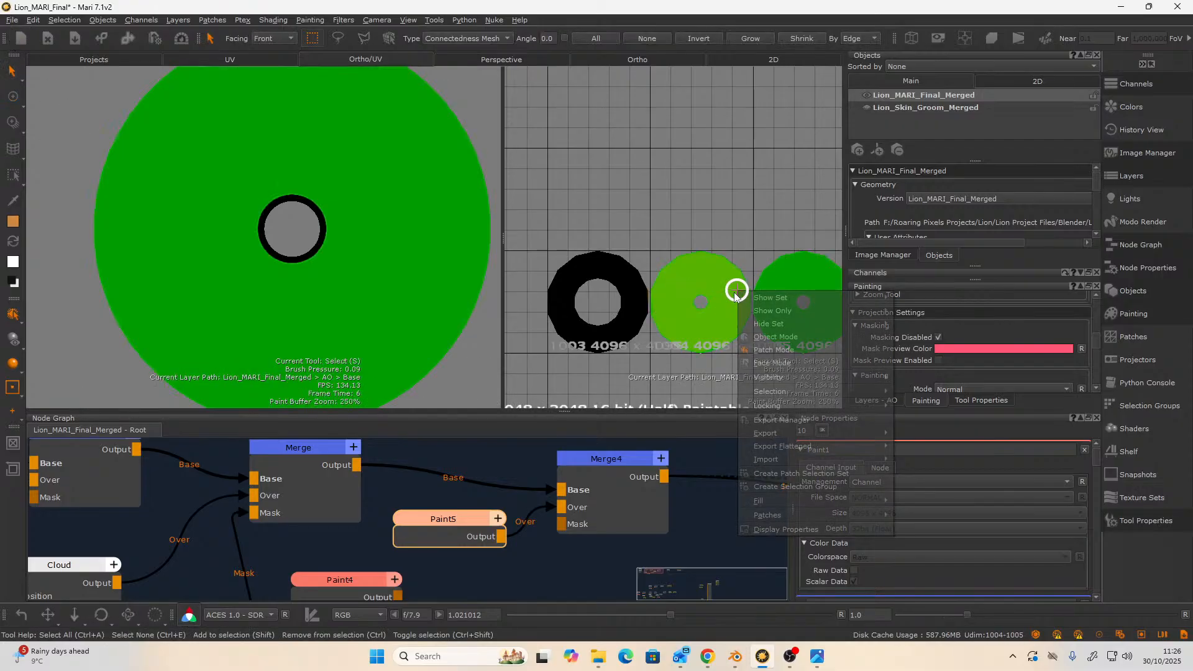
{"action": "mouse_move", "coordinate": [815, 501]}
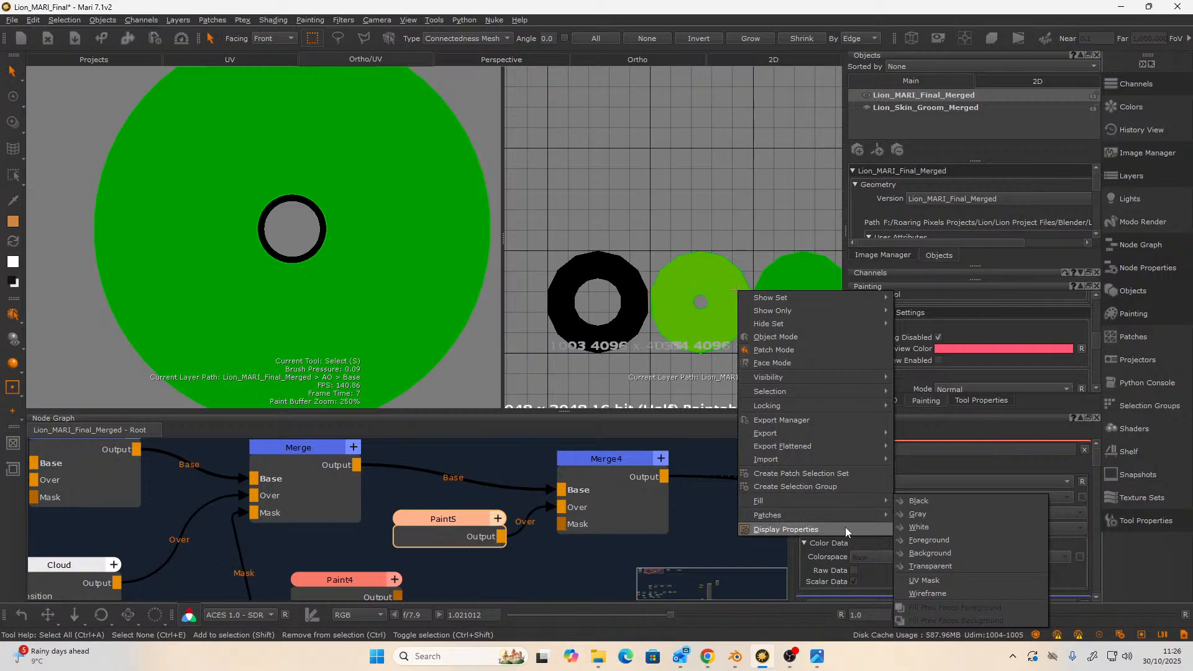
{"action": "mouse_move", "coordinate": [843, 515]}
{"action": "mouse_move", "coordinate": [903, 635]}
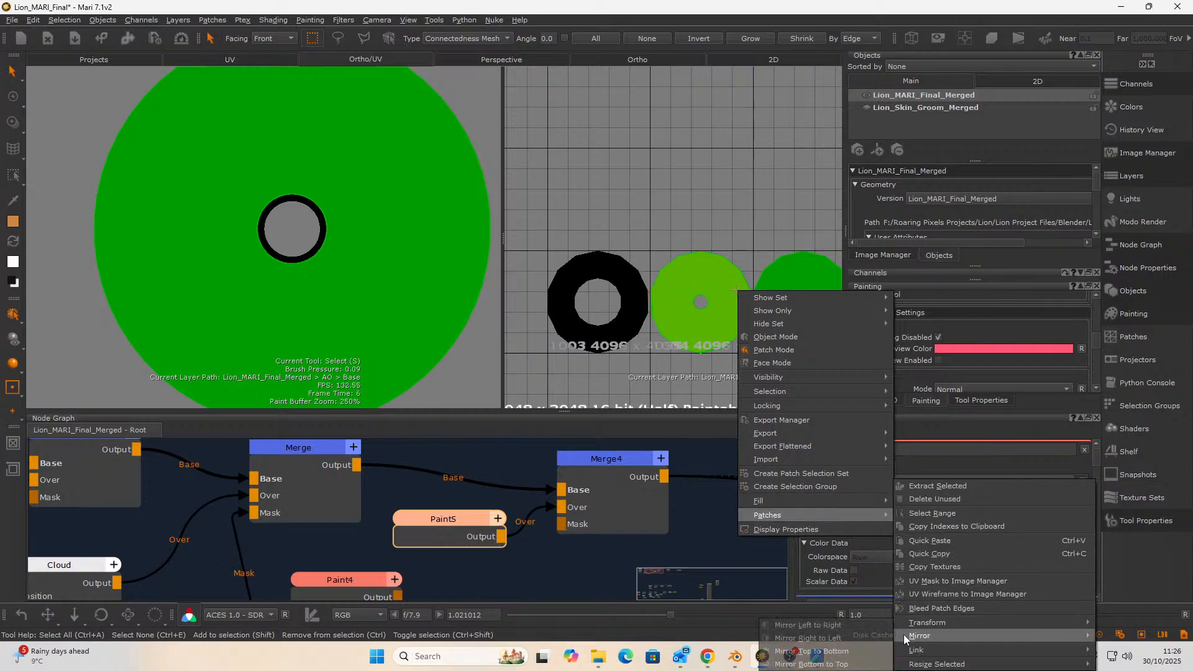
{"action": "left_click", "coordinate": [833, 626]}
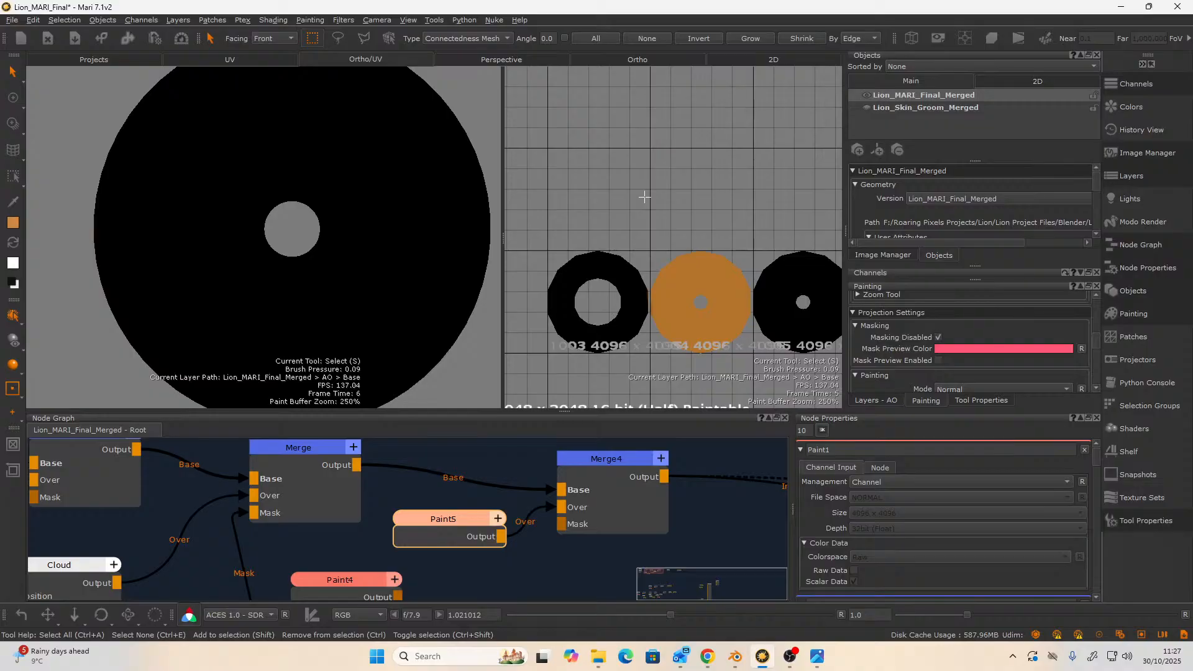
- Select eye patches 1004 and 1005 and try mirroring them right to left
{"action": "right_click_drag", "start_coordinate": [695, 189], "coordinate": [677, 309], "text": "alt"}
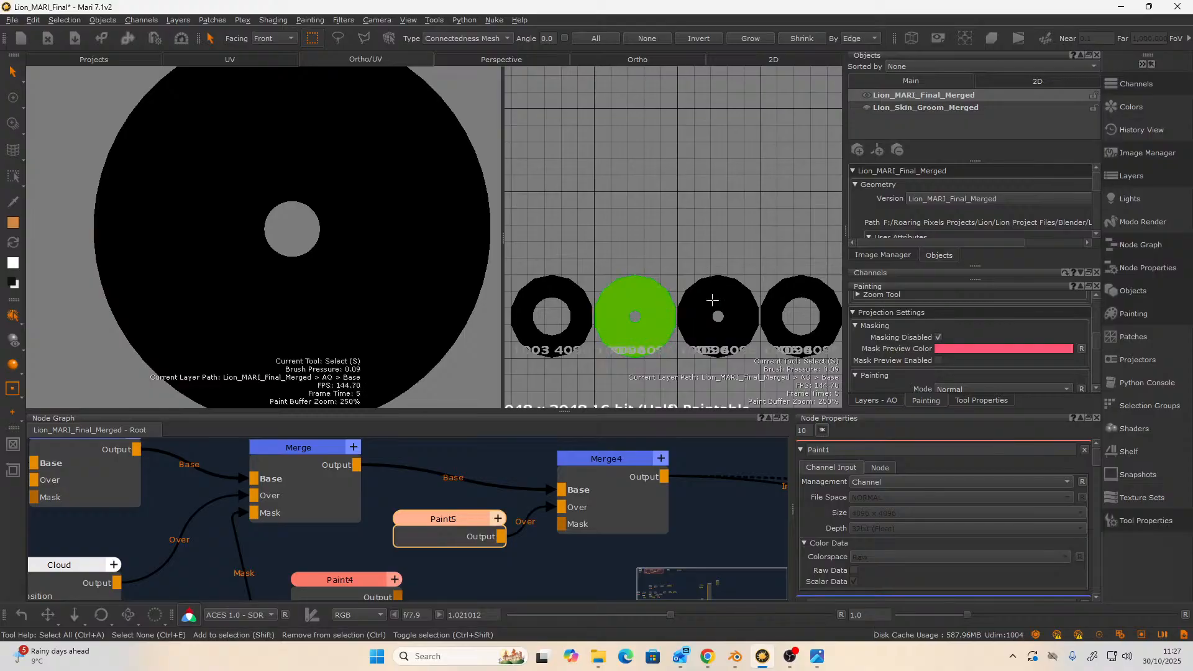
{"action": "left_click", "coordinate": [712, 300]}
{"action": "right_click", "coordinate": [712, 300]}
{"action": "mouse_move", "coordinate": [839, 514]}
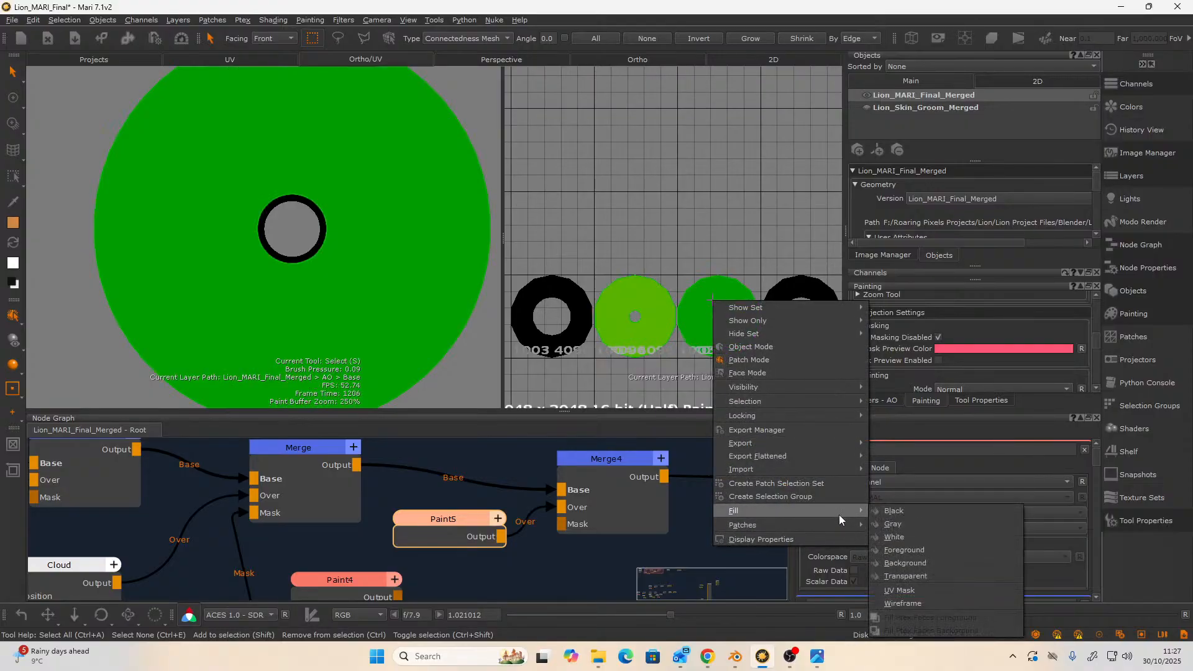
{"action": "mouse_move", "coordinate": [993, 634]}
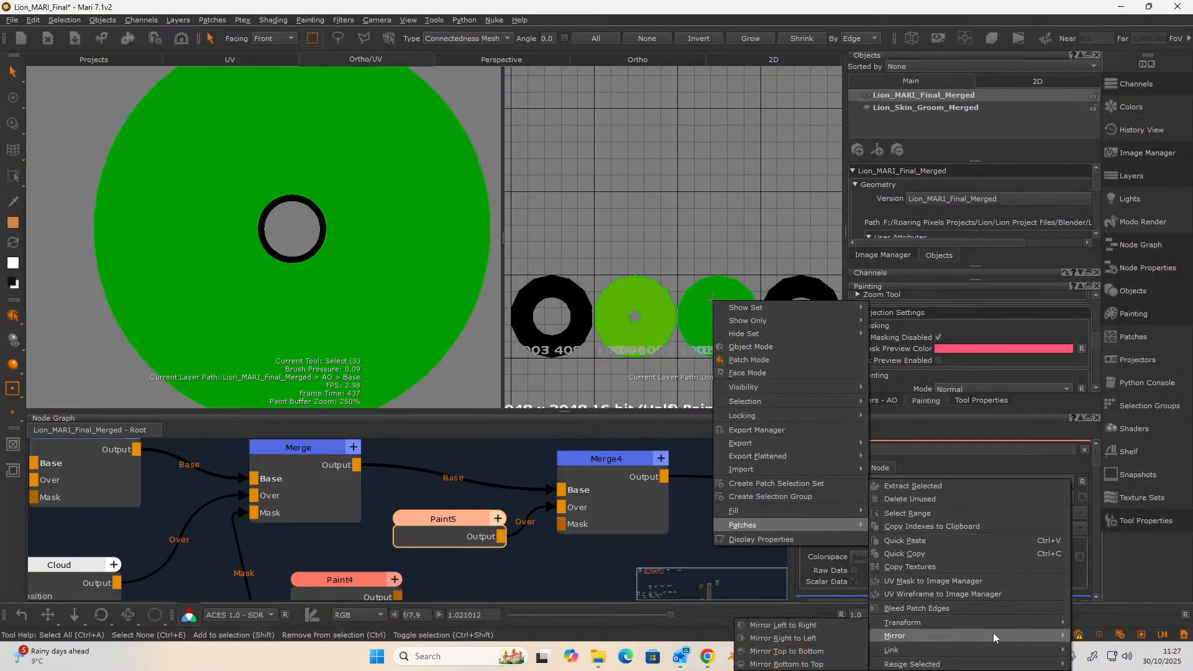
{"action": "left_click", "coordinate": [826, 637]}
- Try mirroring the selected eye patches 1004 and 1005 left to right
{"action": "right_click", "coordinate": [750, 321]}
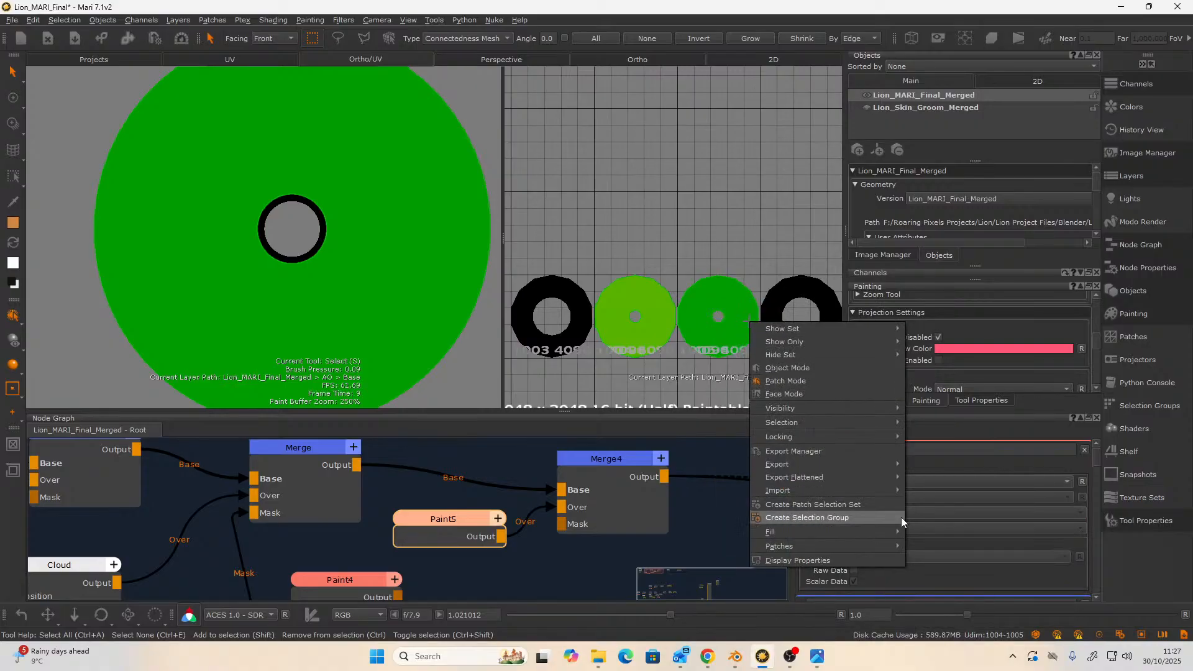
{"action": "mouse_move", "coordinate": [869, 546]}
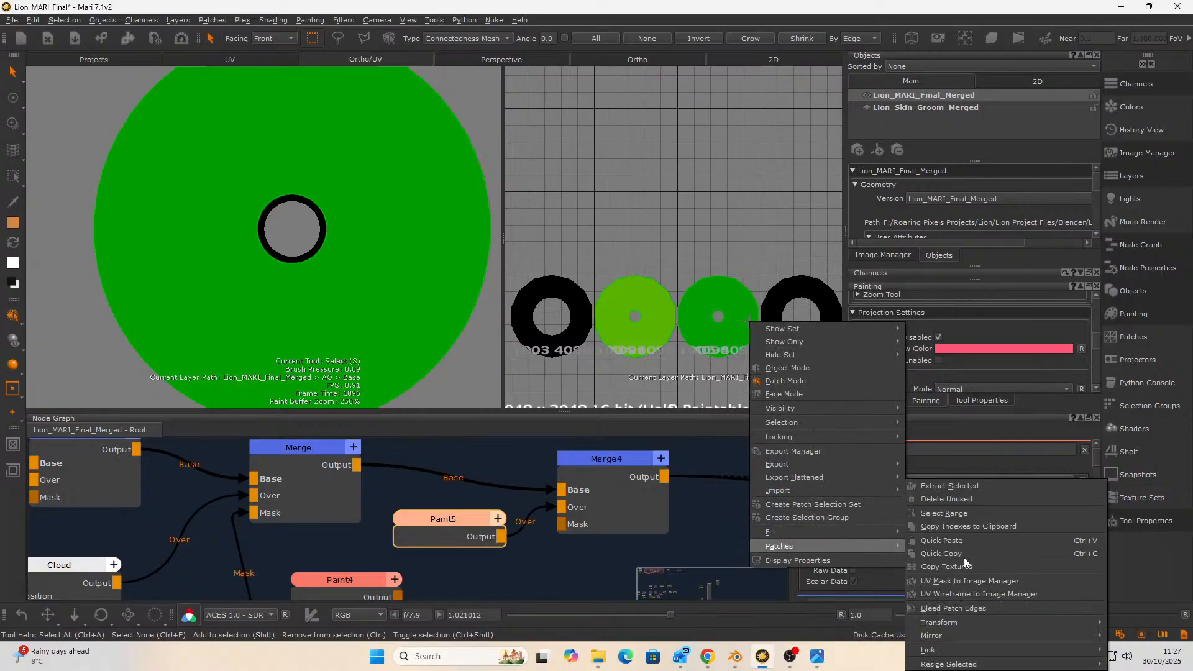
{"action": "mouse_move", "coordinate": [935, 633]}
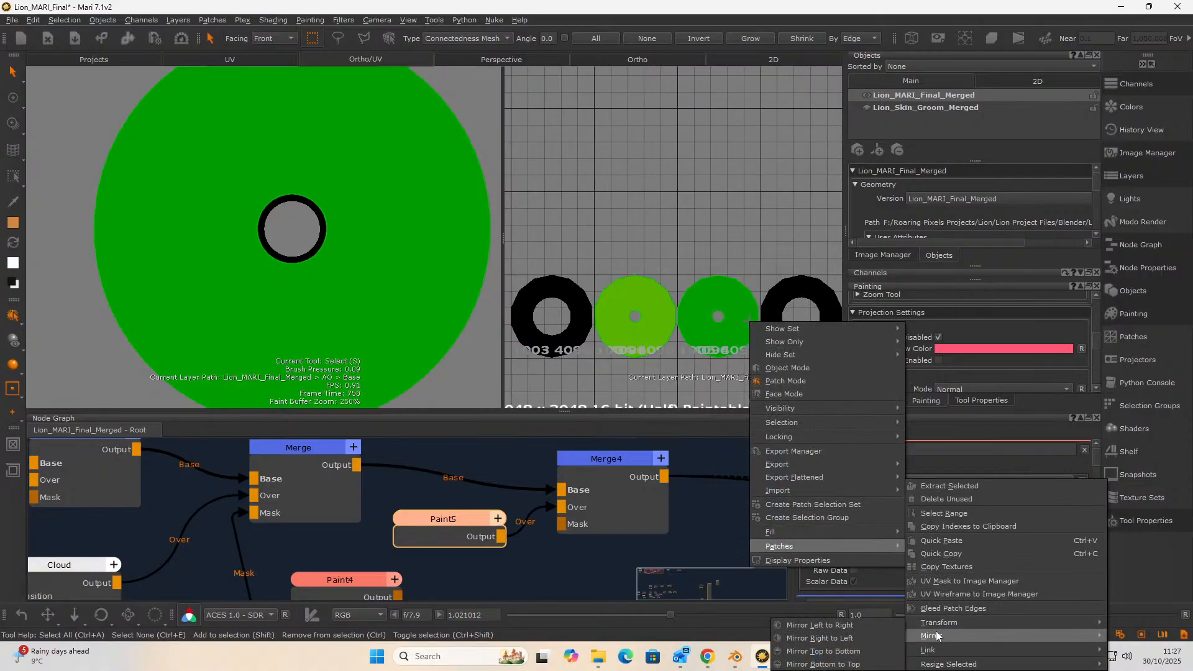
{"action": "left_click", "coordinate": [855, 624]}
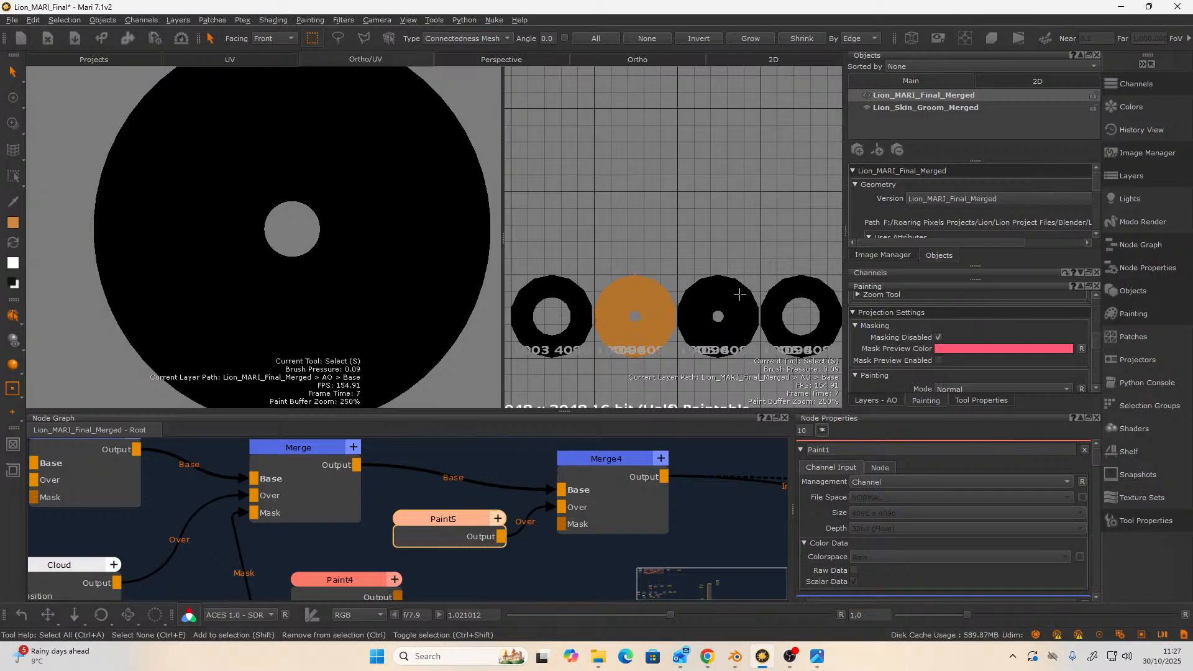
- Reselect eye patches 1004 and 1005 together and try mirroring them right to left
{"action": "left_click", "coordinate": [739, 295]}
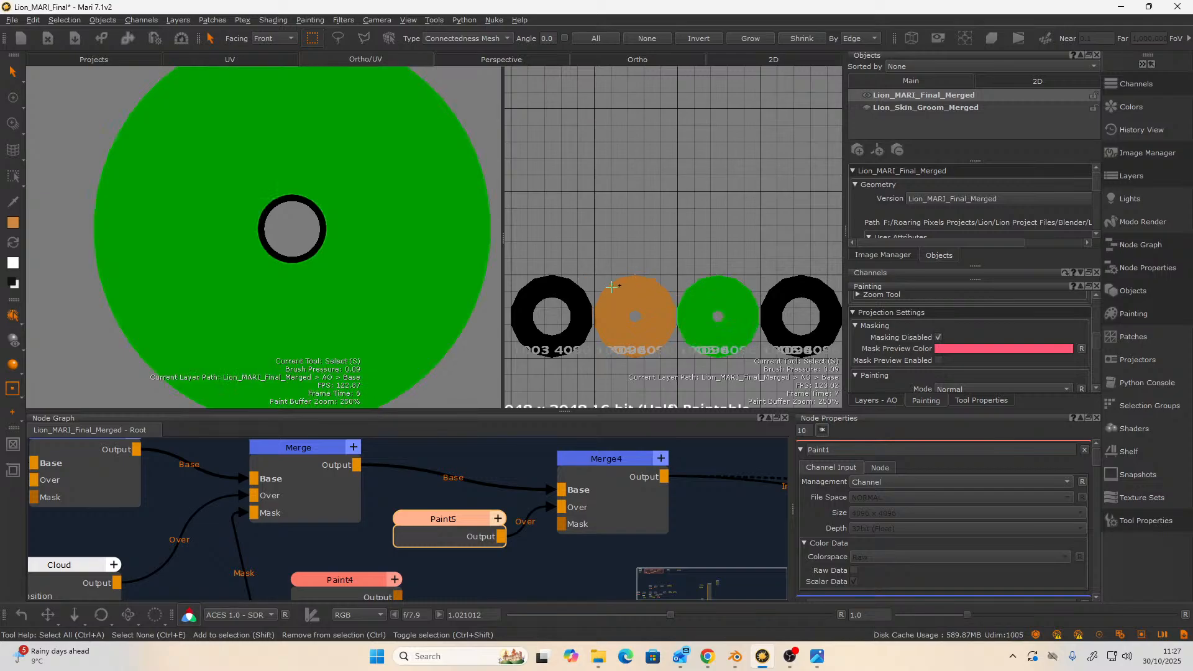
{"action": "left_click", "coordinate": [612, 286], "text": "shift"}
{"action": "right_click", "coordinate": [736, 308]}
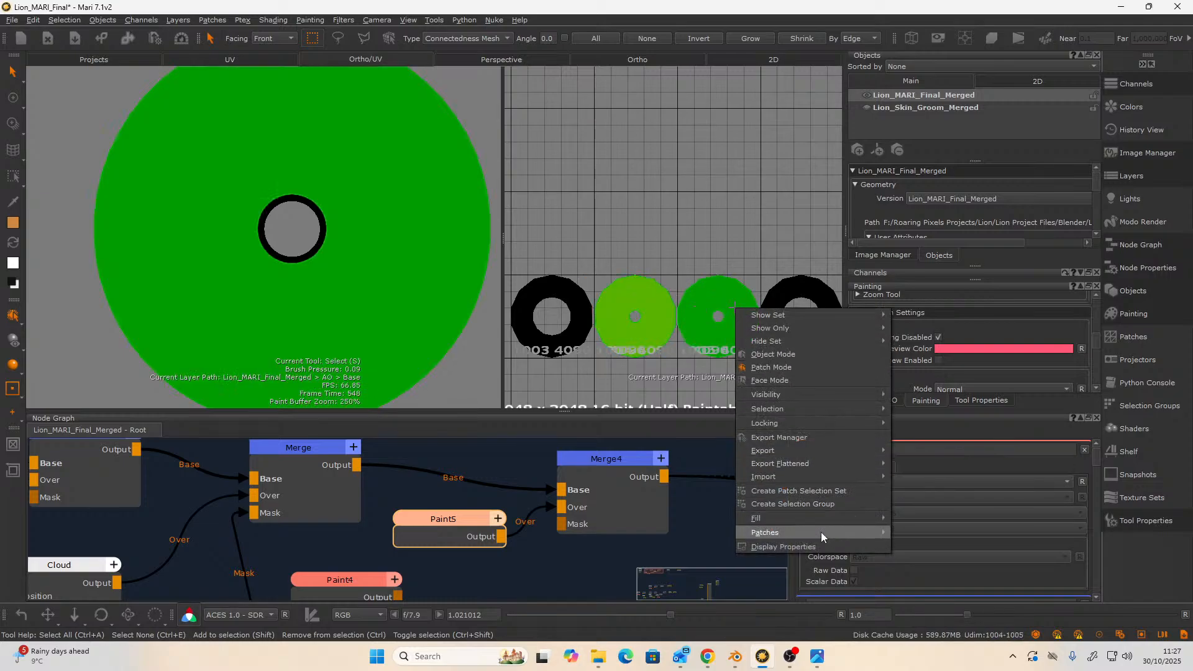
{"action": "mouse_move", "coordinate": [821, 531]}
{"action": "mouse_move", "coordinate": [940, 635]}
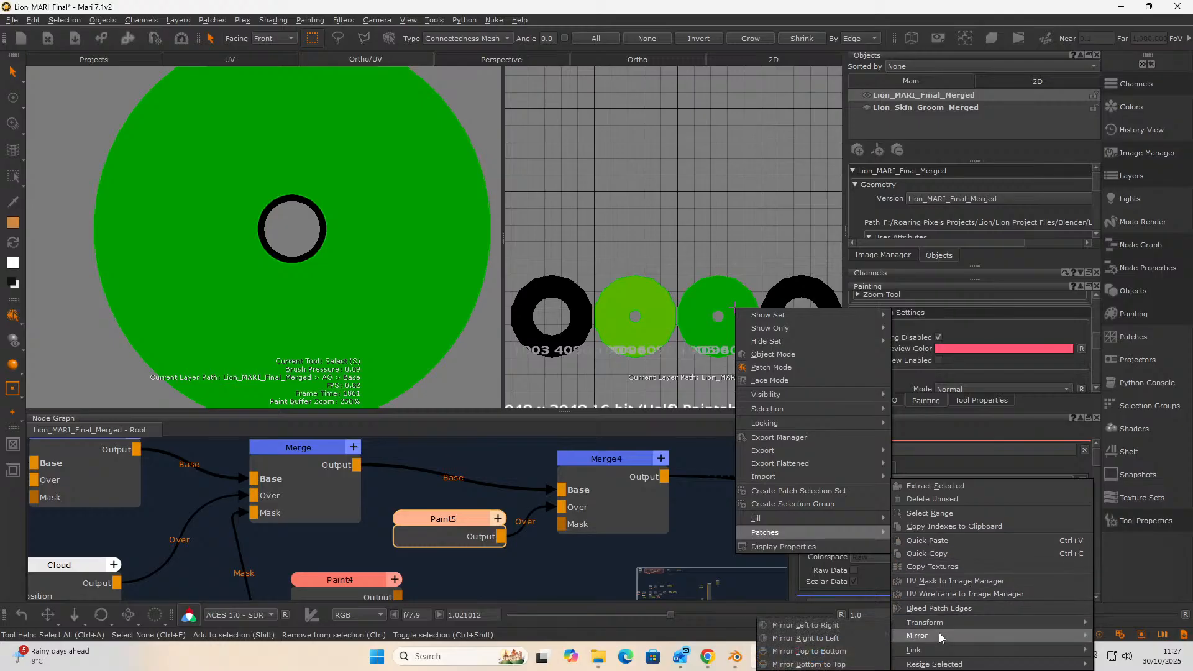
{"action": "left_click", "coordinate": [851, 637]}
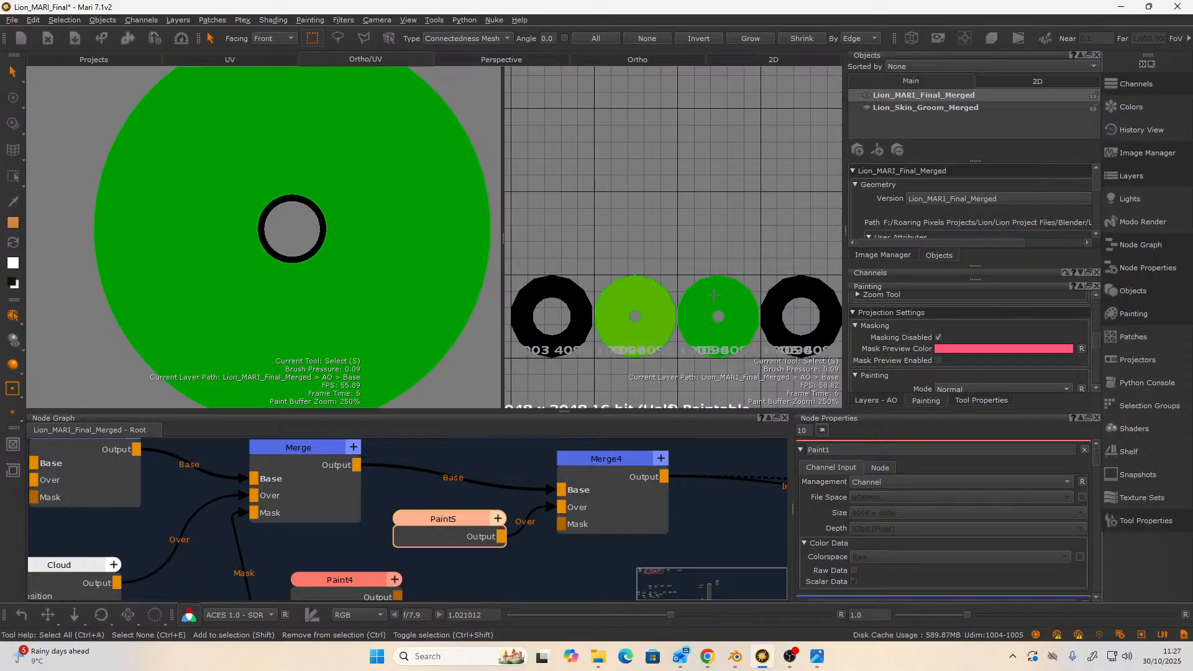
- Link the patch images of the two selected small-holed eye patches
{"action": "right_click", "coordinate": [713, 294]}
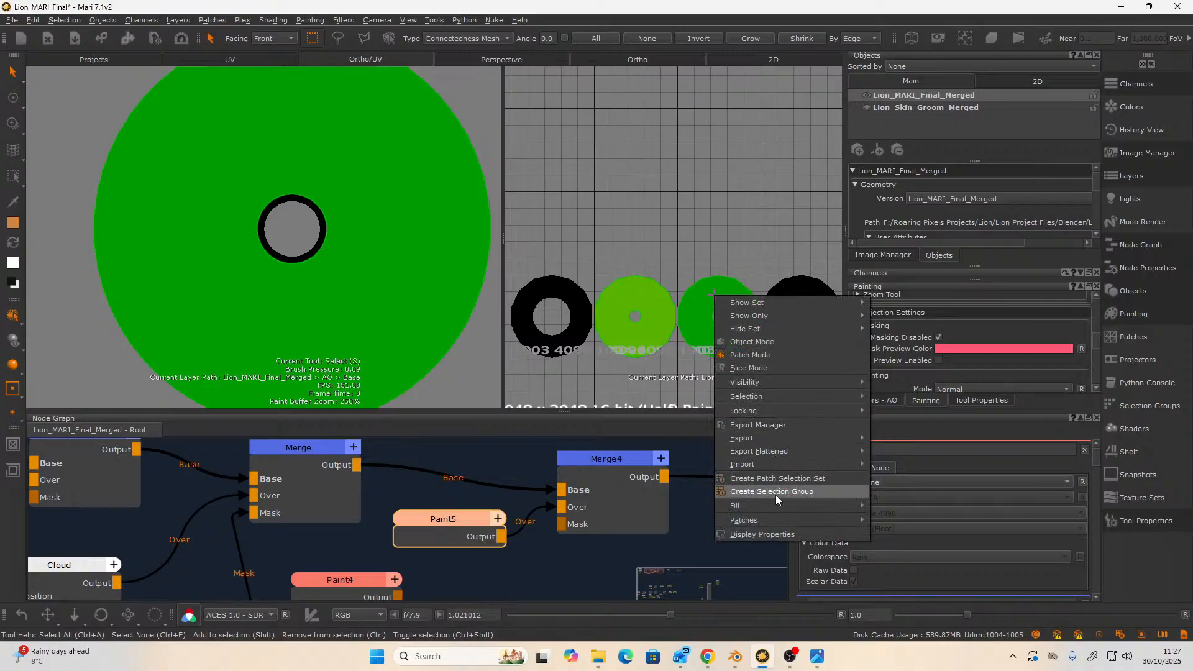
{"action": "mouse_move", "coordinate": [776, 519]}
{"action": "mouse_move", "coordinate": [918, 651]}
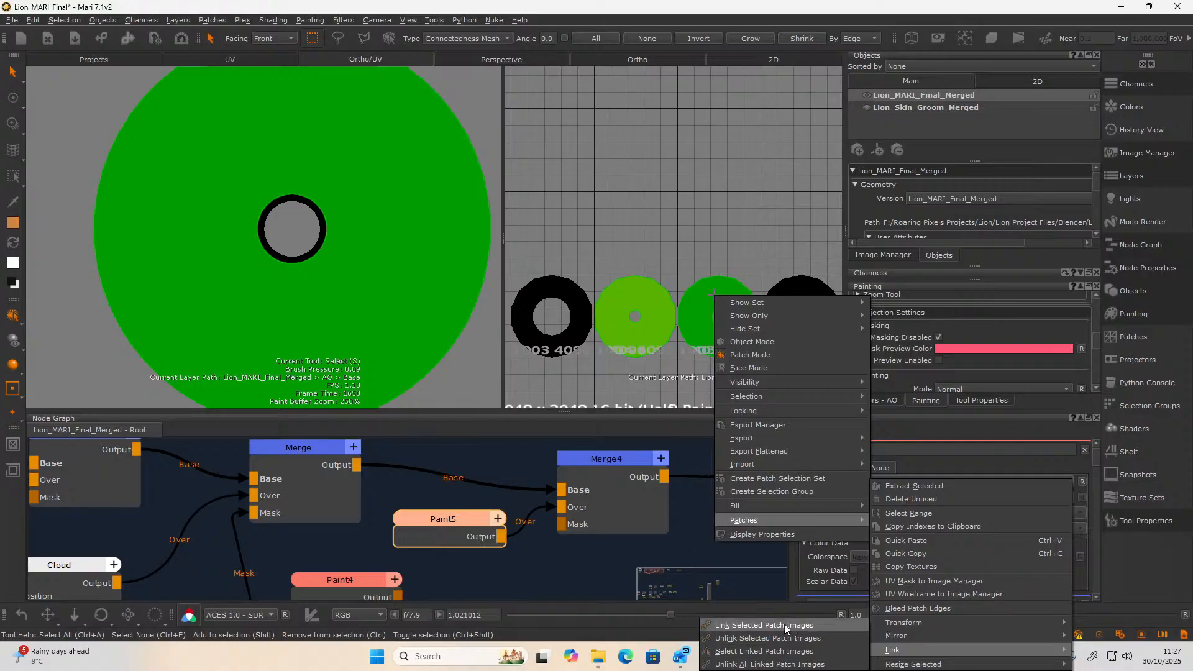
{"action": "left_click", "coordinate": [784, 625]}
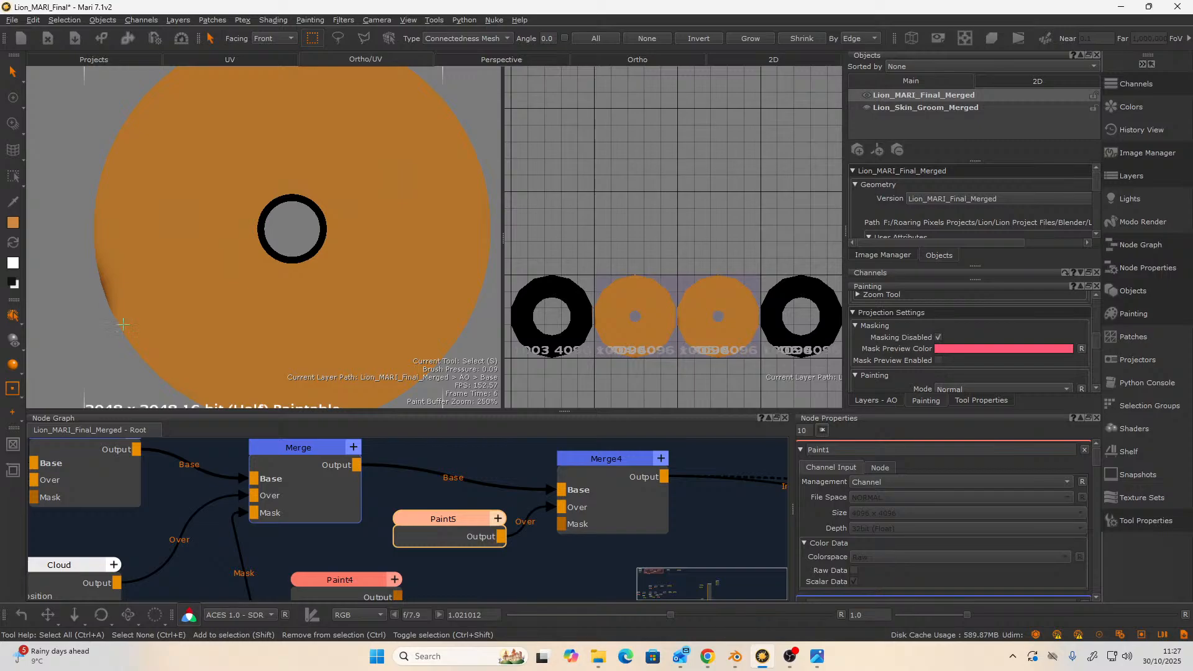
- Darken the orange foreground color to a deep brown with an intensity of 0.257
{"action": "left_click", "coordinate": [15, 244]}
{"action": "left_click", "coordinate": [14, 244]}
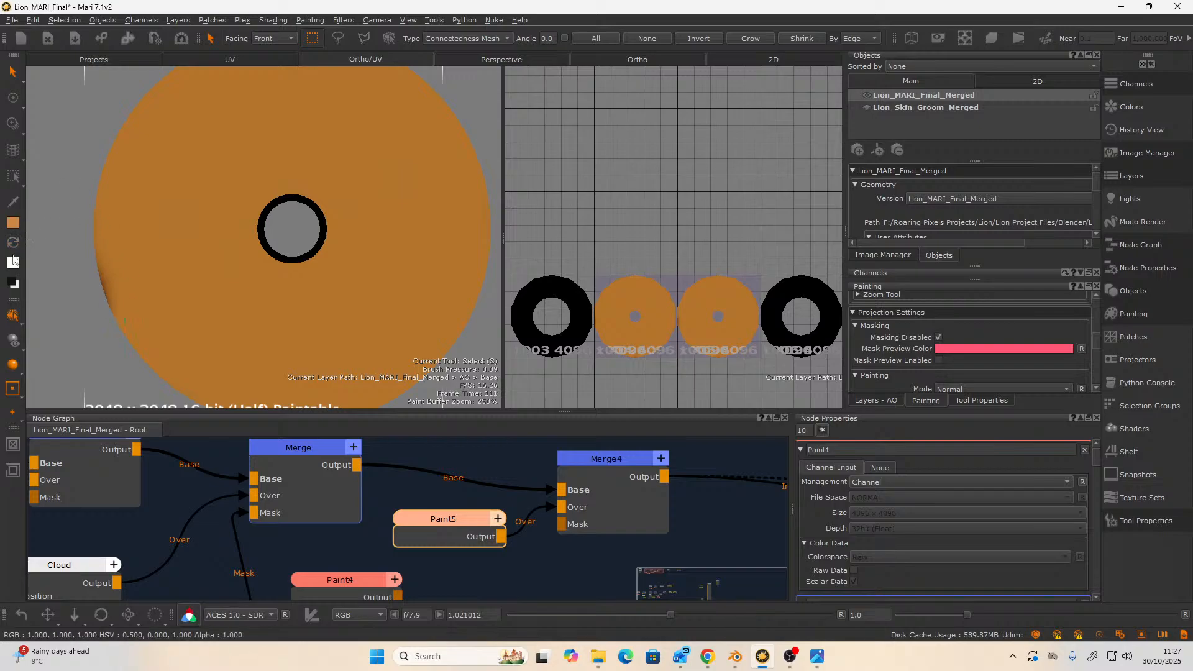
{"action": "left_click", "coordinate": [14, 261]}
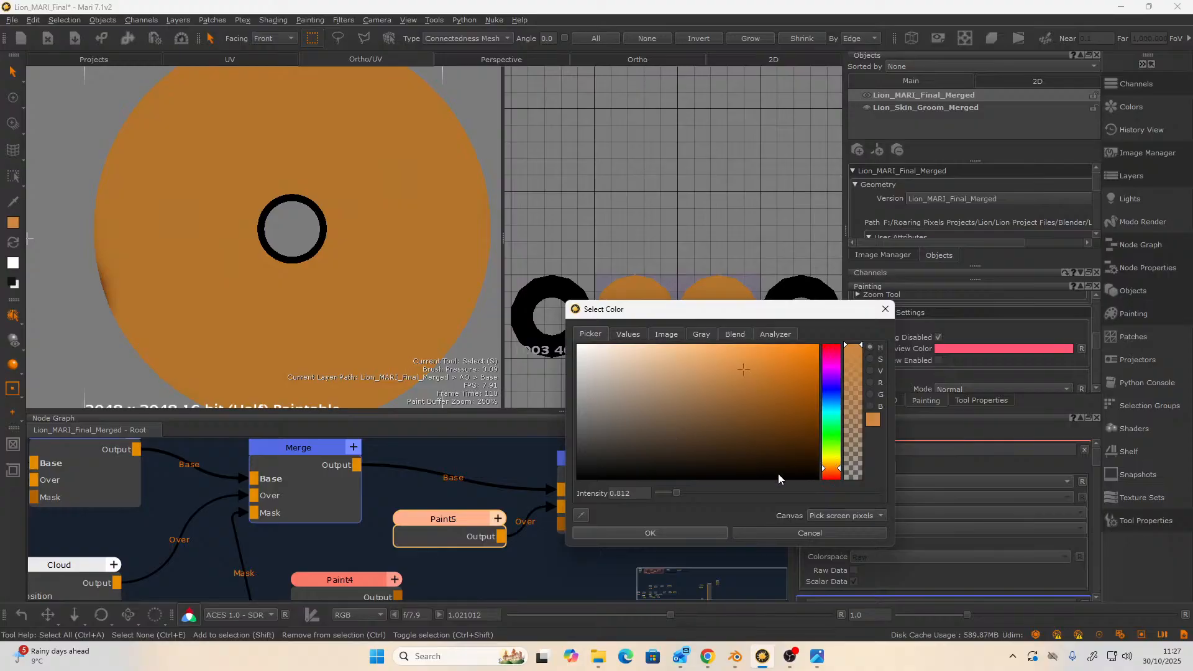
{"action": "left_click", "coordinate": [674, 492]}
{"action": "left_click", "coordinate": [674, 494]}
{"action": "left_click_drag", "start_coordinate": [677, 494], "coordinate": [665, 493]}
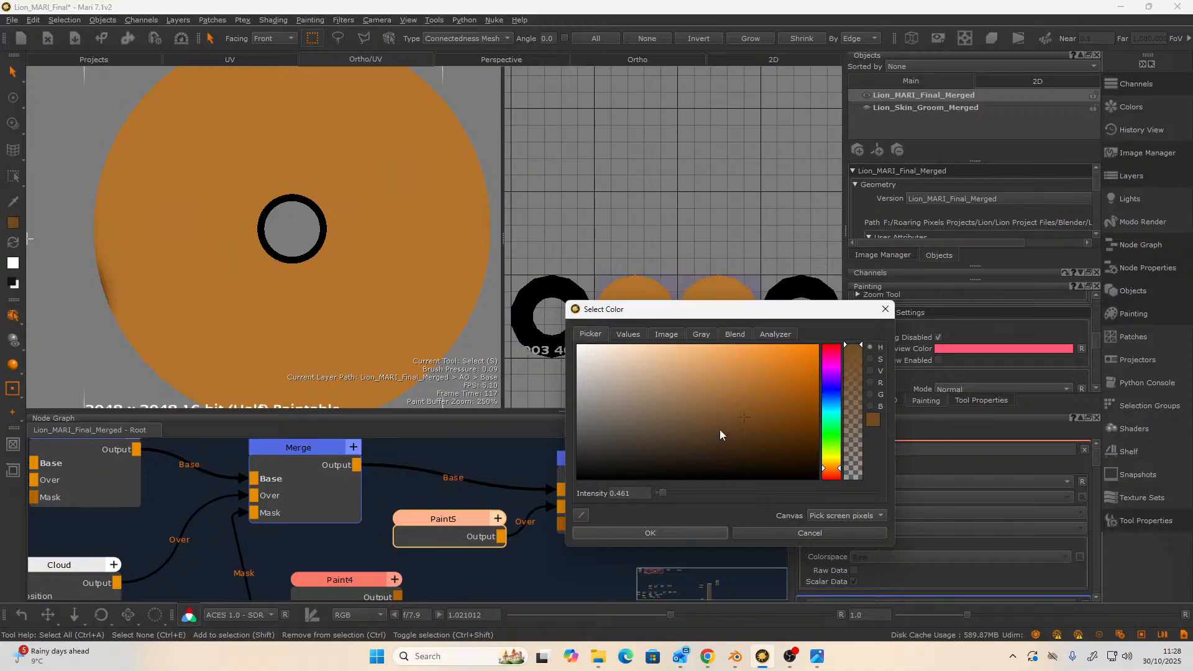
{"action": "left_click_drag", "start_coordinate": [743, 419], "coordinate": [739, 445]}
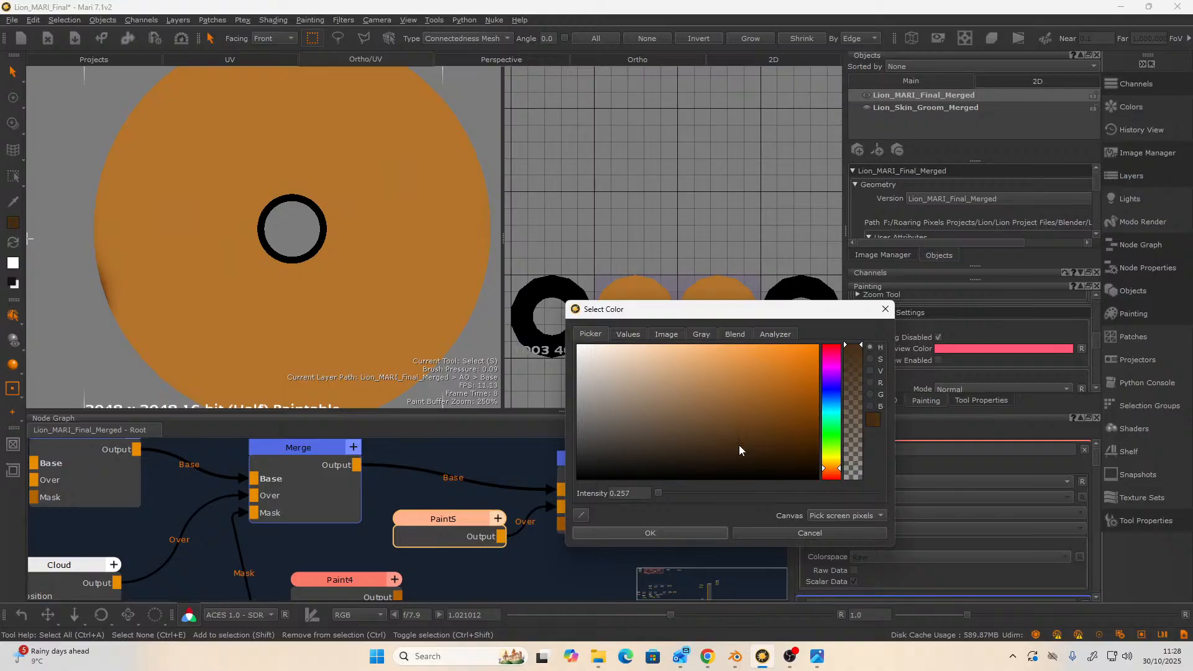
{"action": "left_click", "coordinate": [692, 534]}
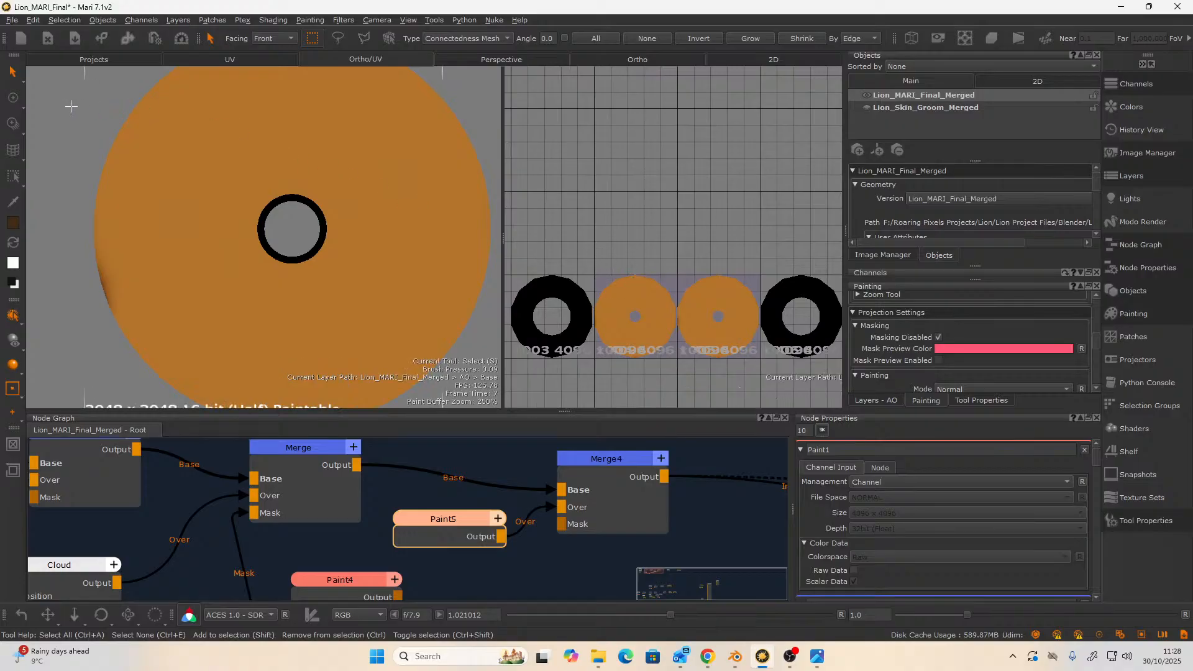
- With the Paint tool, try a dark brown stroke along the upper edge of eye patch 1004, and undo it
{"action": "key", "text": "p"}
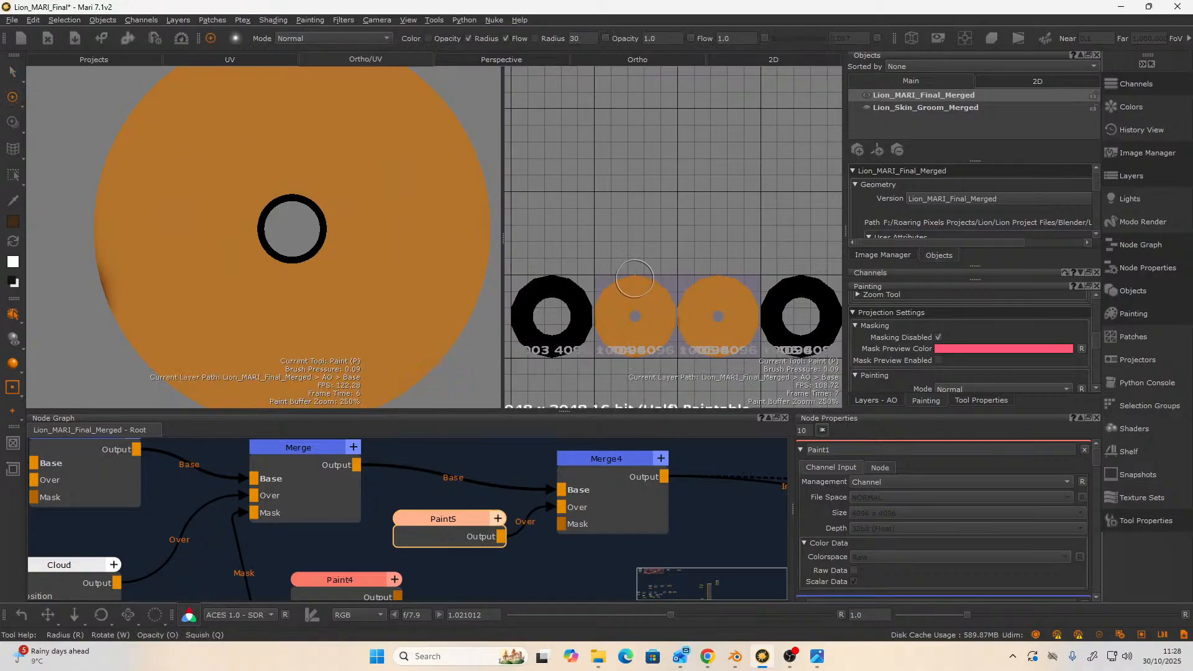
{"action": "mouse_move", "coordinate": [634, 279]}
{"action": "left_mouse_down"}
{"action": "mouse_move", "coordinate": [599, 290]}
{"action": "mouse_move", "coordinate": [616, 282]}
{"action": "left_mouse_up"}
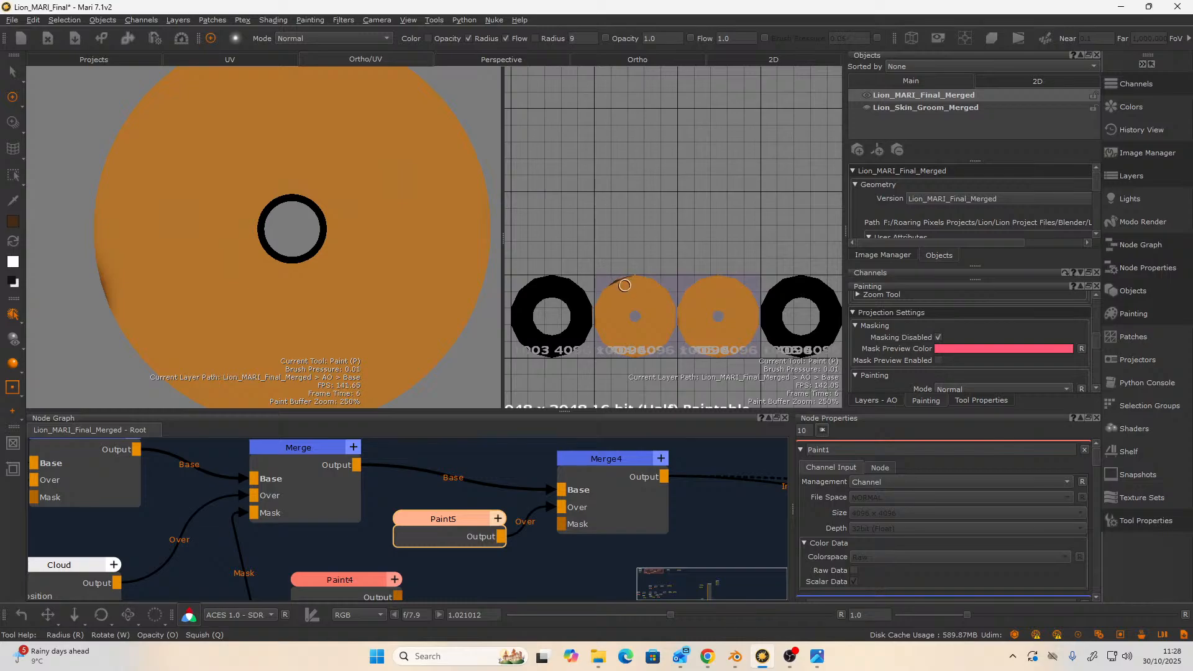
{"action": "key", "text": "ctrl+z"}
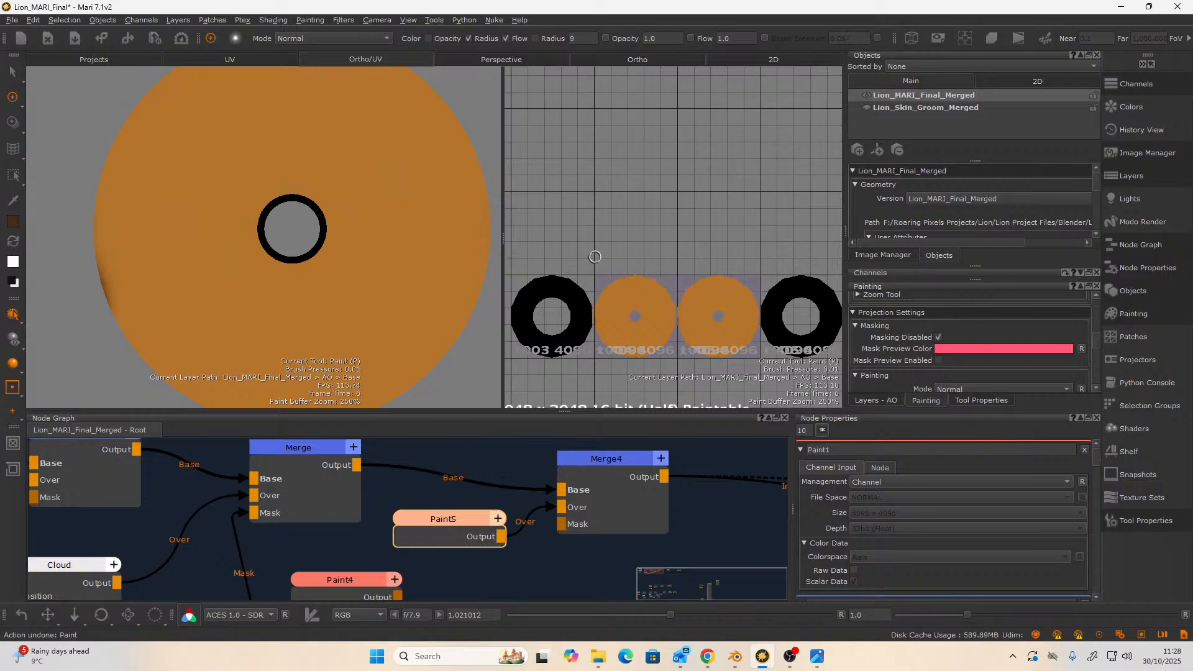
{"action": "key", "text": "shift+space"}
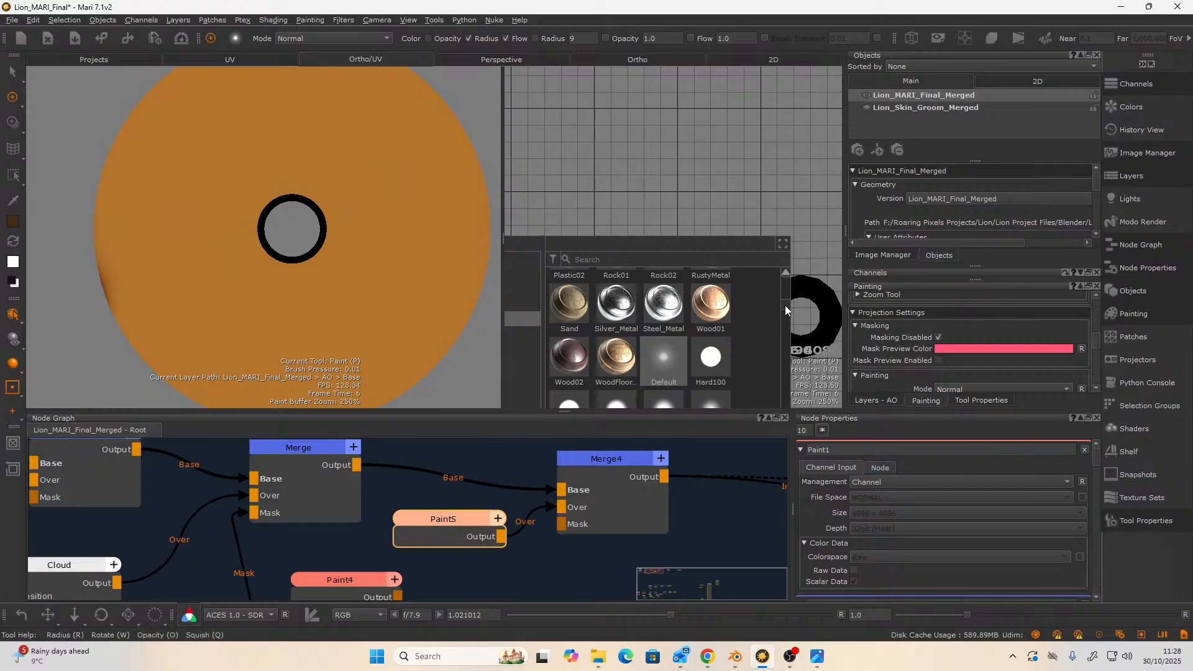
{"action": "right_click", "coordinate": [785, 304]}
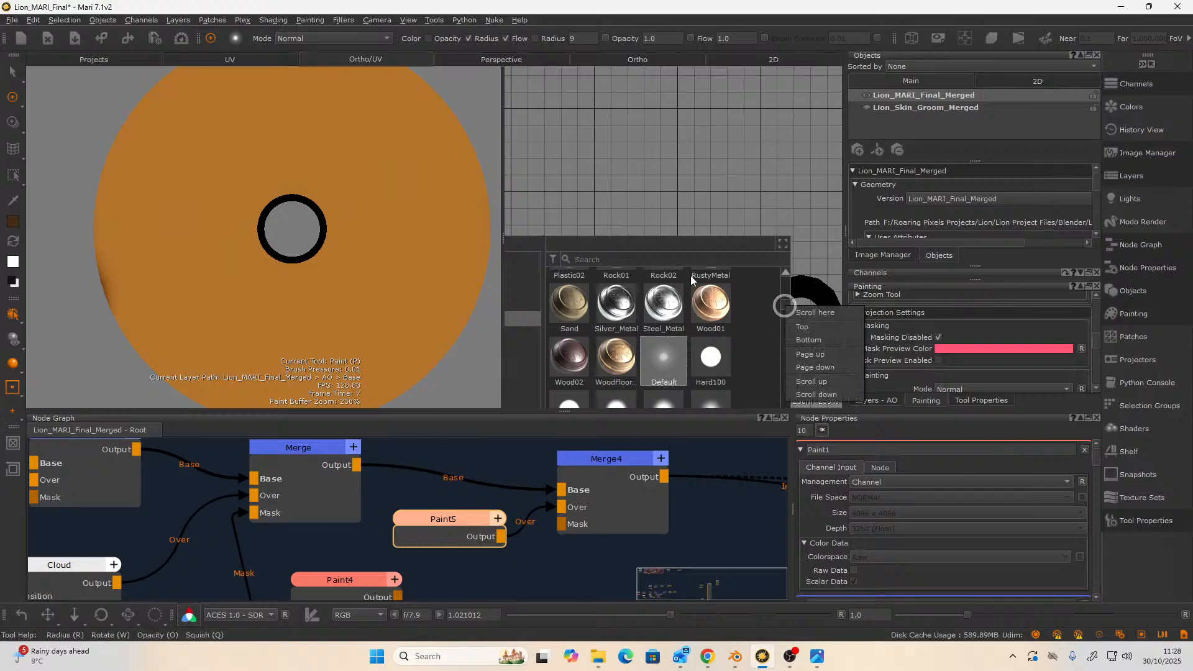
{"action": "left_click", "coordinate": [664, 259]}
{"action": "key", "text": "Escape"}
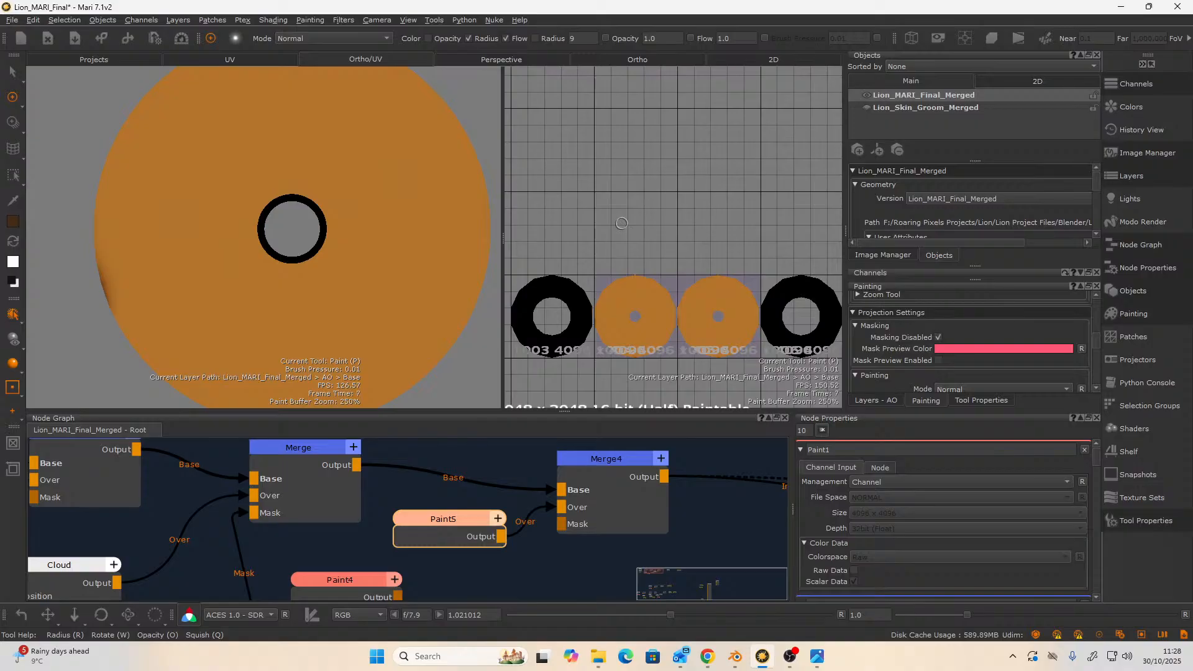
{"action": "key", "text": "i"}
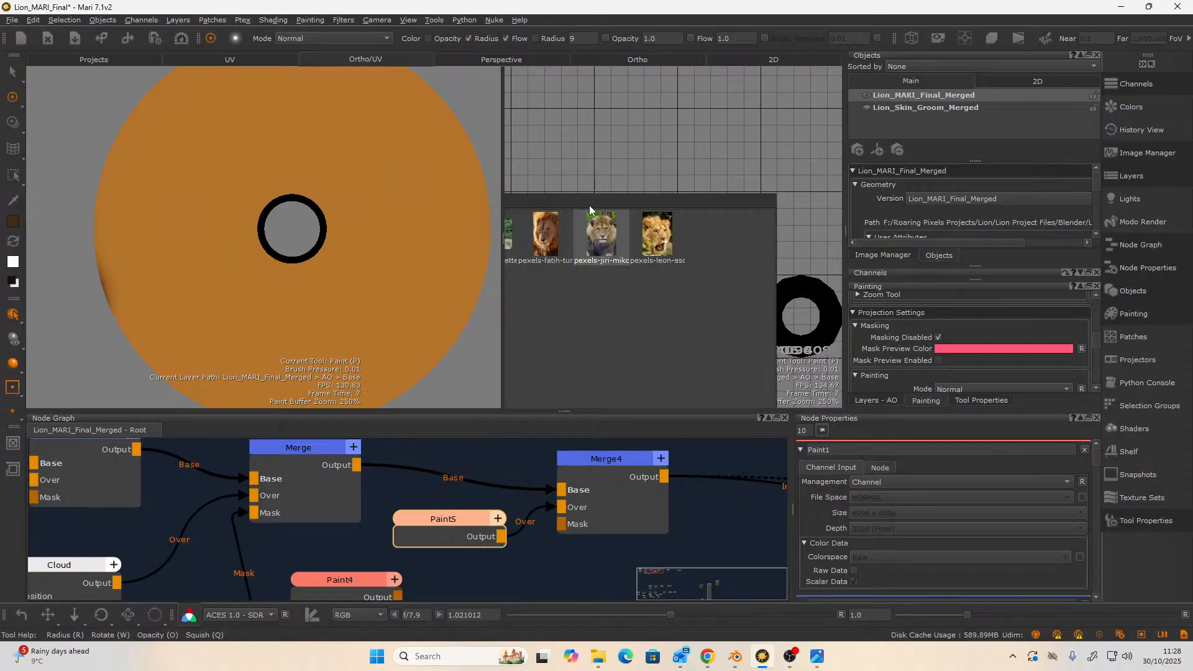
{"action": "key", "text": "Escape"}
{"action": "key", "text": "s"}
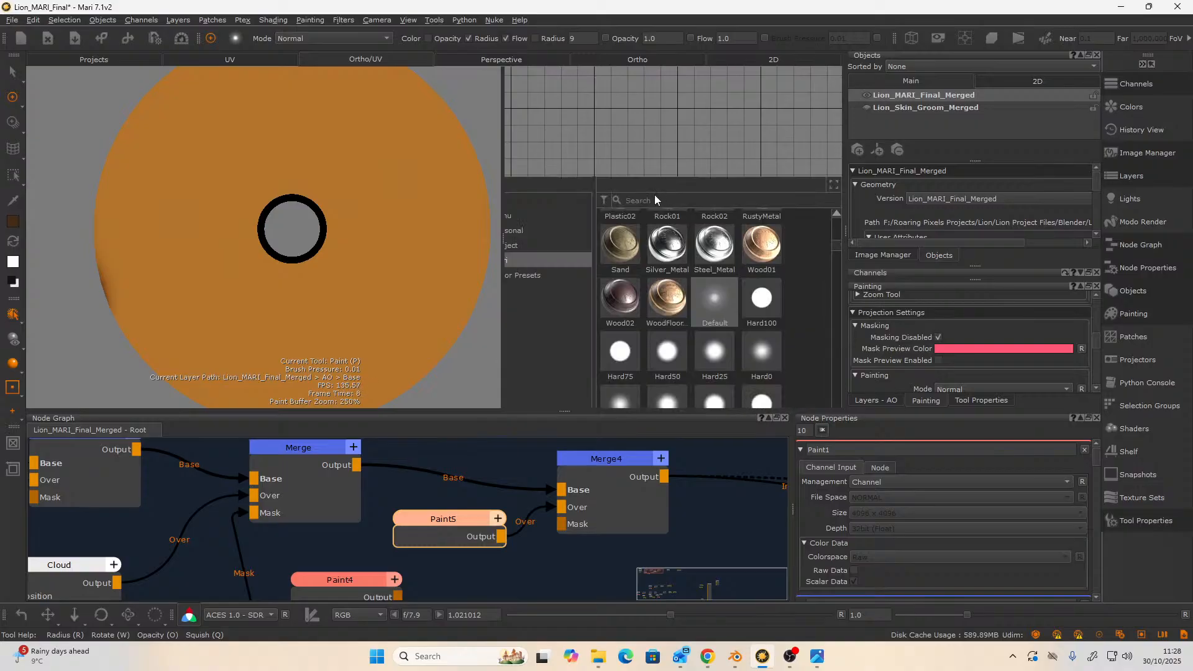
{"action": "key", "text": "Escape"}
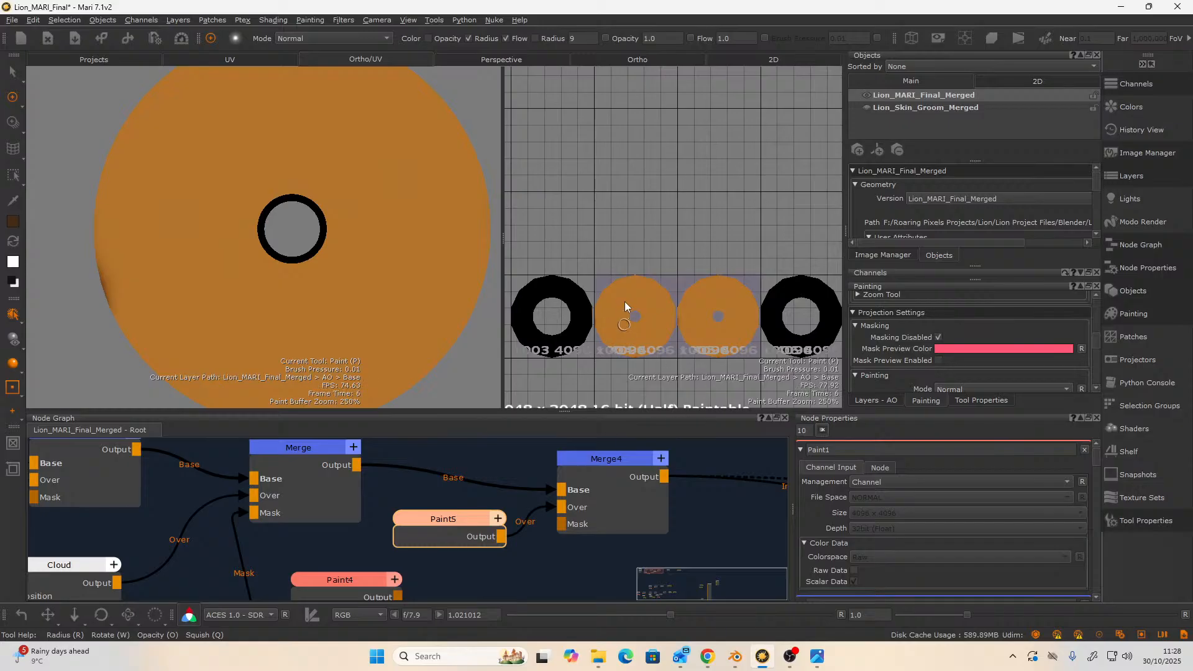
- Test a short dark brown stroke just above the pupil of eye patch 1004, and undo it
{"action": "left_click_drag", "start_coordinate": [628, 303], "coordinate": [631, 301]}
{"action": "key", "text": "ctrl+z"}
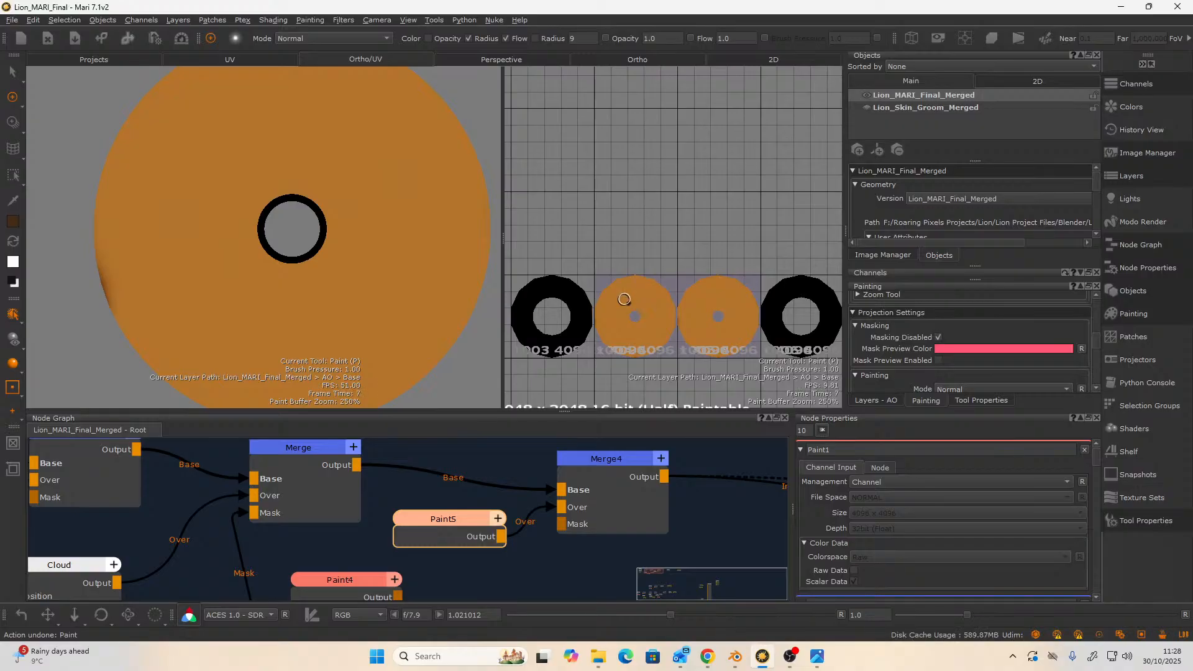
- Undo a test dab on eye patch 1004 and switch to the SUPERsoft brush from the shelf
{"action": "left_click", "coordinate": [627, 302]}
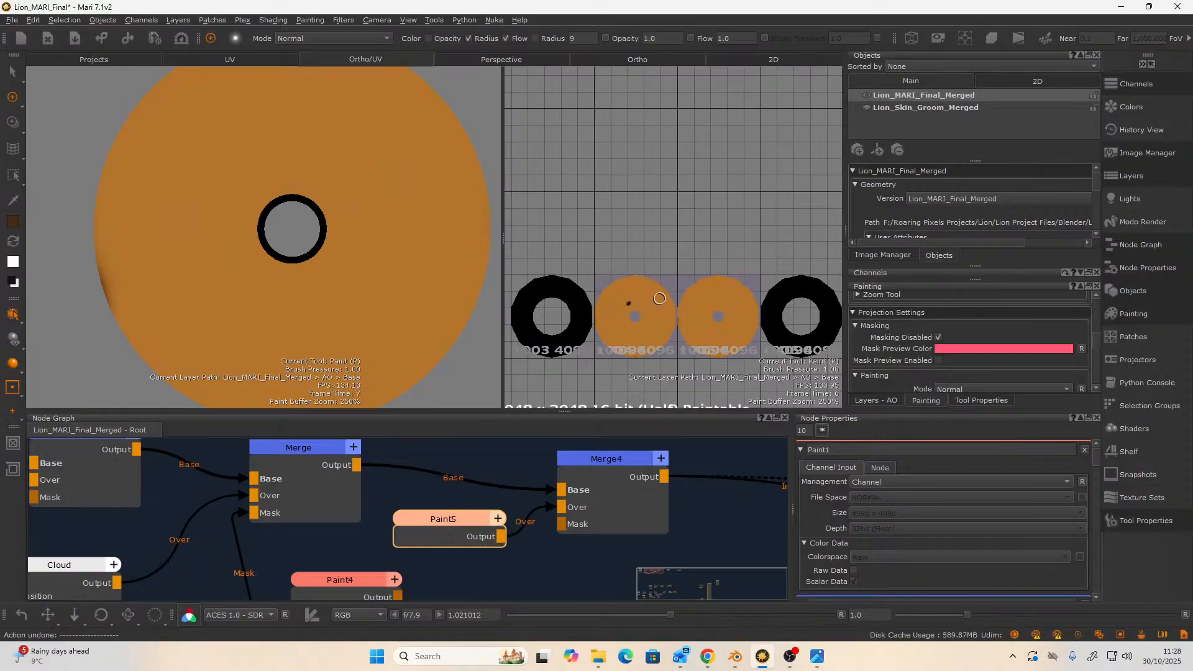
{"action": "key", "text": "ctrl+z"}
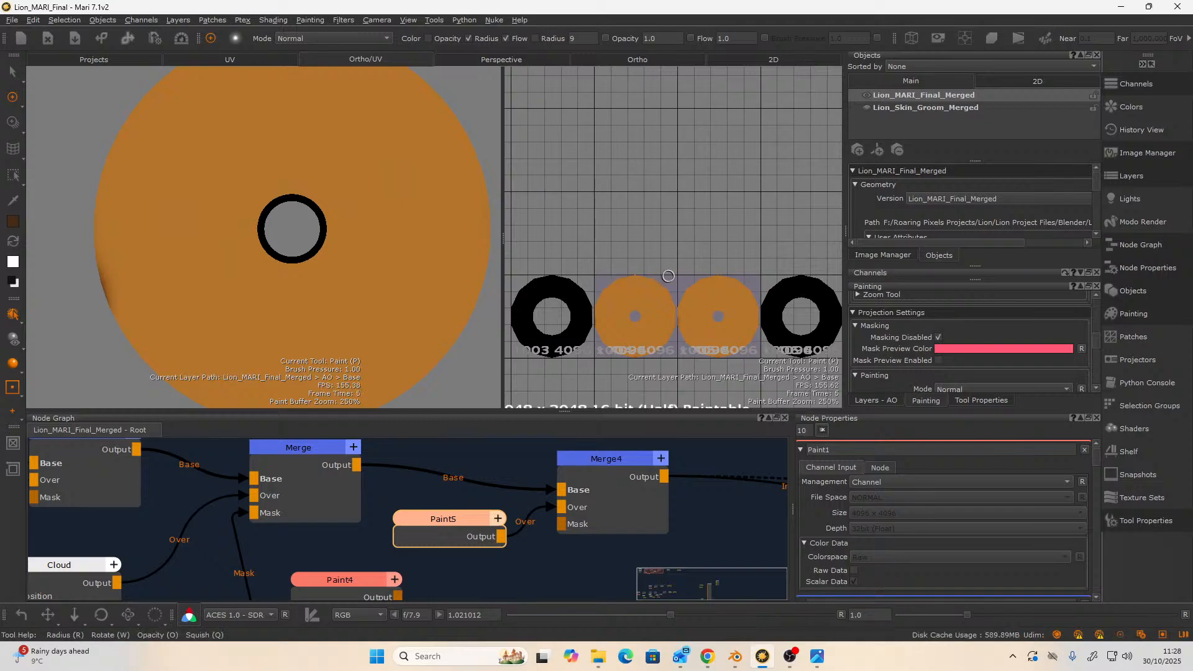
{"action": "key", "text": "k"}
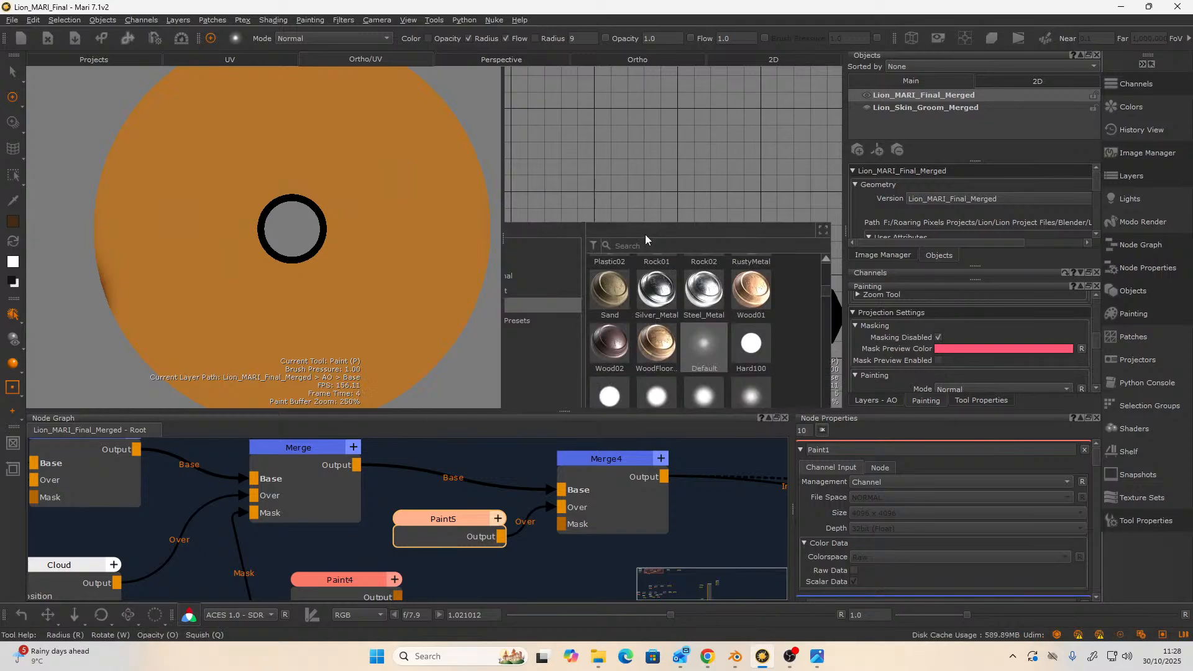
{"action": "scroll", "coordinate": [828, 295], "scroll_direction": "down", "scroll_amount": 1}
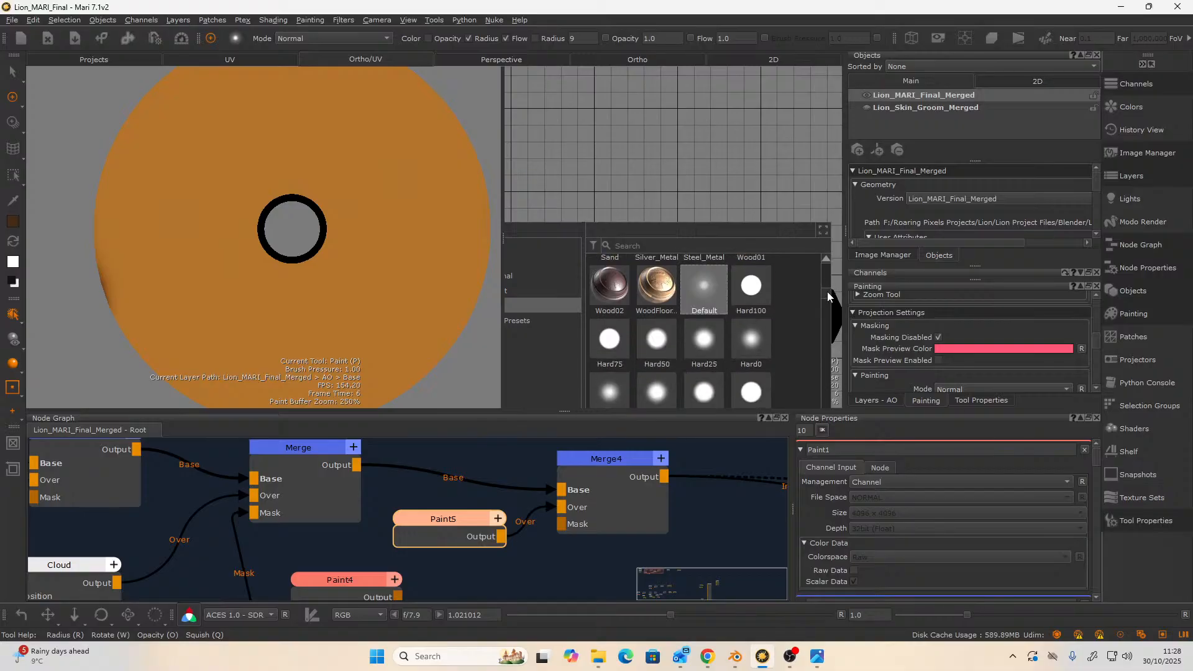
{"action": "scroll", "coordinate": [828, 297], "scroll_direction": "down", "scroll_amount": 3}
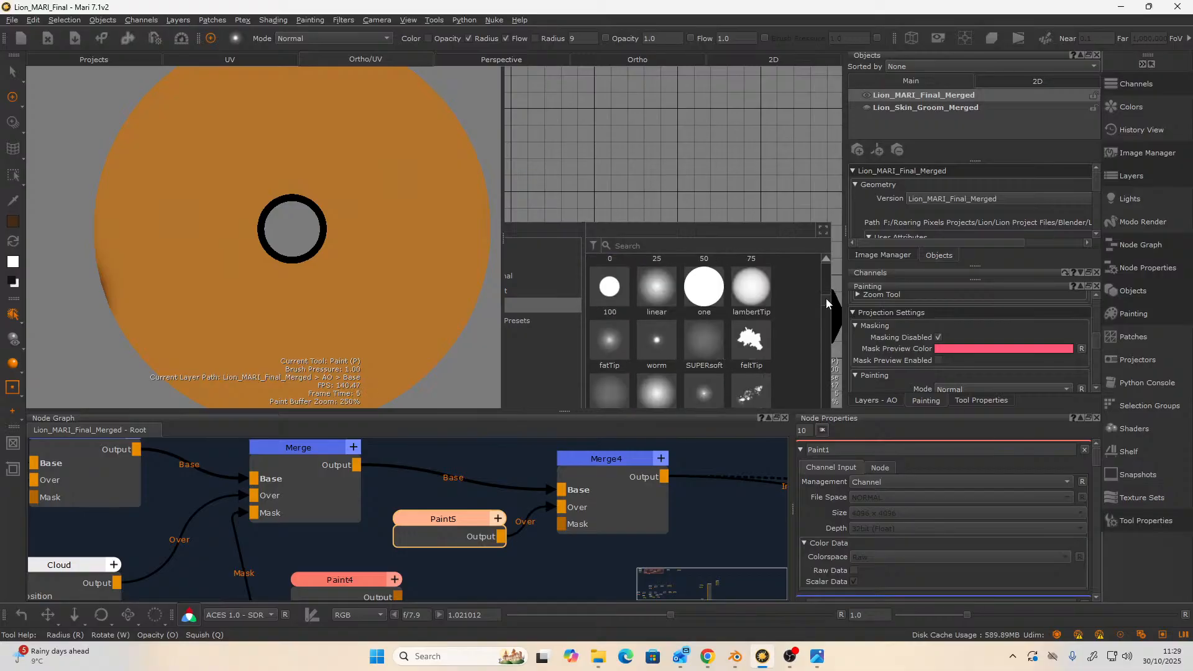
{"action": "left_click", "coordinate": [720, 341]}
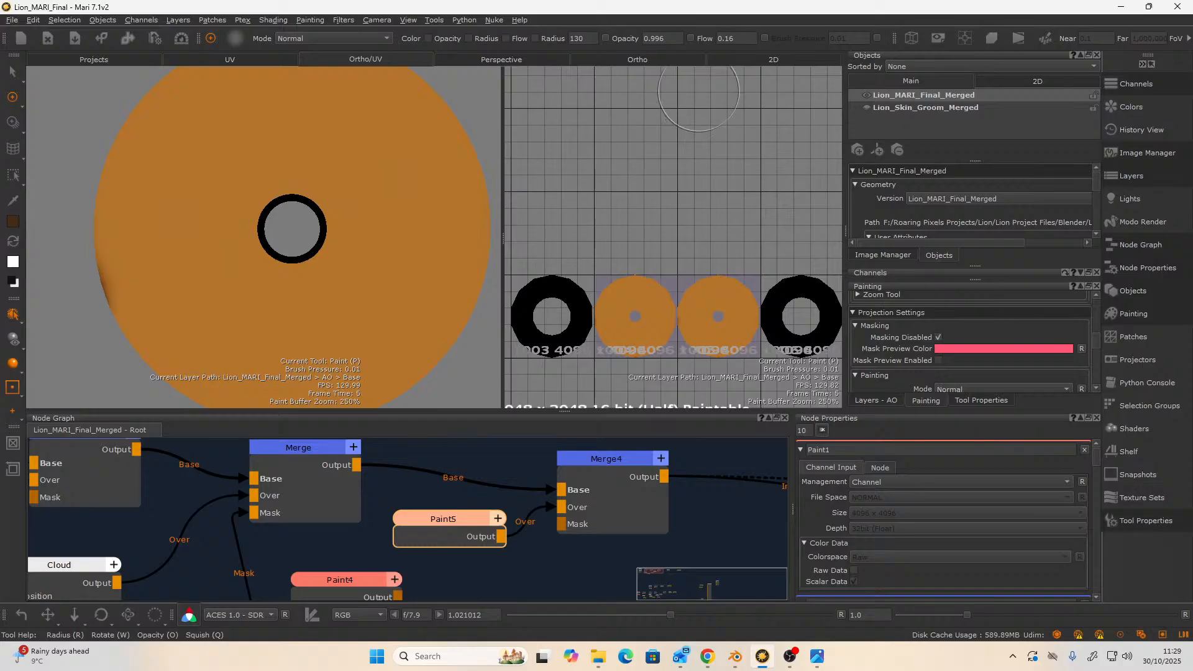
- Reduce the brush radius to 27 and paint soft dark brown shading around the outer rim of eye patch 1004
{"action": "key", "text": "r"}
{"action": "left_click_drag", "start_coordinate": [707, 341], "coordinate": [759, 341]}
{"action": "mouse_move", "coordinate": [625, 280]}
{"action": "left_mouse_down"}
{"action": "mouse_move", "coordinate": [596, 307]}
{"action": "mouse_move", "coordinate": [601, 295]}
{"action": "mouse_move", "coordinate": [611, 352]}
{"action": "mouse_move", "coordinate": [598, 313]}
{"action": "mouse_move", "coordinate": [618, 356]}
{"action": "mouse_move", "coordinate": [660, 349]}
{"action": "mouse_move", "coordinate": [670, 306]}
{"action": "mouse_move", "coordinate": [629, 274]}
{"action": "mouse_move", "coordinate": [667, 280]}
{"action": "mouse_move", "coordinate": [615, 278]}
{"action": "mouse_move", "coordinate": [593, 293]}
{"action": "mouse_move", "coordinate": [604, 359]}
{"action": "mouse_move", "coordinate": [578, 316]}
{"action": "left_mouse_up"}
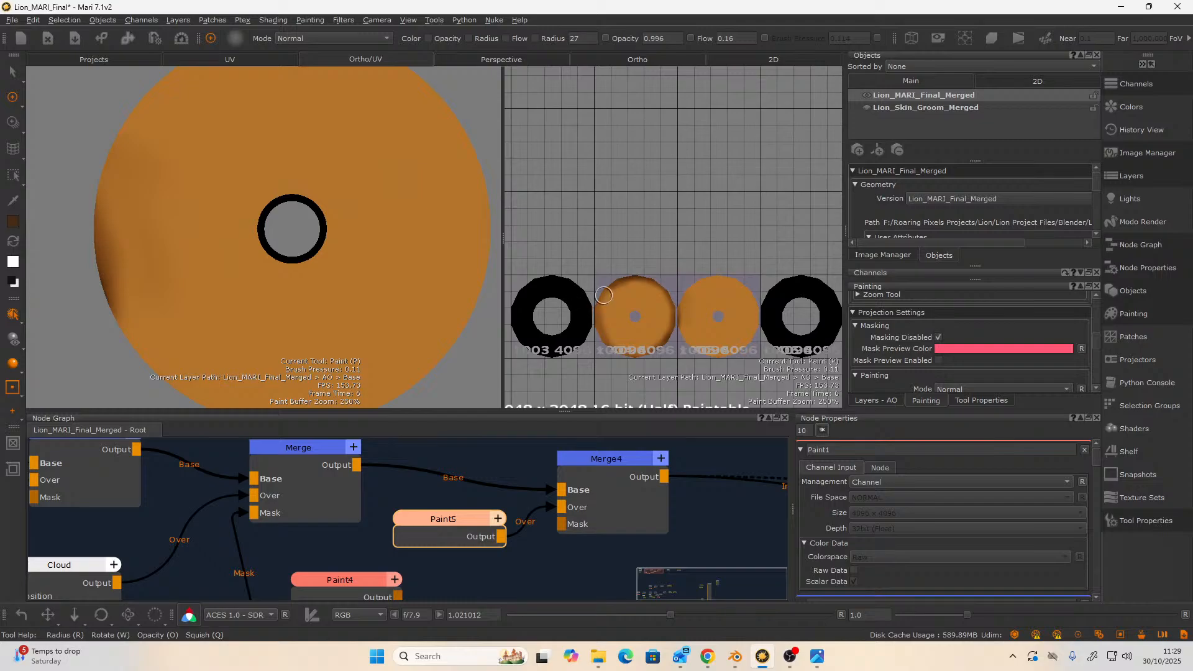
{"action": "mouse_move", "coordinate": [604, 293]}
{"action": "left_mouse_down"}
{"action": "mouse_move", "coordinate": [607, 310]}
{"action": "mouse_move", "coordinate": [593, 312]}
{"action": "mouse_move", "coordinate": [621, 362]}
{"action": "left_mouse_up"}
- Set the brush radius to 36 and shade dark brown around the pupil hole of eye patch 1004
{"action": "left_click_drag", "start_coordinate": [632, 314], "coordinate": [633, 309]}
{"action": "right_click", "coordinate": [631, 313]}
{"action": "left_click", "coordinate": [631, 318]}
{"action": "key", "text": "r"}
{"action": "left_click_drag", "start_coordinate": [633, 315], "coordinate": [635, 315]}
{"action": "right_click", "coordinate": [633, 306]}
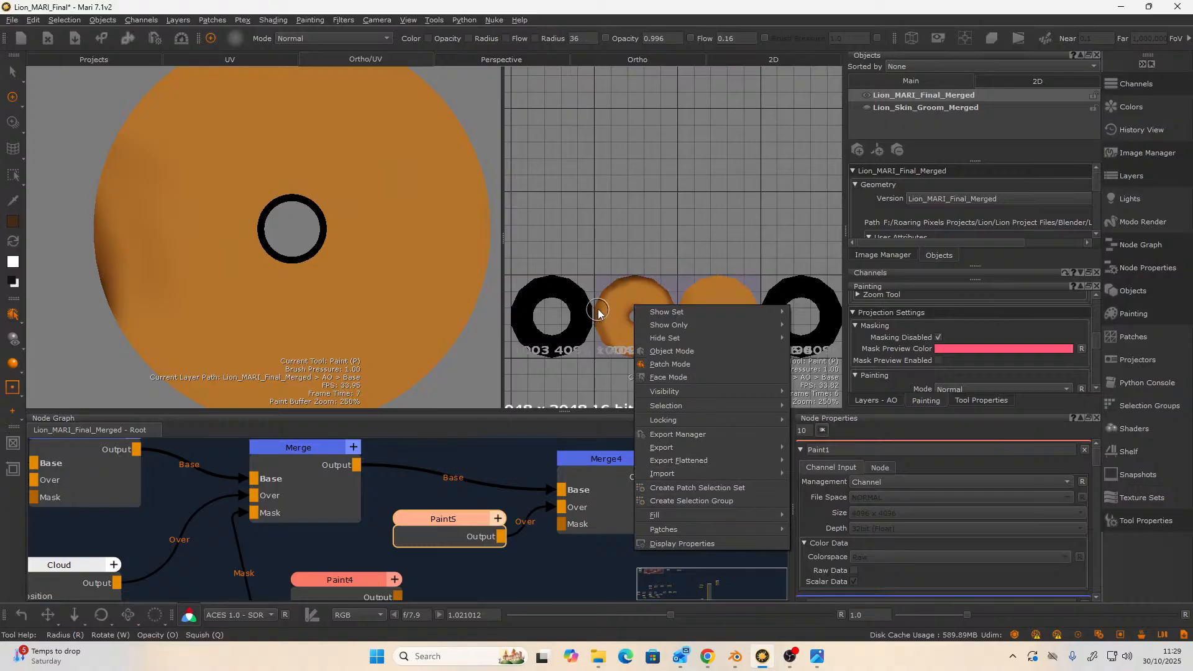
- Select both orange eye patches and check their patch mirroring and linking options
{"action": "left_click", "coordinate": [12, 72]}
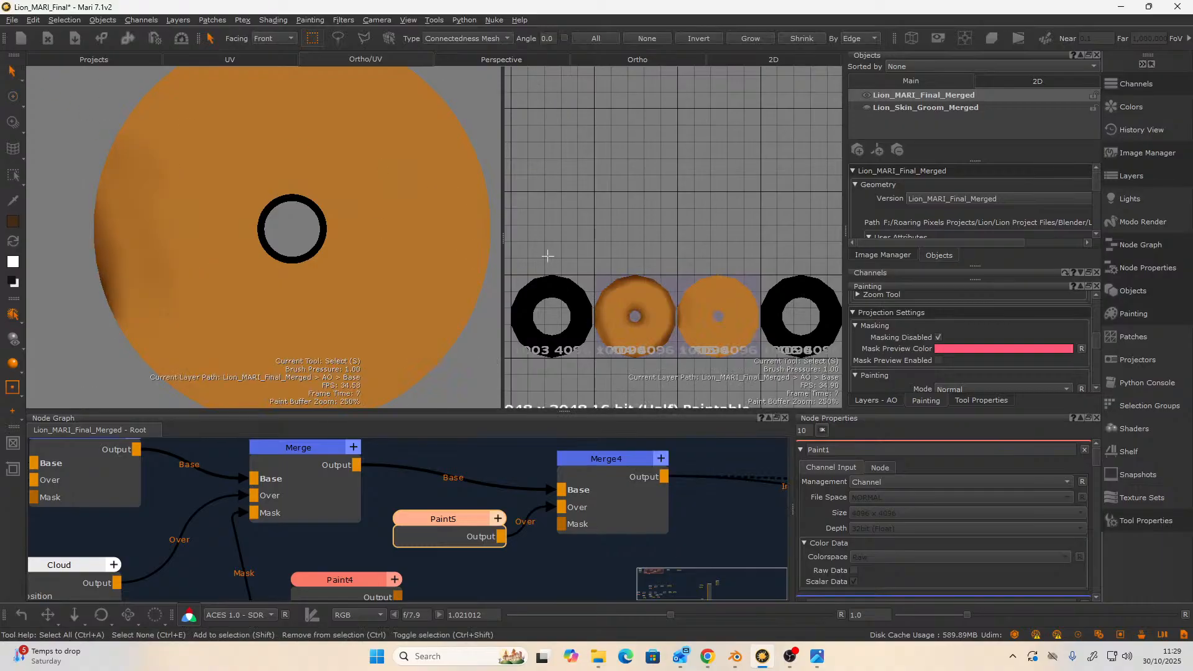
{"action": "left_click", "coordinate": [670, 321]}
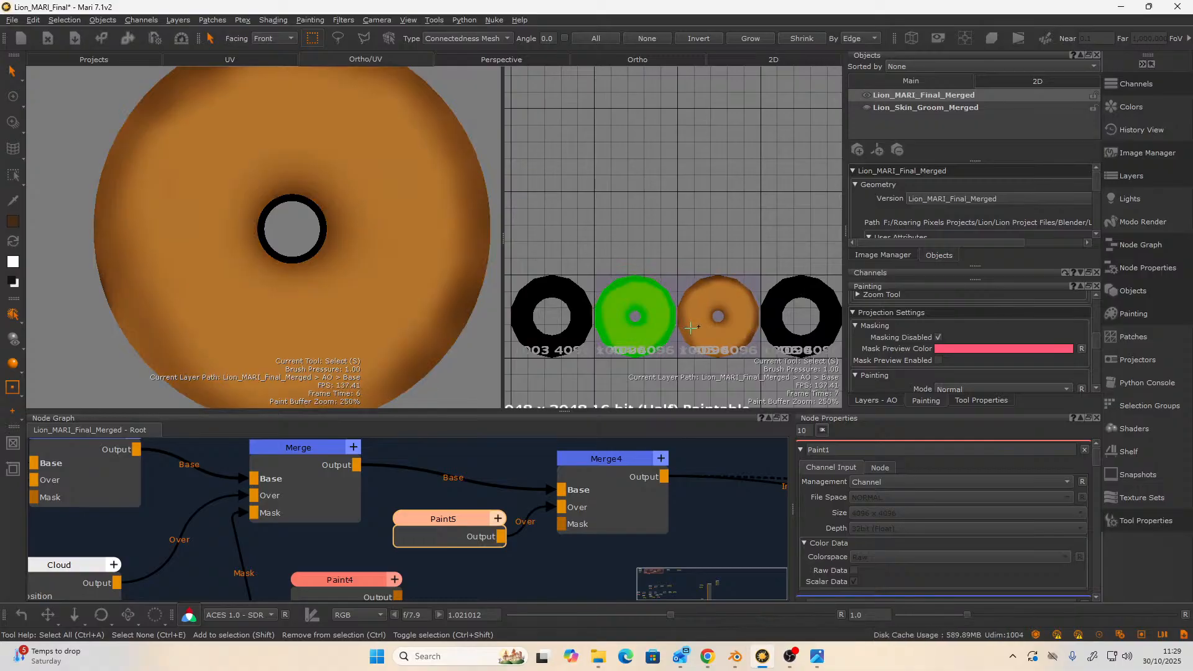
{"action": "left_click", "coordinate": [691, 328], "text": "shift"}
{"action": "right_click", "coordinate": [691, 327]}
{"action": "mouse_move", "coordinate": [818, 550]}
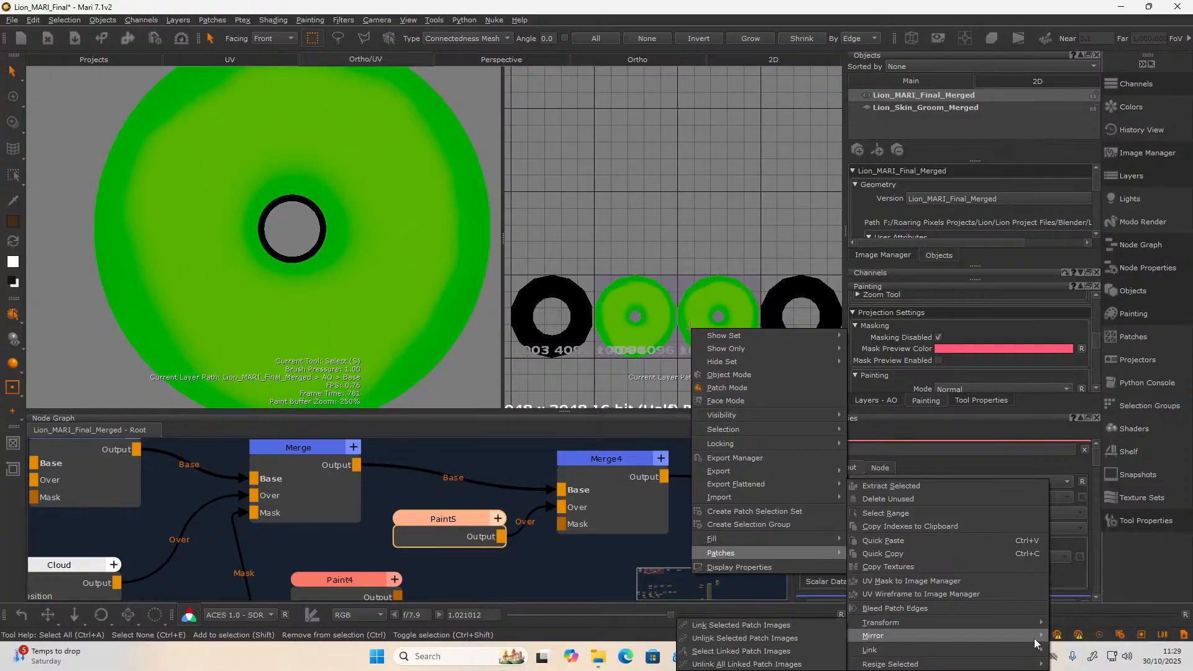
{"action": "mouse_move", "coordinate": [1033, 638]}
{"action": "left_click", "coordinate": [1097, 628]}
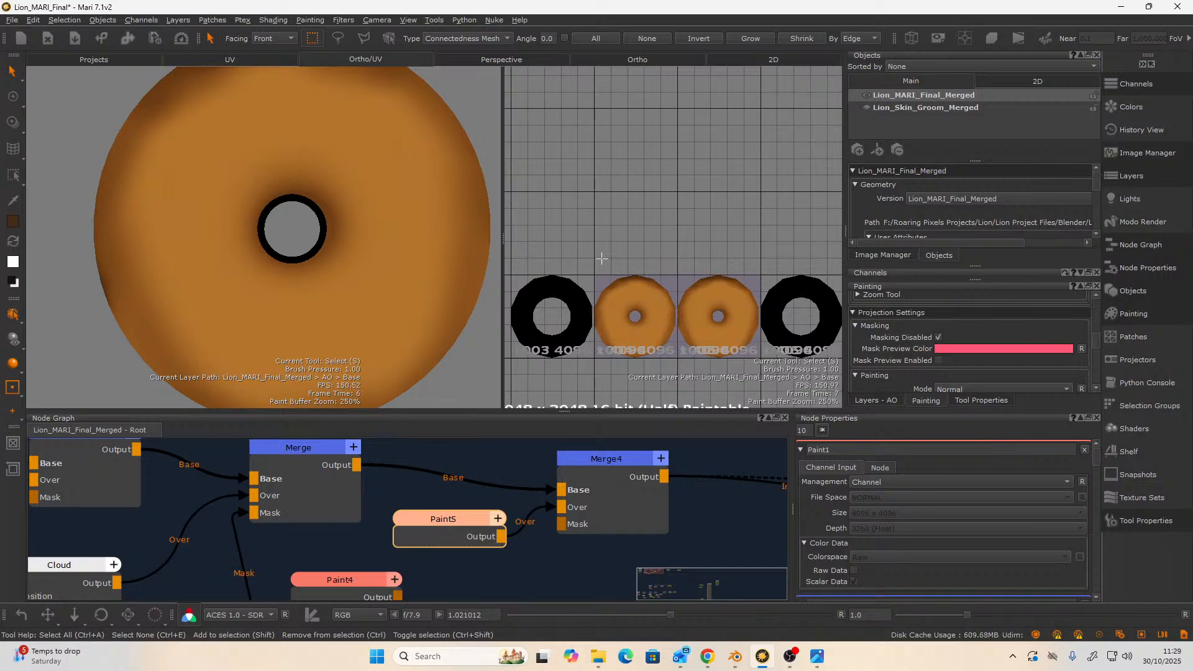
- Rearrange the Paint4, Paint5 and Merge4 nodes to make room between the paint nodes and the merge
{"action": "scroll", "coordinate": [522, 572], "scroll_direction": "down", "scroll_amount": 2}
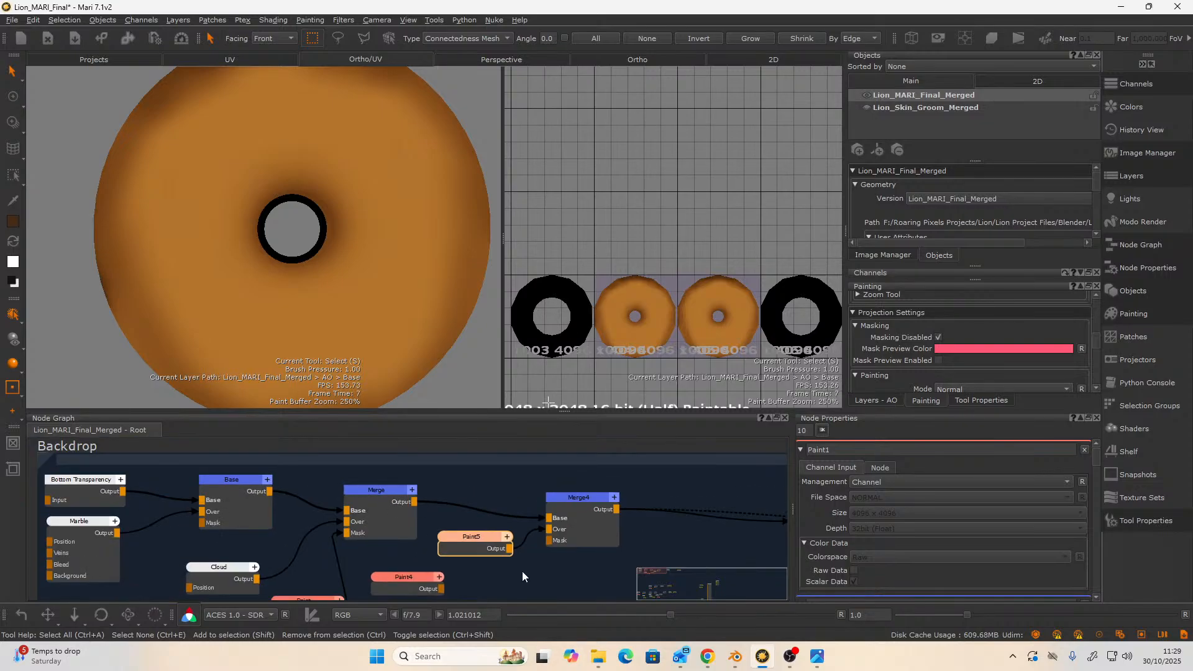
{"action": "middle_click_drag", "start_coordinate": [522, 571], "coordinate": [501, 542]}
{"action": "left_click_drag", "start_coordinate": [394, 554], "coordinate": [450, 570]}
{"action": "left_click_drag", "start_coordinate": [449, 519], "coordinate": [426, 523]}
{"action": "left_click_drag", "start_coordinate": [568, 480], "coordinate": [630, 479]}
{"action": "left_click_drag", "start_coordinate": [466, 522], "coordinate": [507, 549]}
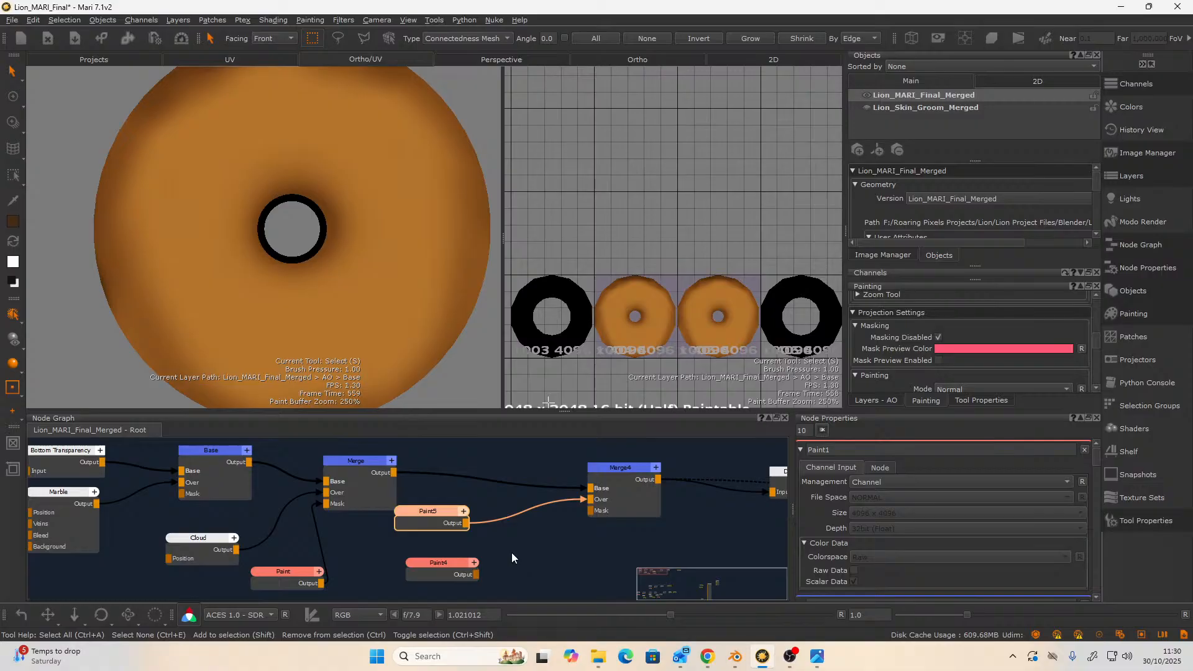
- Add a Multiply node in the free space beside Paint4
{"action": "right_click", "coordinate": [512, 553]}
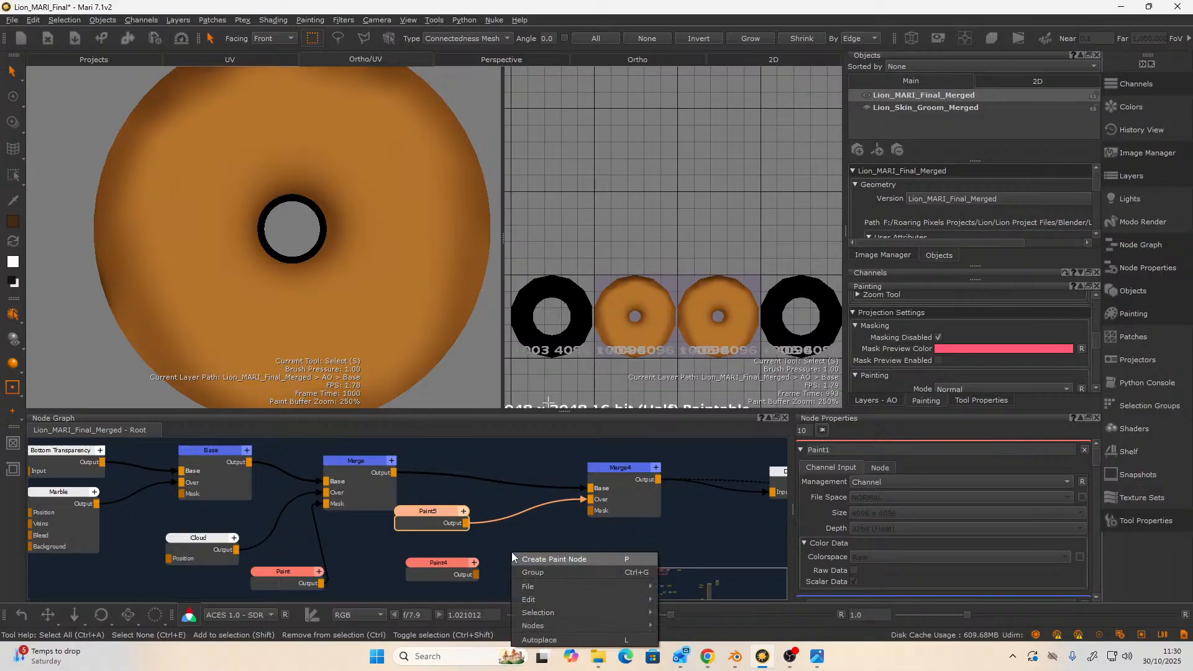
{"action": "left_click", "coordinate": [511, 547]}
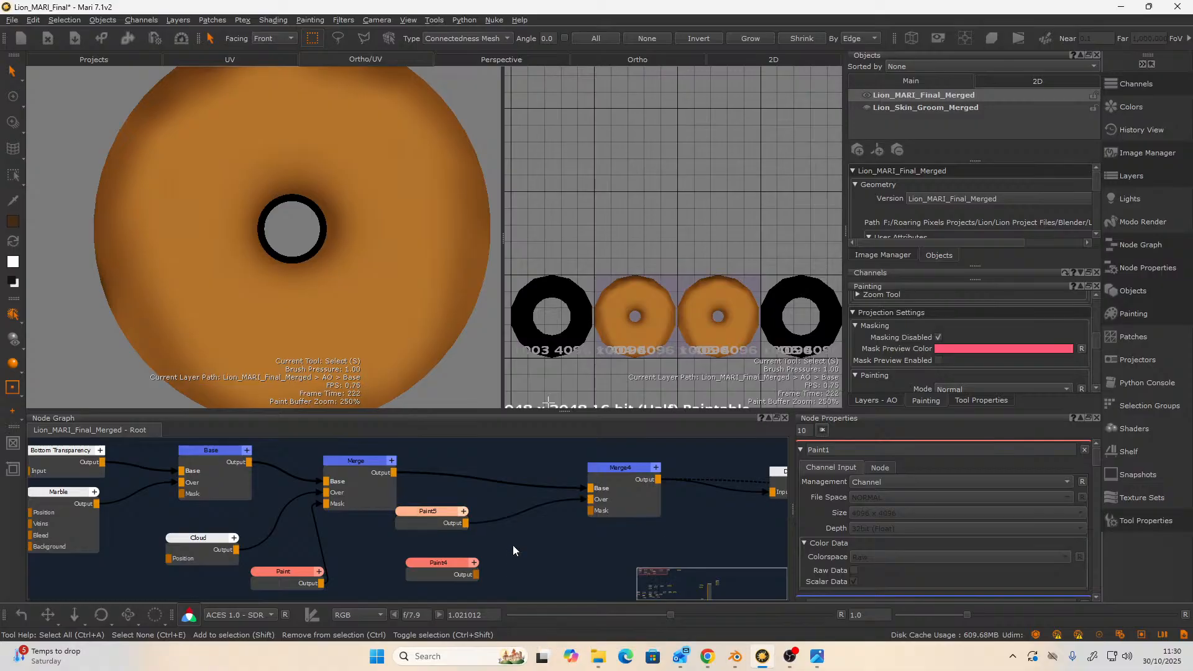
{"action": "key", "text": "Tab"}
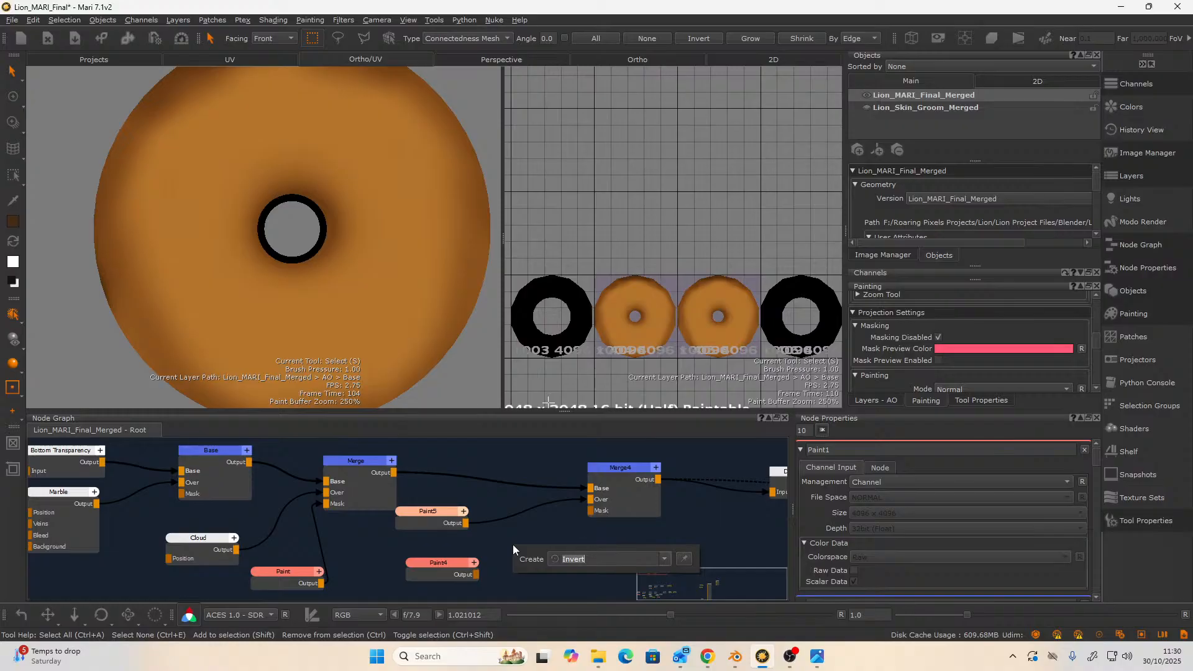
{"action": "type", "text": "mu"}
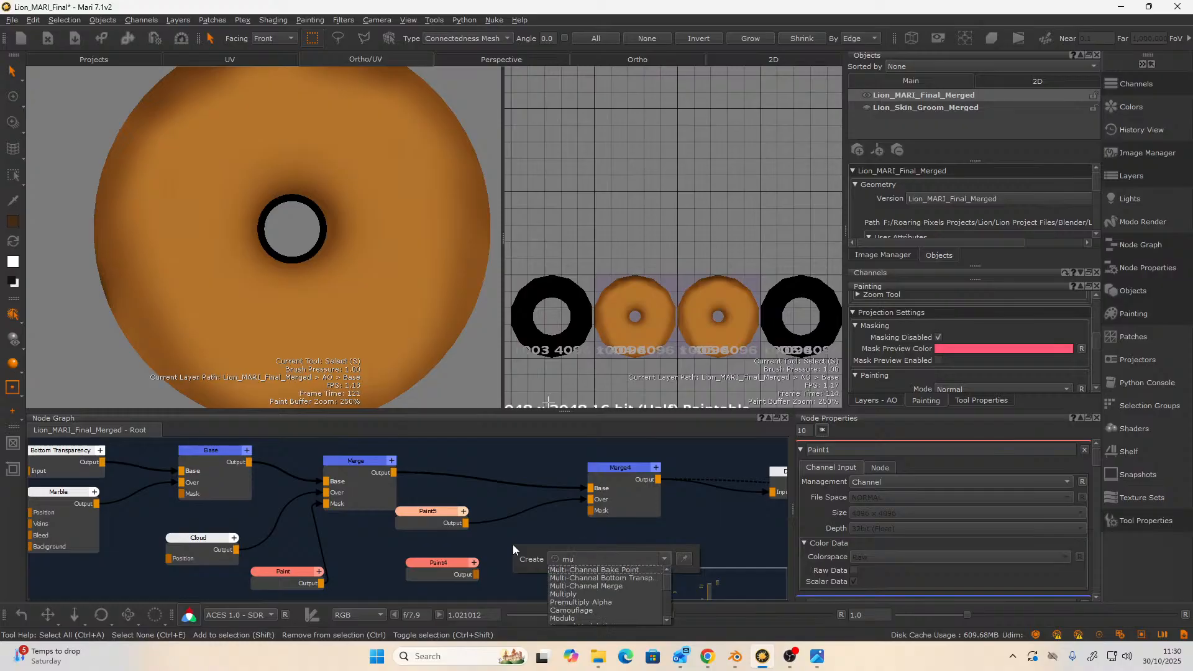
{"action": "type", "text": "l"}
{"action": "left_click", "coordinate": [554, 594]}
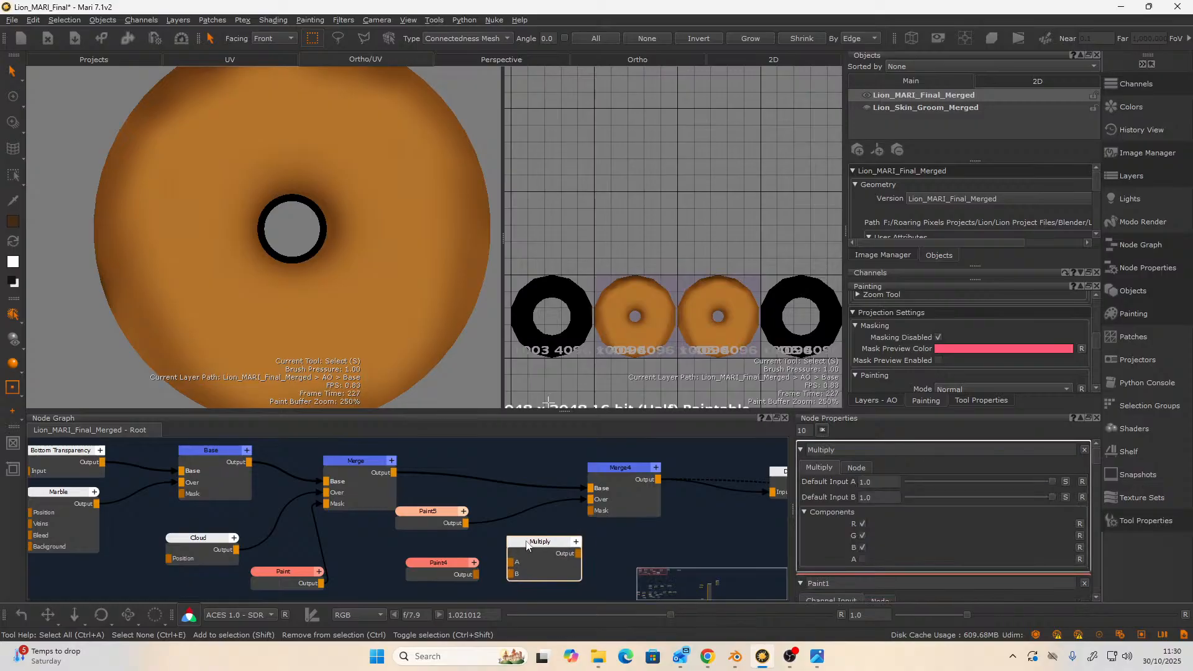
- Connect Paint5 to input A and Paint4 to input B of the Multiply node, and view its result
{"action": "mouse_move", "coordinate": [466, 523]}
{"action": "left_mouse_down"}
{"action": "mouse_move", "coordinate": [511, 562]}
{"action": "mouse_move", "coordinate": [503, 574]}
{"action": "mouse_move", "coordinate": [445, 582]}
{"action": "mouse_move", "coordinate": [444, 476]}
{"action": "mouse_move", "coordinate": [516, 456]}
{"action": "left_mouse_up"}
{"action": "middle_click_drag", "start_coordinate": [678, 461], "coordinate": [590, 497]}
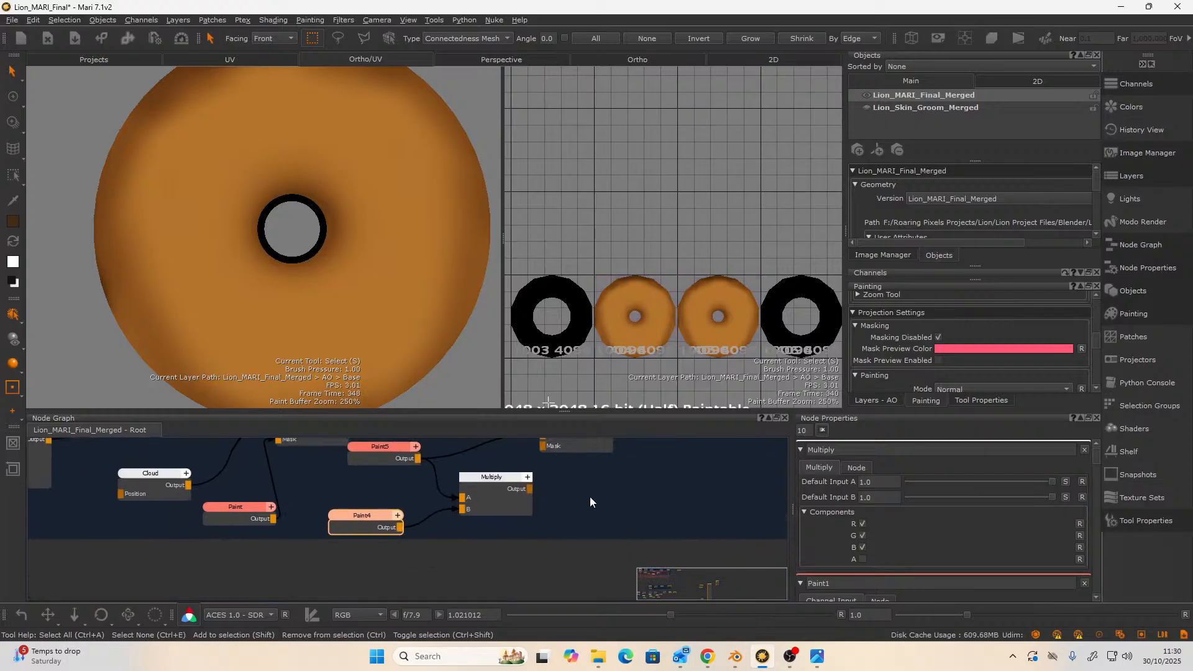
{"action": "left_click", "coordinate": [502, 483]}
{"action": "key", "text": "1"}
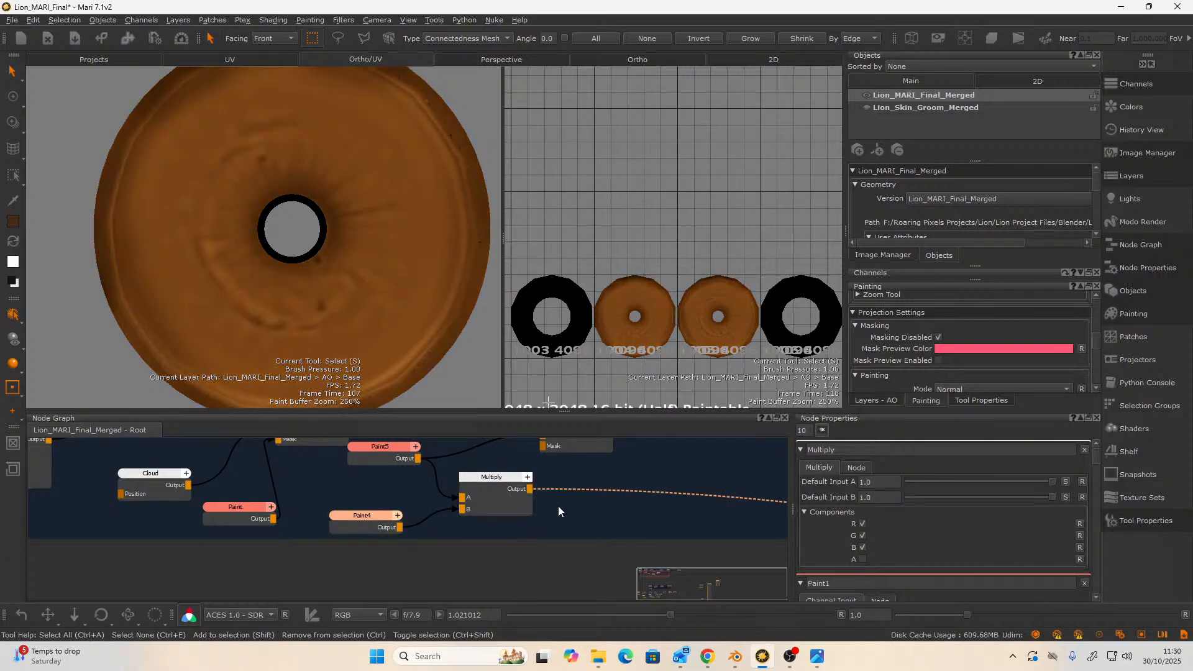
- Connect the Multiply output to the Over input of Merge4
{"action": "middle_click_drag", "start_coordinate": [558, 505], "coordinate": [581, 544]}
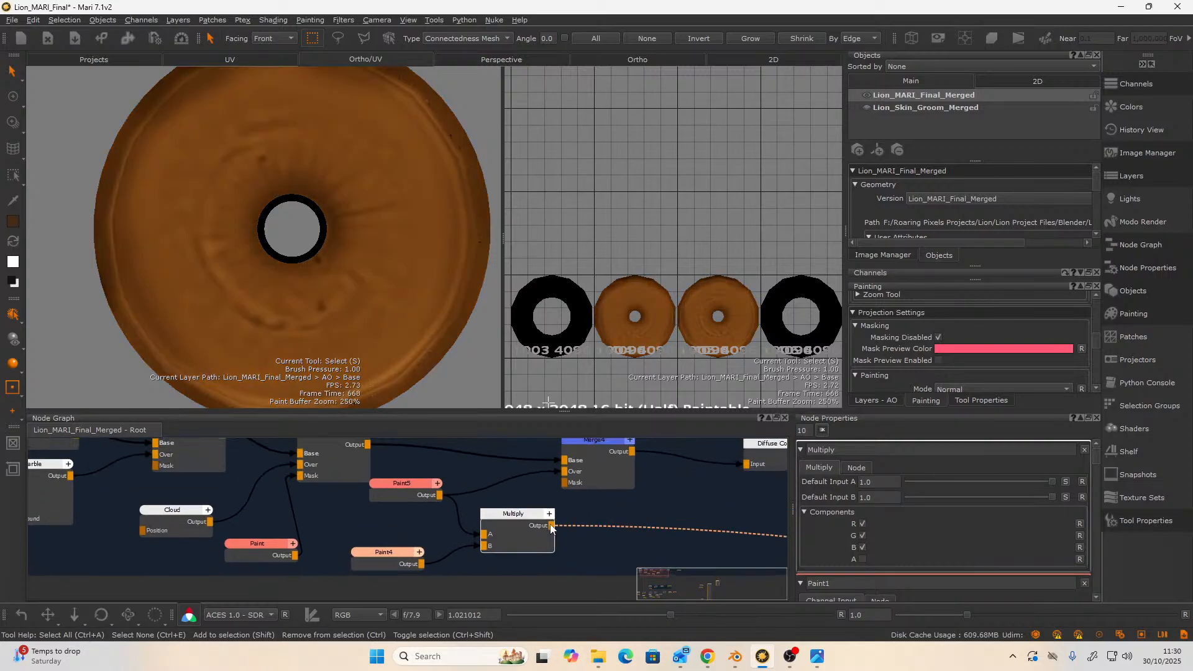
{"action": "mouse_move", "coordinate": [551, 525]}
{"action": "left_mouse_down"}
{"action": "mouse_move", "coordinate": [550, 479]}
{"action": "mouse_move", "coordinate": [564, 471]}
{"action": "left_mouse_up"}
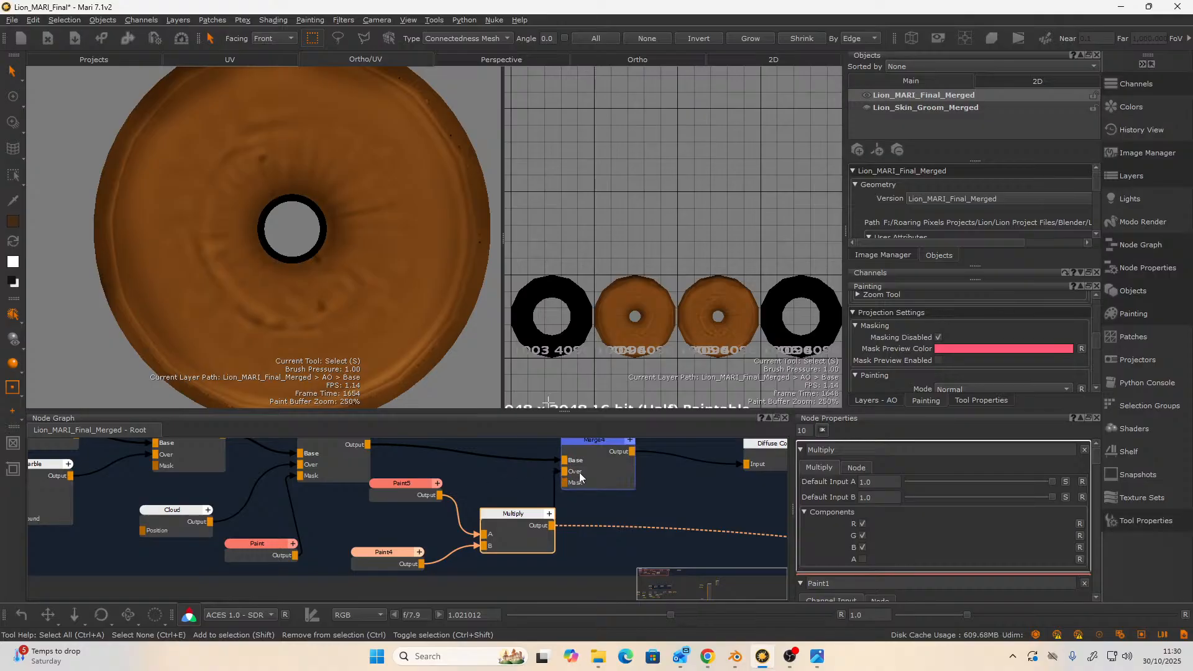
{"action": "scroll", "coordinate": [579, 472], "scroll_direction": "down", "scroll_amount": 5}
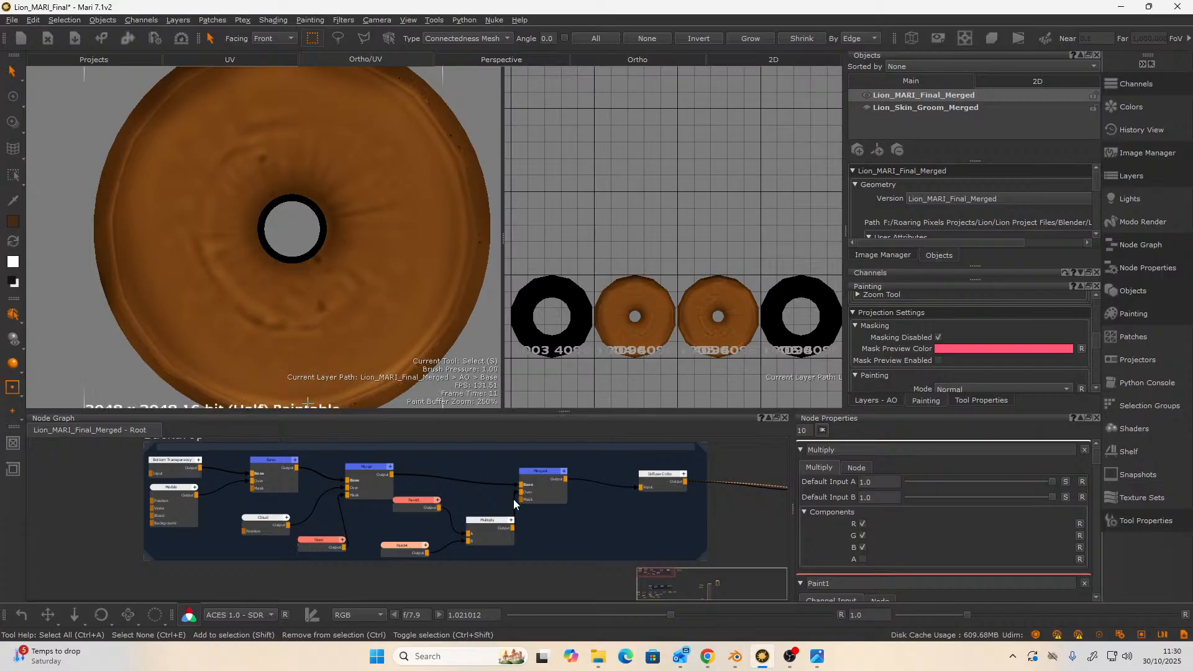
{"action": "scroll", "coordinate": [513, 499], "scroll_direction": "up", "scroll_amount": 5}
{"action": "middle_click_drag", "start_coordinate": [464, 525], "coordinate": [422, 545]}
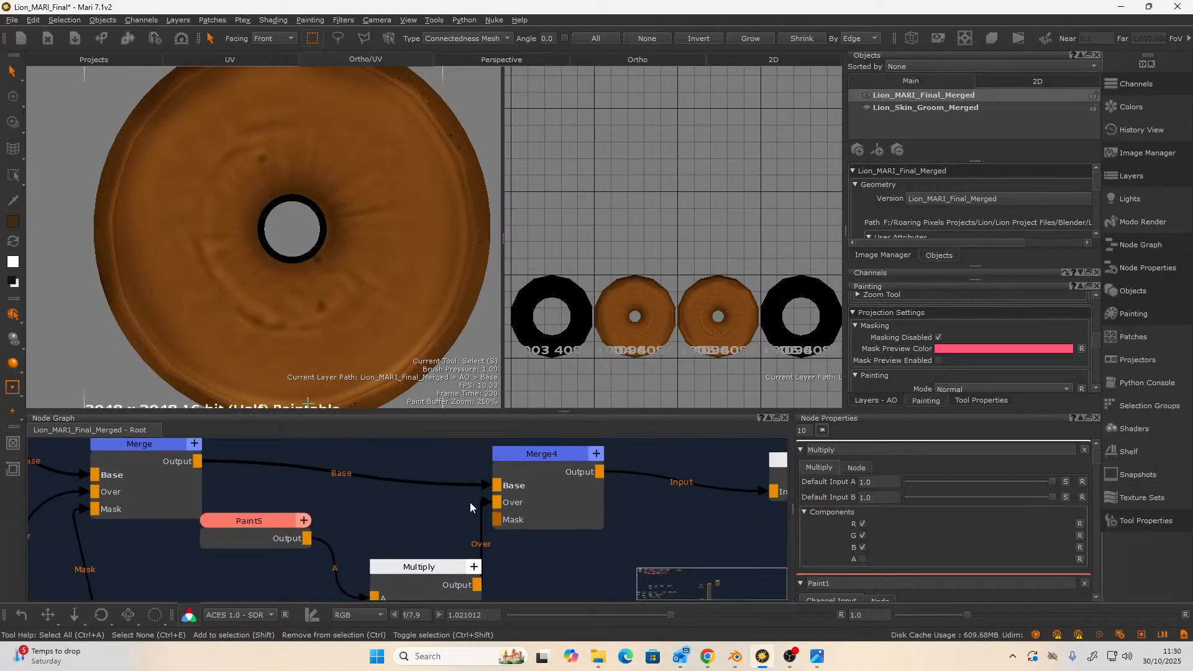
- Tidy the node layout by shifting Multiply and Paint5 away from Merge4
{"action": "left_click", "coordinate": [565, 457]}
{"action": "scroll", "coordinate": [564, 528], "scroll_direction": "down", "scroll_amount": 2}
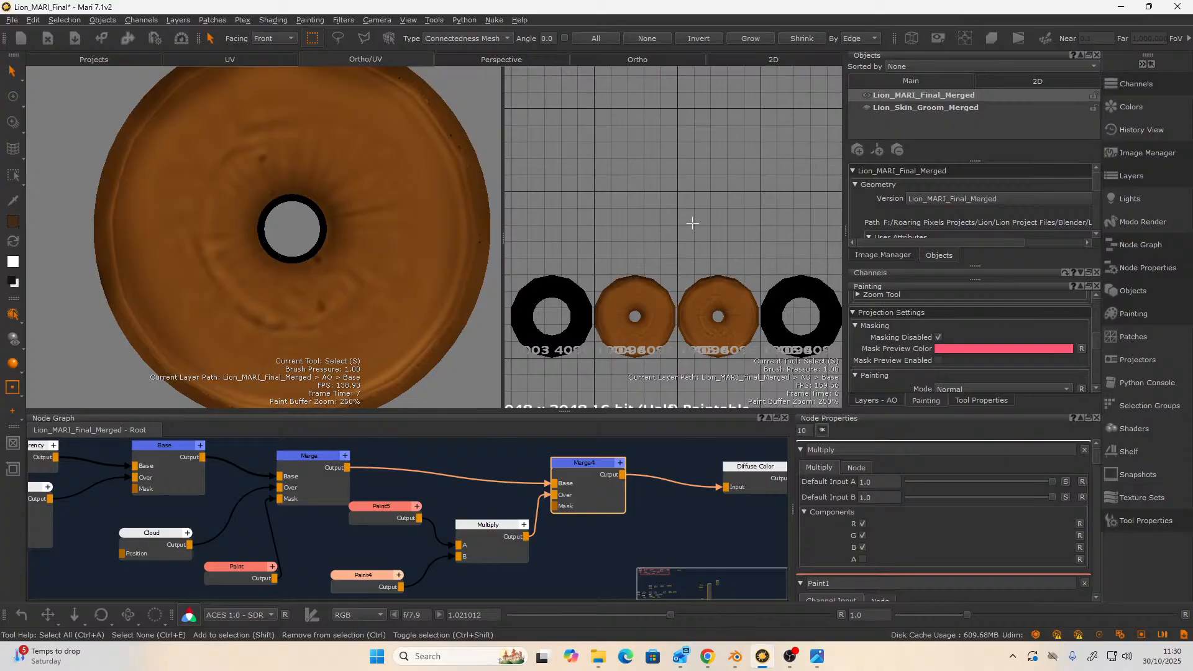
{"action": "scroll", "coordinate": [692, 222], "scroll_direction": "down", "scroll_amount": 5}
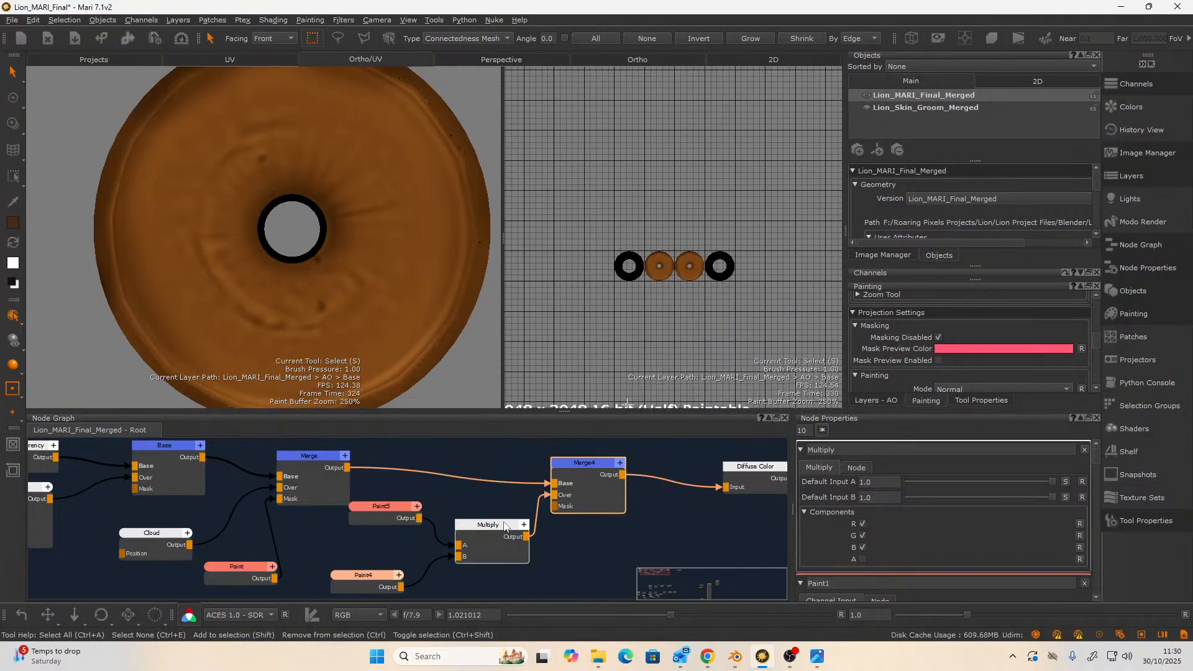
{"action": "left_click_drag", "start_coordinate": [504, 526], "coordinate": [480, 530]}
{"action": "left_click_drag", "start_coordinate": [391, 519], "coordinate": [351, 538]}
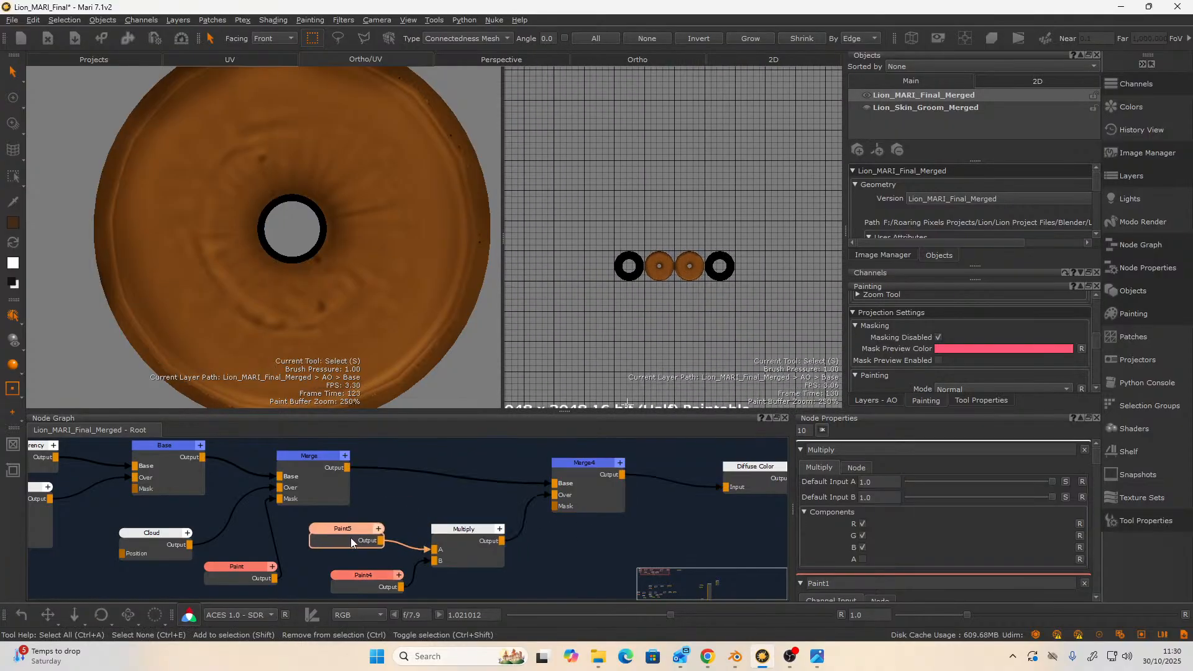
- Show all patches of the lion and hide the Lion_Skin_Groom_Merged object
{"action": "right_click", "coordinate": [252, 141]}
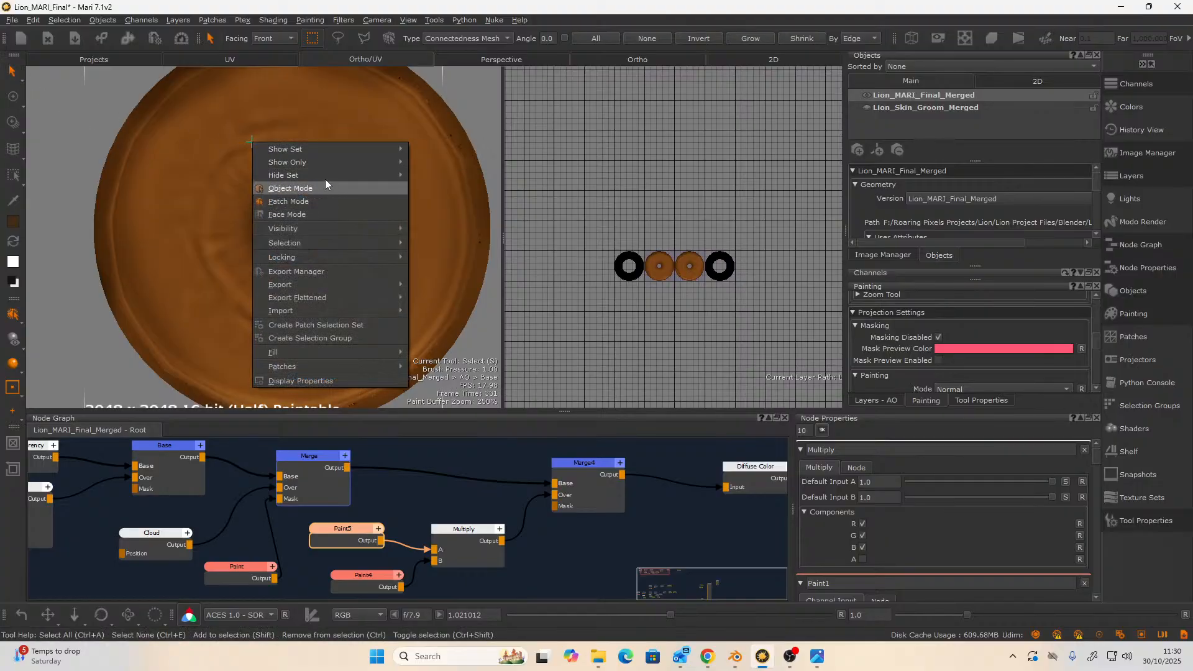
{"action": "mouse_move", "coordinate": [330, 232]}
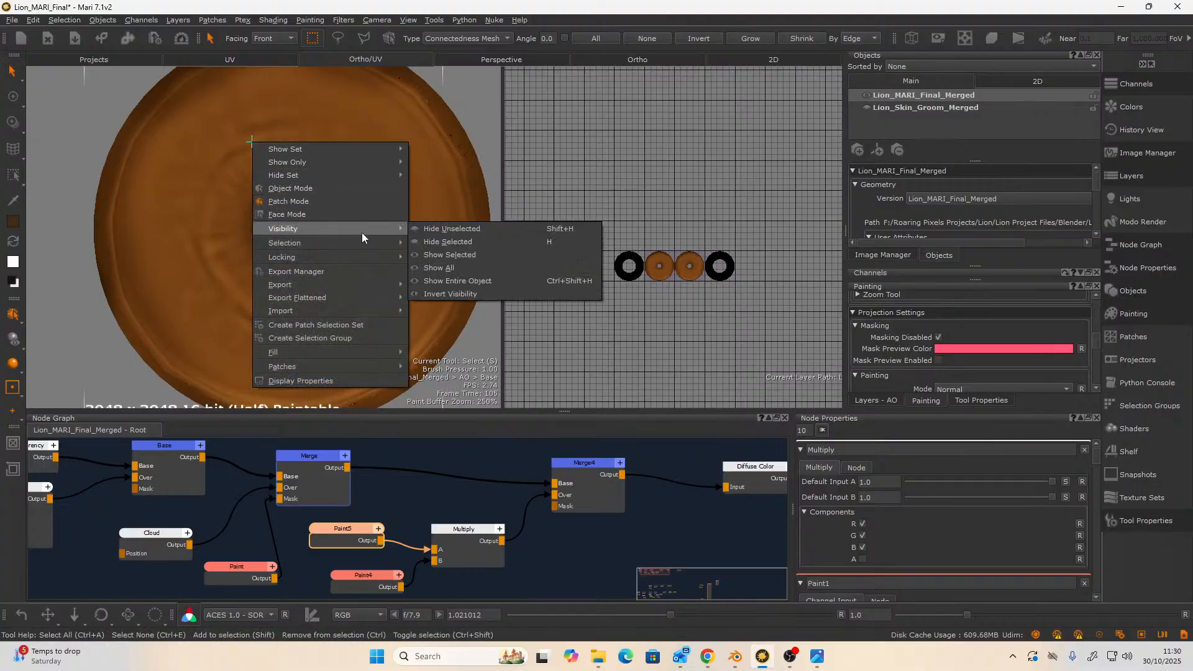
{"action": "left_click", "coordinate": [451, 270]}
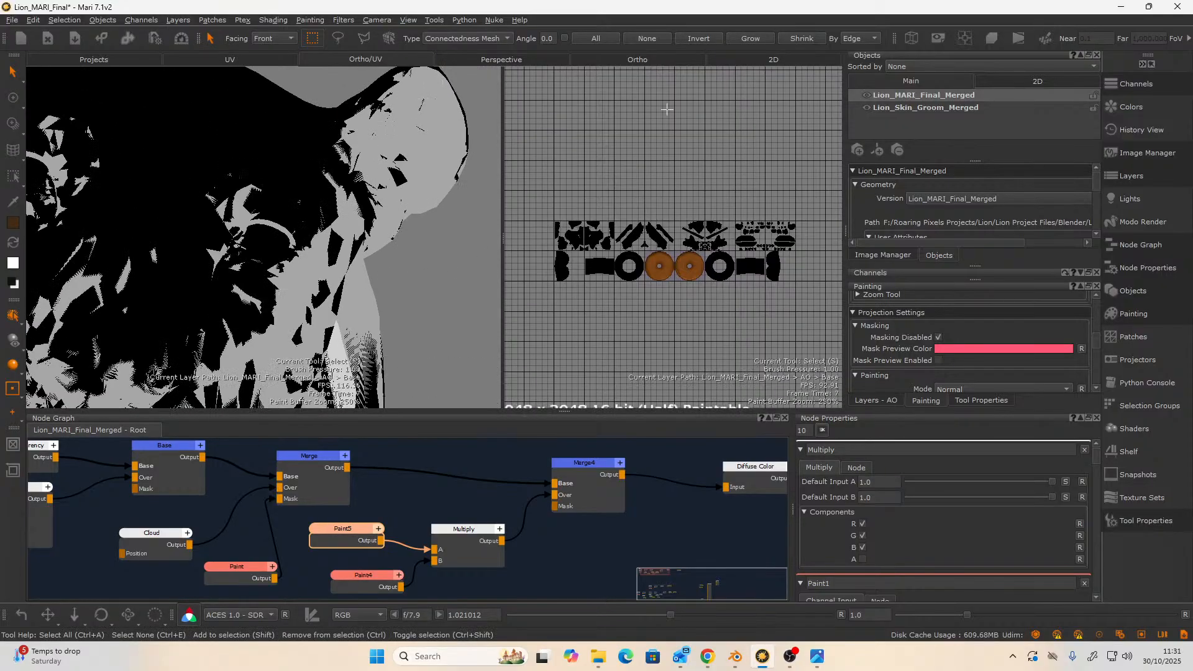
{"action": "left_click", "coordinate": [865, 108]}
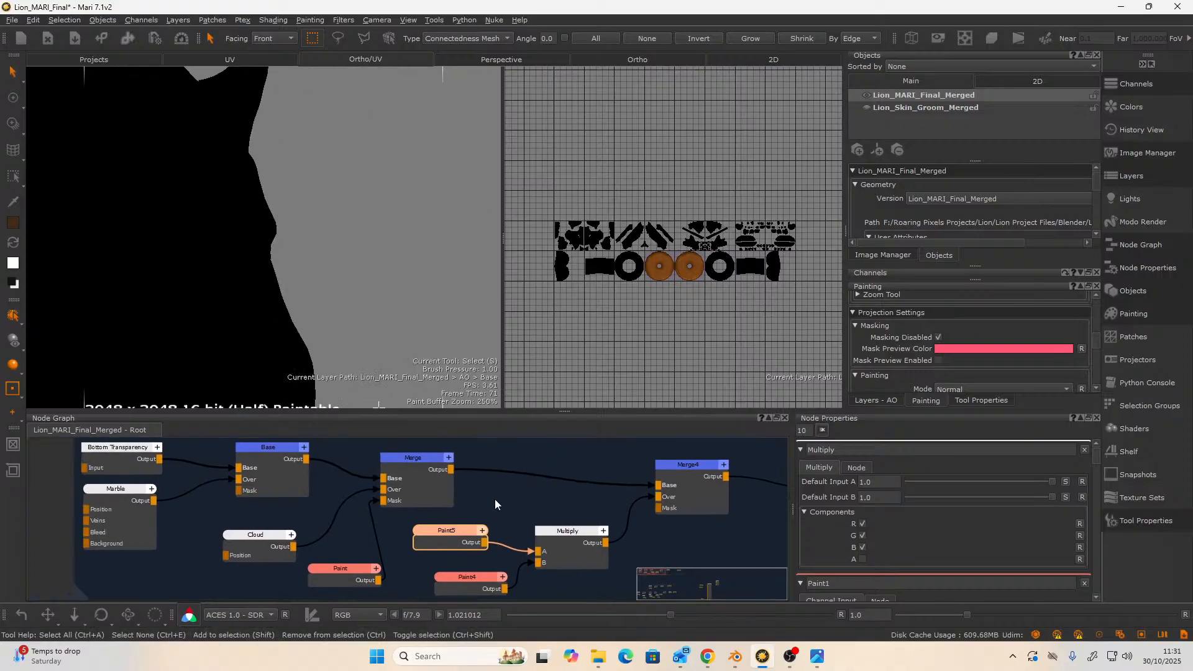
- Shift the Multiply node slightly away from Merge4 and select the two iris patches, UDIMs 1004 and 1005
{"action": "middle_click_drag", "start_coordinate": [495, 498], "coordinate": [515, 511]}
{"action": "scroll", "coordinate": [515, 511], "scroll_direction": "up", "scroll_amount": 3}
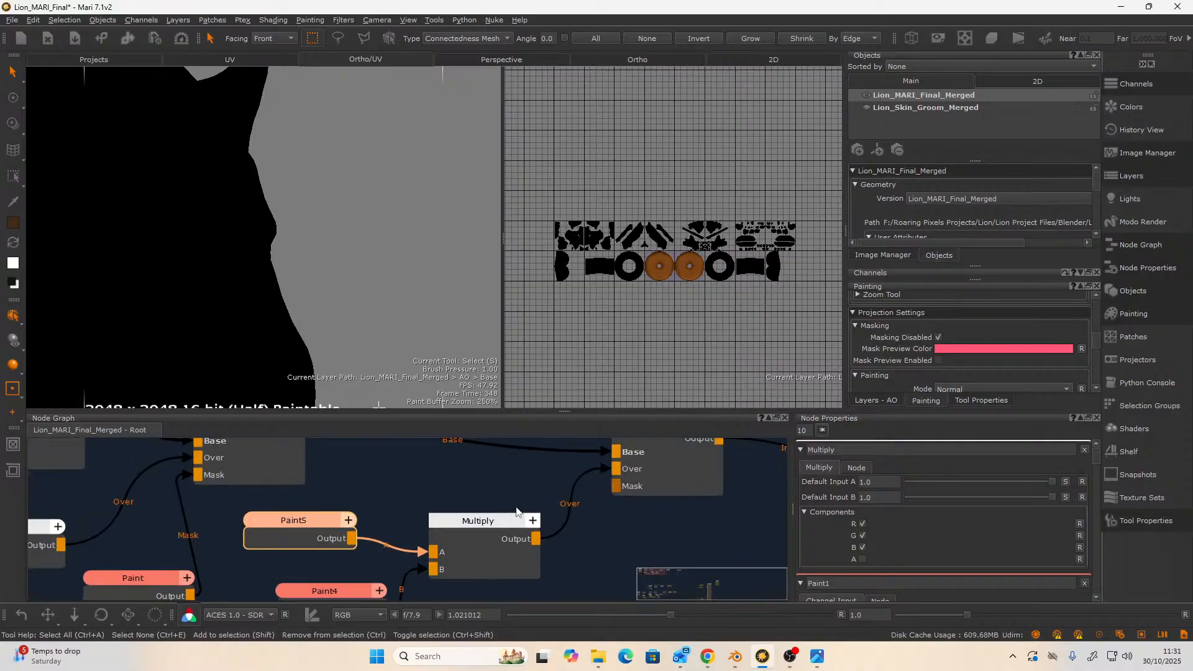
{"action": "left_click", "coordinate": [500, 508]}
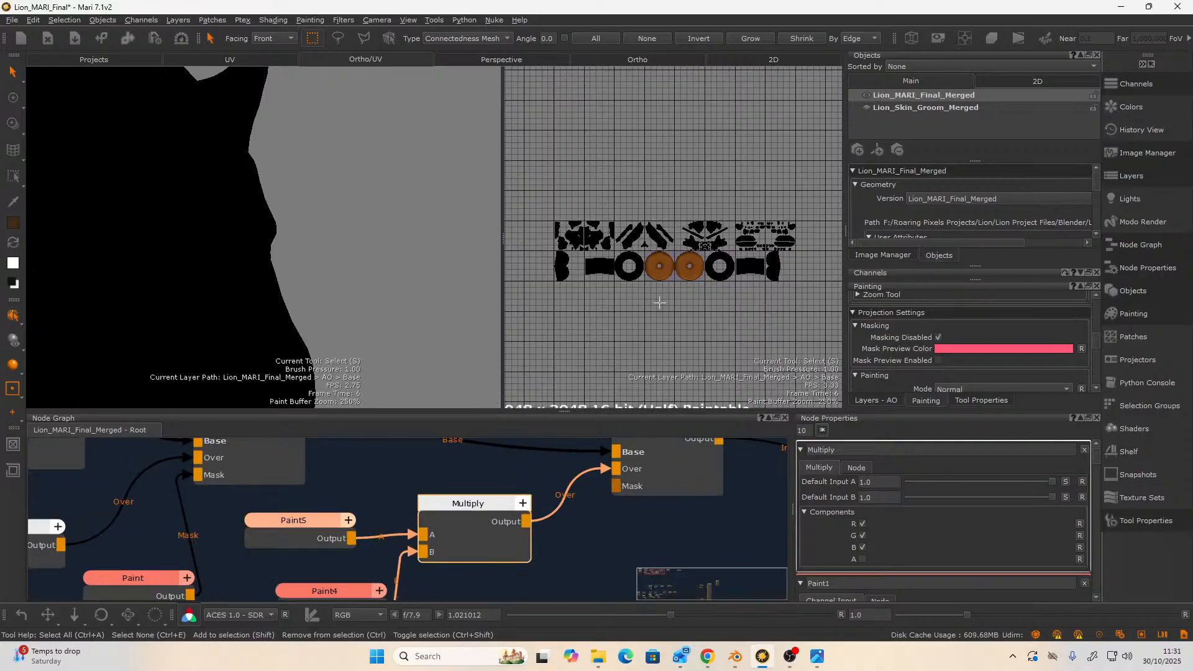
{"action": "left_click", "coordinate": [655, 267]}
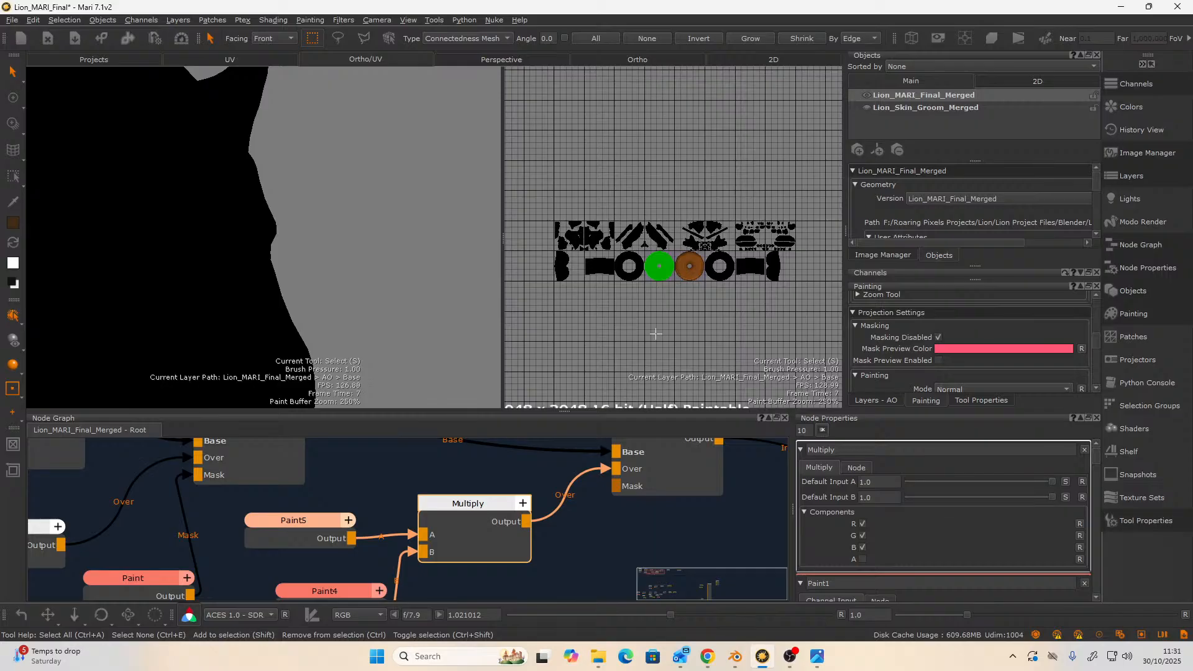
{"action": "left_click", "coordinate": [690, 274], "text": "shift"}
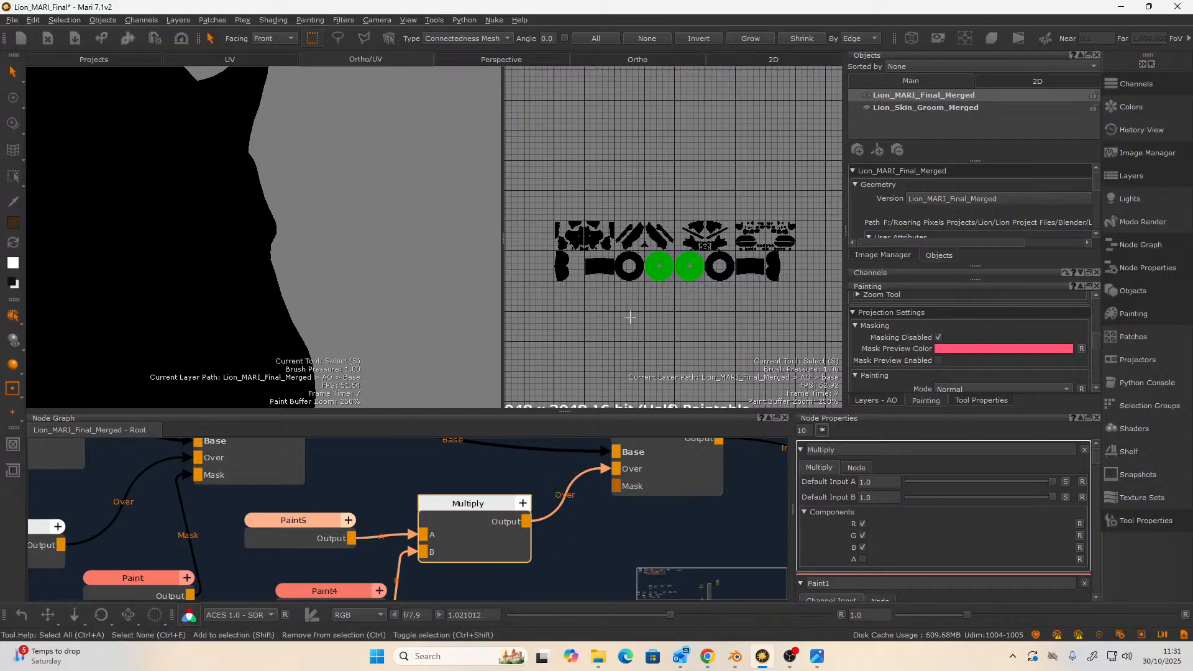
{"action": "key", "text": "Tab"}
{"action": "type", "text": "paint"}
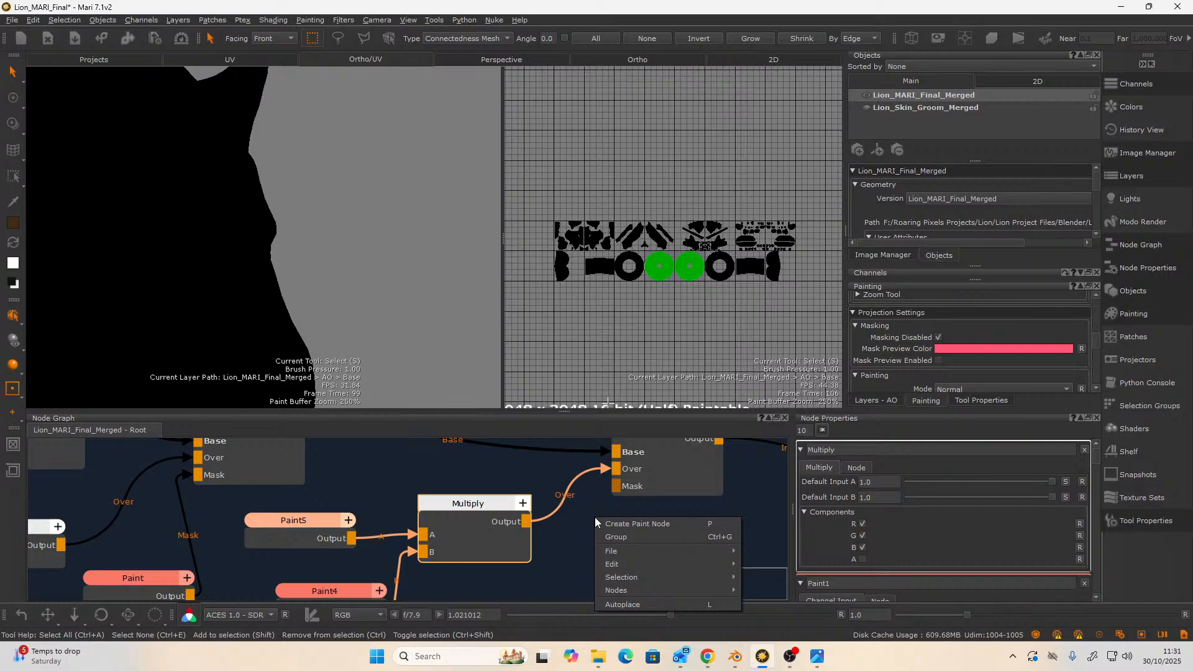
{"action": "key", "text": "Return"}
{"action": "left_click", "coordinate": [637, 398]}
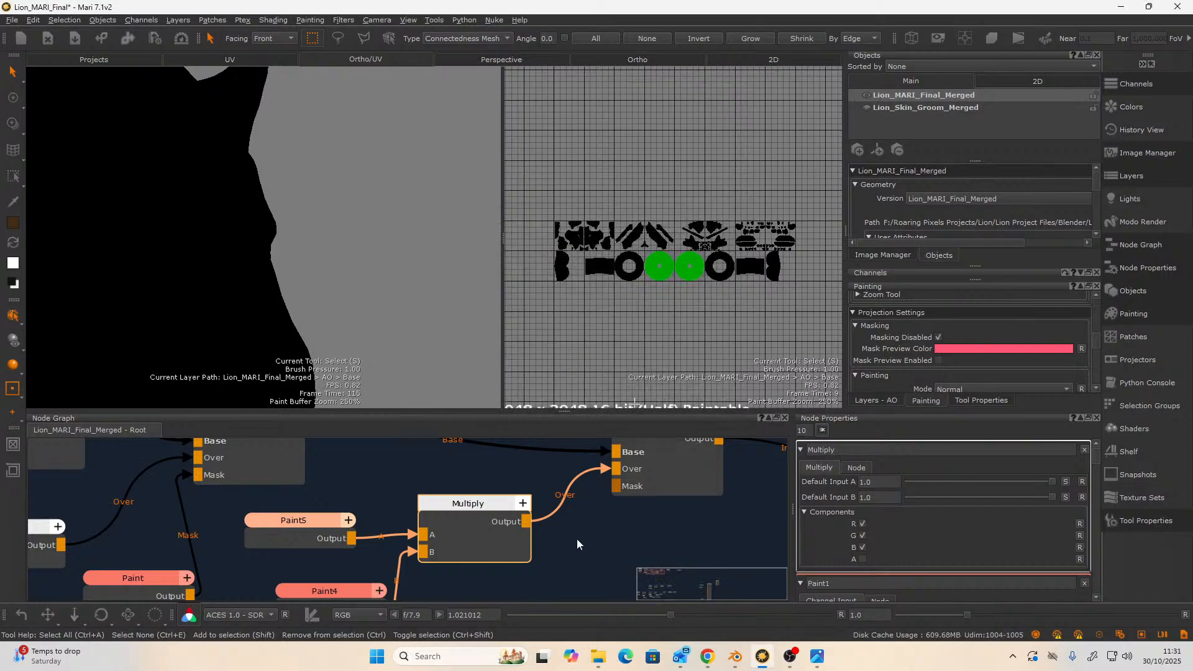
- Create a Selection Mask node and place it just below the Multiply node
{"action": "key", "text": "Tab"}
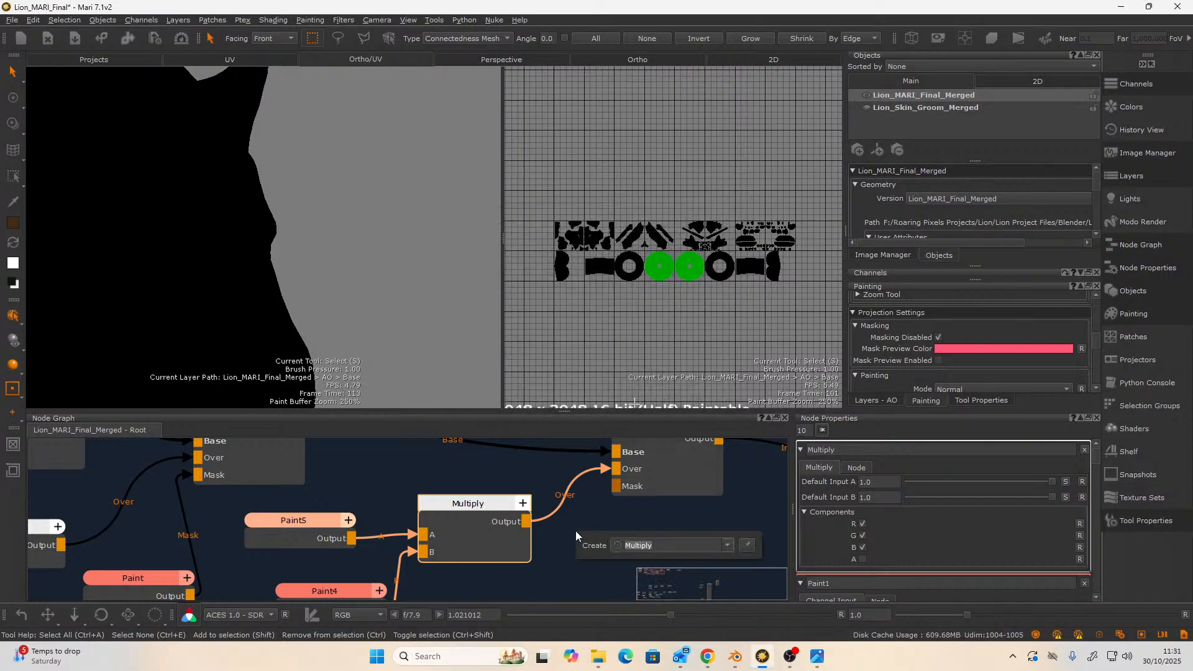
{"action": "type", "text": "selection Mask"}
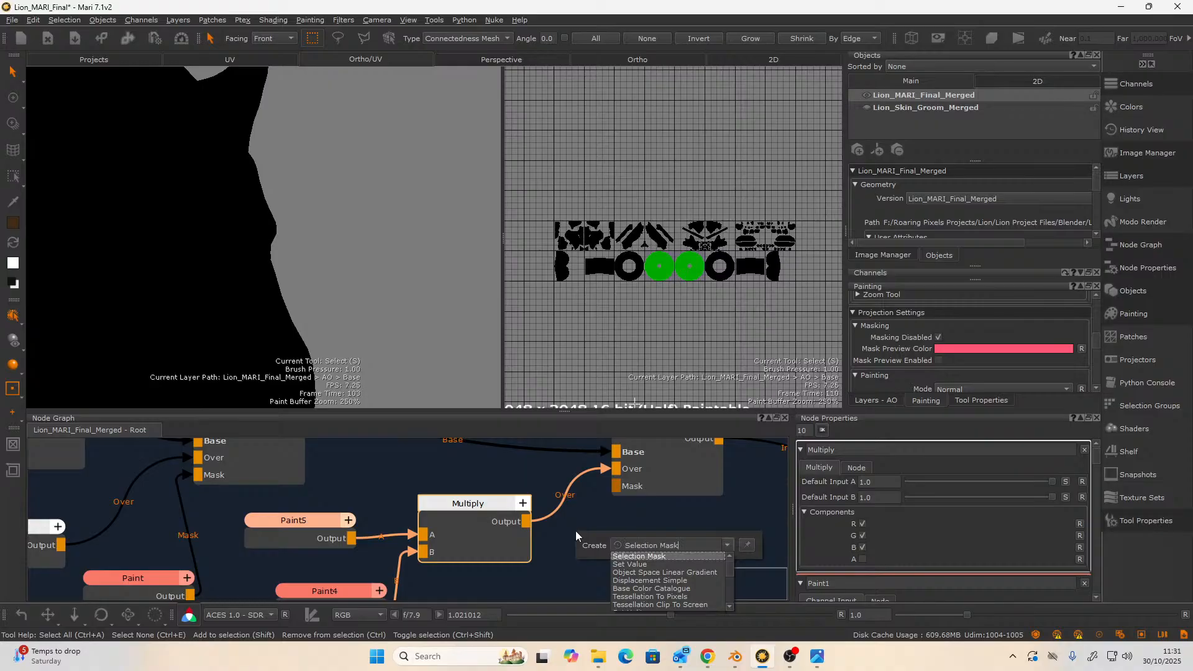
{"action": "key", "text": "Return"}
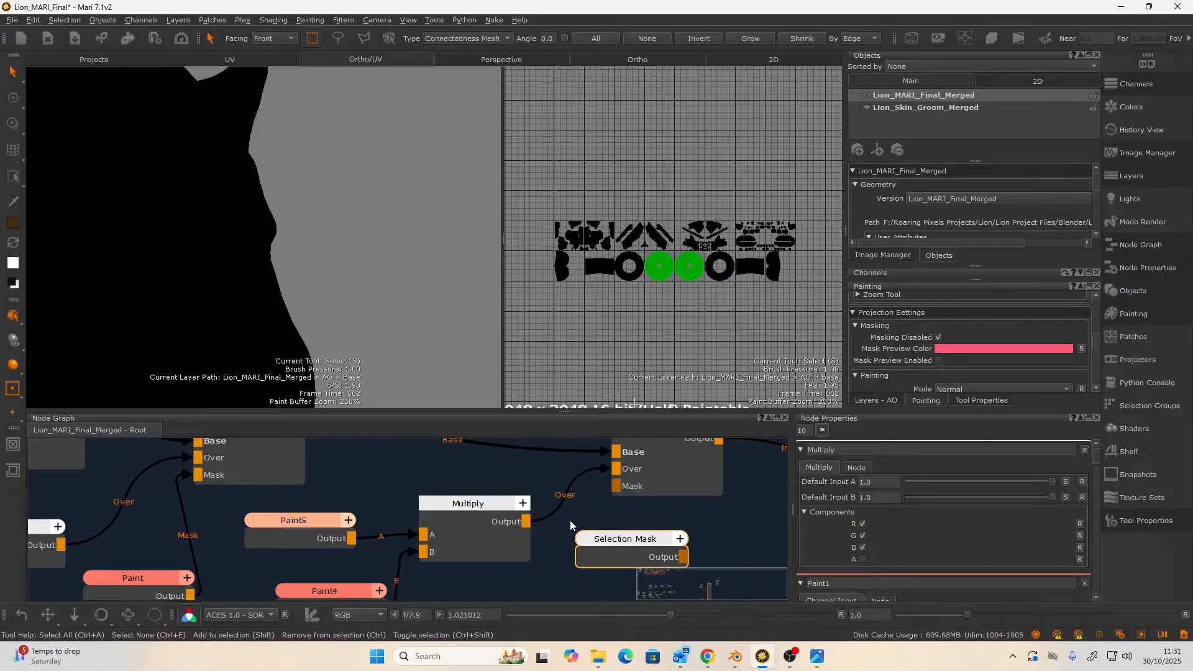
{"action": "left_click_drag", "start_coordinate": [597, 533], "coordinate": [520, 571]}
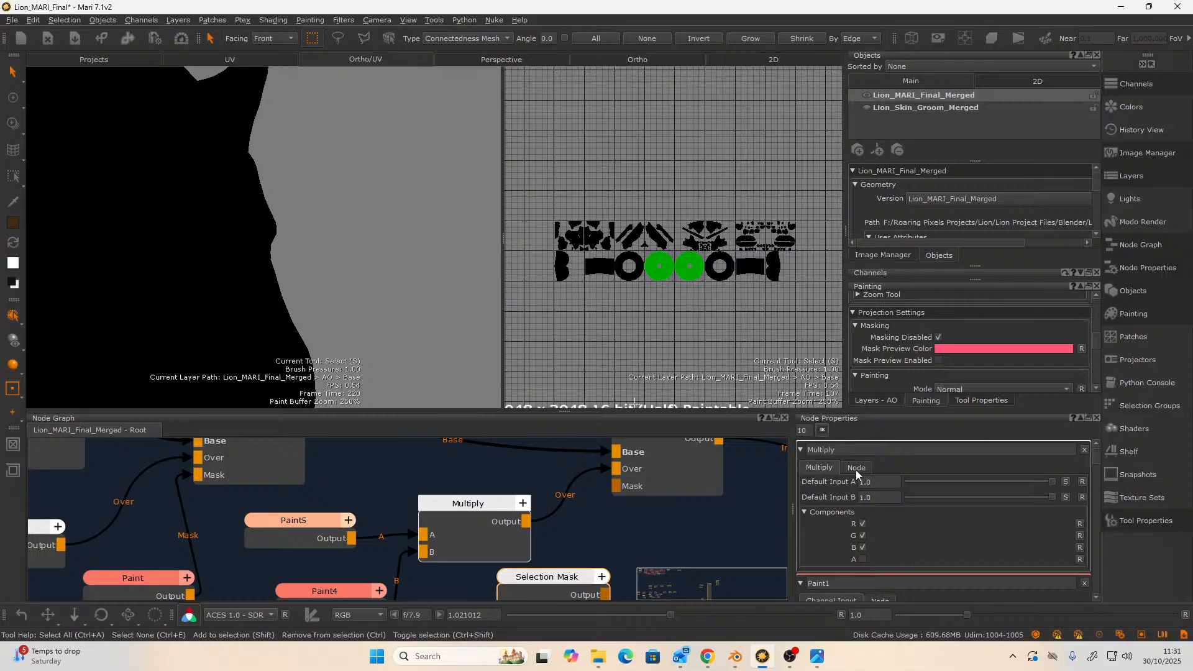
- Rename the Multiply node as Iris Mask
{"action": "left_click", "coordinate": [842, 454]}
{"action": "left_click", "coordinate": [718, 441]}
{"action": "key", "text": "BackSpace"}
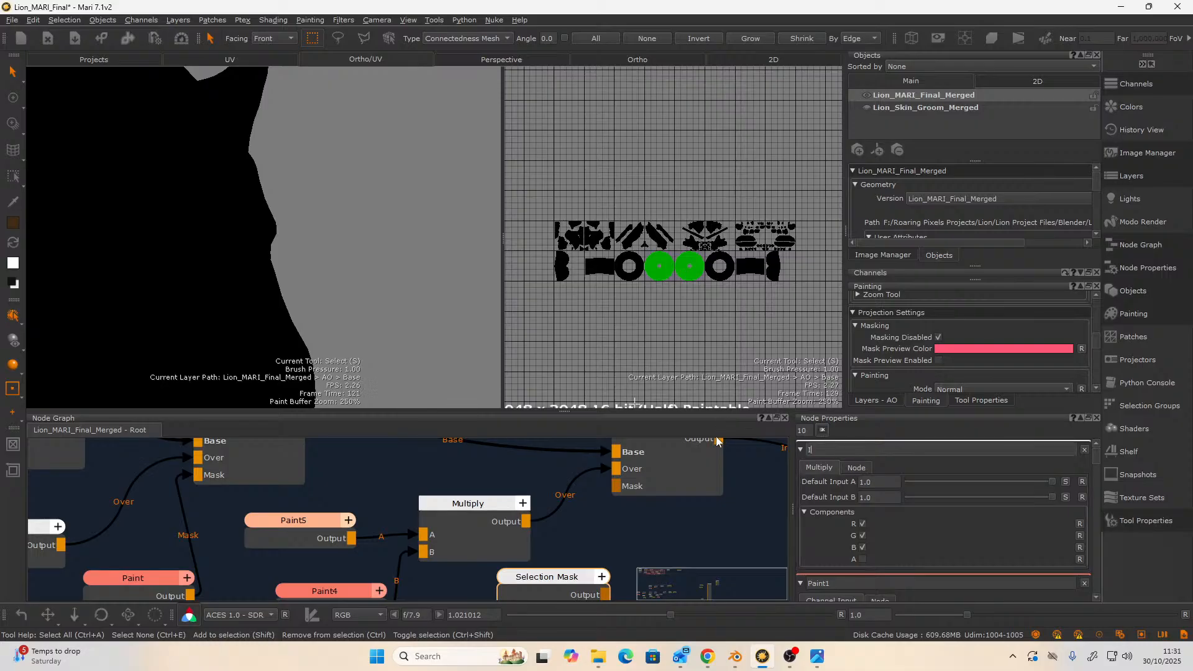
{"action": "type", "text": "Iris Mask"}
- Connect the Selection Mask output to the Mask input of Merge4 and view the merged result
{"action": "scroll", "coordinate": [559, 535], "scroll_direction": "down", "scroll_amount": 2}
{"action": "left_click", "coordinate": [500, 516]}
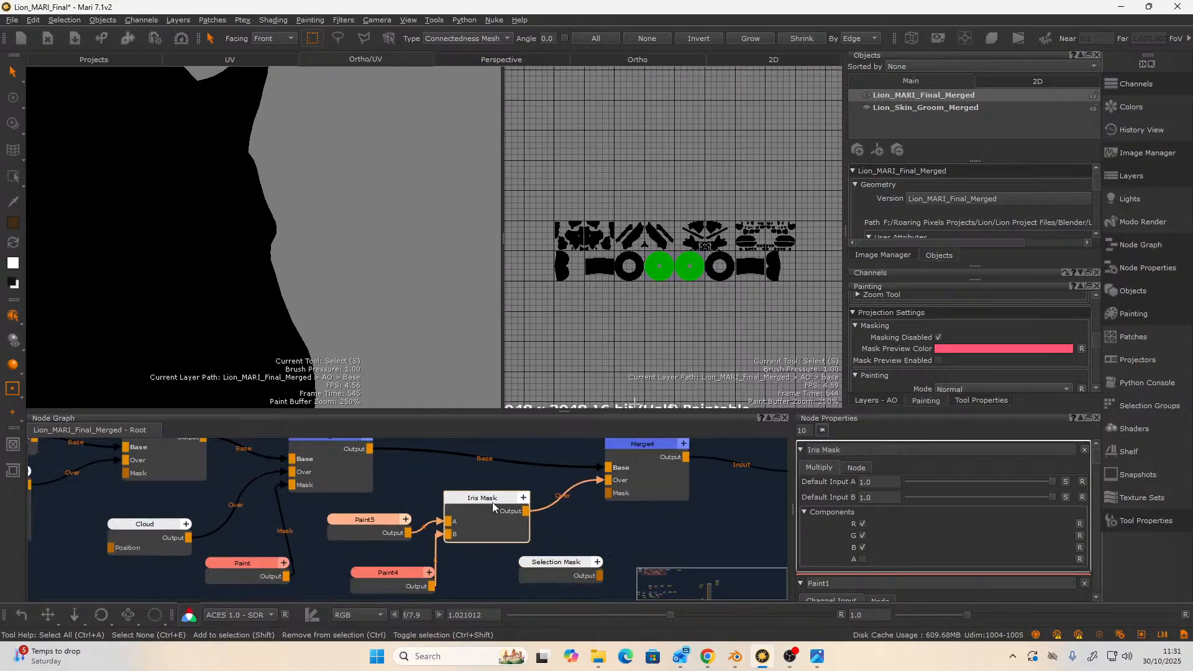
{"action": "left_click_drag", "start_coordinate": [548, 571], "coordinate": [609, 496]}
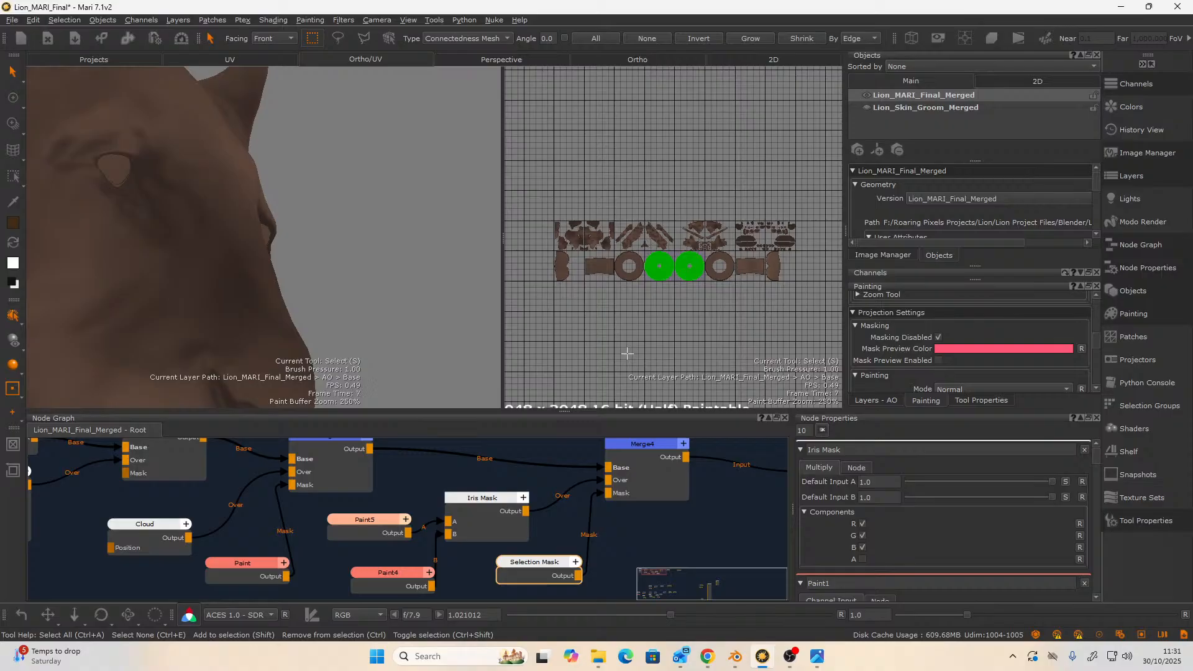
- Select the outer eye patches of both eyes, UDIMs 1002 and 1007, and hide them
{"action": "left_click_drag", "start_coordinate": [363, 240], "coordinate": [308, 225], "text": "alt"}
{"action": "left_click", "coordinate": [351, 227]}
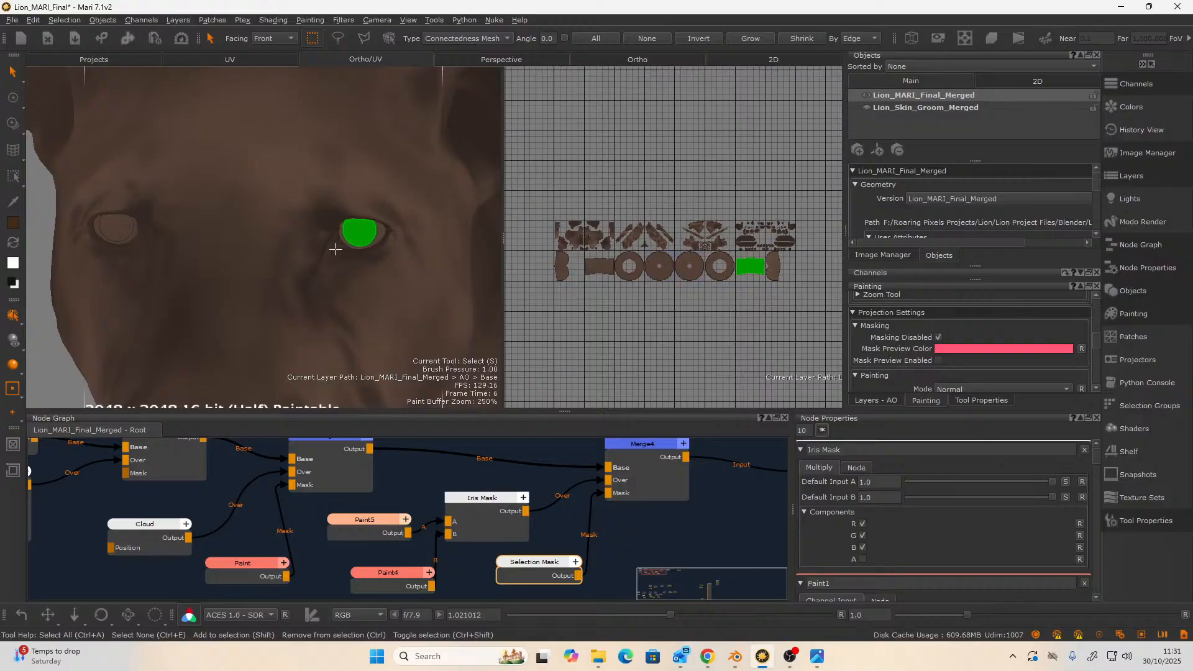
{"action": "left_click", "coordinate": [121, 222], "text": "shift"}
{"action": "right_click", "coordinate": [363, 230]}
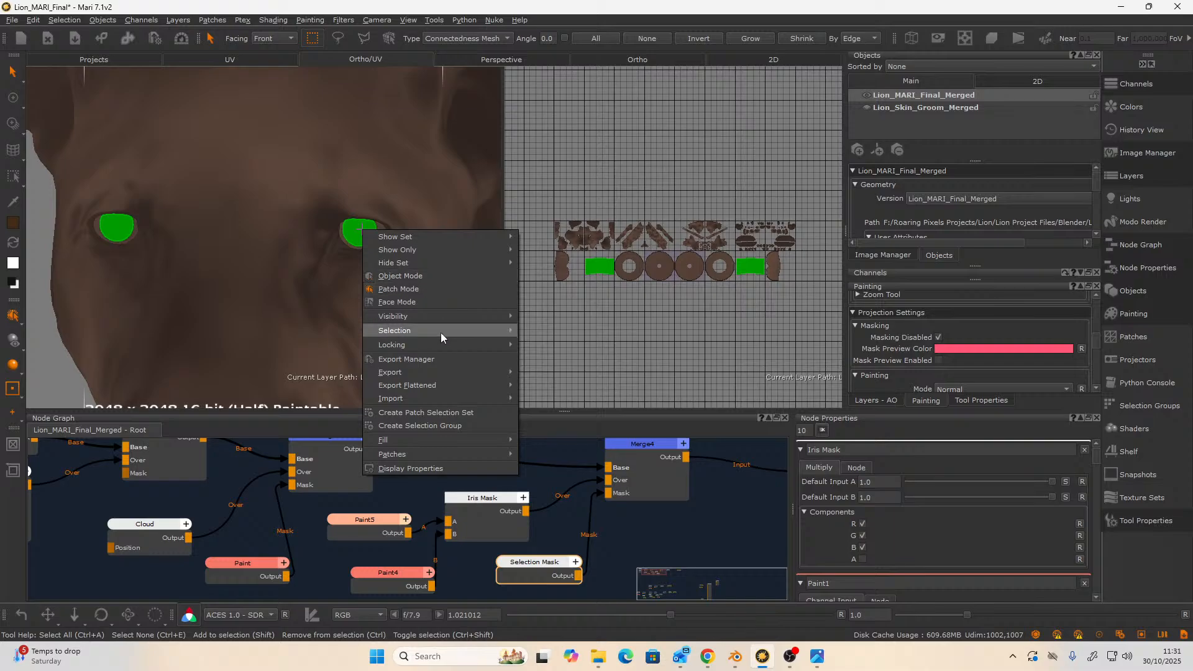
{"action": "mouse_move", "coordinate": [462, 331]}
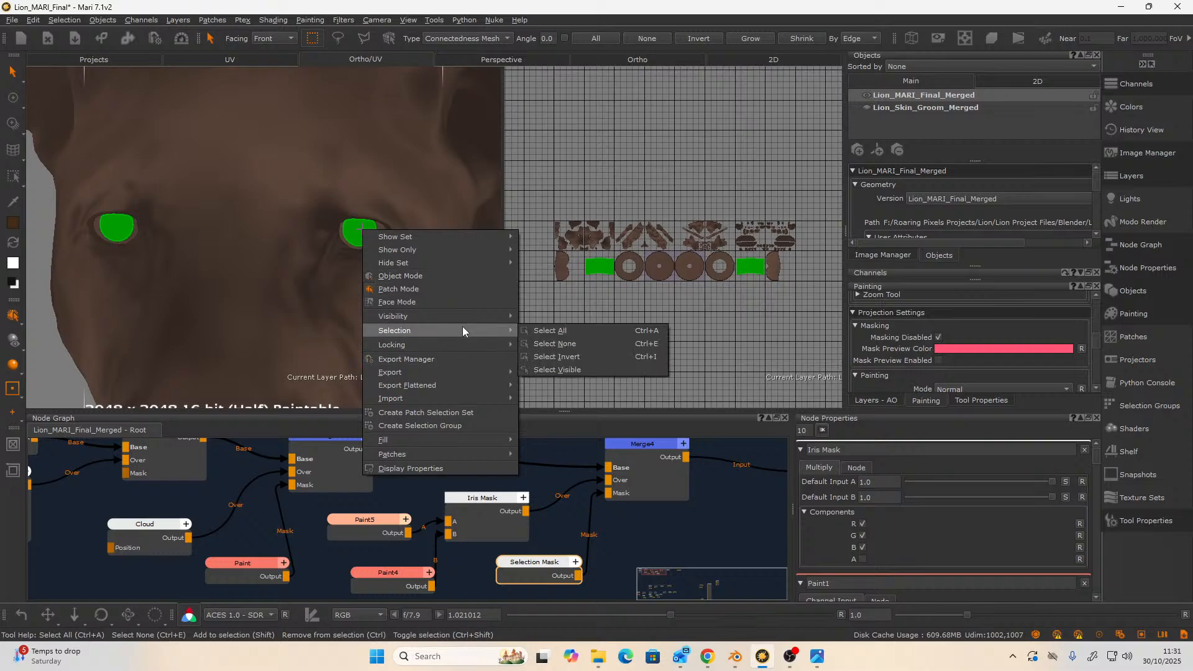
{"action": "left_click", "coordinate": [538, 327]}
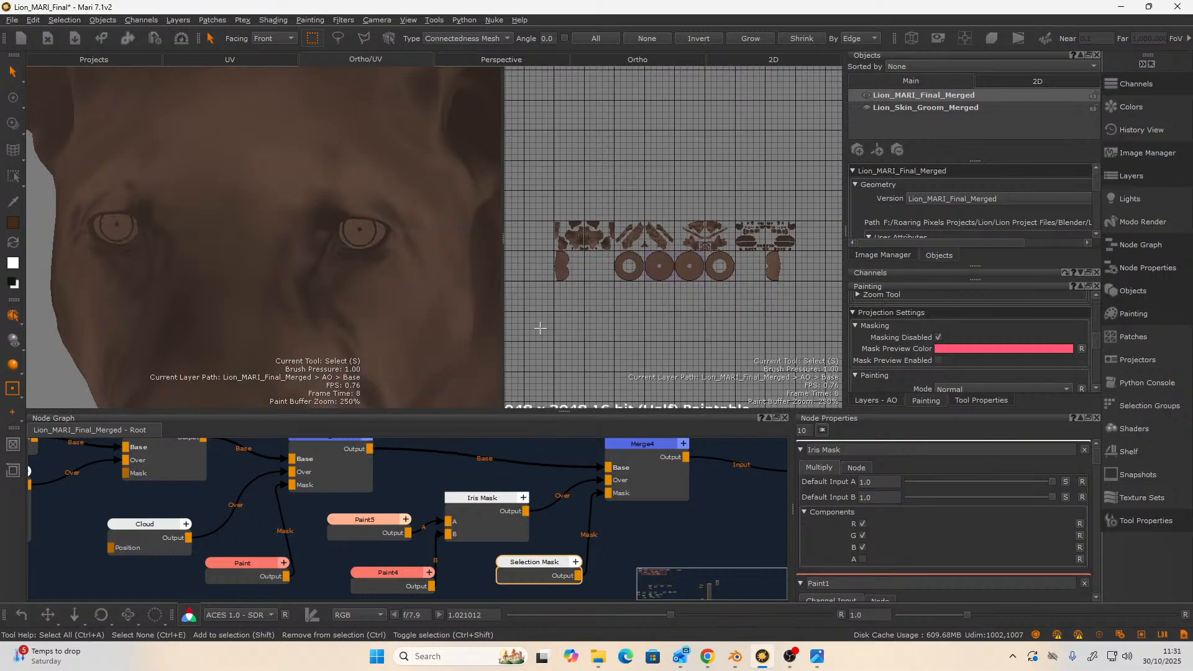
- Check the outputs of Merge4, Iris Mask and Selection Mask one after another on the lion's eyes
{"action": "middle_click_drag", "start_coordinate": [319, 258], "coordinate": [346, 257]}
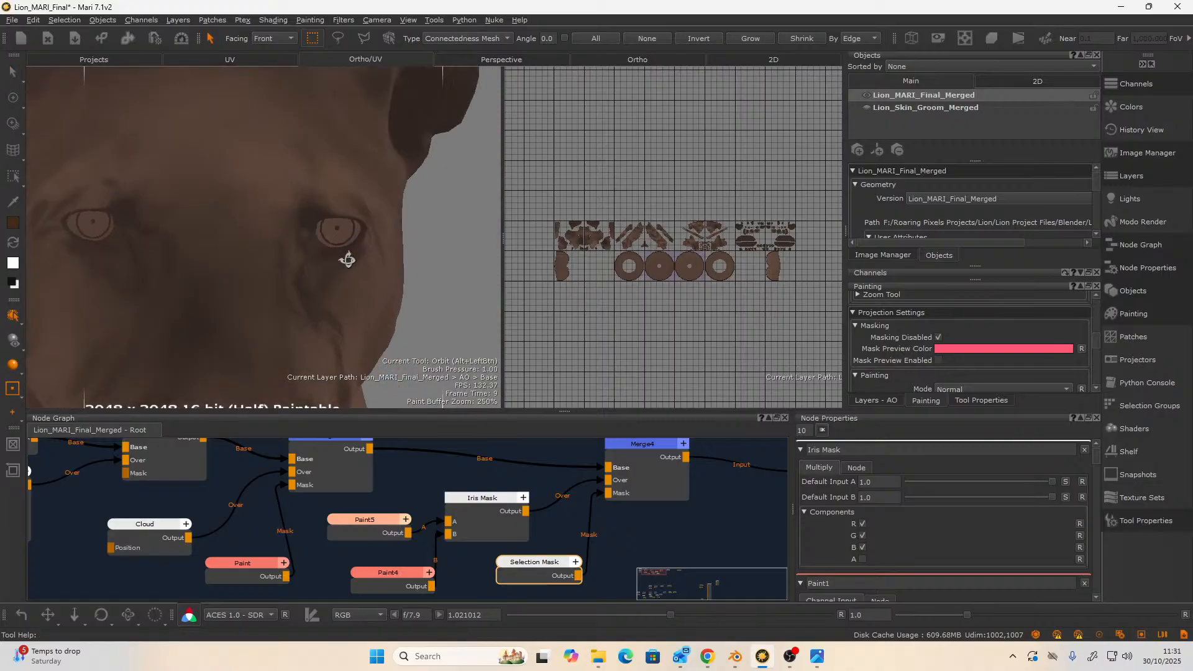
{"action": "scroll", "coordinate": [610, 512], "scroll_direction": "up", "scroll_amount": 2}
{"action": "left_click", "coordinate": [656, 486]}
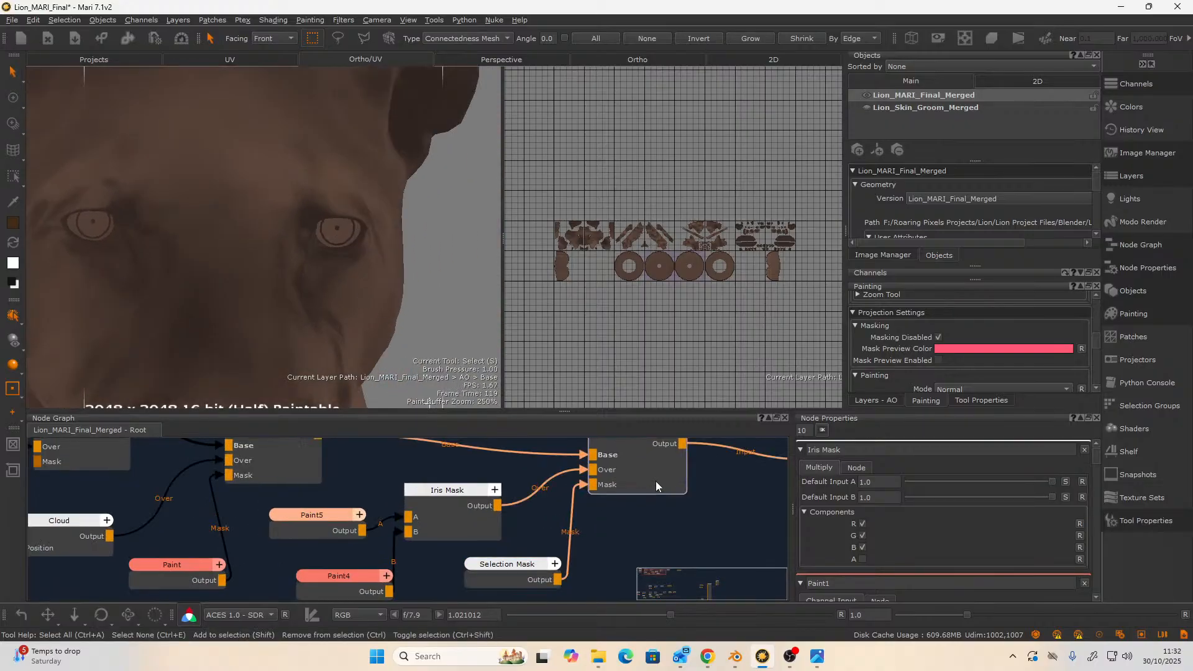
{"action": "key", "text": "1"}
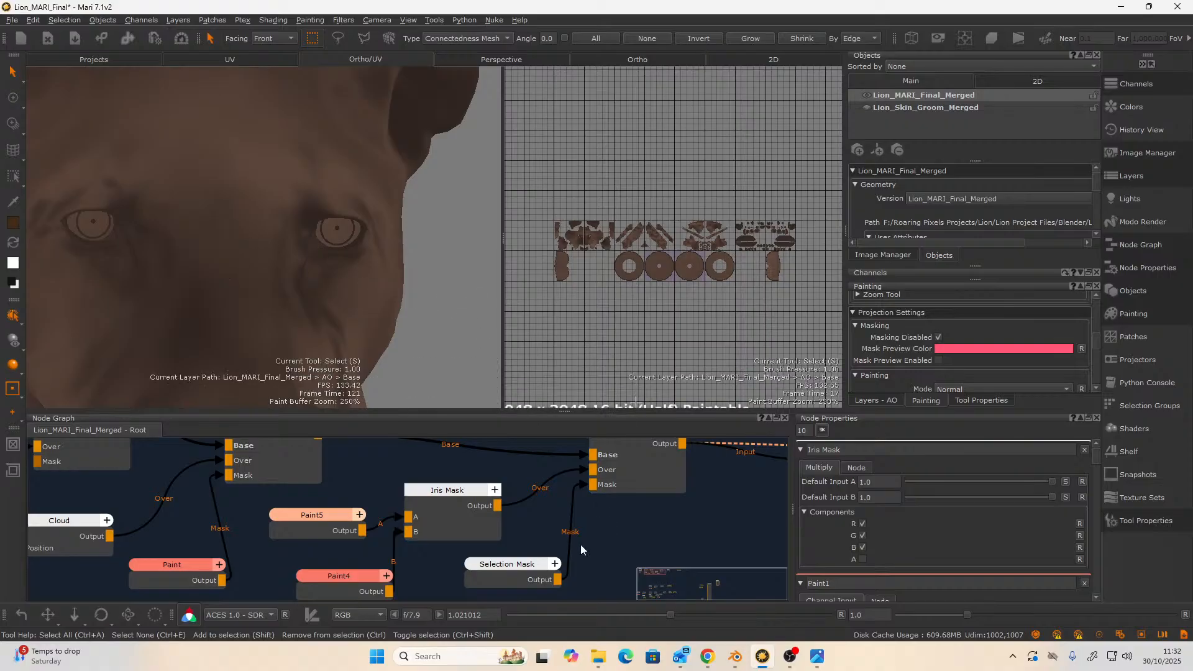
{"action": "left_click", "coordinate": [530, 566]}
{"action": "left_click", "coordinate": [480, 527]}
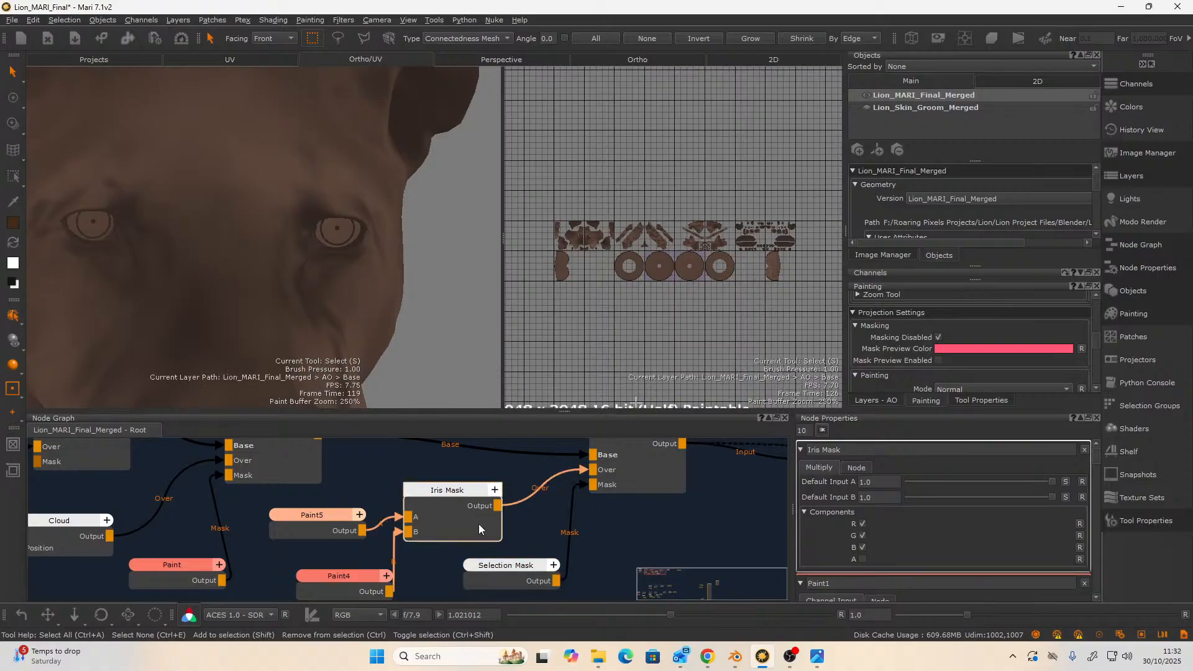
{"action": "key", "text": "1"}
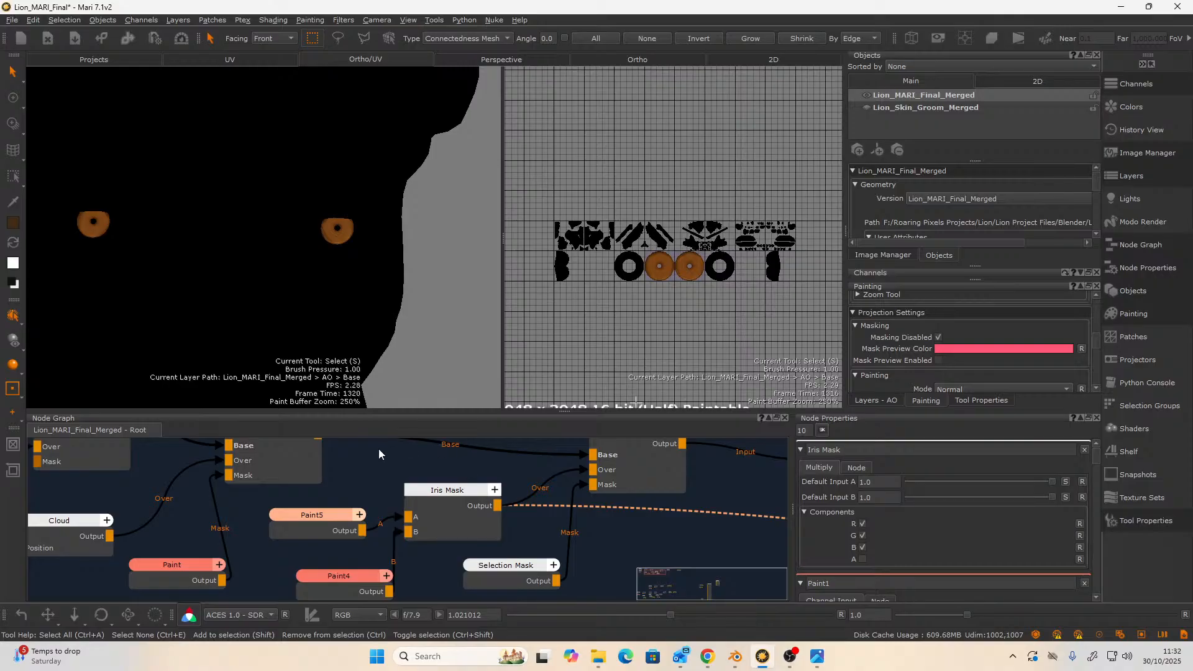
{"action": "left_click", "coordinate": [590, 474]}
{"action": "left_click", "coordinate": [524, 578]}
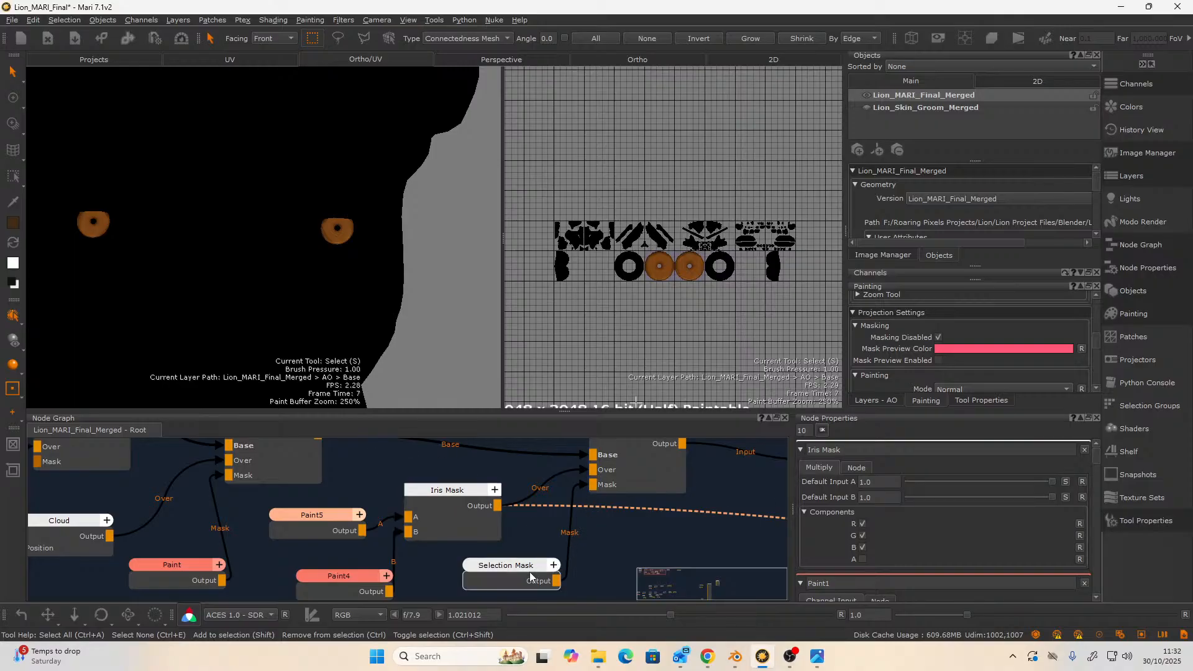
{"action": "key", "text": "1"}
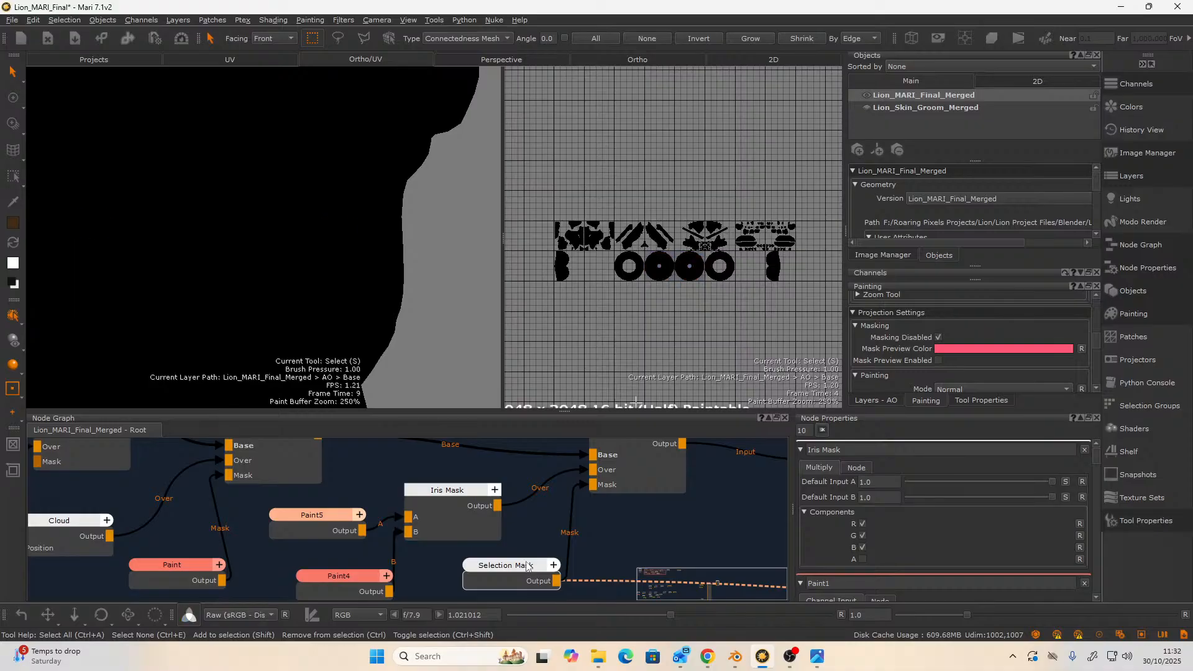
- Select iris patches 1004 and 1005 again, then open the Selection Mask's properties and cache the node
{"action": "left_click", "coordinate": [660, 271]}
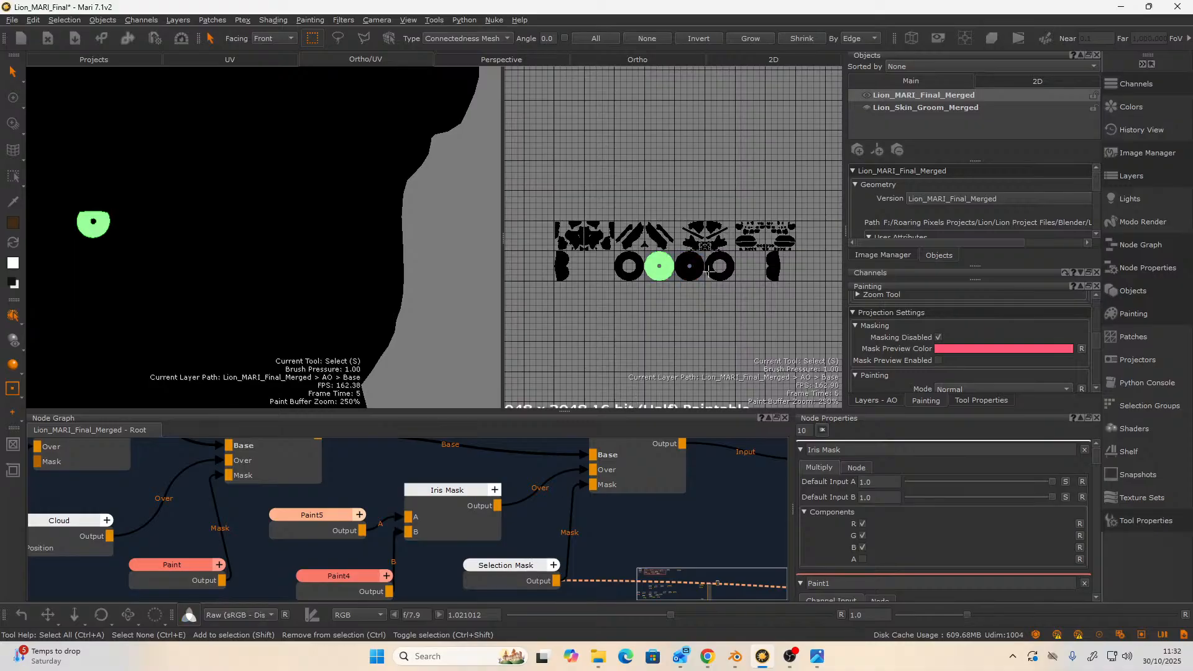
{"action": "left_click", "coordinate": [702, 272], "text": "shift"}
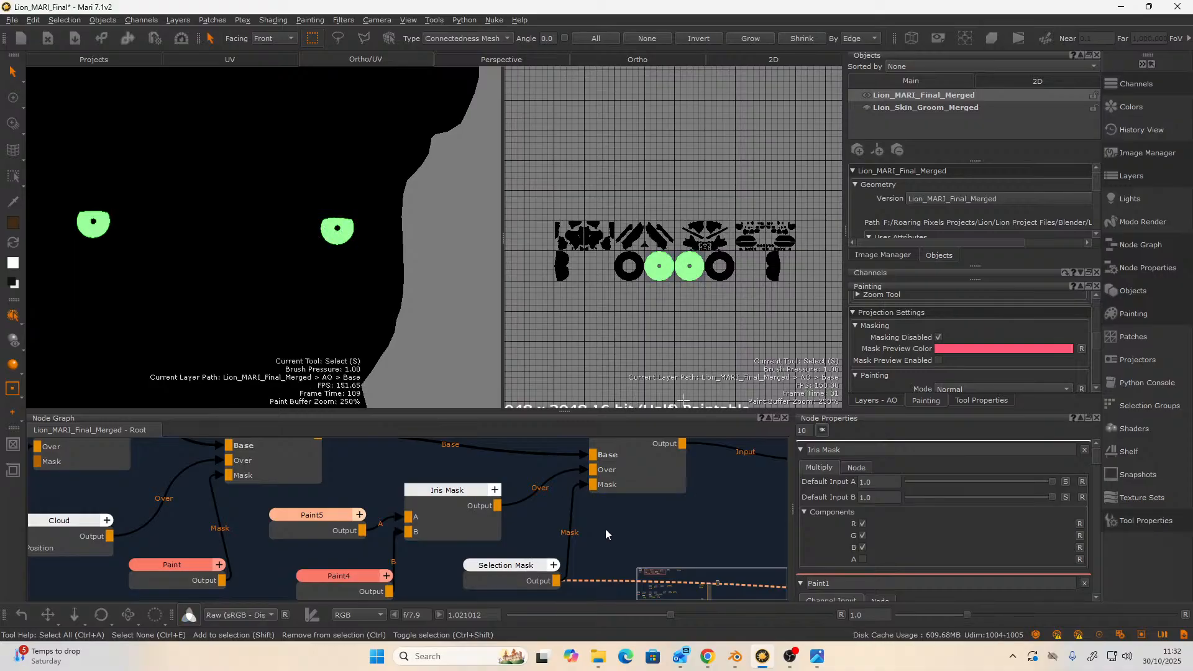
{"action": "left_click_drag", "start_coordinate": [532, 571], "coordinate": [503, 572]}
{"action": "double_click", "coordinate": [503, 571]}
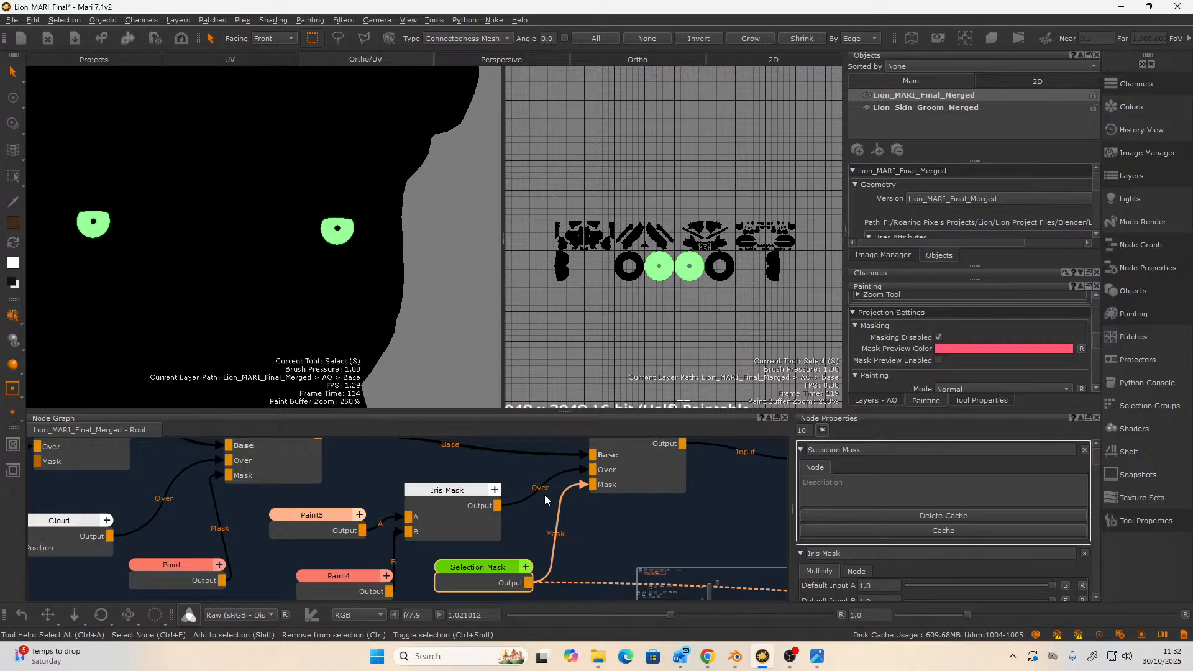
- View the Merge4 output and examine the lion's eyes and face from several angles
{"action": "scroll", "coordinate": [611, 527], "scroll_direction": "down", "scroll_amount": 5}
{"action": "middle_click_drag", "start_coordinate": [612, 527], "coordinate": [452, 520]}
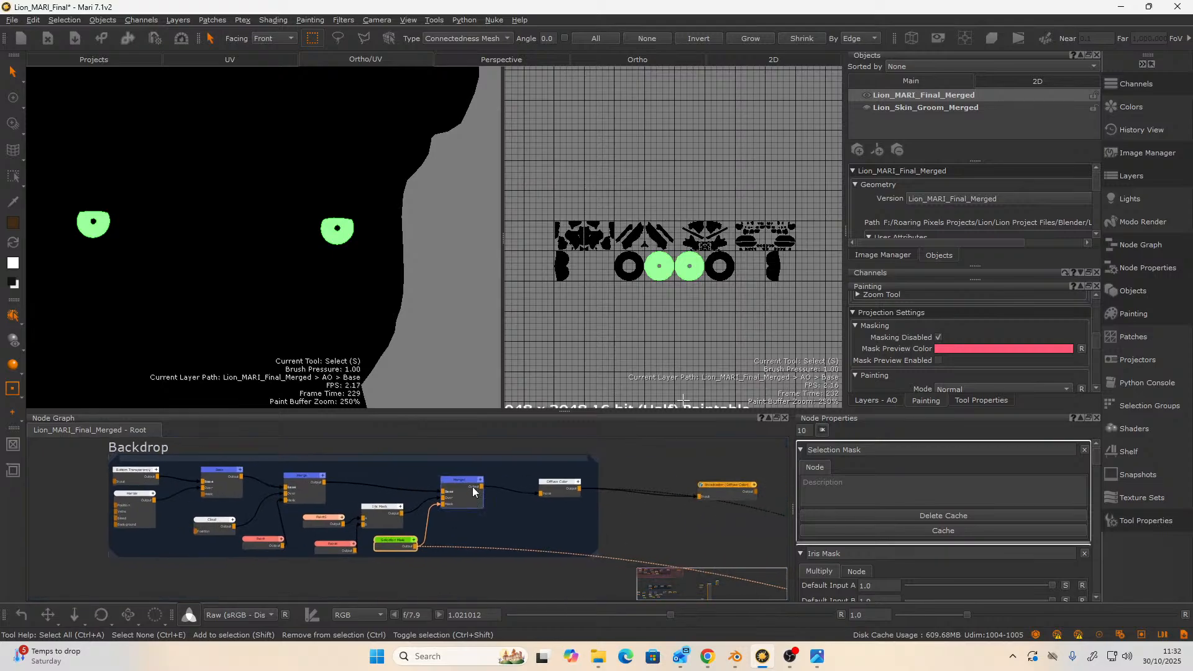
{"action": "left_click", "coordinate": [473, 488]}
{"action": "key", "text": "v"}
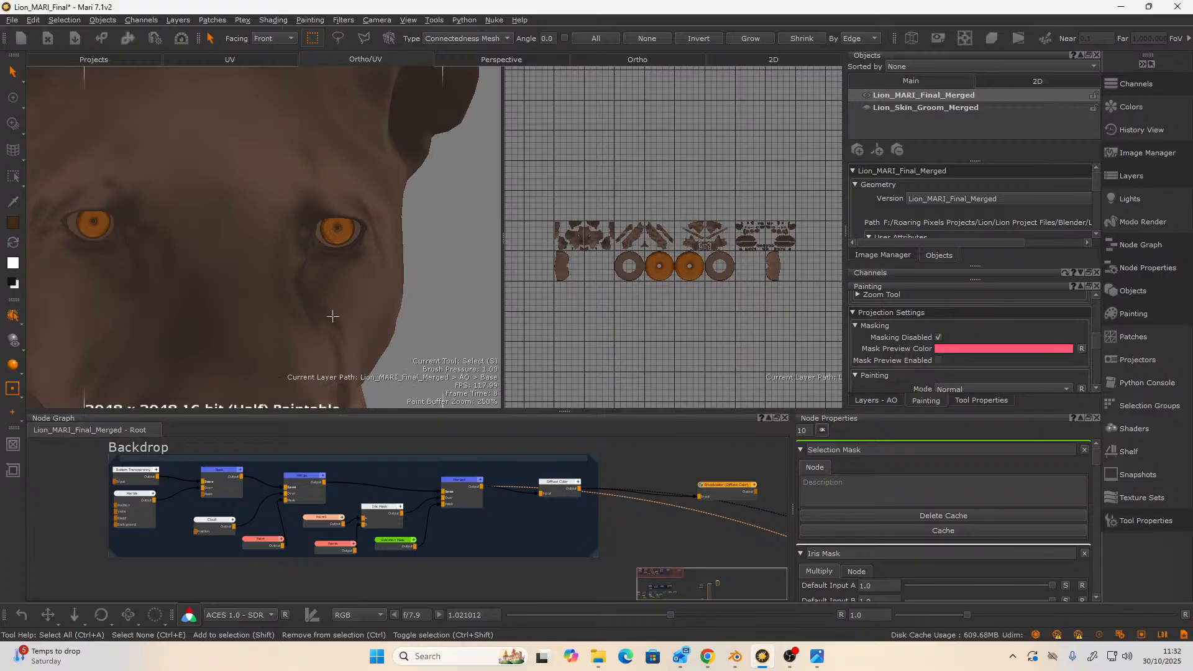
{"action": "left_click_drag", "start_coordinate": [334, 302], "coordinate": [285, 301], "text": "alt"}
{"action": "scroll", "coordinate": [285, 301], "scroll_direction": "down", "scroll_amount": 6}
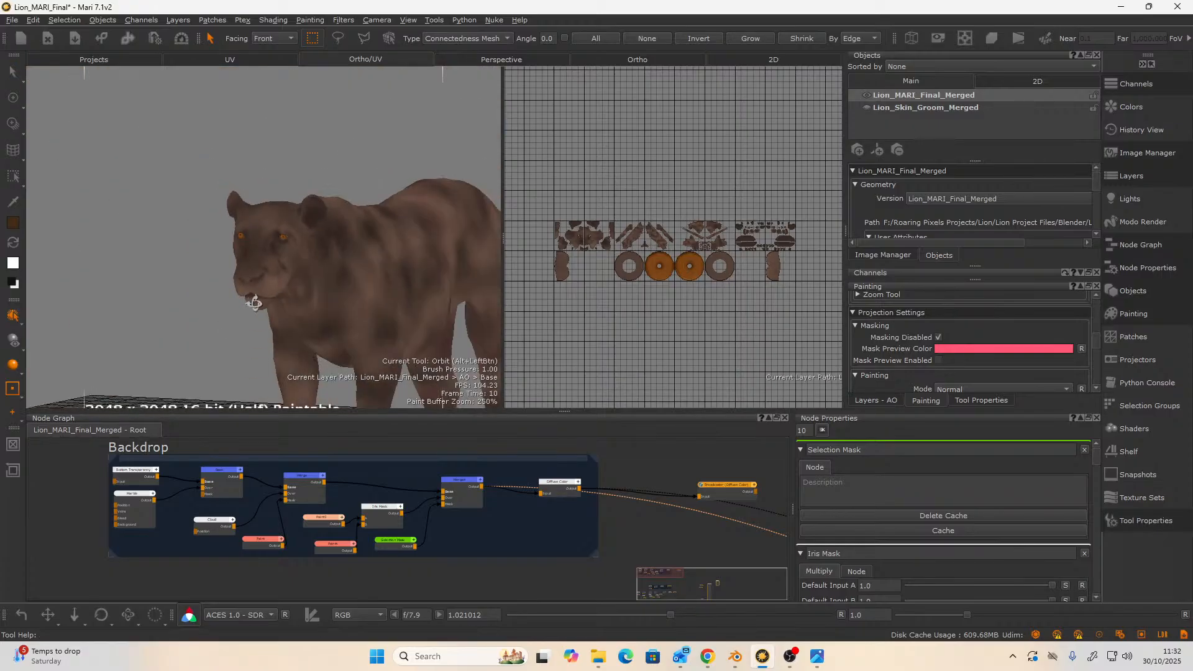
{"action": "right_click_drag", "start_coordinate": [281, 260], "coordinate": [234, 315], "text": "alt"}
{"action": "left_click_drag", "start_coordinate": [235, 314], "coordinate": [285, 357], "text": "alt"}
{"action": "scroll", "coordinate": [243, 312], "scroll_direction": "up", "scroll_amount": 5}
{"action": "scroll", "coordinate": [277, 323], "scroll_direction": "down", "scroll_amount": 4}
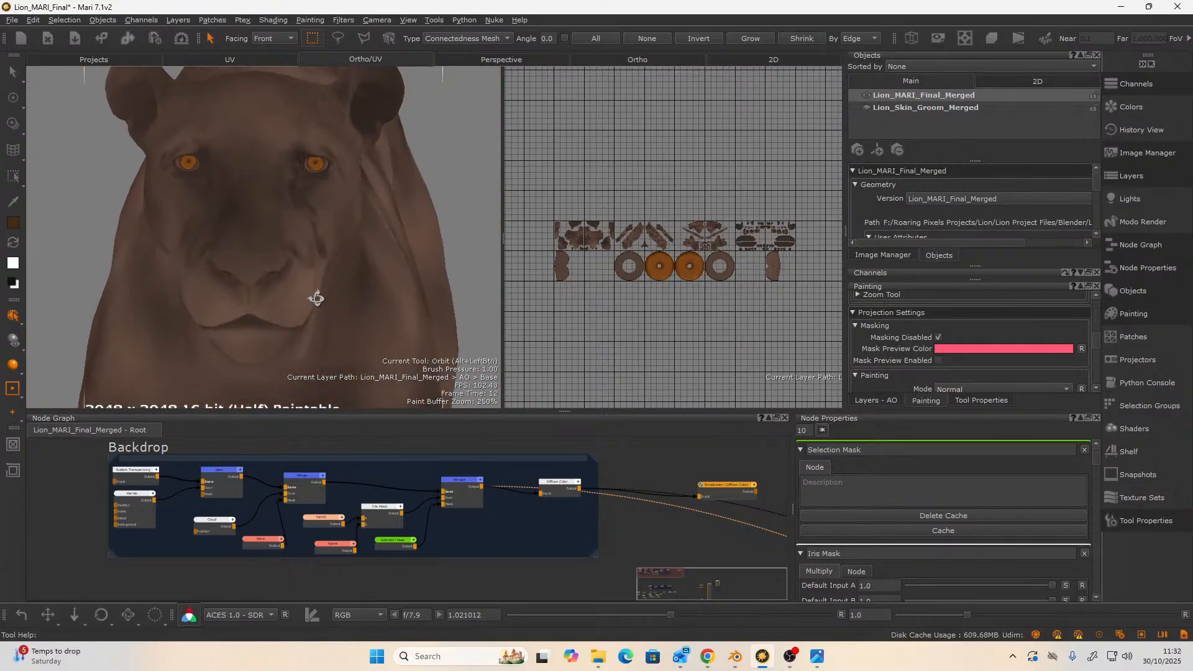
{"action": "left_click_drag", "start_coordinate": [313, 291], "coordinate": [295, 321], "text": "alt"}
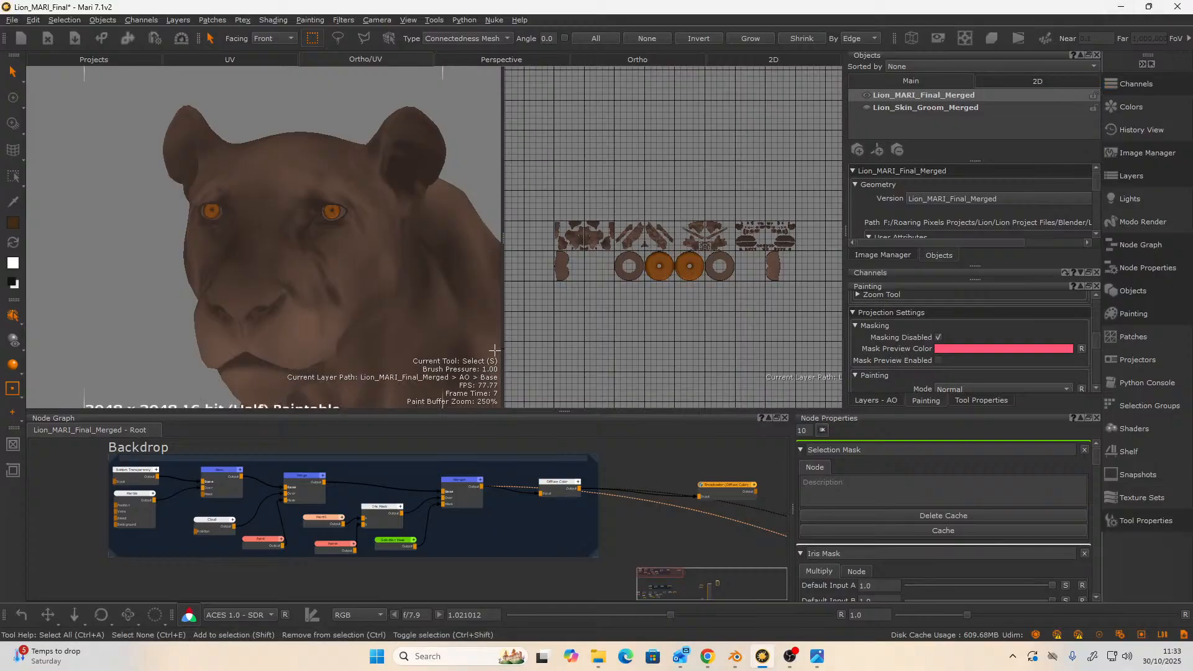
- Save the project and check the channels listed in the Export Manager
{"action": "key", "text": "ctrl+s"}
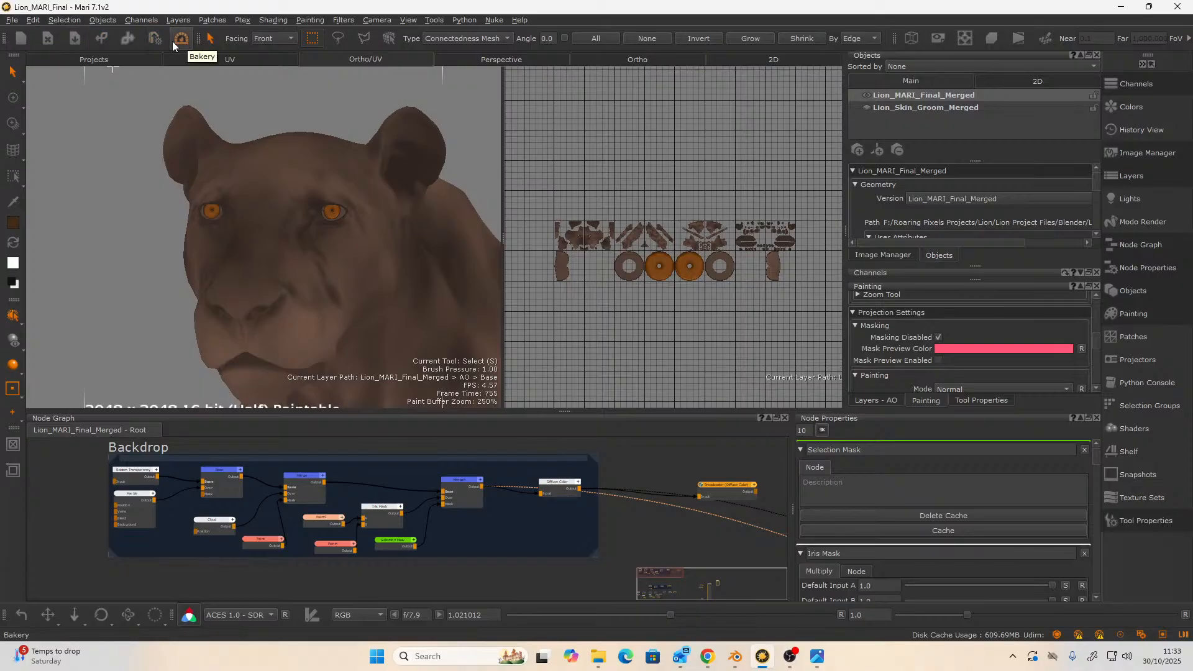
{"action": "left_click", "coordinate": [156, 39]}
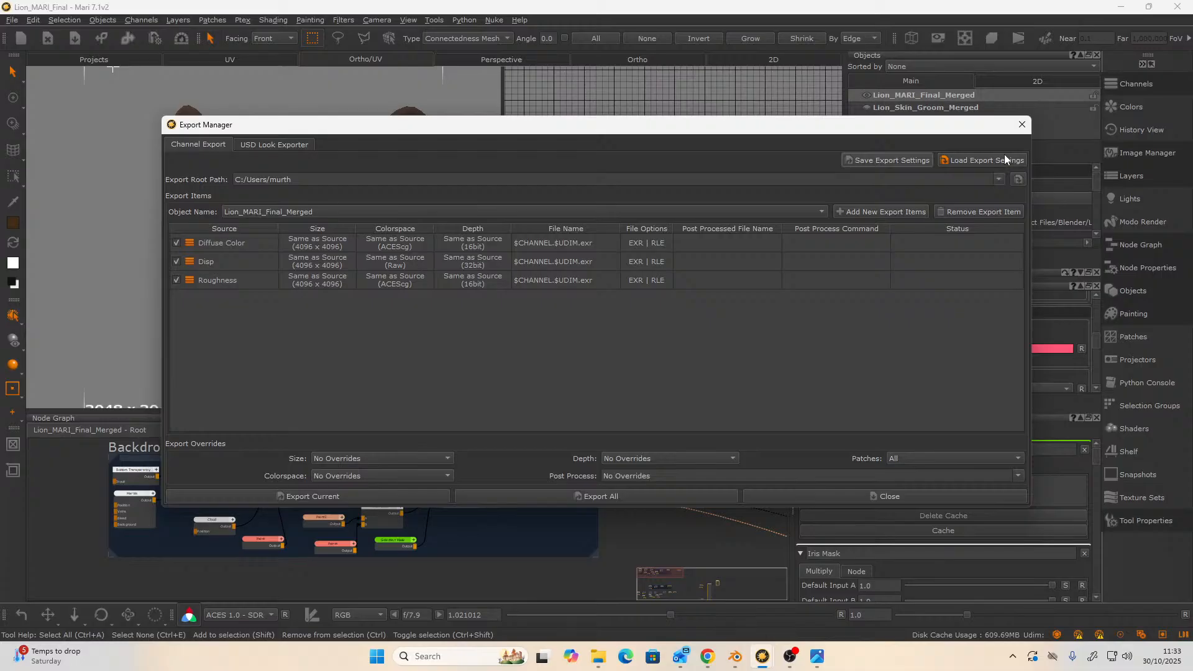
{"action": "left_click", "coordinate": [1018, 129]}
- Close the Export Manager and view the Paint2 node's output in the roughness network inside Backdrop1
{"action": "scroll", "coordinate": [527, 515], "scroll_direction": "down", "scroll_amount": 6}
{"action": "middle_click_drag", "start_coordinate": [538, 554], "coordinate": [549, 459]}
{"action": "scroll", "coordinate": [549, 514], "scroll_direction": "up", "scroll_amount": 3}
{"action": "scroll", "coordinate": [528, 516], "scroll_direction": "up", "scroll_amount": 3}
{"action": "middle_click_drag", "start_coordinate": [528, 515], "coordinate": [520, 572]}
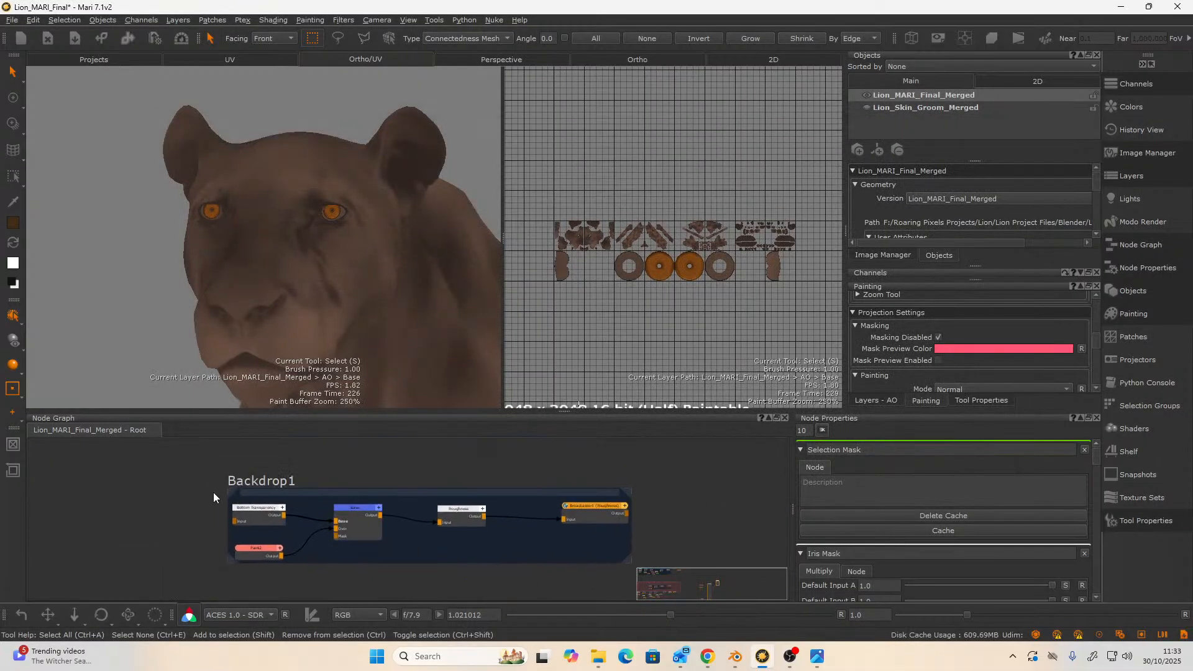
{"action": "scroll", "coordinate": [233, 503], "scroll_direction": "up", "scroll_amount": 3}
{"action": "middle_click_drag", "start_coordinate": [262, 518], "coordinate": [210, 488]}
{"action": "left_click", "coordinate": [229, 557]}
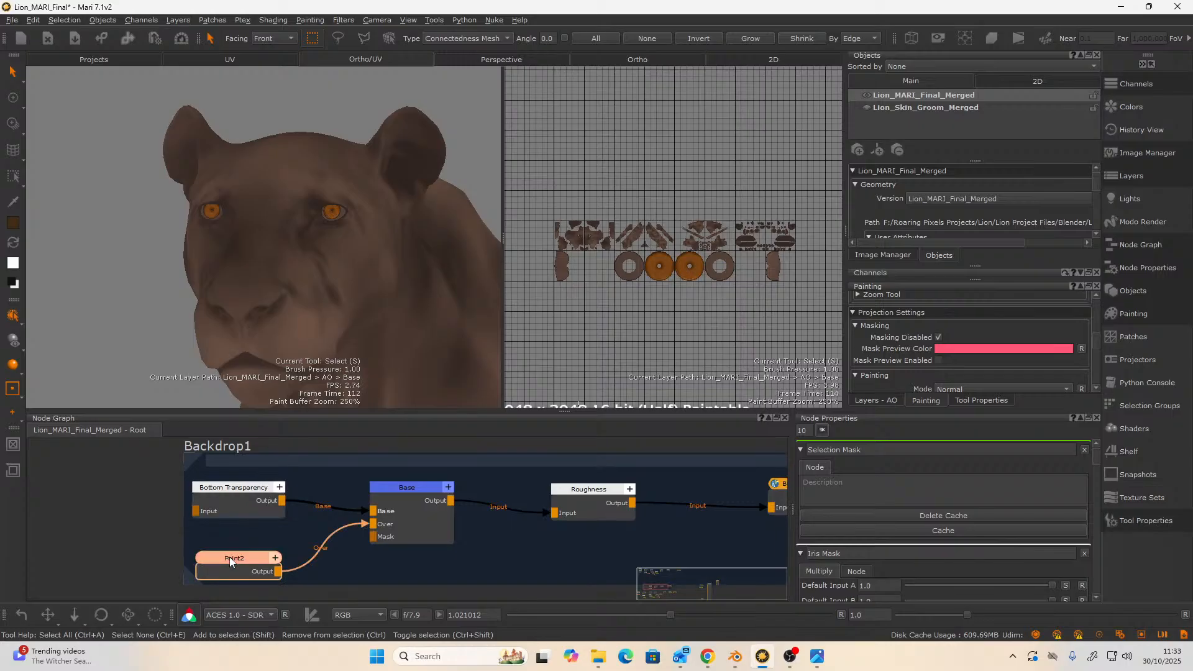
{"action": "key", "text": "v"}
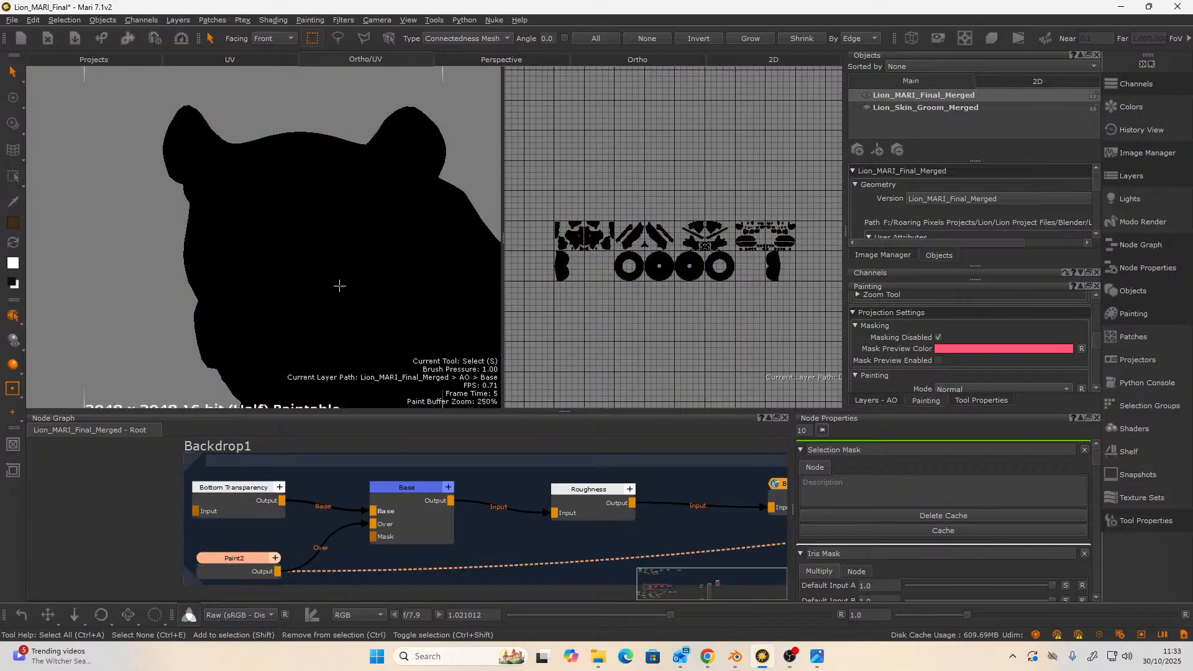
- Copy the Paint4 node from the diffuse network and paste it outside Backdrop1, beside the roughness network's Paint2 node
{"action": "scroll", "coordinate": [457, 495], "scroll_direction": "down", "scroll_amount": 3}
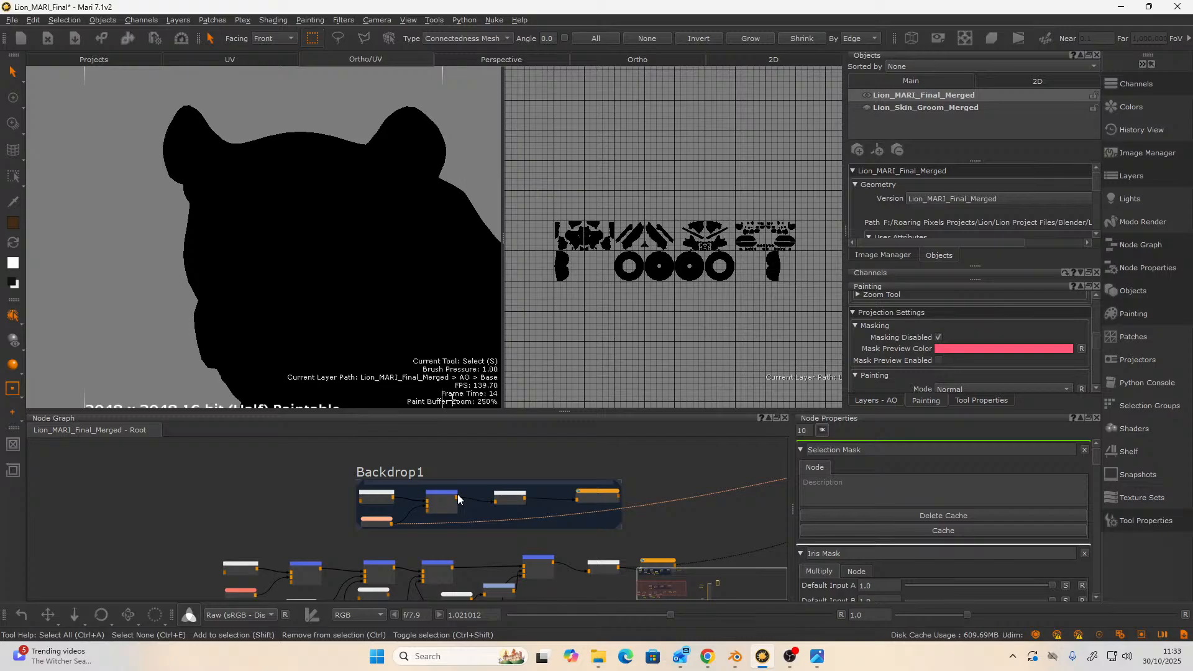
{"action": "middle_click_drag", "start_coordinate": [527, 457], "coordinate": [454, 566]}
{"action": "left_click", "coordinate": [479, 519]}
{"action": "scroll", "coordinate": [529, 508], "scroll_direction": "up", "scroll_amount": 2}
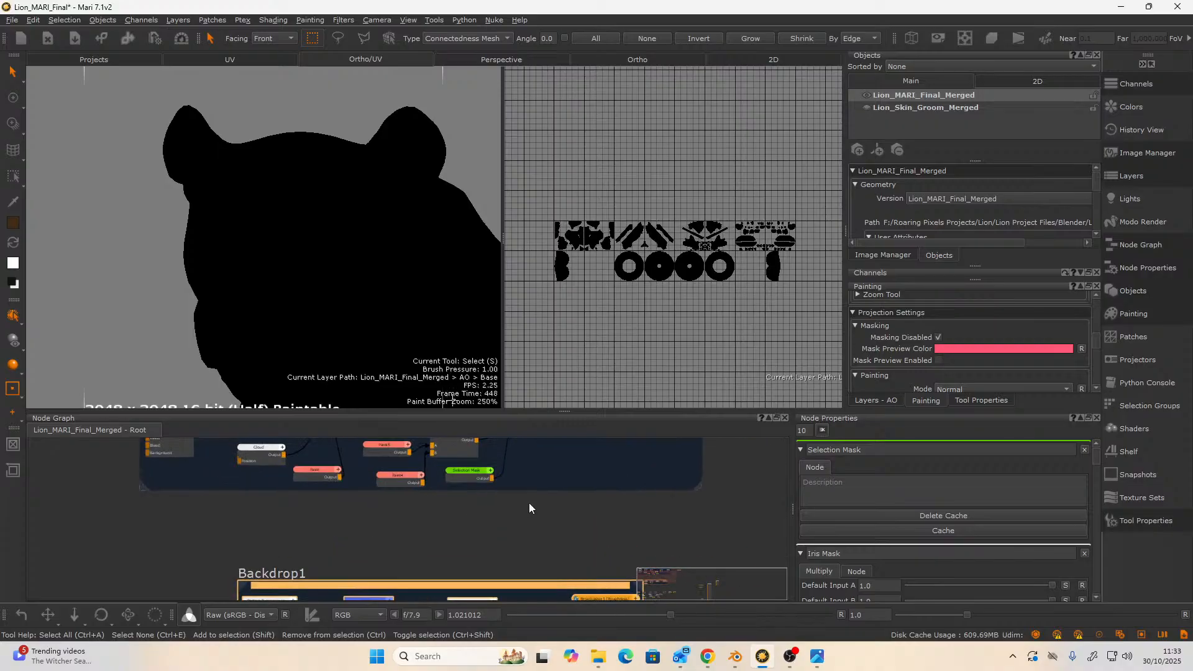
{"action": "scroll", "coordinate": [529, 509], "scroll_direction": "up", "scroll_amount": 2}
{"action": "left_click", "coordinate": [338, 534]}
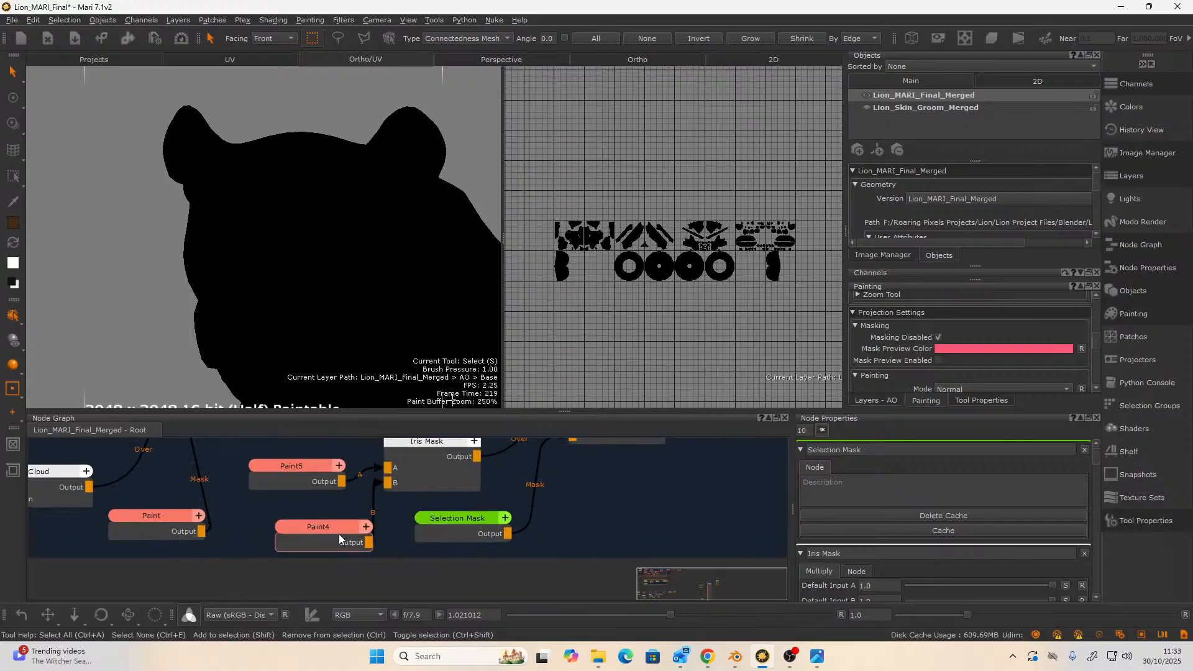
{"action": "scroll", "coordinate": [338, 534], "scroll_direction": "down", "scroll_amount": 2}
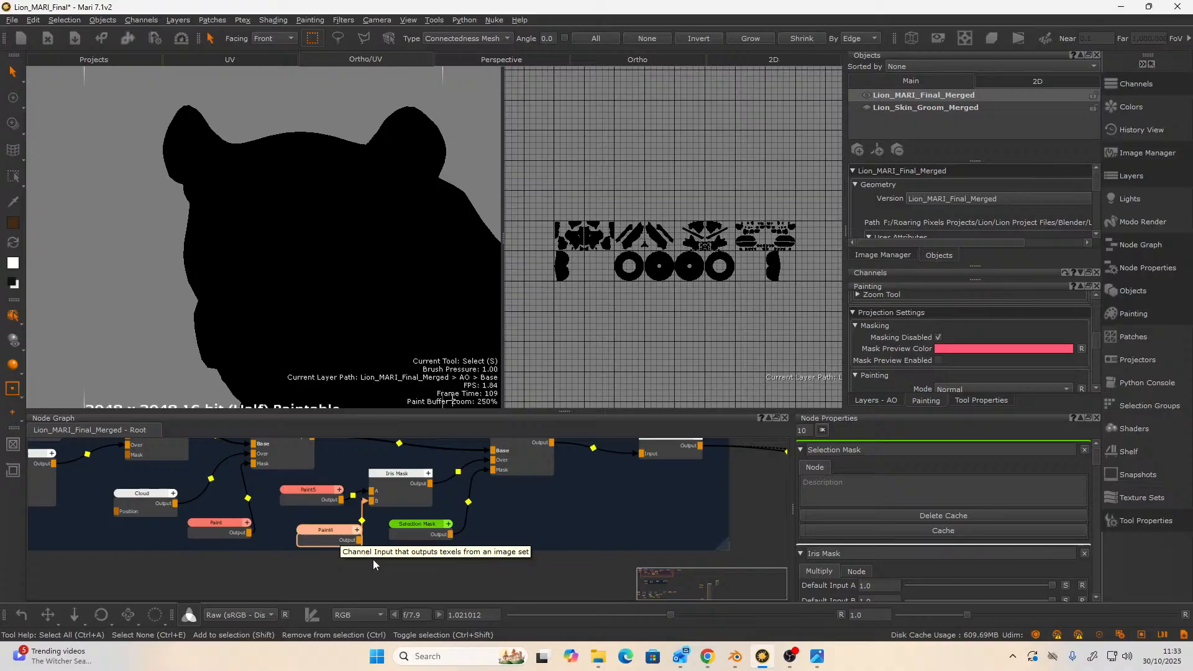
{"action": "scroll", "coordinate": [373, 559], "scroll_direction": "down", "scroll_amount": 2}
{"action": "middle_click_drag", "start_coordinate": [374, 559], "coordinate": [449, 464]}
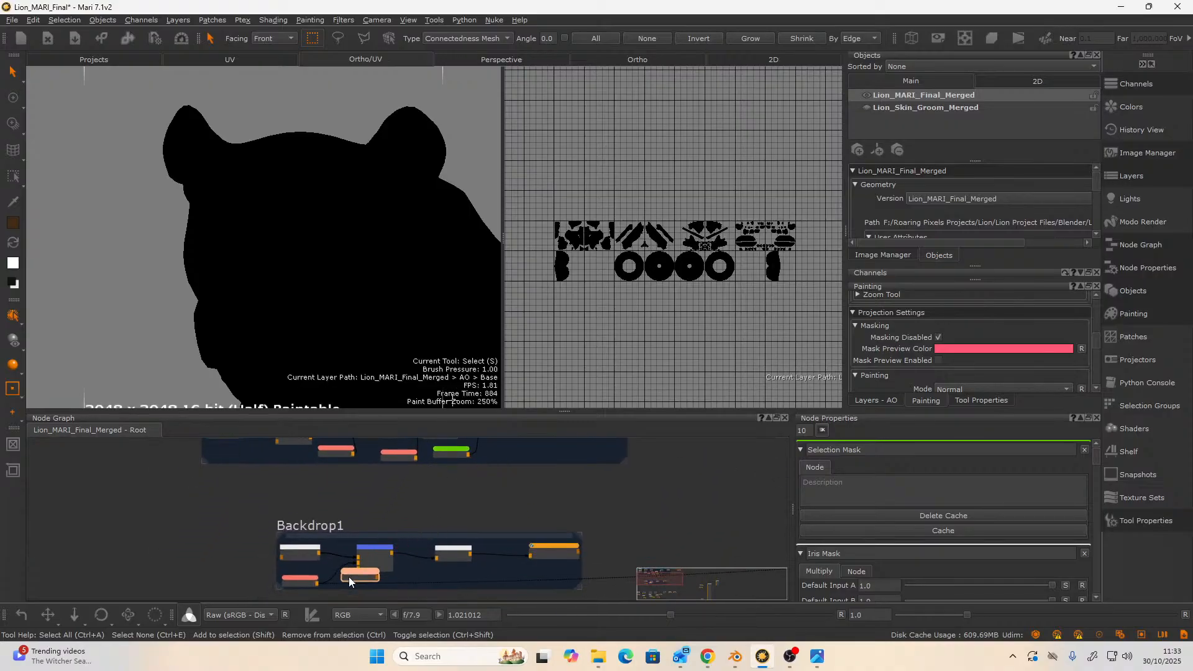
{"action": "mouse_move", "coordinate": [348, 577]}
{"action": "left_mouse_down"}
{"action": "mouse_move", "coordinate": [270, 527]}
{"action": "mouse_move", "coordinate": [284, 538]}
{"action": "left_mouse_up"}
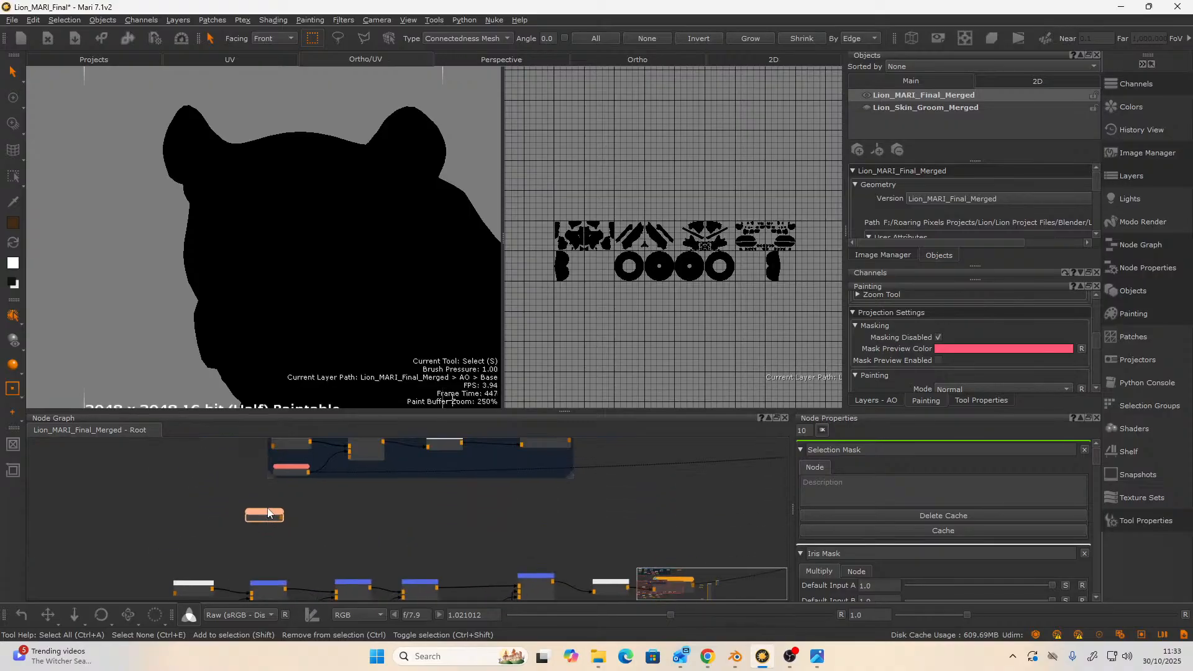
{"action": "scroll", "coordinate": [271, 487], "scroll_direction": "up", "scroll_amount": 3}
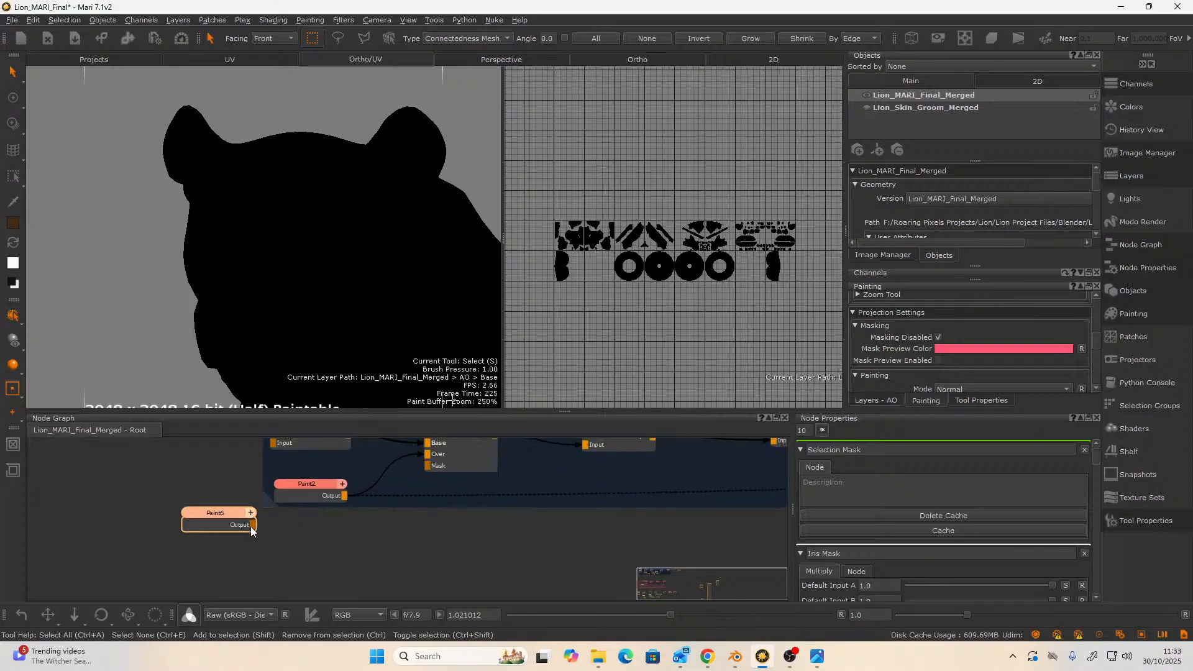
- Connect Paint6 to the Base node's Over input and view the Roughness output on the lion's face
{"action": "left_click_drag", "start_coordinate": [251, 526], "coordinate": [437, 452]}
{"action": "scroll", "coordinate": [284, 546], "scroll_direction": "down", "scroll_amount": 2}
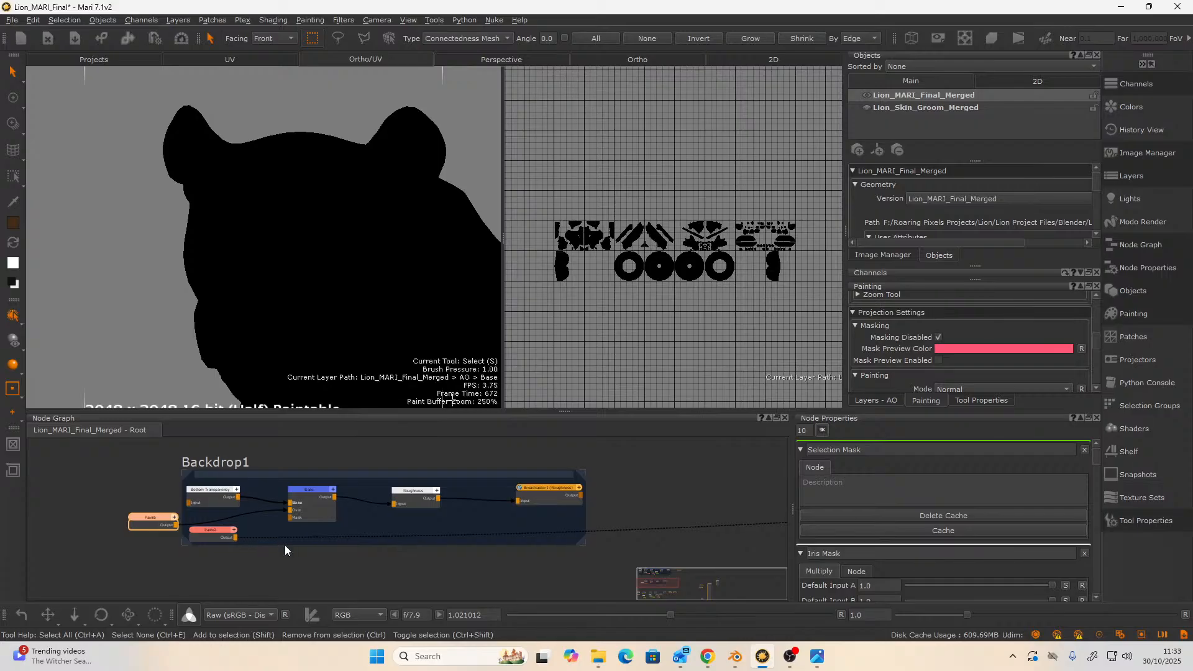
{"action": "left_click", "coordinate": [407, 502]}
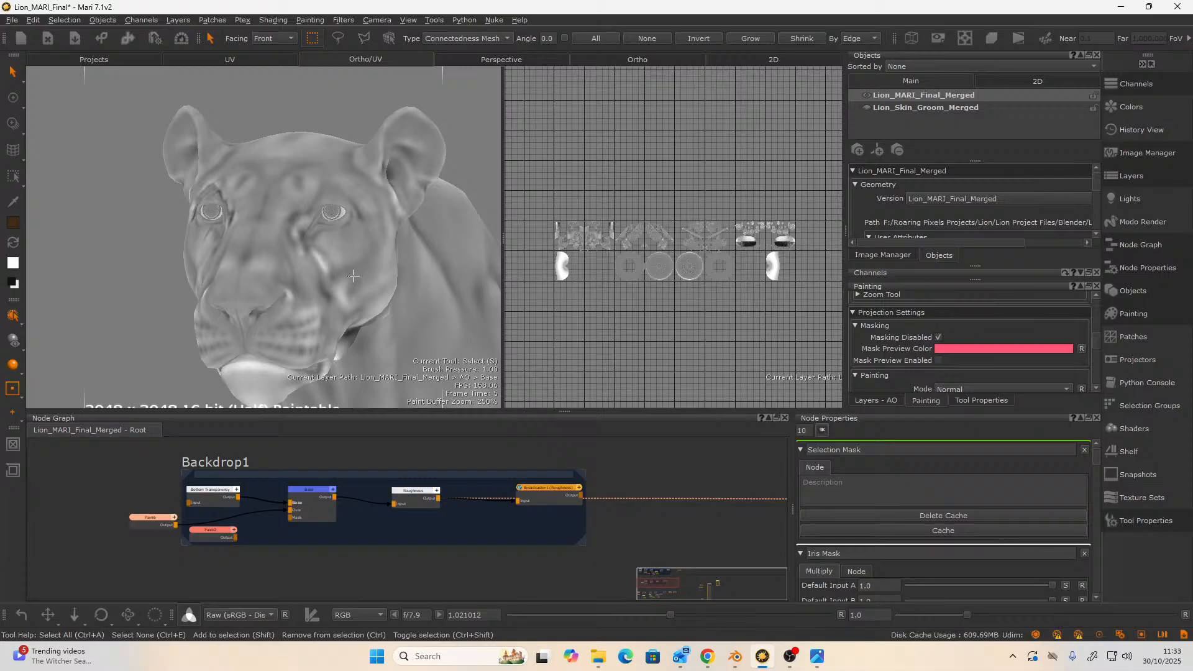
{"action": "mouse_move", "coordinate": [353, 275]}
{"action": "left_mouse_down", "text": "alt"}
{"action": "mouse_move", "coordinate": [339, 277]}
{"action": "mouse_move", "coordinate": [370, 277]}
{"action": "left_mouse_up", "text": "alt"}
{"action": "middle_click_drag", "start_coordinate": [370, 277], "coordinate": [410, 268], "text": "alt"}
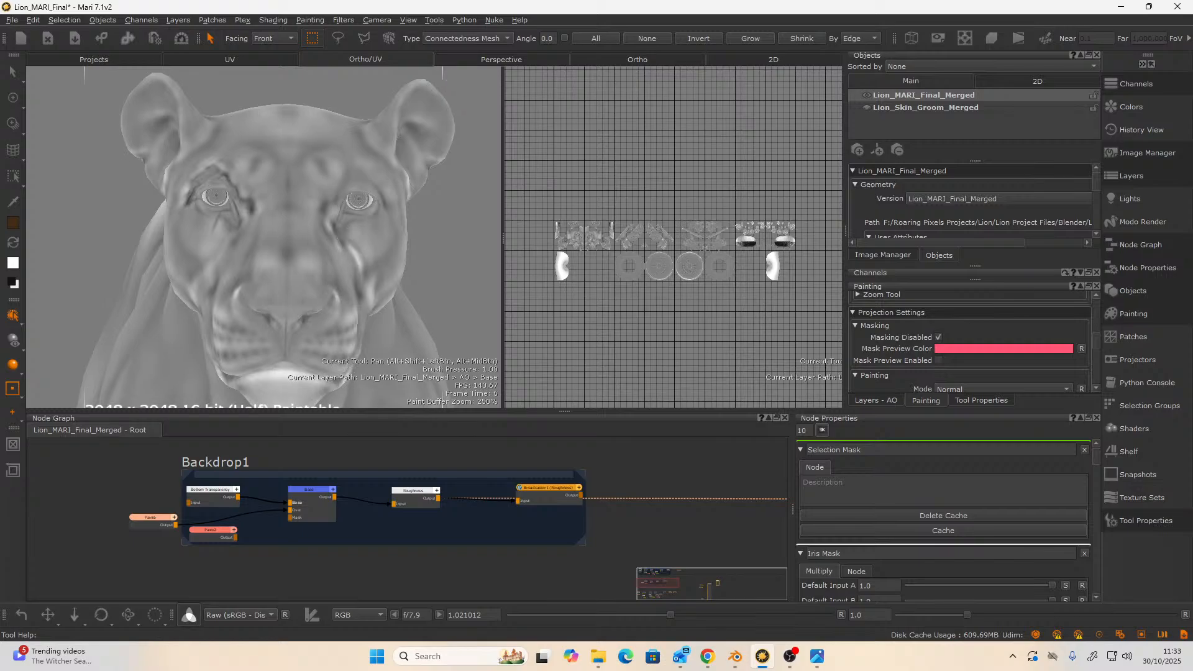
- View the lion through its final shader node with lighting and examine the gloss on the face
{"action": "scroll", "coordinate": [269, 233], "scroll_direction": "up", "scroll_amount": 2}
{"action": "scroll", "coordinate": [245, 587], "scroll_direction": "up", "scroll_amount": 3}
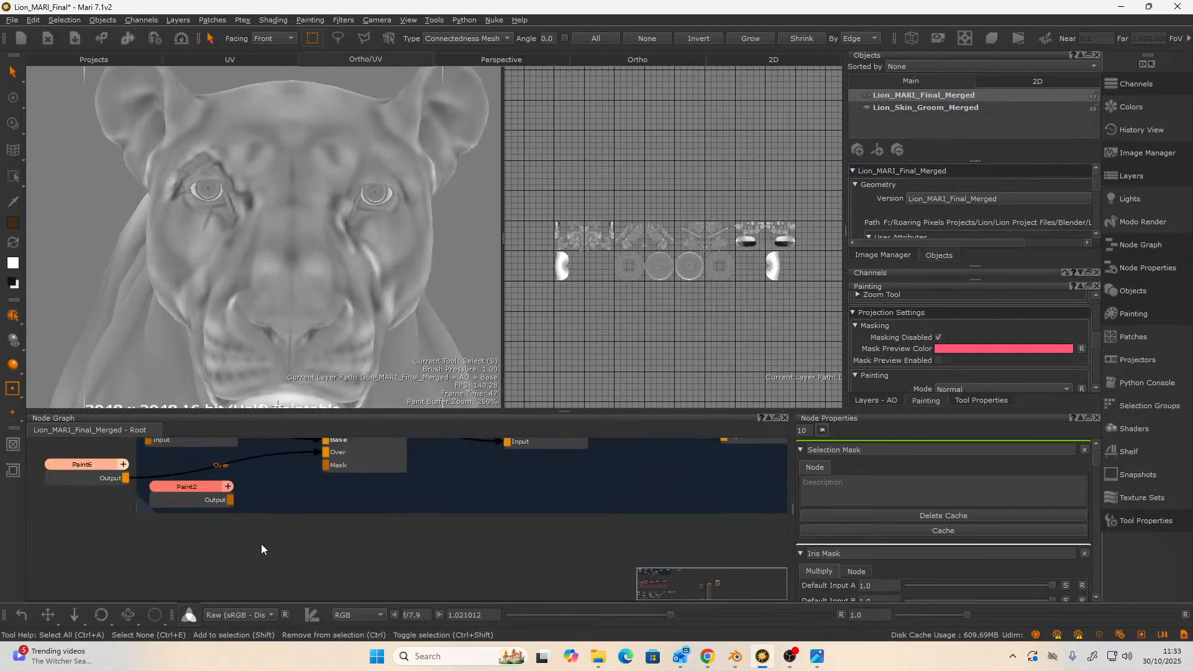
{"action": "scroll", "coordinate": [261, 543], "scroll_direction": "down", "scroll_amount": 5}
{"action": "scroll", "coordinate": [473, 486], "scroll_direction": "up", "scroll_amount": 2}
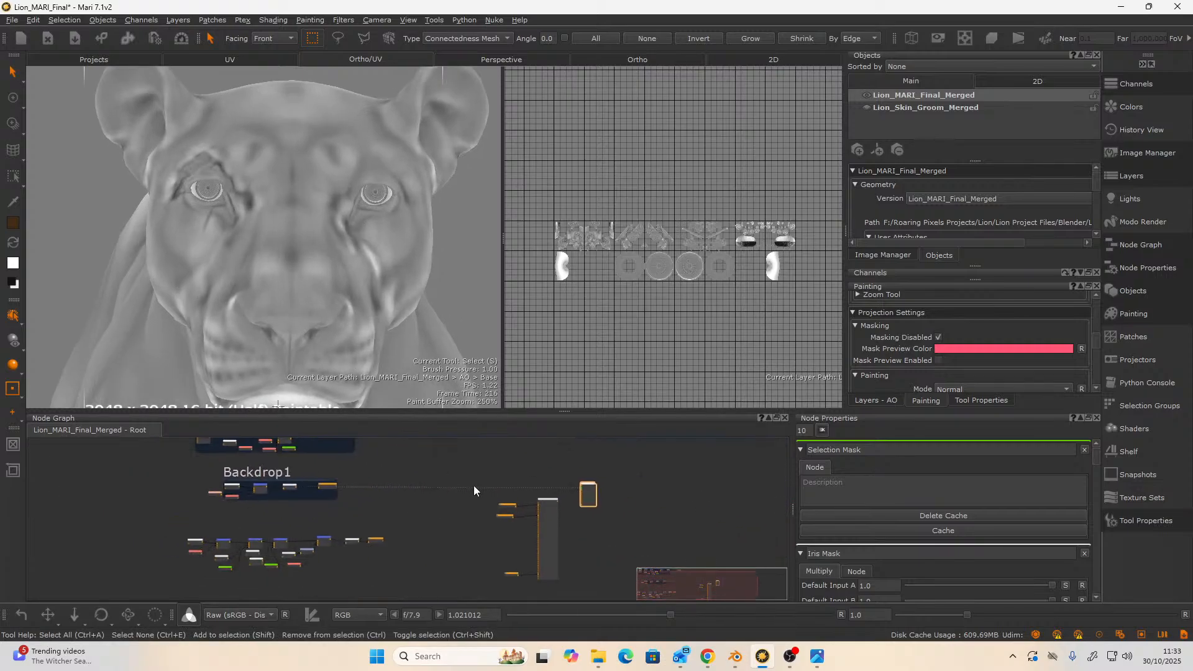
{"action": "scroll", "coordinate": [553, 509], "scroll_direction": "up", "scroll_amount": 4}
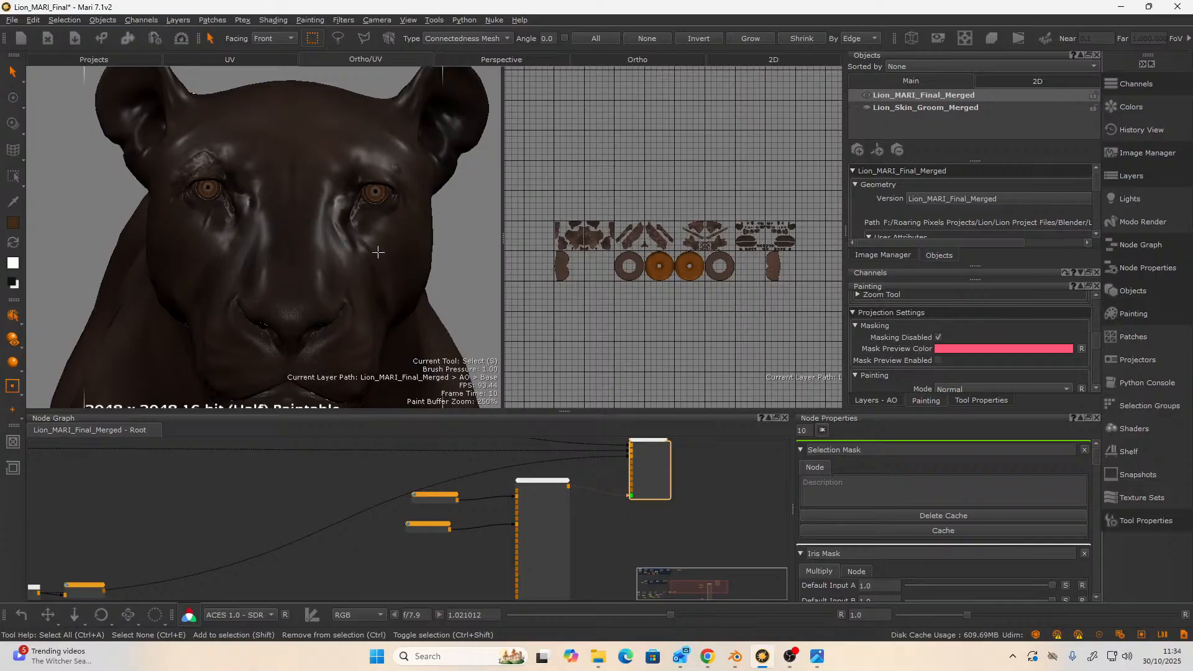
{"action": "middle_click_drag", "start_coordinate": [296, 292], "coordinate": [293, 398]}
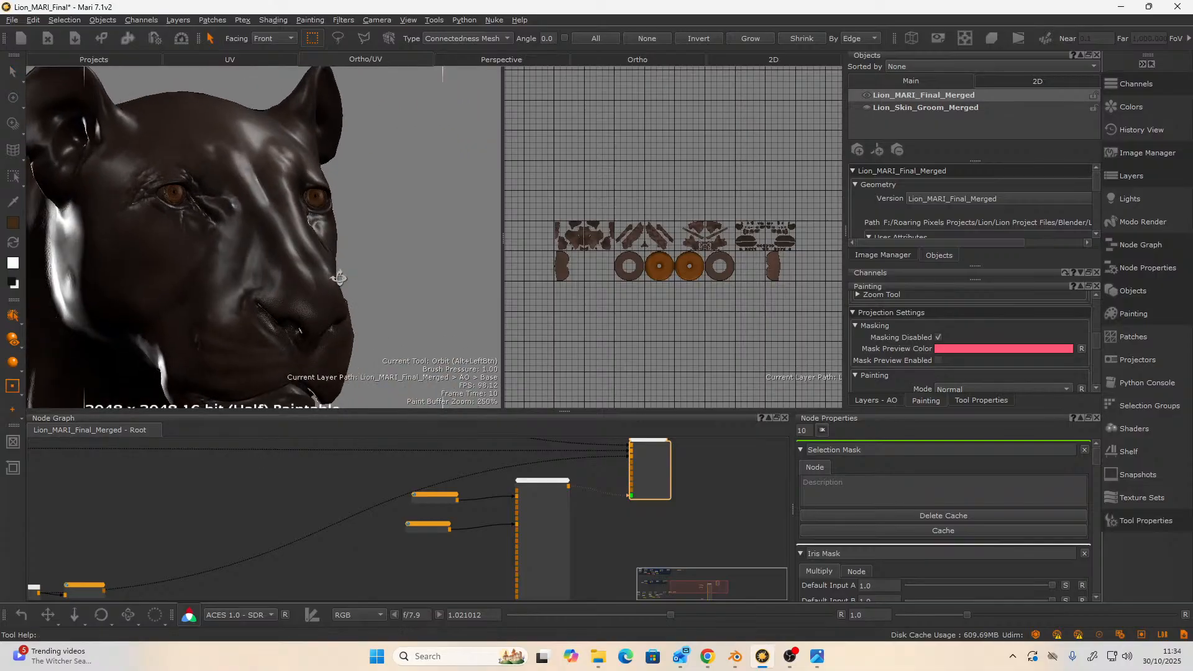
- Compare the shading by connecting Paint2 to the Base node's Over input, then reconnect Paint6 in its place
{"action": "middle_click_drag", "start_coordinate": [239, 499], "coordinate": [416, 493]}
{"action": "scroll", "coordinate": [736, 531], "scroll_direction": "up", "scroll_amount": 3}
{"action": "scroll", "coordinate": [444, 533], "scroll_direction": "up", "scroll_amount": 2}
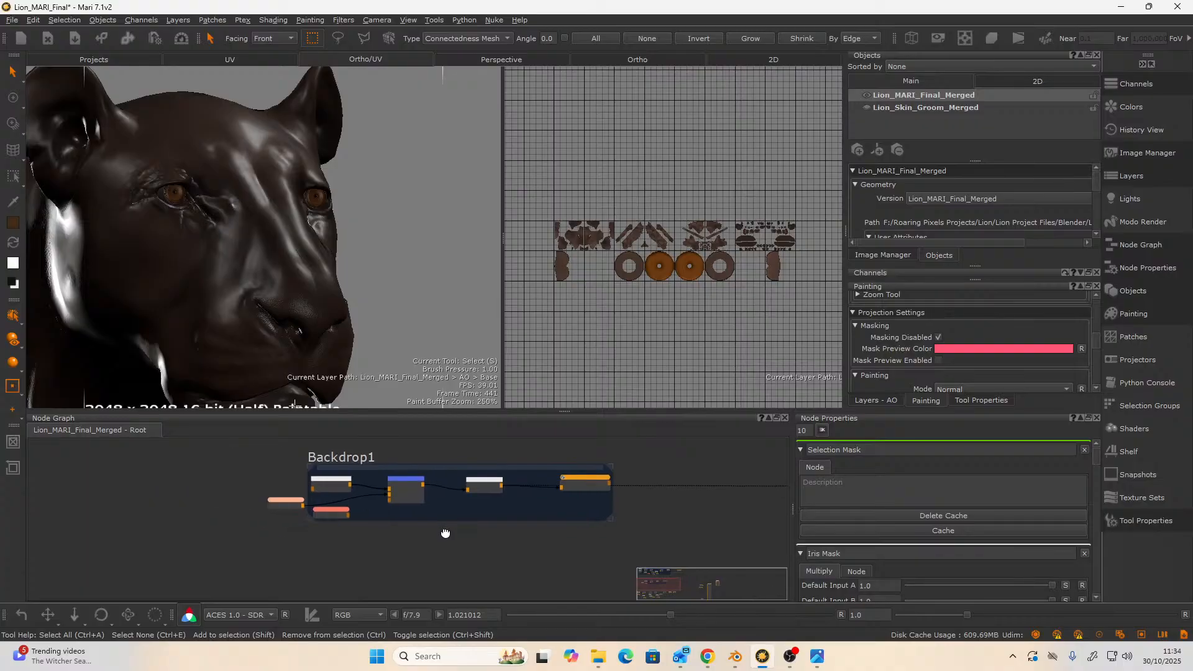
{"action": "scroll", "coordinate": [501, 514], "scroll_direction": "up", "scroll_amount": 2}
{"action": "middle_click_drag", "start_coordinate": [500, 514], "coordinate": [426, 572]}
{"action": "left_click_drag", "start_coordinate": [413, 549], "coordinate": [545, 486]}
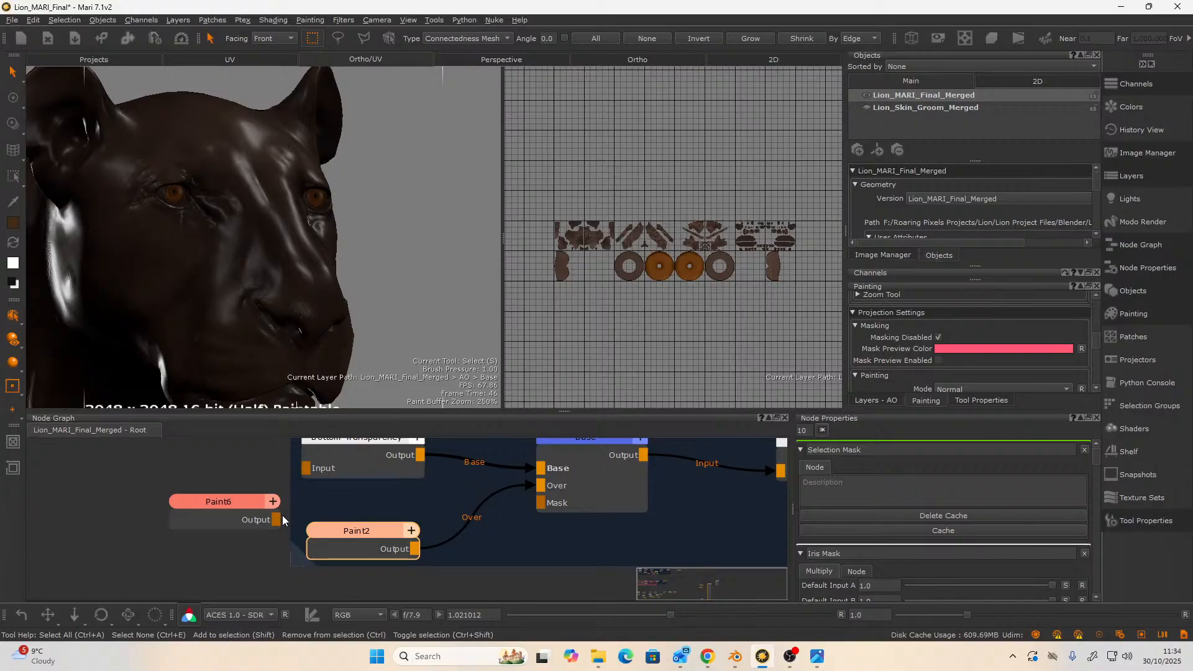
{"action": "mouse_move", "coordinate": [276, 520]}
{"action": "left_mouse_down"}
{"action": "mouse_move", "coordinate": [498, 467]}
{"action": "mouse_move", "coordinate": [542, 485]}
{"action": "left_mouse_up"}
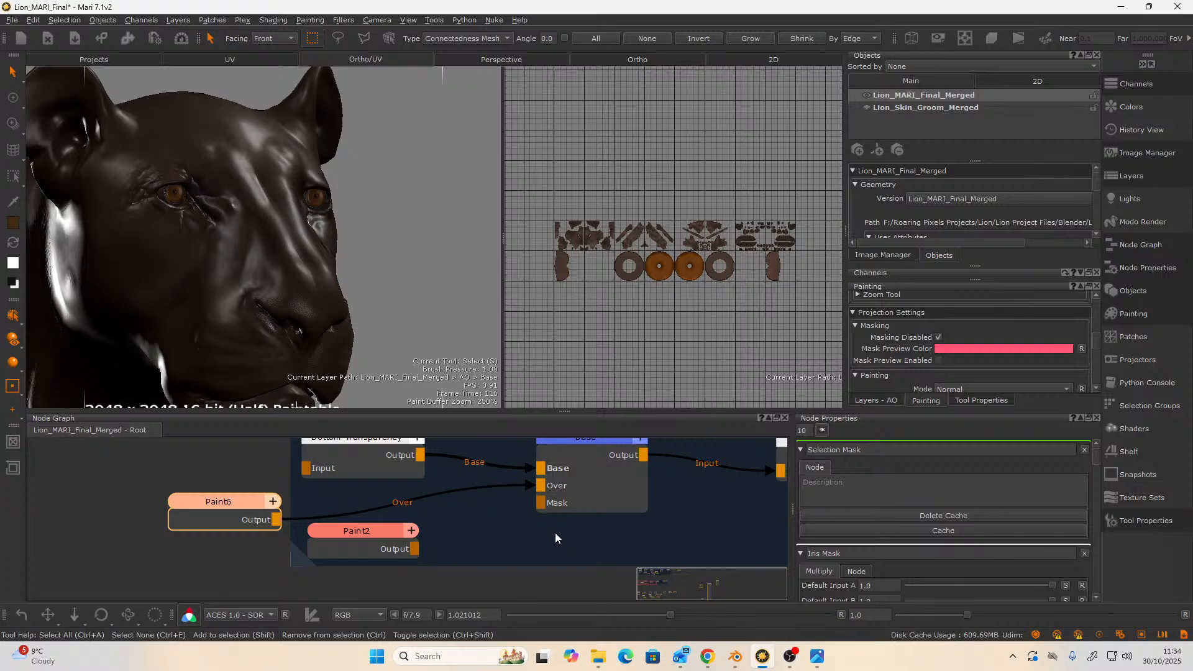
- Open the Arnold Standard Surface node's properties and set the Clearcoat weight to 0.0
{"action": "scroll", "coordinate": [555, 538], "scroll_direction": "down", "scroll_amount": 3}
{"action": "middle_click_drag", "start_coordinate": [640, 538], "coordinate": [531, 520]}
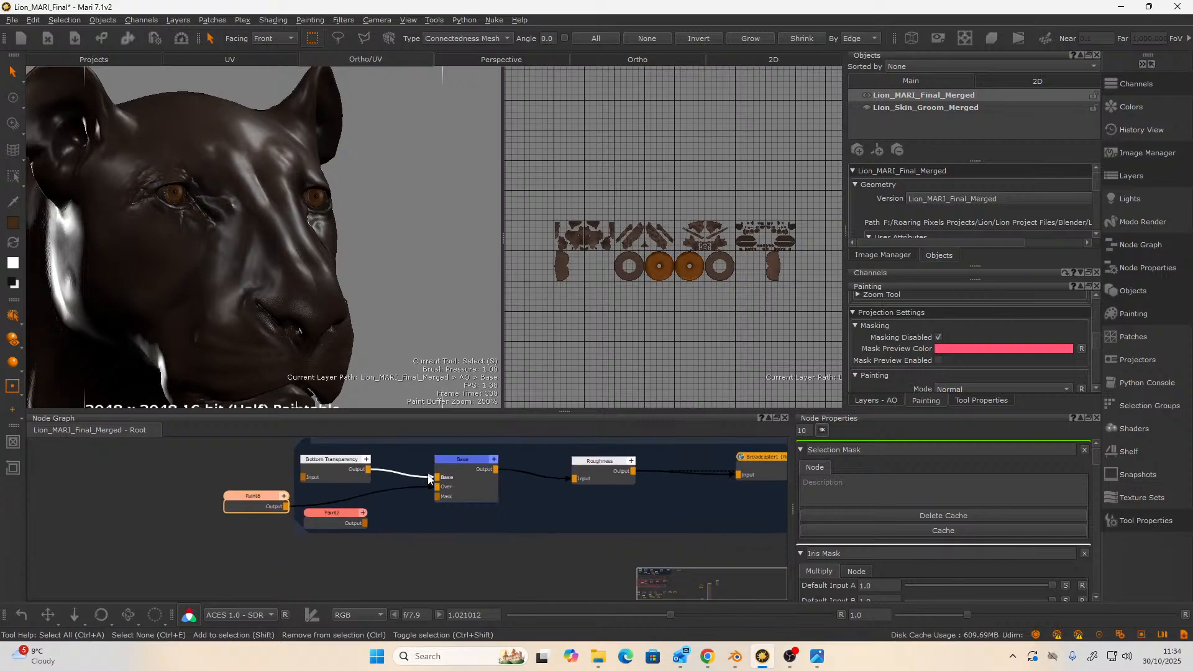
{"action": "scroll", "coordinate": [491, 513], "scroll_direction": "down", "scroll_amount": 5}
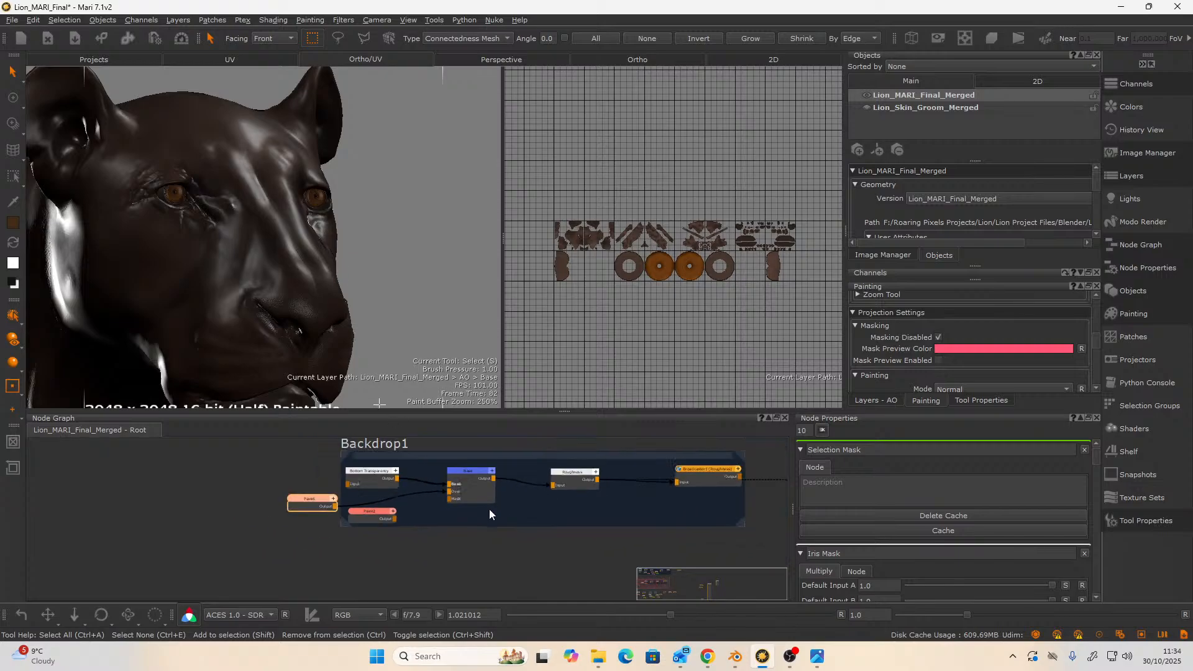
{"action": "middle_click_drag", "start_coordinate": [497, 521], "coordinate": [368, 505]}
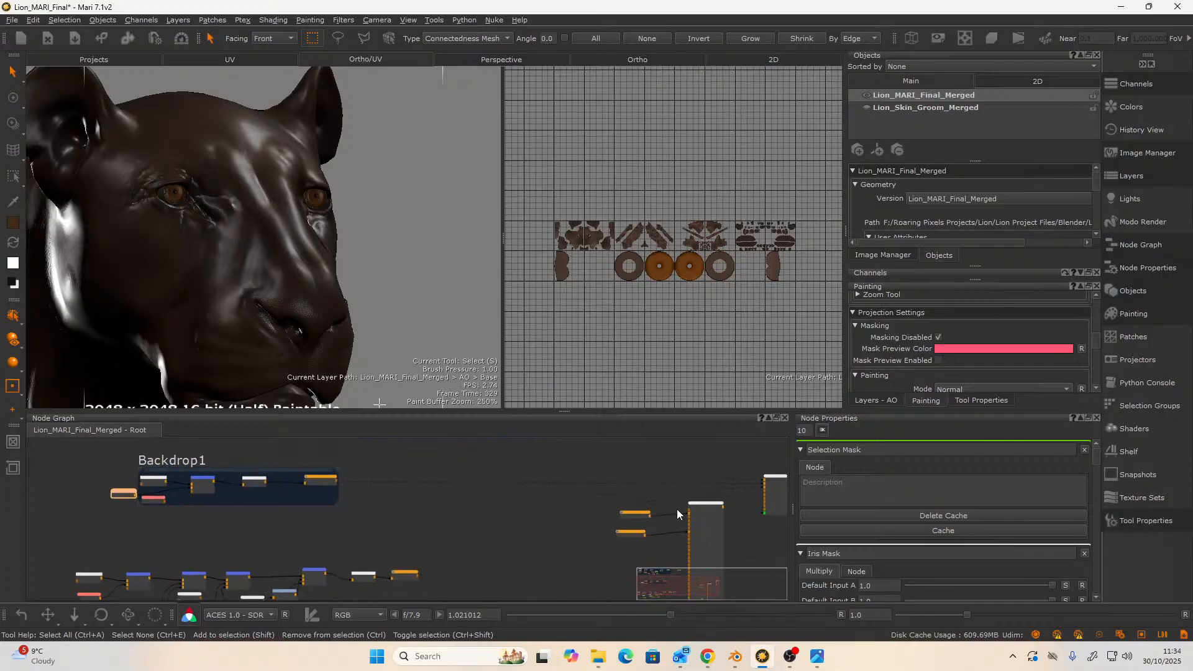
{"action": "left_click", "coordinate": [697, 507]}
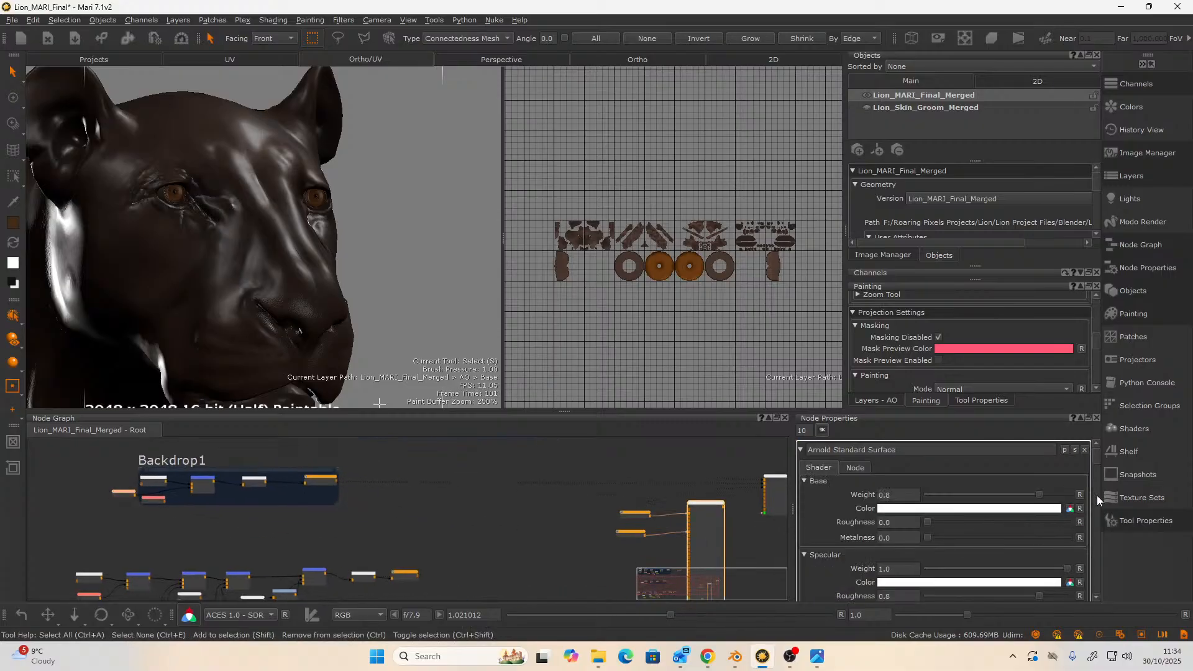
{"action": "left_click_drag", "start_coordinate": [1096, 459], "coordinate": [1100, 467]}
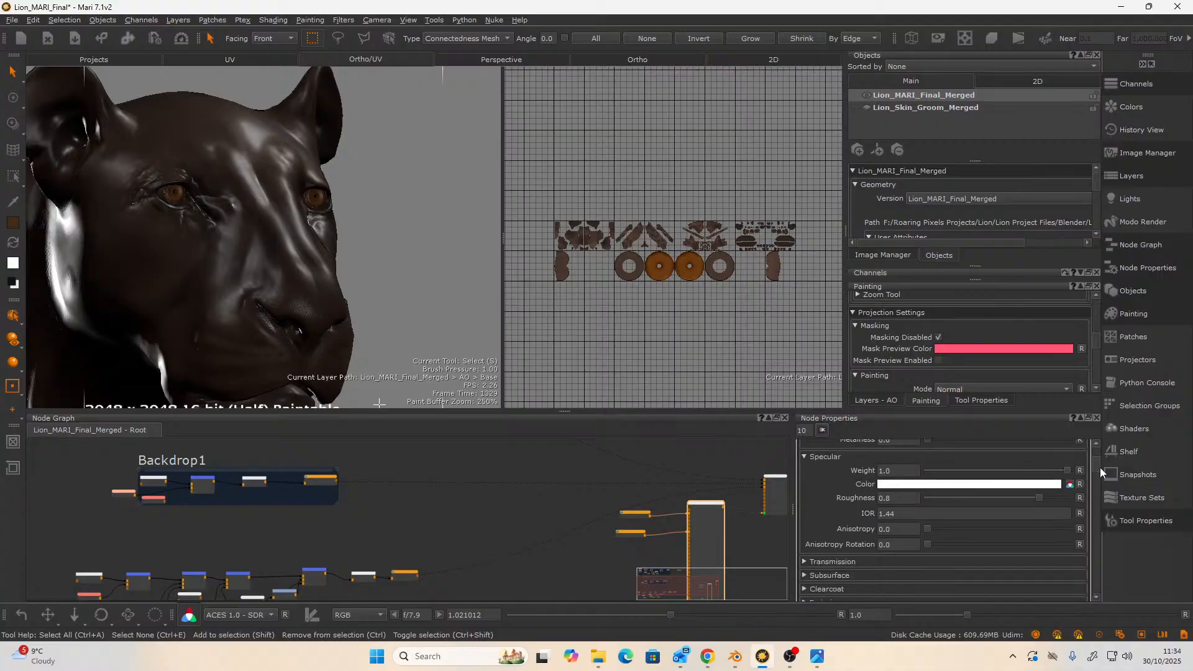
{"action": "left_click", "coordinate": [813, 587]}
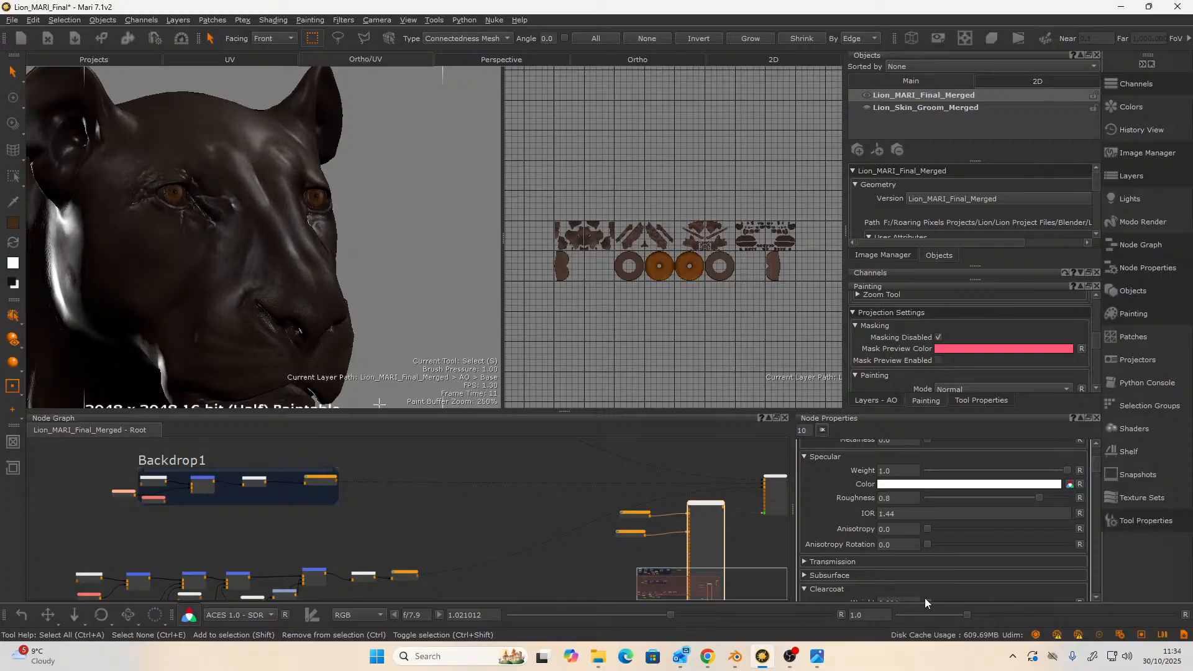
{"action": "scroll", "coordinate": [941, 580], "scroll_direction": "down", "scroll_amount": 2}
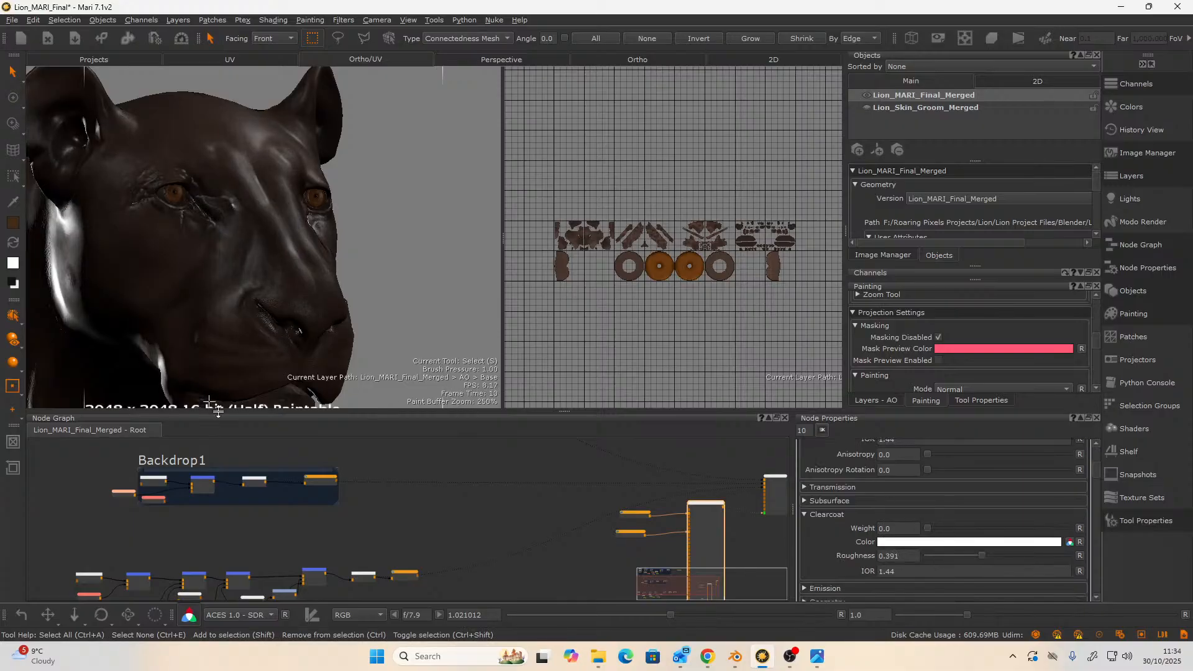
- Examine the shaded lion's head and body from the side for the roughness response
{"action": "left_click_drag", "start_coordinate": [373, 291], "coordinate": [331, 285], "text": "alt"}
{"action": "scroll", "coordinate": [173, 221], "scroll_direction": "down", "scroll_amount": 10}
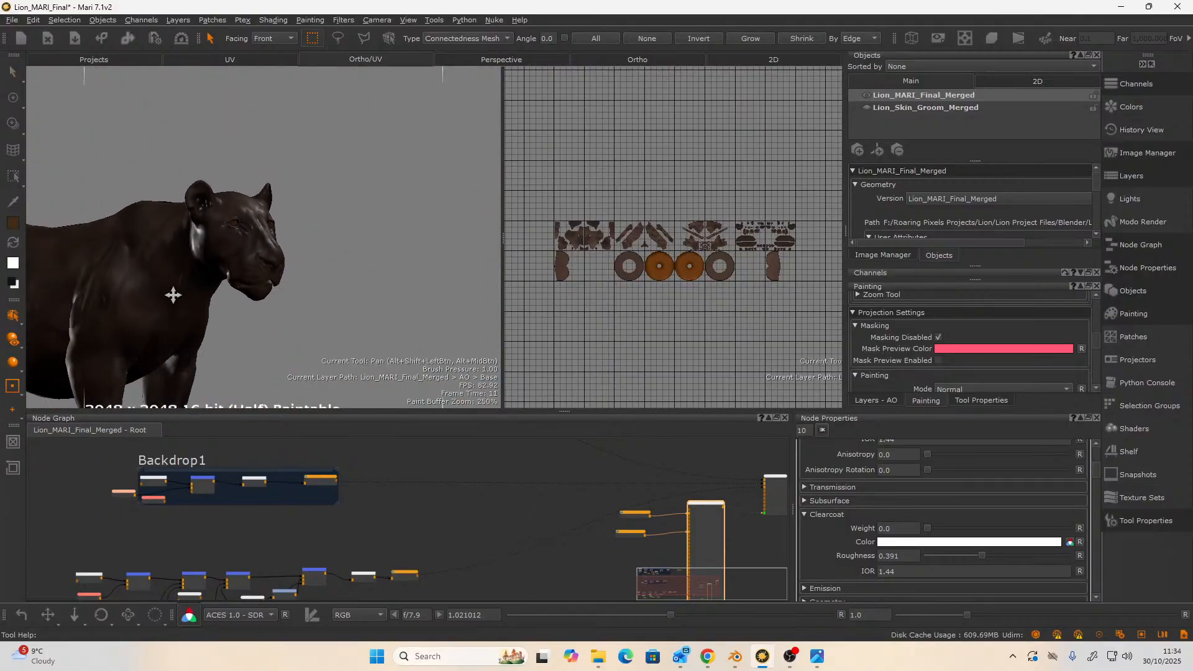
{"action": "left_click_drag", "start_coordinate": [174, 221], "coordinate": [407, 248], "text": "alt"}
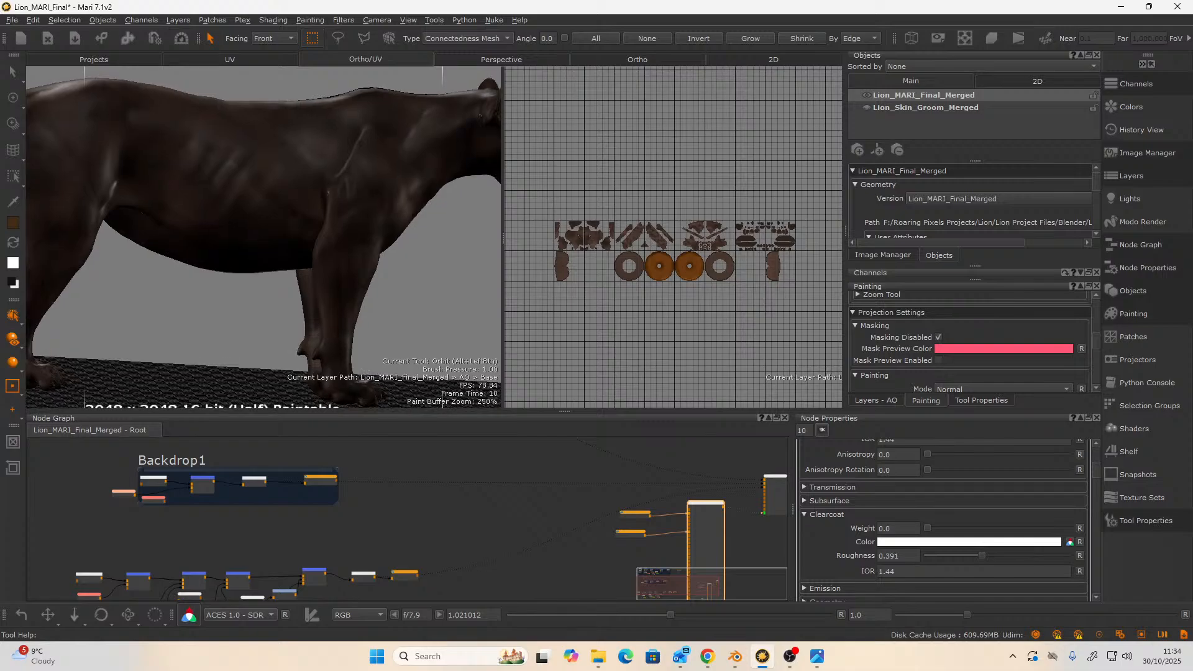
{"action": "middle_click_drag", "start_coordinate": [367, 181], "coordinate": [328, 202], "text": "alt"}
{"action": "scroll", "coordinate": [289, 242], "scroll_direction": "up", "scroll_amount": 6}
{"action": "right_click_drag", "start_coordinate": [327, 203], "coordinate": [250, 253], "text": "alt"}
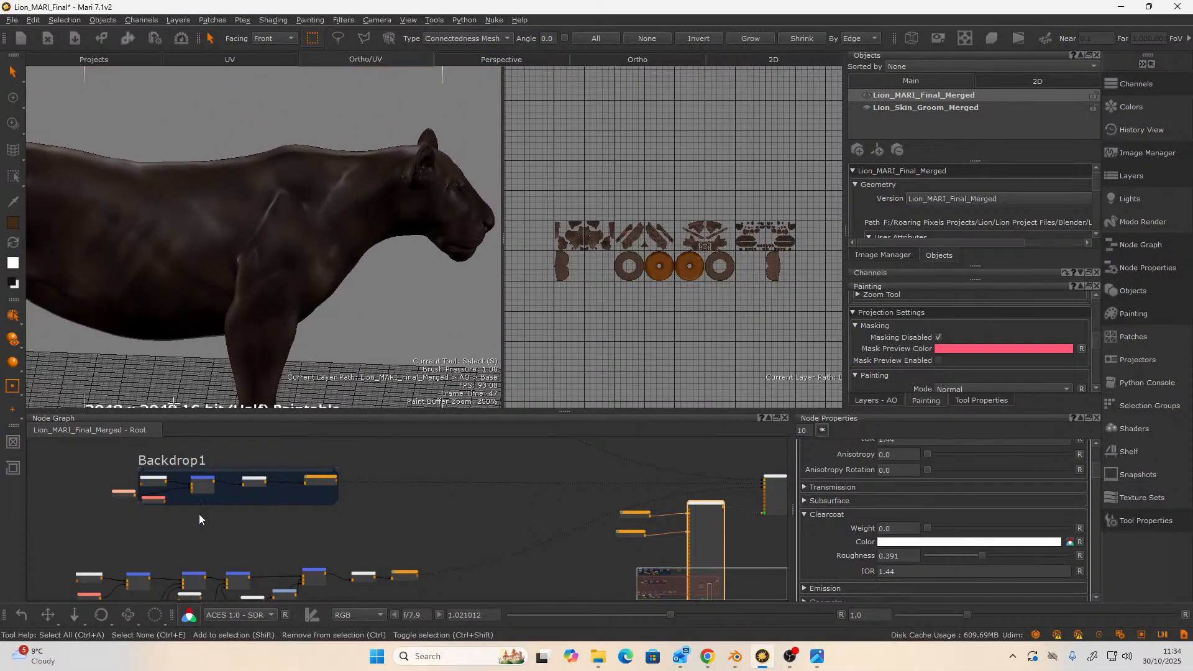
- Move the disconnected Paint2 node below Backdrop1 and check the lion's shading from another angle
{"action": "middle_click_drag", "start_coordinate": [199, 513], "coordinate": [281, 504]}
{"action": "scroll", "coordinate": [281, 504], "scroll_direction": "up", "scroll_amount": 5}
{"action": "middle_click_drag", "start_coordinate": [285, 549], "coordinate": [271, 590]}
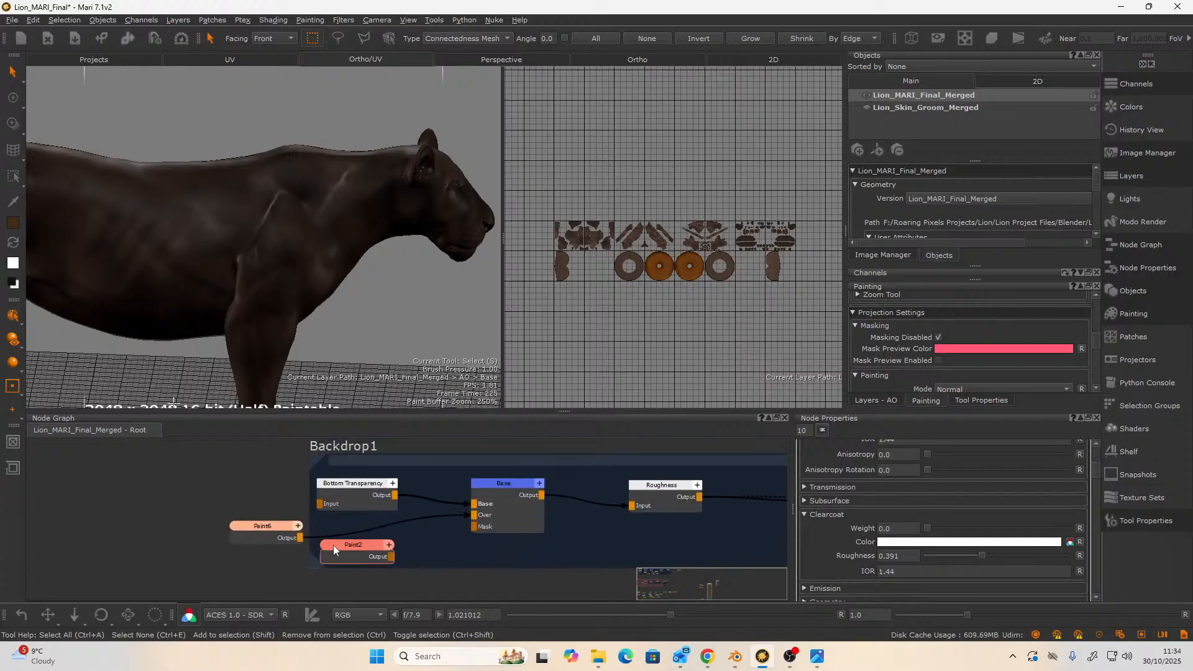
{"action": "mouse_move", "coordinate": [333, 545]}
{"action": "left_mouse_down"}
{"action": "mouse_move", "coordinate": [366, 585]}
{"action": "mouse_move", "coordinate": [394, 580]}
{"action": "left_mouse_up"}
{"action": "mouse_move", "coordinate": [334, 267]}
{"action": "left_mouse_down", "text": "alt"}
{"action": "mouse_move", "coordinate": [298, 252]}
{"action": "mouse_move", "coordinate": [297, 267]}
{"action": "left_mouse_up", "text": "alt"}
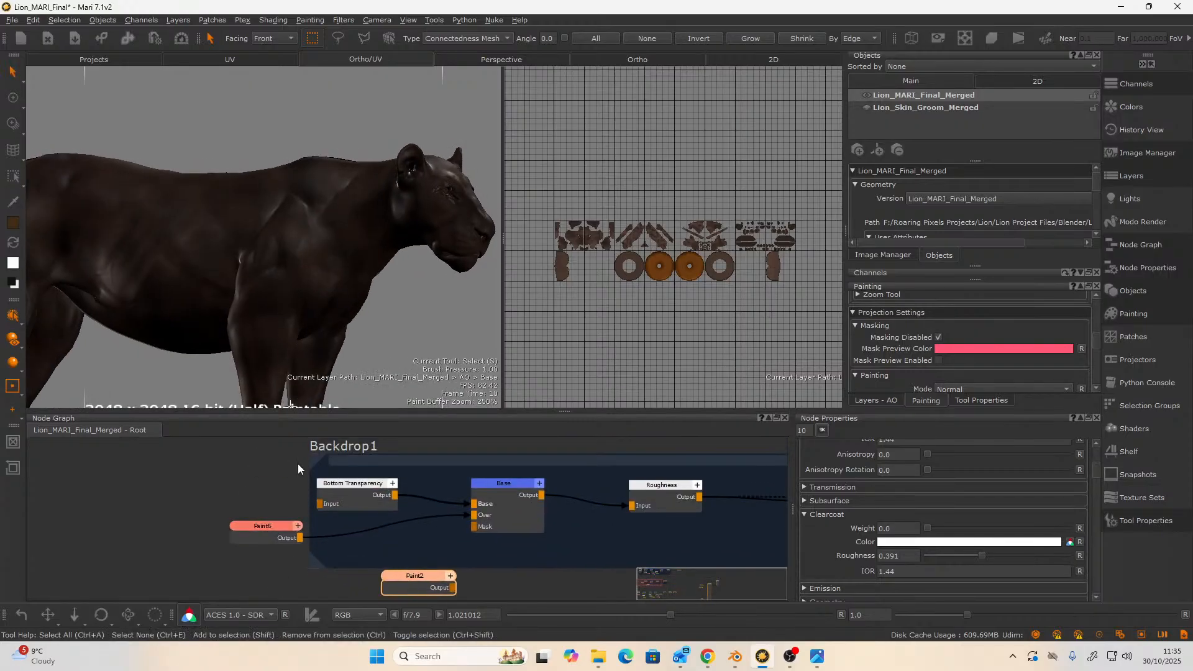
- Insert an Invert node between Paint6 and the Base node's Over input, and inspect the lion's shoulder up close
{"action": "left_click", "coordinate": [288, 535]}
{"action": "key", "text": "Tab"}
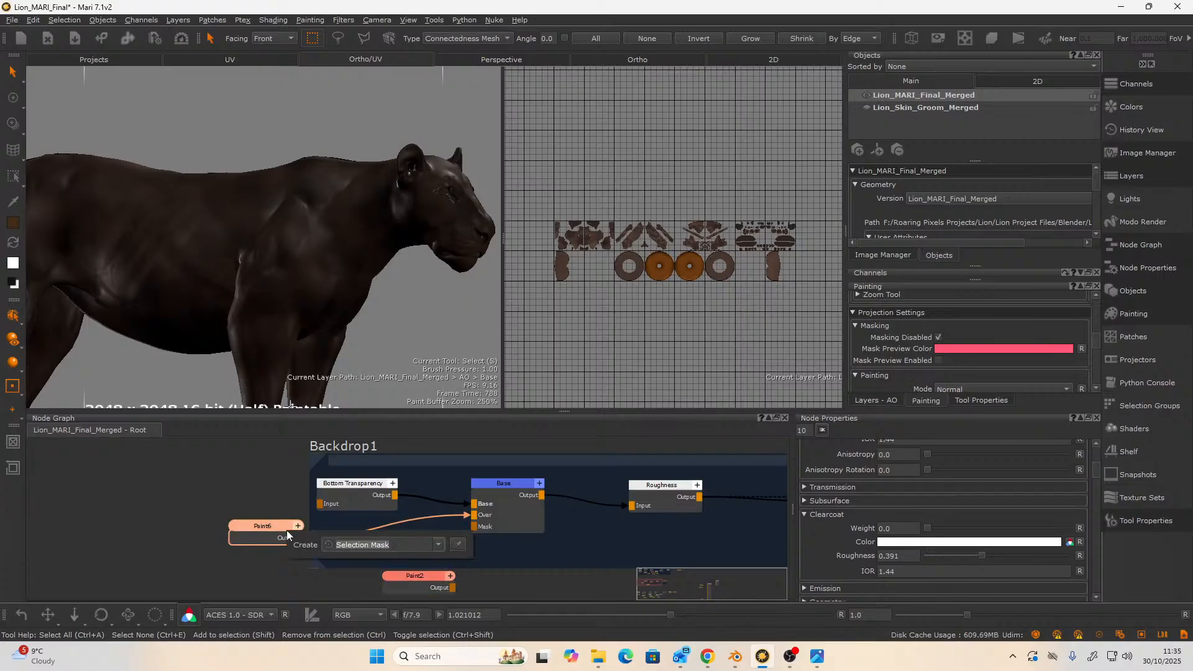
{"action": "type", "text": "inver"}
{"action": "key", "text": "Return"}
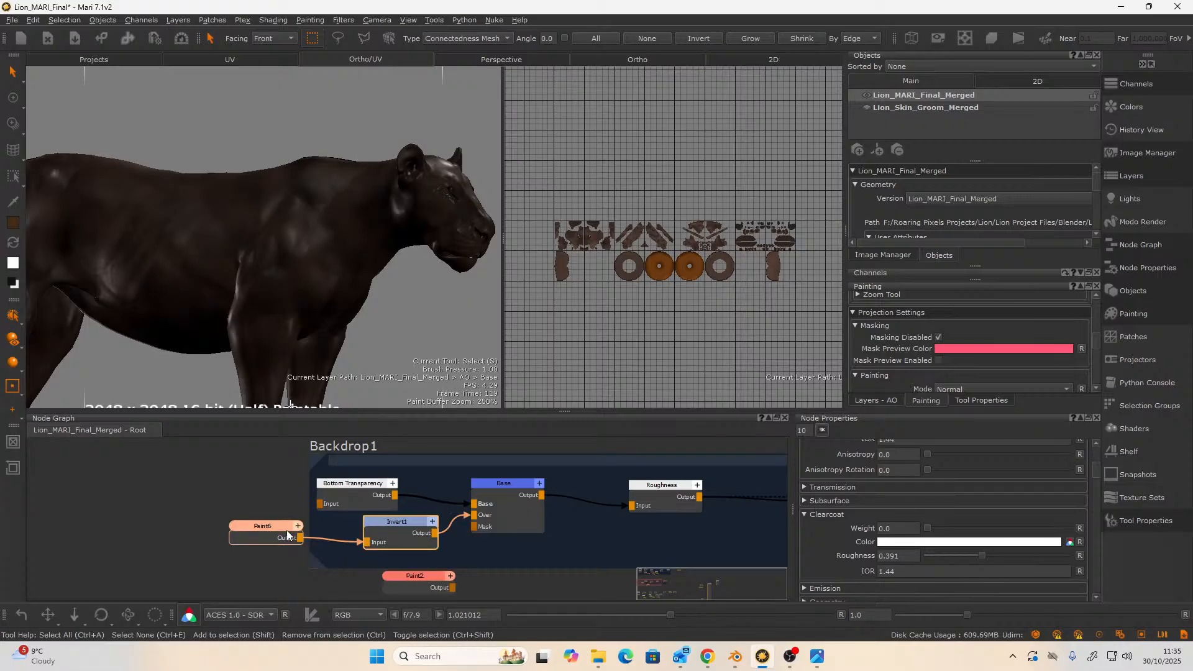
{"action": "scroll", "coordinate": [253, 255], "scroll_direction": "up", "scroll_amount": 5}
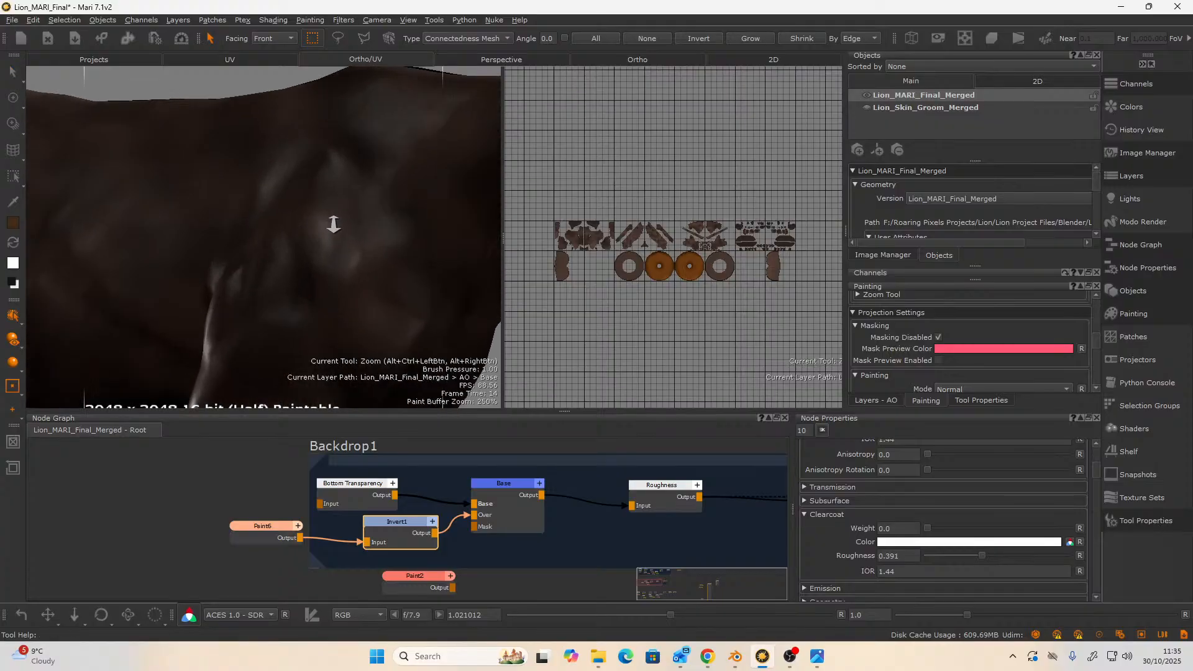
- Inspect the lion's shoulder and whole side, and move the Paint6 node farther away from the Invert1 node
{"action": "left_click_drag", "start_coordinate": [333, 227], "coordinate": [381, 234], "text": "alt"}
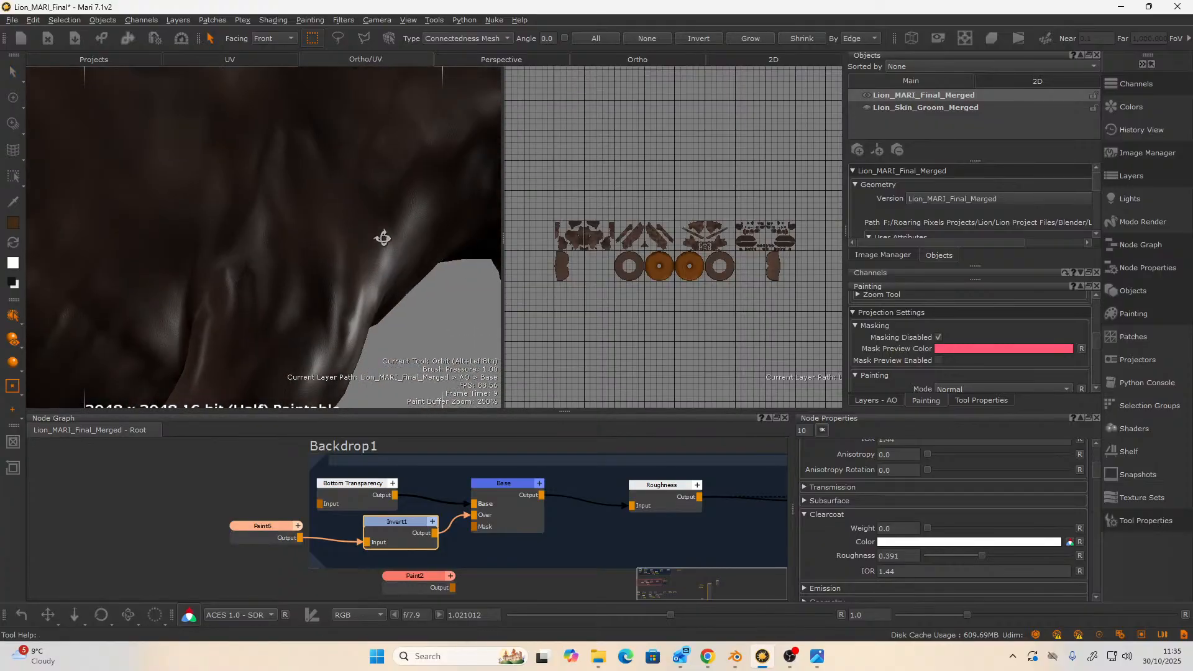
{"action": "left_click_drag", "start_coordinate": [258, 247], "coordinate": [184, 236], "text": "alt"}
{"action": "right_click_drag", "start_coordinate": [184, 237], "coordinate": [151, 235], "text": "alt"}
{"action": "left_click_drag", "start_coordinate": [186, 223], "coordinate": [215, 269], "text": "alt"}
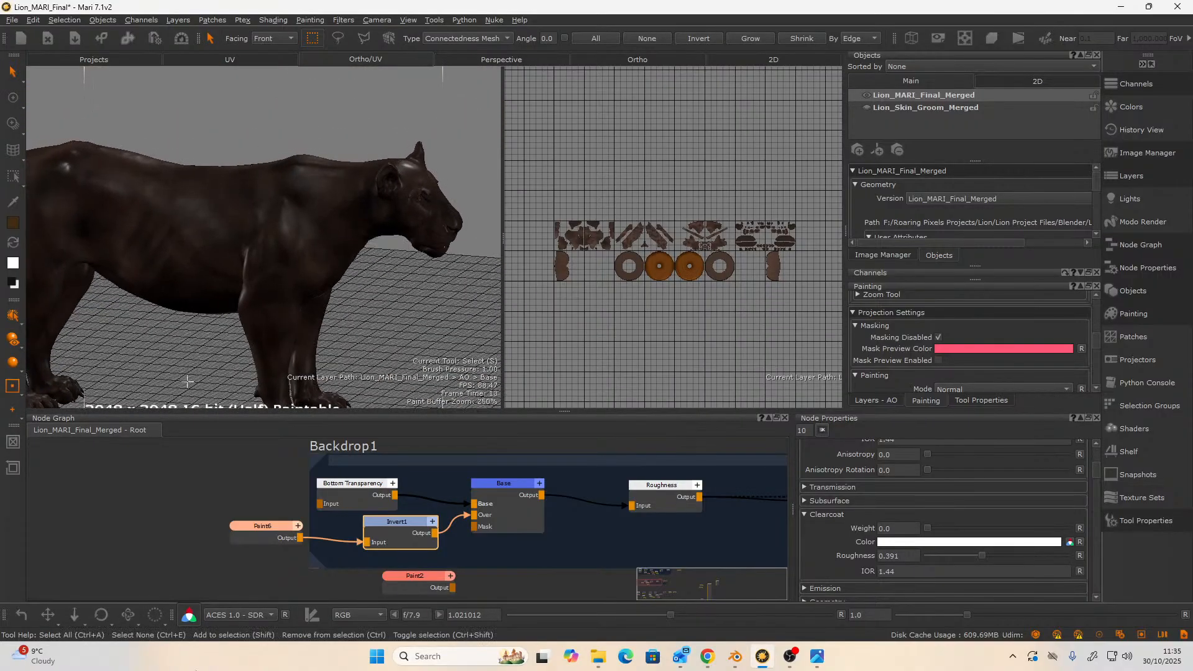
{"action": "left_click_drag", "start_coordinate": [258, 544], "coordinate": [148, 535]}
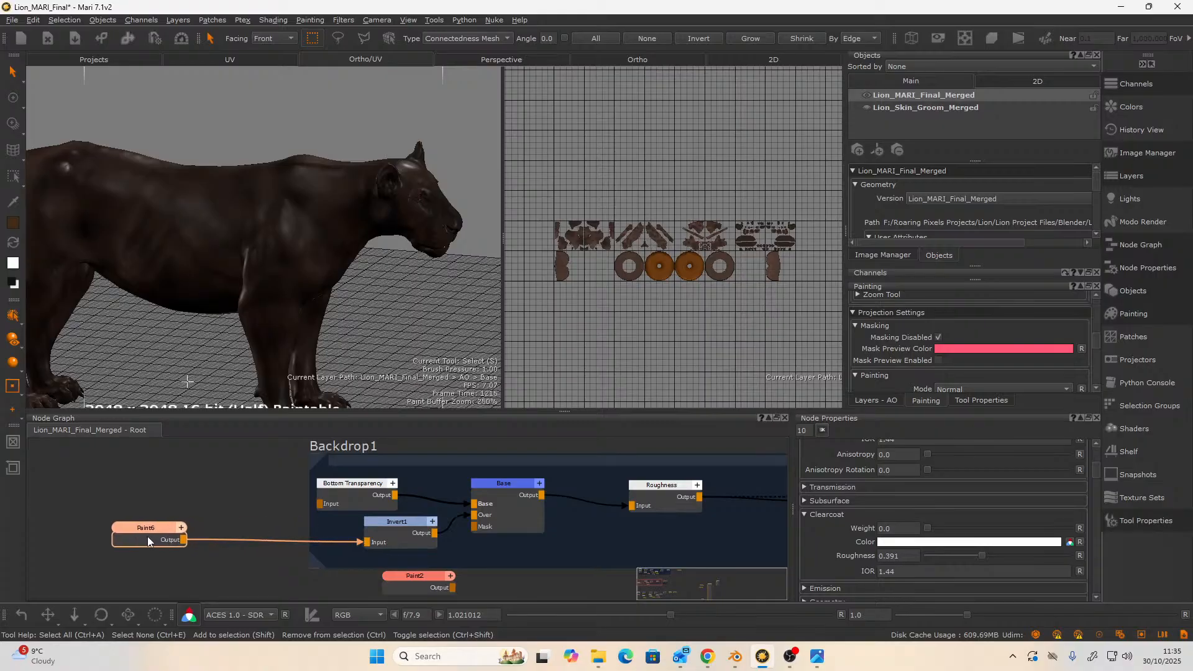
{"action": "right_click", "coordinate": [147, 535]}
{"action": "left_click", "coordinate": [186, 542]}
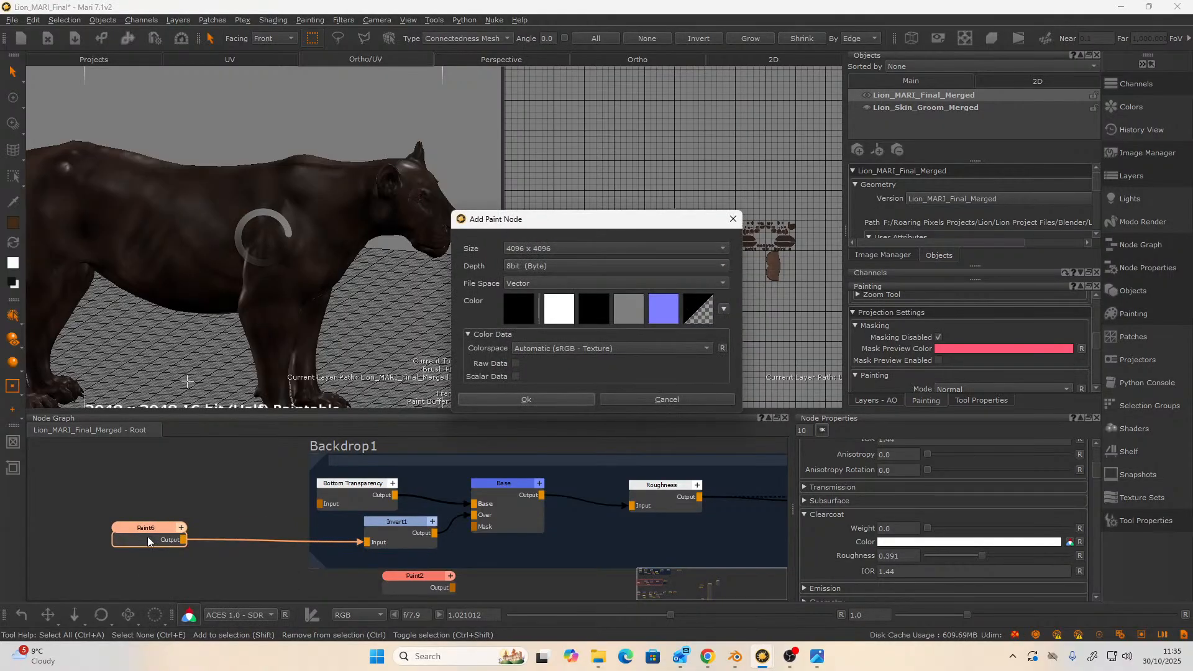
{"action": "left_click", "coordinate": [676, 399]}
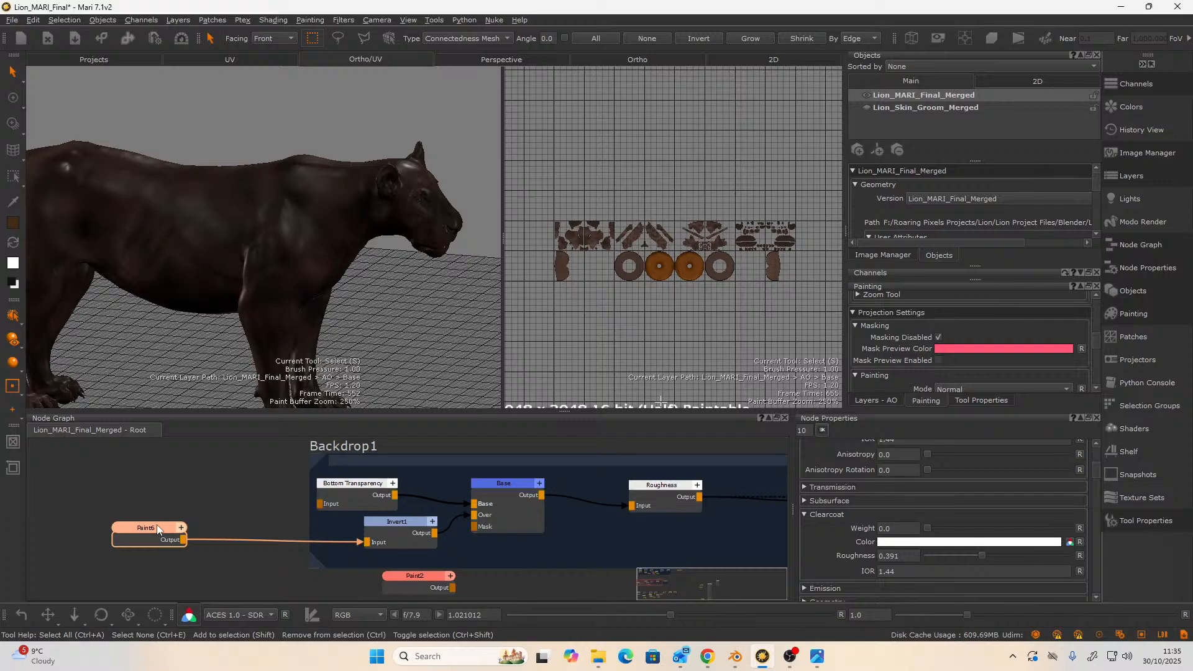
- Insert a Levels node between Paint6 and Invert1 and display its output on the lion
{"action": "key", "text": "Tab"}
{"action": "type", "text": "level"}
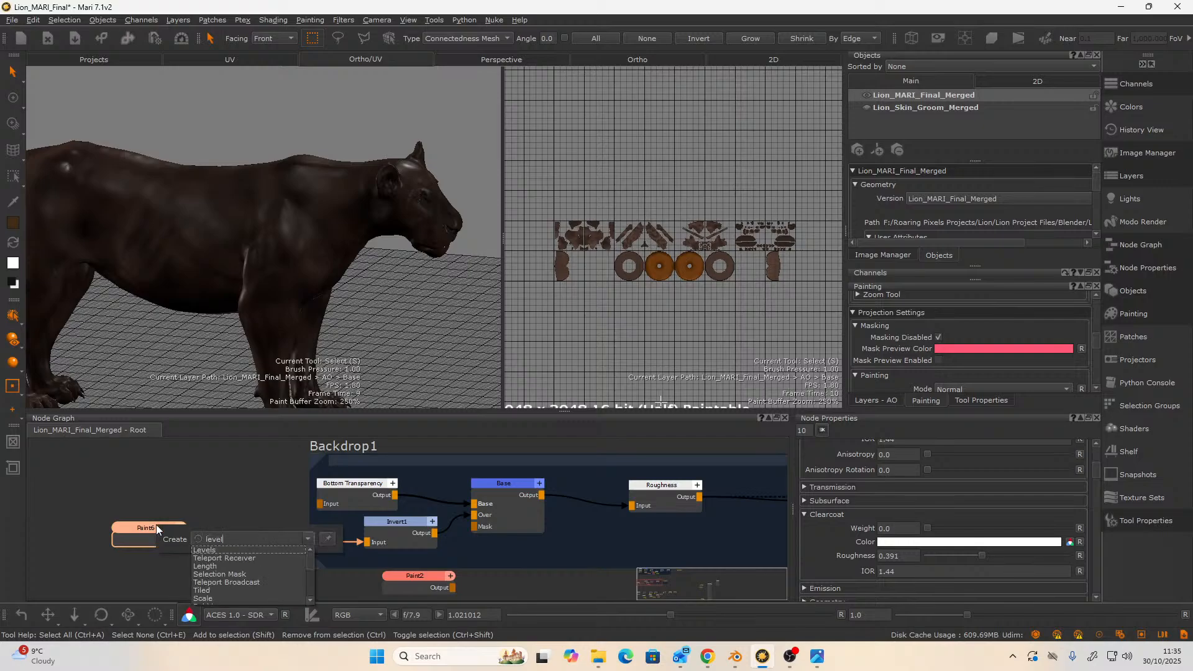
{"action": "key", "text": "Return"}
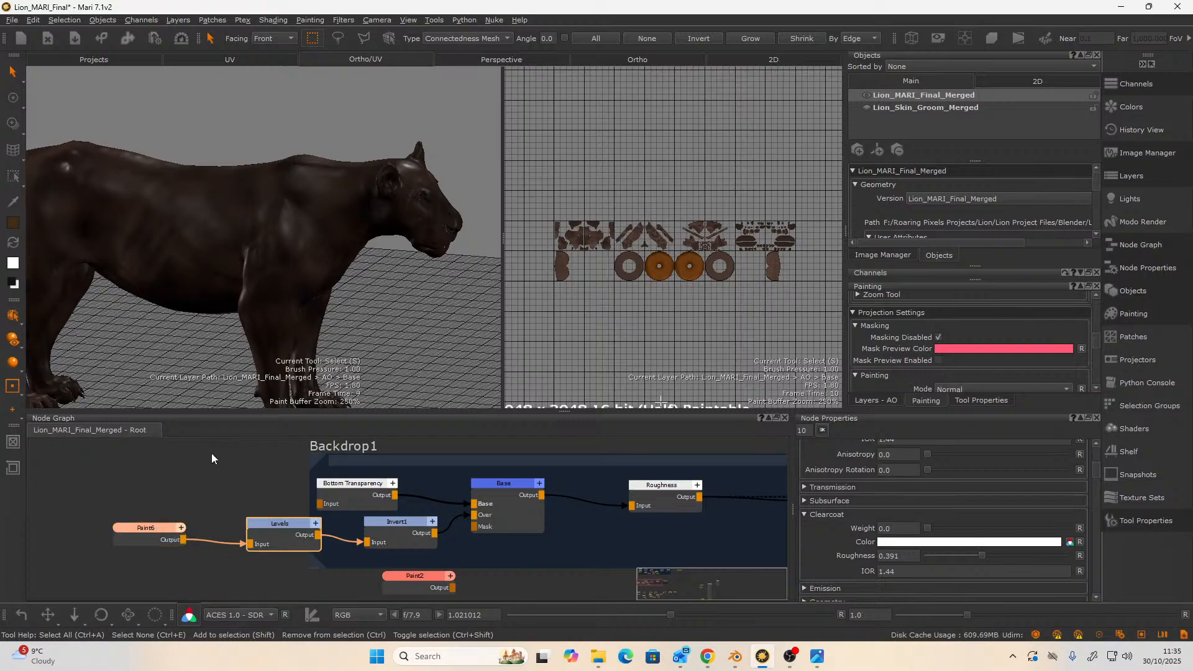
{"action": "key", "text": "v"}
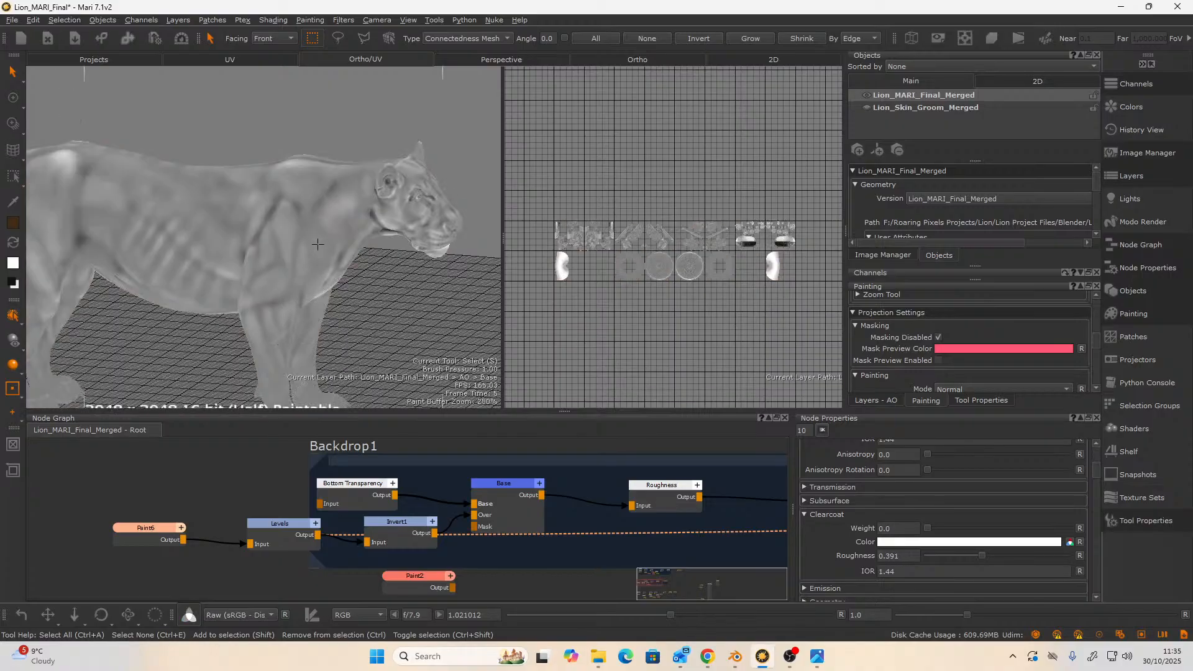
- Open the Levels node's properties and lower the Output Level White to 0.394, checking the darkened map on the body
{"action": "scroll", "coordinate": [311, 245], "scroll_direction": "up", "scroll_amount": 2}
{"action": "left_click", "coordinate": [285, 530]}
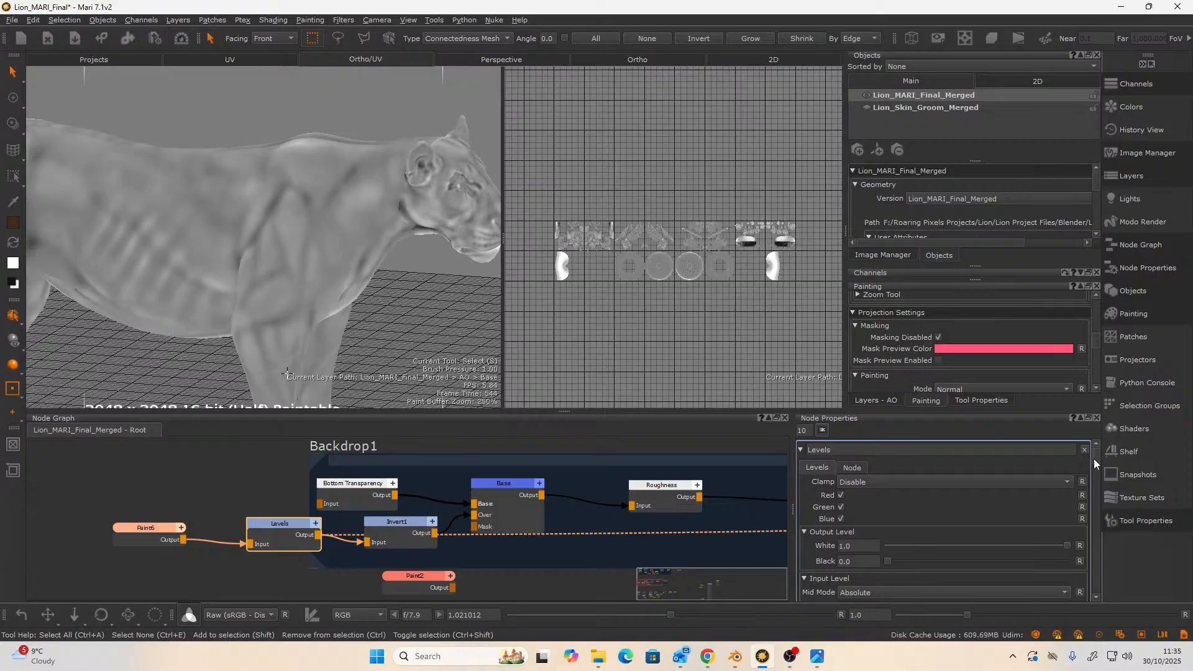
{"action": "scroll", "coordinate": [1093, 489], "scroll_direction": "down", "scroll_amount": 1}
{"action": "scroll", "coordinate": [1094, 488], "scroll_direction": "down", "scroll_amount": 1}
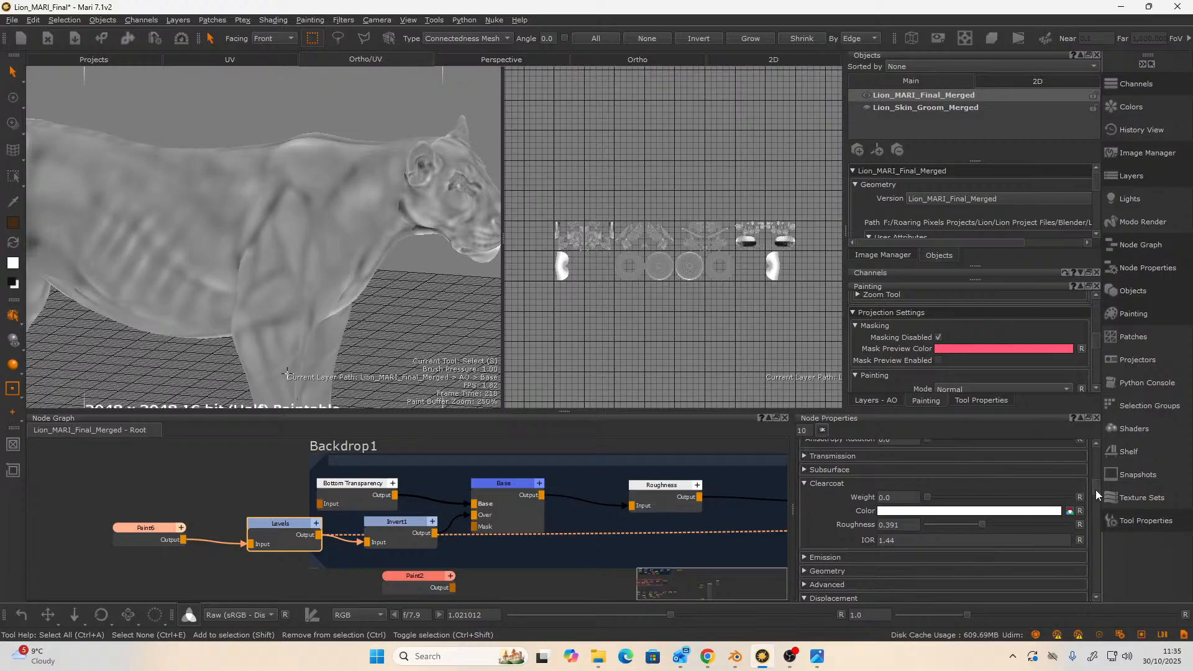
{"action": "left_click_drag", "start_coordinate": [1098, 489], "coordinate": [1098, 440]}
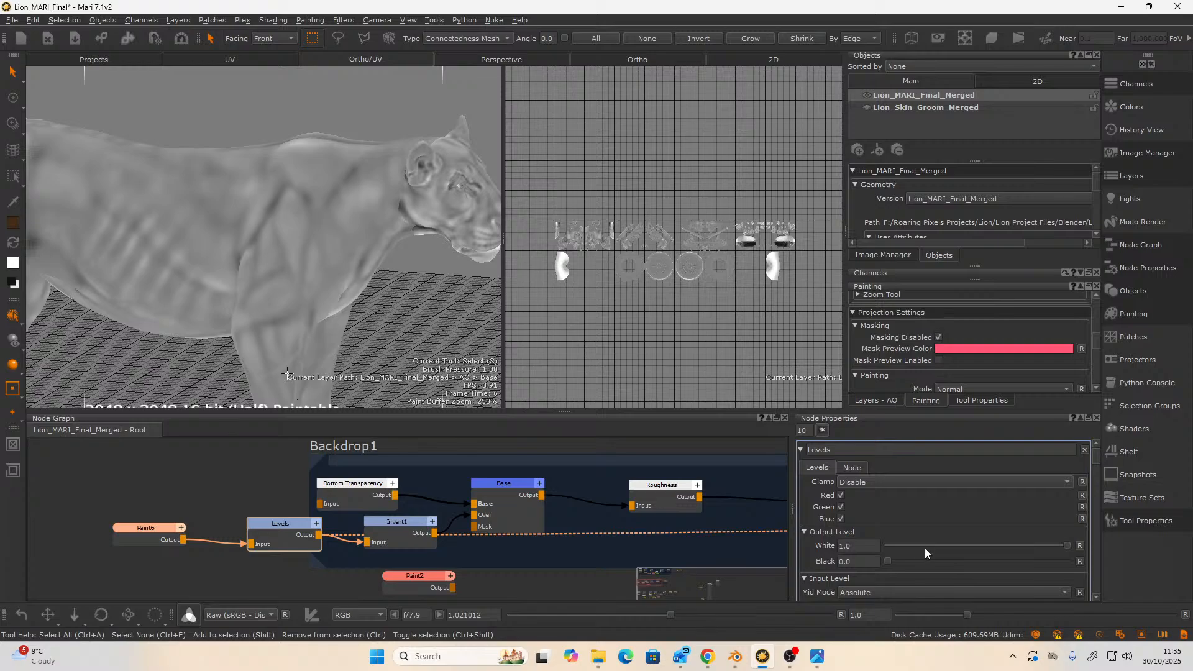
{"action": "left_click_drag", "start_coordinate": [1067, 545], "coordinate": [959, 542]}
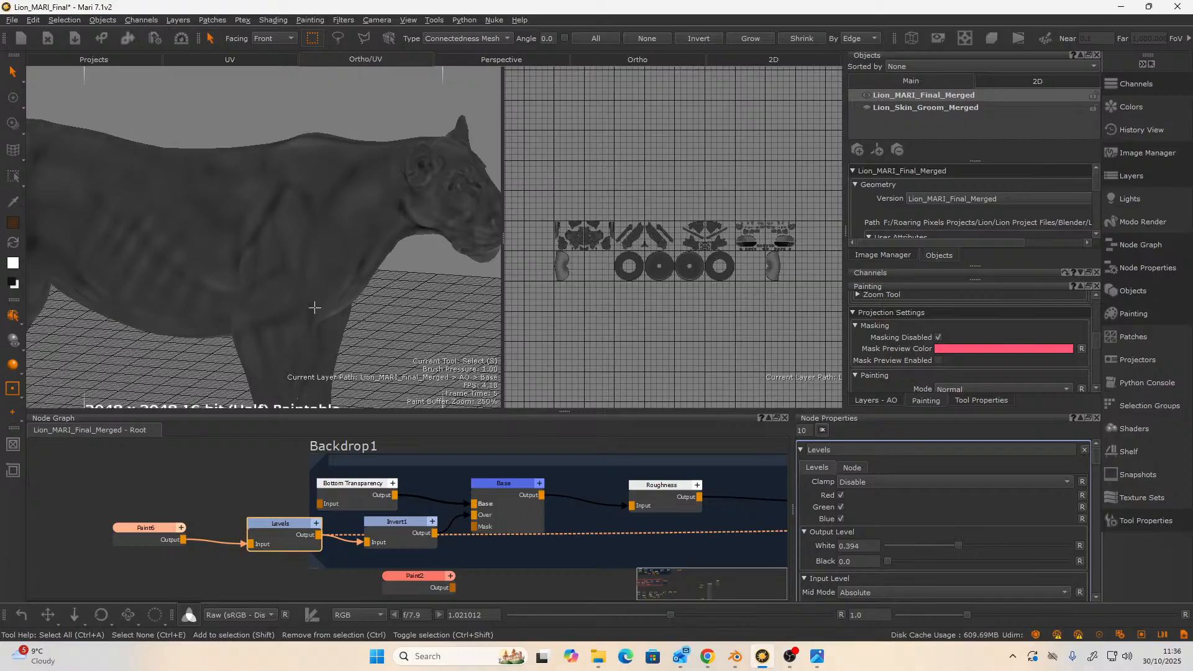
{"action": "left_click_drag", "start_coordinate": [338, 291], "coordinate": [310, 273], "text": "alt"}
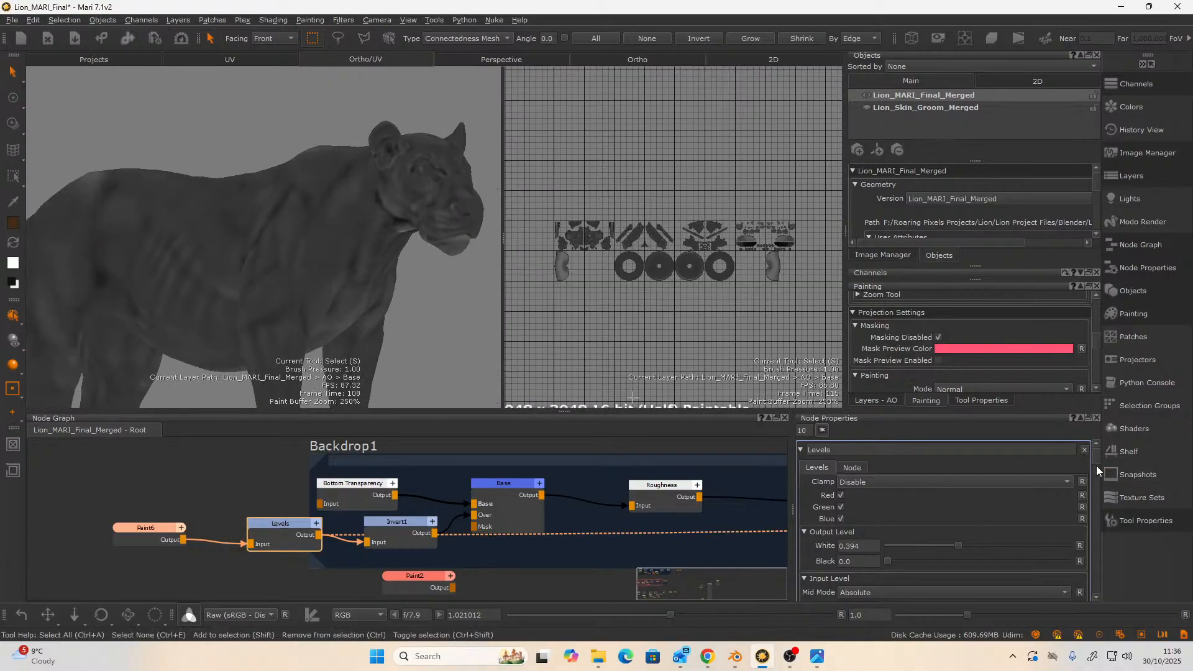
- Set the Levels node's Input Level values to White 0.554, Mid 0.391 and Black 0.1
{"action": "left_click", "coordinate": [1097, 597]}
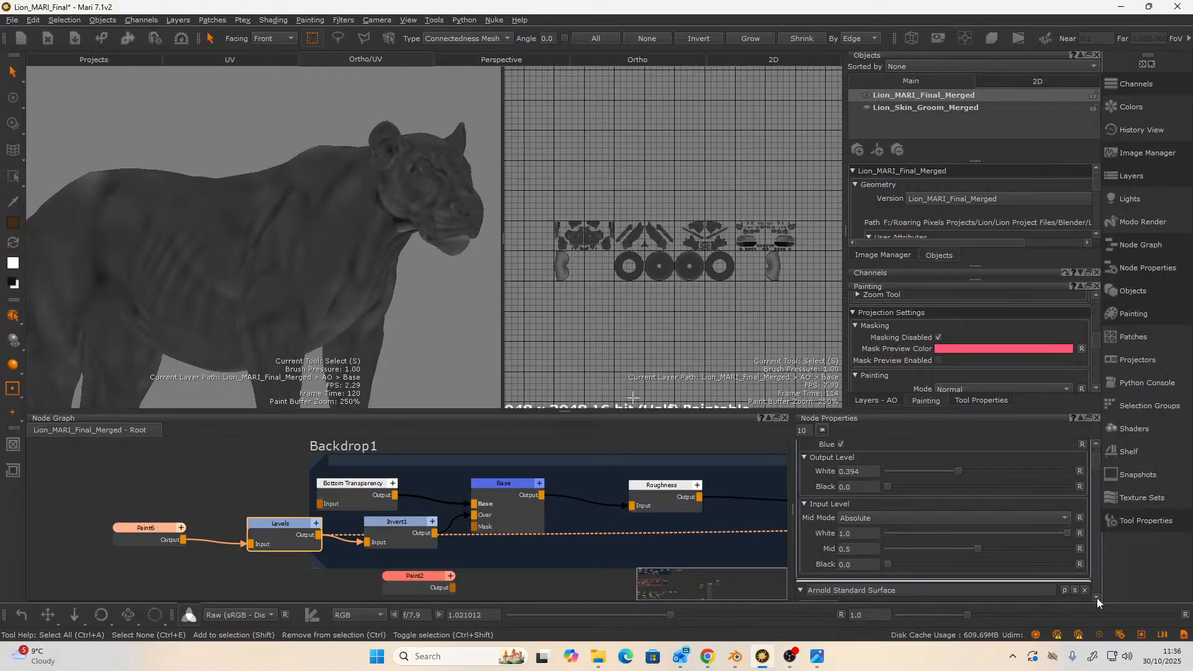
{"action": "left_click", "coordinate": [1097, 598]}
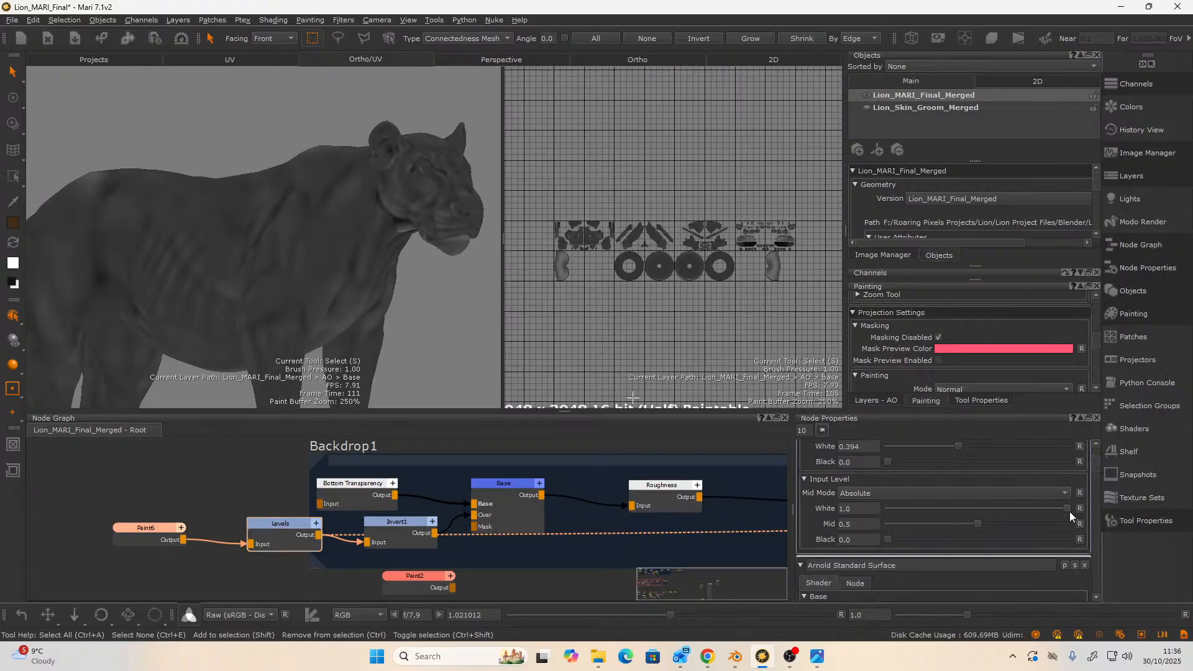
{"action": "left_click_drag", "start_coordinate": [1066, 509], "coordinate": [959, 527]}
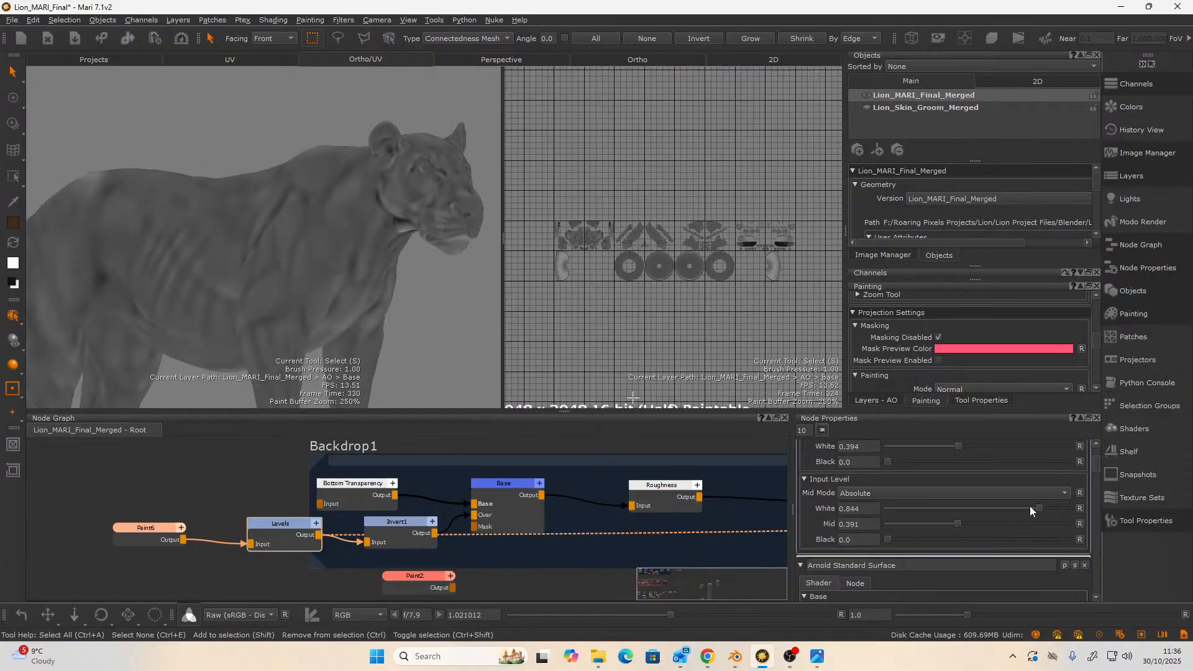
{"action": "left_click_drag", "start_coordinate": [1041, 505], "coordinate": [988, 512]}
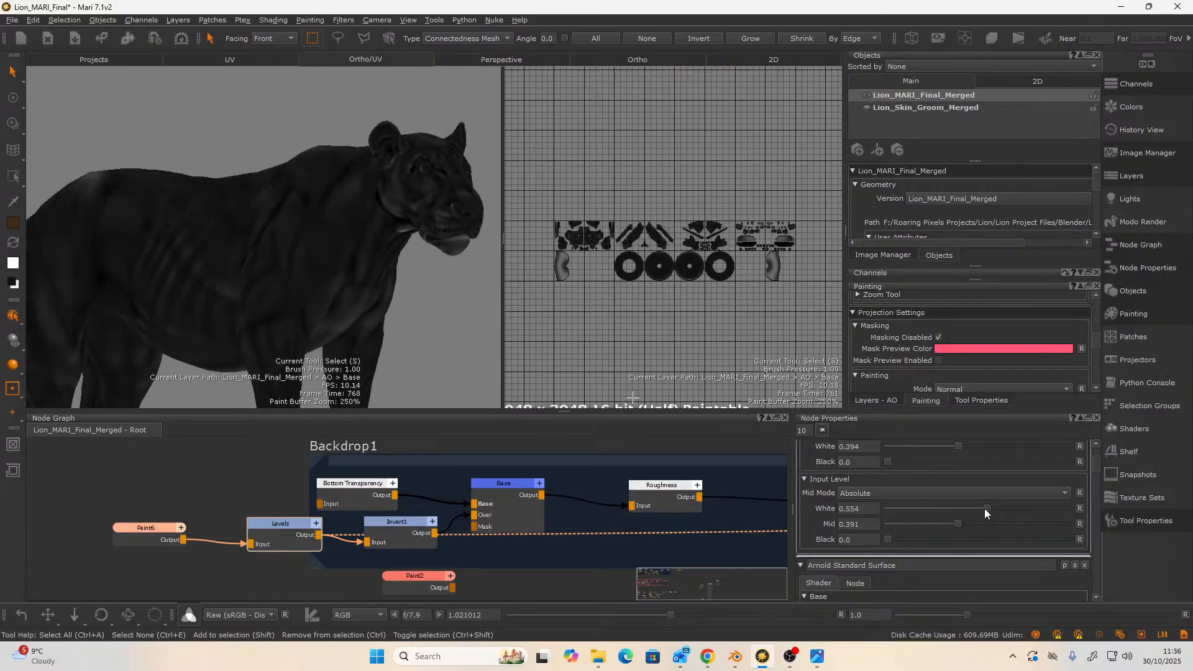
{"action": "left_click_drag", "start_coordinate": [886, 543], "coordinate": [902, 545]}
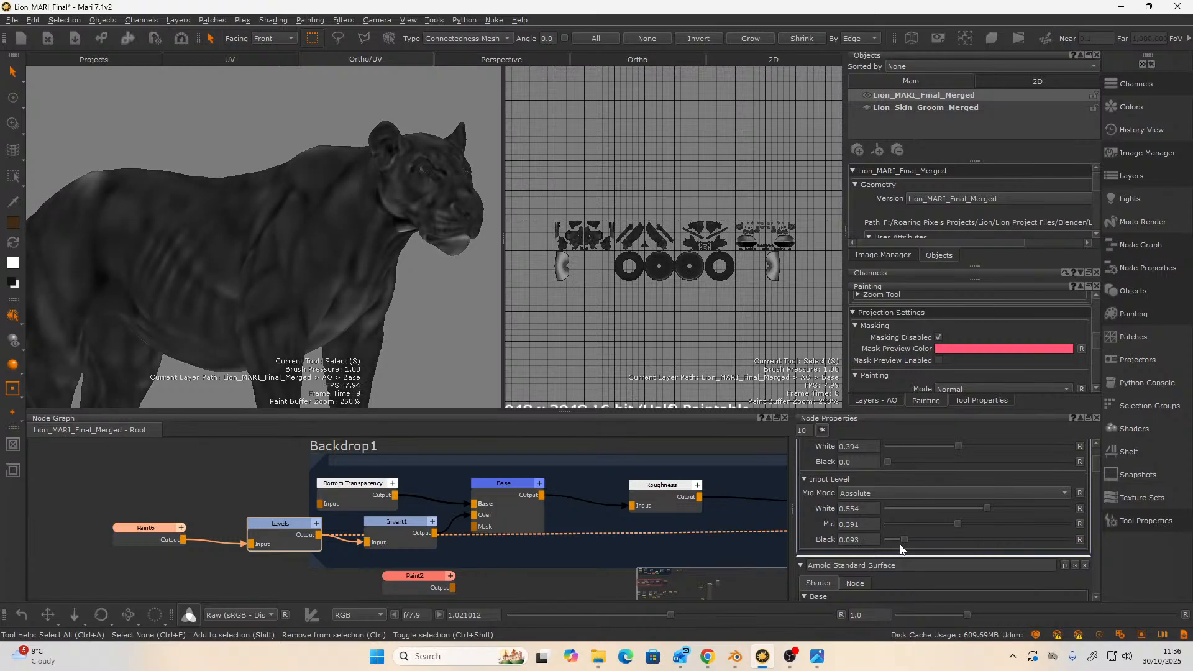
- Examine the adjusted grayscale map on the lion's face from the front and the side
{"action": "left_click_drag", "start_coordinate": [423, 274], "coordinate": [341, 261], "text": "alt"}
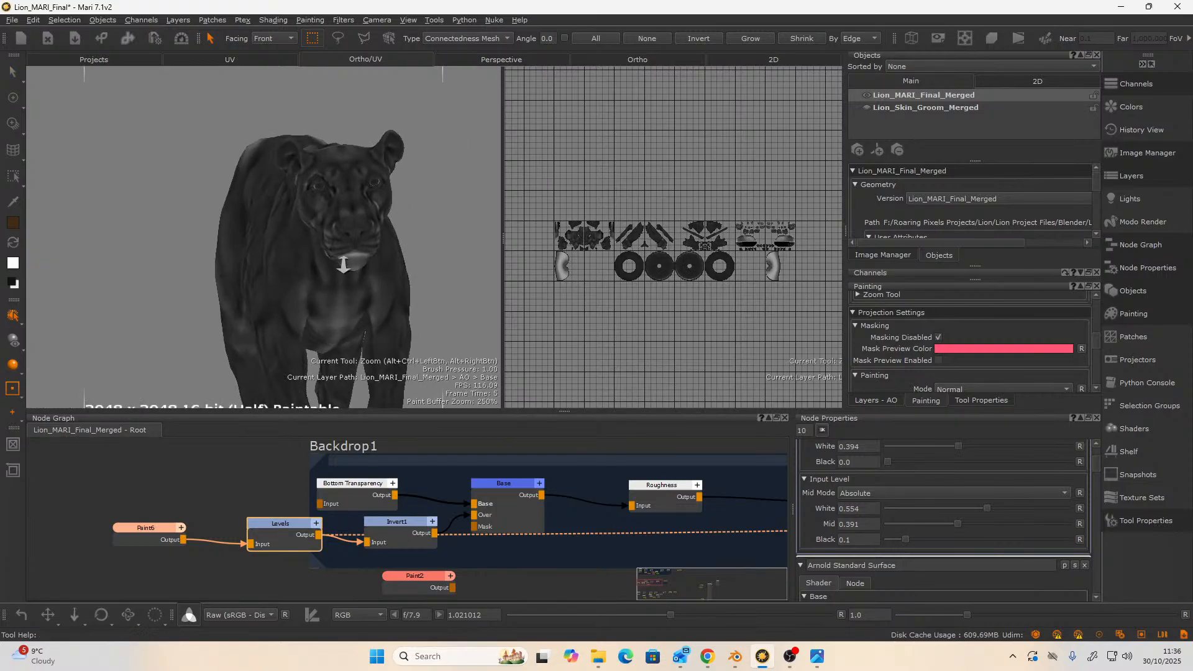
{"action": "right_click_drag", "start_coordinate": [341, 261], "coordinate": [348, 241], "text": "alt"}
{"action": "left_click_drag", "start_coordinate": [339, 241], "coordinate": [387, 236], "text": "alt"}
{"action": "middle_click_drag", "start_coordinate": [387, 236], "coordinate": [301, 249], "text": "alt"}
{"action": "right_click_drag", "start_coordinate": [301, 249], "coordinate": [322, 234], "text": "alt"}
{"action": "middle_click_drag", "start_coordinate": [322, 234], "coordinate": [168, 279], "text": "alt"}
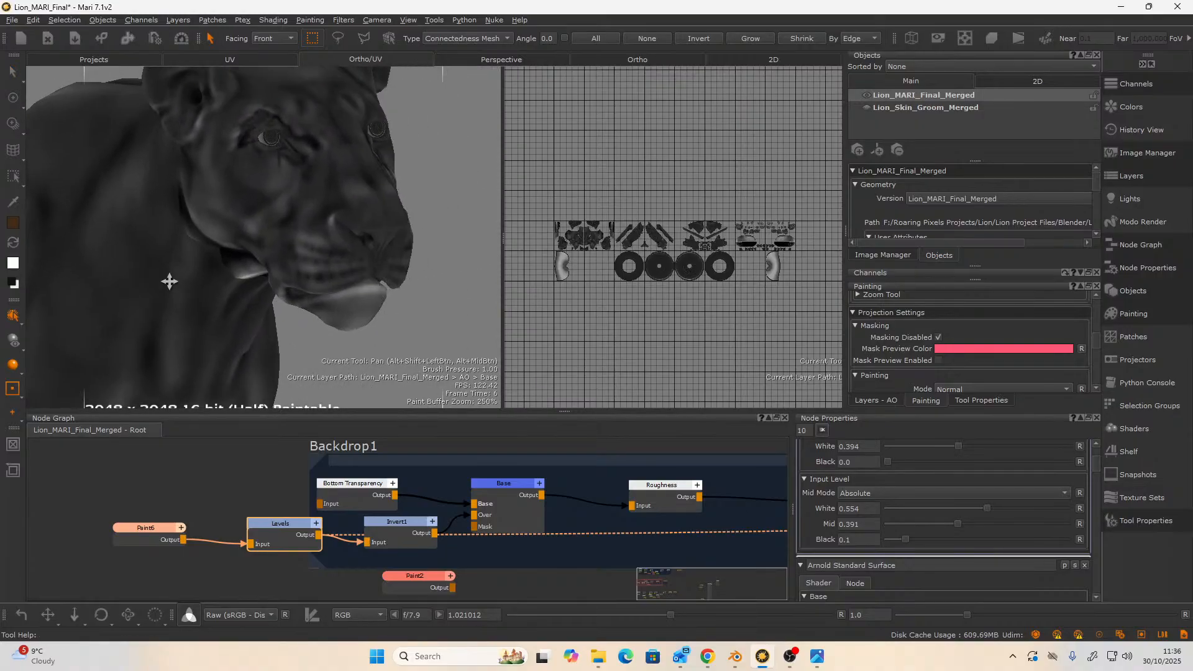
{"action": "left_click_drag", "start_coordinate": [392, 287], "coordinate": [277, 305], "text": "alt"}
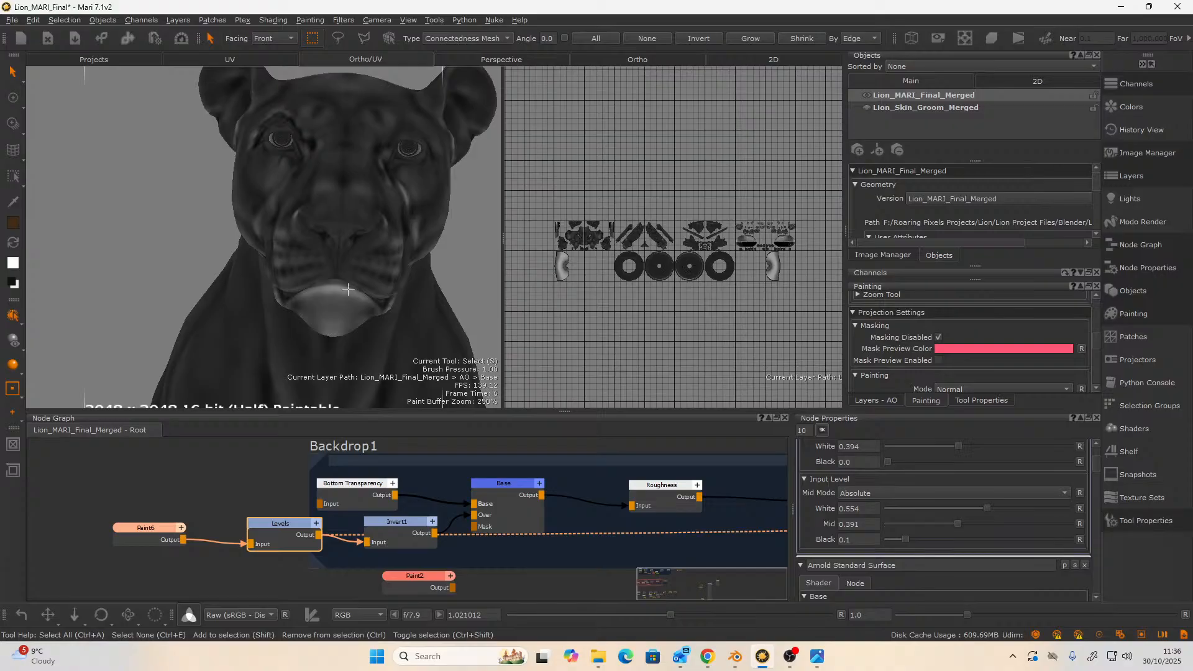
{"action": "left_click_drag", "start_coordinate": [348, 289], "coordinate": [257, 231], "text": "alt"}
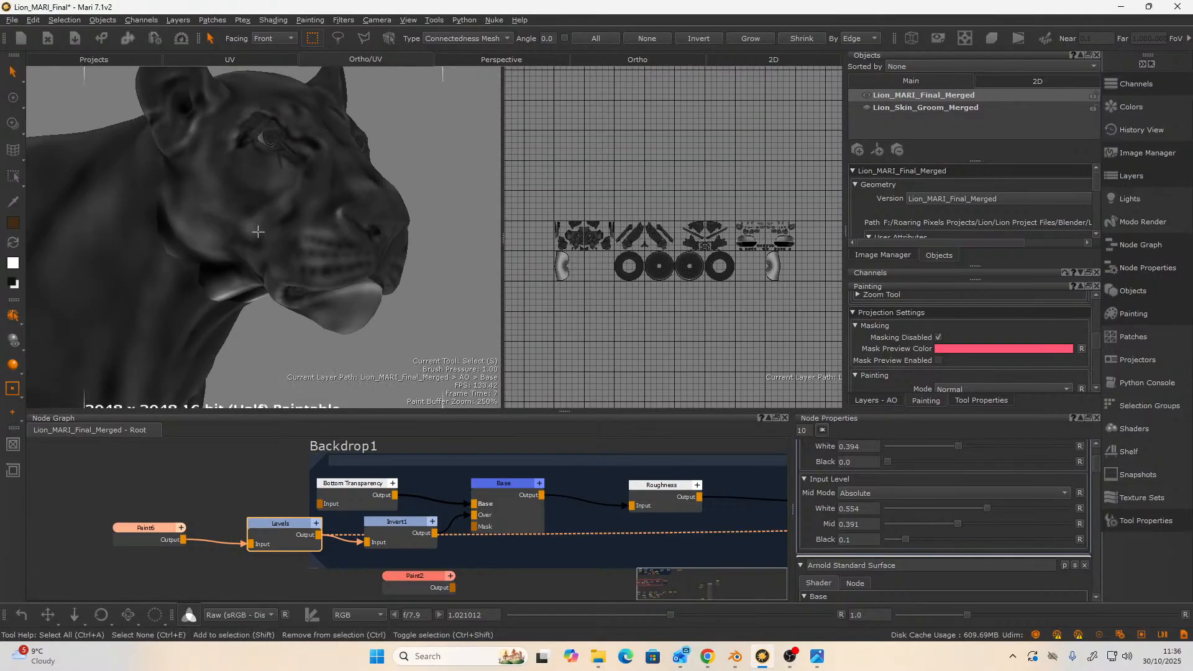
- Display the final shader node's output and examine the roughness response on the lion's head and shoulder
{"action": "scroll", "coordinate": [520, 470], "scroll_direction": "down", "scroll_amount": 6}
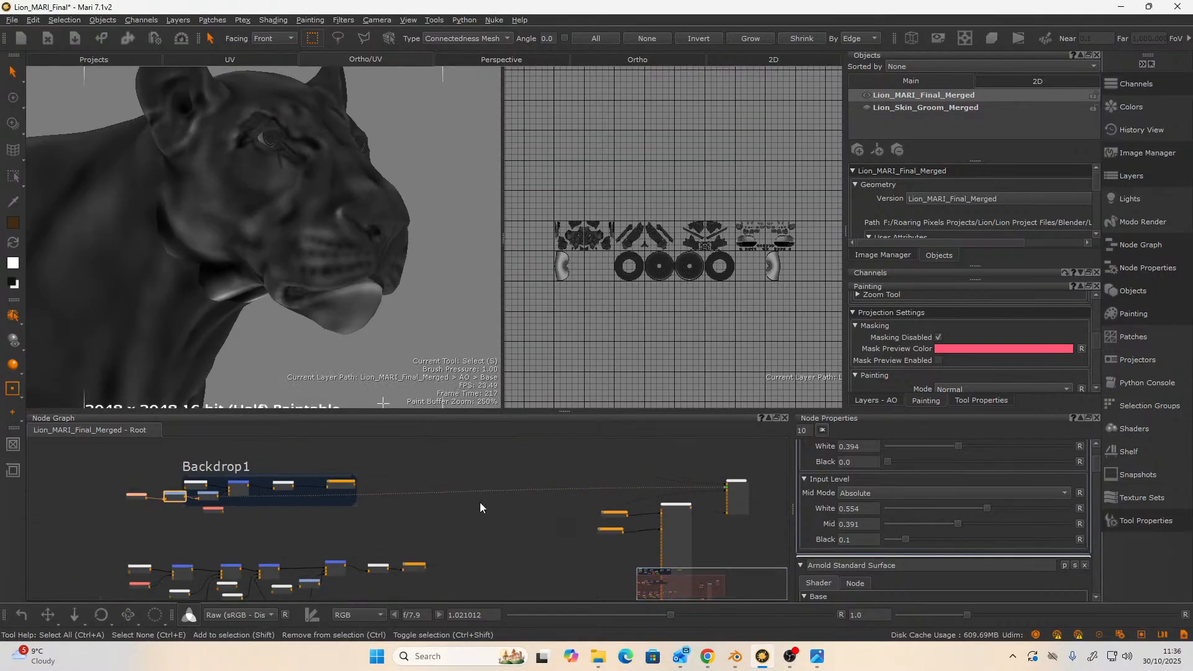
{"action": "middle_click_drag", "start_coordinate": [480, 502], "coordinate": [348, 507]}
{"action": "scroll", "coordinate": [403, 505], "scroll_direction": "up", "scroll_amount": 3}
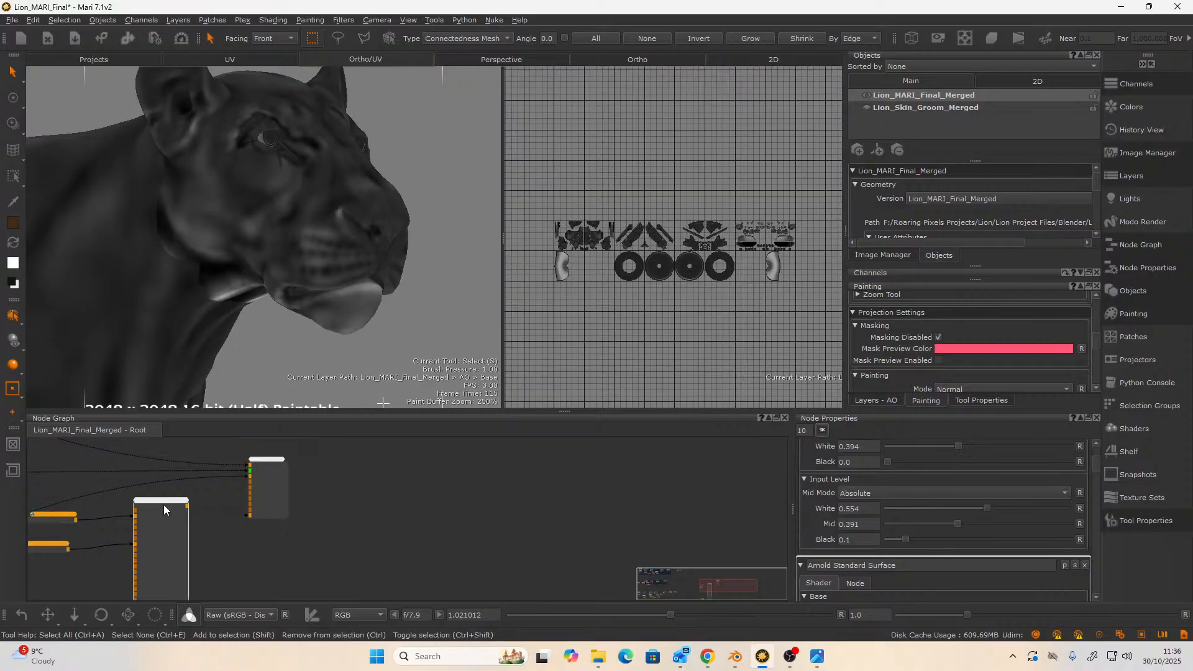
{"action": "left_click", "coordinate": [268, 491]}
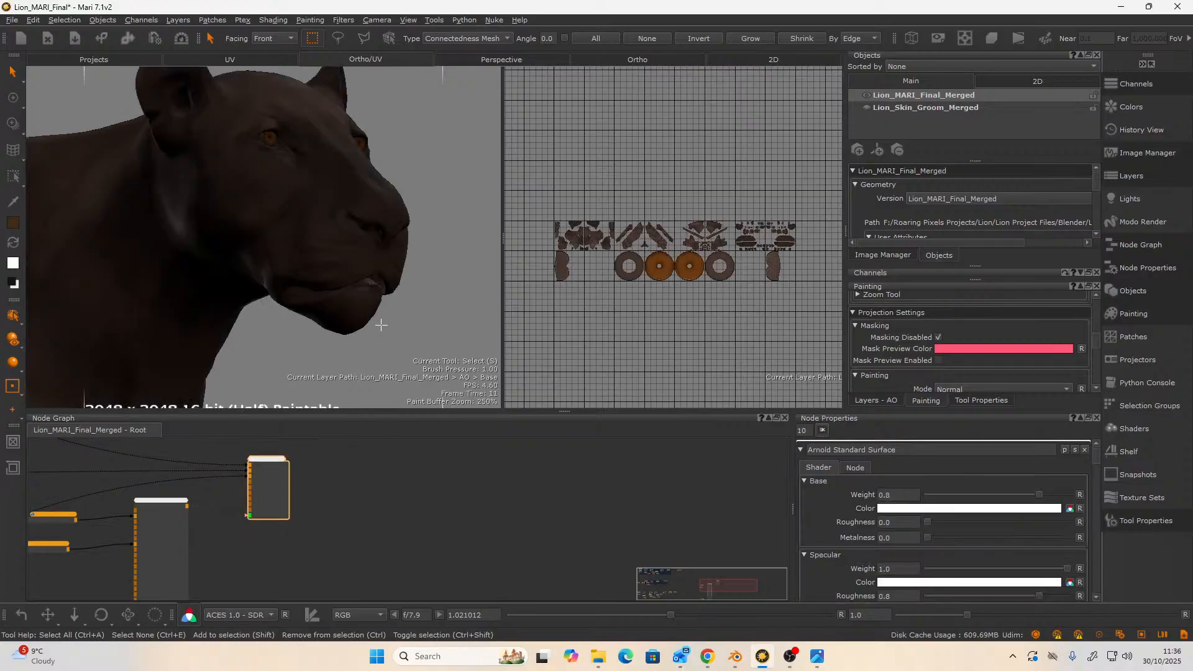
{"action": "left_click_drag", "start_coordinate": [366, 320], "coordinate": [358, 224], "text": "alt"}
{"action": "scroll", "coordinate": [328, 277], "scroll_direction": "down", "scroll_amount": 3}
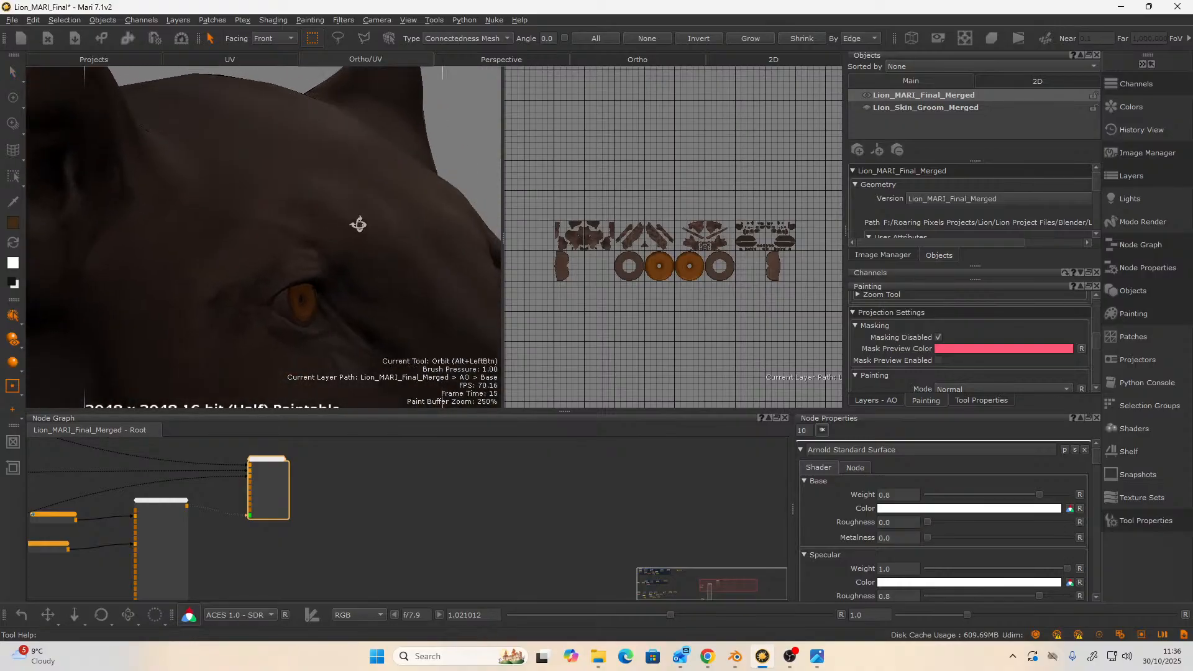
{"action": "scroll", "coordinate": [359, 224], "scroll_direction": "down", "scroll_amount": 3}
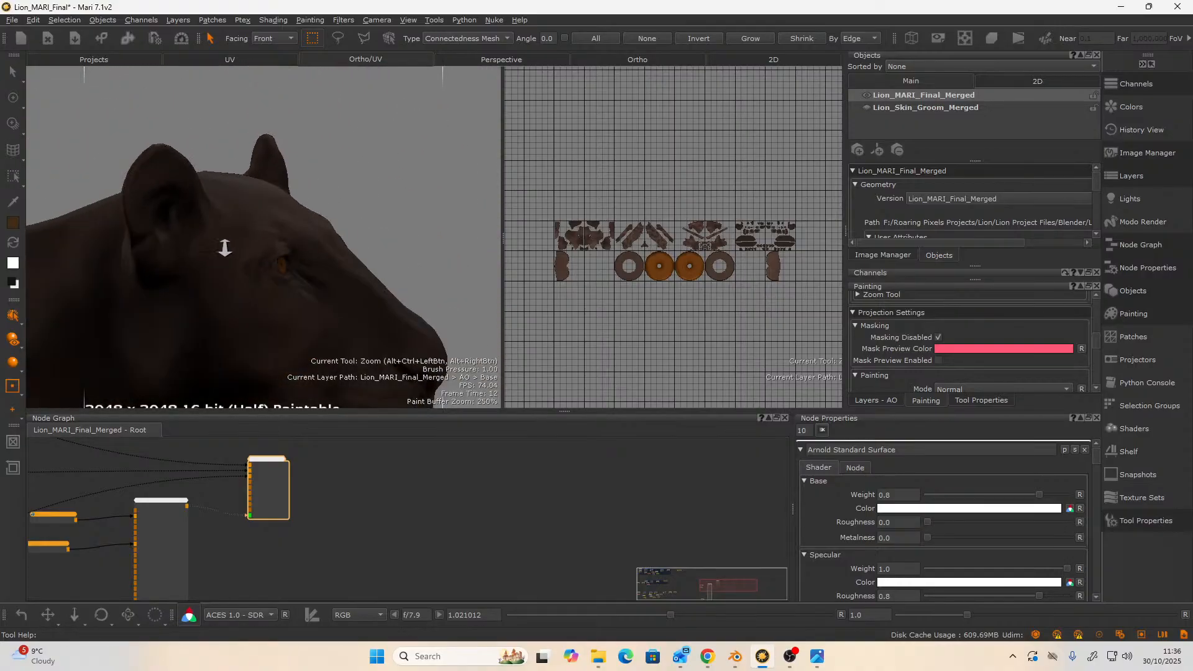
{"action": "scroll", "coordinate": [301, 247], "scroll_direction": "up", "scroll_amount": 5}
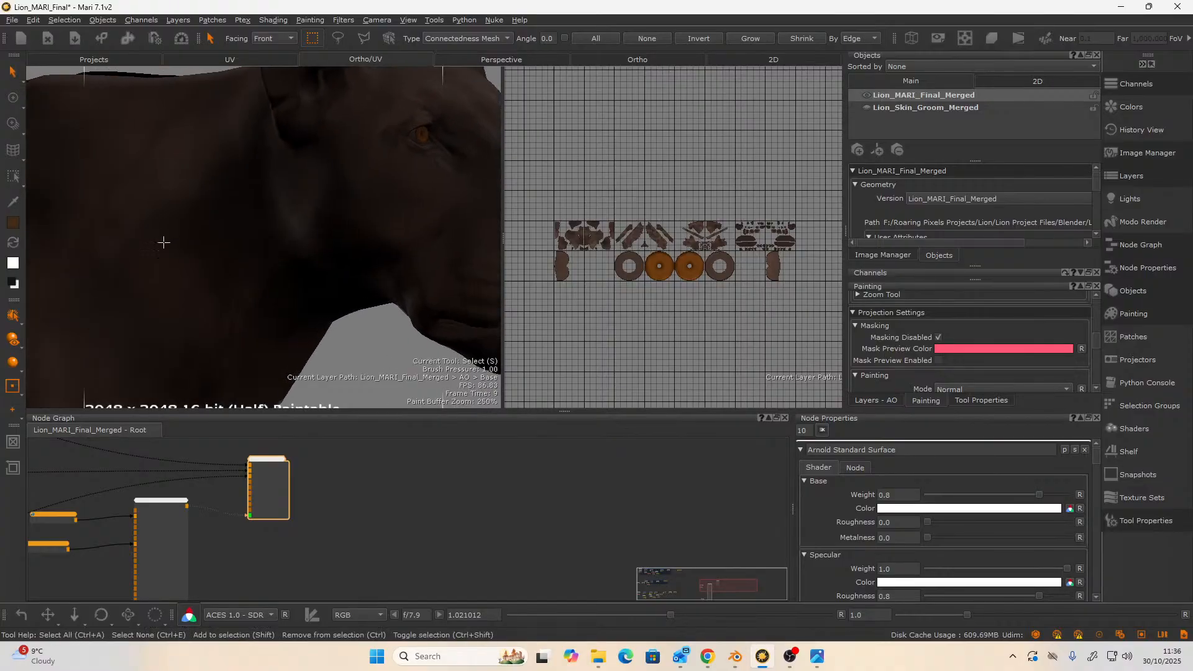
{"action": "left_click_drag", "start_coordinate": [163, 242], "coordinate": [149, 178], "text": "alt"}
{"action": "scroll", "coordinate": [337, 563], "scroll_direction": "down", "scroll_amount": 1}
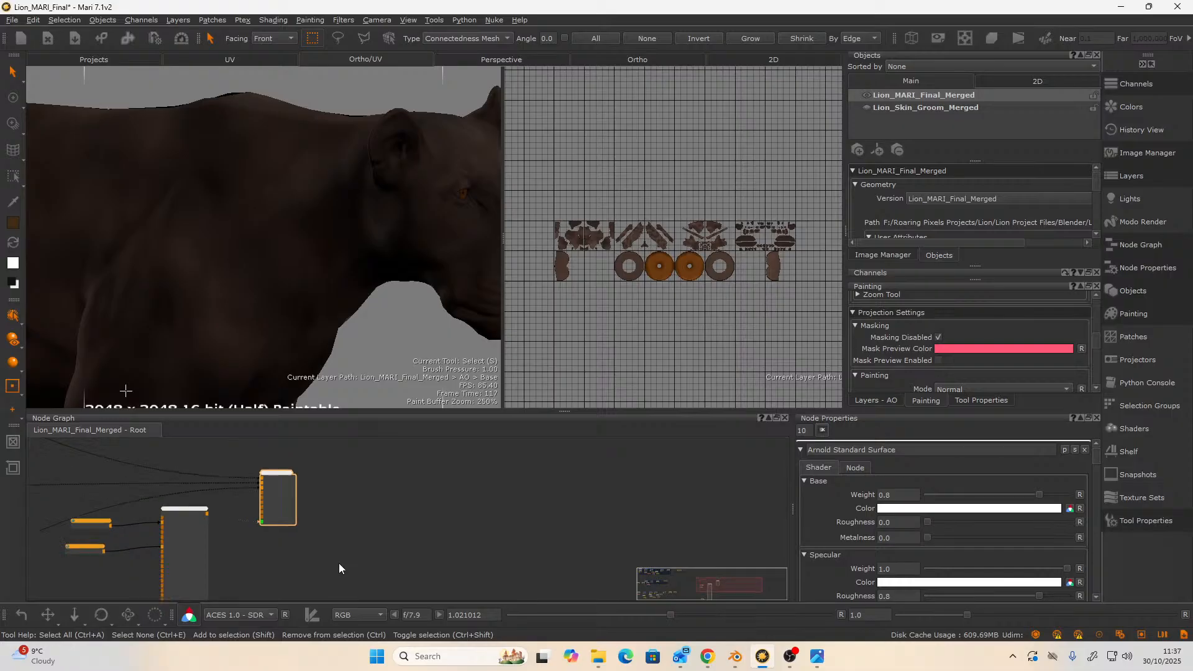
- Reopen the Levels node's properties and raise the Output Level White to 0.574
{"action": "middle_click_drag", "start_coordinate": [338, 563], "coordinate": [527, 499]}
{"action": "scroll", "coordinate": [311, 522], "scroll_direction": "down", "scroll_amount": 2}
{"action": "scroll", "coordinate": [311, 522], "scroll_direction": "down", "scroll_amount": 2}
{"action": "mouse_move", "coordinate": [227, 534]}
{"action": "middle_mouse_down"}
{"action": "mouse_move", "coordinate": [382, 527]}
{"action": "mouse_move", "coordinate": [424, 579]}
{"action": "middle_mouse_up"}
{"action": "scroll", "coordinate": [382, 527], "scroll_direction": "up", "scroll_amount": 4}
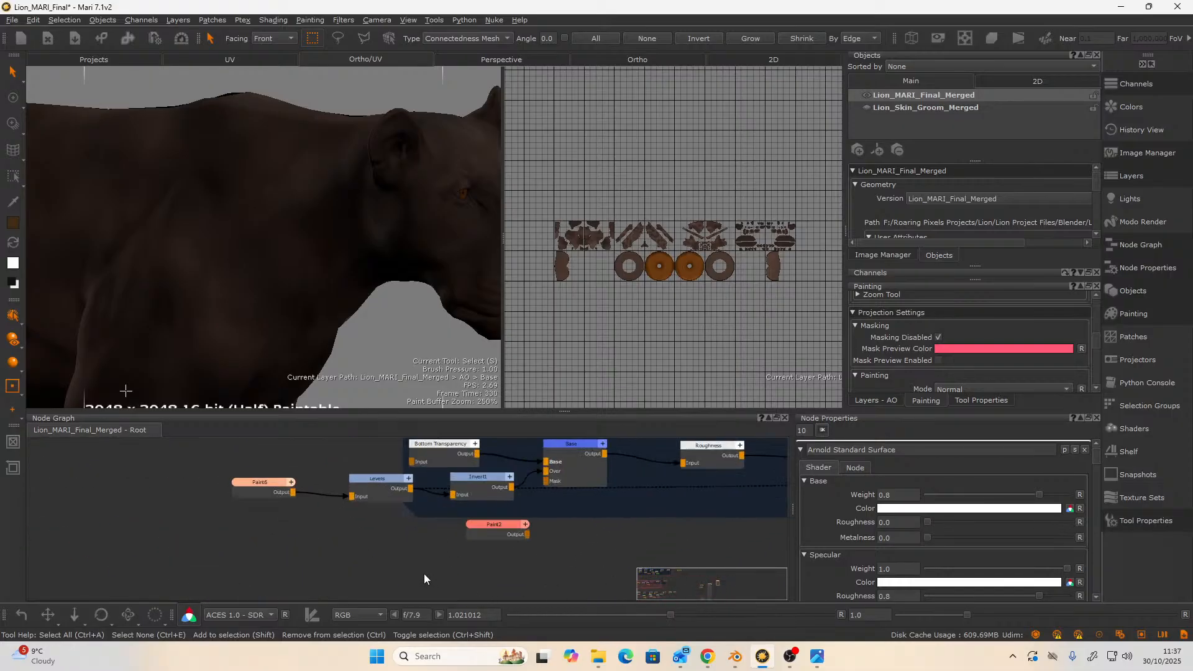
{"action": "left_click", "coordinate": [382, 487]}
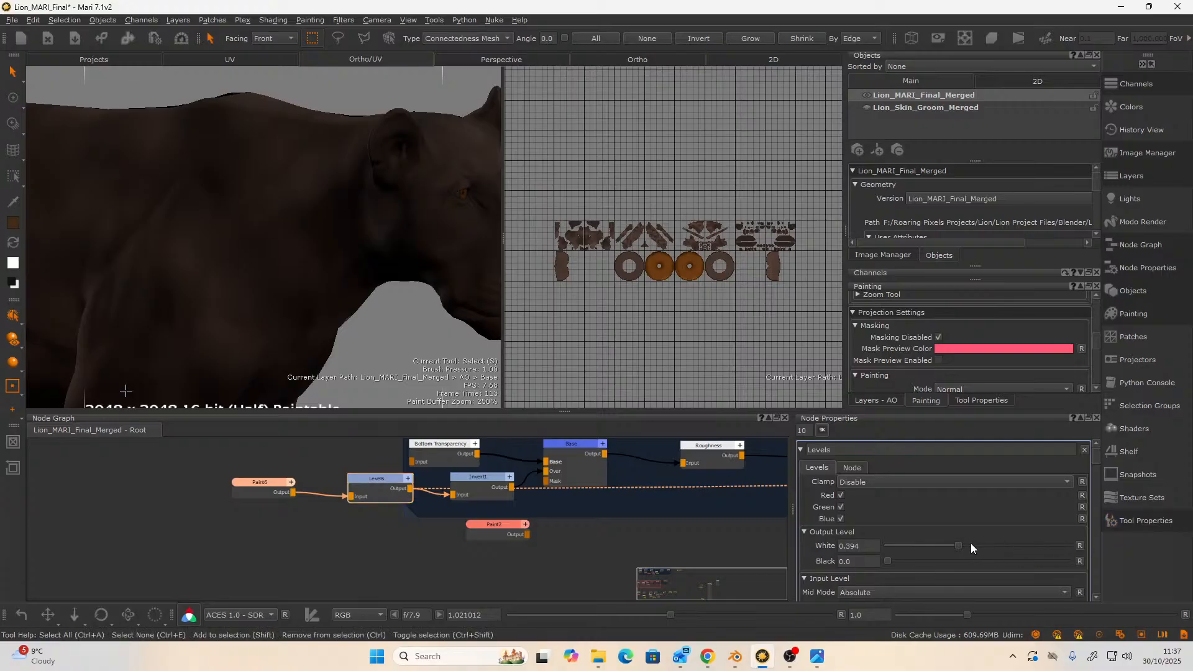
{"action": "left_click_drag", "start_coordinate": [963, 547], "coordinate": [991, 546]}
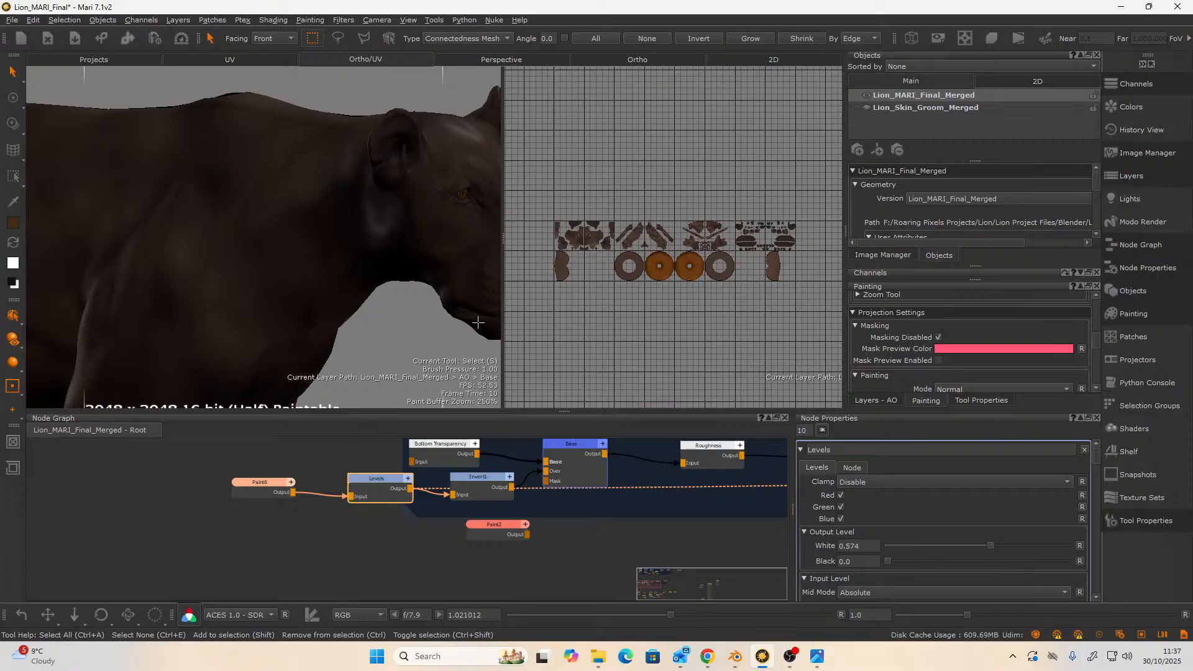
- Check the lion's updated shading around the head and across the whole body from the side
{"action": "mouse_move", "coordinate": [240, 258]}
{"action": "left_mouse_down", "text": "alt"}
{"action": "mouse_move", "coordinate": [160, 229]}
{"action": "mouse_move", "coordinate": [224, 242]}
{"action": "left_mouse_up", "text": "alt"}
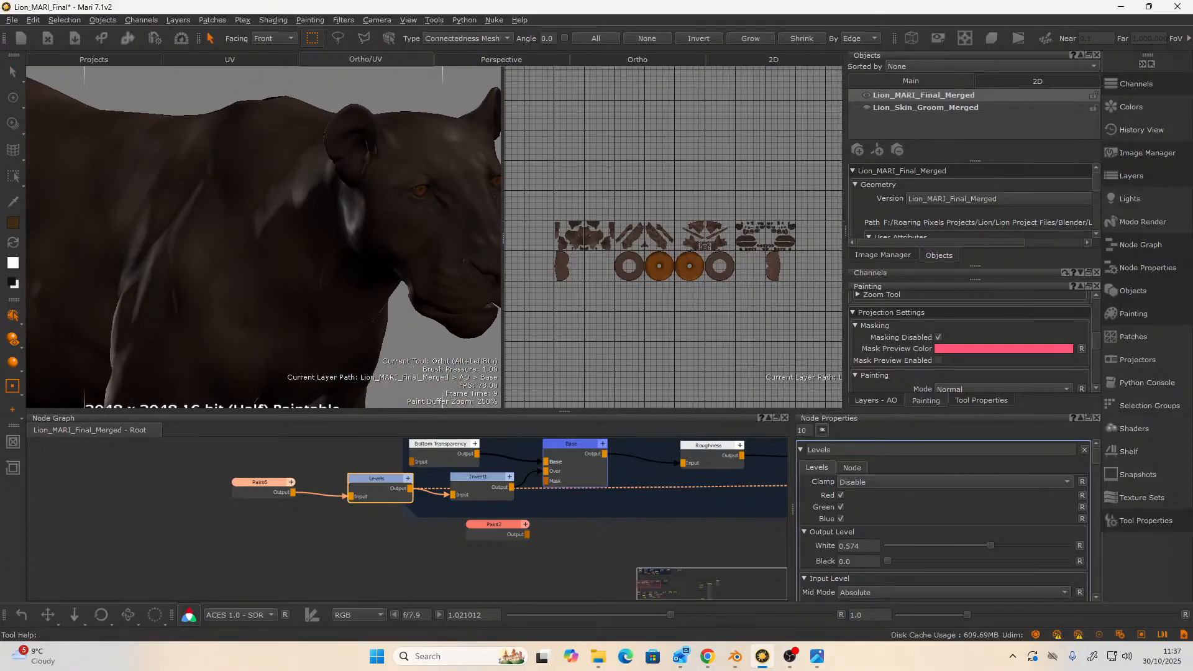
{"action": "right_click_drag", "start_coordinate": [223, 243], "coordinate": [181, 261], "text": "alt"}
{"action": "left_click_drag", "start_coordinate": [181, 261], "coordinate": [258, 259], "text": "alt"}
{"action": "right_click_drag", "start_coordinate": [259, 259], "coordinate": [180, 268], "text": "alt"}
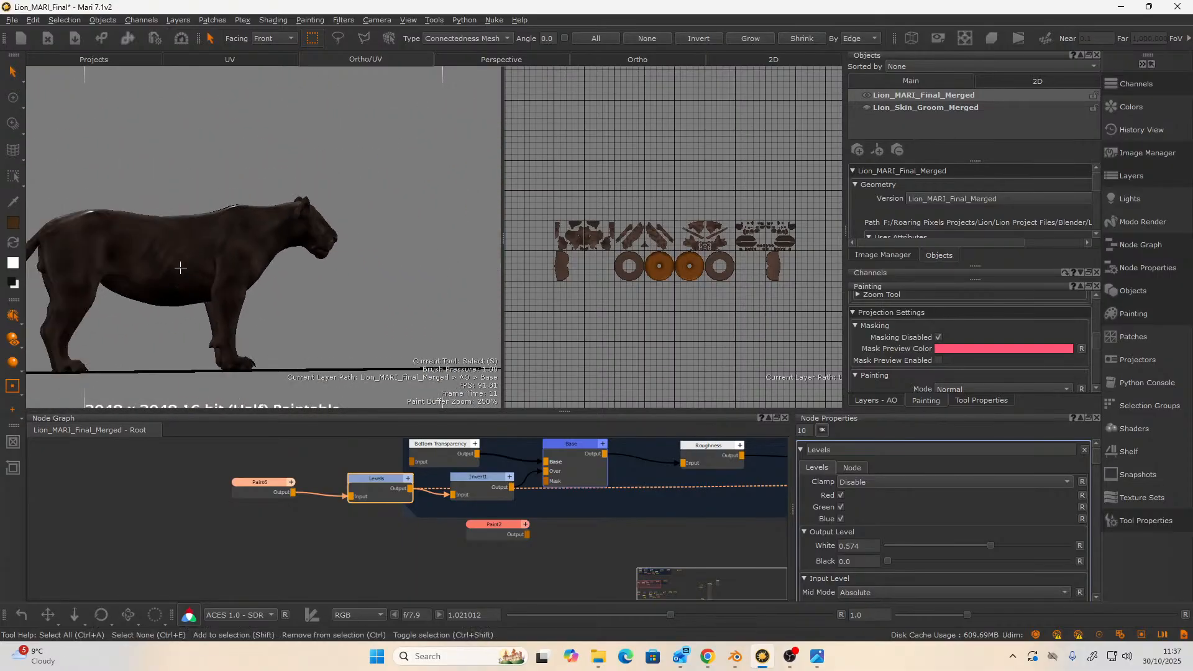
{"action": "left_click_drag", "start_coordinate": [252, 358], "coordinate": [239, 320], "text": "alt"}
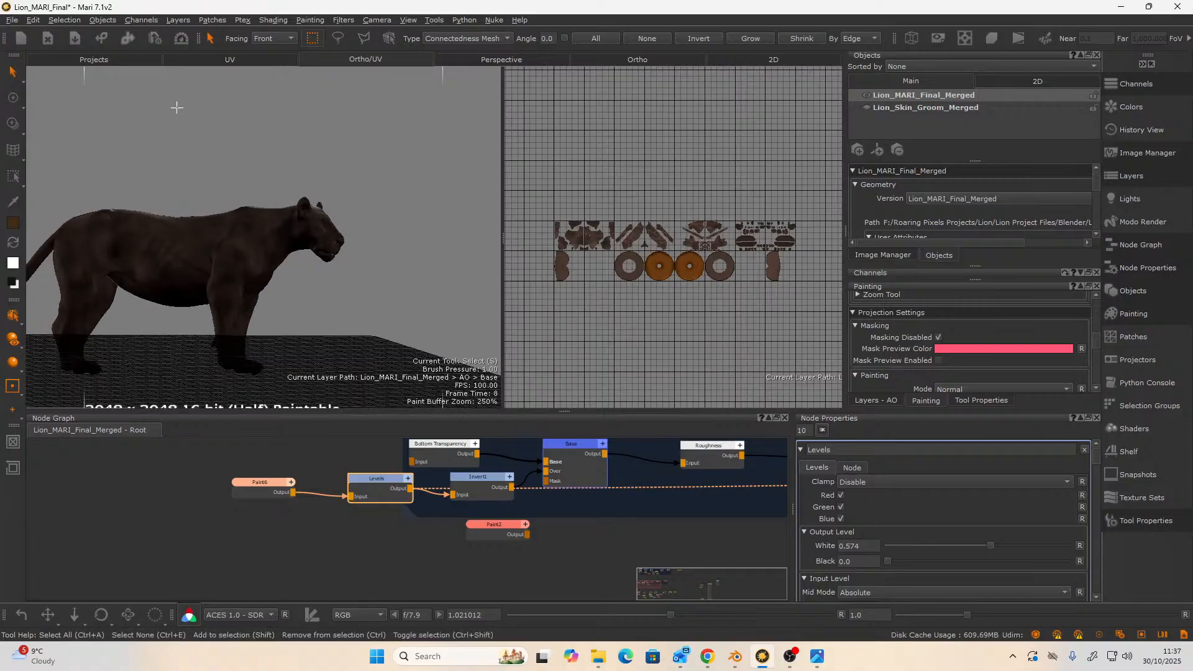
- Open the channel export manager and set the Disp channel's export colorspace to mari_float
{"action": "left_click", "coordinate": [154, 38]}
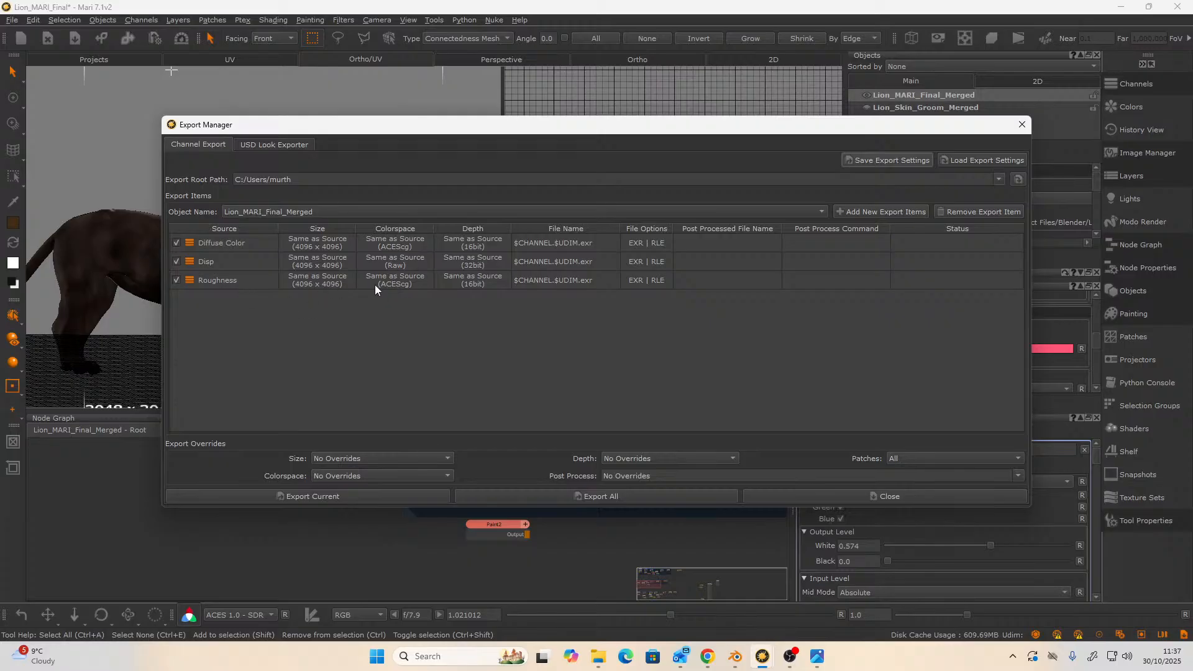
{"action": "left_click", "coordinate": [416, 280]}
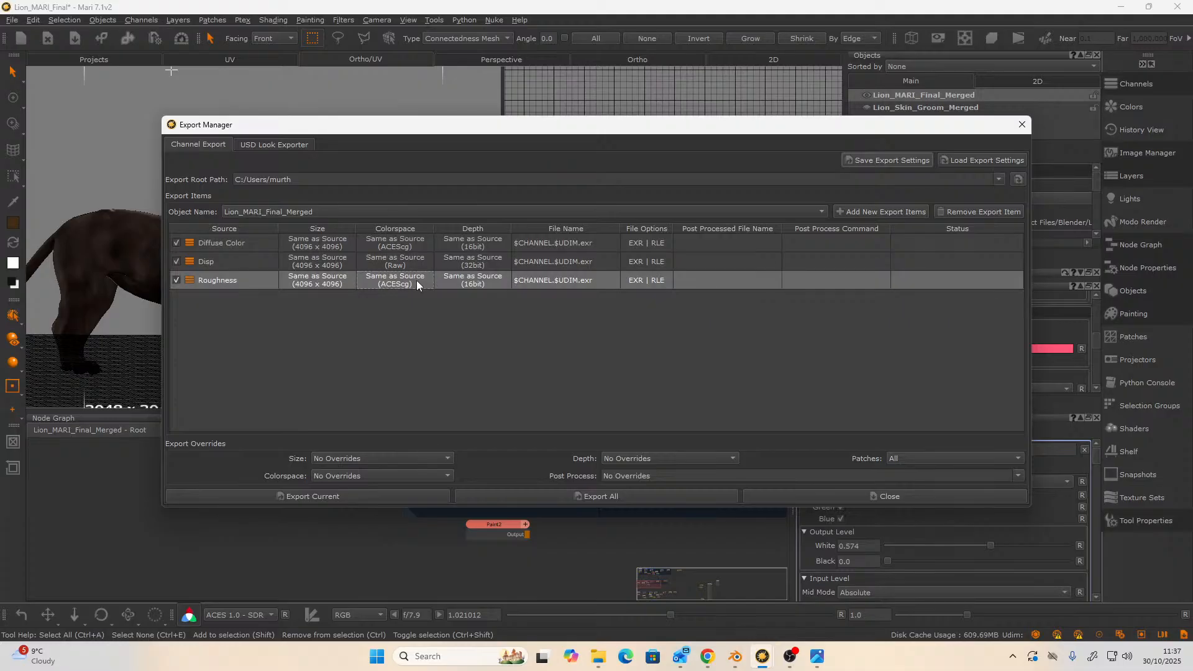
{"action": "left_click", "coordinate": [406, 316]}
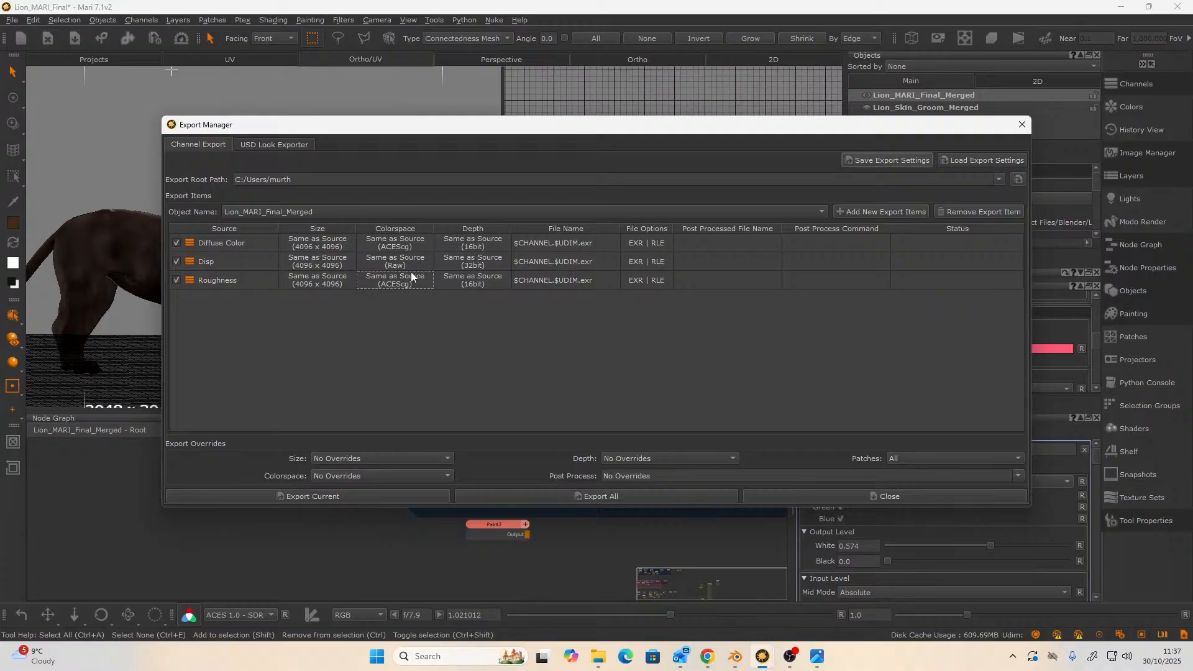
{"action": "double_click", "coordinate": [390, 261]}
{"action": "left_click", "coordinate": [428, 263]}
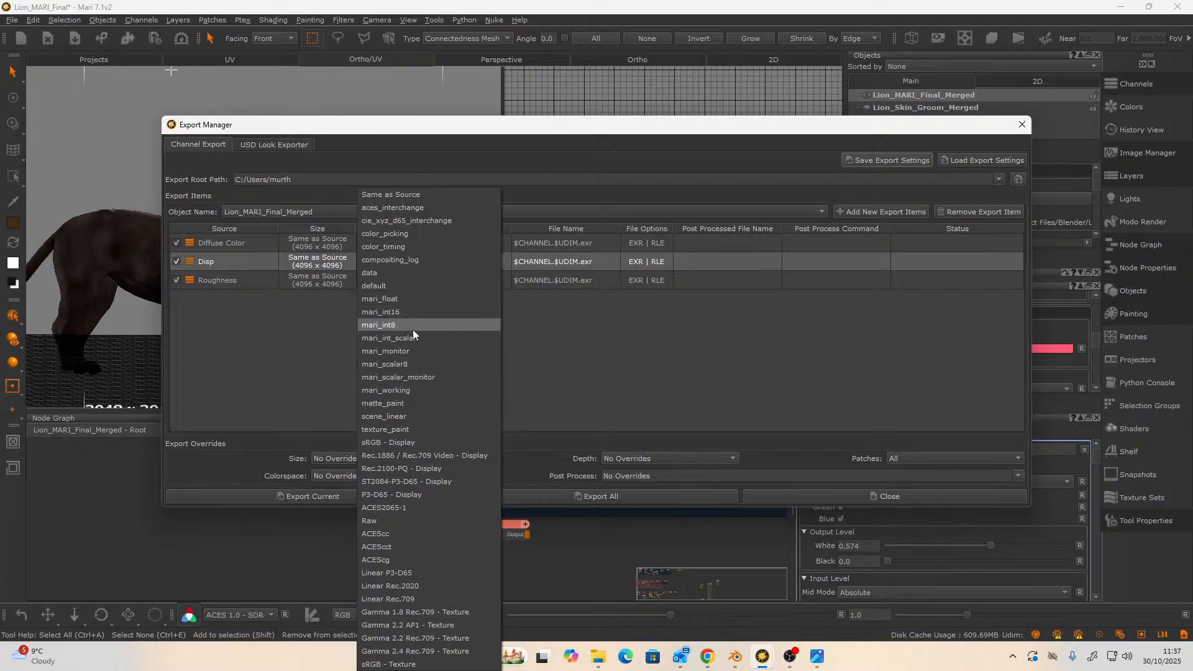
{"action": "left_click", "coordinate": [397, 299]}
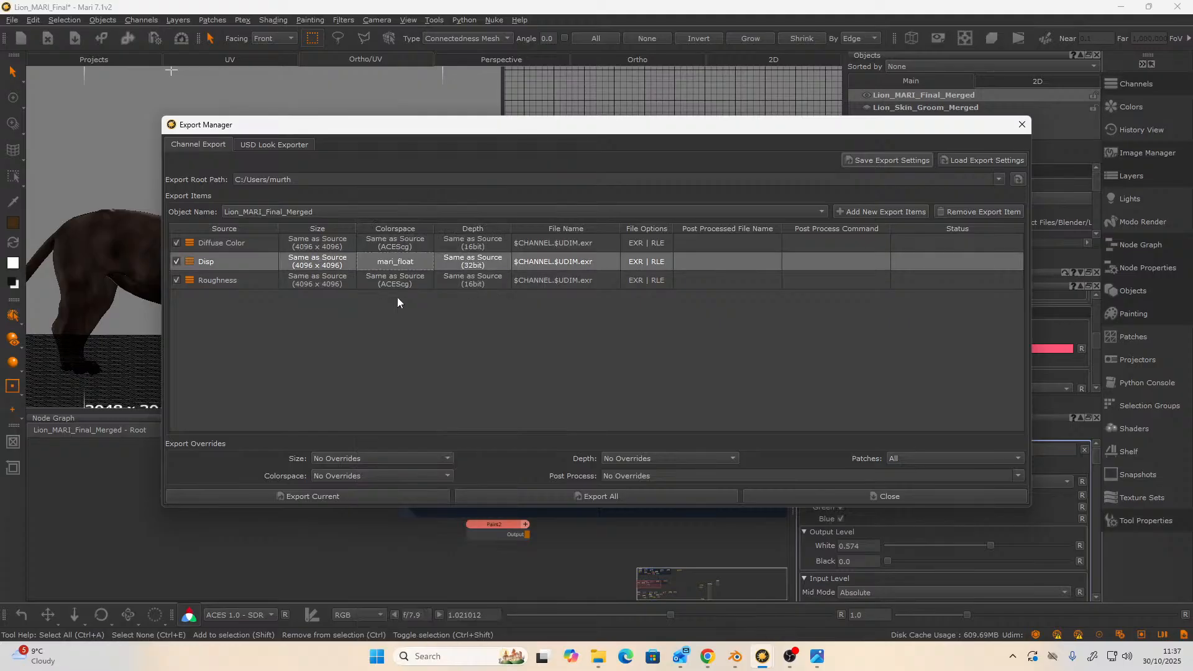
- Set the Roughness channel's export colorspace to mari_float
{"action": "left_click", "coordinate": [417, 281]}
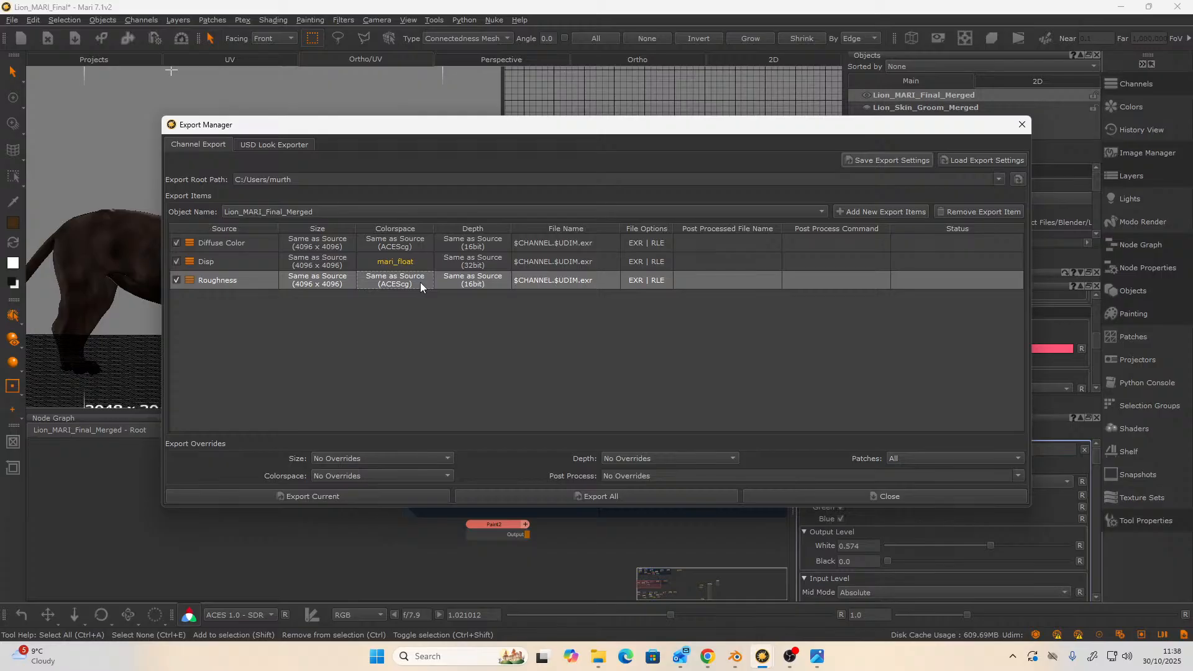
{"action": "left_click", "coordinate": [420, 282]}
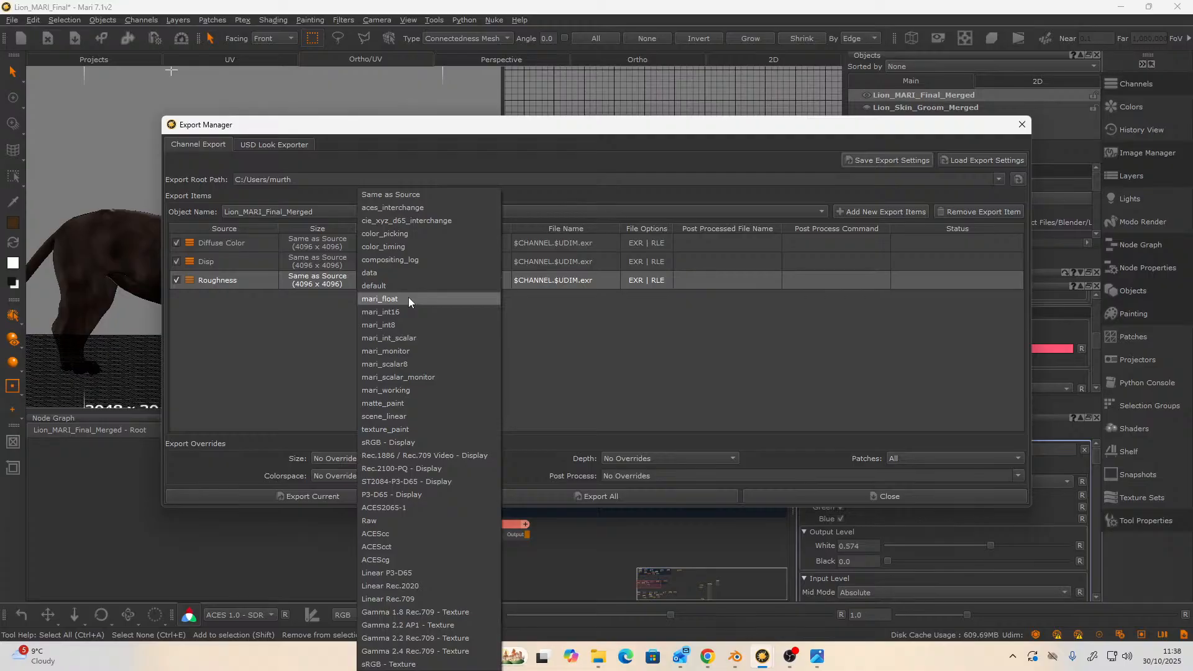
{"action": "left_click", "coordinate": [408, 299]}
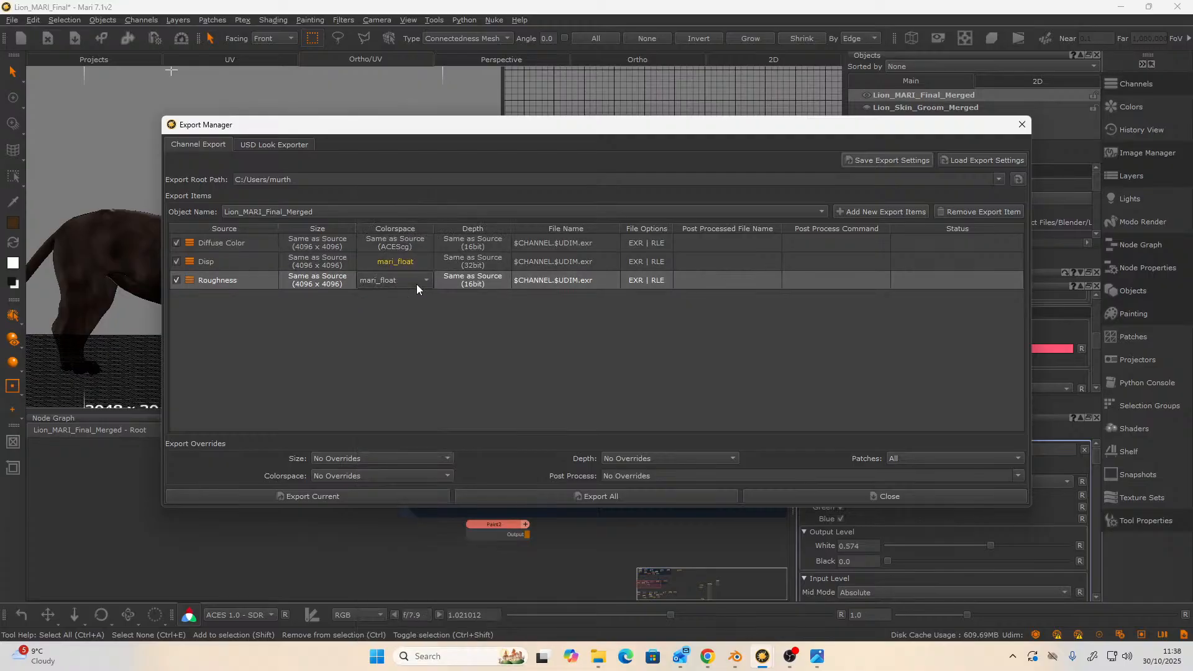
{"action": "left_click", "coordinate": [416, 284]}
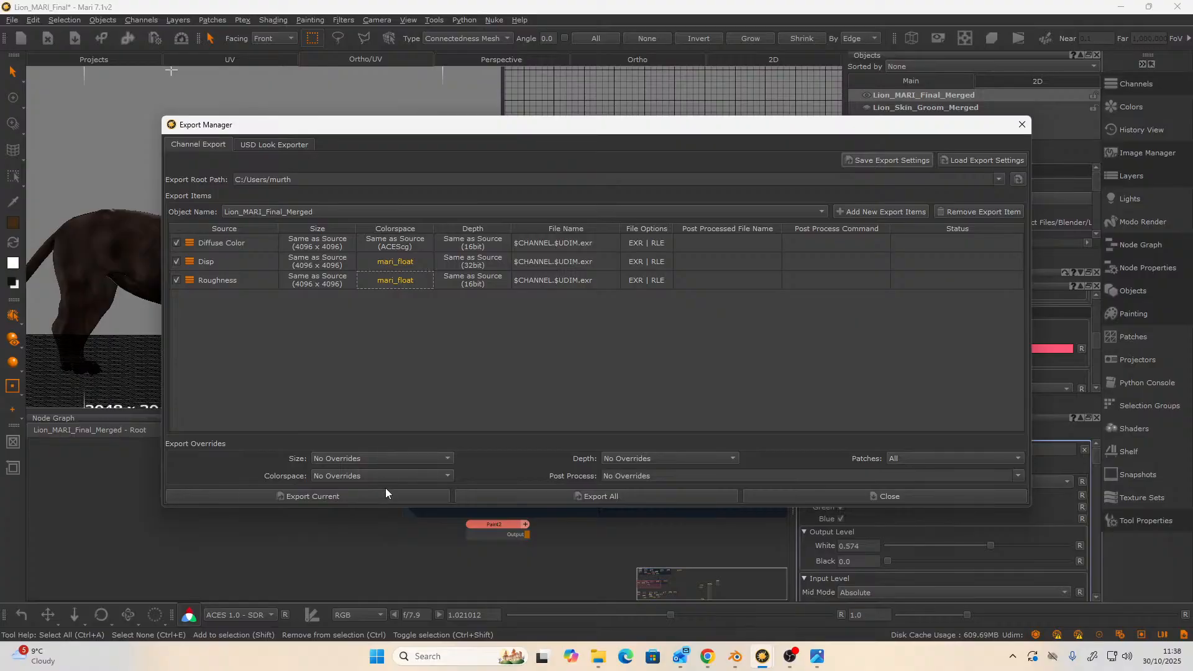
- Start choosing a new export root path on the F: drive
{"action": "left_click", "coordinate": [997, 181]}
{"action": "left_click", "coordinate": [995, 182]}
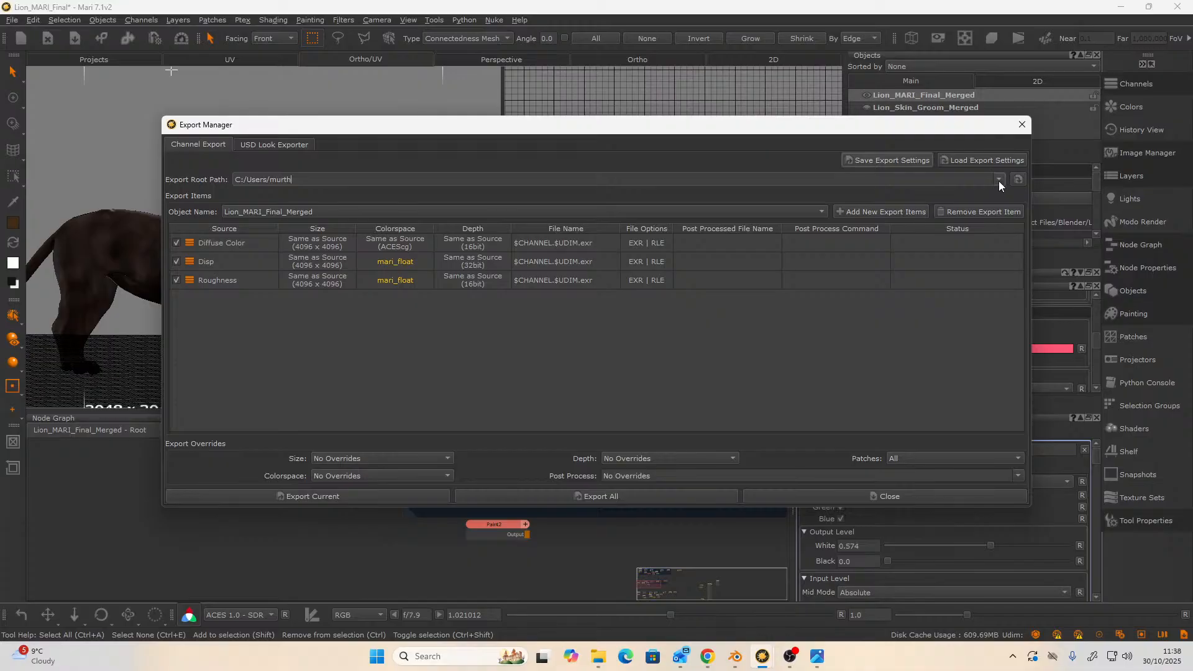
{"action": "left_click", "coordinate": [1018, 179]}
{"action": "left_click", "coordinate": [524, 210]}
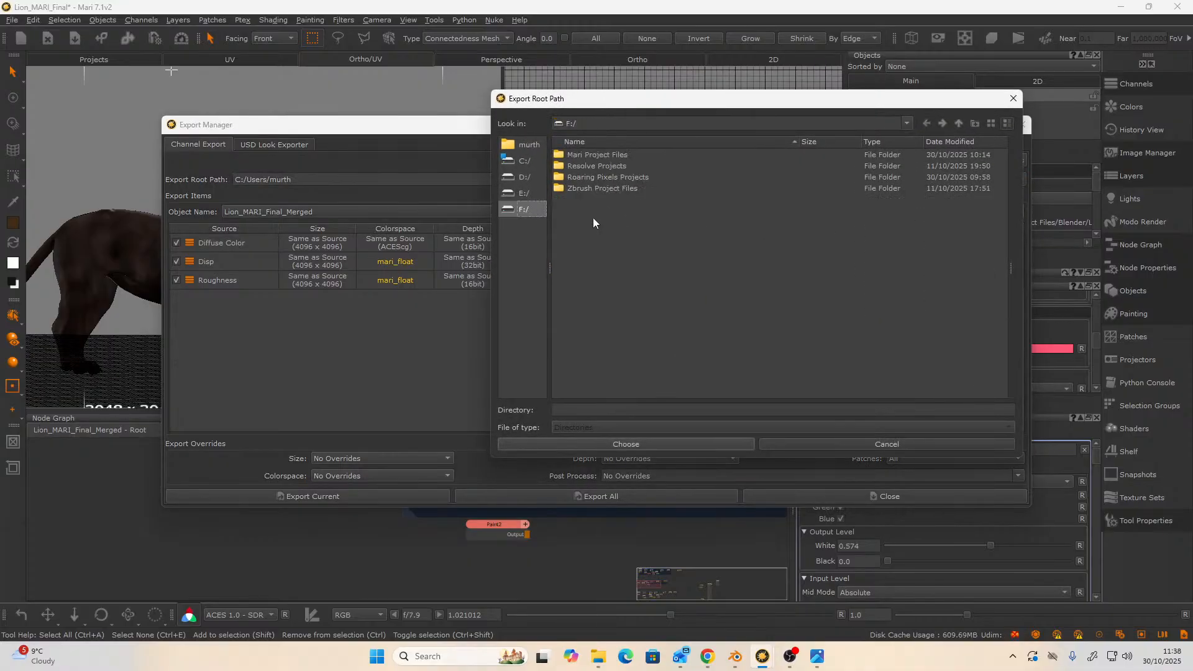
{"action": "double_click", "coordinate": [606, 158]}
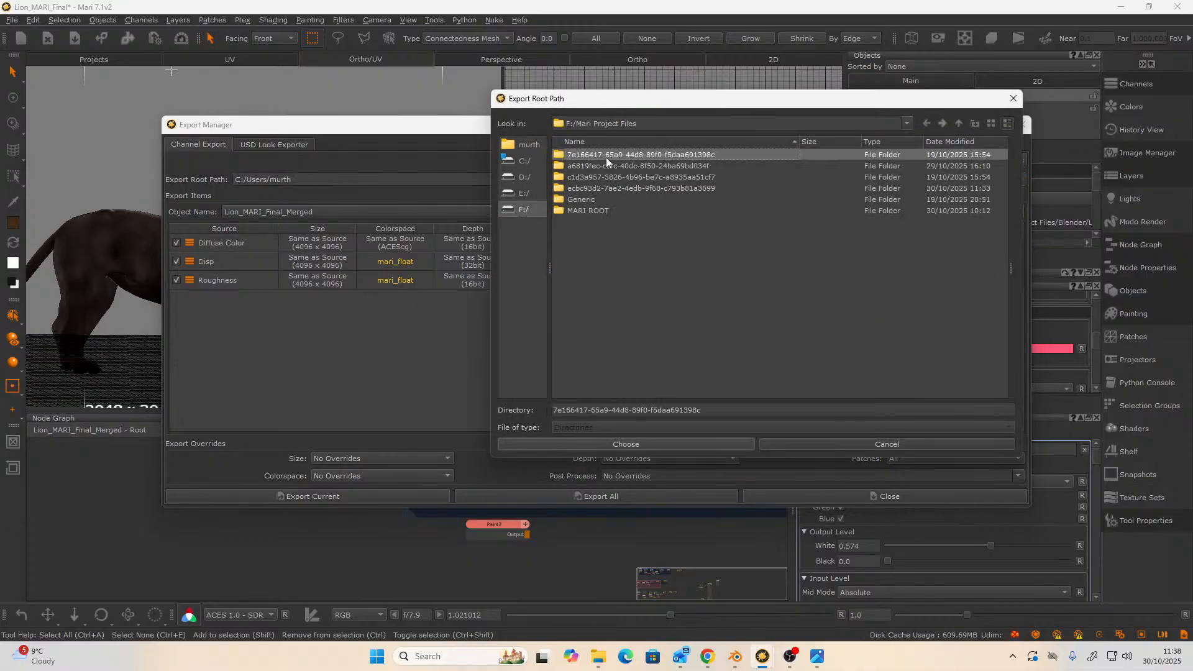
{"action": "double_click", "coordinate": [586, 211]}
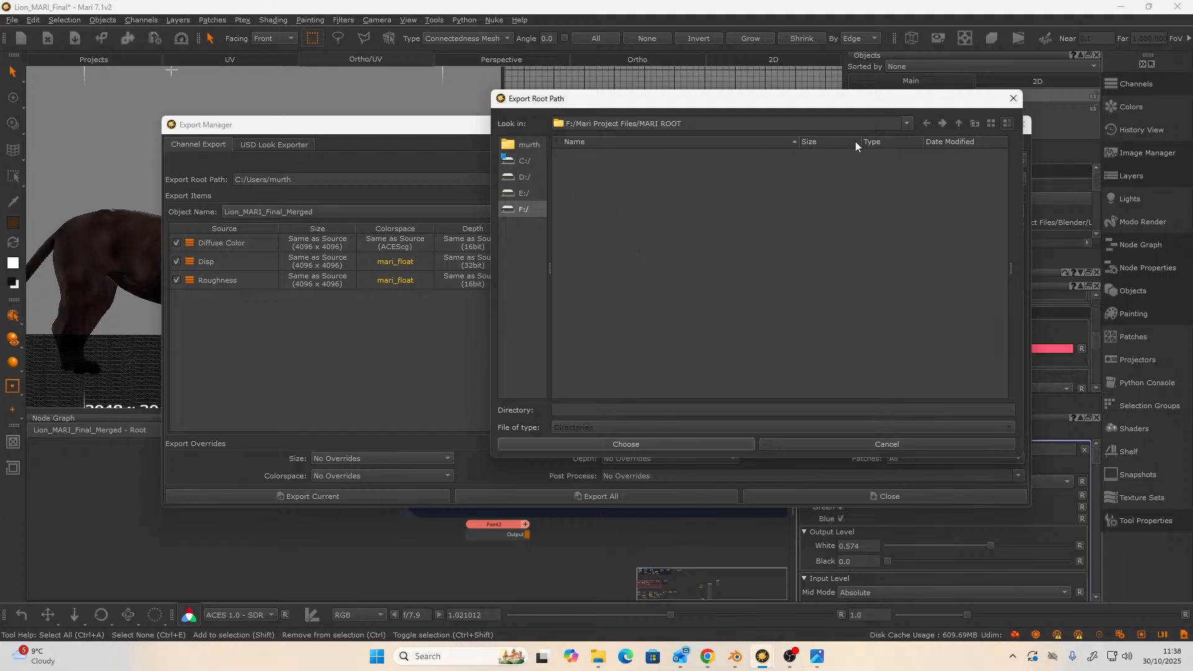
{"action": "left_click", "coordinate": [957, 124]}
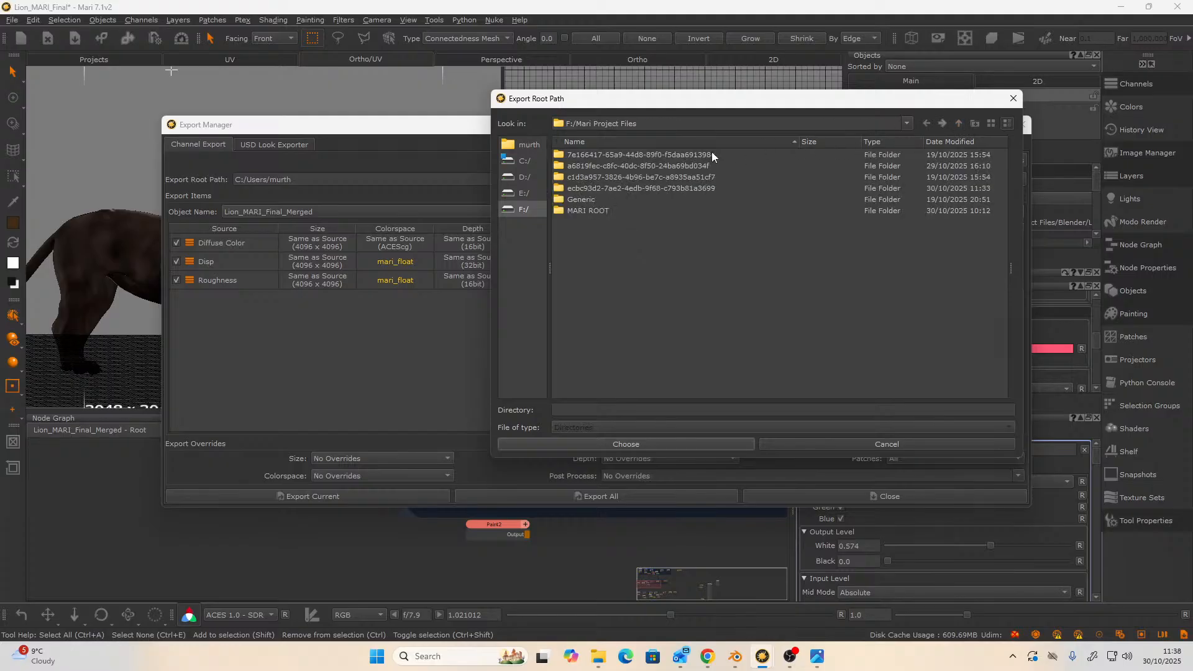
{"action": "left_click", "coordinate": [957, 124]}
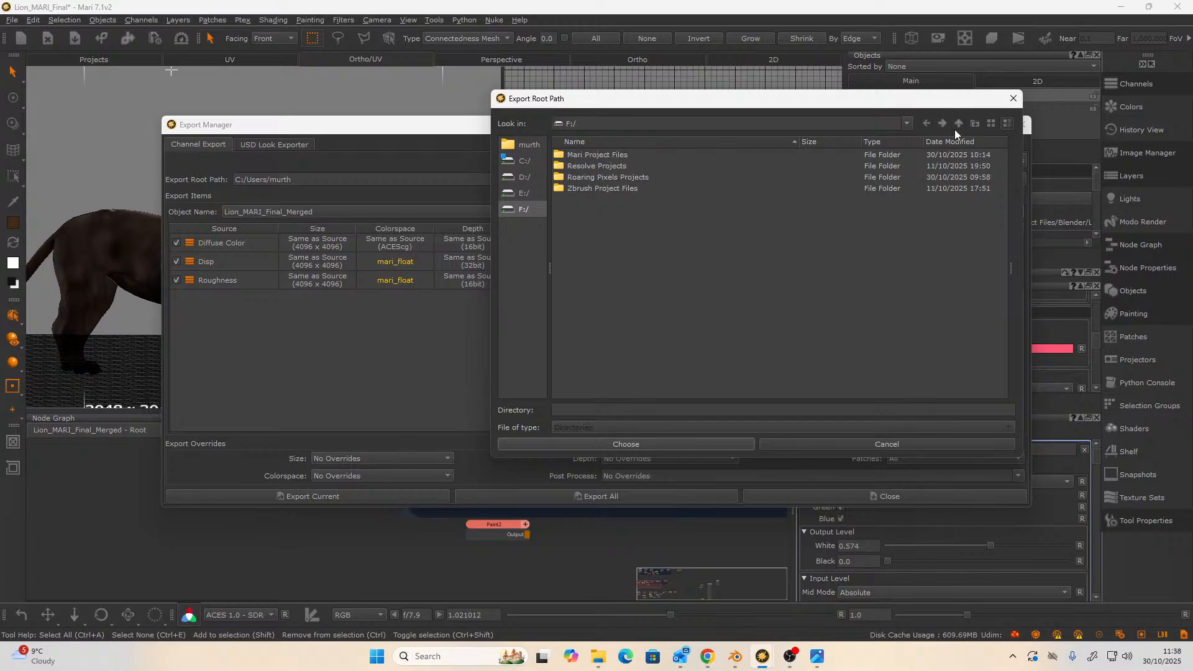
- Create a folder named MARI in Roaring Pixels Projects/Lion/Lion Project Files and set it as the export root path
{"action": "double_click", "coordinate": [602, 176]}
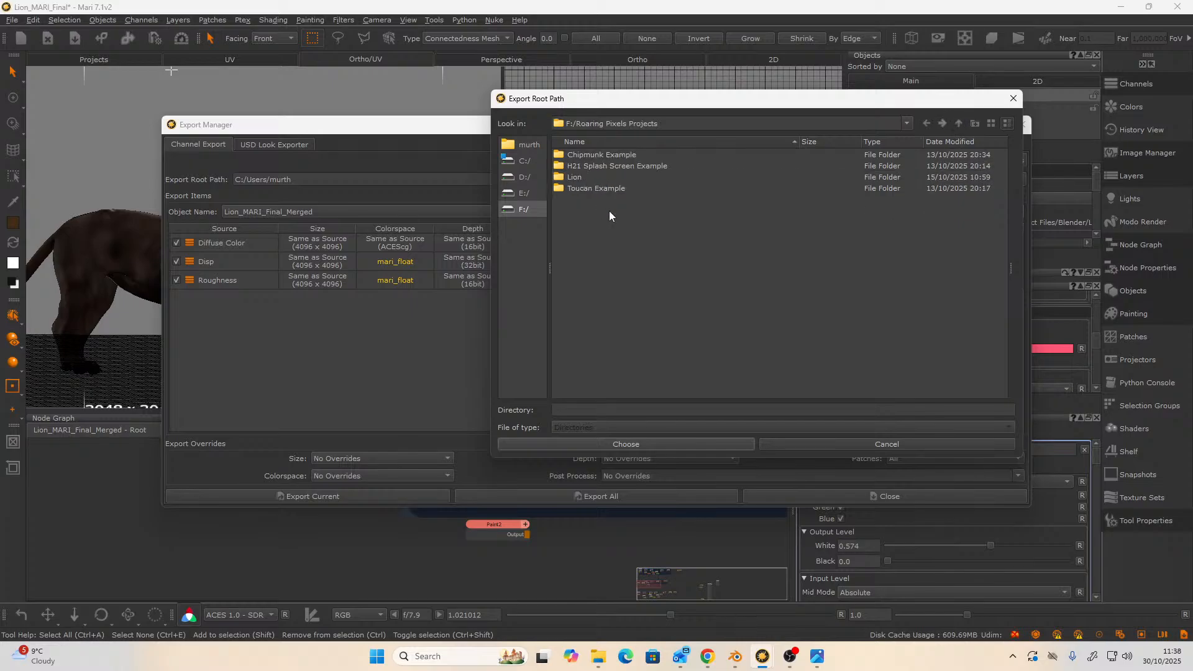
{"action": "double_click", "coordinate": [568, 176]}
{"action": "double_click", "coordinate": [608, 156]}
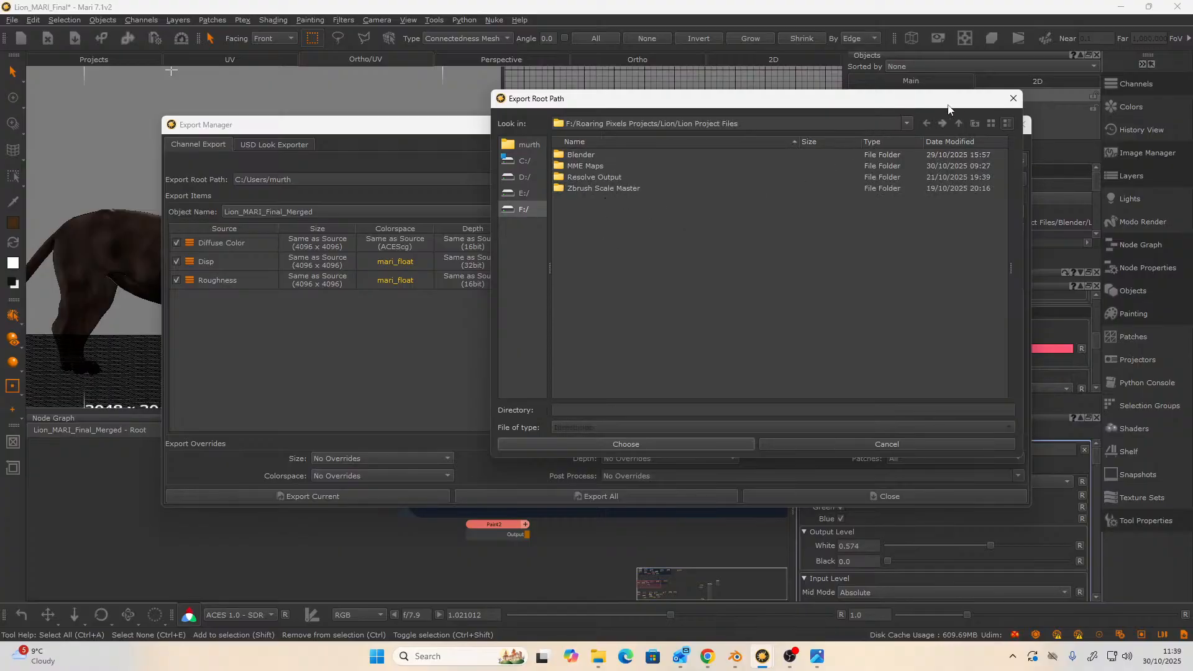
{"action": "left_click", "coordinate": [978, 129]}
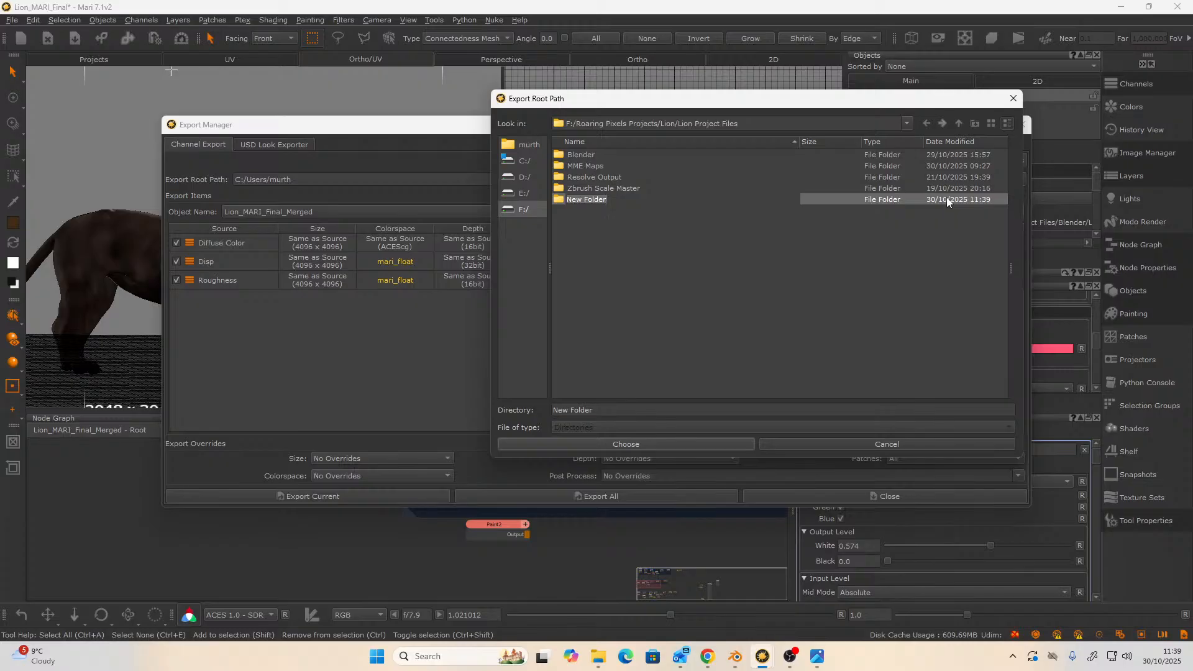
{"action": "type", "text": "MARI"}
{"action": "key", "text": "Return"}
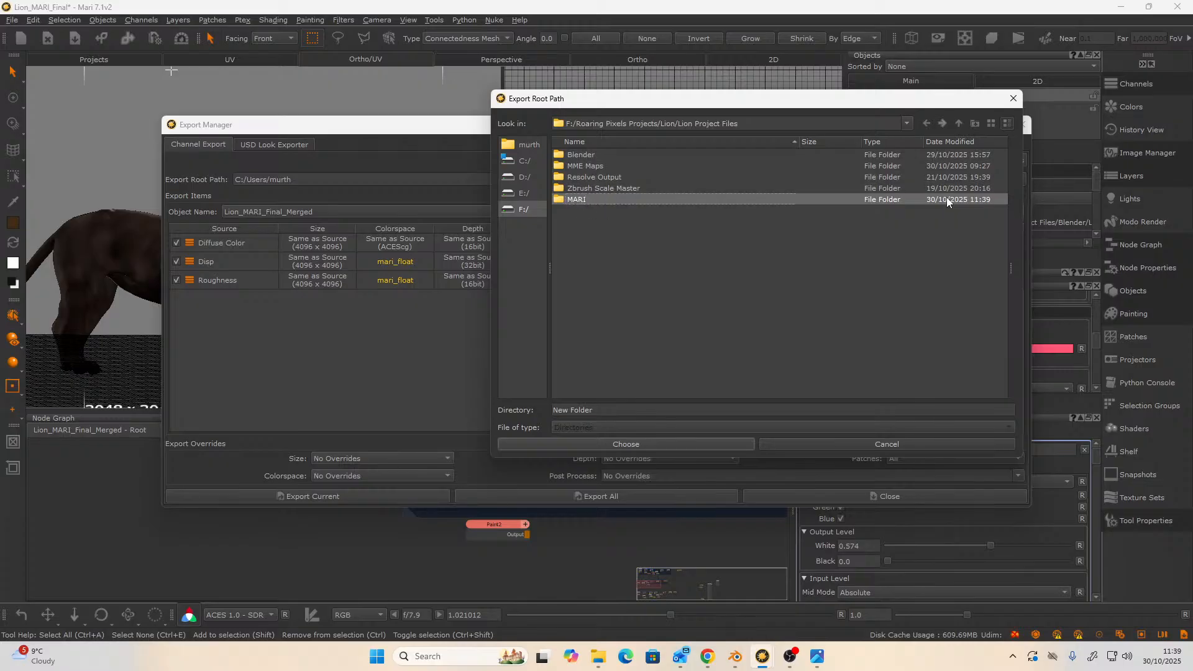
{"action": "double_click", "coordinate": [586, 199]}
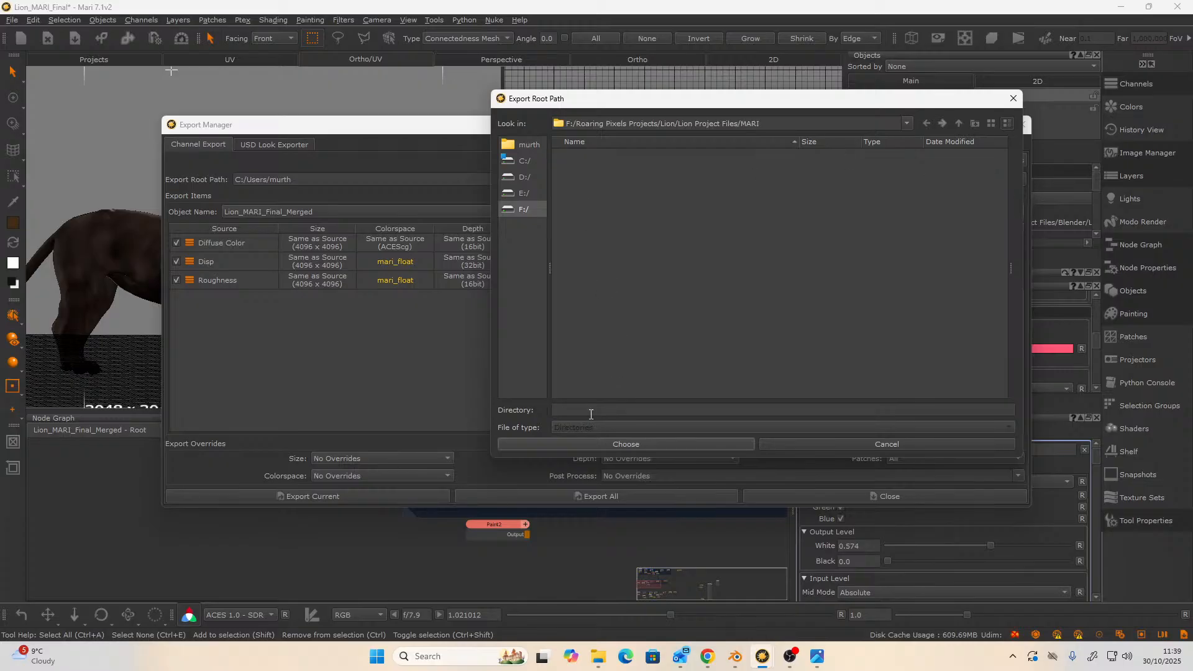
{"action": "left_click", "coordinate": [625, 444]}
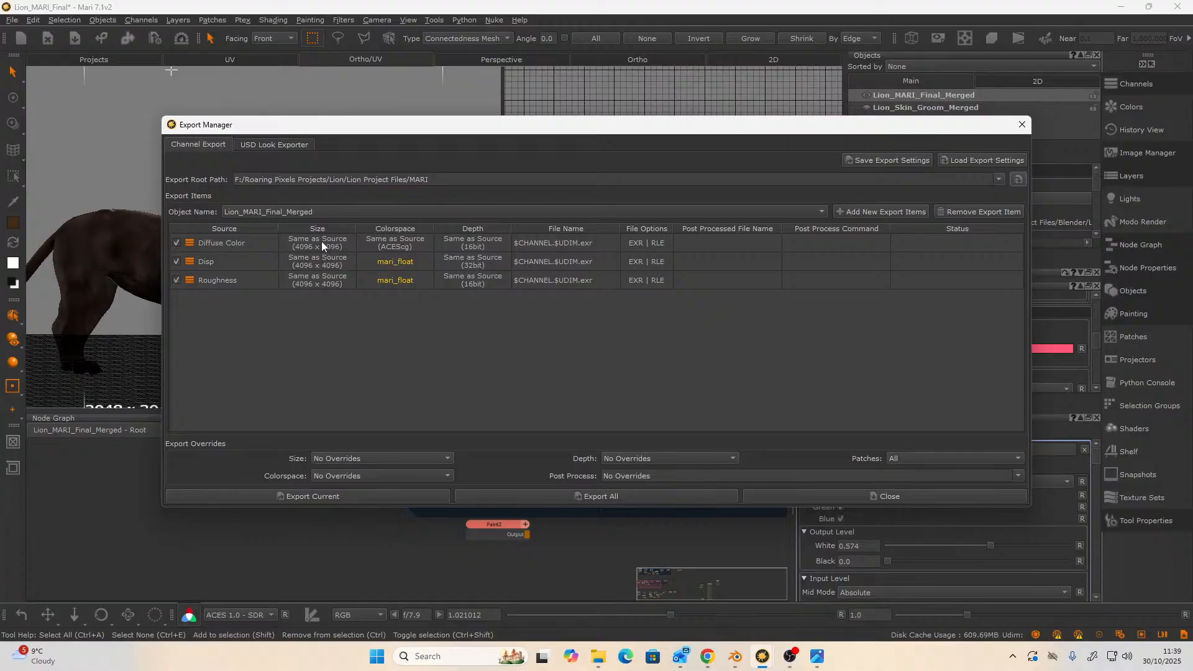
- Keep Lion_MARI_Final_Merged as the export object and export all of its listed channels
{"action": "left_click", "coordinate": [318, 211]}
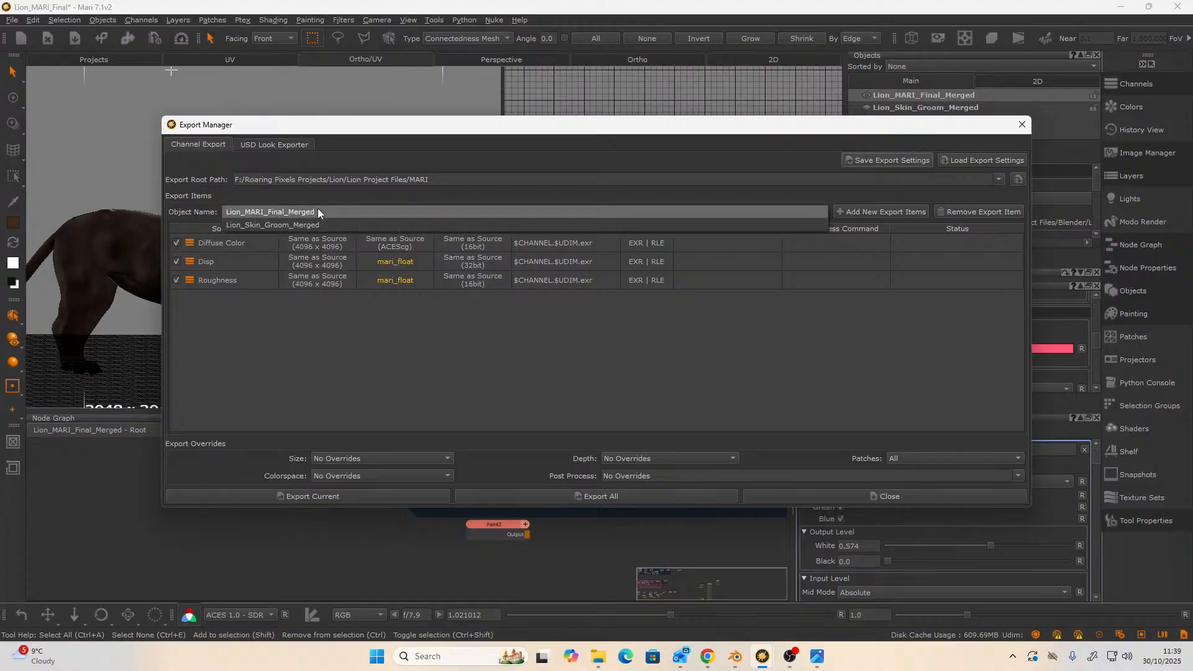
{"action": "left_click", "coordinate": [319, 212]}
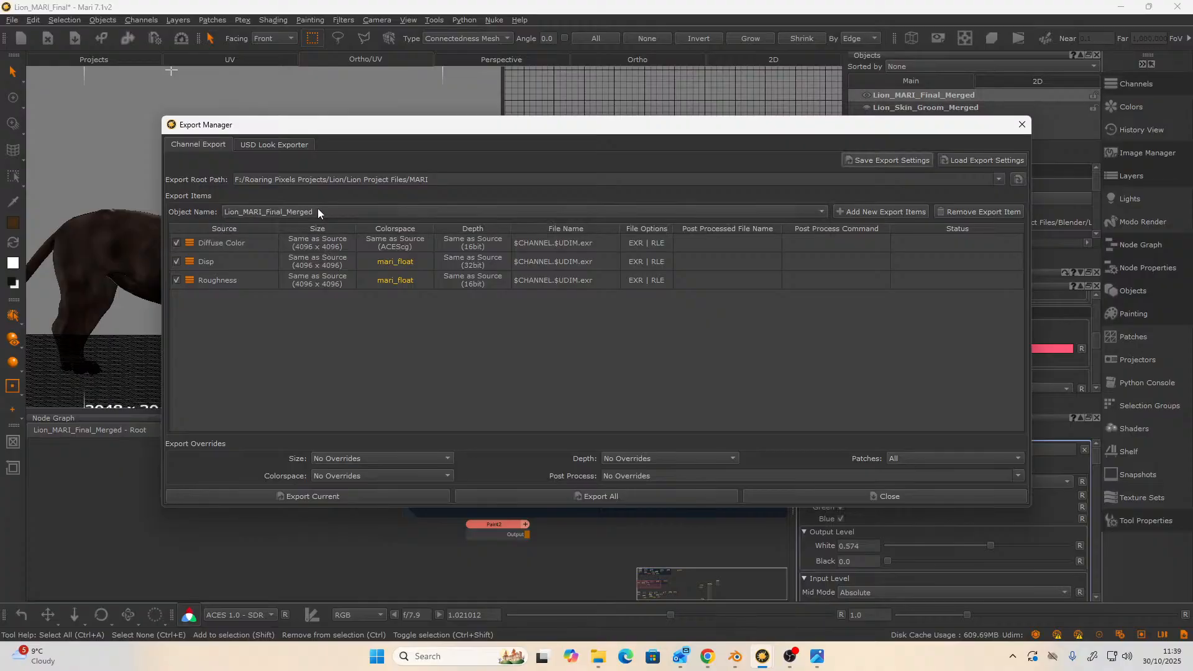
{"action": "left_click", "coordinate": [578, 496]}
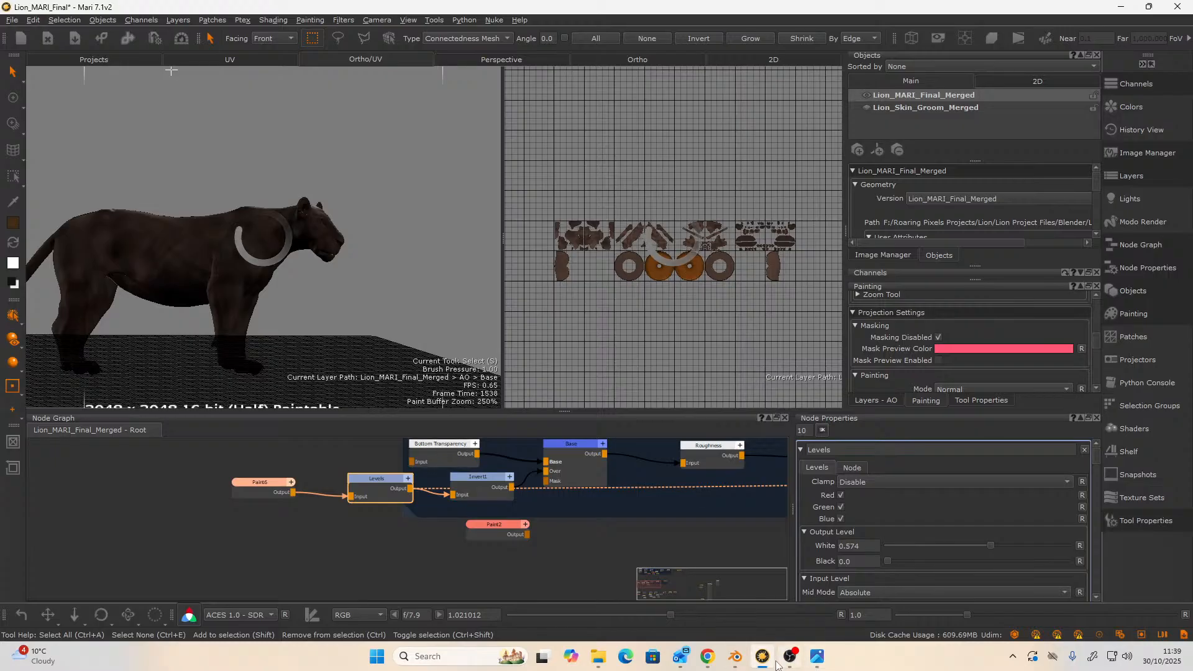
- Switch to Blender and open the recent file TurnTable tests.blend, discarding the unsaved scene's changes
{"action": "mouse_move", "coordinate": [739, 660]}
{"action": "left_click", "coordinate": [735, 593]}
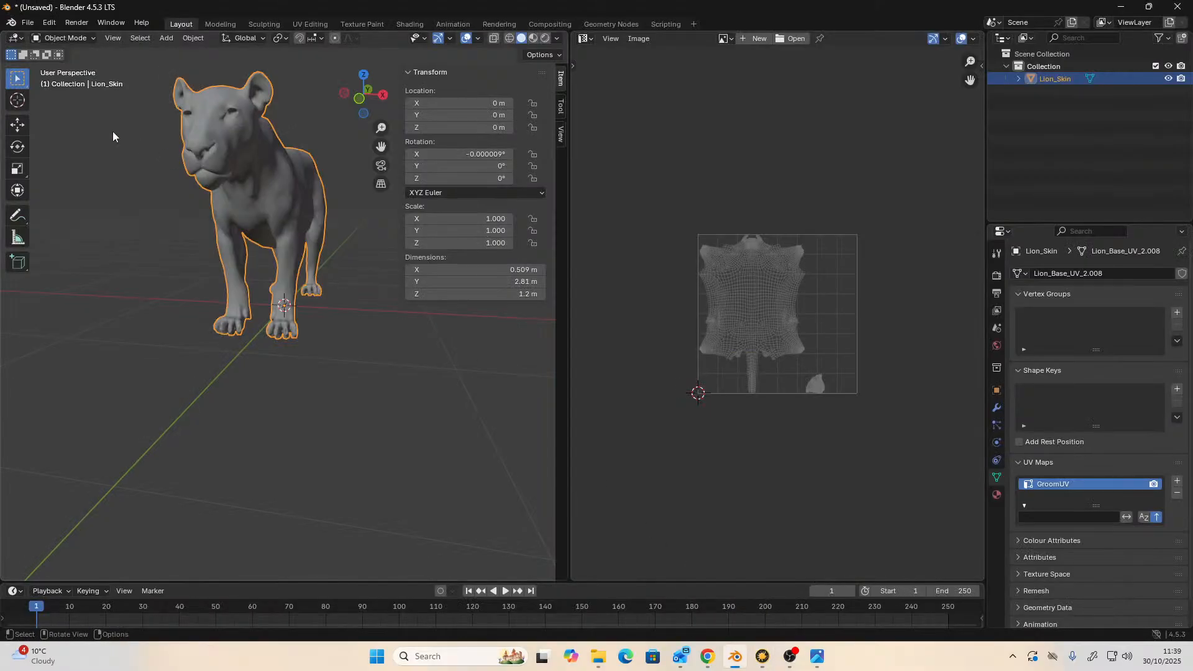
{"action": "left_click", "coordinate": [28, 23]}
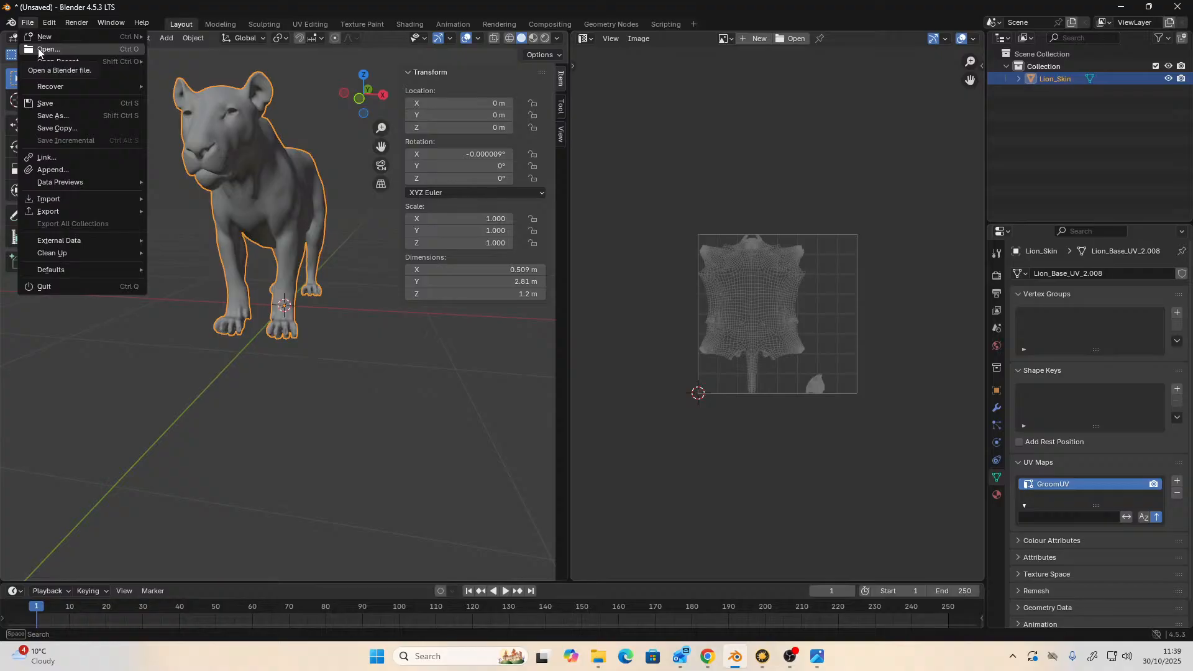
{"action": "mouse_move", "coordinate": [42, 63]}
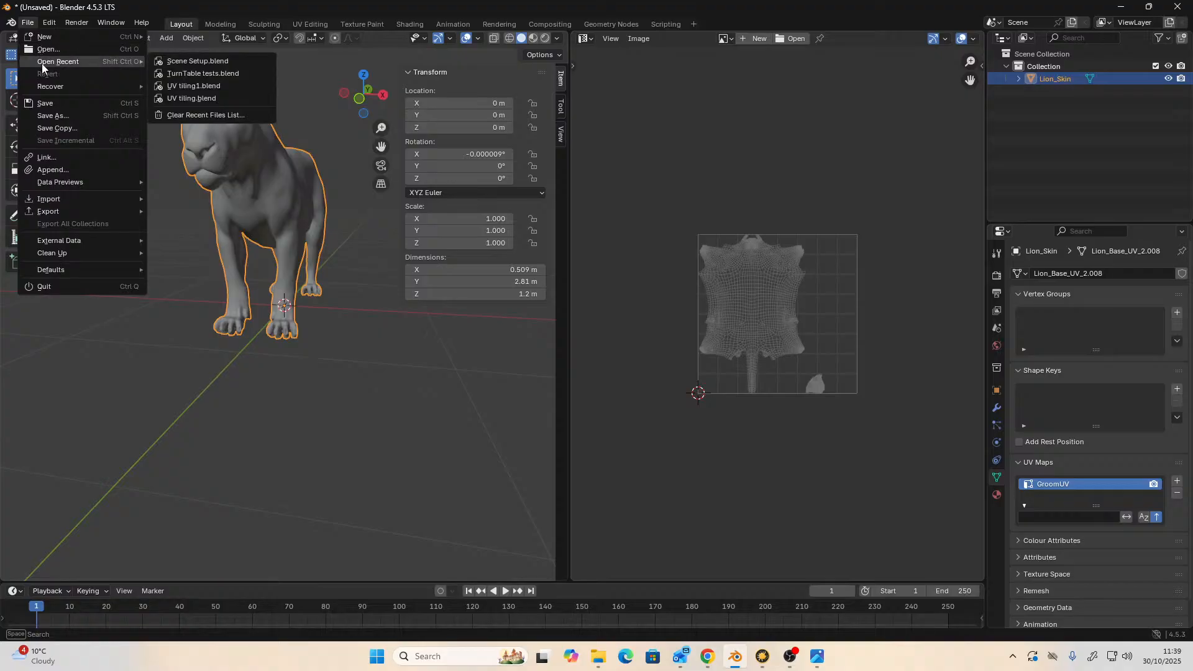
{"action": "left_click", "coordinate": [221, 73]}
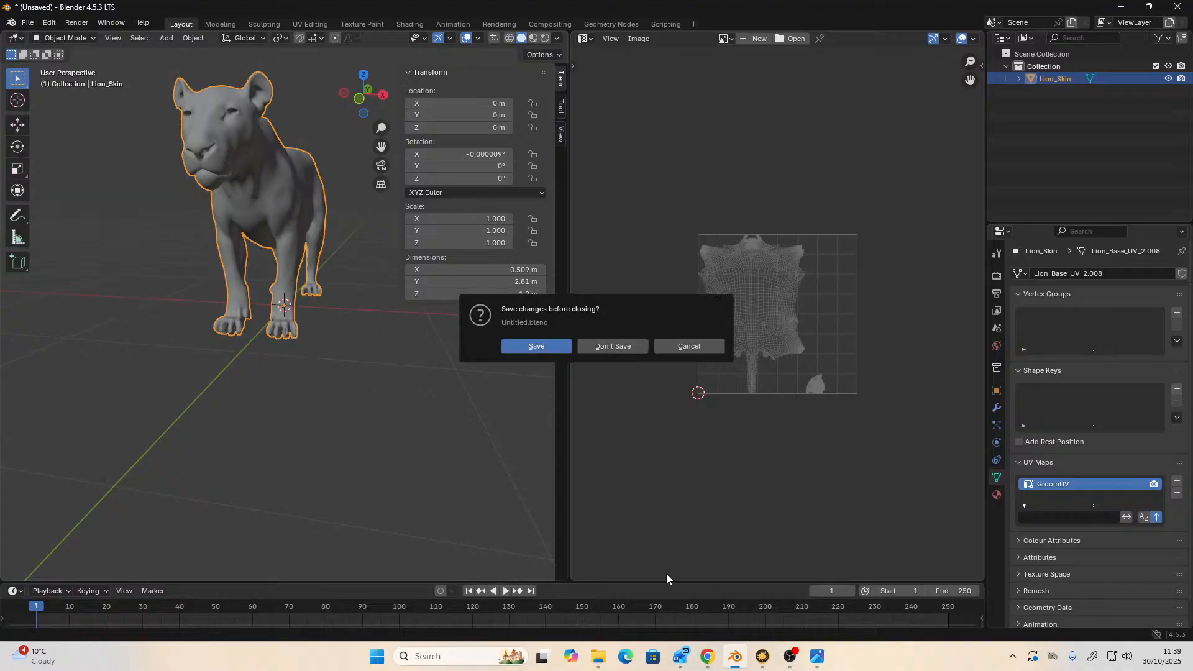
{"action": "left_click", "coordinate": [591, 352]}
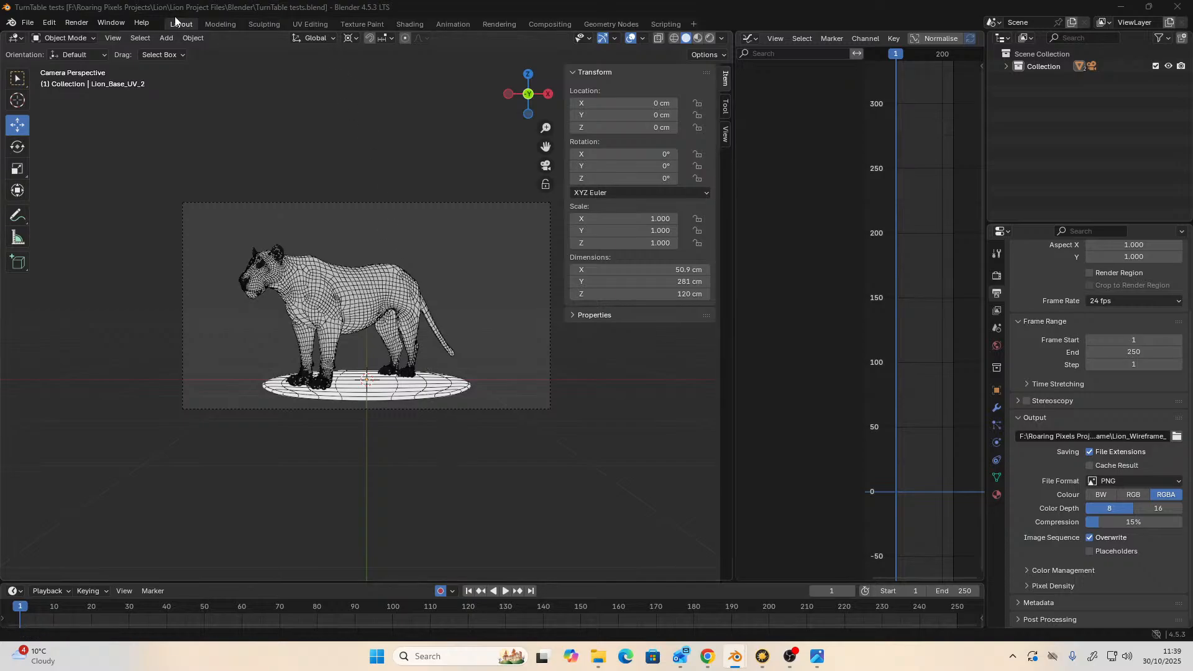
- Render a still image of the lion on the turntable, examine it, and close the render
{"action": "left_click", "coordinate": [77, 23]}
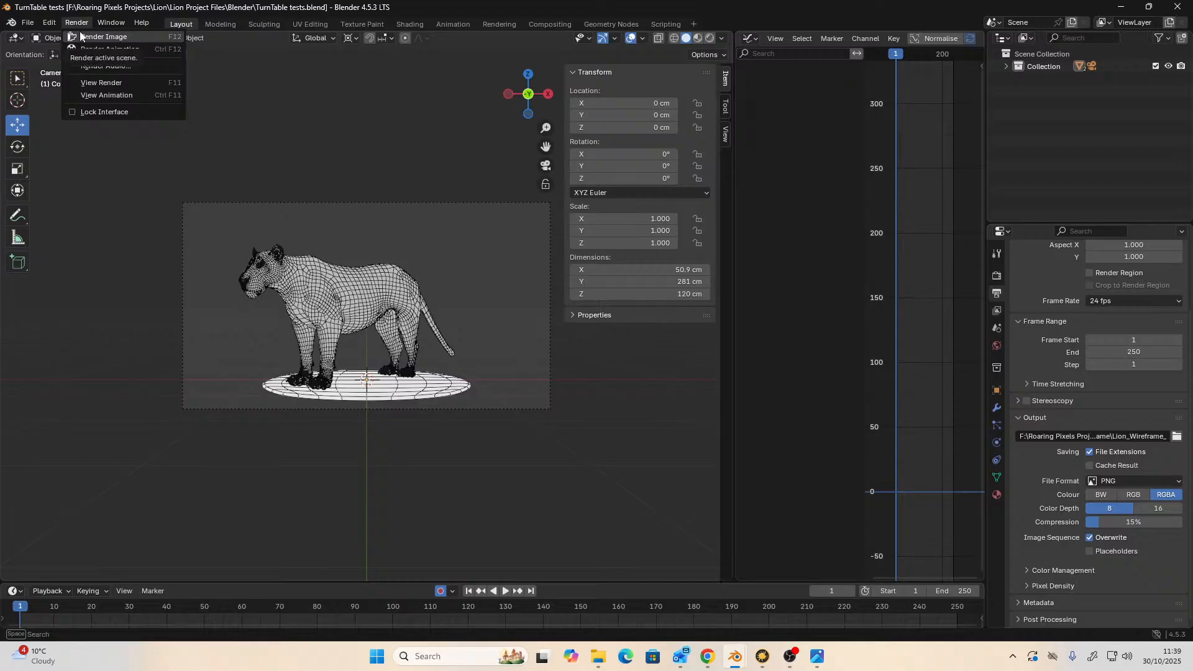
{"action": "left_click", "coordinate": [80, 36]}
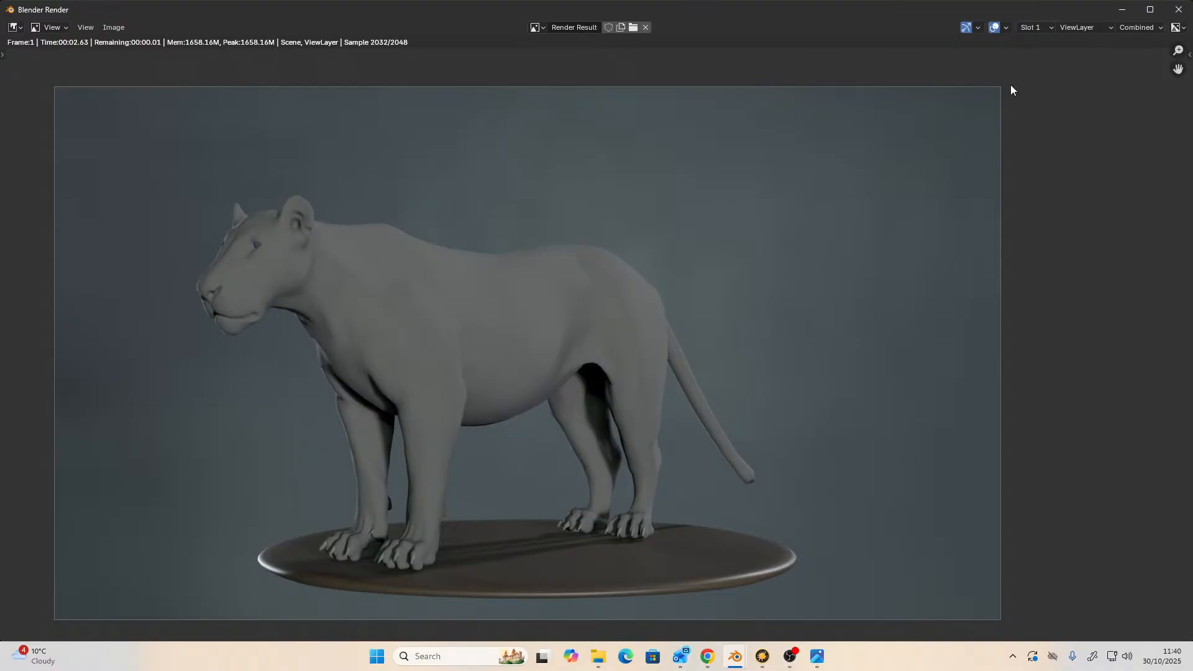
{"action": "key", "text": "Escape"}
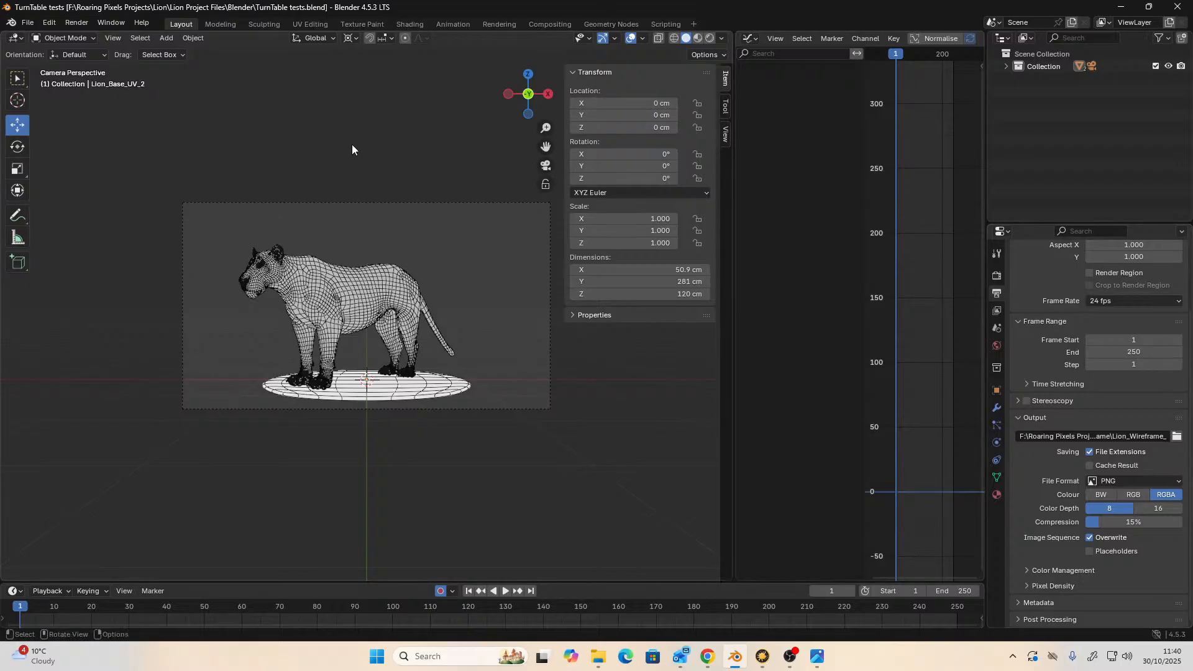
- Show the viewport in rendered shading and deselect the lion to view it under the scene lighting
{"action": "left_click", "coordinate": [406, 267]}
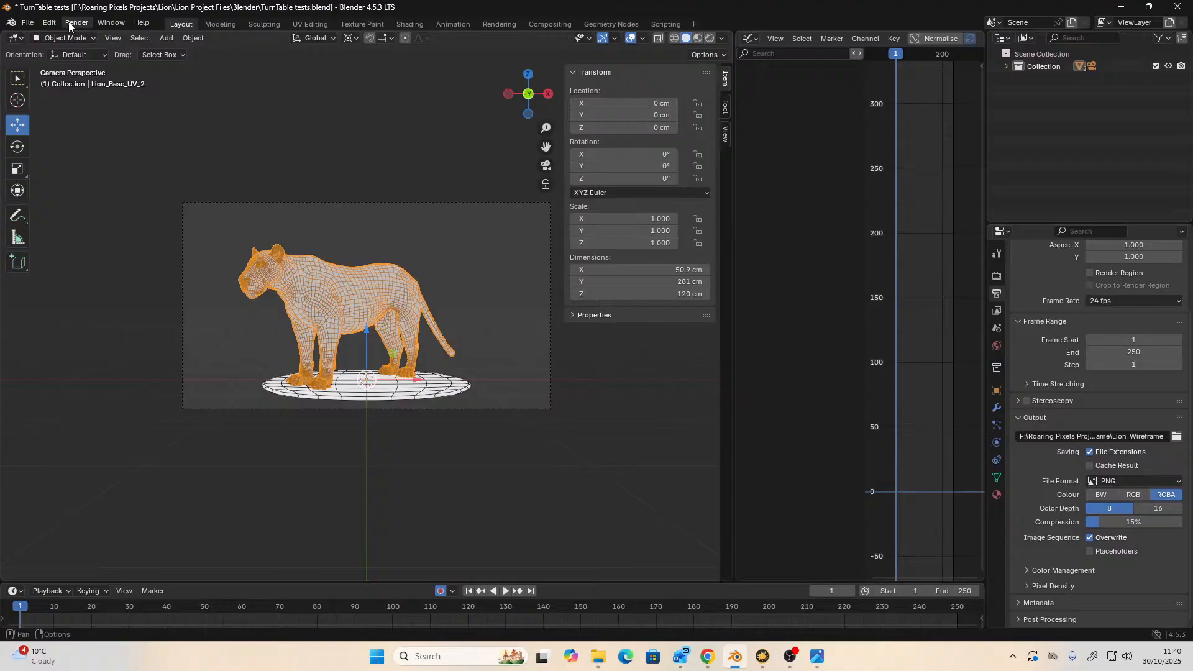
{"action": "left_click", "coordinate": [709, 38]}
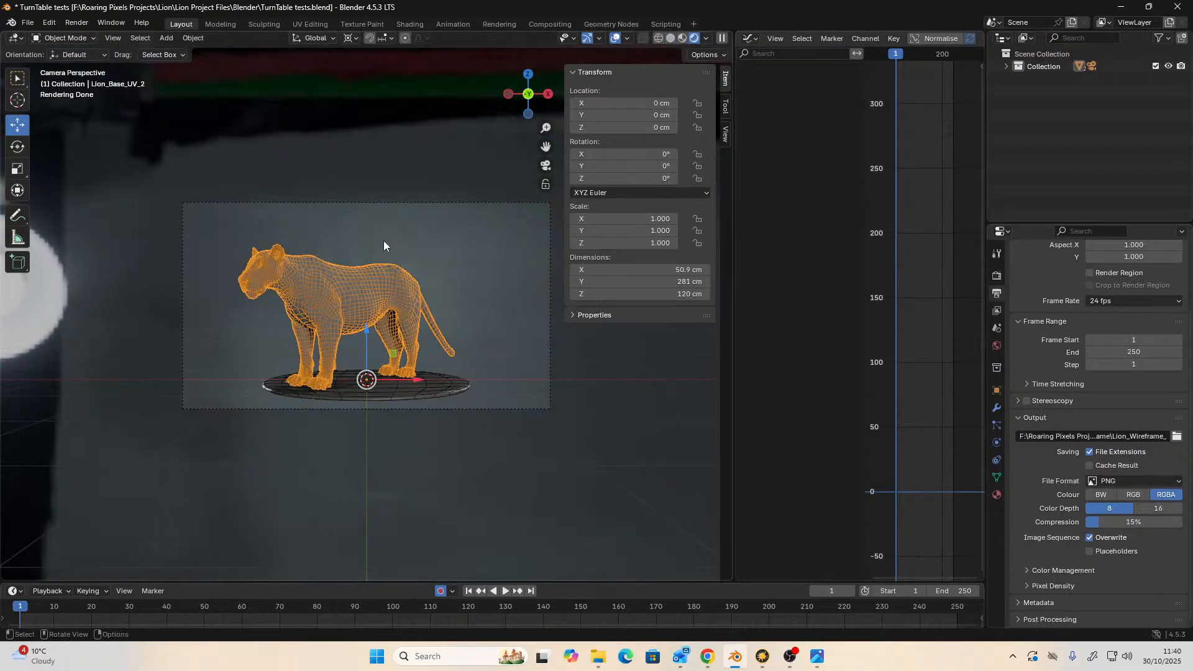
{"action": "left_click", "coordinate": [385, 249]}
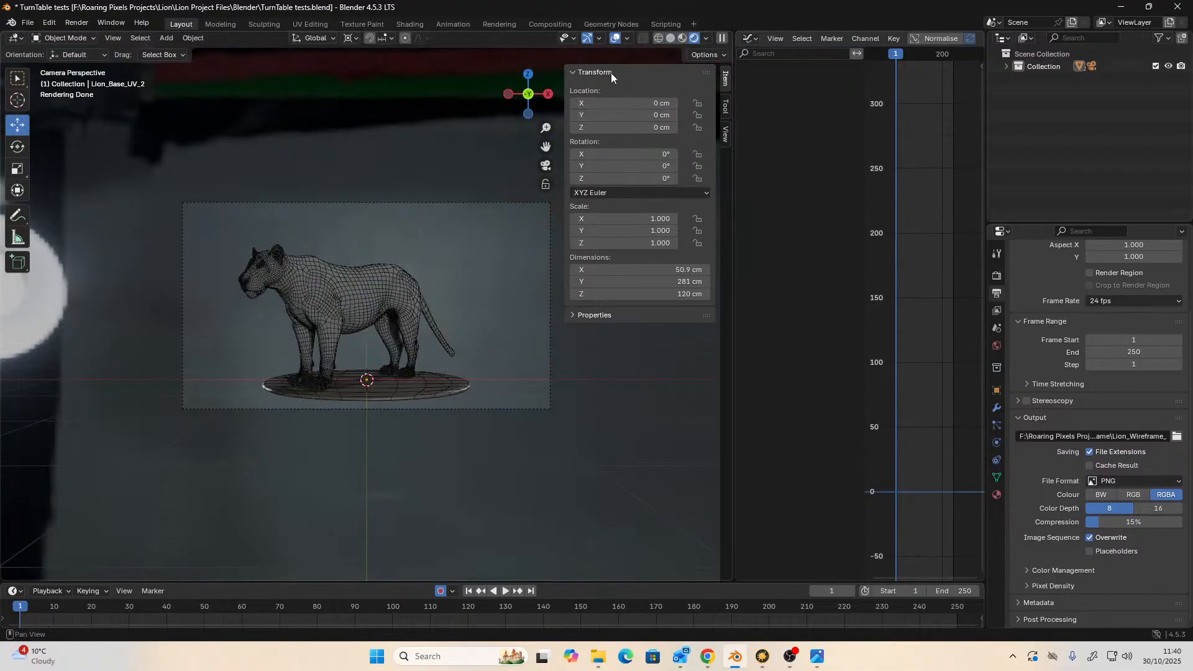
- Turn off the wireframe overlay in the 3D viewport and switch it to solid shading
{"action": "left_click", "coordinate": [602, 38]}
{"action": "mouse_move", "coordinate": [627, 38]}
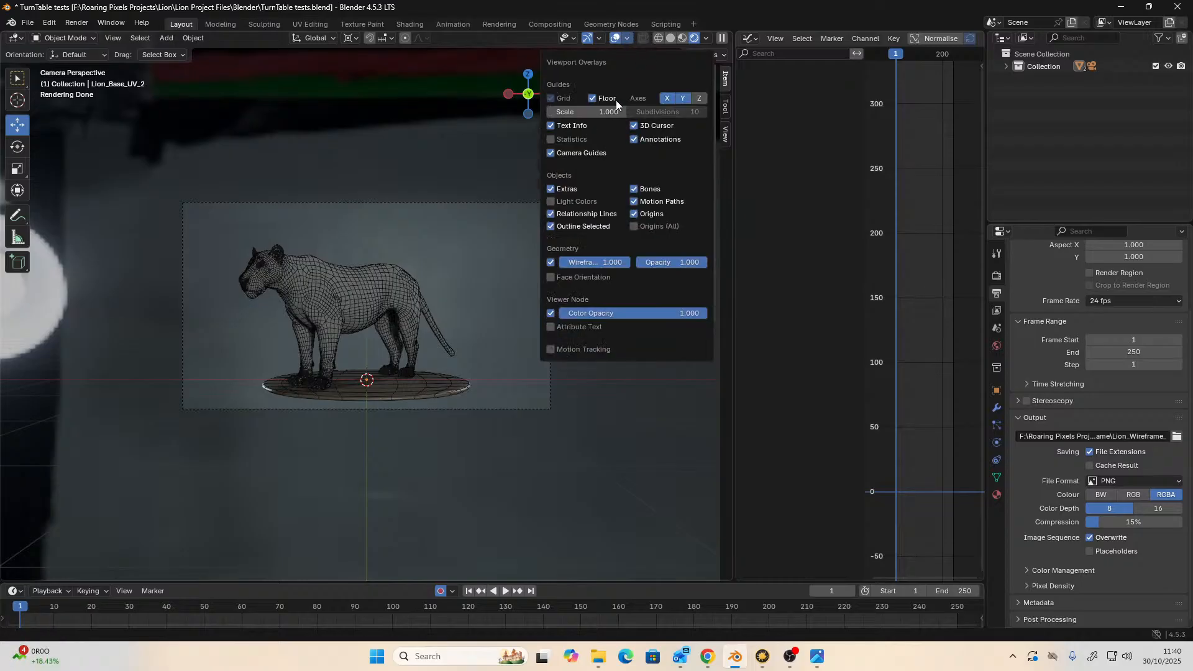
{"action": "left_click", "coordinate": [551, 261]}
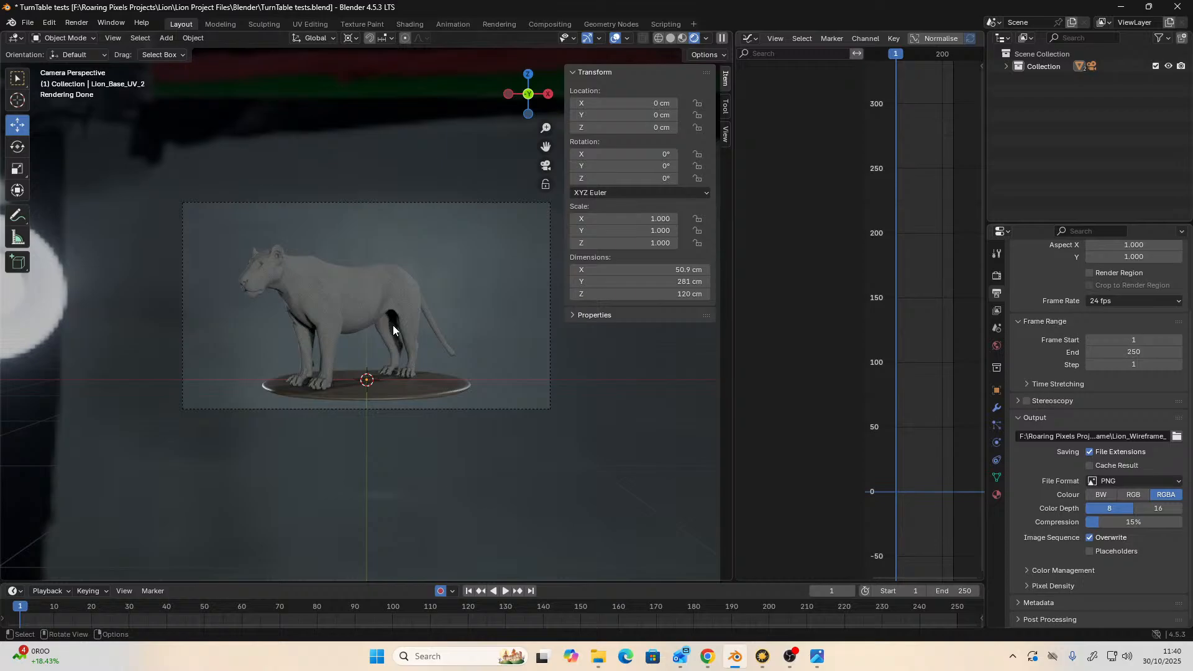
{"action": "left_click", "coordinate": [670, 38]}
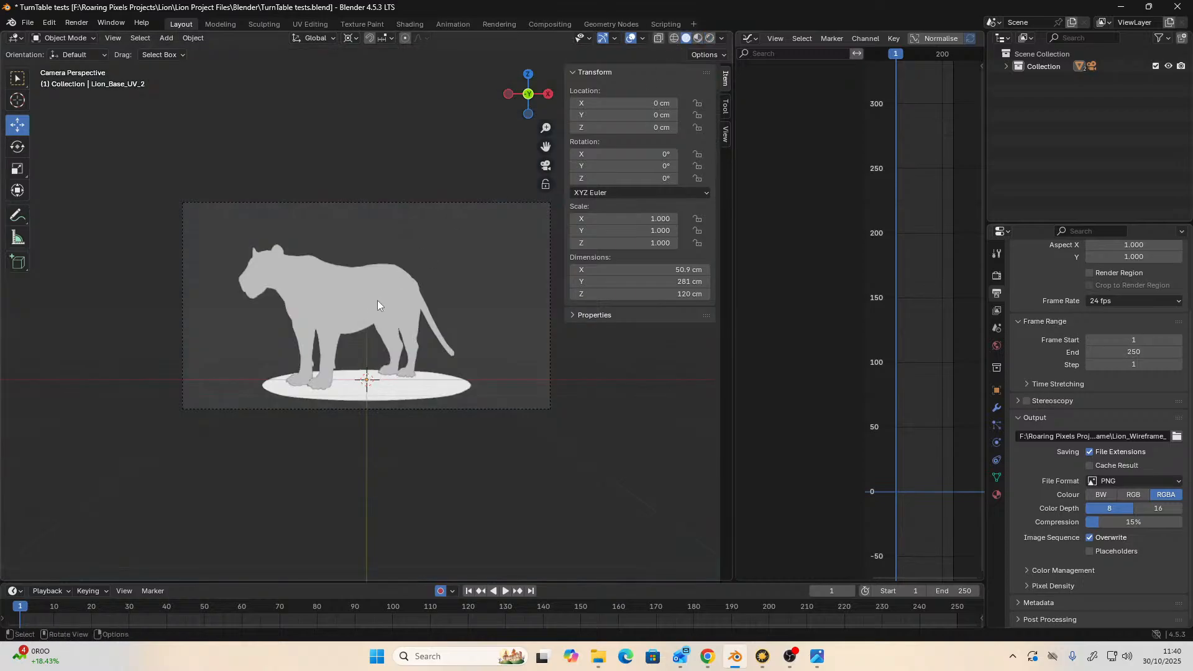
- Select the lion on the turntable and show its material slots and settings
{"action": "left_click", "coordinate": [365, 318]}
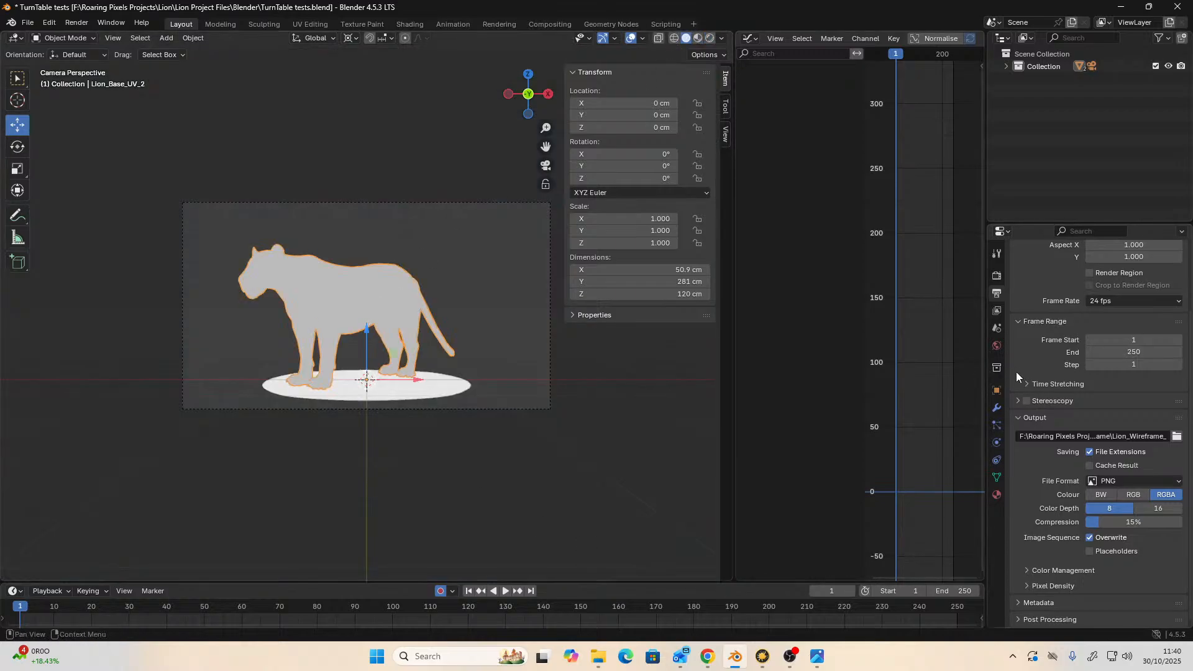
{"action": "left_click", "coordinate": [996, 494]}
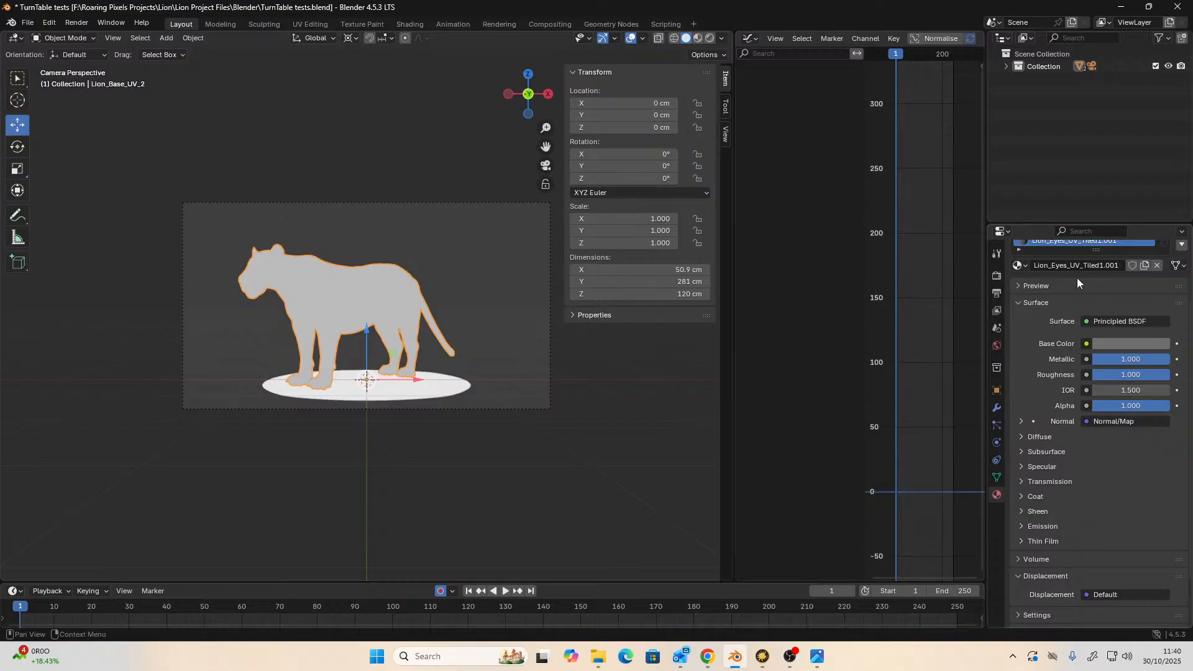
{"action": "scroll", "coordinate": [1076, 277], "scroll_direction": "up", "scroll_amount": 2}
{"action": "scroll", "coordinate": [1053, 312], "scroll_direction": "up", "scroll_amount": 1}
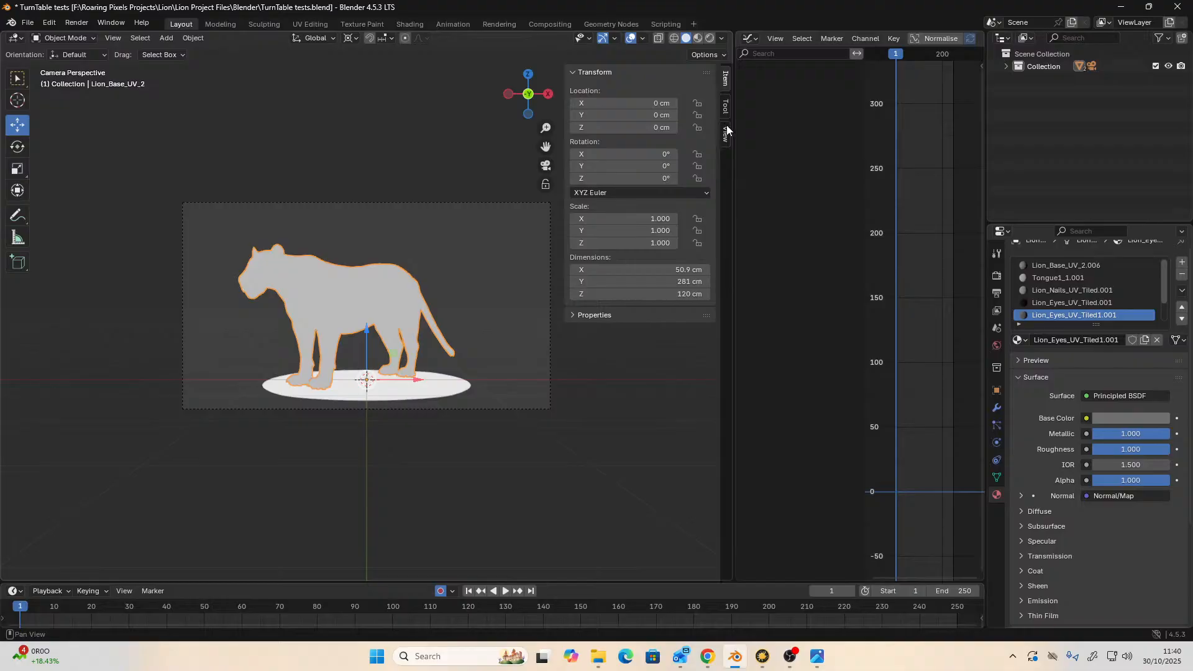
- Widen the Graph Editor area beside the viewport and change it to the Shader Editor showing the lion's material nodes
{"action": "left_click_drag", "start_coordinate": [733, 131], "coordinate": [522, 62]}
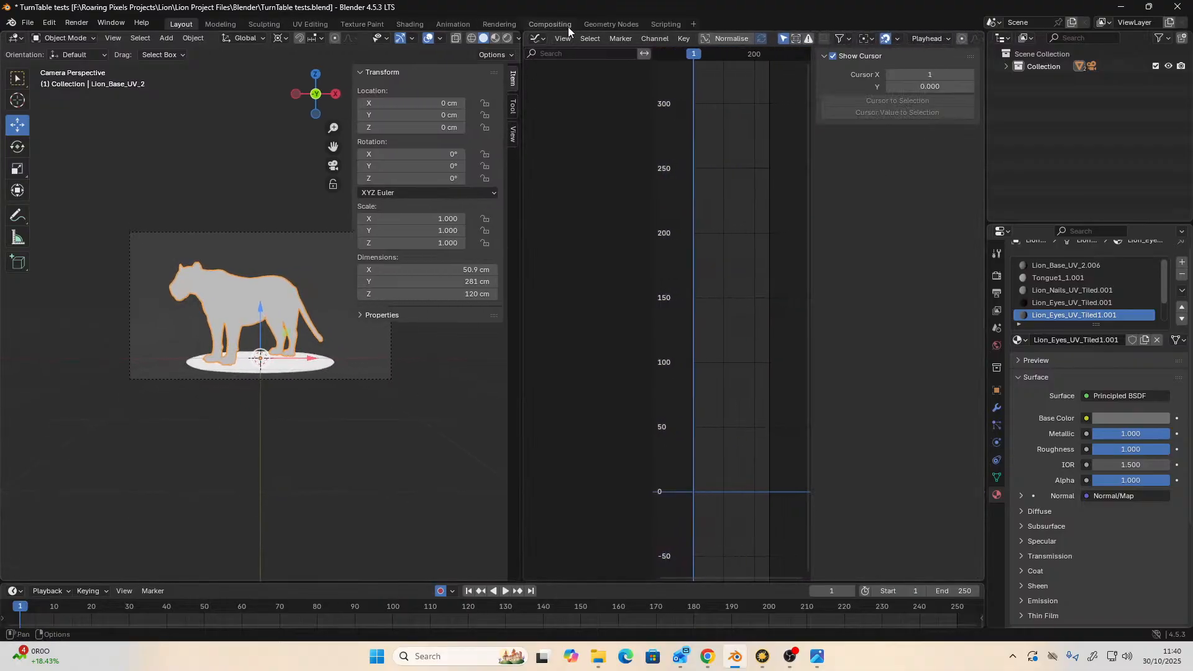
{"action": "left_click", "coordinate": [1006, 66]}
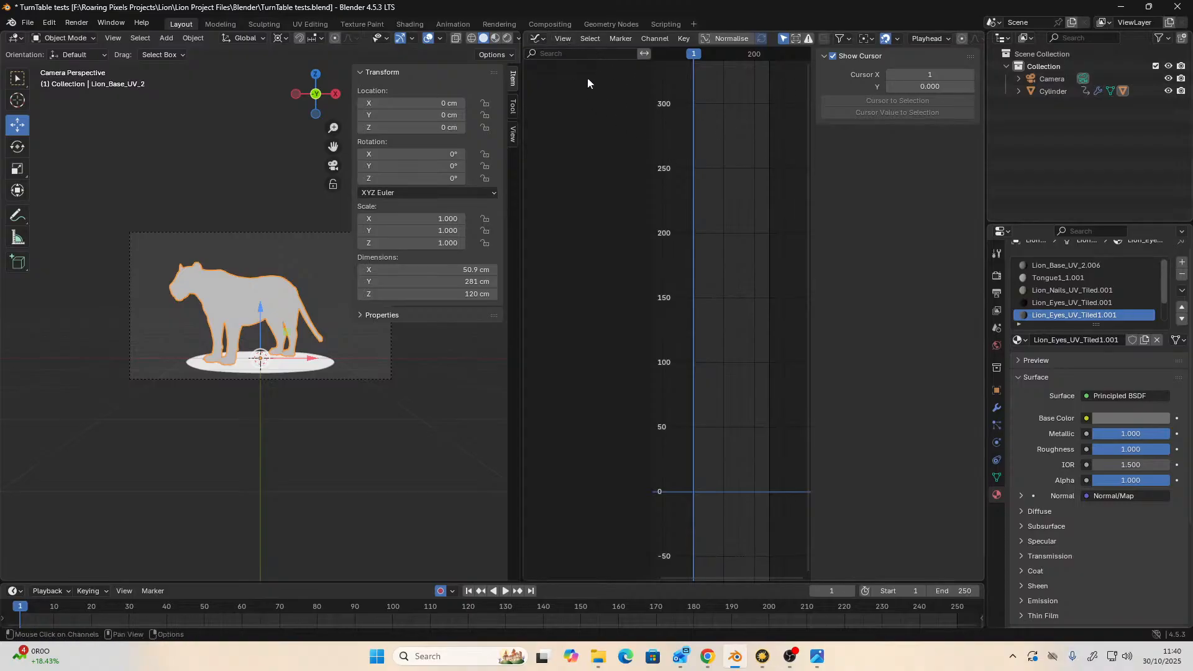
{"action": "left_click", "coordinate": [538, 38]}
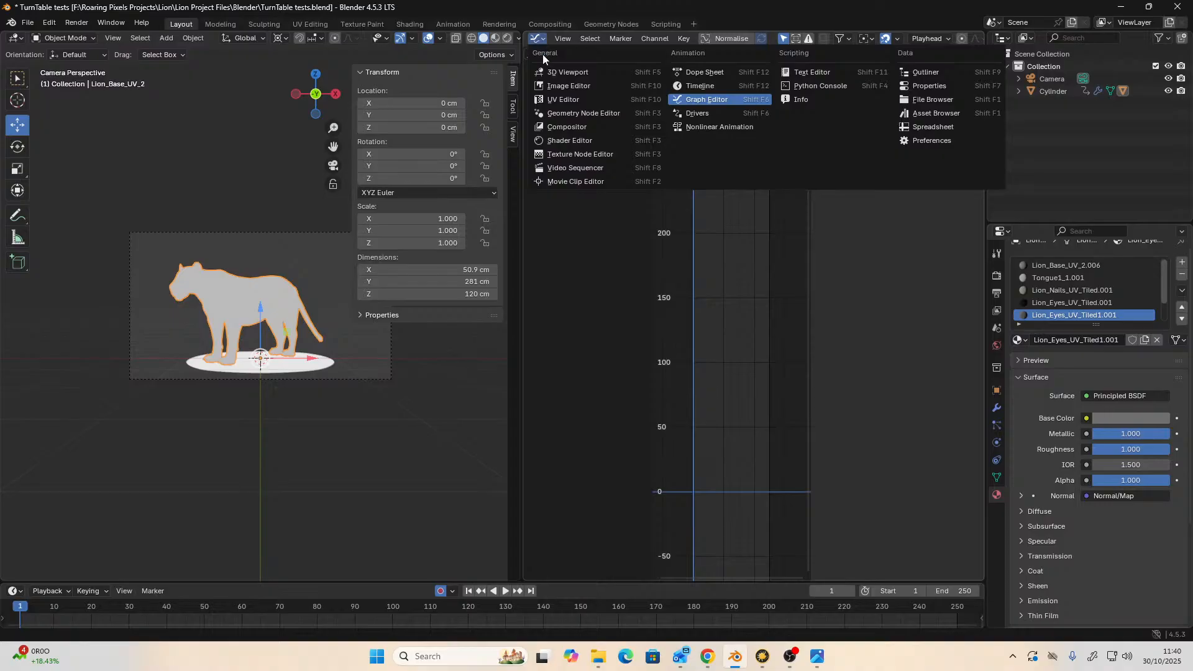
{"action": "left_click", "coordinate": [562, 140]}
{"action": "scroll", "coordinate": [724, 379], "scroll_direction": "down", "scroll_amount": 5}
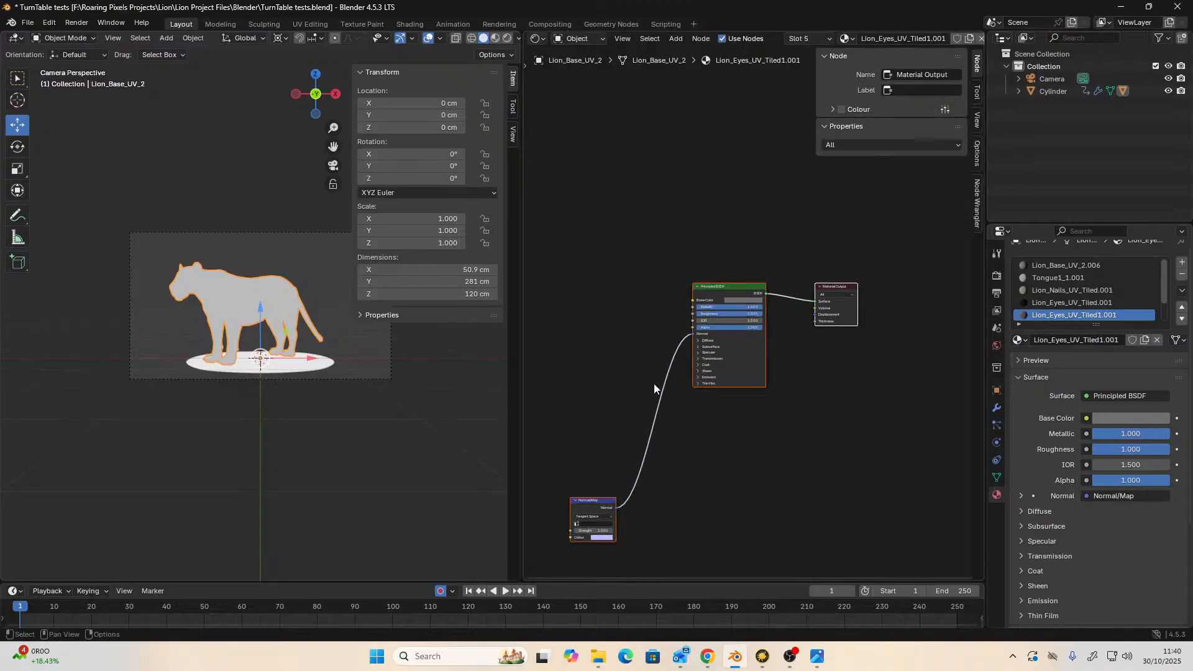
{"action": "scroll", "coordinate": [653, 382], "scroll_direction": "up", "scroll_amount": 3}
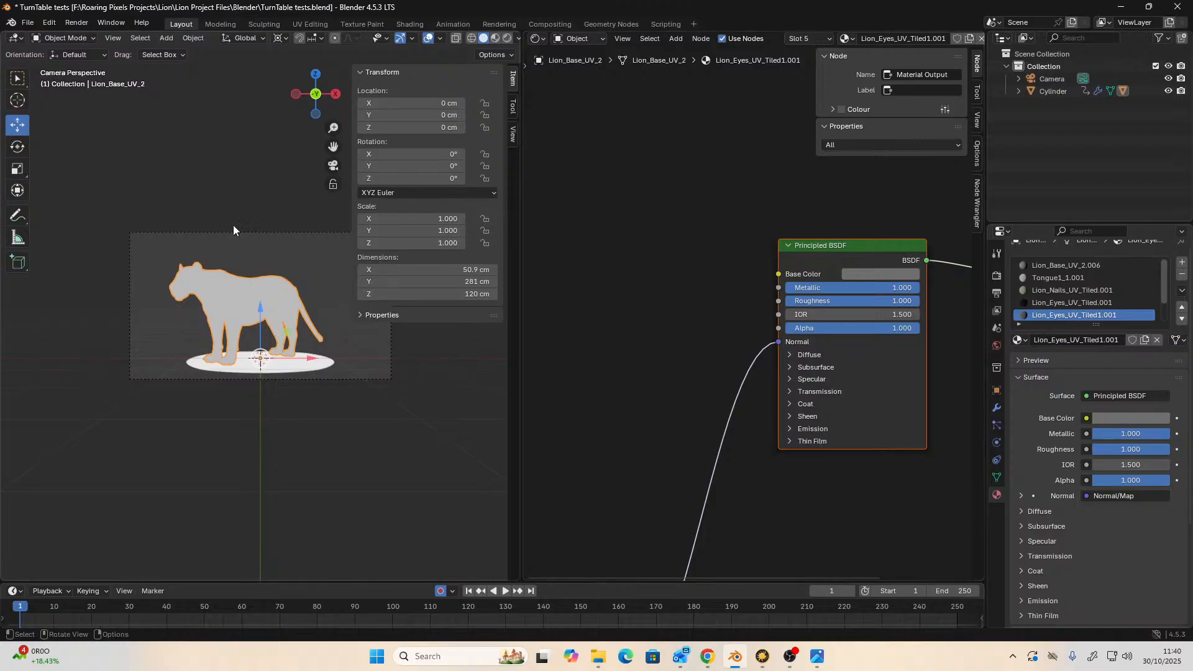
{"action": "scroll", "coordinate": [683, 316], "scroll_direction": "down", "scroll_amount": 2}
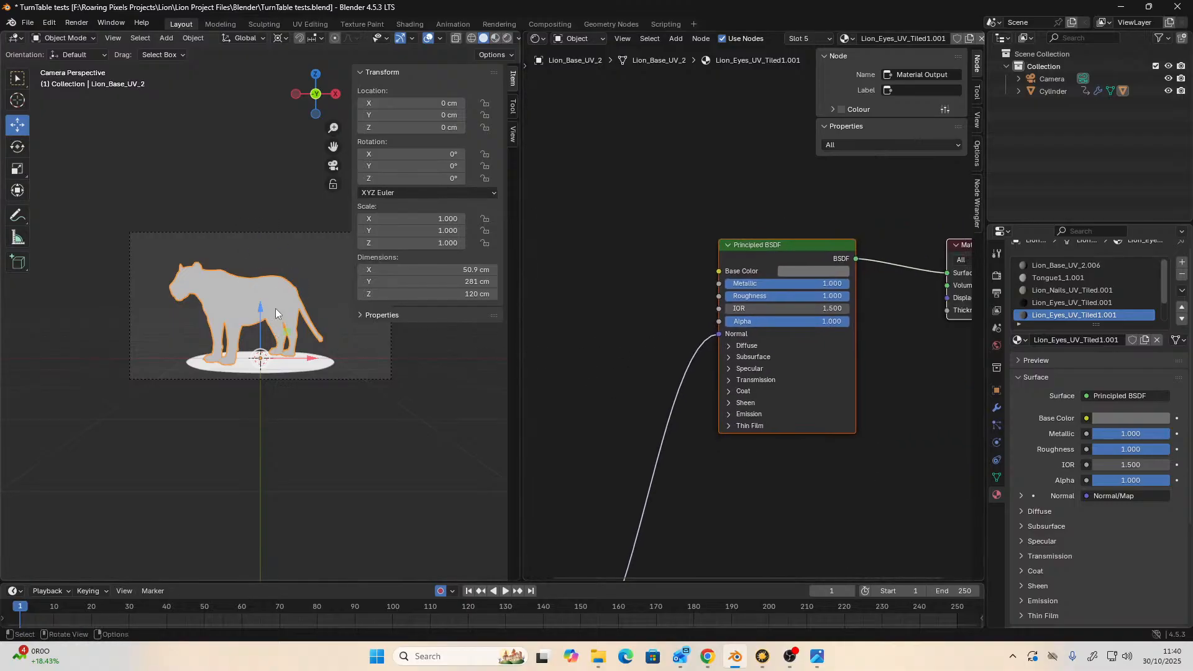
- Expand the Camera, Cylinder and Lion_Base_UV_2 hierarchies in the scene collection and select the lion's mesh data
{"action": "left_click", "coordinate": [1018, 79]}
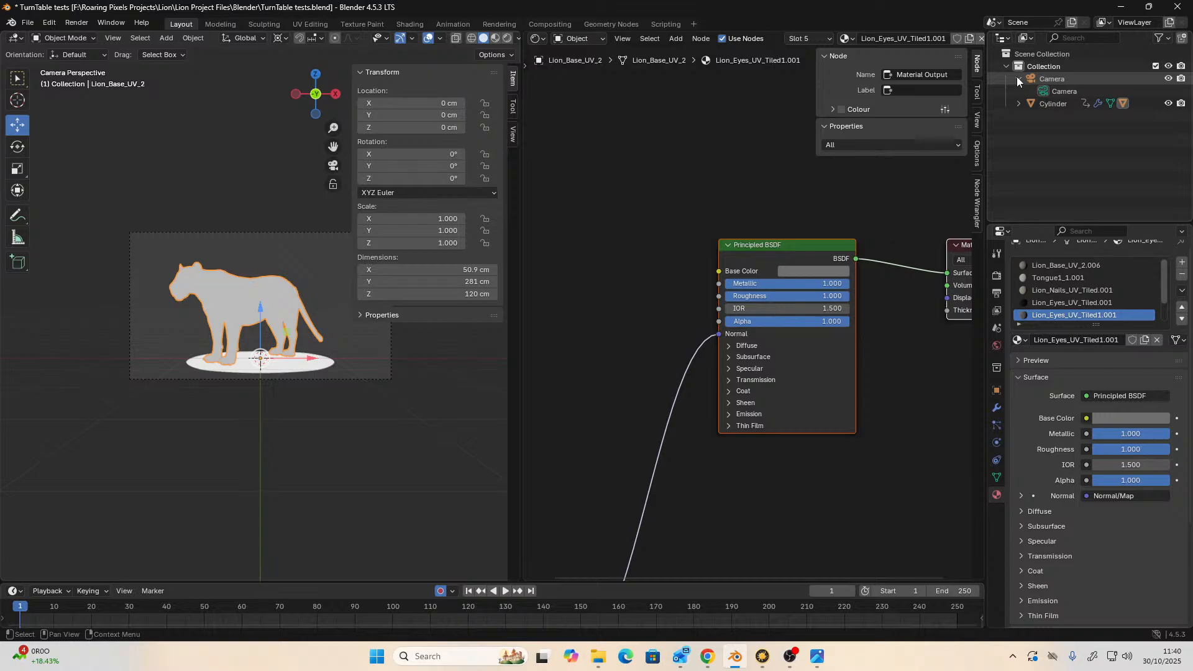
{"action": "left_click", "coordinate": [1019, 103]}
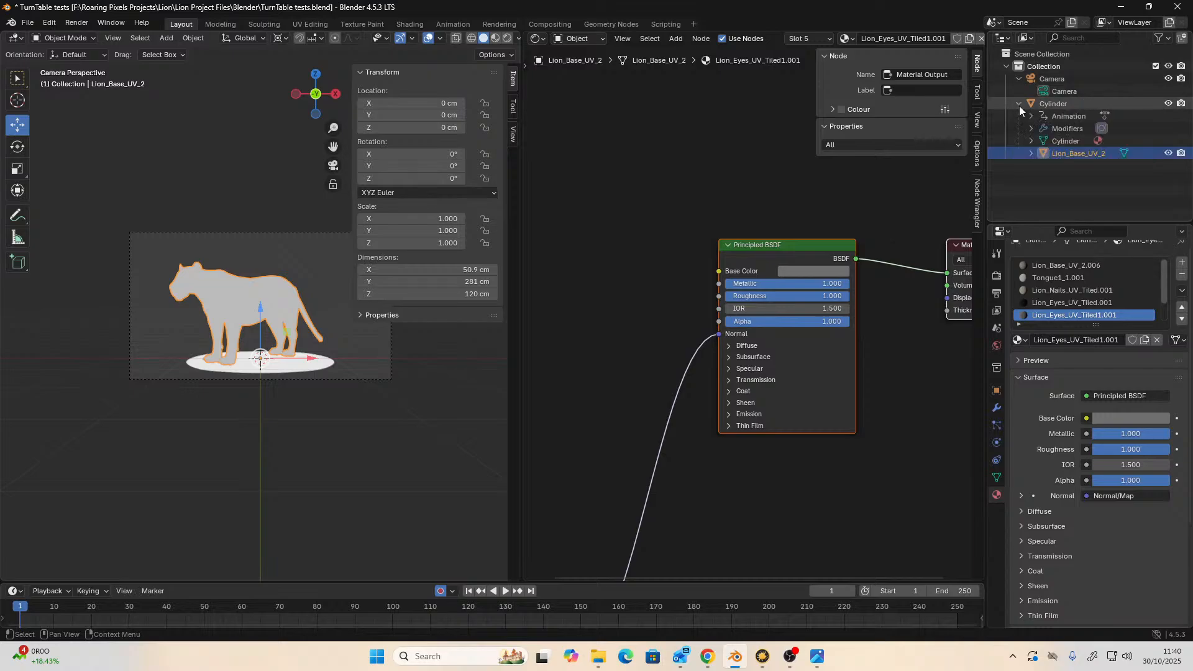
{"action": "left_click", "coordinate": [1032, 154]}
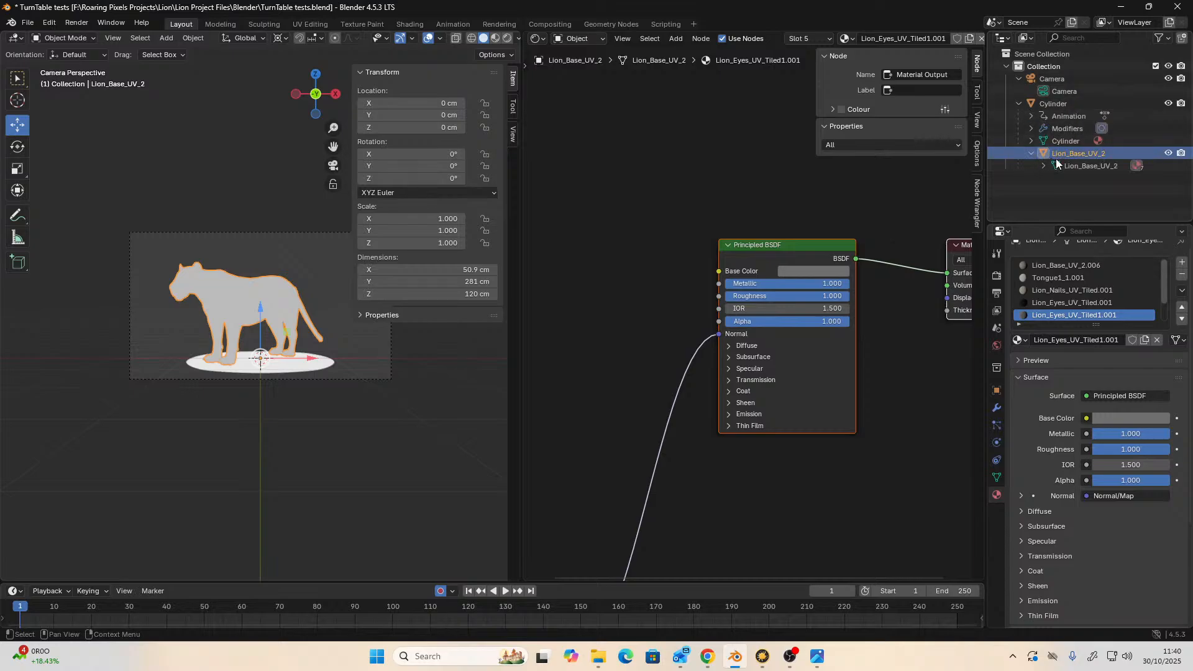
{"action": "left_click", "coordinate": [1057, 164]}
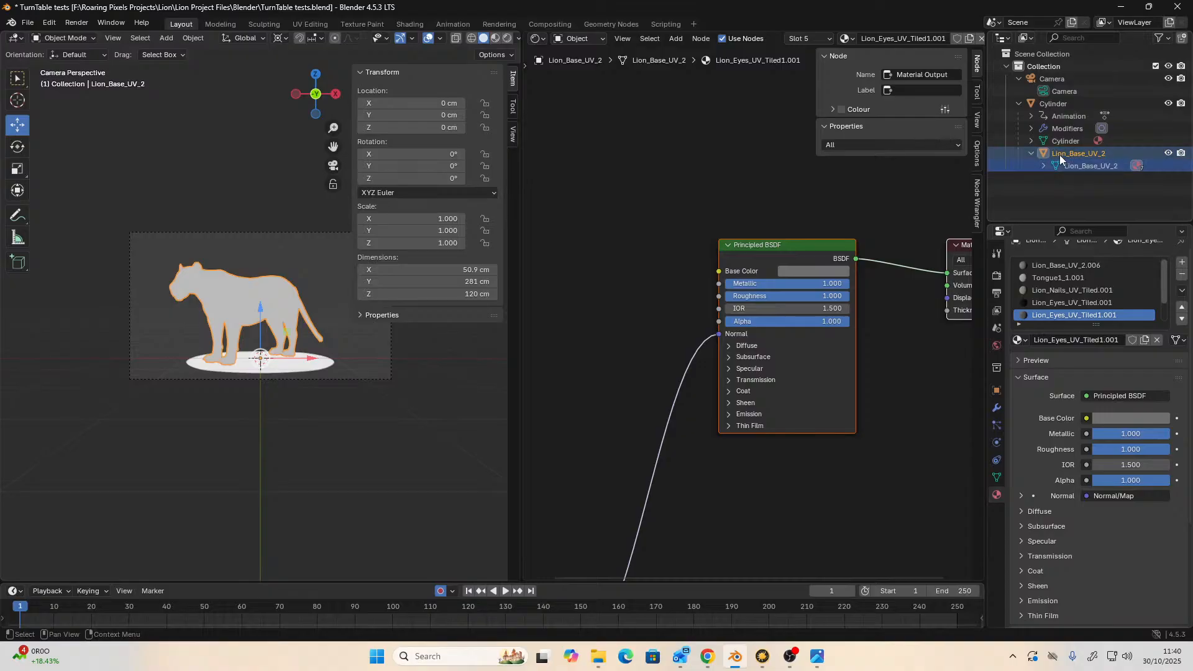
- Remove all existing material slots from the Lion_Base_UV_2 object
{"action": "scroll", "coordinate": [561, 349], "scroll_direction": "down", "scroll_amount": 4}
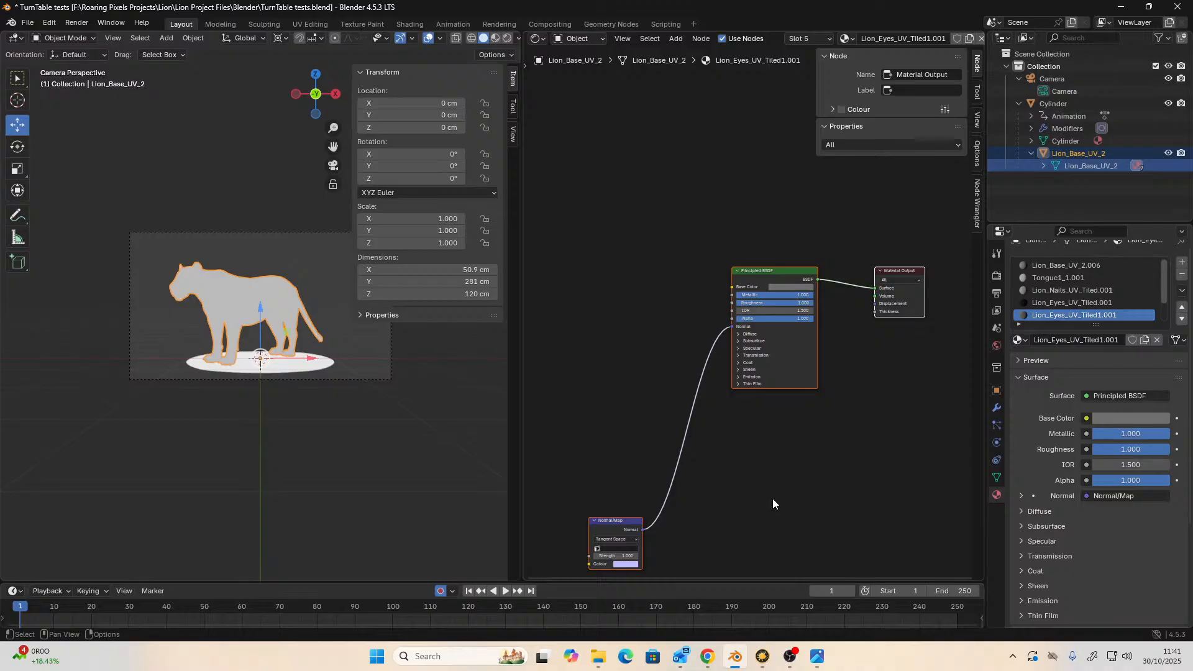
{"action": "left_click", "coordinate": [749, 481]}
{"action": "scroll", "coordinate": [810, 359], "scroll_direction": "up", "scroll_amount": 2}
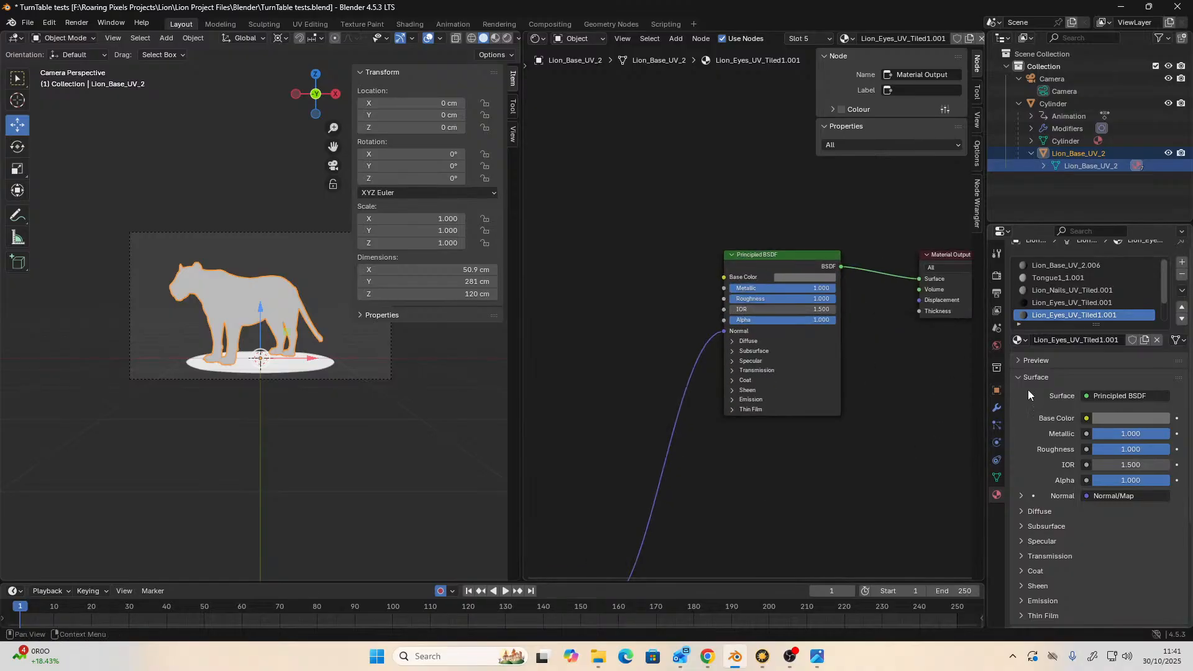
{"action": "left_click", "coordinate": [1182, 275]}
{"action": "left_click", "coordinate": [1183, 278]}
{"action": "left_click", "coordinate": [1182, 278]}
{"action": "left_click", "coordinate": [1183, 279]}
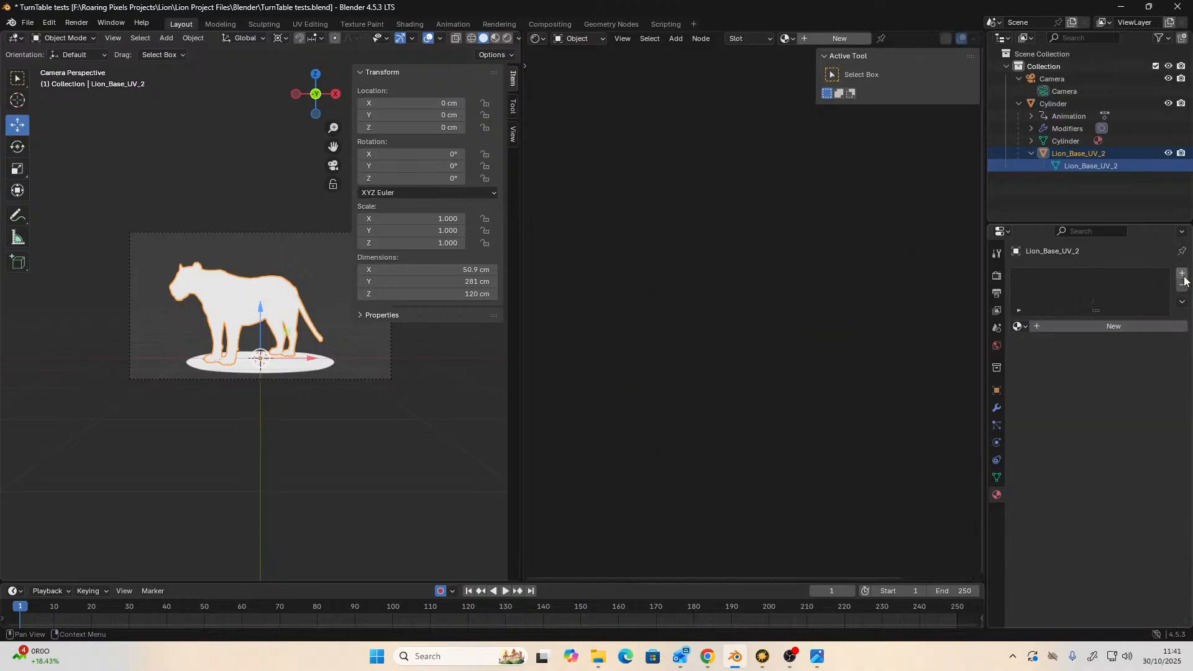
- Create a new material on Lion_Base_UV_2 and name it Lion
{"action": "left_click", "coordinate": [1144, 326]}
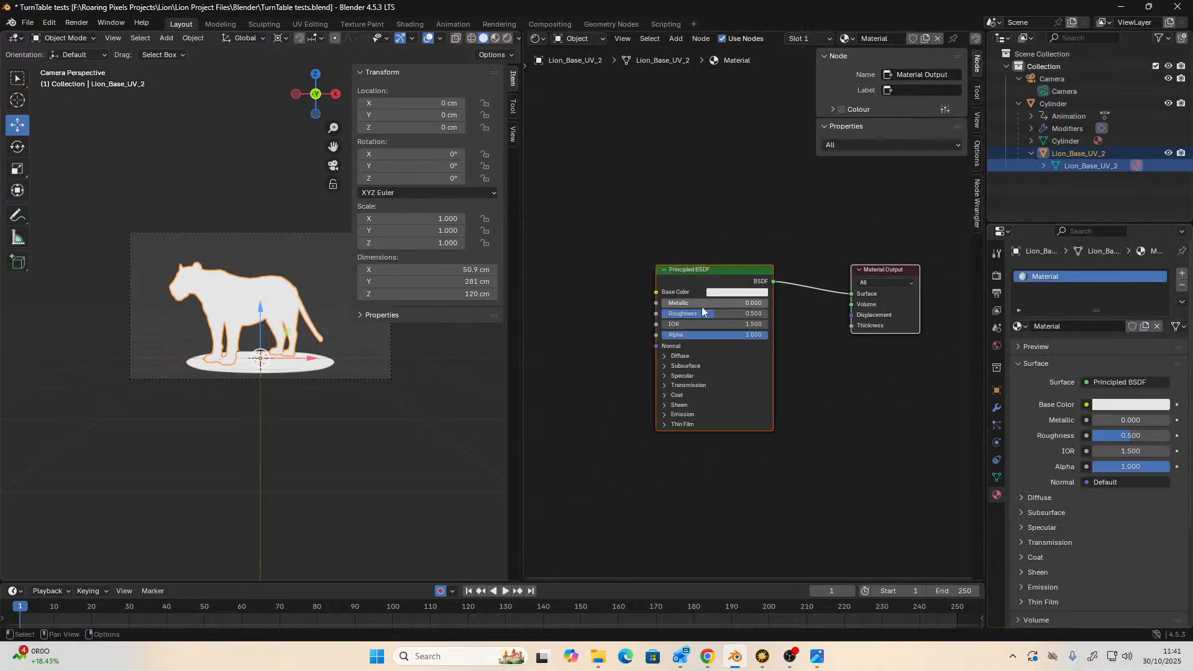
{"action": "double_click", "coordinate": [1050, 326]}
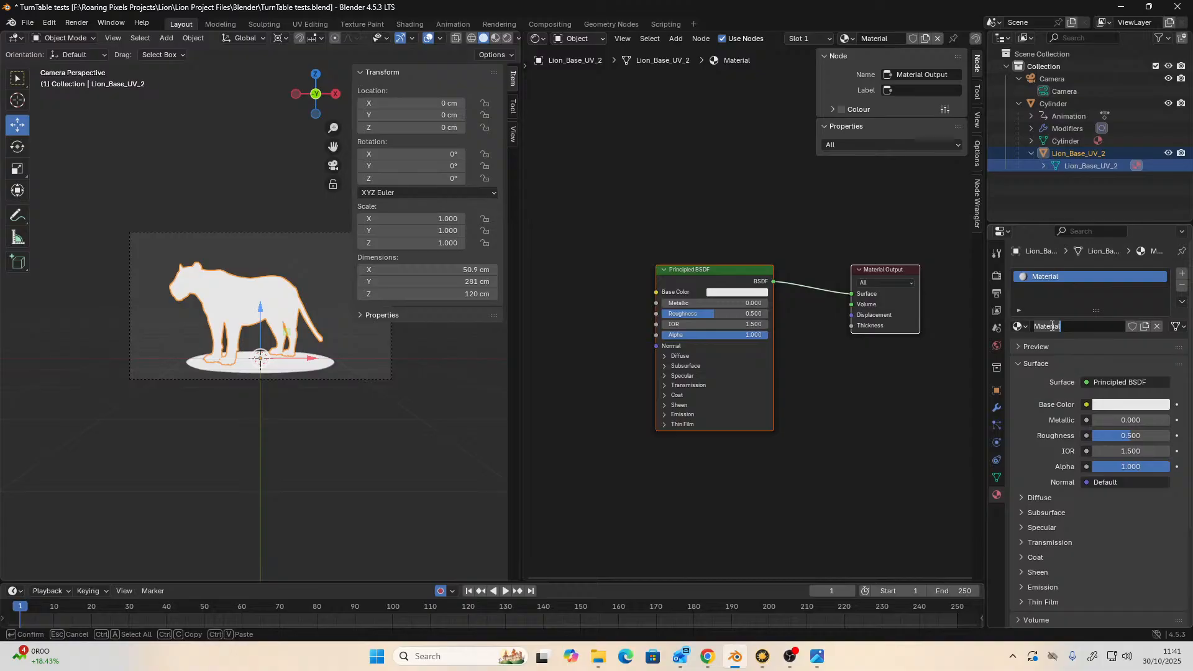
{"action": "type", "text": "Lion"}
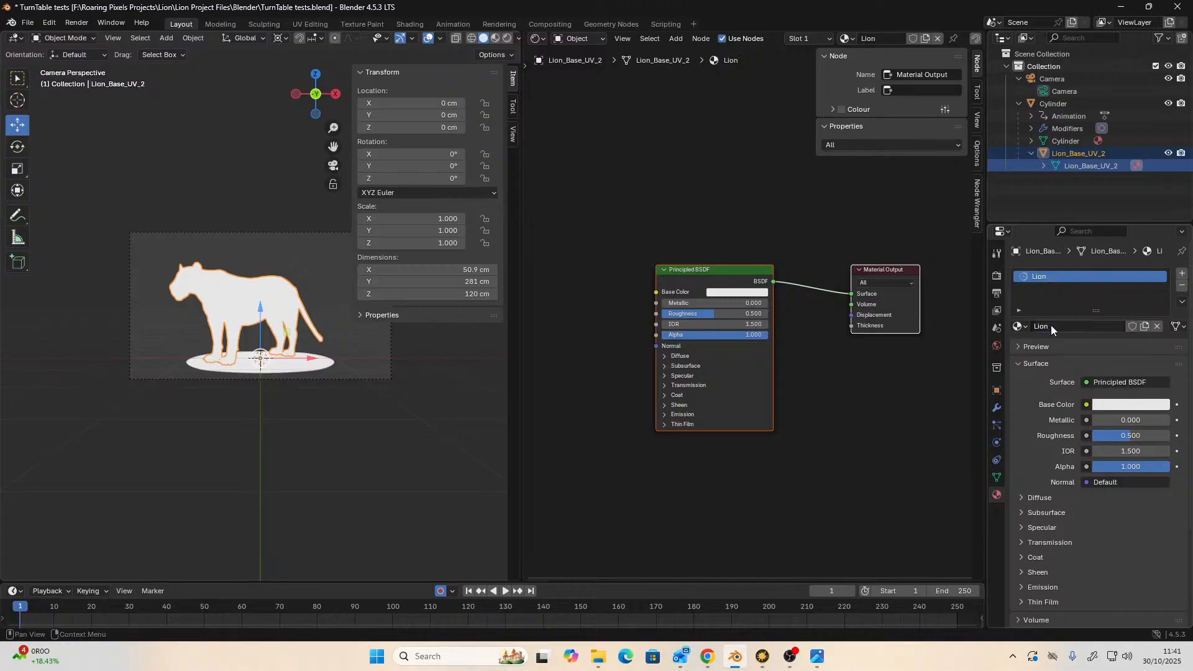
{"action": "key", "text": "Return"}
{"action": "scroll", "coordinate": [692, 300], "scroll_direction": "up", "scroll_amount": 1}
{"action": "middle_click_drag", "start_coordinate": [584, 326], "coordinate": [676, 370]}
{"action": "right_click", "coordinate": [610, 364]}
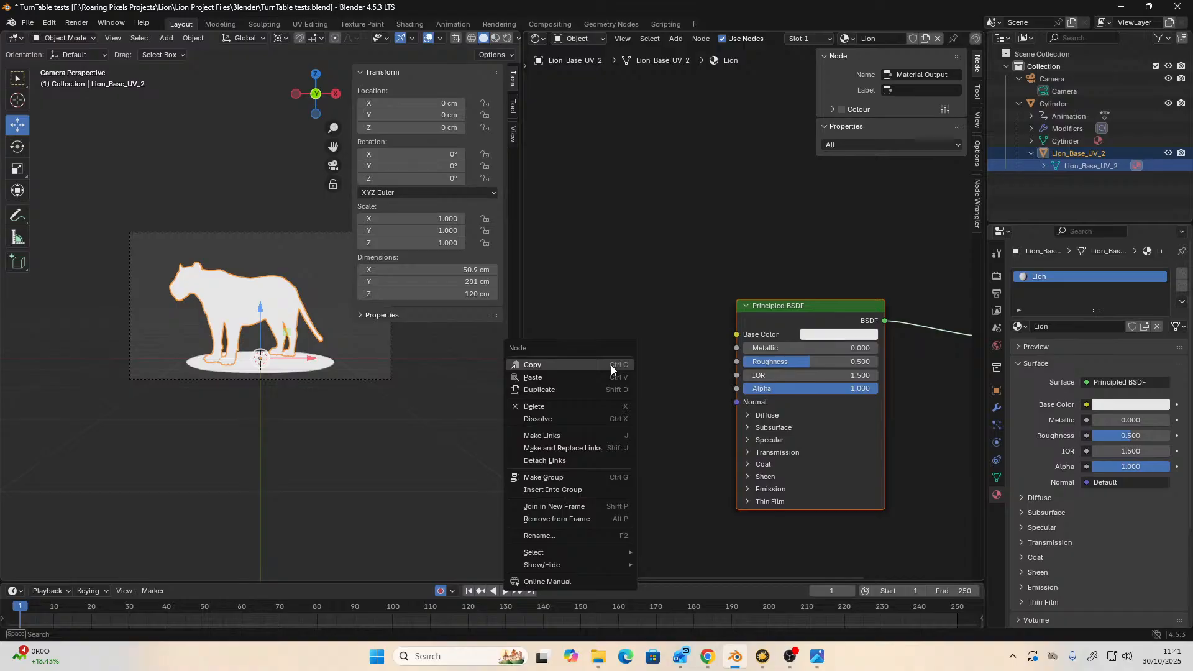
{"action": "left_click", "coordinate": [618, 315]}
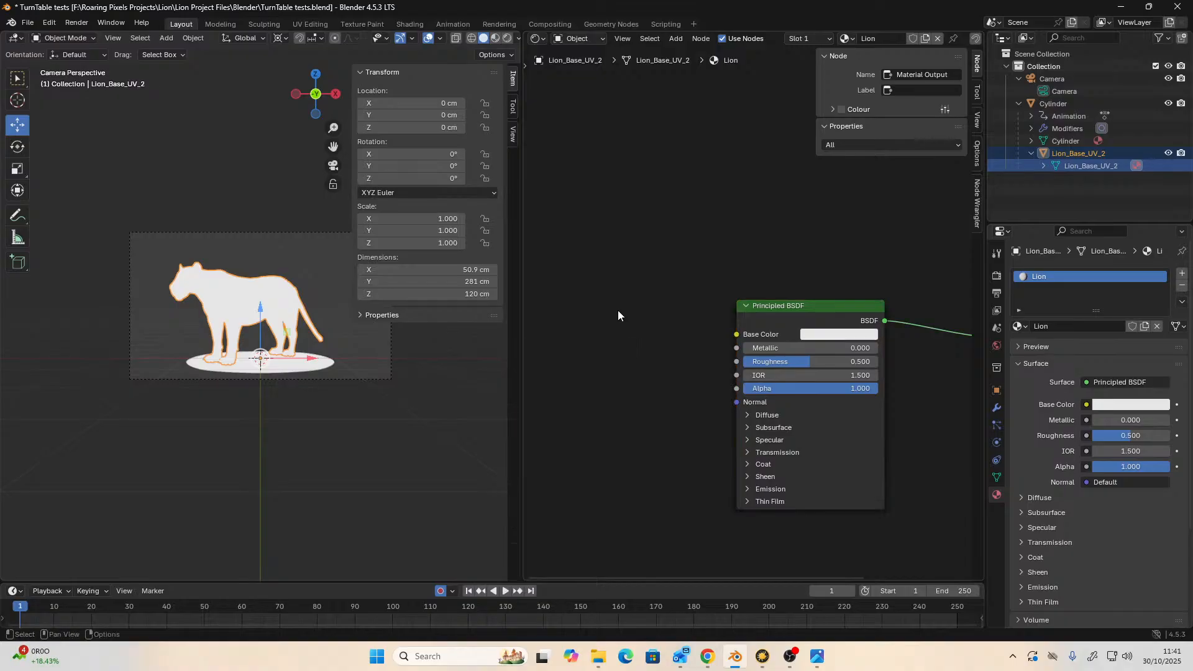
- Add an Image Texture with Mapping and Texture Coordinate nodes to the Principled BSDF's base color, and move the three nodes away from it
{"action": "left_click", "coordinate": [745, 320]}
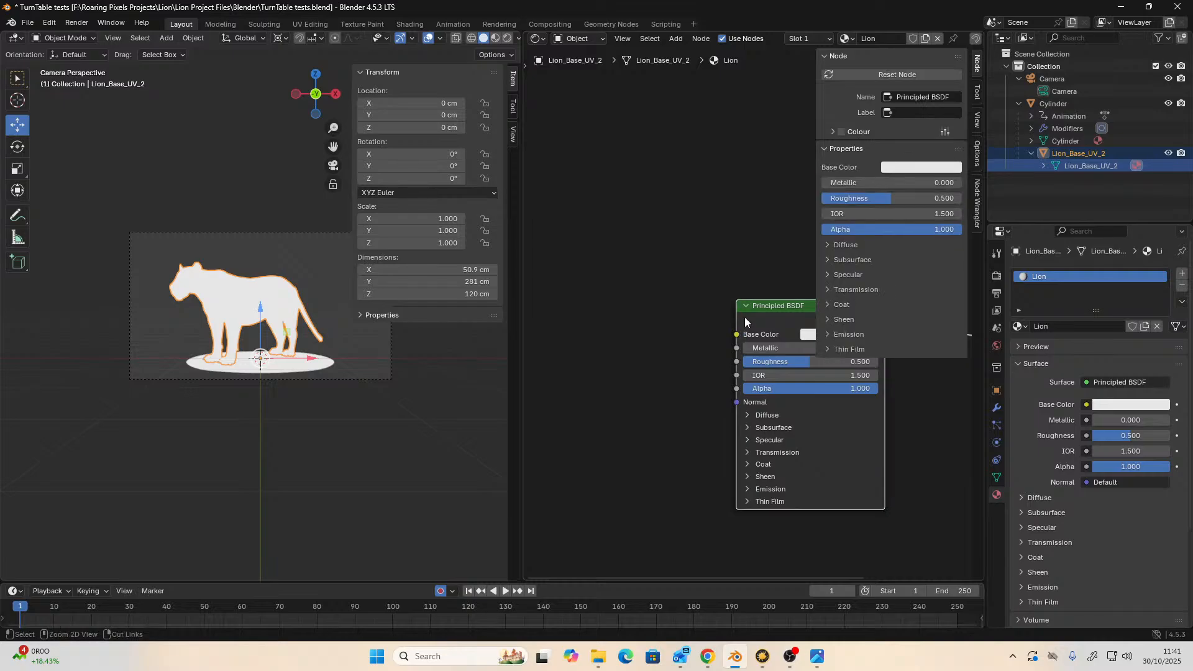
{"action": "key", "text": "ctrl+t"}
{"action": "scroll", "coordinate": [639, 274], "scroll_direction": "down", "scroll_amount": 2}
{"action": "left_click_drag", "start_coordinate": [615, 263], "coordinate": [754, 469]}
{"action": "left_click", "coordinate": [665, 313]}
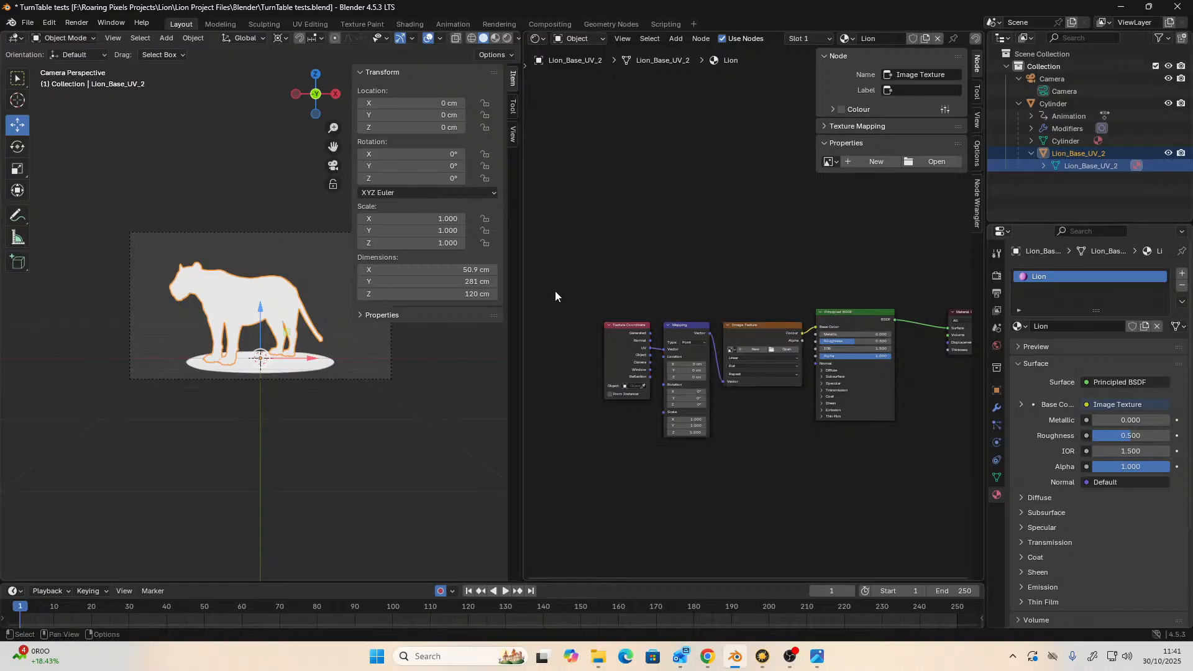
{"action": "left_click_drag", "start_coordinate": [591, 284], "coordinate": [745, 477]}
{"action": "left_click_drag", "start_coordinate": [751, 325], "coordinate": [658, 311]}
{"action": "scroll", "coordinate": [670, 390], "scroll_direction": "up", "scroll_amount": 1}
{"action": "middle_click_drag", "start_coordinate": [656, 379], "coordinate": [794, 417]}
{"action": "scroll", "coordinate": [794, 418], "scroll_direction": "up", "scroll_amount": 1}
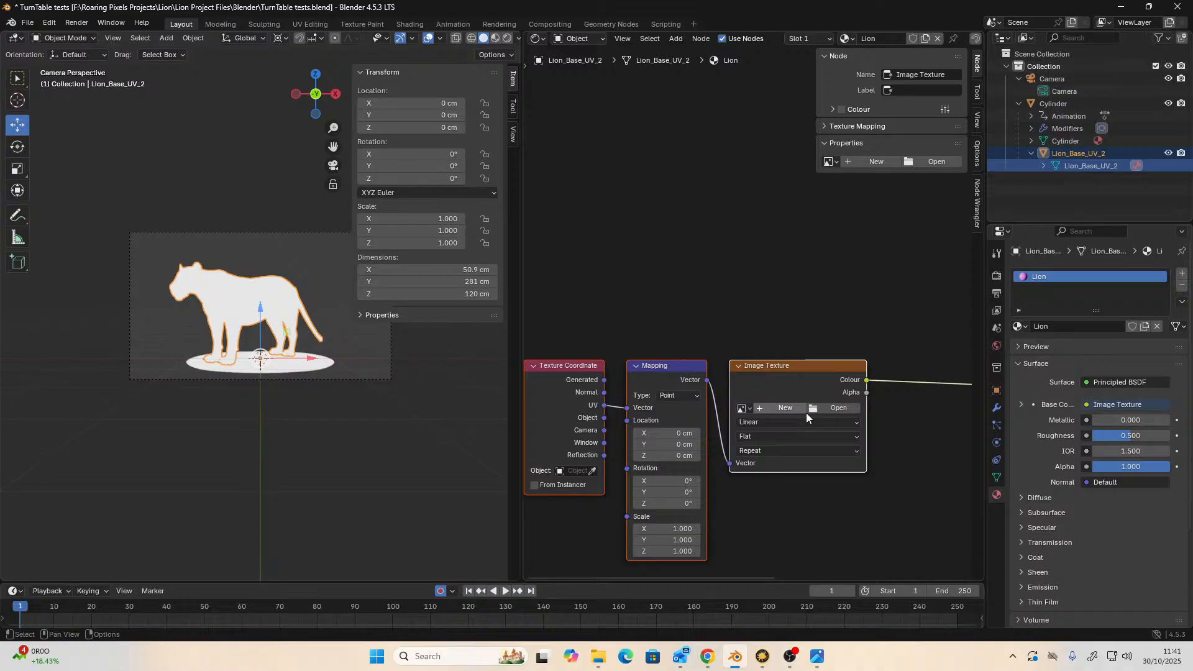
- Load Diffuse Color.1001.exr from the MARI folder in Lion Project Files into the Image Texture node
{"action": "left_click", "coordinate": [813, 408]}
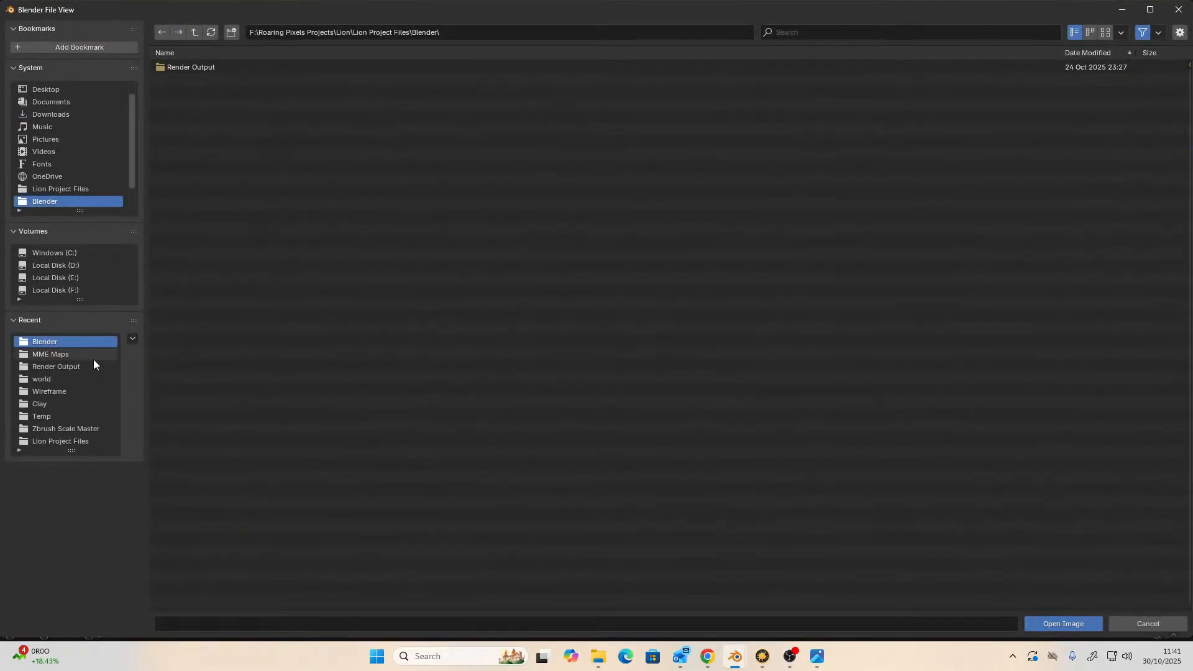
{"action": "left_click", "coordinate": [59, 441]}
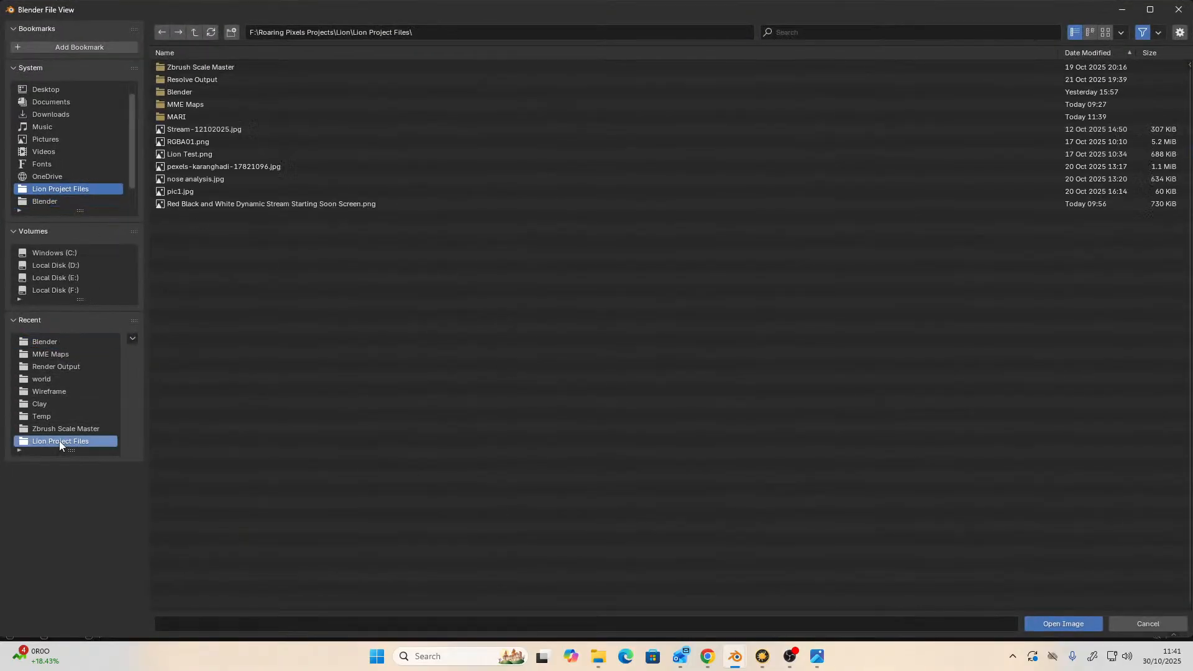
{"action": "left_click", "coordinate": [185, 116]}
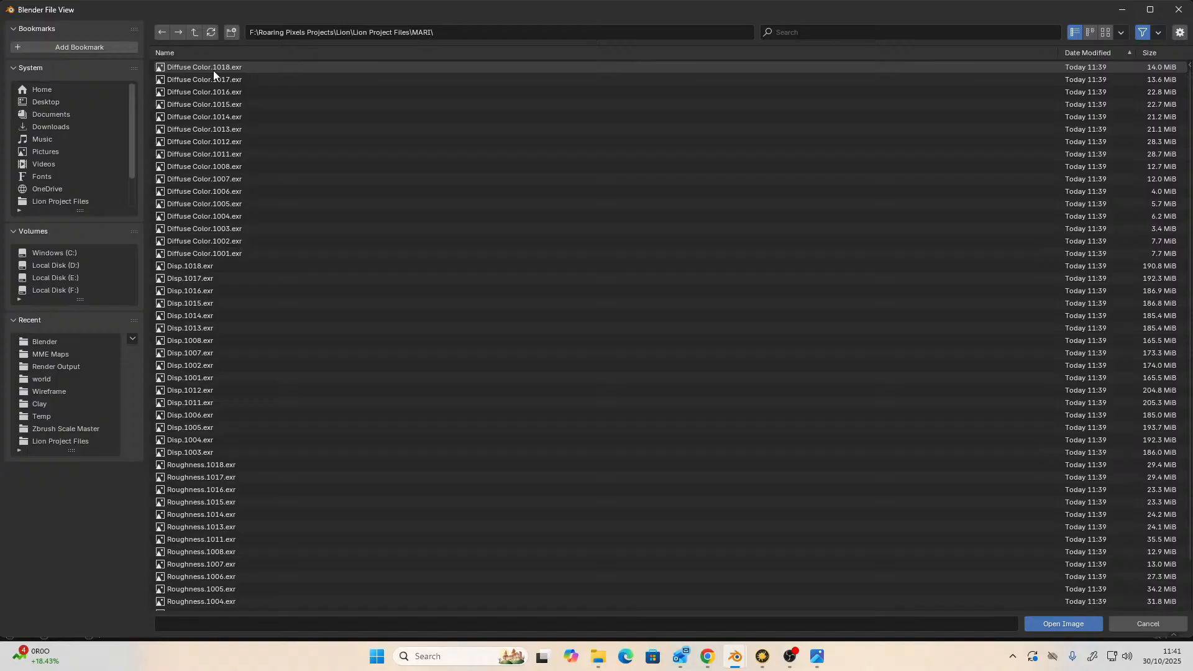
{"action": "left_click", "coordinate": [234, 255]}
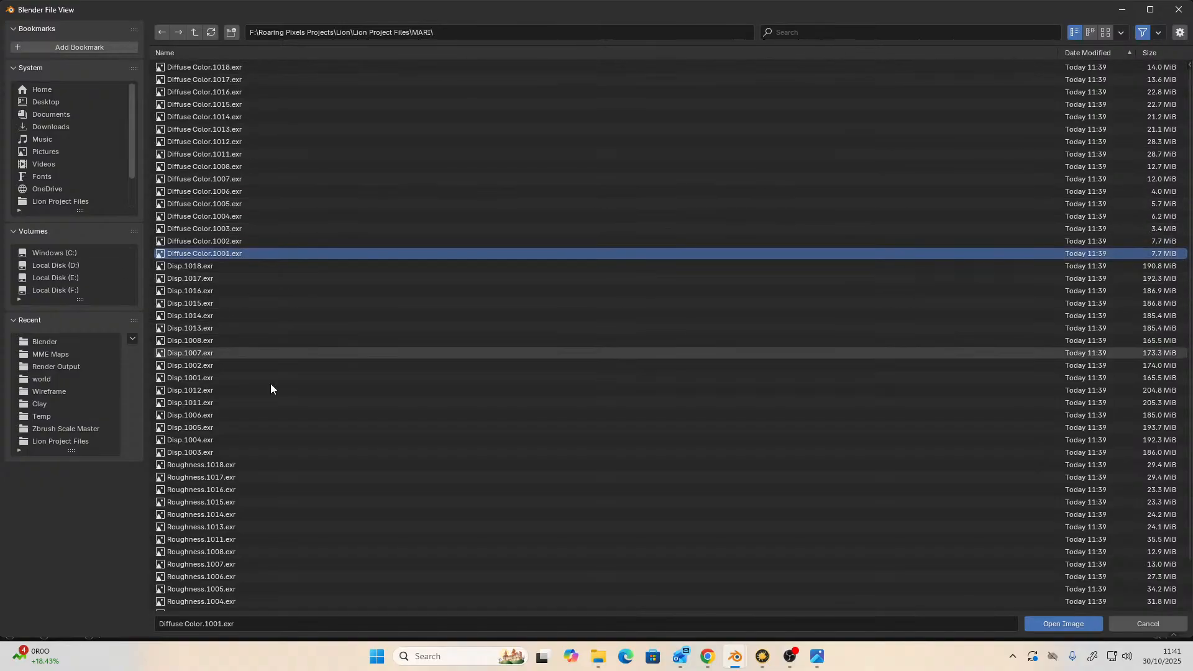
{"action": "left_click", "coordinate": [1056, 623]}
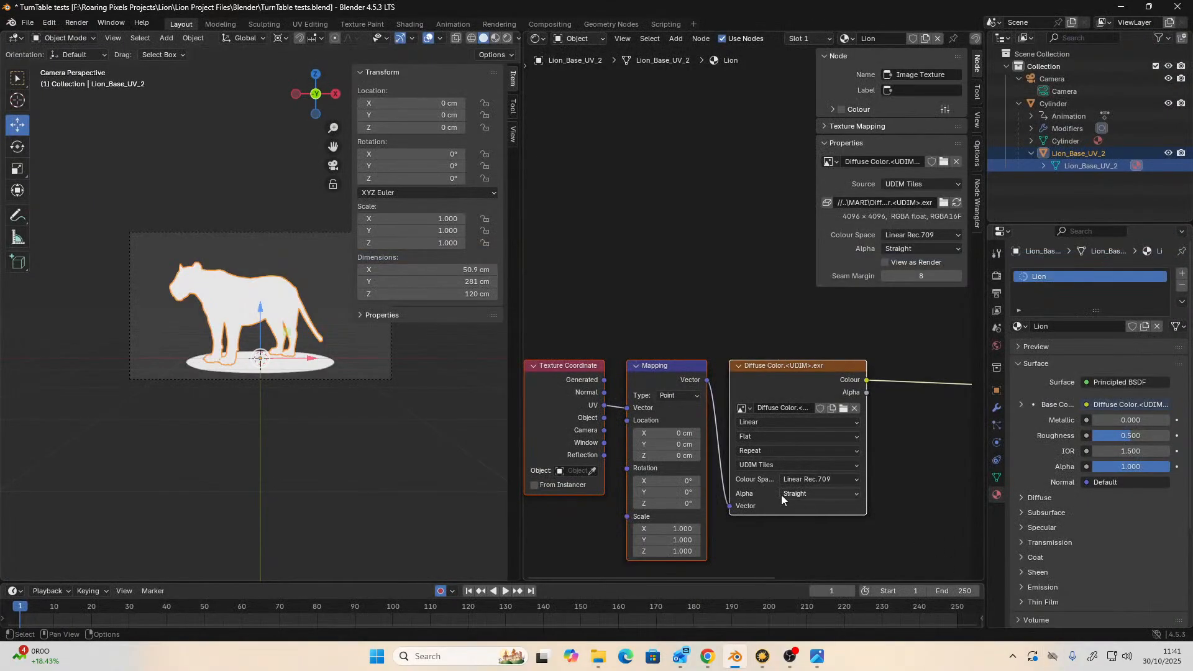
- Set the diffuse texture's colour space to ACEScg
{"action": "left_click", "coordinate": [822, 479]}
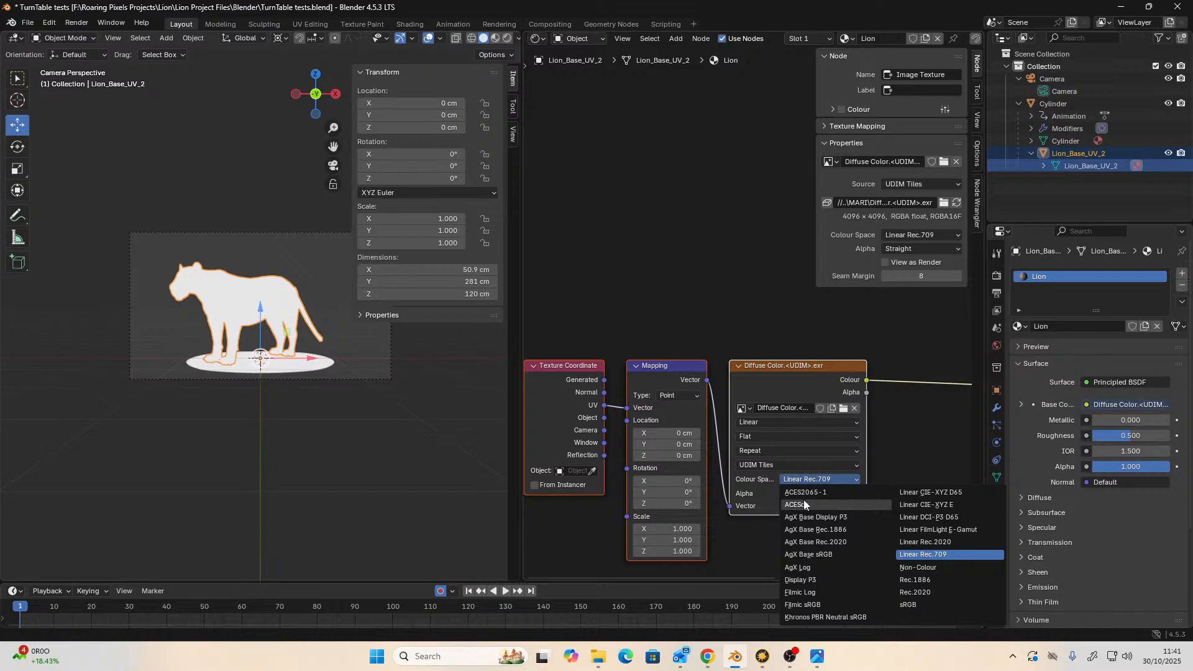
{"action": "left_click", "coordinate": [803, 500]}
{"action": "left_click", "coordinate": [809, 495]}
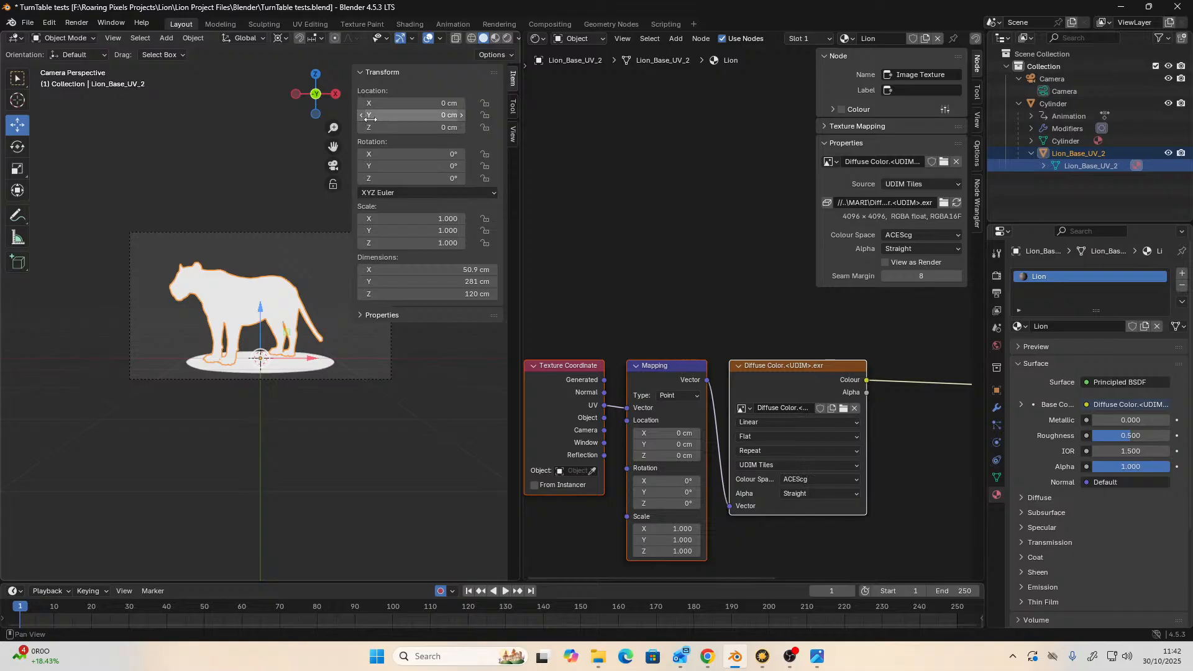
- Switch the viewport to rendered shading and inspect the textured lion from an angled view outside the camera
{"action": "left_click", "coordinate": [507, 38]}
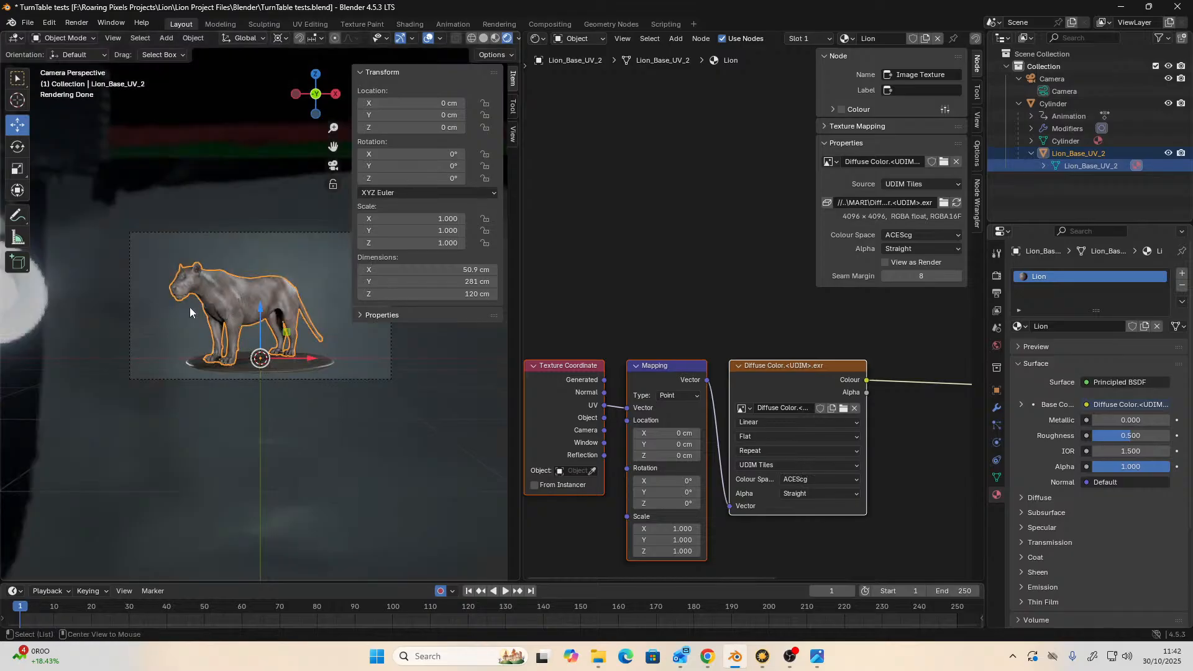
{"action": "left_click", "coordinate": [236, 349], "text": "alt"}
{"action": "middle_click_drag", "start_coordinate": [256, 328], "coordinate": [244, 425]}
{"action": "scroll", "coordinate": [238, 340], "scroll_direction": "up", "scroll_amount": 6}
{"action": "scroll", "coordinate": [294, 336], "scroll_direction": "down", "scroll_amount": 4}
{"action": "scroll", "coordinate": [280, 360], "scroll_direction": "up", "scroll_amount": 4}
{"action": "scroll", "coordinate": [280, 363], "scroll_direction": "down", "scroll_amount": 5}
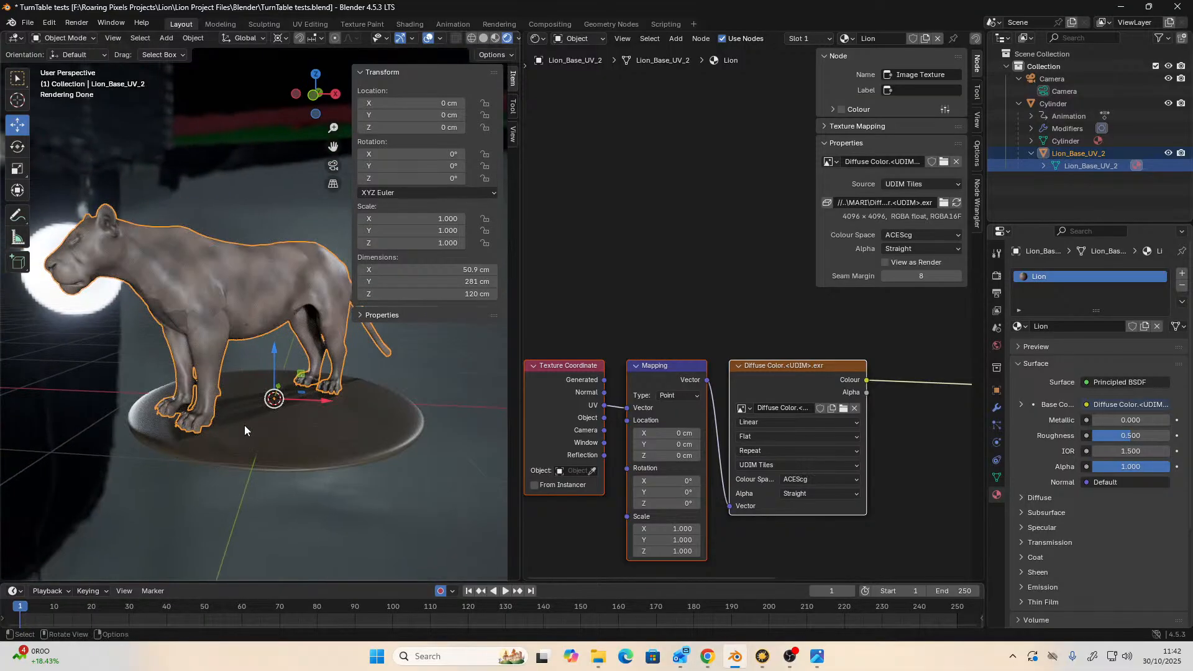
- Spread out the node layout by moving the Texture Coordinate and Mapping nodes away from the diffuse texture node and repositioning the texture node
{"action": "scroll", "coordinate": [658, 398], "scroll_direction": "down", "scroll_amount": 1}
{"action": "scroll", "coordinate": [738, 507], "scroll_direction": "up", "scroll_amount": 1}
{"action": "scroll", "coordinate": [754, 517], "scroll_direction": "down", "scroll_amount": 2}
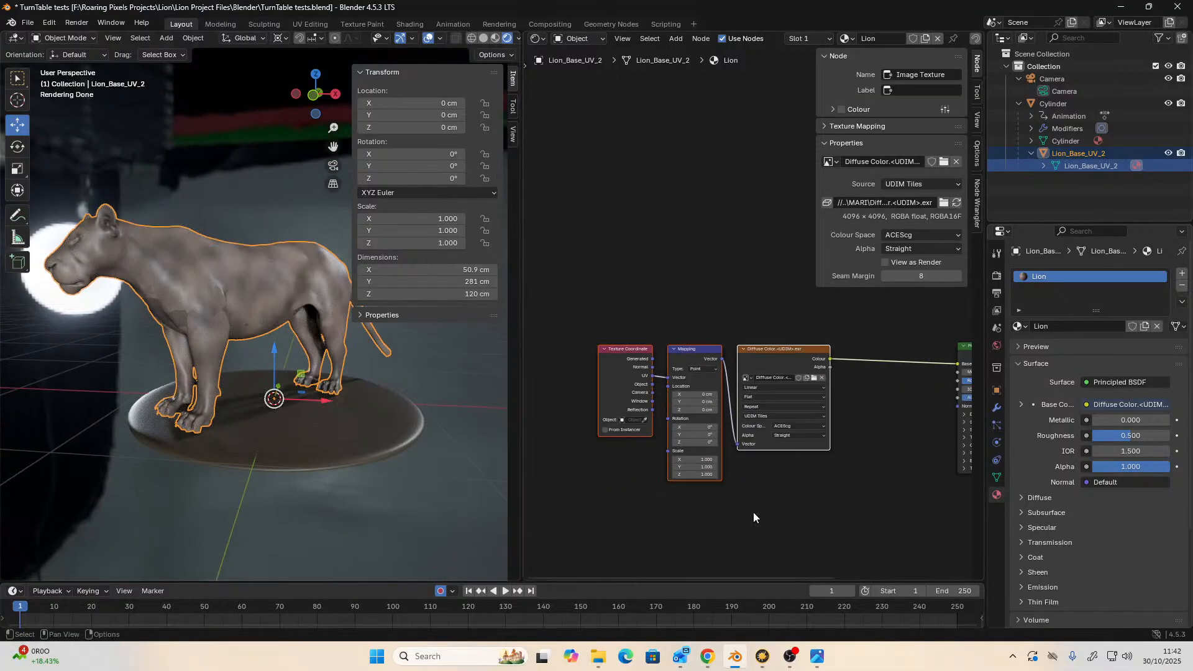
{"action": "left_click_drag", "start_coordinate": [598, 304], "coordinate": [721, 512]}
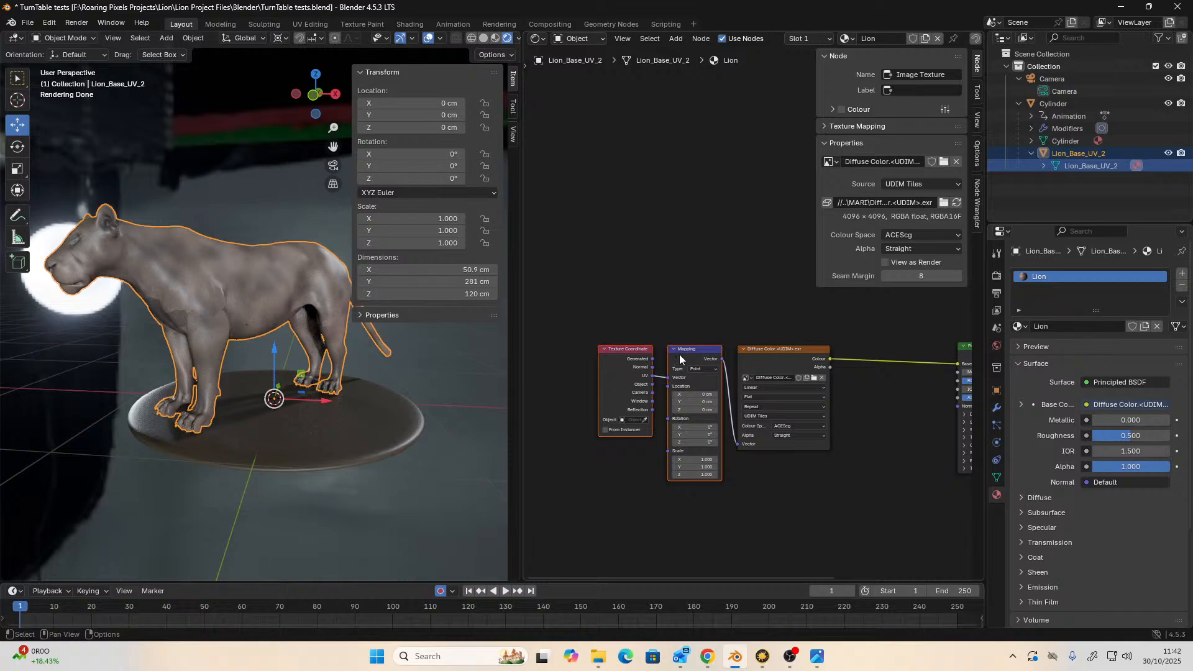
{"action": "left_click_drag", "start_coordinate": [680, 354], "coordinate": [591, 344]}
{"action": "scroll", "coordinate": [723, 448], "scroll_direction": "up", "scroll_amount": 1}
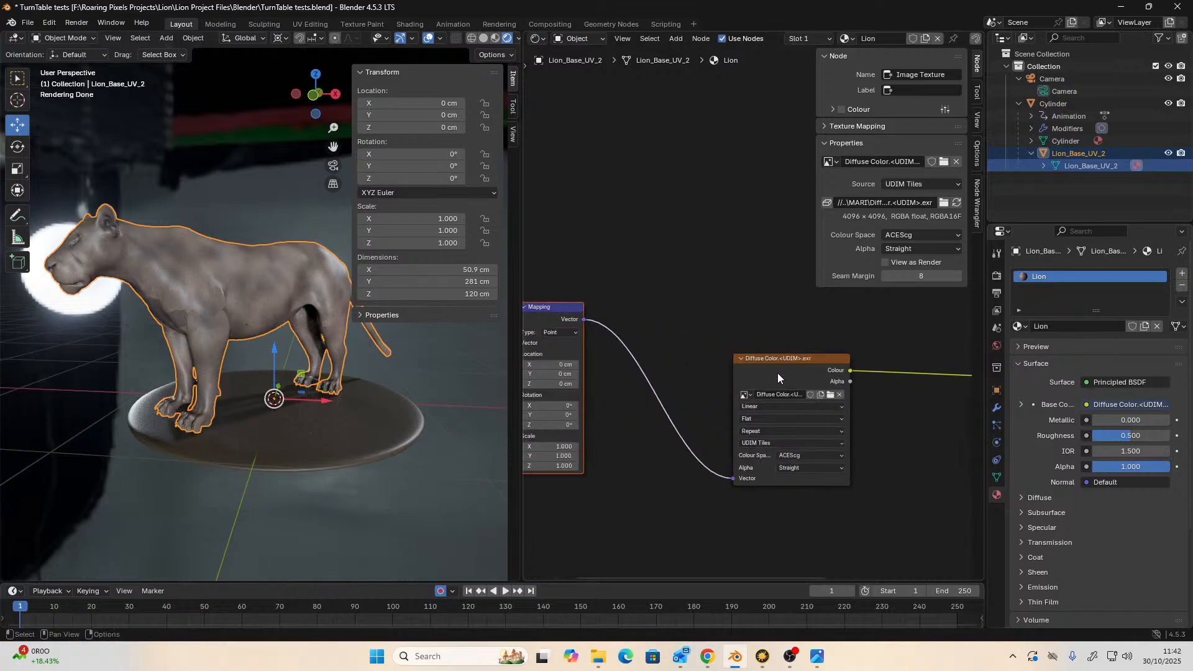
{"action": "left_click_drag", "start_coordinate": [778, 378], "coordinate": [750, 334]}
{"action": "scroll", "coordinate": [748, 405], "scroll_direction": "up", "scroll_amount": 2}
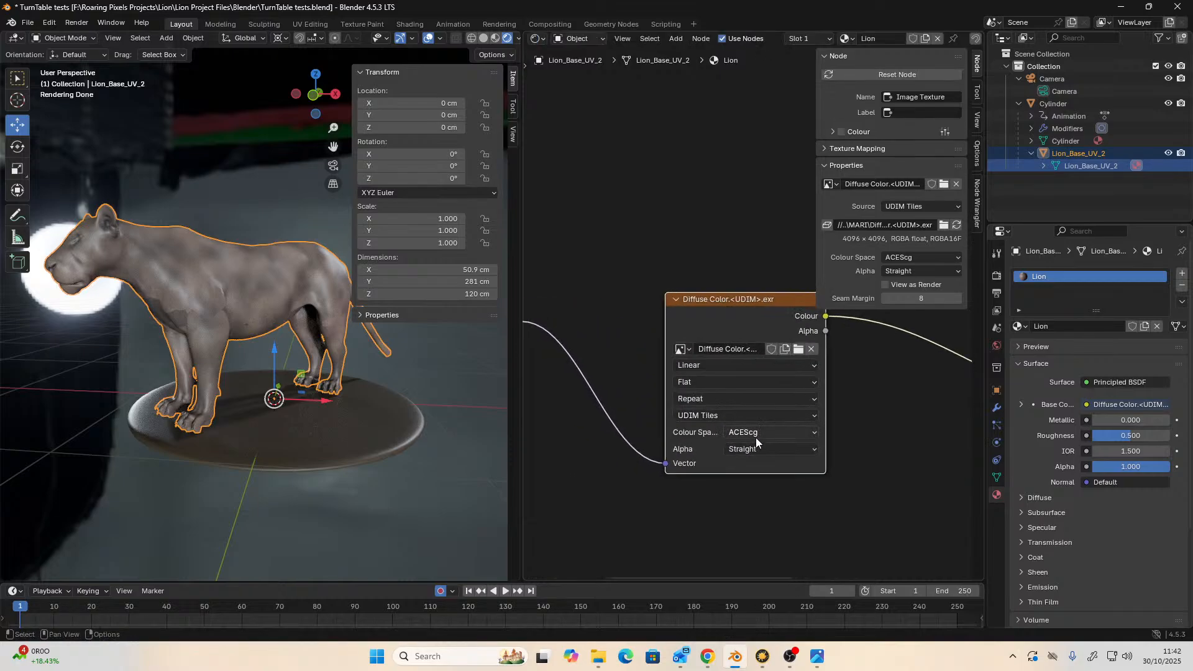
- Review the diffuse texture's colour space options and keep ACEScg
{"action": "left_click", "coordinate": [755, 433]}
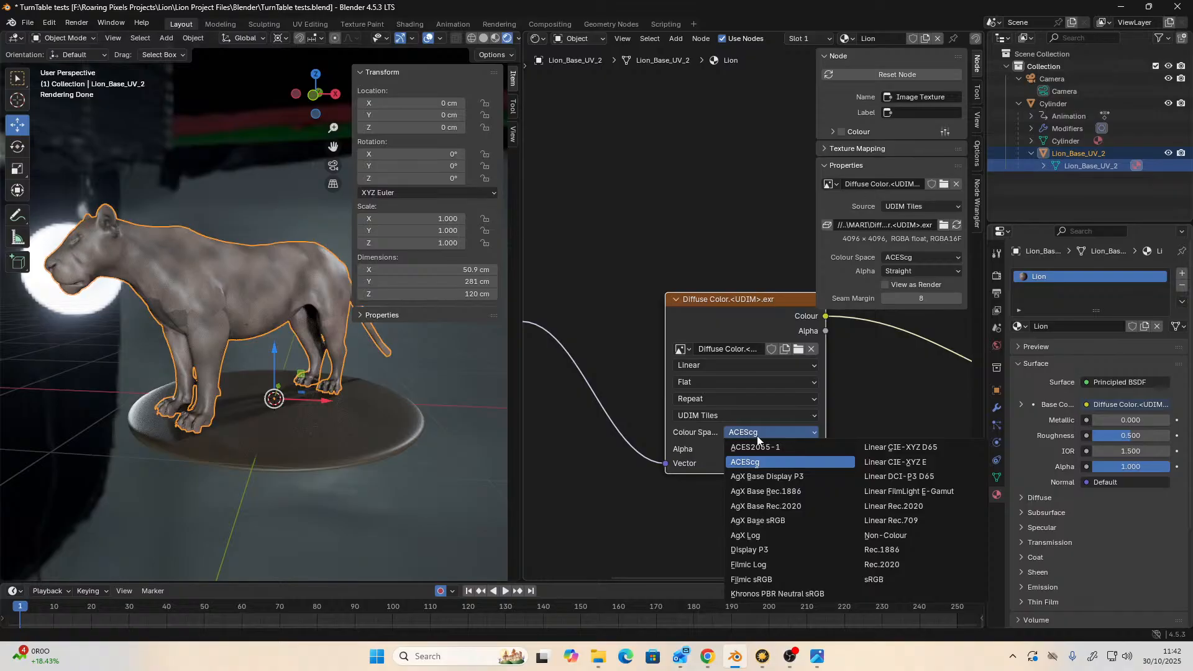
{"action": "left_click", "coordinate": [757, 435]}
{"action": "left_click", "coordinate": [755, 449]}
{"action": "left_click", "coordinate": [749, 461]}
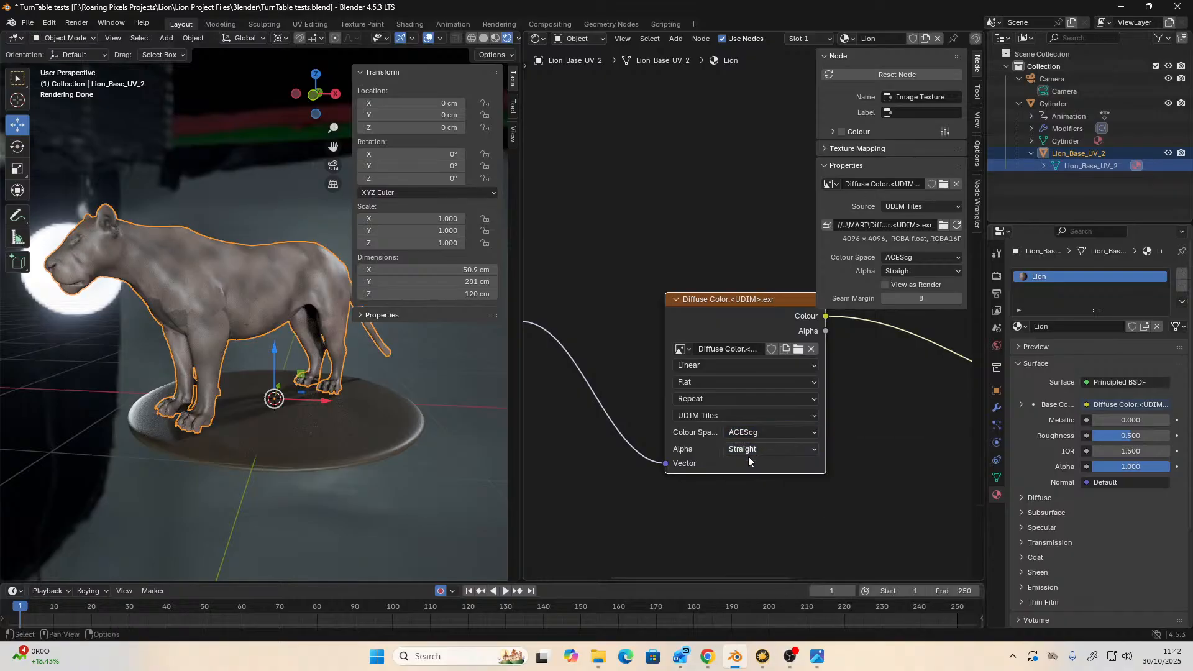
- Duplicate the diffuse Image Texture node and place the copy directly below the original
{"action": "scroll", "coordinate": [685, 493], "scroll_direction": "down", "scroll_amount": 5}
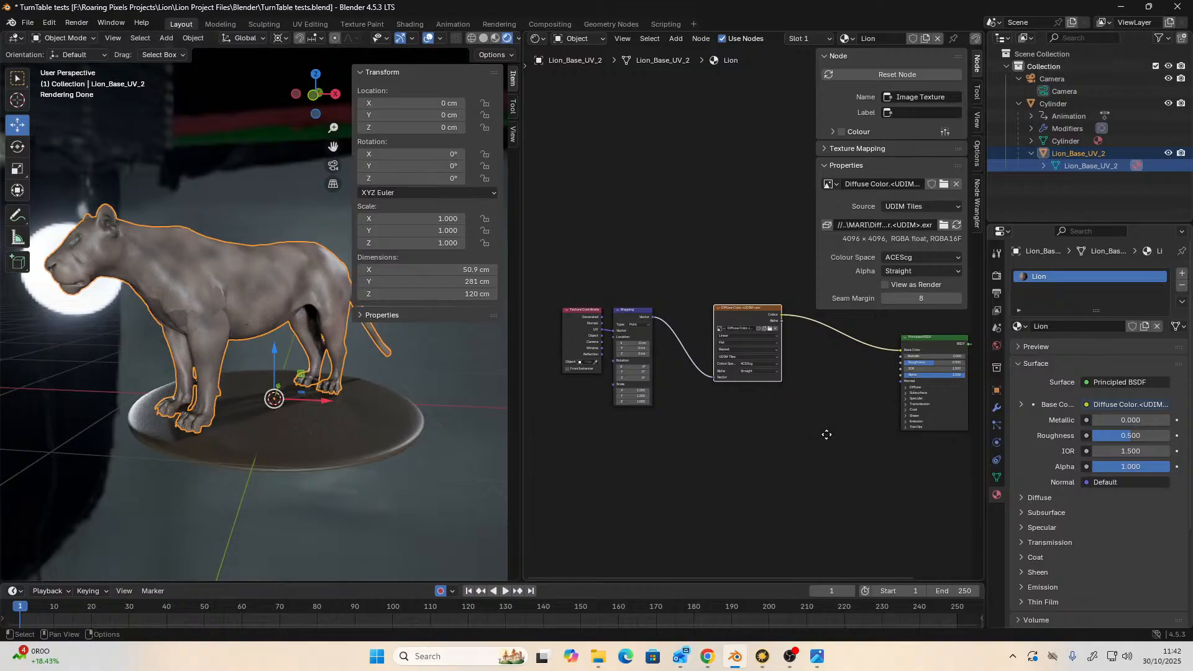
{"action": "scroll", "coordinate": [701, 442], "scroll_direction": "up", "scroll_amount": 3}
{"action": "middle_click_drag", "start_coordinate": [685, 449], "coordinate": [779, 409]}
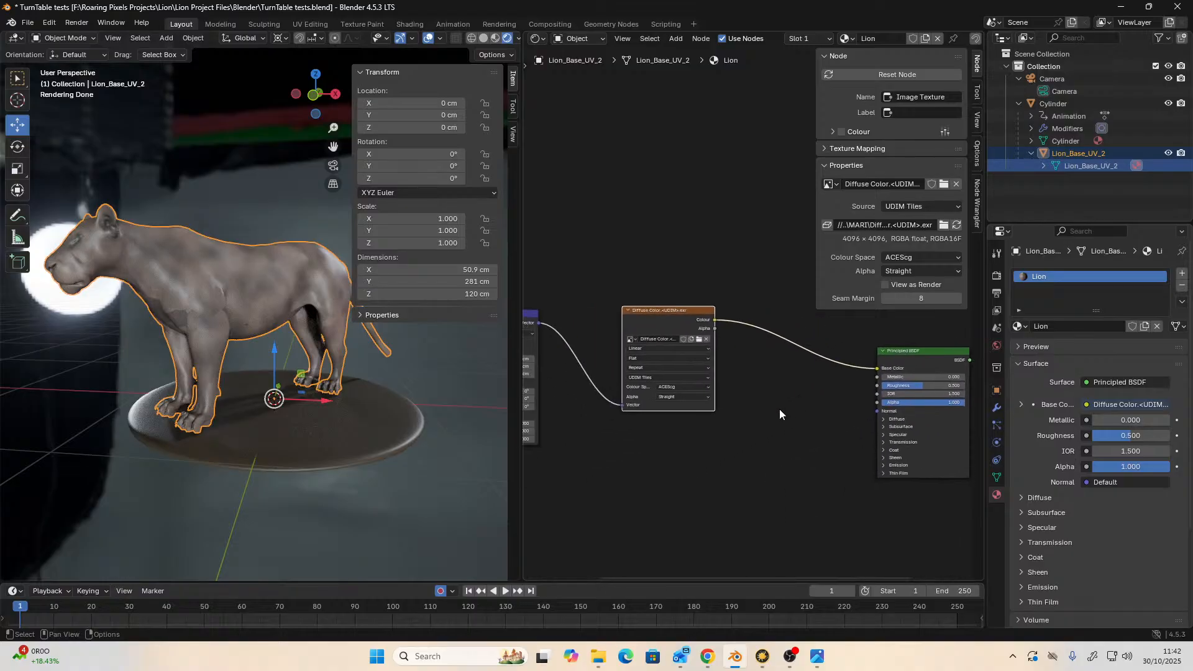
{"action": "scroll", "coordinate": [692, 441], "scroll_direction": "down", "scroll_amount": 1}
{"action": "right_click", "coordinate": [692, 441]}
{"action": "key", "text": "Escape"}
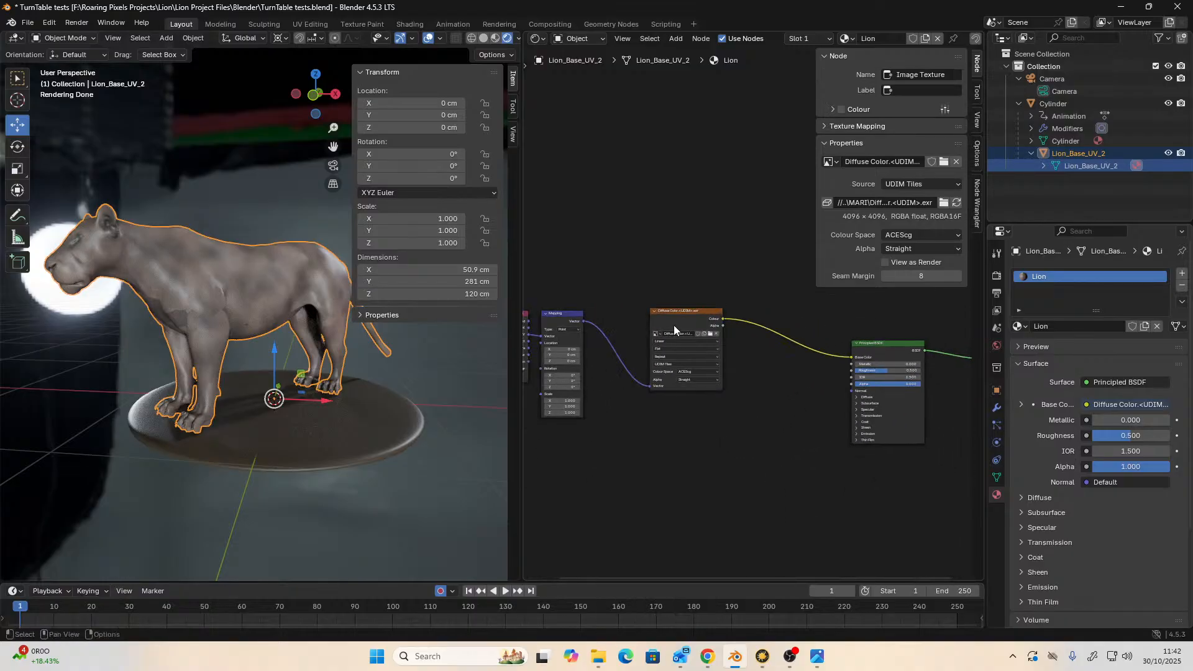
{"action": "key", "text": "shift+d"}
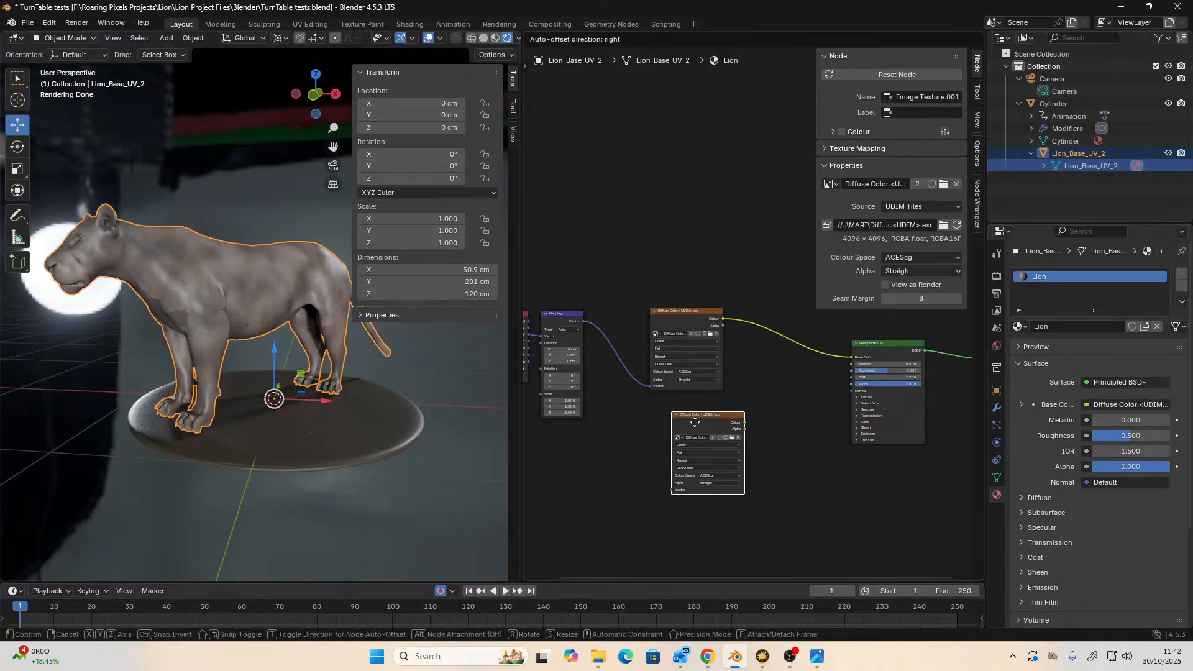
{"action": "left_click", "coordinate": [672, 424]}
{"action": "scroll", "coordinate": [672, 424], "scroll_direction": "up", "scroll_amount": 3}
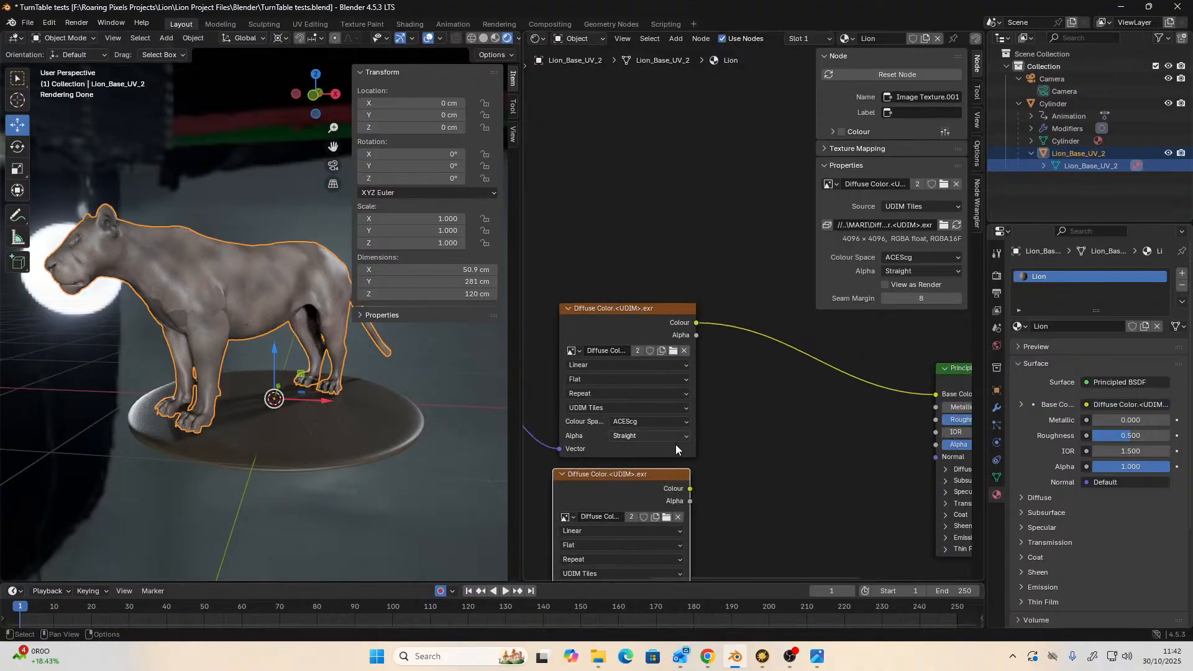
- Load Disp.1001.exr from the MARI folder into the duplicated Image Texture node
{"action": "left_click", "coordinate": [665, 518]}
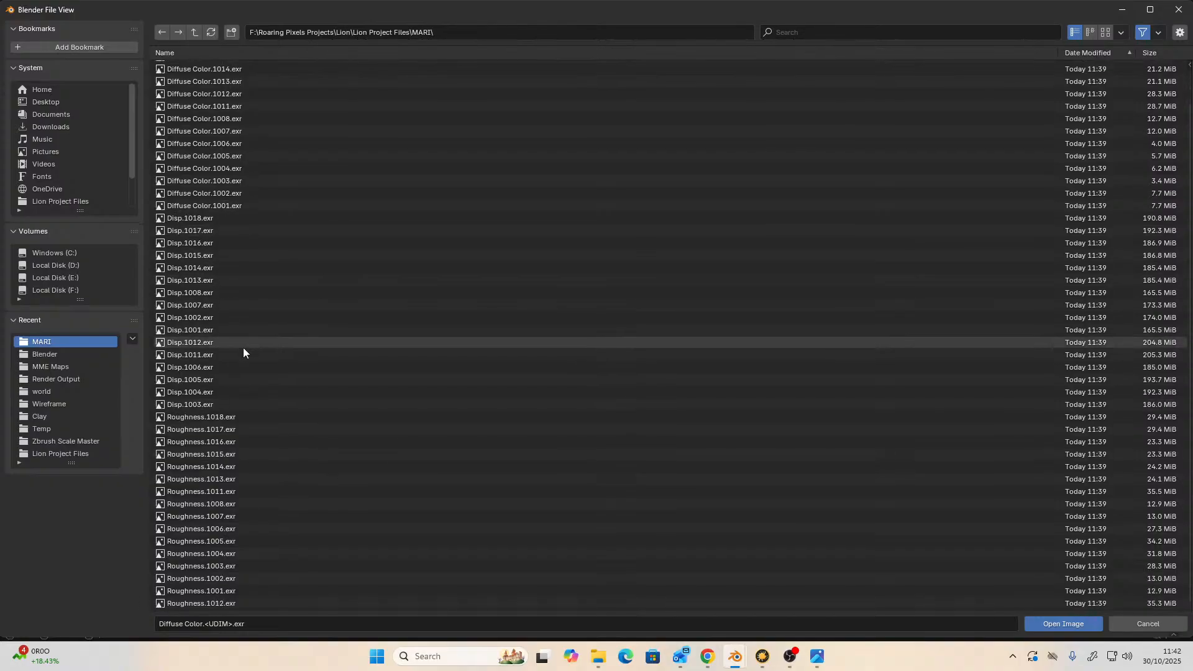
{"action": "scroll", "coordinate": [205, 419], "scroll_direction": "down", "scroll_amount": 2}
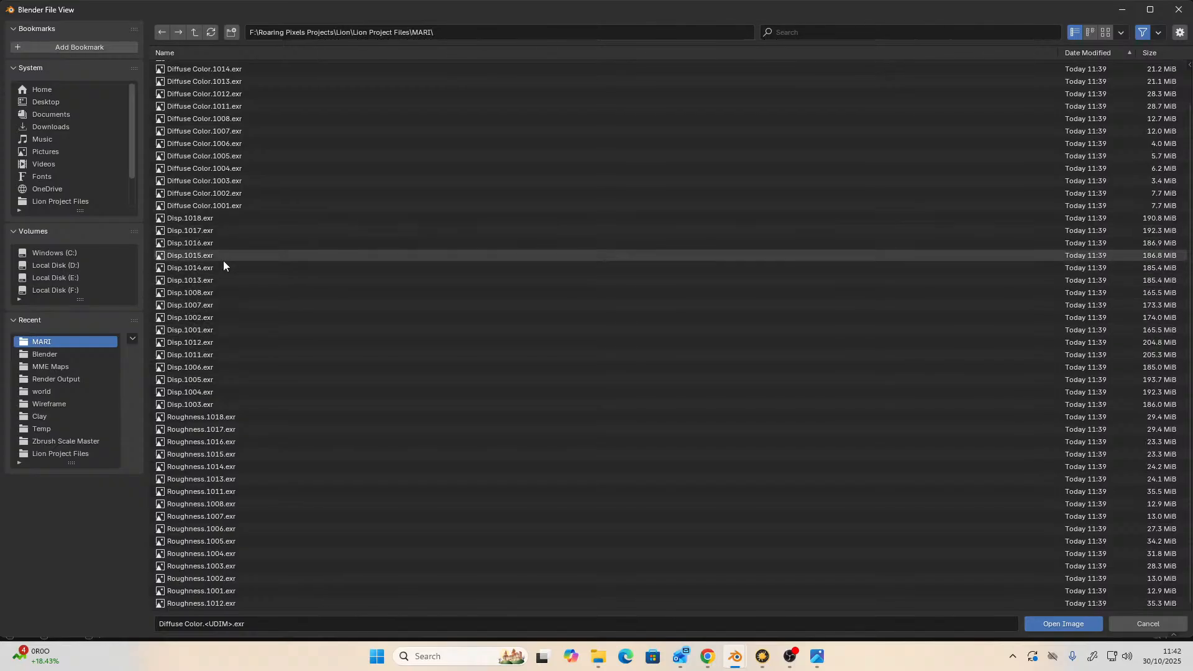
{"action": "left_click", "coordinate": [204, 330]}
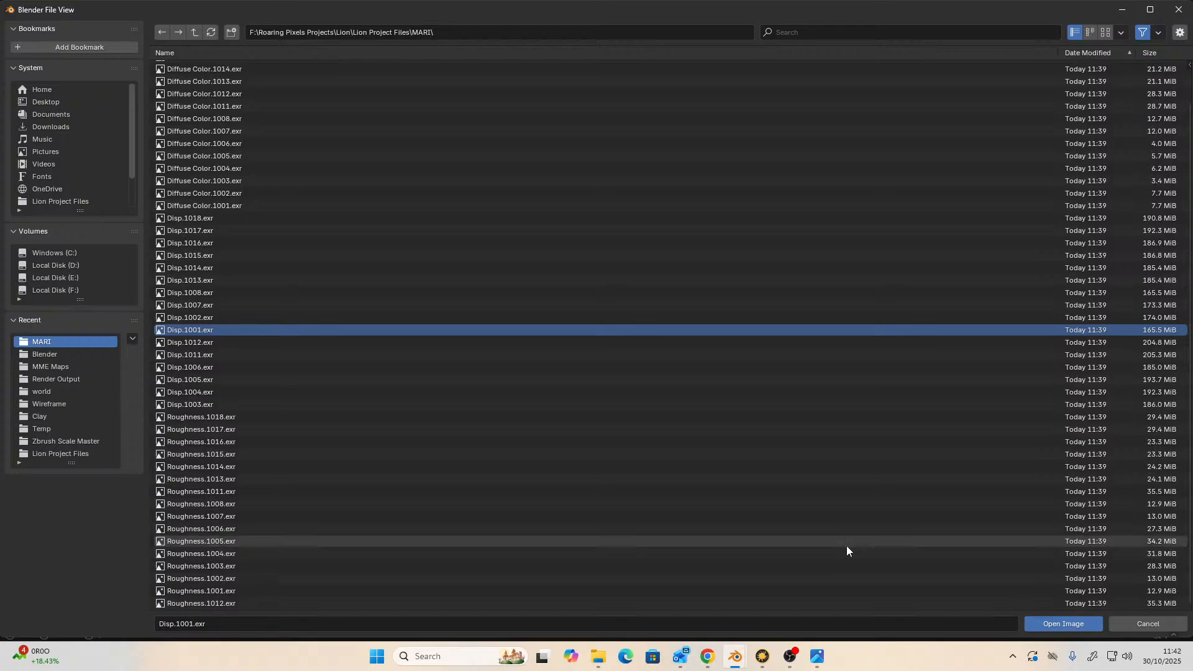
{"action": "left_click", "coordinate": [1057, 624]}
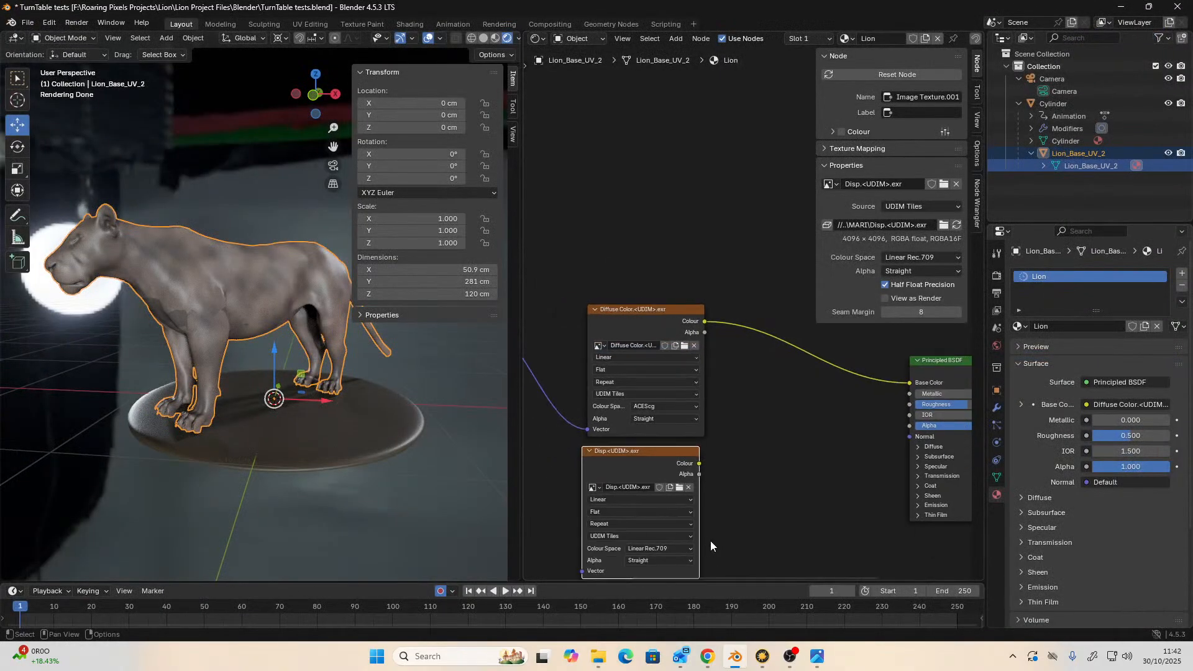
- Link the Mapping node's Vector output to the Vector input of the Disp texture node
{"action": "scroll", "coordinate": [710, 541], "scroll_direction": "down", "scroll_amount": 3}
{"action": "middle_click_drag", "start_coordinate": [837, 537], "coordinate": [672, 501]}
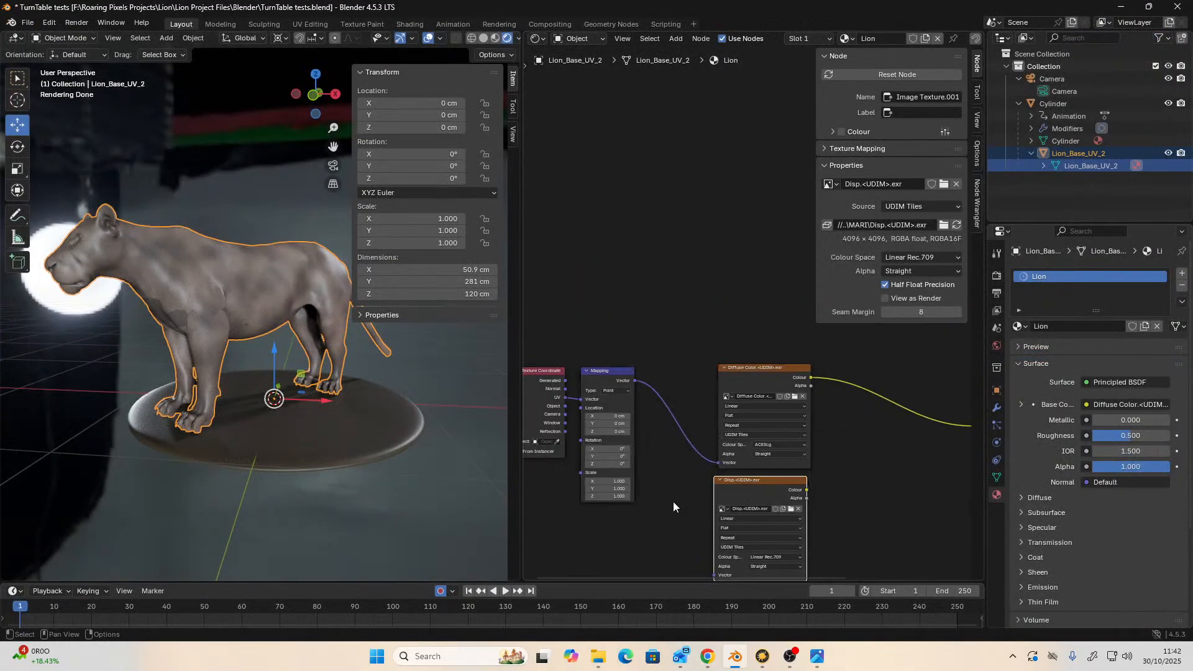
{"action": "left_click", "coordinate": [633, 384]}
{"action": "left_click_drag", "start_coordinate": [712, 575], "coordinate": [646, 382]}
- Add a Displacement node with its Height input fed by the Disp texture's Colour output, placed beside the Principled BSDF
{"action": "middle_click_drag", "start_coordinate": [800, 510], "coordinate": [585, 495]}
{"action": "left_click_drag", "start_coordinate": [589, 473], "coordinate": [701, 510]}
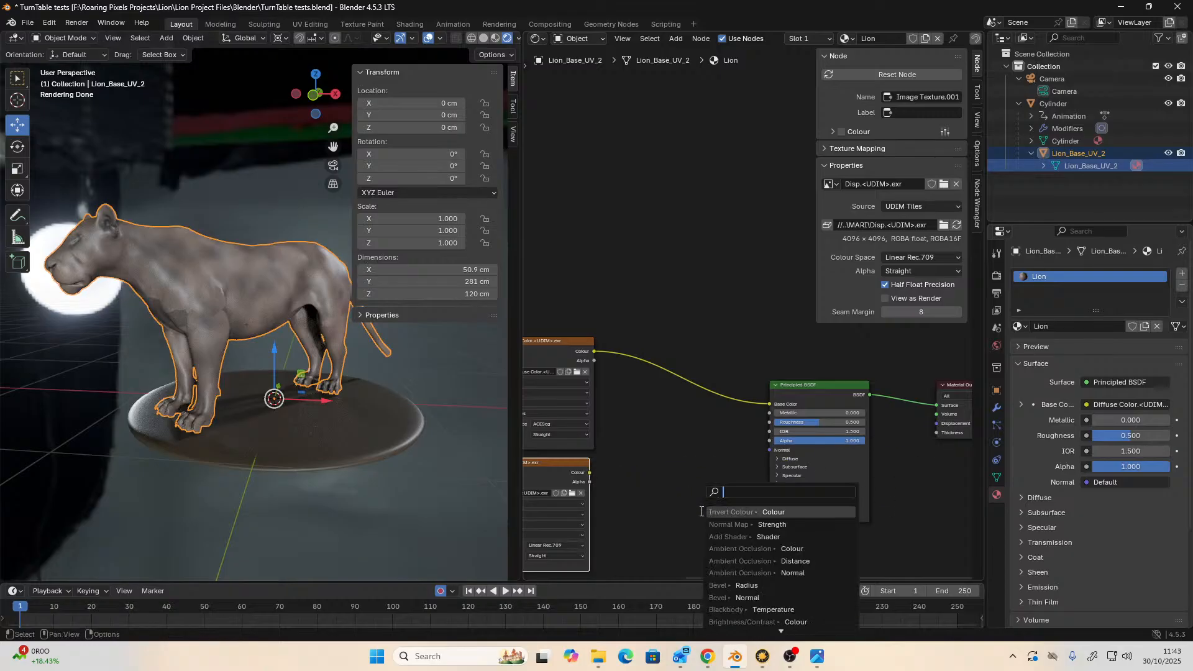
{"action": "type", "text": "di"}
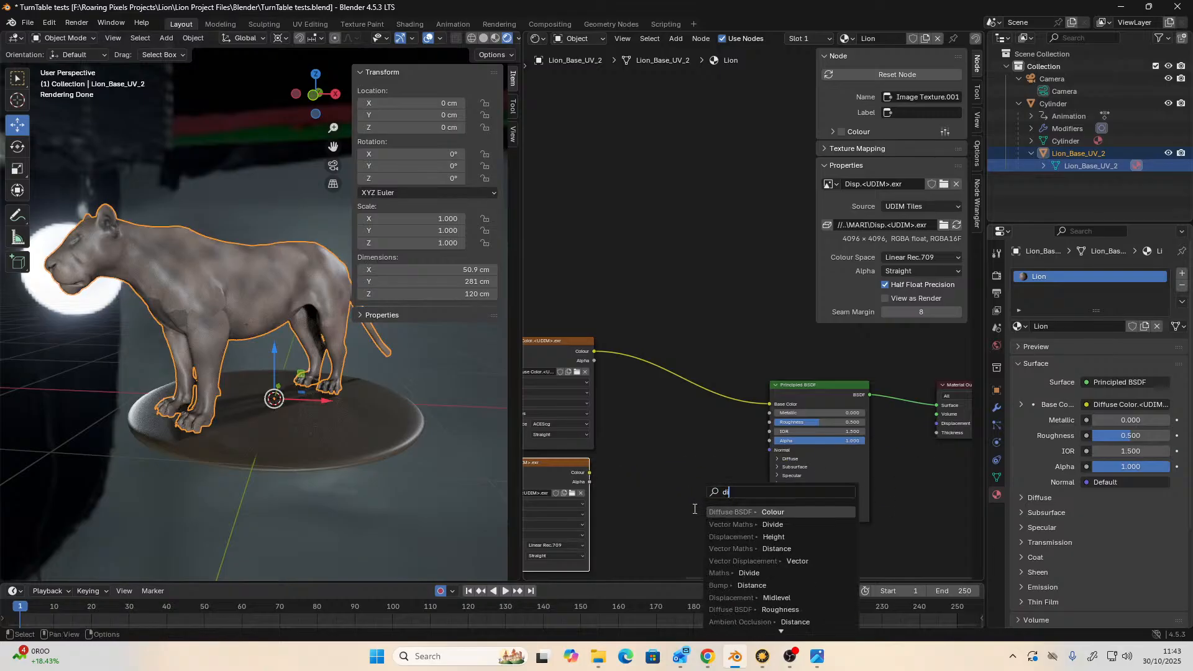
{"action": "type", "text": "s"}
{"action": "key", "text": "Return"}
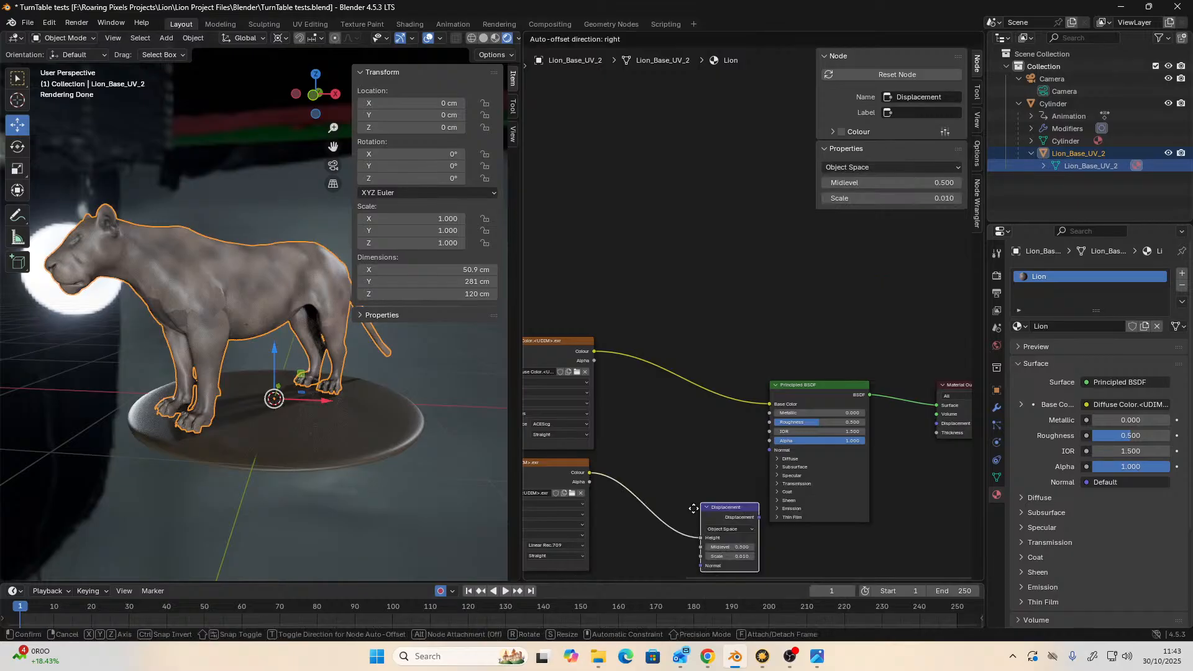
{"action": "left_click", "coordinate": [694, 508]}
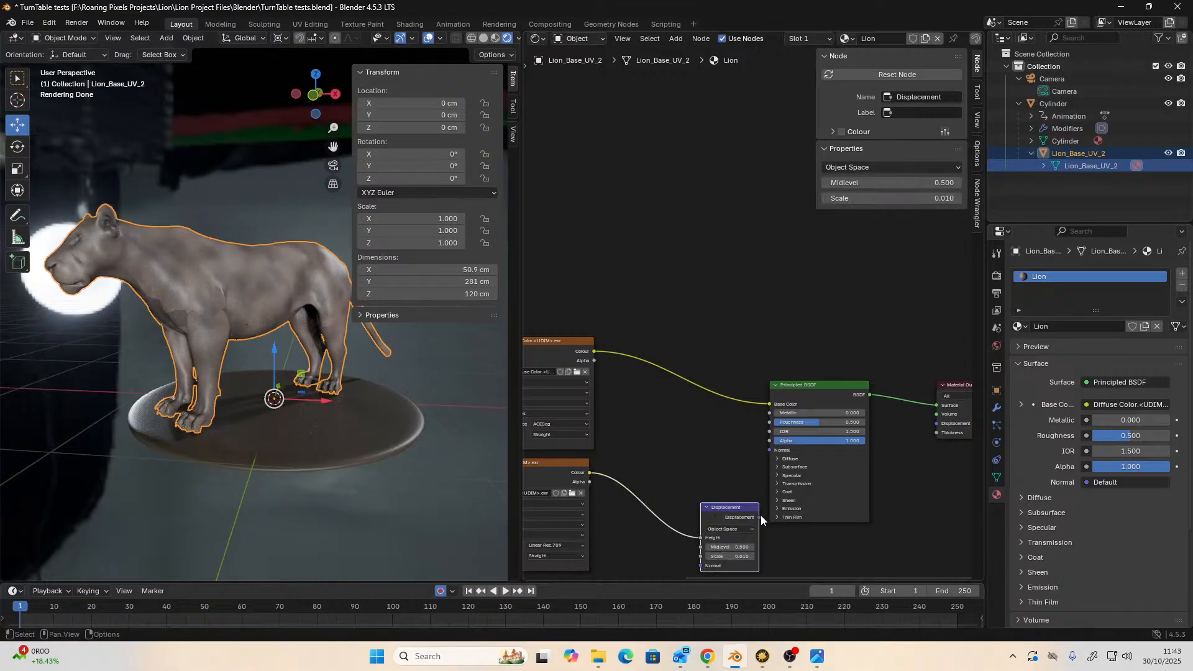
- Connect the Displacement node's output to the Displacement input of the Material Output
{"action": "left_click_drag", "start_coordinate": [760, 515], "coordinate": [804, 494]}
{"action": "left_click_drag", "start_coordinate": [901, 427], "coordinate": [935, 424]}
{"action": "scroll", "coordinate": [713, 539], "scroll_direction": "up", "scroll_amount": 2}
{"action": "middle_click_drag", "start_coordinate": [713, 539], "coordinate": [726, 347]}
{"action": "scroll", "coordinate": [720, 373], "scroll_direction": "up", "scroll_amount": 2}
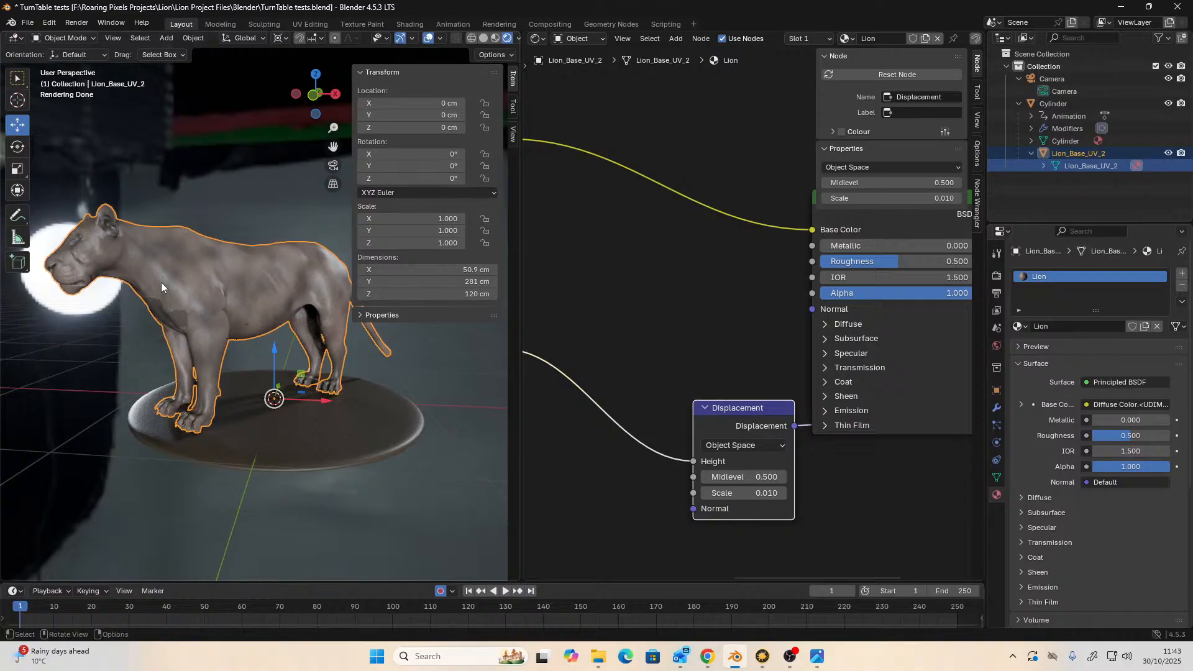
- Examine the displacement detail on the lion's face and head up close in the rendered view
{"action": "scroll", "coordinate": [162, 282], "scroll_direction": "up", "scroll_amount": 3}
{"action": "middle_click_drag", "start_coordinate": [163, 294], "coordinate": [256, 255]}
{"action": "scroll", "coordinate": [233, 306], "scroll_direction": "up", "scroll_amount": 2}
{"action": "scroll", "coordinate": [259, 254], "scroll_direction": "up", "scroll_amount": 4}
{"action": "scroll", "coordinate": [257, 254], "scroll_direction": "down", "scroll_amount": 4}
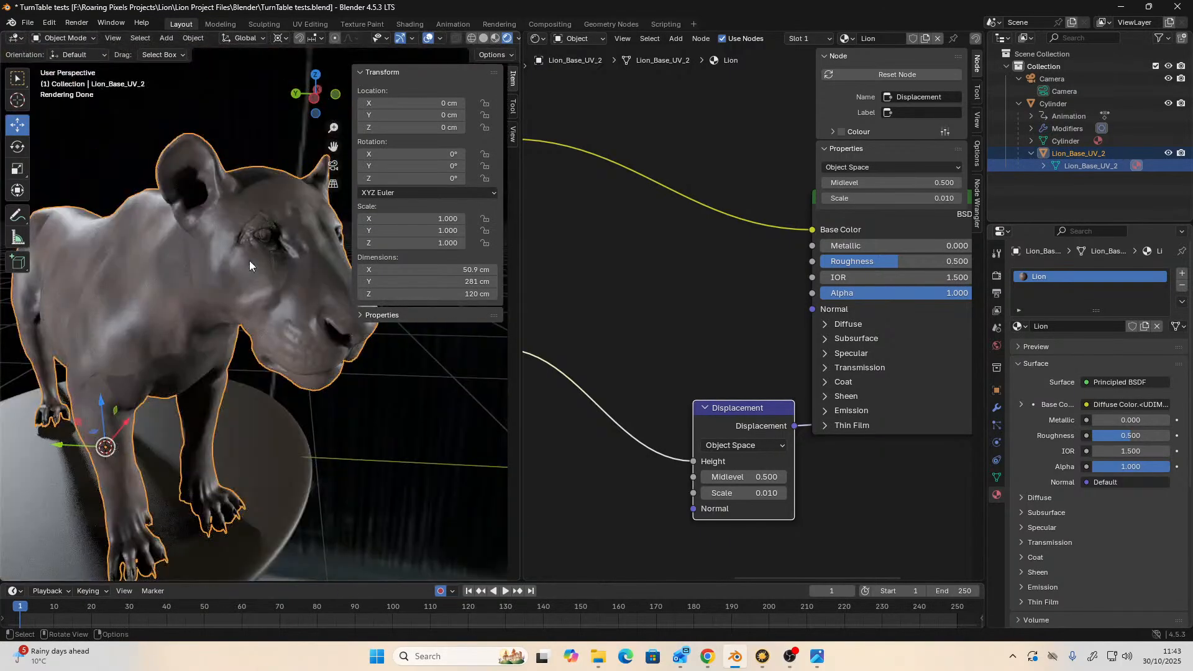
{"action": "scroll", "coordinate": [249, 261], "scroll_direction": "up", "scroll_amount": 2}
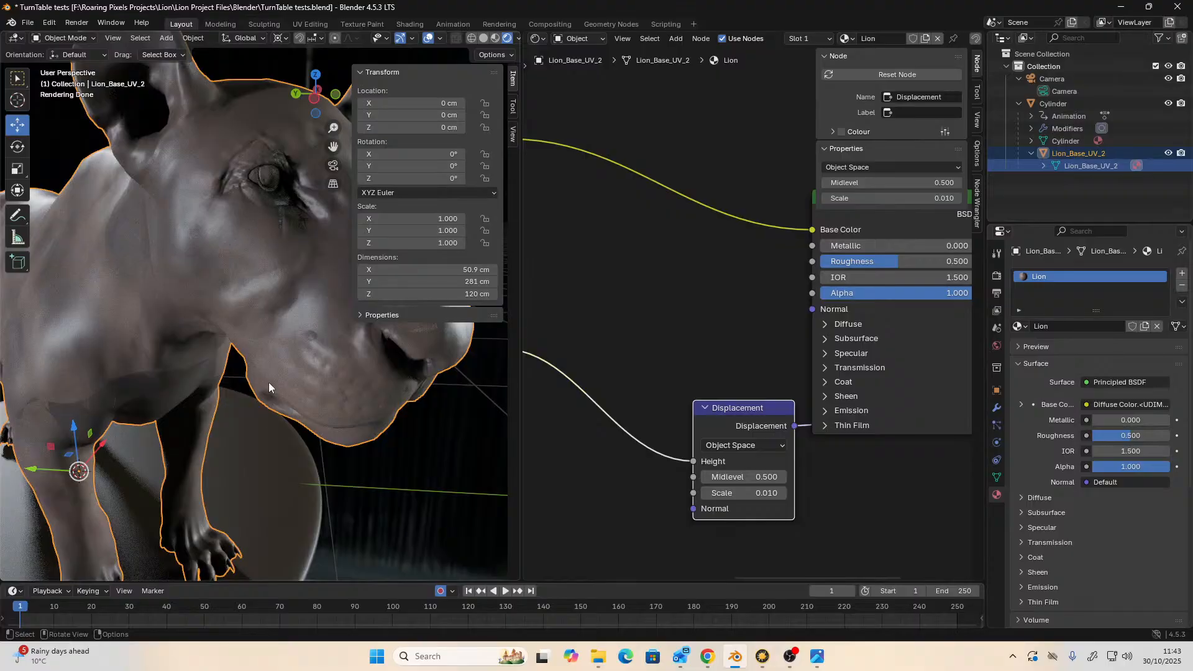
- Try a Scale of 0.001 on the Displacement node, and set it back to 0.01
{"action": "middle_click_drag", "start_coordinate": [262, 389], "coordinate": [260, 388]}
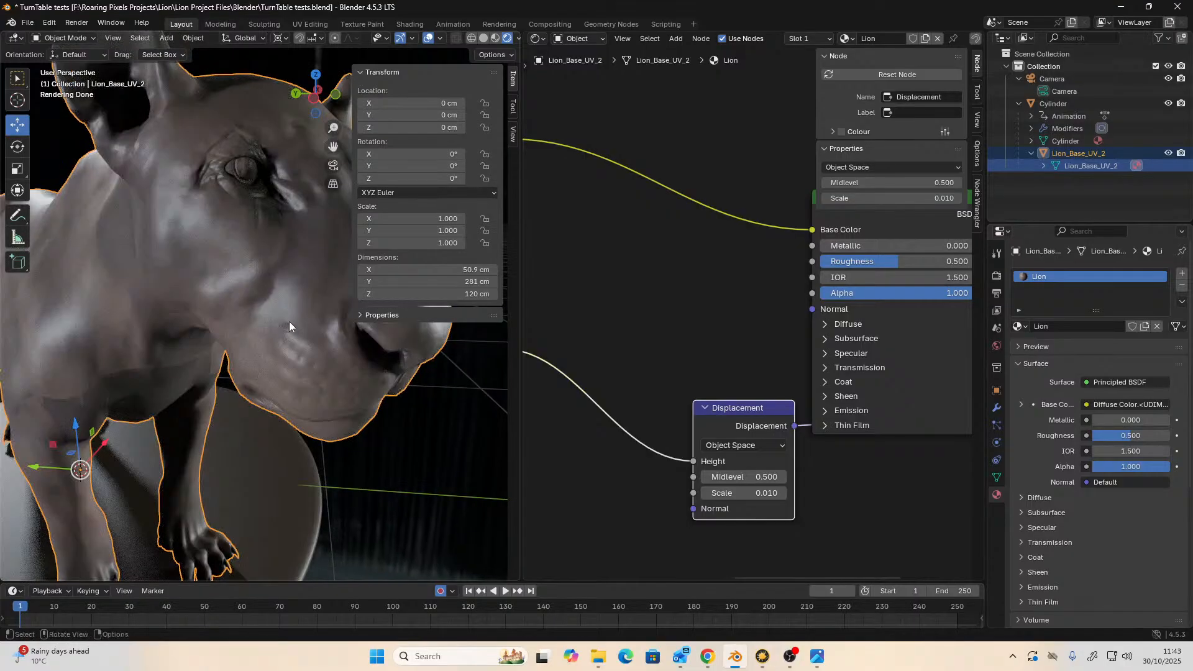
{"action": "mouse_move", "coordinate": [291, 319]}
{"action": "middle_mouse_down"}
{"action": "mouse_move", "coordinate": [274, 337]}
{"action": "mouse_move", "coordinate": [210, 328]}
{"action": "mouse_move", "coordinate": [190, 225]}
{"action": "mouse_move", "coordinate": [300, 326]}
{"action": "middle_mouse_up"}
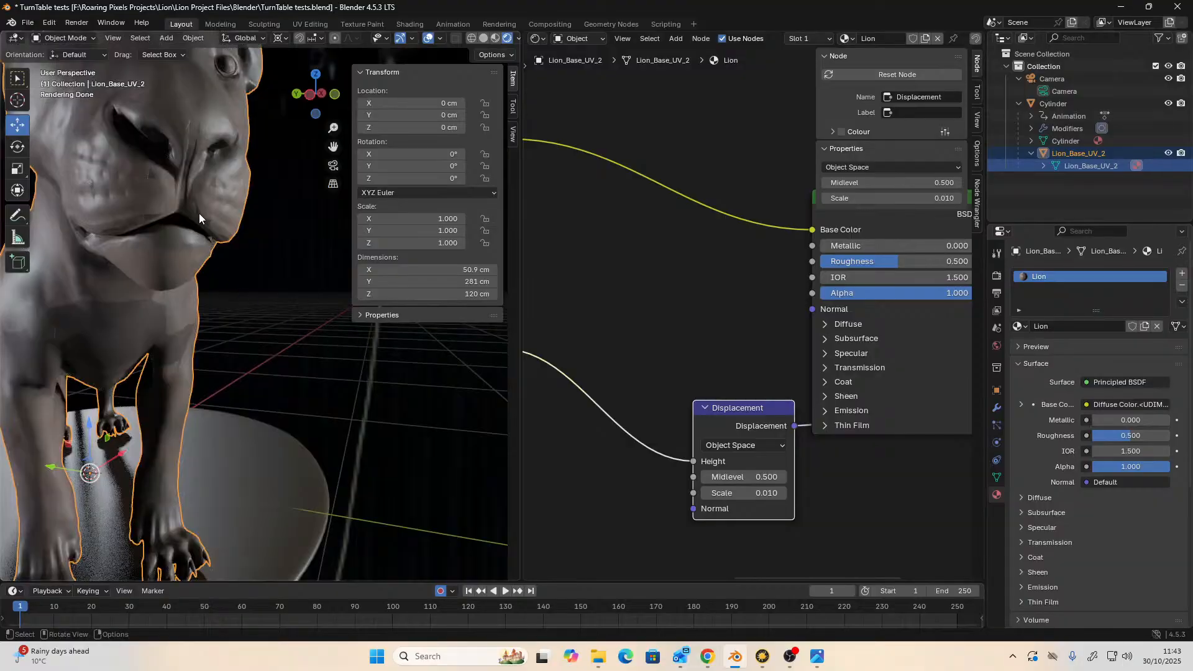
{"action": "left_click", "coordinate": [733, 495]}
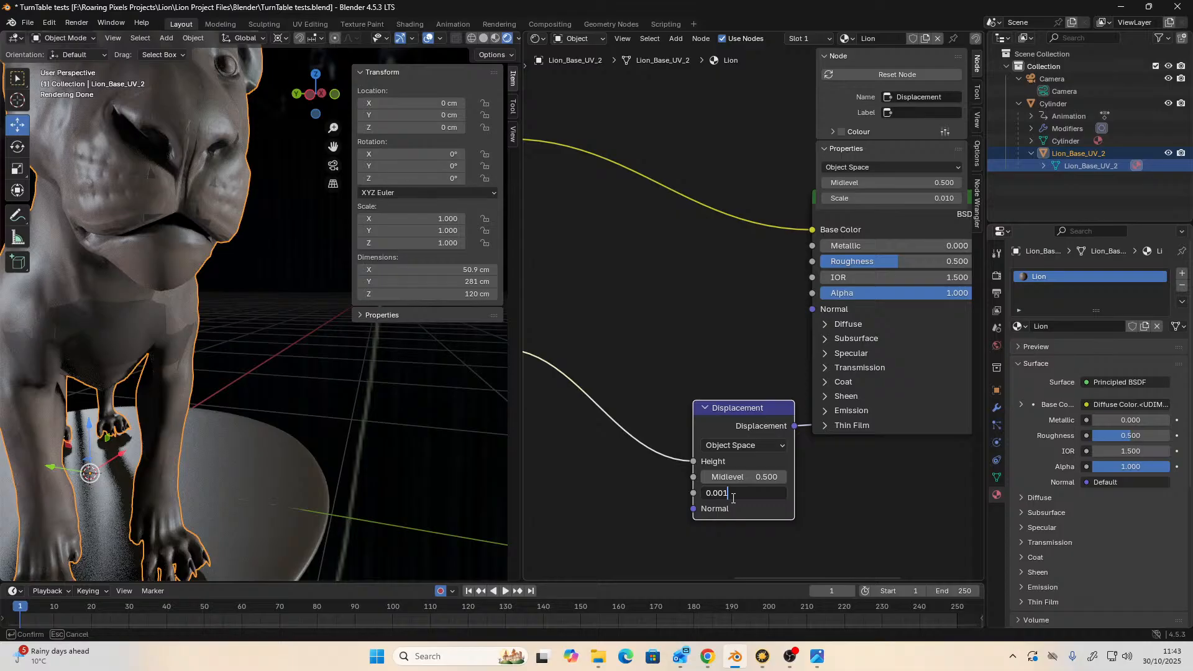
{"action": "key", "text": "Return"}
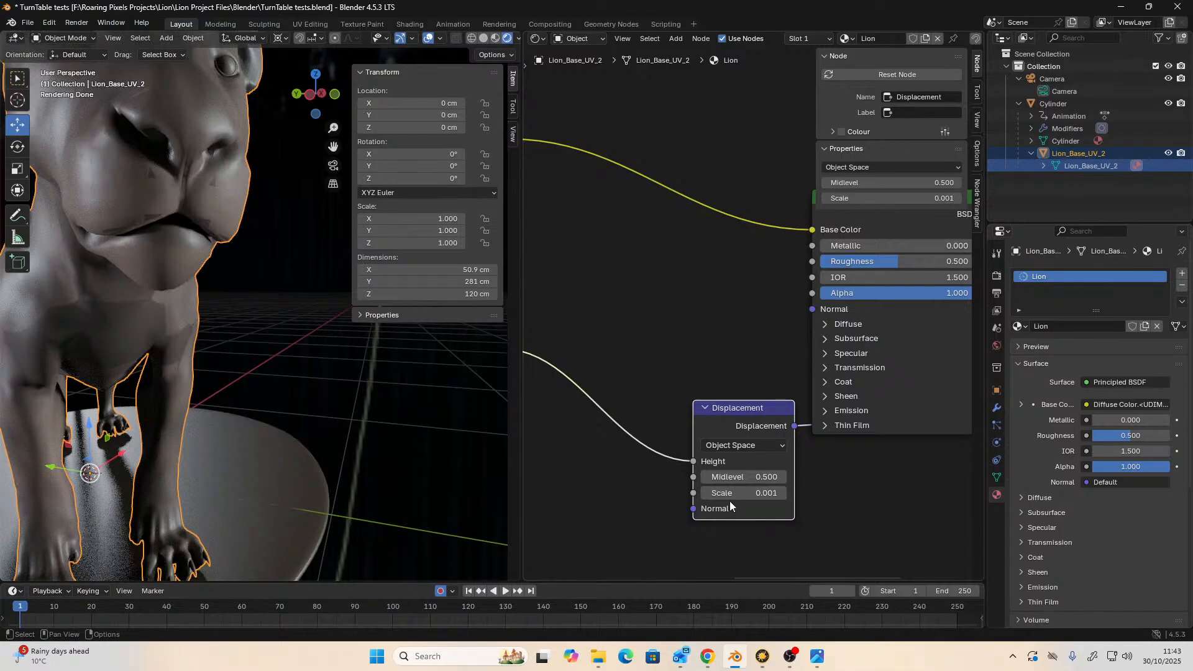
{"action": "left_click", "coordinate": [731, 497]}
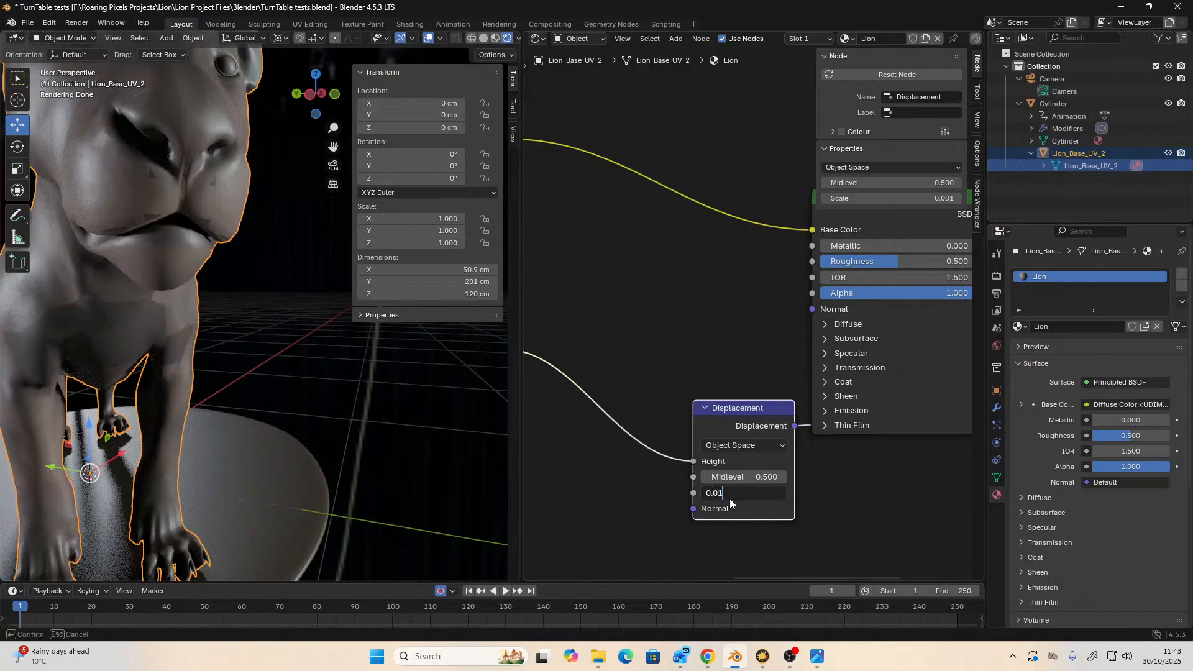
{"action": "type", "text": "0.01"}
{"action": "key", "text": "Return"}
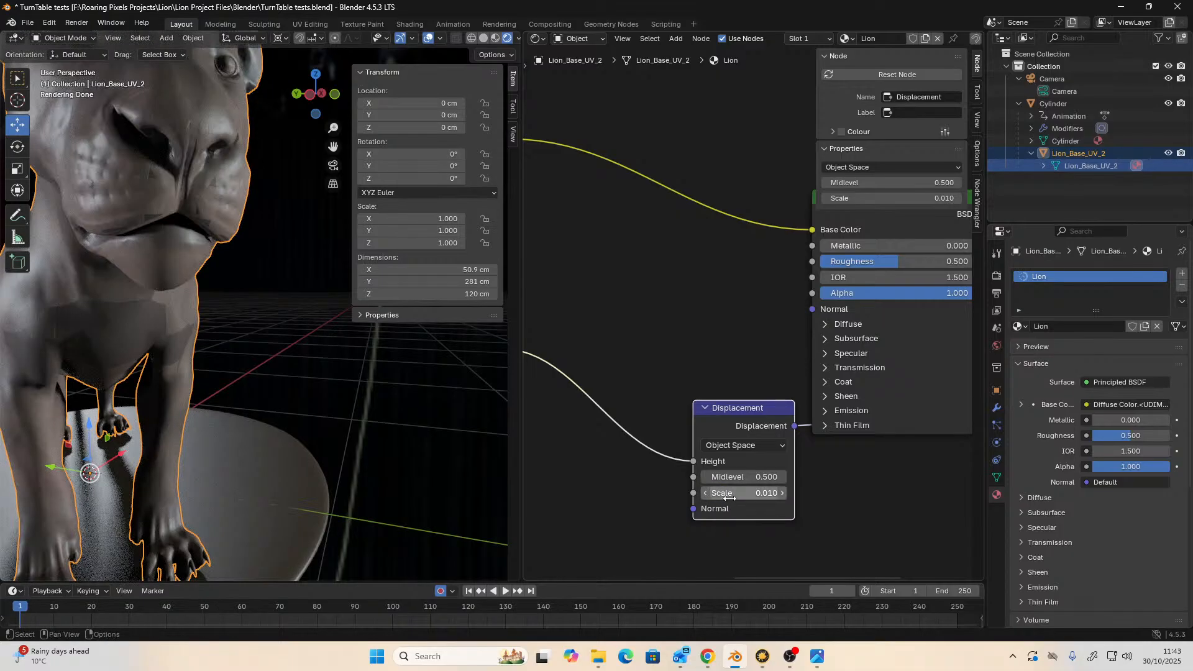
- Examine the displaced surface of the lion's body, hindquarters and face from several angles in the rendered view
{"action": "left_click", "coordinate": [724, 446]}
{"action": "middle_click_drag", "start_coordinate": [222, 189], "coordinate": [293, 217]}
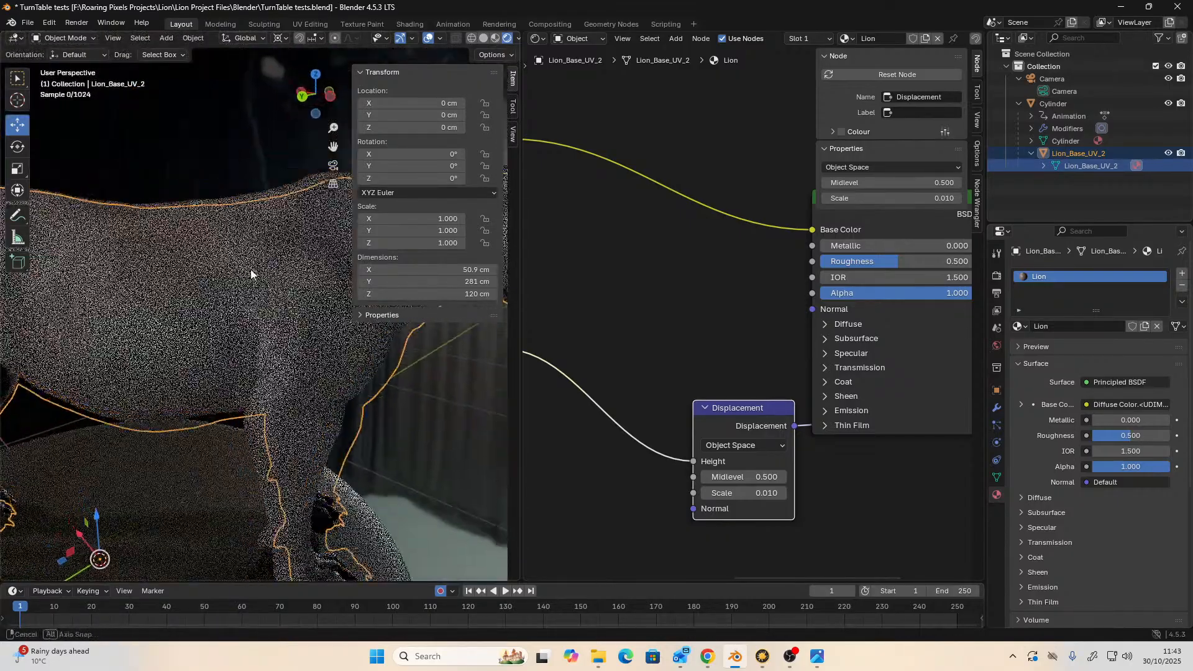
{"action": "scroll", "coordinate": [256, 314], "scroll_direction": "up", "scroll_amount": 4}
{"action": "middle_click_drag", "start_coordinate": [253, 328], "coordinate": [276, 358]}
{"action": "scroll", "coordinate": [252, 398], "scroll_direction": "down", "scroll_amount": 6}
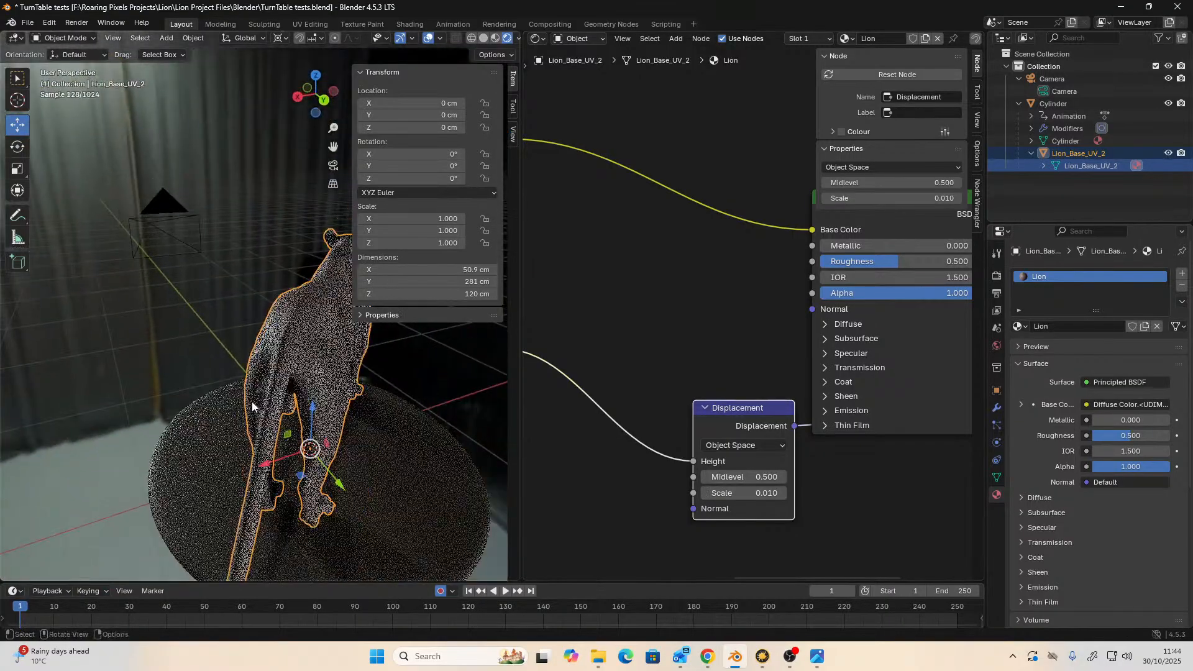
{"action": "middle_click_drag", "start_coordinate": [328, 351], "coordinate": [249, 374], "text": "alt"}
{"action": "scroll", "coordinate": [248, 373], "scroll_direction": "up", "scroll_amount": 6}
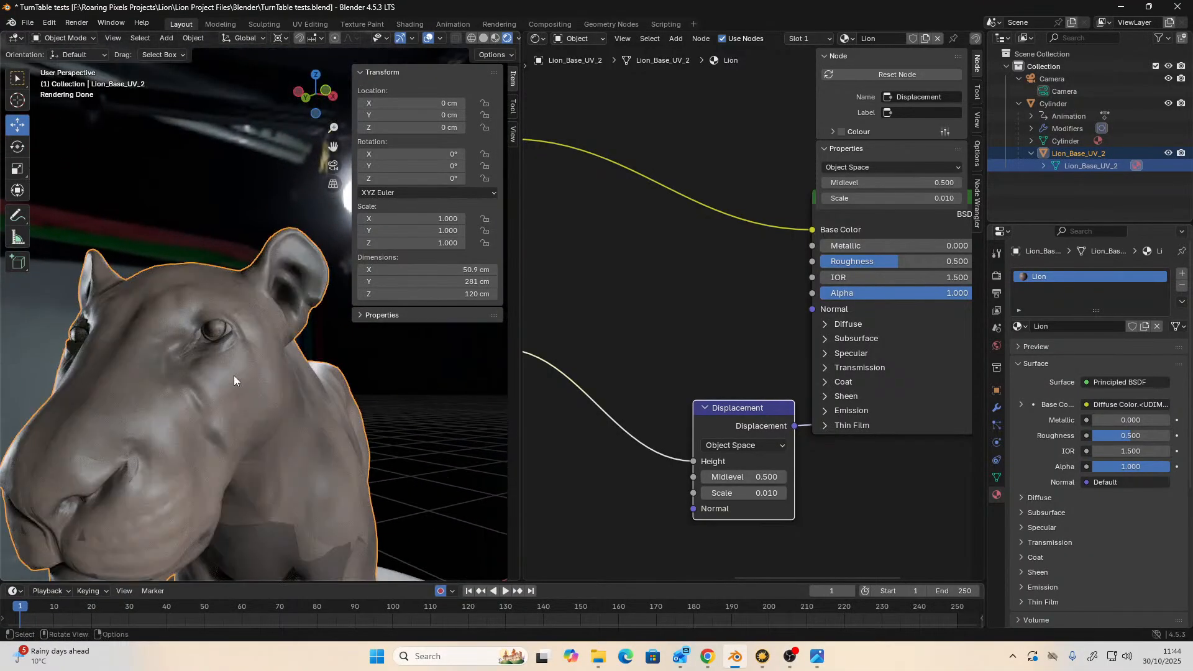
{"action": "scroll", "coordinate": [225, 379], "scroll_direction": "up", "scroll_amount": 3}
{"action": "middle_click_drag", "start_coordinate": [218, 381], "coordinate": [243, 338]}
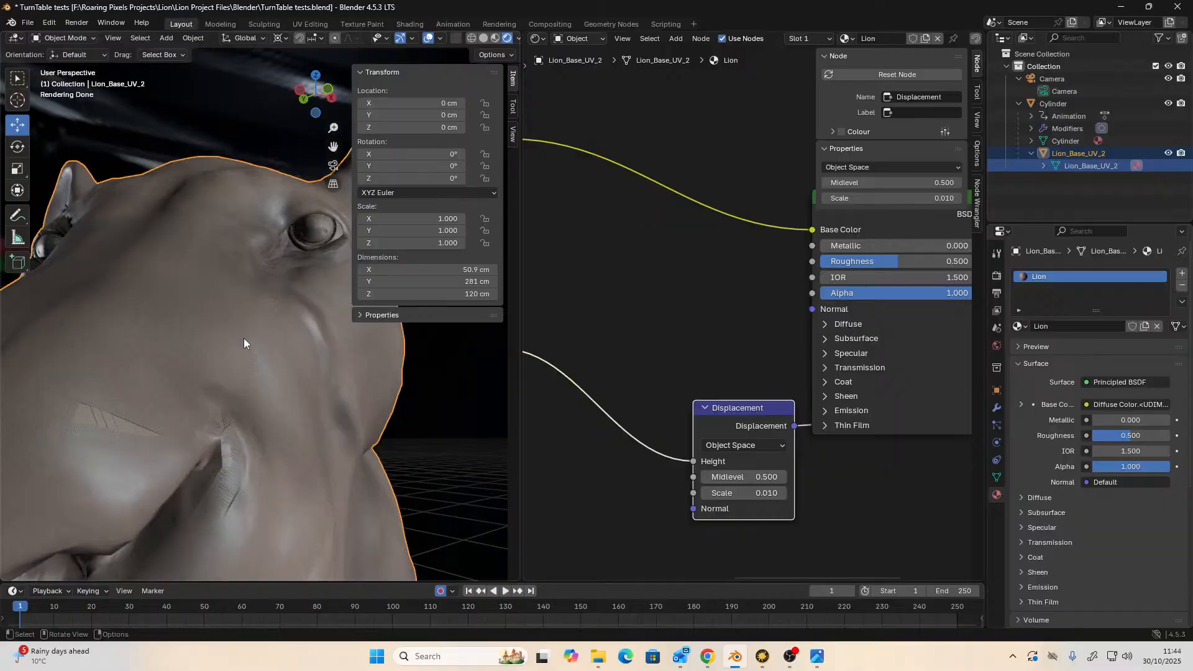
{"action": "key", "text": "KP_0"}
{"action": "key", "text": "KP_0"}
{"action": "scroll", "coordinate": [151, 435], "scroll_direction": "down", "scroll_amount": 5}
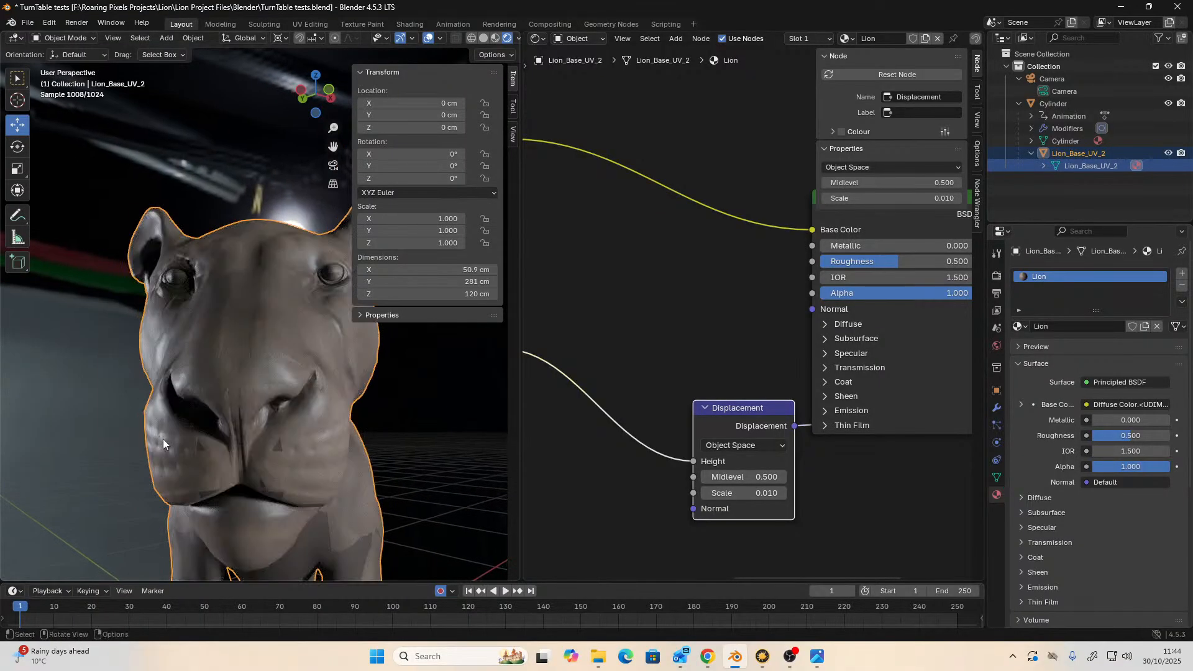
- Disconnect the Displacement node from the Material Output and check the lion's face without displacement
{"action": "left_click", "coordinate": [1080, 154]}
{"action": "left_click", "coordinate": [1084, 164]}
{"action": "scroll", "coordinate": [735, 383], "scroll_direction": "down", "scroll_amount": 2}
{"action": "middle_click_drag", "start_coordinate": [737, 387], "coordinate": [583, 403]}
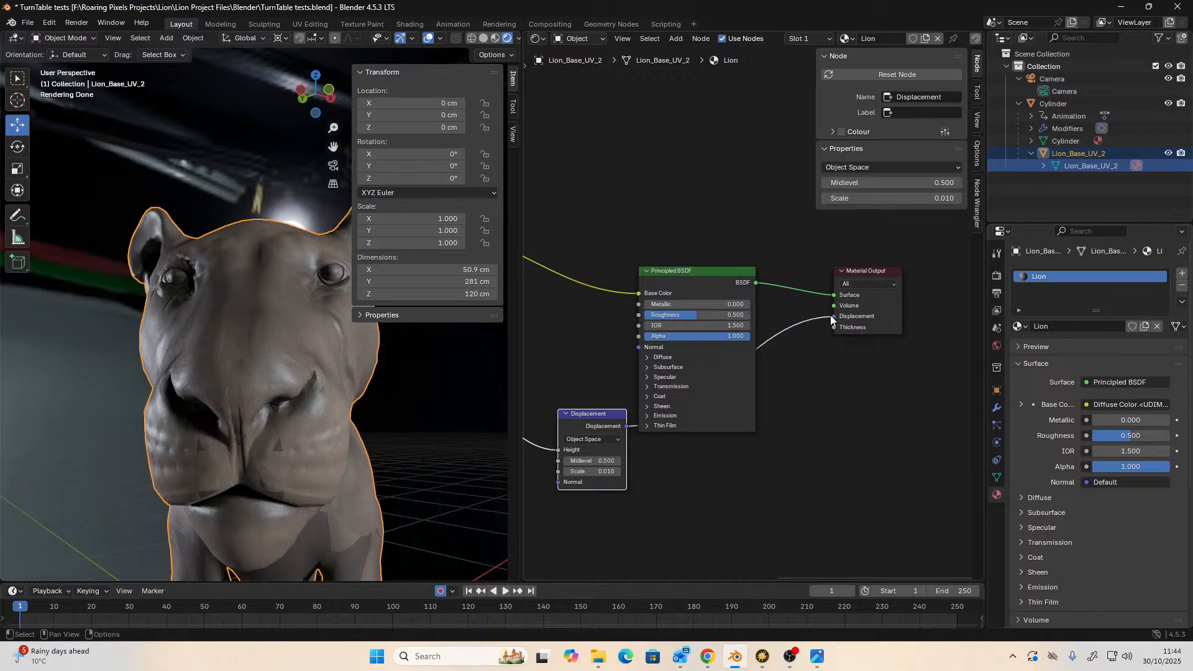
{"action": "left_click_drag", "start_coordinate": [832, 316], "coordinate": [789, 338]}
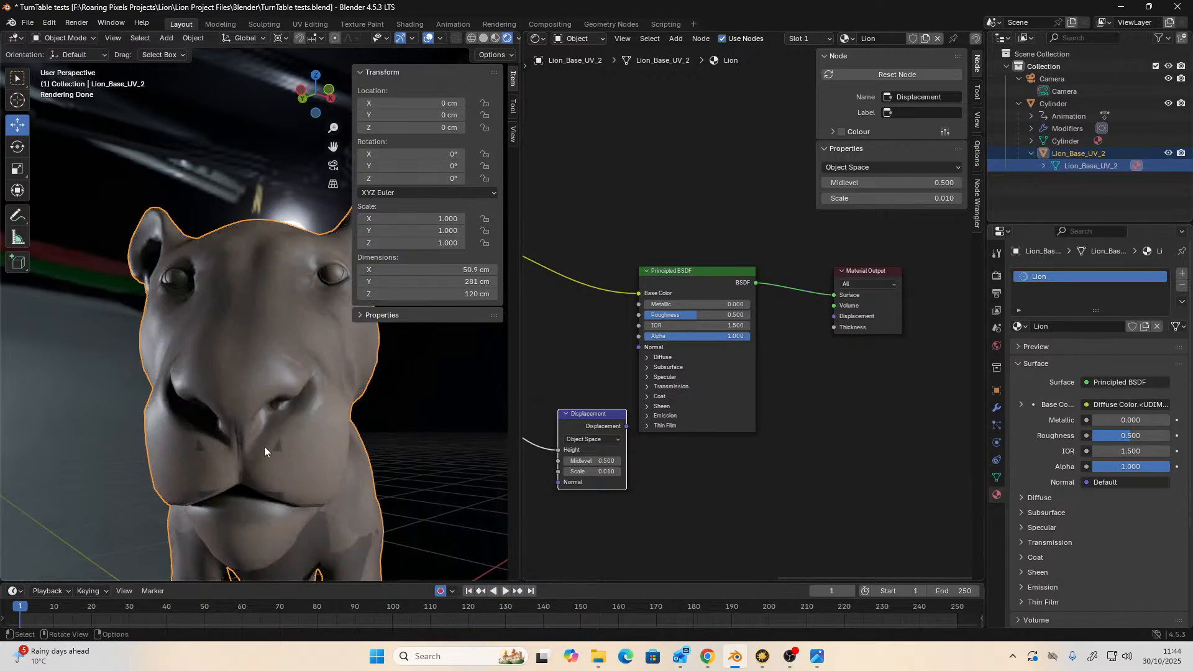
{"action": "middle_click_drag", "start_coordinate": [289, 427], "coordinate": [197, 473]}
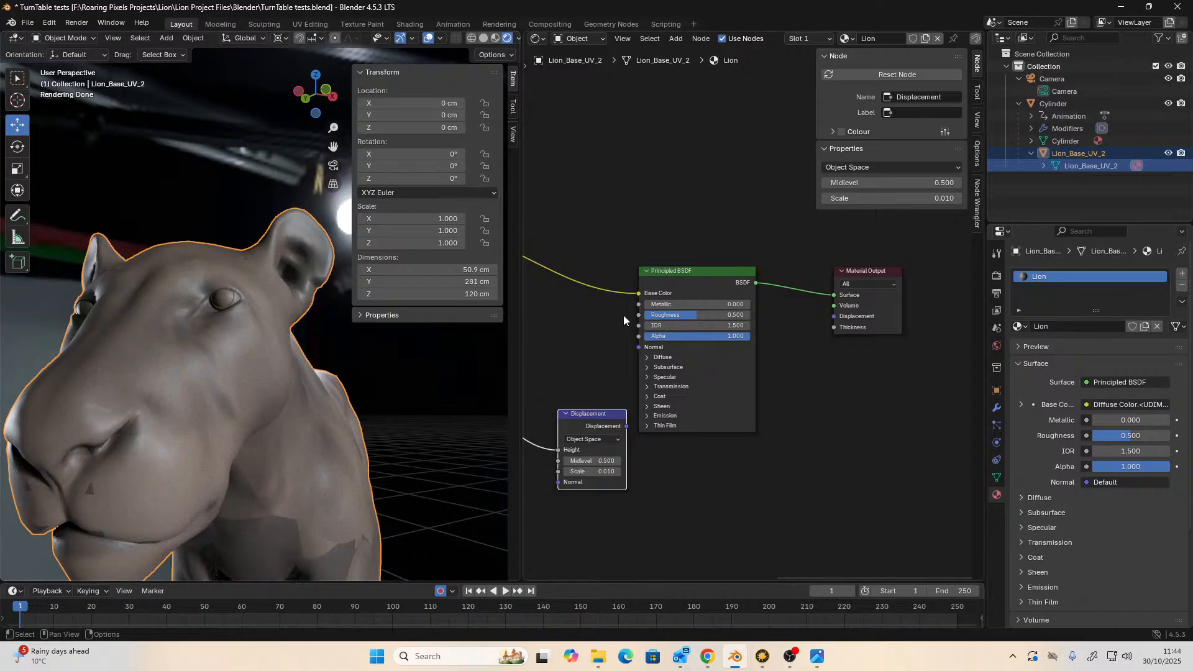
- Move the Diffuse Color texture node farther up from the Disp texture node
{"action": "middle_click_drag", "start_coordinate": [611, 323], "coordinate": [881, 368]}
{"action": "scroll", "coordinate": [740, 330], "scroll_direction": "up", "scroll_amount": 2}
{"action": "middle_click_drag", "start_coordinate": [741, 330], "coordinate": [839, 339]}
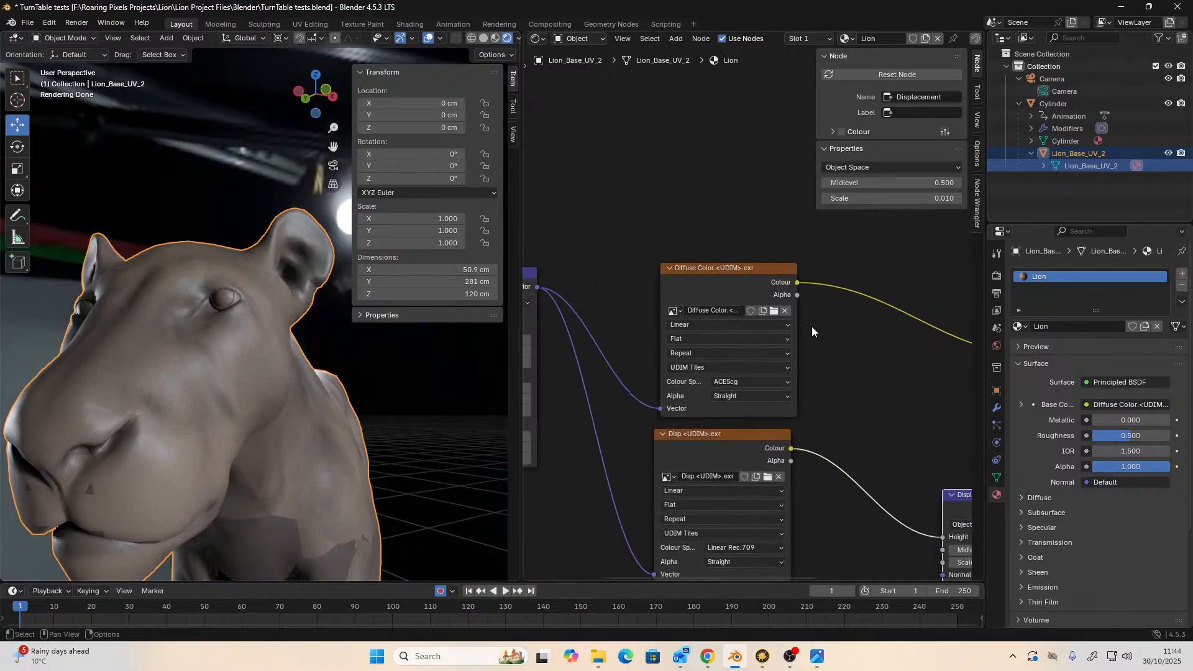
{"action": "left_click_drag", "start_coordinate": [725, 265], "coordinate": [699, 189]}
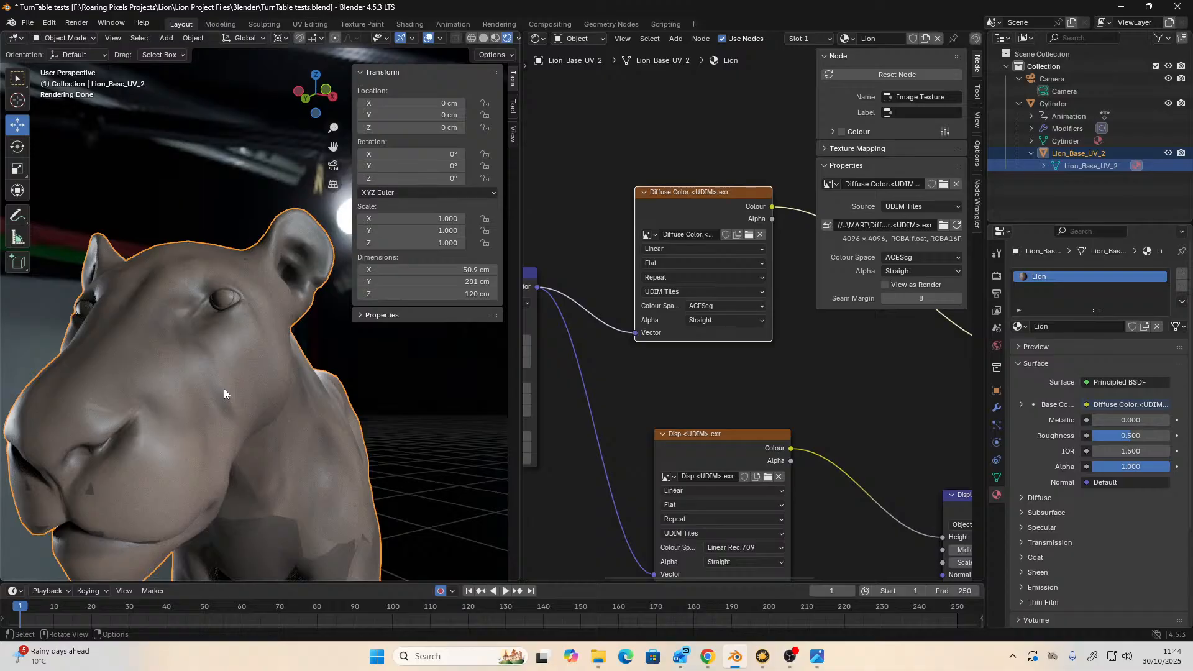
- Switch the Shader Editor area to the Image Editor to show the Diffuse Color UDIM image
{"action": "middle_click_drag", "start_coordinate": [223, 389], "coordinate": [211, 410]}
{"action": "left_click", "coordinate": [536, 38]}
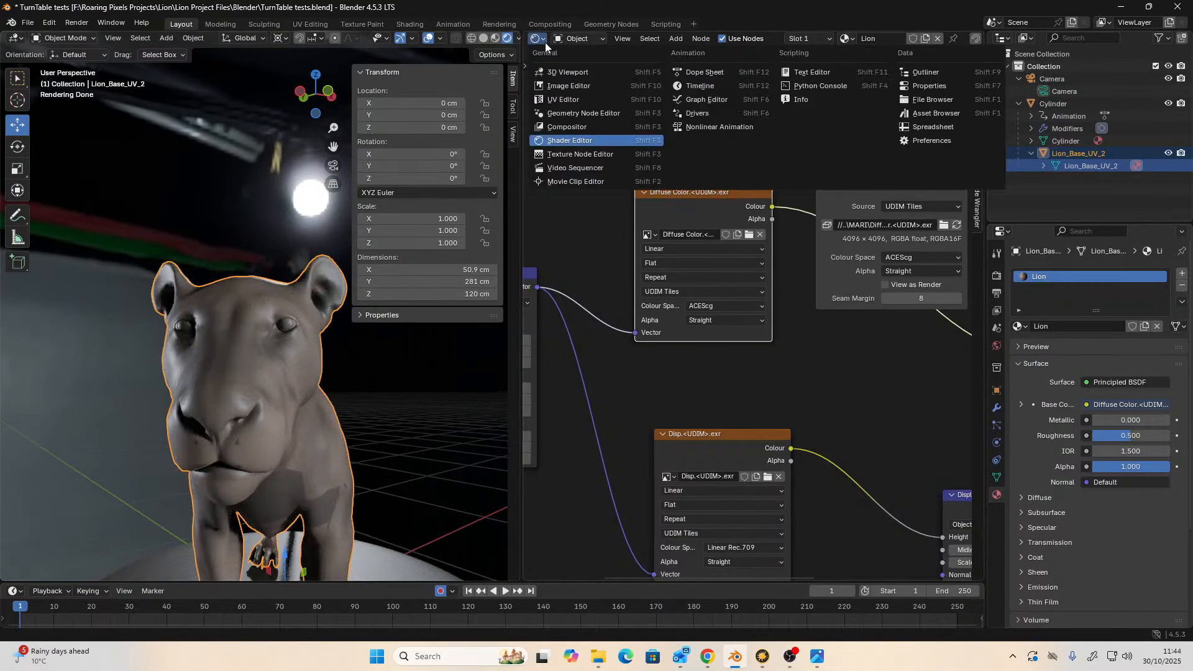
{"action": "left_click", "coordinate": [559, 86]}
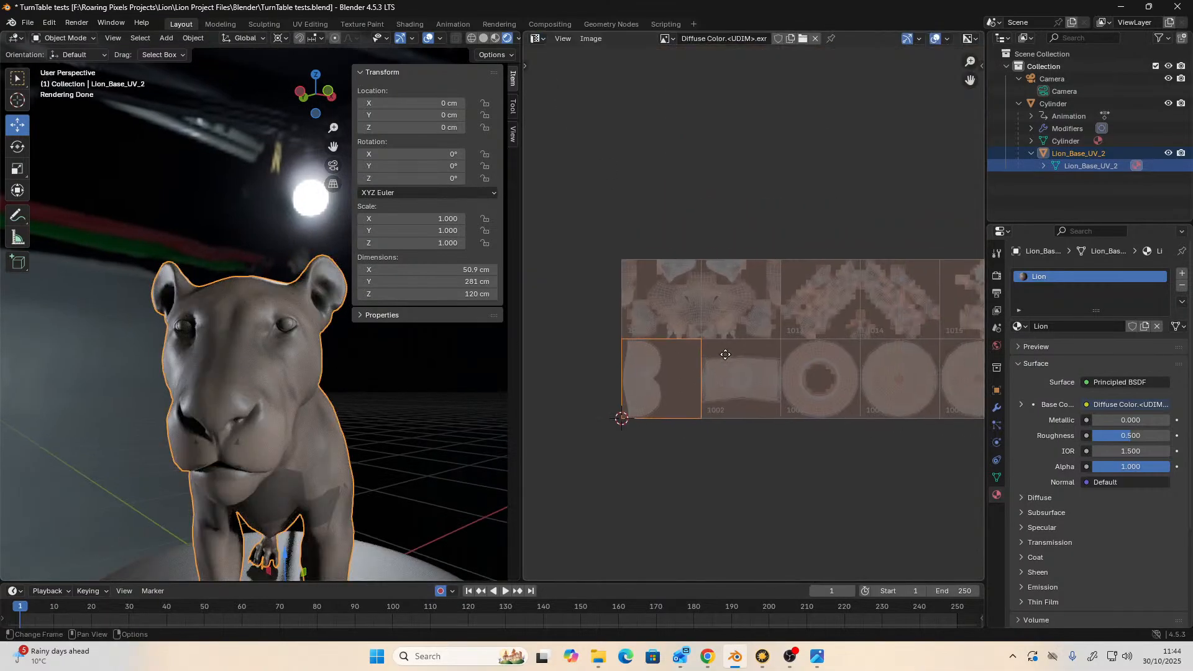
- Examine the Diffuse Color UDIM tiles up close, comparing the head, body and circular UV islands with their blocky edge padding
{"action": "scroll", "coordinate": [725, 354], "scroll_direction": "up", "scroll_amount": 8}
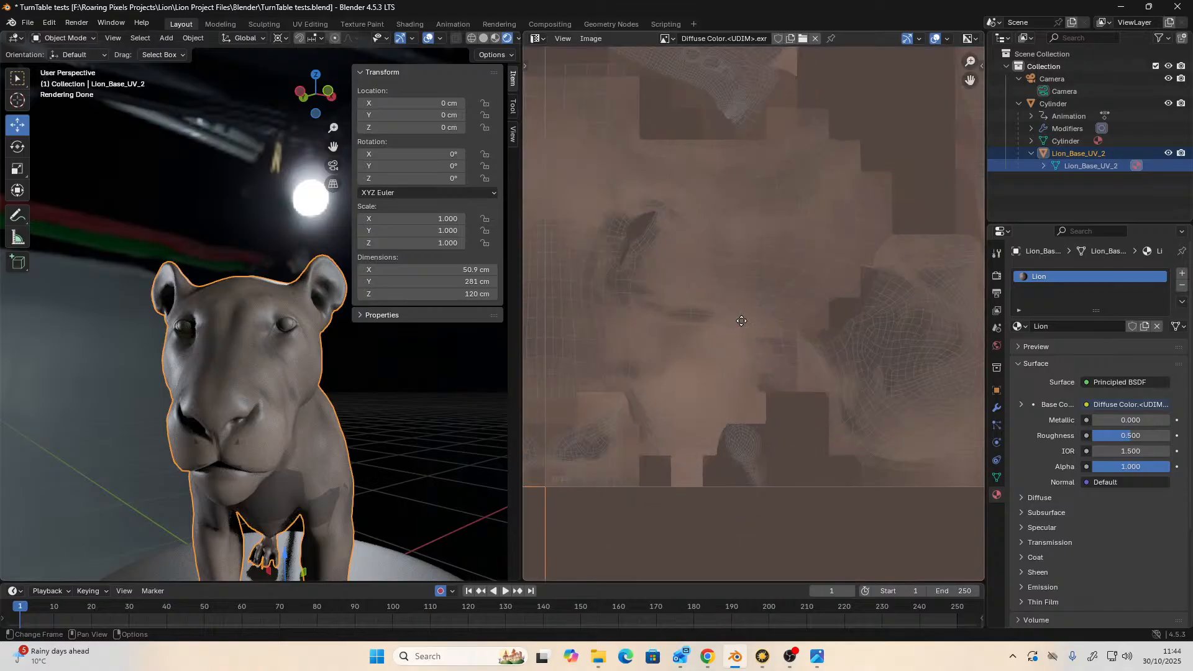
{"action": "middle_click_drag", "start_coordinate": [741, 320], "coordinate": [809, 346]}
{"action": "scroll", "coordinate": [727, 231], "scroll_direction": "up", "scroll_amount": 3}
{"action": "scroll", "coordinate": [727, 181], "scroll_direction": "down", "scroll_amount": 3}
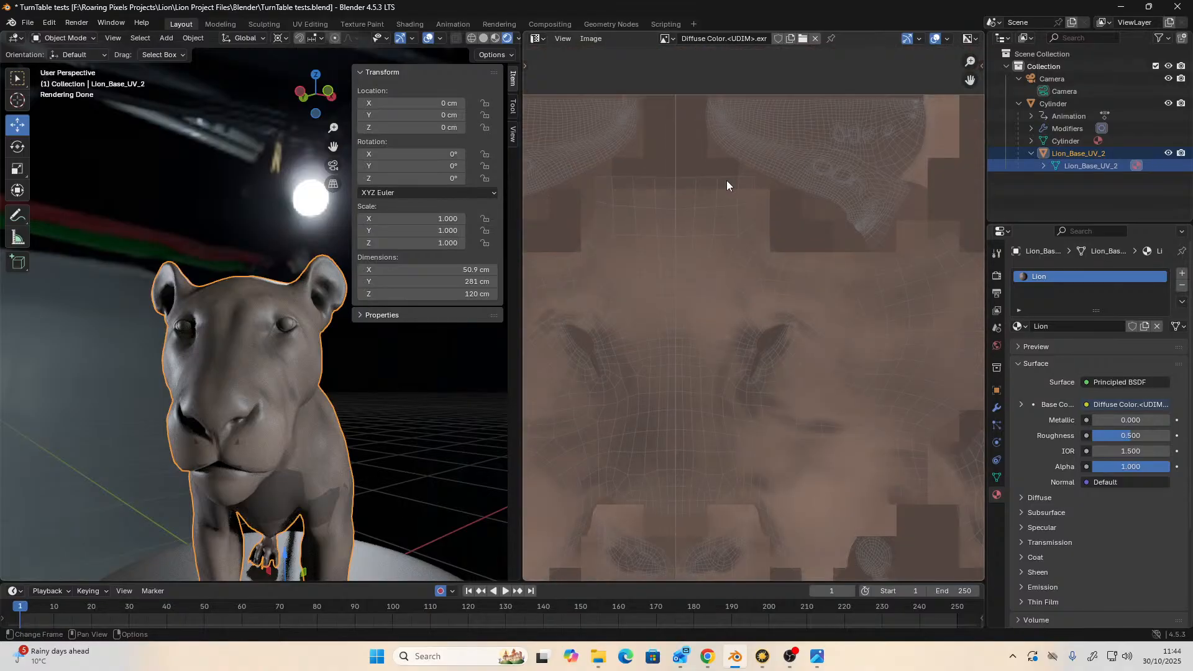
{"action": "scroll", "coordinate": [719, 221], "scroll_direction": "down", "scroll_amount": 2}
{"action": "scroll", "coordinate": [770, 352], "scroll_direction": "up", "scroll_amount": 3}
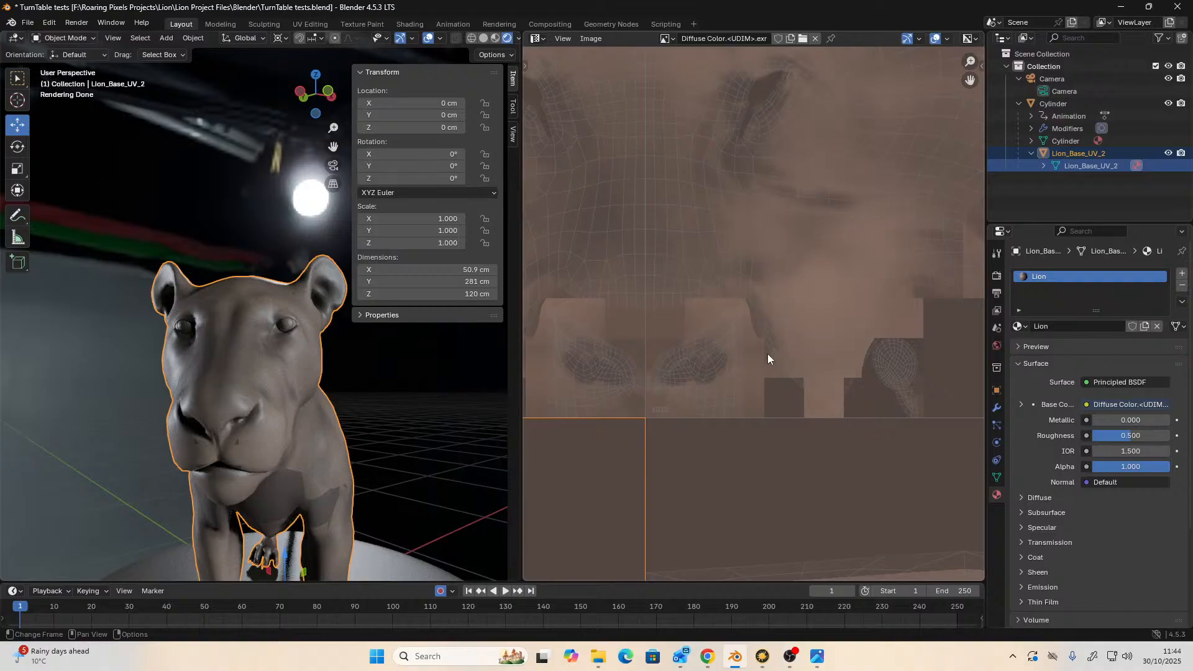
{"action": "scroll", "coordinate": [766, 353], "scroll_direction": "up", "scroll_amount": 3}
{"action": "scroll", "coordinate": [761, 322], "scroll_direction": "down", "scroll_amount": 2}
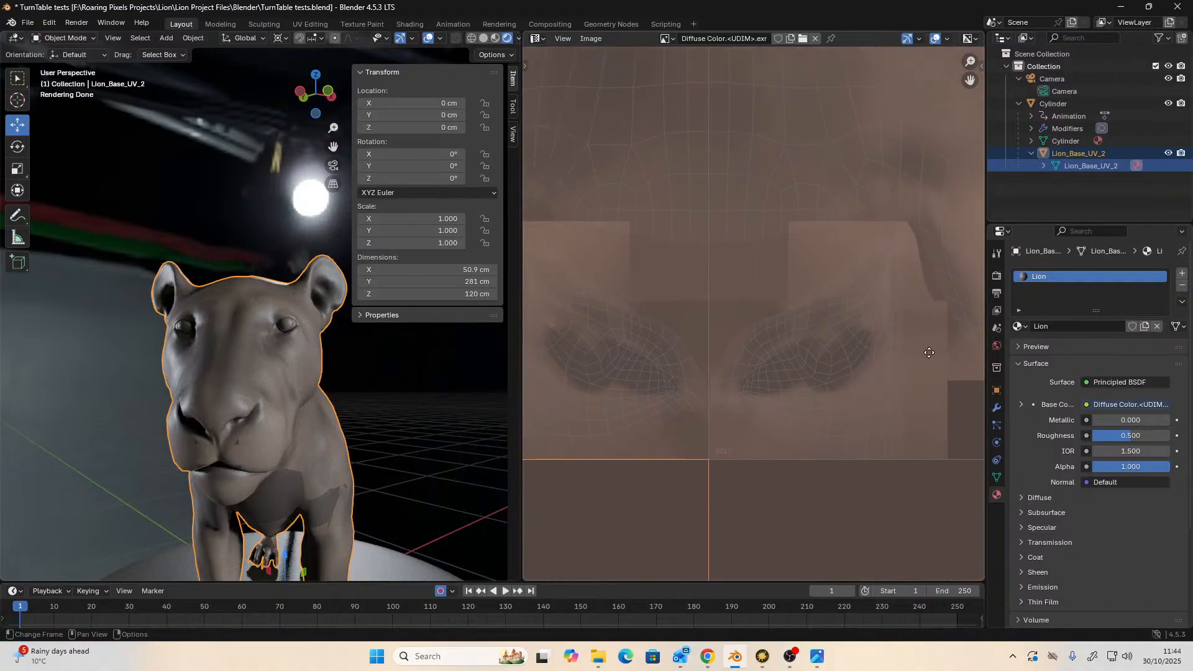
{"action": "scroll", "coordinate": [219, 367], "scroll_direction": "down", "scroll_amount": 2}
{"action": "scroll", "coordinate": [761, 352], "scroll_direction": "down", "scroll_amount": 1}
{"action": "scroll", "coordinate": [762, 352], "scroll_direction": "up", "scroll_amount": 3}
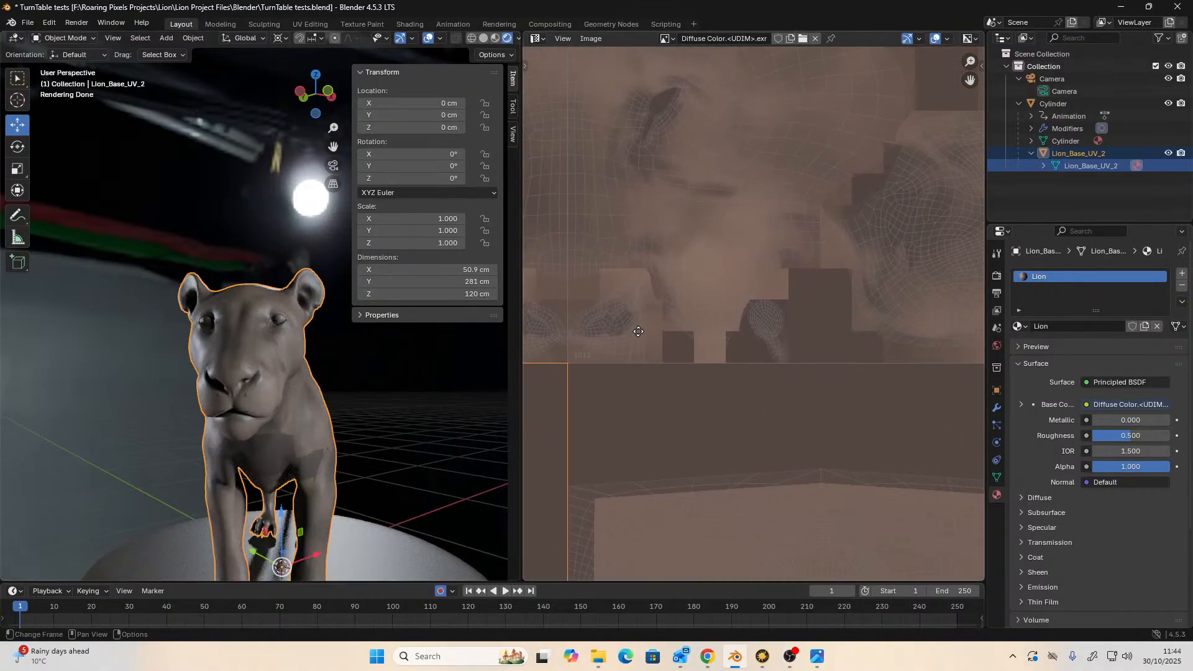
{"action": "scroll", "coordinate": [758, 307], "scroll_direction": "down", "scroll_amount": 2}
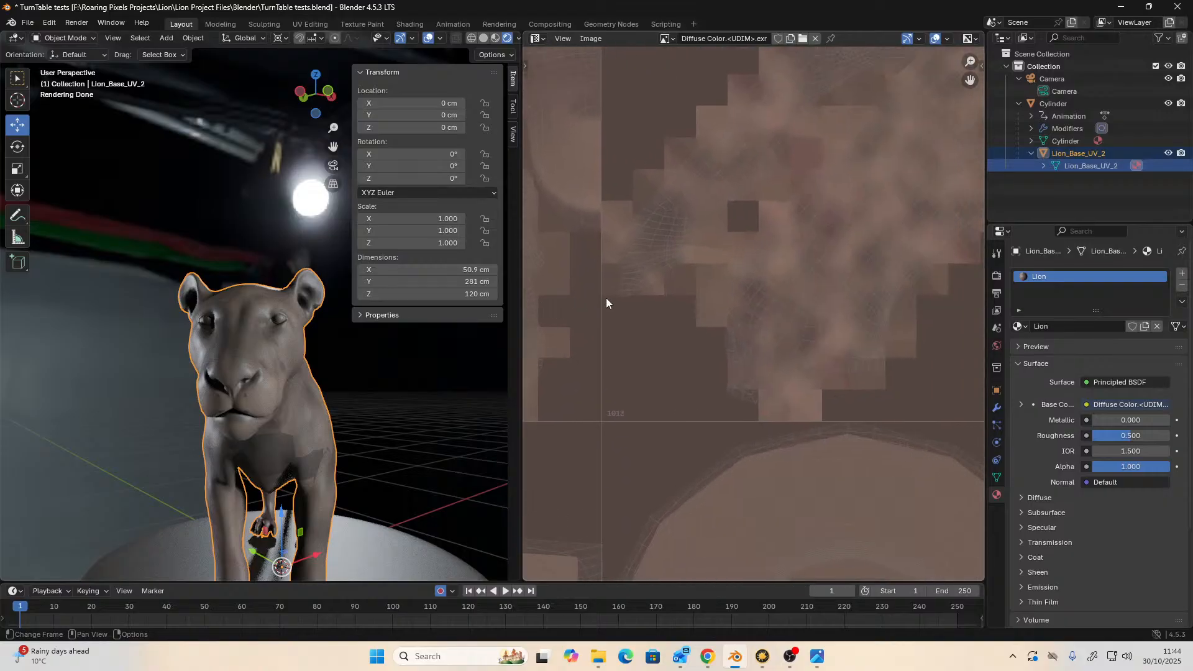
{"action": "scroll", "coordinate": [607, 301], "scroll_direction": "down", "scroll_amount": 1}
{"action": "scroll", "coordinate": [740, 337], "scroll_direction": "down", "scroll_amount": 2}
{"action": "scroll", "coordinate": [792, 333], "scroll_direction": "down", "scroll_amount": 2}
{"action": "scroll", "coordinate": [792, 333], "scroll_direction": "up", "scroll_amount": 2}
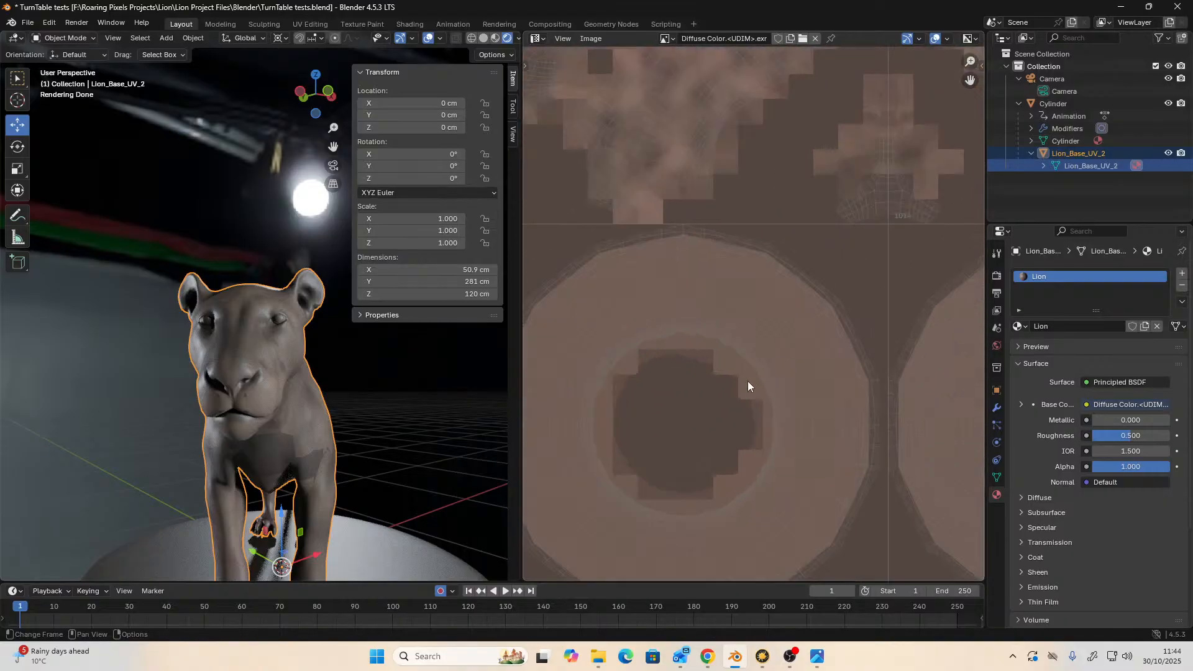
{"action": "scroll", "coordinate": [748, 383], "scroll_direction": "up", "scroll_amount": 2}
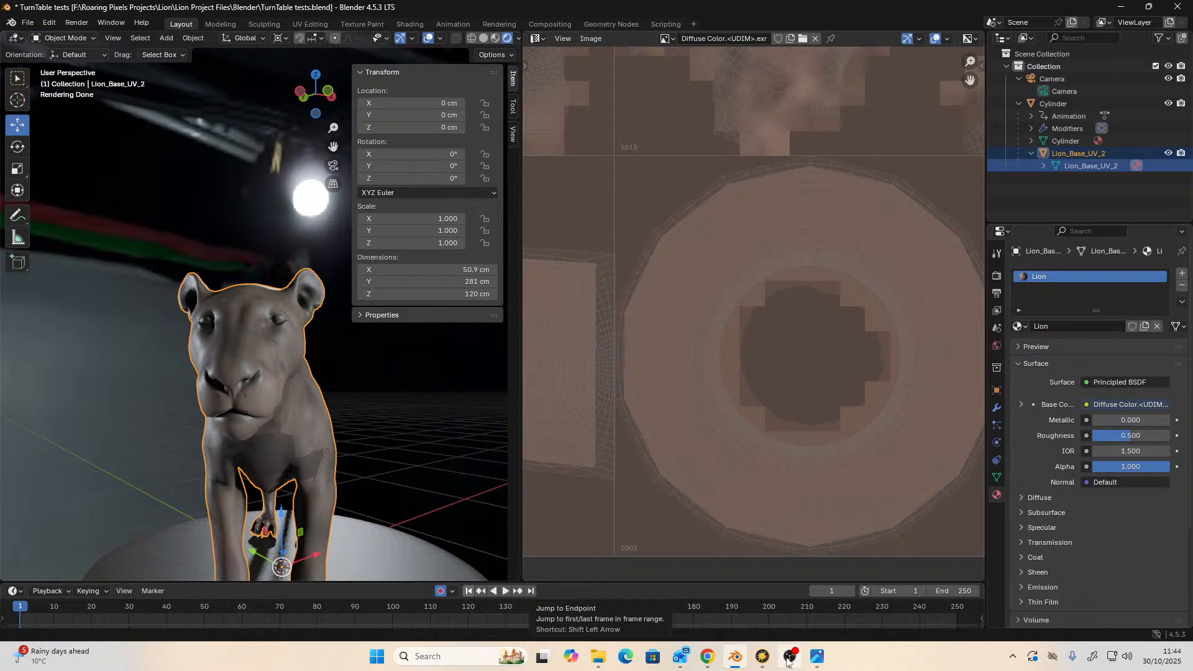
- Switch to Mari and examine the lion's head texture around the eye in the UV view
{"action": "mouse_move", "coordinate": [761, 655]}
{"action": "left_click", "coordinate": [763, 581]}
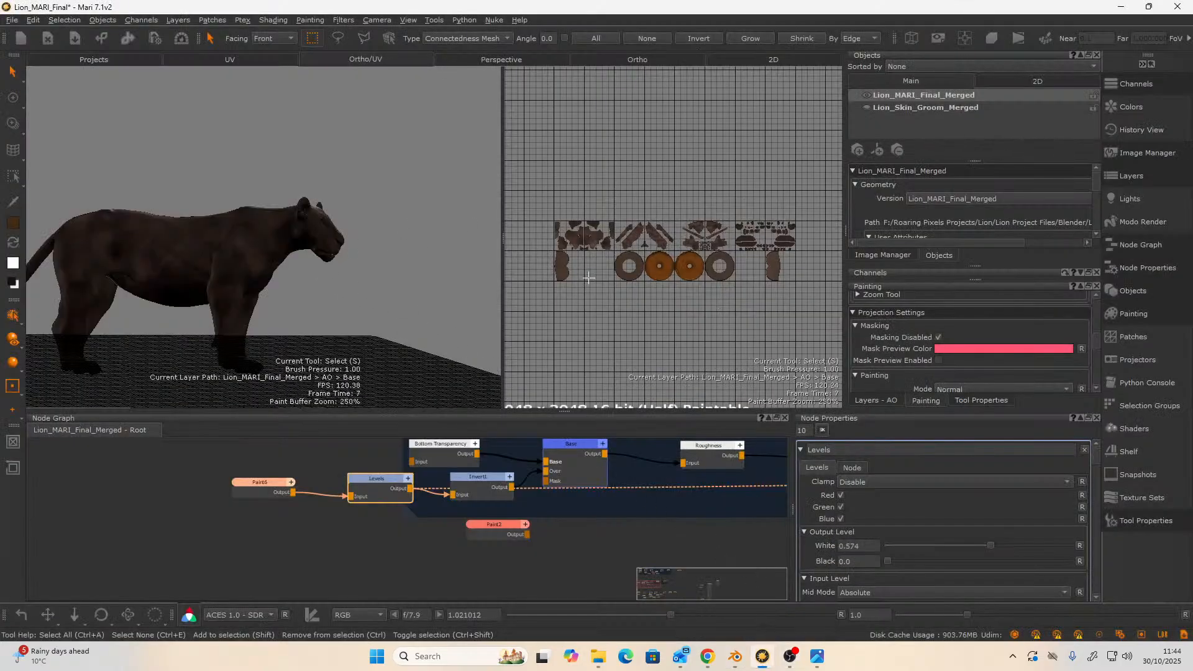
{"action": "right_click_drag", "start_coordinate": [590, 242], "coordinate": [561, 191], "text": "alt"}
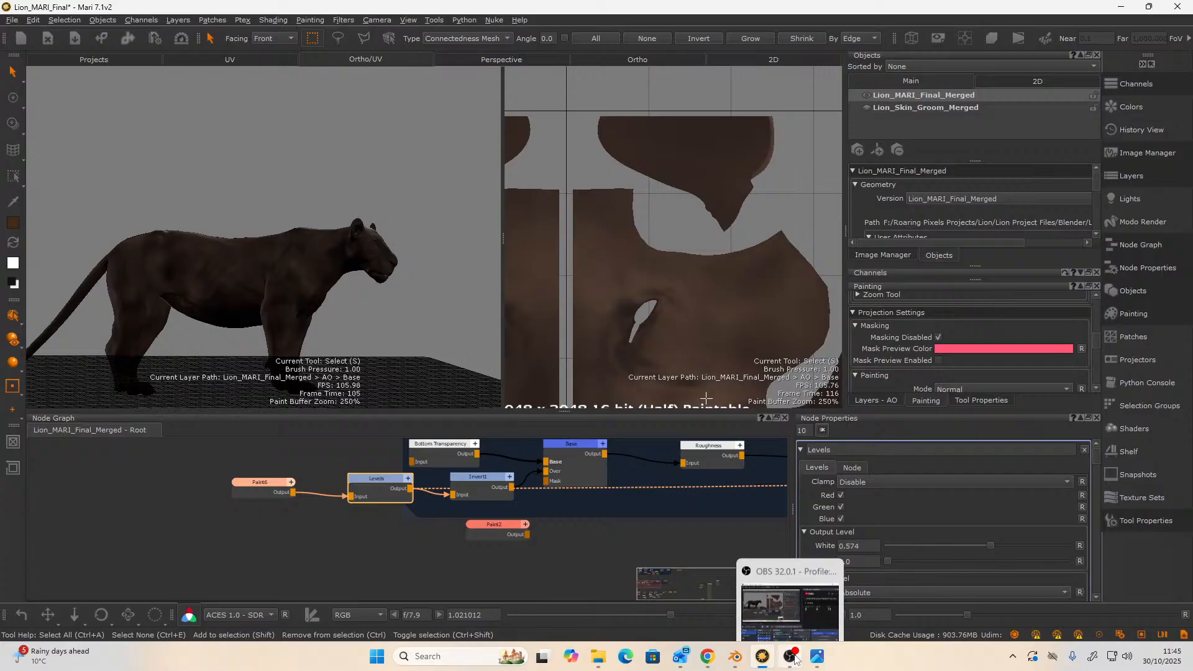
- Return to Blender and inspect the Diffuse Color padding around the head islands and the lower-row UV tiles
{"action": "mouse_move", "coordinate": [723, 662]}
{"action": "left_click", "coordinate": [729, 586]}
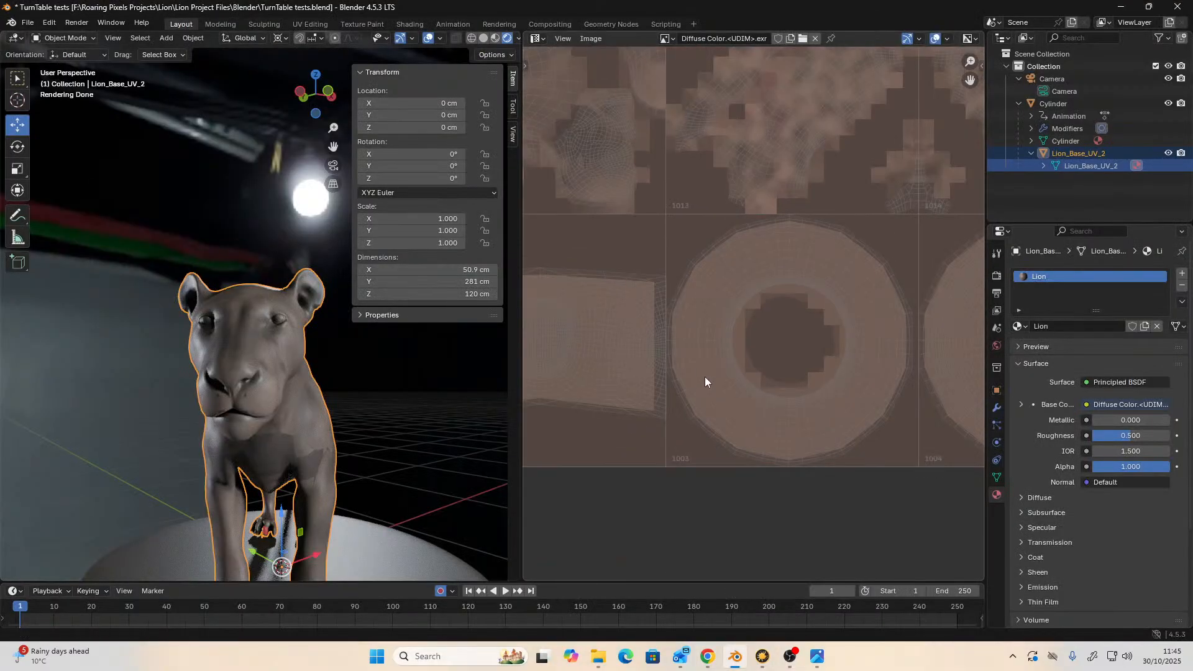
{"action": "scroll", "coordinate": [789, 354], "scroll_direction": "down", "scroll_amount": 2}
{"action": "middle_click_drag", "start_coordinate": [652, 229], "coordinate": [866, 388]}
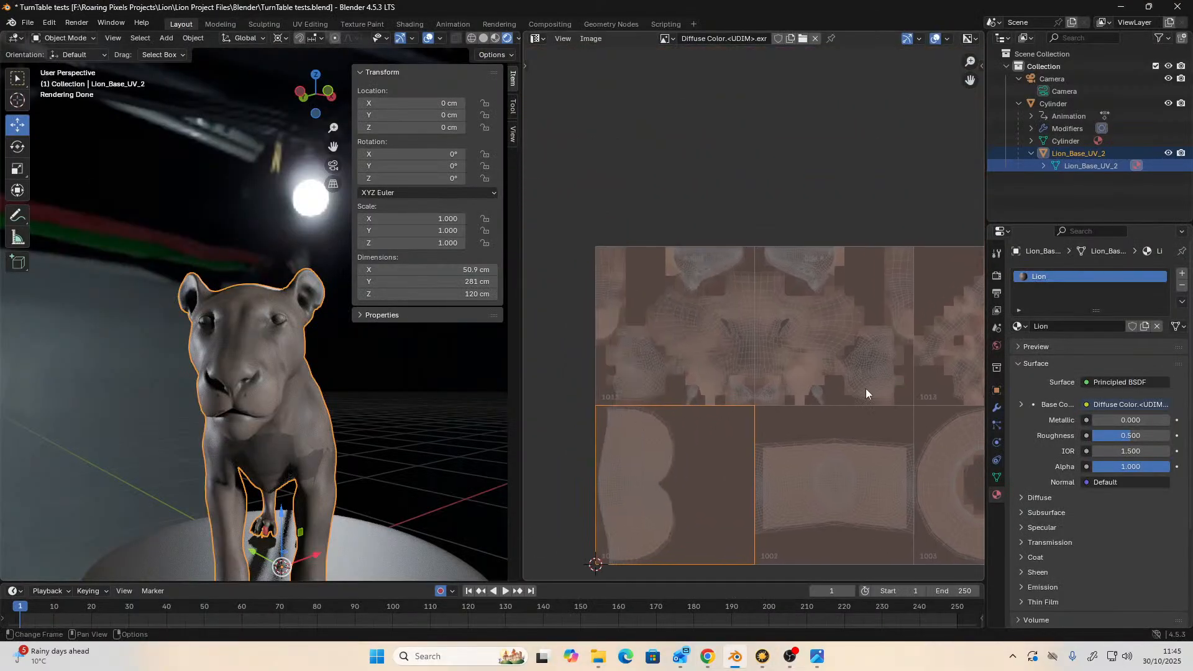
{"action": "scroll", "coordinate": [733, 284], "scroll_direction": "up", "scroll_amount": 4}
{"action": "scroll", "coordinate": [728, 277], "scroll_direction": "up", "scroll_amount": 3}
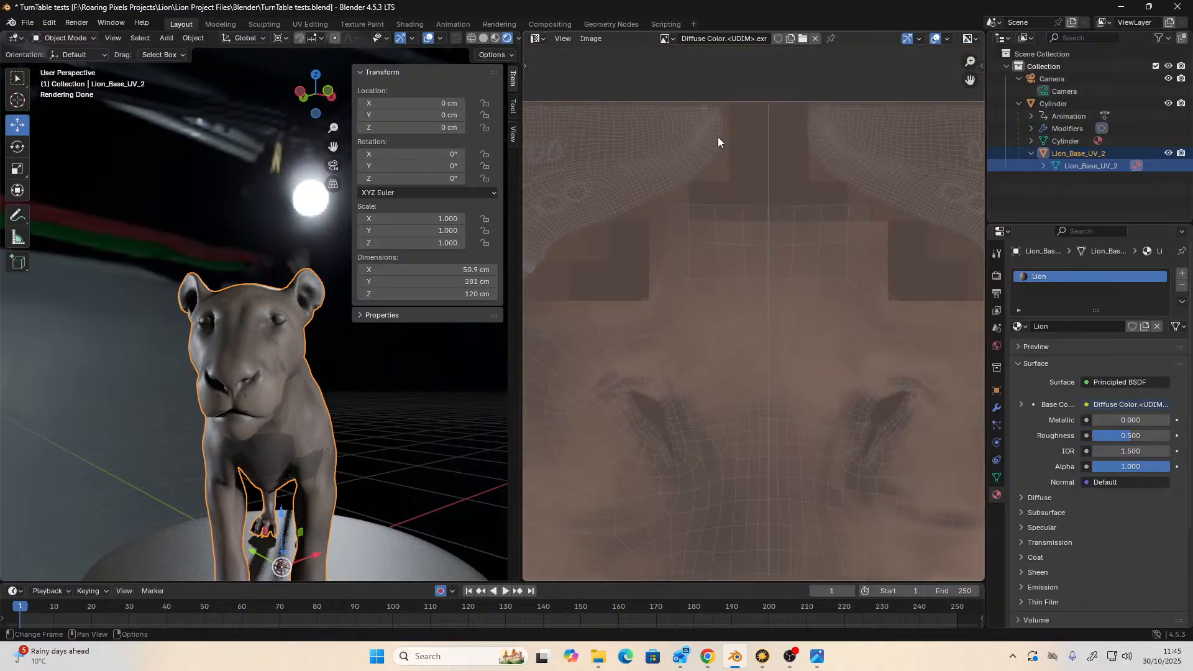
{"action": "scroll", "coordinate": [735, 279], "scroll_direction": "down", "scroll_amount": 1}
{"action": "middle_click_drag", "start_coordinate": [732, 333], "coordinate": [881, 171]}
{"action": "middle_click_drag", "start_coordinate": [734, 363], "coordinate": [858, 161]}
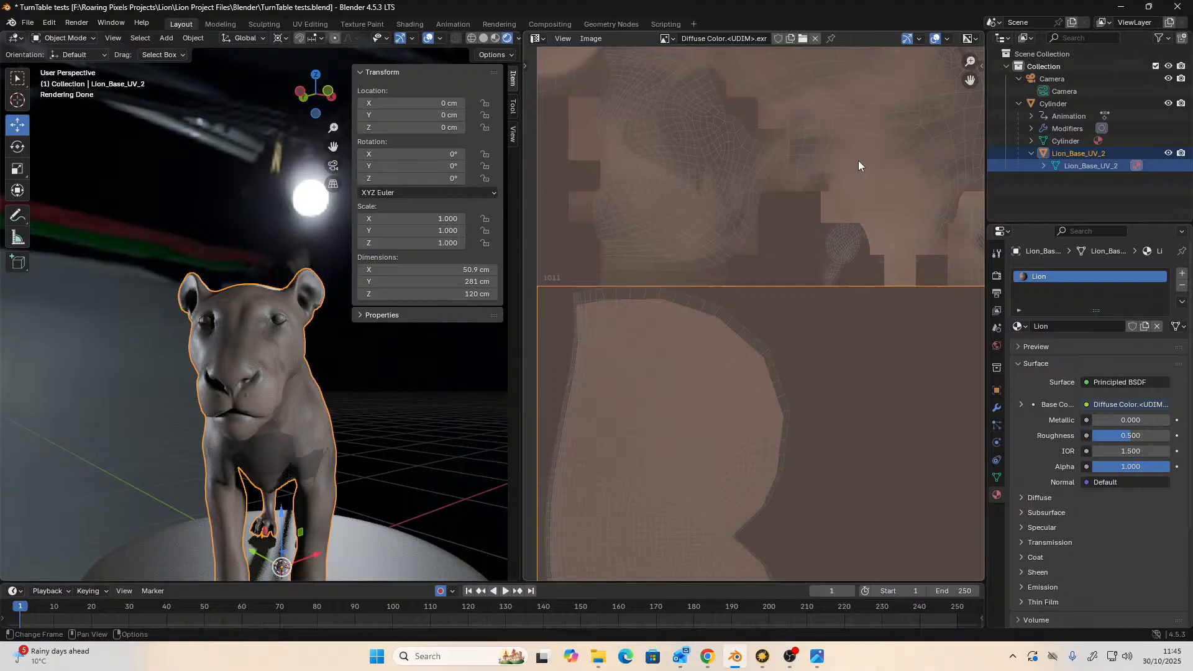
{"action": "scroll", "coordinate": [814, 357], "scroll_direction": "up", "scroll_amount": 4}
{"action": "middle_click_drag", "start_coordinate": [926, 222], "coordinate": [883, 284]}
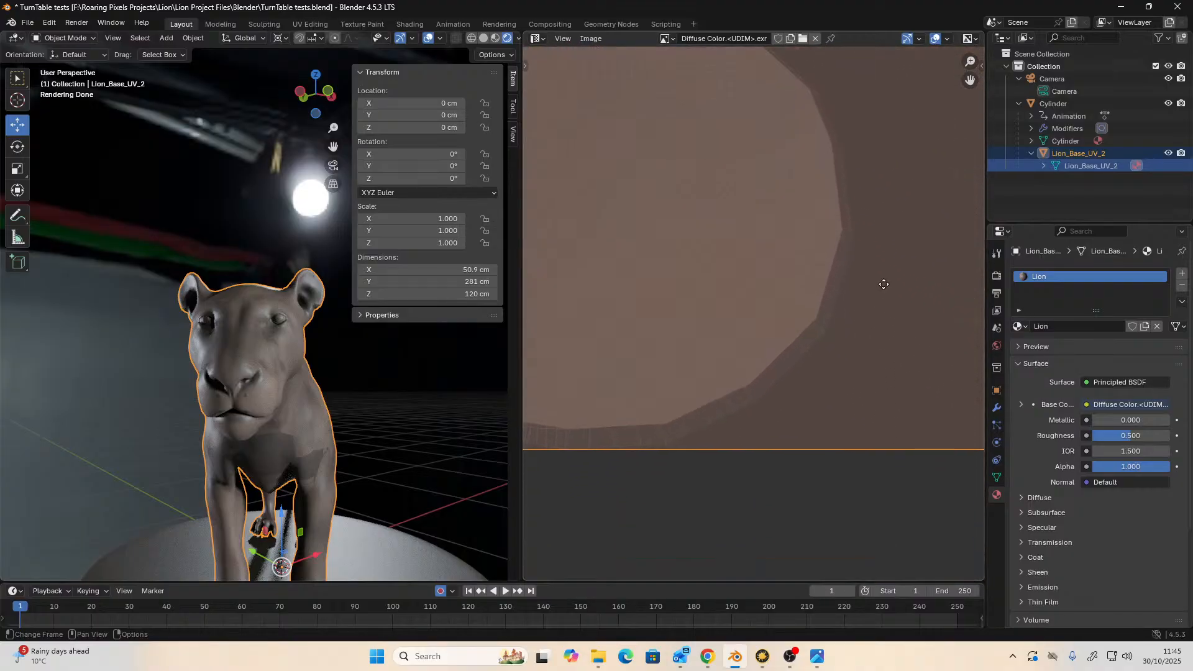
{"action": "scroll", "coordinate": [883, 284], "scroll_direction": "down", "scroll_amount": 3}
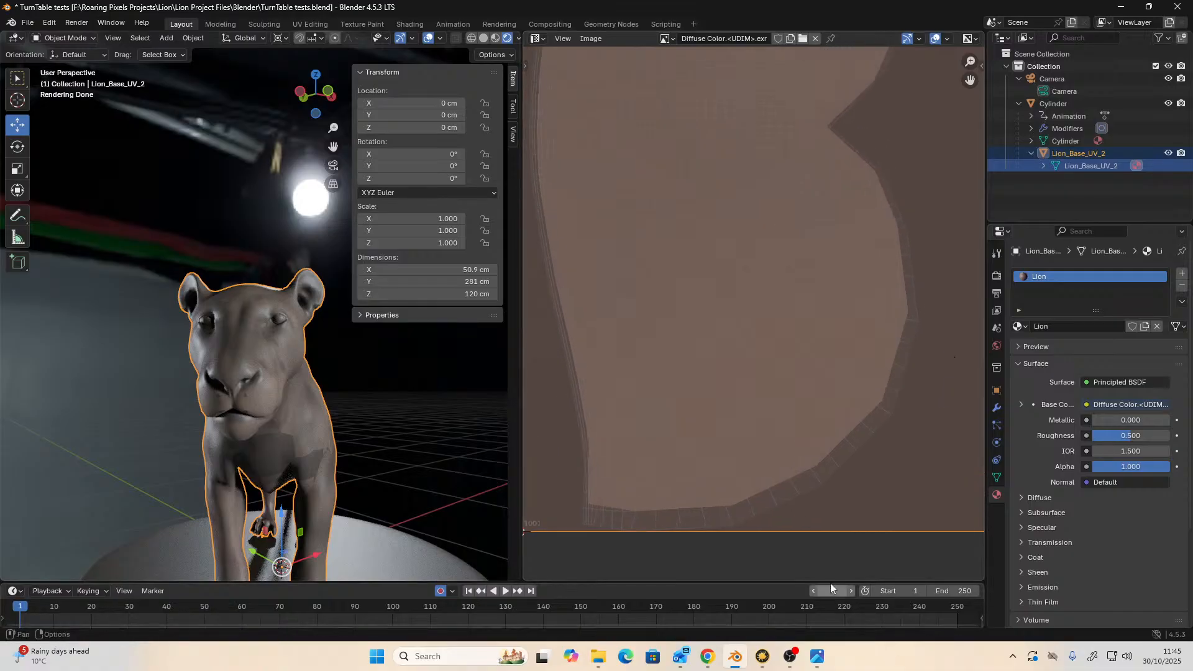
{"action": "scroll", "coordinate": [794, 482], "scroll_direction": "down", "scroll_amount": 2}
{"action": "middle_click_drag", "start_coordinate": [794, 483], "coordinate": [779, 525]}
{"action": "scroll", "coordinate": [744, 385], "scroll_direction": "down", "scroll_amount": 3}
{"action": "middle_click_drag", "start_coordinate": [744, 386], "coordinate": [650, 409]}
{"action": "scroll", "coordinate": [650, 409], "scroll_direction": "up", "scroll_amount": 5}
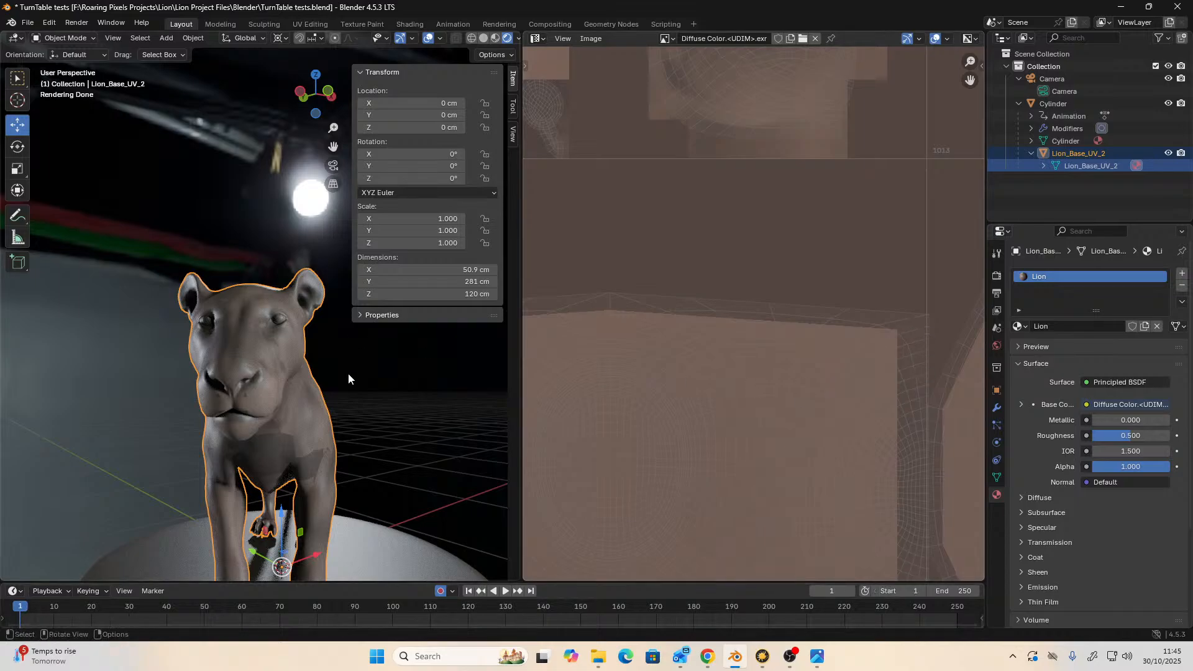
- Delete the existing Lion_Base_UV_2 lion mesh from the turntable scene
{"action": "scroll", "coordinate": [348, 373], "scroll_direction": "down", "scroll_amount": 1}
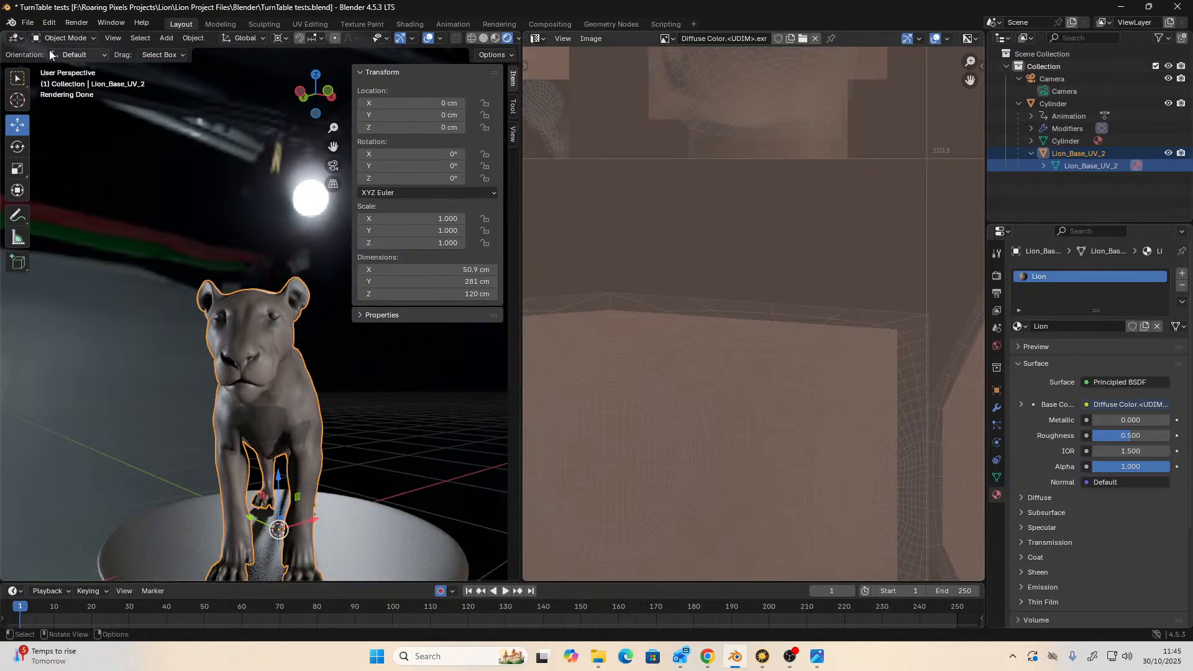
{"action": "left_click", "coordinate": [28, 23]}
{"action": "left_click", "coordinate": [242, 359]}
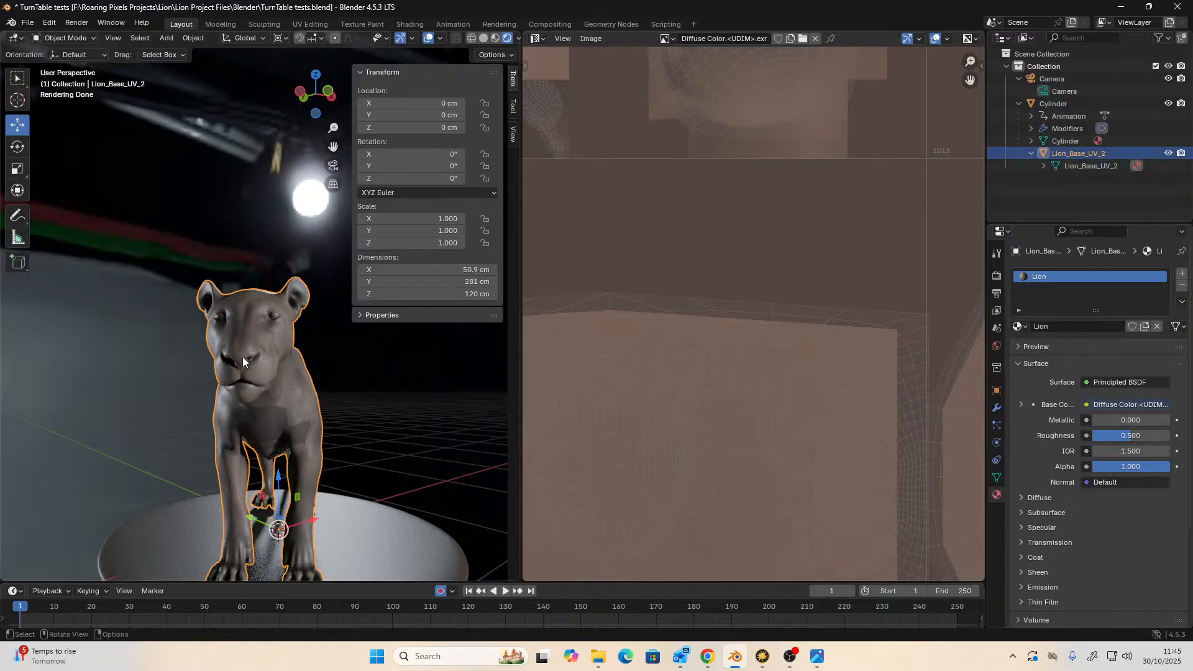
{"action": "key", "text": "Delete"}
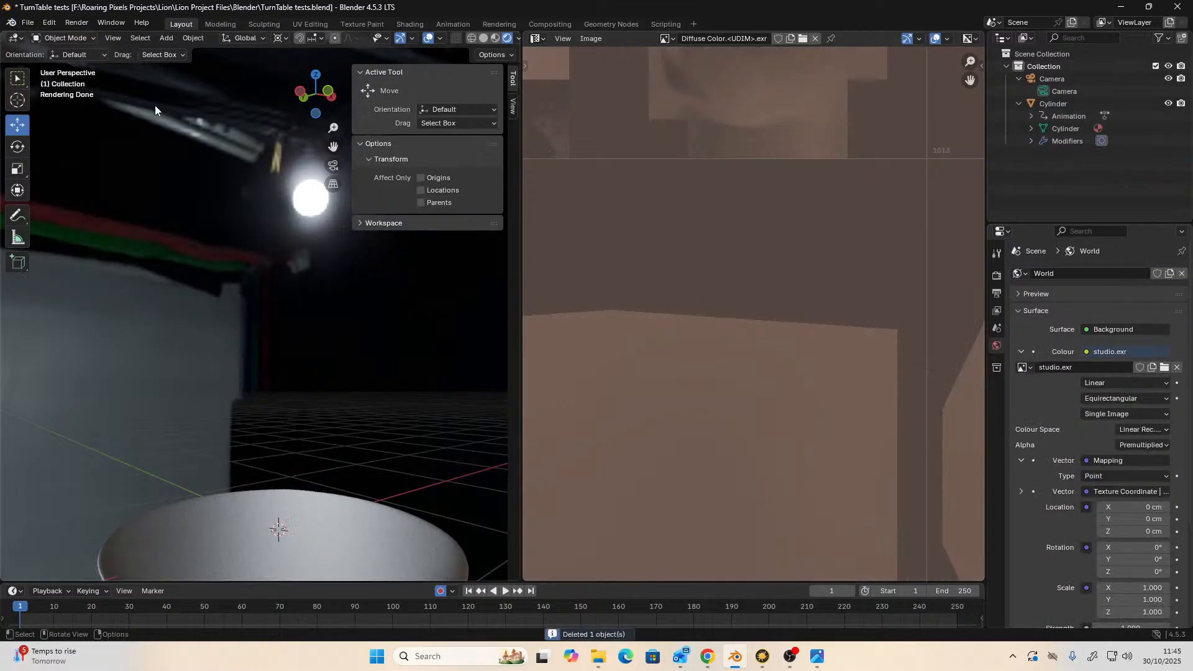
- Import Lion_MARI_Final.fbx from the Blender project folder with the experimental FBX importer and view the lion on the turntable
{"action": "left_click", "coordinate": [28, 22]}
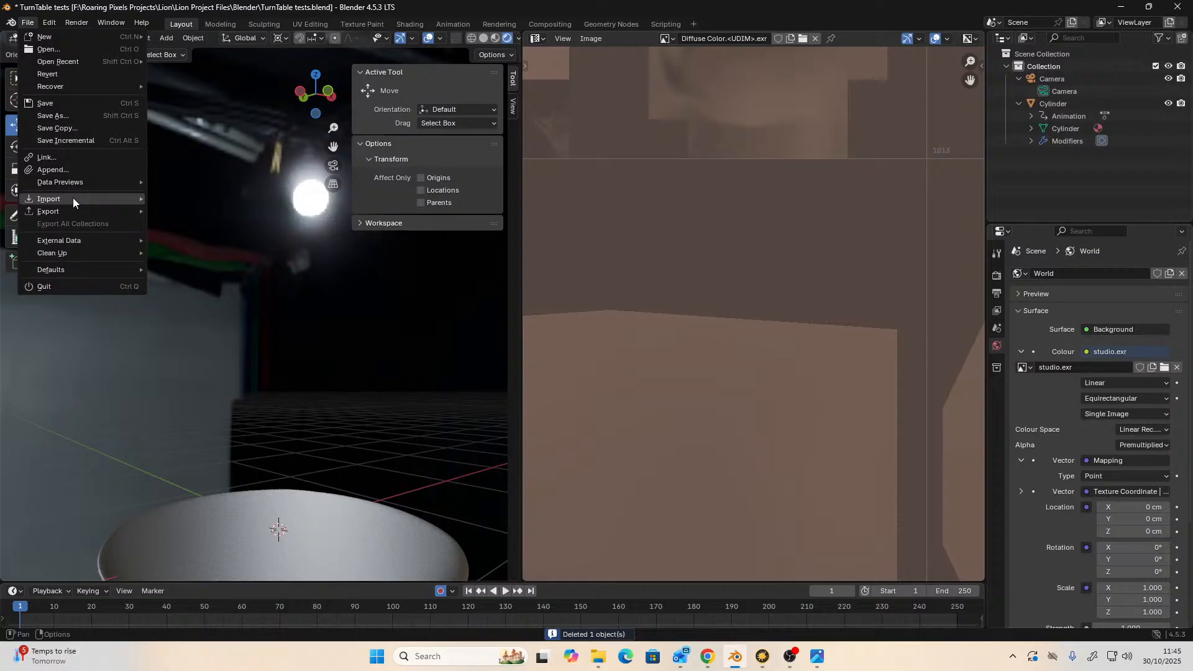
{"action": "mouse_move", "coordinate": [72, 199]}
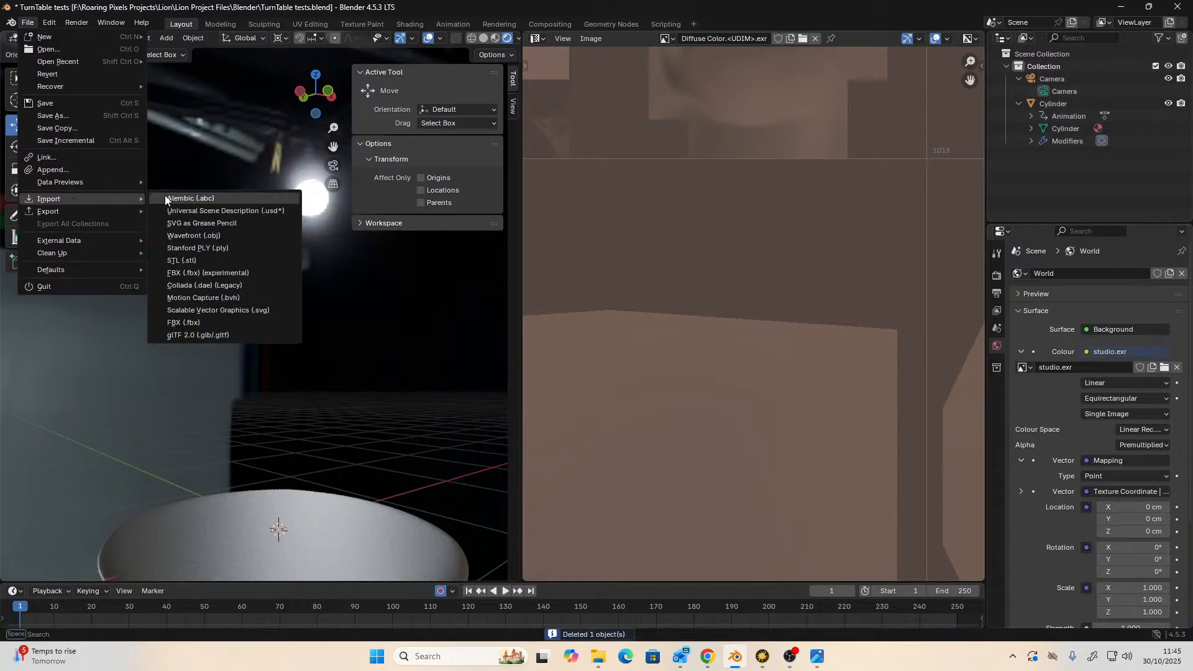
{"action": "left_click", "coordinate": [227, 272]}
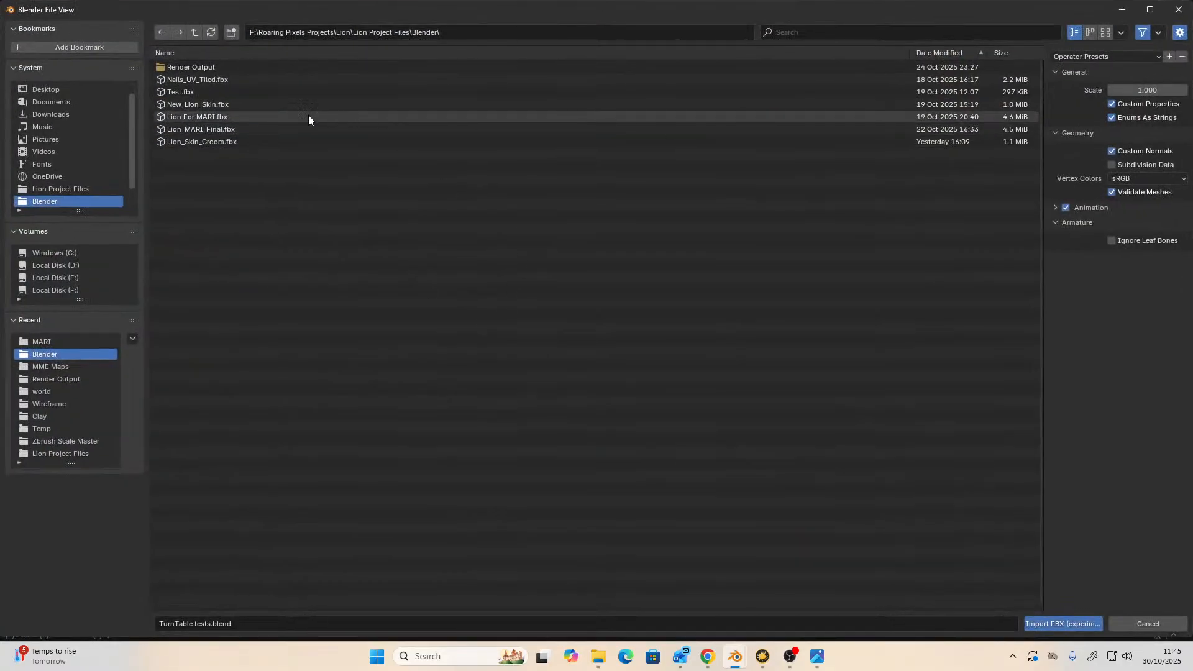
{"action": "left_click", "coordinate": [200, 117]}
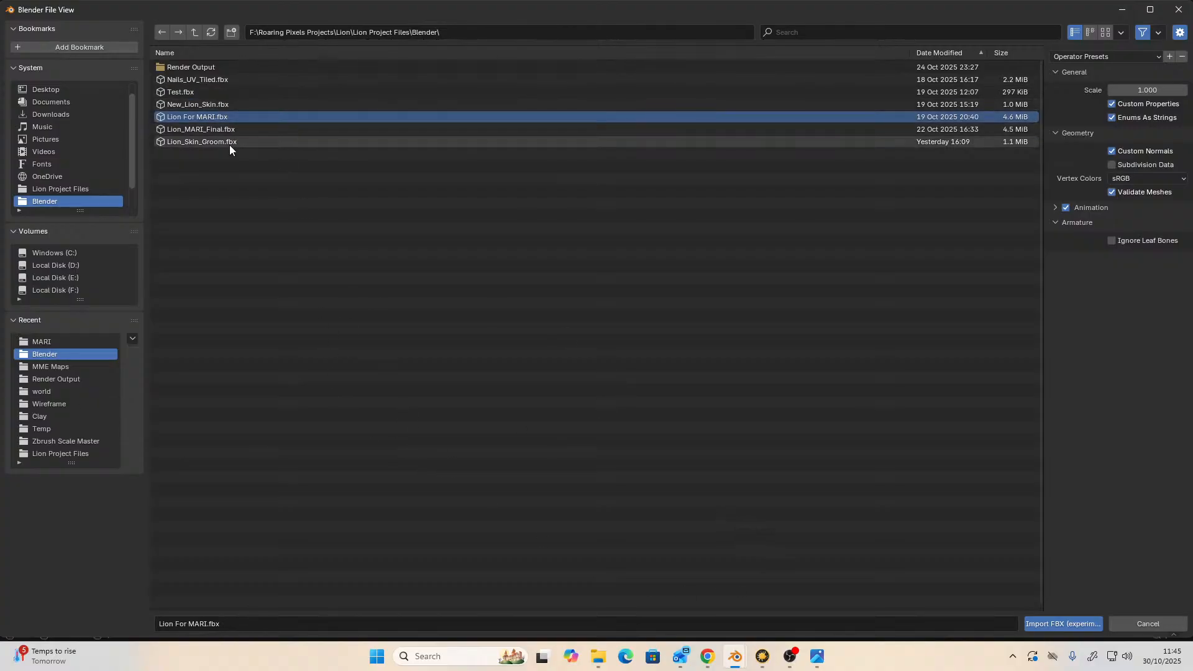
{"action": "left_click", "coordinate": [220, 131]}
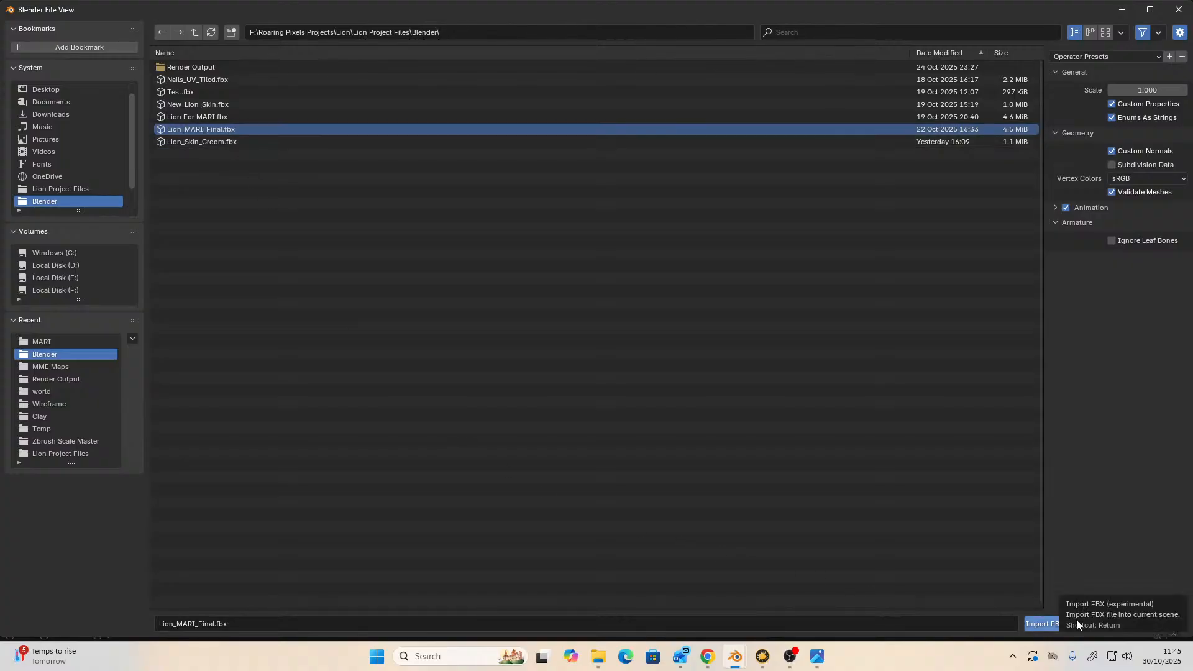
{"action": "left_click", "coordinate": [1046, 625]}
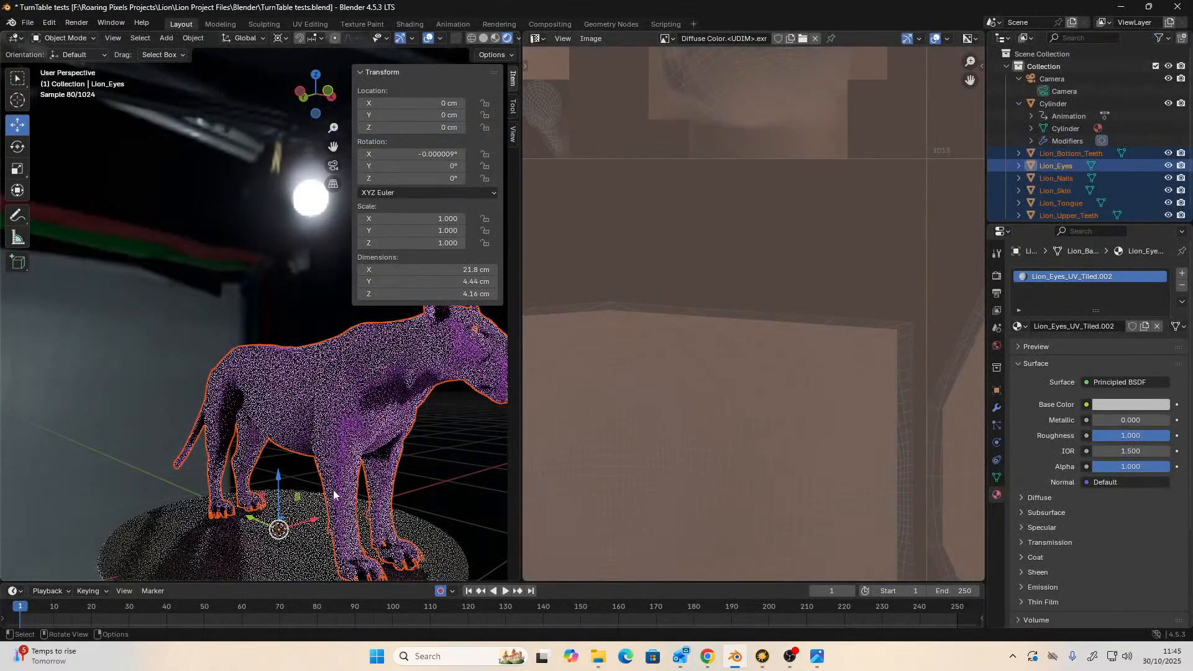
{"action": "middle_click_drag", "start_coordinate": [367, 468], "coordinate": [261, 474]}
{"action": "scroll", "coordinate": [255, 471], "scroll_direction": "up", "scroll_amount": 5}
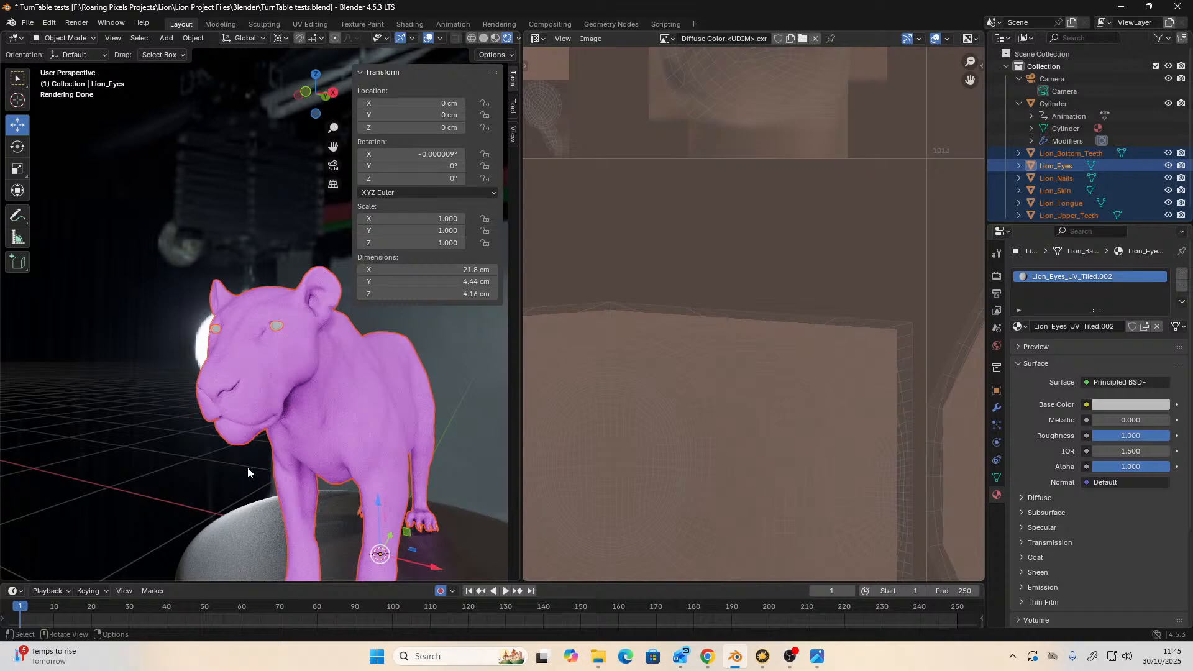
{"action": "scroll", "coordinate": [286, 468], "scroll_direction": "down", "scroll_amount": 6}
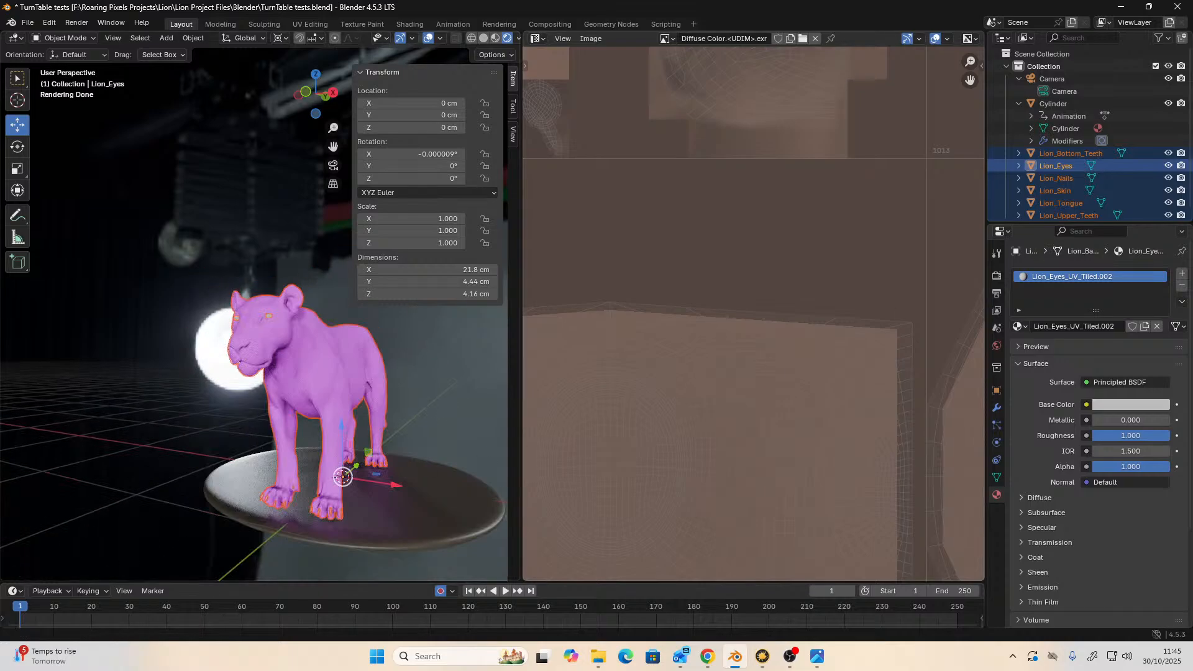
{"action": "left_click", "coordinate": [1045, 155]}
{"action": "scroll", "coordinate": [1054, 169], "scroll_direction": "down", "scroll_amount": 1}
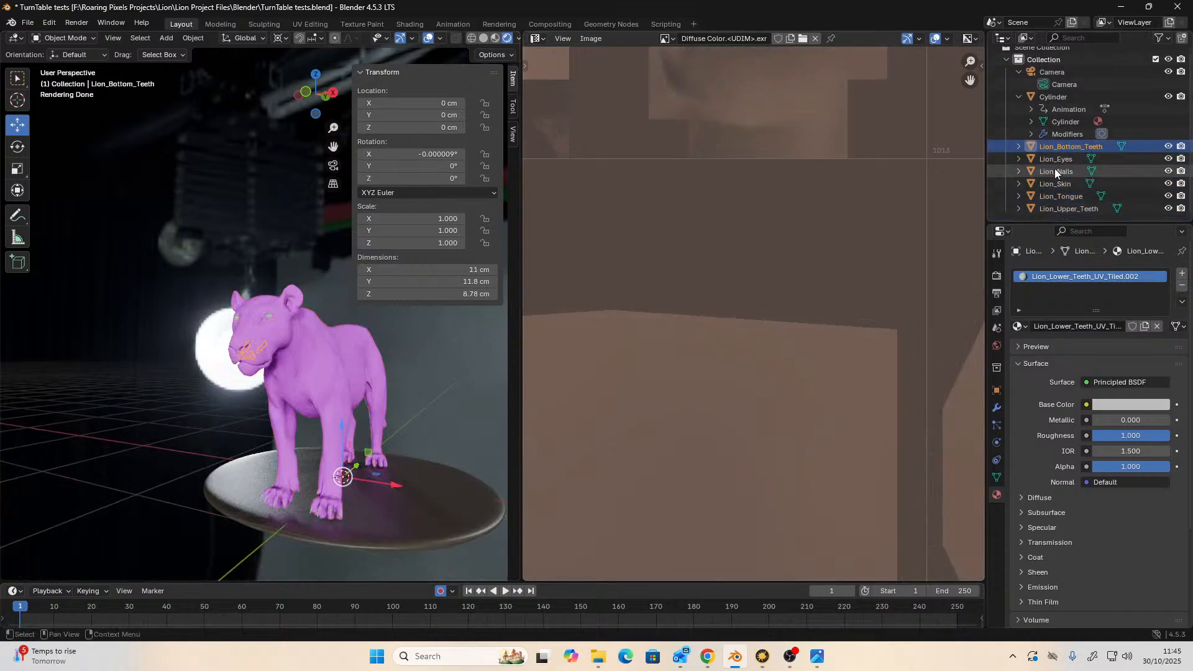
{"action": "left_click", "coordinate": [1083, 210], "text": "shift"}
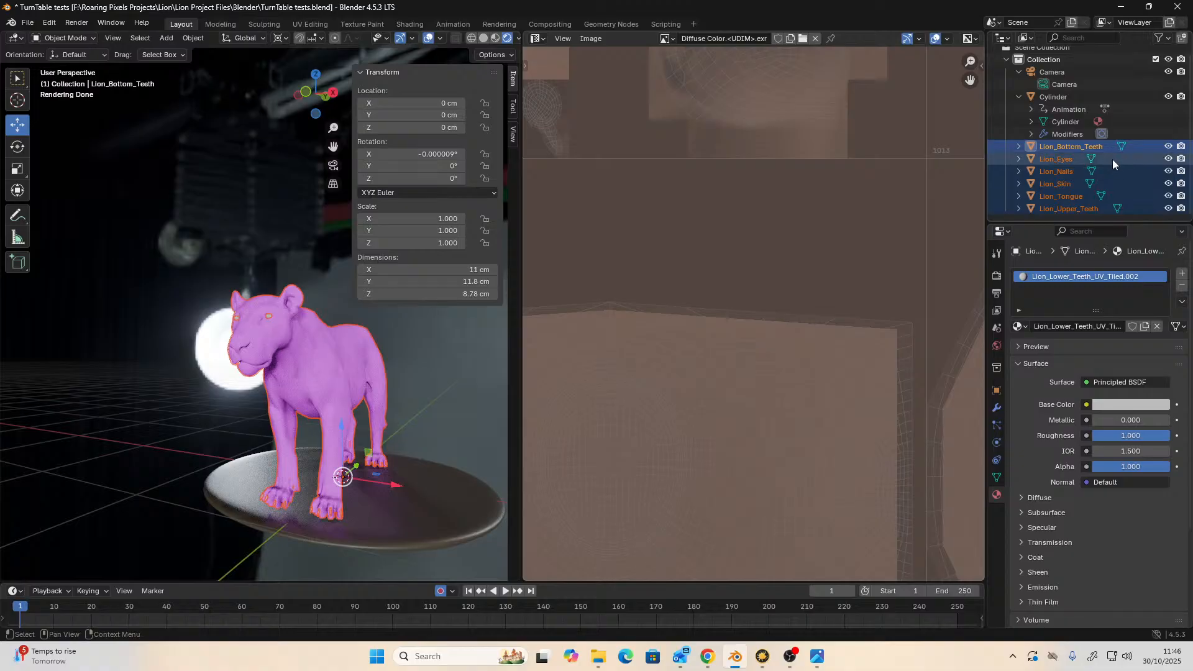
- Assign the existing Lion material to the Lion_Skin and Lion_Bottom_Teeth objects
{"action": "left_click", "coordinate": [358, 359]}
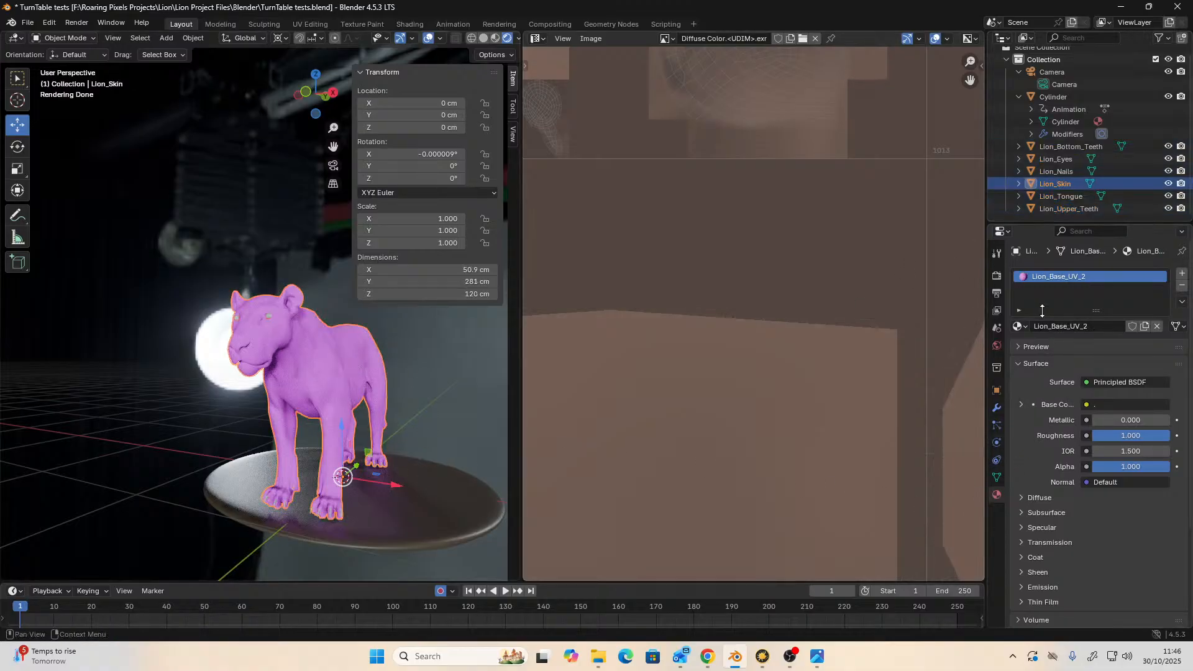
{"action": "left_click", "coordinate": [1022, 327]}
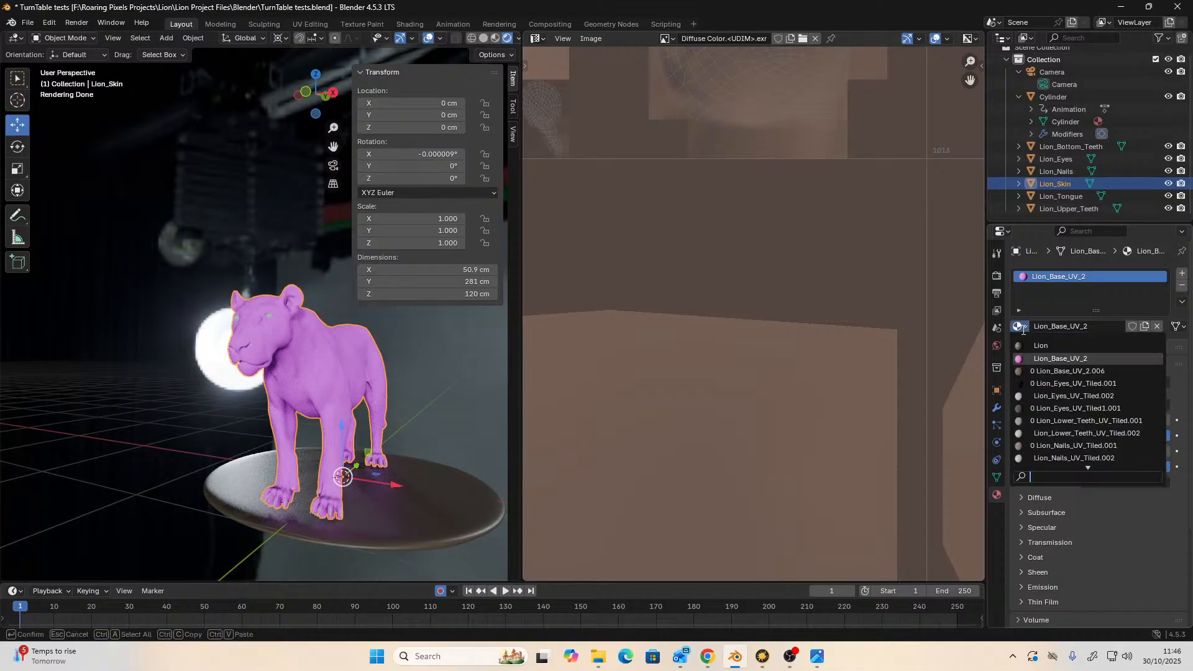
{"action": "left_click", "coordinate": [1039, 346]}
{"action": "left_click", "coordinate": [1048, 147]}
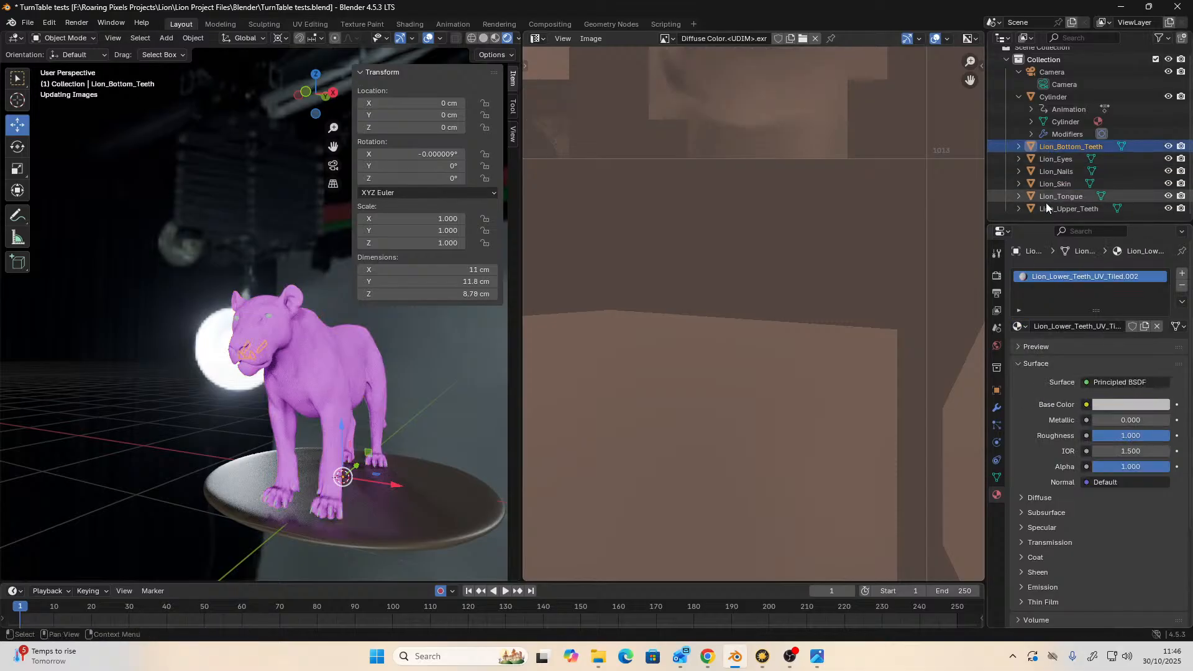
{"action": "left_click", "coordinate": [1026, 326]}
{"action": "left_click", "coordinate": [1026, 349]}
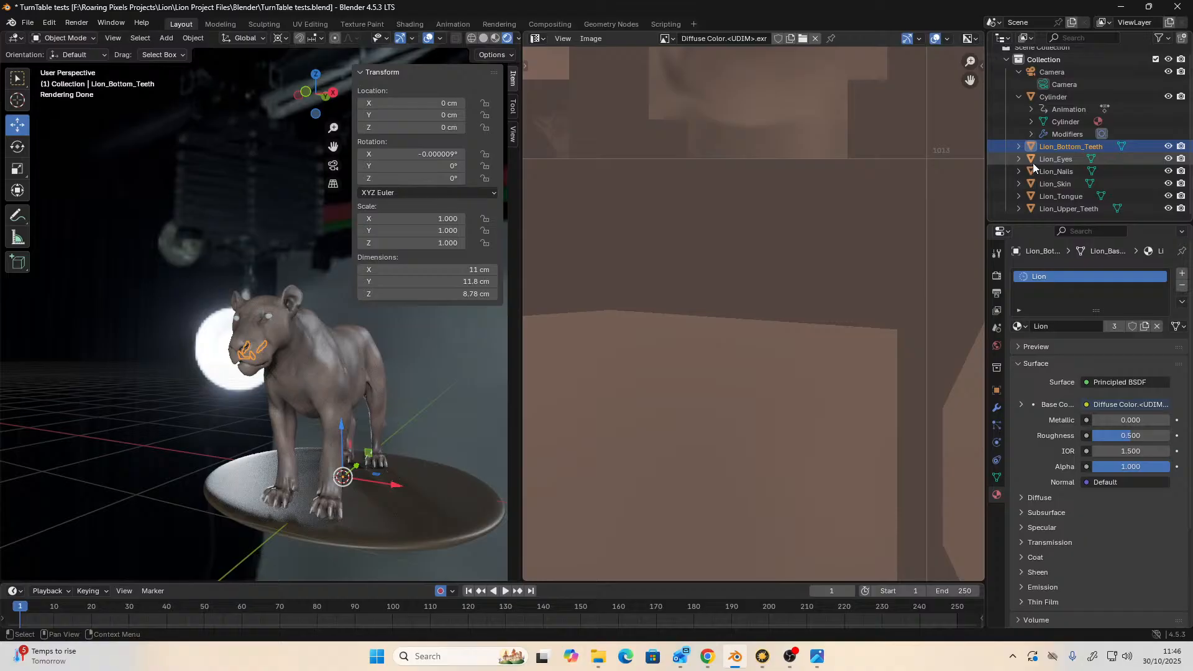
- Assign the existing Lion material to the Lion_Eyes and Lion_Nails objects
{"action": "left_click", "coordinate": [1032, 160]}
{"action": "left_click", "coordinate": [1020, 273]}
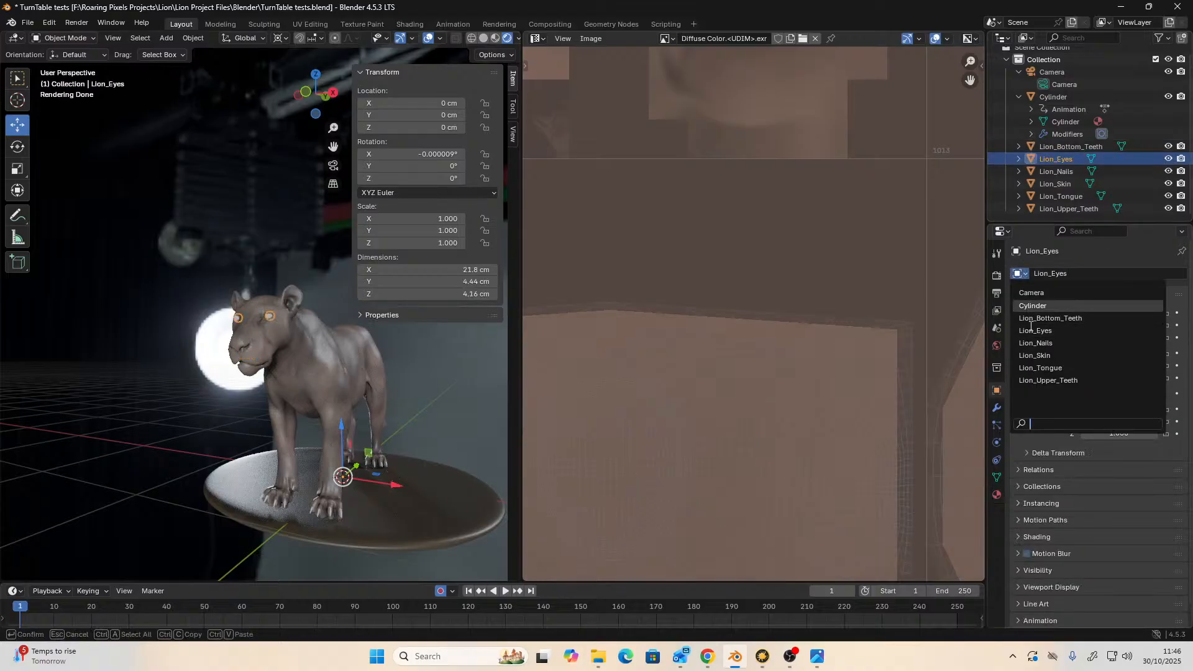
{"action": "left_click", "coordinate": [996, 495]}
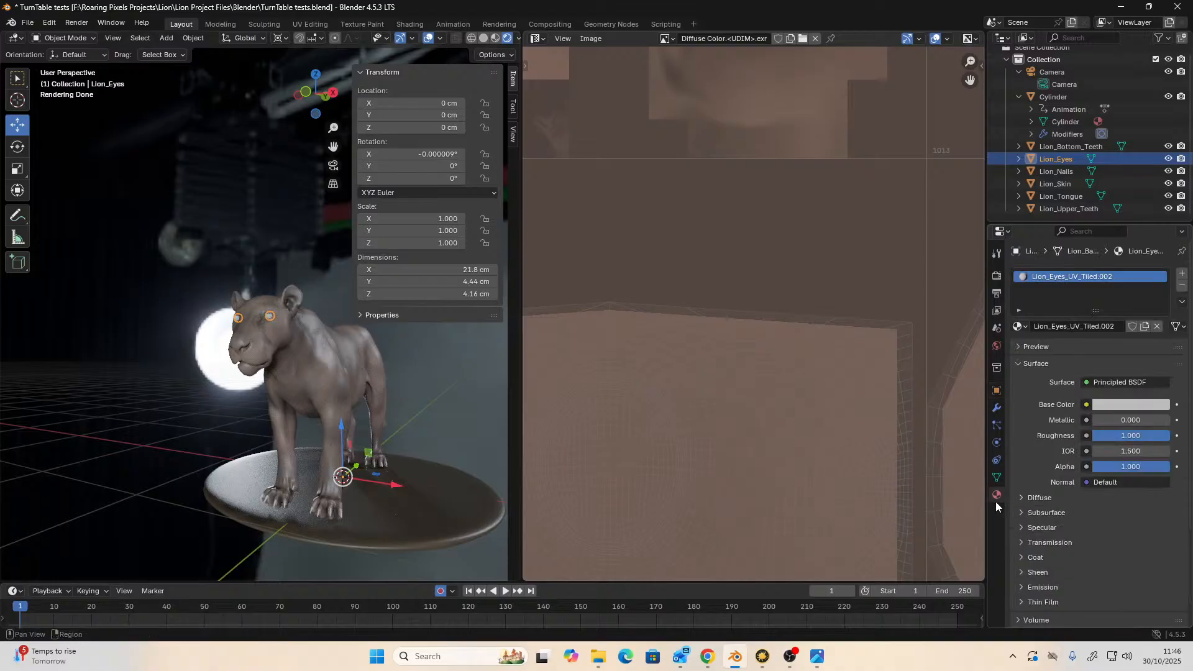
{"action": "left_click", "coordinate": [1018, 327]}
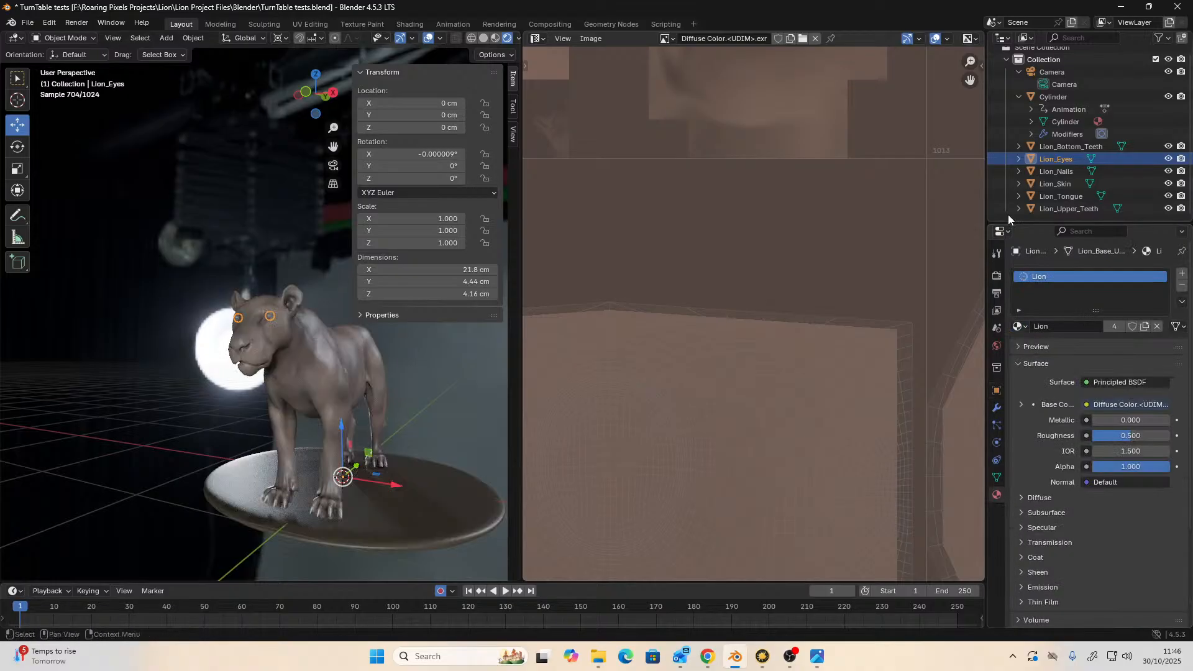
{"action": "left_click", "coordinate": [1030, 172]}
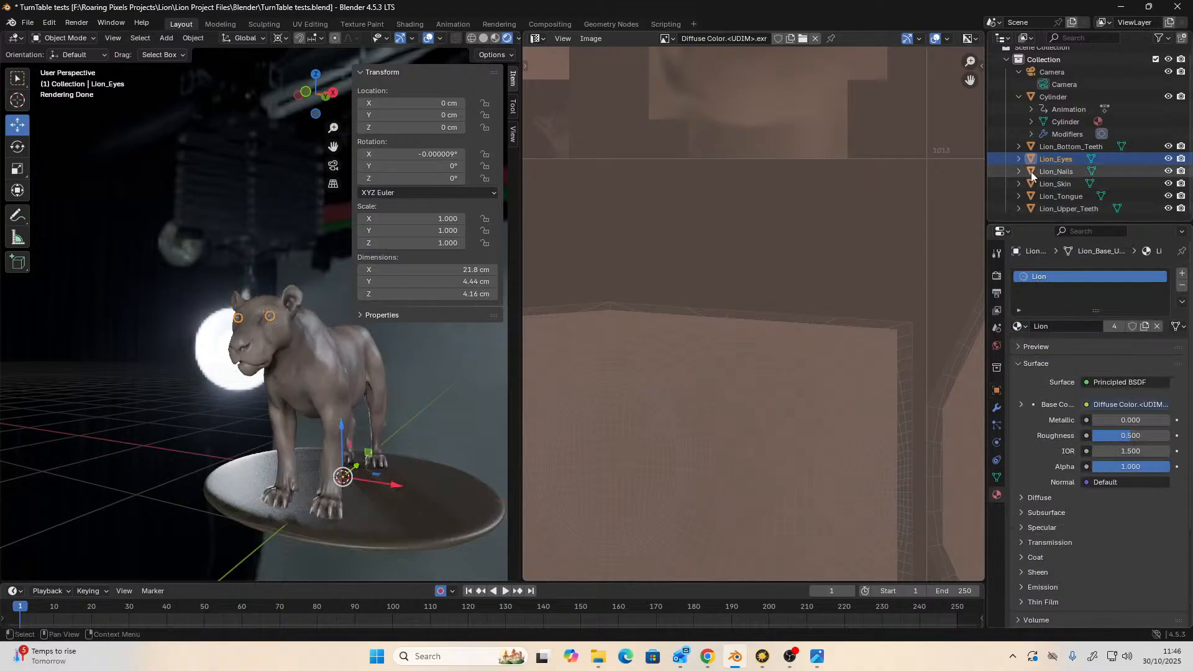
{"action": "left_click", "coordinate": [997, 494]}
{"action": "left_click", "coordinate": [1018, 326]}
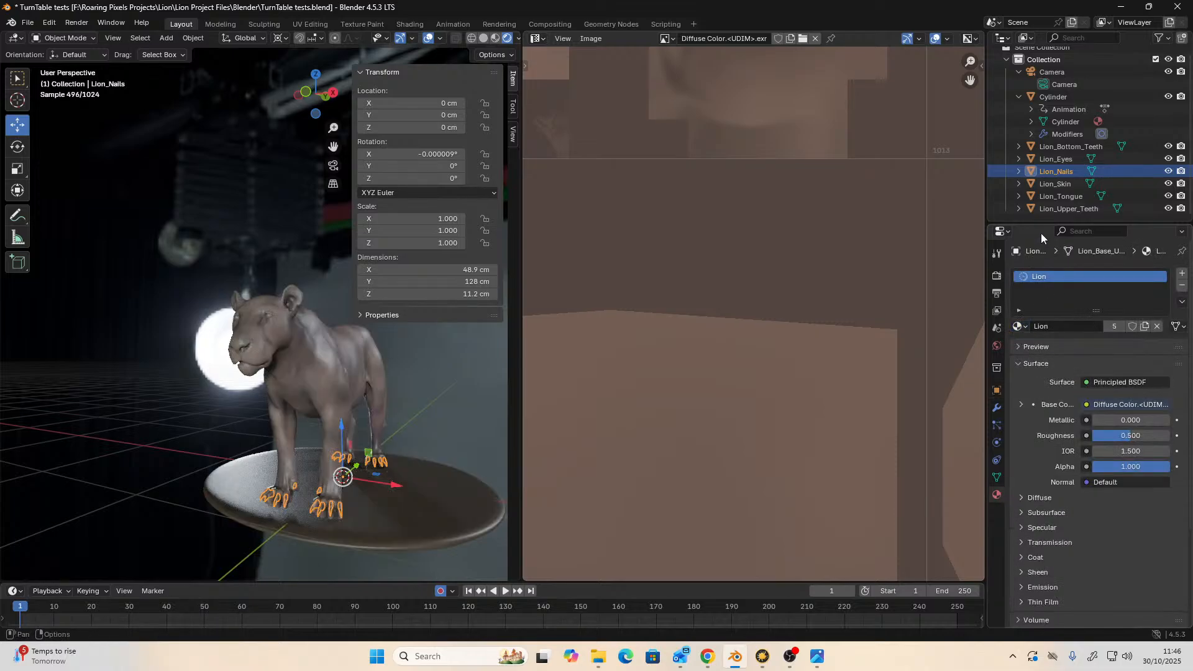
- Assign the existing Lion material to the Lion_Tongue and Lion_Upper_Teeth objects, leaving nothing selected
{"action": "left_click", "coordinate": [1043, 184]}
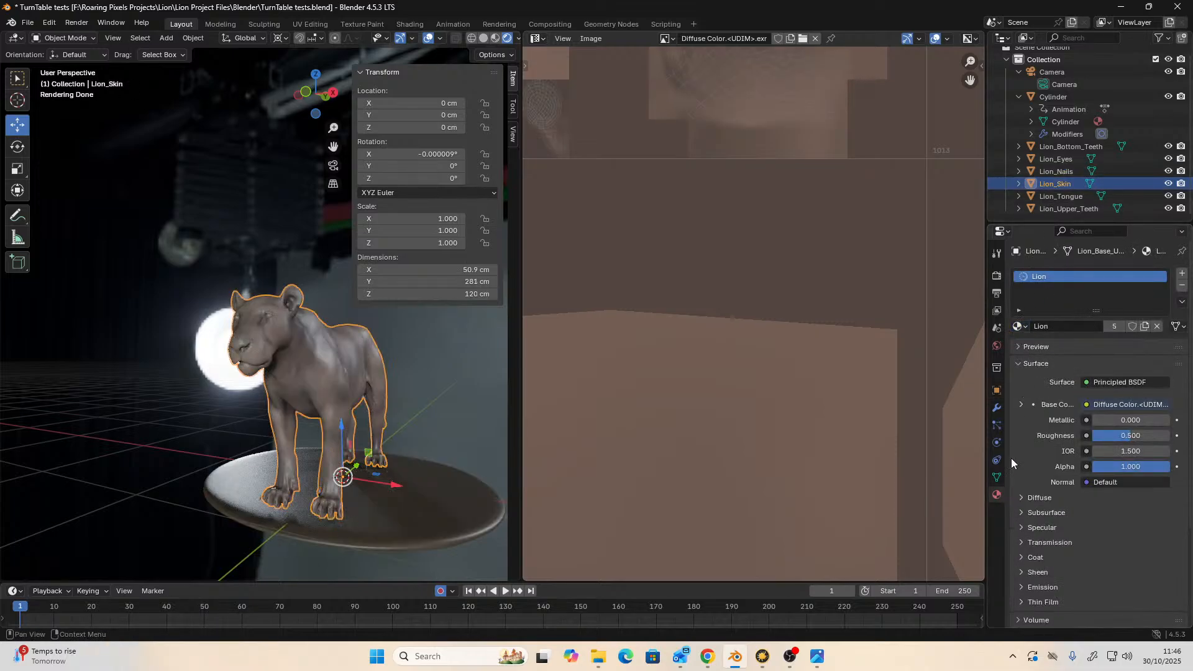
{"action": "left_click", "coordinate": [1056, 196]}
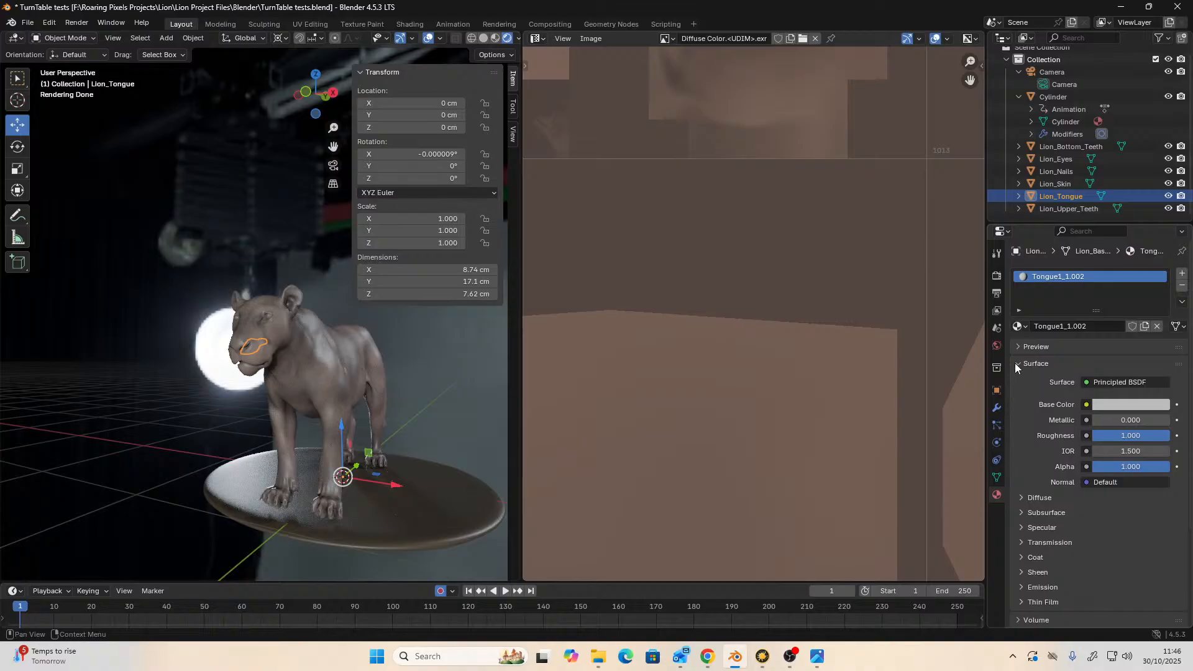
{"action": "left_click", "coordinate": [1019, 326]}
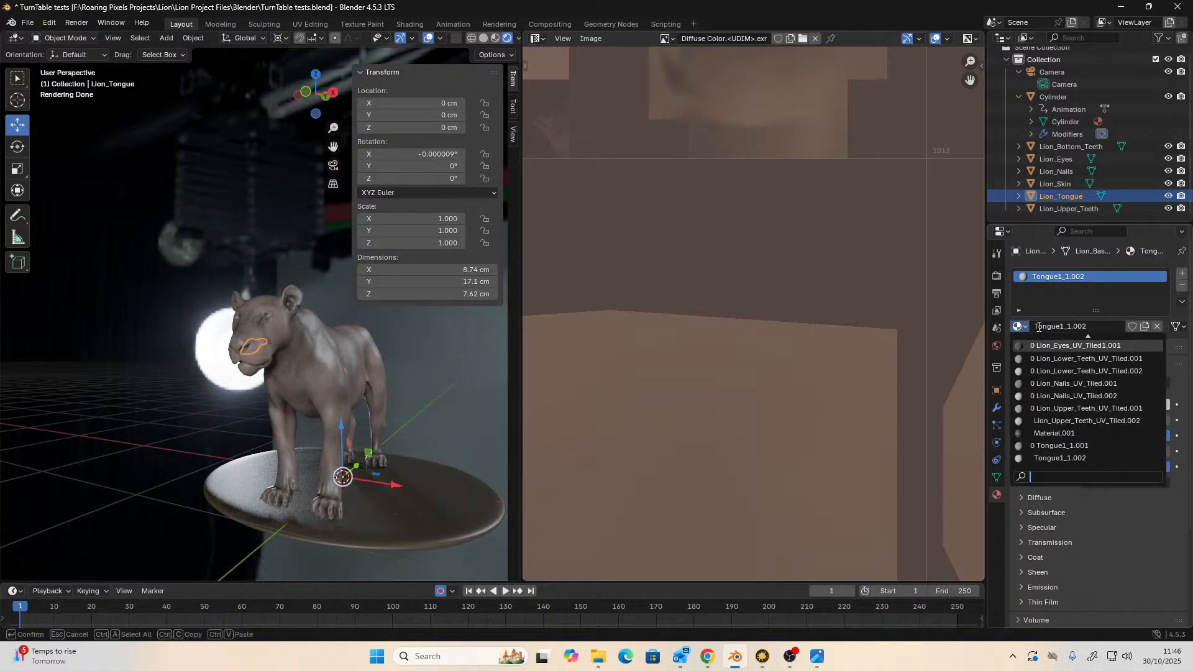
{"action": "scroll", "coordinate": [1041, 339], "scroll_direction": "up", "scroll_amount": 2}
{"action": "left_click", "coordinate": [1042, 344]}
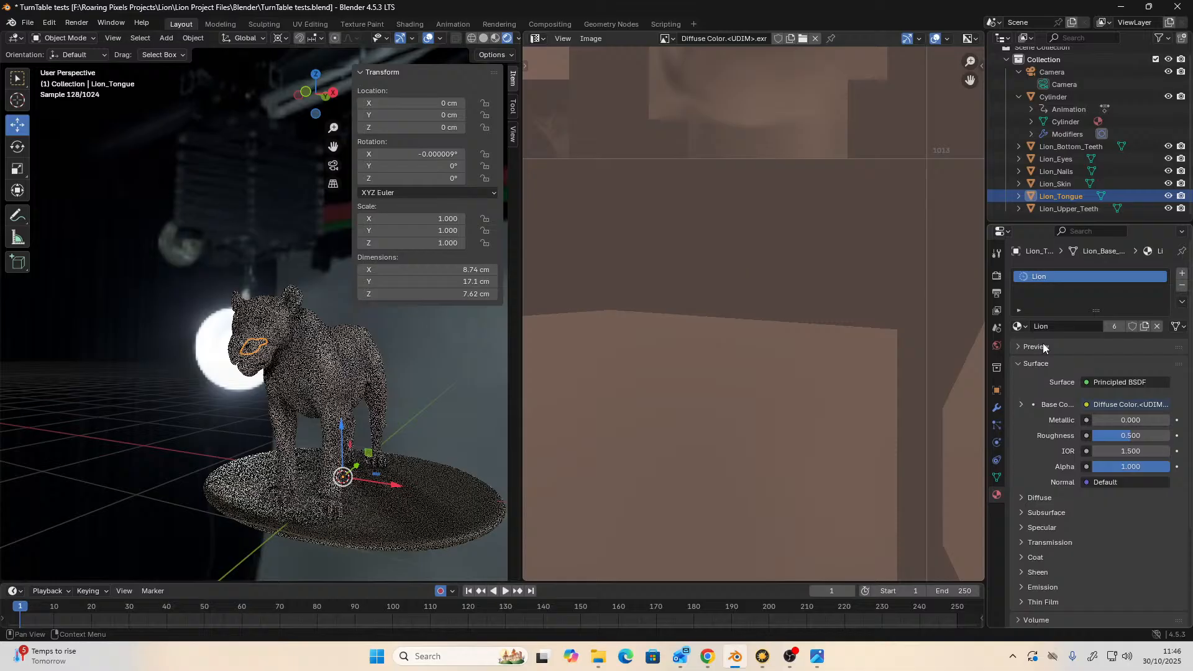
{"action": "left_click", "coordinate": [1044, 209]}
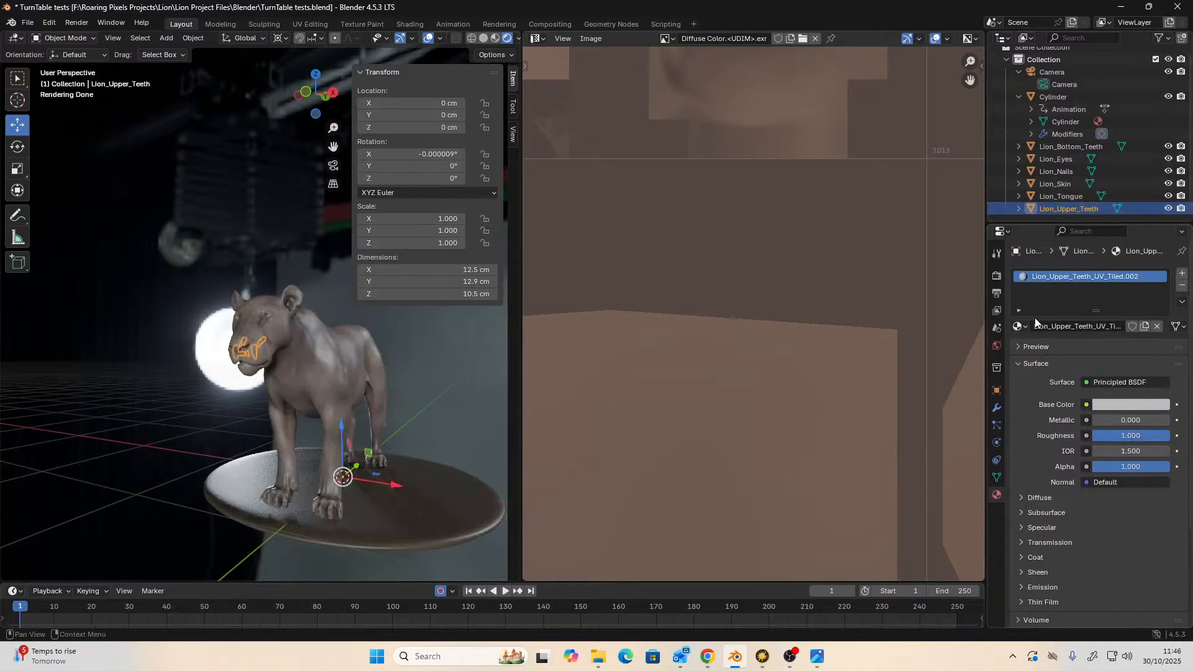
{"action": "left_click", "coordinate": [1019, 326]}
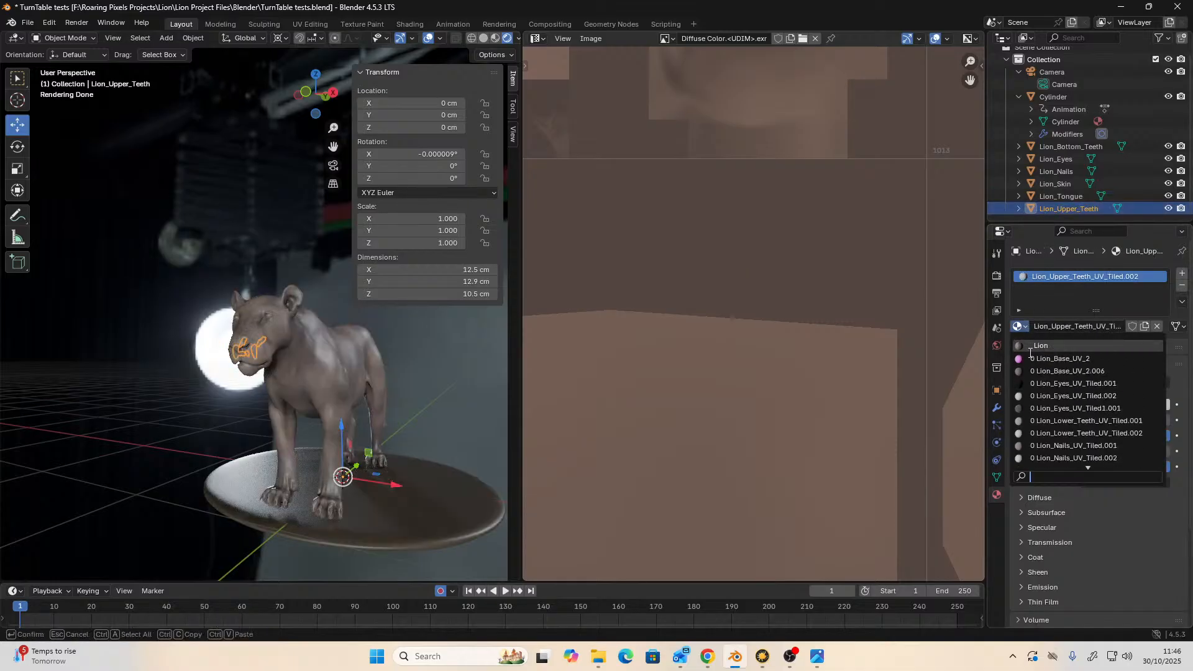
{"action": "left_click", "coordinate": [1036, 345]}
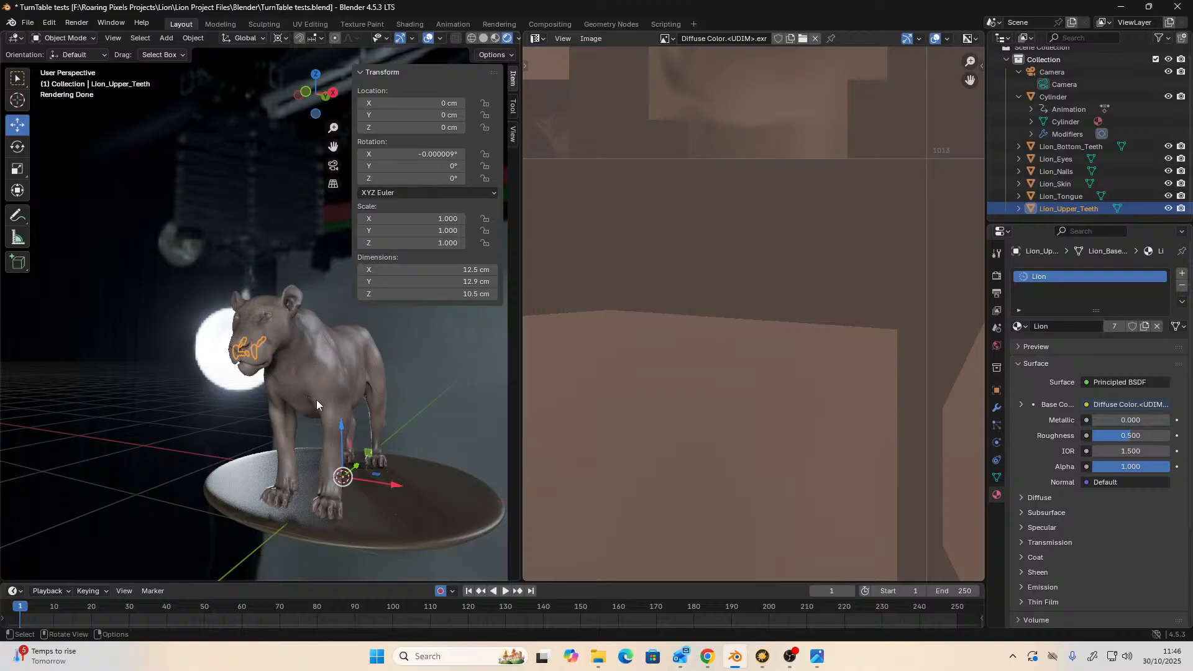
{"action": "left_click", "coordinate": [201, 362]}
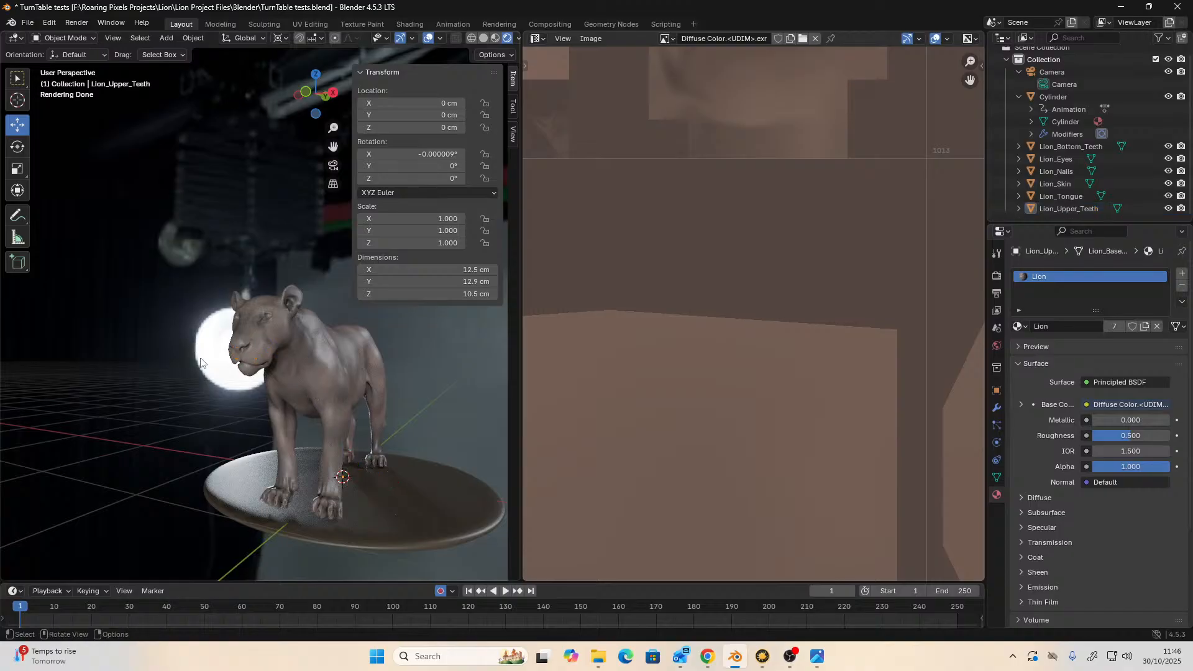
- Show the lion skin's material in the Shader Editor and connect the Displacement node to the Material Output's Displacement input
{"action": "scroll", "coordinate": [245, 391], "scroll_direction": "up", "scroll_amount": 6}
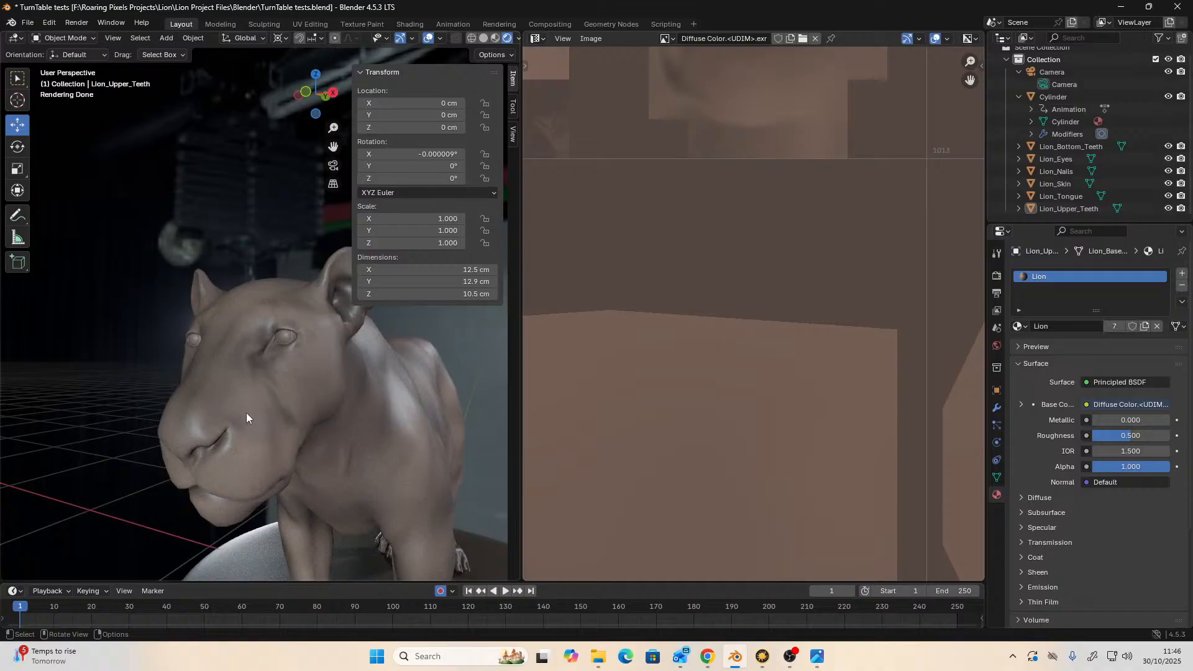
{"action": "left_click", "coordinate": [246, 418]}
{"action": "left_click", "coordinate": [542, 38]}
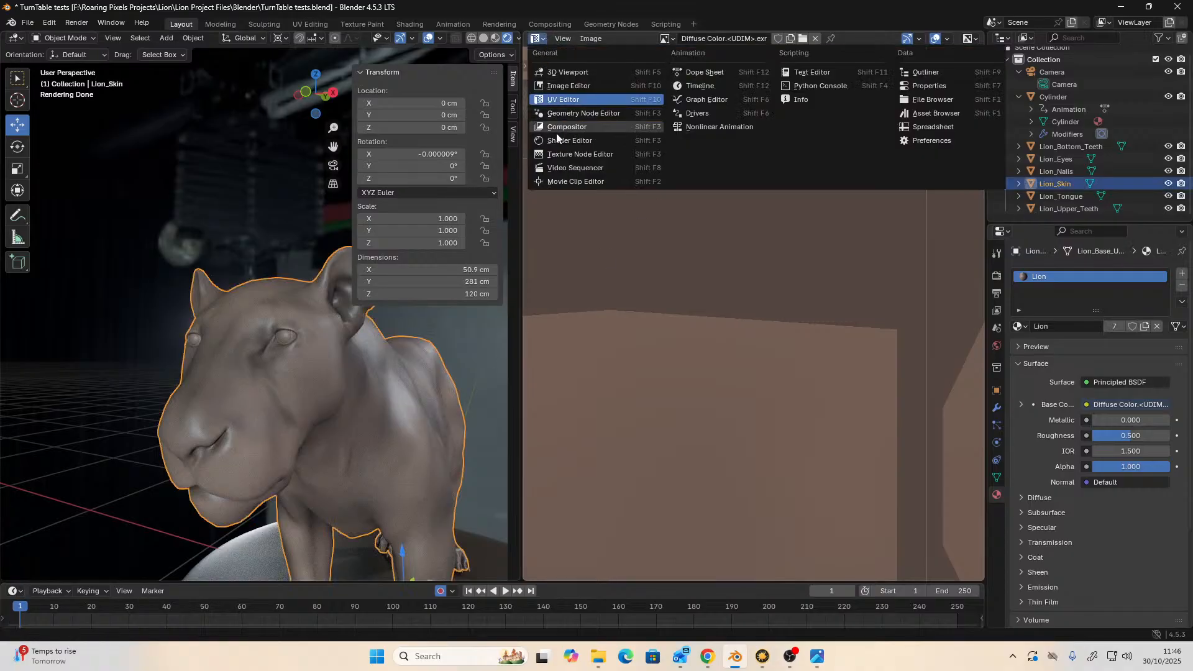
{"action": "left_click", "coordinate": [563, 139]}
{"action": "scroll", "coordinate": [658, 366], "scroll_direction": "down", "scroll_amount": 3}
{"action": "middle_click_drag", "start_coordinate": [788, 456], "coordinate": [613, 467]}
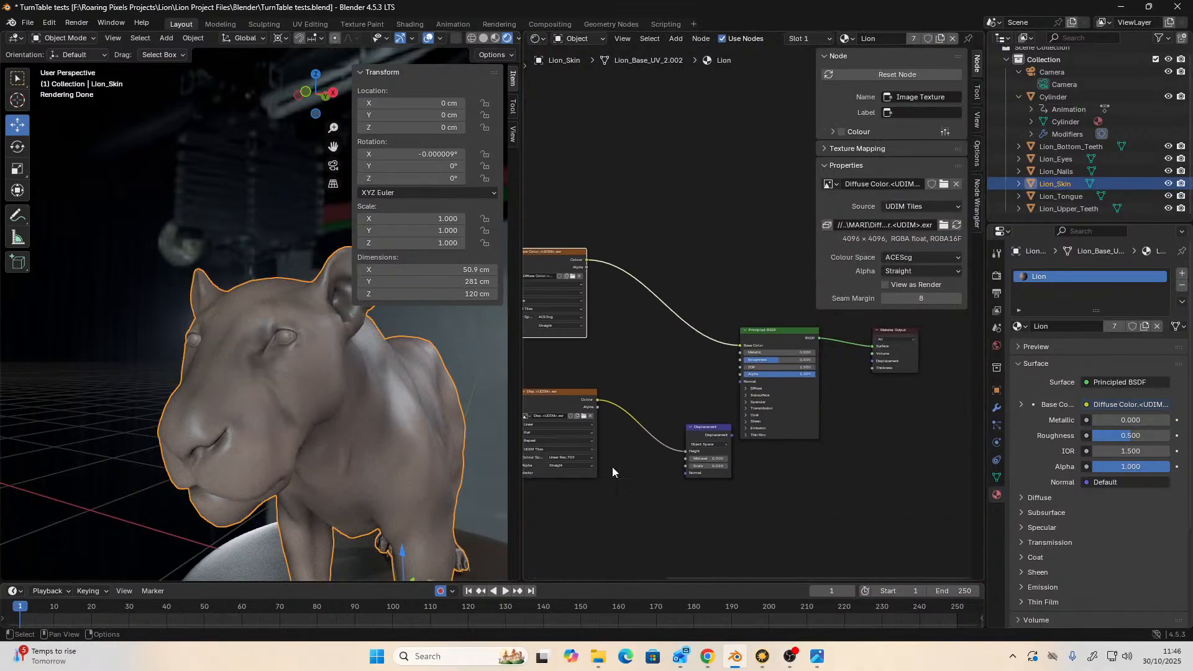
{"action": "scroll", "coordinate": [726, 471], "scroll_direction": "up", "scroll_amount": 2}
{"action": "left_click_drag", "start_coordinate": [724, 480], "coordinate": [915, 378]}
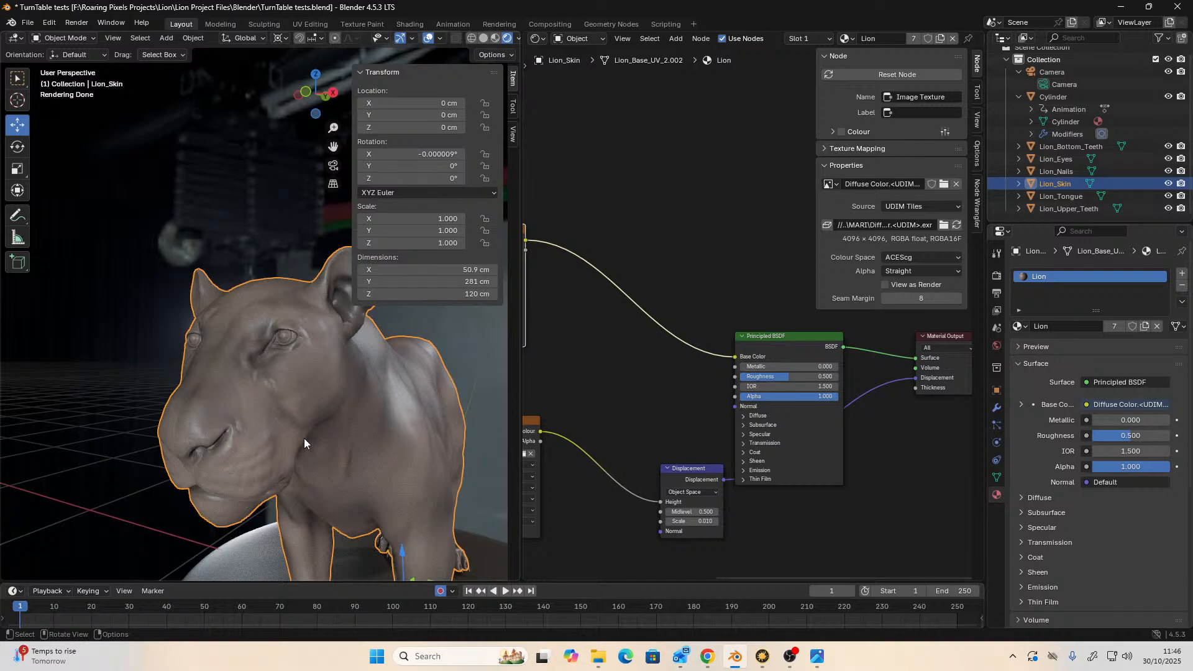
{"action": "scroll", "coordinate": [277, 440], "scroll_direction": "up", "scroll_amount": 3}
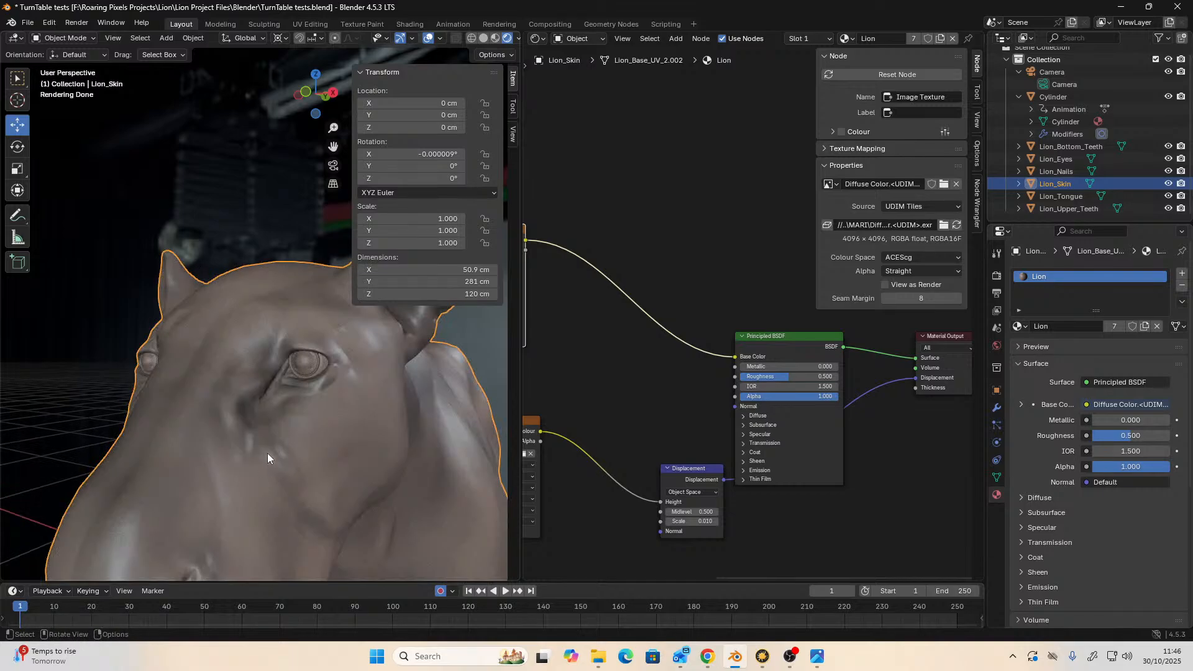
- Examine the rendered lion's surface from the side, the front and through the scene camera, widening the 3D viewport for a better look
{"action": "scroll", "coordinate": [267, 458], "scroll_direction": "down", "scroll_amount": 6}
{"action": "middle_click_drag", "start_coordinate": [246, 463], "coordinate": [287, 467]}
{"action": "key", "text": "KP_3"}
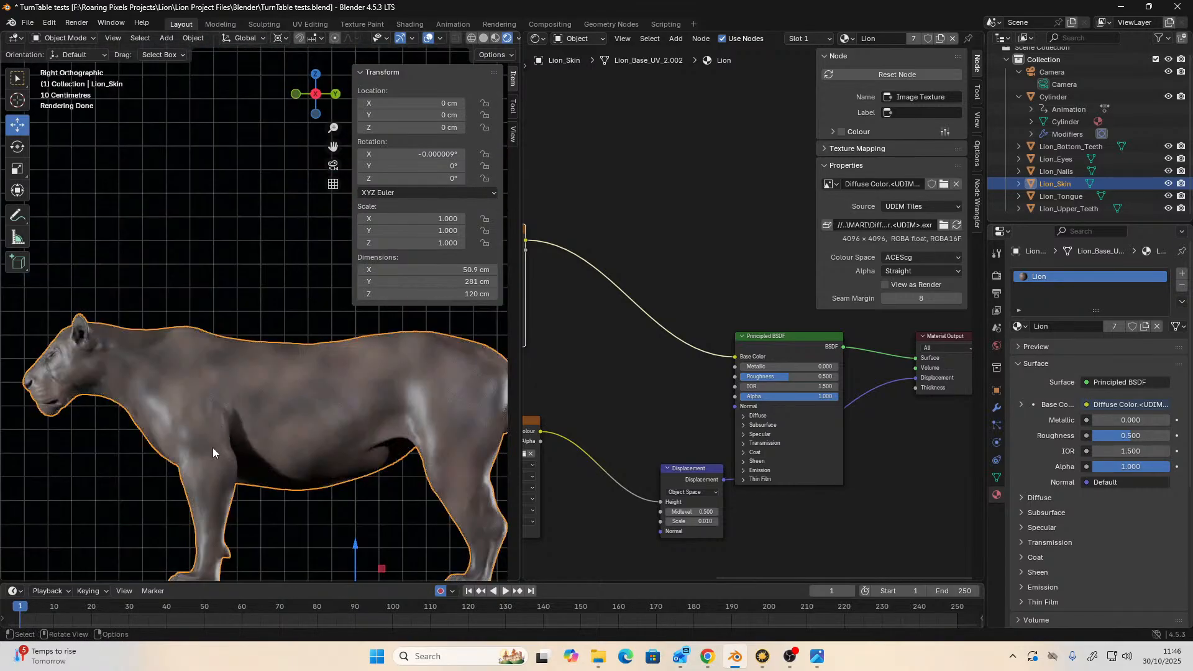
{"action": "left_click", "coordinate": [246, 281]}
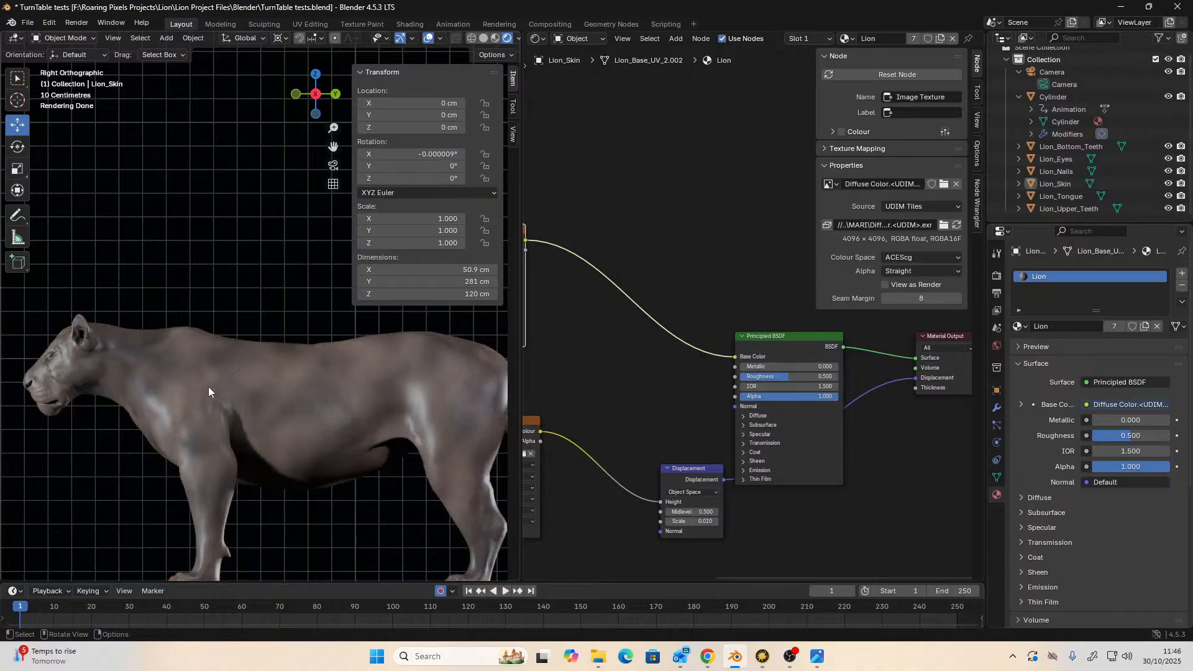
{"action": "middle_click_drag", "start_coordinate": [208, 386], "coordinate": [438, 368]}
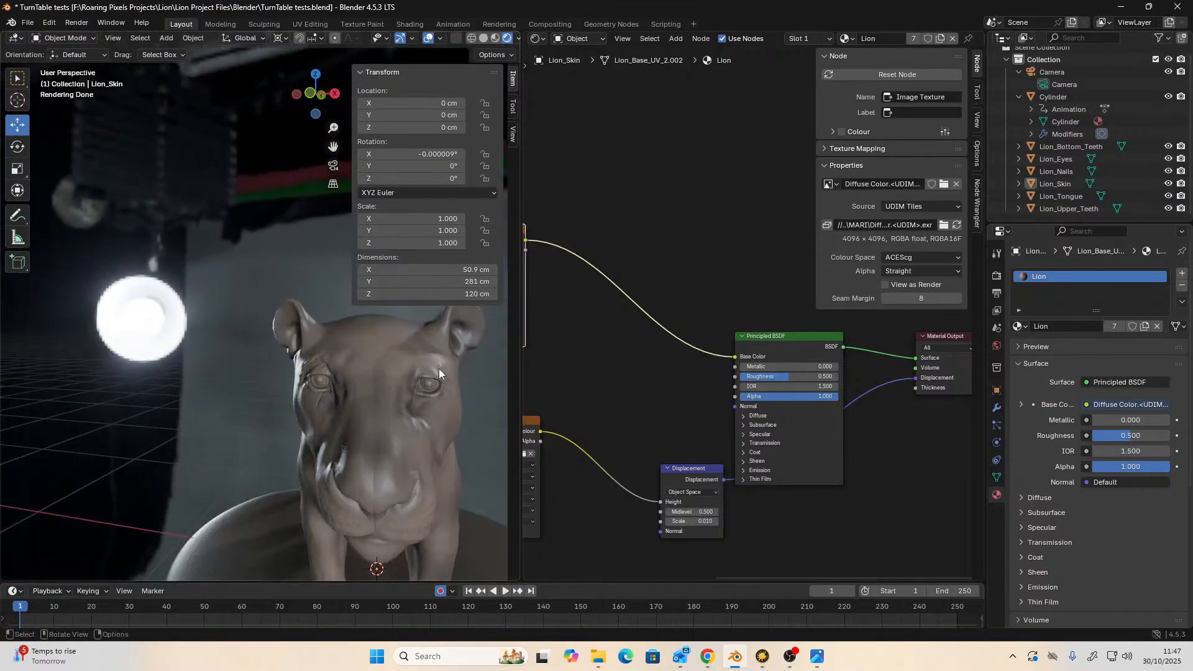
{"action": "left_click_drag", "start_coordinate": [521, 358], "coordinate": [696, 385]}
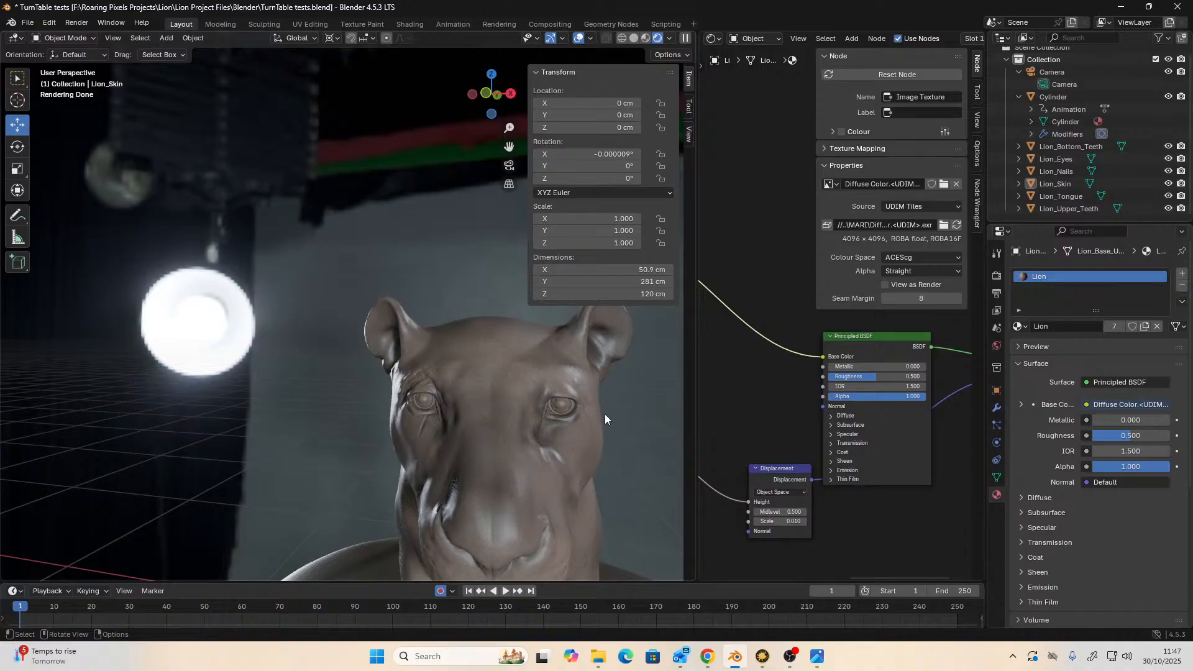
{"action": "key", "text": "KP_3"}
{"action": "middle_click_drag", "start_coordinate": [389, 458], "coordinate": [485, 436]}
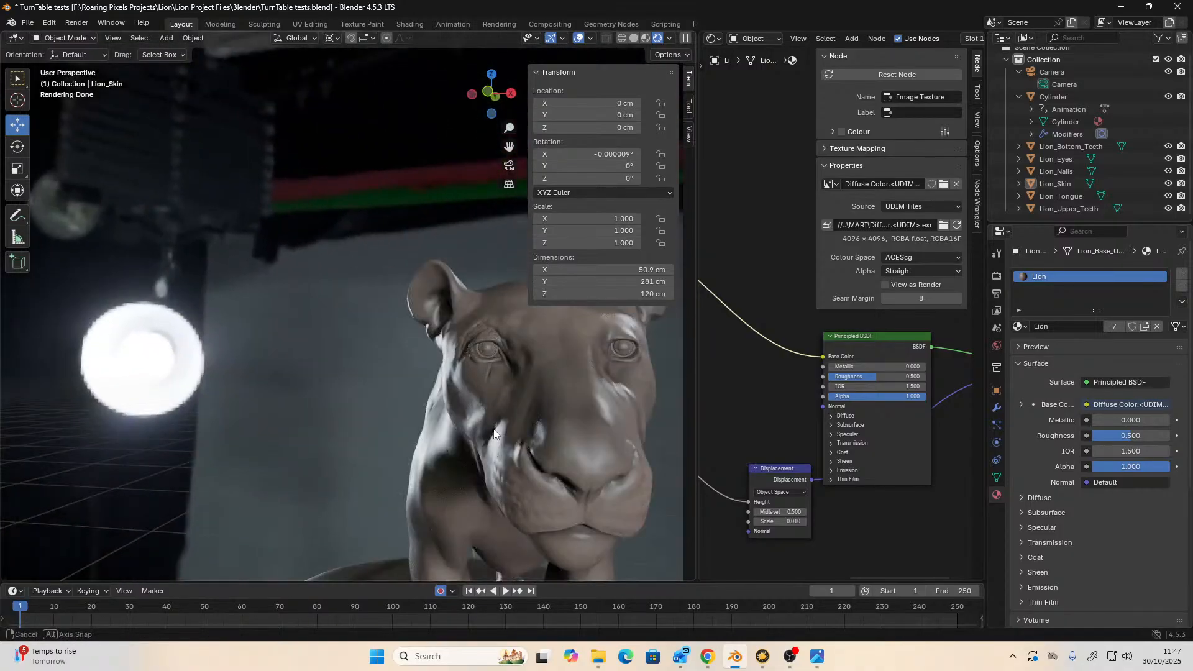
{"action": "key", "text": "KP_0"}
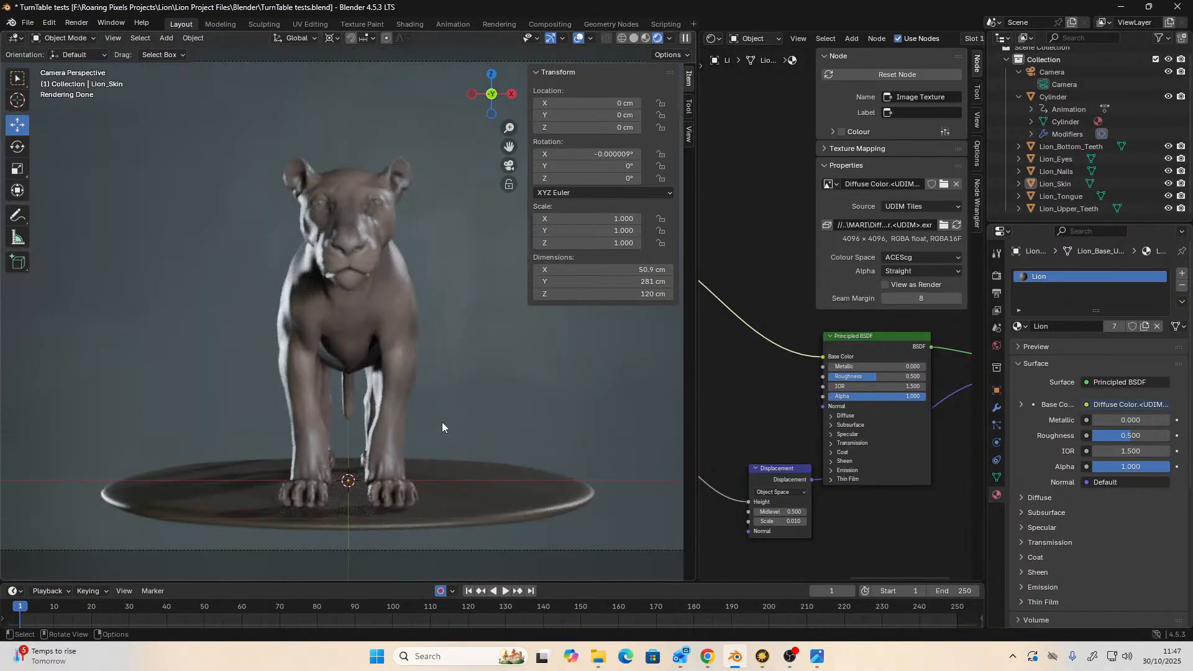
{"action": "middle_click", "coordinate": [390, 346]}
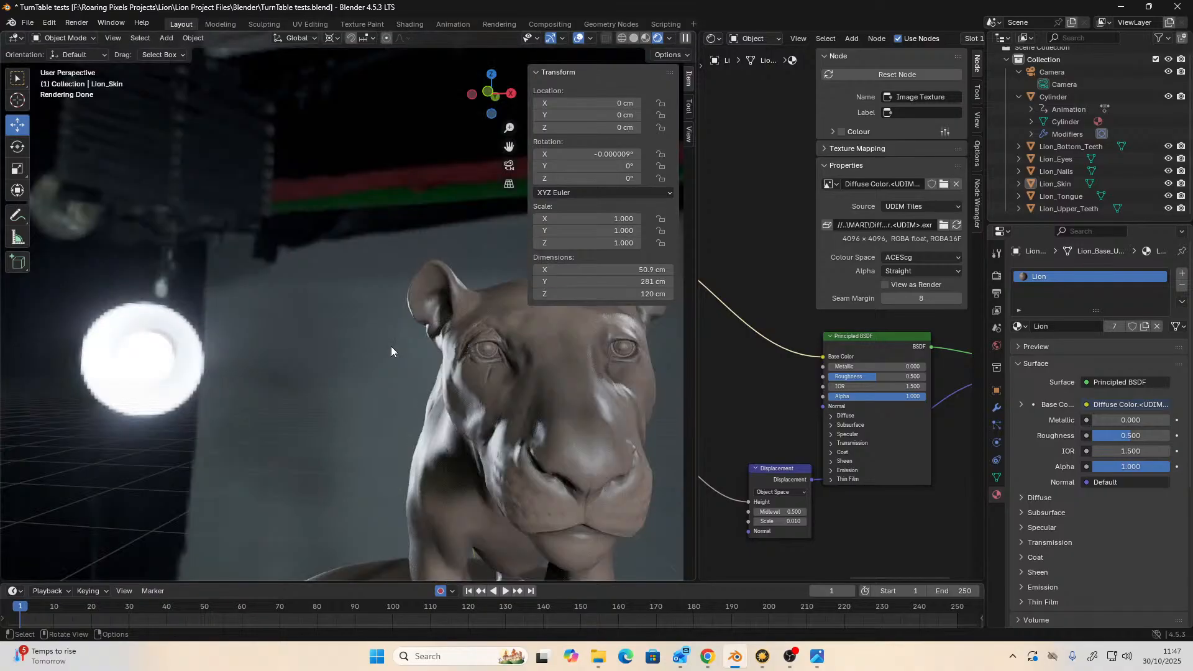
- Collapse the Cylinder's hierarchy in the Outliner and play the animation in a wide view to check the lion and turntable
{"action": "scroll", "coordinate": [390, 347], "scroll_direction": "down", "scroll_amount": 8}
{"action": "middle_click_drag", "start_coordinate": [389, 349], "coordinate": [420, 439]}
{"action": "scroll", "coordinate": [449, 360], "scroll_direction": "down", "scroll_amount": 5}
{"action": "left_click", "coordinate": [398, 411]}
{"action": "left_click", "coordinate": [1019, 97]}
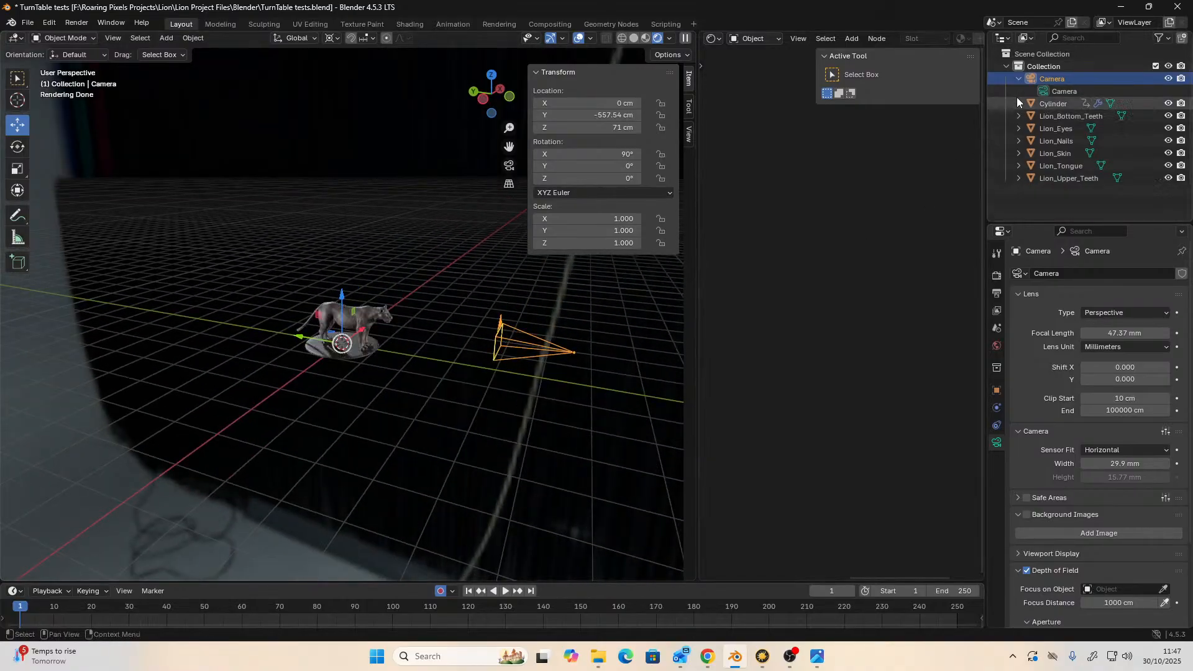
{"action": "left_click", "coordinate": [507, 591]}
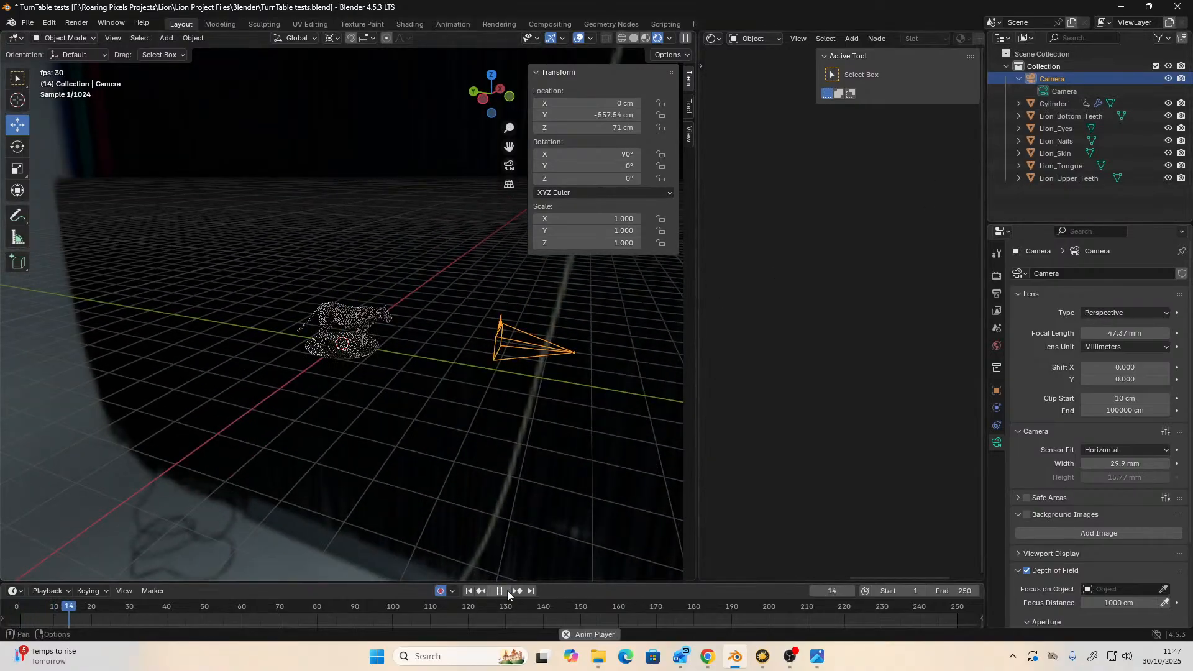
{"action": "left_click", "coordinate": [507, 591]}
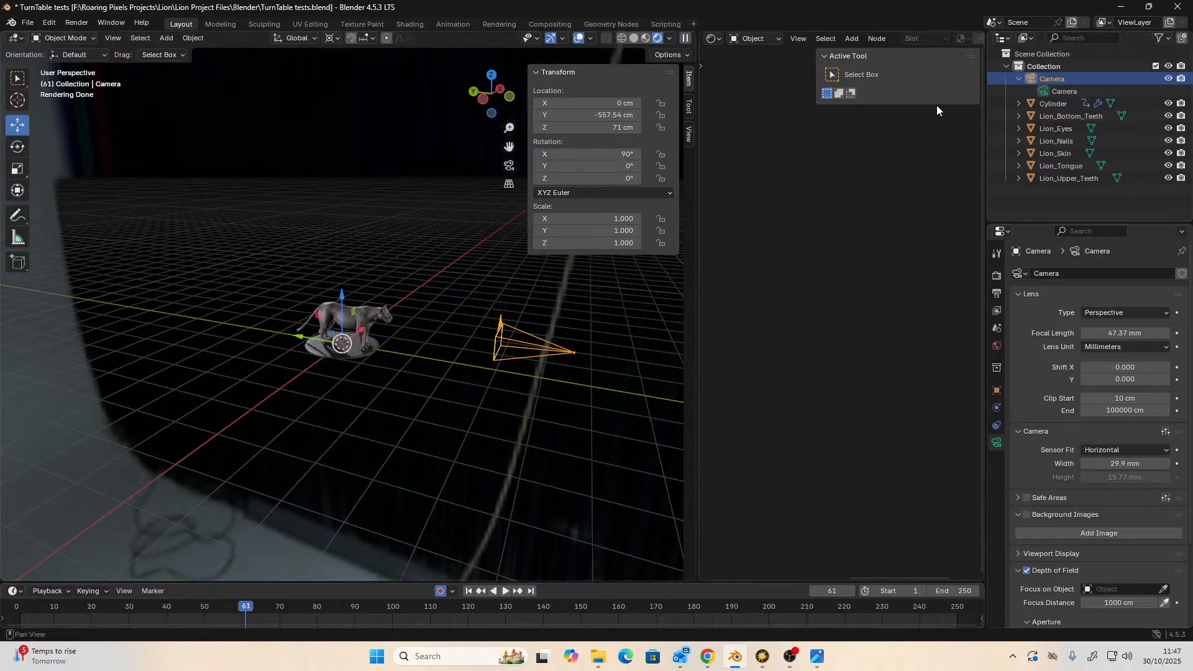
- Select the Cylinder, play its rotation animation to check it, and return to frame 1
{"action": "left_click", "coordinate": [1046, 104]}
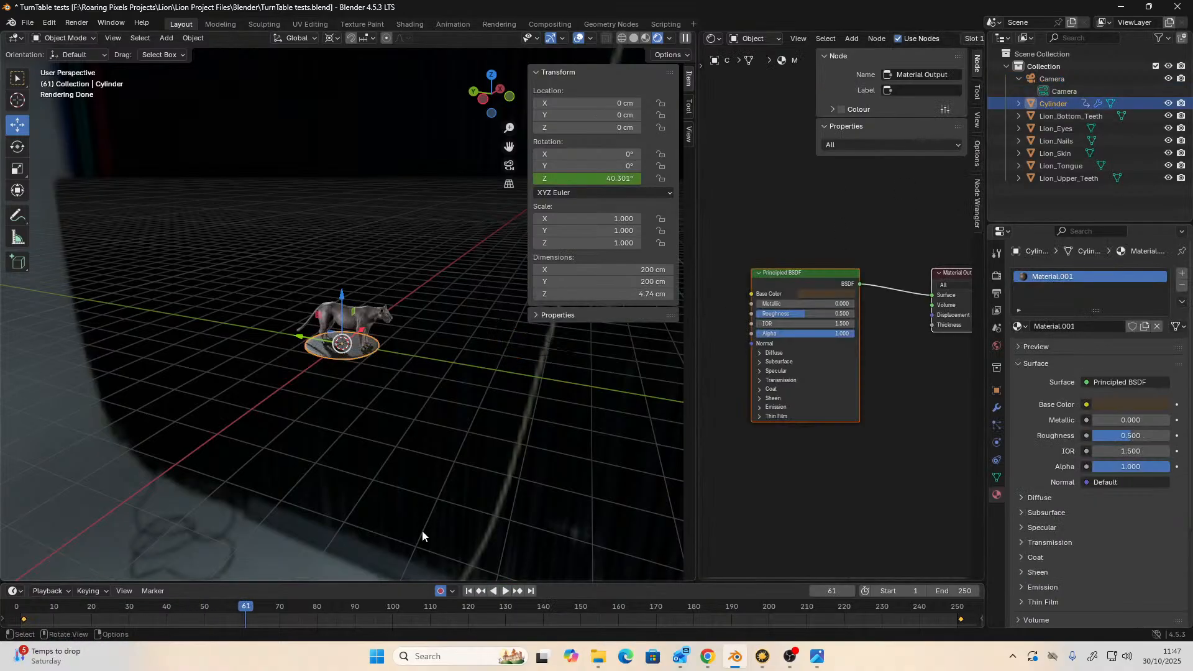
{"action": "left_click", "coordinate": [503, 590]}
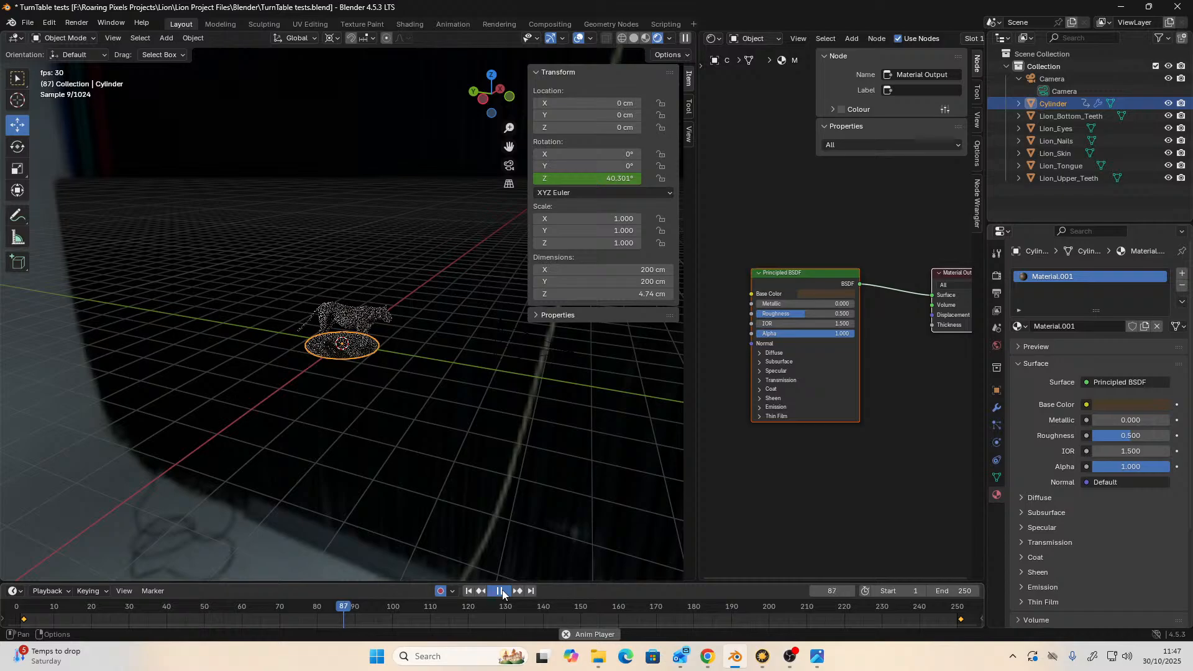
{"action": "left_click", "coordinate": [502, 591]}
{"action": "left_click", "coordinate": [502, 591]}
{"action": "left_click", "coordinate": [502, 591]}
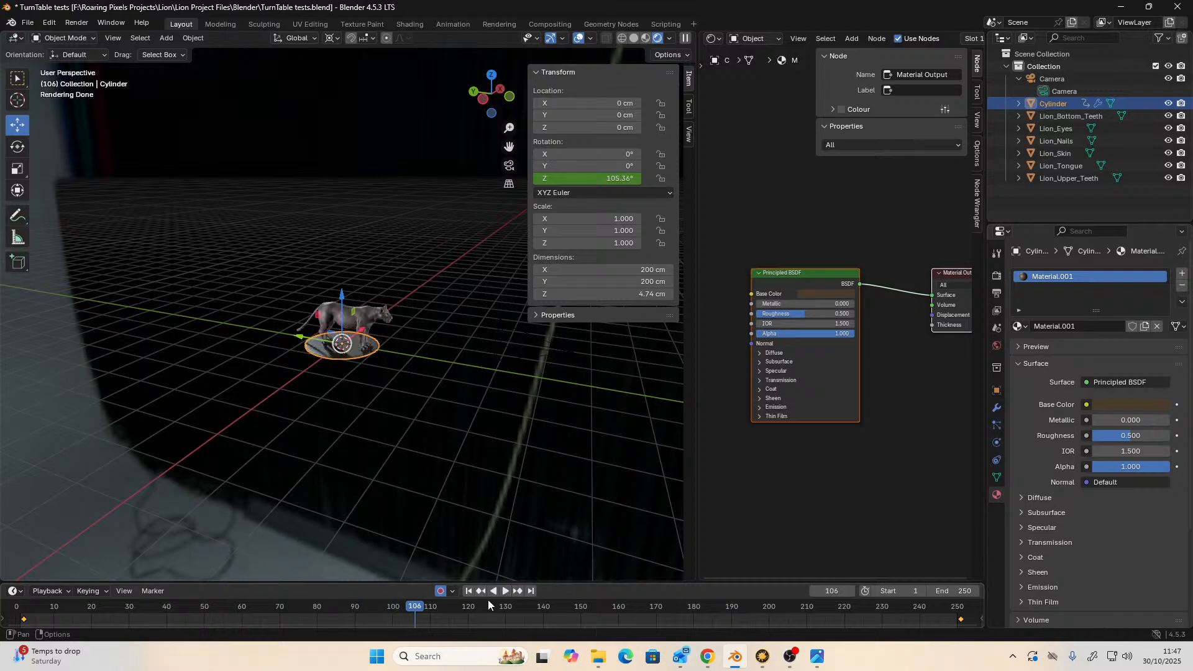
{"action": "left_click", "coordinate": [467, 592]}
- Select the lion's skin and switch the viewport to Solid shading with Studio lighting
{"action": "scroll", "coordinate": [410, 366], "scroll_direction": "up", "scroll_amount": 4}
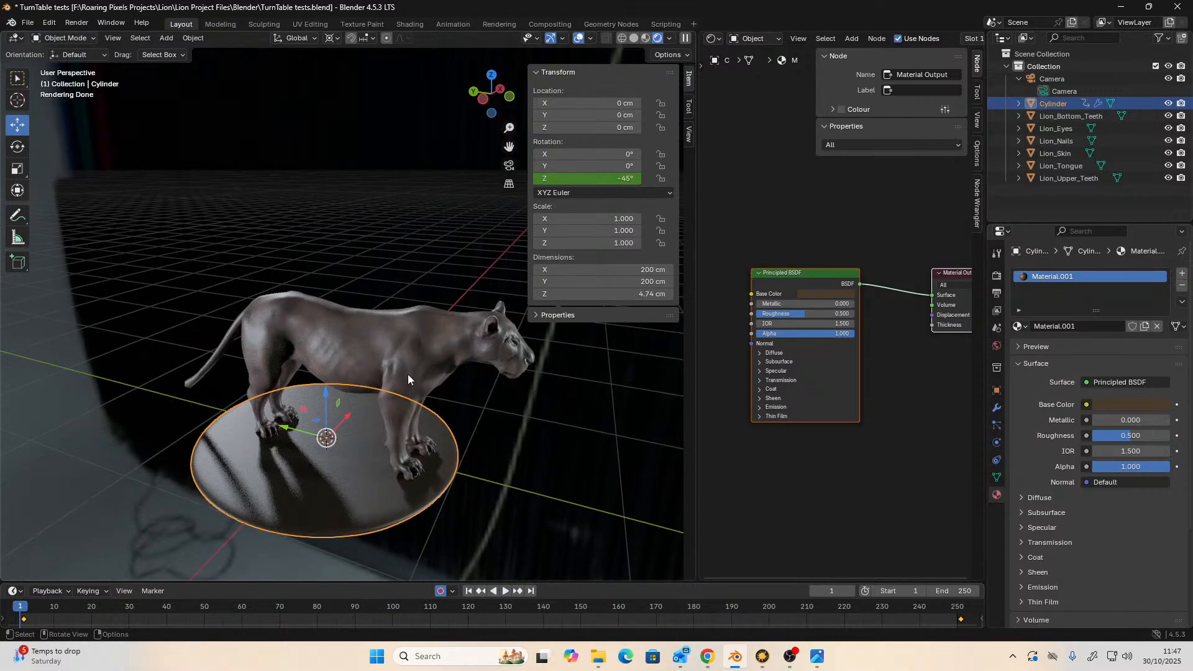
{"action": "left_click", "coordinate": [415, 389]}
{"action": "scroll", "coordinate": [415, 389], "scroll_direction": "up", "scroll_amount": 2}
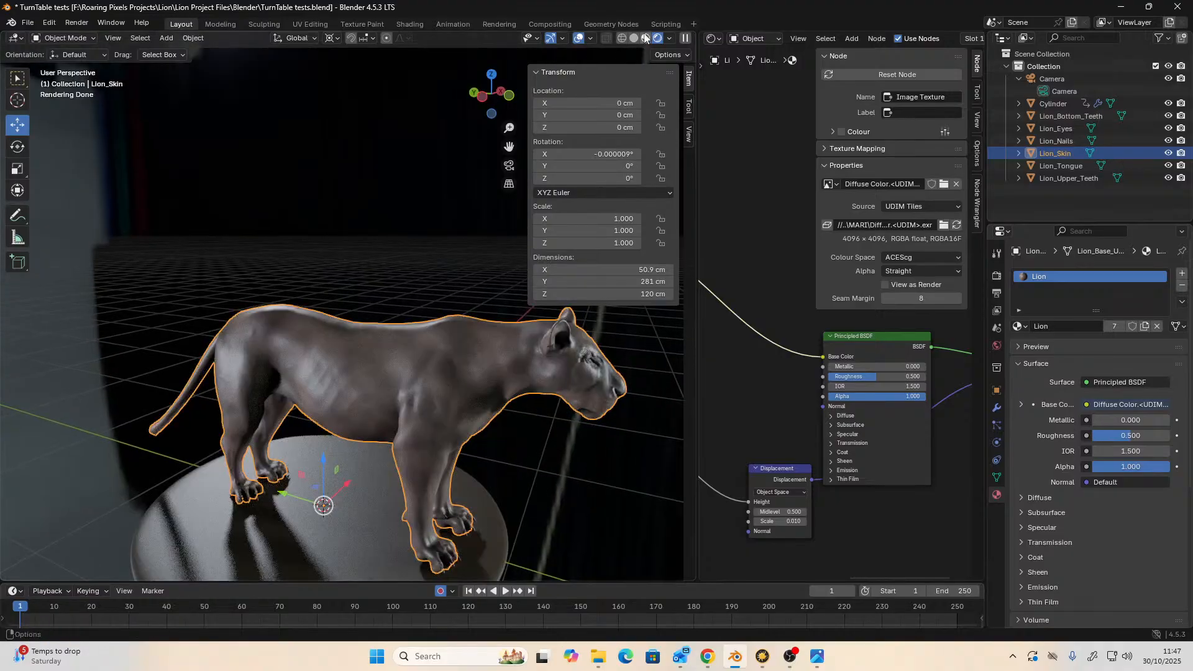
{"action": "key", "text": "z"}
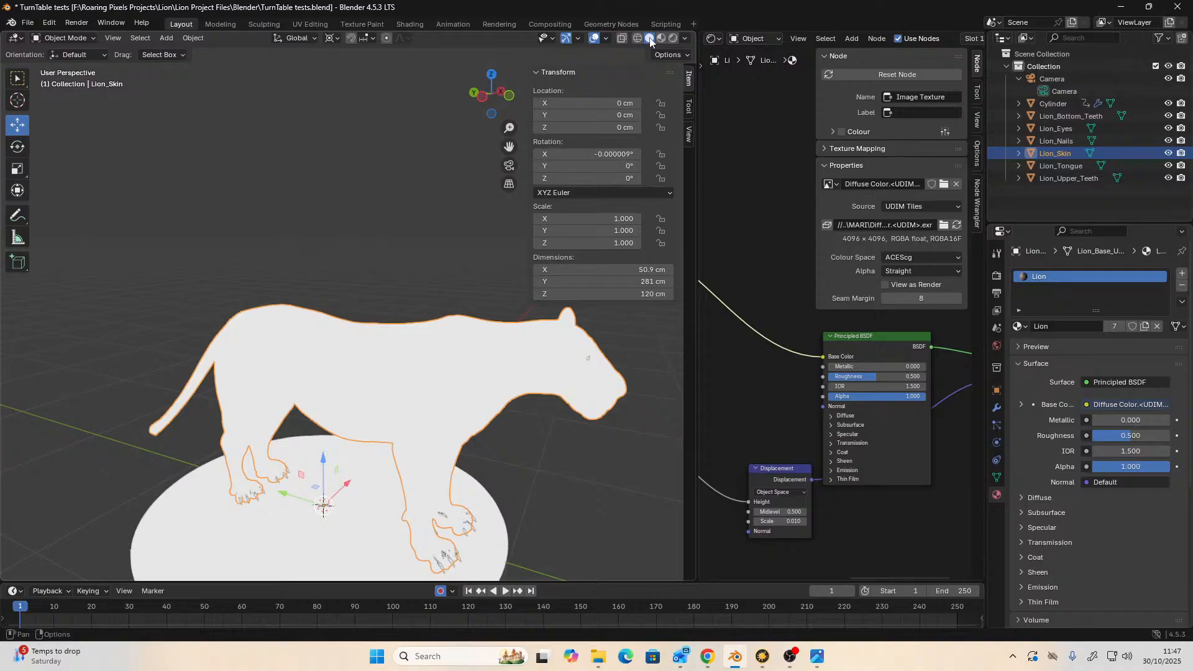
{"action": "left_click", "coordinate": [675, 53]}
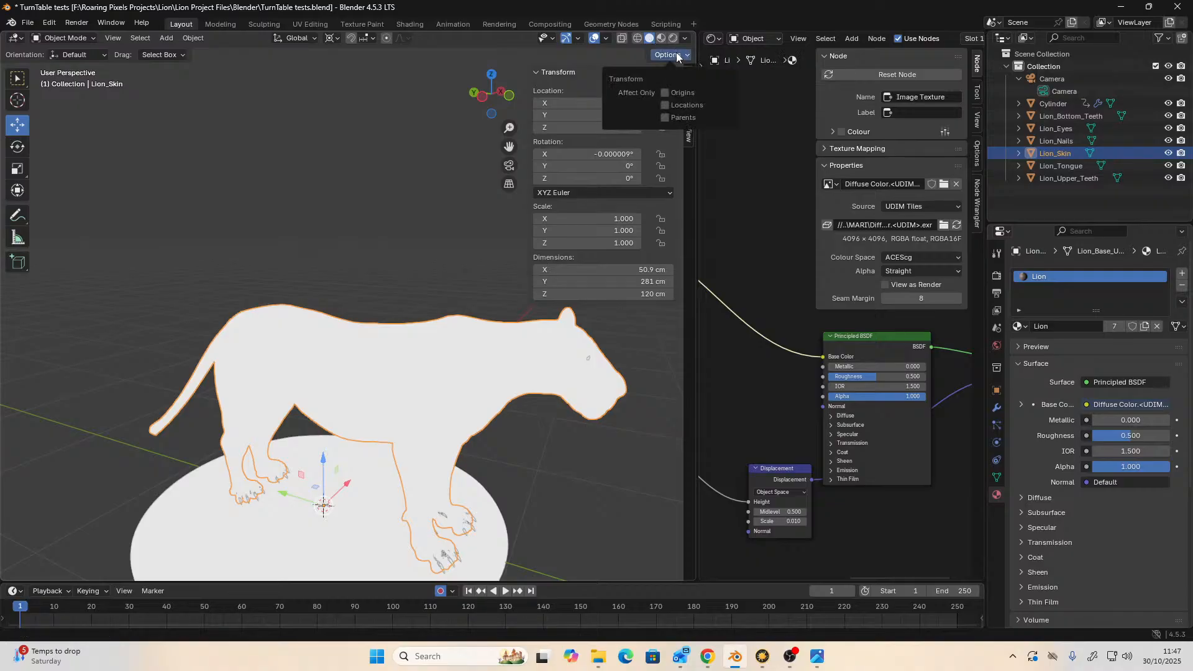
{"action": "left_click", "coordinate": [685, 38]}
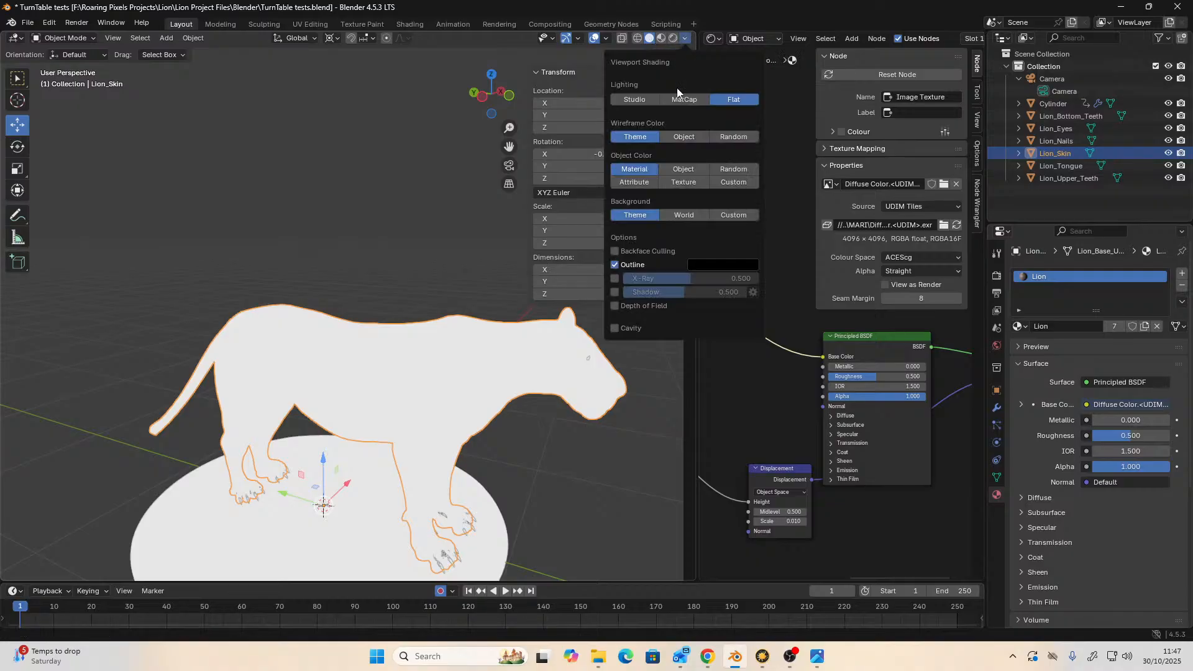
{"action": "left_click", "coordinate": [652, 101]}
{"action": "scroll", "coordinate": [242, 422], "scroll_direction": "down", "scroll_amount": 3}
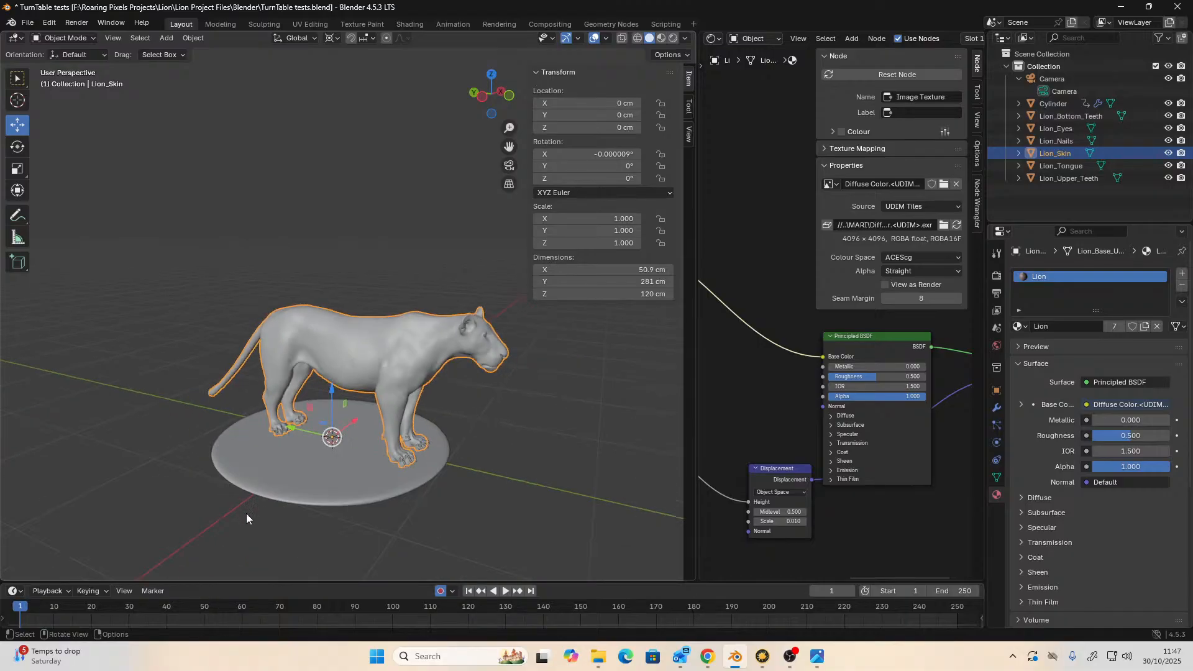
- Parent Lion_Skin to the turntable Cylinder with the Object parenting option
{"action": "left_click", "coordinate": [339, 474], "text": "shift"}
{"action": "key", "text": "ctrl+p"}
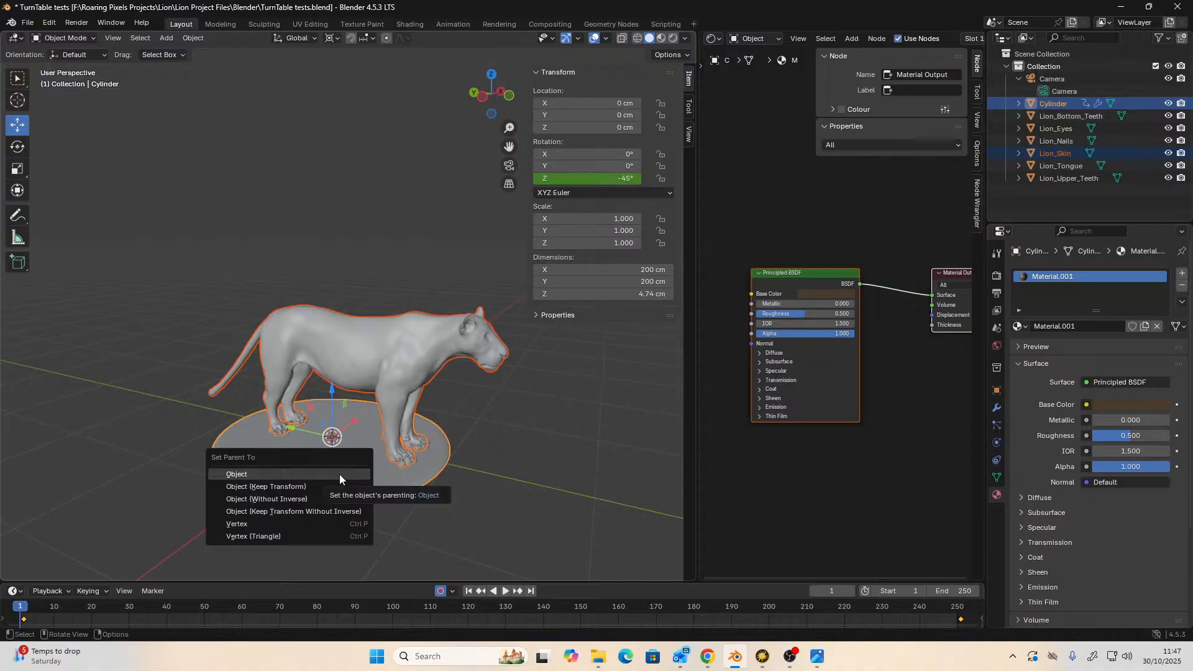
{"action": "left_click", "coordinate": [339, 474]}
- Play the animation to check which lion parts follow the turntable, and return to the first frame
{"action": "middle_click_drag", "start_coordinate": [352, 467], "coordinate": [291, 591]}
{"action": "left_click", "coordinate": [506, 591]}
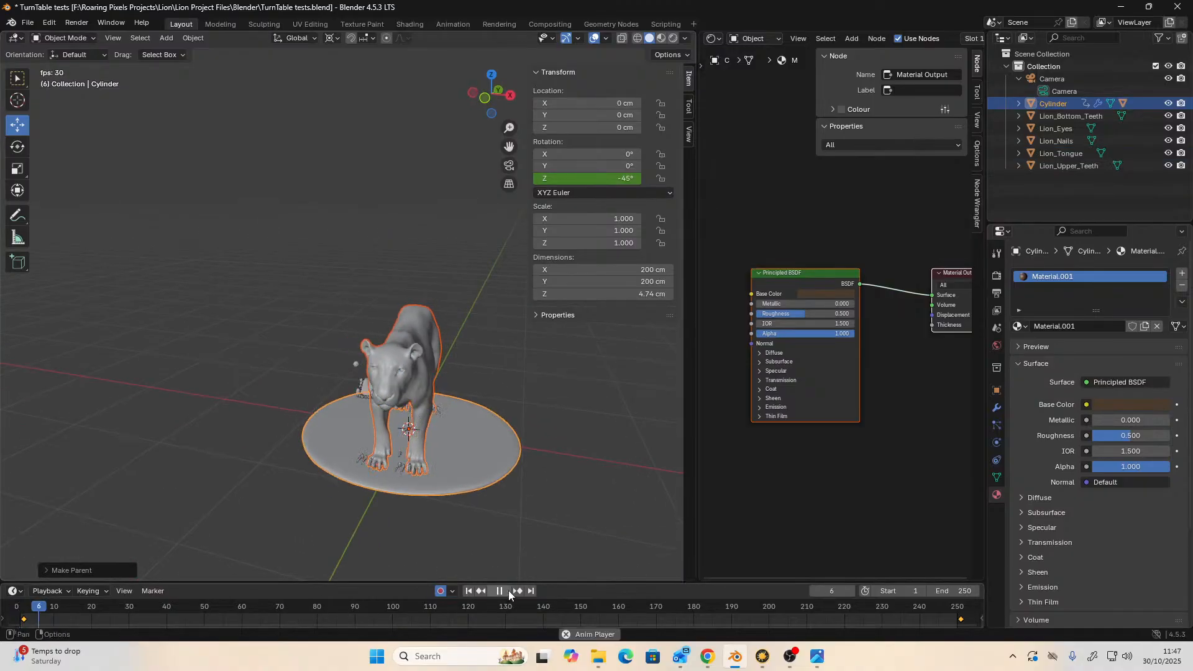
{"action": "left_click", "coordinate": [507, 591]}
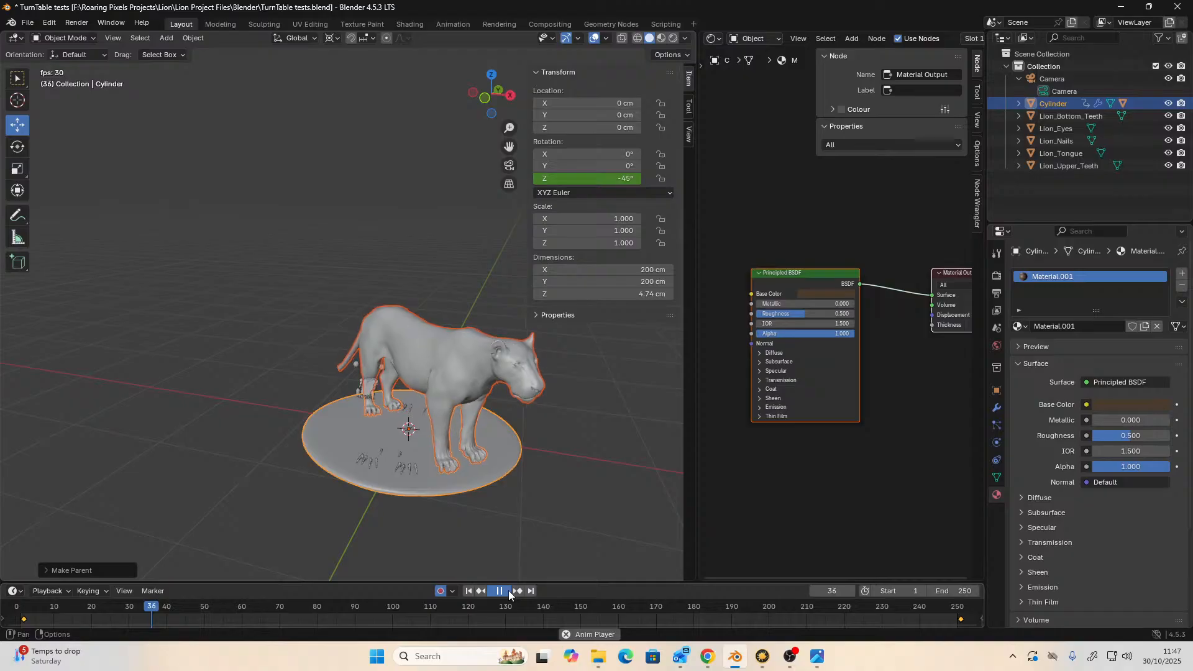
{"action": "left_click", "coordinate": [469, 592]}
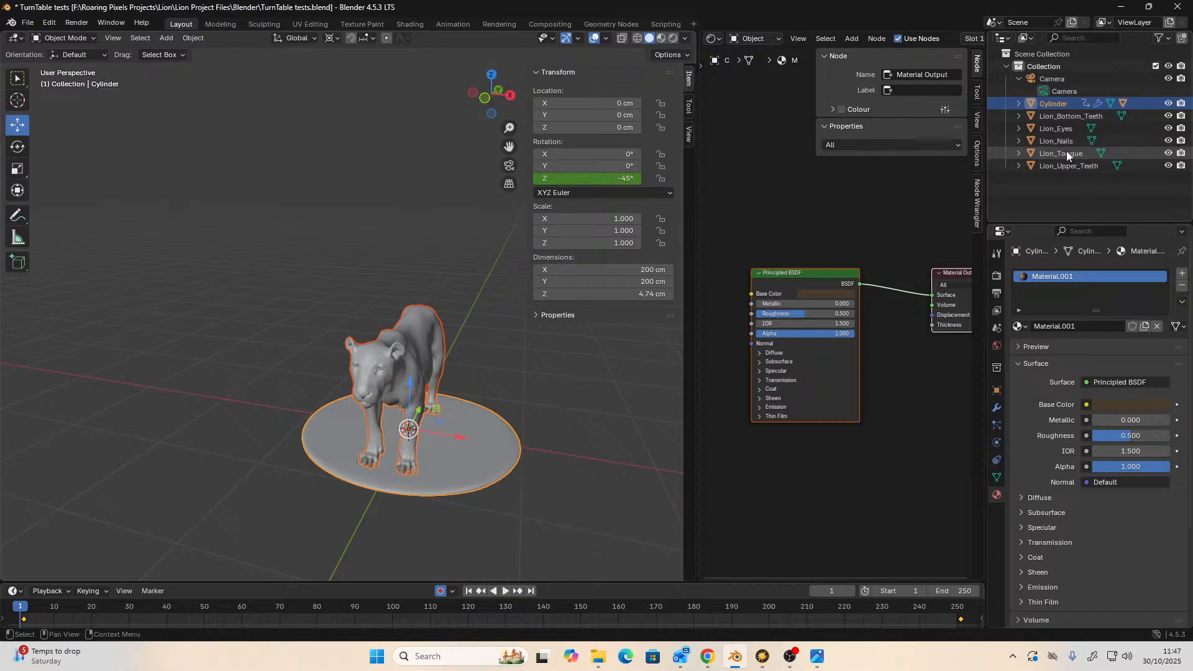
- Parent Lion_Bottom_Teeth, Lion_Eyes, Lion_Nails, Lion_Tongue and Lion_Upper_Teeth to Lion_Skin with the Object parenting option
{"action": "left_click", "coordinate": [1067, 117]}
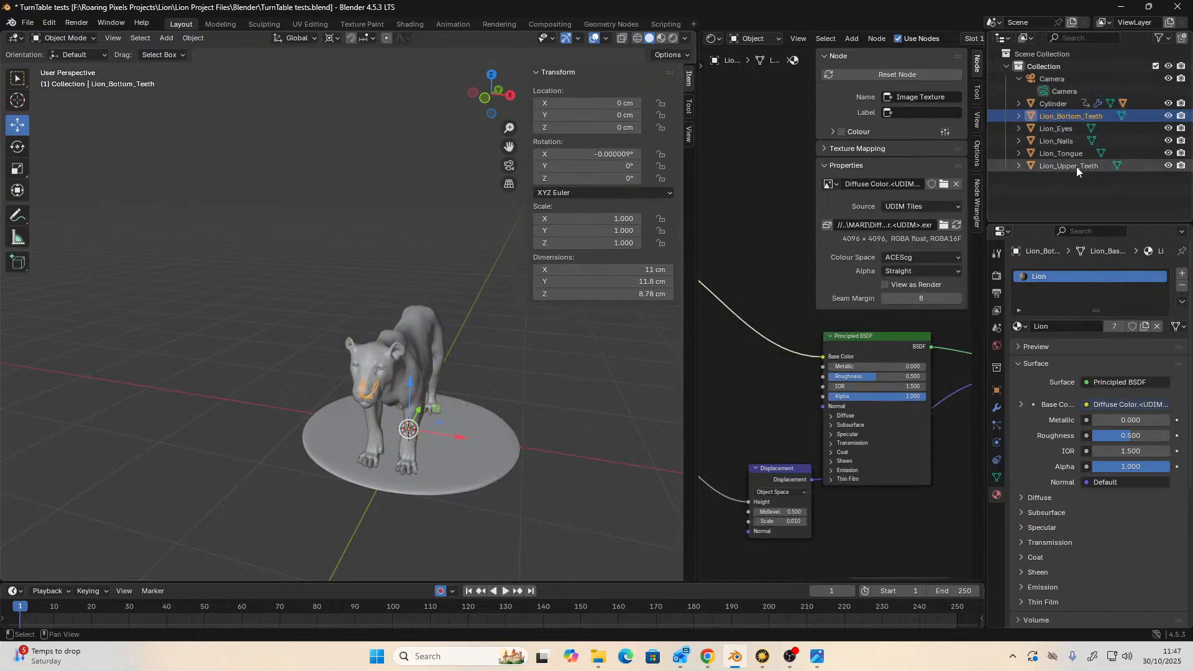
{"action": "left_click", "coordinate": [1076, 167], "text": "shift"}
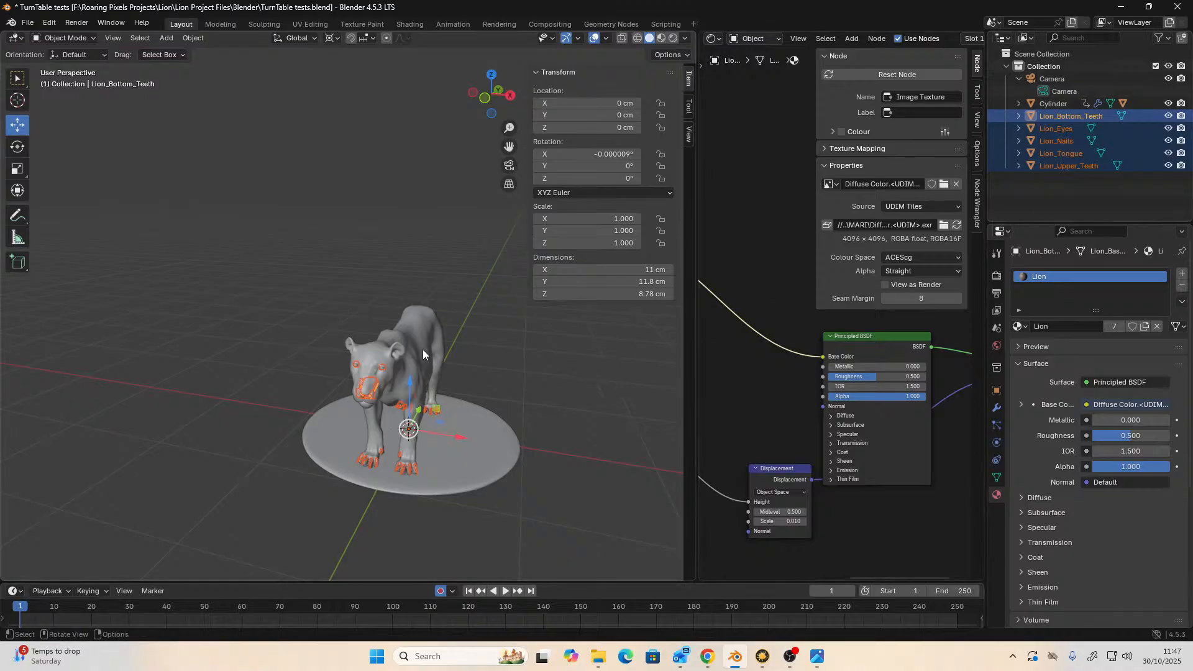
{"action": "left_click", "coordinate": [430, 328], "text": "shift"}
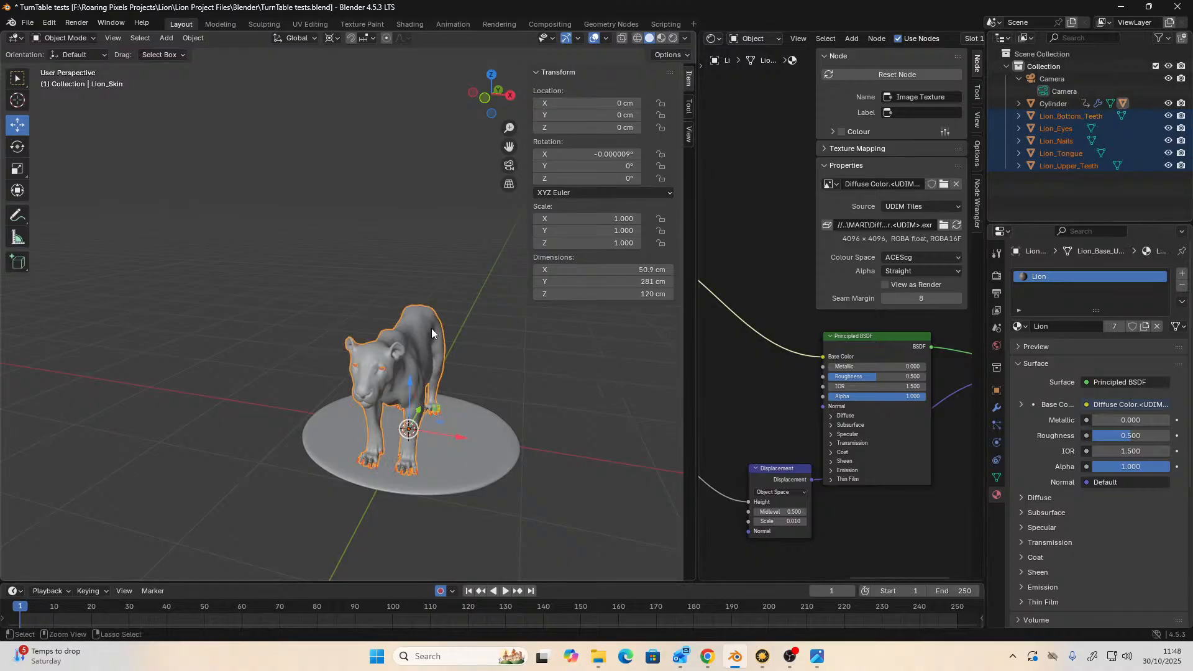
{"action": "key", "text": "ctrl+p"}
{"action": "left_click", "coordinate": [431, 328]}
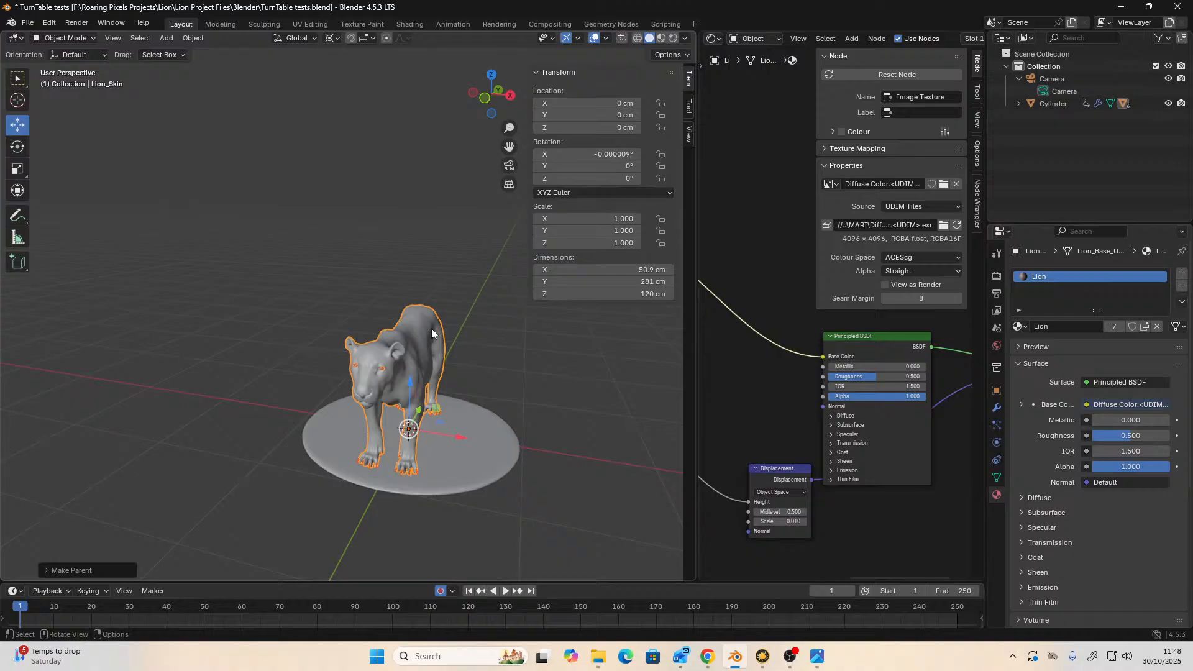
- Play the turntable to check that all lion parts rotate together, view it through the camera, and return to frame 1
{"action": "left_click", "coordinate": [506, 591]}
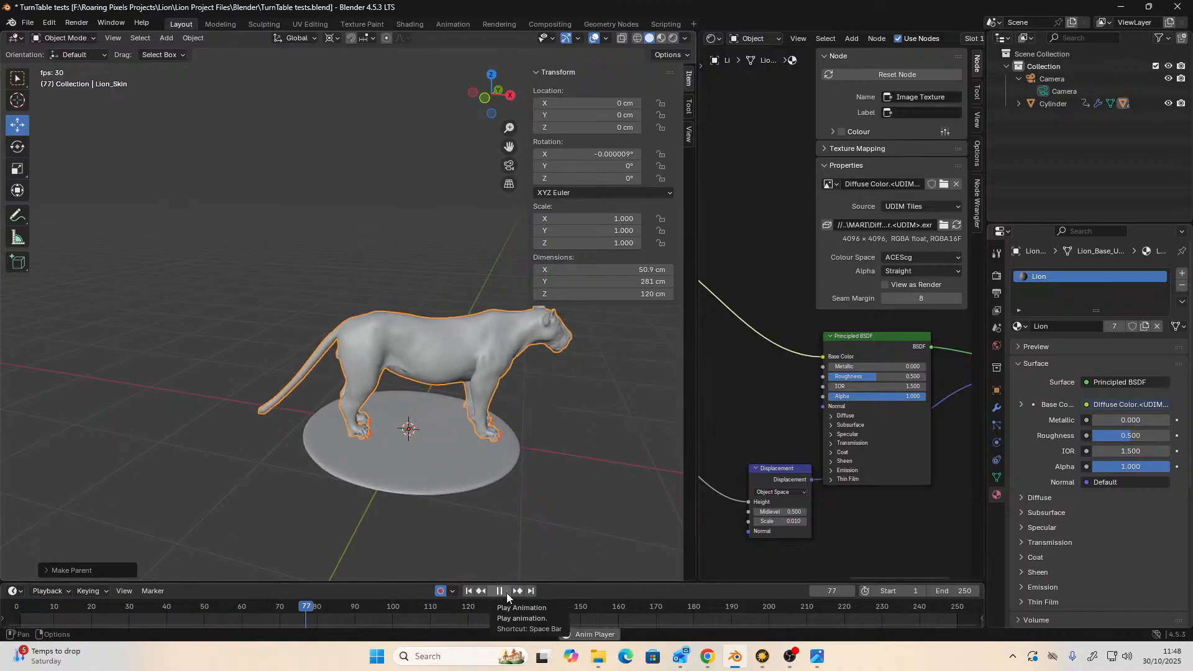
{"action": "left_click", "coordinate": [504, 592]}
{"action": "key", "text": "KP_0"}
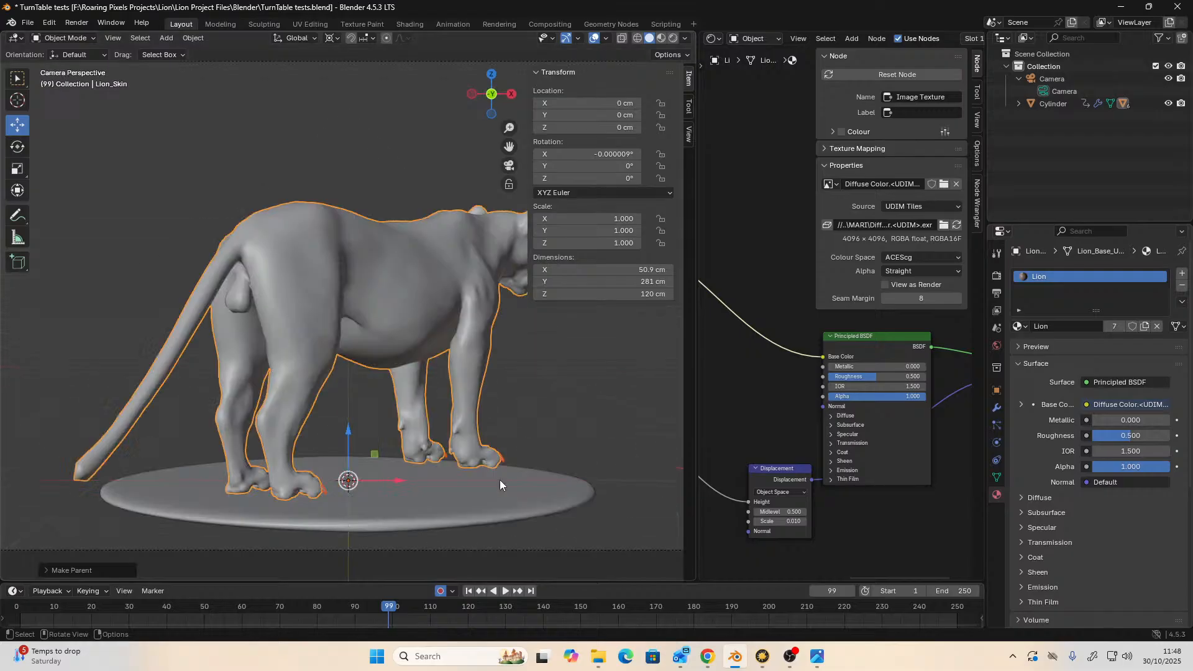
{"action": "scroll", "coordinate": [480, 482], "scroll_direction": "down", "scroll_amount": 3}
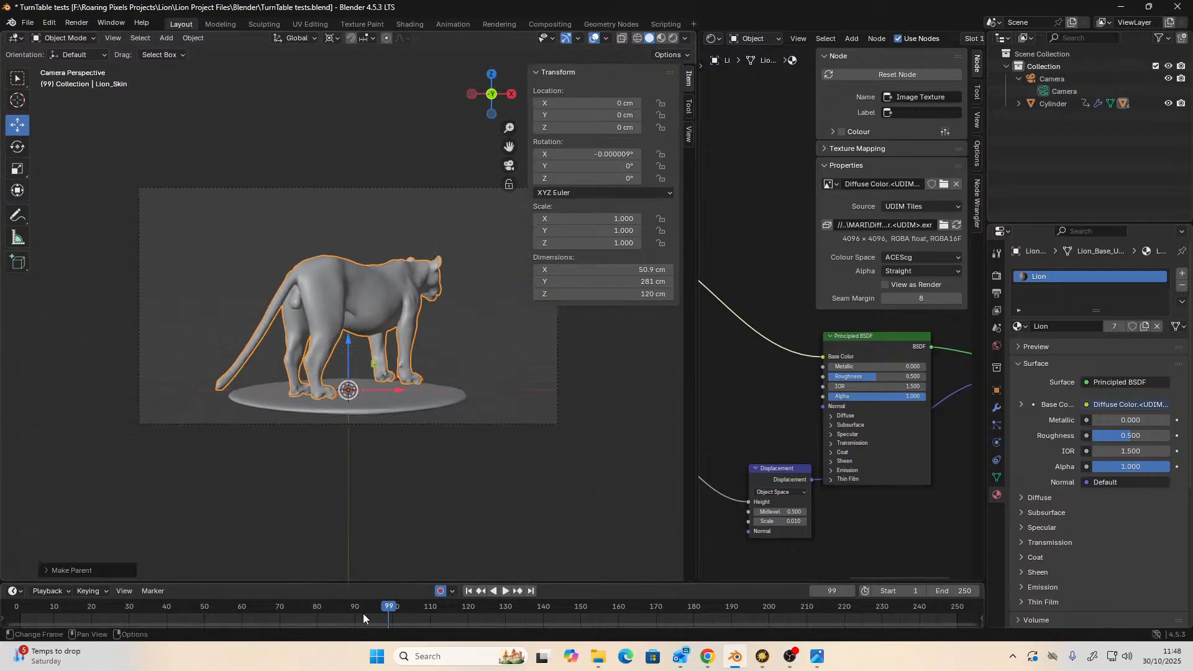
{"action": "left_click", "coordinate": [468, 591]}
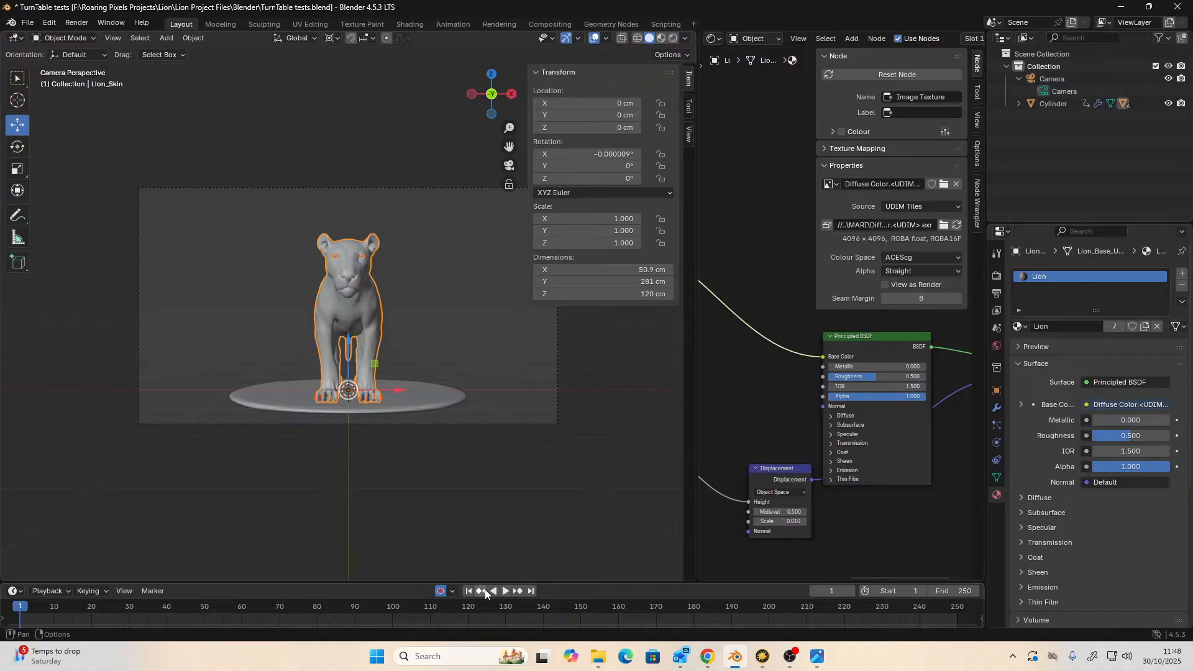
- Replay the turntable in camera view and compare the lion's pose at frames 1 and 250, ending on frame 1
{"action": "left_click", "coordinate": [505, 590]}
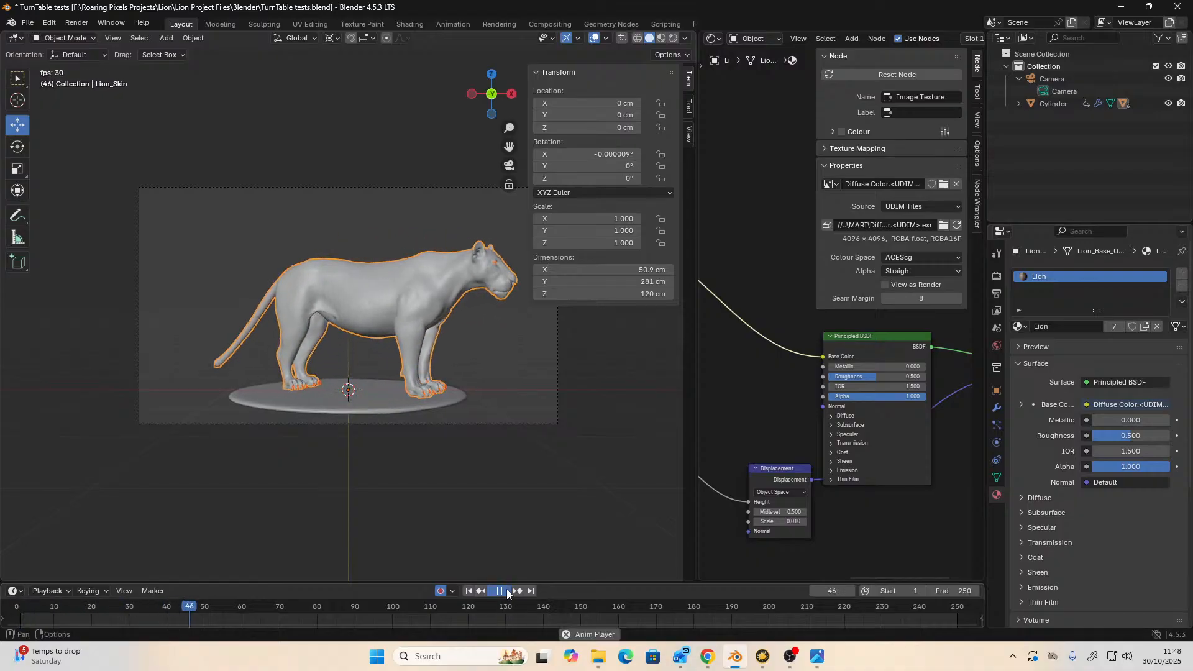
{"action": "left_click", "coordinate": [506, 590]}
{"action": "left_click", "coordinate": [469, 591]}
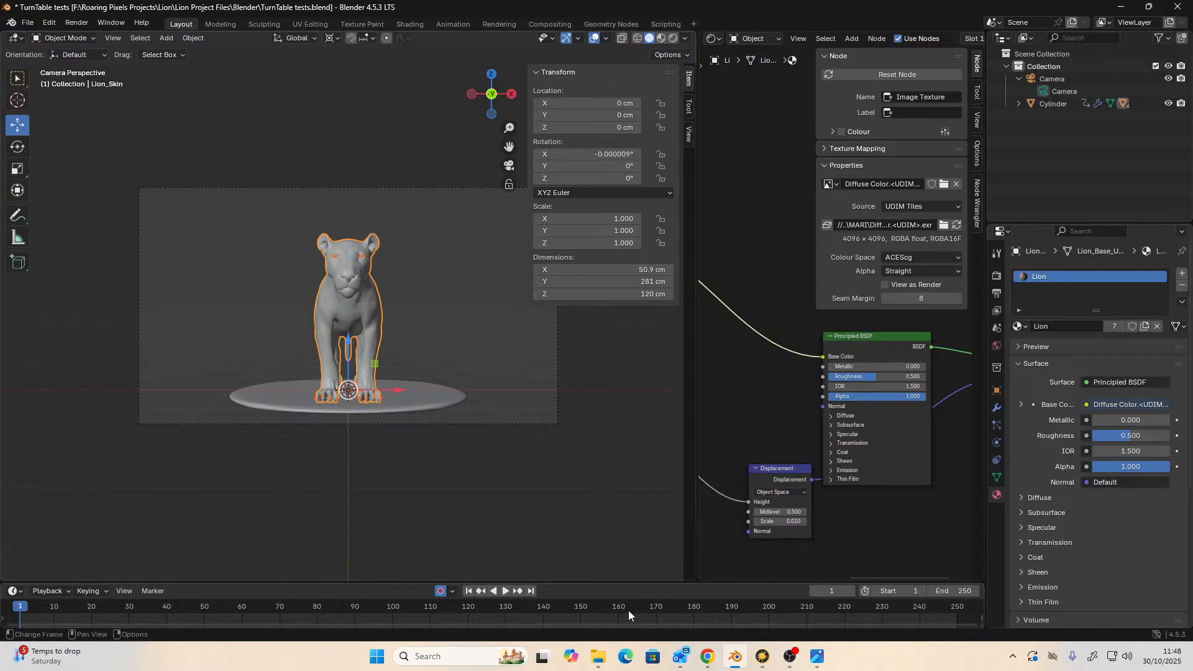
{"action": "left_click", "coordinate": [529, 592]}
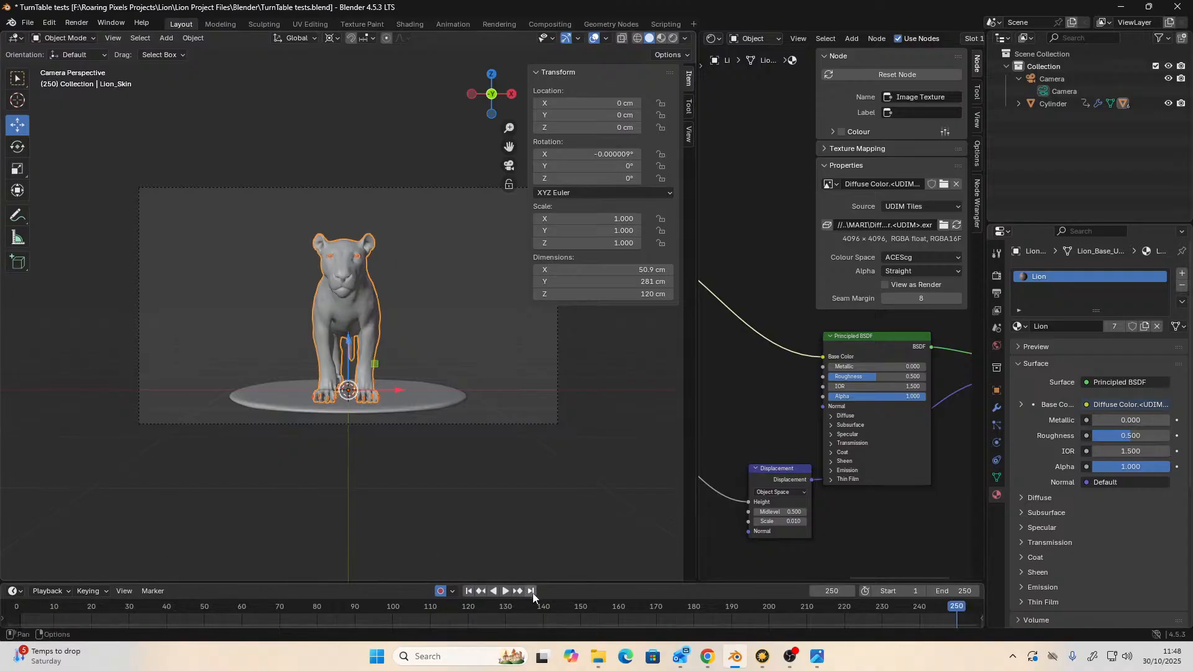
{"action": "left_click", "coordinate": [469, 591]}
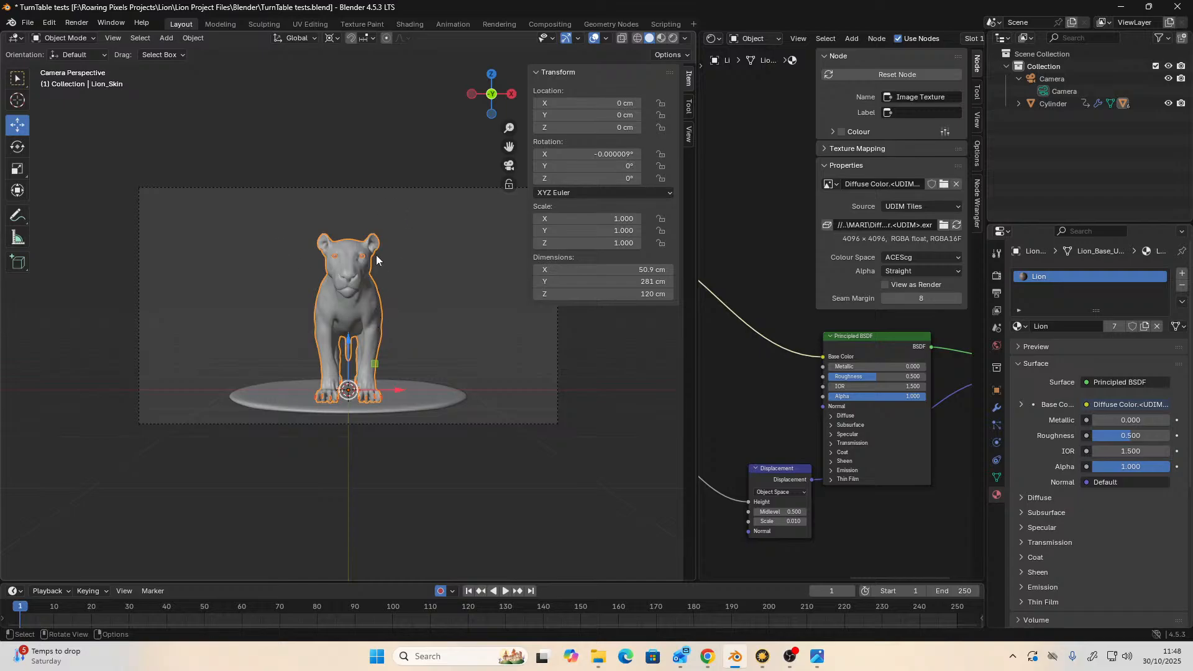
{"action": "left_click", "coordinate": [584, 114]}
{"action": "type", "text": "-45"}
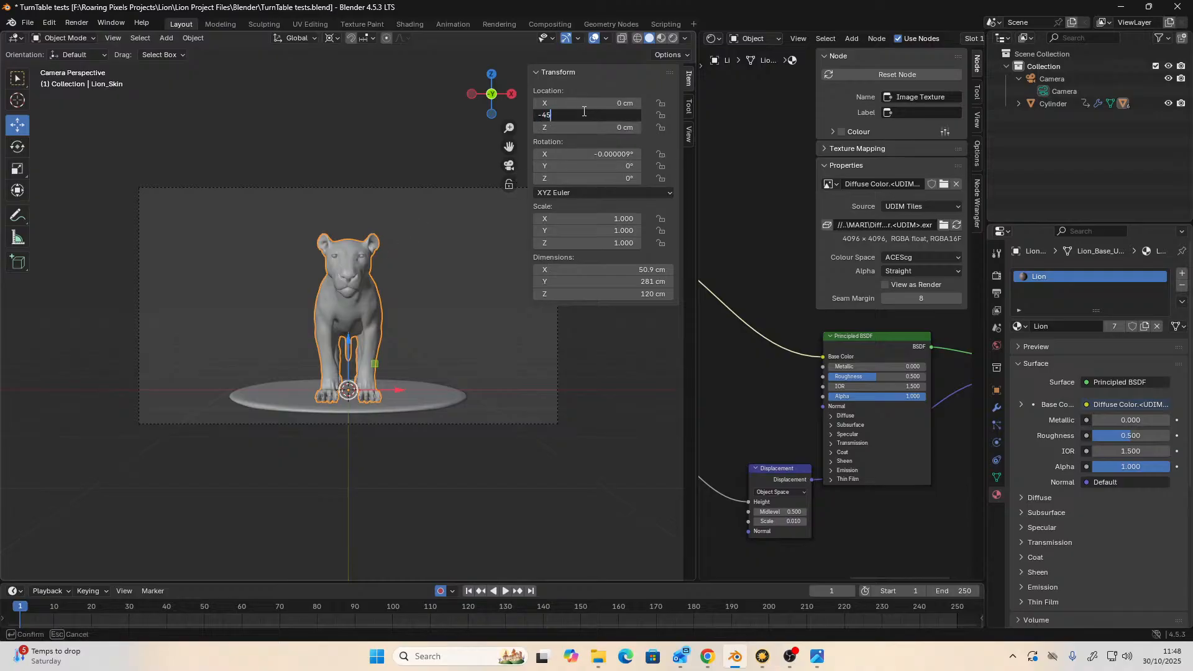
{"action": "key", "text": "Return"}
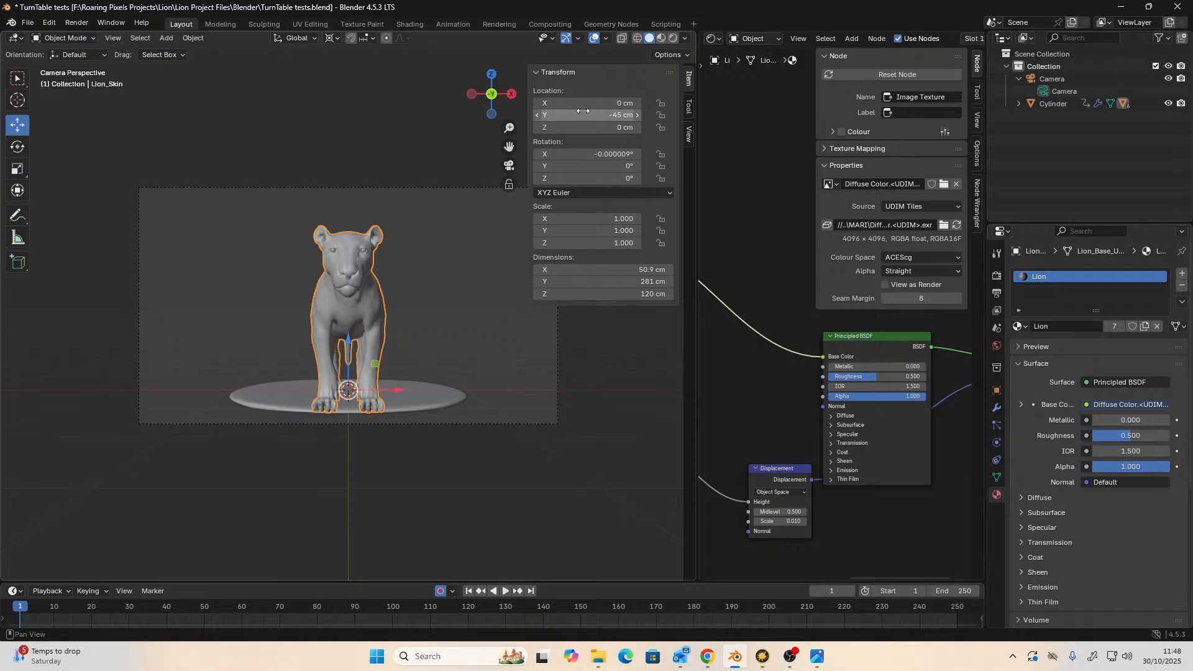
{"action": "left_click", "coordinate": [583, 113]}
{"action": "type", "text": "0"}
{"action": "key", "text": "Return"}
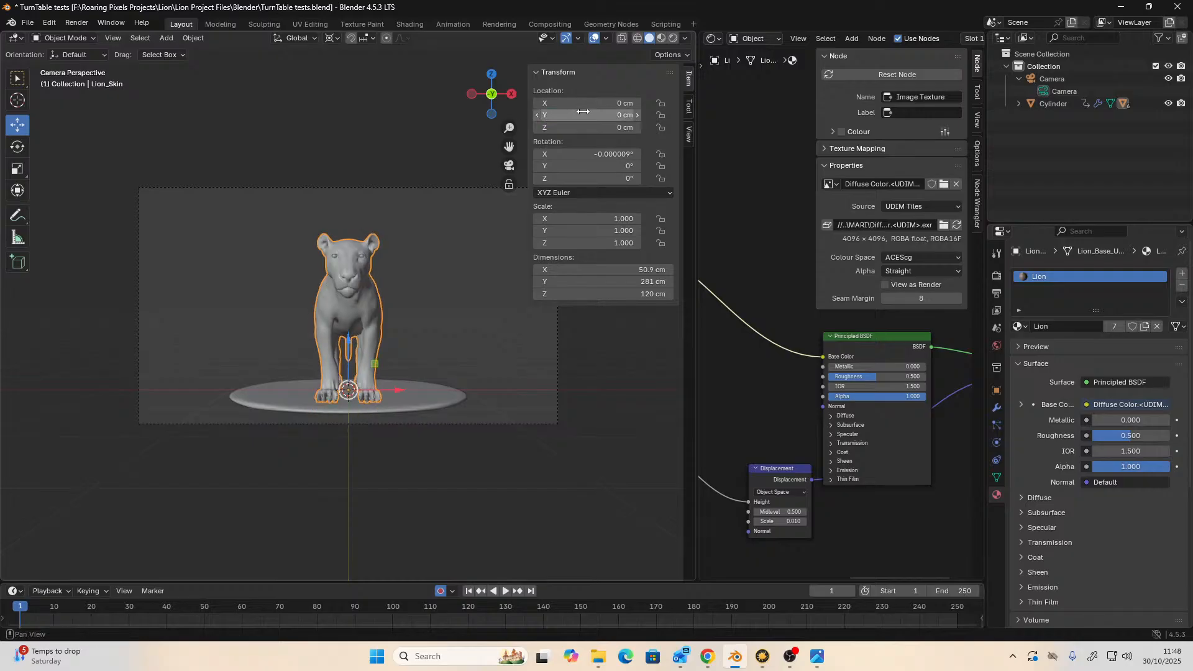
- Set the X rotation of Lion_Skin to exactly 0°
{"action": "left_click", "coordinate": [601, 156]}
{"action": "type", "text": "0"}
{"action": "key", "text": "Return"}
{"action": "left_click", "coordinate": [607, 167]}
{"action": "key", "text": "BackSpace"}
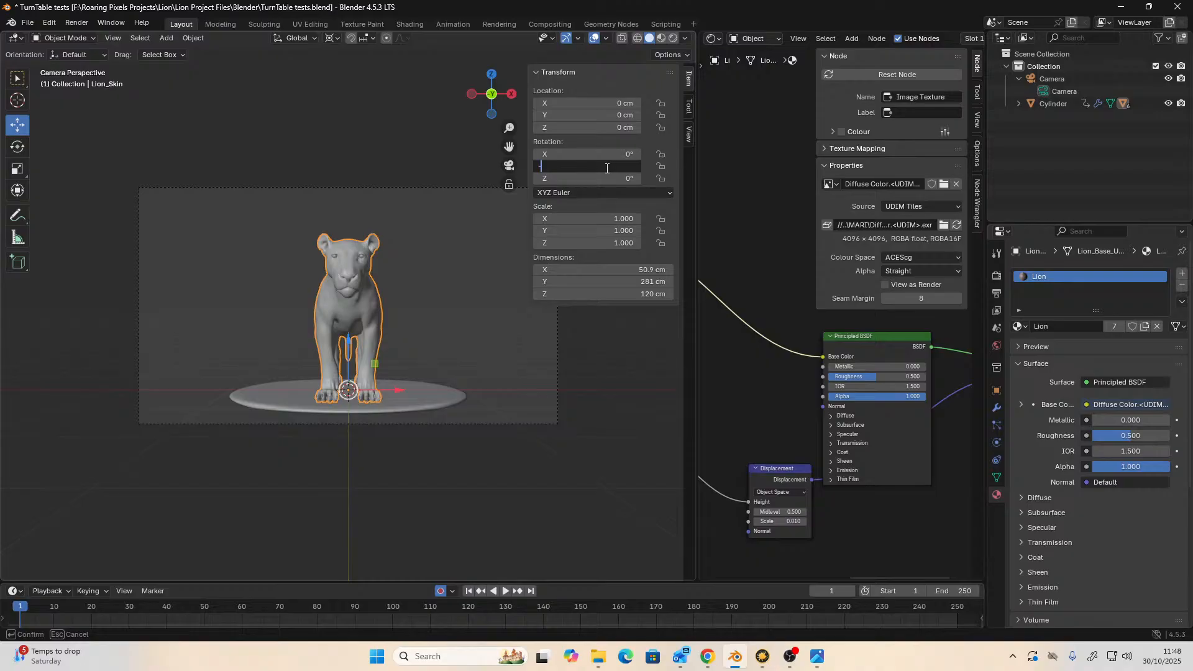
{"action": "type", "text": "-45"}
{"action": "key", "text": "Return"}
{"action": "left_click", "coordinate": [607, 168]}
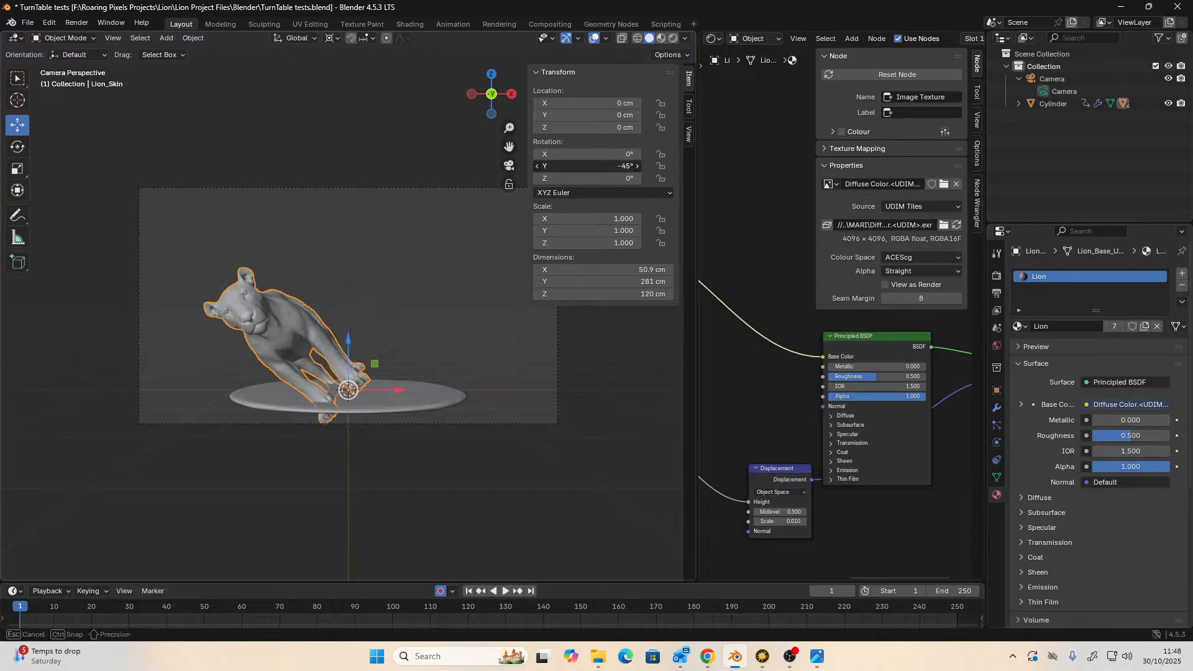
{"action": "type", "text": "0"}
{"action": "key", "text": "Return"}
- Set the Z rotation of Lion_Skin to -45° to turn the lion on the turntable
{"action": "left_click", "coordinate": [602, 179]}
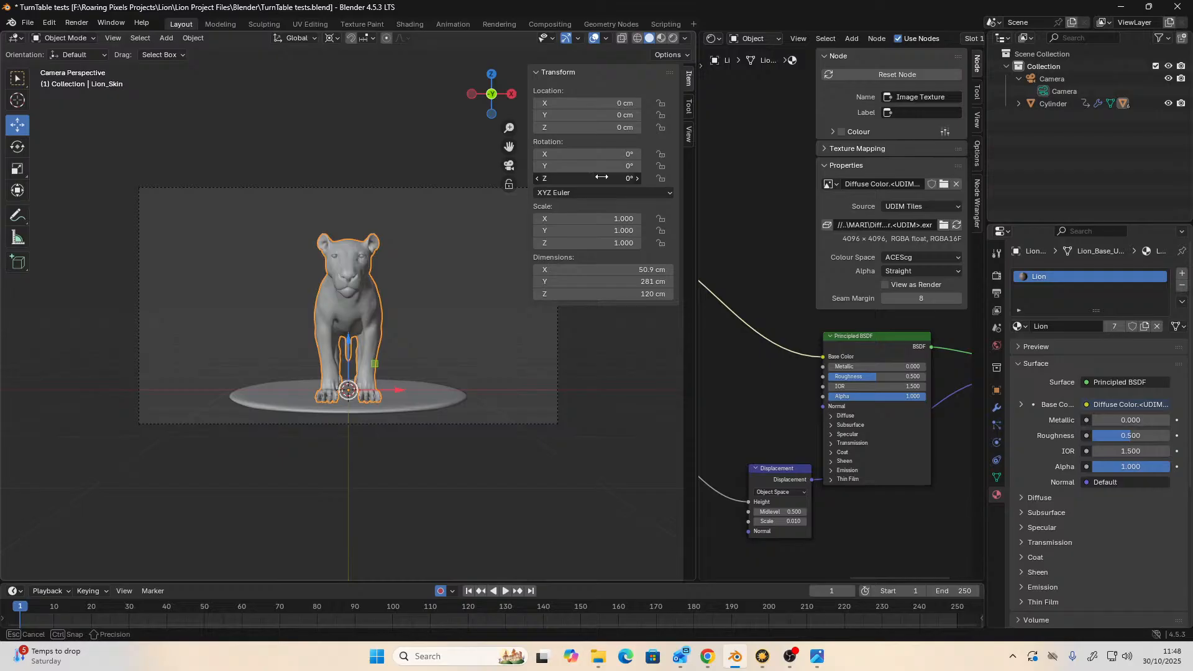
{"action": "key", "text": "BackSpace"}
{"action": "type", "text": "-45"}
{"action": "key", "text": "Return"}
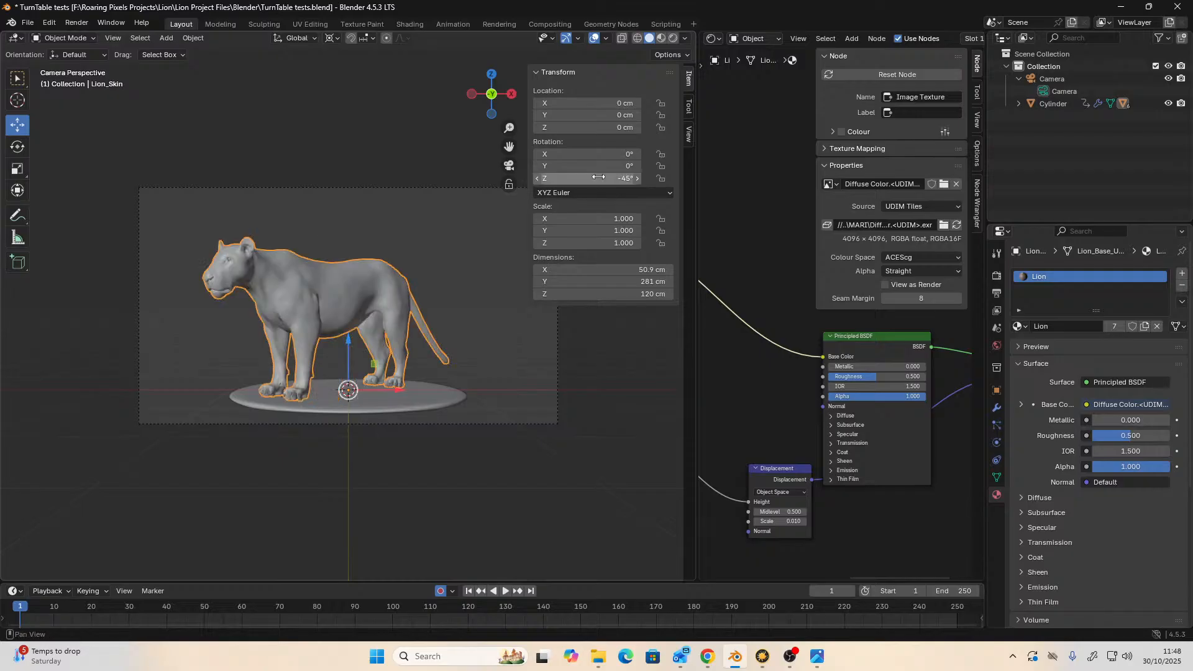
- Play the turntable animation with the turned lion and return to frame 1
{"action": "left_click", "coordinate": [508, 593]}
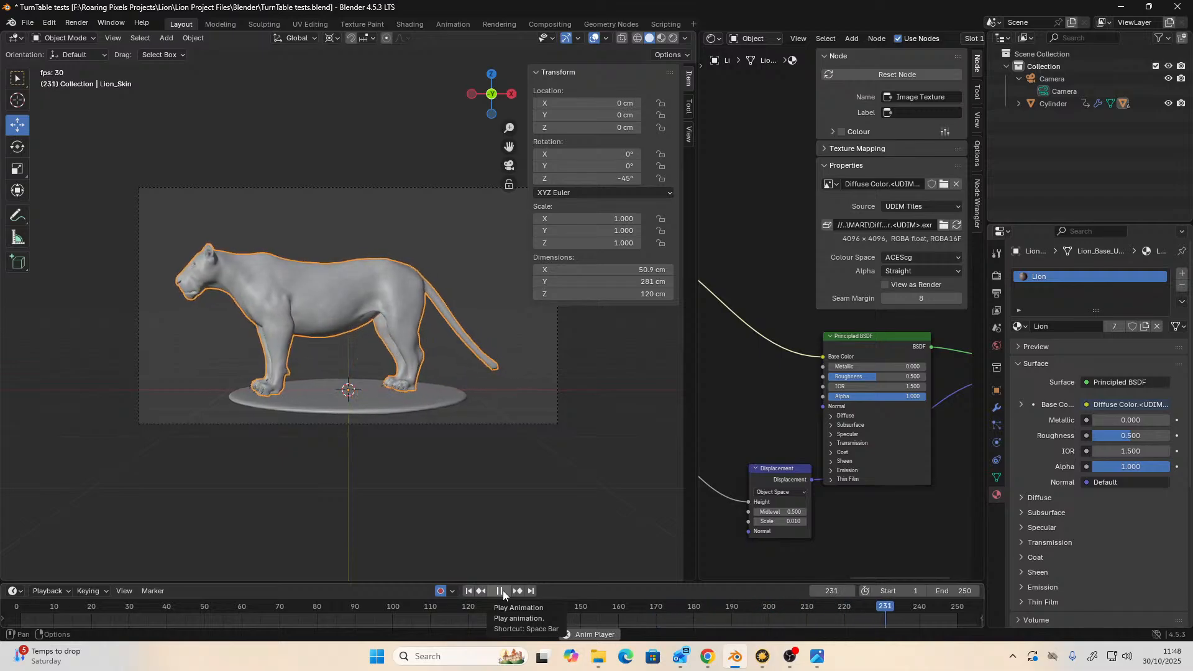
{"action": "left_click", "coordinate": [500, 591]}
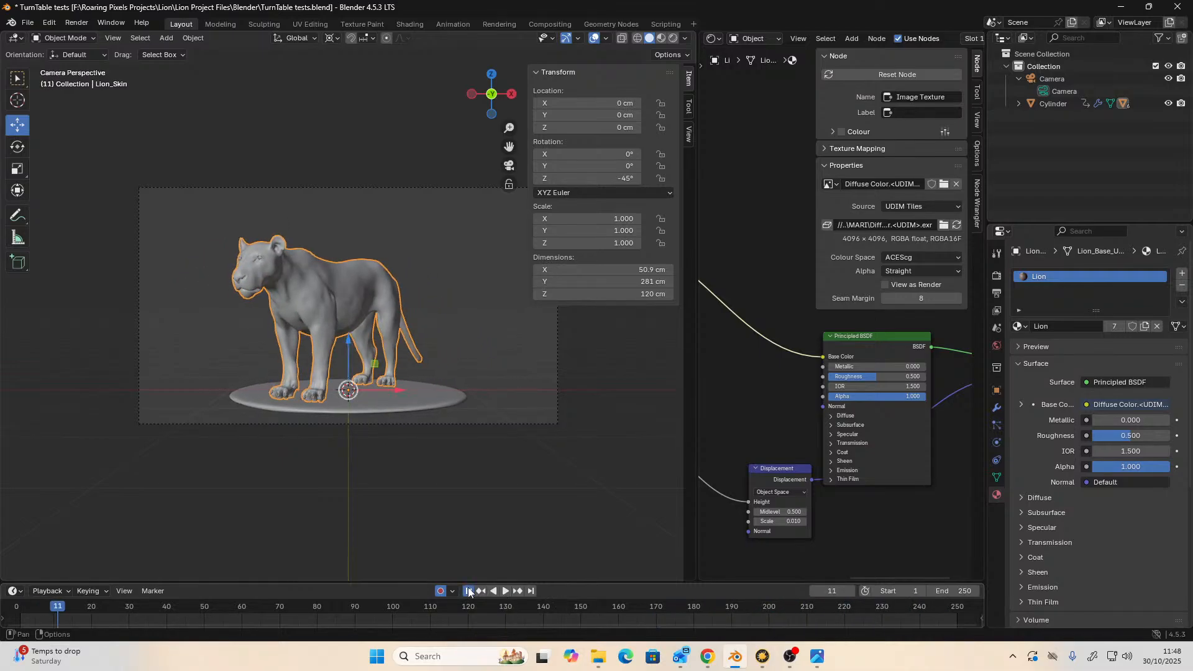
{"action": "left_click", "coordinate": [469, 591]}
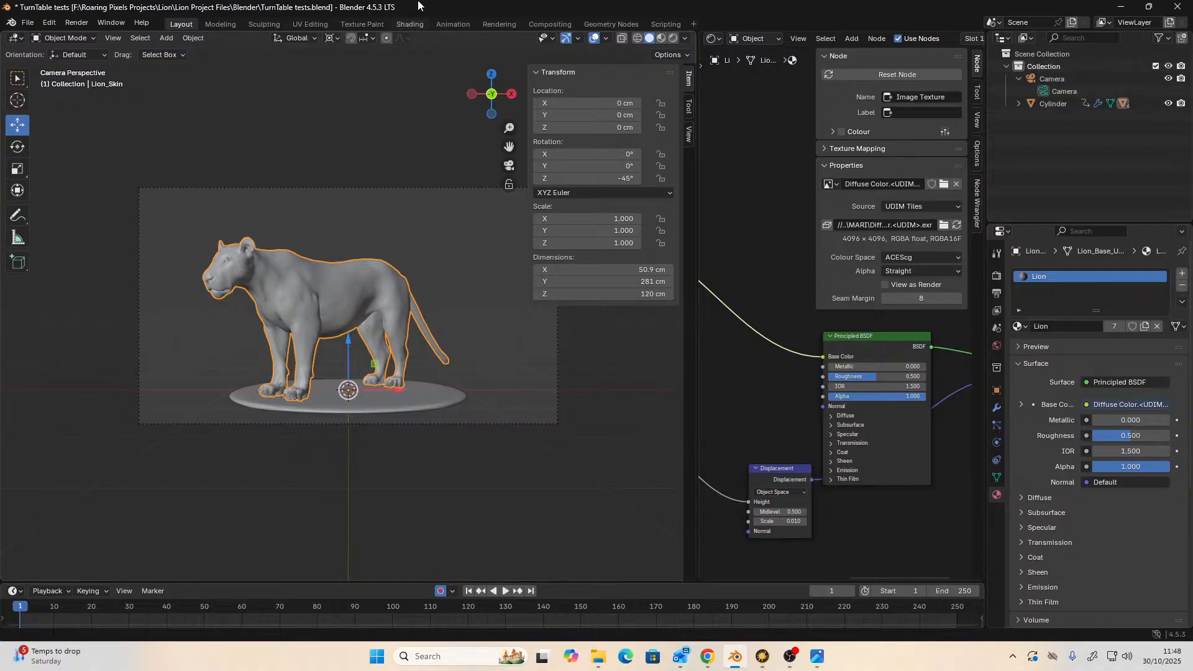
- Render frame 1 as a still image, inspect the whole picture, and minimize the render window
{"action": "left_click", "coordinate": [72, 22]}
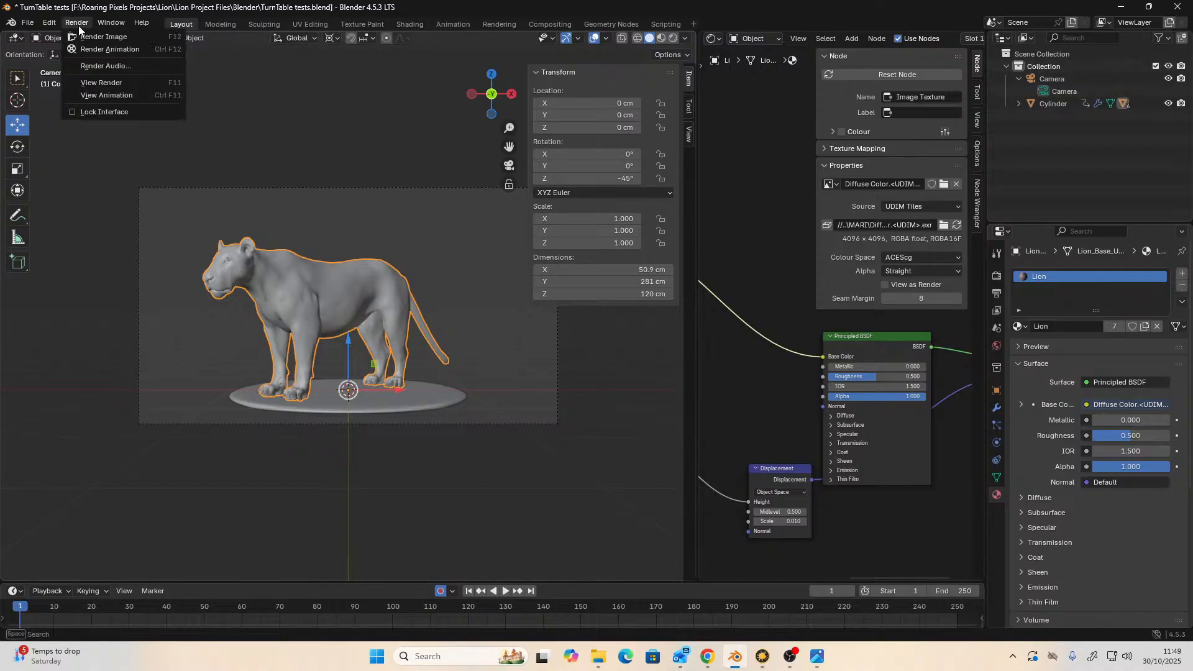
{"action": "left_click", "coordinate": [84, 34]}
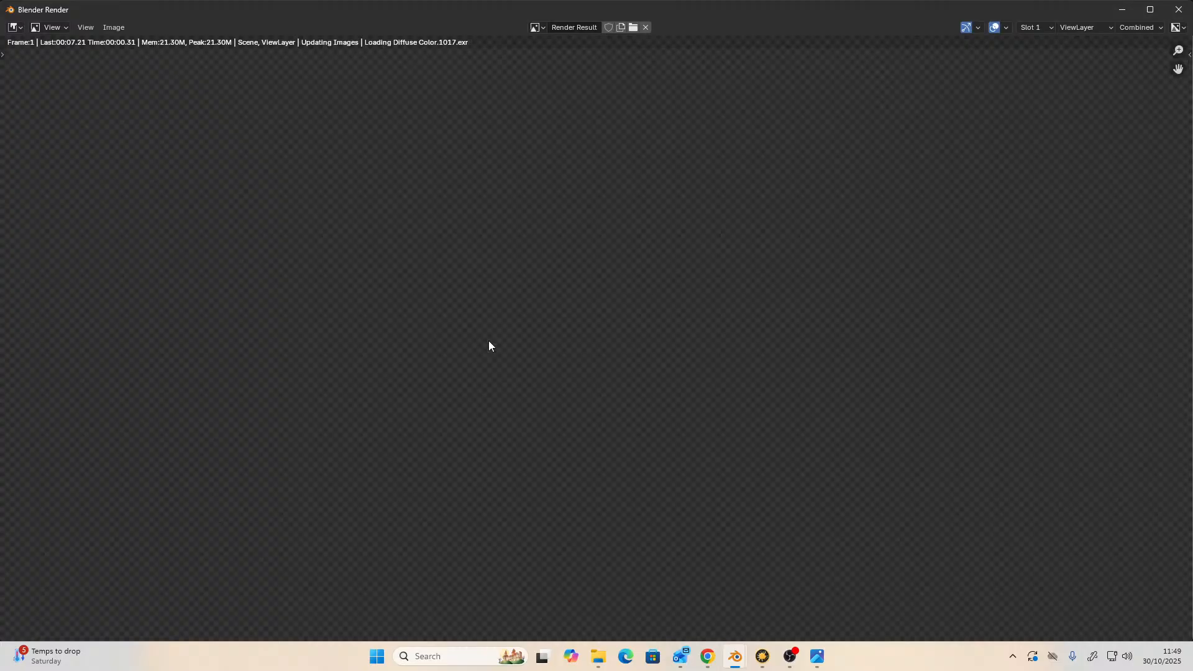
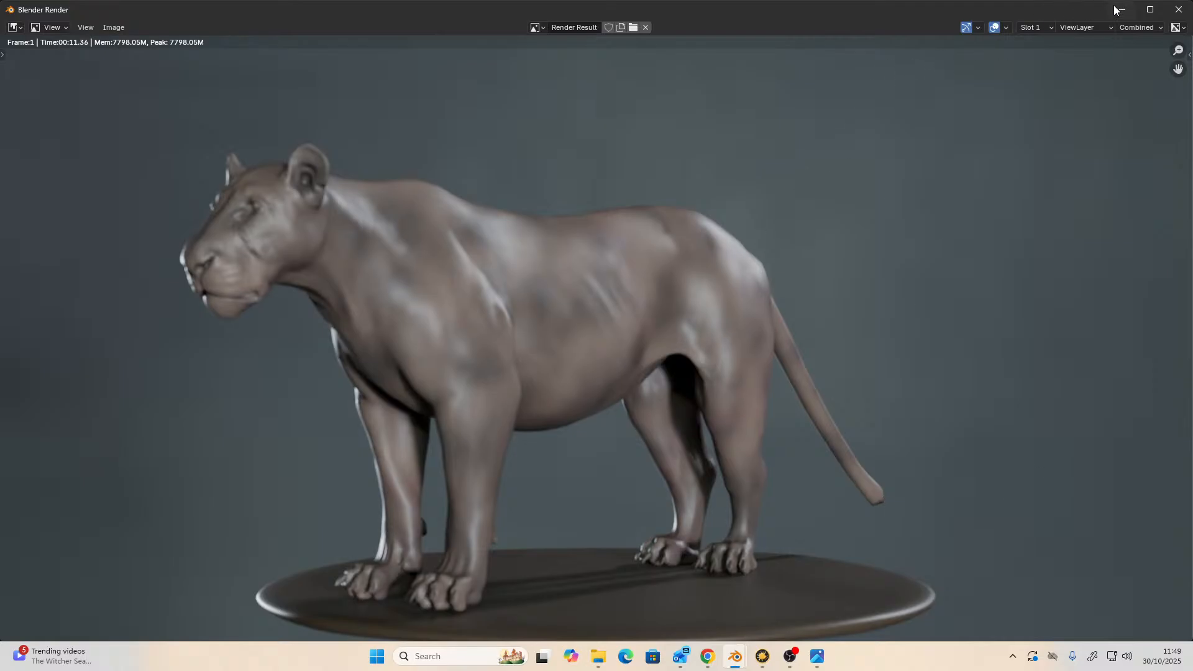
{"action": "scroll", "coordinate": [945, 193], "scroll_direction": "down", "scroll_amount": 2}
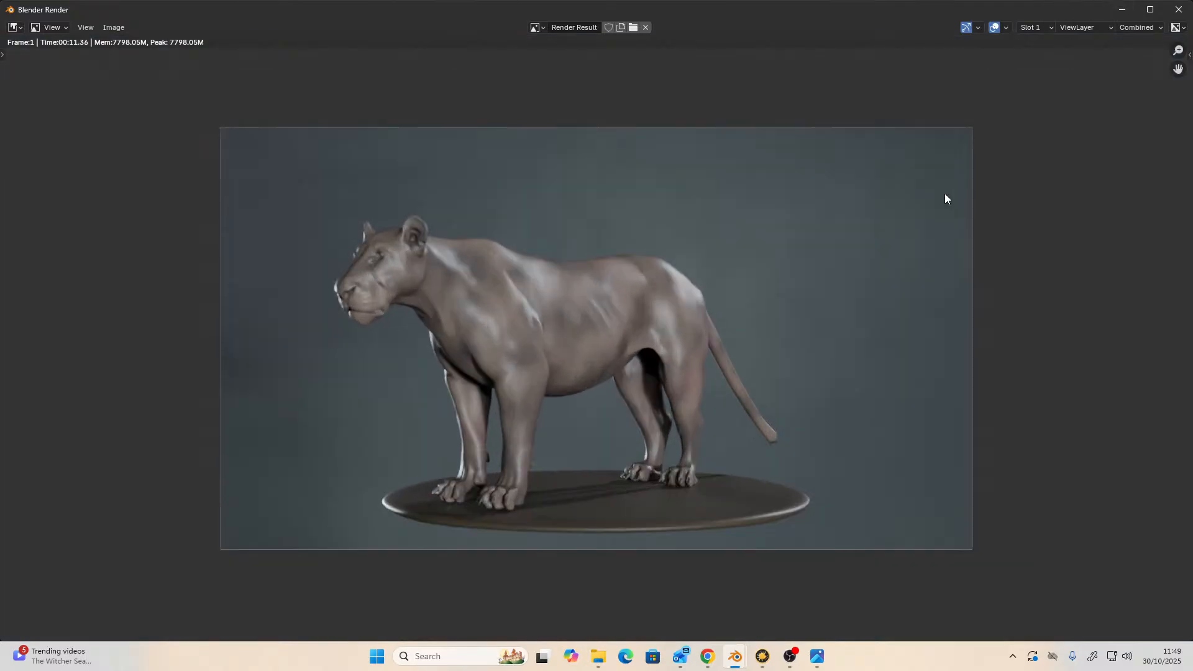
{"action": "left_click", "coordinate": [1121, 11]}
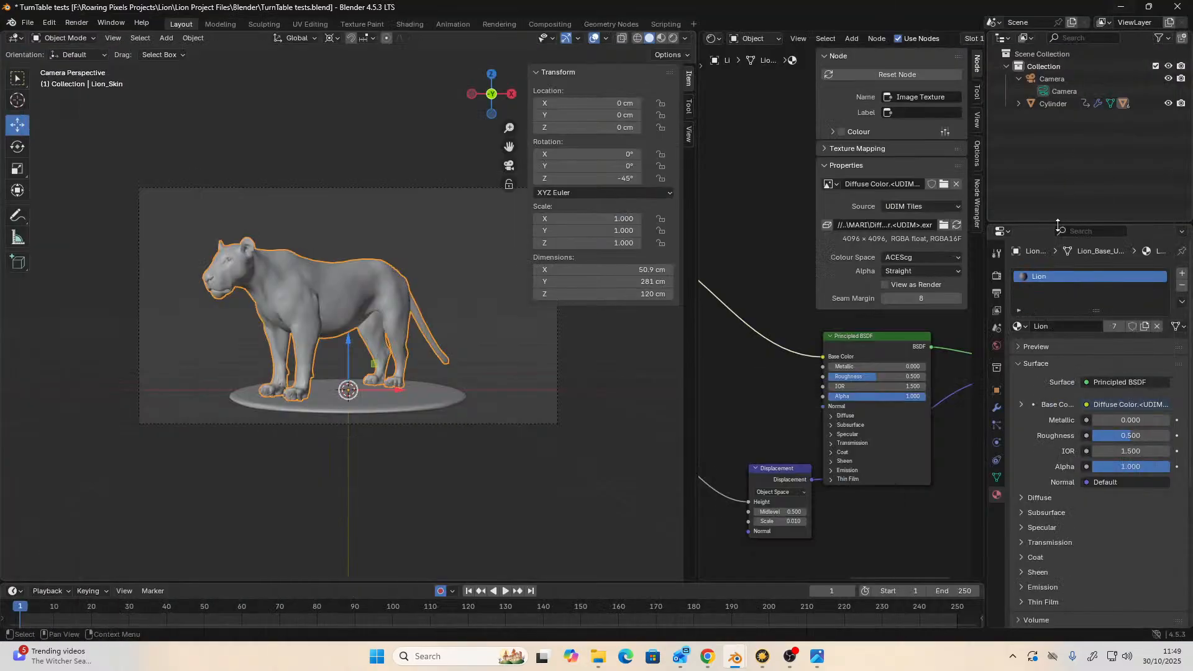
- Check the render sampling and output format settings, keeping the resolution scale at 100%
{"action": "left_click", "coordinate": [997, 278]}
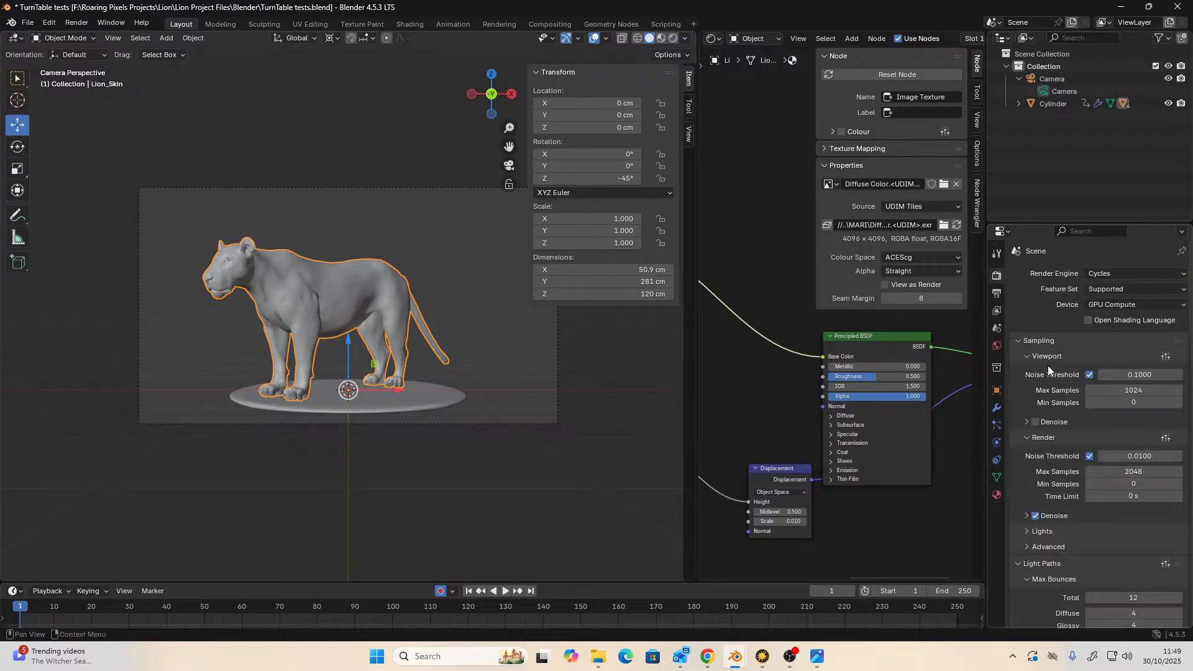
{"action": "left_click", "coordinate": [998, 294]}
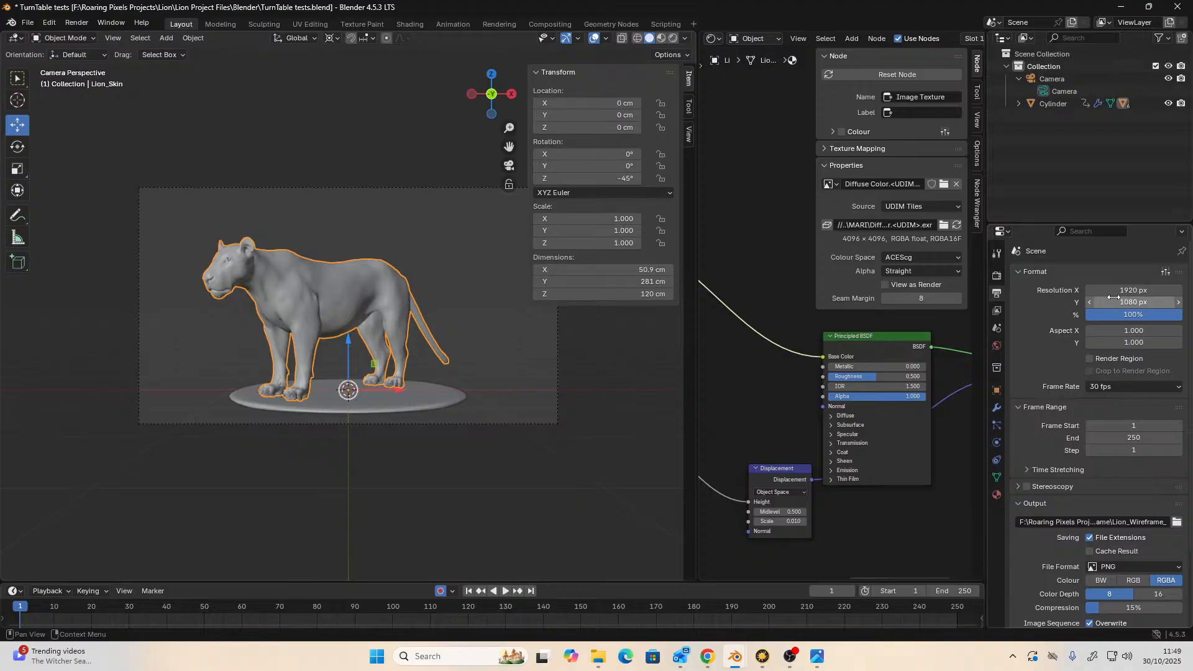
{"action": "left_click", "coordinate": [1136, 315]}
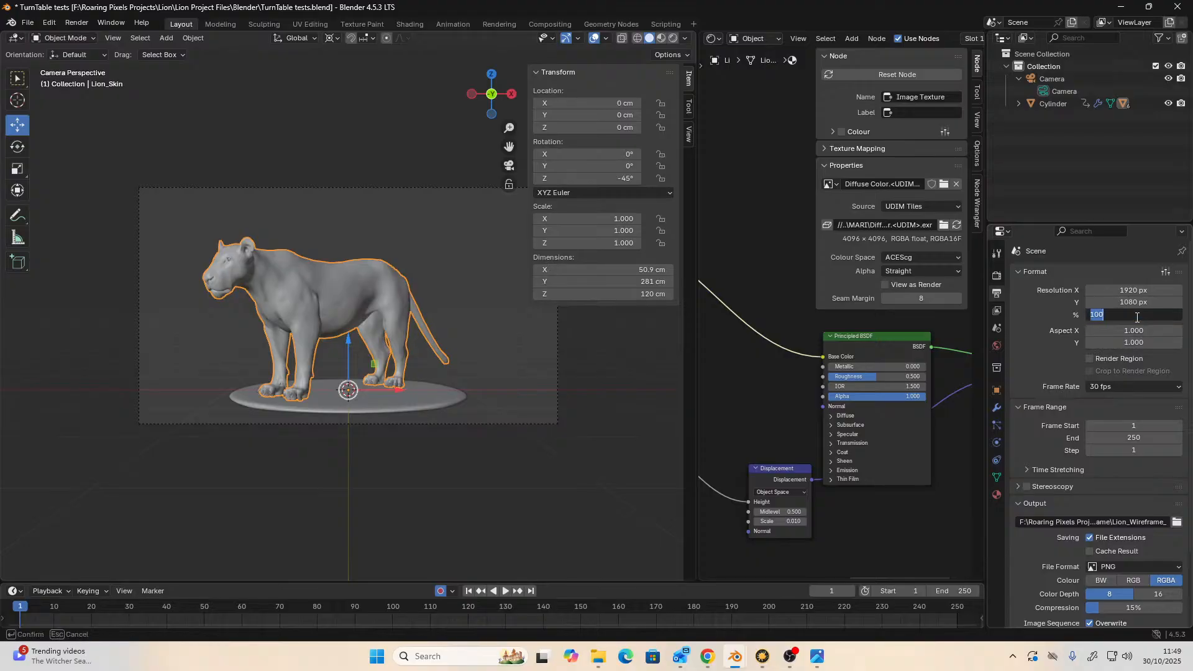
{"action": "key", "text": "Return"}
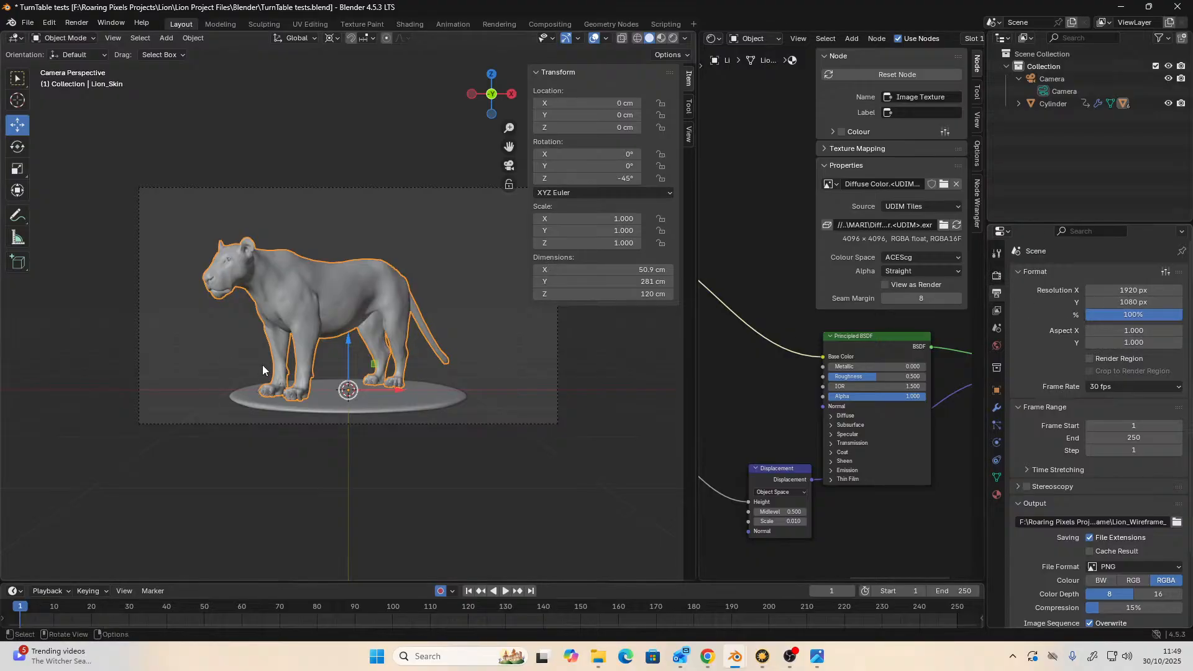
- Set the camera's depth of field to focus on the Lion_Skin object
{"action": "scroll", "coordinate": [312, 374], "scroll_direction": "up", "scroll_amount": 4}
{"action": "scroll", "coordinate": [311, 374], "scroll_direction": "down", "scroll_amount": 4}
{"action": "scroll", "coordinate": [312, 374], "scroll_direction": "up", "scroll_amount": 4}
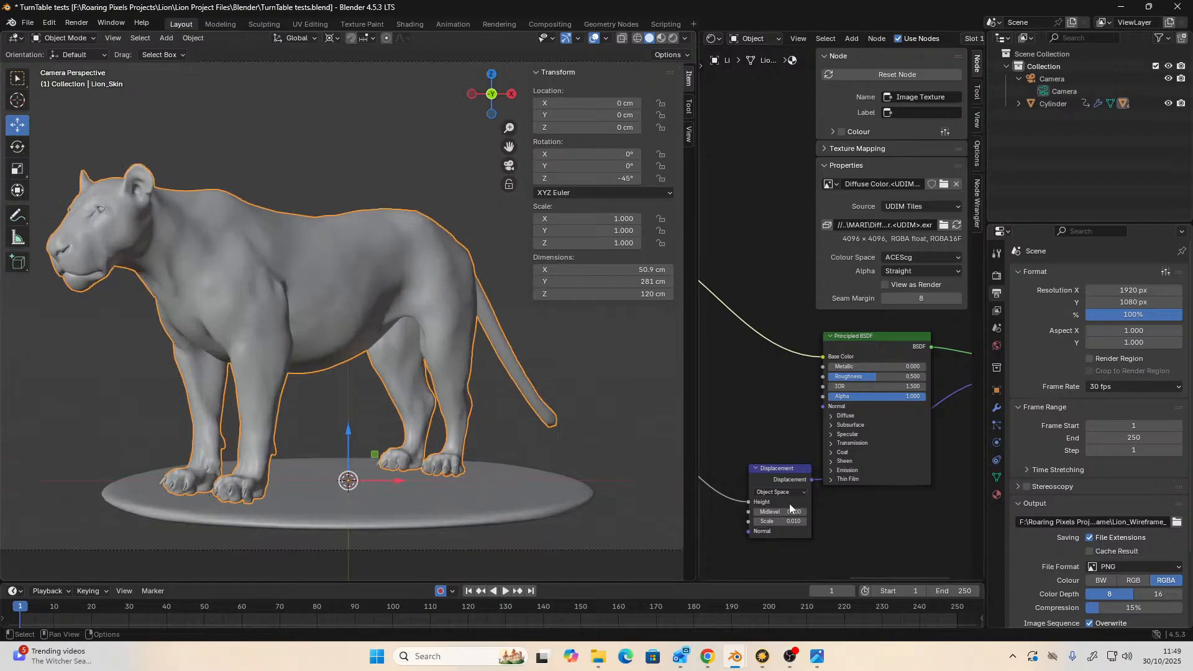
{"action": "left_click", "coordinate": [1065, 91]}
{"action": "left_click", "coordinate": [996, 444]}
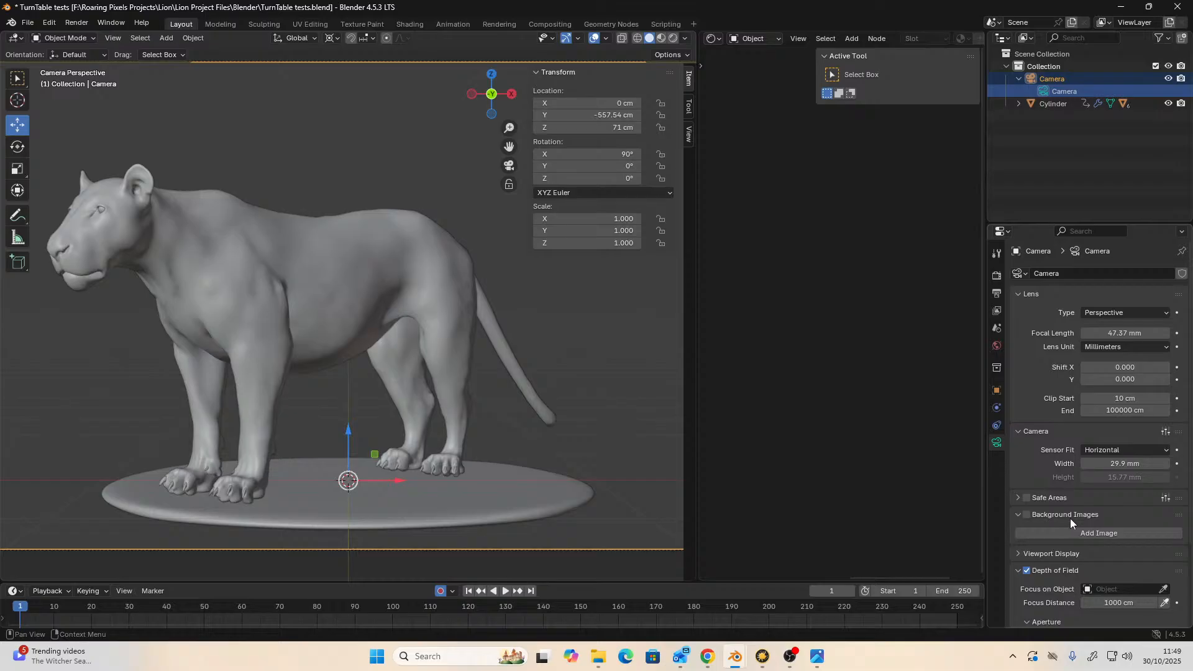
{"action": "scroll", "coordinate": [1075, 555], "scroll_direction": "down", "scroll_amount": 2}
{"action": "left_click", "coordinate": [1164, 539]}
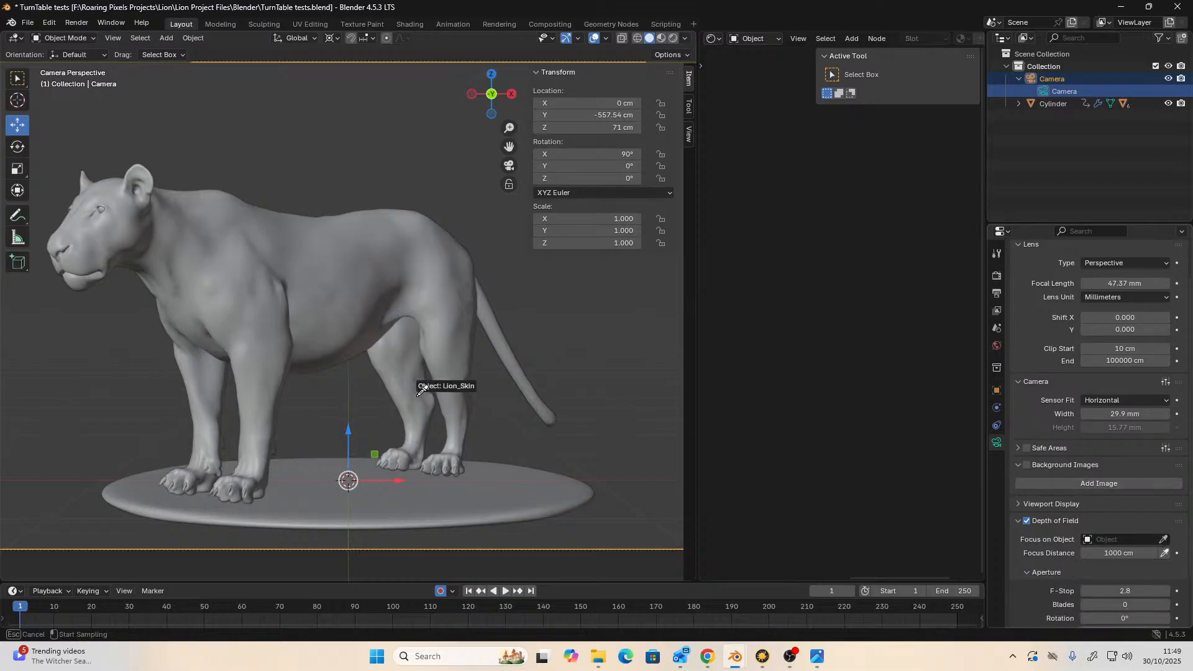
{"action": "left_click", "coordinate": [302, 303]}
- Render frame 1 again to inspect the lion's sharpness with the camera focus, and minimize the render window
{"action": "left_click", "coordinate": [74, 24]}
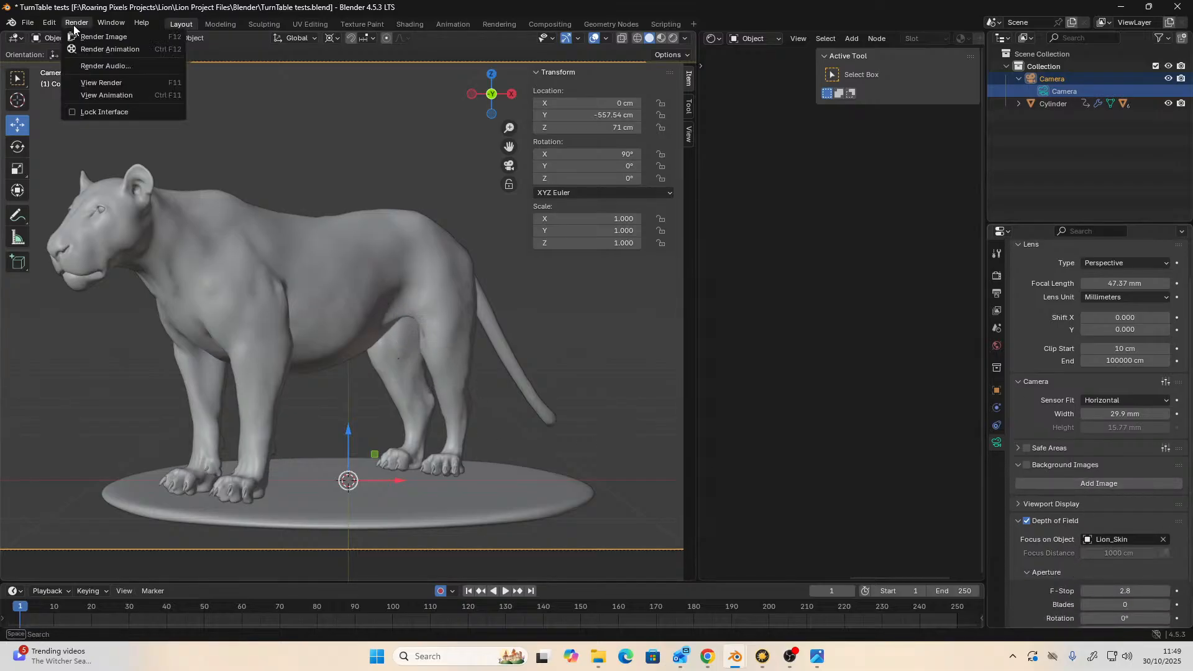
{"action": "left_click", "coordinate": [90, 36]}
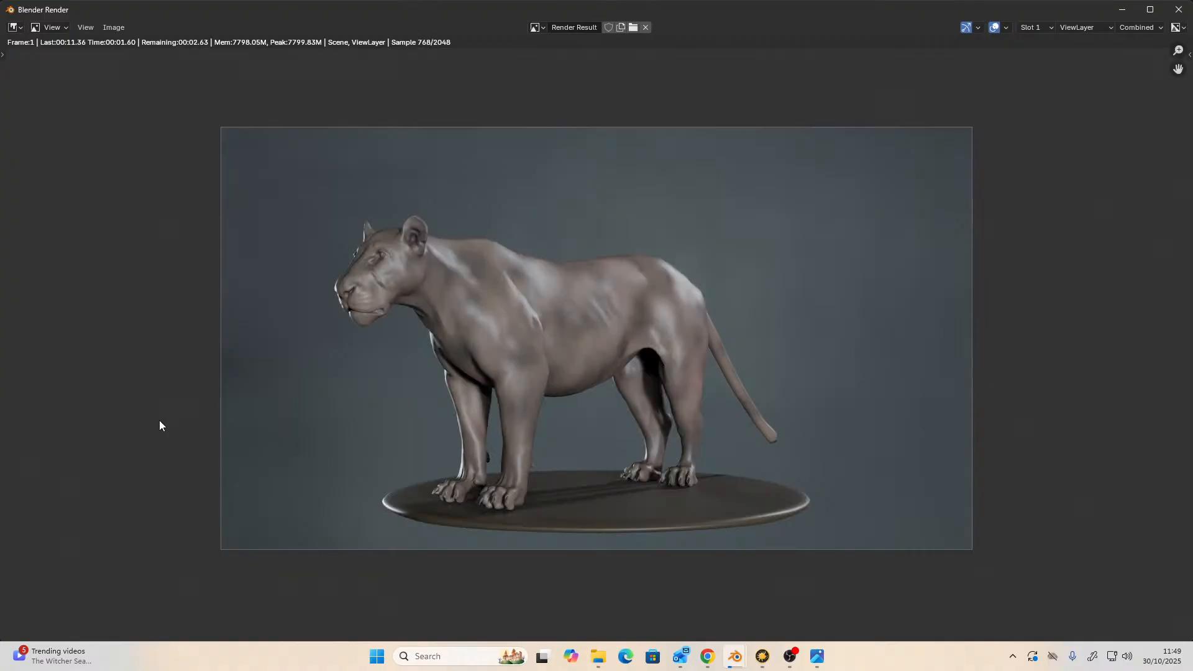
{"action": "scroll", "coordinate": [348, 348], "scroll_direction": "up", "scroll_amount": 3}
{"action": "scroll", "coordinate": [236, 255], "scroll_direction": "down", "scroll_amount": 1}
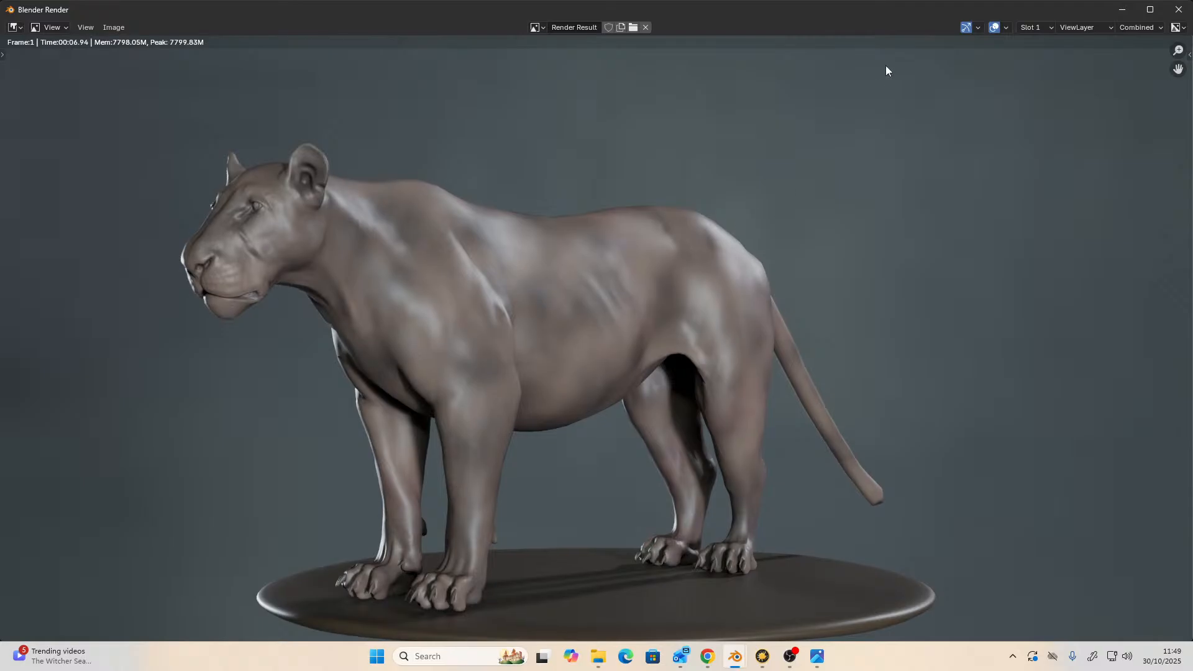
{"action": "left_click", "coordinate": [1122, 9]}
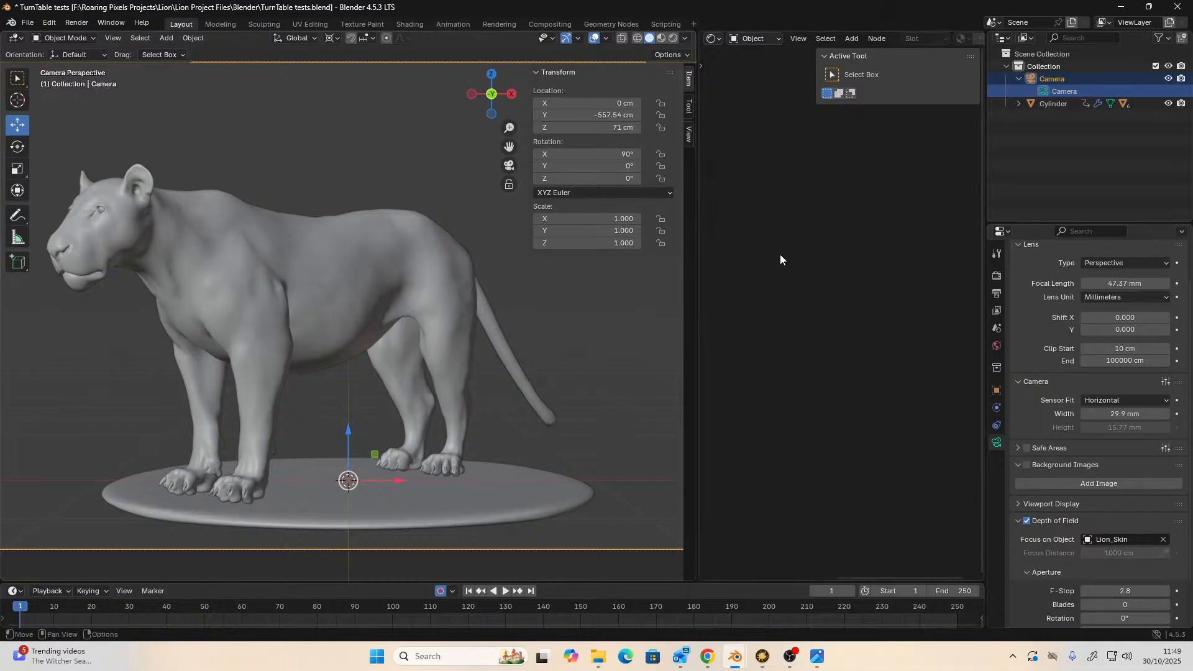
- Select Lion_Skin and reposition its Principled BSDF and Material Output nodes to leave more space between them
{"action": "left_click", "coordinate": [319, 261]}
{"action": "scroll", "coordinate": [859, 360], "scroll_direction": "down", "scroll_amount": 8}
{"action": "middle_click_drag", "start_coordinate": [793, 393], "coordinate": [748, 434]}
{"action": "scroll", "coordinate": [900, 392], "scroll_direction": "down", "scroll_amount": 3}
{"action": "scroll", "coordinate": [795, 403], "scroll_direction": "up", "scroll_amount": 3}
{"action": "scroll", "coordinate": [813, 410], "scroll_direction": "up", "scroll_amount": 2}
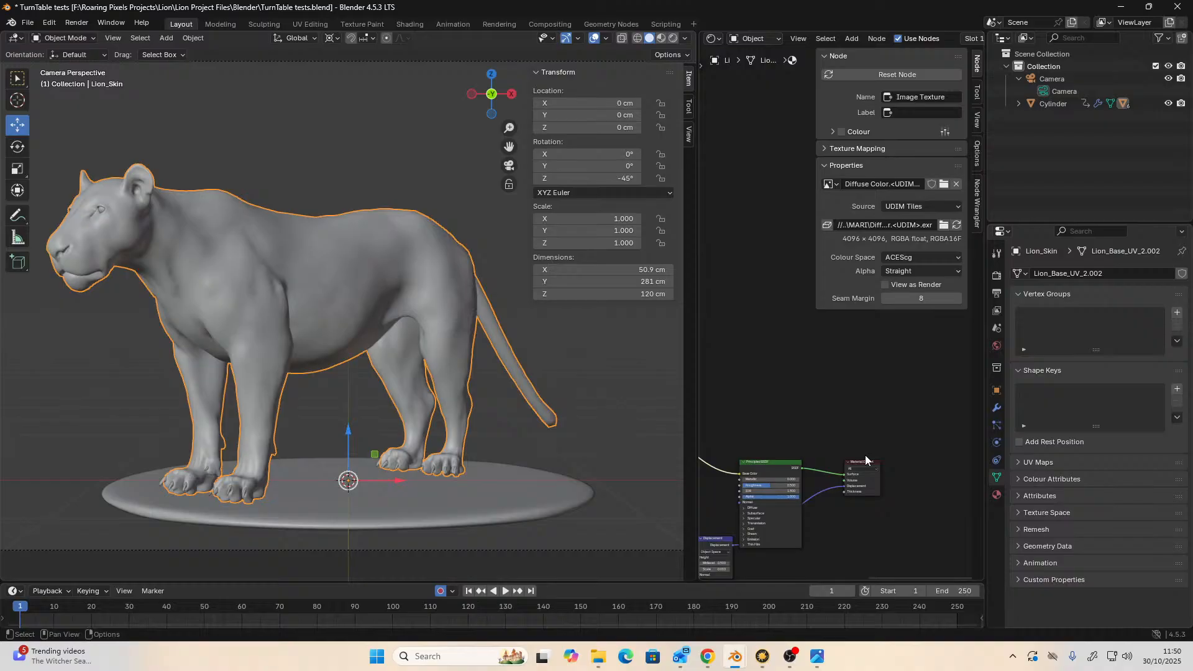
{"action": "left_click_drag", "start_coordinate": [867, 460], "coordinate": [946, 417]}
{"action": "left_click_drag", "start_coordinate": [790, 463], "coordinate": [860, 430]}
{"action": "scroll", "coordinate": [834, 440], "scroll_direction": "up", "scroll_amount": 3}
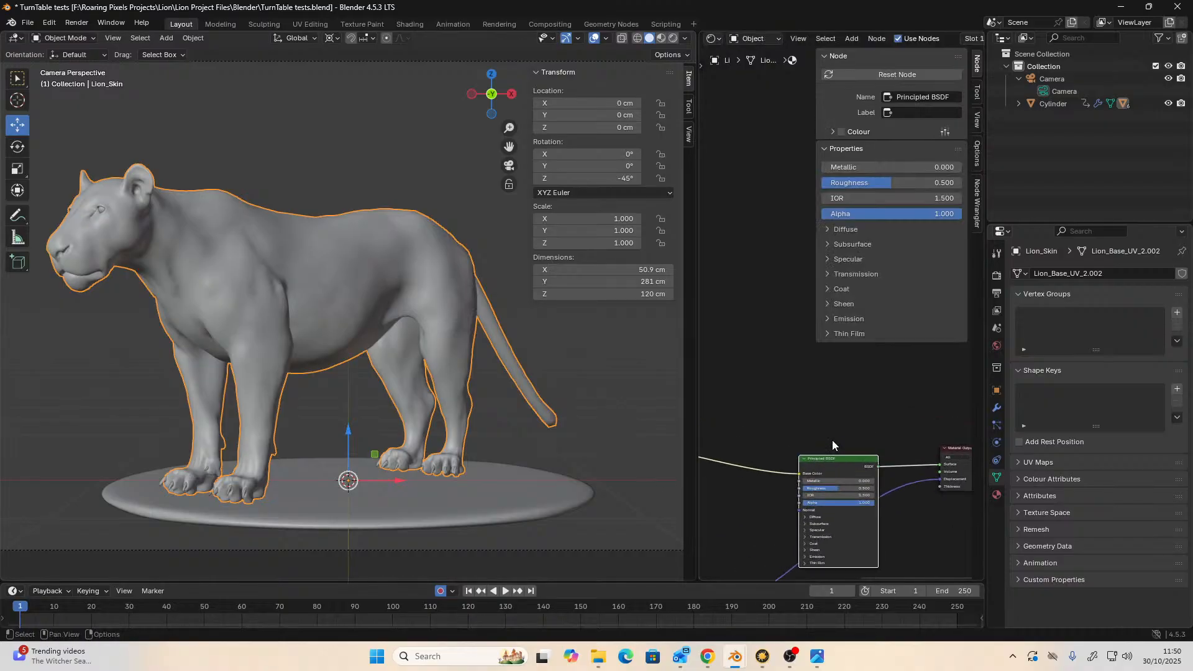
{"action": "scroll", "coordinate": [832, 440], "scroll_direction": "down", "scroll_amount": 3}
{"action": "middle_click_drag", "start_coordinate": [832, 439], "coordinate": [707, 480]}
{"action": "middle_click_drag", "start_coordinate": [864, 485], "coordinate": [922, 452]}
{"action": "scroll", "coordinate": [921, 453], "scroll_direction": "up", "scroll_amount": 3}
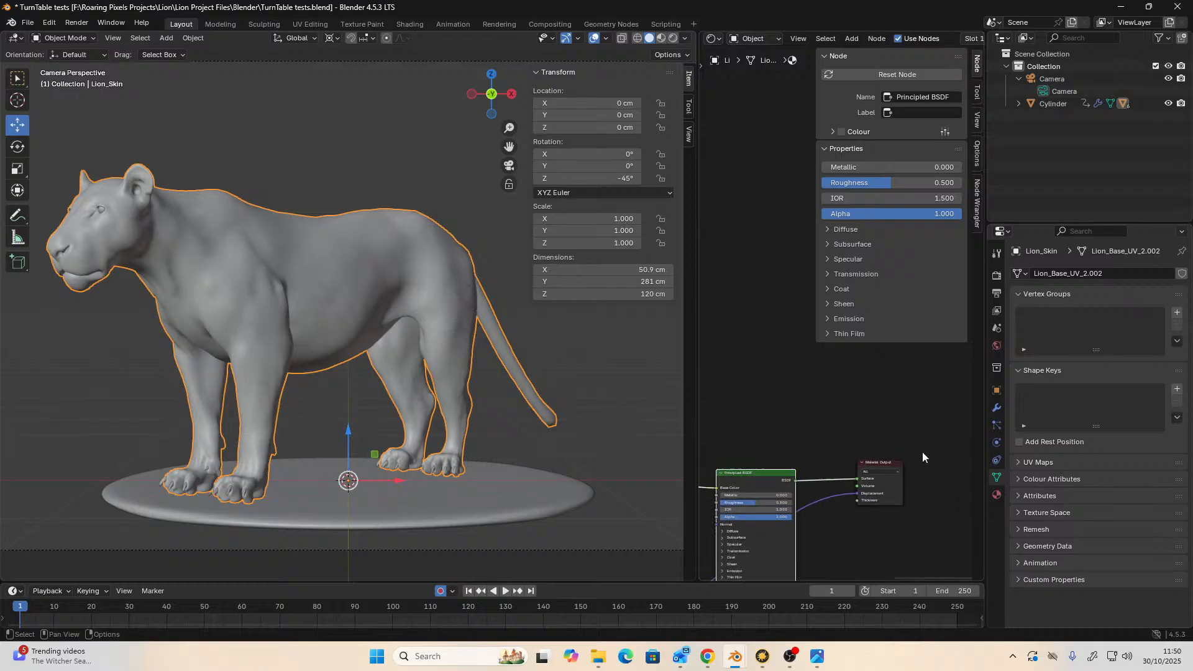
{"action": "left_click", "coordinate": [889, 460]}
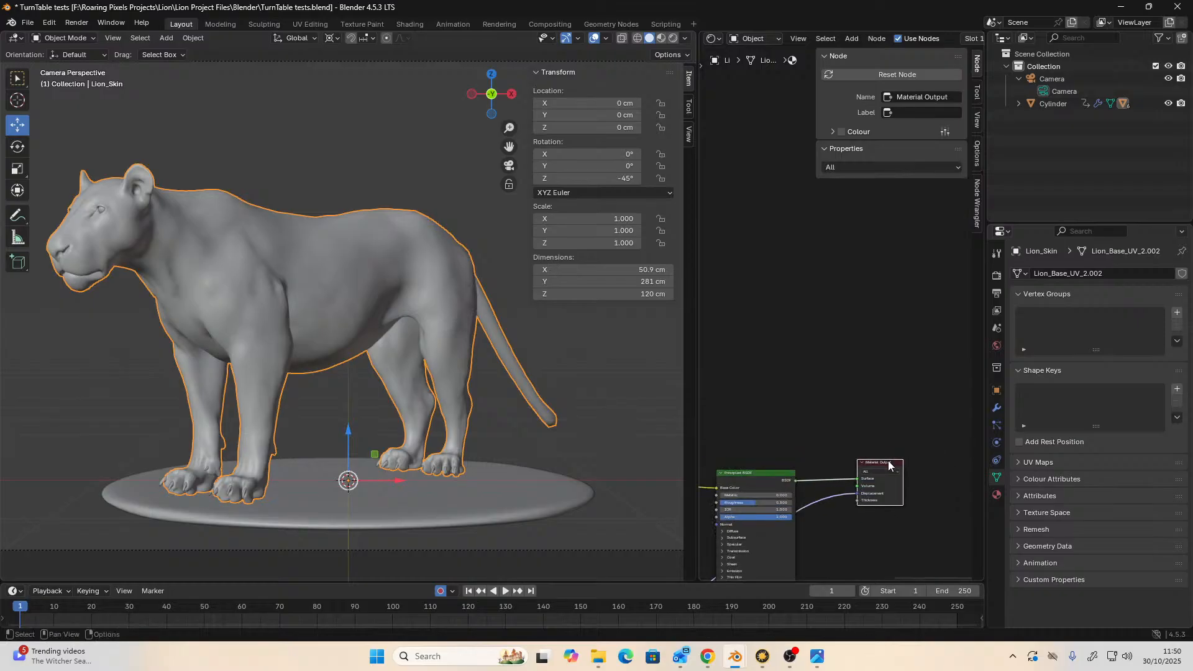
{"action": "left_click_drag", "start_coordinate": [888, 460], "coordinate": [907, 455]}
- Add a Mix Shader node to the lion material, placed above the Principled BSDF and Material Output nodes
{"action": "right_click", "coordinate": [798, 388]}
{"action": "left_click", "coordinate": [822, 396]}
{"action": "left_click", "coordinate": [807, 404]}
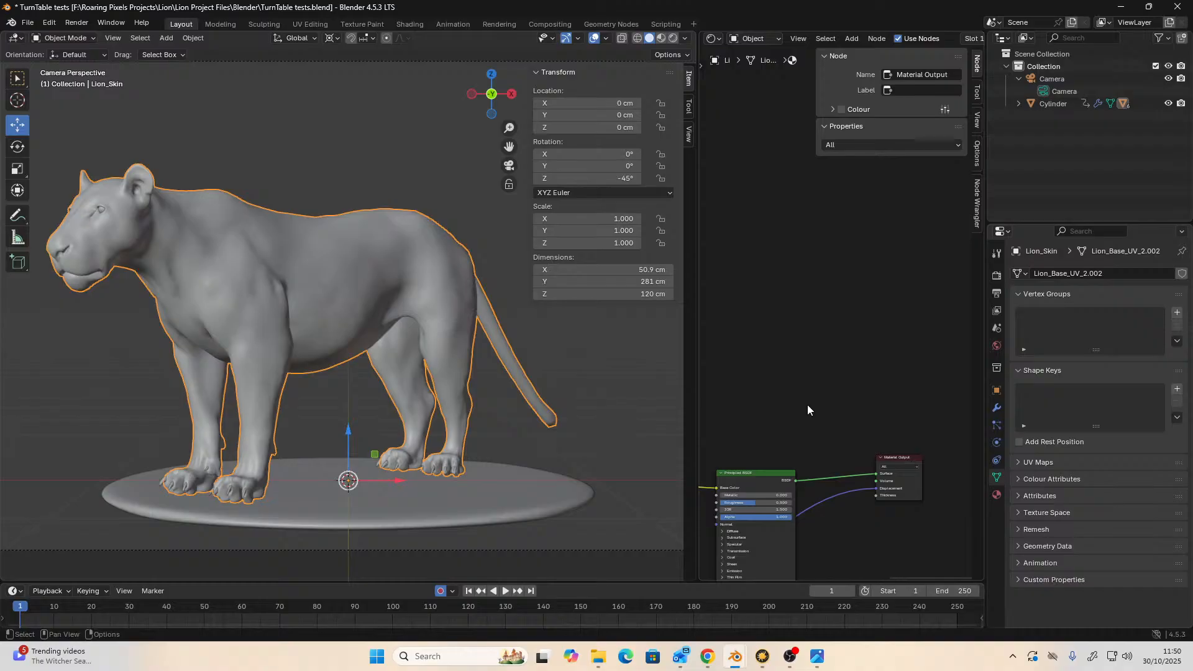
{"action": "right_click", "coordinate": [807, 405]}
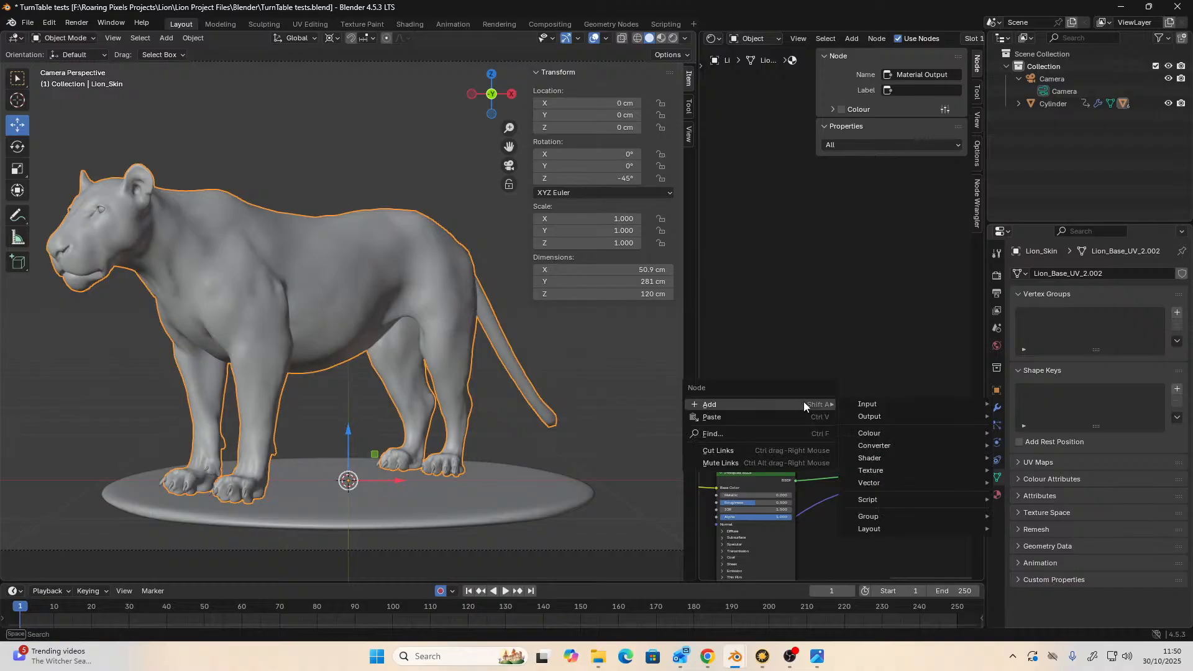
{"action": "mouse_move", "coordinate": [871, 460]}
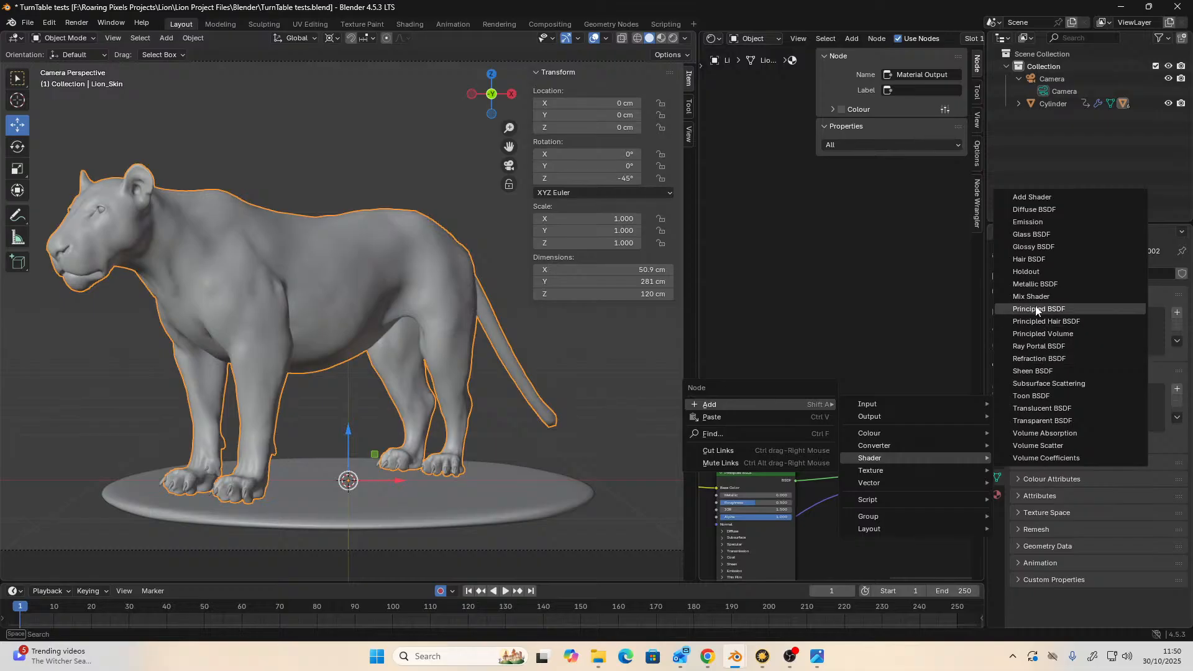
{"action": "left_click", "coordinate": [1031, 296]}
{"action": "left_click", "coordinate": [793, 338]}
- Add a Glass BSDF node to the lion material, placed above the Principled BSDF and before the Mix Shader
{"action": "right_click", "coordinate": [780, 327]}
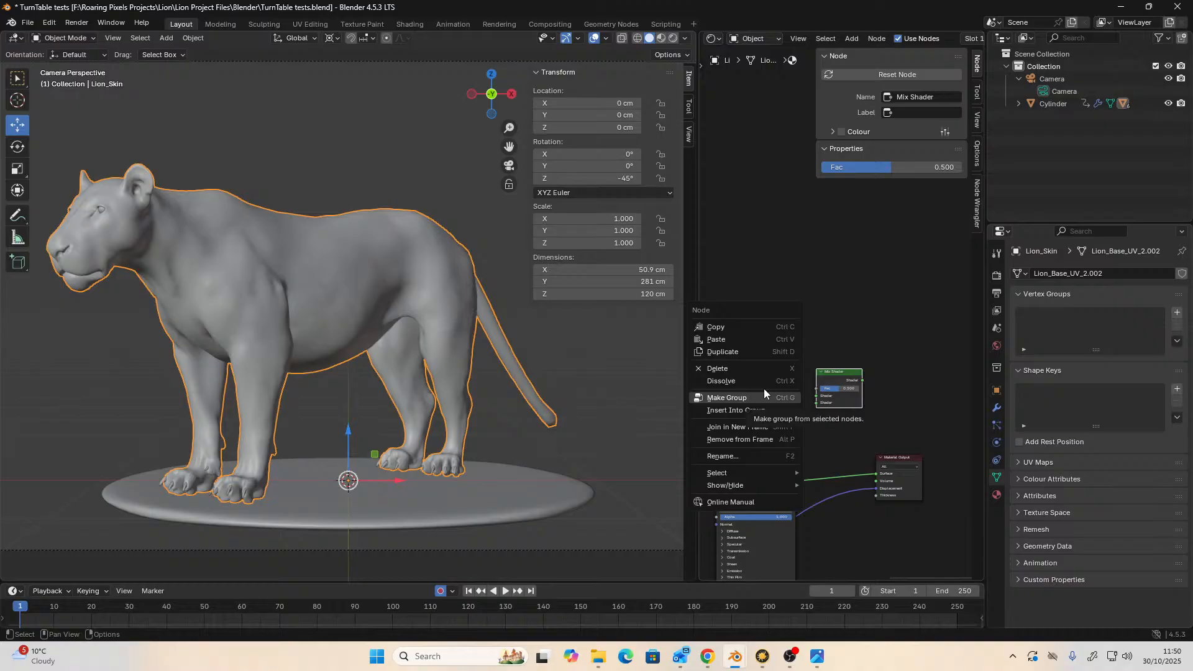
{"action": "key", "text": "shift+a"}
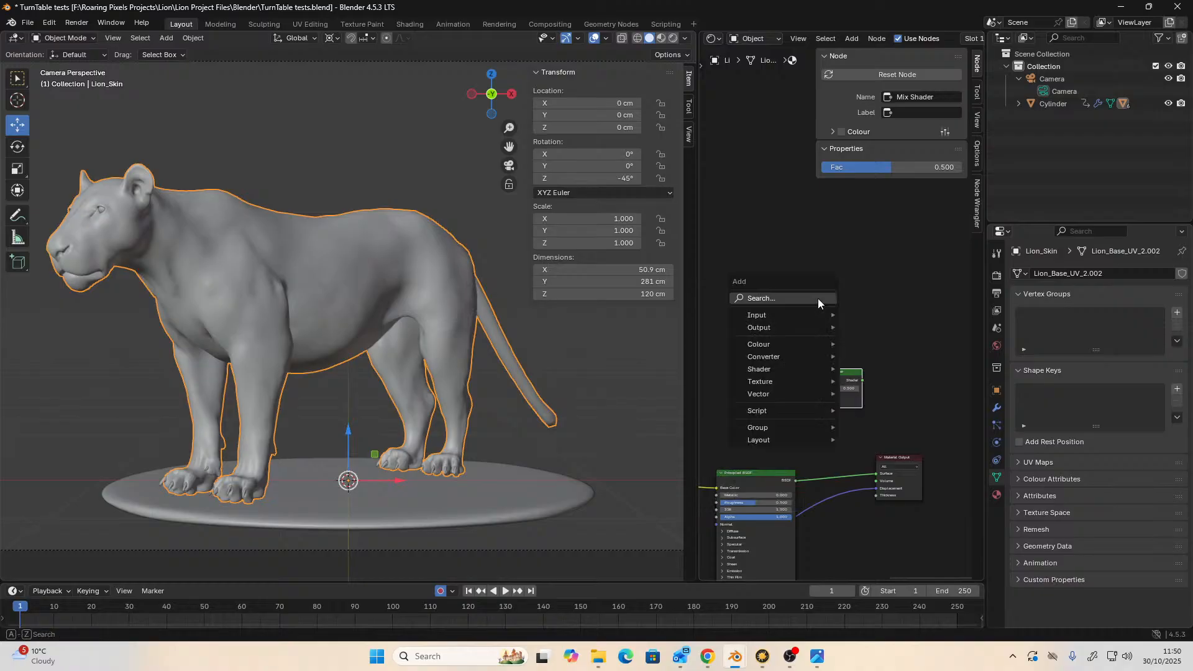
{"action": "mouse_move", "coordinate": [808, 357]}
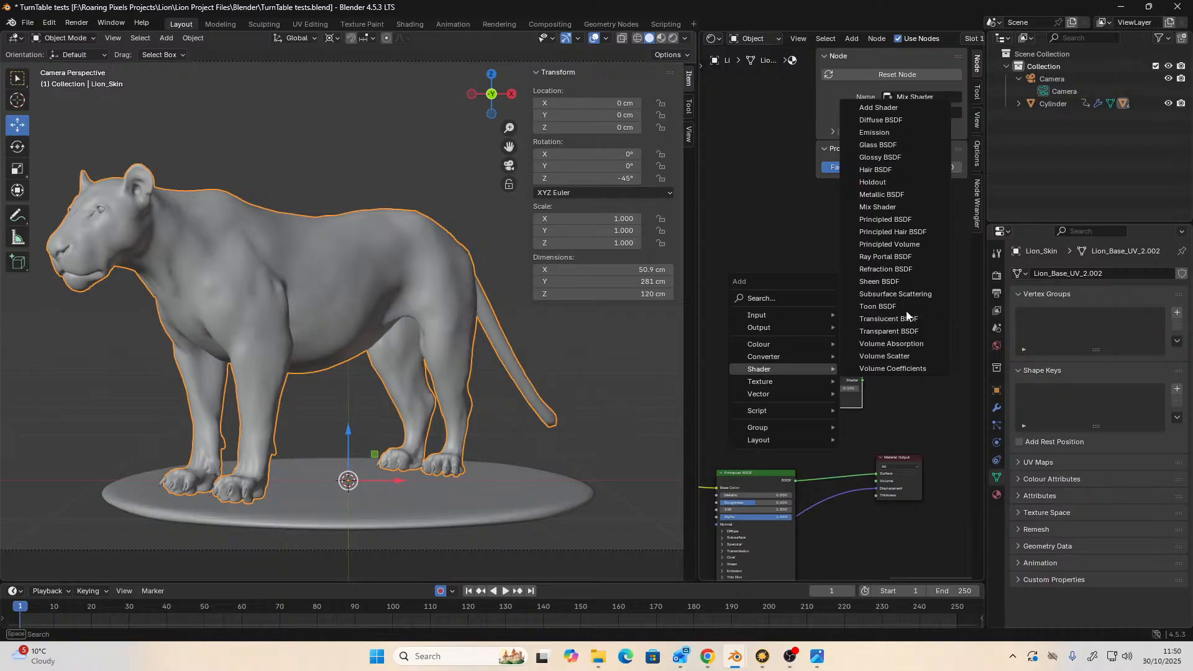
{"action": "left_click", "coordinate": [878, 145]}
{"action": "left_click", "coordinate": [731, 311]}
- Connect the Glass BSDF and Principled BSDF to the Mix Shader's two shader inputs, and its output to the Material Output's Surface
{"action": "scroll", "coordinate": [751, 417], "scroll_direction": "up", "scroll_amount": 2}
{"action": "middle_click_drag", "start_coordinate": [751, 417], "coordinate": [833, 416]}
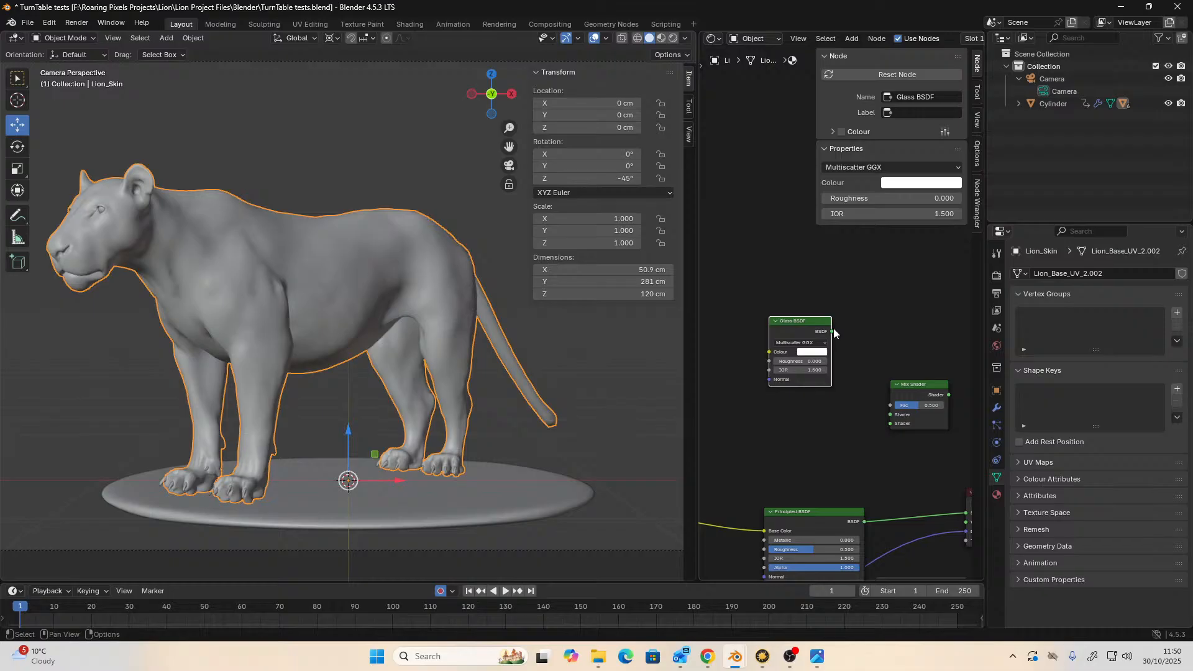
{"action": "left_click_drag", "start_coordinate": [831, 331], "coordinate": [889, 414]}
{"action": "left_click_drag", "start_coordinate": [864, 521], "coordinate": [892, 444]}
{"action": "middle_click_drag", "start_coordinate": [892, 439], "coordinate": [770, 456]}
{"action": "left_click_drag", "start_coordinate": [825, 412], "coordinate": [940, 467]}
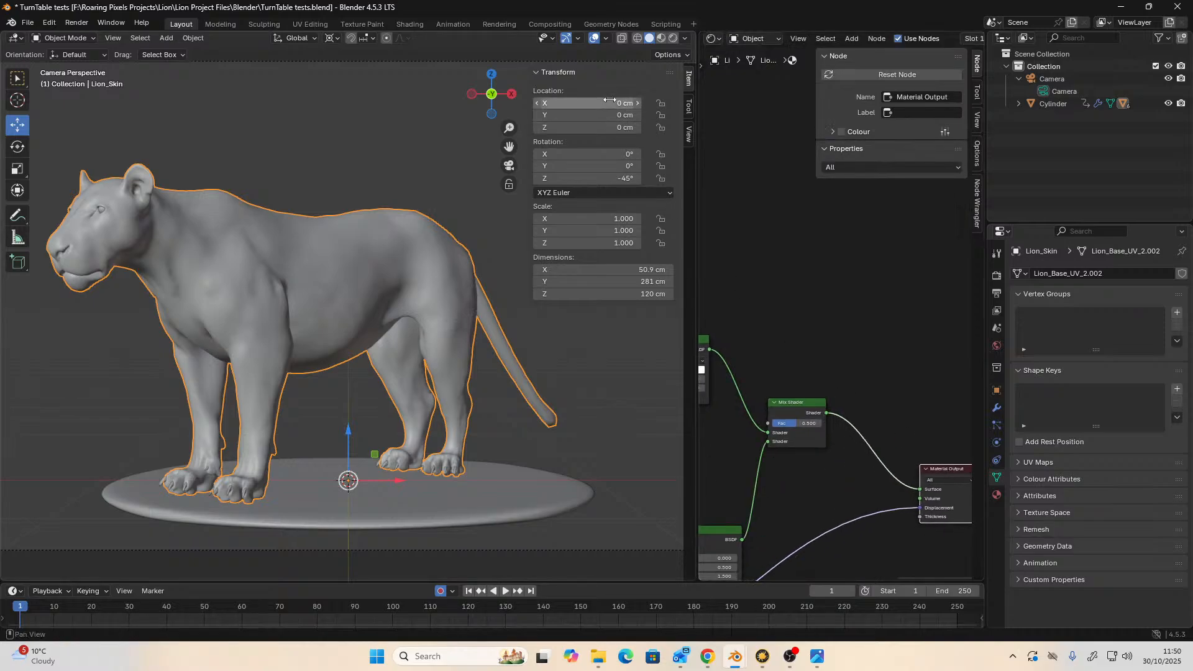
- Display the lion in rendered viewport shading and shift the Glass BSDF node slightly away from the Mix Shader
{"action": "left_click", "coordinate": [673, 38]}
{"action": "middle_click_drag", "start_coordinate": [824, 352], "coordinate": [910, 373]}
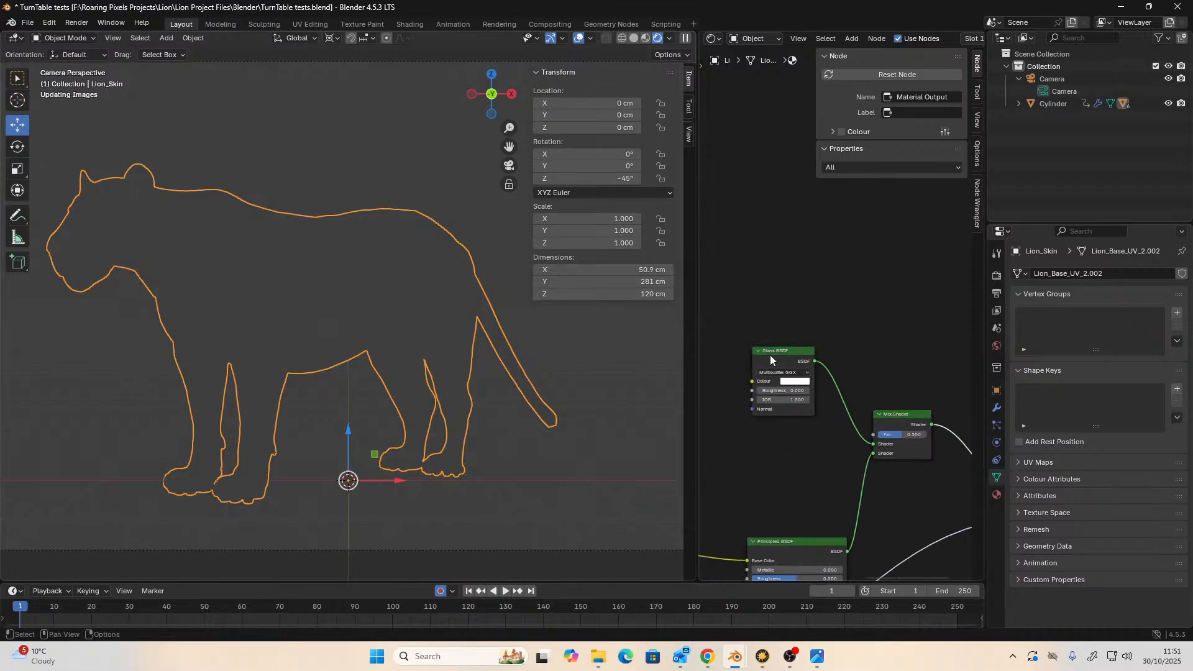
{"action": "left_click_drag", "start_coordinate": [770, 356], "coordinate": [752, 386]}
{"action": "scroll", "coordinate": [741, 424], "scroll_direction": "up", "scroll_amount": 2}
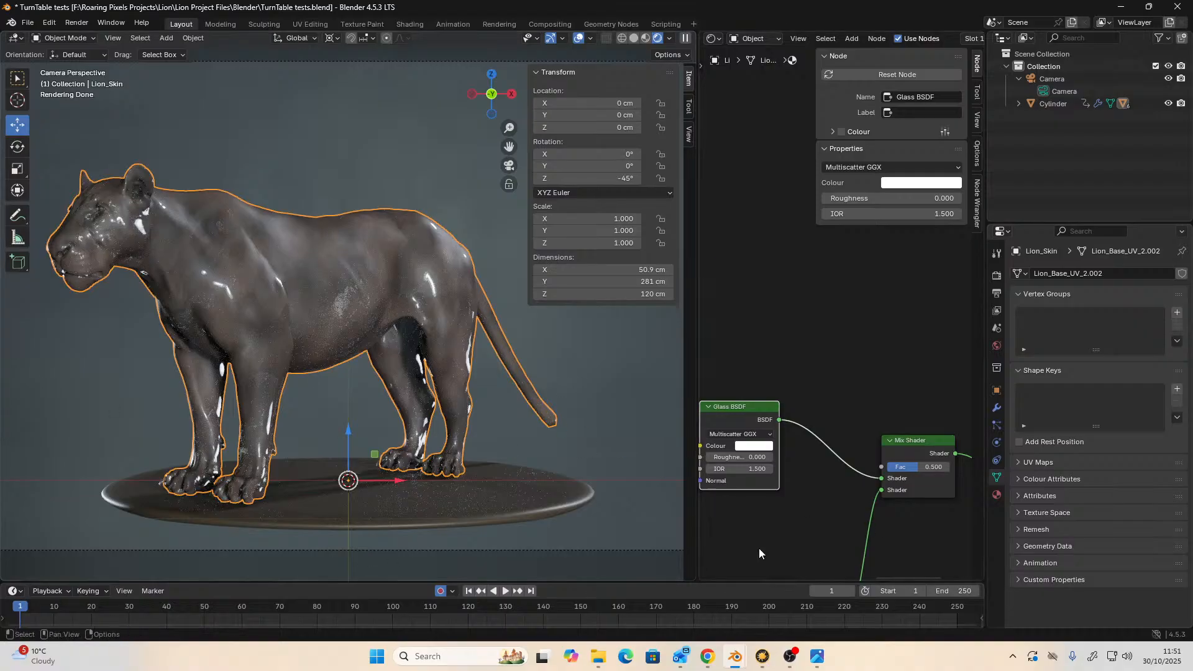
{"action": "scroll", "coordinate": [758, 547], "scroll_direction": "down", "scroll_amount": 1}
{"action": "middle_click_drag", "start_coordinate": [758, 548], "coordinate": [829, 466]}
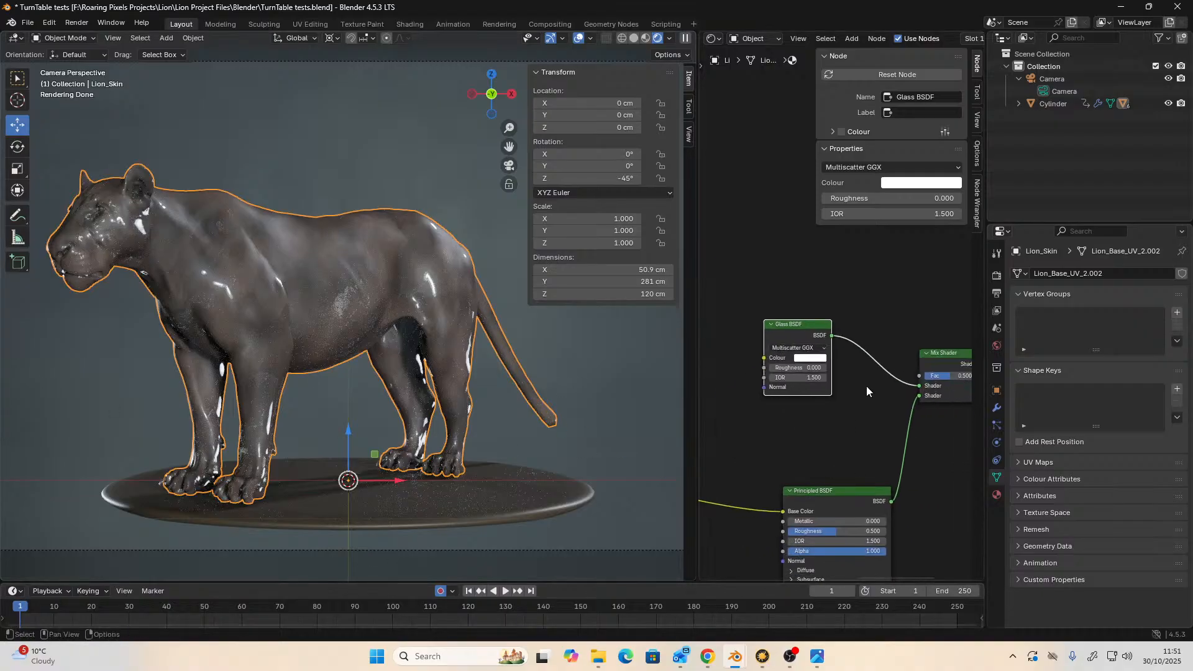
{"action": "middle_click_drag", "start_coordinate": [857, 423], "coordinate": [818, 444]}
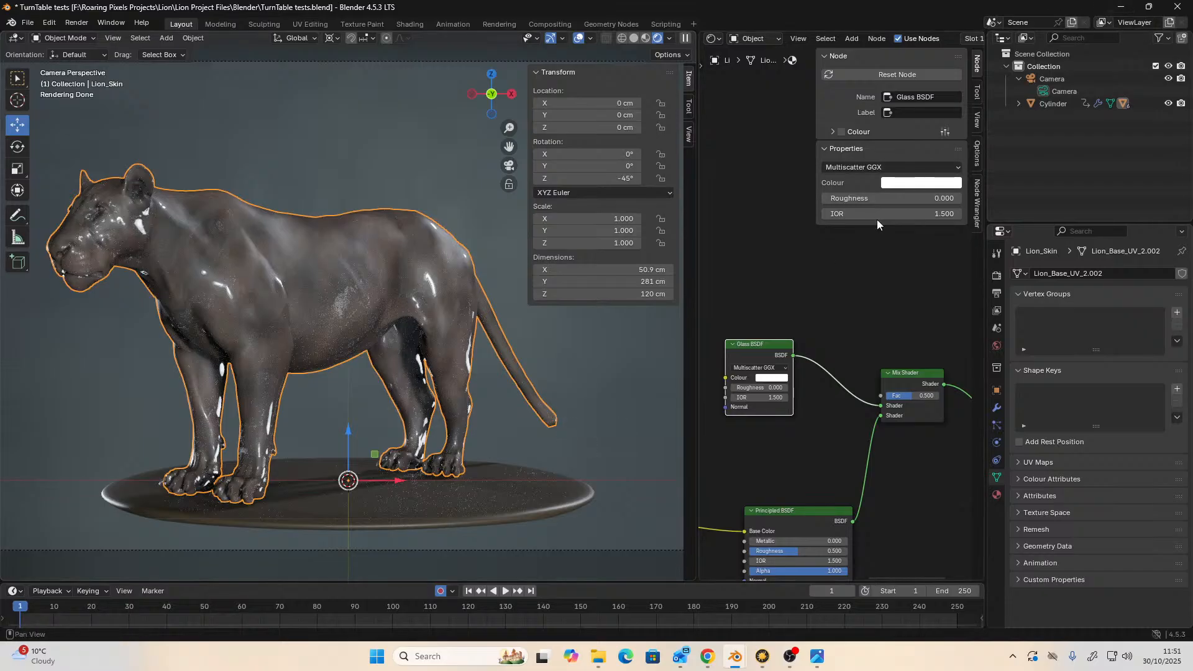
- Switch to Mari and display the Cloud node's output on the lion to examine its pattern up close
{"action": "left_click", "coordinate": [1121, 6]}
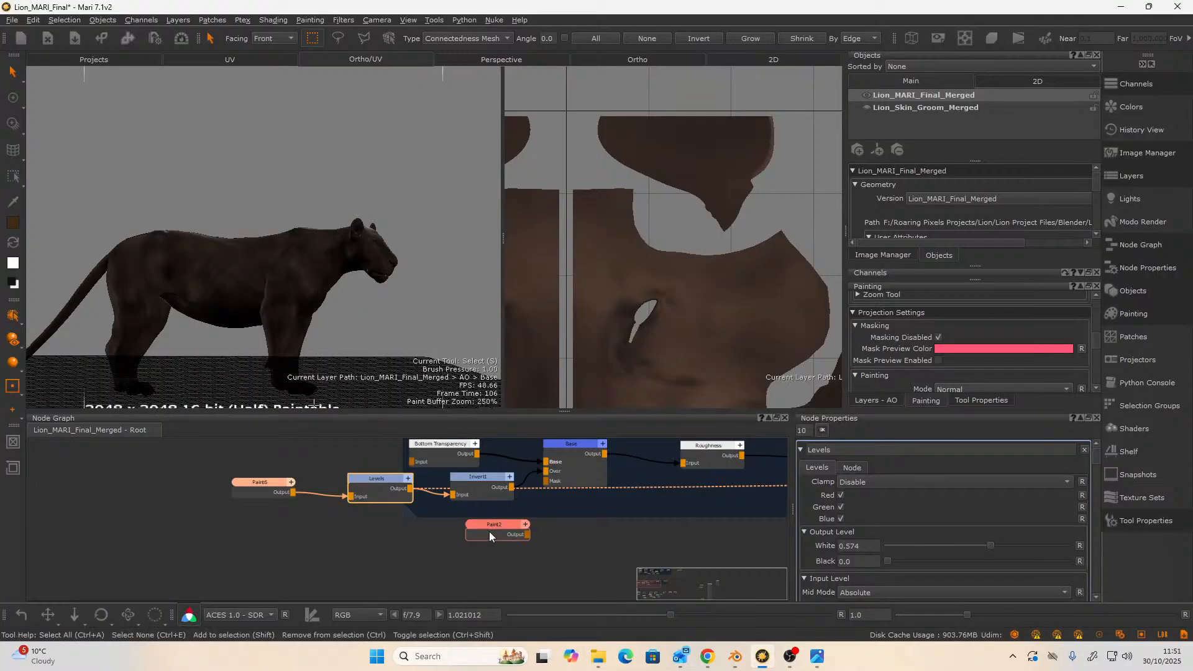
{"action": "scroll", "coordinate": [490, 531], "scroll_direction": "down", "scroll_amount": 3}
{"action": "scroll", "coordinate": [359, 487], "scroll_direction": "down", "scroll_amount": 2}
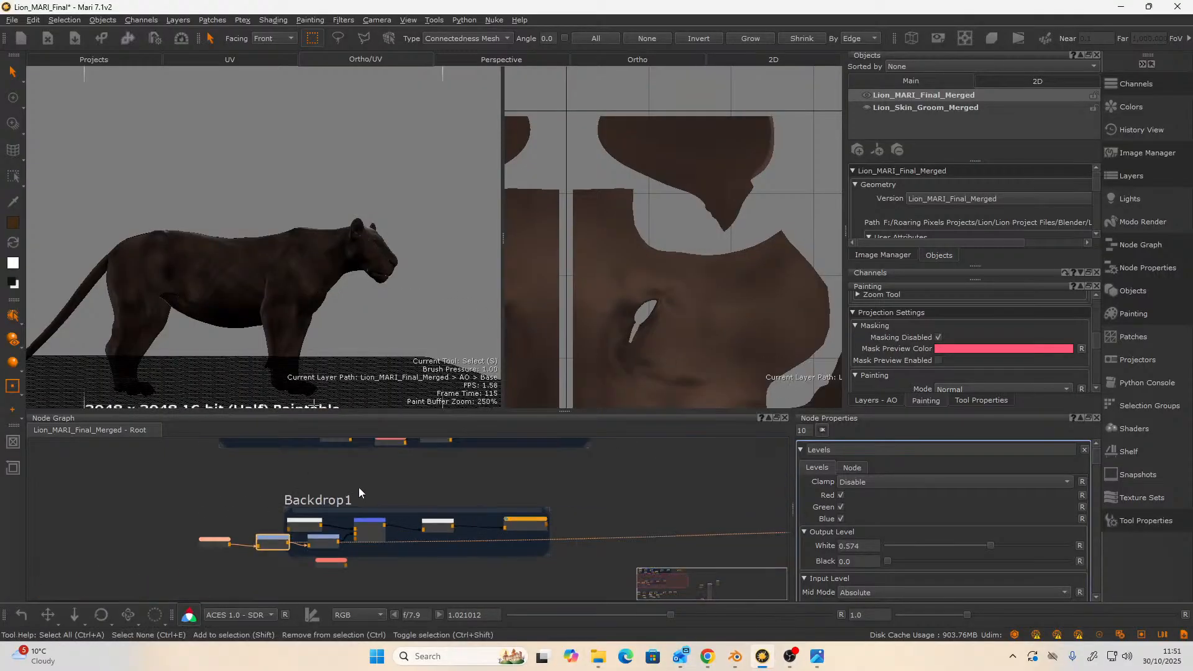
{"action": "middle_click_drag", "start_coordinate": [359, 487], "coordinate": [408, 558]}
{"action": "scroll", "coordinate": [397, 501], "scroll_direction": "up", "scroll_amount": 6}
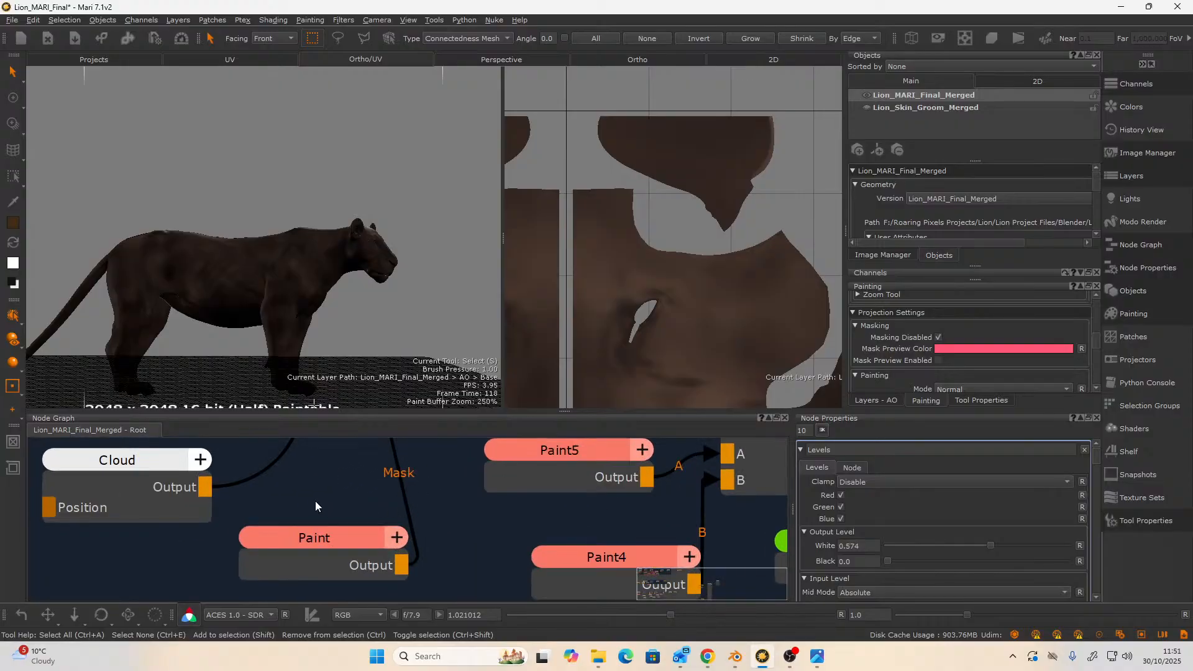
{"action": "scroll", "coordinate": [315, 501], "scroll_direction": "down", "scroll_amount": 2}
{"action": "left_click", "coordinate": [180, 515]}
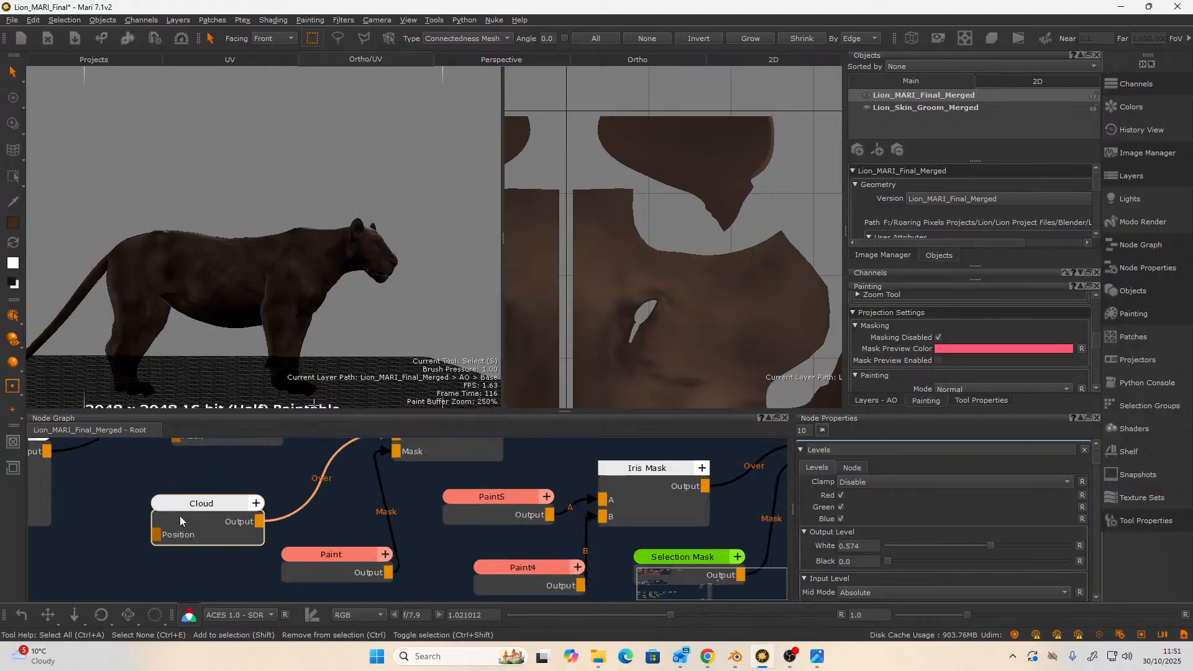
{"action": "key", "text": "1"}
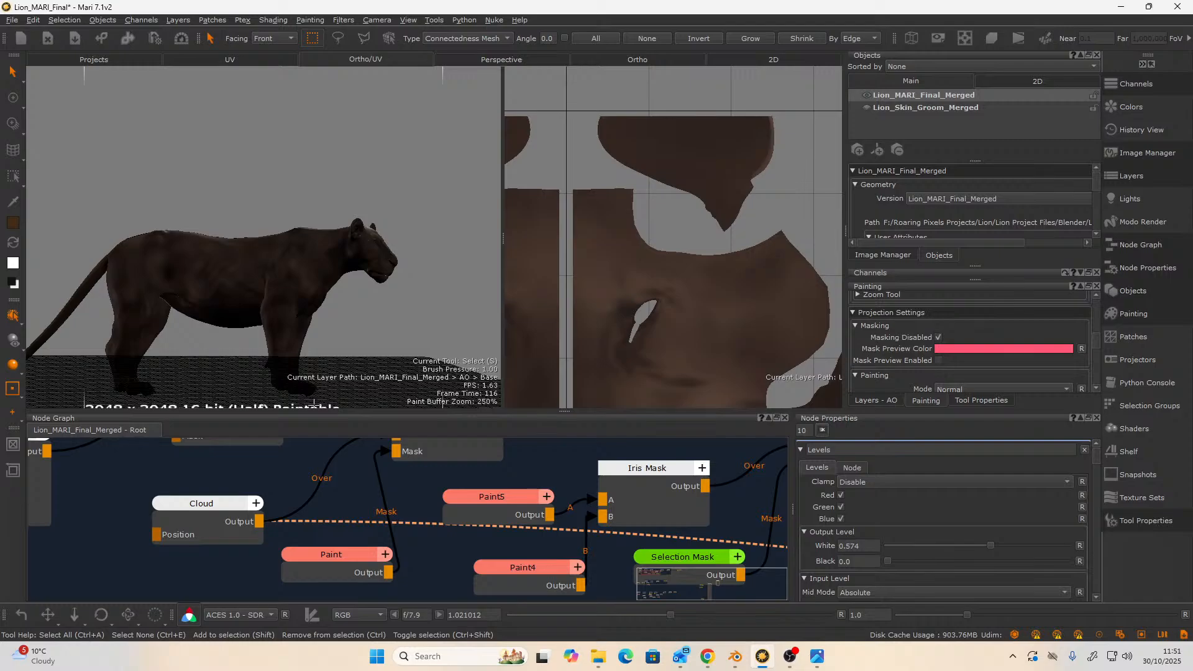
{"action": "mouse_move", "coordinate": [369, 300]}
{"action": "left_mouse_down", "text": "alt"}
{"action": "mouse_move", "coordinate": [346, 320]}
{"action": "mouse_move", "coordinate": [338, 284]}
{"action": "mouse_move", "coordinate": [346, 460]}
{"action": "left_mouse_up", "text": "alt"}
{"action": "scroll", "coordinate": [398, 311], "scroll_direction": "up", "scroll_amount": 5}
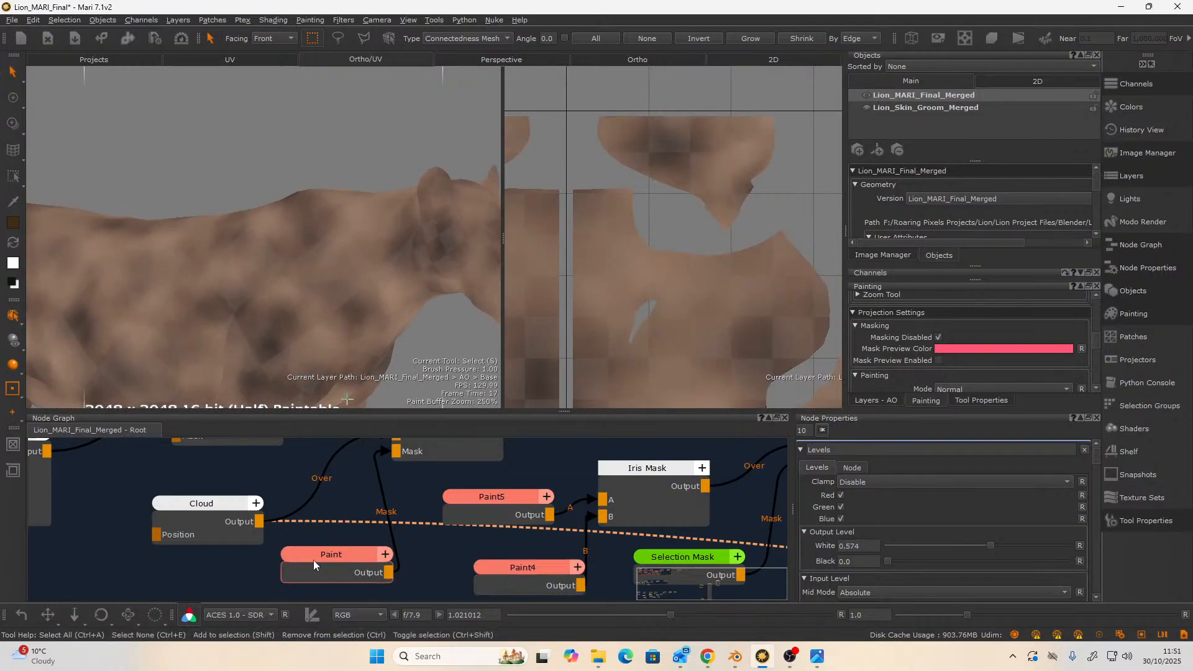
- Darken the Cloud node's Color A to a deep brown with an intensity of 0.261
{"action": "left_click", "coordinate": [211, 509]}
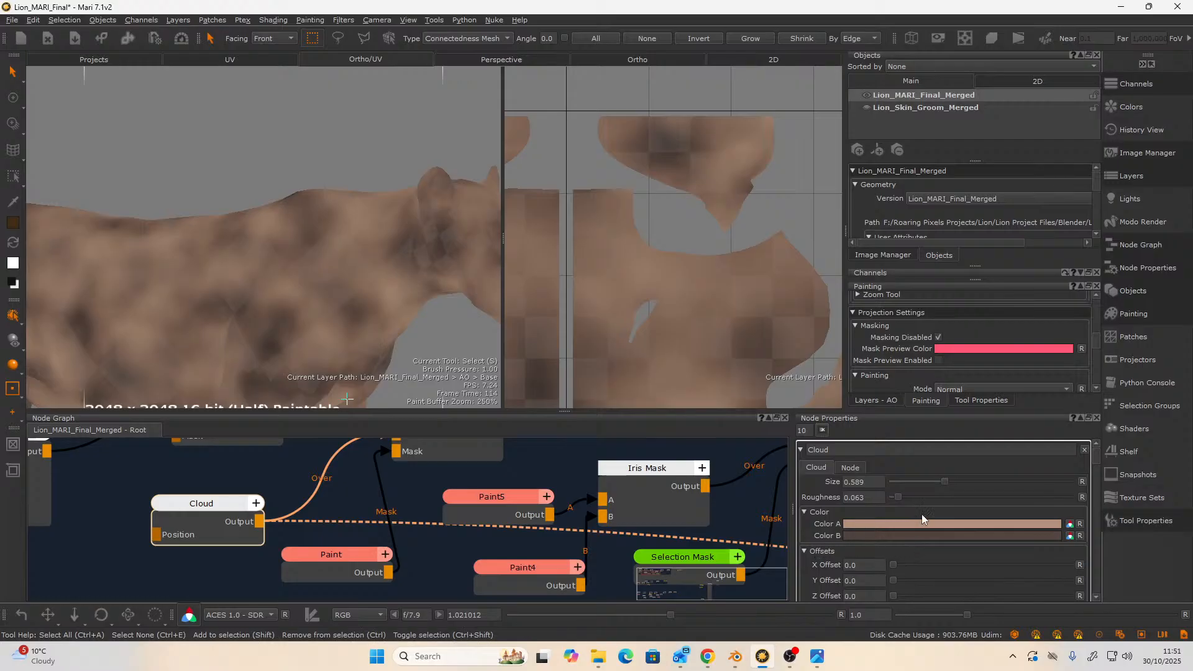
{"action": "left_click", "coordinate": [890, 525]}
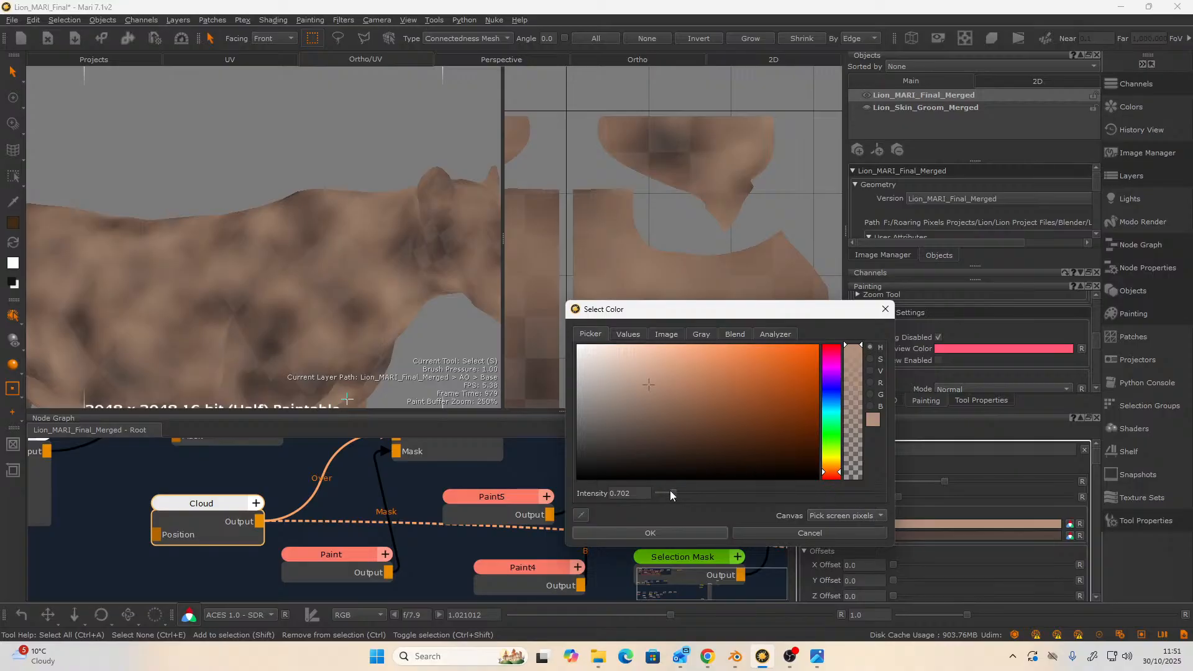
{"action": "left_click_drag", "start_coordinate": [669, 492], "coordinate": [661, 497]}
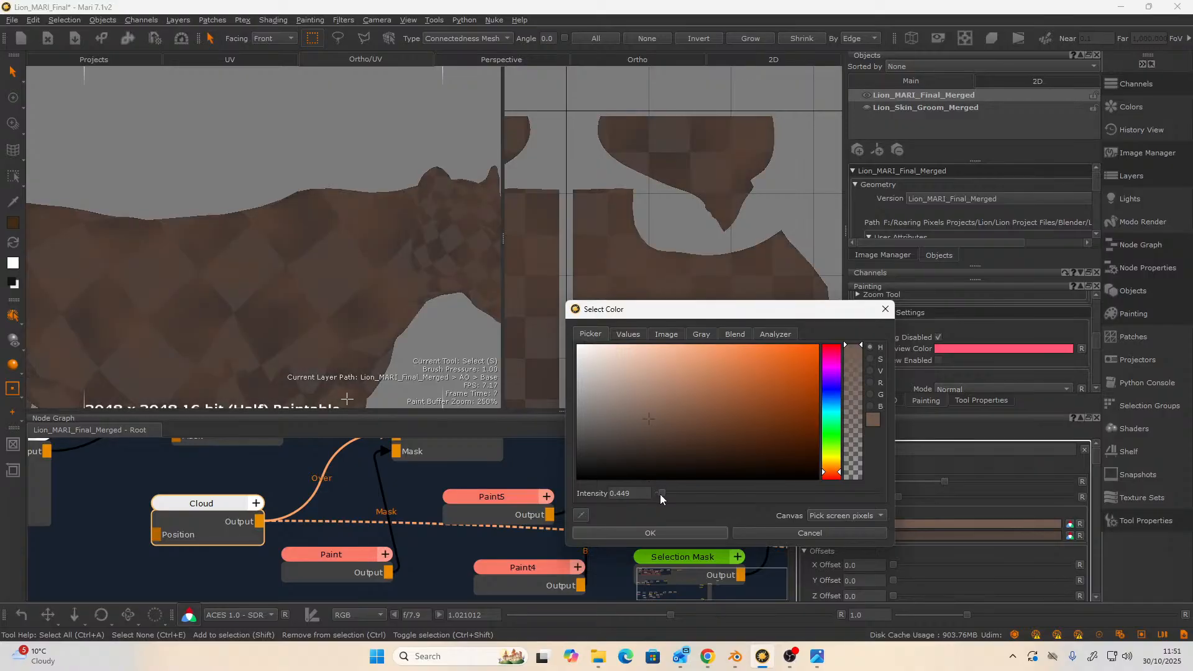
{"action": "left_click", "coordinate": [649, 446]}
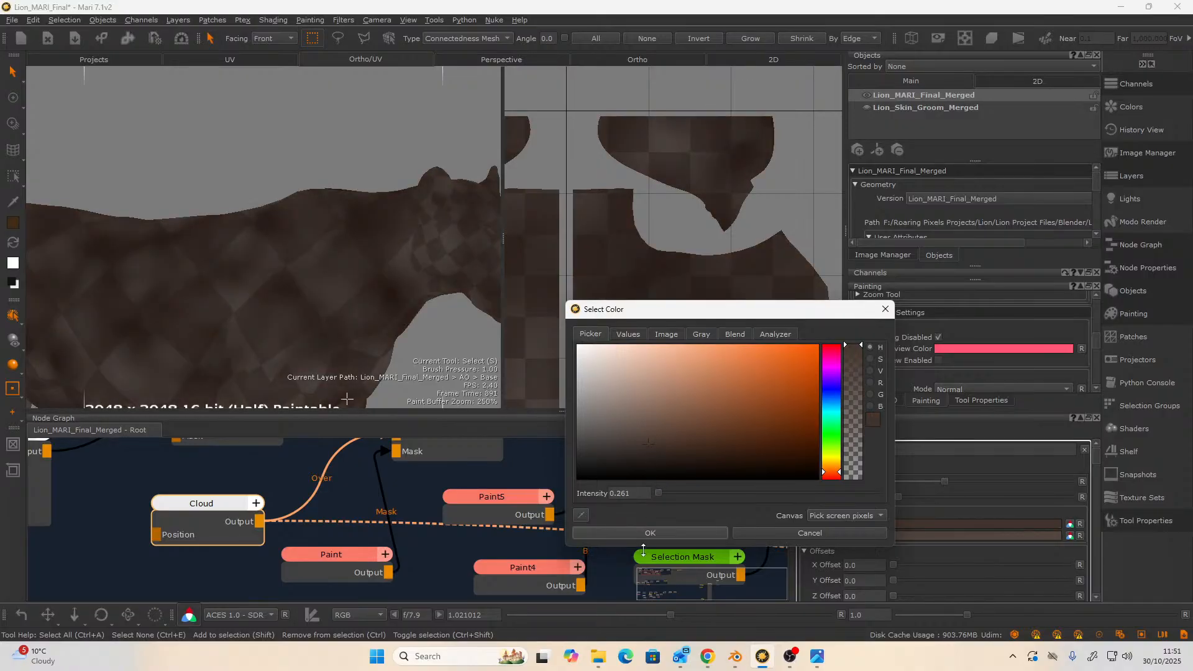
{"action": "left_click", "coordinate": [651, 533]}
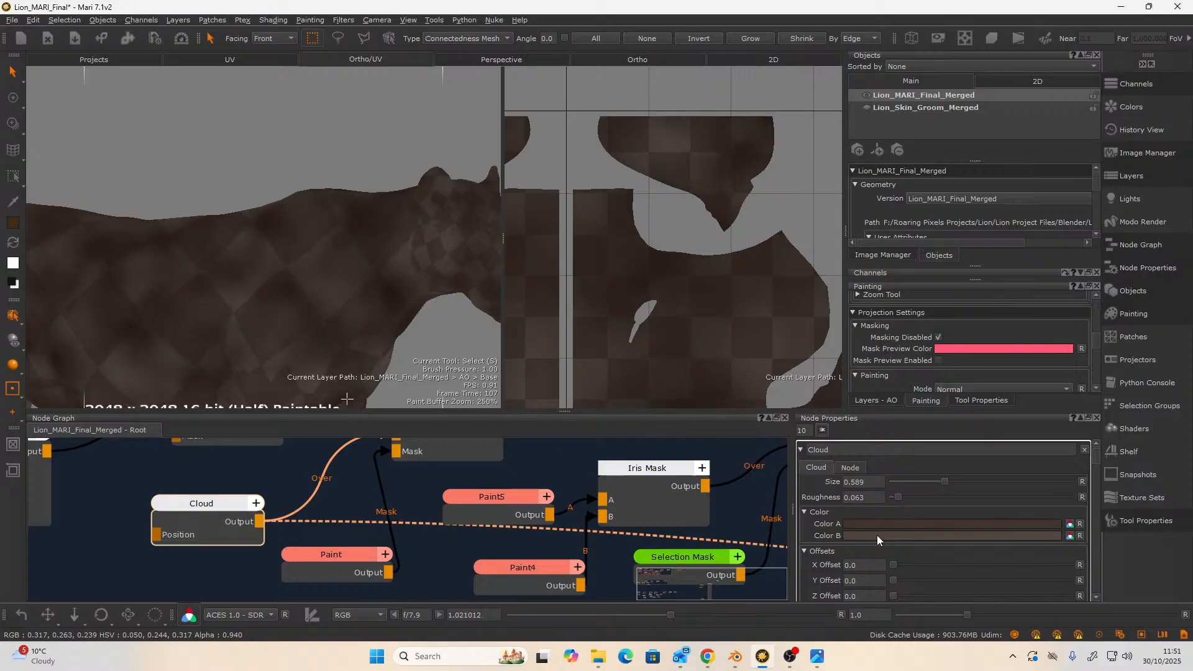
- Lighten the Cloud node's Color B to a greyish brown with an intensity of 0.436
{"action": "left_click", "coordinate": [877, 535]}
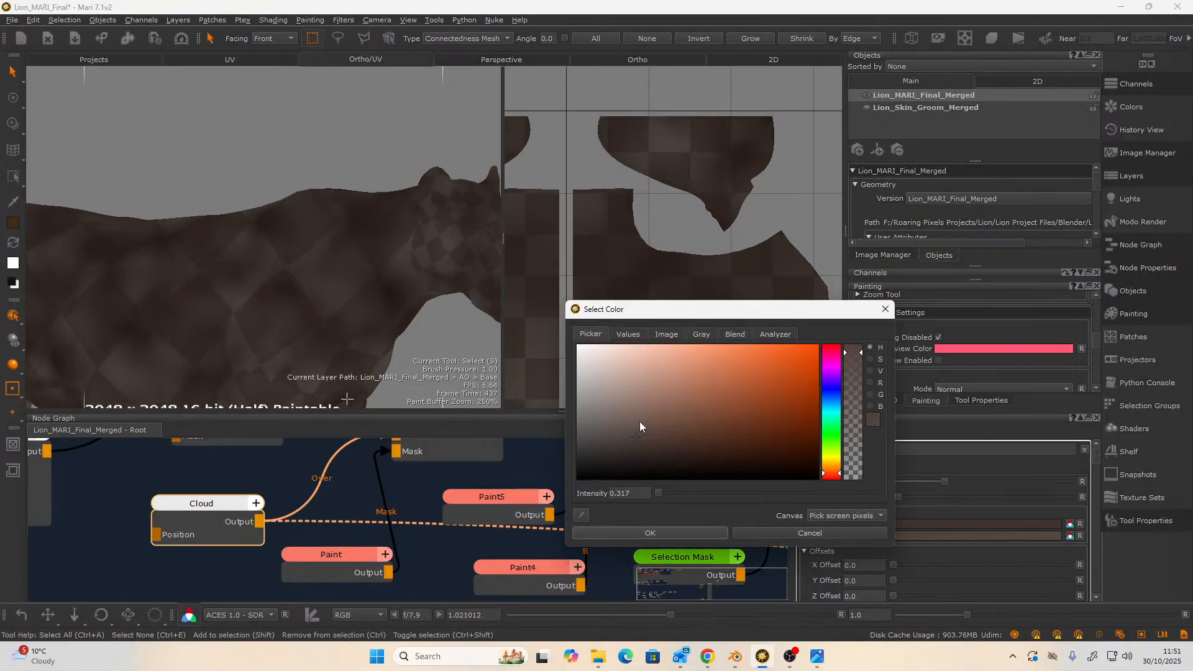
{"action": "left_click", "coordinate": [636, 421]}
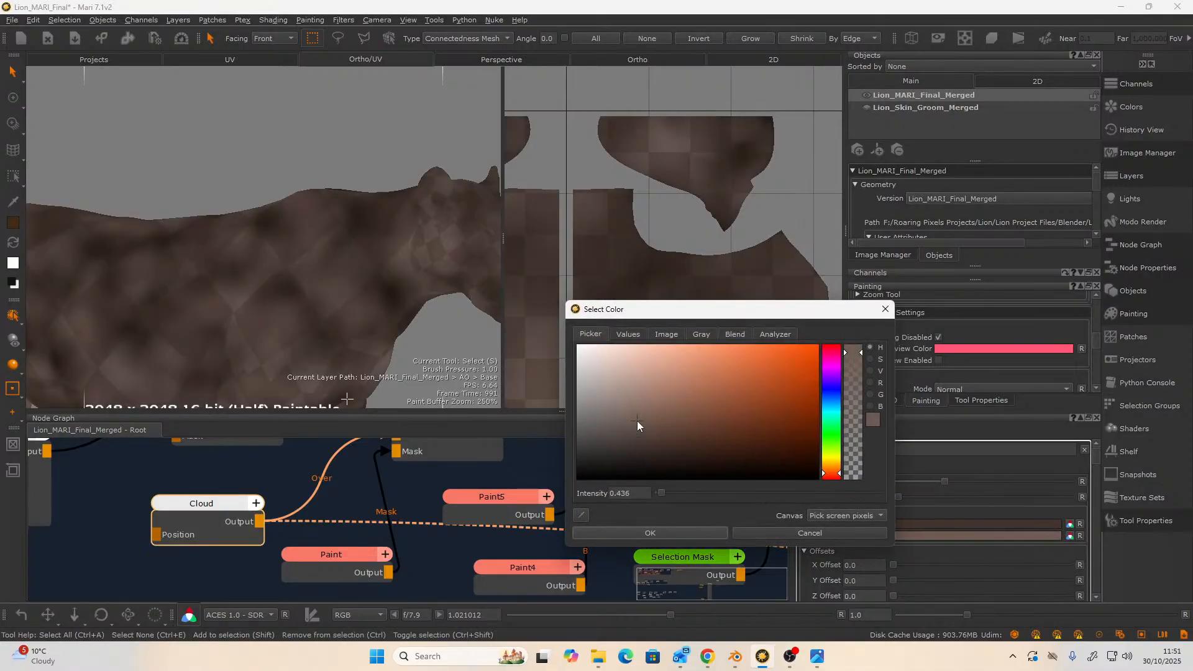
{"action": "left_click", "coordinate": [692, 531]}
- View the final shader node's result on the lion from the front, and examine the Arnold Standard Surface node's inputs
{"action": "scroll", "coordinate": [538, 508], "scroll_direction": "down", "scroll_amount": 5}
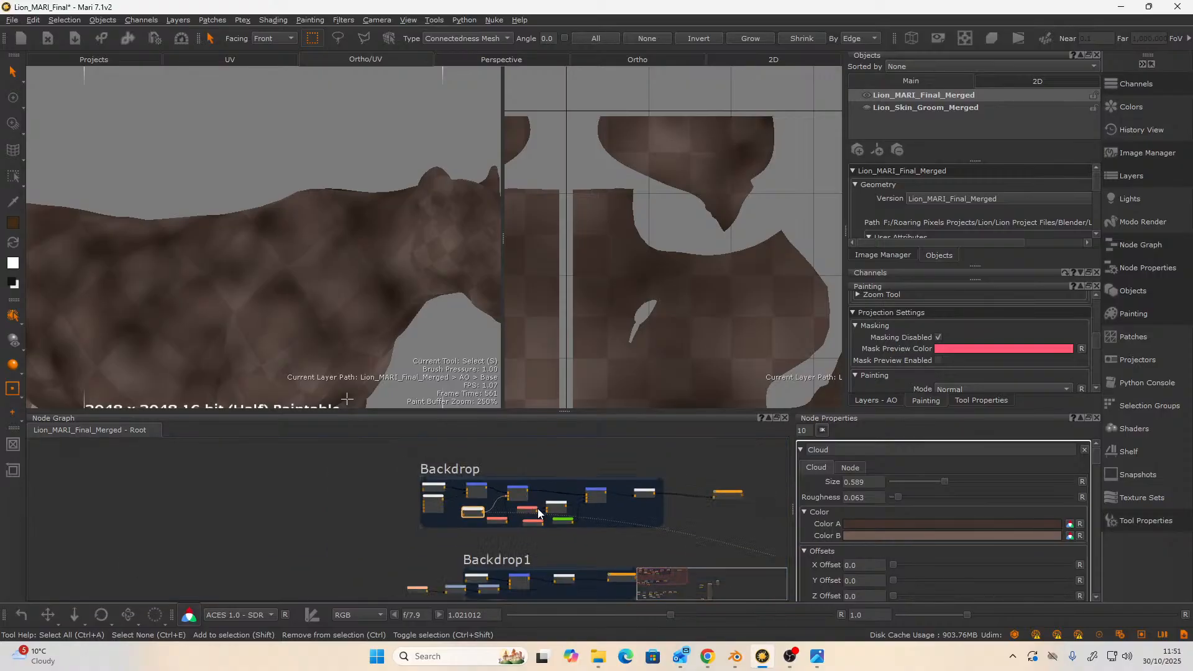
{"action": "scroll", "coordinate": [580, 475], "scroll_direction": "up", "scroll_amount": 2}
{"action": "scroll", "coordinate": [570, 483], "scroll_direction": "down", "scroll_amount": 3}
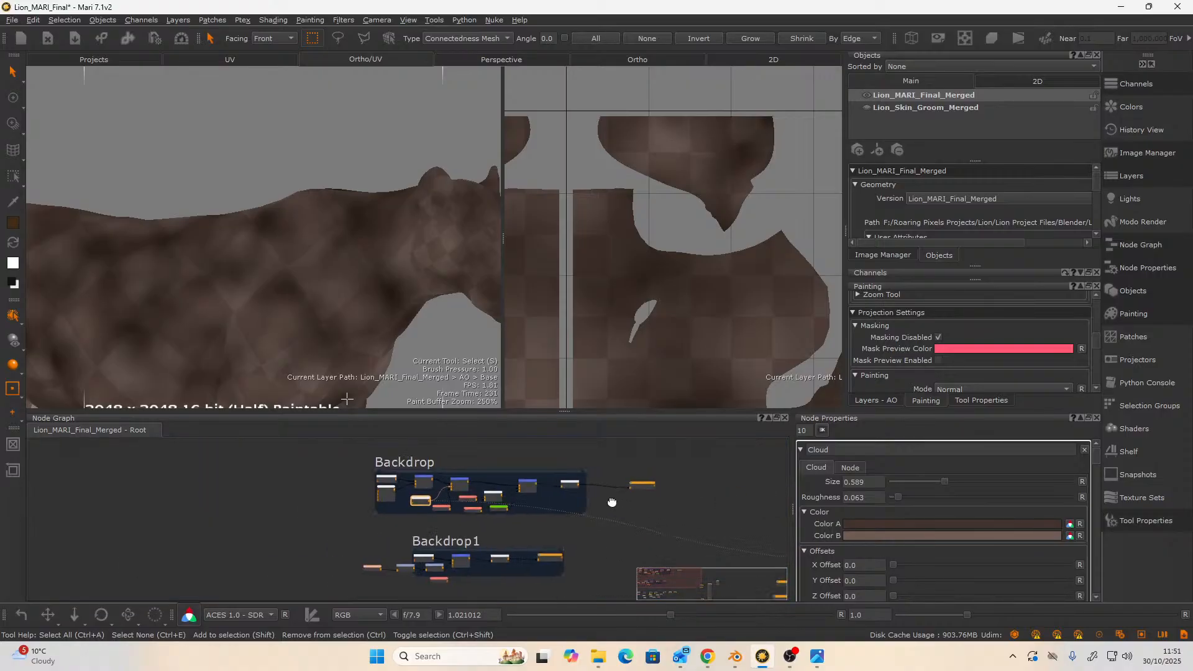
{"action": "scroll", "coordinate": [602, 528], "scroll_direction": "up", "scroll_amount": 5}
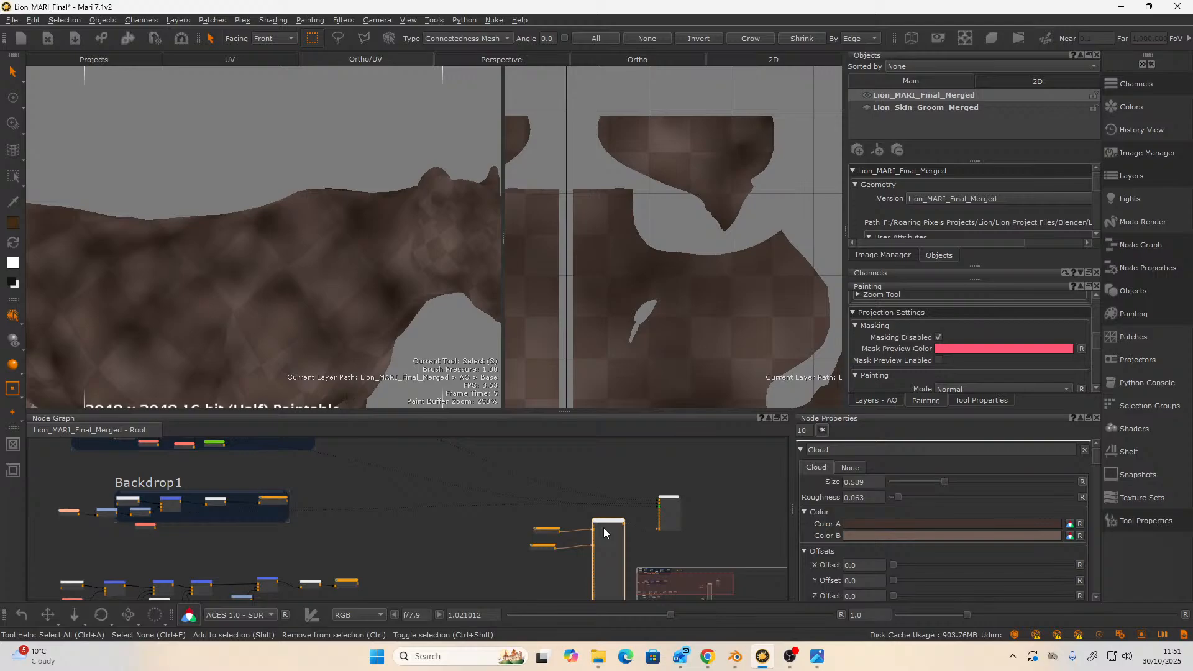
{"action": "left_click", "coordinate": [669, 513]}
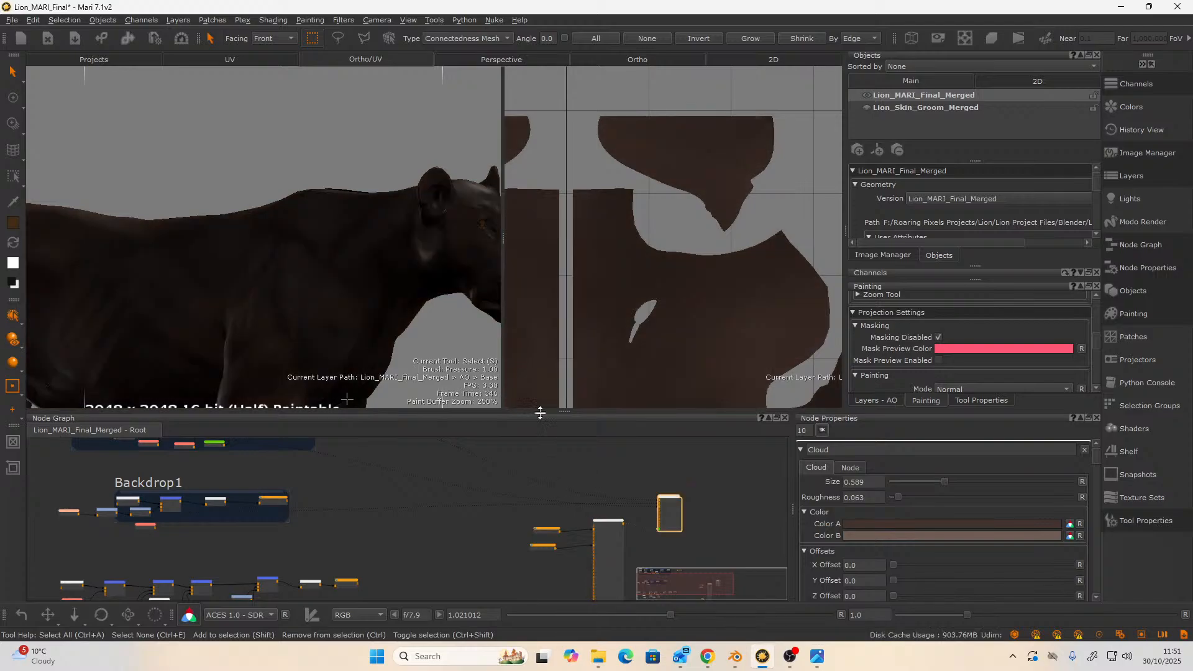
{"action": "left_click_drag", "start_coordinate": [382, 225], "coordinate": [341, 404], "text": "alt"}
{"action": "scroll", "coordinate": [373, 481], "scroll_direction": "down", "scroll_amount": 3}
{"action": "scroll", "coordinate": [460, 542], "scroll_direction": "up", "scroll_amount": 6}
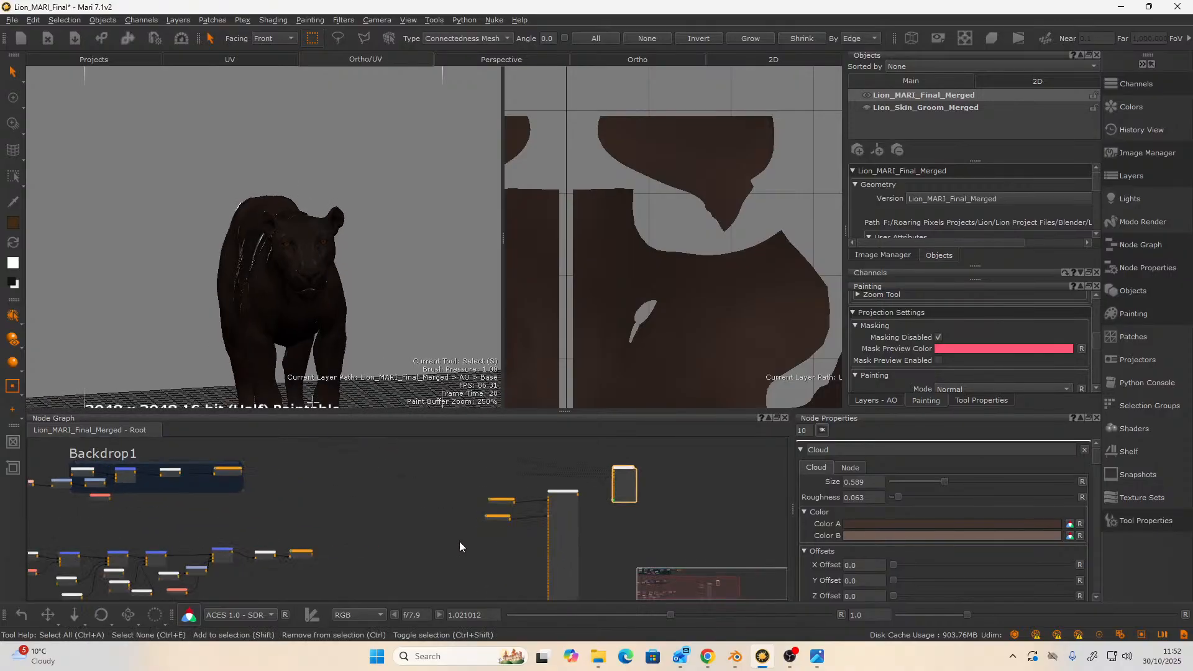
{"action": "middle_click_drag", "start_coordinate": [448, 524], "coordinate": [474, 631]}
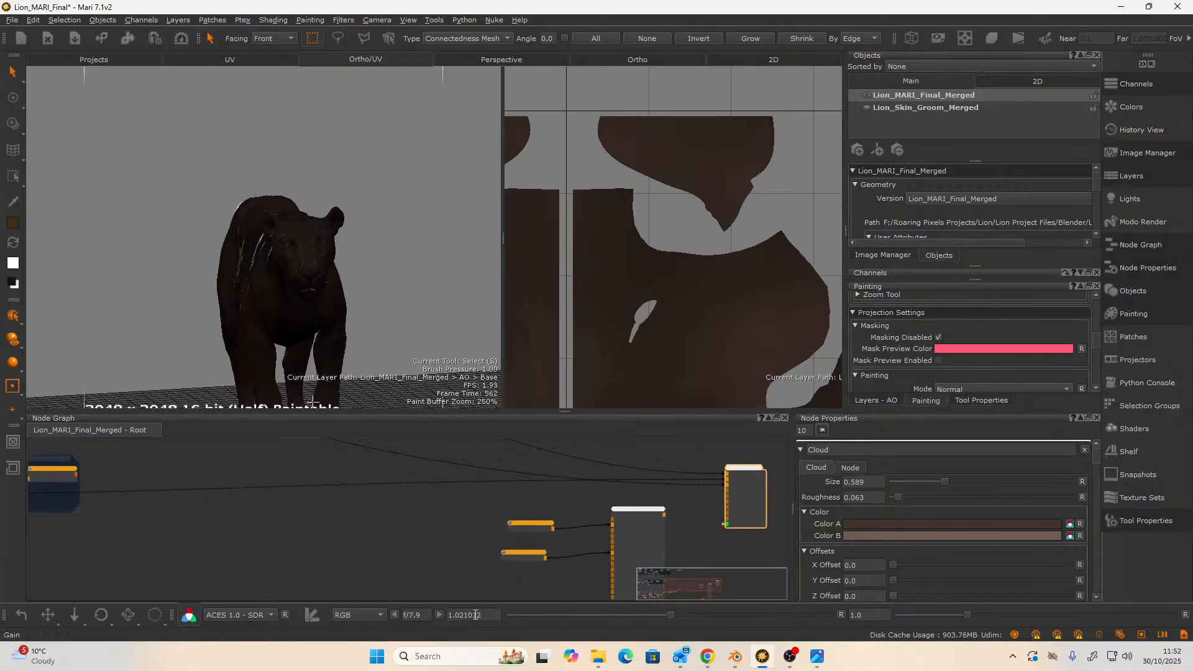
{"action": "middle_click_drag", "start_coordinate": [452, 535], "coordinate": [359, 471]}
{"action": "scroll", "coordinate": [360, 475], "scroll_direction": "up", "scroll_amount": 3}
{"action": "middle_click_drag", "start_coordinate": [385, 515], "coordinate": [476, 565]}
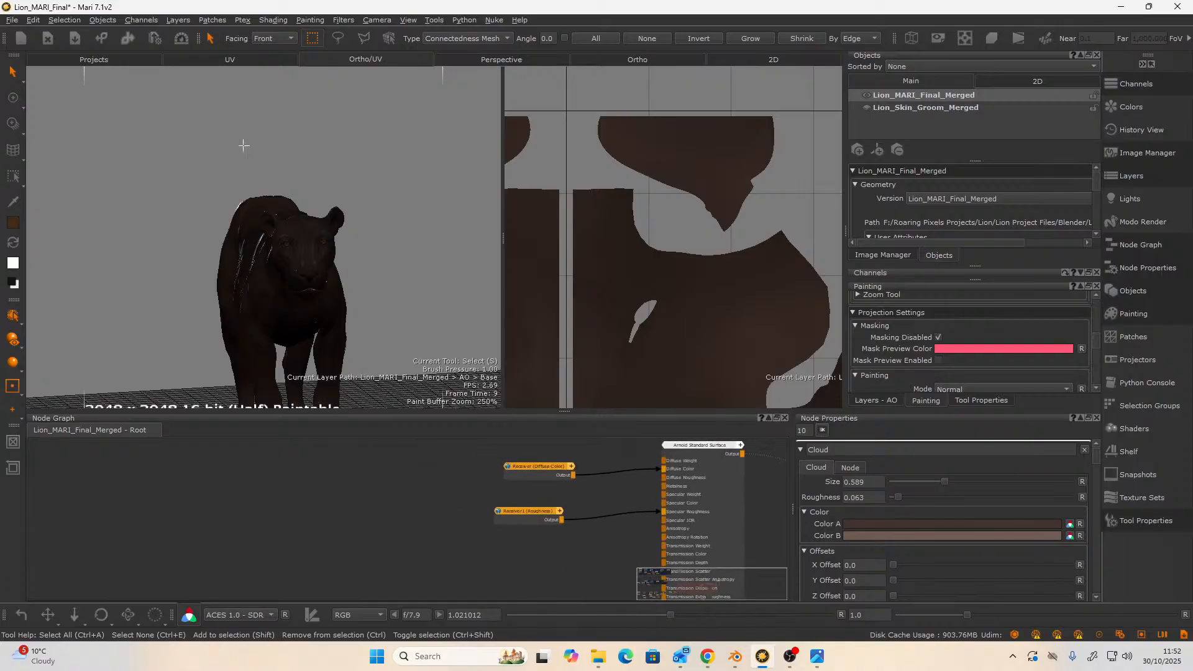
- Add a channel named Transp to Lion_MARI_Final_Merged only, at 2048 x 2048 and 8bit (Byte), with Scalar Data enabled
{"action": "left_click", "coordinate": [140, 21]}
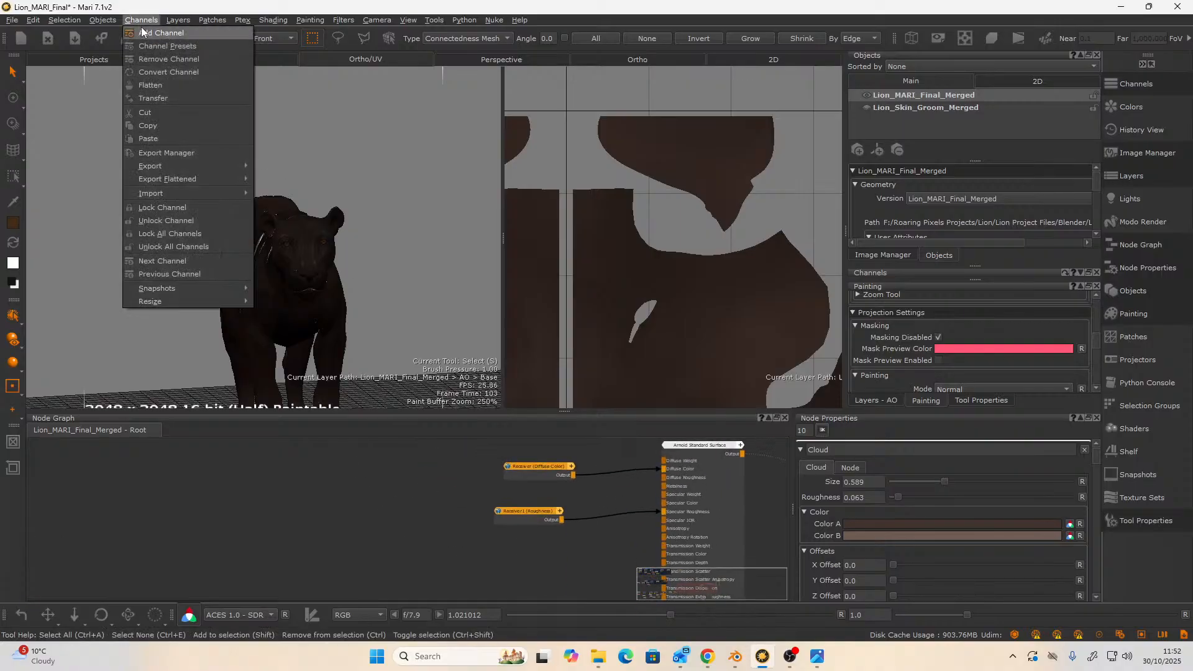
{"action": "left_click", "coordinate": [143, 32]}
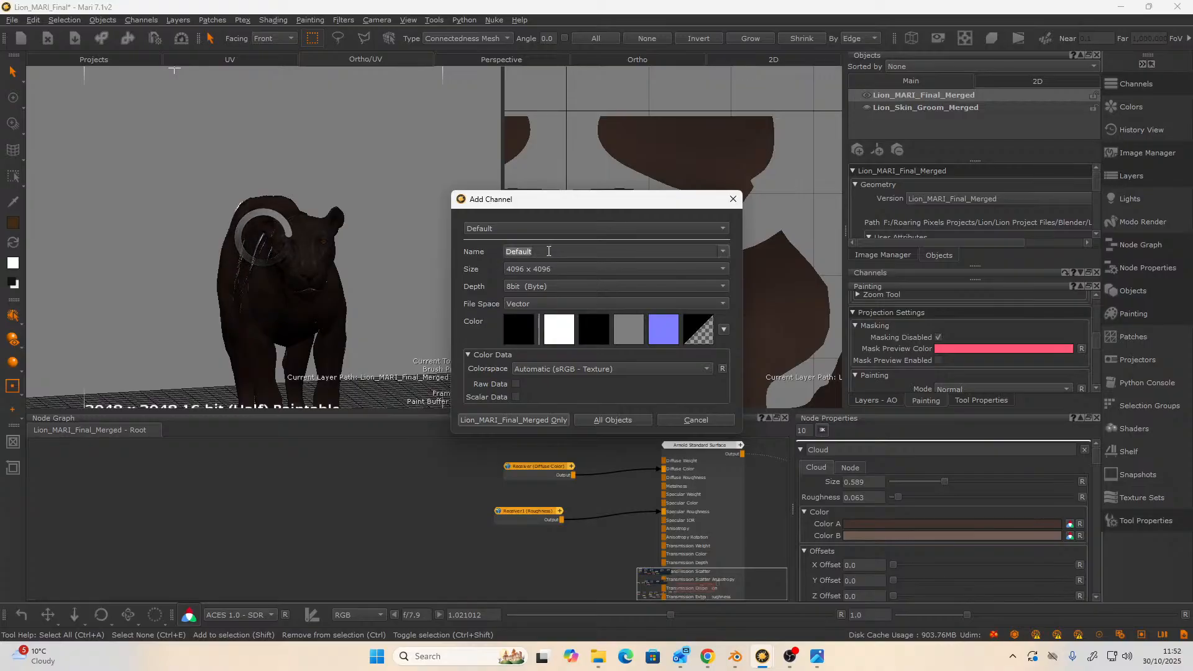
{"action": "type", "text": "Tranpar"}
{"action": "key", "text": "BackSpace"}
{"action": "key", "text": "BackSpace"}
{"action": "key", "text": "BackSpace"}
{"action": "type", "text": "sp"}
{"action": "left_click", "coordinate": [533, 270]}
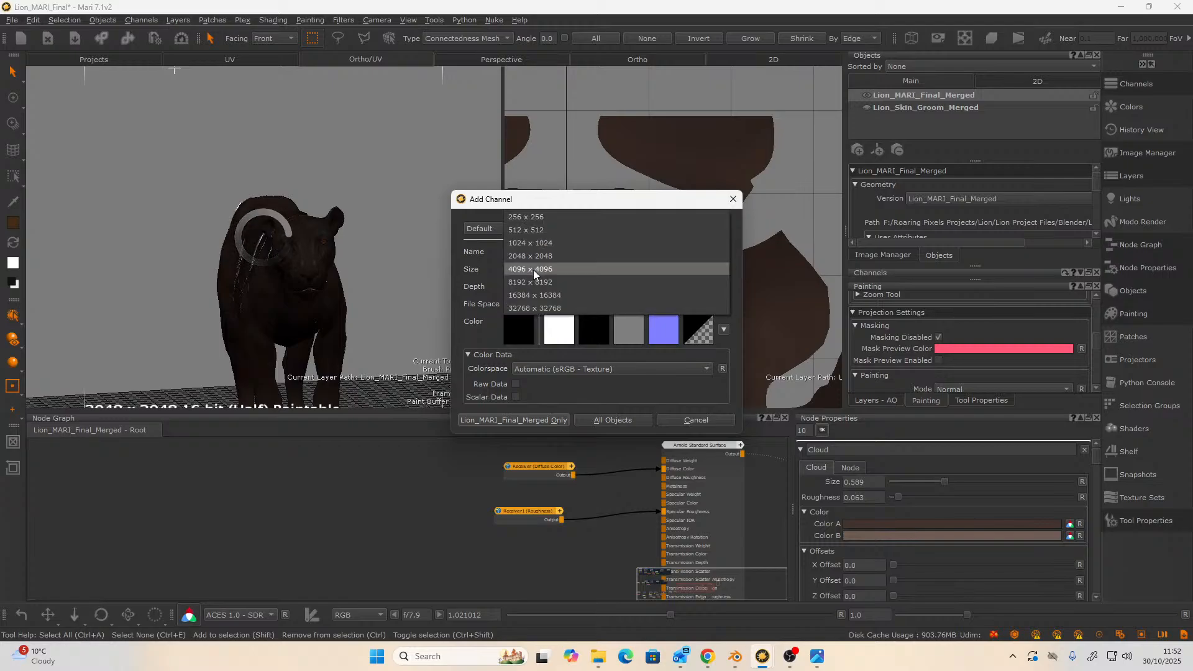
{"action": "left_click", "coordinate": [534, 256]}
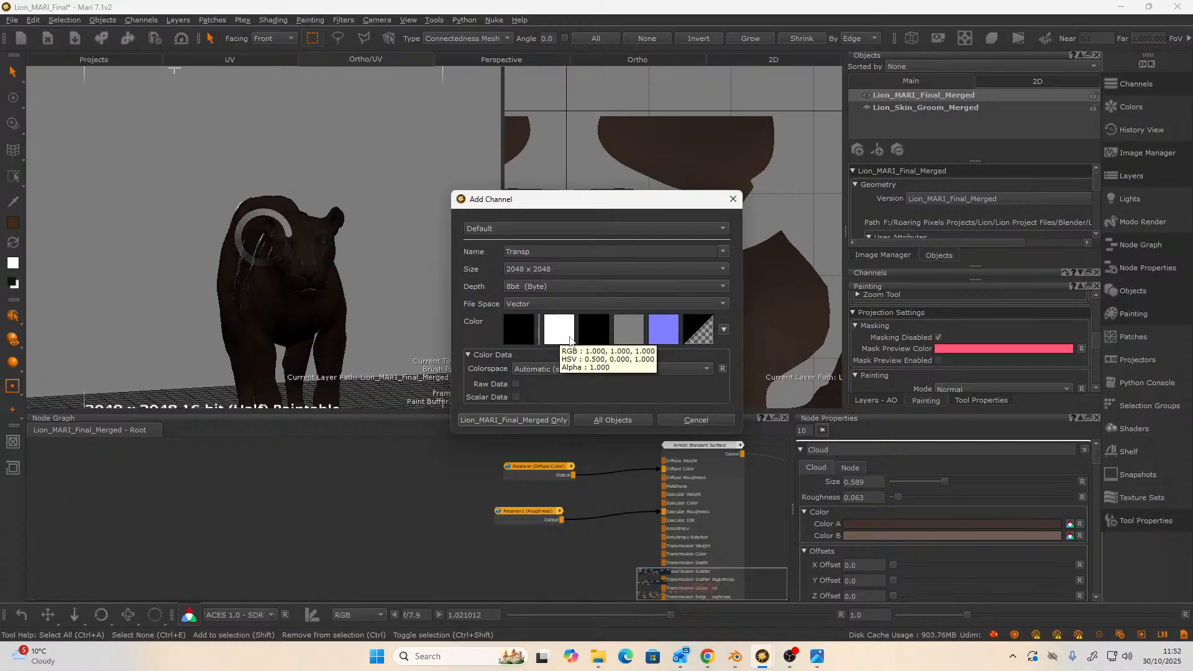
{"action": "left_click", "coordinate": [513, 397]}
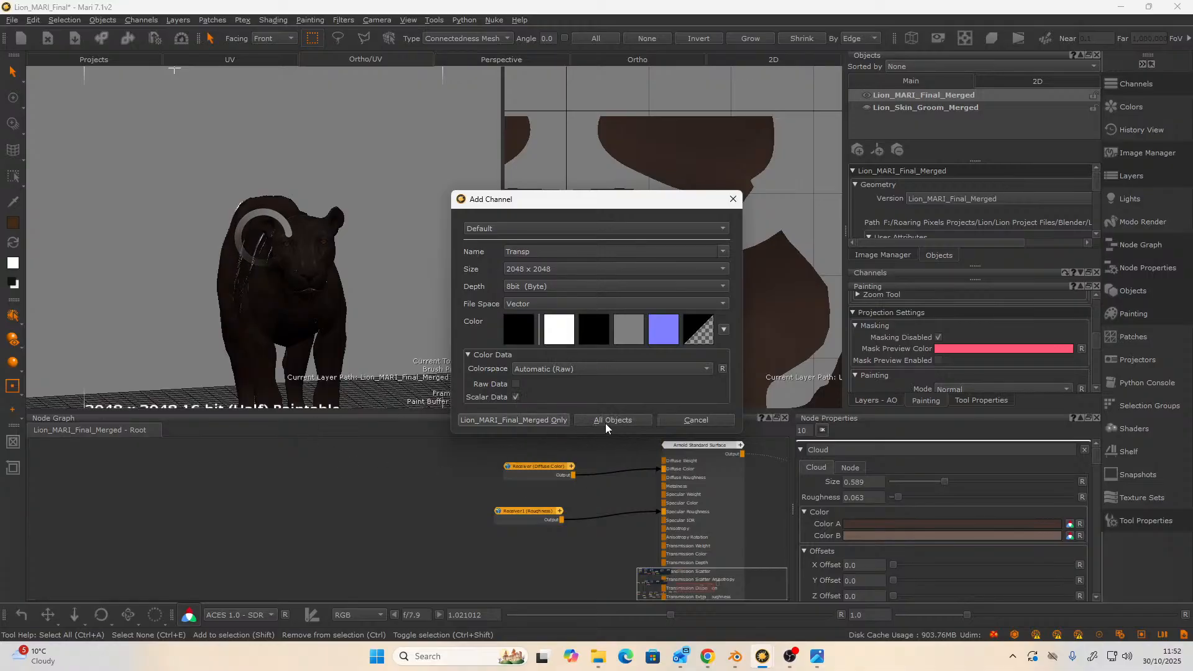
{"action": "left_click", "coordinate": [561, 420]}
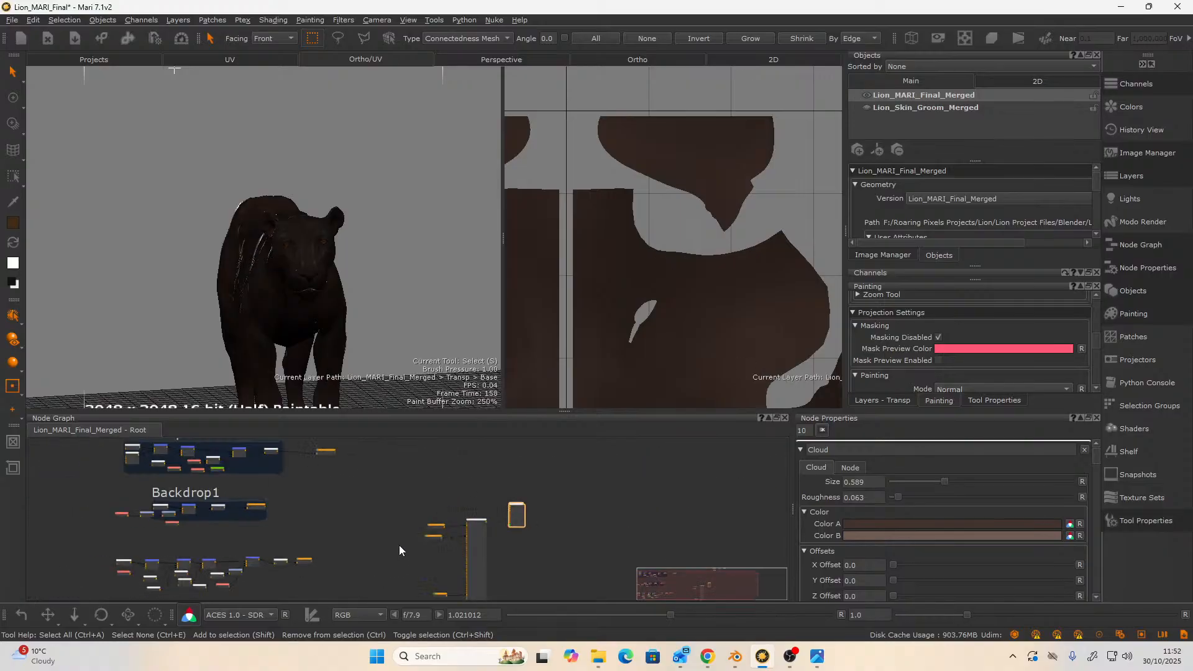
- Move the new Transp channel's nodes above the Backdrop group in the node graph and clear the node selection
{"action": "scroll", "coordinate": [436, 473], "scroll_direction": "up", "scroll_amount": 2}
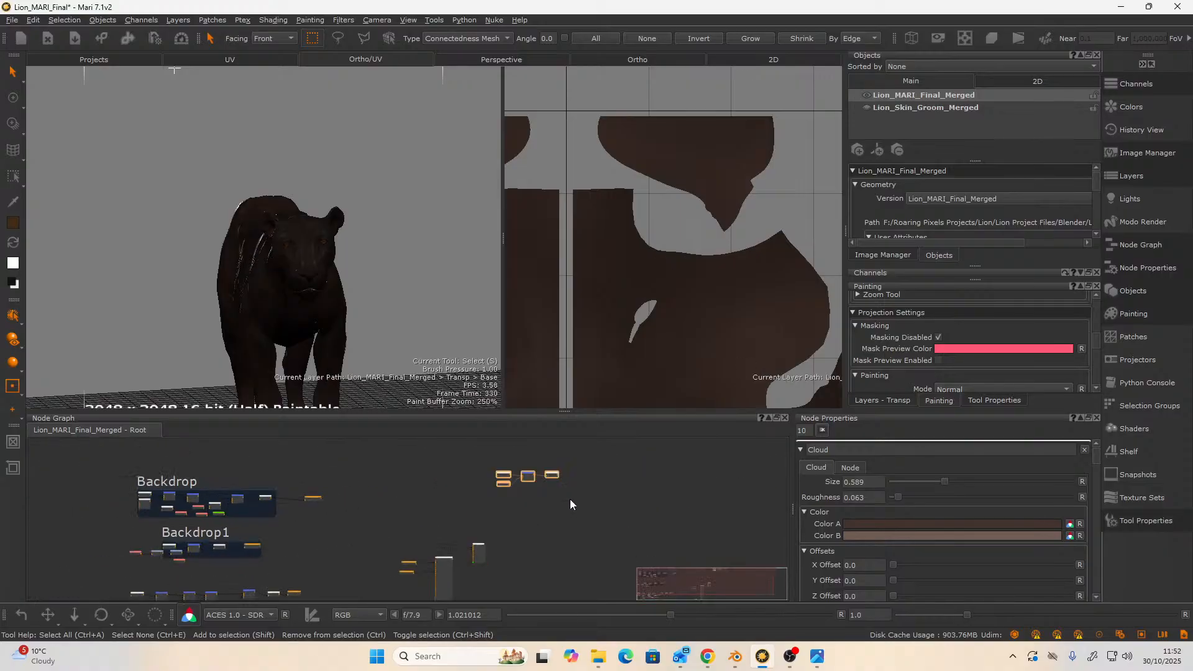
{"action": "left_click_drag", "start_coordinate": [556, 479], "coordinate": [236, 542]}
{"action": "scroll", "coordinate": [236, 543], "scroll_direction": "up", "scroll_amount": 3}
{"action": "middle_click_drag", "start_coordinate": [275, 568], "coordinate": [514, 557]}
{"action": "scroll", "coordinate": [513, 520], "scroll_direction": "up", "scroll_amount": 3}
{"action": "scroll", "coordinate": [505, 526], "scroll_direction": "up", "scroll_amount": 2}
{"action": "scroll", "coordinate": [478, 546], "scroll_direction": "up", "scroll_amount": 2}
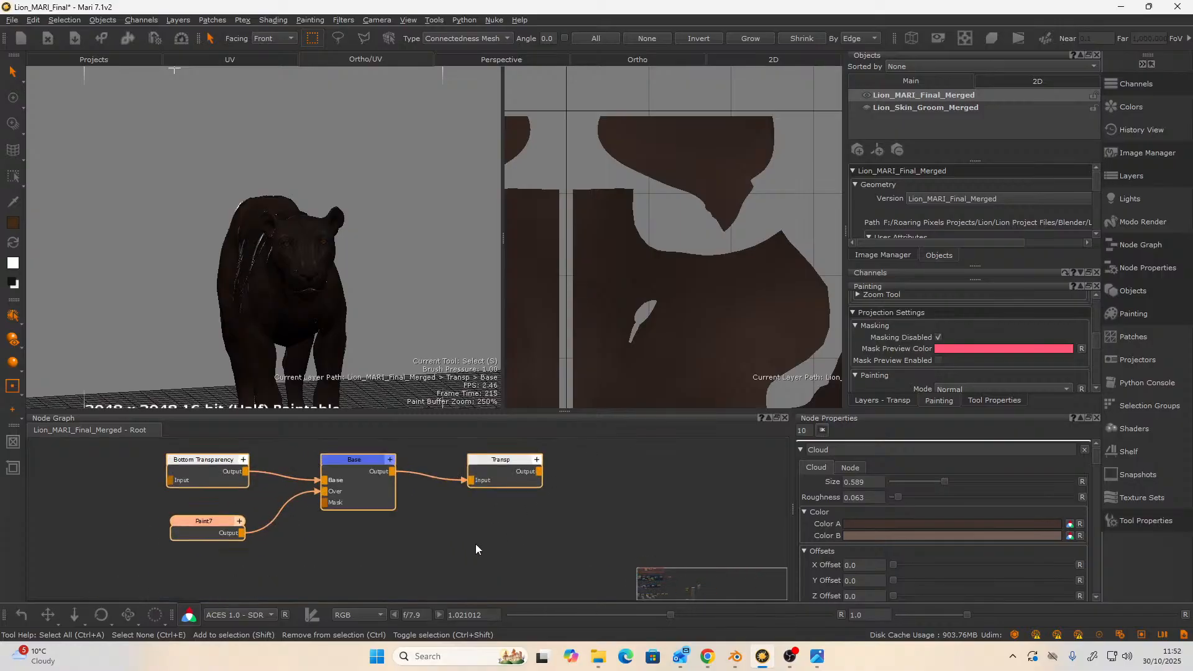
{"action": "scroll", "coordinate": [465, 535], "scroll_direction": "down", "scroll_amount": 2}
{"action": "scroll", "coordinate": [463, 533], "scroll_direction": "up", "scroll_amount": 3}
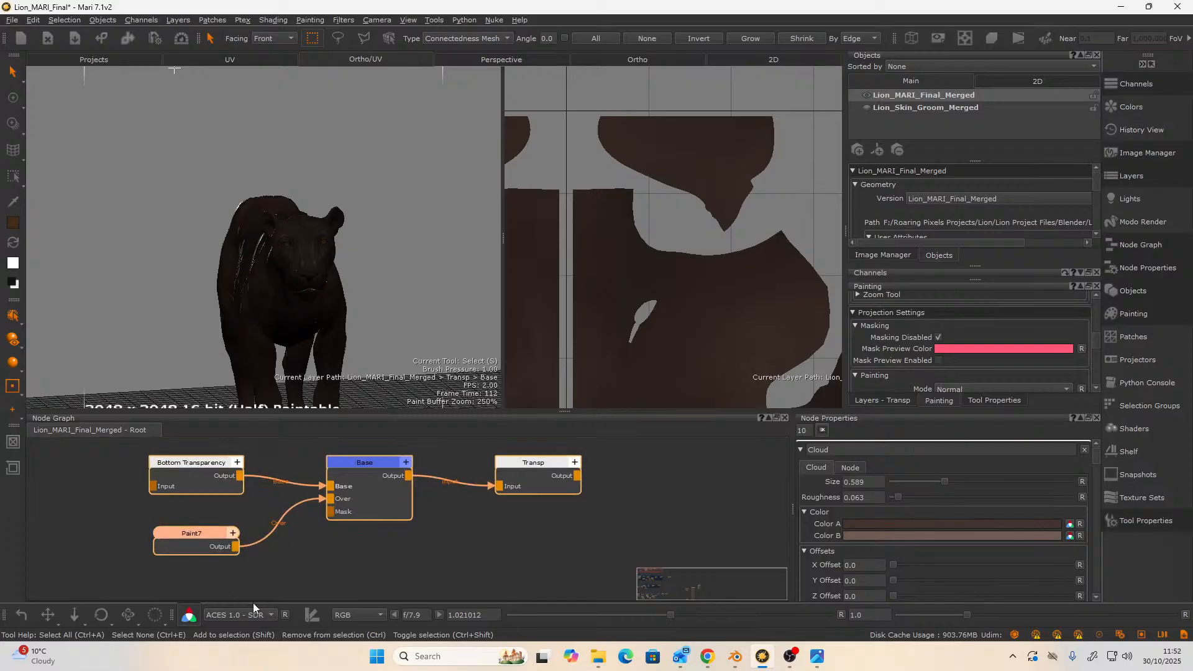
{"action": "left_click", "coordinate": [248, 583]}
- View the Paint7 node's output on the lion and across its UV patches
{"action": "left_click", "coordinate": [208, 539]}
{"action": "key", "text": "1"}
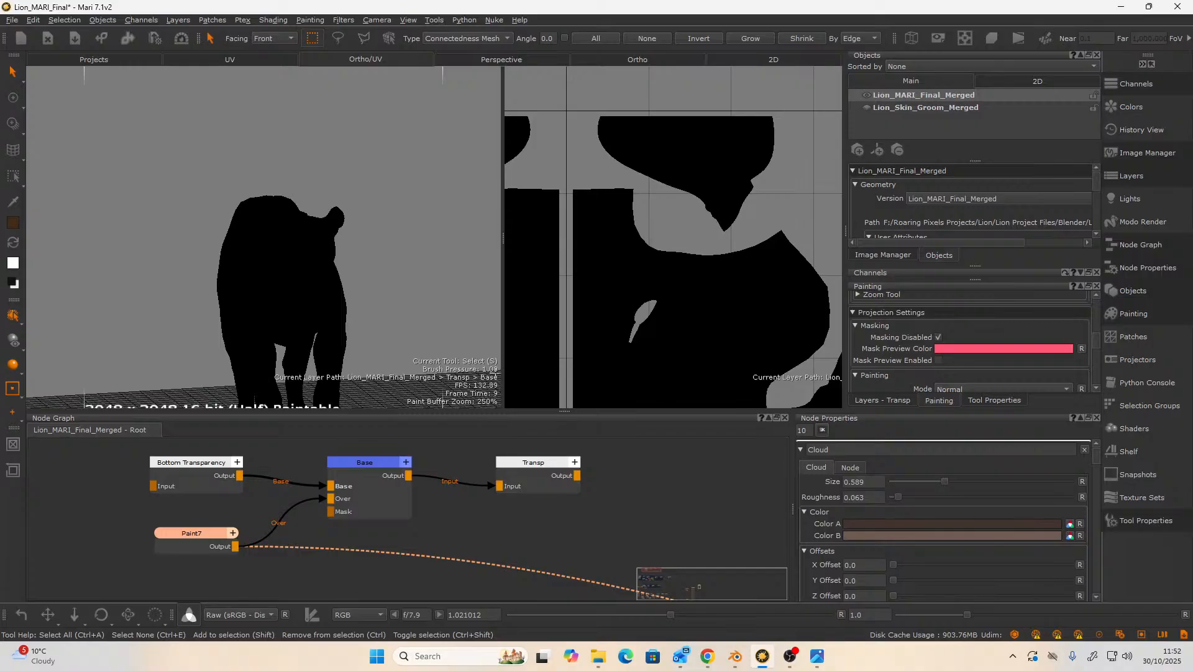
{"action": "scroll", "coordinate": [639, 373], "scroll_direction": "down", "scroll_amount": 5}
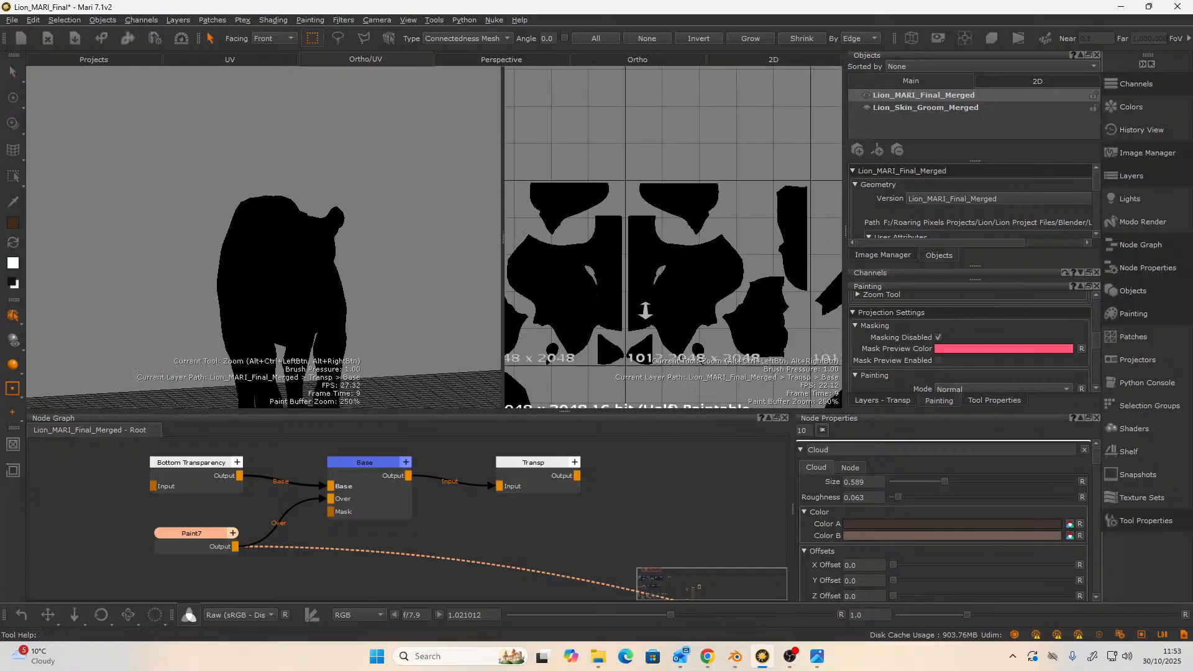
{"action": "left_click", "coordinate": [209, 549]}
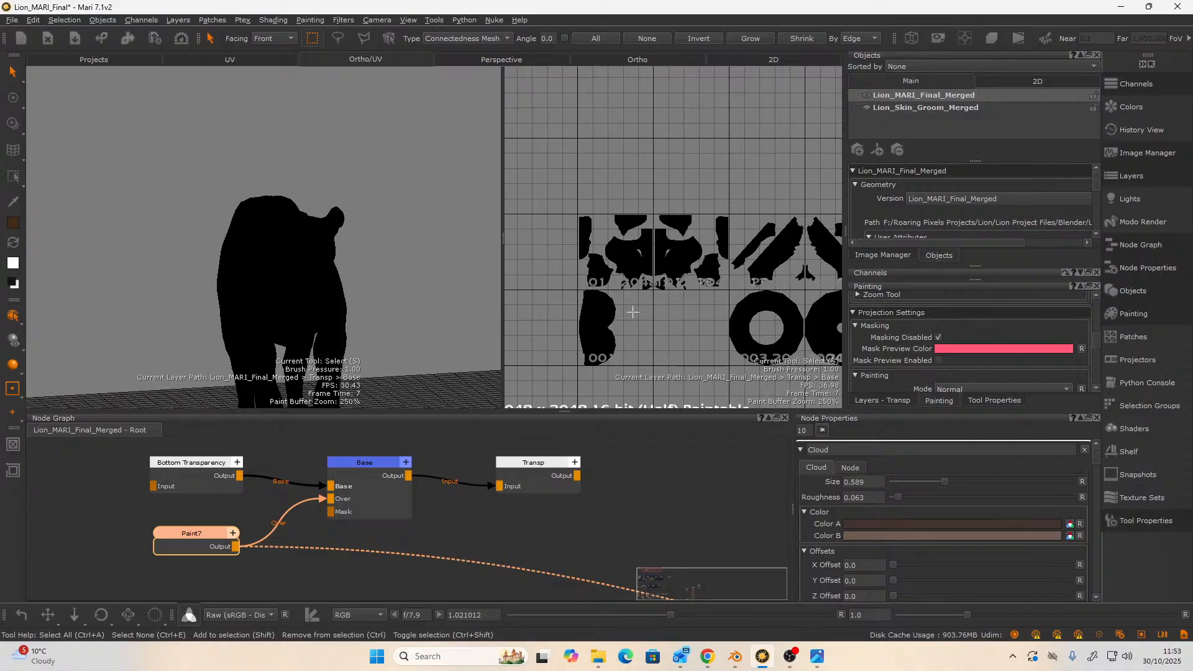
{"action": "scroll", "coordinate": [669, 288], "scroll_direction": "down", "scroll_amount": 3}
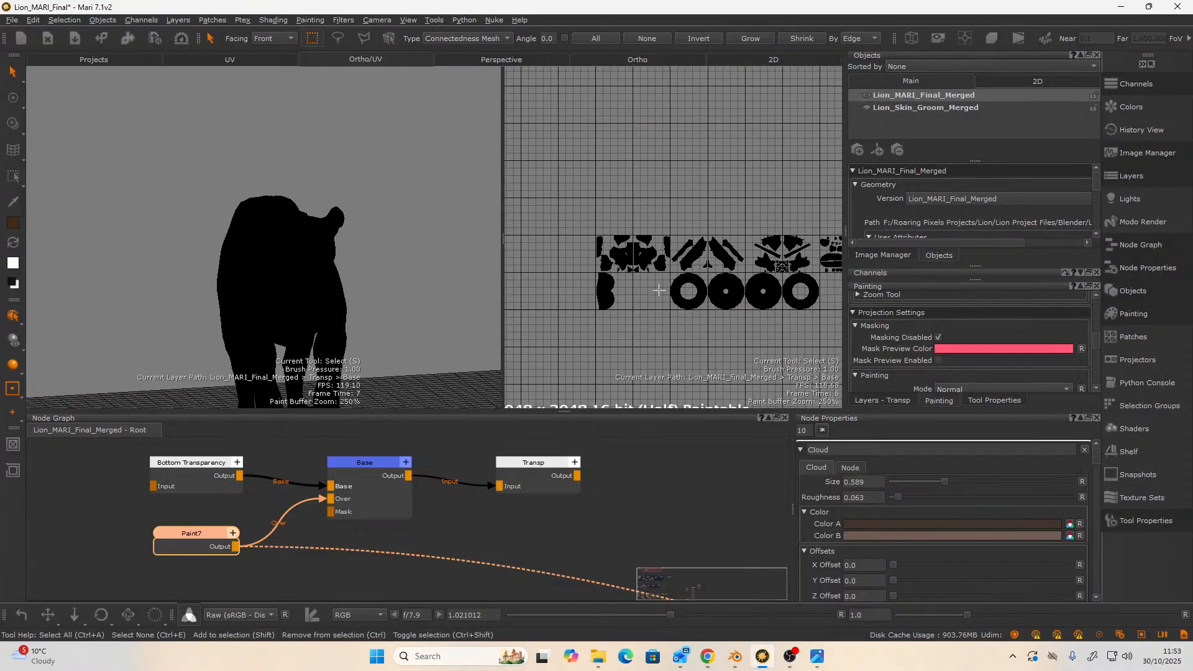
{"action": "scroll", "coordinate": [745, 276], "scroll_direction": "down", "scroll_amount": 3}
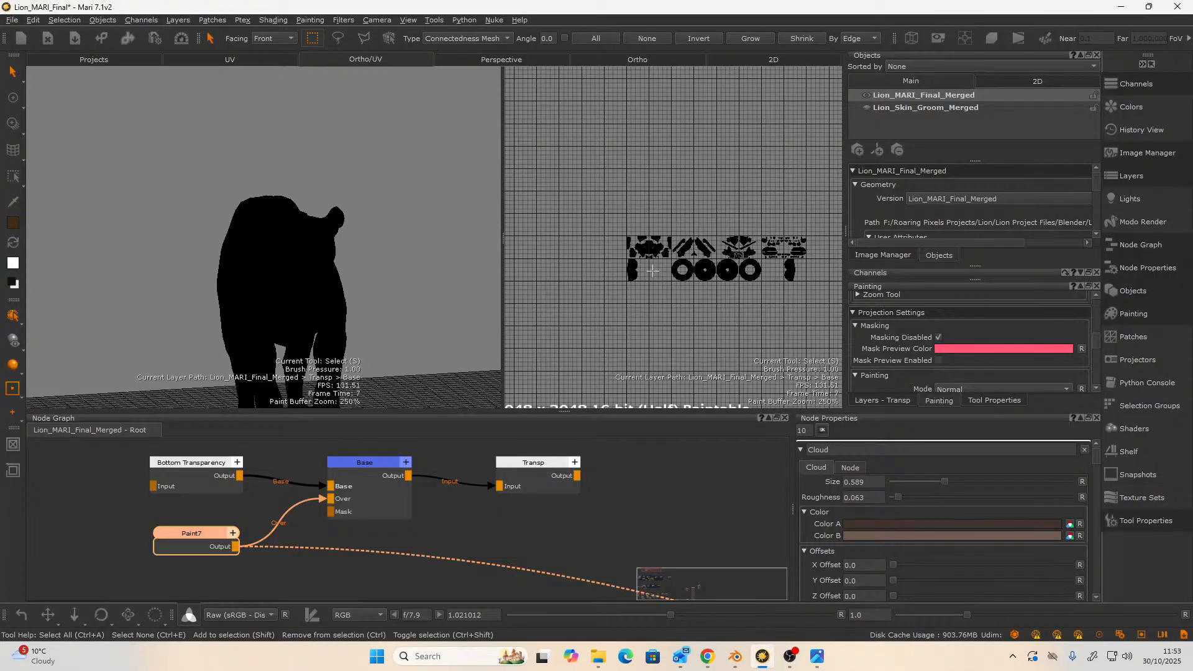
- View the output of the last node in the Backdrop group and examine the eye patches in the UV layout
{"action": "scroll", "coordinate": [449, 523], "scroll_direction": "down", "scroll_amount": 6}
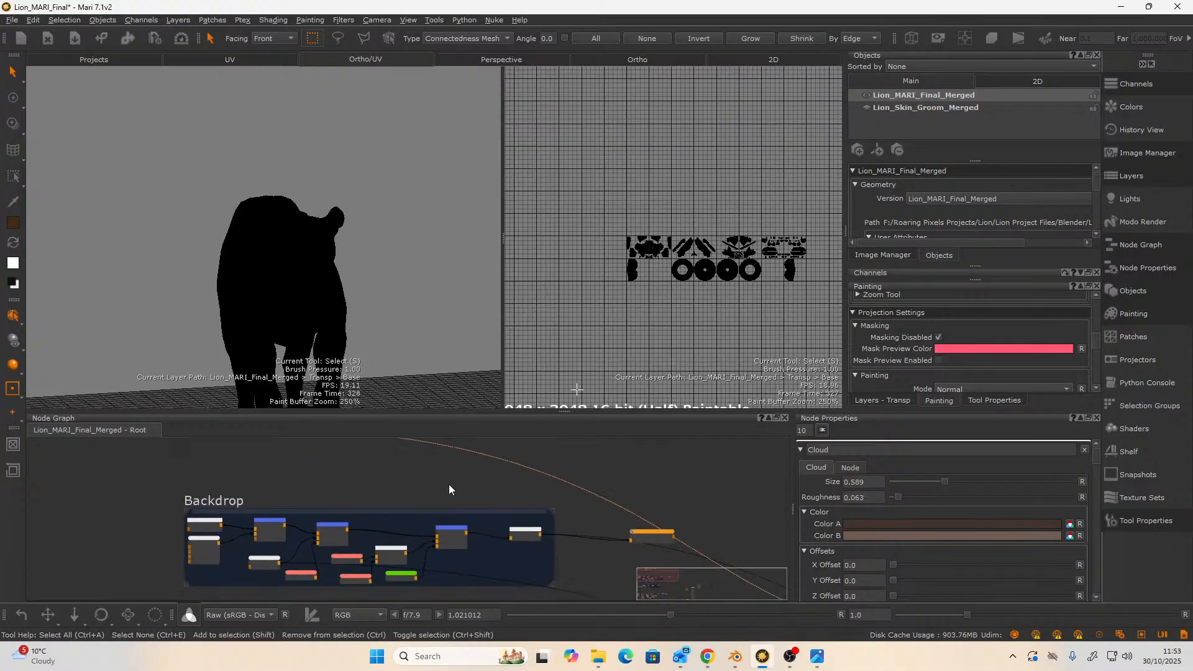
{"action": "left_click", "coordinate": [522, 536]}
{"action": "middle_click_drag", "start_coordinate": [675, 503], "coordinate": [471, 439]}
{"action": "scroll", "coordinate": [598, 475], "scroll_direction": "down", "scroll_amount": 3}
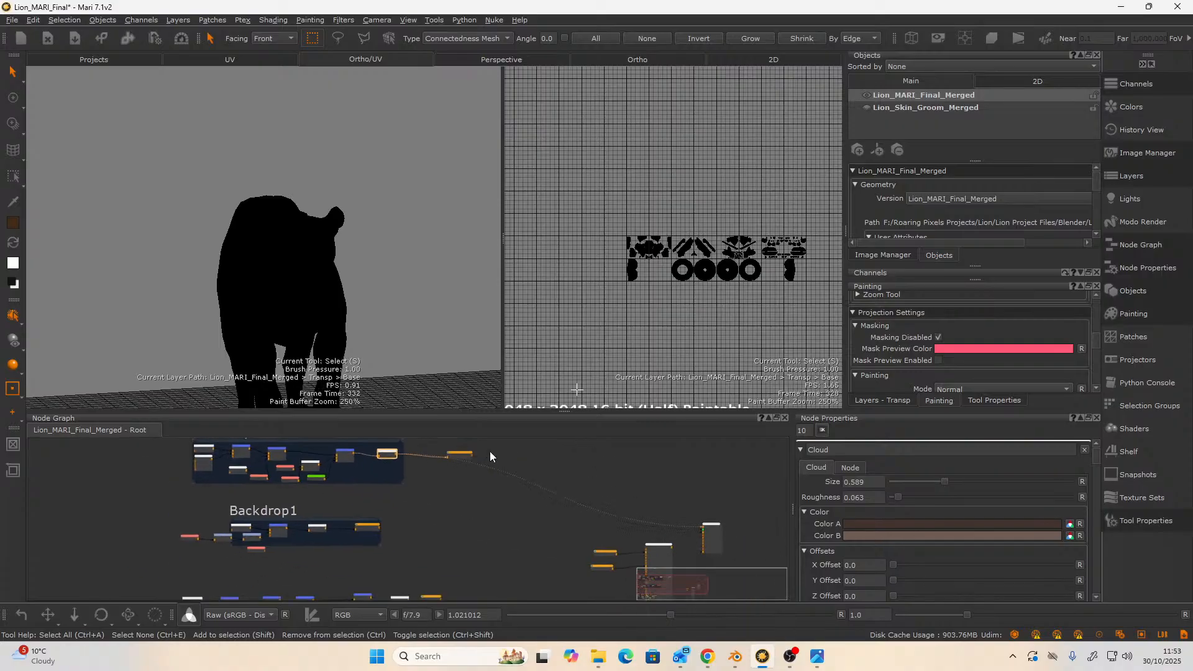
{"action": "key", "text": "1"}
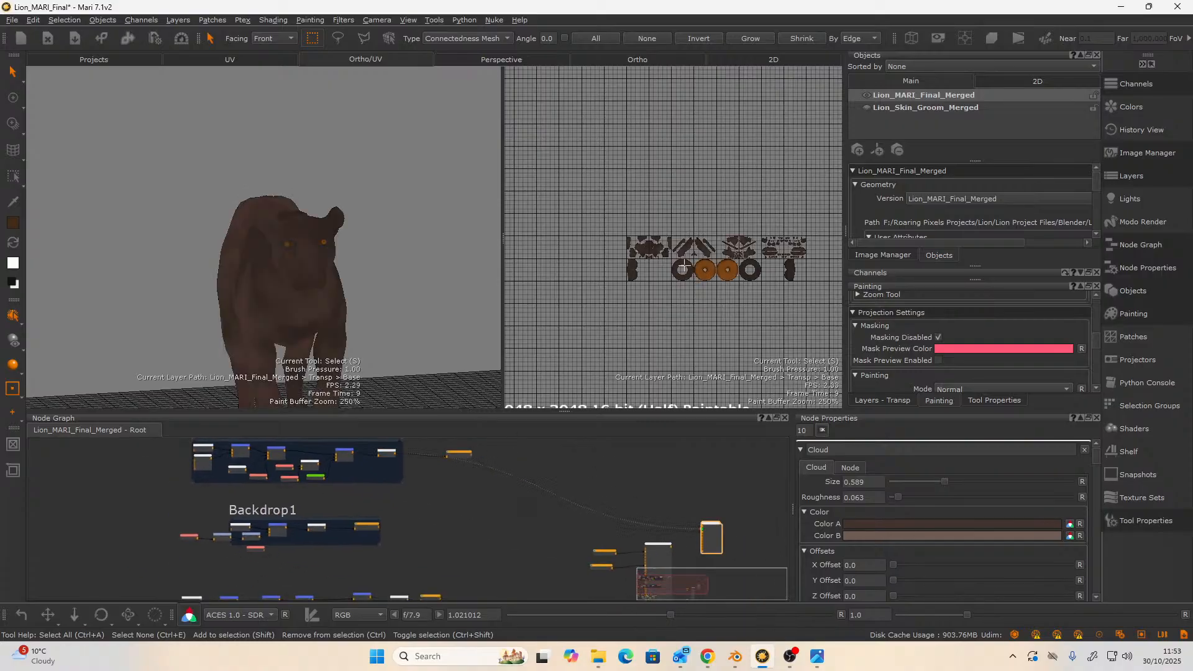
{"action": "scroll", "coordinate": [683, 266], "scroll_direction": "up", "scroll_amount": 5}
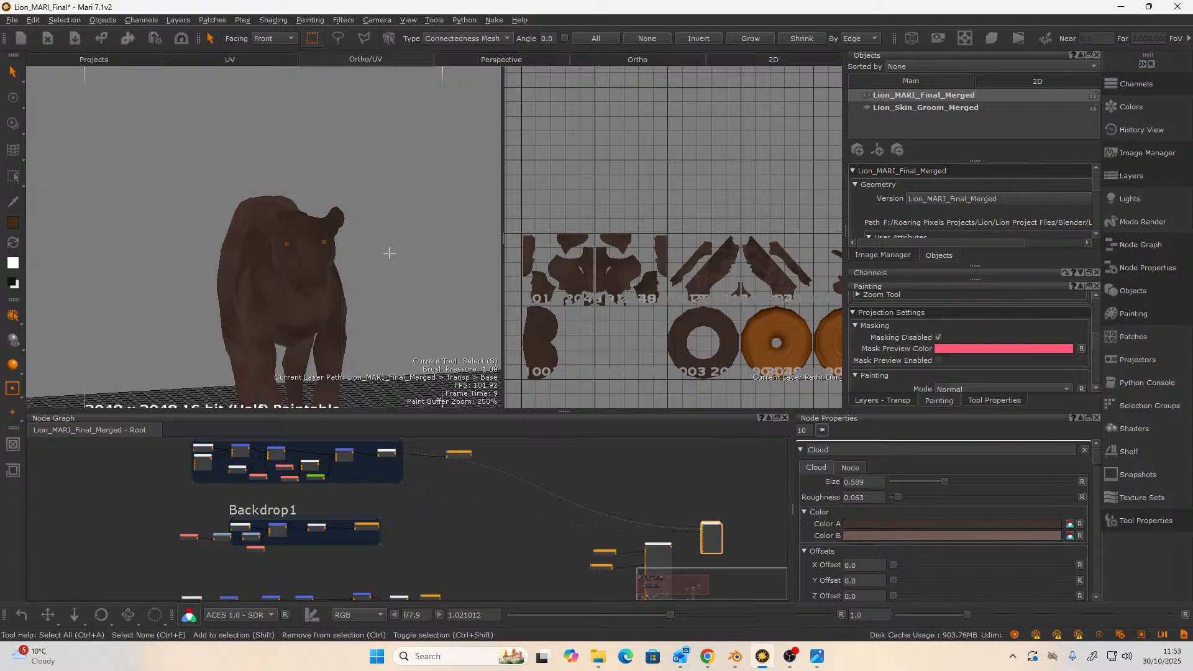
- With the Paint7 node's output displayed, show all hidden patches and hide the Lion_Skin_Groom_Merged object
{"action": "middle_click_drag", "start_coordinate": [410, 497], "coordinate": [506, 606]}
{"action": "scroll", "coordinate": [382, 511], "scroll_direction": "up", "scroll_amount": 5}
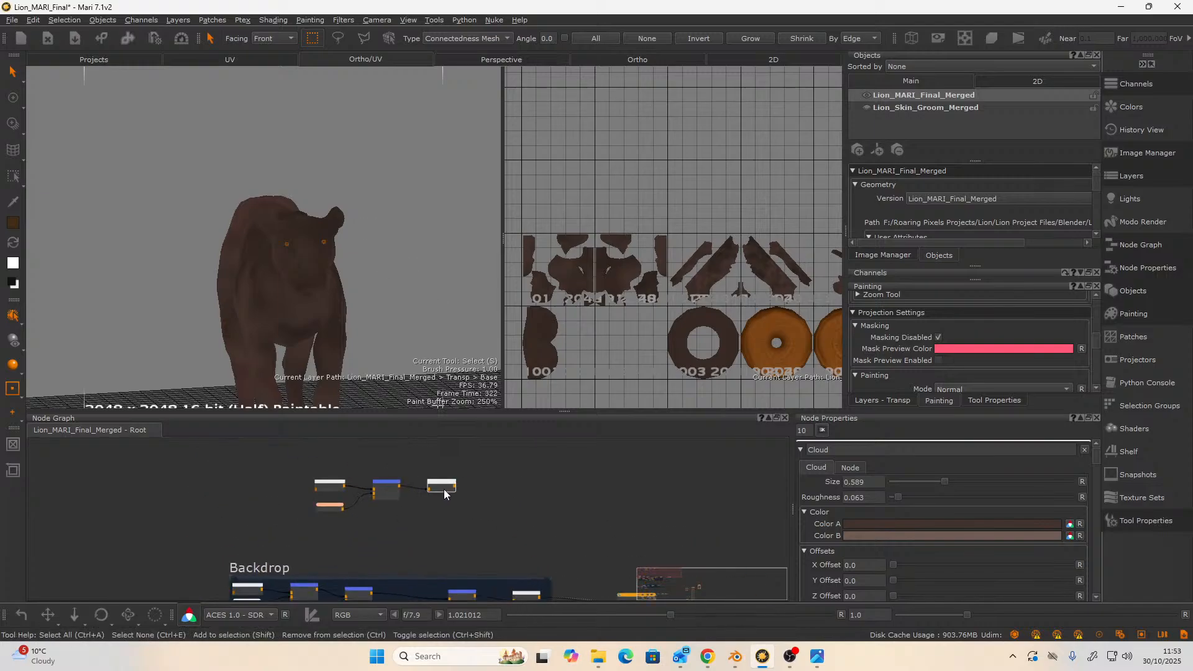
{"action": "key", "text": "1"}
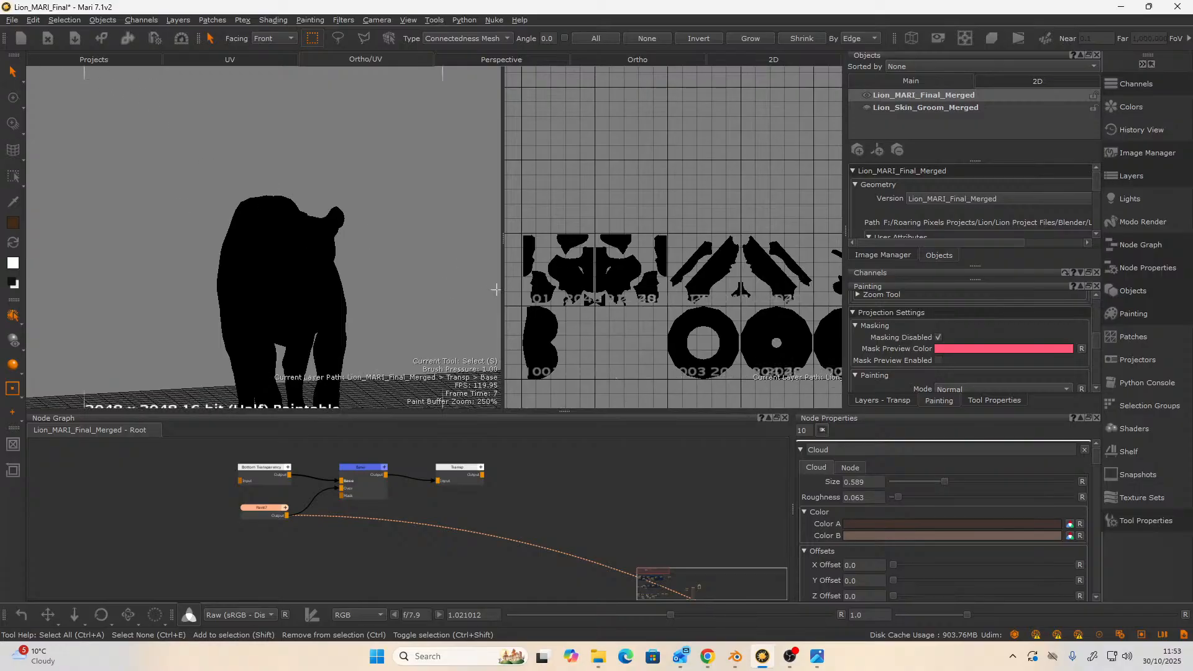
{"action": "right_click", "coordinate": [618, 318]}
{"action": "mouse_move", "coordinate": [706, 405]}
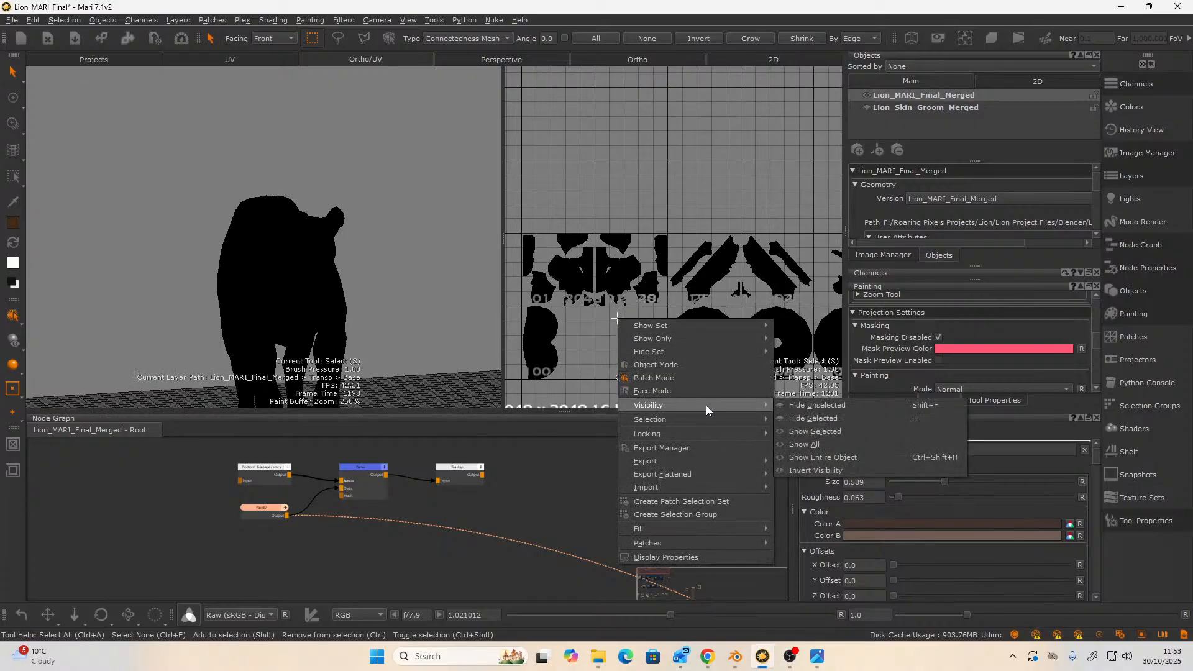
{"action": "left_click", "coordinate": [804, 445]}
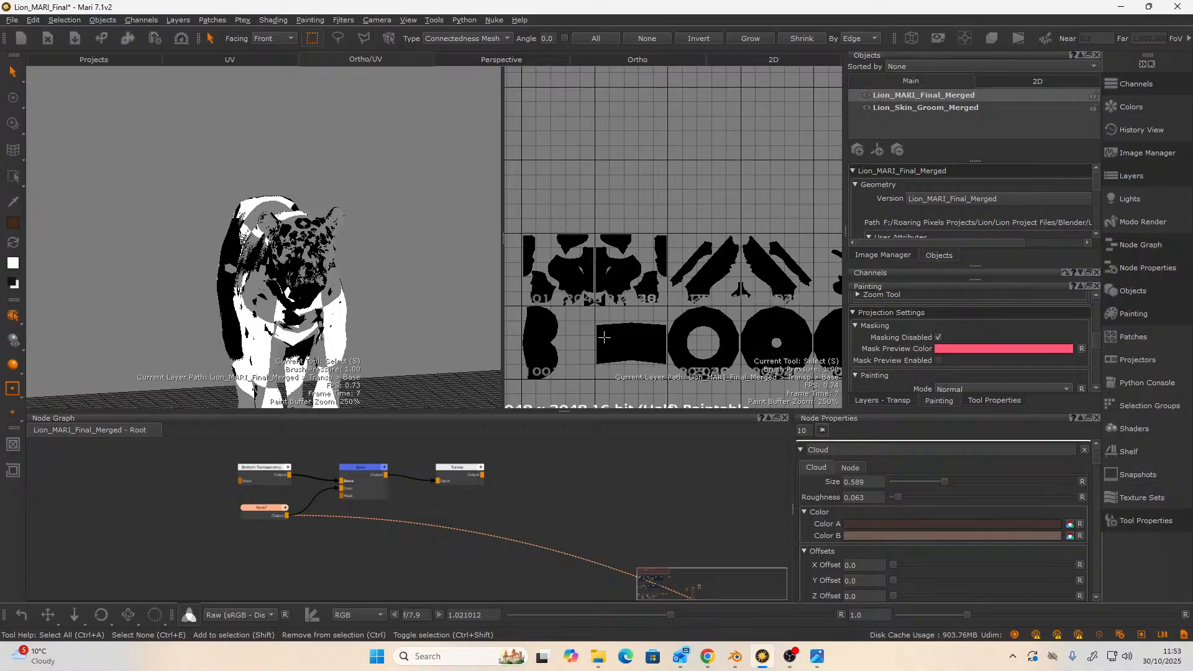
{"action": "left_click", "coordinate": [866, 107]}
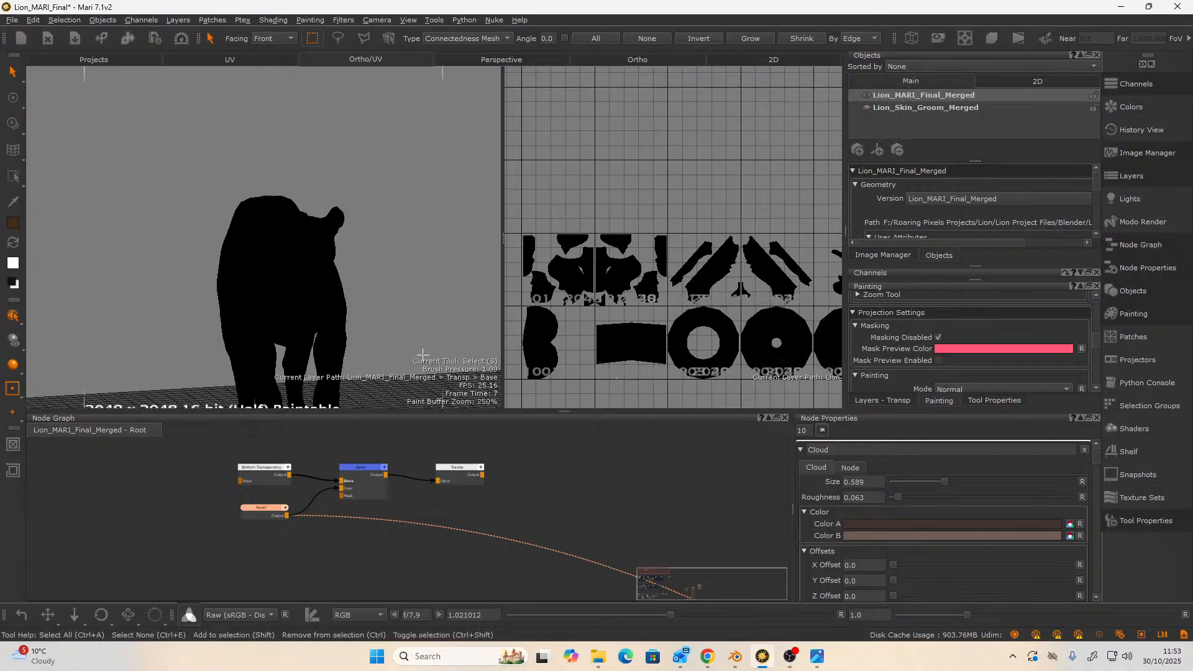
- Fill the two rectangular outer-eye patches, UDIM 1002 and 1007, with white on the Paint7 node
{"action": "left_click", "coordinate": [617, 343]}
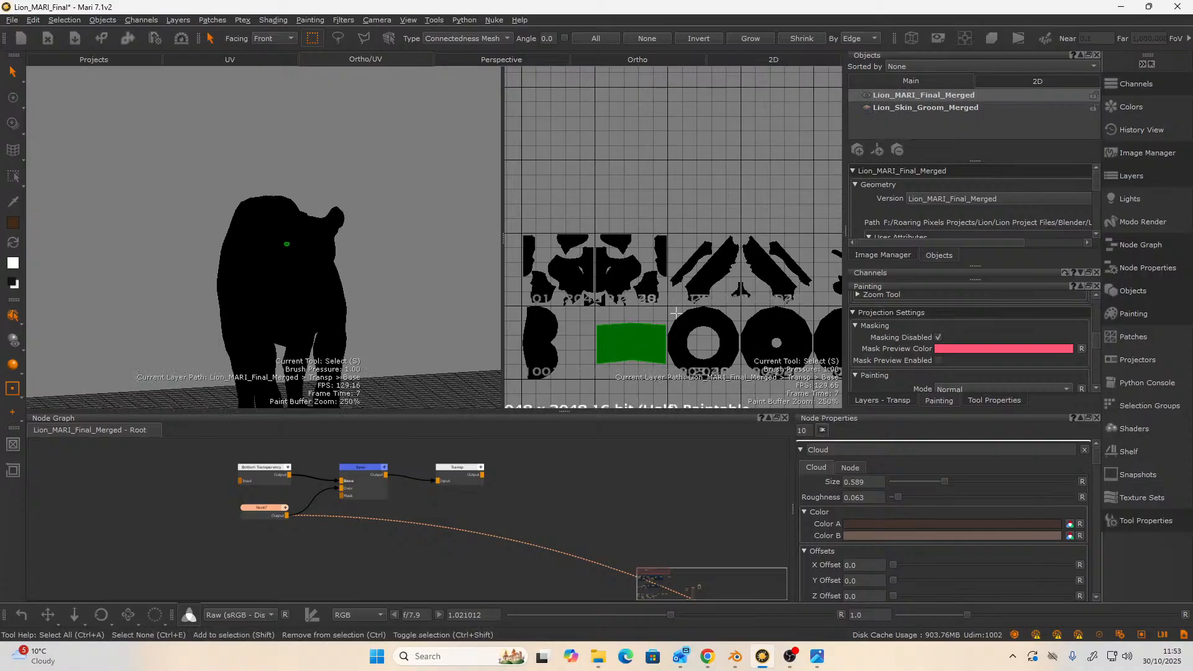
{"action": "scroll", "coordinate": [675, 314], "scroll_direction": "down", "scroll_amount": 4}
{"action": "middle_click_drag", "start_coordinate": [714, 198], "coordinate": [635, 190]}
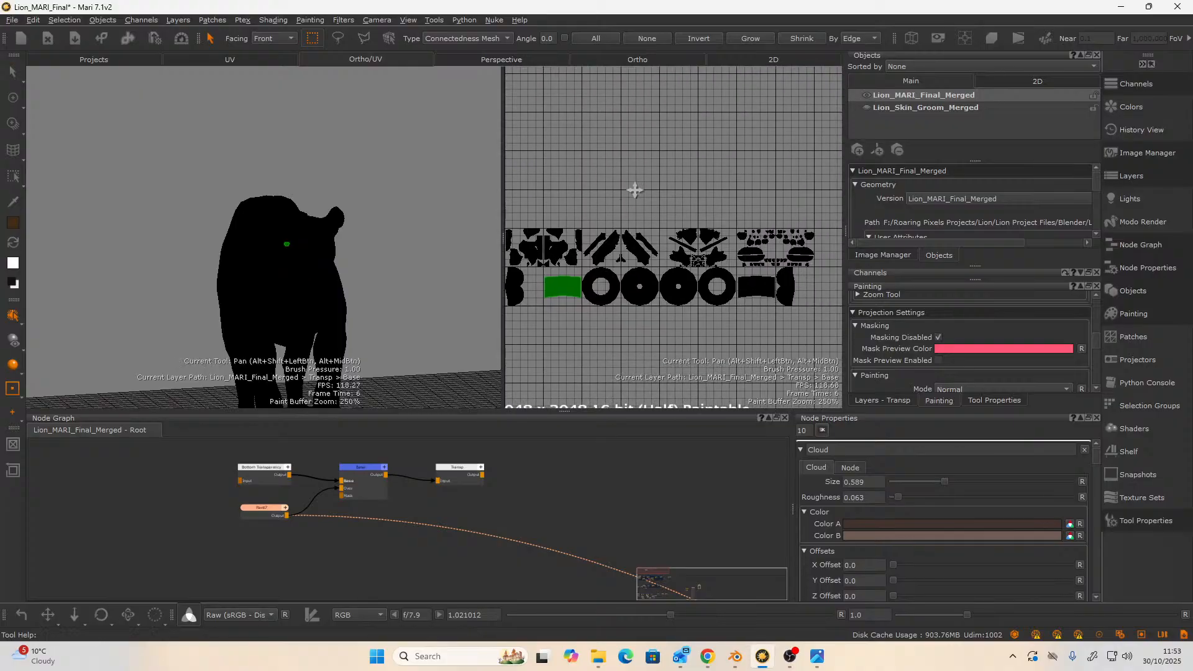
{"action": "left_click", "coordinate": [764, 287], "text": "shift"}
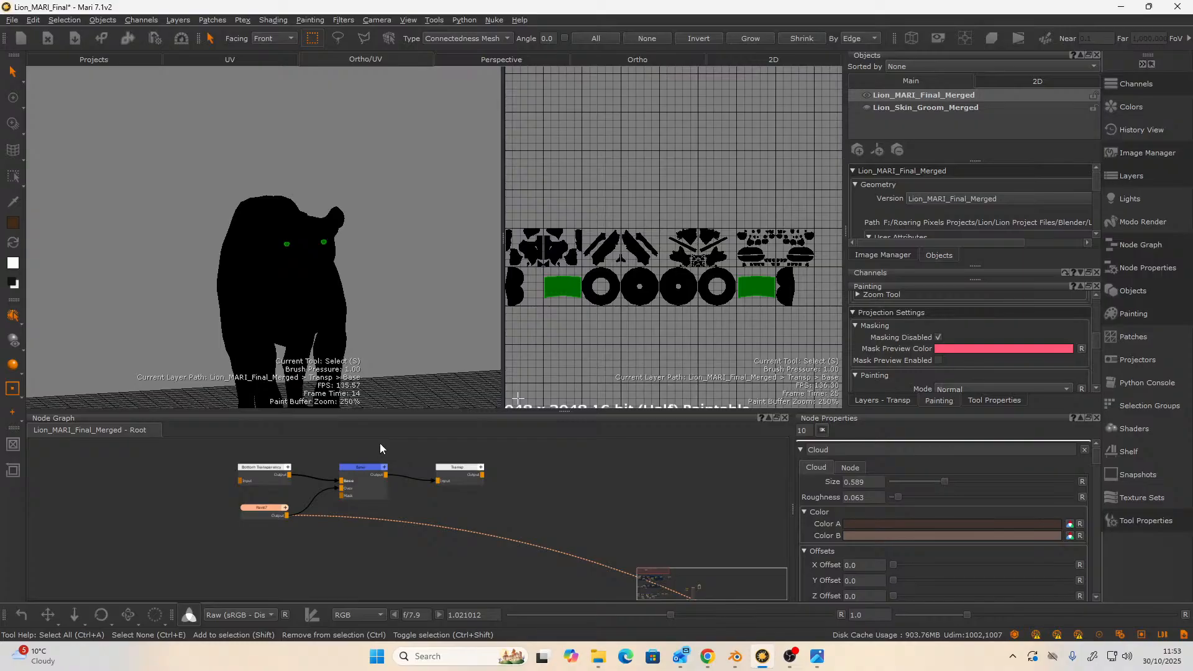
{"action": "left_click", "coordinate": [254, 507]}
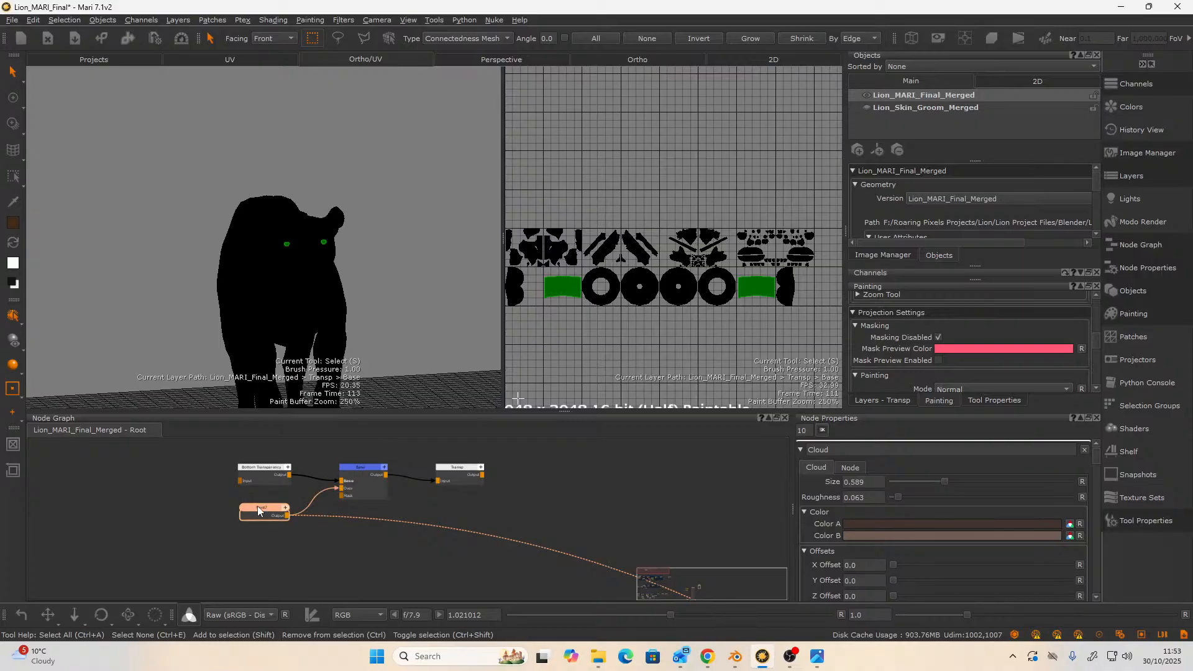
{"action": "right_click", "coordinate": [757, 289]}
{"action": "mouse_move", "coordinate": [857, 501]}
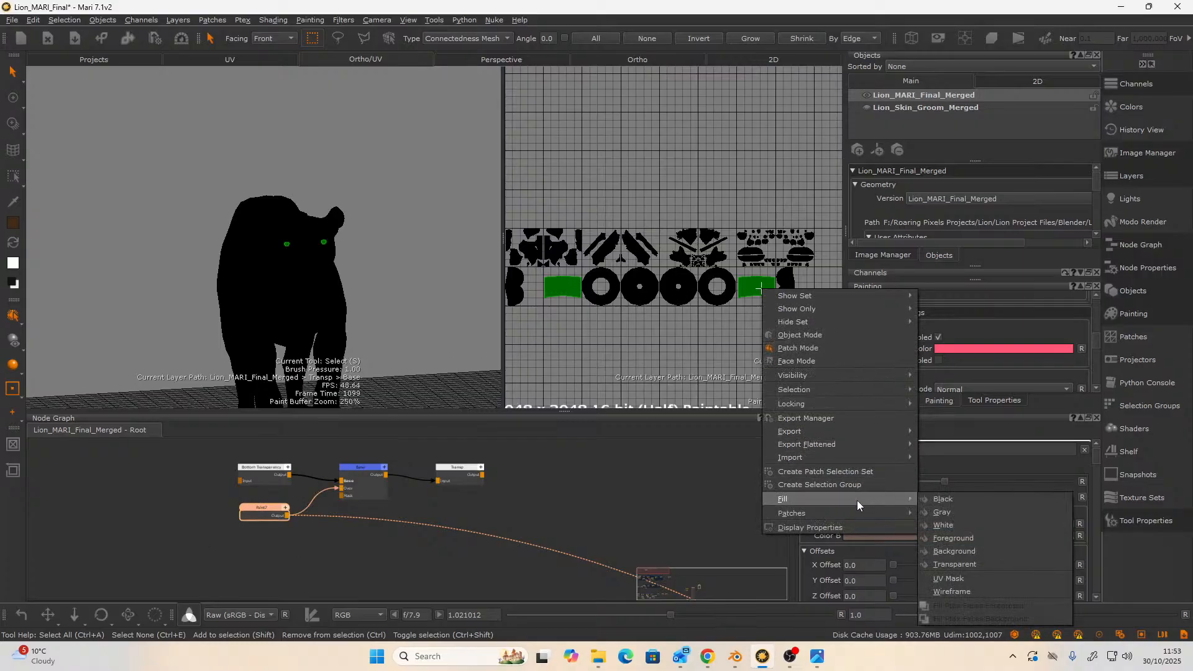
{"action": "left_click", "coordinate": [948, 525]}
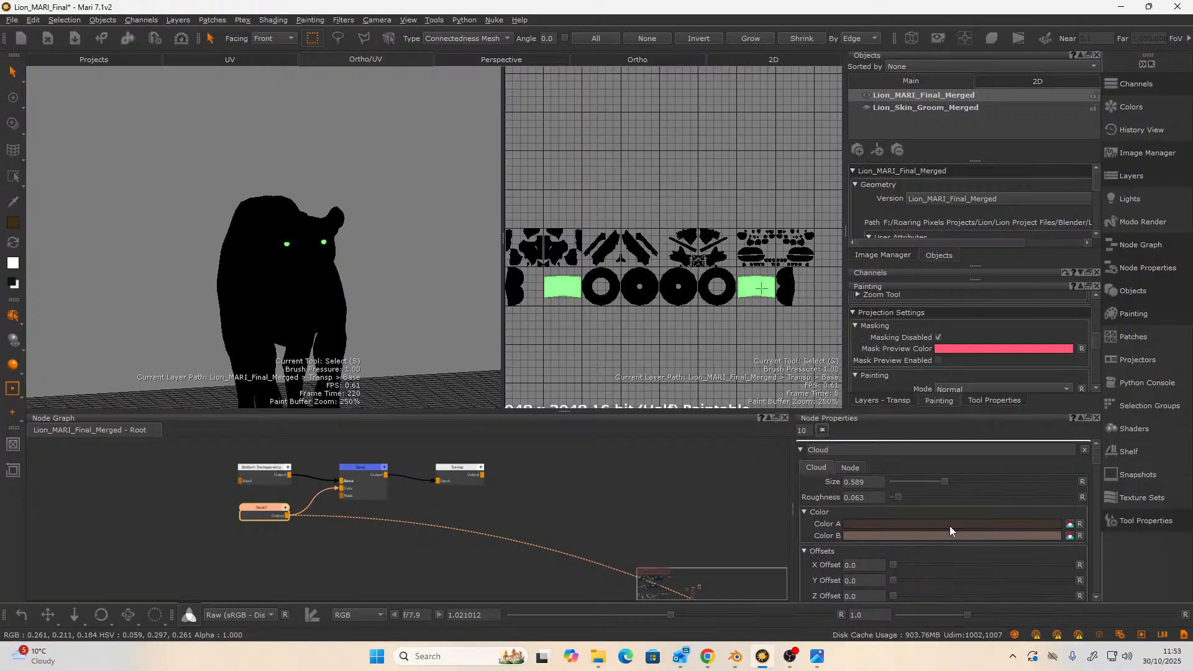
- Clear the patch selection and select the Transp channel node in the node graph
{"action": "left_click", "coordinate": [416, 506]}
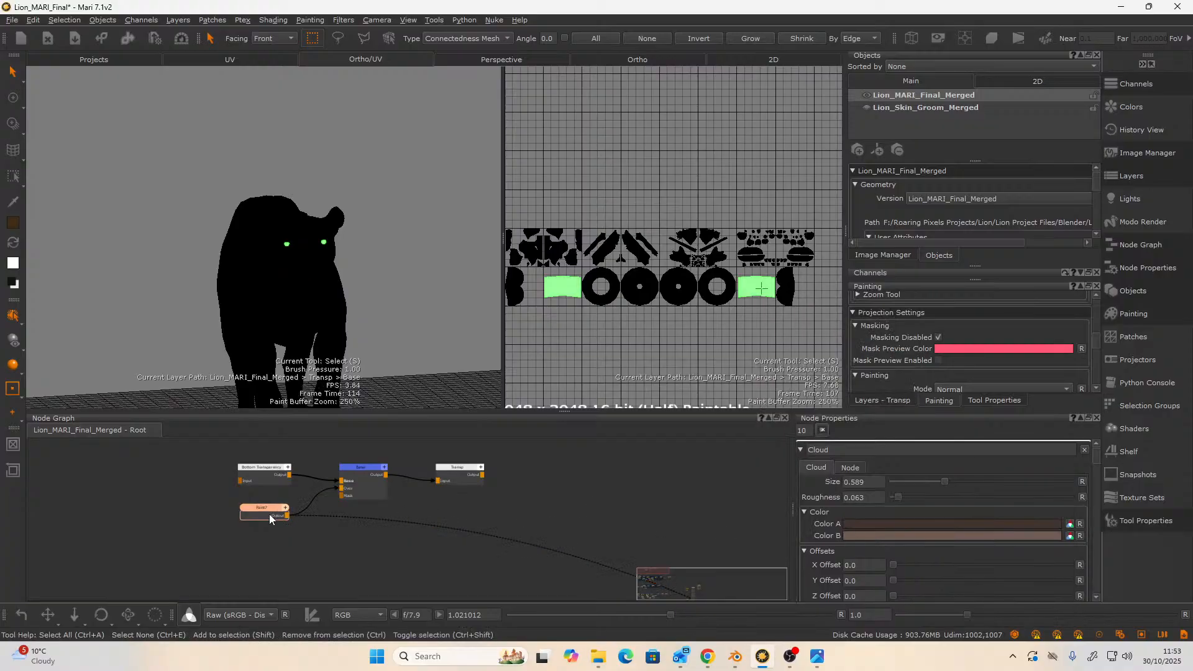
{"action": "left_click", "coordinate": [676, 479]}
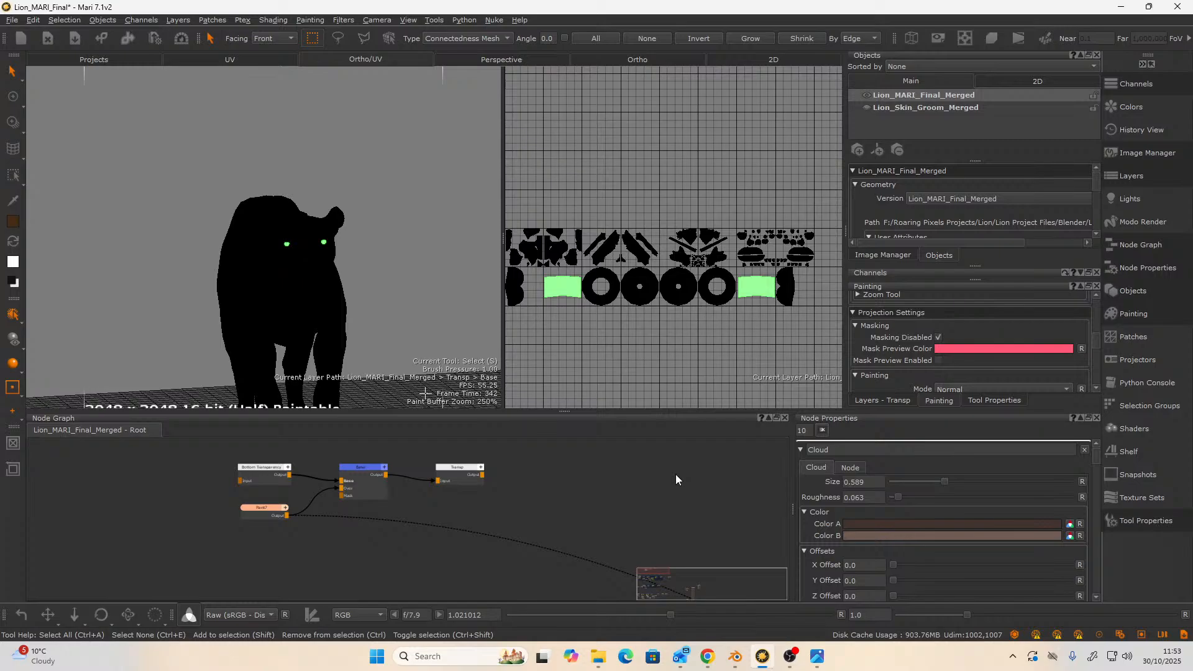
{"action": "left_click", "coordinate": [110, 218]}
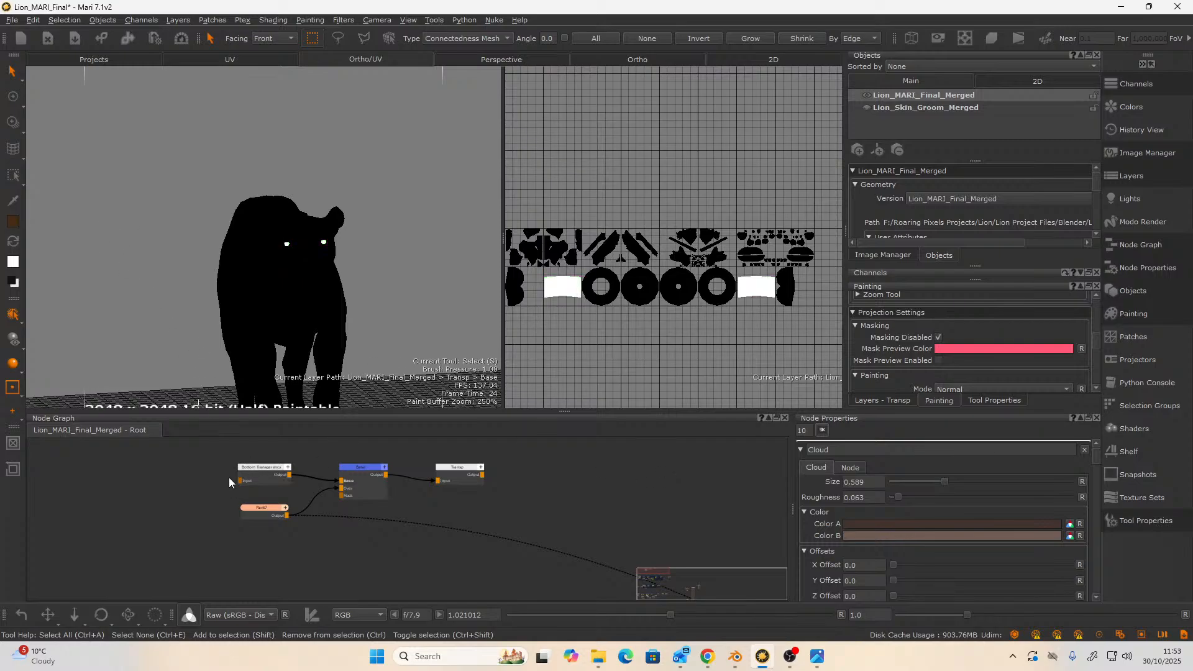
{"action": "left_click", "coordinate": [259, 512]}
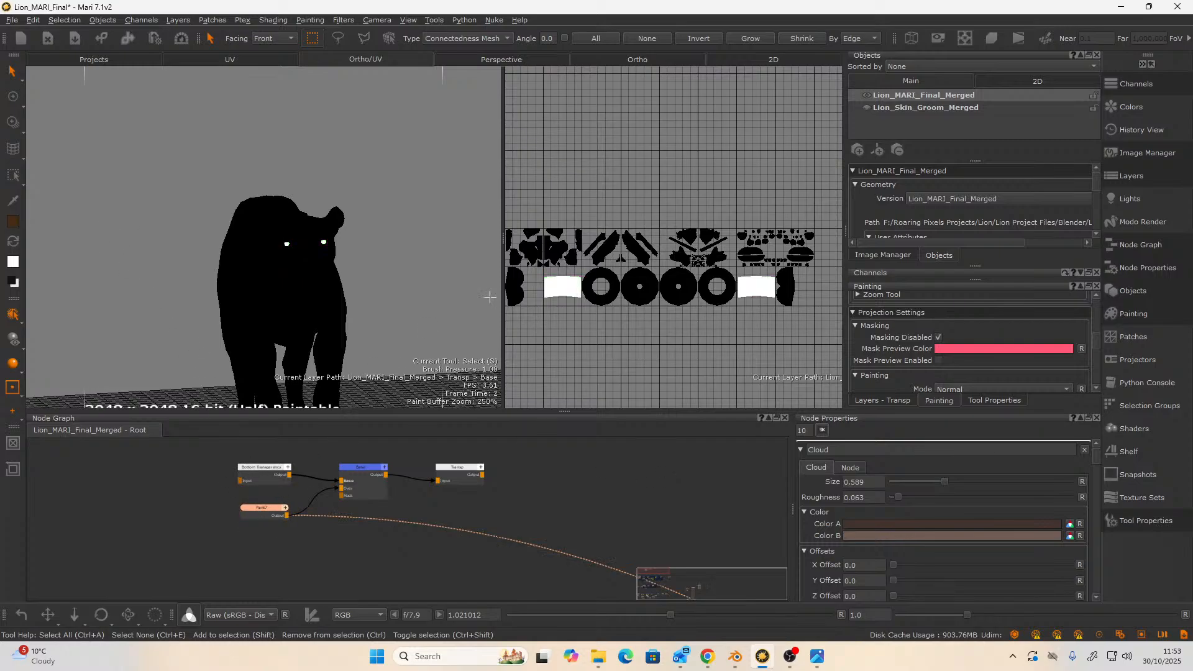
{"action": "left_click", "coordinate": [463, 477]}
{"action": "scroll", "coordinate": [461, 465], "scroll_direction": "up", "scroll_amount": 2}
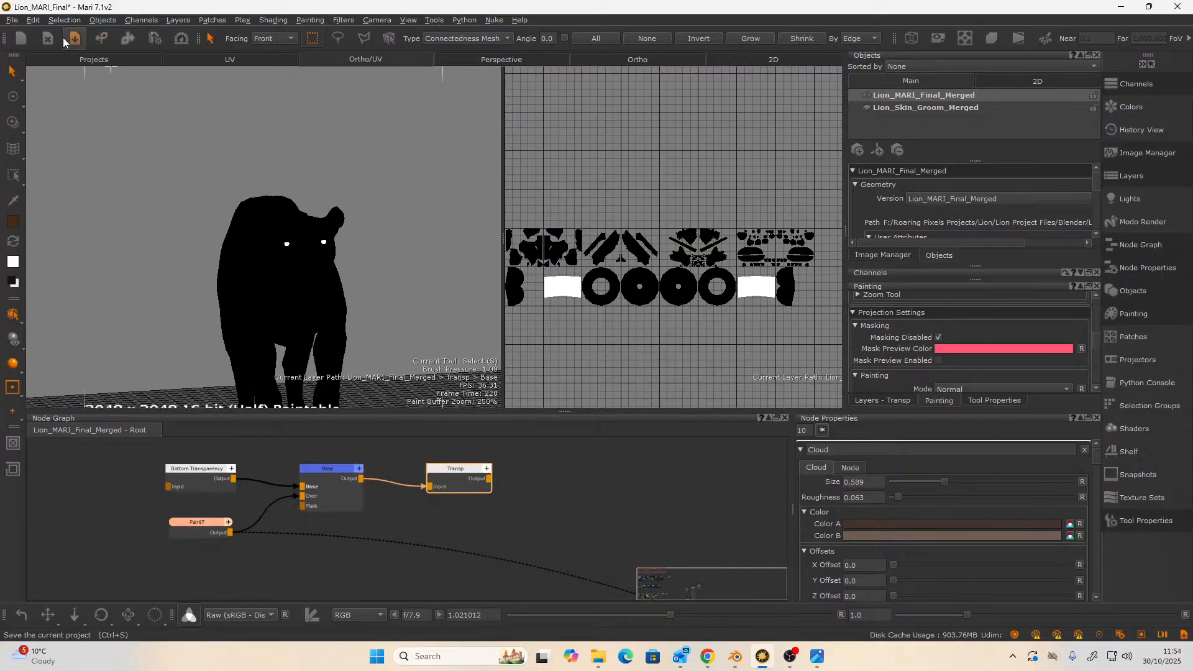
- Export only the Diffuse Color and Transp channels of Lion_MARI_Final_Merged to the MARI folder, excluding Disp and Roughness and overwriting existing files
{"action": "left_click", "coordinate": [159, 37]}
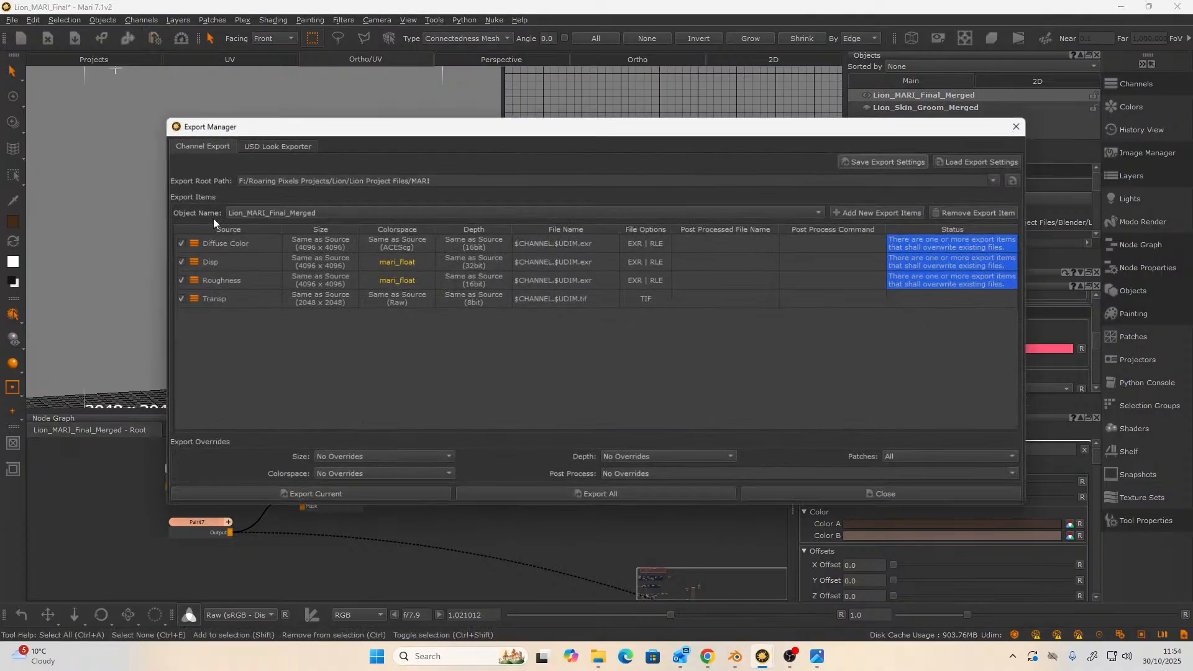
{"action": "left_click", "coordinate": [177, 262]}
{"action": "left_click", "coordinate": [177, 280]}
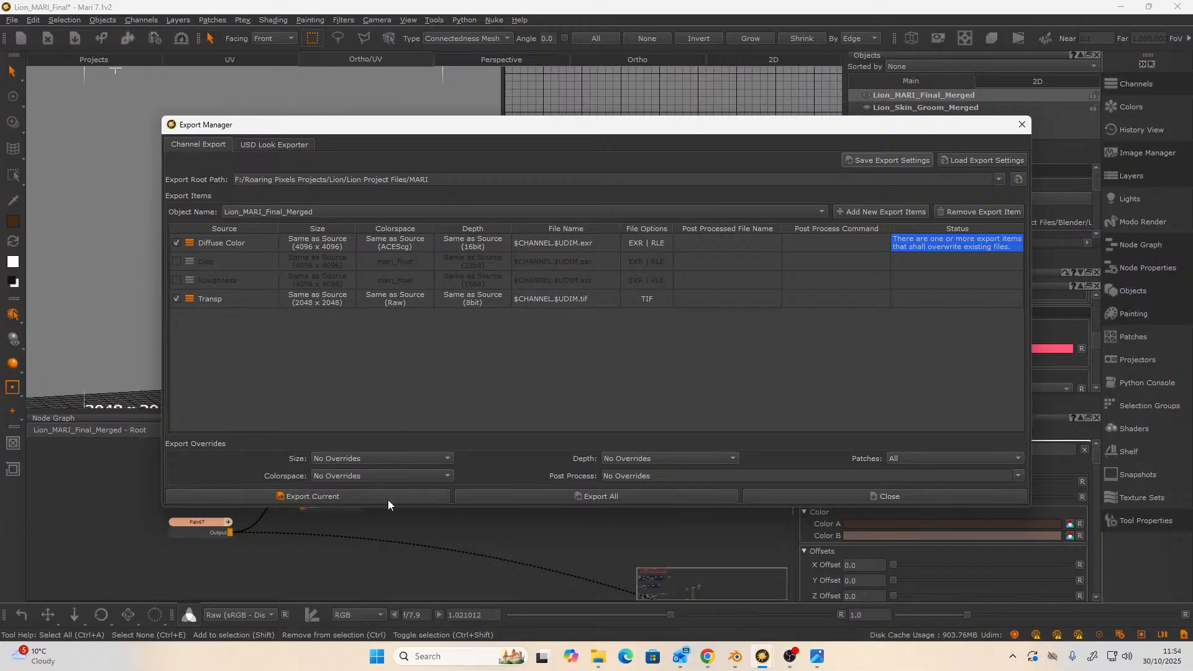
{"action": "left_click", "coordinate": [407, 300]}
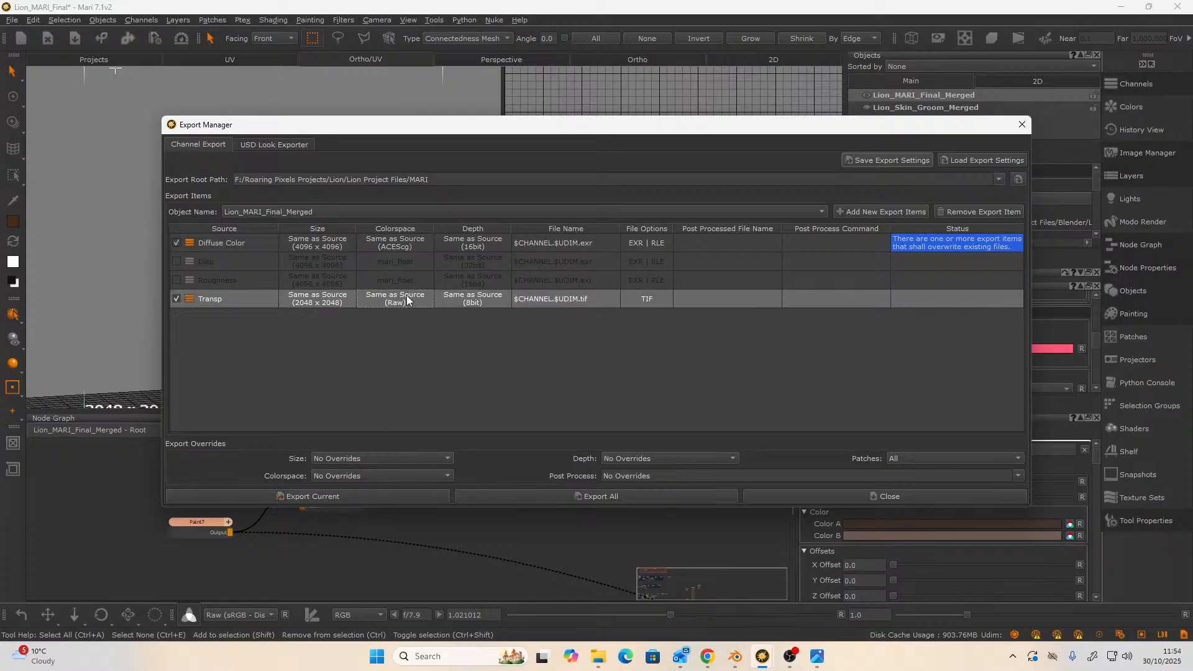
{"action": "left_click", "coordinate": [362, 499]}
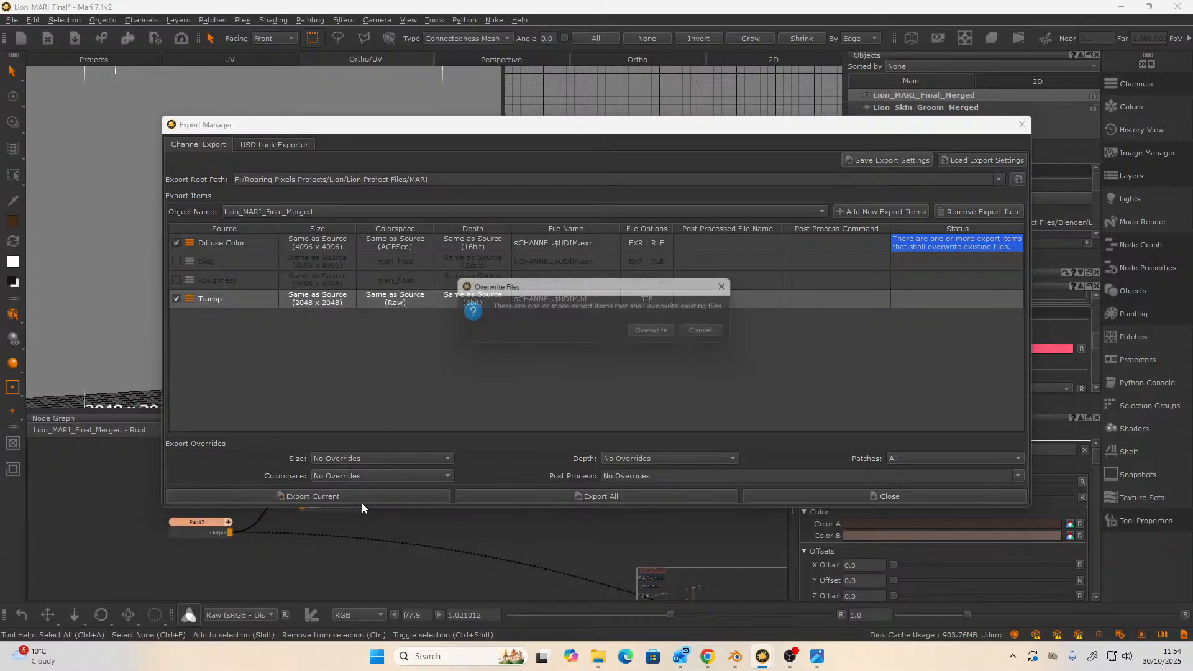
{"action": "left_click", "coordinate": [657, 333]}
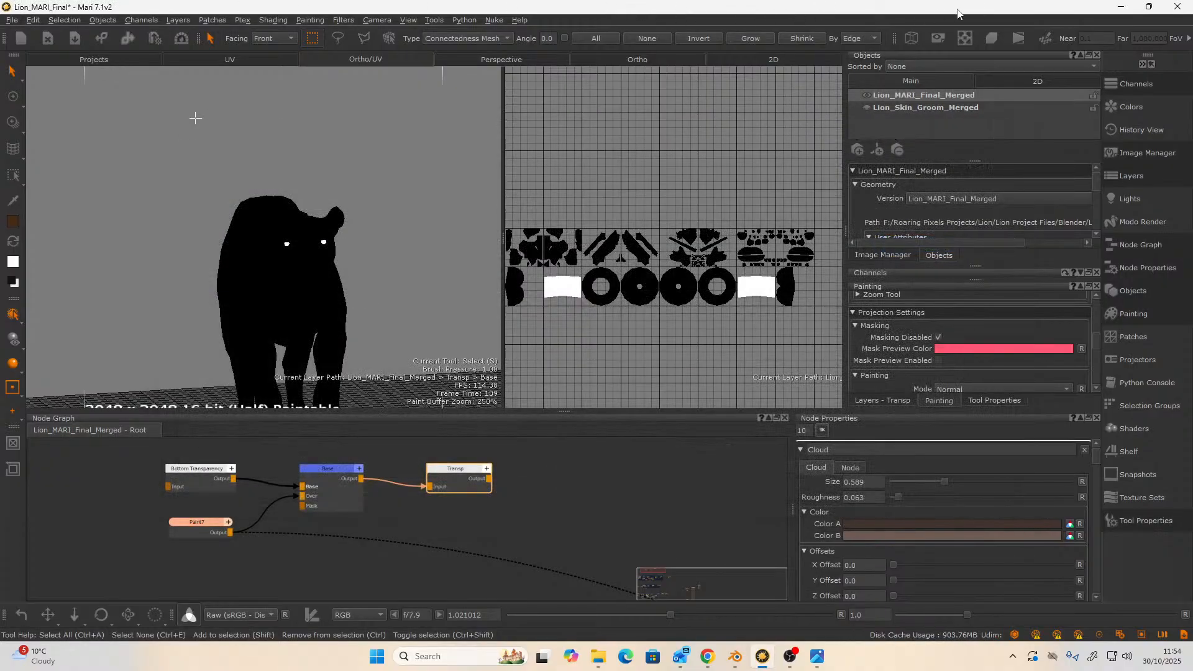
- Minimise Mari and switch to the TurnTable tests file in Blender
{"action": "left_click", "coordinate": [1115, 9]}
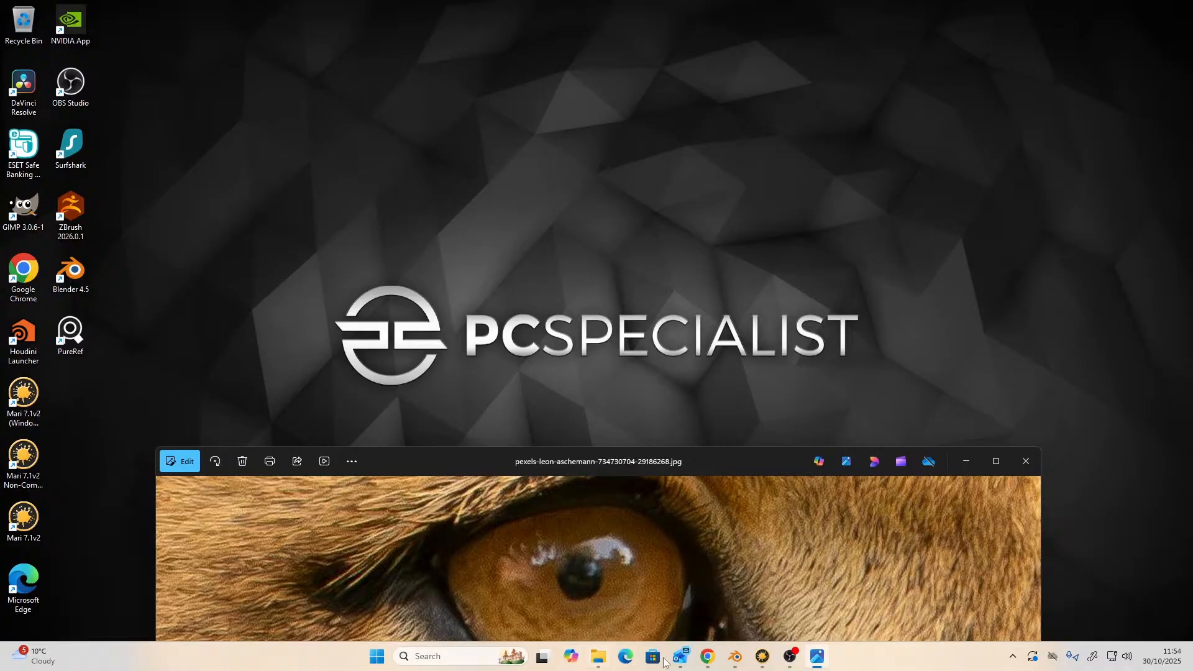
{"action": "mouse_move", "coordinate": [735, 656]}
{"action": "left_click", "coordinate": [706, 590]}
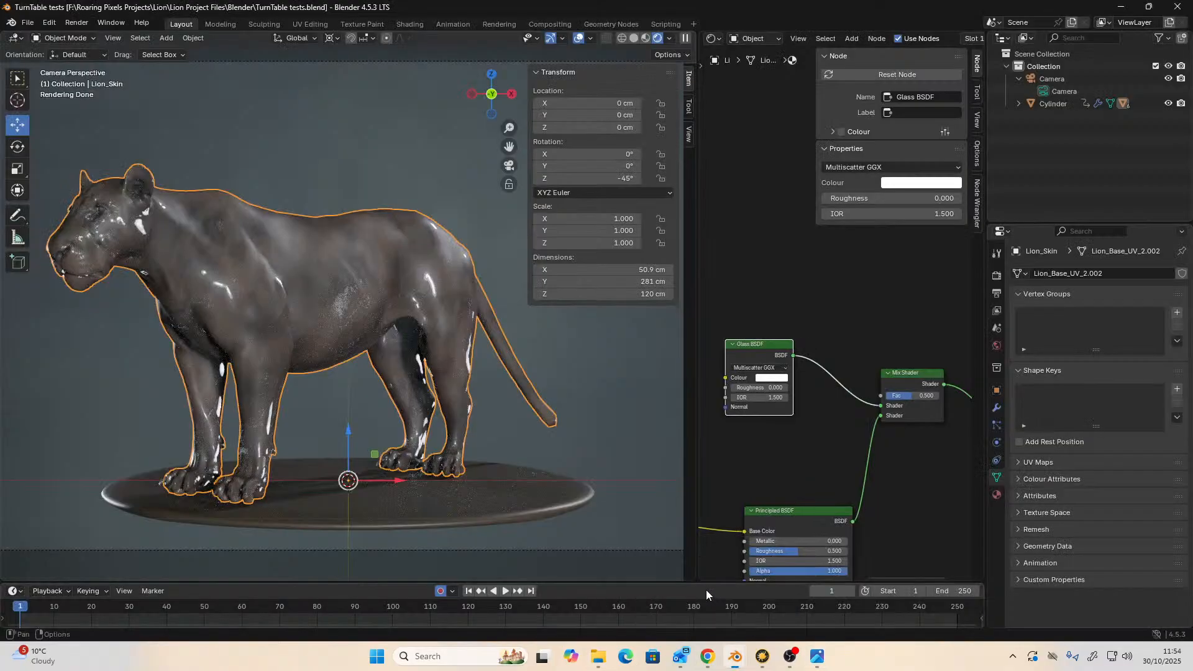
- Duplicate the Diffuse Color image texture node and place the copy above the original in the shader graph
{"action": "middle_click_drag", "start_coordinate": [761, 444], "coordinate": [906, 412]}
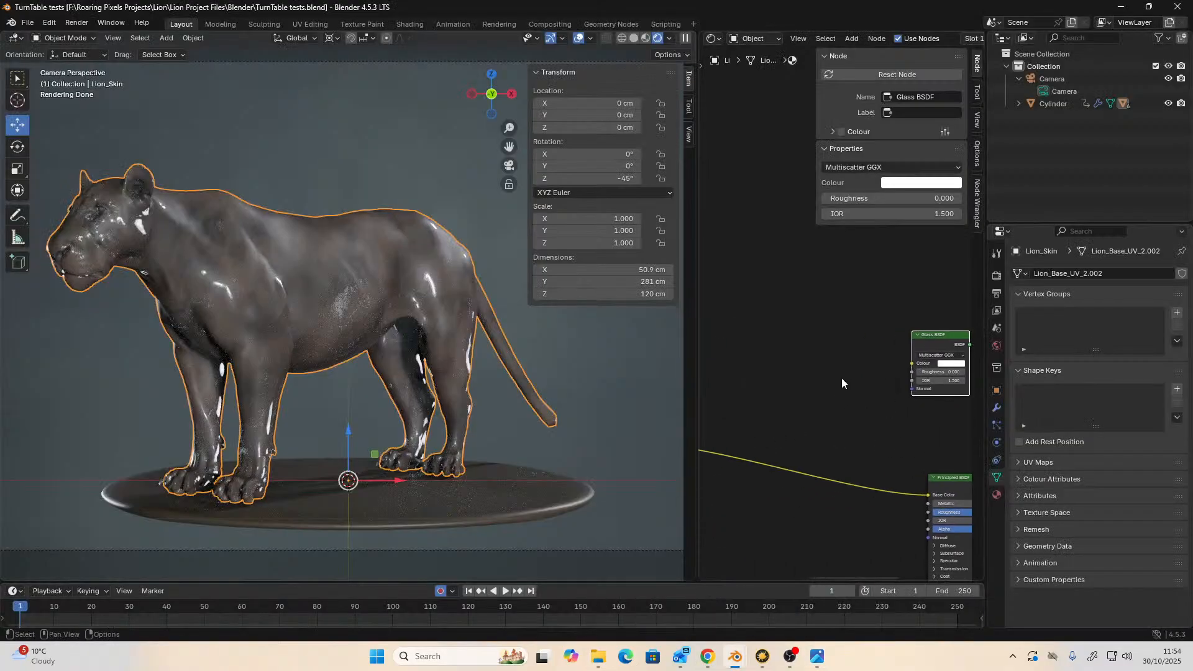
{"action": "scroll", "coordinate": [807, 382], "scroll_direction": "down", "scroll_amount": 3}
{"action": "left_click", "coordinate": [759, 381]}
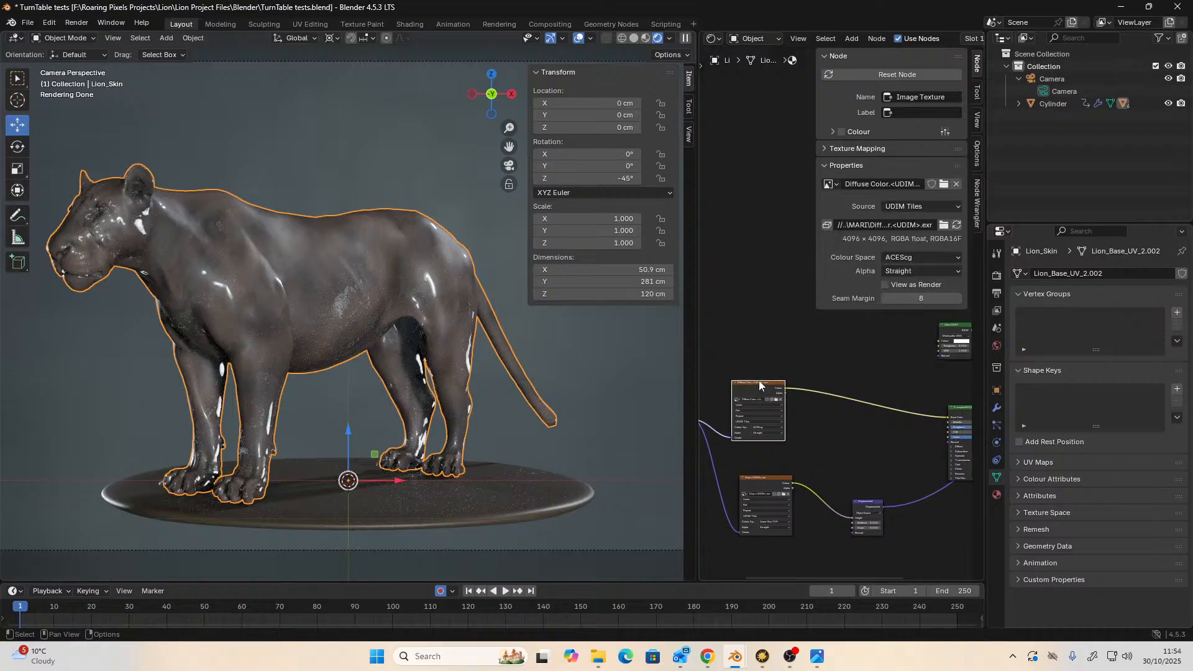
{"action": "key", "text": "shift+d"}
{"action": "left_click", "coordinate": [751, 279]}
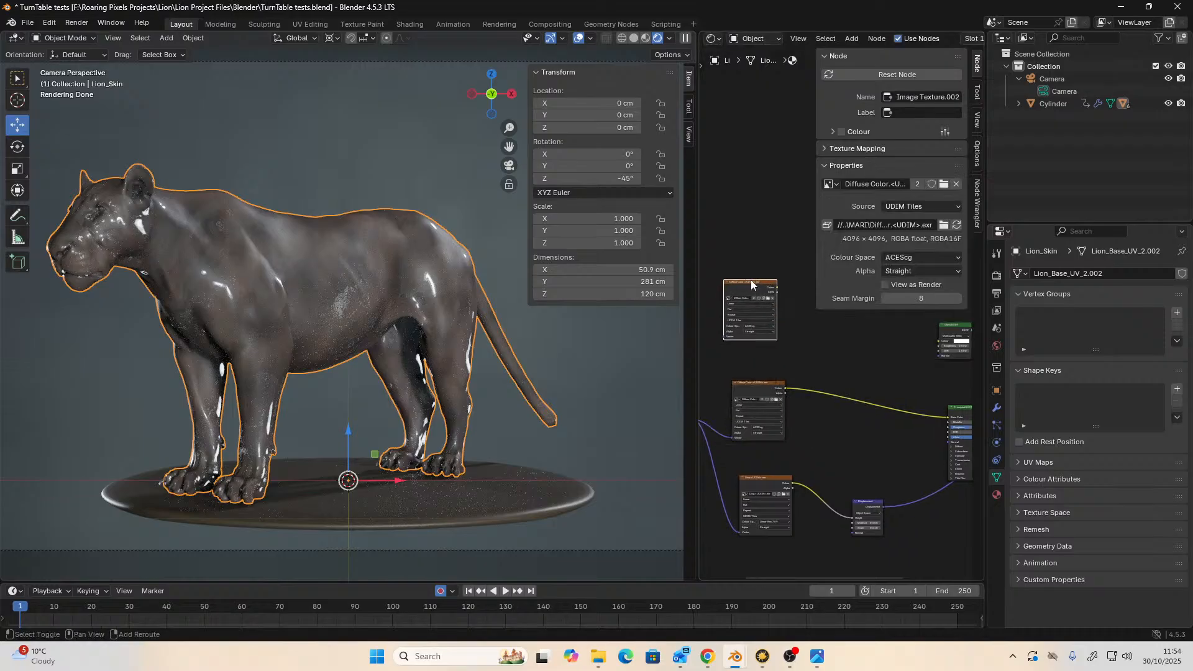
- Load the newly exported Diffuse Color.1001.exr from the MARI folder into the original Diffuse Color texture node
{"action": "scroll", "coordinate": [757, 475], "scroll_direction": "up", "scroll_amount": 3}
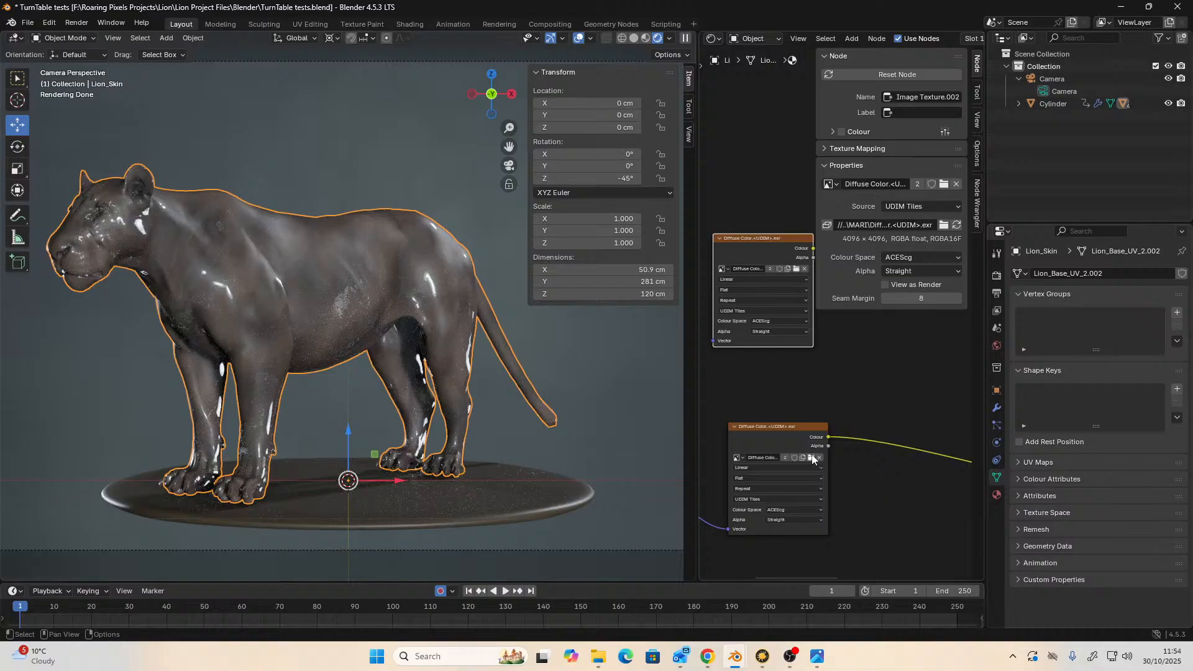
{"action": "scroll", "coordinate": [813, 461], "scroll_direction": "up", "scroll_amount": 2}
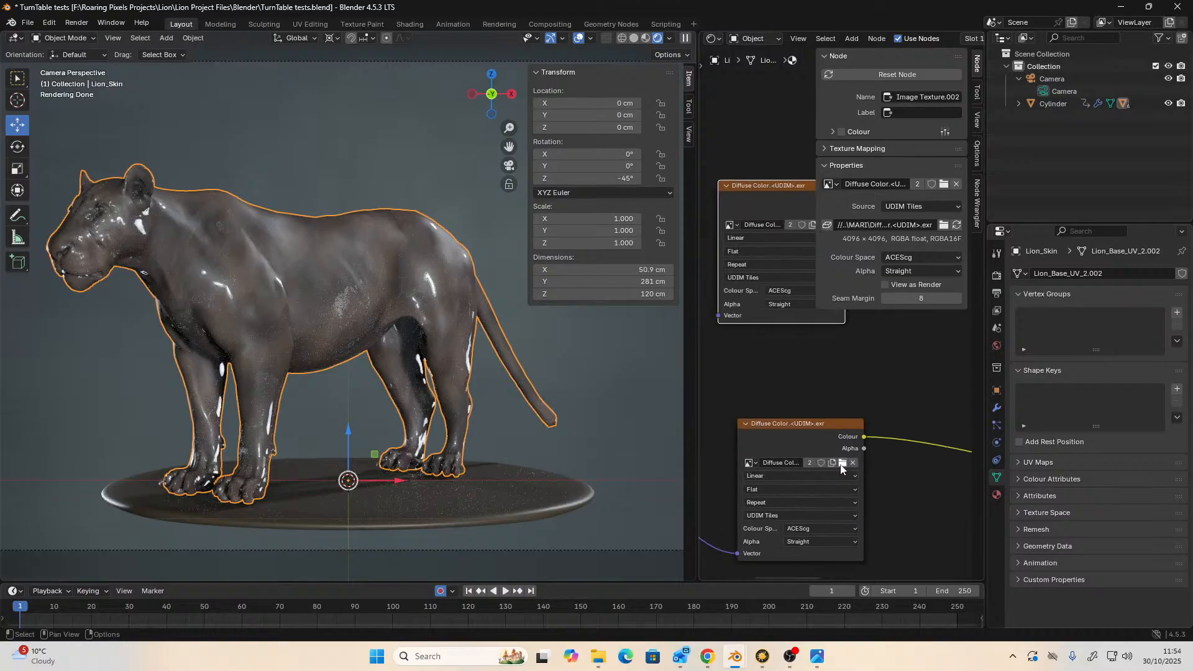
{"action": "left_click", "coordinate": [842, 464]}
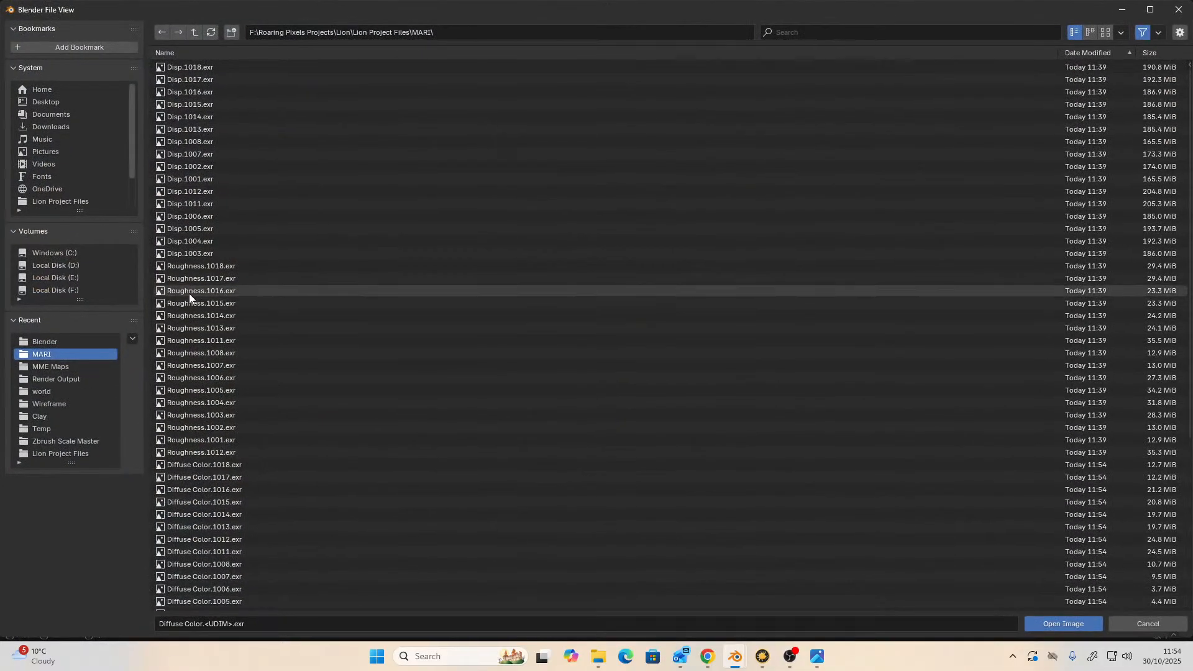
{"action": "scroll", "coordinate": [193, 311], "scroll_direction": "down", "scroll_amount": 3}
{"action": "left_click", "coordinate": [232, 553]}
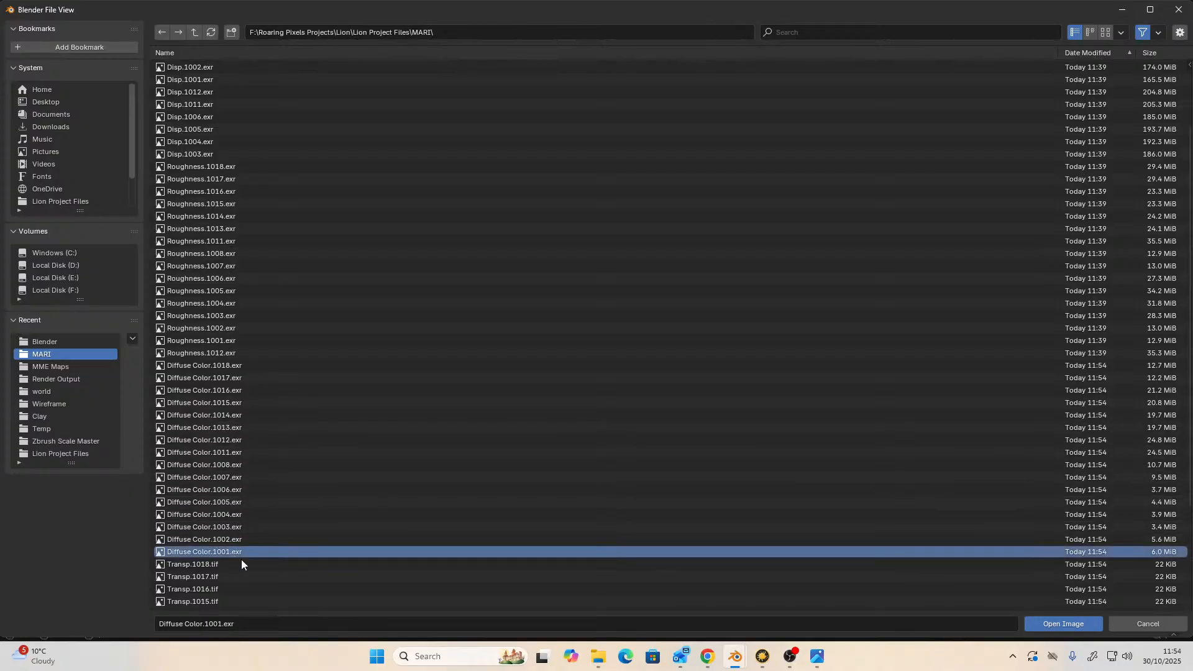
{"action": "left_click", "coordinate": [1091, 624]}
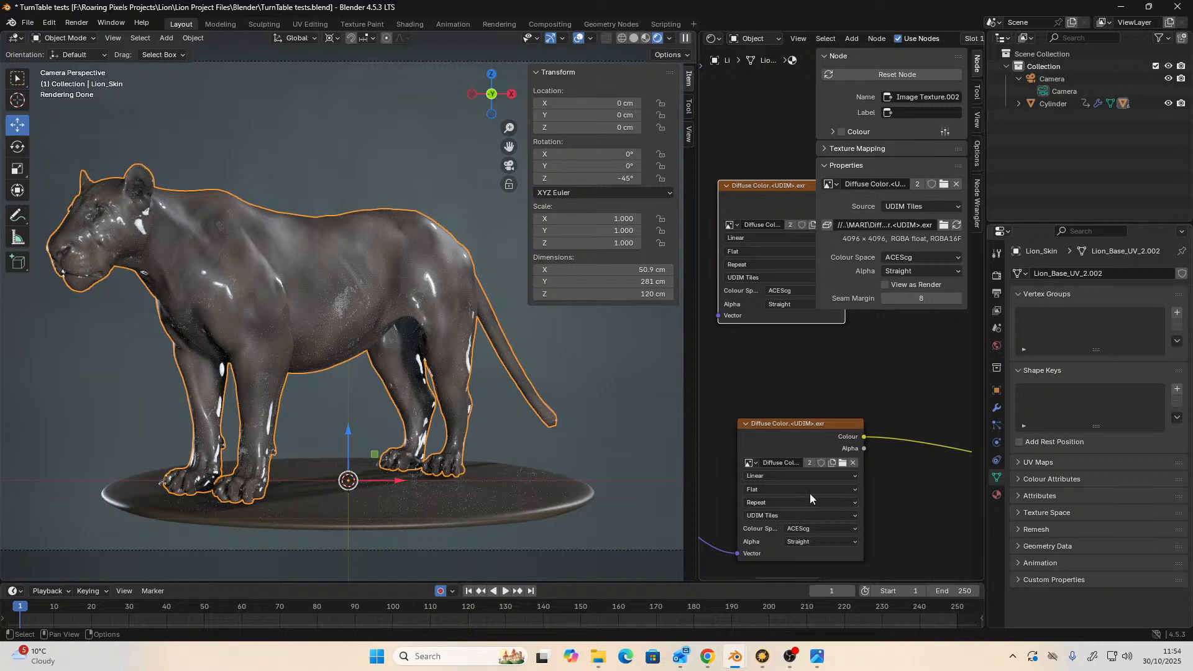
- Load Transp.1001.tif from the MARI folder into the duplicated image texture node
{"action": "scroll", "coordinate": [841, 447], "scroll_direction": "down", "scroll_amount": 2}
{"action": "scroll", "coordinate": [805, 371], "scroll_direction": "up", "scroll_amount": 2}
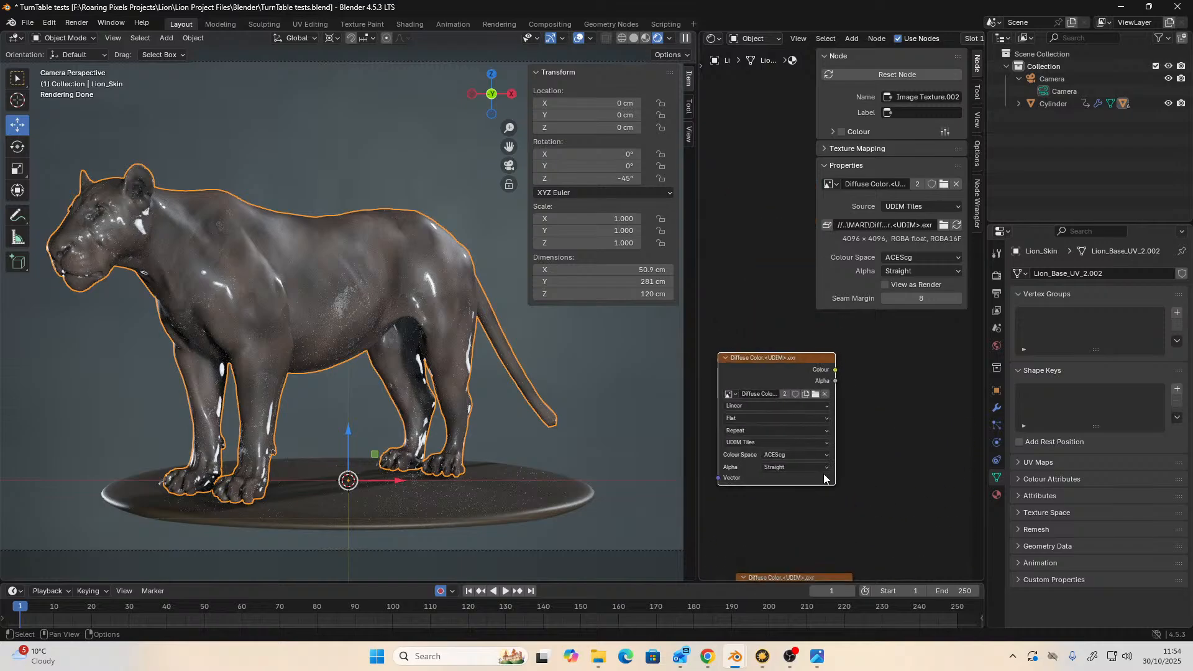
{"action": "left_click", "coordinate": [815, 394]}
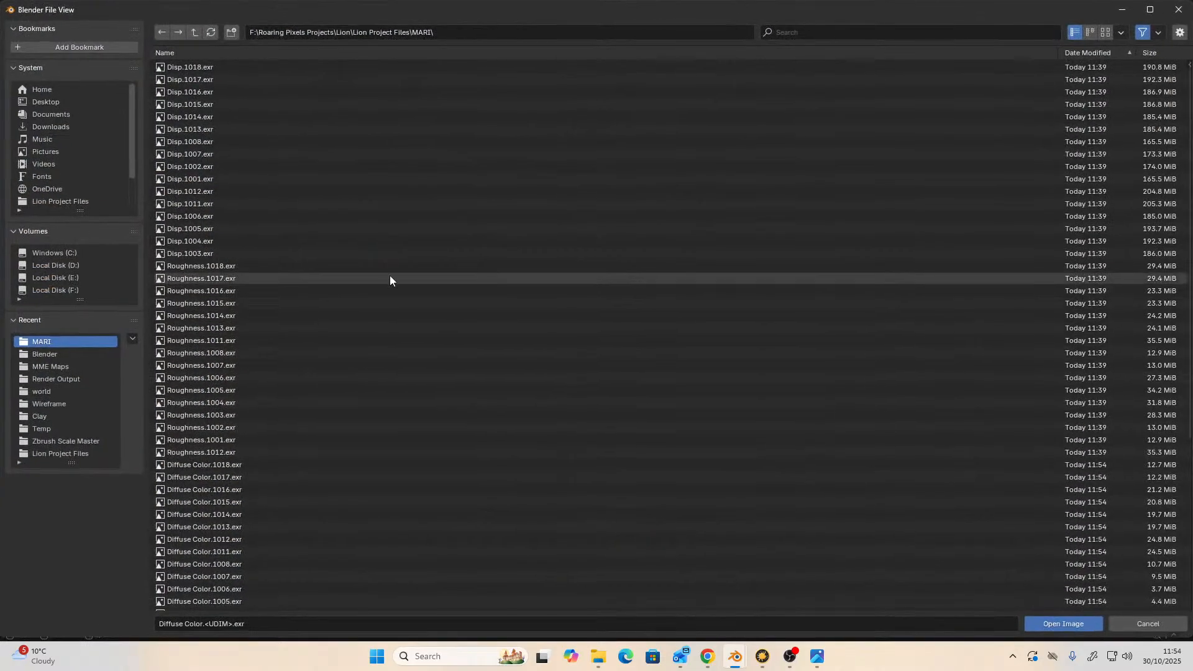
{"action": "scroll", "coordinate": [246, 379], "scroll_direction": "down", "scroll_amount": 4}
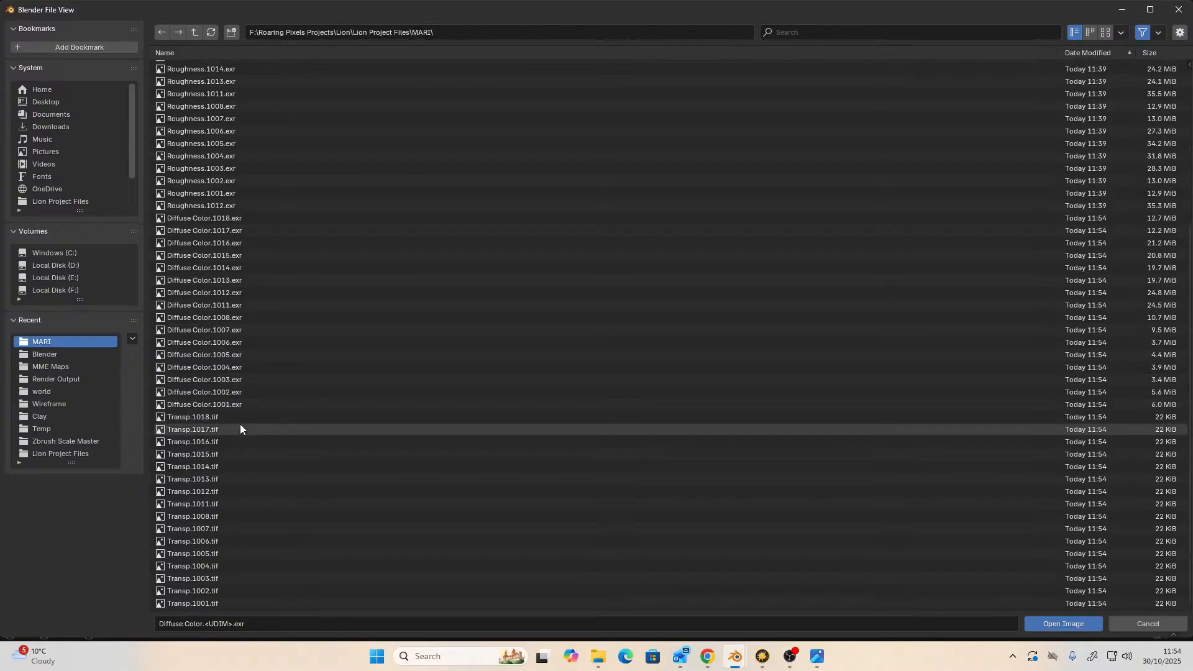
{"action": "left_click", "coordinate": [215, 602]}
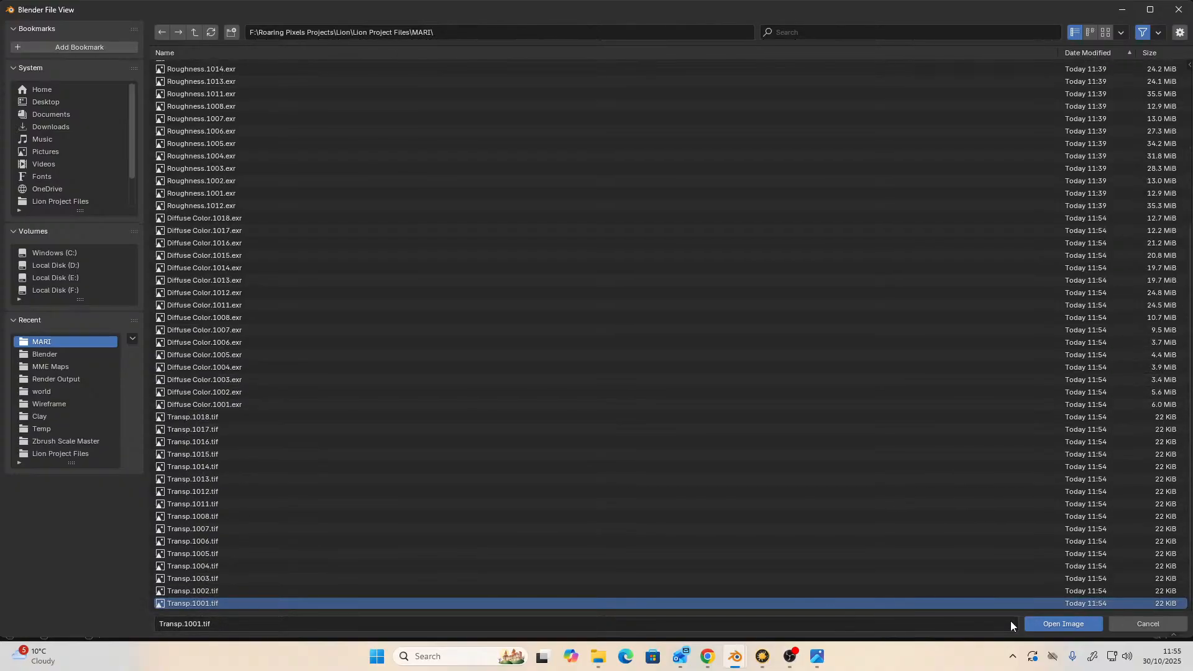
{"action": "left_click", "coordinate": [1034, 622]}
- Set the Transp texture node's colour space to Non-Colour
{"action": "scroll", "coordinate": [864, 489], "scroll_direction": "down", "scroll_amount": 2}
{"action": "middle_click_drag", "start_coordinate": [864, 488], "coordinate": [902, 483]}
{"action": "scroll", "coordinate": [902, 483], "scroll_direction": "up", "scroll_amount": 3}
{"action": "left_click", "coordinate": [822, 500]}
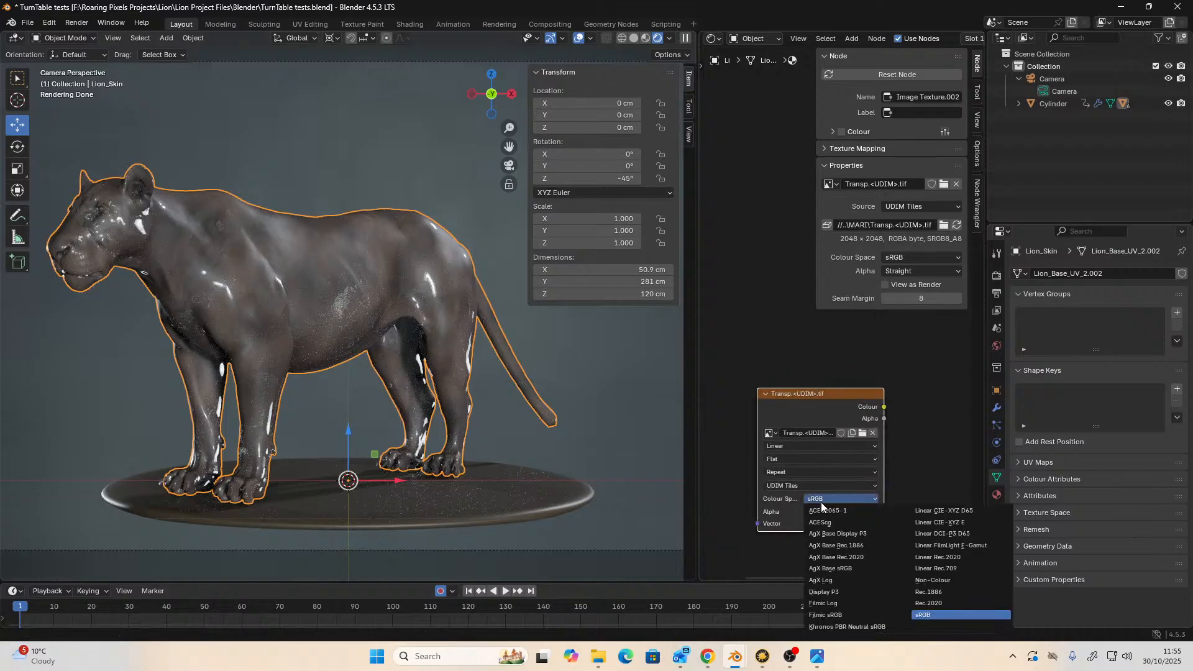
{"action": "left_click", "coordinate": [946, 582]}
{"action": "scroll", "coordinate": [865, 528], "scroll_direction": "down", "scroll_amount": 2}
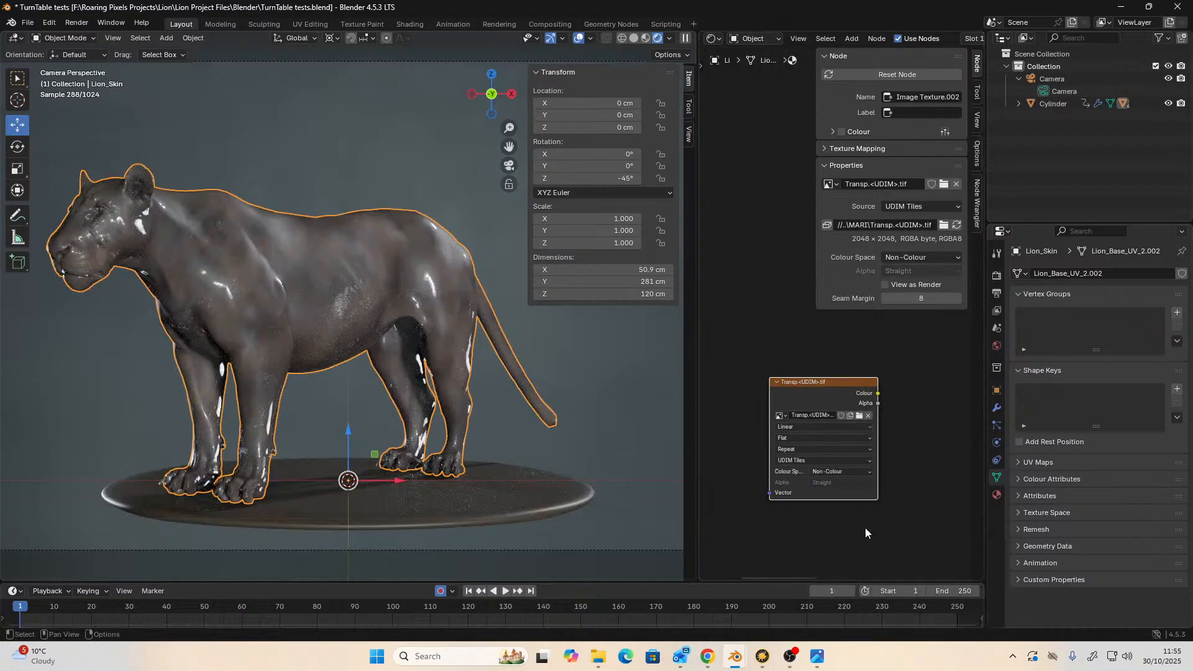
- Set the Disp texture node's colour space to Non-Colour
{"action": "middle_click_drag", "start_coordinate": [865, 528], "coordinate": [865, 404]}
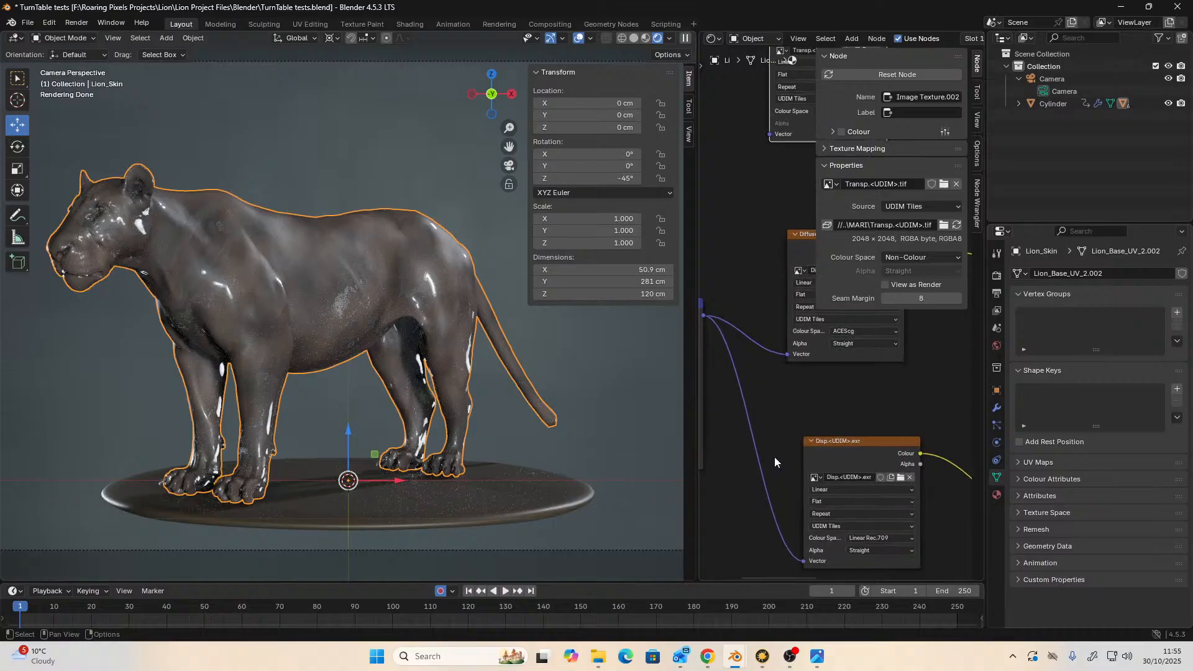
{"action": "middle_click_drag", "start_coordinate": [774, 457], "coordinate": [789, 355]}
{"action": "scroll", "coordinate": [901, 498], "scroll_direction": "up", "scroll_amount": 2}
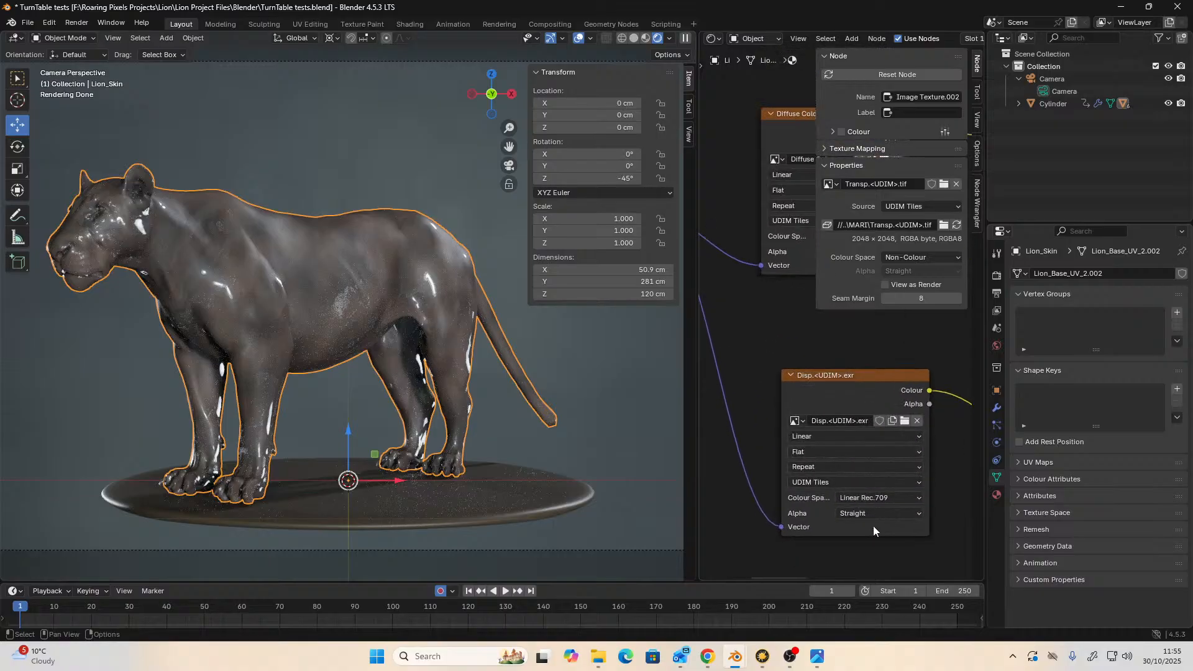
{"action": "left_click", "coordinate": [882, 498]}
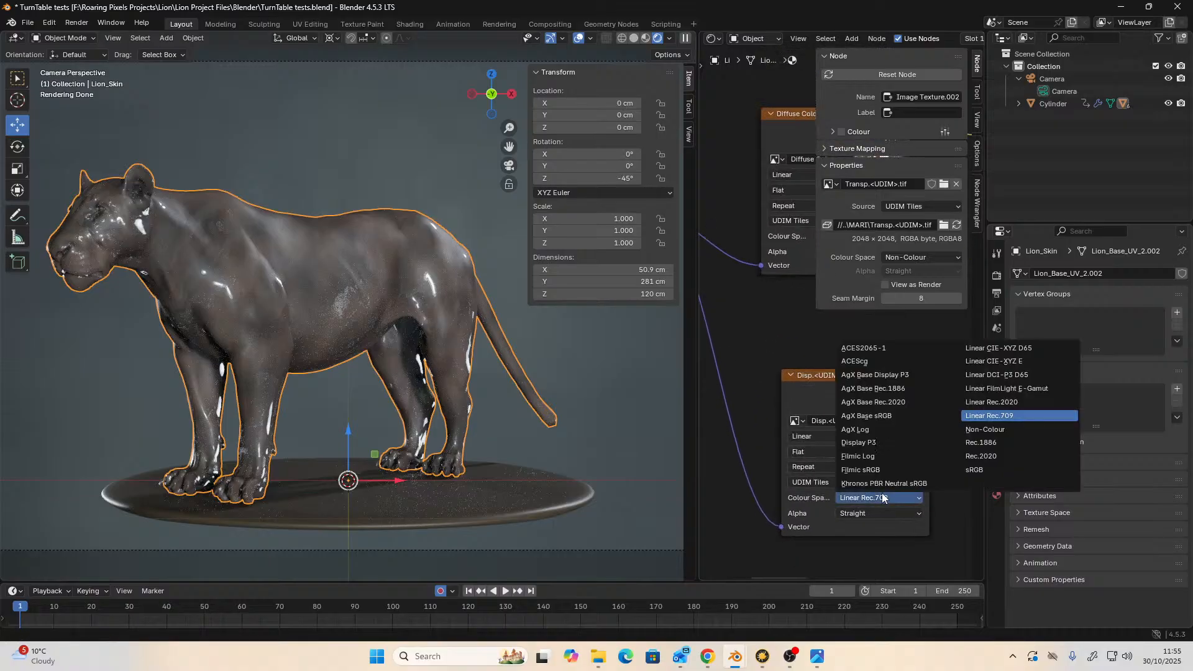
{"action": "left_click", "coordinate": [983, 433]}
{"action": "scroll", "coordinate": [851, 463], "scroll_direction": "down", "scroll_amount": 4}
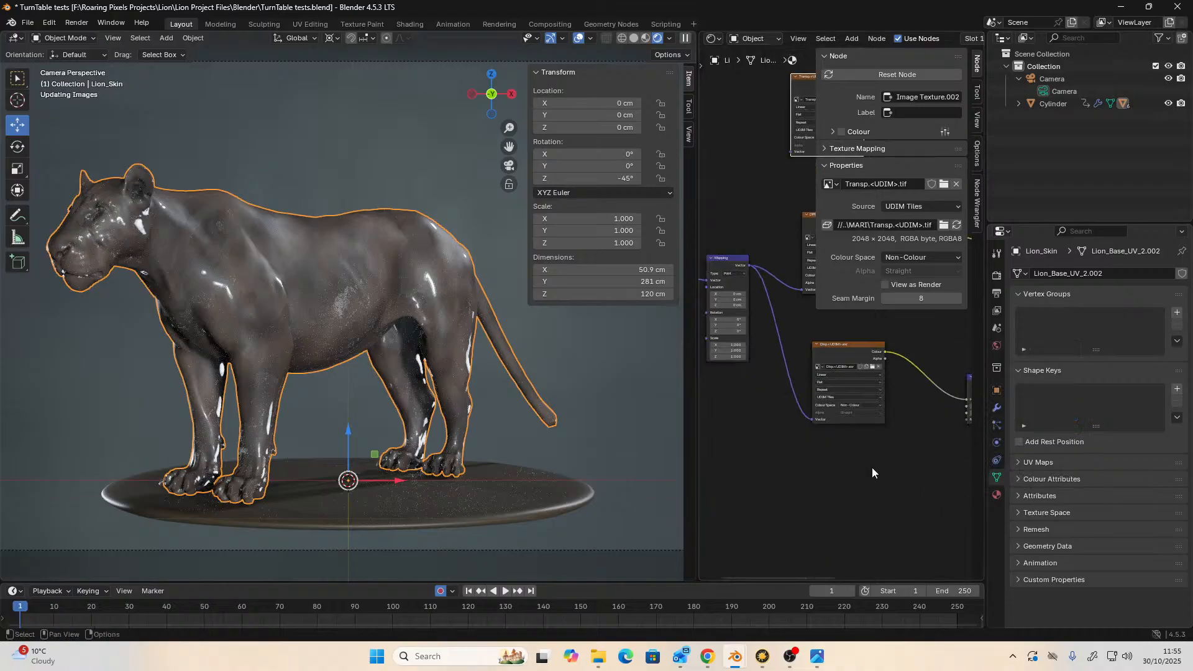
- Move the Transp texture node closer to the Glass BSDF and connect the Mapping node's Vector output to its Vector input
{"action": "middle_click_drag", "start_coordinate": [872, 467], "coordinate": [810, 580]}
{"action": "middle_click_drag", "start_coordinate": [857, 412], "coordinate": [847, 506]}
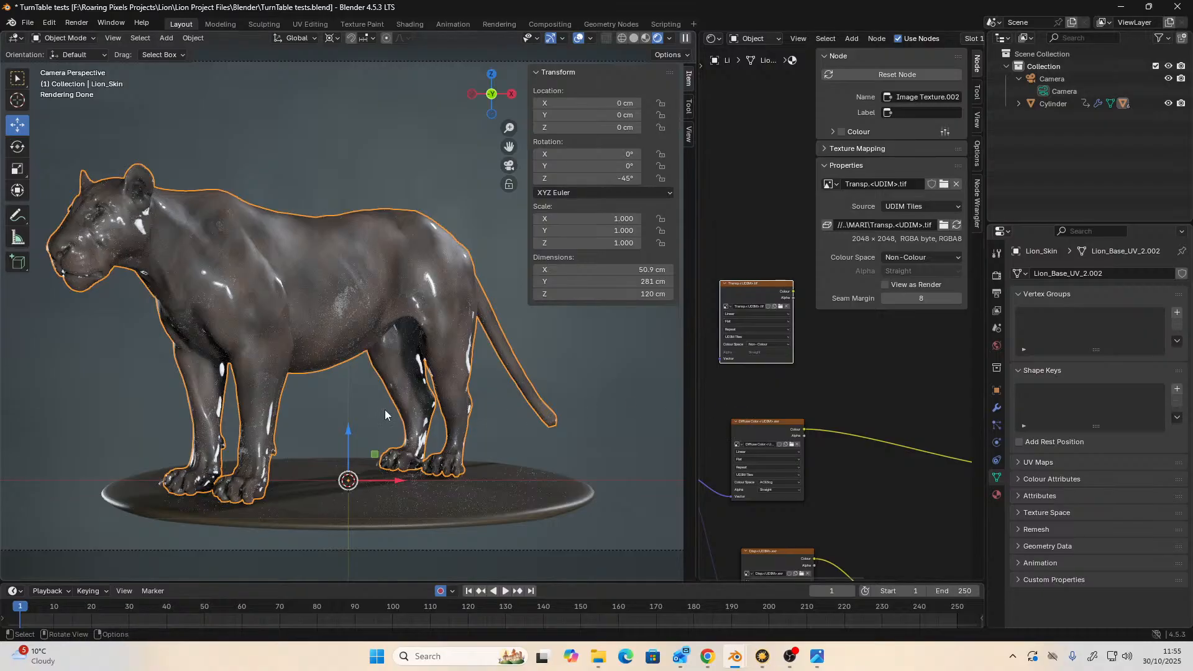
{"action": "middle_click_drag", "start_coordinate": [824, 369], "coordinate": [825, 420]}
{"action": "scroll", "coordinate": [901, 370], "scroll_direction": "up", "scroll_amount": 3}
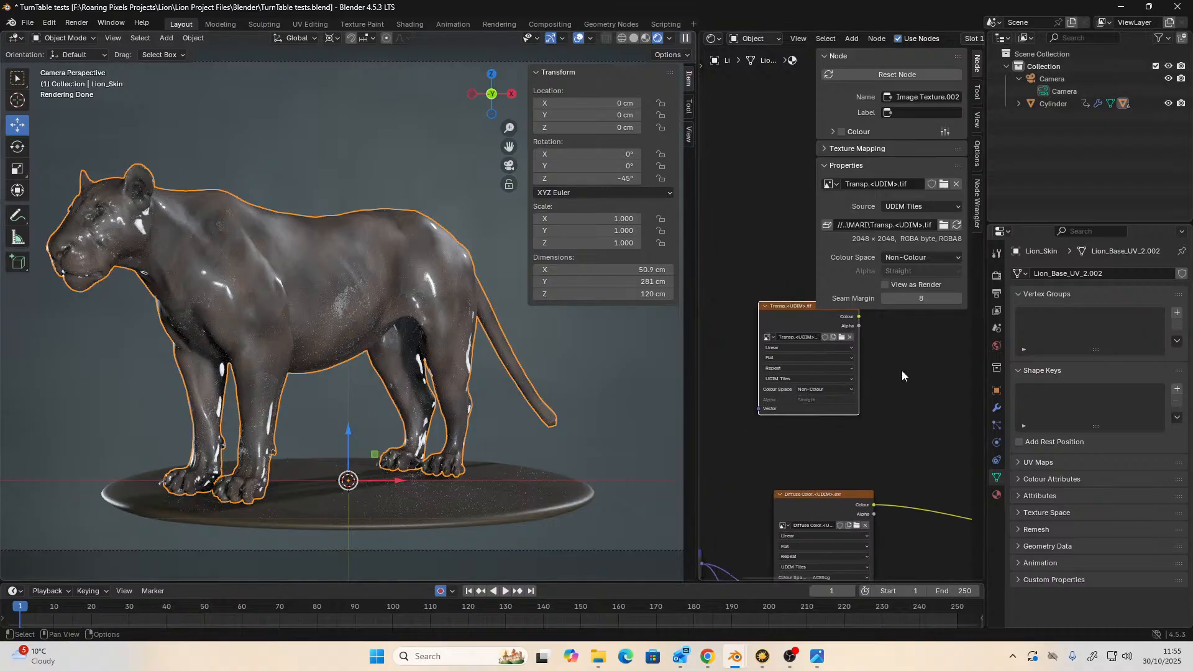
{"action": "middle_click_drag", "start_coordinate": [874, 382], "coordinate": [816, 429]}
{"action": "scroll", "coordinate": [818, 423], "scroll_direction": "down", "scroll_amount": 4}
{"action": "middle_click_drag", "start_coordinate": [829, 385], "coordinate": [760, 423]}
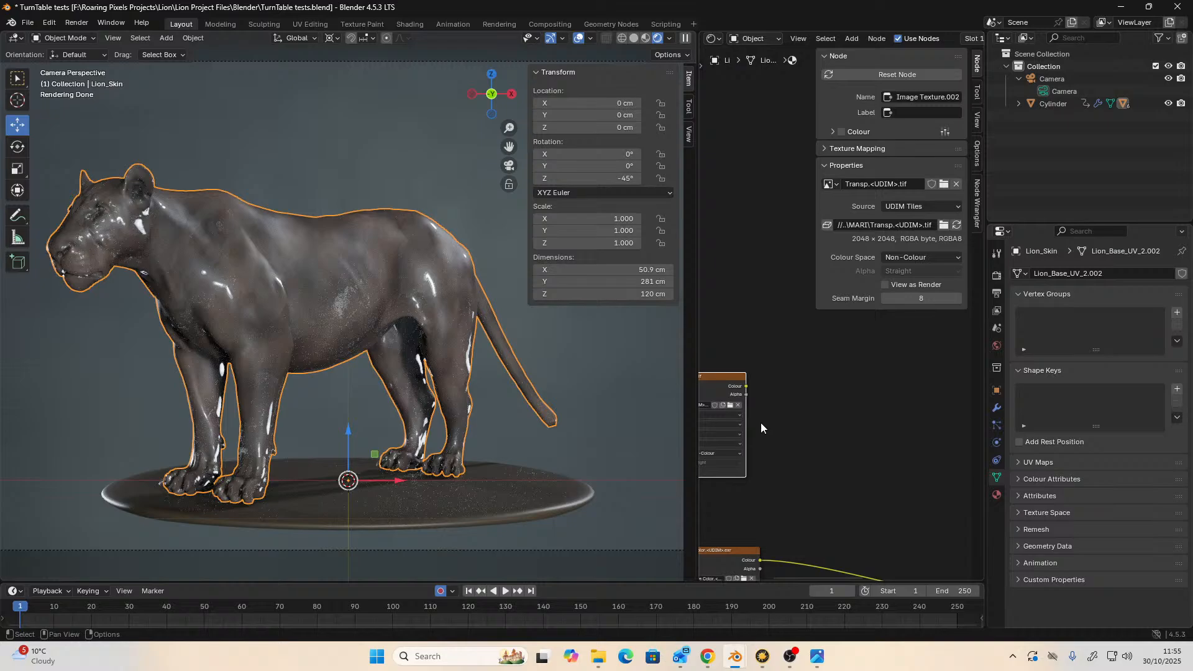
{"action": "left_click_drag", "start_coordinate": [721, 384], "coordinate": [899, 336]}
{"action": "scroll", "coordinate": [871, 467], "scroll_direction": "down", "scroll_amount": 1}
{"action": "middle_click_drag", "start_coordinate": [809, 433], "coordinate": [937, 404]}
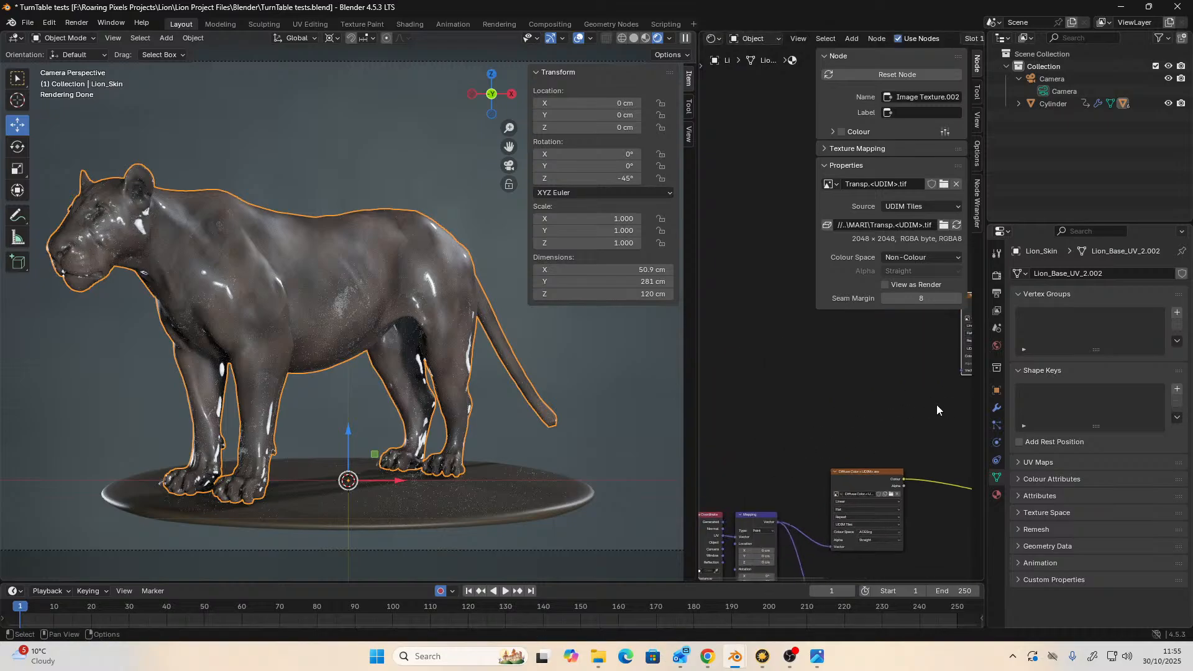
{"action": "scroll", "coordinate": [936, 406], "scroll_direction": "down", "scroll_amount": 1}
{"action": "left_click_drag", "start_coordinate": [782, 492], "coordinate": [945, 362]}
- Connect the Transp texture's Colour output to the Mix Shader's Fac input and check the effect on the lion's head and eye
{"action": "scroll", "coordinate": [936, 409], "scroll_direction": "up", "scroll_amount": 3}
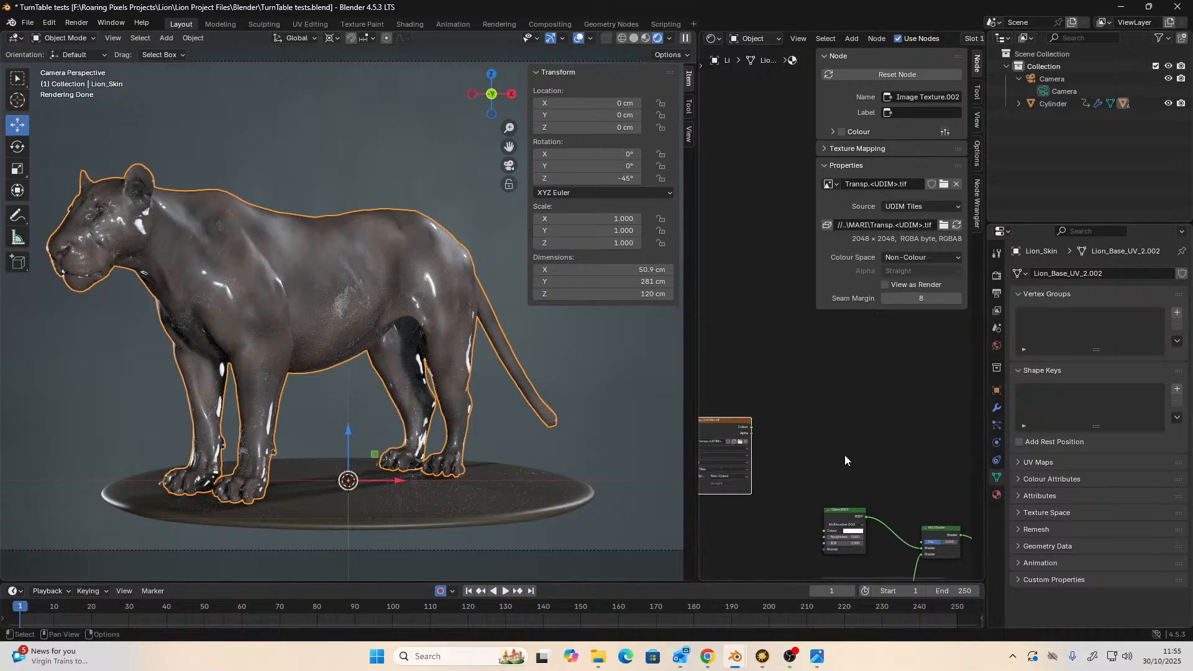
{"action": "middle_click_drag", "start_coordinate": [844, 454], "coordinate": [845, 402]}
{"action": "middle_click_drag", "start_coordinate": [848, 469], "coordinate": [820, 444]}
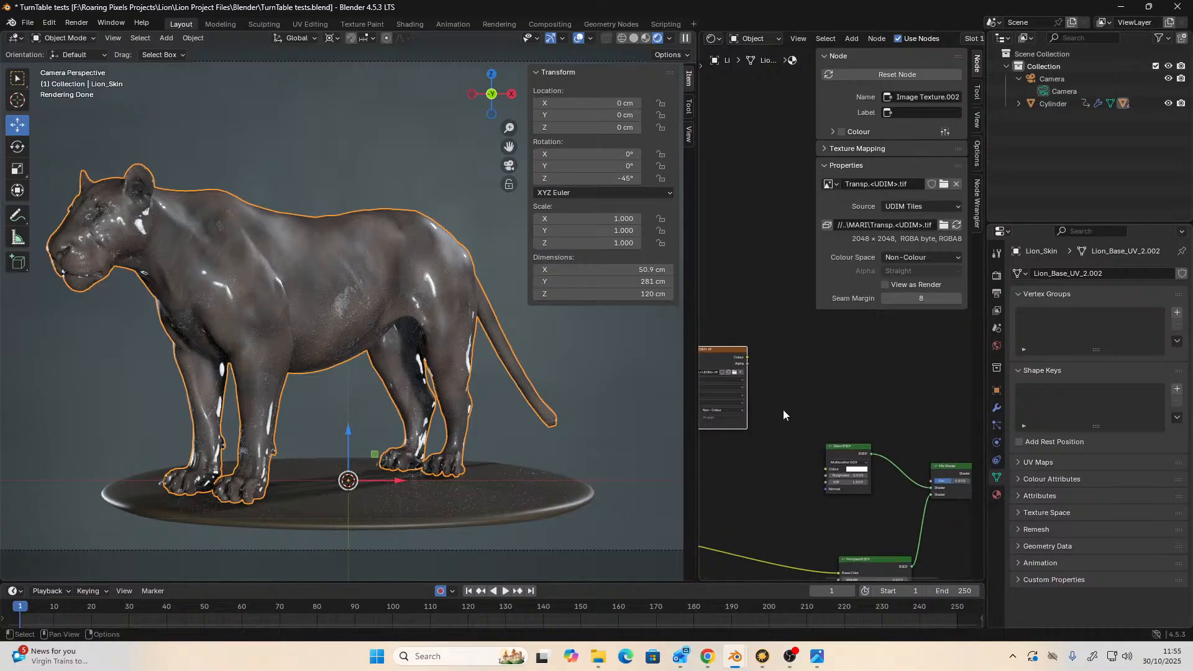
{"action": "left_click_drag", "start_coordinate": [746, 358], "coordinate": [930, 481]}
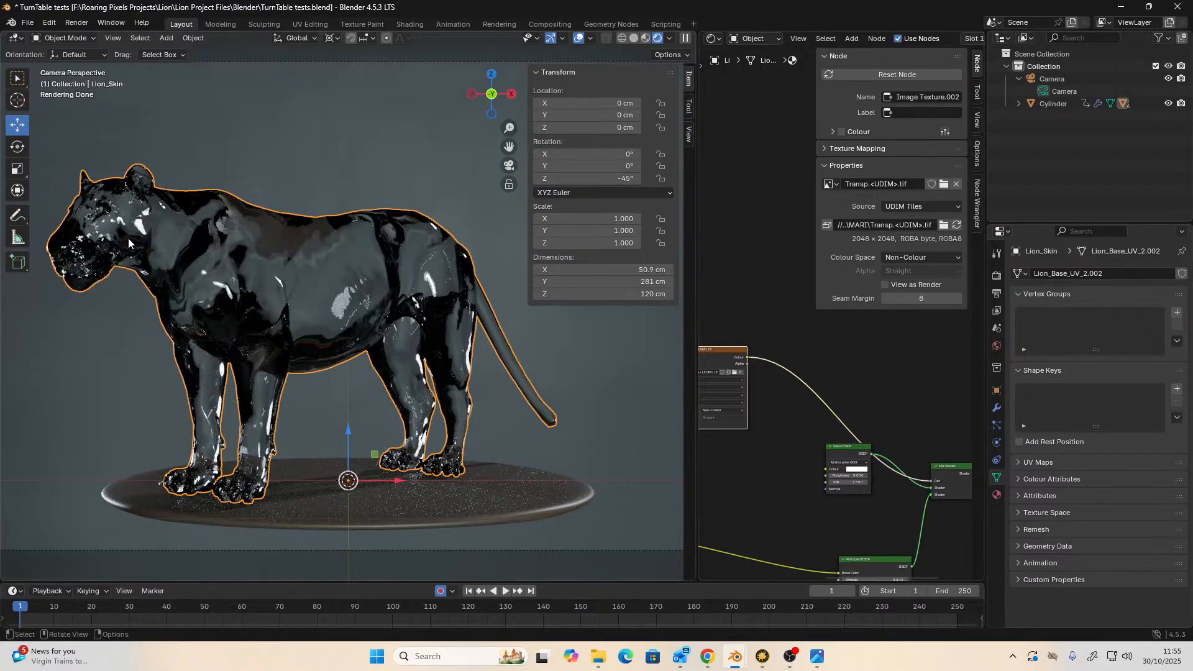
{"action": "middle_click_drag", "start_coordinate": [236, 353], "coordinate": [212, 349]}
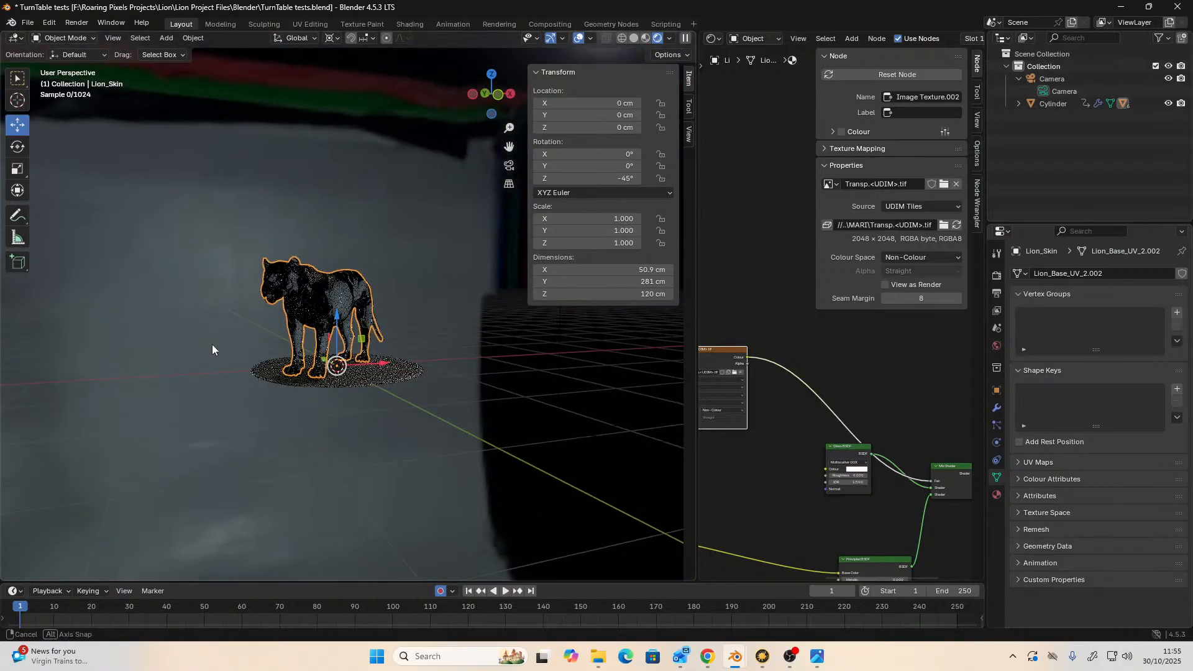
{"action": "scroll", "coordinate": [214, 323], "scroll_direction": "up", "scroll_amount": 5}
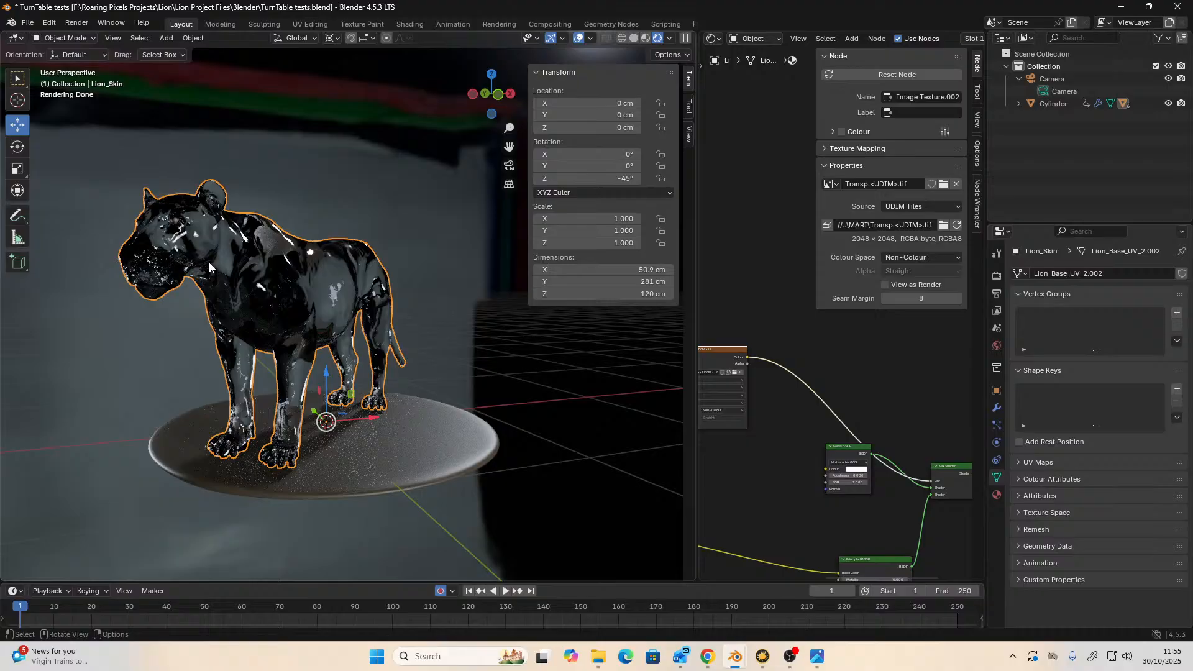
{"action": "scroll", "coordinate": [207, 262], "scroll_direction": "up", "scroll_amount": 3}
{"action": "middle_click_drag", "start_coordinate": [207, 262], "coordinate": [243, 252]}
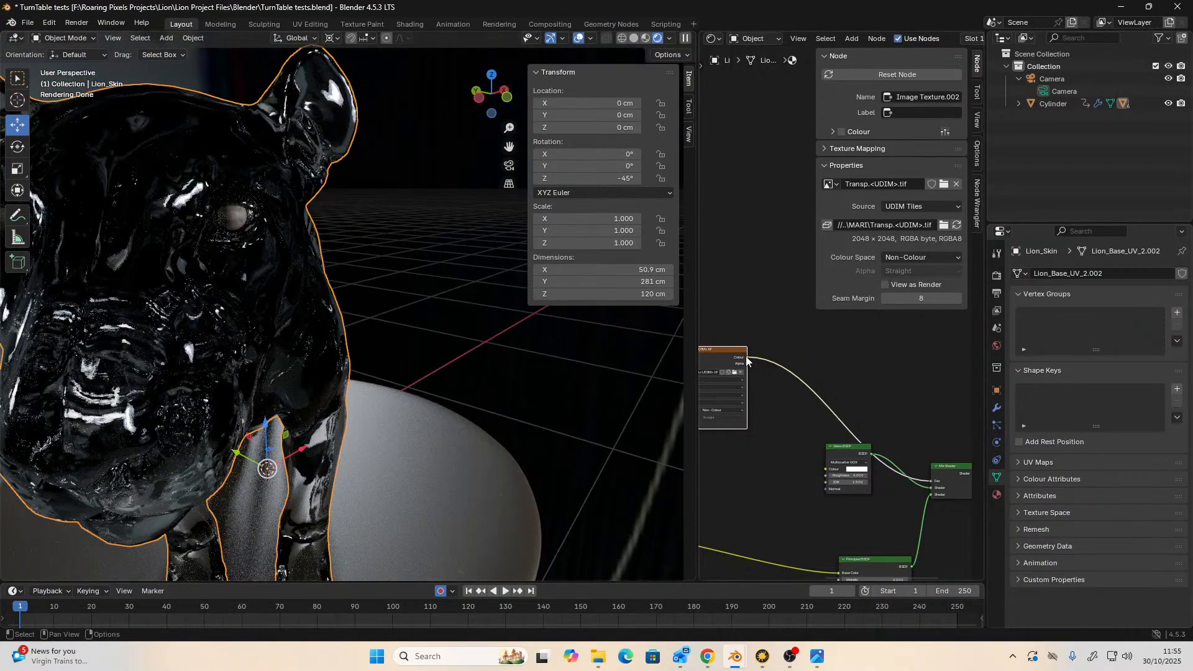
- Add an Invert Colour node from the Transp texture's Colour output, feeding its Colour input instead of Fac
{"action": "left_click_drag", "start_coordinate": [748, 359], "coordinate": [812, 349]}
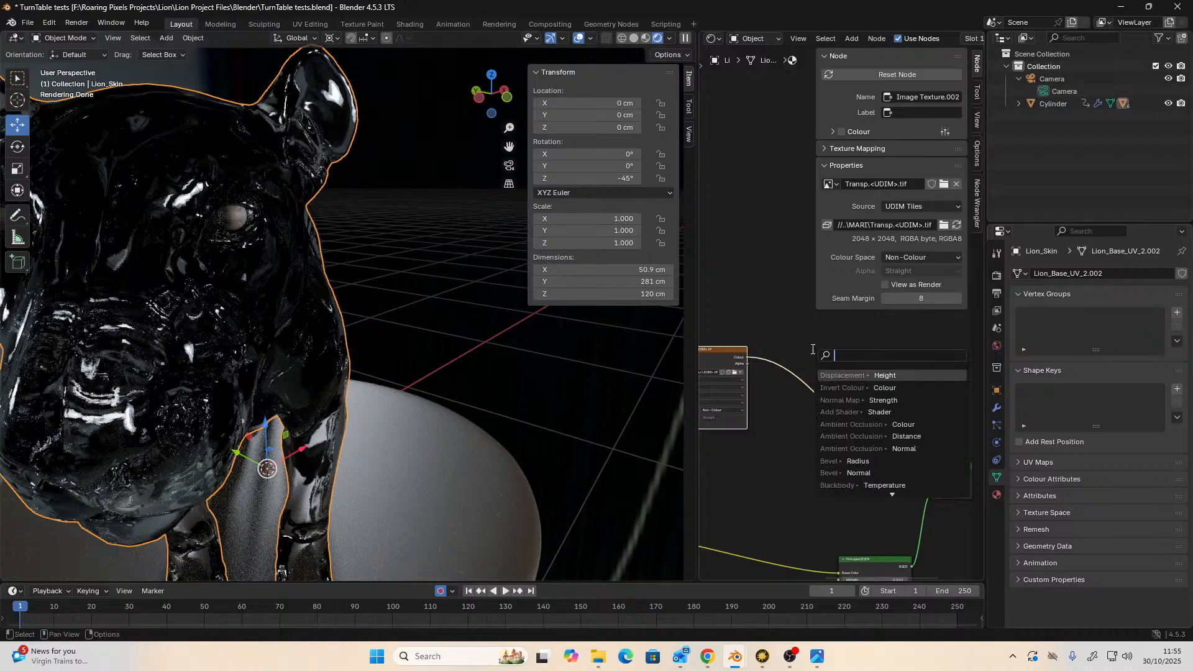
{"action": "type", "text": "inver"}
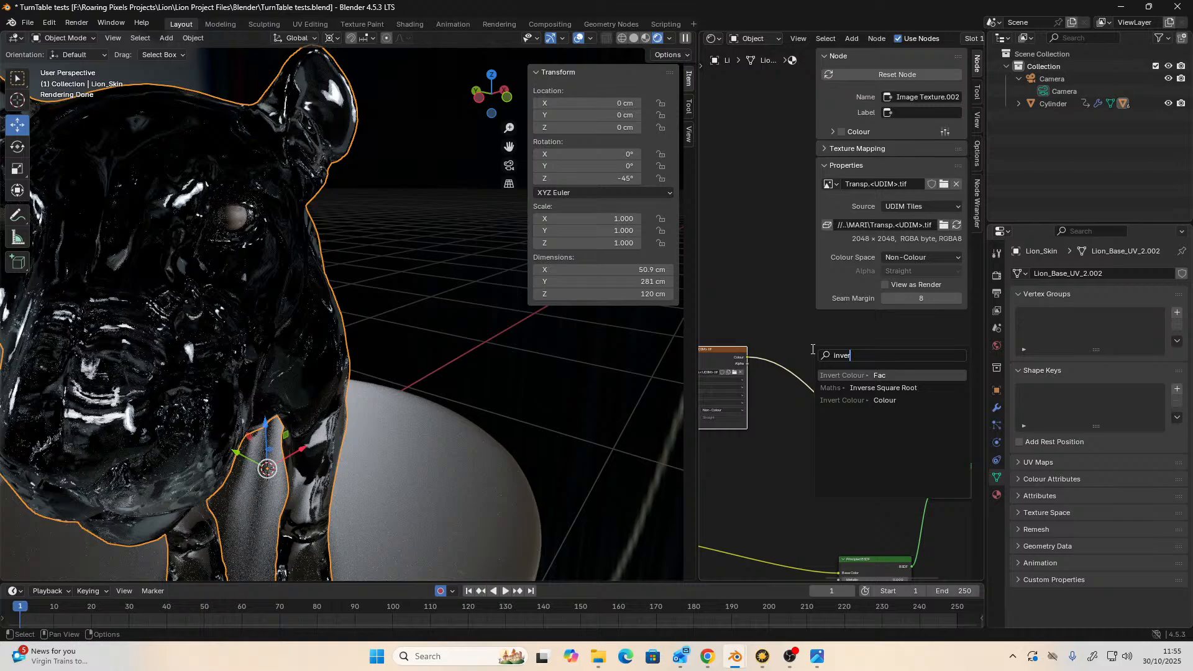
{"action": "key", "text": "Return"}
{"action": "left_click", "coordinate": [811, 349]}
{"action": "scroll", "coordinate": [804, 352], "scroll_direction": "up", "scroll_amount": 1}
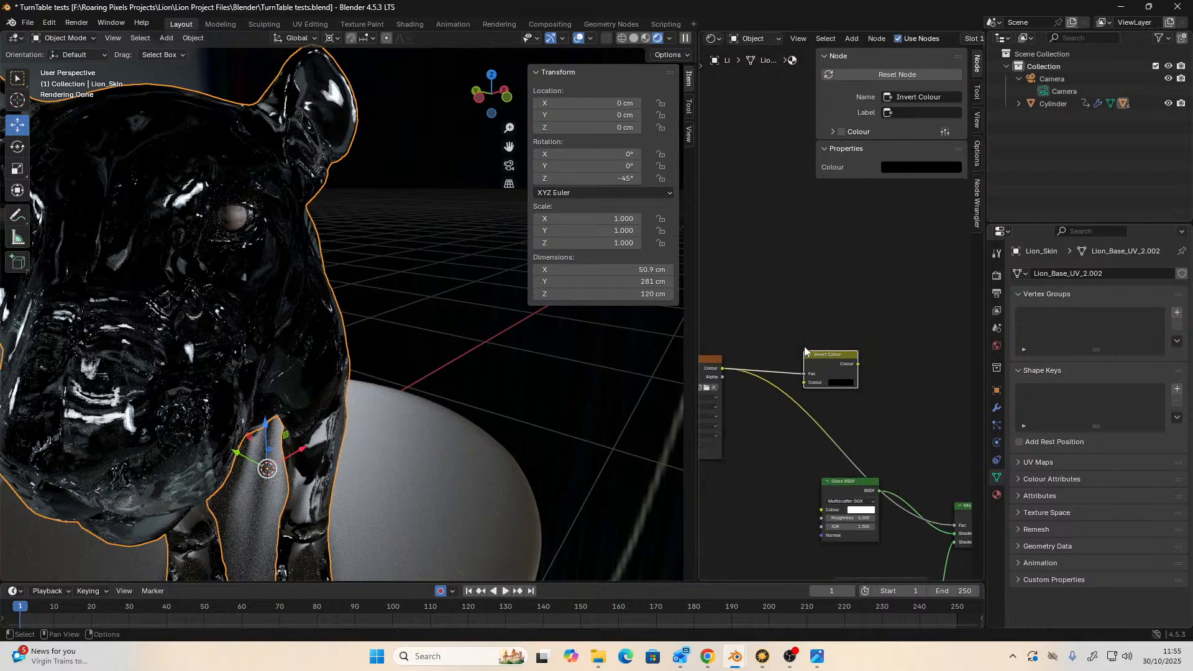
{"action": "left_click_drag", "start_coordinate": [801, 377], "coordinate": [803, 384]}
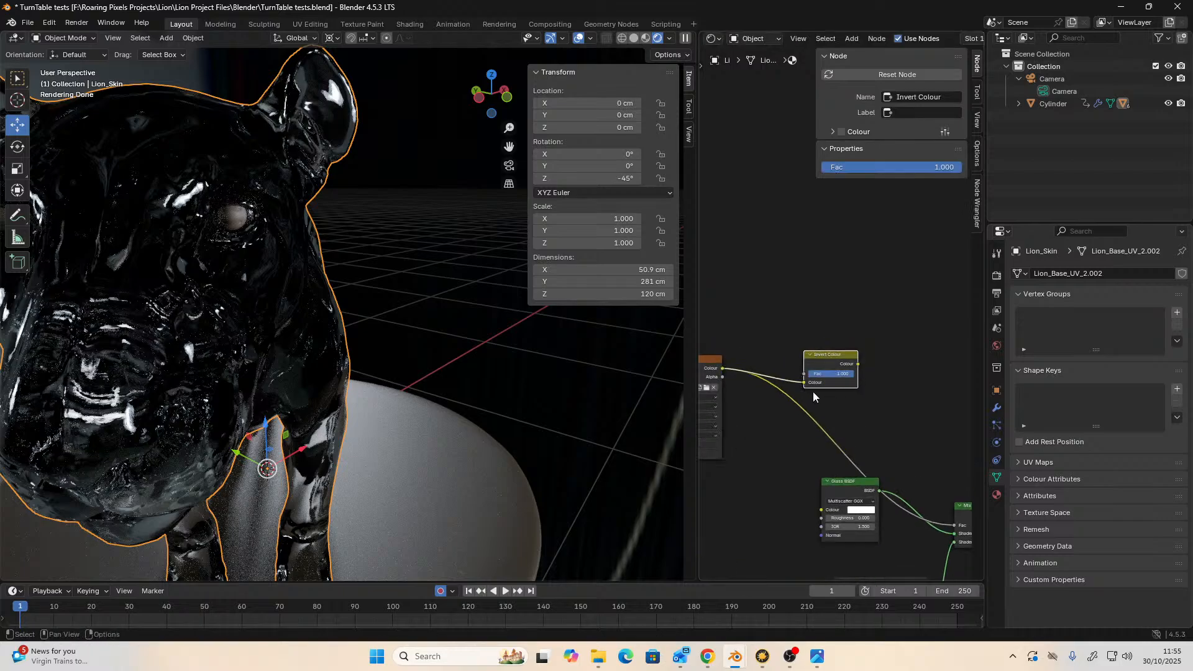
- Connect the Invert Colour node's output to the Mix Shader's Fac input, replacing the direct Transp link
{"action": "middle_click_drag", "start_coordinate": [837, 408], "coordinate": [818, 363]}
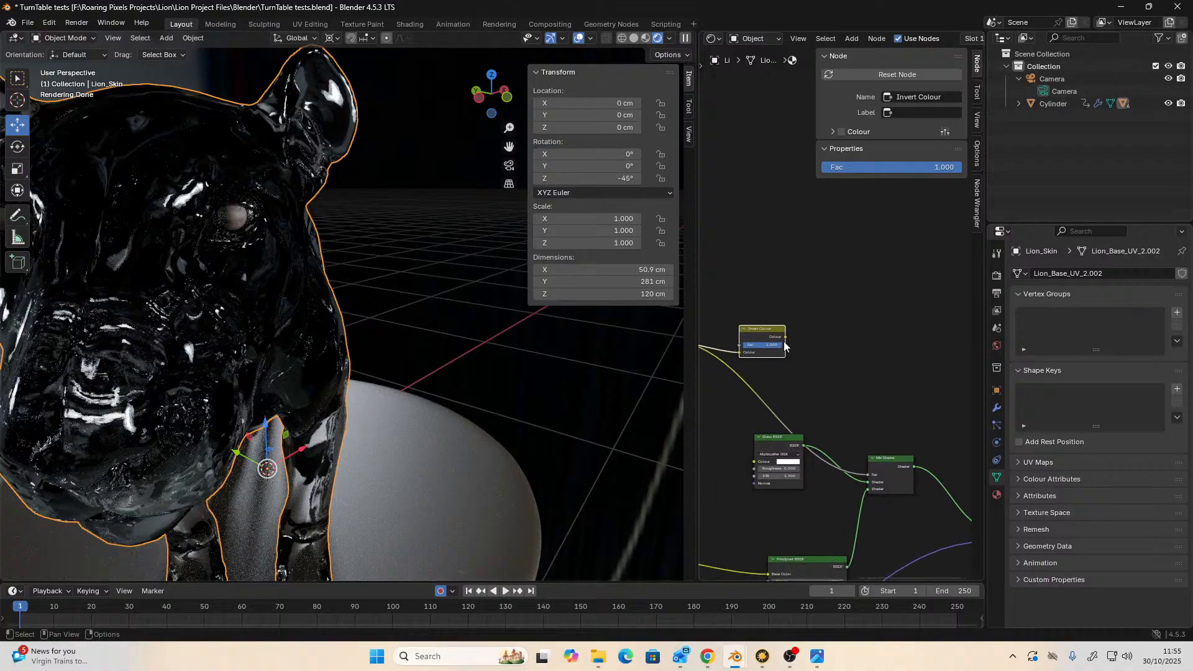
{"action": "left_click_drag", "start_coordinate": [785, 337], "coordinate": [869, 474]}
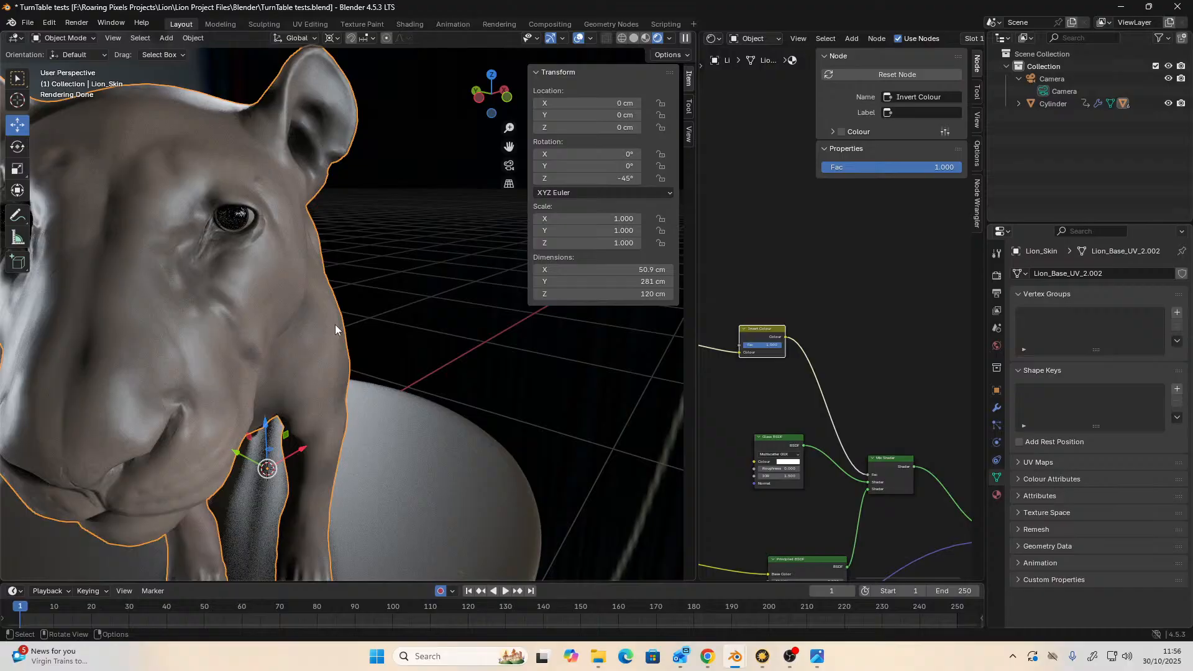
{"action": "scroll", "coordinate": [234, 240], "scroll_direction": "up", "scroll_amount": 2}
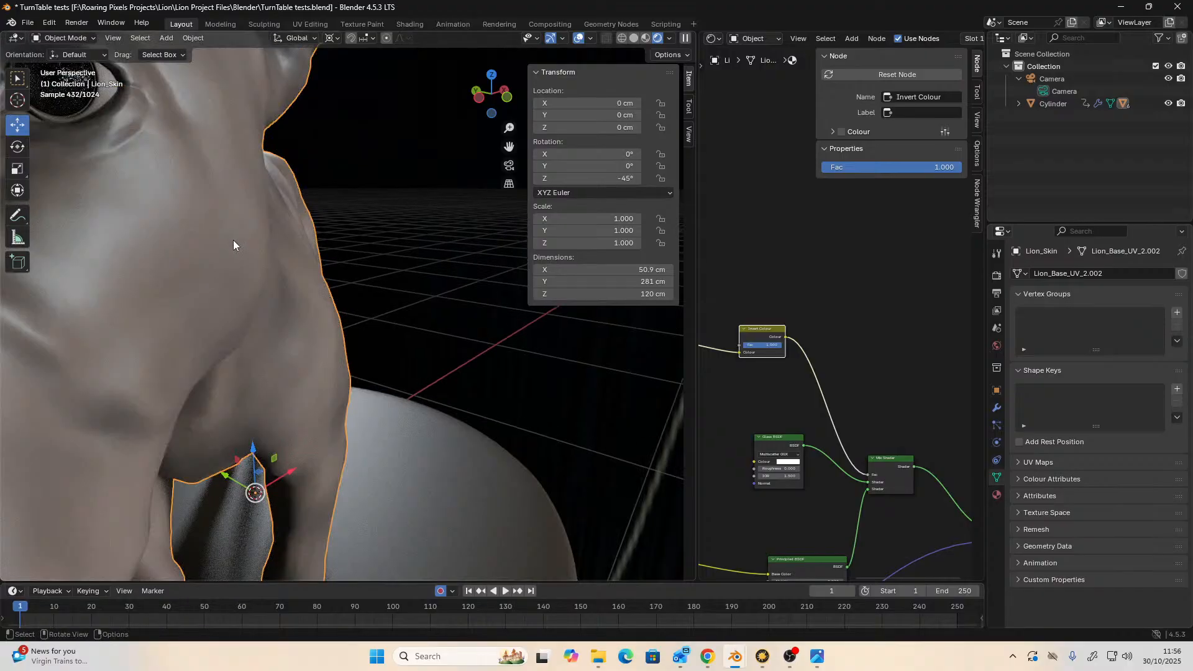
- Examine both of the lion's eyes in the rendered view with the inverted transparency mask applied
{"action": "scroll", "coordinate": [239, 243], "scroll_direction": "up", "scroll_amount": 1}
{"action": "middle_click_drag", "start_coordinate": [239, 243], "coordinate": [243, 241]}
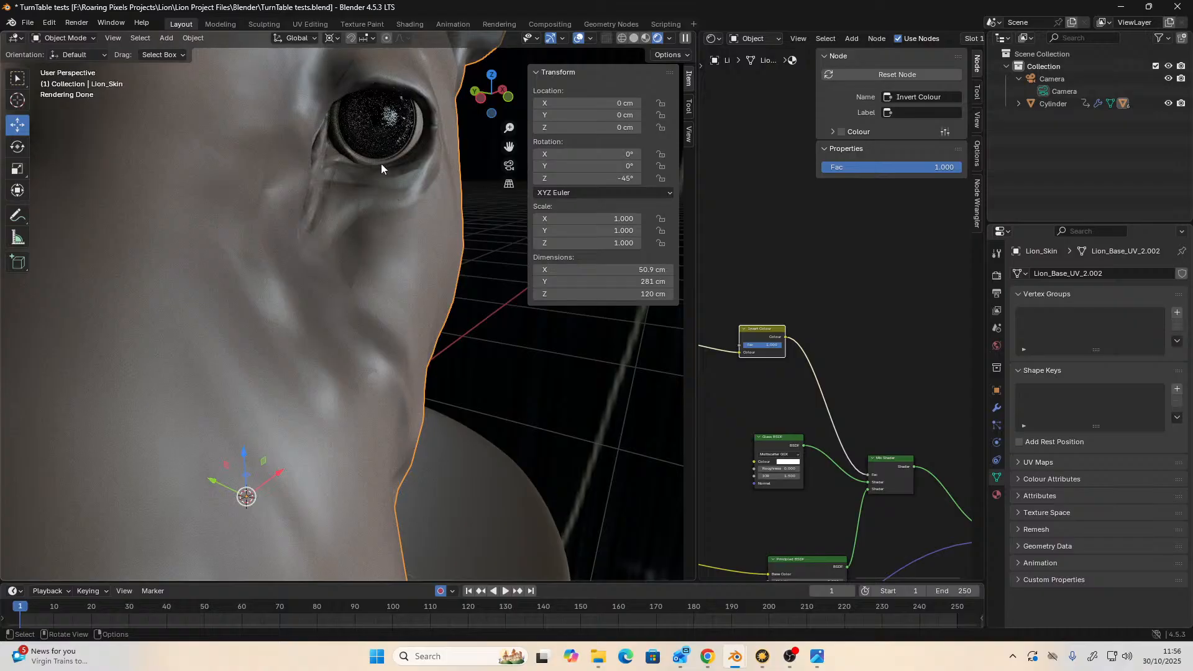
{"action": "scroll", "coordinate": [378, 149], "scroll_direction": "down", "scroll_amount": 4}
{"action": "scroll", "coordinate": [357, 246], "scroll_direction": "up", "scroll_amount": 2}
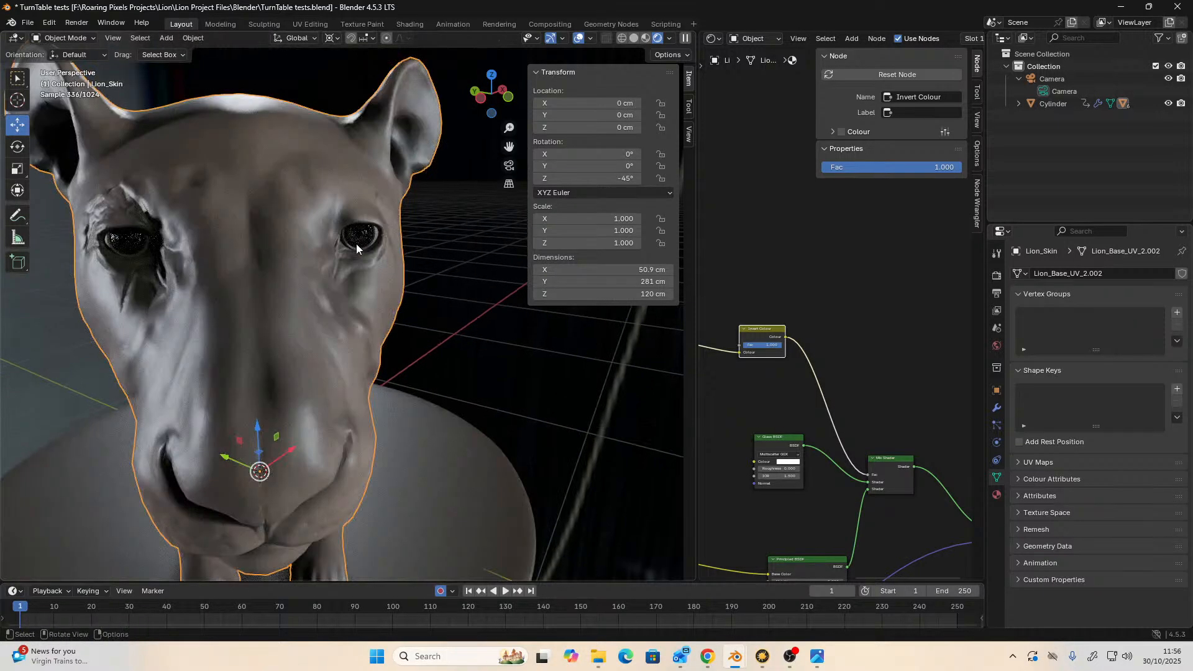
{"action": "middle_click_drag", "start_coordinate": [356, 244], "coordinate": [381, 254]}
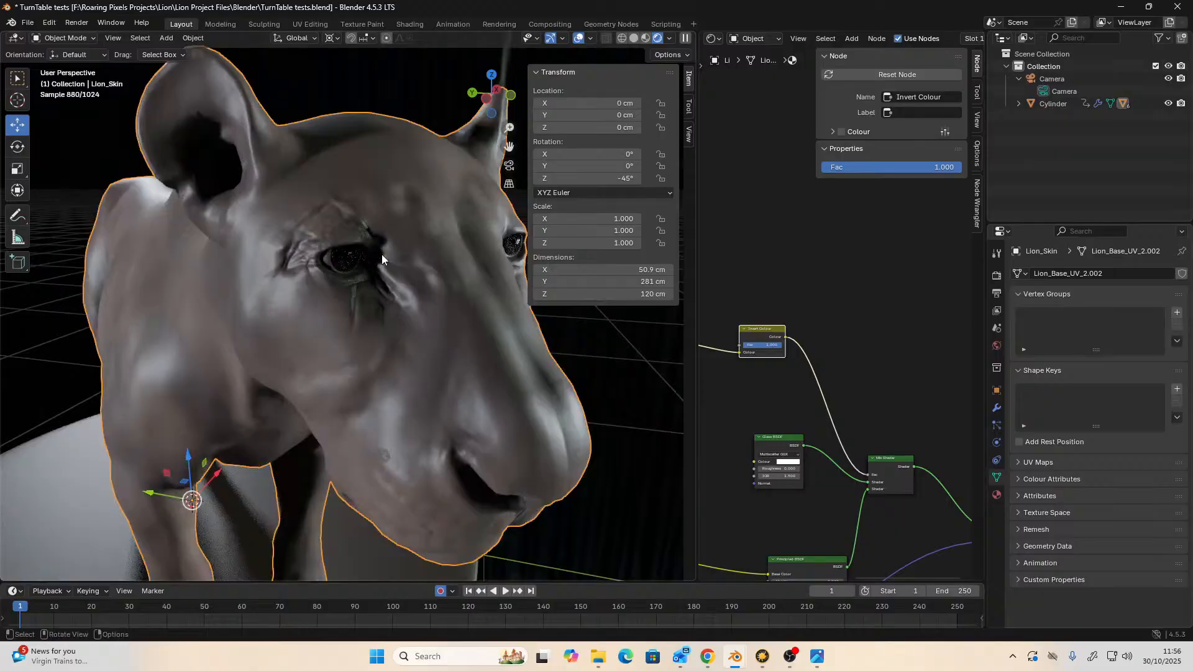
{"action": "scroll", "coordinate": [381, 254], "scroll_direction": "up", "scroll_amount": 5}
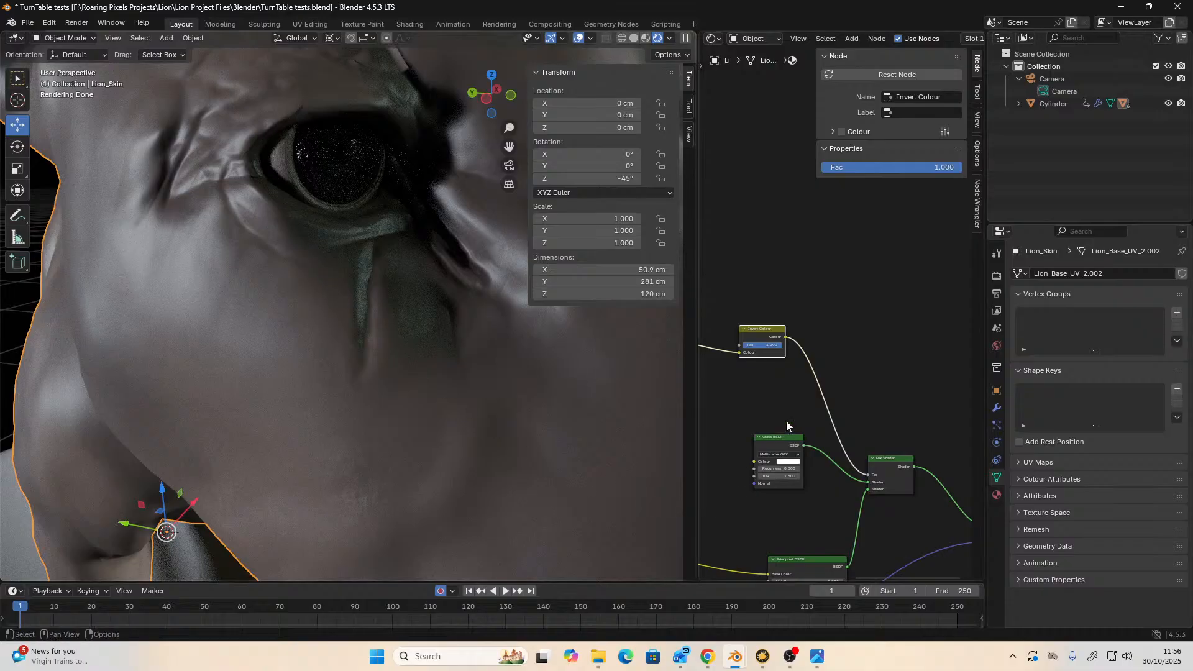
- Set the Glass BSDF node's distribution to Beckmann
{"action": "scroll", "coordinate": [786, 426], "scroll_direction": "up", "scroll_amount": 4}
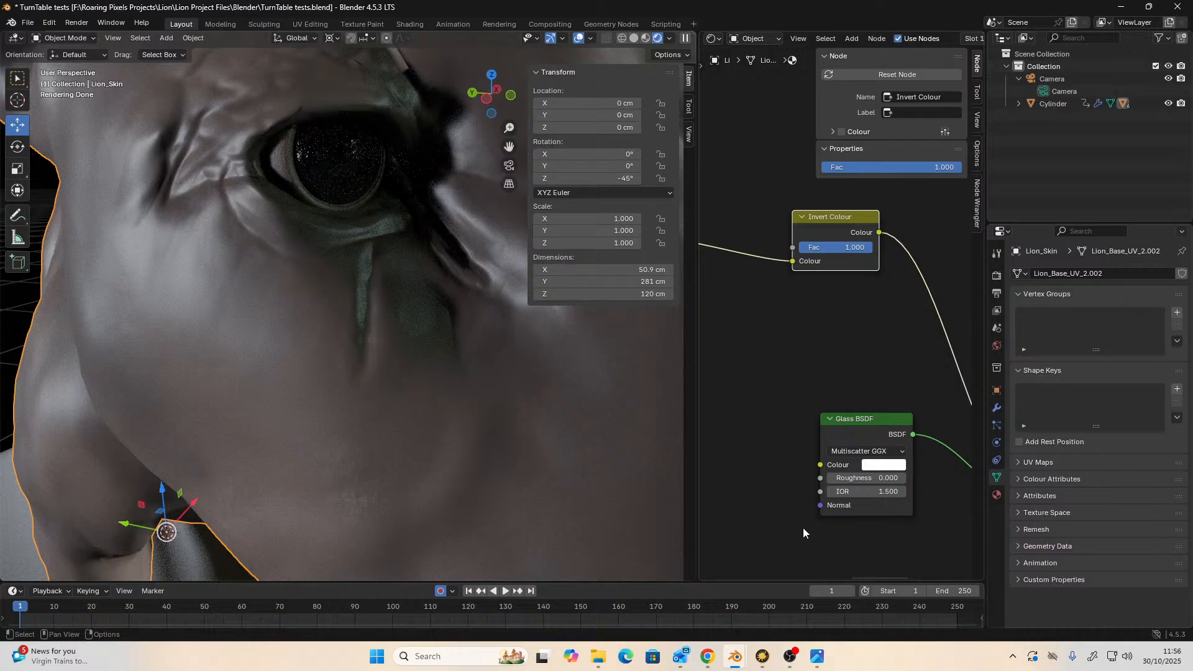
{"action": "scroll", "coordinate": [803, 532], "scroll_direction": "up", "scroll_amount": 2}
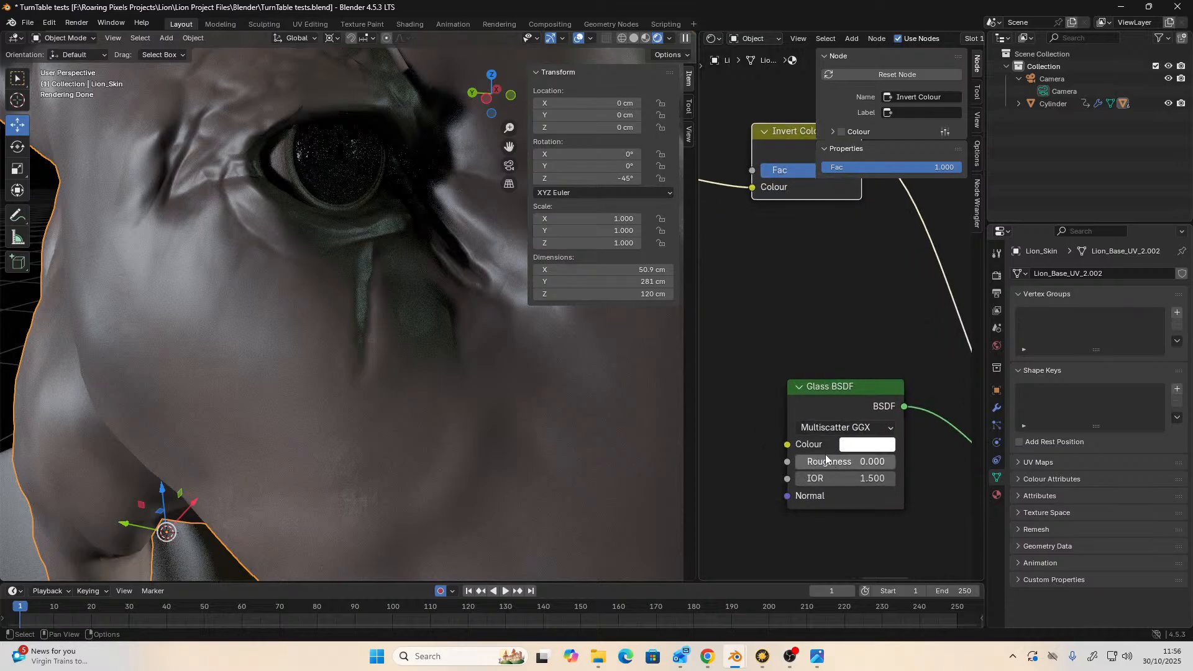
{"action": "mouse_move", "coordinate": [826, 459]}
{"action": "left_mouse_down"}
{"action": "mouse_move", "coordinate": [848, 461]}
{"action": "mouse_move", "coordinate": [826, 461]}
{"action": "left_mouse_up"}
{"action": "left_click", "coordinate": [843, 429]}
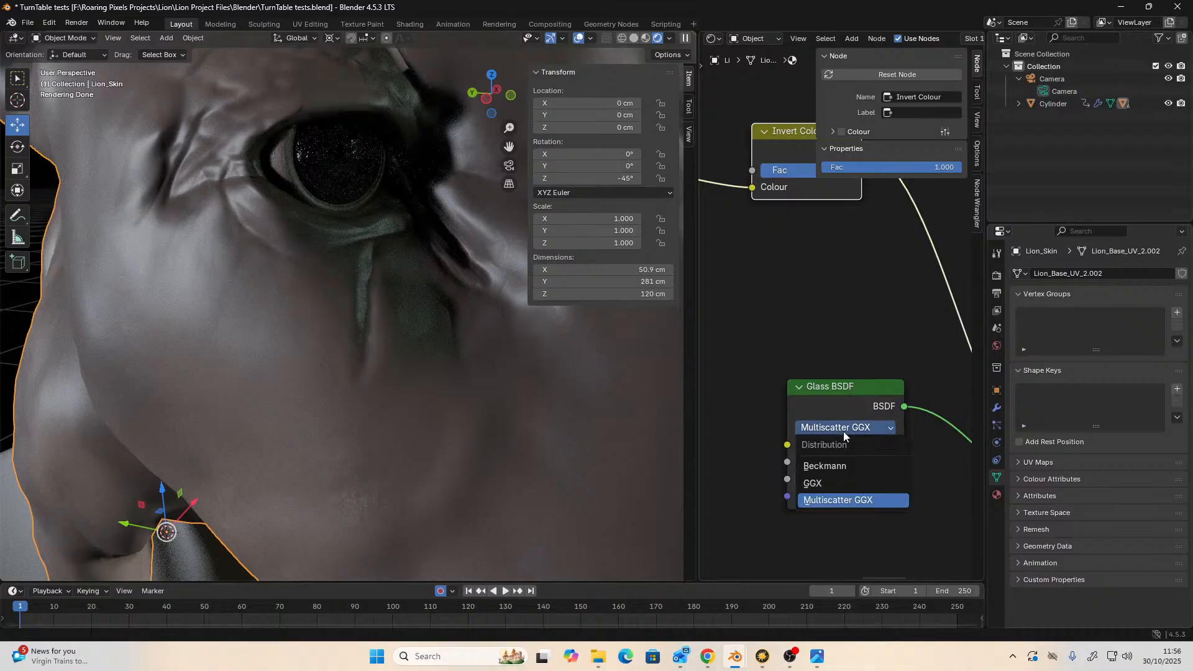
{"action": "left_click", "coordinate": [839, 468]}
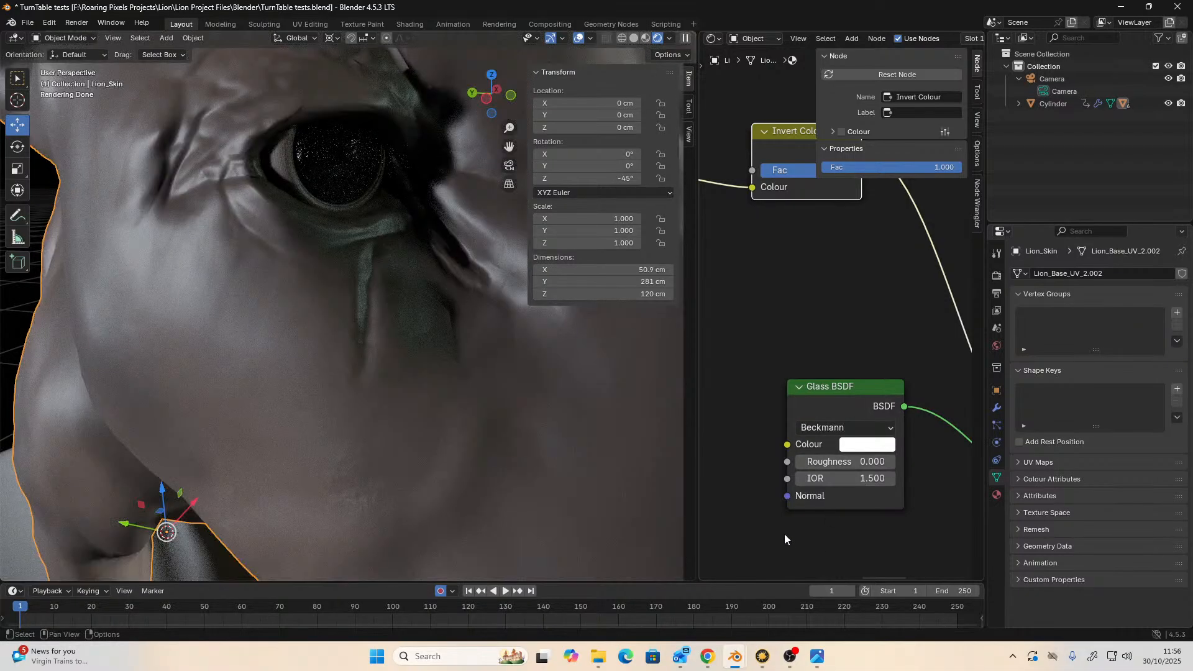
- Inspect the lion's eye in the rendered view, from the whole head down to the eyeball surface and eyelid rim
{"action": "scroll", "coordinate": [448, 326], "scroll_direction": "down", "scroll_amount": 5}
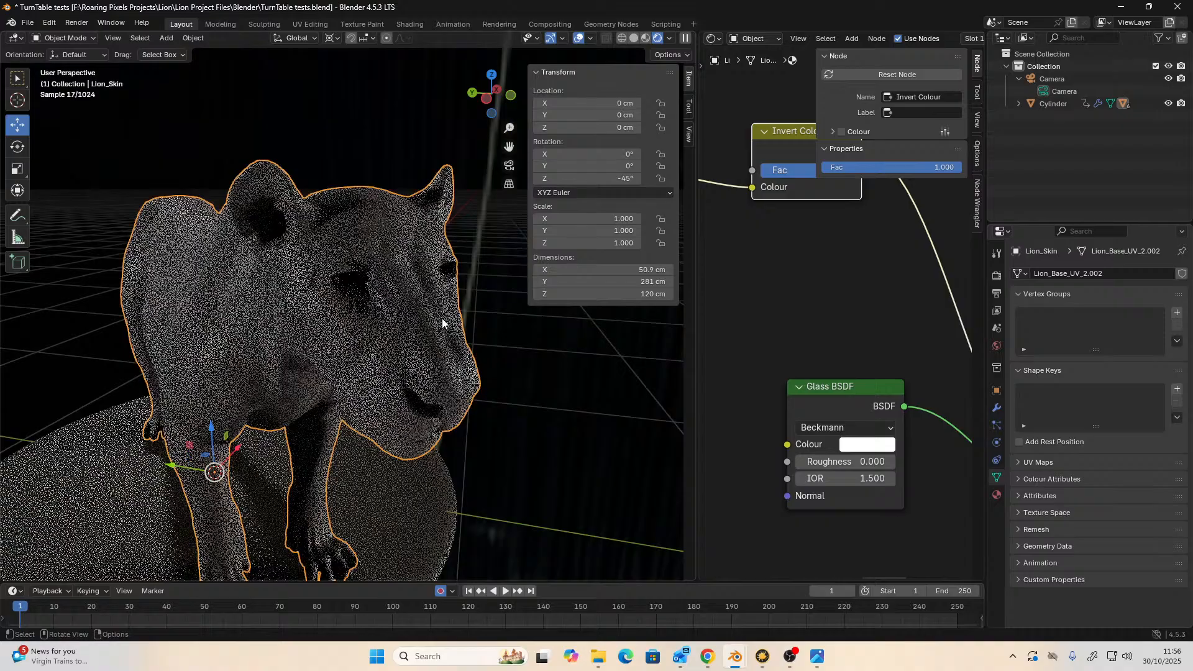
{"action": "scroll", "coordinate": [438, 327], "scroll_direction": "up", "scroll_amount": 3}
{"action": "middle_click_drag", "start_coordinate": [438, 328], "coordinate": [310, 279]}
{"action": "scroll", "coordinate": [310, 279], "scroll_direction": "up", "scroll_amount": 5}
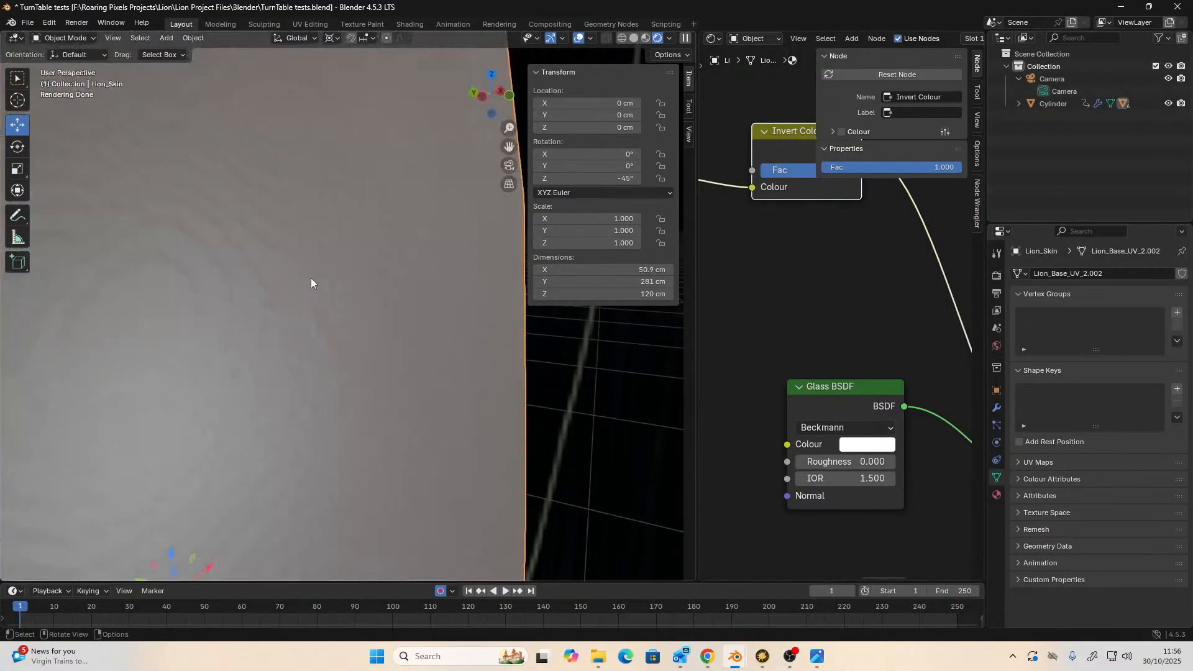
{"action": "scroll", "coordinate": [311, 283], "scroll_direction": "down", "scroll_amount": 5}
{"action": "scroll", "coordinate": [326, 251], "scroll_direction": "up", "scroll_amount": 5}
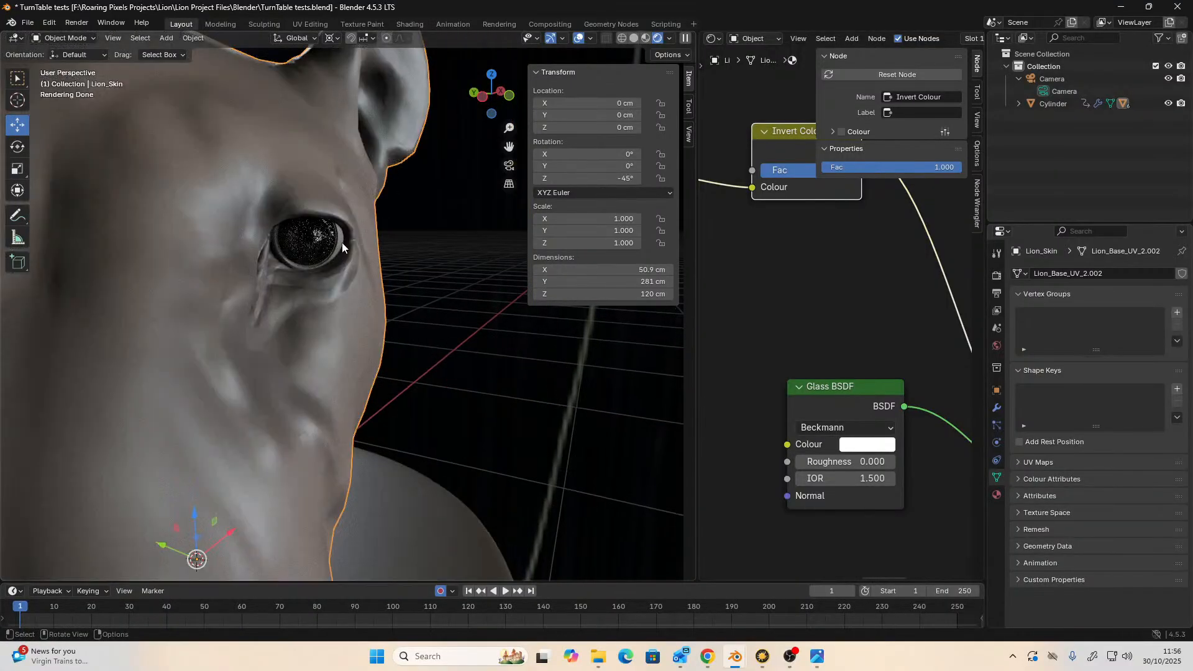
{"action": "scroll", "coordinate": [321, 250], "scroll_direction": "up", "scroll_amount": 1}
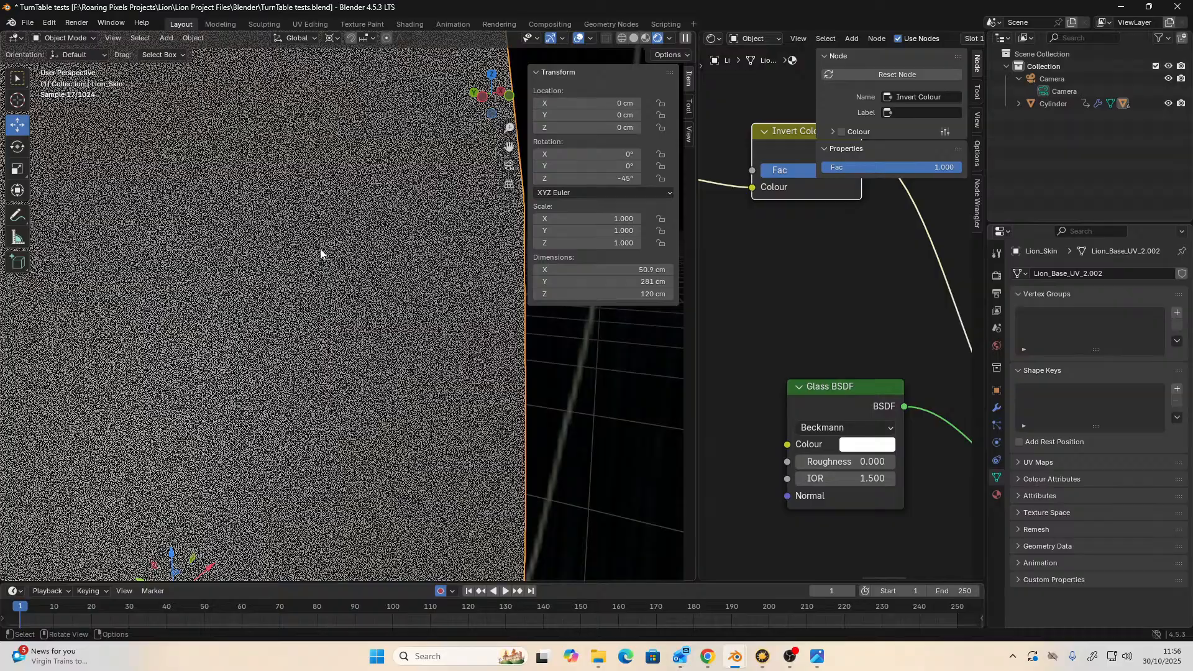
{"action": "scroll", "coordinate": [318, 251], "scroll_direction": "down", "scroll_amount": 1}
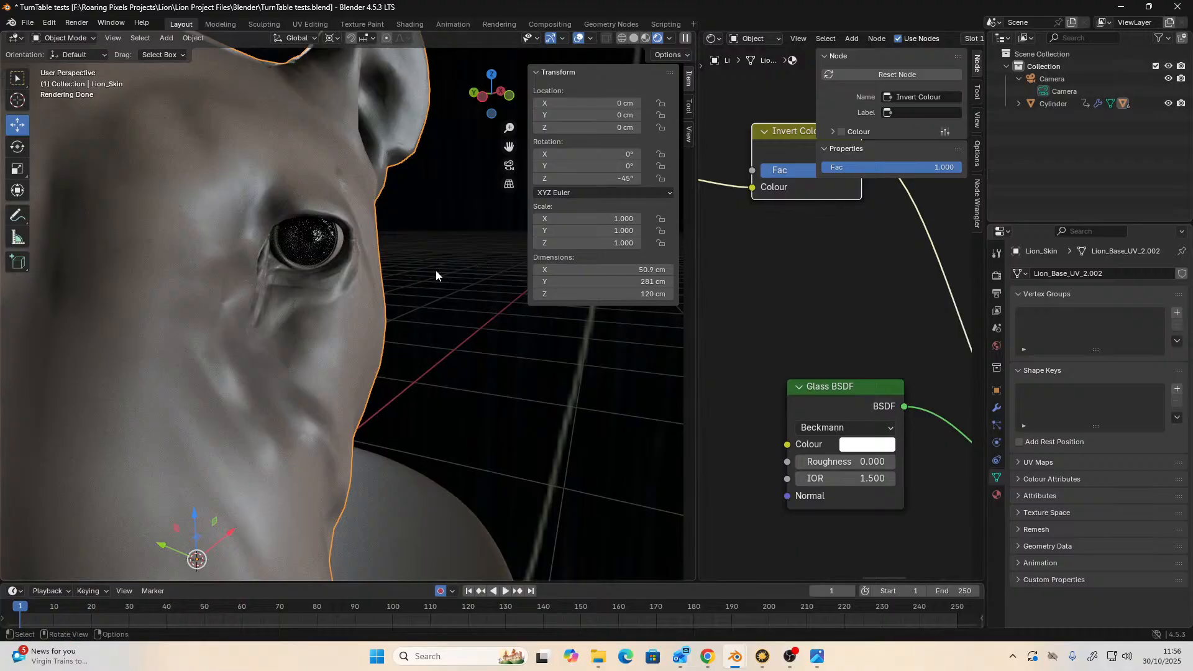
{"action": "middle_click_drag", "start_coordinate": [436, 272], "coordinate": [439, 291]}
{"action": "scroll", "coordinate": [431, 270], "scroll_direction": "down", "scroll_amount": 2}
{"action": "scroll", "coordinate": [431, 270], "scroll_direction": "up", "scroll_amount": 4}
{"action": "scroll", "coordinate": [440, 289], "scroll_direction": "down", "scroll_amount": 2}
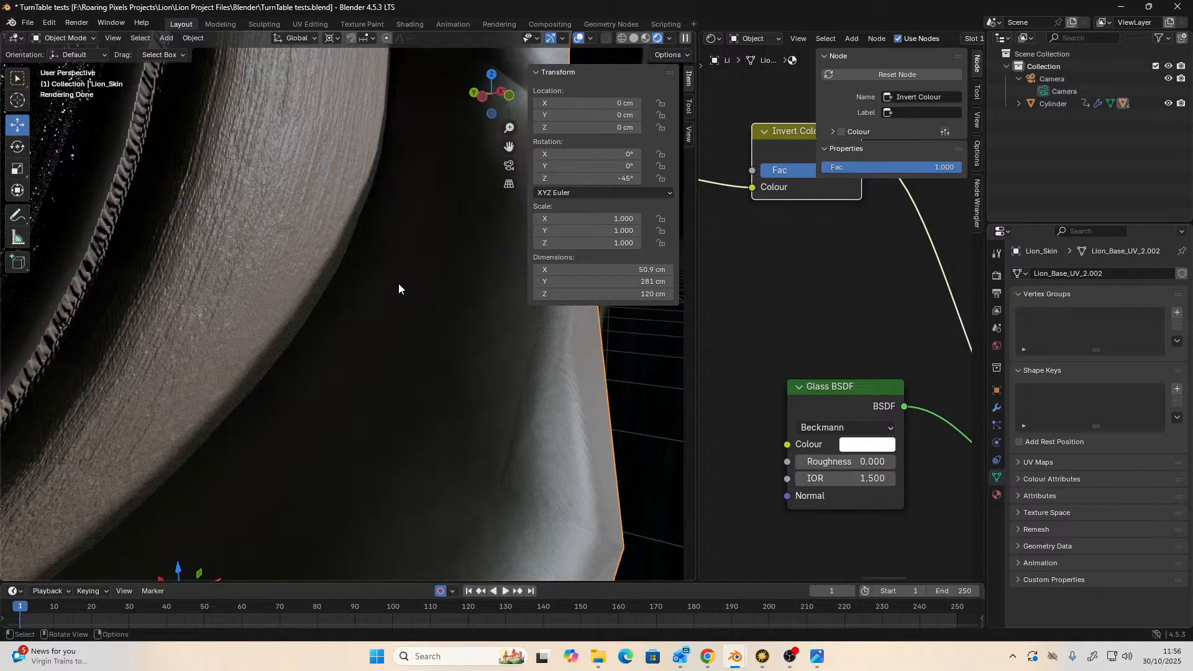
{"action": "scroll", "coordinate": [392, 280], "scroll_direction": "down", "scroll_amount": 3}
{"action": "scroll", "coordinate": [390, 282], "scroll_direction": "up", "scroll_amount": 5}
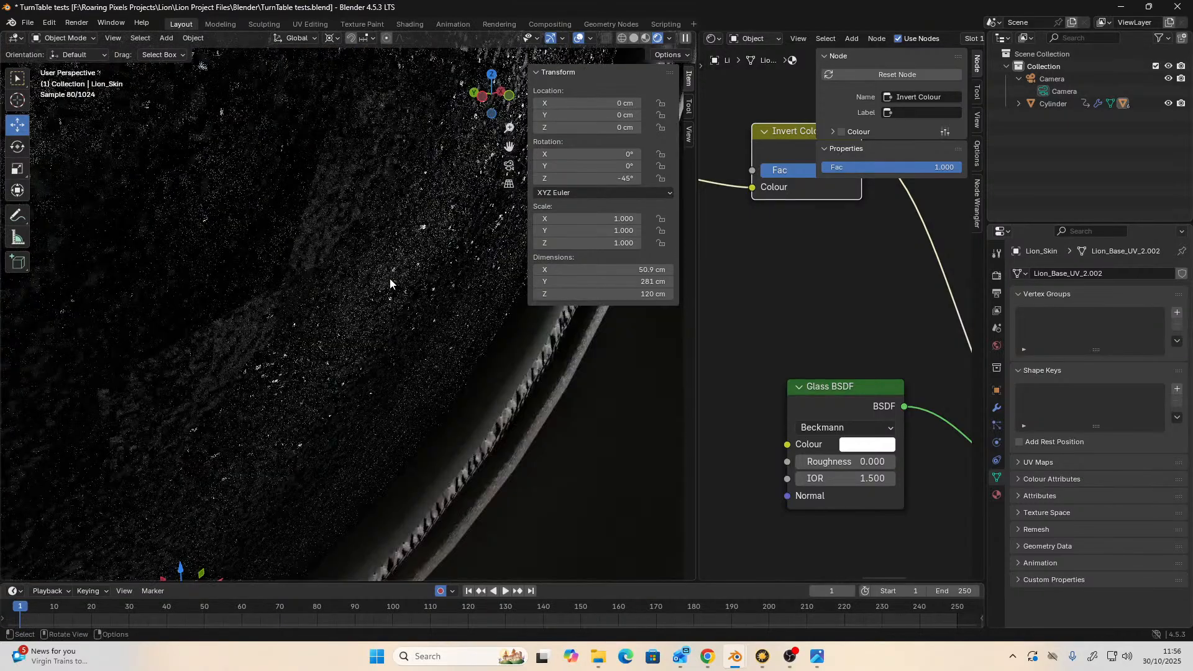
{"action": "scroll", "coordinate": [392, 285], "scroll_direction": "down", "scroll_amount": 5}
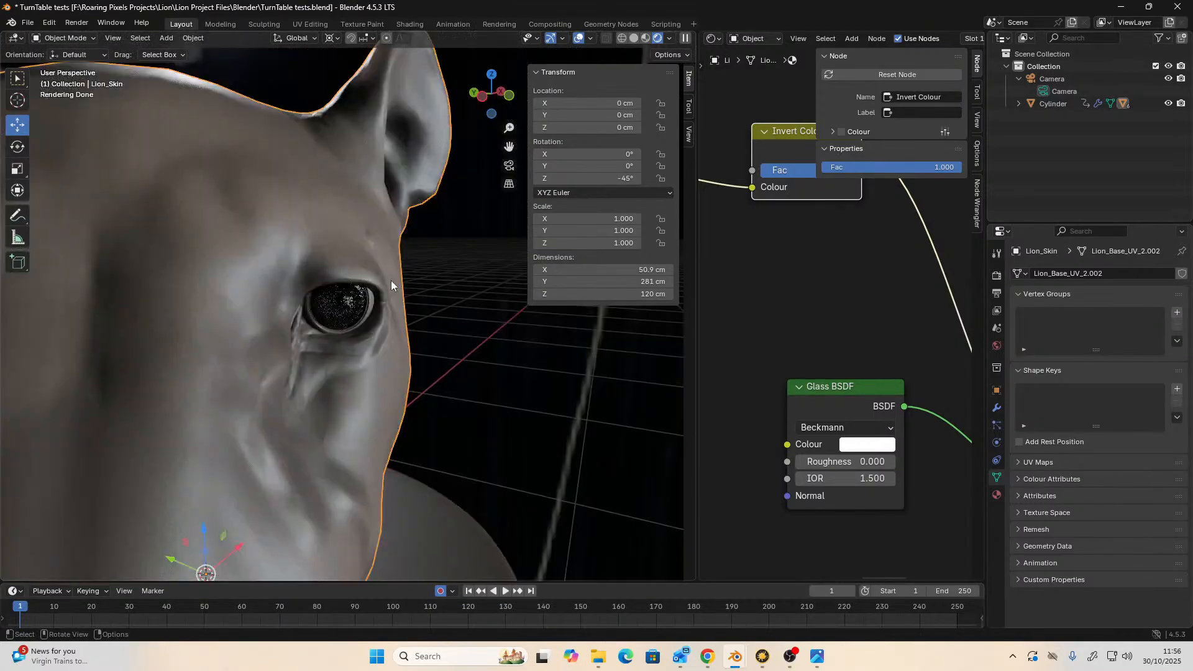
- Review the Mapping, Diffuse Color, displacement and Transp texture nodes against the rendered eye
{"action": "middle_click_drag", "start_coordinate": [802, 328], "coordinate": [820, 253]}
{"action": "scroll", "coordinate": [769, 370], "scroll_direction": "down", "scroll_amount": 2}
{"action": "scroll", "coordinate": [838, 345], "scroll_direction": "down", "scroll_amount": 4}
{"action": "scroll", "coordinate": [851, 438], "scroll_direction": "up", "scroll_amount": 1}
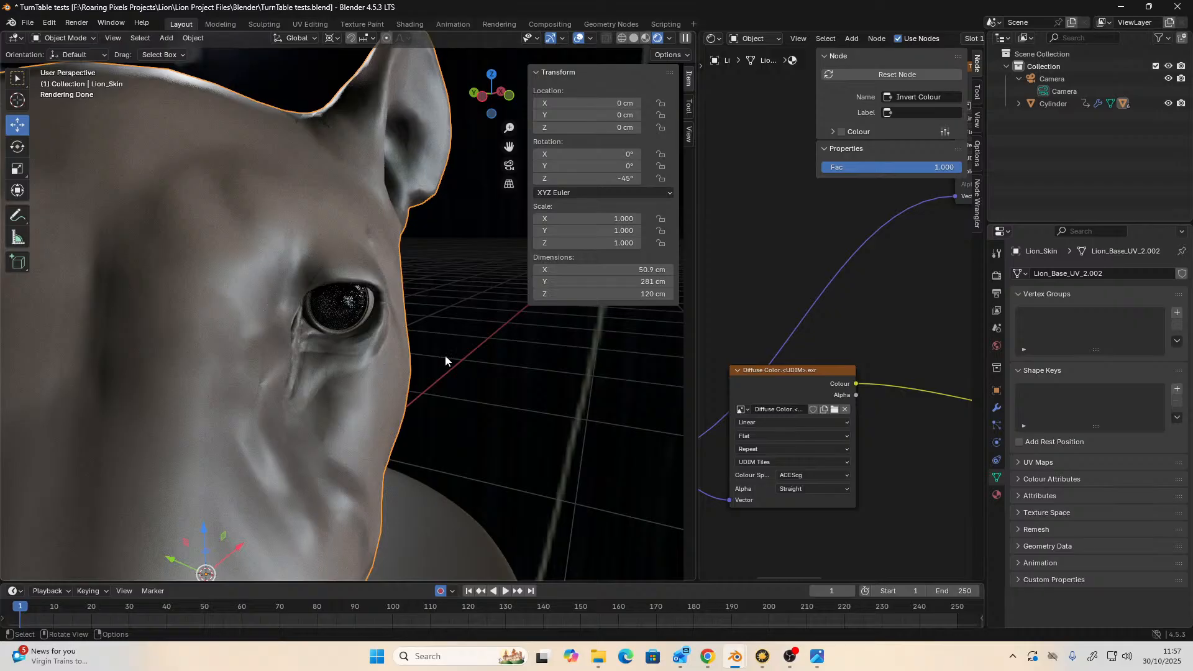
{"action": "middle_click_drag", "start_coordinate": [804, 314], "coordinate": [810, 364]}
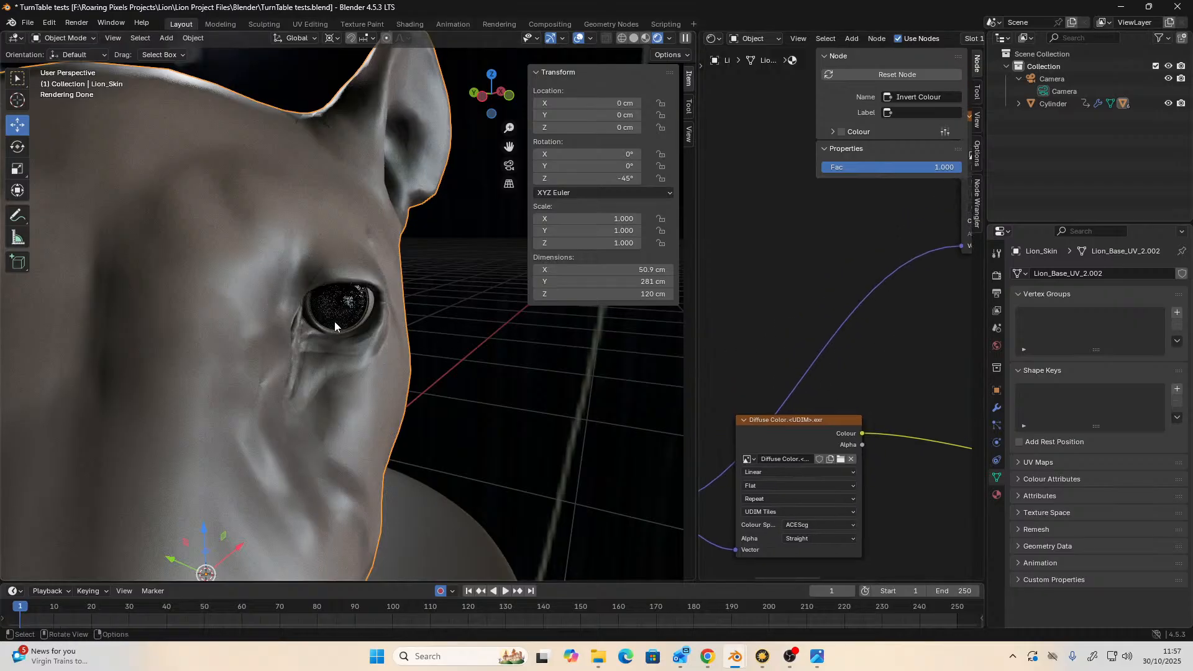
{"action": "scroll", "coordinate": [334, 323], "scroll_direction": "up", "scroll_amount": 2}
{"action": "scroll", "coordinate": [809, 307], "scroll_direction": "down", "scroll_amount": 1}
{"action": "scroll", "coordinate": [833, 296], "scroll_direction": "down", "scroll_amount": 2}
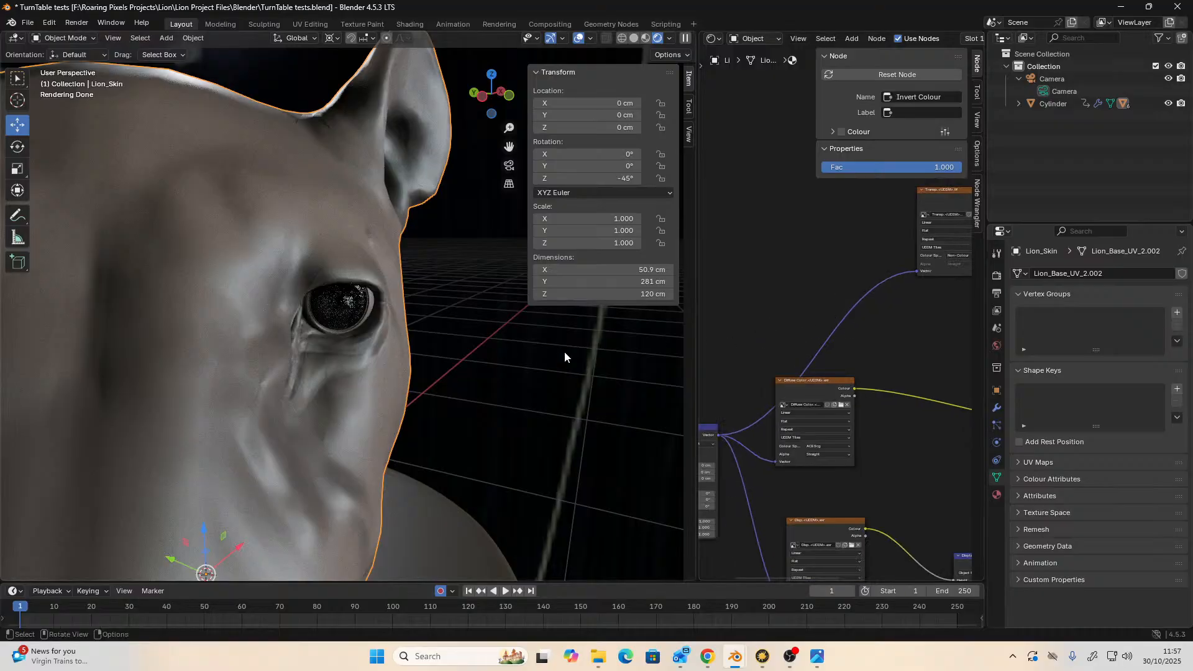
- Expand the Cylinder and Lion_Skin hierarchy in the scene outliner to list the separate lion meshes
{"action": "left_click", "coordinate": [1015, 119]}
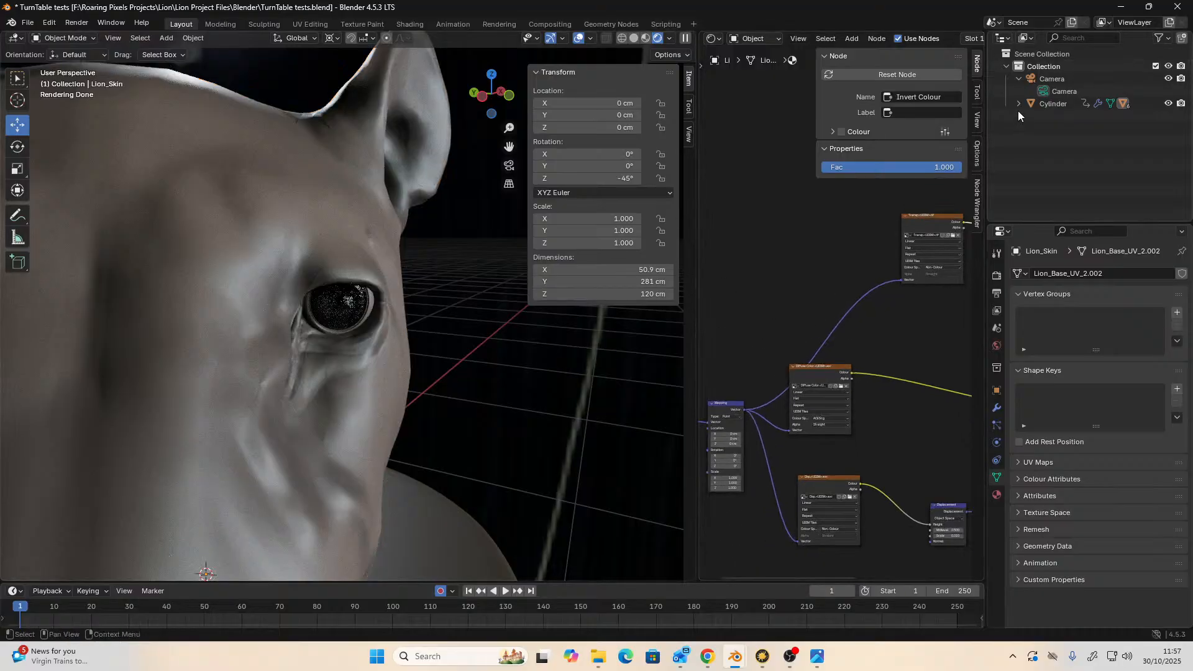
{"action": "left_click", "coordinate": [1017, 104]}
{"action": "left_click", "coordinate": [1030, 152]}
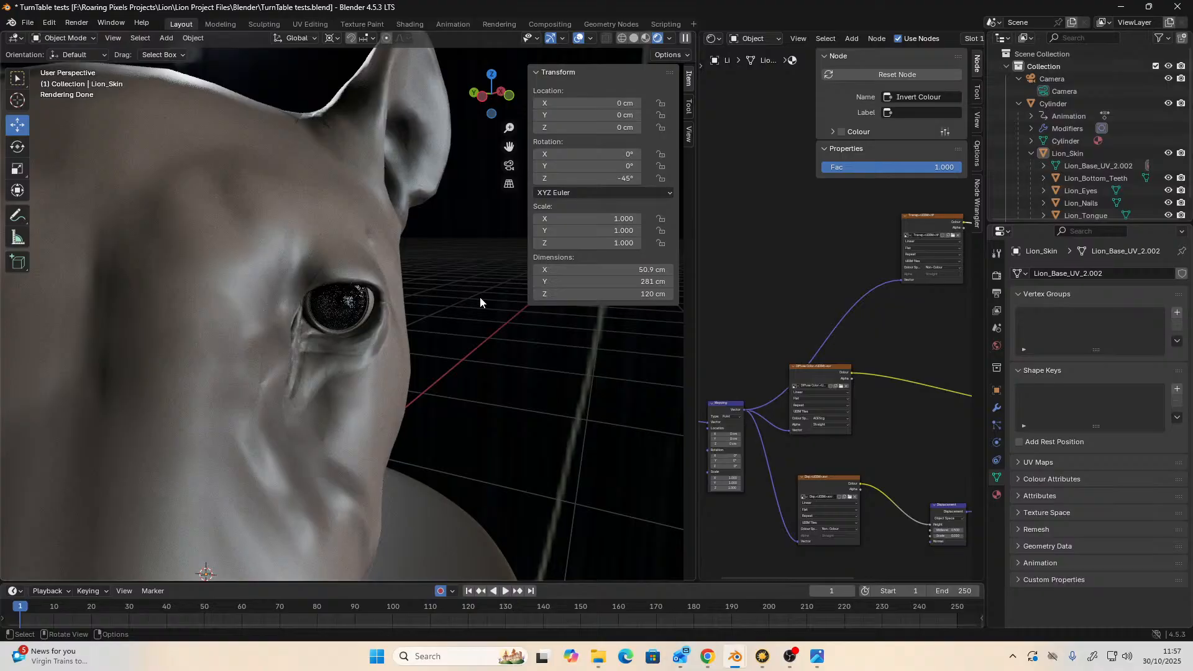
{"action": "scroll", "coordinate": [1001, 159], "scroll_direction": "down", "scroll_amount": 1}
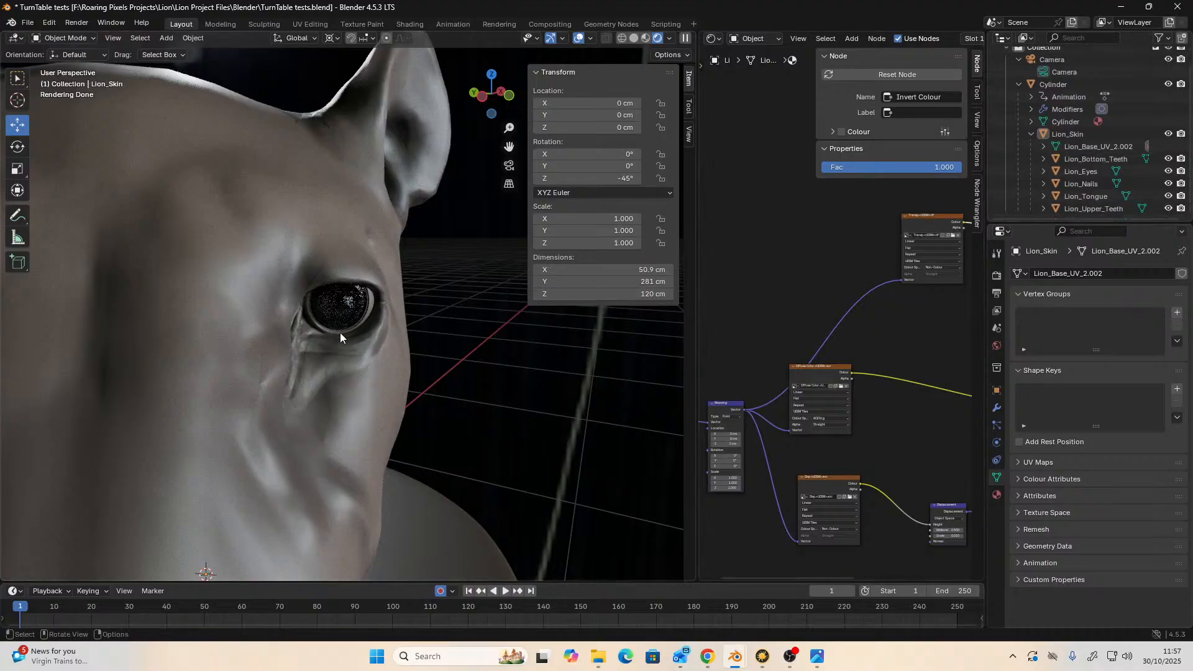
- Enter Edit Mode on Lion_Eyes, select the linked geometry of the visible eye, hide it and inspect what lies beneath
{"action": "left_click", "coordinate": [342, 317]}
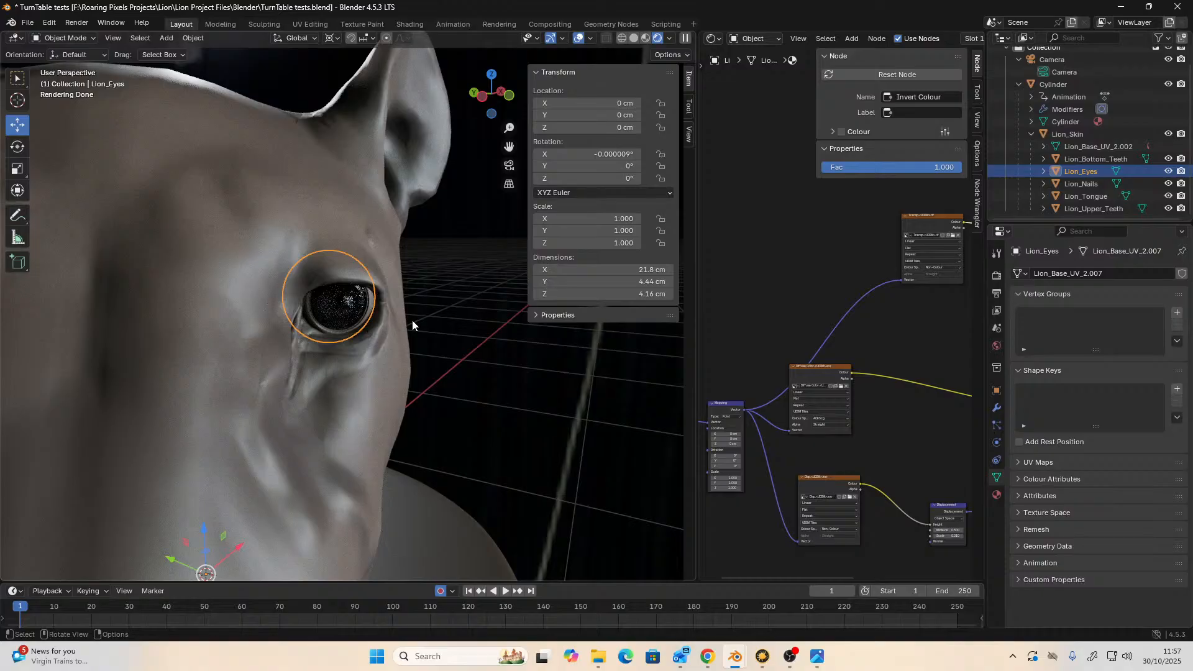
{"action": "key", "text": "Tab"}
{"action": "key", "text": "l"}
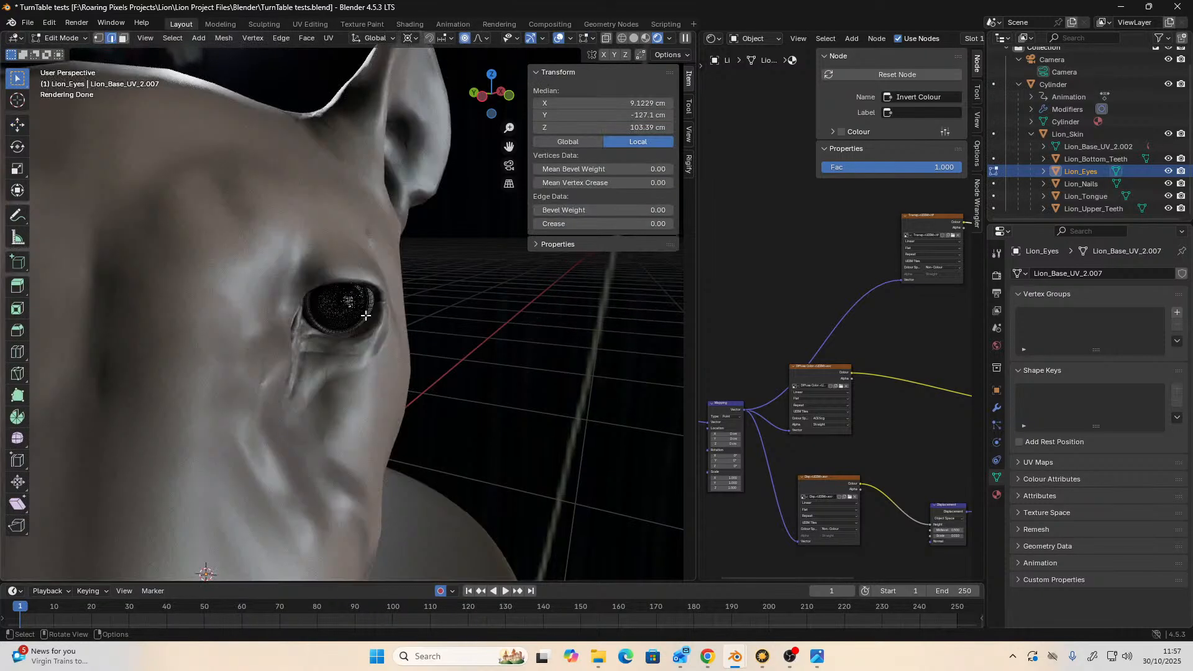
{"action": "key", "text": "ctrl+l"}
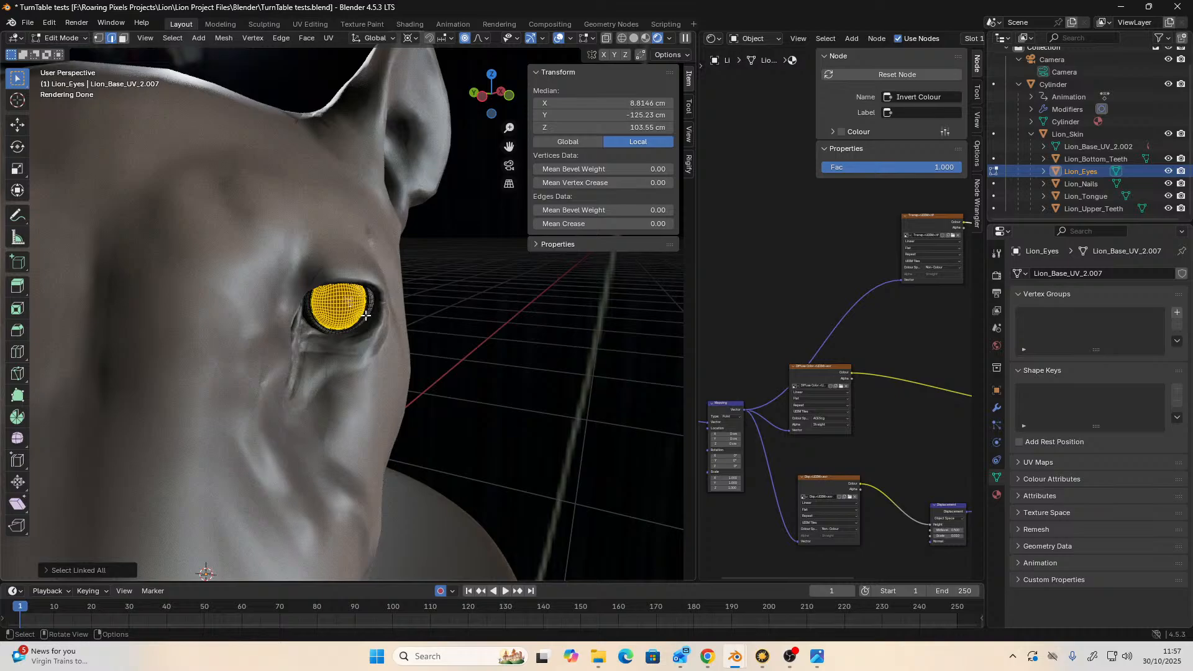
{"action": "key", "text": "h"}
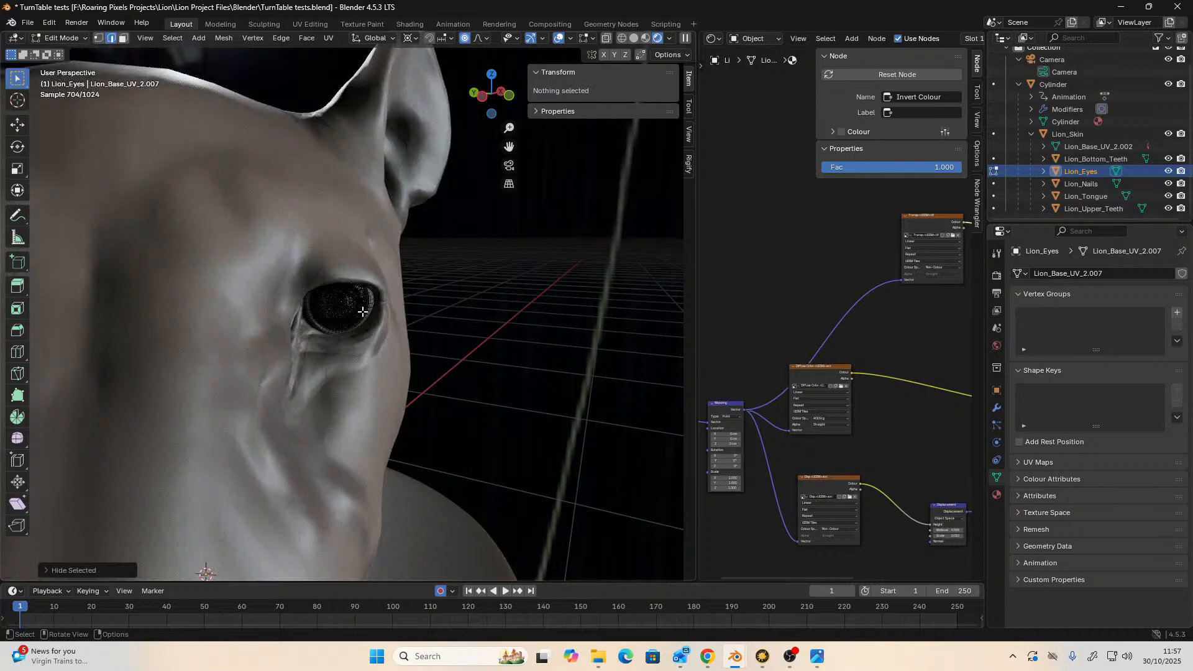
{"action": "middle_click_drag", "start_coordinate": [359, 311], "coordinate": [344, 288]}
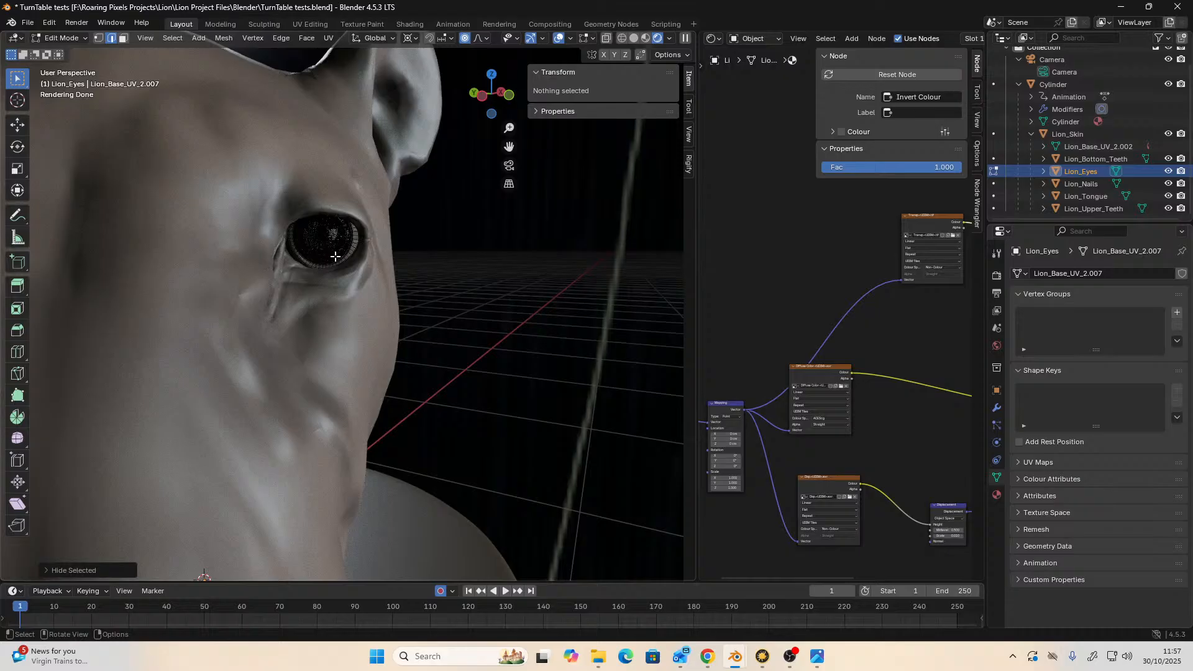
- Switch to Mari, examine the skin and iris colour on the head and eye UV patches, and return to Blender
{"action": "mouse_move", "coordinate": [764, 658]}
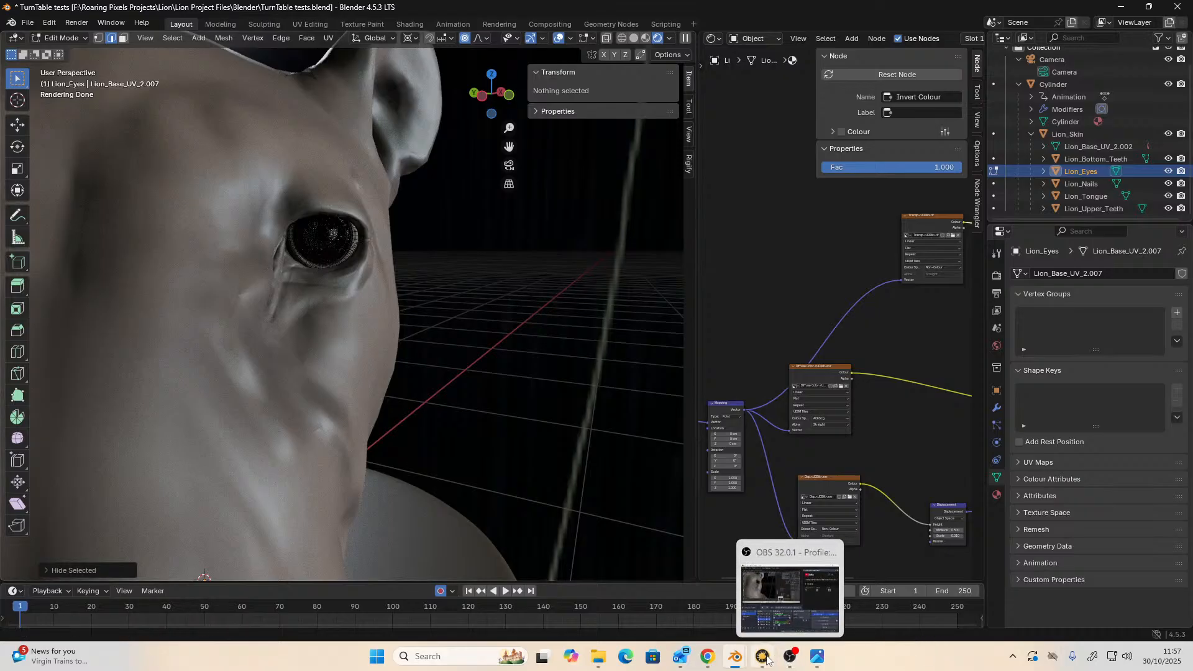
{"action": "left_click", "coordinate": [751, 594]}
{"action": "scroll", "coordinate": [441, 497], "scroll_direction": "down", "scroll_amount": 5}
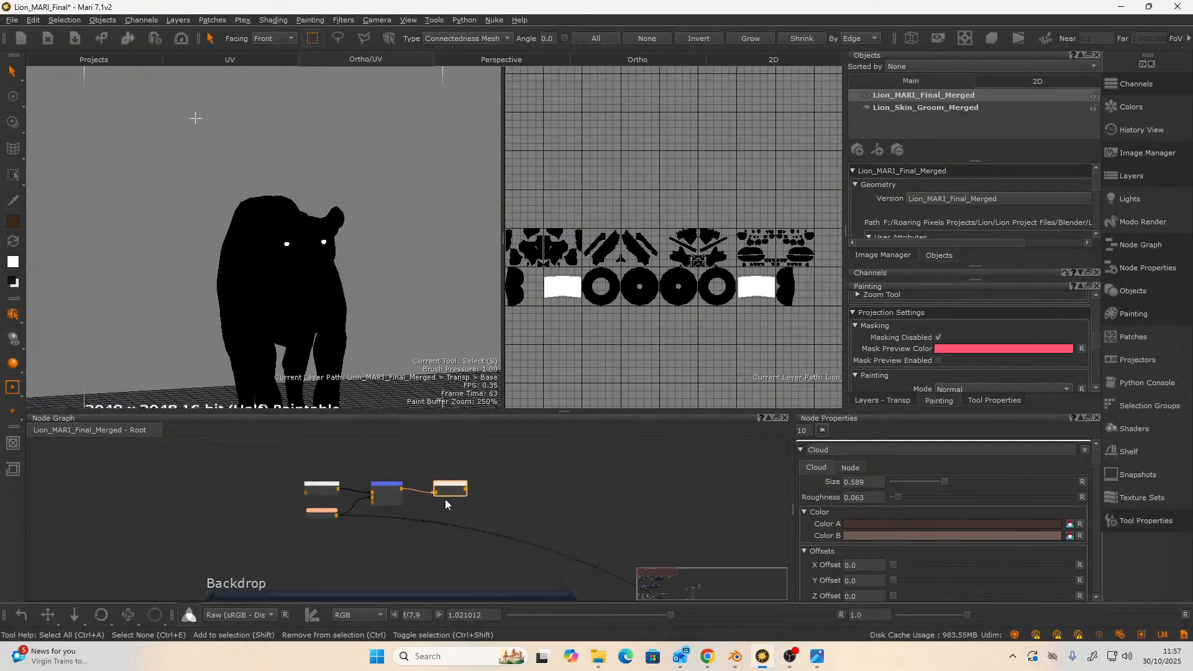
{"action": "scroll", "coordinate": [430, 527], "scroll_direction": "up", "scroll_amount": 5}
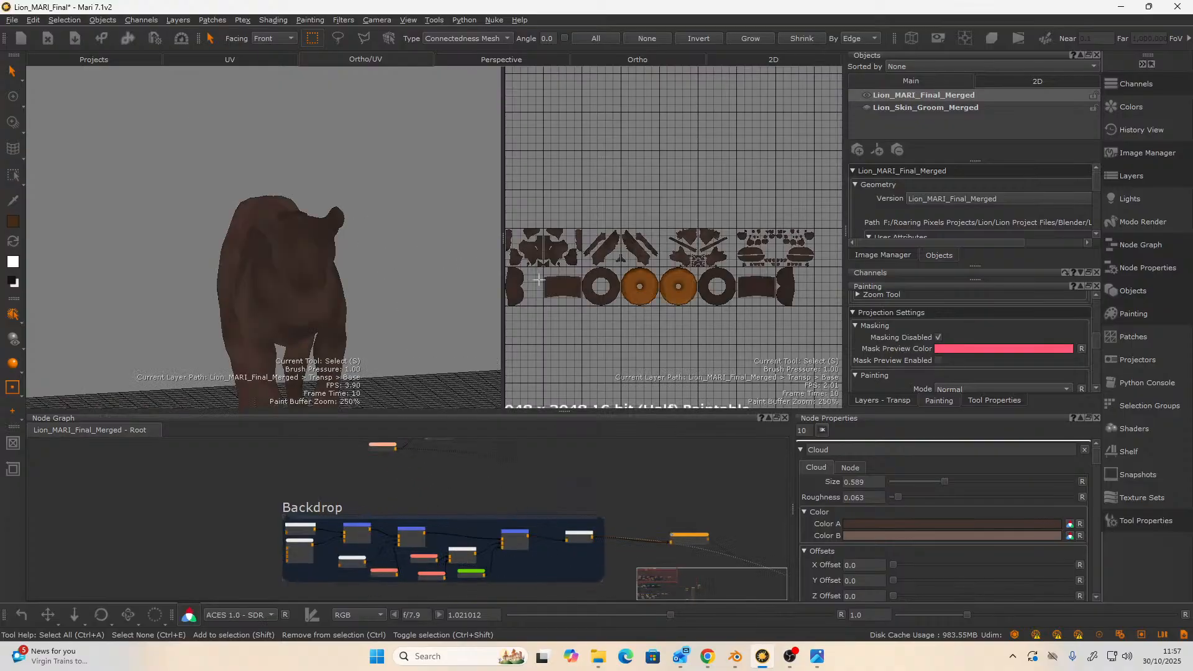
{"action": "scroll", "coordinate": [292, 233], "scroll_direction": "up", "scroll_amount": 5}
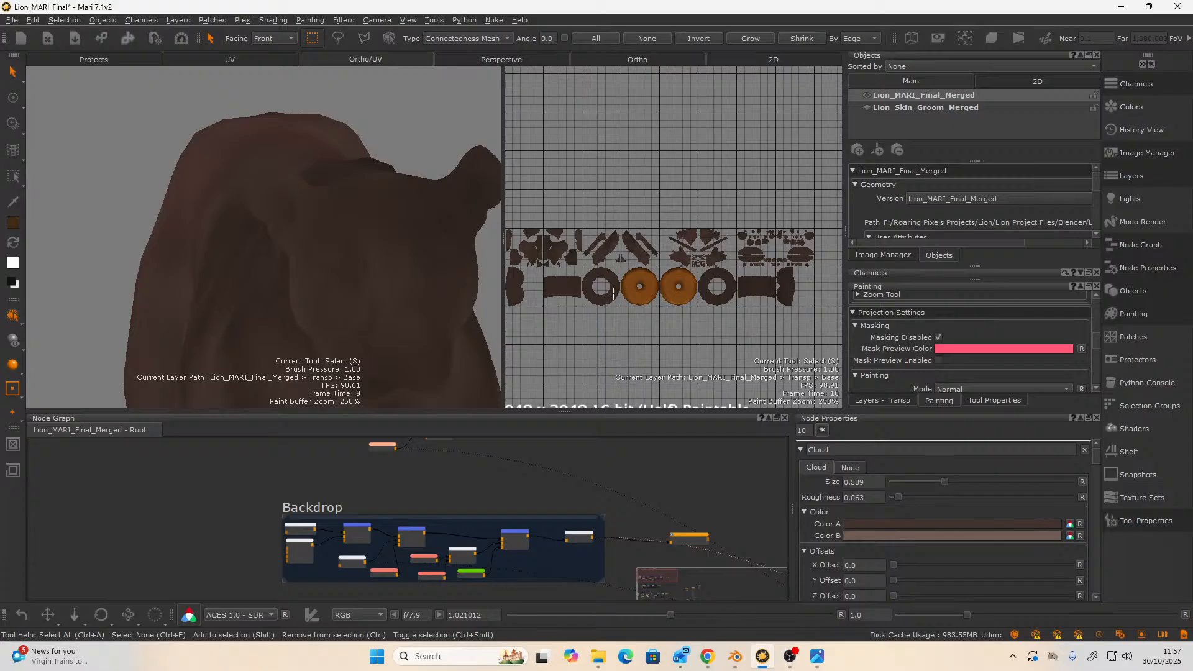
{"action": "scroll", "coordinate": [670, 354], "scroll_direction": "up", "scroll_amount": 5}
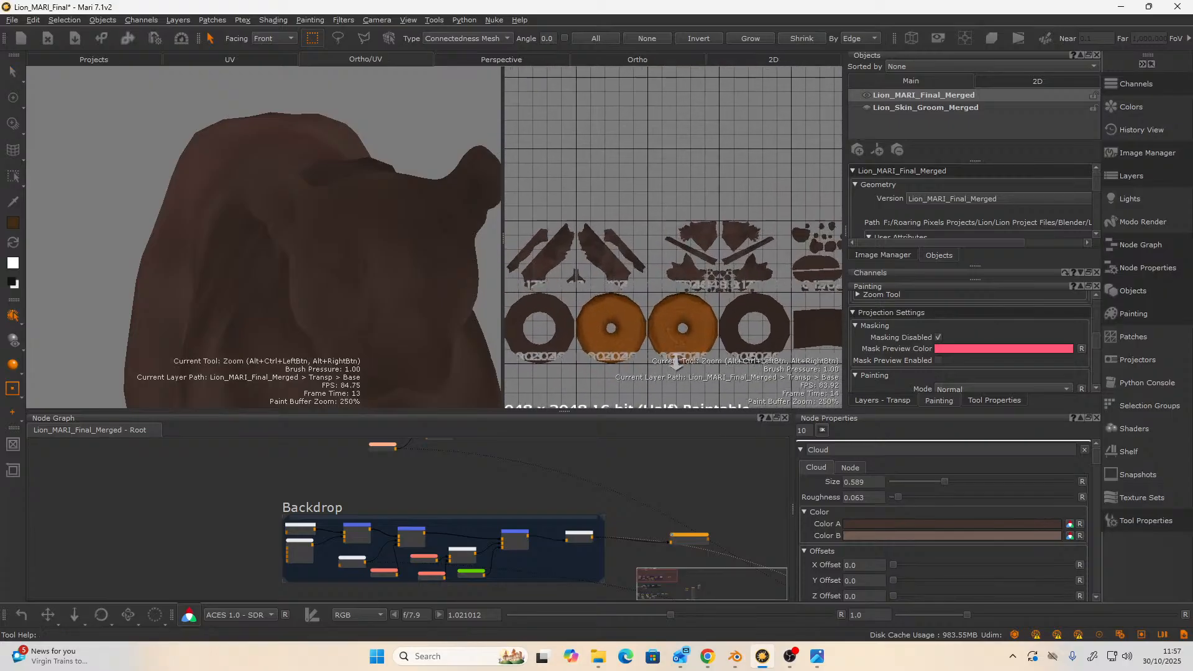
{"action": "left_click", "coordinate": [1121, 7]}
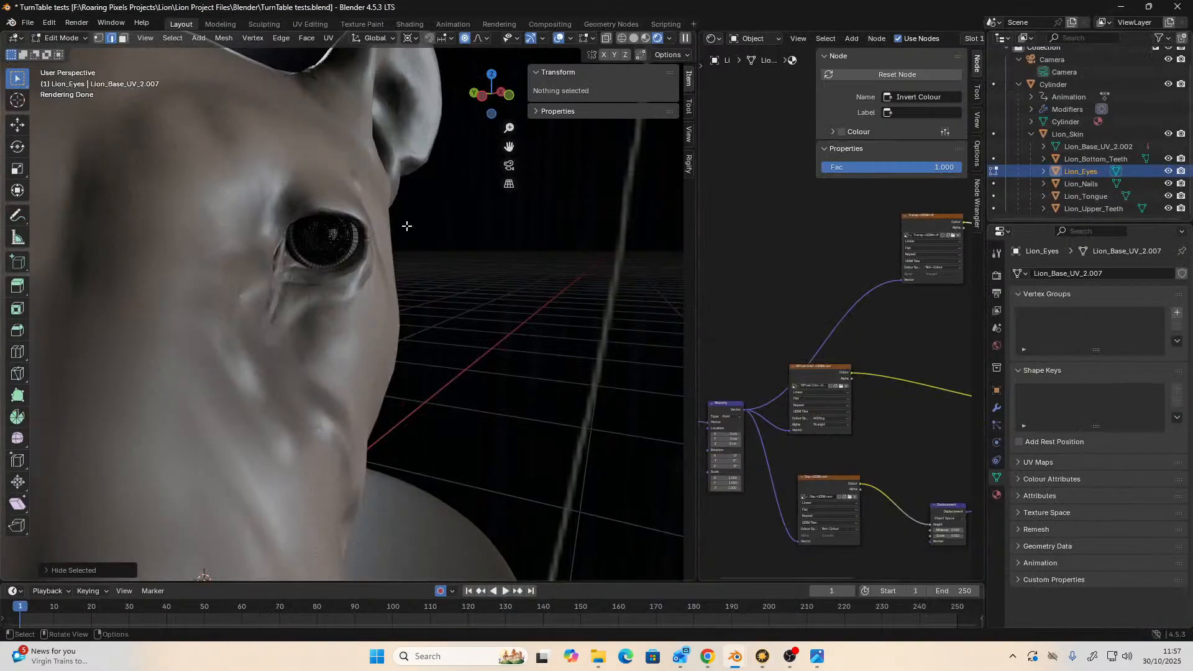
- Return Lion_Eyes to Object Mode, replace the node editor with a widened UV Editor, and examine the Diffuse Color tiles under the eye UVs
{"action": "key", "text": "a"}
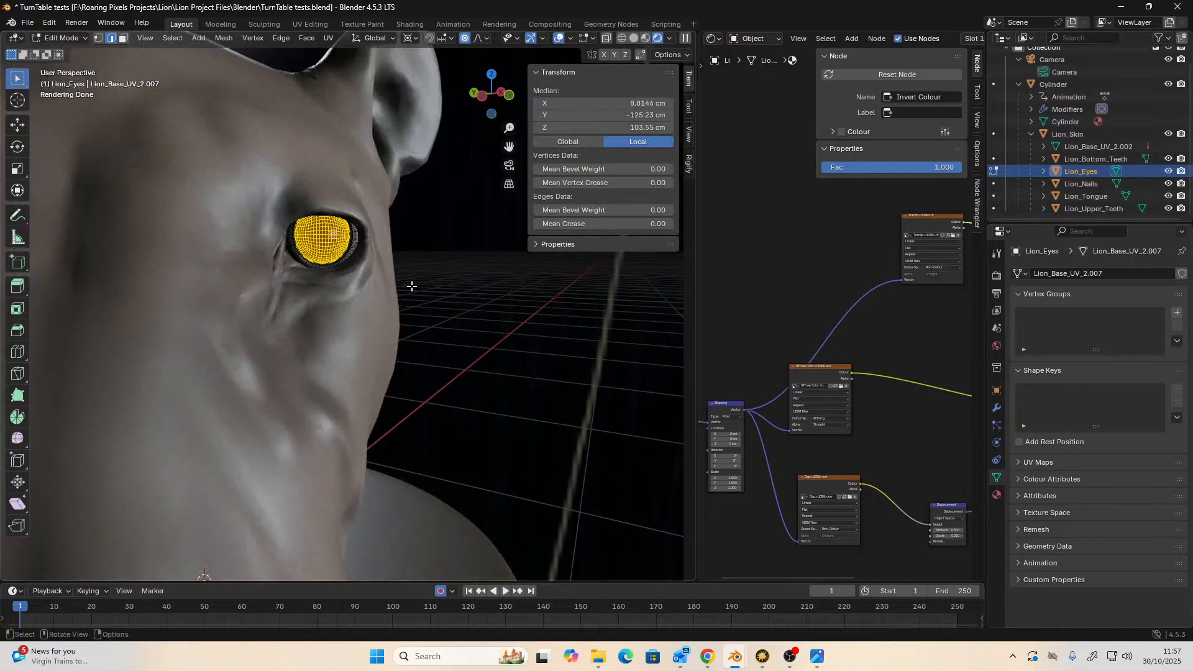
{"action": "key", "text": "Tab"}
{"action": "key", "text": "shift+F1"}
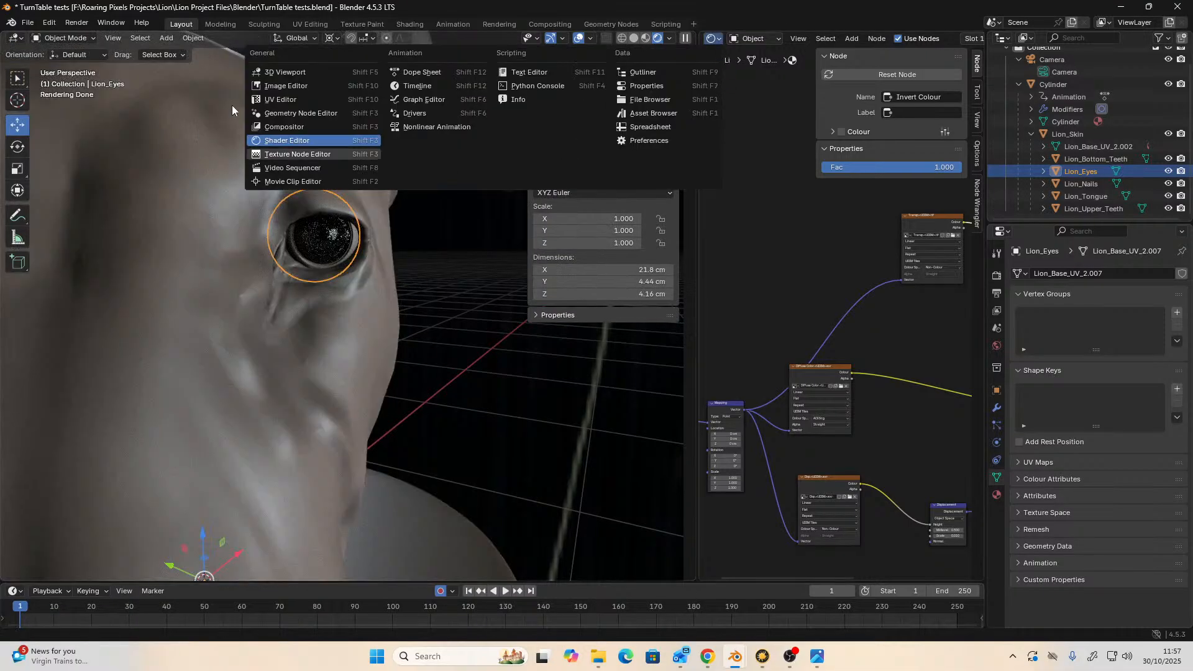
{"action": "key", "text": "shift+F10"}
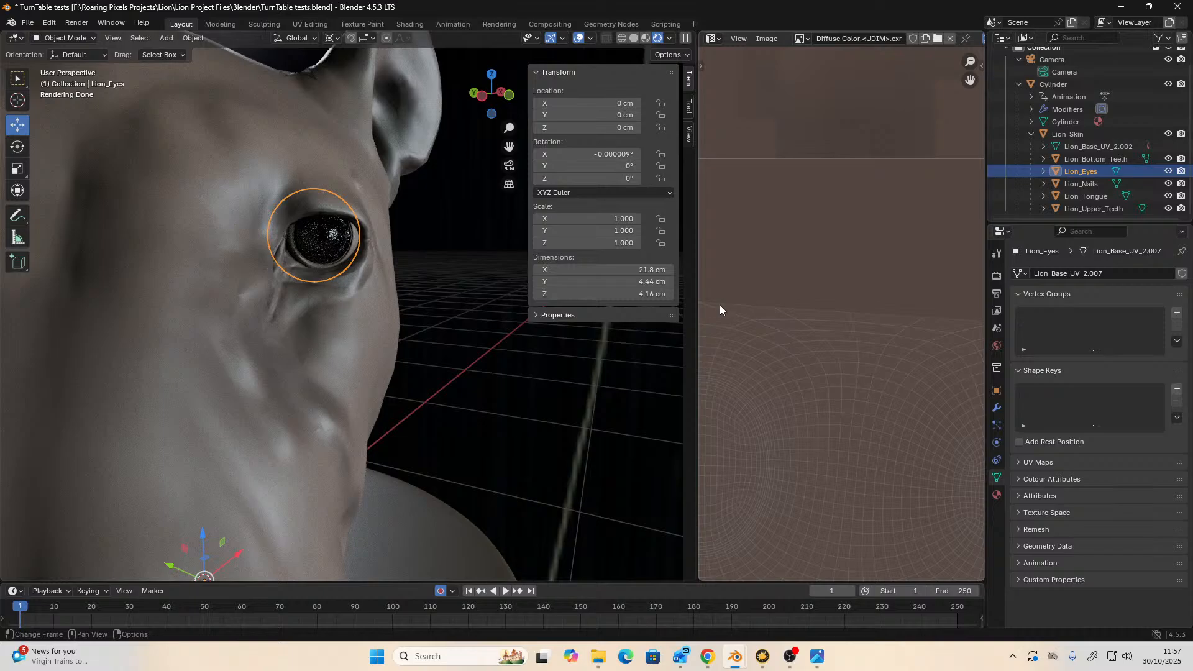
{"action": "key", "text": "Home"}
{"action": "scroll", "coordinate": [752, 334], "scroll_direction": "up", "scroll_amount": 5}
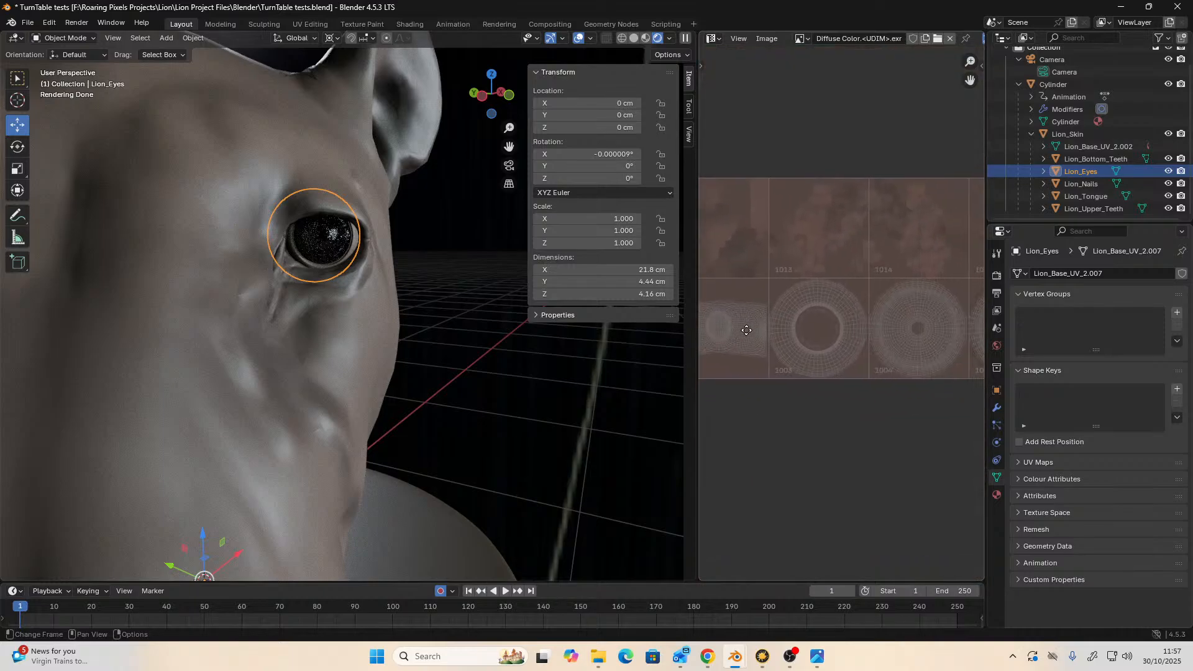
{"action": "scroll", "coordinate": [821, 286], "scroll_direction": "down", "scroll_amount": 5}
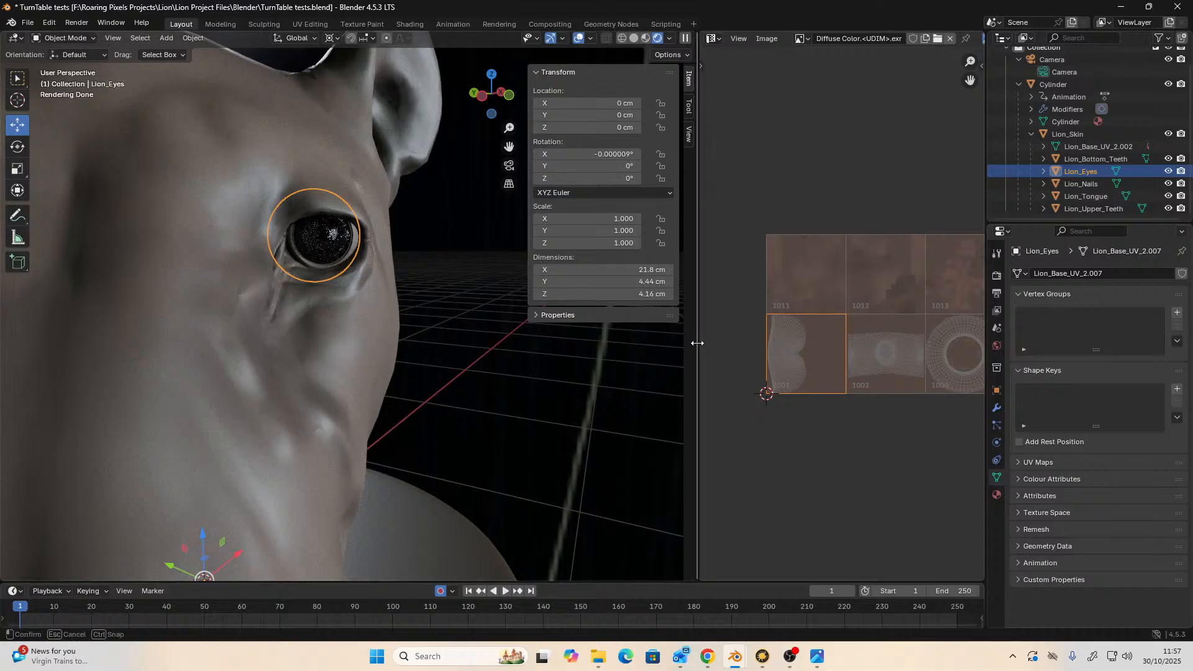
{"action": "left_click_drag", "start_coordinate": [695, 344], "coordinate": [503, 348]}
{"action": "scroll", "coordinate": [752, 359], "scroll_direction": "up", "scroll_amount": 8}
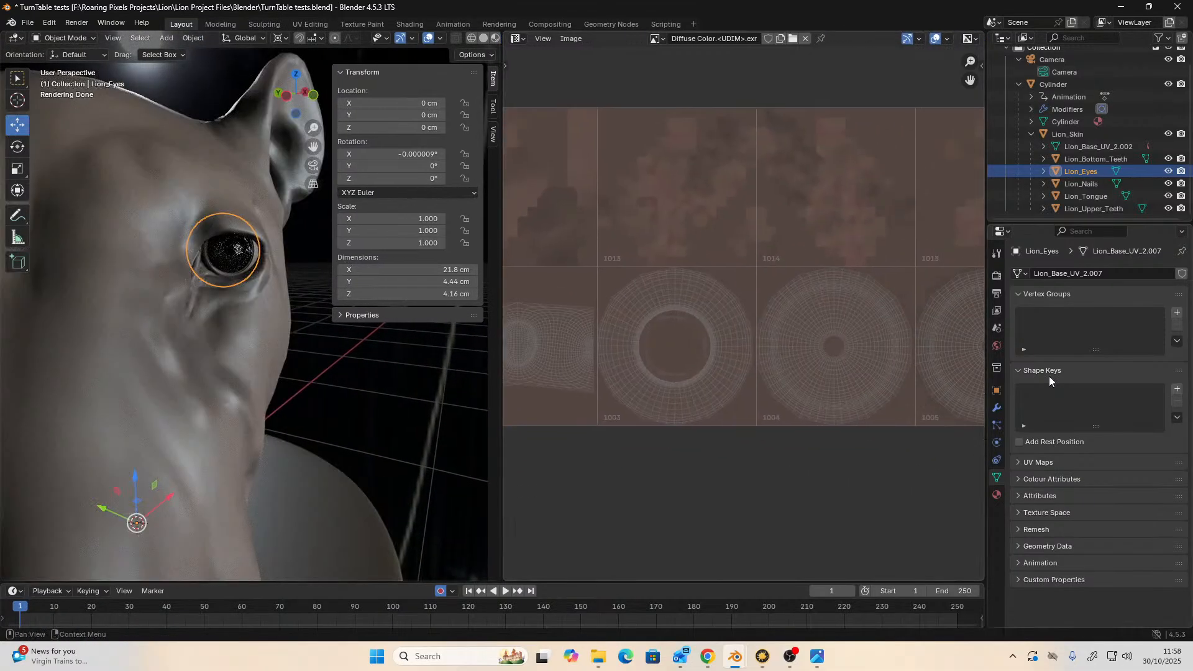
{"action": "scroll", "coordinate": [751, 359], "scroll_direction": "down", "scroll_amount": 3}
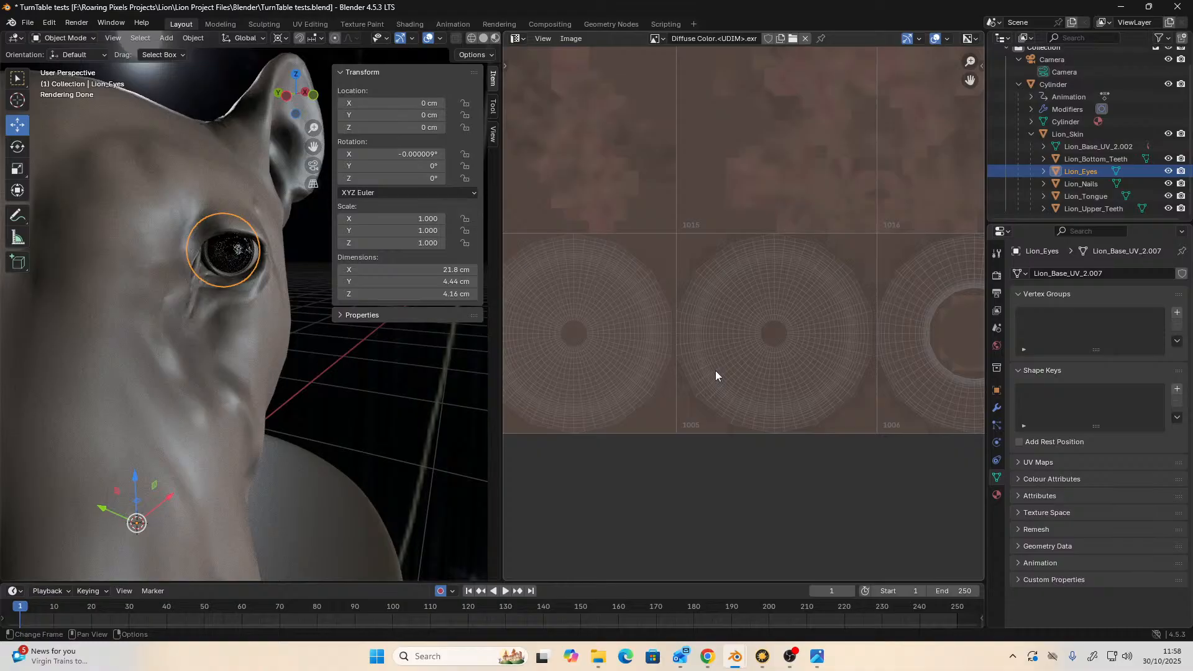
- Check the eye UVs against the Transp.<UDIM>.tif tiles in Edit Mode and Object Mode, and display Diffuse Color.<UDIM>.exr again
{"action": "key", "text": "Tab"}
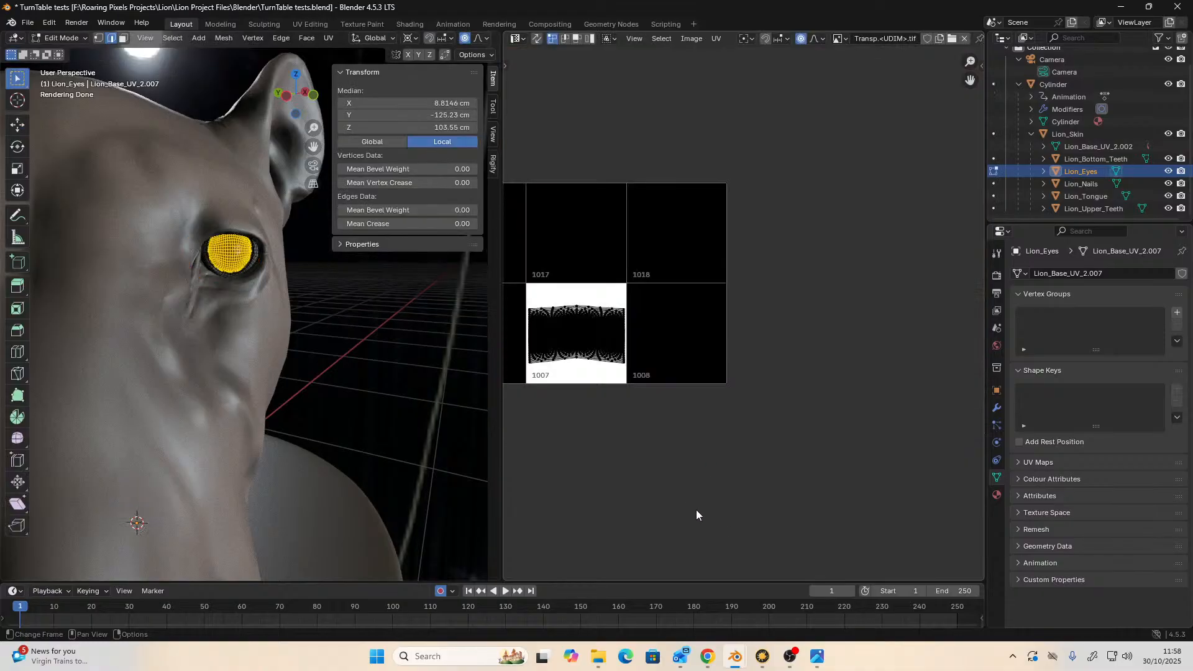
{"action": "scroll", "coordinate": [845, 445], "scroll_direction": "up", "scroll_amount": 2}
{"action": "key", "text": "Tab"}
{"action": "scroll", "coordinate": [778, 318], "scroll_direction": "up", "scroll_amount": 1}
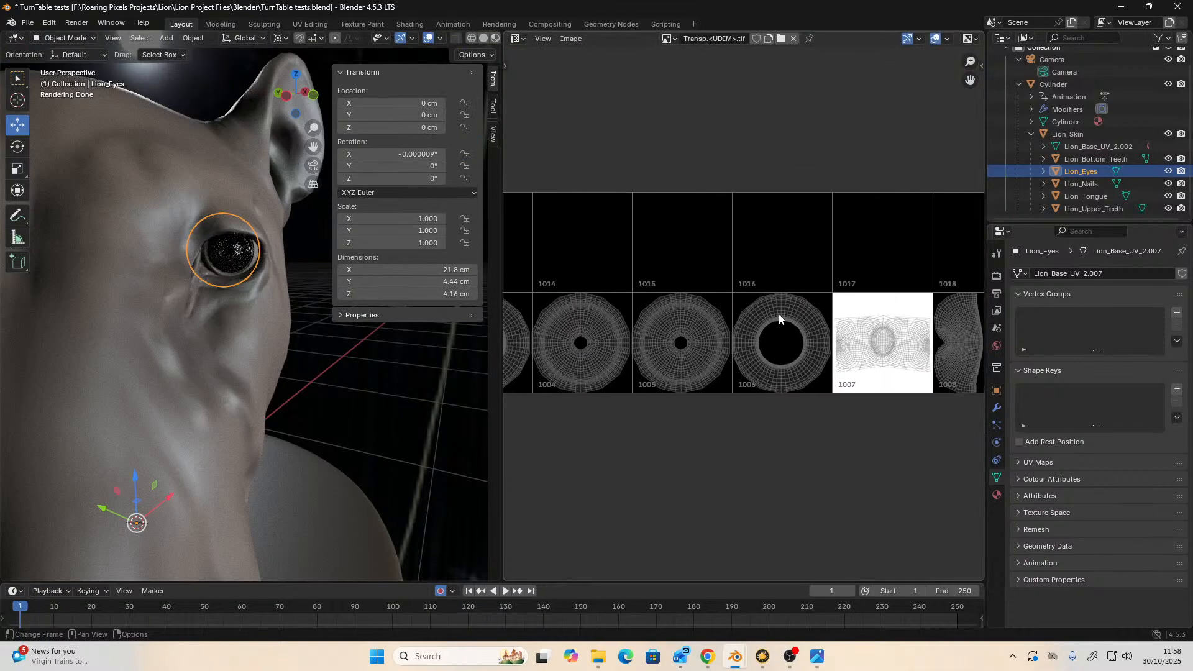
{"action": "left_click", "coordinate": [673, 37]}
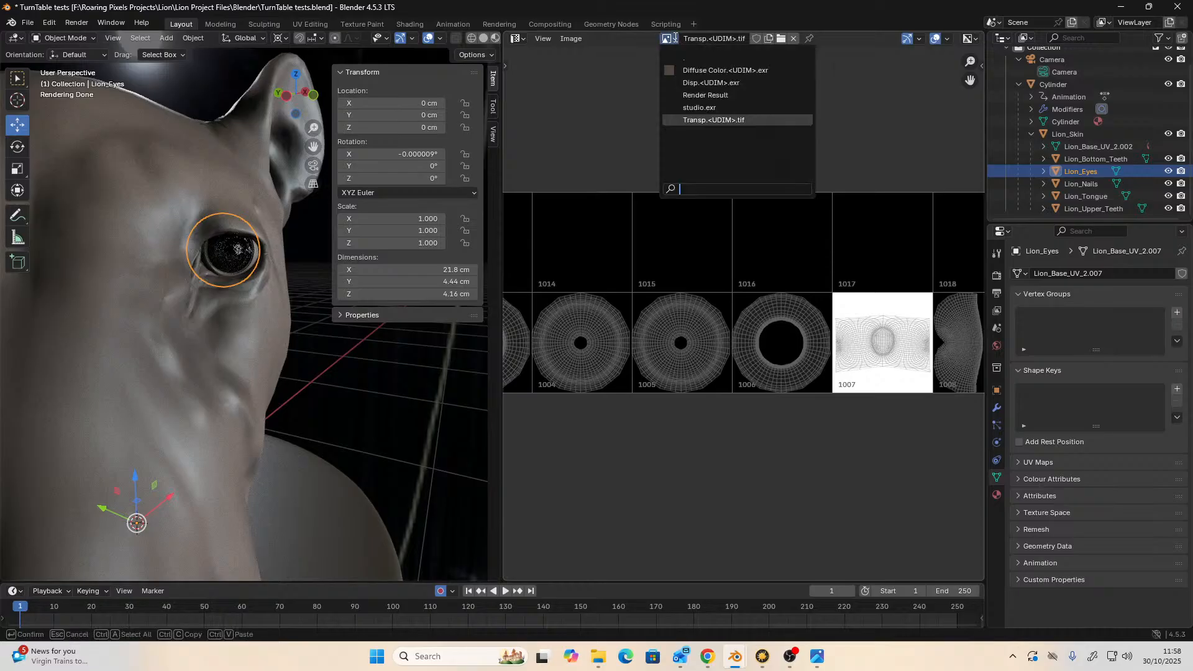
{"action": "left_click", "coordinate": [699, 71]}
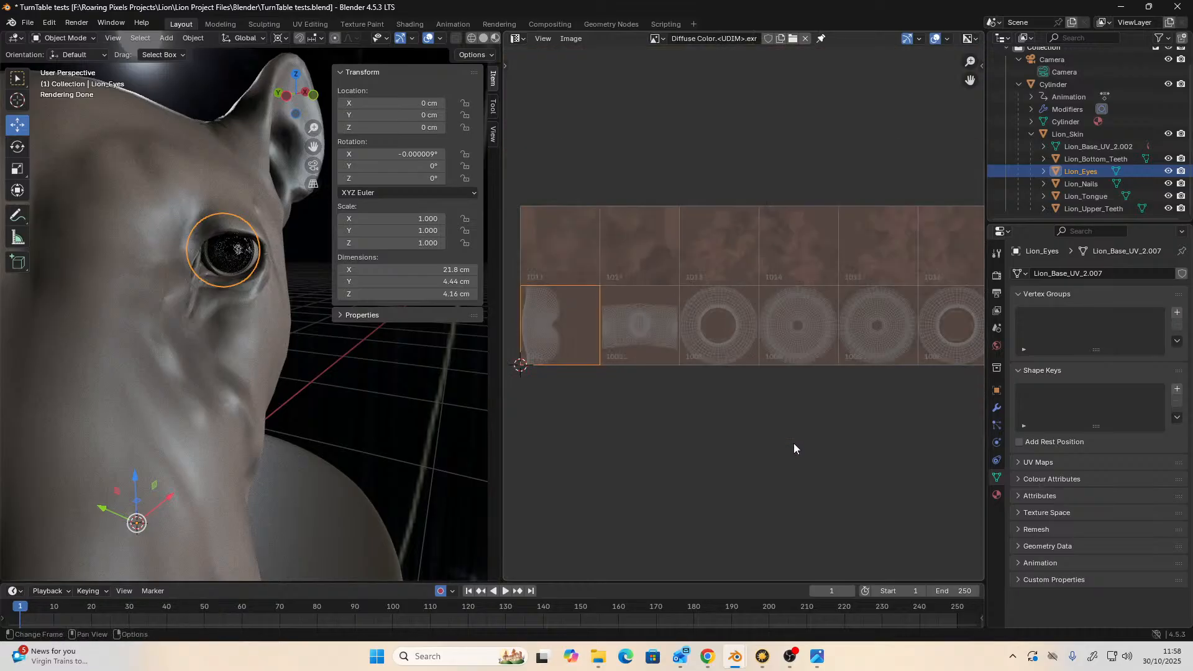
- Switch to Mari and trace the node graph back to the Diffuse Color channel node and its Broadcaster
{"action": "mouse_move", "coordinate": [761, 656]}
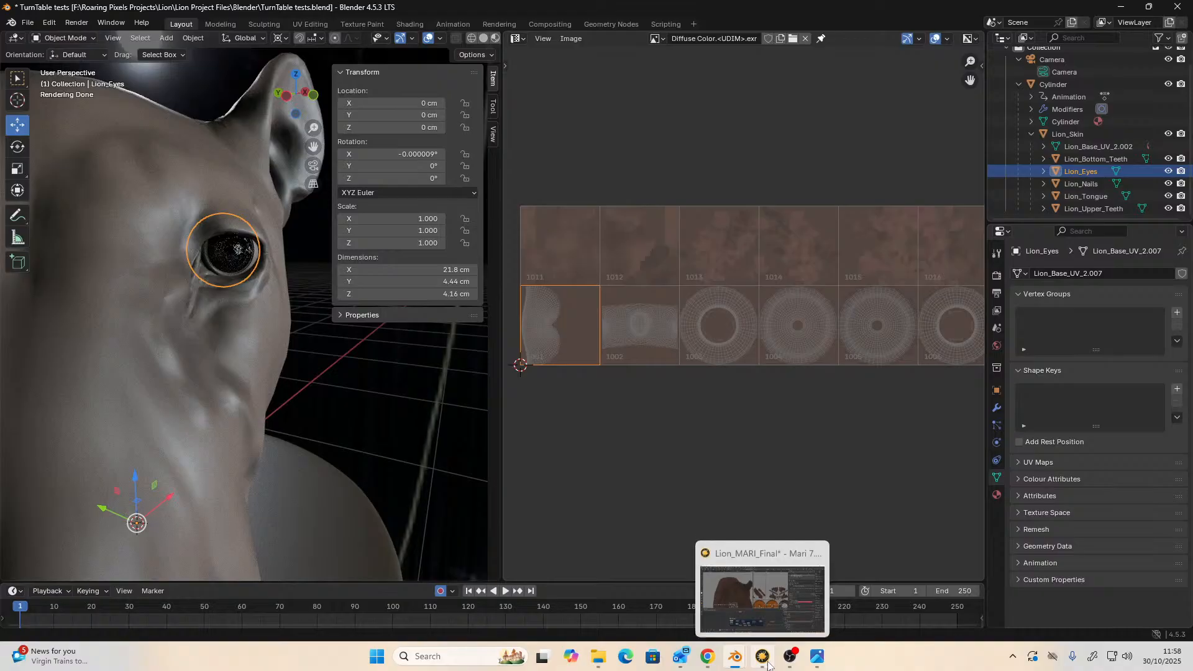
{"action": "left_click", "coordinate": [755, 551]}
{"action": "middle_click_drag", "start_coordinate": [649, 523], "coordinate": [437, 467]}
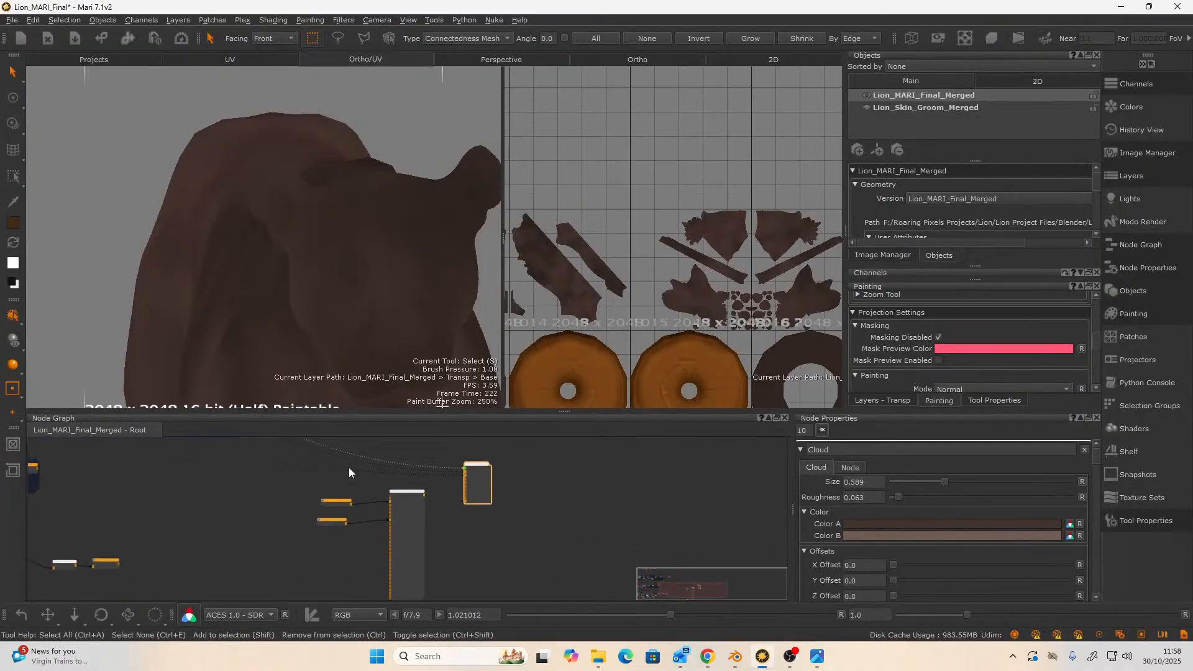
{"action": "scroll", "coordinate": [424, 497], "scroll_direction": "up", "scroll_amount": 3}
{"action": "left_click", "coordinate": [514, 484]}
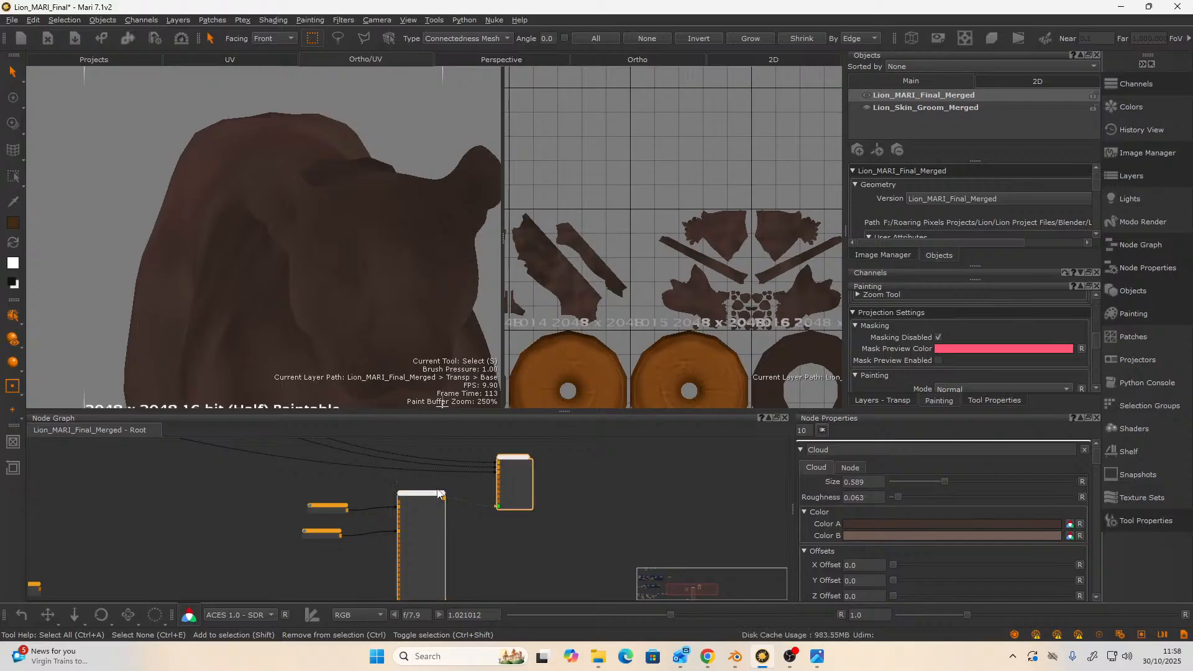
{"action": "scroll", "coordinate": [292, 471], "scroll_direction": "down", "scroll_amount": 3}
{"action": "middle_click_drag", "start_coordinate": [278, 483], "coordinate": [602, 577]}
{"action": "scroll", "coordinate": [464, 521], "scroll_direction": "up", "scroll_amount": 4}
{"action": "middle_click_drag", "start_coordinate": [472, 523], "coordinate": [606, 589]}
{"action": "scroll", "coordinate": [508, 559], "scroll_direction": "up", "scroll_amount": 2}
{"action": "middle_click_drag", "start_coordinate": [472, 533], "coordinate": [507, 539]}
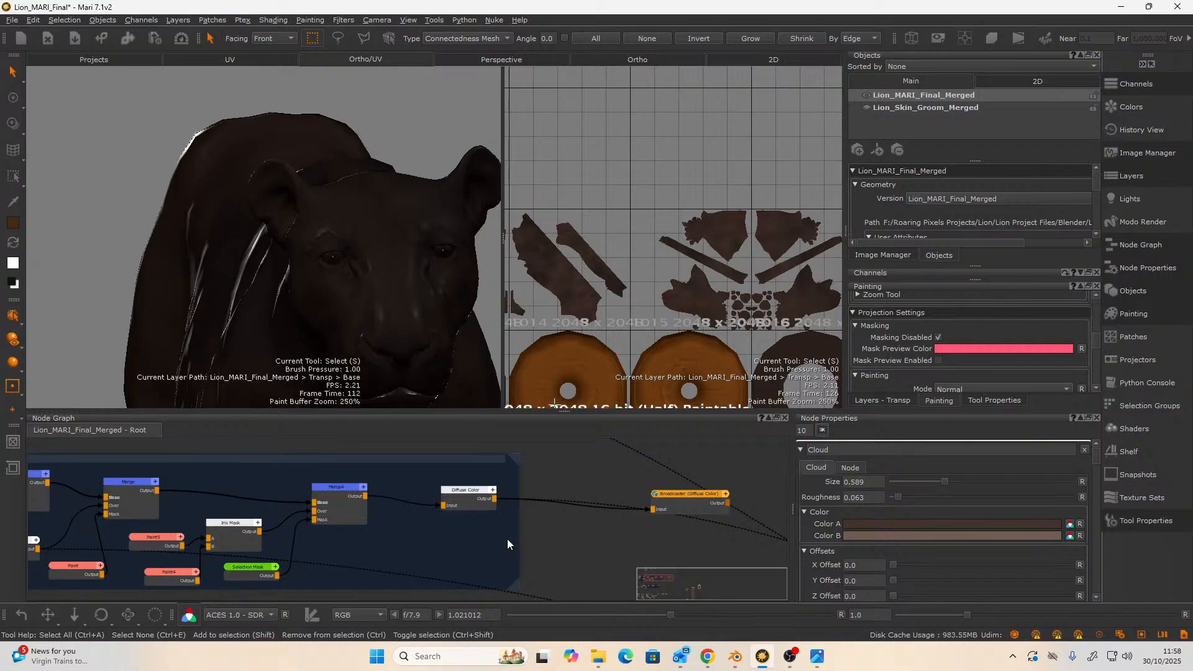
- Show the lion with flat lighting and review the merge and iris mask nodes feeding Diffuse Color
{"action": "scroll", "coordinate": [449, 476], "scroll_direction": "up", "scroll_amount": 3}
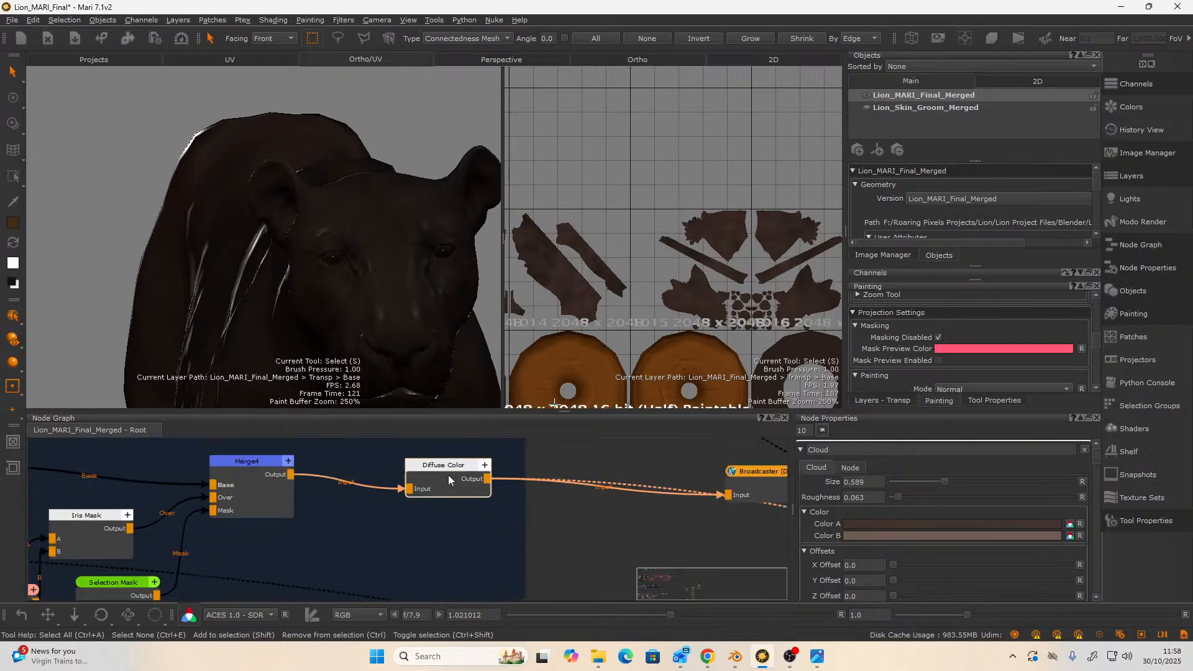
{"action": "left_click", "coordinate": [518, 517]}
{"action": "key", "text": "F1"}
{"action": "scroll", "coordinate": [518, 517], "scroll_direction": "down", "scroll_amount": 3}
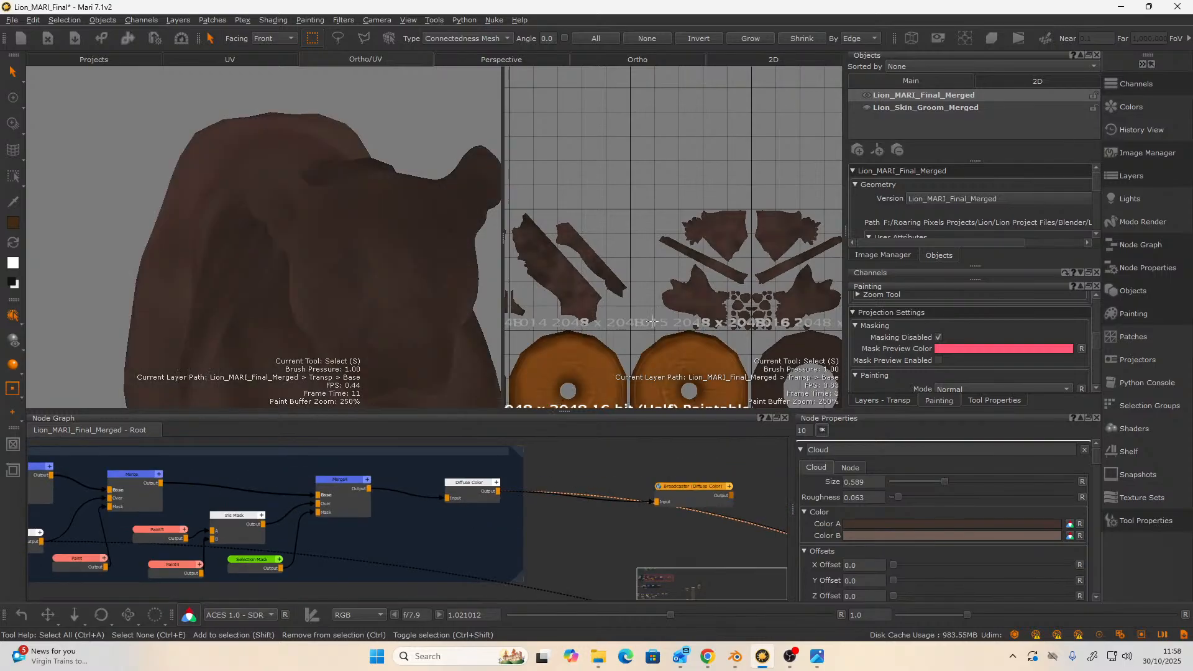
{"action": "scroll", "coordinate": [516, 542], "scroll_direction": "up", "scroll_amount": 3}
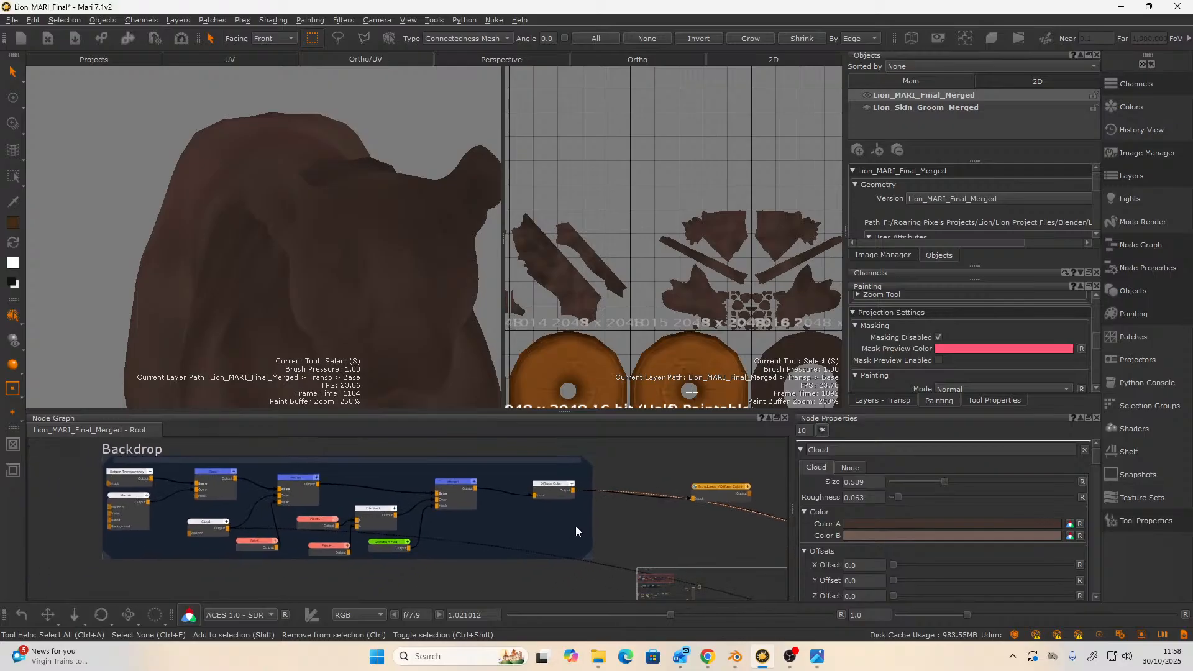
- Try to export only the Diffuse Color channel, with Transp excluded and the depth set to 8bit (Byte)
{"action": "left_click", "coordinate": [152, 40]}
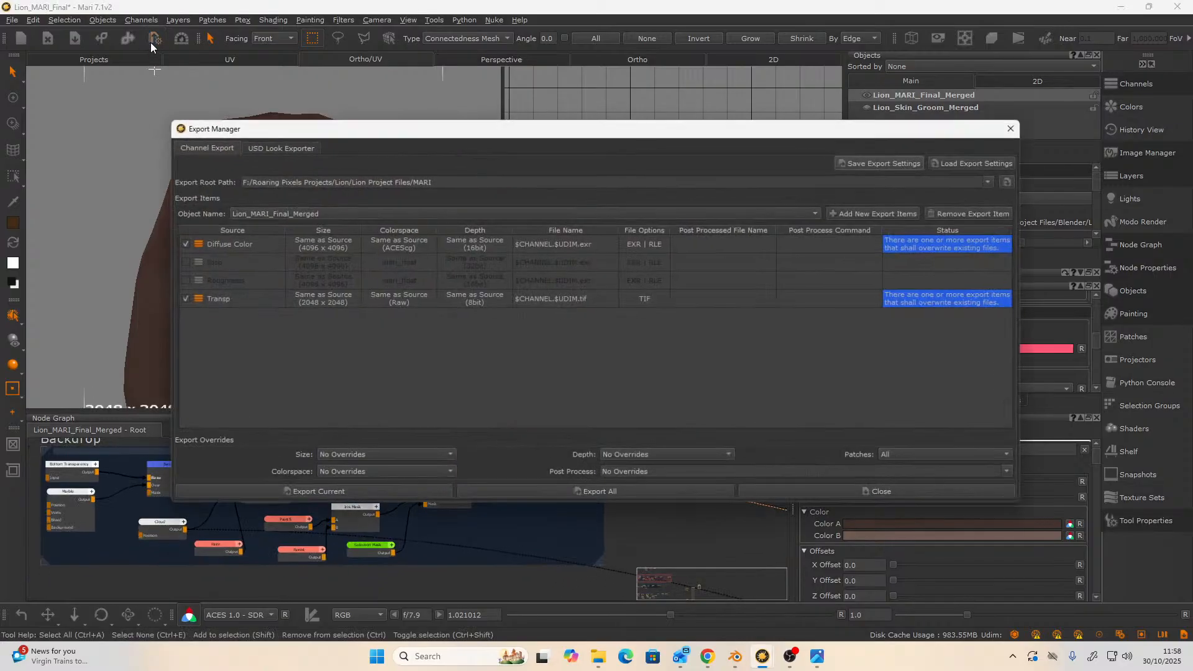
{"action": "left_click", "coordinate": [176, 299]}
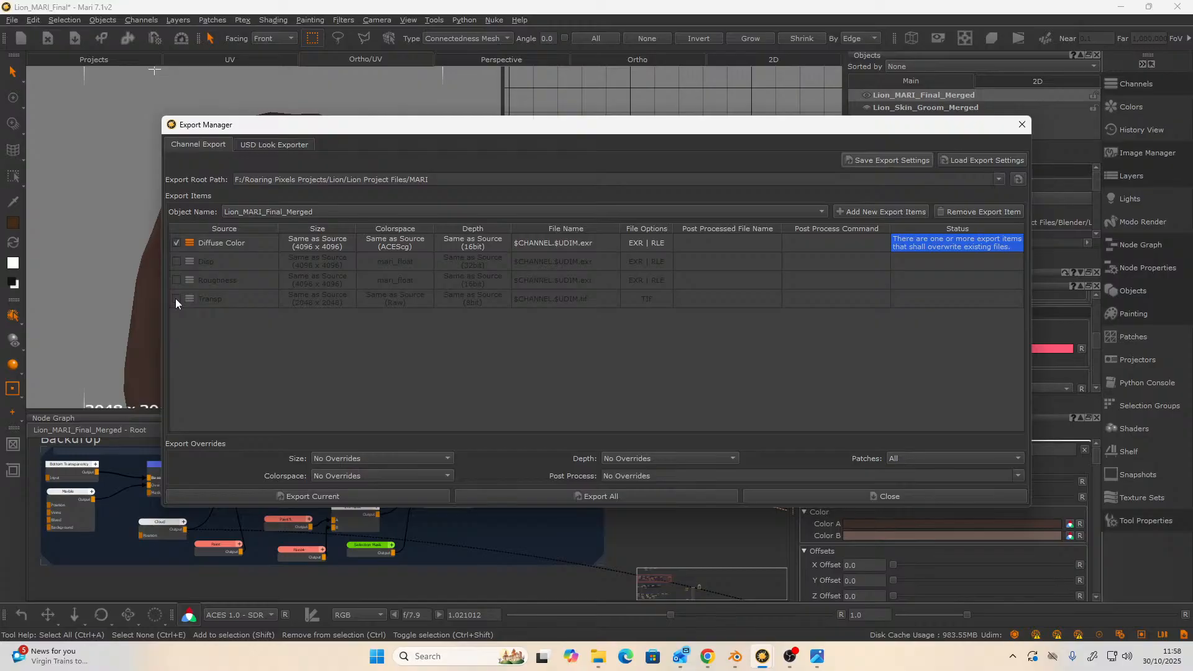
{"action": "left_click", "coordinate": [486, 247]}
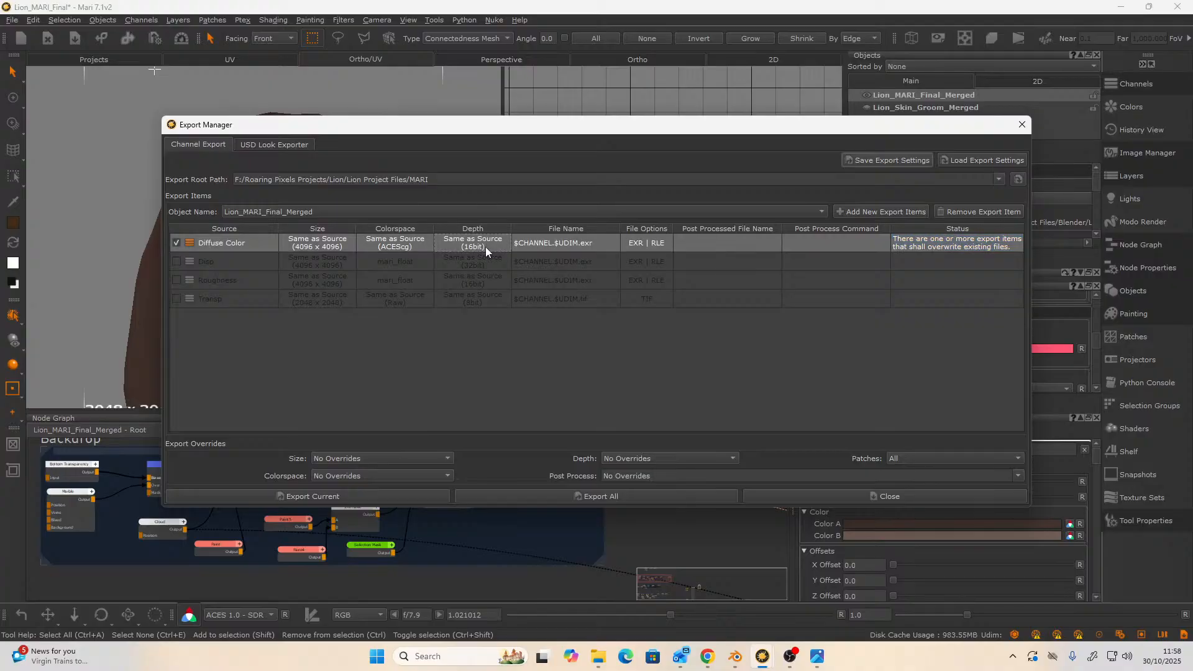
{"action": "double_click", "coordinate": [483, 244]}
{"action": "left_click", "coordinate": [482, 244]}
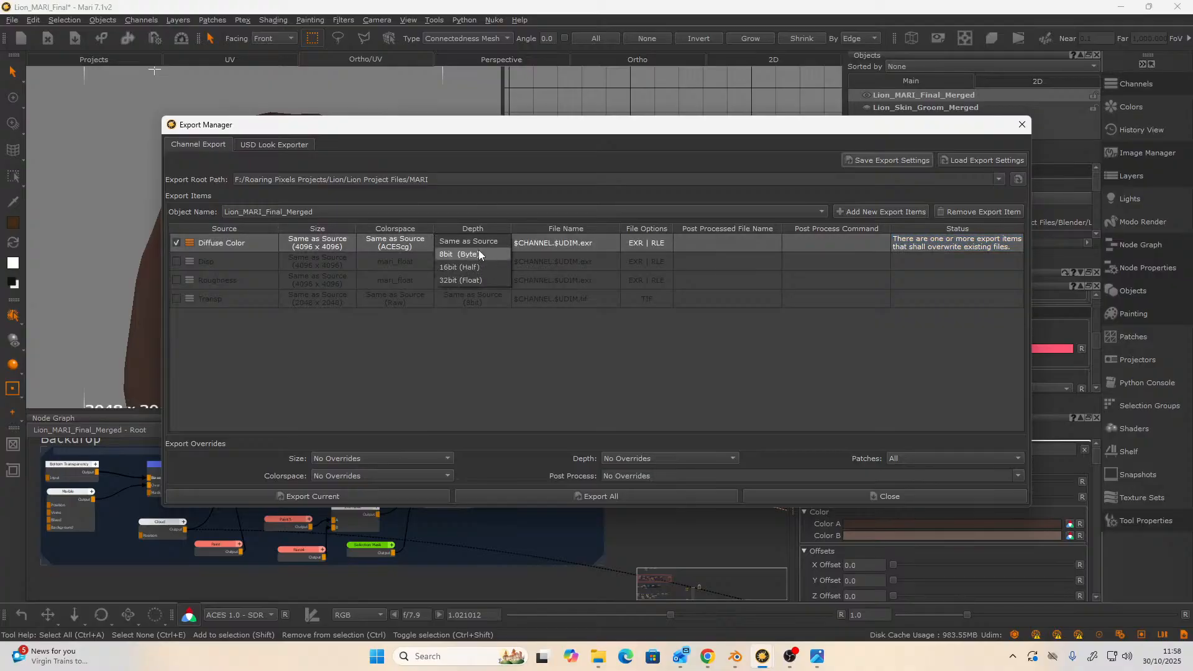
{"action": "left_click", "coordinate": [479, 253]}
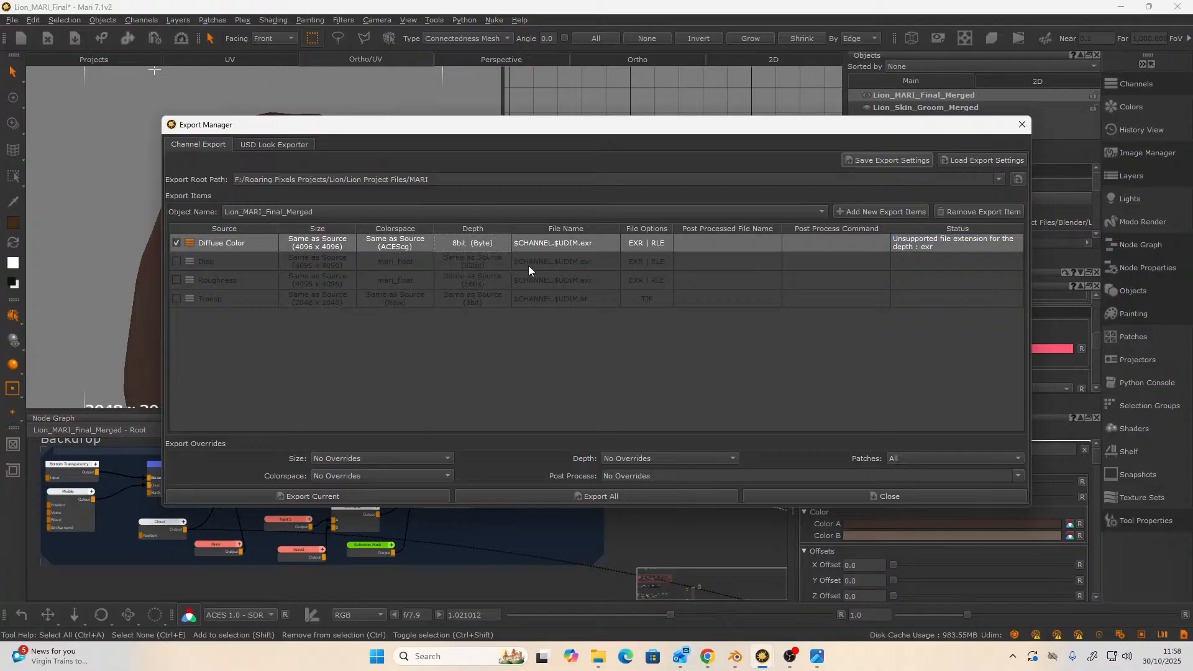
{"action": "left_click", "coordinate": [378, 494]}
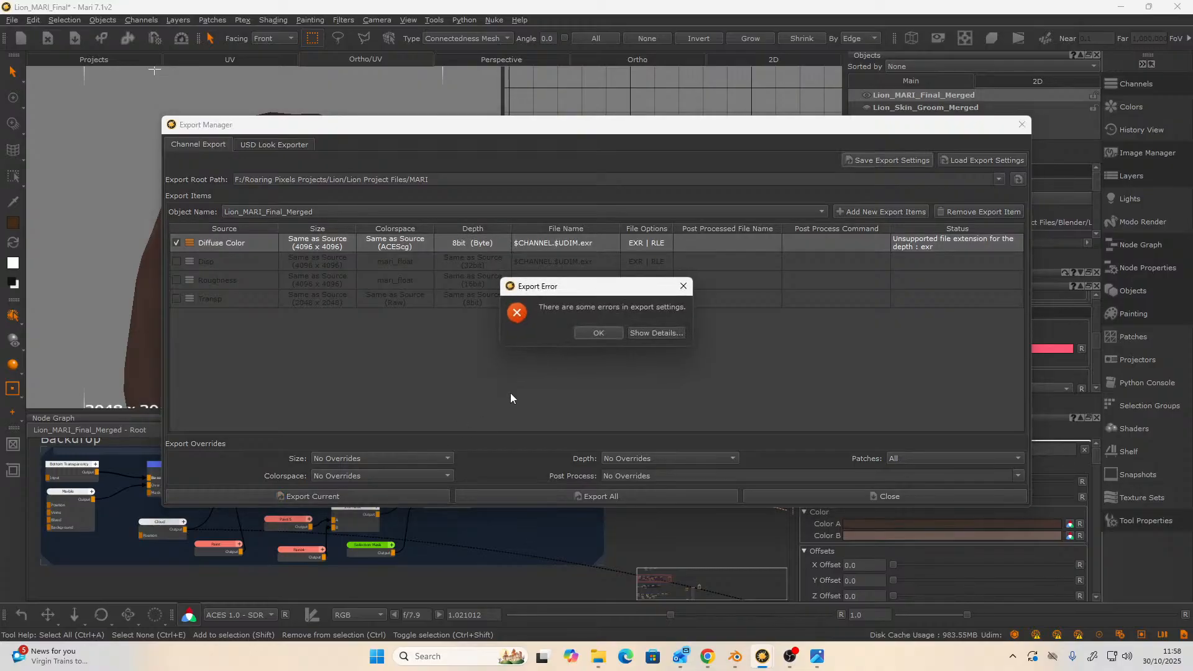
- Set the Diffuse Color export depth to 16bit (Half) and export the current object's channel, overwriting the existing files
{"action": "left_click", "coordinate": [595, 333]}
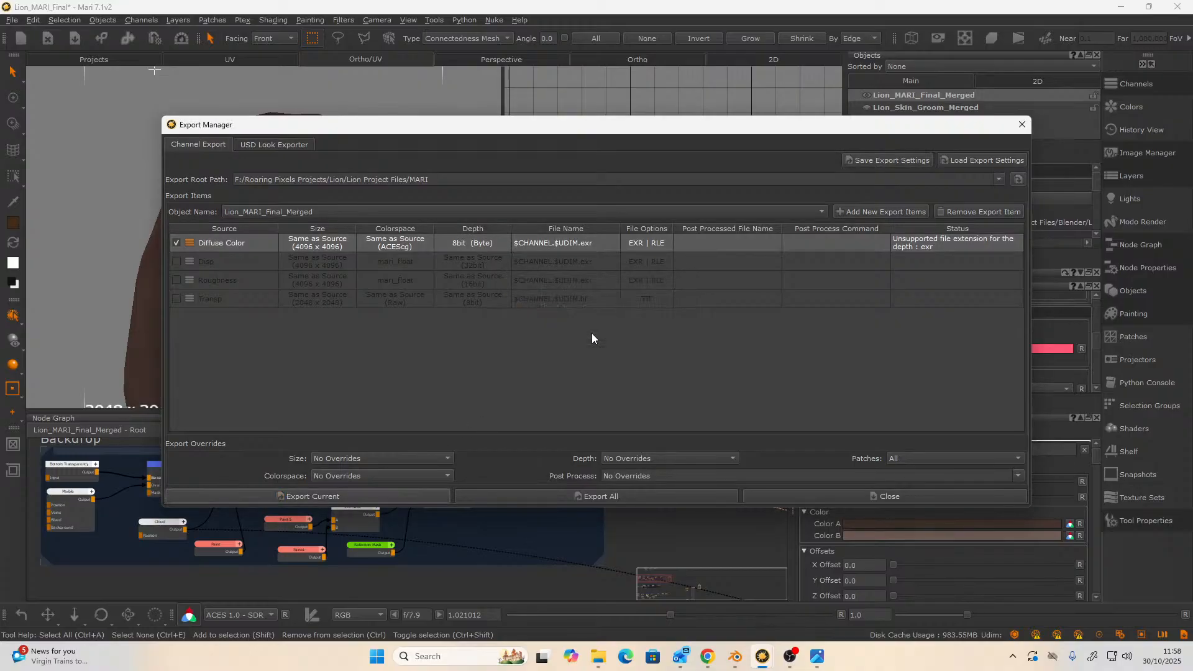
{"action": "double_click", "coordinate": [583, 241]}
{"action": "left_click", "coordinate": [465, 247]}
{"action": "left_click", "coordinate": [464, 248]}
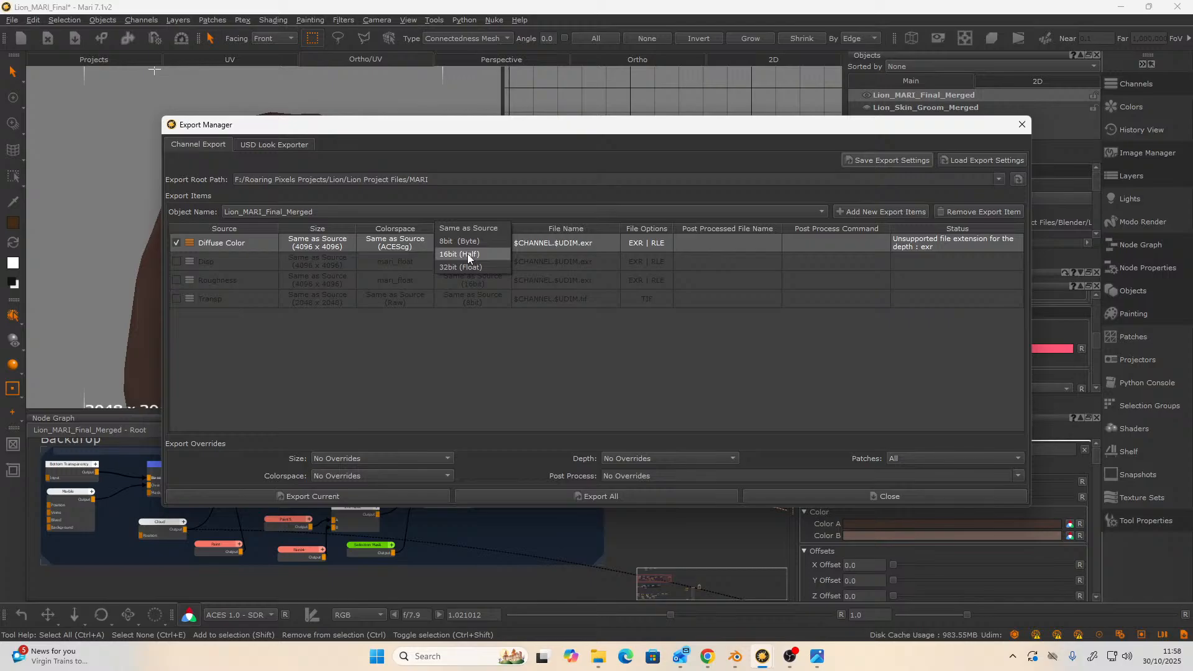
{"action": "left_click", "coordinate": [467, 255]}
{"action": "left_click", "coordinate": [321, 496]}
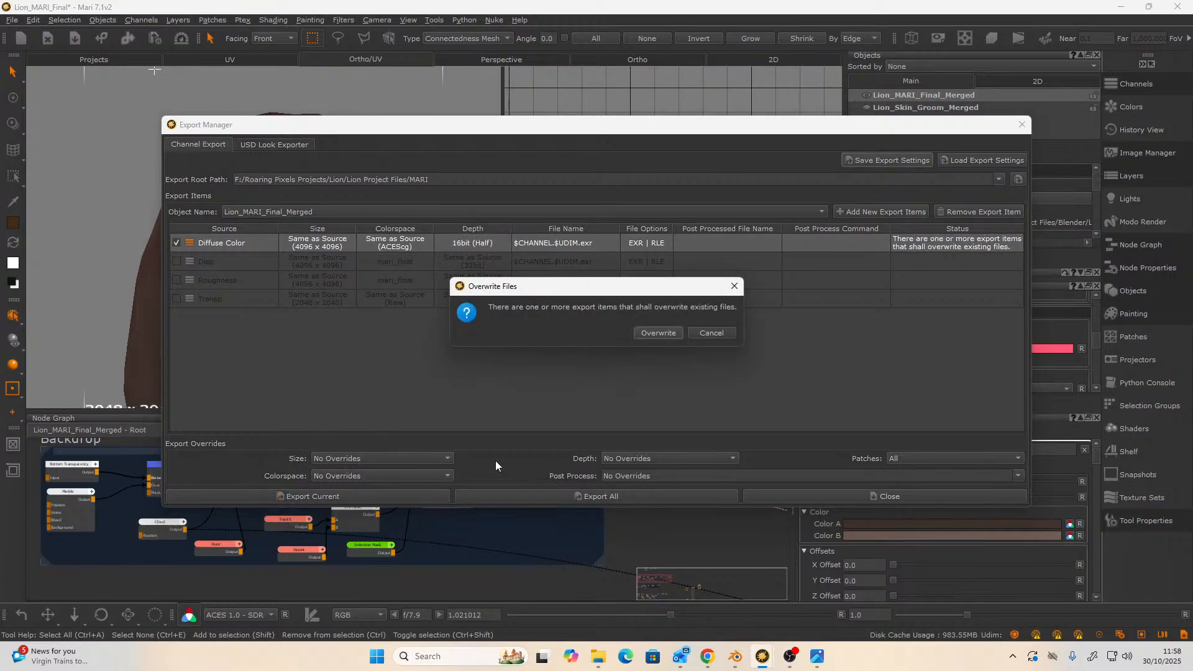
{"action": "left_click", "coordinate": [659, 333]}
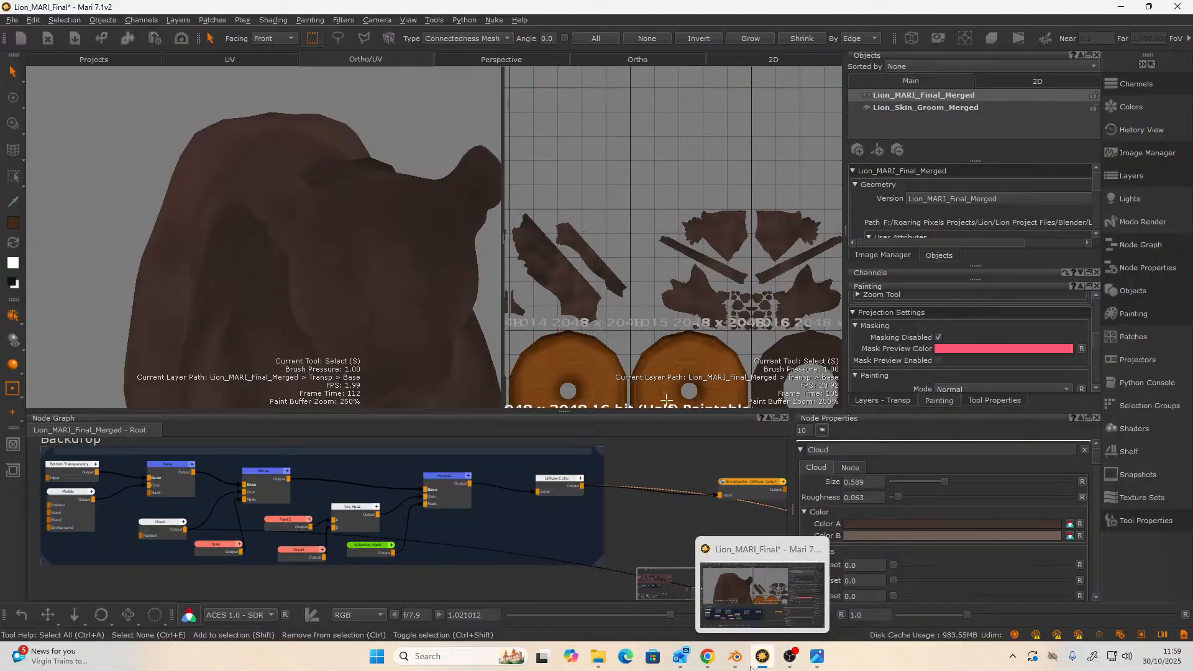
- Switch to Blender and change the UV Editor area to the Shader Editor
{"action": "mouse_move", "coordinate": [739, 664]}
{"action": "left_click", "coordinate": [667, 593]}
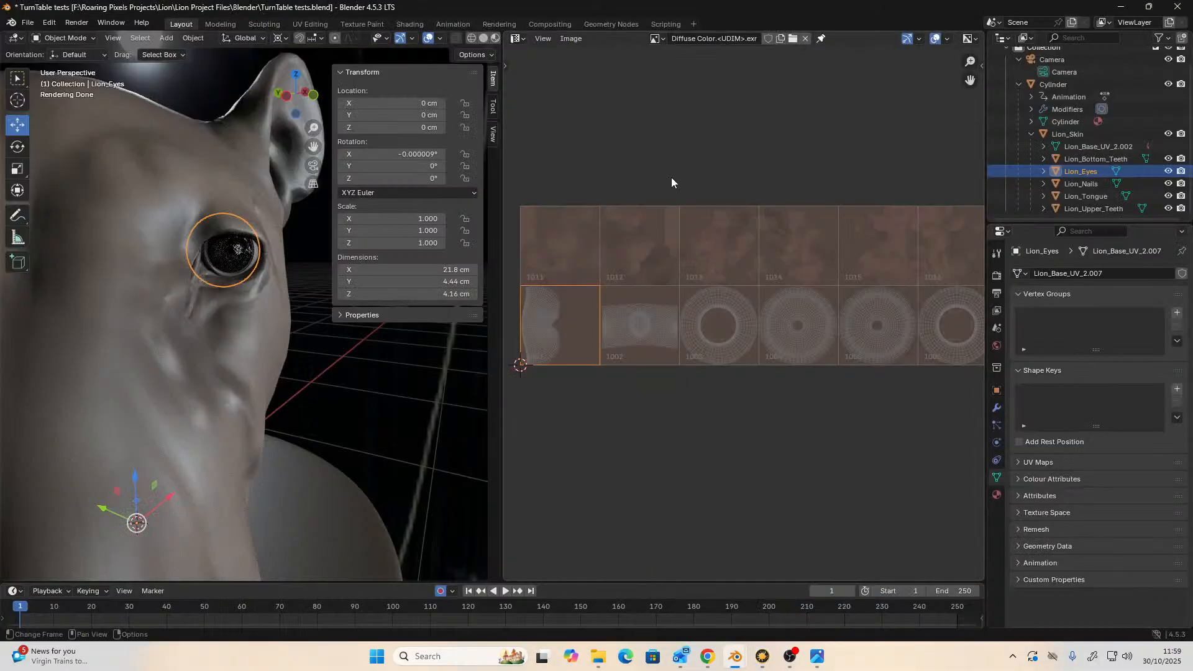
{"action": "left_click", "coordinate": [524, 38]}
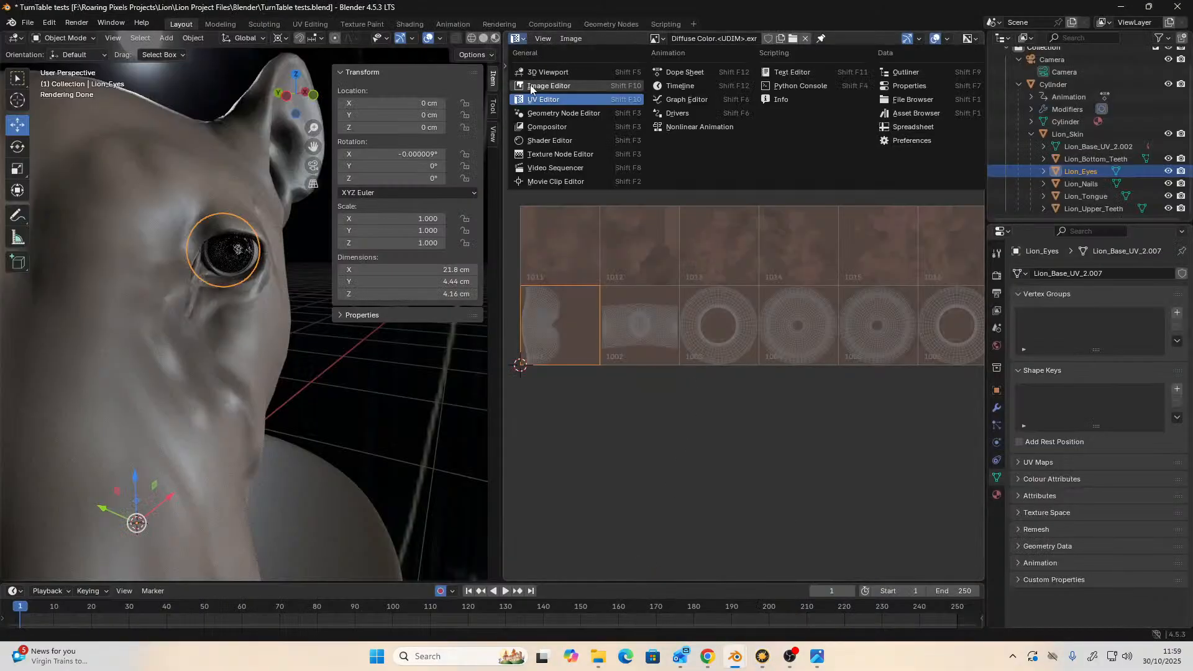
{"action": "left_click", "coordinate": [539, 140]}
- Load Diffuse Color.1001.exr from the MARI folder into the existing Diffuse Color image texture node of the Lion material
{"action": "scroll", "coordinate": [744, 438], "scroll_direction": "down", "scroll_amount": 2}
{"action": "middle_click_drag", "start_coordinate": [755, 444], "coordinate": [699, 454]}
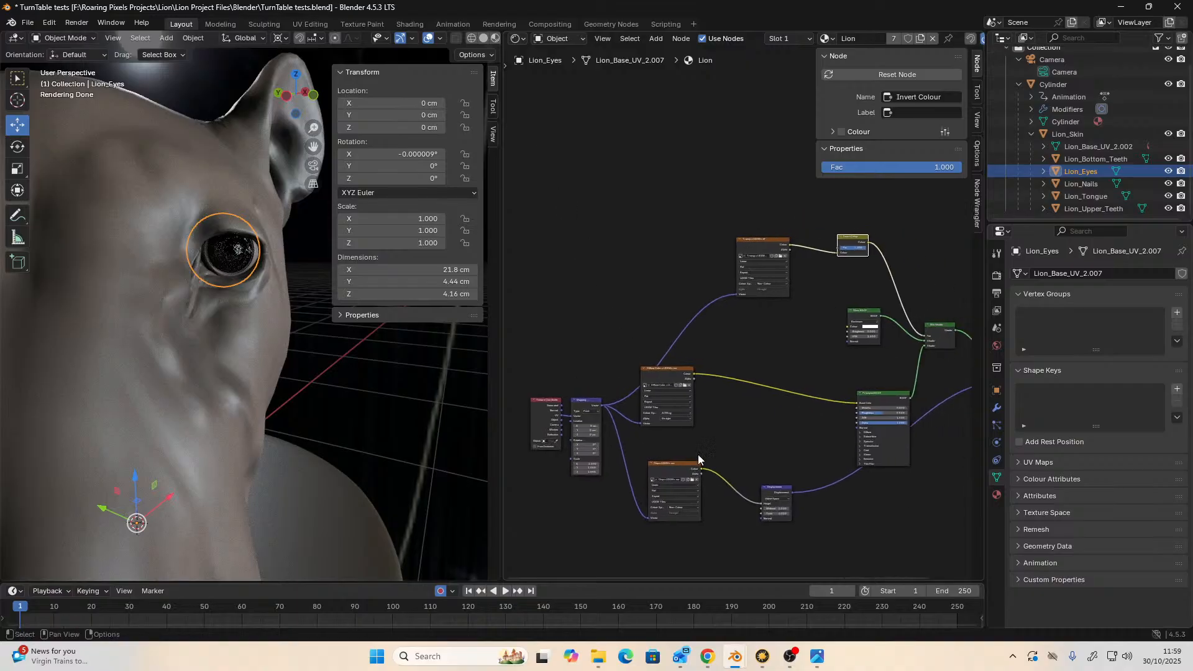
{"action": "scroll", "coordinate": [714, 409], "scroll_direction": "up", "scroll_amount": 4}
{"action": "middle_click_drag", "start_coordinate": [716, 410], "coordinate": [691, 433]}
{"action": "scroll", "coordinate": [695, 412], "scroll_direction": "up", "scroll_amount": 3}
{"action": "mouse_move", "coordinate": [823, 465]}
{"action": "middle_mouse_down"}
{"action": "mouse_move", "coordinate": [794, 460]}
{"action": "mouse_move", "coordinate": [822, 453]}
{"action": "middle_mouse_up"}
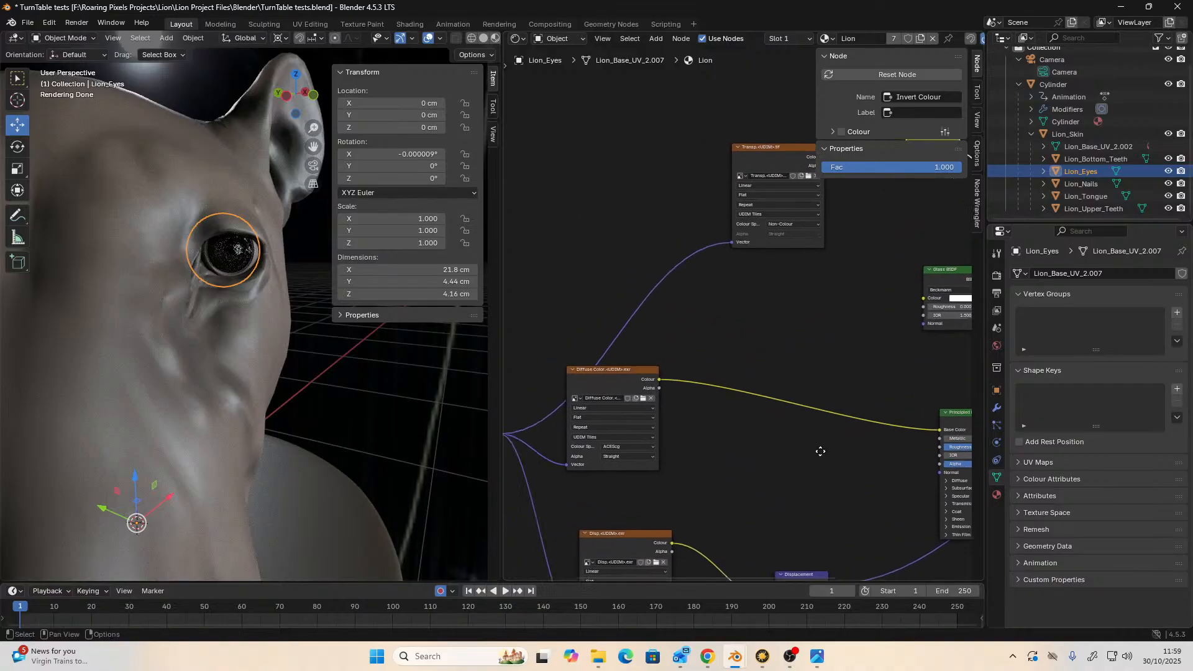
{"action": "scroll", "coordinate": [737, 429], "scroll_direction": "up", "scroll_amount": 4}
{"action": "middle_click_drag", "start_coordinate": [736, 428], "coordinate": [858, 446]}
{"action": "scroll", "coordinate": [764, 478], "scroll_direction": "up", "scroll_amount": 4}
{"action": "middle_click_drag", "start_coordinate": [764, 478], "coordinate": [772, 541]}
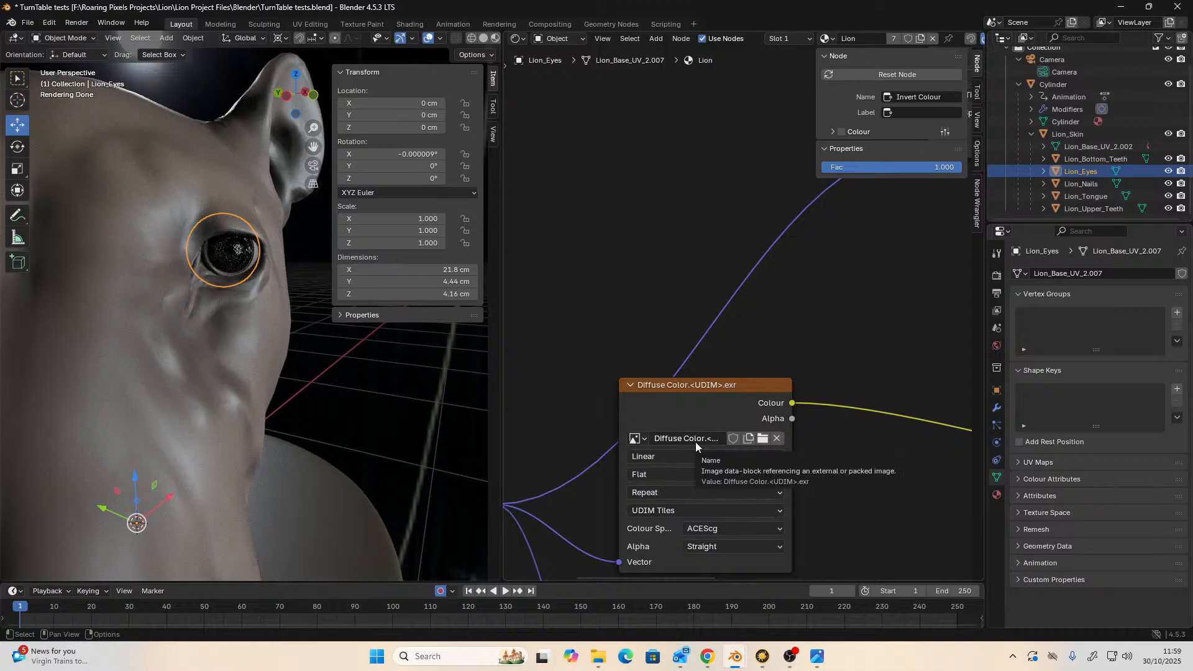
{"action": "left_click", "coordinate": [761, 441]}
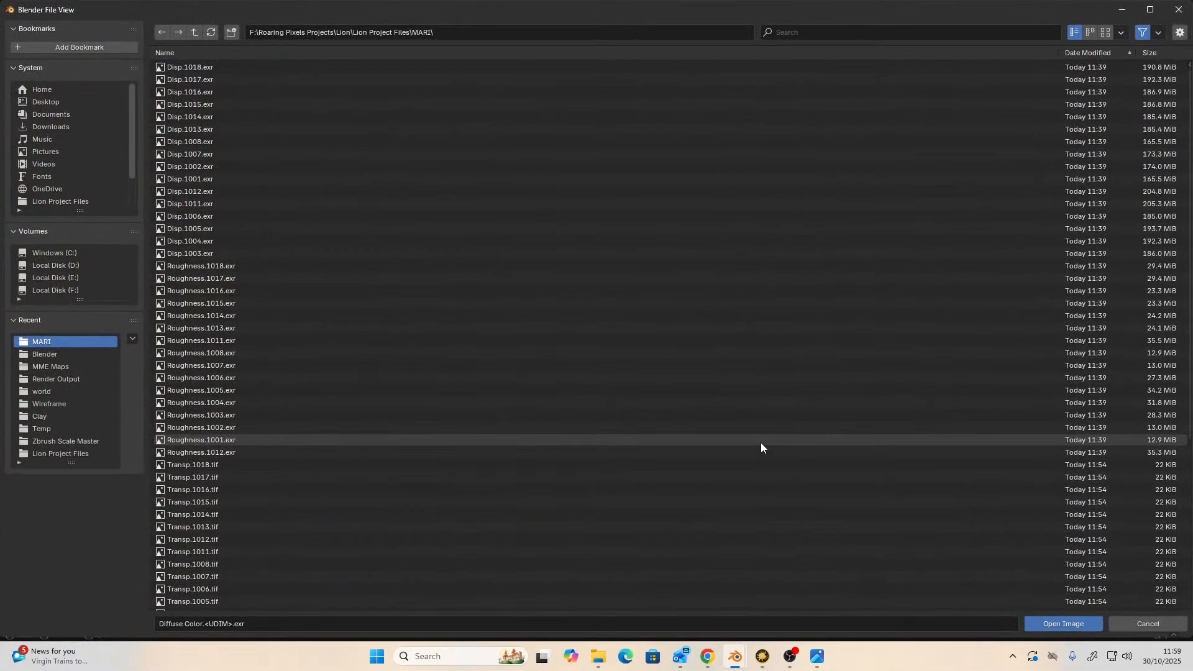
{"action": "scroll", "coordinate": [222, 401], "scroll_direction": "down", "scroll_amount": 10}
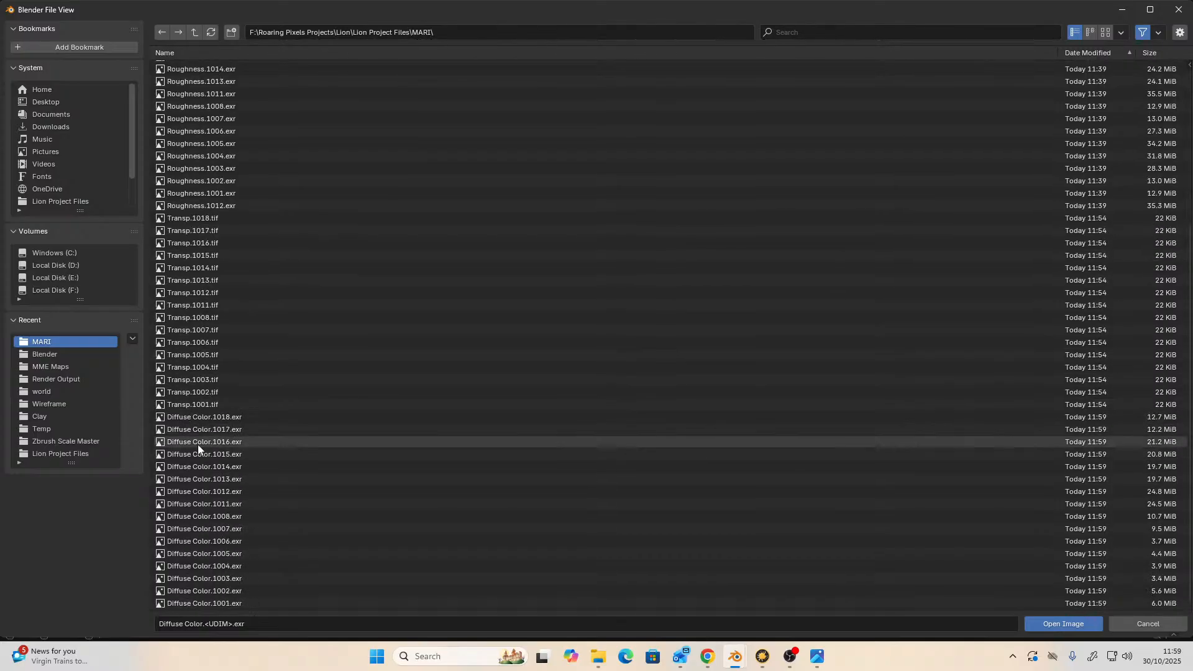
{"action": "left_click", "coordinate": [210, 608]}
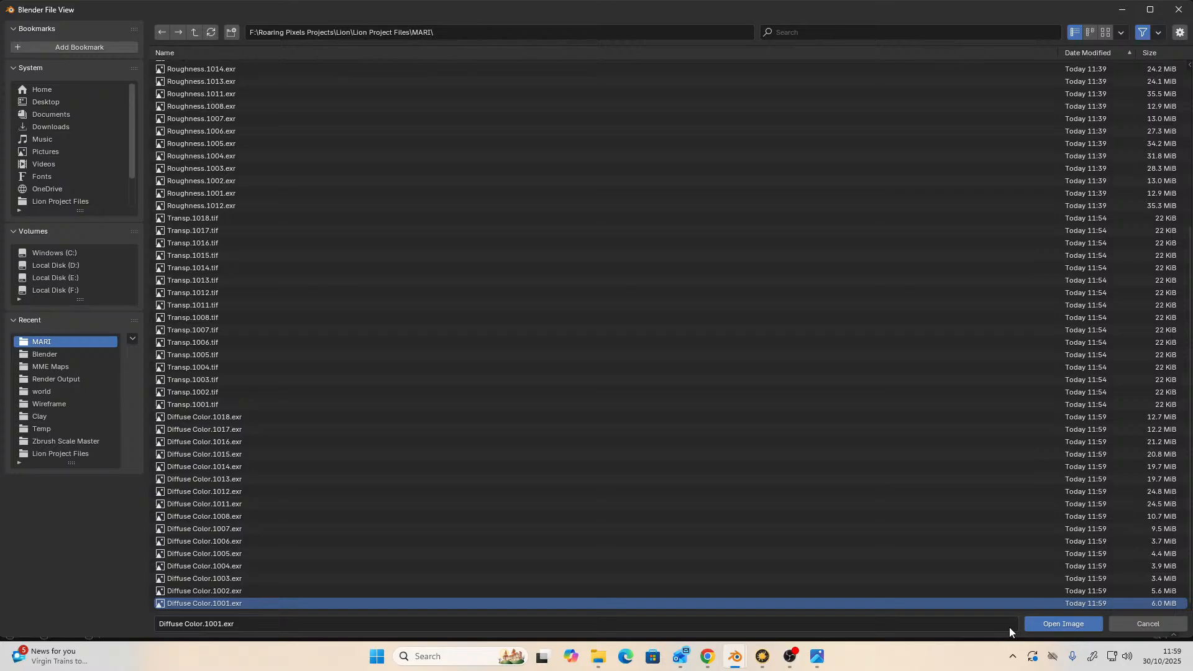
{"action": "left_click", "coordinate": [1046, 626]}
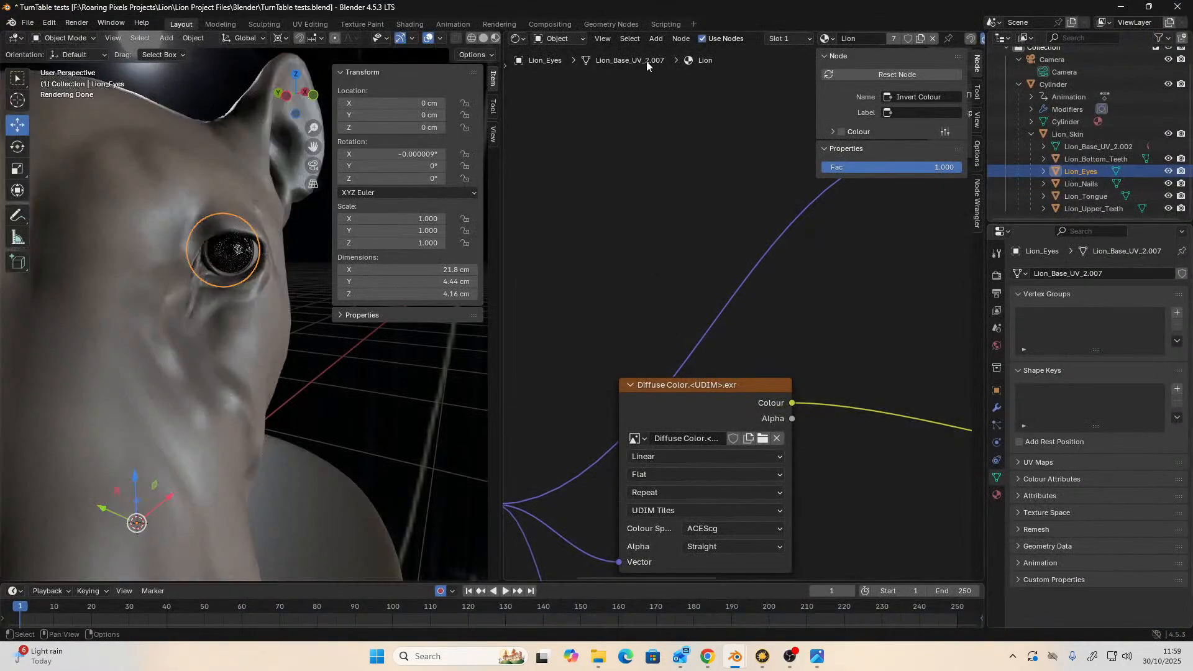
- Check the diffuse UDIM tiles in the UV Editor and return to the Shader Editor
{"action": "left_click", "coordinate": [519, 40]}
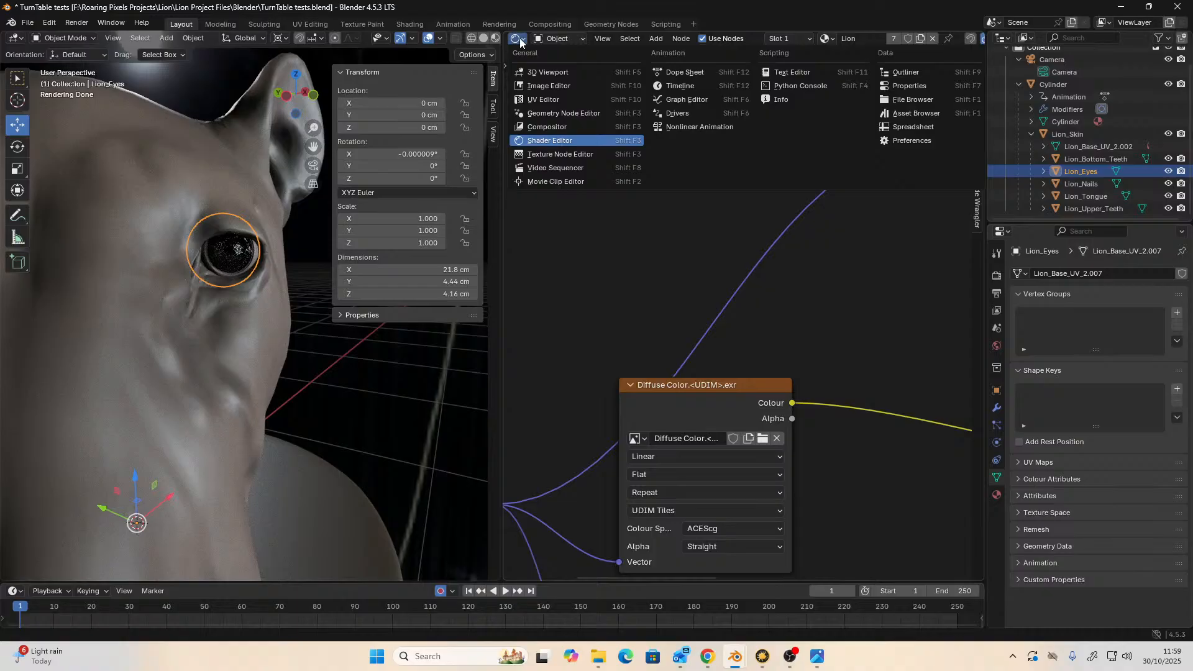
{"action": "left_click", "coordinate": [535, 103]}
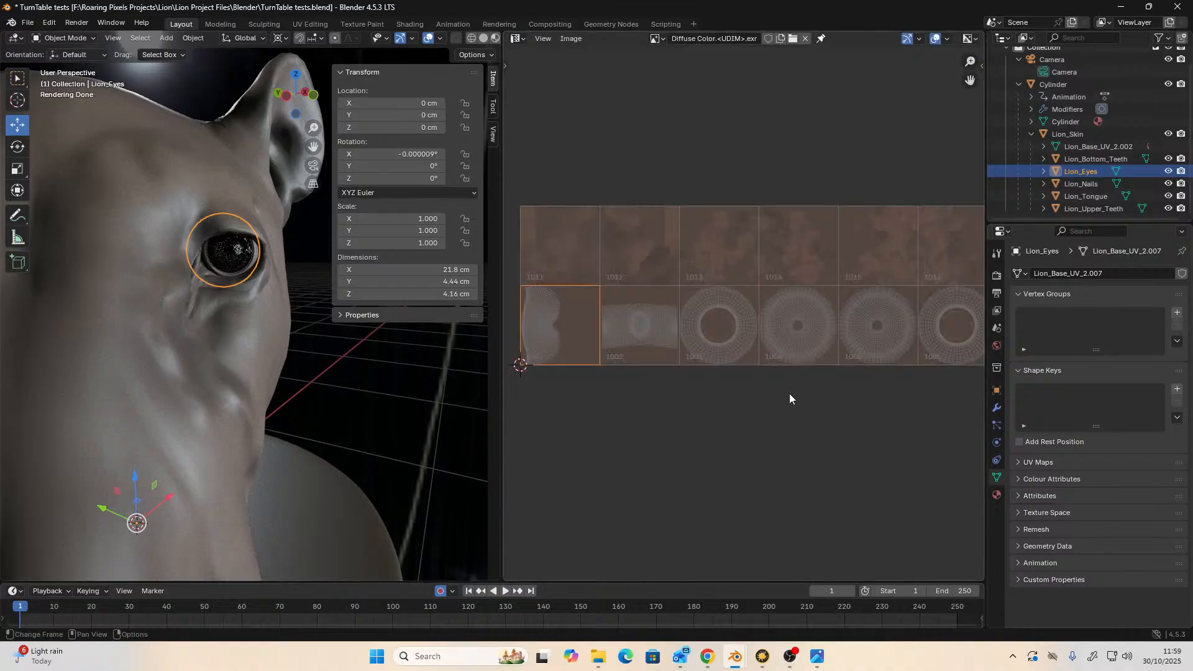
{"action": "left_click", "coordinate": [517, 40]}
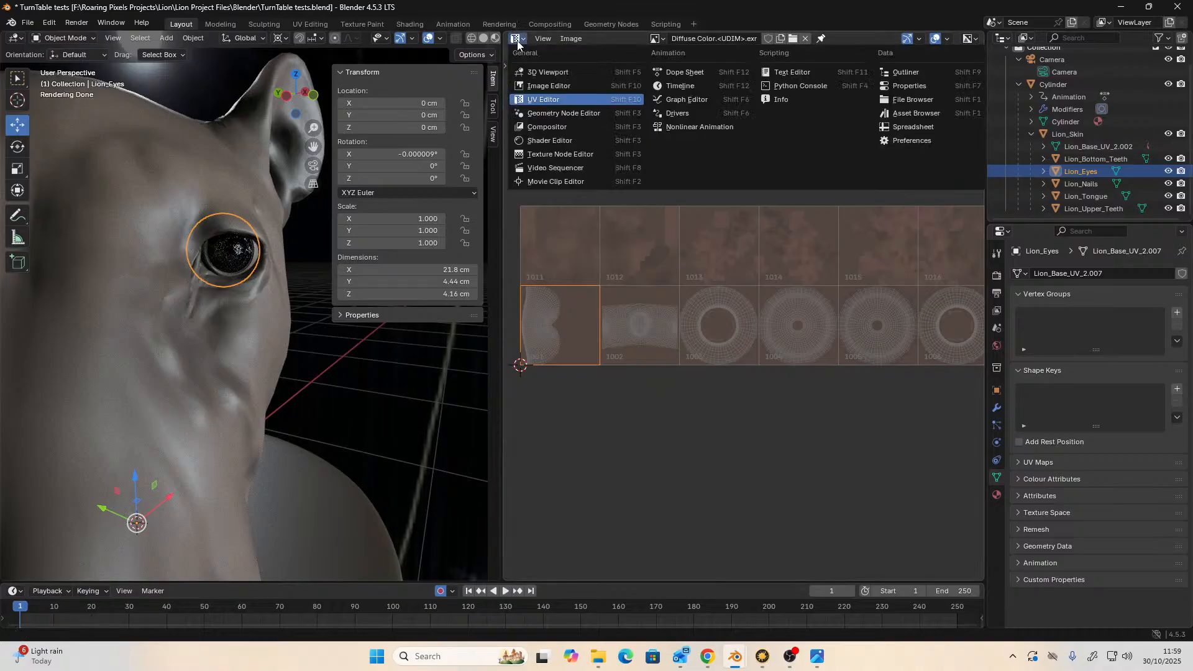
{"action": "left_click", "coordinate": [535, 133]}
- Delete the Diffuse Color image texture node from the Lion material and deselect the eyes object
{"action": "left_click", "coordinate": [735, 409]}
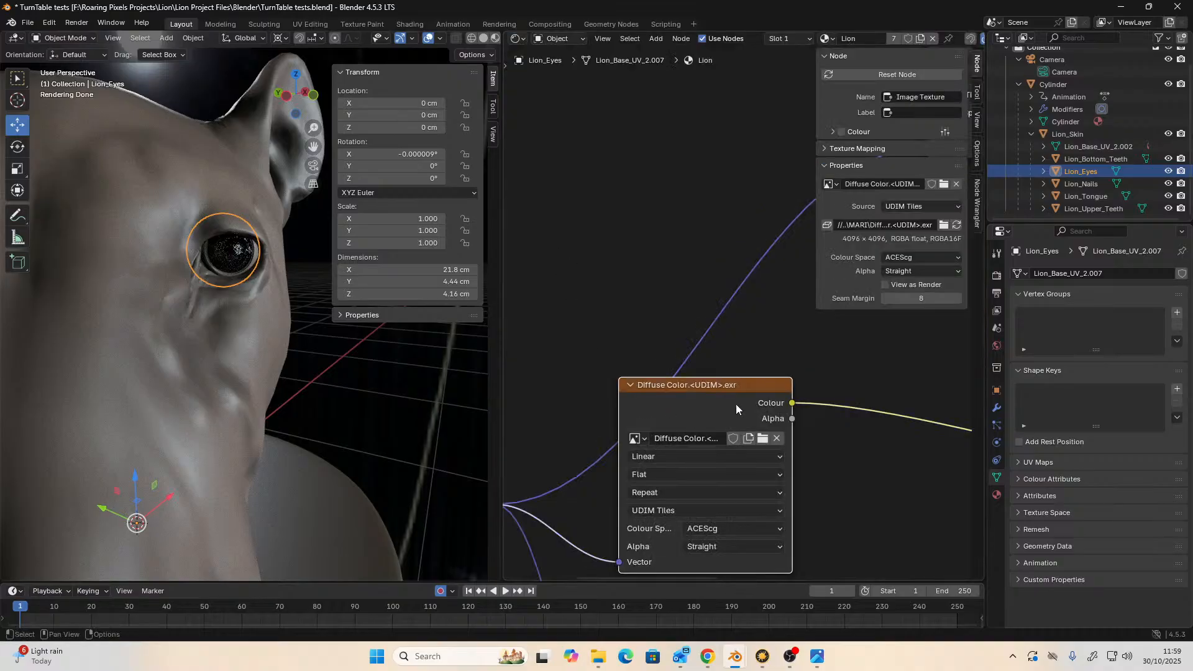
{"action": "key", "text": "x"}
{"action": "scroll", "coordinate": [760, 438], "scroll_direction": "down", "scroll_amount": 2}
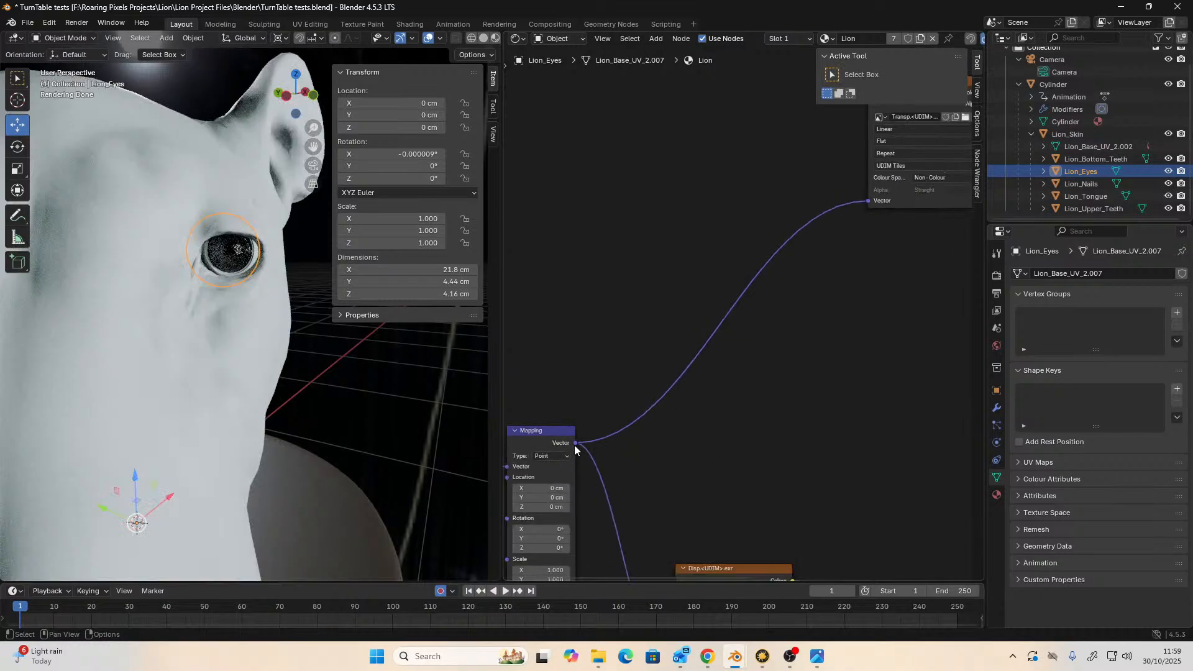
{"action": "middle_click_drag", "start_coordinate": [717, 469], "coordinate": [607, 436]}
{"action": "scroll", "coordinate": [710, 408], "scroll_direction": "up", "scroll_amount": 1}
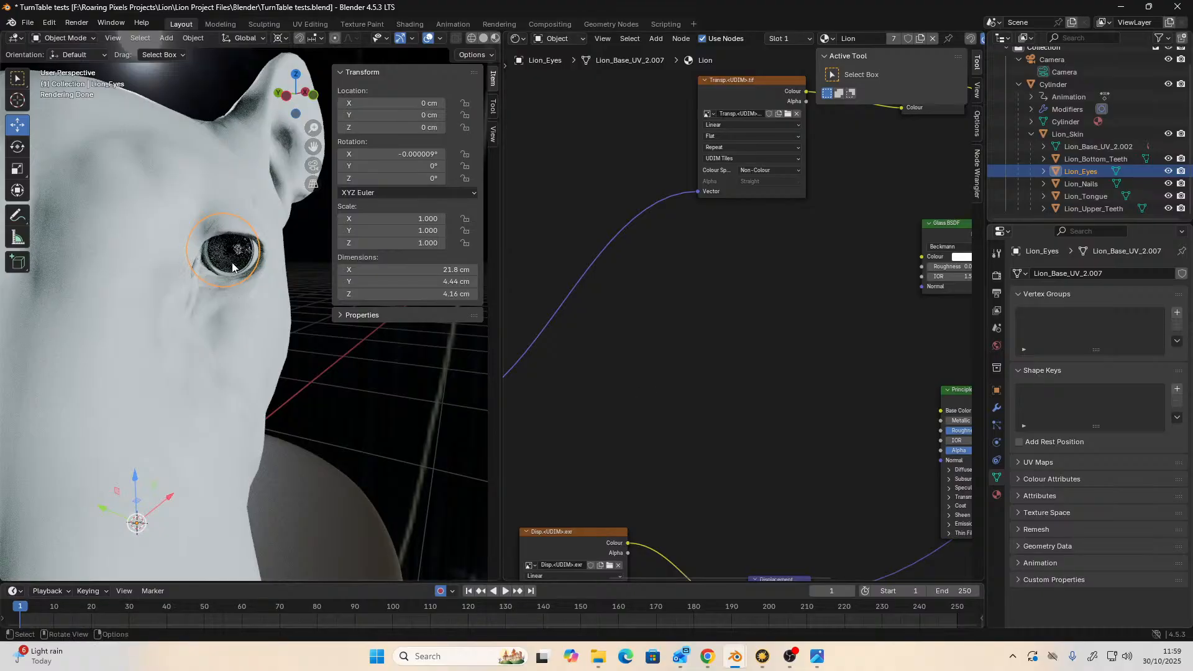
{"action": "left_click", "coordinate": [308, 294]}
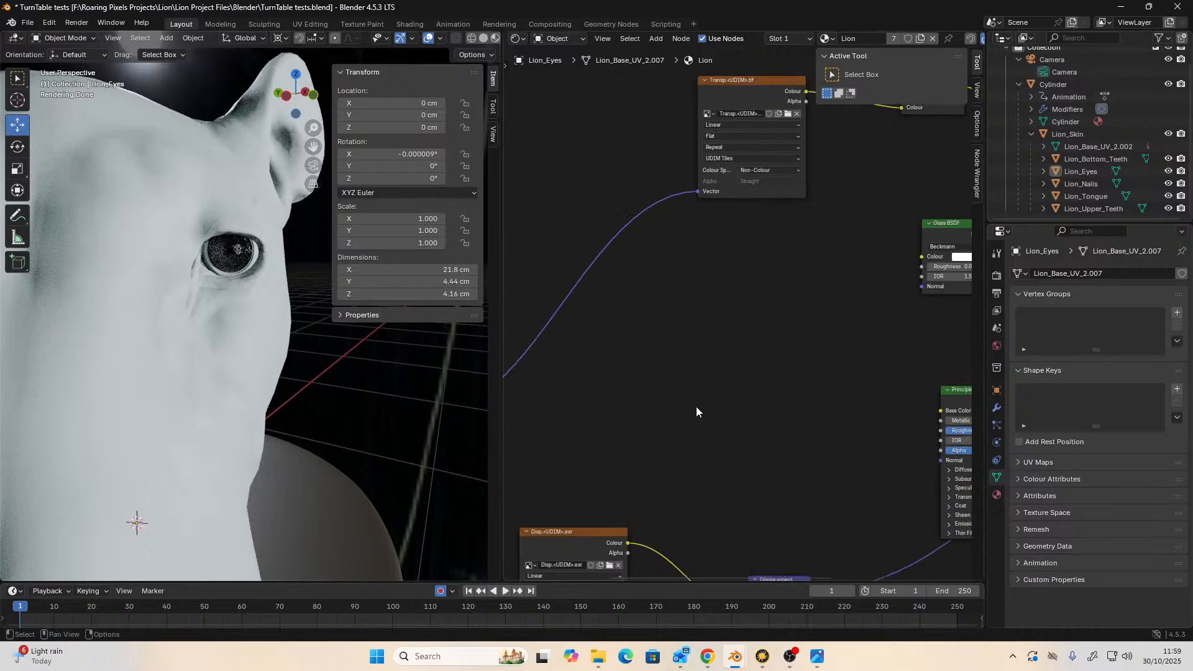
- Add an Image Texture node in the empty space above the Disp texture node
{"action": "middle_click_drag", "start_coordinate": [696, 407], "coordinate": [625, 384]}
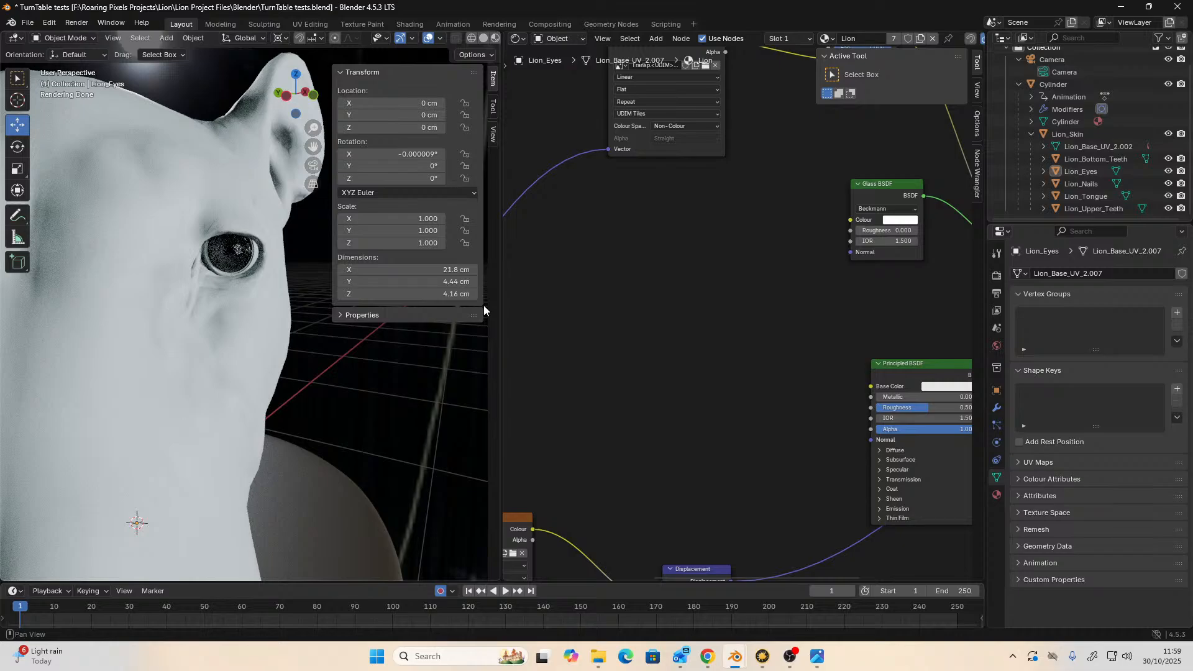
{"action": "middle_click_drag", "start_coordinate": [770, 407], "coordinate": [827, 422]}
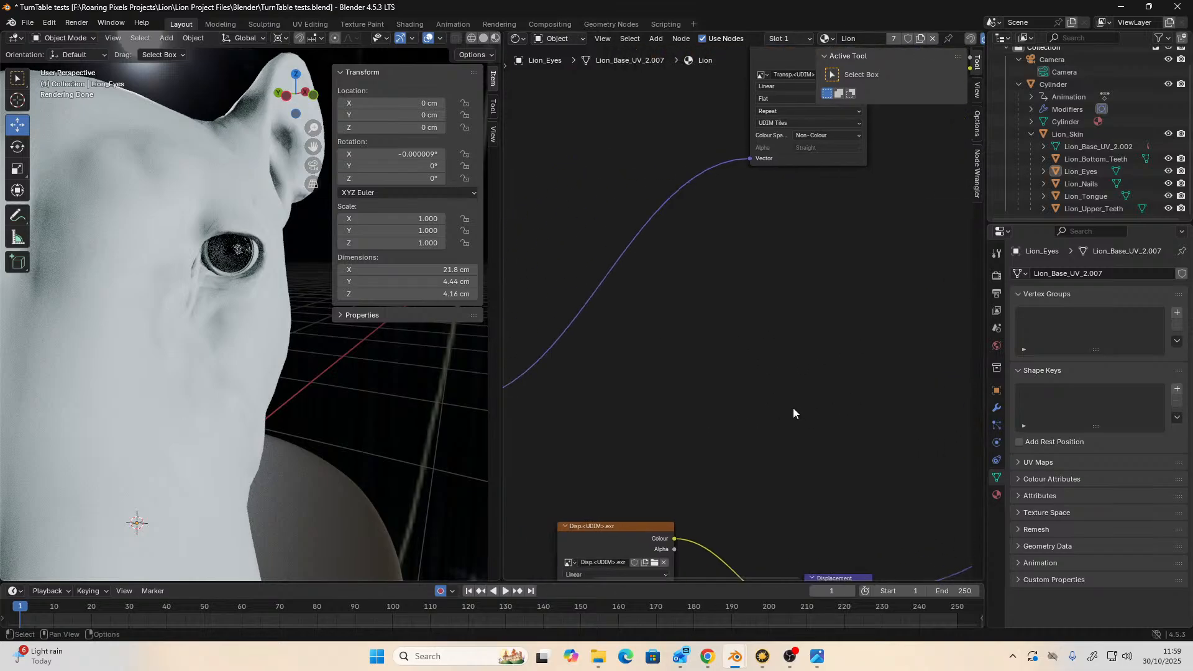
{"action": "key", "text": "shift+a"}
{"action": "key", "text": "Escape"}
{"action": "key", "text": "shift+a"}
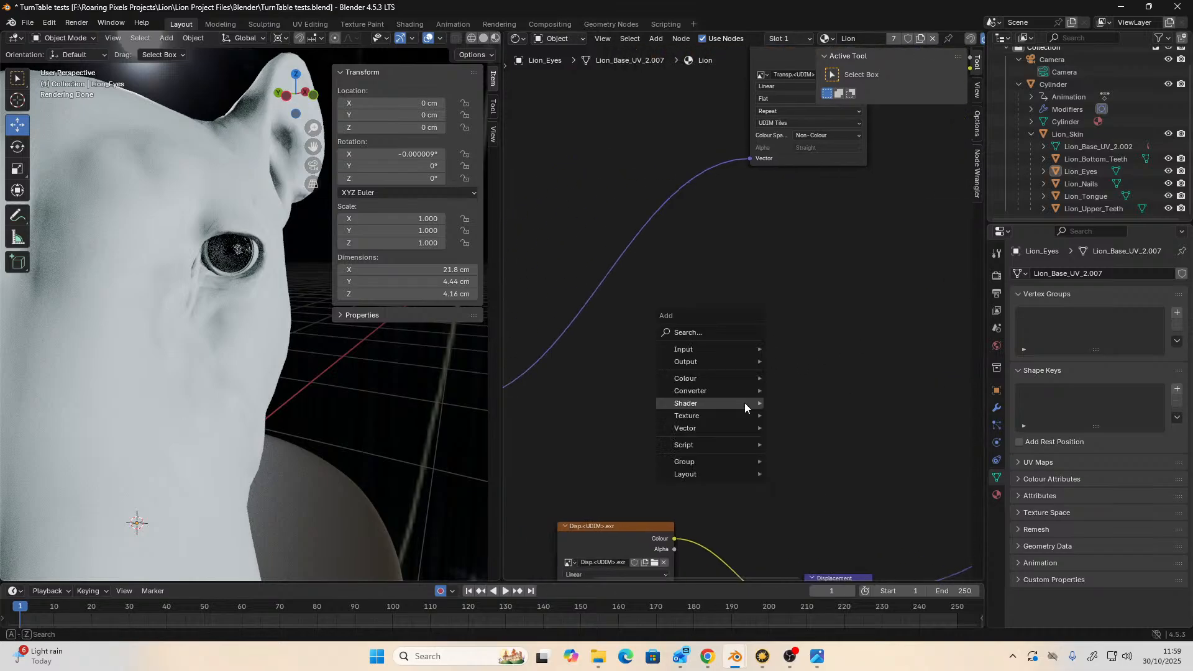
{"action": "type", "text": "ima"}
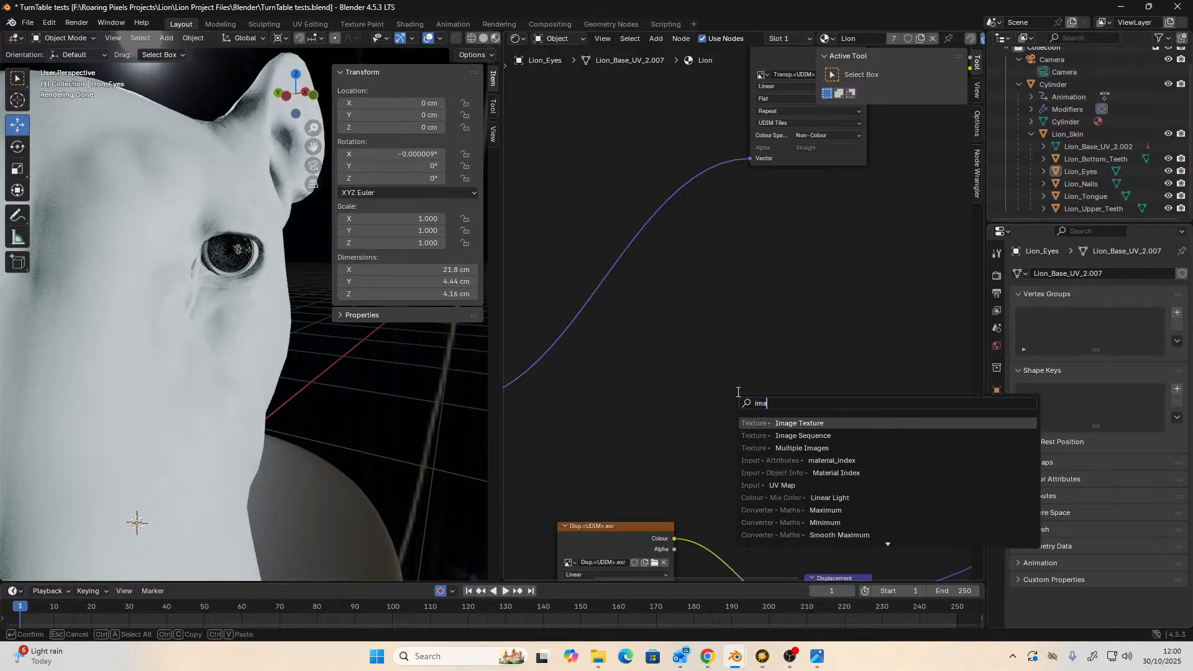
{"action": "left_click", "coordinate": [799, 425]}
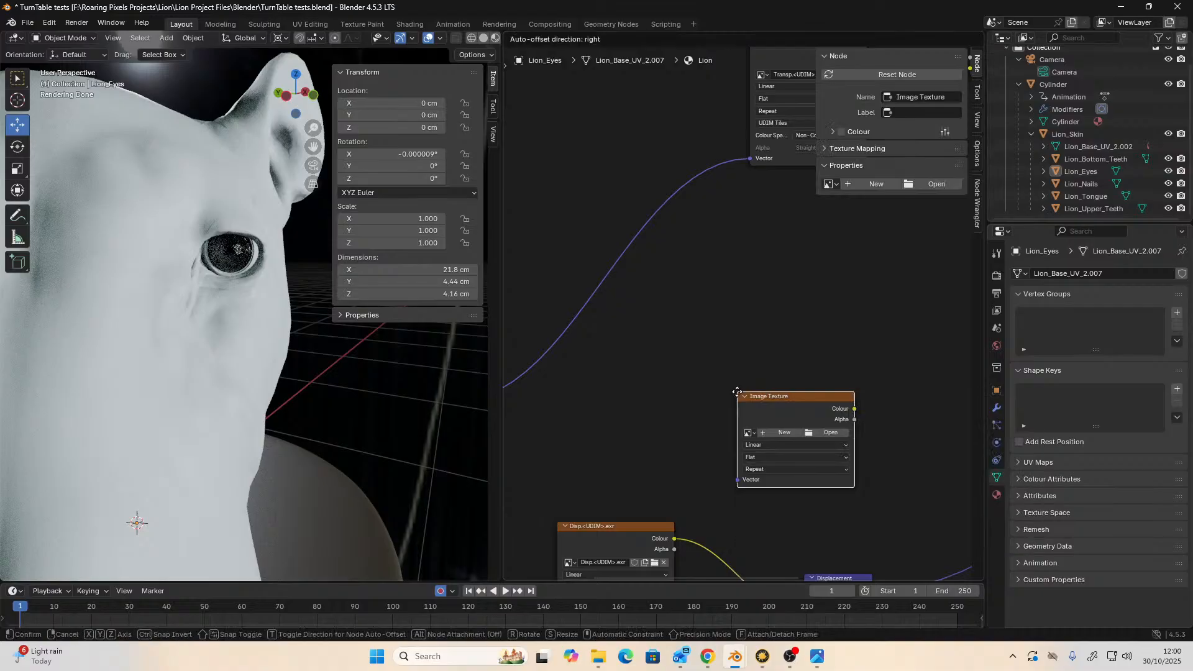
{"action": "left_click", "coordinate": [797, 433]}
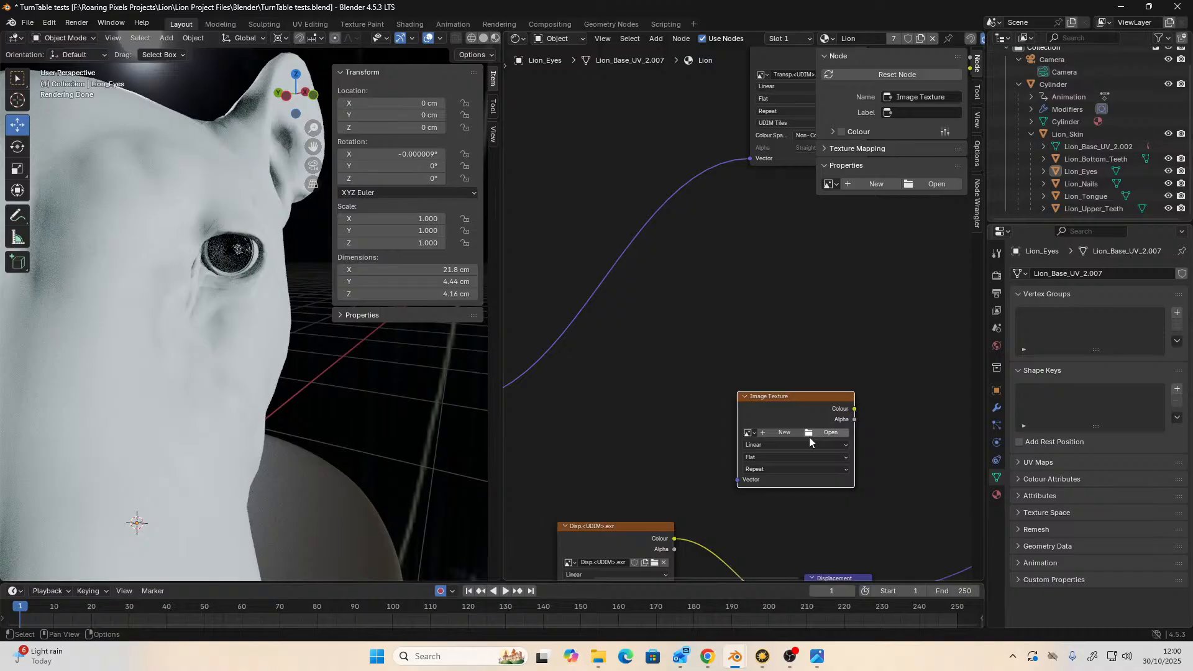
- Open Diffuse Color.1001.exr from the MARI folder in the new Image Texture node
{"action": "left_click", "coordinate": [809, 436]}
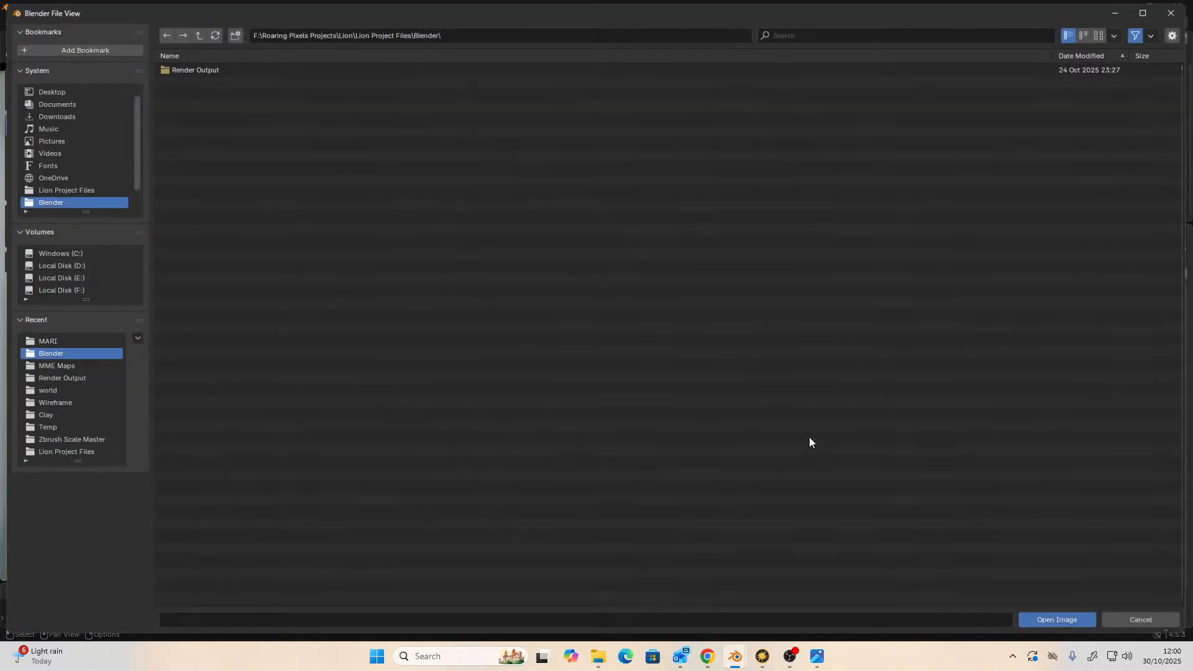
{"action": "left_click", "coordinate": [62, 378]}
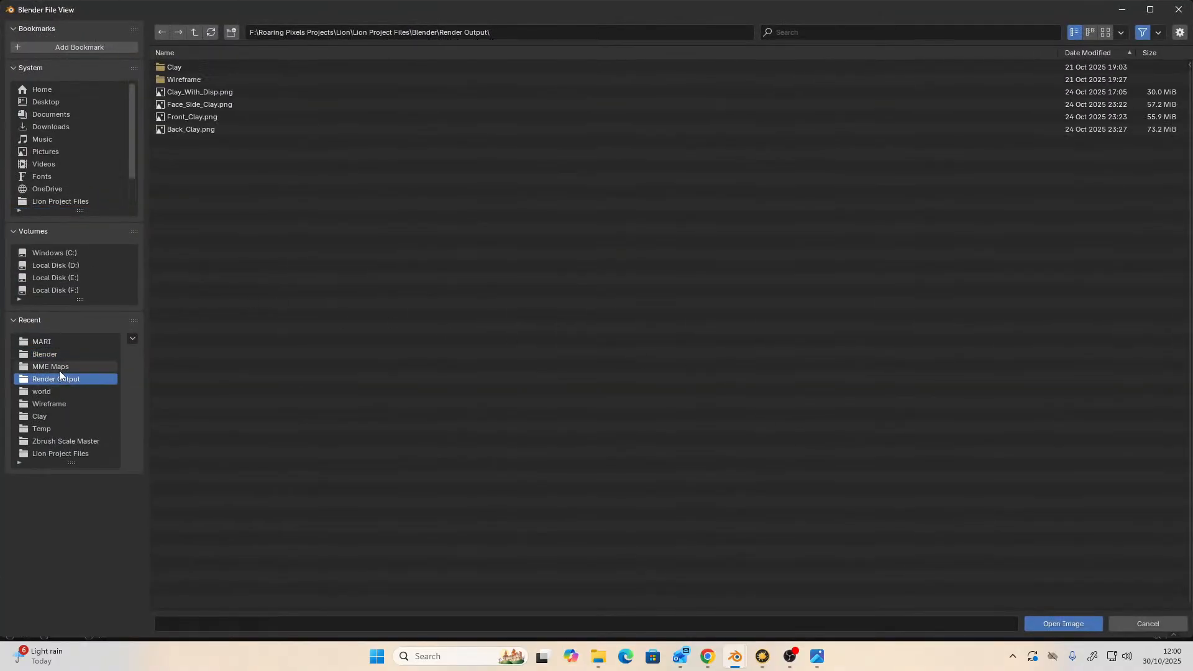
{"action": "left_click", "coordinate": [56, 351]}
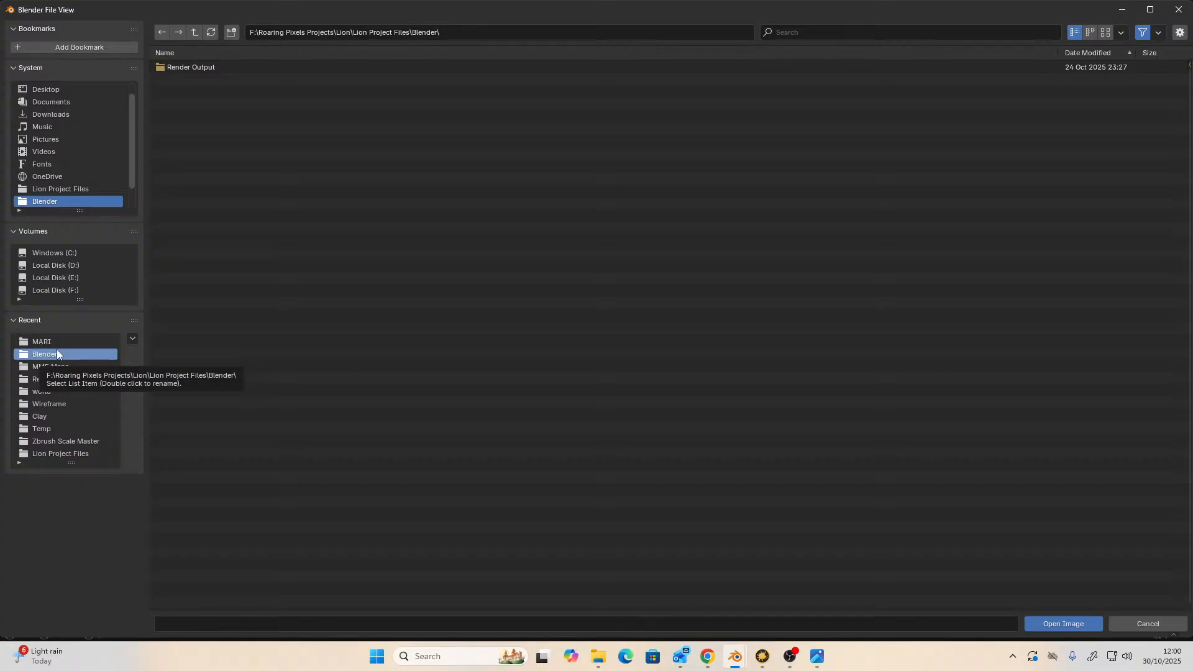
{"action": "left_click", "coordinate": [58, 341]}
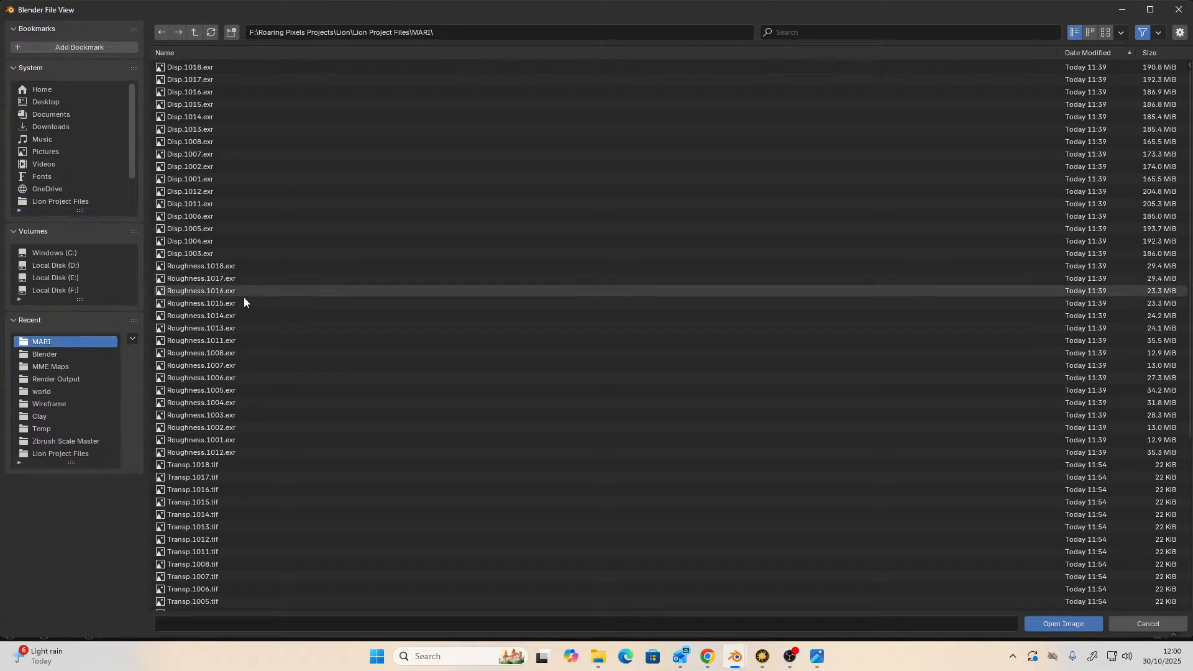
{"action": "scroll", "coordinate": [208, 415], "scroll_direction": "down", "scroll_amount": 3}
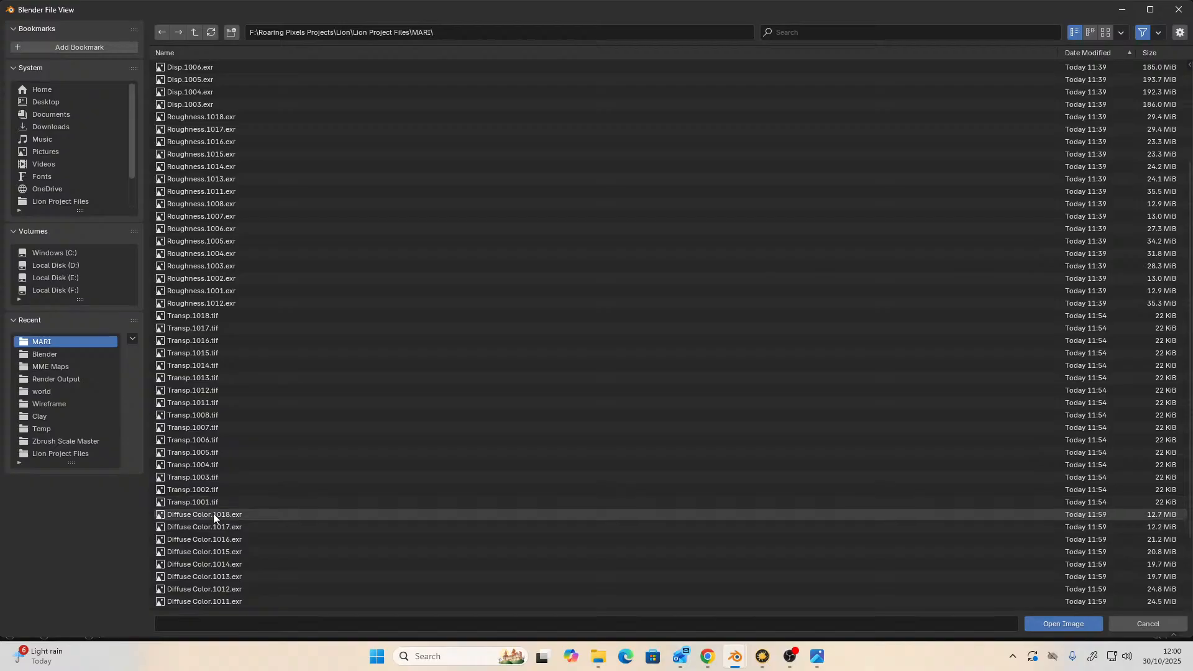
{"action": "scroll", "coordinate": [217, 527], "scroll_direction": "down", "scroll_amount": 7}
{"action": "left_click", "coordinate": [219, 600]}
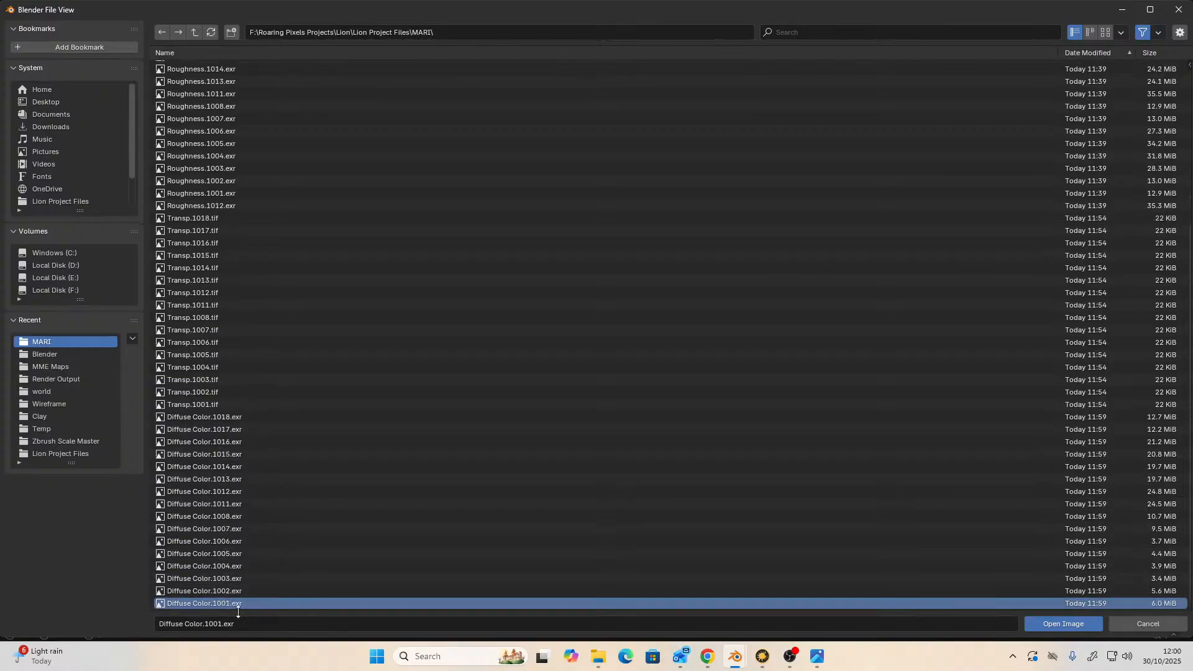
{"action": "left_click", "coordinate": [1079, 627]}
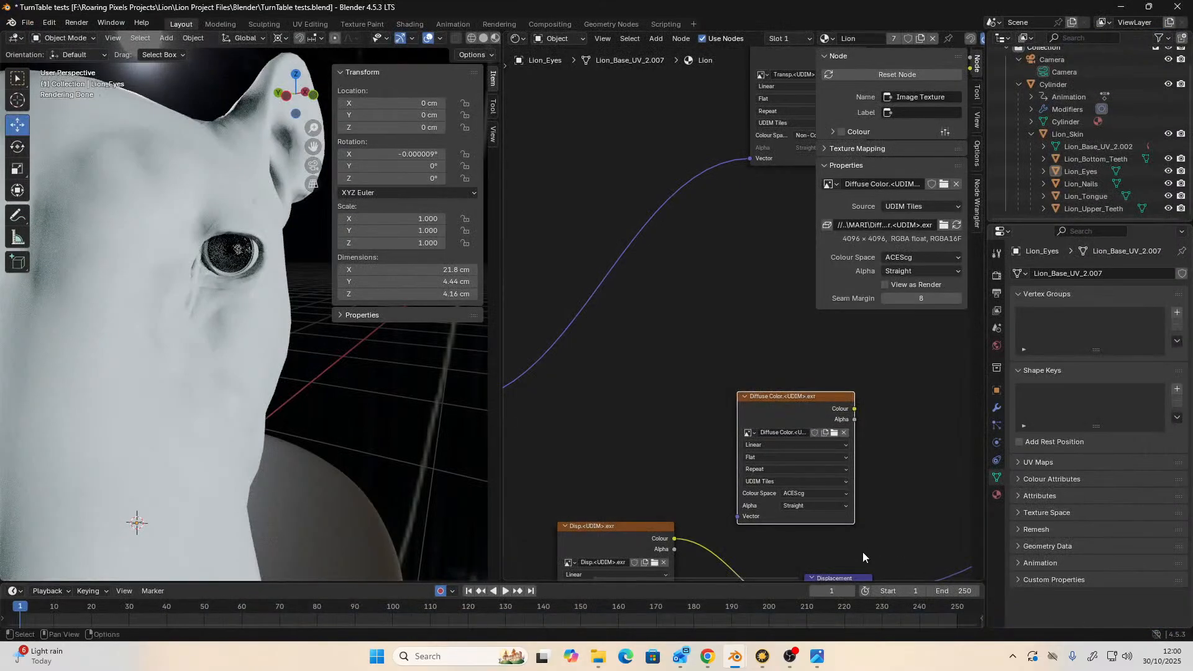
- Connect the Mapping node's Vector output to the Vector input of the new Diffuse Color image texture node
{"action": "scroll", "coordinate": [684, 416], "scroll_direction": "down", "scroll_amount": 2}
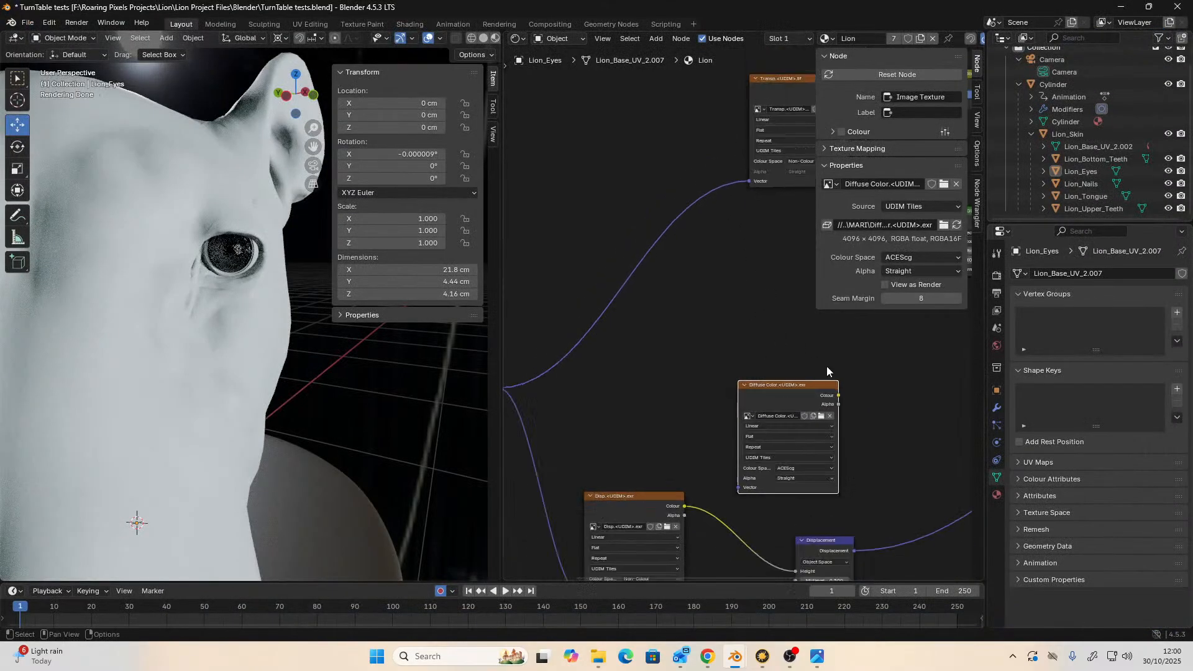
{"action": "left_click_drag", "start_coordinate": [550, 373], "coordinate": [618, 394]}
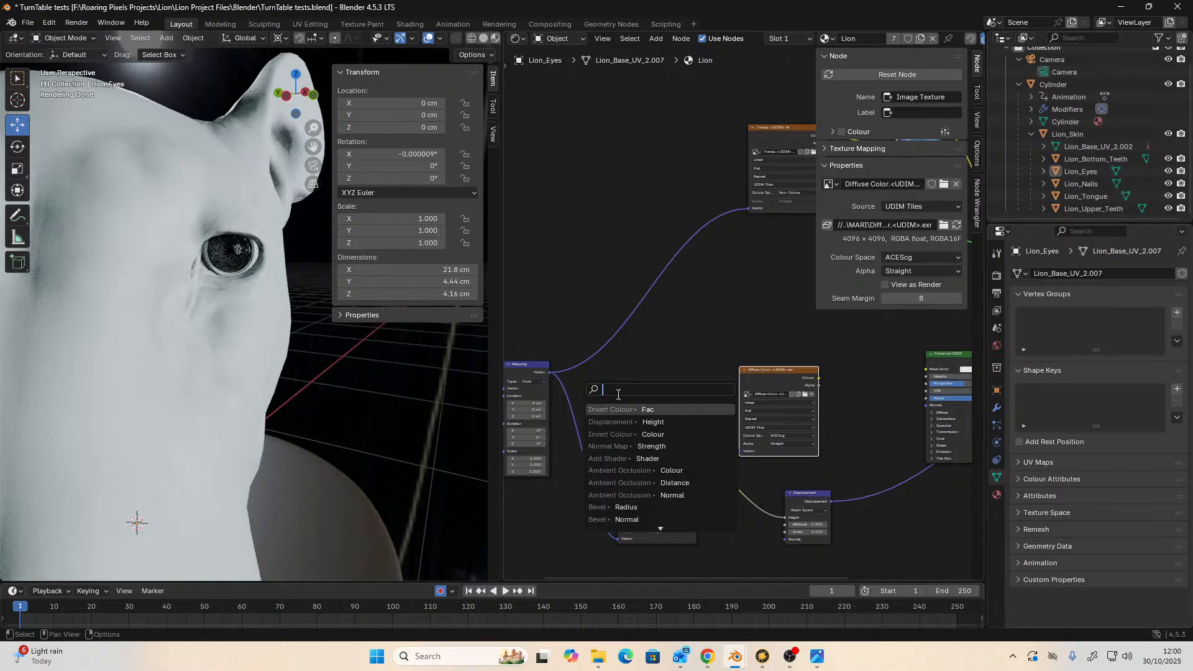
{"action": "key", "text": "Escape"}
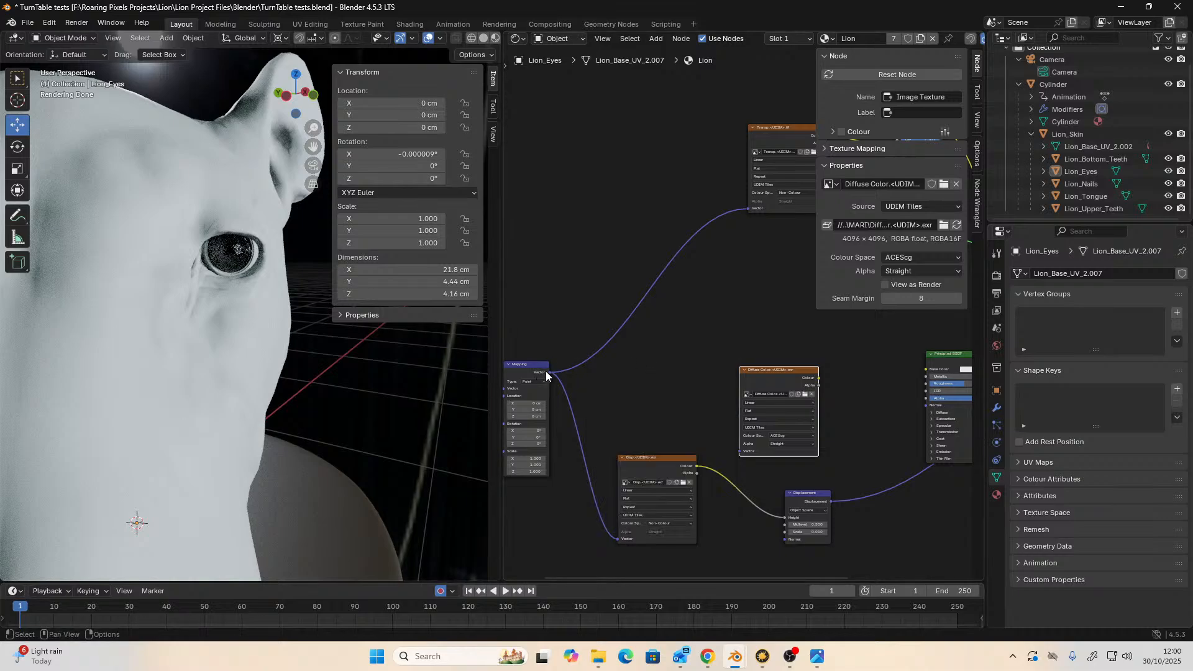
{"action": "left_click_drag", "start_coordinate": [547, 371], "coordinate": [740, 450]}
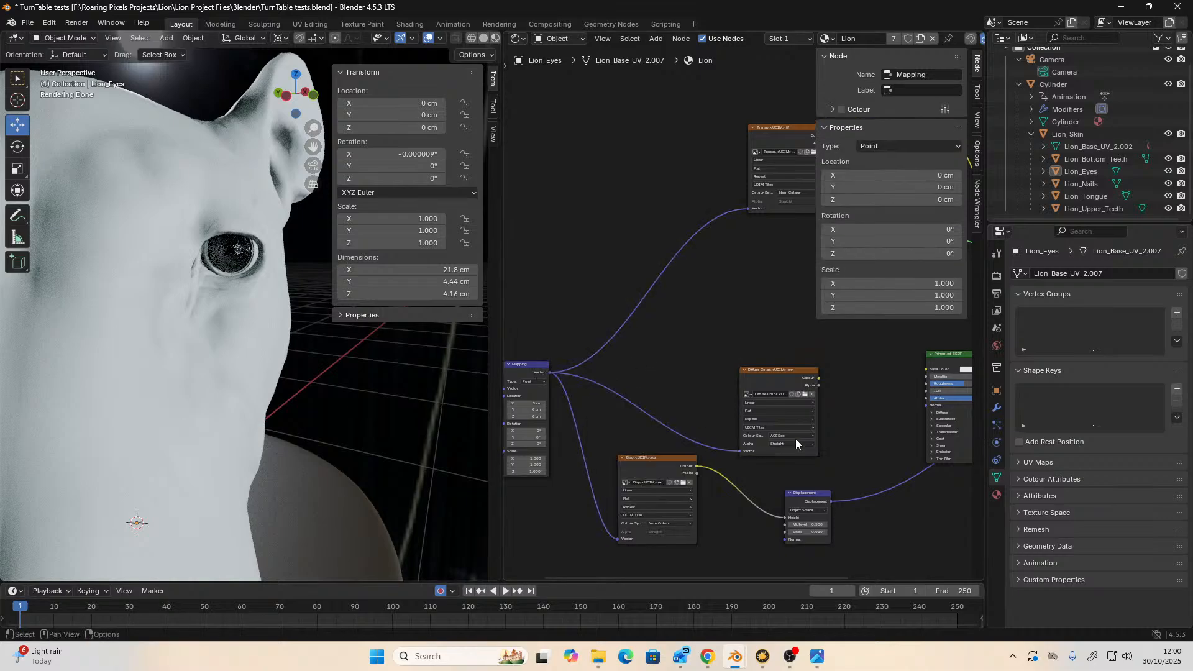
- Connect the Diffuse Color texture's Colour output to the Principled BSDF's Base Color input
{"action": "scroll", "coordinate": [840, 427], "scroll_direction": "up", "scroll_amount": 2}
{"action": "middle_click_drag", "start_coordinate": [840, 428], "coordinate": [703, 407]}
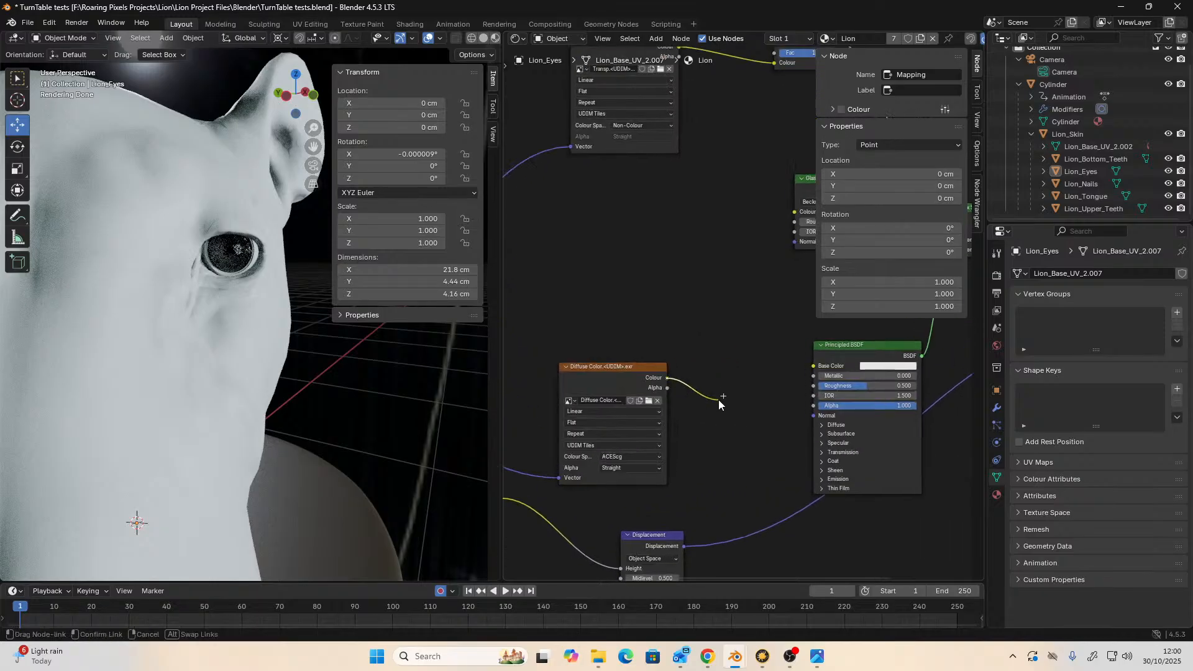
{"action": "left_click_drag", "start_coordinate": [667, 378], "coordinate": [806, 367]}
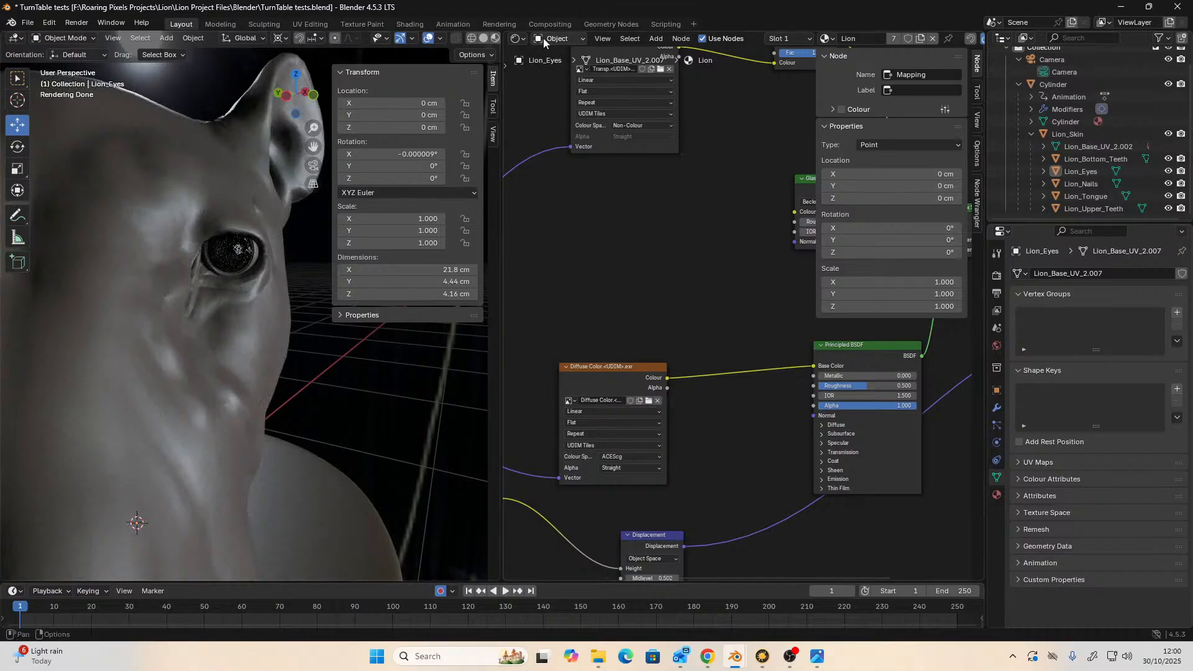
- Examine the Diffuse Color.<UDIM>.exr tiles in the UV Editor with the eyes' UVs overlaid
{"action": "left_click", "coordinate": [516, 39]}
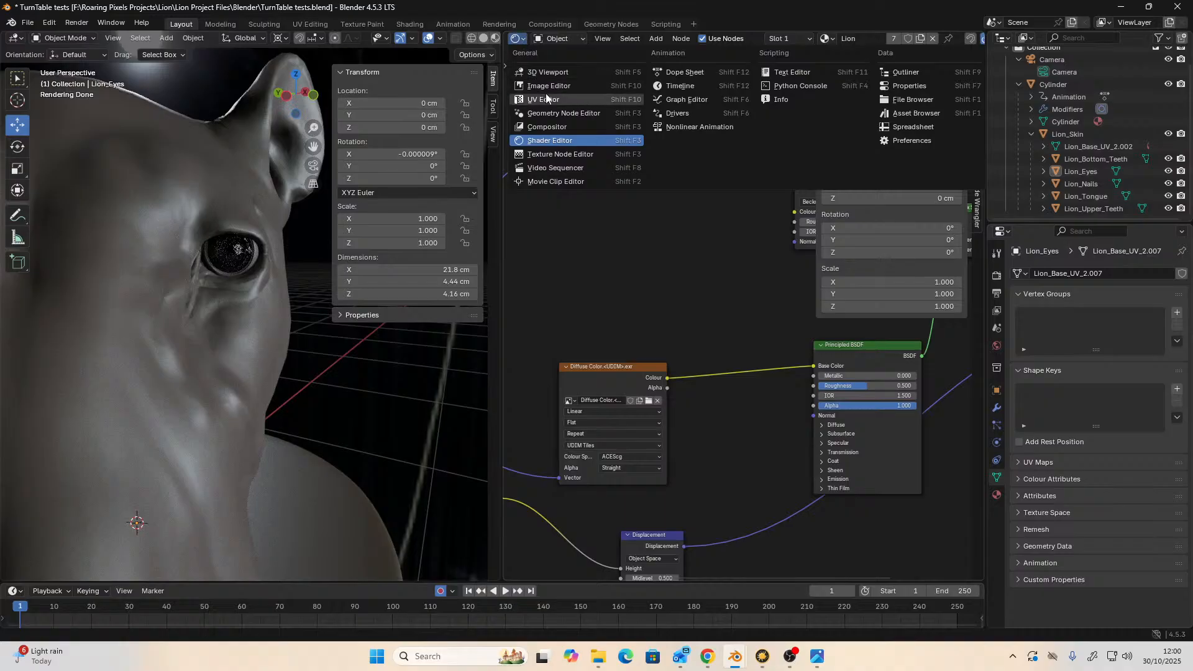
{"action": "key", "text": "shift+F10"}
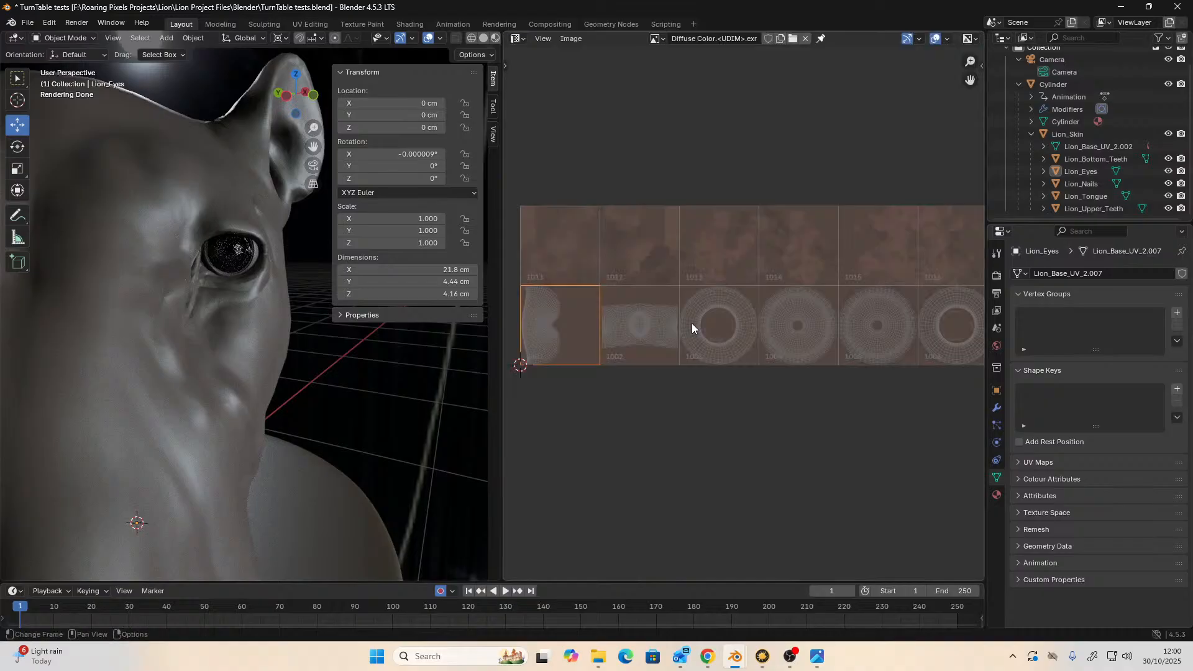
{"action": "scroll", "coordinate": [795, 360], "scroll_direction": "up", "scroll_amount": 5}
{"action": "scroll", "coordinate": [807, 361], "scroll_direction": "down", "scroll_amount": 4}
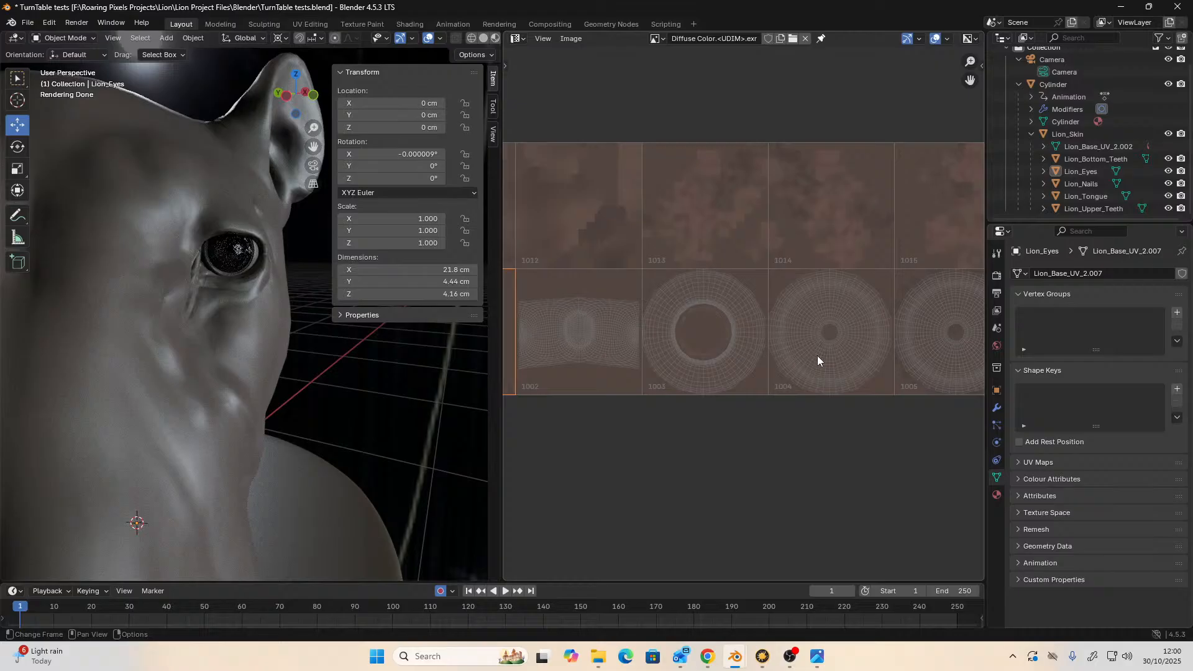
{"action": "scroll", "coordinate": [766, 307], "scroll_direction": "up", "scroll_amount": 4}
{"action": "scroll", "coordinate": [769, 300], "scroll_direction": "up", "scroll_amount": 2}
{"action": "scroll", "coordinate": [758, 335], "scroll_direction": "down", "scroll_amount": 6}
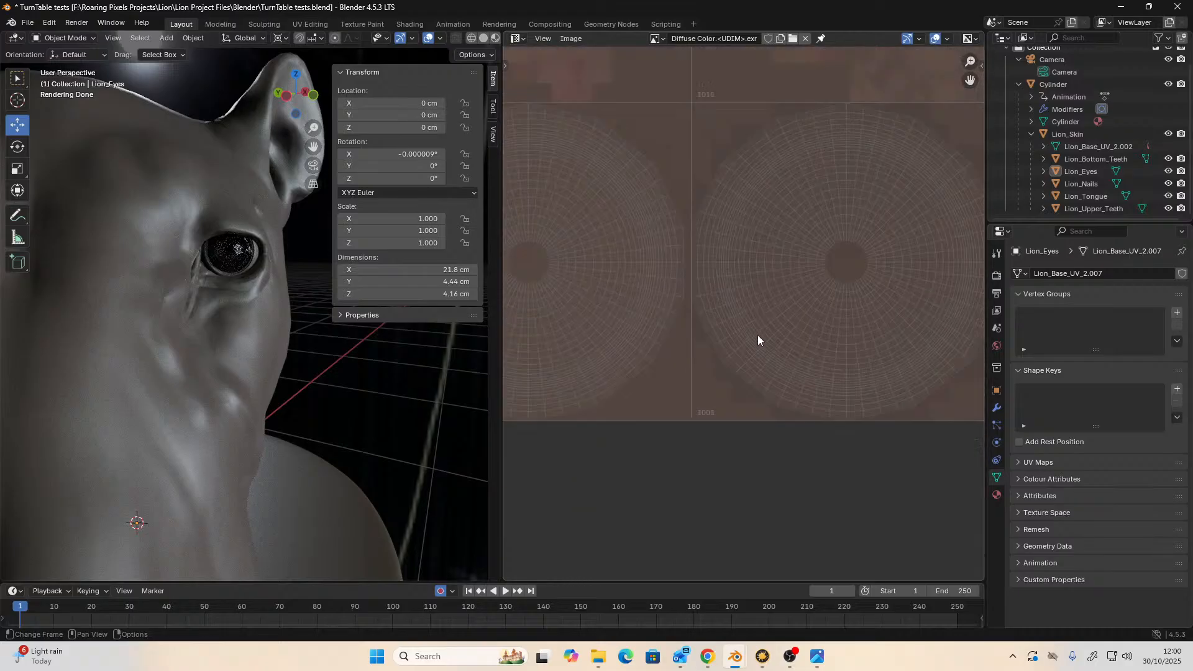
{"action": "left_click", "coordinate": [664, 38]}
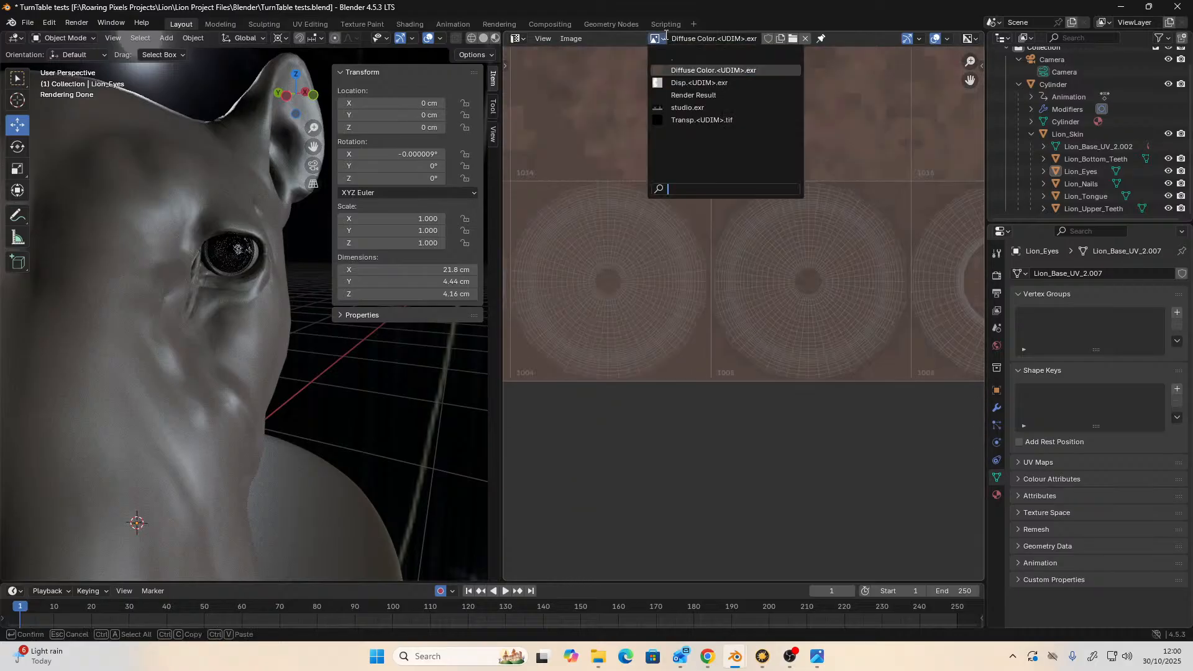
{"action": "left_click", "coordinate": [684, 70]}
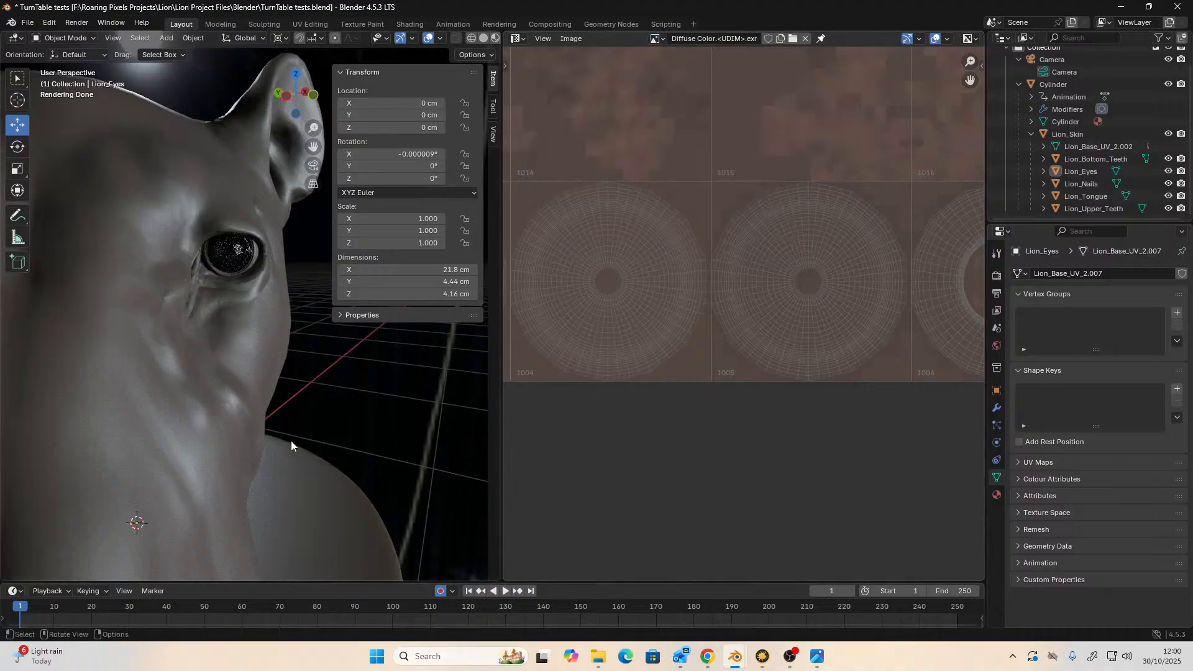
- Select the Lion_Skin mesh, render frame 1 to check the new diffuse texture, and close the render
{"action": "left_click", "coordinate": [223, 370]}
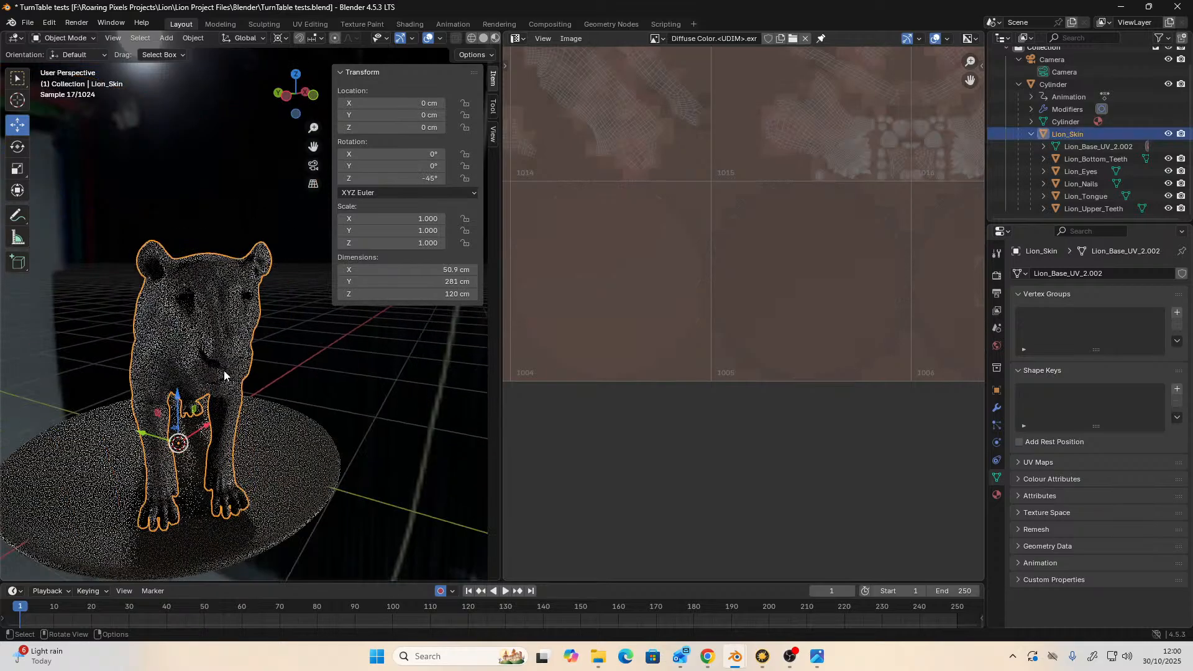
{"action": "left_click", "coordinate": [76, 23]}
{"action": "left_click", "coordinate": [75, 37]}
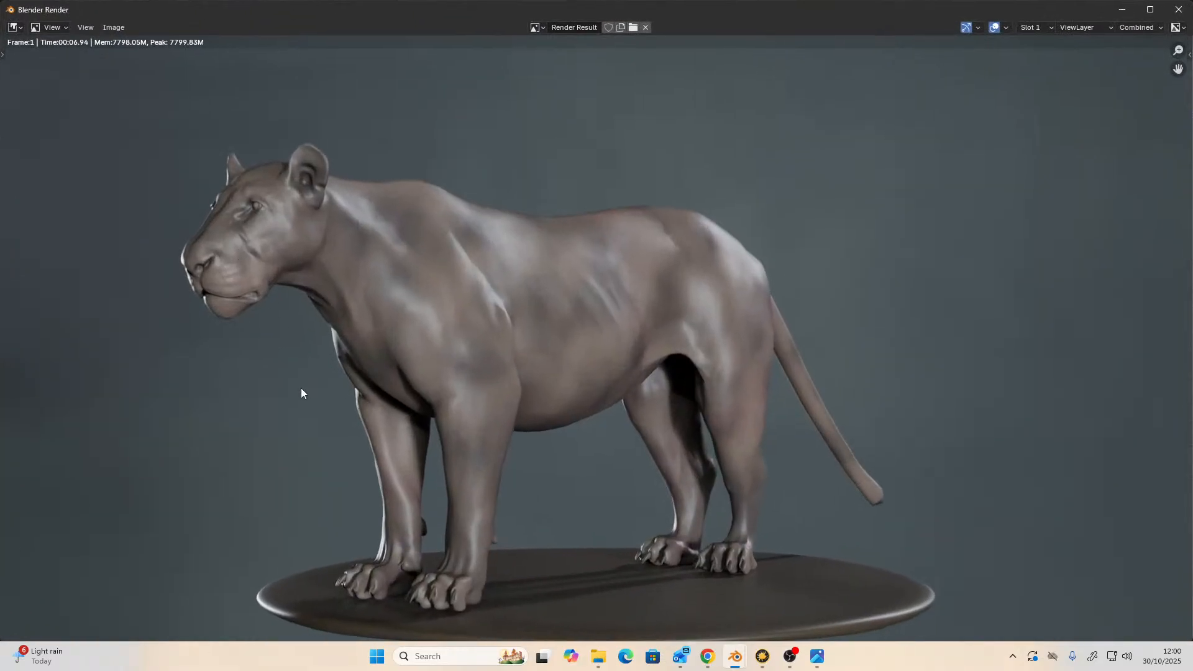
{"action": "key", "text": "F12"}
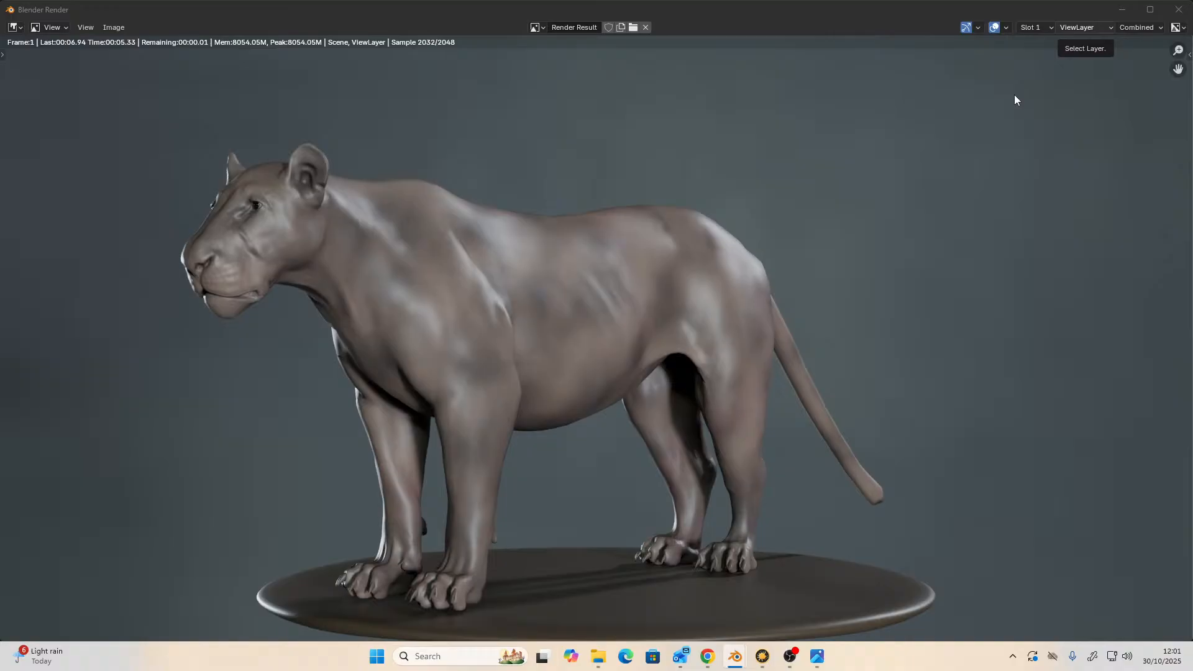
{"action": "key", "text": "Escape"}
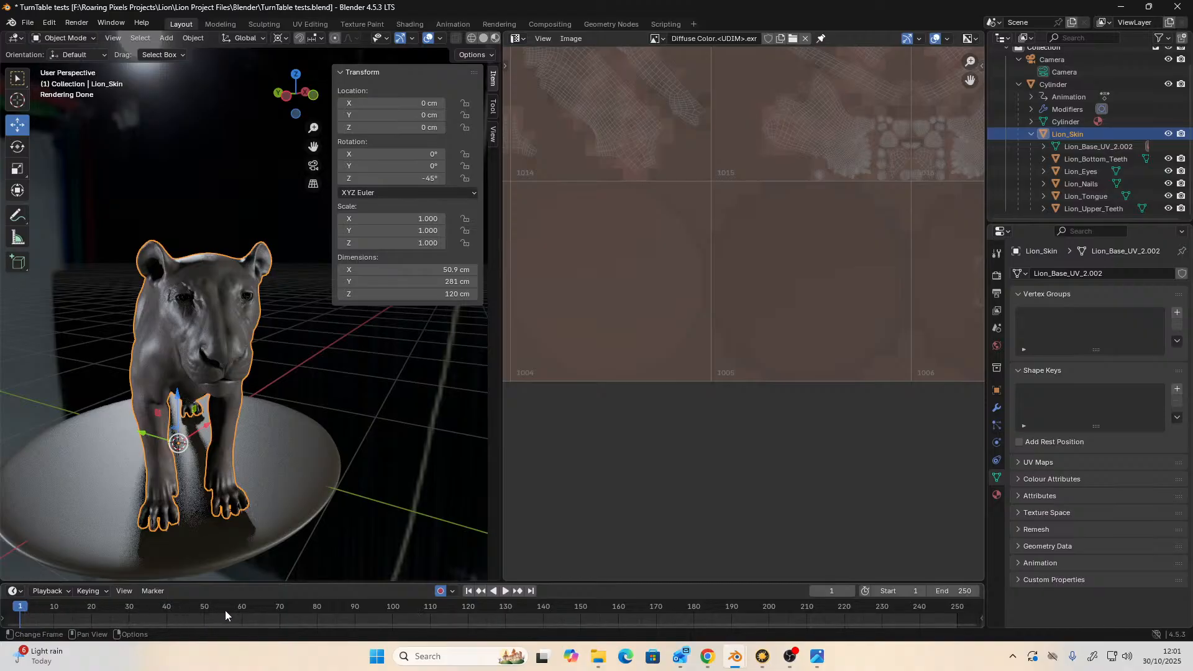
- Move the turntable animation to frame 60
{"action": "left_click", "coordinate": [242, 615]}
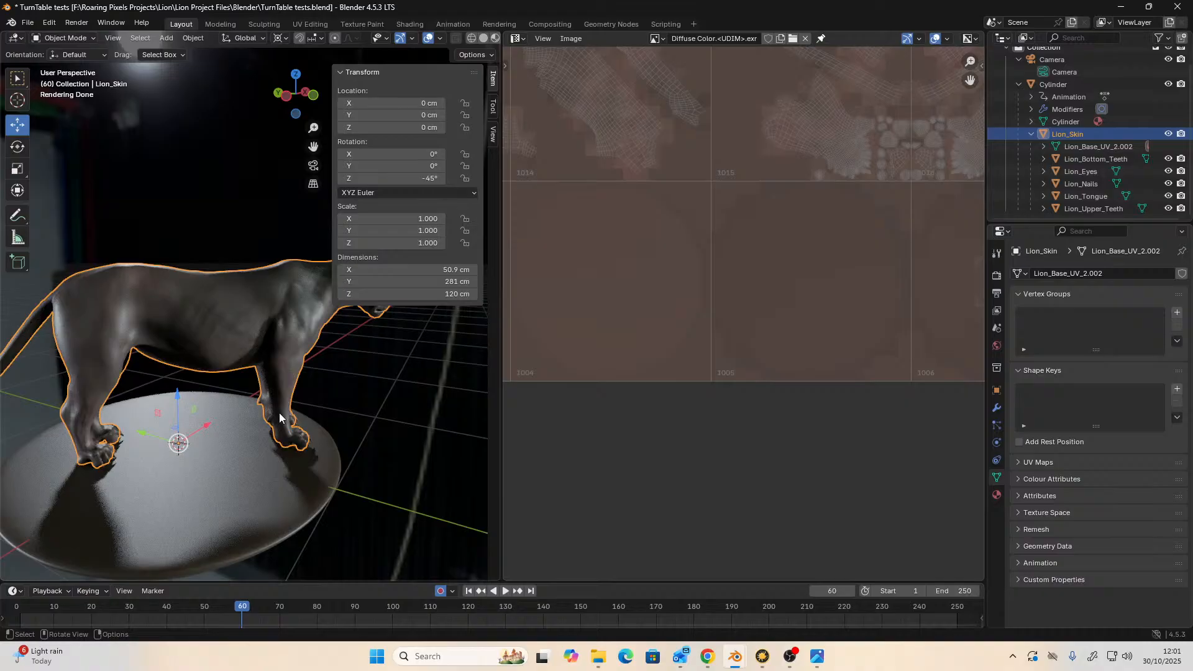
{"action": "scroll", "coordinate": [283, 415], "scroll_direction": "up", "scroll_amount": 1}
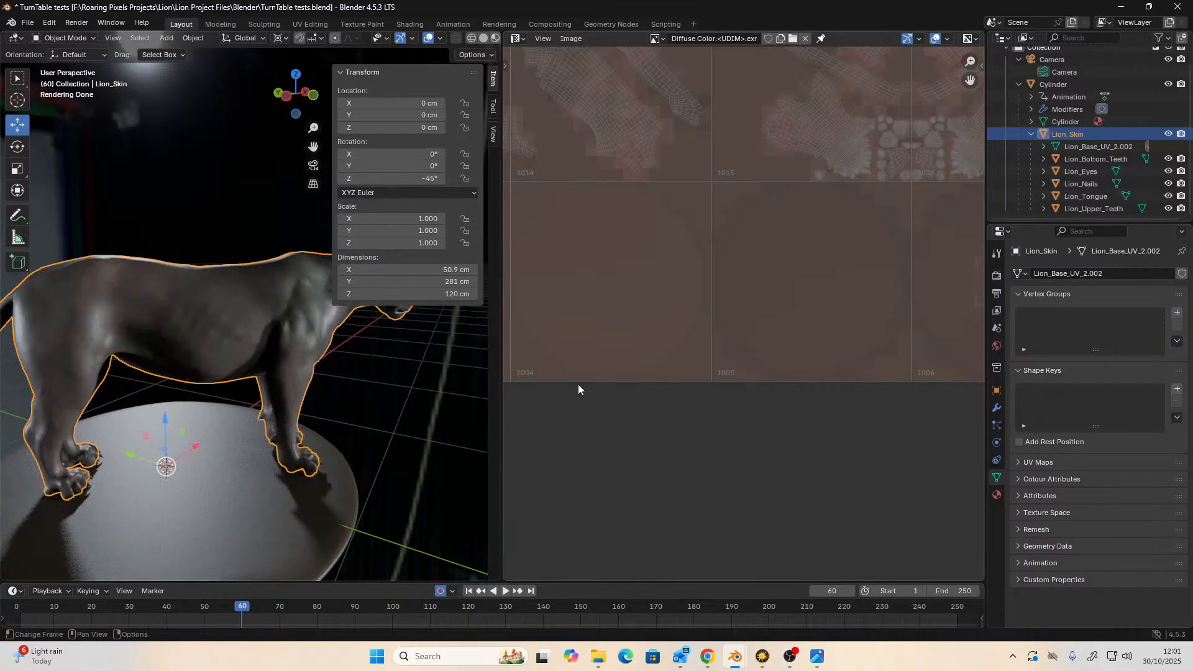
{"action": "scroll", "coordinate": [578, 384], "scroll_direction": "down", "scroll_amount": 2}
- Switch the UV Editor back to the Shader Editor and show the Lion material's nodes up to the Material Output
{"action": "left_click", "coordinate": [518, 39]}
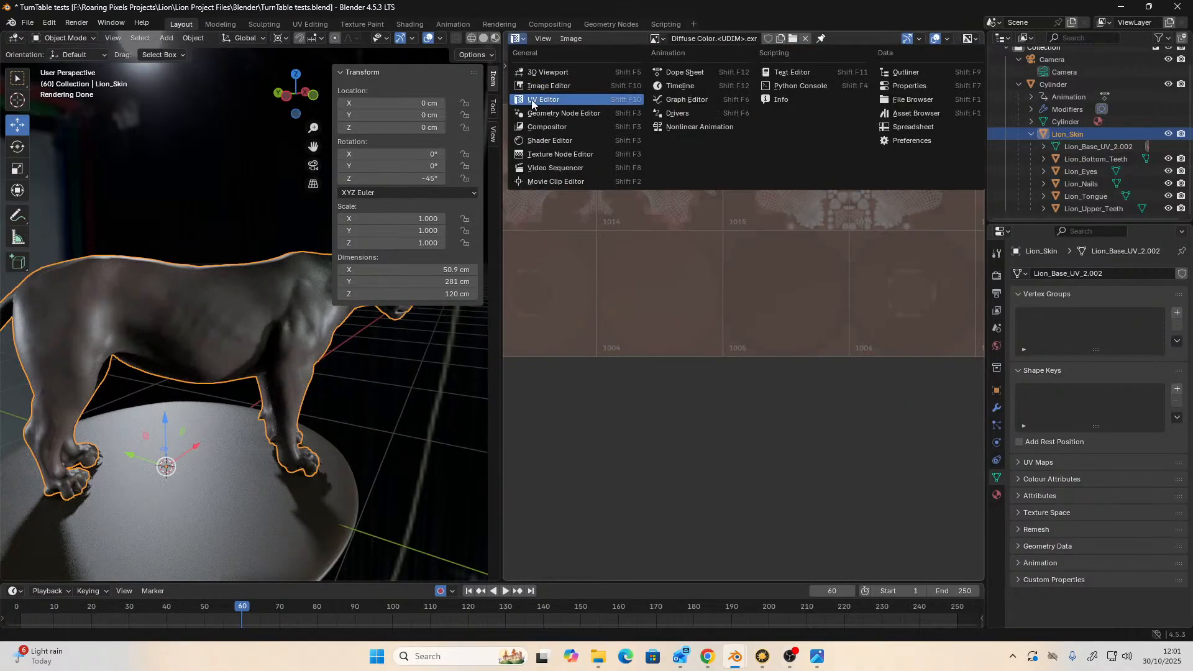
{"action": "left_click", "coordinate": [537, 136]}
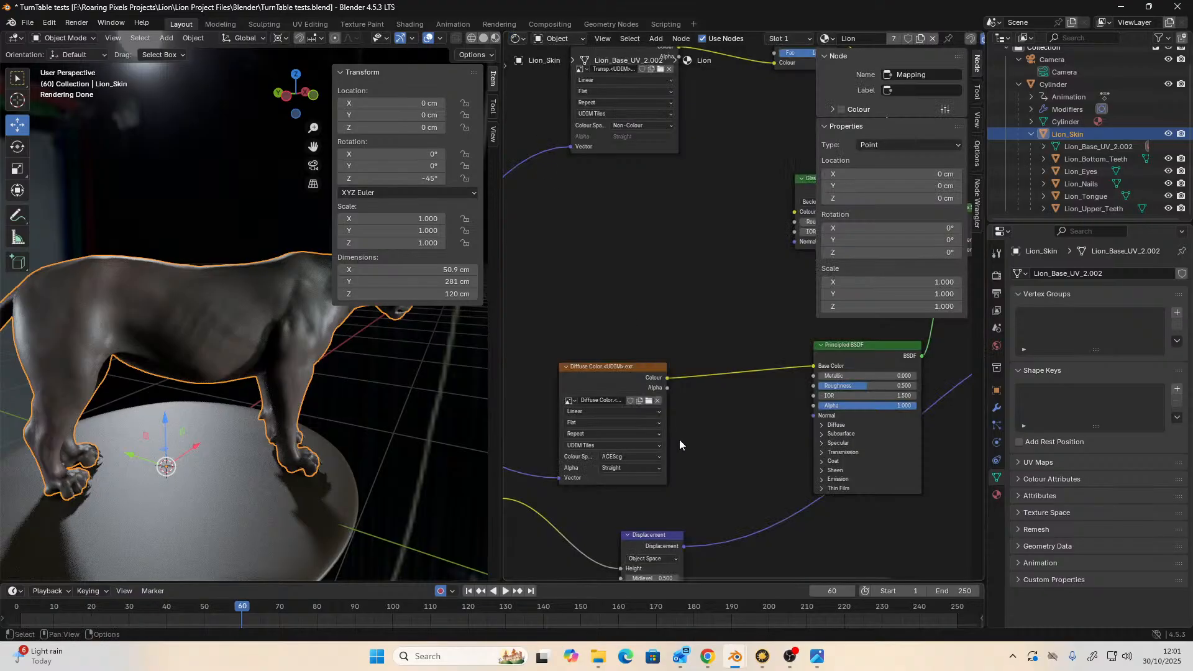
{"action": "key", "text": "Home"}
{"action": "middle_click_drag", "start_coordinate": [791, 512], "coordinate": [661, 546]}
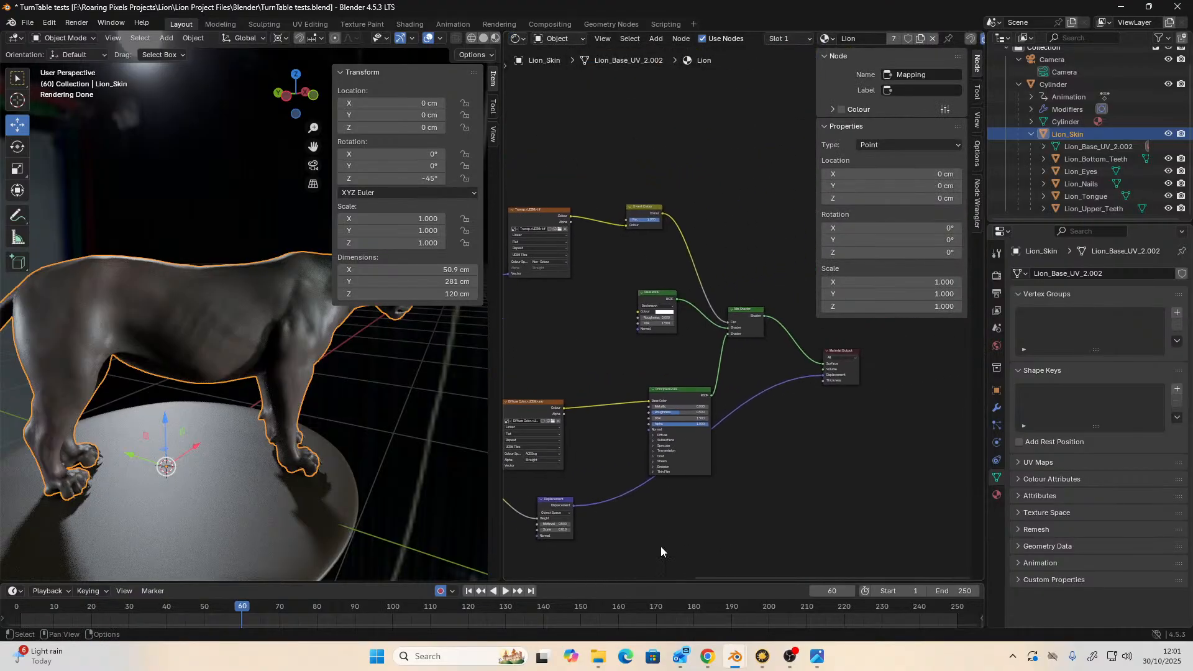
{"action": "scroll", "coordinate": [727, 454], "scroll_direction": "up", "scroll_amount": 2}
{"action": "scroll", "coordinate": [653, 428], "scroll_direction": "left", "scroll_amount": 2, "text": "ctrl"}
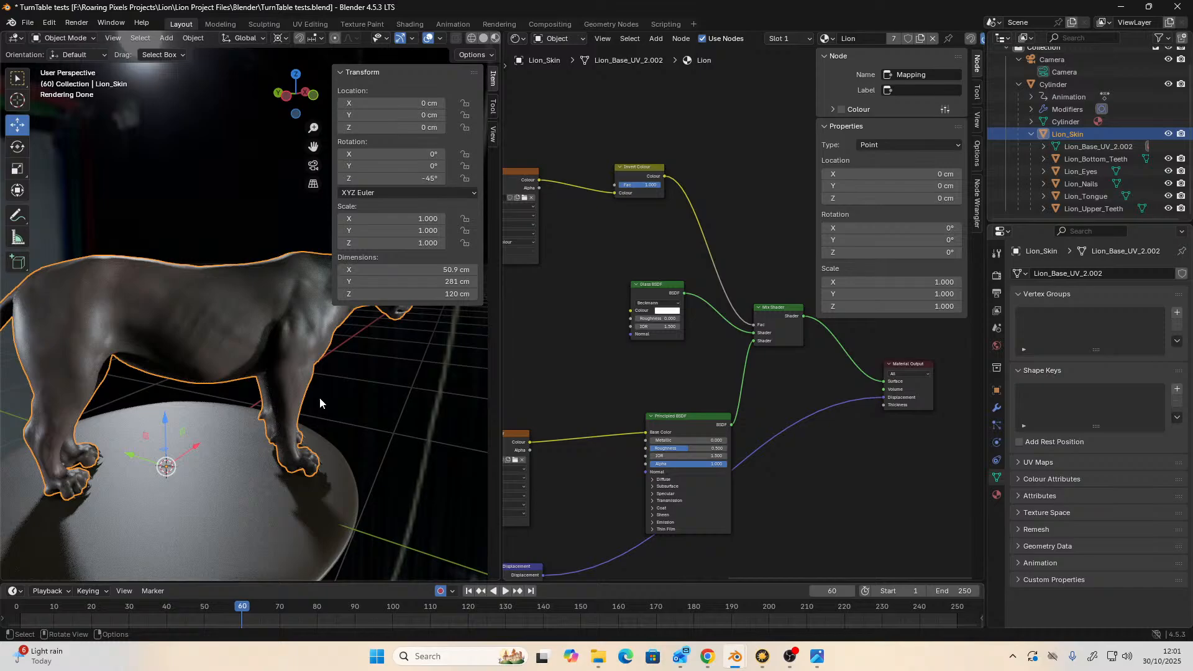
- Switch to the camera view, render frame 60 to inspect the lion's texture, and dismiss the render window
{"action": "middle_click_drag", "start_coordinate": [304, 385], "coordinate": [221, 371]}
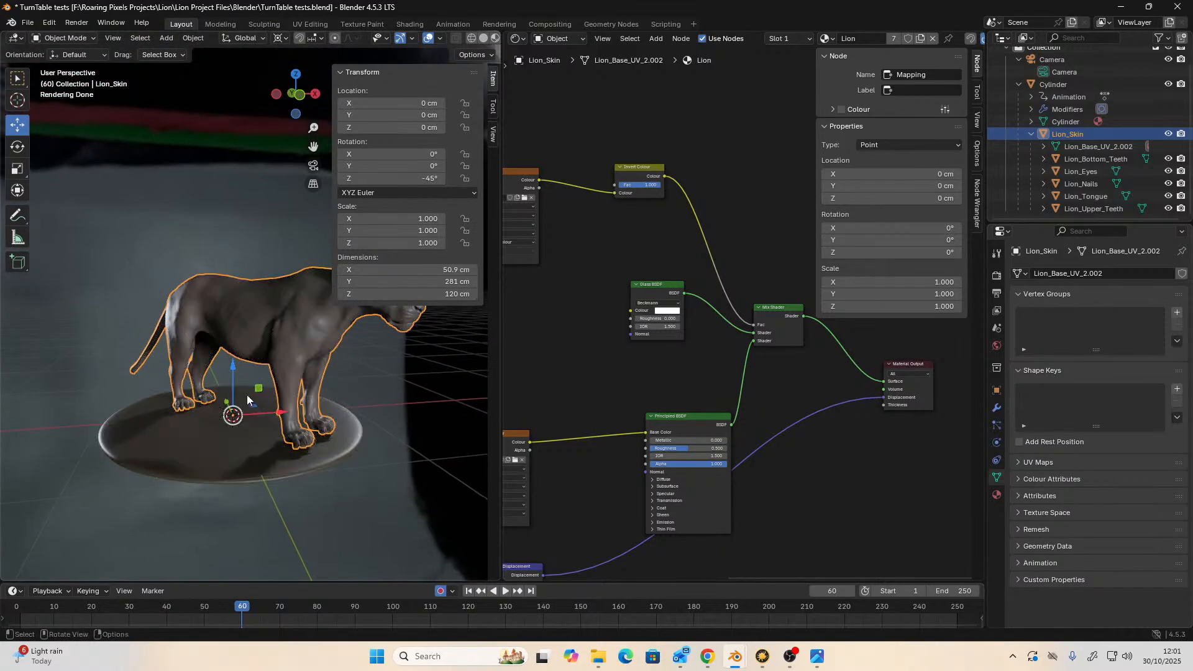
{"action": "key", "text": "KP_0"}
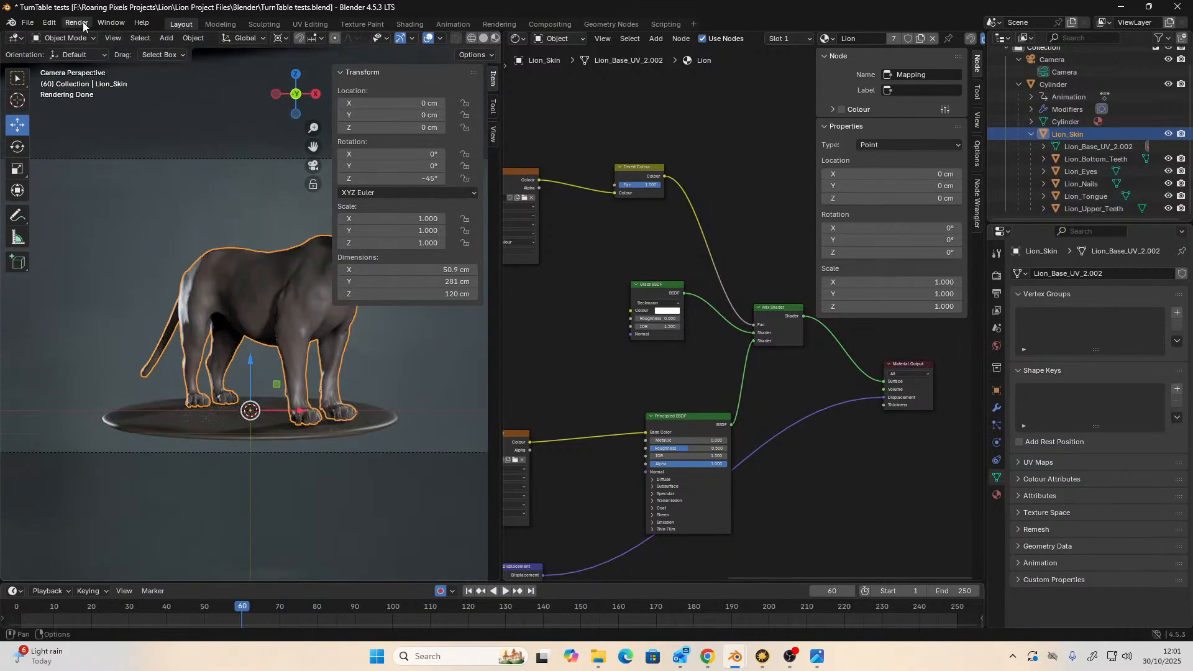
{"action": "left_click", "coordinate": [75, 23]}
{"action": "left_click", "coordinate": [100, 35]}
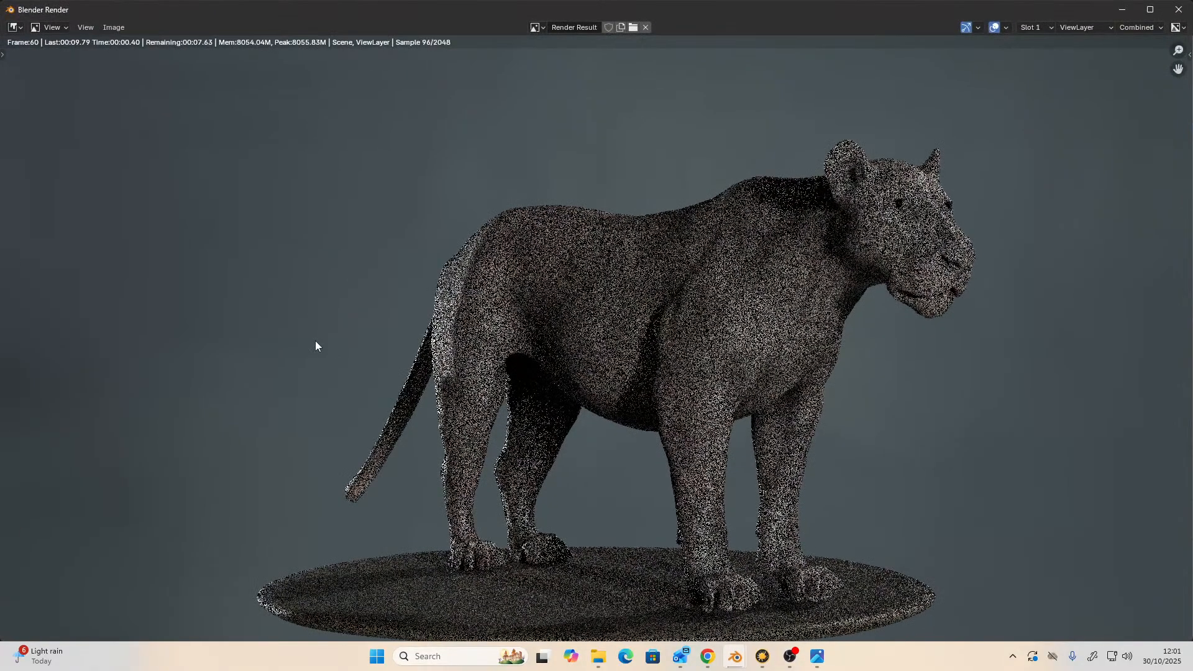
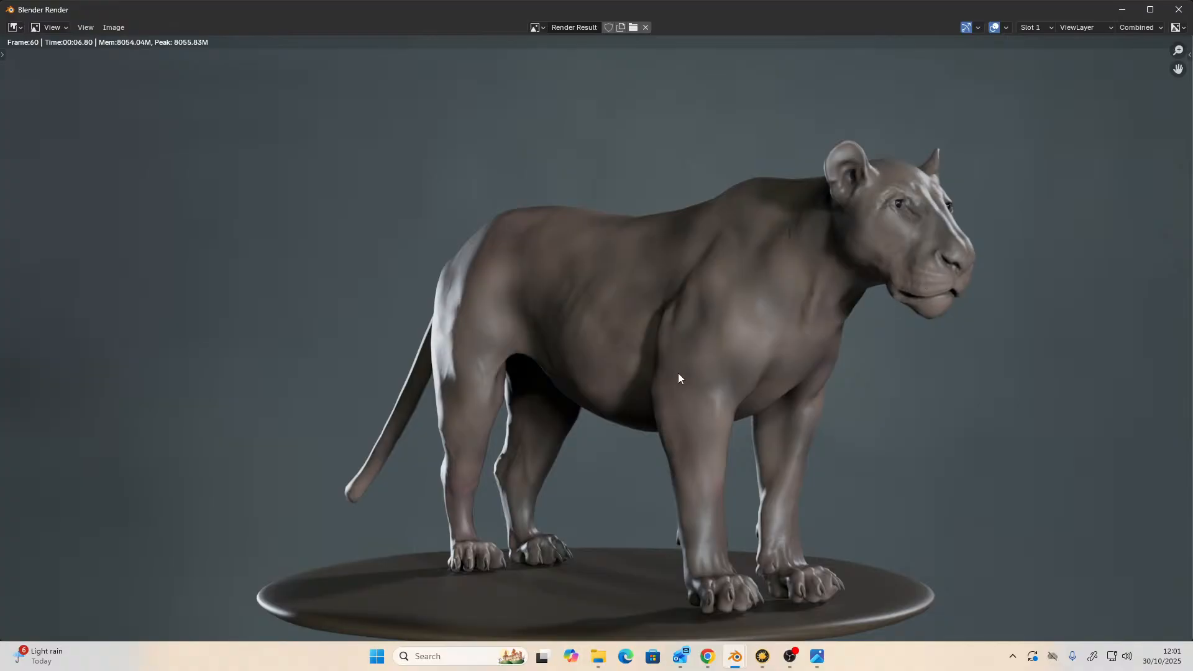
{"action": "scroll", "coordinate": [677, 378], "scroll_direction": "down", "scroll_amount": 2}
{"action": "scroll", "coordinate": [715, 371], "scroll_direction": "up", "scroll_amount": 1}
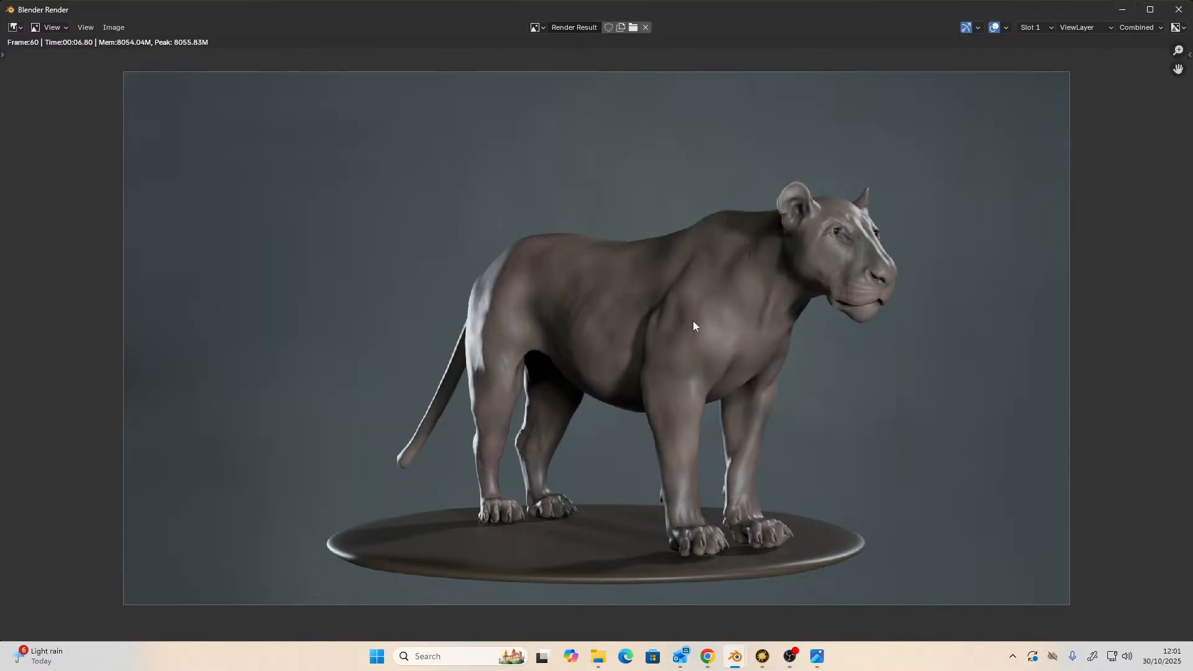
{"action": "left_click", "coordinate": [1122, 10]}
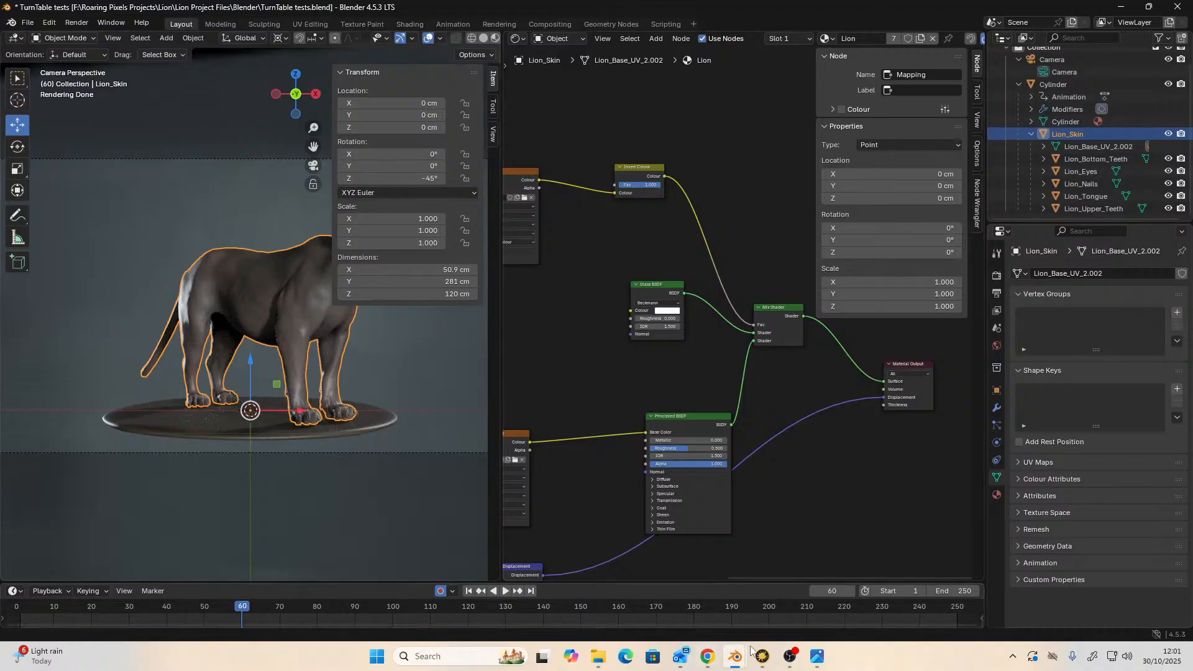
- Quit Blender, saving the changes to TurnTable tests.blend, and return to Mari
{"action": "left_click", "coordinate": [1177, 6]}
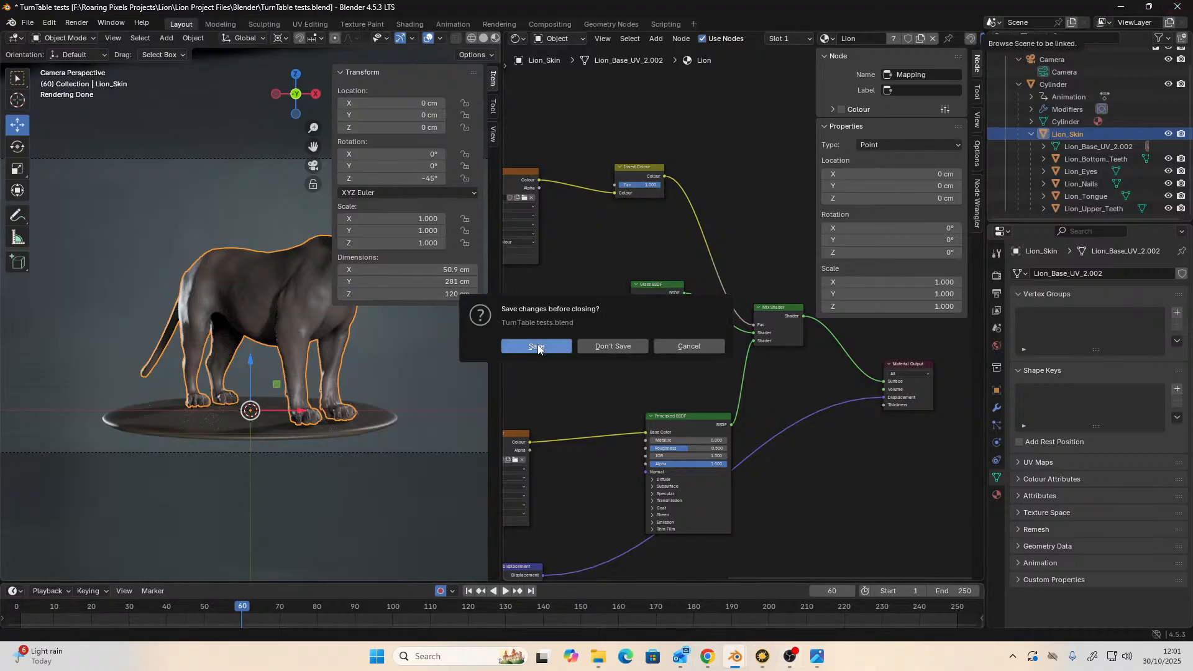
{"action": "left_click", "coordinate": [539, 348]}
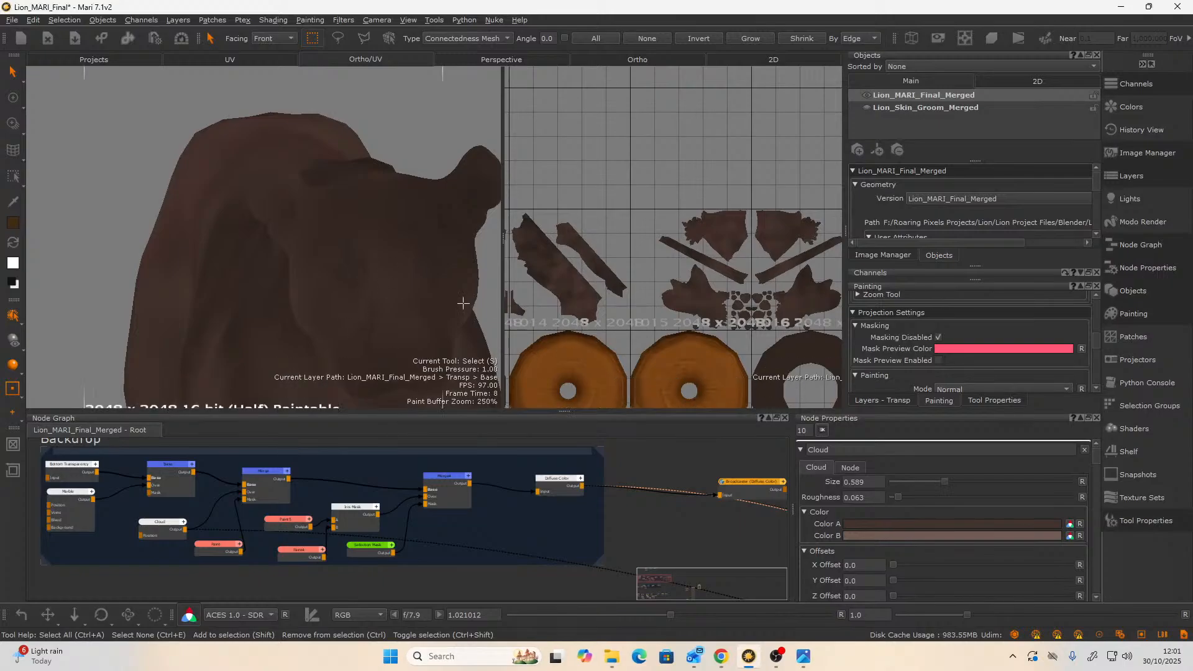
- Locate the surface shader node in Mari's node graph and connect its output to the Viewer node
{"action": "scroll", "coordinate": [598, 523], "scroll_direction": "down", "scroll_amount": 3}
{"action": "middle_click_drag", "start_coordinate": [612, 508], "coordinate": [391, 438]}
{"action": "scroll", "coordinate": [584, 523], "scroll_direction": "up", "scroll_amount": 3}
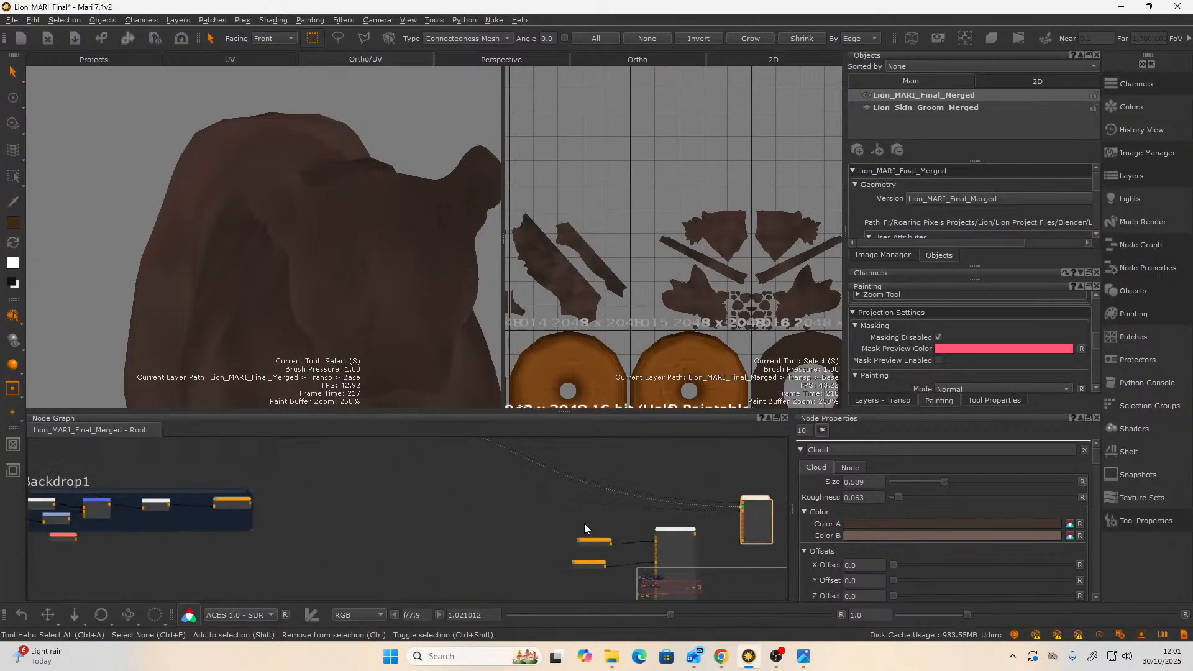
{"action": "middle_click_drag", "start_coordinate": [584, 523], "coordinate": [481, 493]}
{"action": "scroll", "coordinate": [563, 509], "scroll_direction": "up", "scroll_amount": 2}
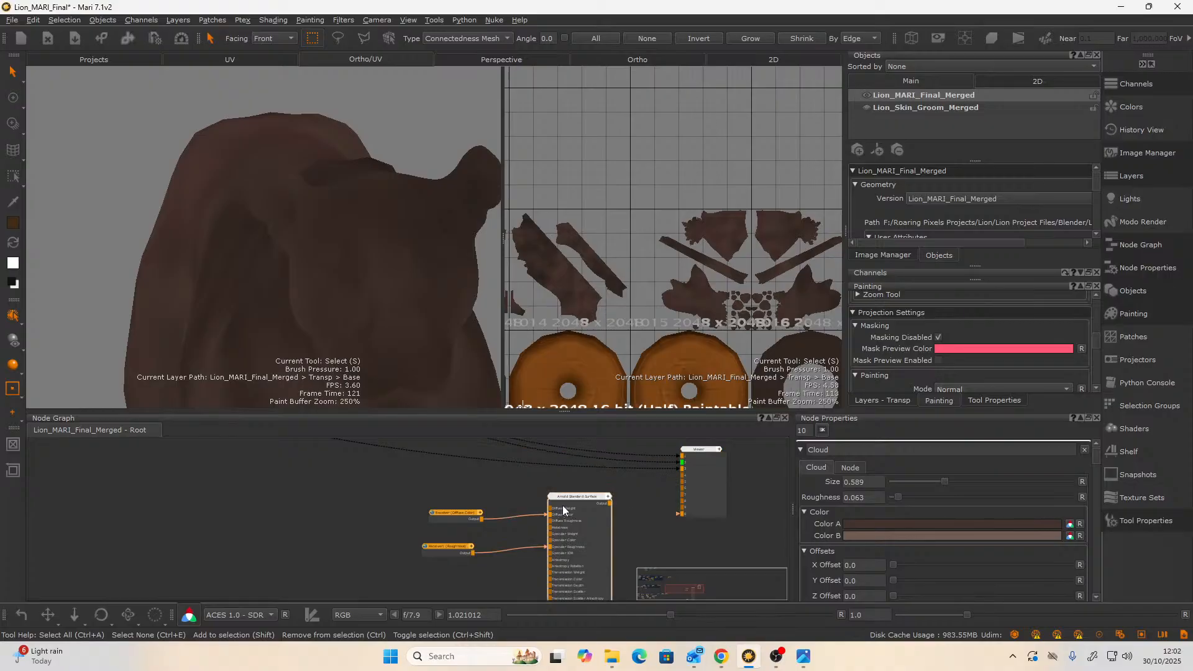
{"action": "key", "text": "0"}
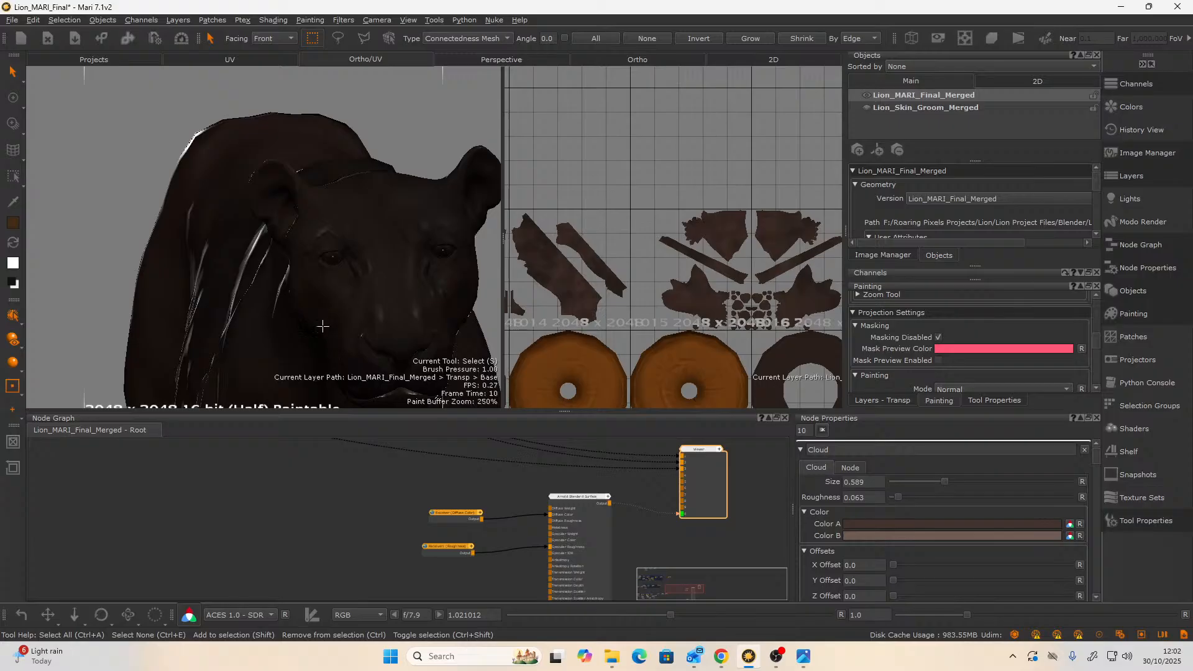
- Select the Environment light in the scene lights and turn it on
{"action": "mouse_move", "coordinate": [315, 249]}
{"action": "left_mouse_down", "text": "alt"}
{"action": "mouse_move", "coordinate": [282, 248]}
{"action": "mouse_move", "coordinate": [308, 246]}
{"action": "left_mouse_up", "text": "alt"}
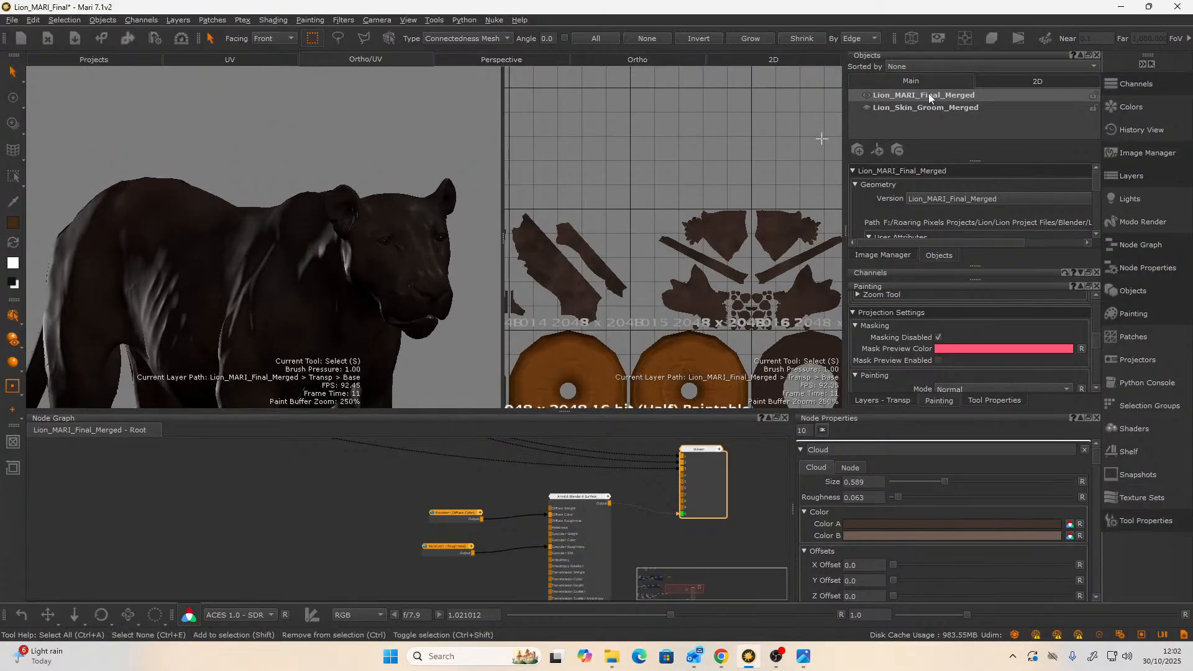
{"action": "left_click", "coordinate": [1135, 206]}
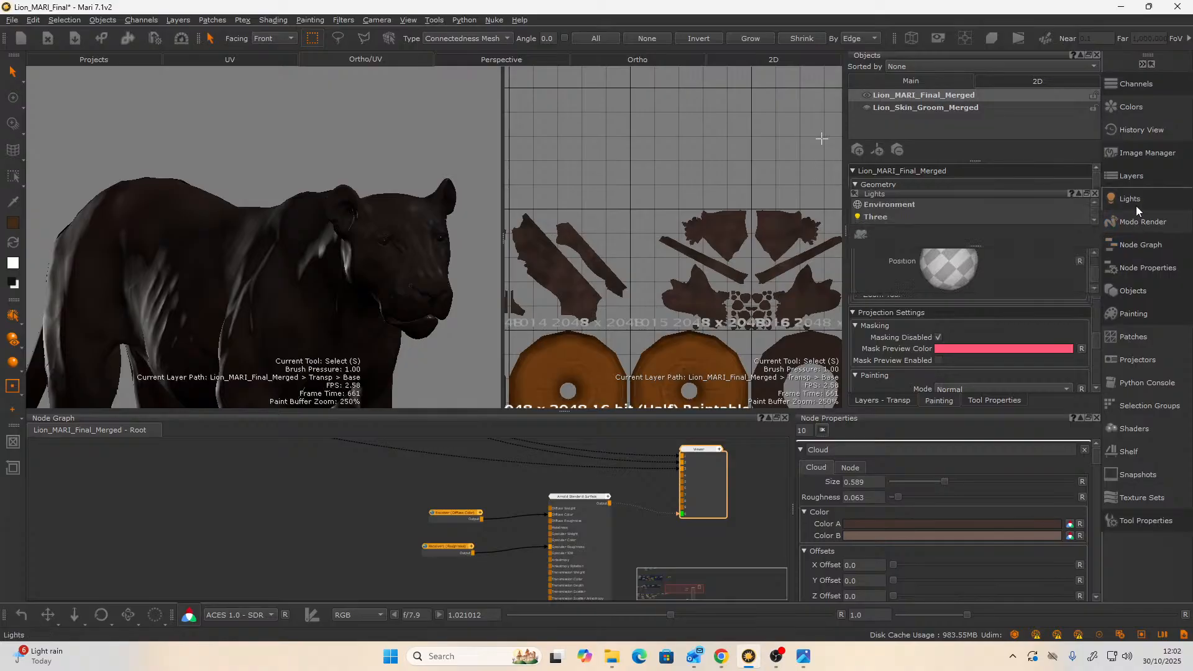
{"action": "double_click", "coordinate": [875, 206]}
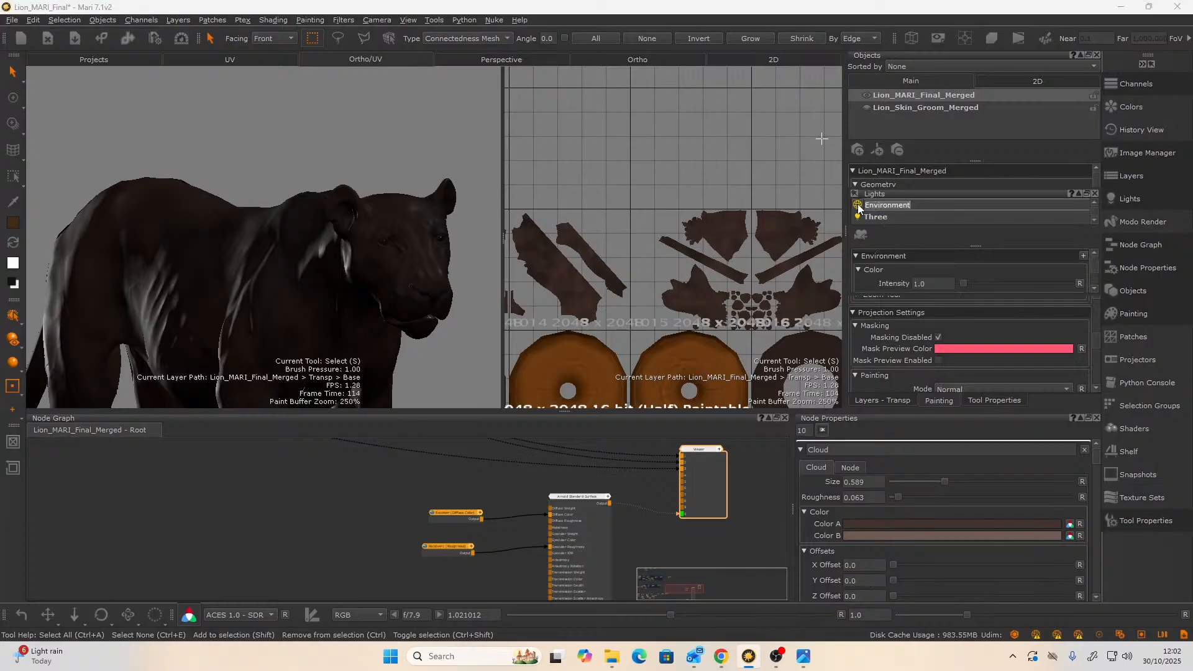
{"action": "key", "text": "Return"}
{"action": "scroll", "coordinate": [948, 270], "scroll_direction": "down", "scroll_amount": 3}
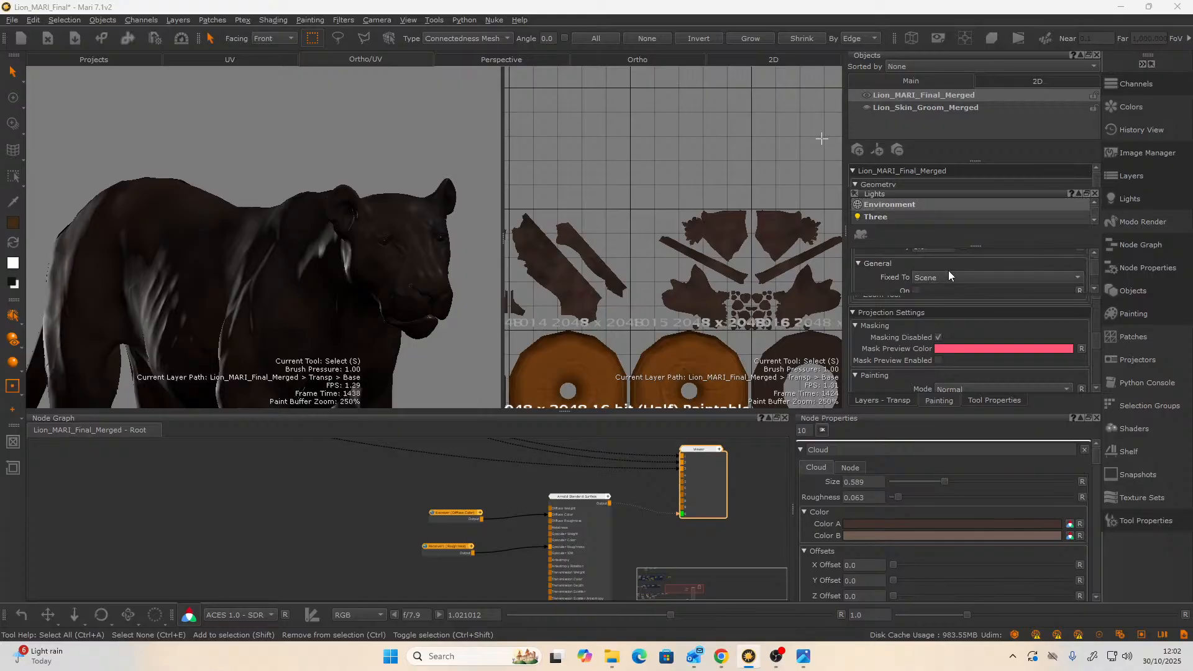
{"action": "scroll", "coordinate": [1094, 266], "scroll_direction": "up", "scroll_amount": 1}
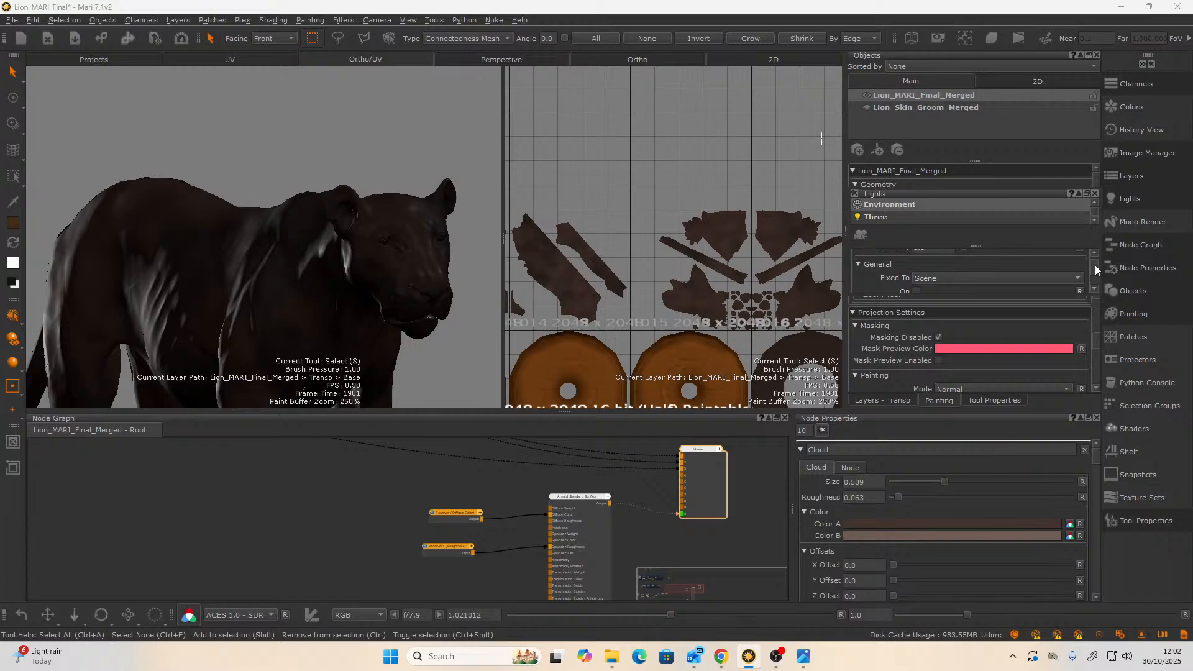
{"action": "left_click", "coordinate": [918, 288]}
- Assign the rocky desert image with a clear dusk sky as the Environment light's environment map
{"action": "left_click", "coordinate": [1095, 289]}
{"action": "left_click", "coordinate": [1094, 288]}
{"action": "left_click", "coordinate": [1094, 288]}
{"action": "left_click", "coordinate": [1095, 288]}
{"action": "left_click", "coordinate": [1094, 288]}
{"action": "left_click", "coordinate": [1095, 288]}
{"action": "left_click", "coordinate": [1094, 289]}
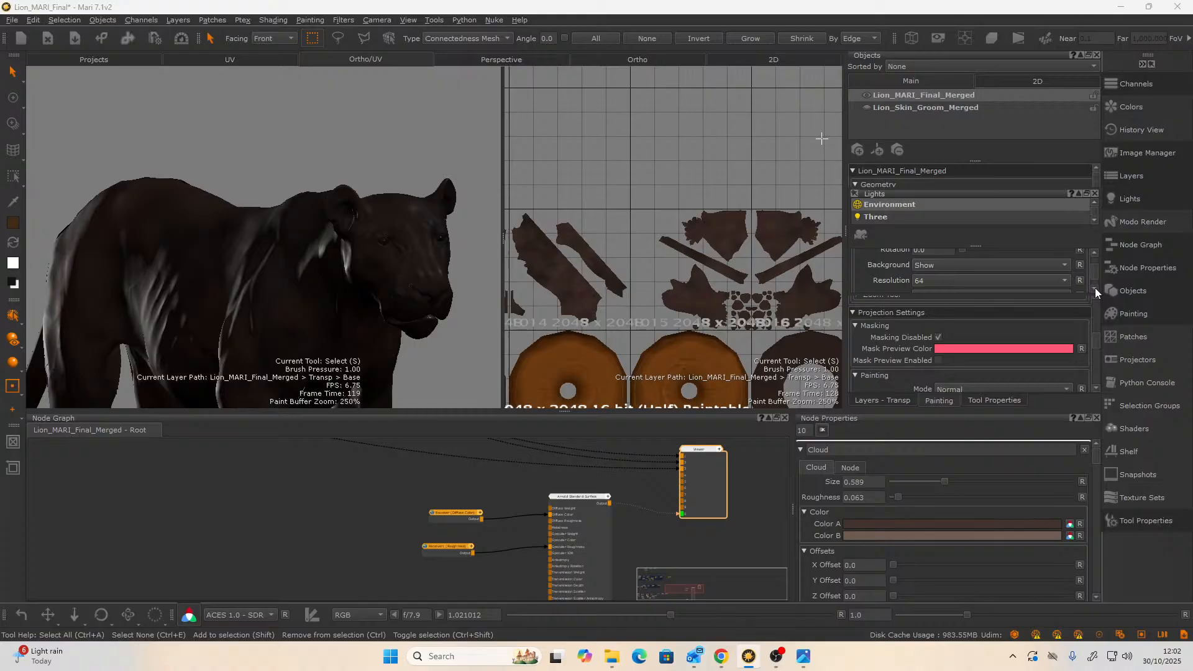
{"action": "left_click", "coordinate": [1094, 288]}
{"action": "left_click", "coordinate": [1094, 288]}
{"action": "left_click", "coordinate": [1094, 289]}
{"action": "left_click", "coordinate": [956, 270]}
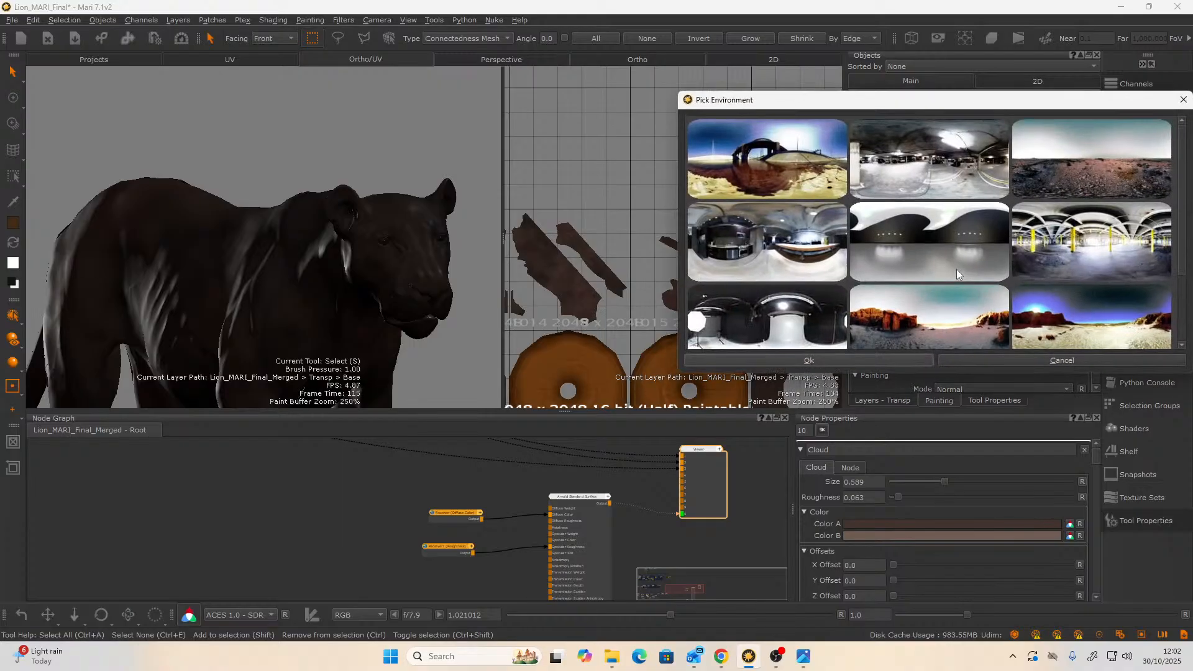
{"action": "double_click", "coordinate": [1099, 185]}
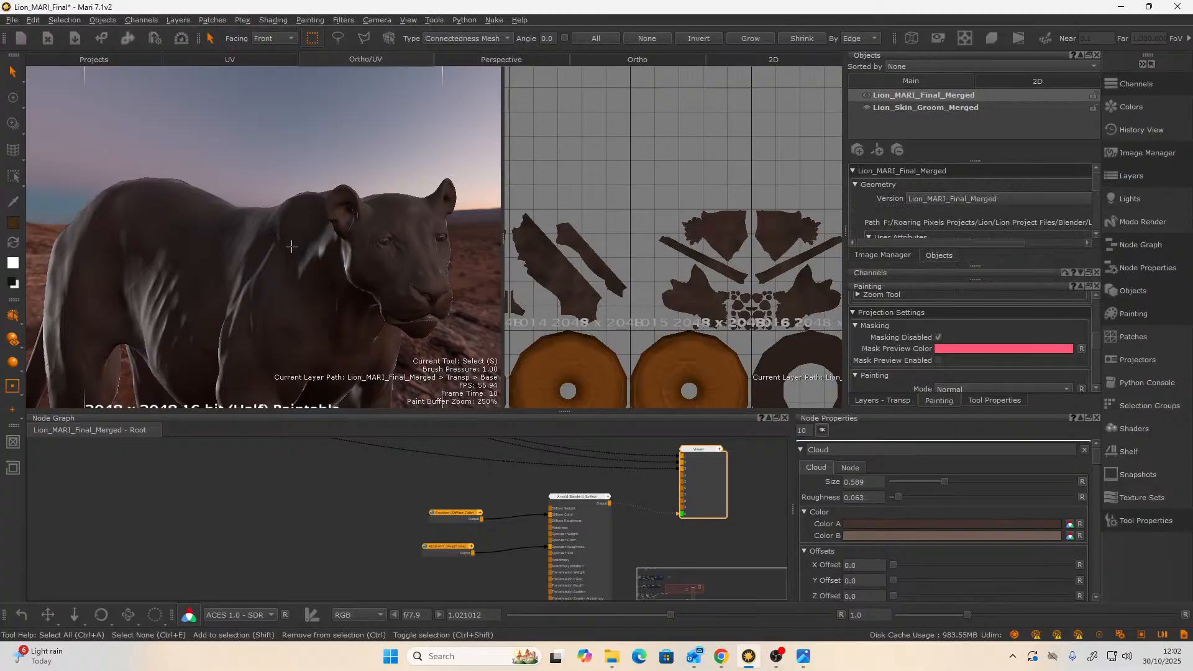
- Inspect the lion's body, face and eye under the desert environment lighting
{"action": "left_click_drag", "start_coordinate": [289, 244], "coordinate": [263, 248], "text": "alt"}
{"action": "right_click_drag", "start_coordinate": [264, 248], "coordinate": [222, 260], "text": "alt"}
{"action": "middle_click_drag", "start_coordinate": [222, 259], "coordinate": [268, 277], "text": "alt"}
{"action": "right_click_drag", "start_coordinate": [269, 277], "coordinate": [363, 246], "text": "alt"}
{"action": "left_click_drag", "start_coordinate": [204, 300], "coordinate": [255, 298], "text": "alt"}
- Review the surface shader node's inputs from Bump back up through the clearcoat, subsurface and transmission entries
{"action": "scroll", "coordinate": [532, 541], "scroll_direction": "down", "scroll_amount": 3}
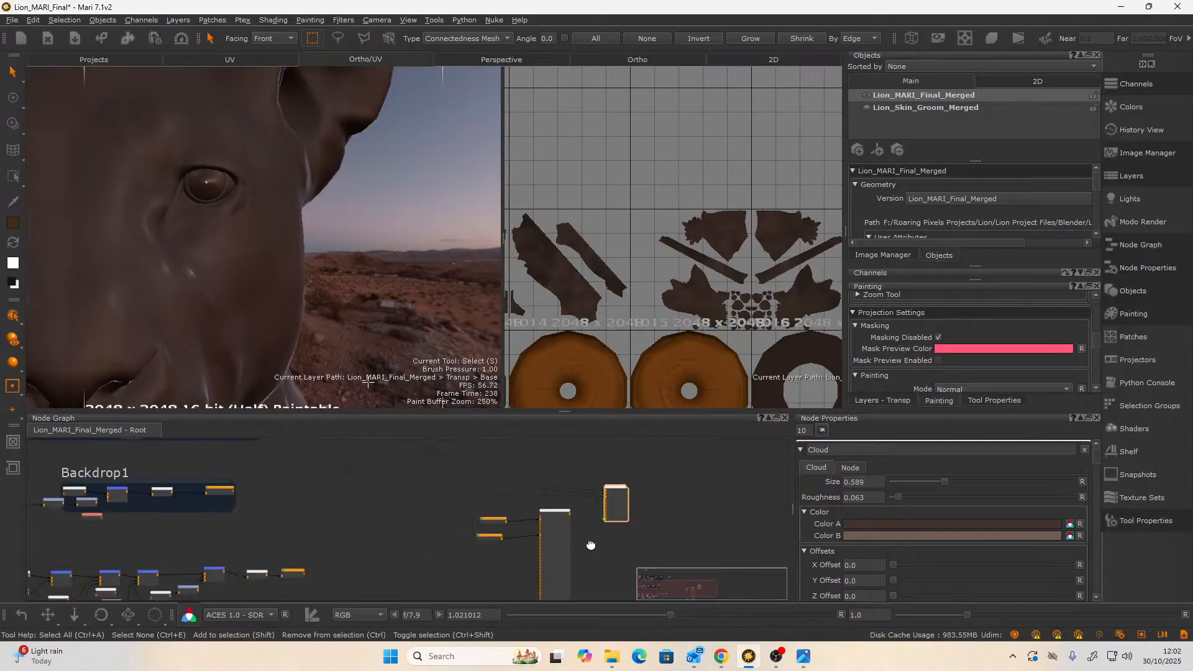
{"action": "scroll", "coordinate": [529, 538], "scroll_direction": "up", "scroll_amount": 10}
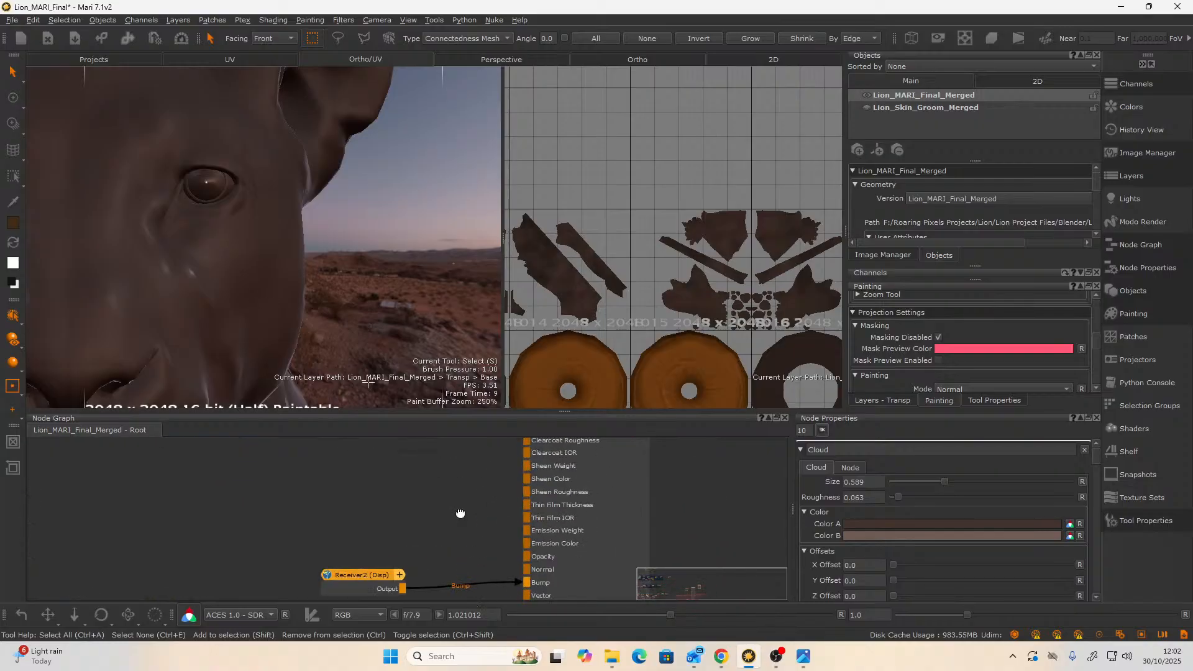
{"action": "scroll", "coordinate": [465, 509], "scroll_direction": "up", "scroll_amount": 4}
{"action": "middle_click_drag", "start_coordinate": [464, 502], "coordinate": [433, 574]}
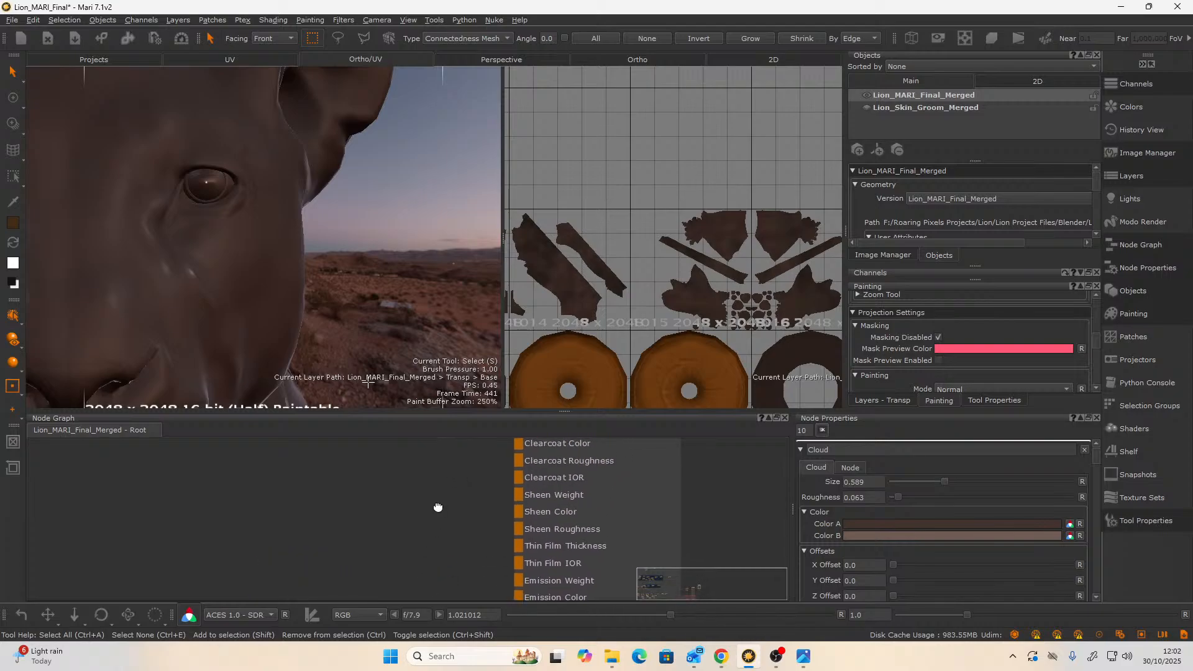
{"action": "middle_click_drag", "start_coordinate": [437, 506], "coordinate": [418, 597]}
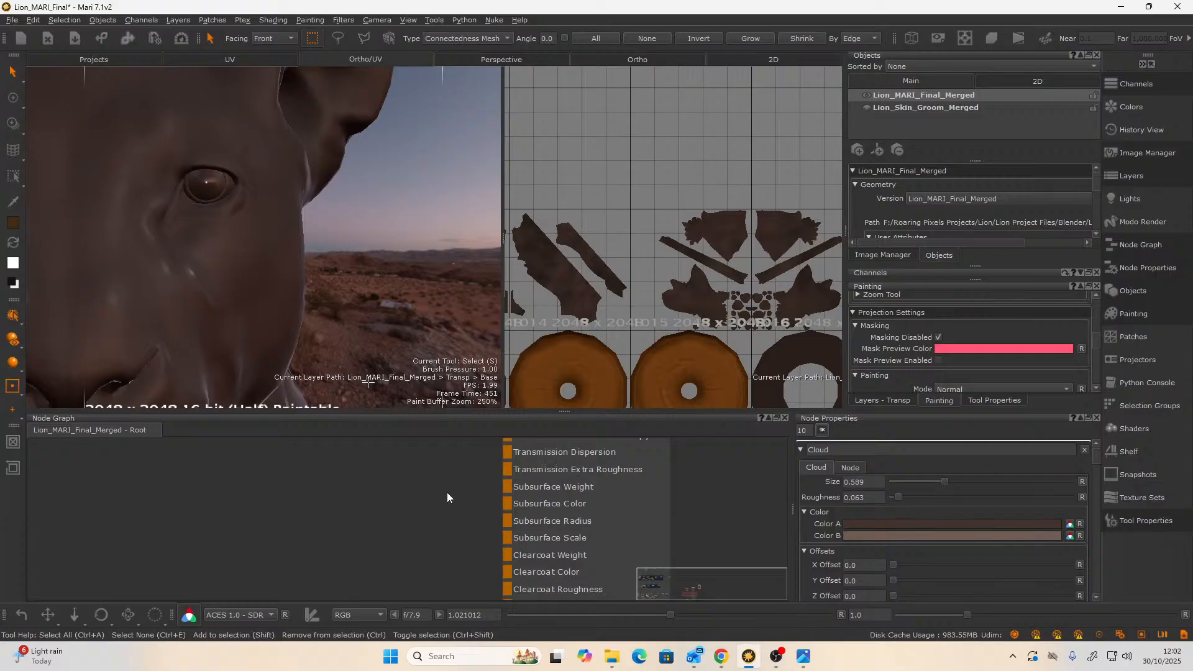
{"action": "middle_click_drag", "start_coordinate": [447, 497], "coordinate": [425, 554]}
{"action": "scroll", "coordinate": [418, 541], "scroll_direction": "down", "scroll_amount": 5}
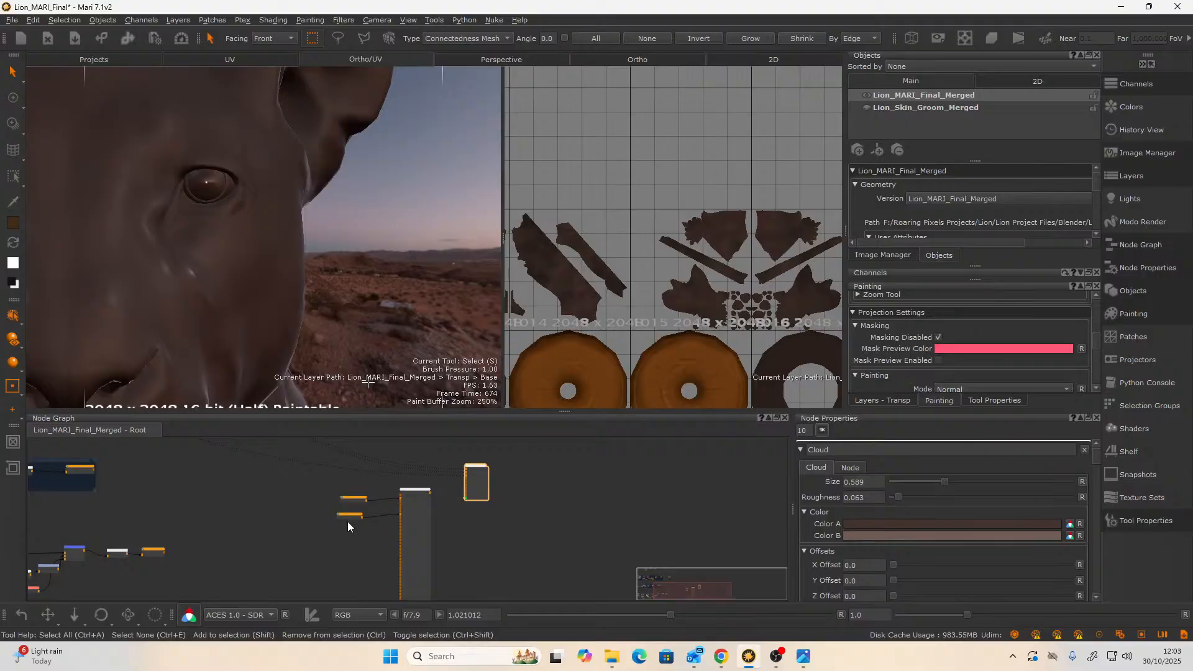
- Find the Transp channel's node group above the backdrops and move it beside the surface shader node
{"action": "middle_click_drag", "start_coordinate": [348, 521], "coordinate": [526, 601]}
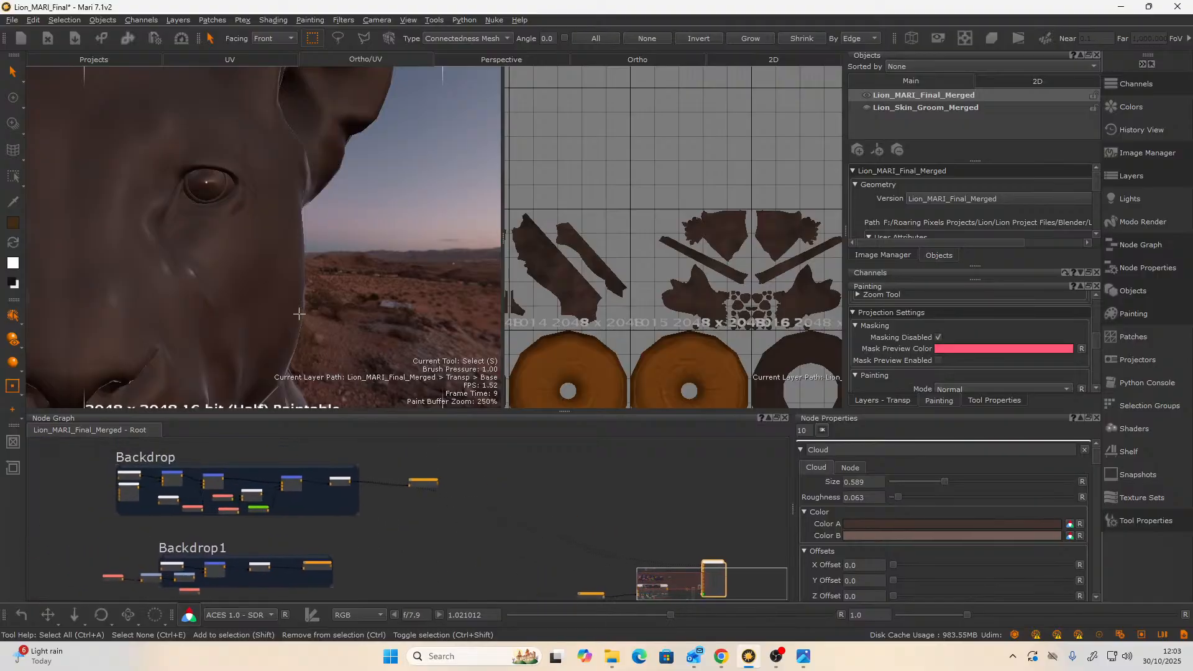
{"action": "middle_click_drag", "start_coordinate": [311, 488], "coordinate": [491, 562]}
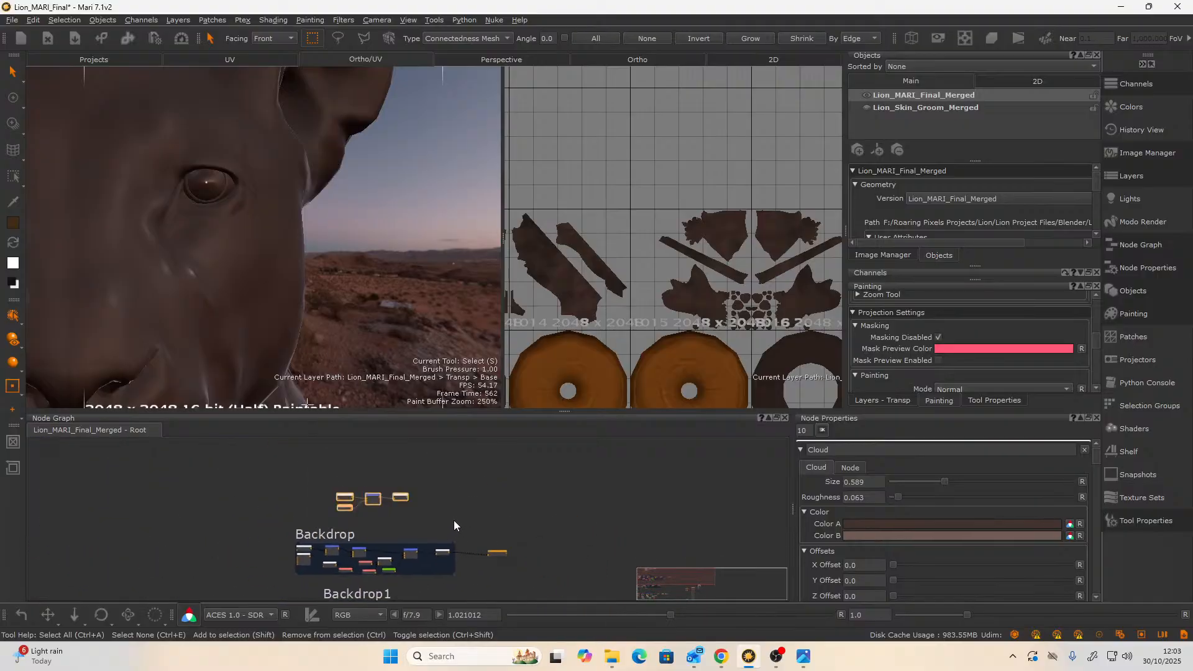
{"action": "left_click_drag", "start_coordinate": [400, 496], "coordinate": [494, 509]}
{"action": "left_click_drag", "start_coordinate": [305, 459], "coordinate": [435, 518]}
{"action": "left_click_drag", "start_coordinate": [308, 477], "coordinate": [458, 545]}
{"action": "scroll", "coordinate": [404, 559], "scroll_direction": "up", "scroll_amount": 6}
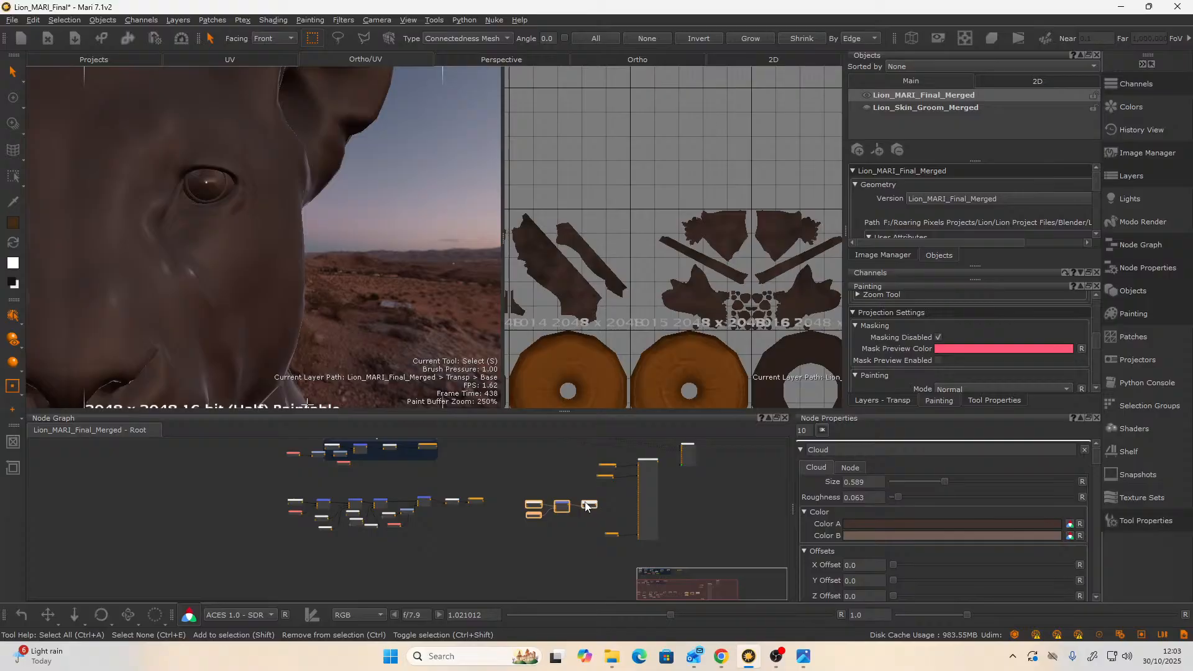
- Connect the Transp node's output to the surface shader's Transmission Weight input
{"action": "middle_click_drag", "start_coordinate": [620, 524], "coordinate": [408, 587]}
{"action": "scroll", "coordinate": [568, 519], "scroll_direction": "up", "scroll_amount": 3}
{"action": "scroll", "coordinate": [505, 539], "scroll_direction": "up", "scroll_amount": 2}
{"action": "left_click_drag", "start_coordinate": [409, 592], "coordinate": [522, 478]}
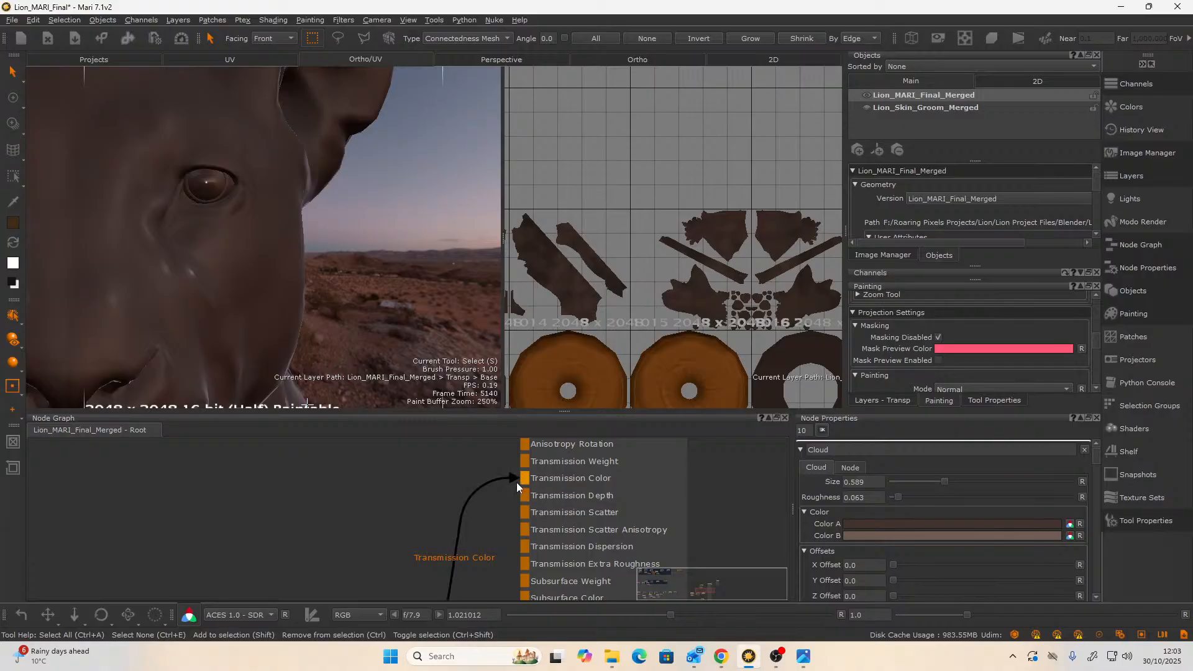
{"action": "left_click_drag", "start_coordinate": [518, 480], "coordinate": [525, 462]}
{"action": "scroll", "coordinate": [351, 436], "scroll_direction": "up", "scroll_amount": 3}
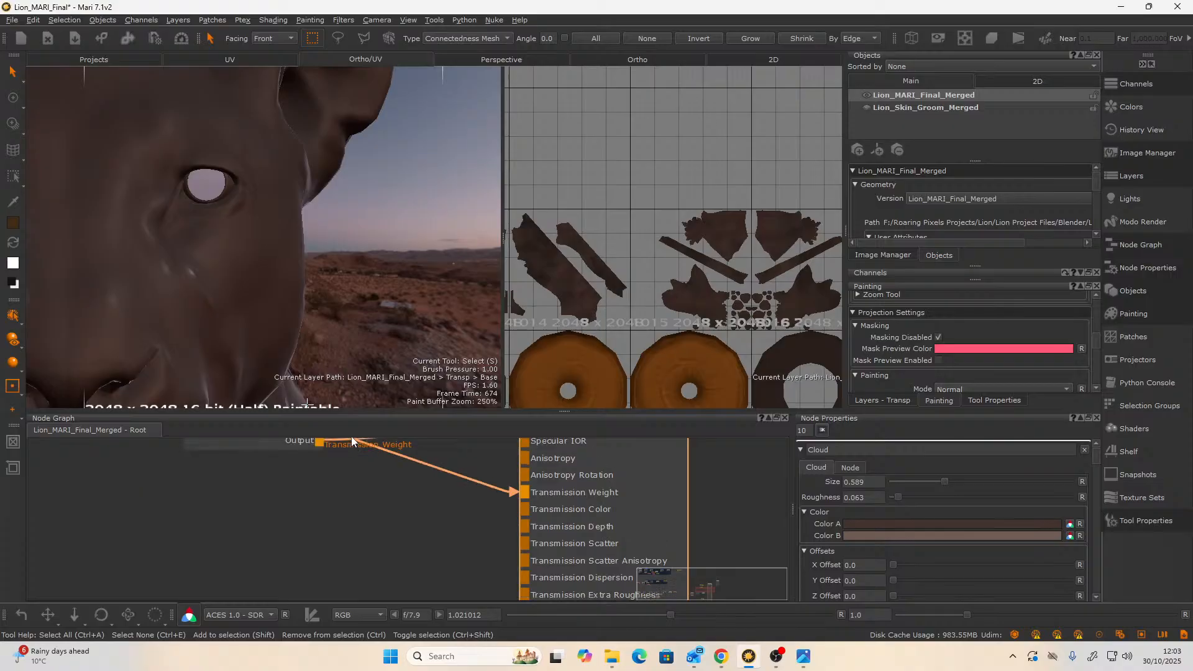
{"action": "scroll", "coordinate": [396, 587], "scroll_direction": "down", "scroll_amount": 3}
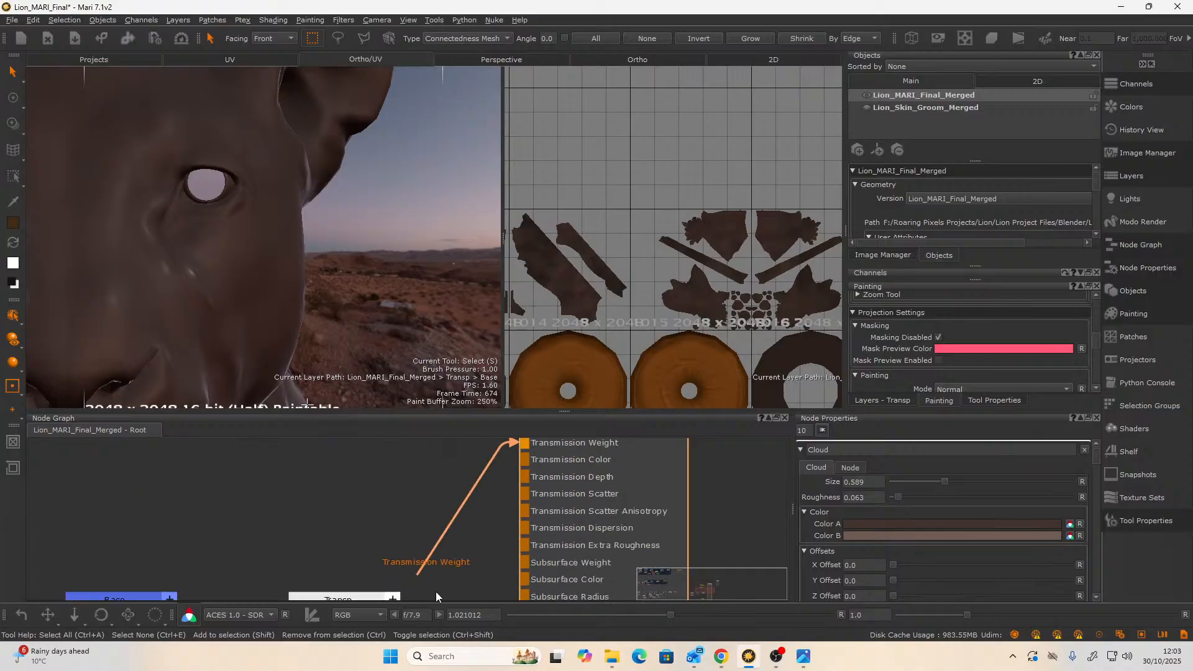
{"action": "scroll", "coordinate": [428, 593], "scroll_direction": "down", "scroll_amount": 3}
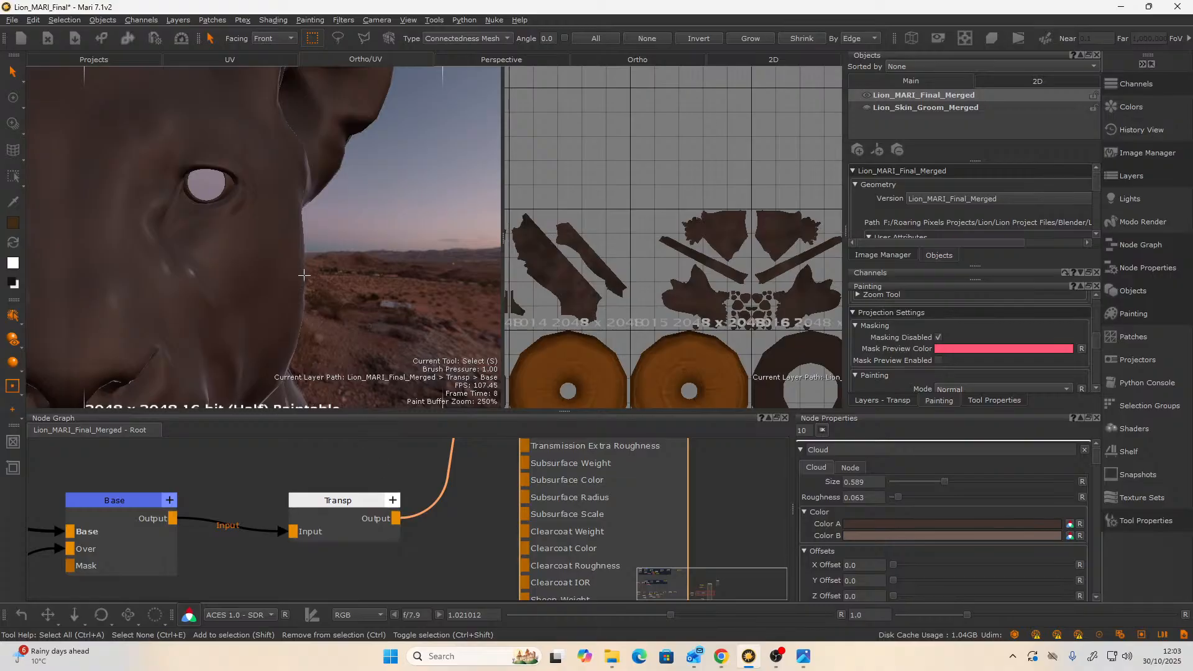
- Inspect the lion's eye up close to check the transparency of its outer surface
{"action": "left_click_drag", "start_coordinate": [304, 275], "coordinate": [248, 199], "text": "alt"}
{"action": "right_click_drag", "start_coordinate": [249, 199], "coordinate": [269, 279], "text": "alt"}
{"action": "left_click_drag", "start_coordinate": [269, 279], "coordinate": [244, 180], "text": "alt"}
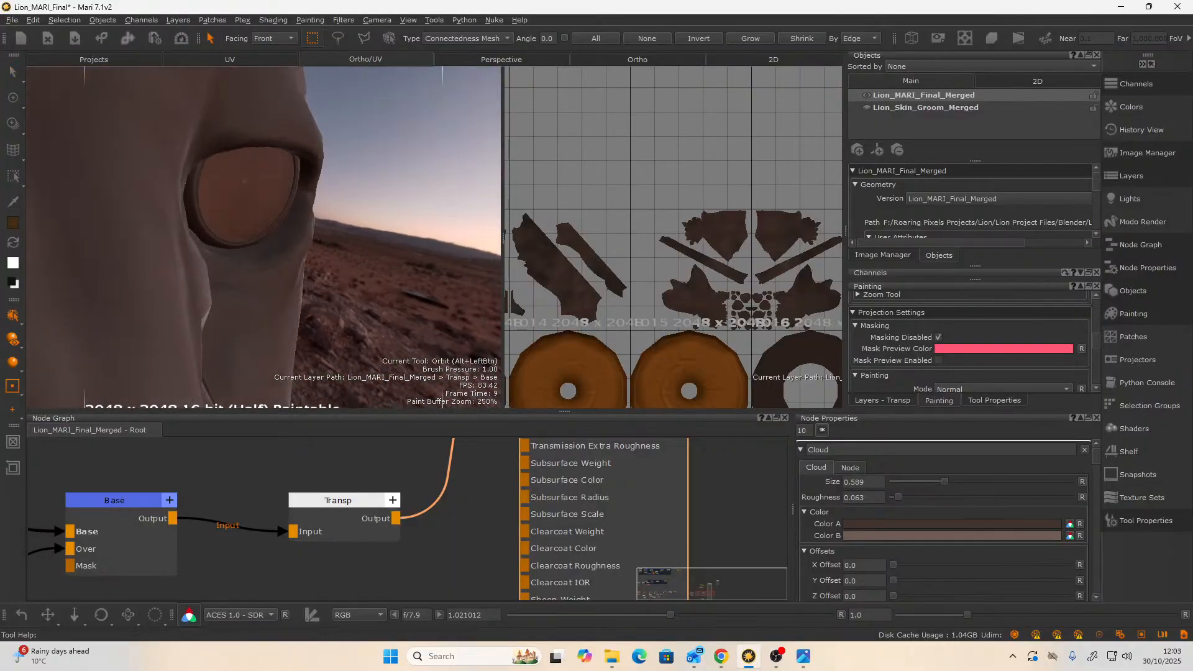
{"action": "right_click_drag", "start_coordinate": [244, 180], "coordinate": [261, 250], "text": "alt"}
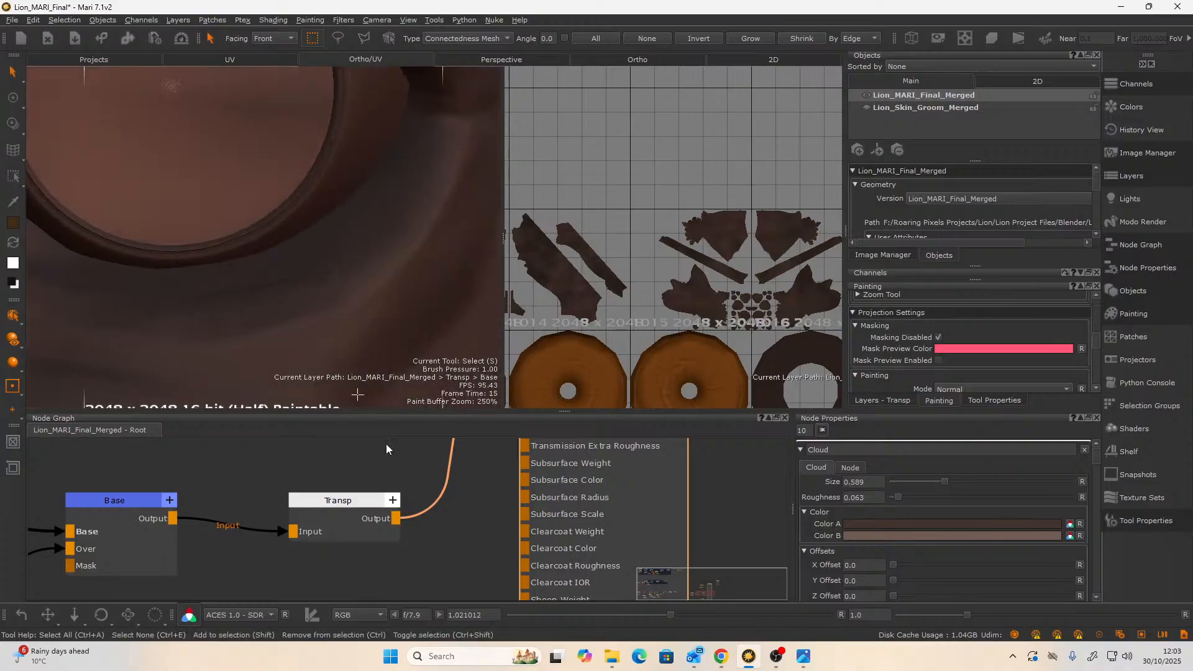
- Open the Arnold Standard Surface node's transmission properties and set the transmission weight to about 0.951
{"action": "middle_click_drag", "start_coordinate": [427, 479], "coordinate": [475, 549]}
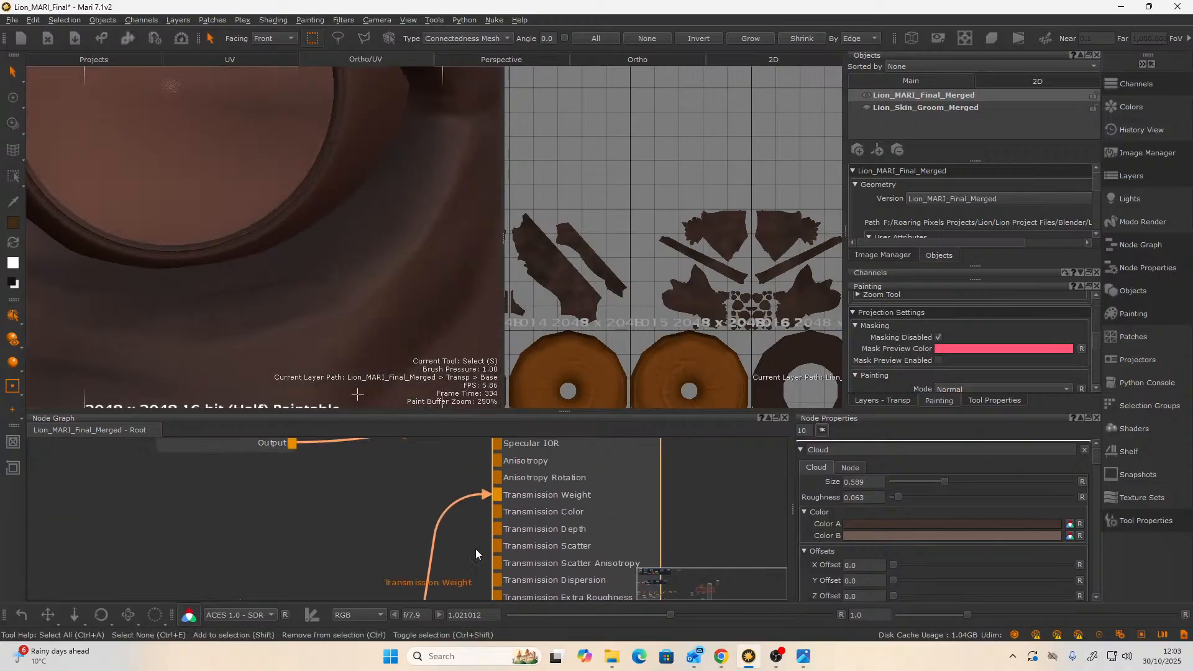
{"action": "middle_click_drag", "start_coordinate": [739, 458], "coordinate": [669, 534]}
{"action": "middle_click_drag", "start_coordinate": [639, 491], "coordinate": [643, 558]}
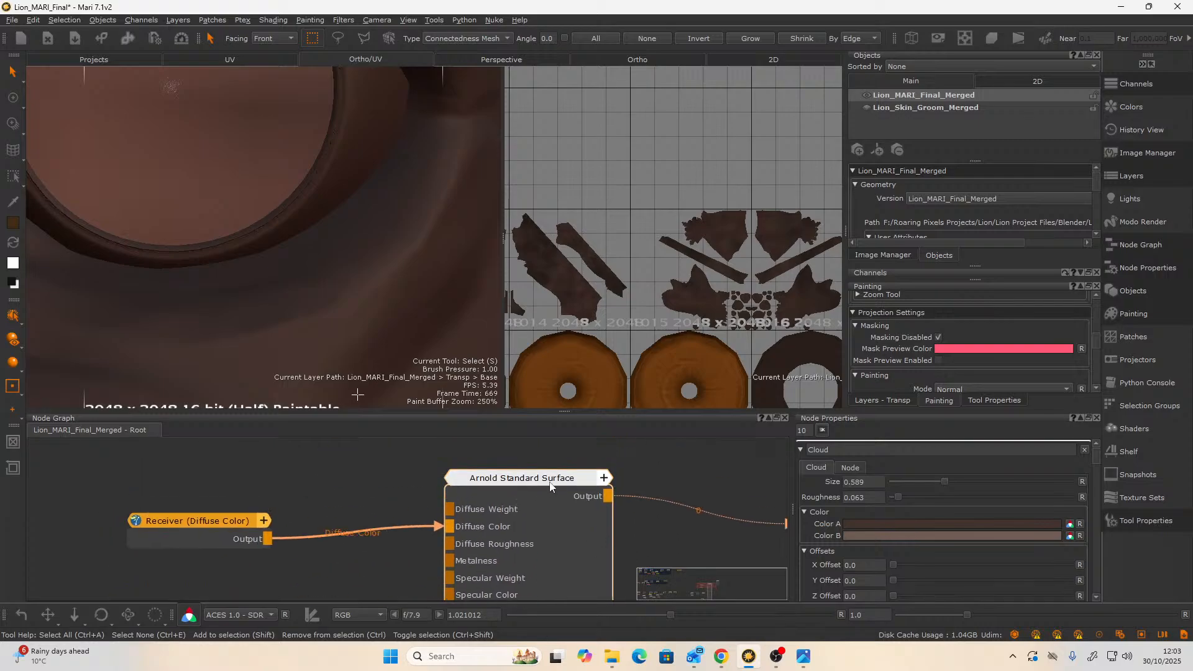
{"action": "left_click", "coordinate": [550, 484]}
{"action": "mouse_move", "coordinate": [1095, 464]}
{"action": "left_mouse_down"}
{"action": "mouse_move", "coordinate": [1094, 546]}
{"action": "mouse_move", "coordinate": [1091, 460]}
{"action": "mouse_move", "coordinate": [1091, 476]}
{"action": "left_mouse_up"}
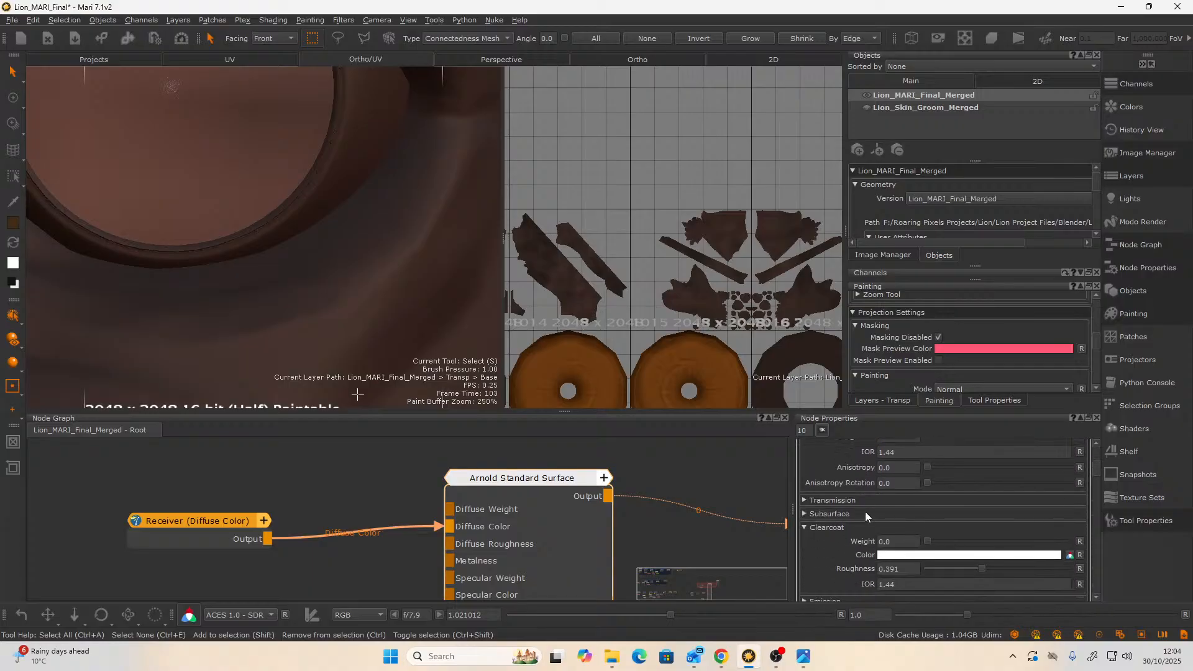
{"action": "left_click", "coordinate": [807, 499]}
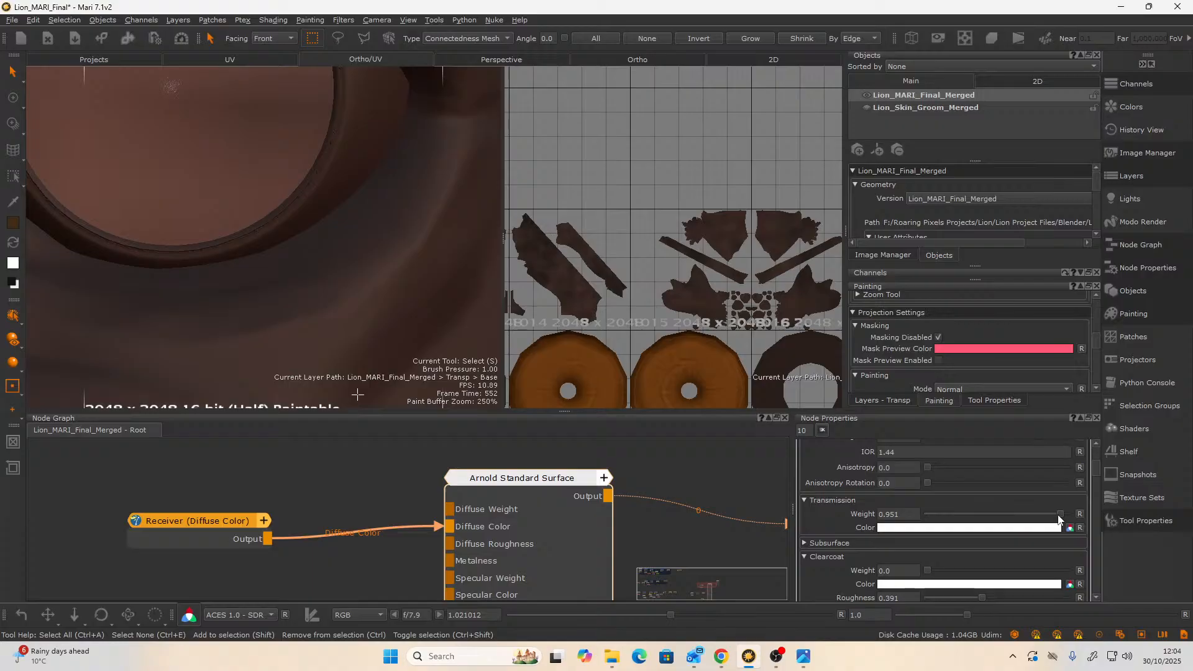
- Try the Transp output on the shader's Transmission Color input instead and check the whole lion from the front
{"action": "scroll", "coordinate": [339, 562], "scroll_direction": "down", "scroll_amount": 5}
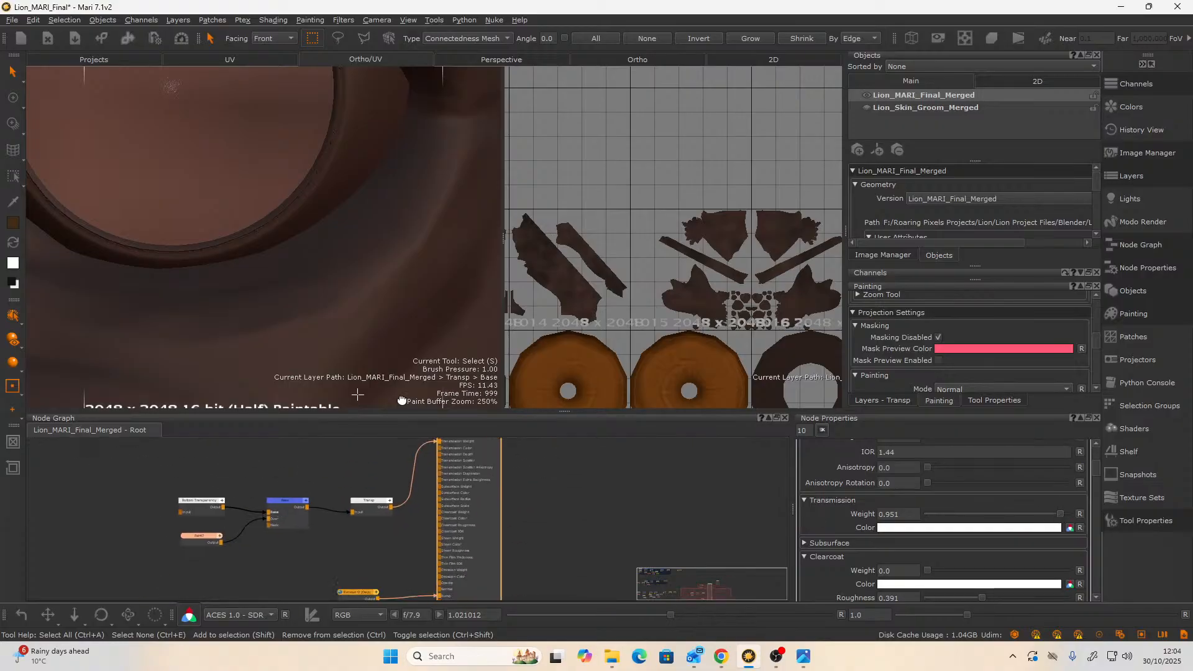
{"action": "scroll", "coordinate": [484, 478], "scroll_direction": "up", "scroll_amount": 5}
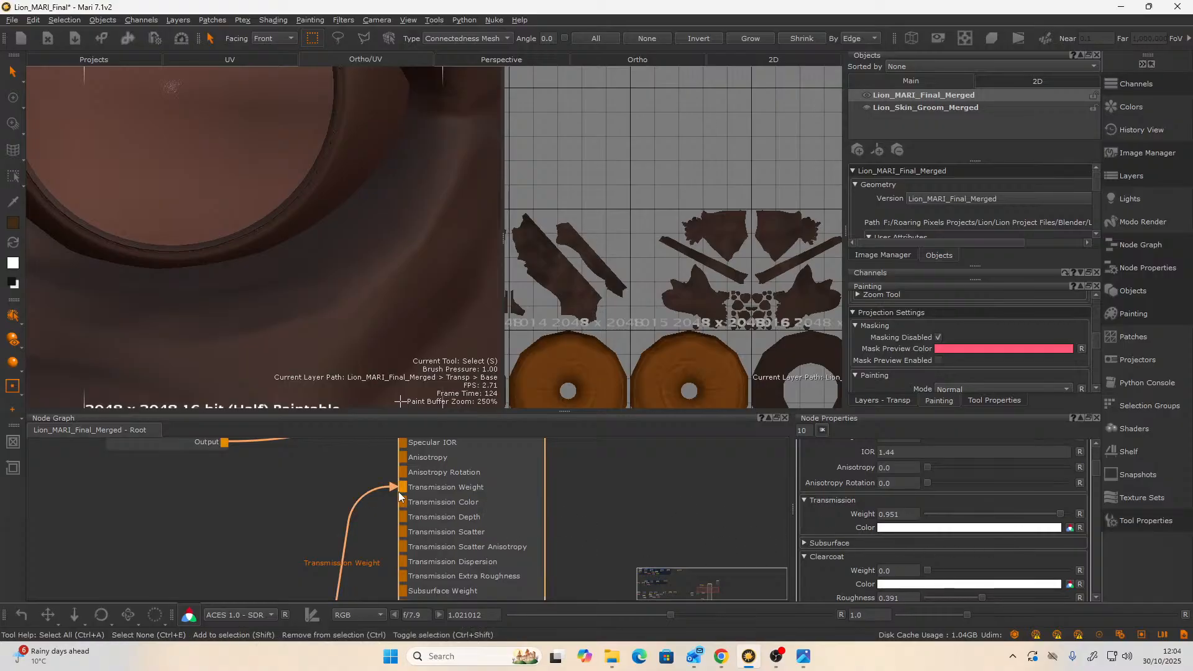
{"action": "left_click_drag", "start_coordinate": [394, 489], "coordinate": [401, 501]}
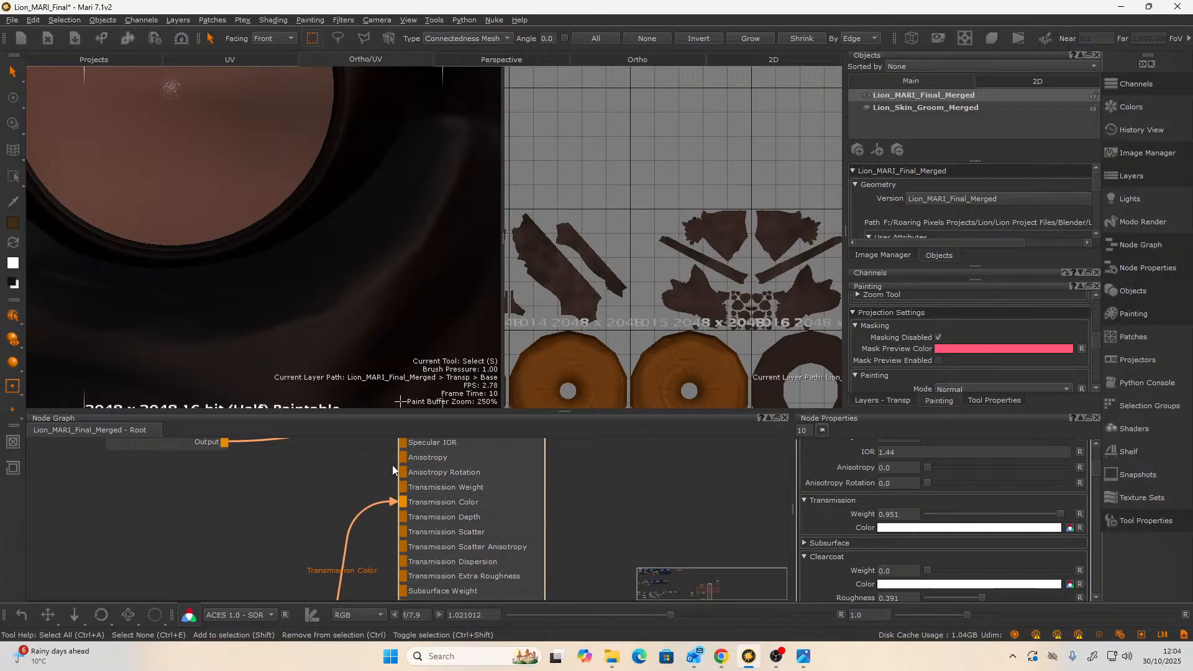
{"action": "left_click_drag", "start_coordinate": [358, 216], "coordinate": [226, 296], "text": "alt"}
{"action": "scroll", "coordinate": [398, 549], "scroll_direction": "up", "scroll_amount": 2}
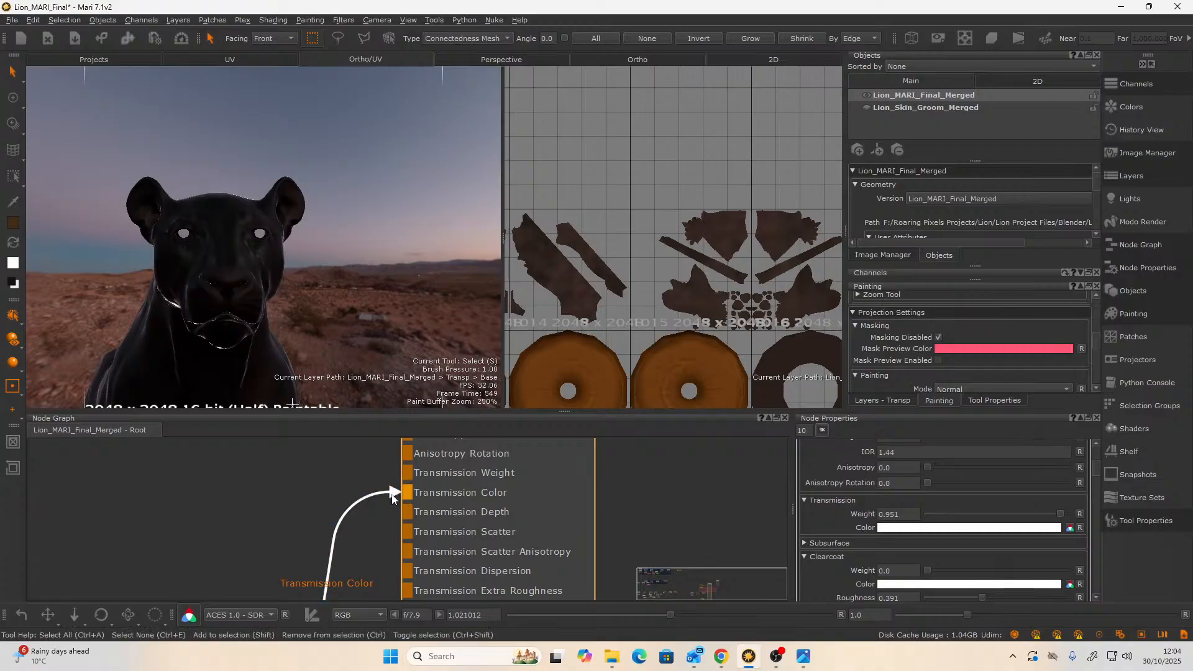
- Disconnect the Transp output from Transmission Color and set the shader's transmission weight to 1.0
{"action": "left_click_drag", "start_coordinate": [392, 495], "coordinate": [372, 507]}
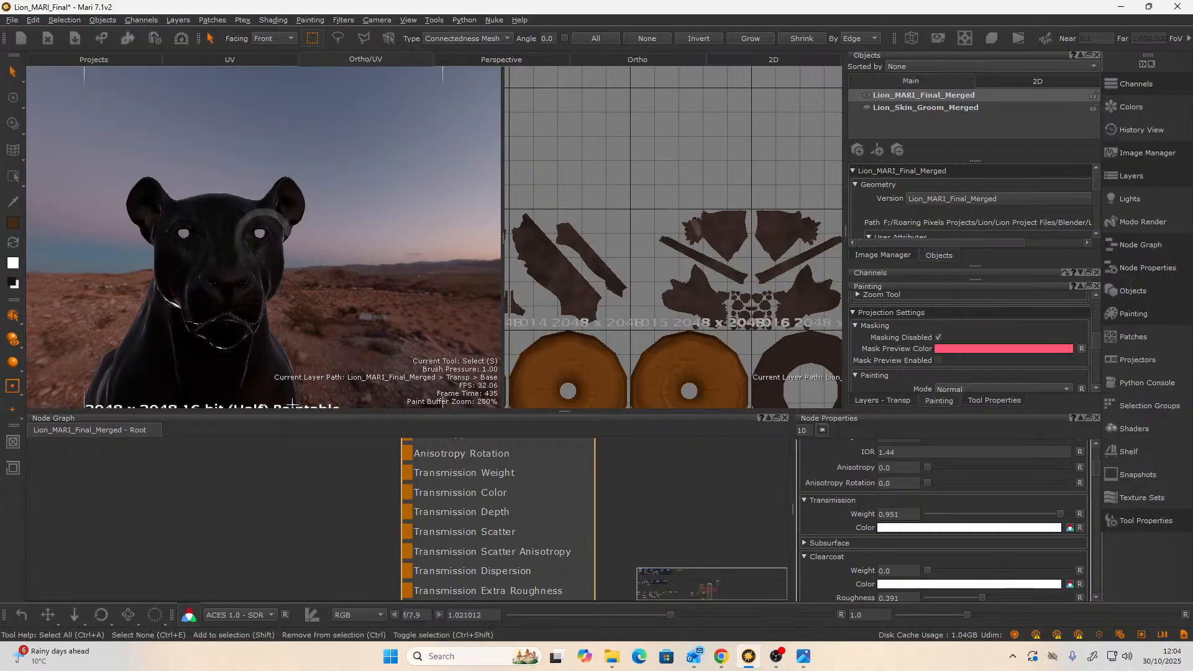
{"action": "left_click", "coordinate": [1028, 515]}
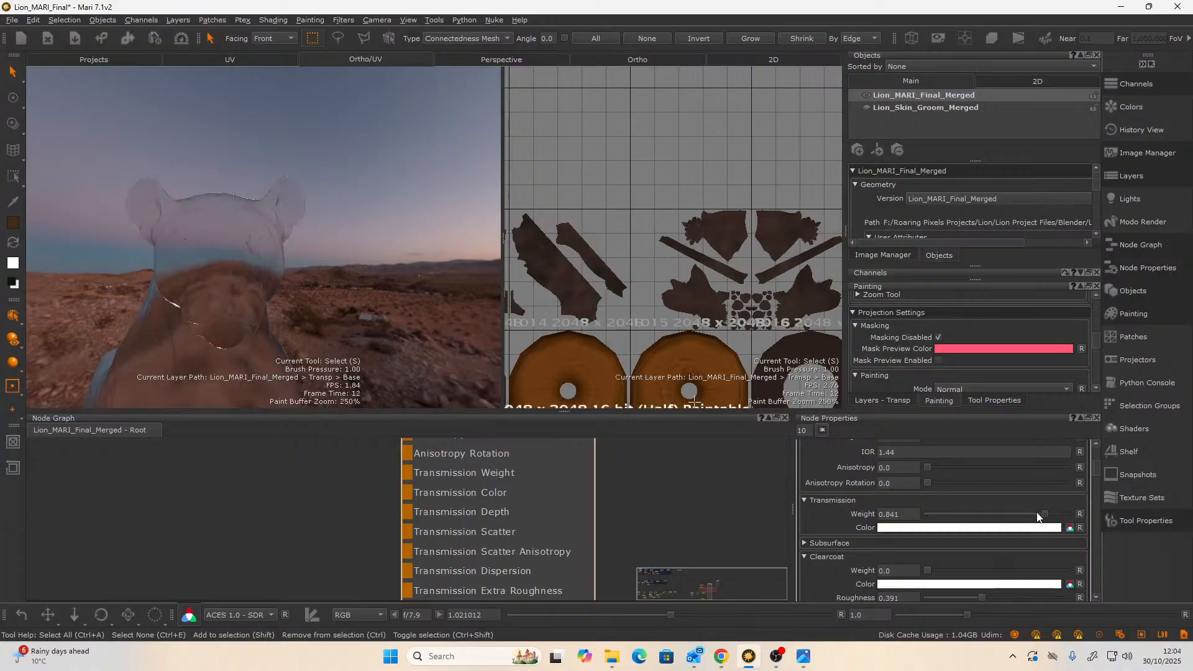
{"action": "left_click_drag", "start_coordinate": [1049, 517], "coordinate": [1067, 519]}
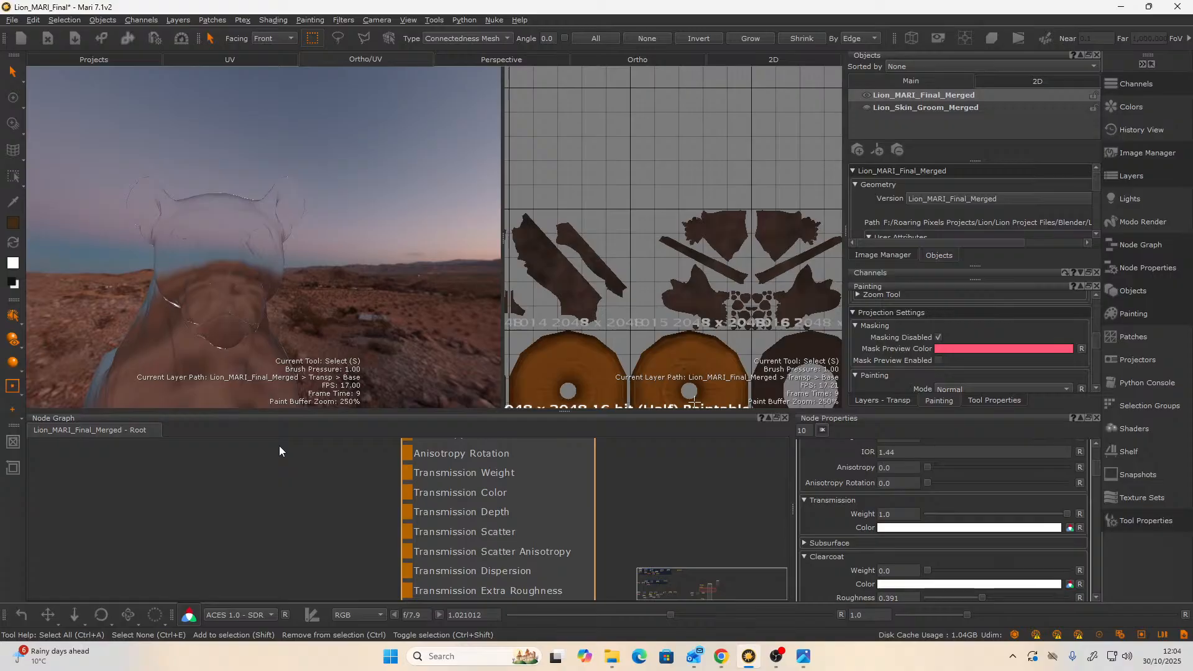
- Reconnect the Transp node's output to the Transmission Weight input of the Arnold Standard Surface
{"action": "middle_click_drag", "start_coordinate": [309, 506], "coordinate": [300, 522]}
{"action": "scroll", "coordinate": [297, 512], "scroll_direction": "down", "scroll_amount": 4}
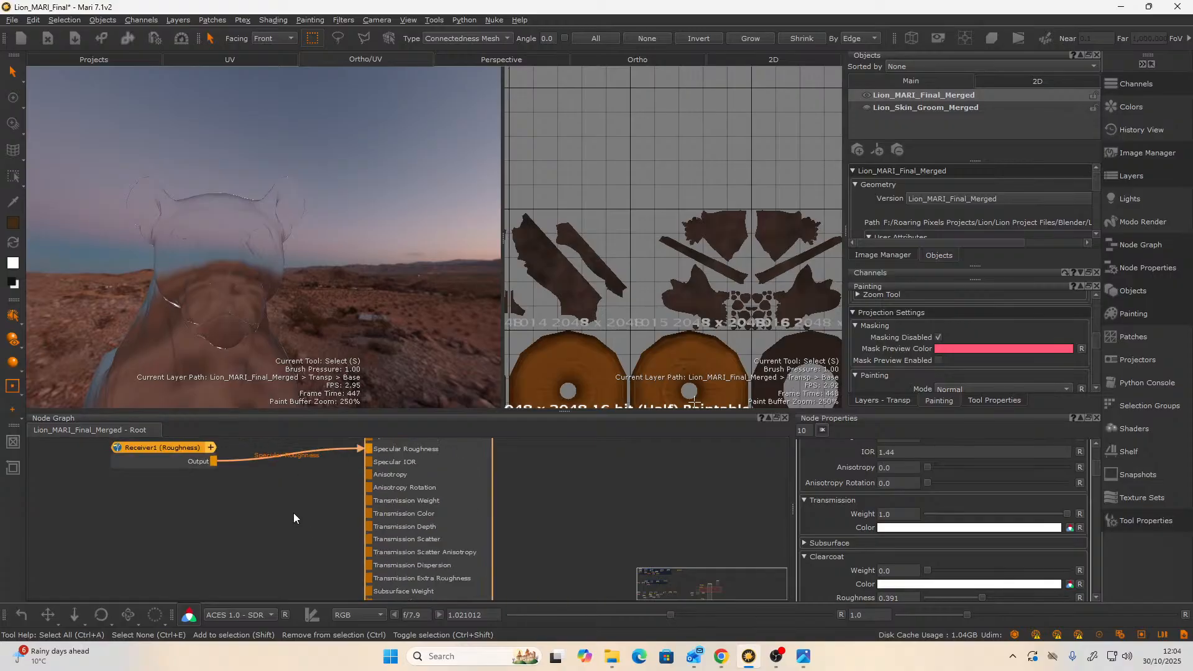
{"action": "left_click_drag", "start_coordinate": [325, 582], "coordinate": [430, 502]}
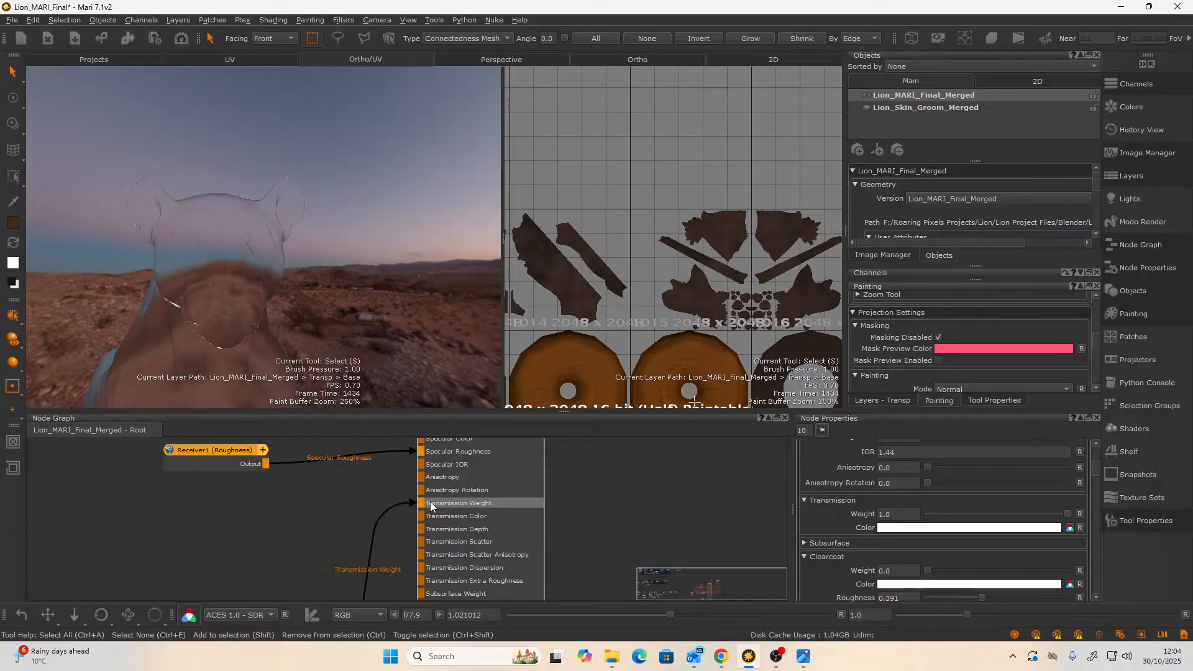
- Inspect the eye up close, switch off the Environment light and check the lion's head and body without it
{"action": "mouse_move", "coordinate": [261, 280]}
{"action": "left_mouse_down", "text": "alt"}
{"action": "mouse_move", "coordinate": [133, 269]}
{"action": "mouse_move", "coordinate": [261, 282]}
{"action": "left_mouse_up", "text": "alt"}
{"action": "right_click_drag", "start_coordinate": [266, 279], "coordinate": [333, 219], "text": "alt"}
{"action": "left_click_drag", "start_coordinate": [333, 219], "coordinate": [200, 301], "text": "alt"}
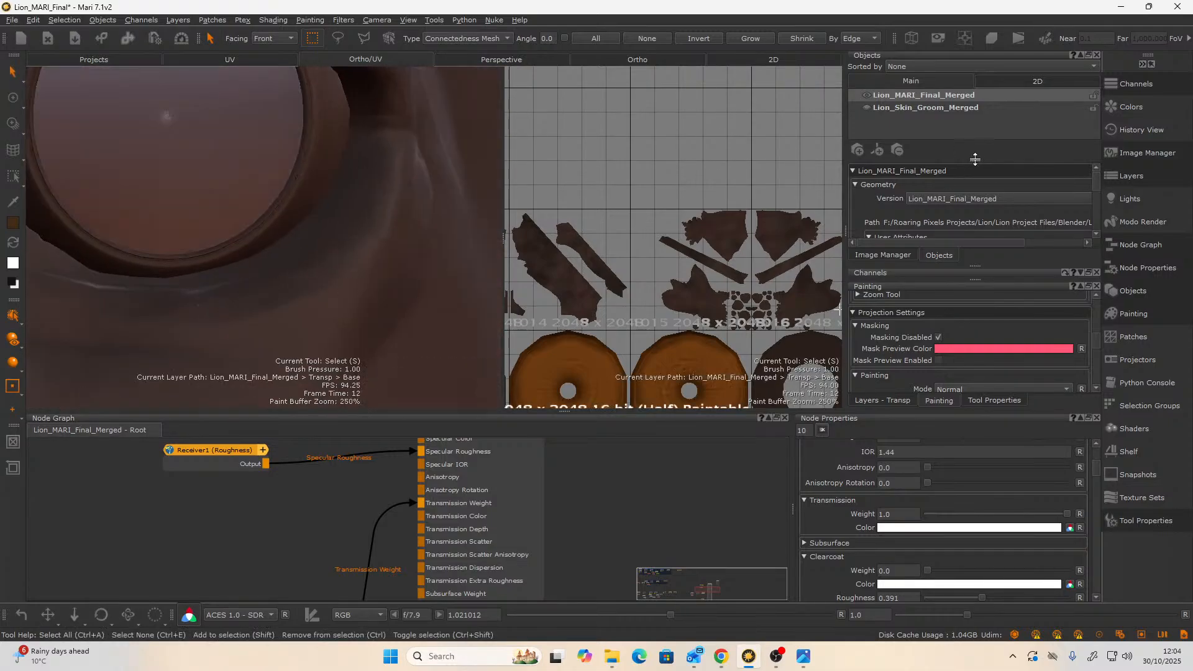
{"action": "left_click", "coordinate": [1129, 198]}
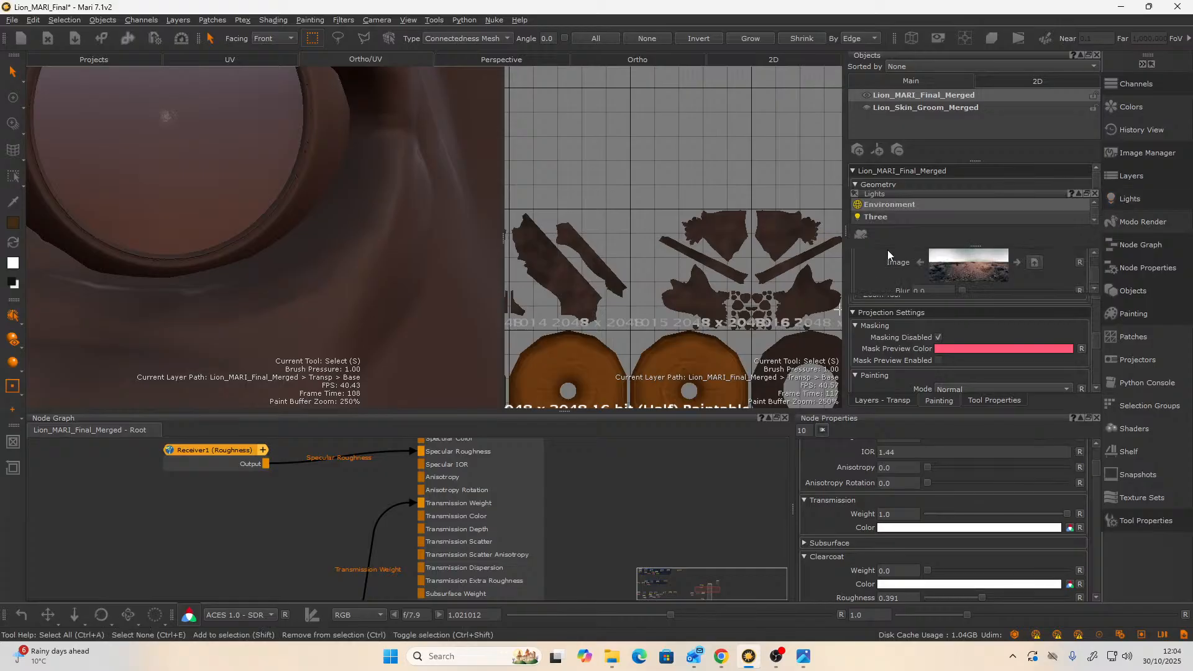
{"action": "left_click", "coordinate": [857, 205]}
{"action": "right_click_drag", "start_coordinate": [213, 203], "coordinate": [152, 277], "text": "alt"}
{"action": "left_click_drag", "start_coordinate": [152, 277], "coordinate": [102, 286], "text": "alt"}
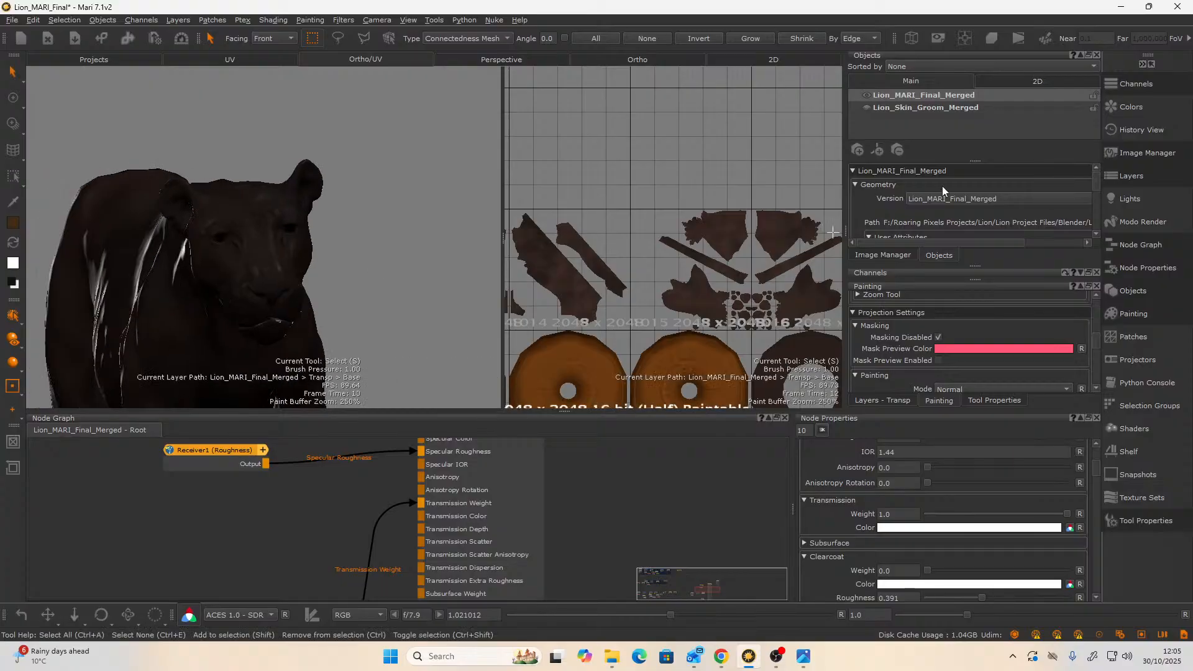
- Switch the Environment light back on and look over the whole lion from its side
{"action": "left_click", "coordinate": [1129, 199]}
{"action": "left_click", "coordinate": [858, 205]}
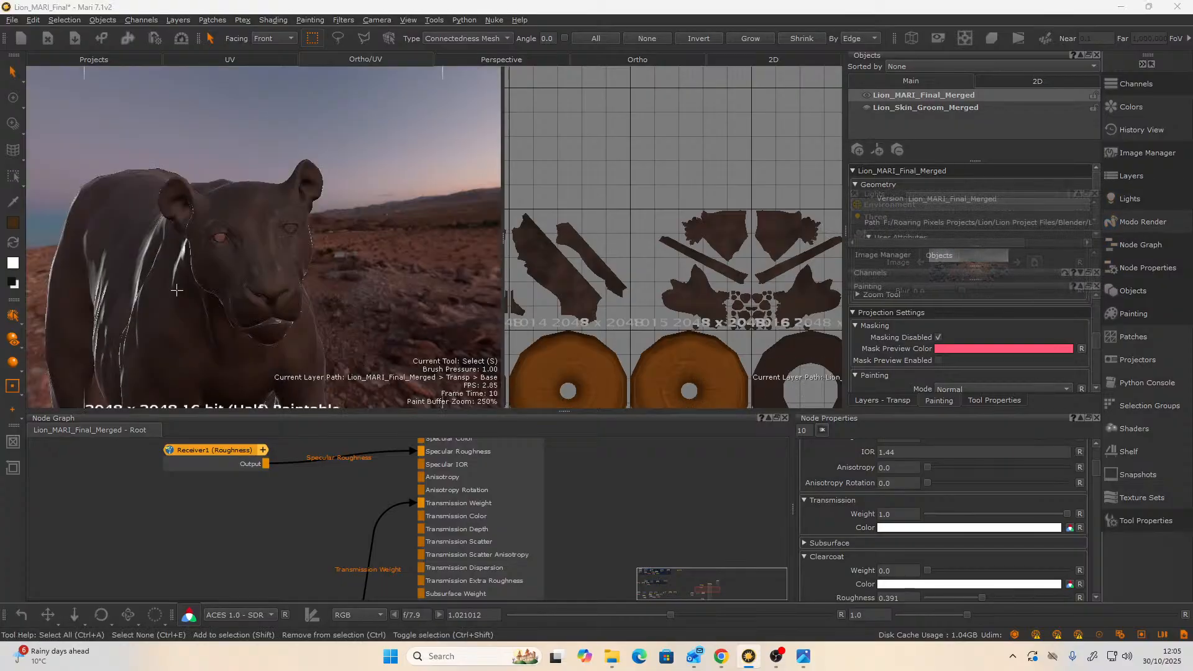
{"action": "left_click_drag", "start_coordinate": [230, 276], "coordinate": [340, 309], "text": "alt"}
{"action": "left_click_drag", "start_coordinate": [210, 298], "coordinate": [304, 372]}
{"action": "scroll", "coordinate": [384, 292], "scroll_direction": "down", "scroll_amount": 3}
{"action": "left_click_drag", "start_coordinate": [384, 292], "coordinate": [370, 315], "text": "alt"}
- Minimise Mari, launch Blender 4.5 and open the recent file TurnTable tests.blend
{"action": "left_click", "coordinate": [1120, 6]}
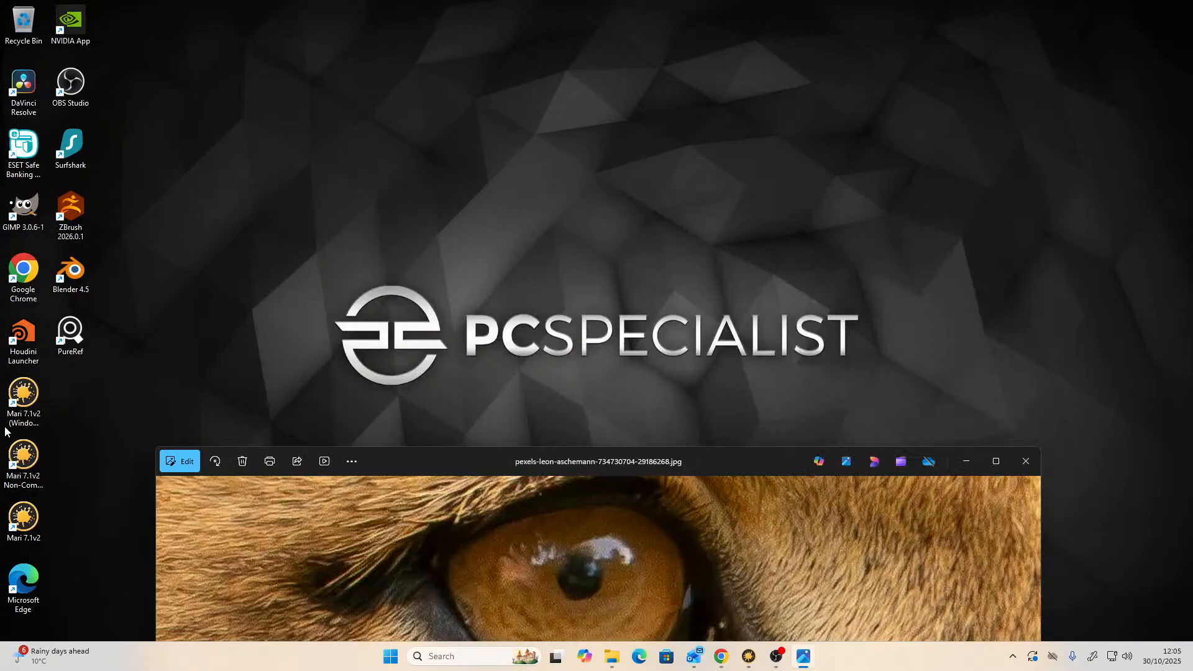
{"action": "double_click", "coordinate": [87, 277]}
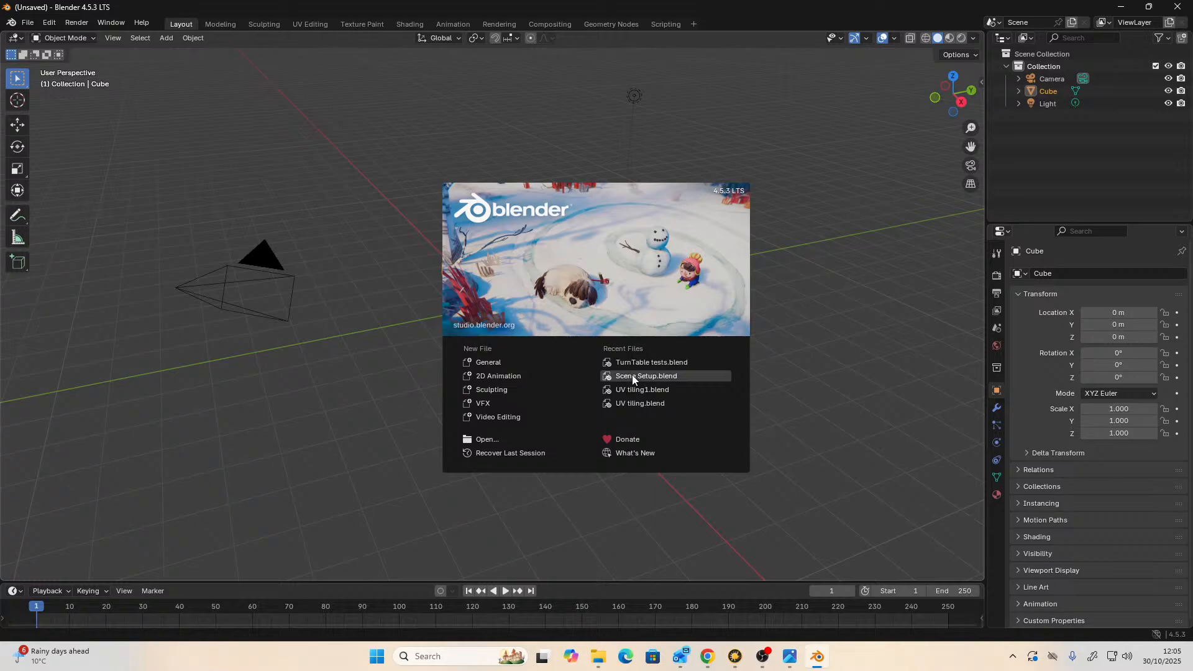
{"action": "left_click", "coordinate": [649, 363]}
- Examine the Lion material's nodes around the Mix Shader, Glass BSDF and Transp UDIM texture
{"action": "scroll", "coordinate": [659, 361], "scroll_direction": "up", "scroll_amount": 3}
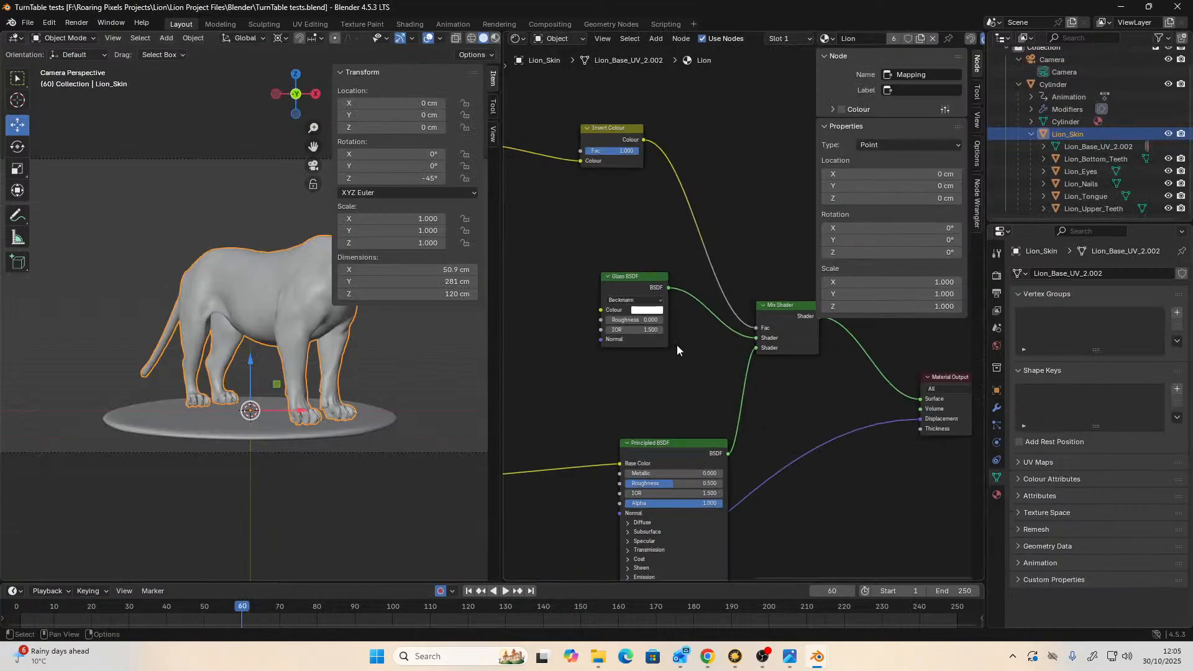
{"action": "scroll", "coordinate": [698, 363], "scroll_direction": "down", "scroll_amount": 4}
{"action": "middle_click_drag", "start_coordinate": [755, 390], "coordinate": [836, 438]}
{"action": "middle_click_drag", "start_coordinate": [610, 375], "coordinate": [832, 475]}
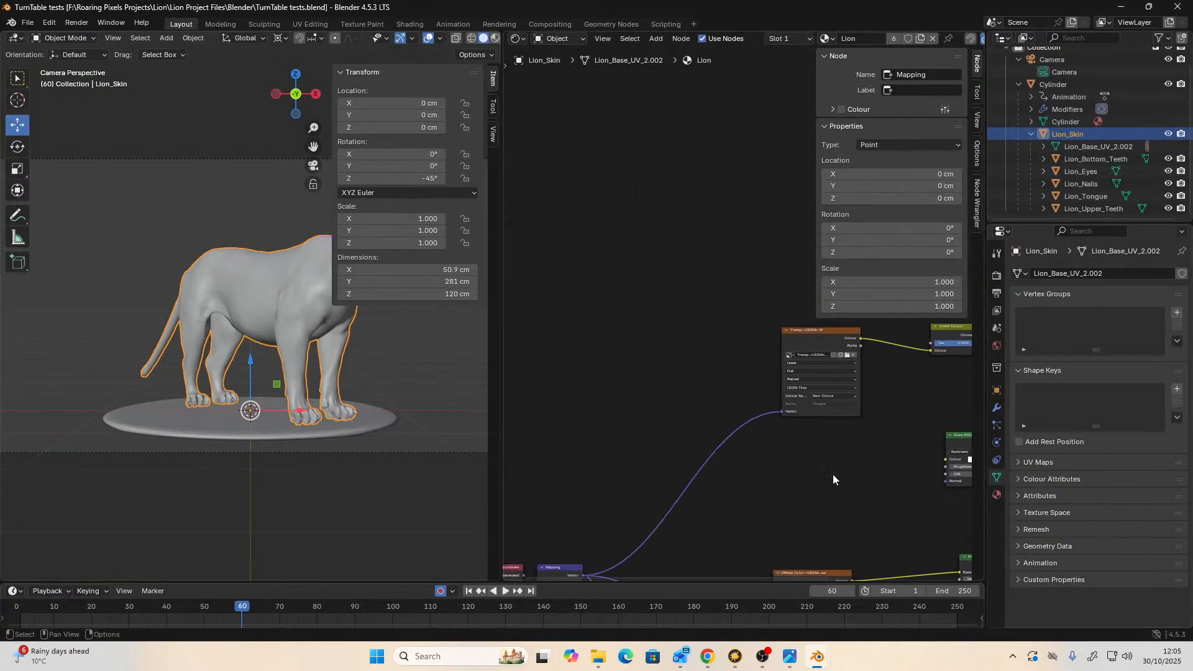
{"action": "scroll", "coordinate": [789, 447], "scroll_direction": "up", "scroll_amount": 3}
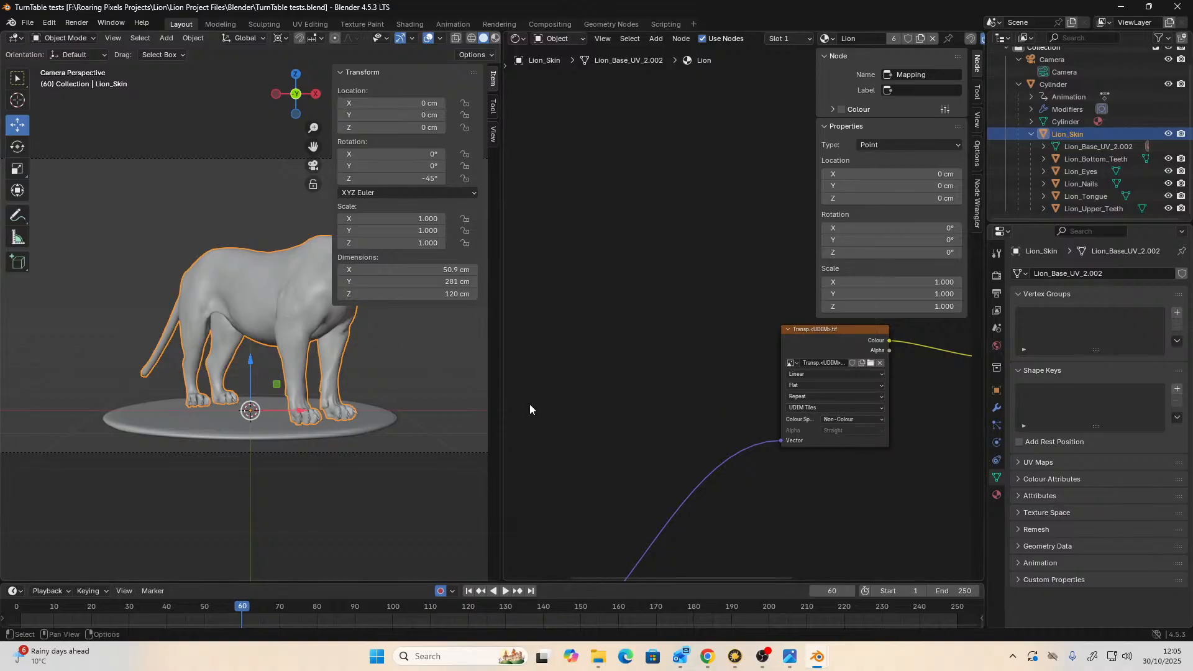
{"action": "middle_click_drag", "start_coordinate": [533, 407], "coordinate": [519, 387]}
- Change the Shader Editor area to the UV Editor to show the lion's UDIM tiles
{"action": "left_click", "coordinate": [516, 38]}
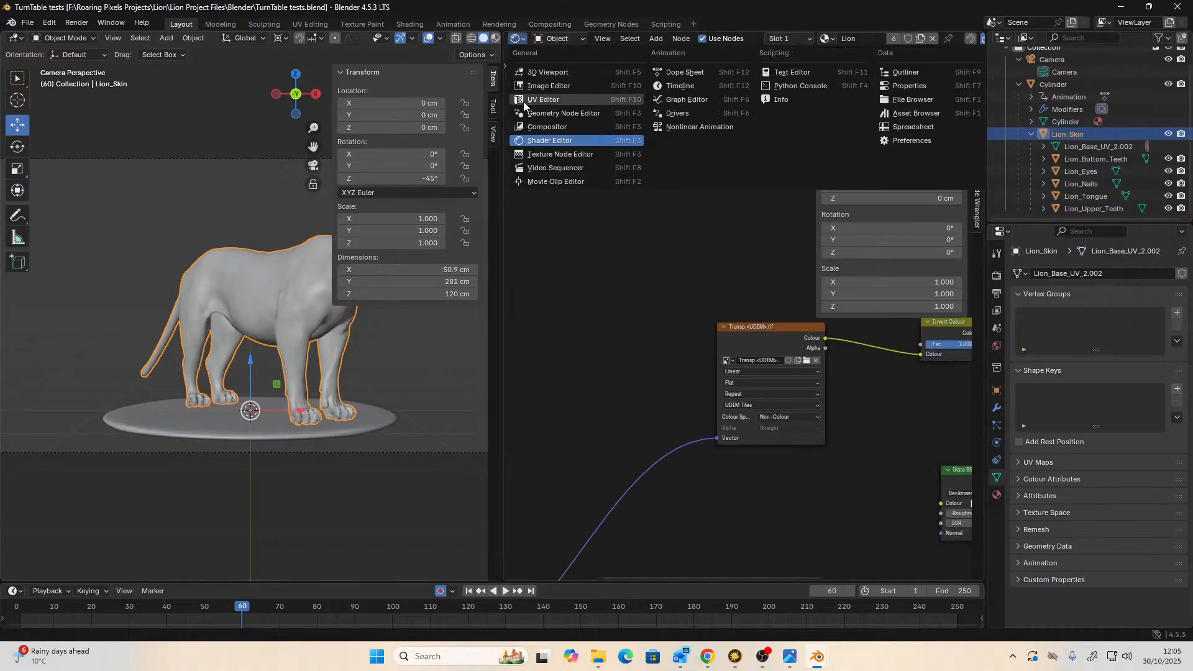
{"action": "left_click", "coordinate": [538, 155]}
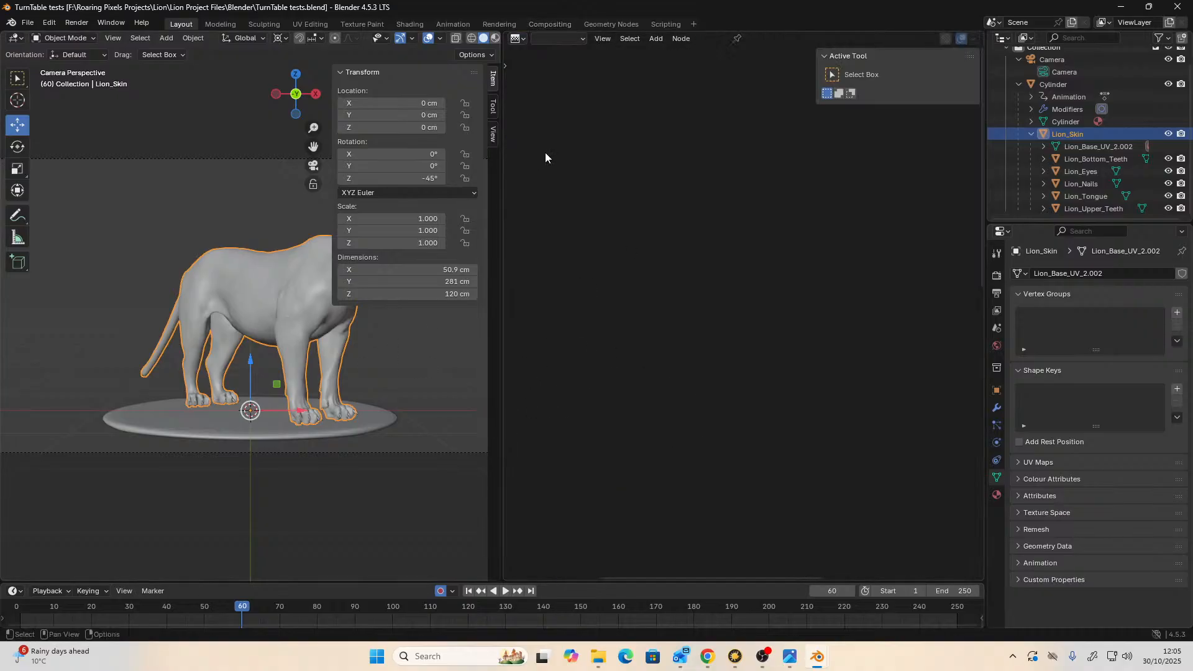
{"action": "left_click", "coordinate": [519, 40]}
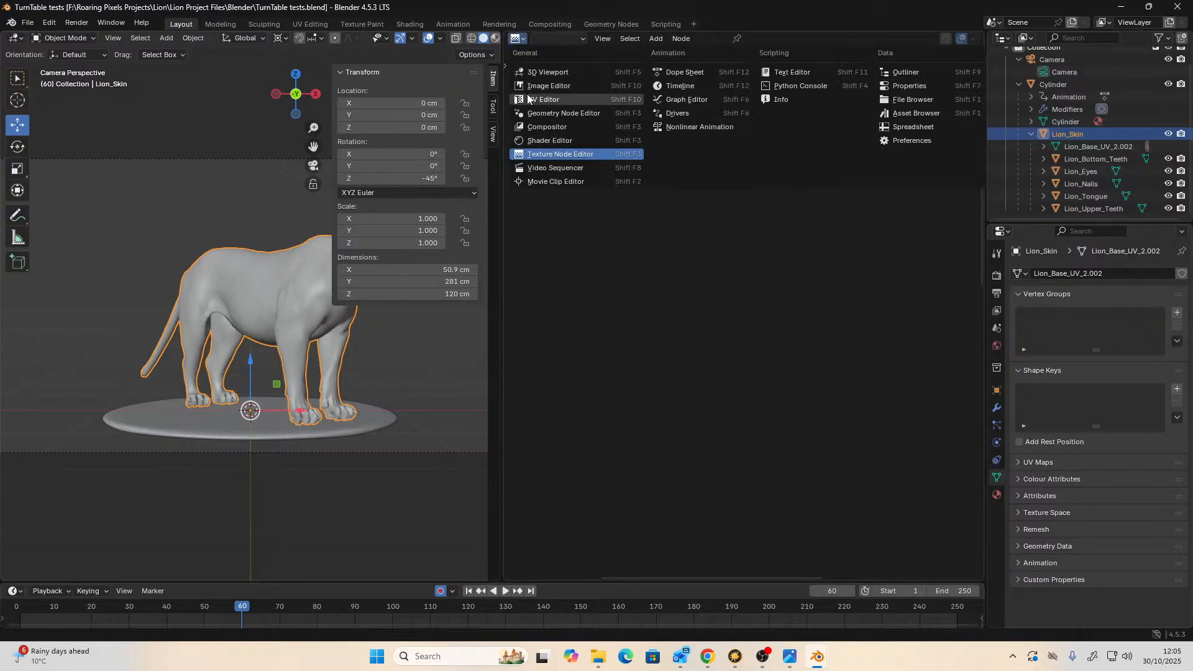
{"action": "key", "text": "Return"}
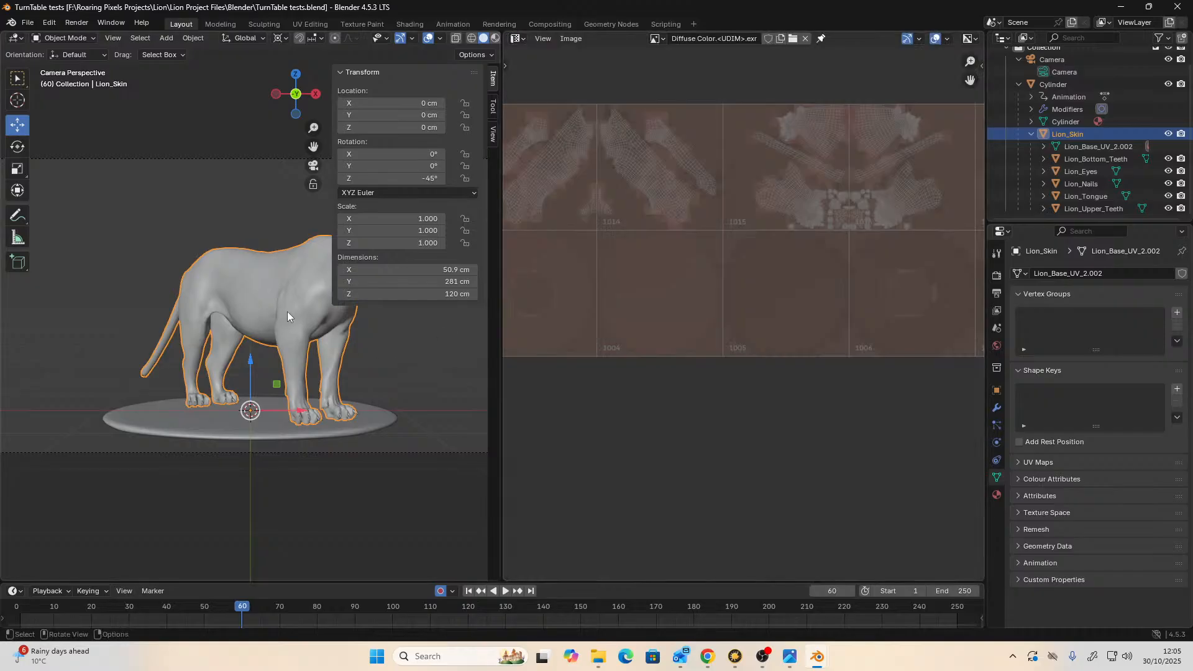
- Look over the Diffuse Color UDIM tiles of the lion, from the higher-numbered tiles back to 1001
{"action": "scroll", "coordinate": [740, 312], "scroll_direction": "up", "scroll_amount": 5}
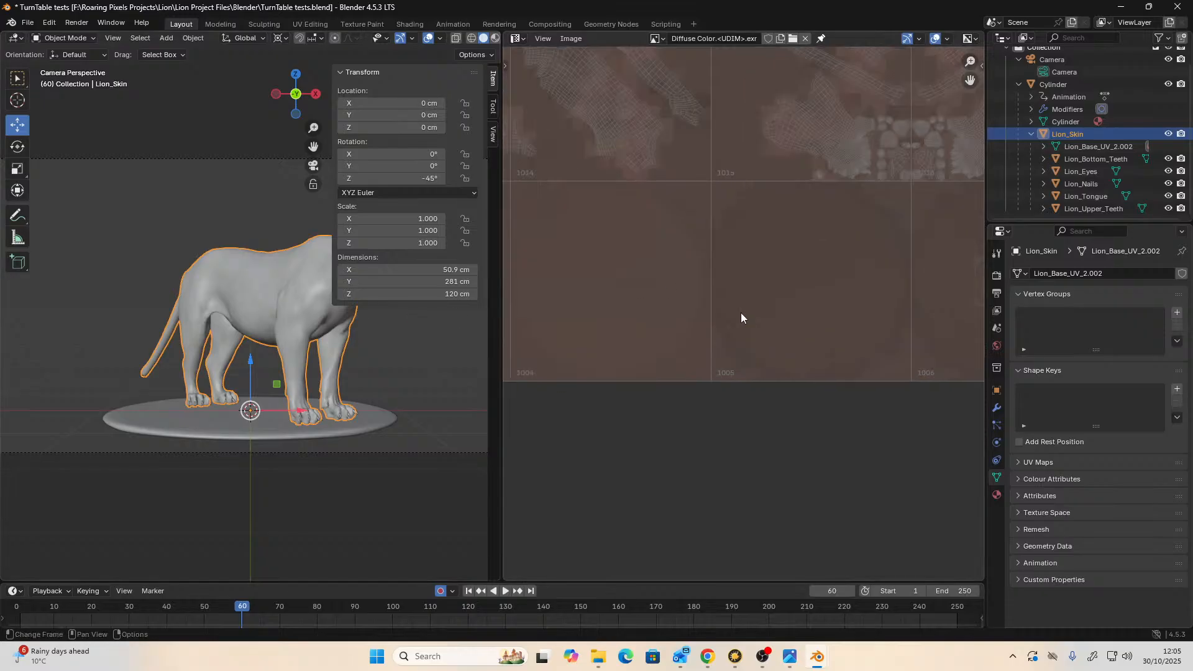
{"action": "scroll", "coordinate": [727, 269], "scroll_direction": "down", "scroll_amount": 5}
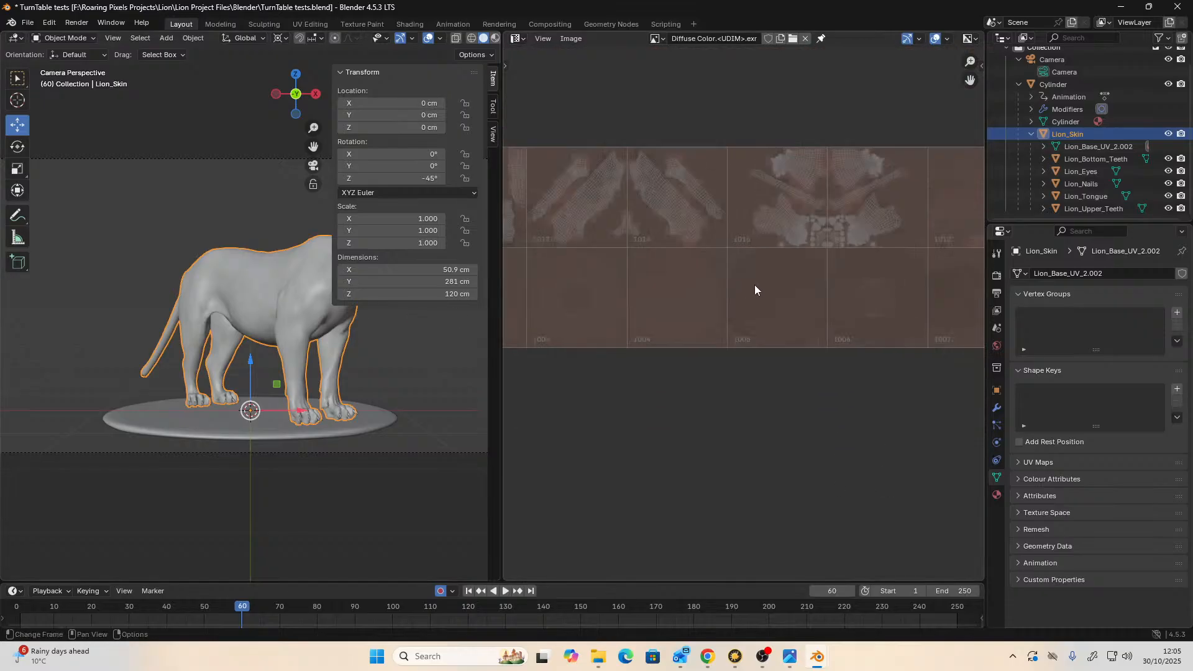
{"action": "scroll", "coordinate": [823, 338], "scroll_direction": "up", "scroll_amount": 4}
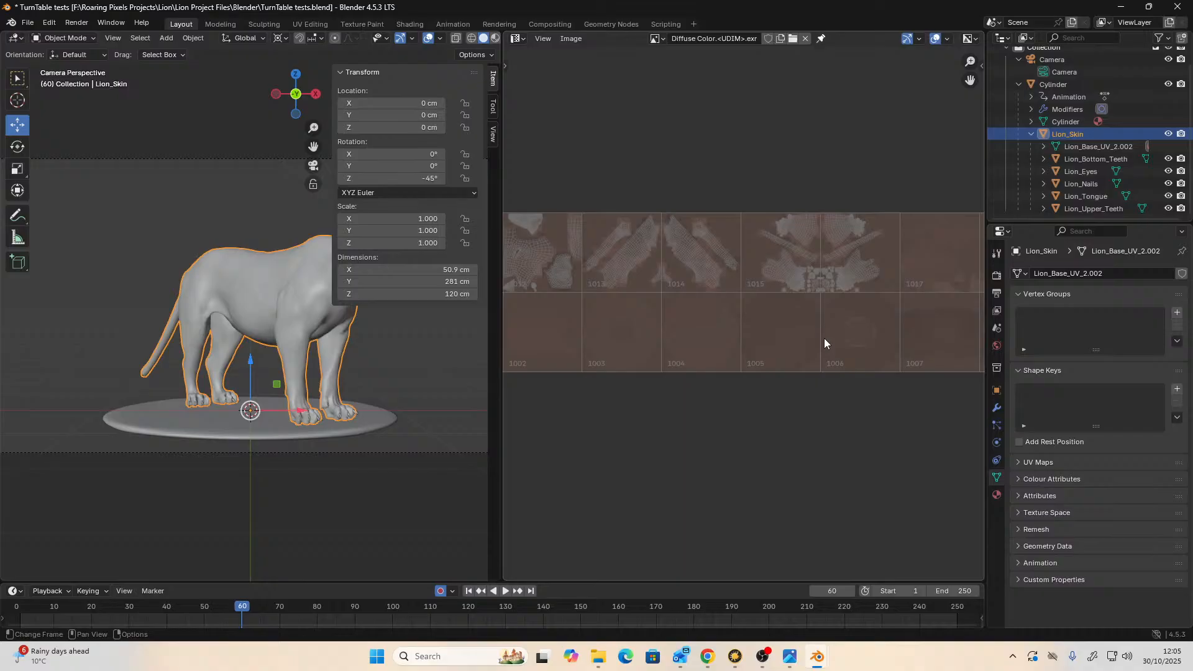
{"action": "middle_click_drag", "start_coordinate": [769, 359], "coordinate": [889, 373]}
{"action": "middle_click_drag", "start_coordinate": [620, 387], "coordinate": [878, 340]}
{"action": "scroll", "coordinate": [877, 341], "scroll_direction": "down", "scroll_amount": 3}
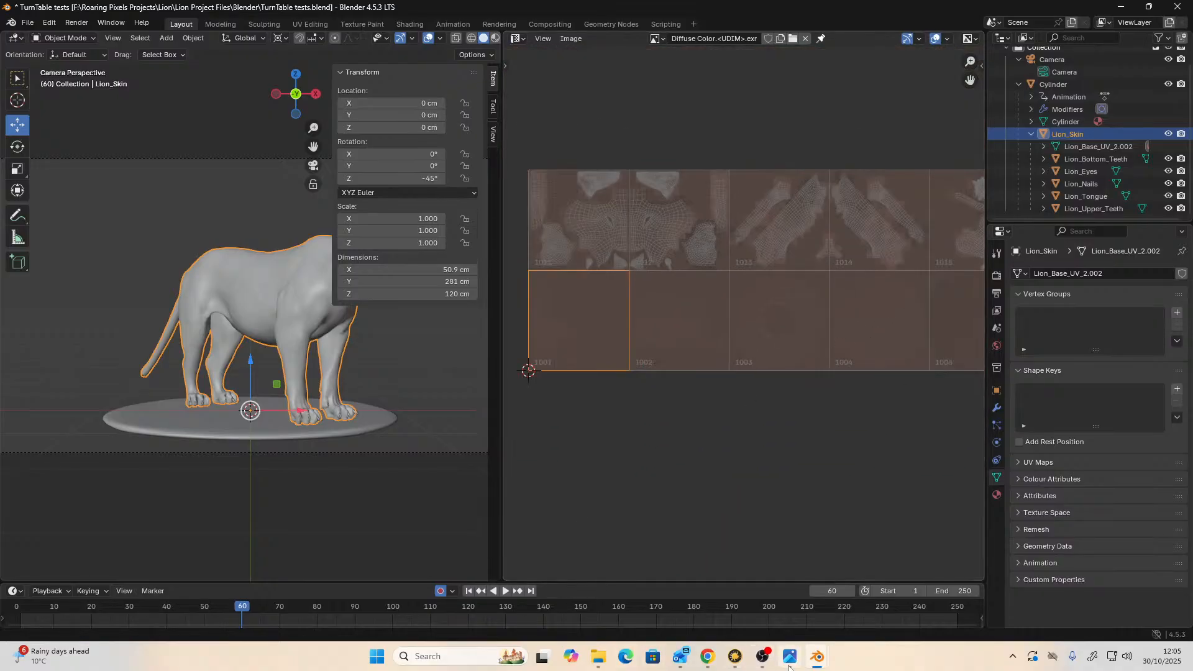
- Return to Mari and move the Diffuse Color broadcaster node further from the Diffuse Color channel node
{"action": "left_click", "coordinate": [735, 657]}
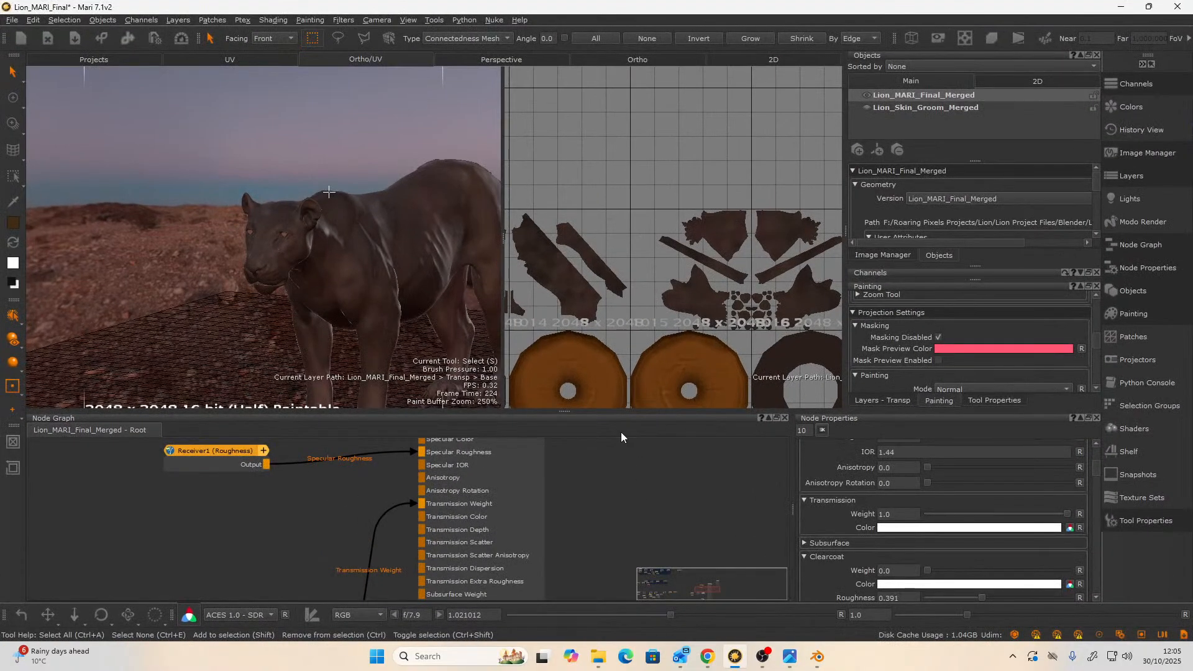
{"action": "scroll", "coordinate": [601, 475], "scroll_direction": "down", "scroll_amount": 5}
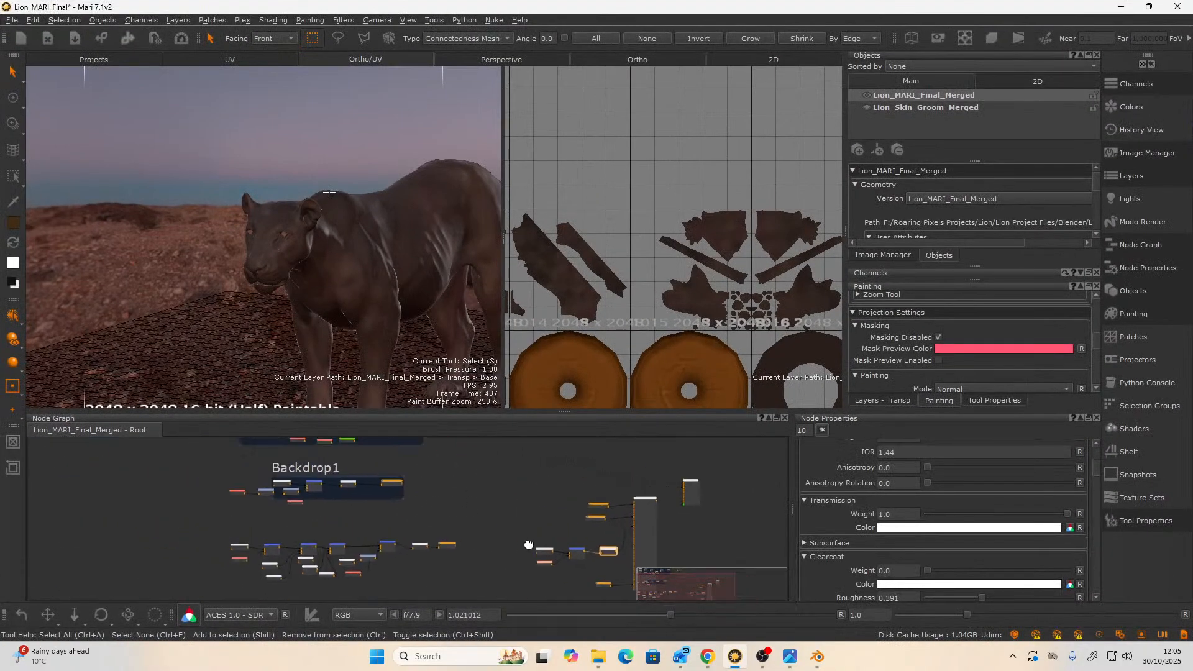
{"action": "scroll", "coordinate": [446, 501], "scroll_direction": "up", "scroll_amount": 2}
{"action": "scroll", "coordinate": [543, 545], "scroll_direction": "up", "scroll_amount": 3}
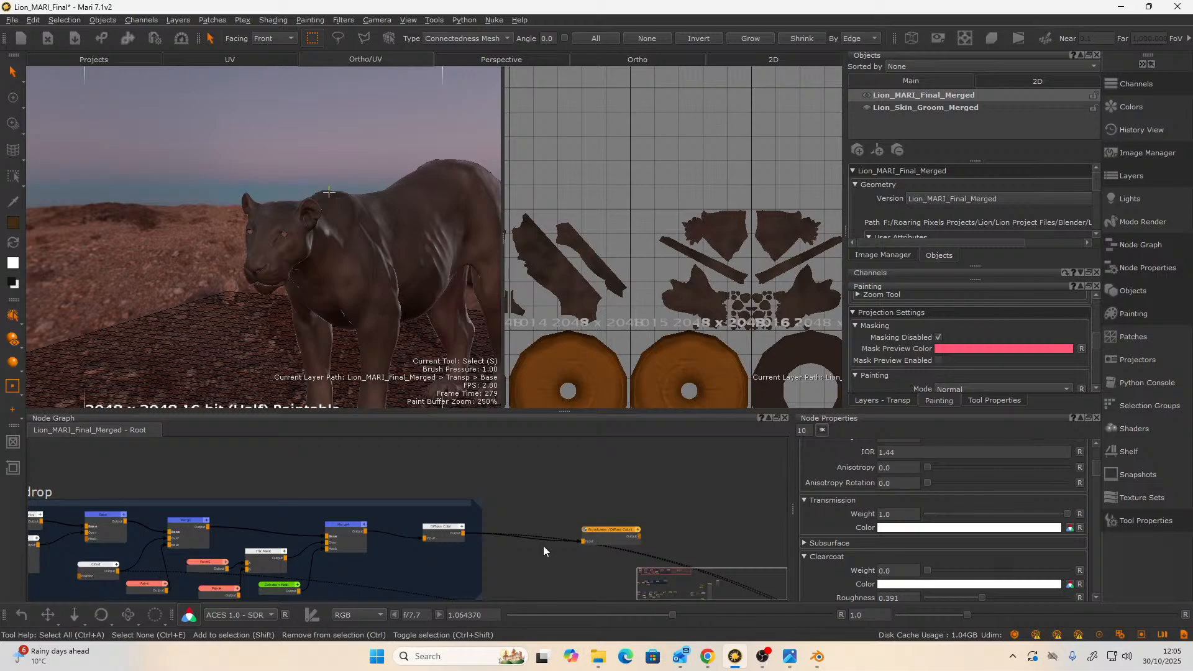
{"action": "scroll", "coordinate": [524, 528], "scroll_direction": "up", "scroll_amount": 1}
{"action": "left_click_drag", "start_coordinate": [654, 505], "coordinate": [723, 476]}
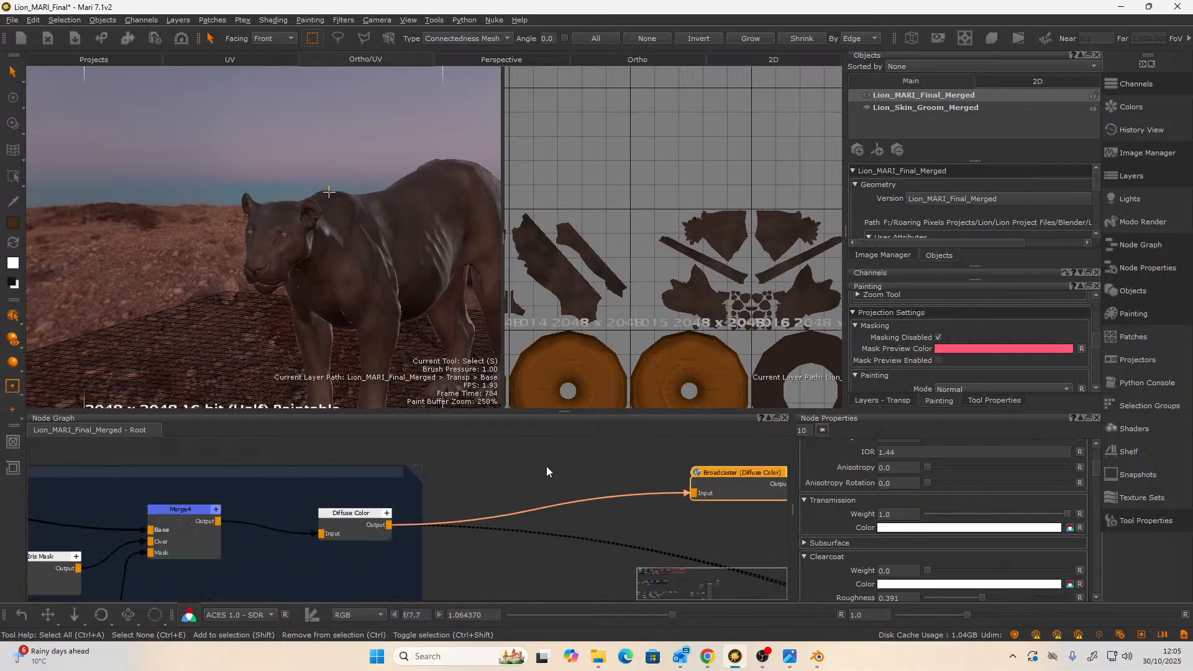
- Start a new Bake Point node near the Diffuse Color channel and set its size to 4096 x 4096
{"action": "right_click", "coordinate": [546, 466]}
{"action": "left_click", "coordinate": [532, 460]}
{"action": "key", "text": "Tab"}
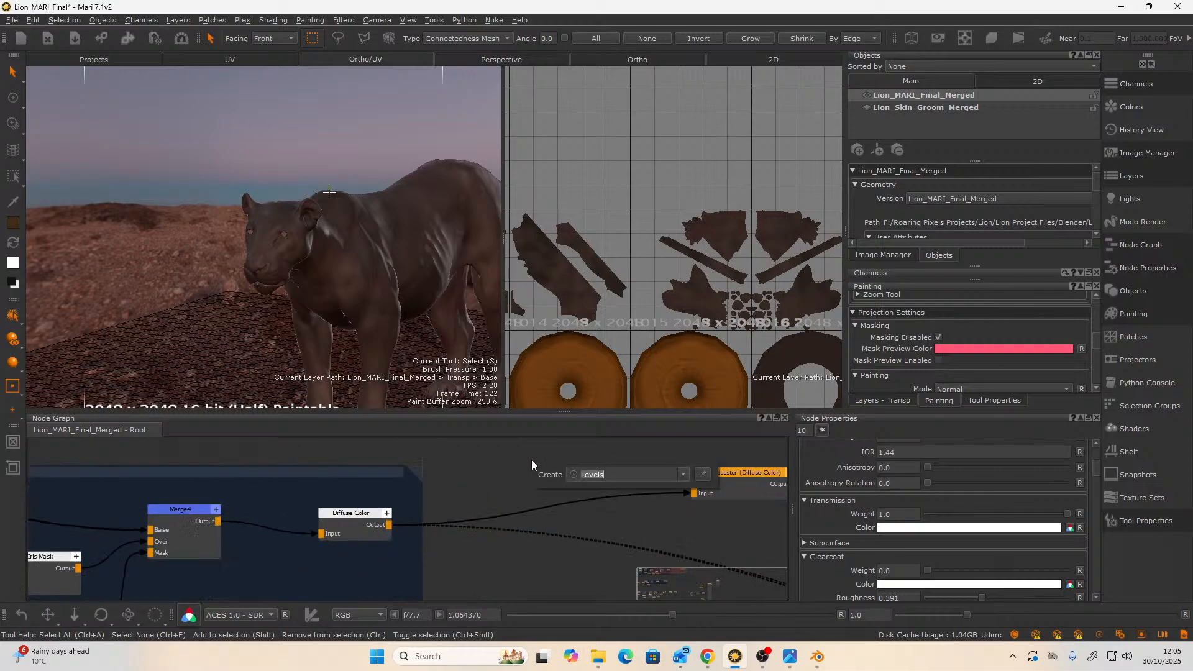
{"action": "type", "text": "bake"}
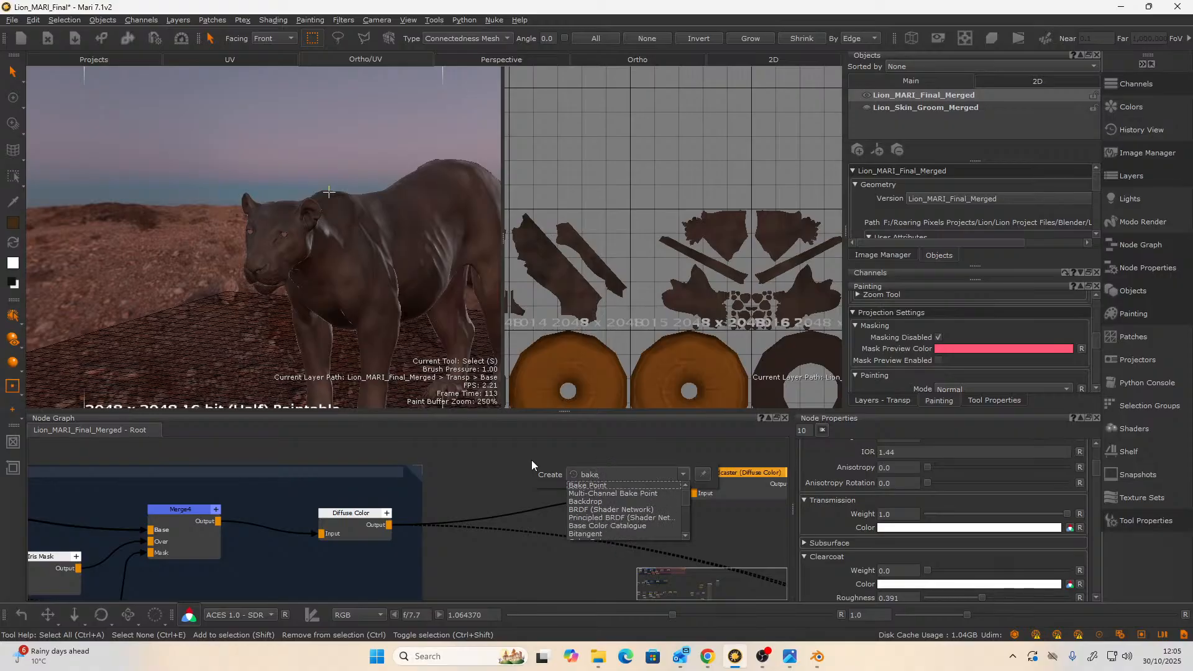
{"action": "key", "text": "Return"}
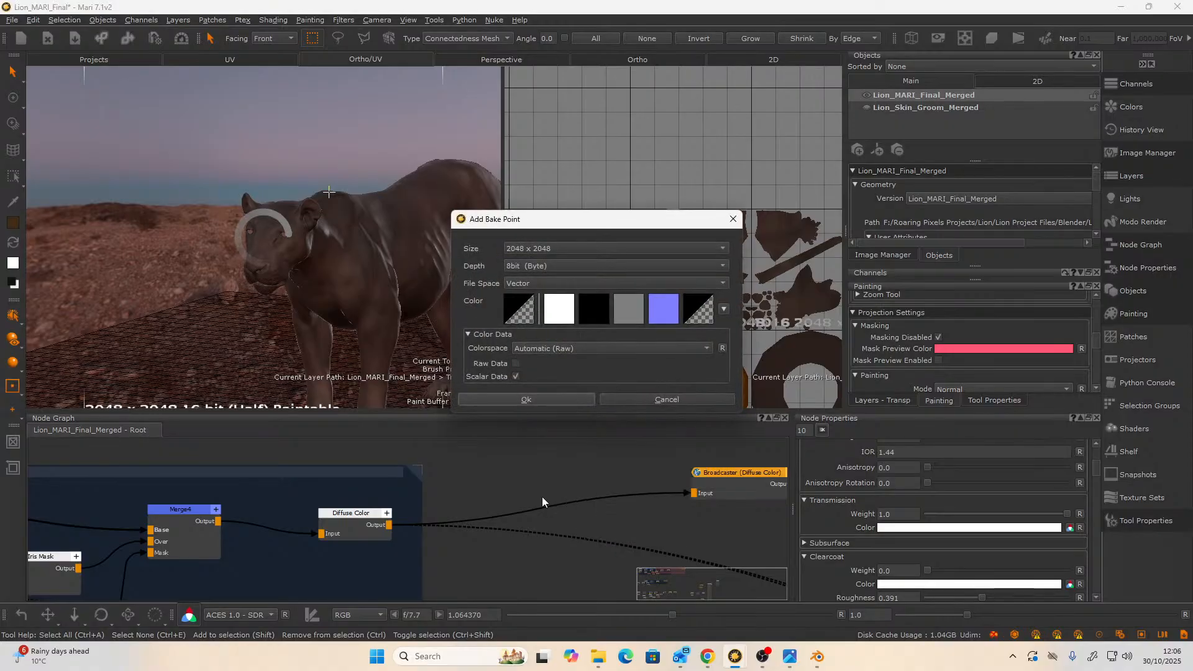
{"action": "left_click", "coordinate": [590, 252]}
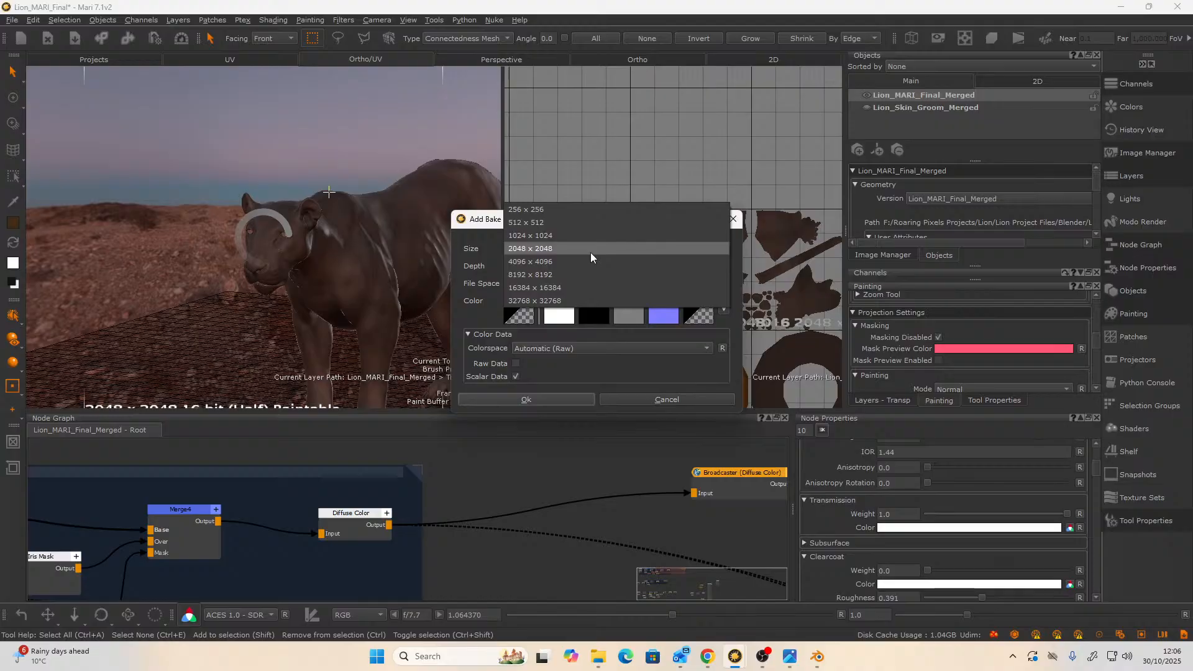
{"action": "left_click", "coordinate": [553, 251]}
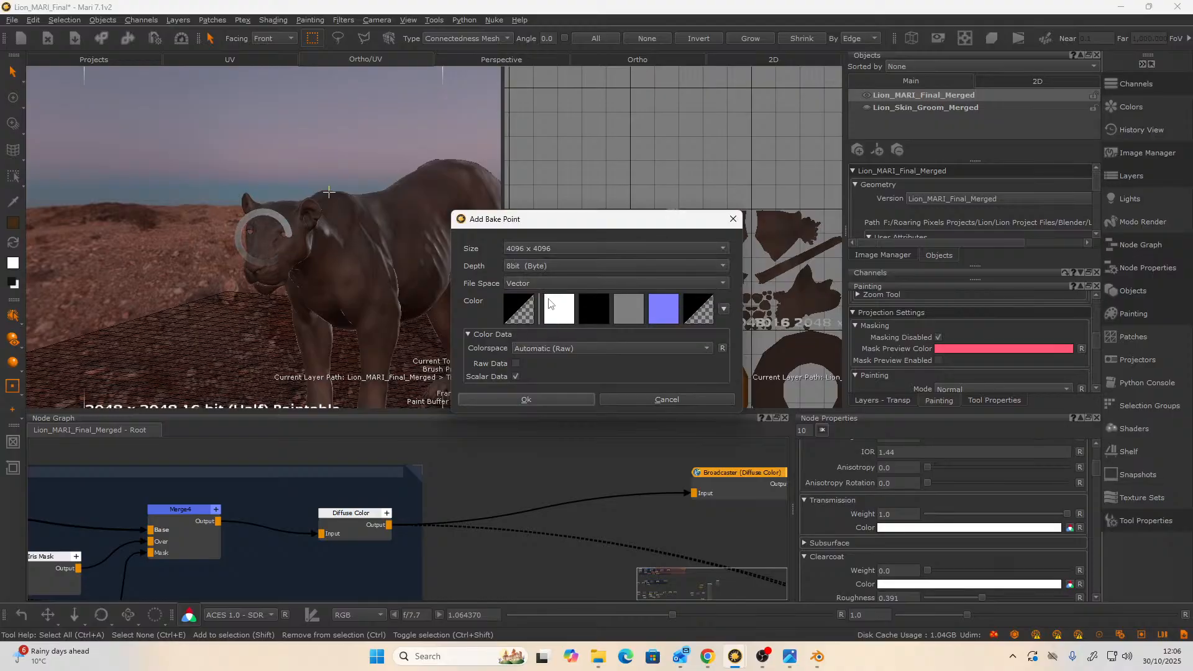
- Turn off Scalar Data for the bake point, use the Automatic (sRGB - Texture) colorspace and create the node
{"action": "left_click", "coordinate": [515, 377]}
{"action": "left_click", "coordinate": [545, 345]}
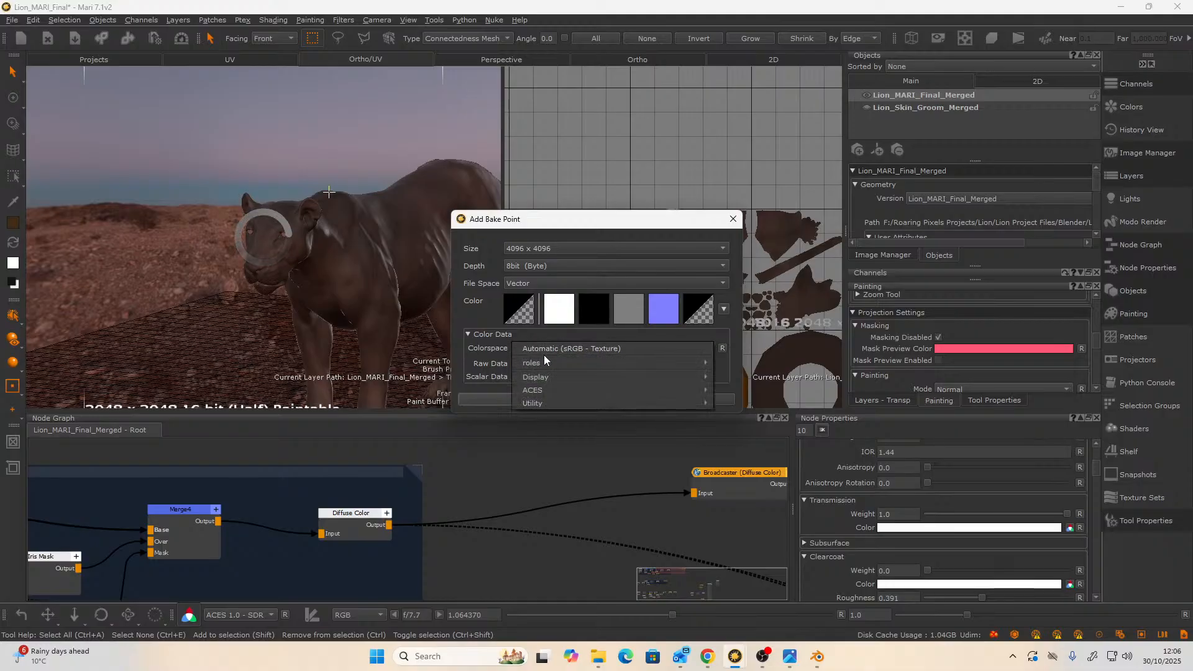
{"action": "mouse_move", "coordinate": [548, 367]}
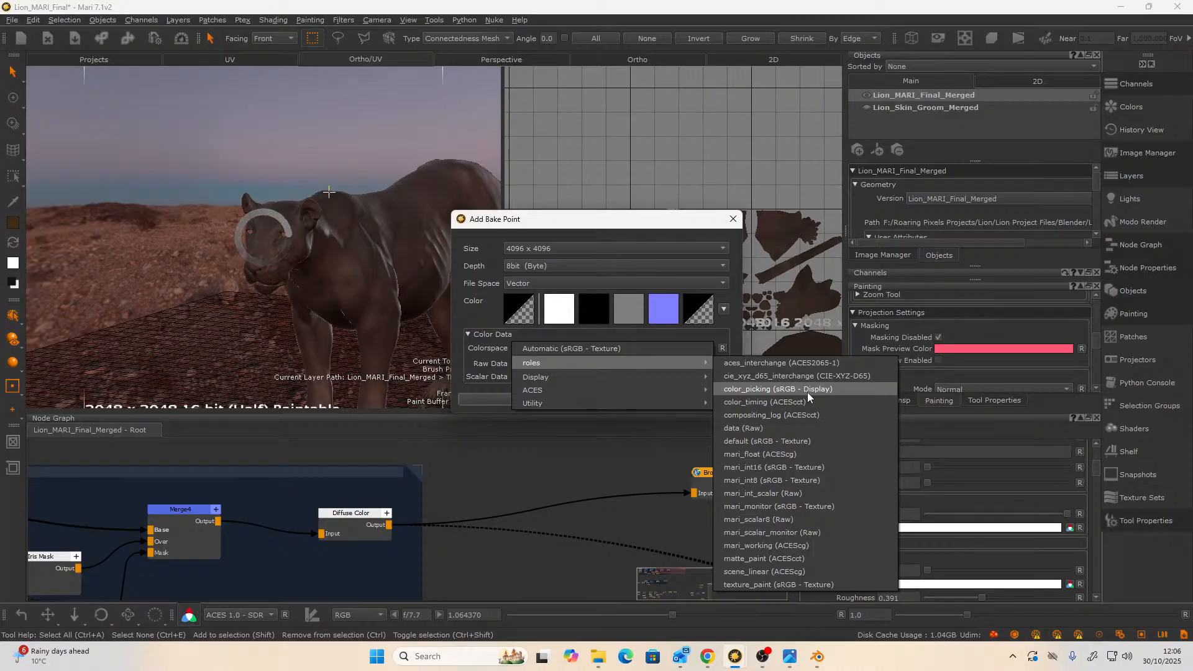
{"action": "left_click", "coordinate": [576, 350]}
{"action": "left_click", "coordinate": [576, 348]}
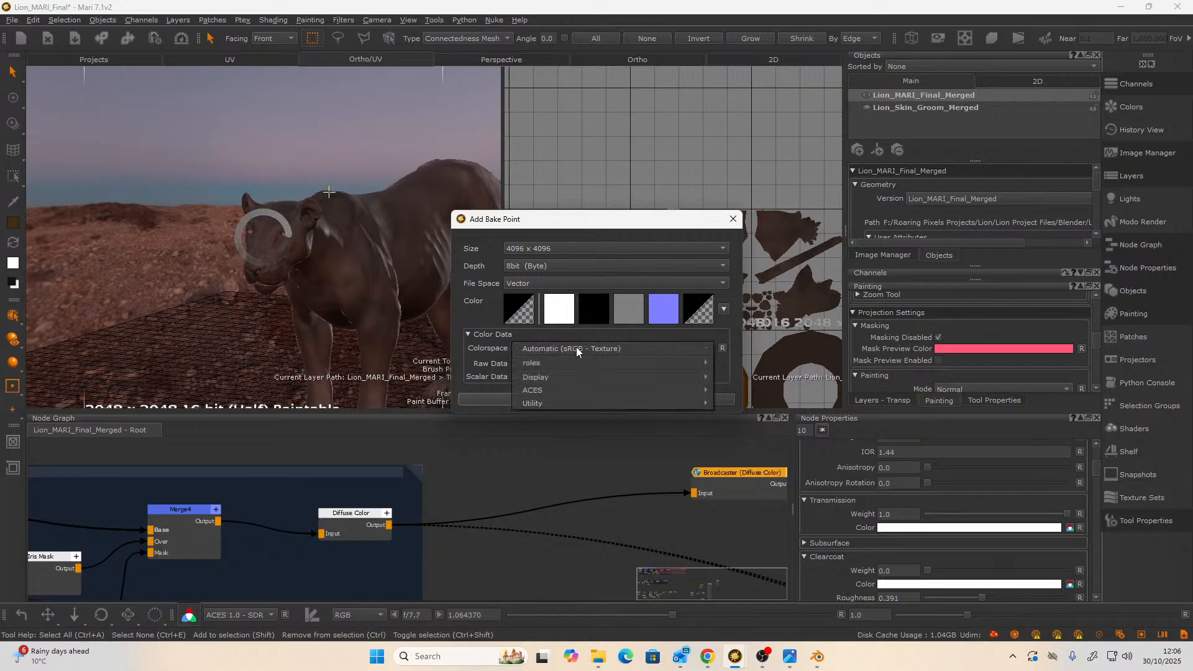
{"action": "left_click", "coordinate": [575, 348]}
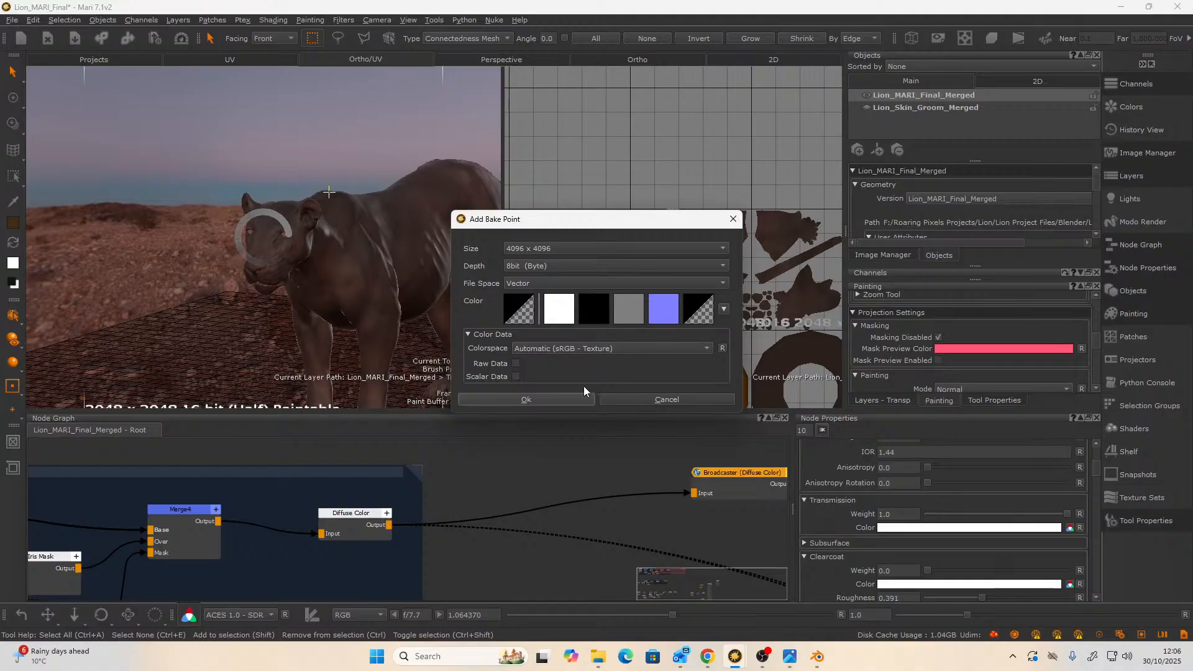
{"action": "left_click", "coordinate": [526, 400]}
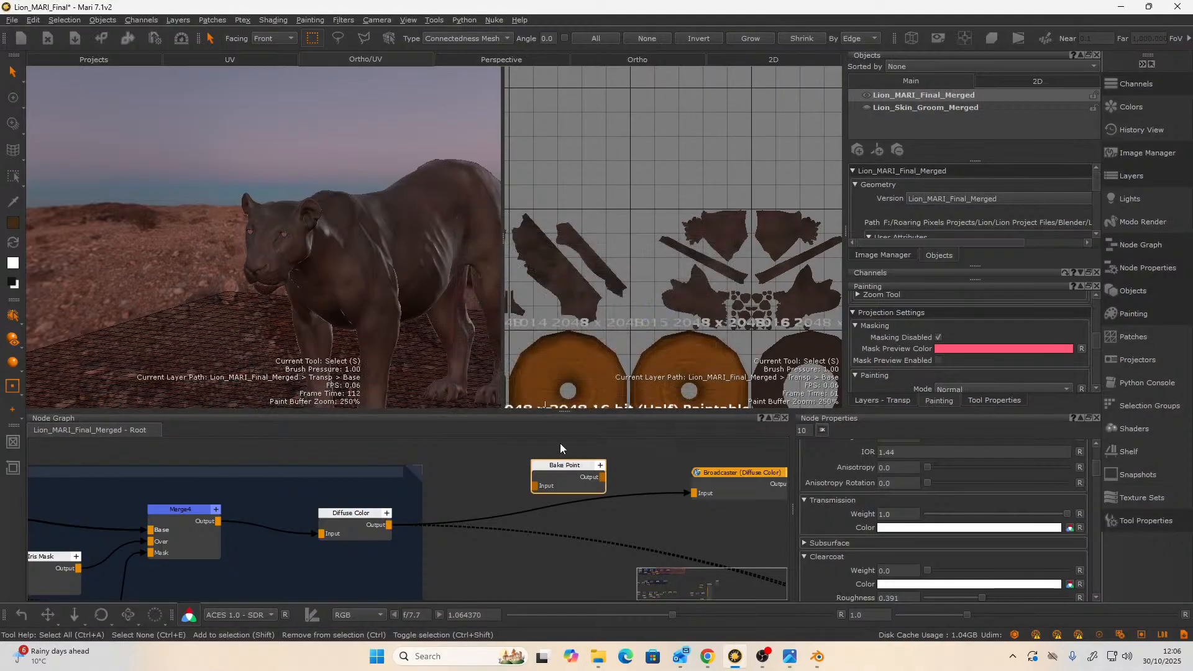
- Insert the Bake Point between the Diffuse Color channel and its broadcaster, enabling Use Blending Colorspace for the upstream Merge nodes
{"action": "left_click_drag", "start_coordinate": [566, 465], "coordinate": [600, 497]}
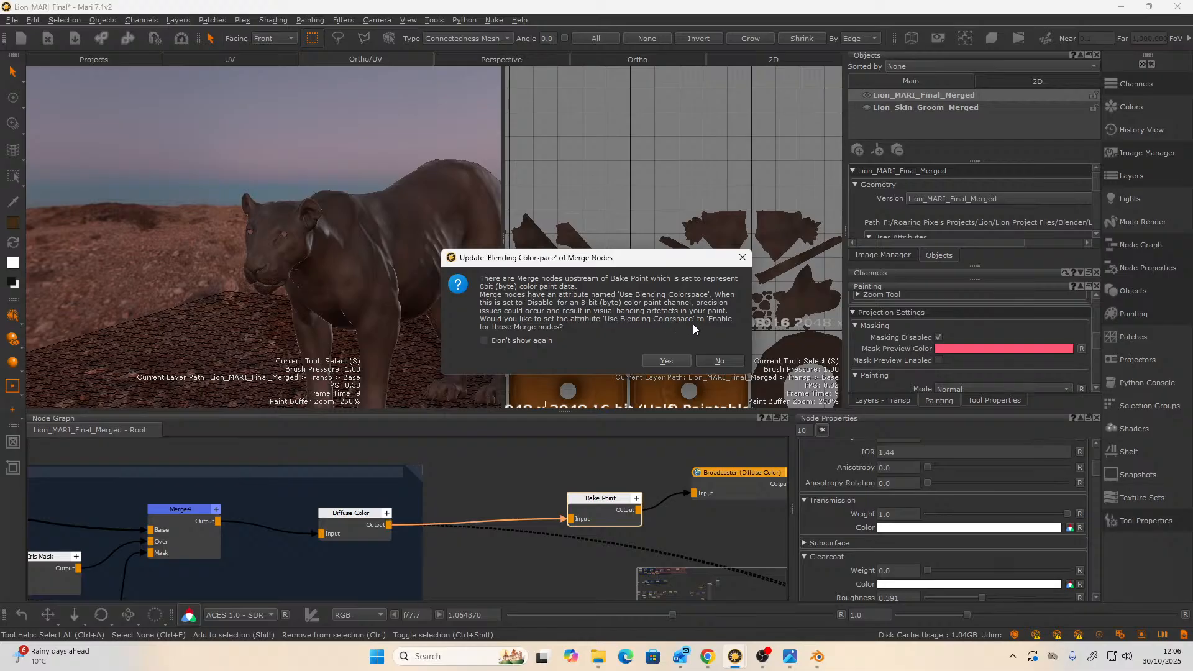
{"action": "left_click", "coordinate": [666, 361]}
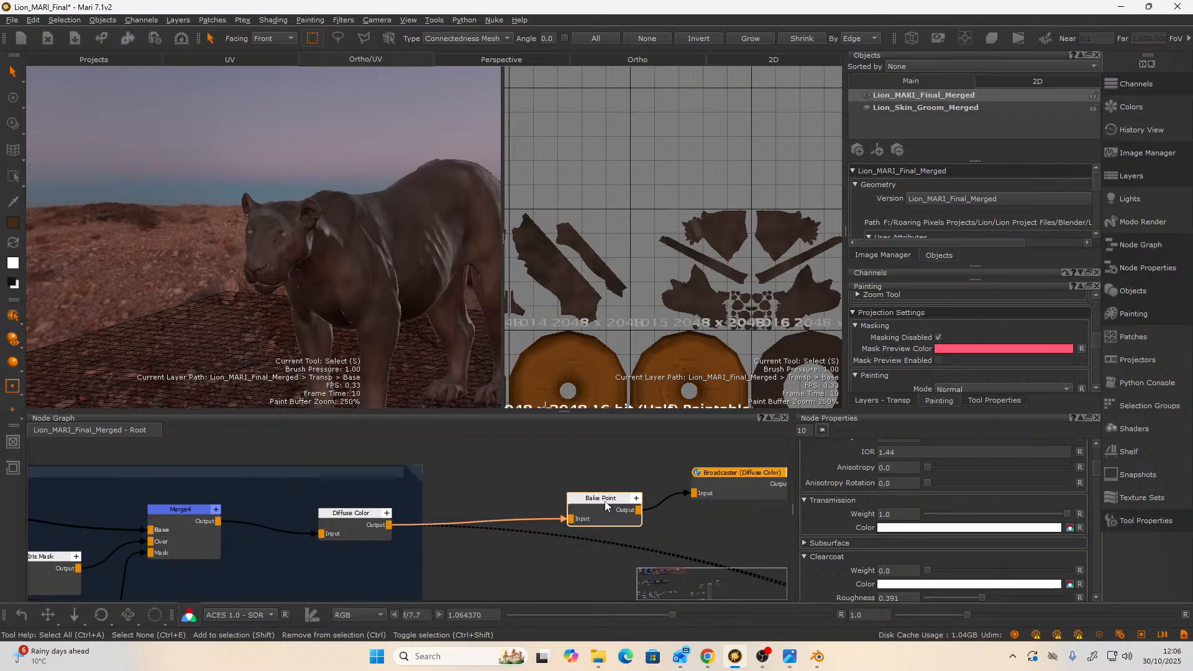
{"action": "scroll", "coordinate": [605, 505], "scroll_direction": "down", "scroll_amount": 5}
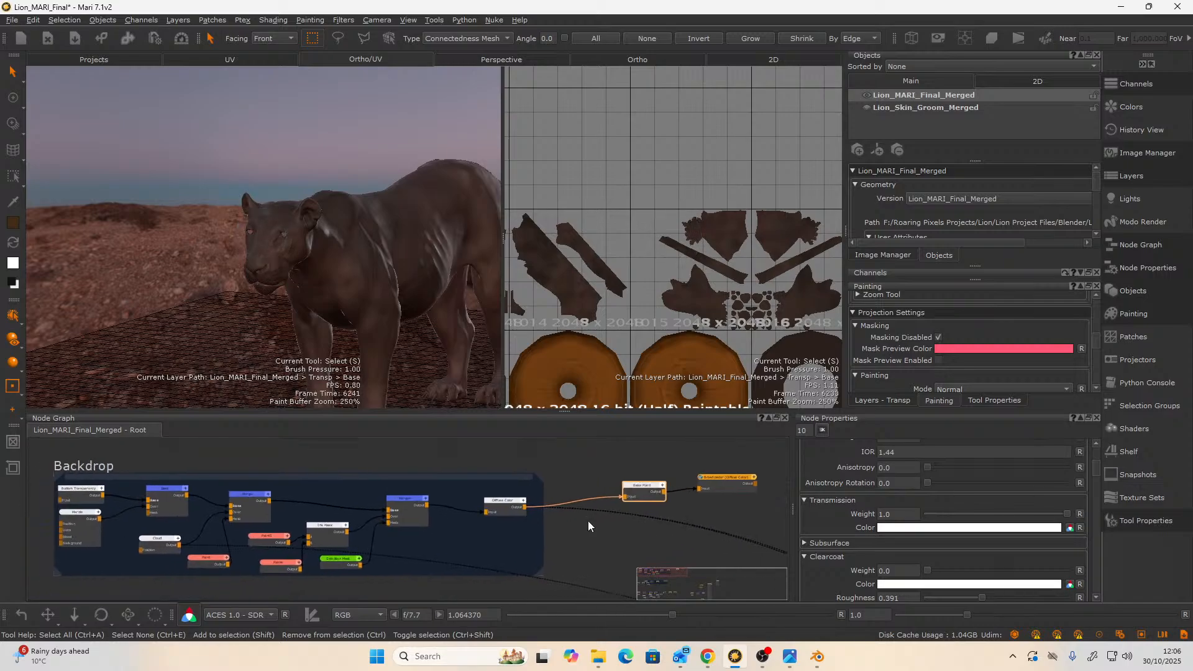
{"action": "scroll", "coordinate": [542, 522], "scroll_direction": "up", "scroll_amount": 2}
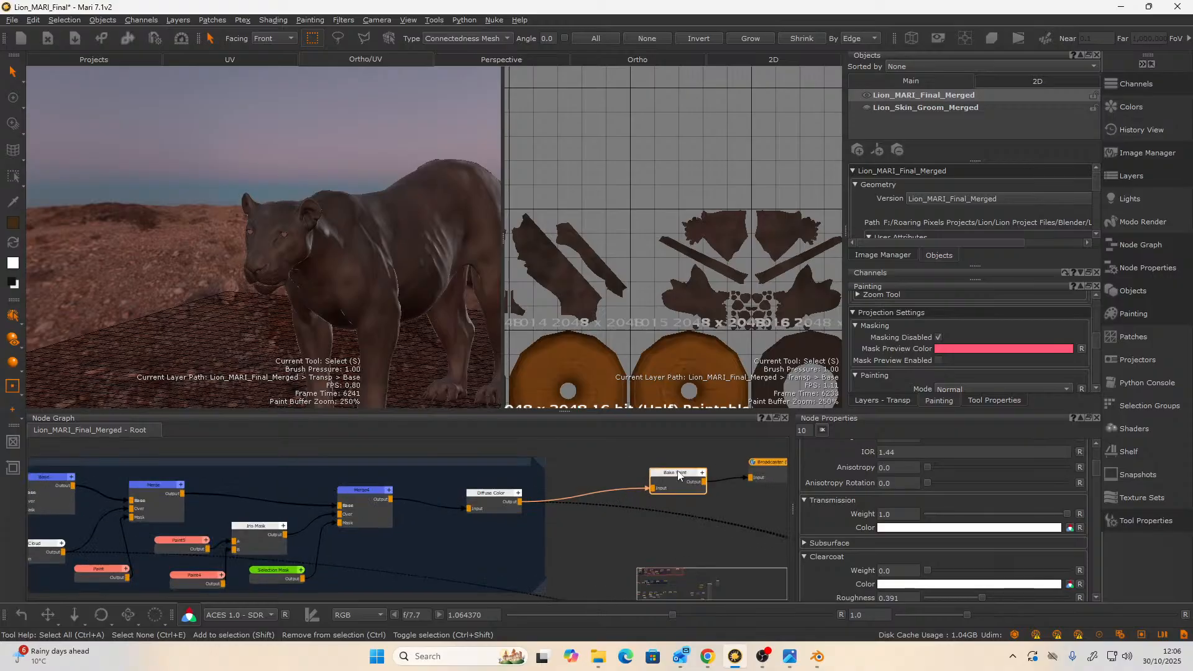
- Move the Bake Point node slightly closer to the Diffuse Color channel and bake it
{"action": "left_click_drag", "start_coordinate": [671, 474], "coordinate": [650, 462]}
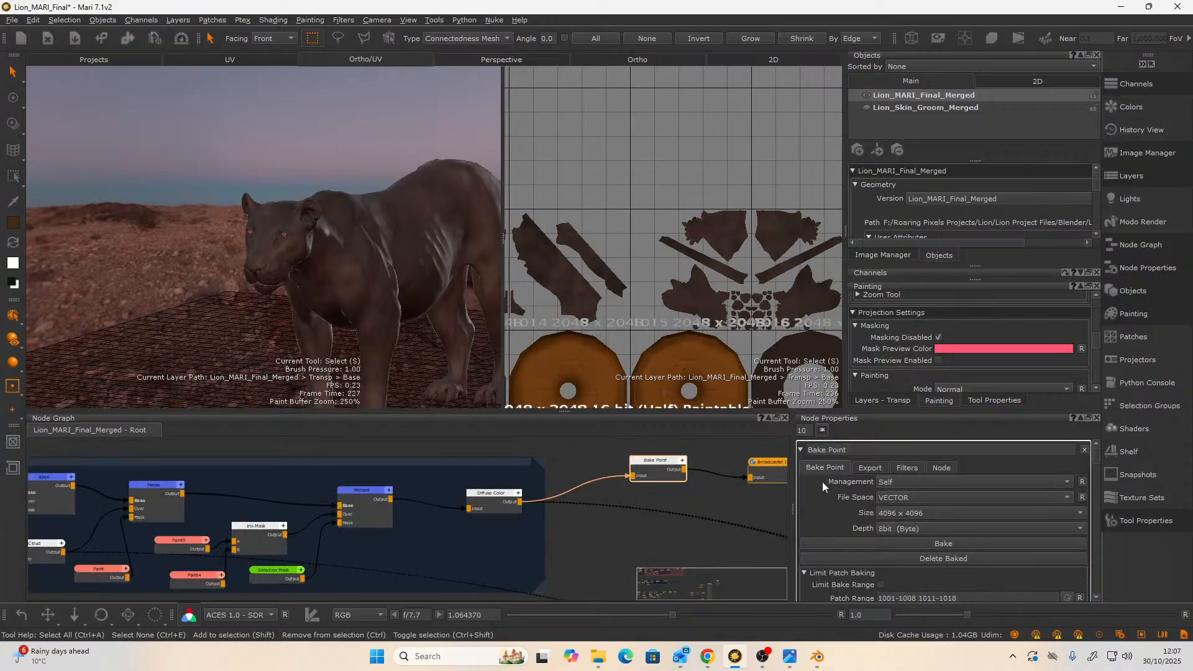
{"action": "left_click", "coordinate": [936, 547]}
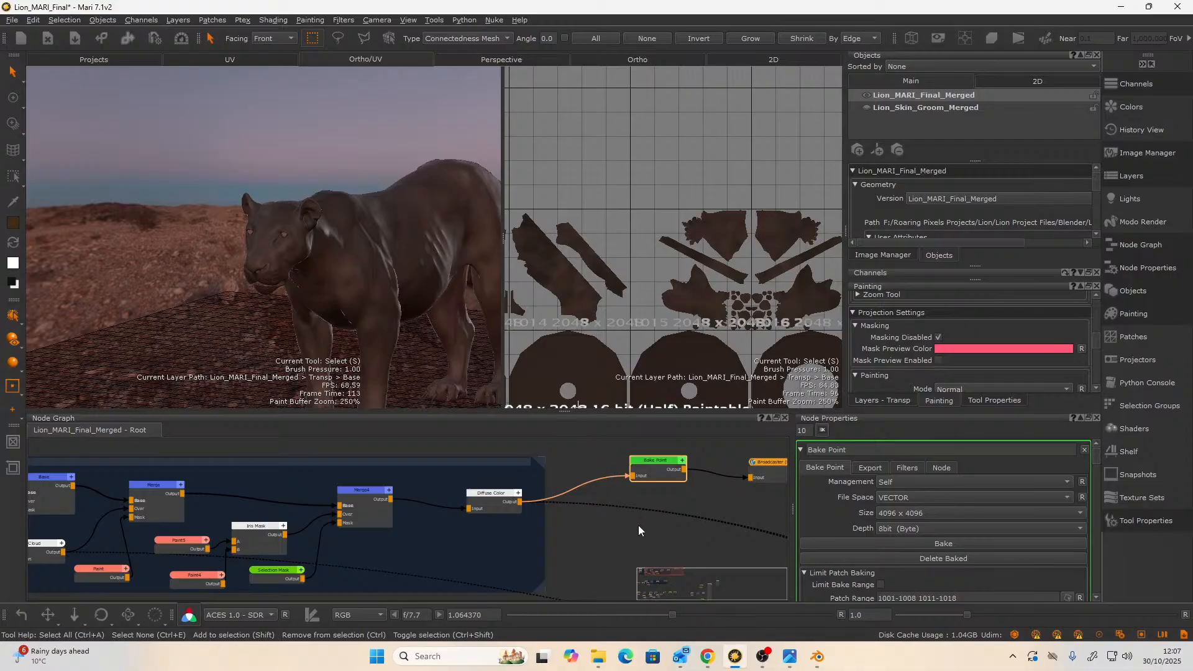
- Examine the nodes feeding the Iris Mask and view the output of Merge4 on the lion
{"action": "scroll", "coordinate": [638, 524], "scroll_direction": "down", "scroll_amount": 2}
{"action": "scroll", "coordinate": [535, 531], "scroll_direction": "up", "scroll_amount": 3}
{"action": "middle_click_drag", "start_coordinate": [535, 530], "coordinate": [592, 546]}
{"action": "scroll", "coordinate": [539, 553], "scroll_direction": "up", "scroll_amount": 2}
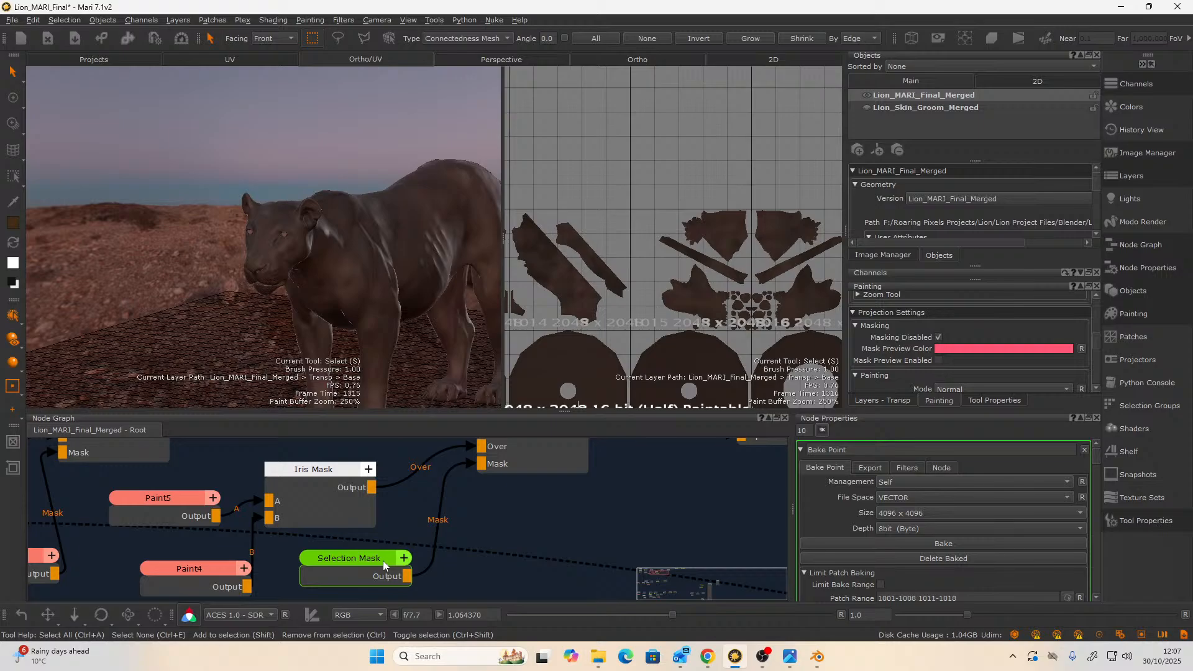
{"action": "scroll", "coordinate": [382, 560], "scroll_direction": "down", "scroll_amount": 3}
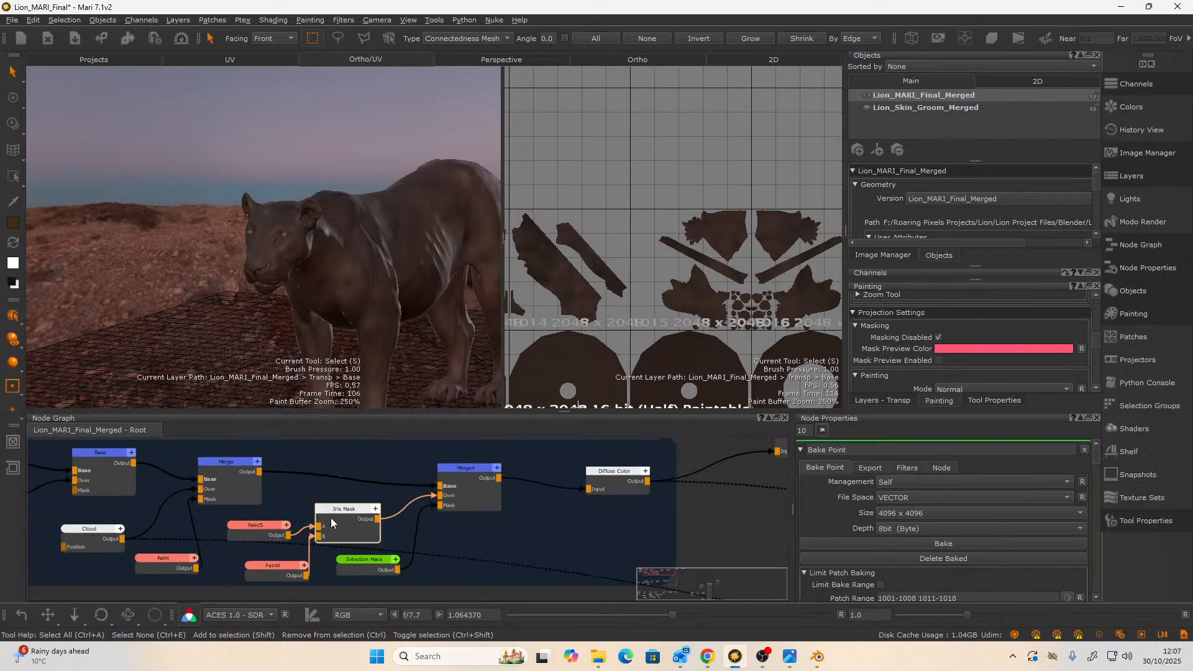
{"action": "scroll", "coordinate": [331, 524], "scroll_direction": "up", "scroll_amount": 2}
{"action": "scroll", "coordinate": [335, 517], "scroll_direction": "down", "scroll_amount": 2}
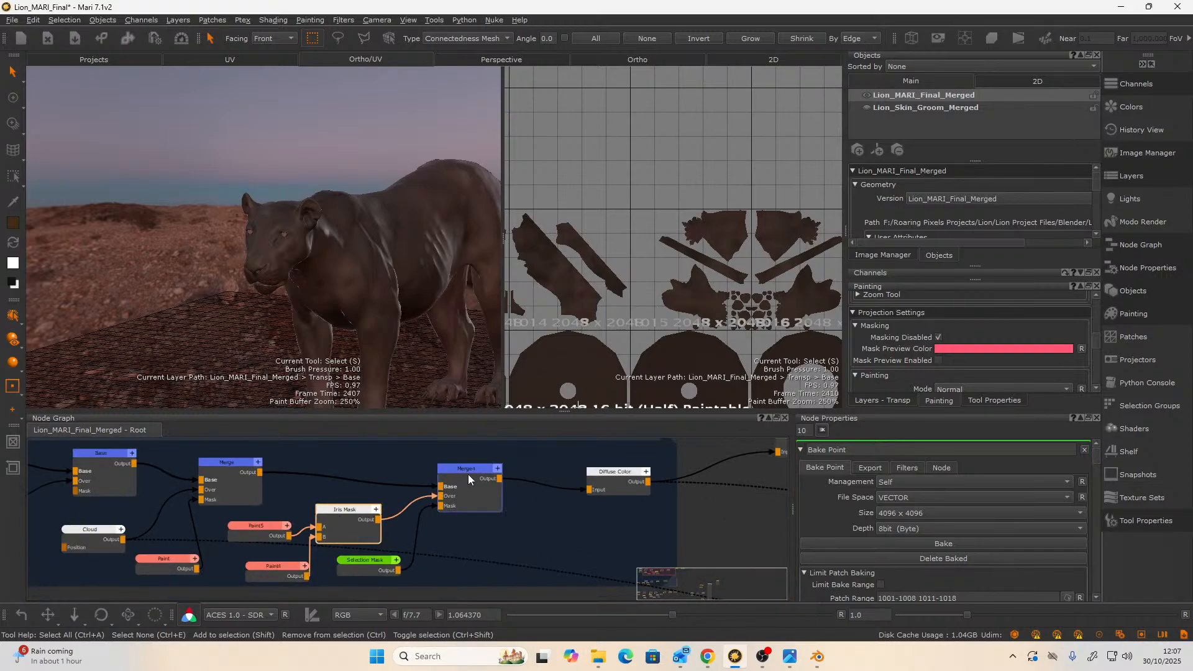
{"action": "key", "text": "v"}
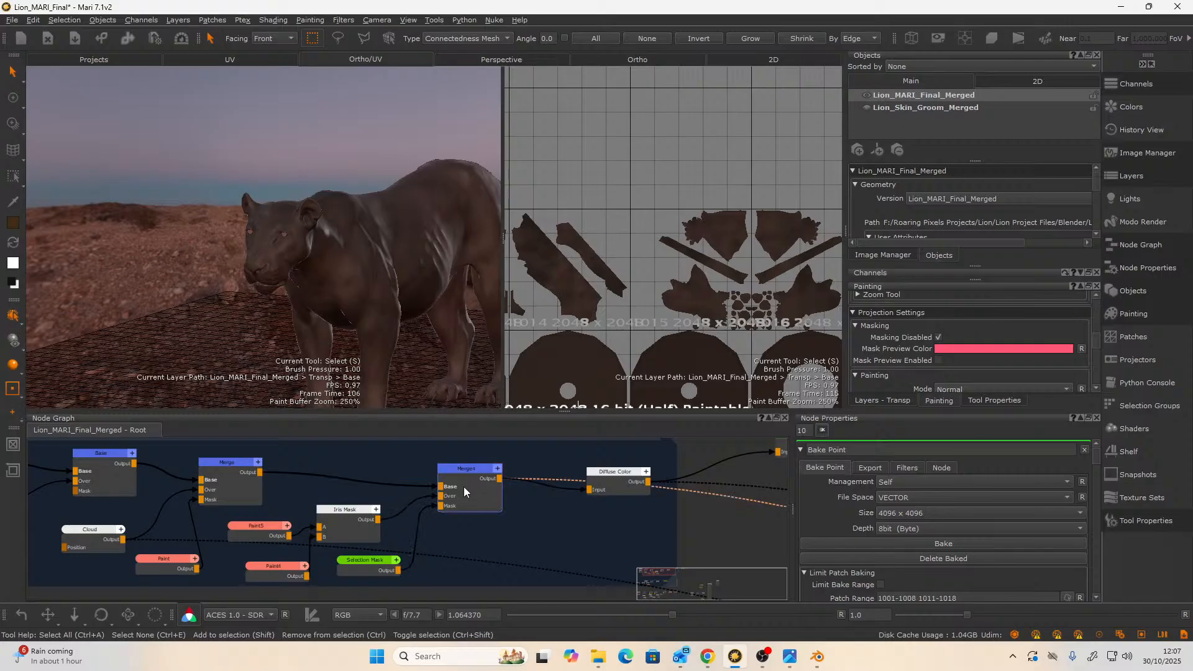
{"action": "scroll", "coordinate": [457, 503], "scroll_direction": "up", "scroll_amount": 2}
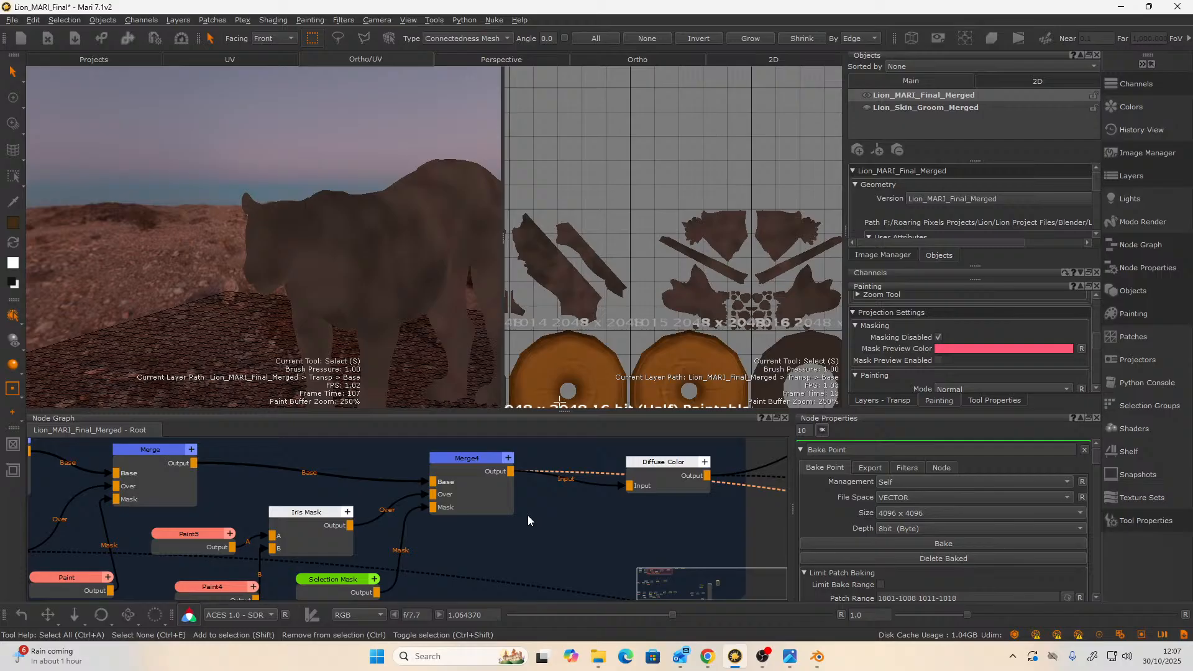
- Set the depth of the Paint5 node feeding the Iris Mask to 16bit (Half)
{"action": "left_click", "coordinate": [316, 520]}
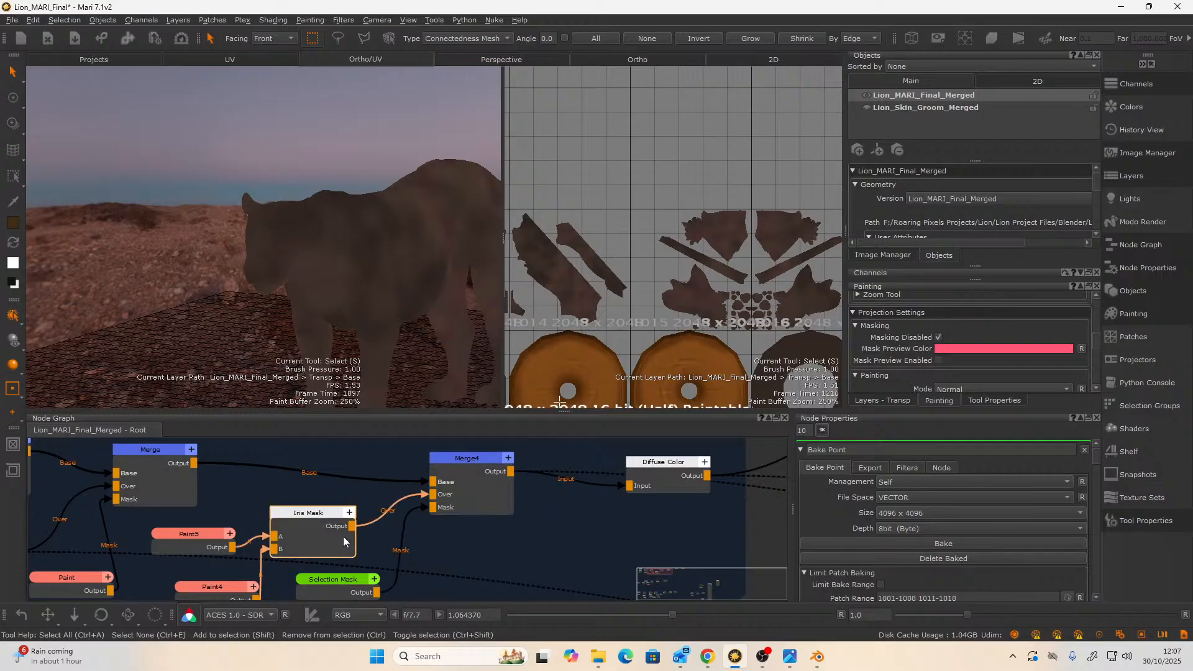
{"action": "left_click", "coordinate": [205, 540]}
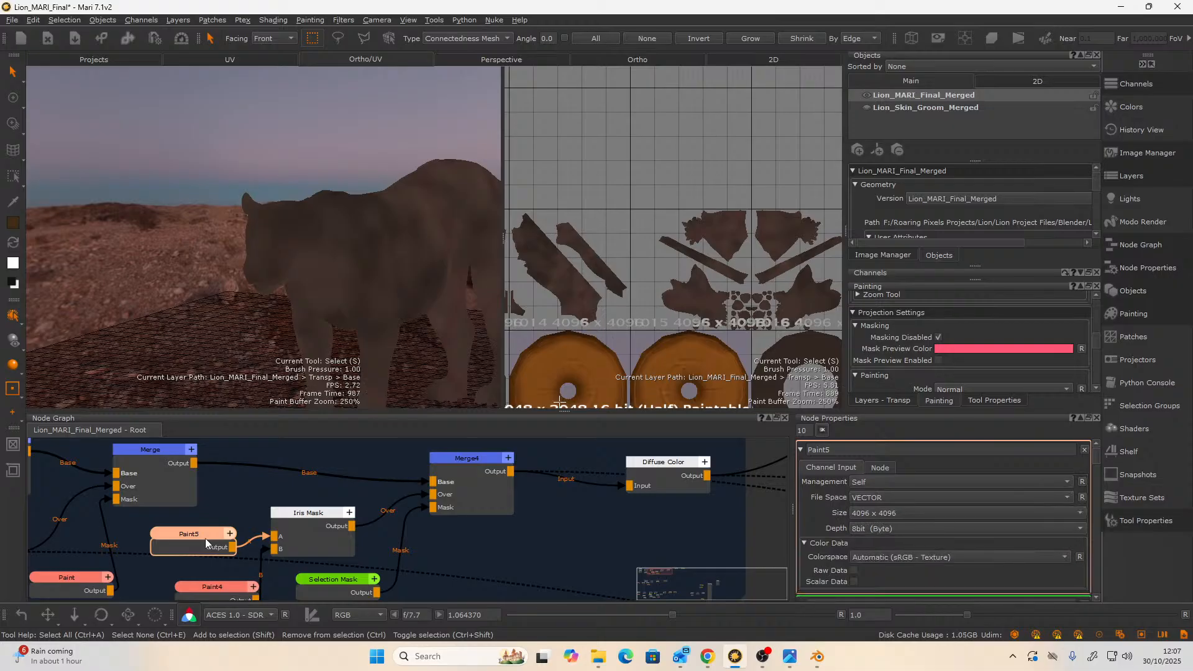
{"action": "left_click", "coordinate": [207, 596]}
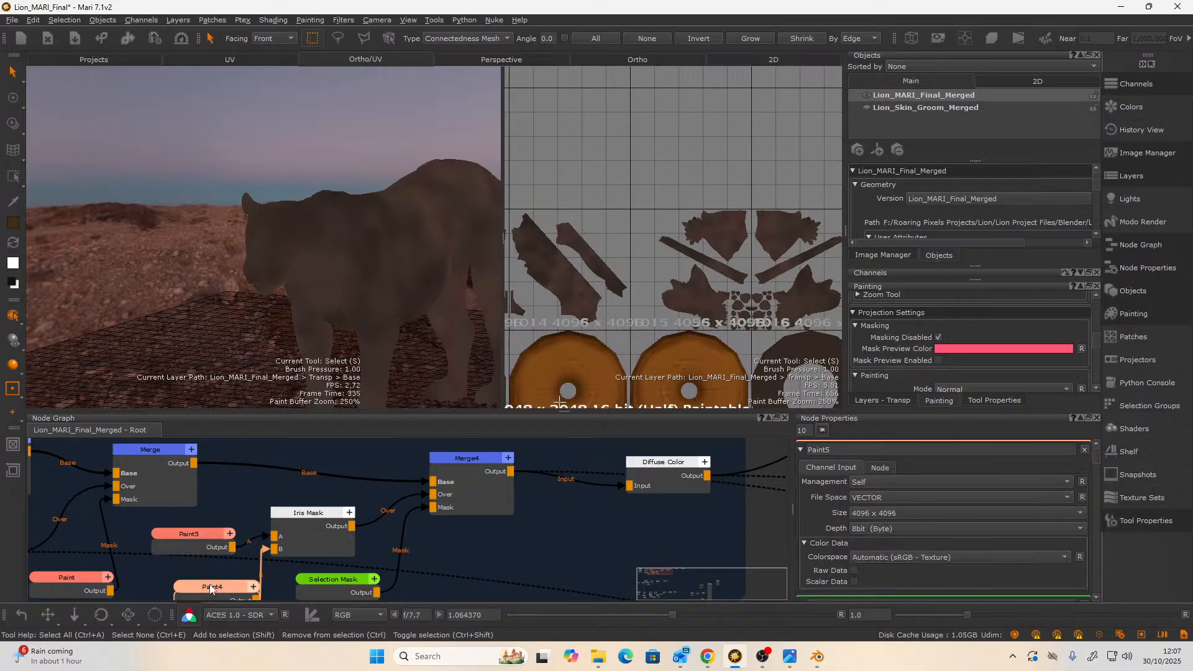
{"action": "left_click", "coordinate": [189, 532]}
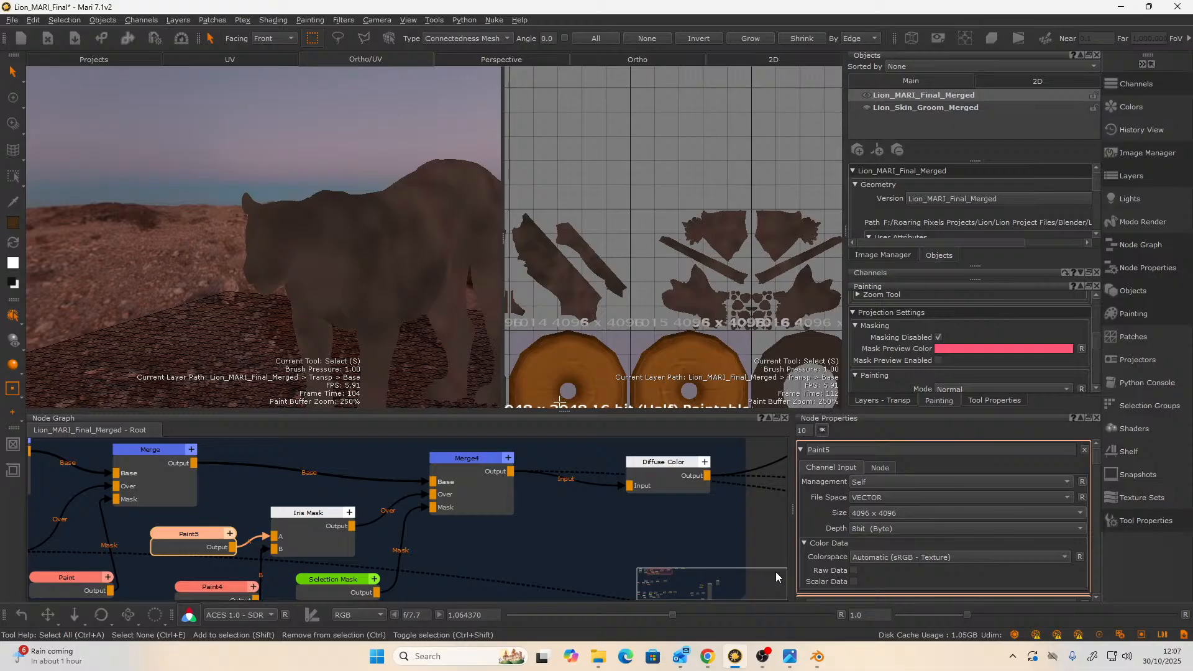
{"action": "left_click", "coordinate": [857, 529]}
{"action": "left_click", "coordinate": [866, 540]}
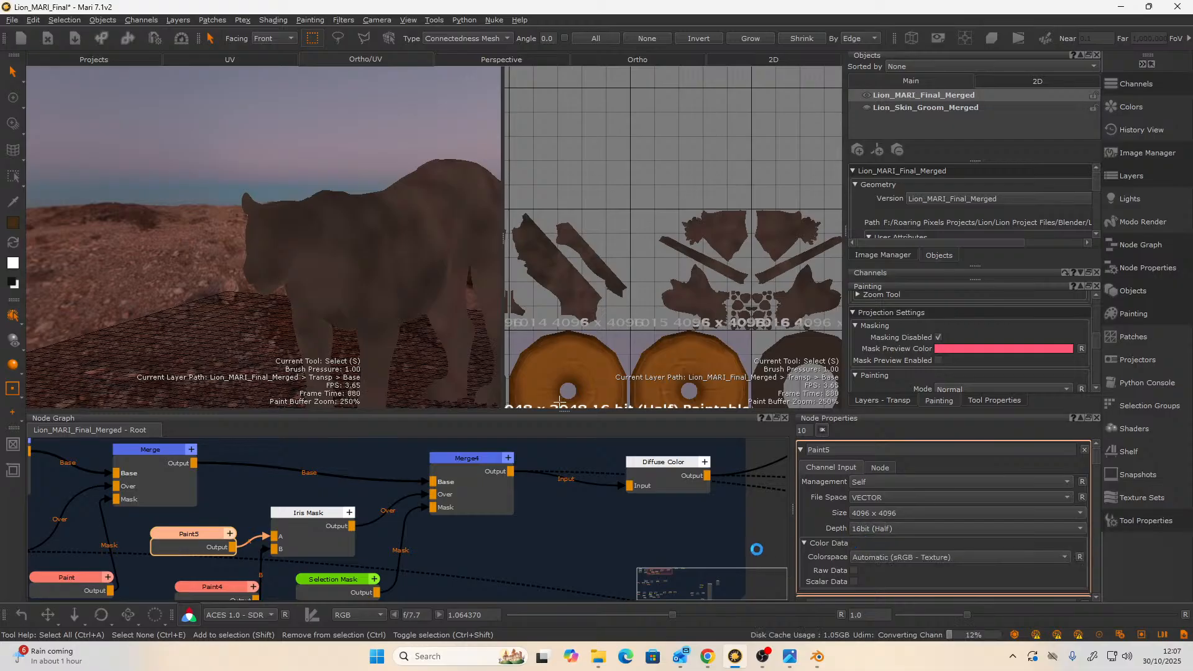
- Compare the outputs of the Iris Mask, Merge4, Paint5 and Paint4 nodes in the viewer
{"action": "left_click", "coordinate": [216, 588]}
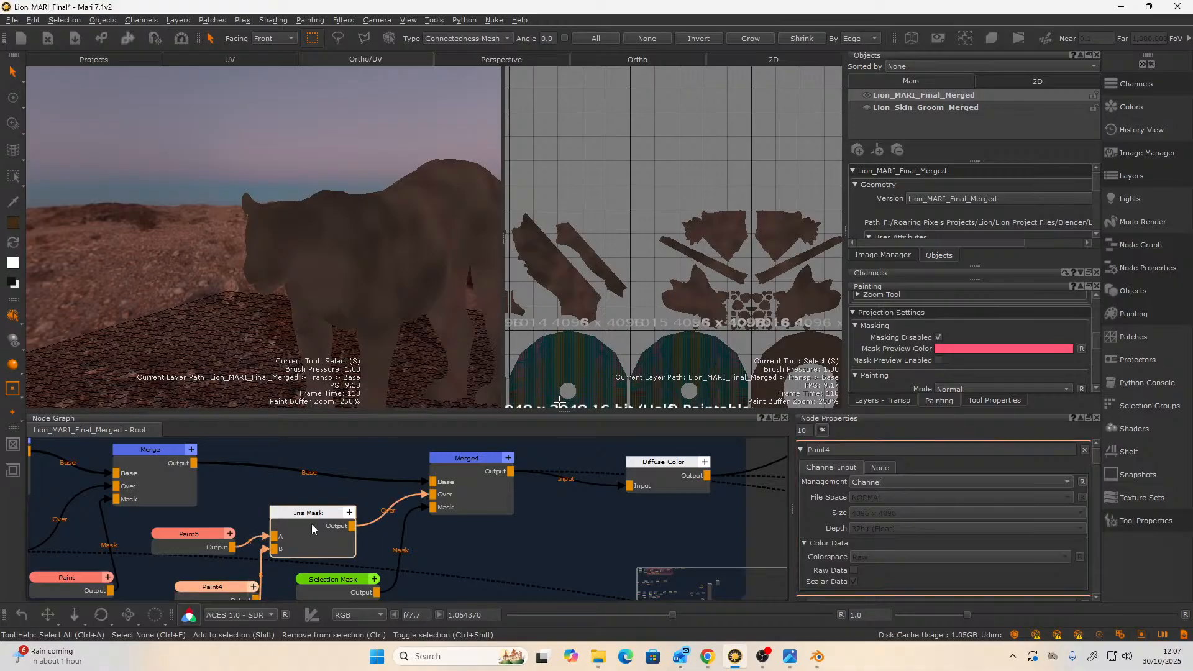
{"action": "key", "text": "v"}
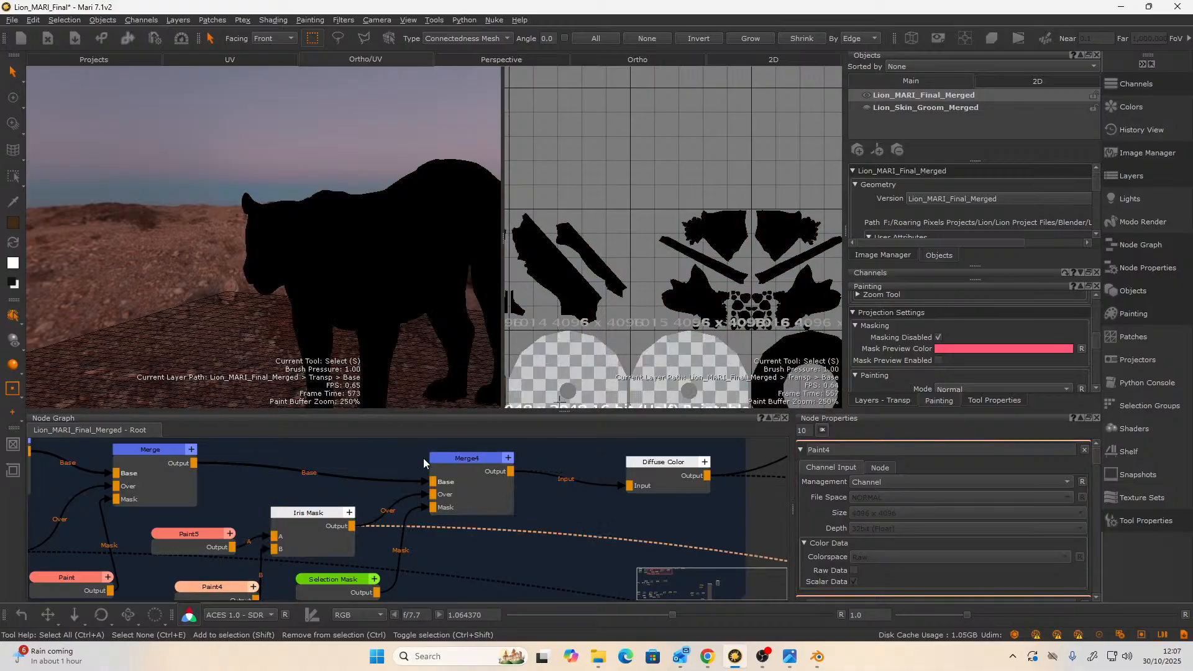
{"action": "key", "text": "v"}
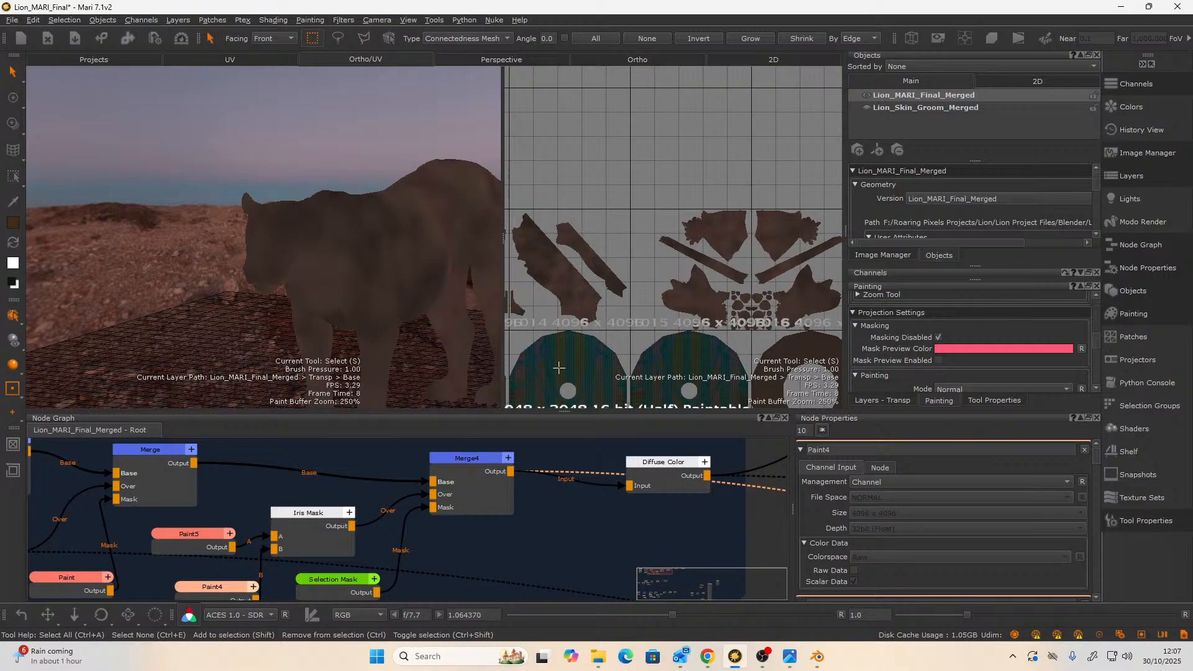
{"action": "left_click", "coordinate": [208, 551]}
{"action": "key", "text": "v"}
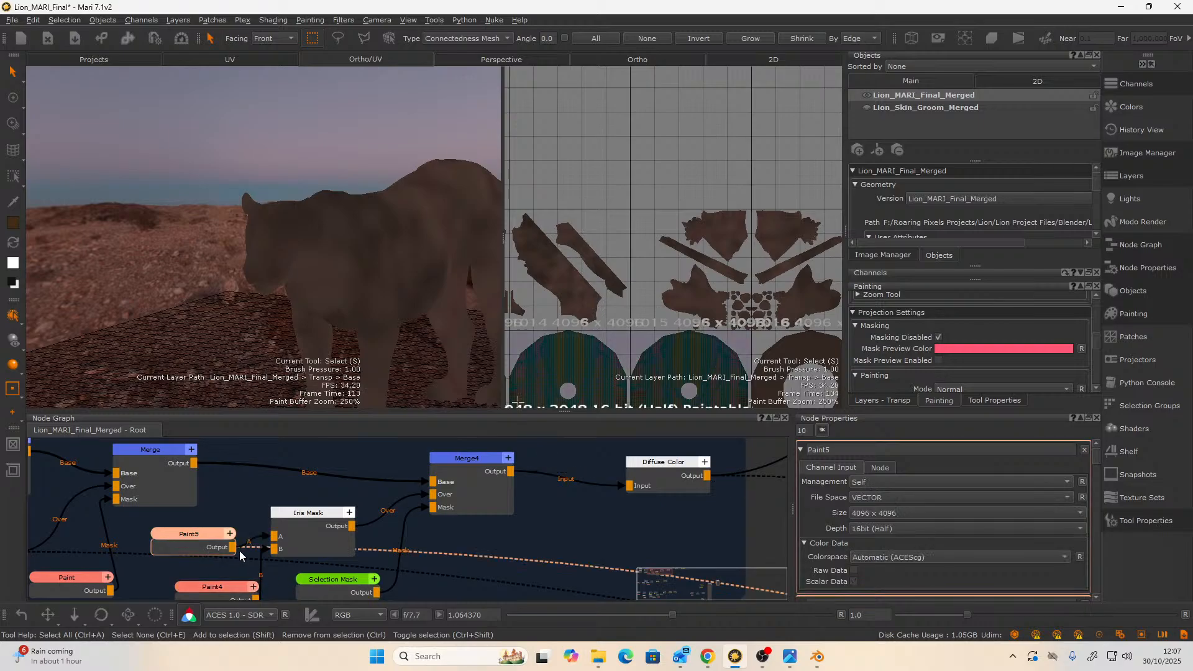
{"action": "scroll", "coordinate": [311, 544], "scroll_direction": "down", "scroll_amount": 1}
{"action": "scroll", "coordinate": [249, 567], "scroll_direction": "down", "scroll_amount": 1}
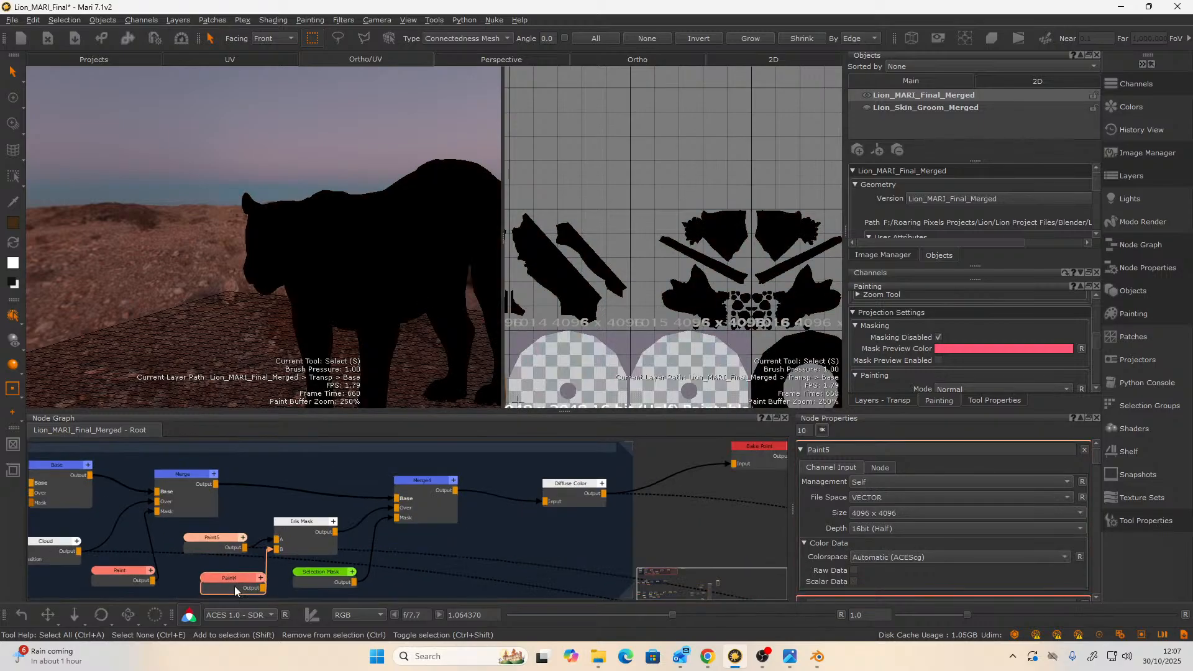
{"action": "key", "text": "v"}
{"action": "left_click", "coordinate": [296, 526]}
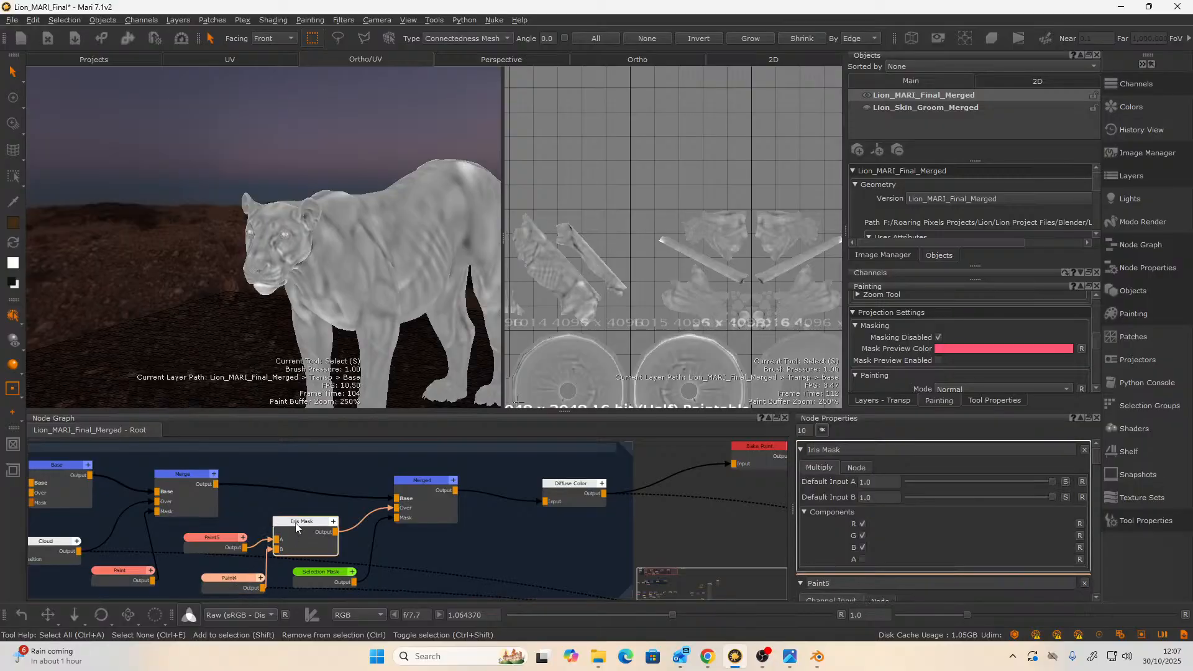
{"action": "key", "text": "v"}
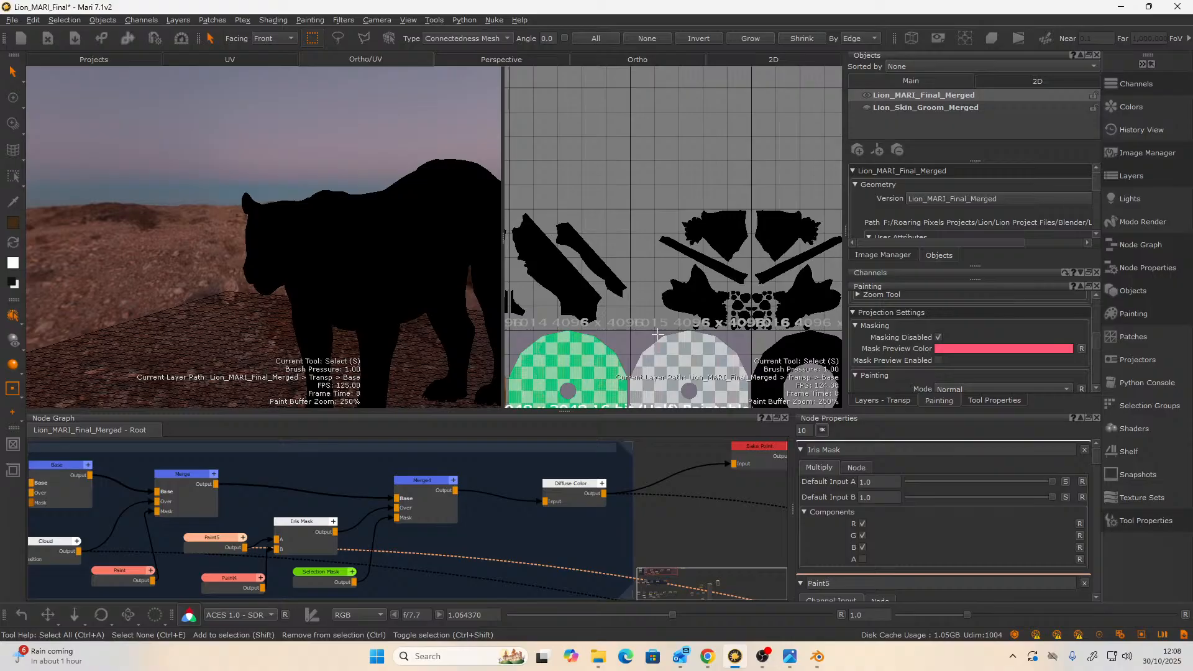
- Undo the patch selection, the viewer connections and the 16bit (Half) conversion of Paint5
{"action": "key", "text": "ctrl+z"}
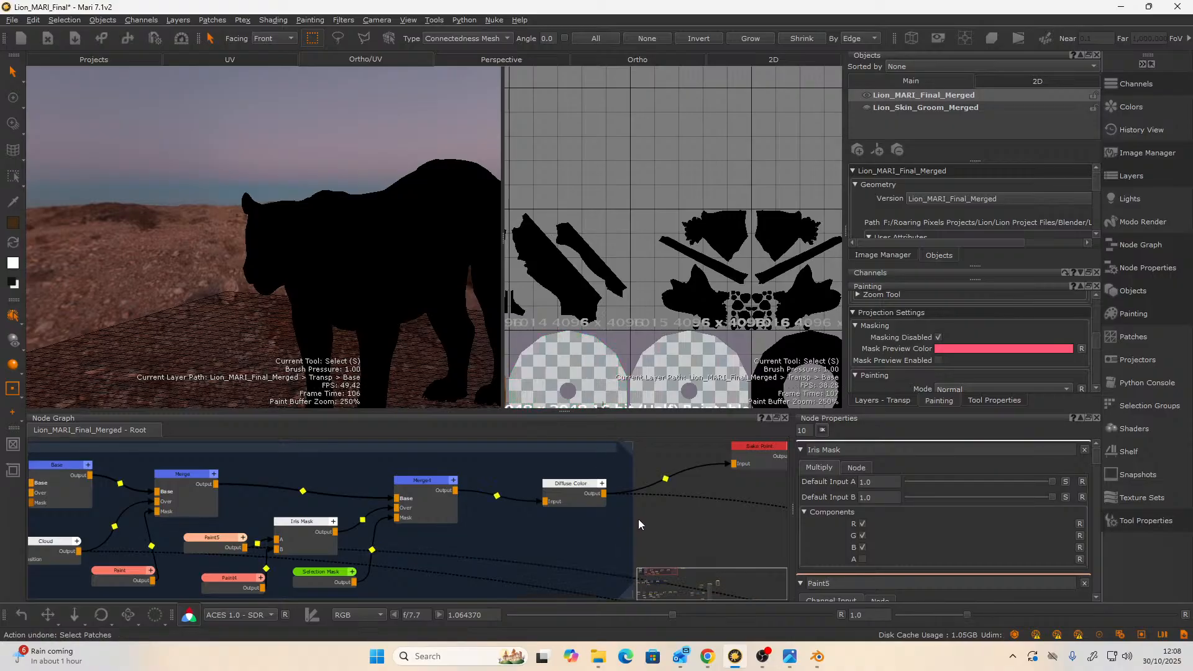
{"action": "key", "text": "ctrl+z"}
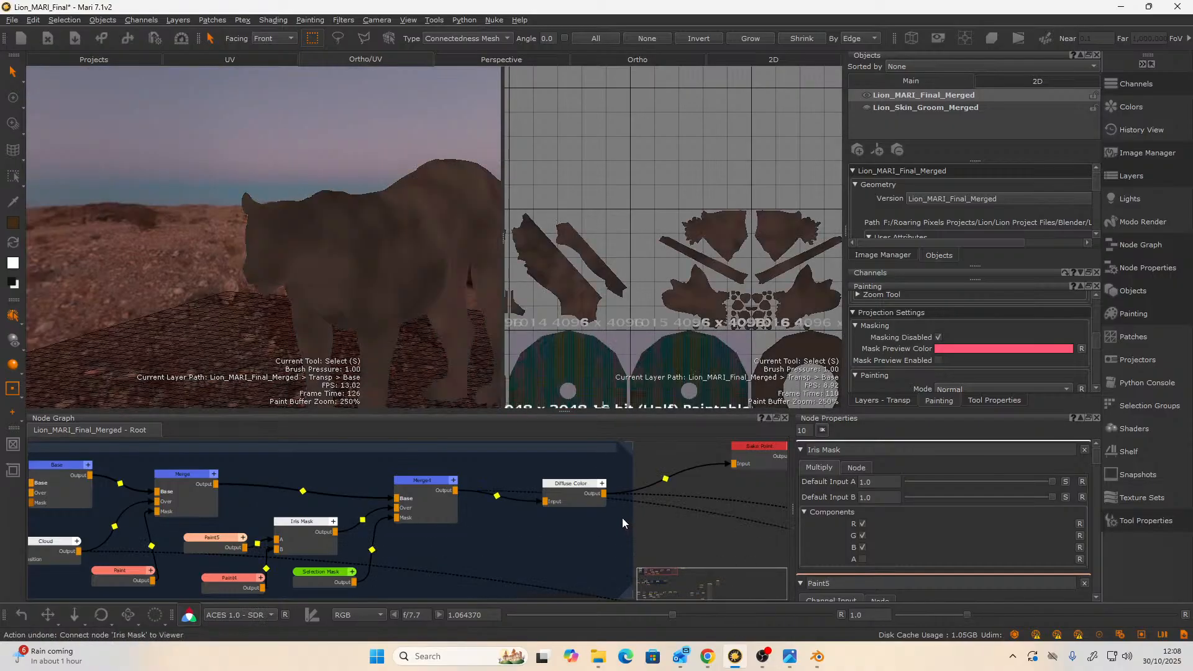
{"action": "key", "text": "ctrl+z"}
- Move Paint5 slightly away from the Iris Mask and open the properties of Merge4
{"action": "scroll", "coordinate": [218, 551], "scroll_direction": "up", "scroll_amount": 2}
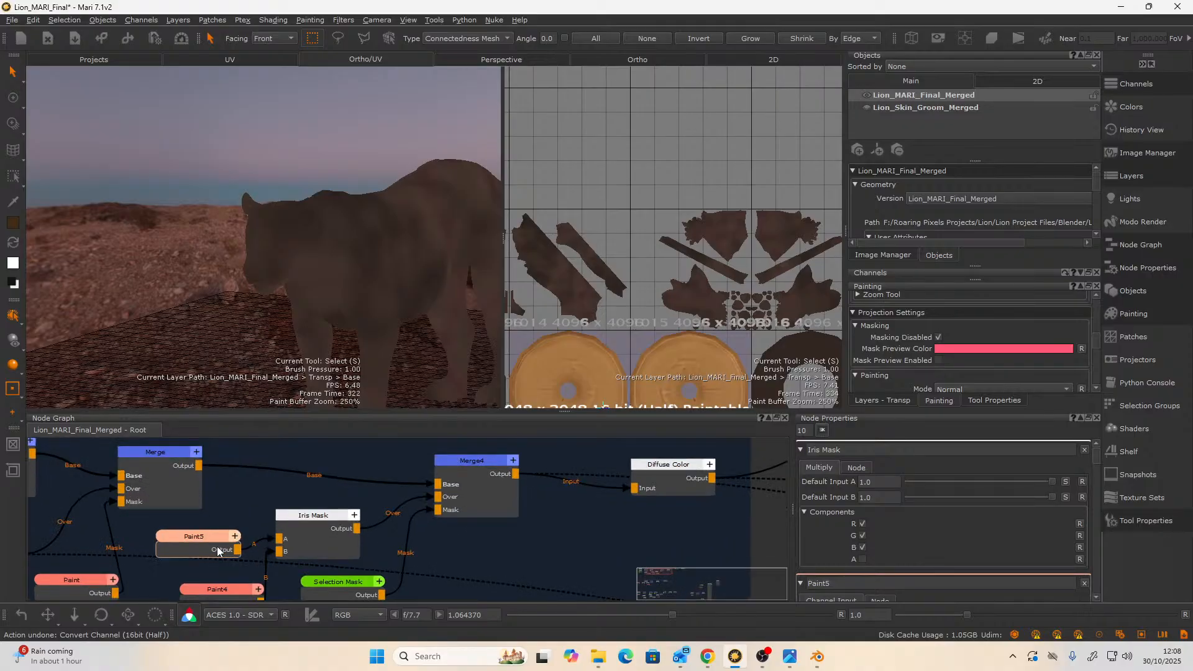
{"action": "left_click_drag", "start_coordinate": [218, 551], "coordinate": [210, 541]}
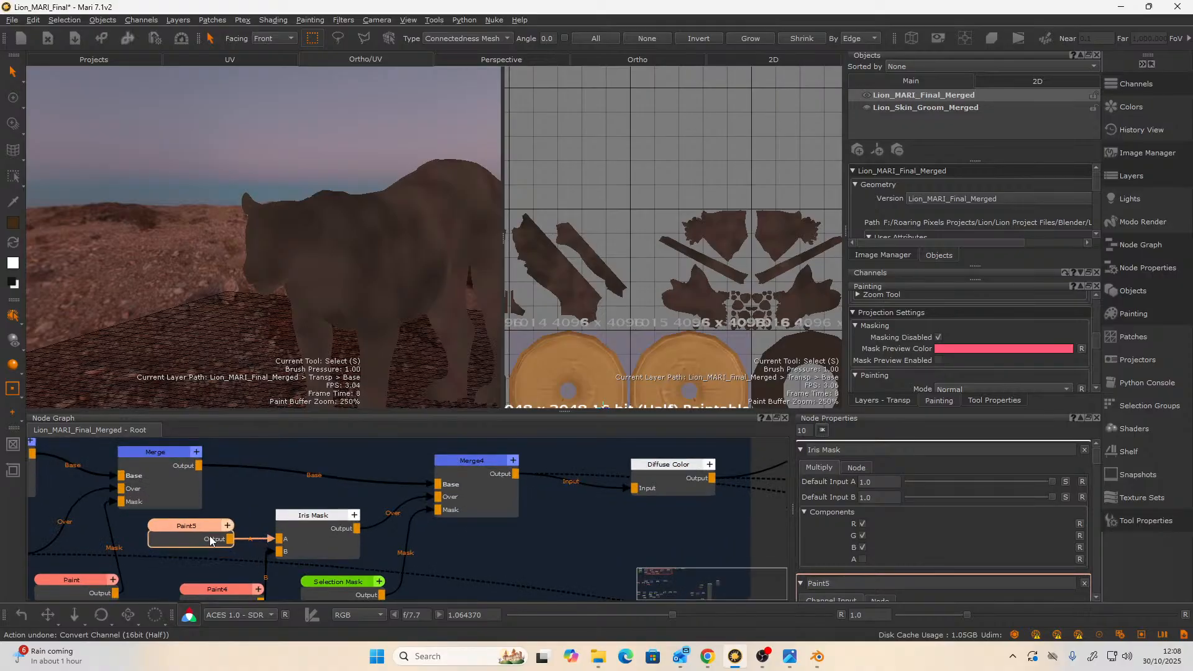
{"action": "left_click", "coordinate": [317, 527]}
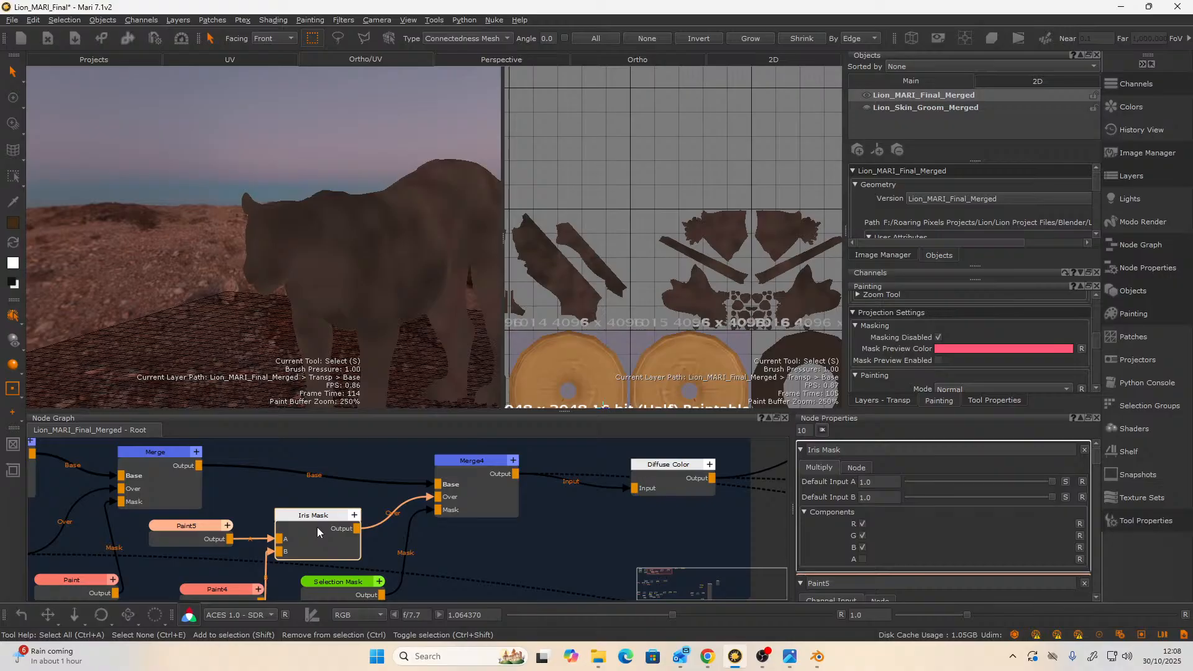
{"action": "left_click", "coordinate": [475, 475]}
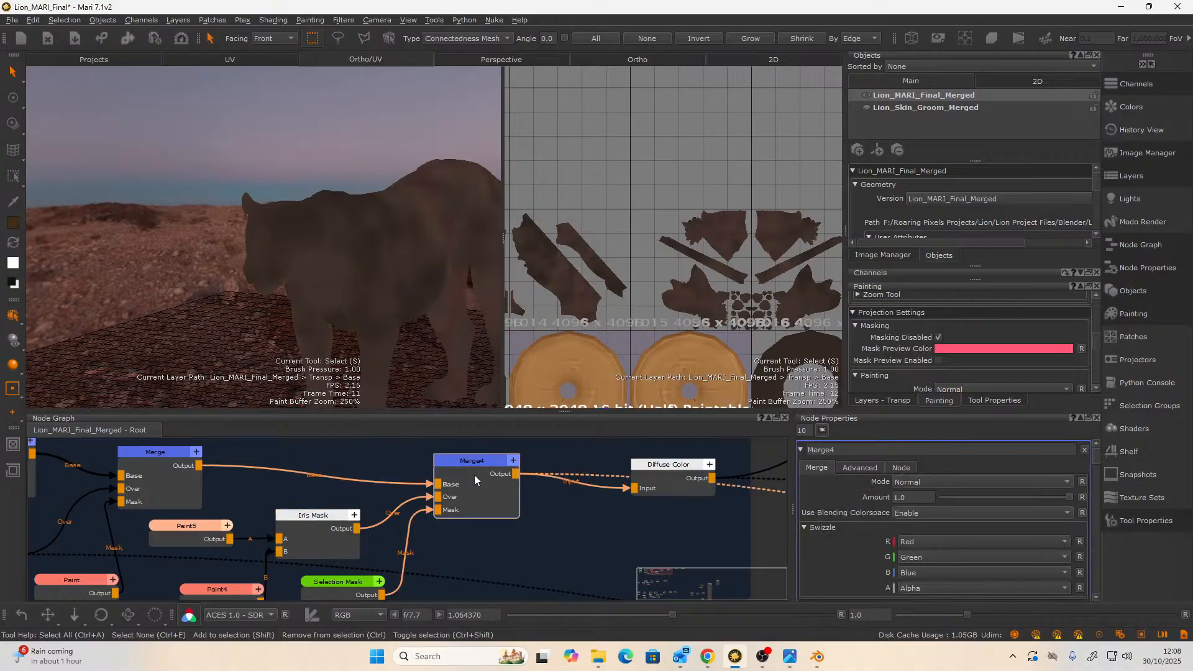
{"action": "scroll", "coordinate": [505, 509], "scroll_direction": "down", "scroll_amount": 3}
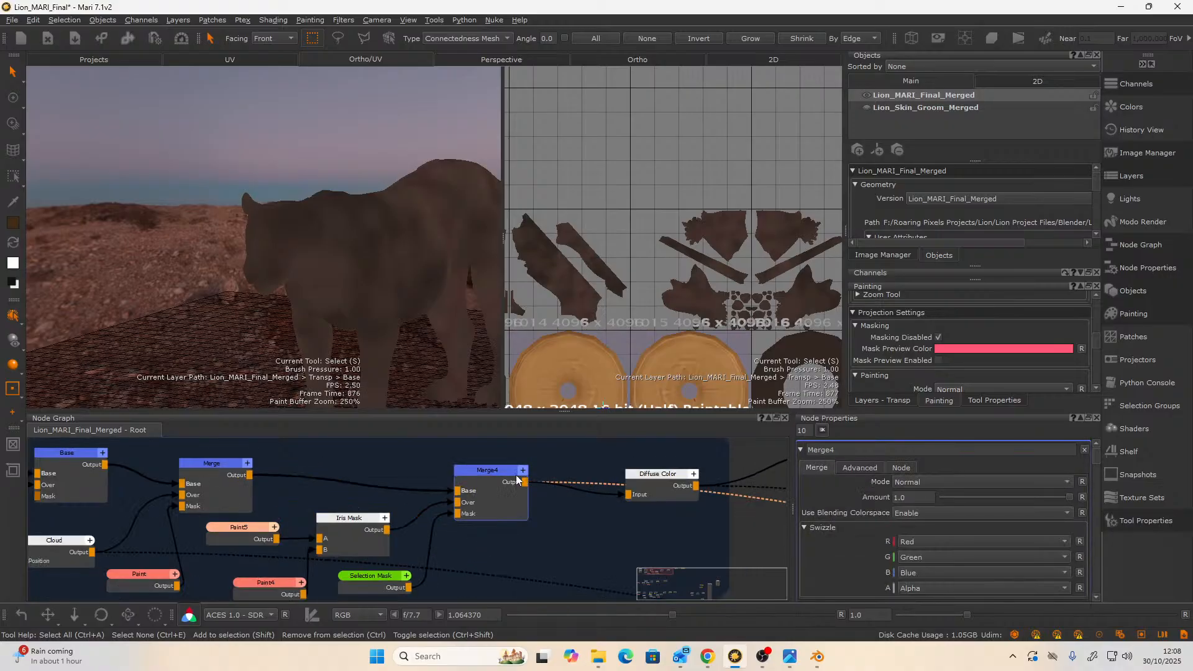
{"action": "key", "text": "b"}
- View the Paint4 output on the lion and check the properties of the Paint4 and Paint nodes
{"action": "scroll", "coordinate": [582, 511], "scroll_direction": "up", "scroll_amount": 2}
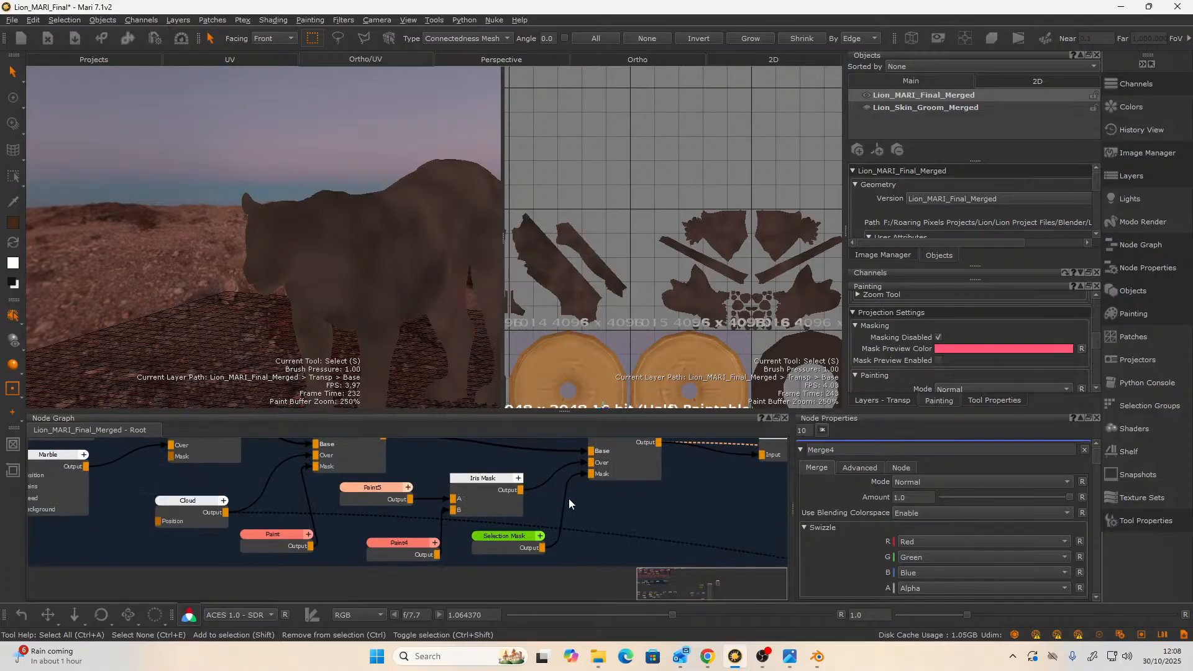
{"action": "left_click", "coordinate": [408, 542]}
{"action": "key", "text": "v"}
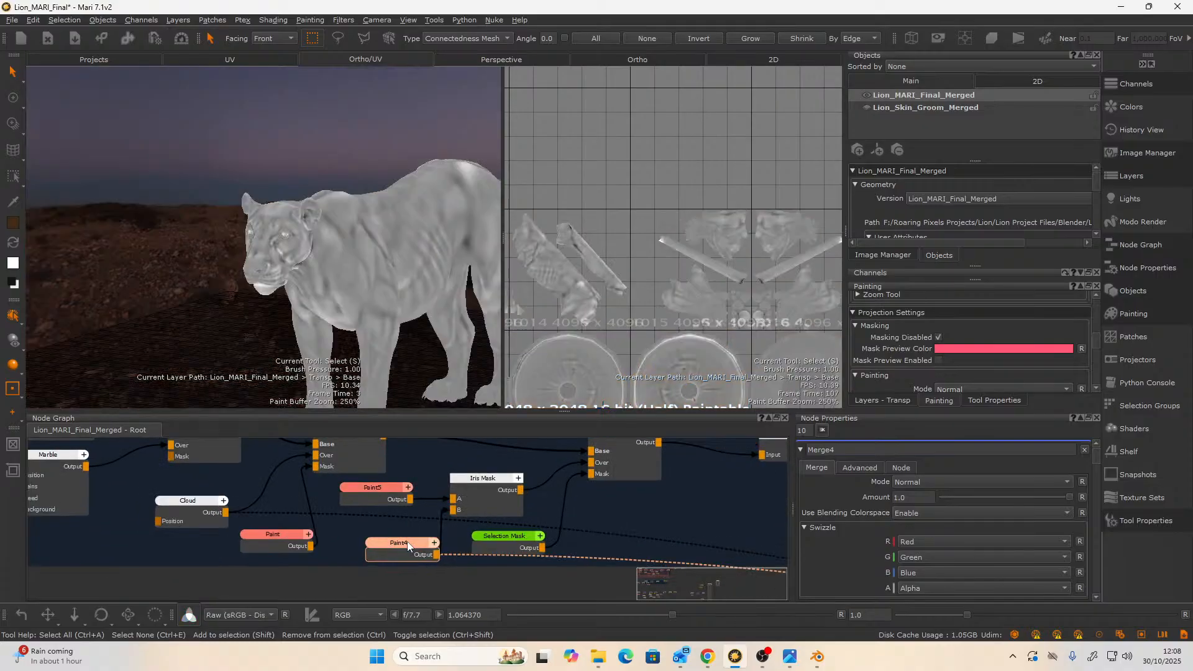
{"action": "left_click", "coordinate": [437, 517]}
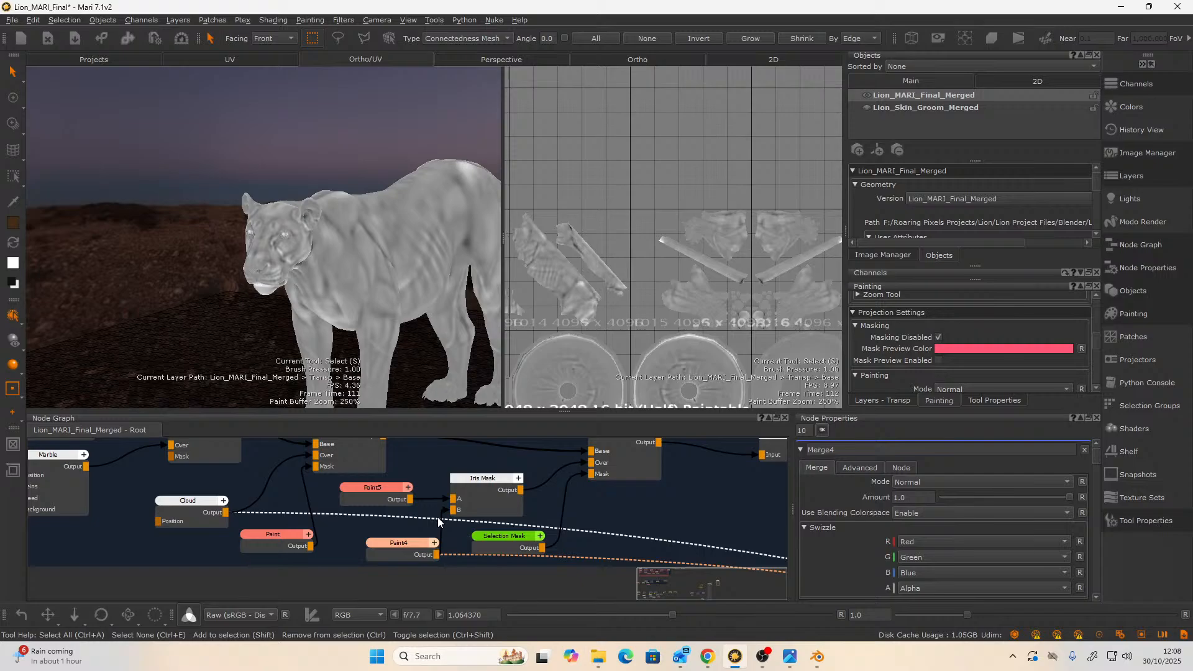
{"action": "left_click", "coordinate": [406, 545]}
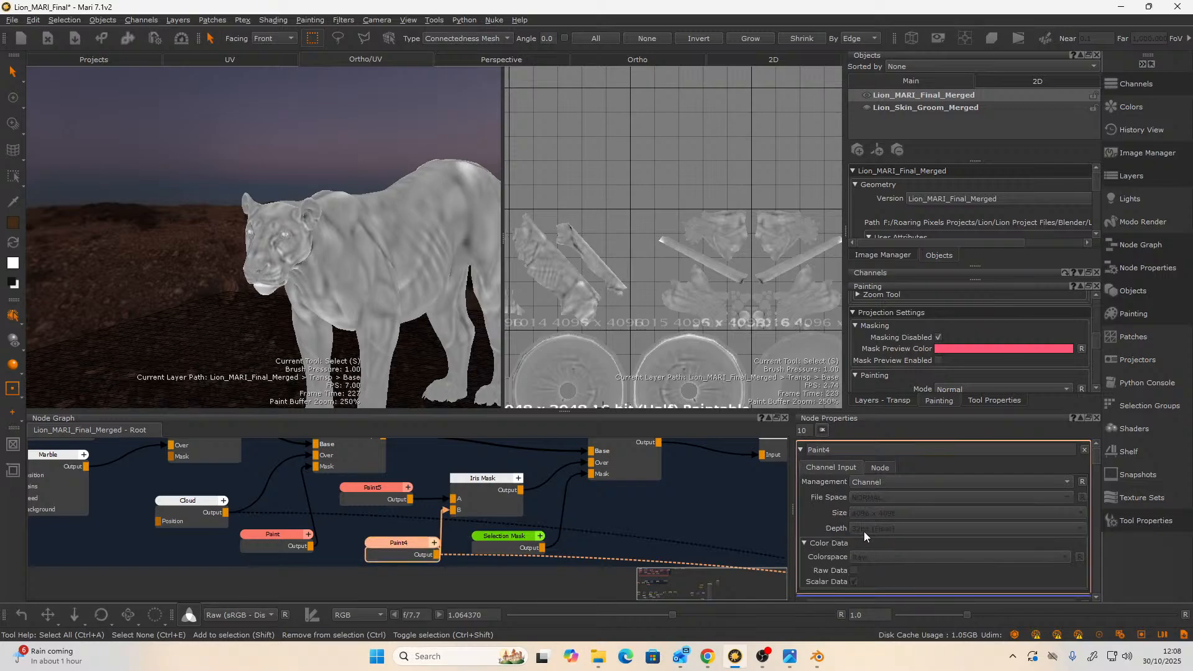
{"action": "left_click", "coordinate": [269, 538]}
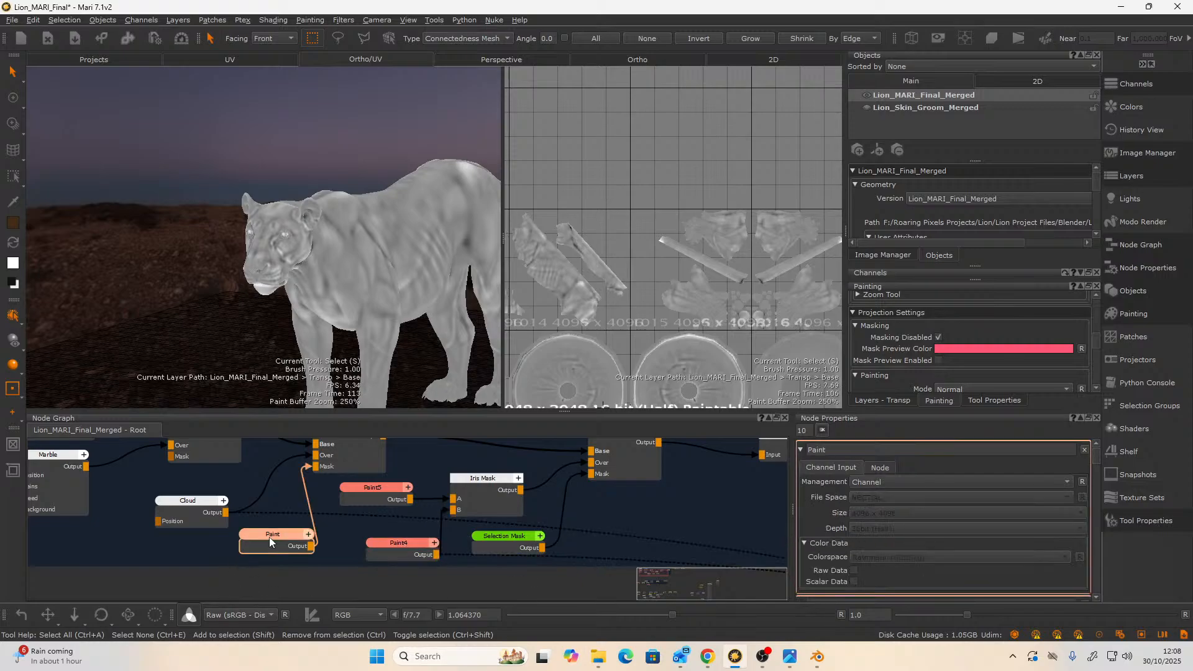
{"action": "left_click", "coordinate": [174, 508]}
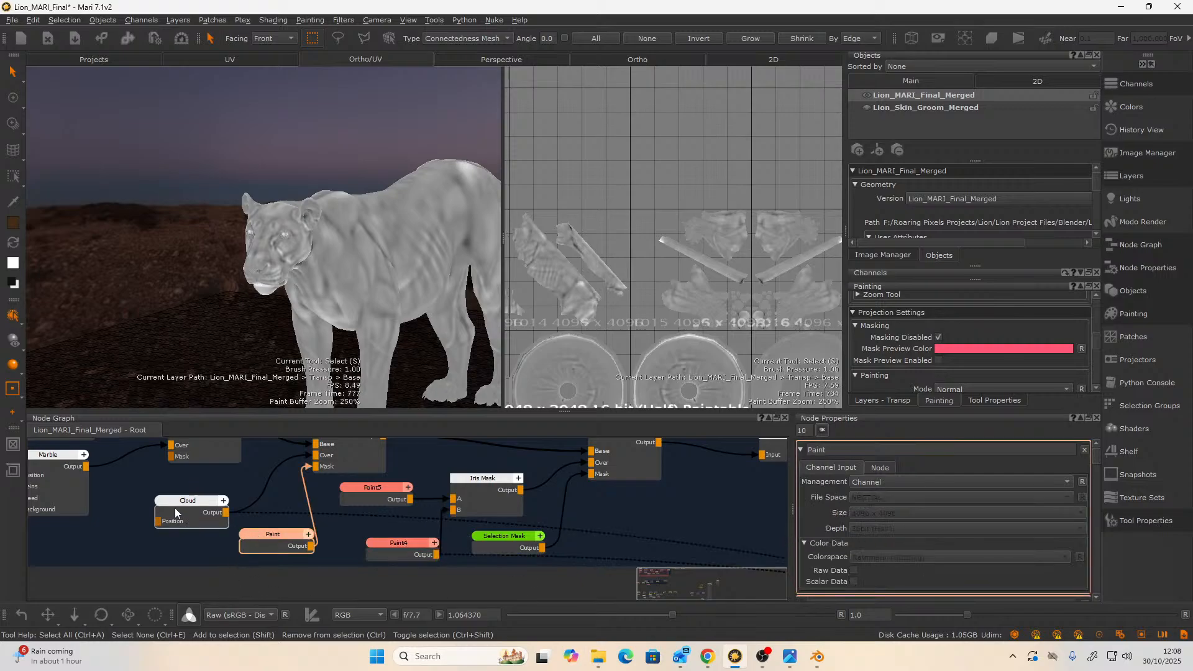
- Move Paint4 into line beneath Paint5 and open the properties of Paint5
{"action": "left_click", "coordinate": [408, 498]}
{"action": "scroll", "coordinate": [401, 496], "scroll_direction": "down", "scroll_amount": 2}
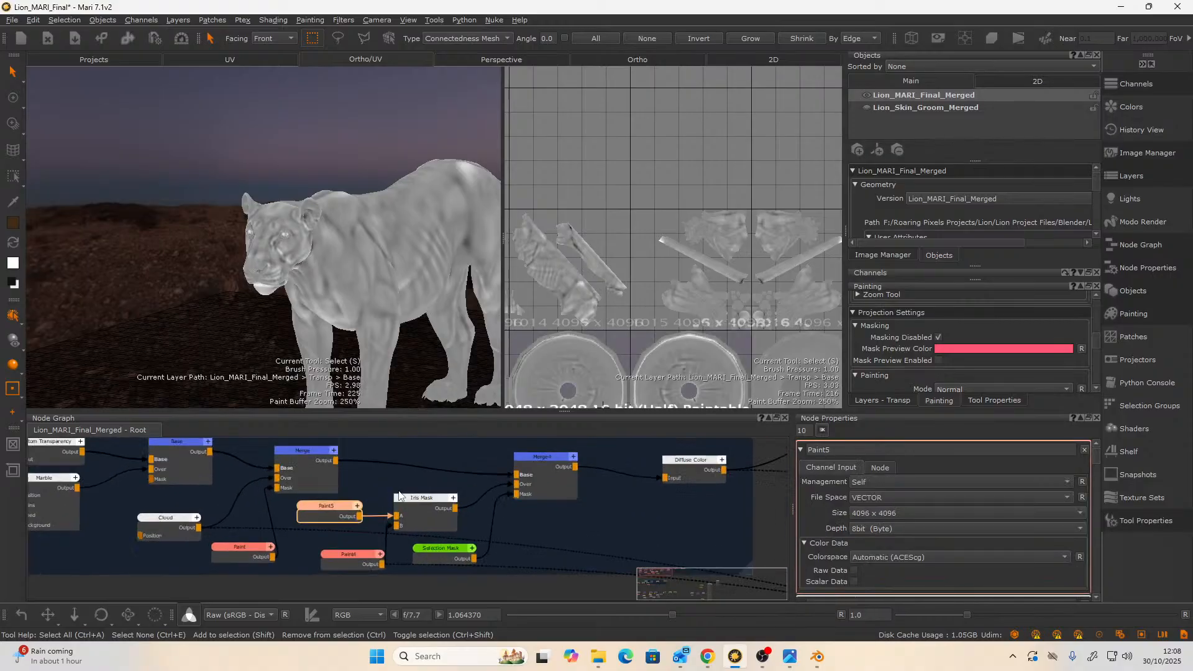
{"action": "scroll", "coordinate": [400, 495], "scroll_direction": "up", "scroll_amount": 3}
{"action": "scroll", "coordinate": [379, 503], "scroll_direction": "down", "scroll_amount": 1}
{"action": "left_click", "coordinate": [311, 580]}
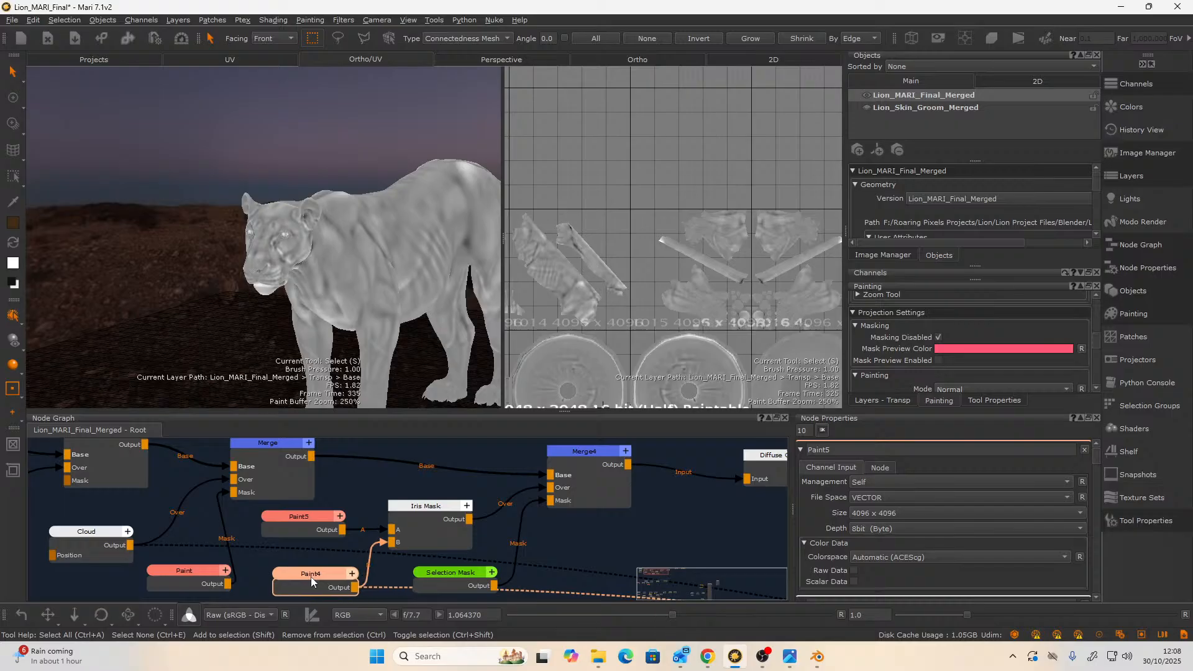
{"action": "left_click_drag", "start_coordinate": [311, 577], "coordinate": [300, 573]}
{"action": "left_click", "coordinate": [302, 523]}
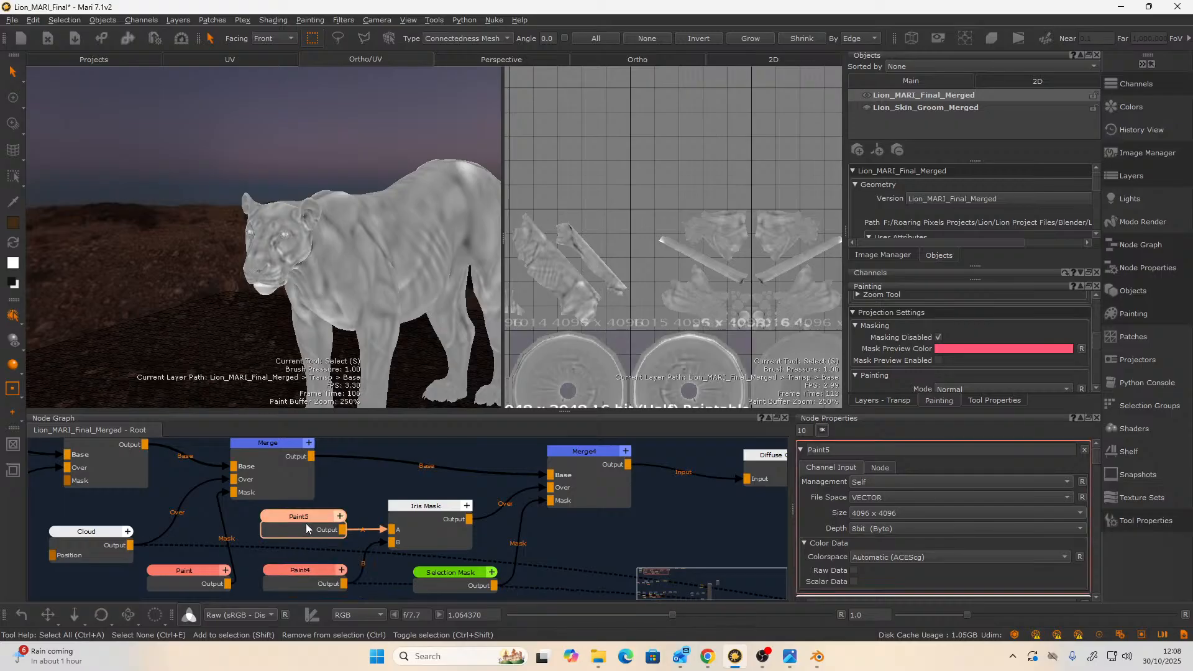
- View the Iris Mask output on the lion and check the multiply and node settings of the Iris Mask
{"action": "left_click", "coordinate": [405, 512]}
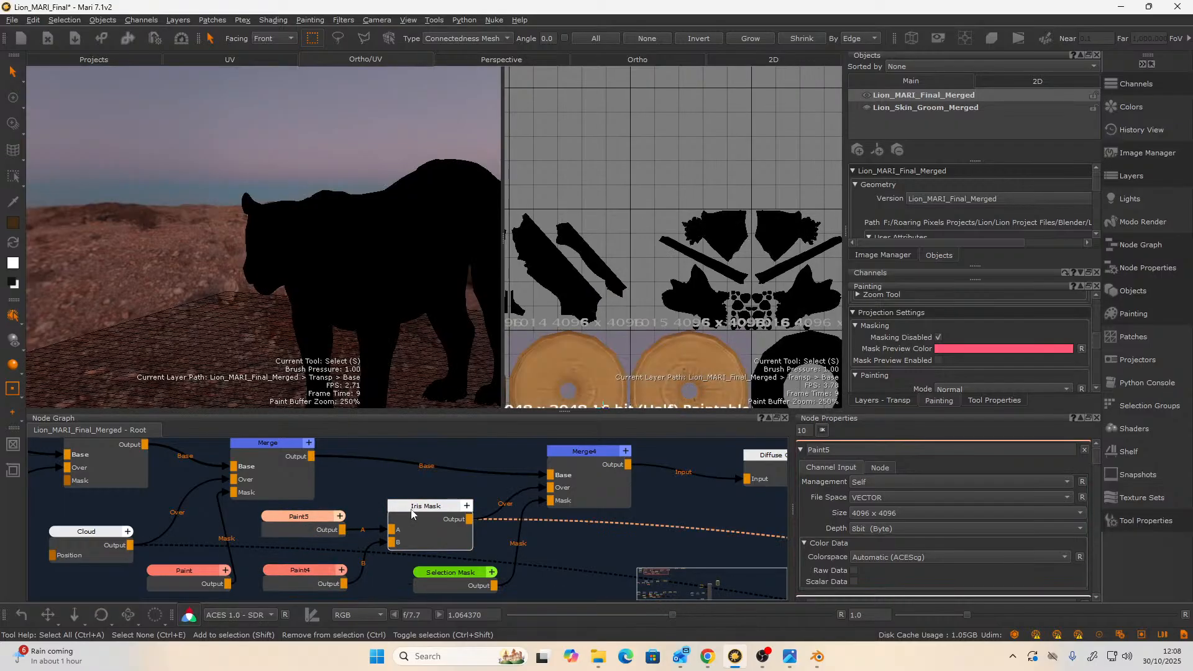
{"action": "left_click", "coordinate": [411, 512]}
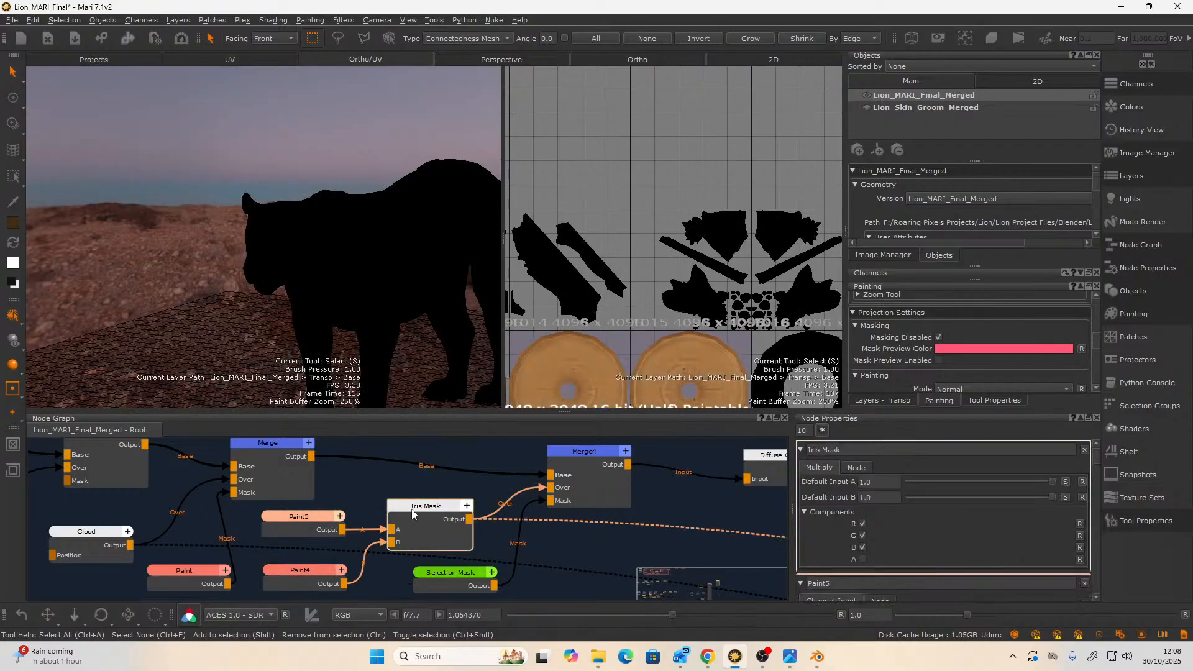
{"action": "left_click", "coordinate": [857, 470]}
{"action": "left_click", "coordinate": [826, 468]}
- Check the Merge4 result on the model and trace its connection through Diffuse Color to the Bake Point and Broadcaster
{"action": "left_click", "coordinate": [595, 450]}
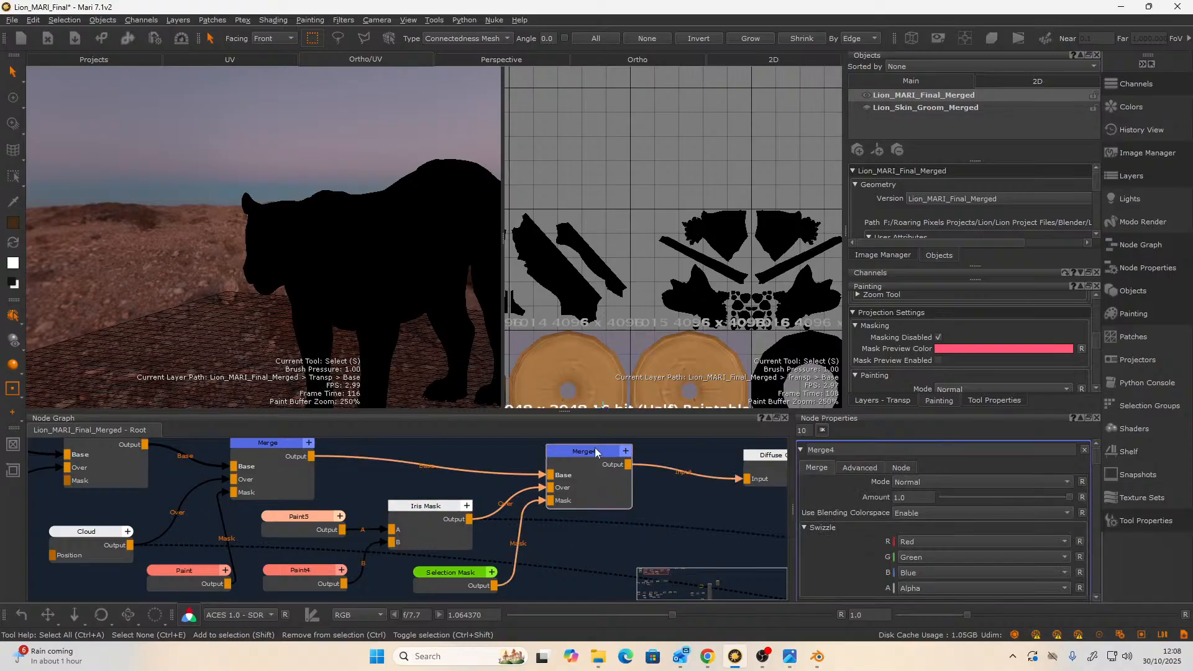
{"action": "left_click", "coordinate": [615, 511]}
{"action": "scroll", "coordinate": [698, 523], "scroll_direction": "down", "scroll_amount": 3}
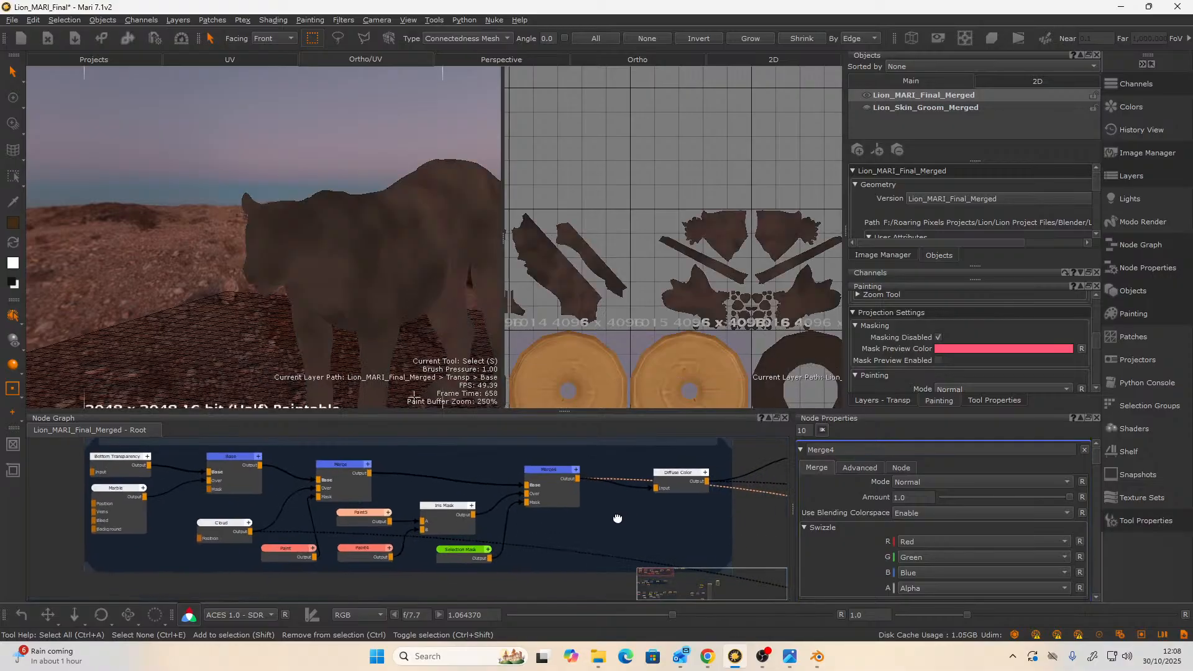
{"action": "left_click", "coordinate": [616, 490]}
{"action": "middle_click_drag", "start_coordinate": [631, 503], "coordinate": [543, 525]}
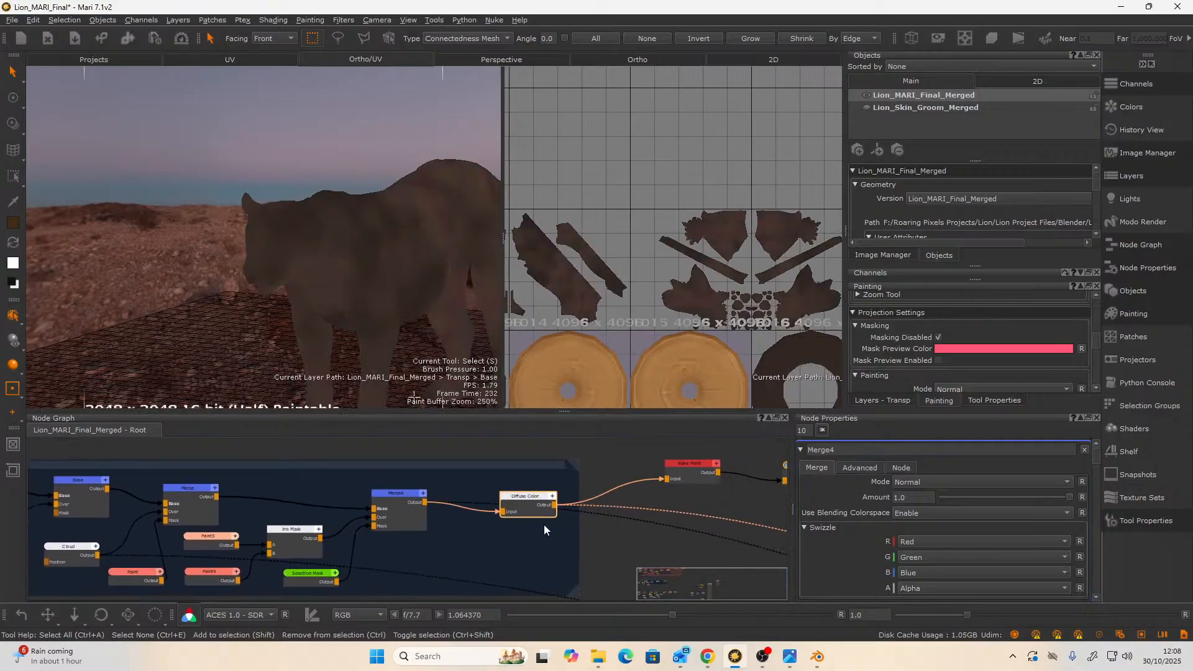
{"action": "left_click", "coordinate": [714, 492]}
{"action": "left_click", "coordinate": [696, 481]}
{"action": "middle_click_drag", "start_coordinate": [706, 489], "coordinate": [583, 510]}
{"action": "scroll", "coordinate": [603, 519], "scroll_direction": "up", "scroll_amount": 2}
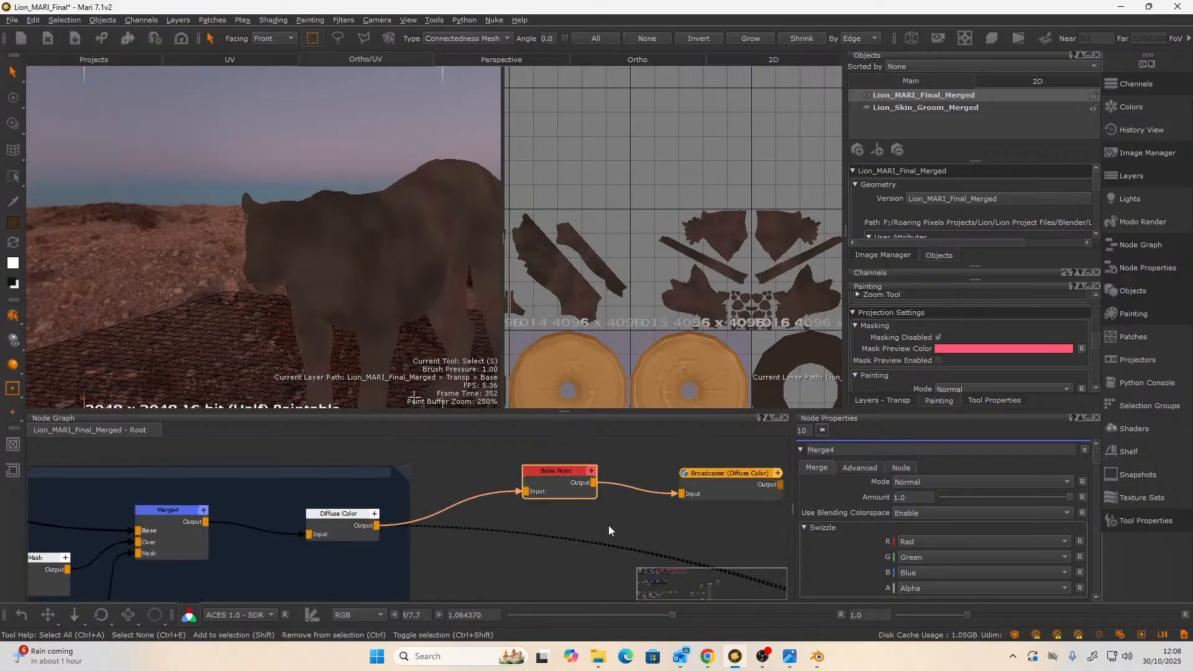
{"action": "middle_click_drag", "start_coordinate": [328, 544], "coordinate": [727, 494]}
{"action": "scroll", "coordinate": [567, 519], "scroll_direction": "up", "scroll_amount": 2}
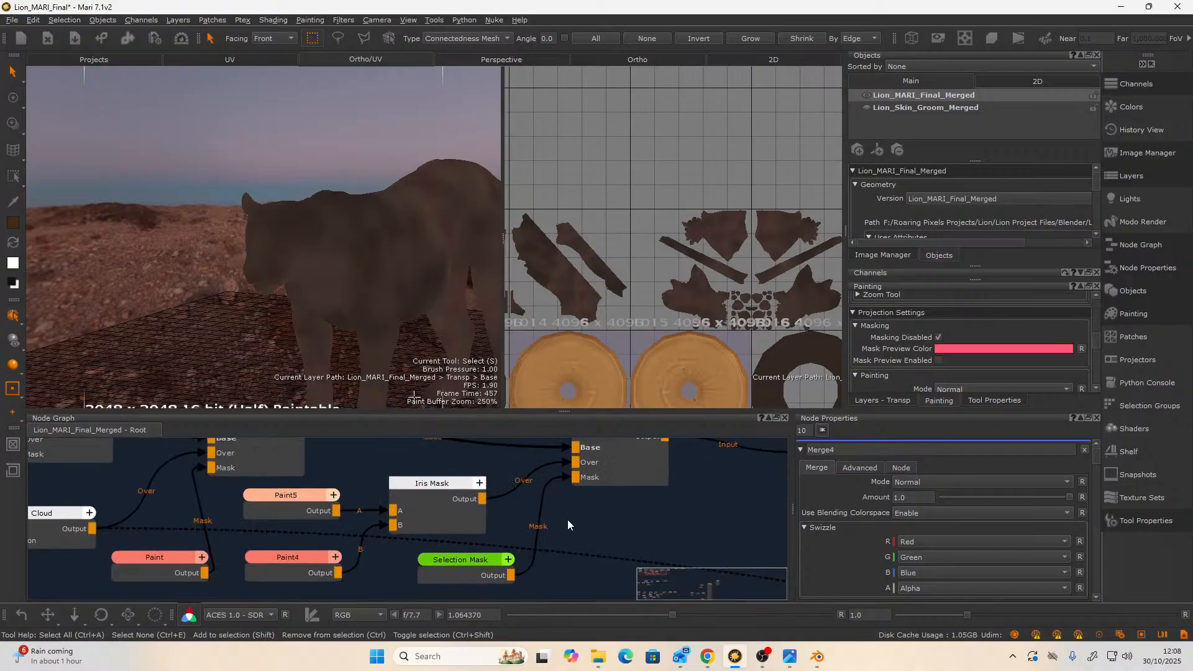
- Move Paint5 away from the Iris Mask and disconnect it from the Iris Mask's A input
{"action": "left_click", "coordinate": [322, 502]}
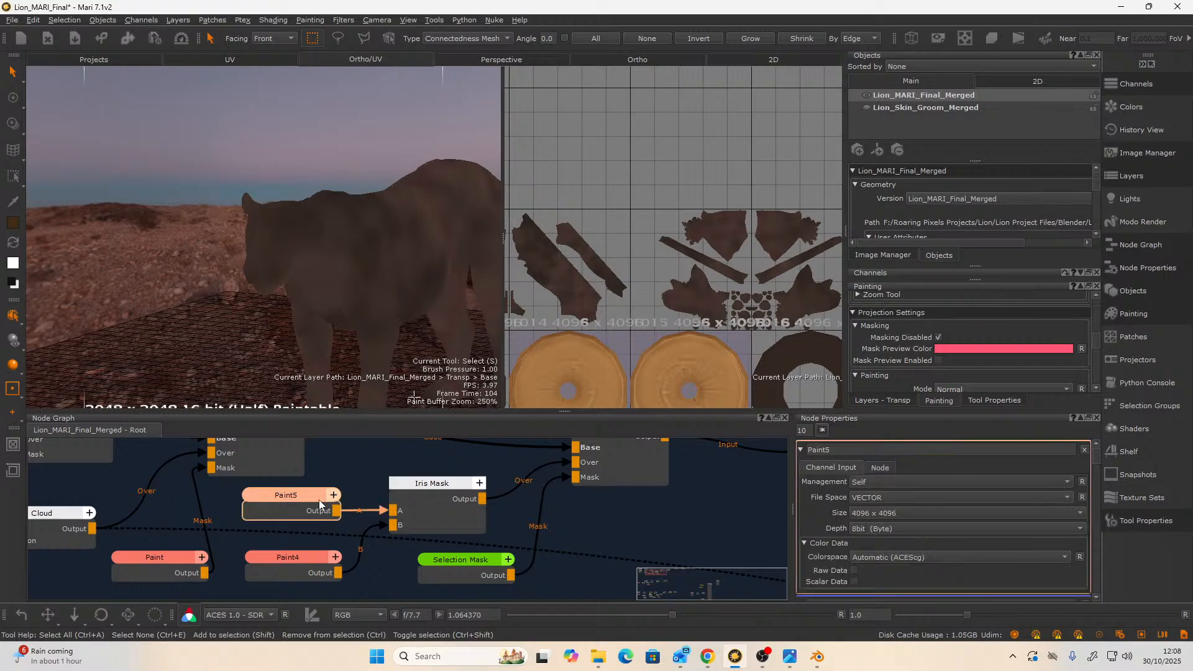
{"action": "left_click_drag", "start_coordinate": [319, 500], "coordinate": [214, 505]}
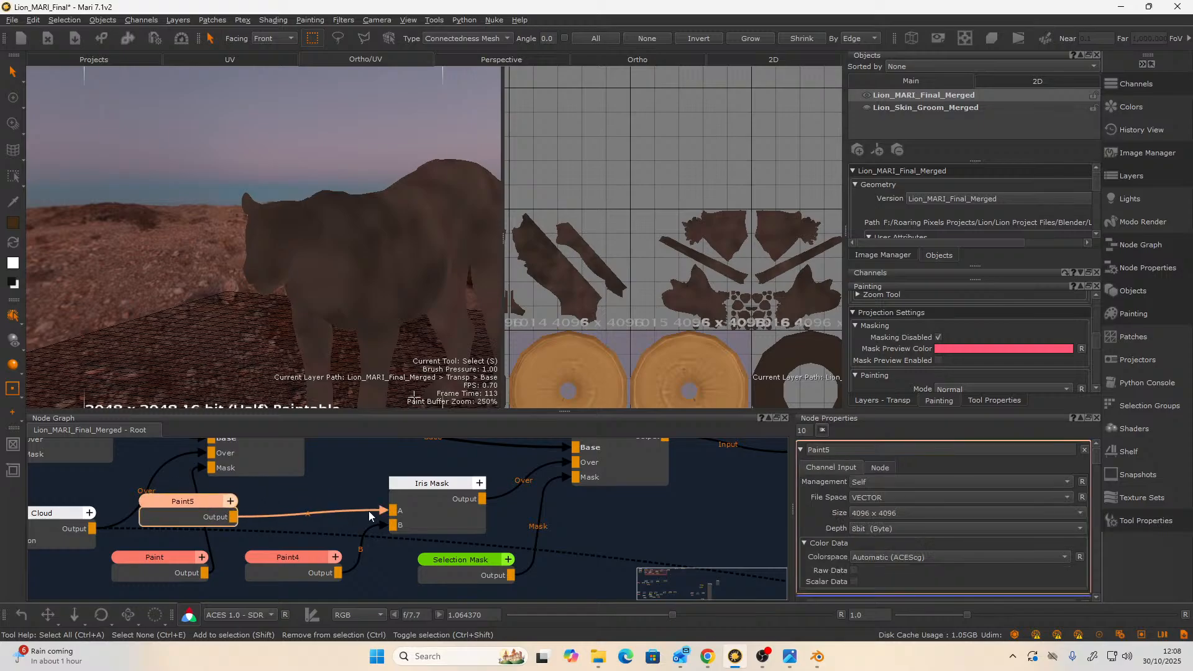
{"action": "left_click_drag", "start_coordinate": [369, 513], "coordinate": [310, 518]}
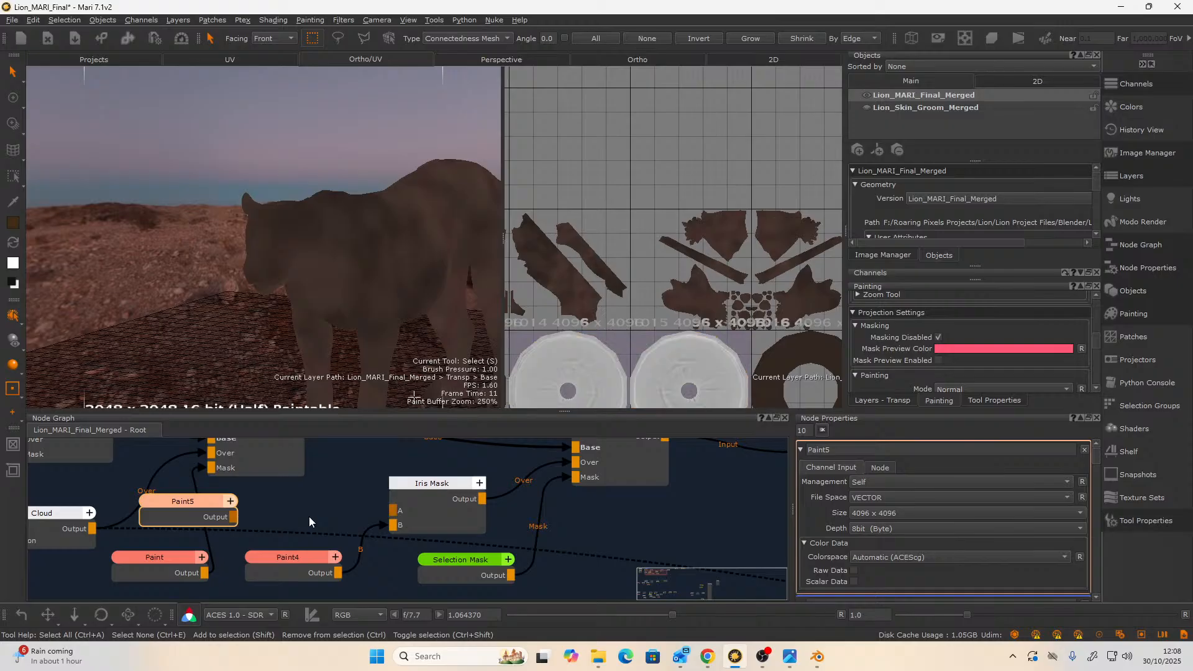
- Create a paint node at 4096 x 4096 with 32bit (Float) depth and Vector file space
{"action": "right_click", "coordinate": [338, 493]}
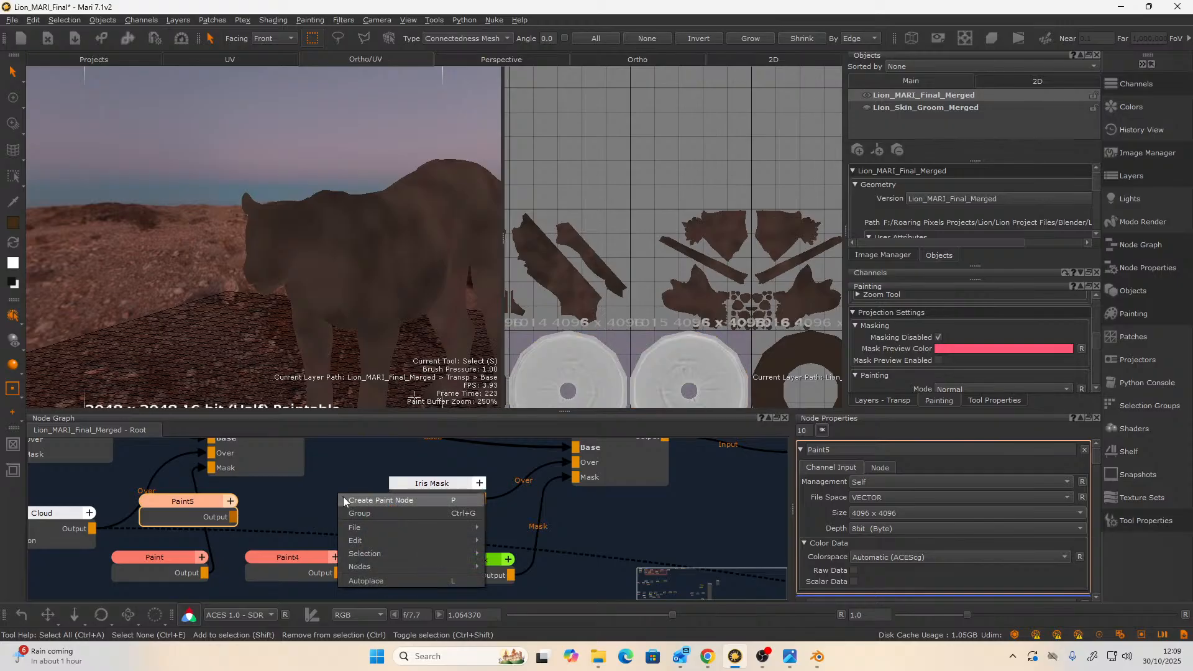
{"action": "left_click", "coordinate": [343, 497]}
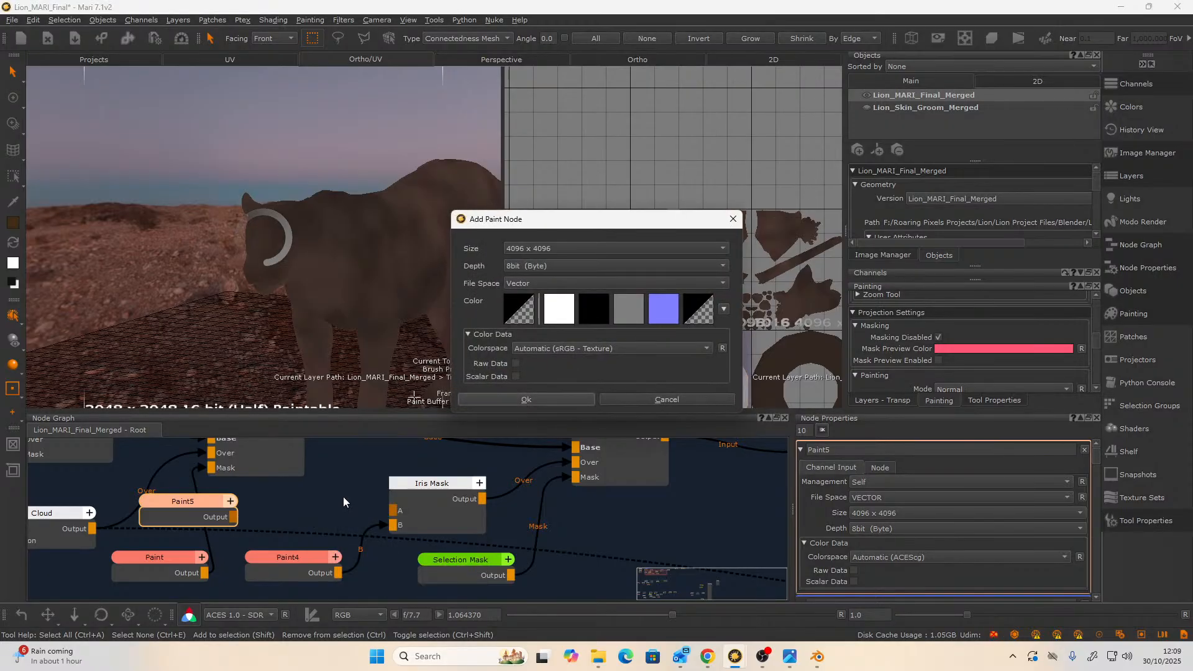
{"action": "left_click", "coordinate": [536, 266]}
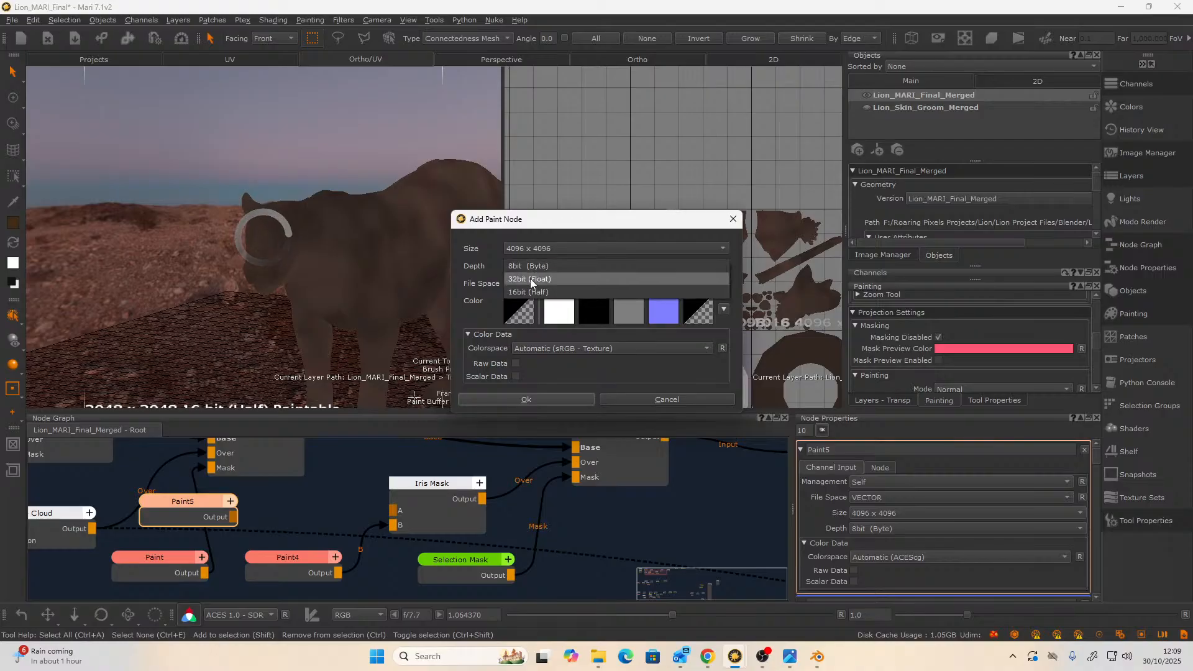
{"action": "left_click", "coordinate": [531, 278]}
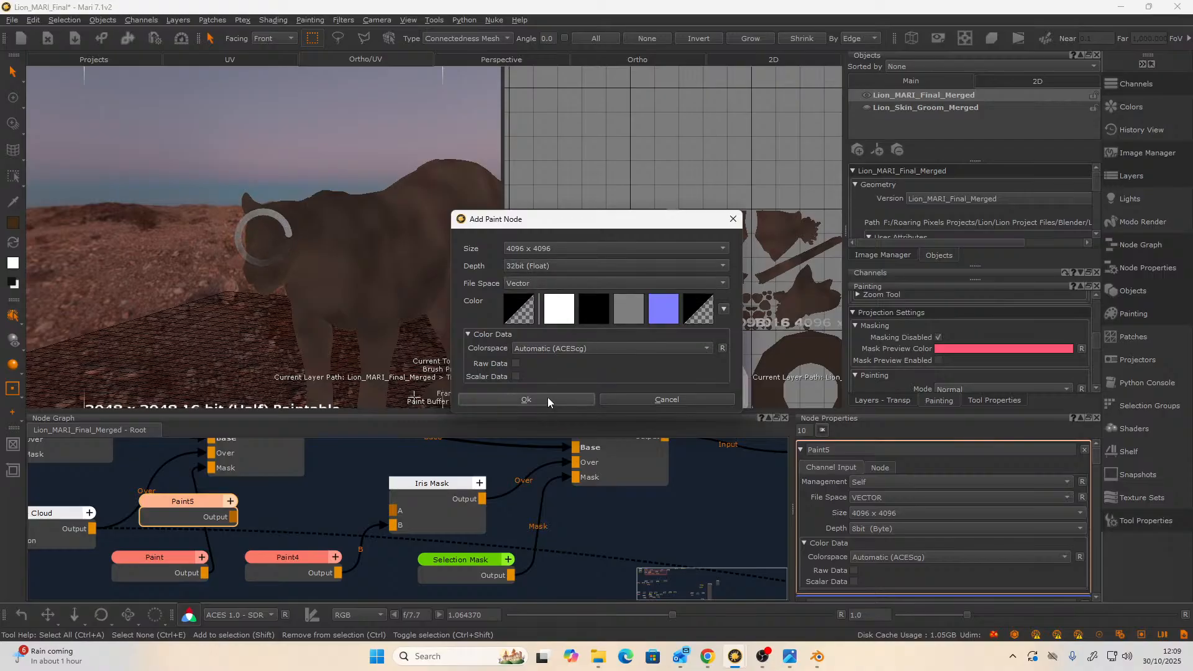
{"action": "left_click", "coordinate": [526, 400]}
- Place the new paint node above Paint4, connect it to the Iris Mask's A input and open its properties
{"action": "scroll", "coordinate": [397, 505], "scroll_direction": "down", "scroll_amount": 5}
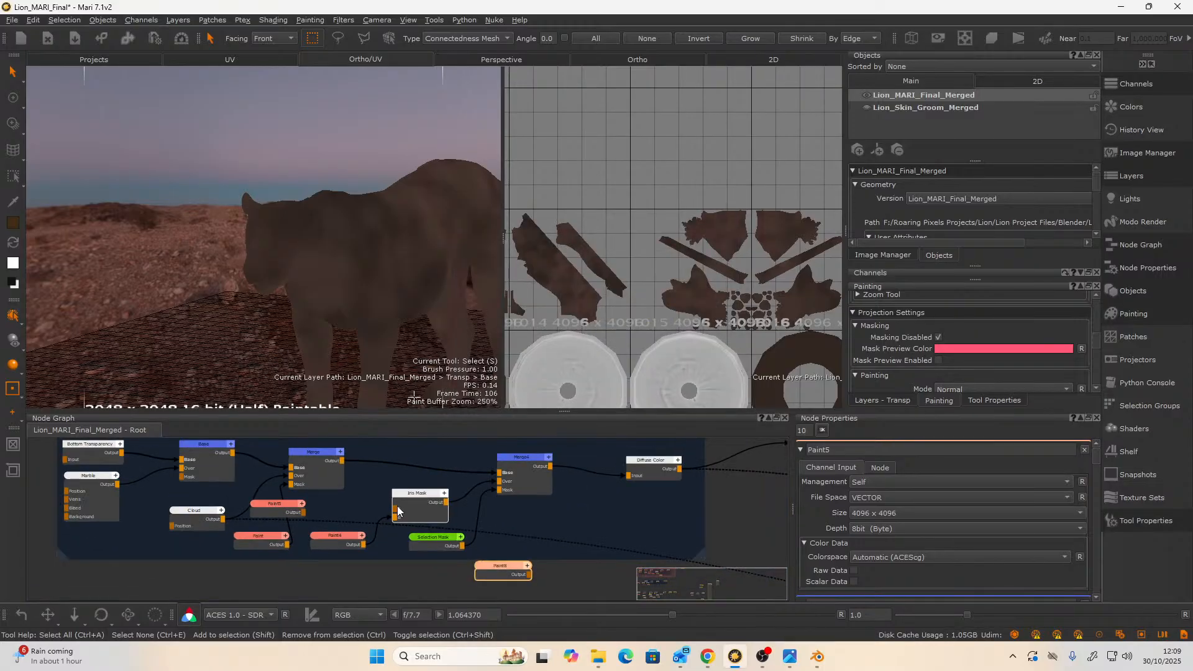
{"action": "scroll", "coordinate": [456, 561], "scroll_direction": "up", "scroll_amount": 2}
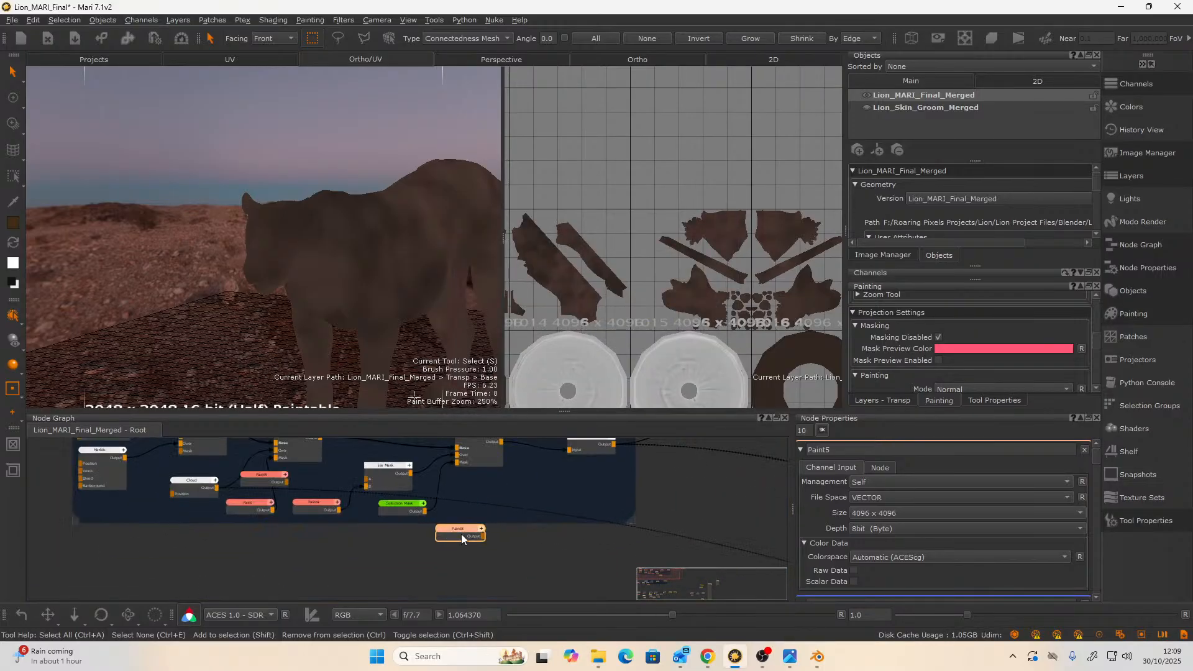
{"action": "left_click_drag", "start_coordinate": [461, 536], "coordinate": [333, 495]}
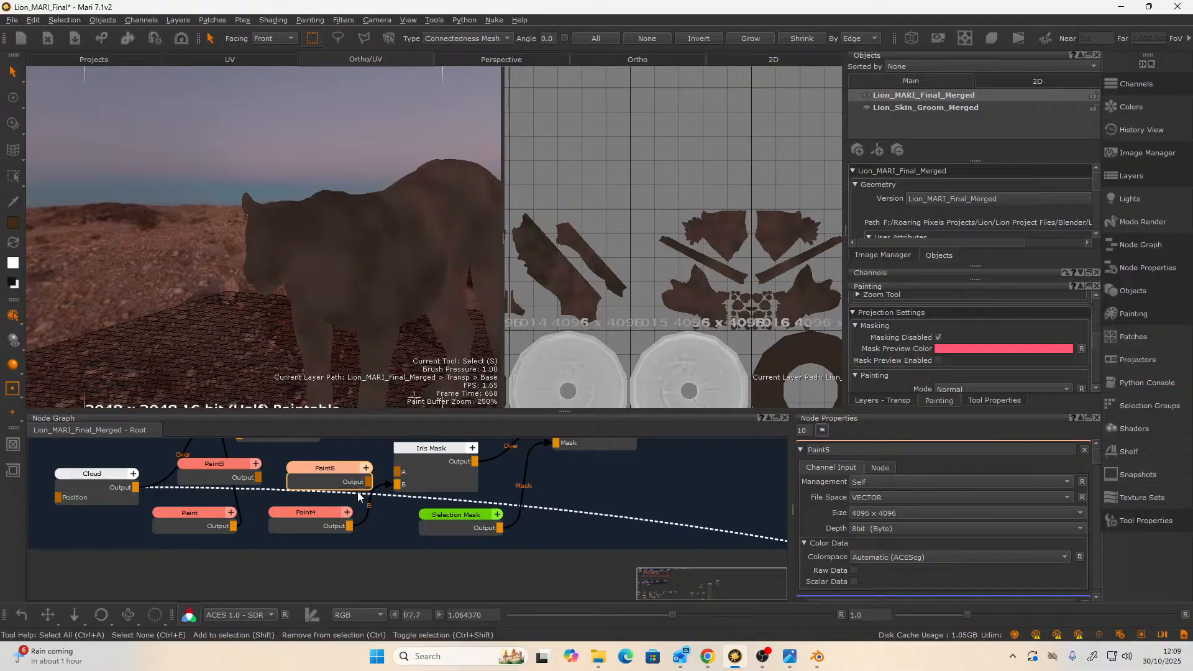
{"action": "scroll", "coordinate": [342, 519], "scroll_direction": "up", "scroll_amount": 2}
{"action": "left_click_drag", "start_coordinate": [363, 527], "coordinate": [354, 514]}
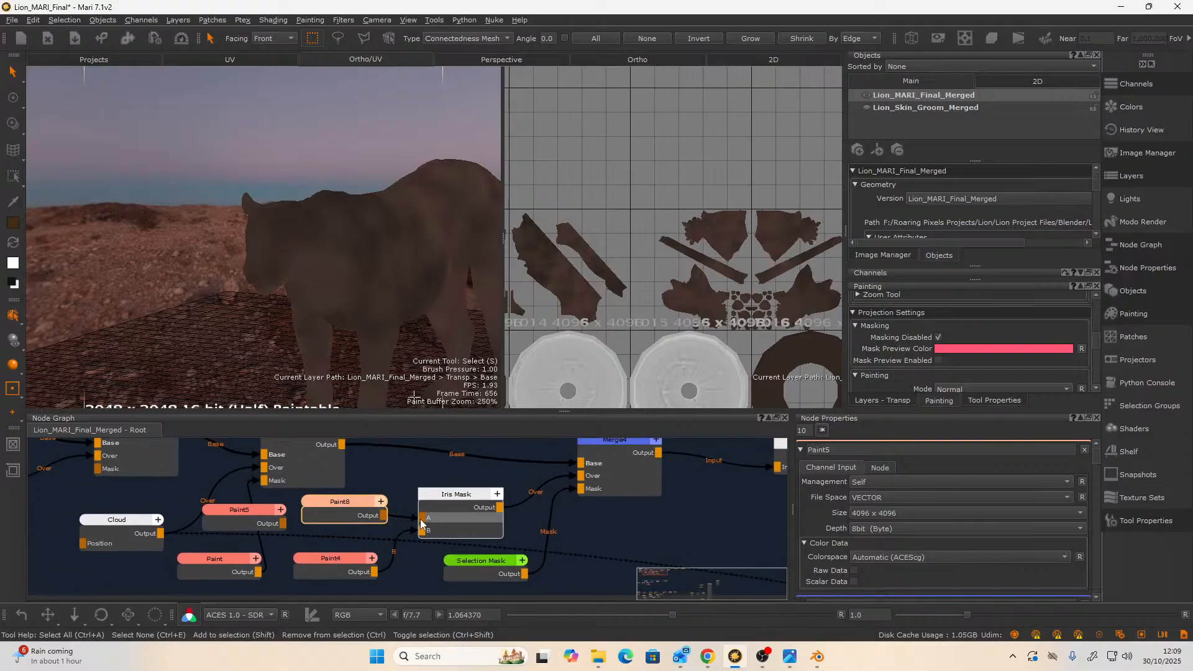
{"action": "left_click_drag", "start_coordinate": [421, 524], "coordinate": [383, 519]}
{"action": "left_click", "coordinate": [346, 505]}
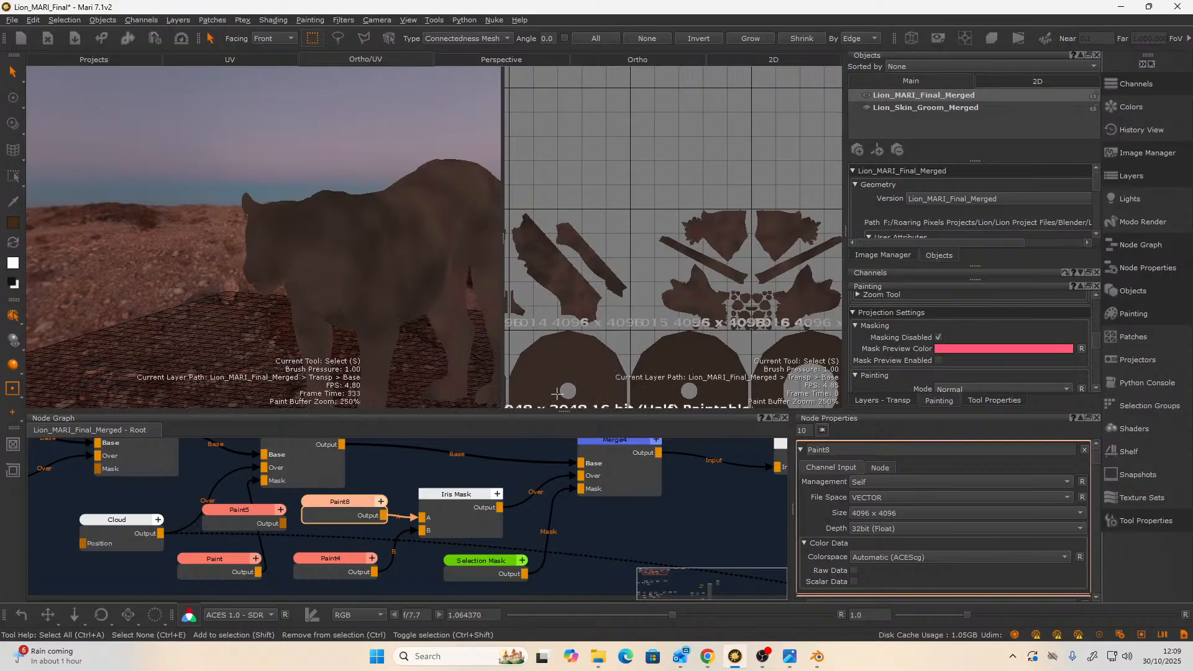
- Select the UDIM 1004 and 1005 iris patches and set the Paint brush colour to orange with intensity 0.665
{"action": "left_click", "coordinate": [697, 353], "text": "shift"}
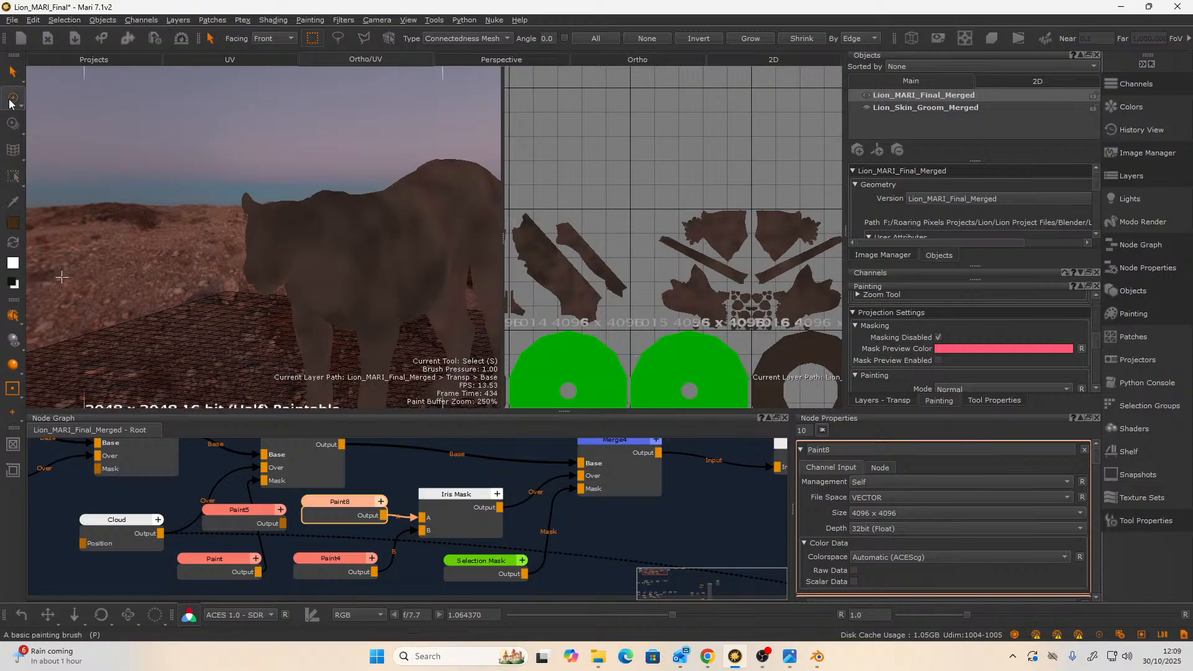
{"action": "key", "text": "p"}
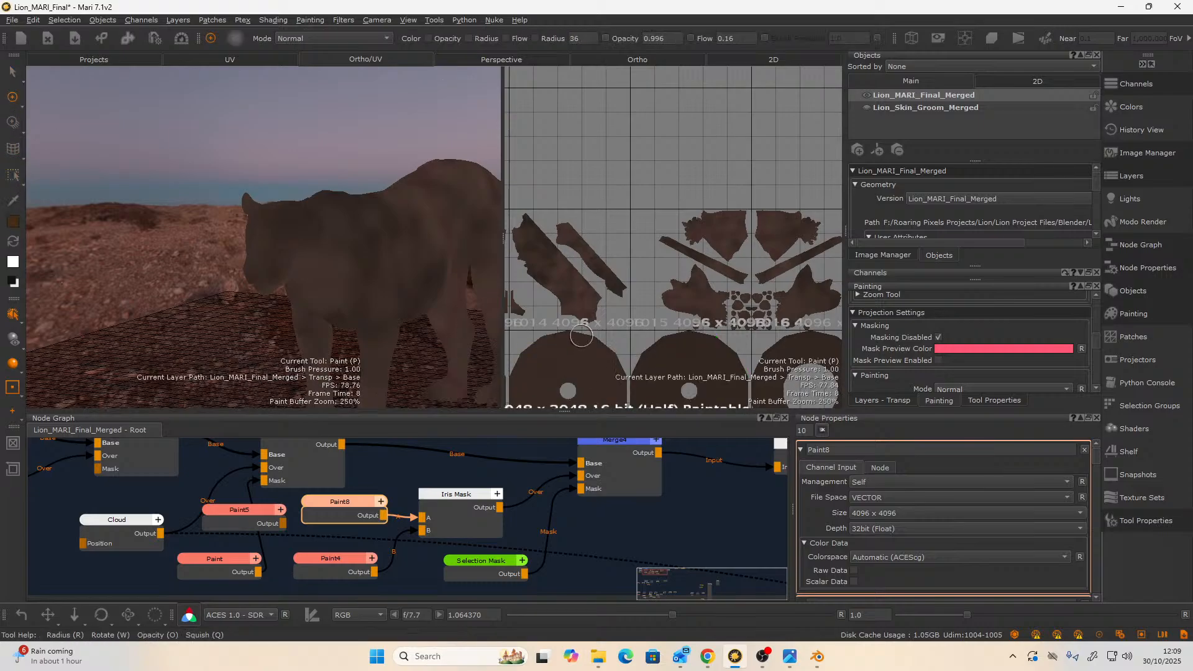
{"action": "mouse_move", "coordinate": [650, 321]}
{"action": "right_mouse_down", "text": "alt"}
{"action": "mouse_move", "coordinate": [661, 285]}
{"action": "mouse_move", "coordinate": [672, 294]}
{"action": "mouse_move", "coordinate": [694, 266]}
{"action": "right_mouse_up", "text": "alt"}
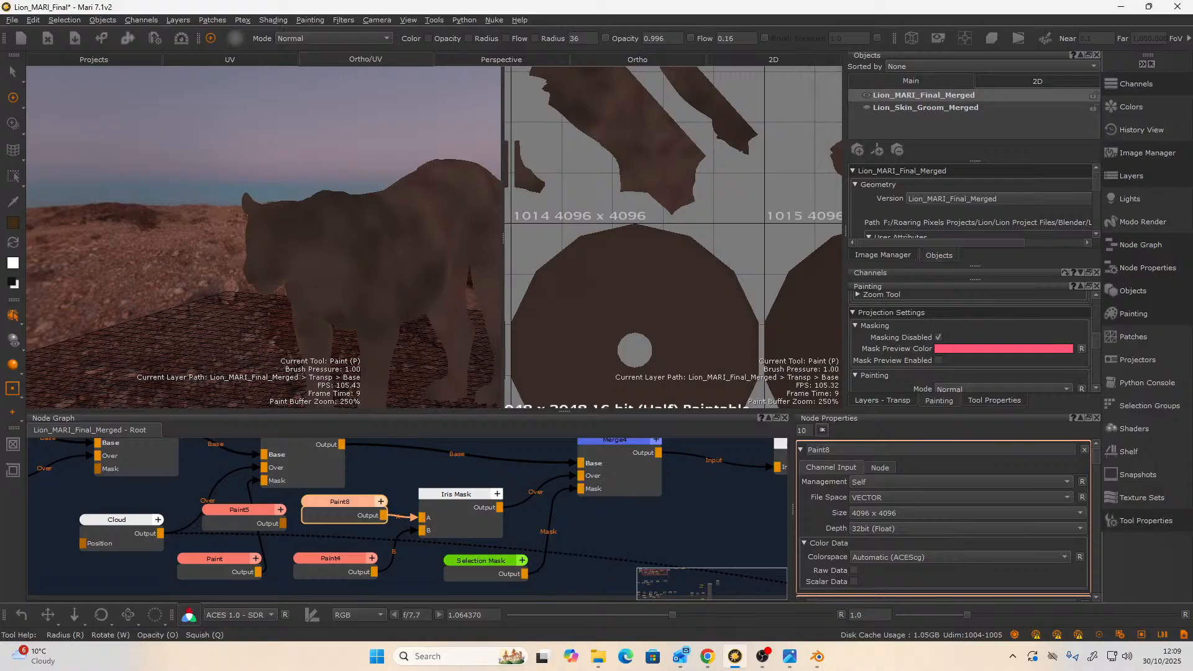
{"action": "left_click", "coordinate": [13, 223]}
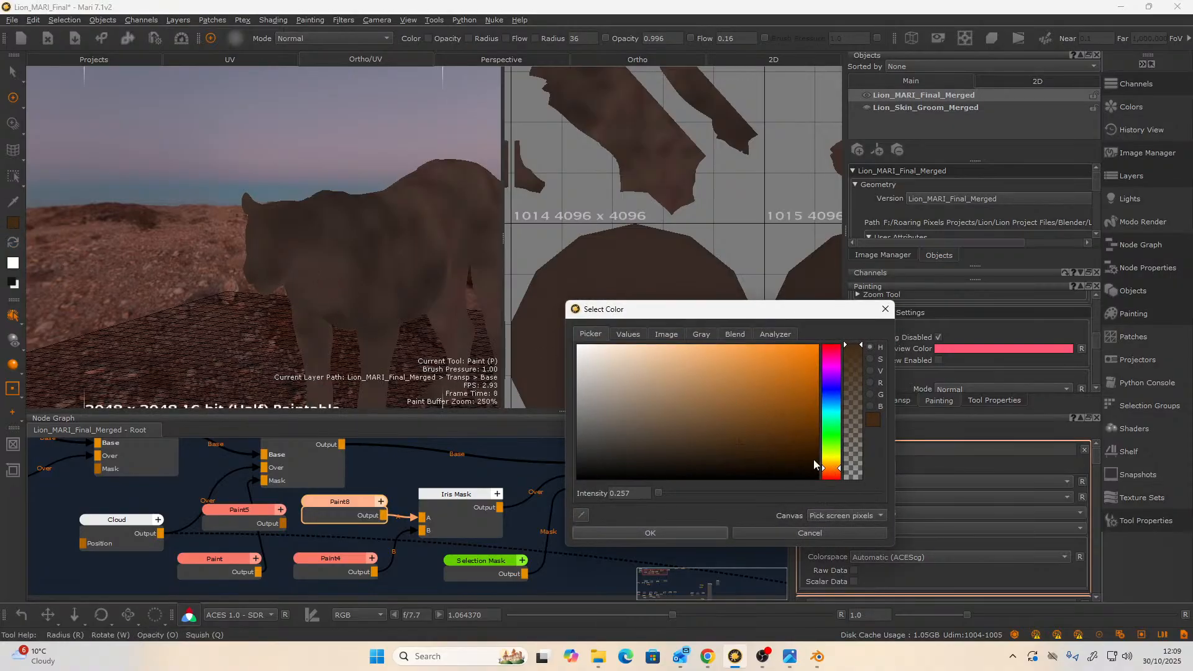
{"action": "mouse_move", "coordinate": [781, 425]}
{"action": "left_mouse_down"}
{"action": "mouse_move", "coordinate": [751, 407]}
{"action": "mouse_move", "coordinate": [795, 403]}
{"action": "mouse_move", "coordinate": [781, 394]}
{"action": "left_mouse_up"}
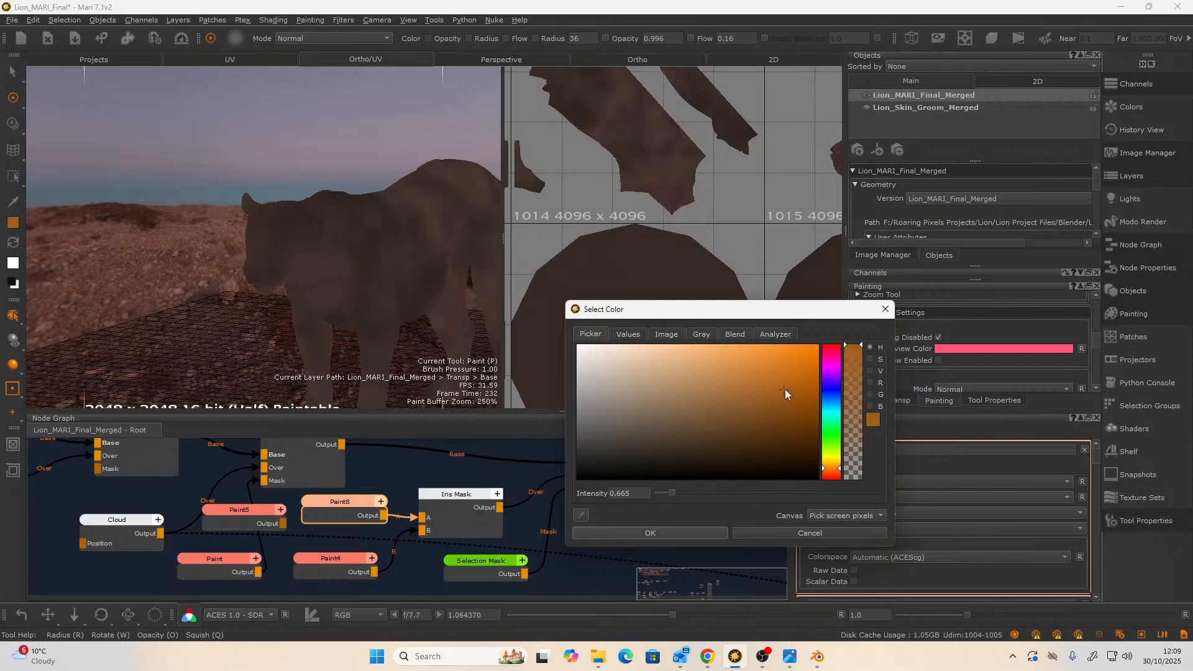
{"action": "left_click", "coordinate": [689, 532]}
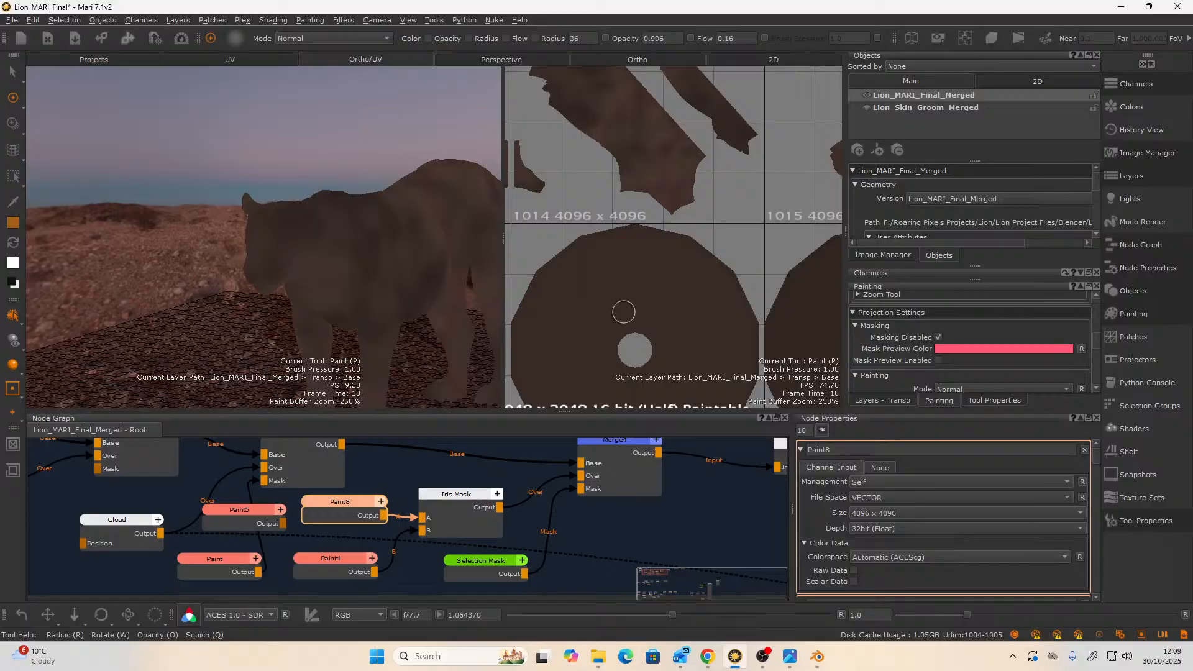
- Enlarge the brush radius to 53 and paint orange over the upper-left part of the UDIM 1004 iris disc
{"action": "key", "text": "r"}
{"action": "mouse_move", "coordinate": [619, 339]}
{"action": "left_mouse_down"}
{"action": "mouse_move", "coordinate": [629, 339]}
{"action": "mouse_move", "coordinate": [618, 326]}
{"action": "mouse_move", "coordinate": [597, 340]}
{"action": "left_mouse_up"}
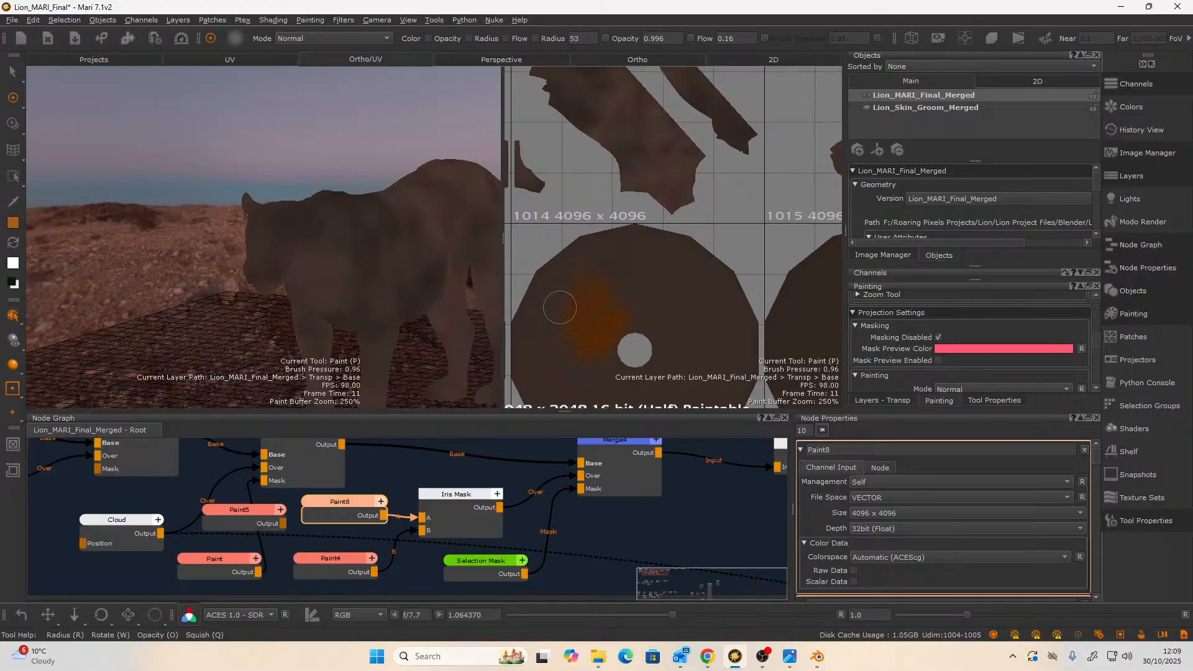
{"action": "key", "text": "ctrl+z"}
{"action": "key", "text": "ctrl+z"}
{"action": "key", "text": "ctrl+z"}
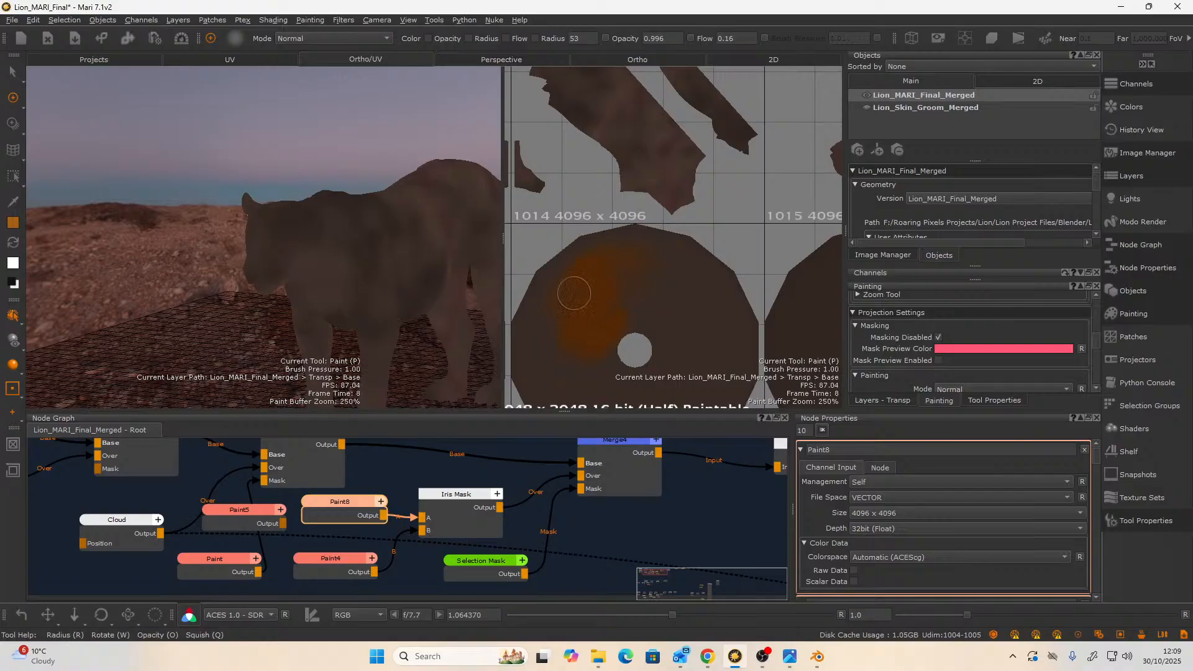
- Brighten the orange paint colour to intensity 1.0 and paint the left side of the UDIM 1004 iris disc, using a brush radius up to 64
{"action": "left_click", "coordinate": [12, 221]}
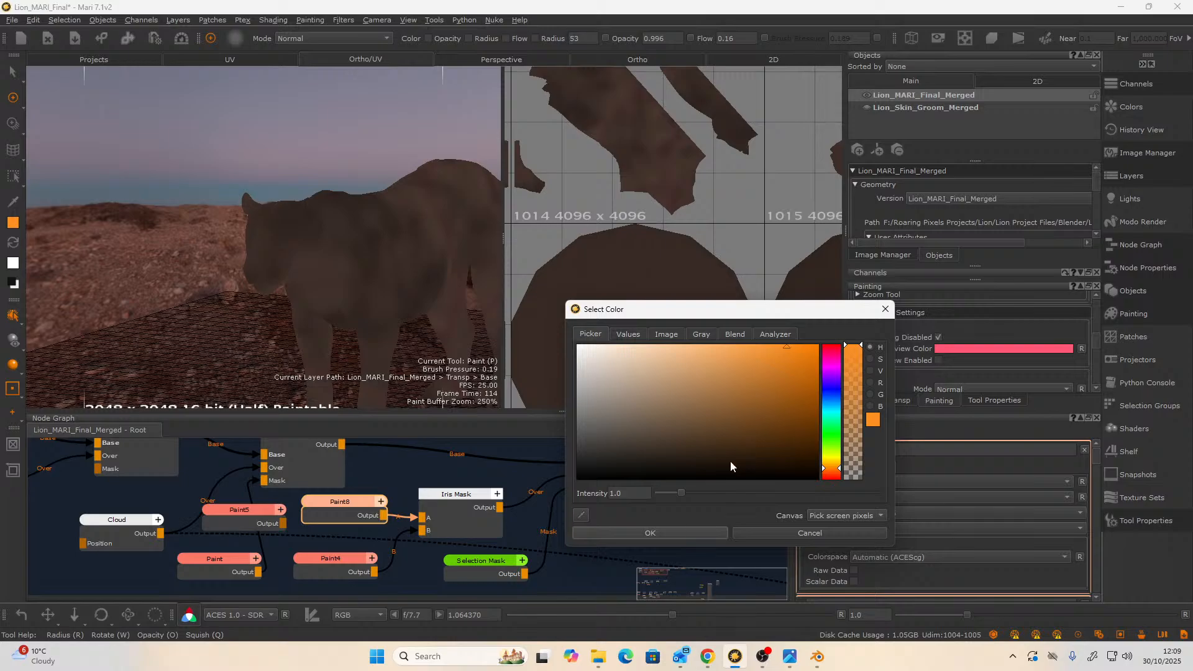
{"action": "left_click", "coordinate": [695, 533]}
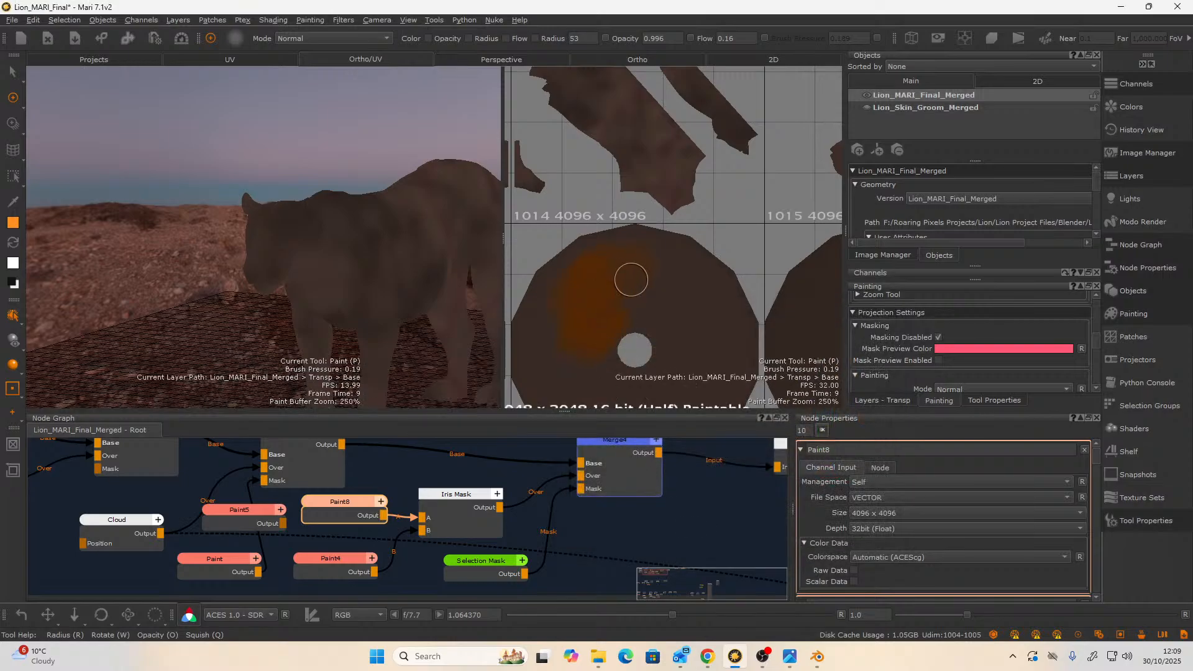
{"action": "mouse_move", "coordinate": [631, 277]}
{"action": "left_mouse_down"}
{"action": "mouse_move", "coordinate": [615, 275]}
{"action": "mouse_move", "coordinate": [570, 329]}
{"action": "mouse_move", "coordinate": [620, 274]}
{"action": "mouse_move", "coordinate": [562, 310]}
{"action": "mouse_move", "coordinate": [562, 286]}
{"action": "mouse_move", "coordinate": [615, 284]}
{"action": "mouse_move", "coordinate": [590, 252]}
{"action": "mouse_move", "coordinate": [534, 310]}
{"action": "mouse_move", "coordinate": [580, 249]}
{"action": "mouse_move", "coordinate": [665, 249]}
{"action": "mouse_move", "coordinate": [627, 277]}
{"action": "left_mouse_up"}
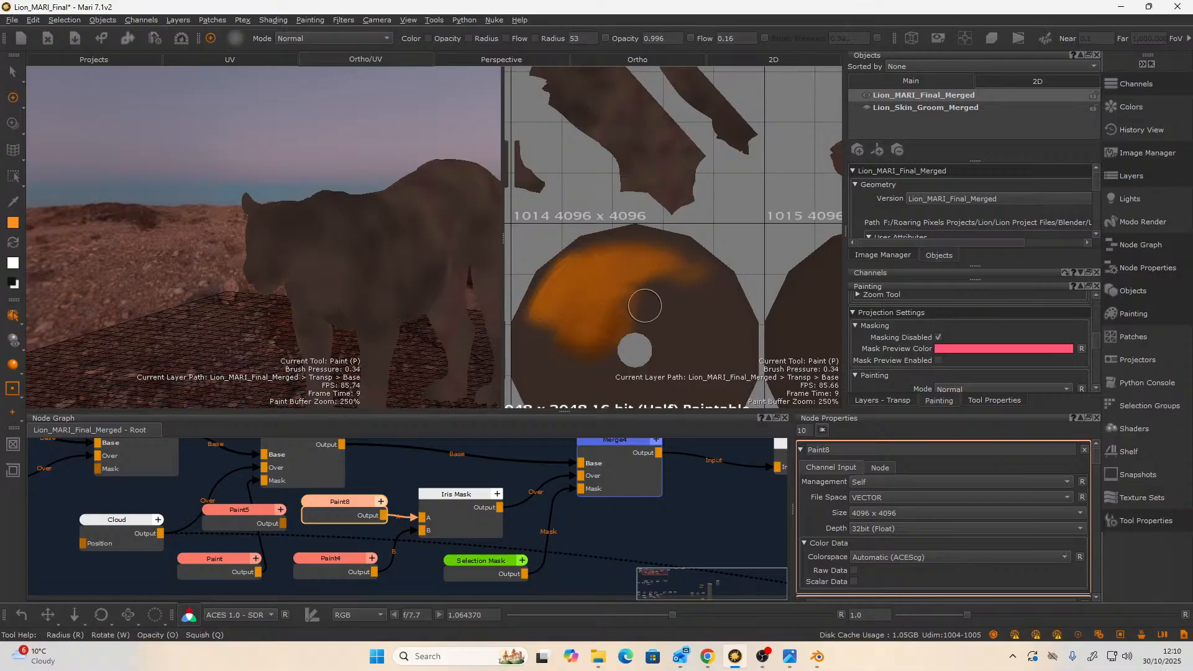
{"action": "mouse_move", "coordinate": [612, 339]}
{"action": "left_mouse_down"}
{"action": "mouse_move", "coordinate": [560, 348]}
{"action": "mouse_move", "coordinate": [528, 336]}
{"action": "mouse_move", "coordinate": [533, 389]}
{"action": "mouse_move", "coordinate": [593, 373]}
{"action": "mouse_move", "coordinate": [544, 357]}
{"action": "left_mouse_up"}
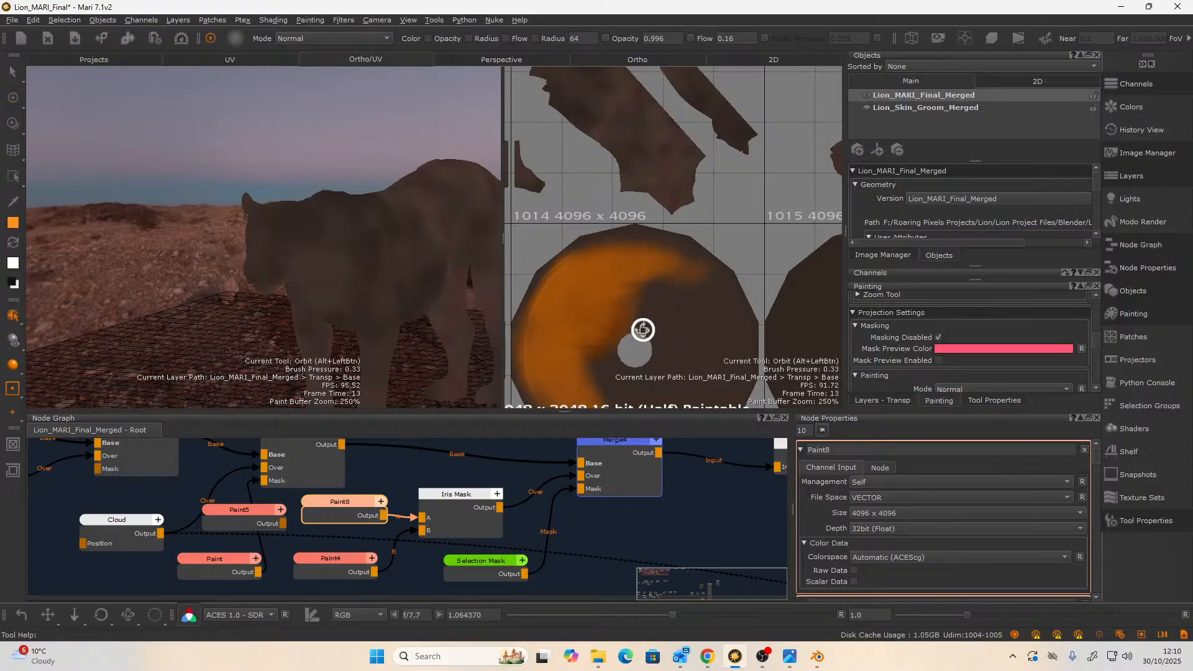
- Paint orange over the rest of the UDIM 1004 iris ring and undo the last stray stroke
{"action": "scroll", "coordinate": [670, 319], "scroll_direction": "down", "scroll_amount": 3}
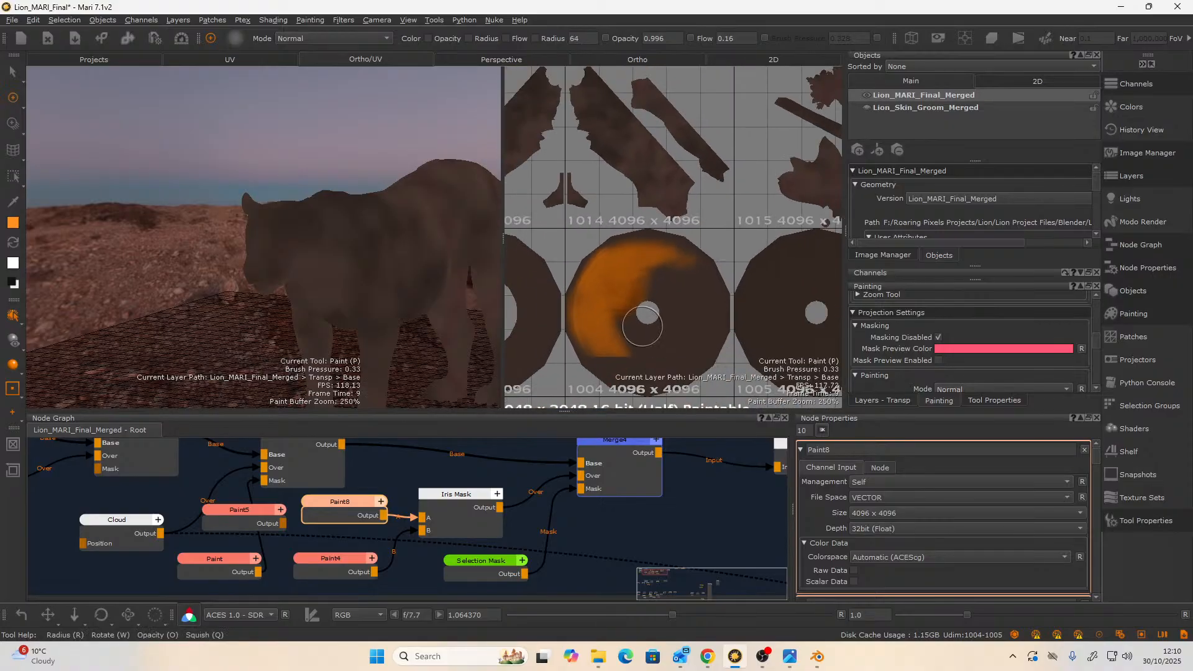
{"action": "middle_click_drag", "start_coordinate": [725, 306], "coordinate": [621, 264]}
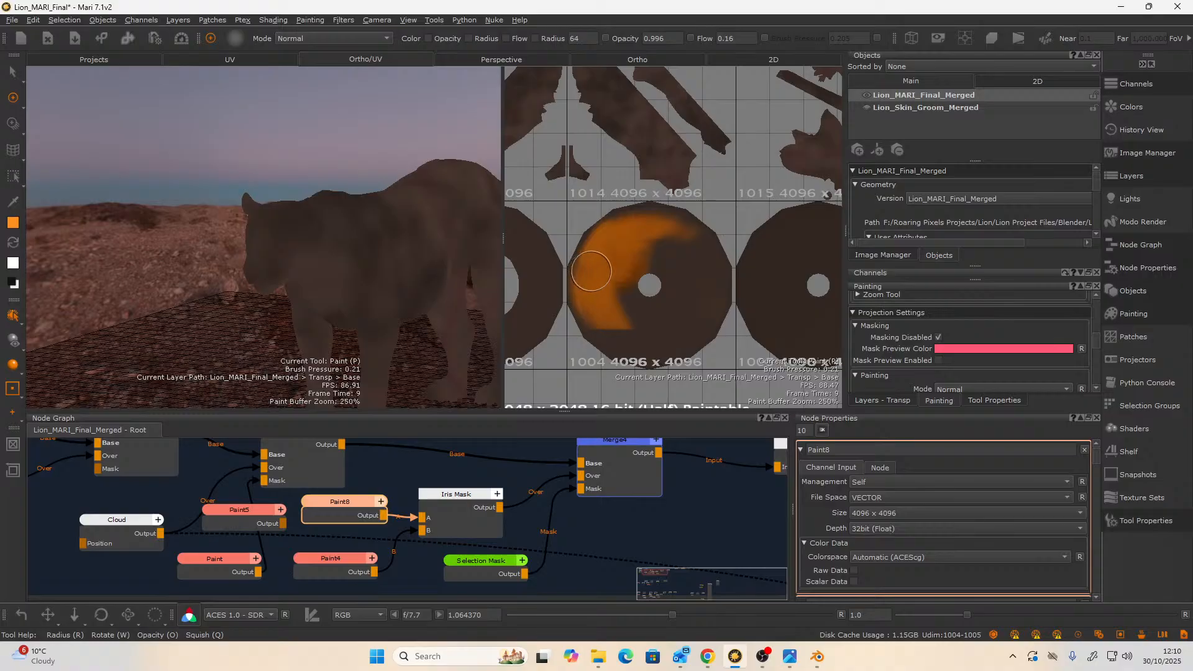
{"action": "mouse_move", "coordinate": [592, 271]}
{"action": "left_mouse_down"}
{"action": "mouse_move", "coordinate": [624, 301]}
{"action": "mouse_move", "coordinate": [619, 339]}
{"action": "mouse_move", "coordinate": [680, 332]}
{"action": "mouse_move", "coordinate": [691, 315]}
{"action": "mouse_move", "coordinate": [677, 236]}
{"action": "mouse_move", "coordinate": [708, 277]}
{"action": "mouse_move", "coordinate": [667, 326]}
{"action": "mouse_move", "coordinate": [655, 248]}
{"action": "mouse_move", "coordinate": [684, 268]}
{"action": "mouse_move", "coordinate": [649, 310]}
{"action": "mouse_move", "coordinate": [621, 298]}
{"action": "mouse_move", "coordinate": [699, 290]}
{"action": "left_mouse_up"}
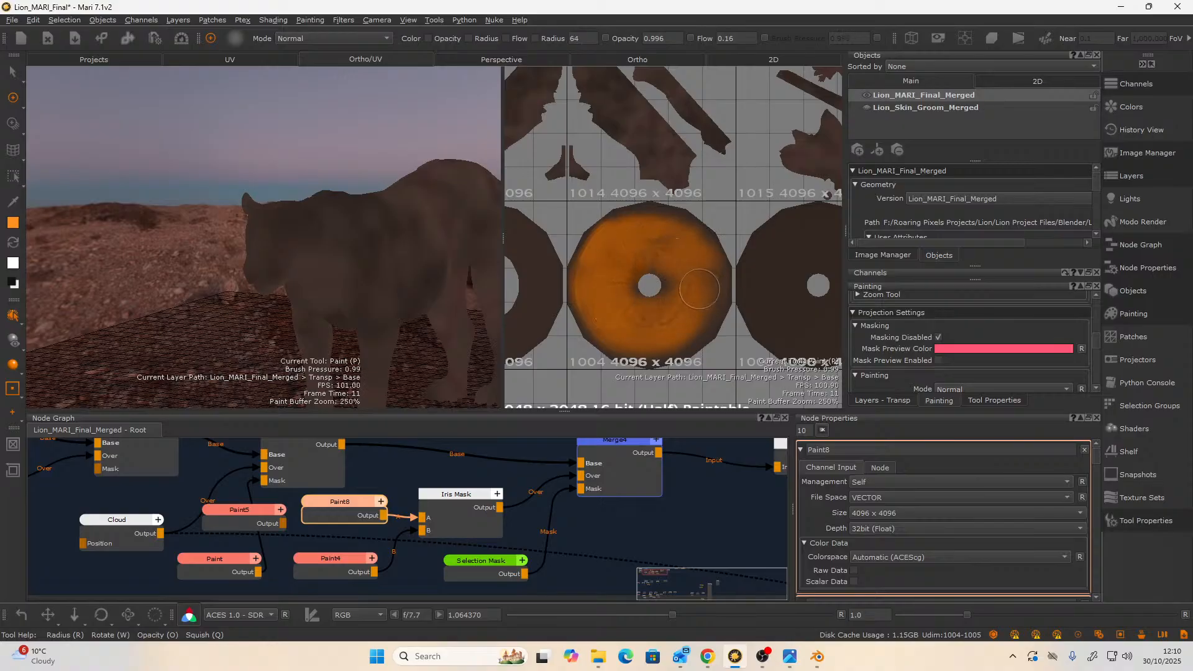
{"action": "mouse_move", "coordinate": [627, 240]}
{"action": "left_mouse_down"}
{"action": "mouse_move", "coordinate": [668, 224]}
{"action": "mouse_move", "coordinate": [604, 232]}
{"action": "left_mouse_up"}
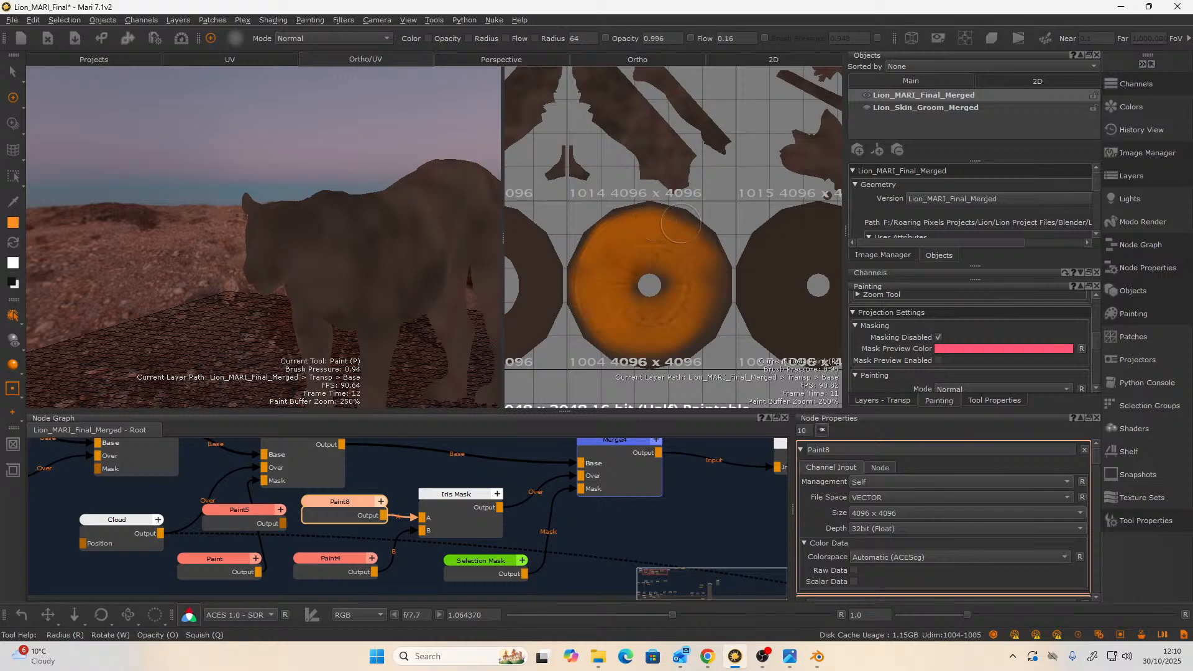
{"action": "mouse_move", "coordinate": [652, 344]}
{"action": "left_mouse_down"}
{"action": "mouse_move", "coordinate": [694, 326]}
{"action": "mouse_move", "coordinate": [701, 305]}
{"action": "left_mouse_up"}
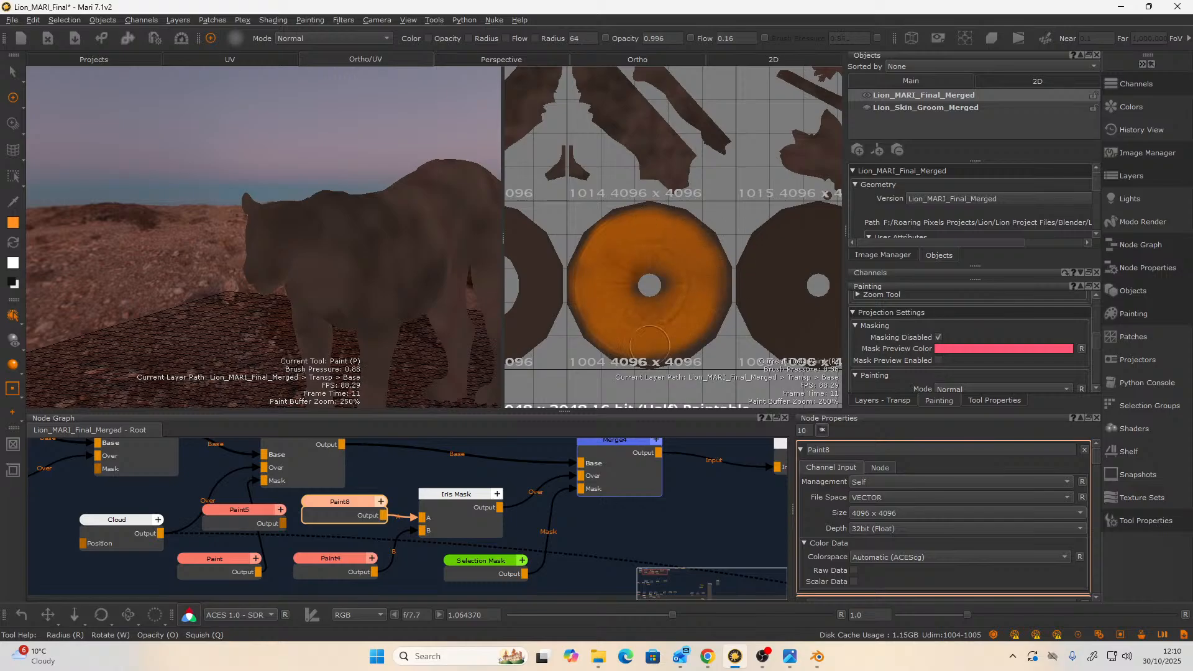
{"action": "left_click_drag", "start_coordinate": [649, 346], "coordinate": [701, 326]}
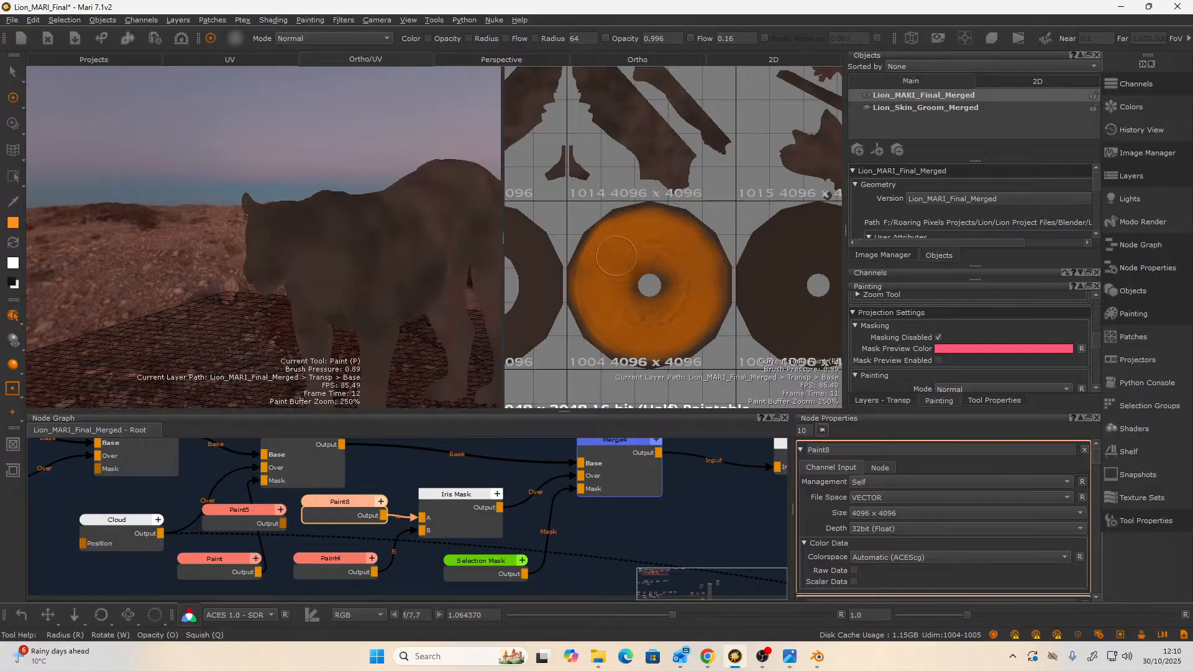
{"action": "left_click_drag", "start_coordinate": [612, 276], "coordinate": [592, 290]}
{"action": "mouse_move", "coordinate": [705, 265]}
{"action": "left_mouse_down"}
{"action": "mouse_move", "coordinate": [784, 279]}
{"action": "mouse_move", "coordinate": [756, 292]}
{"action": "mouse_move", "coordinate": [769, 270]}
{"action": "left_mouse_up"}
{"action": "key", "text": "ctrl+z"}
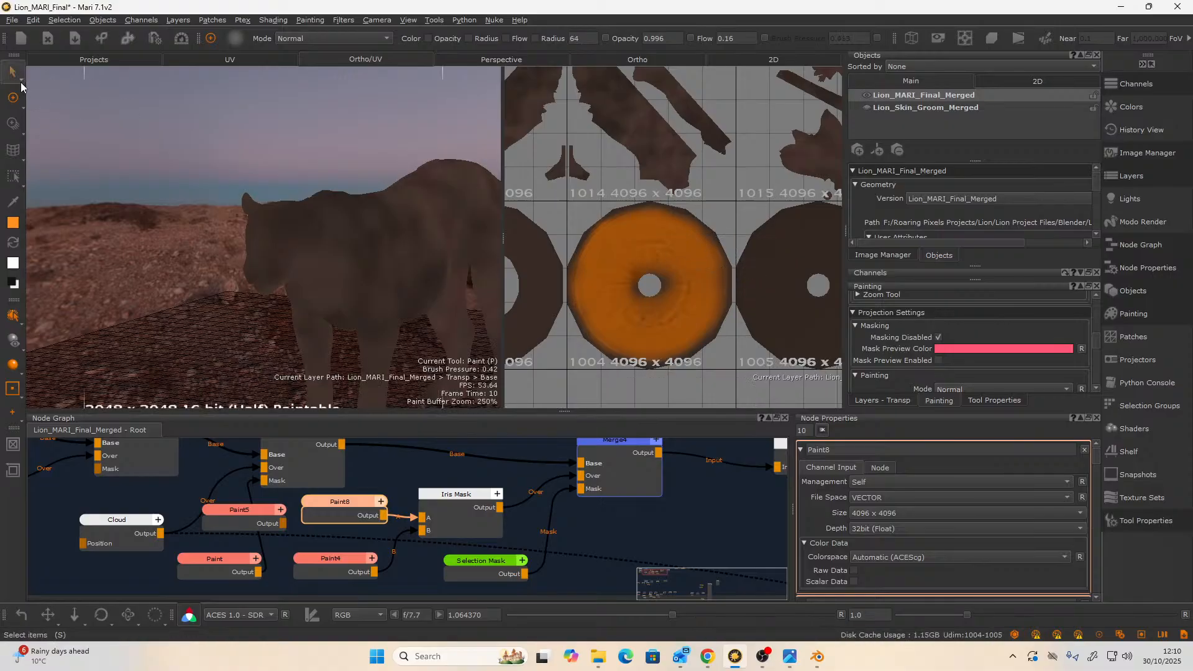
- Mirror the selected UDIM 1004 and 1005 patches left to right
{"action": "left_click", "coordinate": [21, 84]}
{"action": "right_click", "coordinate": [676, 262]}
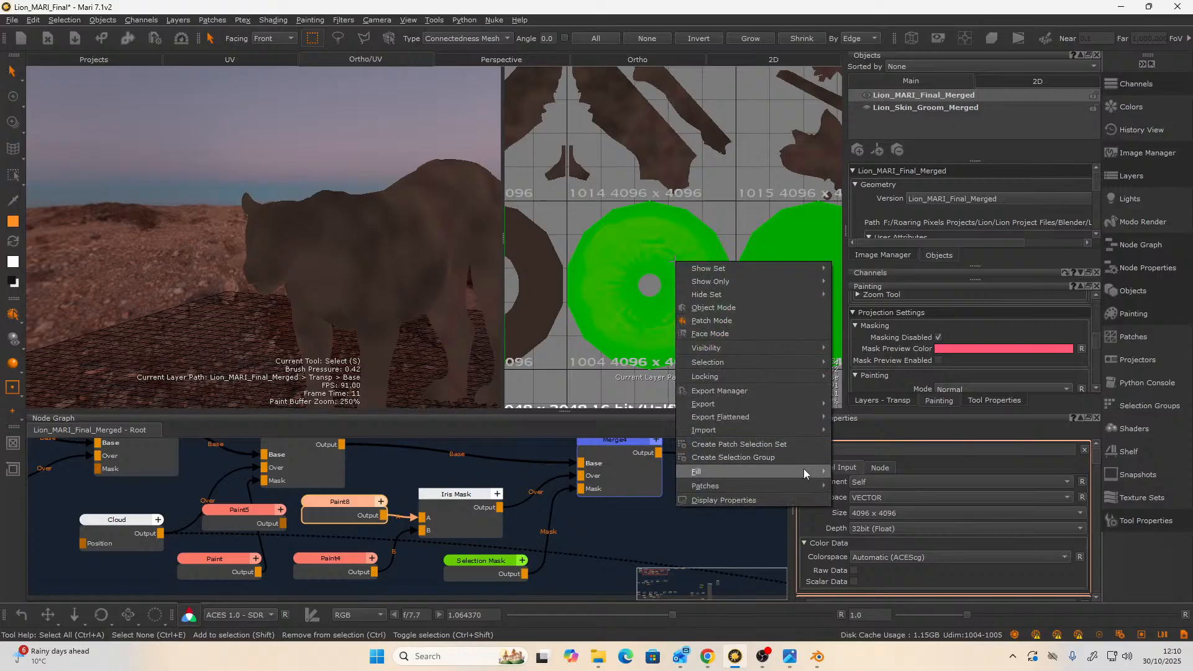
{"action": "mouse_move", "coordinate": [800, 482]}
{"action": "mouse_move", "coordinate": [855, 636]}
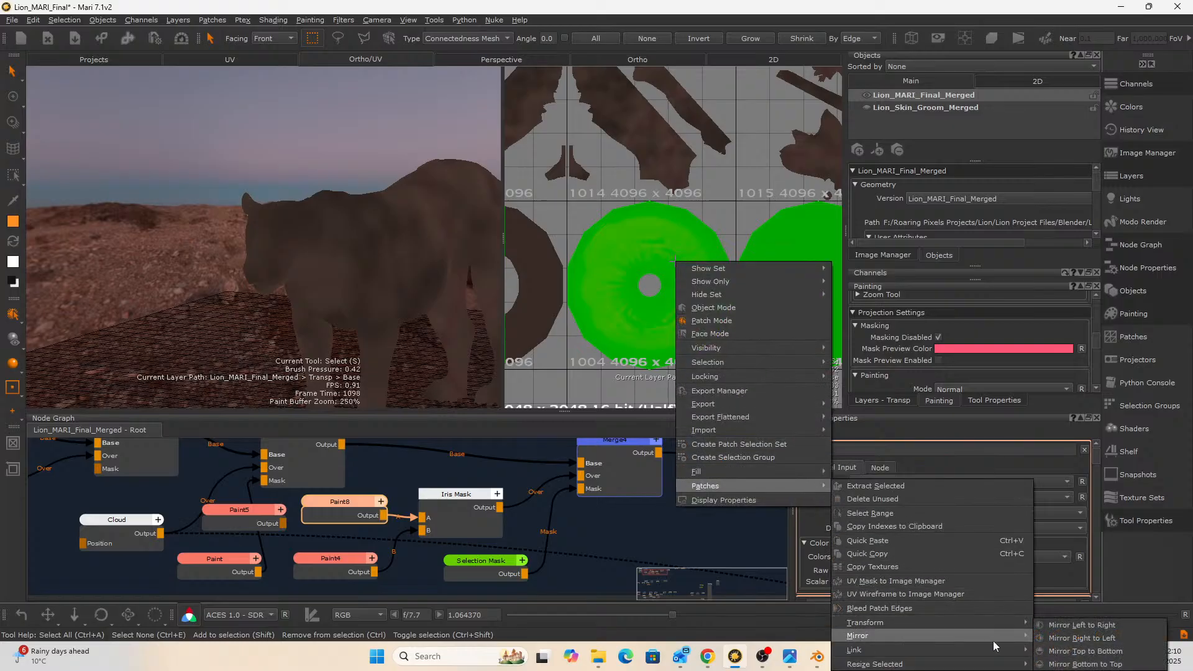
{"action": "left_click", "coordinate": [1092, 626]}
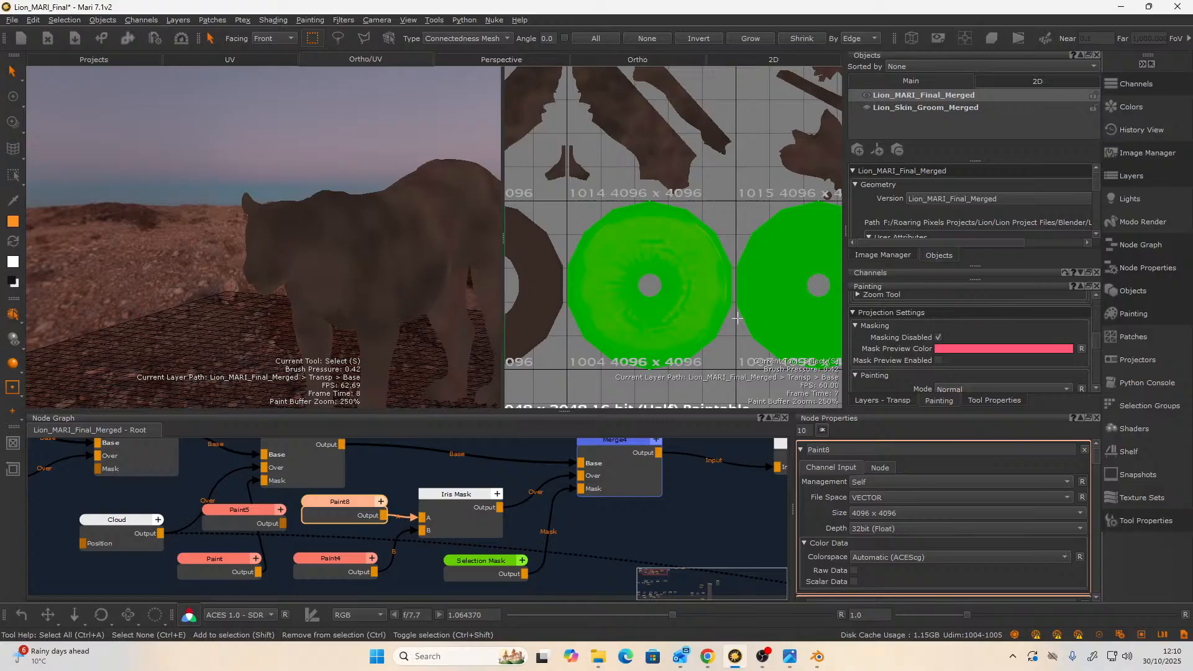
- Select the UDIM 1004 and 1005 iris patches and link their patch images
{"action": "left_click", "coordinate": [719, 292]}
{"action": "left_click", "coordinate": [777, 290], "text": "shift"}
{"action": "right_click", "coordinate": [778, 291]}
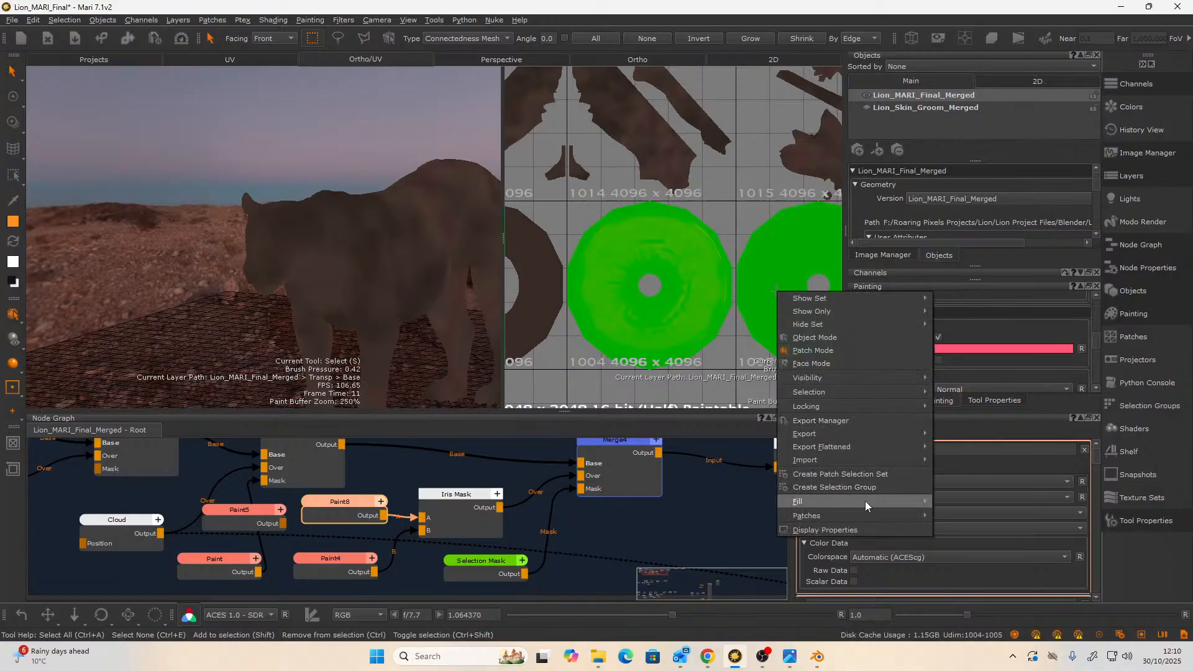
{"action": "mouse_move", "coordinate": [865, 510]}
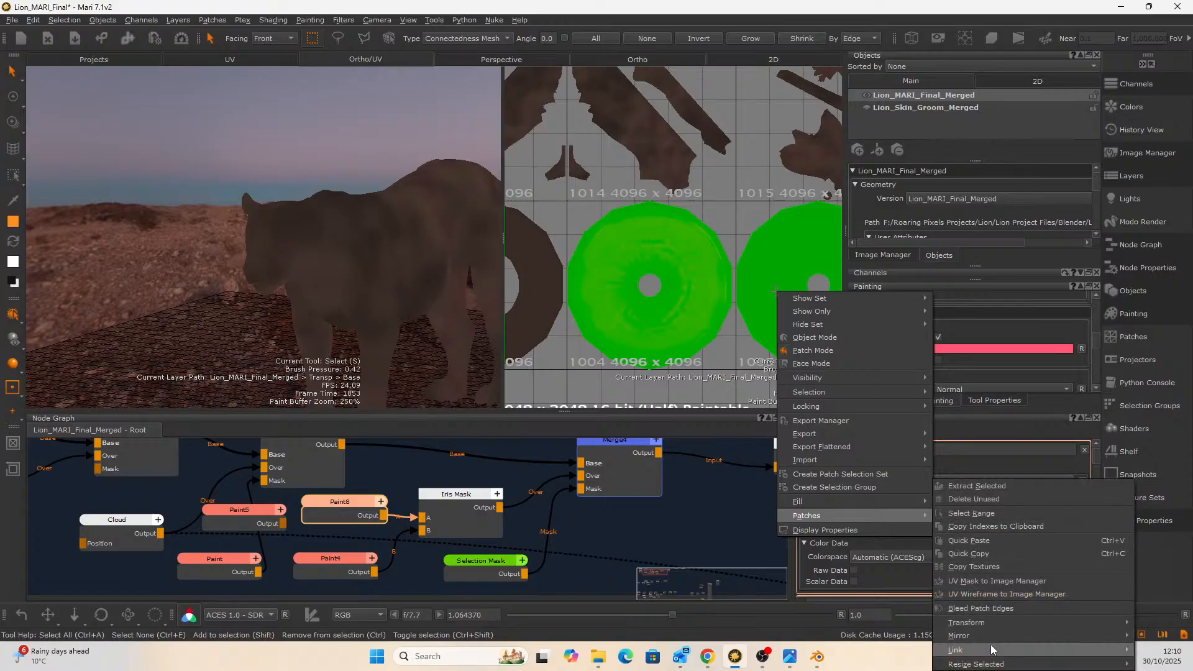
{"action": "mouse_move", "coordinate": [990, 643]}
{"action": "left_click", "coordinate": [867, 628]}
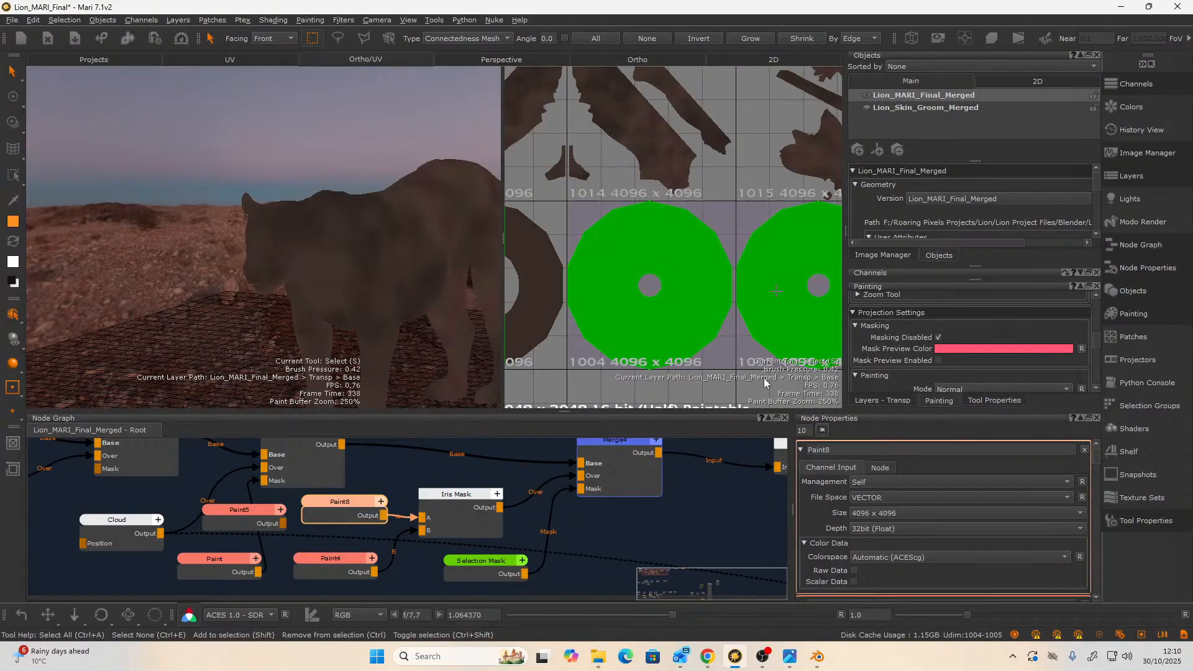
- Undo the linking of the two iris patch images and clear the patch selection
{"action": "left_click", "coordinate": [735, 330]}
{"action": "left_click", "coordinate": [679, 297]}
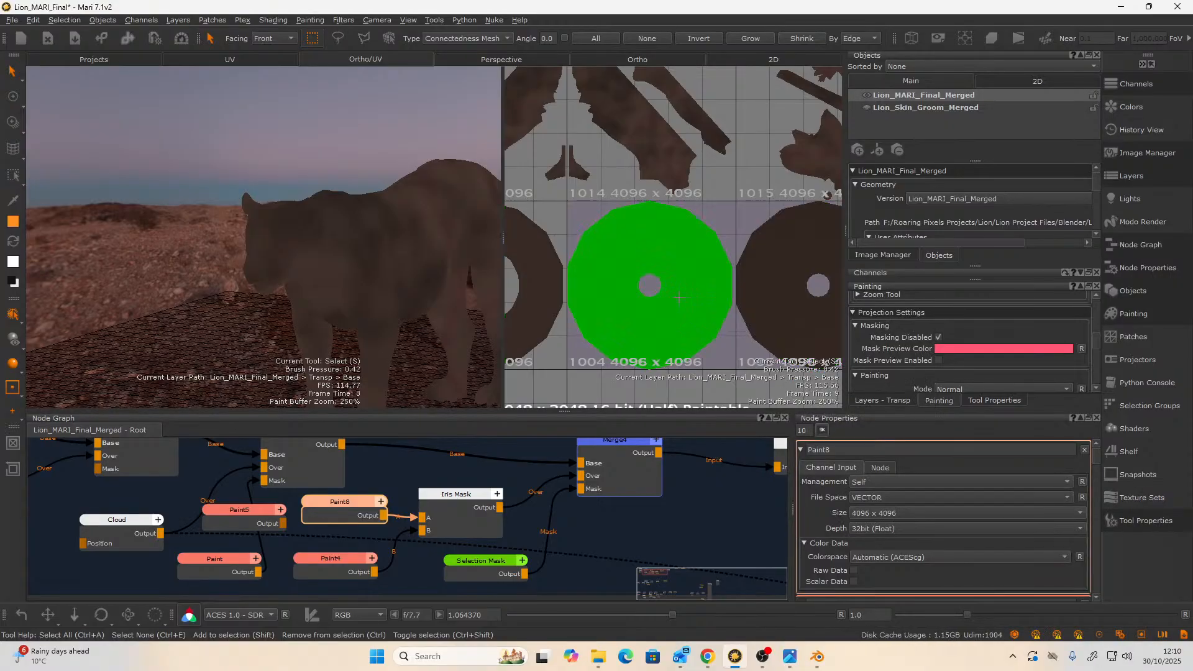
{"action": "left_click", "coordinate": [761, 293], "text": "shift"}
{"action": "right_click", "coordinate": [719, 274]}
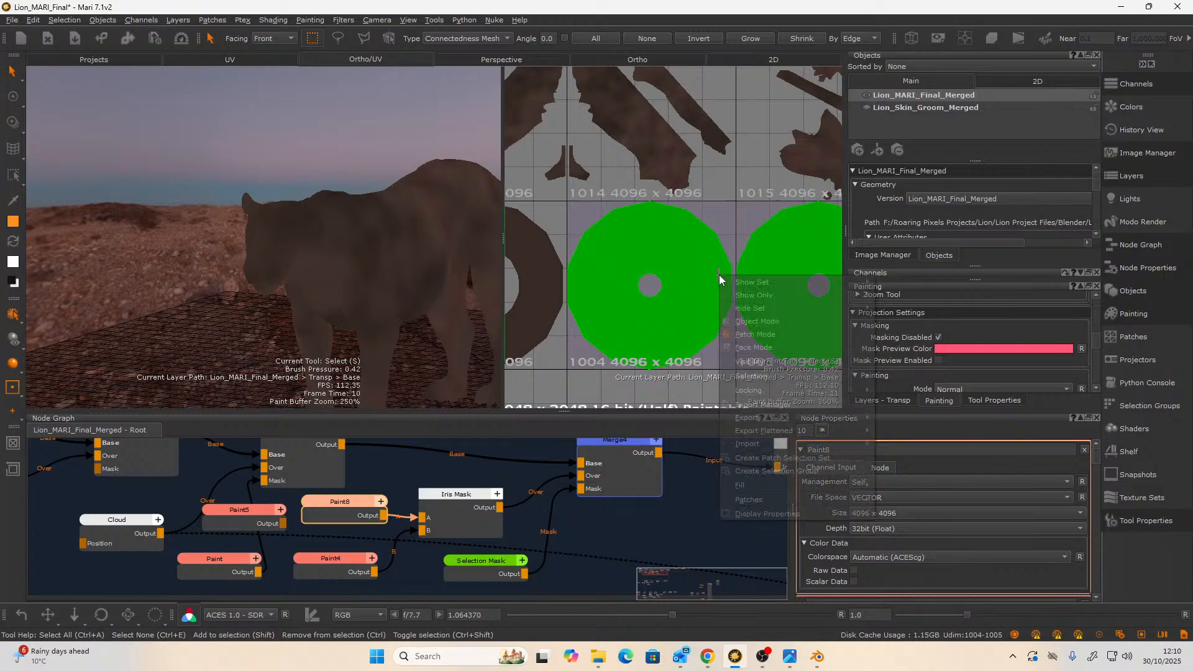
{"action": "left_click", "coordinate": [680, 282]}
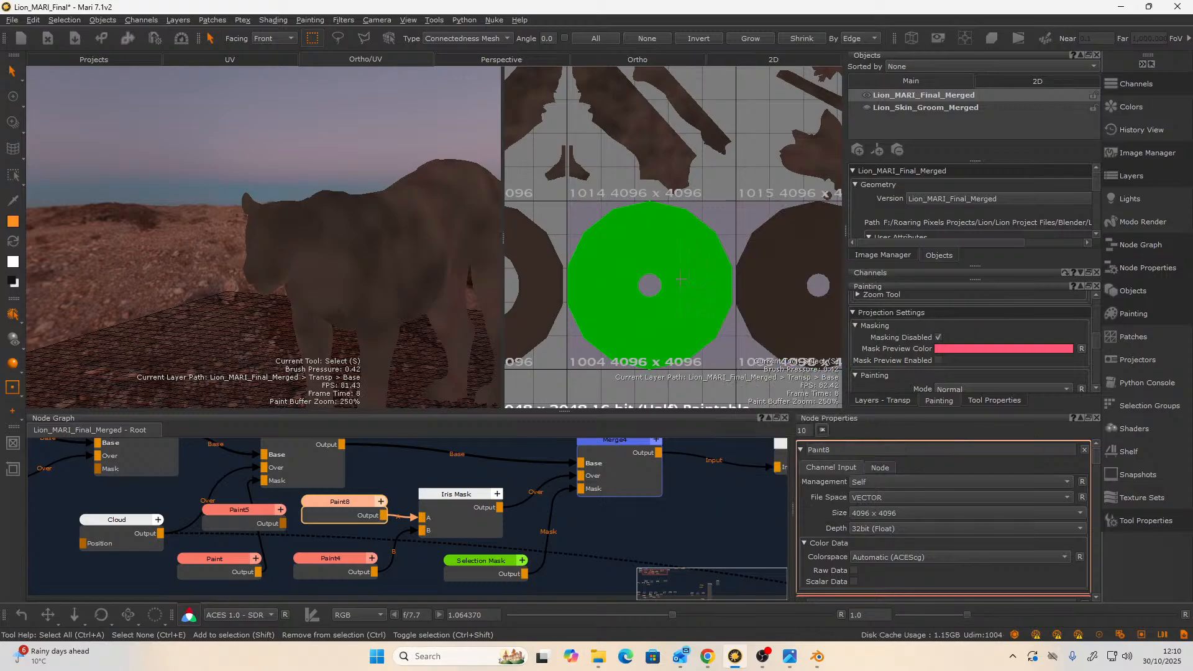
{"action": "key", "text": "ctrl+z"}
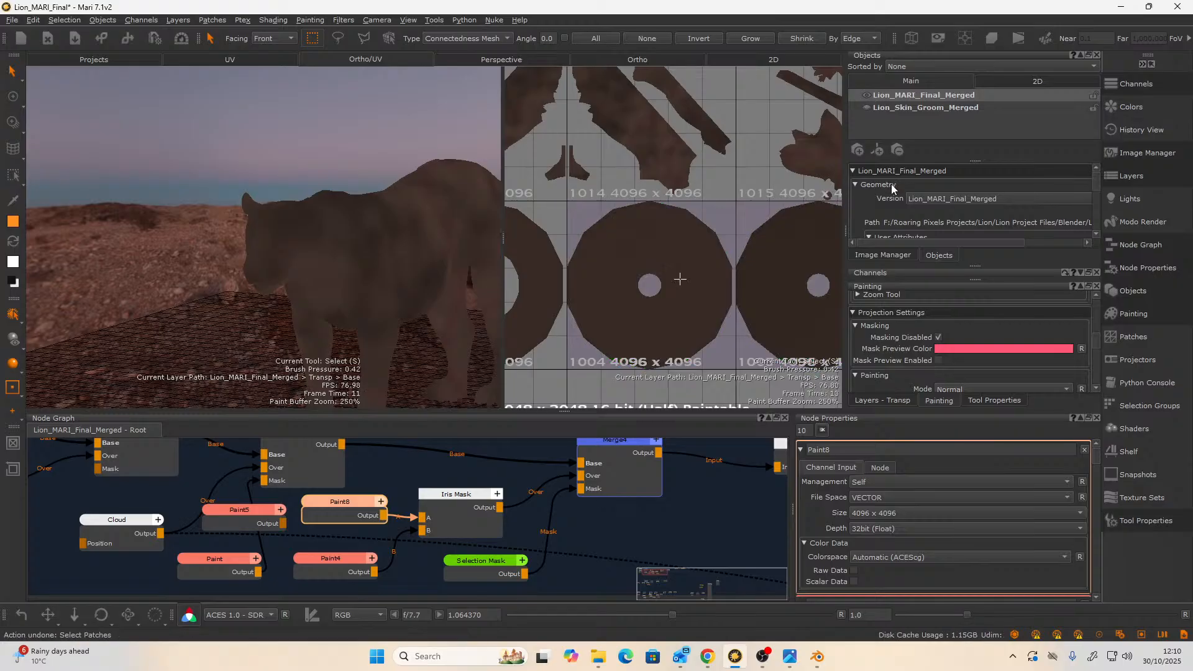
{"action": "key", "text": "ctrl+y"}
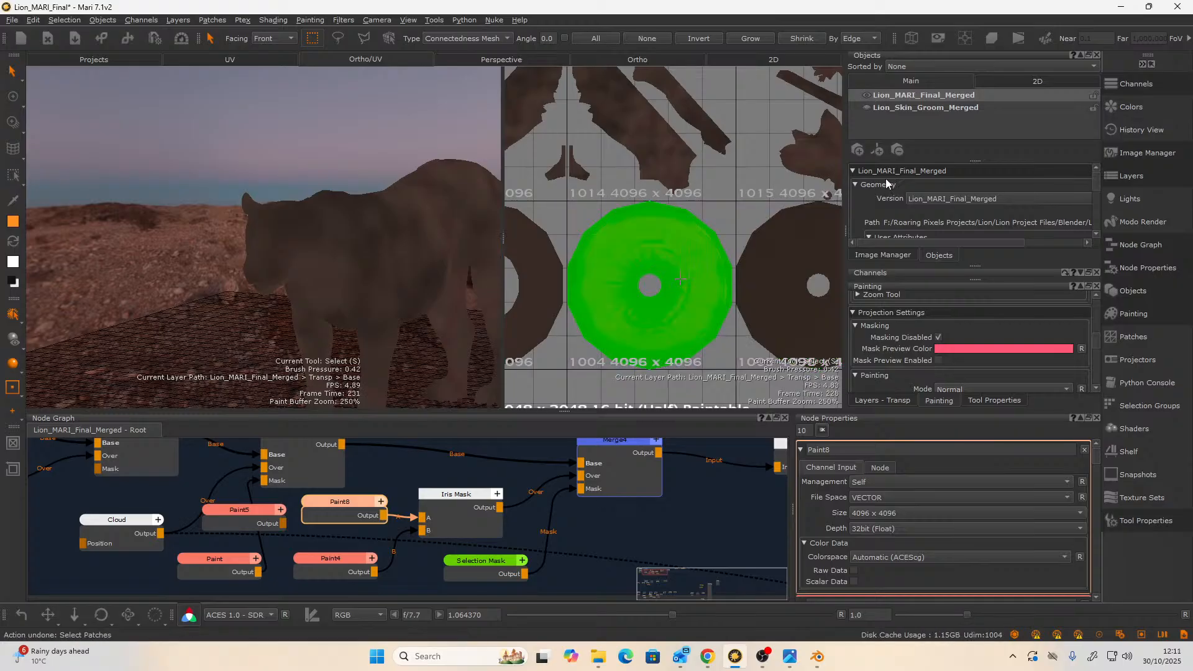
{"action": "left_click", "coordinate": [748, 221]}
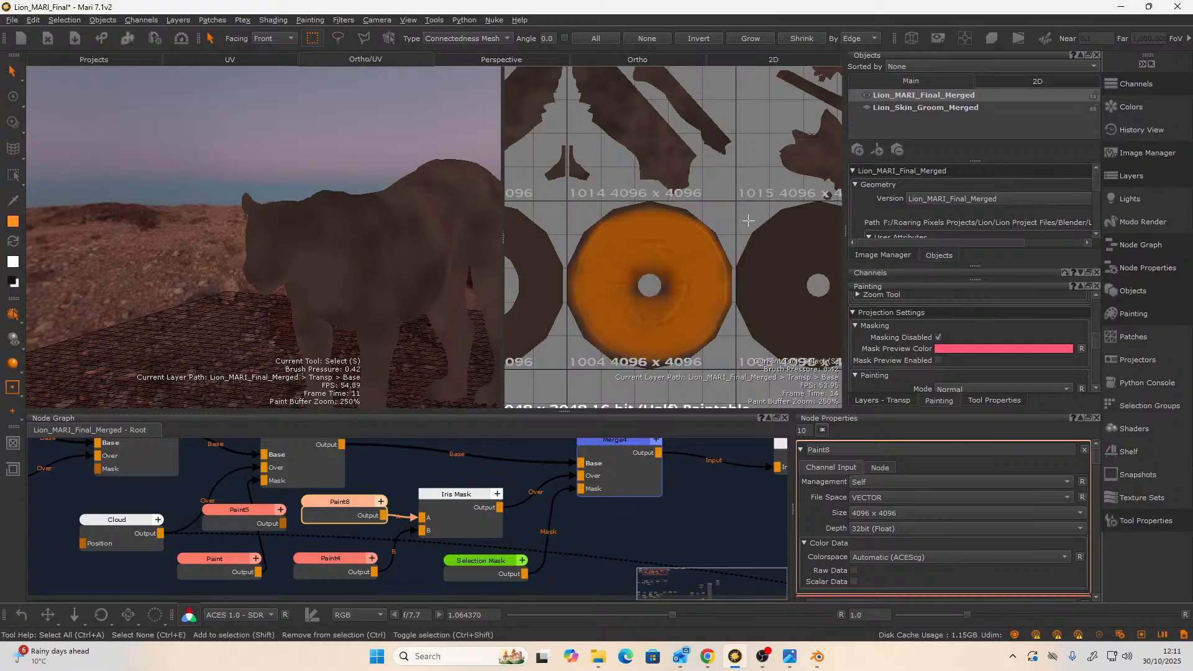
- Select both the UDIM 1004 and 1005 iris patches and apply Mirror Left to Right to them
{"action": "left_click", "coordinate": [759, 280]}
{"action": "left_click", "coordinate": [680, 293], "text": "shift"}
{"action": "right_click", "coordinate": [679, 292]}
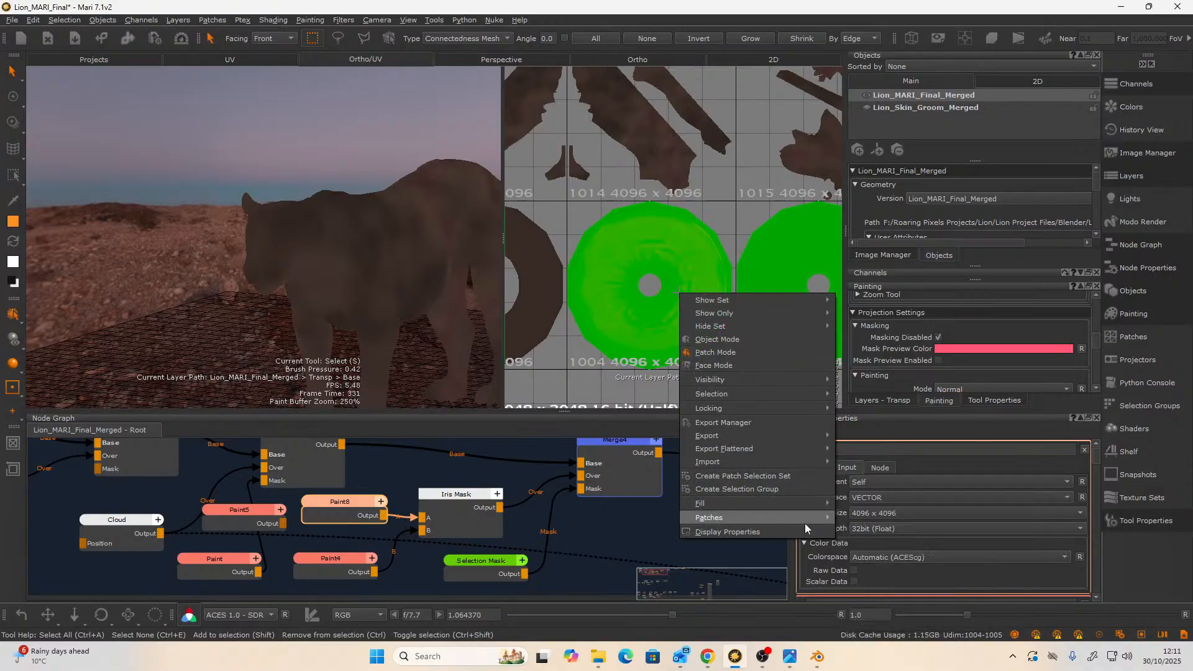
{"action": "mouse_move", "coordinate": [805, 523]}
{"action": "mouse_move", "coordinate": [908, 636]}
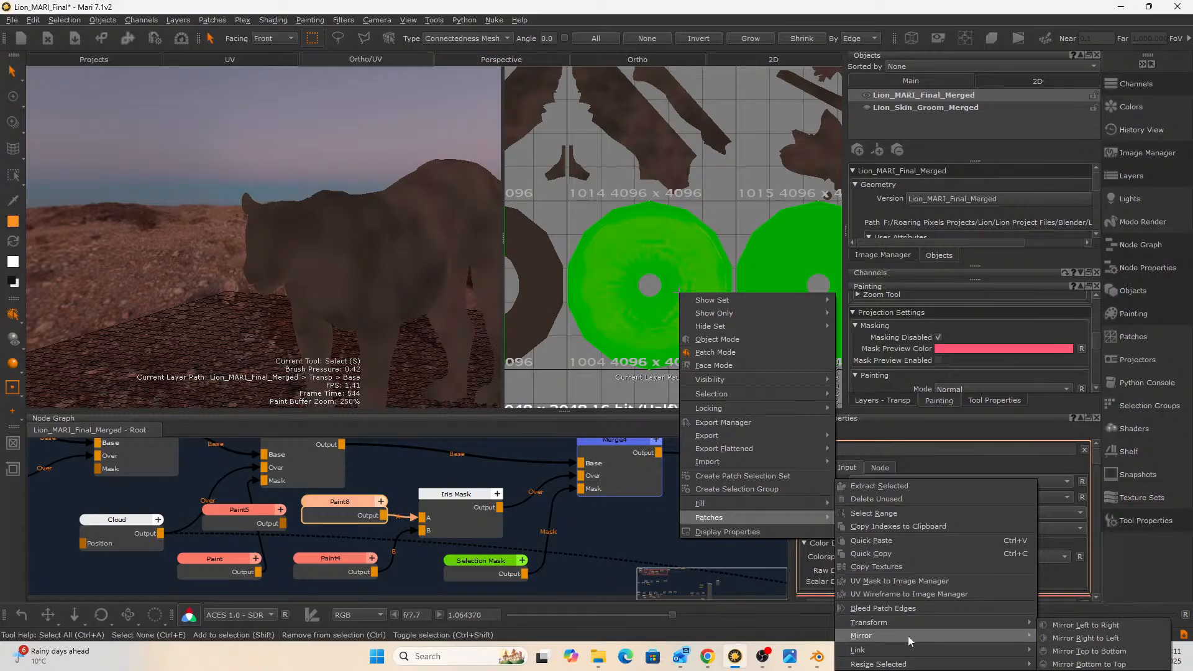
{"action": "left_click", "coordinate": [1064, 626]}
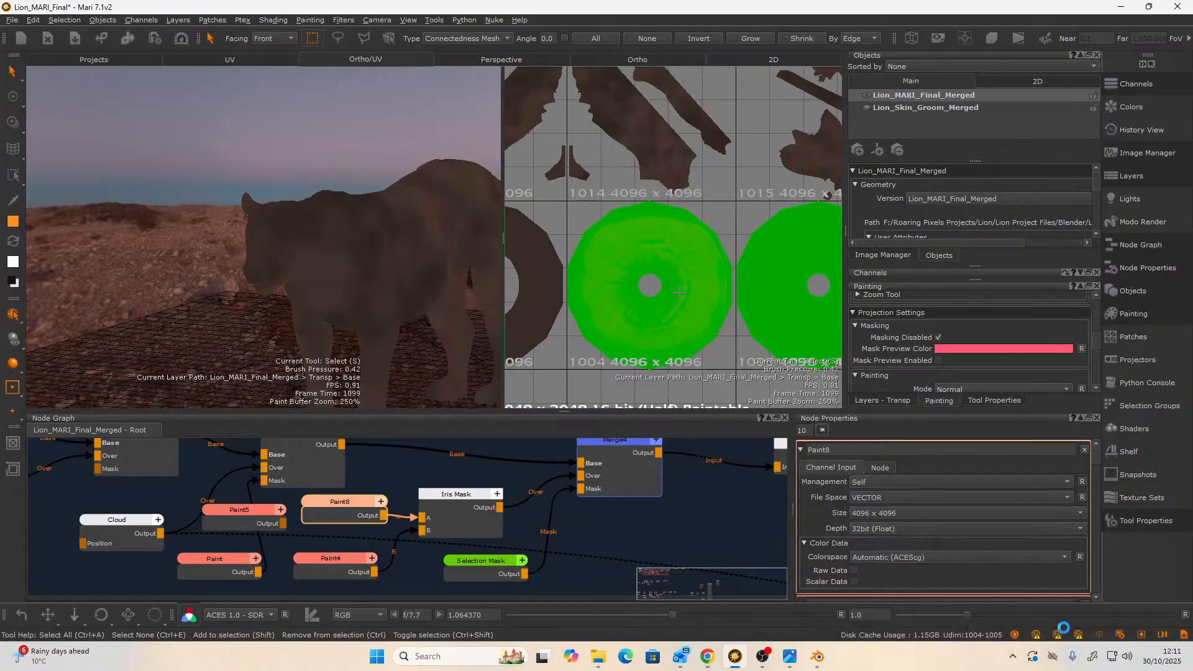
- Link the patch images of the selected UDIM 1004 and 1005 irises, then deselect all patches
{"action": "right_click", "coordinate": [781, 312]}
{"action": "mouse_move", "coordinate": [922, 537]}
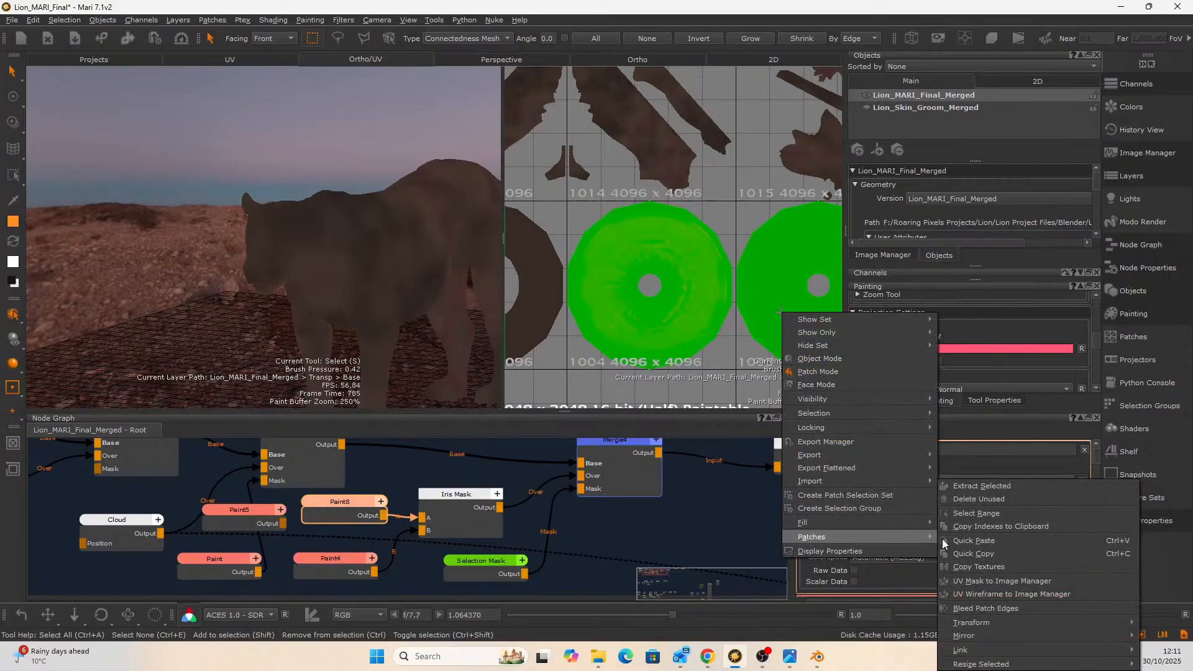
{"action": "mouse_move", "coordinate": [994, 648]}
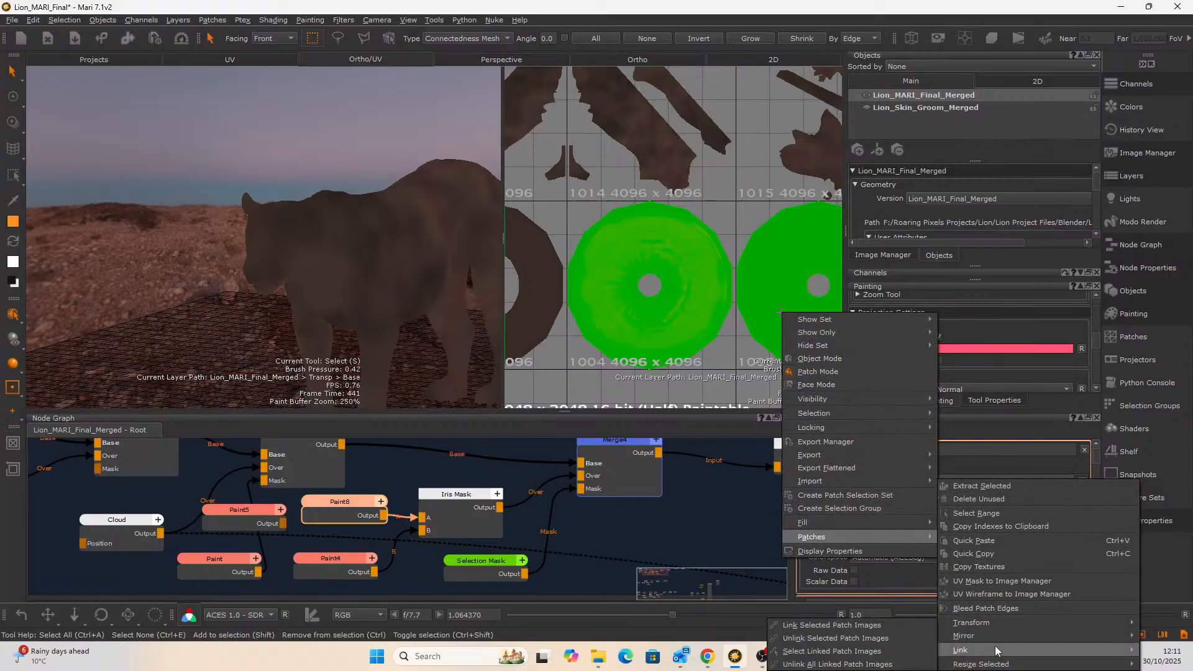
{"action": "left_click", "coordinate": [886, 630]}
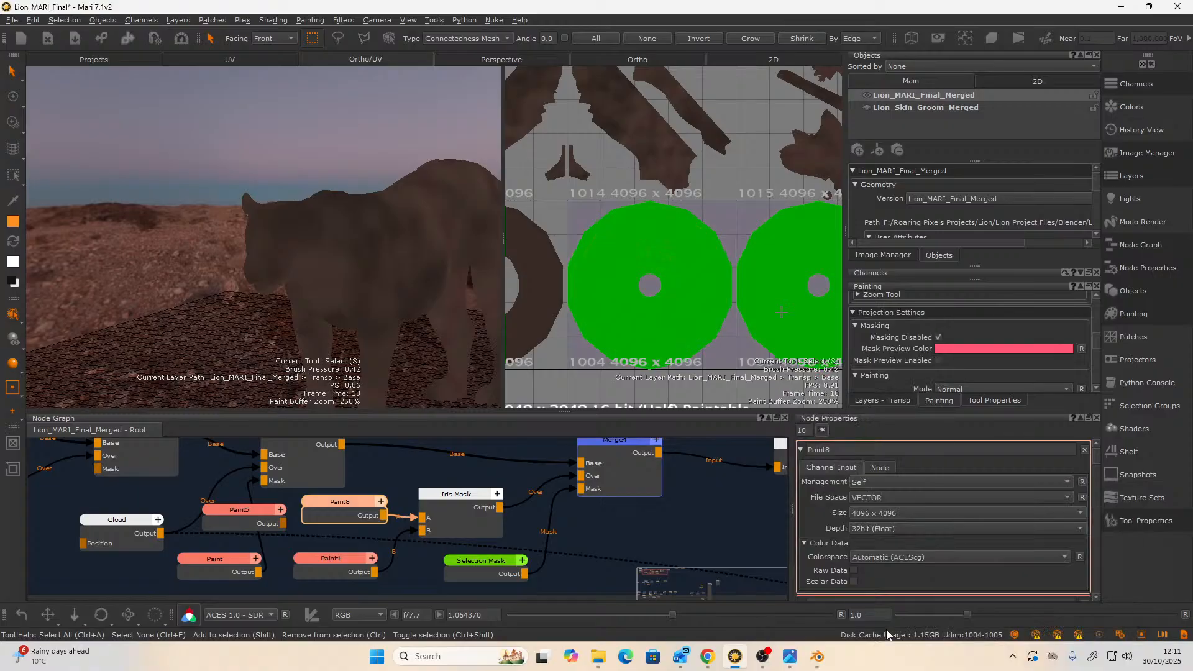
{"action": "left_click", "coordinate": [713, 322]}
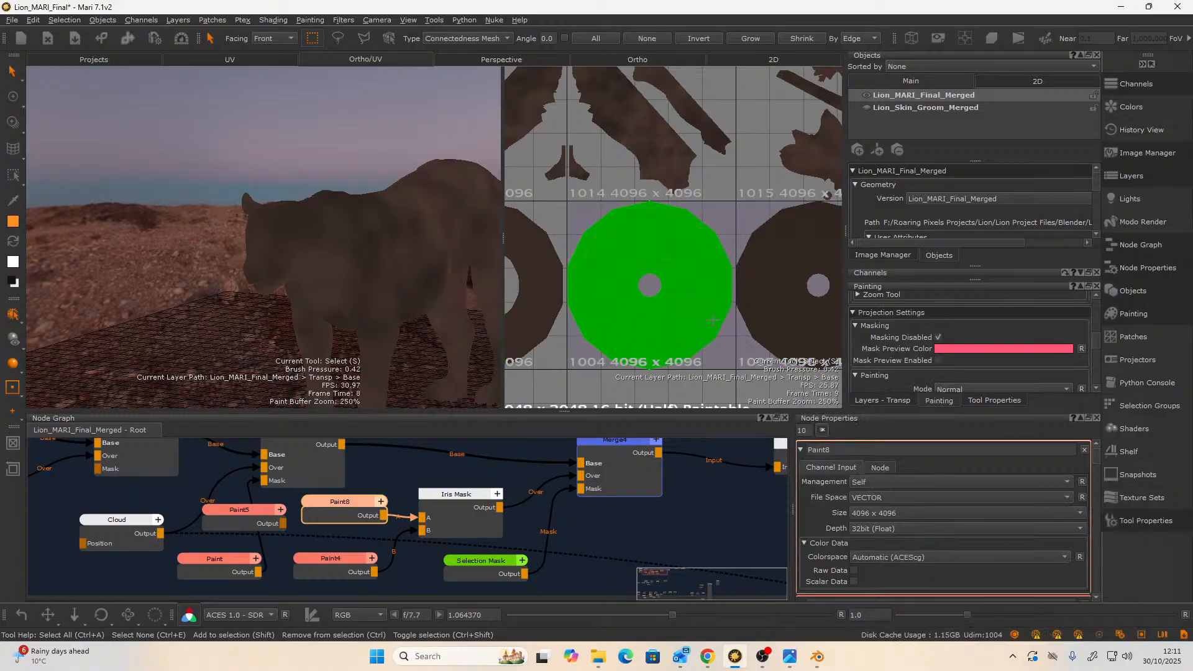
{"action": "left_click", "coordinate": [797, 302], "text": "shift"}
{"action": "left_click", "coordinate": [707, 371]}
{"action": "left_click", "coordinate": [705, 313]}
{"action": "left_click", "coordinate": [757, 356]}
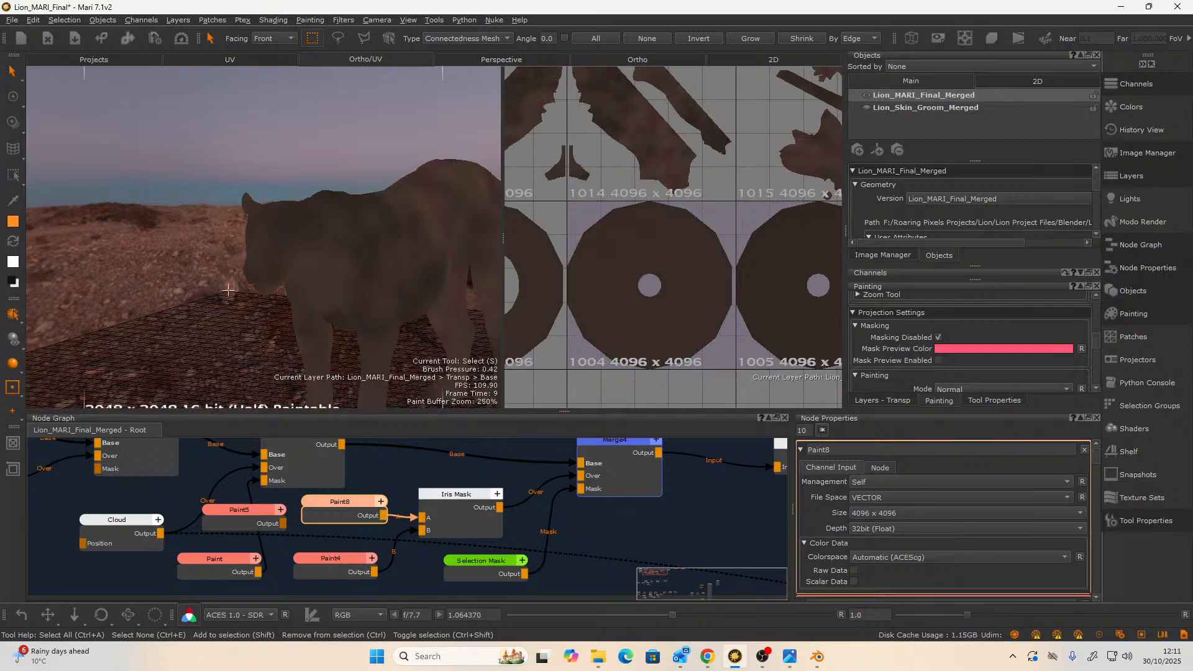
- Paint orange around the whole UDIM 1004 iris ring with the radius 64 brush, leaving the area around the pupil darker
{"action": "key", "text": "p"}
{"action": "mouse_move", "coordinate": [643, 259]}
{"action": "left_mouse_down"}
{"action": "mouse_move", "coordinate": [595, 267]}
{"action": "mouse_move", "coordinate": [600, 255]}
{"action": "mouse_move", "coordinate": [592, 266]}
{"action": "mouse_move", "coordinate": [635, 239]}
{"action": "mouse_move", "coordinate": [711, 283]}
{"action": "mouse_move", "coordinate": [713, 264]}
{"action": "mouse_move", "coordinate": [690, 305]}
{"action": "left_mouse_up"}
{"action": "mouse_move", "coordinate": [596, 289]}
{"action": "left_mouse_down"}
{"action": "mouse_move", "coordinate": [583, 313]}
{"action": "mouse_move", "coordinate": [612, 343]}
{"action": "mouse_move", "coordinate": [696, 314]}
{"action": "mouse_move", "coordinate": [622, 323]}
{"action": "left_mouse_up"}
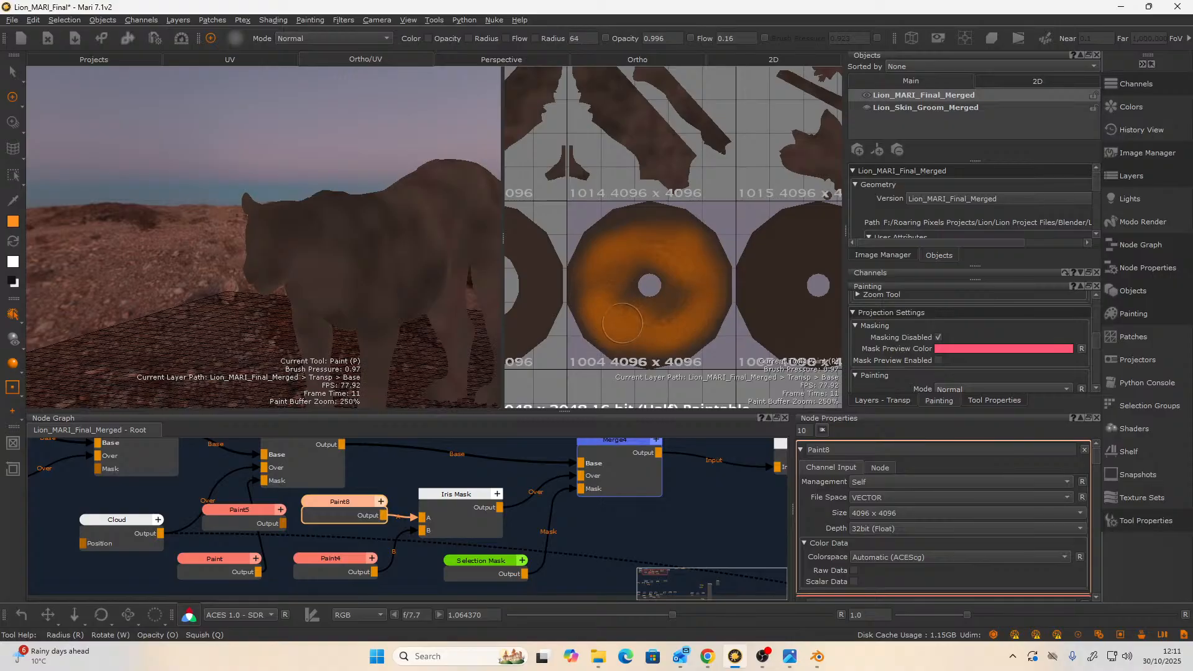
{"action": "mouse_move", "coordinate": [594, 275]}
{"action": "left_mouse_down"}
{"action": "mouse_move", "coordinate": [611, 243]}
{"action": "mouse_move", "coordinate": [662, 221]}
{"action": "mouse_move", "coordinate": [686, 227]}
{"action": "mouse_move", "coordinate": [712, 287]}
{"action": "left_mouse_up"}
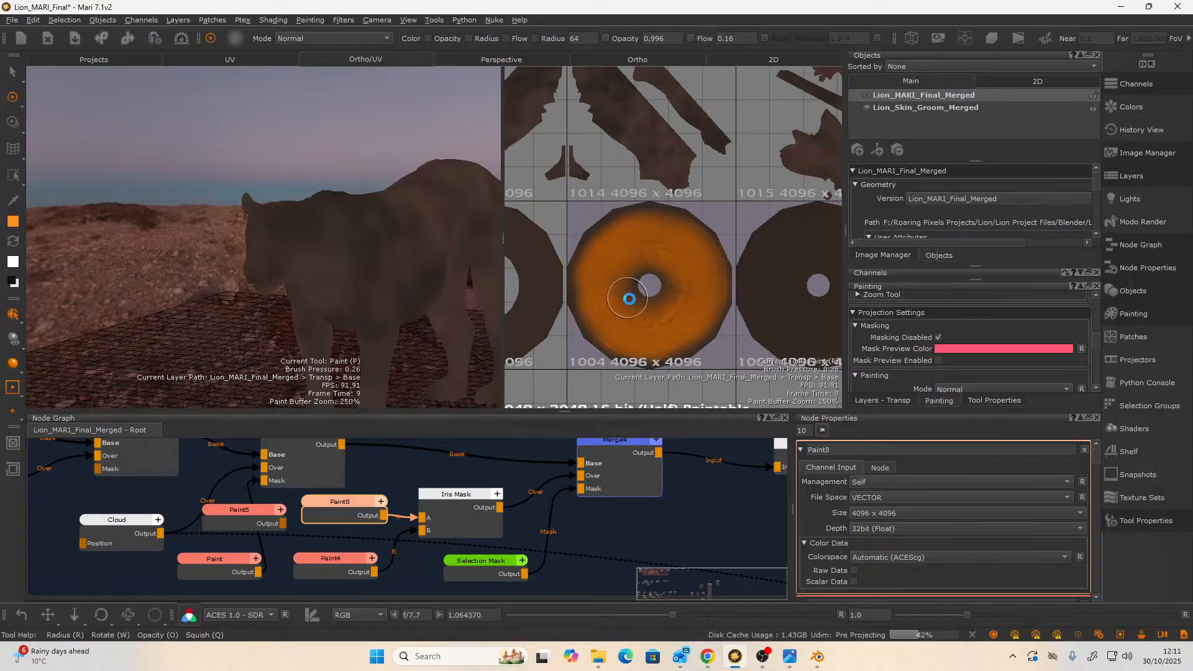
{"action": "right_click", "coordinate": [669, 260]}
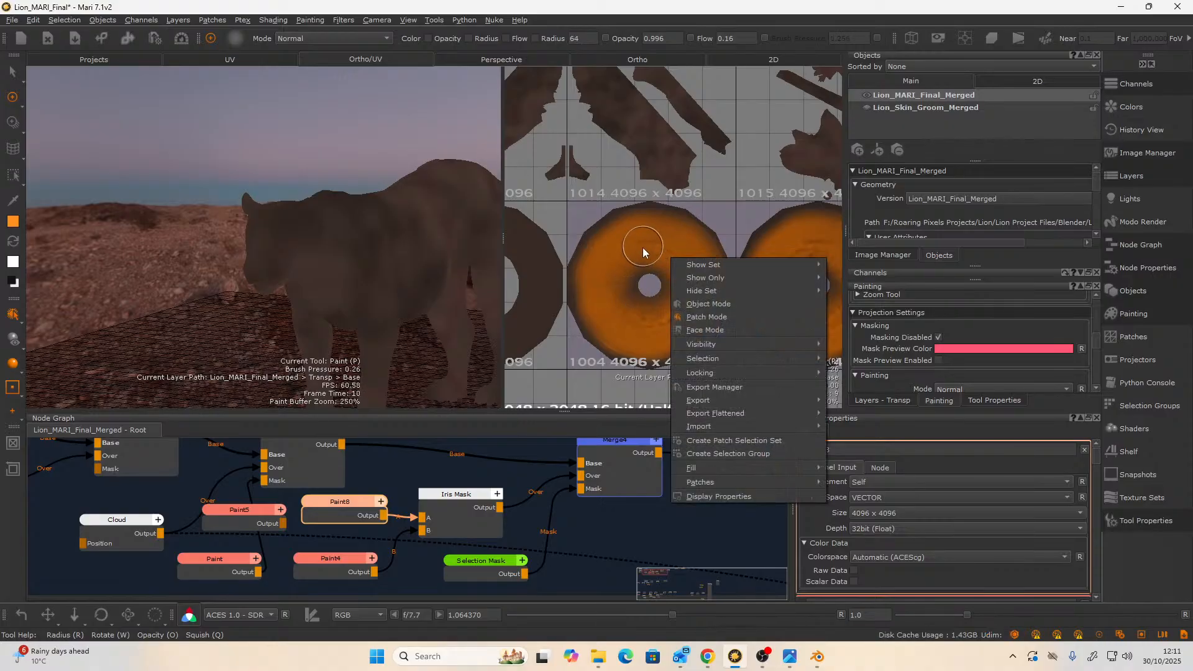
{"action": "left_click", "coordinate": [641, 246]}
{"action": "mouse_move", "coordinate": [653, 252]}
{"action": "left_mouse_down"}
{"action": "mouse_move", "coordinate": [626, 314]}
{"action": "mouse_move", "coordinate": [694, 324]}
{"action": "mouse_move", "coordinate": [683, 292]}
{"action": "mouse_move", "coordinate": [679, 302]}
{"action": "mouse_move", "coordinate": [711, 285]}
{"action": "mouse_move", "coordinate": [689, 268]}
{"action": "left_mouse_up"}
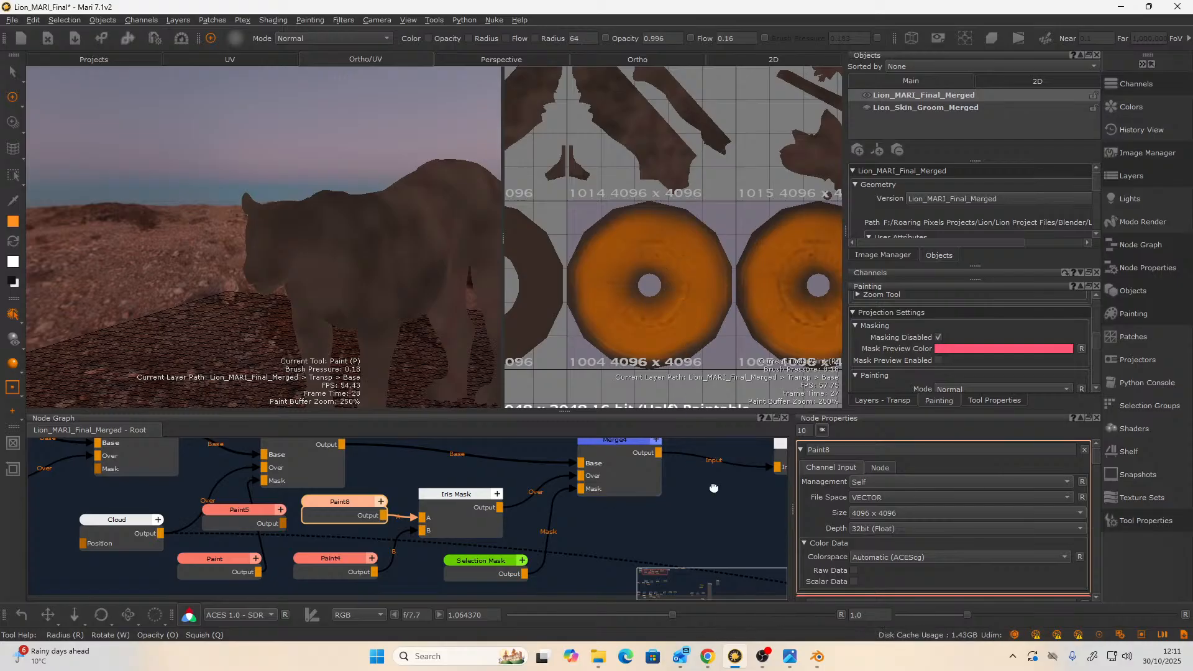
- Set the depth of the Bake Point node after Diffuse Color to 16bit (Half) and bake it
{"action": "scroll", "coordinate": [713, 488], "scroll_direction": "down", "scroll_amount": 3}
{"action": "middle_click_drag", "start_coordinate": [688, 494], "coordinate": [352, 564]}
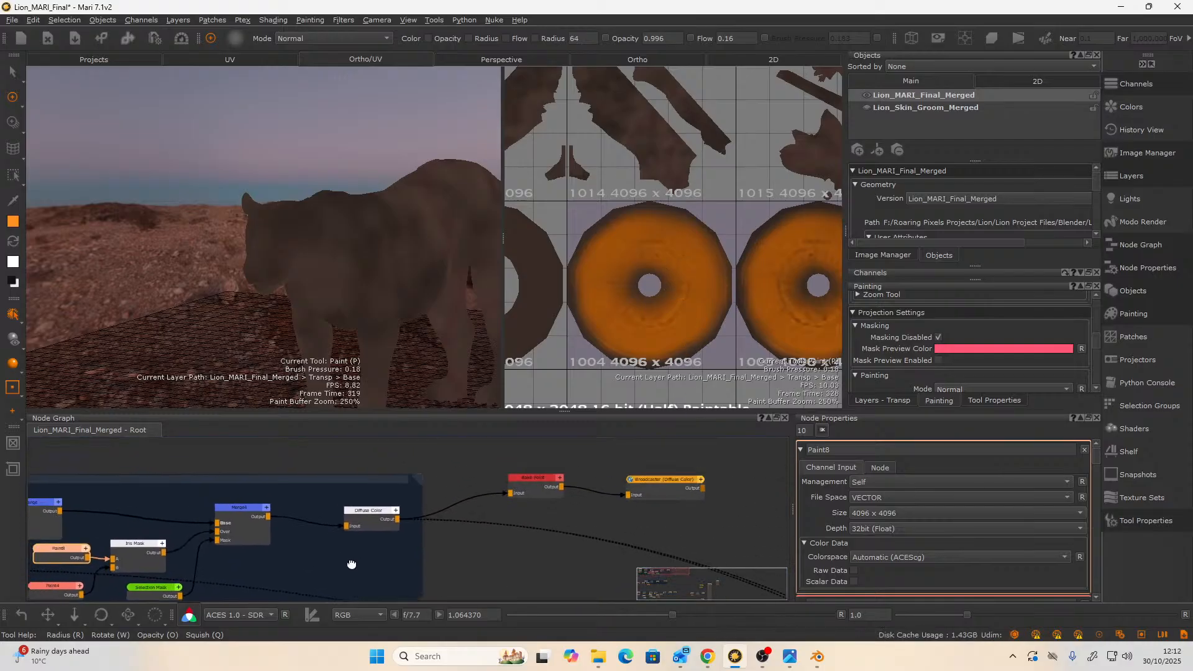
{"action": "left_click", "coordinate": [518, 482]}
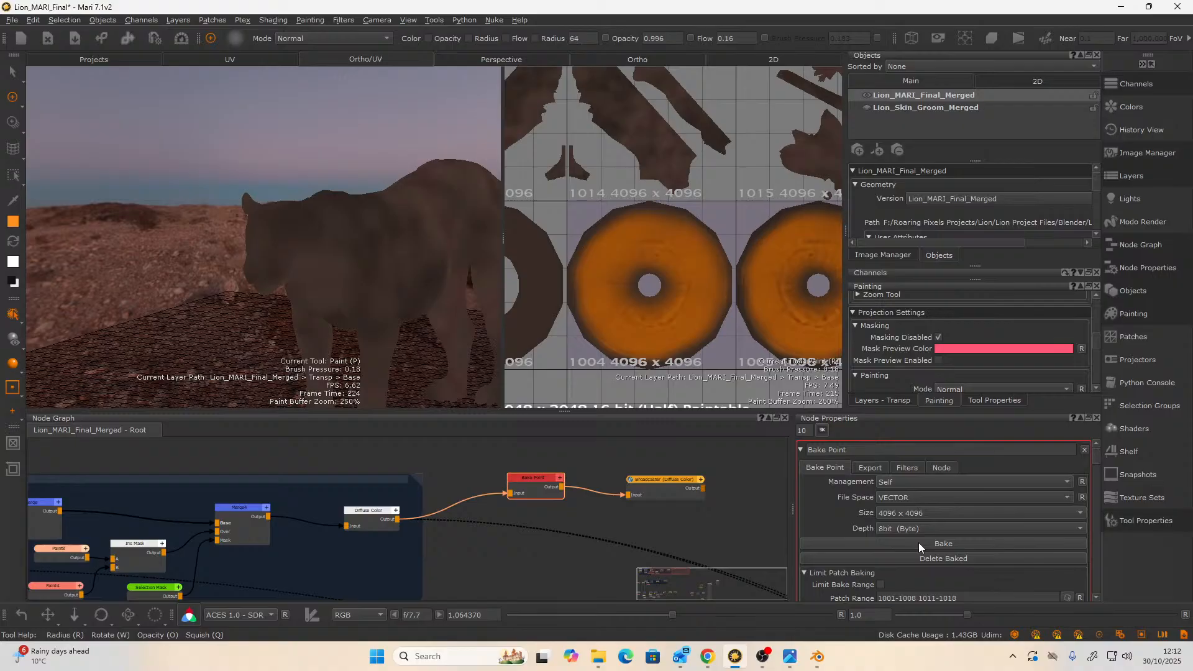
{"action": "left_click", "coordinate": [908, 529]}
{"action": "left_click", "coordinate": [908, 540]}
{"action": "left_click", "coordinate": [919, 545]}
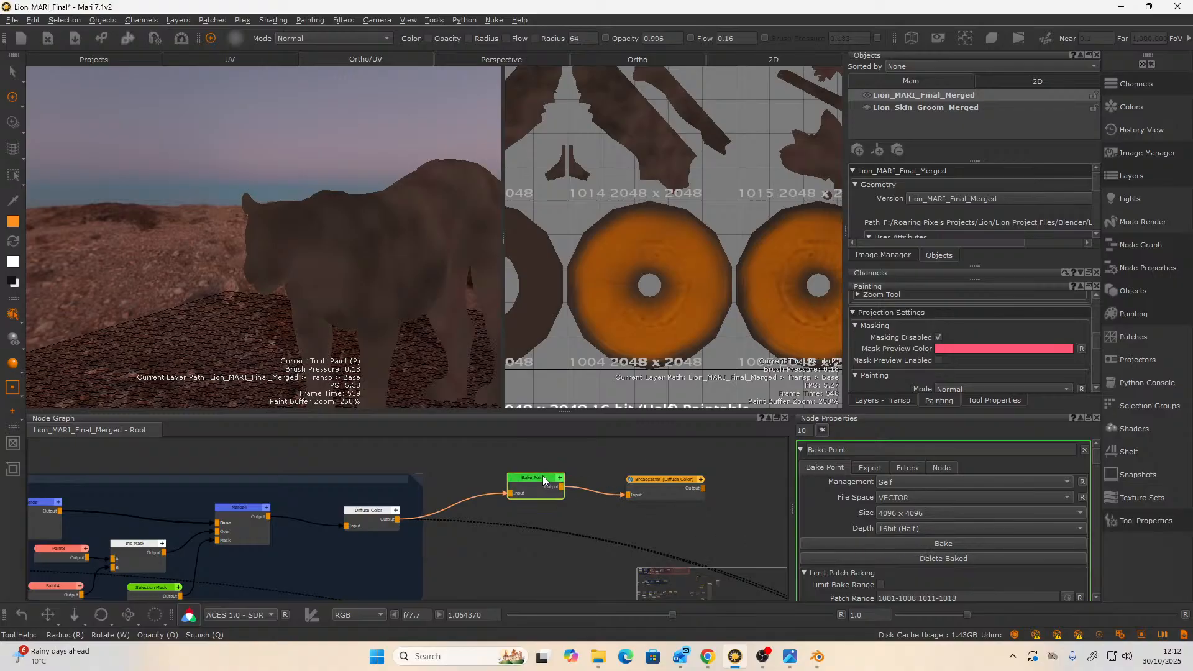
{"action": "scroll", "coordinate": [665, 497], "scroll_direction": "down", "scroll_amount": 2}
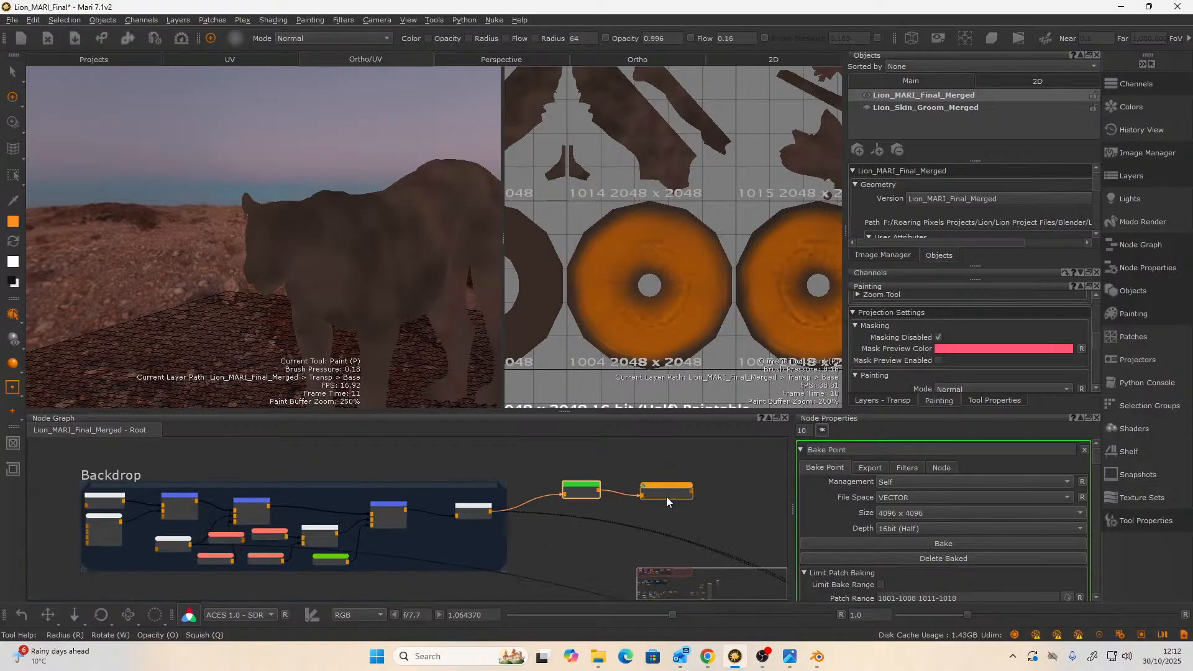
- View the final shader node, the Bake Point after Diffuse Color and the Diffuse Color node in turn to compare the irises
{"action": "middle_click_drag", "start_coordinate": [702, 509], "coordinate": [482, 463]}
{"action": "scroll", "coordinate": [496, 470], "scroll_direction": "down", "scroll_amount": 1}
{"action": "middle_click_drag", "start_coordinate": [608, 512], "coordinate": [425, 416]}
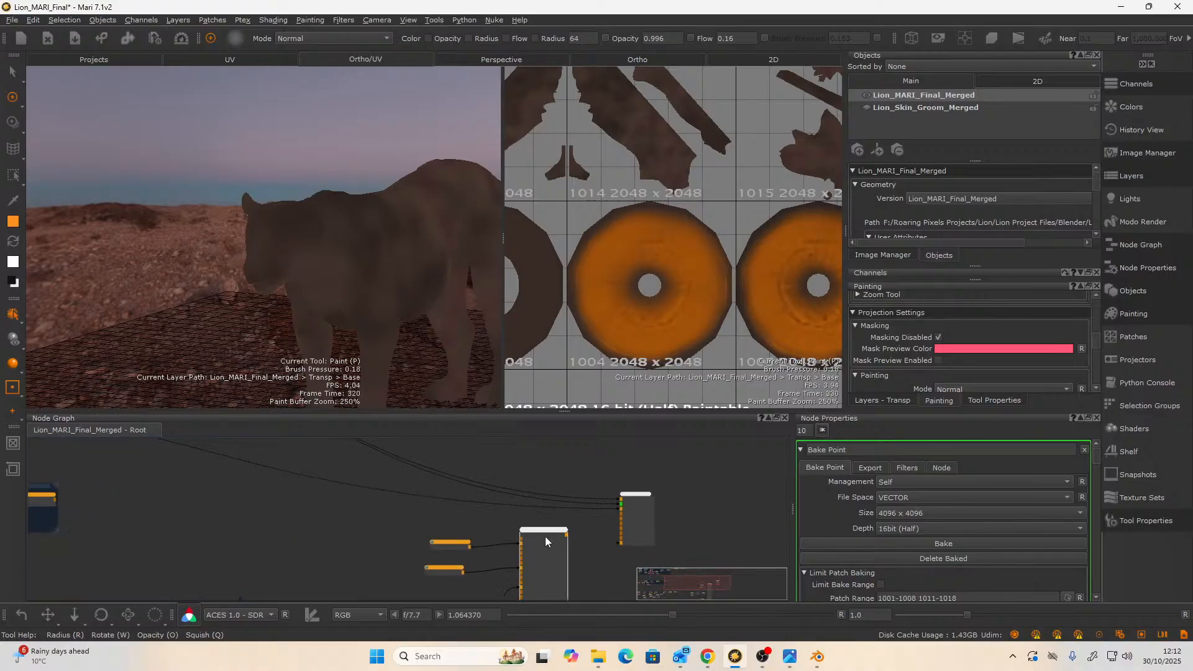
{"action": "key", "text": "v"}
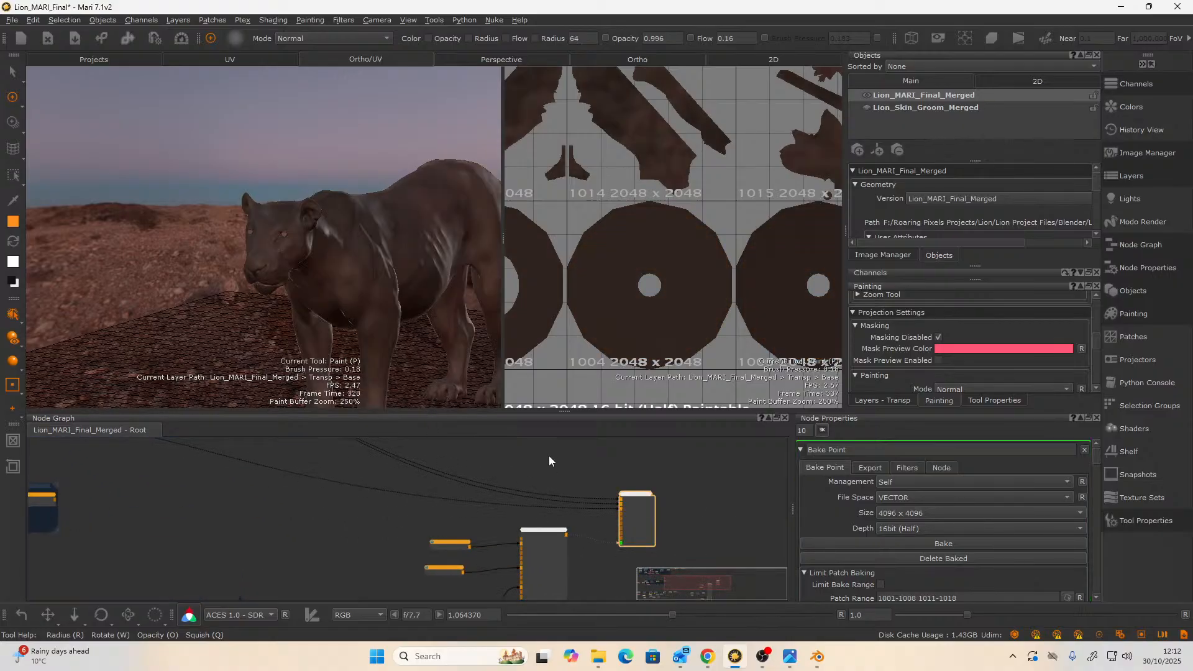
{"action": "middle_click_drag", "start_coordinate": [463, 513], "coordinate": [505, 565]}
{"action": "left_click", "coordinate": [572, 531]}
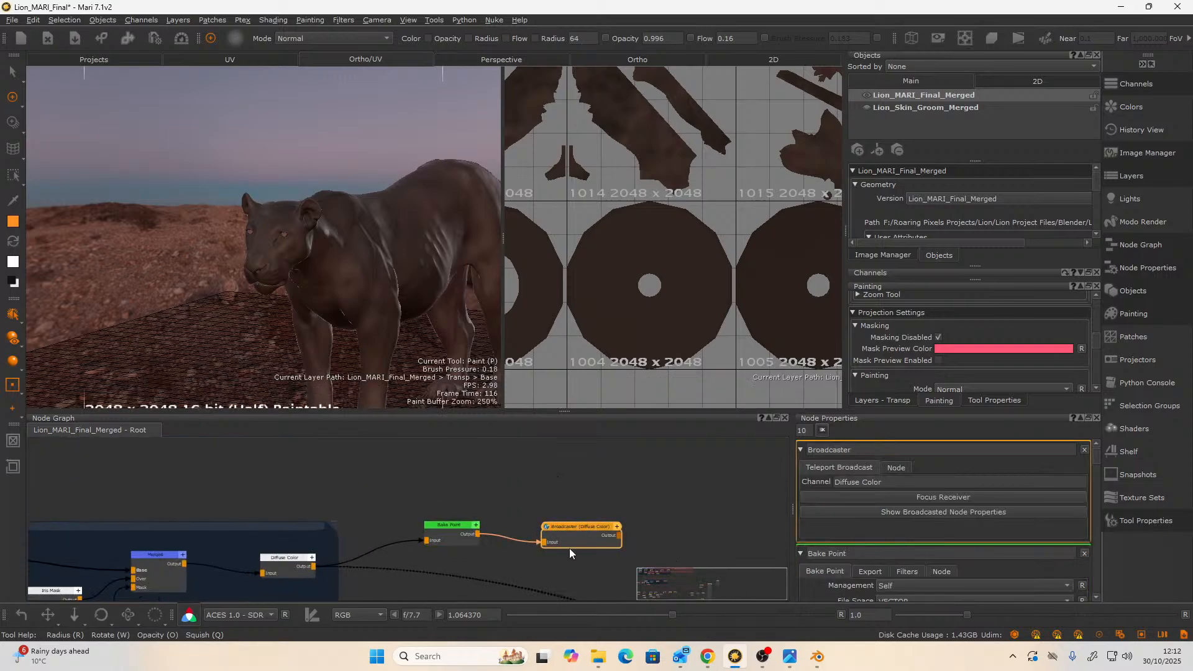
{"action": "left_click", "coordinate": [455, 542]}
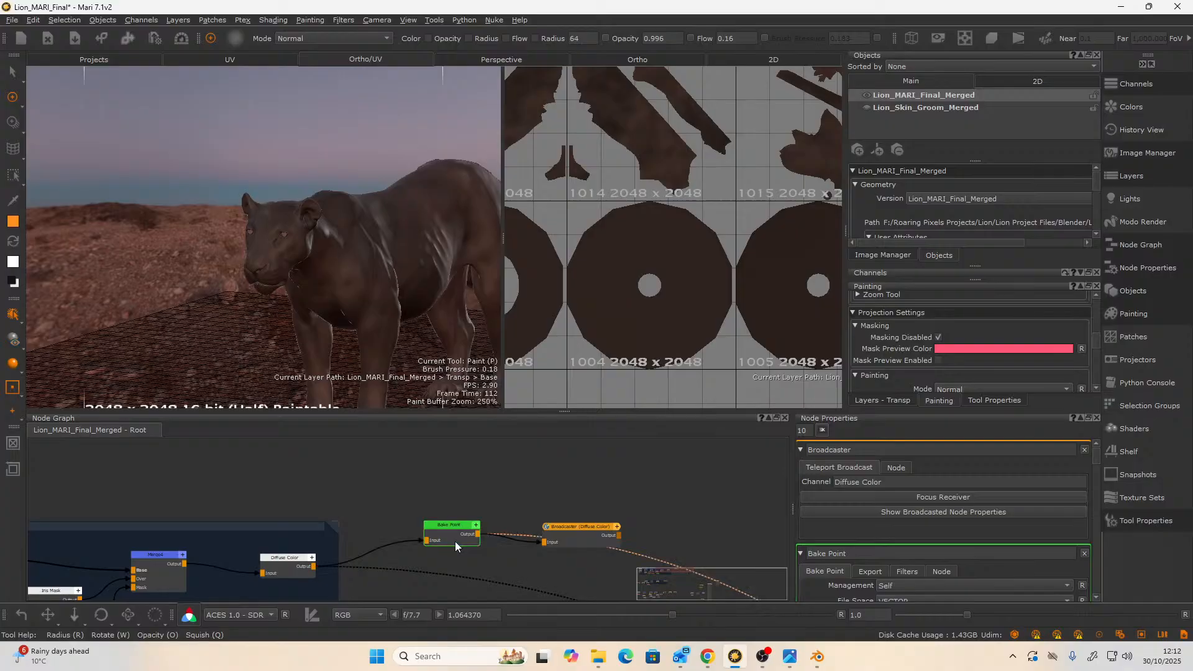
{"action": "left_click", "coordinate": [295, 569]}
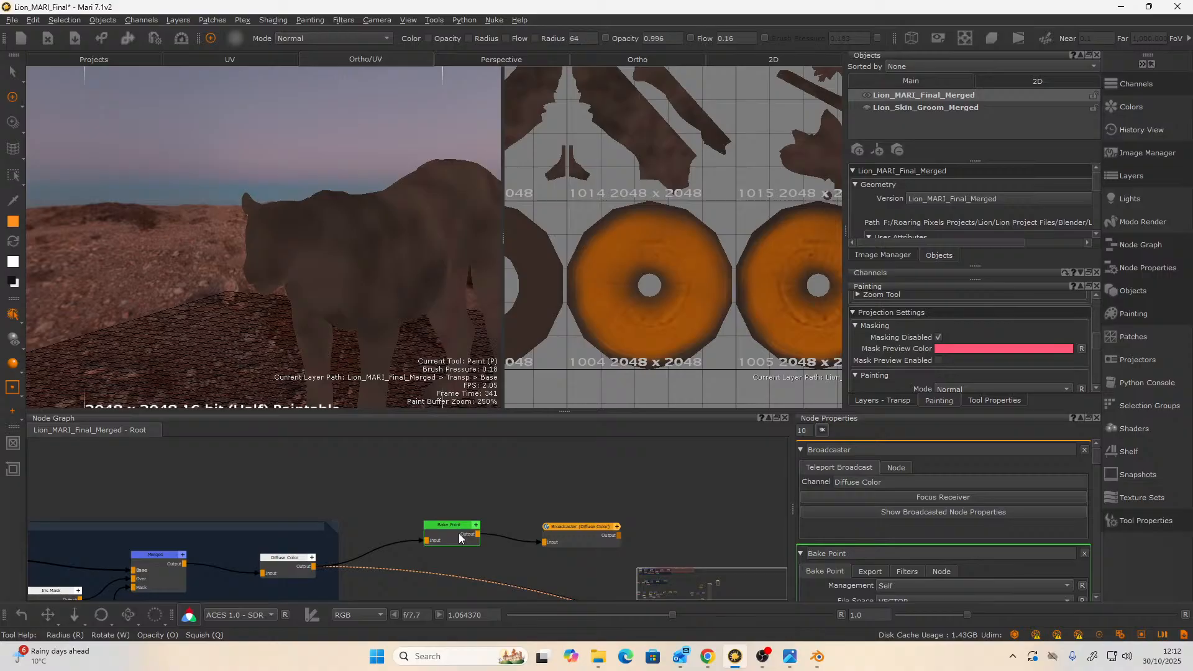
- Compare the properties of Diffuse Color and its Bake Point, set the Bake Point's File Space to NORMAL and bake it
{"action": "left_click", "coordinate": [287, 562]}
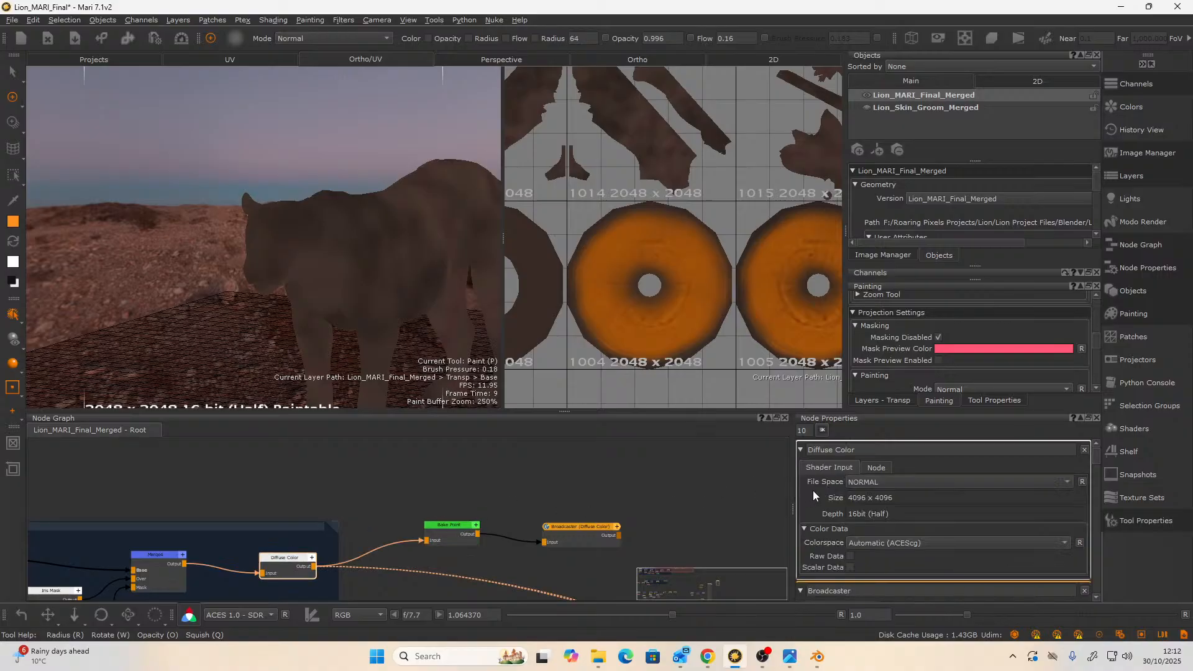
{"action": "left_click", "coordinate": [460, 535]}
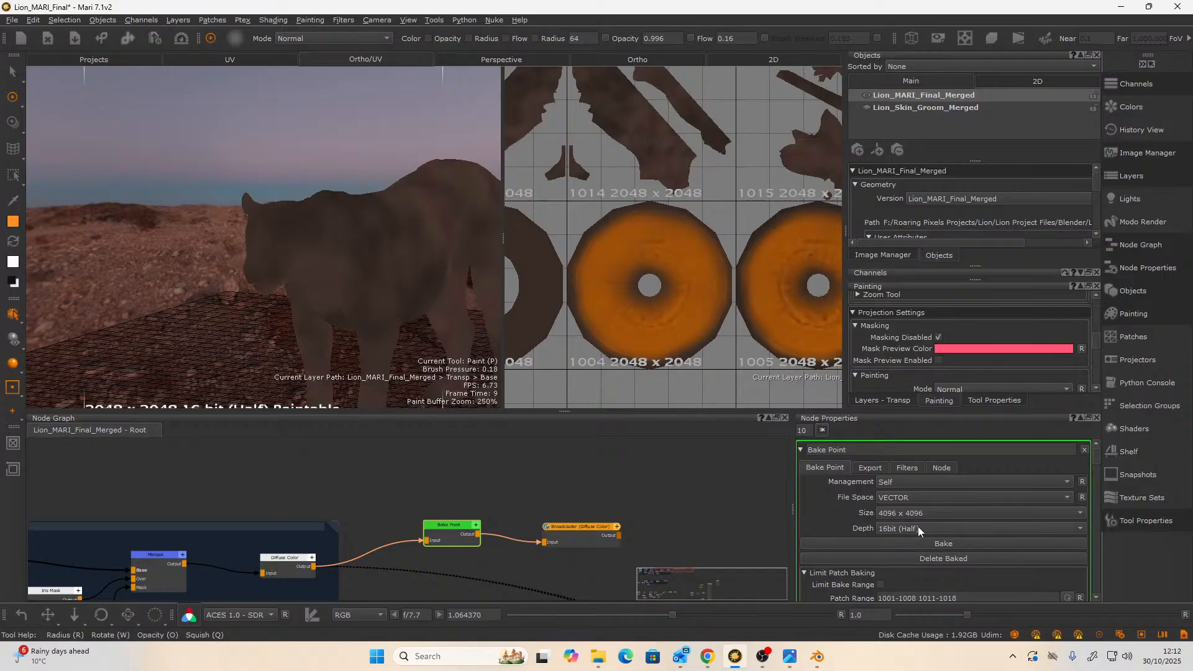
{"action": "left_click", "coordinate": [271, 561]}
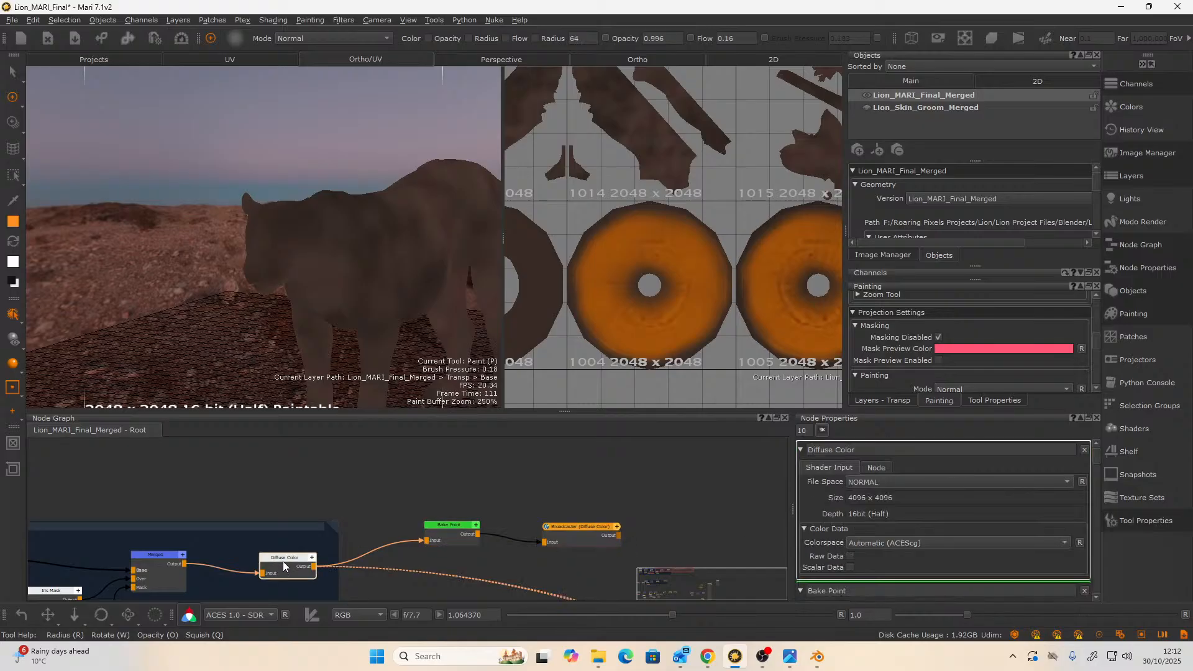
{"action": "left_click", "coordinate": [452, 531]}
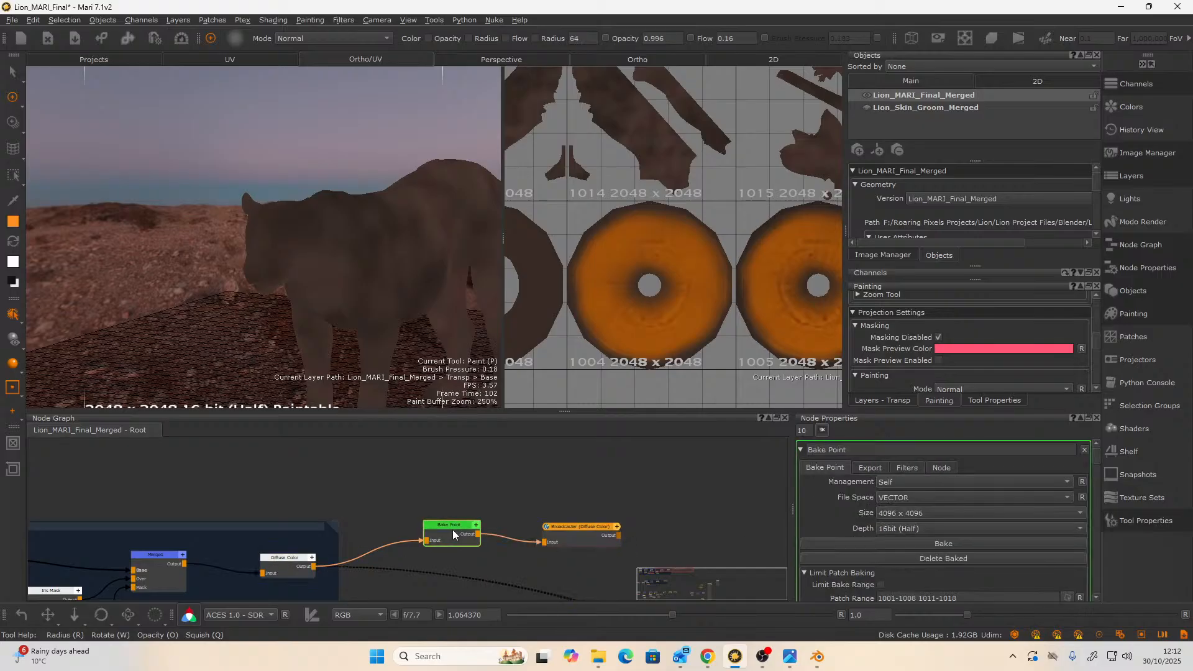
{"action": "left_click", "coordinate": [898, 497]}
{"action": "left_click", "coordinate": [901, 488]}
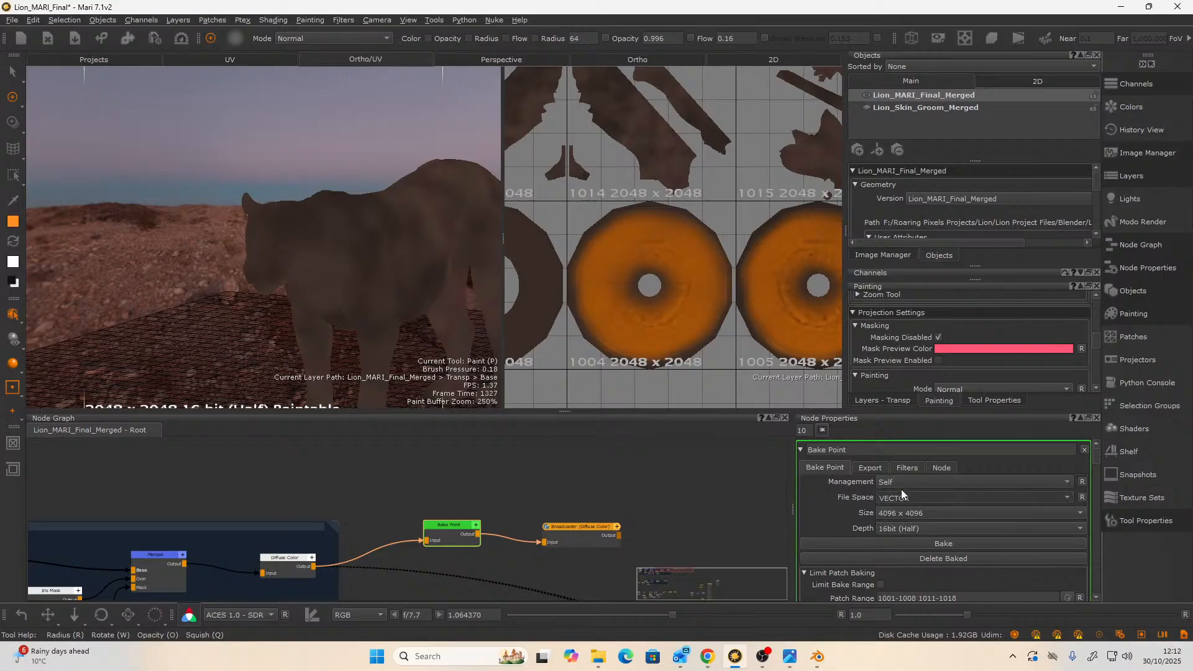
{"action": "left_click", "coordinate": [867, 541]}
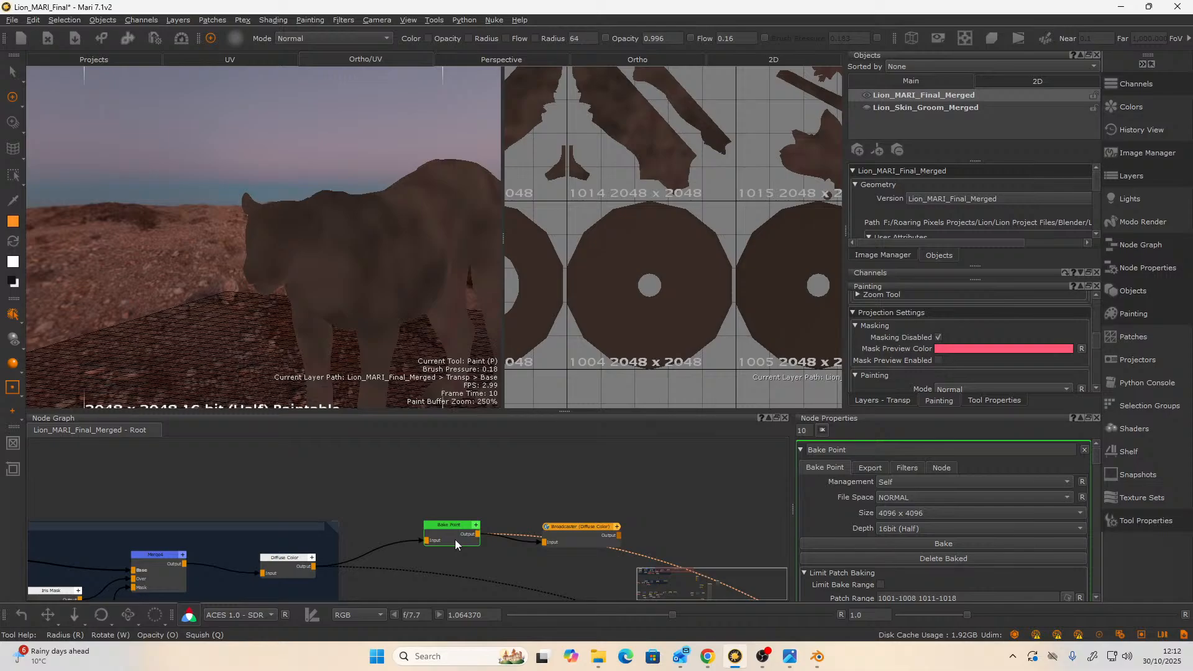
- Delete the Iris Mask node between Paint8 and Merge4 in the eye backdrop
{"action": "scroll", "coordinate": [398, 520], "scroll_direction": "down", "scroll_amount": 3}
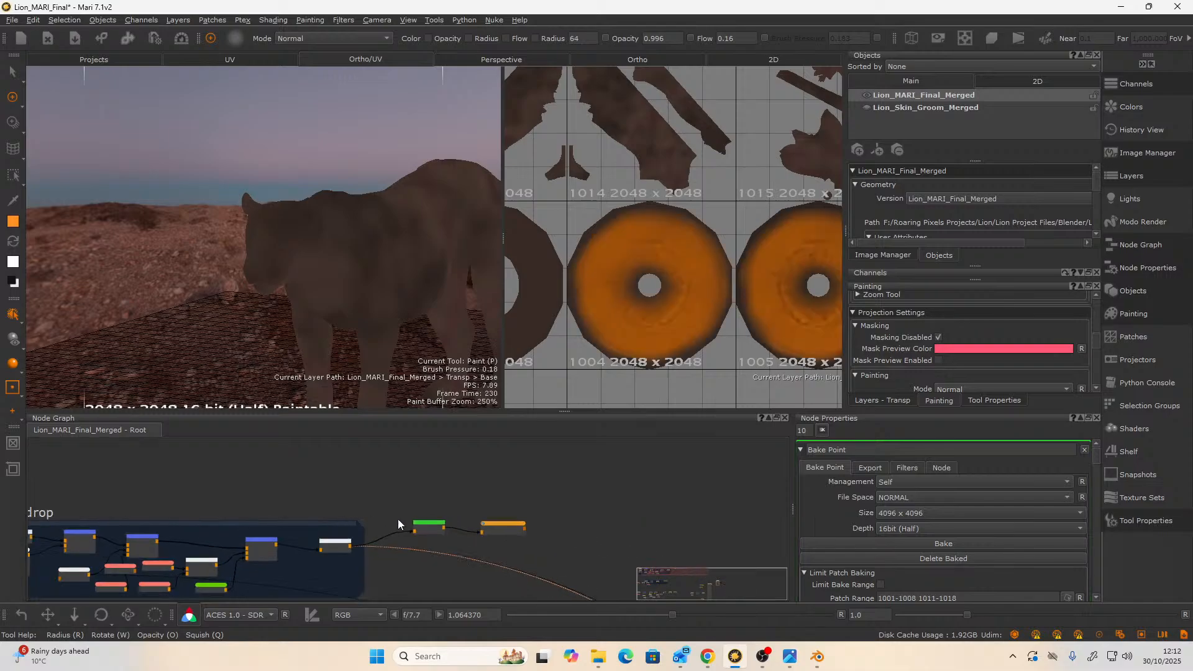
{"action": "middle_click_drag", "start_coordinate": [398, 519], "coordinate": [632, 470]}
{"action": "scroll", "coordinate": [564, 509], "scroll_direction": "up", "scroll_amount": 3}
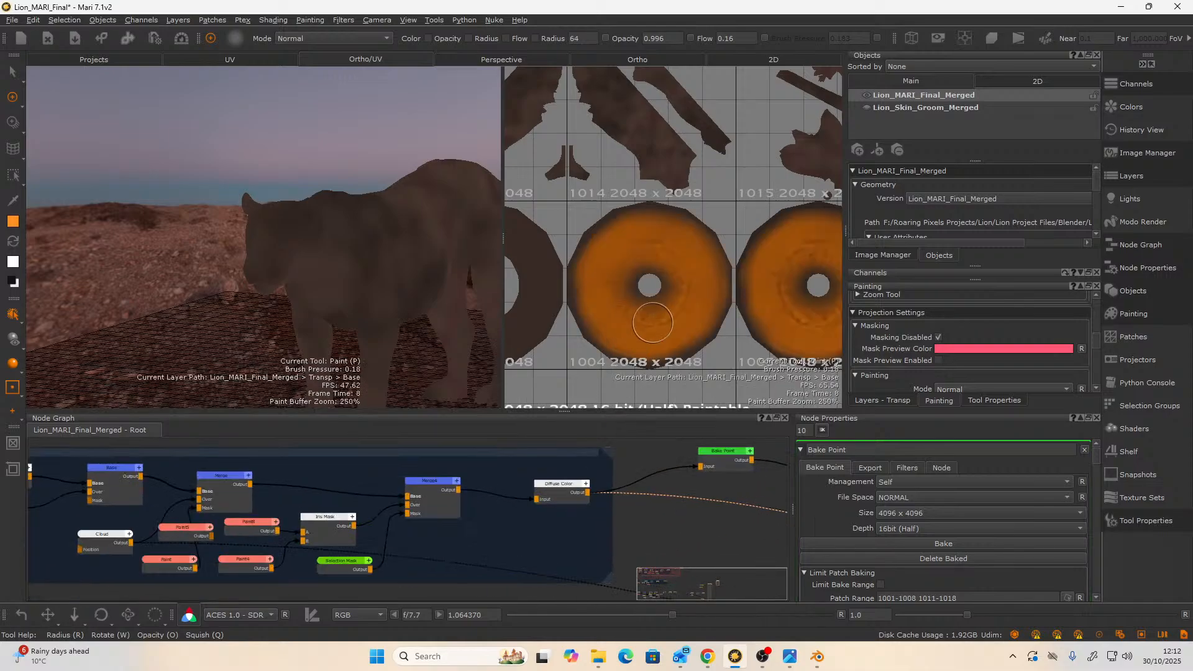
{"action": "middle_click_drag", "start_coordinate": [371, 575], "coordinate": [498, 538]}
{"action": "scroll", "coordinate": [395, 528], "scroll_direction": "up", "scroll_amount": 3}
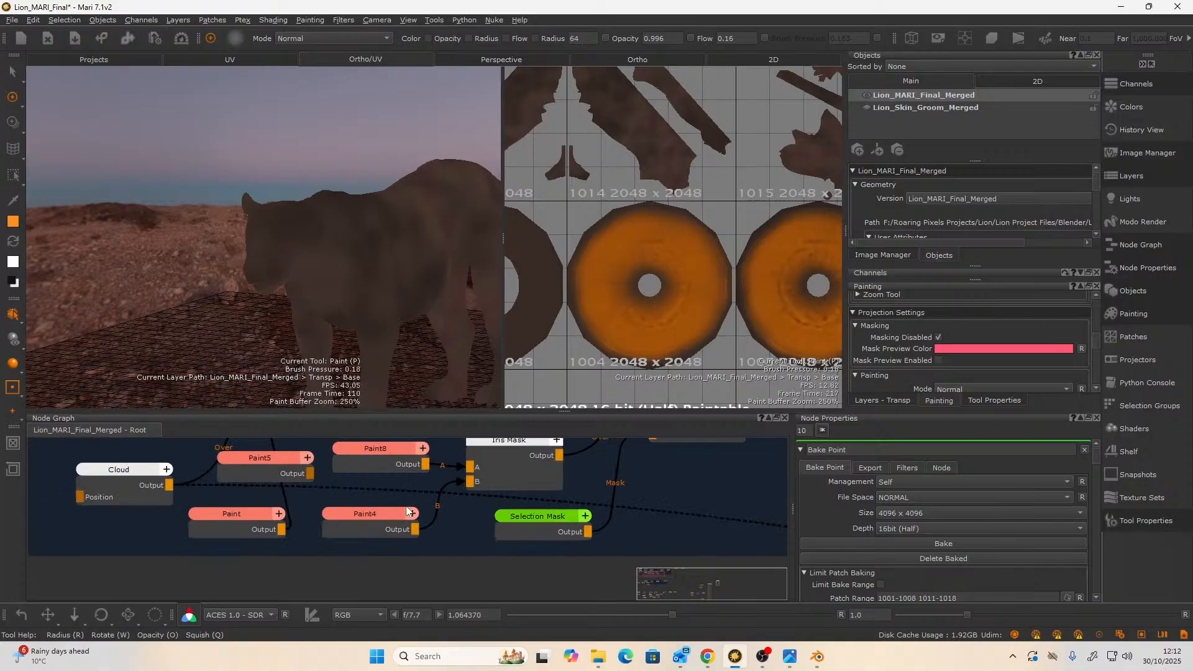
{"action": "middle_click_drag", "start_coordinate": [408, 511], "coordinate": [405, 598]}
{"action": "scroll", "coordinate": [480, 544], "scroll_direction": "down", "scroll_amount": 2}
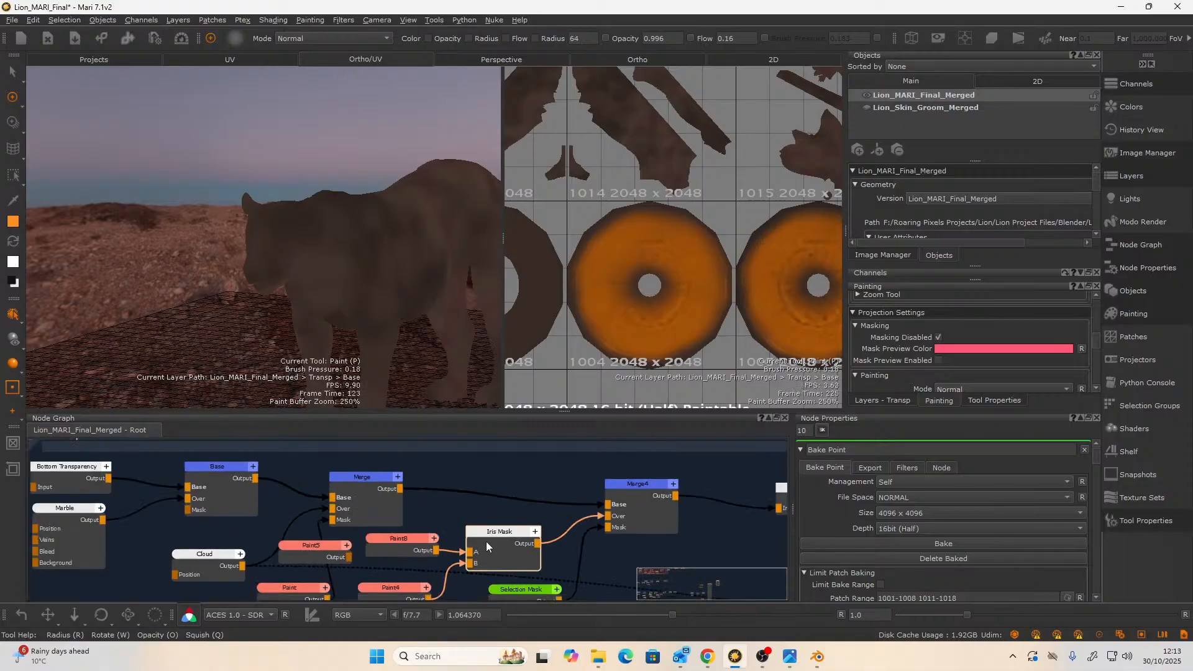
{"action": "key", "text": "Delete"}
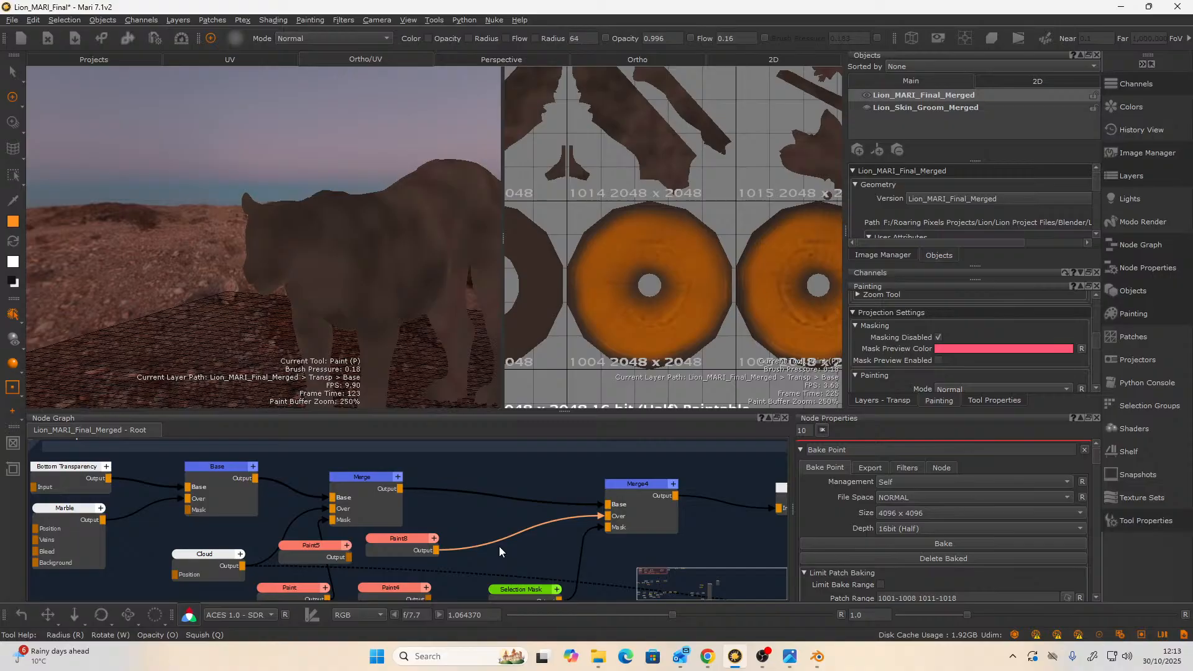
- Bake the Bake Point after Diffuse Color again with Paint8 feeding Merge4 directly
{"action": "scroll", "coordinate": [502, 543], "scroll_direction": "down", "scroll_amount": 3}
{"action": "scroll", "coordinate": [529, 533], "scroll_direction": "up", "scroll_amount": 3}
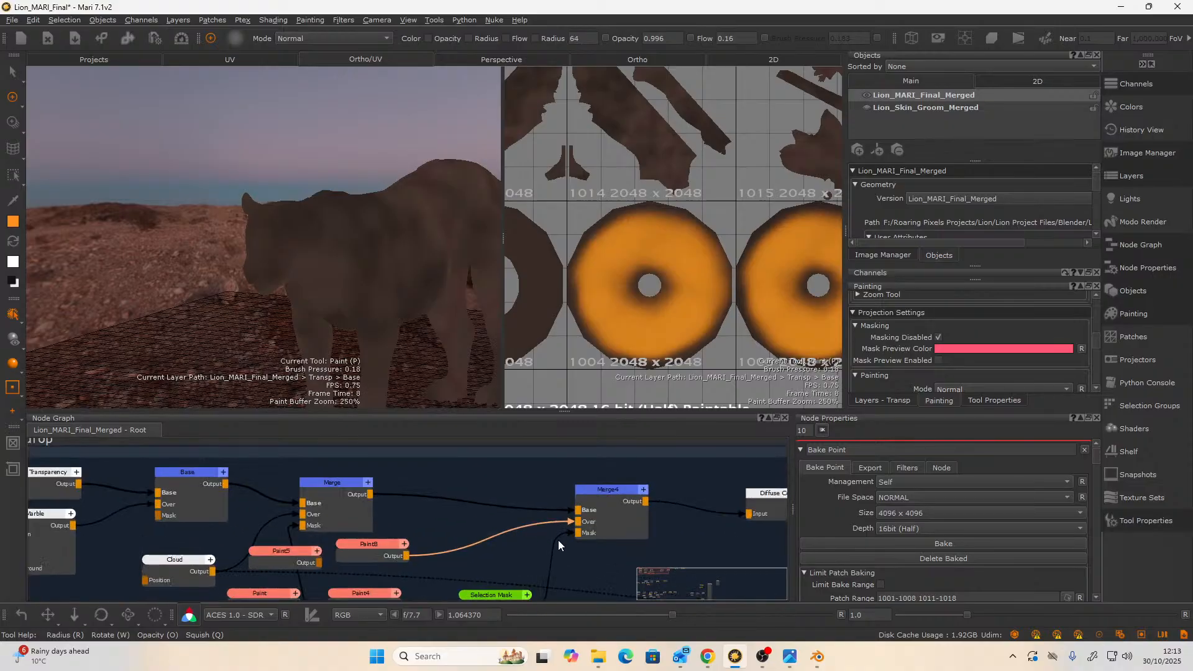
{"action": "scroll", "coordinate": [499, 535], "scroll_direction": "down", "scroll_amount": 3}
{"action": "scroll", "coordinate": [472, 528], "scroll_direction": "up", "scroll_amount": 1}
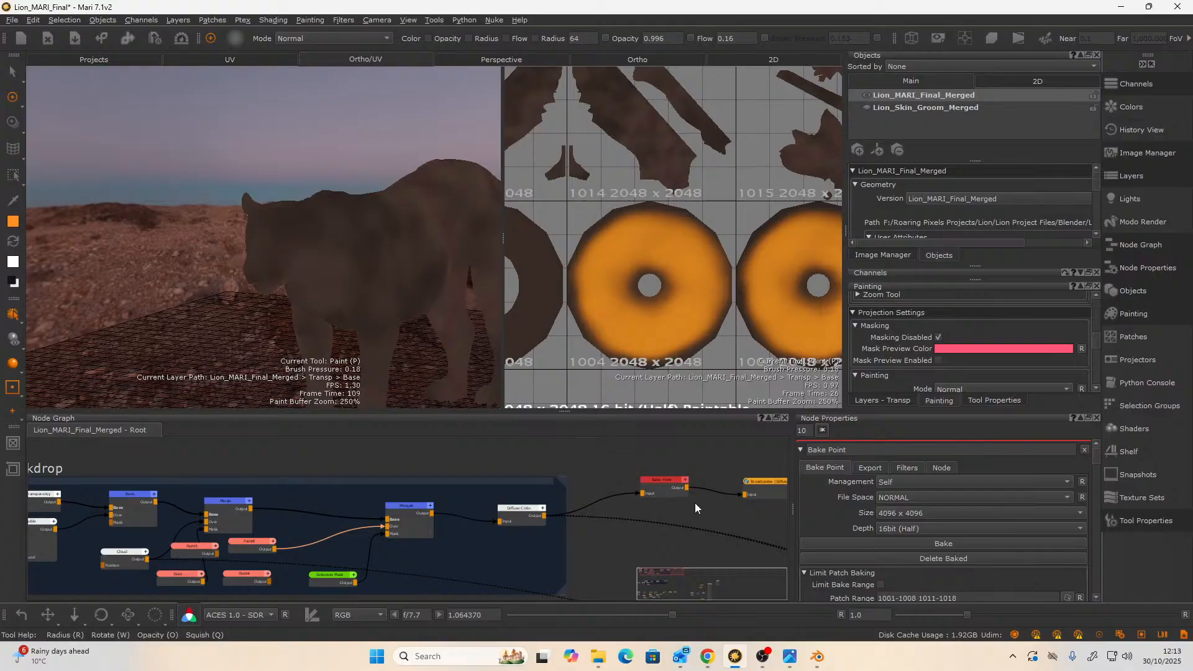
{"action": "left_click", "coordinate": [665, 489]}
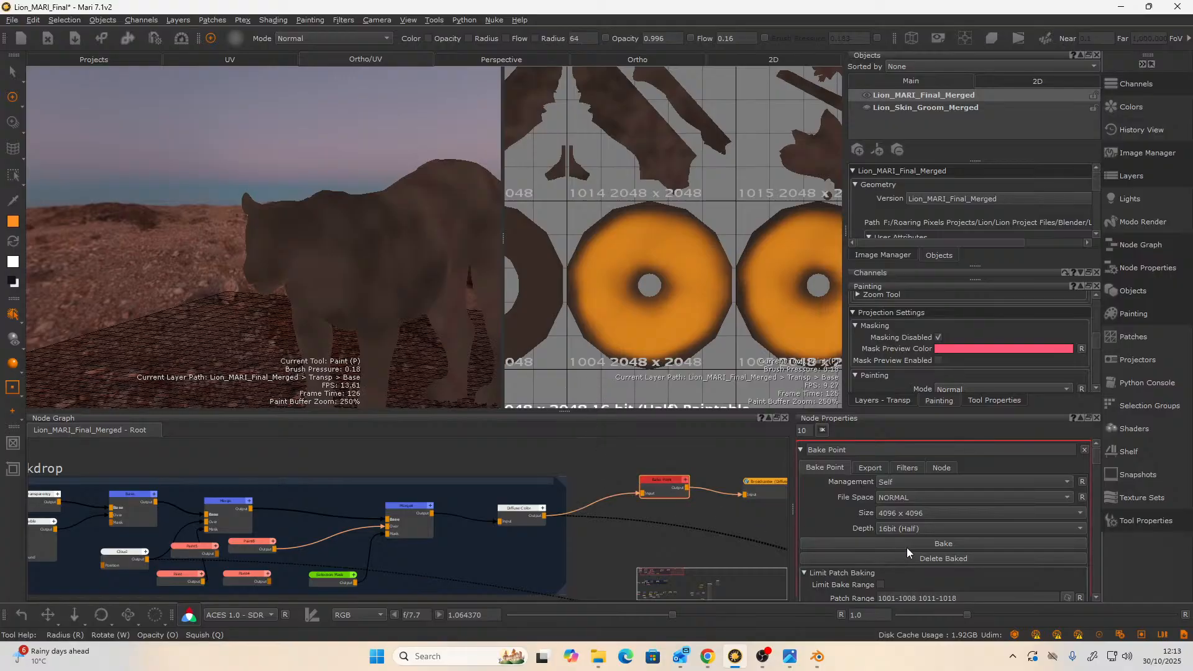
{"action": "left_click", "coordinate": [907, 547]}
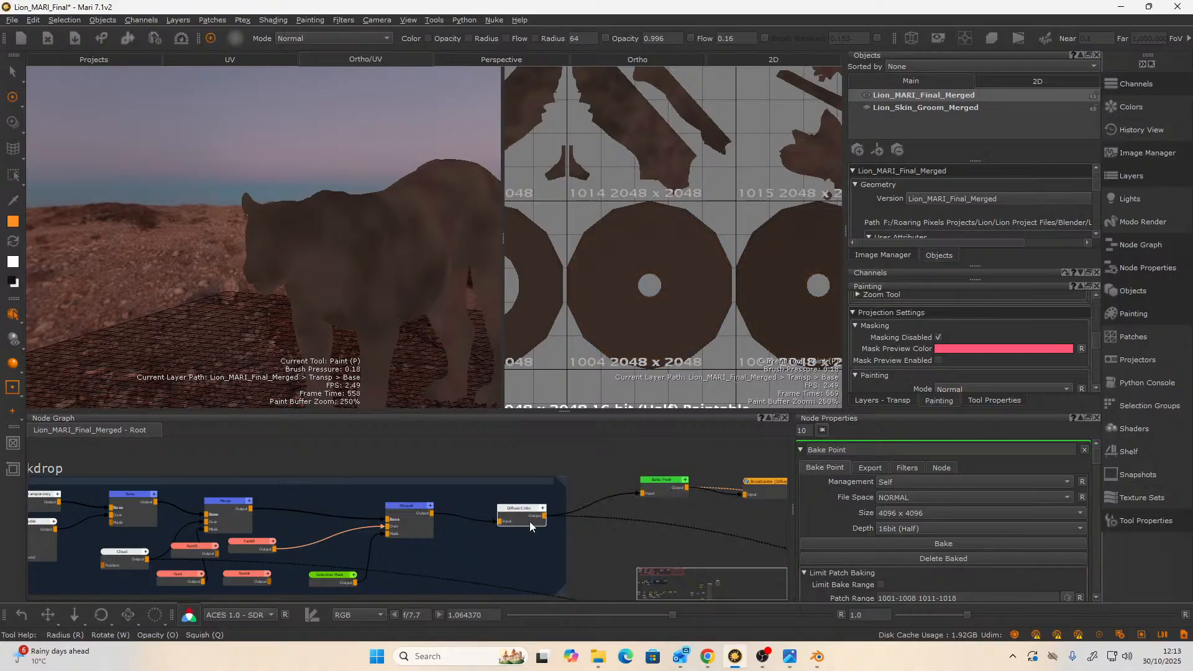
- Connect Paint4 to the Over input of Merge4 in place of Paint8 and rebake the Diffuse Color Bake Point
{"action": "scroll", "coordinate": [335, 579], "scroll_direction": "up", "scroll_amount": 3}
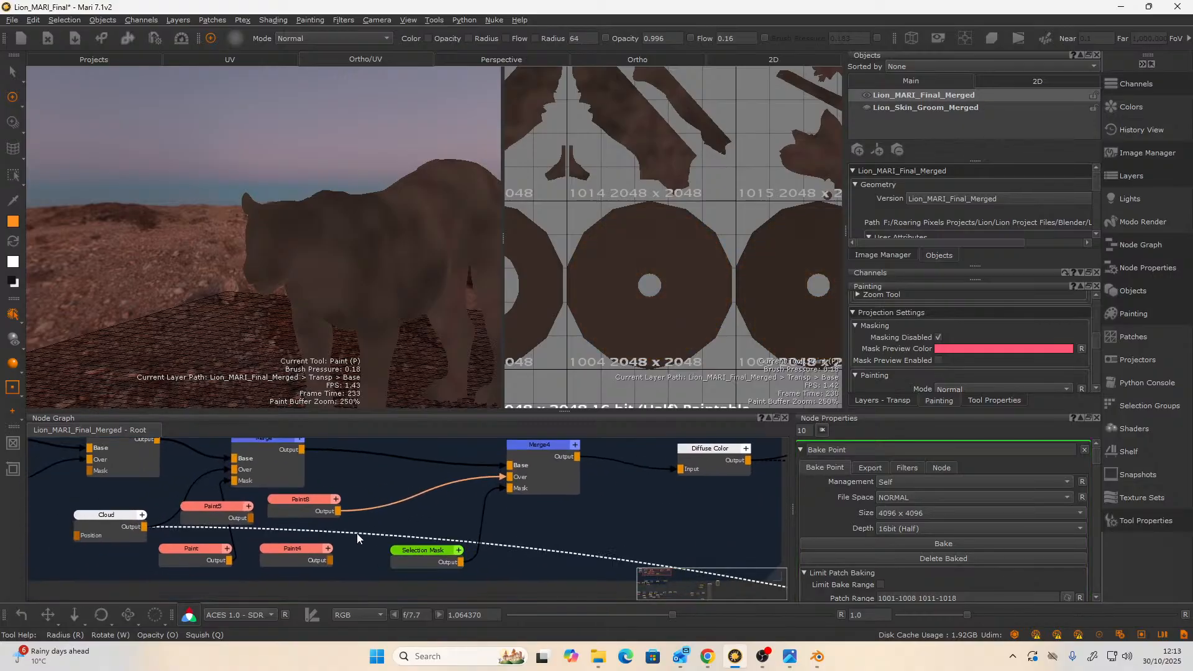
{"action": "left_click_drag", "start_coordinate": [330, 561], "coordinate": [510, 477]}
{"action": "scroll", "coordinate": [584, 510], "scroll_direction": "down", "scroll_amount": 3}
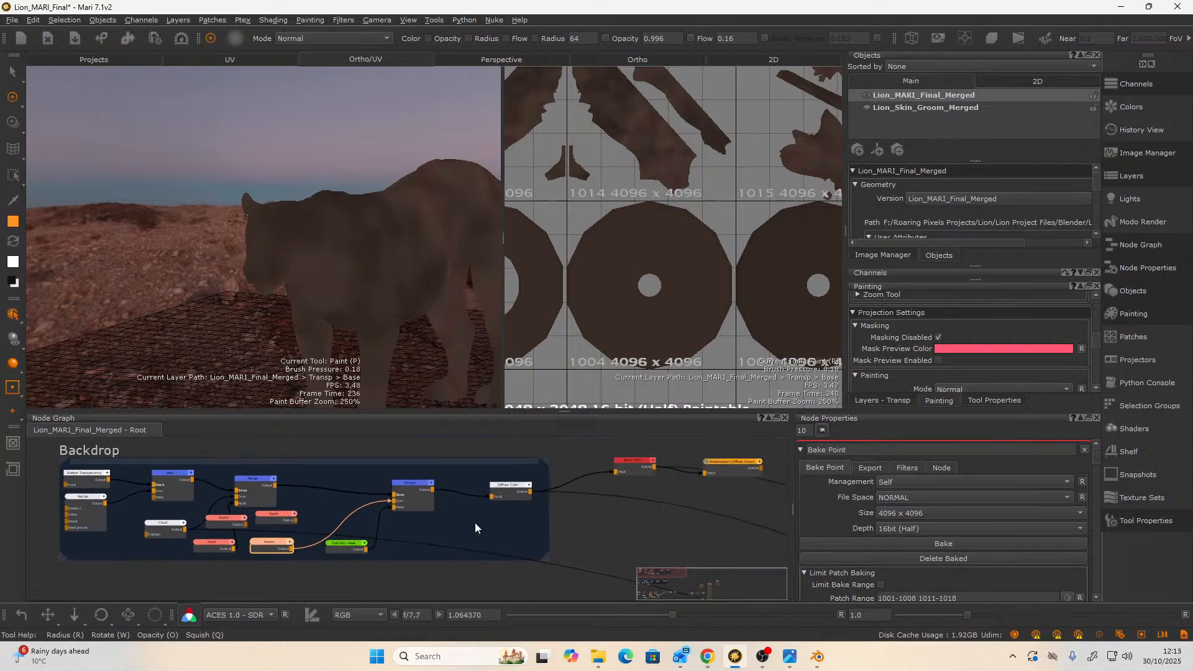
{"action": "left_click", "coordinate": [636, 467]}
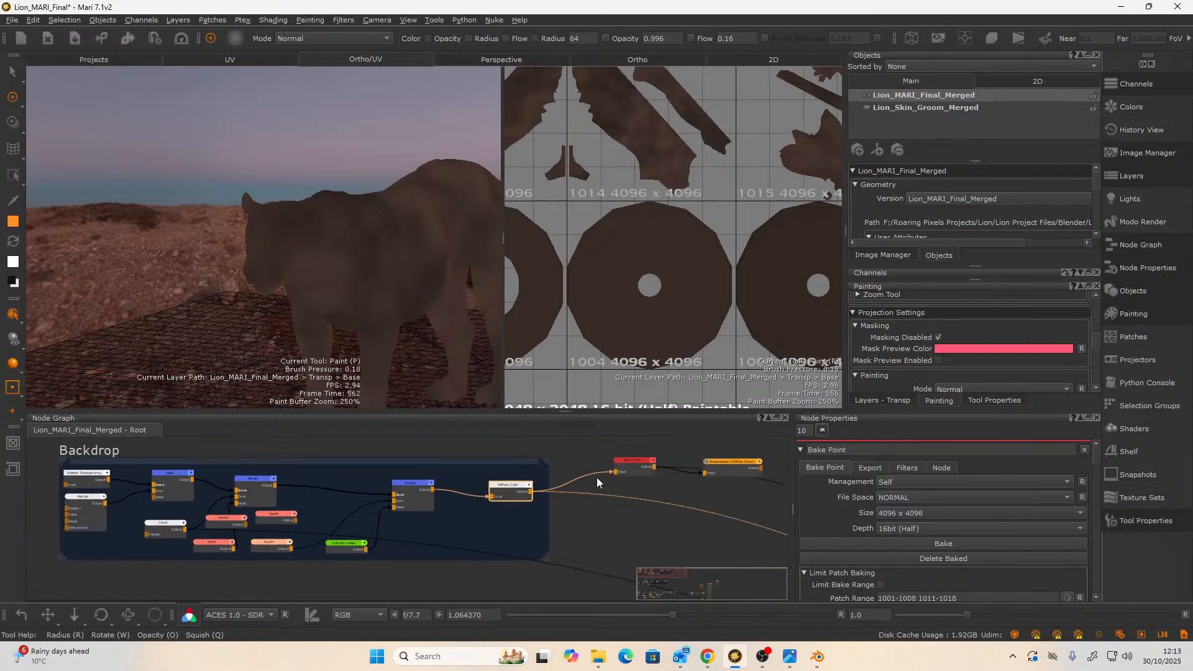
{"action": "left_click", "coordinate": [963, 546]}
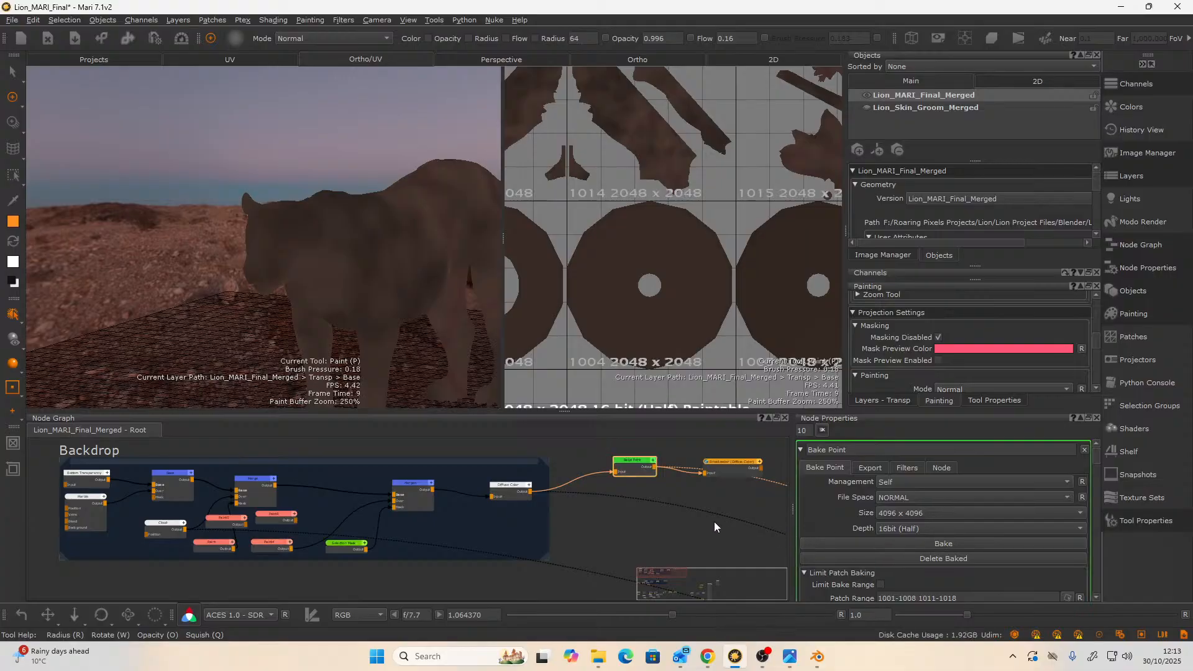
- Check the baked result at the Bake Point, and examine the properties of the Paint4 and Paint8 nodes
{"action": "scroll", "coordinate": [598, 468], "scroll_direction": "up", "scroll_amount": 3}
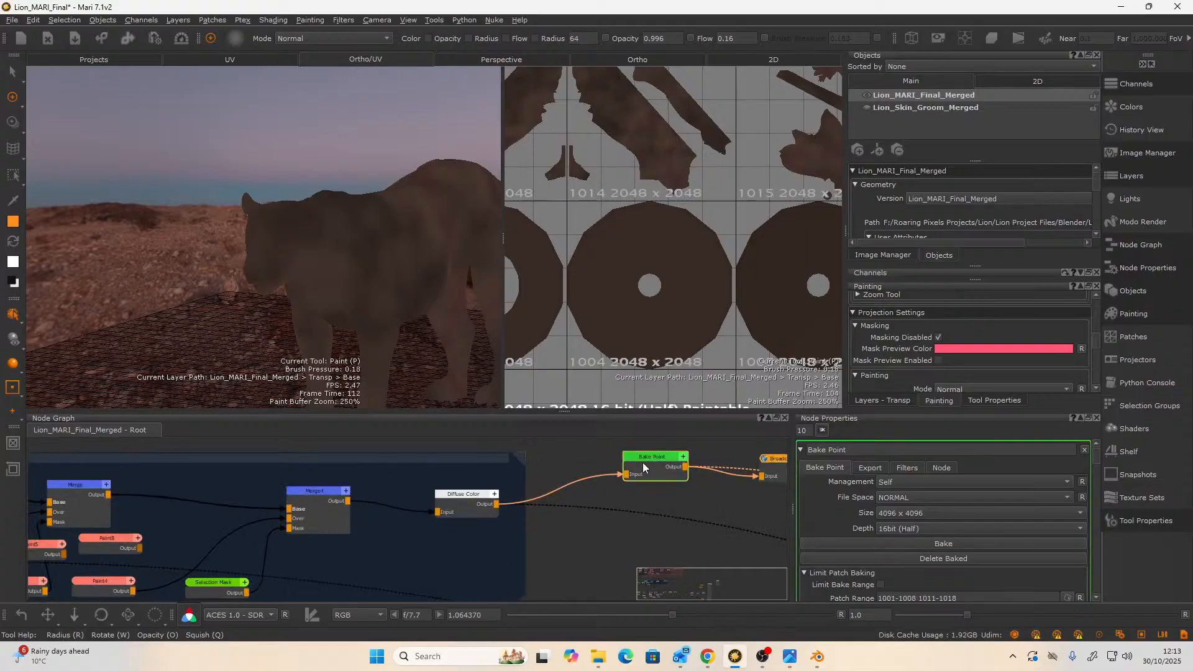
{"action": "left_click", "coordinate": [642, 495]}
{"action": "scroll", "coordinate": [639, 505], "scroll_direction": "down", "scroll_amount": 4}
{"action": "scroll", "coordinate": [637, 507], "scroll_direction": "up", "scroll_amount": 3}
{"action": "middle_click_drag", "start_coordinate": [561, 536], "coordinate": [622, 527]}
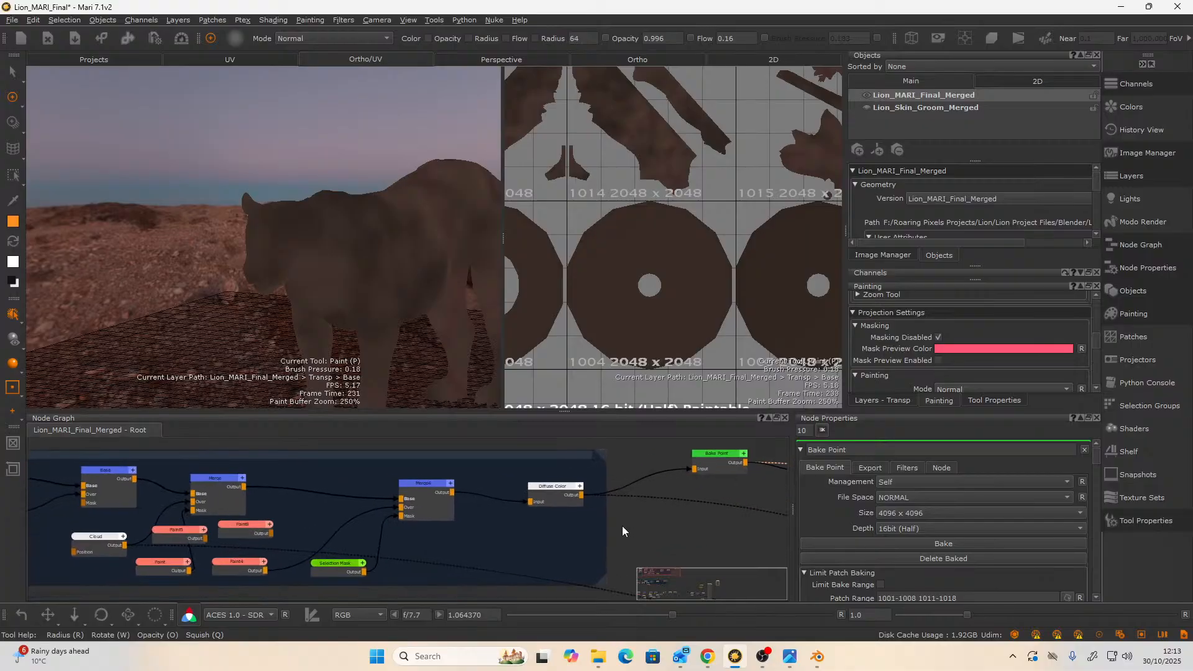
{"action": "scroll", "coordinate": [564, 540], "scroll_direction": "up", "scroll_amount": 3}
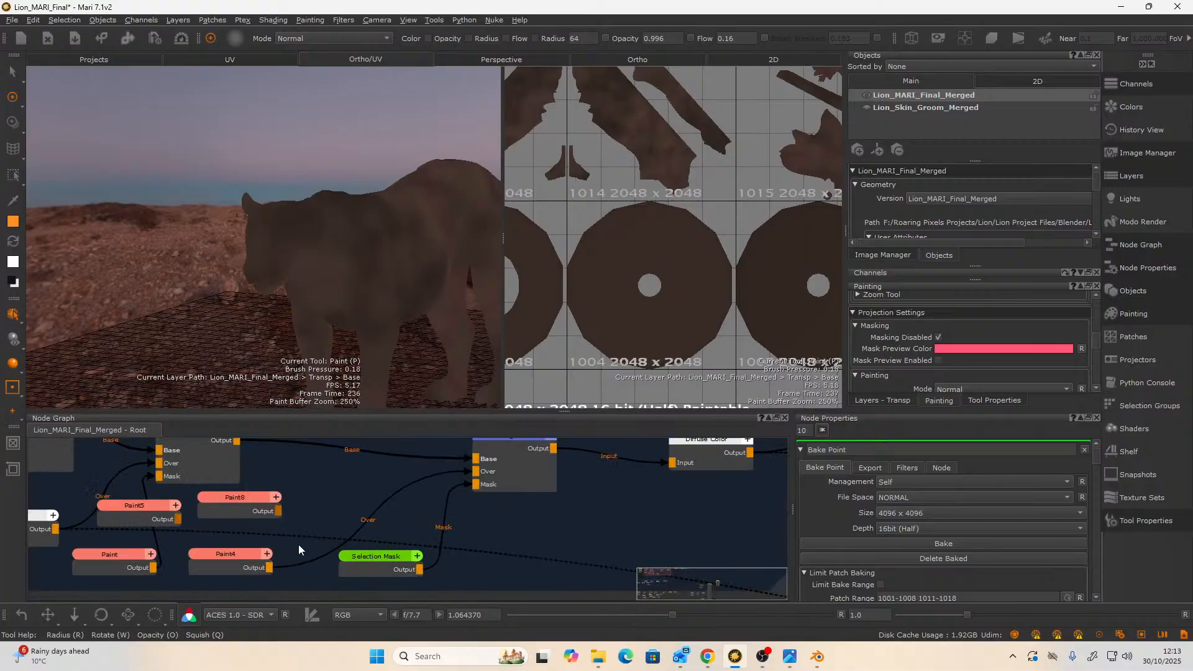
{"action": "left_click", "coordinate": [247, 558]}
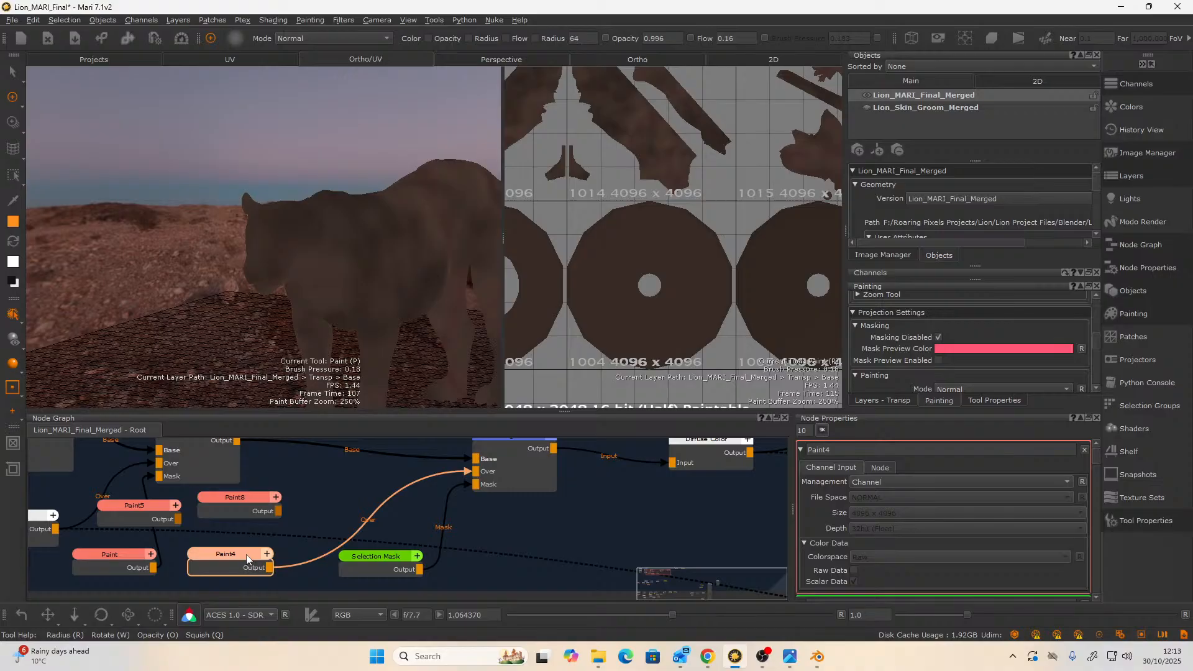
{"action": "middle_click_drag", "start_coordinate": [336, 522], "coordinate": [455, 525]}
{"action": "left_click", "coordinate": [360, 510]}
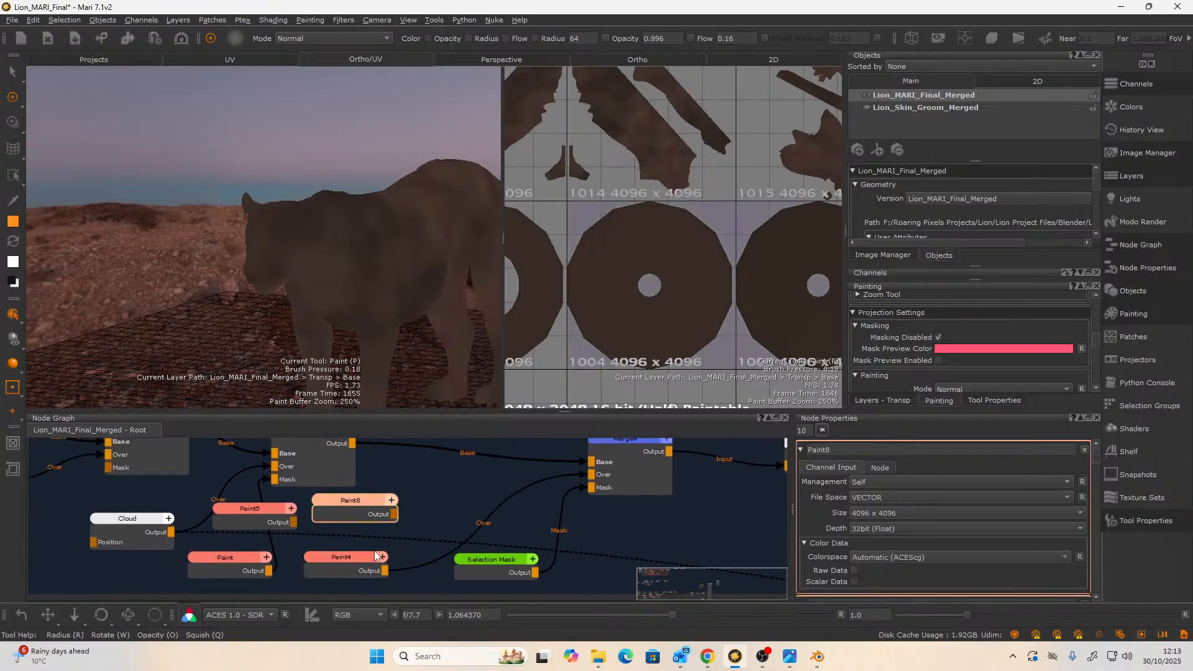
- Disconnect Paint4 from Merge4, move the Paint5 node beside Merge4 and connect it to the Over input
{"action": "left_click_drag", "start_coordinate": [579, 478], "coordinate": [464, 523]}
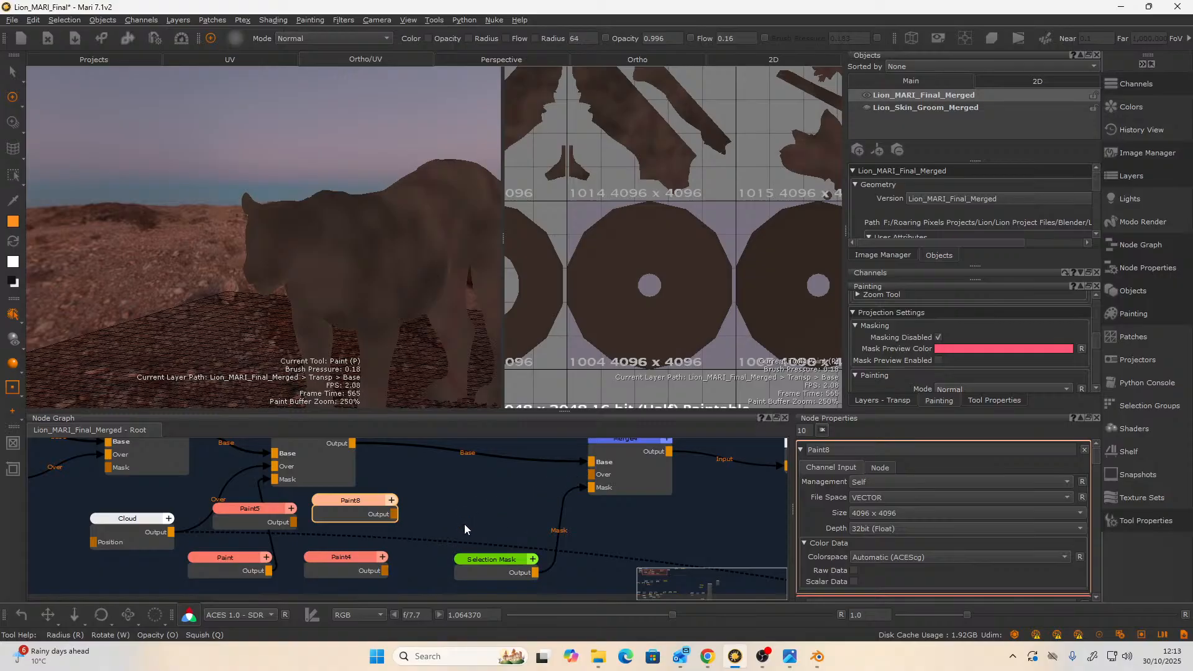
{"action": "left_click", "coordinate": [262, 514]}
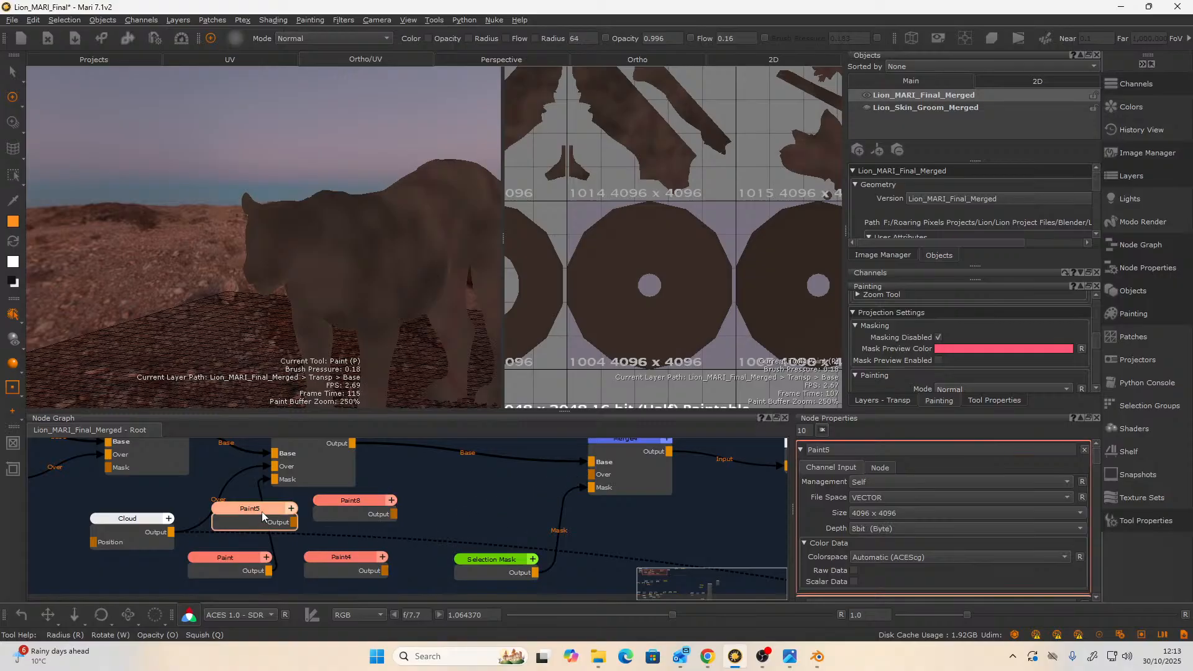
{"action": "left_click_drag", "start_coordinate": [262, 512], "coordinate": [475, 501]}
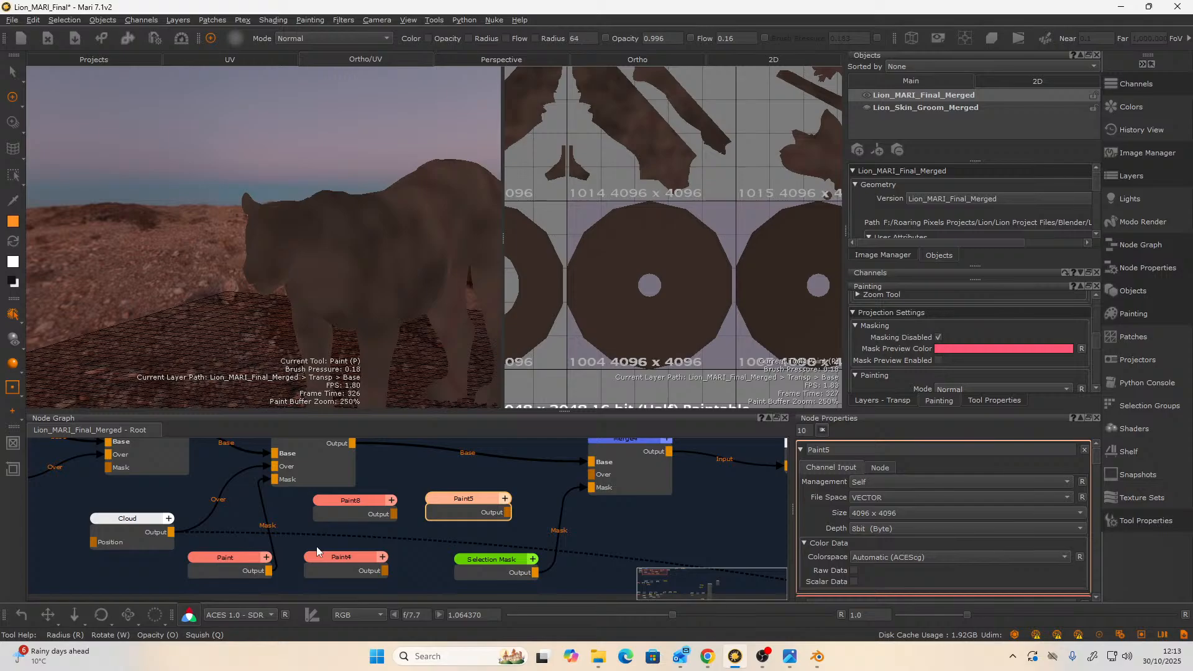
{"action": "left_click", "coordinate": [233, 565]}
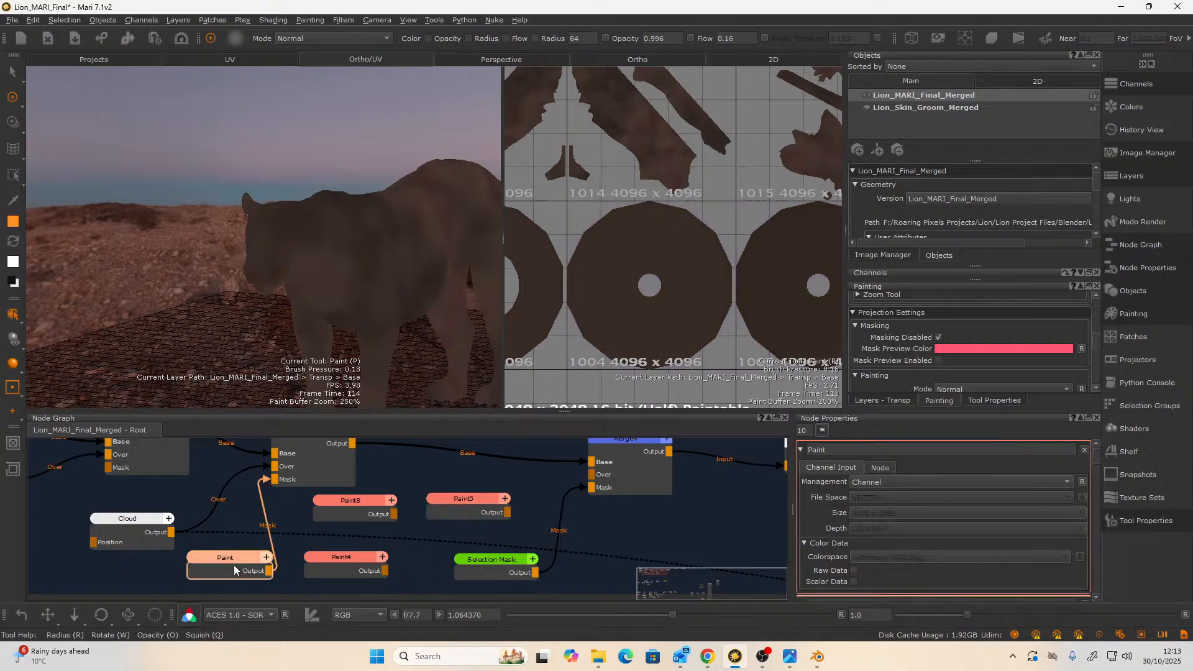
{"action": "left_click", "coordinate": [453, 511]}
{"action": "left_click_drag", "start_coordinate": [511, 513], "coordinate": [576, 482]}
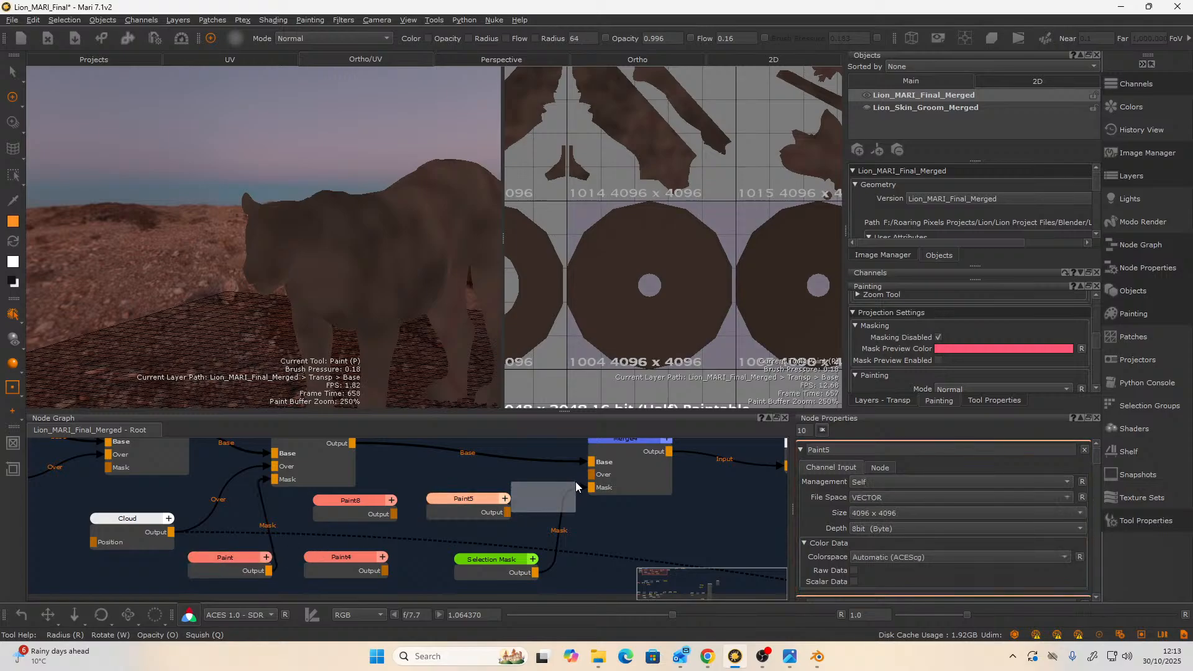
{"action": "left_click_drag", "start_coordinate": [507, 513], "coordinate": [591, 476]}
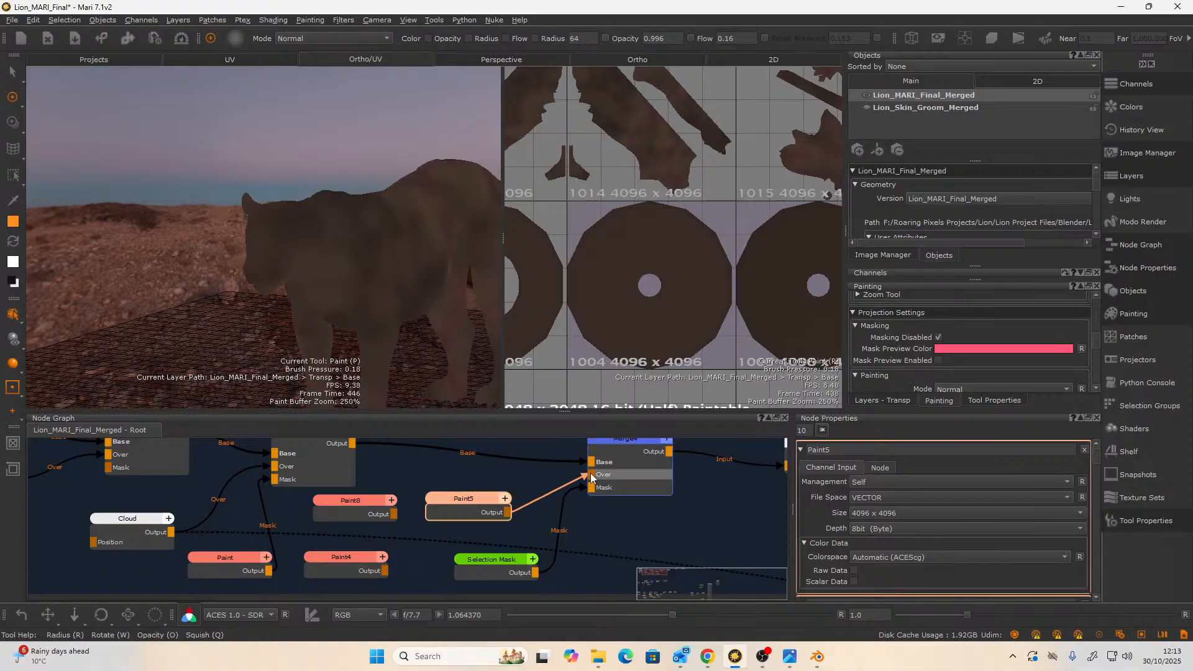
- Bake the Bake Point after Diffuse Color with Paint5 feeding Merge4
{"action": "scroll", "coordinate": [594, 500], "scroll_direction": "down", "scroll_amount": 5}
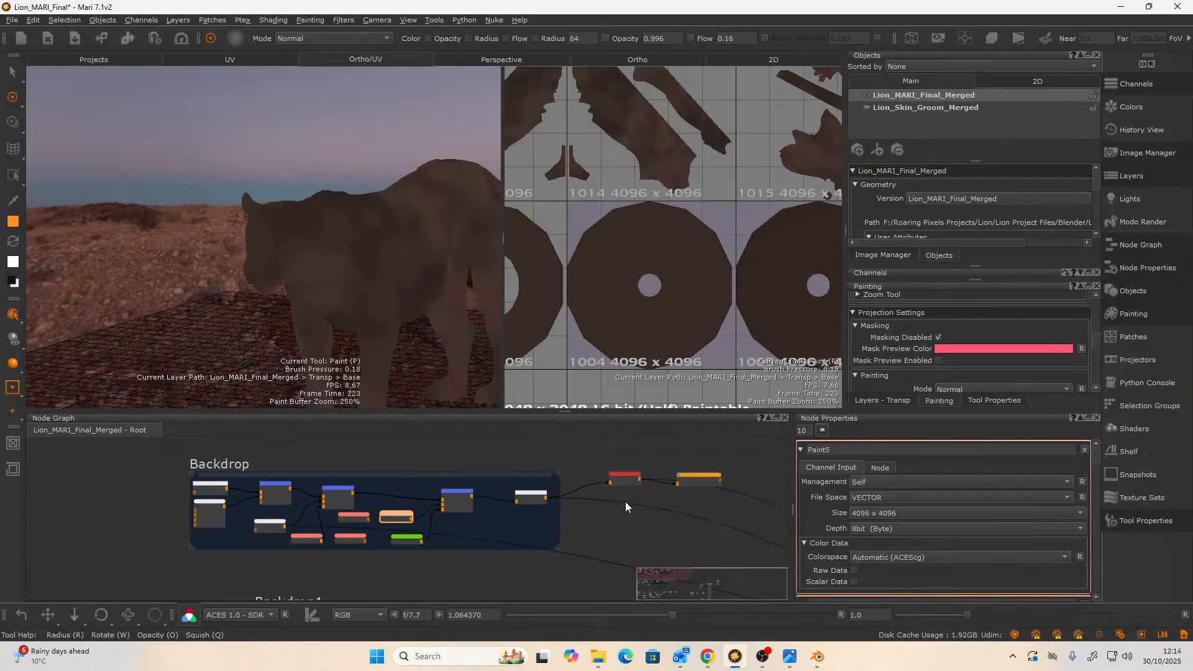
{"action": "scroll", "coordinate": [625, 501], "scroll_direction": "up", "scroll_amount": 3}
{"action": "left_click", "coordinate": [628, 474]}
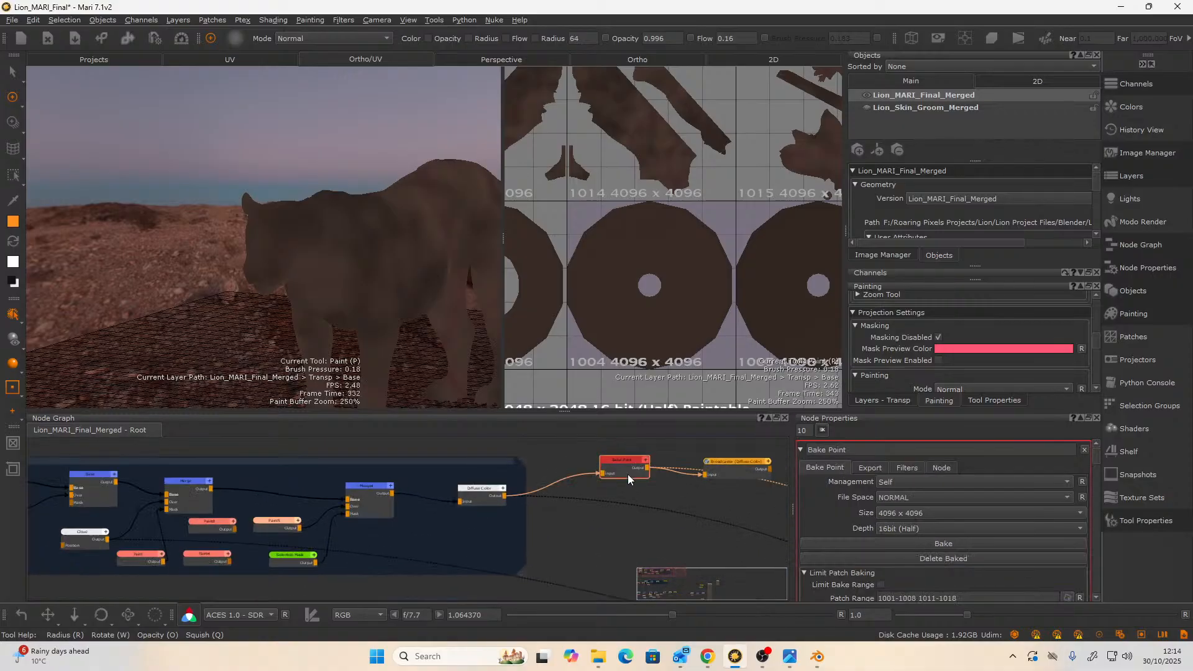
{"action": "left_click", "coordinate": [954, 544]}
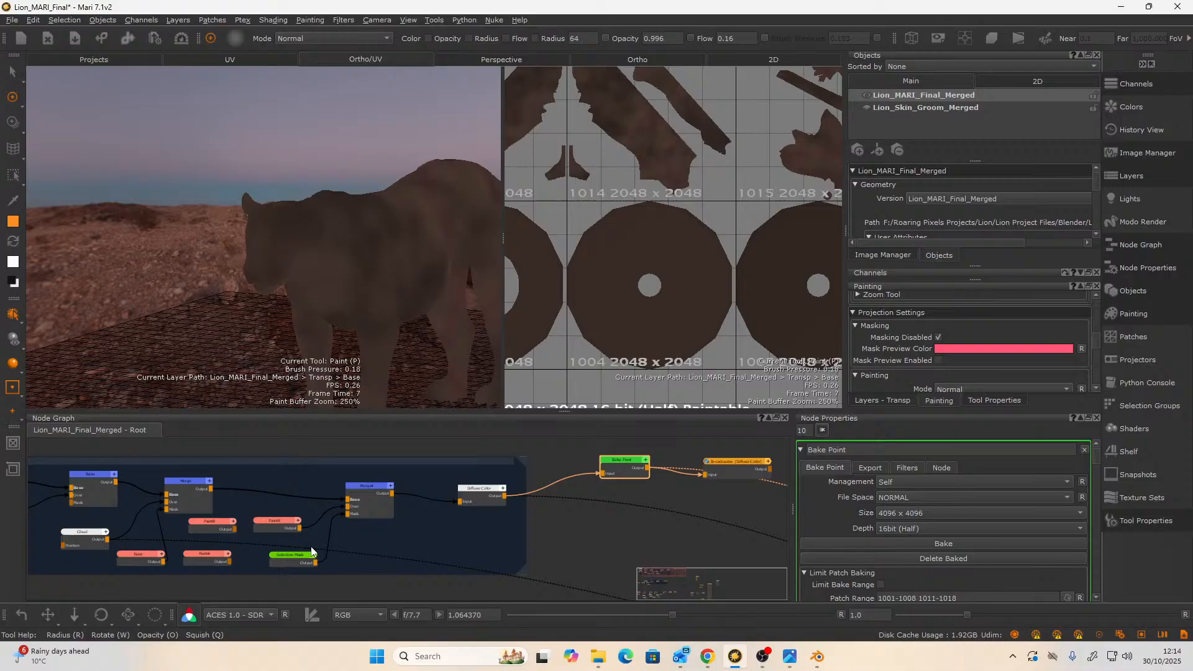
- Examine the properties of the Cloud node and the Paint node that masks Merge, moving both slightly aside
{"action": "scroll", "coordinate": [312, 551], "scroll_direction": "up", "scroll_amount": 5}
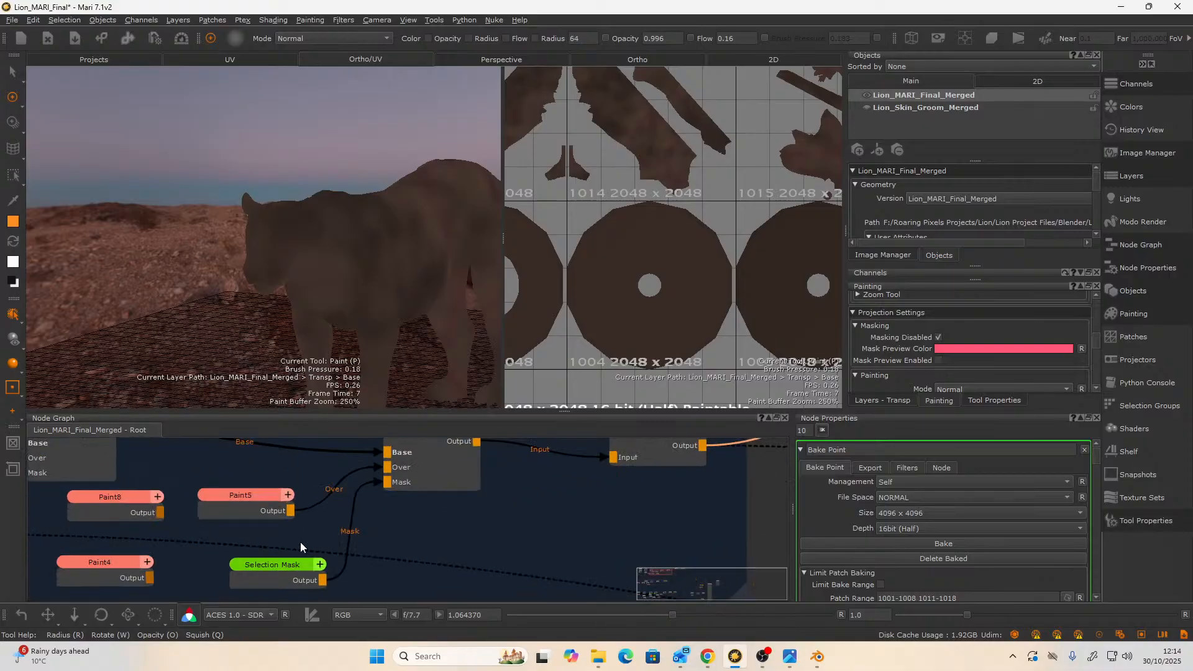
{"action": "mouse_move", "coordinate": [119, 516]}
{"action": "middle_mouse_down"}
{"action": "mouse_move", "coordinate": [192, 541]}
{"action": "mouse_move", "coordinate": [250, 534]}
{"action": "middle_mouse_up"}
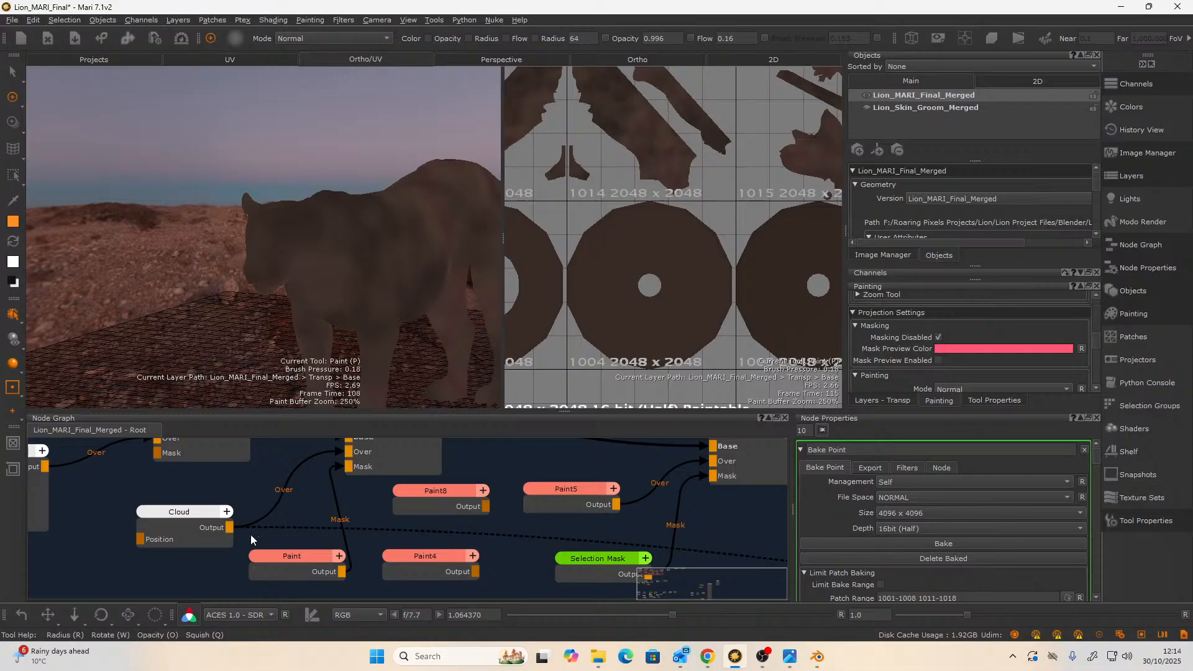
{"action": "mouse_move", "coordinate": [118, 511]}
{"action": "middle_mouse_down"}
{"action": "mouse_move", "coordinate": [222, 566]}
{"action": "mouse_move", "coordinate": [329, 548]}
{"action": "middle_mouse_up"}
{"action": "scroll", "coordinate": [222, 566], "scroll_direction": "down", "scroll_amount": 1}
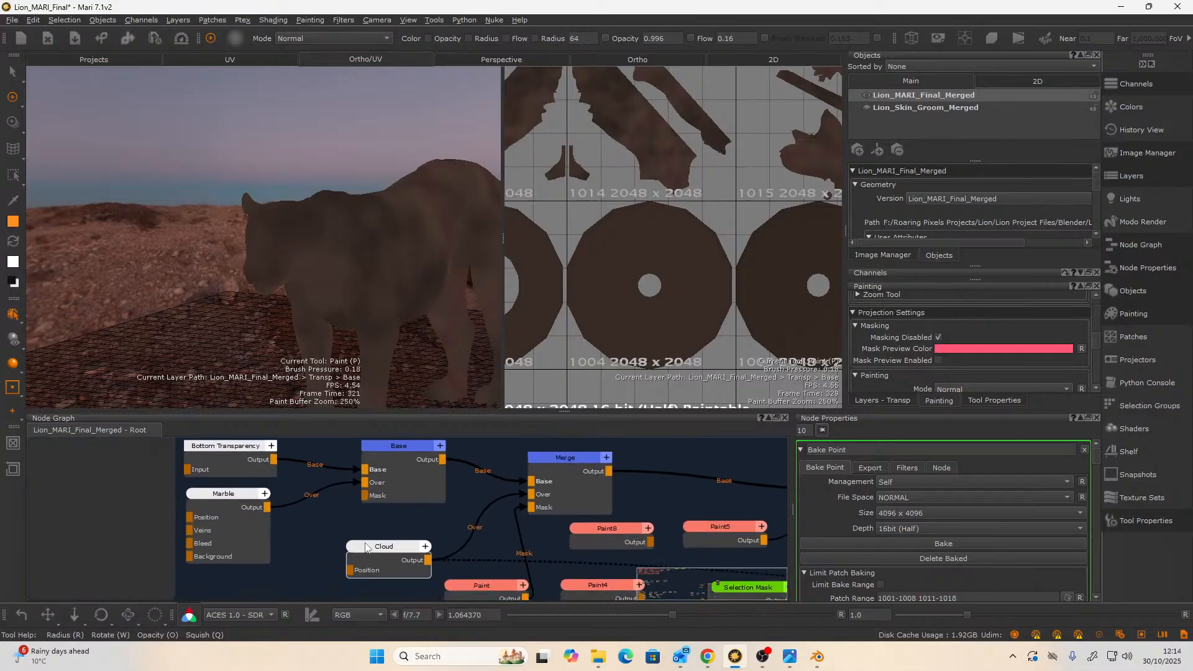
{"action": "left_click_drag", "start_coordinate": [380, 554], "coordinate": [340, 541]}
{"action": "double_click", "coordinate": [360, 542]}
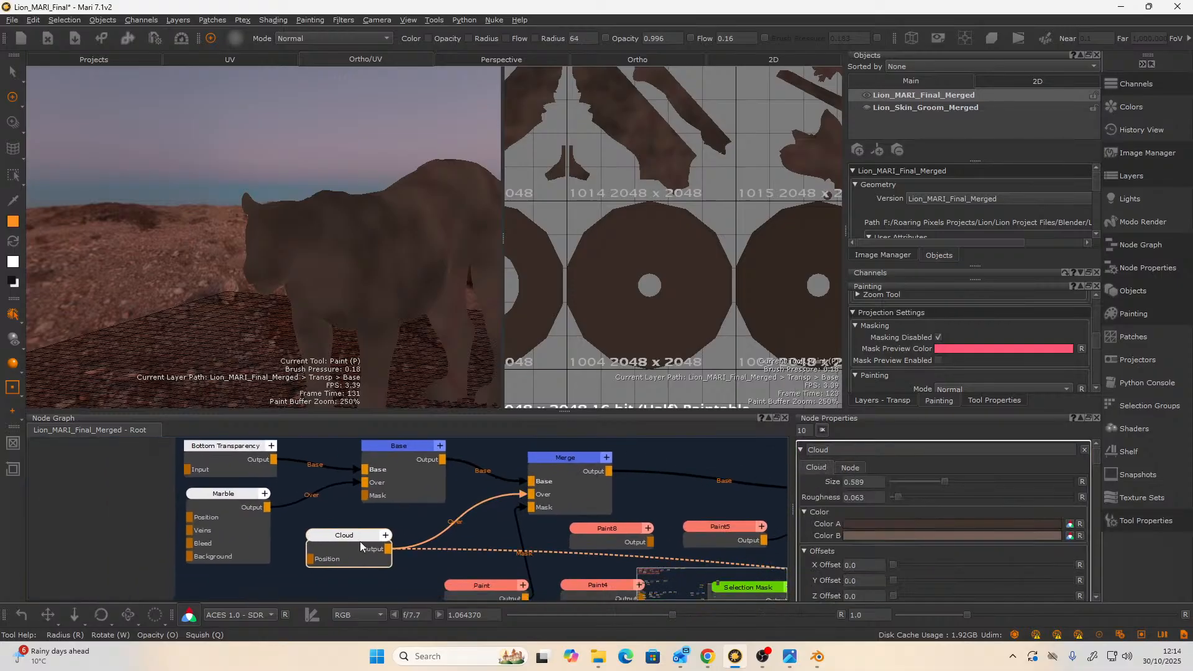
{"action": "middle_click_drag", "start_coordinate": [424, 573], "coordinate": [386, 538]}
{"action": "left_click_drag", "start_coordinate": [446, 557], "coordinate": [394, 551]}
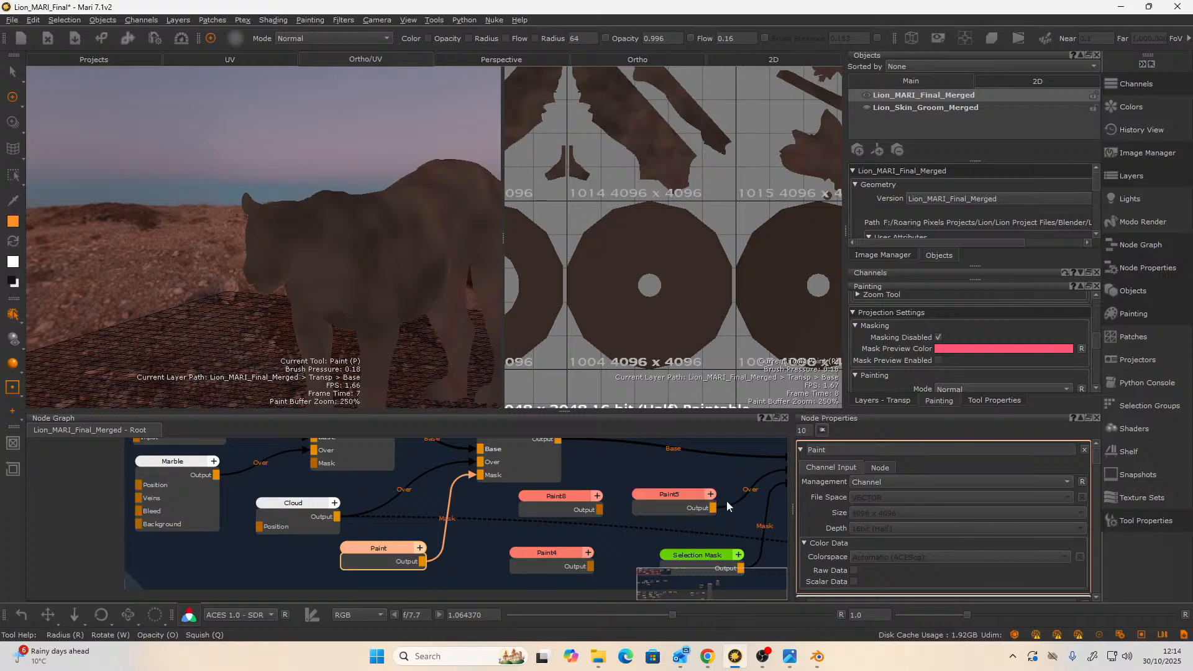
- Compare the channel settings of Paint4, Paint8 and Paint5, and shift Paint5 slightly away from Paint8
{"action": "left_click", "coordinate": [555, 554]}
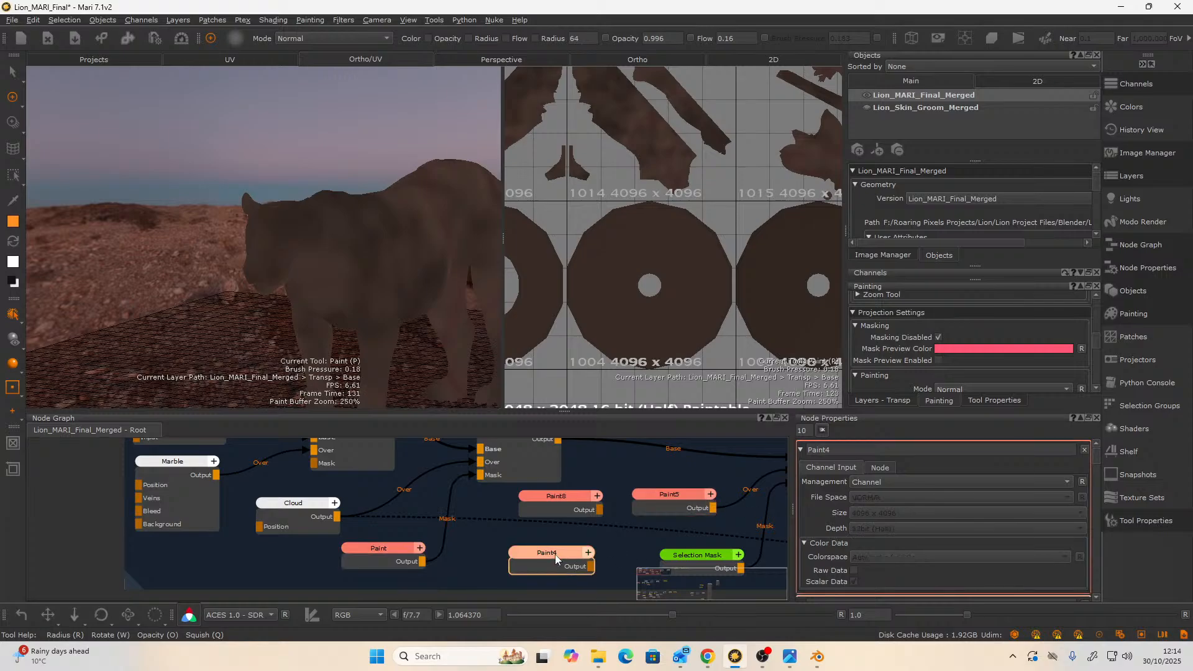
{"action": "middle_click_drag", "start_coordinate": [607, 461], "coordinate": [431, 509]}
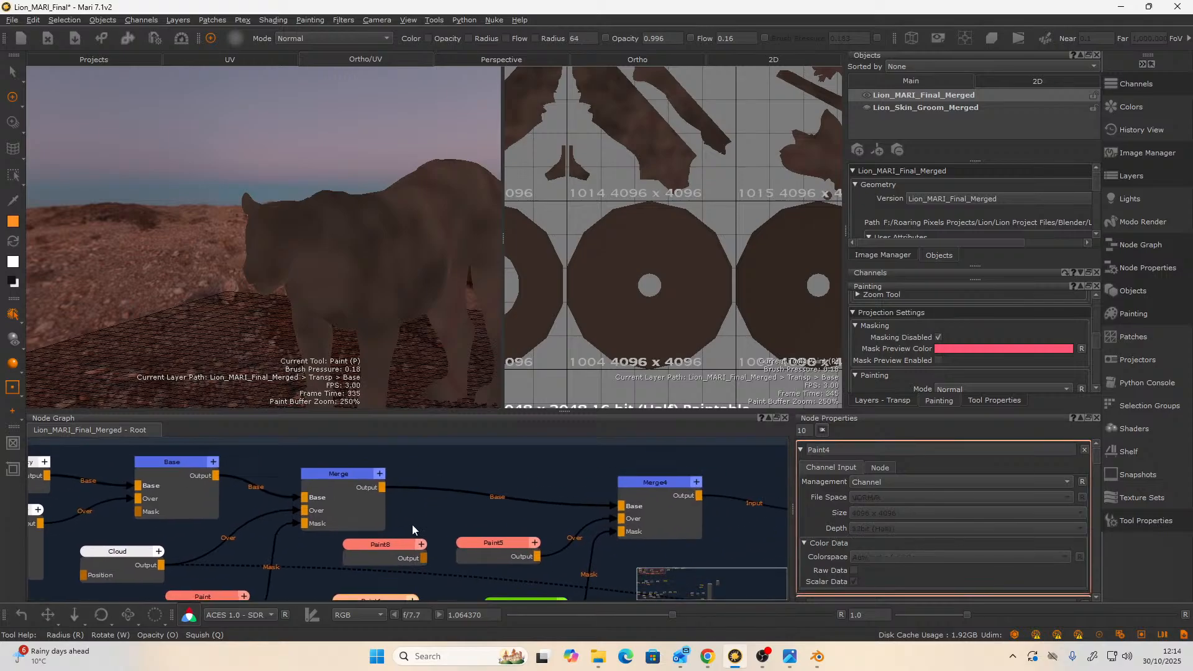
{"action": "left_click", "coordinate": [396, 539]}
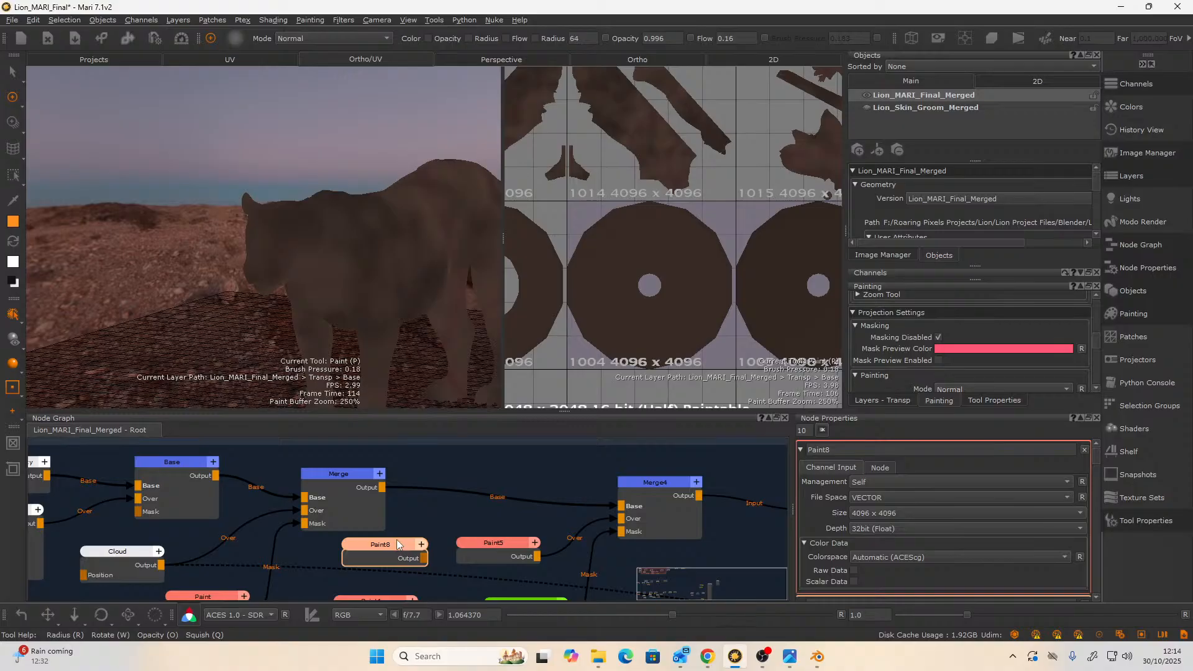
{"action": "left_click", "coordinate": [488, 546]}
{"action": "left_click_drag", "start_coordinate": [492, 548], "coordinate": [478, 528]}
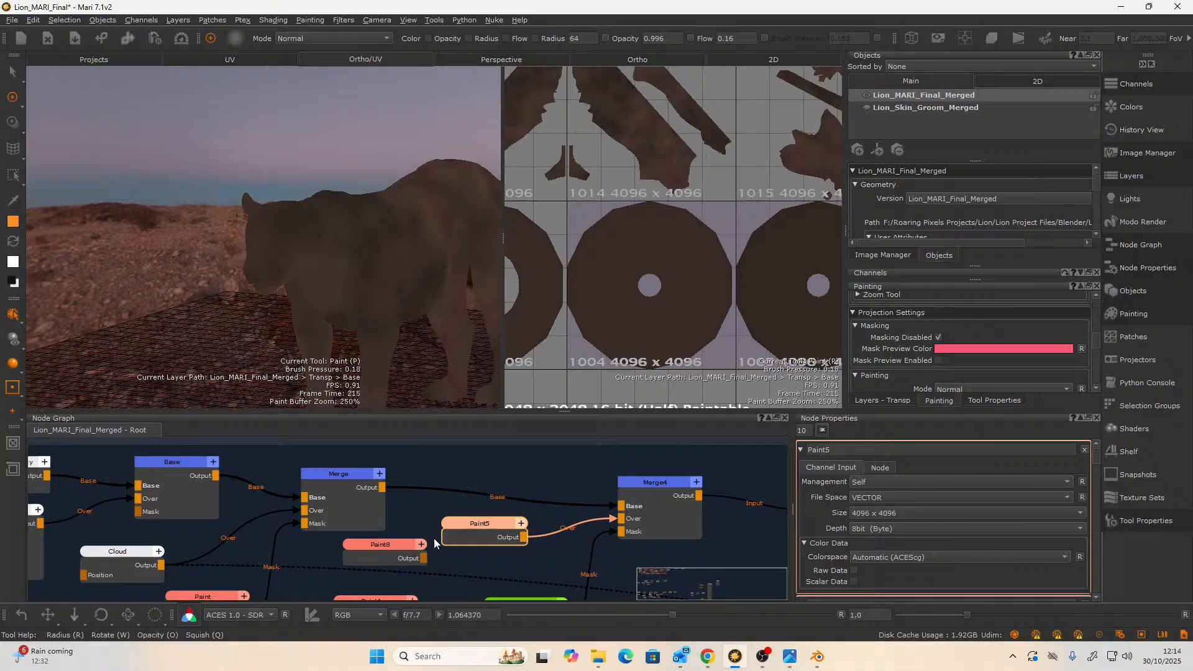
- Inspect the properties of the Merge, Paint, Marble and Diffuse Color nodes in the Backdrop network
{"action": "left_click", "coordinate": [343, 495]}
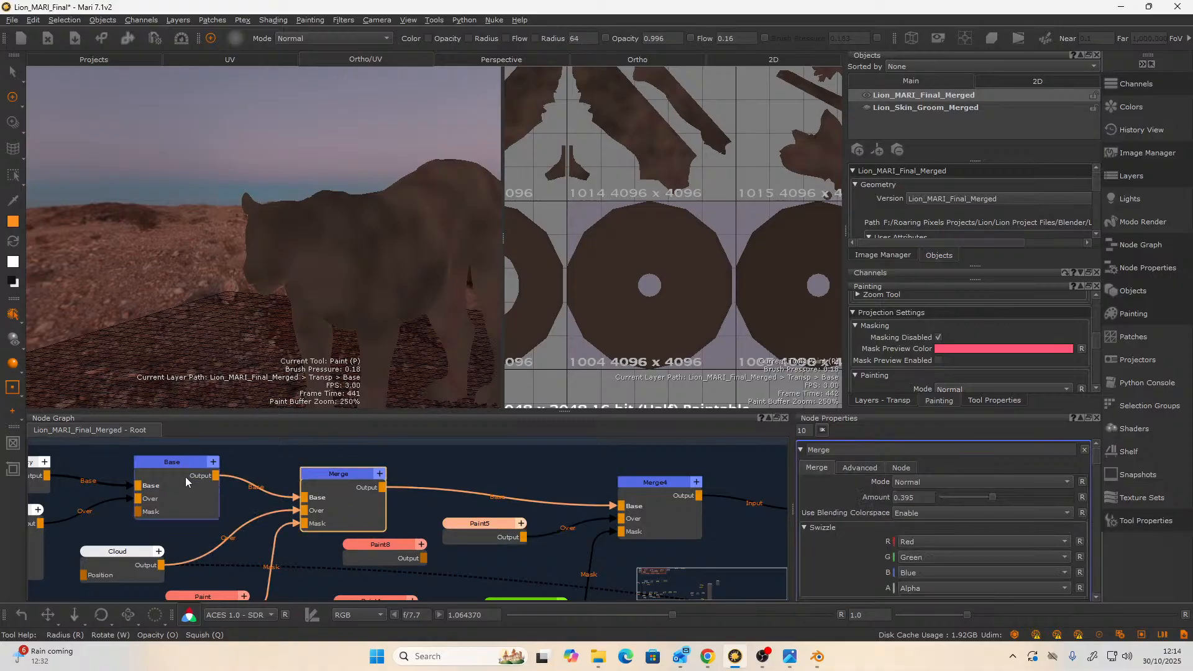
{"action": "middle_click_drag", "start_coordinate": [180, 591], "coordinate": [266, 571]}
{"action": "left_click", "coordinate": [287, 576]}
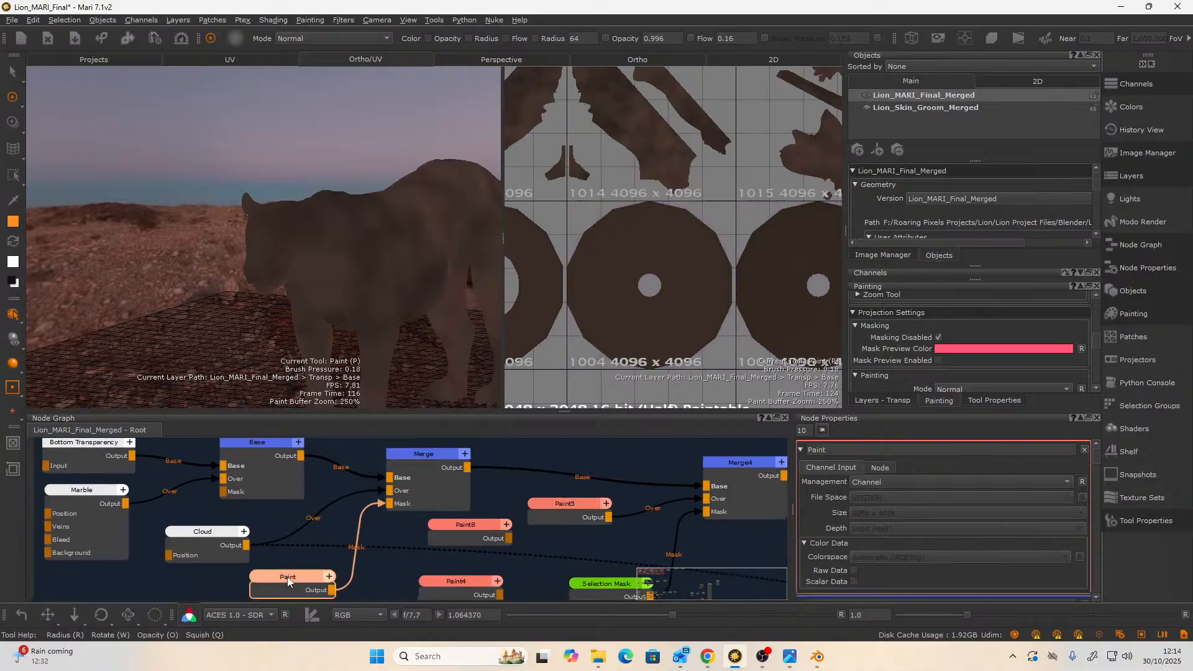
{"action": "left_click", "coordinate": [128, 531]}
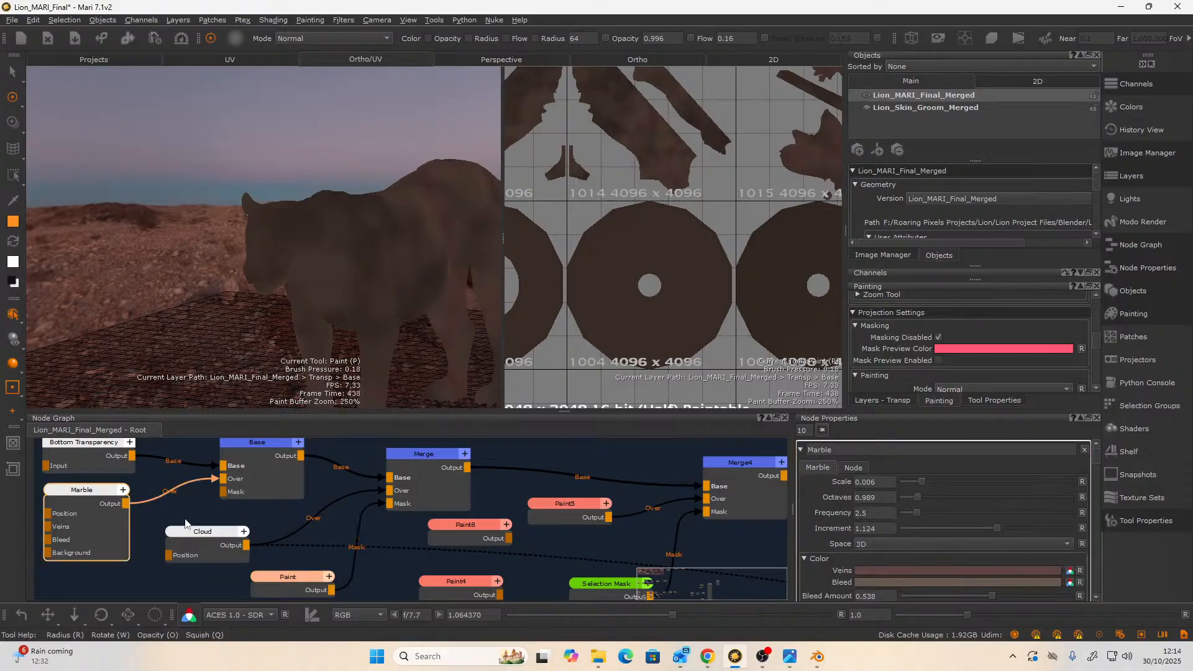
{"action": "left_click", "coordinate": [434, 483]}
{"action": "middle_click_drag", "start_coordinate": [620, 465], "coordinate": [458, 474]}
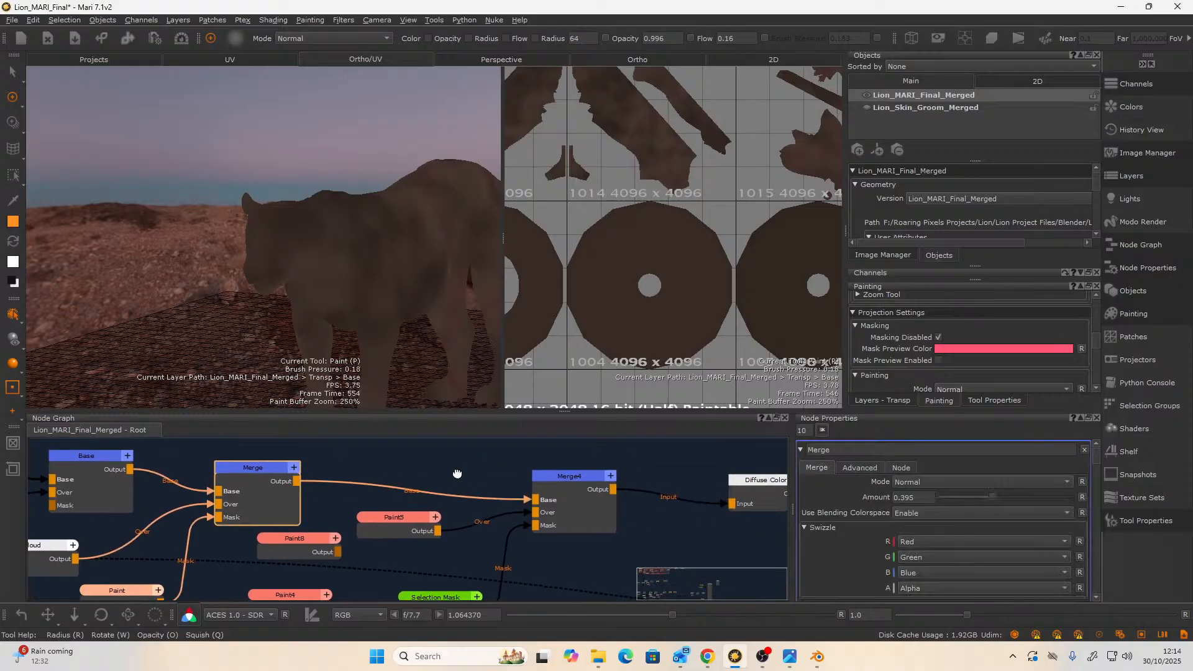
{"action": "middle_click_drag", "start_coordinate": [629, 475], "coordinate": [397, 489]}
{"action": "left_click", "coordinate": [481, 498]}
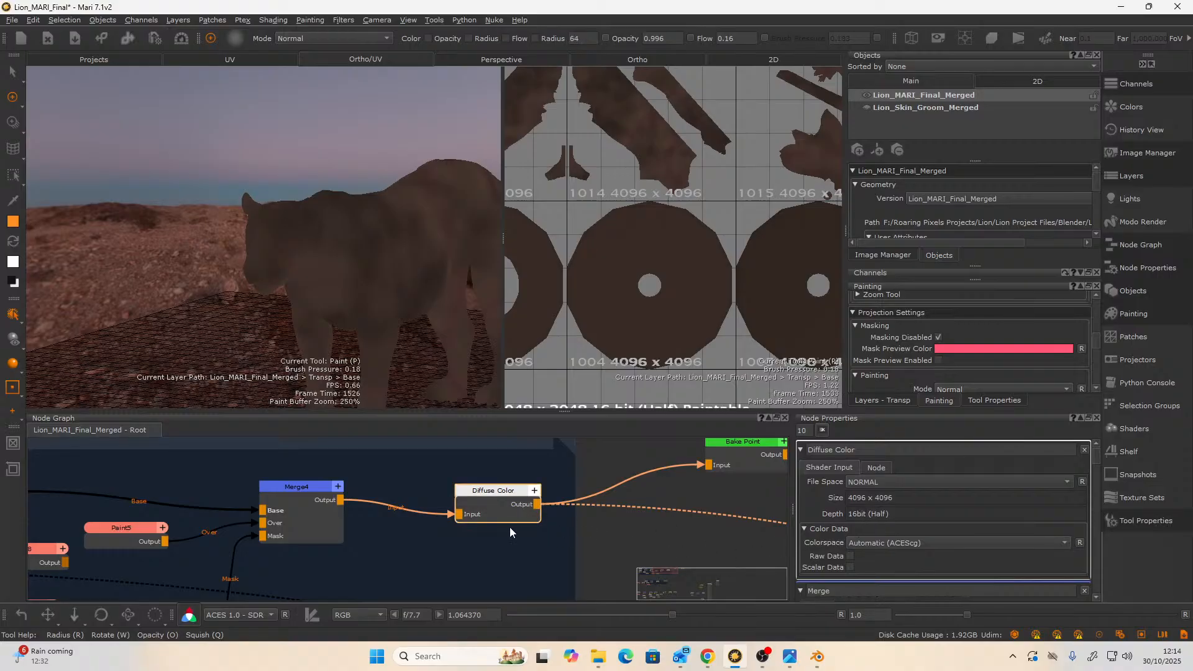
- Compare the depth settings of Paint5 and Paint8 once more
{"action": "middle_click_drag", "start_coordinate": [245, 485], "coordinate": [474, 445]}
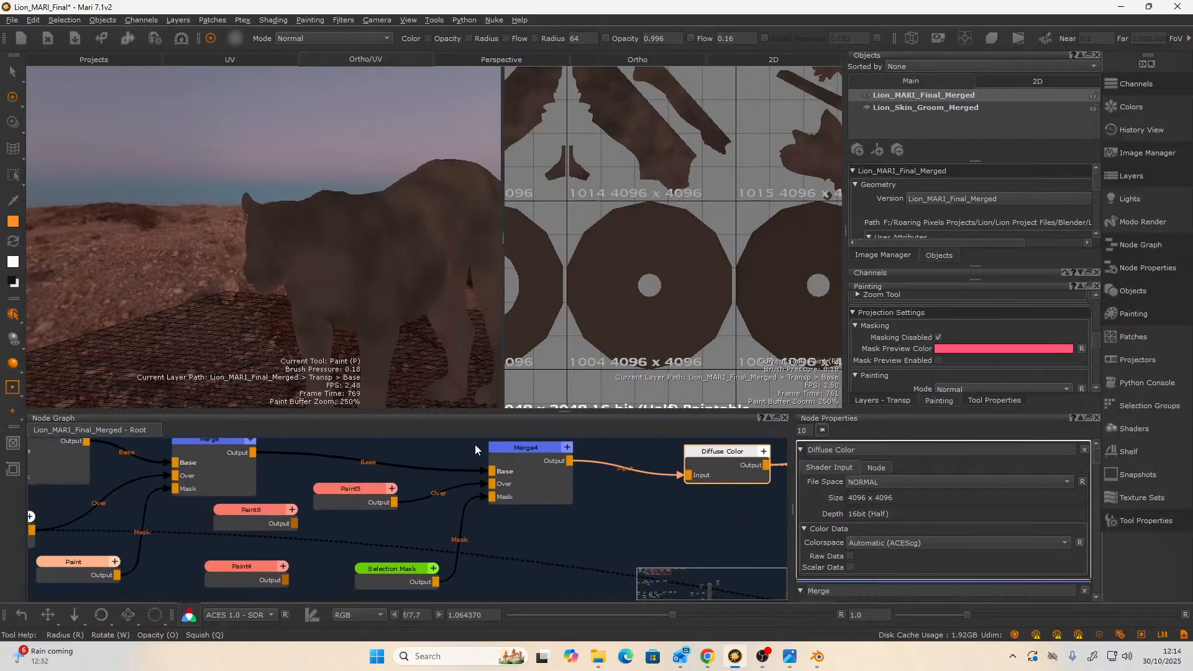
{"action": "left_click", "coordinate": [369, 494]}
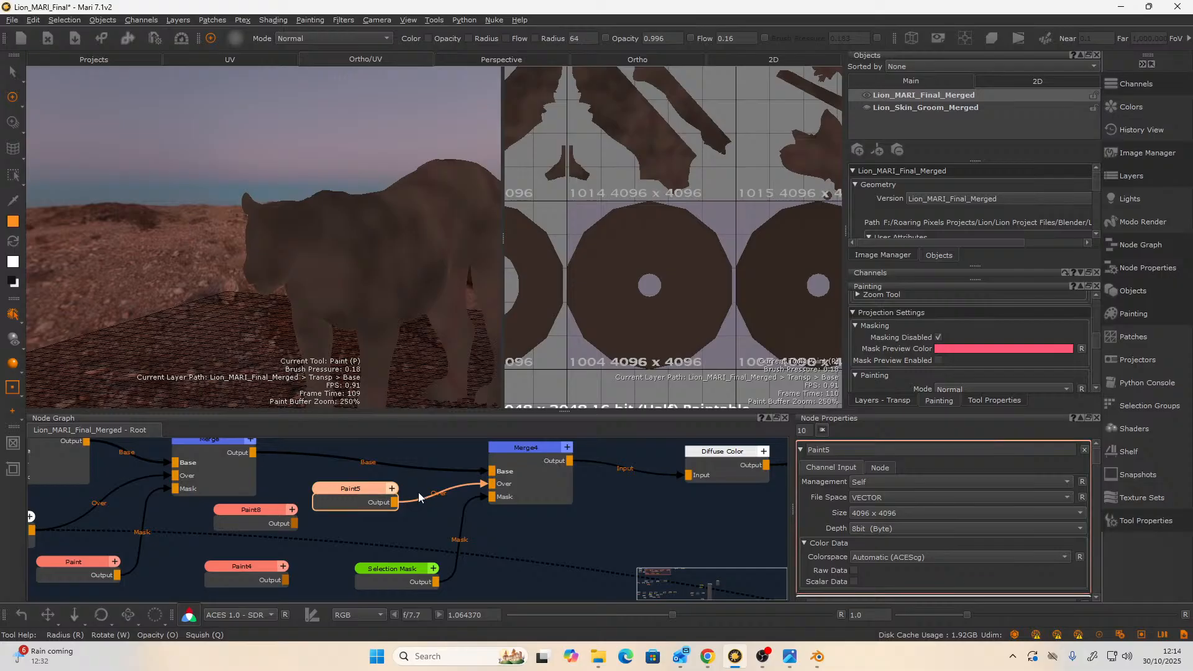
{"action": "middle_click_drag", "start_coordinate": [632, 497], "coordinate": [571, 507]}
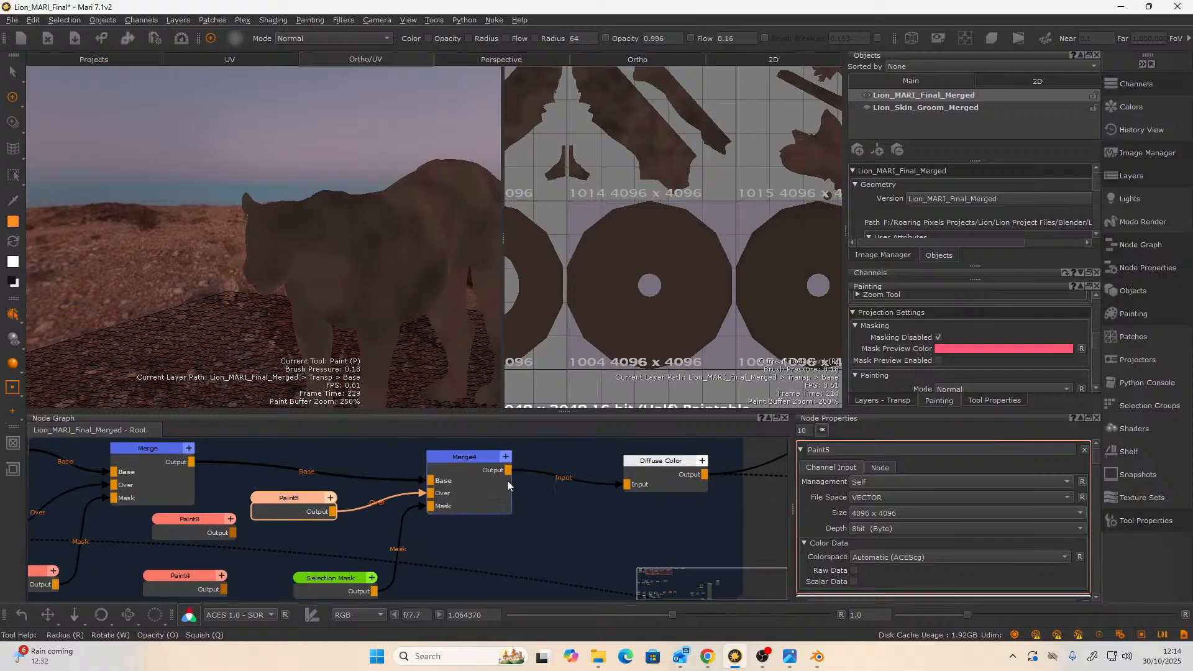
{"action": "left_click", "coordinate": [196, 535]}
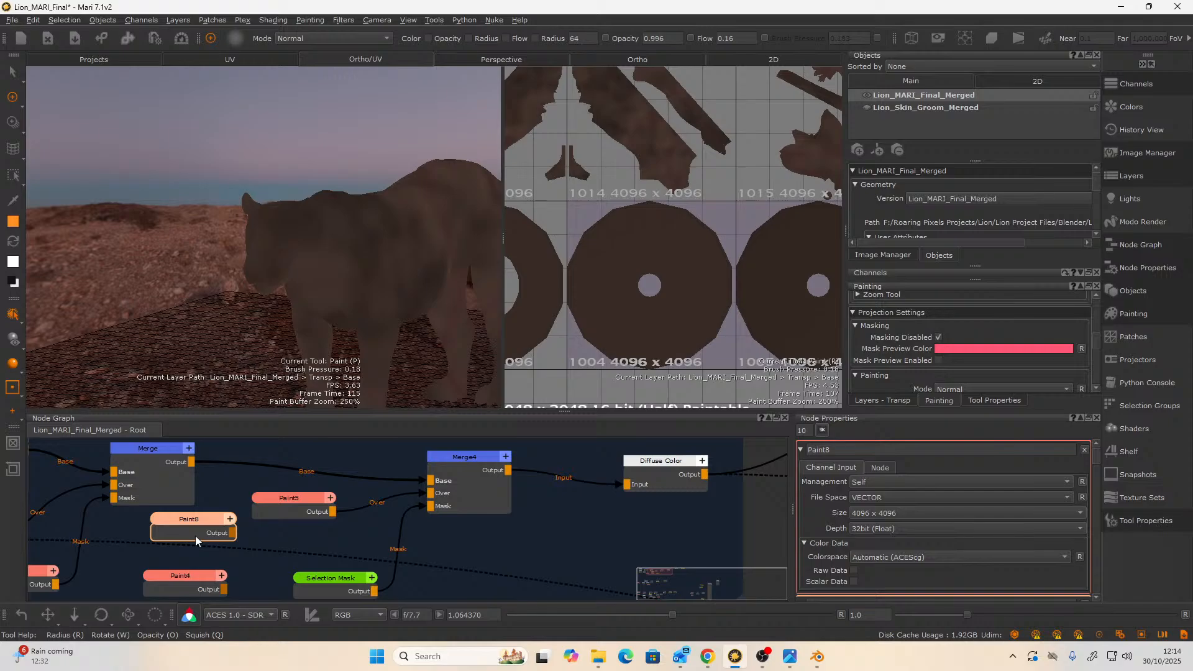
{"action": "scroll", "coordinate": [200, 524], "scroll_direction": "down", "scroll_amount": 3}
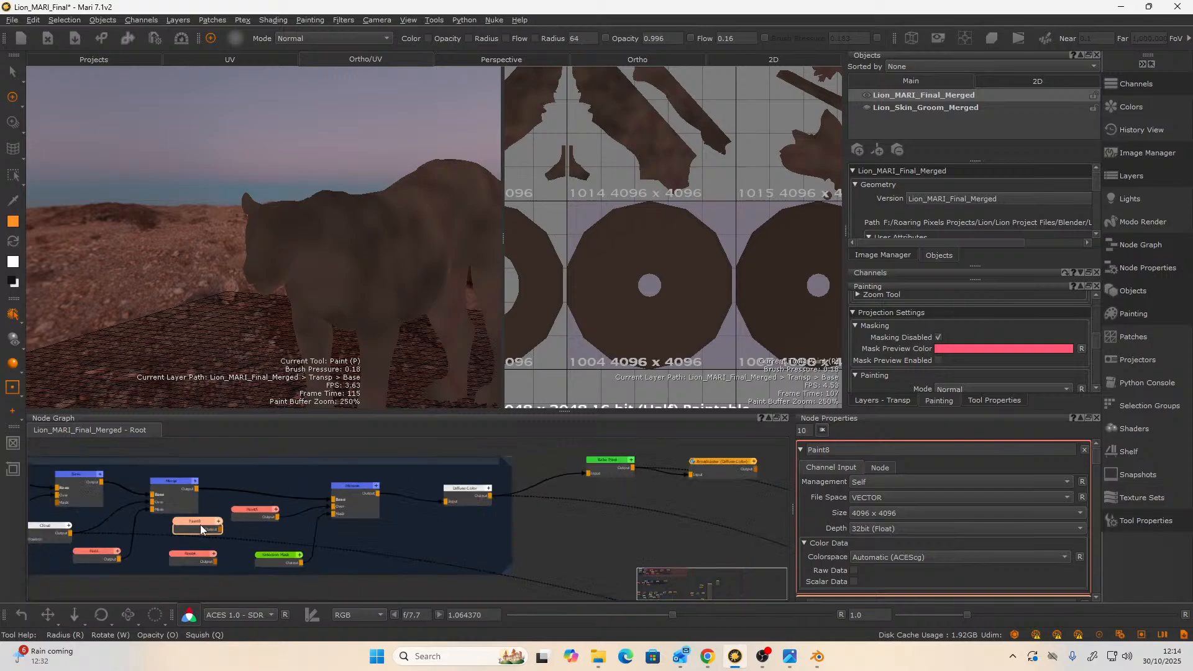
{"action": "scroll", "coordinate": [200, 527], "scroll_direction": "up", "scroll_amount": 3}
- View Paint5's output on the model, and check the properties of Paint8 and Paint4
{"action": "left_click", "coordinate": [252, 513]}
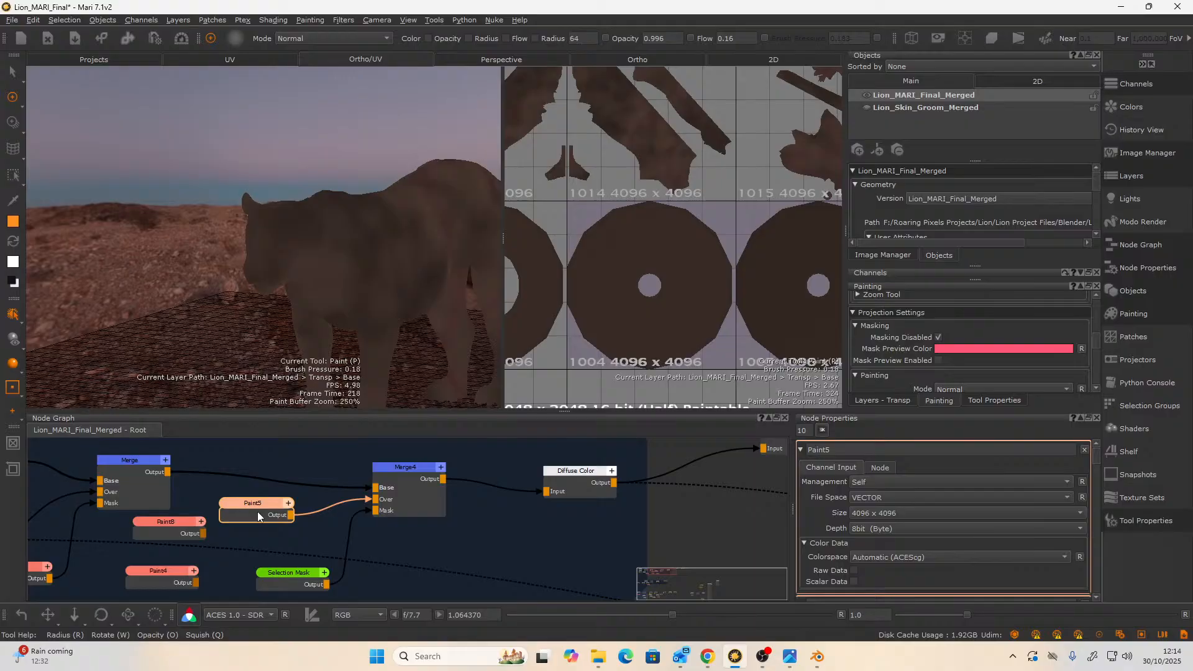
{"action": "key", "text": "v"}
{"action": "middle_click_drag", "start_coordinate": [483, 512], "coordinate": [466, 520]}
{"action": "scroll", "coordinate": [466, 520], "scroll_direction": "up", "scroll_amount": 2}
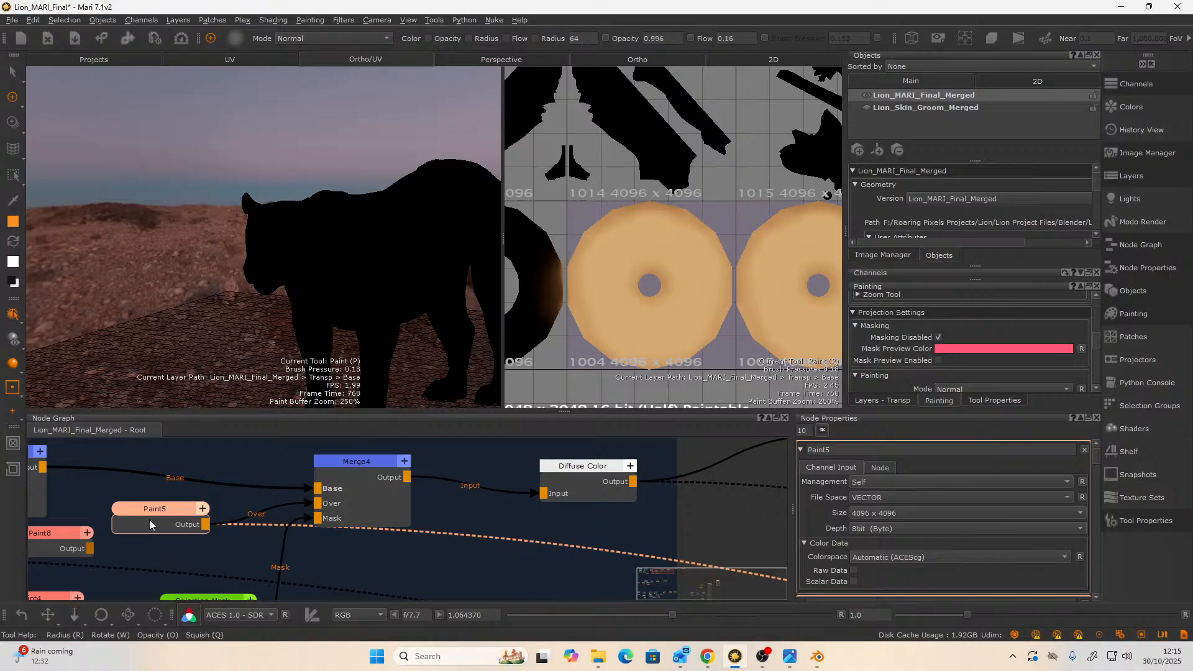
{"action": "left_click_drag", "start_coordinate": [149, 519], "coordinate": [144, 526]}
{"action": "scroll", "coordinate": [143, 526], "scroll_direction": "down", "scroll_amount": 2}
{"action": "left_click", "coordinate": [83, 534]}
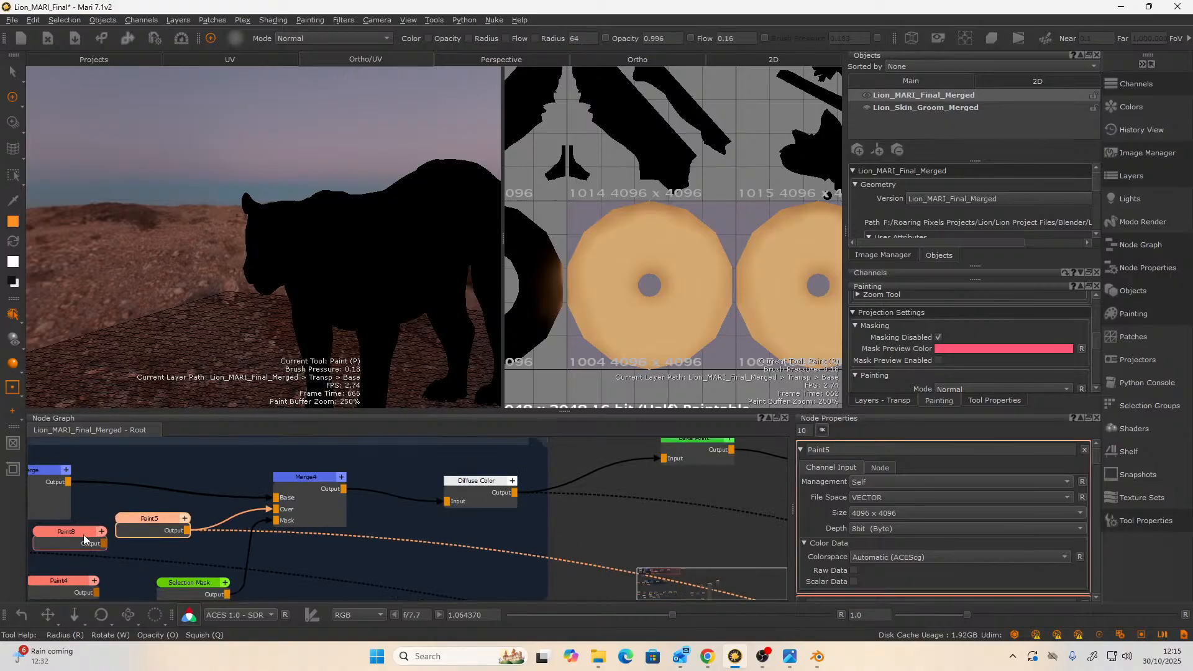
{"action": "middle_click_drag", "start_coordinate": [91, 546], "coordinate": [157, 502]}
{"action": "left_click", "coordinate": [125, 541]}
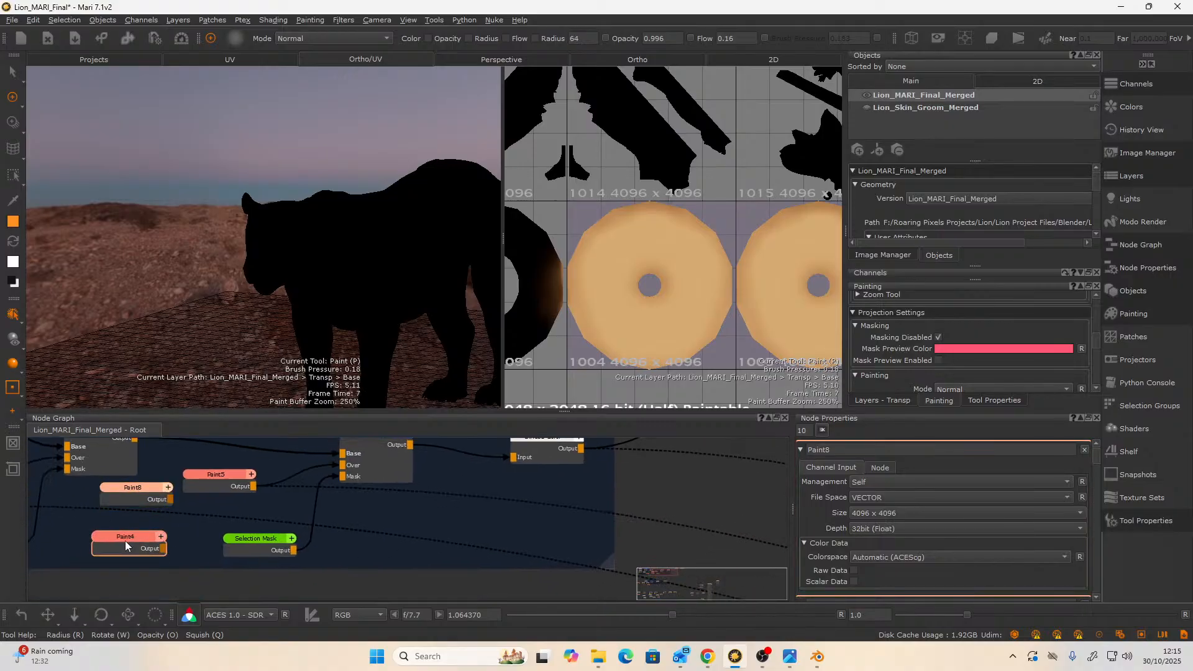
- Duplicate Paint5, place the copy in free space below Diffuse Color, and set its depth to 16bit (Half)
{"action": "left_click_drag", "start_coordinate": [208, 478], "coordinate": [199, 473]}
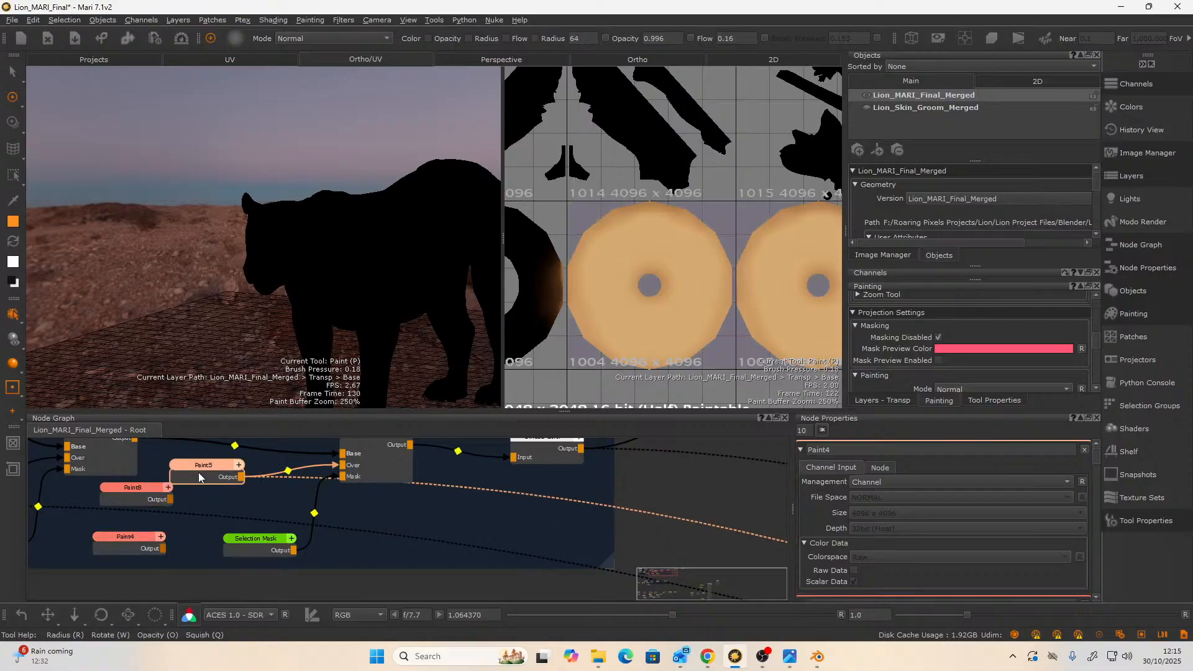
{"action": "key", "text": "ctrl+d"}
{"action": "mouse_move", "coordinate": [302, 504]}
{"action": "left_mouse_down"}
{"action": "mouse_move", "coordinate": [178, 504]}
{"action": "mouse_move", "coordinate": [297, 524]}
{"action": "mouse_move", "coordinate": [503, 517]}
{"action": "left_mouse_up"}
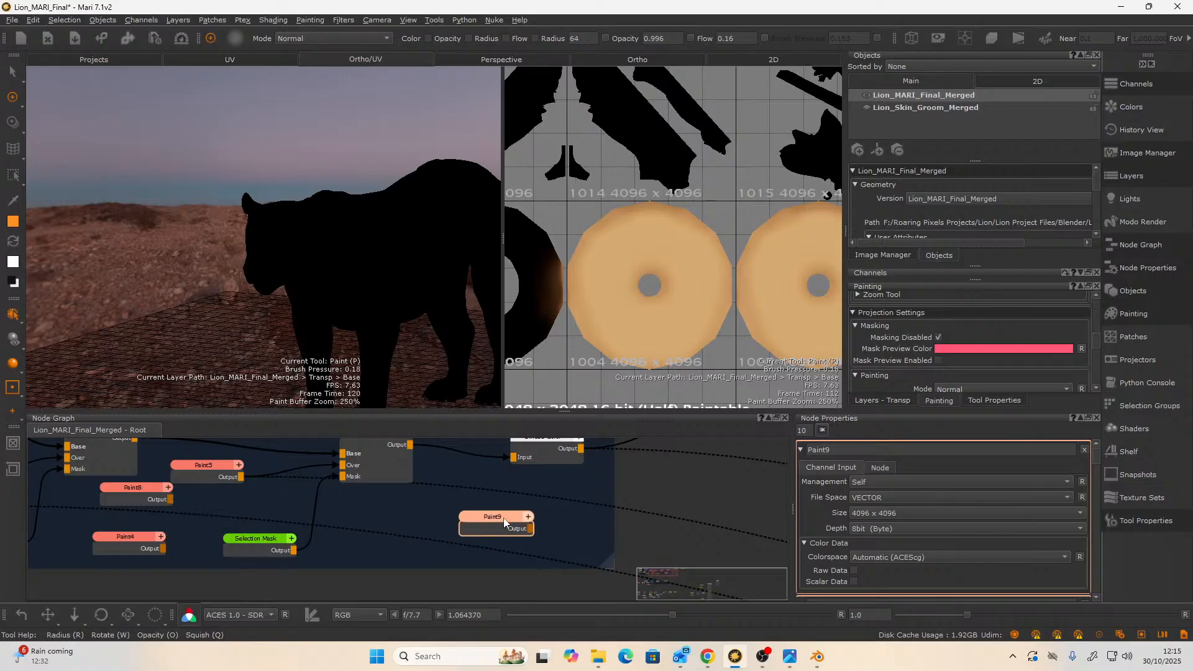
{"action": "left_click", "coordinate": [877, 525]}
{"action": "left_click", "coordinate": [876, 541]}
{"action": "key", "text": "1"}
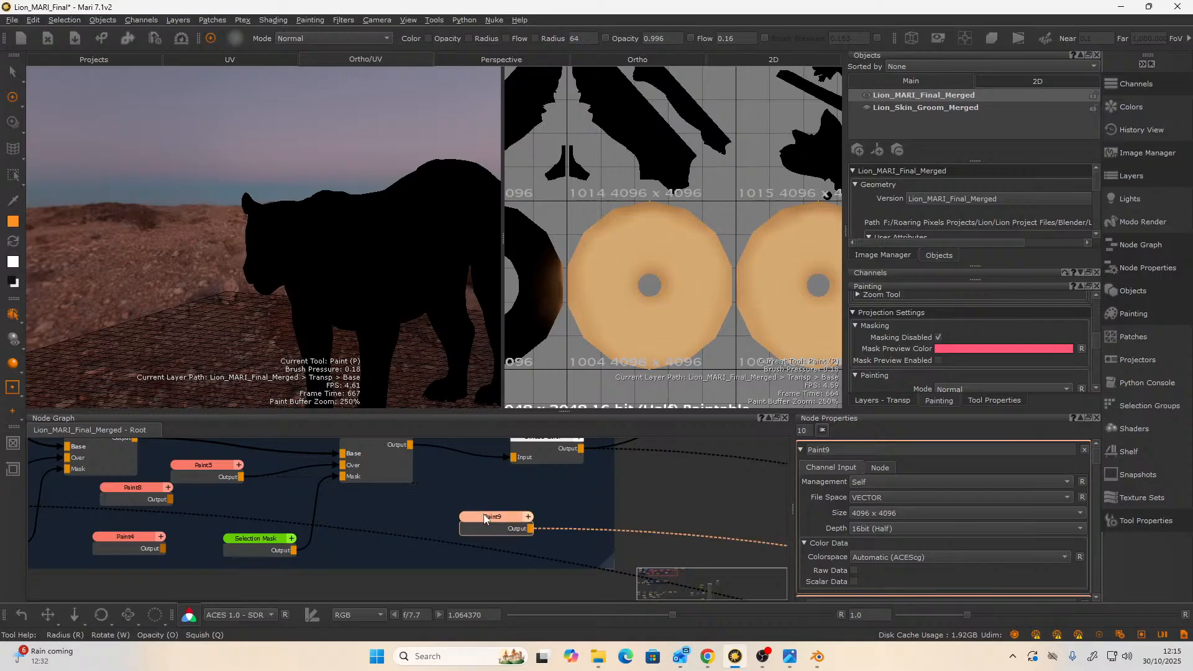
- Connect the Paint5 copy to the Over input of Merge4 in place of Paint5, and preview the Diffuse Color, Merge and Merge4 outputs
{"action": "mouse_move", "coordinate": [483, 516]}
{"action": "left_mouse_down"}
{"action": "mouse_move", "coordinate": [203, 479]}
{"action": "mouse_move", "coordinate": [216, 497]}
{"action": "mouse_move", "coordinate": [283, 472]}
{"action": "mouse_move", "coordinate": [218, 505]}
{"action": "mouse_move", "coordinate": [342, 463]}
{"action": "left_mouse_up"}
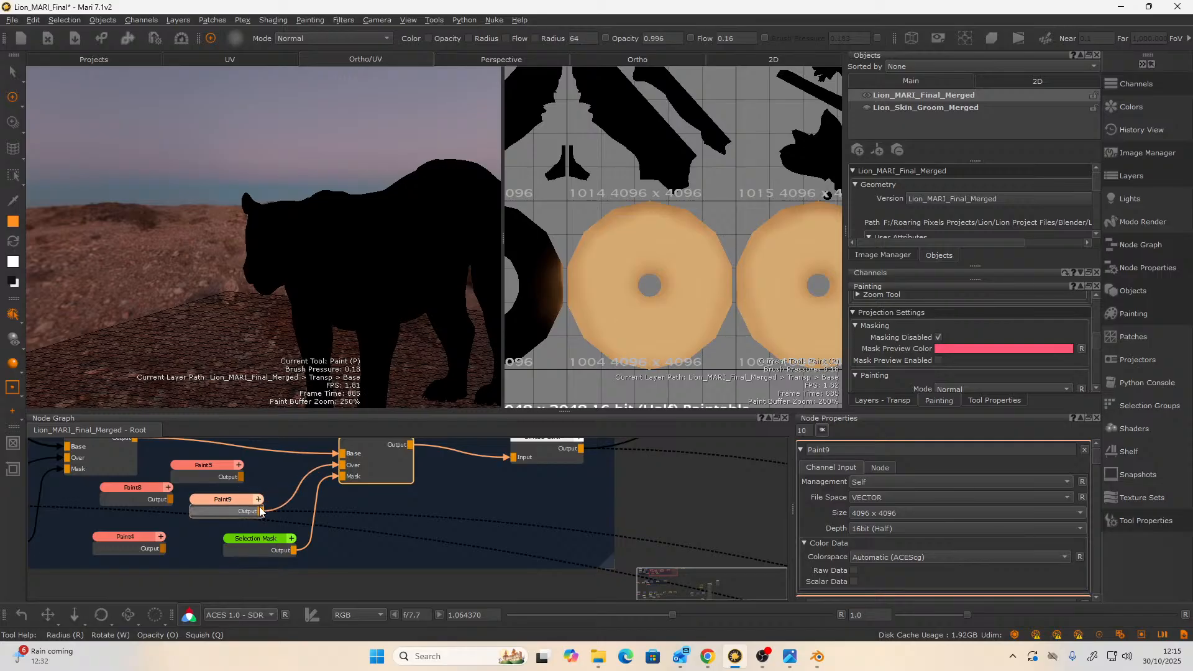
{"action": "scroll", "coordinate": [420, 487], "scroll_direction": "down", "scroll_amount": 2}
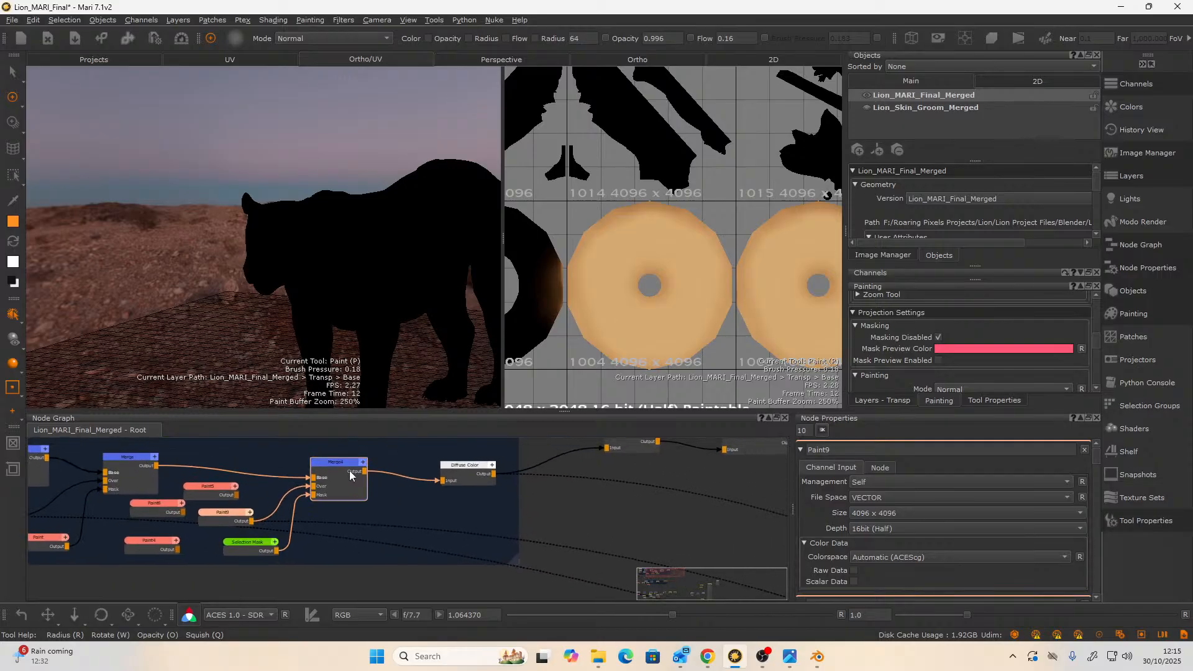
{"action": "middle_click_drag", "start_coordinate": [453, 528], "coordinate": [423, 567]}
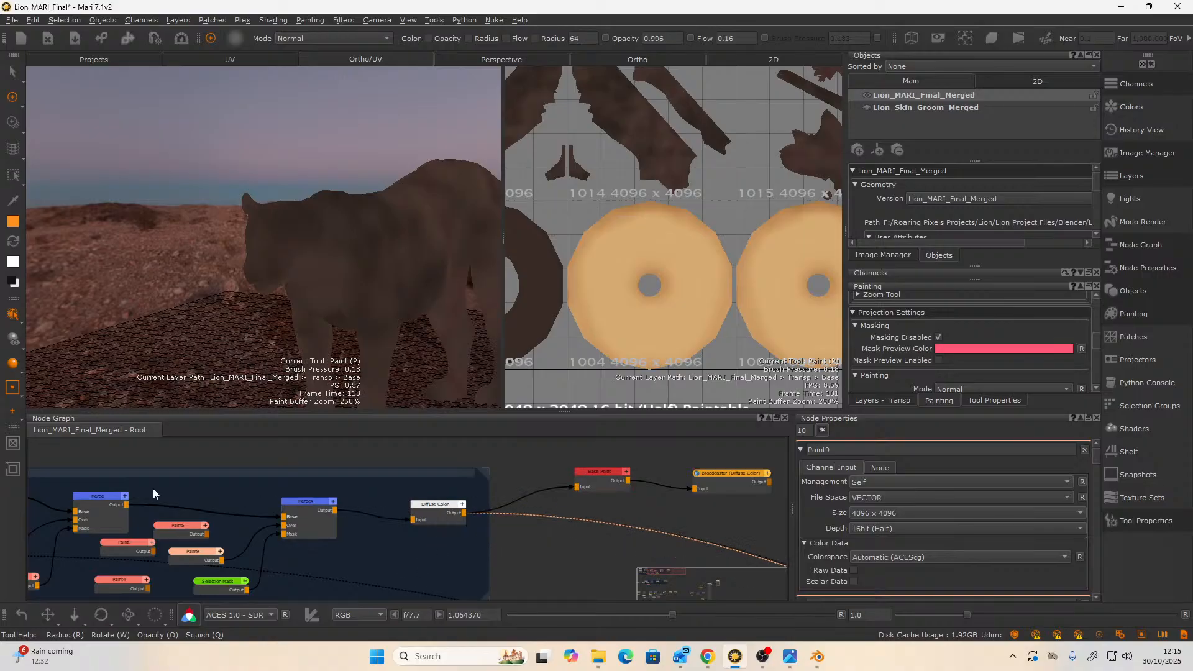
{"action": "key", "text": "v"}
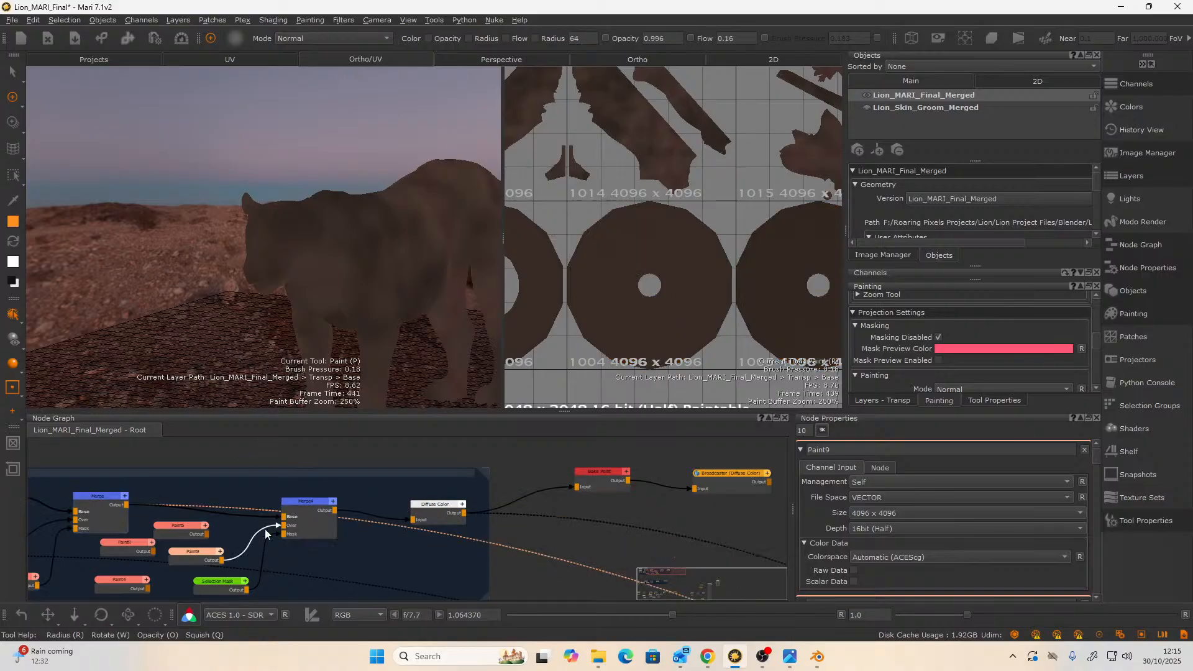
{"action": "left_click", "coordinate": [305, 500]}
{"action": "key", "text": "v"}
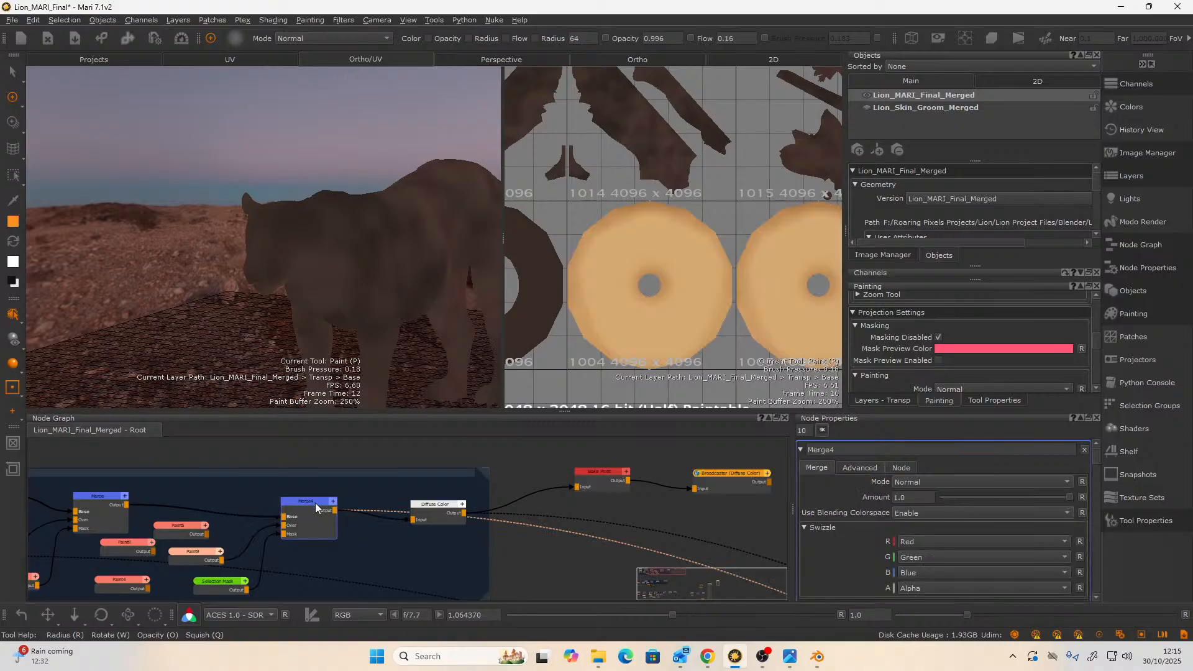
- Bake the Bake Point between Diffuse Color and the Broadcaster, and delete that Bake Point node
{"action": "left_click", "coordinate": [599, 475]}
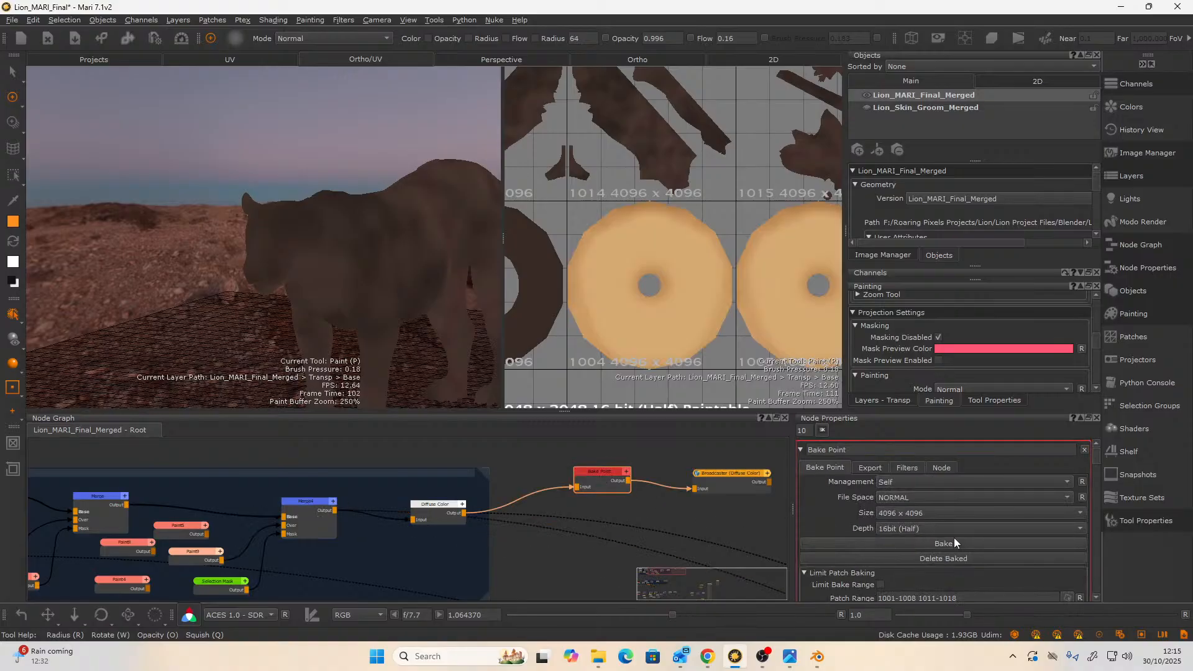
{"action": "left_click", "coordinate": [911, 544]}
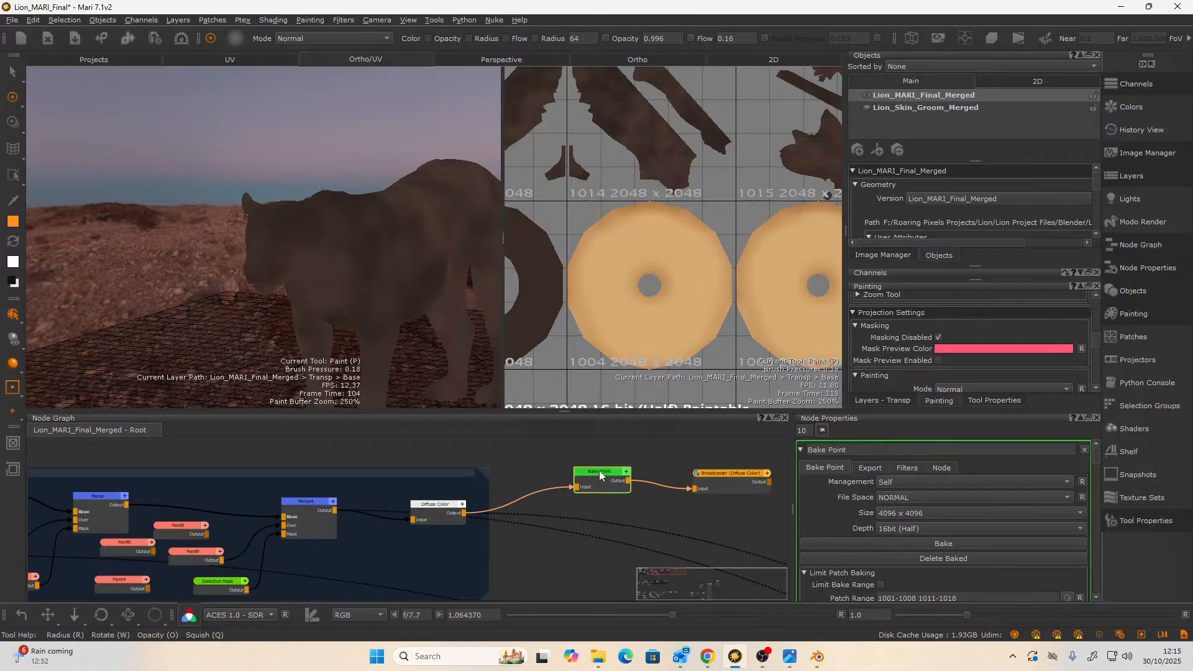
{"action": "left_click_drag", "start_coordinate": [600, 471], "coordinate": [600, 479]}
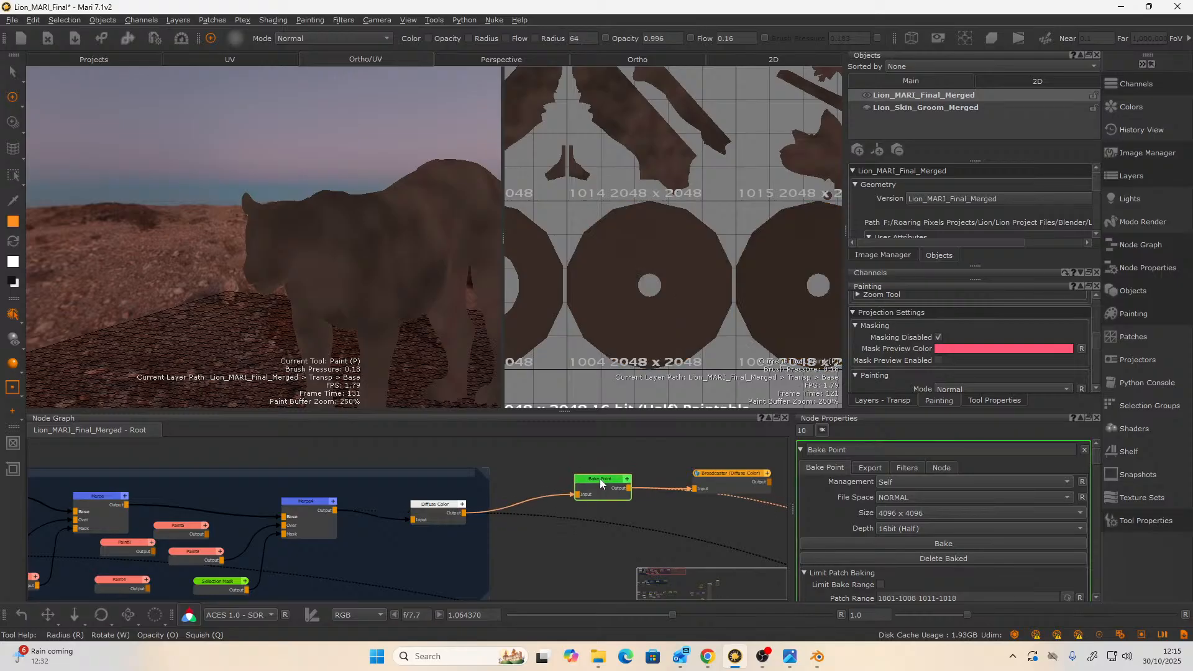
{"action": "key", "text": "Delete"}
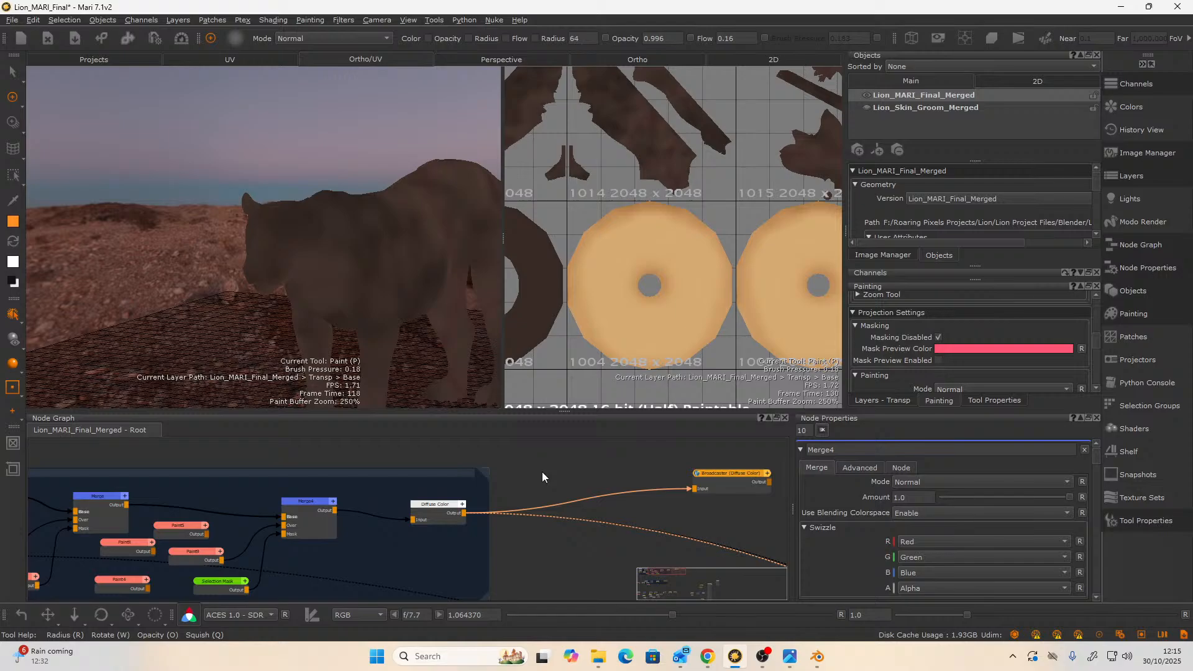
- Create a Bake Point beside the Broadcaster with size 4096 x 4096 and depth 8bit (Byte)
{"action": "scroll", "coordinate": [542, 473], "scroll_direction": "down", "scroll_amount": 4}
{"action": "scroll", "coordinate": [617, 484], "scroll_direction": "up", "scroll_amount": 4}
{"action": "right_click", "coordinate": [476, 459]}
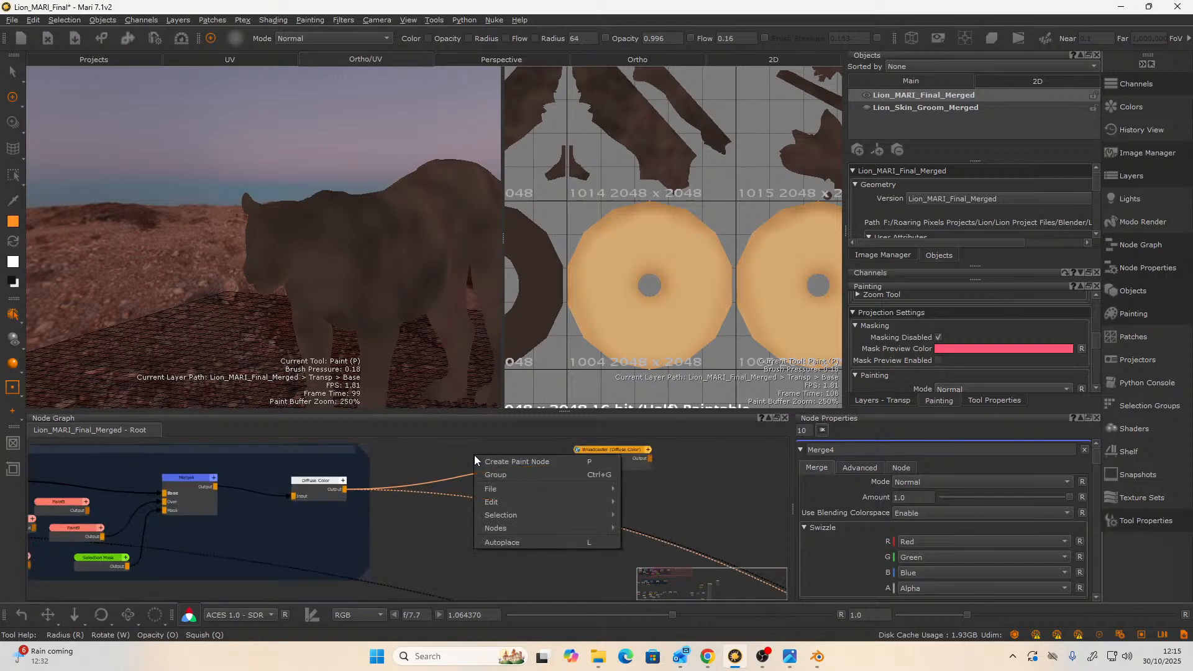
{"action": "left_click", "coordinate": [448, 461]}
{"action": "key", "text": "Tab"}
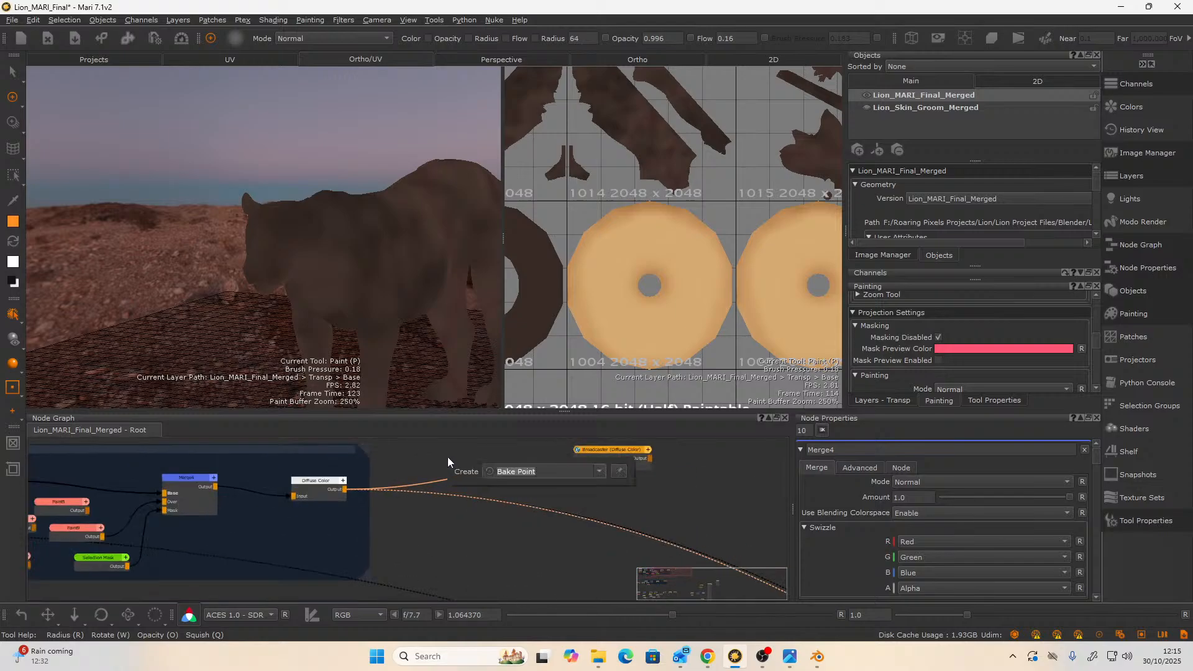
{"action": "key", "text": "Return"}
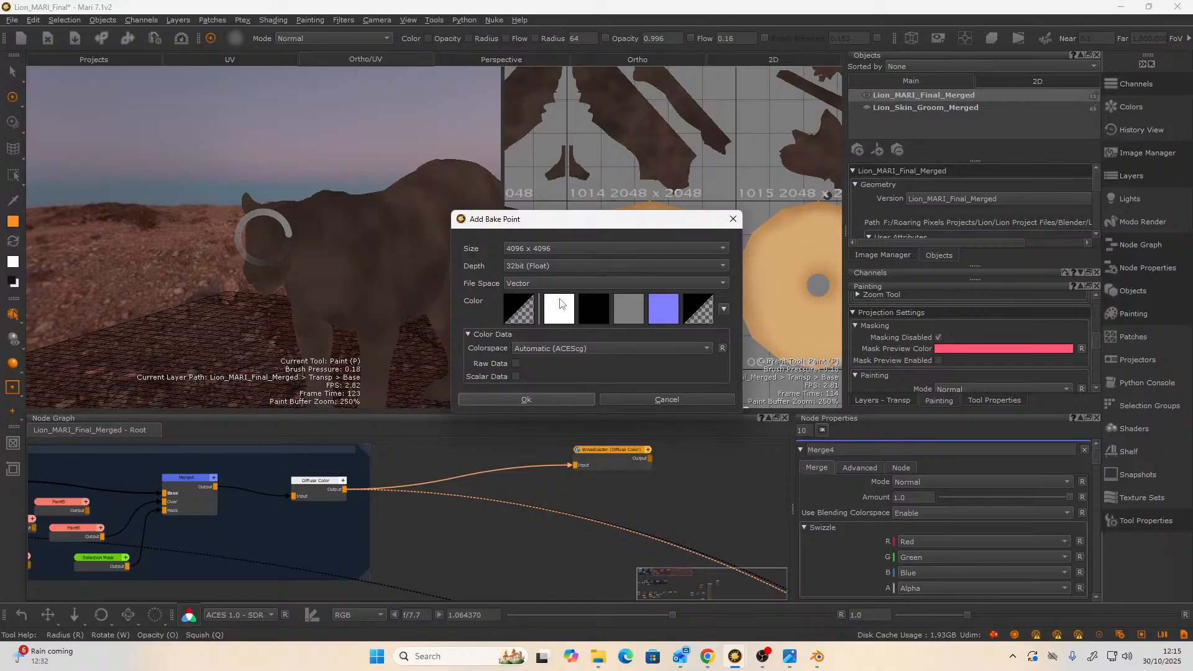
{"action": "left_click", "coordinate": [550, 265]}
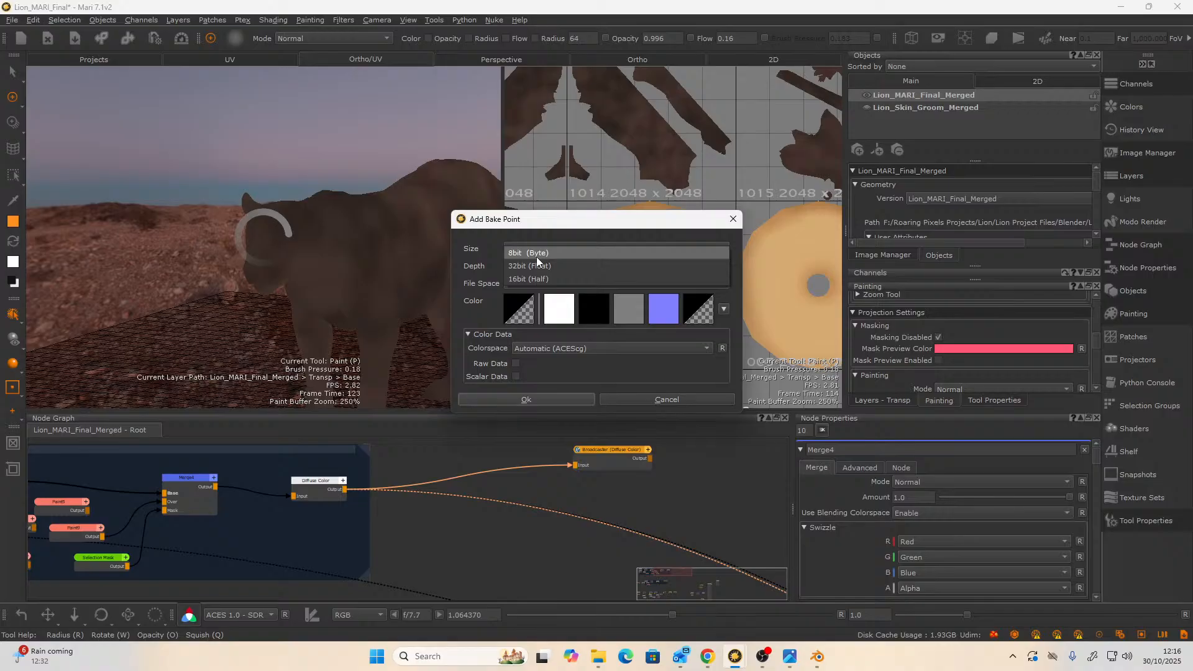
{"action": "left_click", "coordinate": [536, 256]}
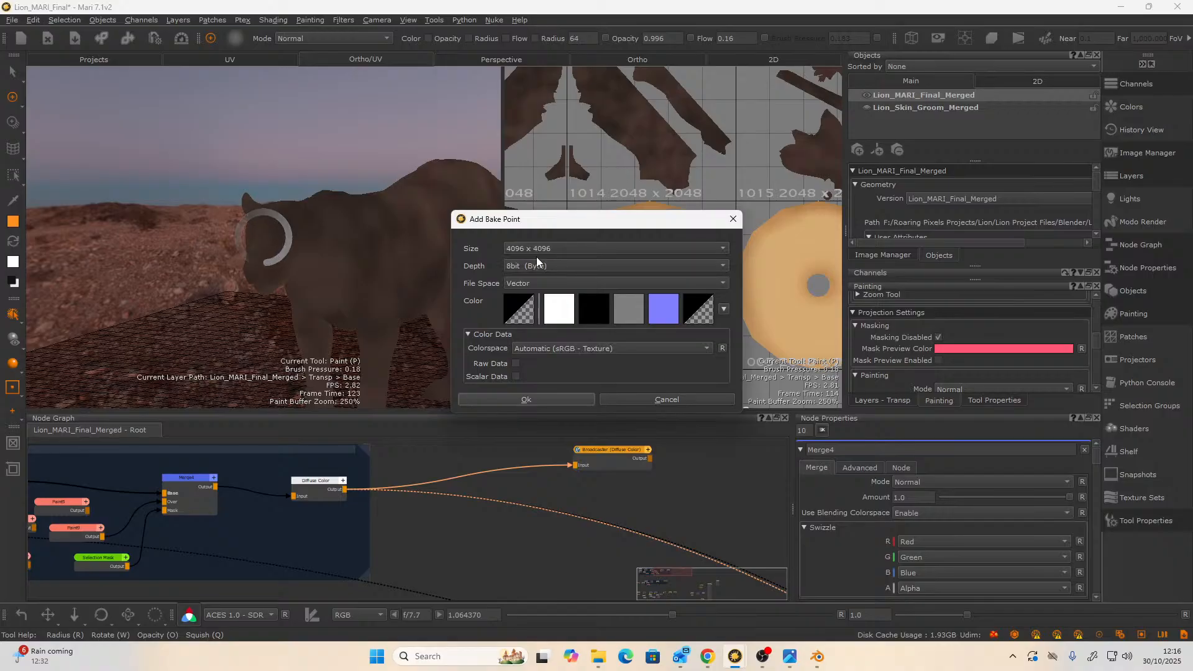
{"action": "left_click", "coordinate": [539, 400]}
{"action": "left_click", "coordinate": [487, 465]}
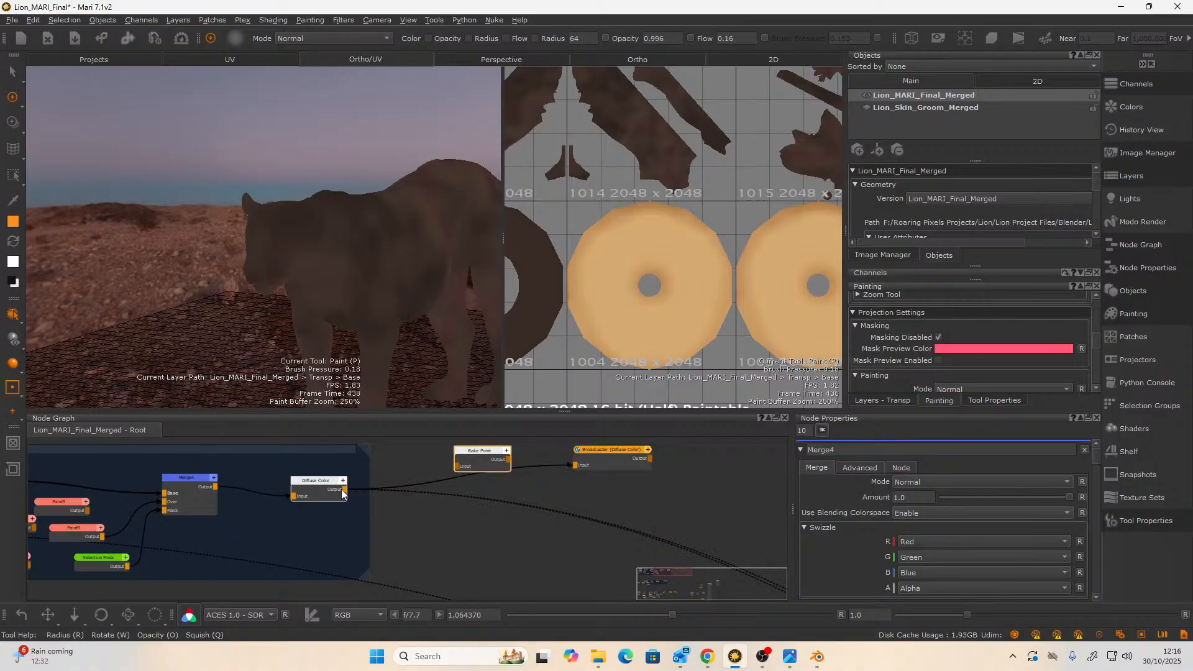
- Connect the new Bake Point between Merge4 and Diffuse Color, spacing the nodes apart
{"action": "left_click_drag", "start_coordinate": [342, 490], "coordinate": [455, 466]}
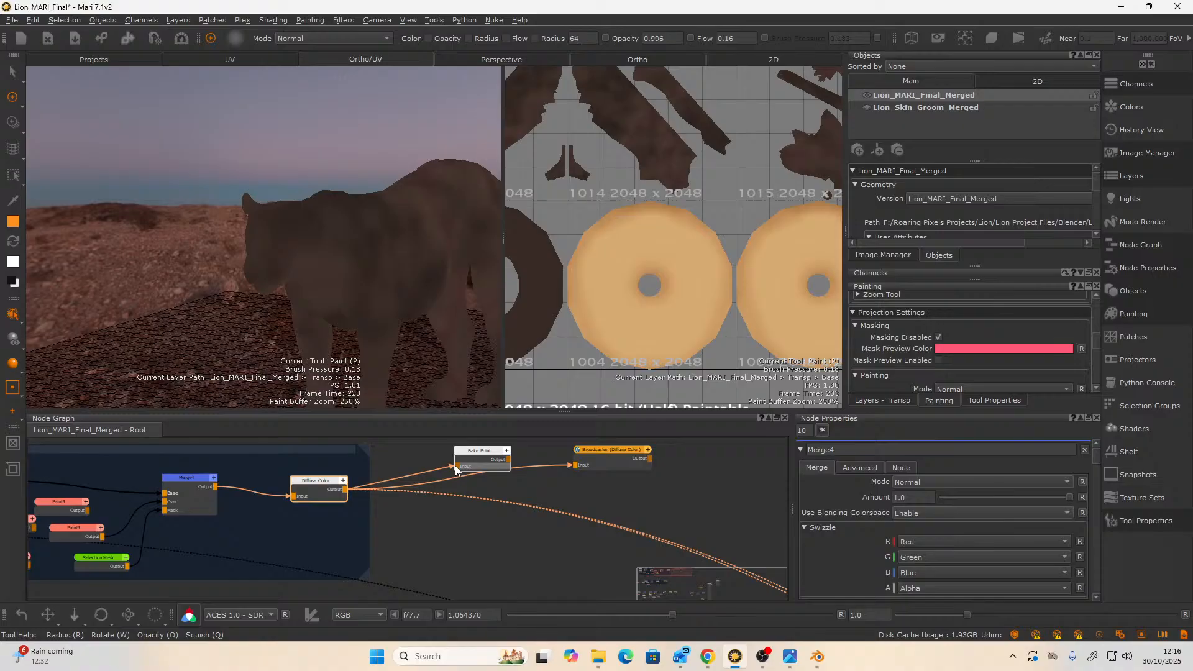
{"action": "left_click_drag", "start_coordinate": [216, 486], "coordinate": [259, 478]}
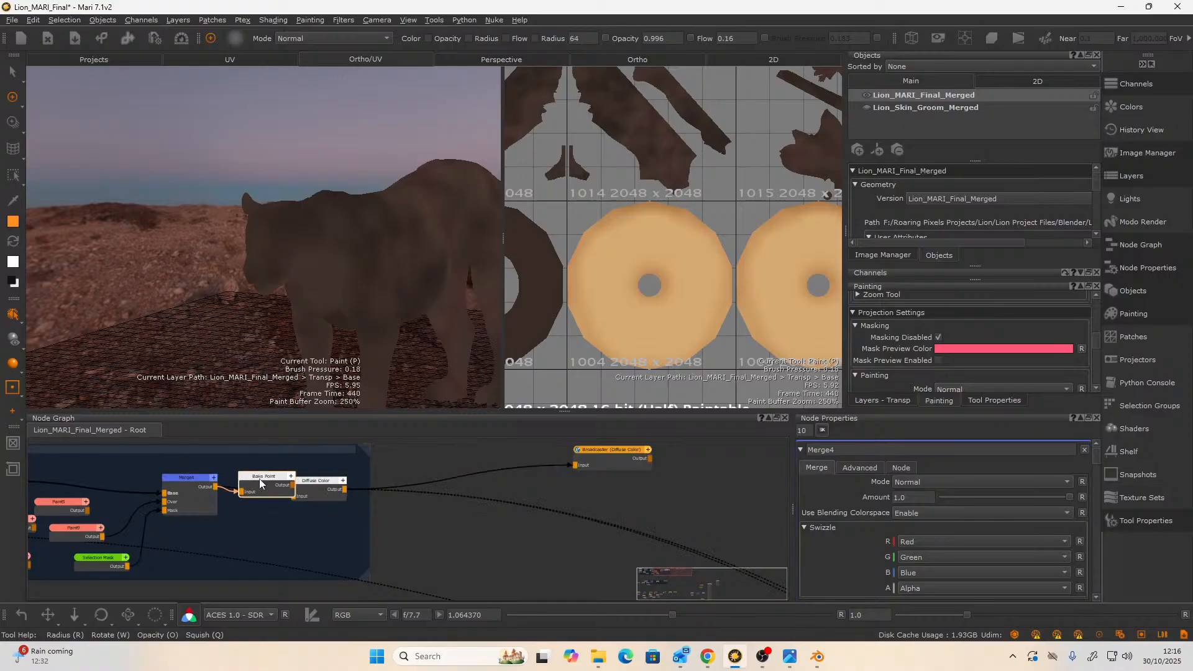
{"action": "left_click_drag", "start_coordinate": [336, 490], "coordinate": [442, 484]}
{"action": "left_click_drag", "start_coordinate": [291, 479], "coordinate": [401, 490]}
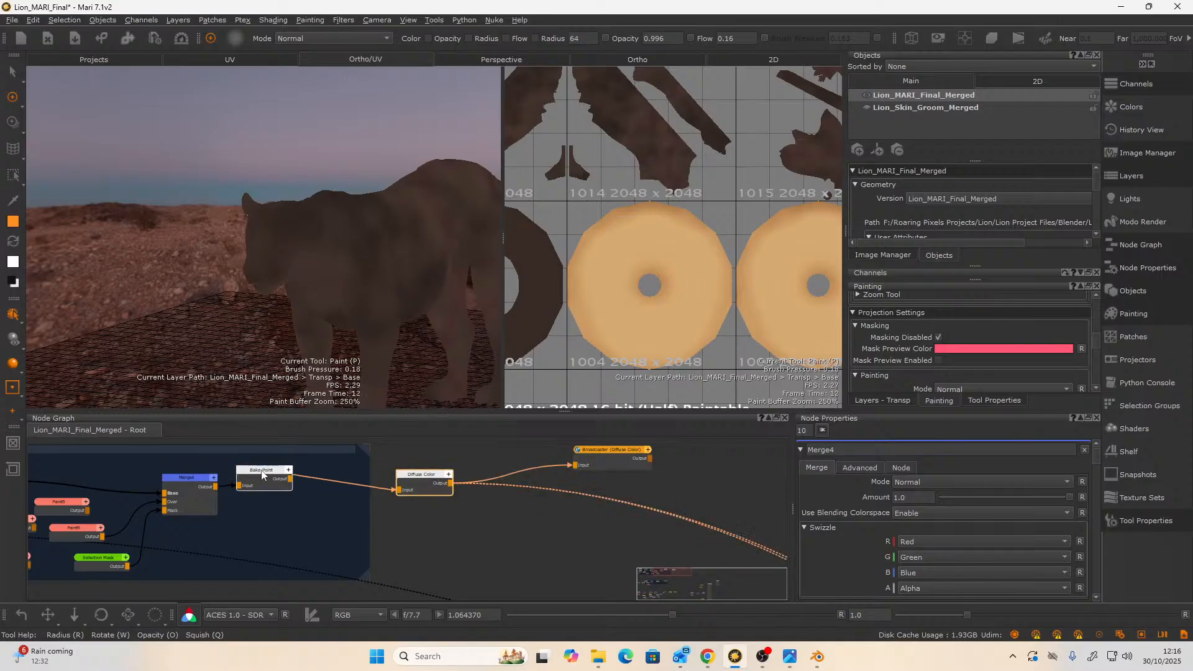
{"action": "left_click_drag", "start_coordinate": [268, 477], "coordinate": [286, 479]}
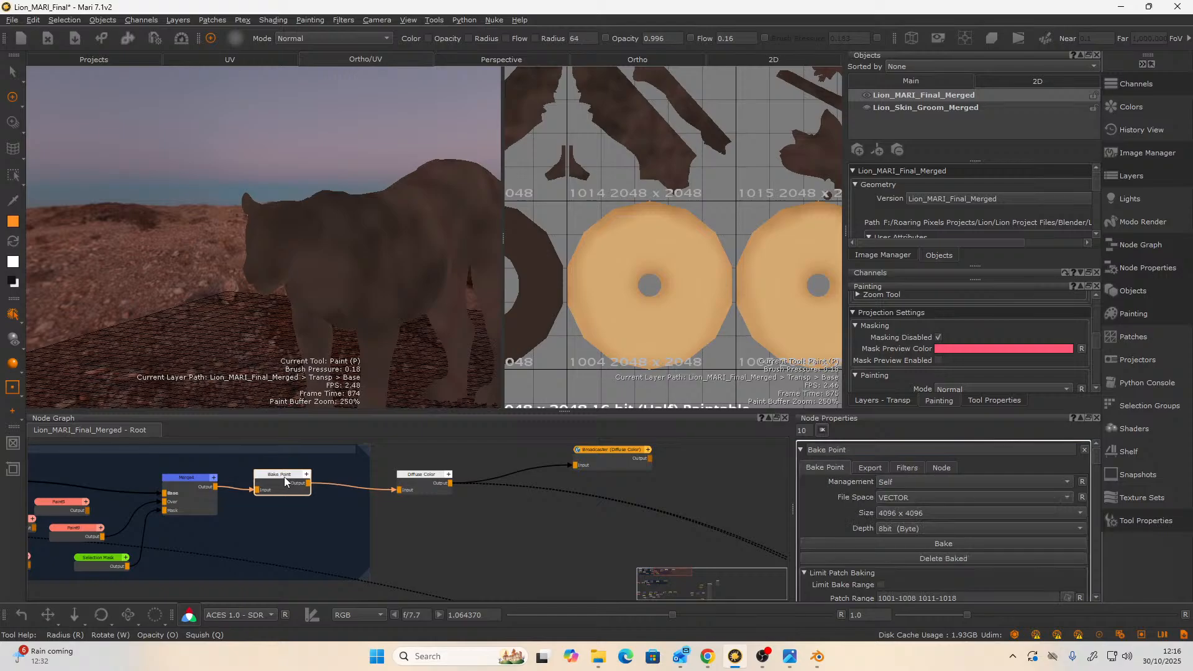
- Bake the 8bit (Byte) Bake Point after Merge4, and delete the node
{"action": "left_click", "coordinate": [866, 546]}
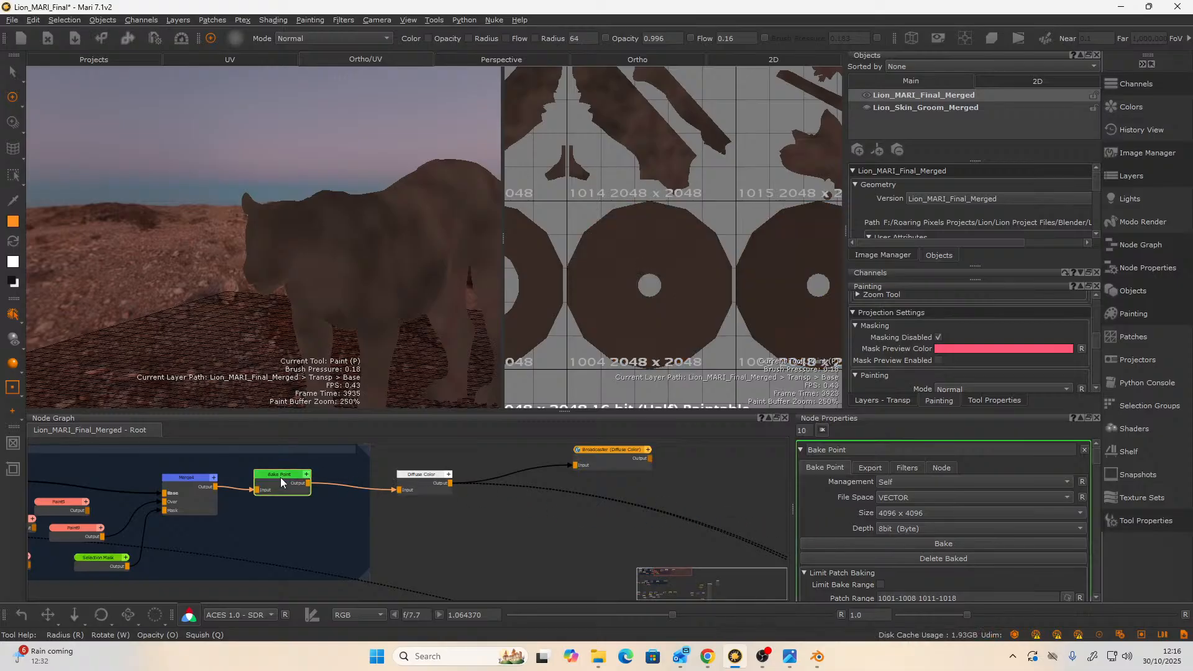
{"action": "left_click_drag", "start_coordinate": [281, 477], "coordinate": [284, 482]}
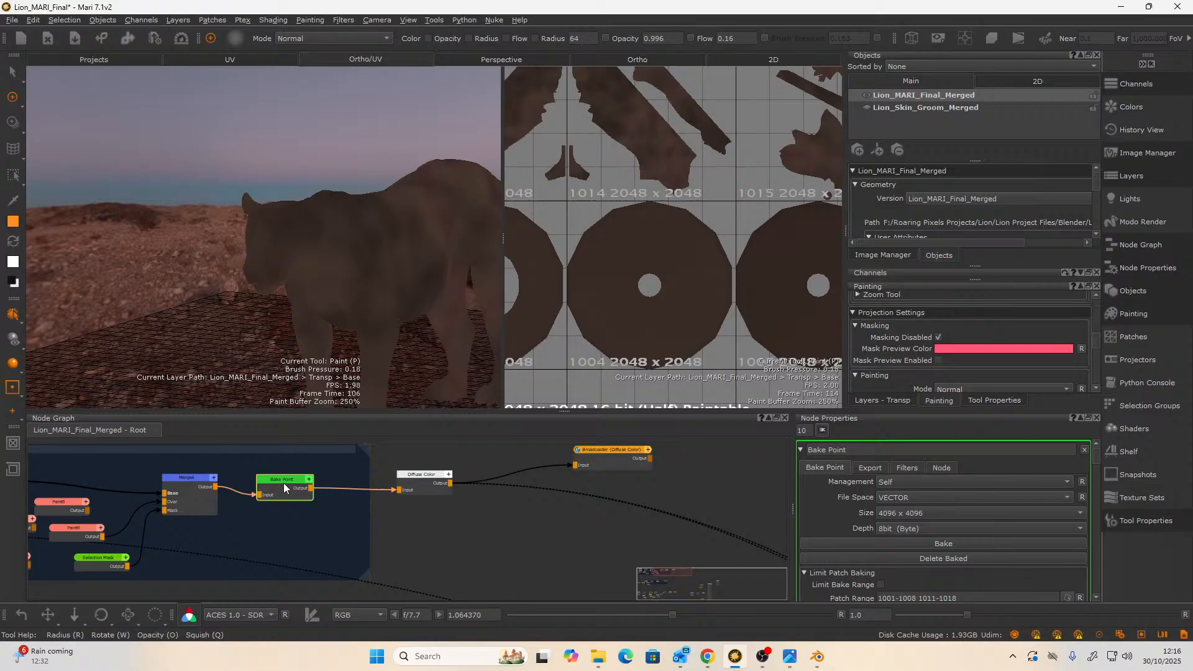
{"action": "scroll", "coordinate": [460, 509], "scroll_direction": "up", "scroll_amount": 2}
{"action": "scroll", "coordinate": [294, 517], "scroll_direction": "up", "scroll_amount": 1}
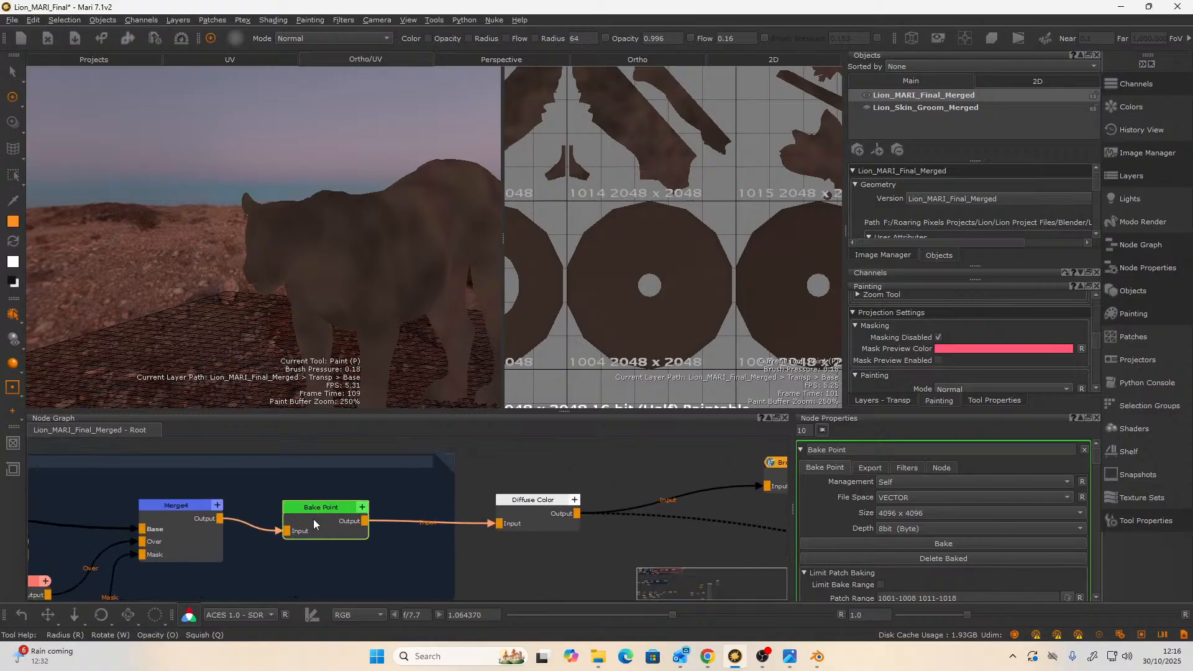
{"action": "key", "text": "Delete"}
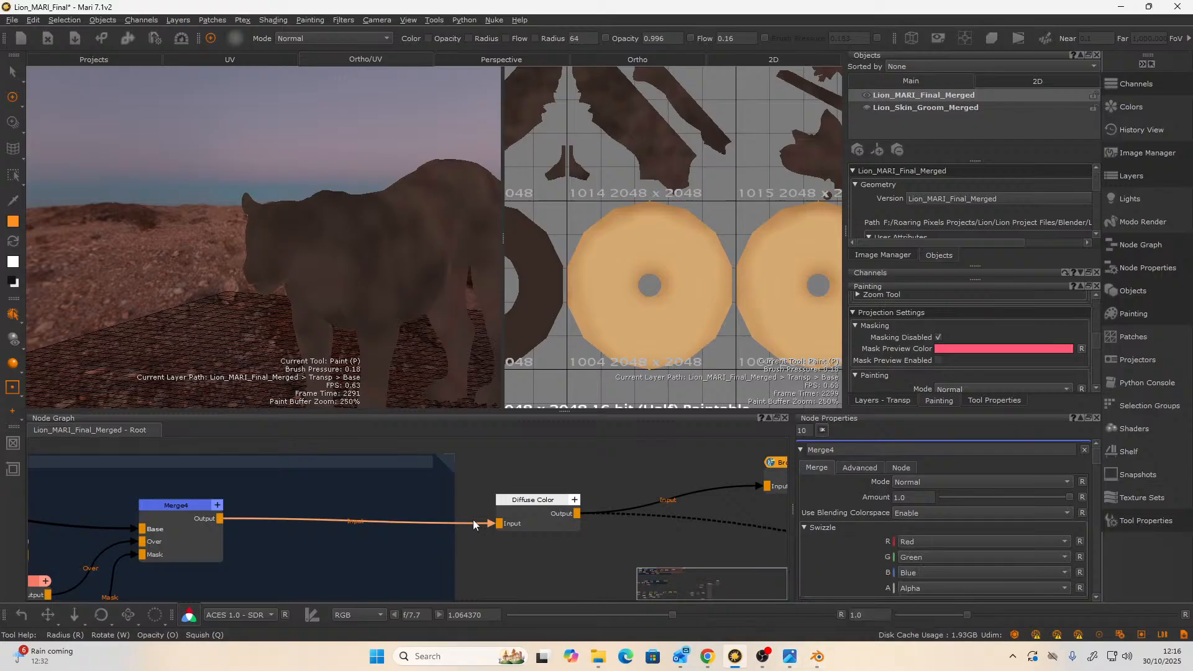
- Select Lion_Skin_Groom_Merged and toggle object visibility to compare it with Lion_MARI_Final_Merged
{"action": "left_click", "coordinate": [893, 107]}
{"action": "left_click", "coordinate": [863, 106]}
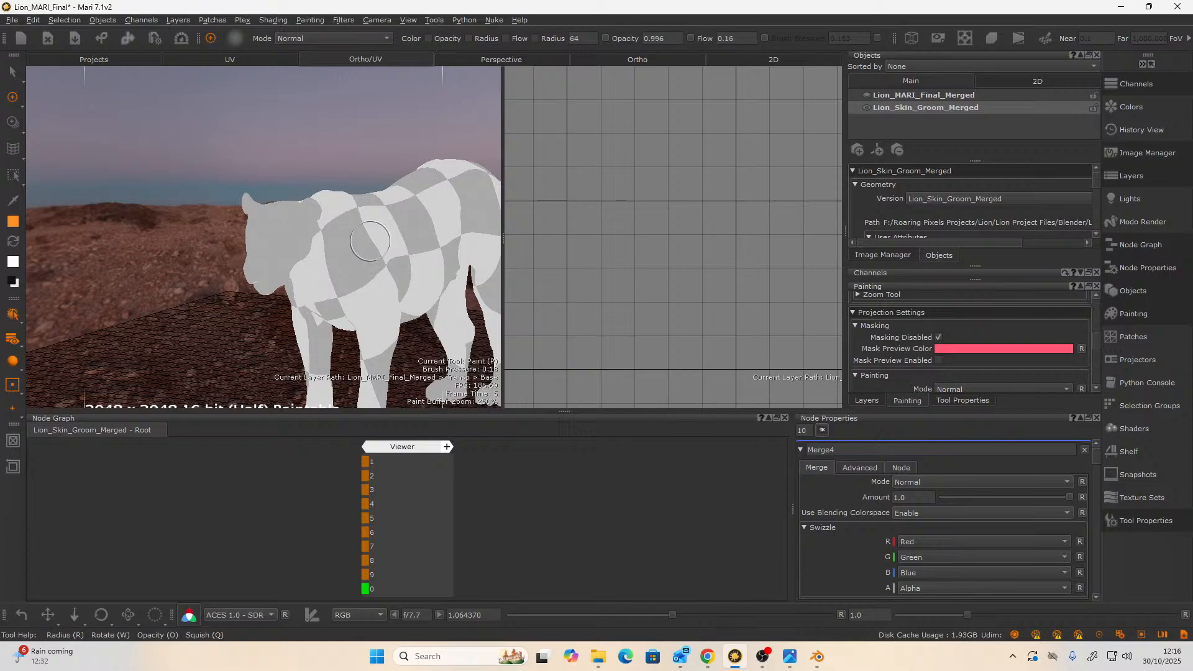
{"action": "left_click", "coordinate": [866, 105]}
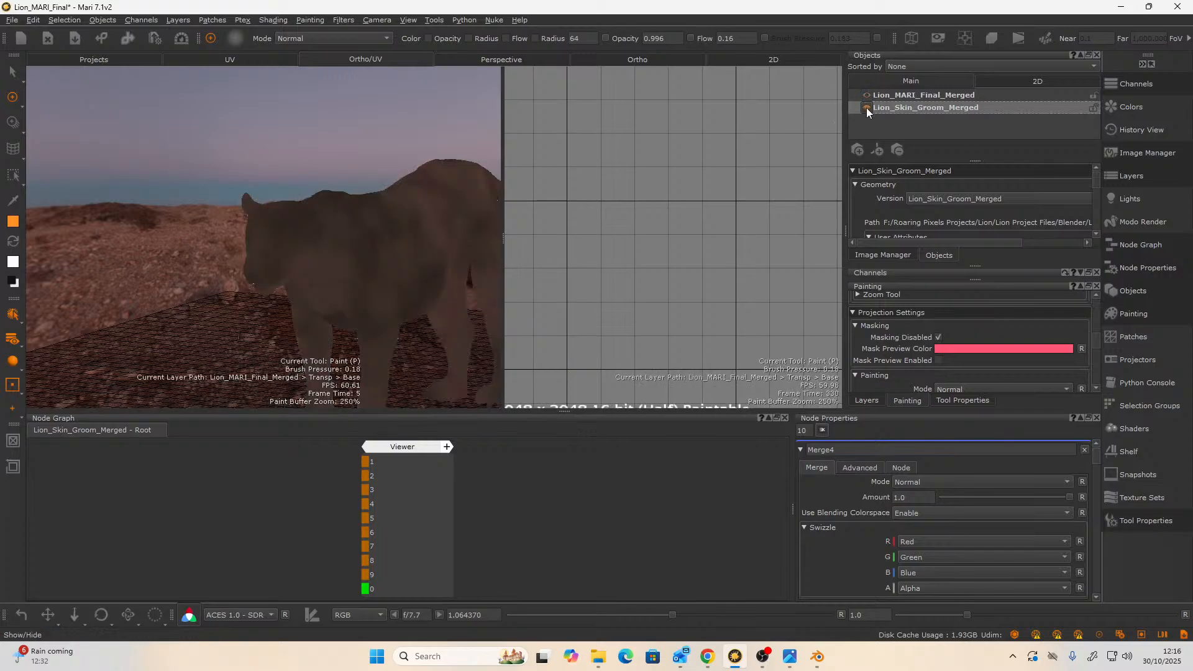
{"action": "left_click", "coordinate": [866, 107]}
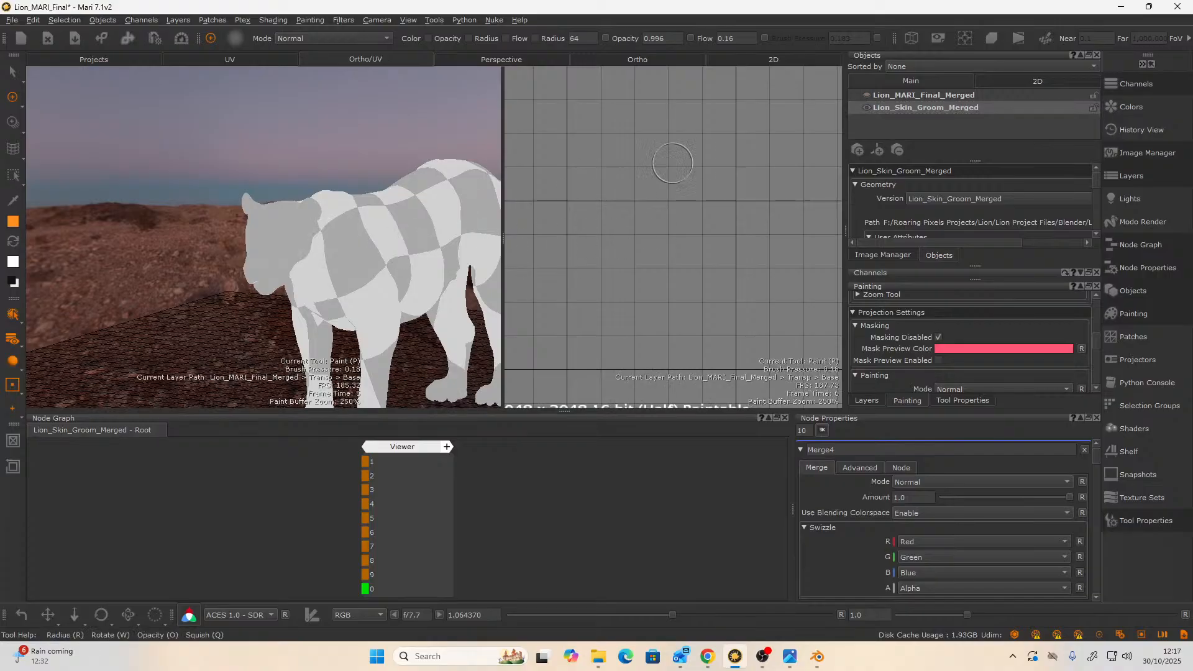
{"action": "left_click", "coordinate": [867, 107]}
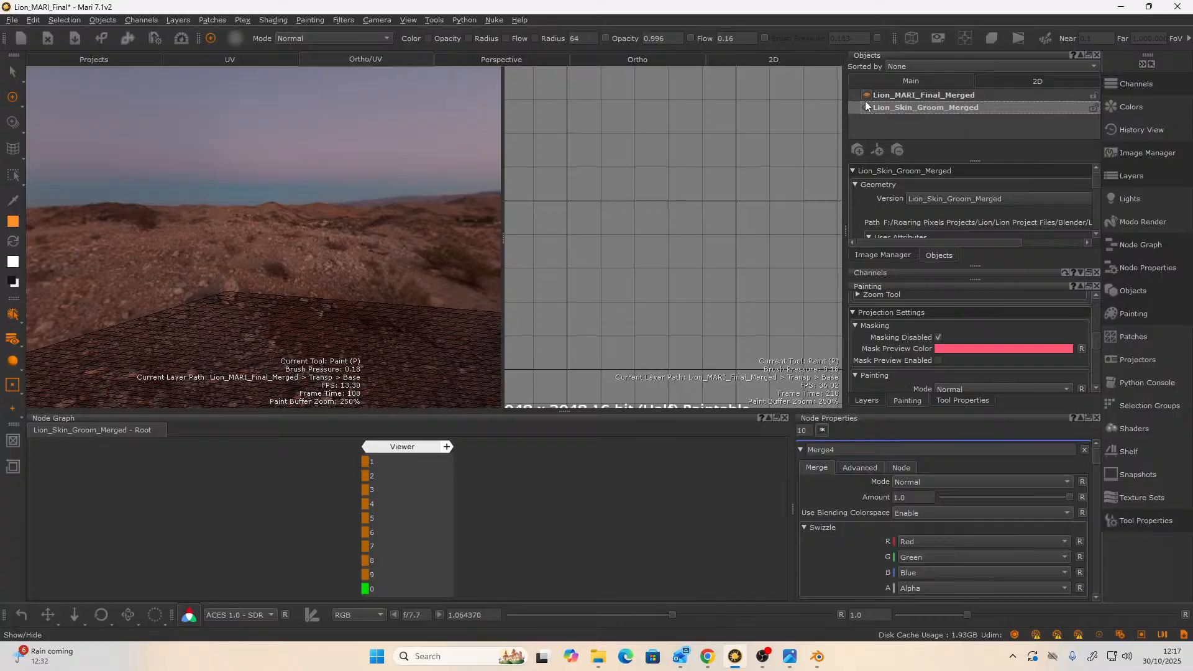
{"action": "left_click", "coordinate": [866, 105]}
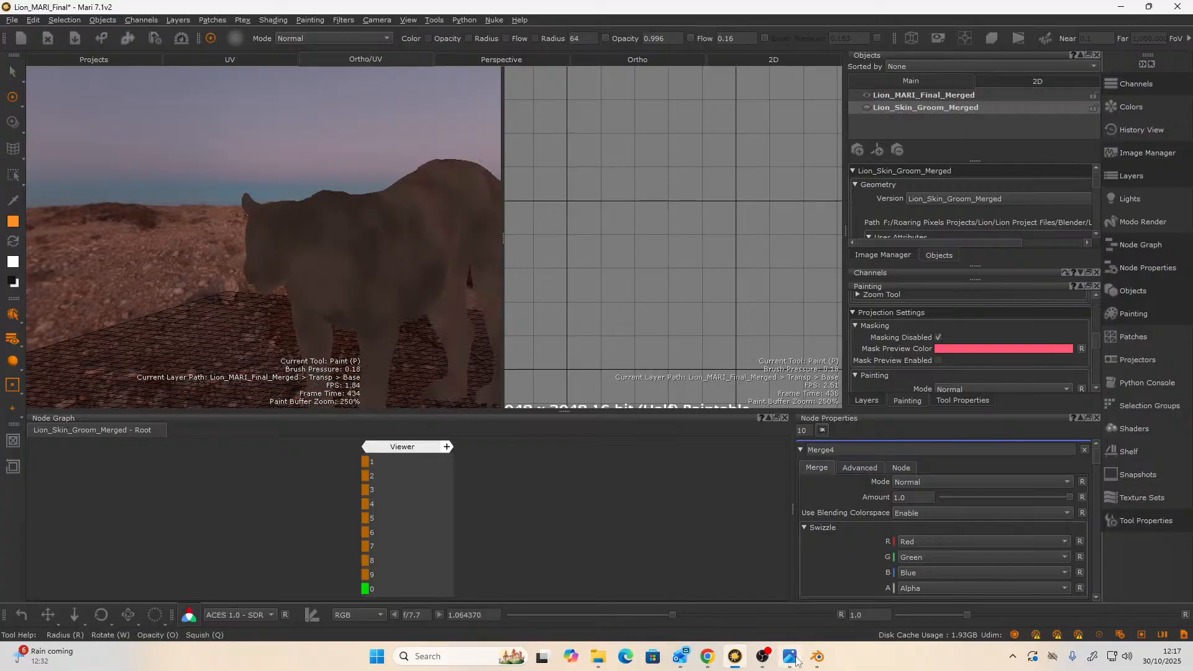
- Switch to the turntable scene in Blender and close the empty Render Result window
{"action": "mouse_move", "coordinate": [818, 655]}
{"action": "left_click", "coordinate": [774, 614]}
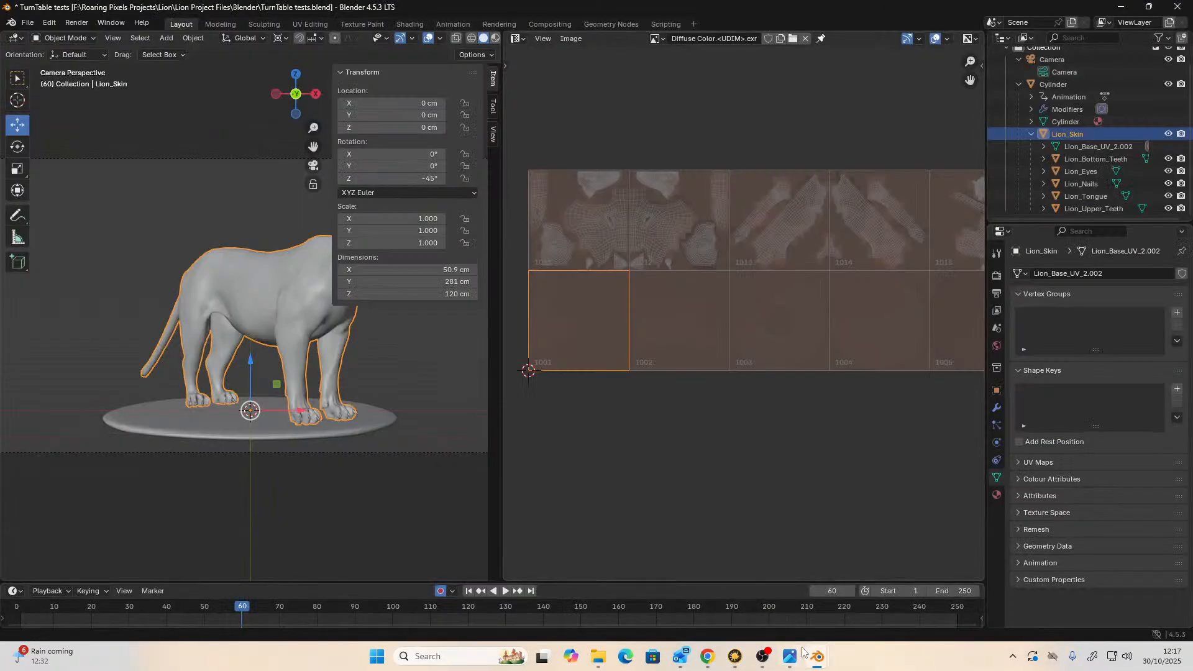
{"action": "left_click", "coordinate": [870, 600]}
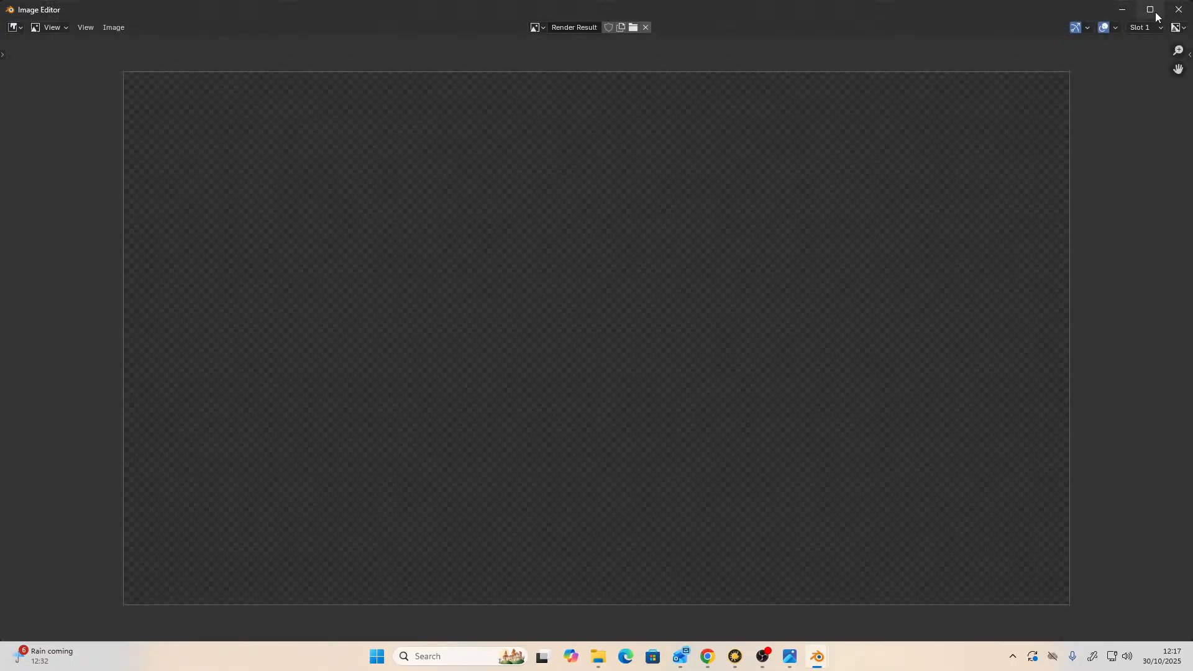
{"action": "left_click", "coordinate": [1177, 10]}
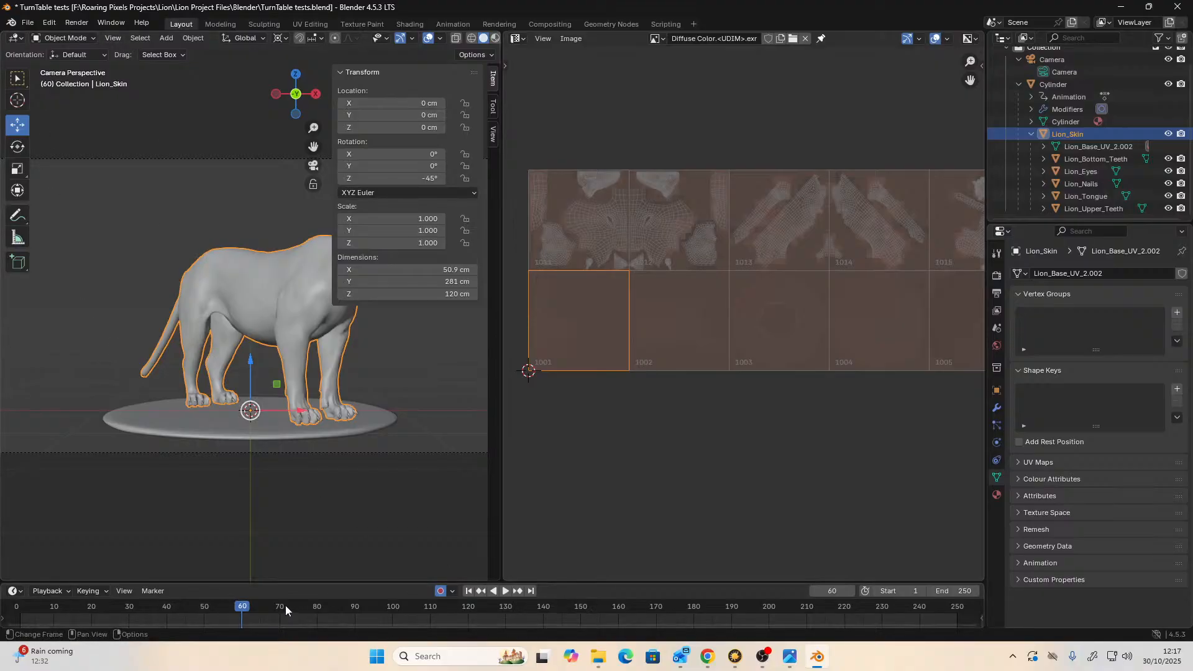
- Render the lion turntable image at frame 20, and switch to Chrome
{"action": "left_click_drag", "start_coordinate": [166, 608], "coordinate": [92, 609]}
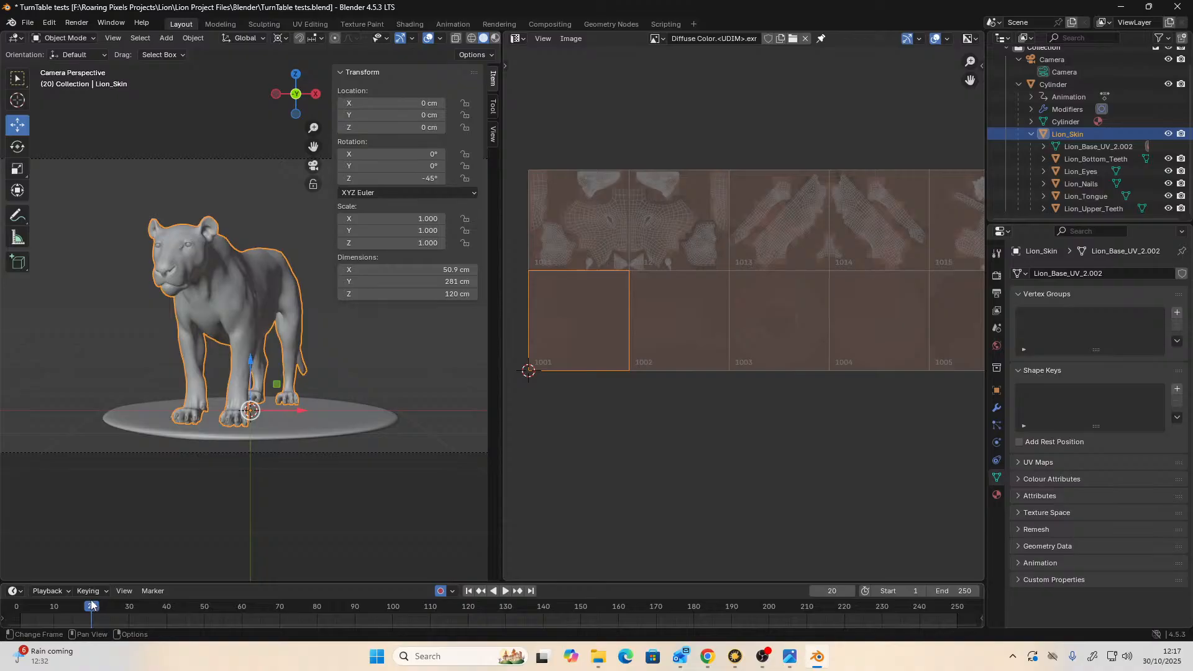
{"action": "left_click", "coordinate": [75, 23]}
{"action": "left_click", "coordinate": [84, 36]}
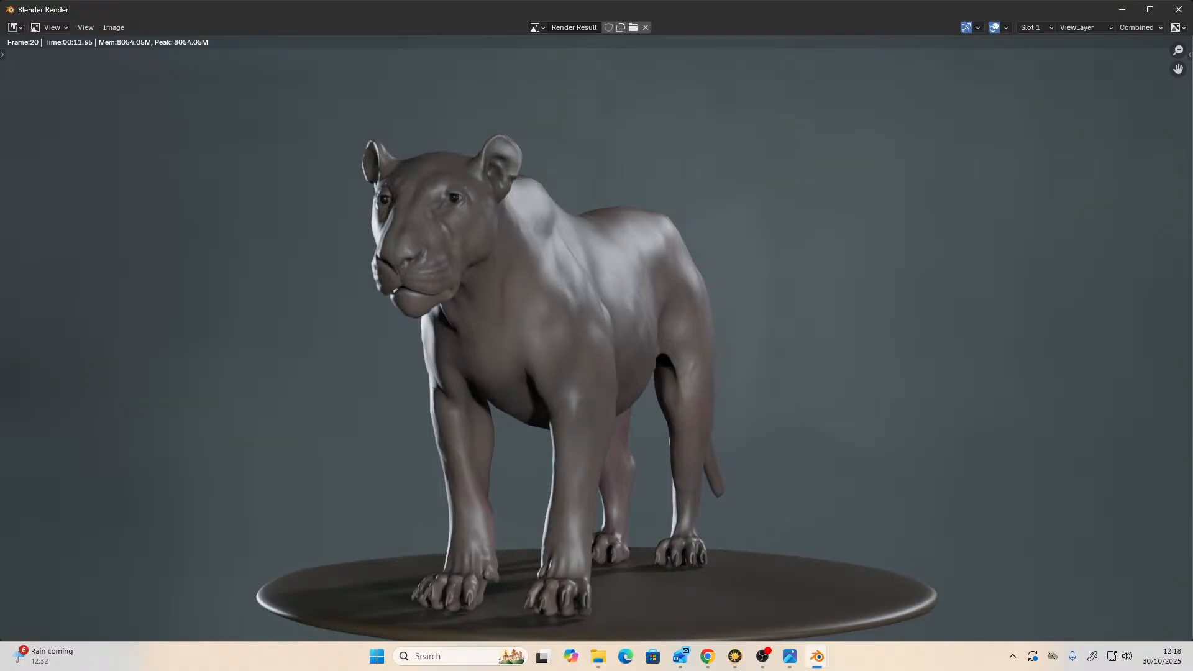
{"action": "left_click", "coordinate": [707, 657]}
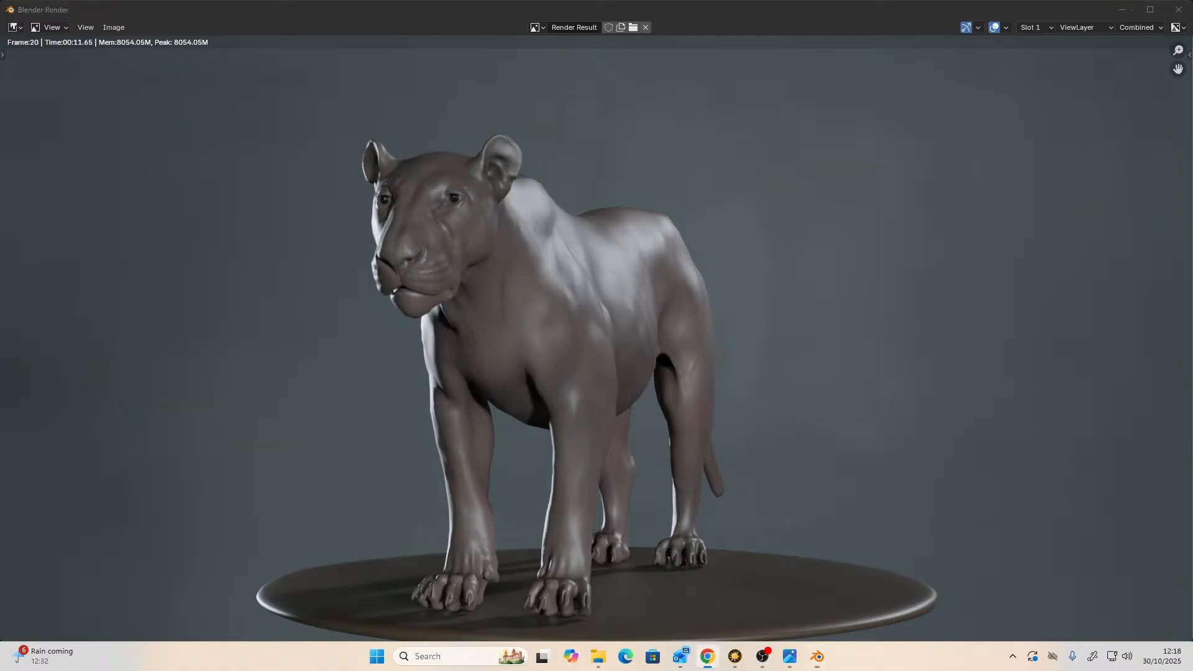